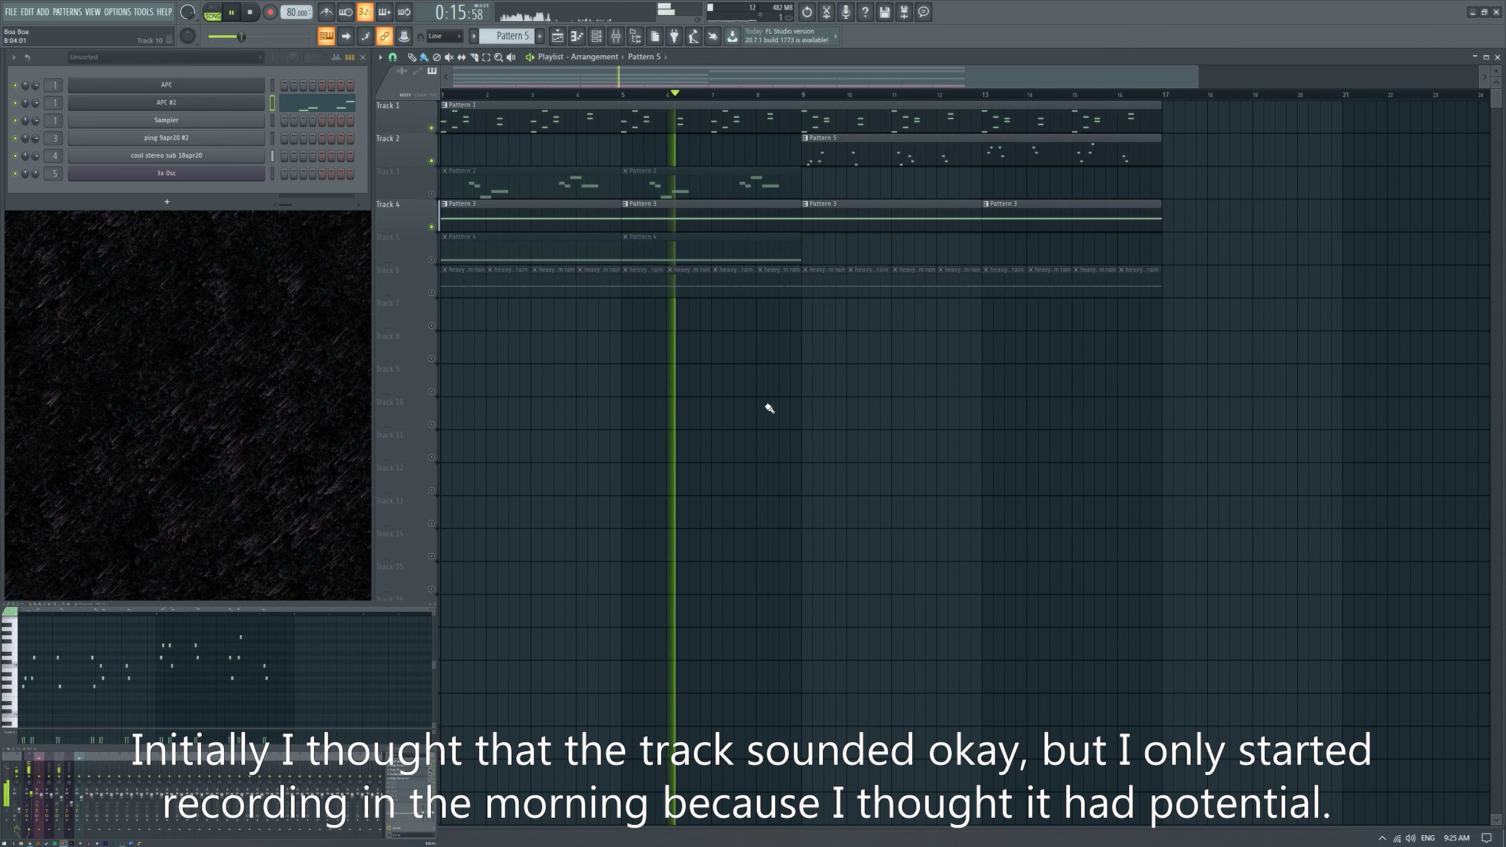
# Inspect the settings of the Cloudrum instrument on the first APC channel during playback.
pyautogui.click(246, 89)
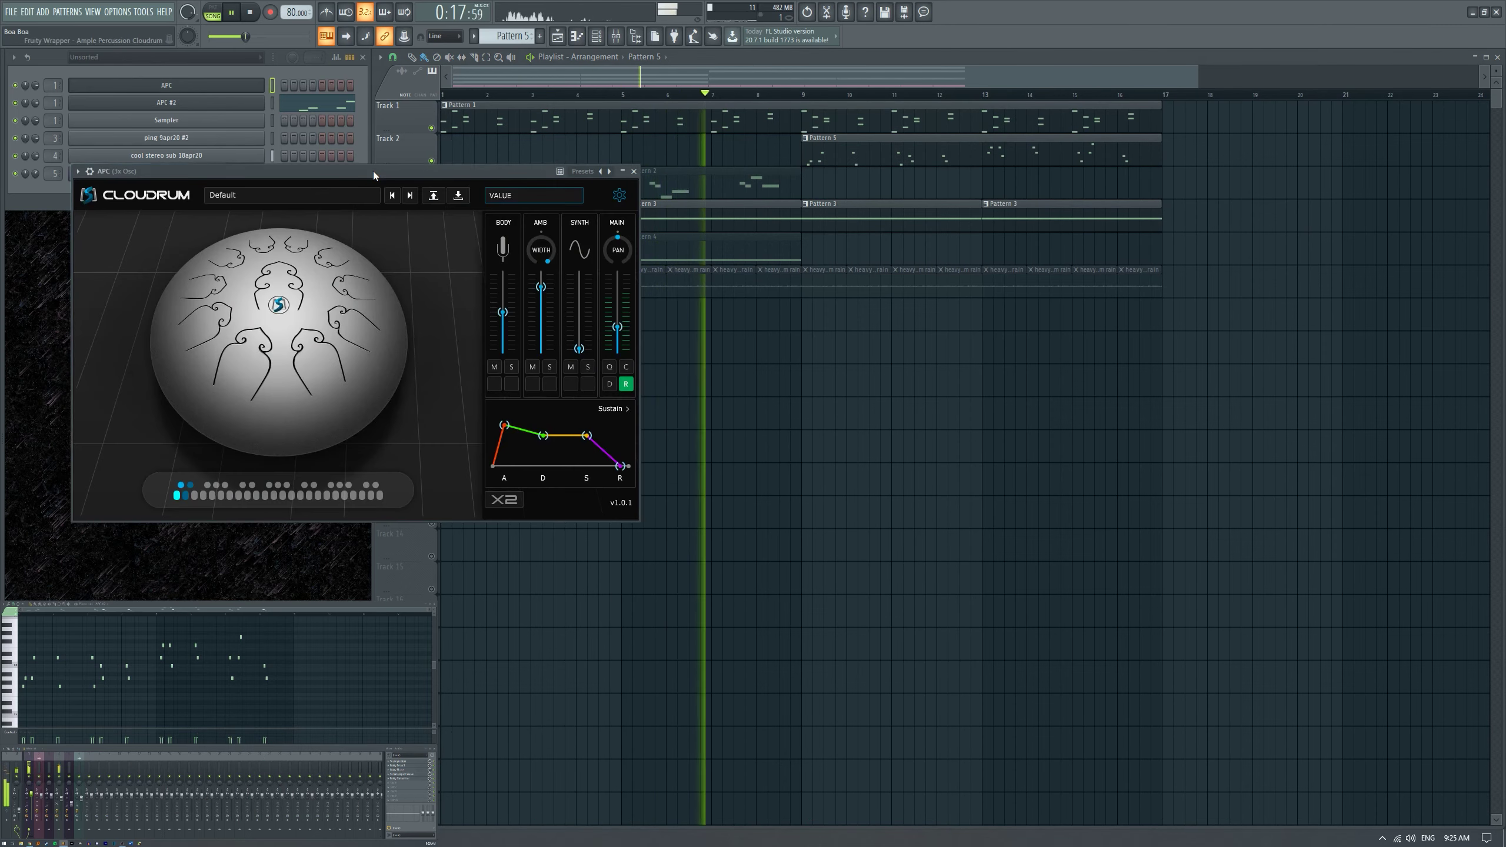
pyautogui.moveTo(373, 171); pyautogui.dragTo(700, 160)
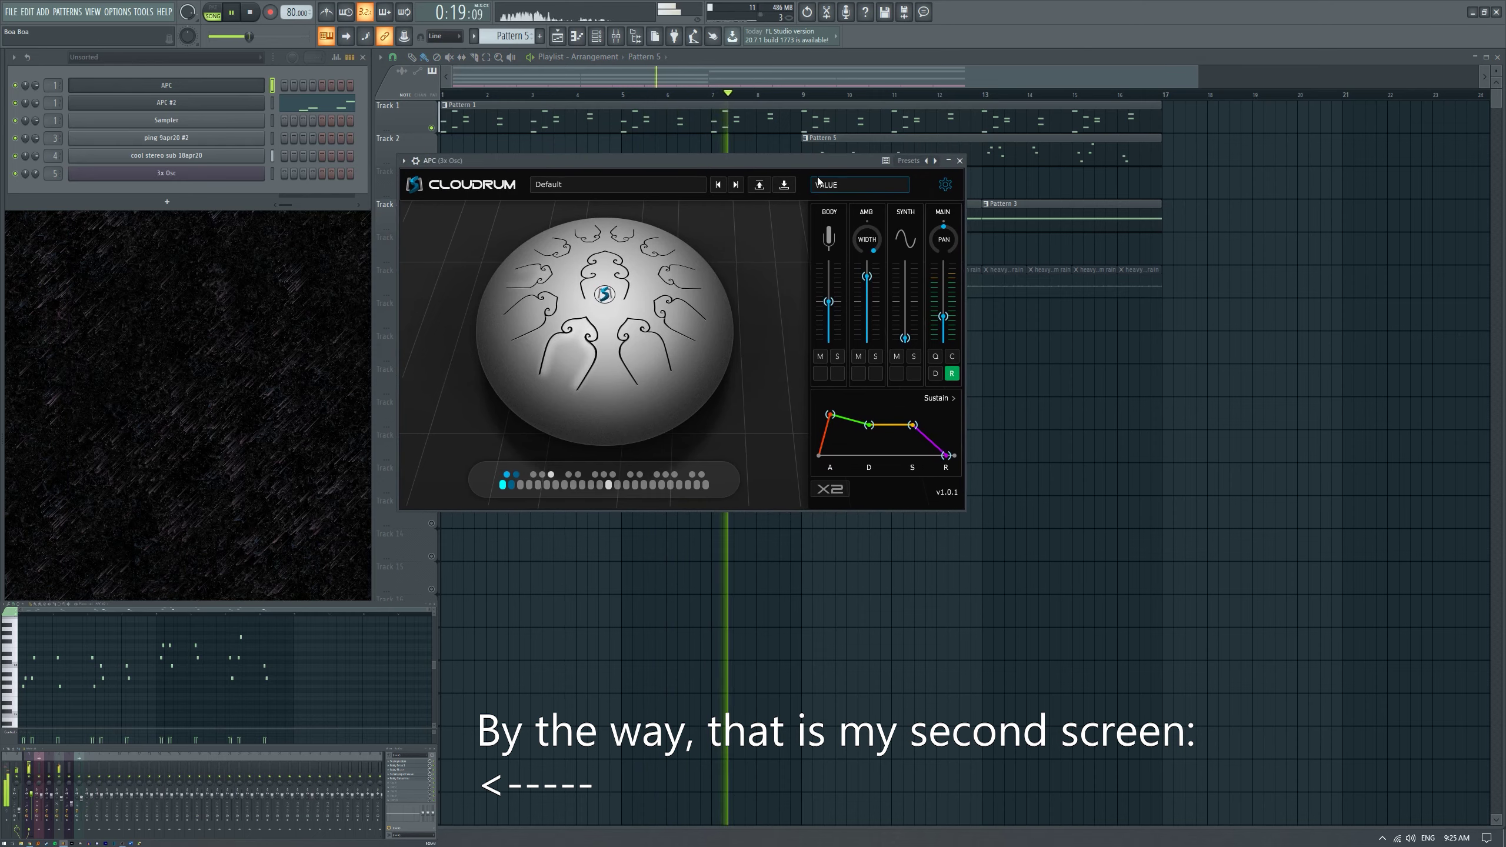
pyautogui.click(960, 160)
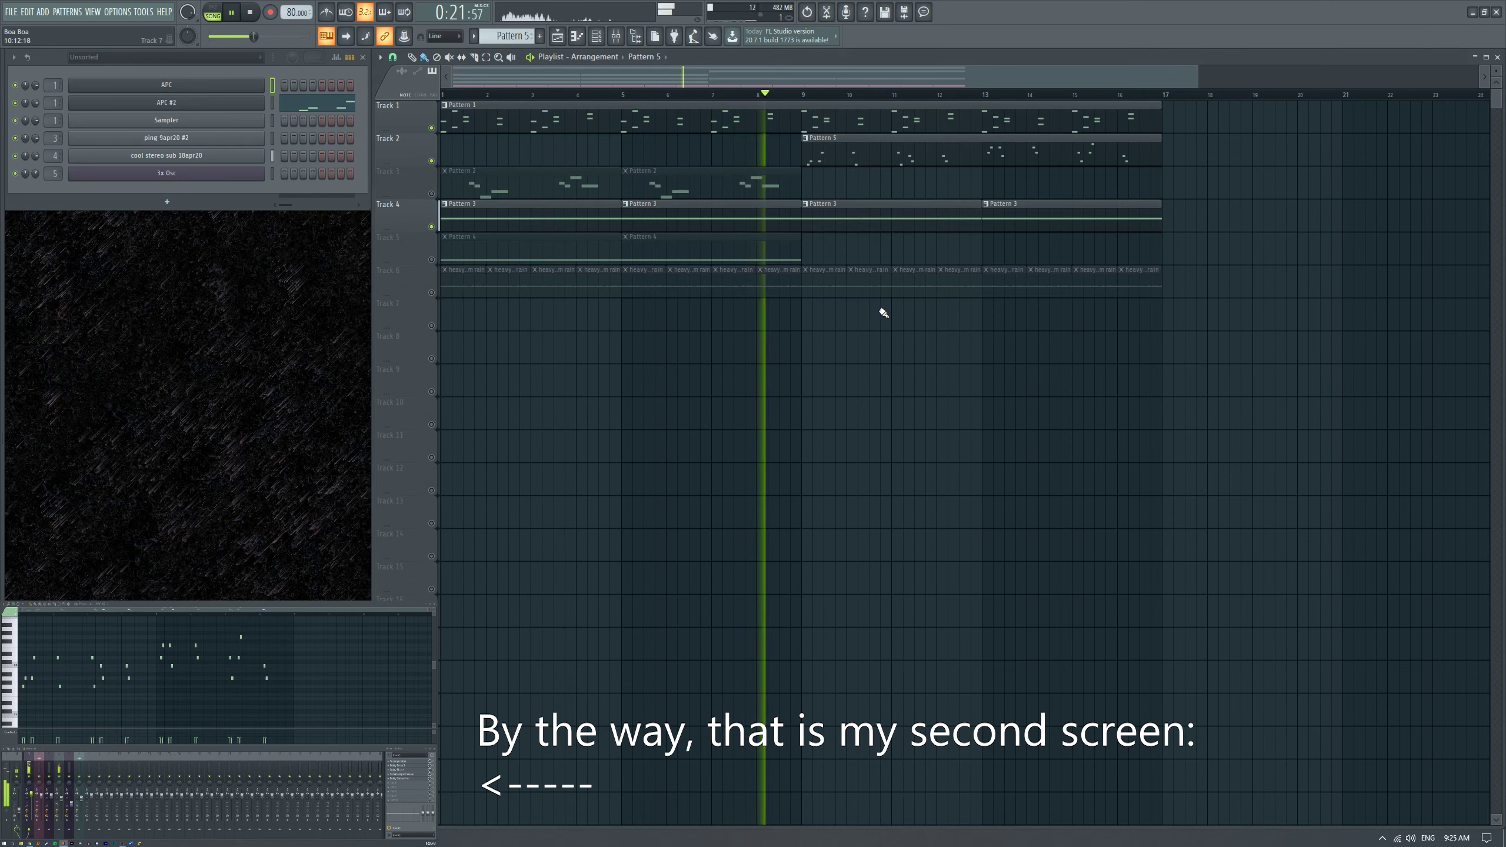
# Listen through the second half of the arrangement, examine its clips up to bar 17, and stop playback.
pyautogui.scroll(3, 883, 316)
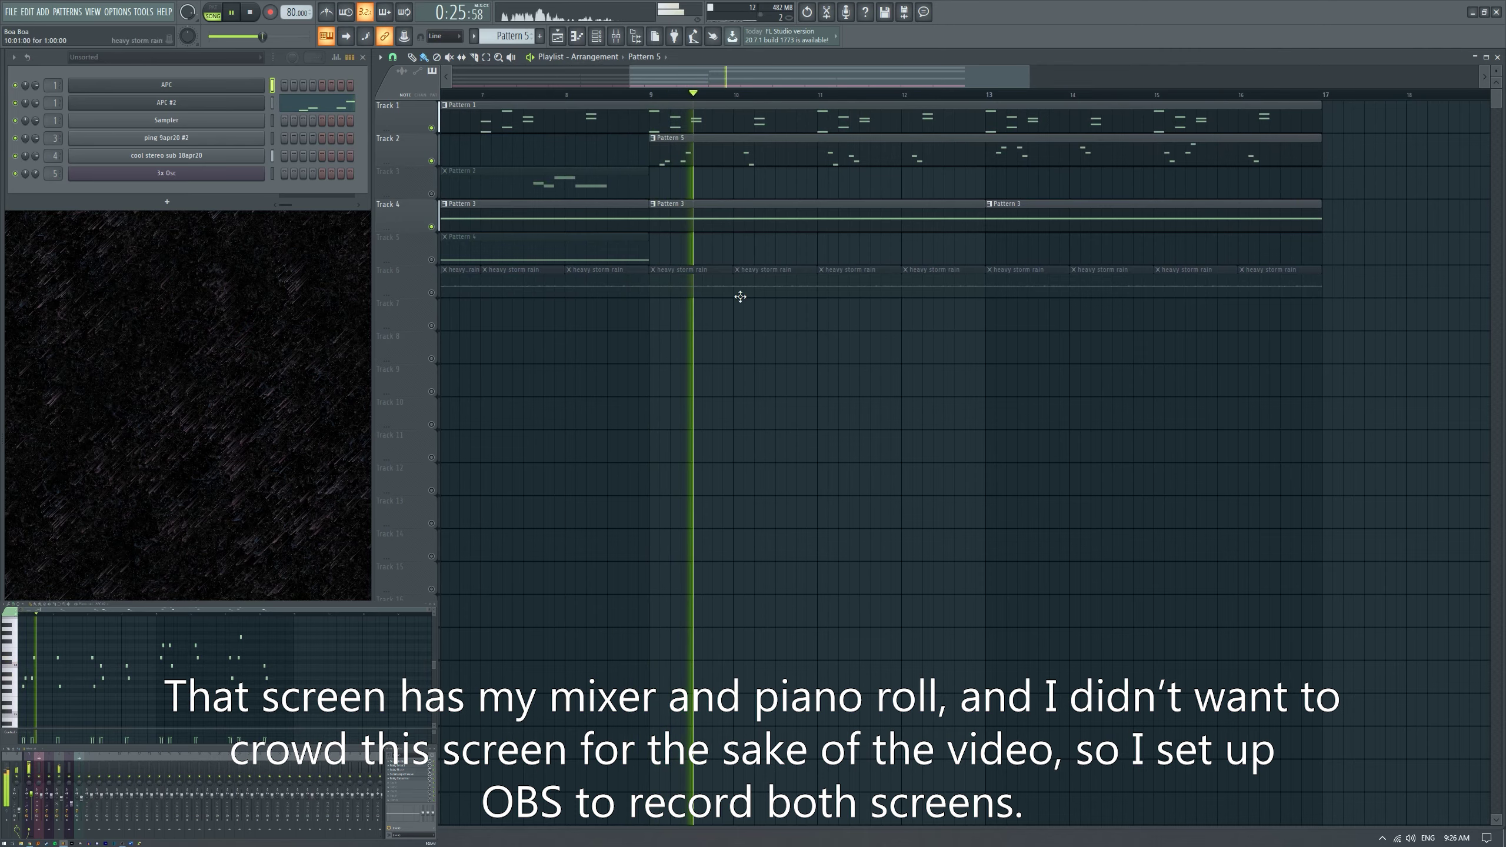
pyautogui.scroll(-2, 776, 303)
pyautogui.scroll(1, 841, 314)
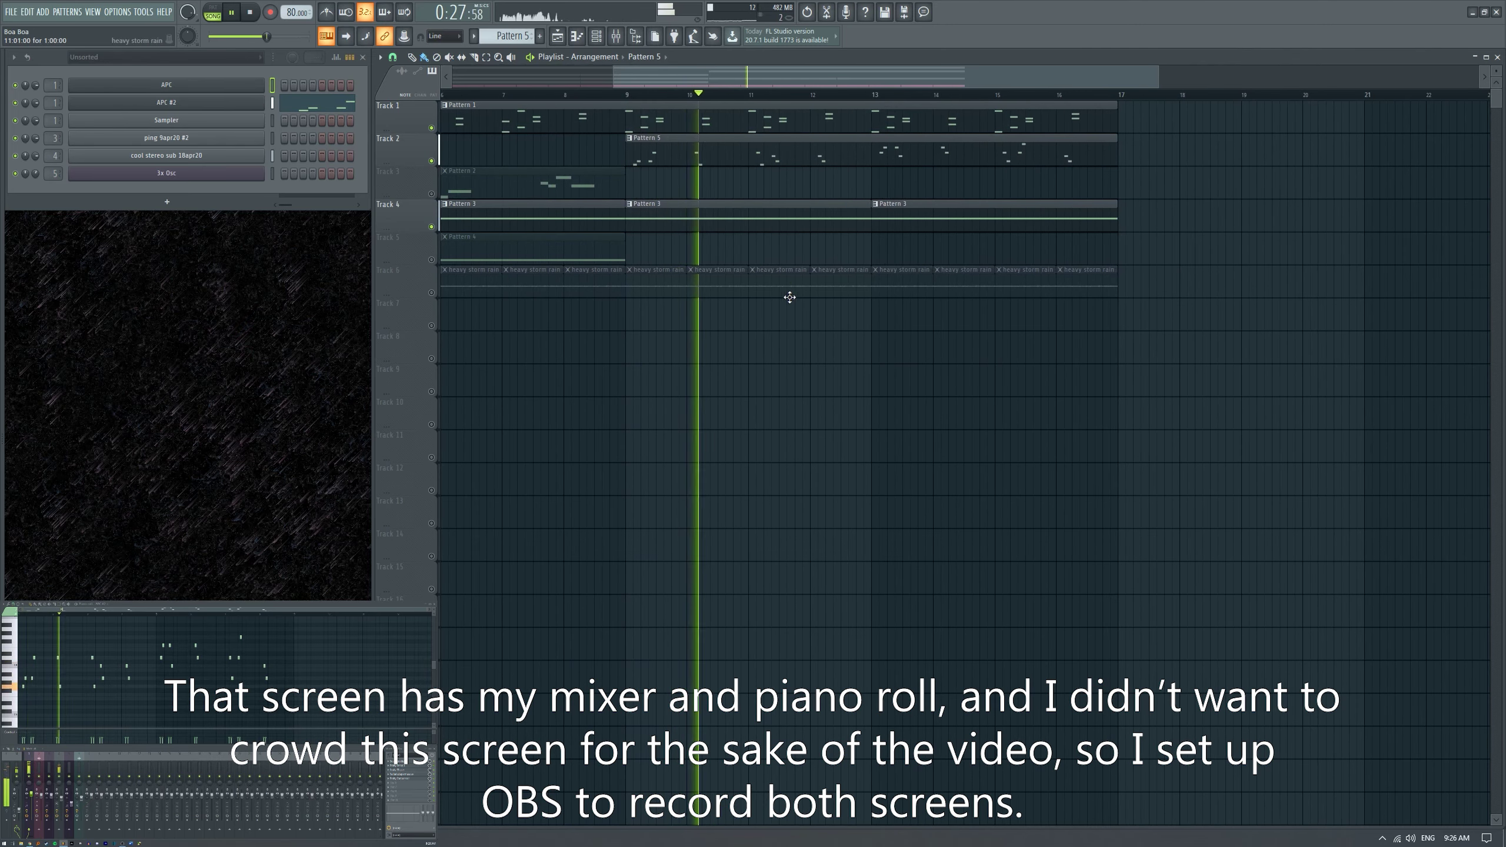
pyautogui.scroll(1, 828, 255)
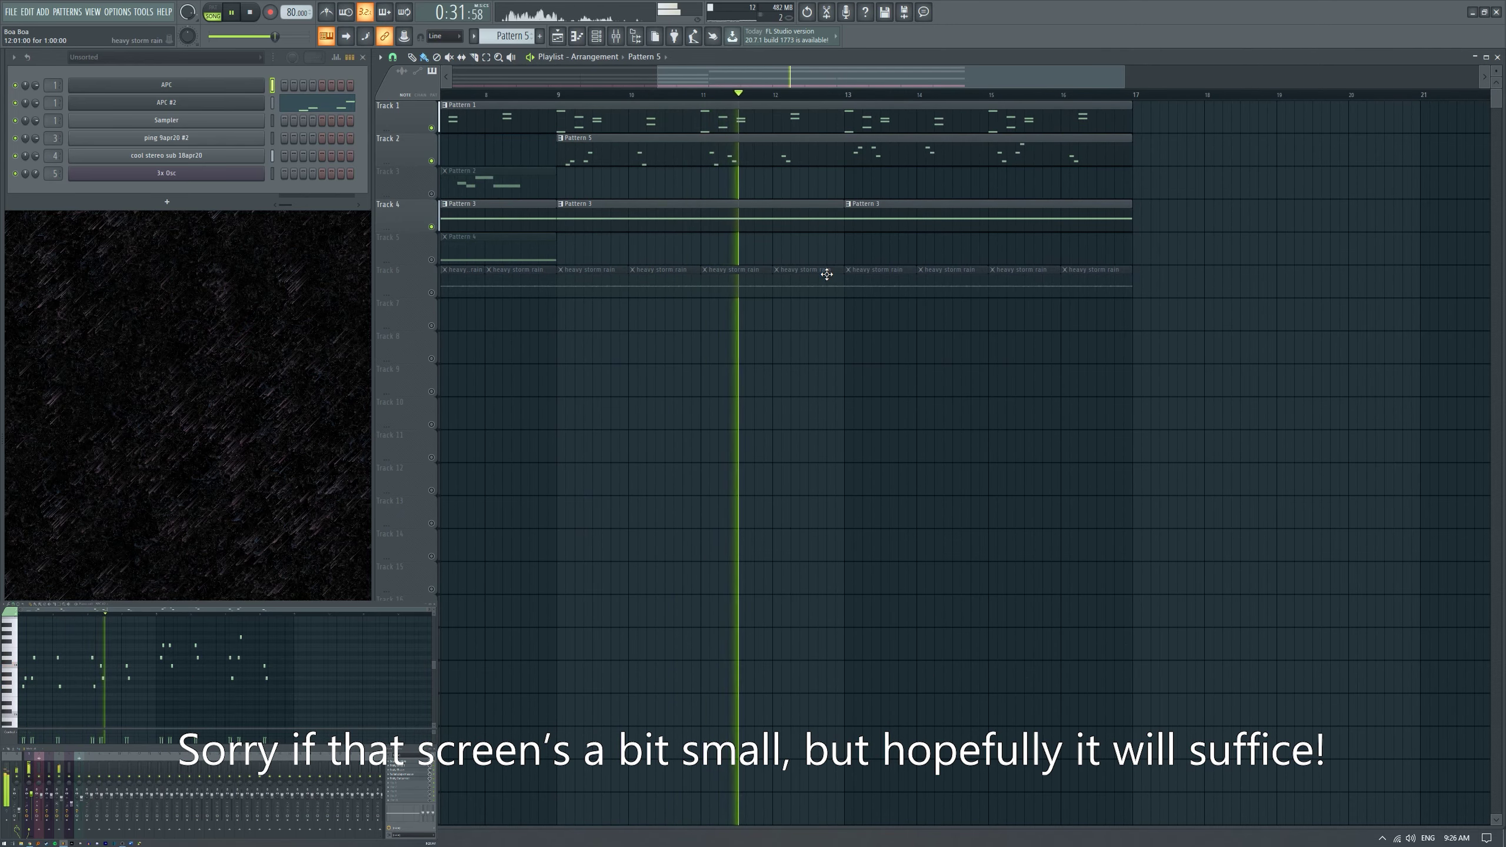
pyautogui.scroll(-2, 794, 273)
pyautogui.scroll(2, 812, 279)
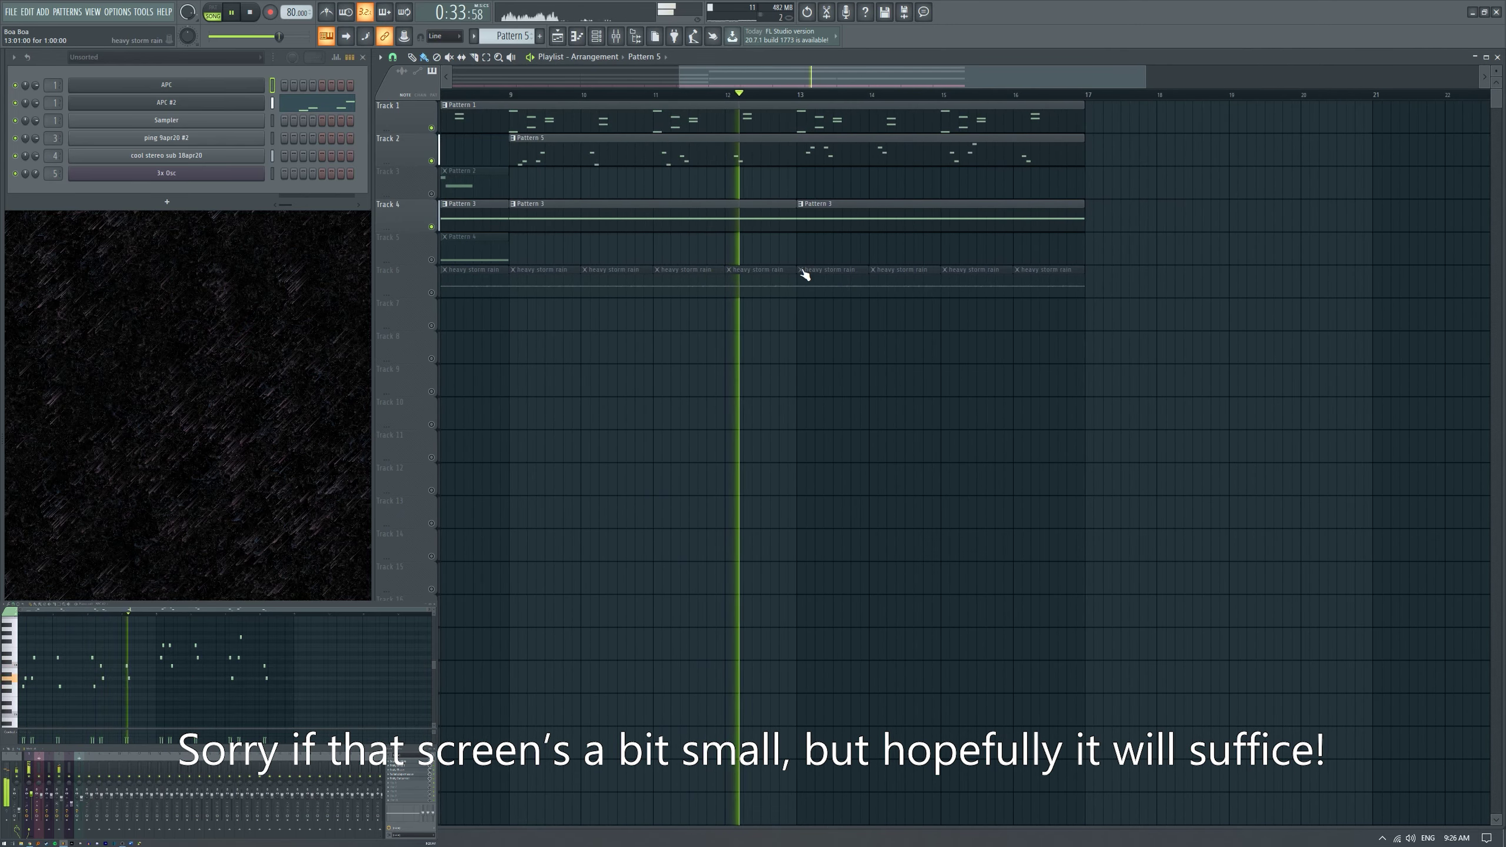
pyautogui.scroll(-2, 771, 258)
pyautogui.scroll(2, 853, 265)
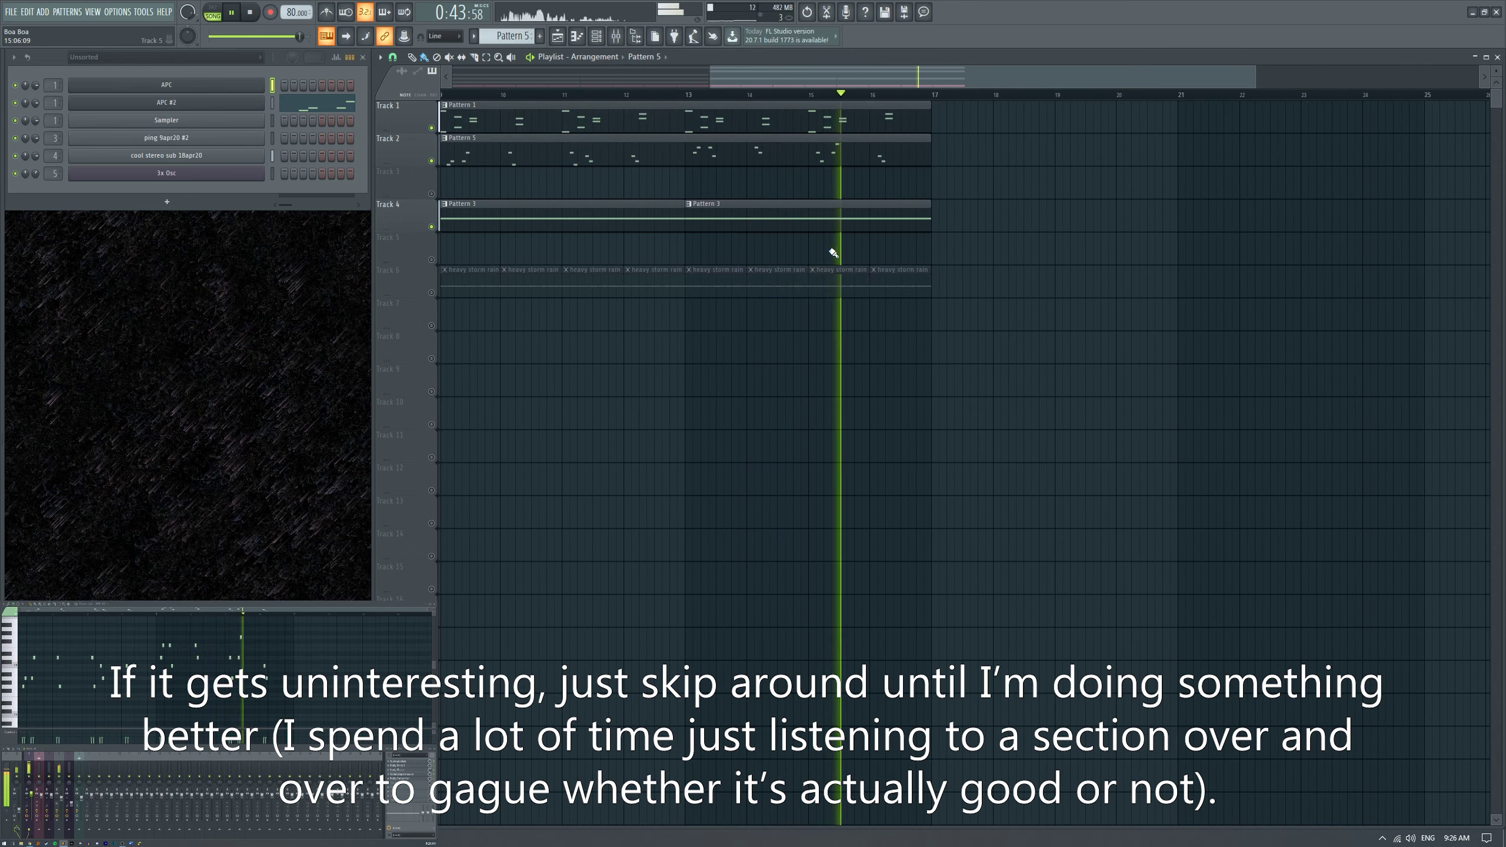
pyautogui.scroll(-1, 829, 253)
pyautogui.scroll(-2, 824, 249)
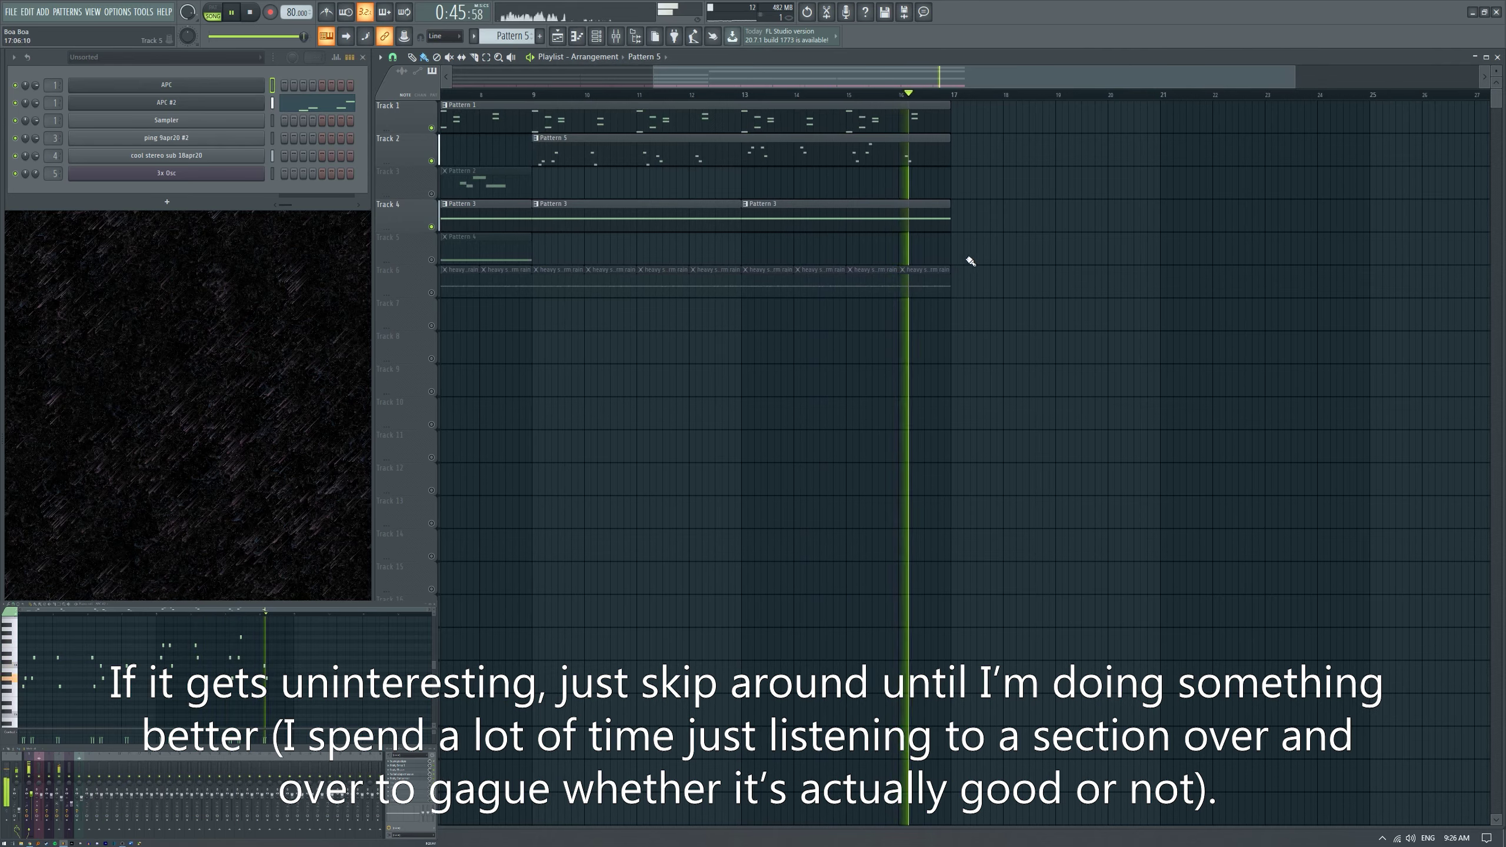
pyautogui.press('space')
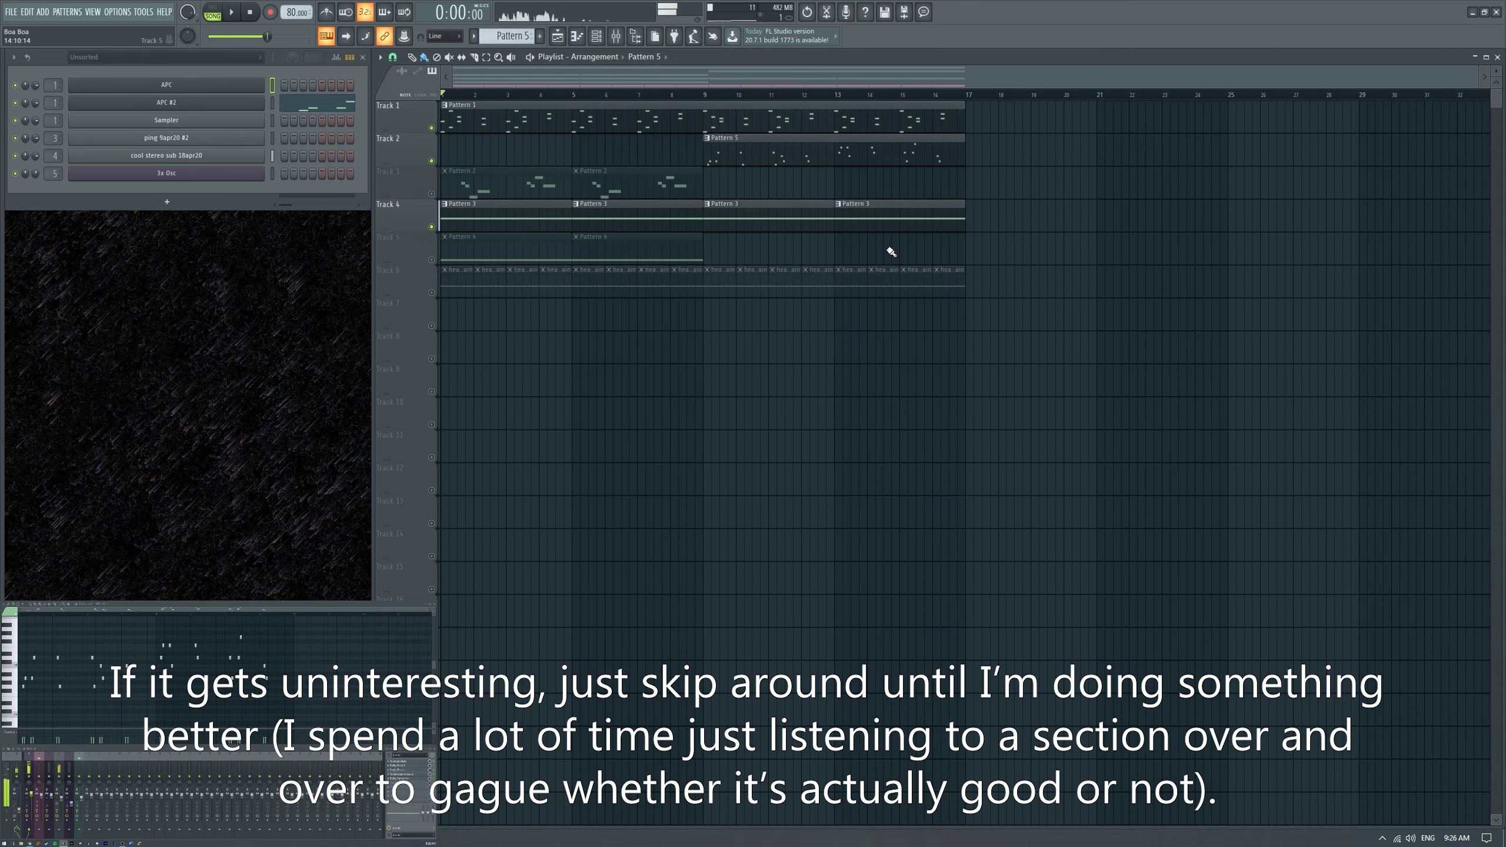
# Inspect the 3x Osc channel, audition Track 5 in solo, and unmute all playlist tracks.
pyautogui.click(223, 173)
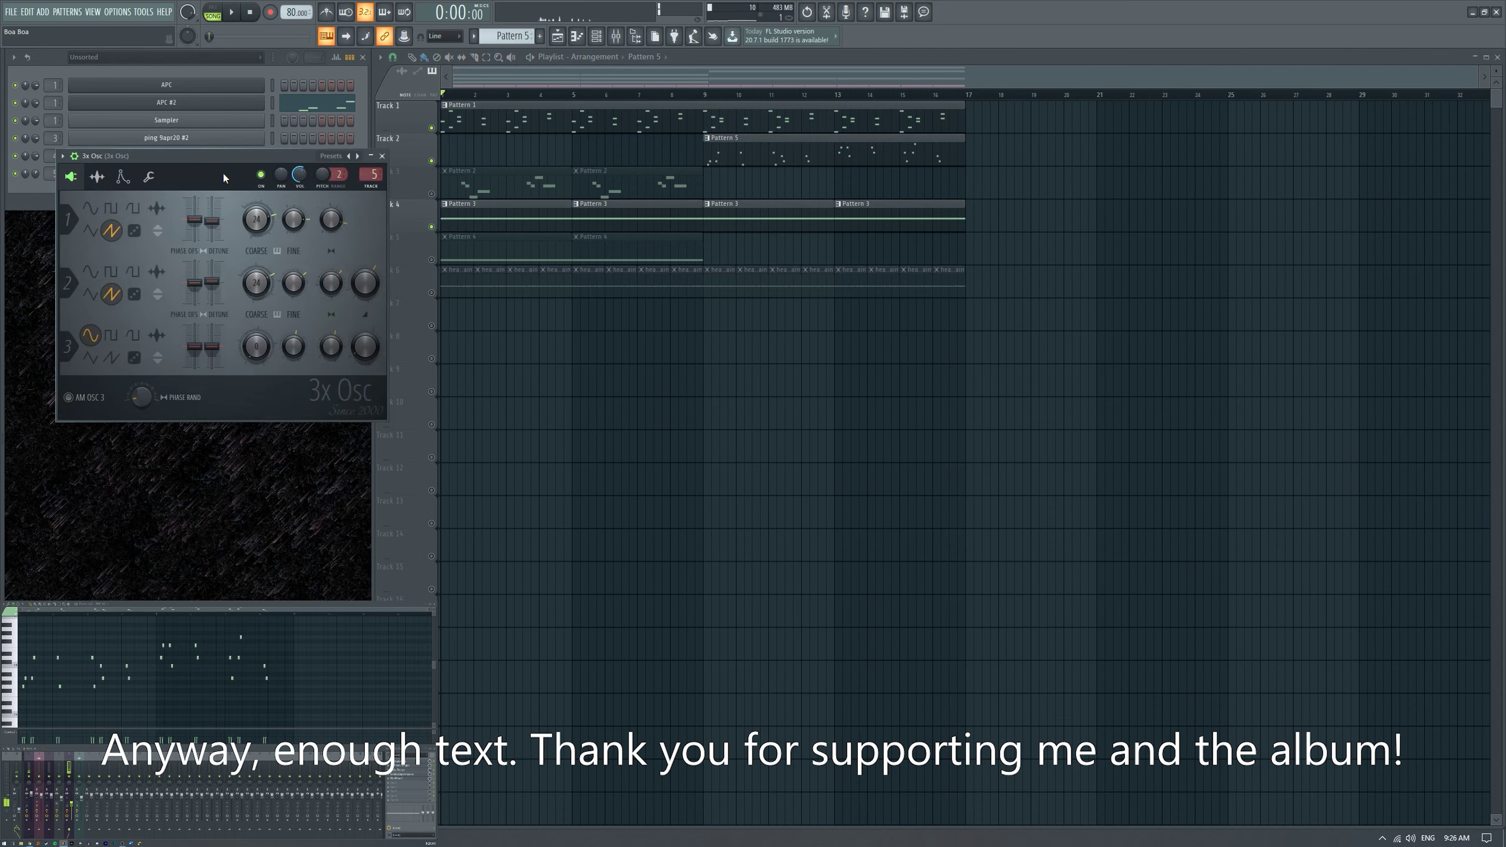
pyautogui.click(383, 156)
pyautogui.rightClick(432, 259)
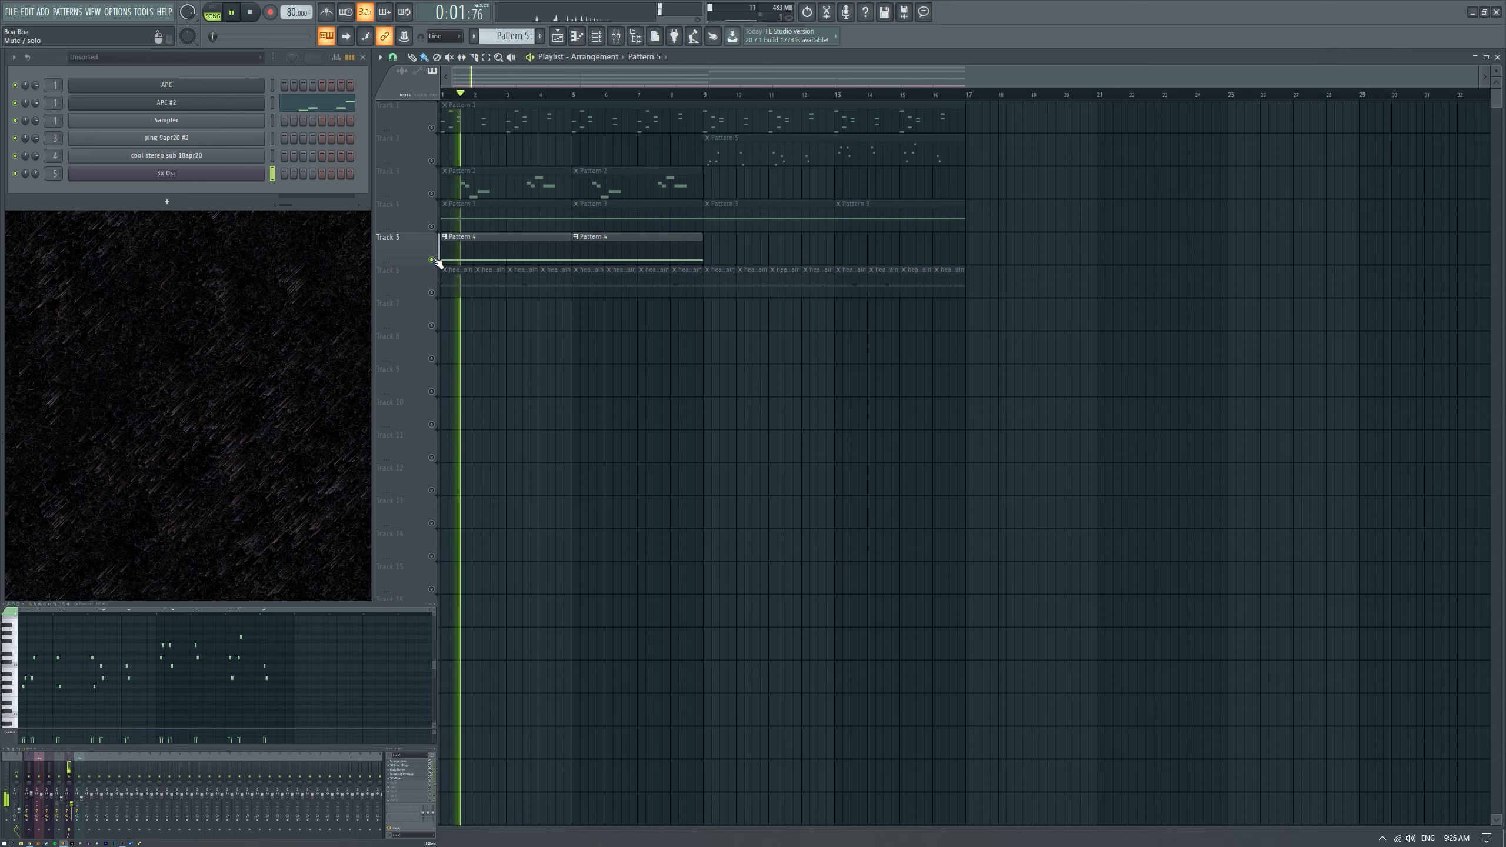
pyautogui.rightClick(432, 260)
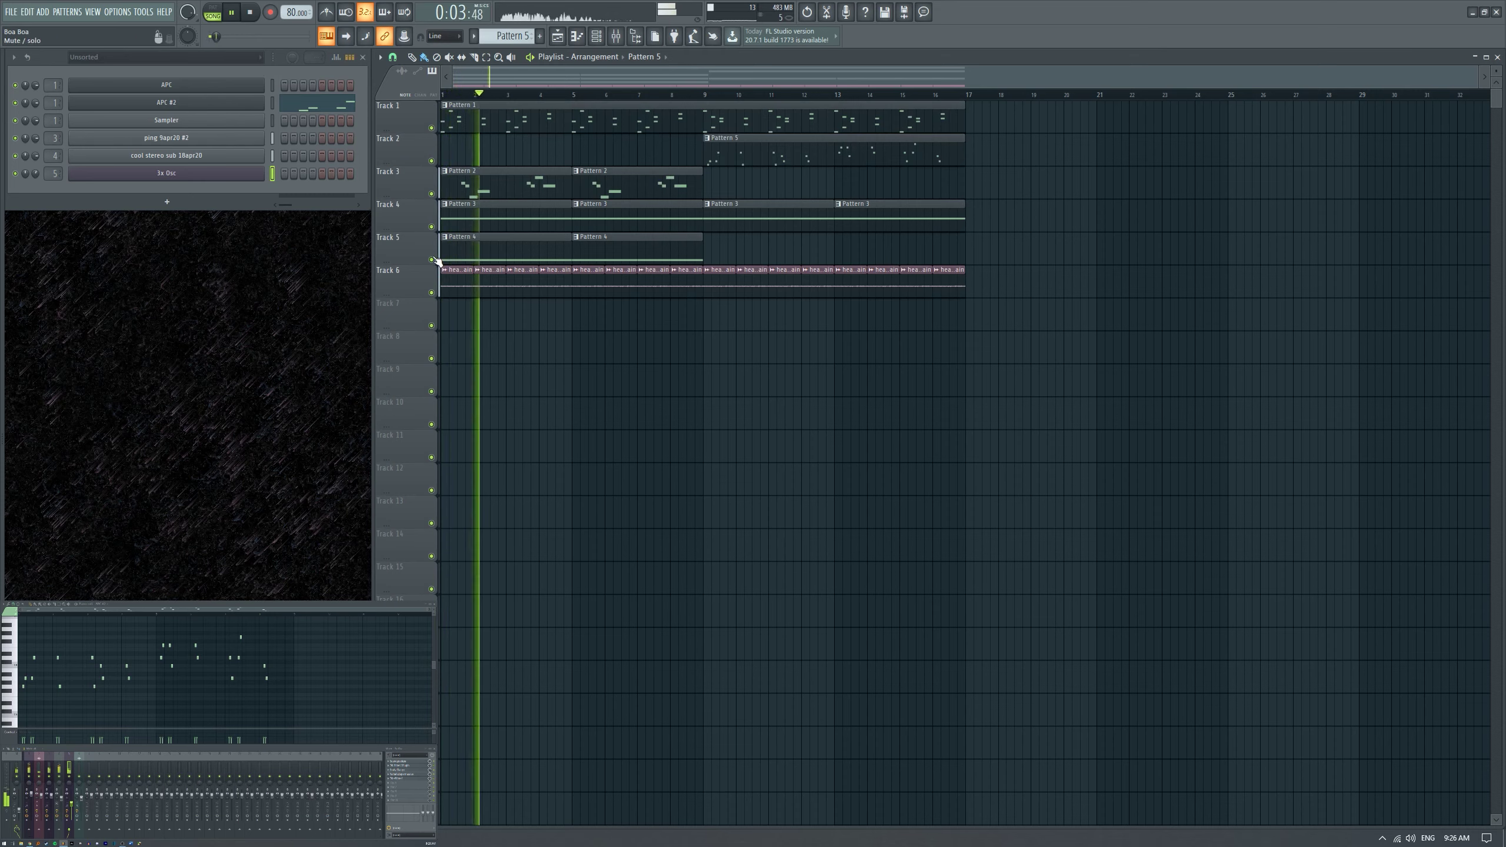
# Play the full arrangement from bar 9 and save the project.
pyautogui.click(706, 95)
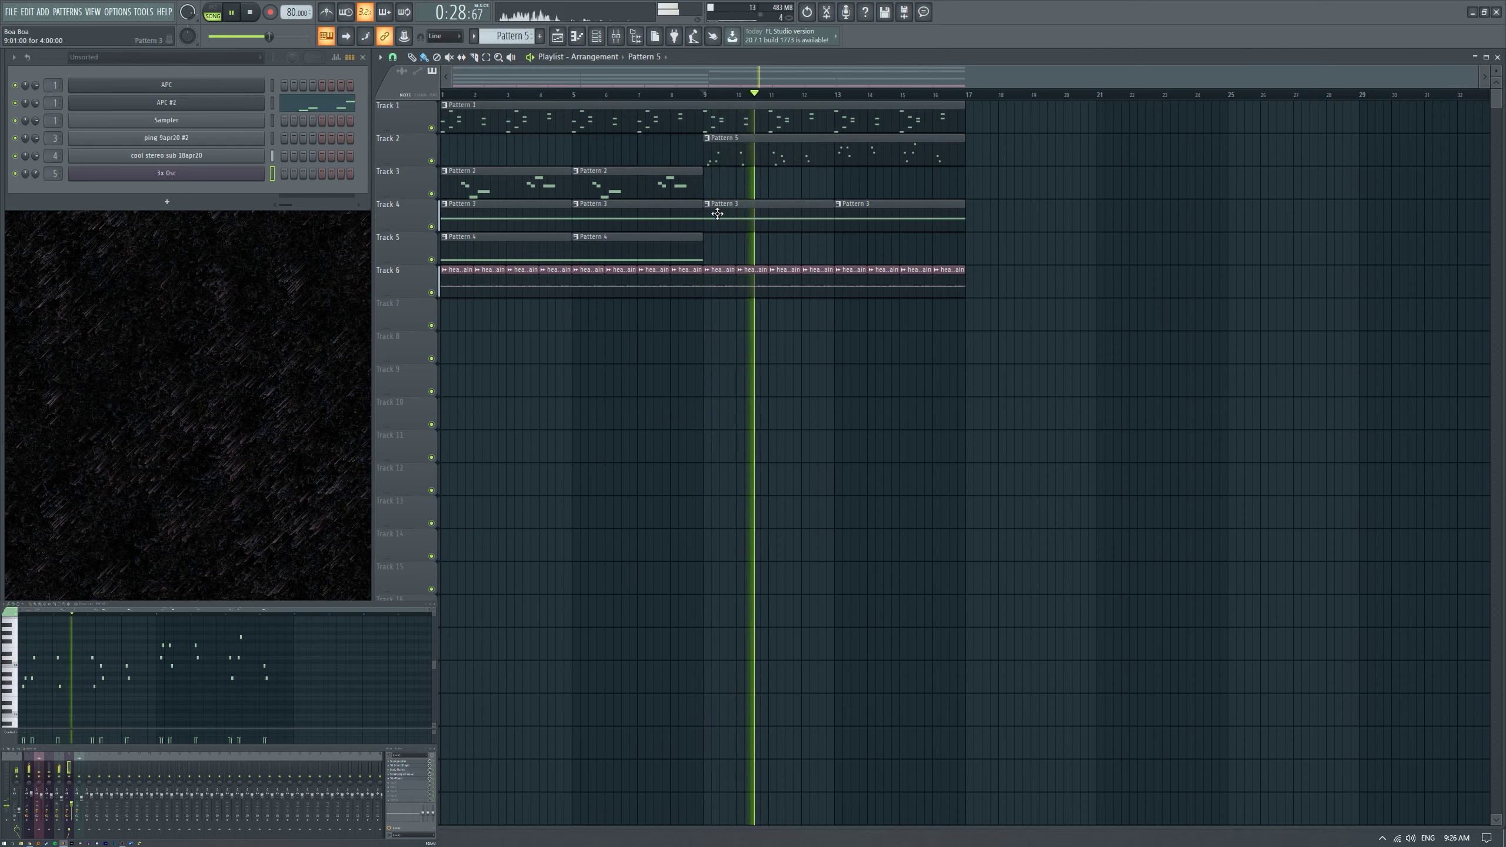
pyautogui.hotkey('ctrl', 's')
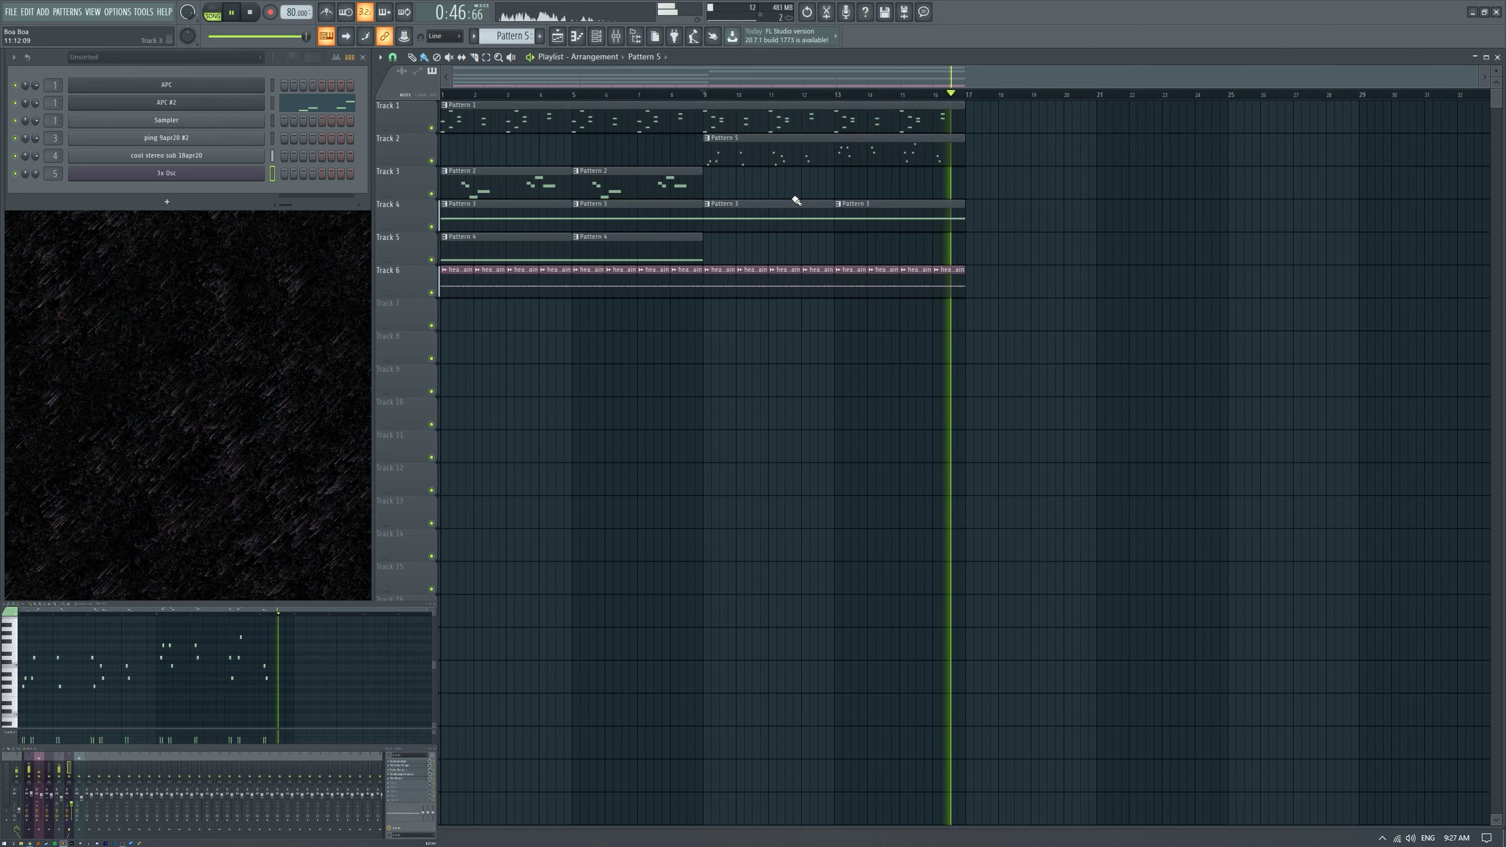
pyautogui.press('space')
# Extend Track 3 with Pattern 2 clips at bars 9 and 13, and mute Track 5 while listening to the section.
pyautogui.click(592, 175)
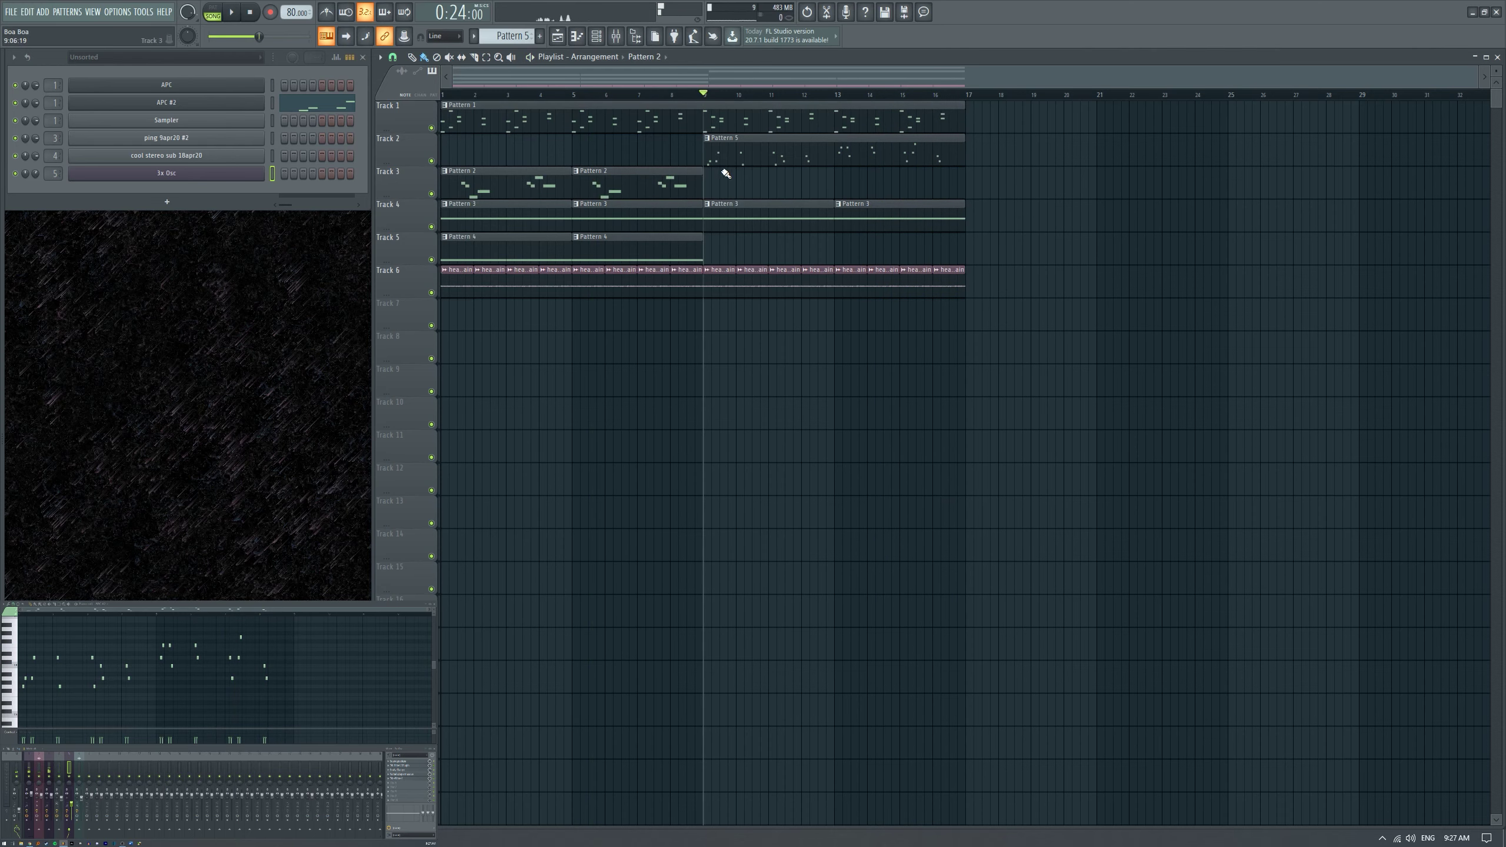
pyautogui.press('space')
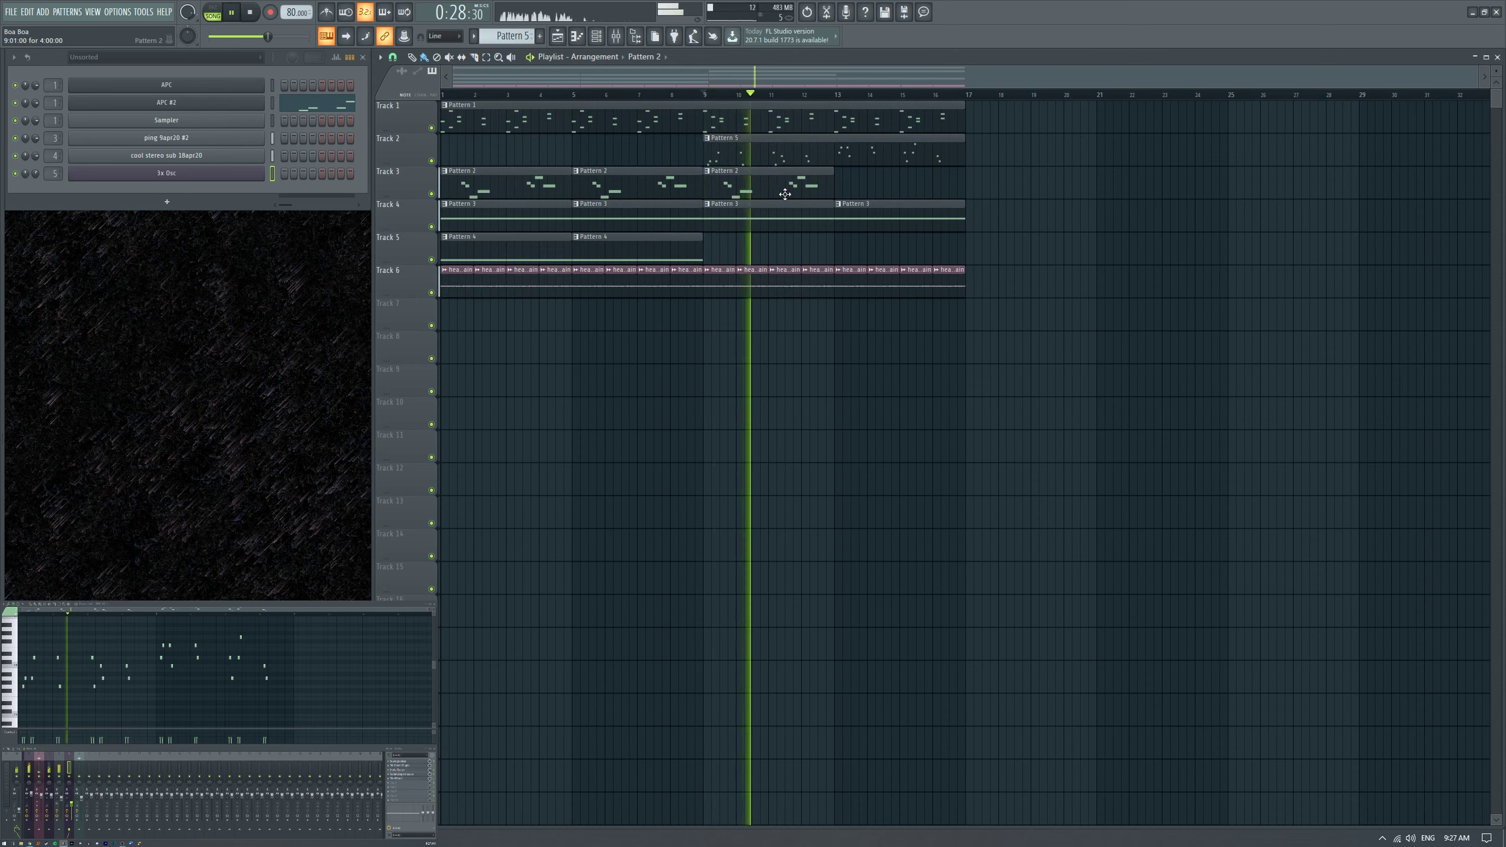
pyautogui.keyDown('shift'); pyautogui.moveTo(755, 192); pyautogui.dragTo(884, 191); pyautogui.keyUp('shift')
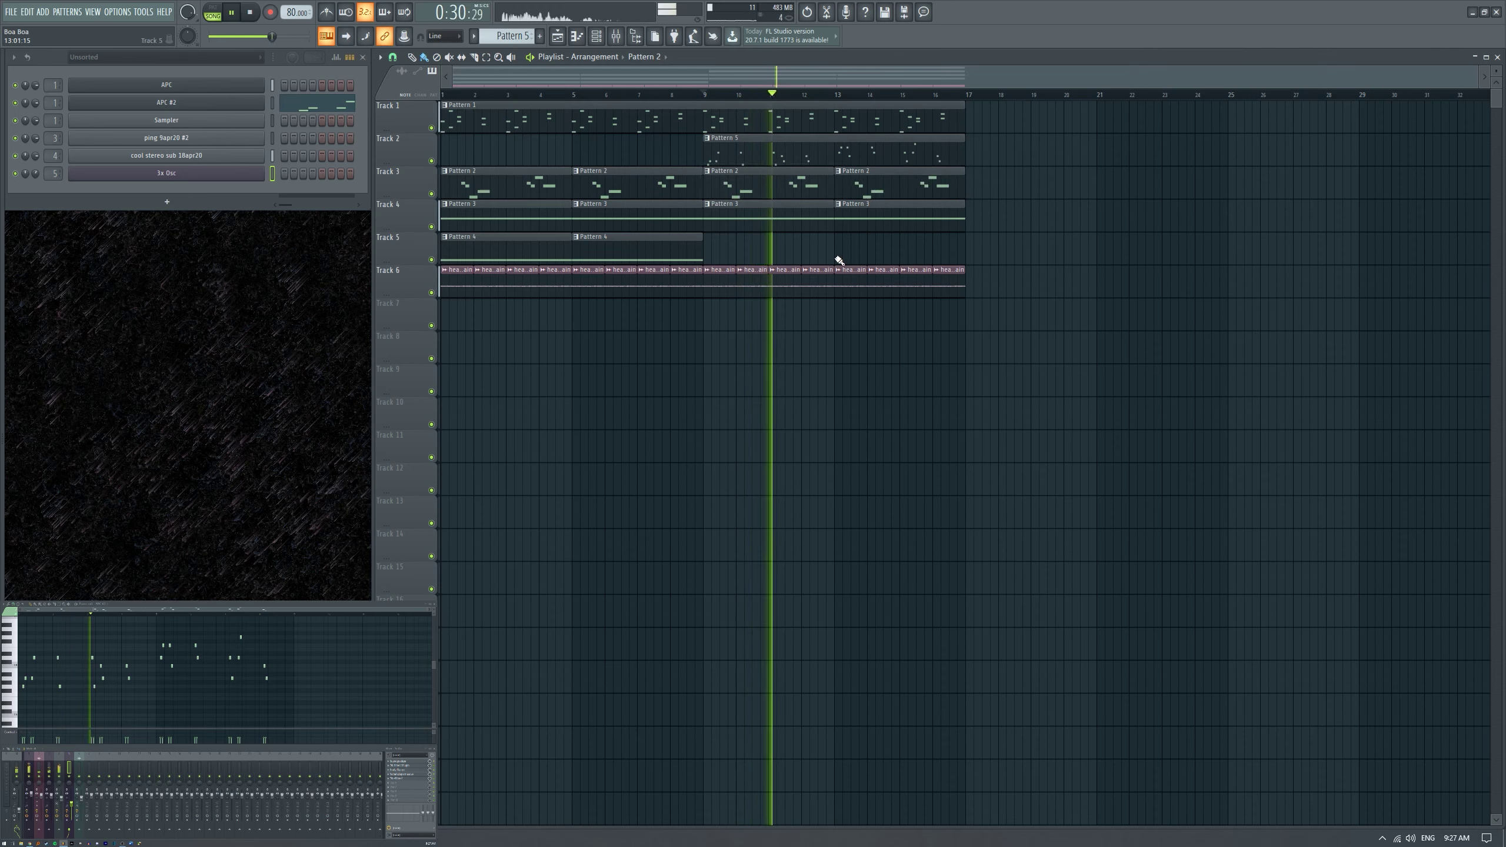
pyautogui.click(432, 259)
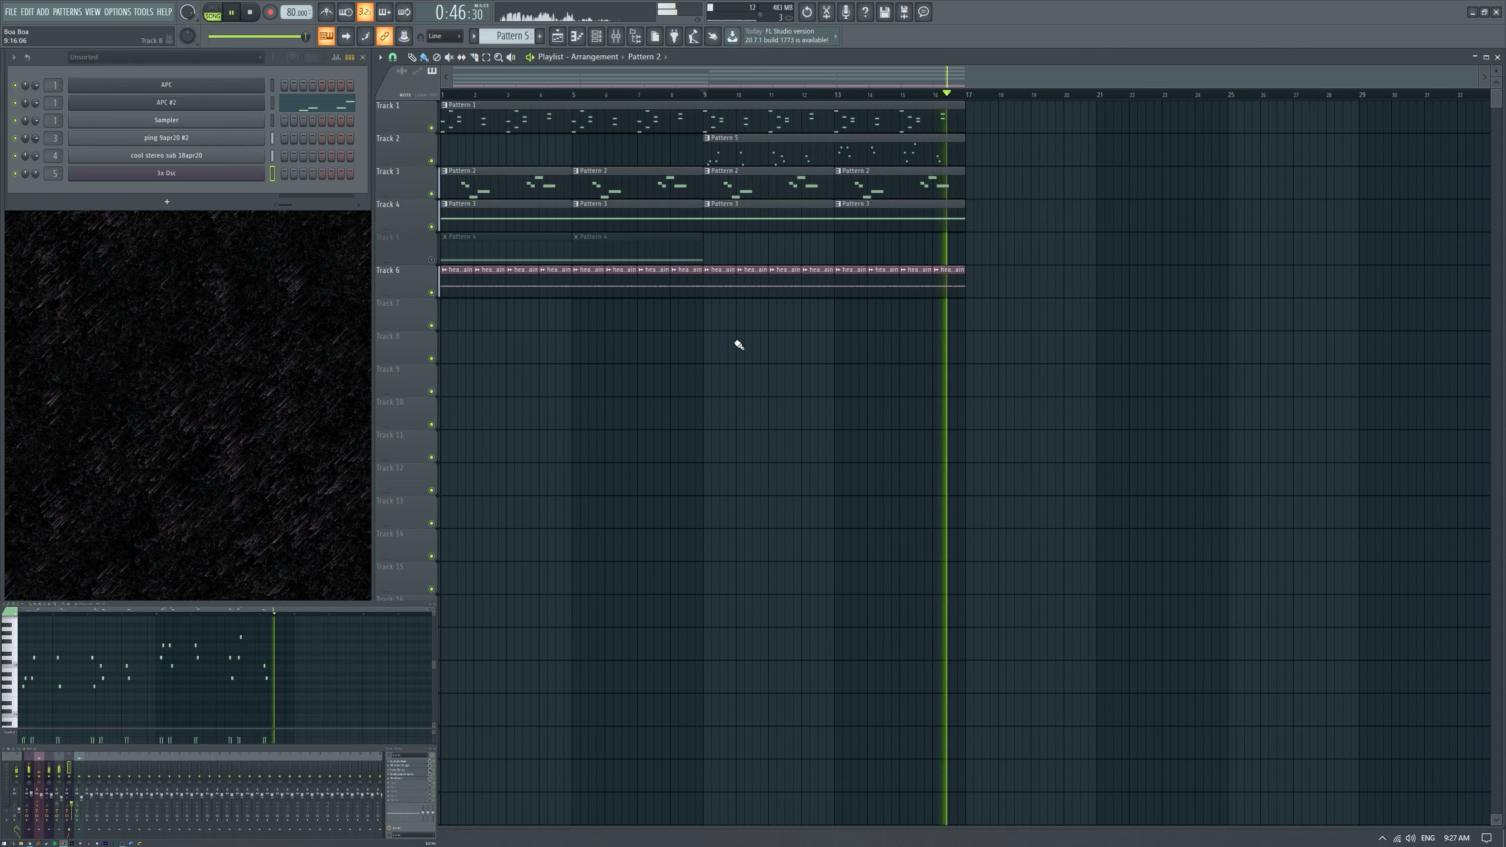
pyautogui.press('space')
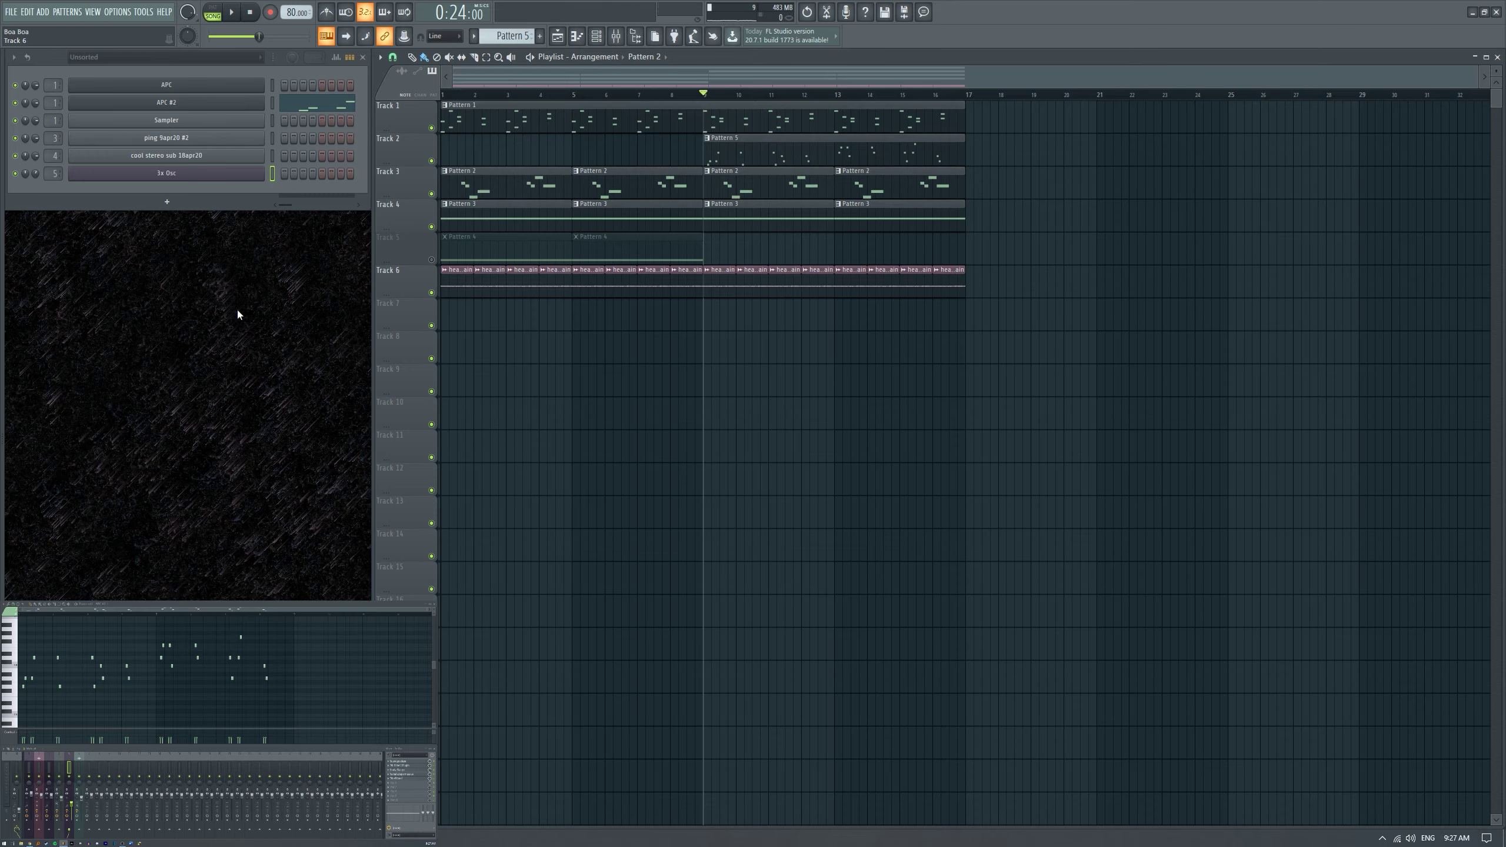
# Open the "sounds i made" folder in the sample browser.
pyautogui.click(3, 403)
pyautogui.scroll(-8, 90, 417)
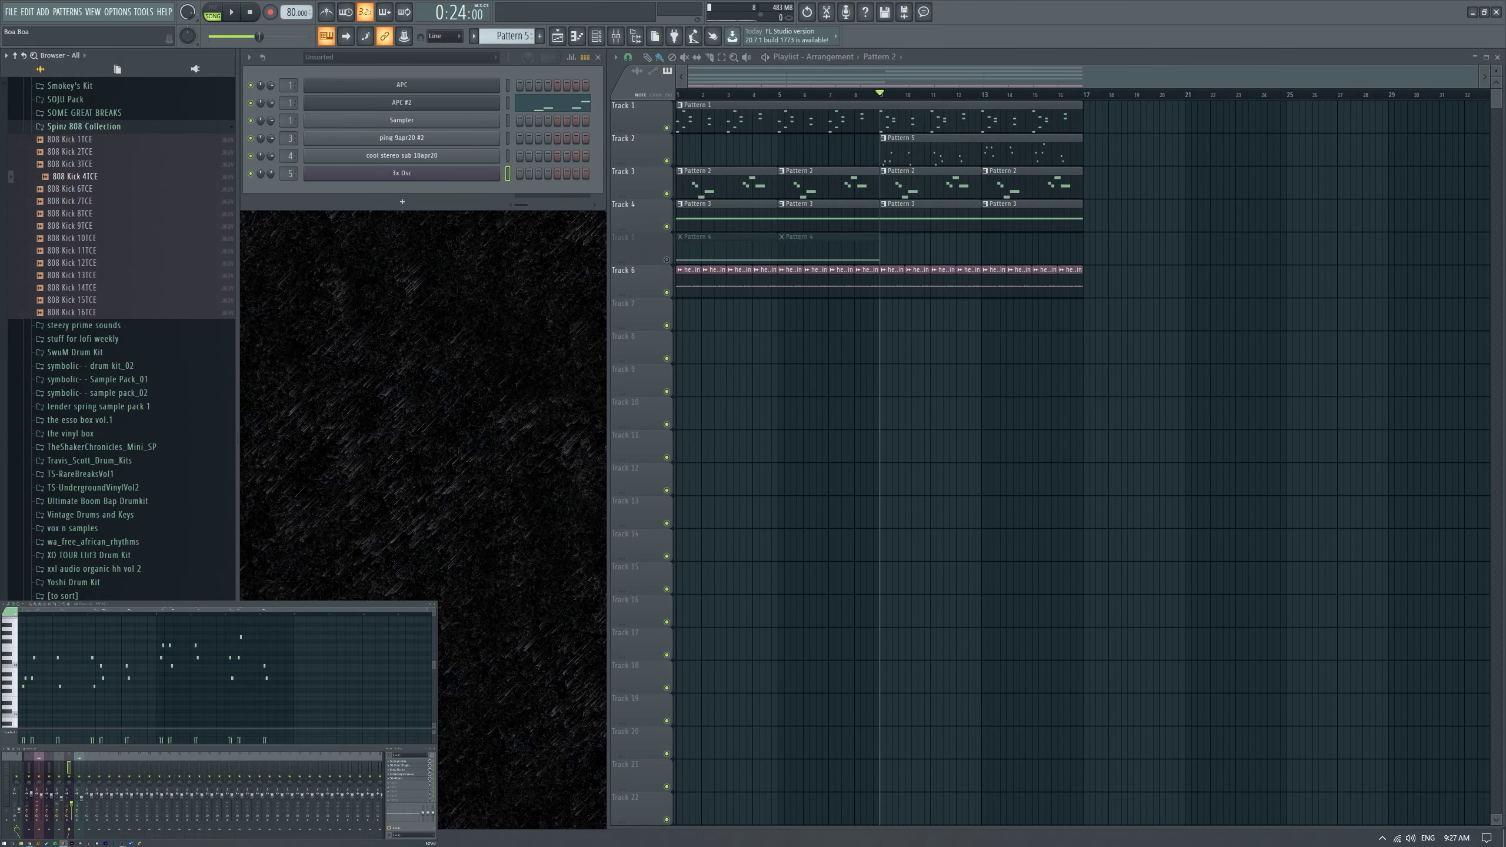
pyautogui.scroll(-15, 120, 596)
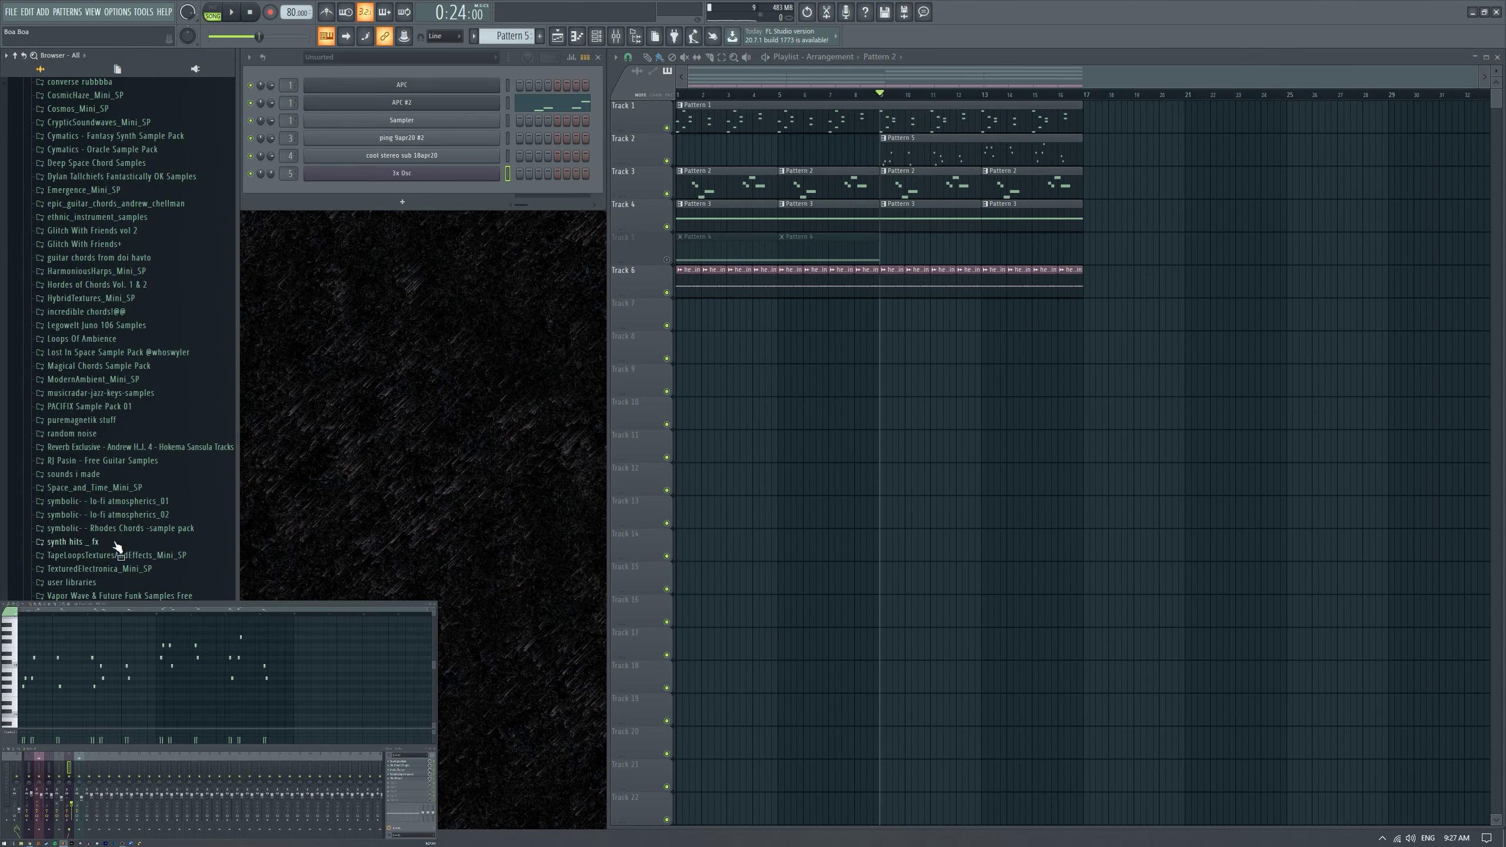
pyautogui.click(117, 474)
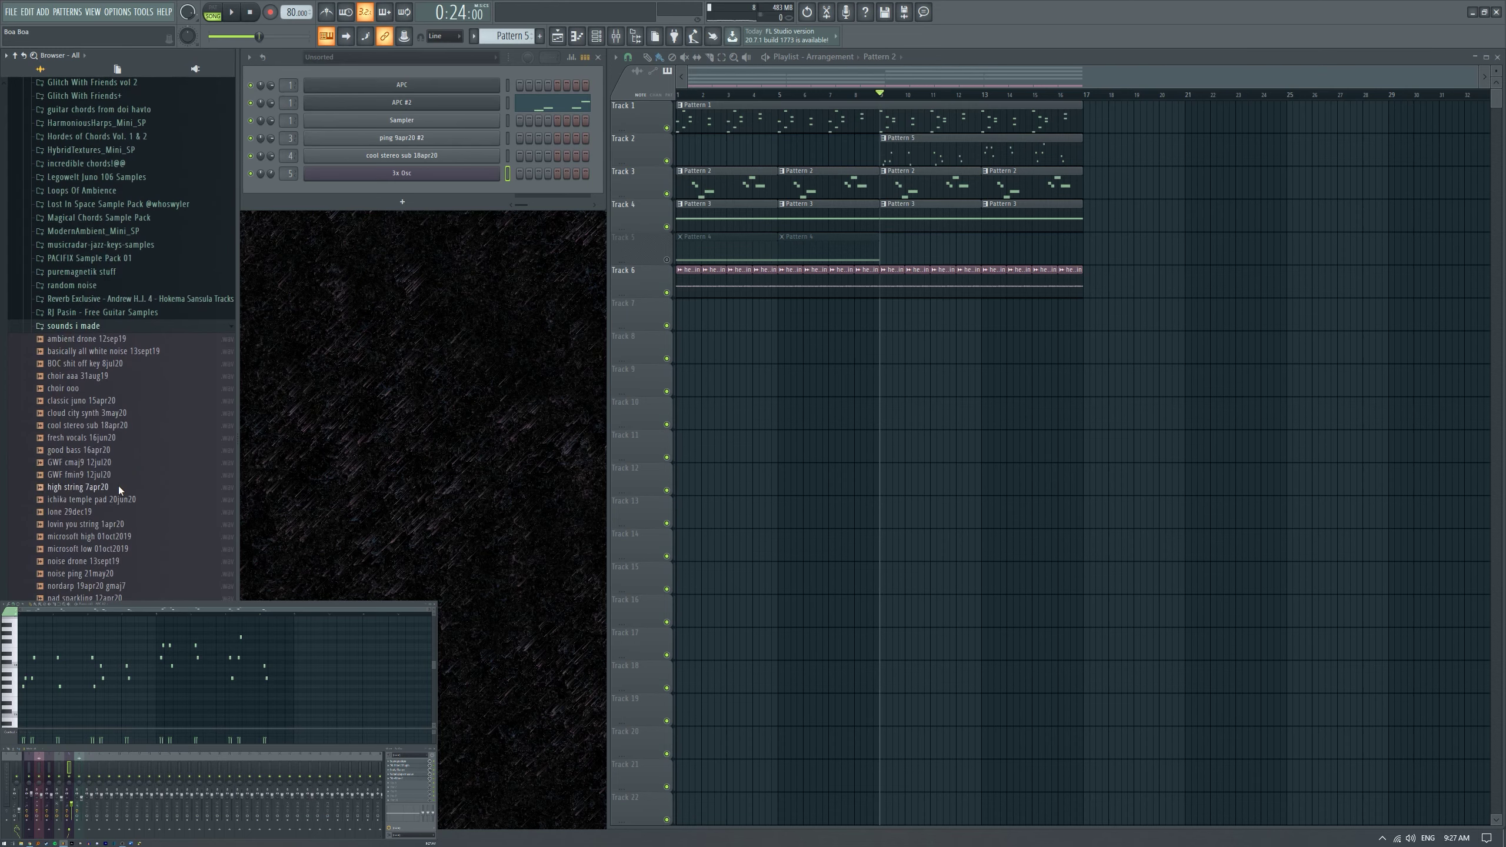
# Audition several samples over the playing track and add "basically all white noise 13sept19" as a new channel.
pyautogui.click(120, 476)
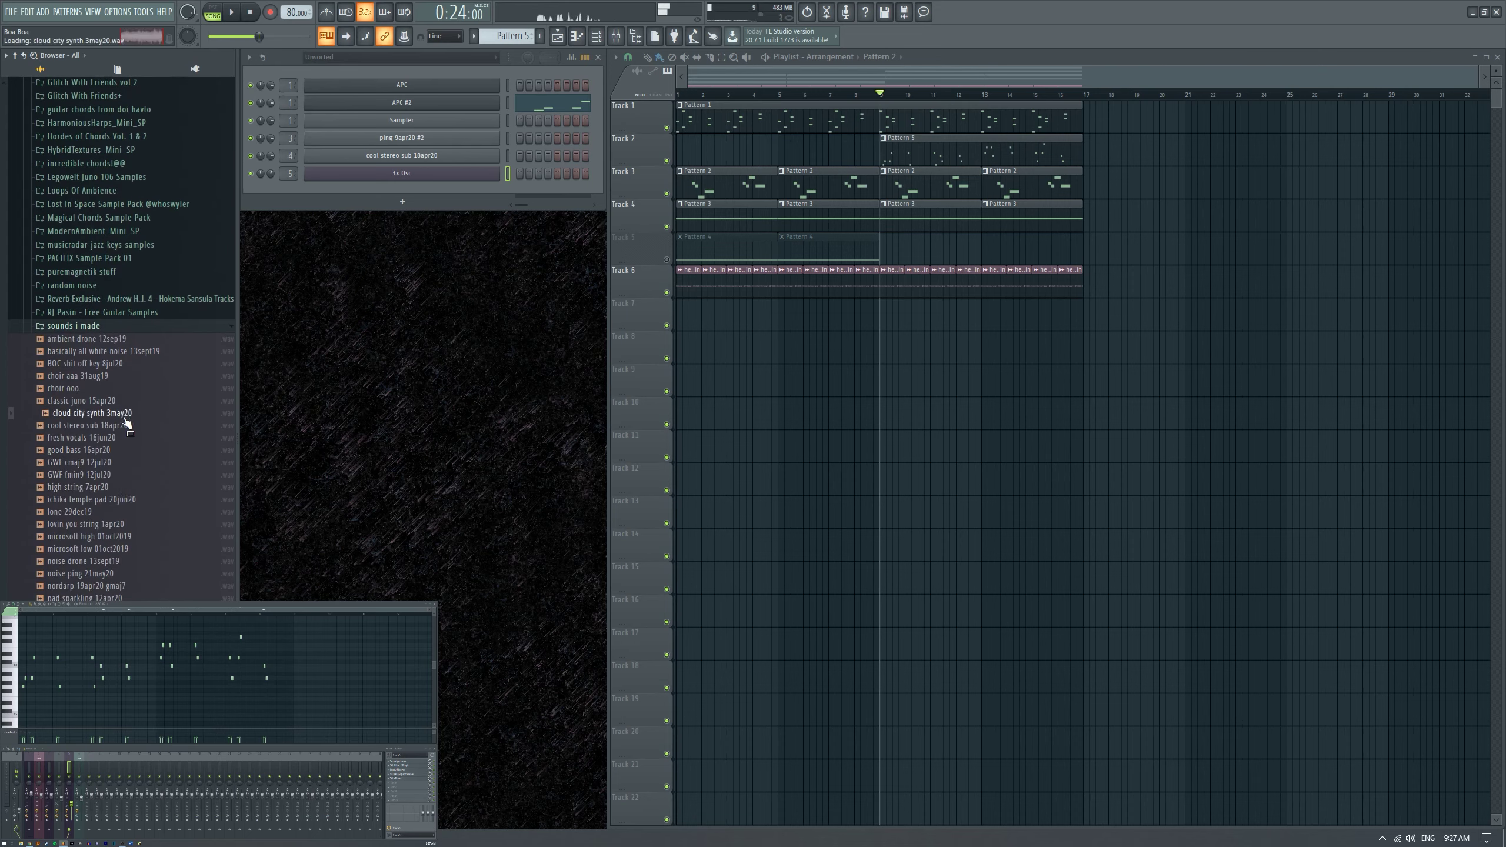
pyautogui.press('space')
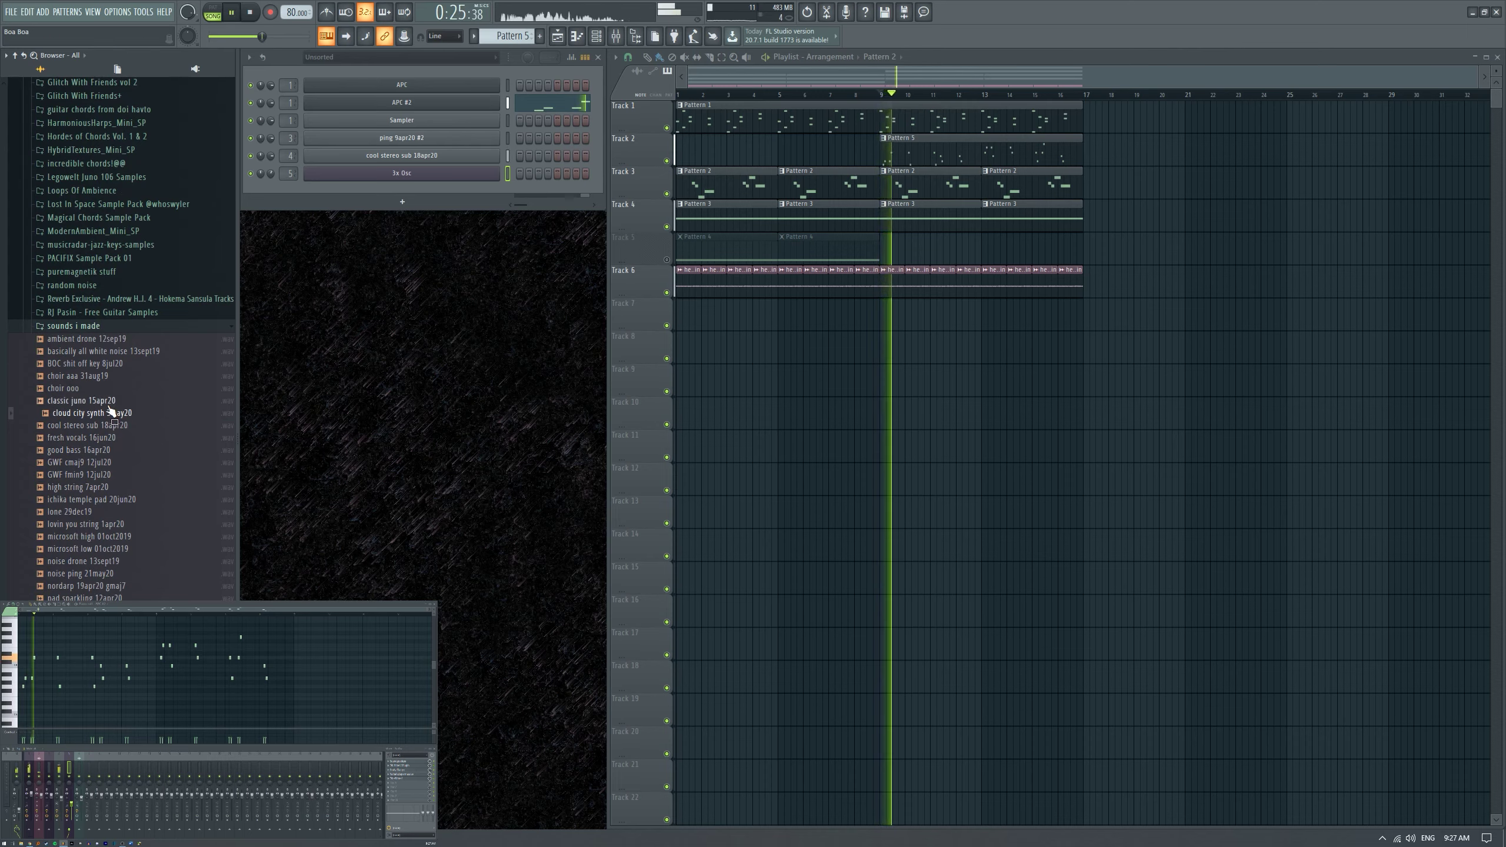
pyautogui.click(113, 364)
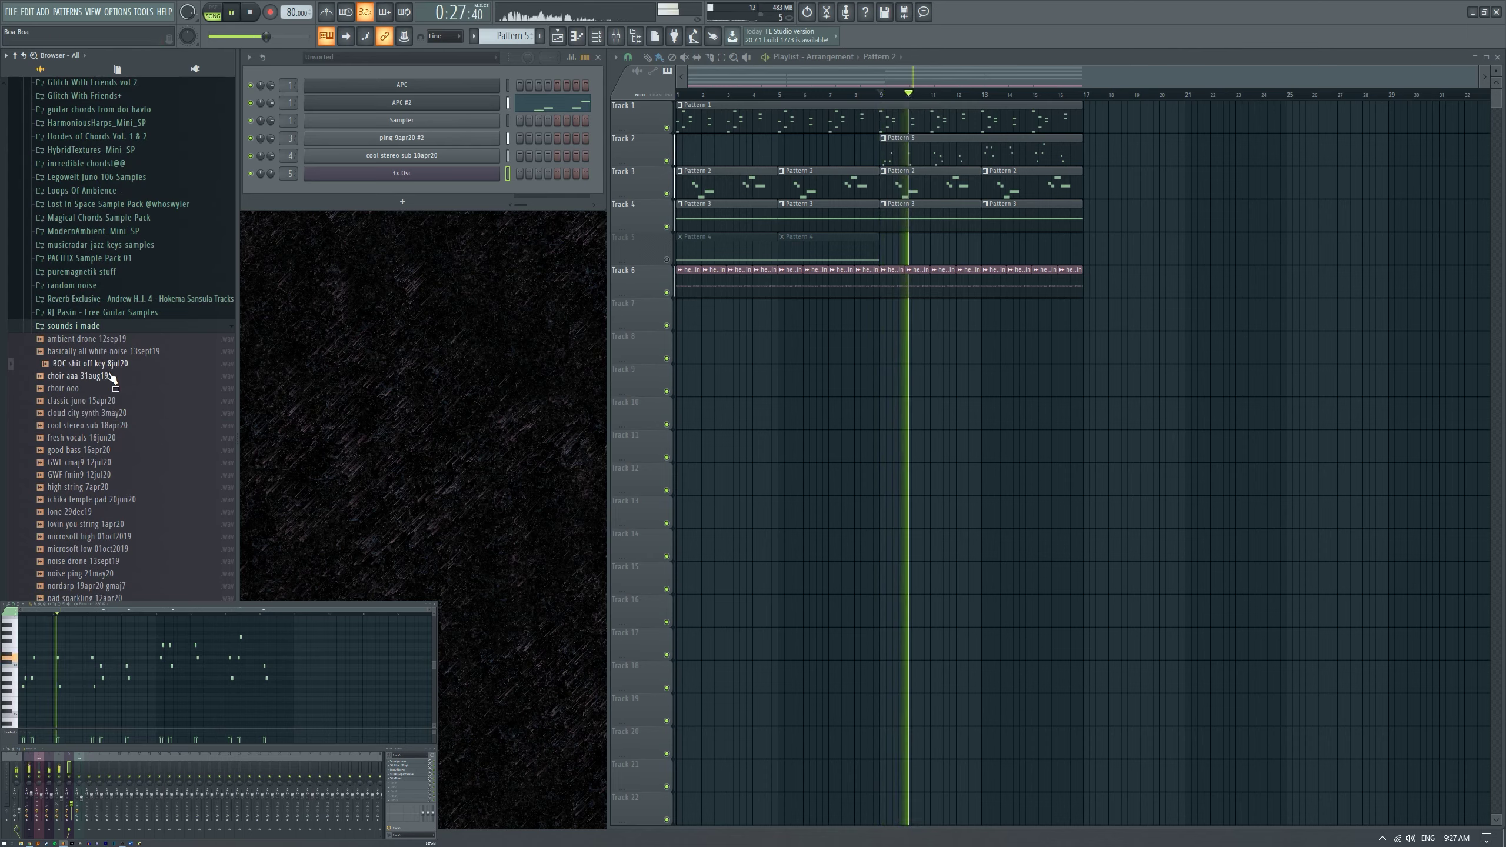
pyautogui.click(112, 354)
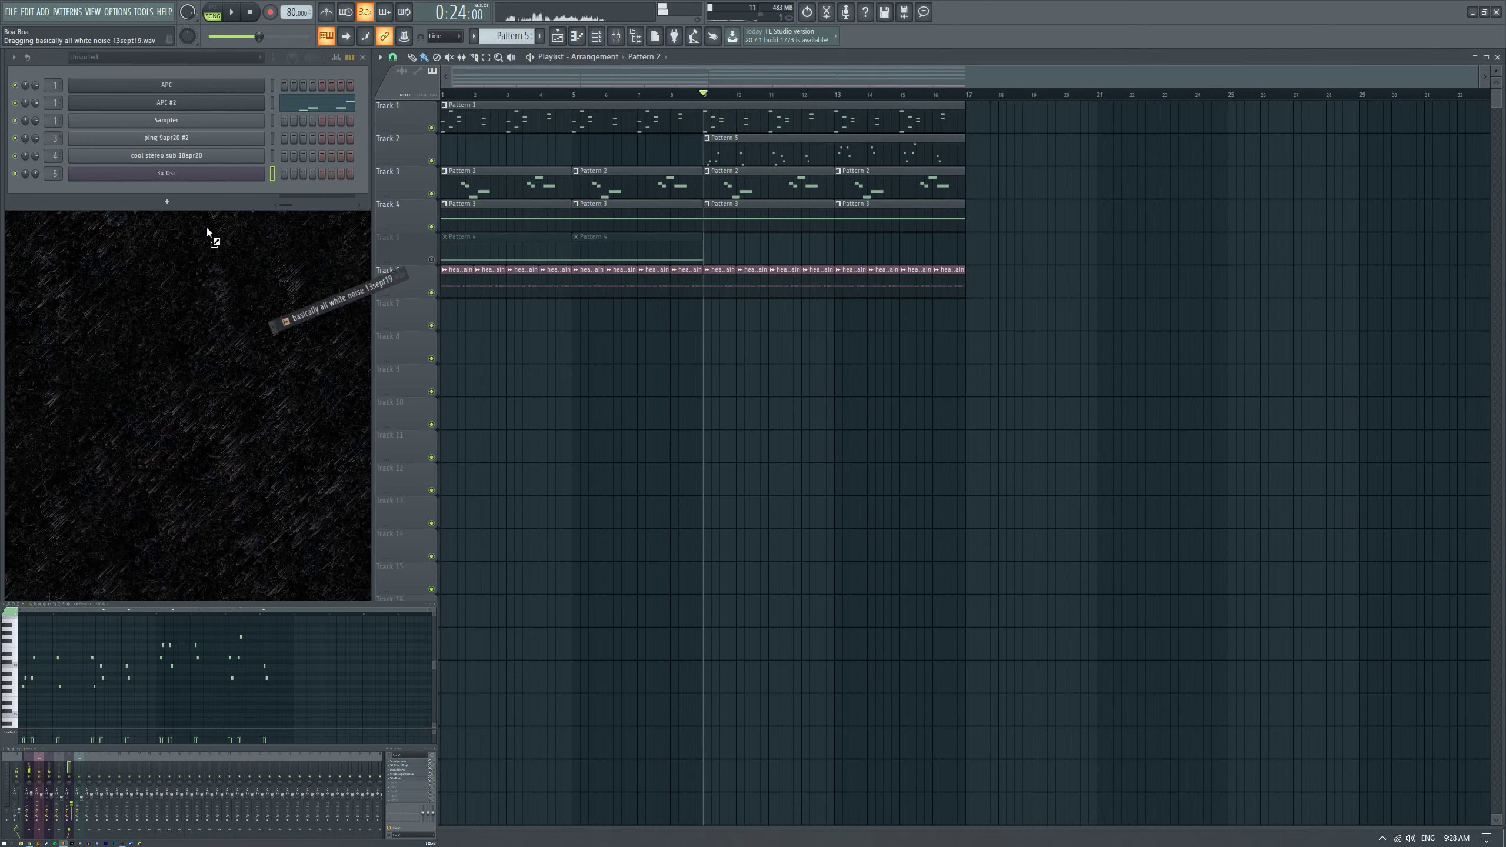
pyautogui.moveTo(207, 227); pyautogui.dragTo(191, 196)
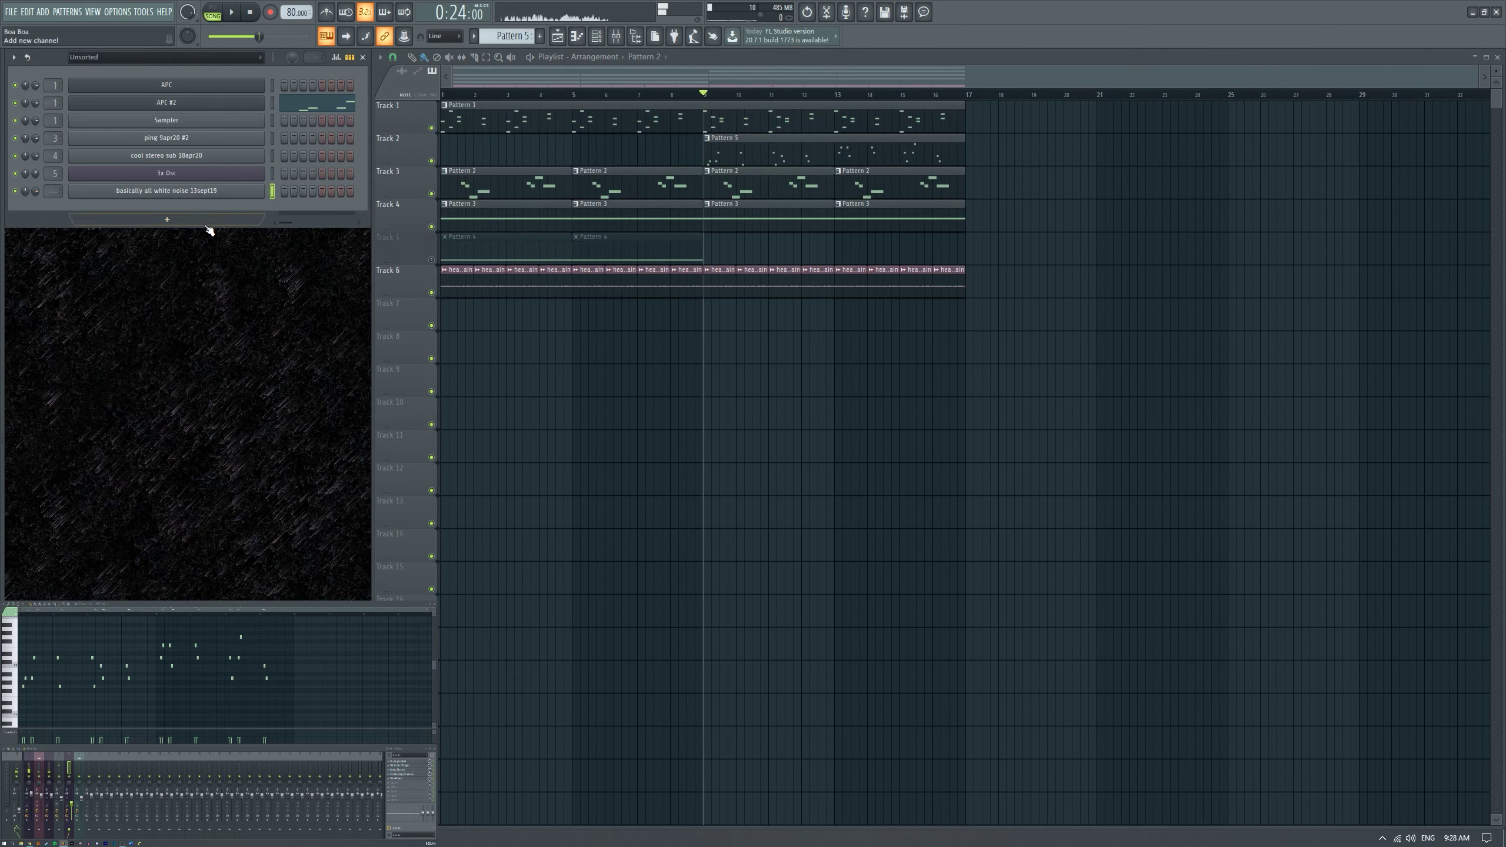
# Enable the volume envelope with a shorter attack on the white noise channel and set its root note to C5.
pyautogui.click(221, 197)
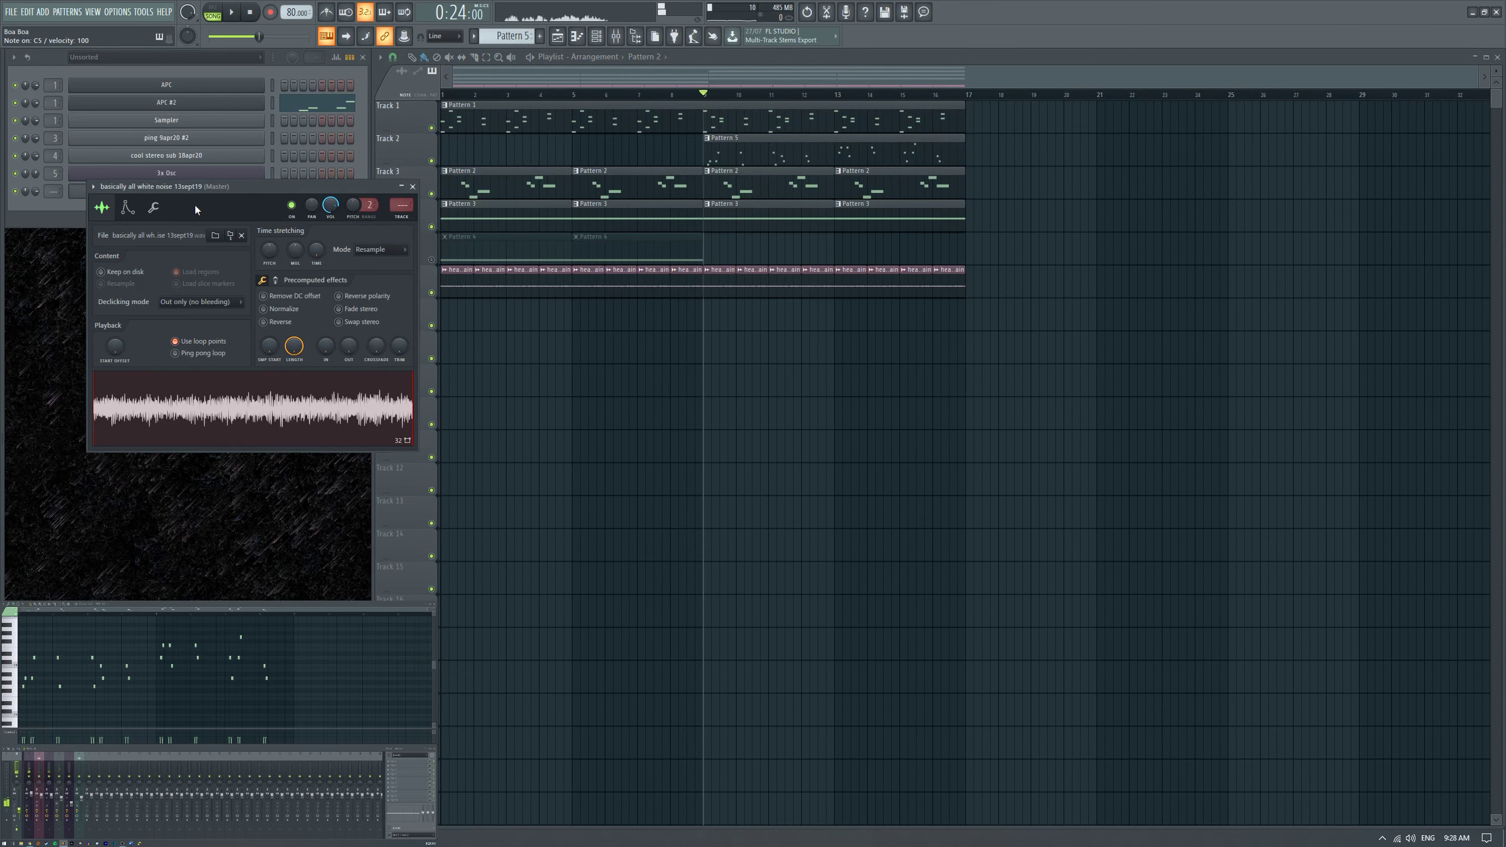
pyautogui.click(127, 207)
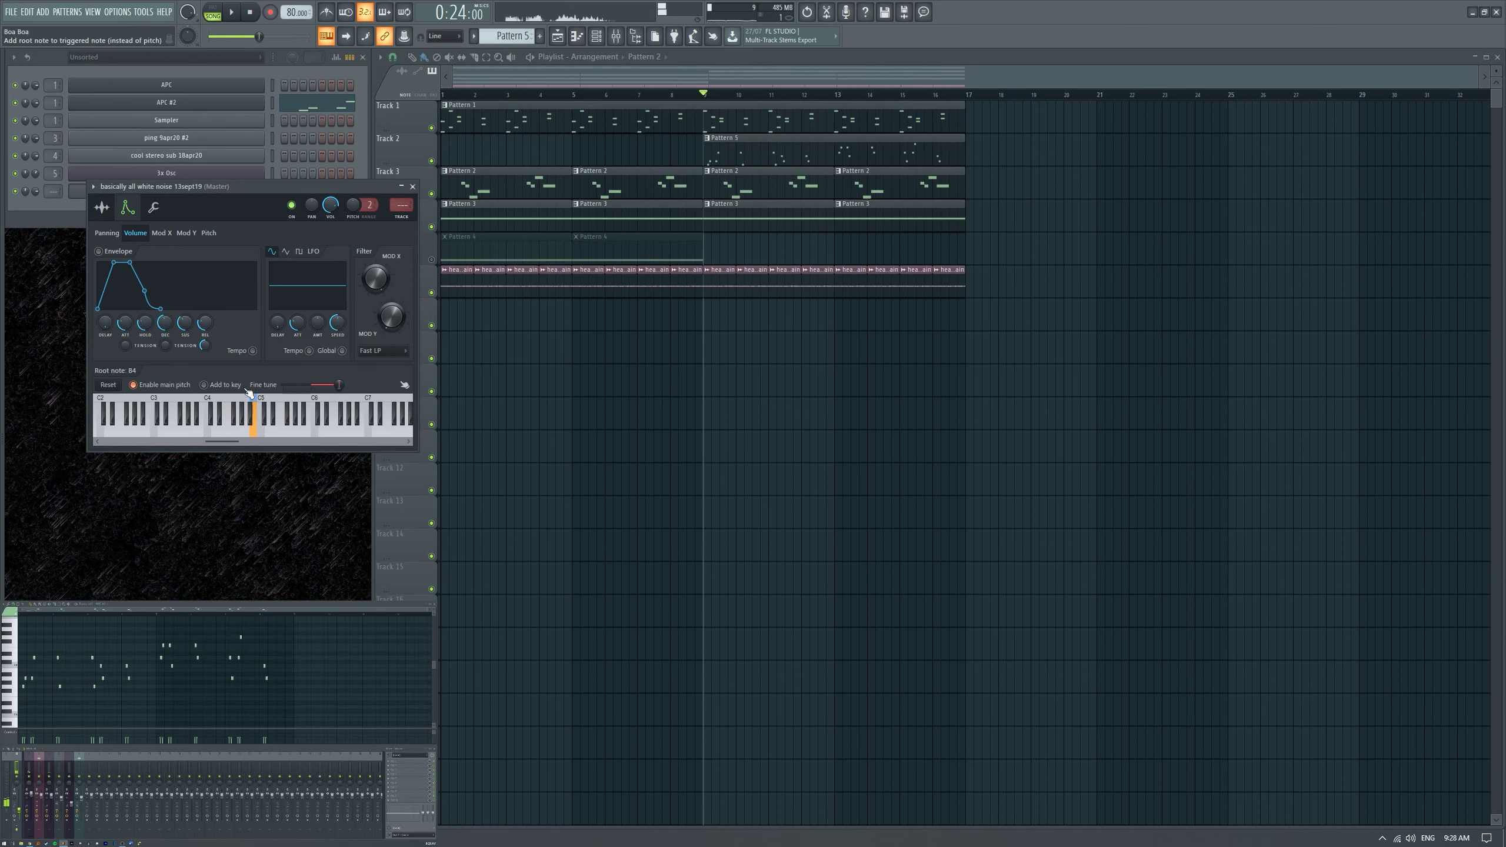
pyautogui.rightClick(264, 430)
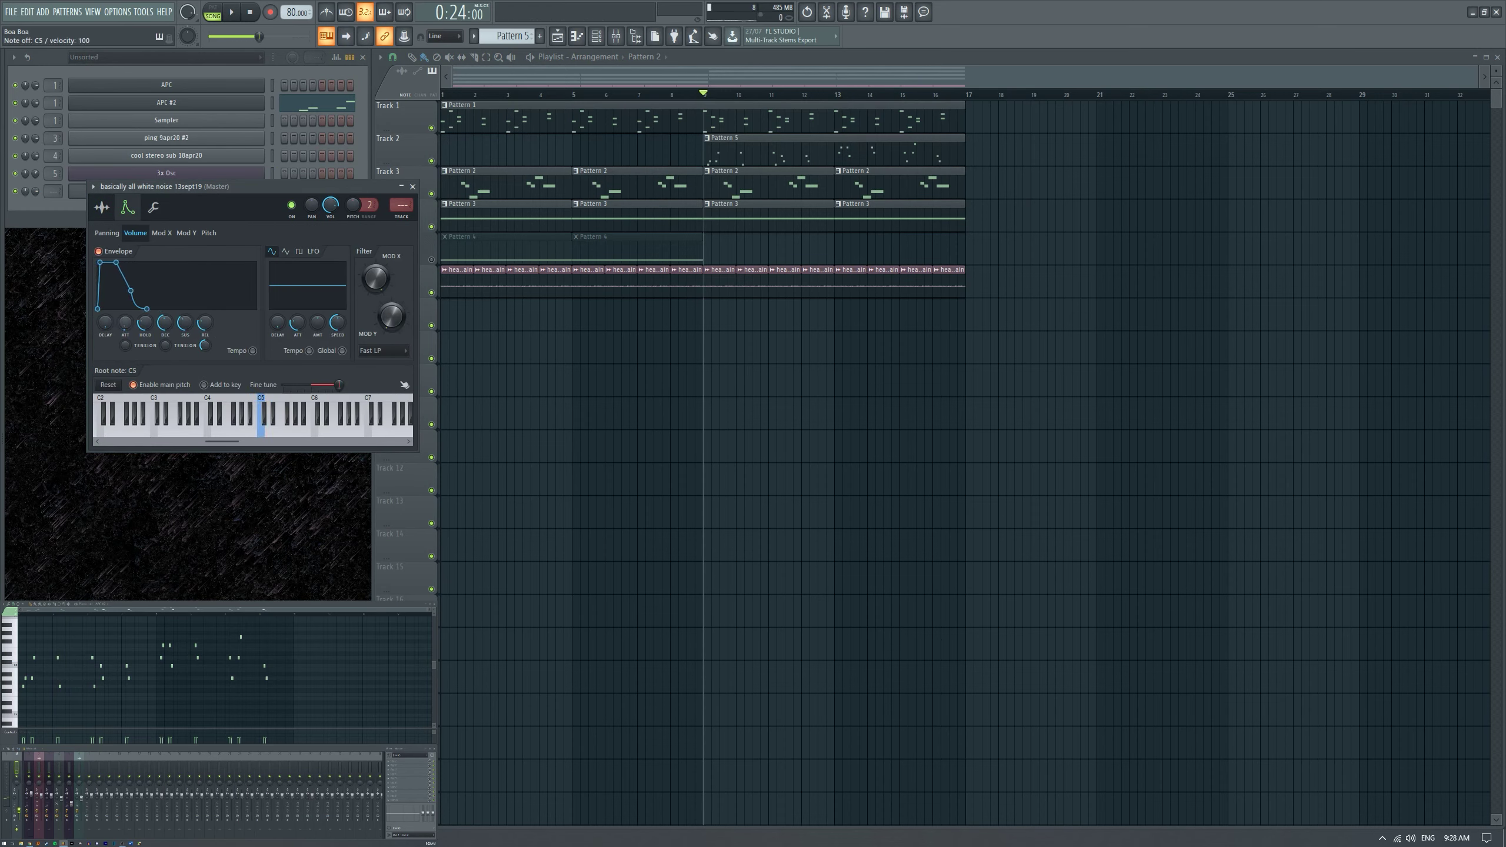
pyautogui.click(413, 187)
# Route the white noise channel to mixer track 7 and load ValhallaSupermassive as an effect on it.
pyautogui.click(110, 771)
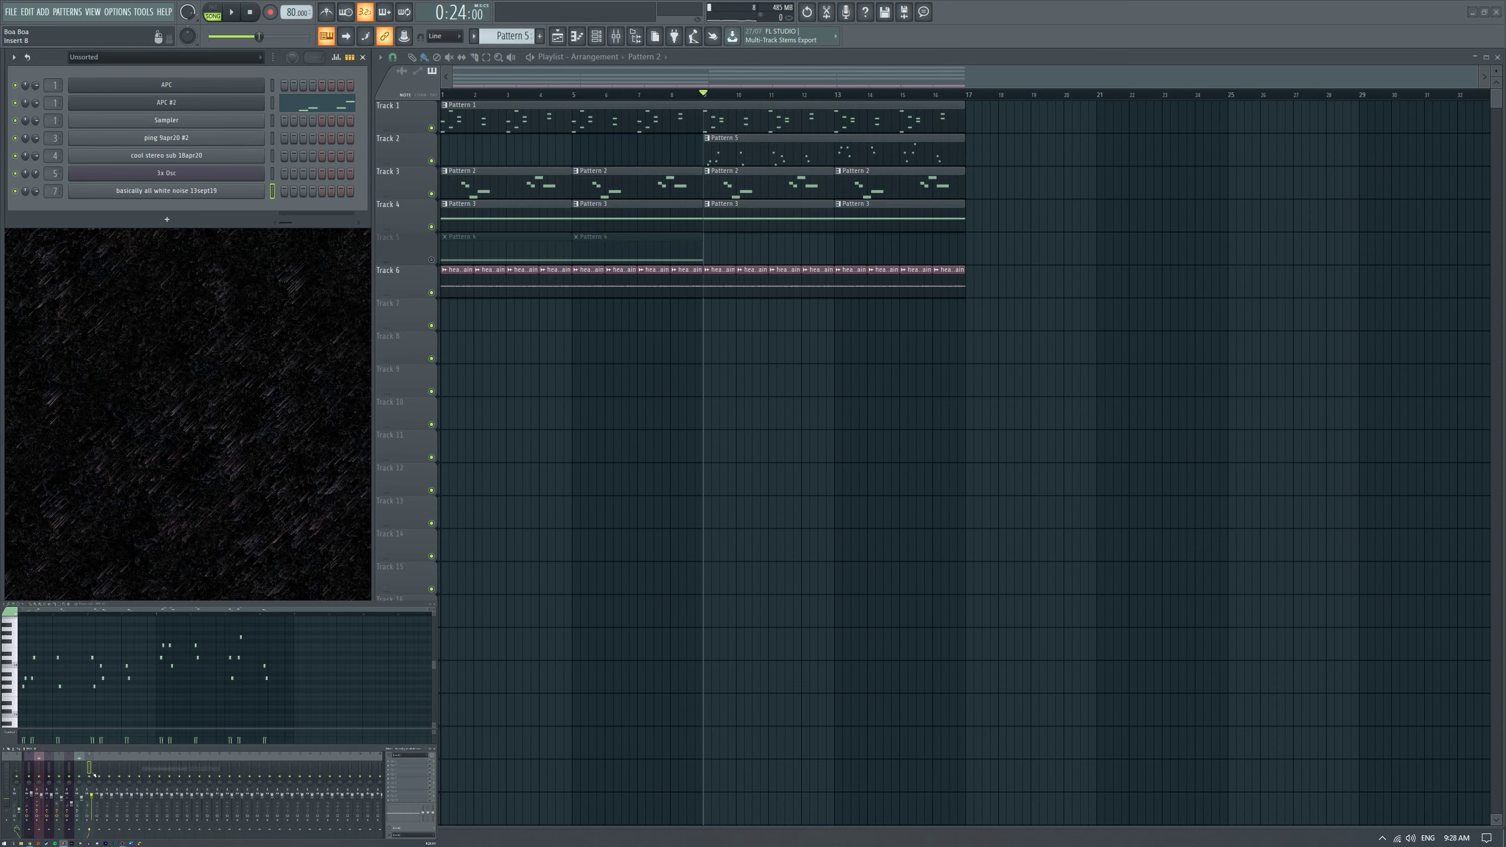
pyautogui.click(389, 767)
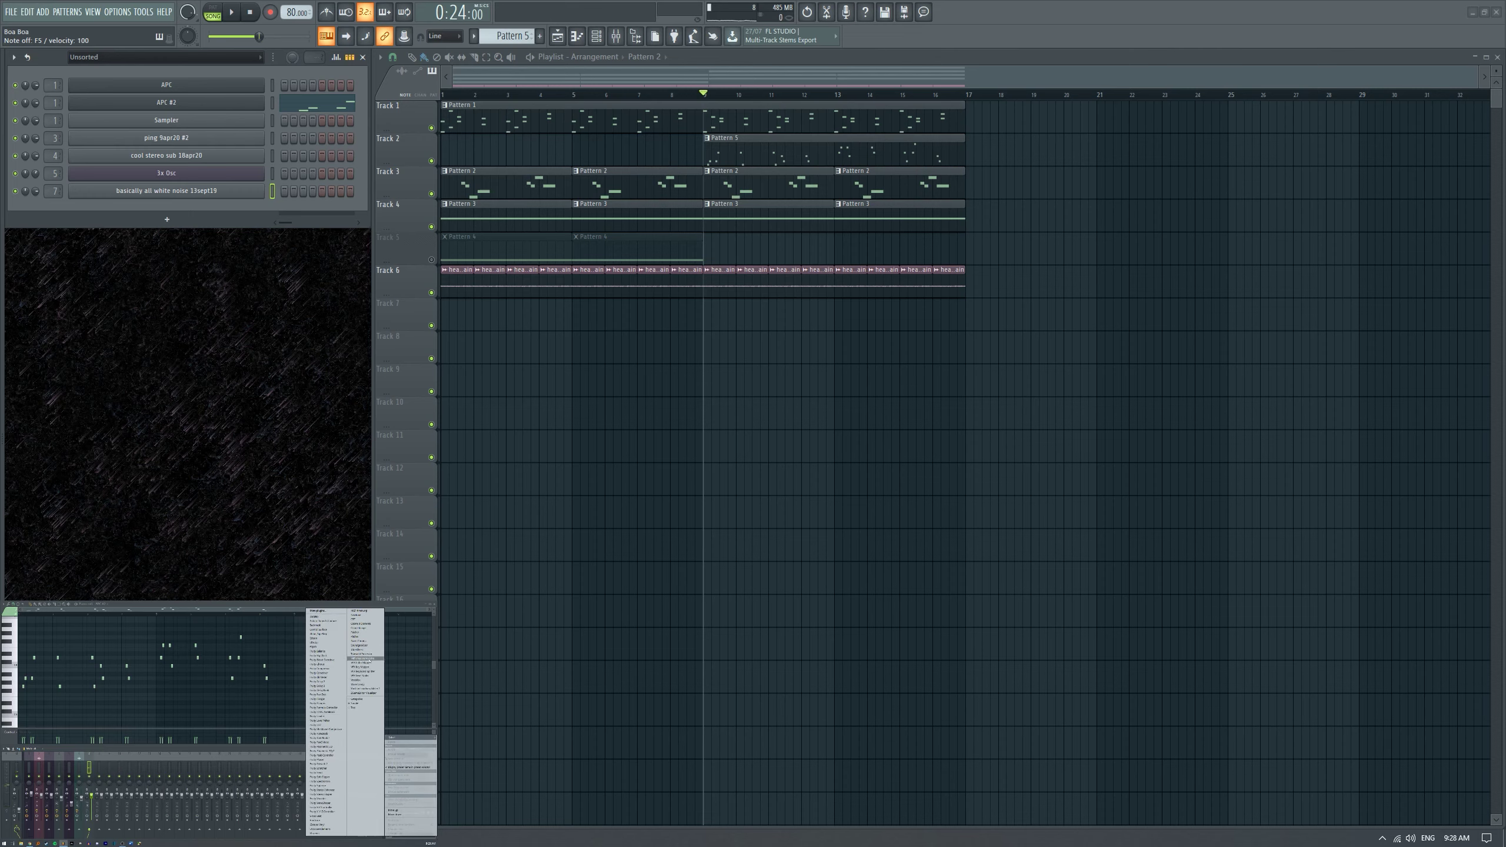
pyautogui.click(369, 660)
# Load the Splashy Synth preset from the C-Large reverbs in ValhallaSupermassive and close the open plugin and channel windows.
pyautogui.moveTo(381, 203); pyautogui.dragTo(629, 237)
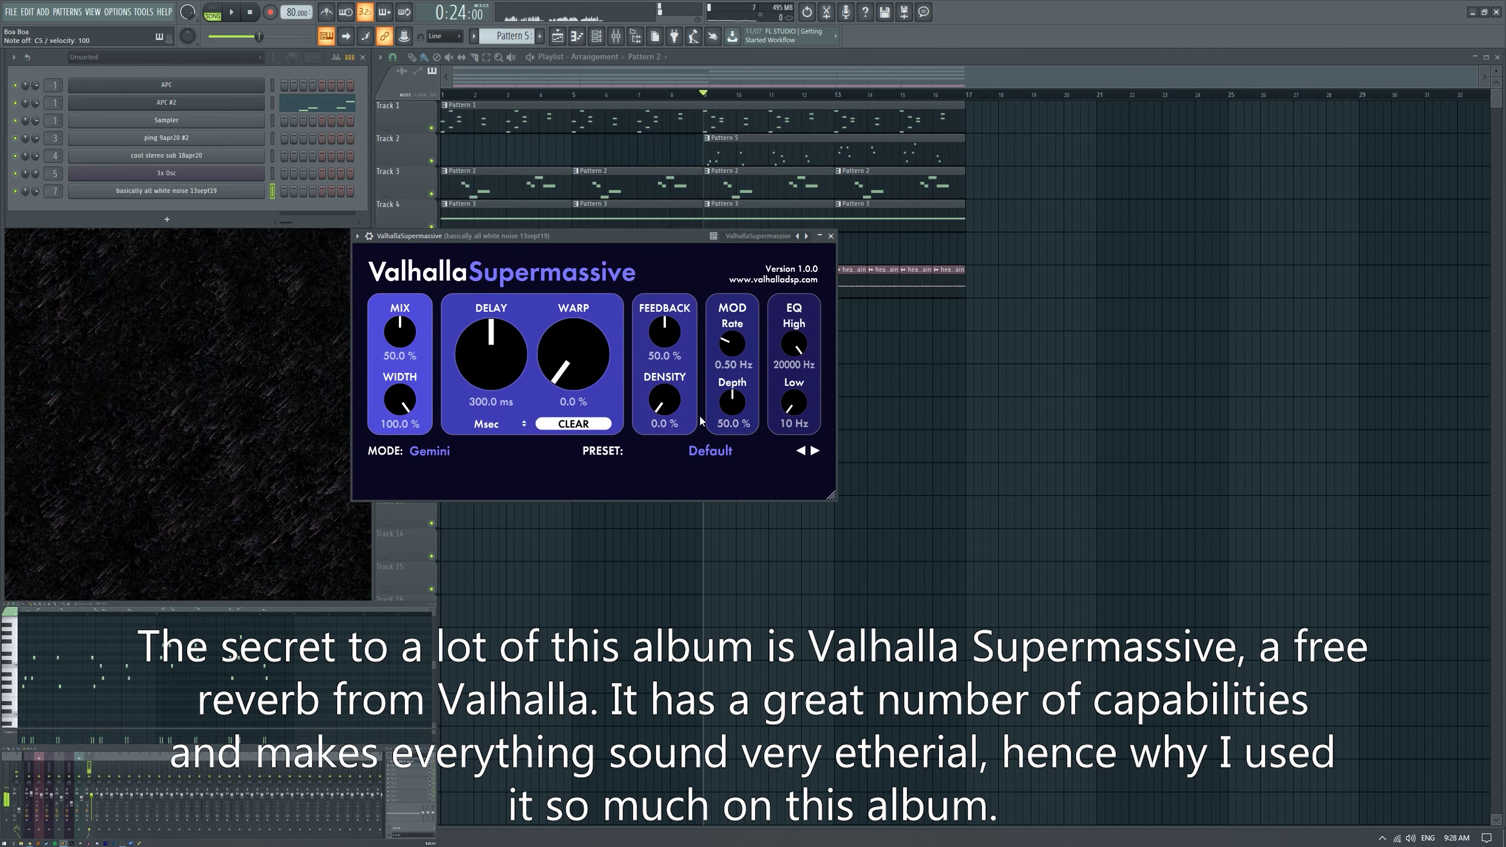
pyautogui.click(710, 450)
pyautogui.moveTo(705, 582)
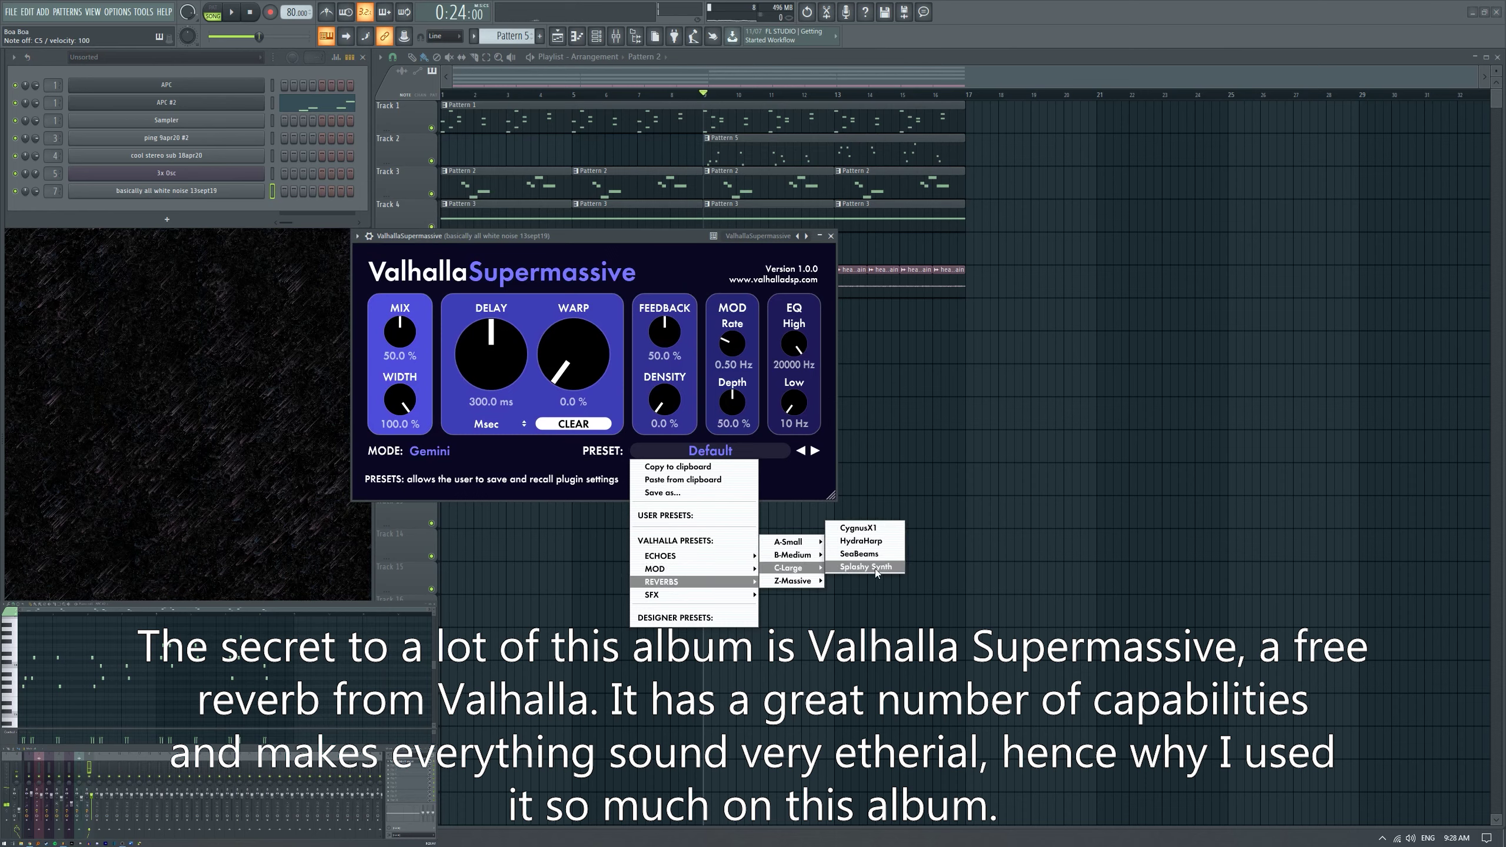
pyautogui.click(876, 567)
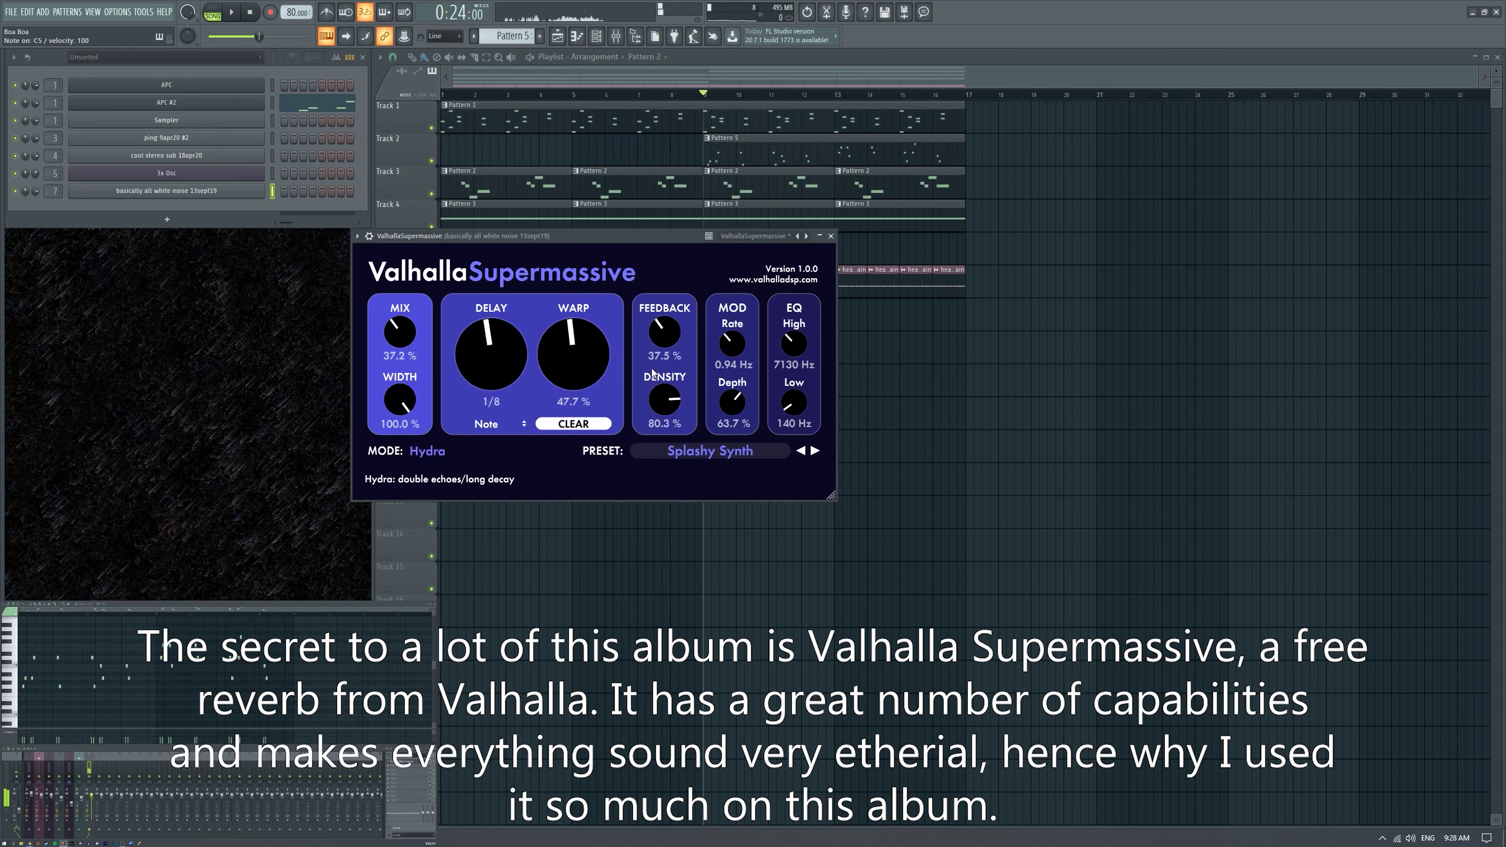
pyautogui.click(160, 191)
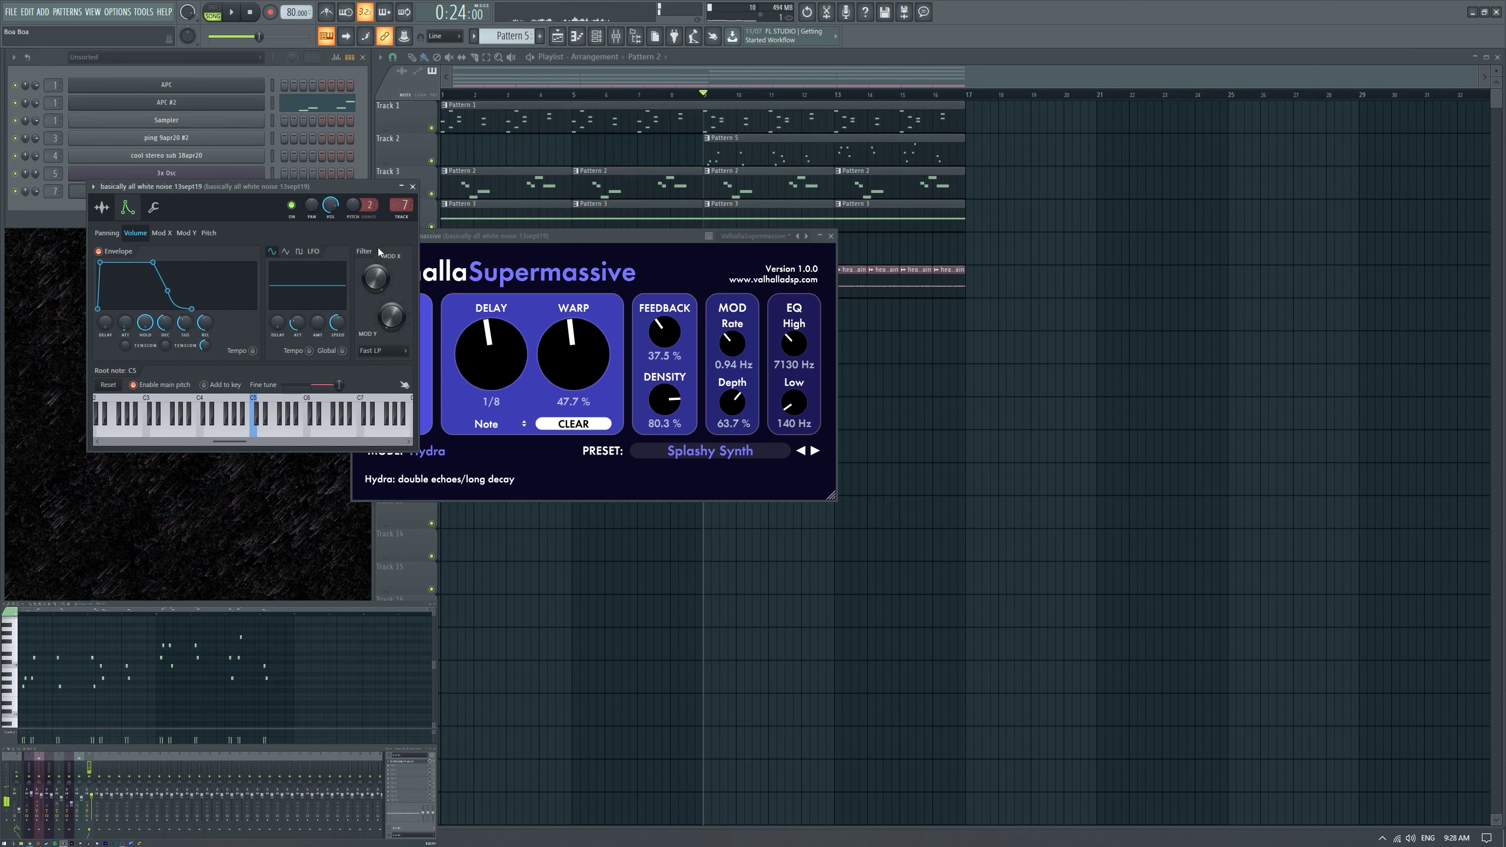
pyautogui.click(412, 186)
pyautogui.click(831, 235)
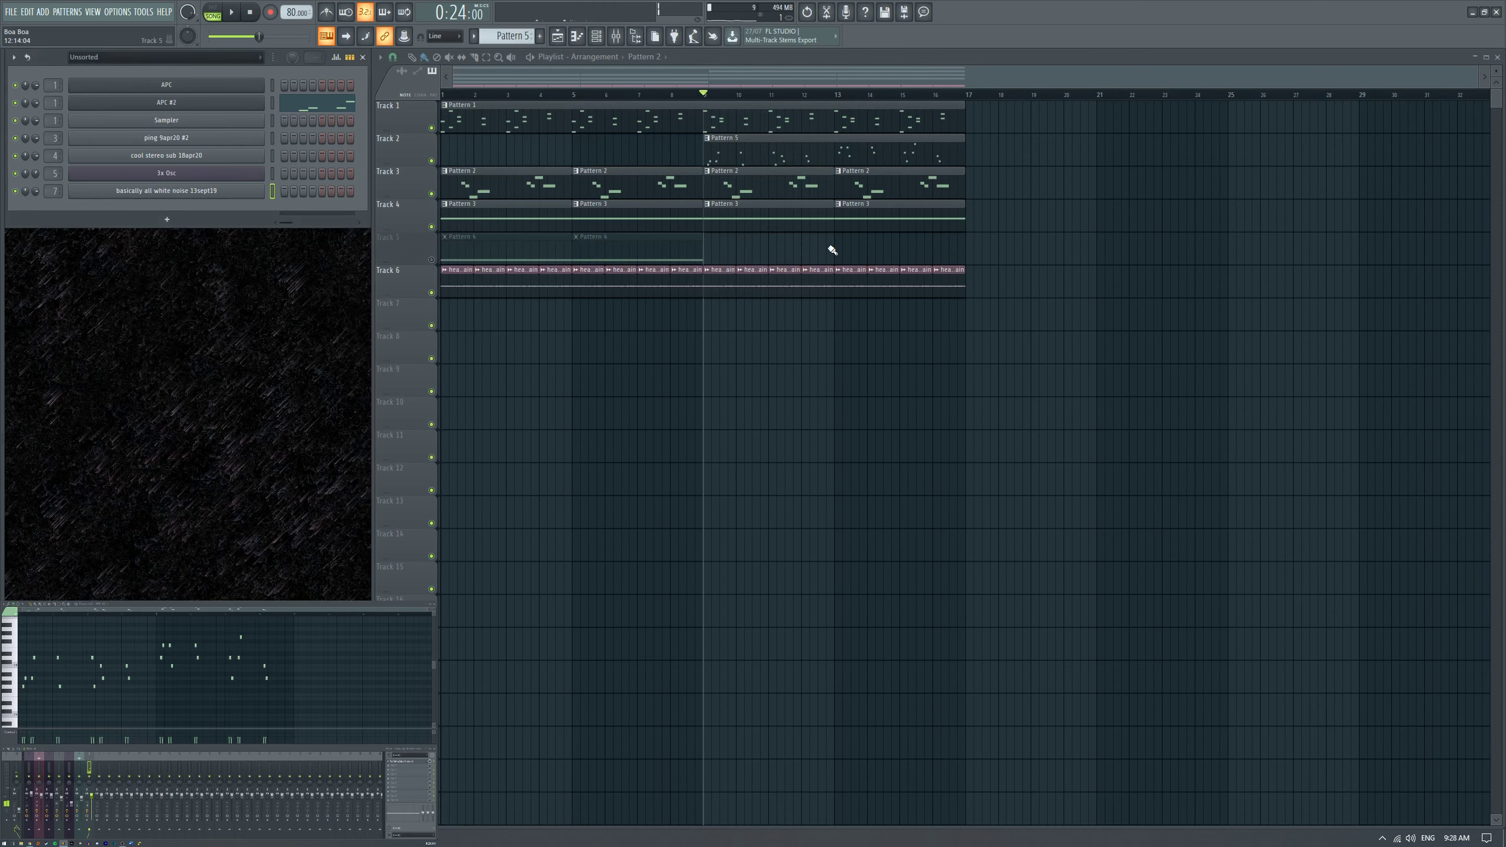
# During playback, lengthen the white noise channel's volume envelope attack and raise the Supermassive mix to 64.4%.
pyautogui.press('space')
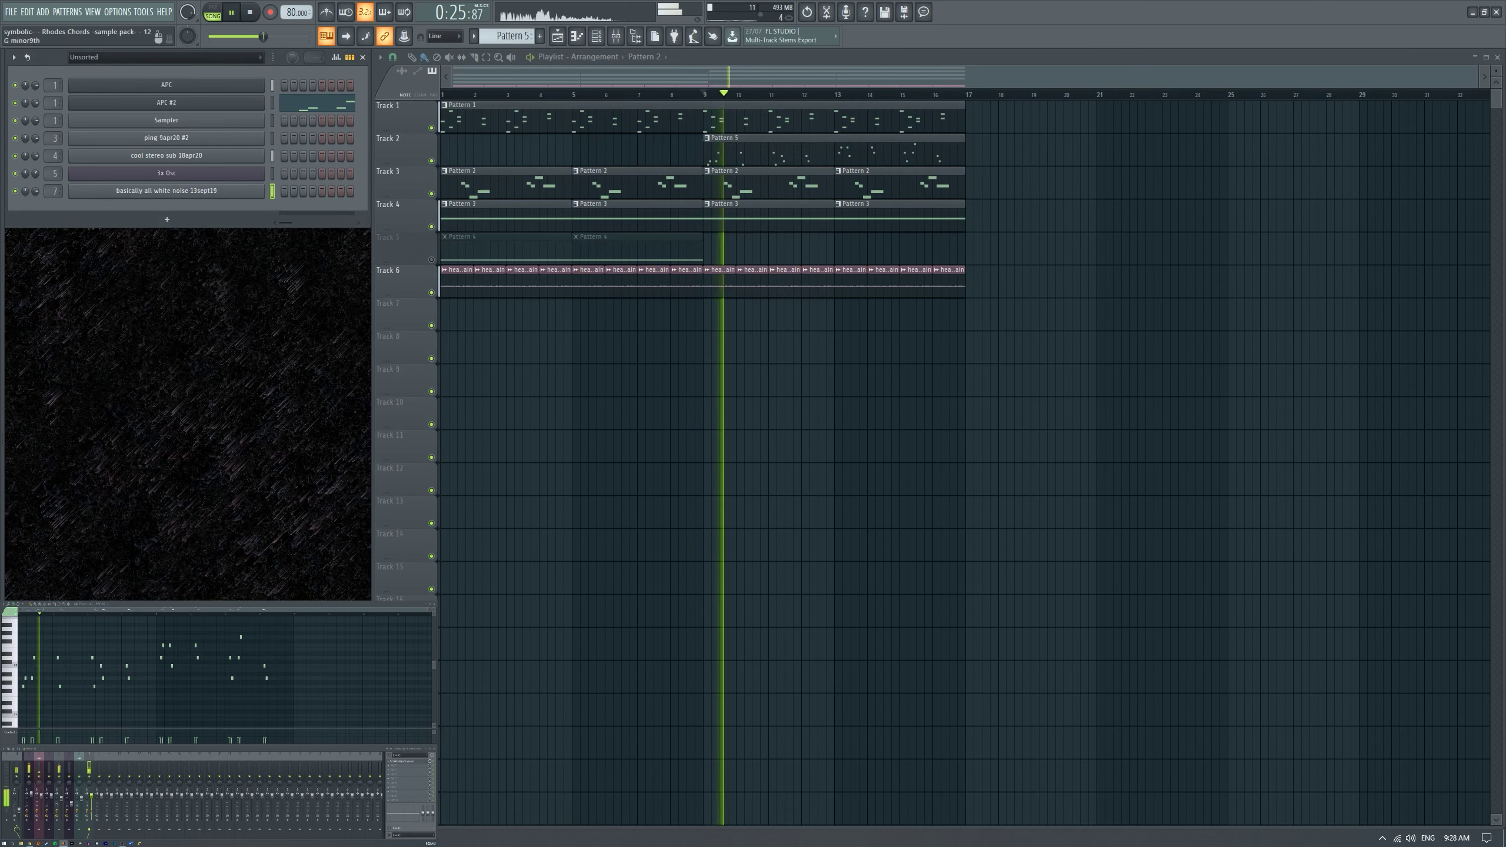
pyautogui.click(159, 191)
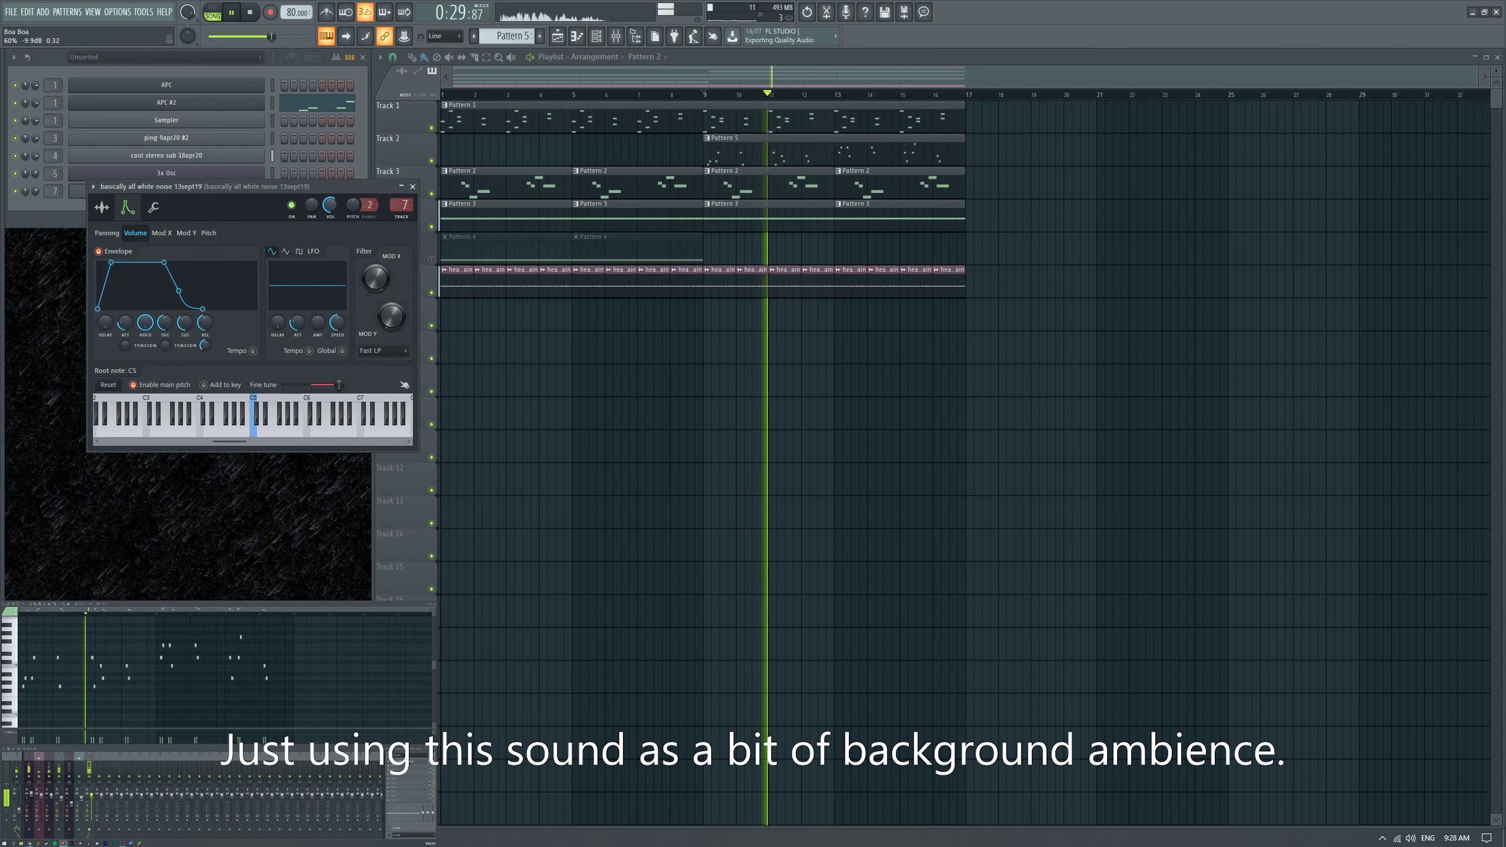
pyautogui.click(412, 186)
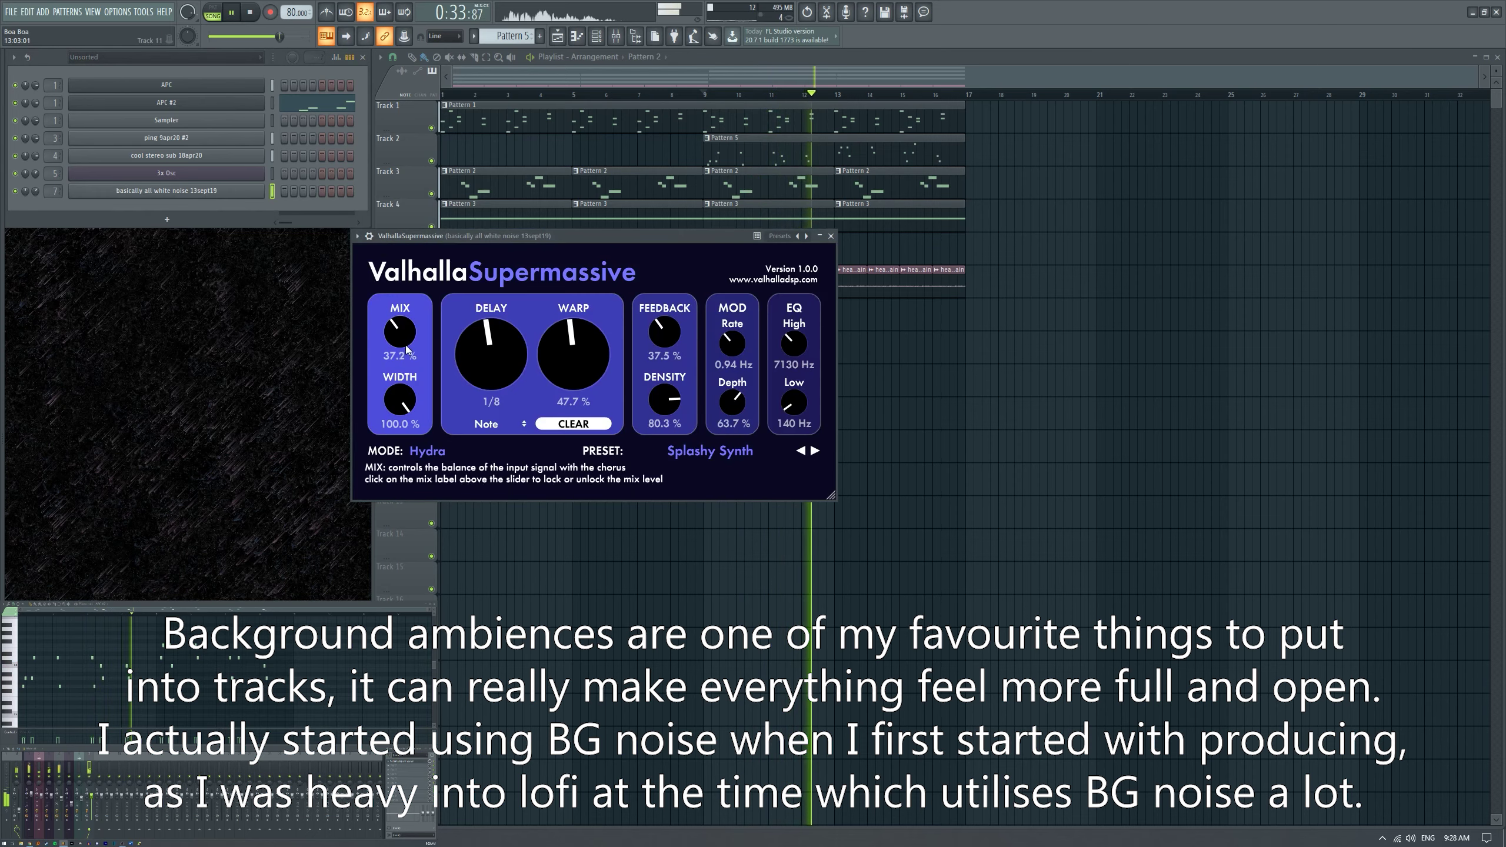
pyautogui.moveTo(400, 332); pyautogui.dragTo(408, 307)
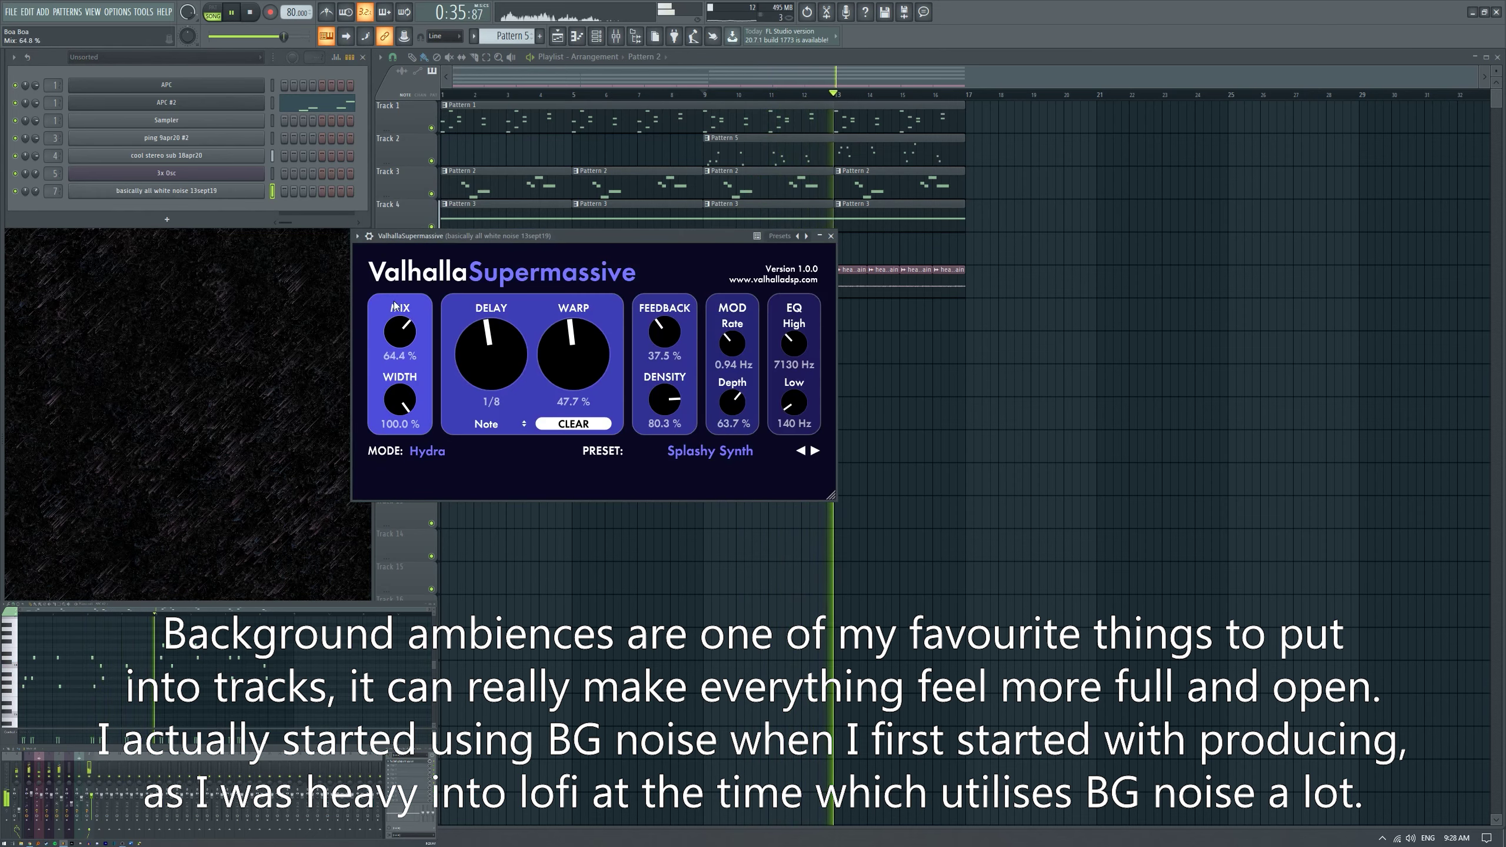
pyautogui.click(830, 235)
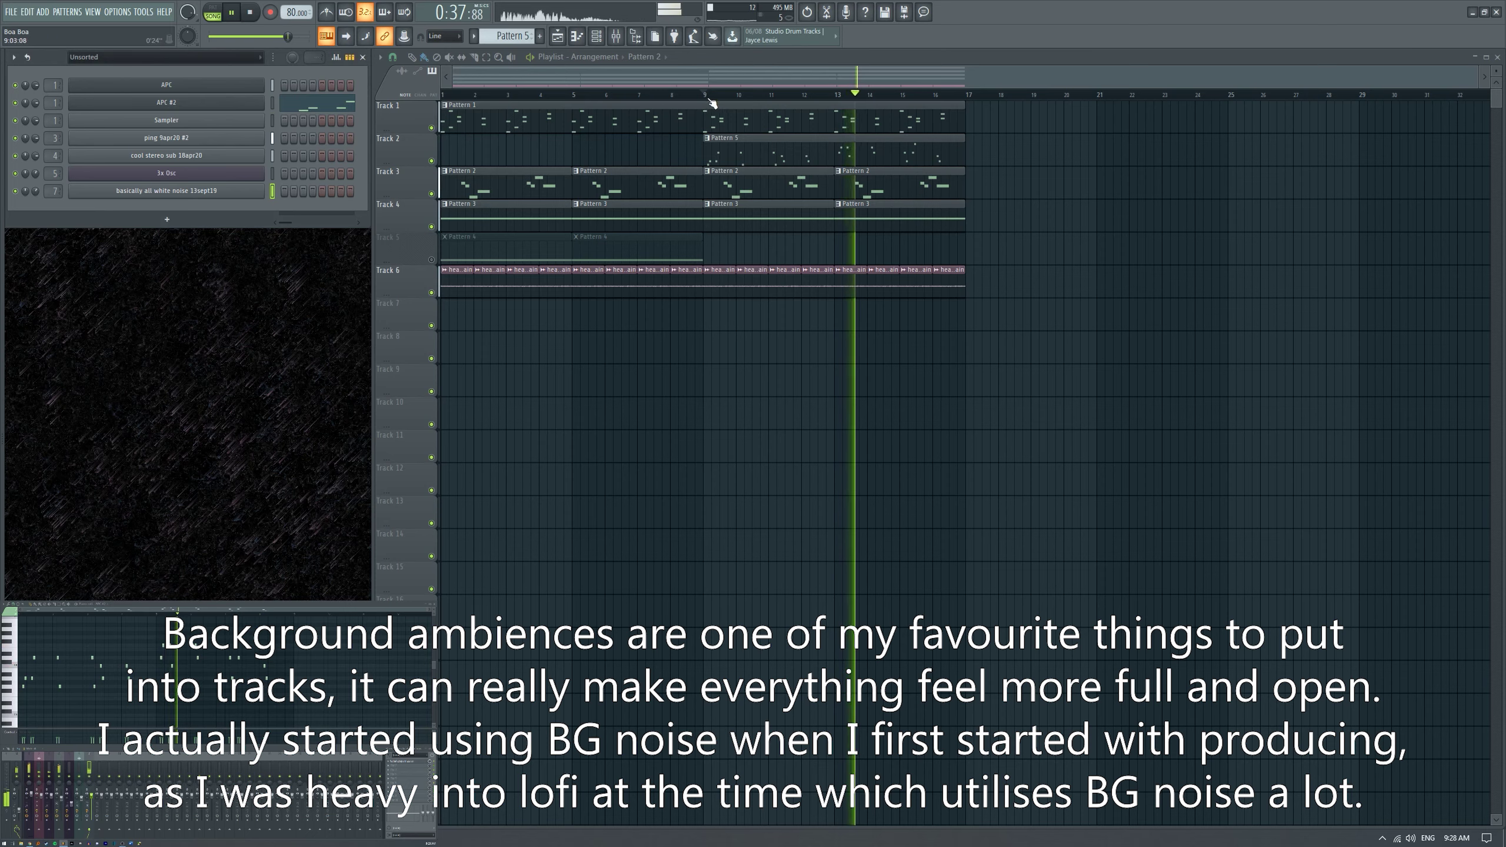
# Select bars 9 through 16 of the playlist as the loop range and stop playback.
pyautogui.moveTo(710, 94); pyautogui.dragTo(937, 119)
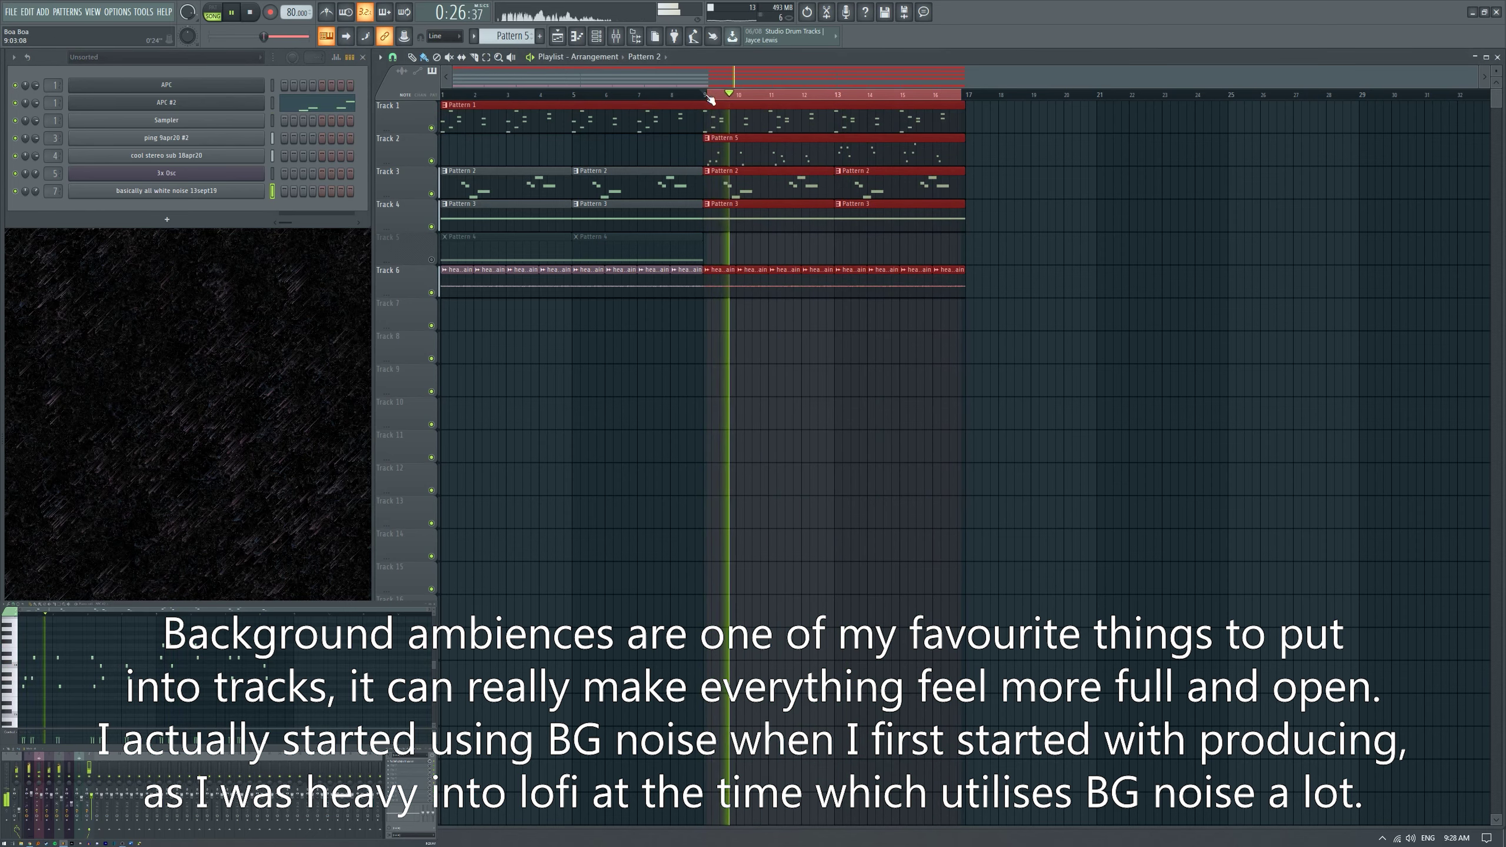
pyautogui.moveTo(961, 94); pyautogui.dragTo(969, 97)
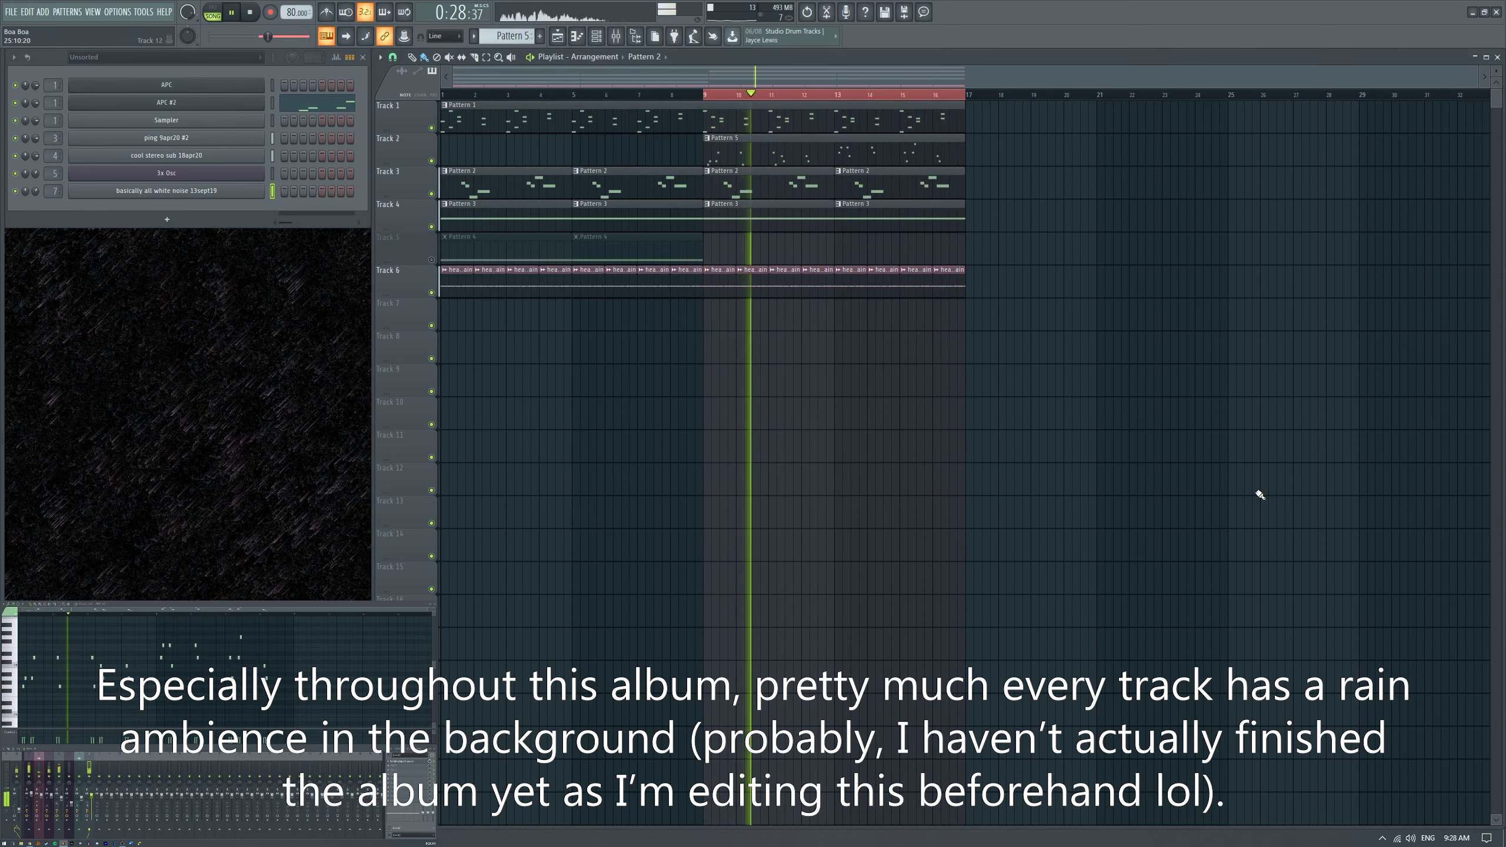
pyautogui.press('space')
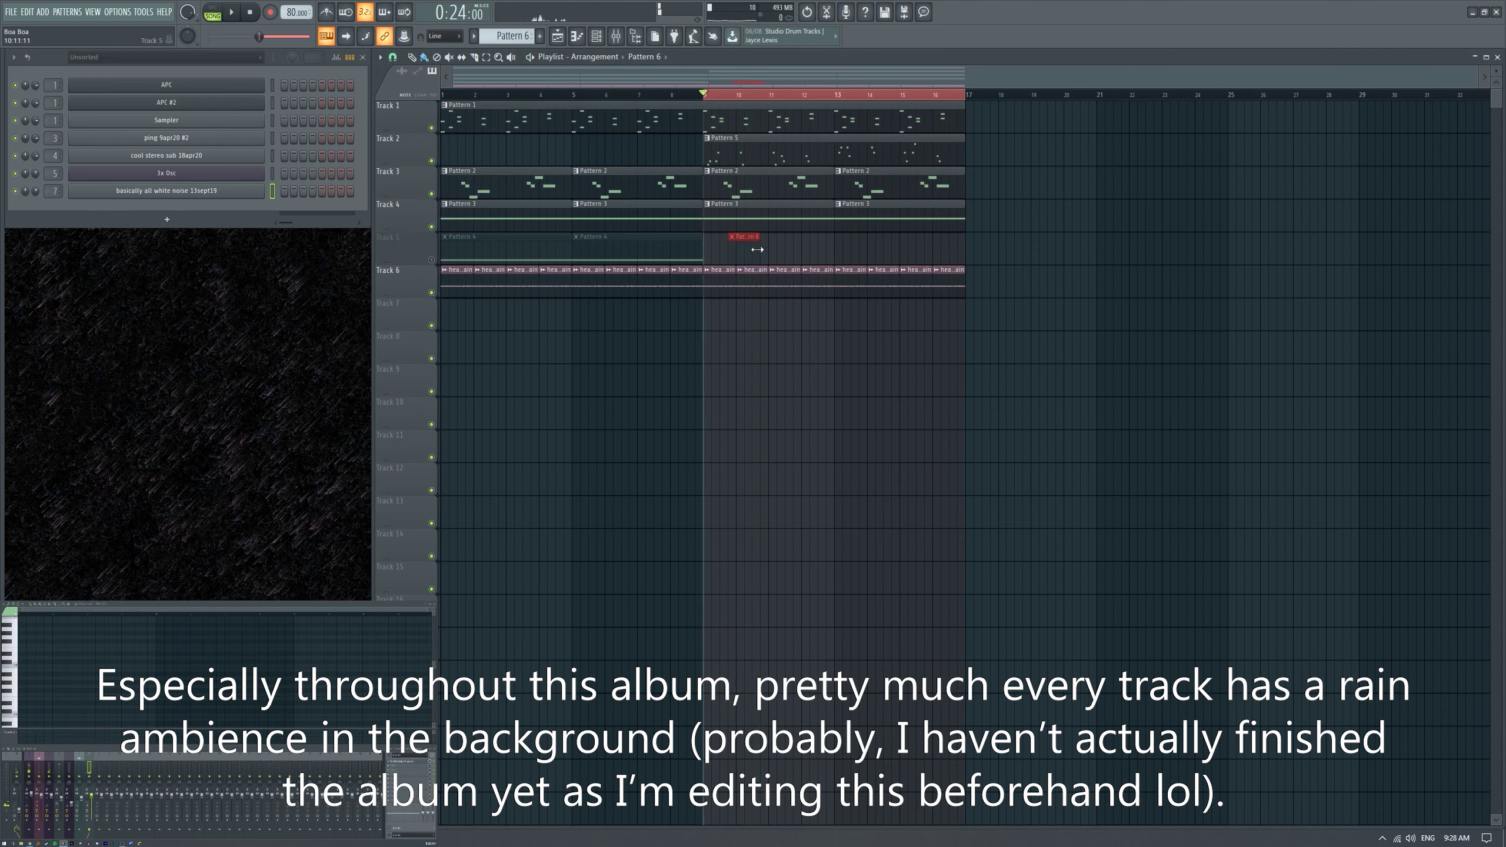
# Place a new Pattern 6 clip at bar 9 on Track 5 and unmute that track.
pyautogui.moveTo(718, 252); pyautogui.dragTo(713, 252)
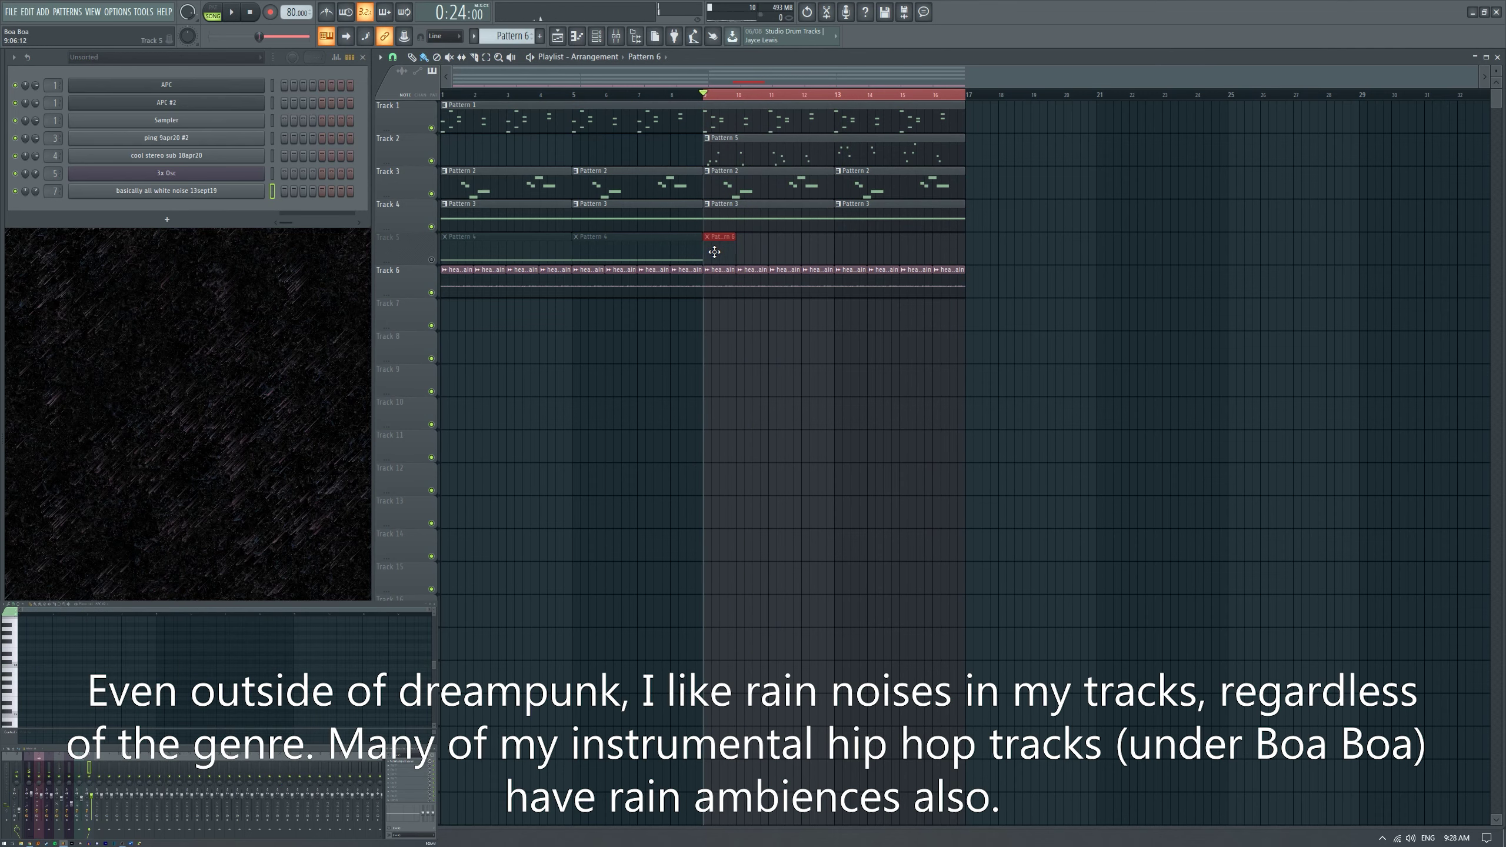
pyautogui.click(432, 259)
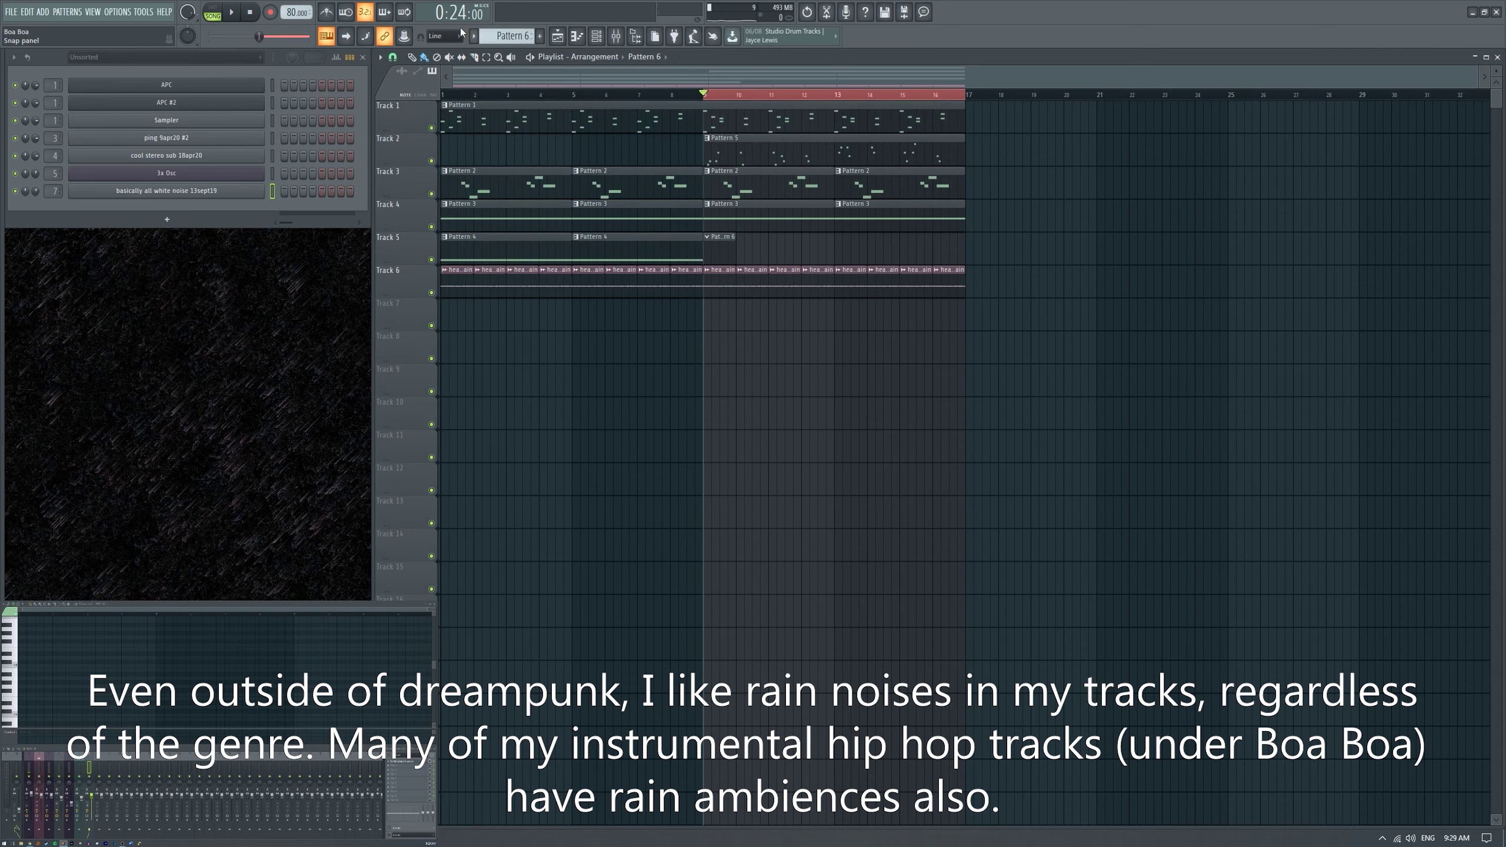
pyautogui.click(393, 57)
pyautogui.click(417, 226)
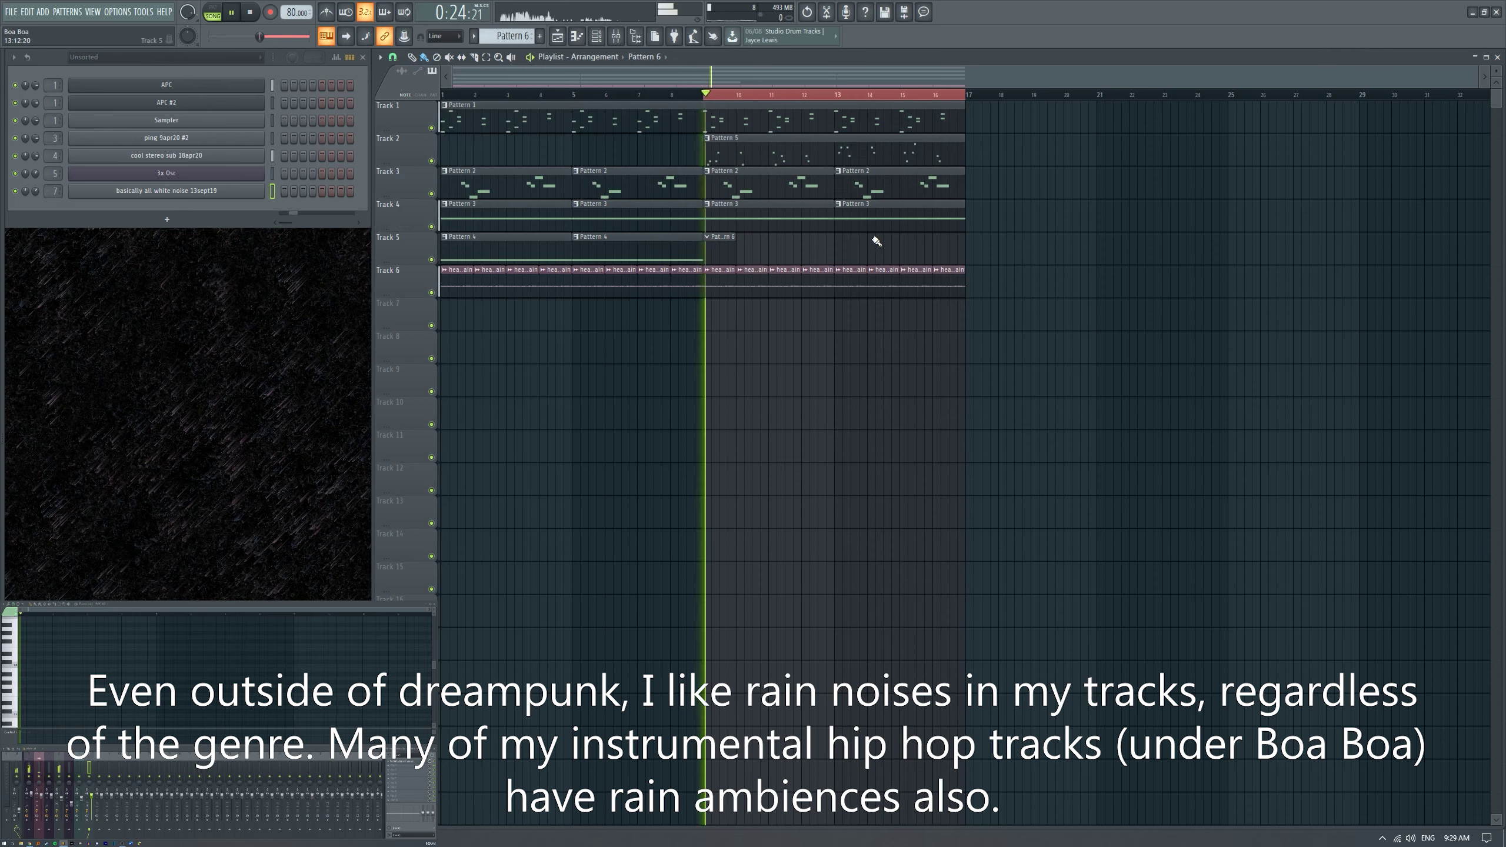
# Draw a four-bar C5 note for the white noise channel in Pattern 6 and repeat the clip at bar 13 on Track 5.
pyautogui.press('space')
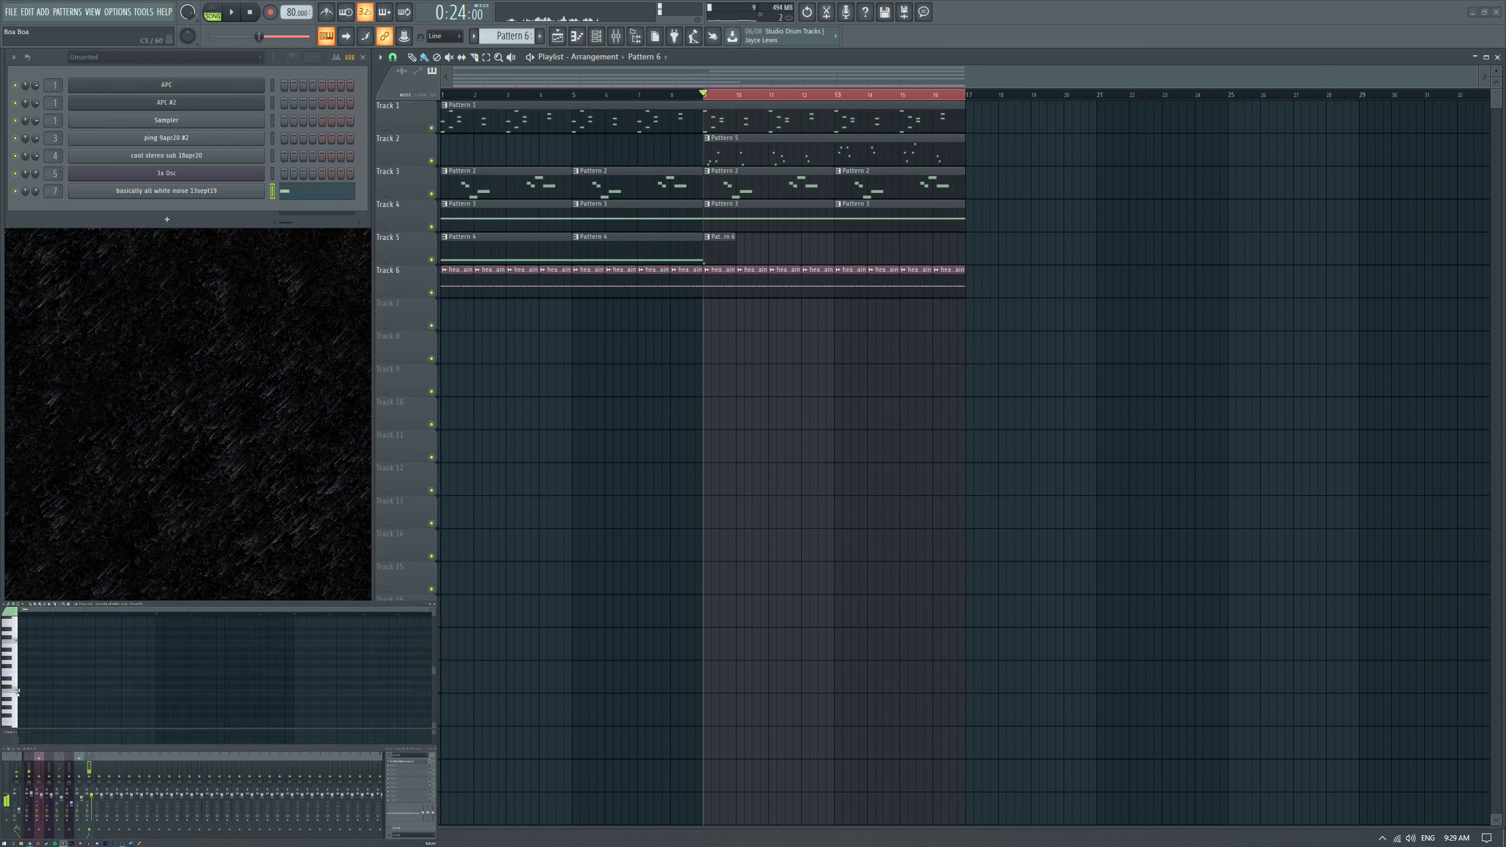
pyautogui.press('space')
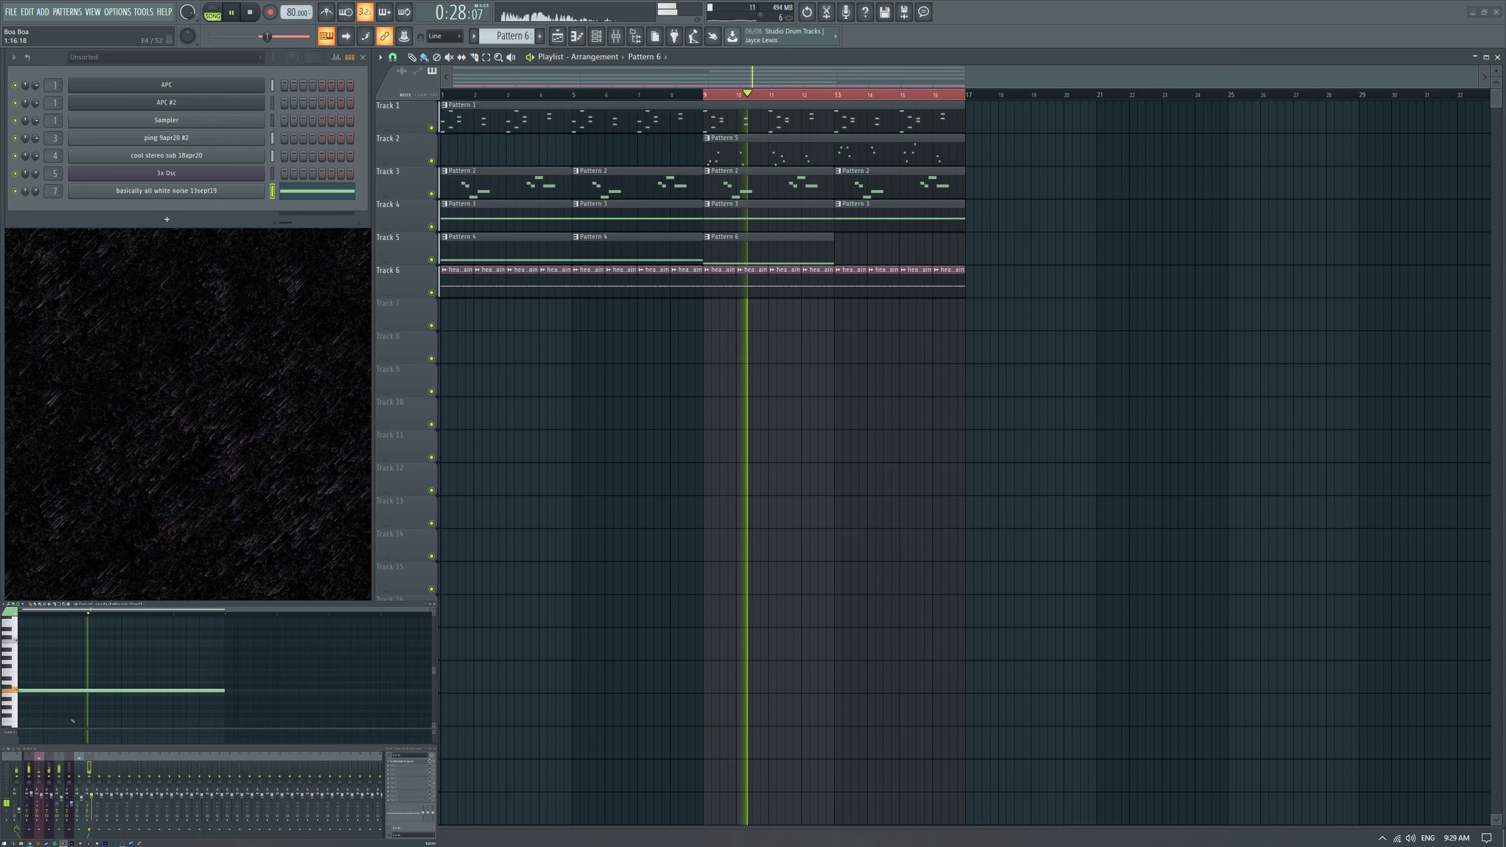
pyautogui.press('space')
pyautogui.press('space')
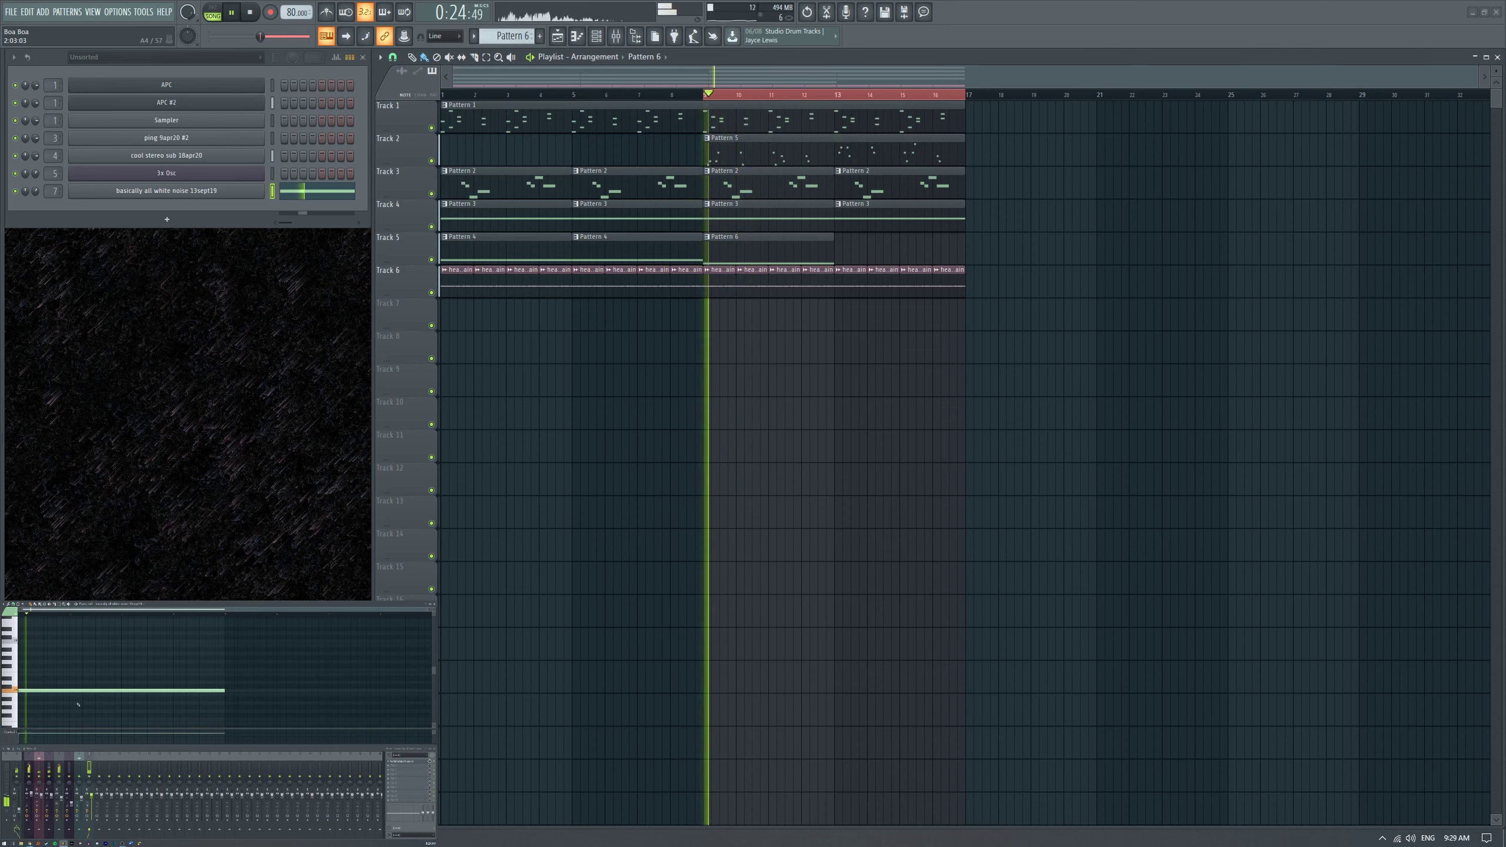
pyautogui.hotkey('ctrl', 'a')
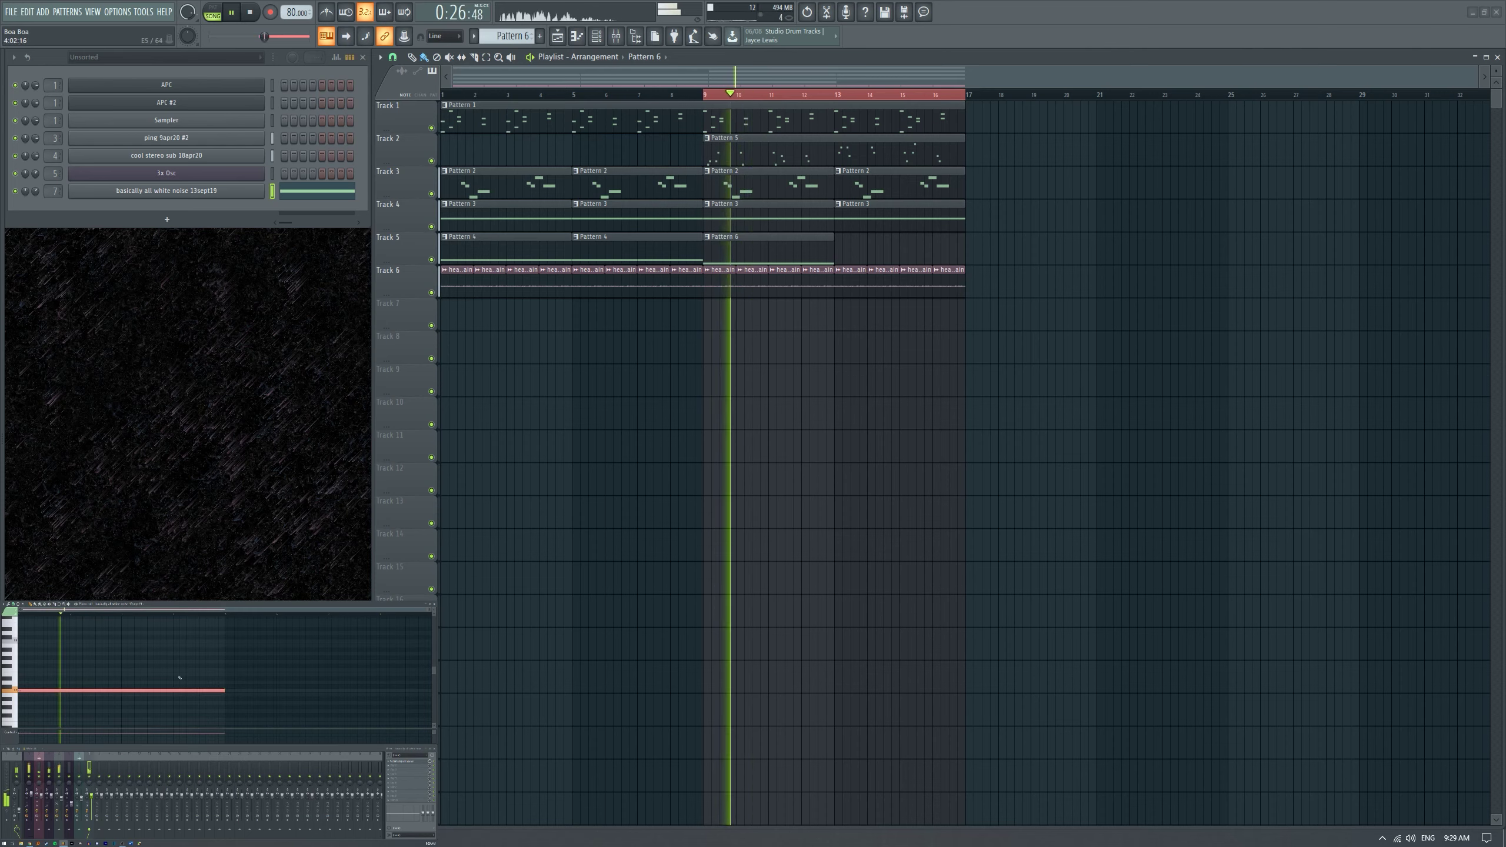
pyautogui.moveTo(795, 256); pyautogui.dragTo(926, 244)
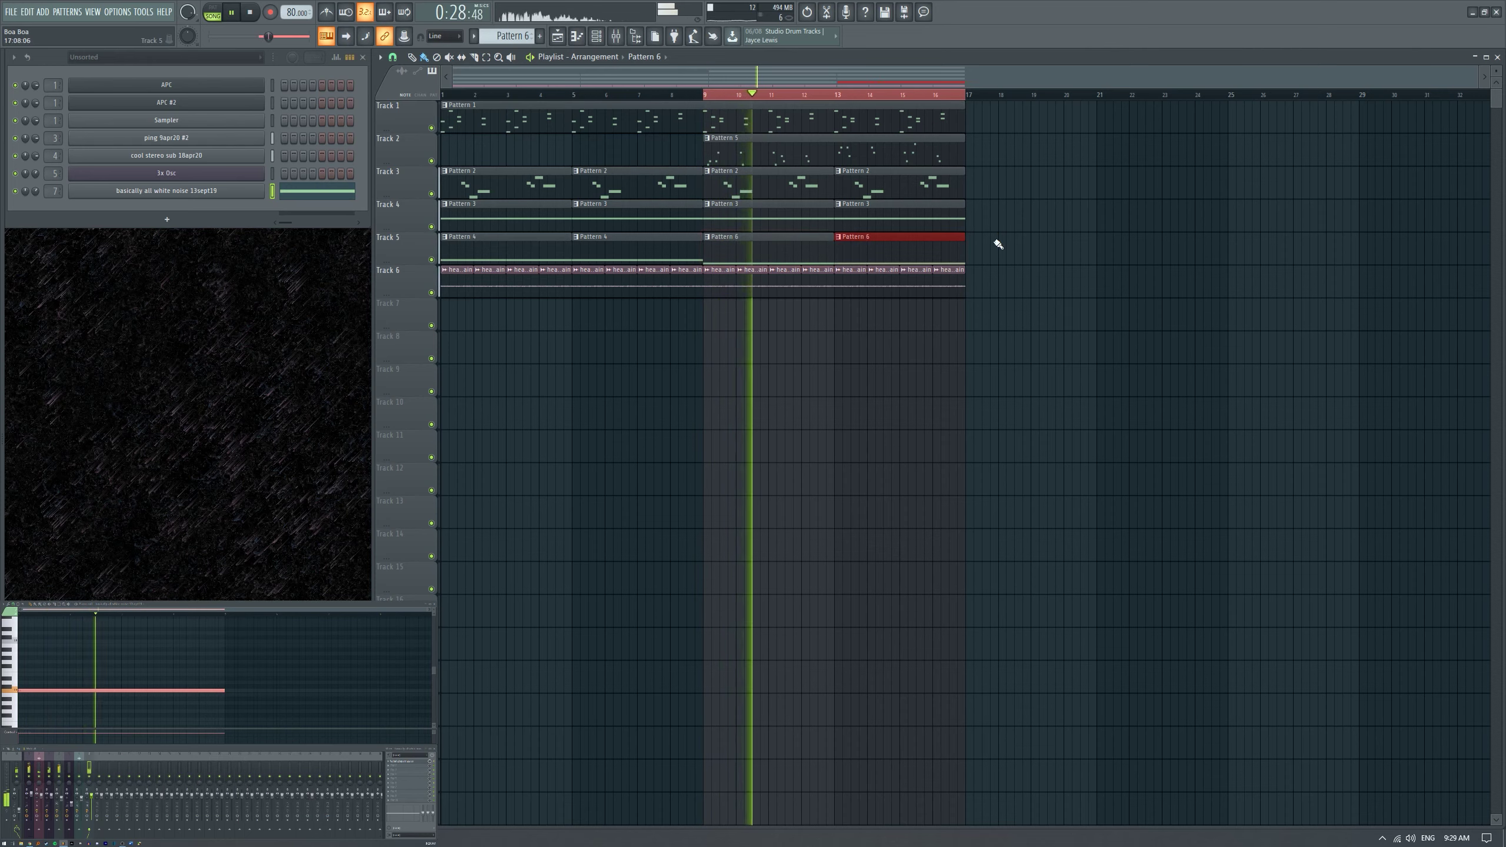
# Load Fruity Flanger as an effect on the white noise mixer track.
pyautogui.click(388, 766)
pyautogui.click(314, 750)
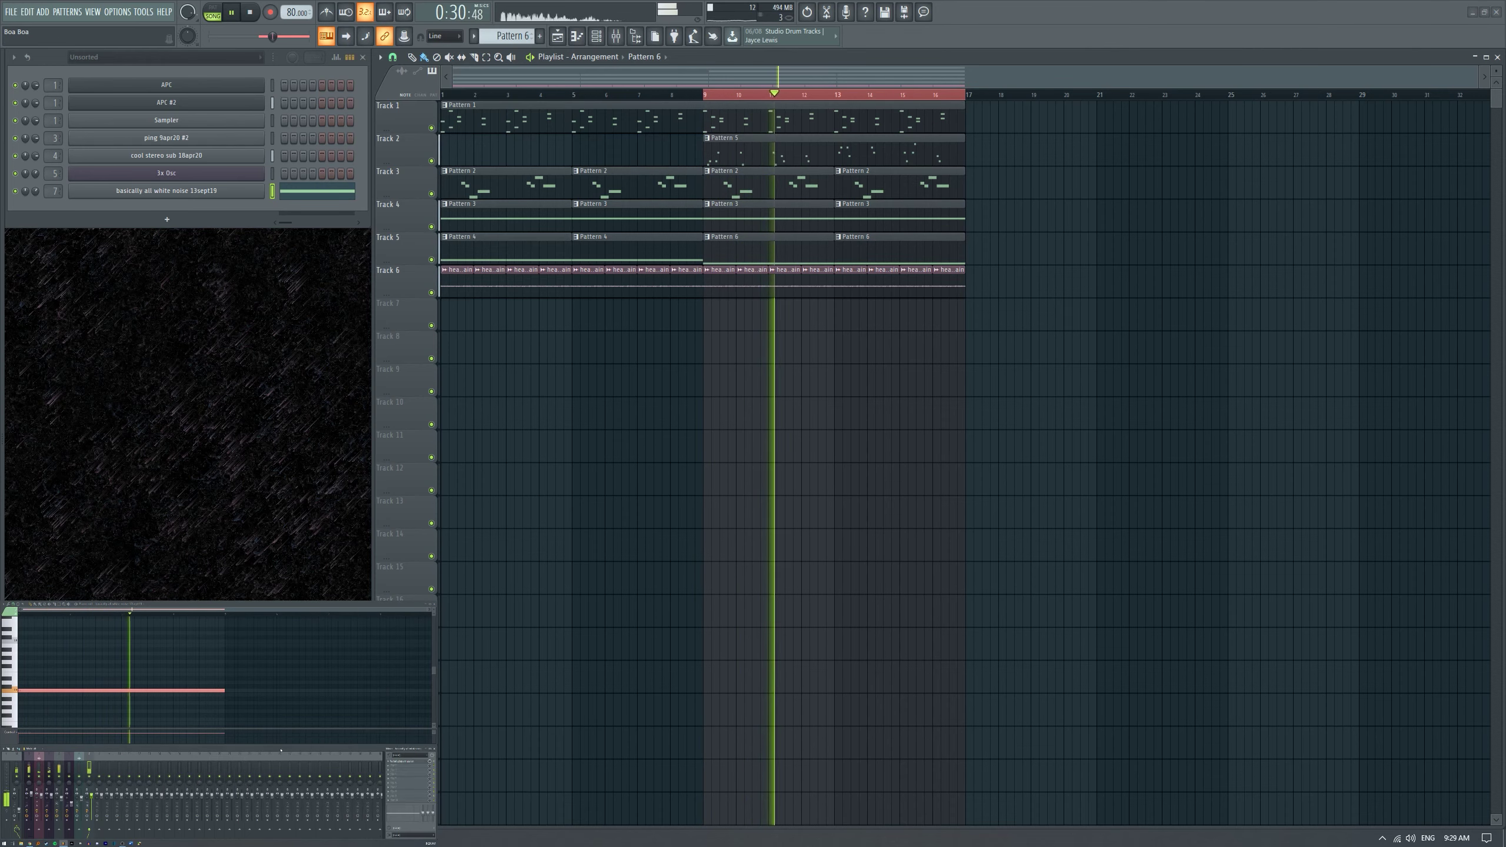
pyautogui.click(384, 762)
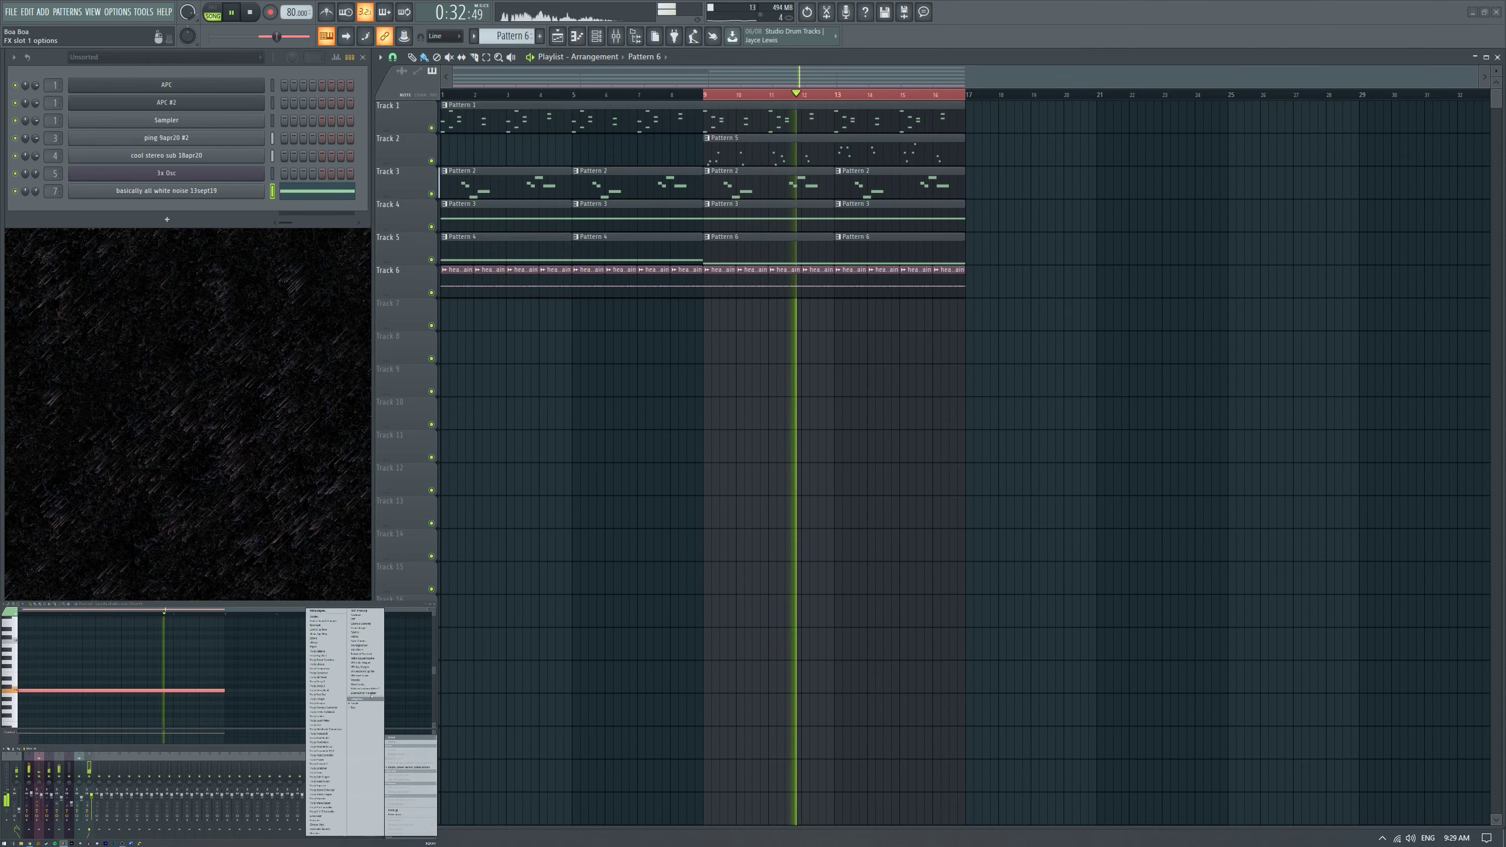
pyautogui.click(330, 699)
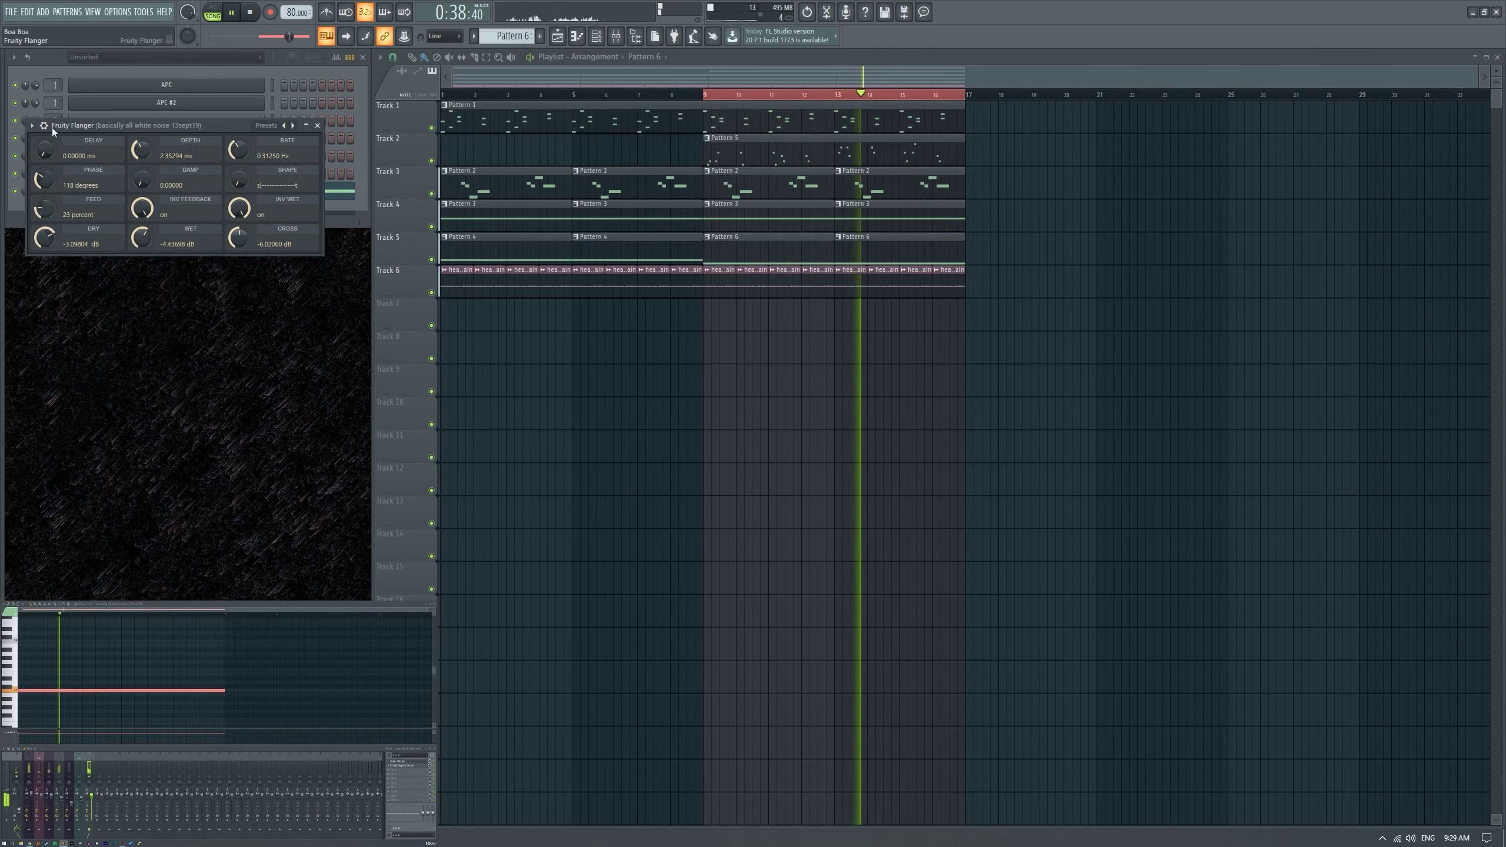
# Apply the Classic Flanger preset to Fruity Flanger and lower its rate to 0.17642 Hz.
pyautogui.click(32, 125)
pyautogui.moveTo(73, 170)
pyautogui.click(212, 204)
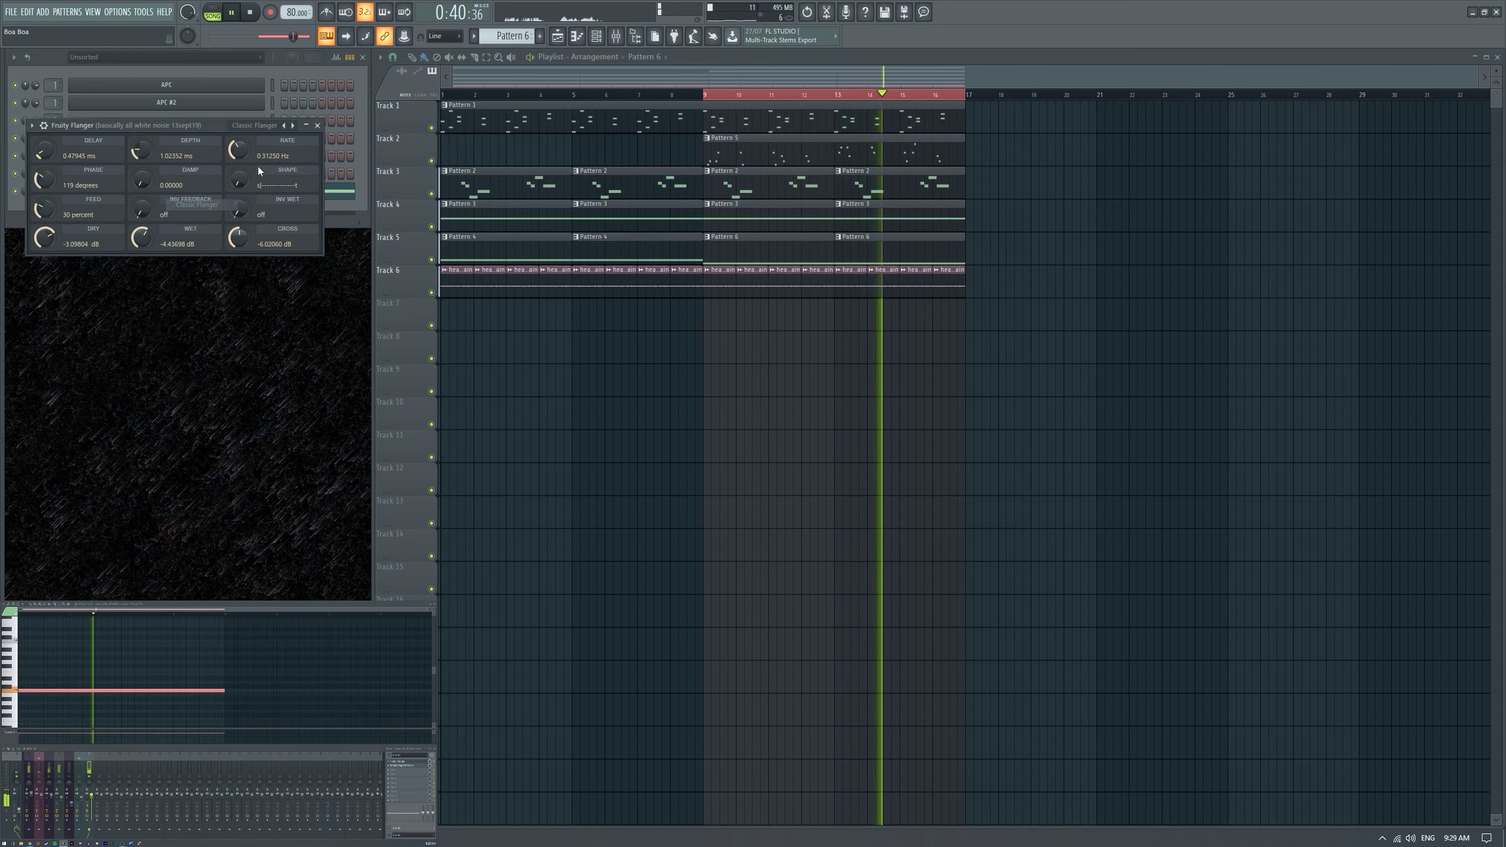
pyautogui.moveTo(200, 127); pyautogui.dragTo(474, 212)
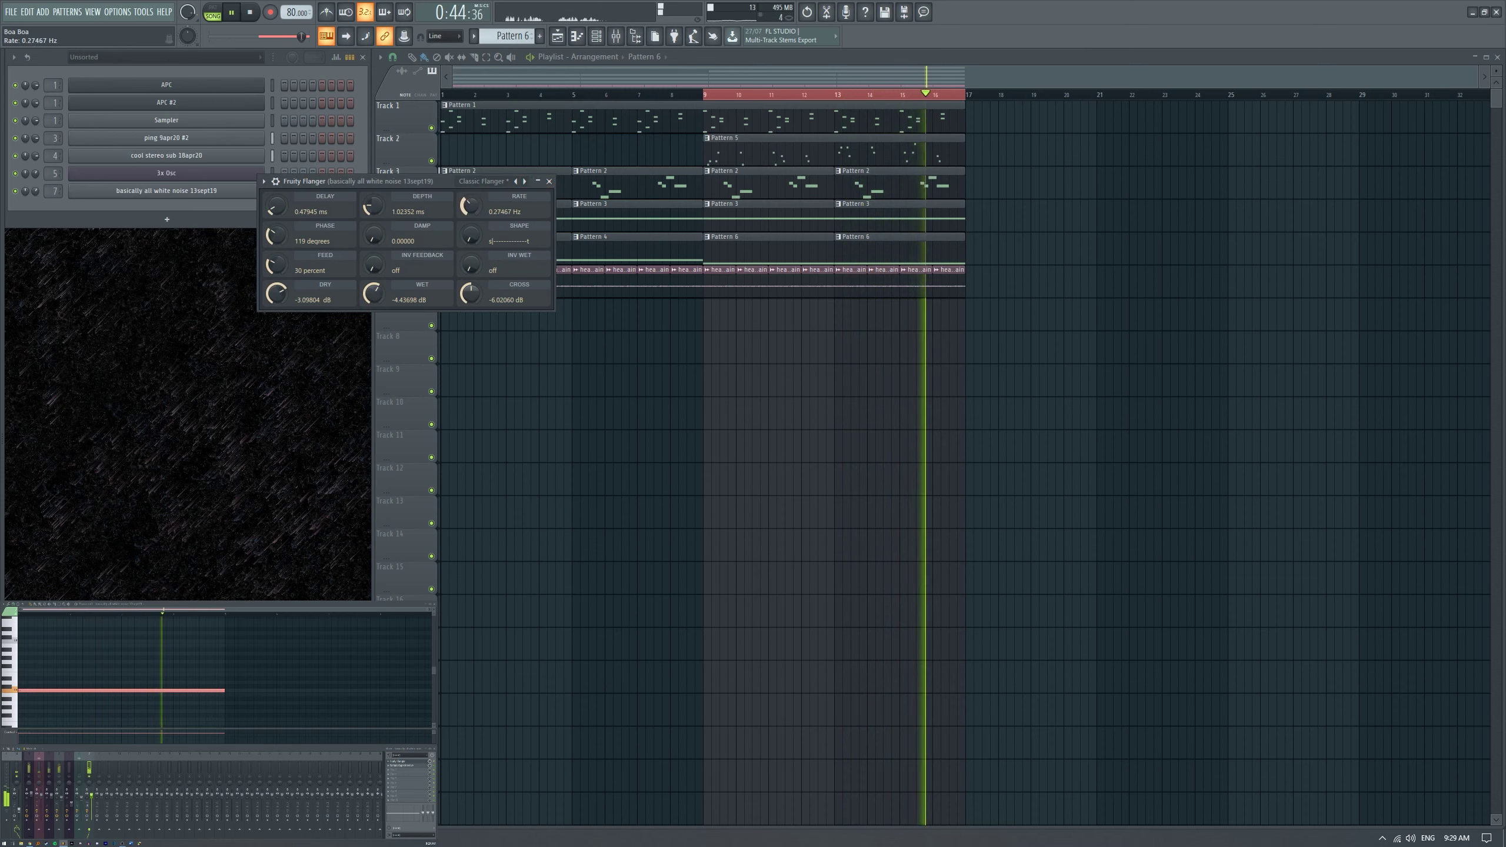
pyautogui.moveTo(470, 206); pyautogui.dragTo(470, 204)
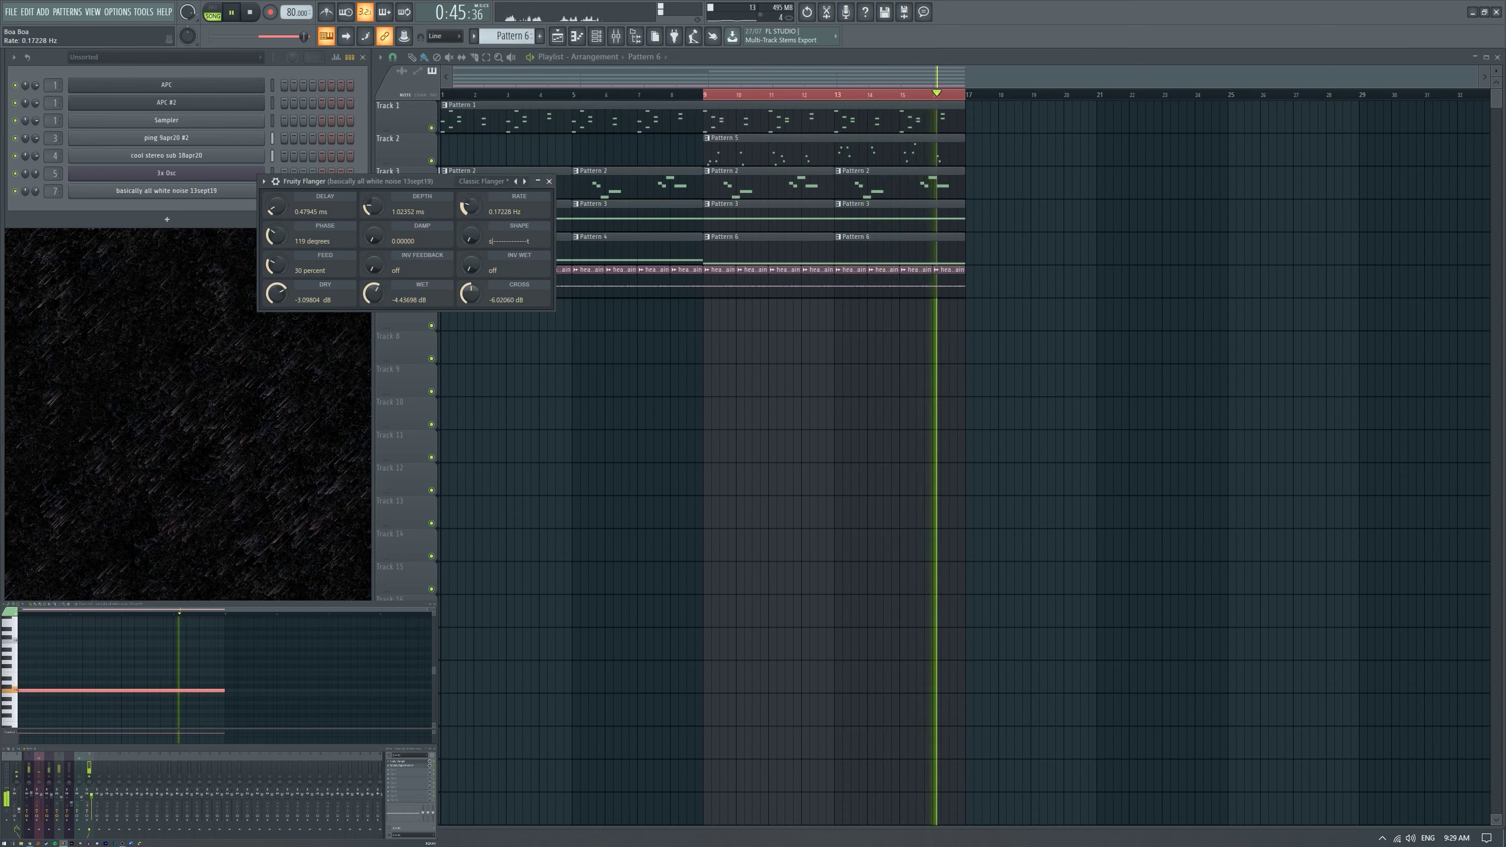
pyautogui.click(549, 181)
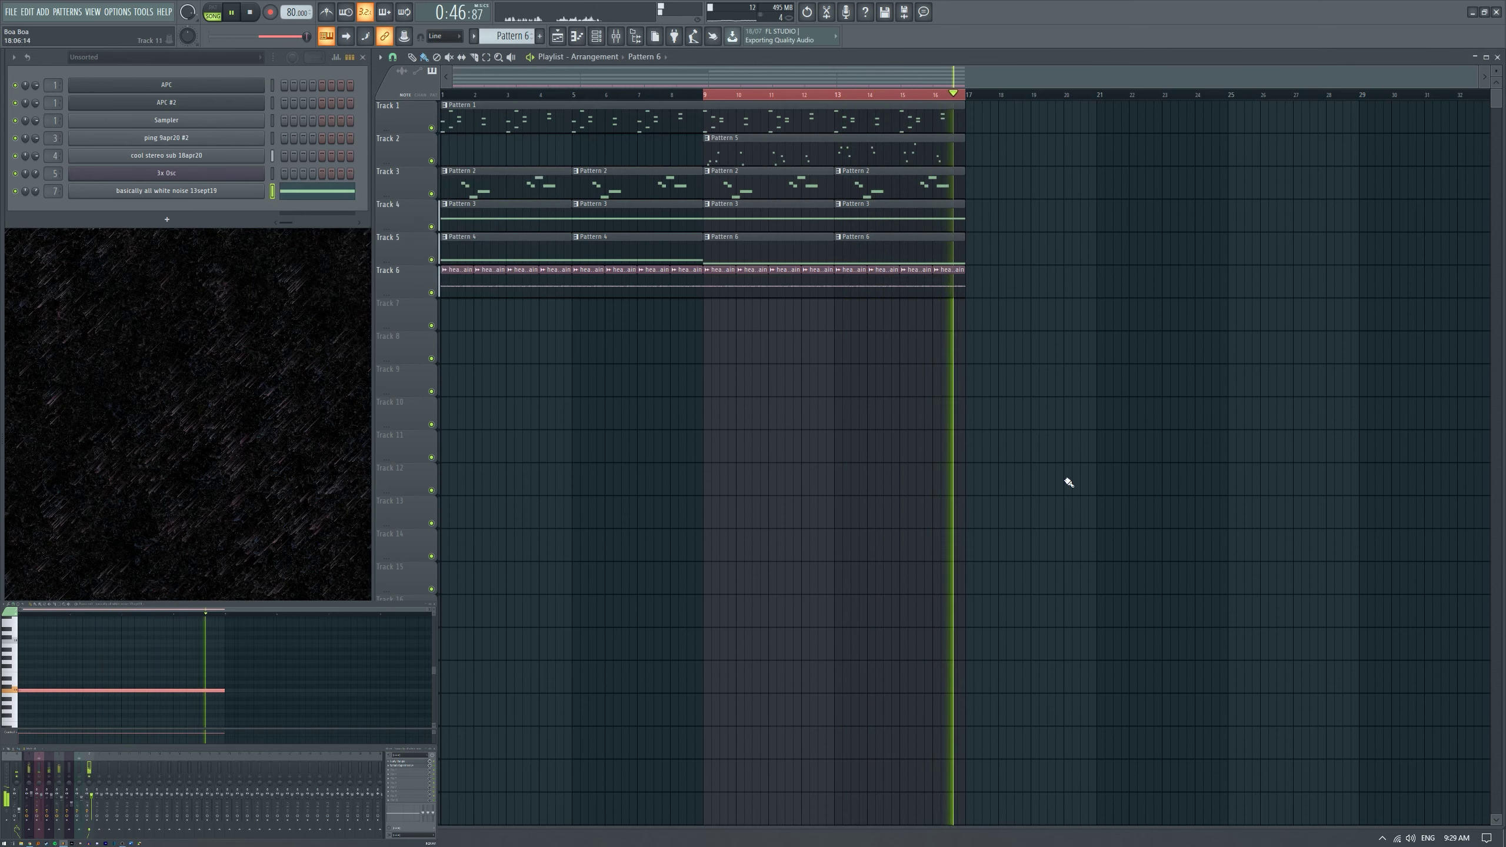
# Load Fruity parametric EQ 2 on the white noise mixer track and choose a preset with cut bands at both ends.
pyautogui.click(389, 761)
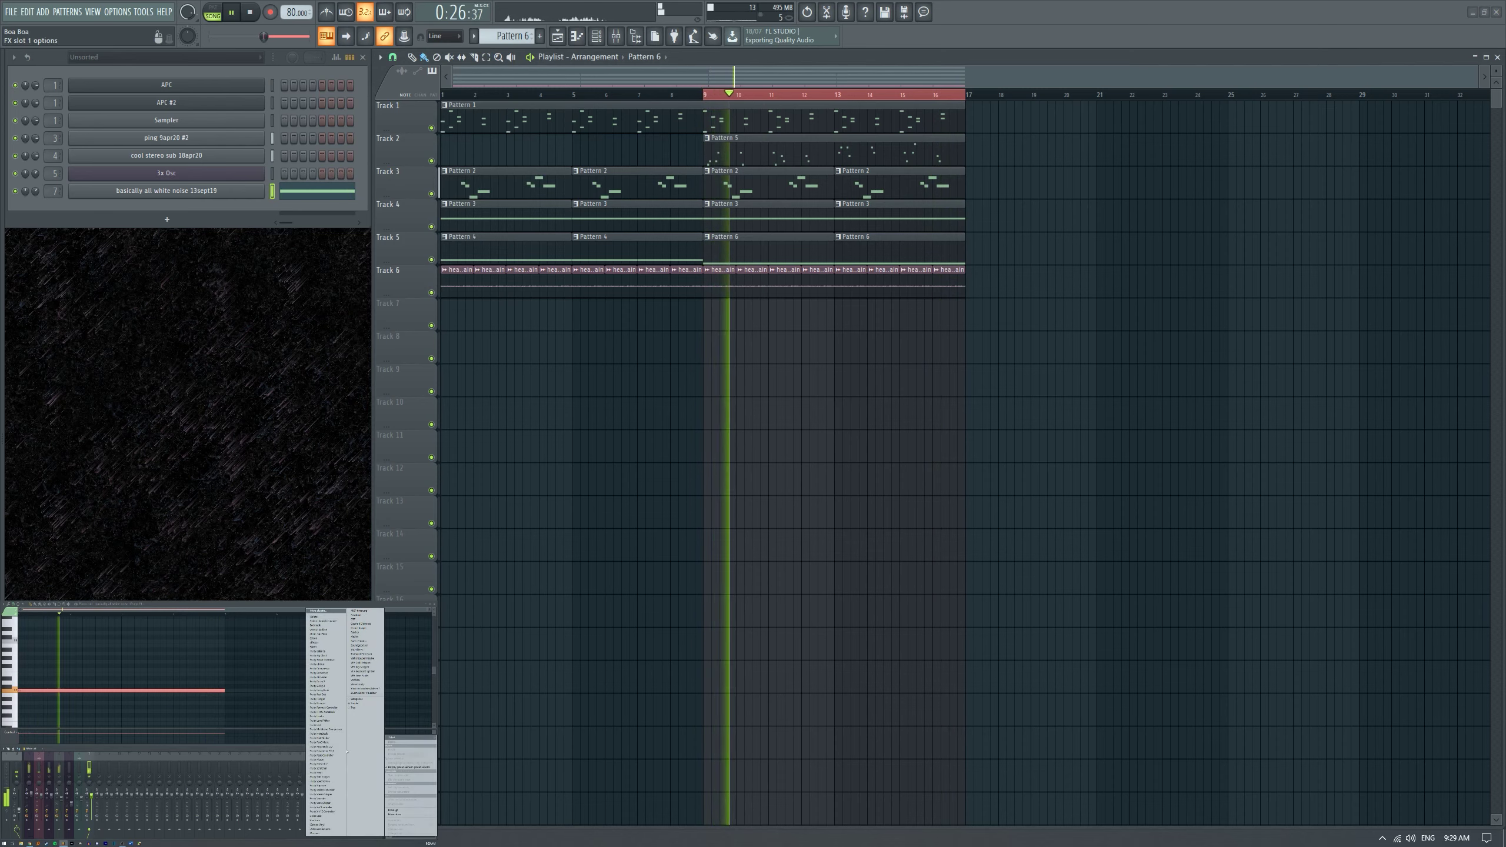
pyautogui.click(356, 688)
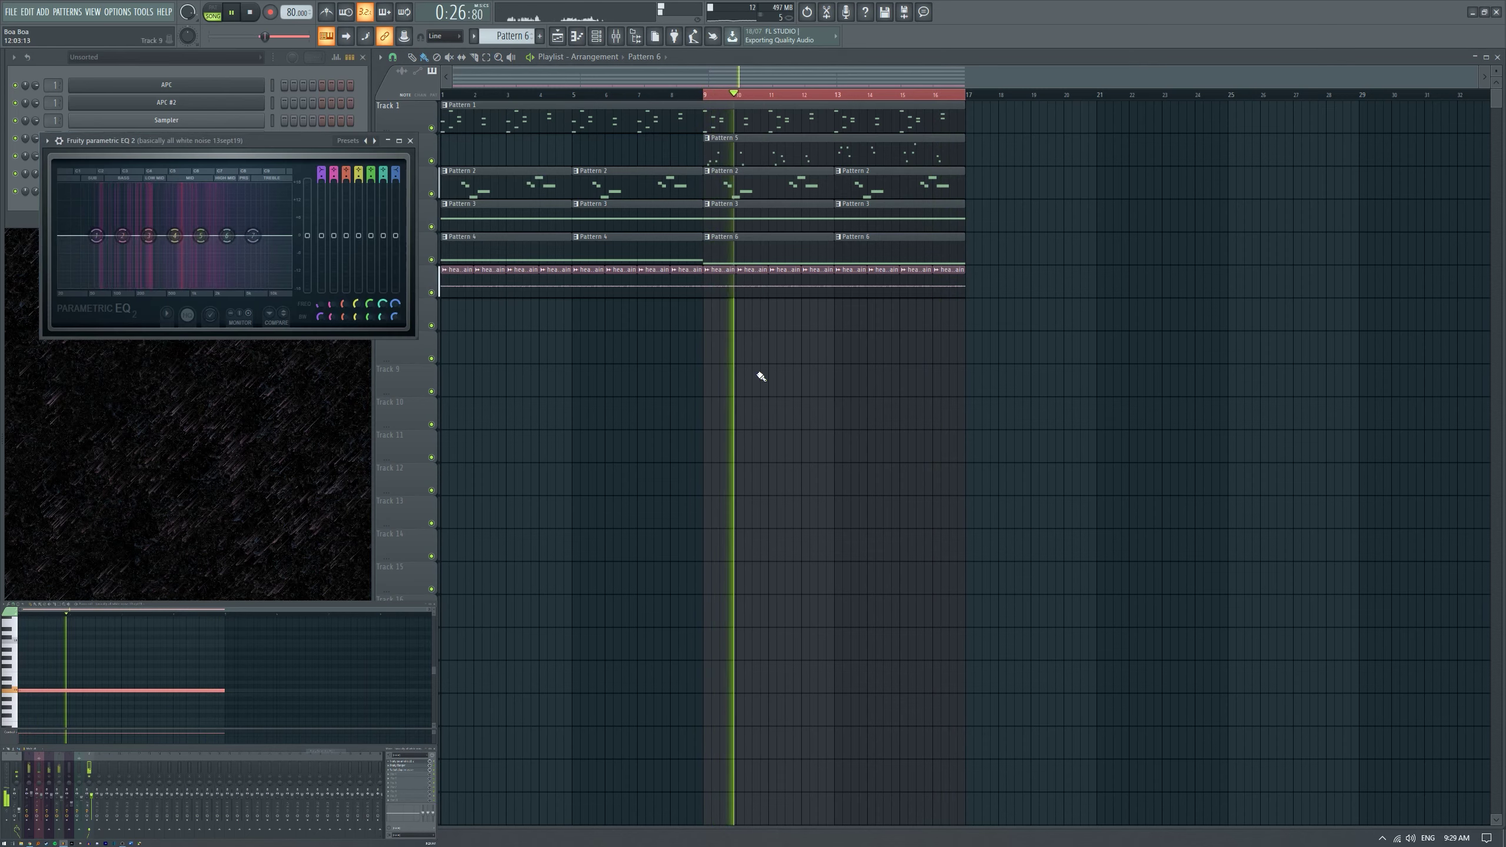
pyautogui.click(349, 141)
pyautogui.click(367, 159)
# Set the equalizer's band 1 high-pass to 188 Hz and slightly boost the upper frequencies.
pyautogui.moveTo(279, 236)
pyautogui.mouseDown()
pyautogui.moveTo(239, 235)
pyautogui.moveTo(292, 236)
pyautogui.mouseUp()
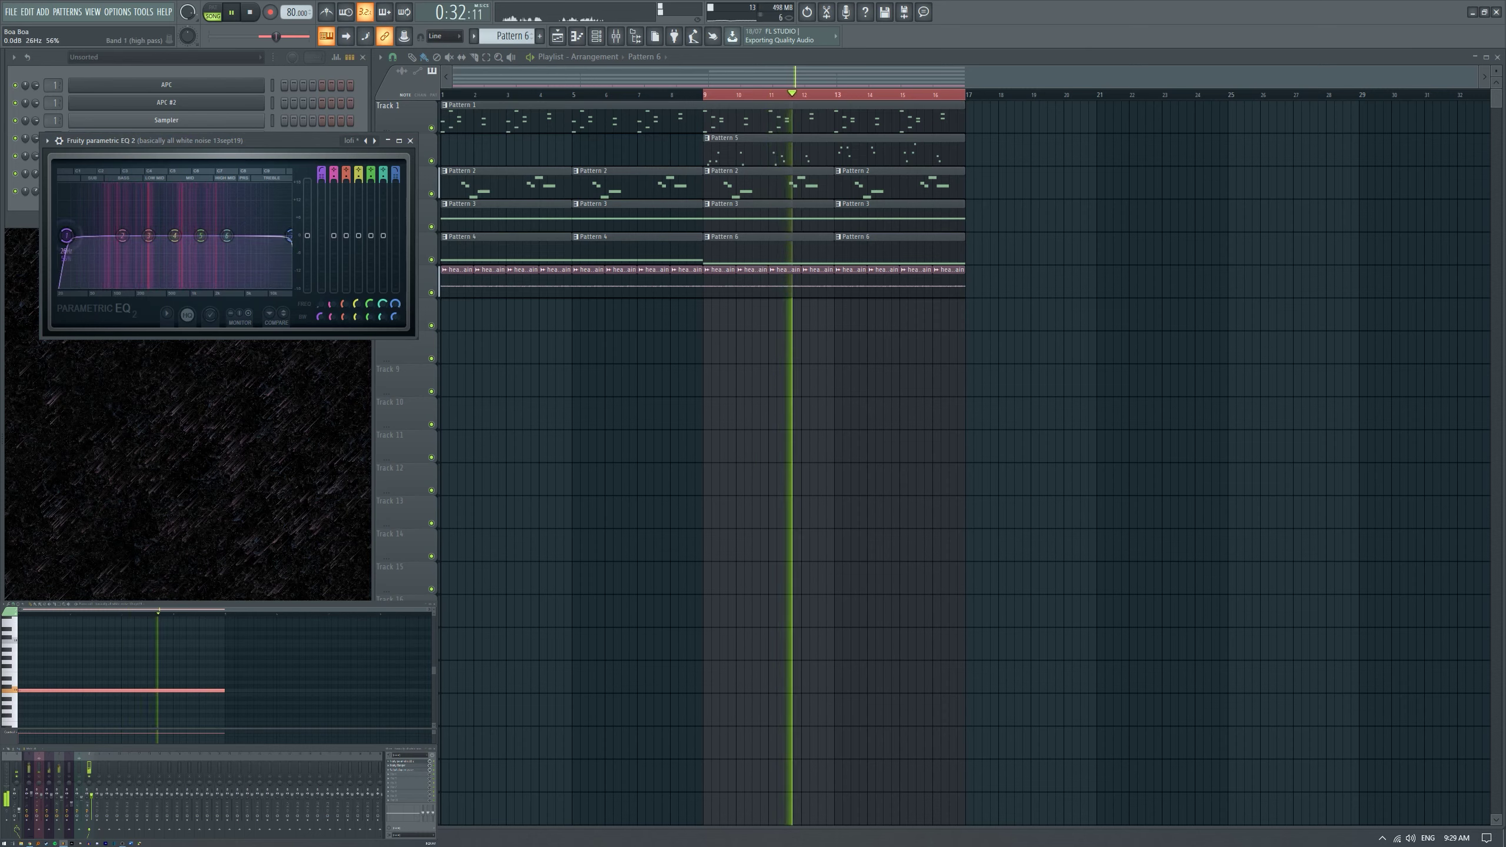
pyautogui.moveTo(59, 235); pyautogui.dragTo(133, 235)
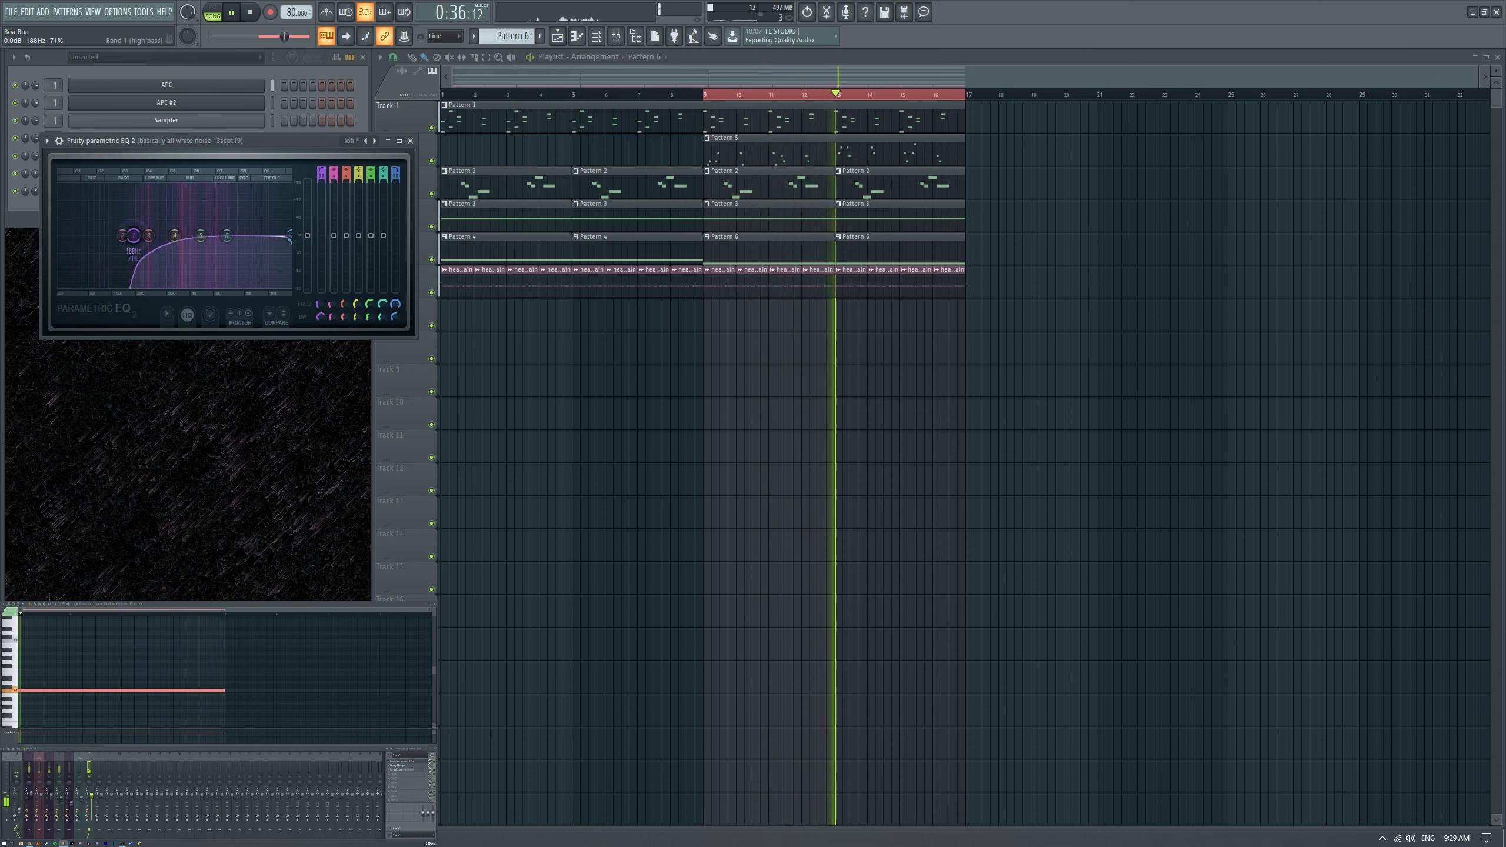
pyautogui.moveTo(226, 235); pyautogui.dragTo(252, 228)
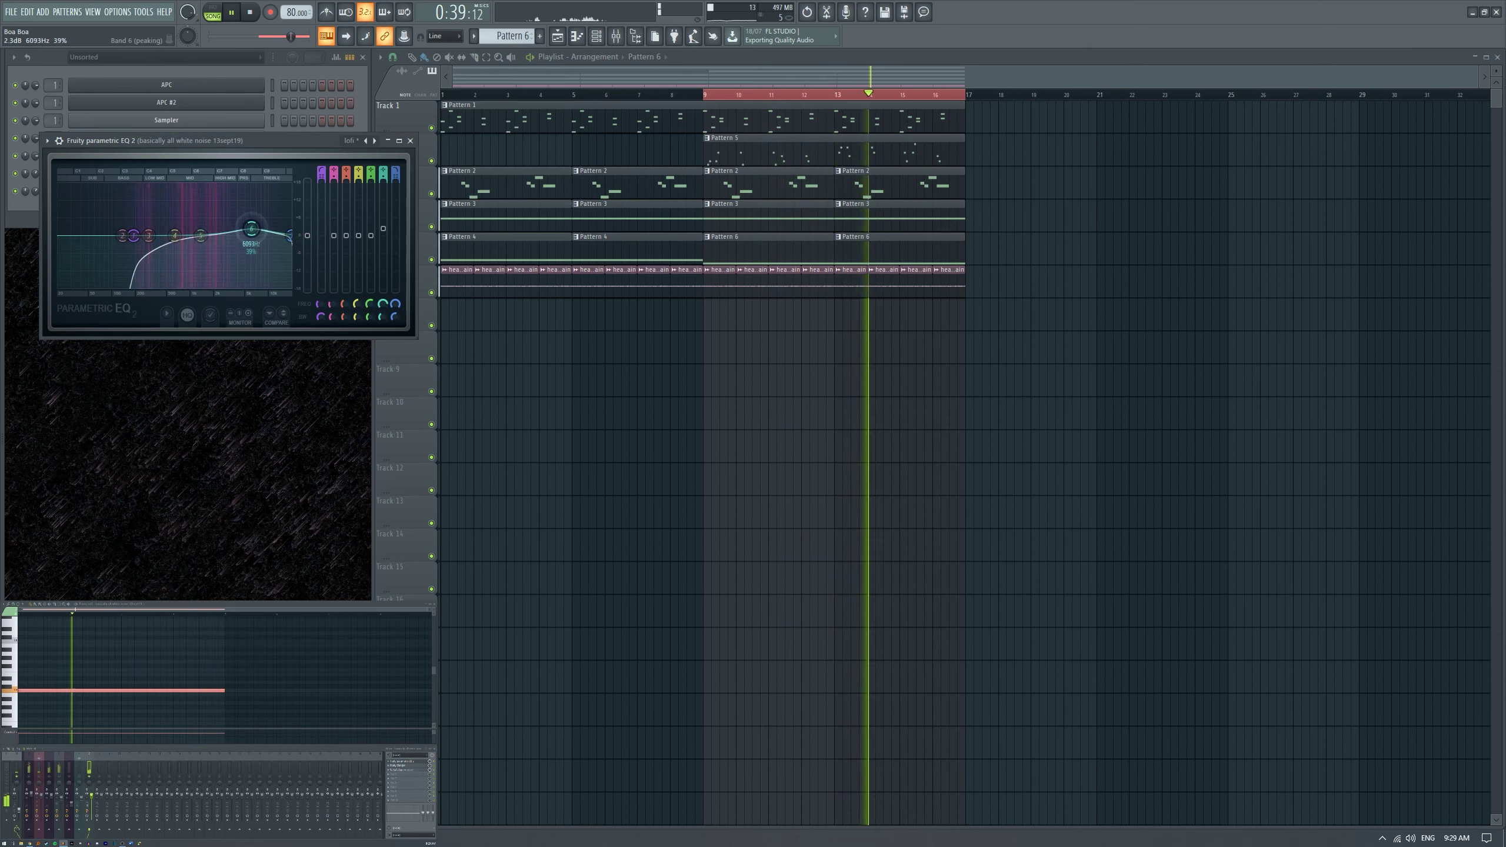
pyautogui.click(410, 140)
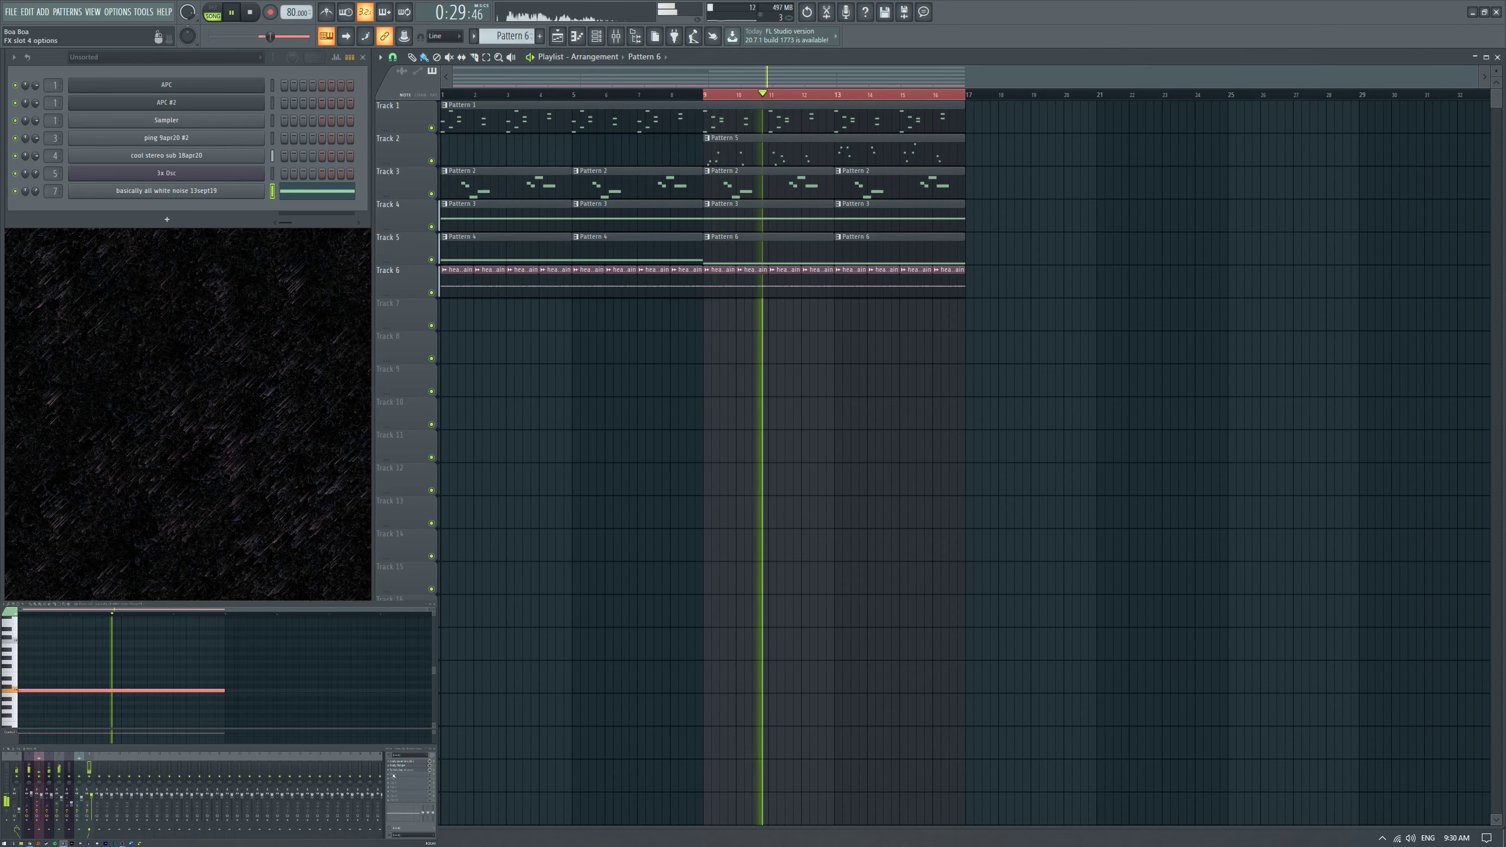
# Load TAL-Filter-2 as an effect on the white noise mixer track and apply its Pan Smooth preset.
pyautogui.click(389, 773)
pyautogui.click(365, 650)
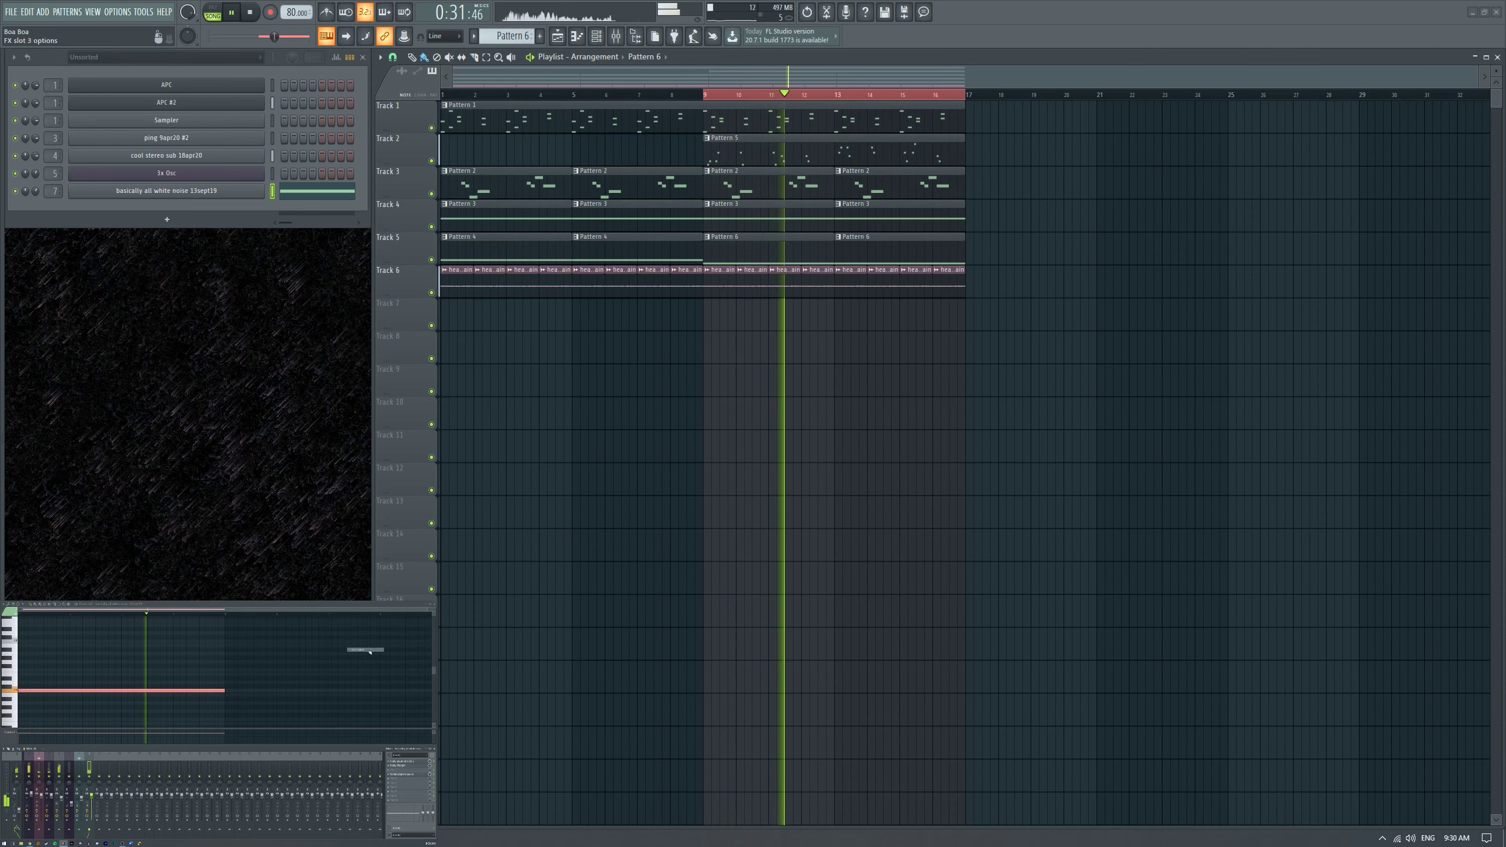
pyautogui.click(63, 156)
pyautogui.moveTo(87, 200)
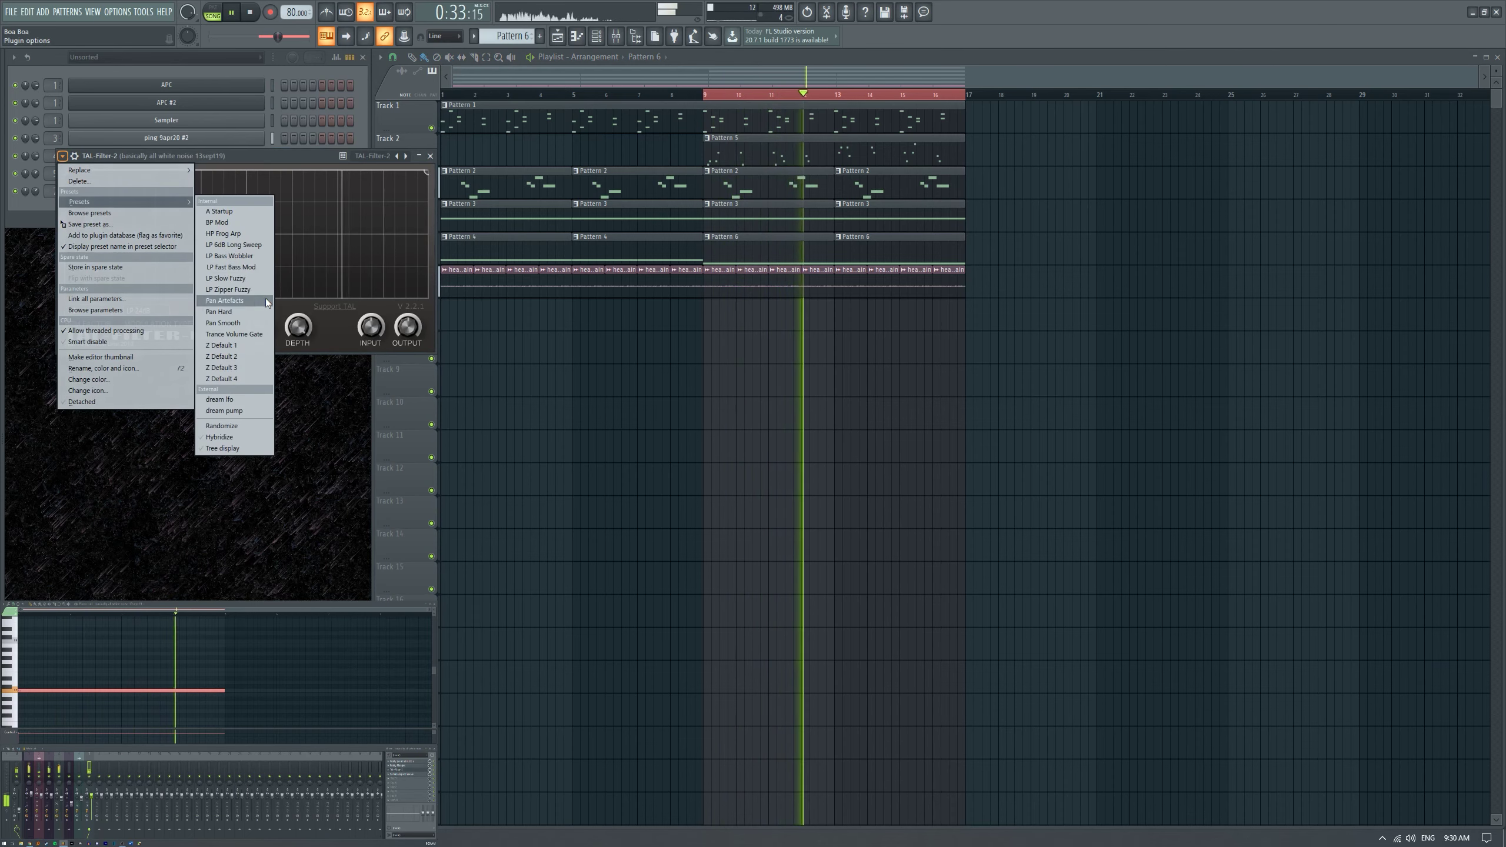
pyautogui.click(247, 323)
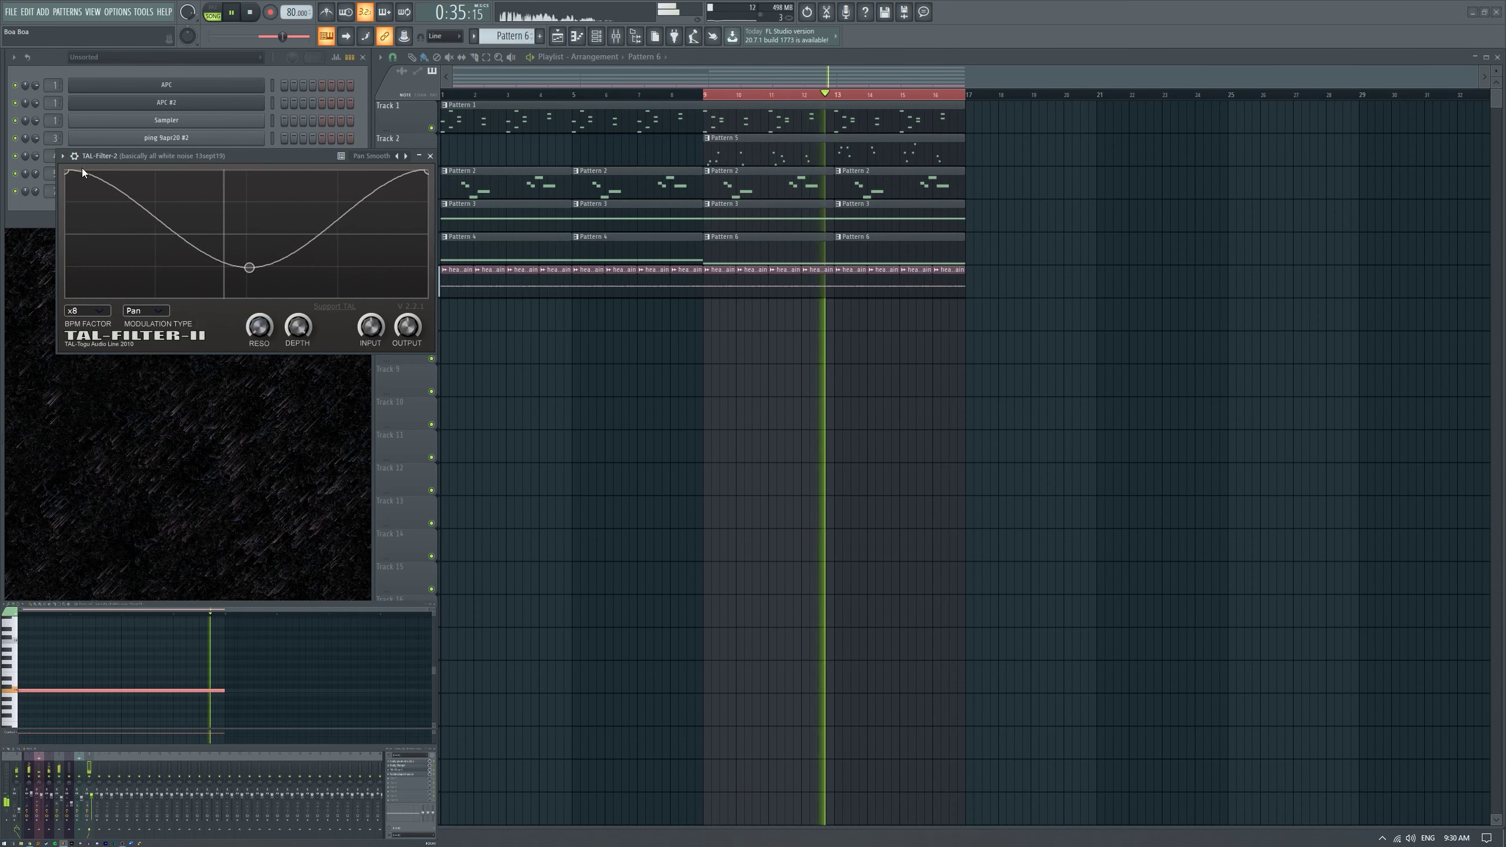
# Set TAL-Filter-2's BPM factor to x2 and lower the end points of its panning curve.
pyautogui.click(87, 310)
pyautogui.click(87, 355)
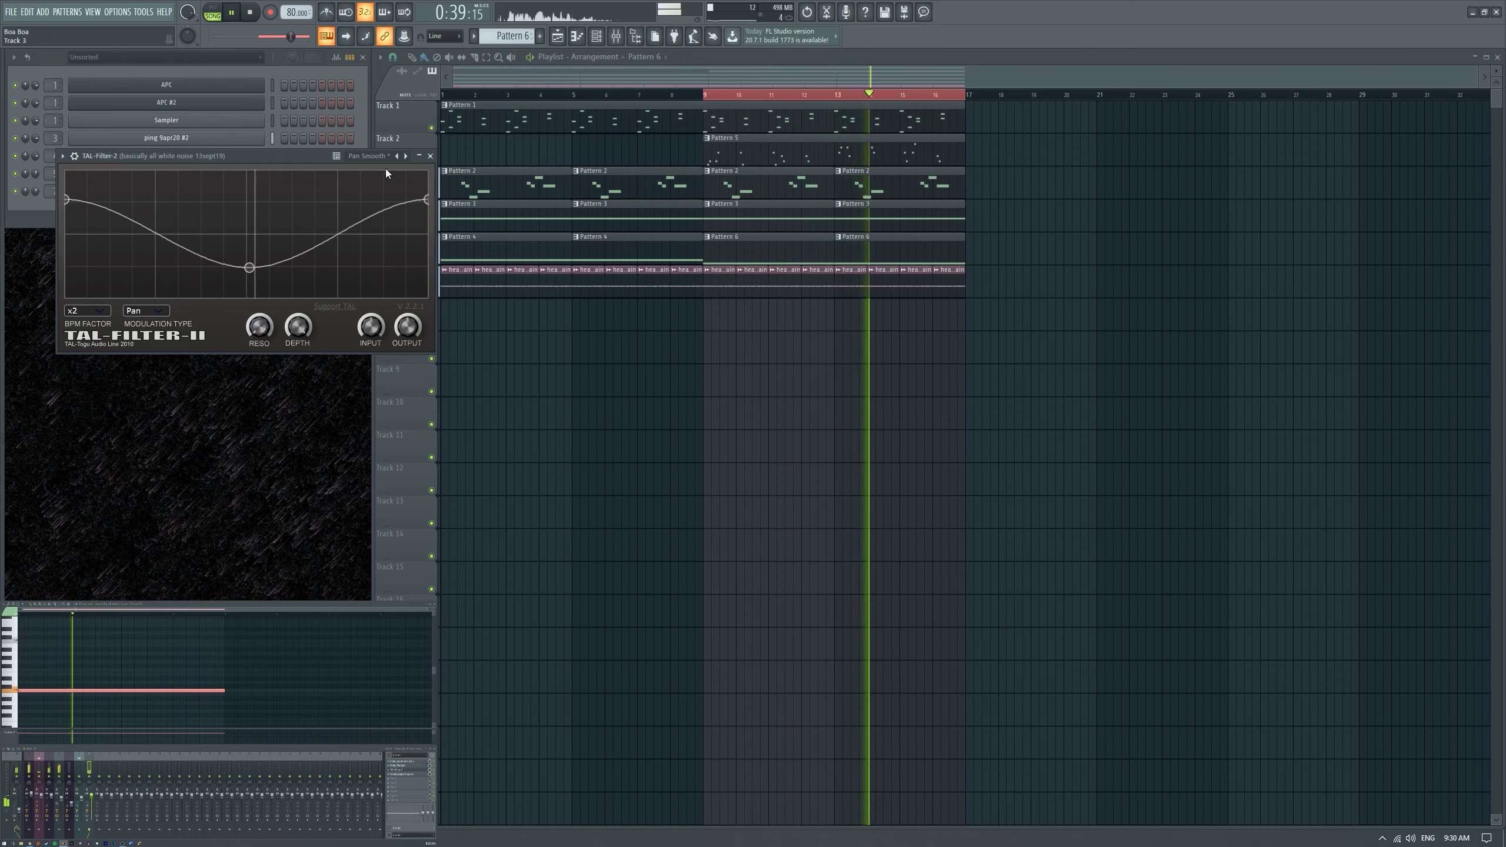
pyautogui.click(430, 156)
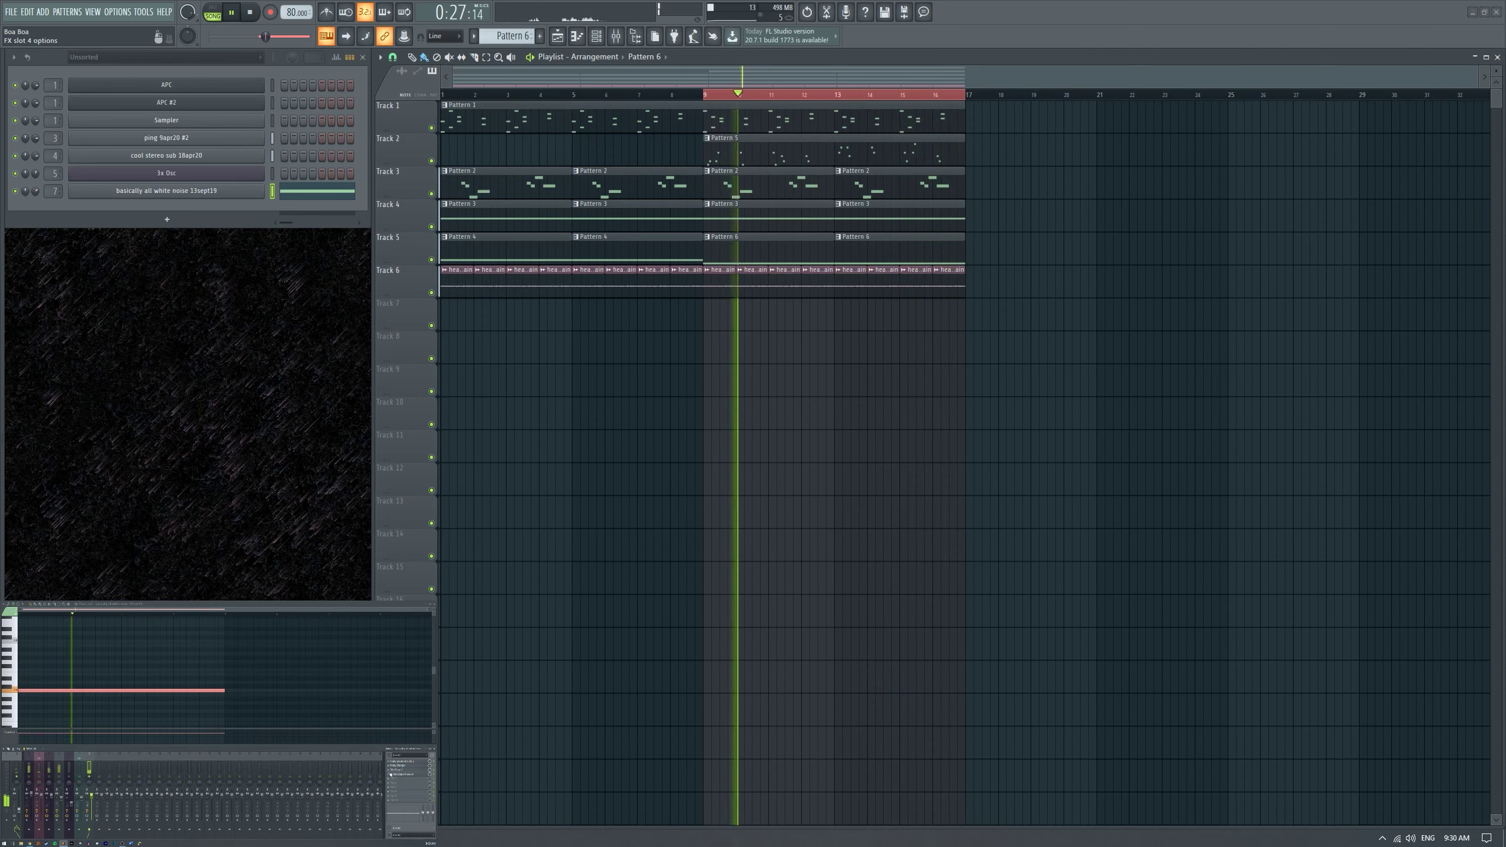
# Deepen TAL-Filter-2's panning curve by lowering its middle point and raising its end points.
pyautogui.click(397, 769)
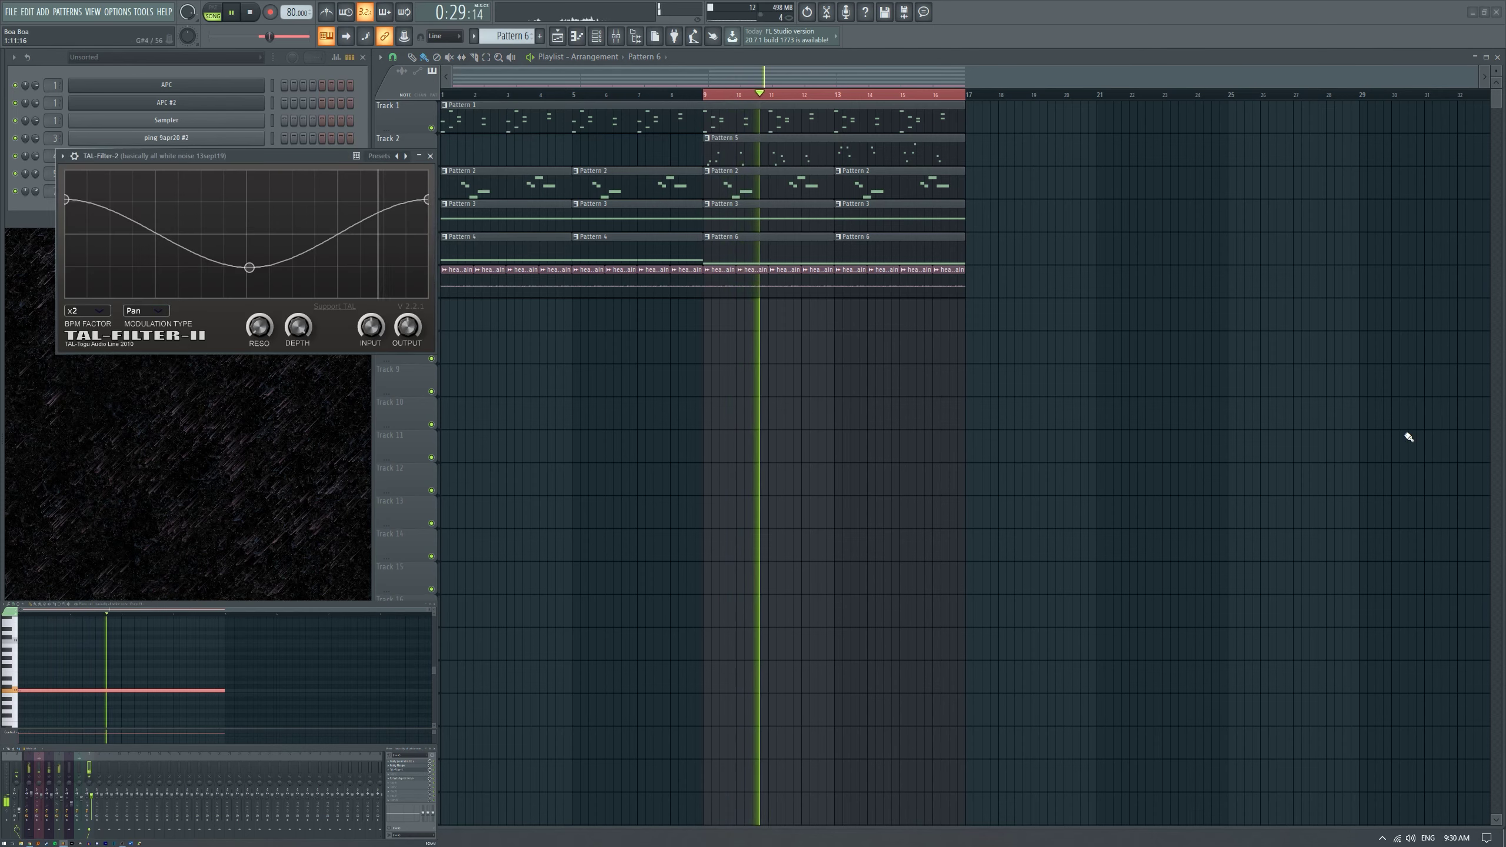
pyautogui.moveTo(245, 267); pyautogui.dragTo(245, 283)
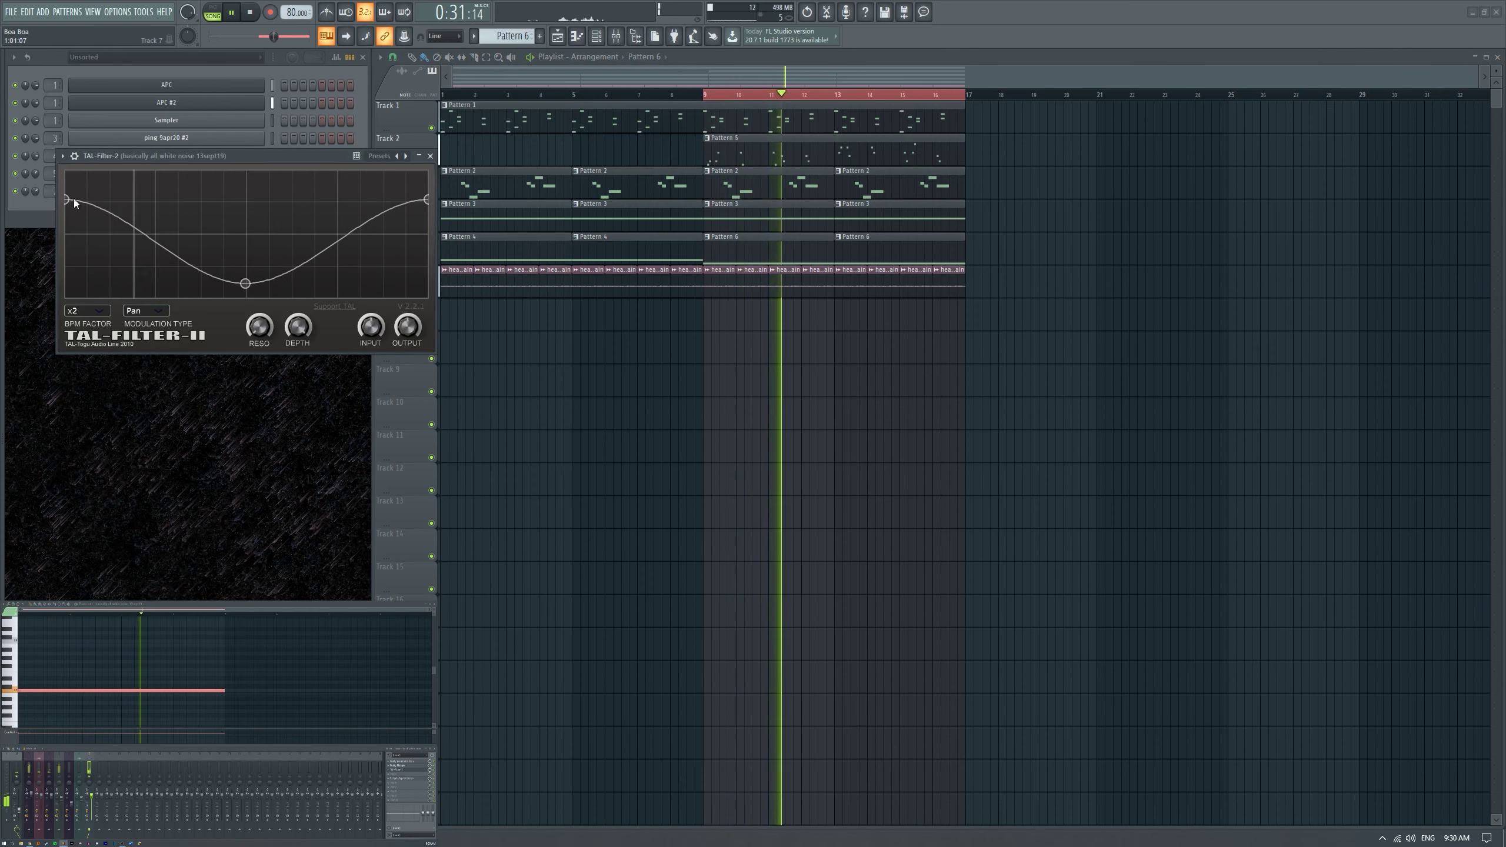
pyautogui.moveTo(67, 199); pyautogui.dragTo(66, 185)
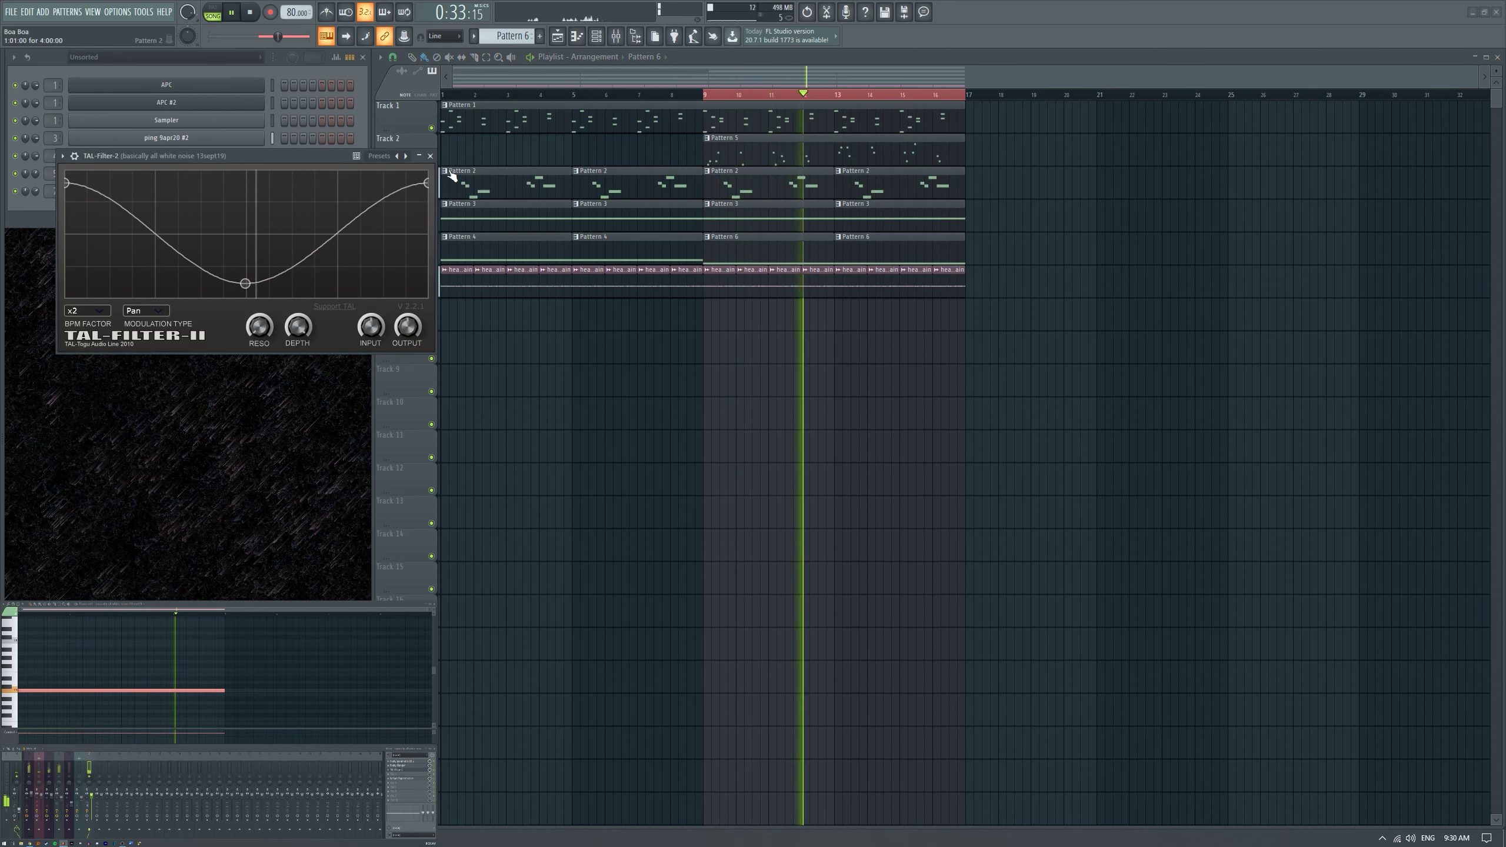
pyautogui.click(430, 155)
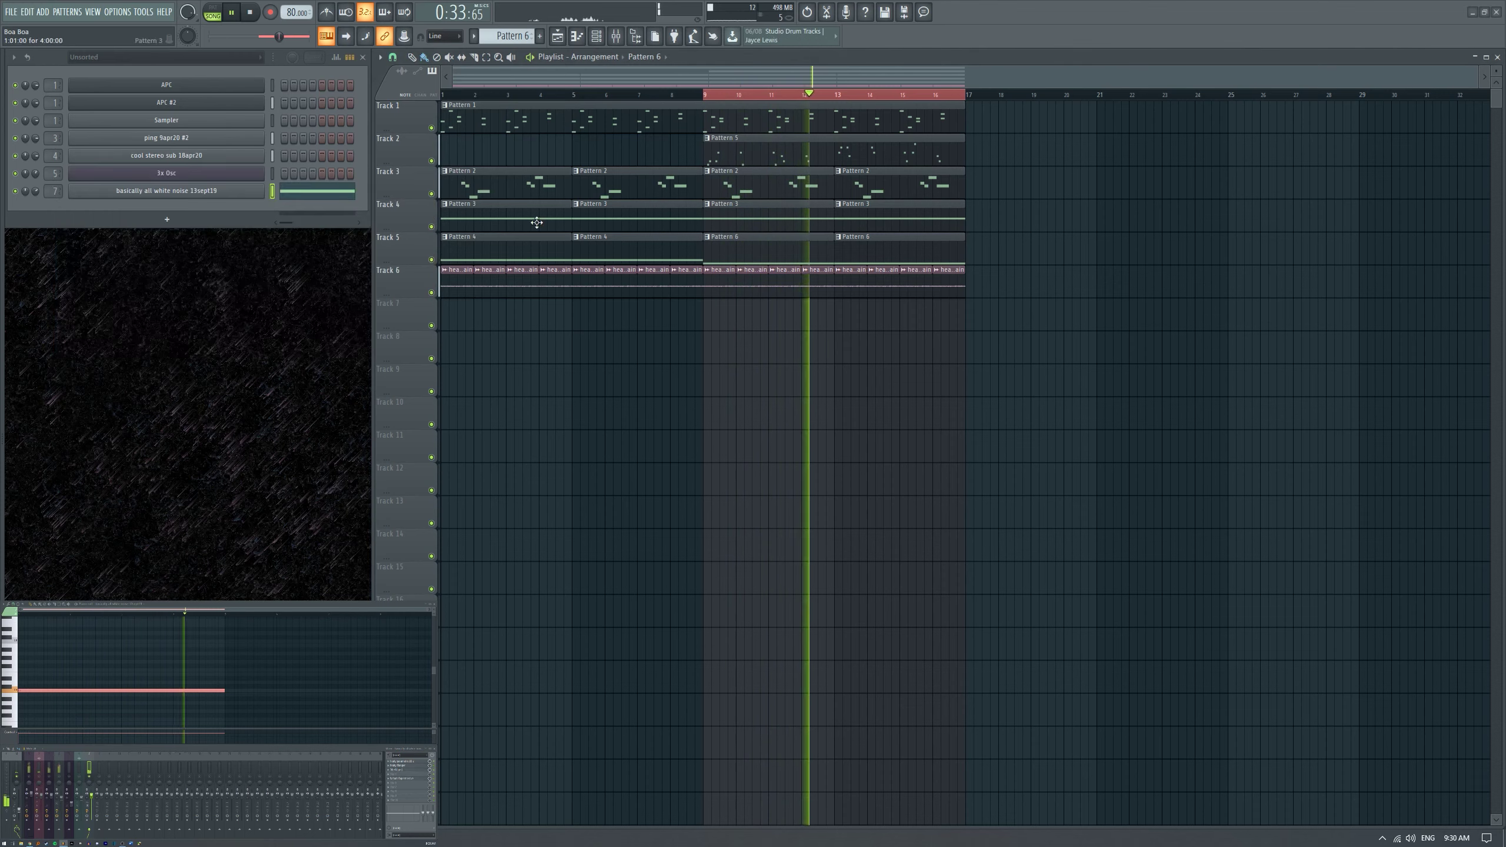
# Raise the mix of Valhalla Supermassive on the white noise mixer track to 64.2 %.
pyautogui.click(401, 779)
pyautogui.moveTo(405, 327); pyautogui.dragTo(406, 276)
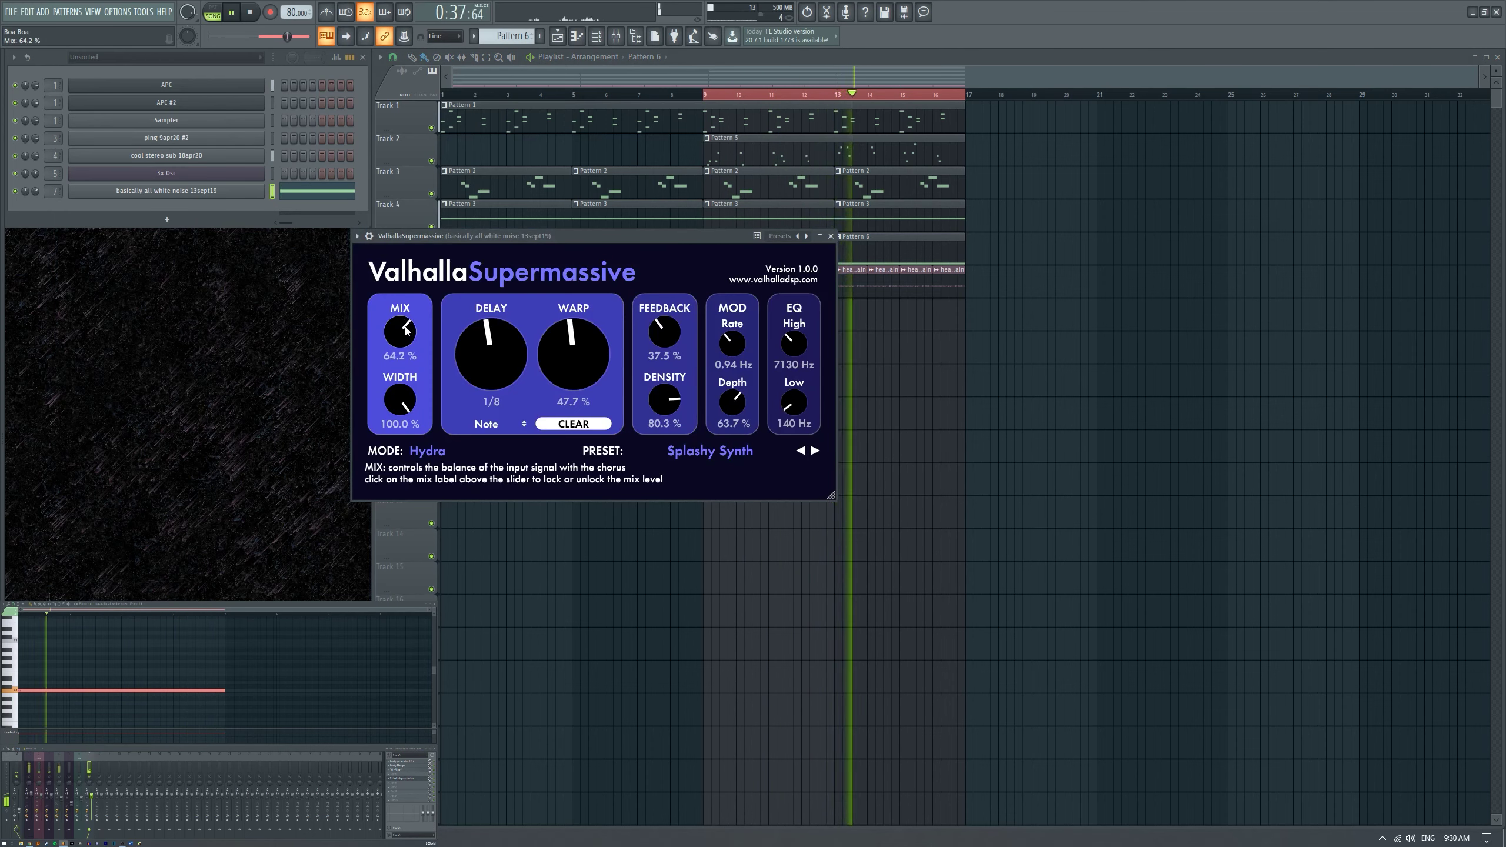
pyautogui.click(830, 236)
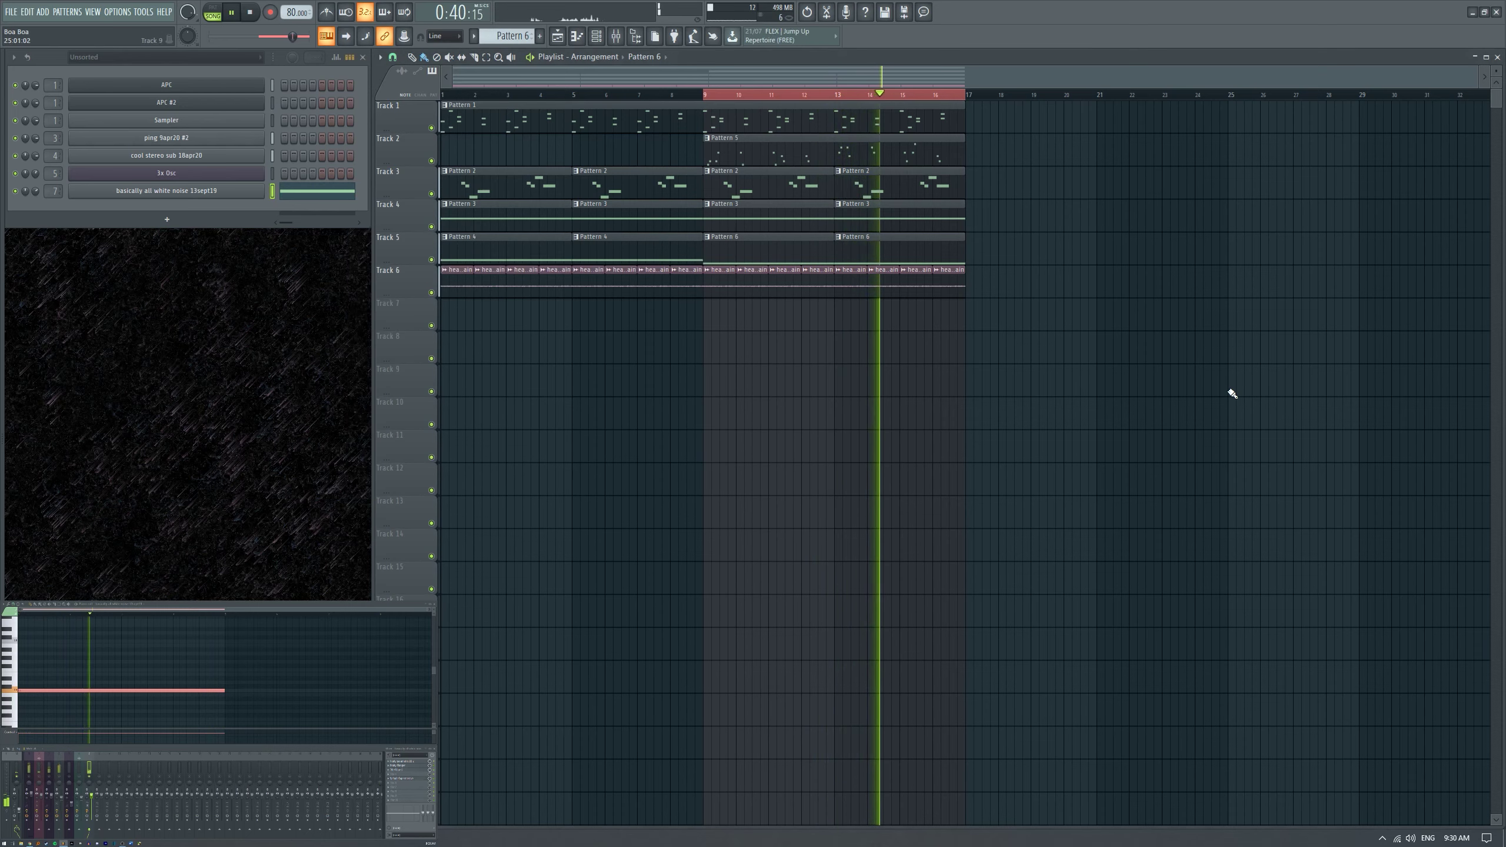
# Load Fruity Chorus on the white noise mixer track and restart playback.
pyautogui.press('space')
pyautogui.click(390, 776)
pyautogui.click(325, 664)
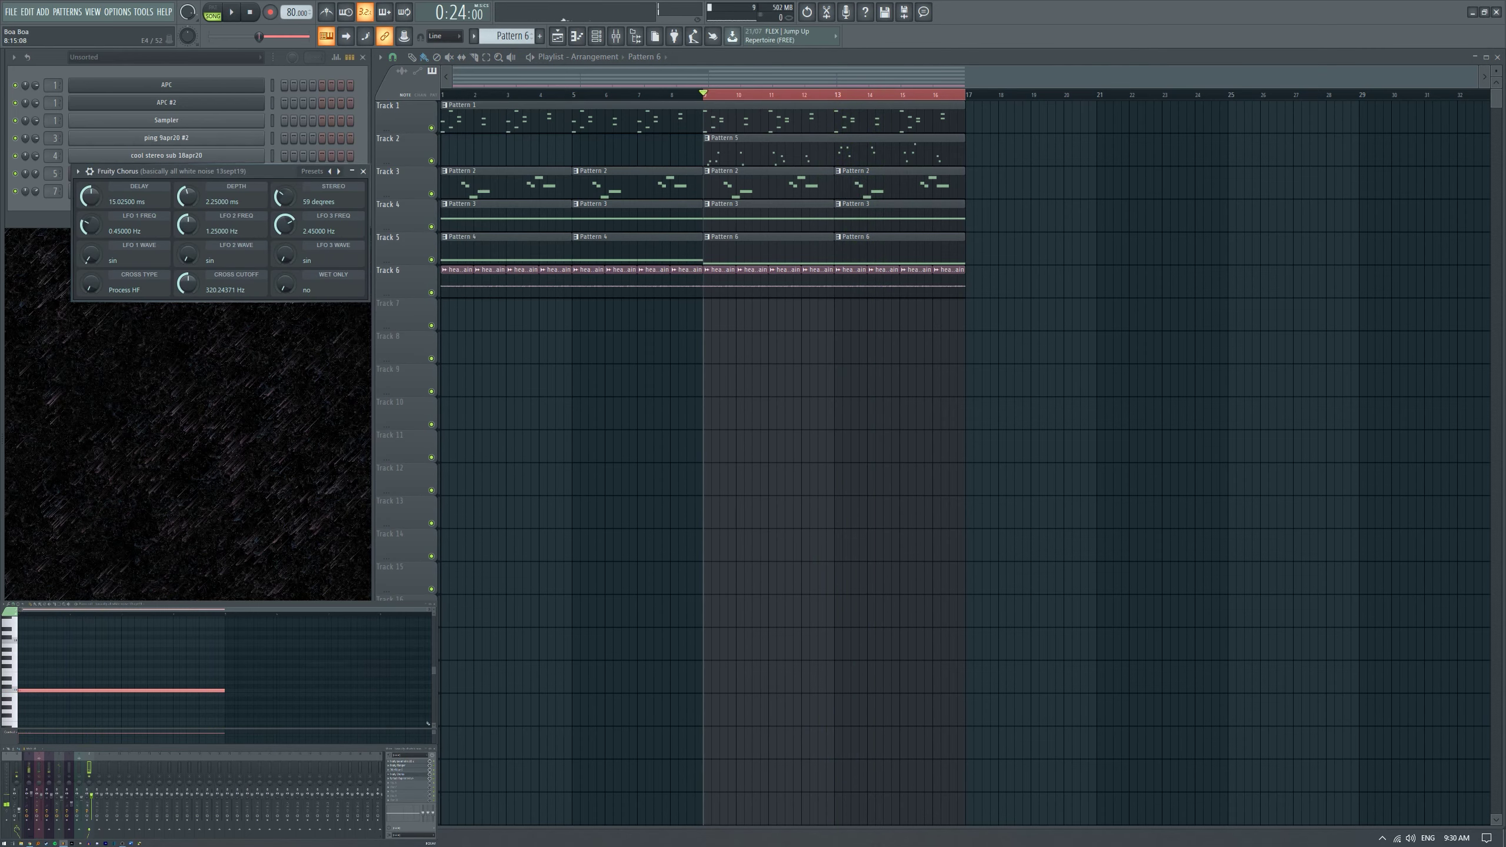
pyautogui.press('space')
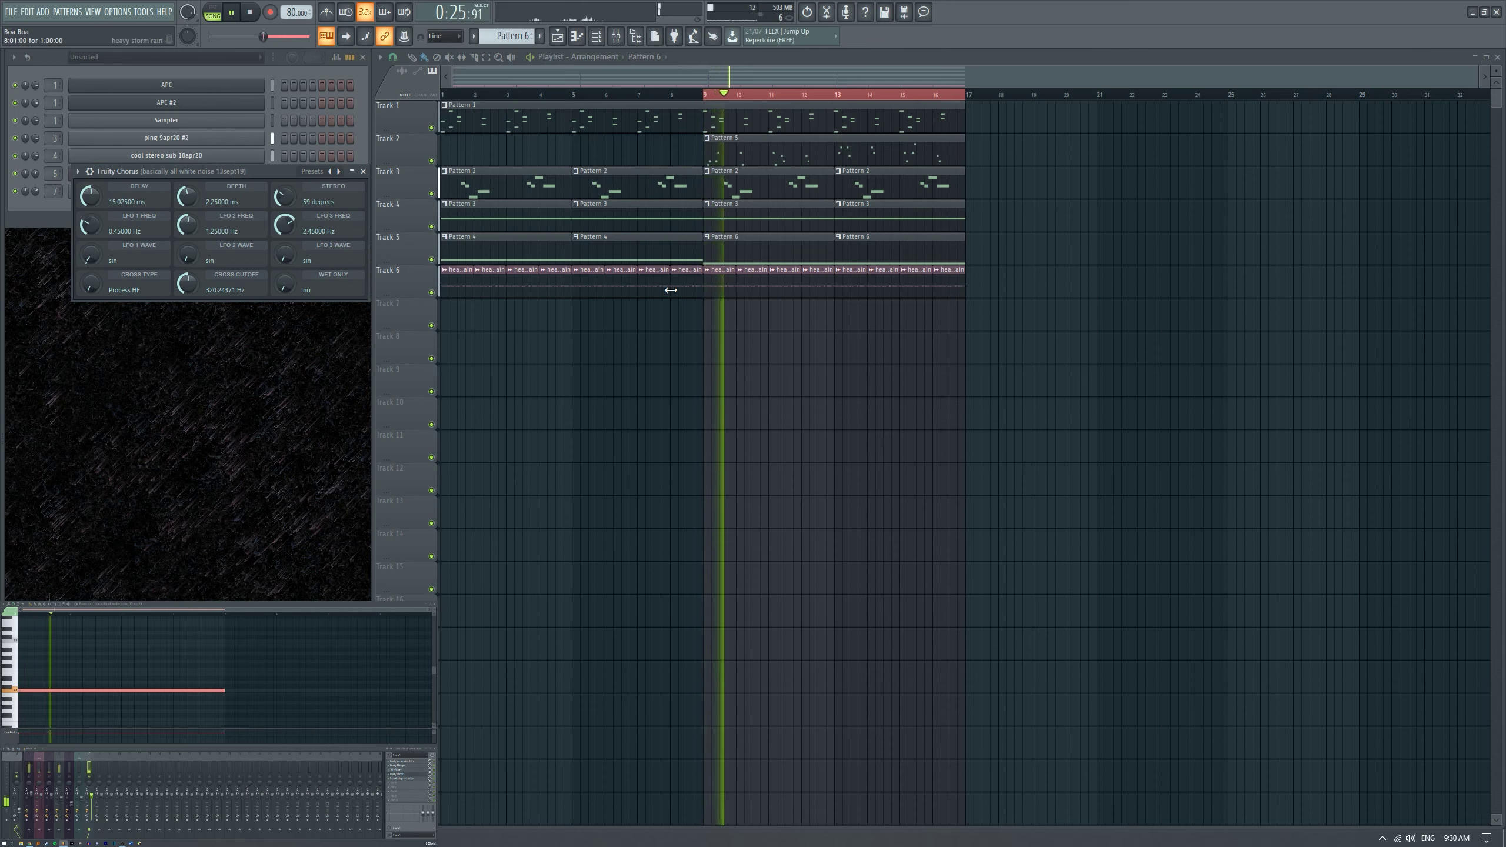
# Apply the CE Chorus preset to Fruity Chorus.
pyautogui.click(78, 170)
pyautogui.moveTo(101, 216)
pyautogui.click(236, 228)
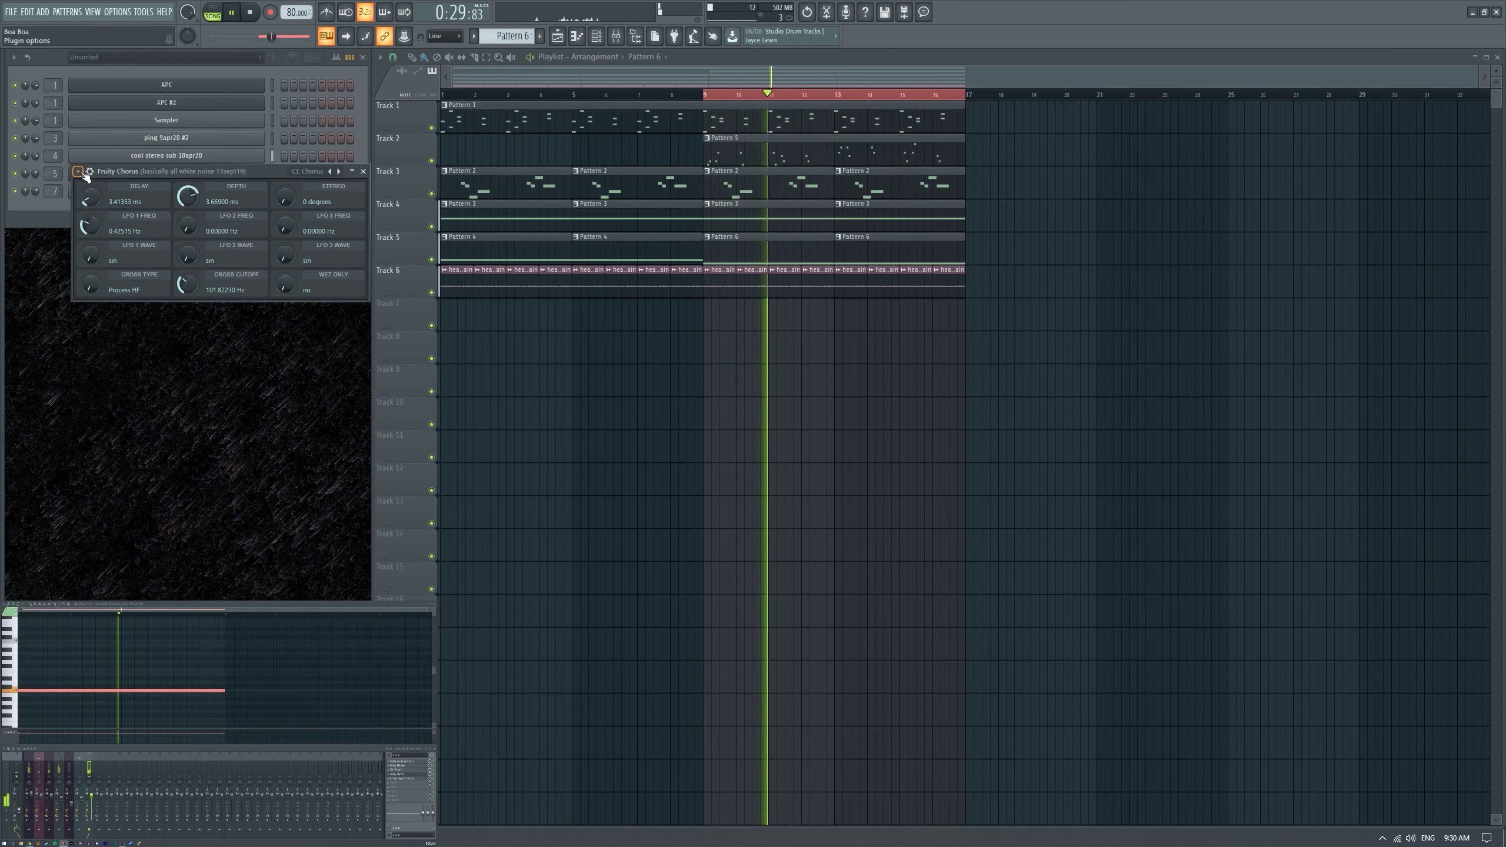
pyautogui.click(78, 170)
pyautogui.moveTo(106, 216)
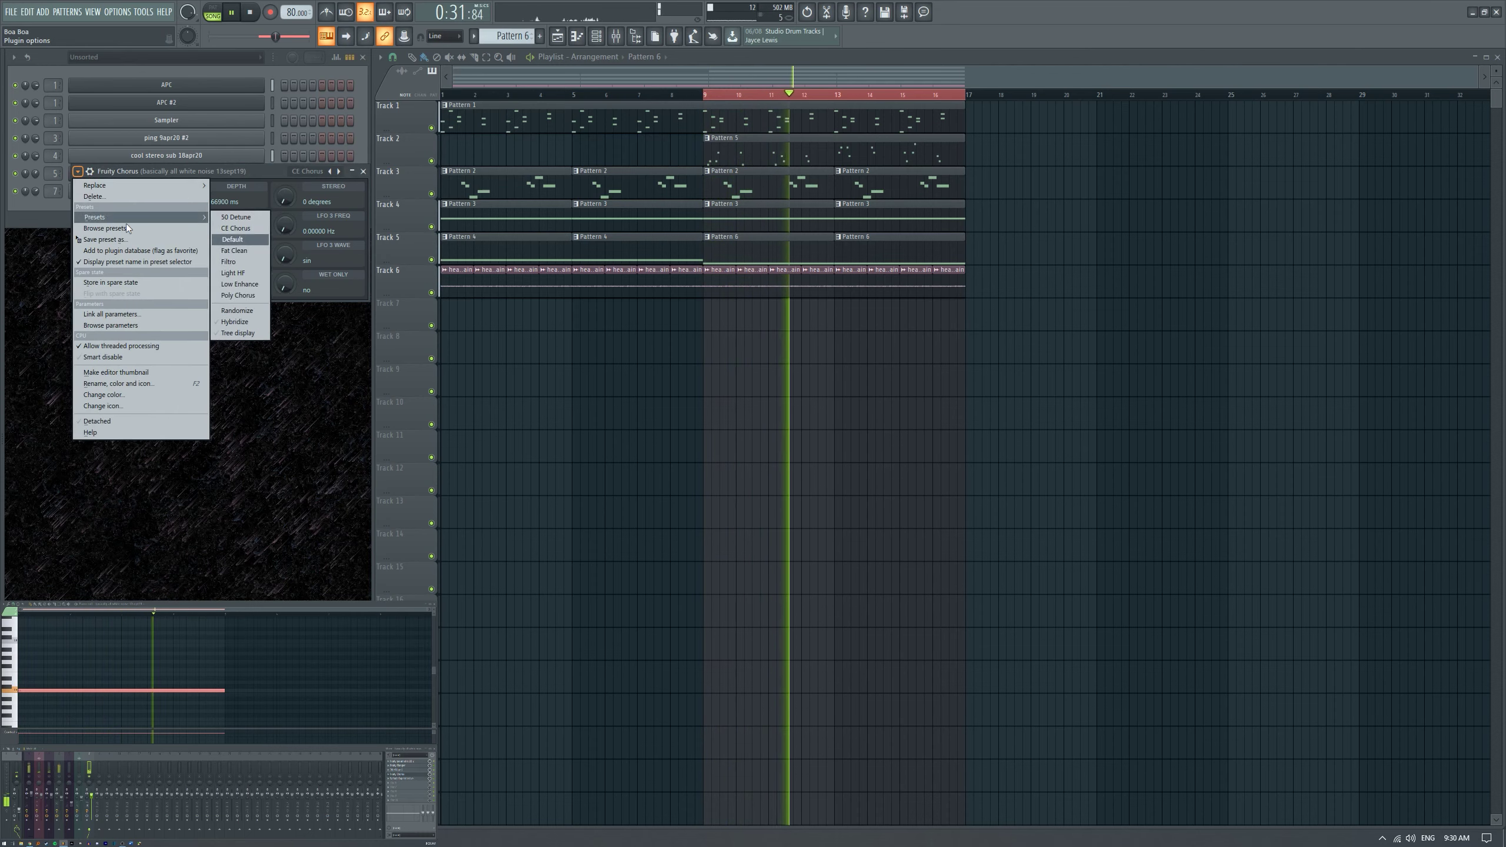
pyautogui.click(360, 170)
pyautogui.click(364, 171)
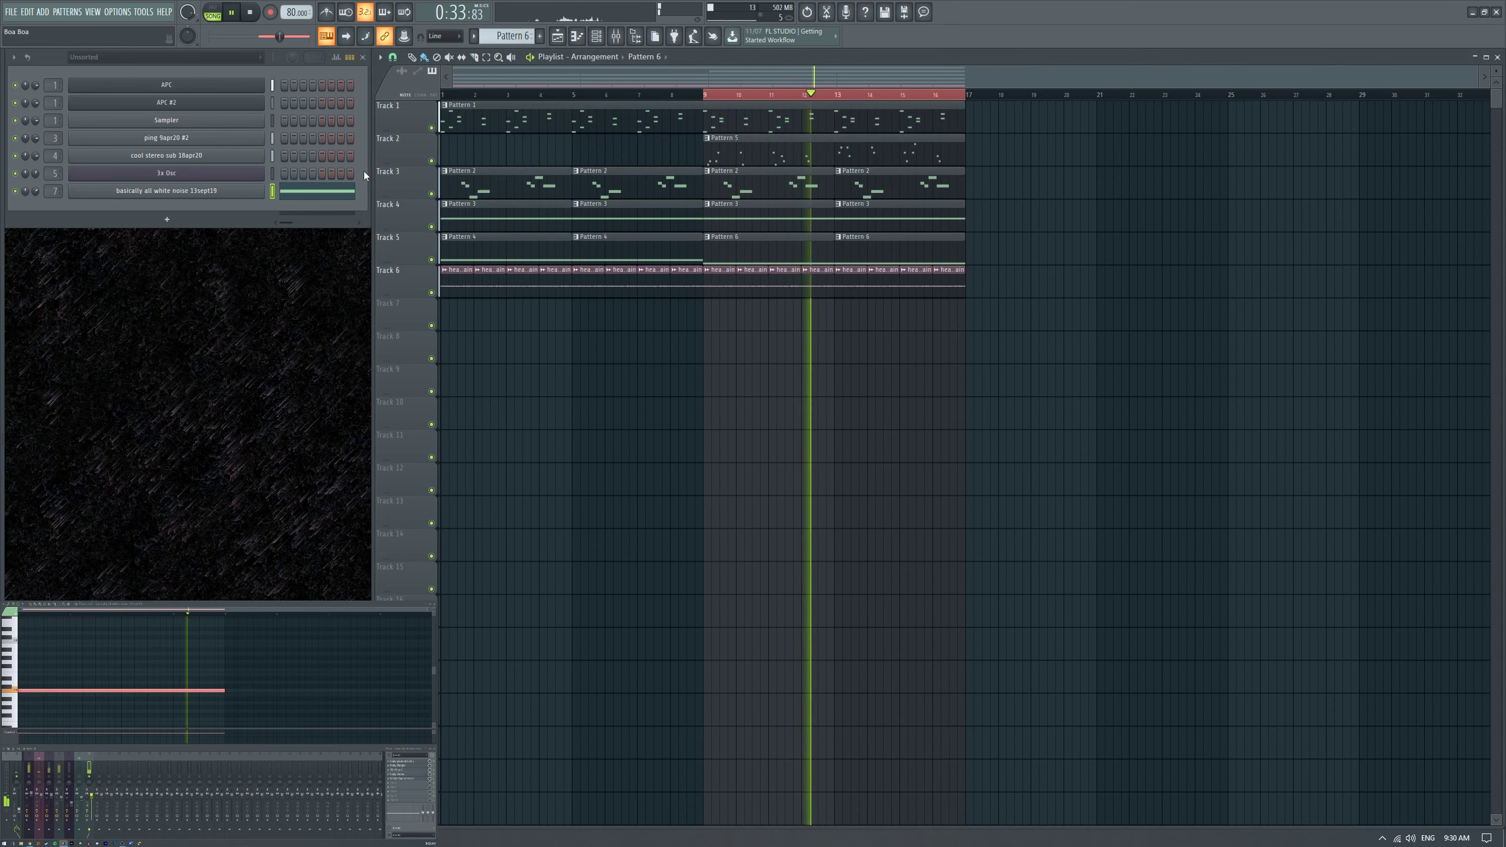
# Add another Fruity parametric EQ 2 to the white noise mixer track and move its green band into the low mids with a slight boost.
pyautogui.click(391, 784)
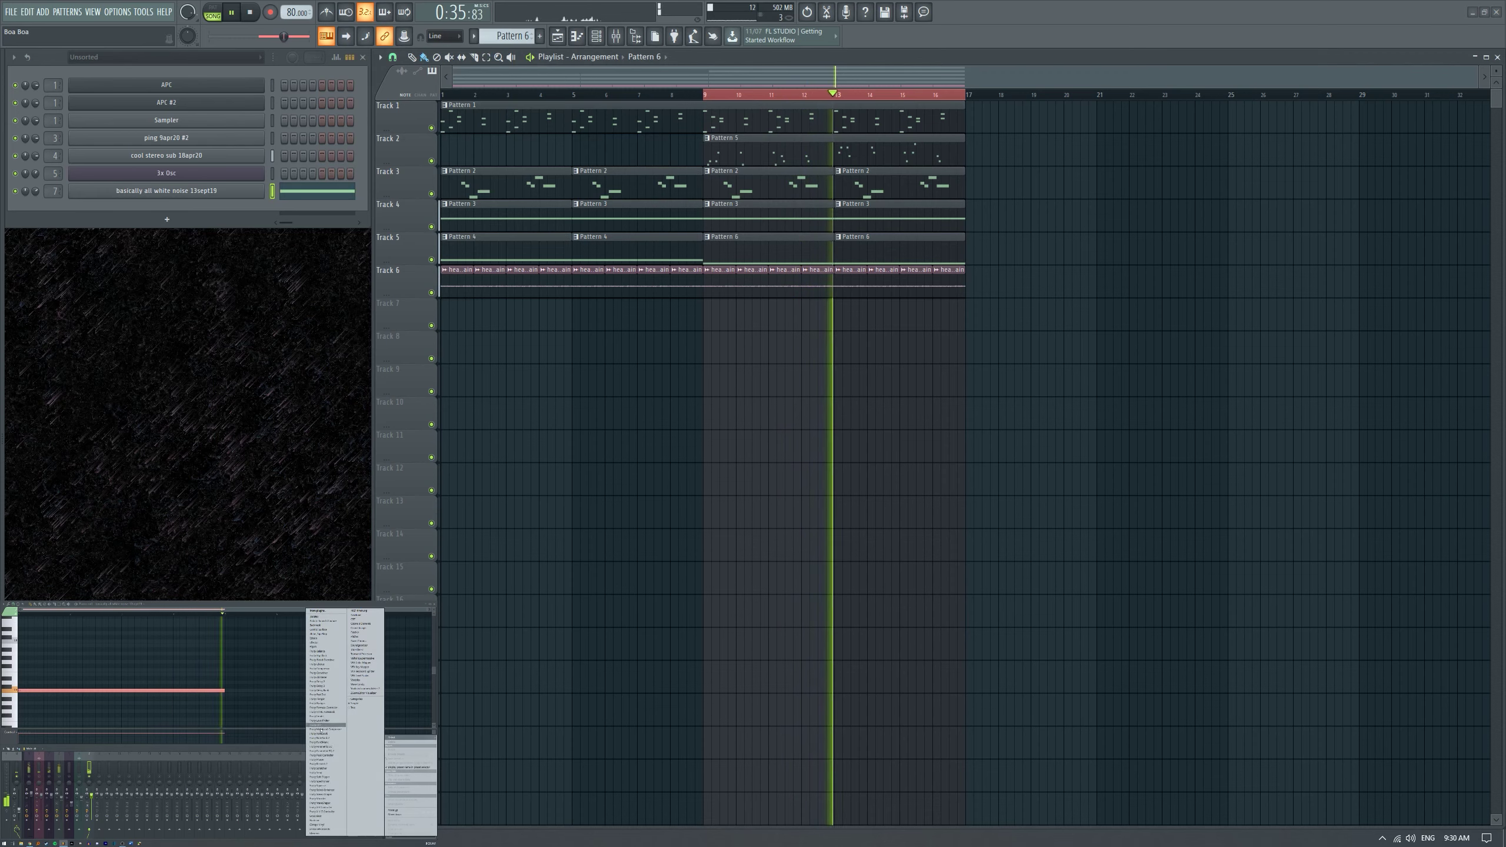
pyautogui.click(327, 749)
pyautogui.moveTo(242, 282); pyautogui.dragTo(194, 262)
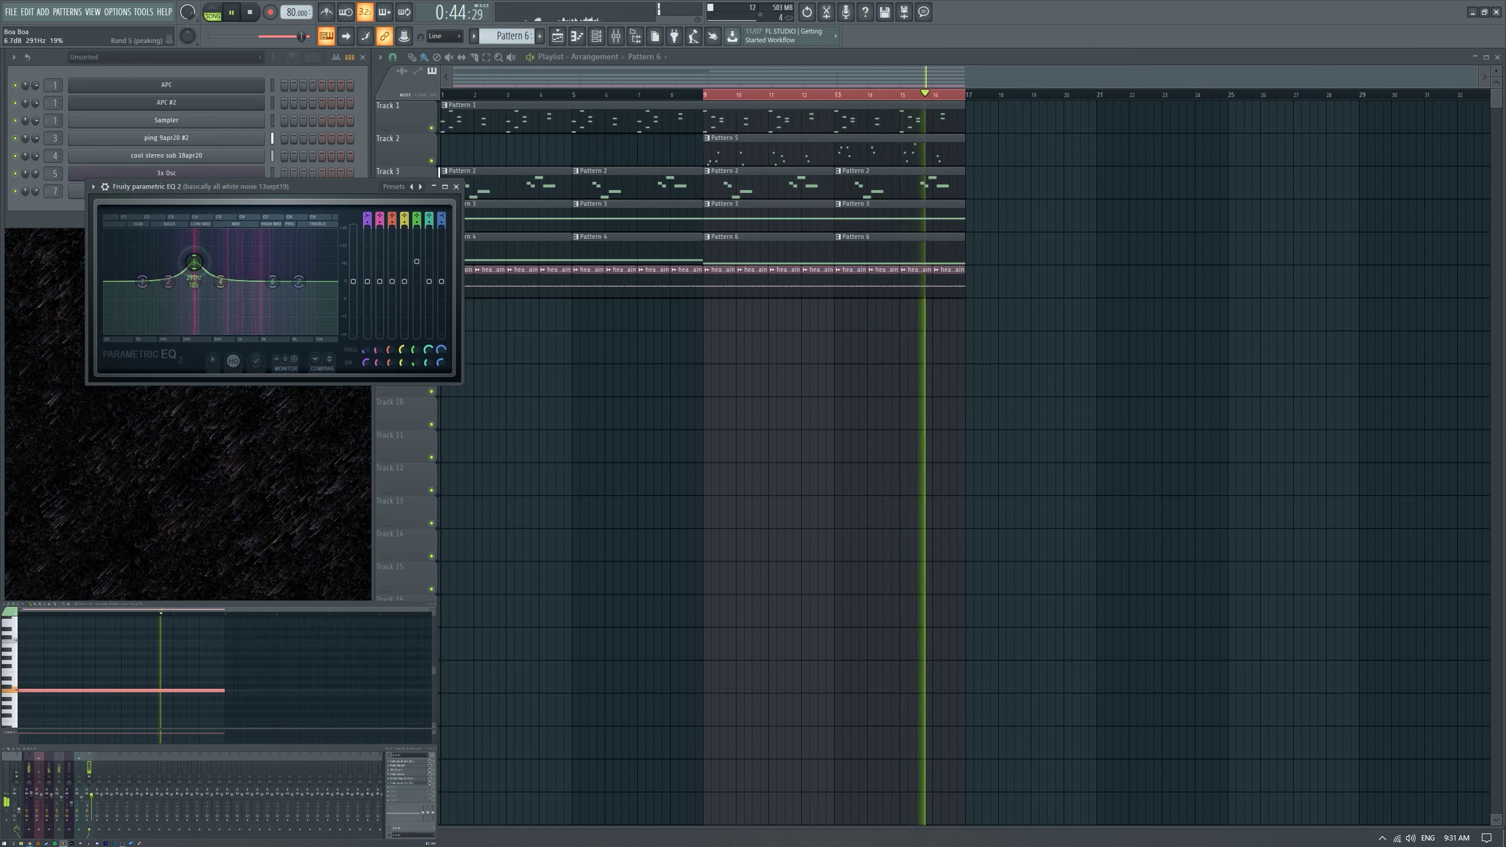
pyautogui.click(456, 187)
# Play back the looped section to judge the white noise layer with its effects.
pyautogui.press('space')
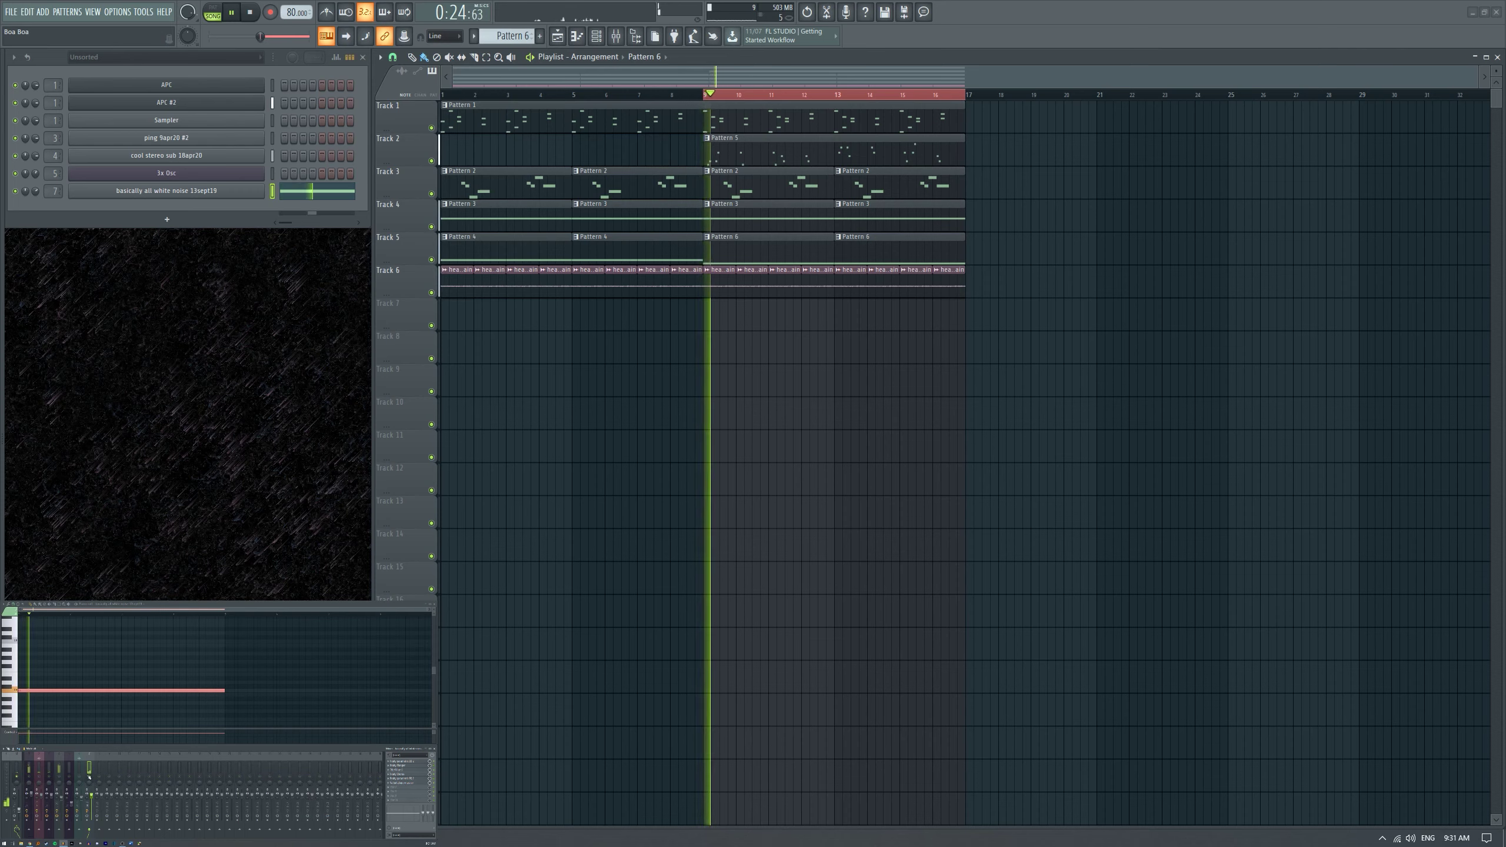
pyautogui.press('space')
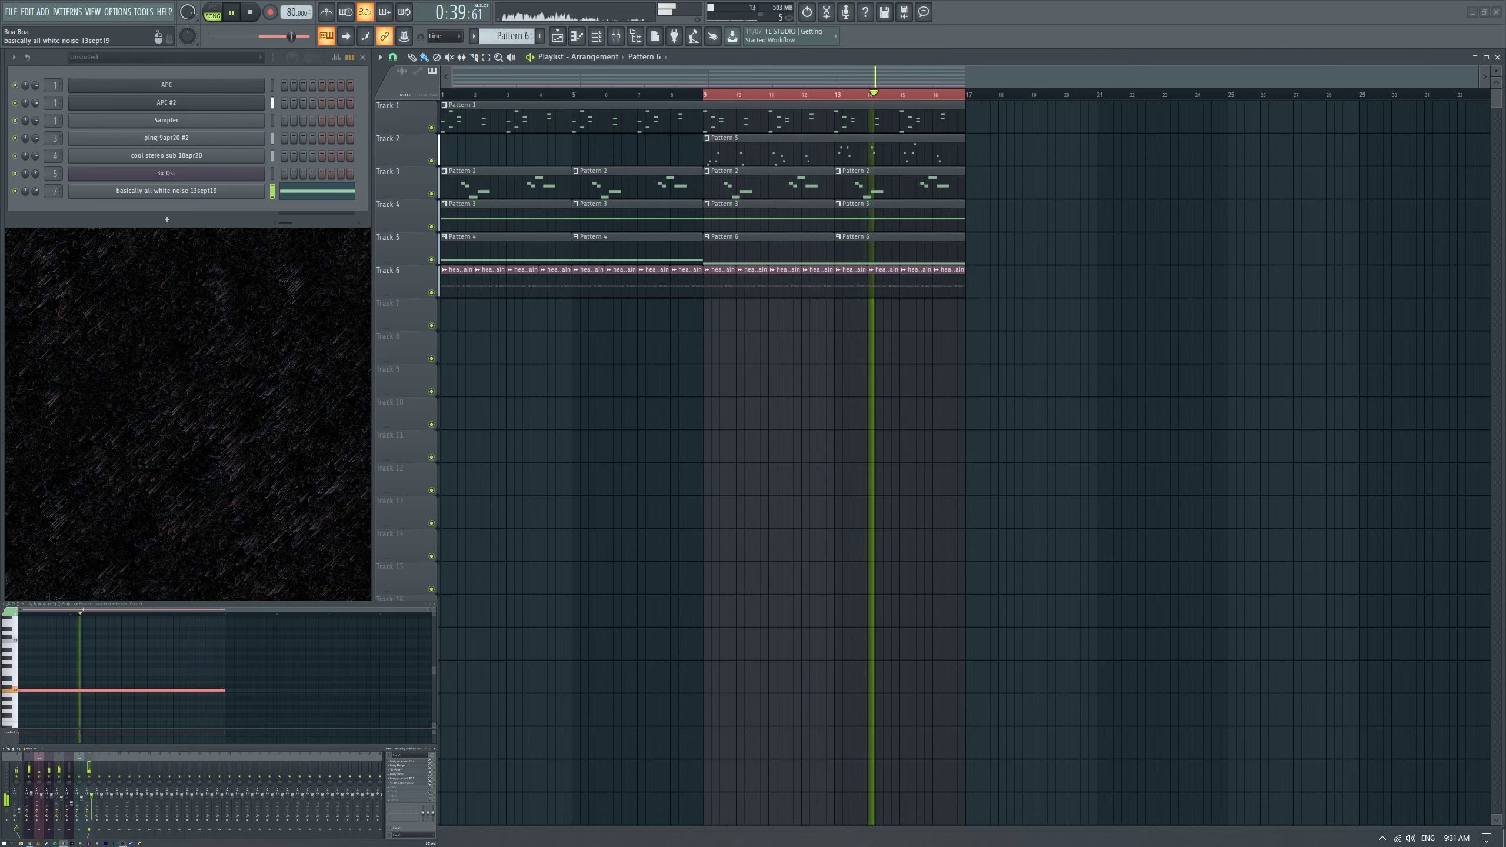
pyautogui.click(122, 843)
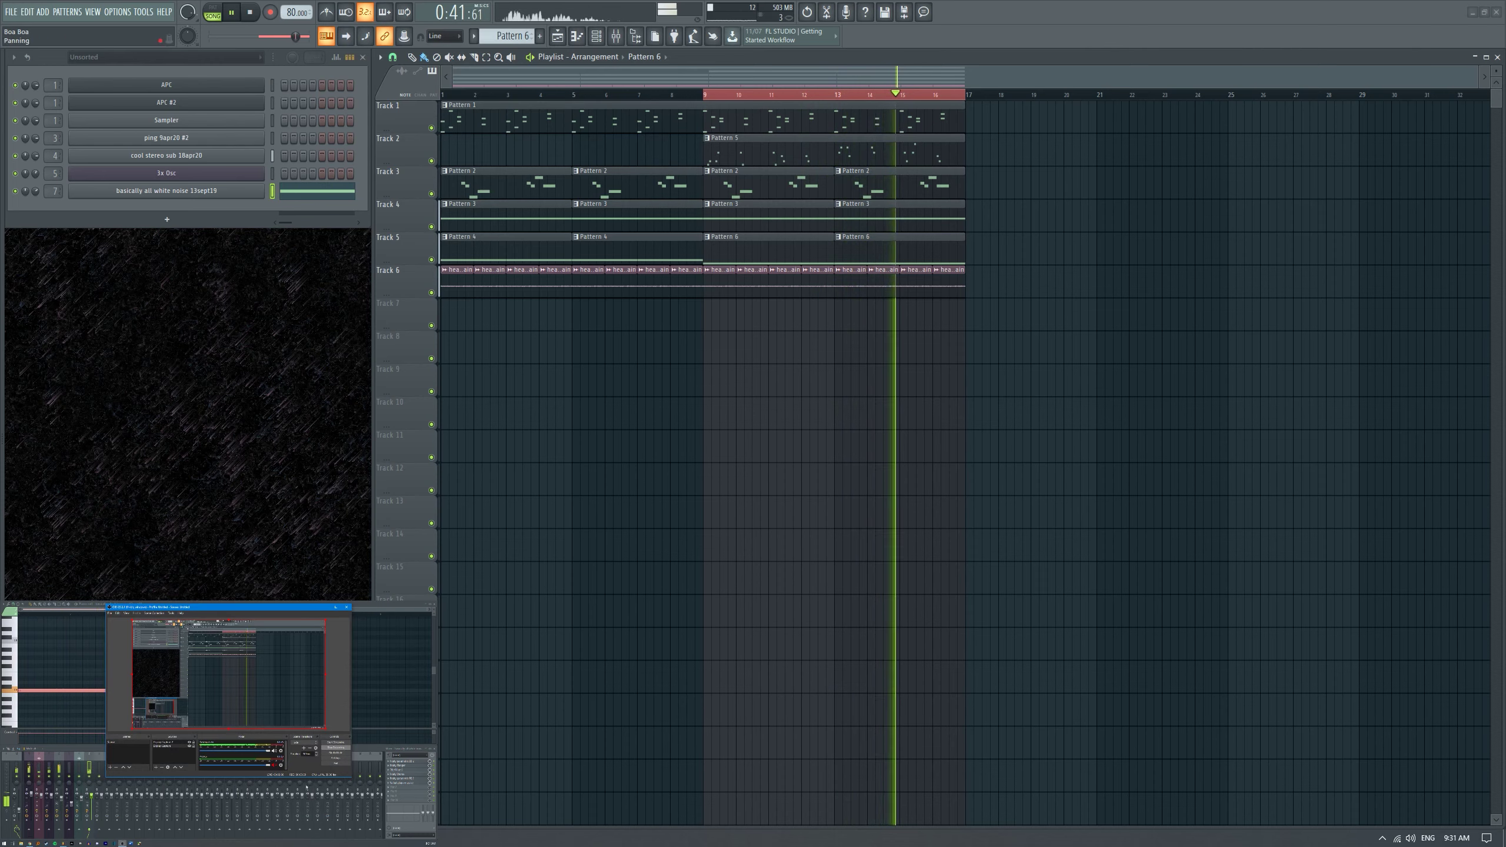
pyautogui.click(335, 608)
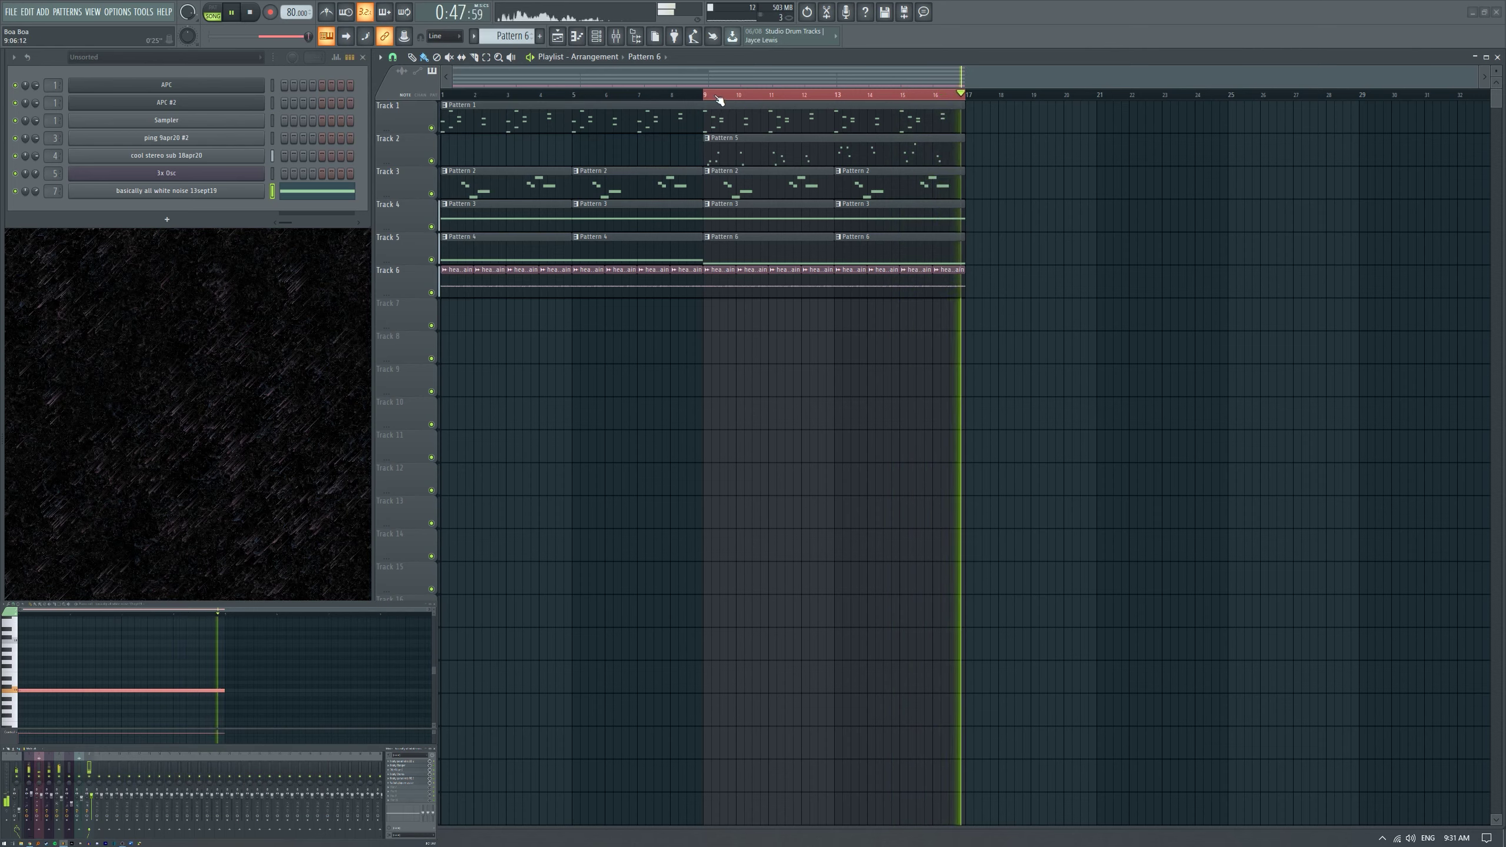
# Clear the playlist's time selection and move all pattern clips on Tracks 1 to 5 to about bar 18.
pyautogui.press('space')
pyautogui.keyDown('ctrl'); pyautogui.moveTo(716, 96); pyautogui.dragTo(963, 96); pyautogui.keyUp('ctrl')
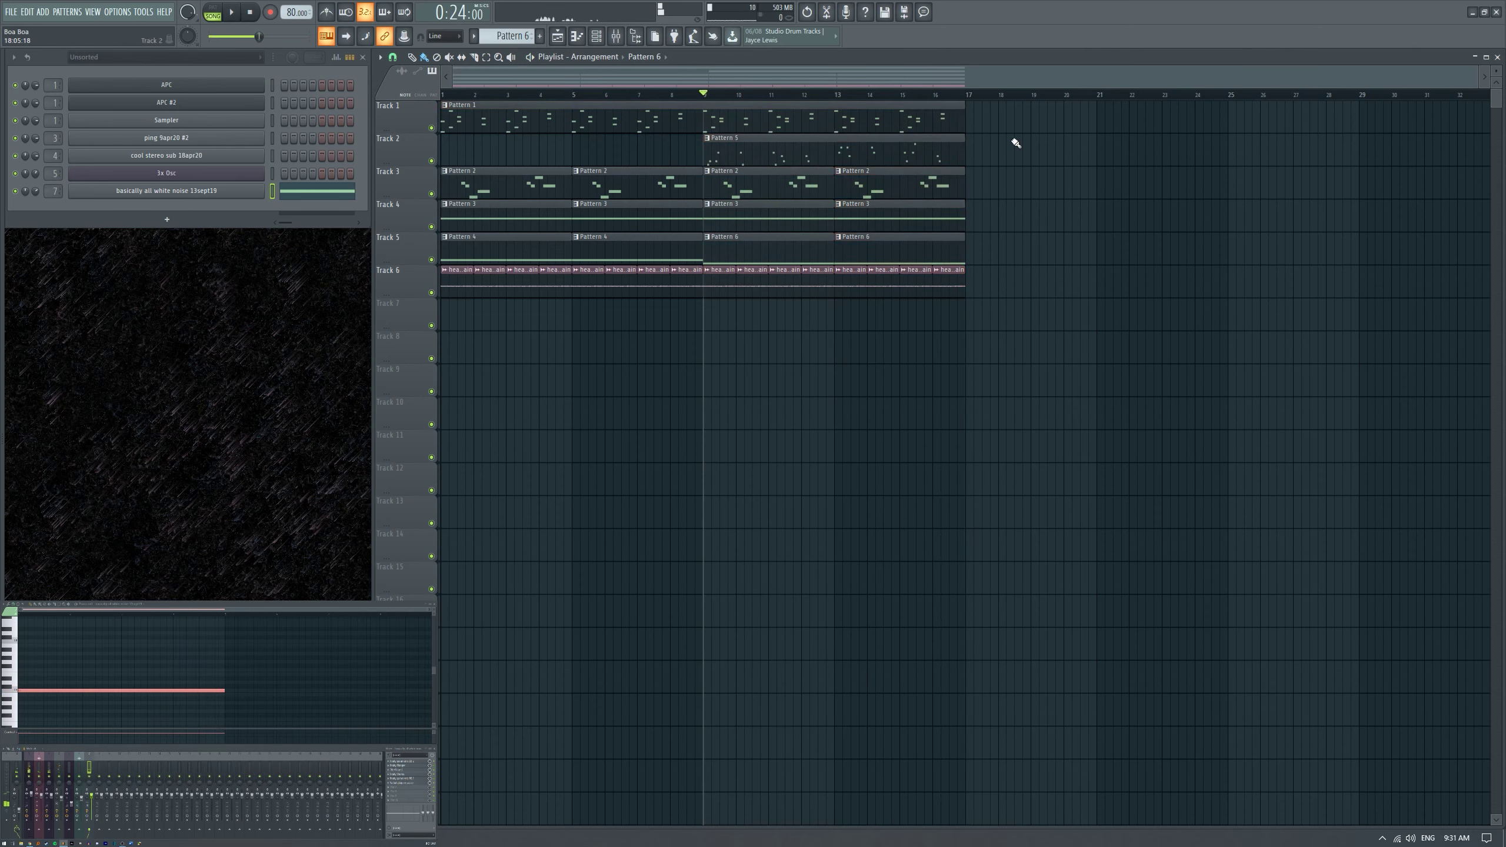
pyautogui.keyDown('ctrl'); pyautogui.moveTo(989, 252); pyautogui.dragTo(304, 87); pyautogui.keyUp('ctrl')
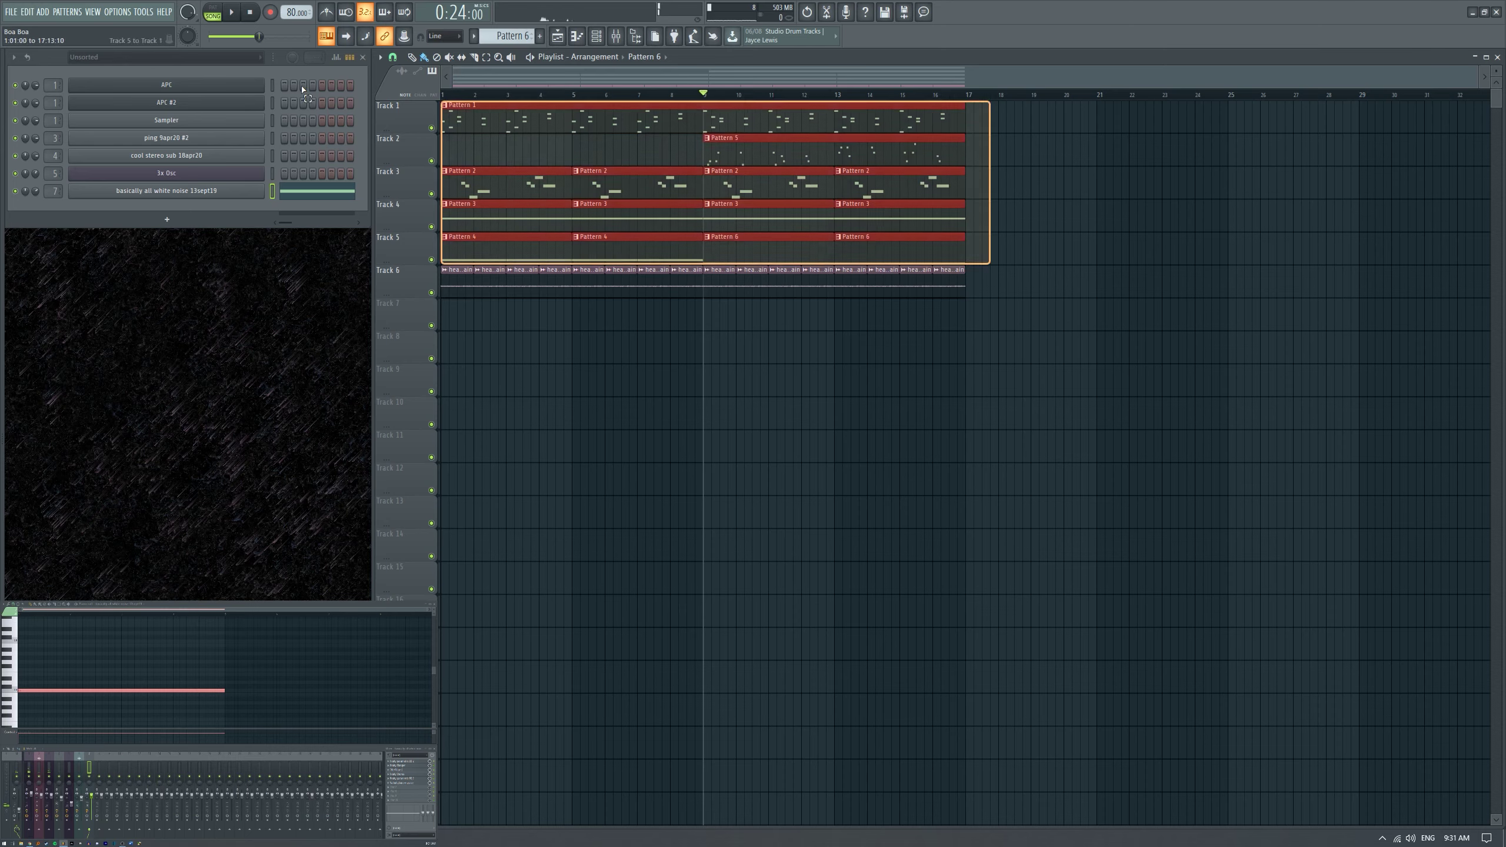
pyautogui.moveTo(486, 121); pyautogui.dragTo(1052, 121)
# Duplicate the rain clips on Track 6 twice so they run continuously to bar 49.
pyautogui.keyDown('ctrl'); pyautogui.moveTo(996, 279); pyautogui.dragTo(451, 279); pyautogui.keyUp('ctrl')
pyautogui.scroll(-2, 575, 306)
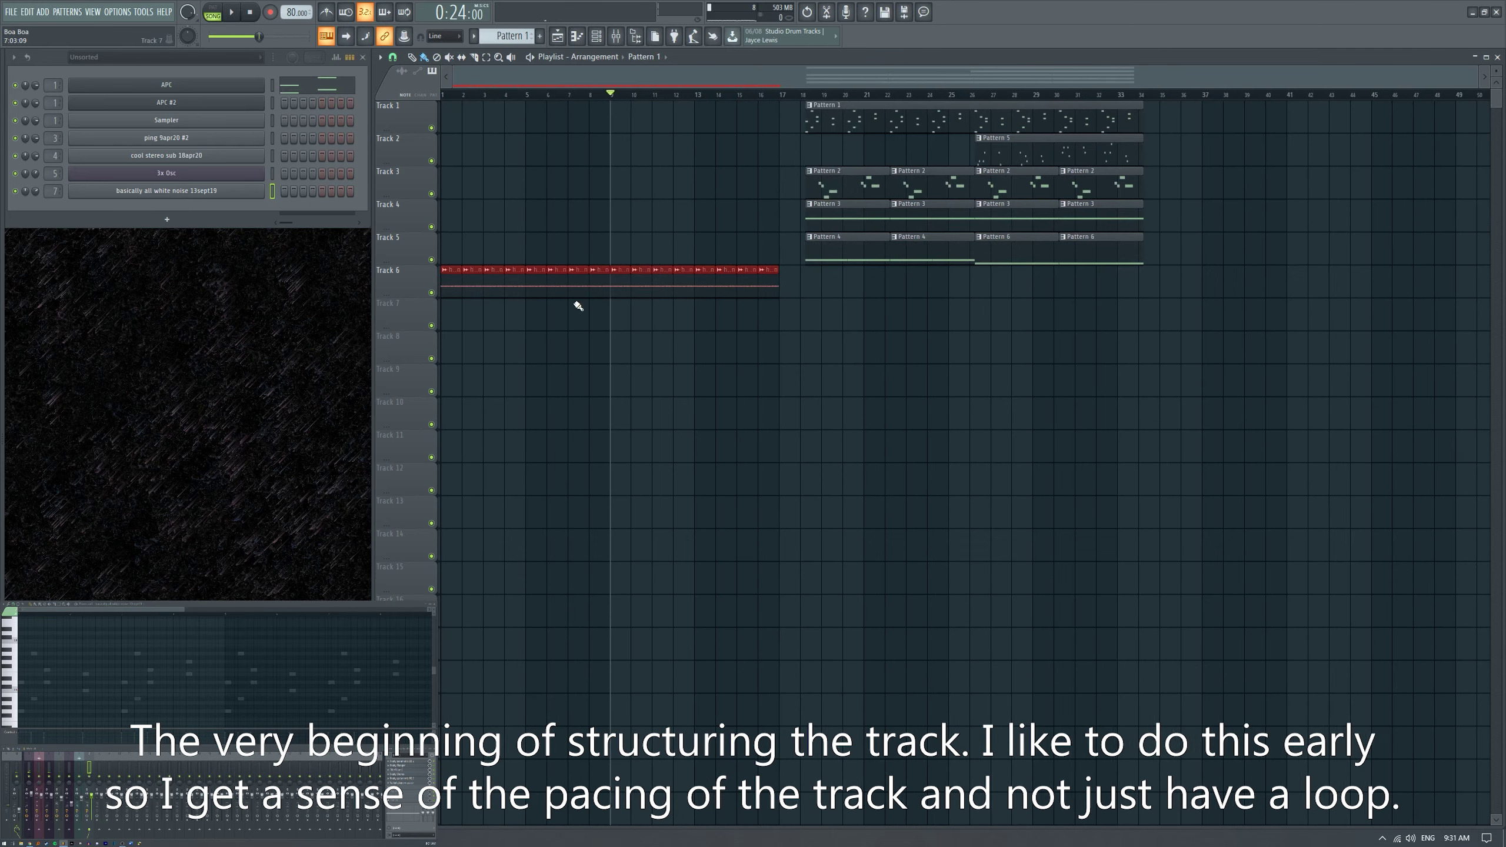
pyautogui.hotkey('ctrl', 'b')
pyautogui.hotkey('ctrl', 'b')
# Move the pattern clips on Tracks 1 to 5 so that they start at bar 17.
pyautogui.keyDown('ctrl'); pyautogui.moveTo(764, 115); pyautogui.dragTo(1155, 256); pyautogui.keyUp('ctrl')
pyautogui.scroll(5, 762, 255)
pyautogui.moveTo(934, 249); pyautogui.dragTo(854, 249)
pyautogui.scroll(-1, 696, 270)
pyautogui.scroll(-3, 696, 270)
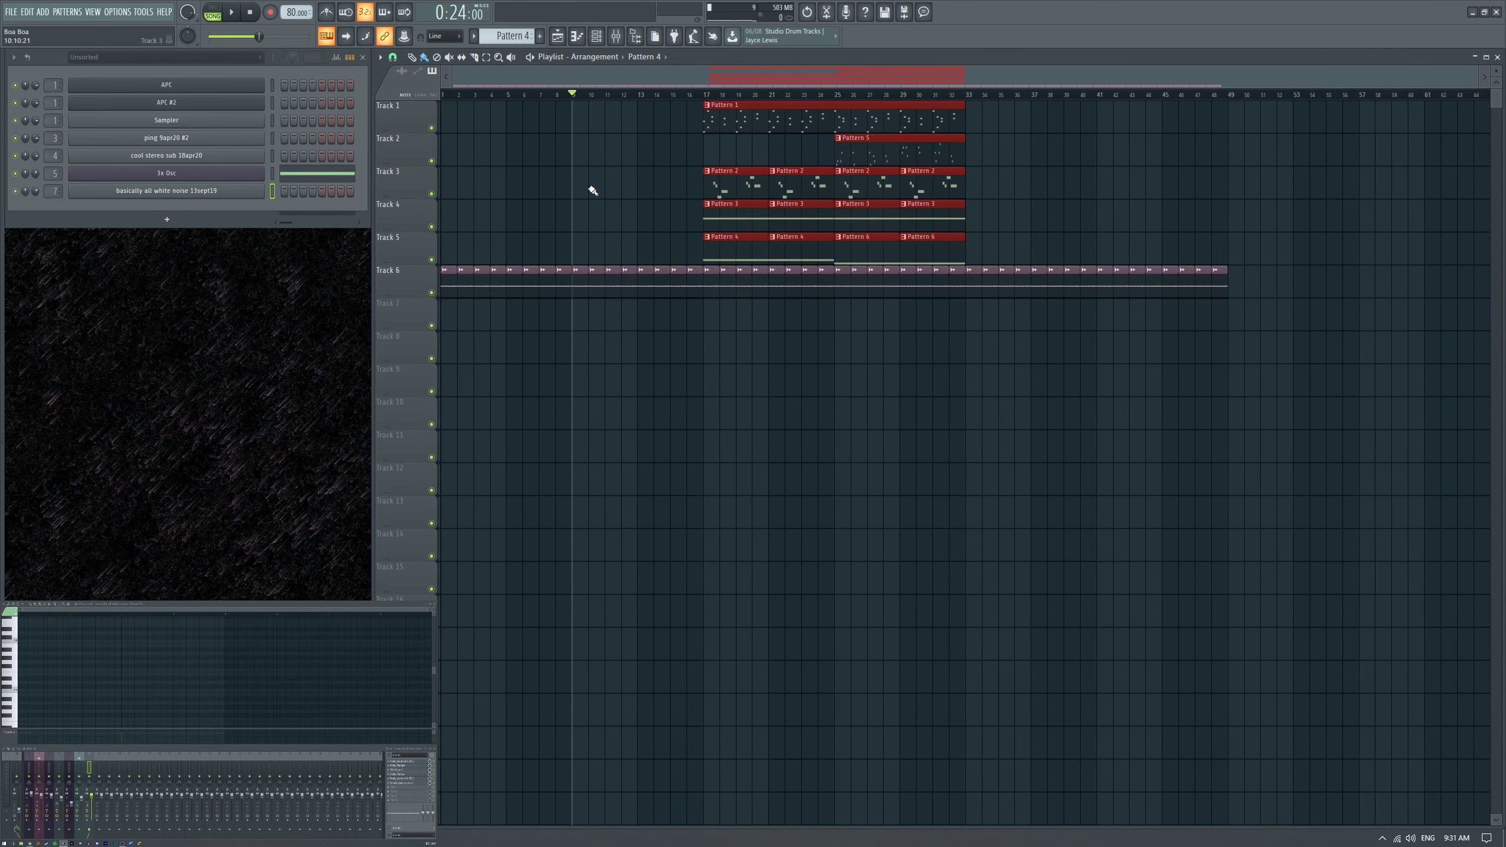
# Shift the pattern clips on Tracks 1 to 5 to bar 21 and place another Pattern 1 clip on Track 1 at bar 5.
pyautogui.click(687, 191)
pyautogui.moveTo(695, 123)
pyautogui.mouseDown()
pyautogui.moveTo(476, 102)
pyautogui.moveTo(928, 253)
pyautogui.mouseUp()
pyautogui.moveTo(571, 125); pyautogui.dragTo(632, 125)
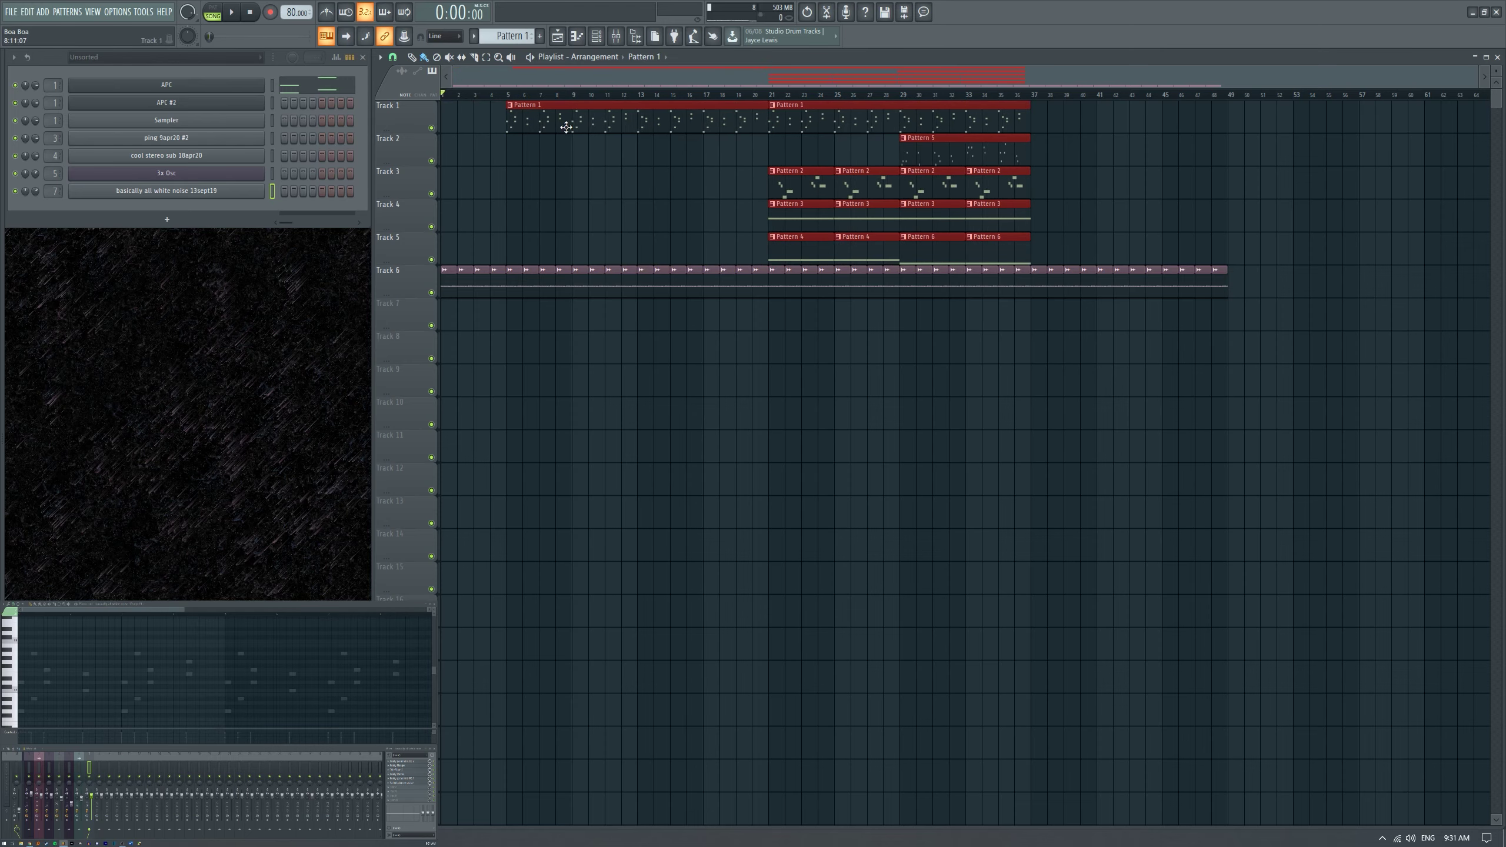
pyautogui.hotkey('ctrl', 'd')
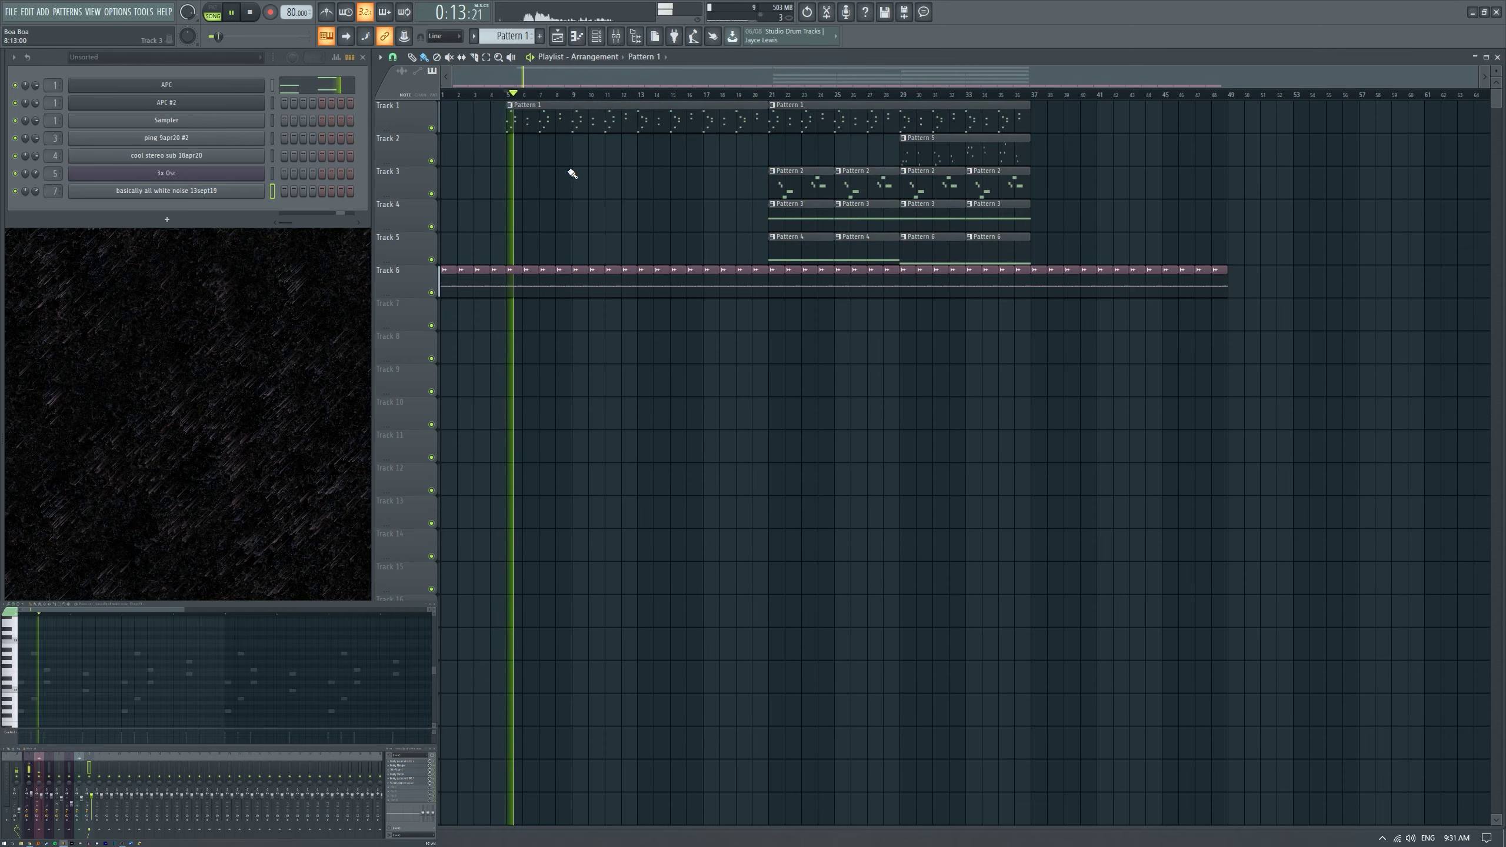
# Set the playlist's loop selection to bars 5 to 21 and deselect the clips.
pyautogui.scroll(3, 442, 178)
pyautogui.scroll(2, 592, 153)
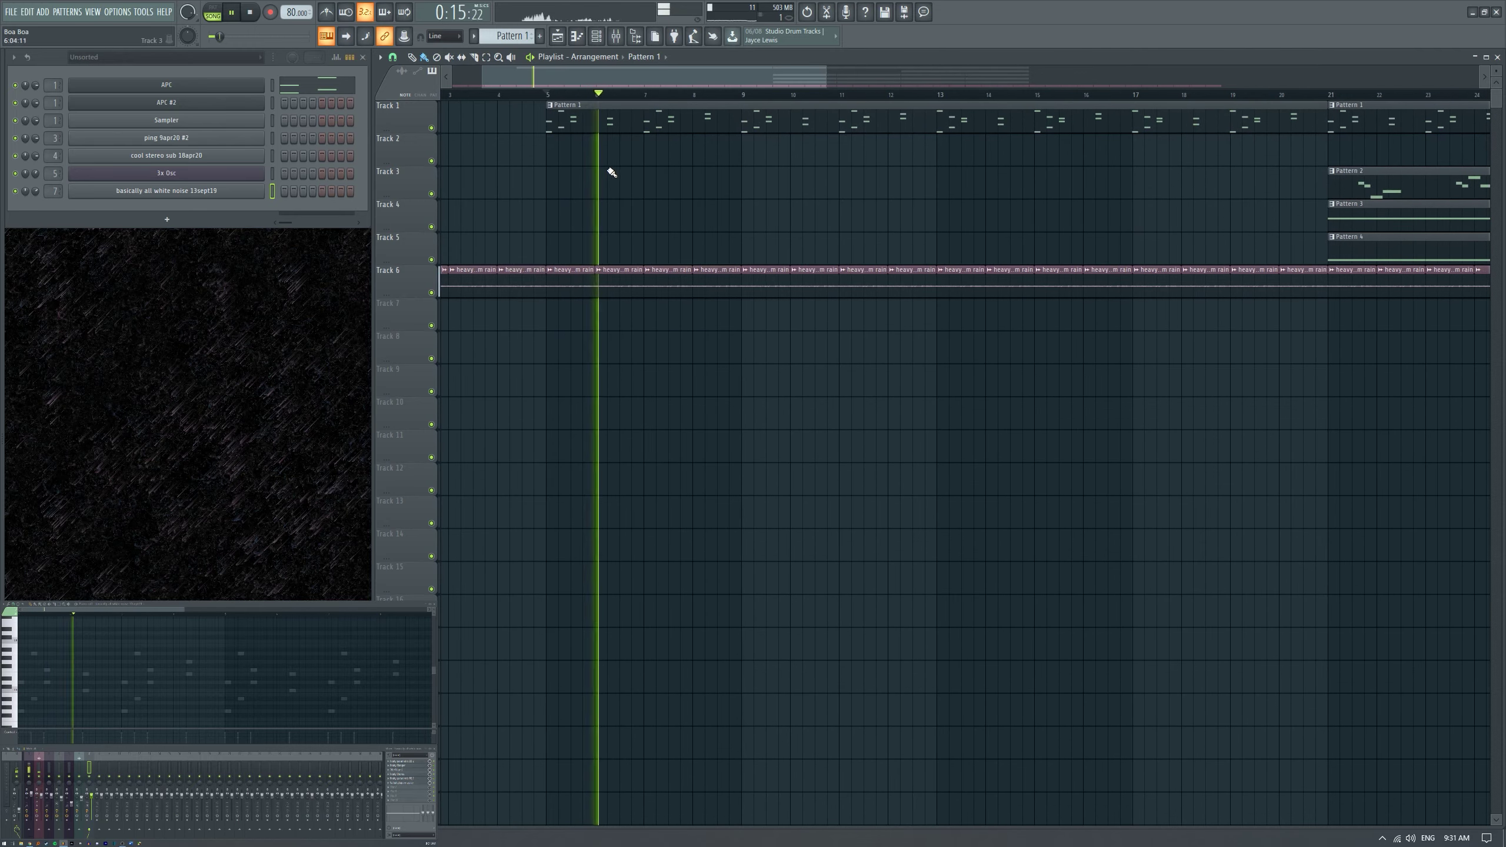
pyautogui.scroll(-2, 558, 101)
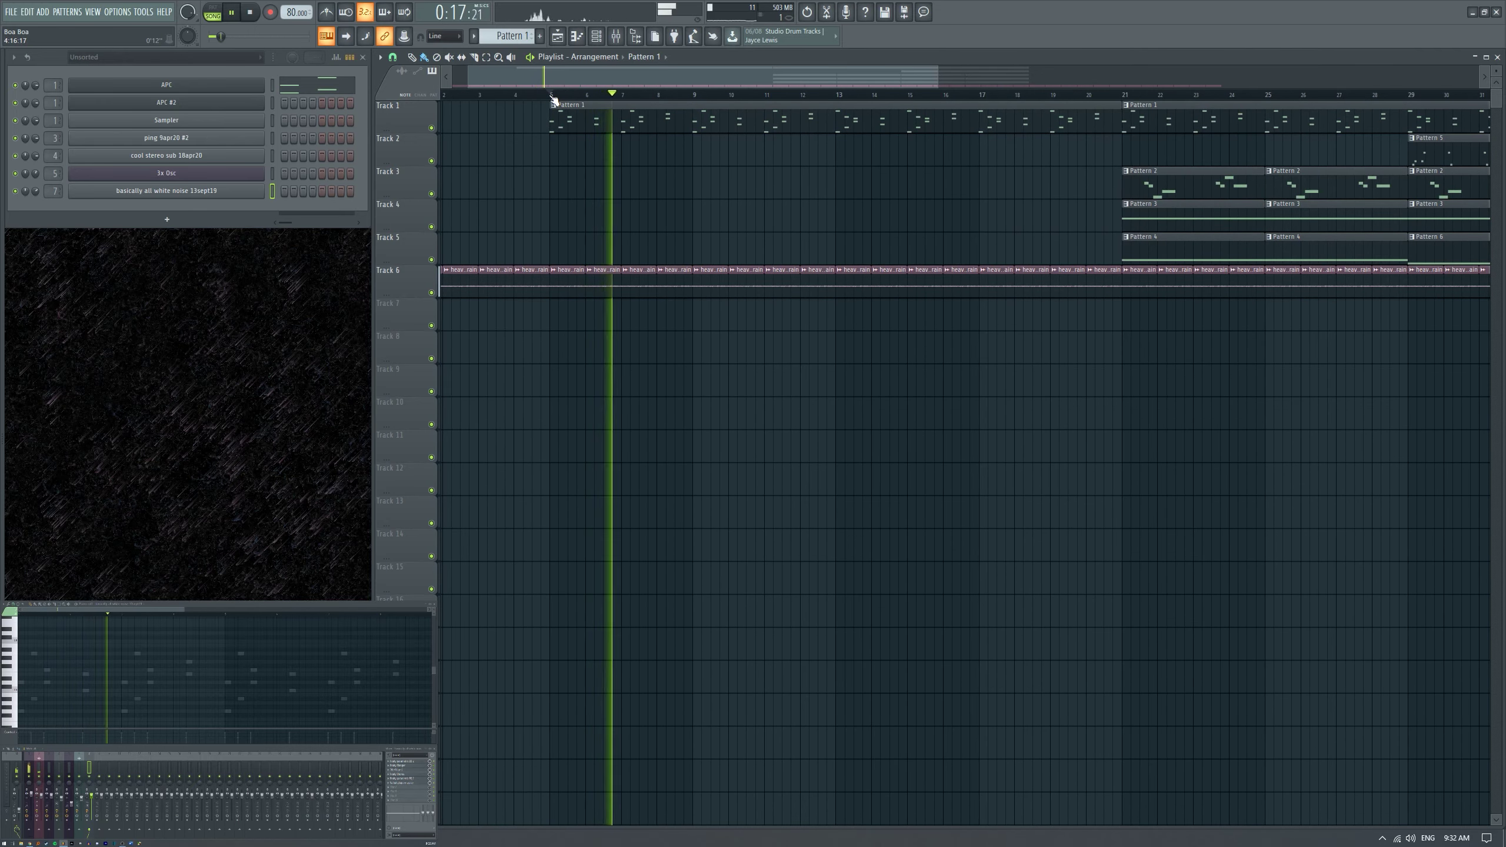
pyautogui.press('space')
pyautogui.moveTo(550, 96); pyautogui.dragTo(725, 98)
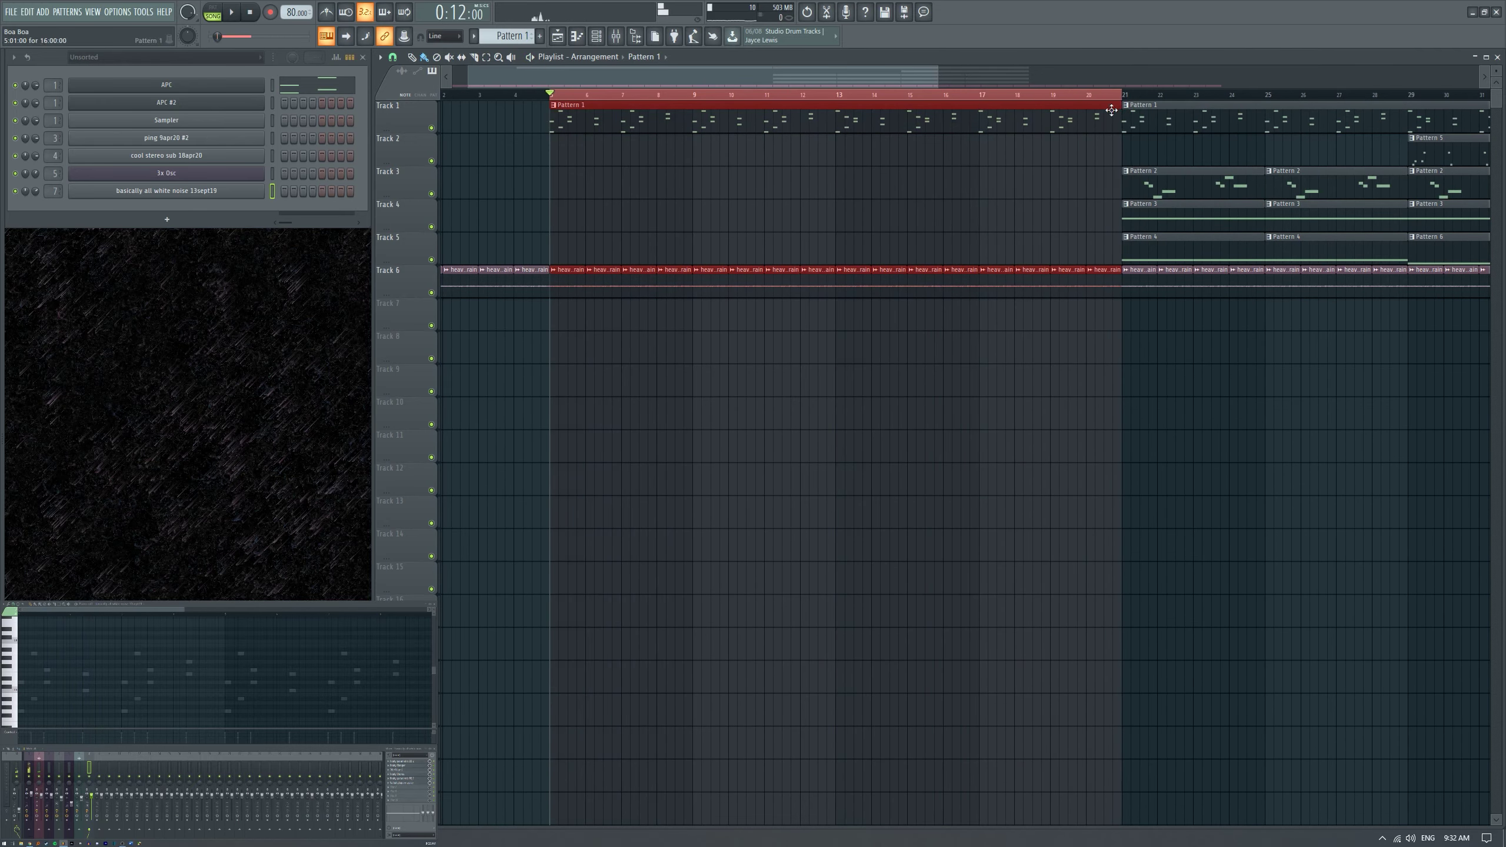
pyautogui.hotkey('ctrl', 'd')
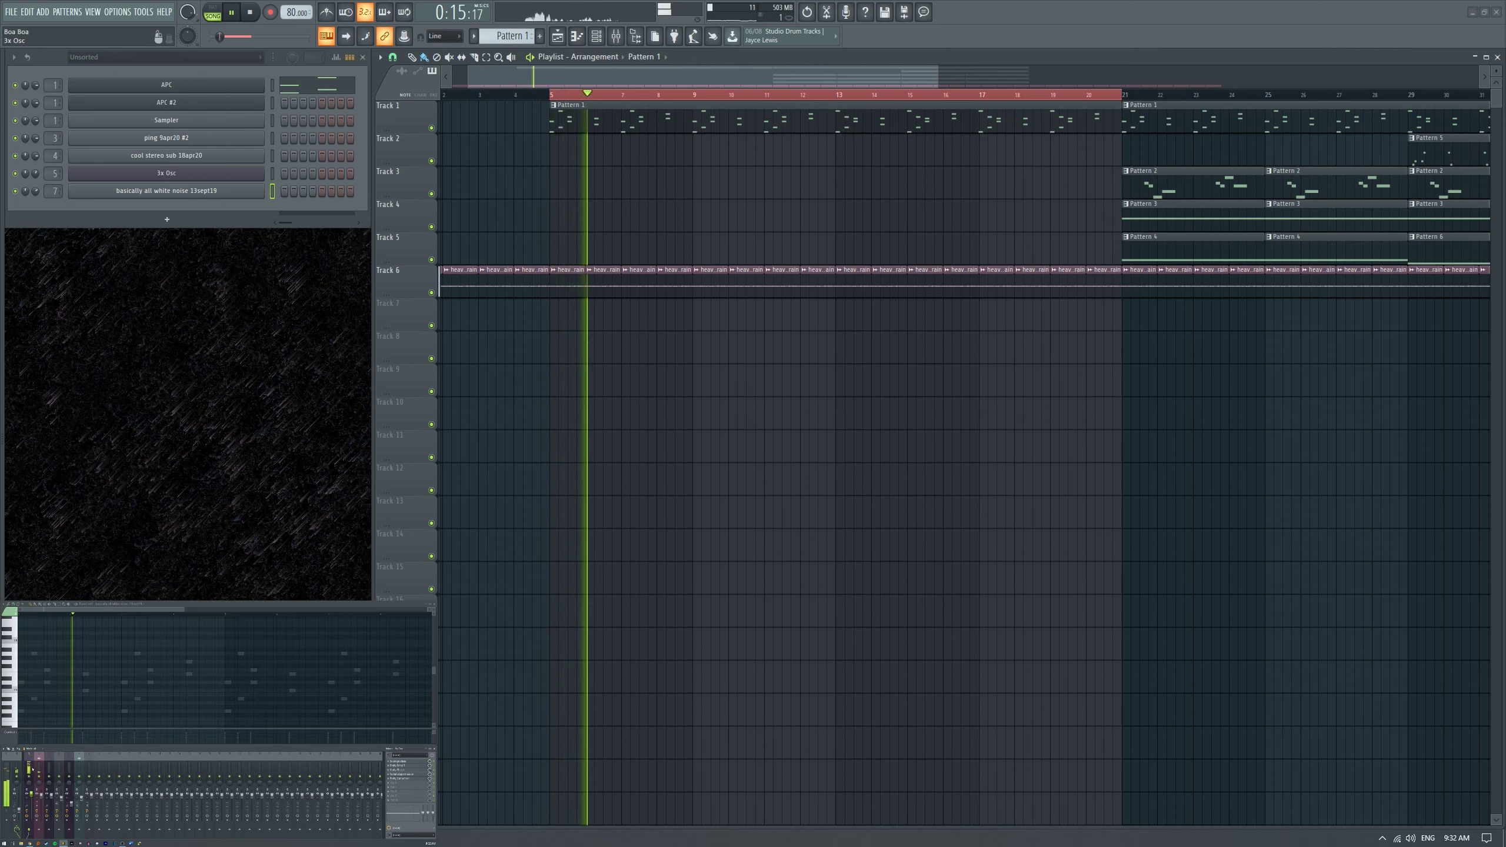
# Create a volume automation clip for mixer Insert 2 on Track 2, spanning bars 5 to 21.
pyautogui.press('space')
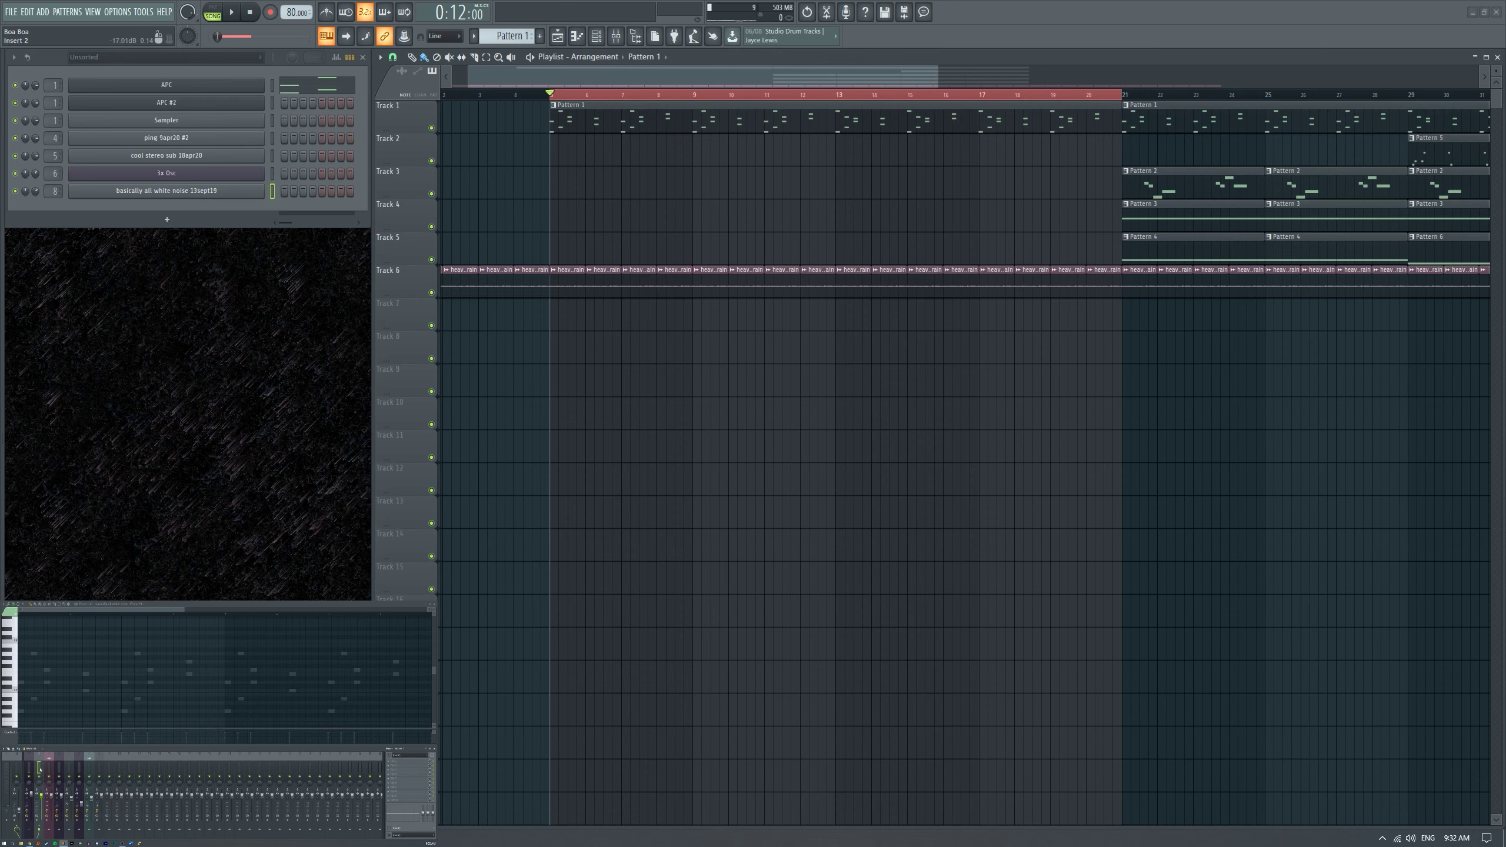
pyautogui.click(63, 738)
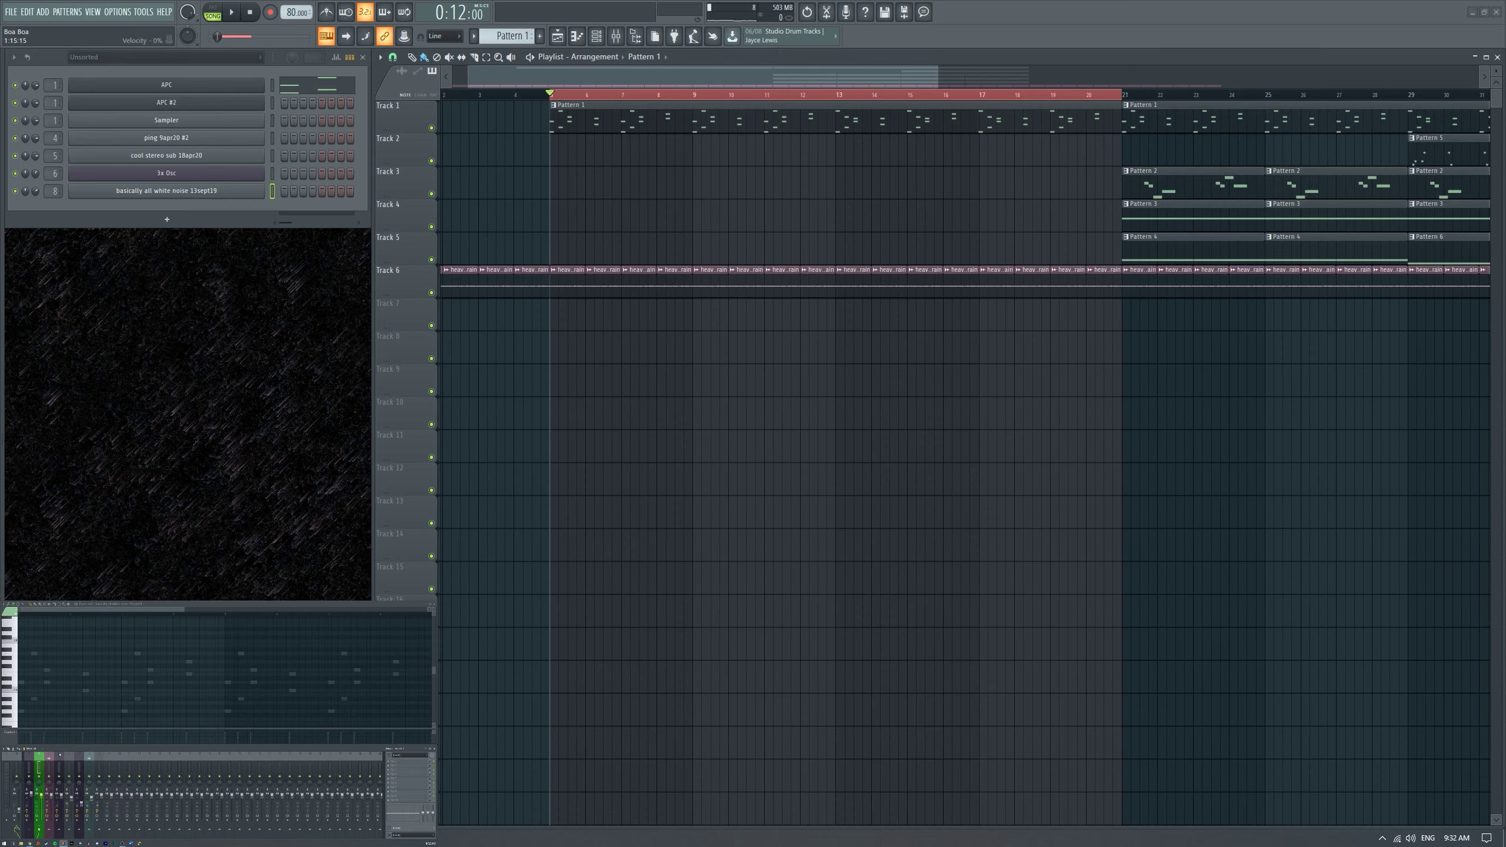
pyautogui.press('space')
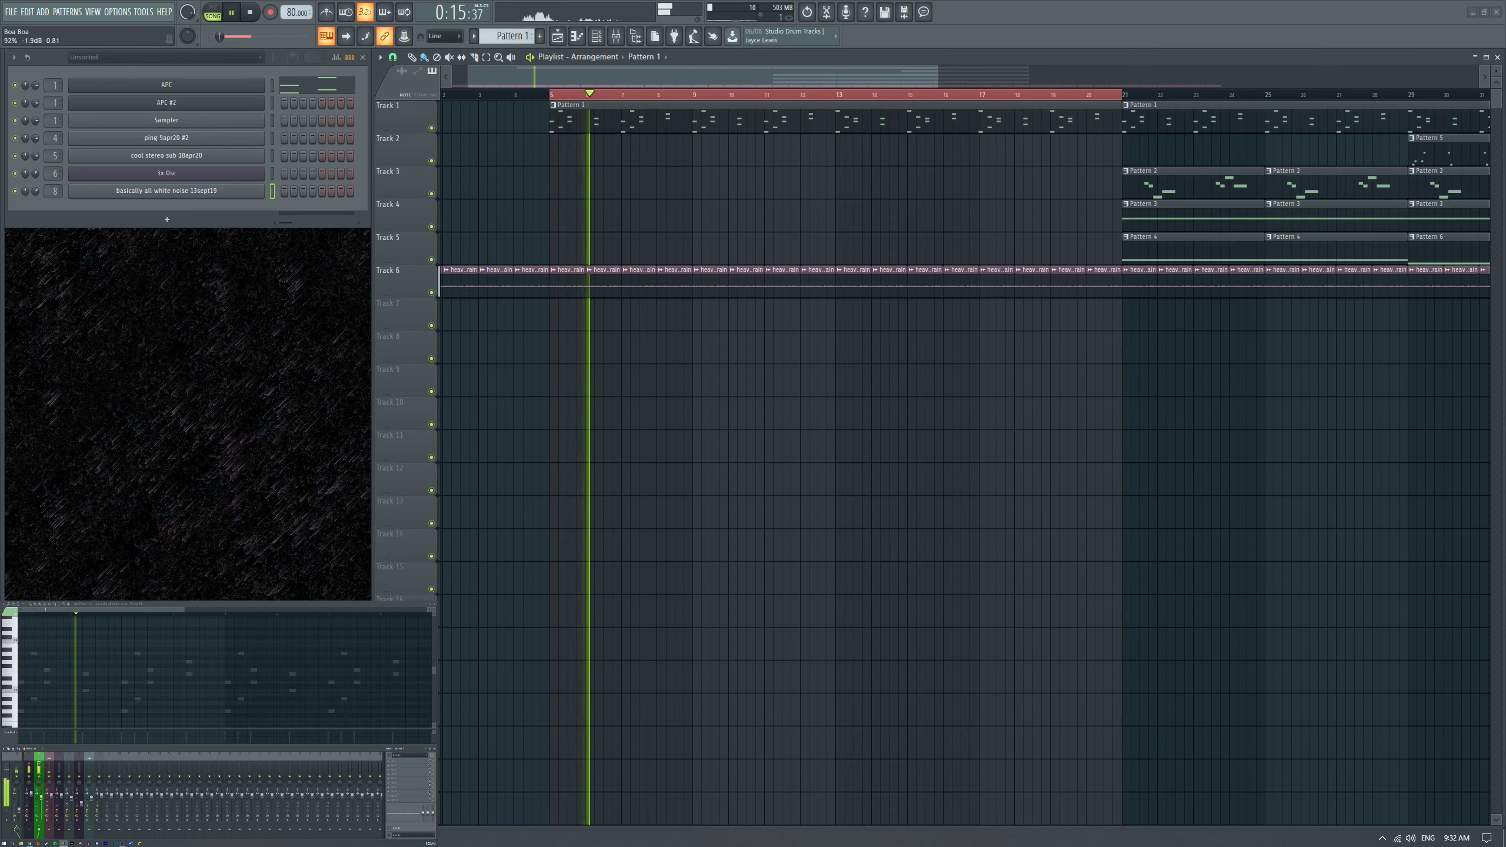
pyautogui.press('space')
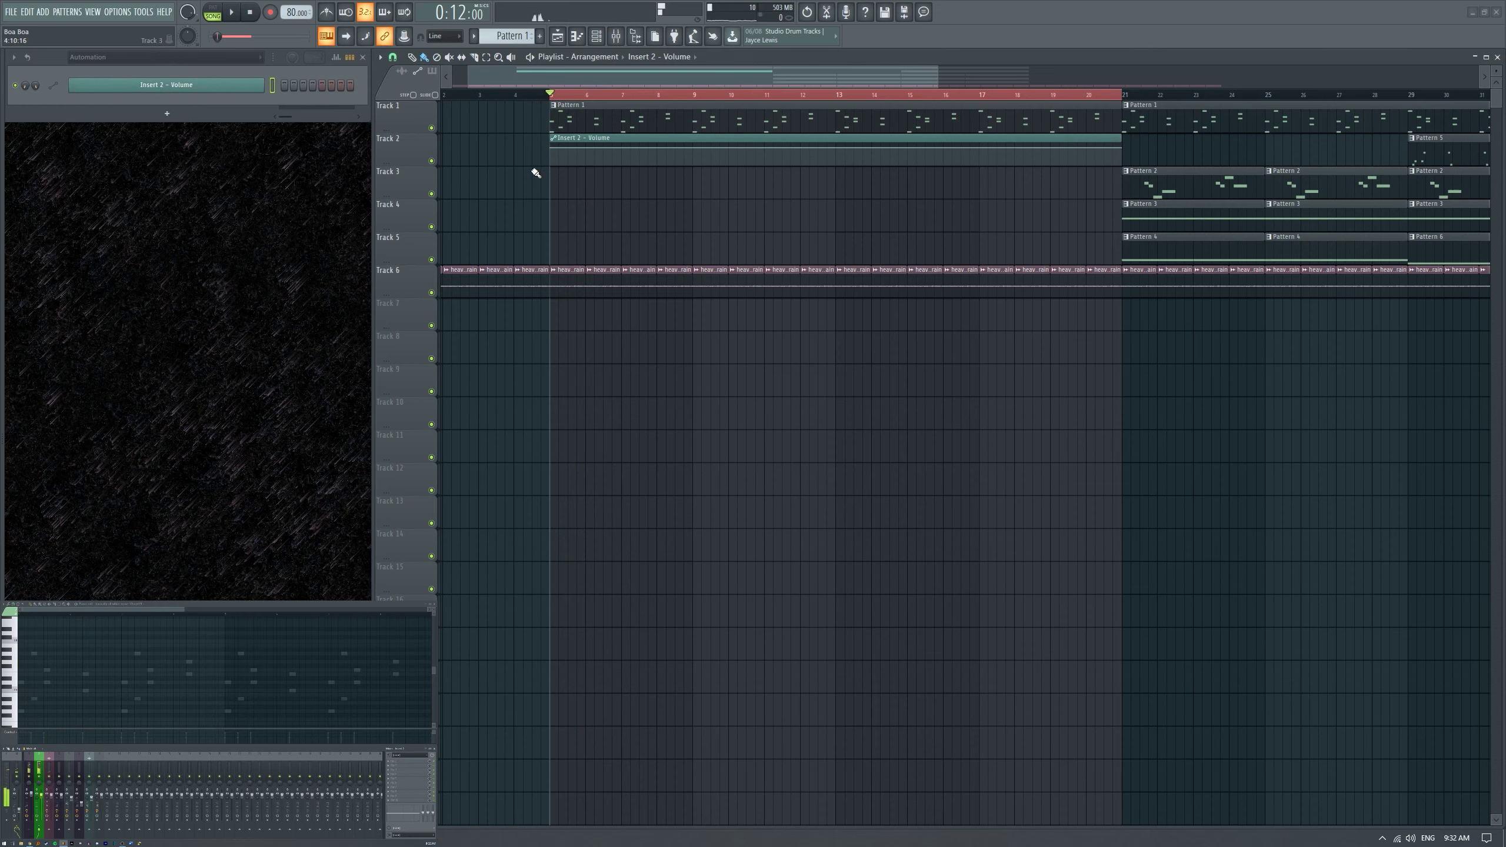
# Lower the start point of the Insert 2 volume automation to zero for a gradual rise and clear the loop selection.
pyautogui.moveTo(554, 147); pyautogui.dragTo(552, 164)
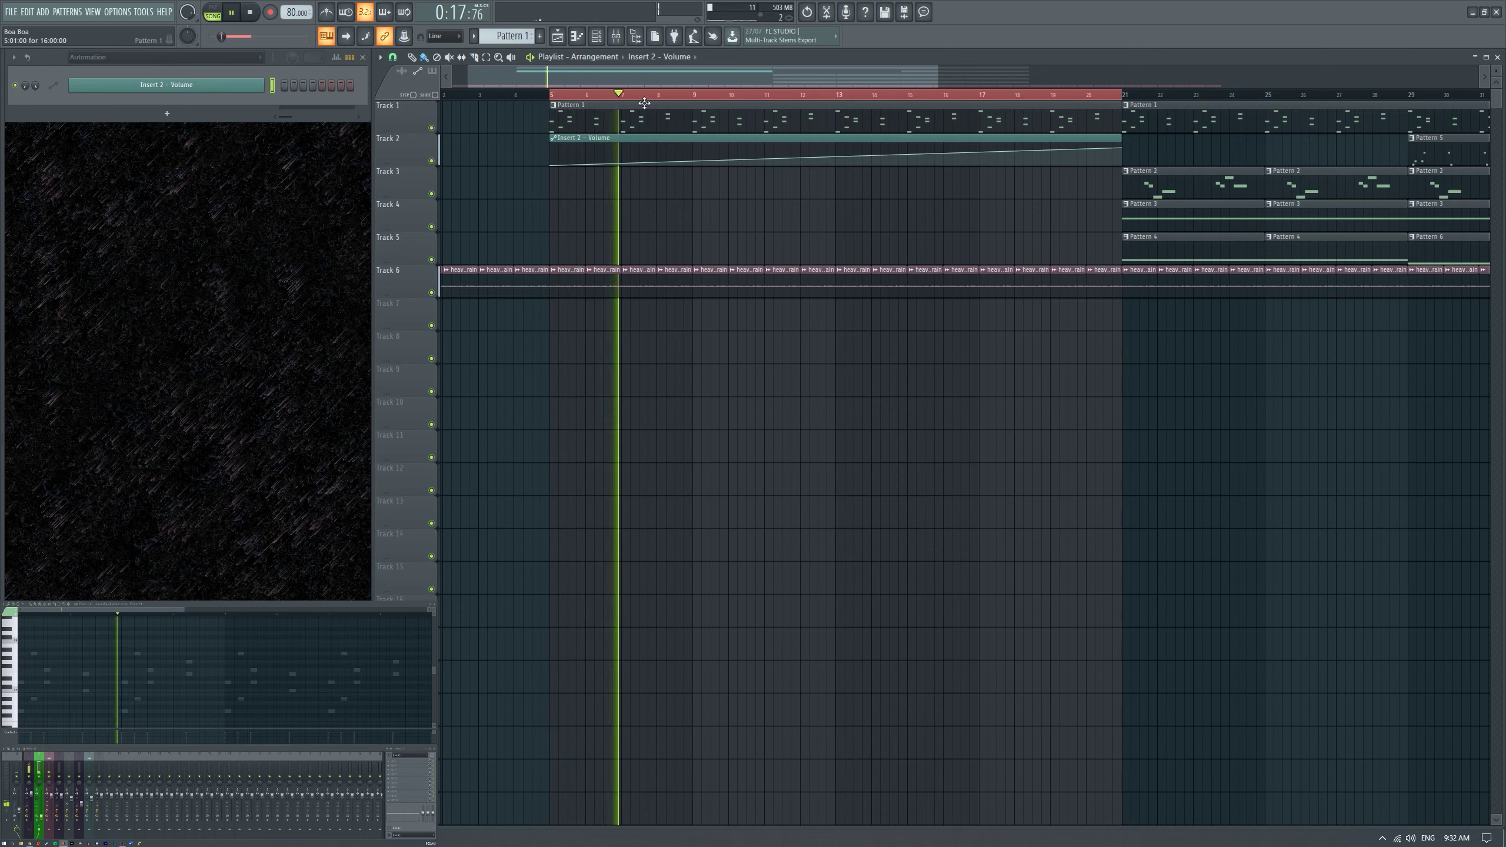
pyautogui.moveTo(550, 95); pyautogui.dragTo(1122, 95)
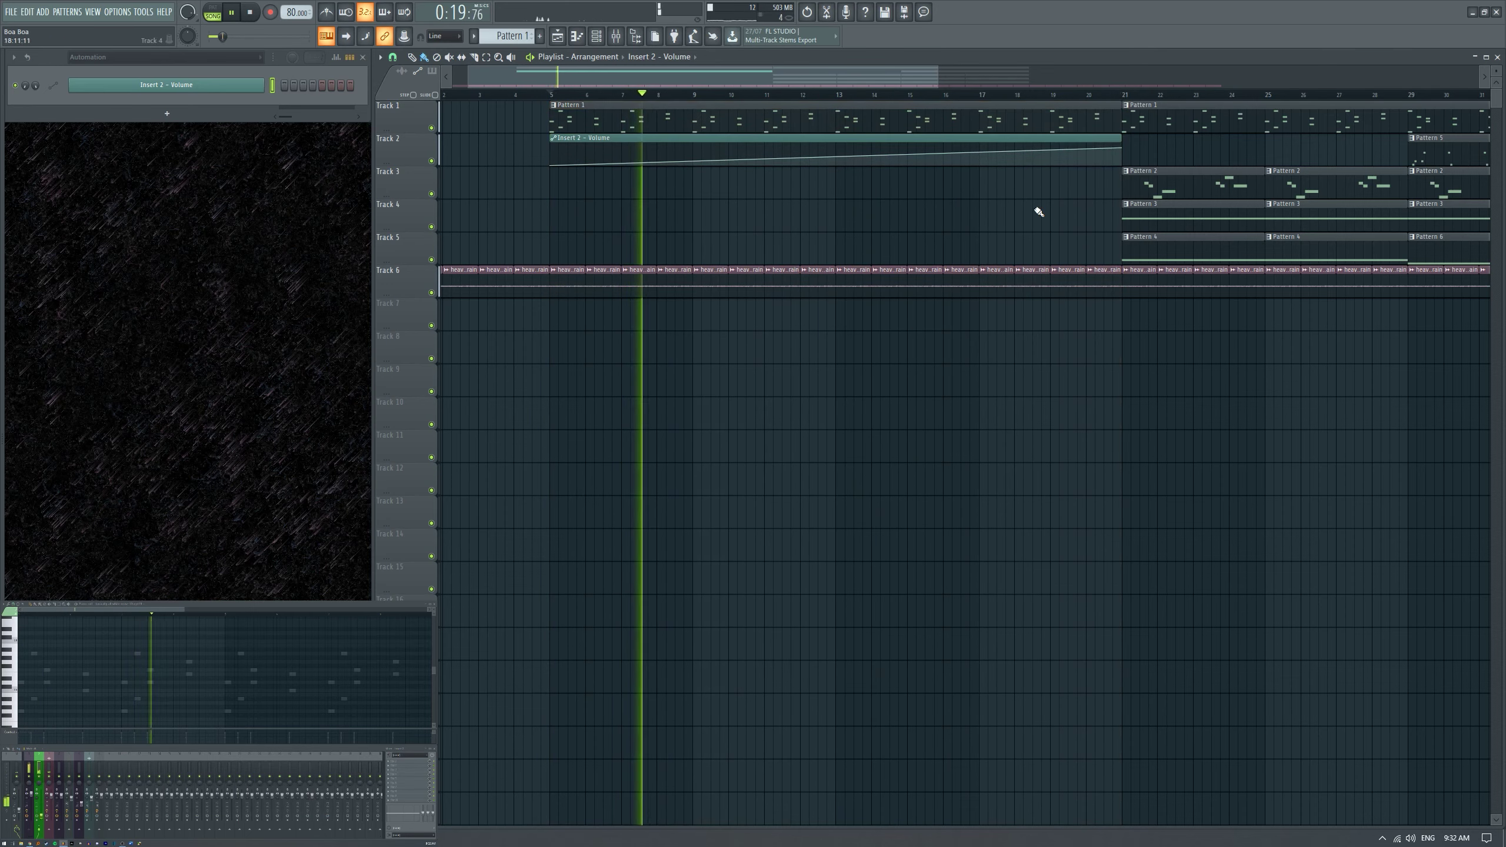
# Remove the two Pattern 4 clips from Track 5 and place a muted one on Track 10 at bar 1.
pyautogui.scroll(-2, 771, 261)
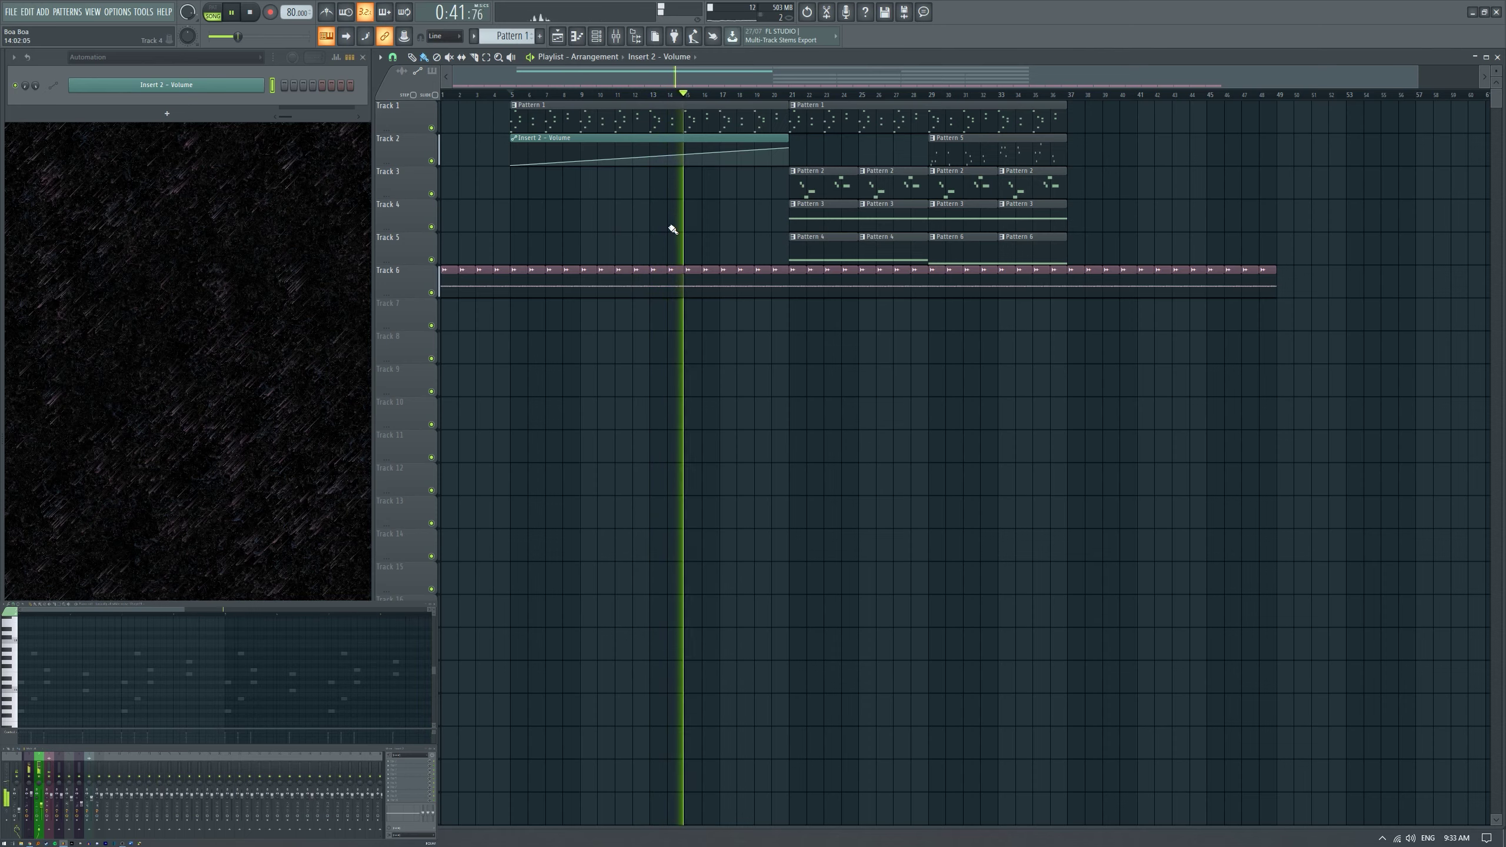
pyautogui.scroll(5, 744, 236)
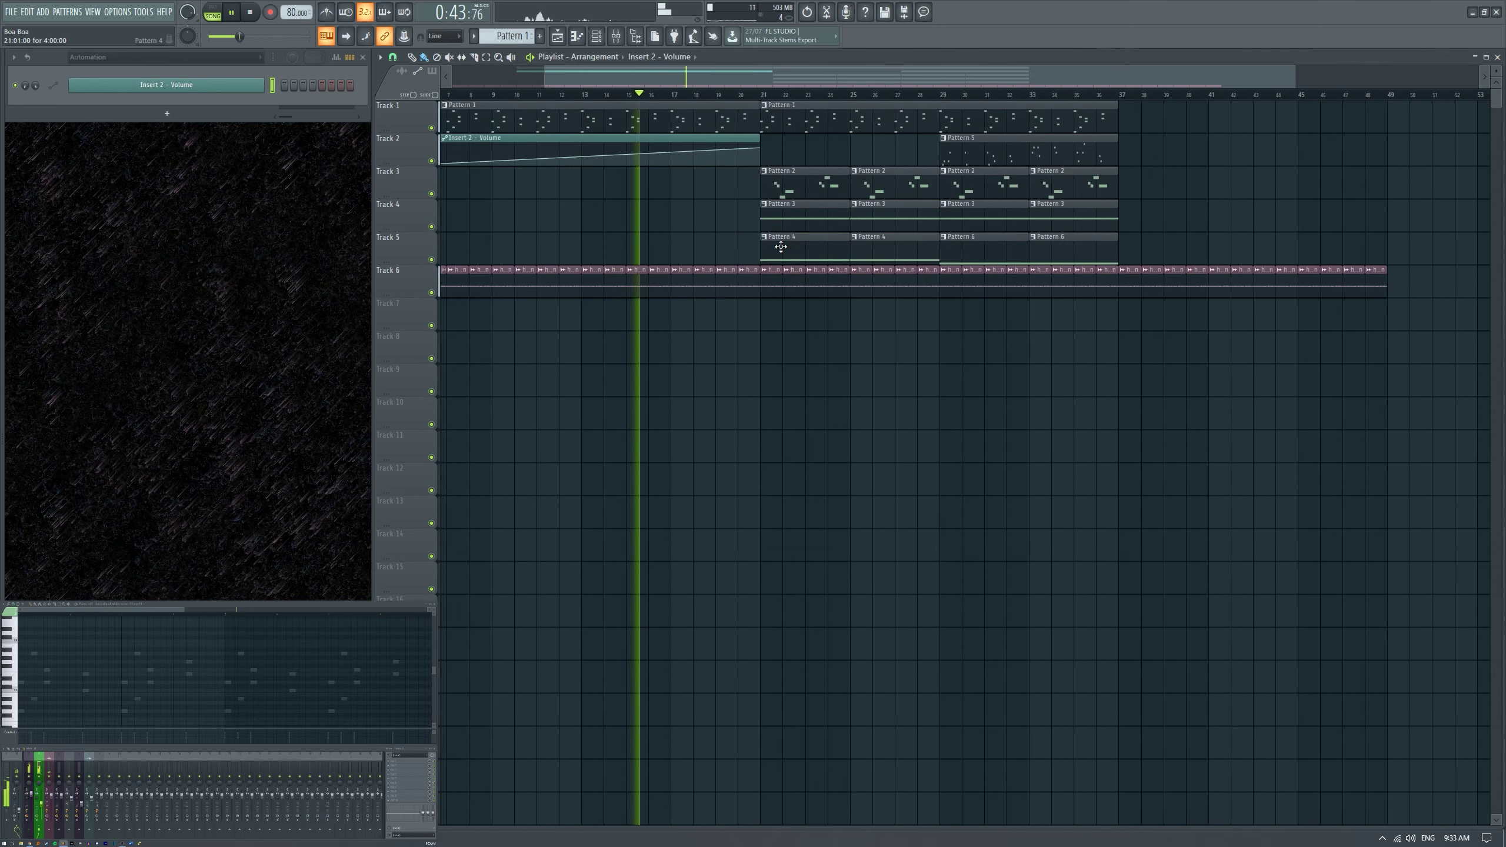
pyautogui.scroll(-4, 783, 230)
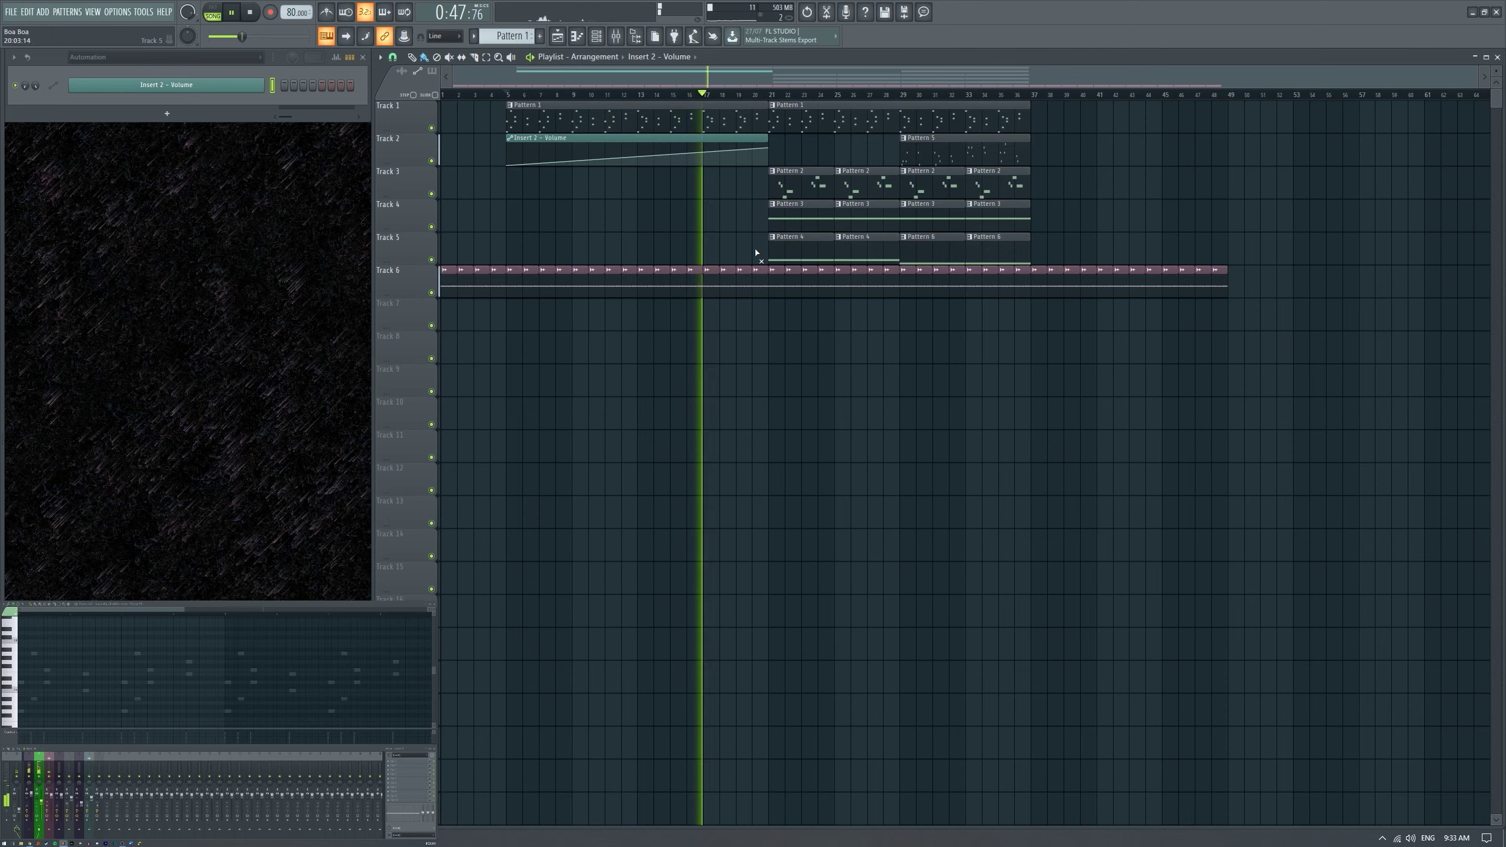
pyautogui.rightClick(801, 258)
pyautogui.rightClick(837, 259)
pyautogui.moveTo(791, 260); pyautogui.dragTo(464, 424)
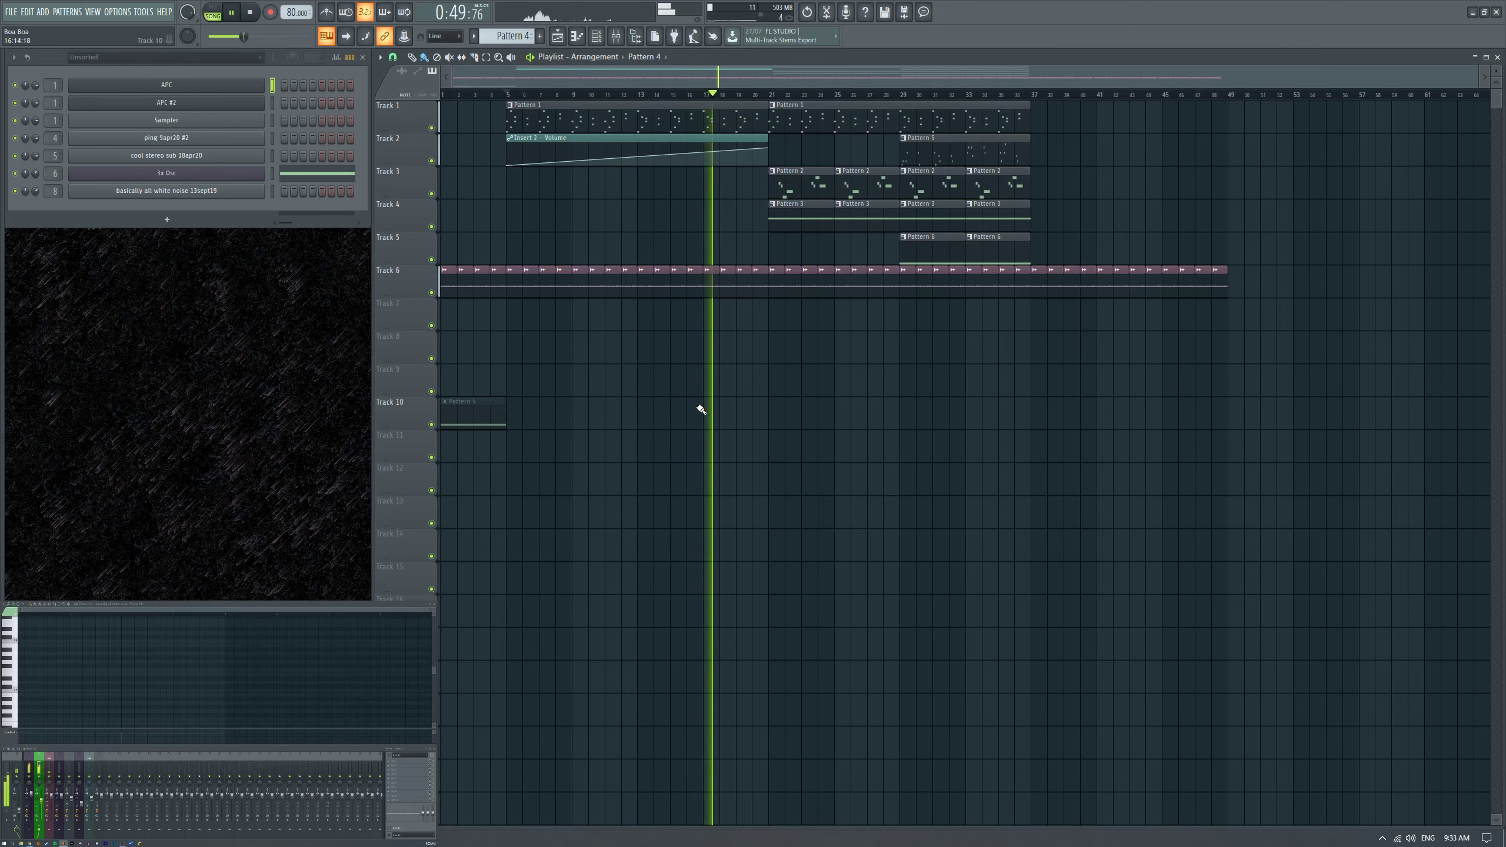
# Move the Track 3 and Track 4 pattern clips to about bar 38 and the Pattern 5 clip on Track 2 to bar 21.
pyautogui.scroll(2, 757, 349)
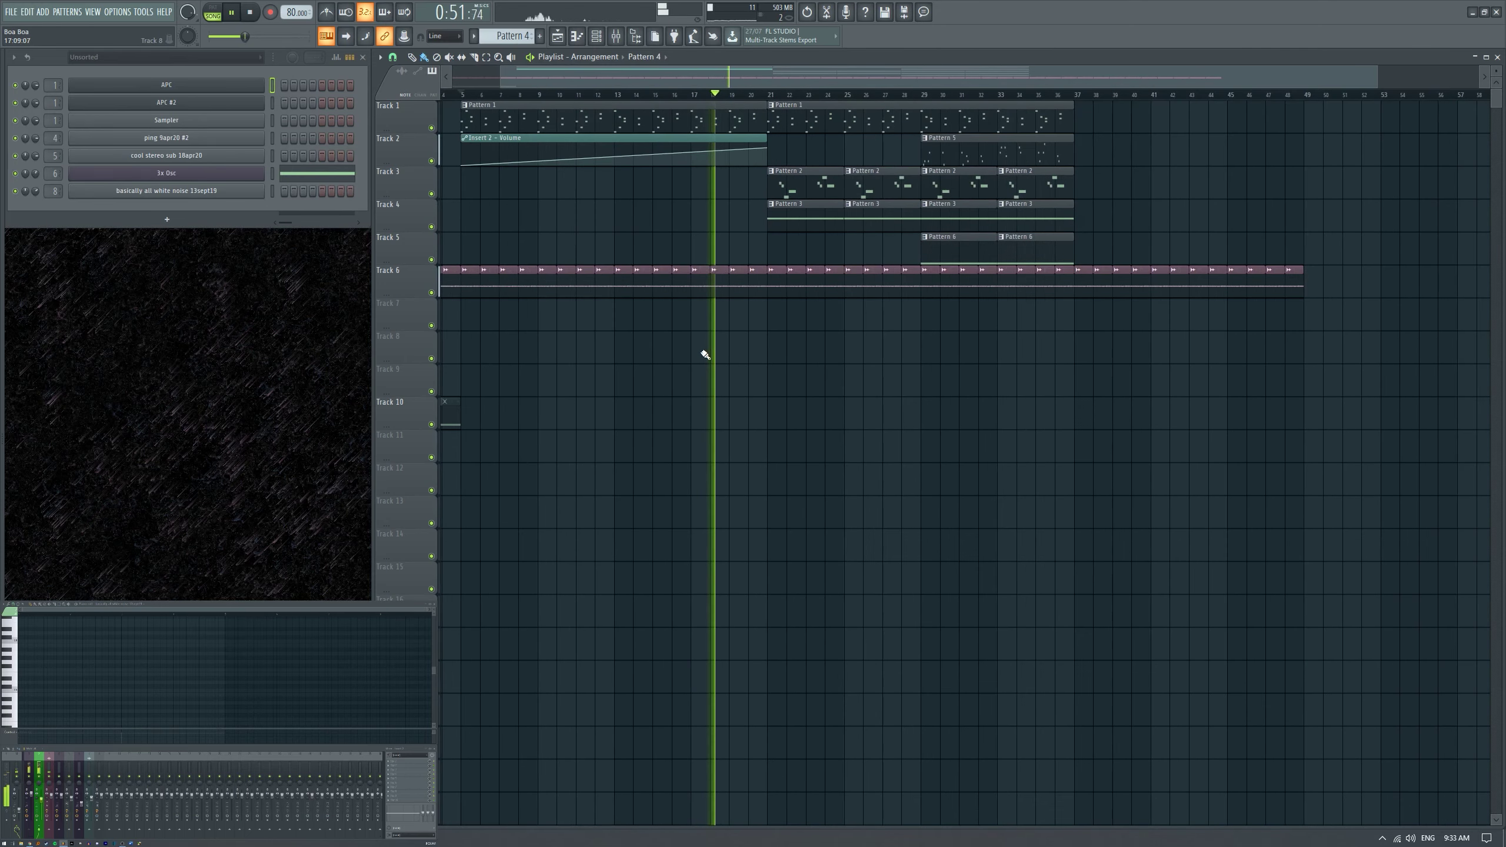
pyautogui.scroll(-2, 748, 229)
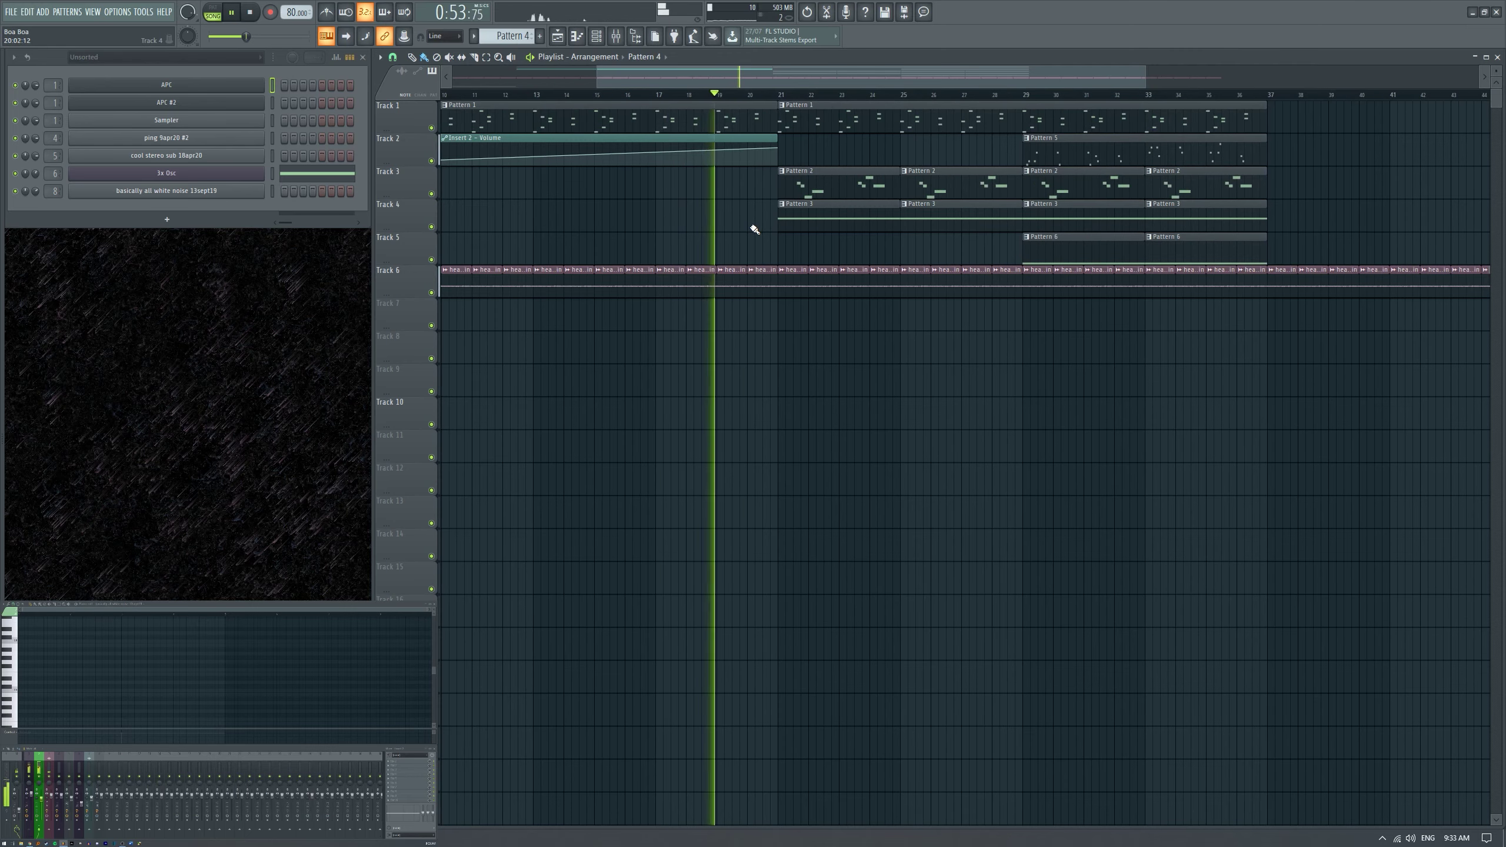
pyautogui.scroll(1, 822, 204)
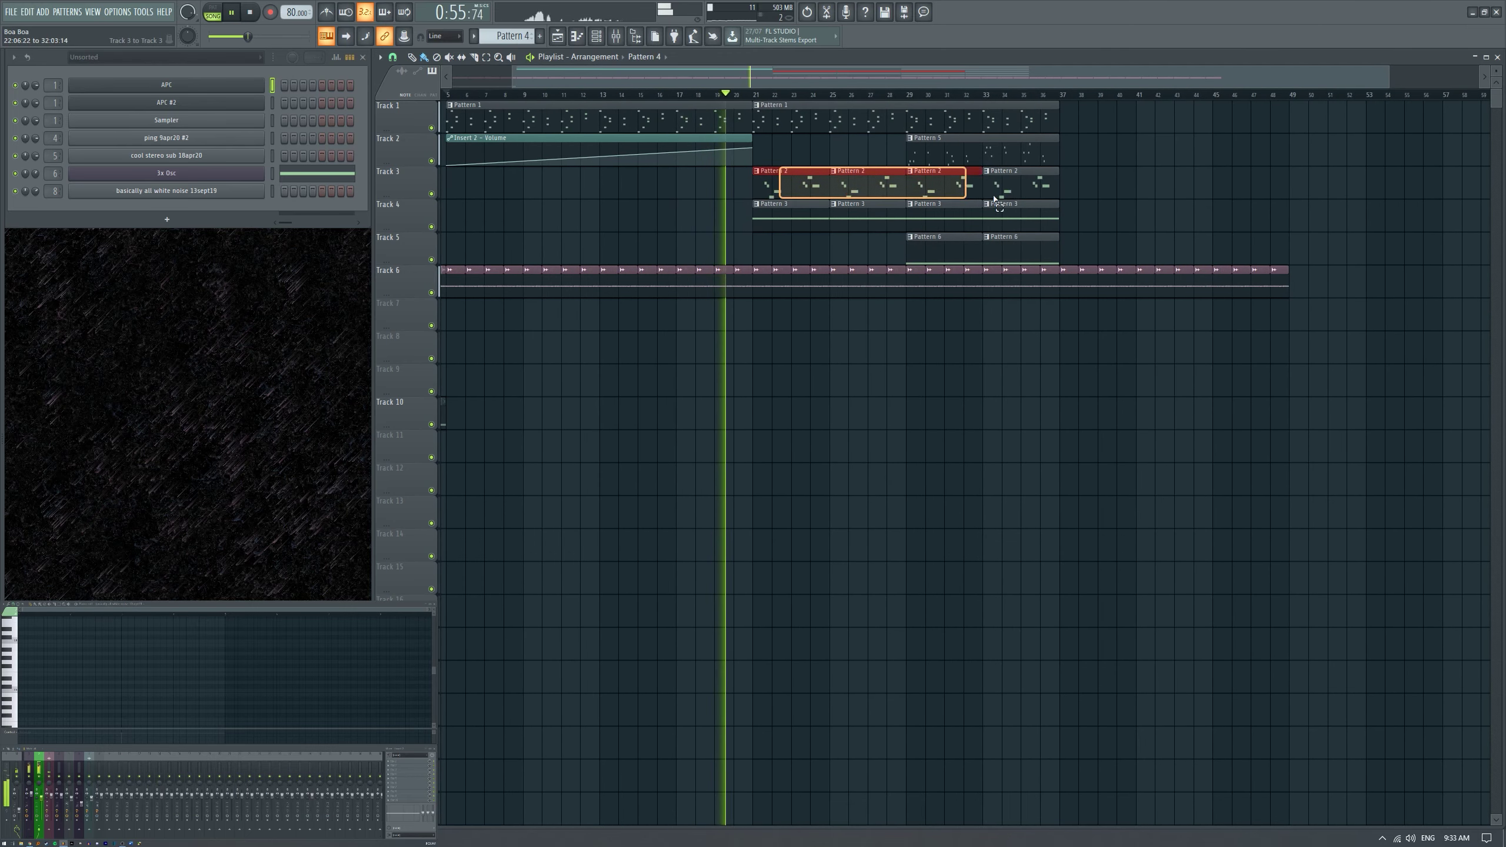
pyautogui.moveTo(995, 200); pyautogui.dragTo(1002, 221)
pyautogui.moveTo(781, 182); pyautogui.dragTo(1117, 182)
pyautogui.hotkey('ctrl', 'd')
pyautogui.moveTo(800, 174); pyautogui.dragTo(796, 177)
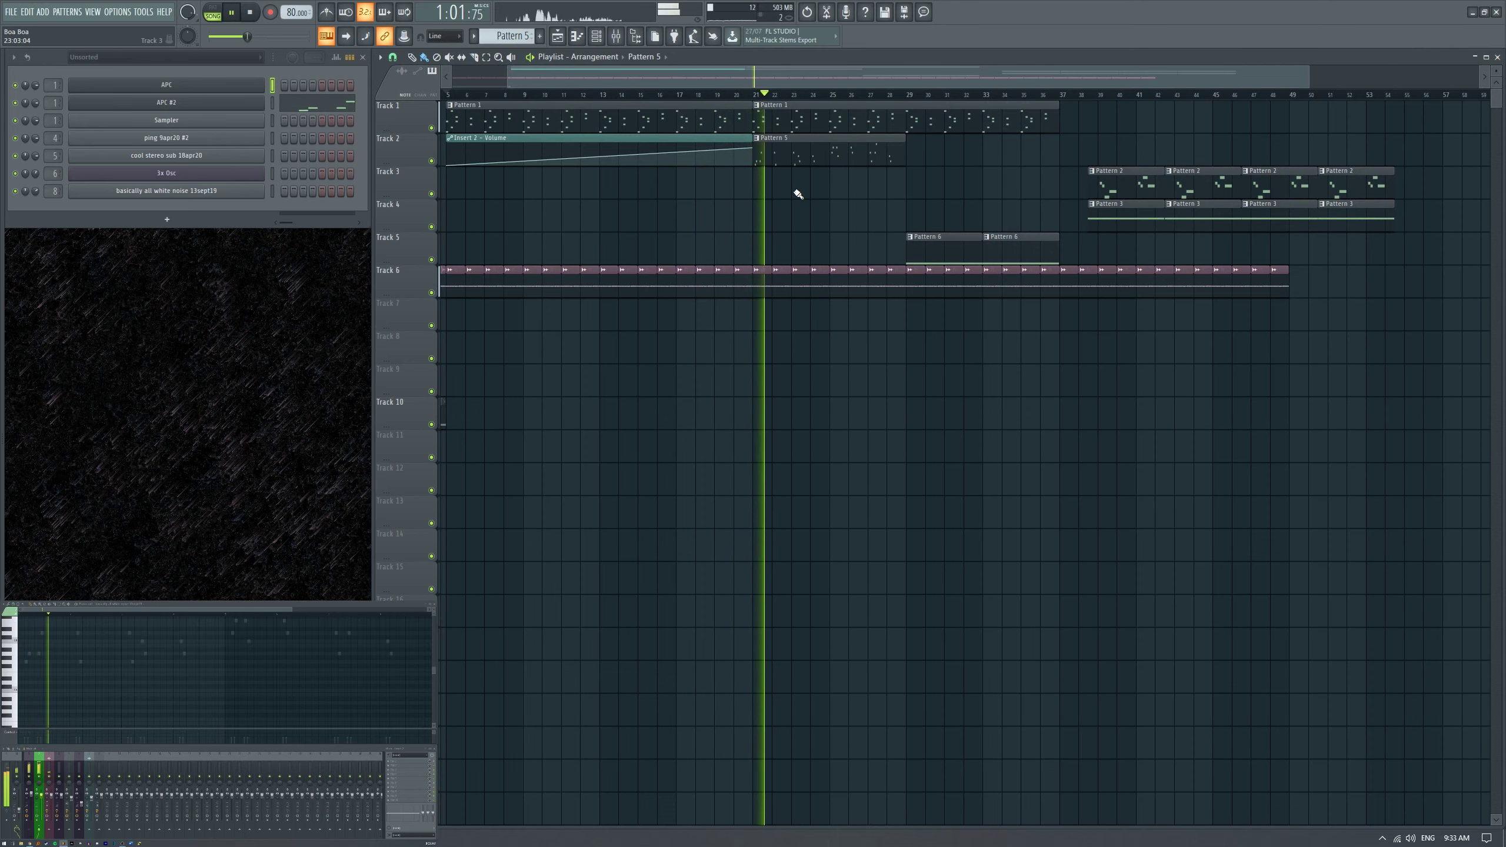
# Move the two Pattern 6 clips on Track 5 so that they start at bar 21 and play the result.
pyautogui.keyDown('ctrl'); pyautogui.scroll(3, 778, 235); pyautogui.keyUp('ctrl')
pyautogui.keyDown('ctrl'); pyautogui.scroll(1, 763, 235); pyautogui.keyUp('ctrl')
pyautogui.keyDown('ctrl'); pyautogui.scroll(-3, 752, 235); pyautogui.keyUp('ctrl')
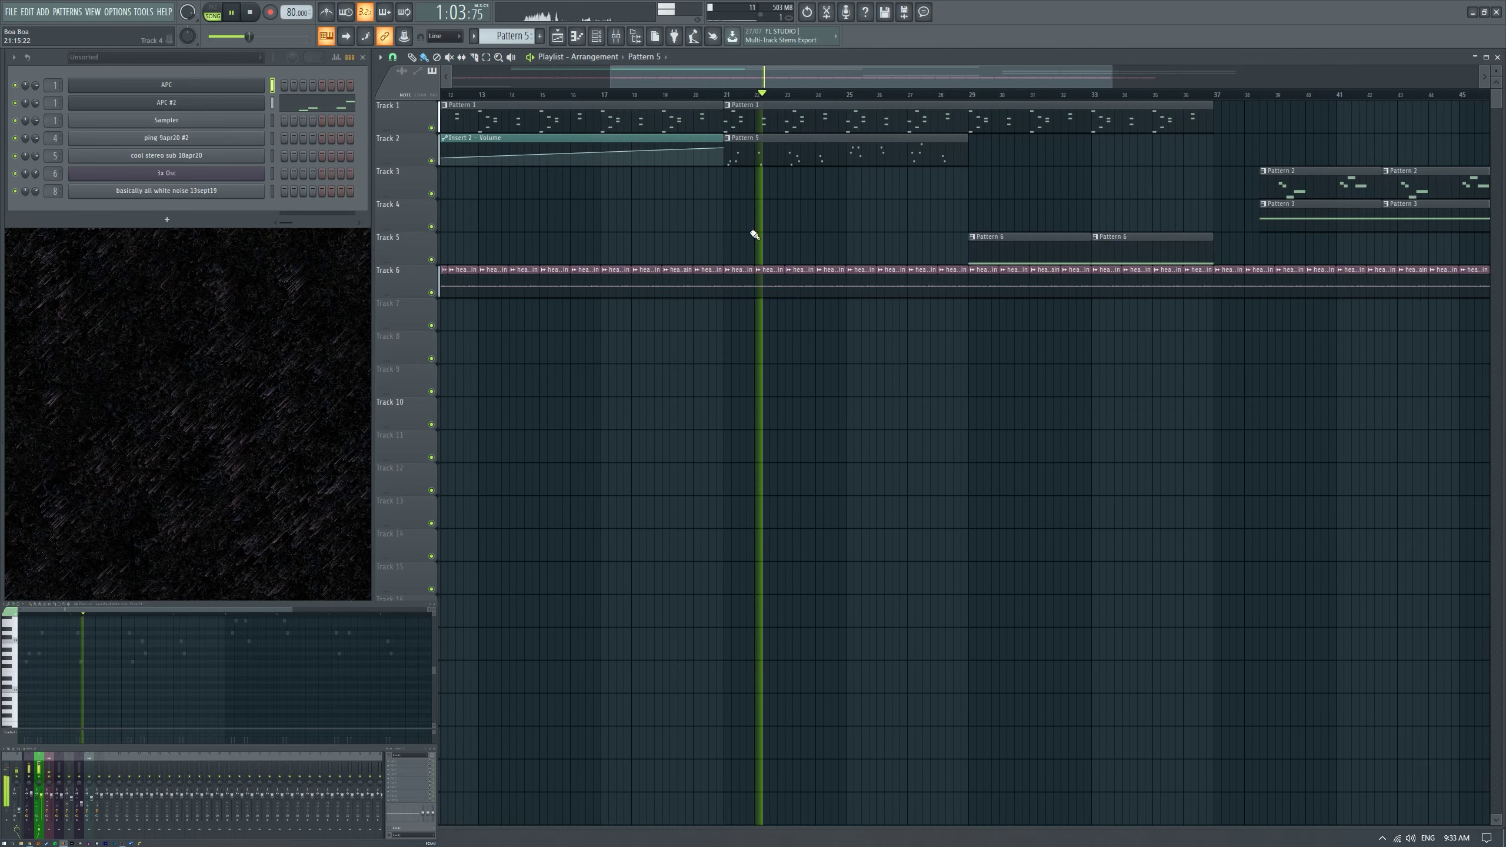
pyautogui.keyDown('ctrl'); pyautogui.scroll(-2, 753, 229); pyautogui.keyUp('ctrl')
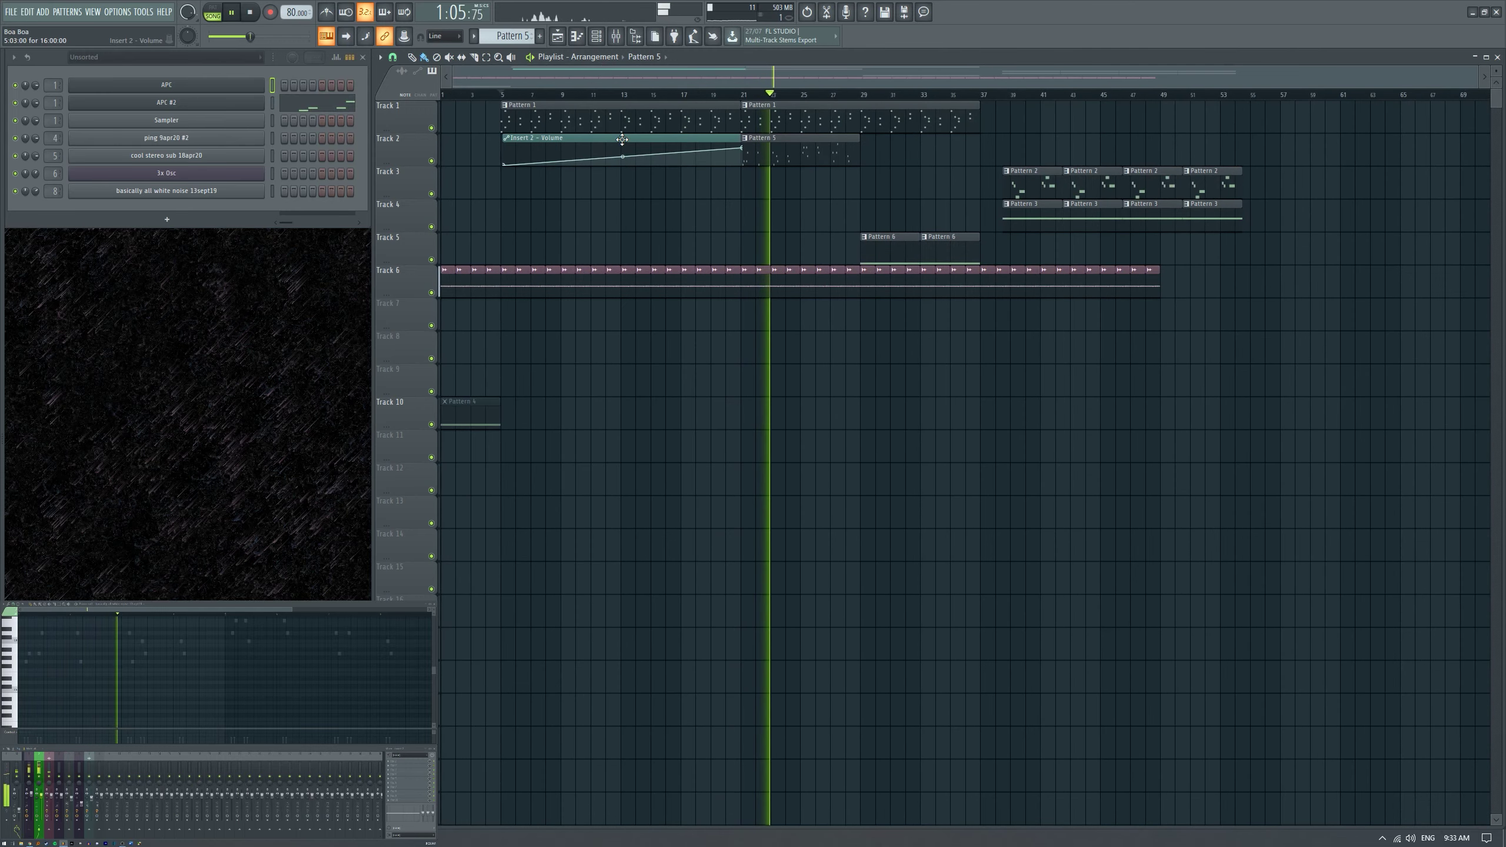
pyautogui.keyDown('ctrl'); pyautogui.scroll(8, 495, 158); pyautogui.keyUp('ctrl')
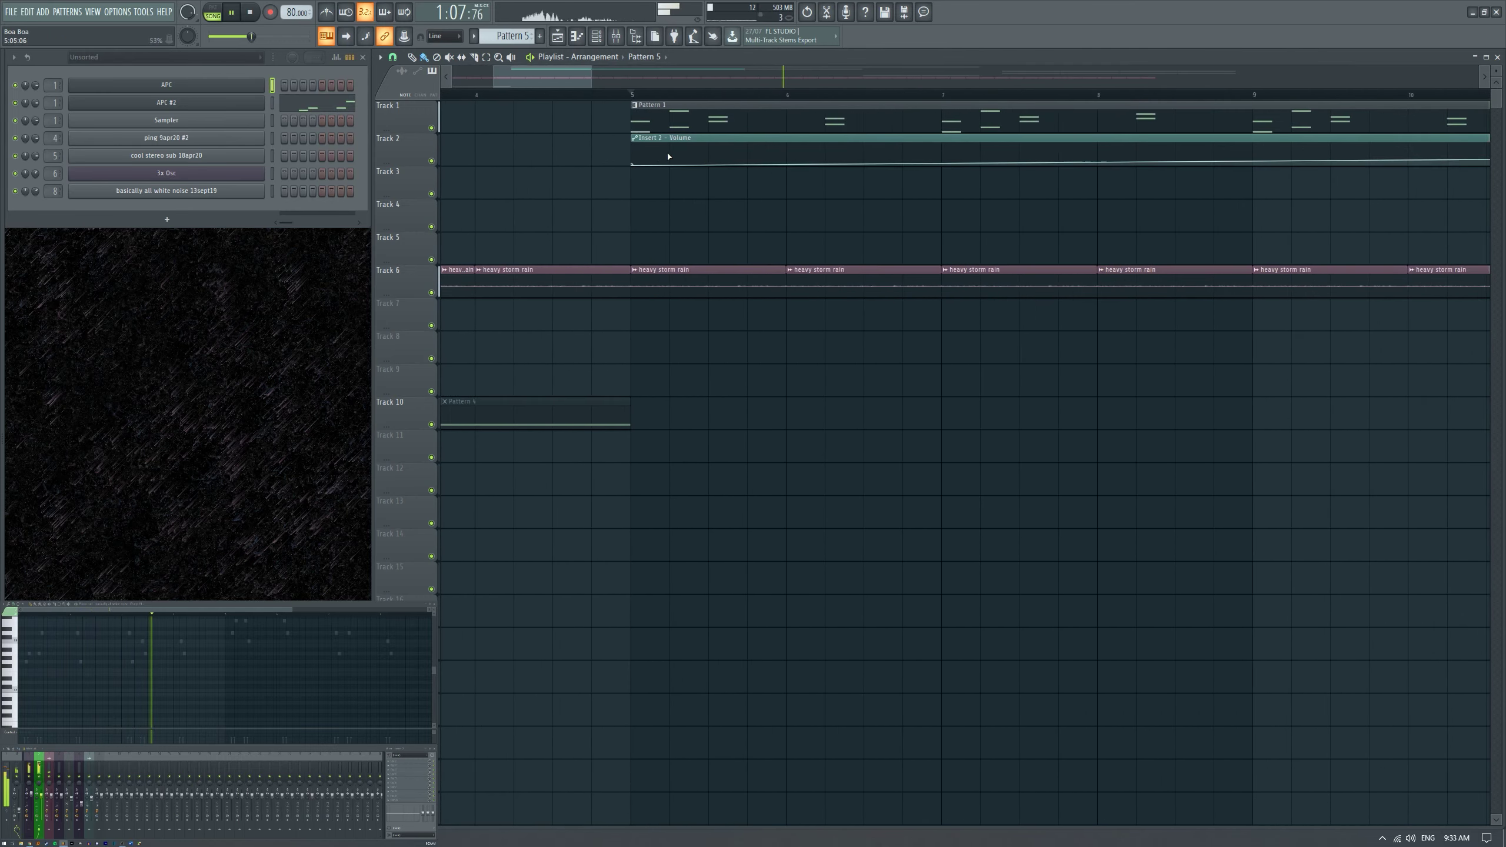
pyautogui.keyDown('ctrl'); pyautogui.scroll(-7, 661, 160); pyautogui.keyUp('ctrl')
pyautogui.keyDown('ctrl'); pyautogui.scroll(2, 1033, 229); pyautogui.keyUp('ctrl')
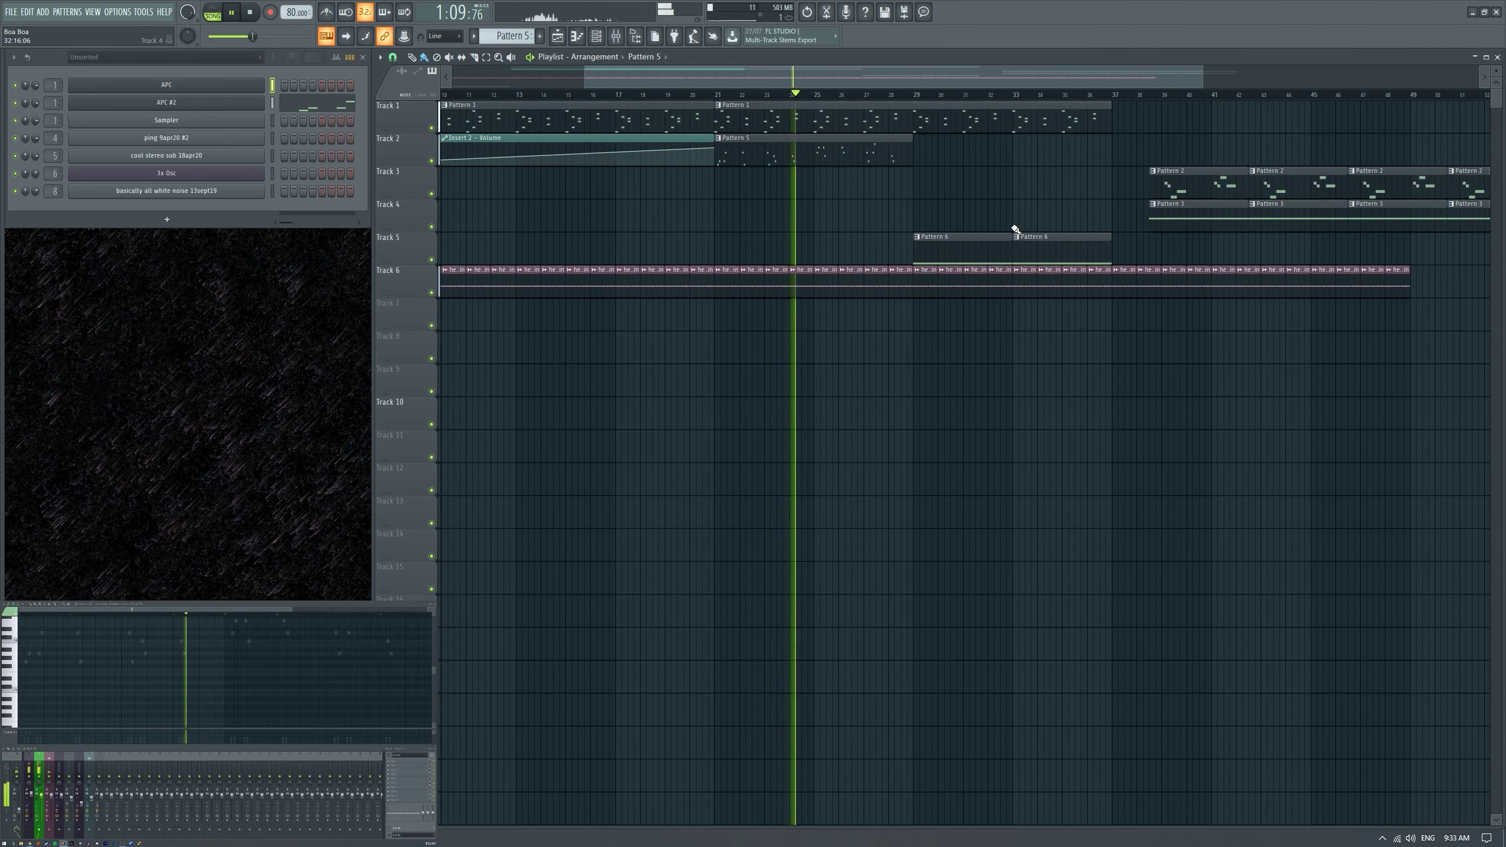
pyautogui.keyDown('ctrl'); pyautogui.scroll(-2, 798, 230); pyautogui.keyUp('ctrl')
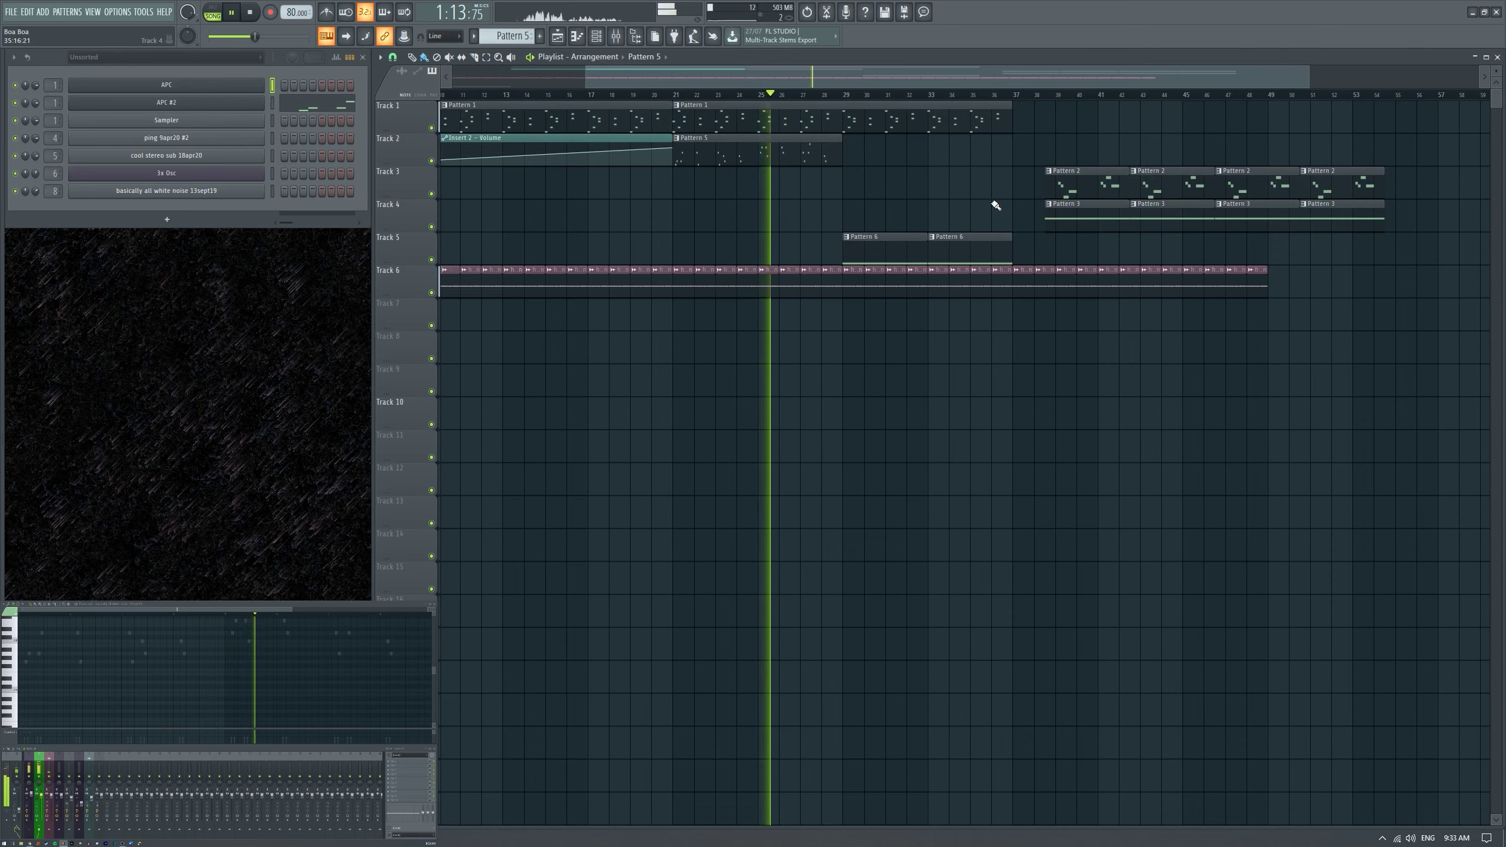
pyautogui.keyDown('ctrl'); pyautogui.moveTo(1032, 255); pyautogui.dragTo(837, 243); pyautogui.keyUp('ctrl')
pyautogui.press('space')
pyautogui.moveTo(859, 243); pyautogui.dragTo(844, 244)
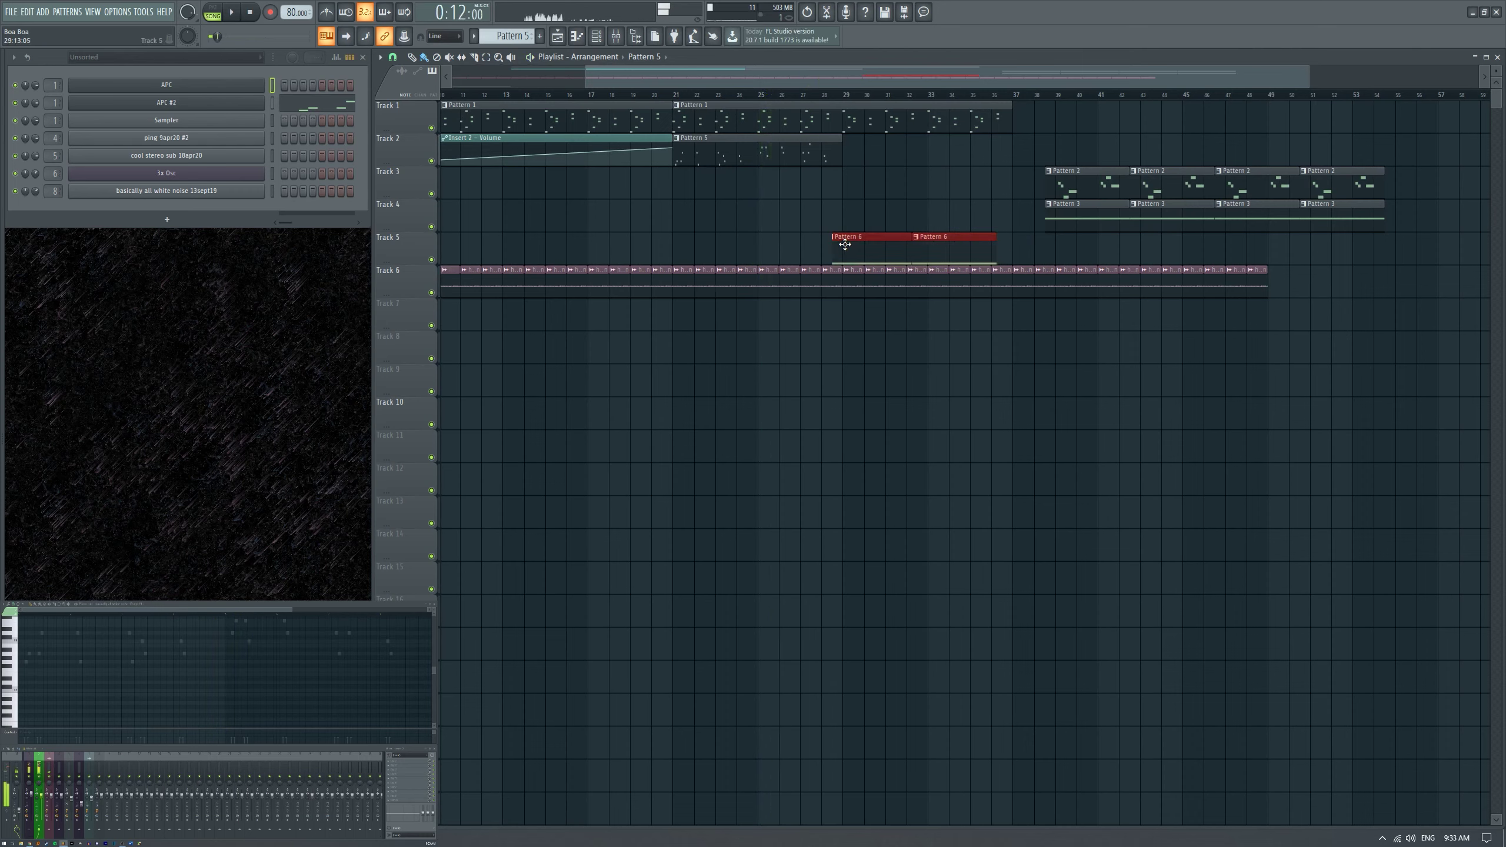
pyautogui.moveTo(706, 250); pyautogui.dragTo(701, 250)
pyautogui.press('space')
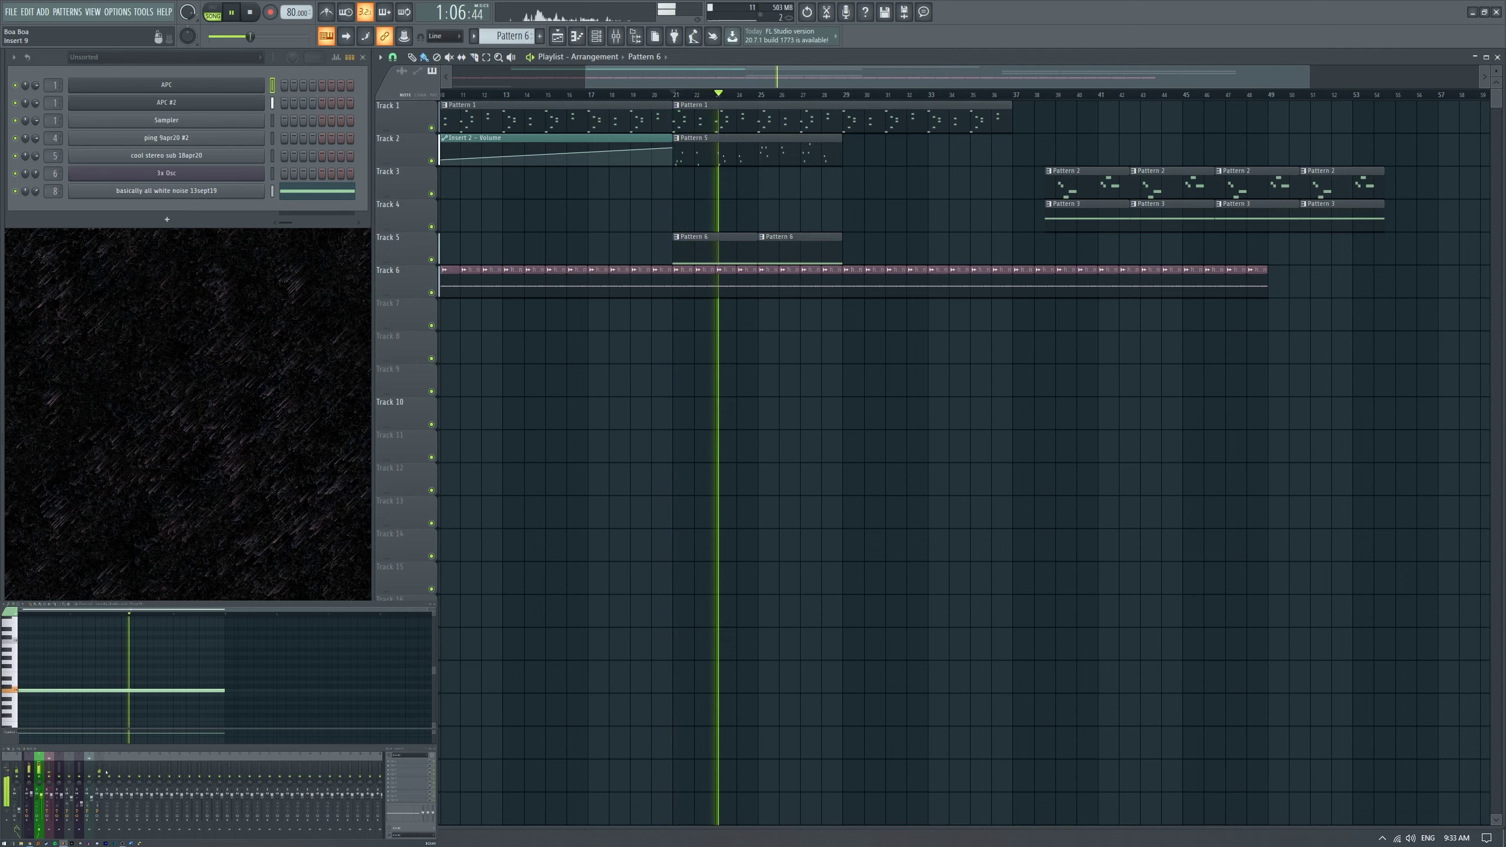
# Stop playback and duplicate the Pattern 5 clip on Track 2 so that the copy starts at bar 29.
pyautogui.scroll(3, 701, 222)
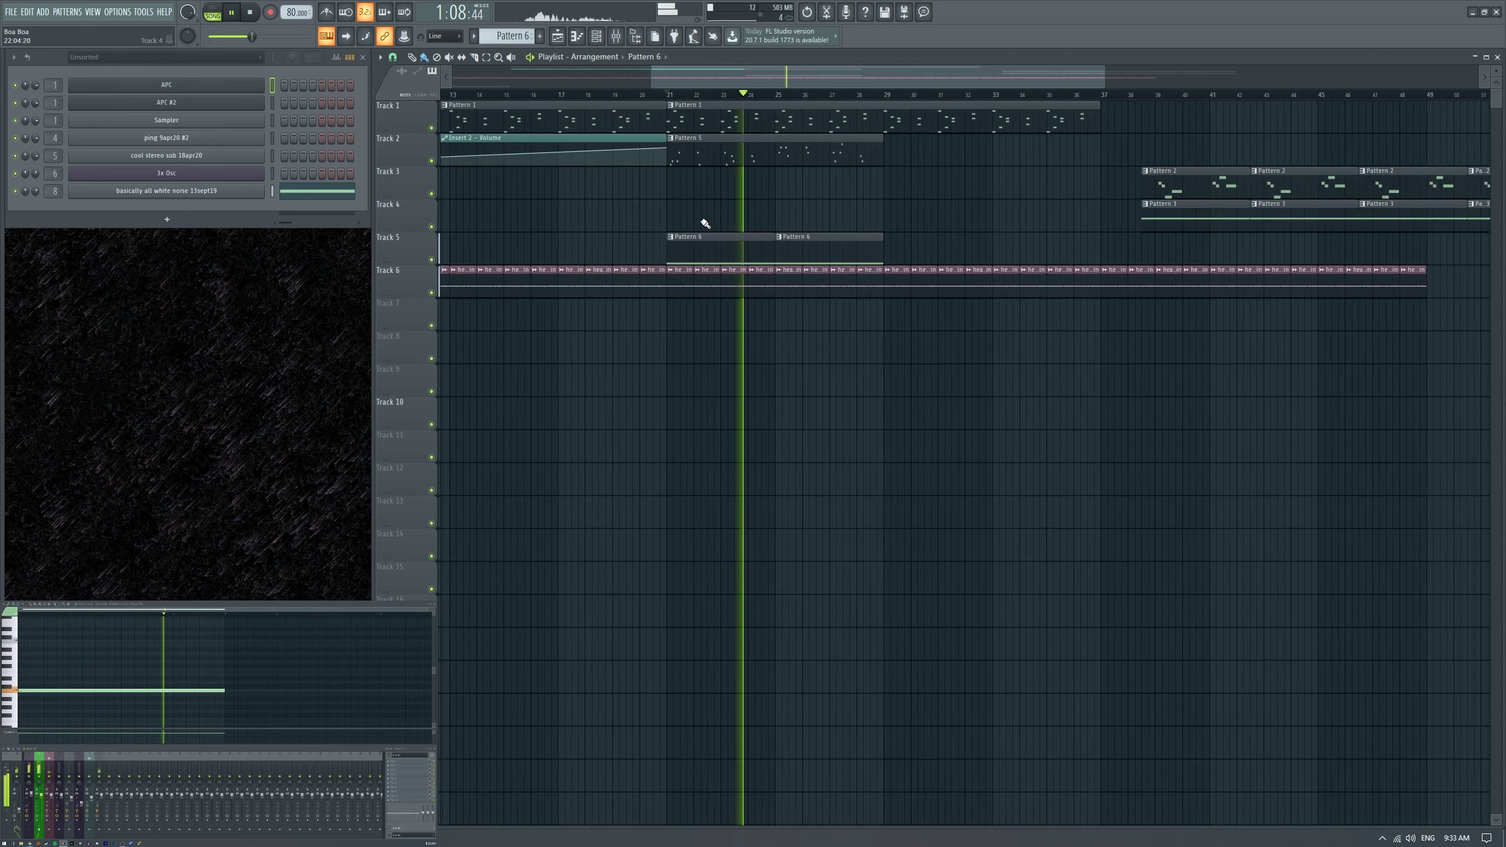
pyautogui.scroll(-4, 720, 237)
pyautogui.scroll(3, 849, 209)
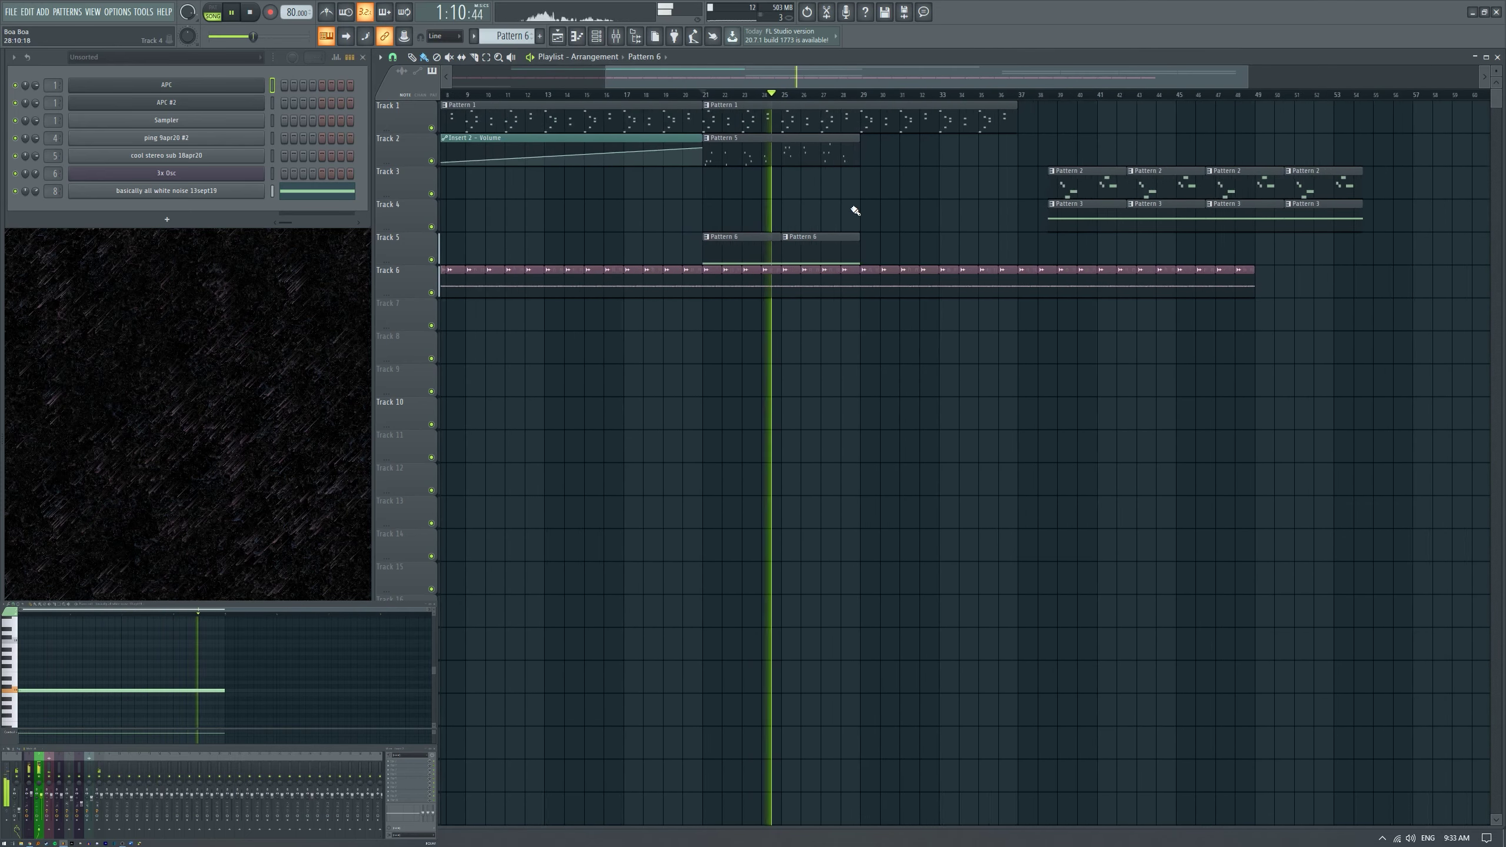
pyautogui.press('space')
pyautogui.moveTo(853, 135); pyautogui.dragTo(689, 164)
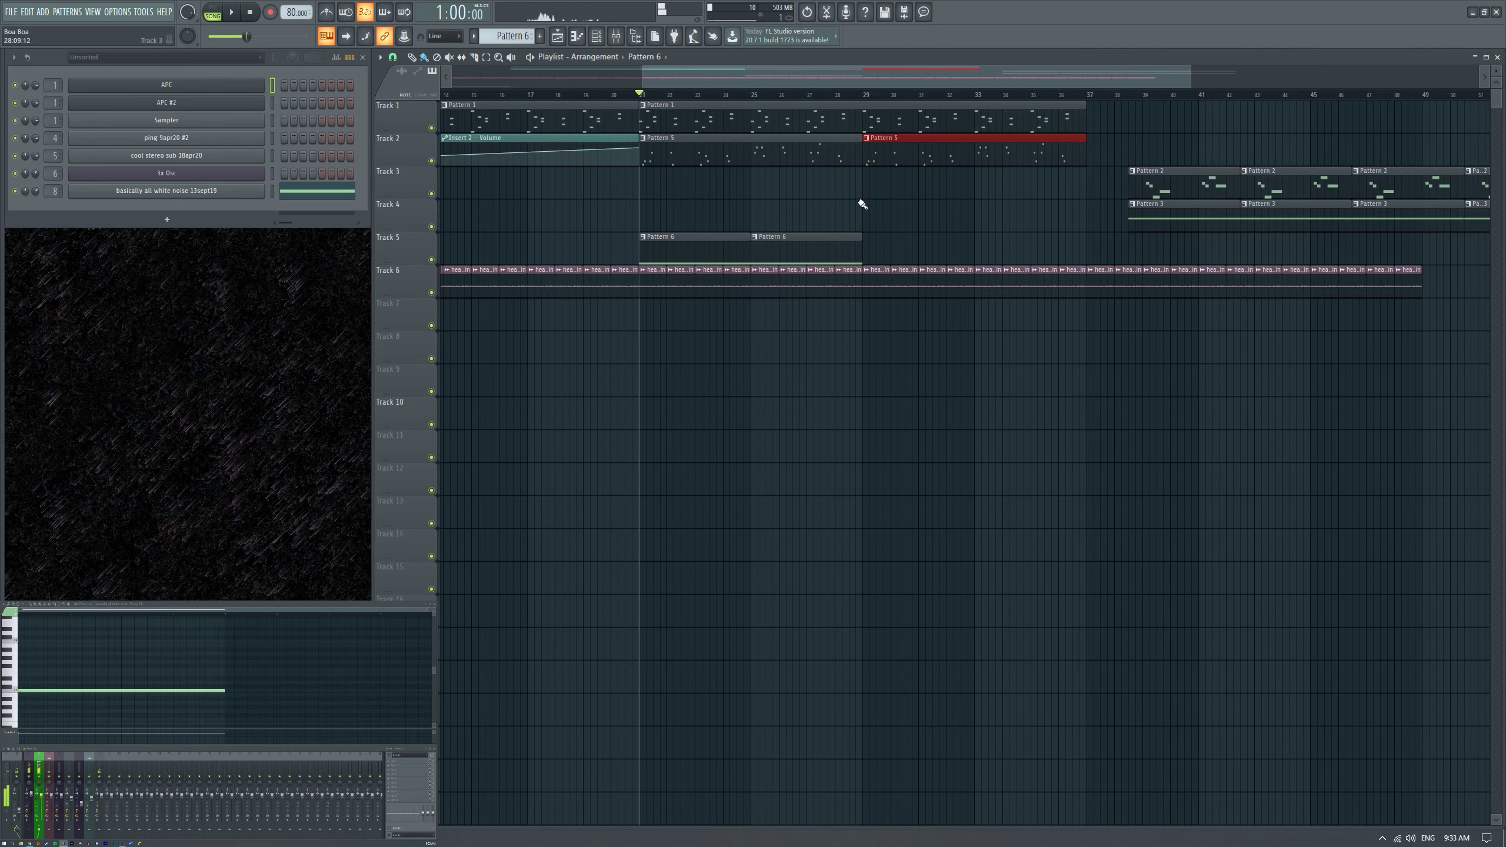
pyautogui.moveTo(877, 233); pyautogui.dragTo(682, 254)
pyautogui.scroll(-2, 625, 256)
pyautogui.scroll(2, 599, 255)
pyautogui.hotkey('ctrl', 'v')
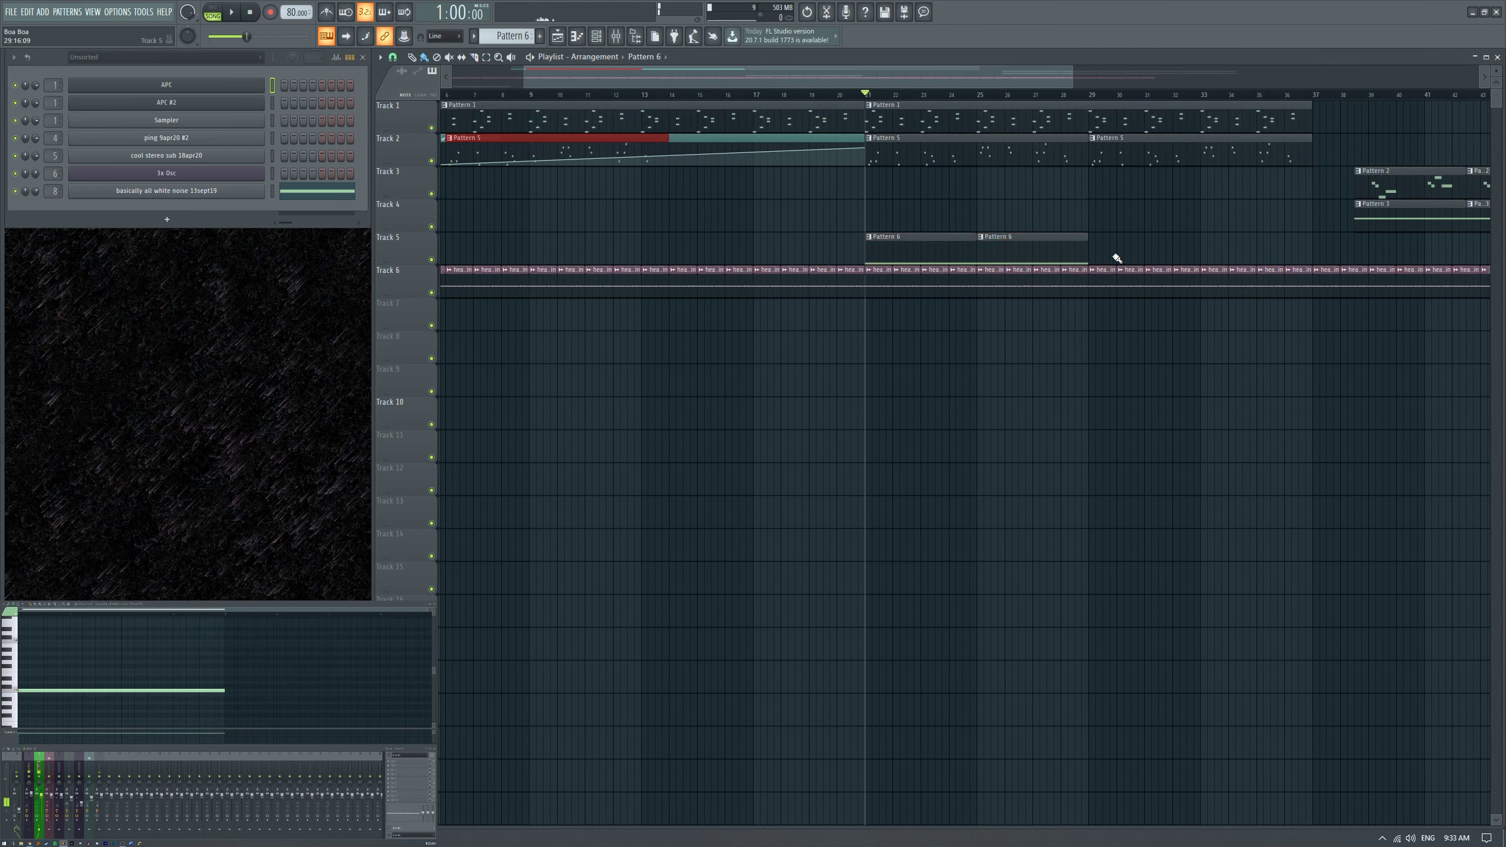
pyautogui.hotkey('ctrl', 'z')
# Duplicate the Pattern 6 clips on Track 5 so that four of them run from bar 13 to bar 29.
pyautogui.hotkey('ctrl', 'b')
pyautogui.moveTo(830, 243); pyautogui.dragTo(1212, 250)
pyautogui.moveTo(1208, 248); pyautogui.dragTo(975, 246)
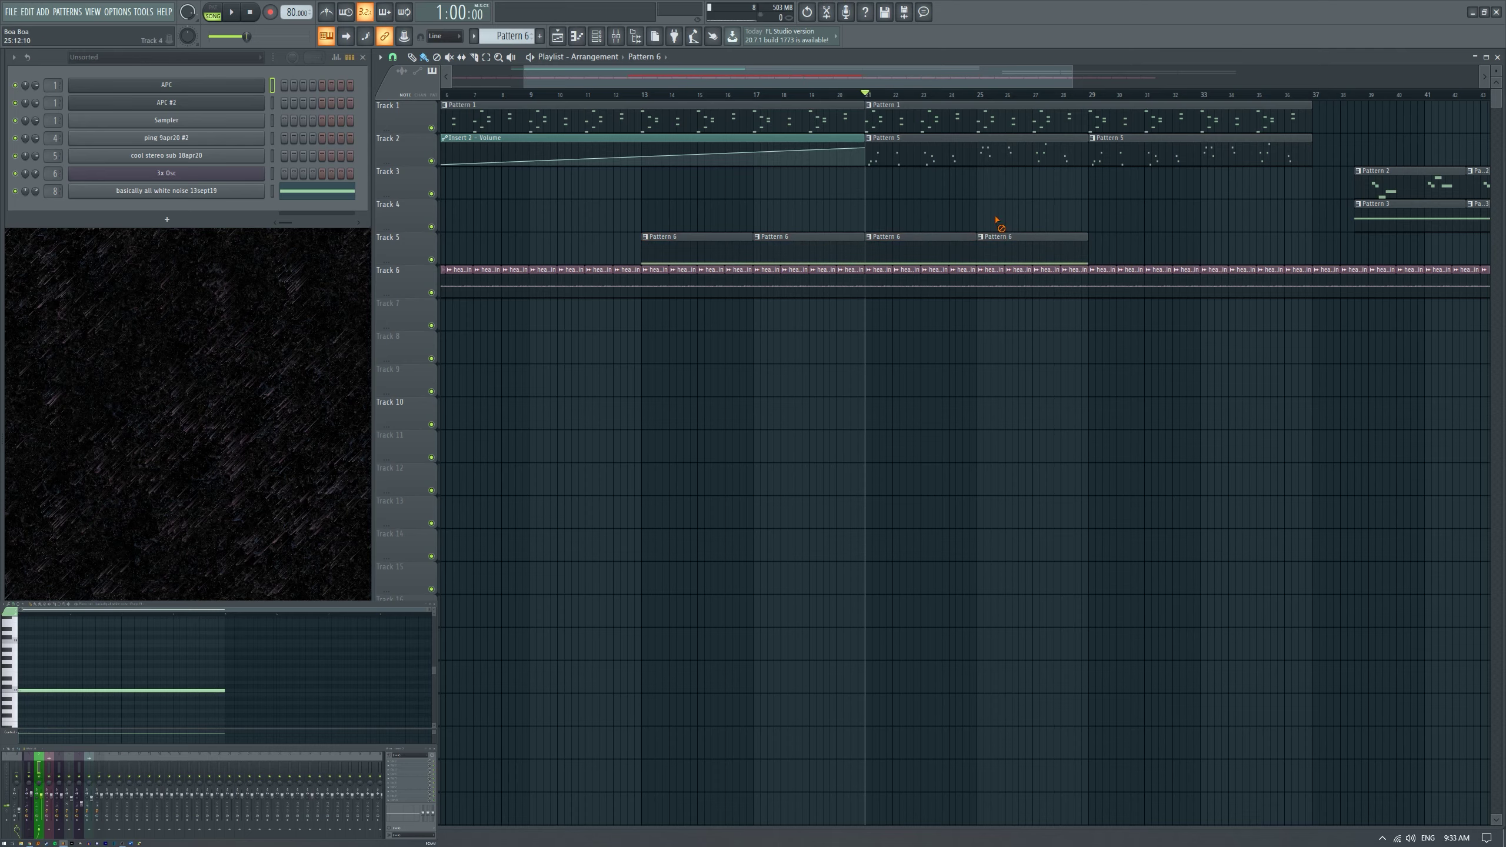
# Move the heavy storm rain track from Track 6 down to Track 11.
pyautogui.moveTo(403, 289); pyautogui.dragTo(403, 446)
pyautogui.scroll(-2, 597, 403)
pyautogui.scroll(3, 576, 397)
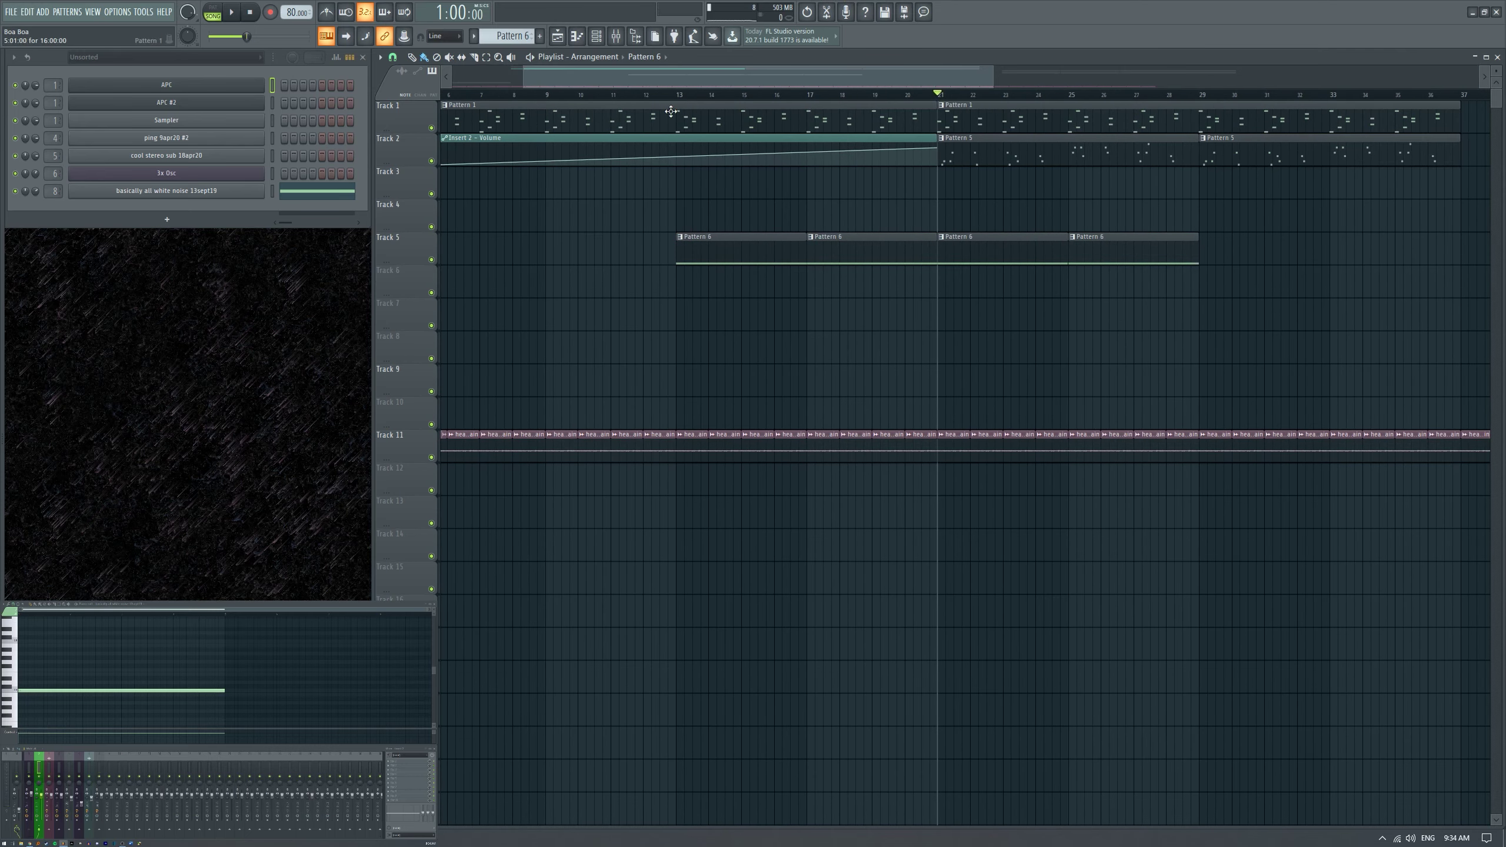
# Set the playlist's loop selection to bars 13 to 29 and color mixer Insert 9 green.
pyautogui.moveTo(680, 99); pyautogui.dragTo(1204, 113)
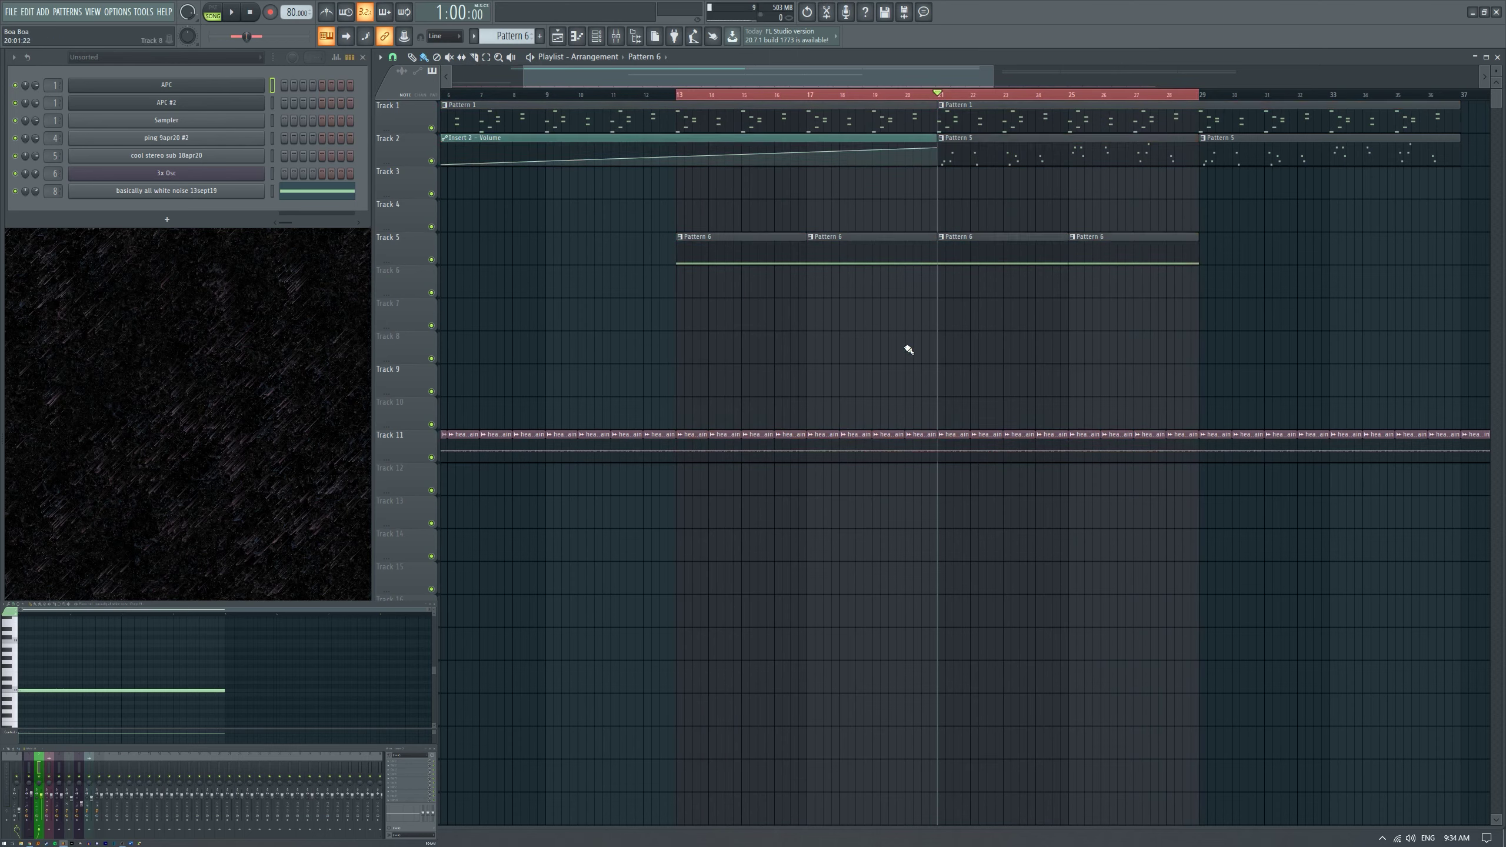
pyautogui.keyDown('alt'); pyautogui.rightClick(990, 241); pyautogui.keyUp('alt')
pyautogui.rightClick(110, 767)
pyautogui.click(137, 739)
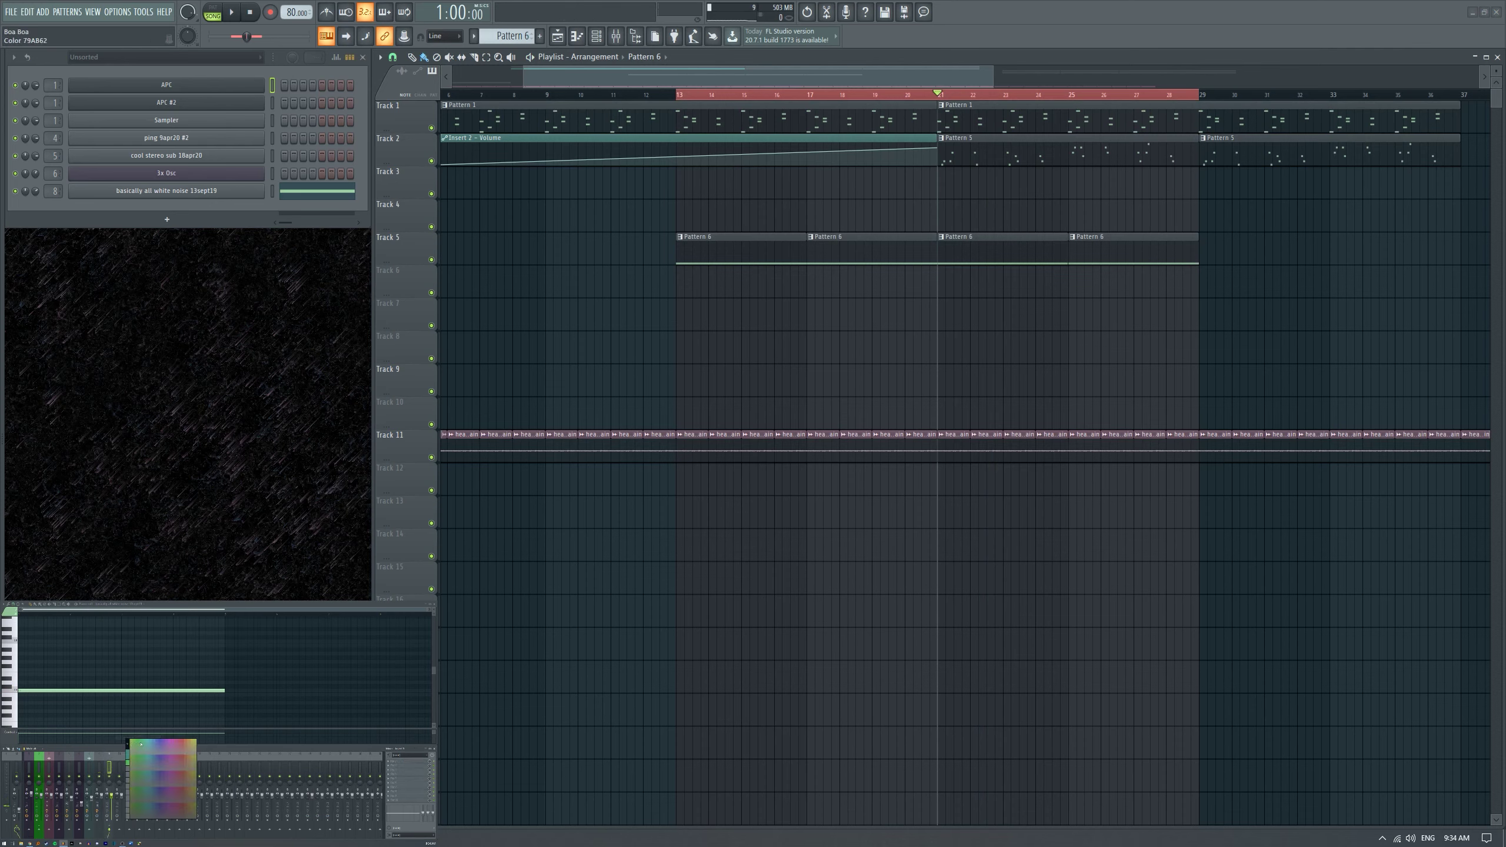
pyautogui.click(138, 742)
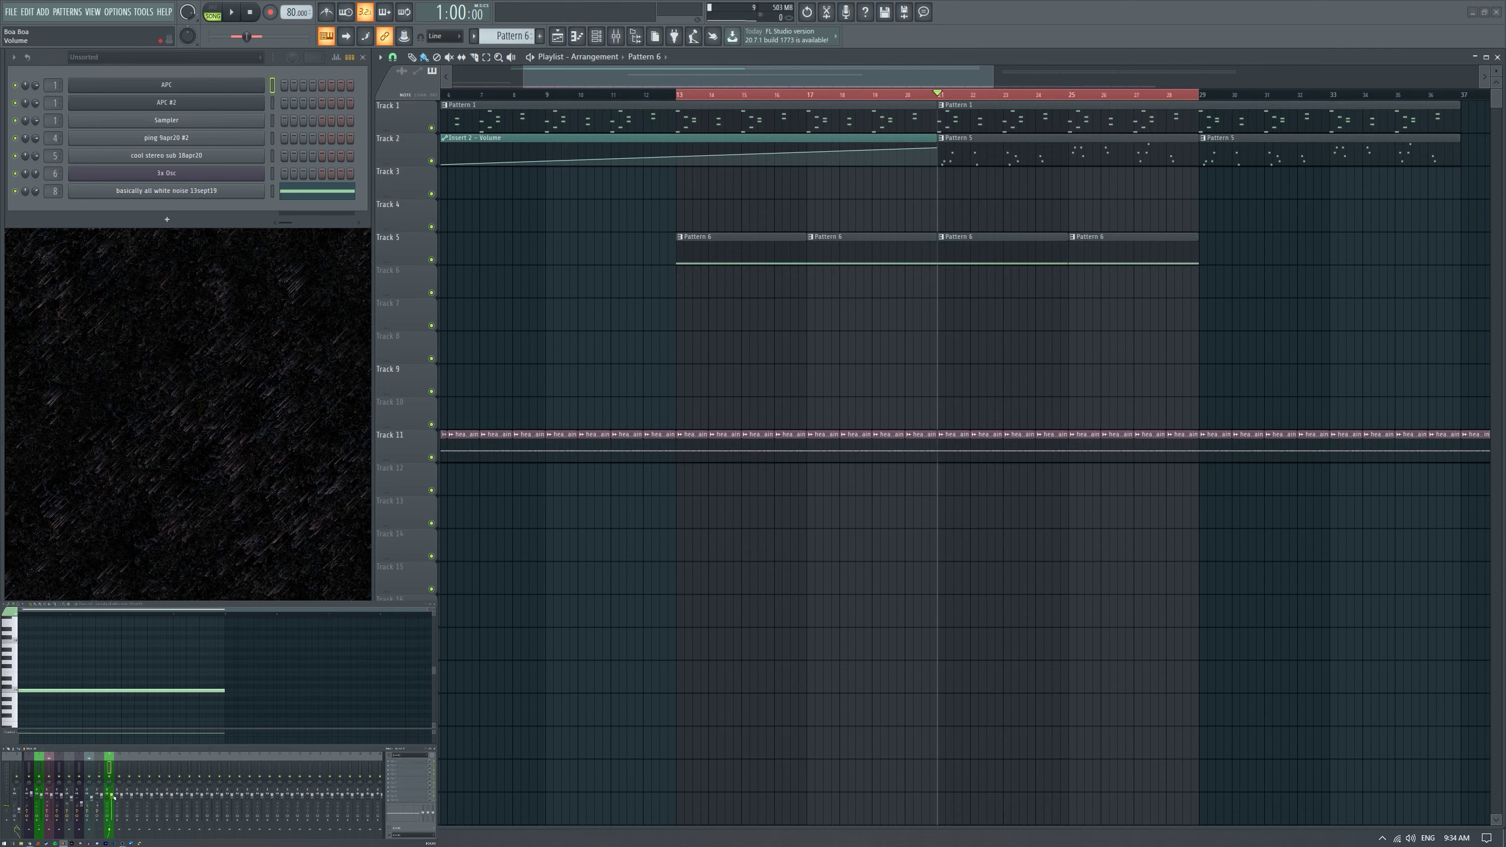
# Create a volume automation clip for mixer Insert 9 that rises from zero and place it on Track 6, below the Pattern 6 clips.
pyautogui.click(138, 801)
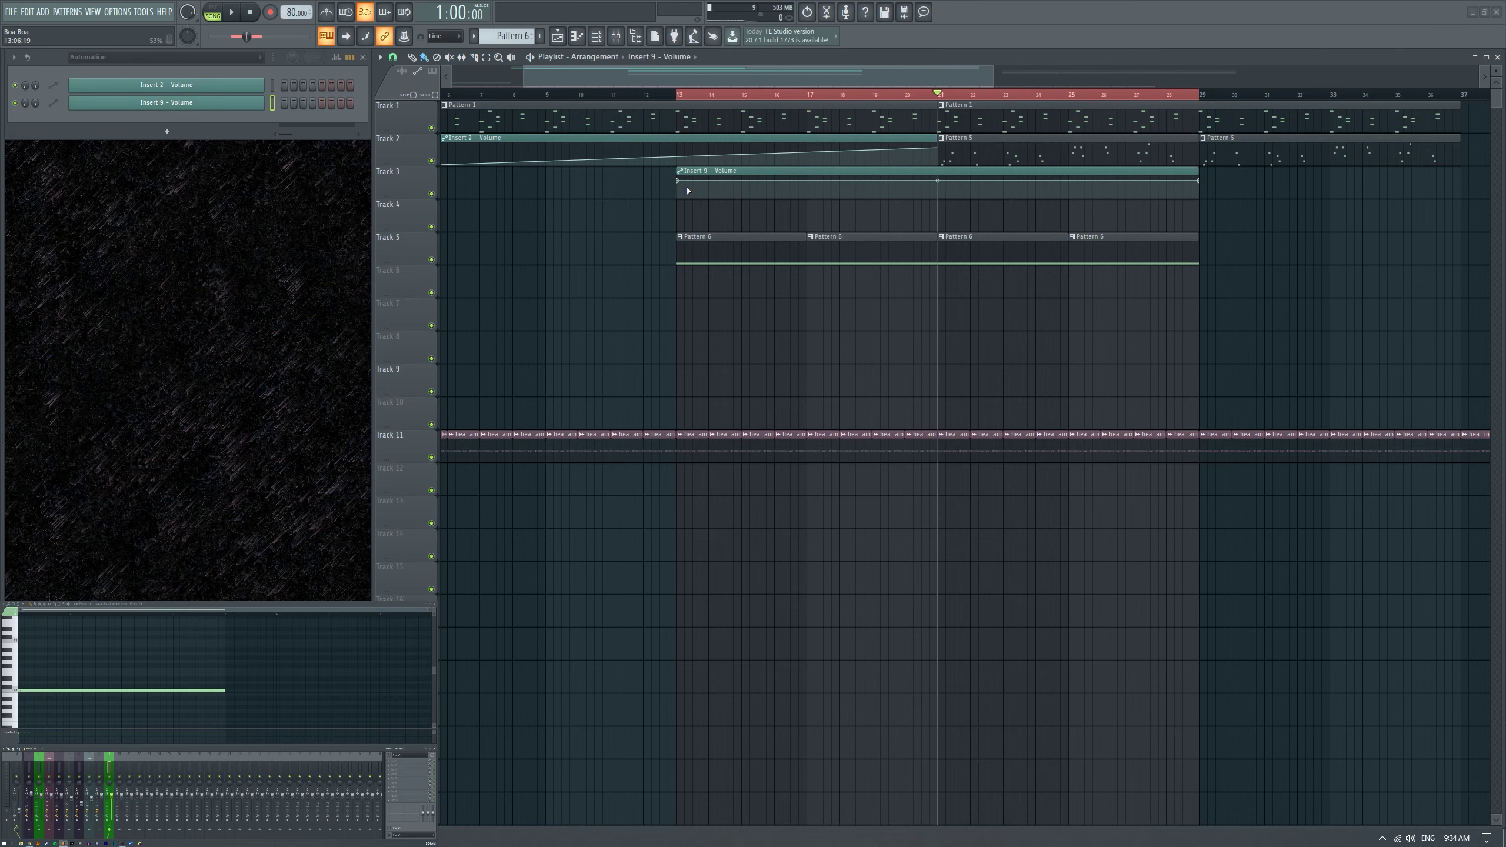
pyautogui.moveTo(677, 181); pyautogui.dragTo(679, 223)
pyautogui.moveTo(729, 170); pyautogui.dragTo(727, 254)
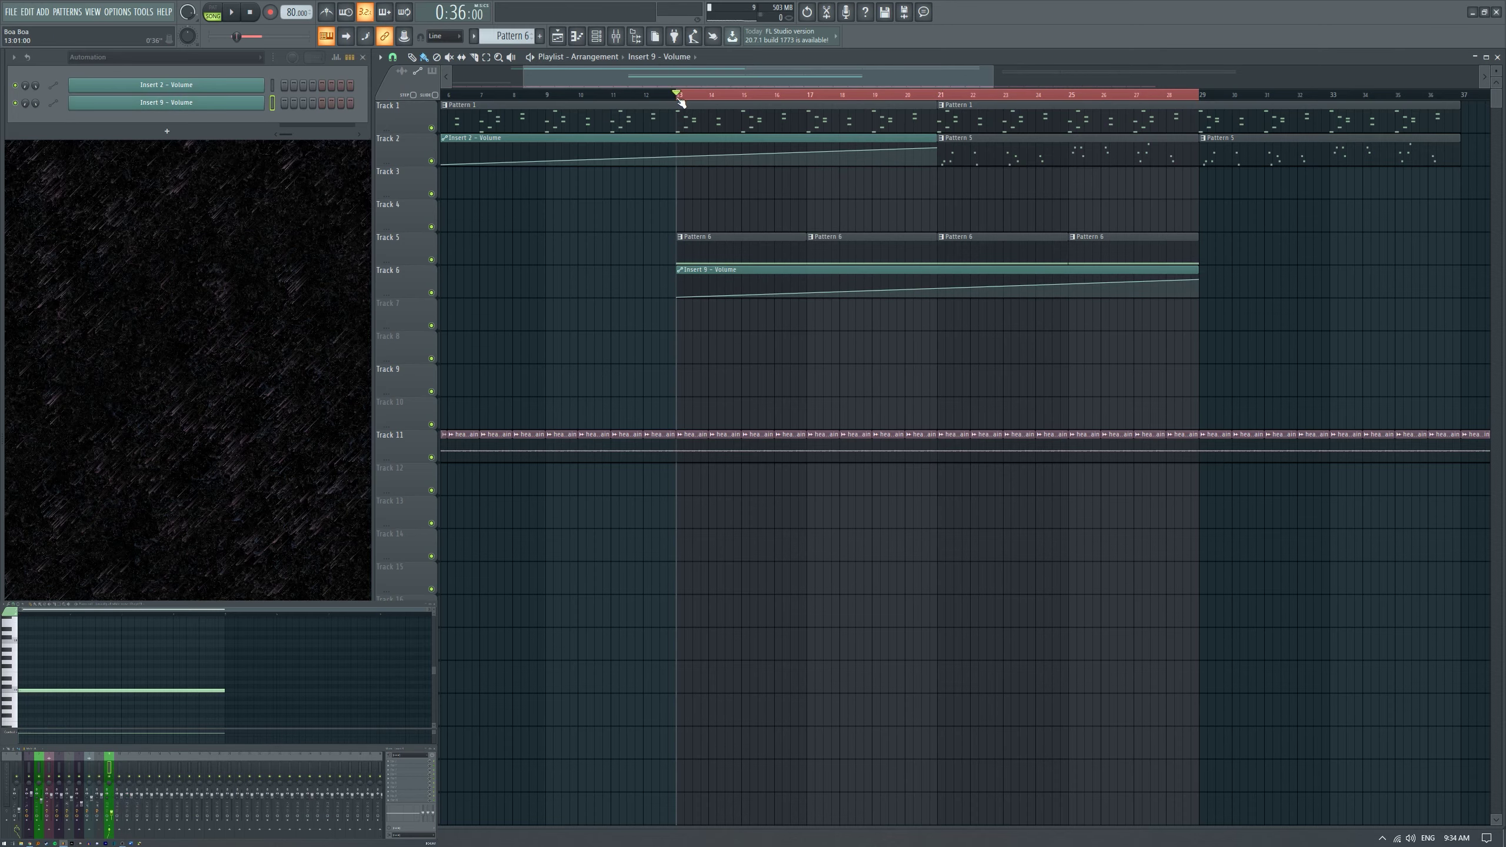
# Start playback from bar 13 and clear the loop selection.
pyautogui.press('space')
pyautogui.moveTo(681, 97); pyautogui.dragTo(1199, 99)
# Listen to the arrangement from bar 13 to check the Pattern 6 fade-in and the layers entering at bar 21.
pyautogui.scroll(-1, 907, 263)
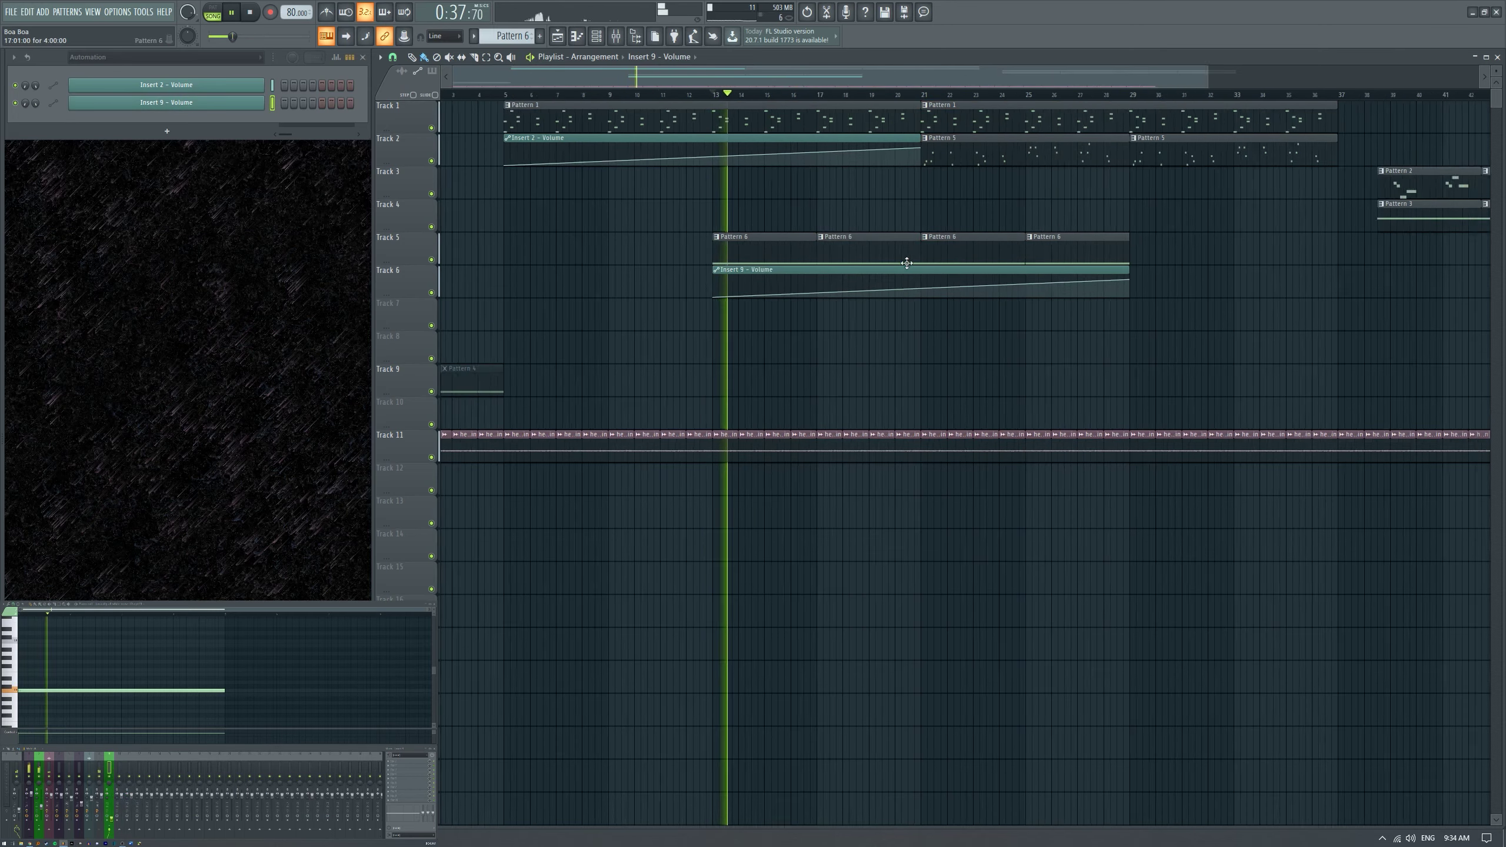
pyautogui.scroll(-2, 984, 296)
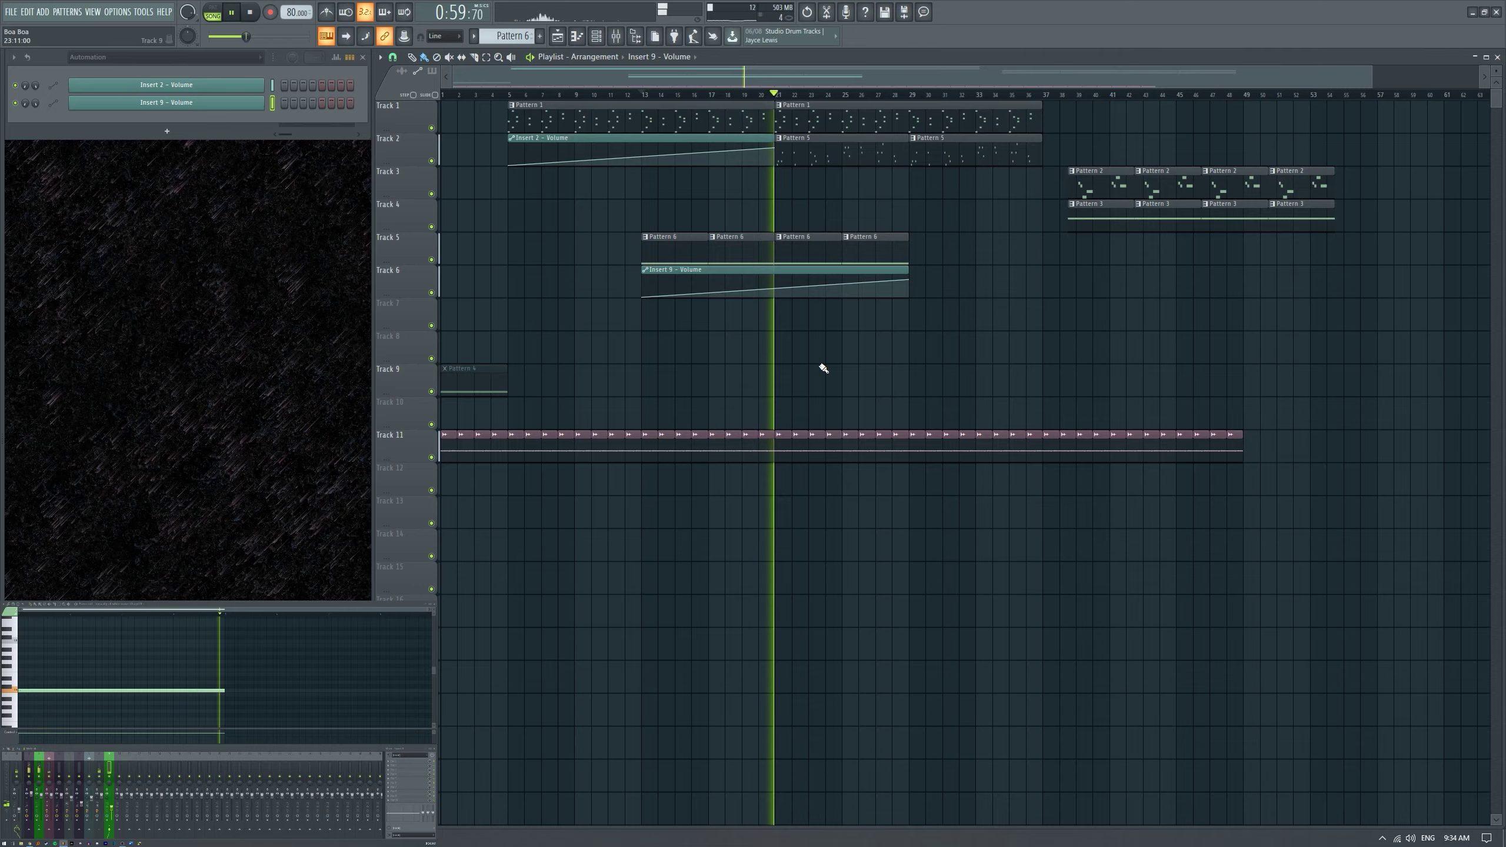
pyautogui.scroll(4, 823, 368)
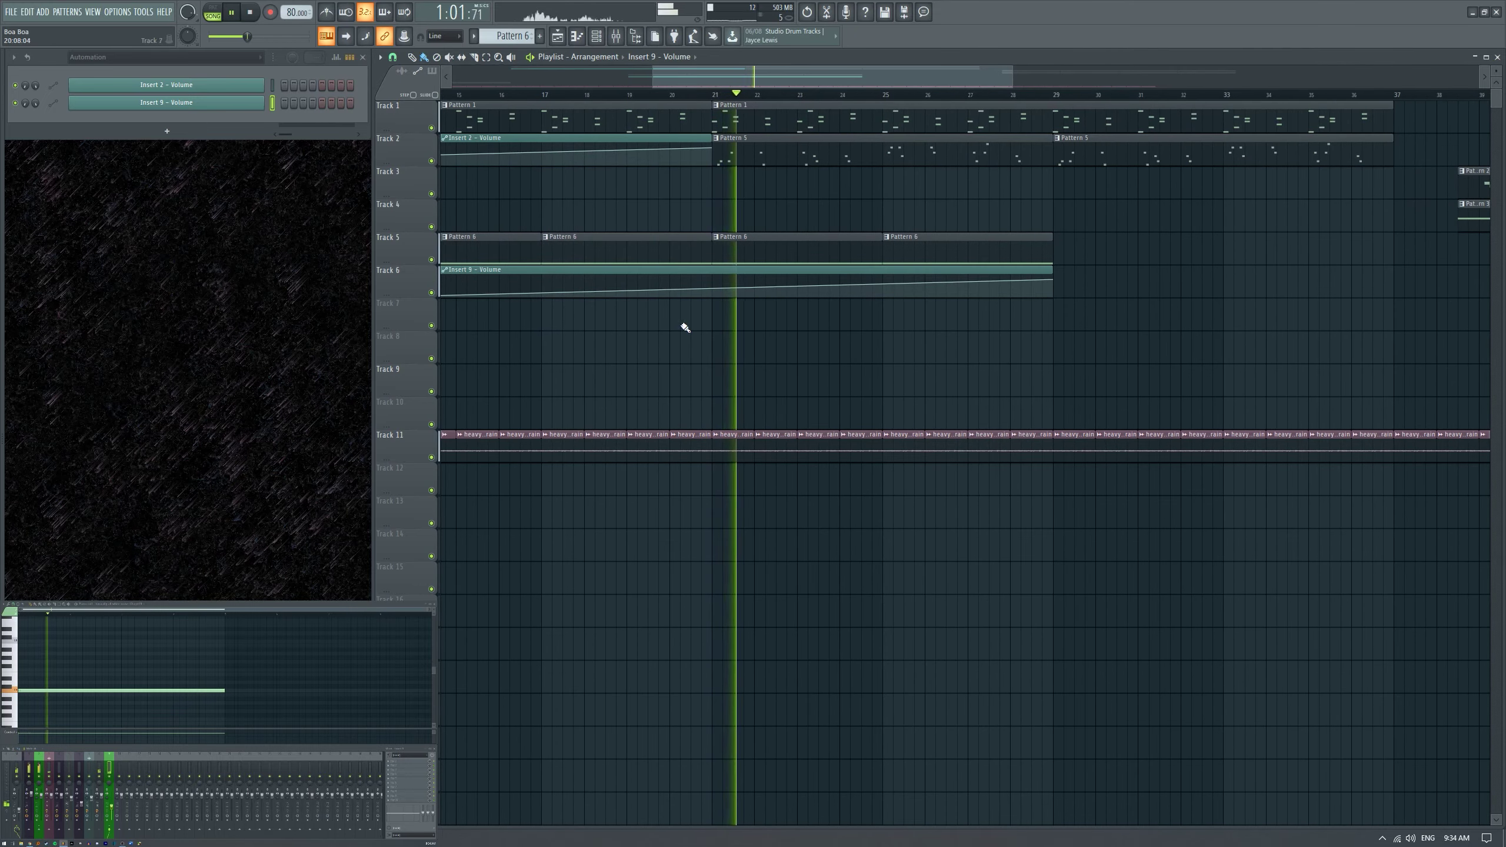
pyautogui.scroll(-3, 685, 328)
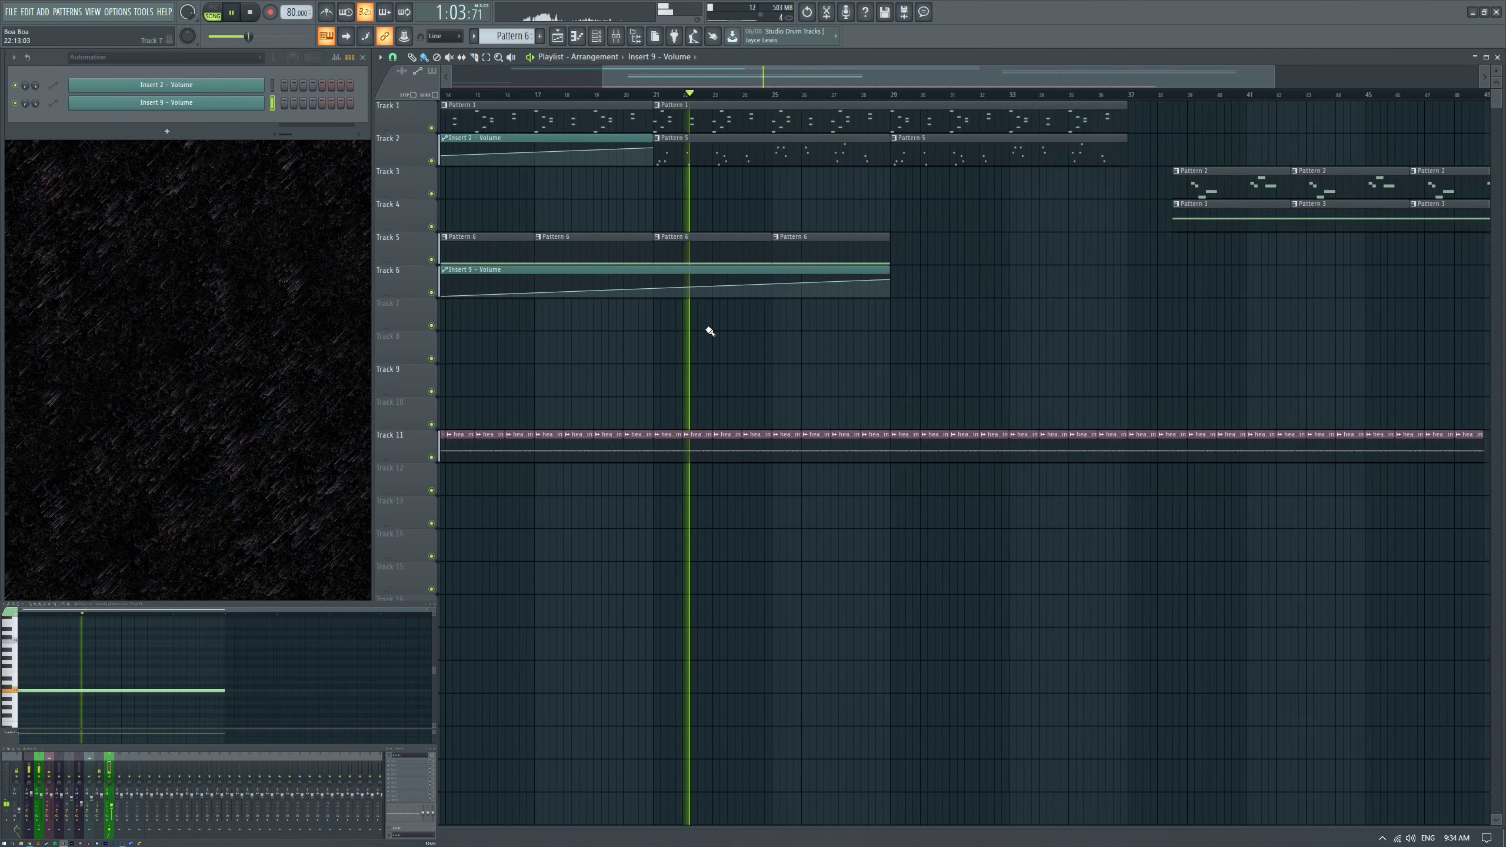
pyautogui.scroll(-2, 708, 331)
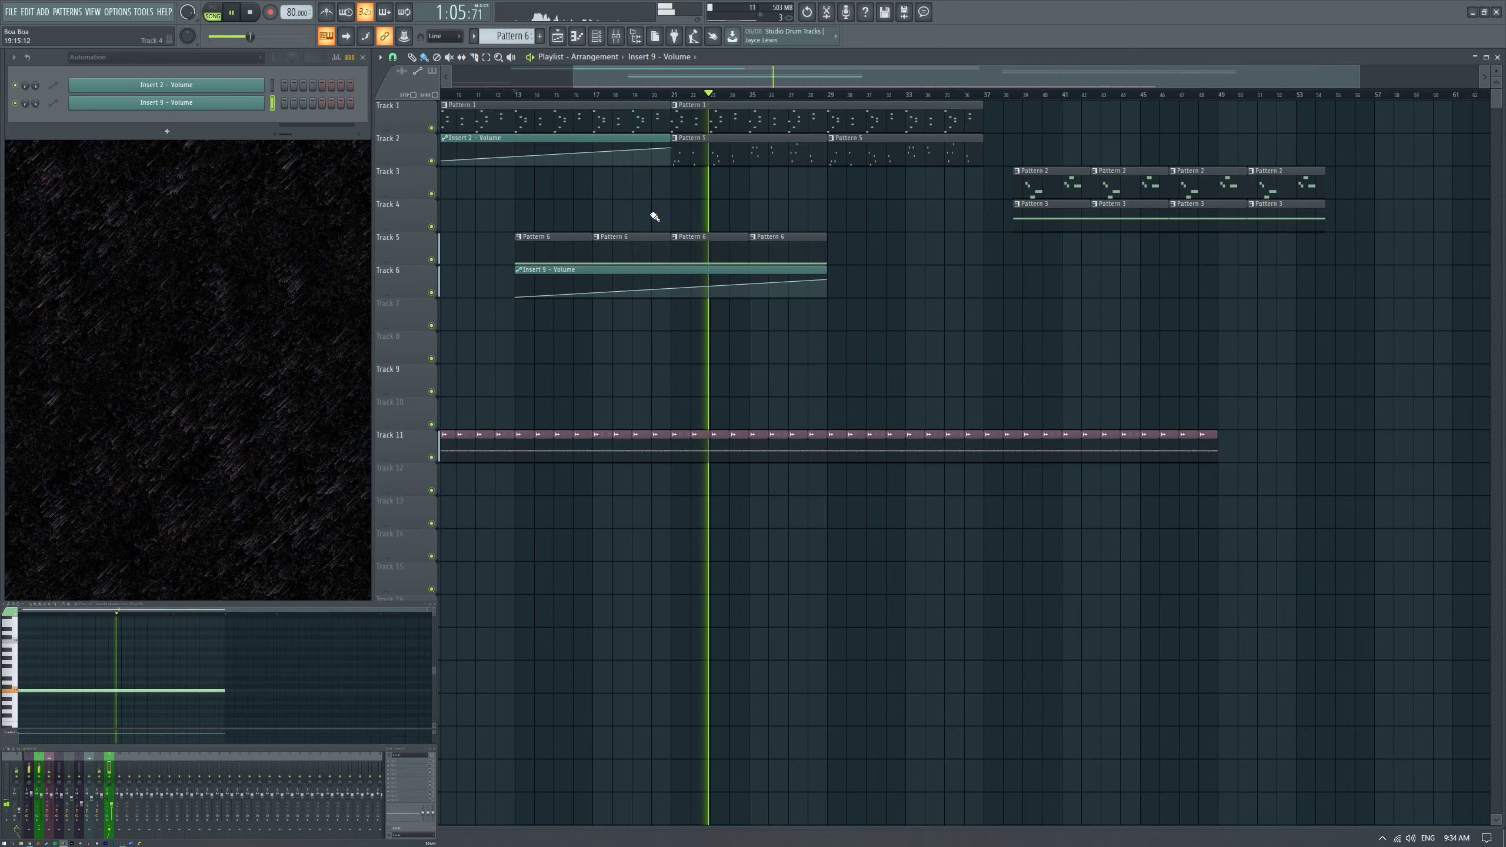
pyautogui.scroll(2, 711, 226)
pyautogui.scroll(-3, 736, 229)
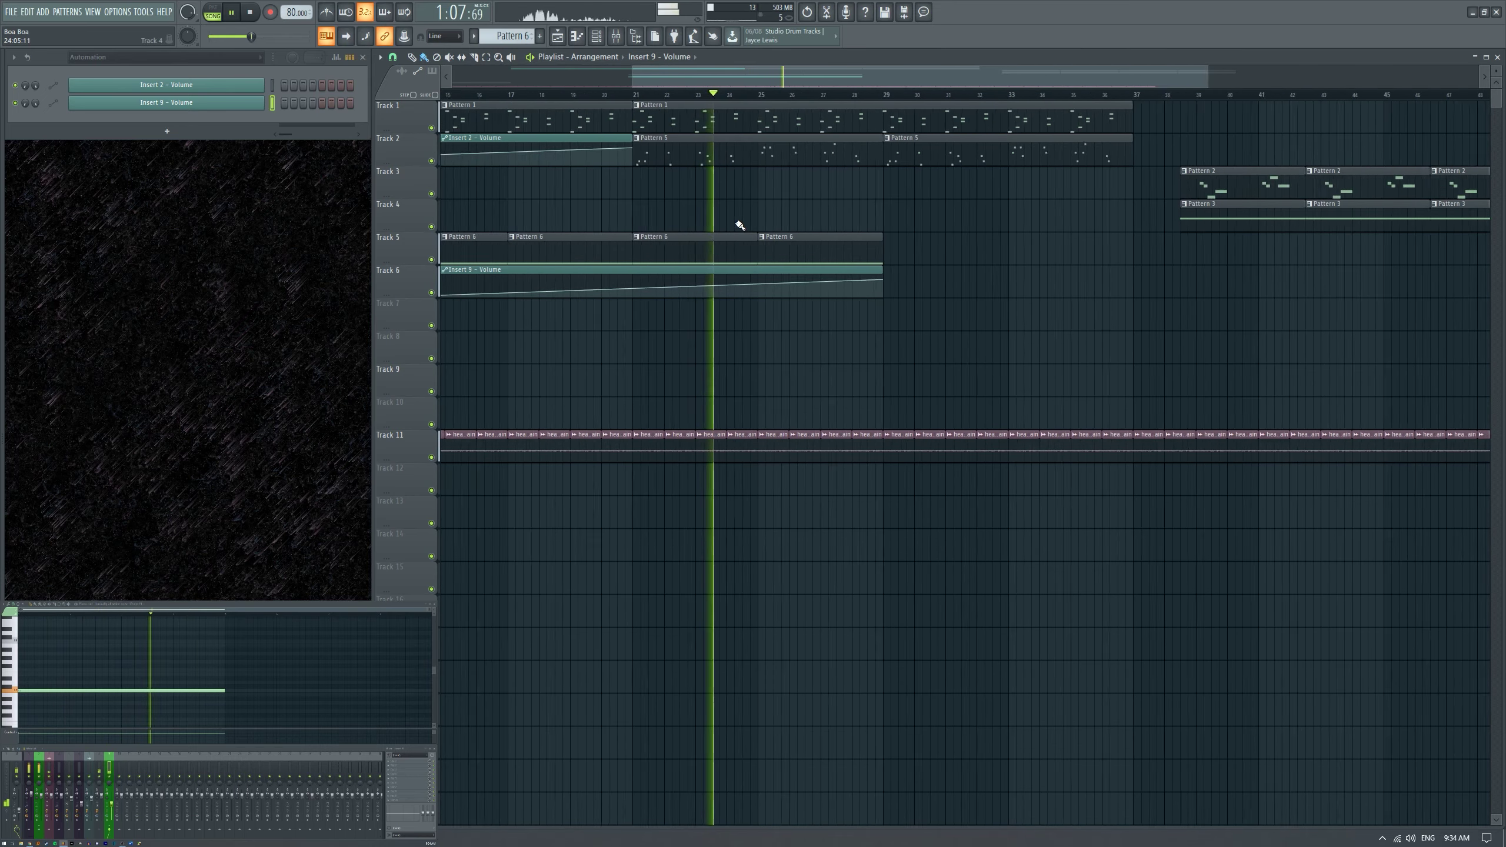
pyautogui.scroll(2, 752, 230)
pyautogui.scroll(-1, 744, 231)
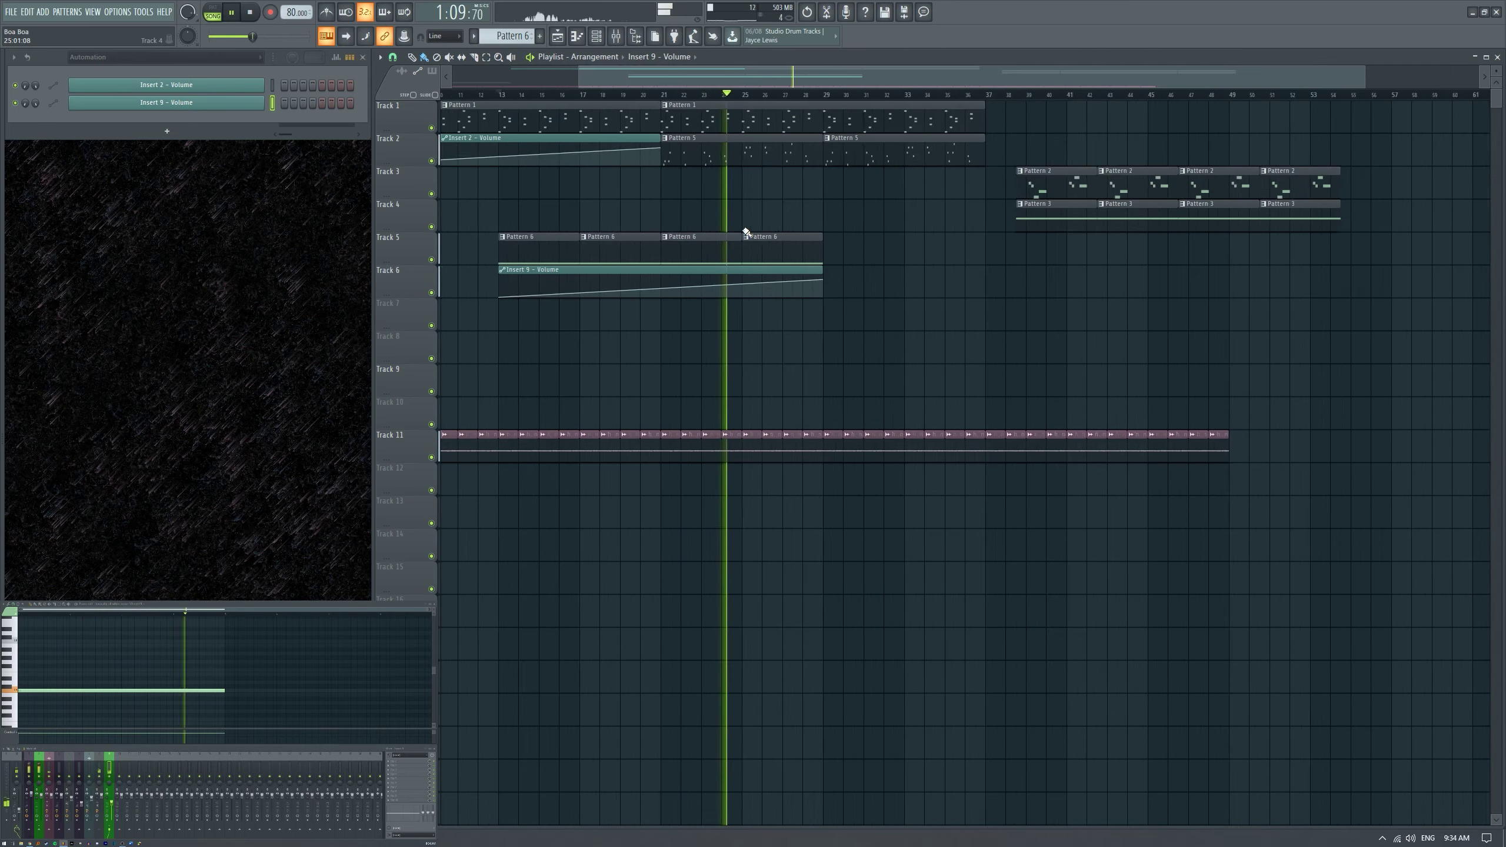
# Listen to the arrangement from about bar 24 as the Pattern 6 fade-in nears its end at bar 29.
pyautogui.scroll(3, 770, 216)
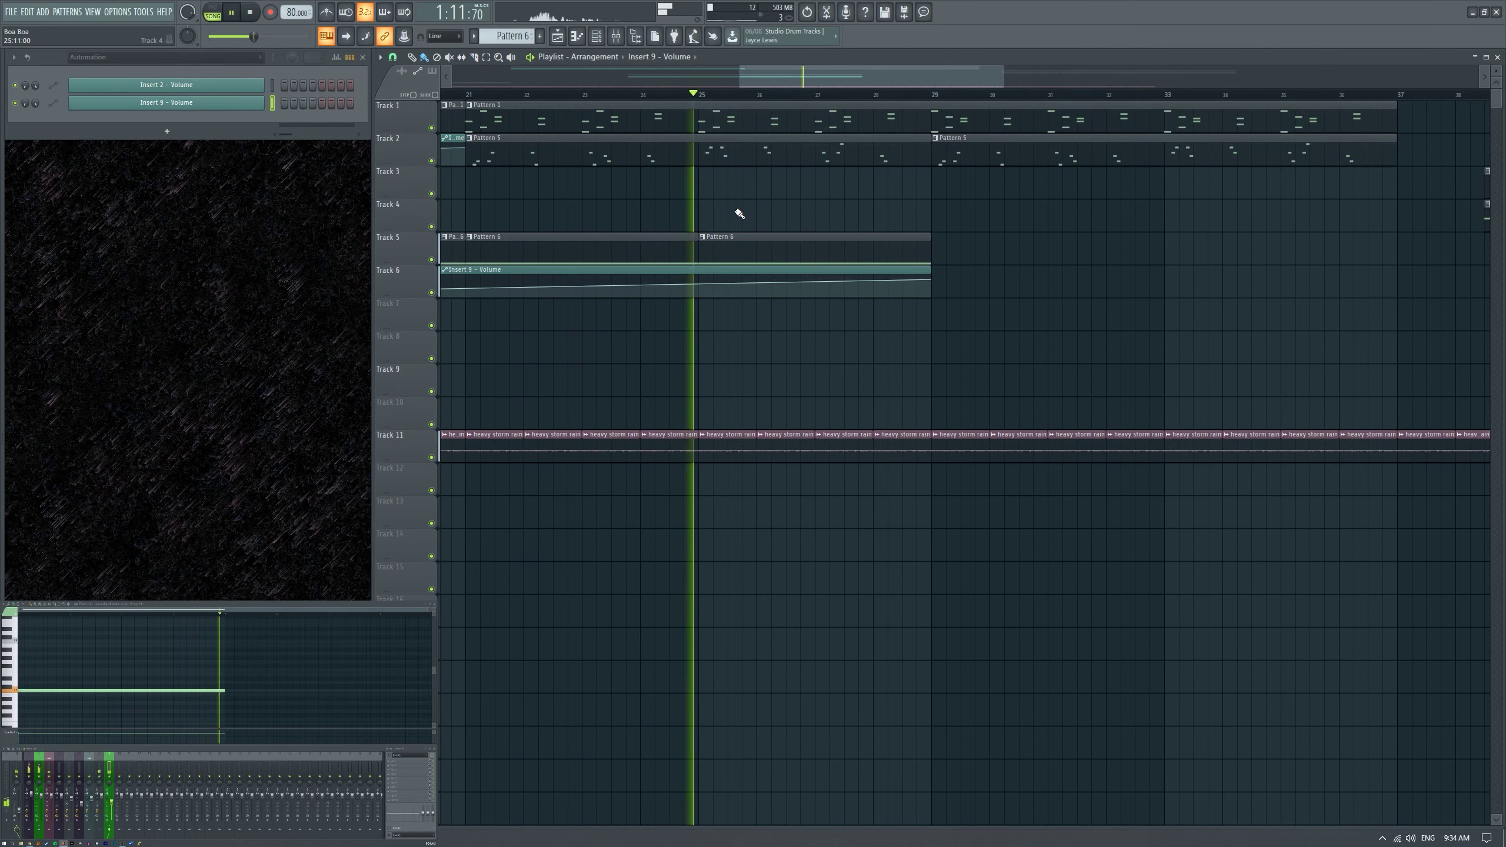
pyautogui.scroll(-2, 744, 219)
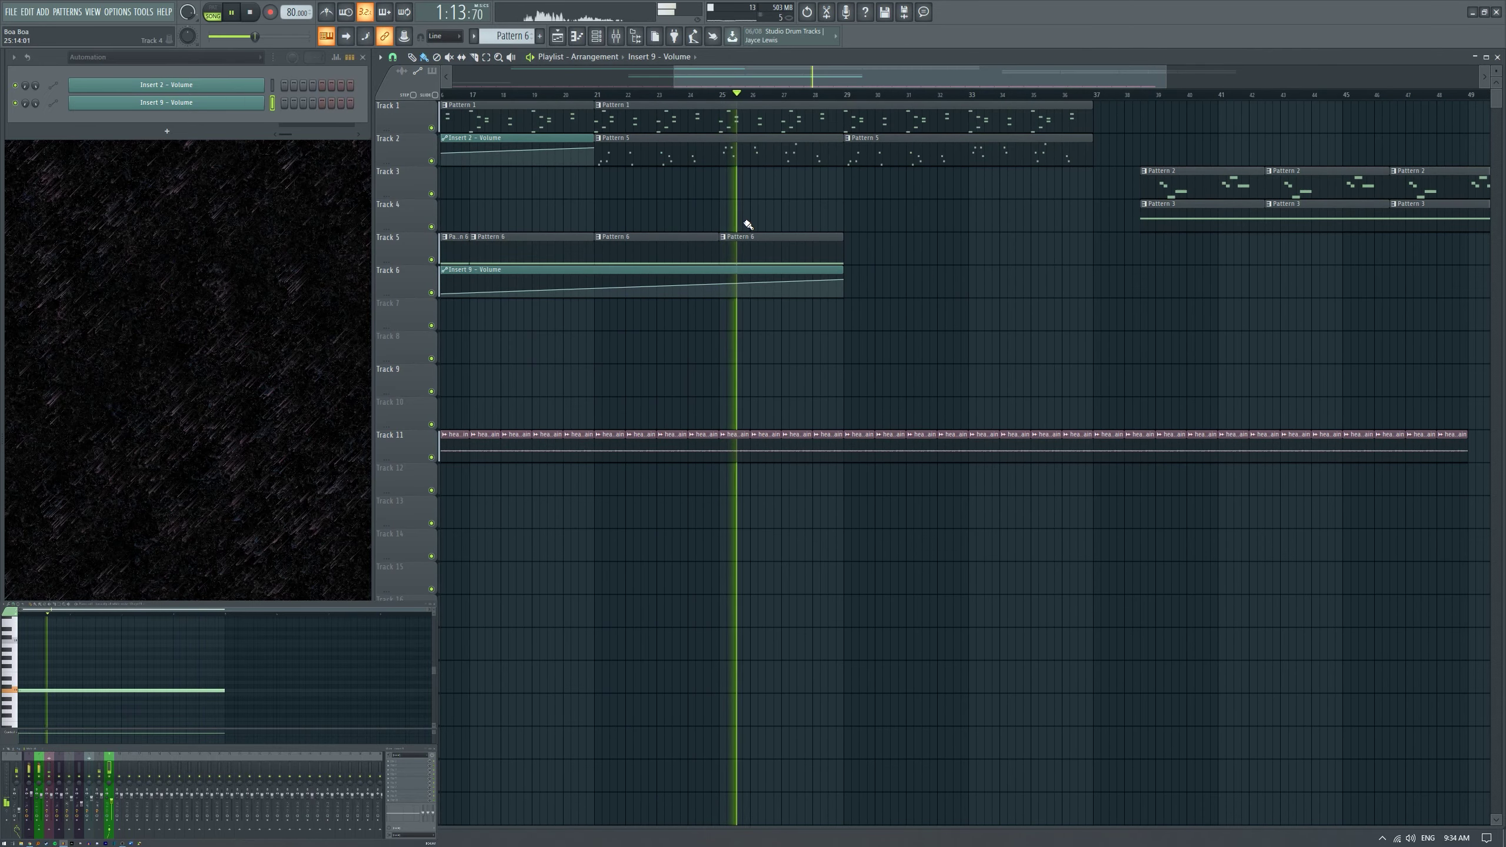
pyautogui.scroll(-2, 745, 225)
pyautogui.scroll(2, 899, 255)
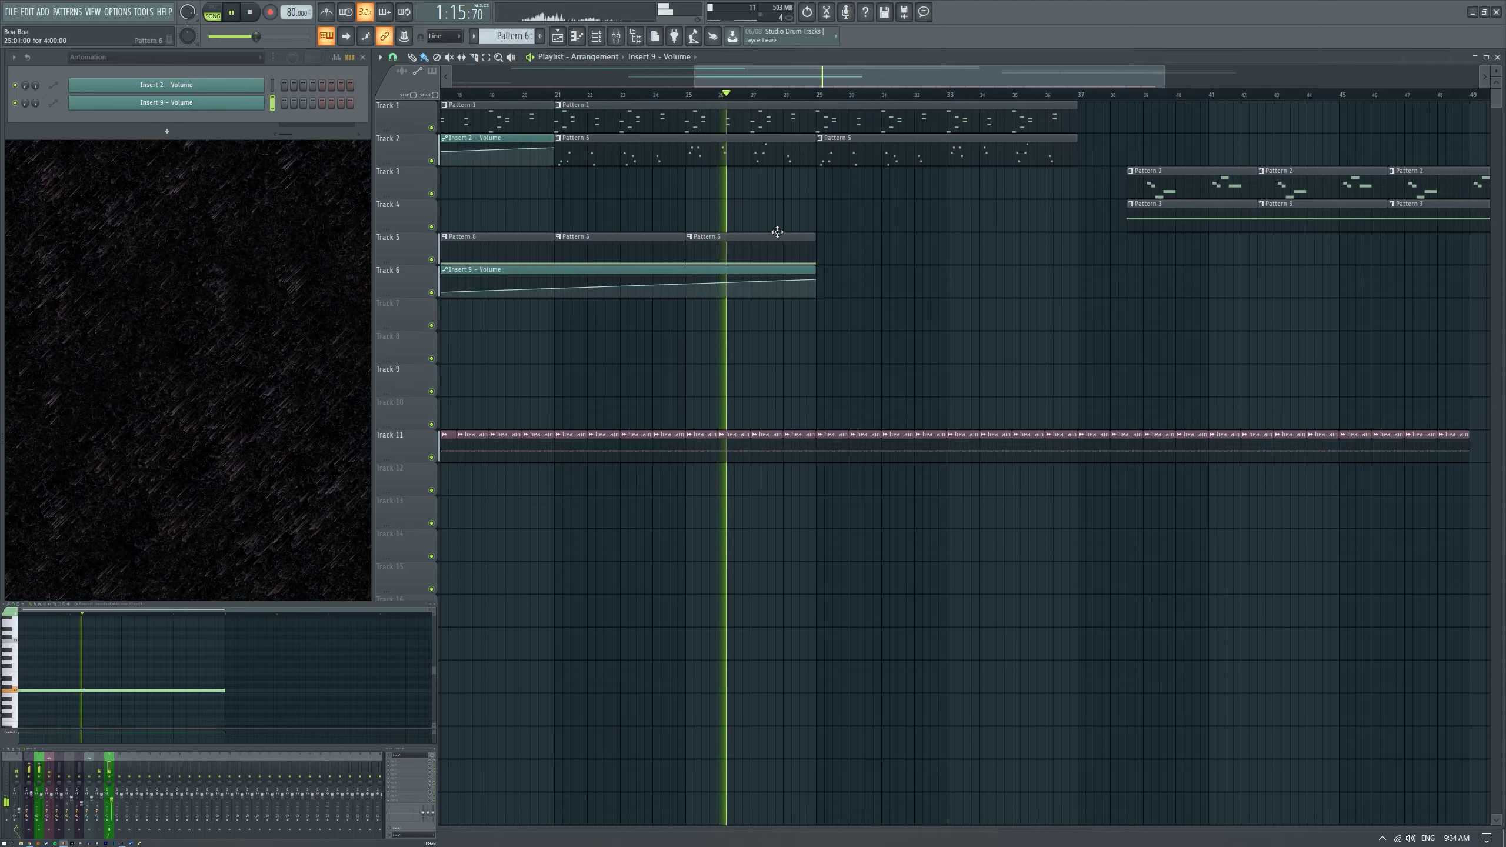
pyautogui.scroll(-3, 776, 231)
pyautogui.scroll(1, 949, 295)
pyautogui.scroll(-1, 937, 292)
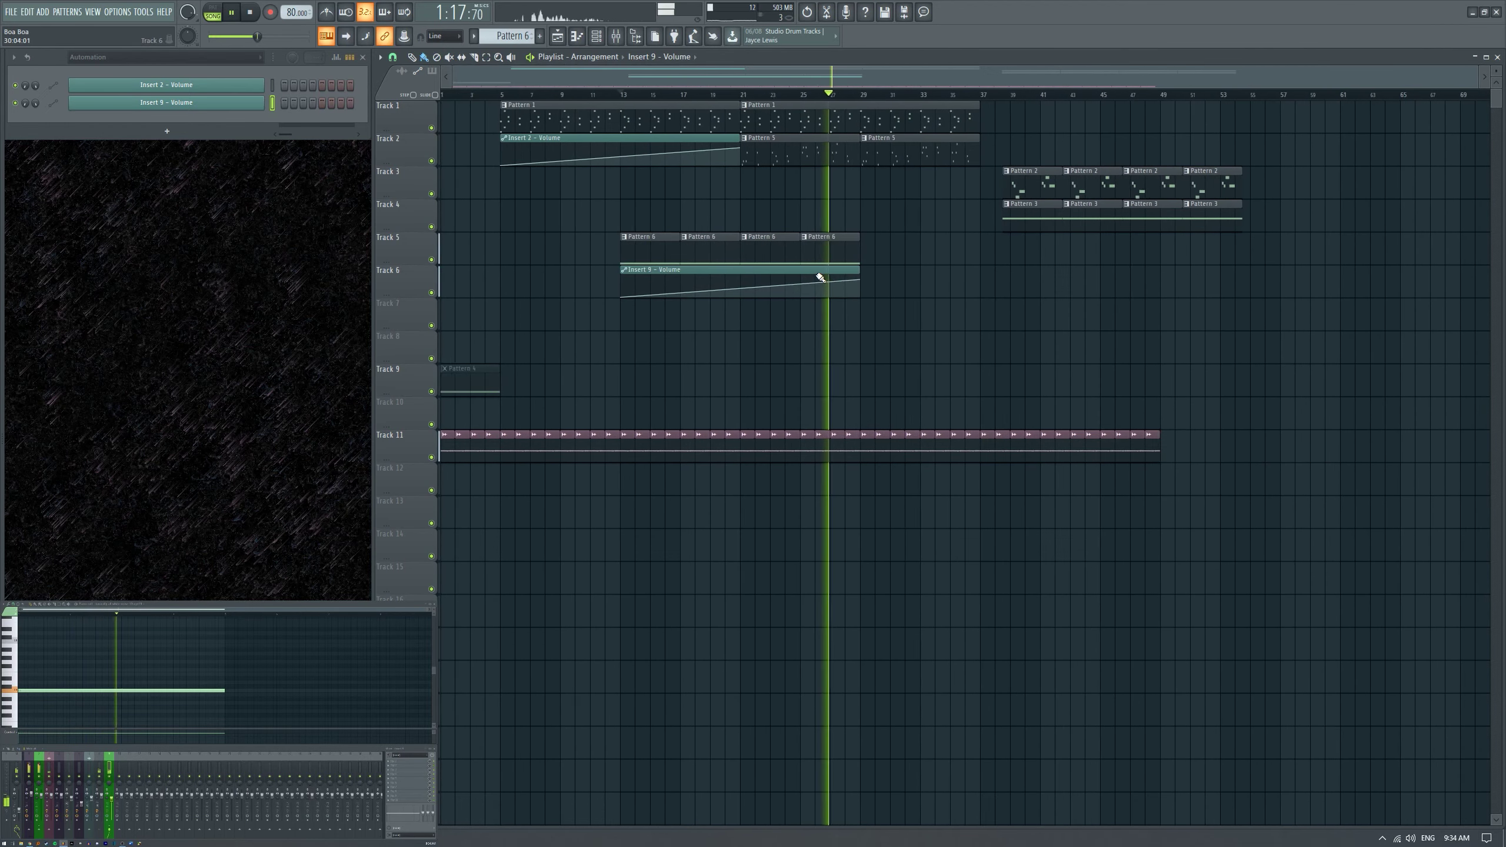
pyautogui.scroll(2, 984, 310)
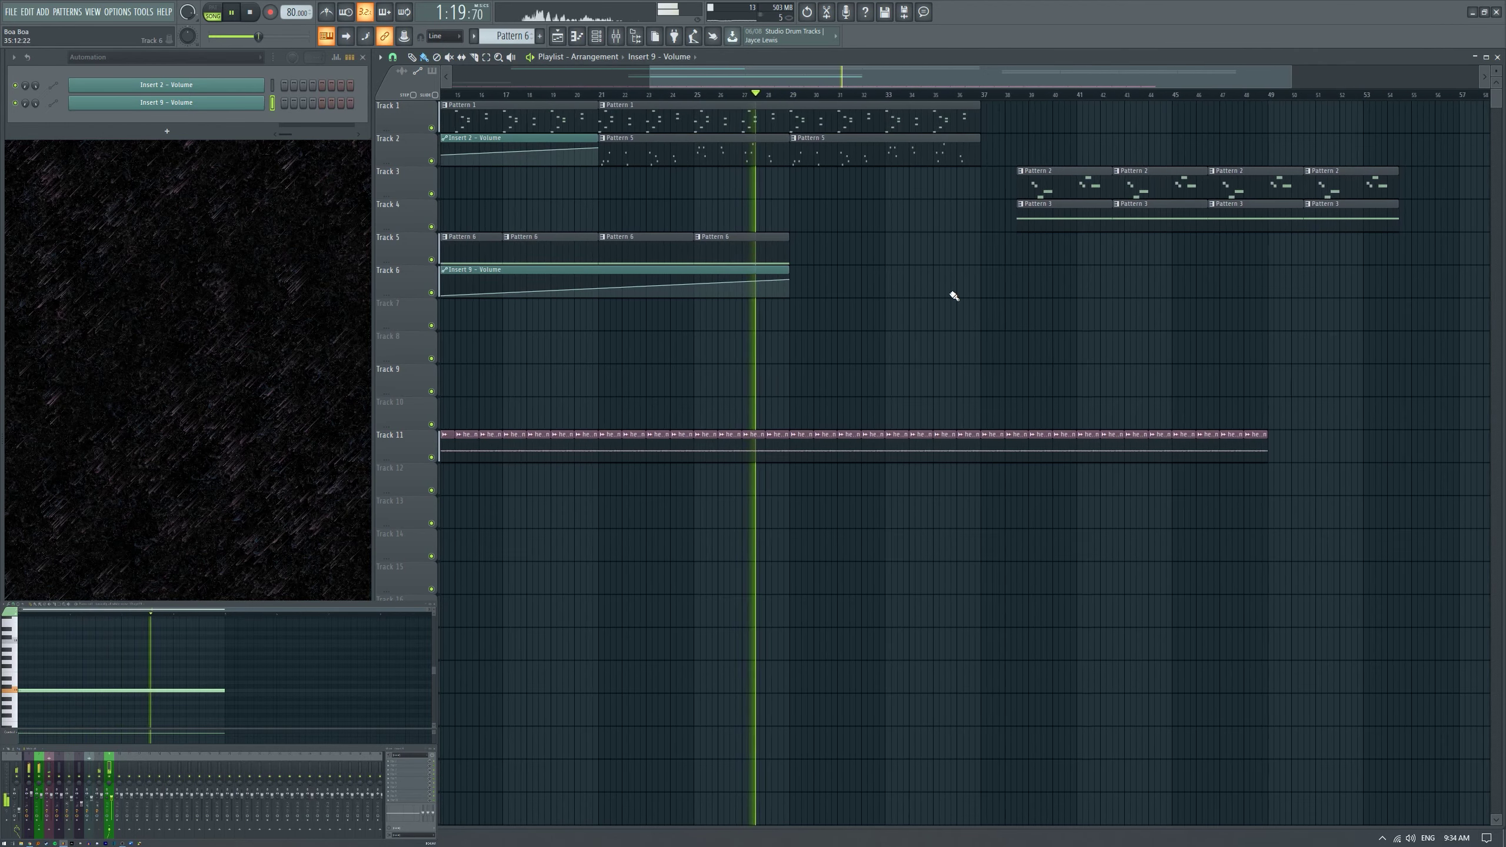
# Repeat Pattern 6 on Track 5 up to bar 37 and move the four Pattern 3 clips on Track 4 to start at bar 29.
pyautogui.scroll(-1, 759, 228)
pyautogui.scroll(1, 770, 221)
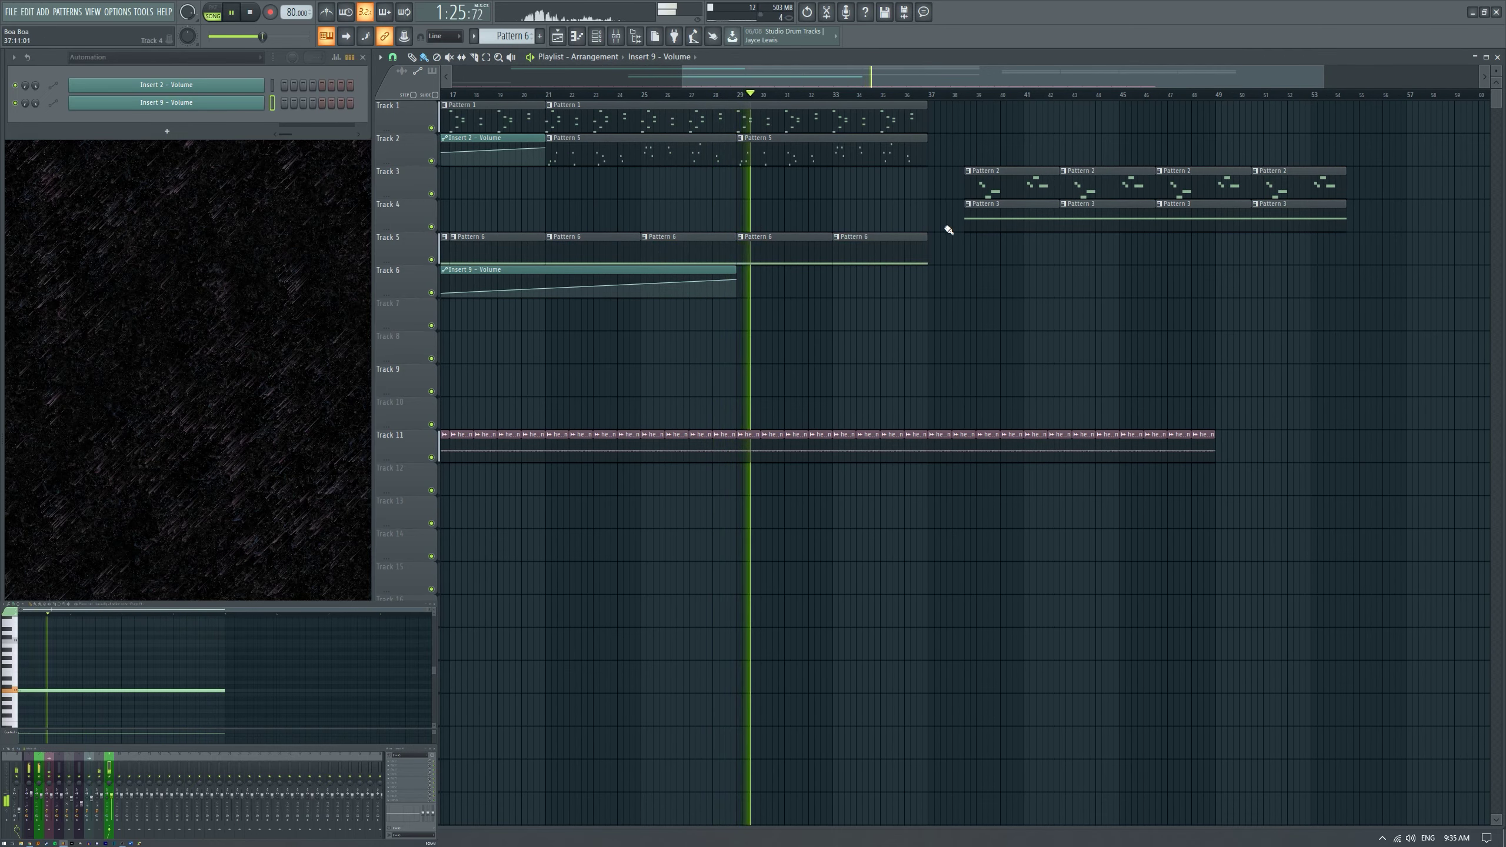
pyautogui.moveTo(966, 201); pyautogui.dragTo(1296, 230)
pyautogui.press('space')
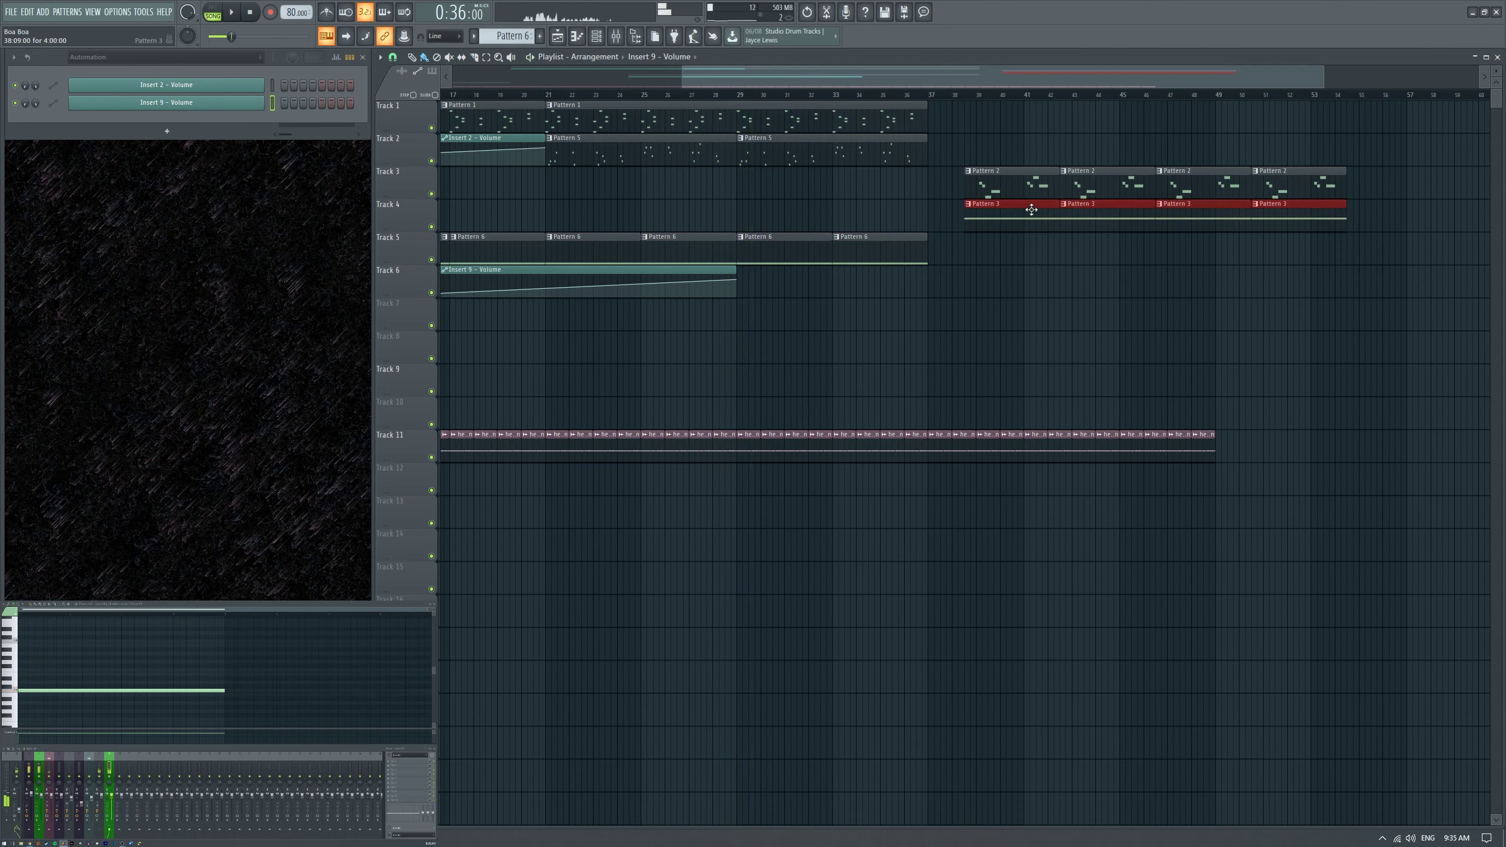
pyautogui.click(799, 212)
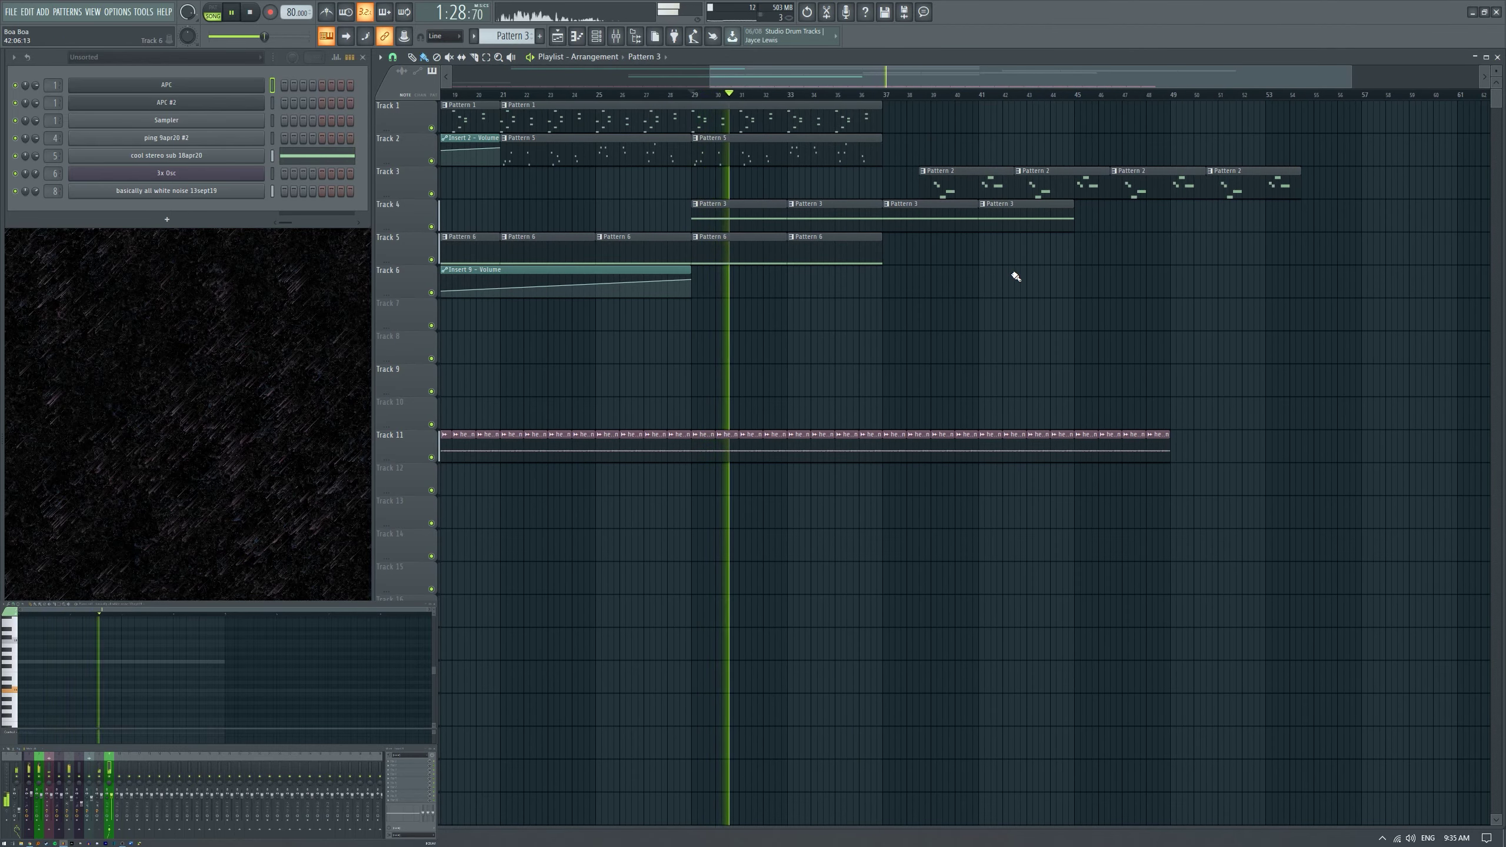
# Listen from bar 29 and delete the two Pattern 3 clips beyond bar 37 on Track 4.
pyautogui.scroll(1, 803, 273)
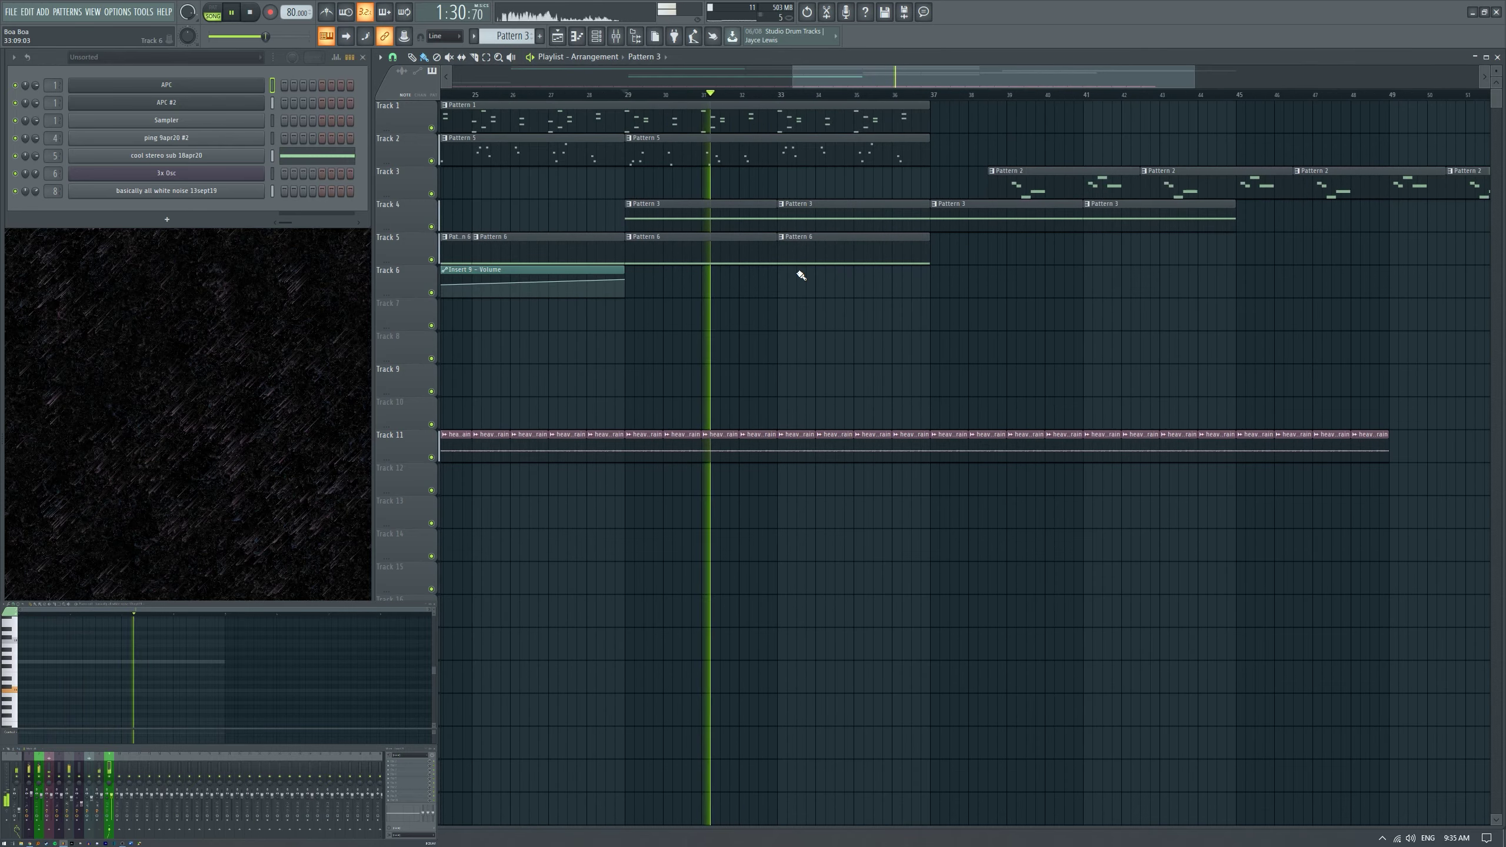
pyautogui.scroll(-2, 814, 273)
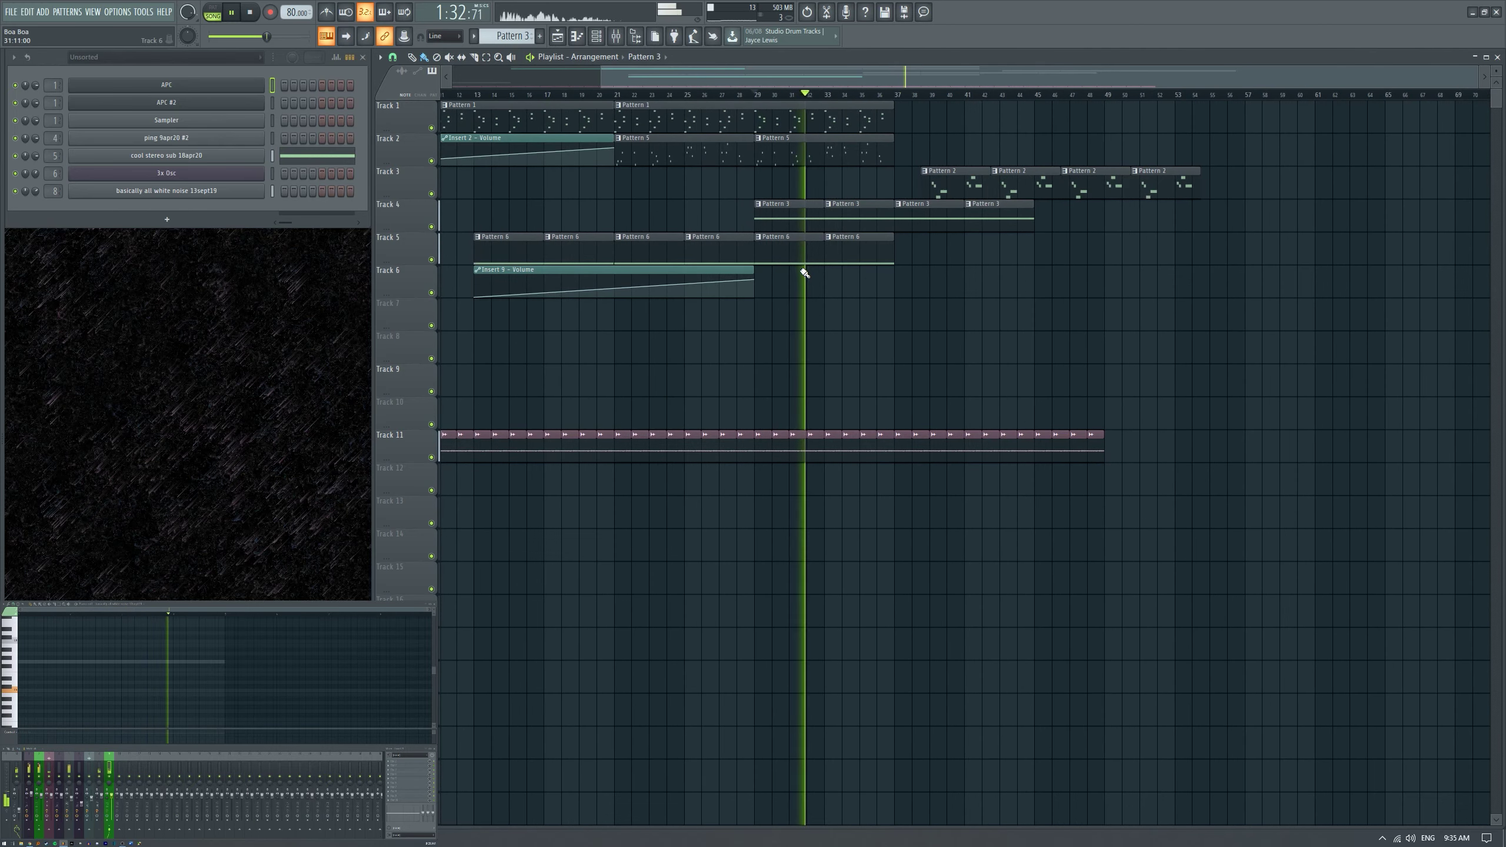
pyautogui.scroll(2, 804, 273)
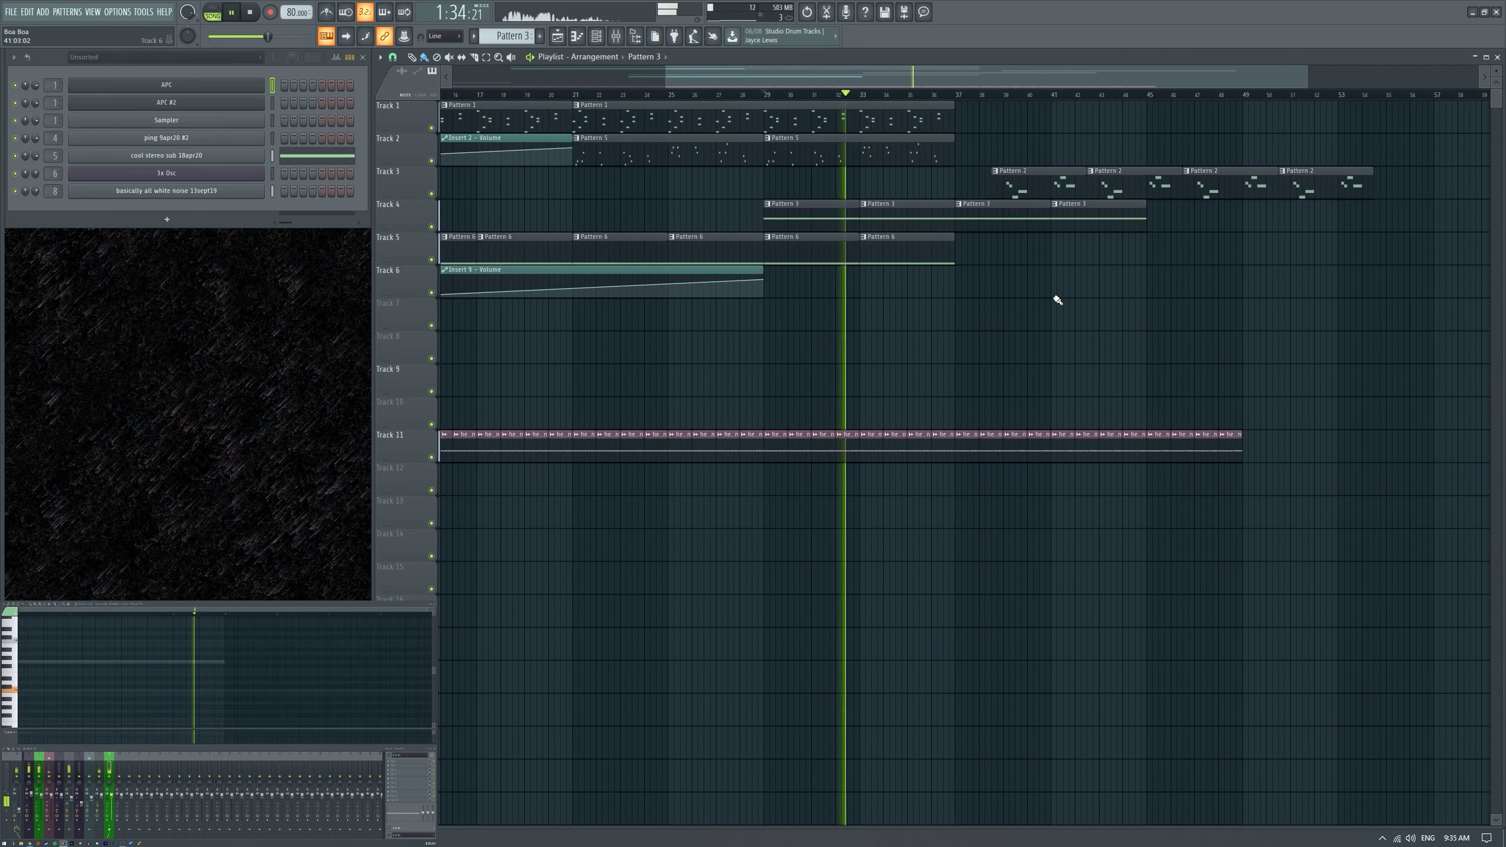
pyautogui.rightClick(1008, 226)
pyautogui.rightClick(1097, 226)
# Delete three of the four Pattern 2 clips on Track 3 and move the remaining one to about bar 51, past the rain clips.
pyautogui.scroll(-2, 1022, 246)
pyautogui.moveTo(988, 185); pyautogui.dragTo(1181, 190)
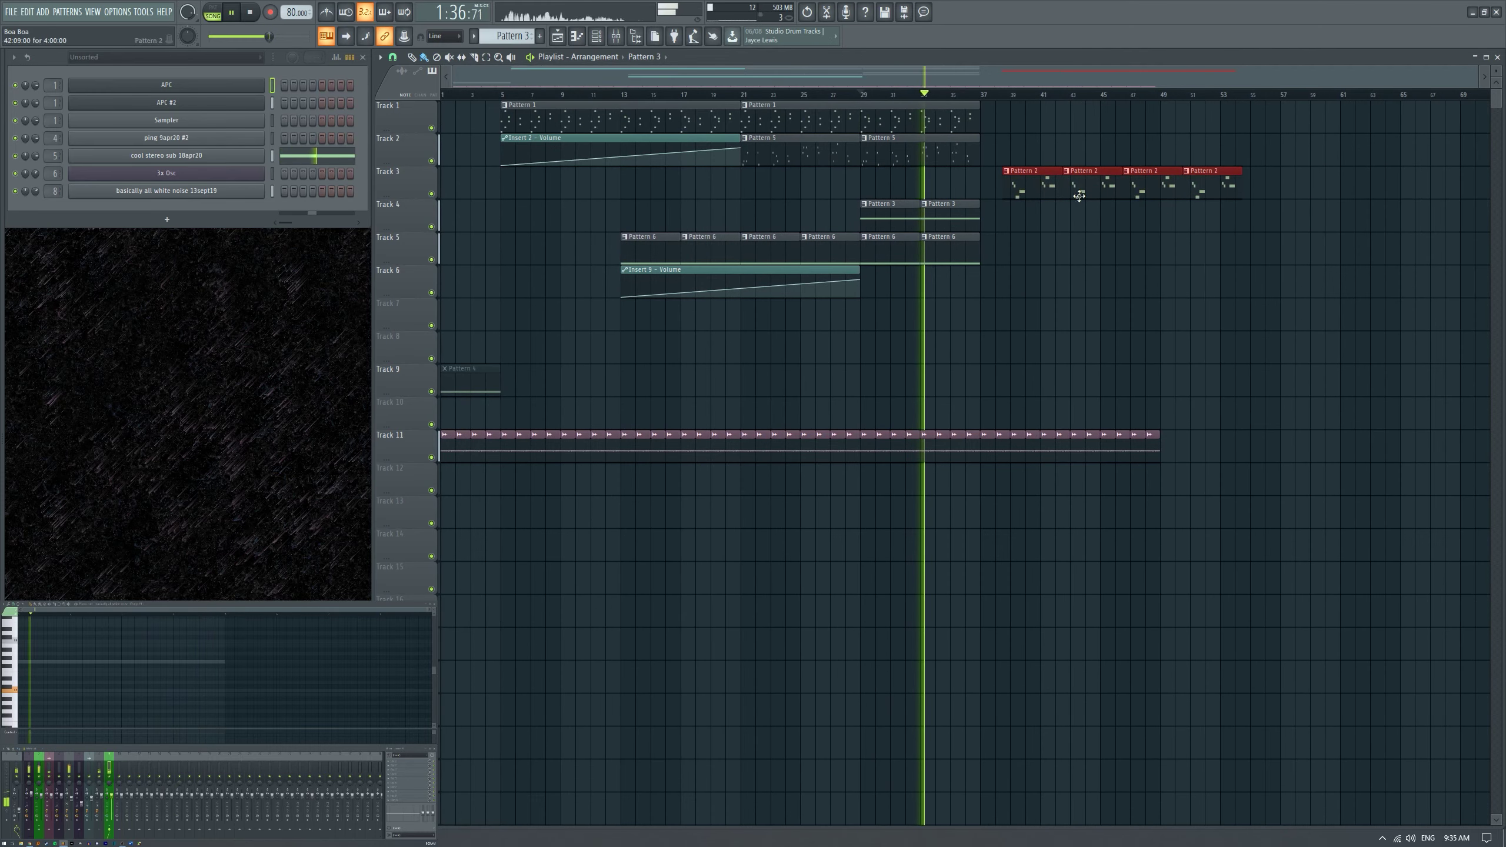
pyautogui.rightClick(1089, 191)
pyautogui.rightClick(1149, 189)
pyautogui.rightClick(1209, 187)
pyautogui.moveTo(1046, 185); pyautogui.dragTo(1230, 185)
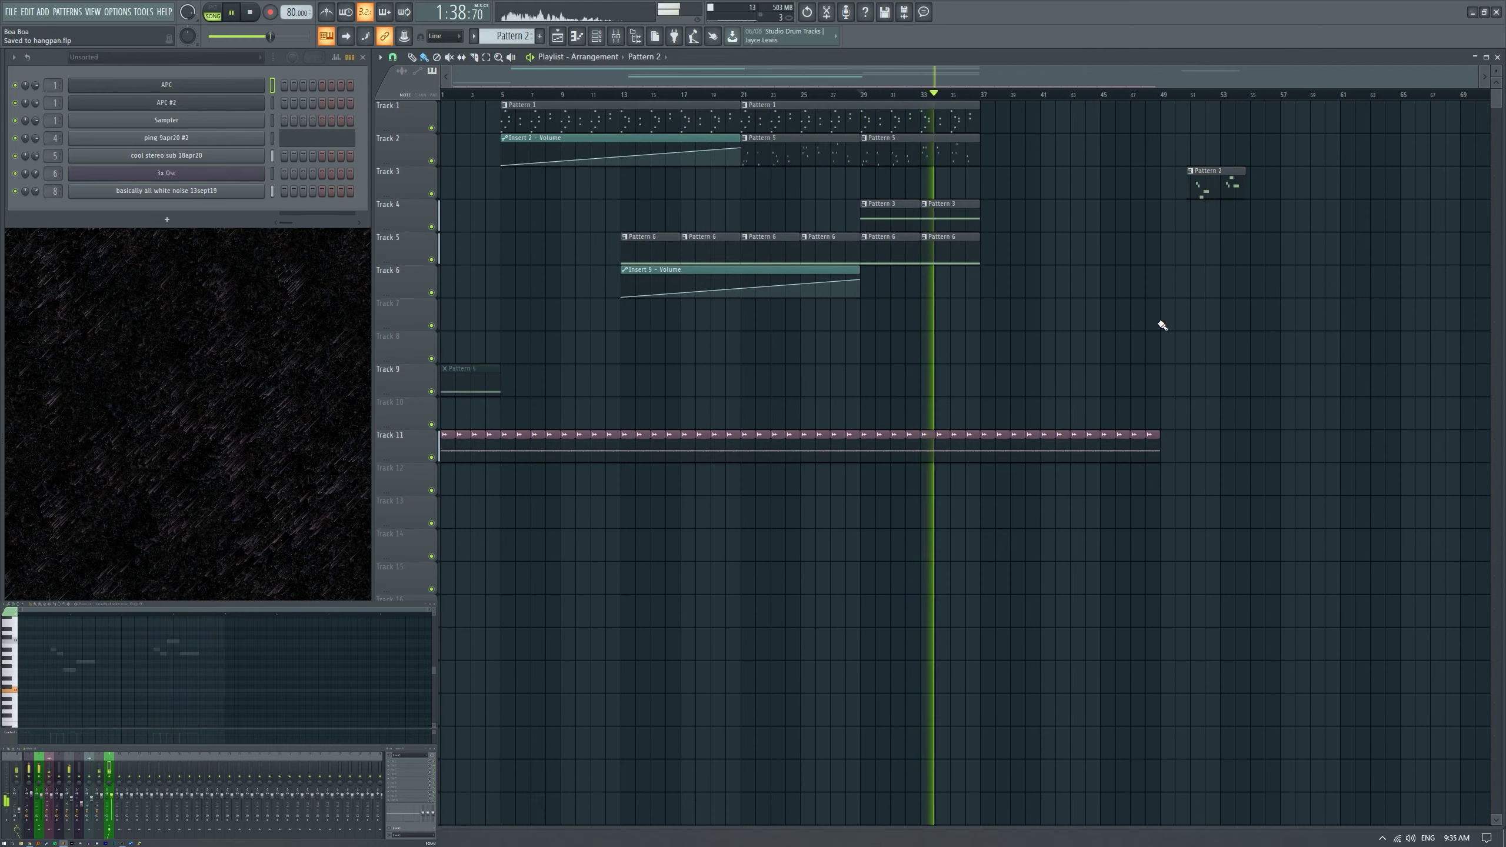
# Stop playback, solo Track 1 and open its Pattern 1 clip in the piano roll.
pyautogui.scroll(5, 951, 293)
pyautogui.press('space')
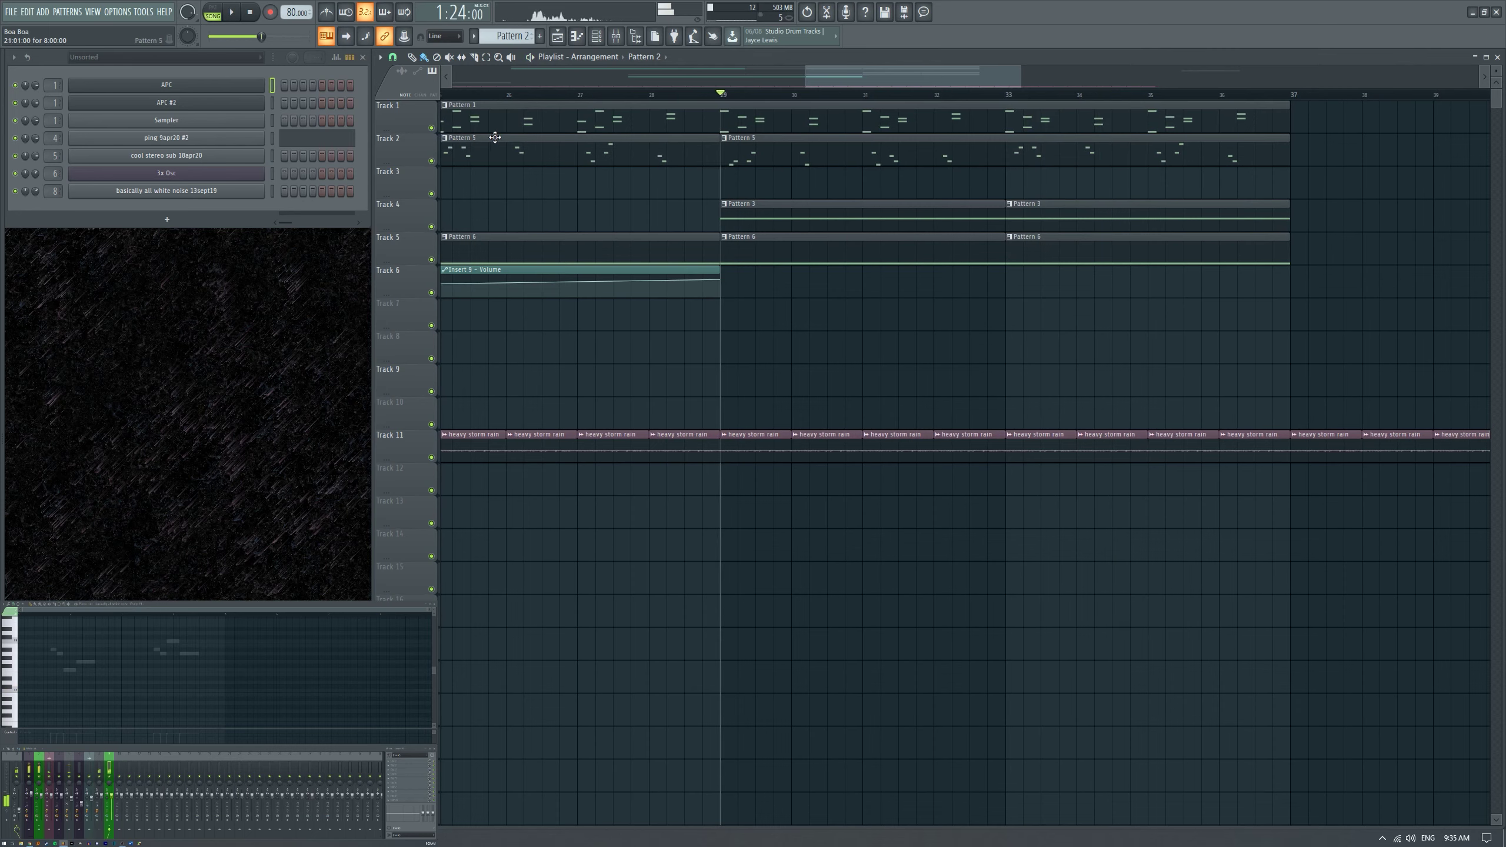
pyautogui.rightClick(432, 128)
pyautogui.doubleClick(737, 132)
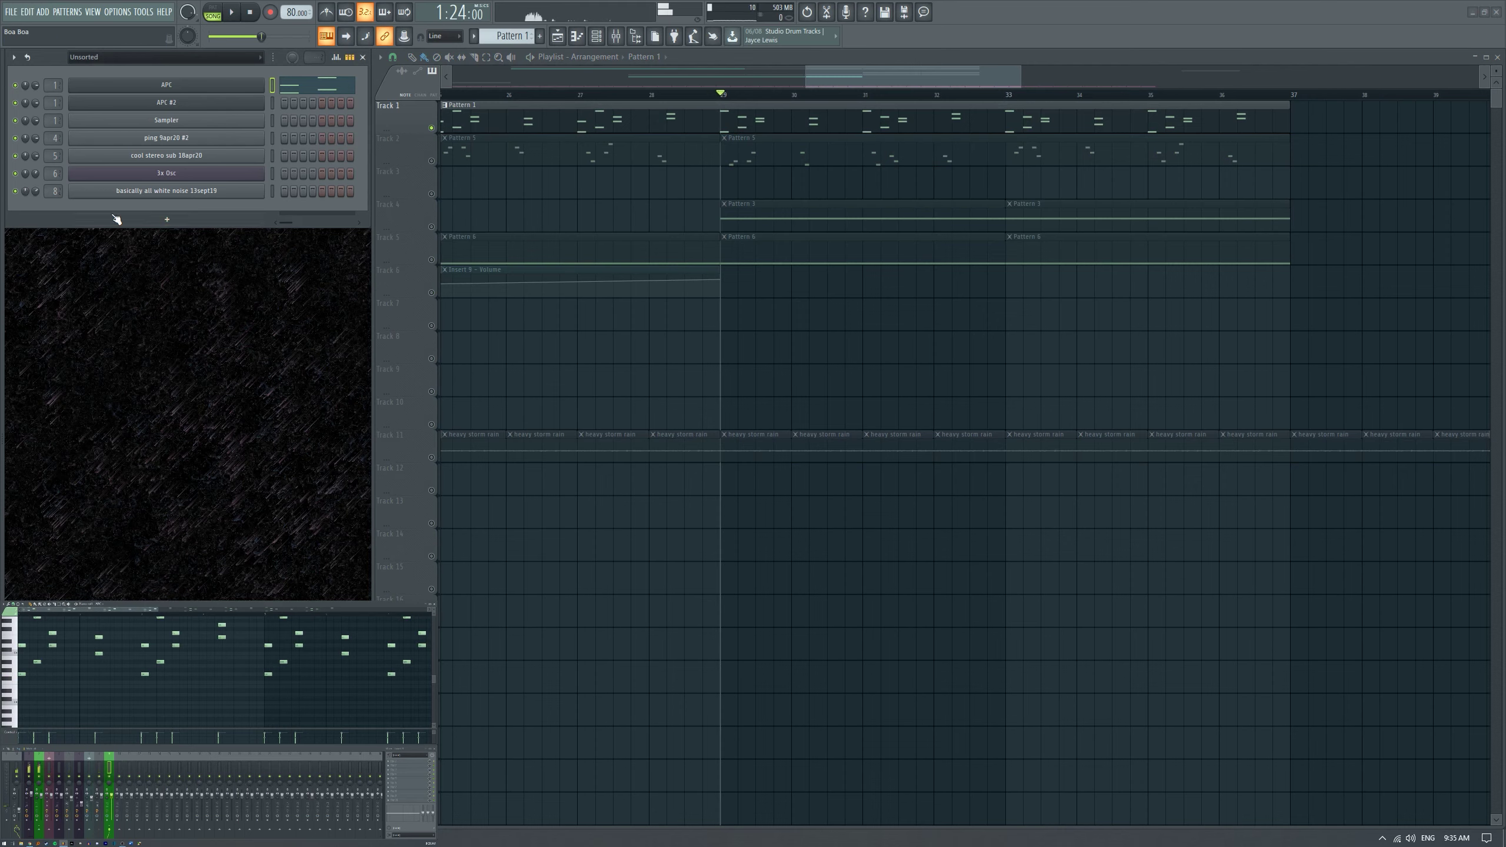
# Add a Kontakt channel and browse the instruments of the Kontakt Factory Selection and Kinetic Treats libraries.
pyautogui.click(167, 219)
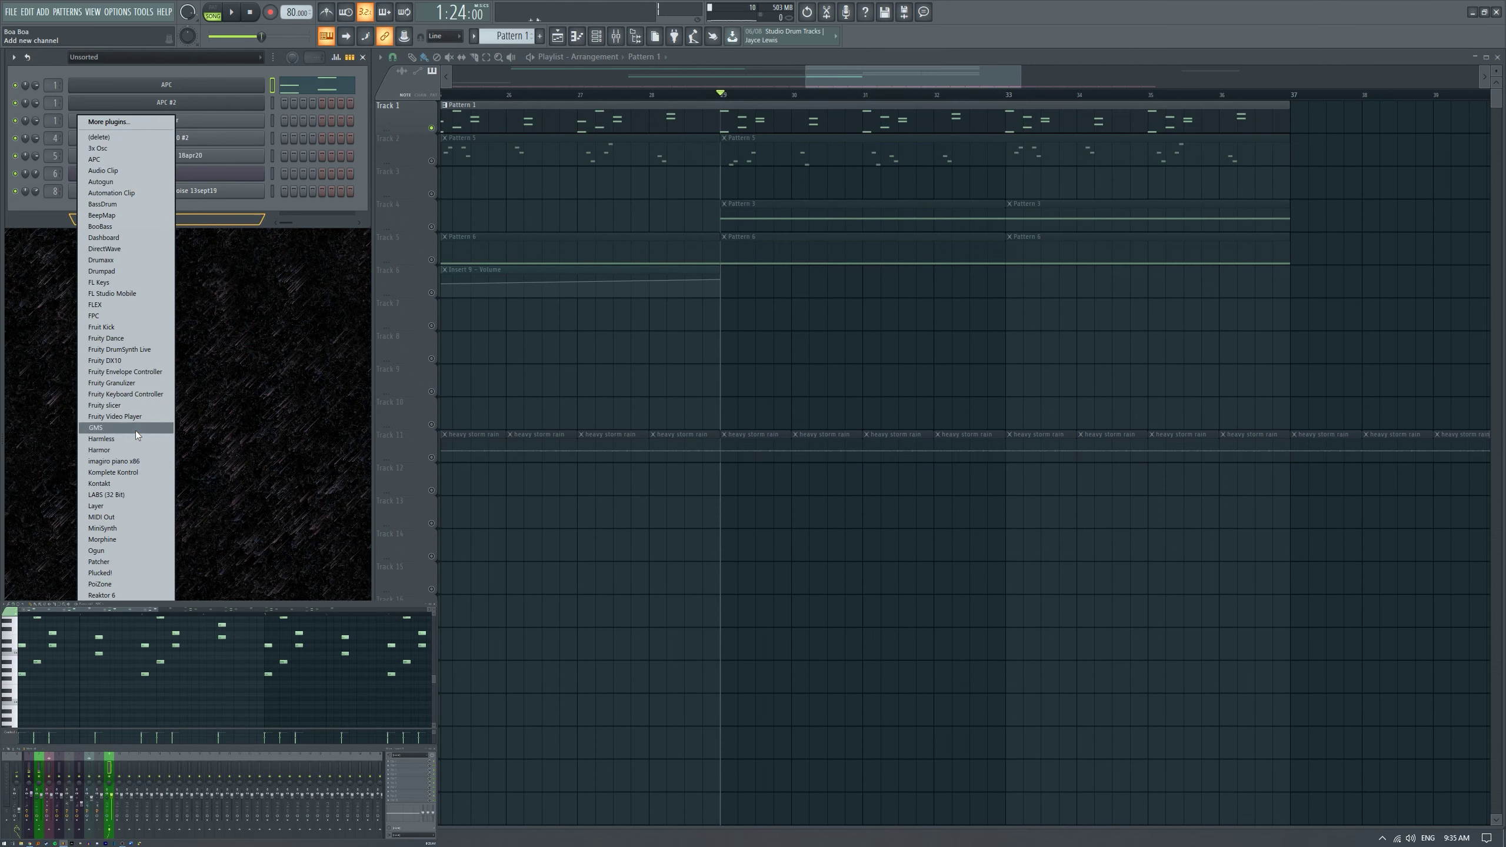
pyautogui.click(125, 485)
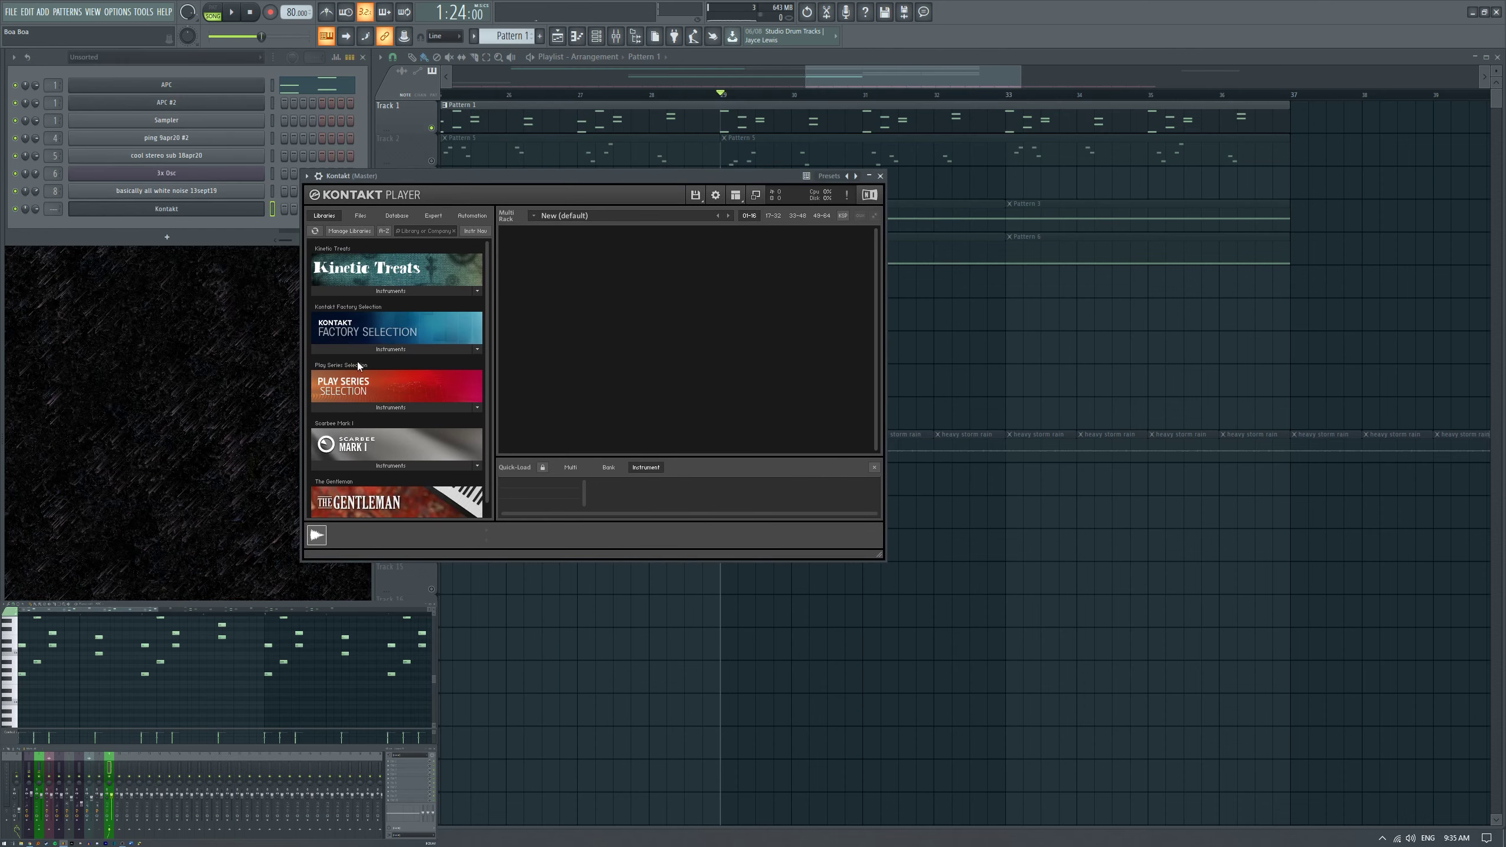
pyautogui.click(370, 351)
pyautogui.click(368, 349)
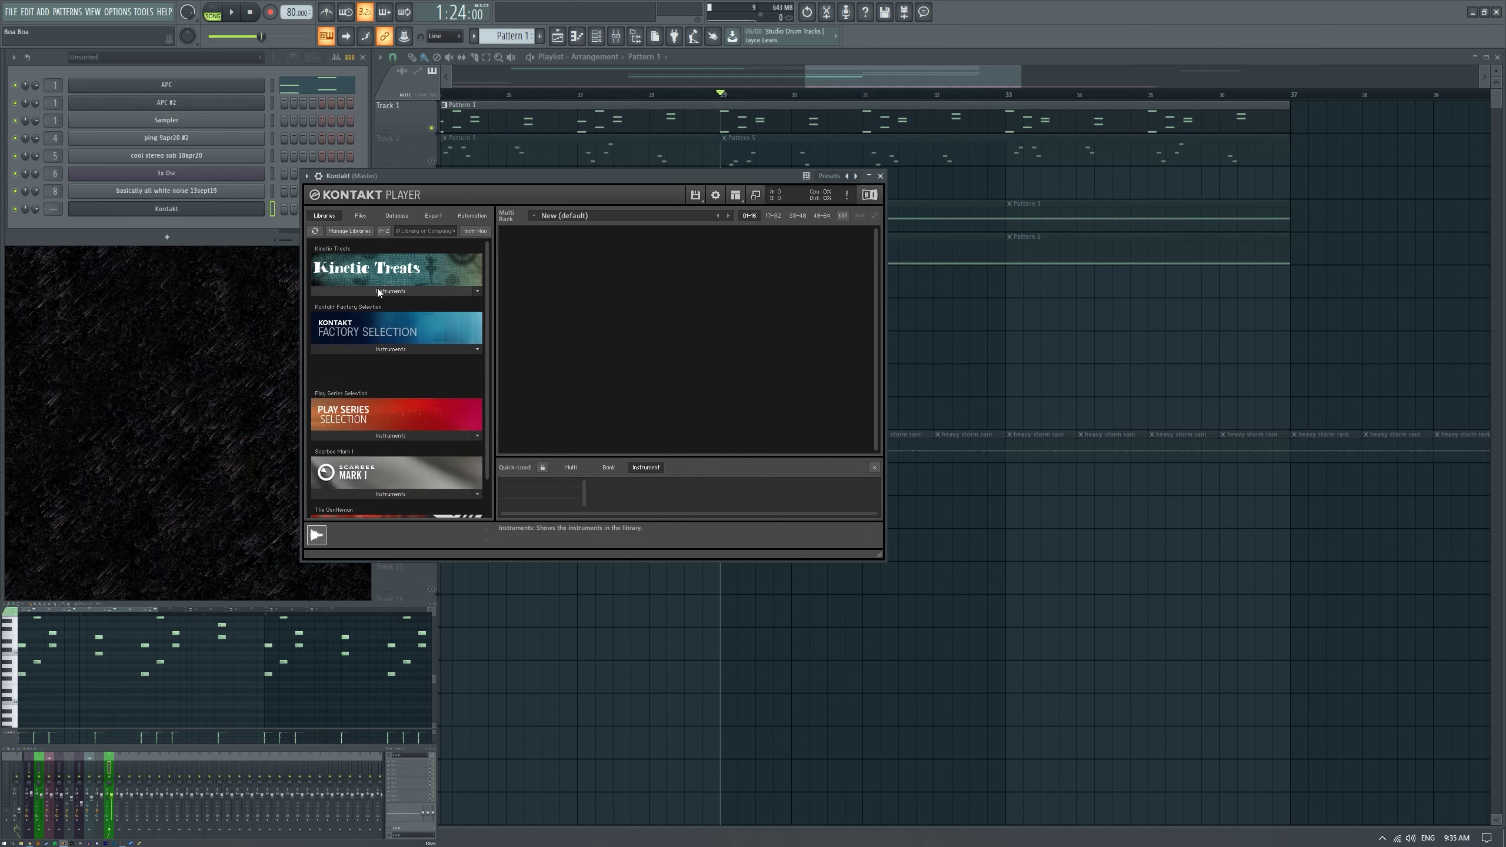
pyautogui.click(377, 290)
pyautogui.click(366, 290)
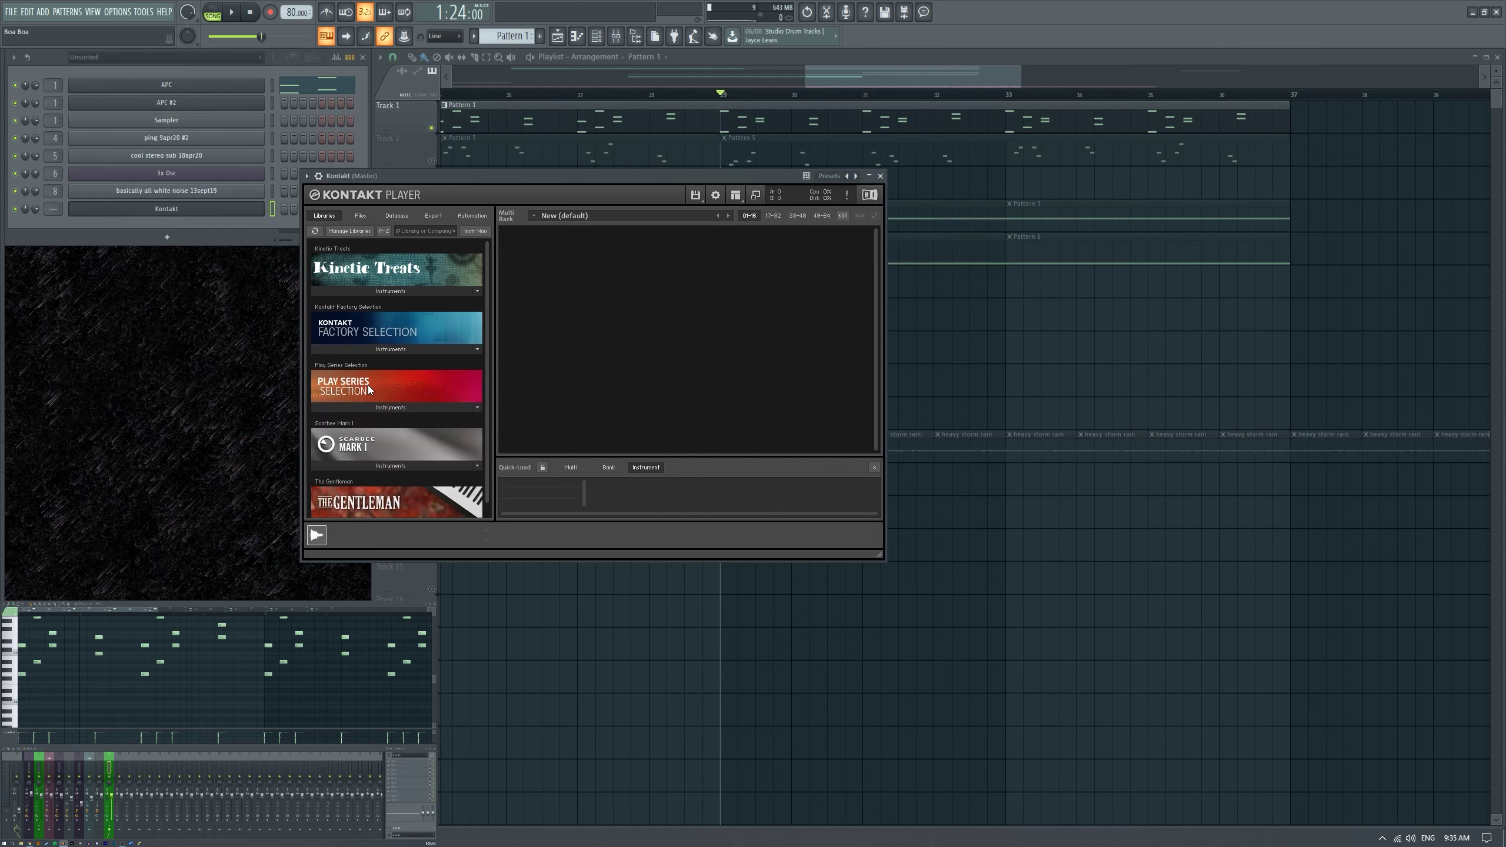
# Load Hybrid Keys from Kontakt's Play Series Selection library in place of Ethereal Earth, and move the Kontakt window down.
pyautogui.scroll(-1, 367, 385)
pyautogui.click(379, 394)
pyautogui.doubleClick(354, 420)
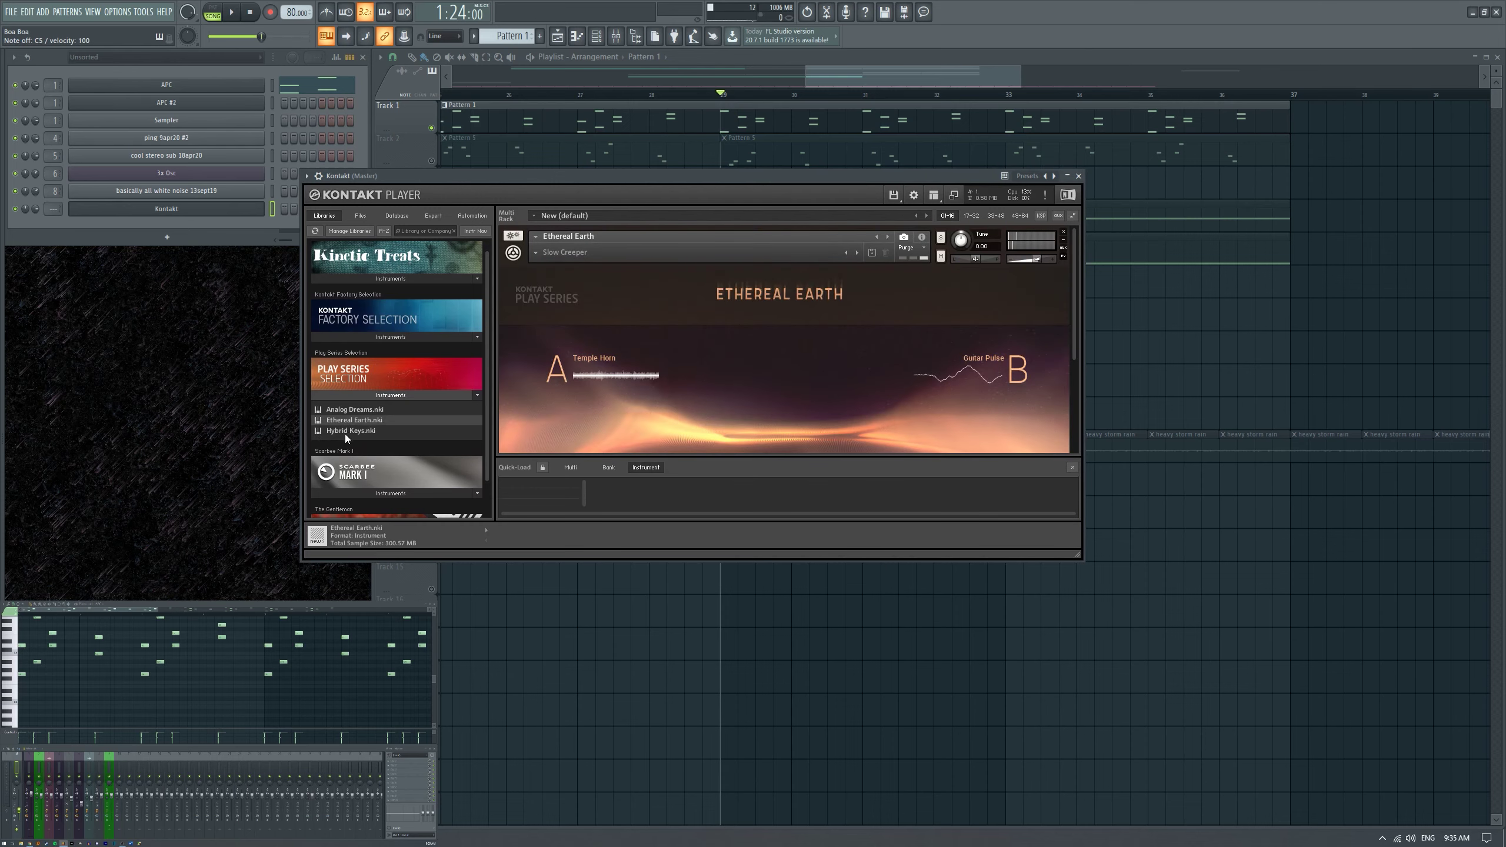
pyautogui.click(1064, 233)
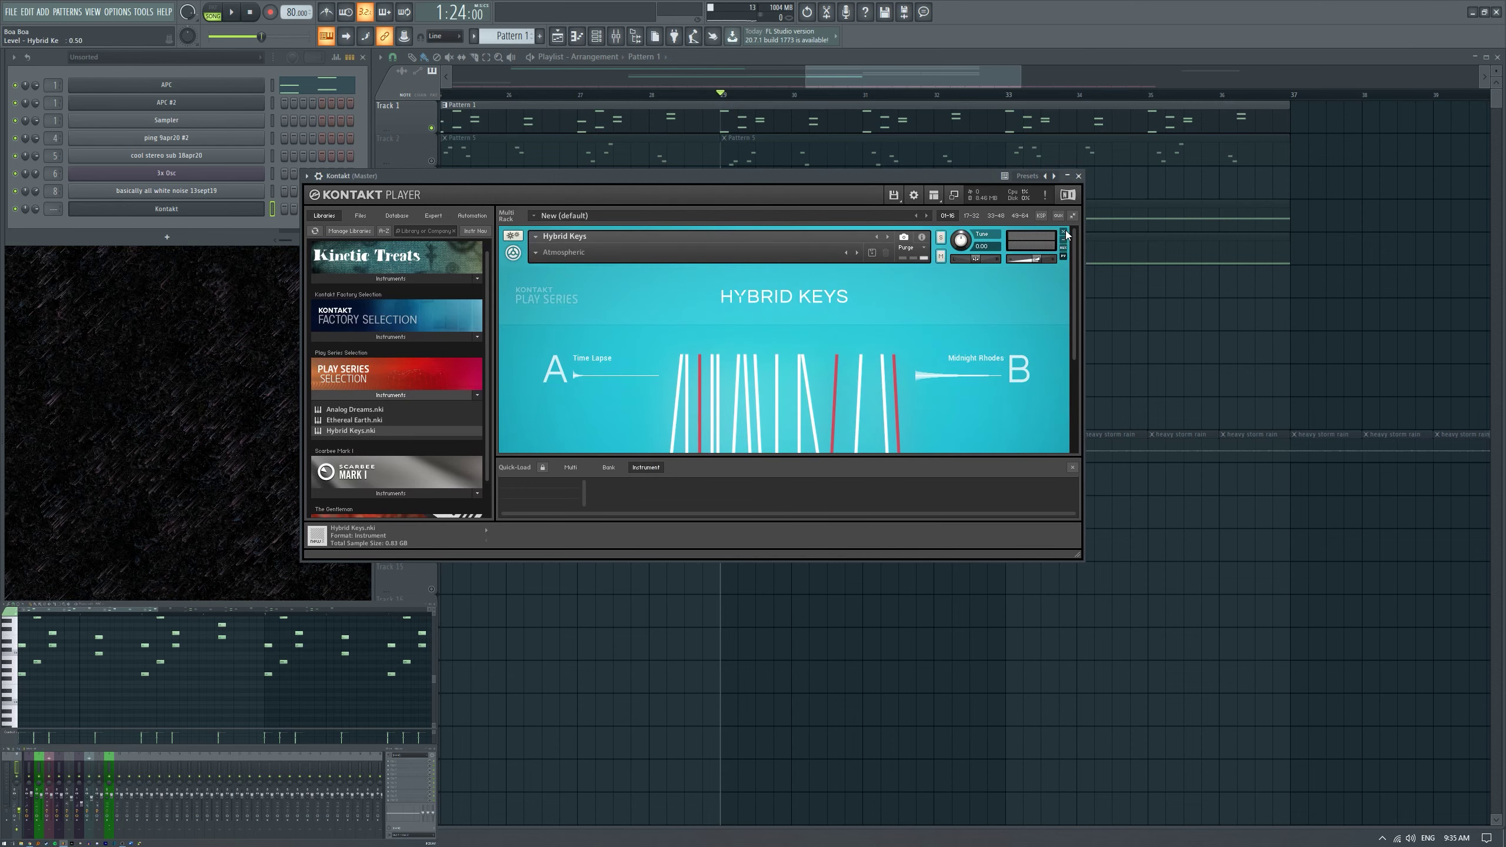
pyautogui.moveTo(813, 178); pyautogui.dragTo(793, 330)
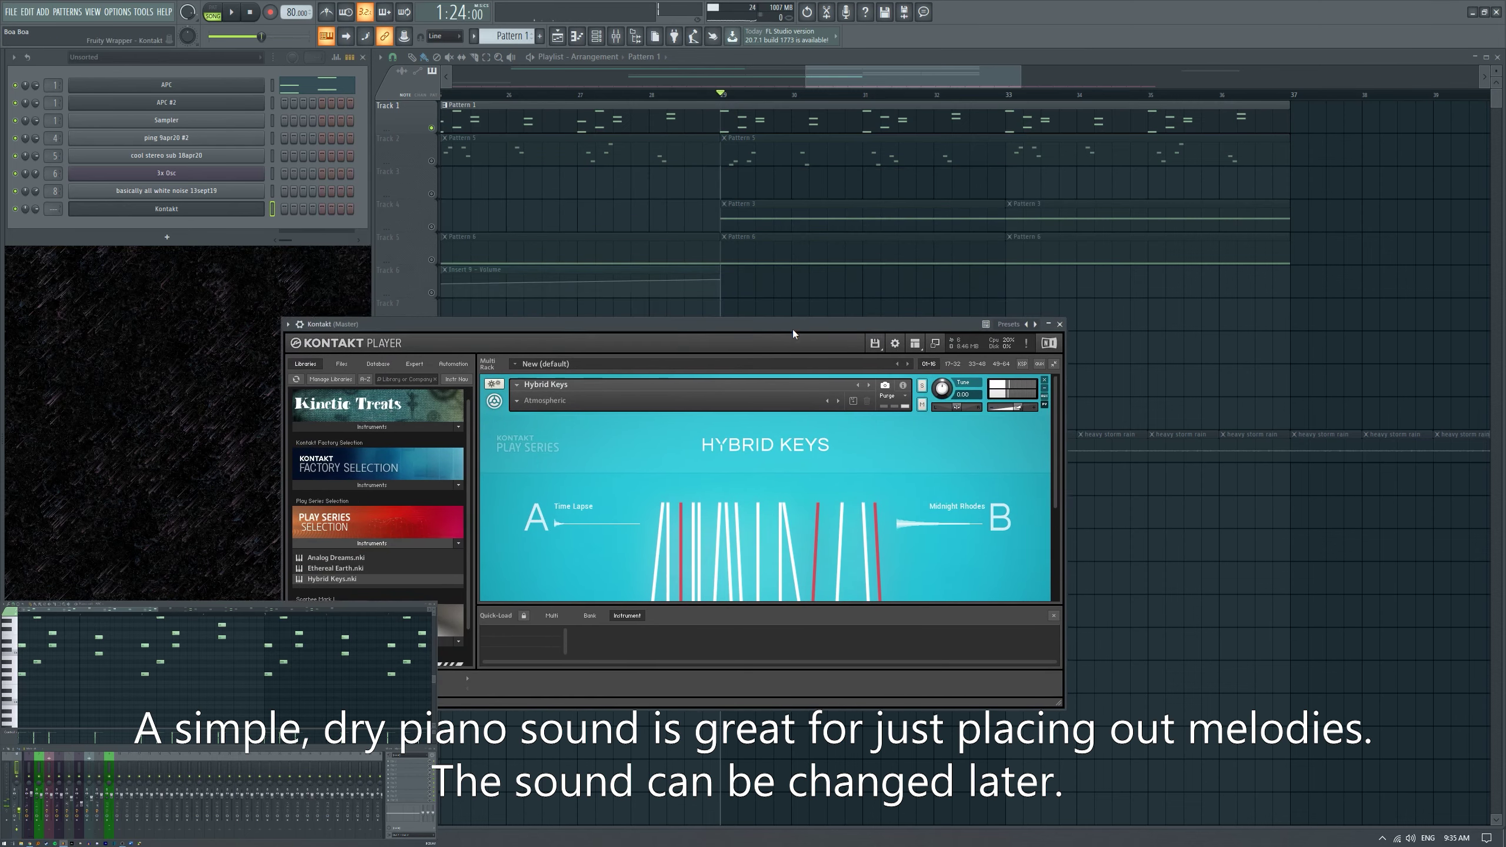
# Place a clip of the new, empty Pattern 7 on Track 3 at bar 29.
pyautogui.scroll(-5, 506, 37)
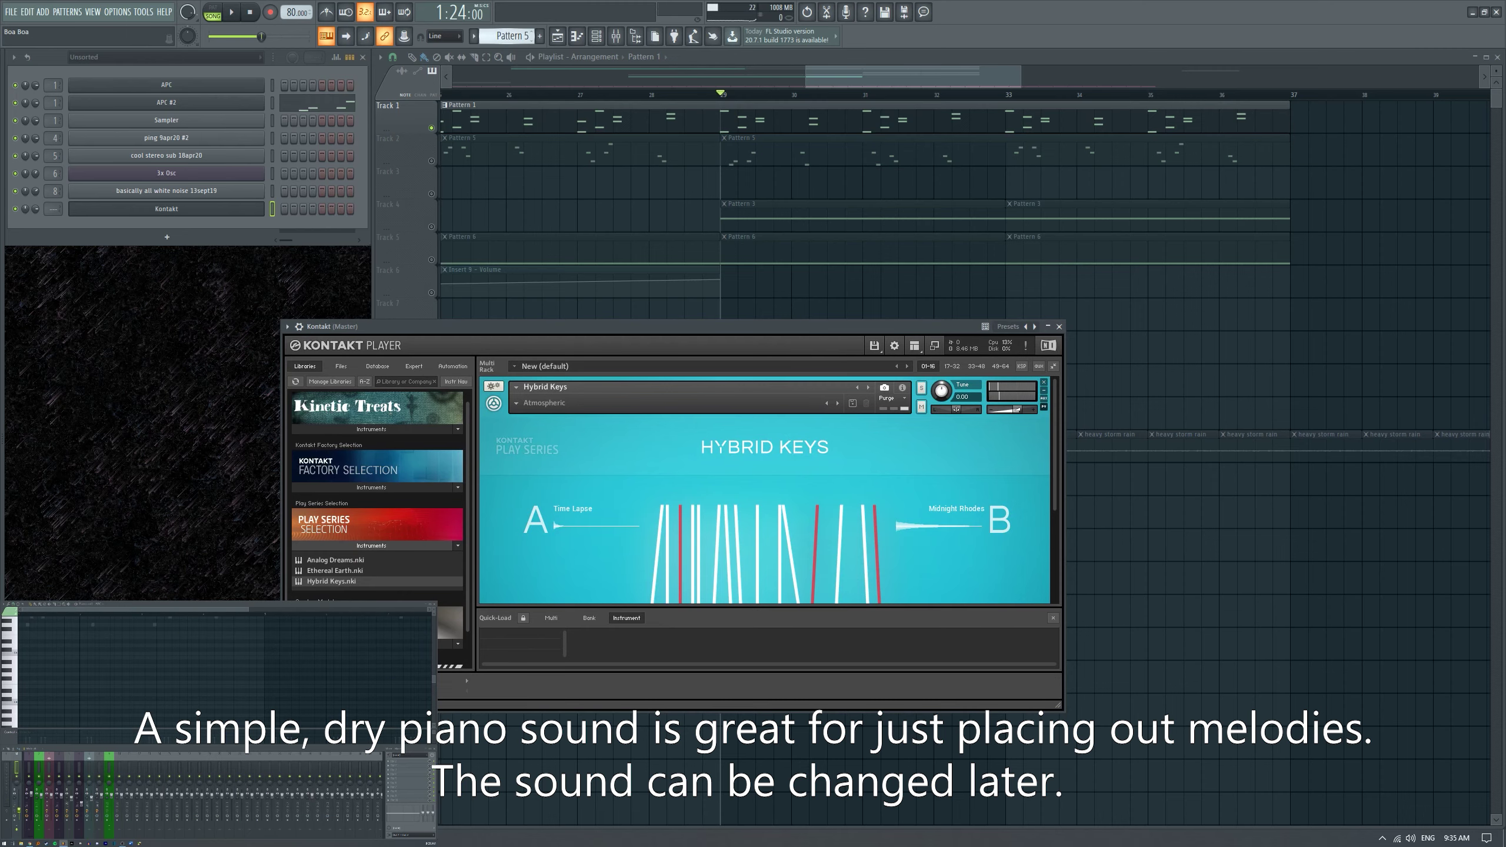
pyautogui.scroll(2, 746, 195)
pyautogui.click(700, 182)
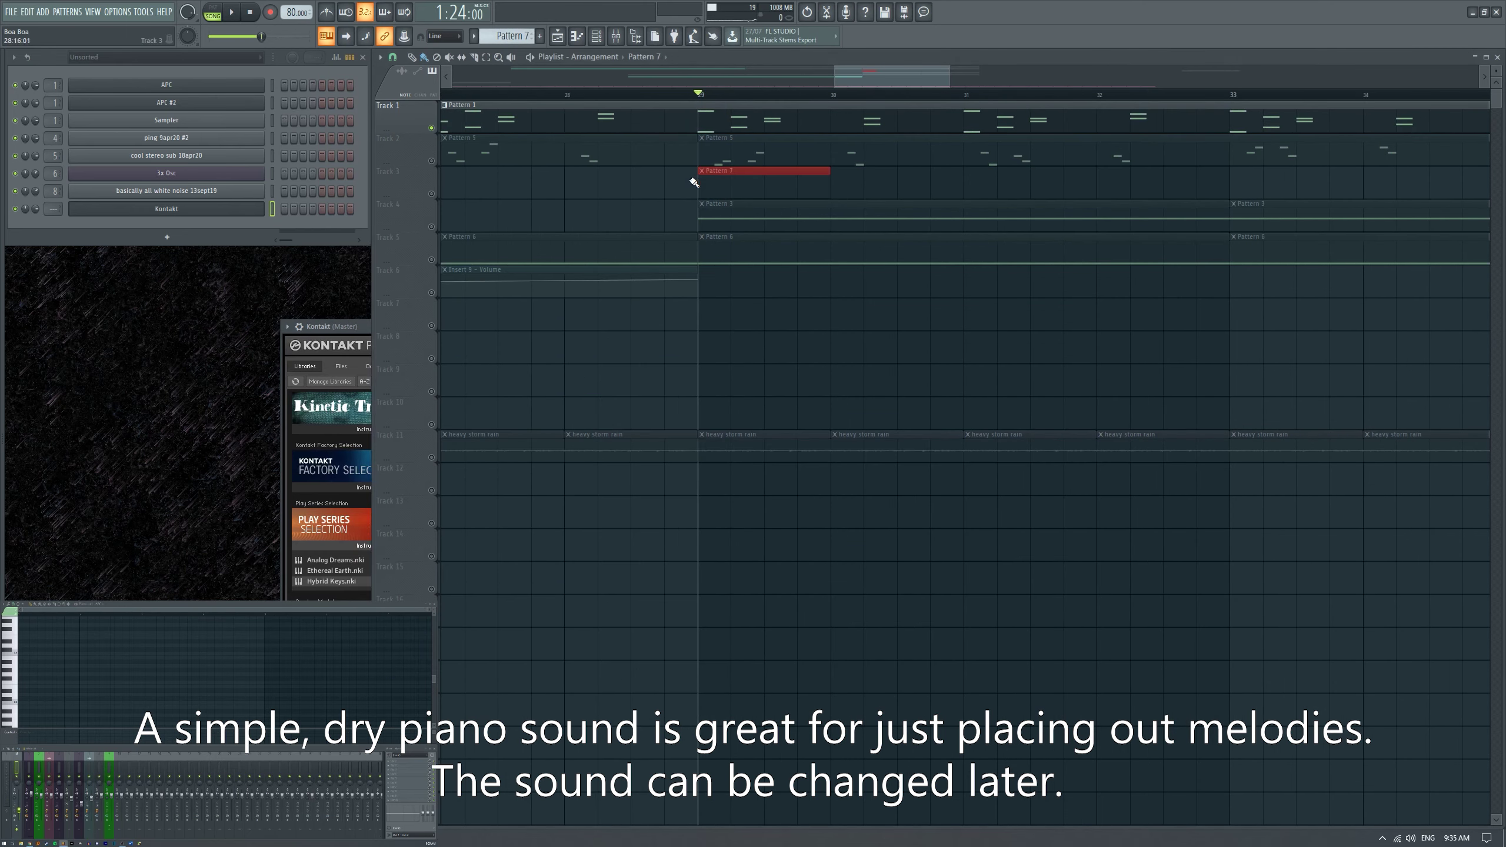
pyautogui.click(730, 131)
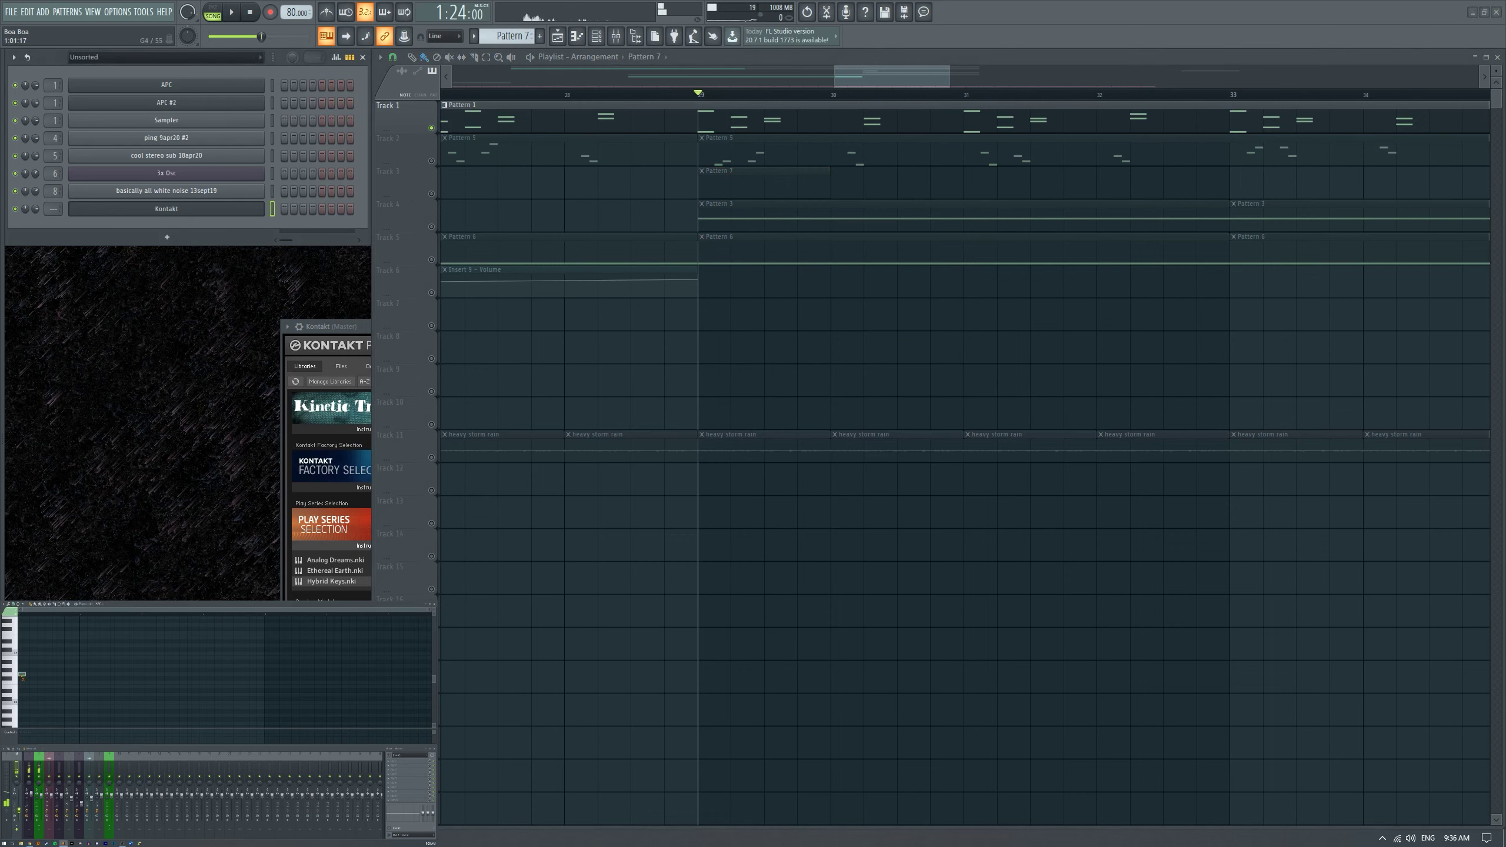
# Draw a four-note Kontakt melody across bars 1 and 2 of Pattern 7 and unmute Track 3 to hear it with Pattern 1.
pyautogui.click(99, 605)
pyautogui.click(110, 668)
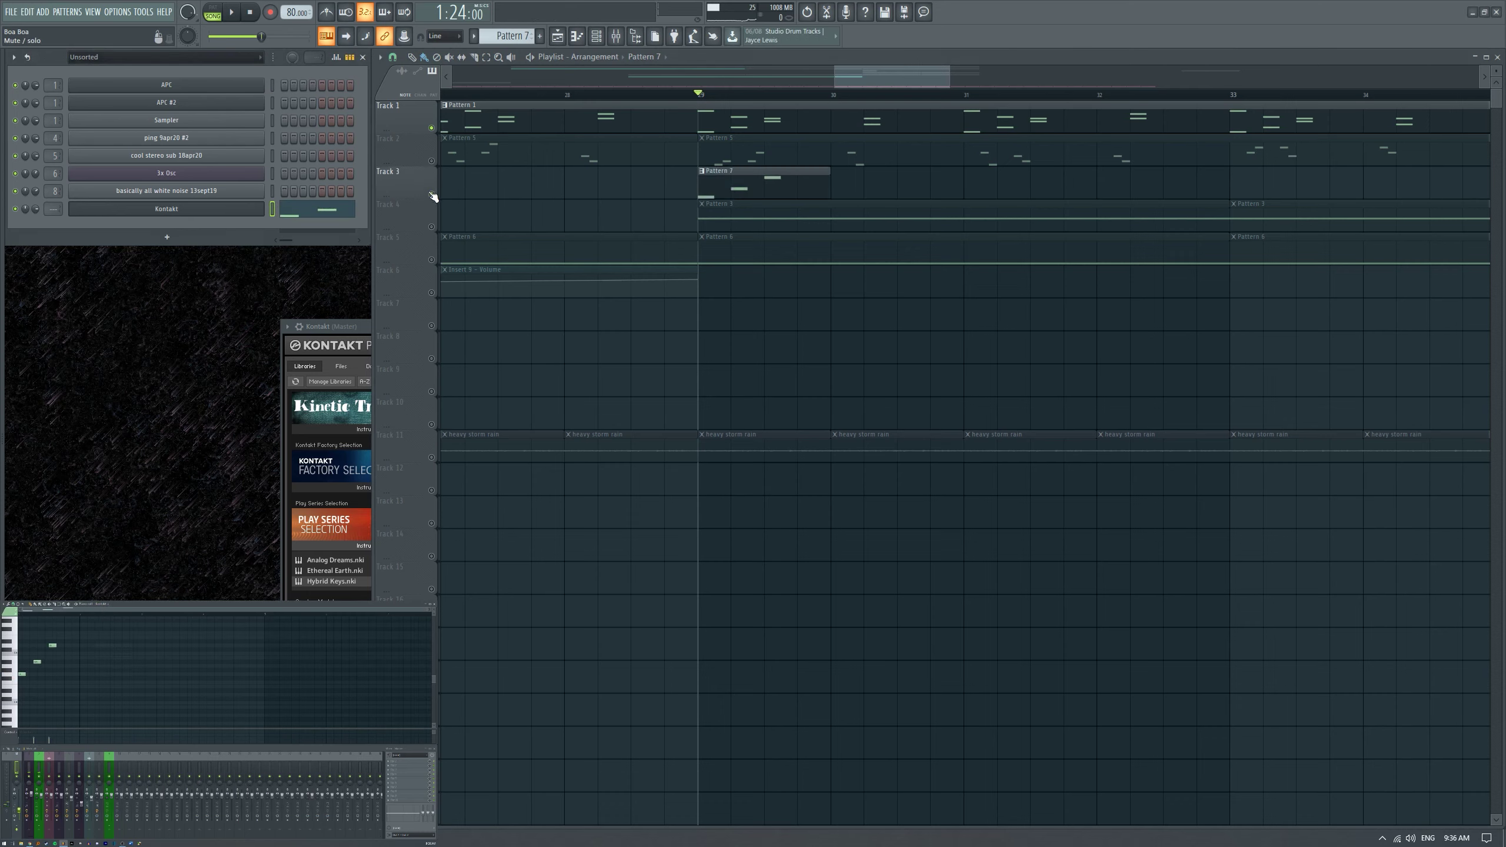
pyautogui.press('space')
pyautogui.scroll(-1, 576, 246)
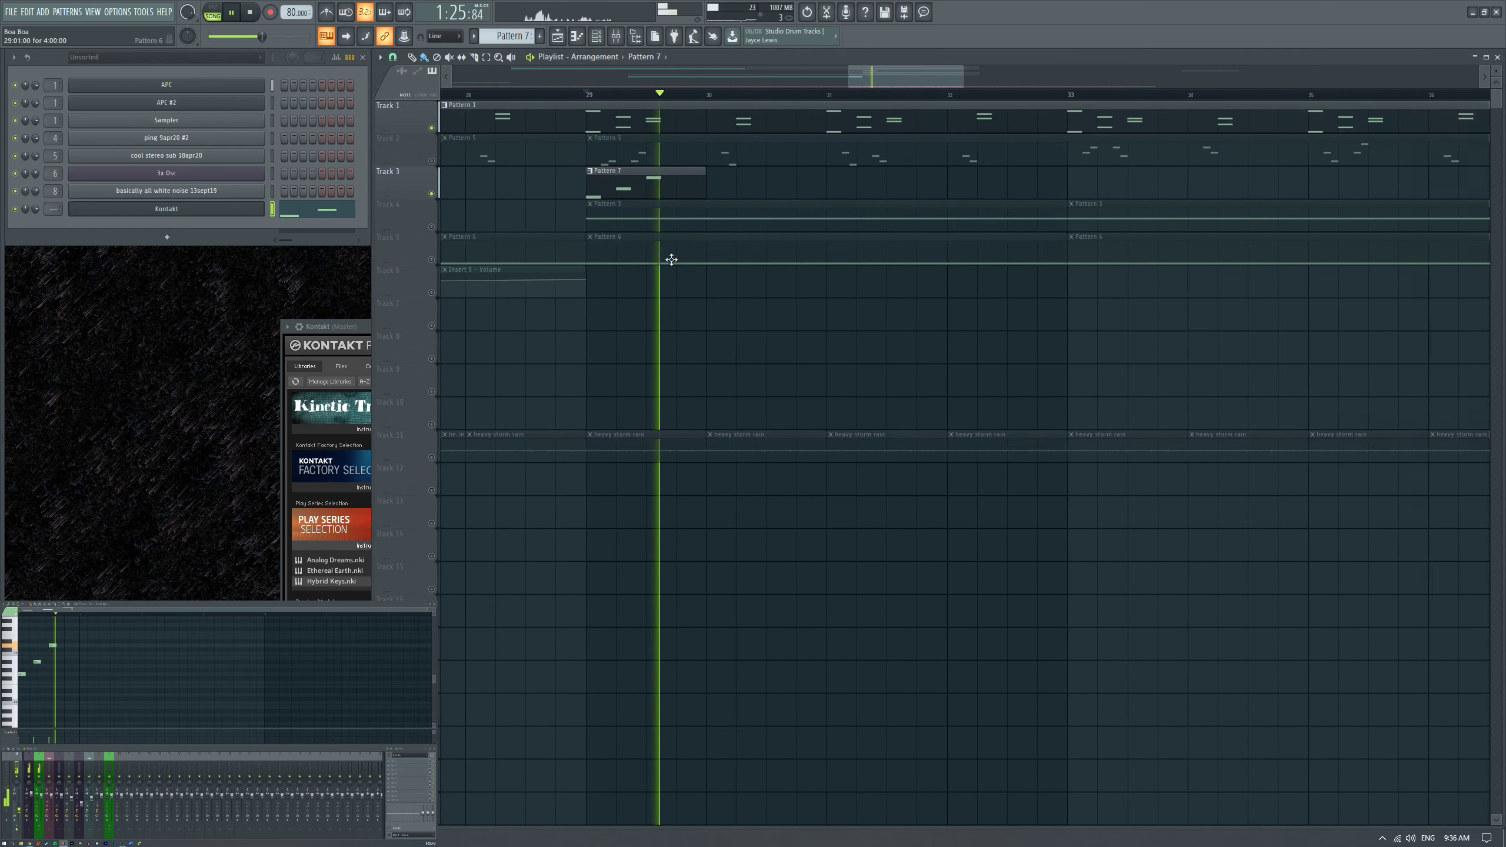
pyautogui.scroll(-2, 618, 252)
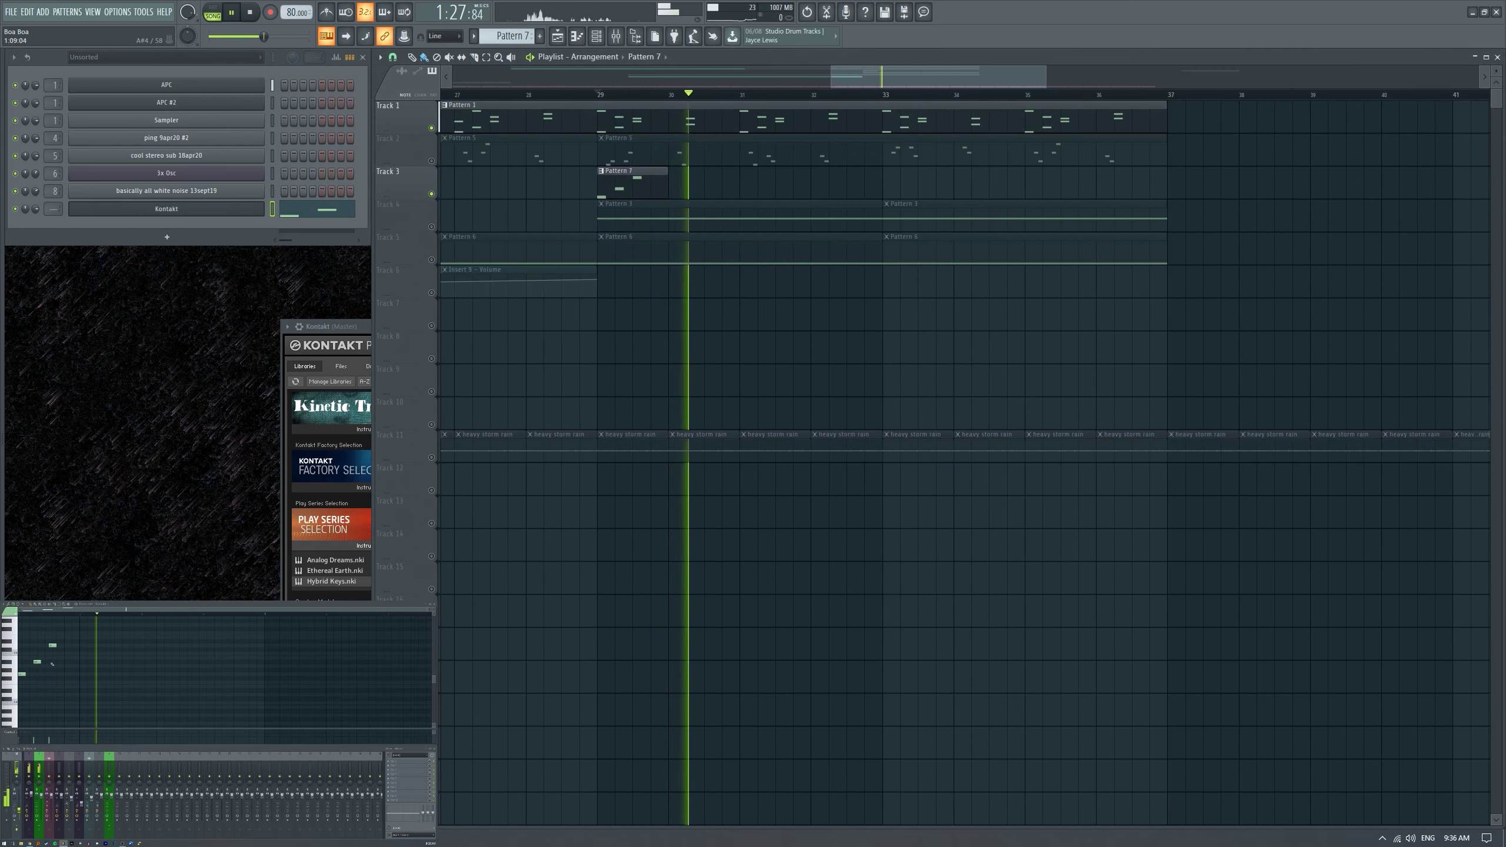
pyautogui.press('space')
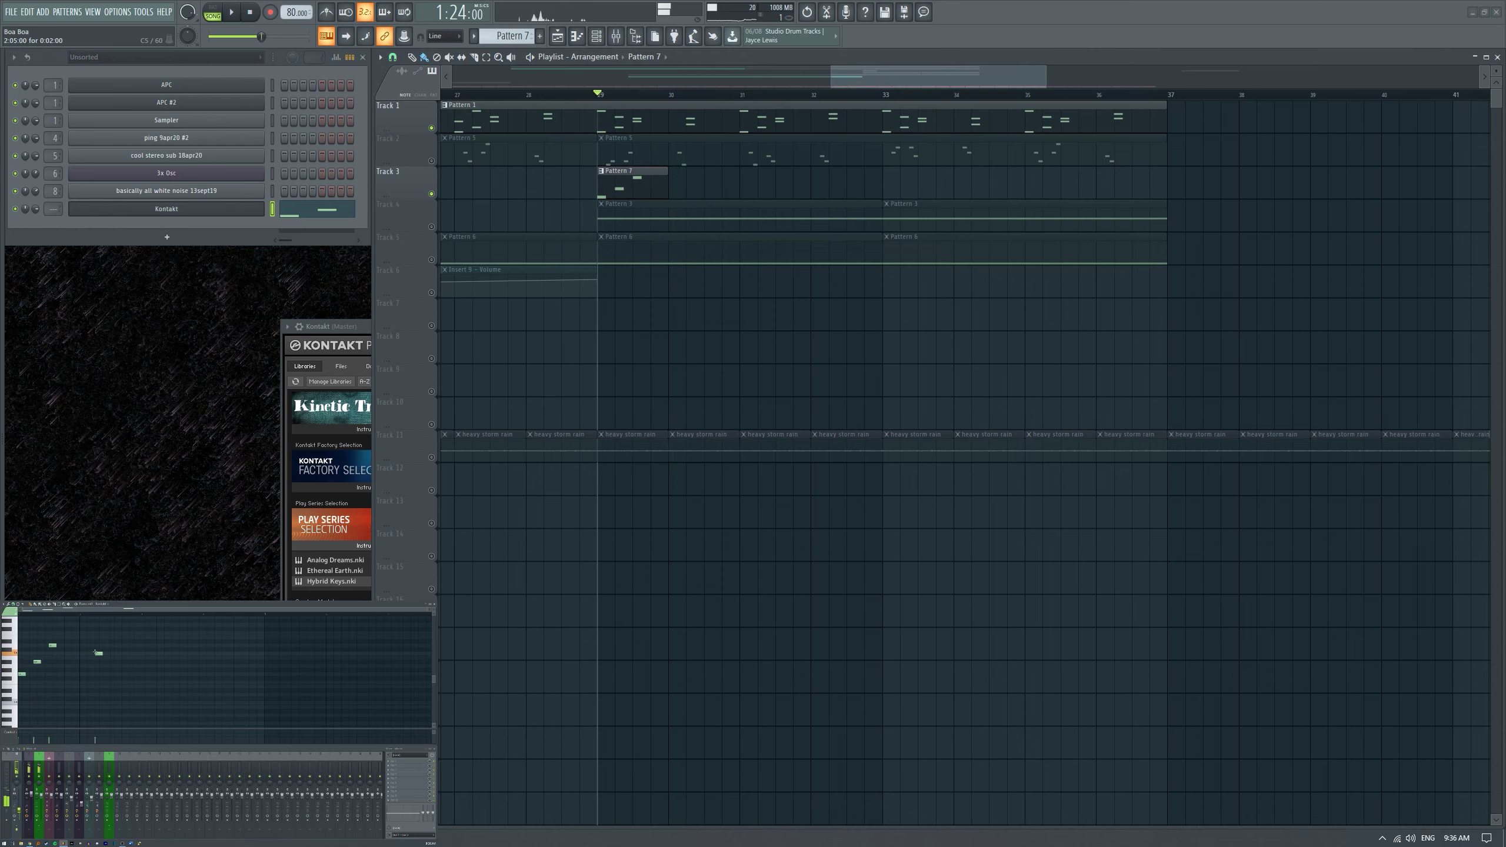
# Play from bar 29 and duplicate the four-note phrase into bars 3 and 4 of Pattern 7.
pyautogui.press('space')
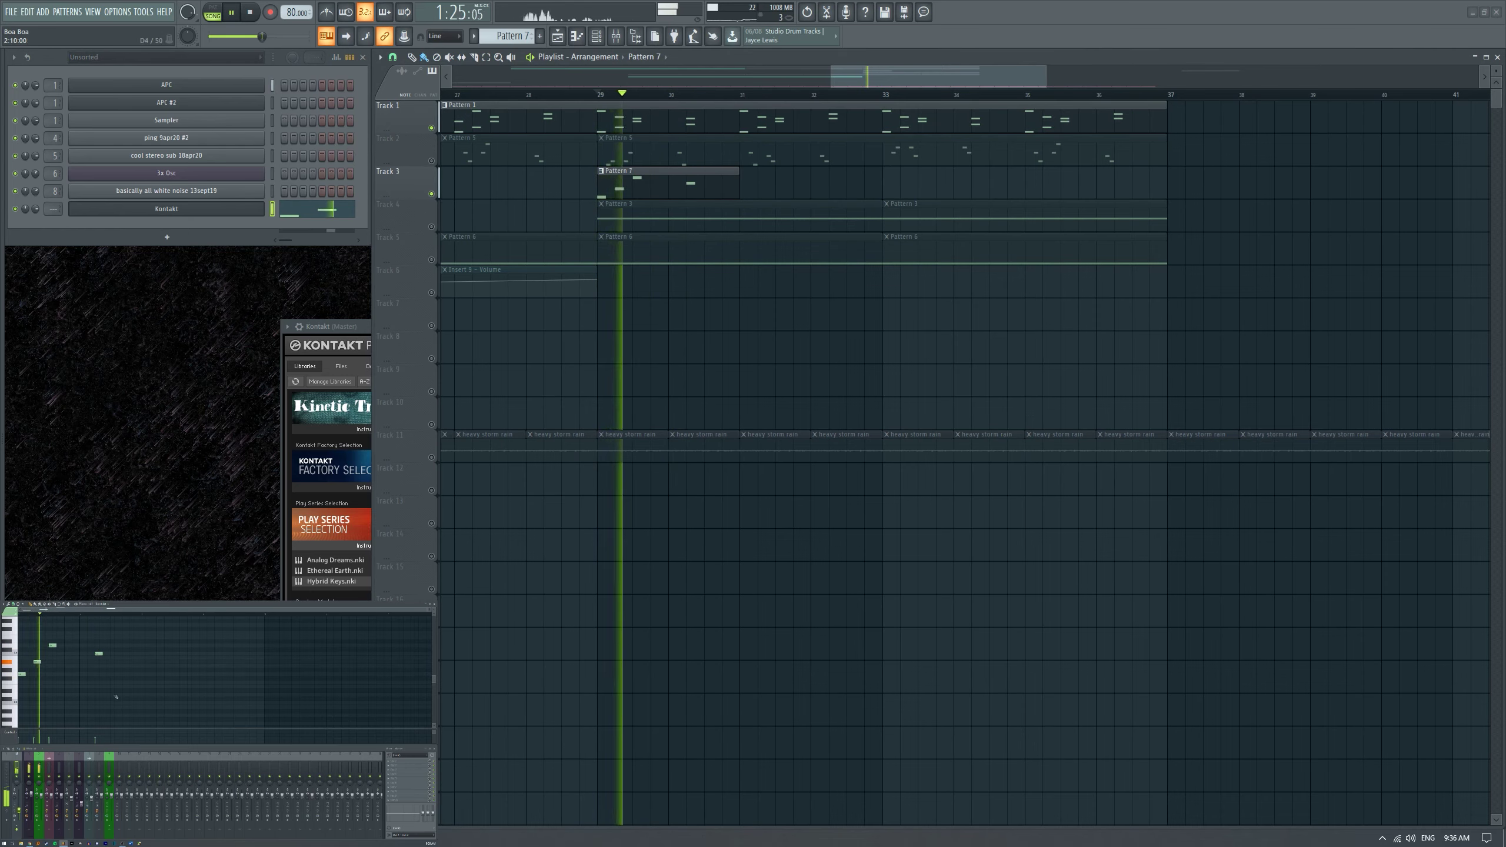
pyautogui.moveTo(131, 709)
pyautogui.mouseDown()
pyautogui.moveTo(17, 638)
pyautogui.moveTo(161, 677)
pyautogui.moveTo(145, 677)
pyautogui.mouseUp()
pyautogui.keyDown('ctrl'); pyautogui.click(266, 697); pyautogui.keyUp('ctrl')
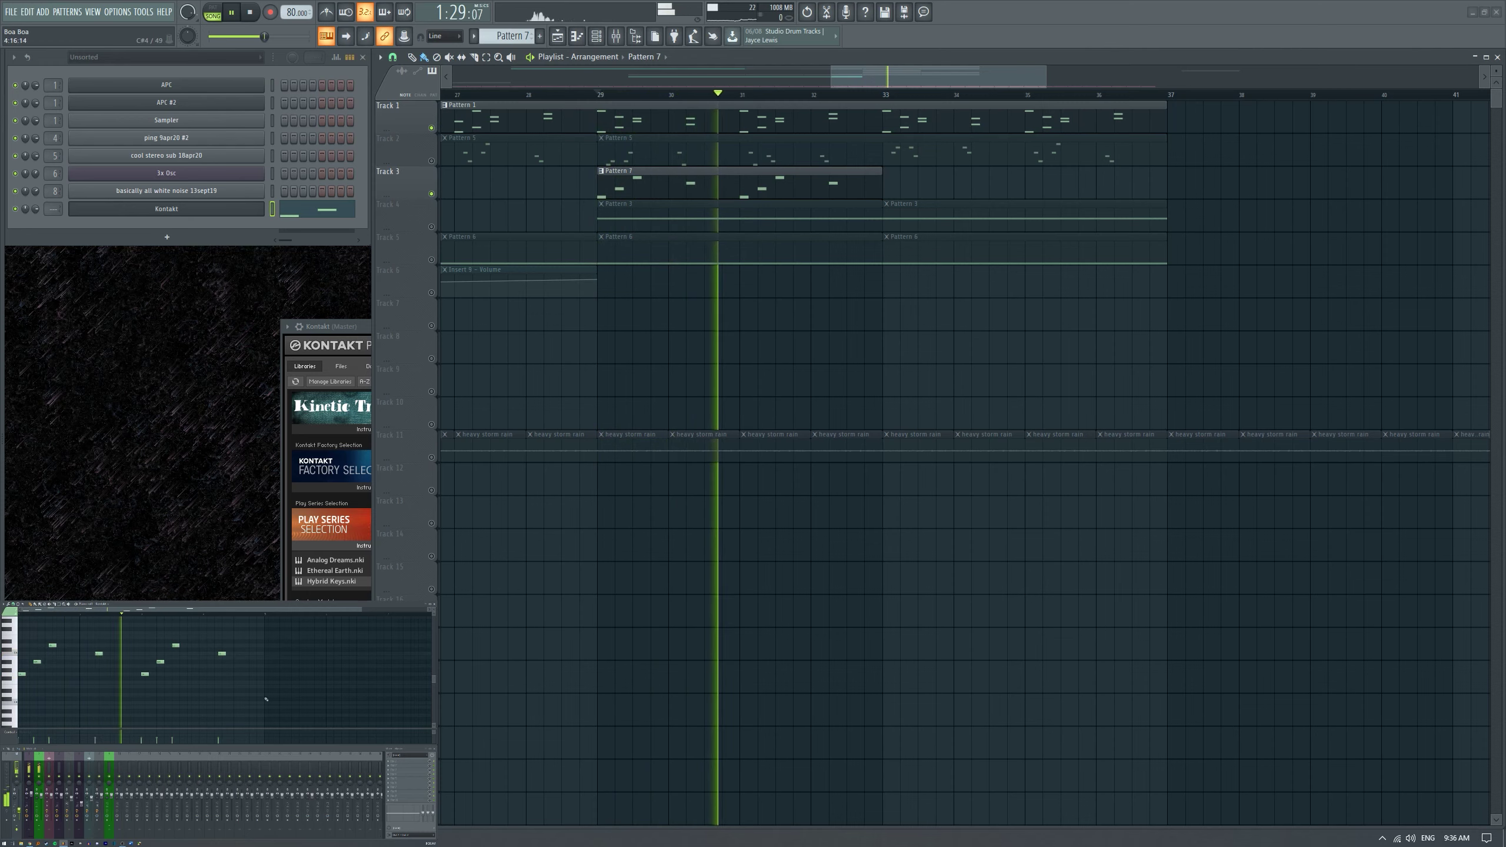
# Raise the pitch of the last note in Pattern 7's repeated phrase and open Pattern 1 in the piano roll.
pyautogui.scroll(1, 274, 699)
pyautogui.scroll(1, 267, 696)
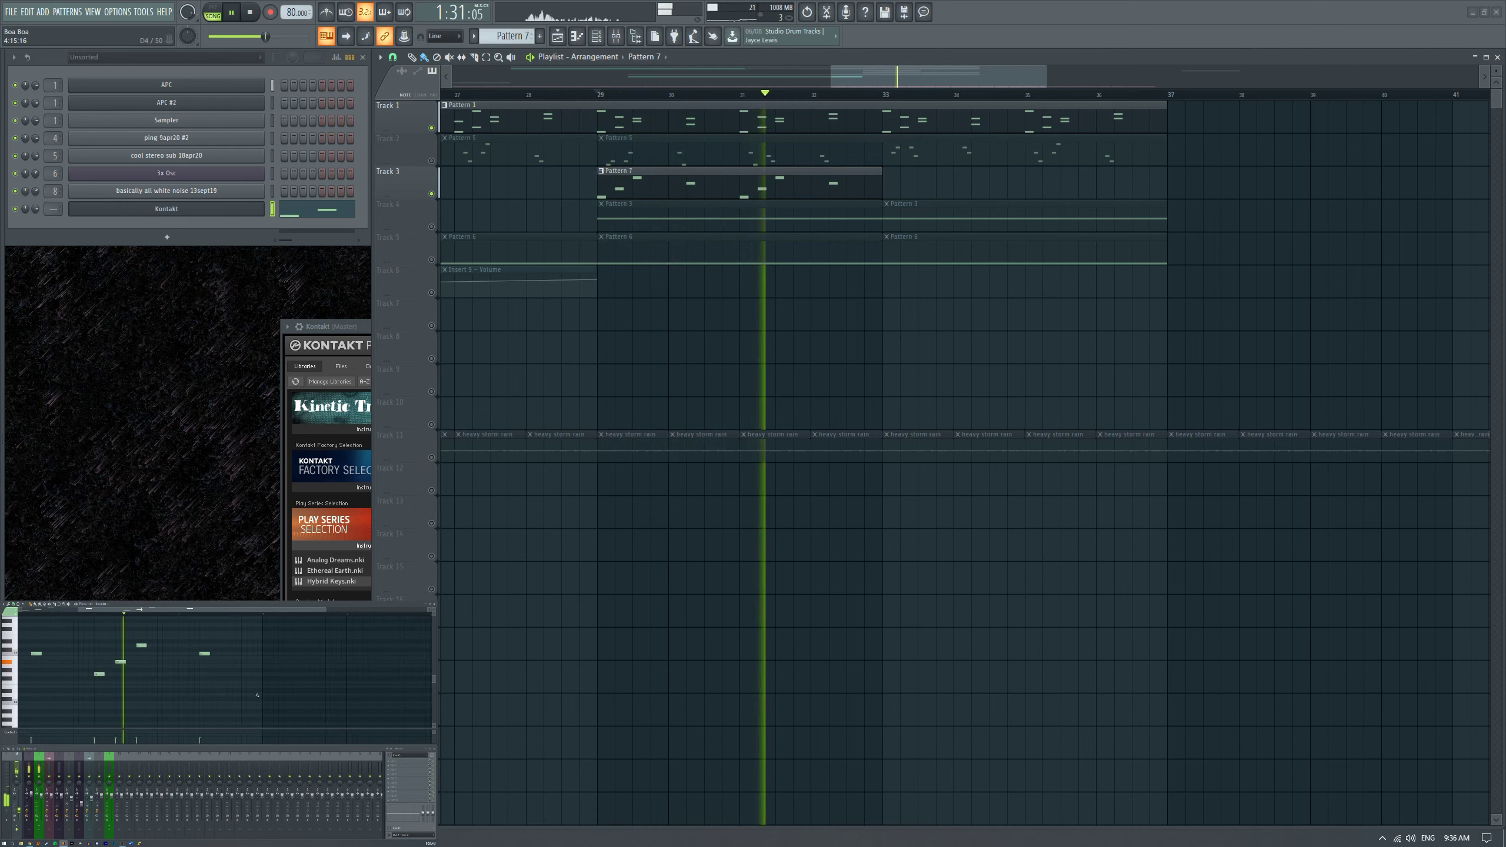
pyautogui.scroll(1, 203, 653)
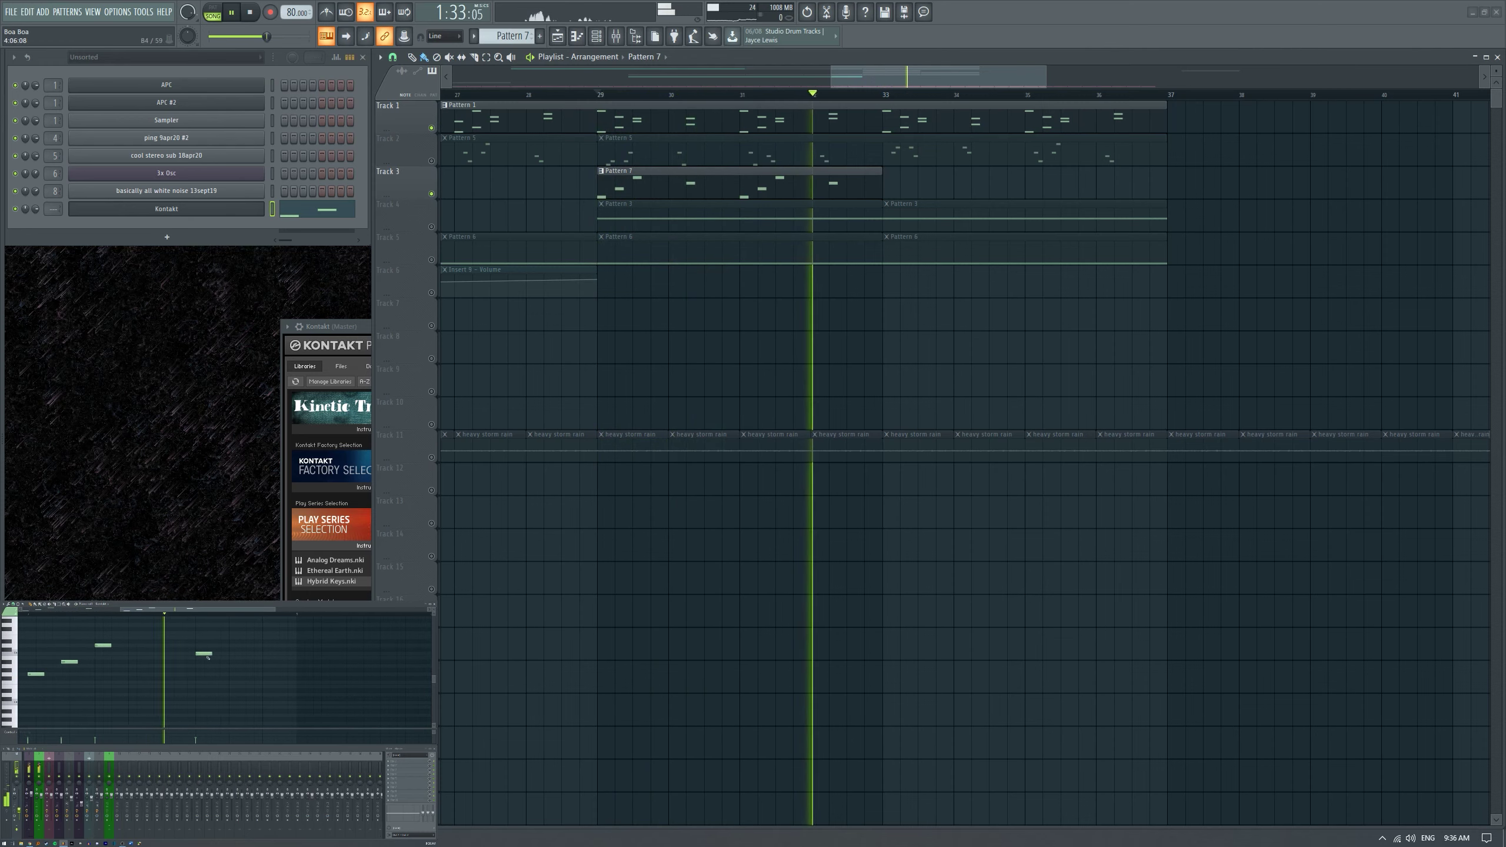
pyautogui.press('space')
pyautogui.moveTo(202, 653); pyautogui.dragTo(198, 641)
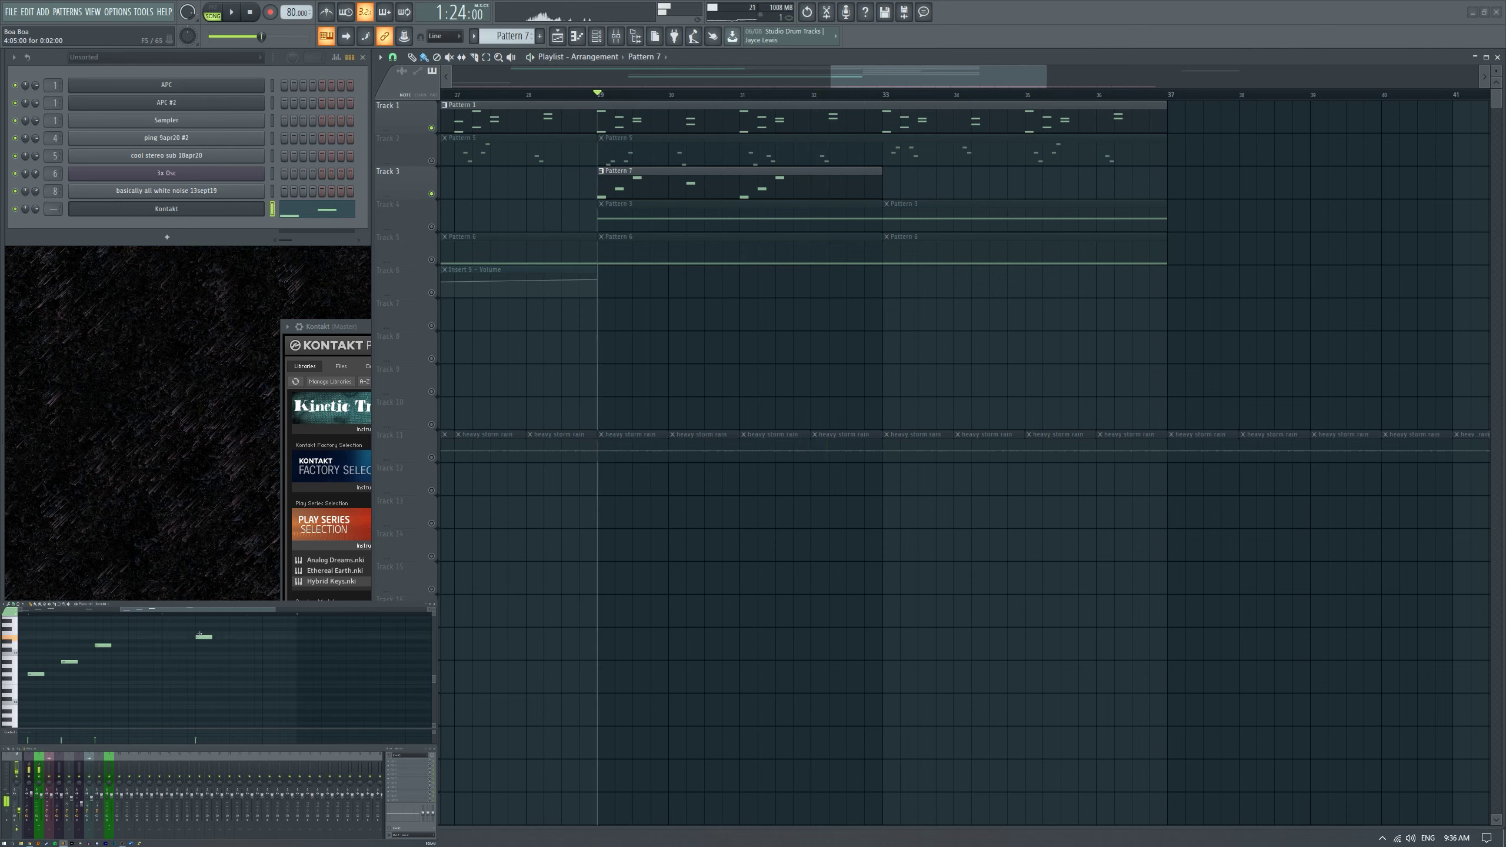
pyautogui.click(786, 111)
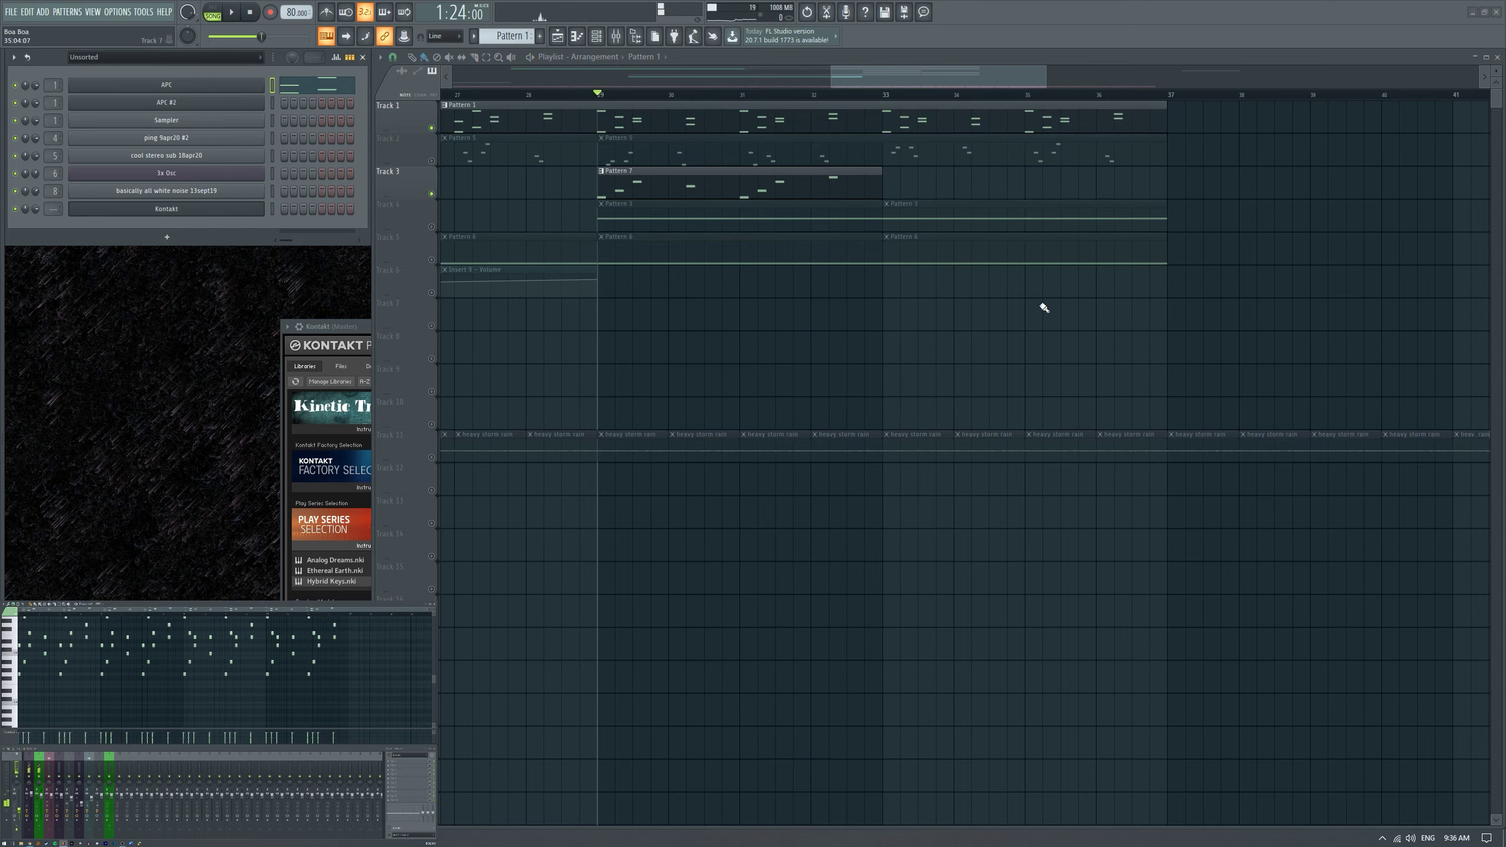
# Play from bar 29 with Pattern 1 selected to hear it together with the Pattern 7 melody.
pyautogui.scroll(-3, 896, 250)
pyautogui.scroll(4, 592, 152)
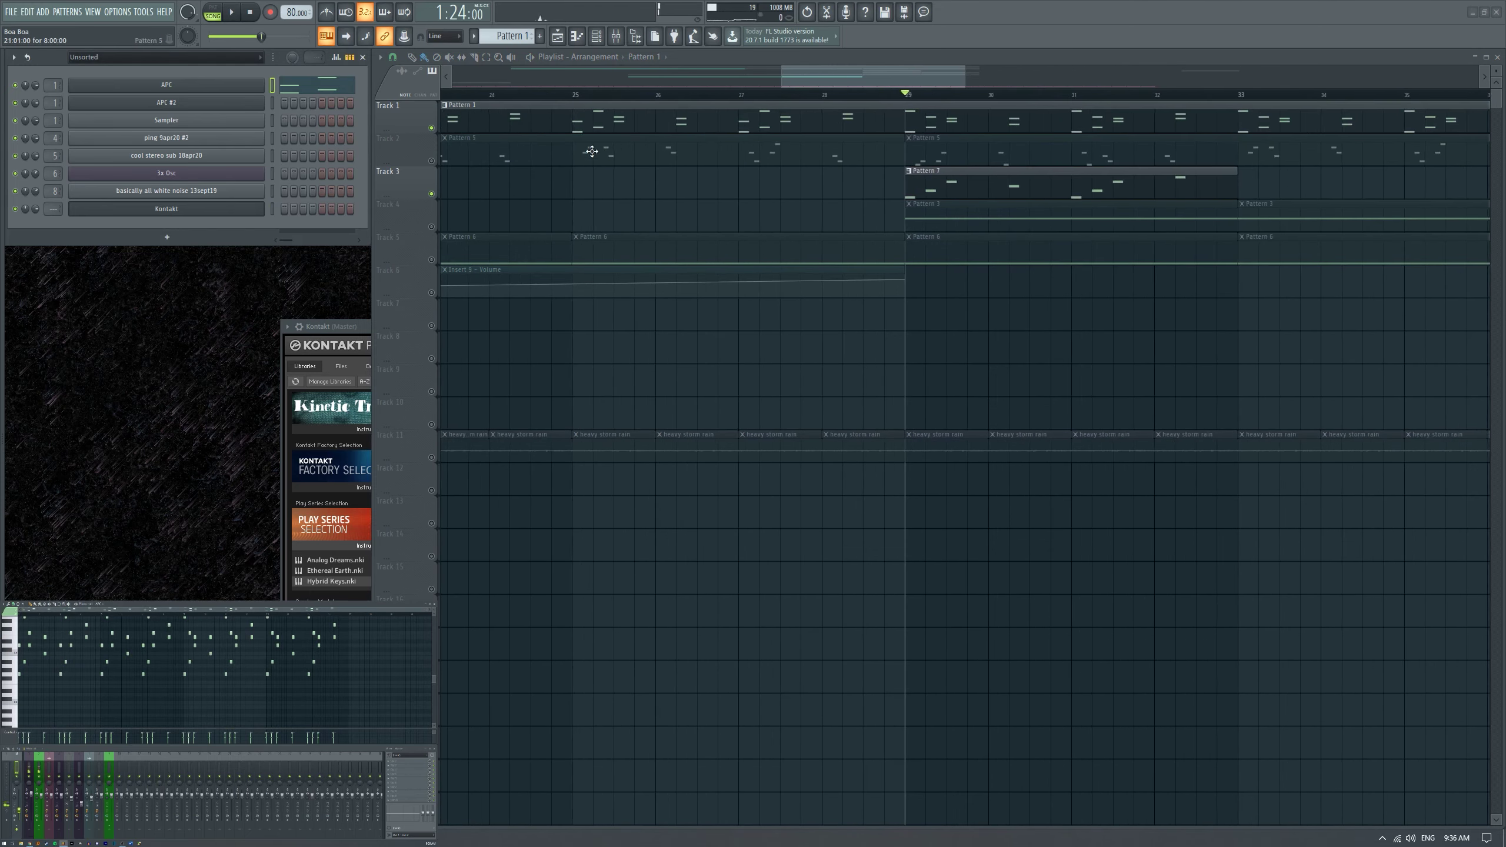
pyautogui.click(599, 108)
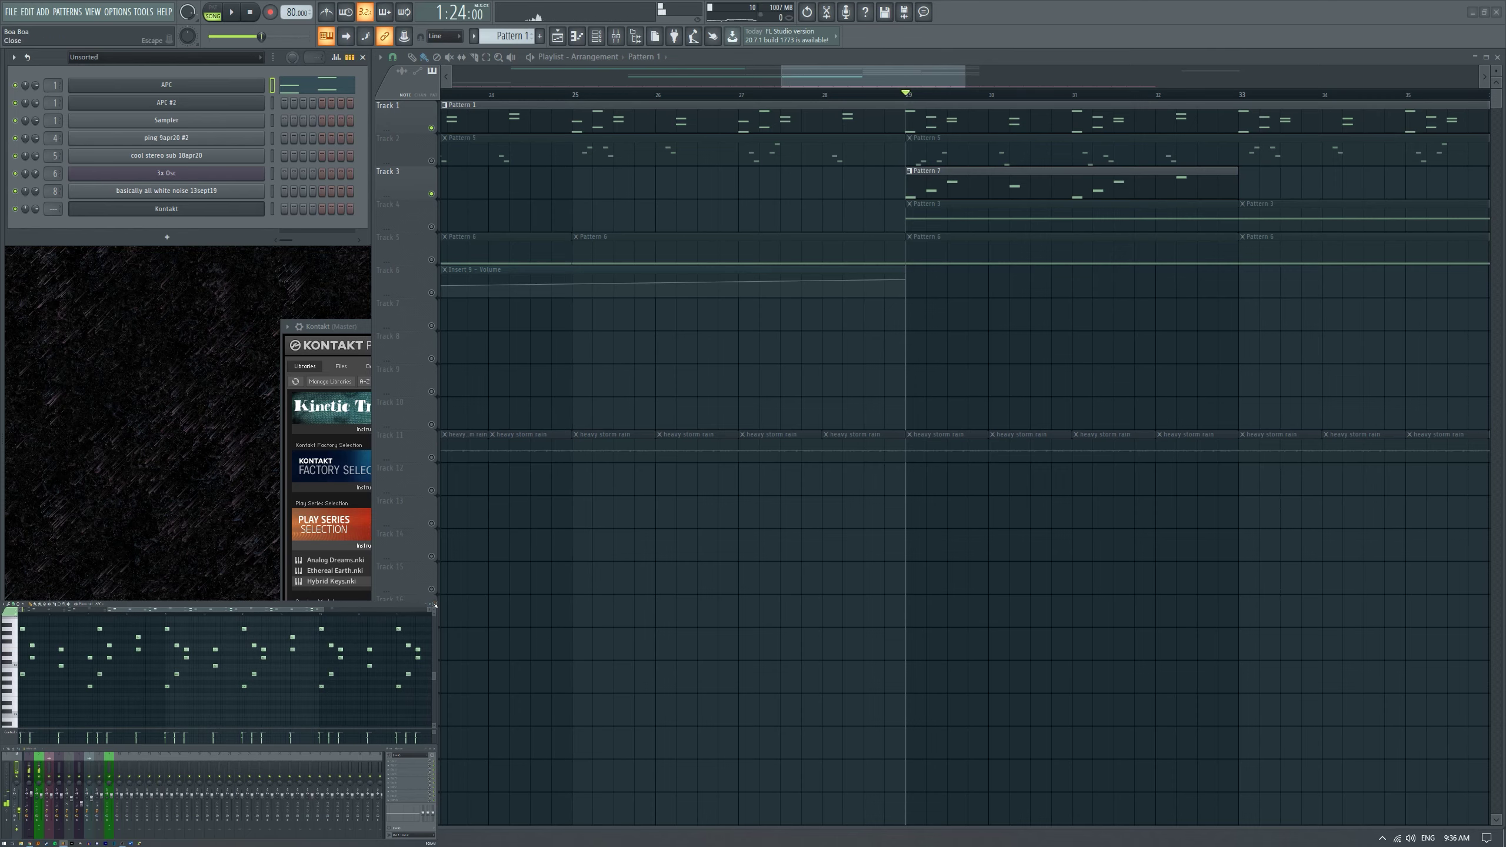
pyautogui.press('space')
pyautogui.scroll(-5, 797, 208)
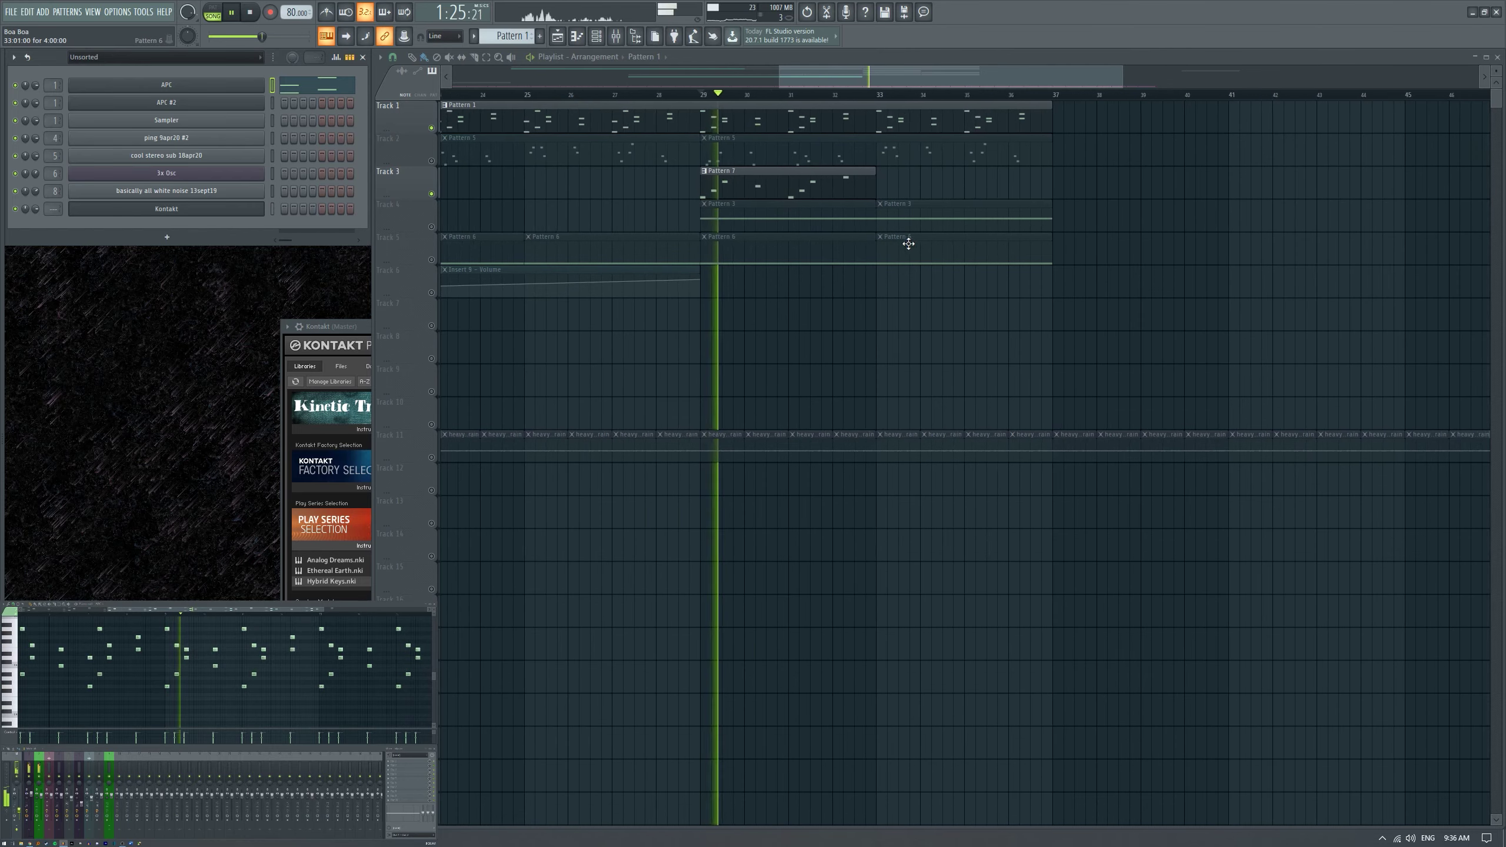
pyautogui.click(350, 326)
# Open Pattern 7, lengthen the later notes of both four-note phrases into sustained notes, and play from bar 29.
pyautogui.click(759, 171)
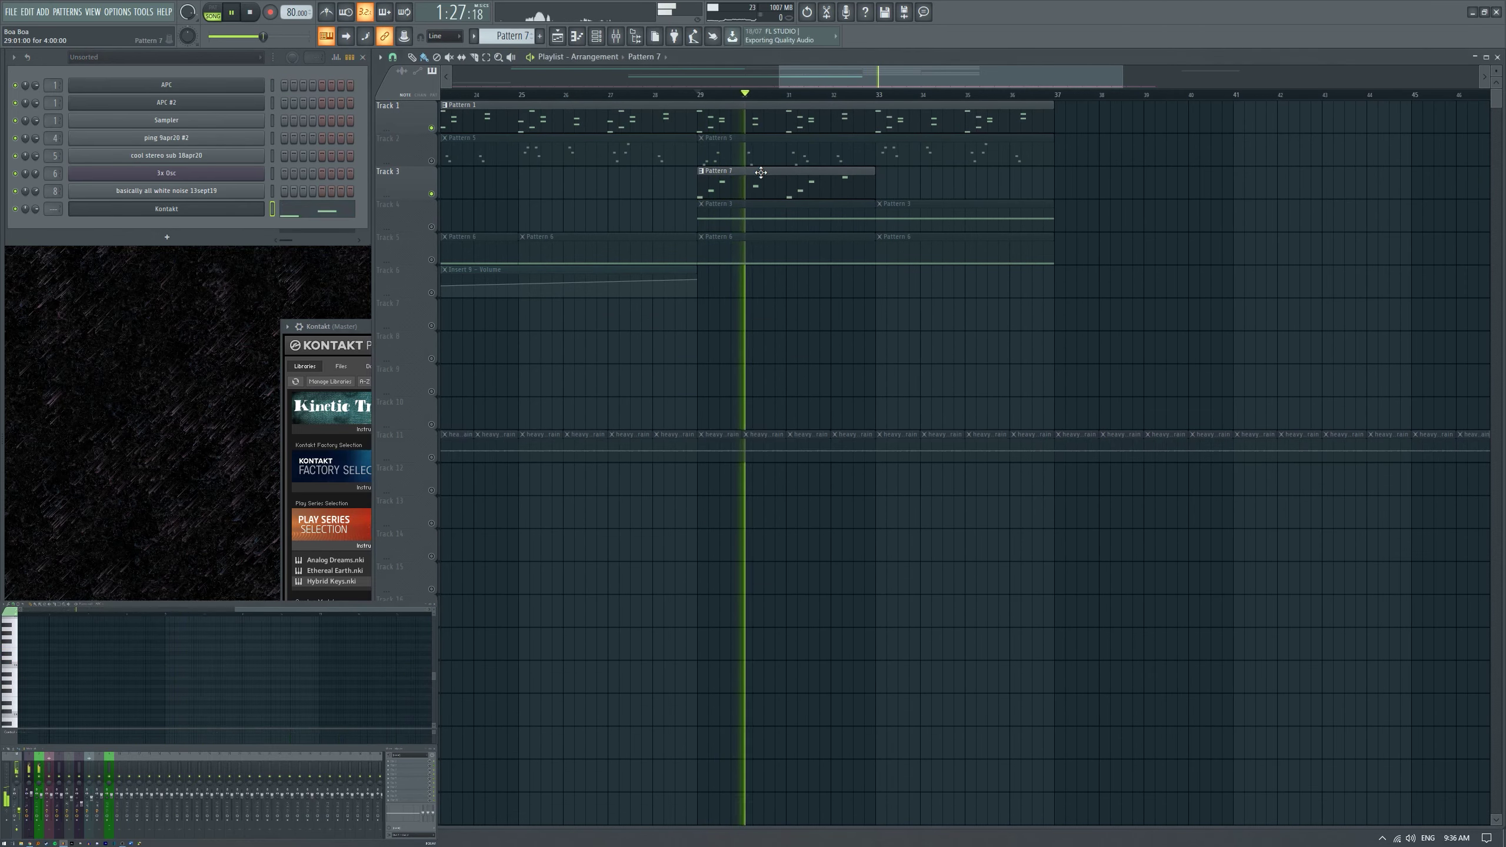
pyautogui.press('space')
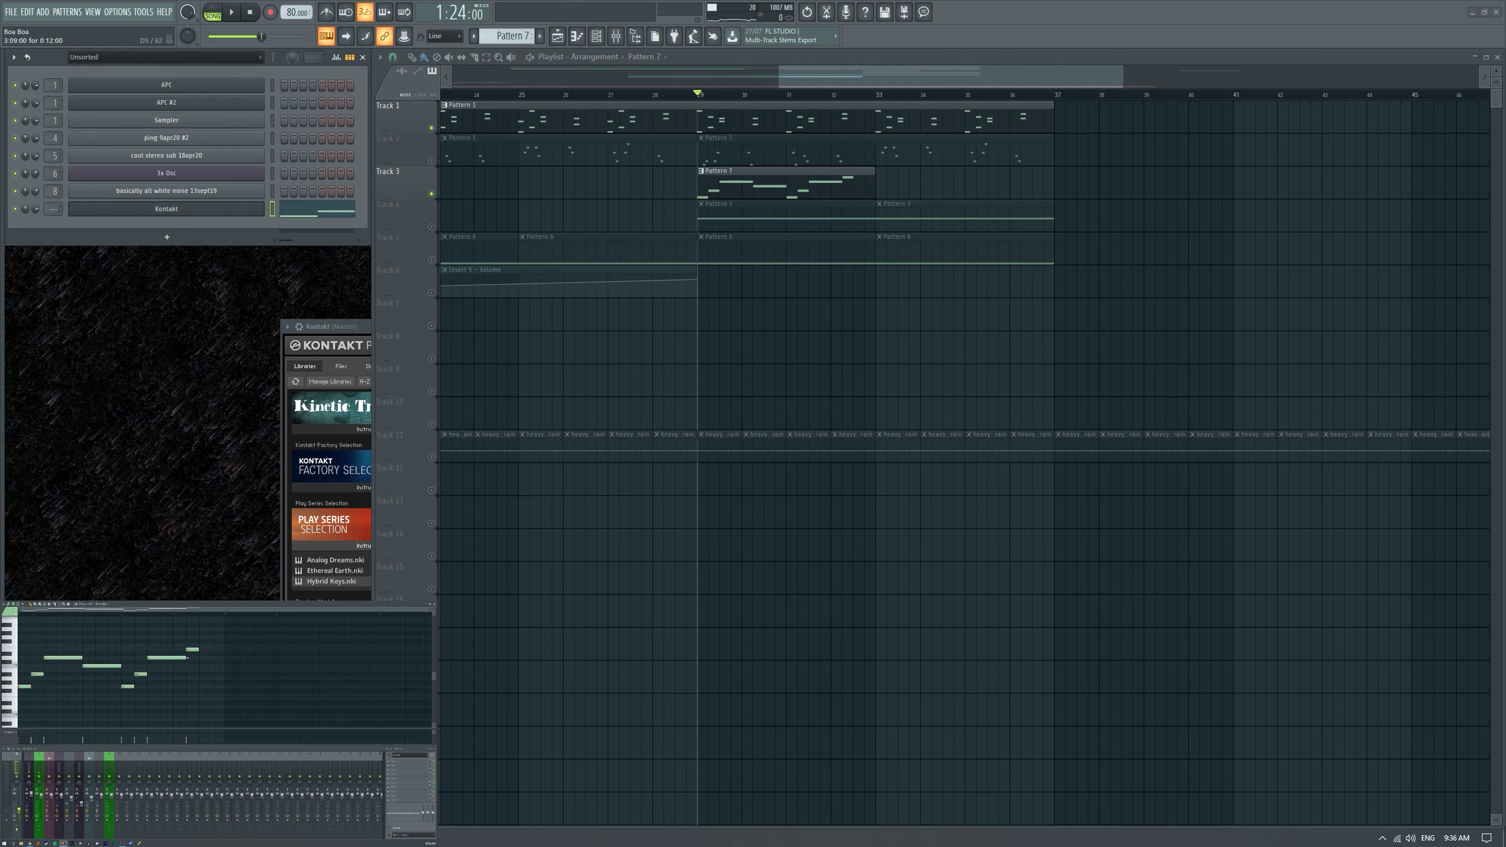
pyautogui.press('space')
pyautogui.press('space')
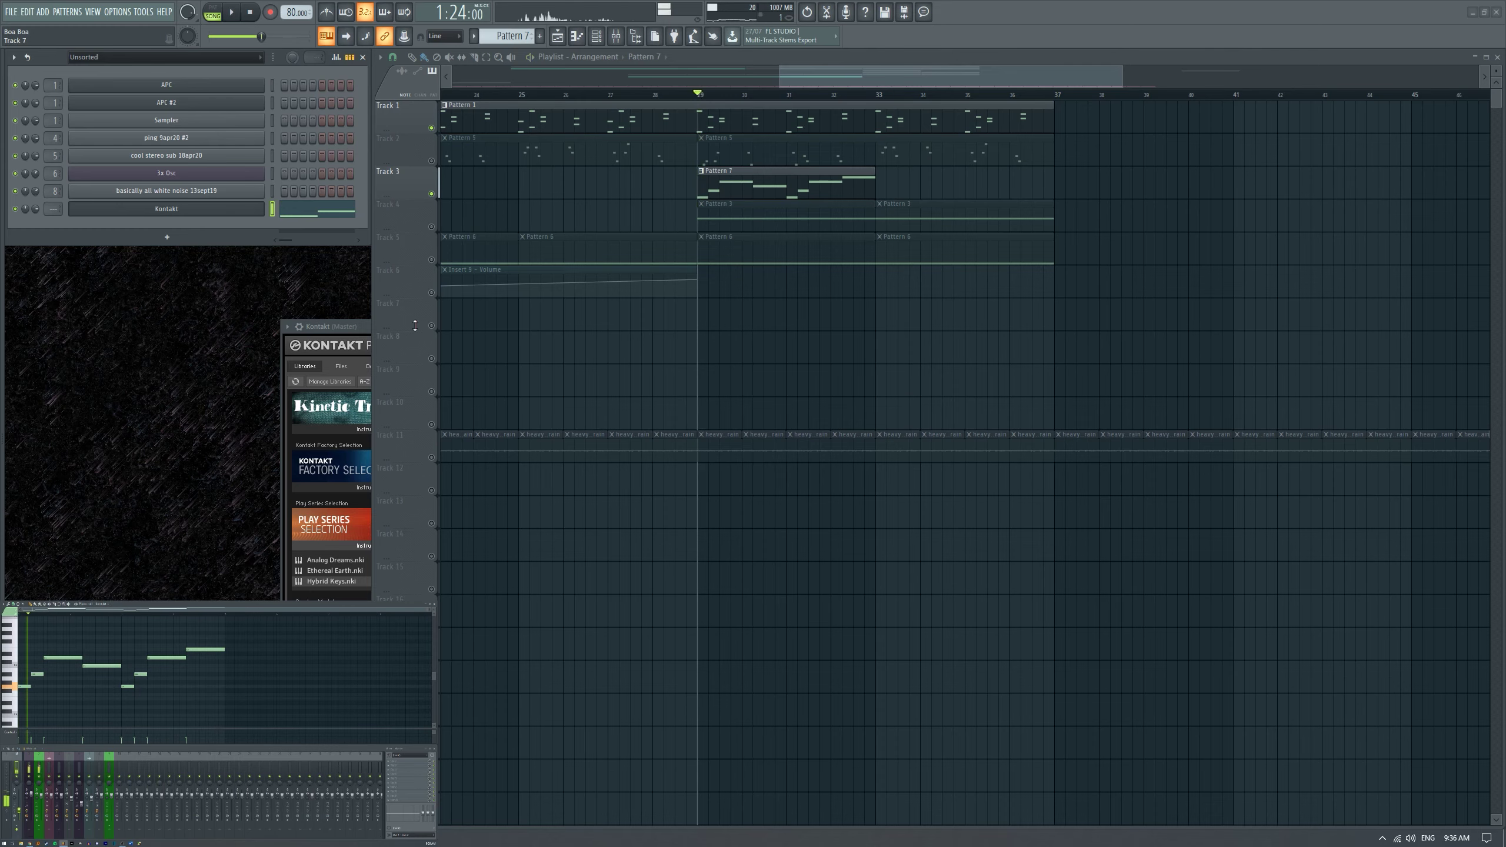
# Route the Kontakt channel to mixer insert 10, start playback and solo Track 3.
pyautogui.click(362, 330)
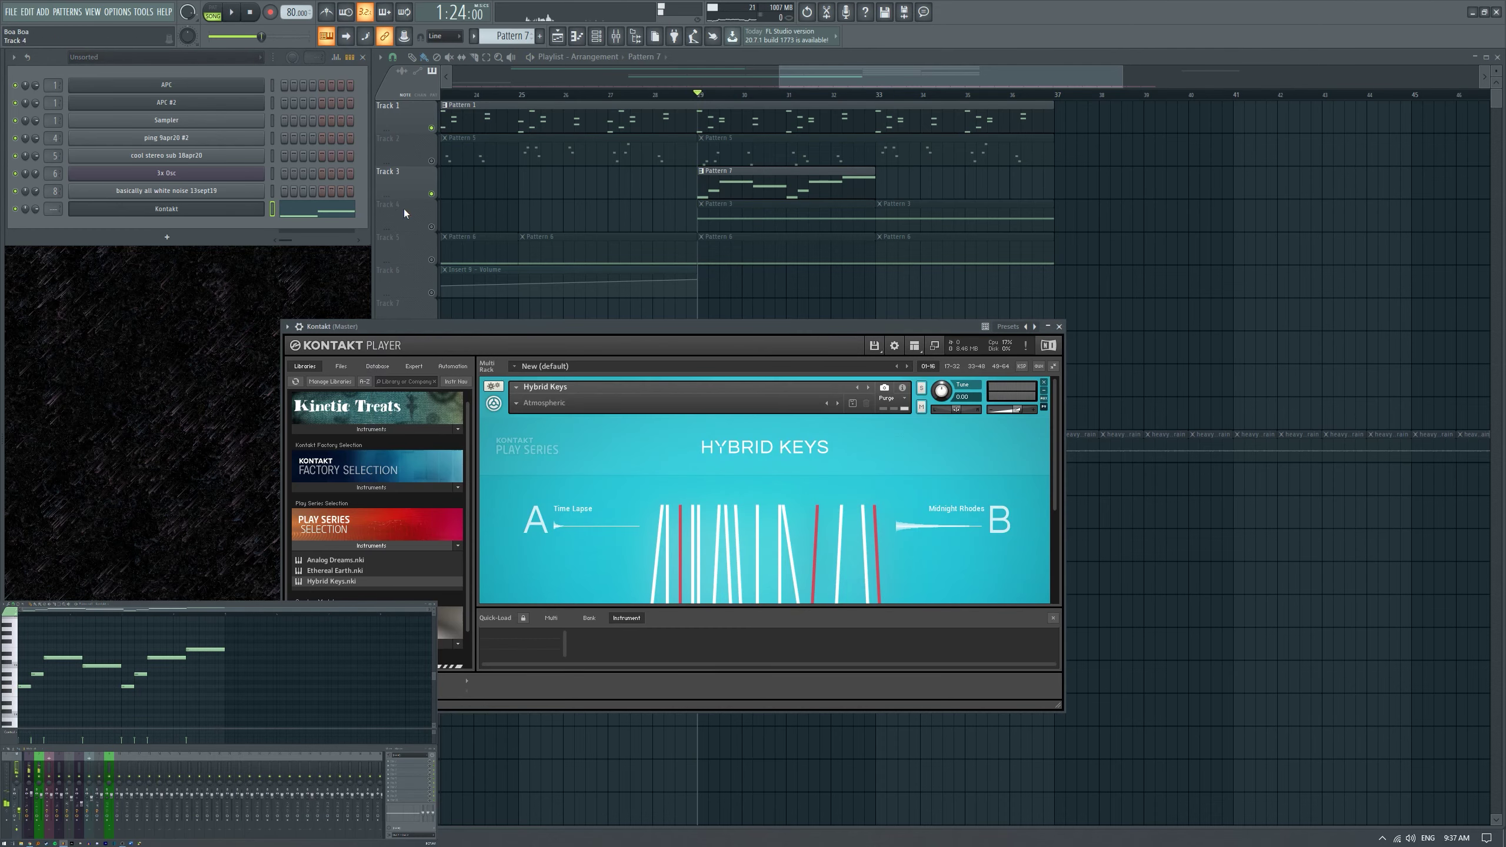
pyautogui.click(120, 766)
pyautogui.hotkey('ctrl', 'l')
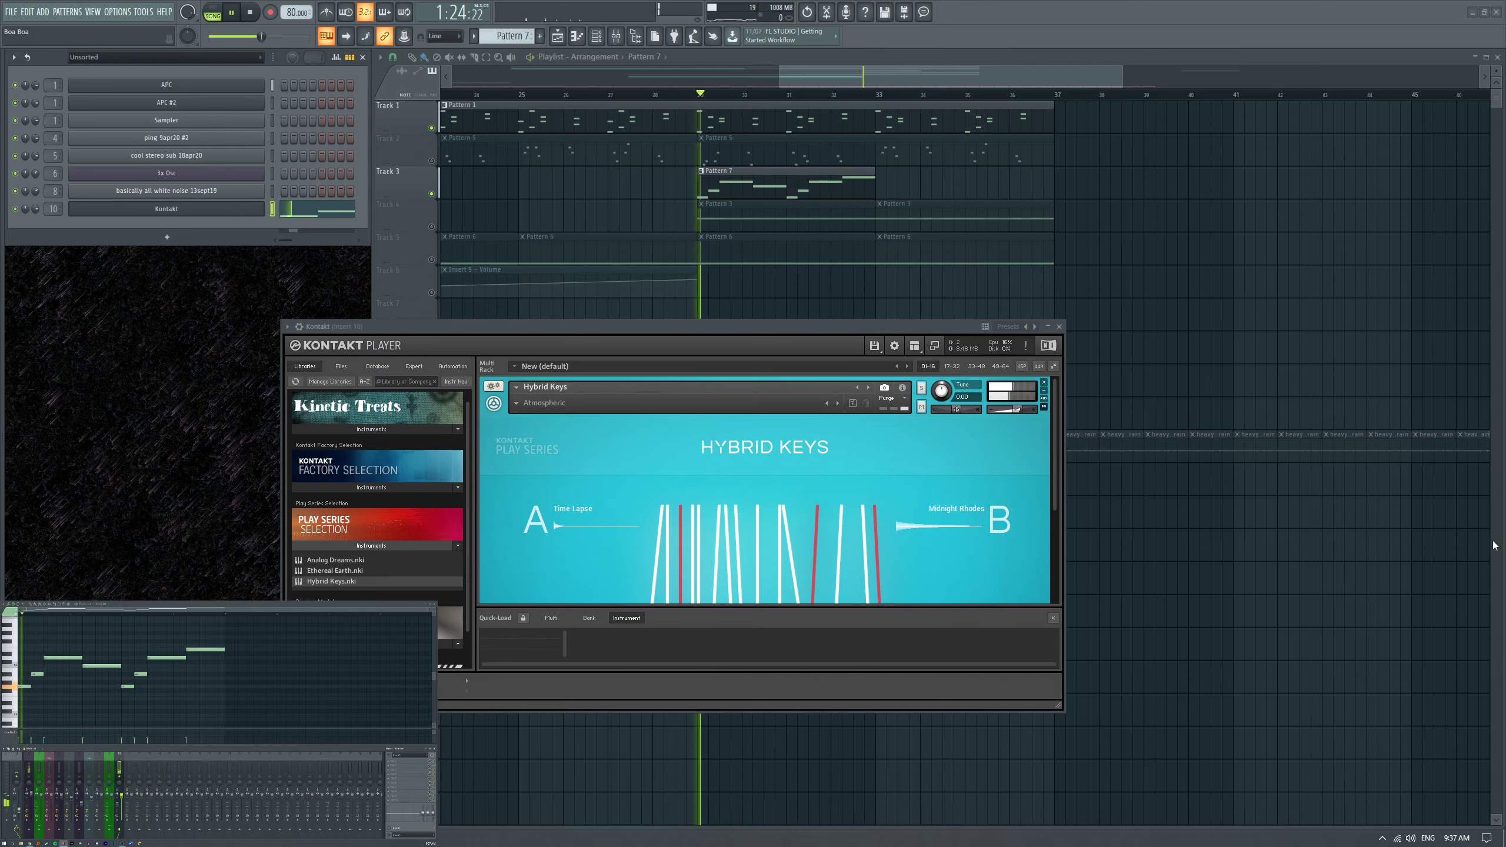
pyautogui.click(437, 174)
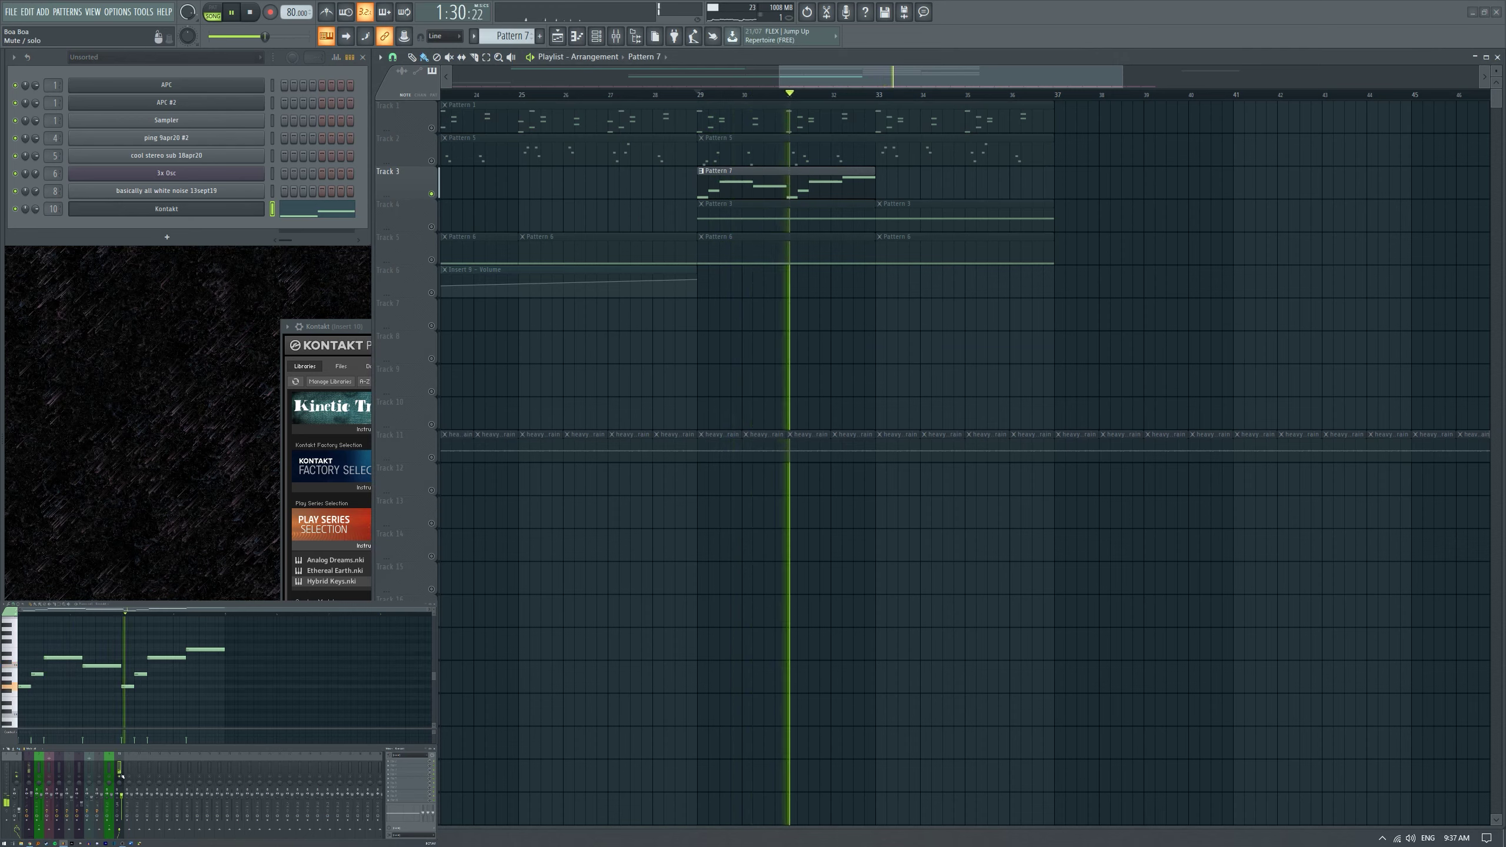
# Set the playback loop to the four bars from bar 29 to bar 33 and undo the accidental clip deletion.
pyautogui.click(390, 762)
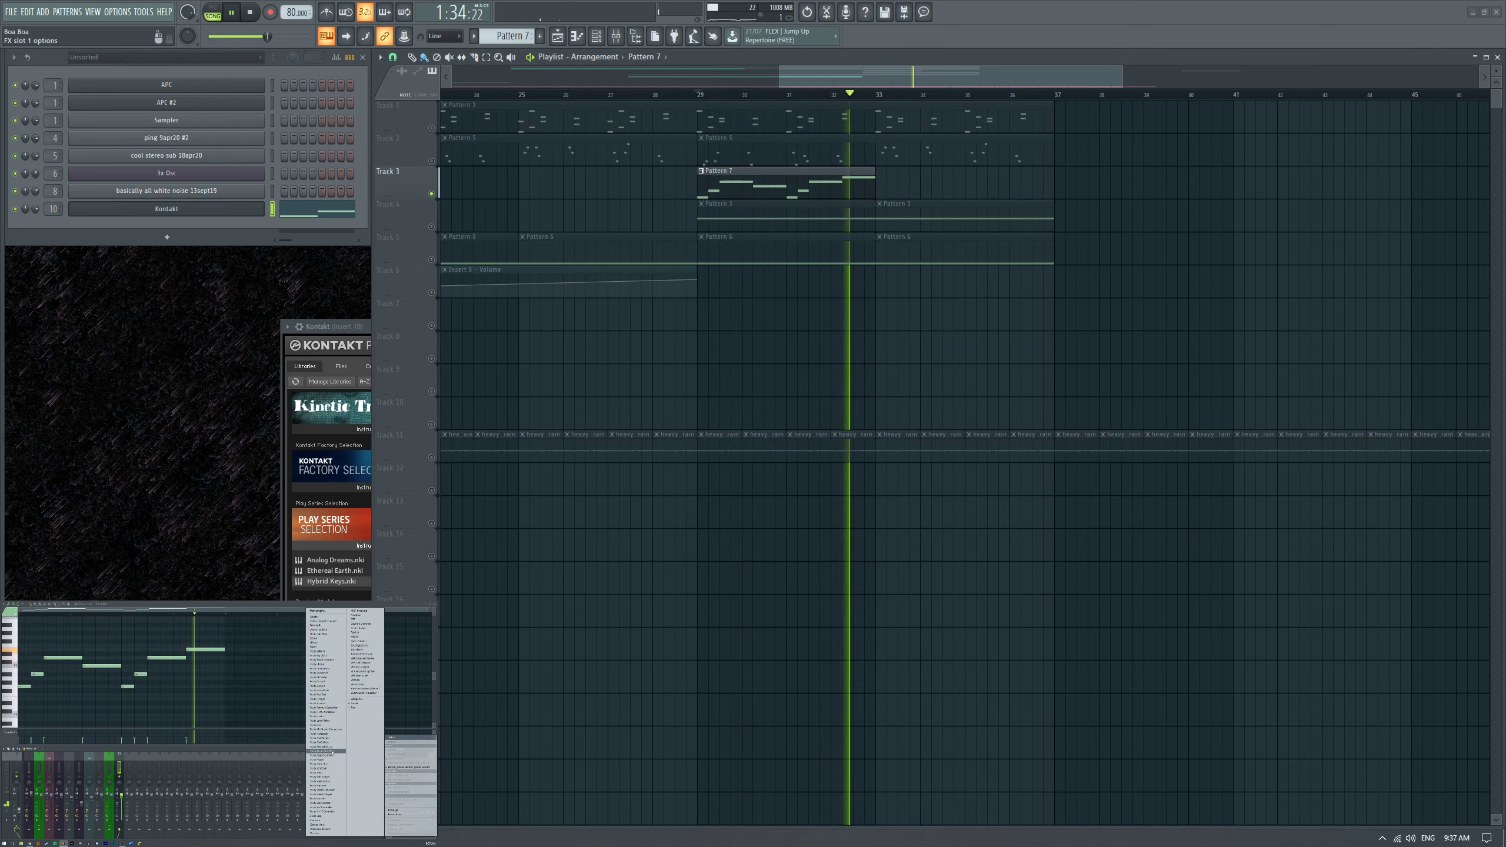
pyautogui.click(962, 154)
pyautogui.moveTo(888, 94); pyautogui.dragTo(708, 109)
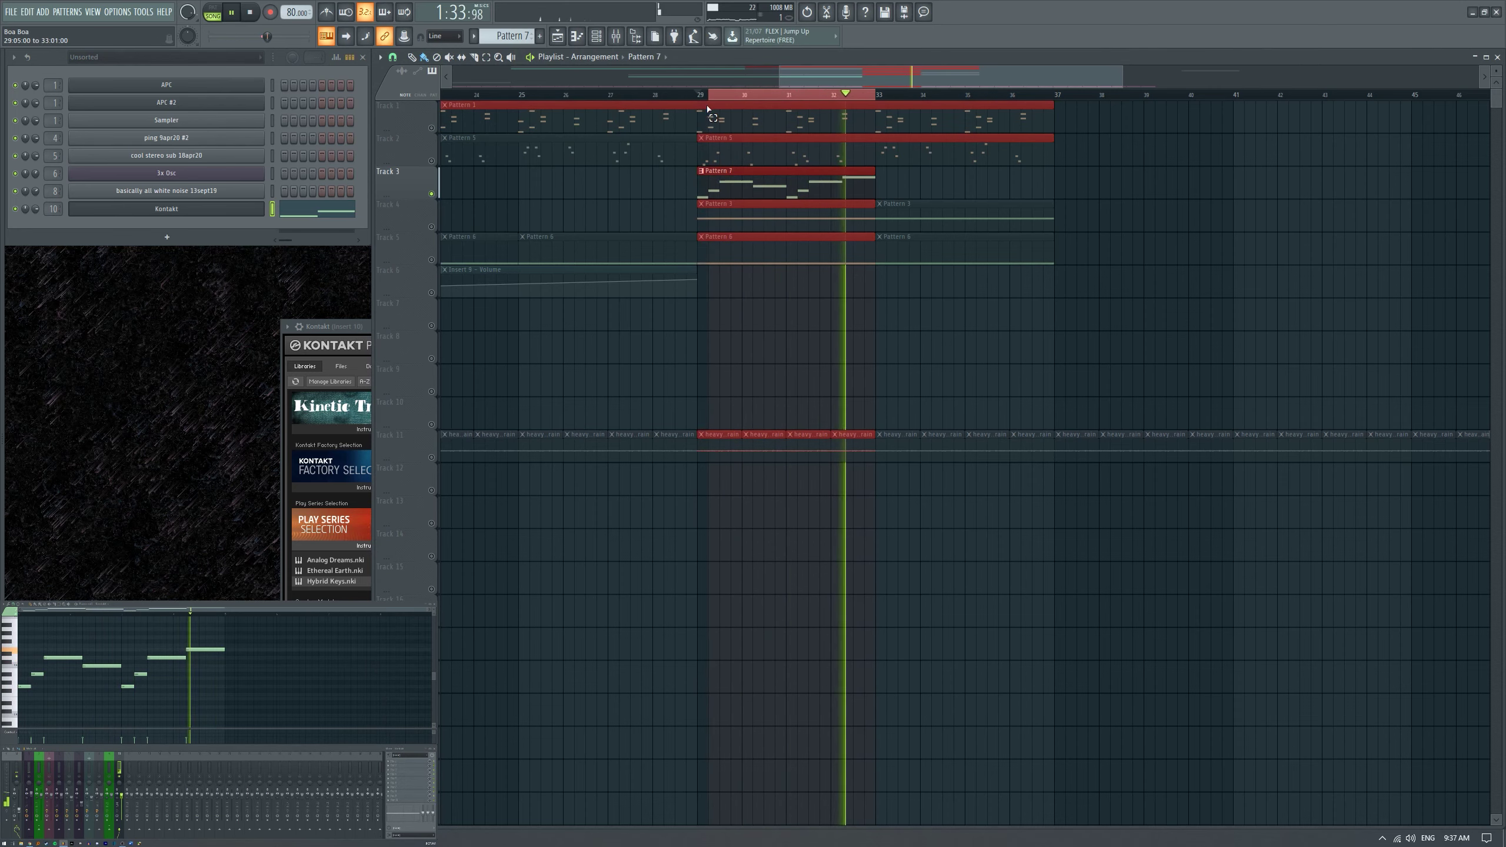
pyautogui.hotkey('ctrl', 'z')
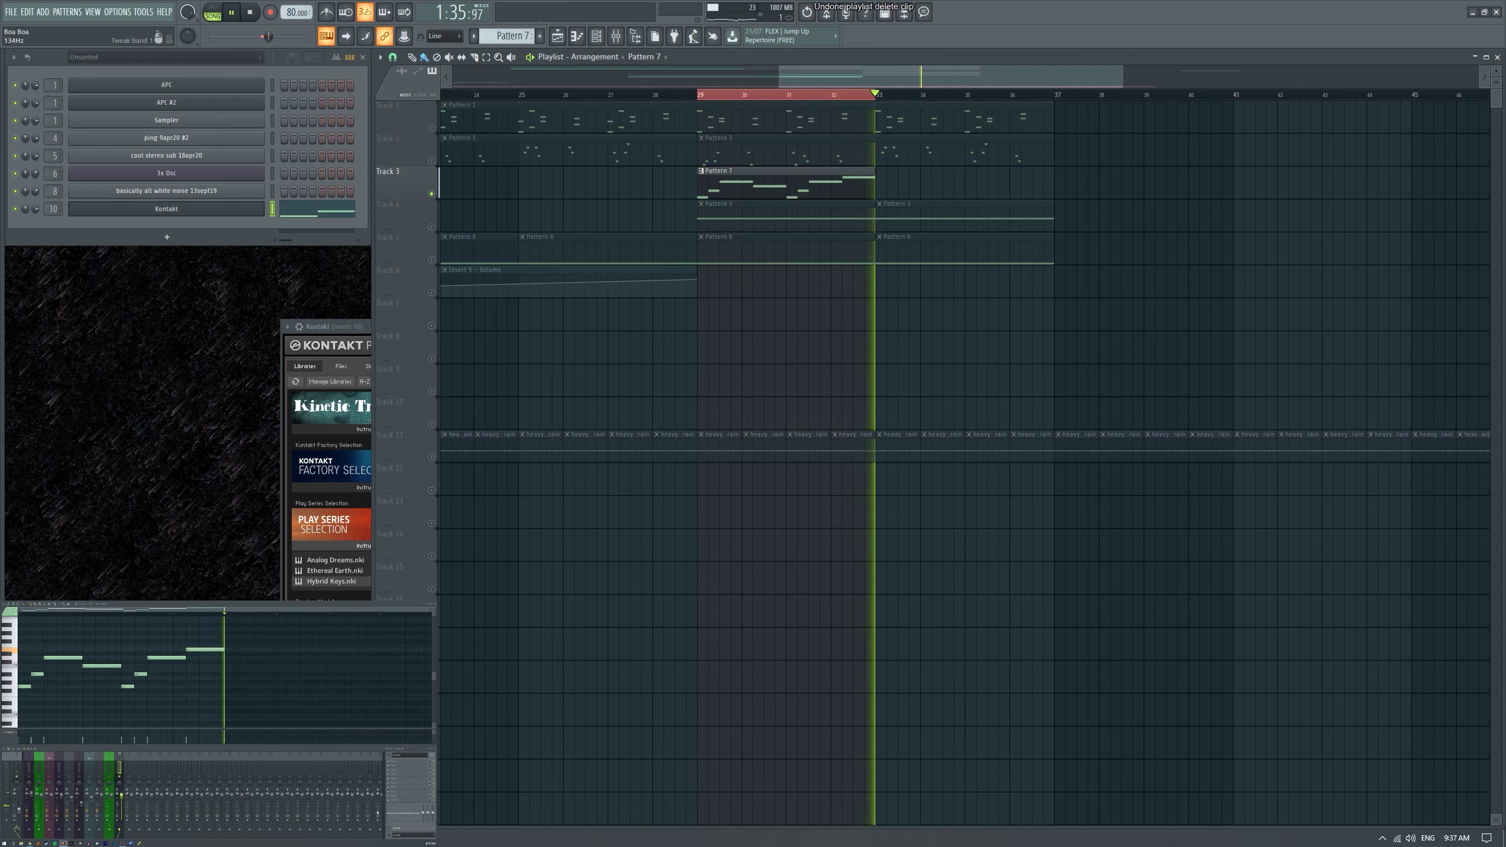
pyautogui.click(379, 814)
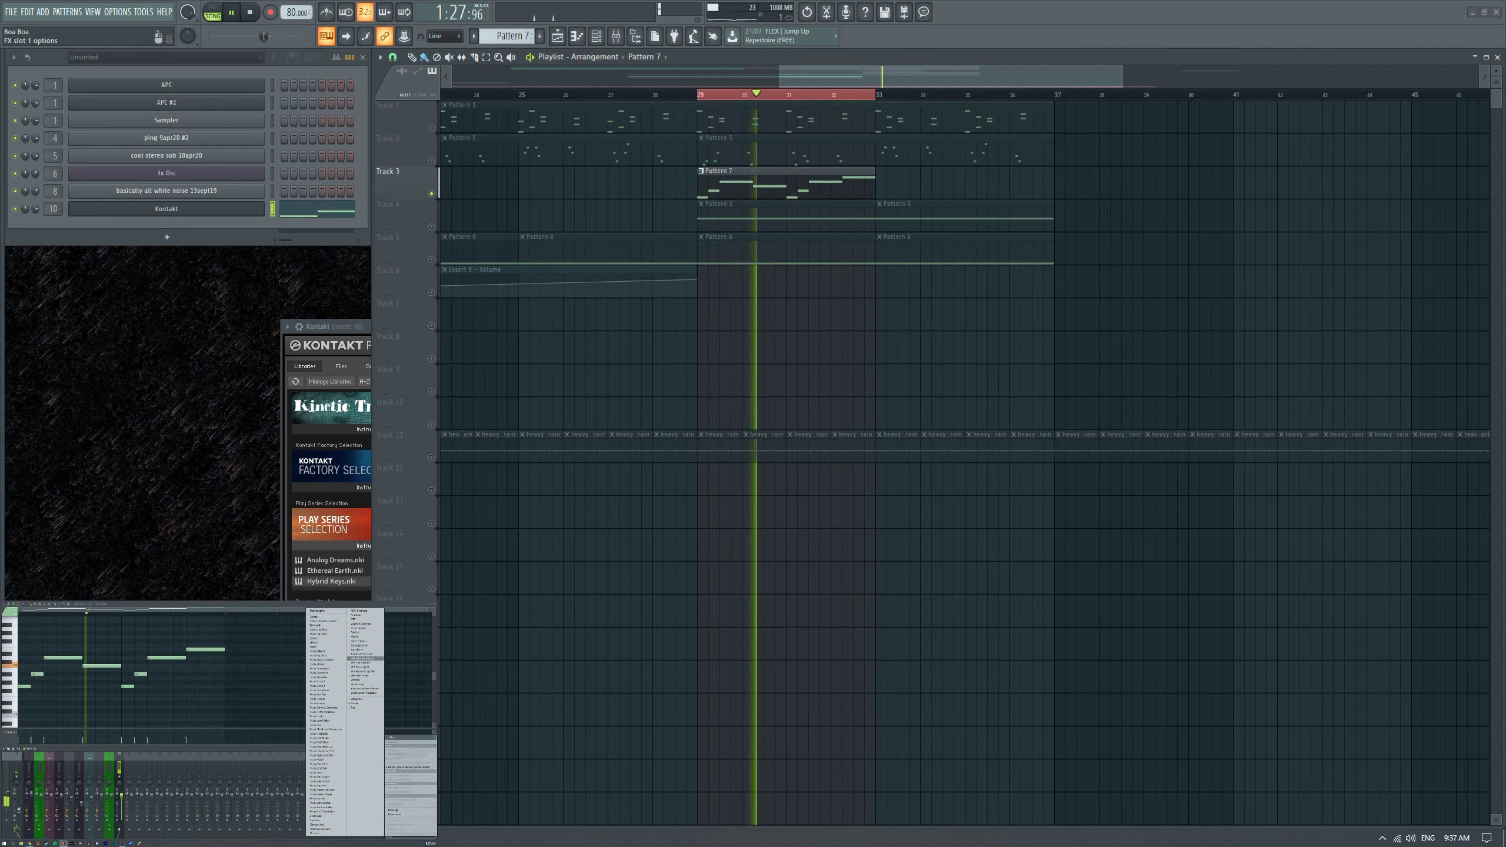
# Audition the Hybrid Keys snapshots in Kontakt during playback and load Muted Harp.
pyautogui.click(340, 326)
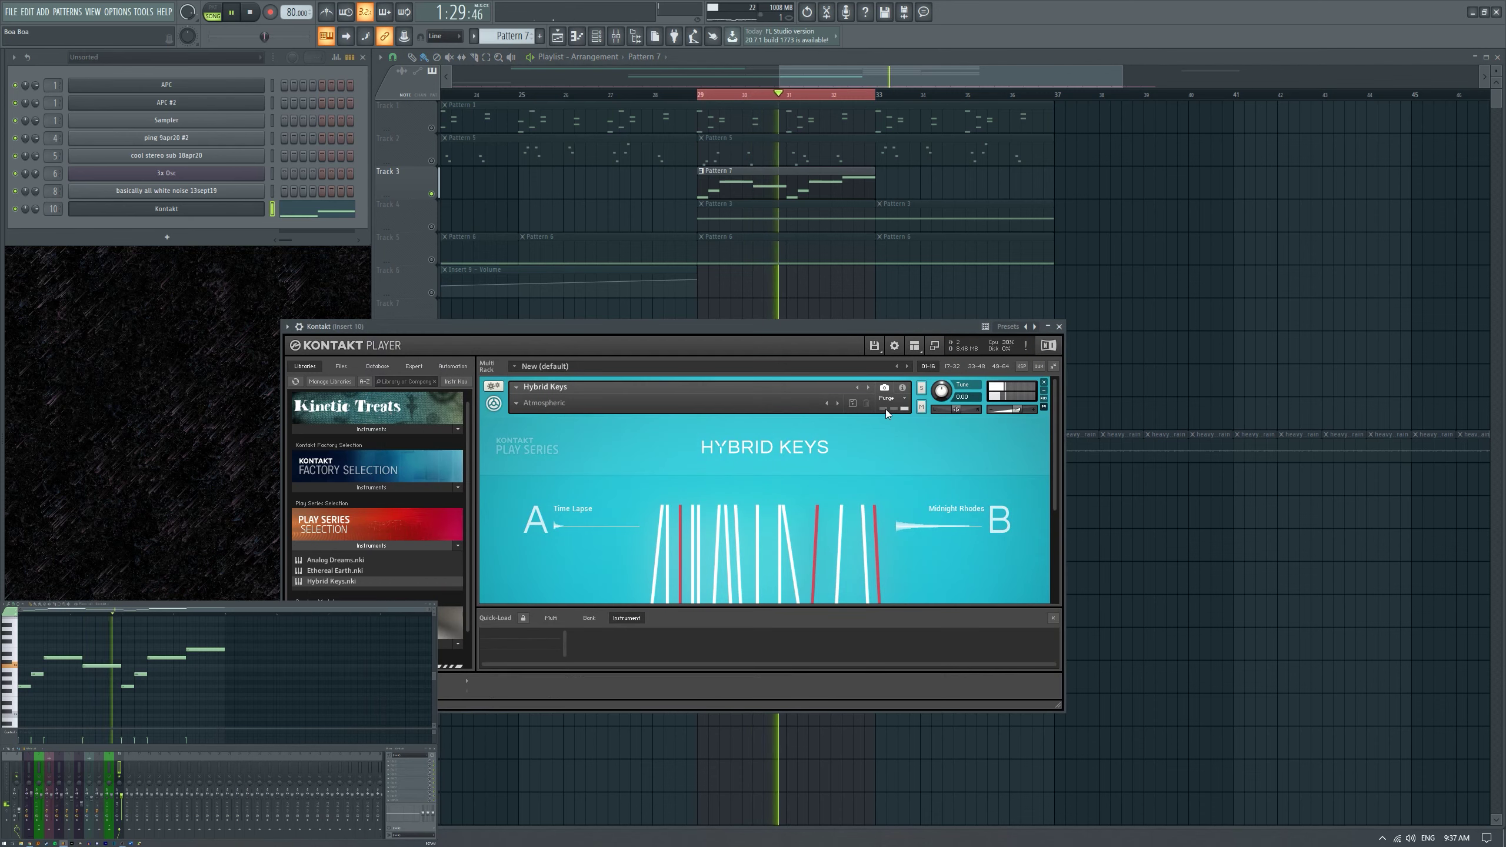
pyautogui.click(838, 404)
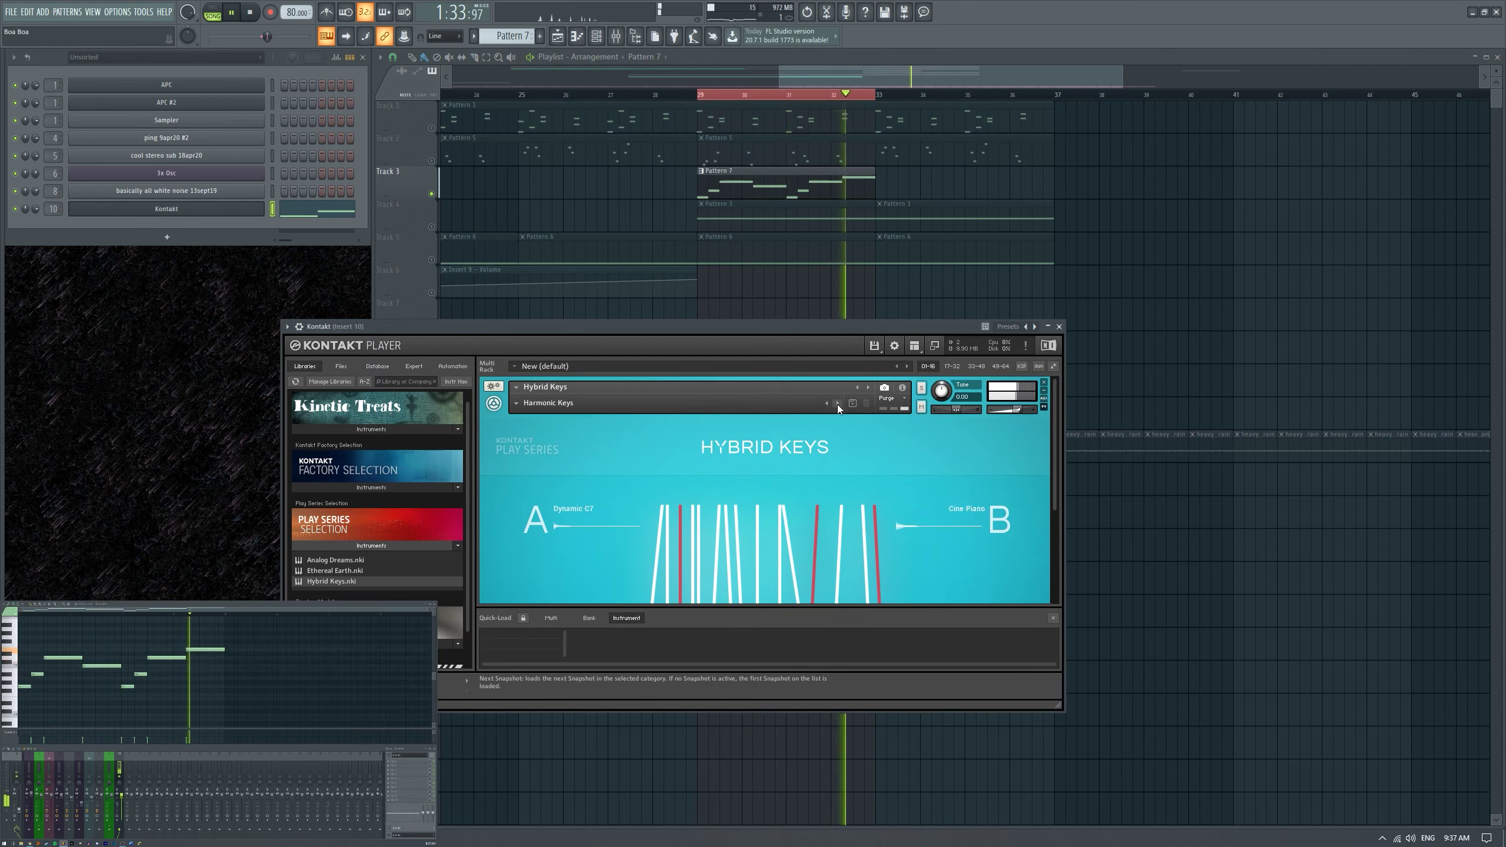
pyautogui.click(838, 404)
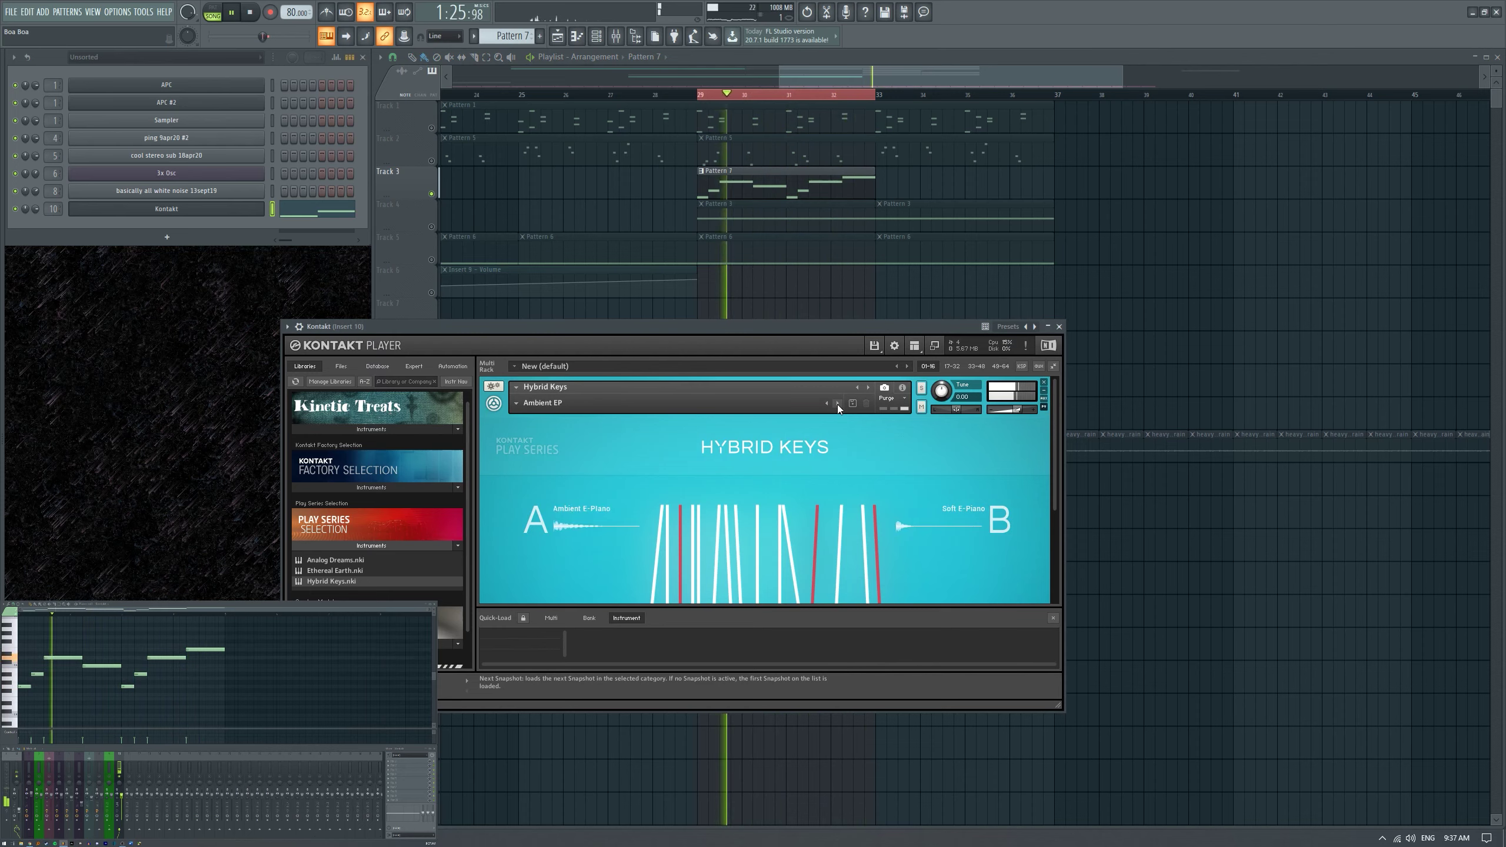
pyautogui.click(838, 404)
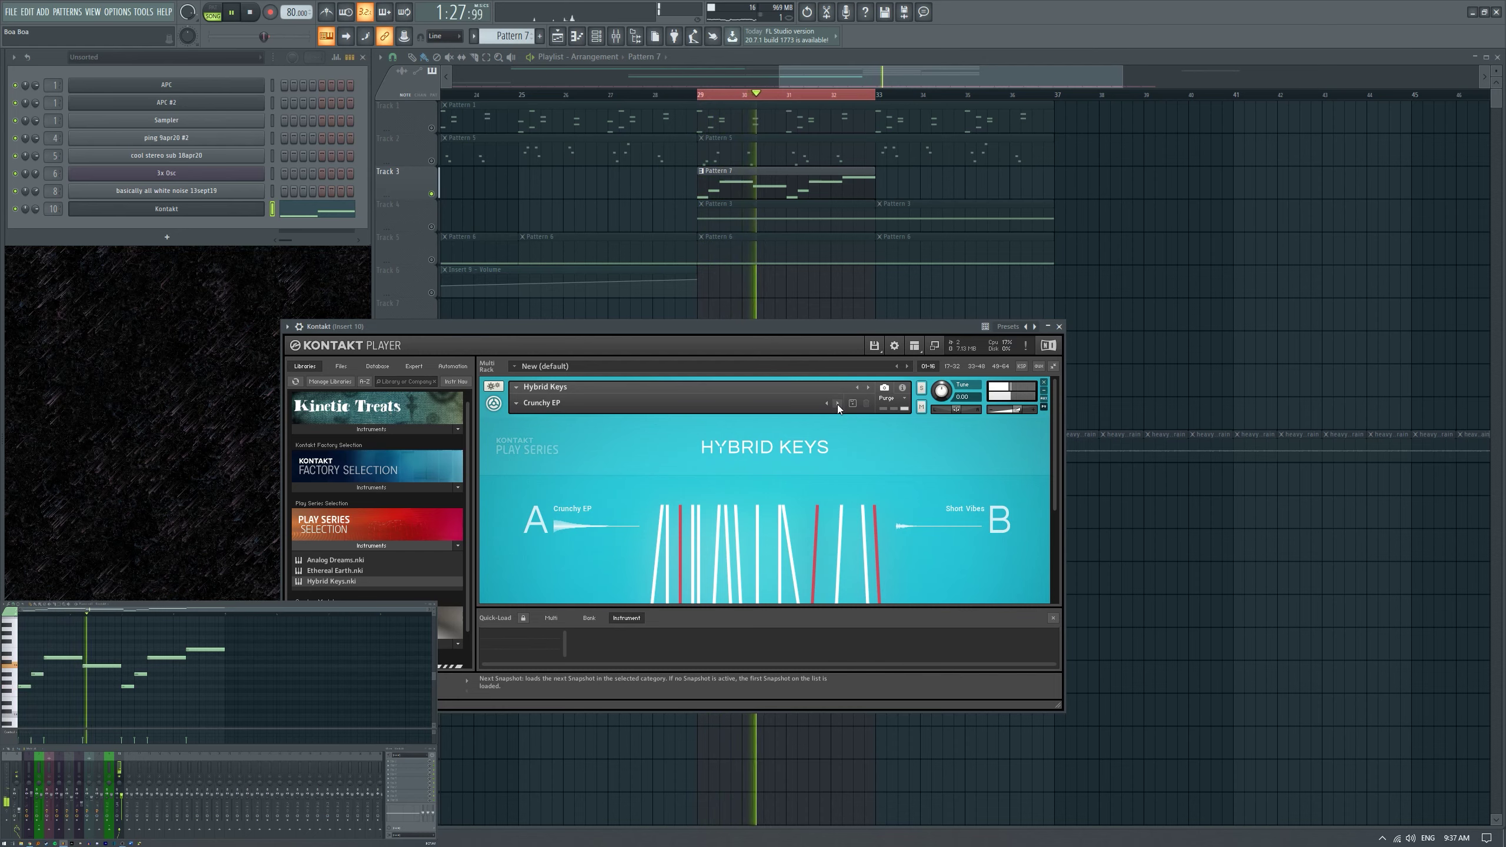
pyautogui.click(837, 404)
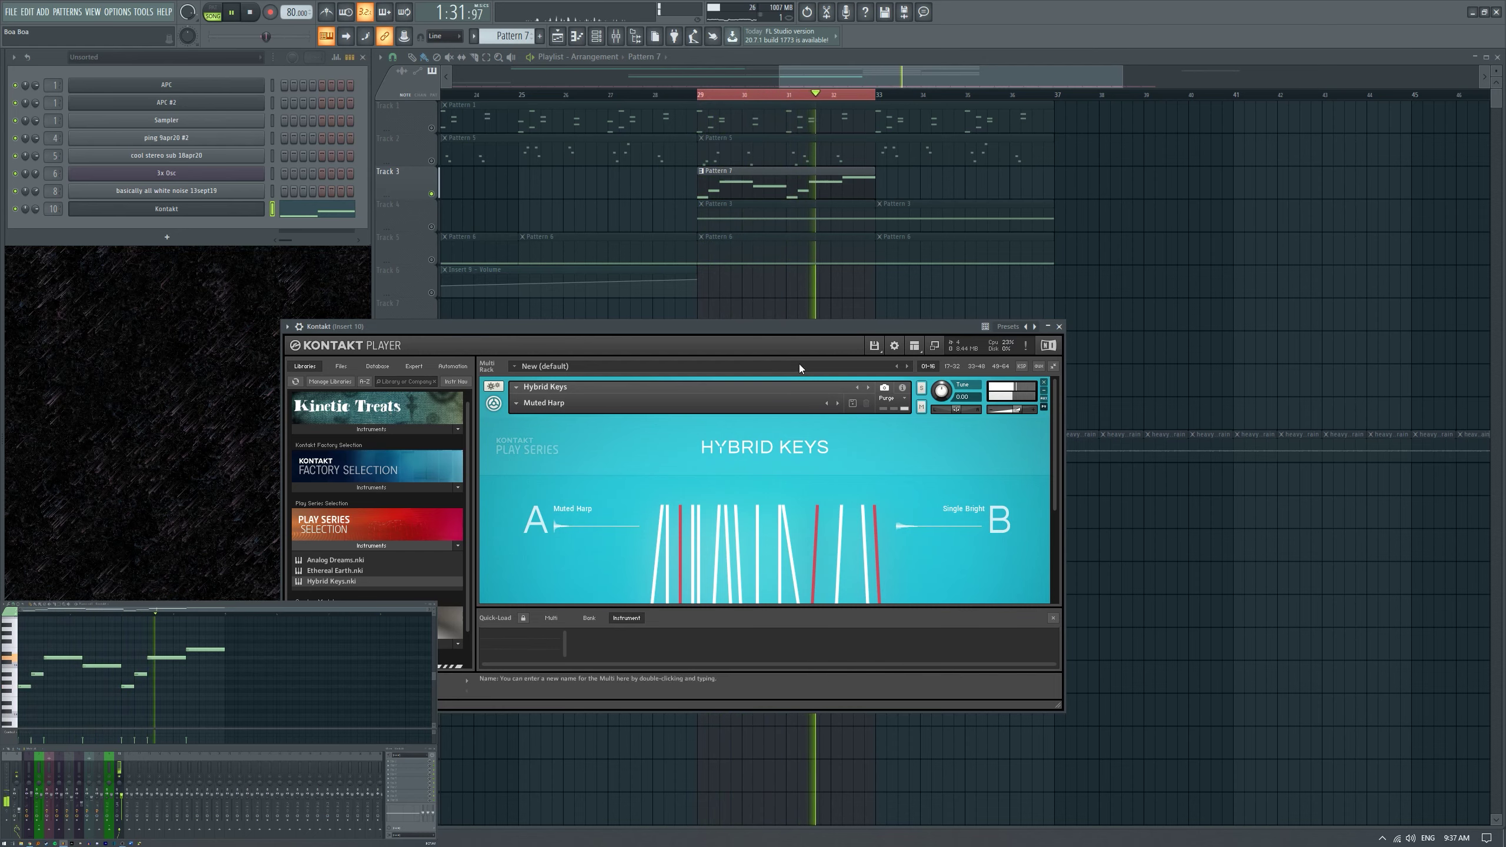
# Audition both ends of the Muted Harp's Blend AB control and set it to 0 % / 100 %.
pyautogui.moveTo(784, 325); pyautogui.dragTo(793, 311)
pyautogui.scroll(-4, 734, 549)
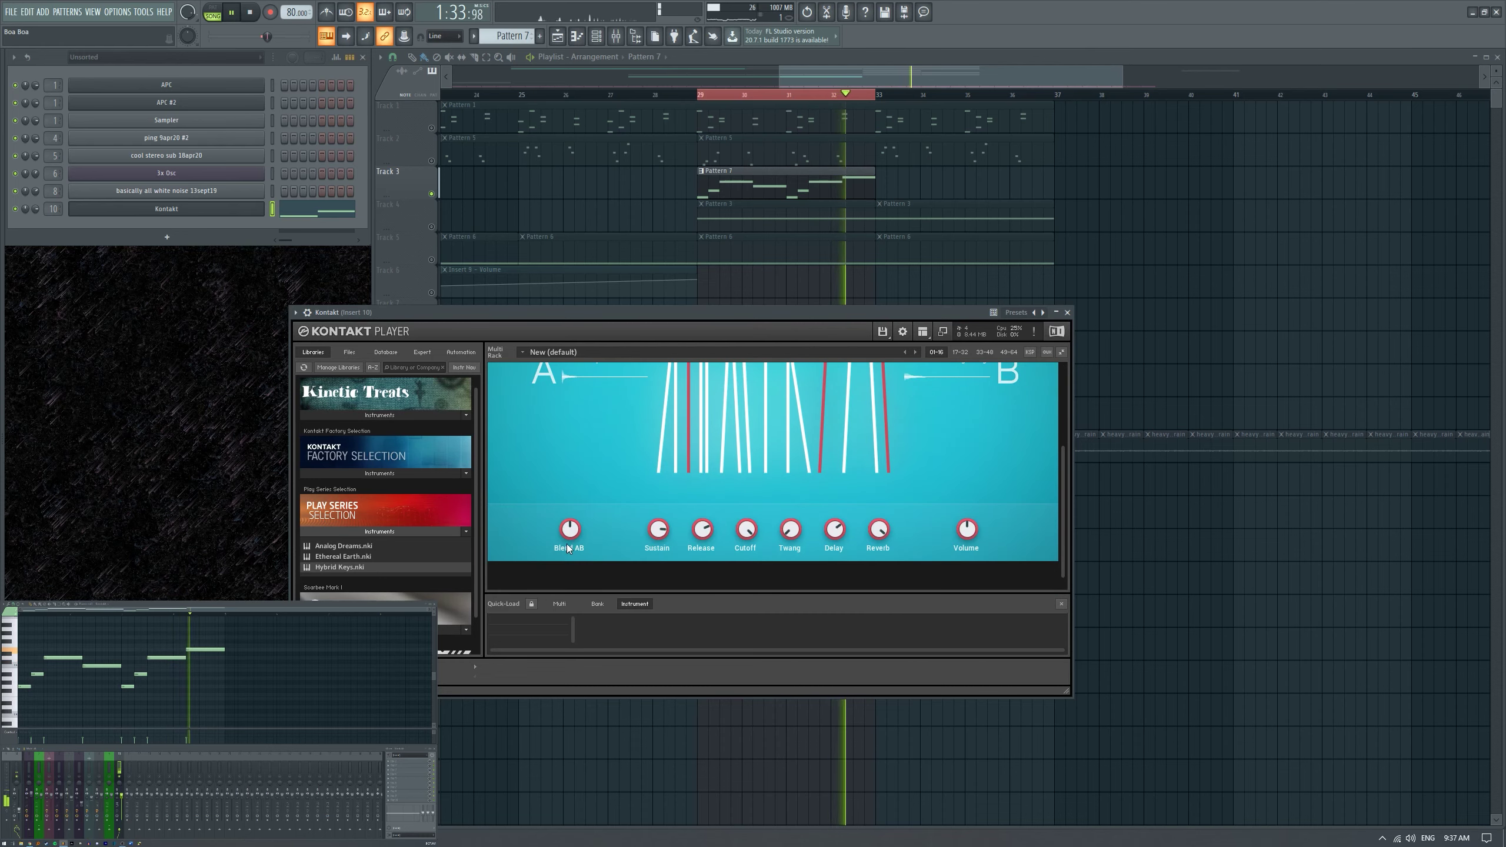
pyautogui.moveTo(567, 544); pyautogui.dragTo(581, 619)
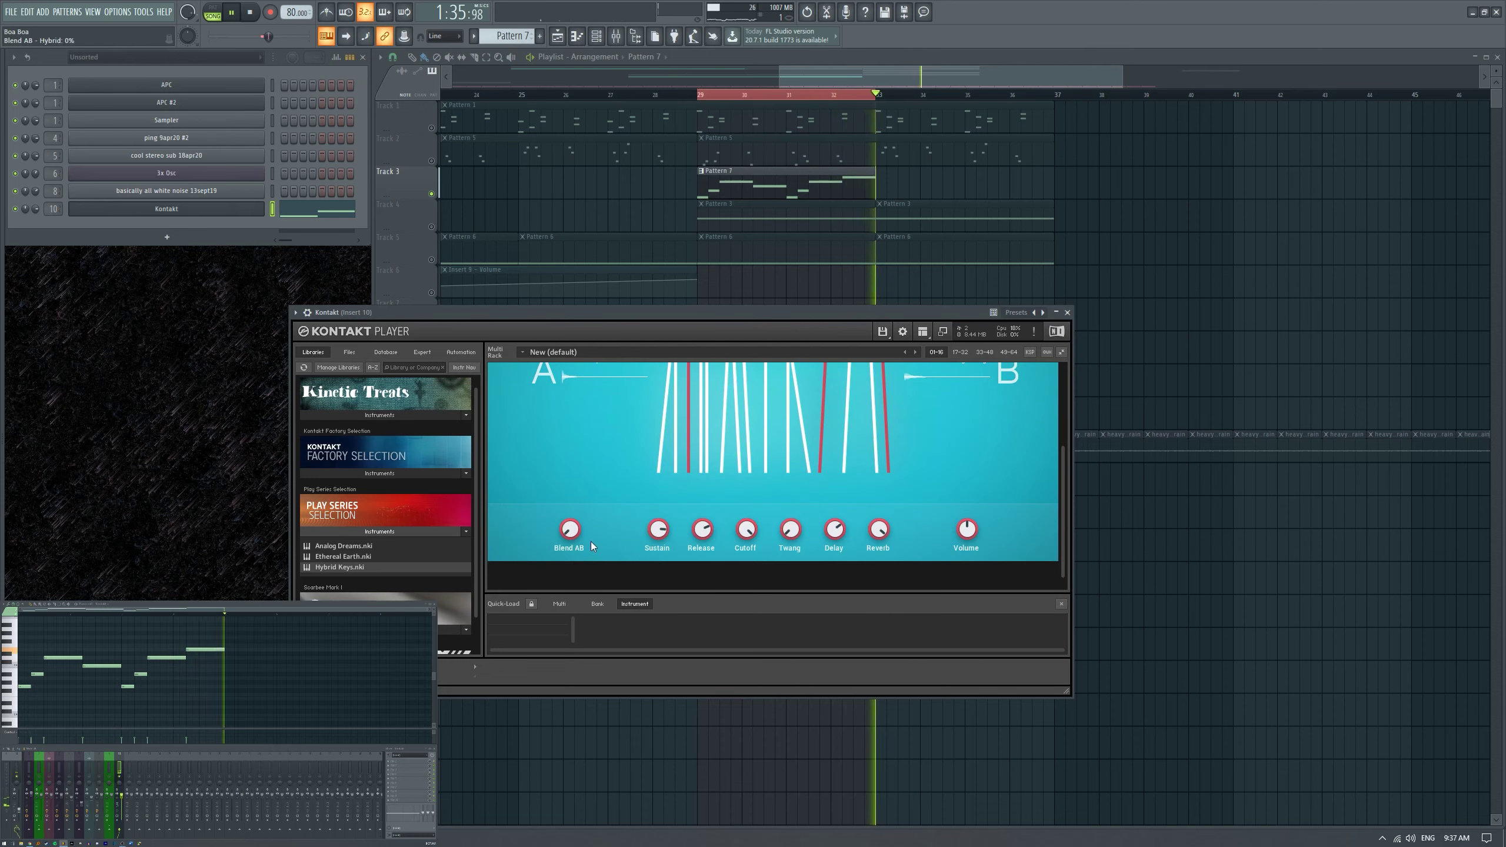
pyautogui.moveTo(581, 539); pyautogui.dragTo(590, 482)
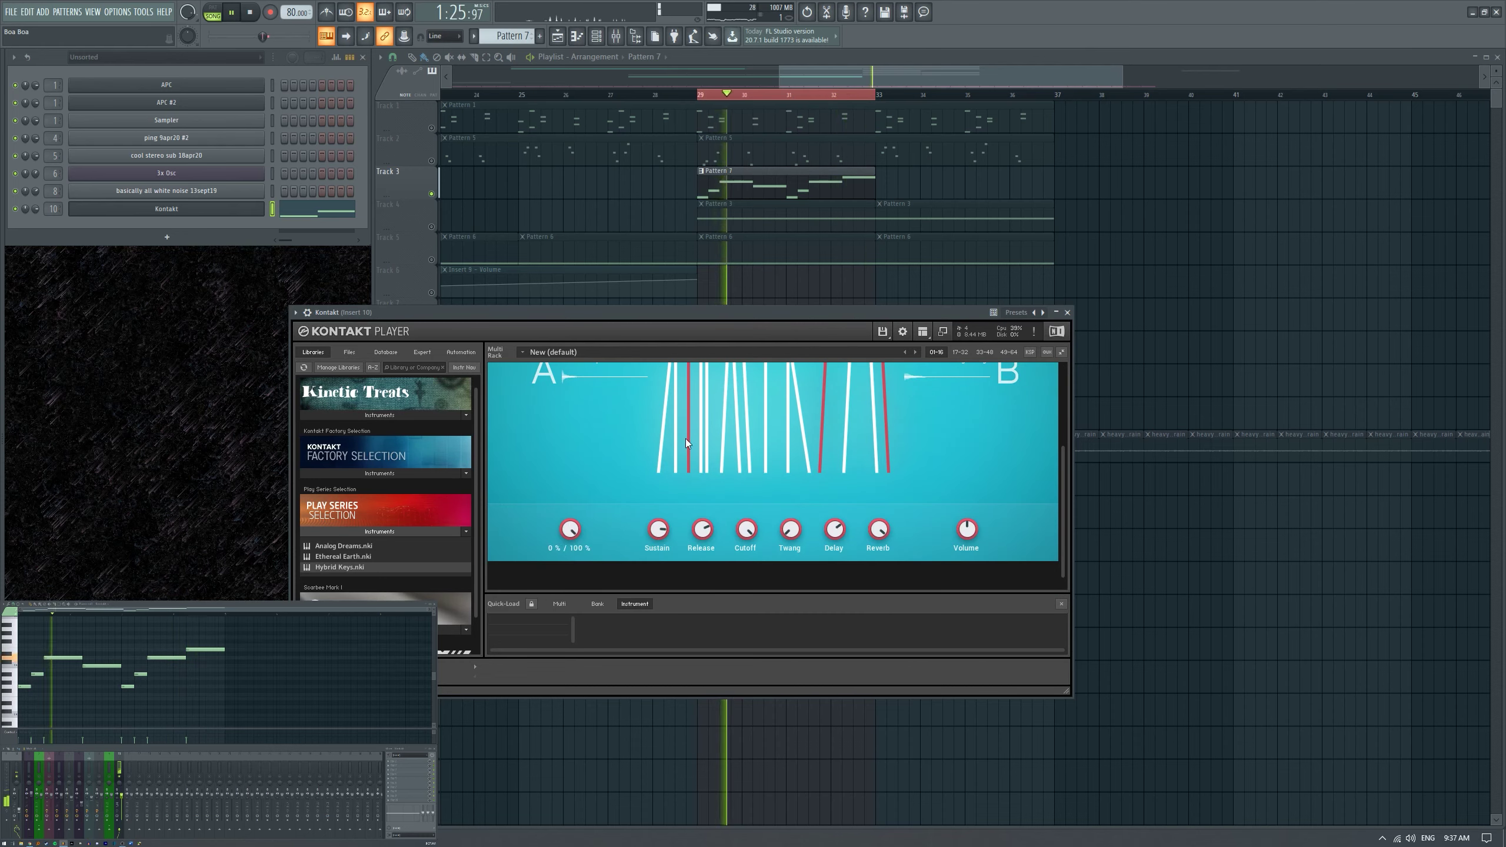
pyautogui.scroll(2, 711, 451)
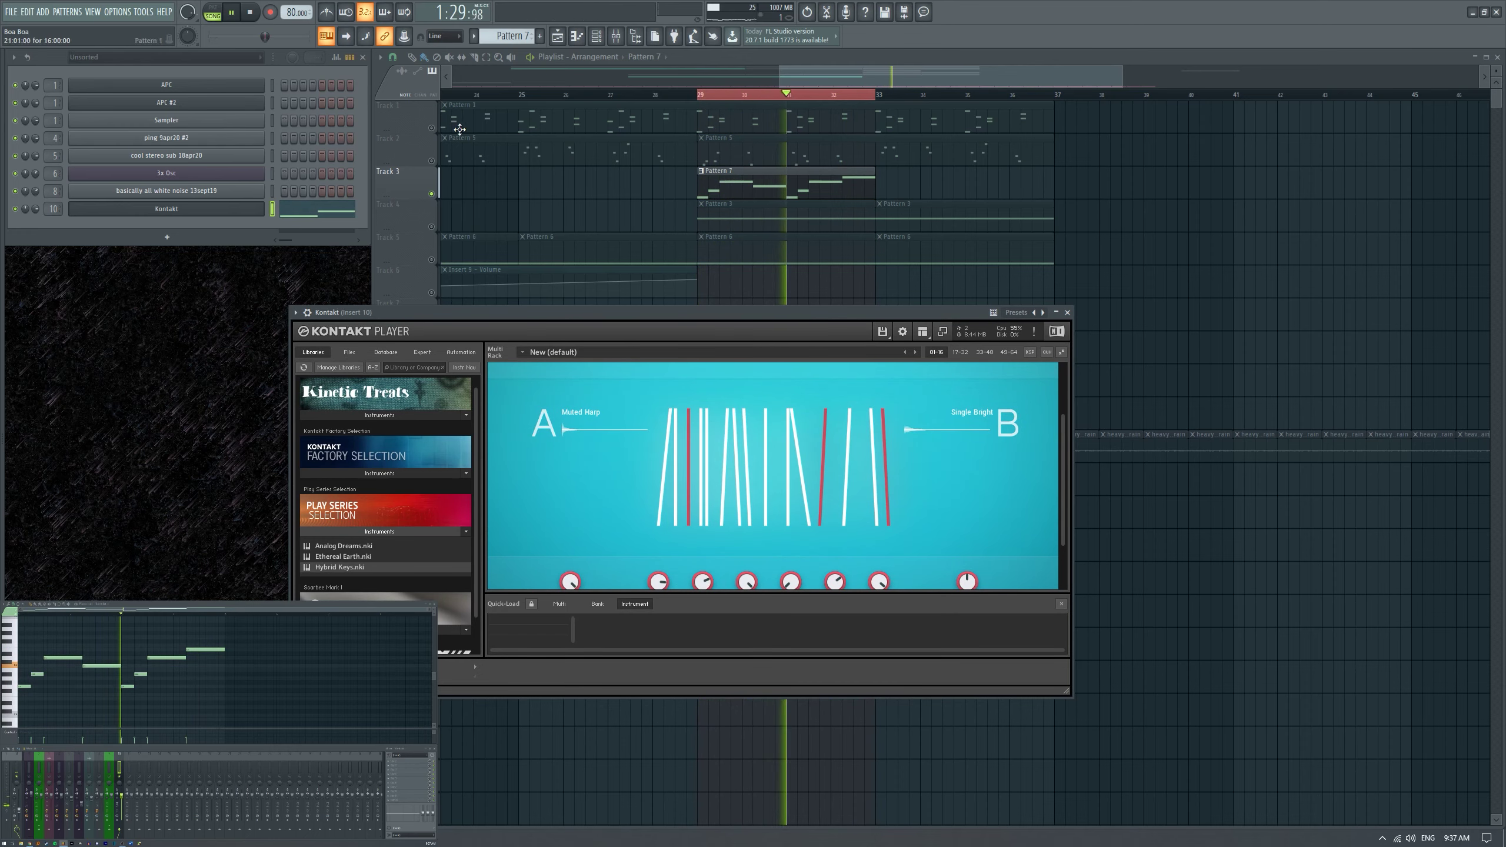
# Unmute Tracks 1 and 2 to play with the Kontakt melody and review the Hybrid Keys sound controls.
pyautogui.click(431, 128)
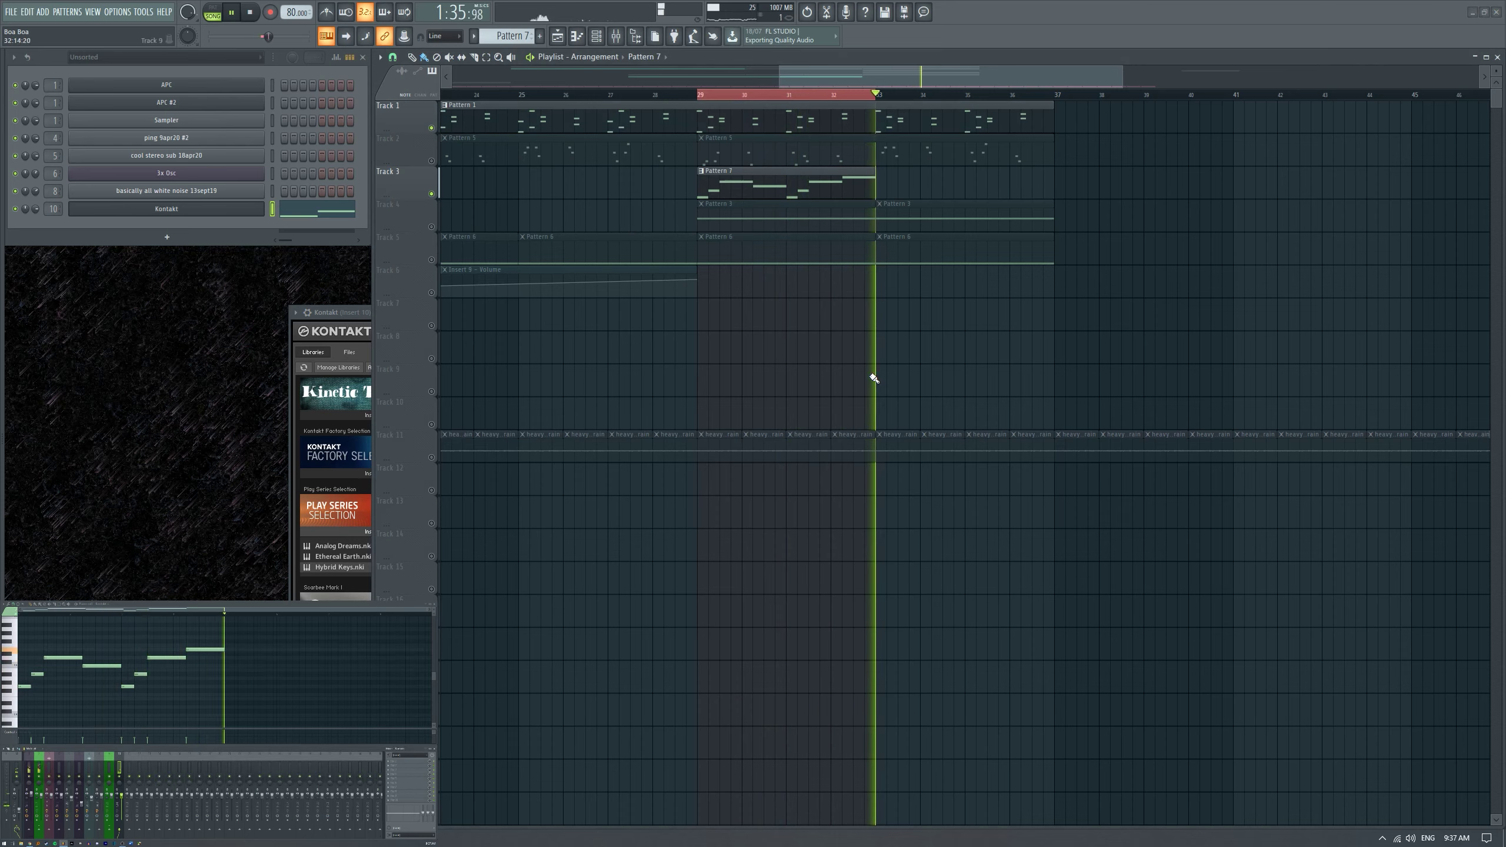
pyautogui.click(433, 162)
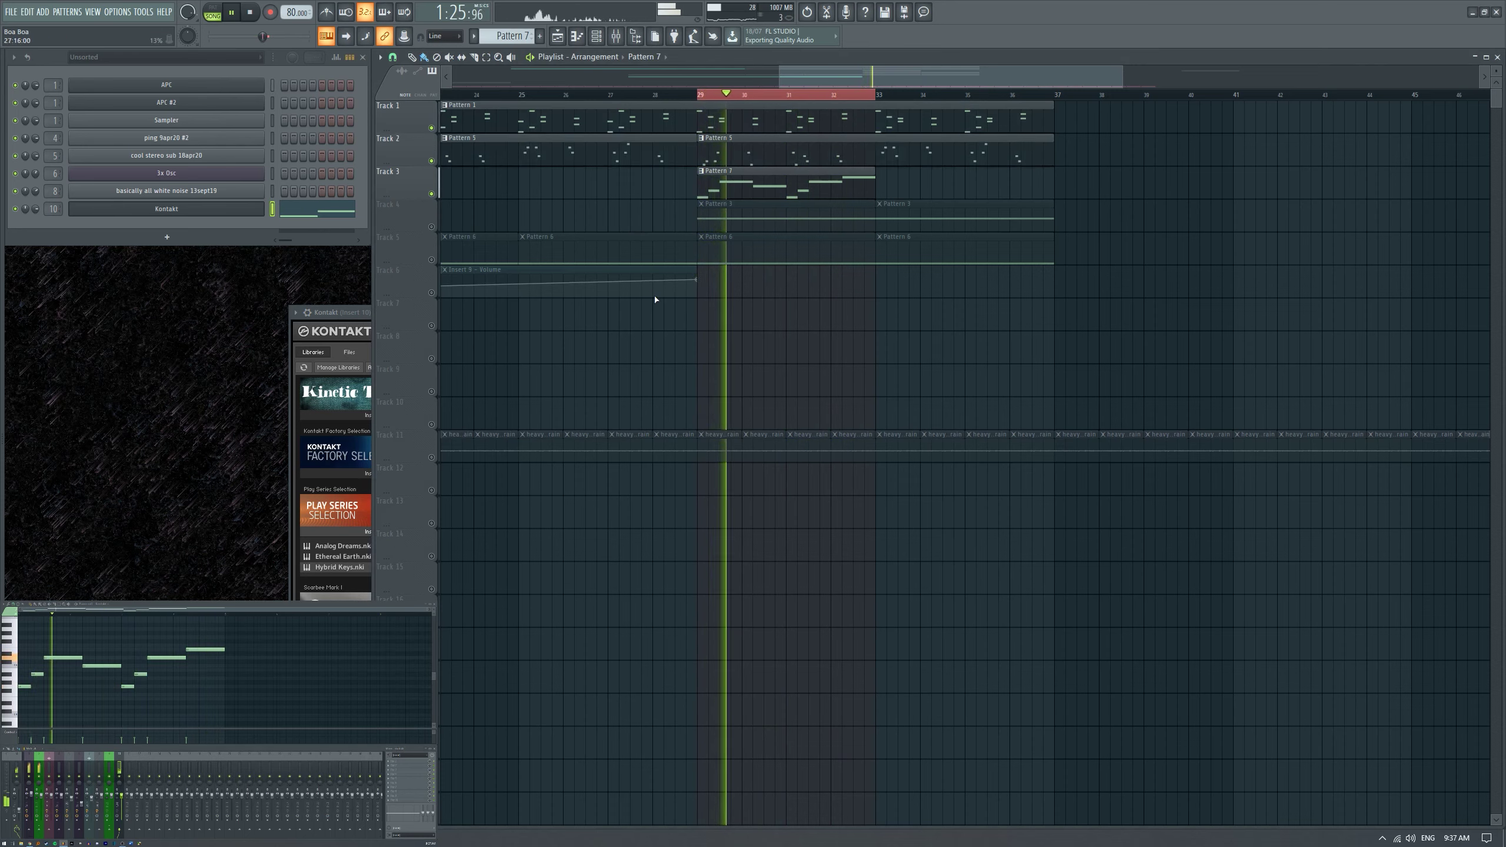
pyautogui.click(350, 316)
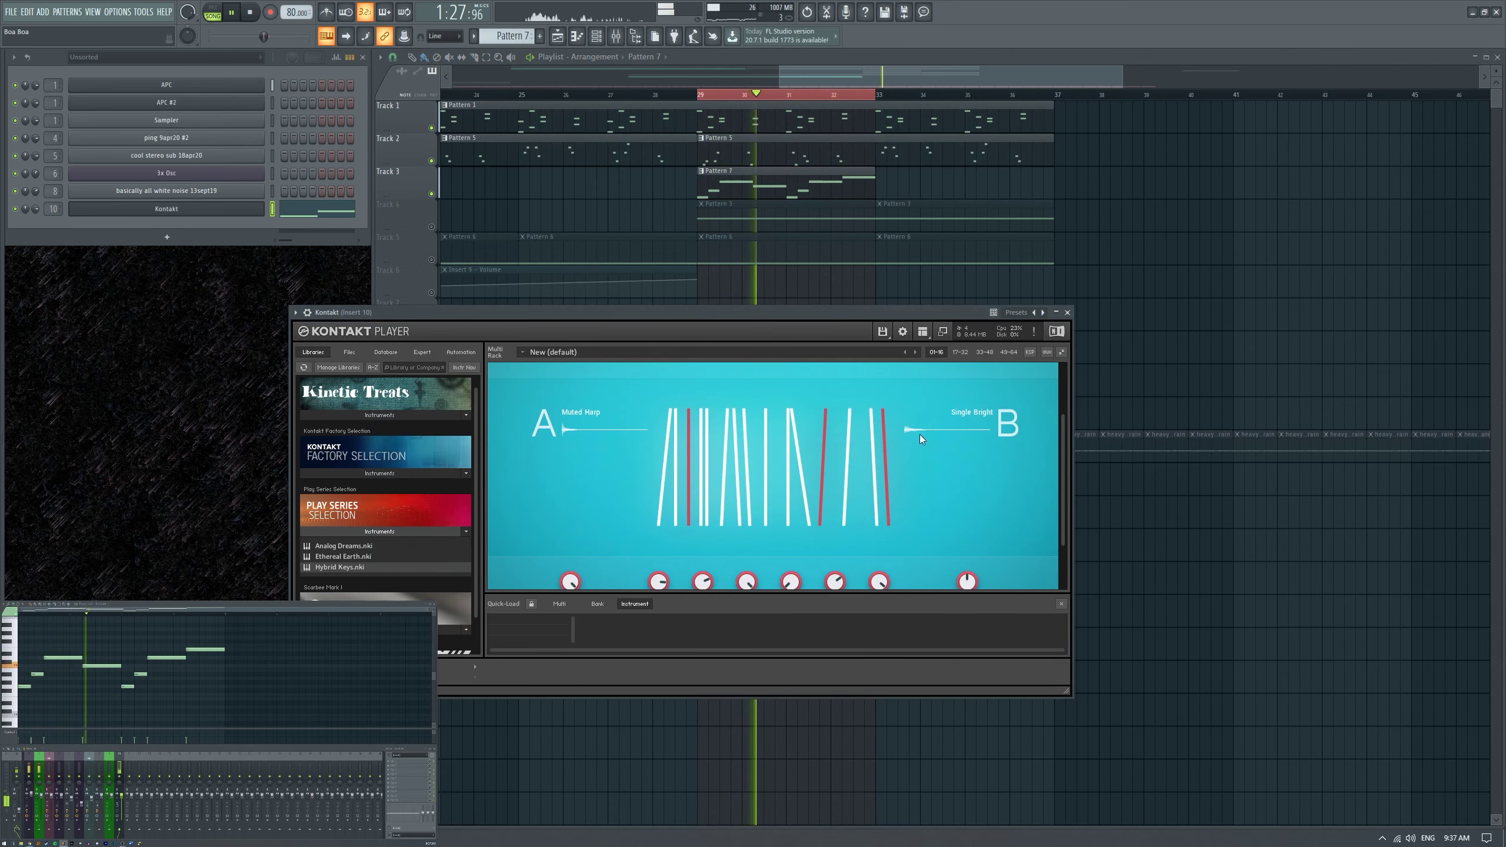
pyautogui.scroll(-1, 840, 425)
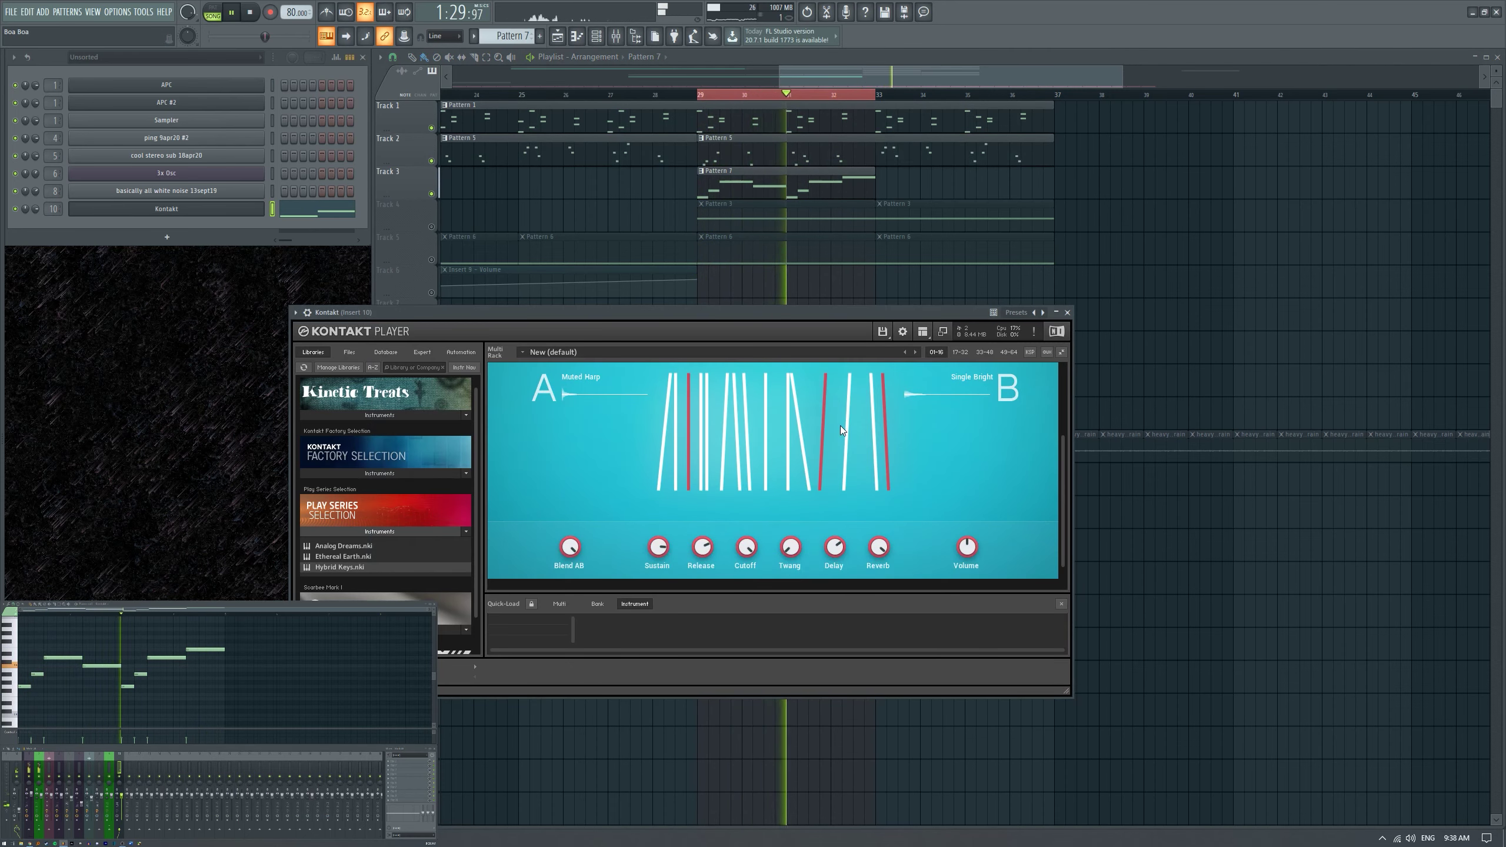
pyautogui.scroll(3, 840, 427)
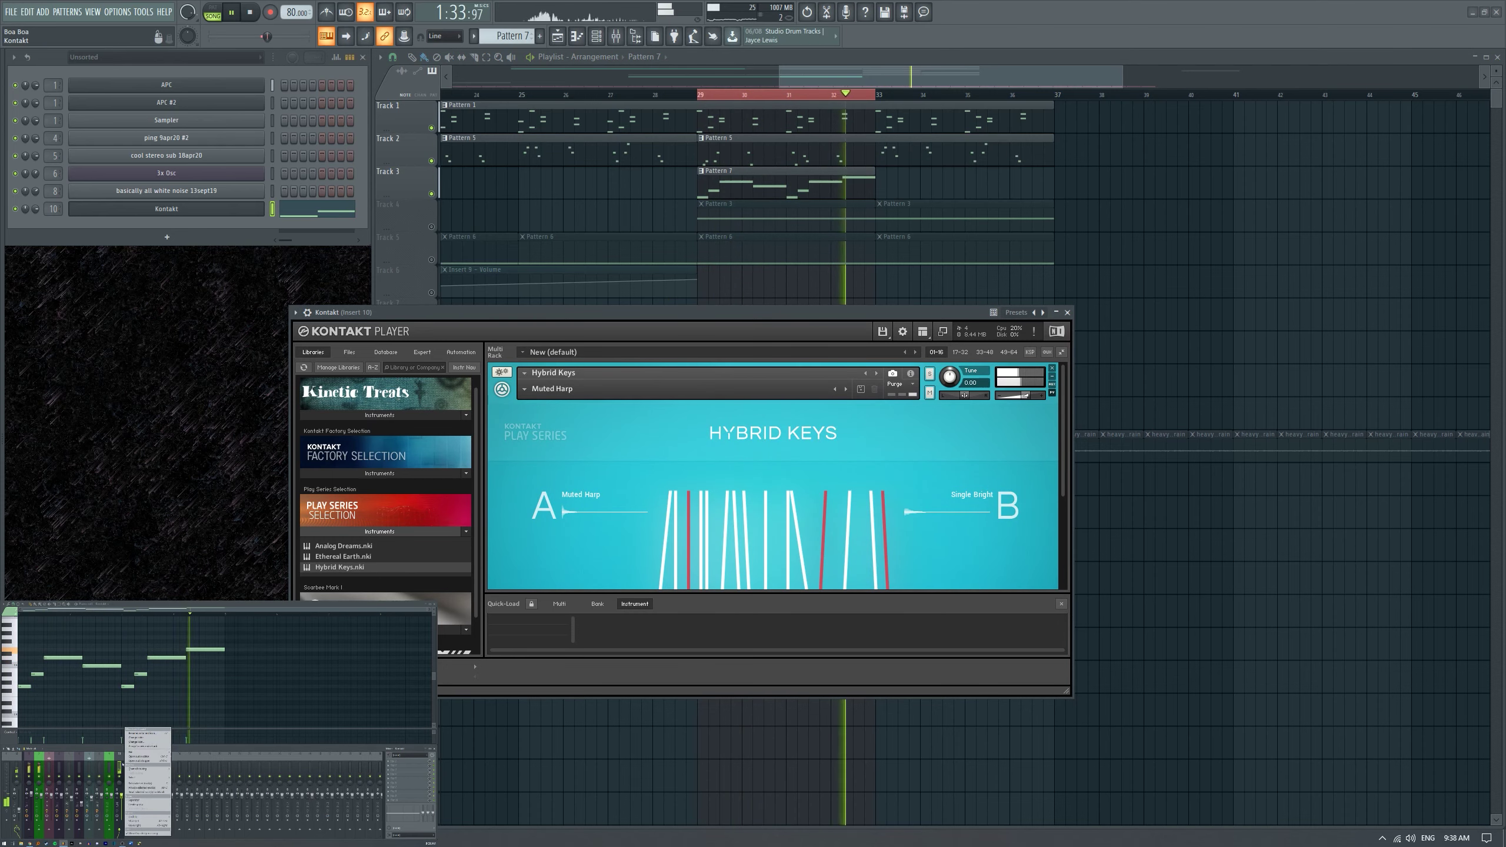
# Load the saved LFO-with-reverb mixer preset onto Kontakt's mixer insert and close the Kontakt window.
pyautogui.rightClick(123, 766)
pyautogui.moveTo(148, 754)
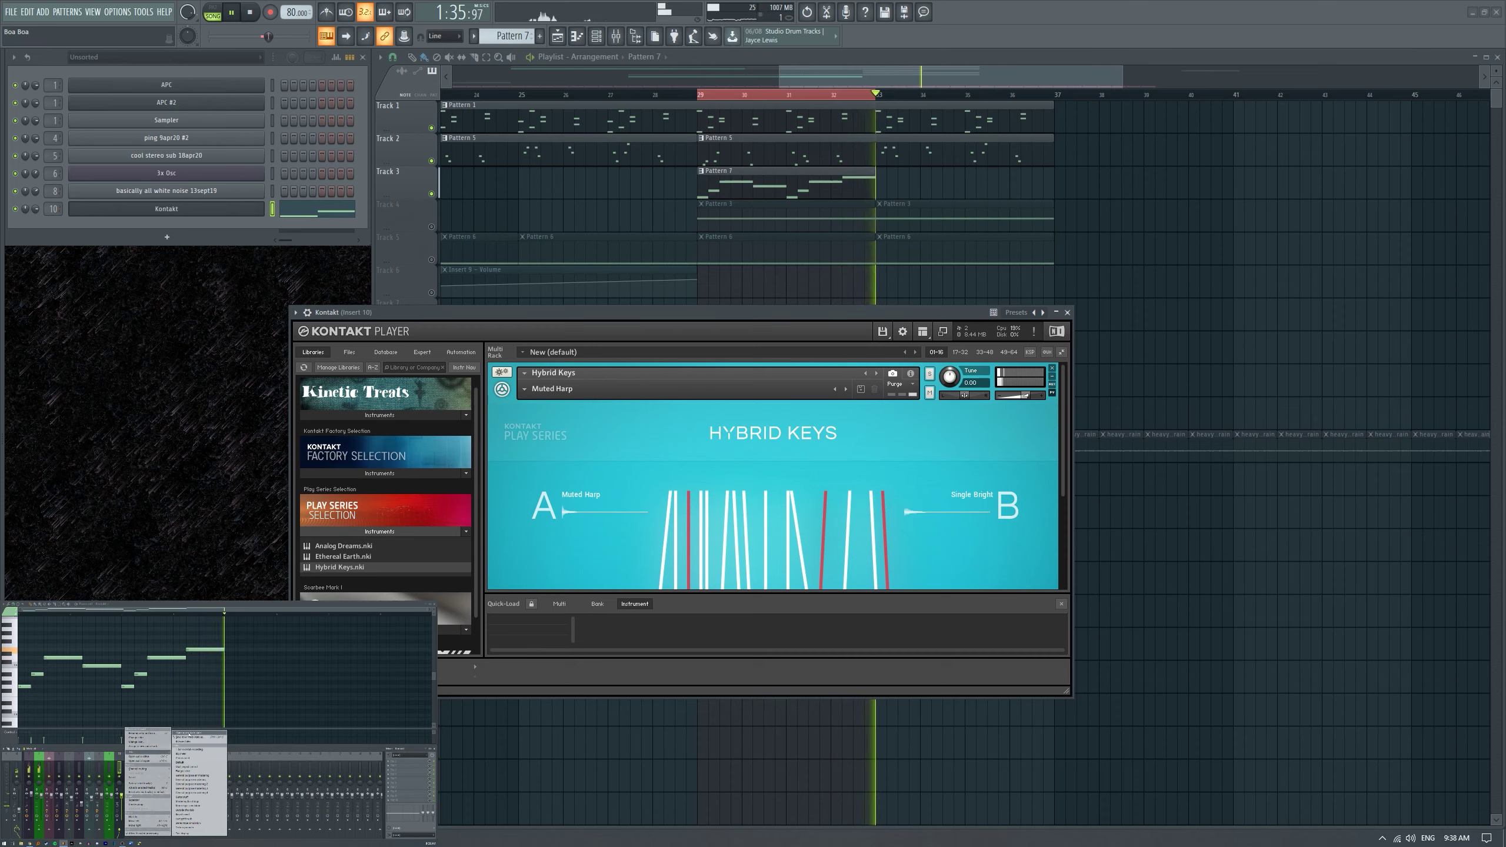
pyautogui.click(189, 733)
pyautogui.doubleClick(67, 749)
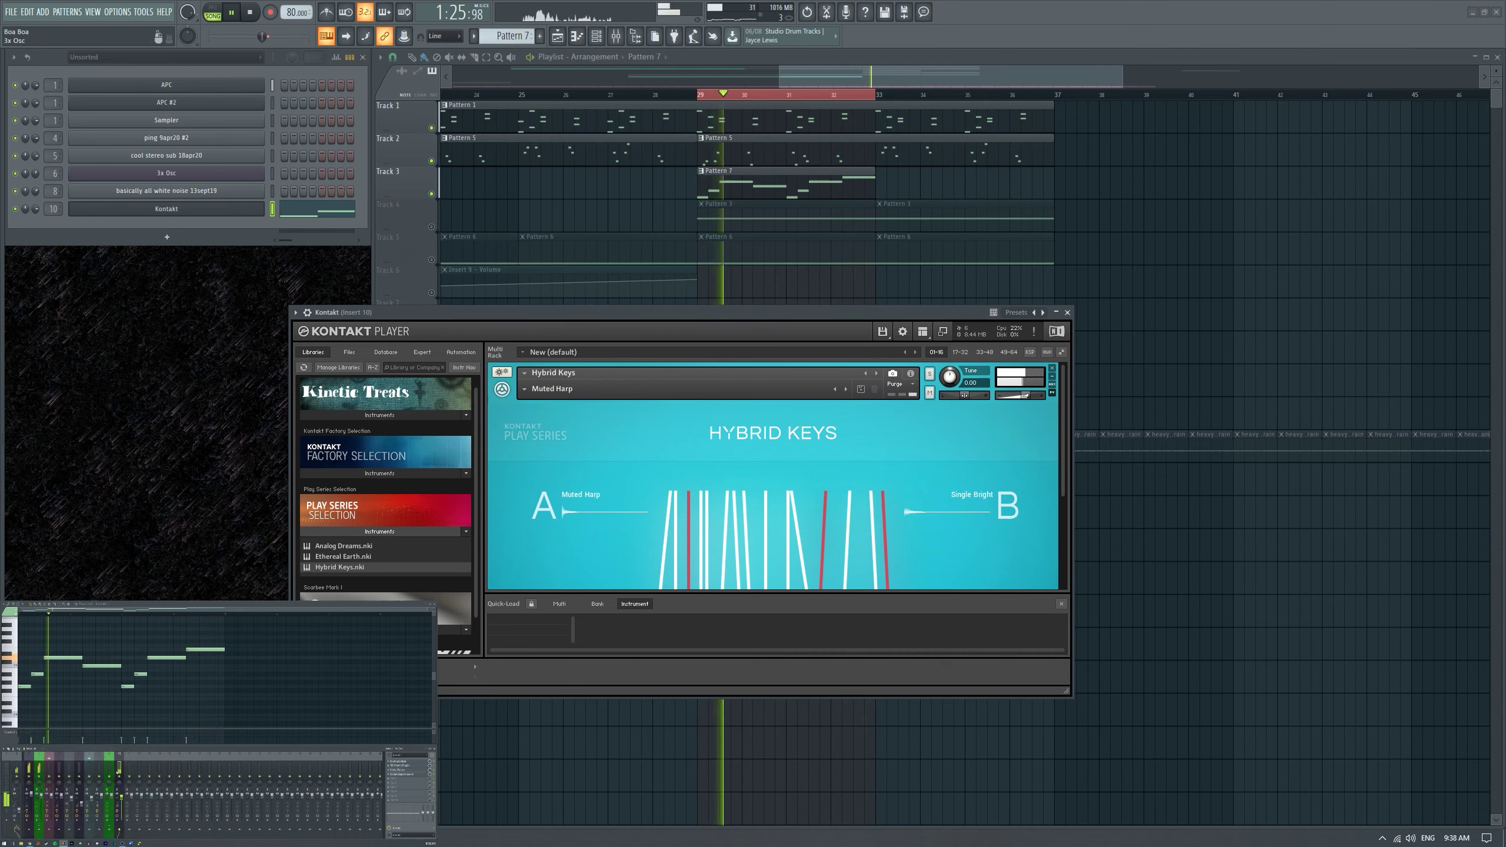
pyautogui.click(1067, 312)
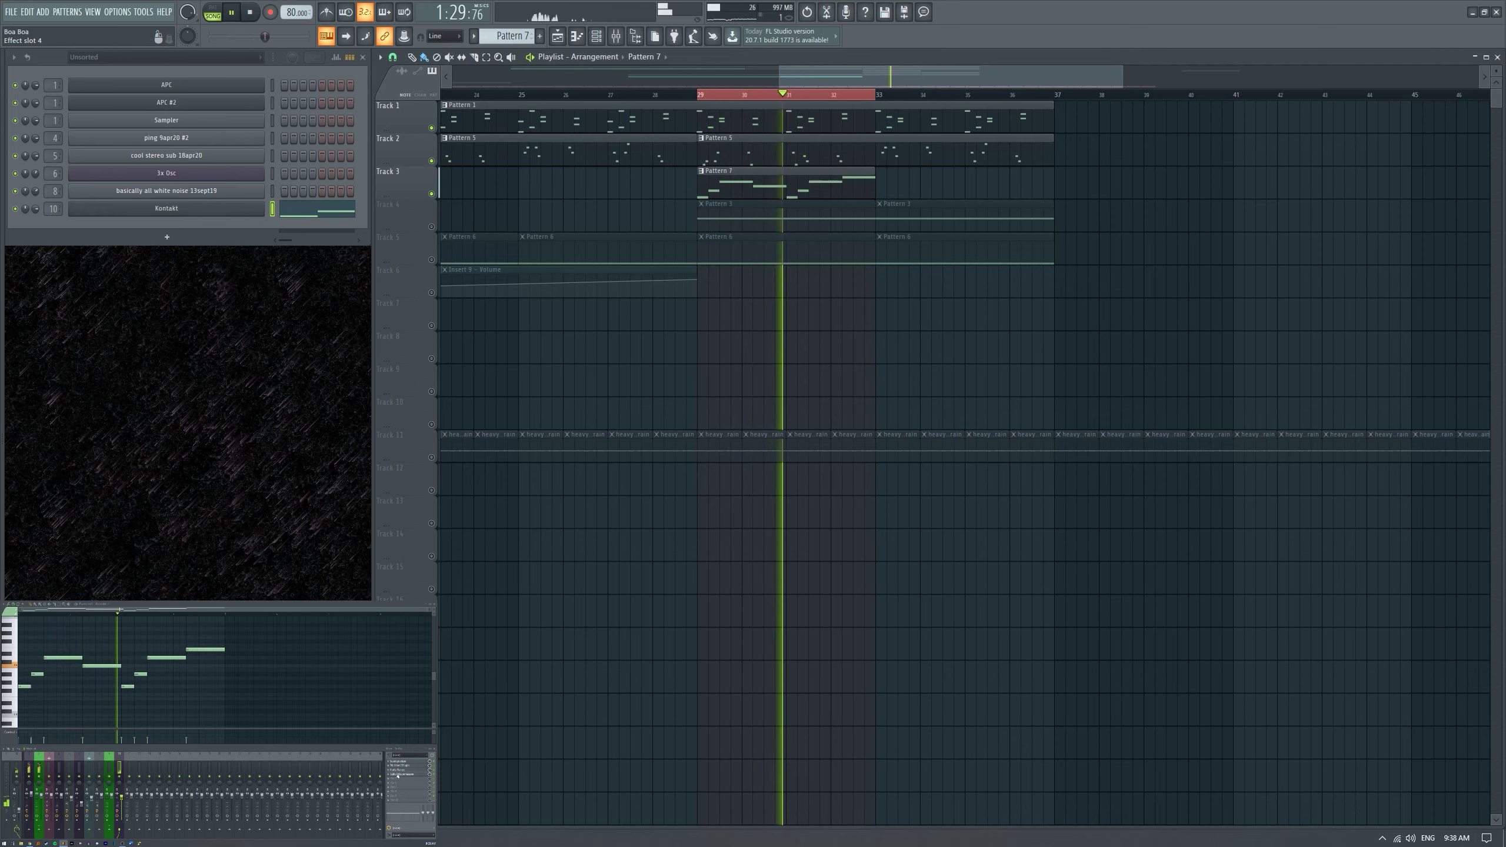
# Open the TAL Filter 2 effect from the loaded mixer preset, set its resonance to 0.17, and close it.
pyautogui.click(392, 767)
pyautogui.hotkey('alt', 'F8')
pyautogui.hotkey('alt', 'F8')
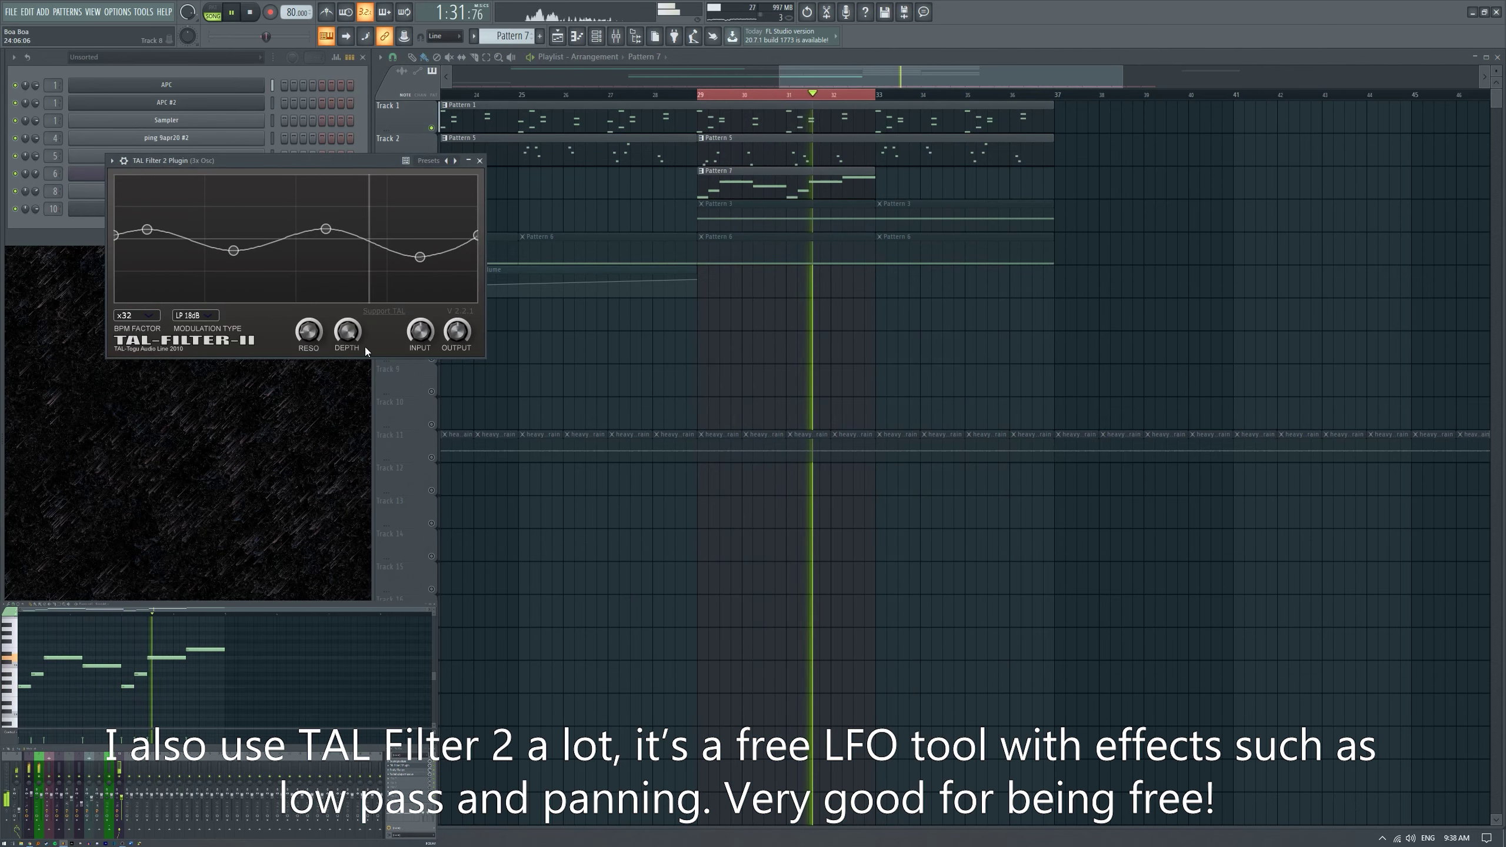
pyautogui.moveTo(348, 353); pyautogui.dragTo(336, 284)
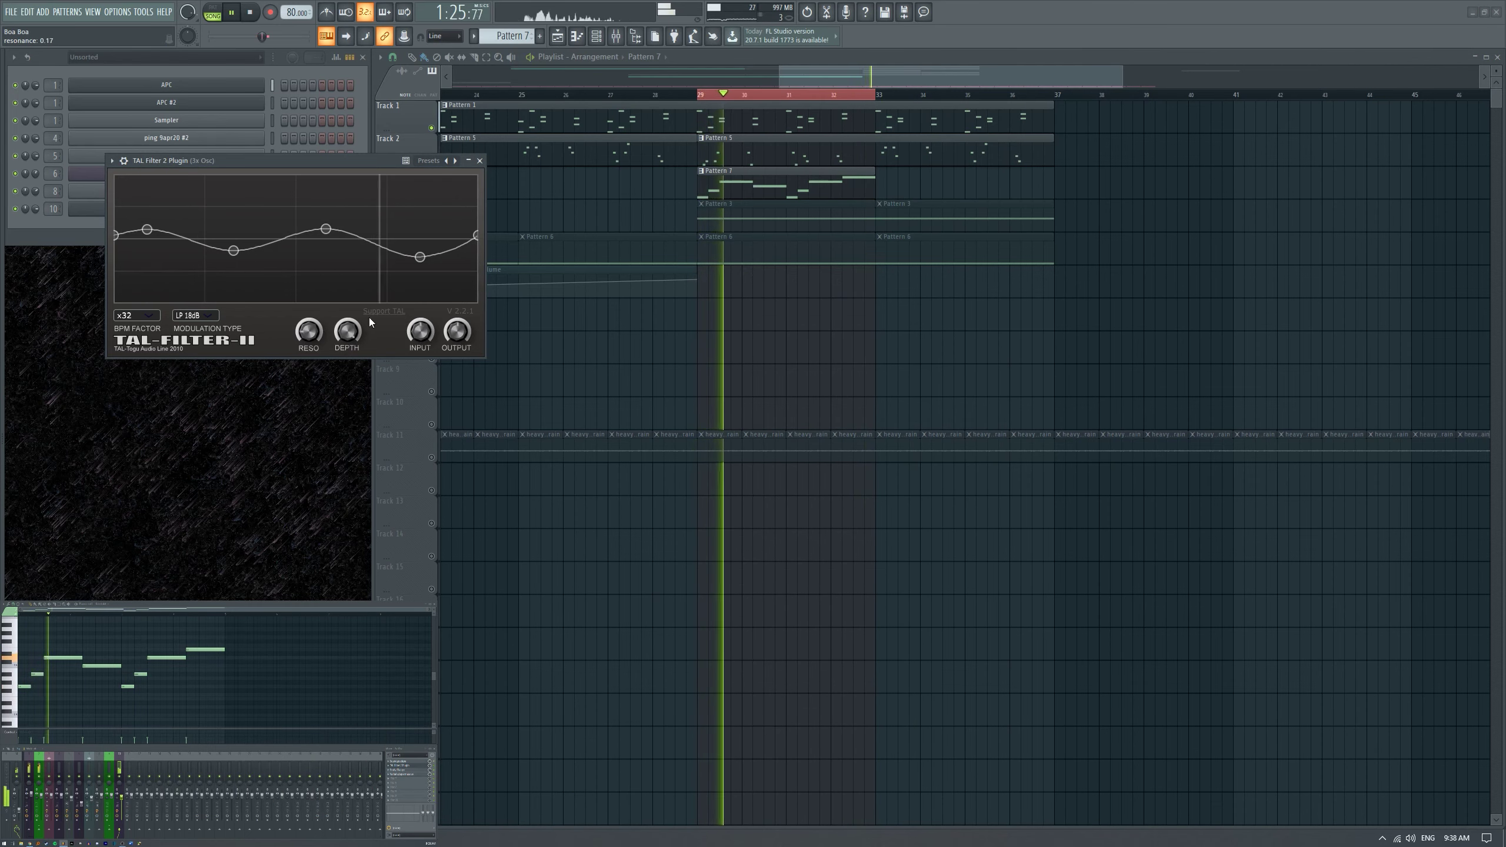
pyautogui.click(479, 160)
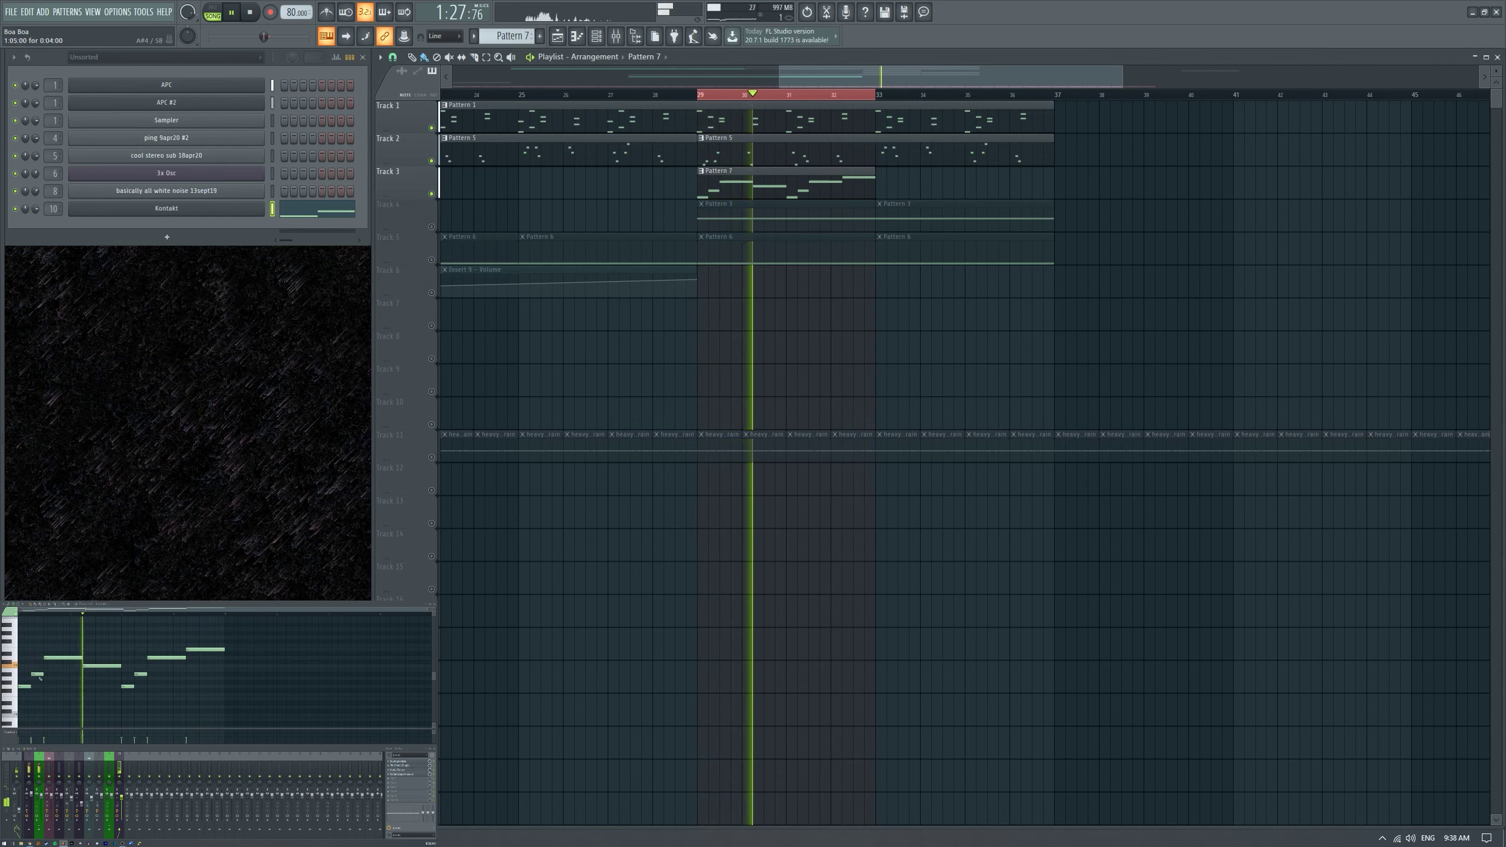
# Add a higher note at the start of Pattern 7 and a short note below the third note, and play the loop.
pyautogui.press('space')
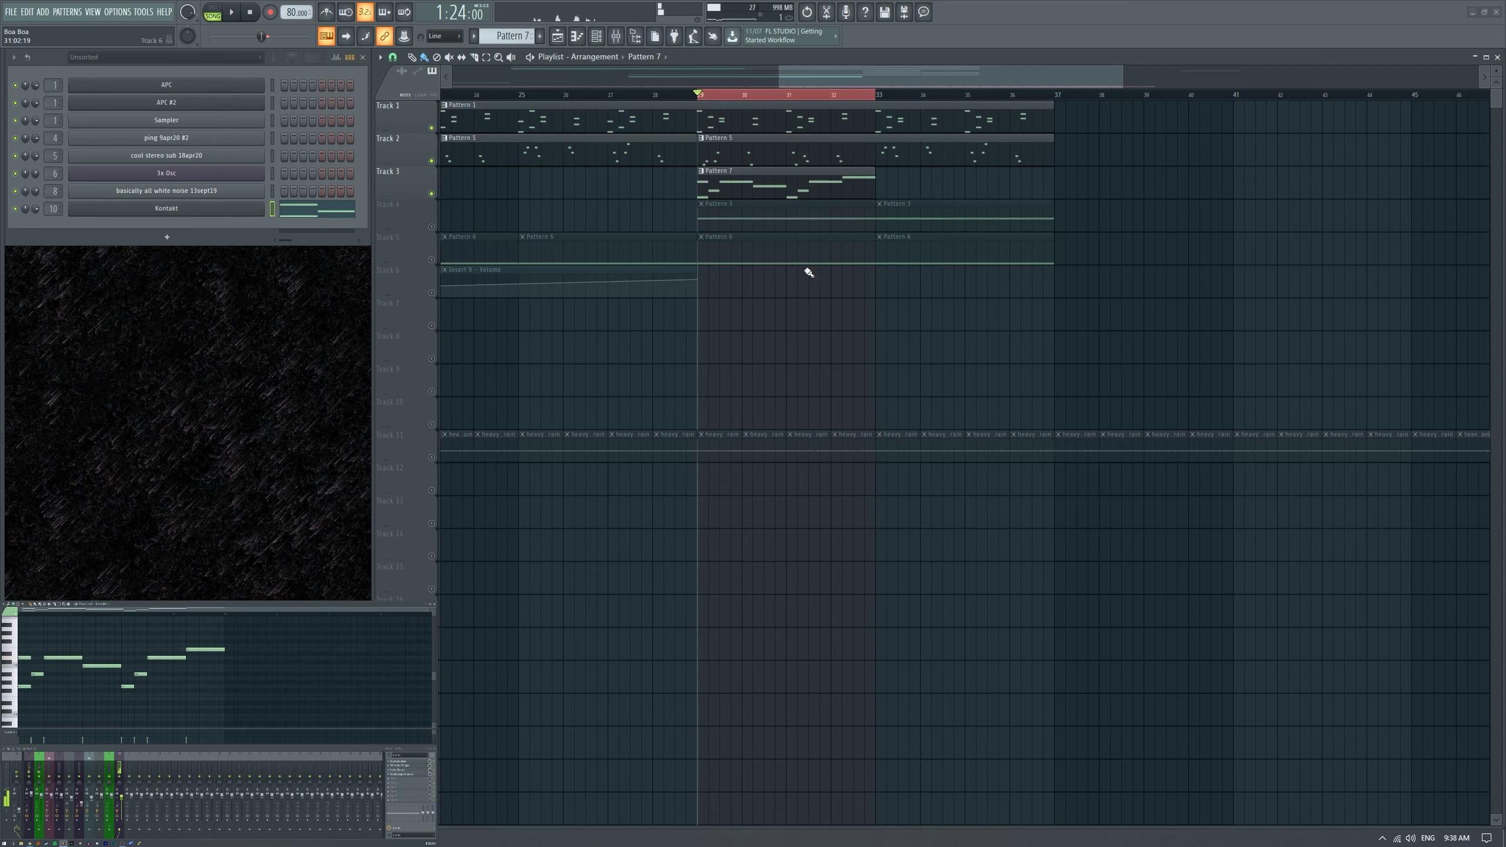
pyautogui.press('space')
pyautogui.press('space')
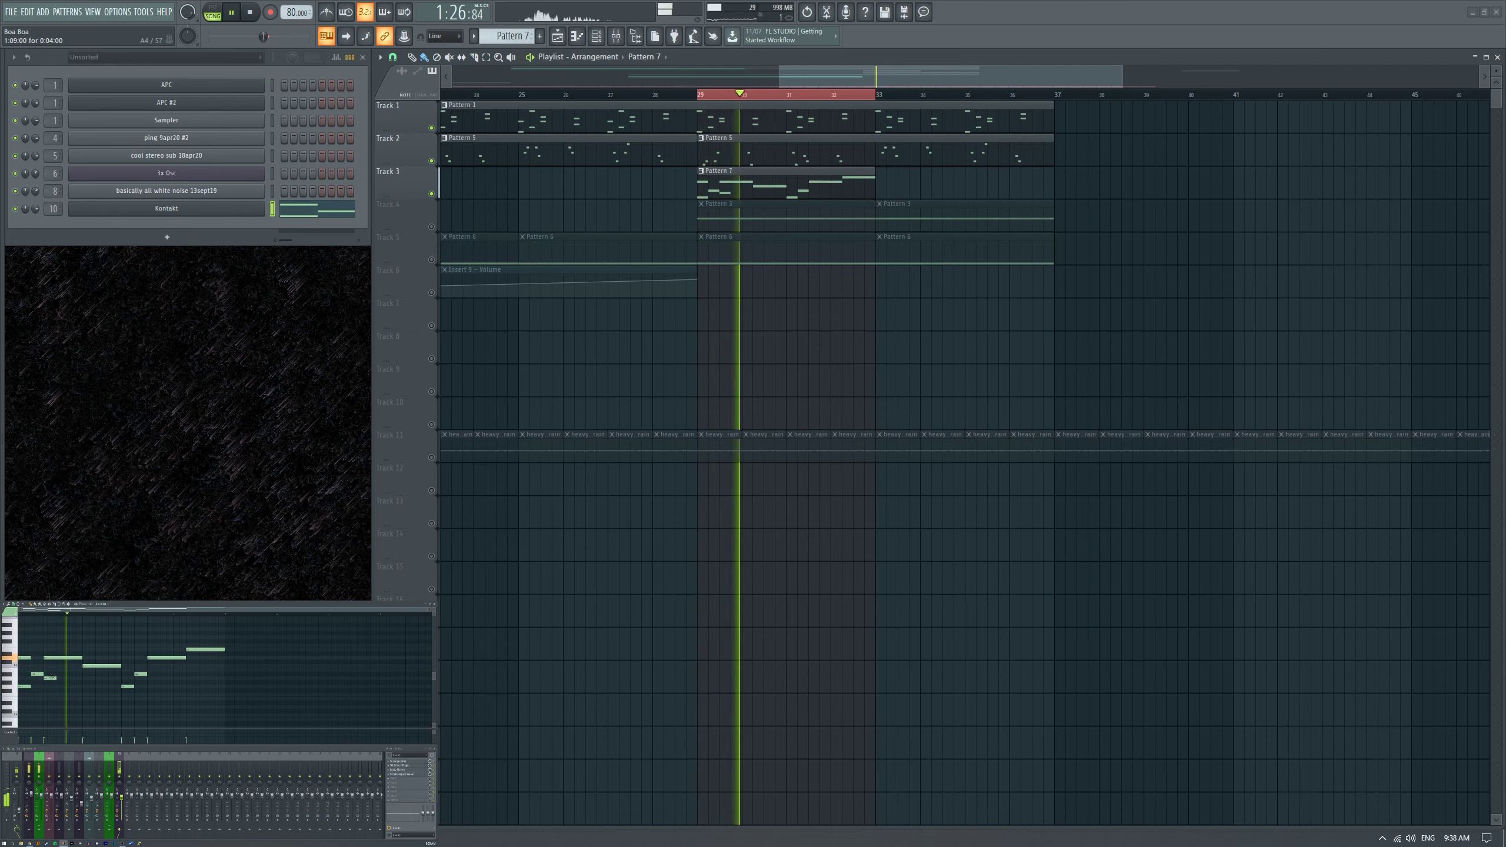
# Add lower harmony notes beneath the long notes of Pattern 7's Kontakt melody, checking them with playback.
pyautogui.press('space')
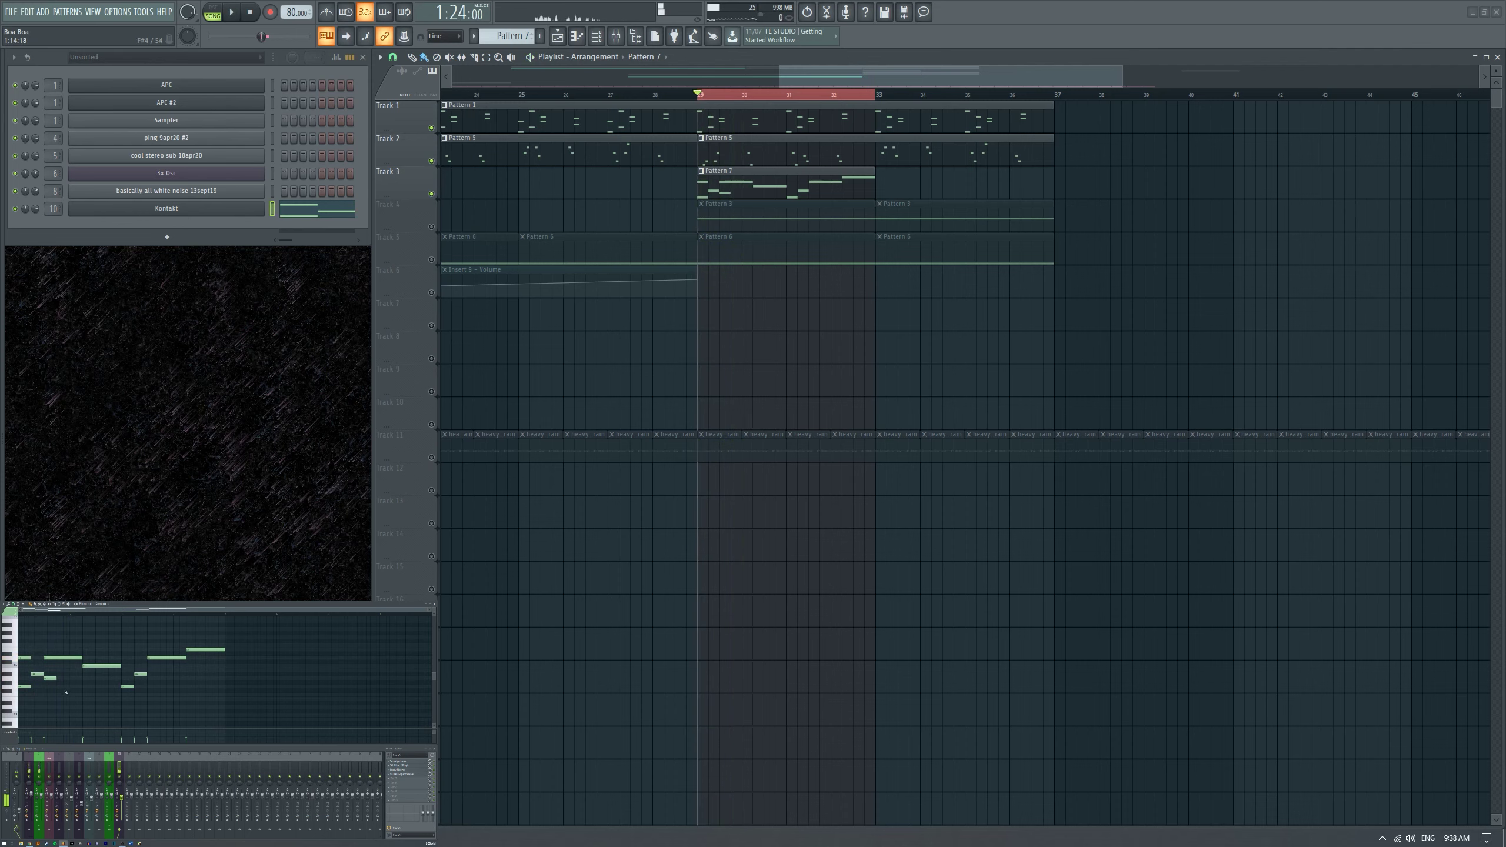
pyautogui.press('space')
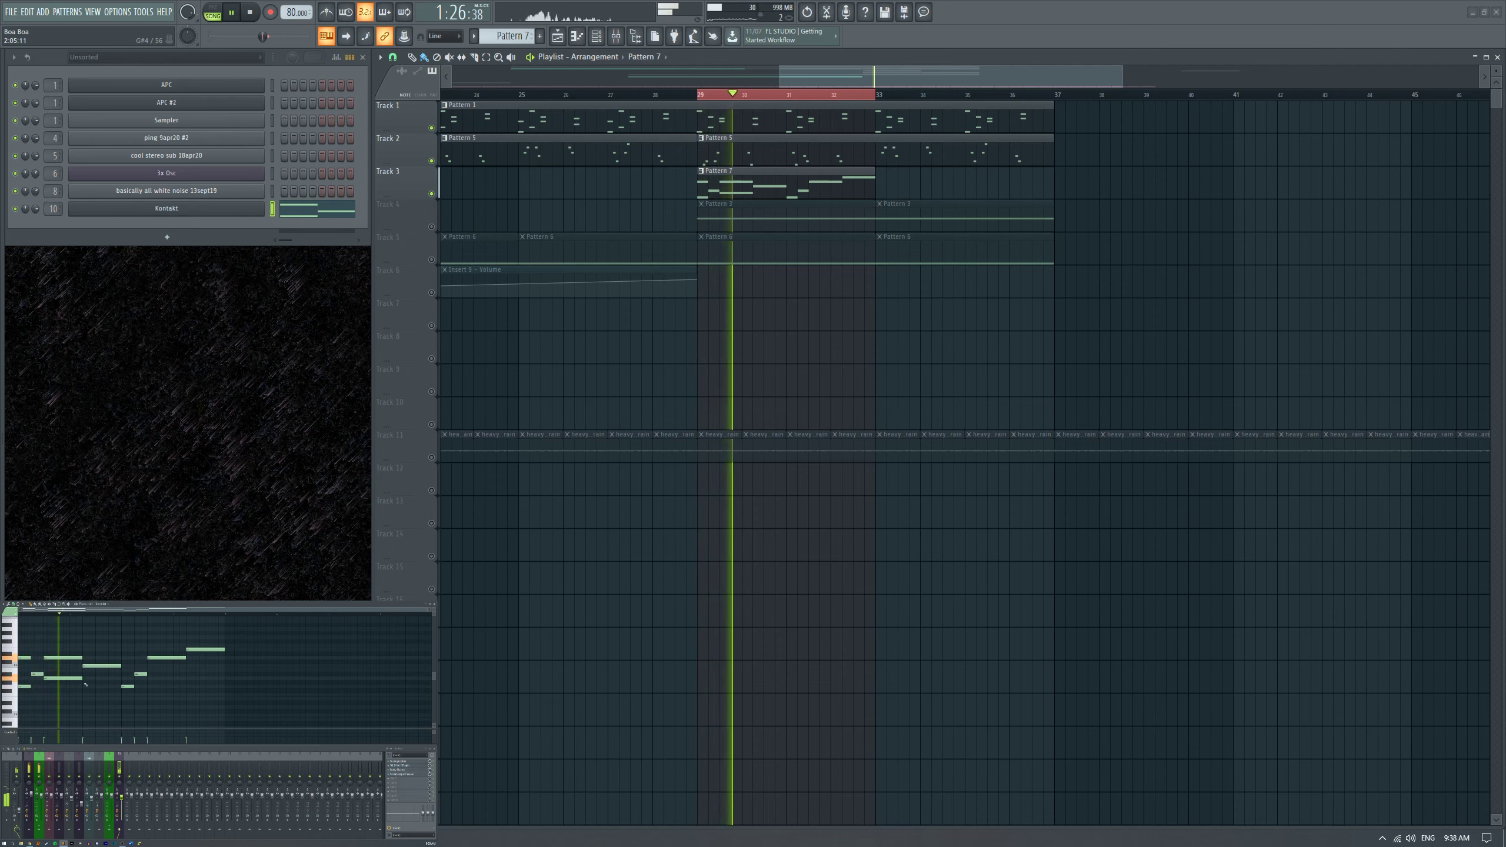
pyautogui.click(84, 686)
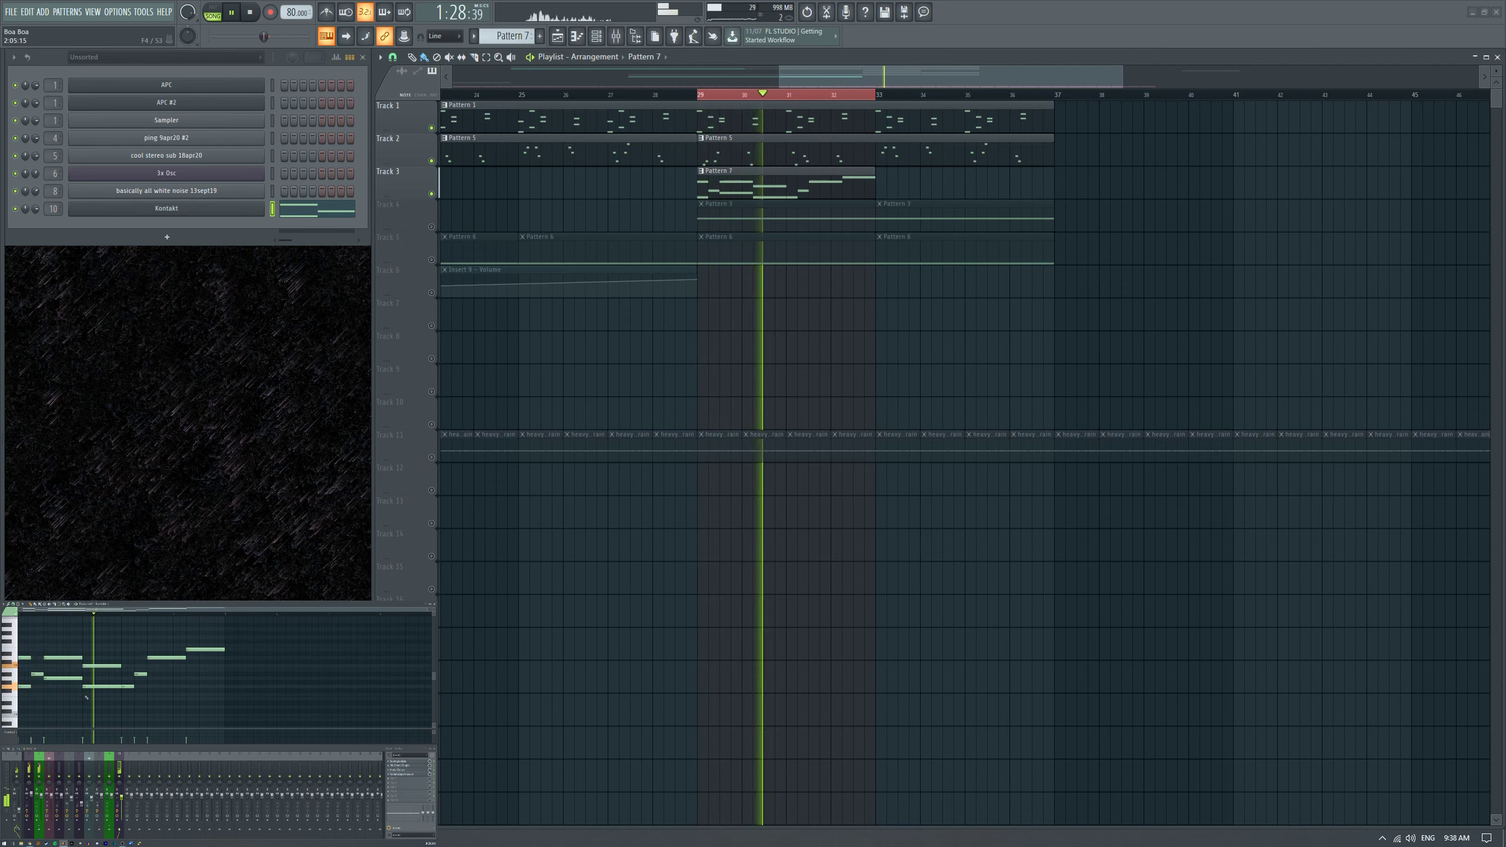
pyautogui.press('space')
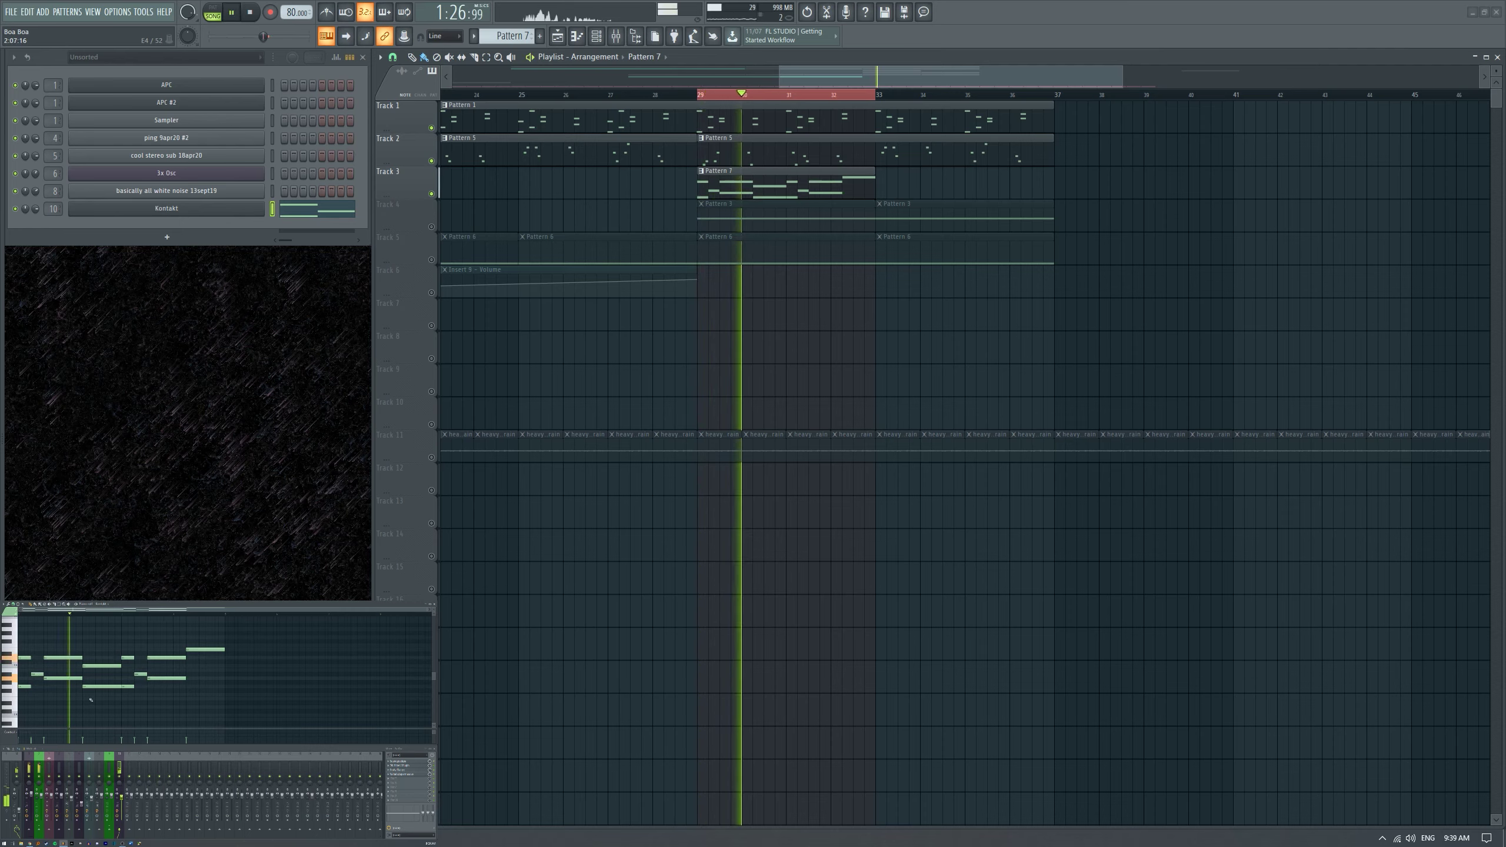
pyautogui.press('space')
# Place high upper notes over the first two notes of Pattern 7 and open Pattern 1 to compare its chords.
pyautogui.scroll(2, 32, 663)
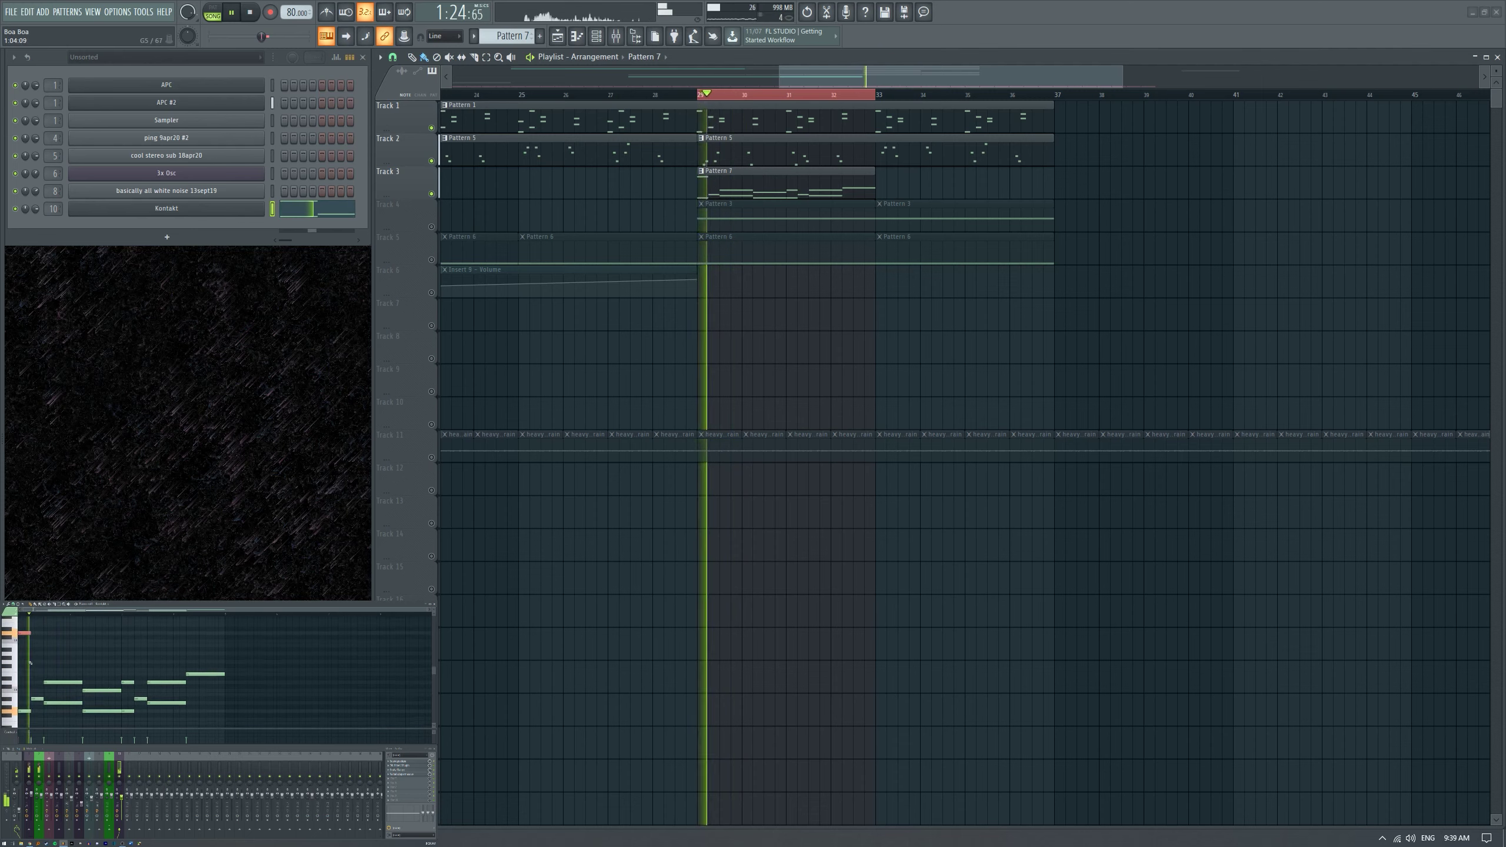
pyautogui.press('space')
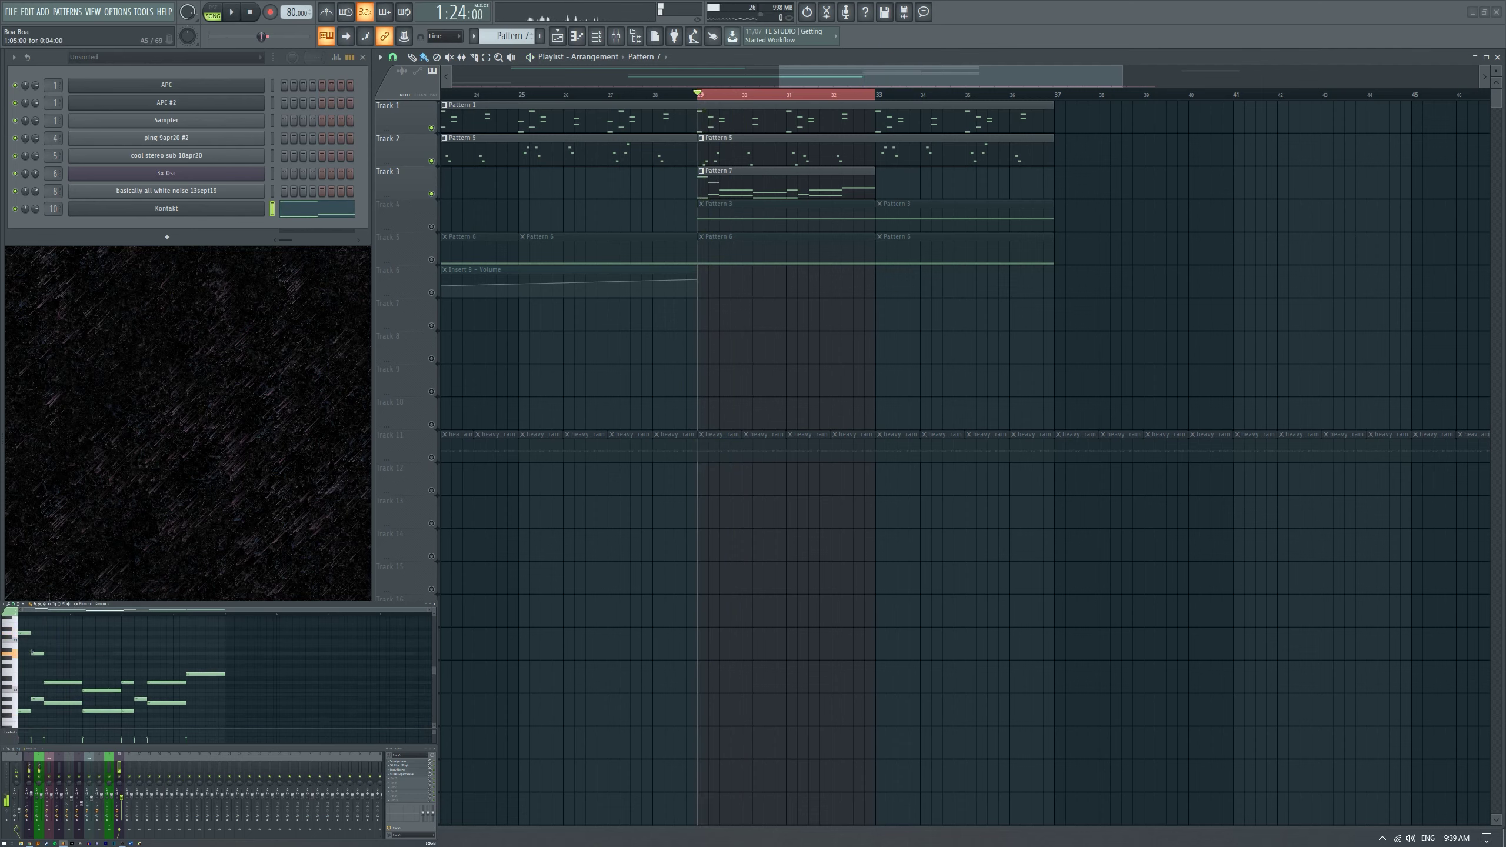
pyautogui.click(753, 122)
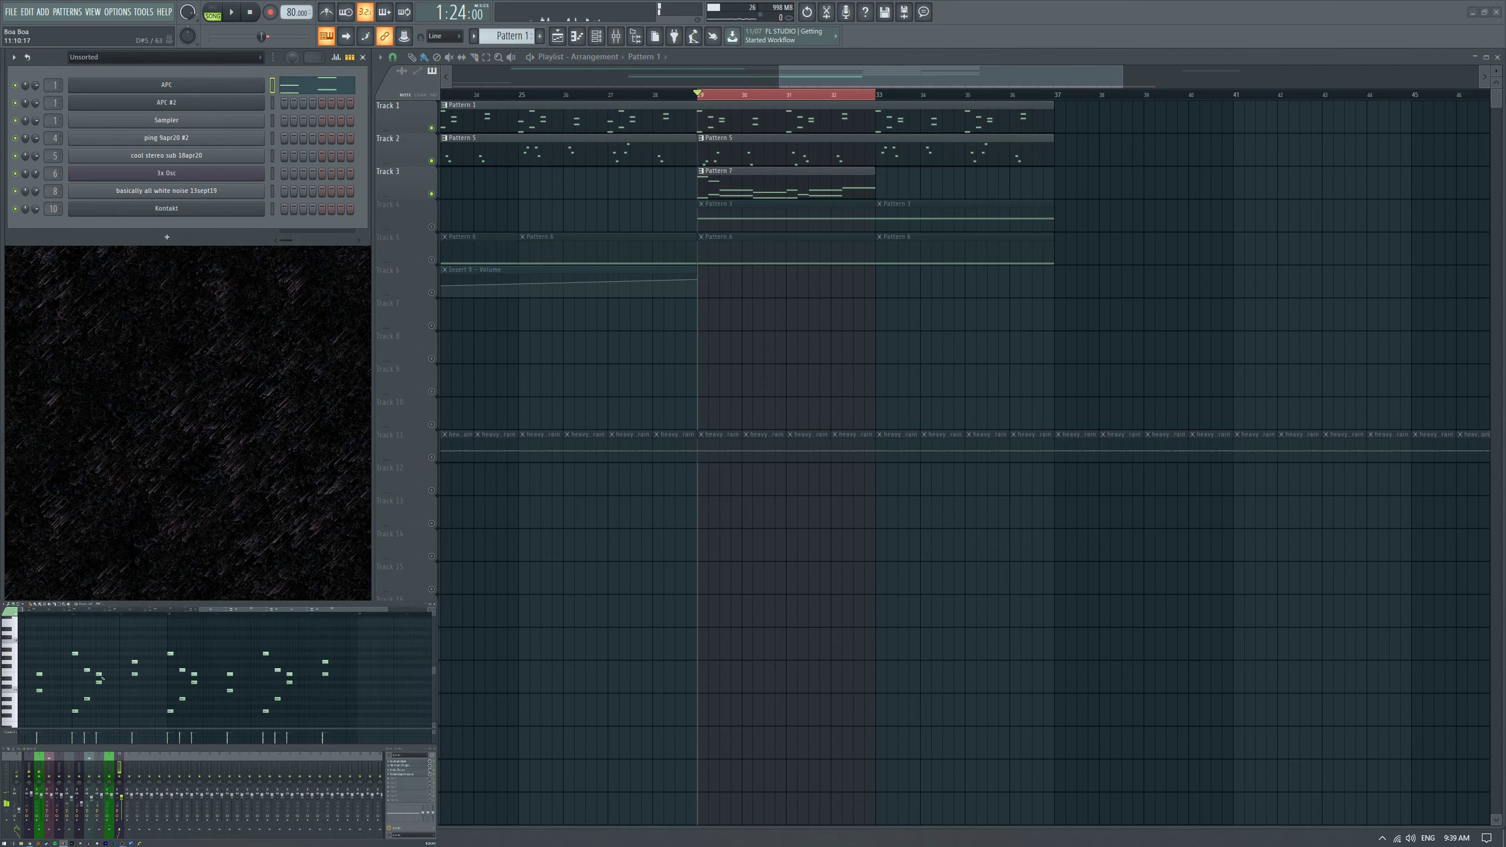
pyautogui.scroll(-3, 103, 680)
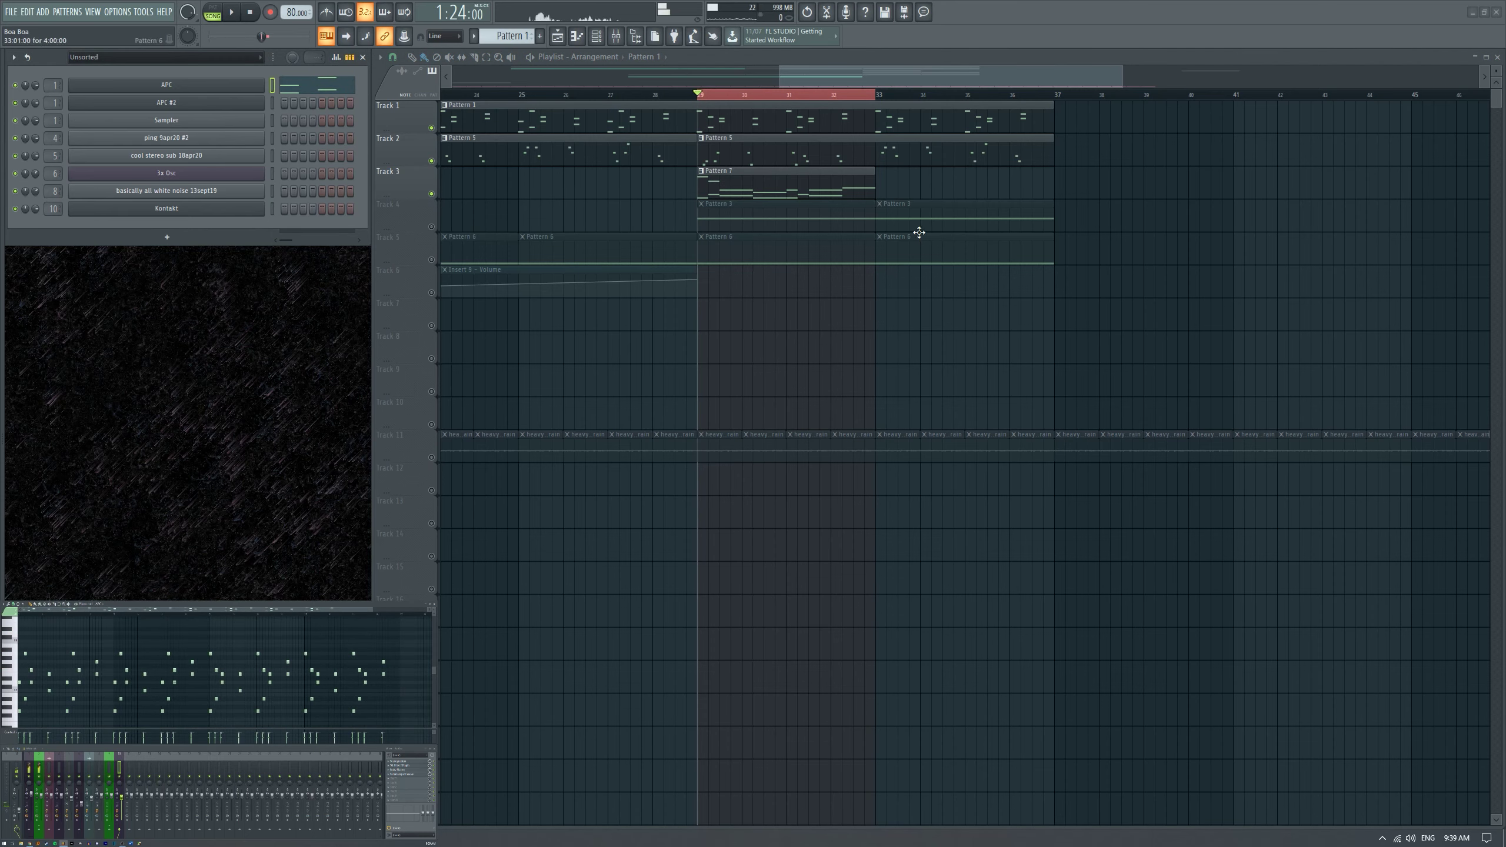
# Move the Pattern 7 clip to bar 21 and shift its notes to the pattern's bar 9 so they still play from bar 29.
pyautogui.scroll(-4, 803, 217)
pyautogui.scroll(5, 672, 201)
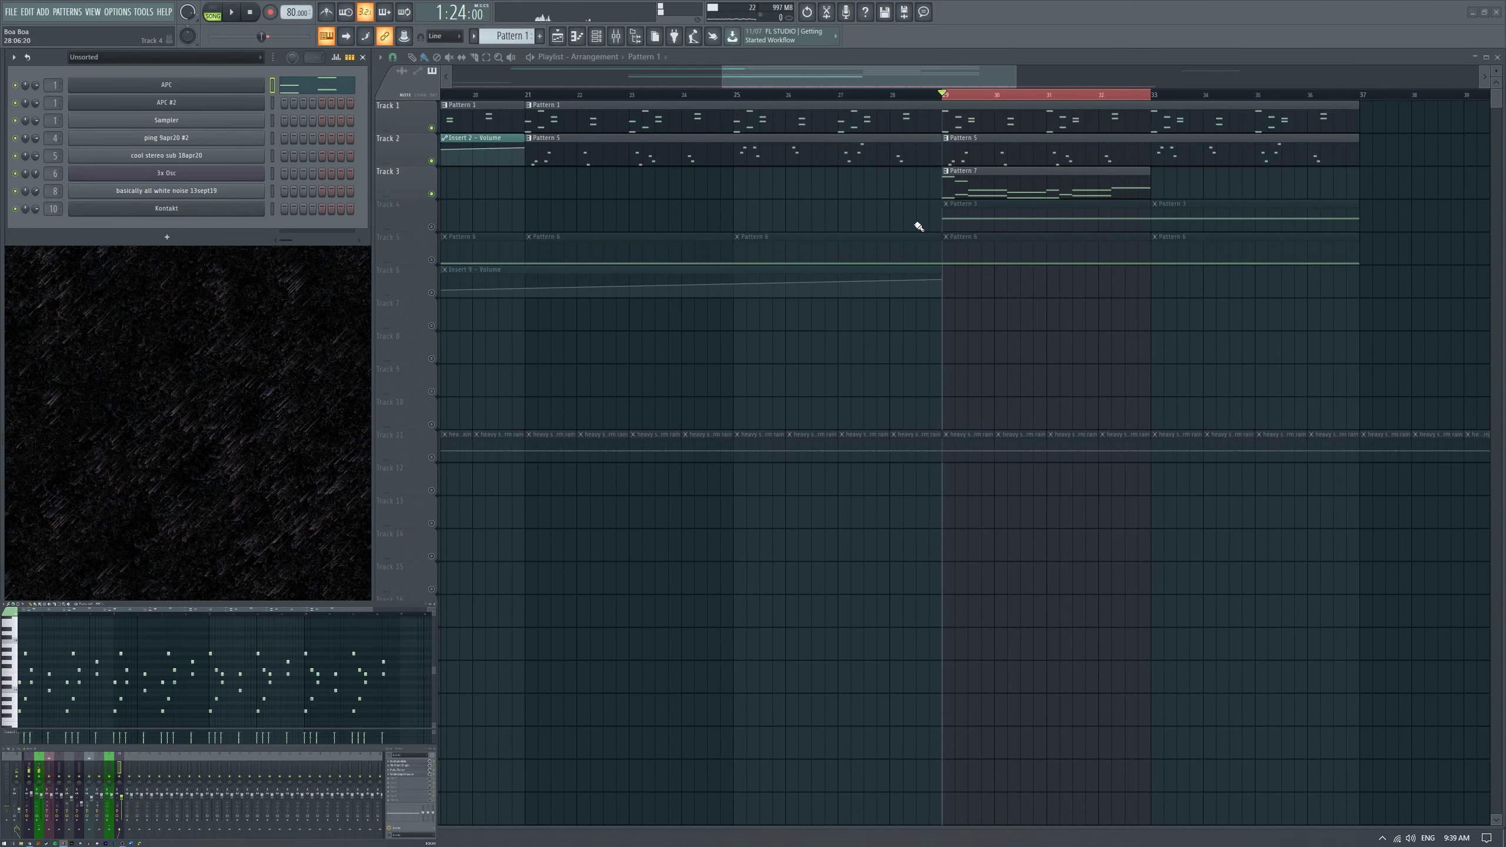
pyautogui.scroll(-1, 793, 203)
pyautogui.scroll(-2, 939, 200)
pyautogui.click(931, 193)
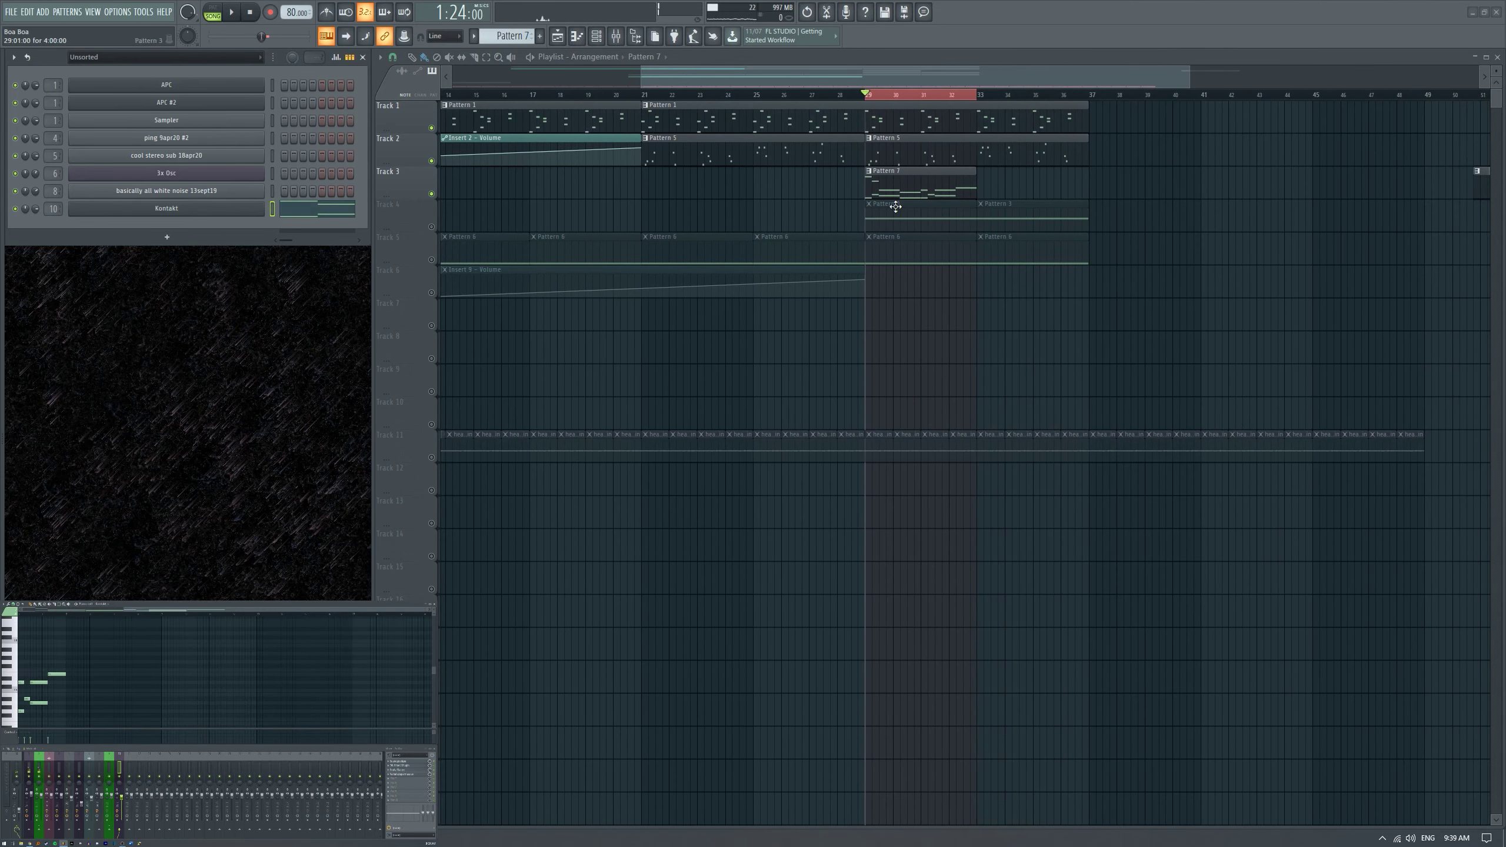
pyautogui.moveTo(877, 182); pyautogui.dragTo(653, 184)
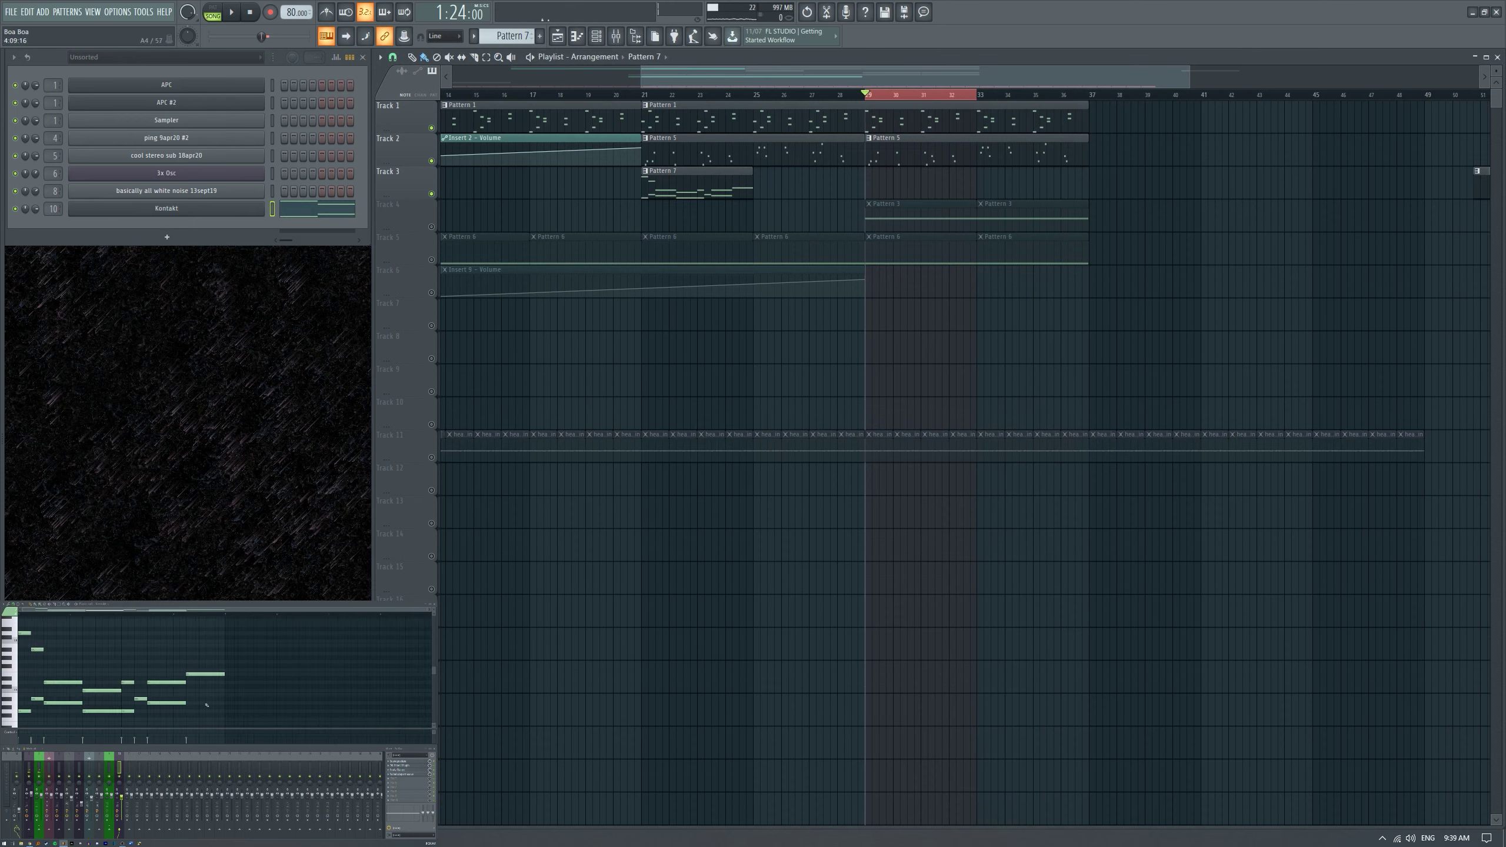
pyautogui.moveTo(235, 724); pyautogui.dragTo(332, 639)
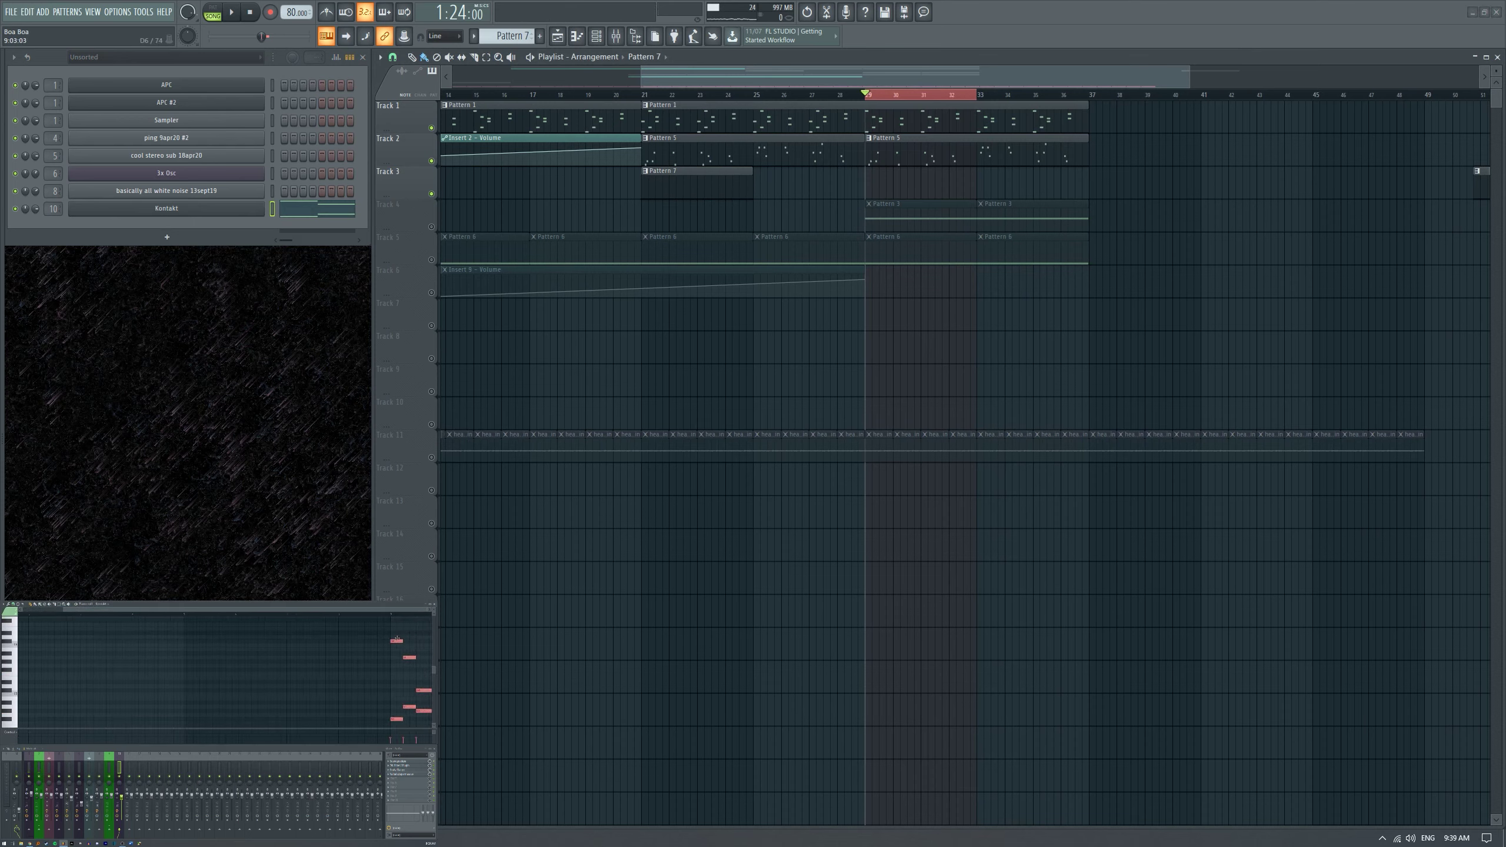
pyautogui.press('space')
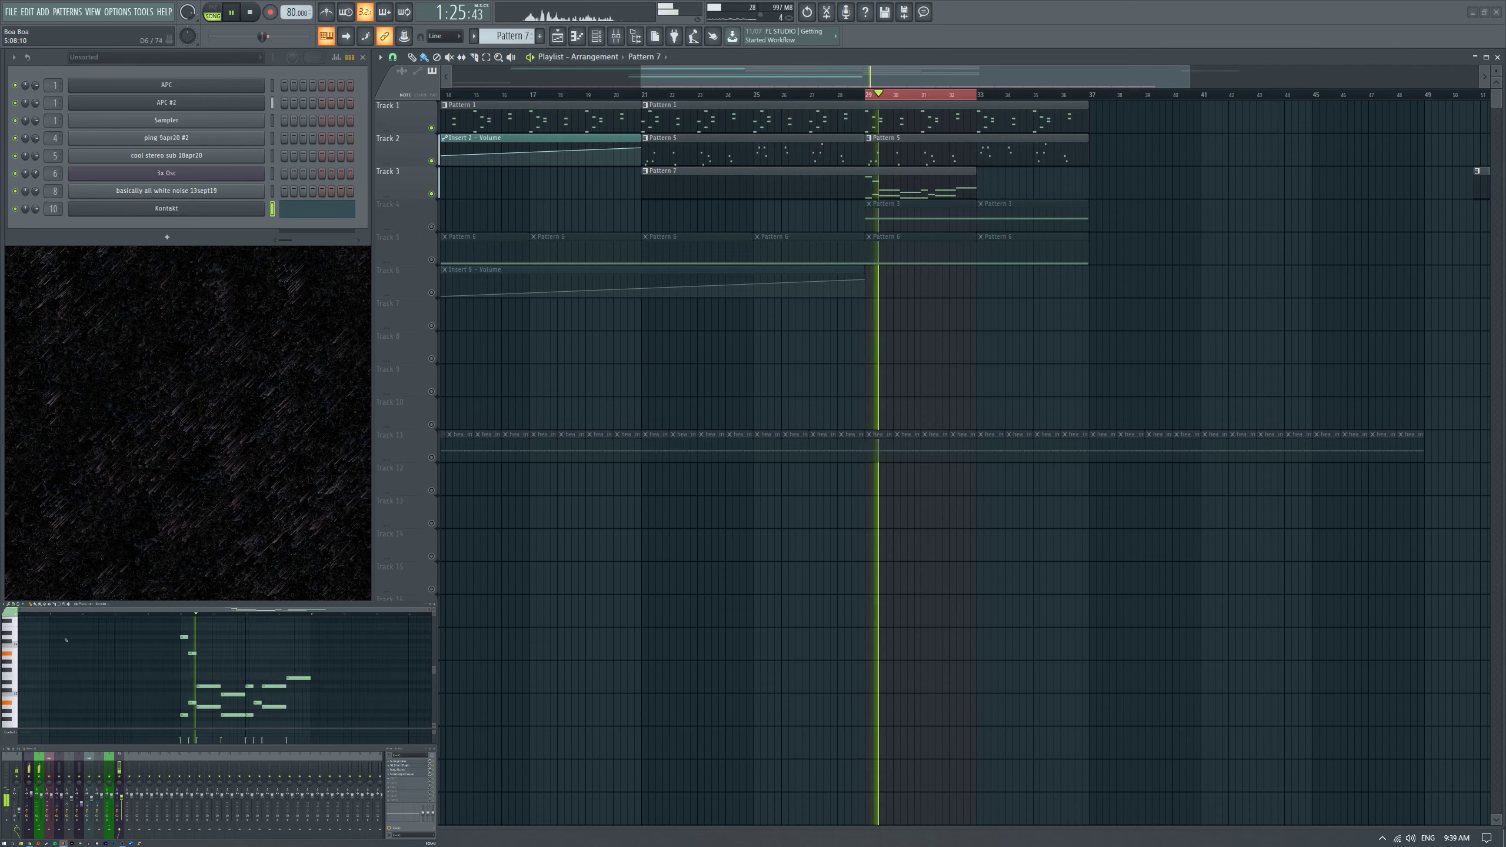
pyautogui.press('space')
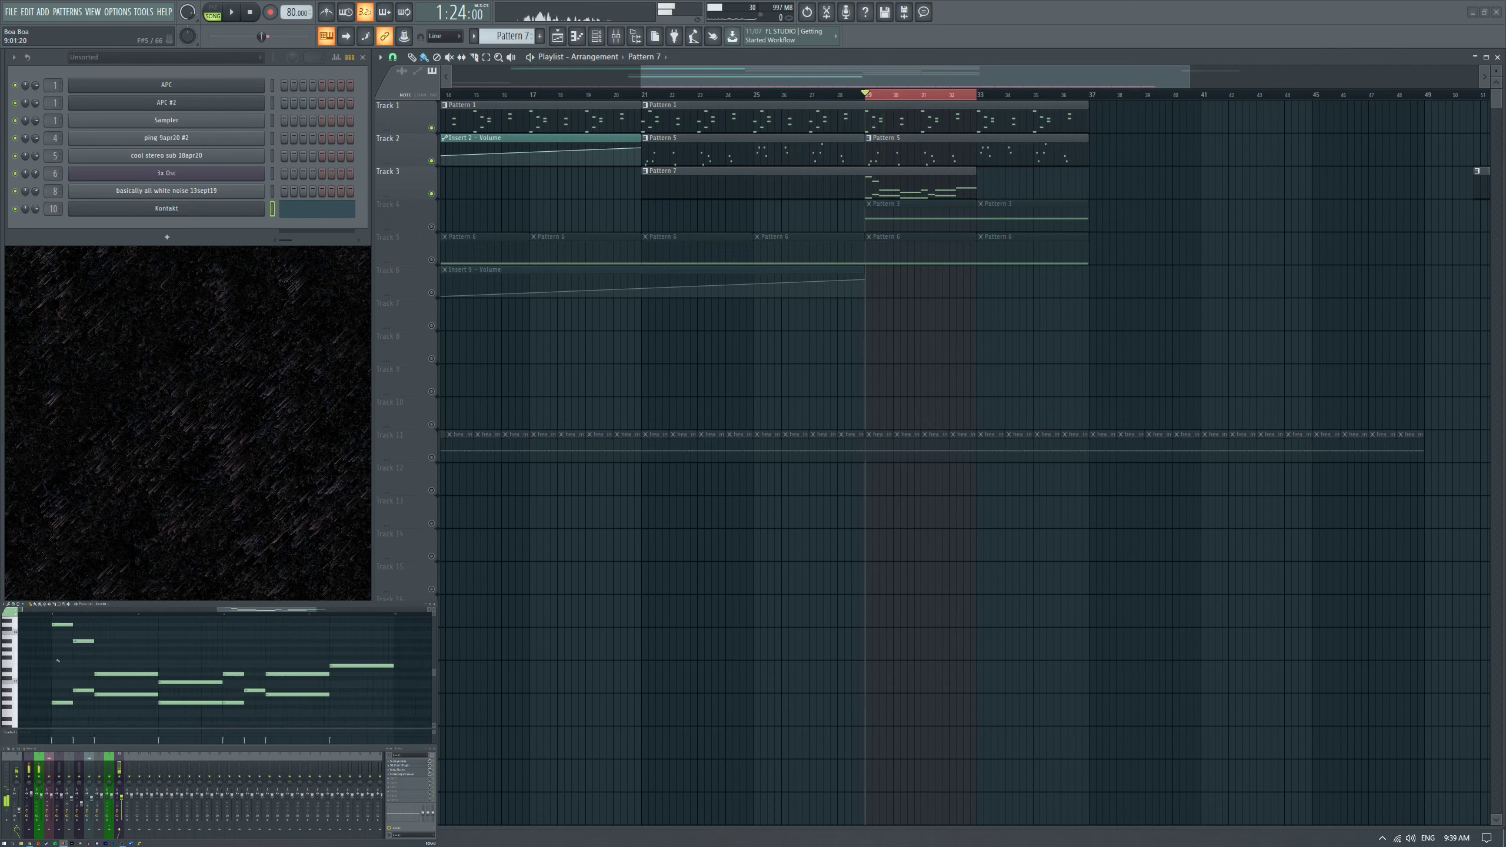
# Adjust the upper notes of Pattern 7's first three chords at bar 29 to follow the chords in Pattern 1.
pyautogui.click(959, 121)
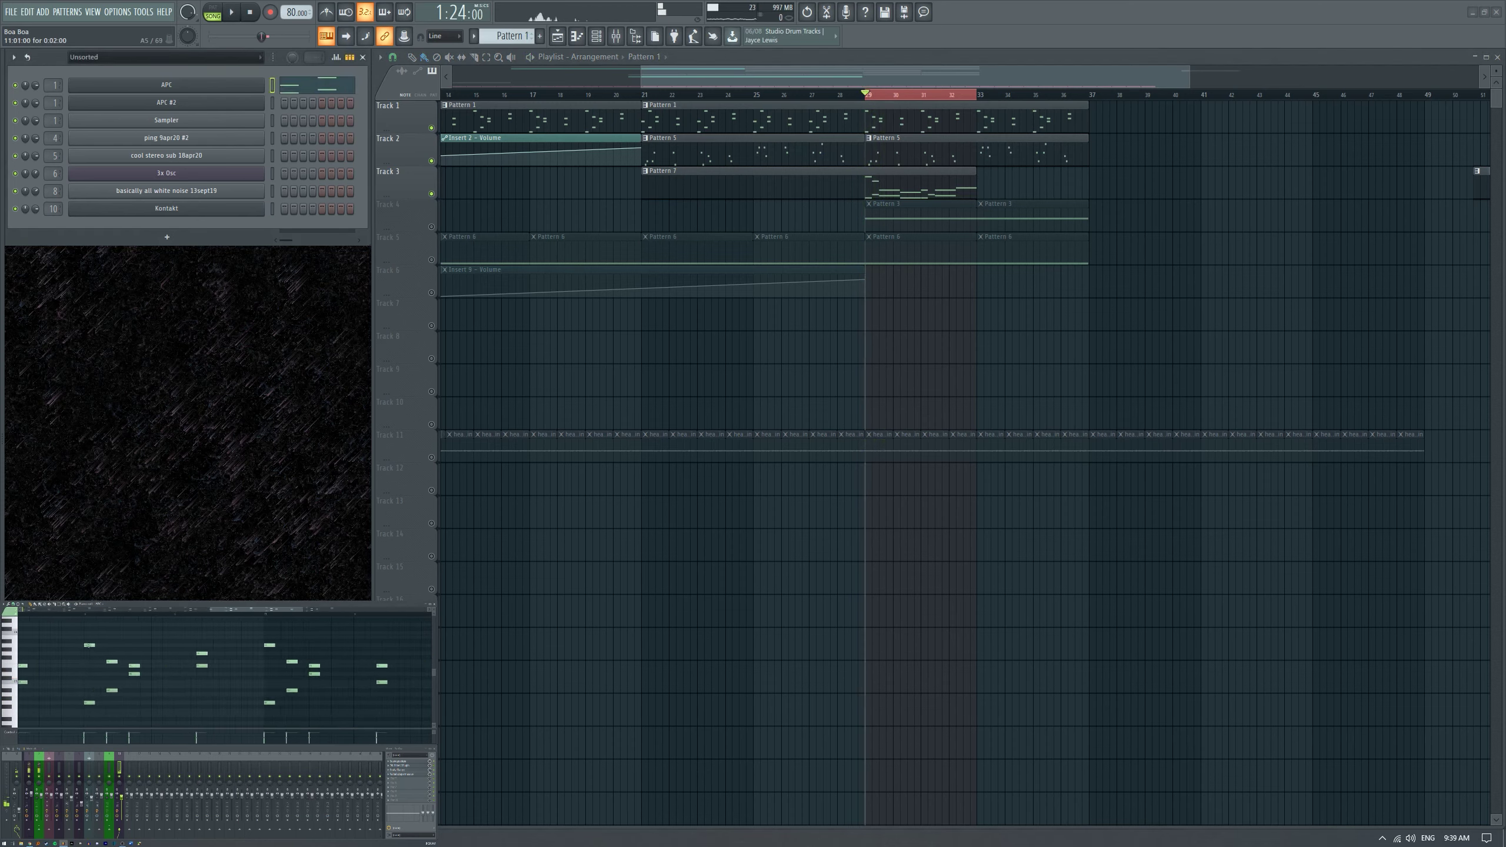
pyautogui.click(881, 190)
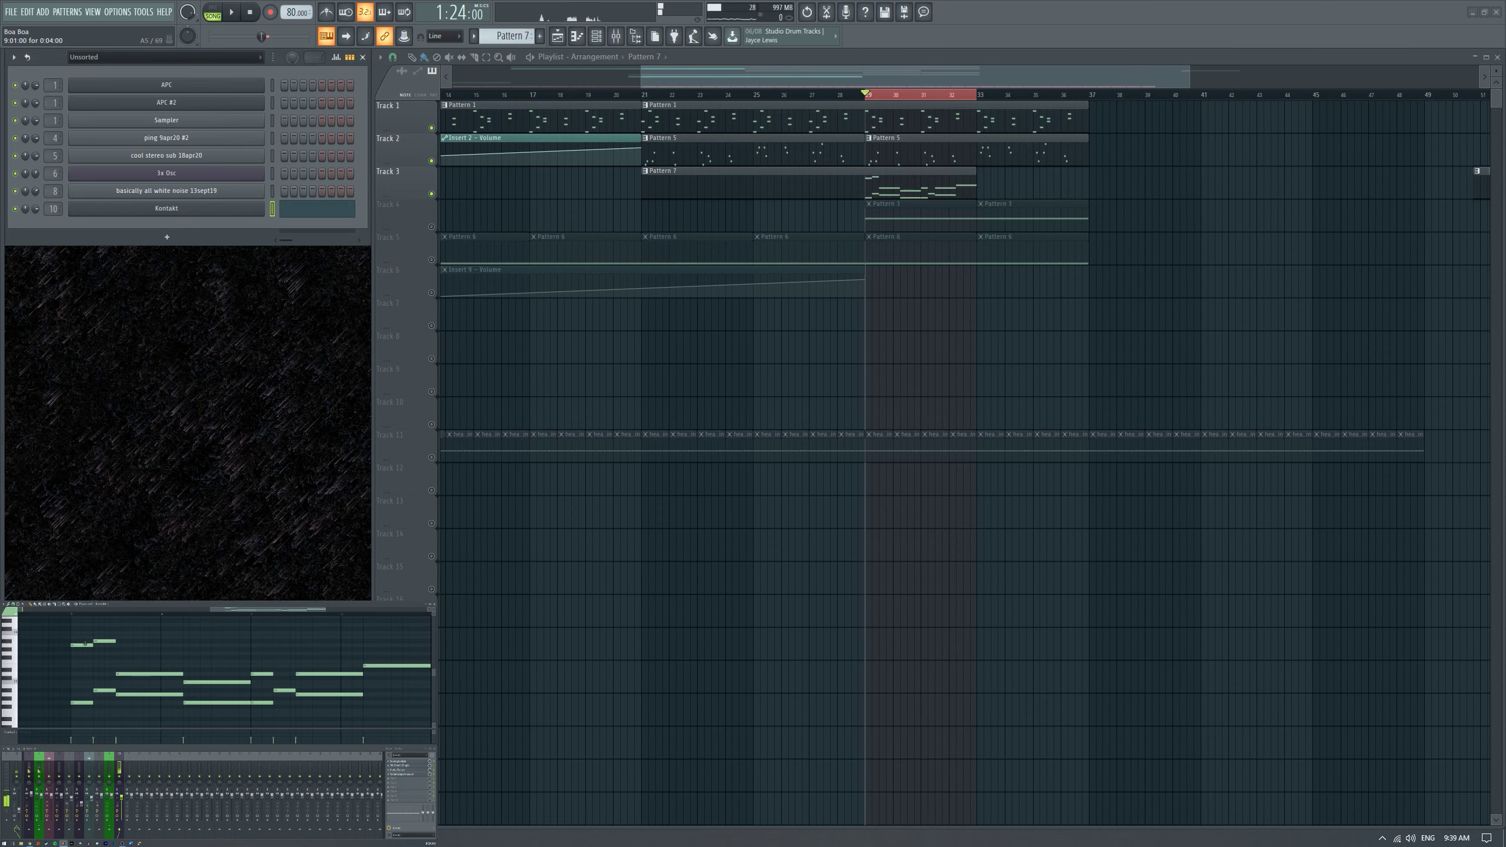
pyautogui.click(895, 130)
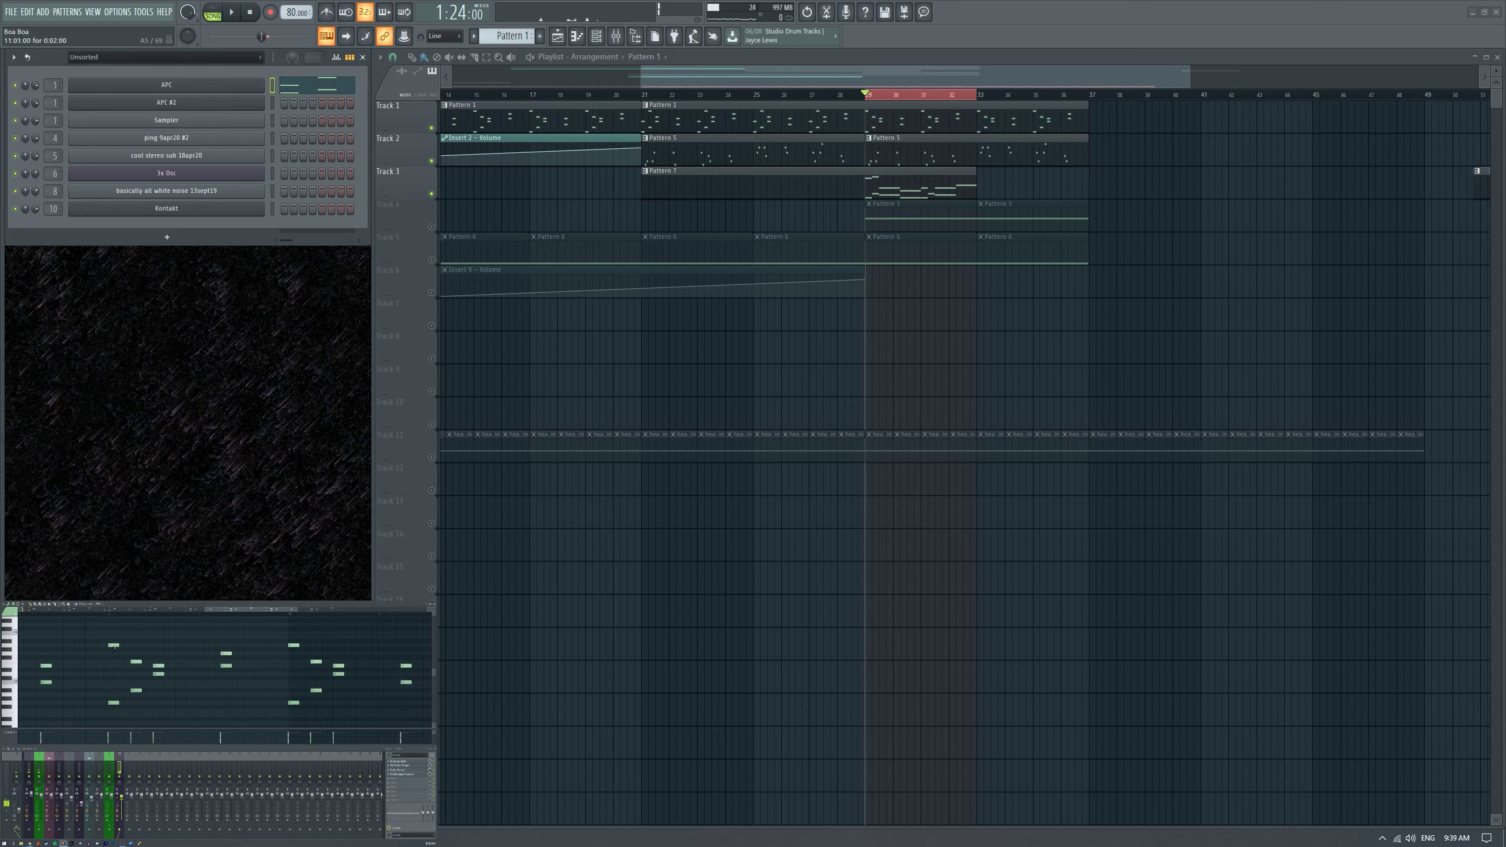
pyautogui.click(891, 188)
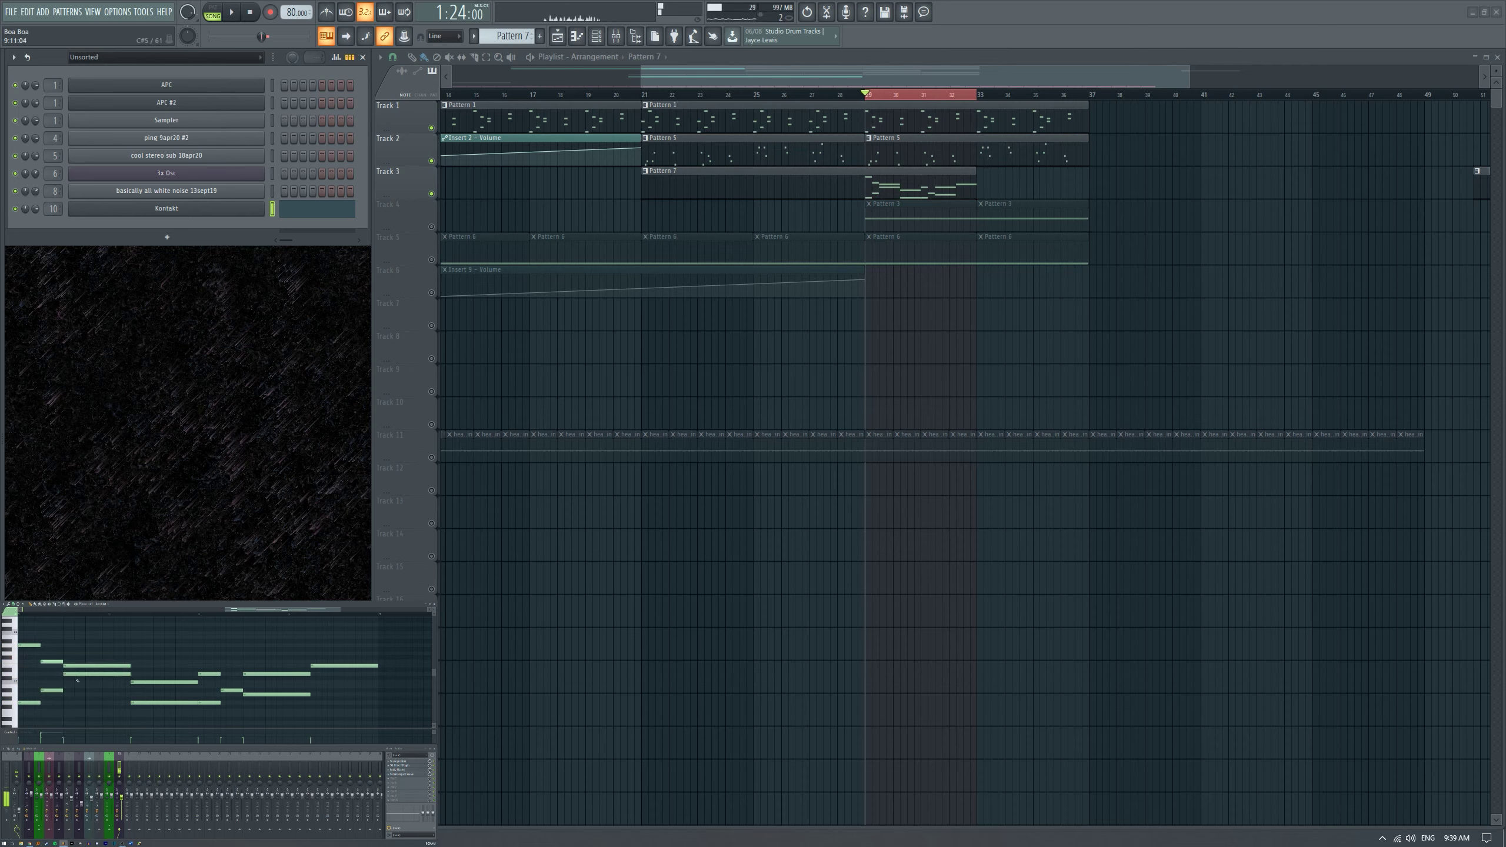
# Replace the low note under Pattern 7's fourth chord with an upper note and play the loop.
pyautogui.press('space')
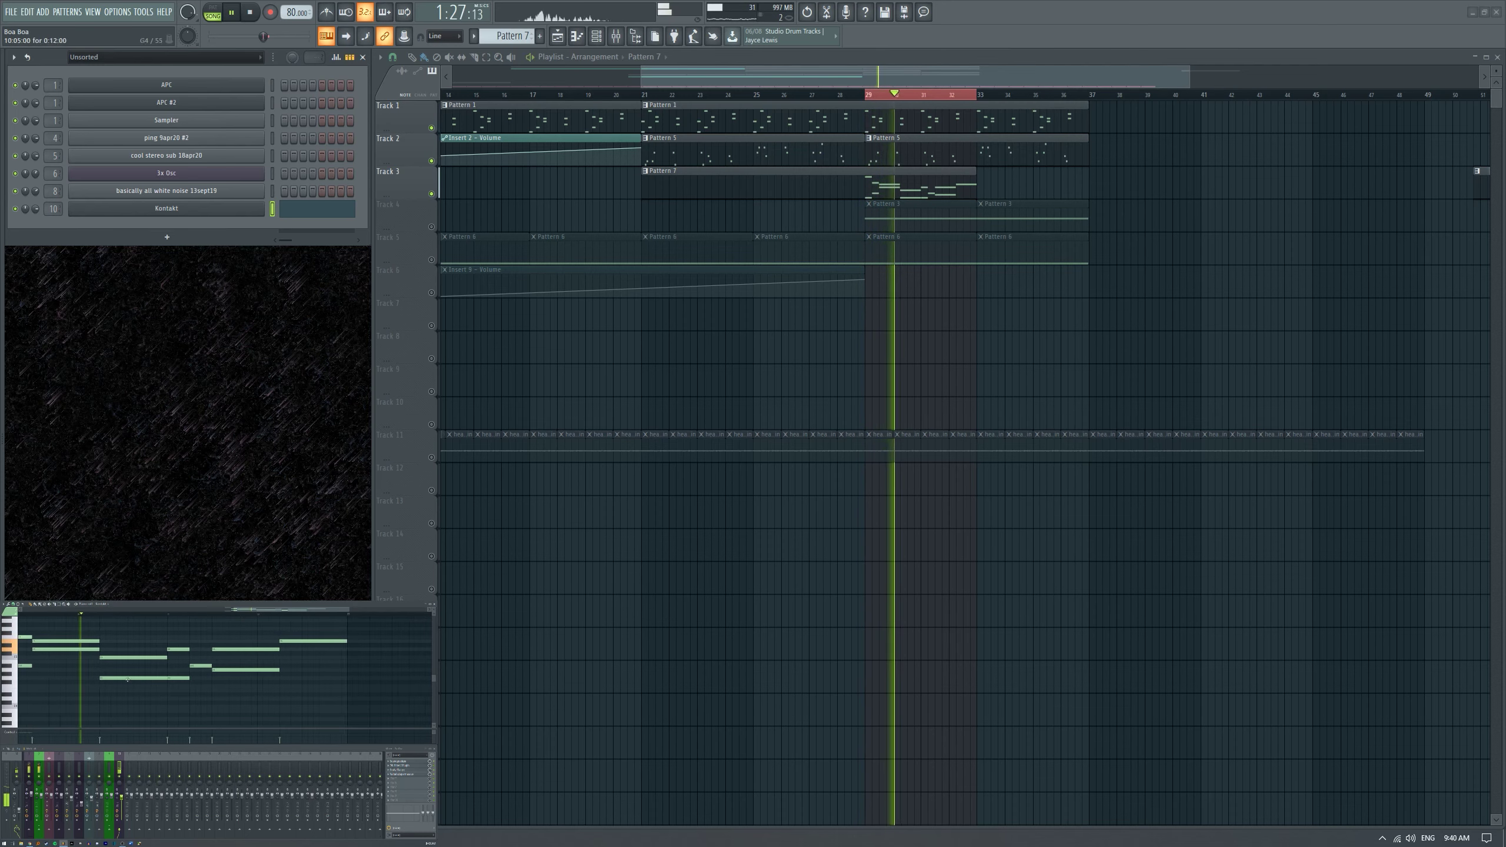
pyautogui.press('space')
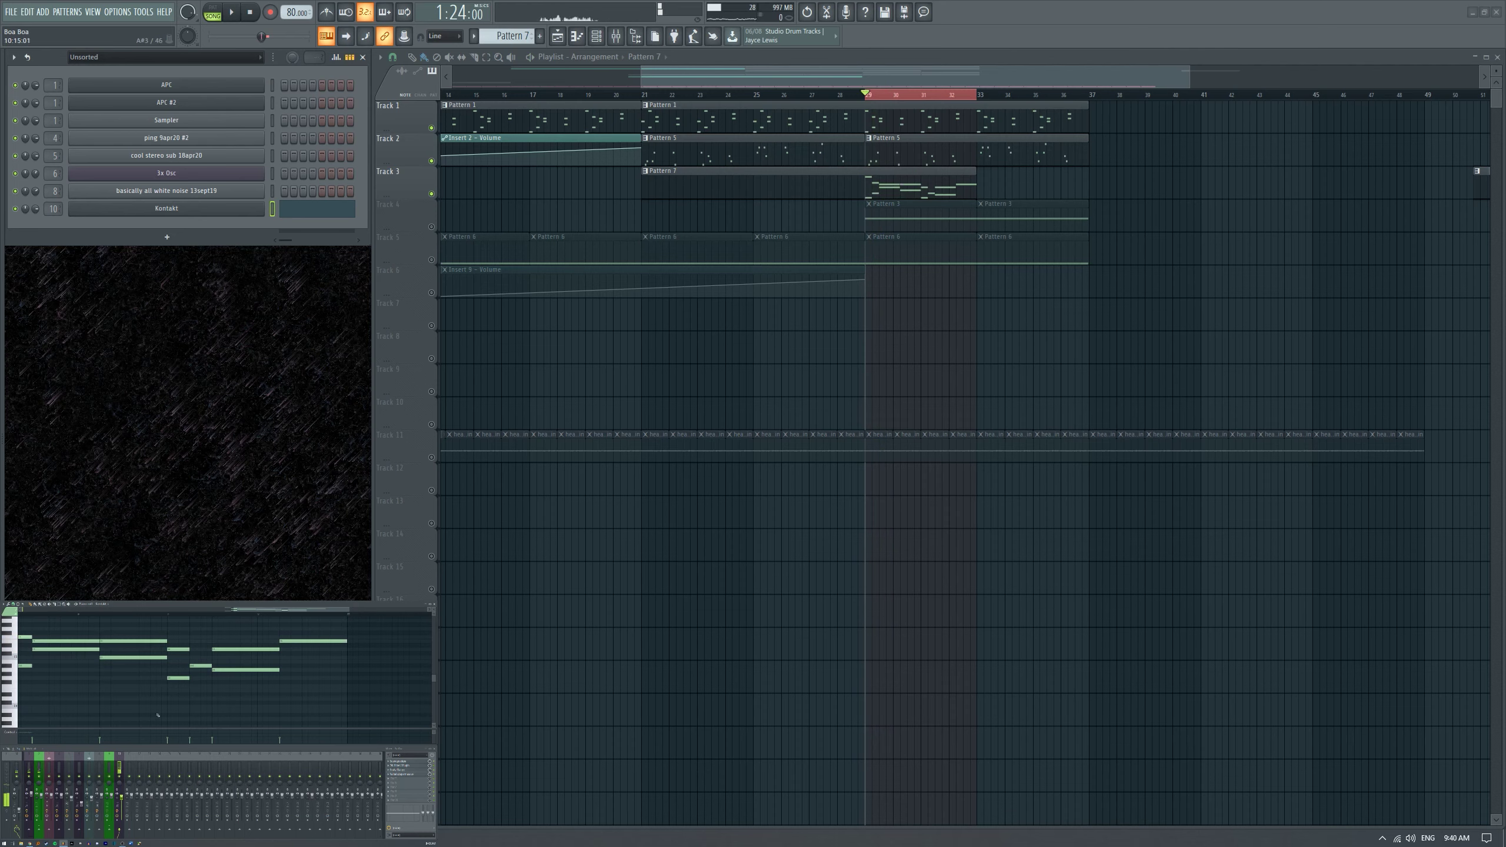
pyautogui.press('space')
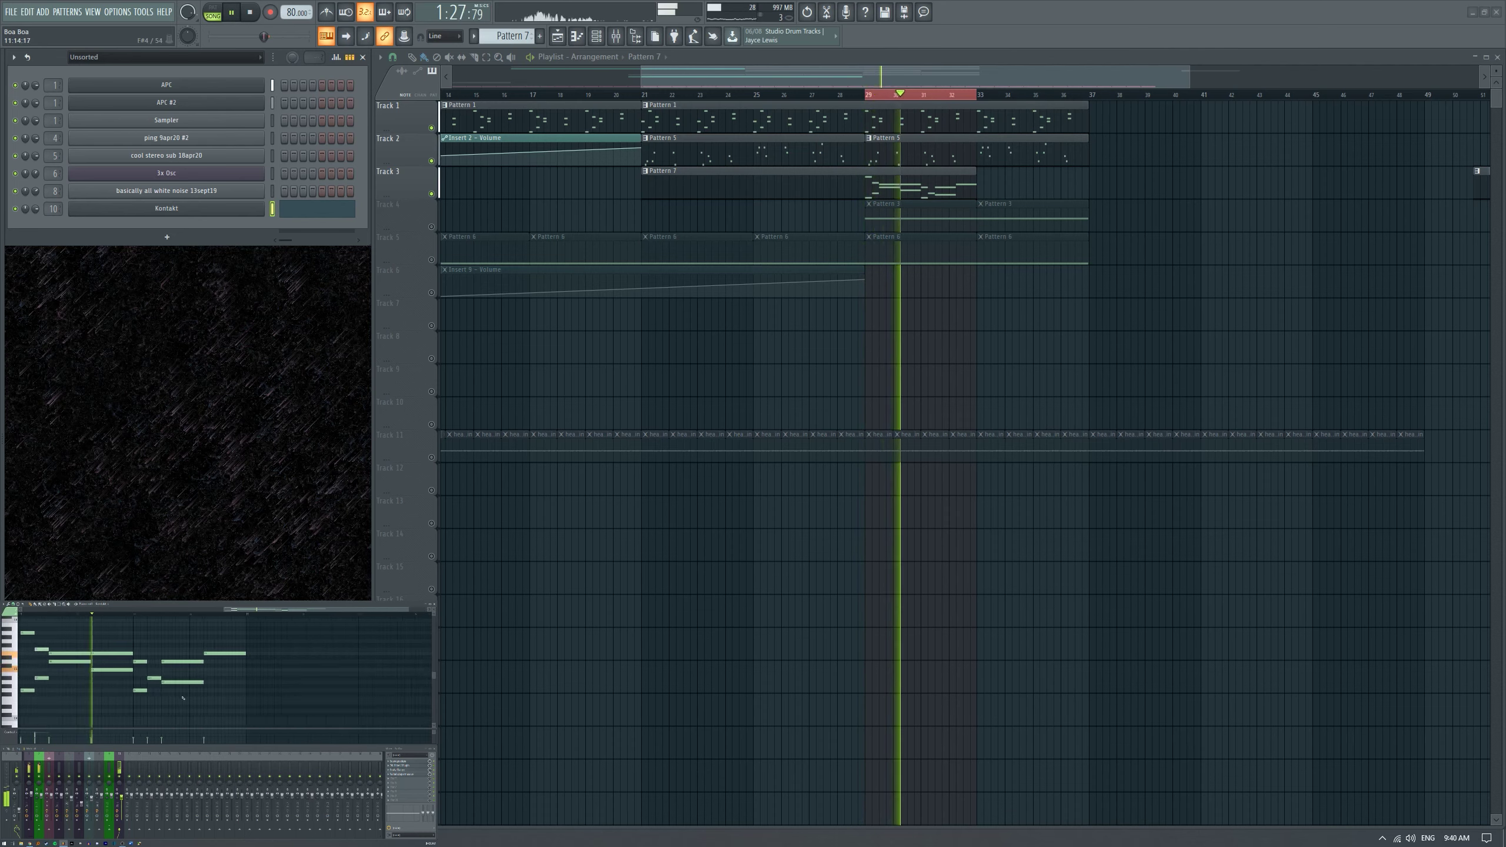
# Replace the second half of Pattern 7's four-bar chord melody with a copy of its first half and play it.
pyautogui.moveTo(133, 649); pyautogui.dragTo(245, 714)
pyautogui.press('space')
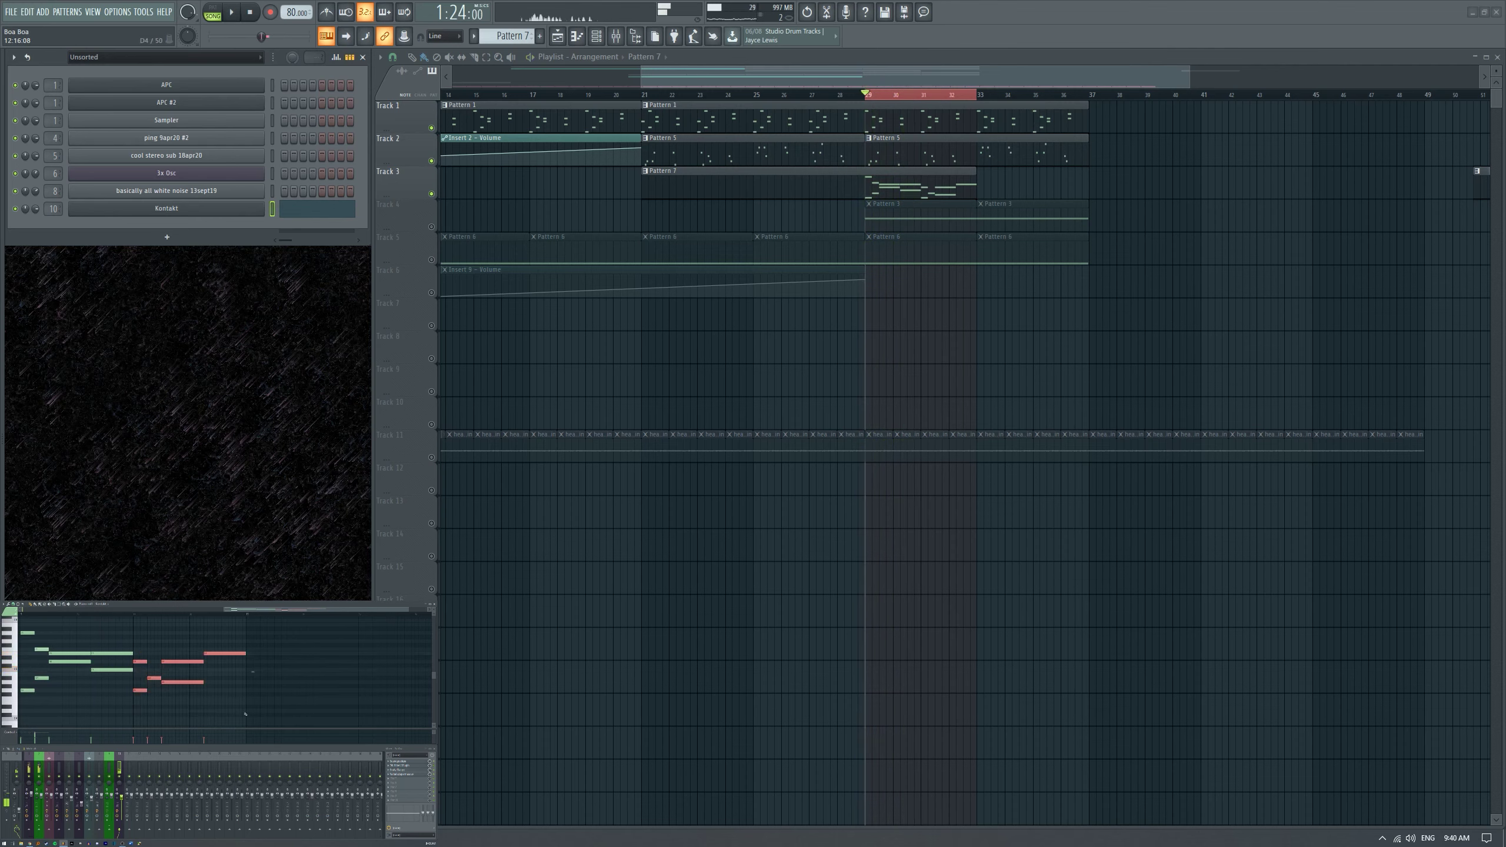
pyautogui.hotkey('ctrl', 'a')
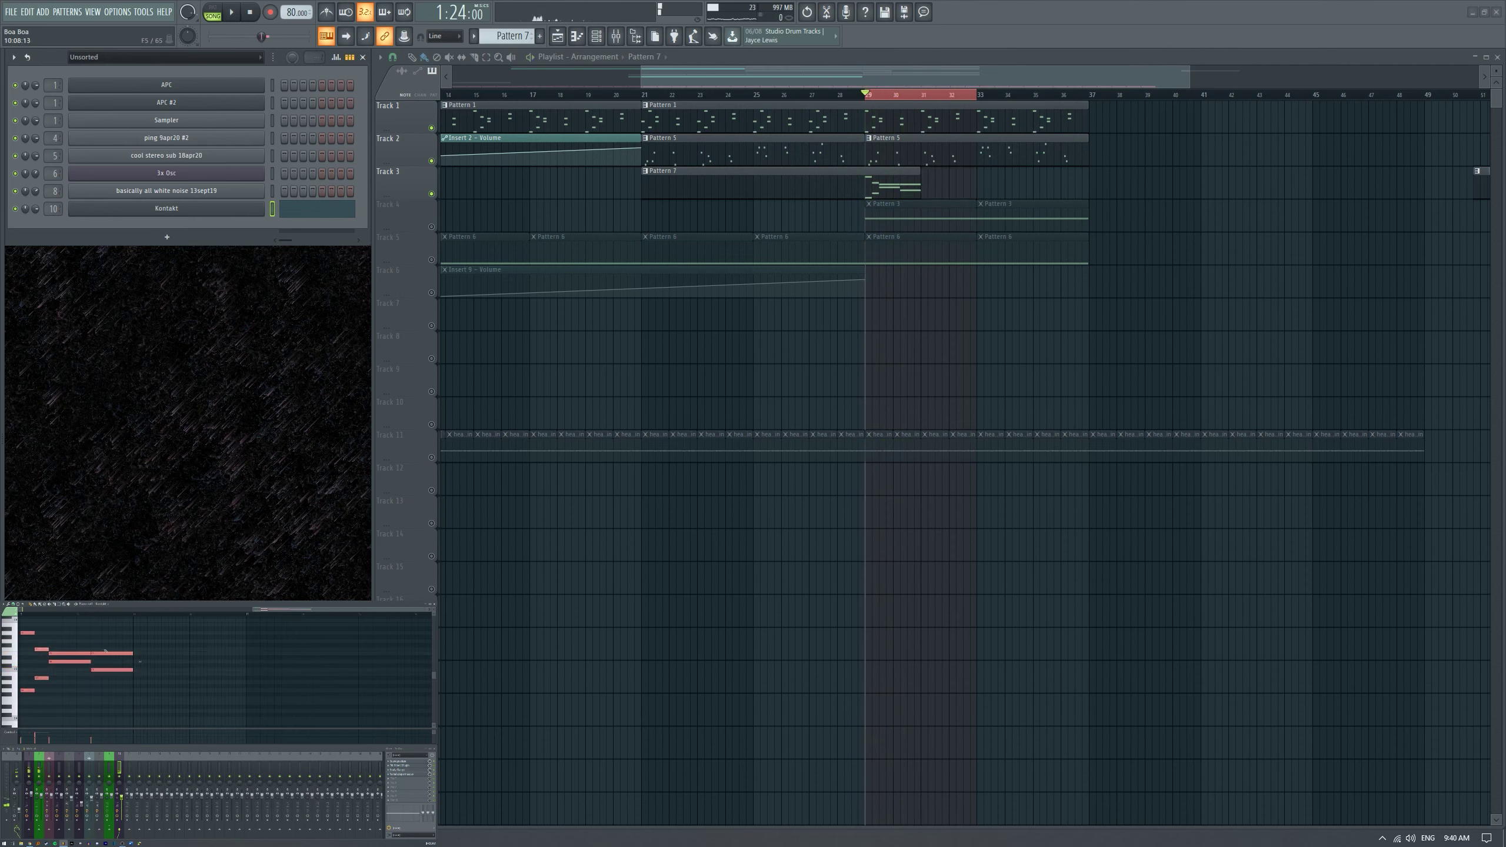
pyautogui.click(134, 616)
pyautogui.press('space')
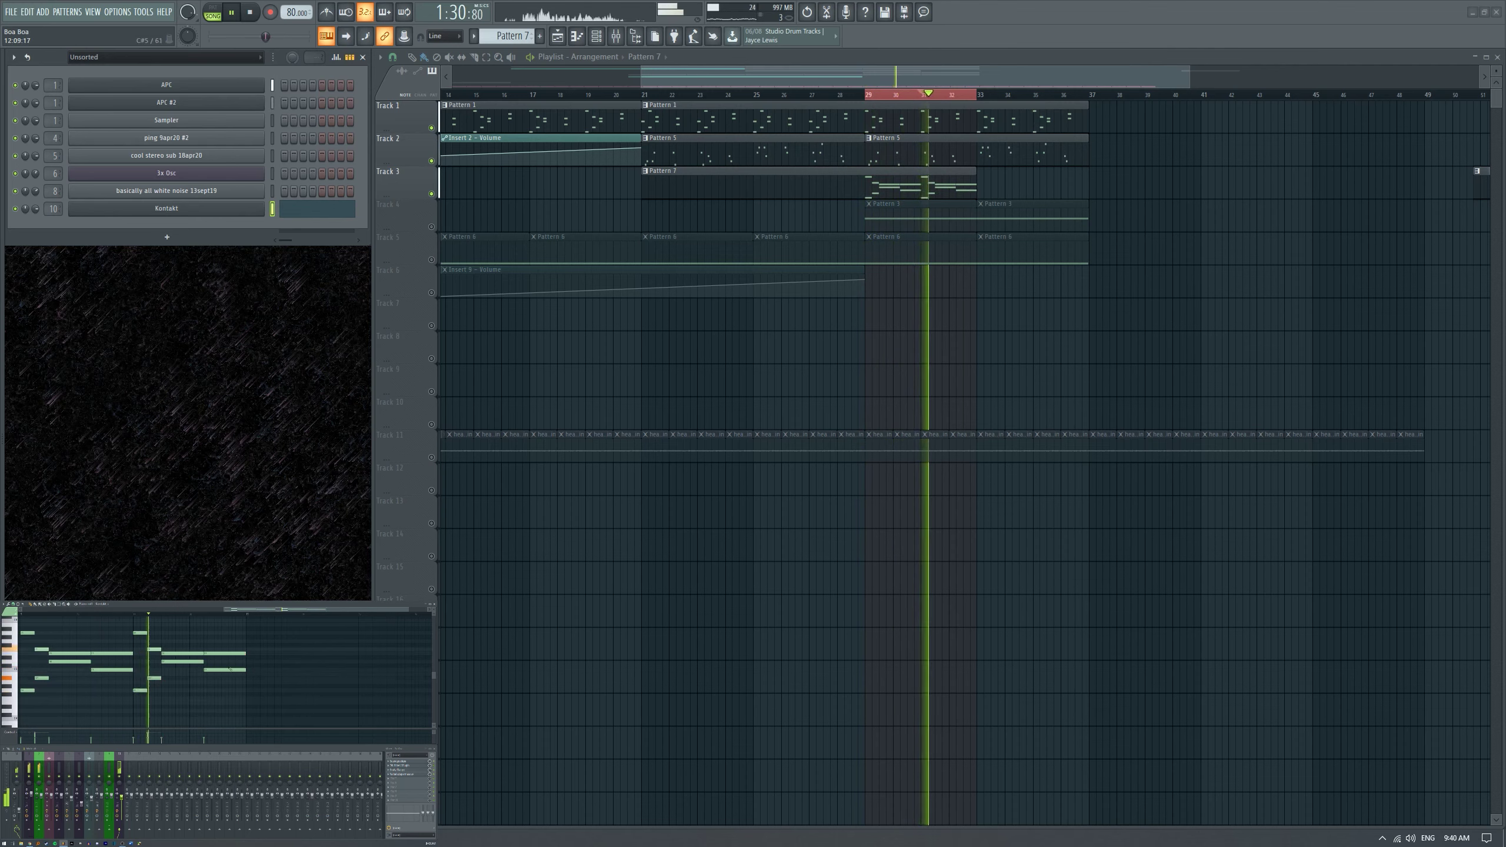
# Compare with Pattern 1, move the lower note of Pattern 7's final chord above the other note, and play the loop.
pyautogui.scroll(1, 271, 661)
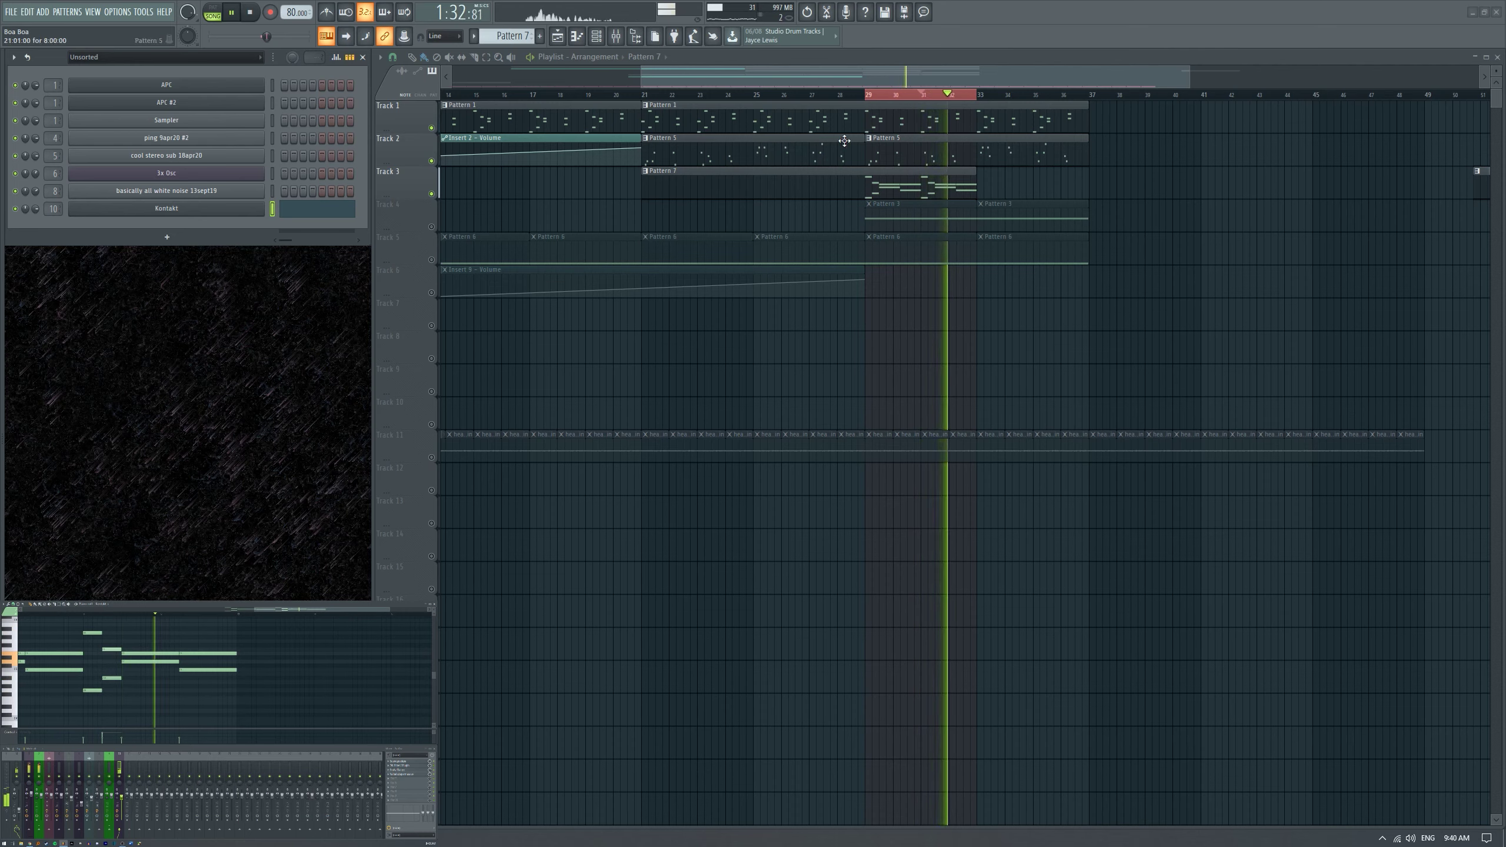
pyautogui.press('space')
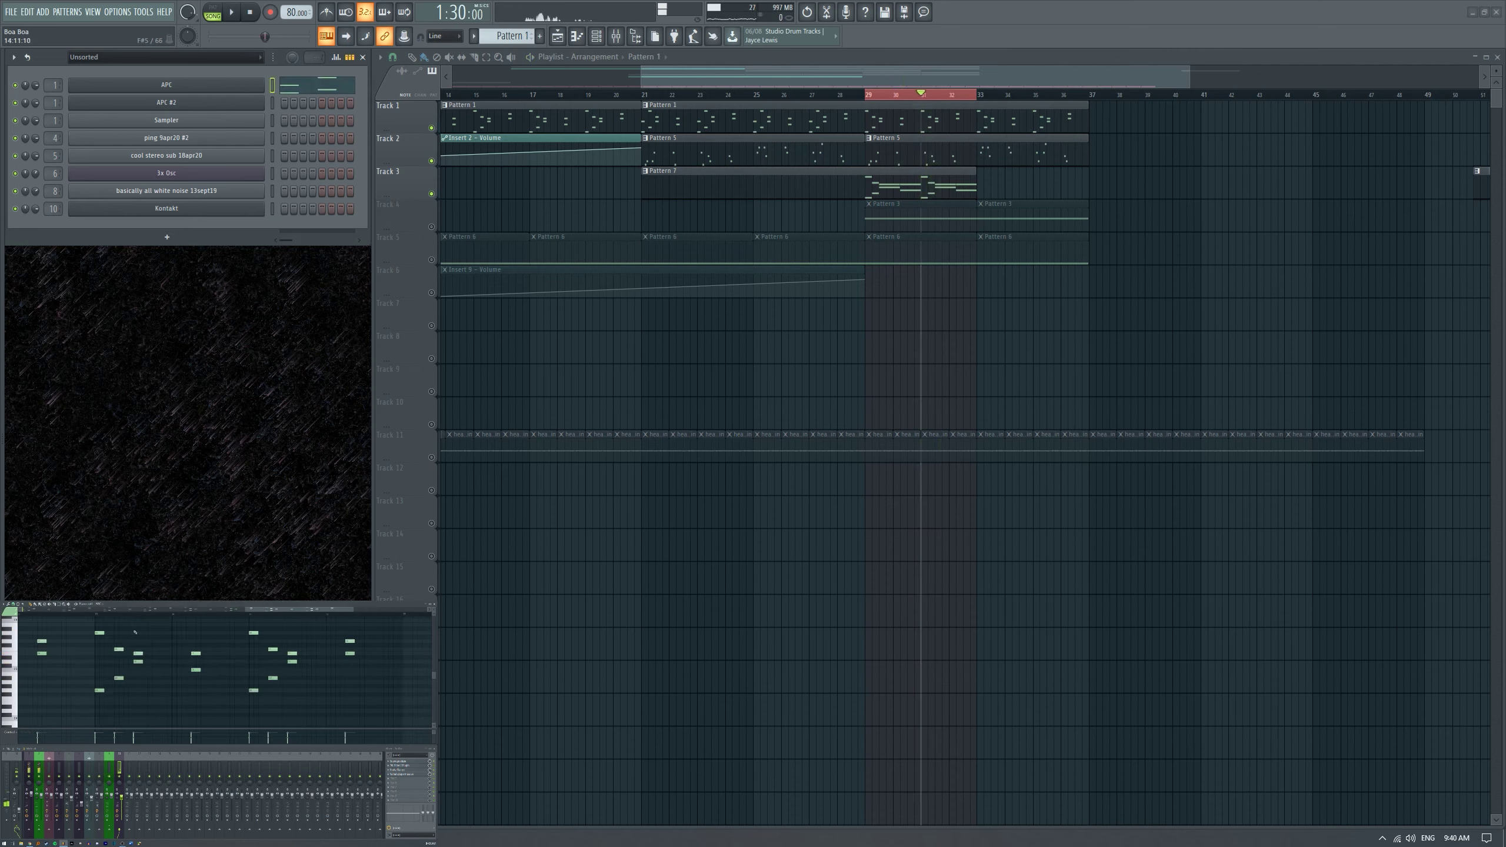
pyautogui.click(936, 178)
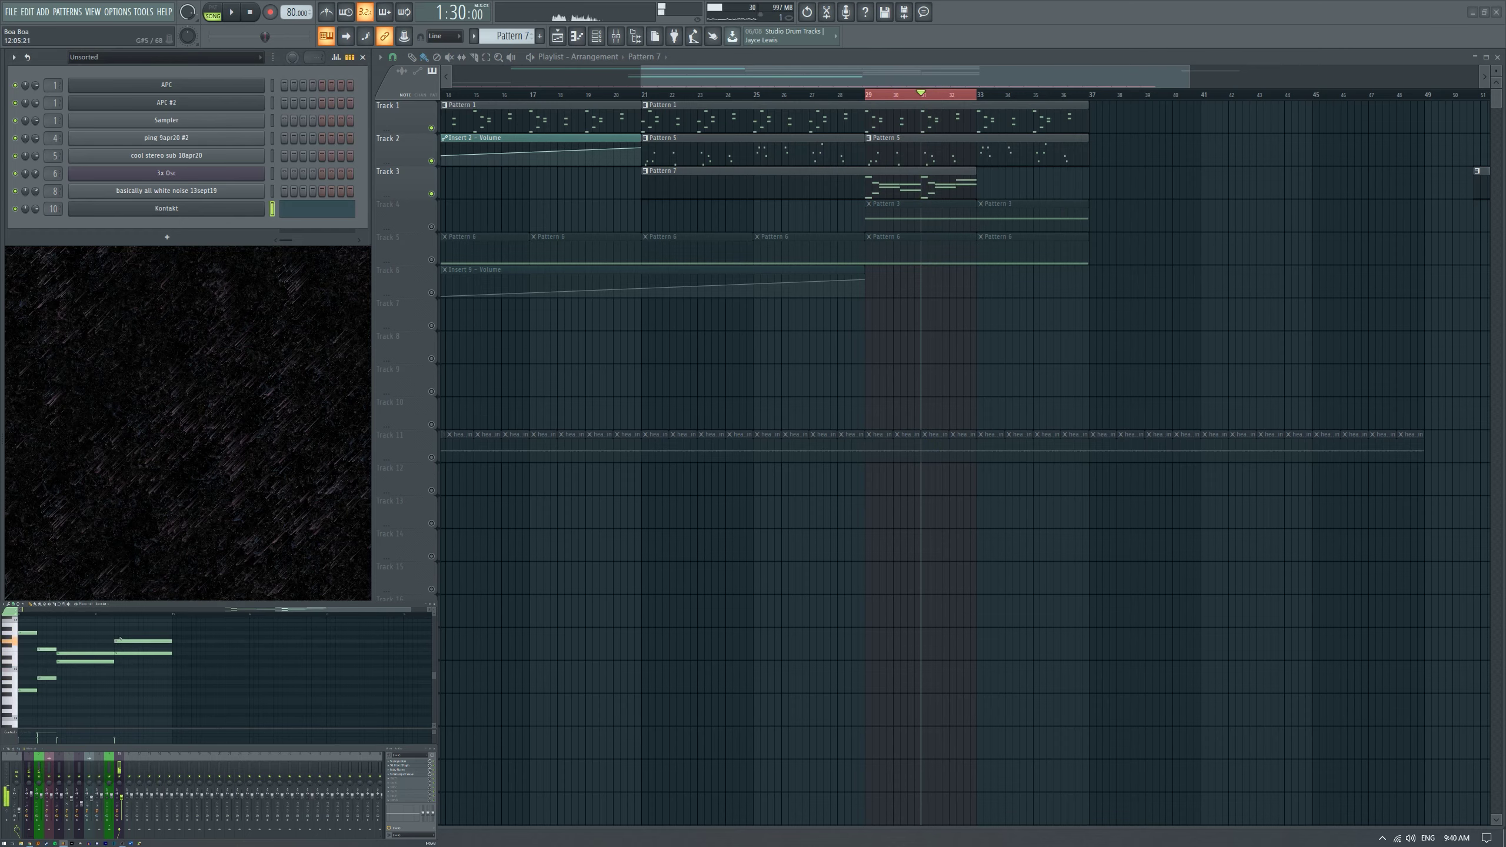
pyautogui.press('space')
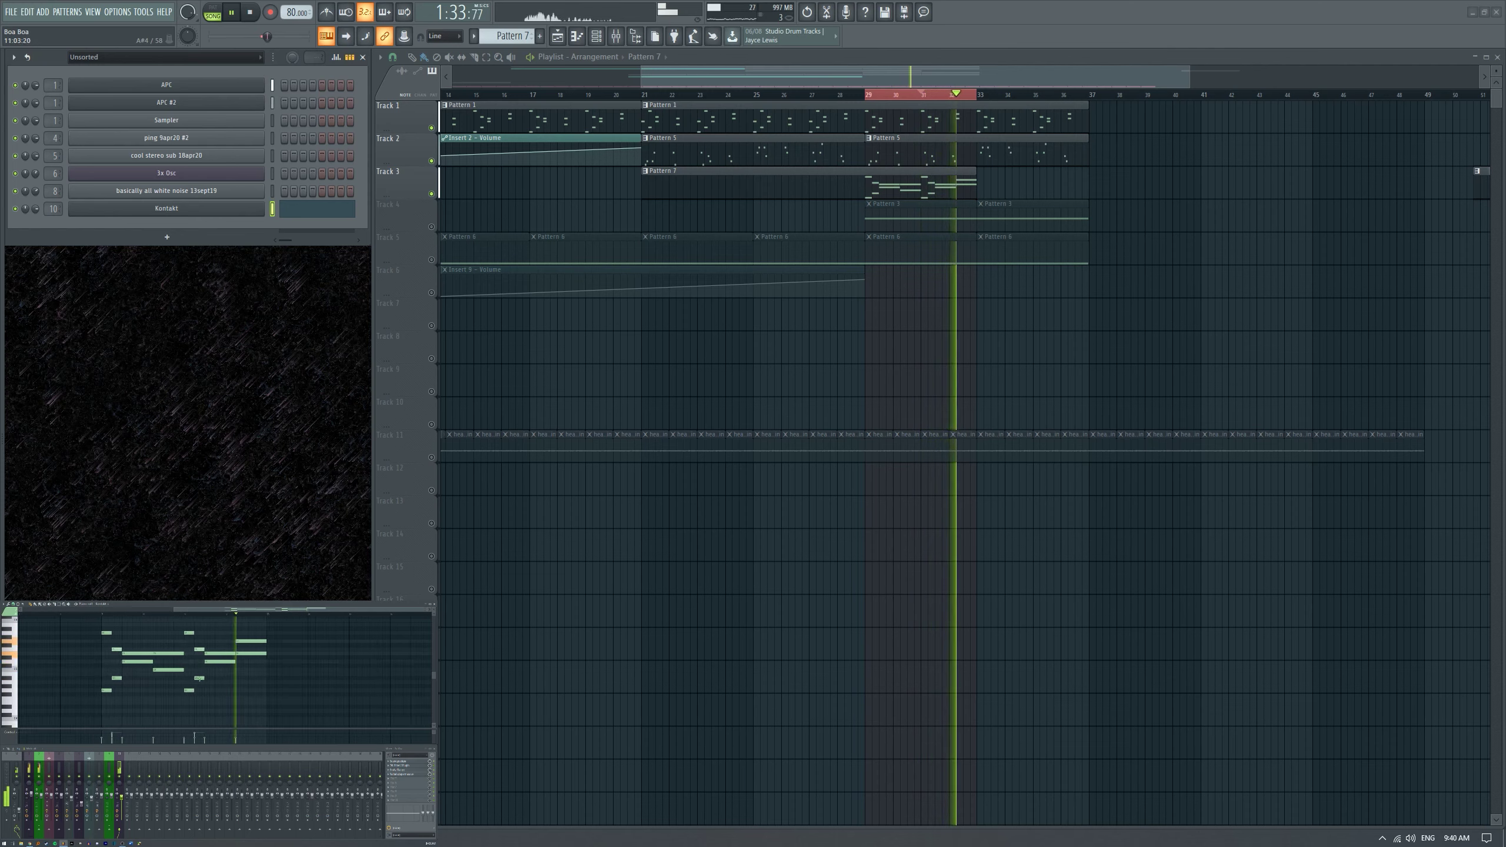
pyautogui.press('space')
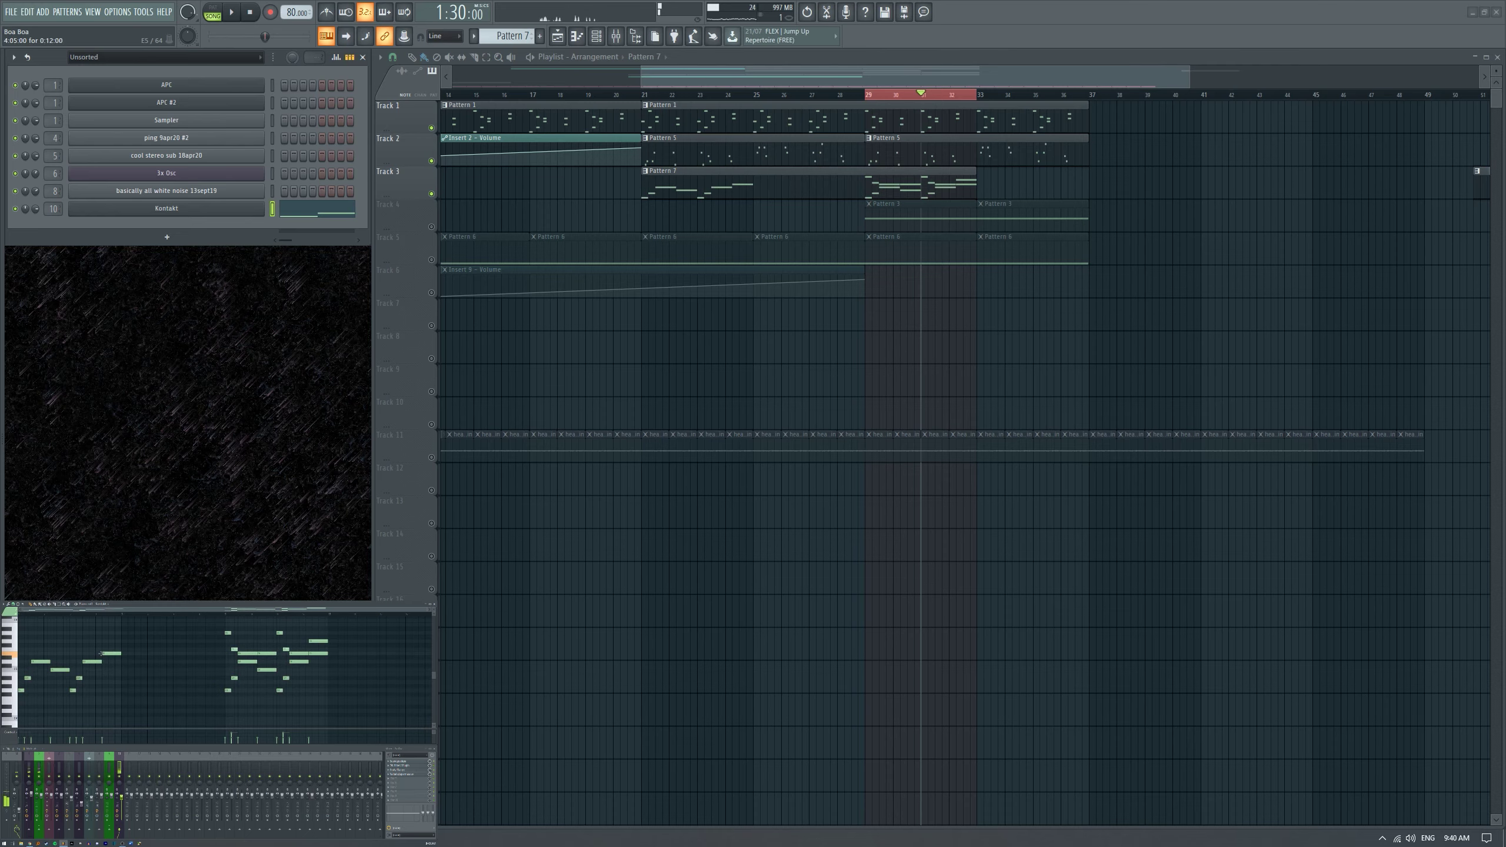
# Duplicate the four-bar single-note melody so it fills the first eight bars of Pattern 7.
pyautogui.moveTo(143, 716); pyautogui.dragTo(17, 610)
pyautogui.scroll(2, 32, 659)
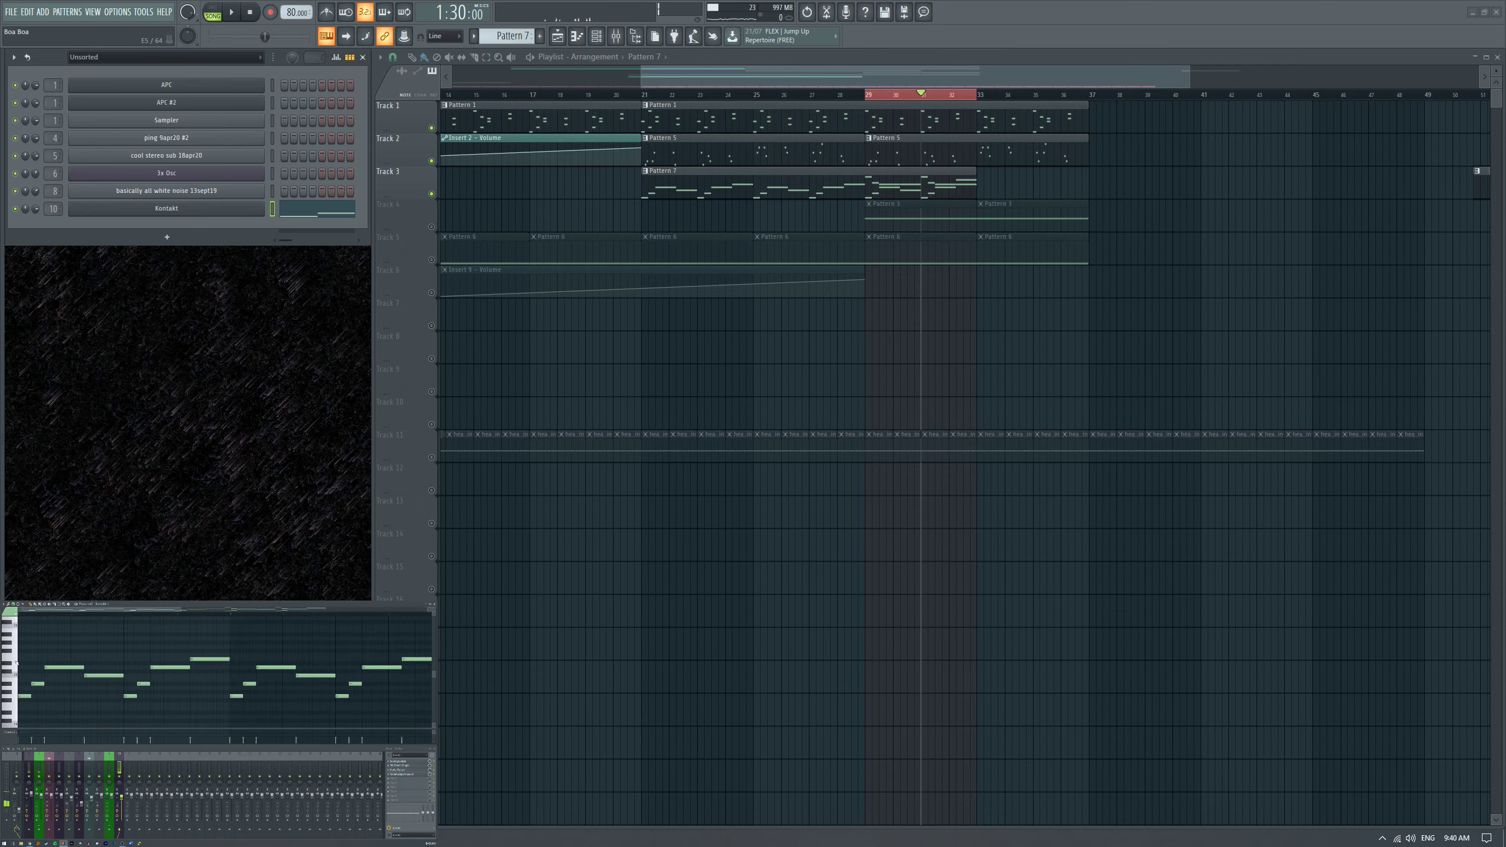
pyautogui.scroll(-2, 31, 658)
pyautogui.scroll(3, 640, 103)
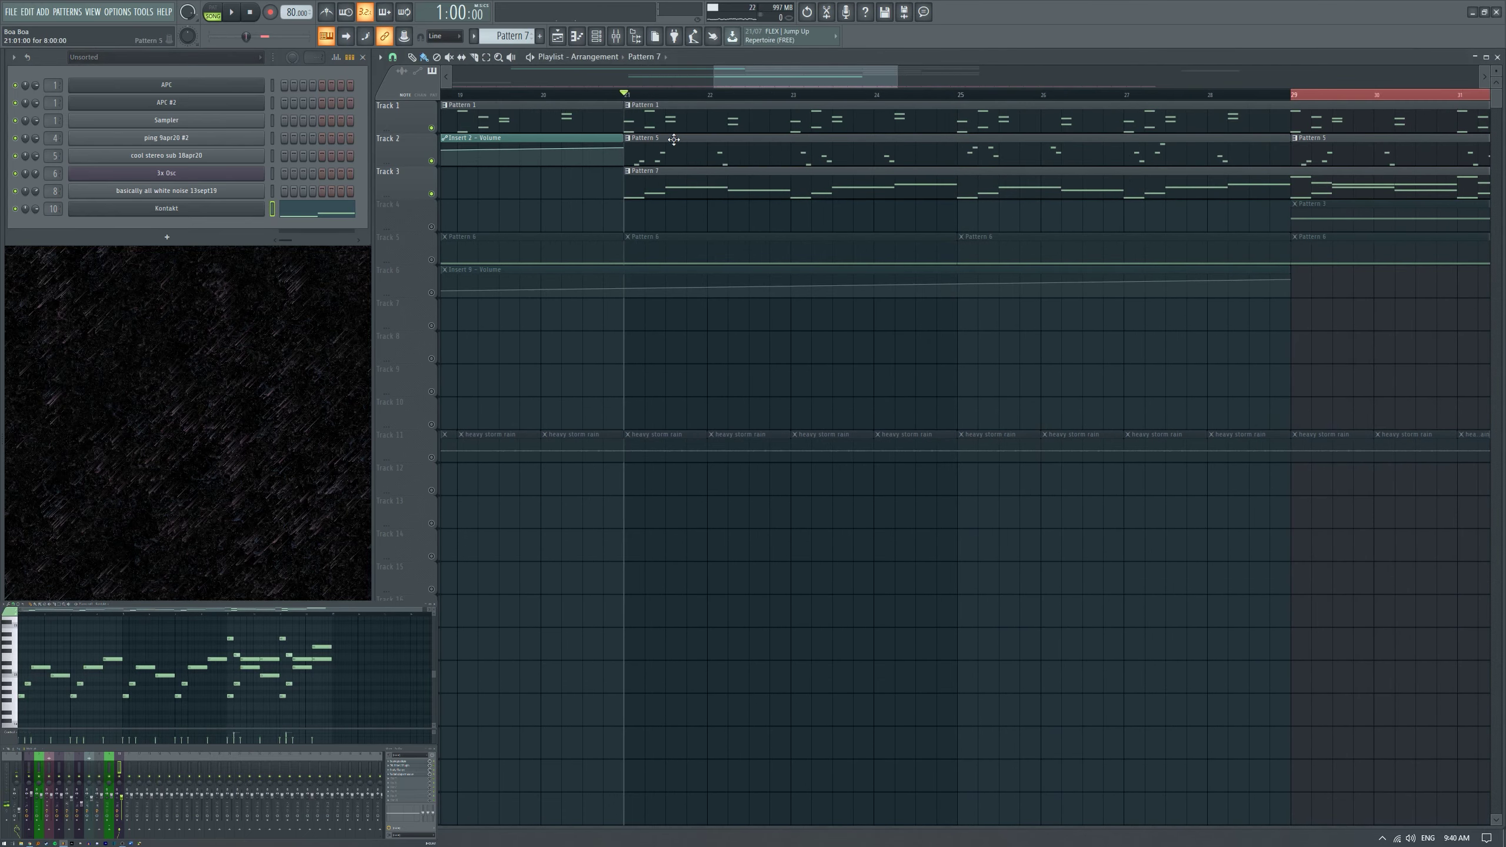
# Set the playlist loop region to bars 21 through 24 and play the start of Pattern 7.
pyautogui.scroll(-2, 674, 139)
pyautogui.hotkey('ctrl', 'd')
pyautogui.moveTo(665, 96); pyautogui.dragTo(817, 101)
pyautogui.hotkey('ctrl', 'd')
pyautogui.press('space')
# Add upper harmony notes over the second, third and fourth notes of Pattern 7's opening phrase and play the loop.
pyautogui.scroll(3, 679, 245)
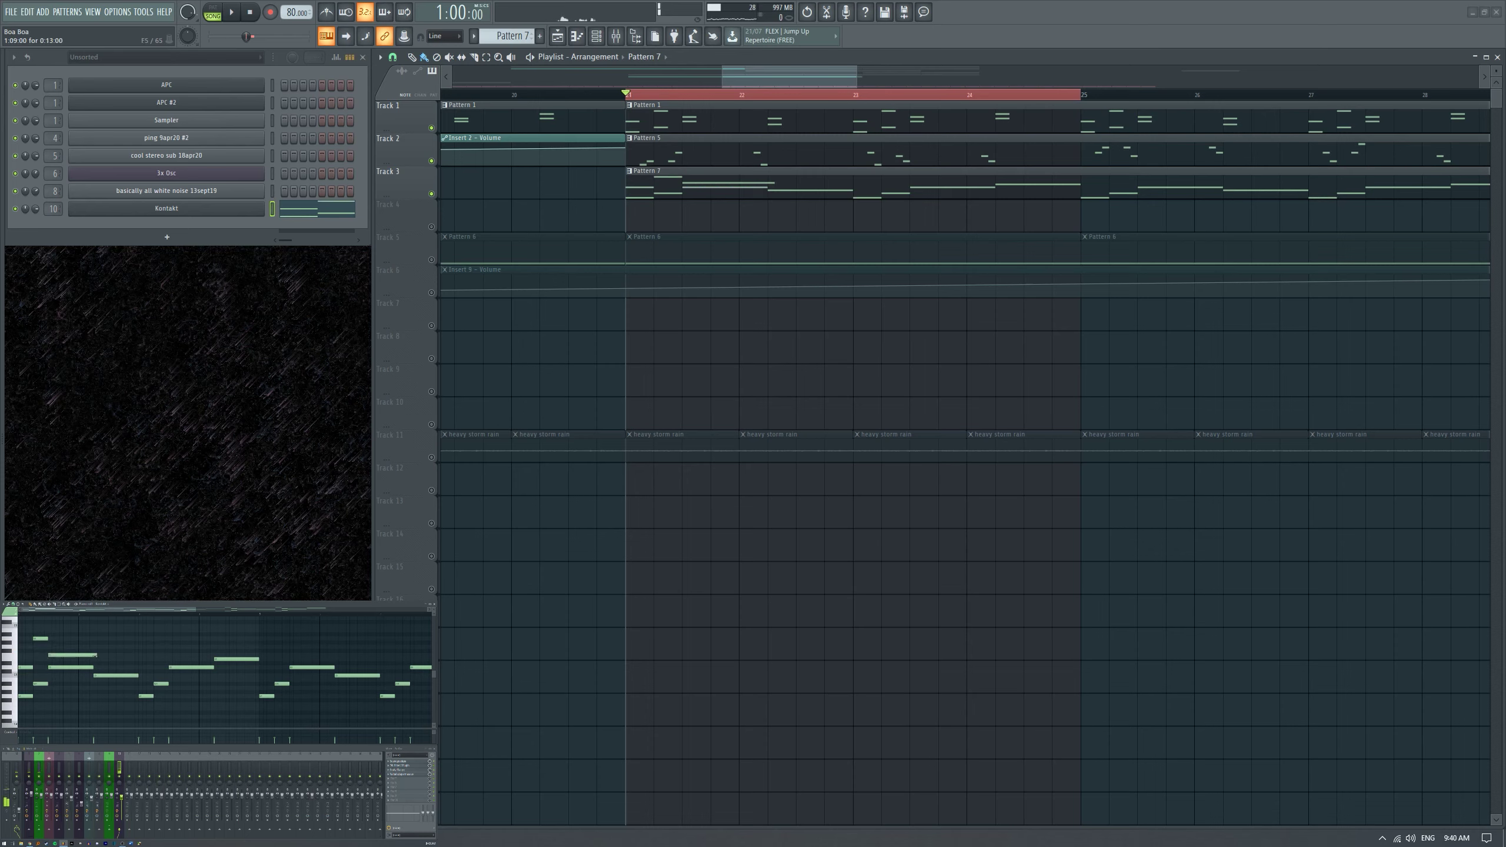
pyautogui.press('space')
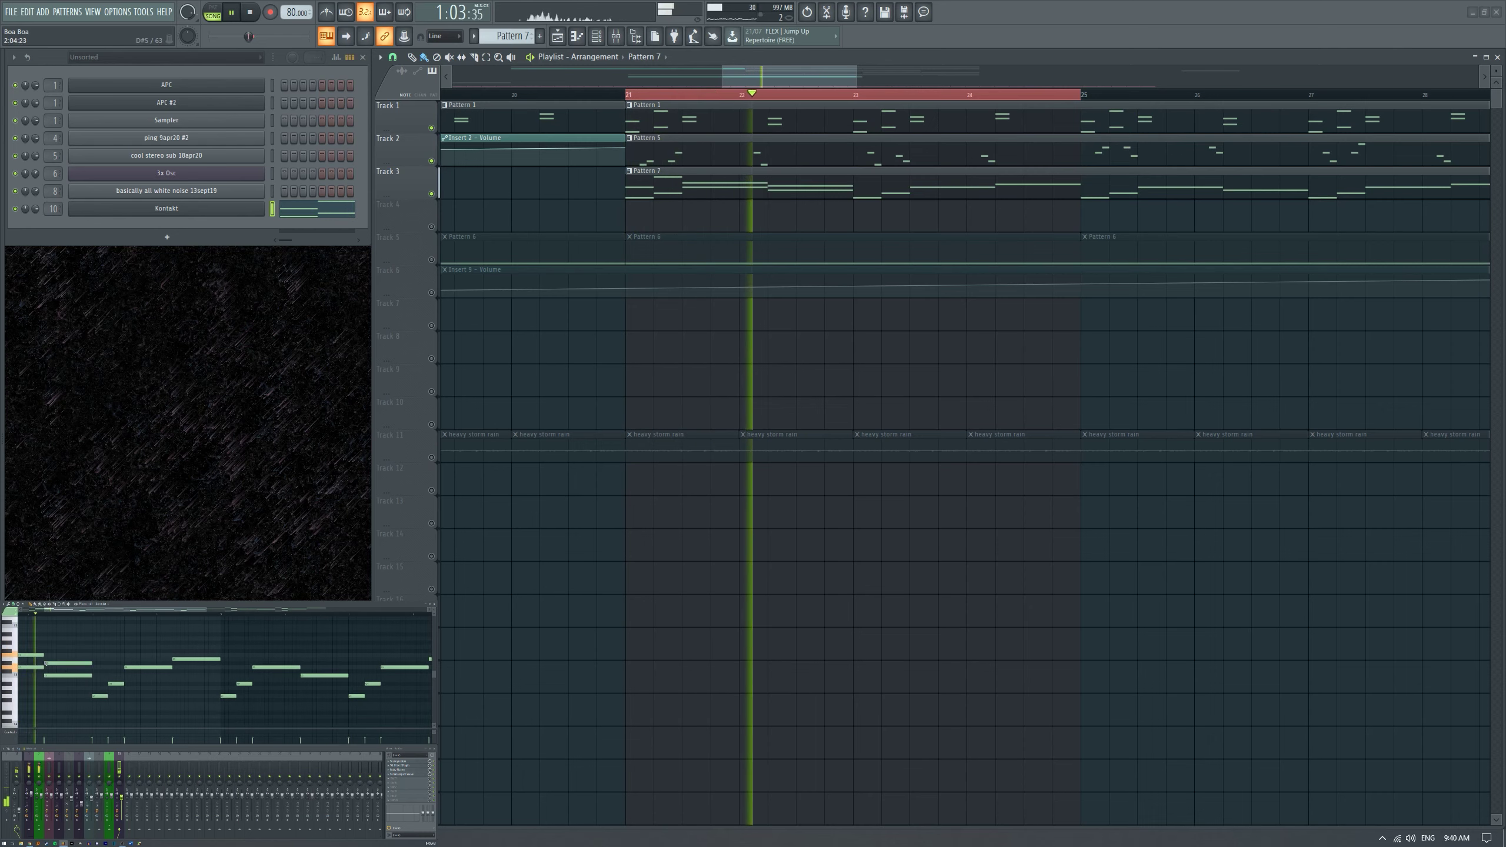
pyautogui.press('space')
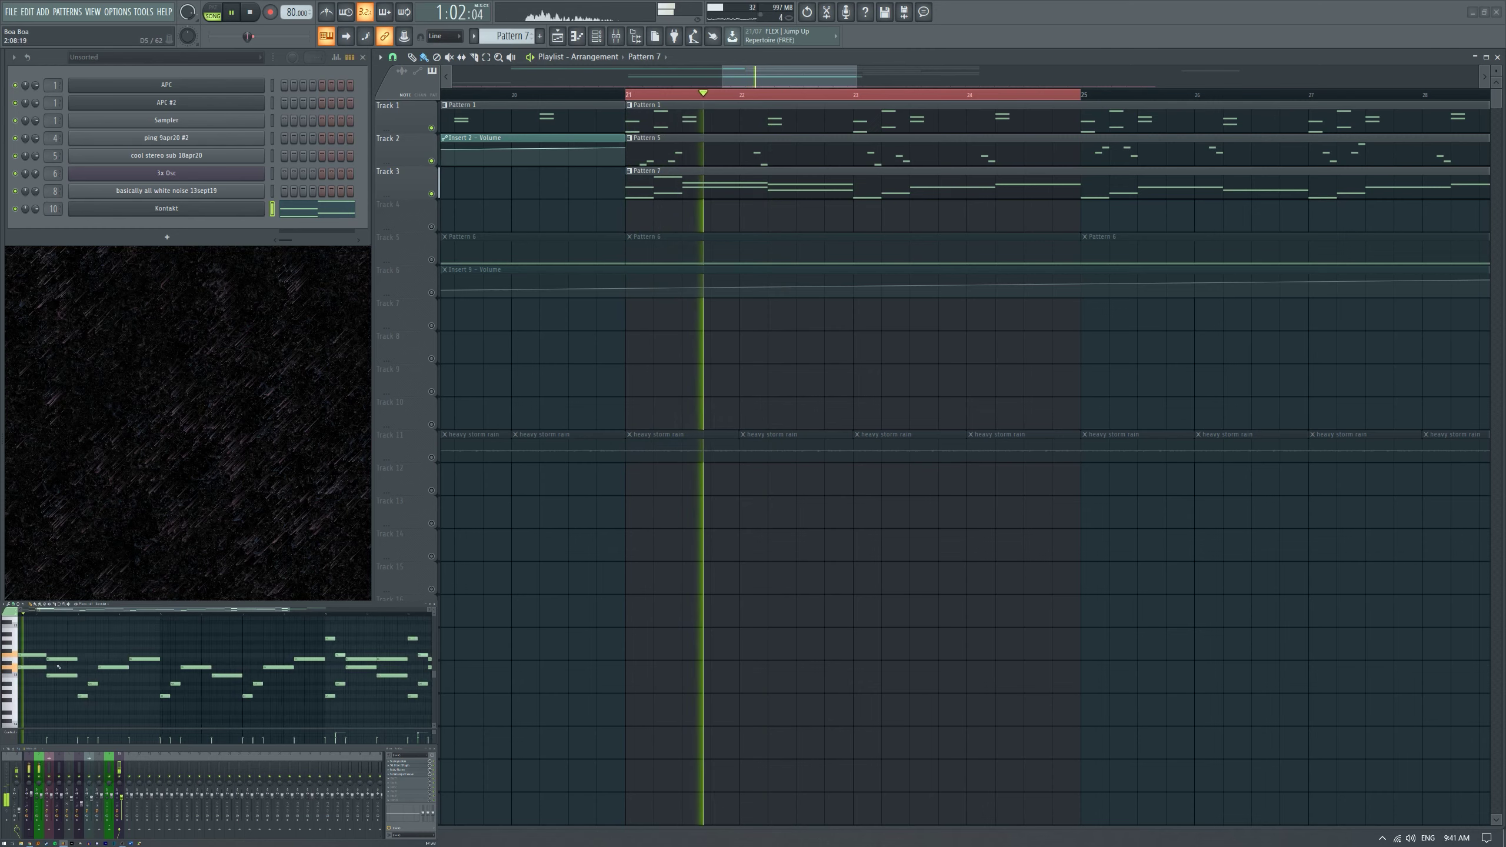
# Repeat the harmonized opening two-bar phrase of Pattern 7 across its next two bars.
pyautogui.scroll(-2, 58, 666)
pyautogui.scroll(3, 26, 666)
pyautogui.moveTo(20, 673); pyautogui.dragTo(141, 667)
pyautogui.hotkey('ctrl', 'd')
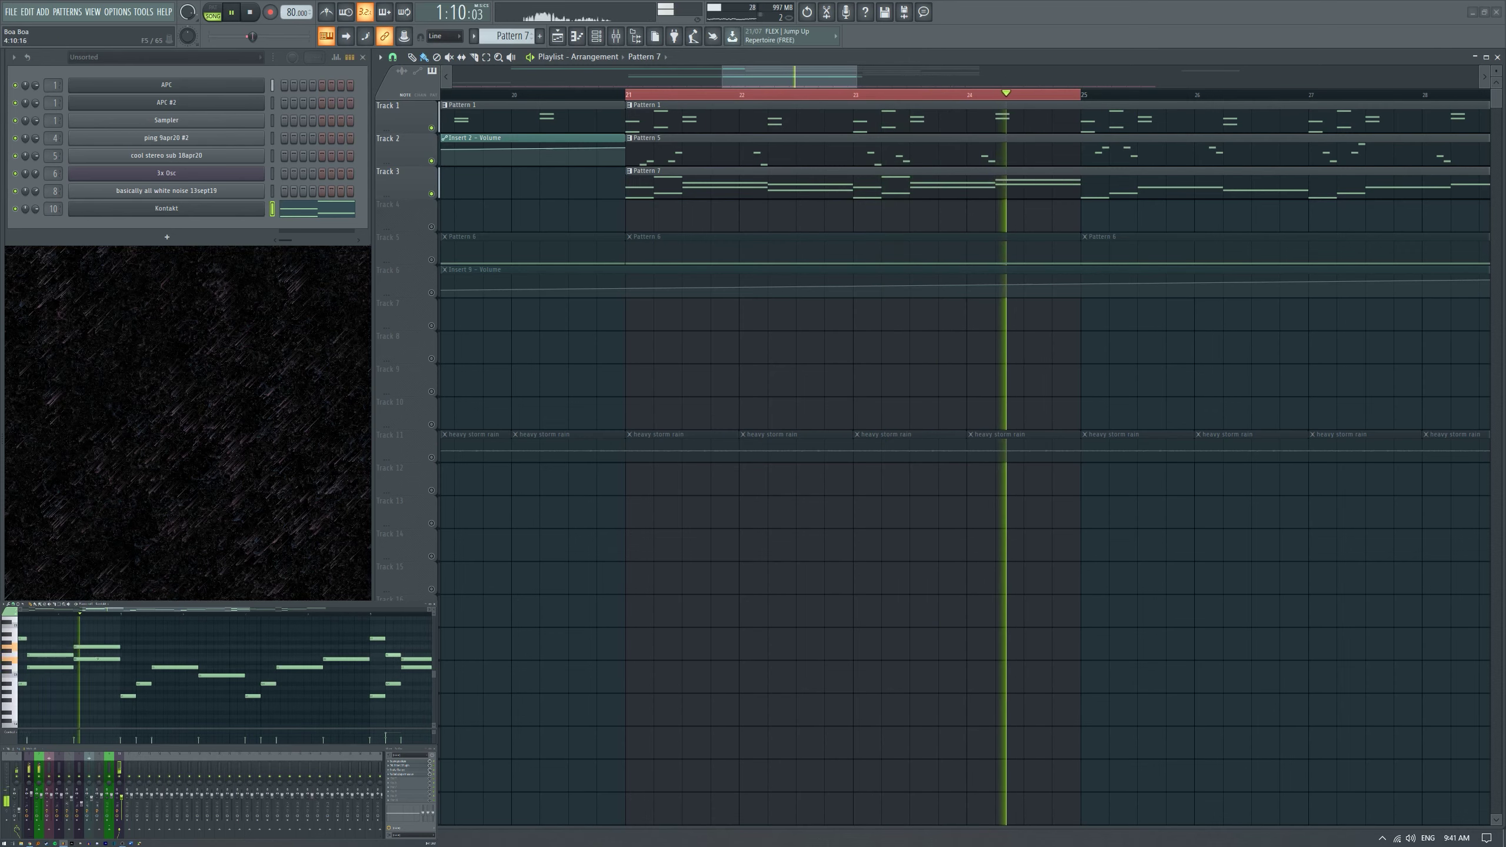
# Replace the single-note melody in bars 5 through 8 of Pattern 7 with a copy of the first four harmonized bars.
pyautogui.press('space')
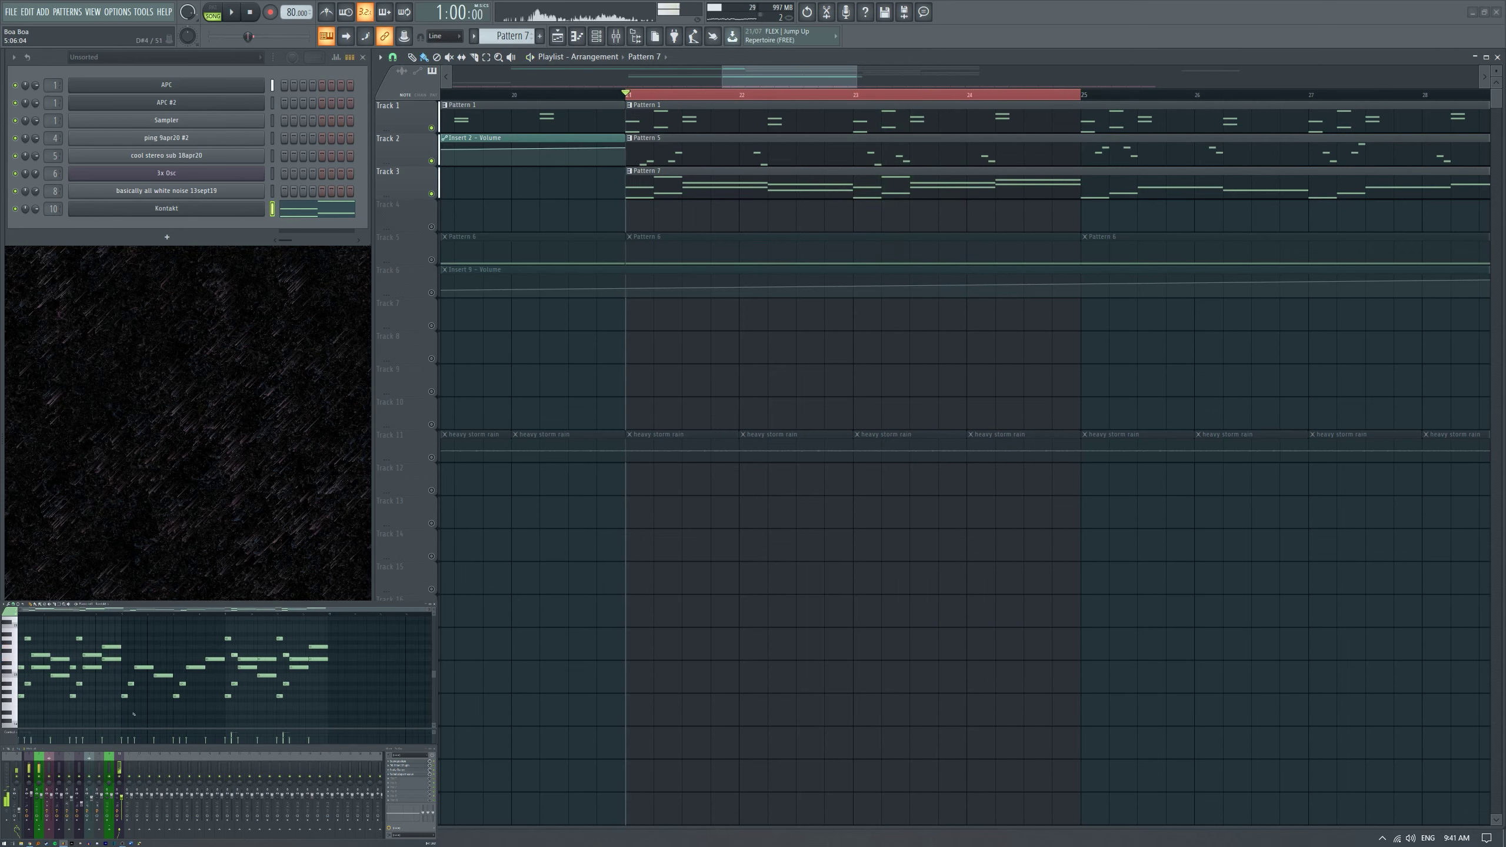
pyautogui.moveTo(122, 714); pyautogui.dragTo(223, 650)
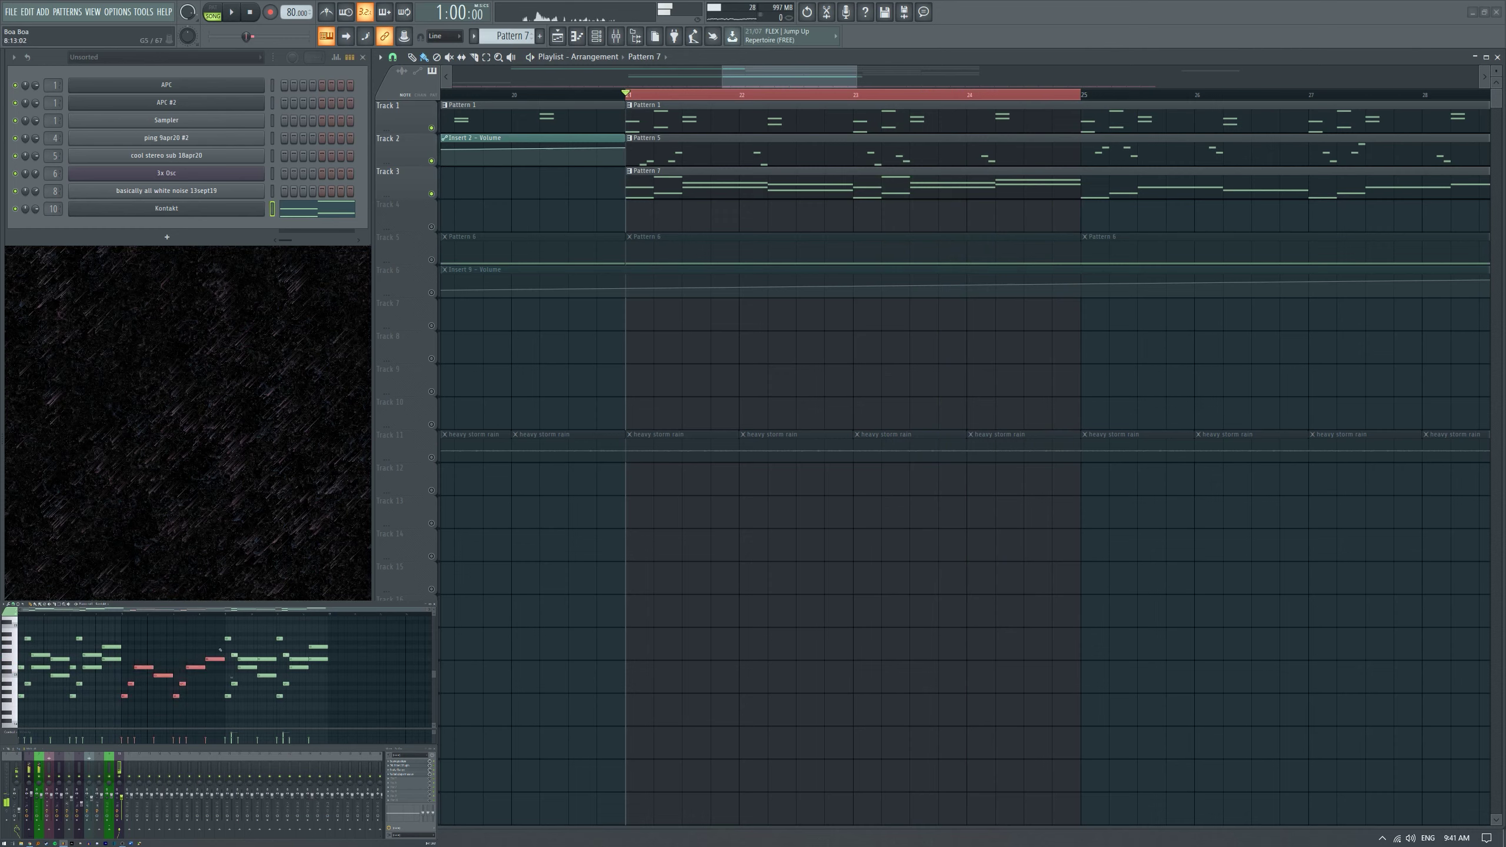
pyautogui.moveTo(122, 636); pyautogui.dragTo(17, 709)
pyautogui.hotkey('ctrl', 'b')
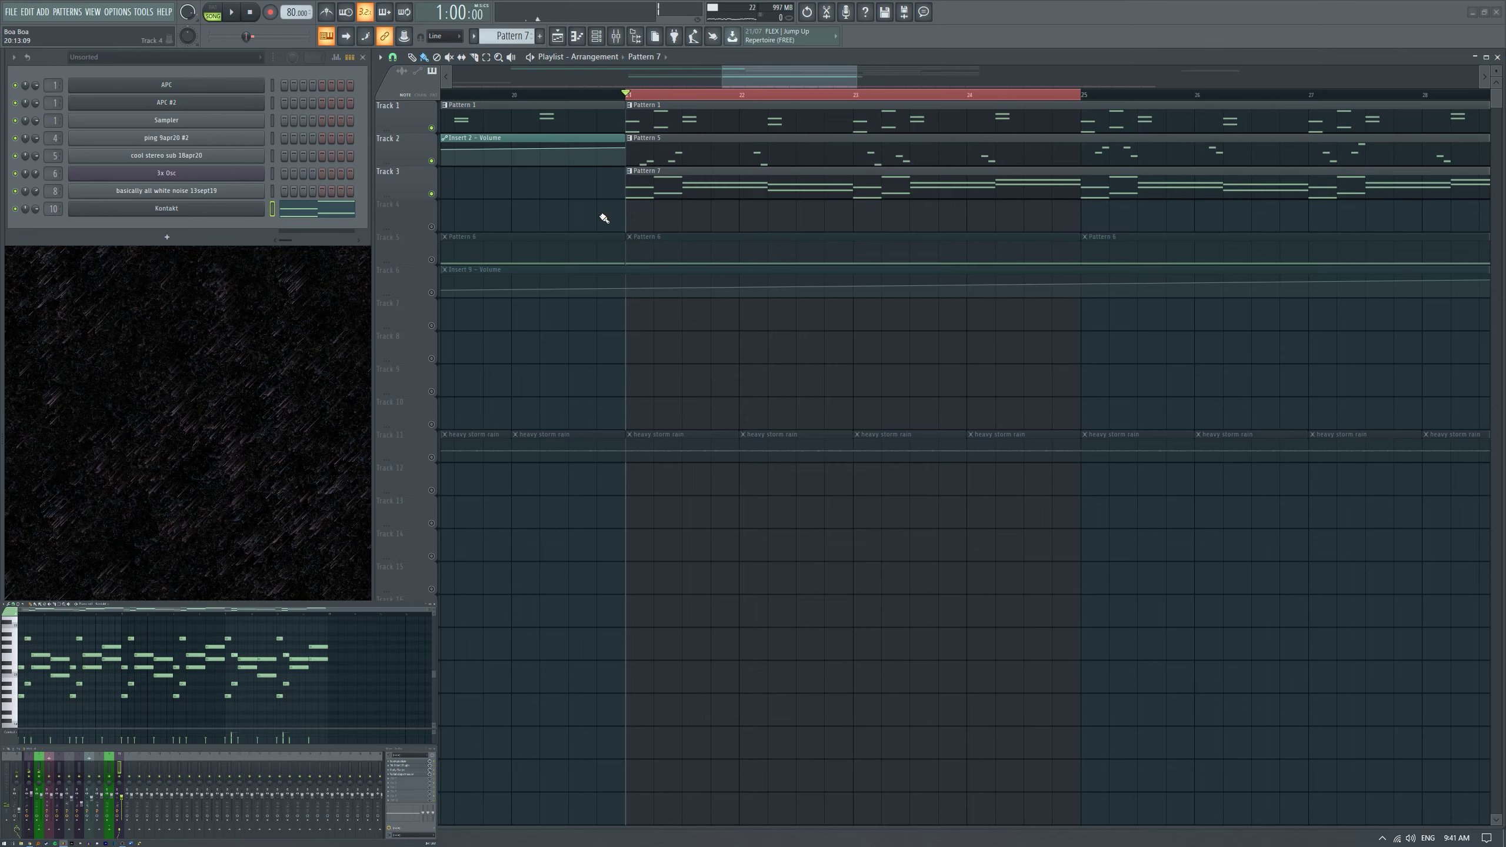
# Unmute all the playlist tracks and play the full mix from bar 21.
pyautogui.rightClick(432, 194)
pyautogui.rightClick(431, 194)
pyautogui.scroll(-3, 680, 202)
pyautogui.scroll(2, 676, 211)
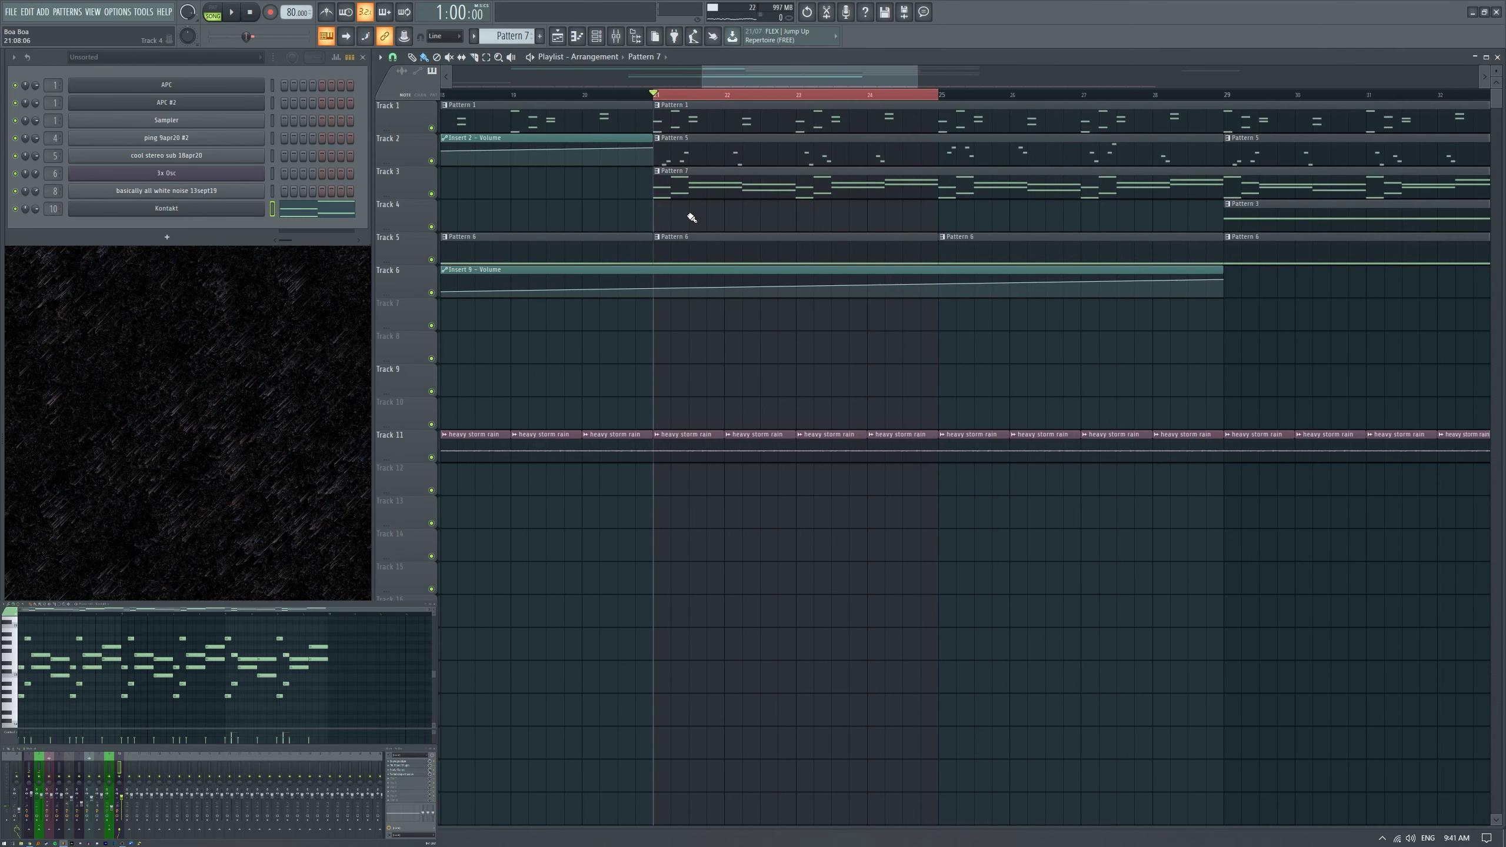
pyautogui.press('space')
pyautogui.scroll(-1, 711, 228)
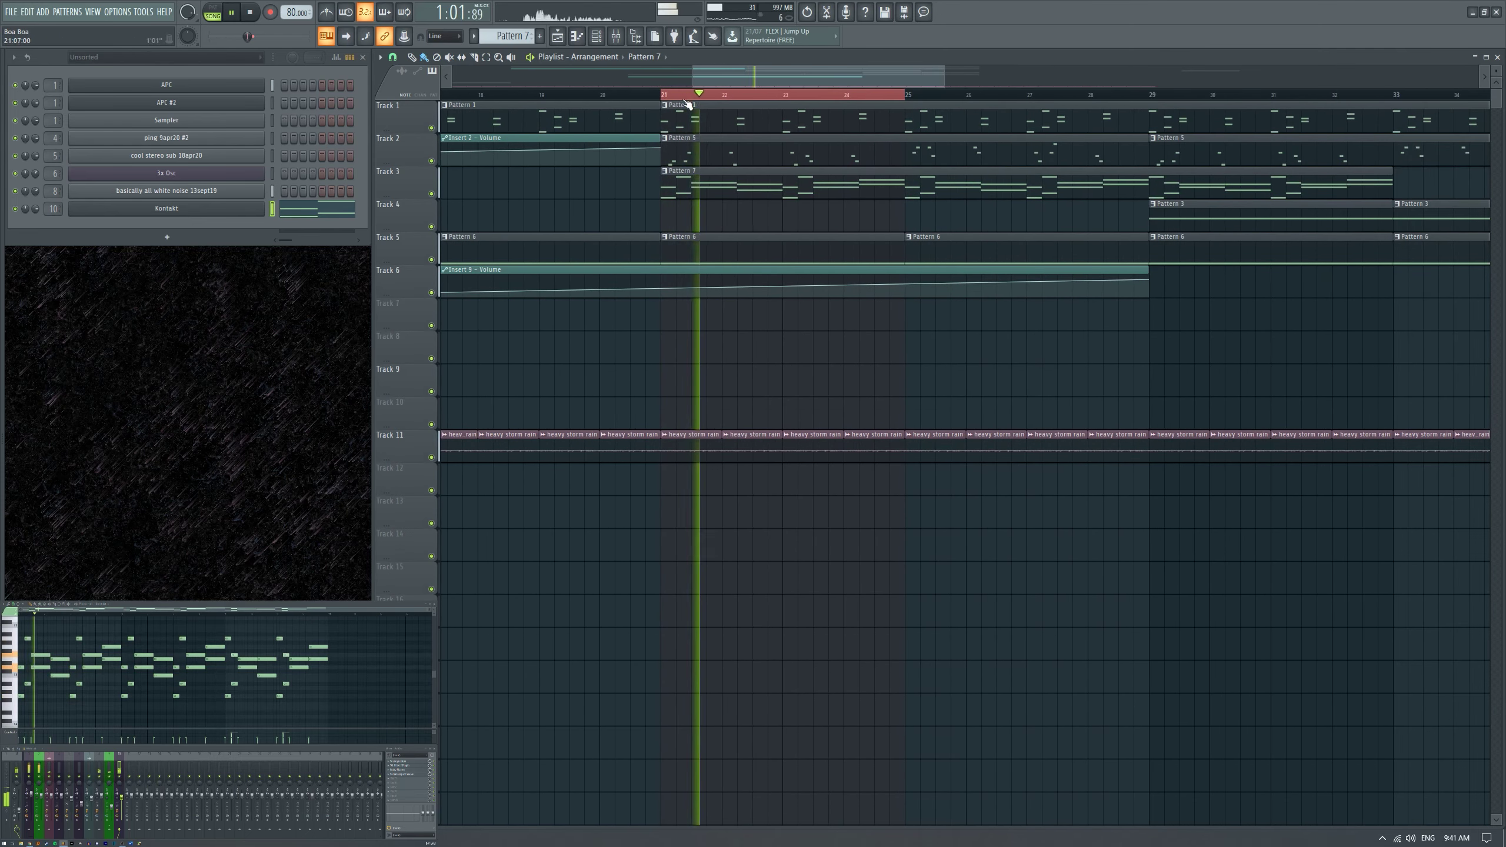
# Clear the playlist loop region and listen to the arrangement past bar 21.
pyautogui.moveTo(907, 94); pyautogui.dragTo(929, 94)
pyautogui.keyDown('ctrl'); pyautogui.click(929, 96); pyautogui.keyUp('ctrl')
pyautogui.scroll(-3, 819, 228)
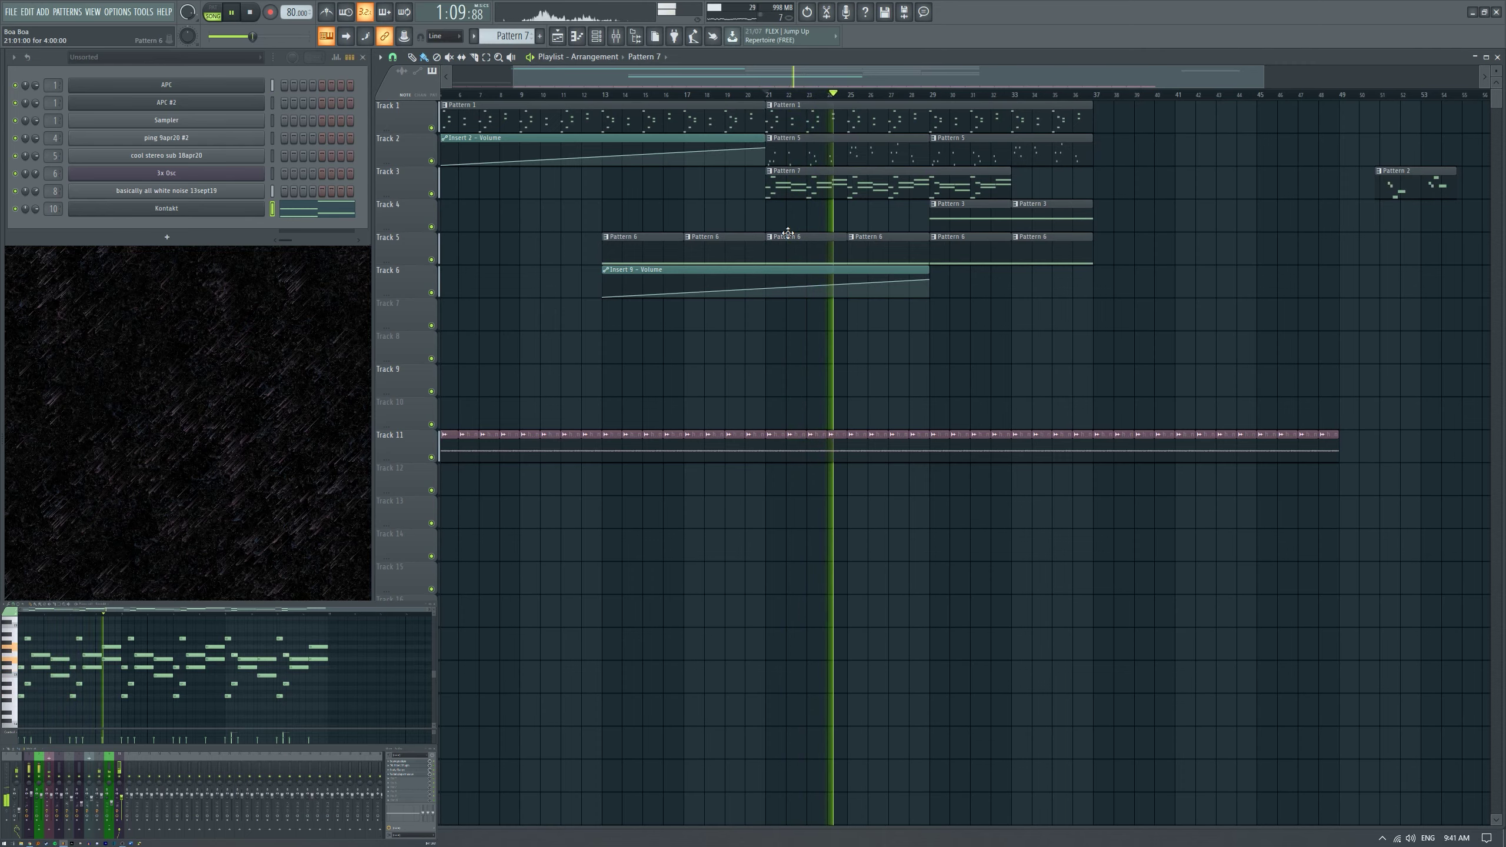
pyautogui.scroll(3, 955, 243)
pyautogui.press('space')
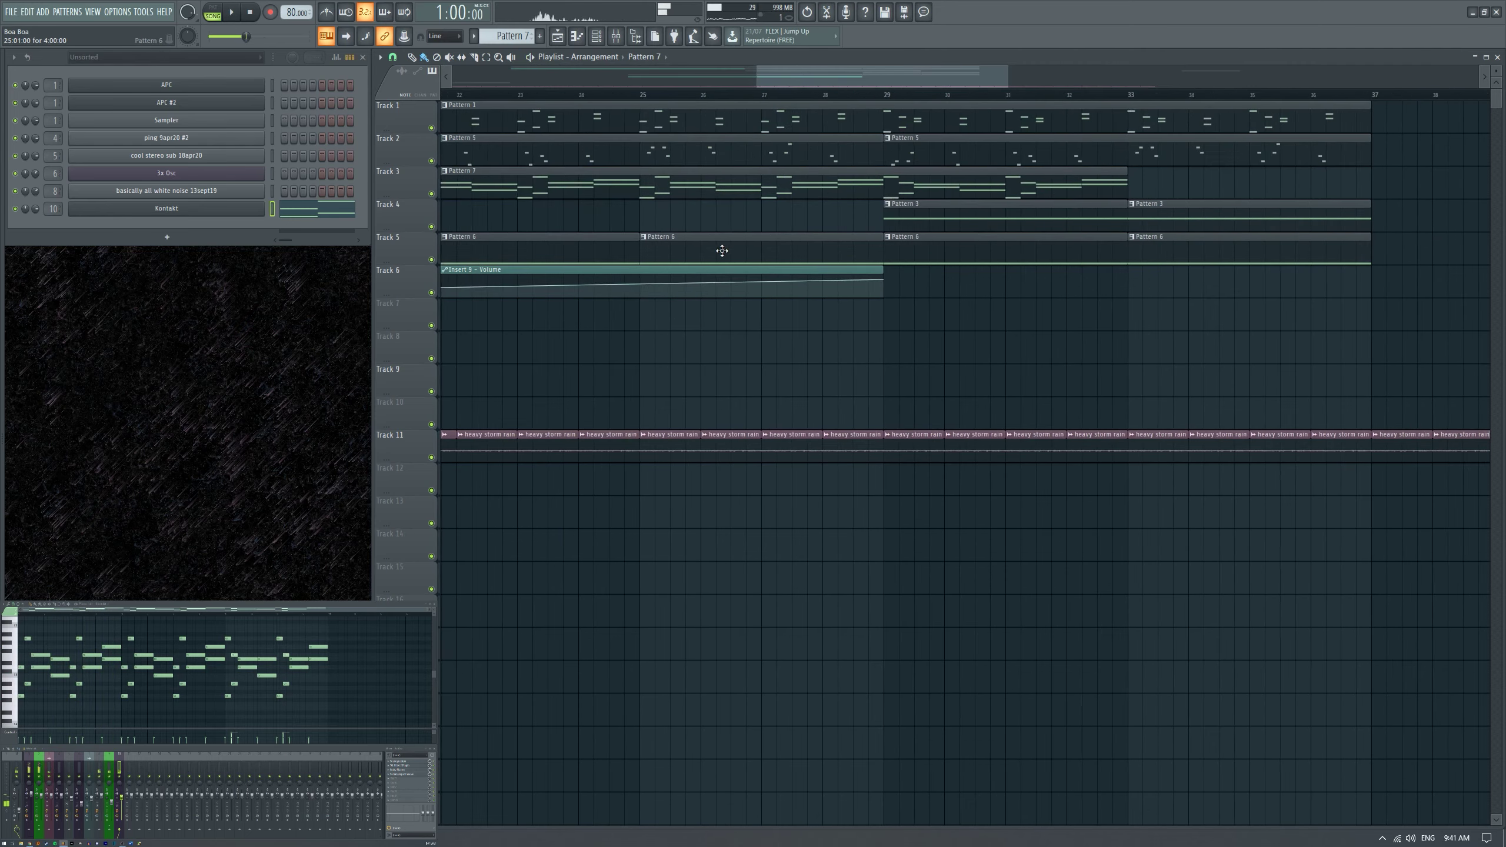
# Move the Pattern 7 clip on Track 3 to start at bar 37 and shift the Pattern 2 clip to bar 53.
pyautogui.scroll(-3, 705, 246)
pyautogui.moveTo(731, 225); pyautogui.dragTo(937, 224)
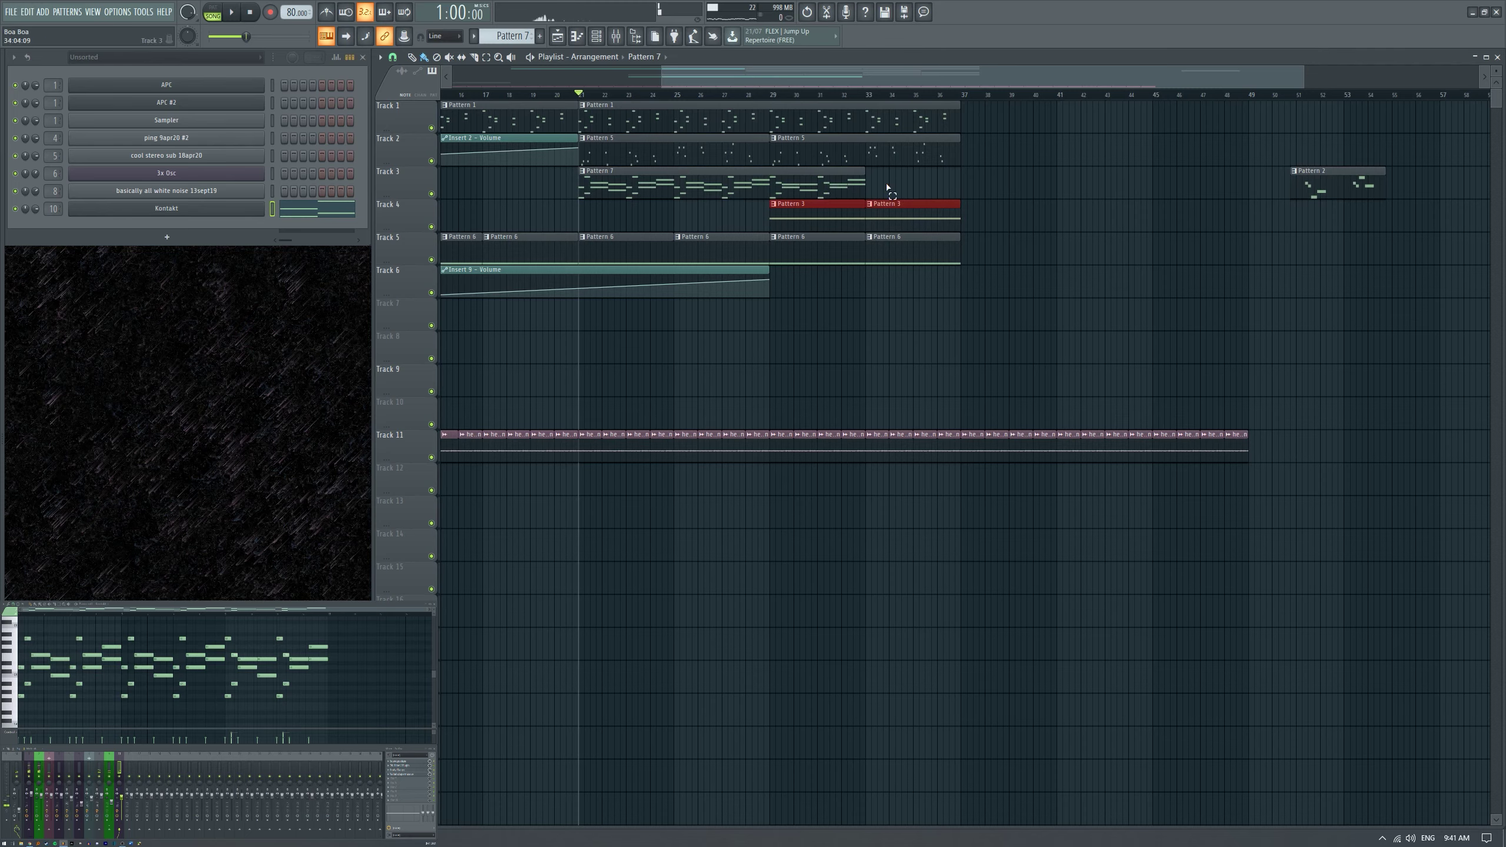
pyautogui.moveTo(678, 189); pyautogui.dragTo(1044, 191)
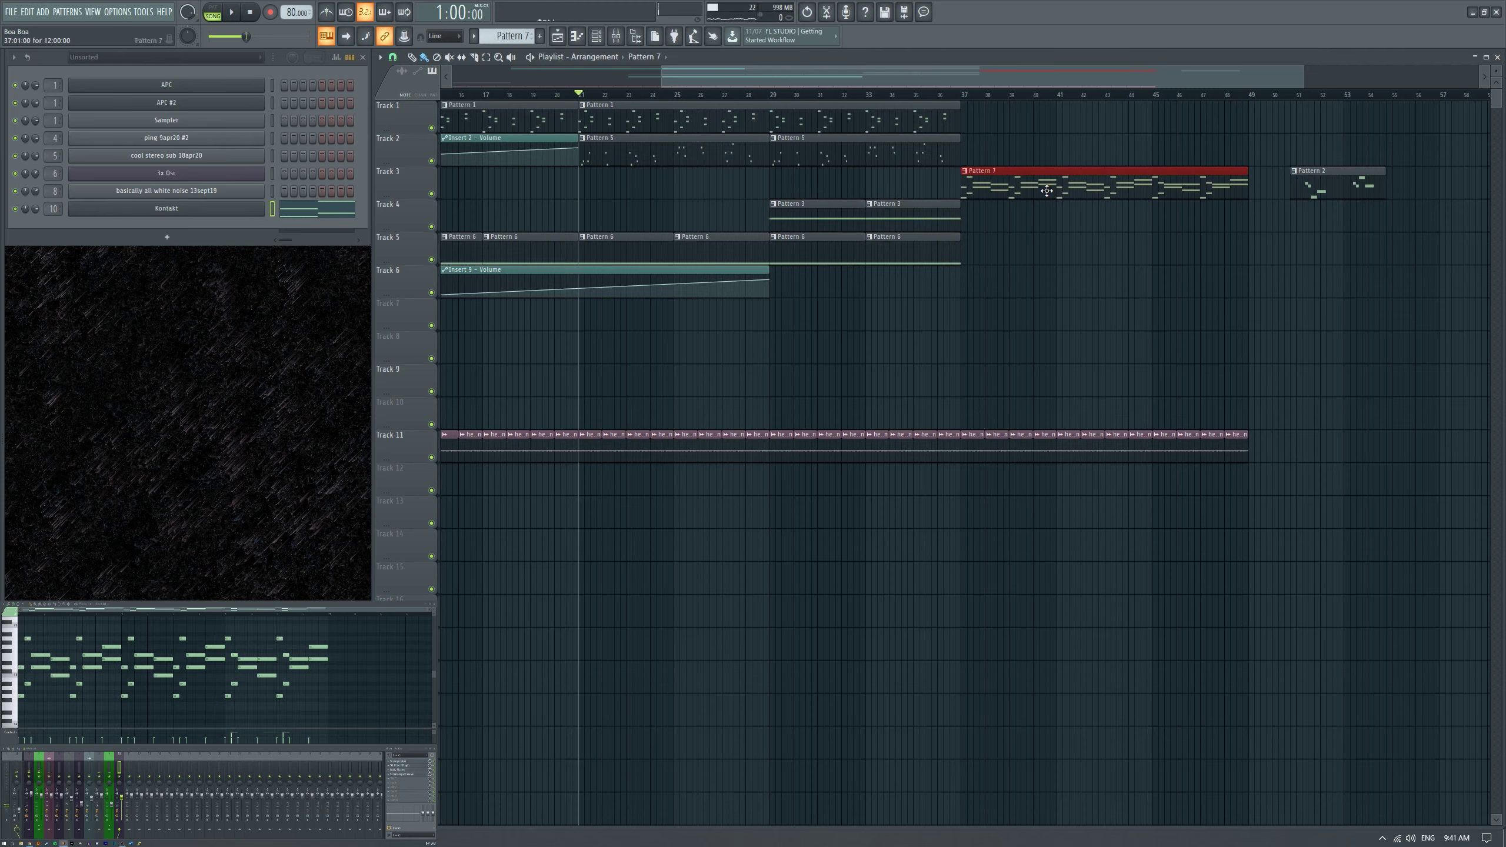
pyautogui.scroll(-3, 1046, 191)
pyautogui.scroll(4, 1163, 238)
pyautogui.moveTo(1195, 185); pyautogui.dragTo(1268, 185)
# Duplicate the Pattern 1, 5, 3 and 6 clips so that each of their tracks fills bars 37 through 52.
pyautogui.scroll(-3, 1053, 276)
pyautogui.moveTo(982, 155); pyautogui.dragTo(771, 113)
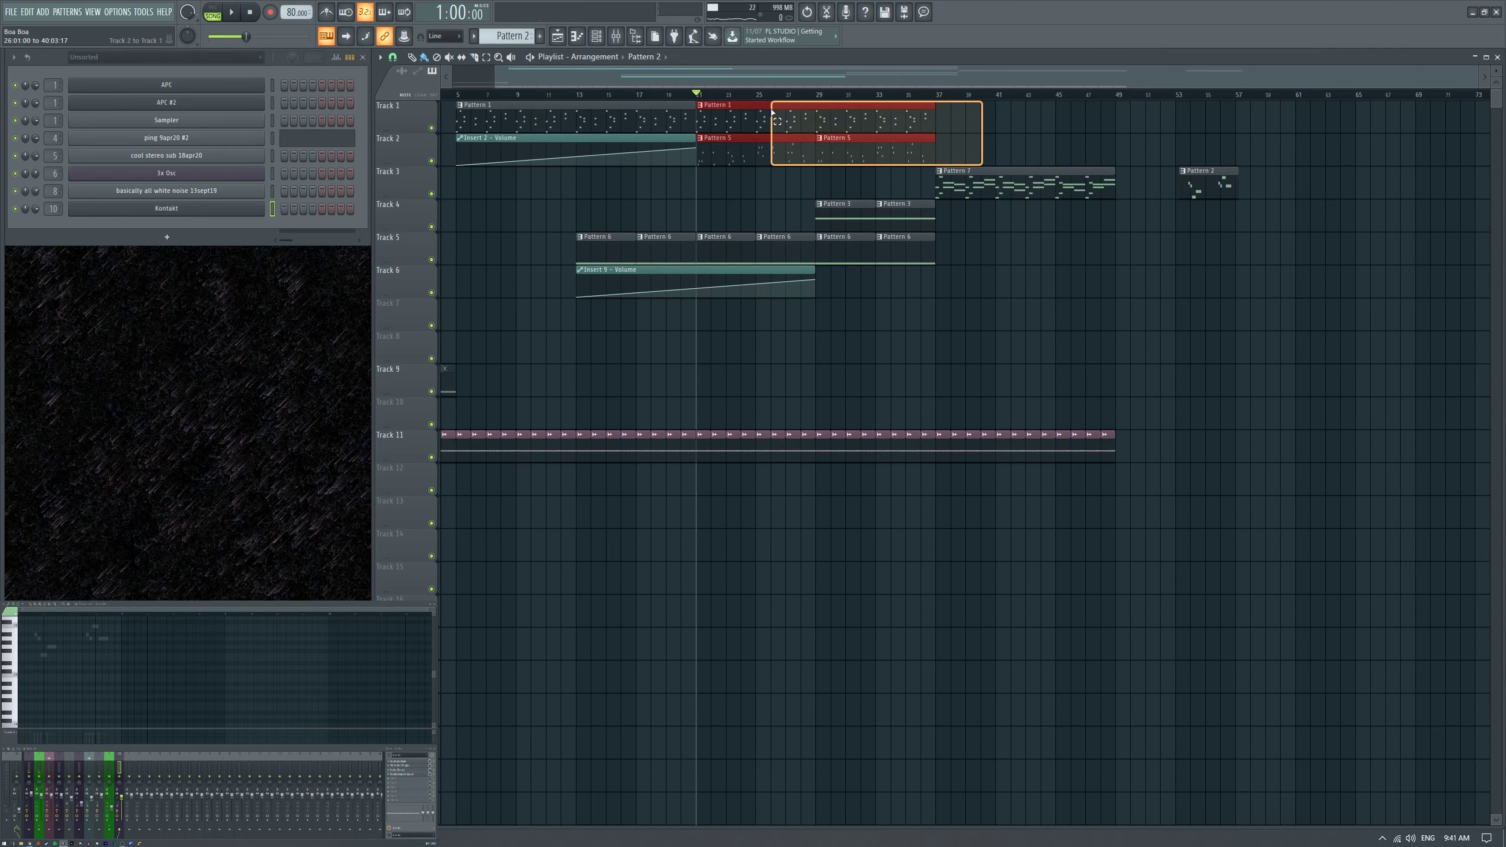
pyautogui.hotkey('ctrl', 'b')
pyautogui.moveTo(955, 231); pyautogui.dragTo(896, 209)
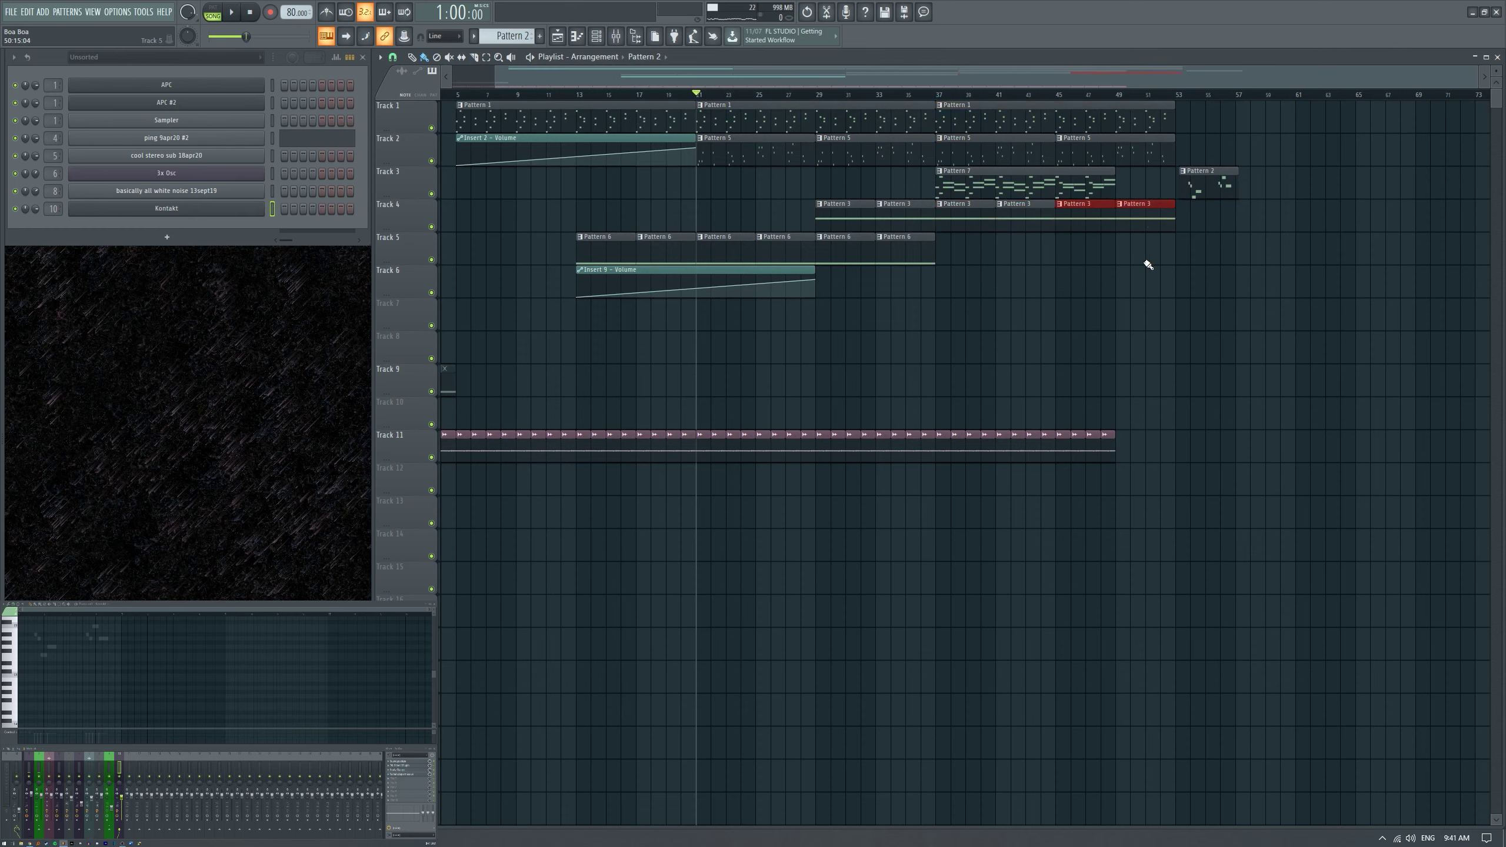
pyautogui.moveTo(988, 264); pyautogui.dragTo(855, 246)
pyautogui.hotkey('ctrl', 'b')
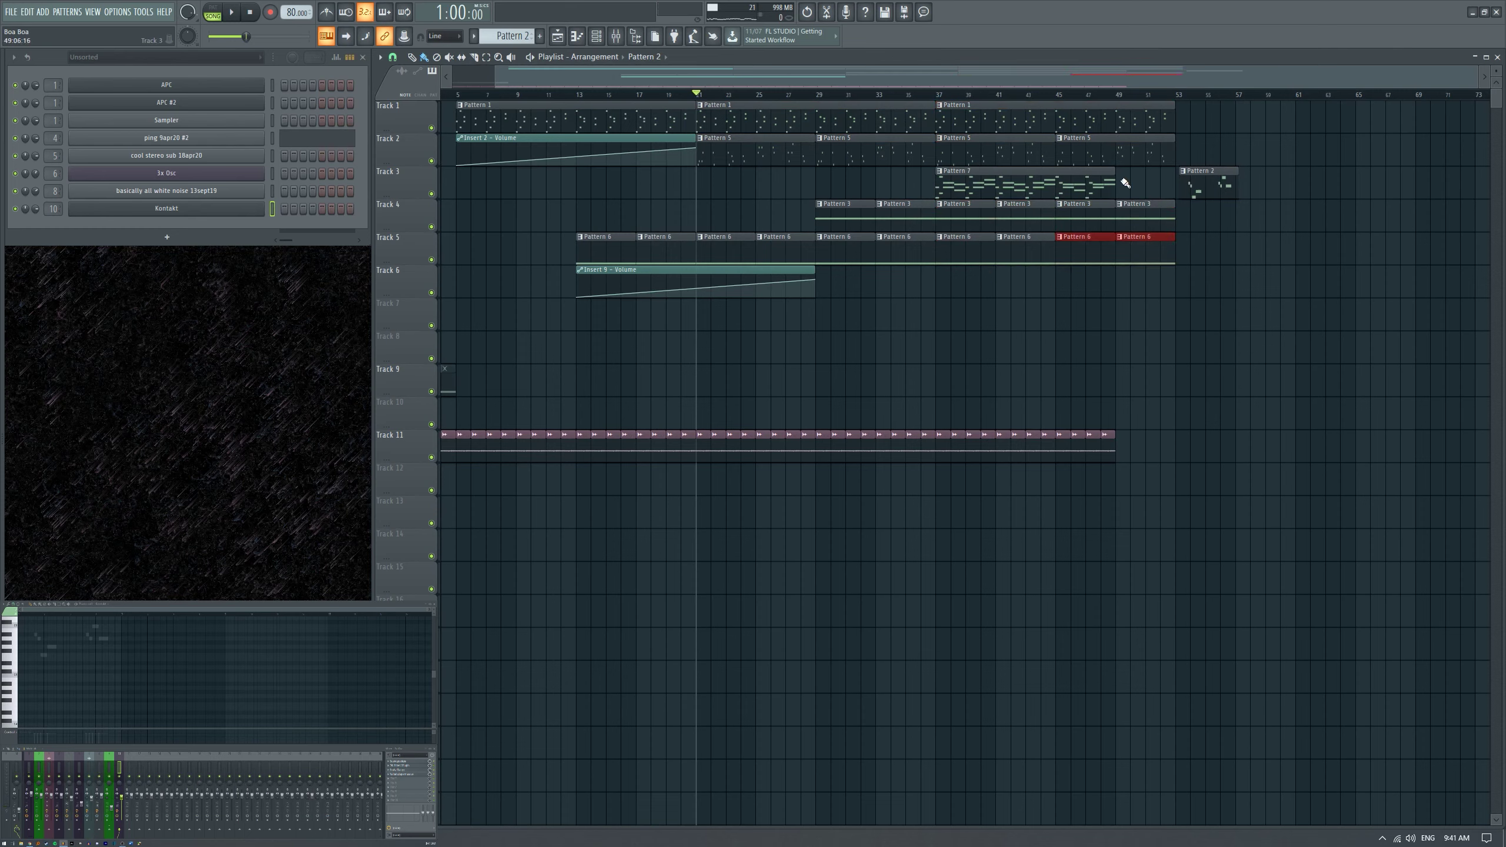
# Extend Pattern 7 to 16 bars by repeating its harmonized four-bar phrase after the existing notes.
pyautogui.click(1039, 191)
pyautogui.moveTo(355, 710); pyautogui.dragTo(239, 634)
pyautogui.scroll(-1, 1156, 289)
pyautogui.scroll(4, 1159, 229)
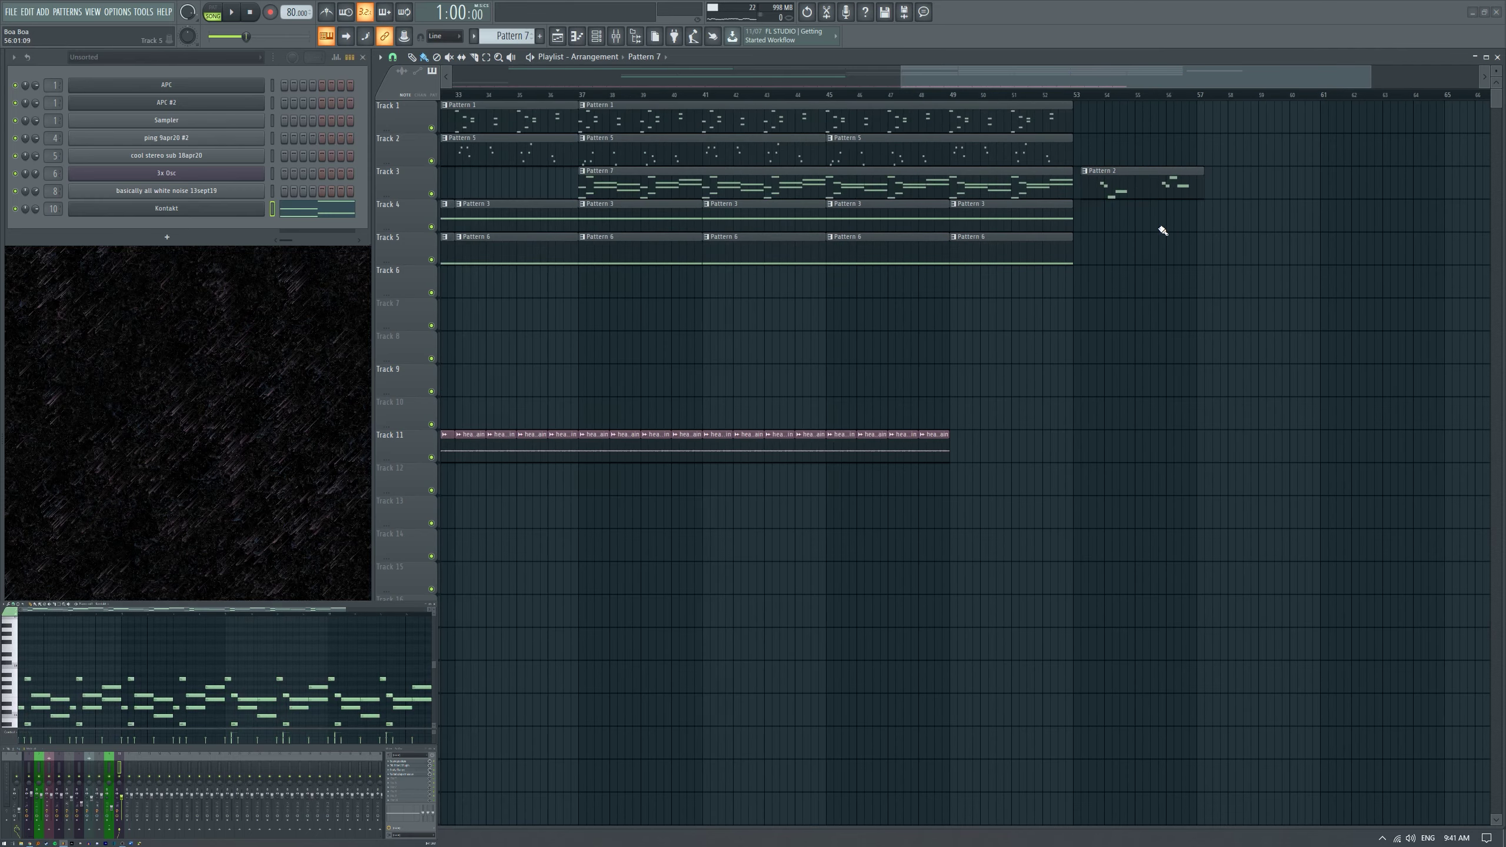
# Copy four heavy storm rain clips on Track 11 so the rain continues through bars 49 to 52.
pyautogui.scroll(-2, 1089, 357)
pyautogui.moveTo(1012, 494); pyautogui.dragTo(913, 446)
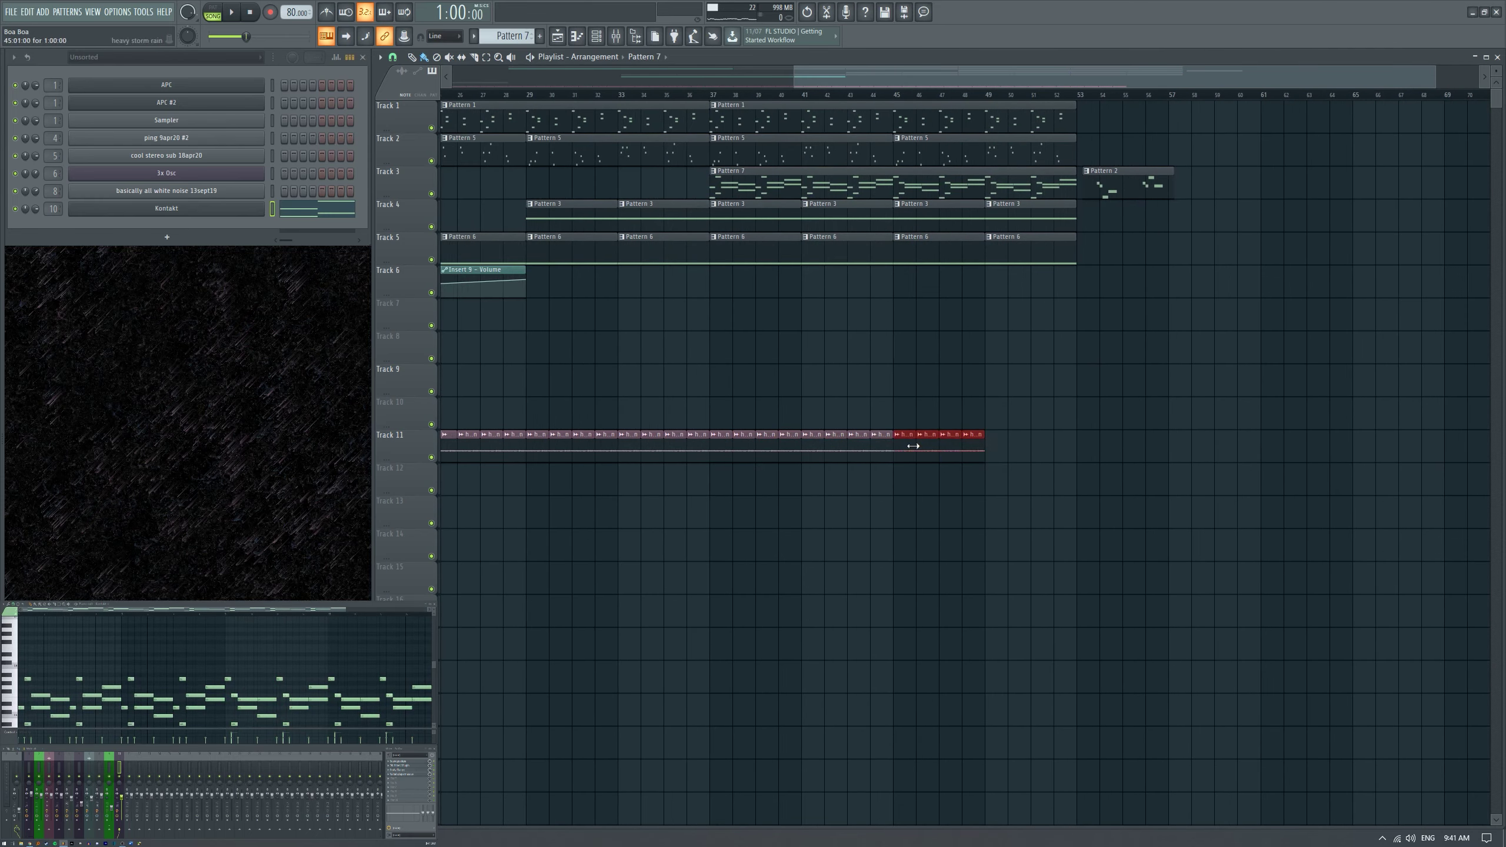
pyautogui.hotkey('ctrl', 'v')
pyautogui.hotkey('ctrl', 'v')
pyautogui.rightClick(1008, 454)
pyautogui.rightClick(1031, 451)
pyautogui.scroll(-3, 942, 437)
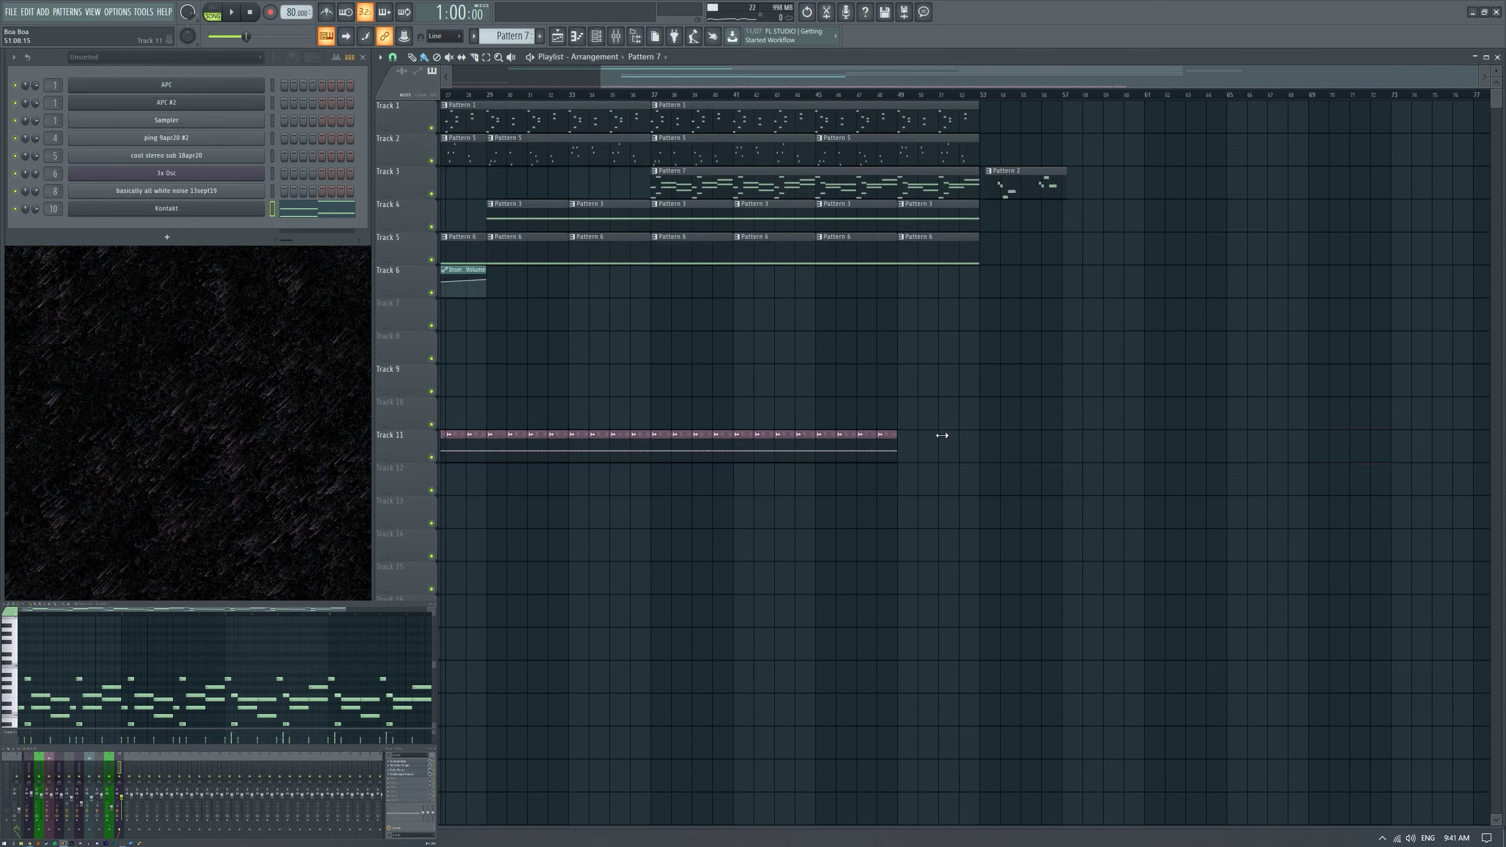
pyautogui.moveTo(1154, 494); pyautogui.dragTo(1137, 455)
pyautogui.scroll(3, 1099, 434)
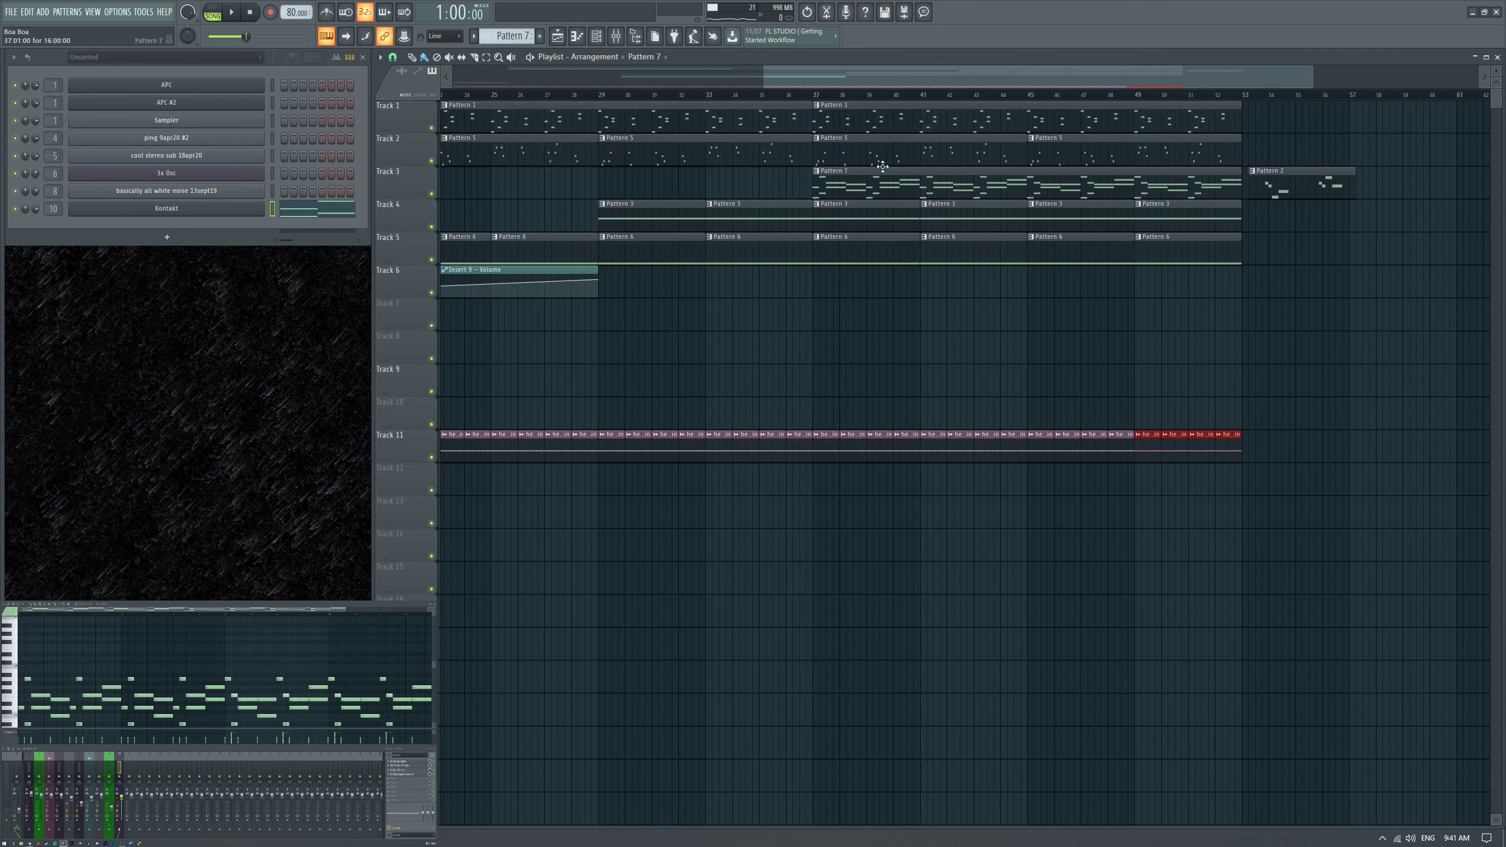
# Loop playback over bars 37 through 52 and set the 3x Osc's ValhallaSupermassive mix to 60%.
pyautogui.moveTo(817, 98); pyautogui.dragTo(1207, 105)
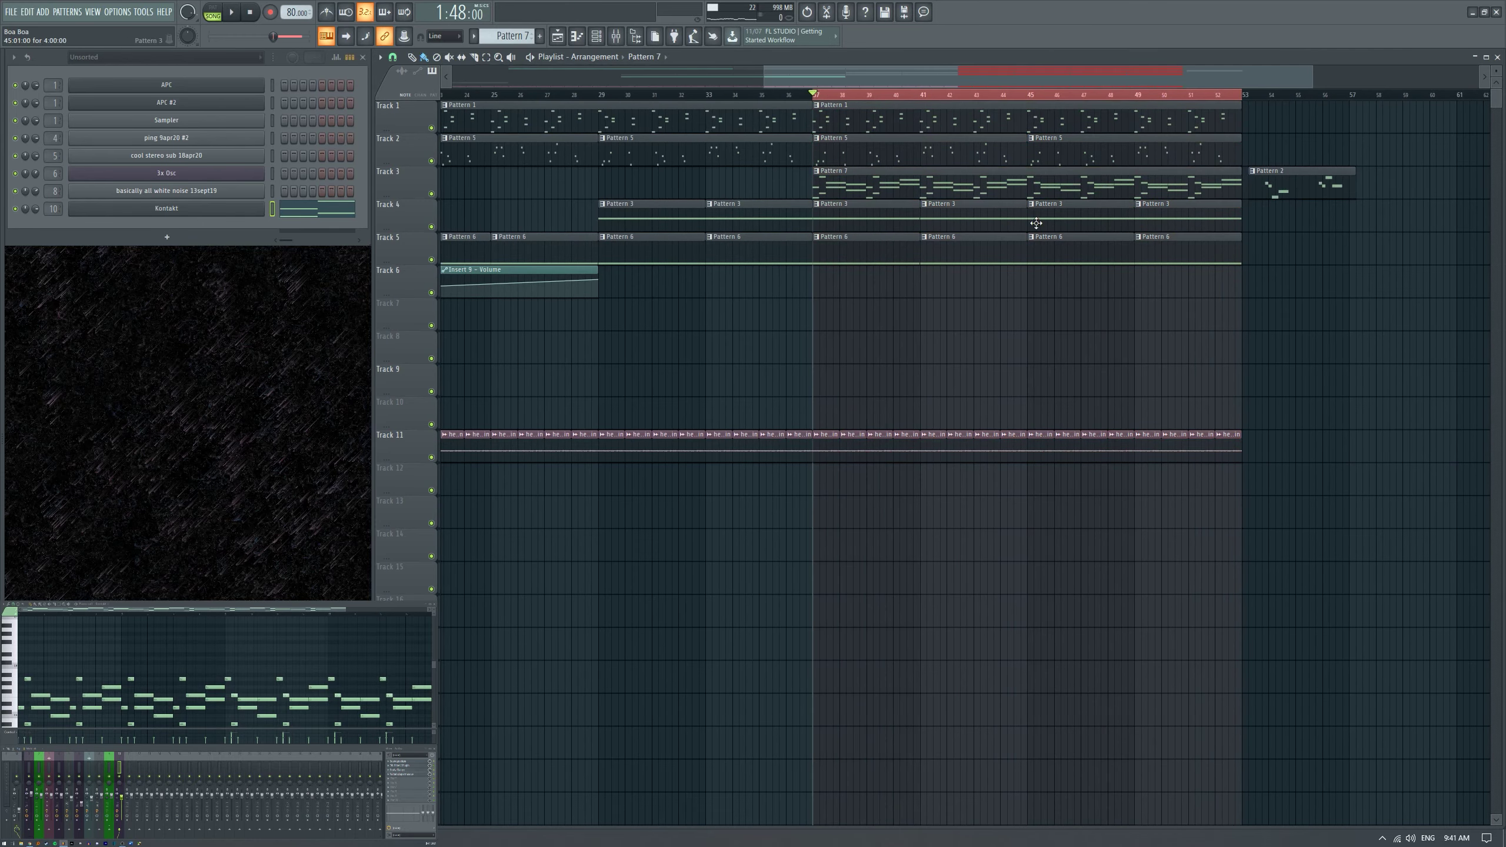
pyautogui.press('space')
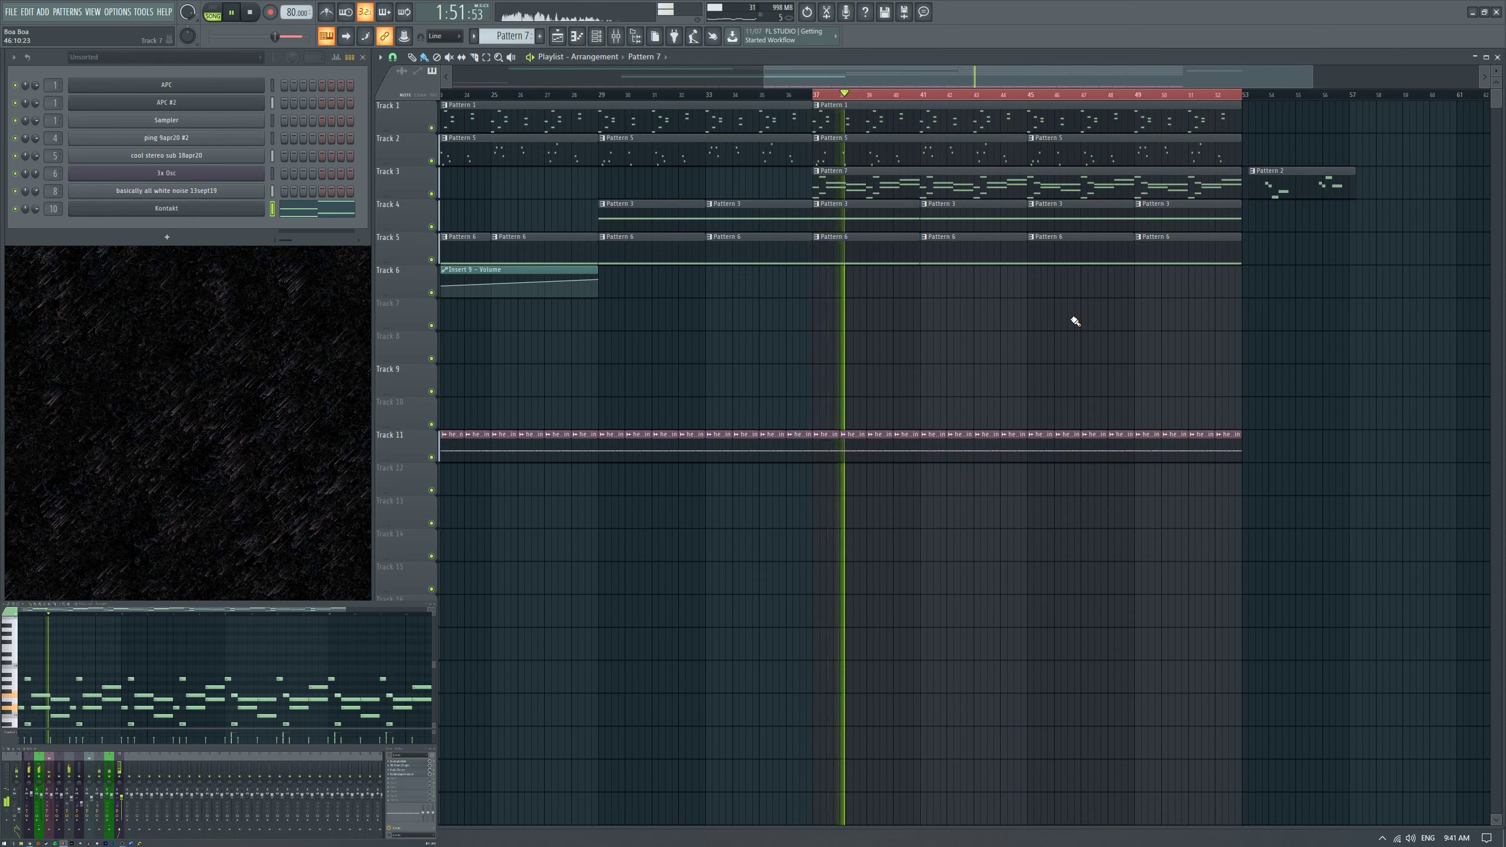
pyautogui.click(402, 774)
pyautogui.moveTo(166, 313); pyautogui.dragTo(171, 278)
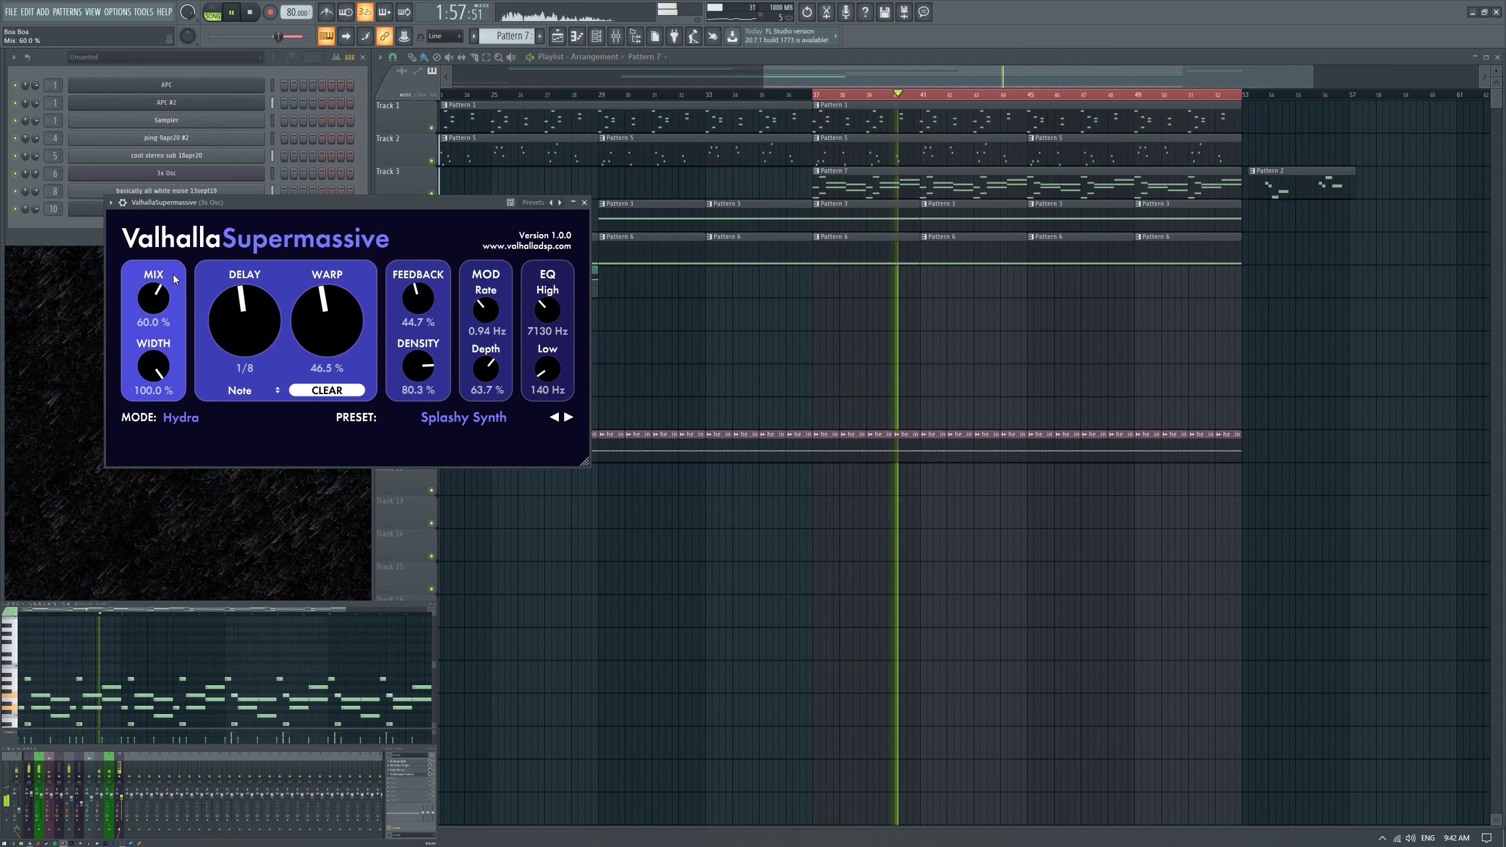
pyautogui.click(583, 204)
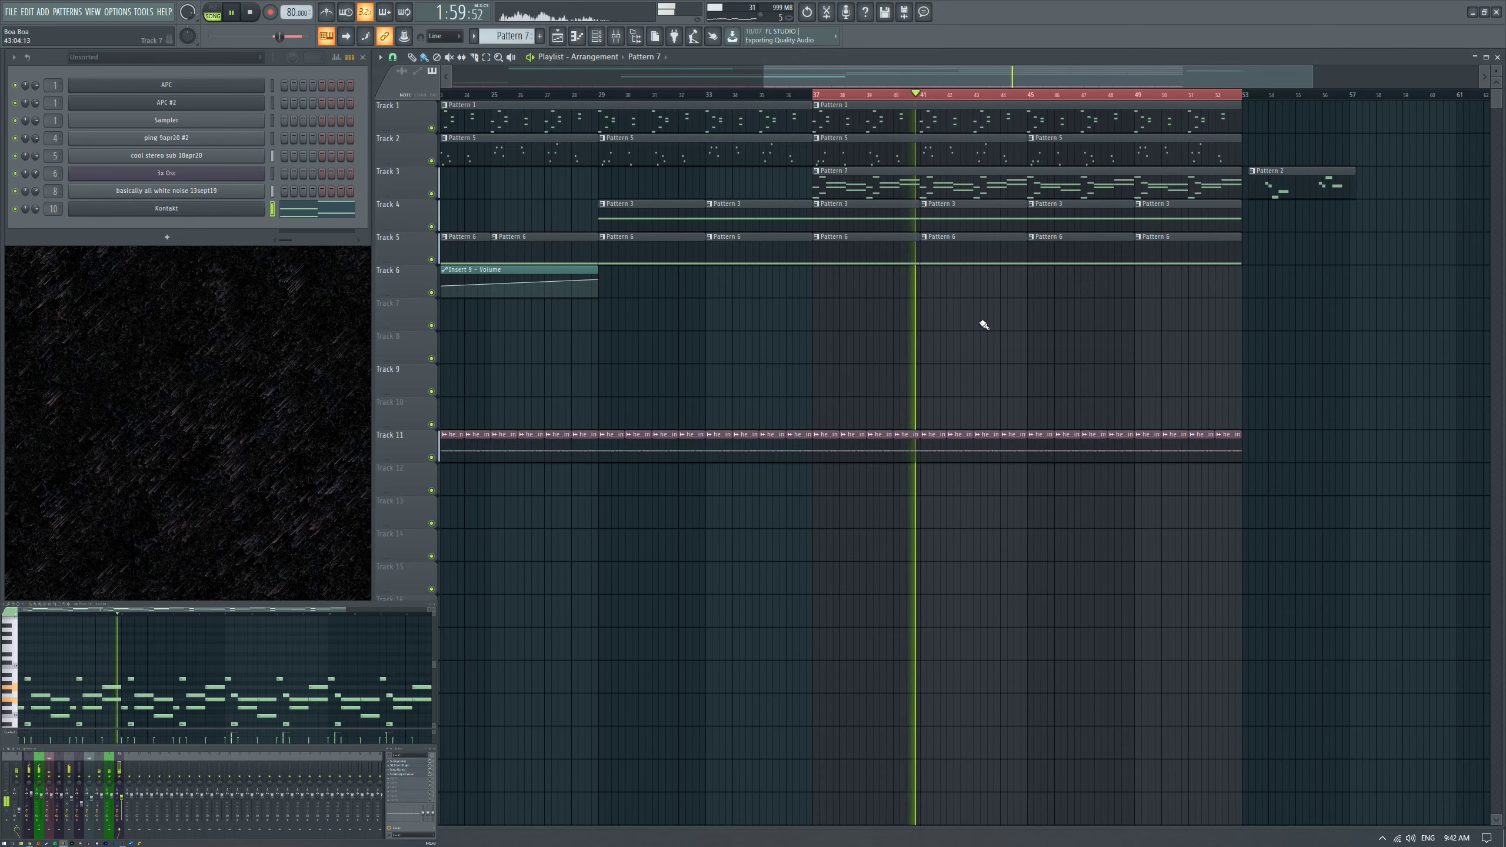
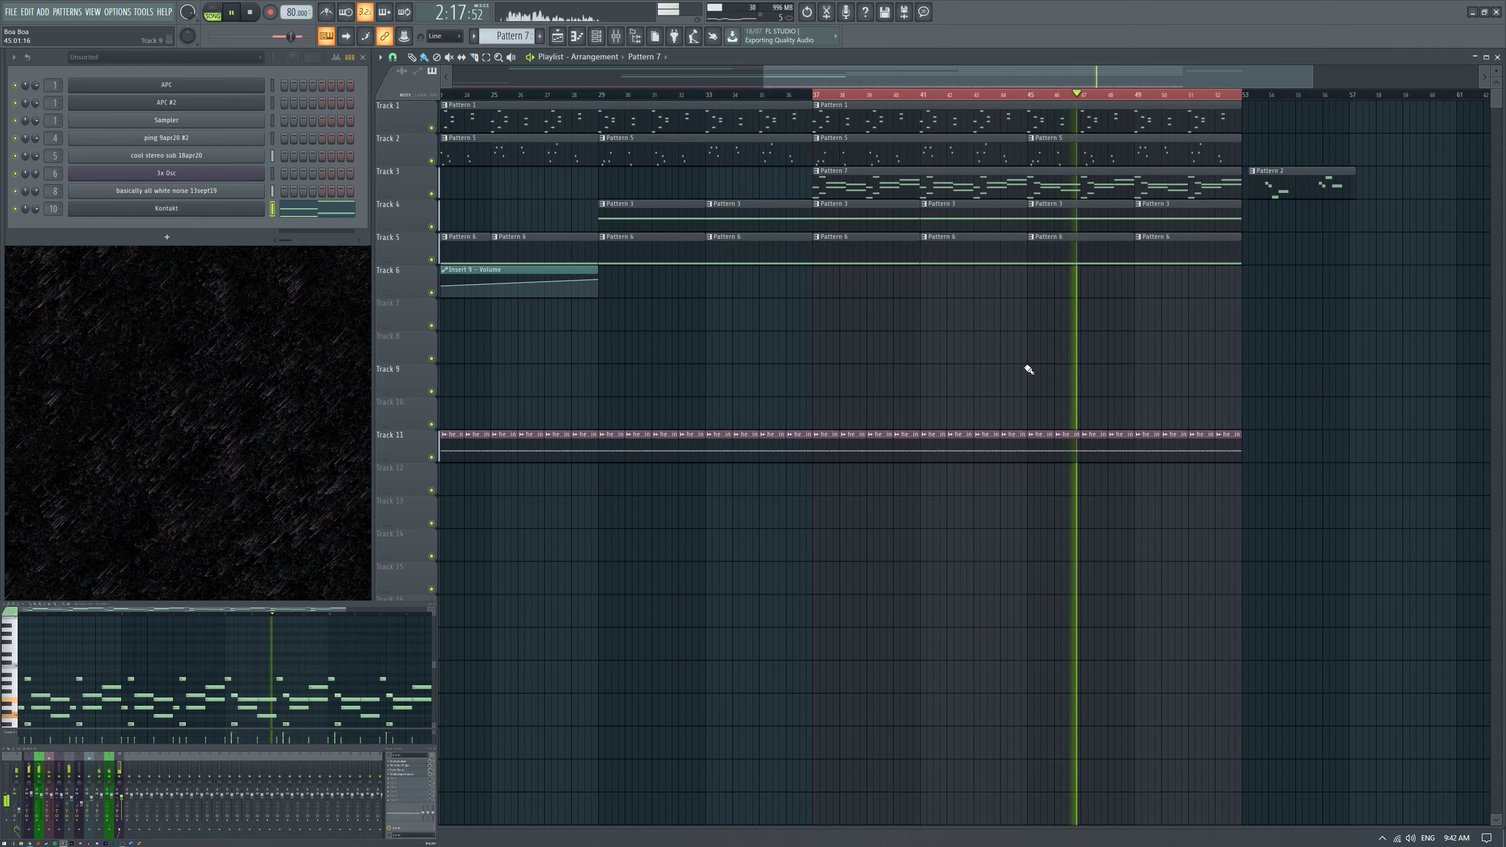
# Review the looped section over bars 37 to 52 against the rest of the arrangement, then stop playback.
pyautogui.keyDown('ctrl'); pyautogui.scroll(-3, 1026, 370); pyautogui.keyUp('ctrl')
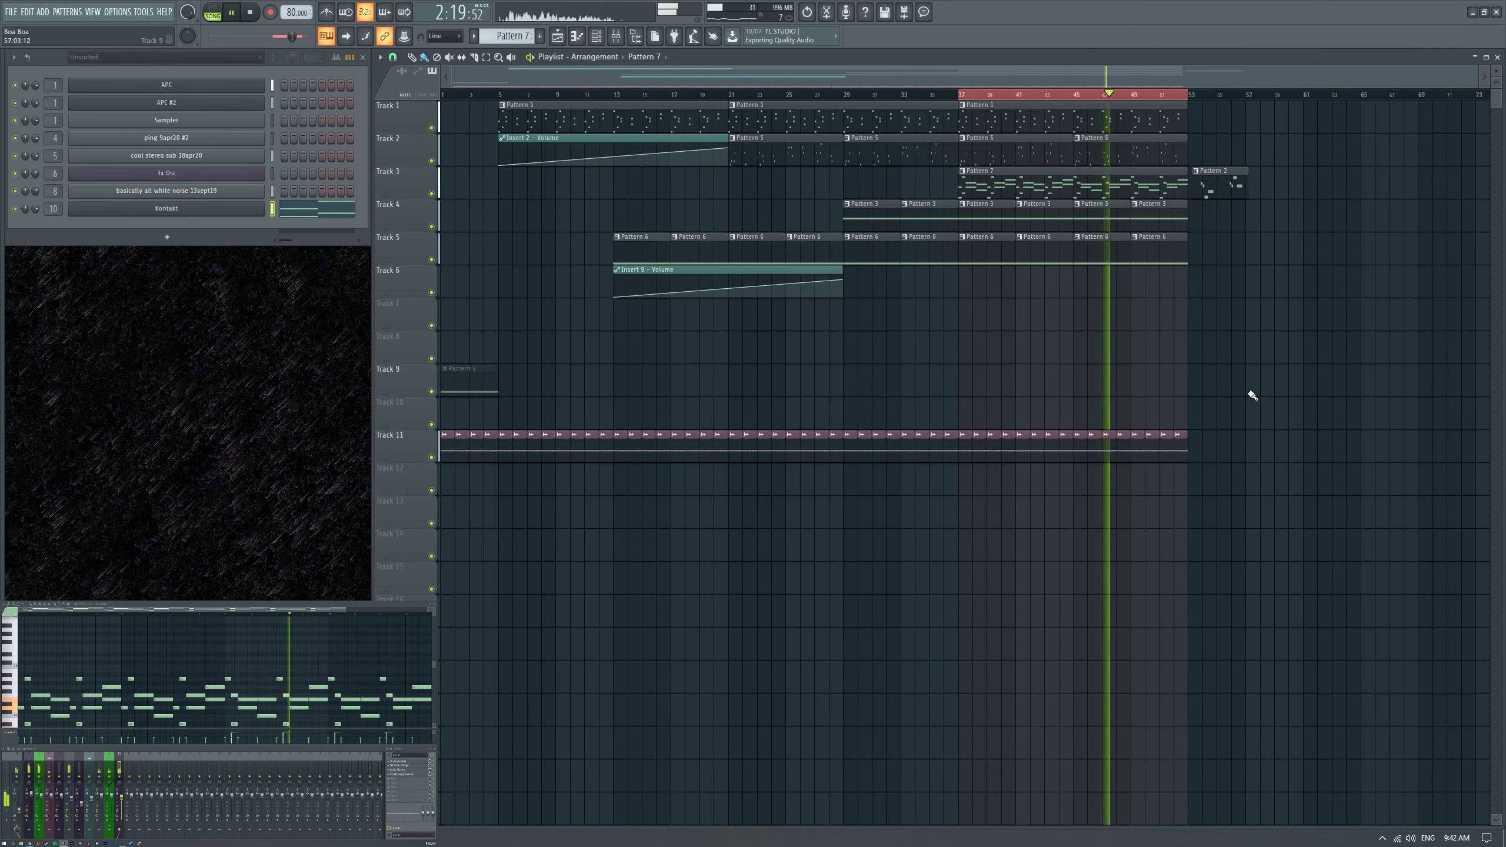
pyautogui.keyDown('ctrl'); pyautogui.scroll(2, 1035, 373); pyautogui.keyUp('ctrl')
pyautogui.keyDown('ctrl'); pyautogui.scroll(2, 1096, 373); pyautogui.keyUp('ctrl')
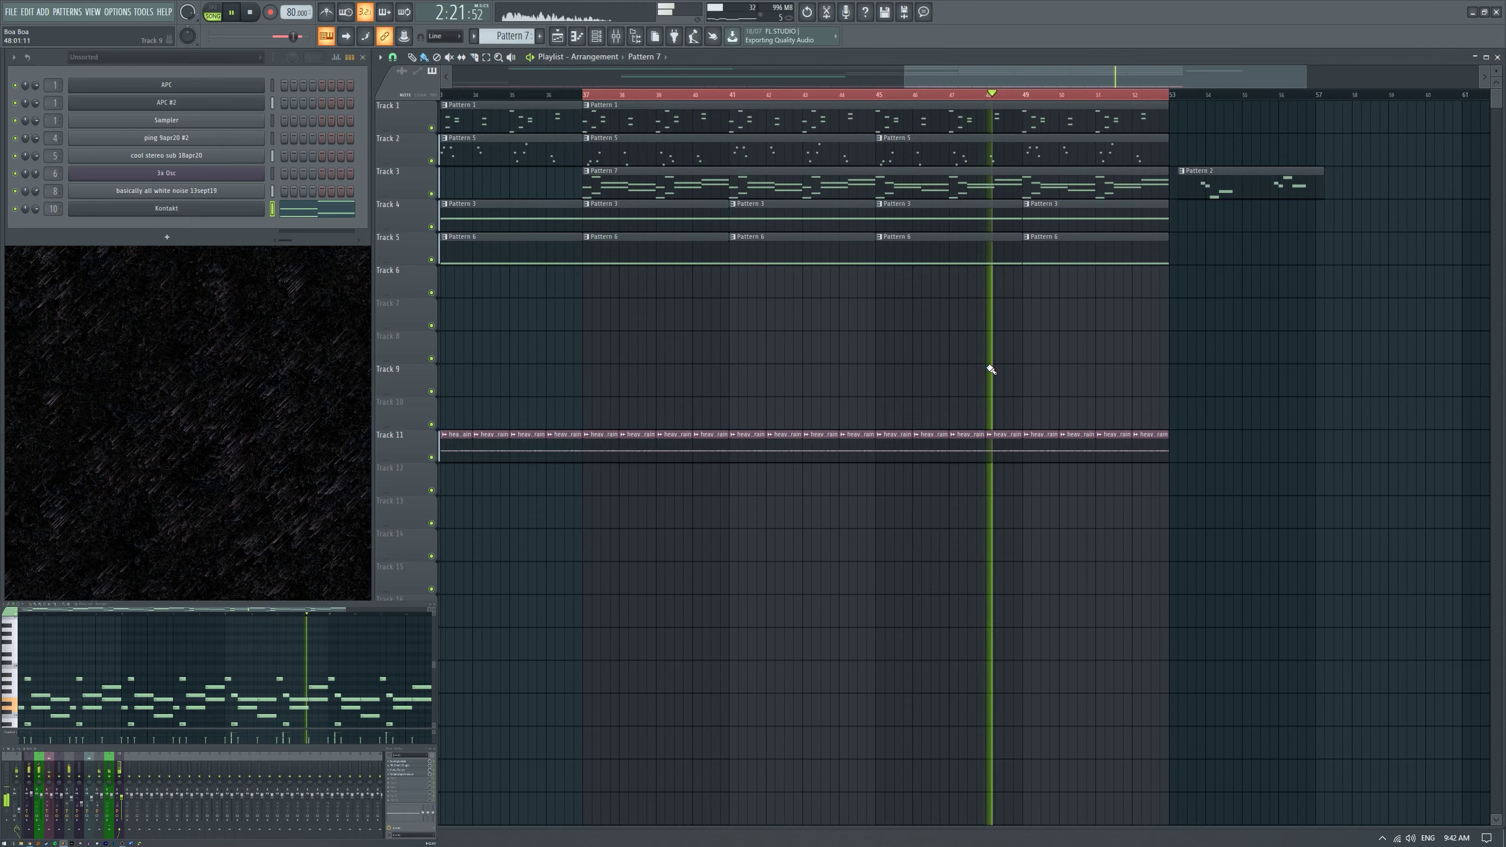
pyautogui.keyDown('ctrl'); pyautogui.scroll(-3, 995, 366); pyautogui.keyUp('ctrl')
pyautogui.scroll(2, 1263, 405)
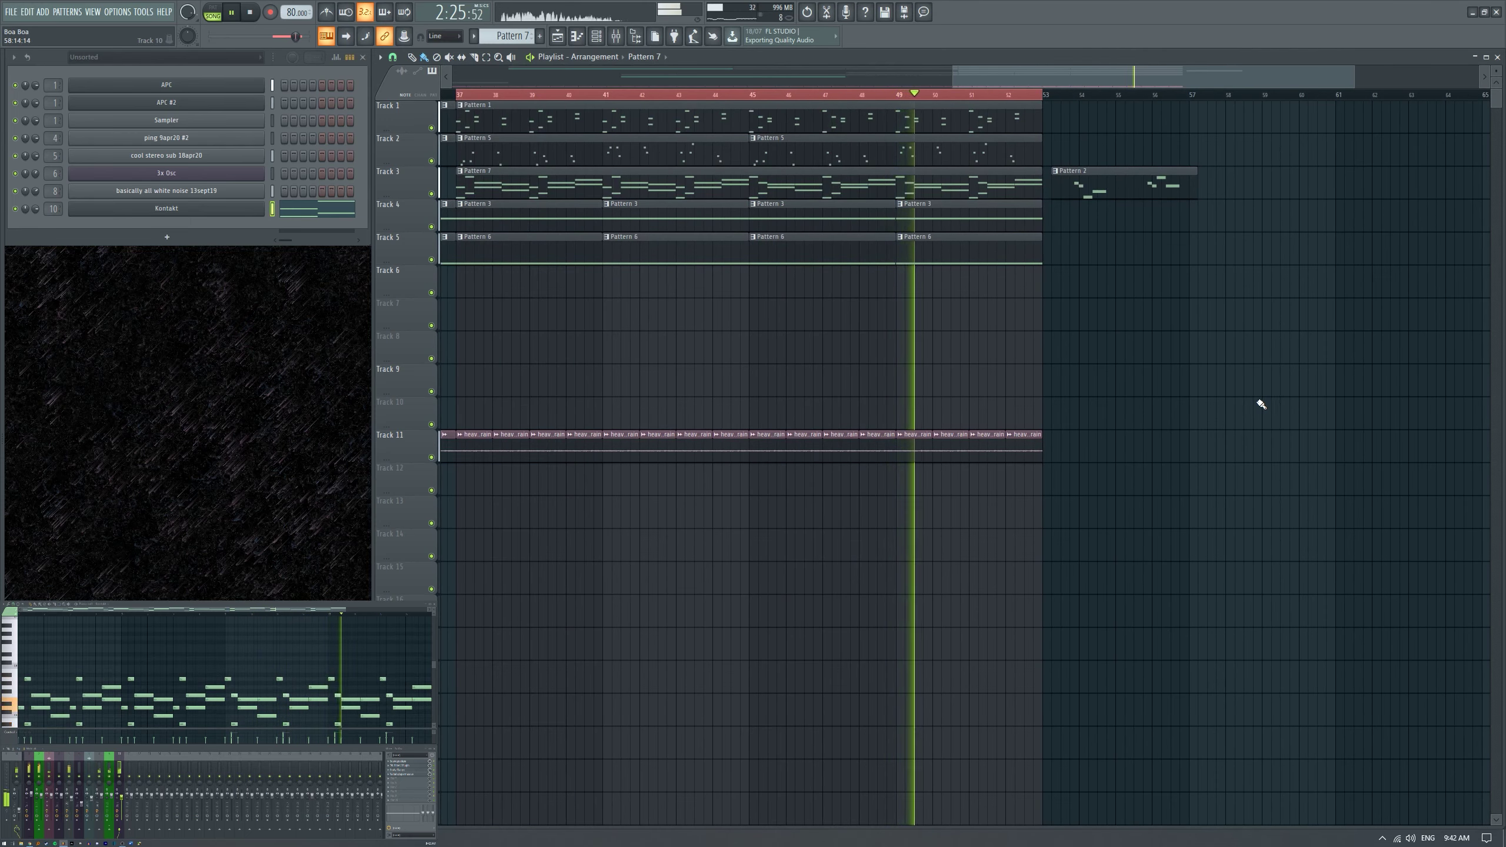
pyautogui.scroll(-2, 1255, 404)
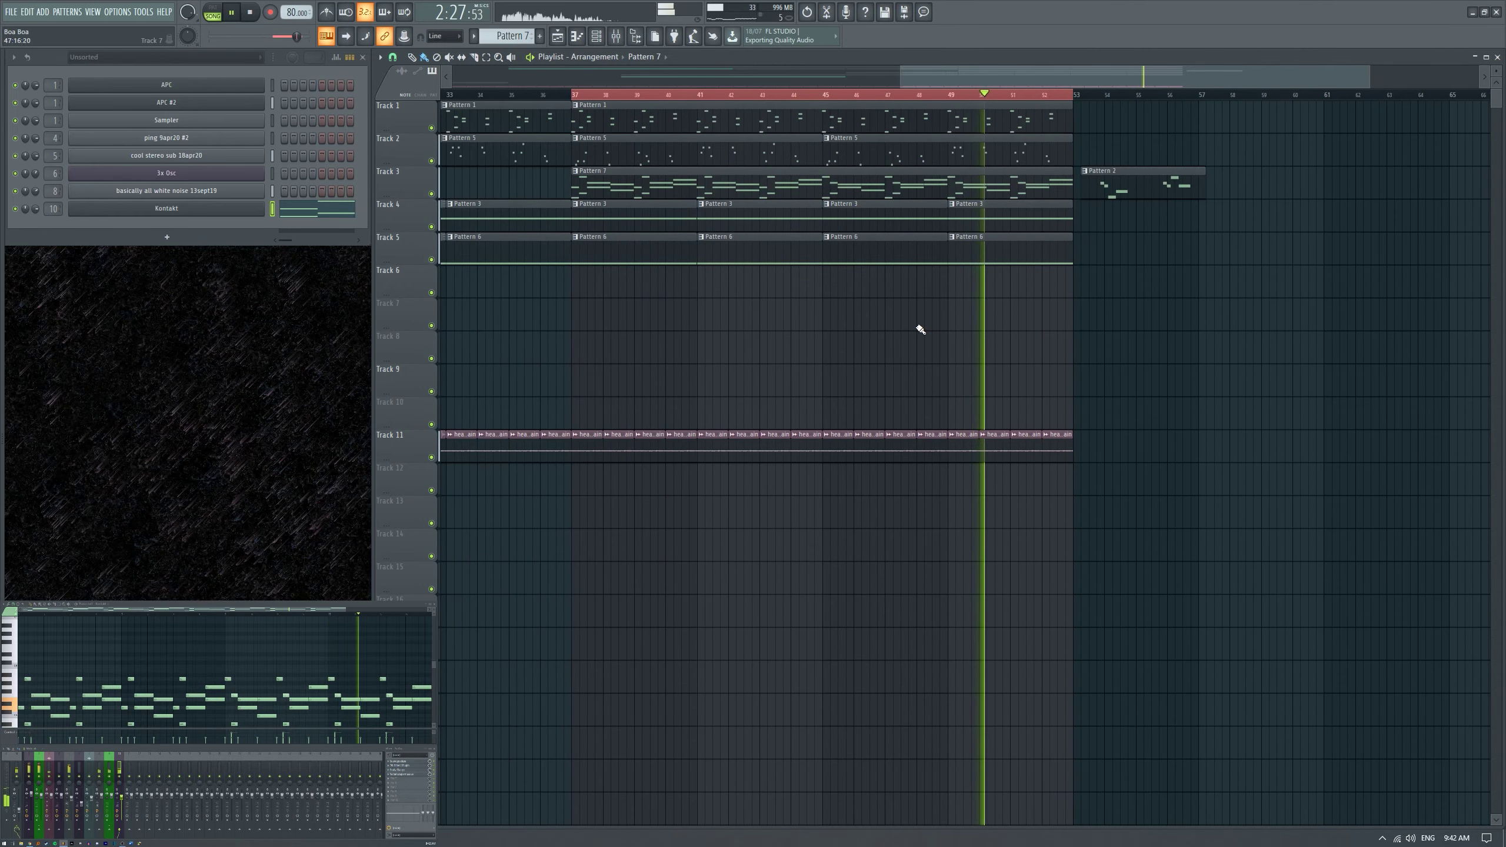
pyautogui.scroll(-3, 981, 340)
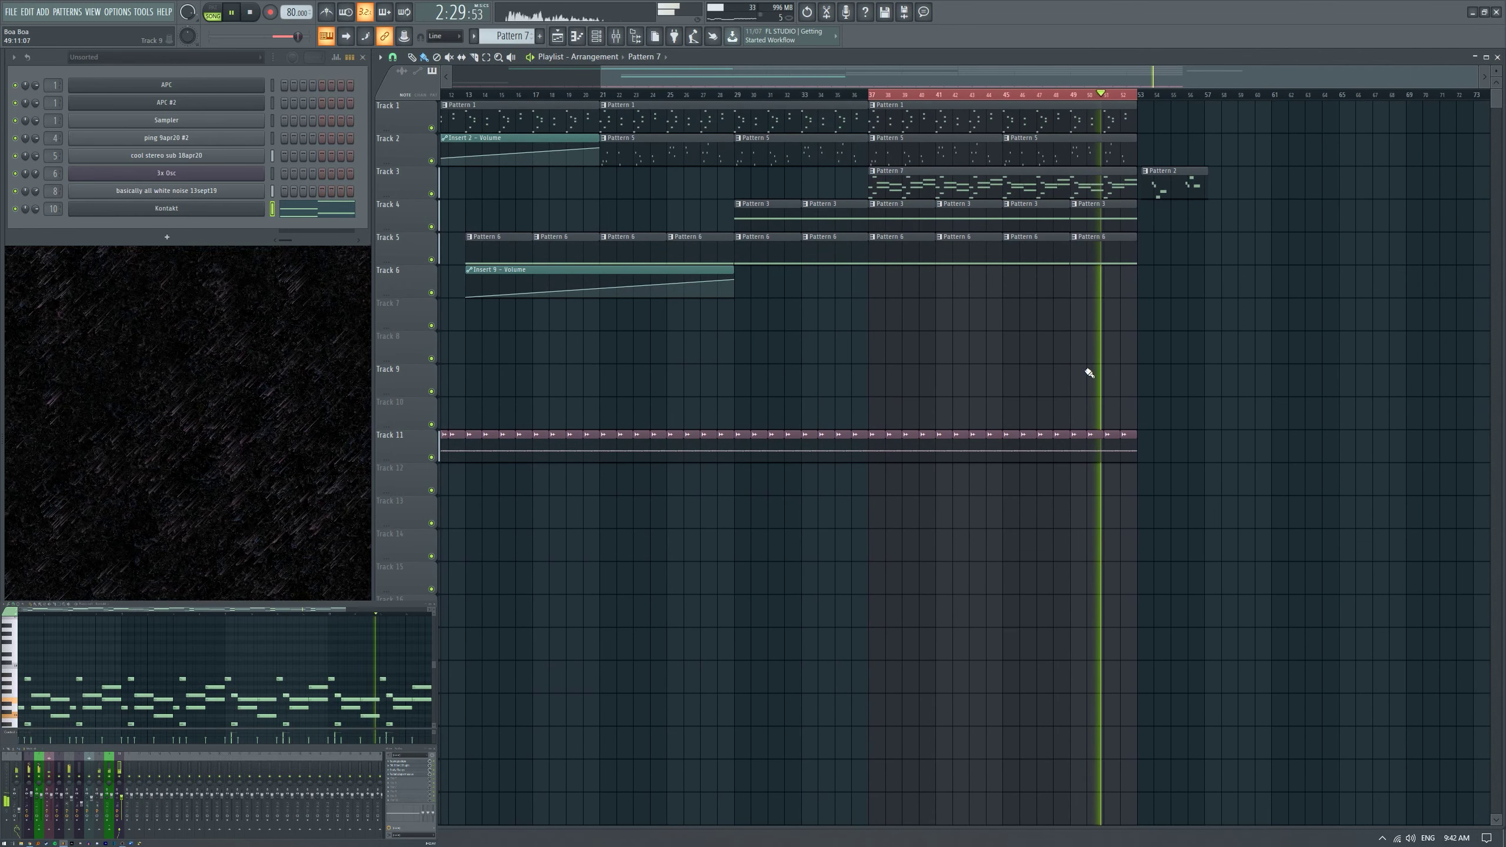
pyautogui.scroll(3, 1099, 380)
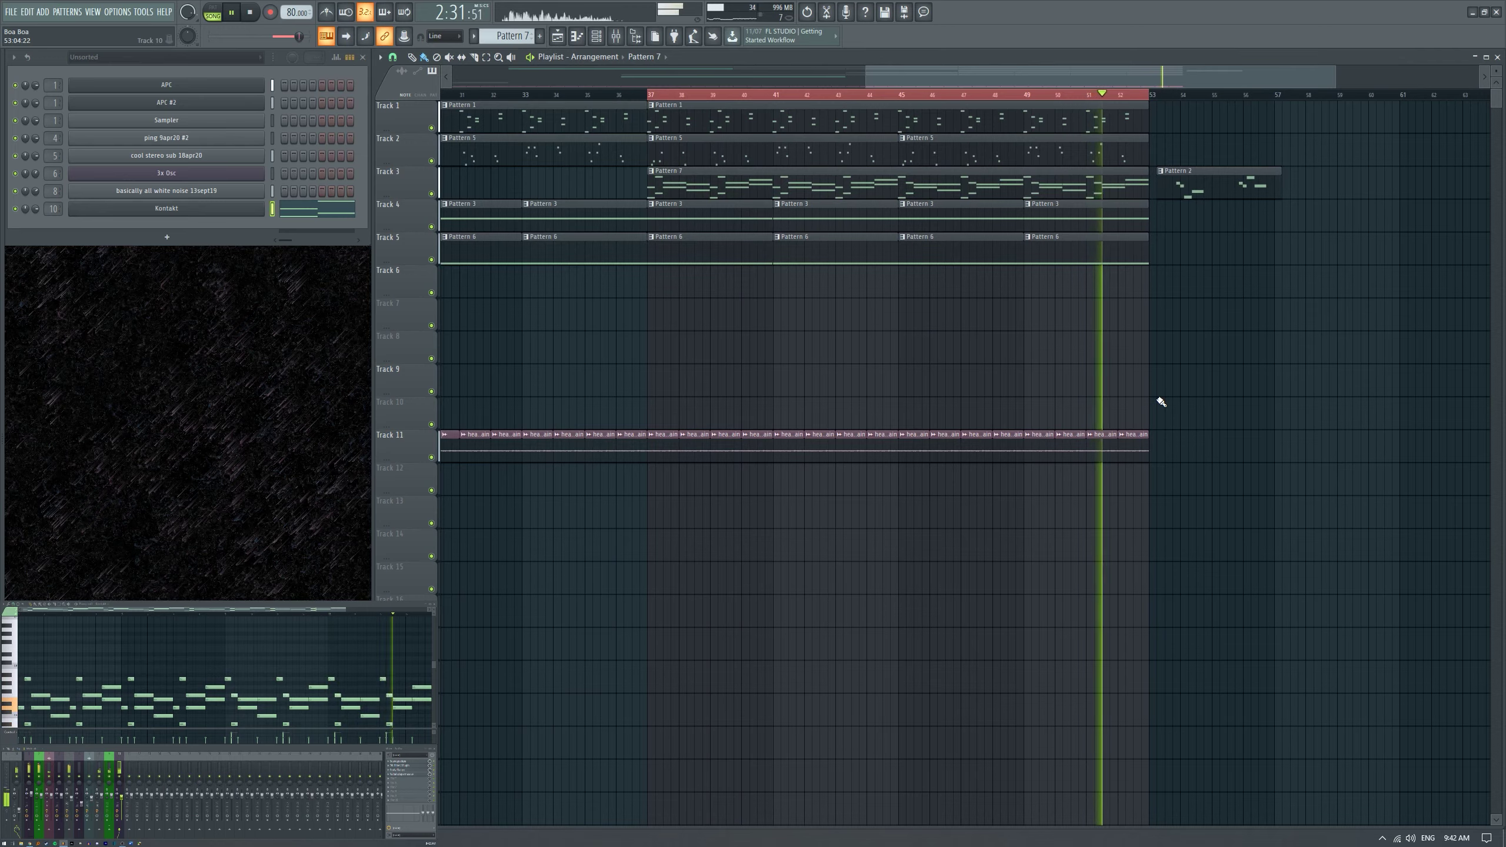
pyautogui.scroll(-2, 988, 302)
pyautogui.scroll(2, 1070, 325)
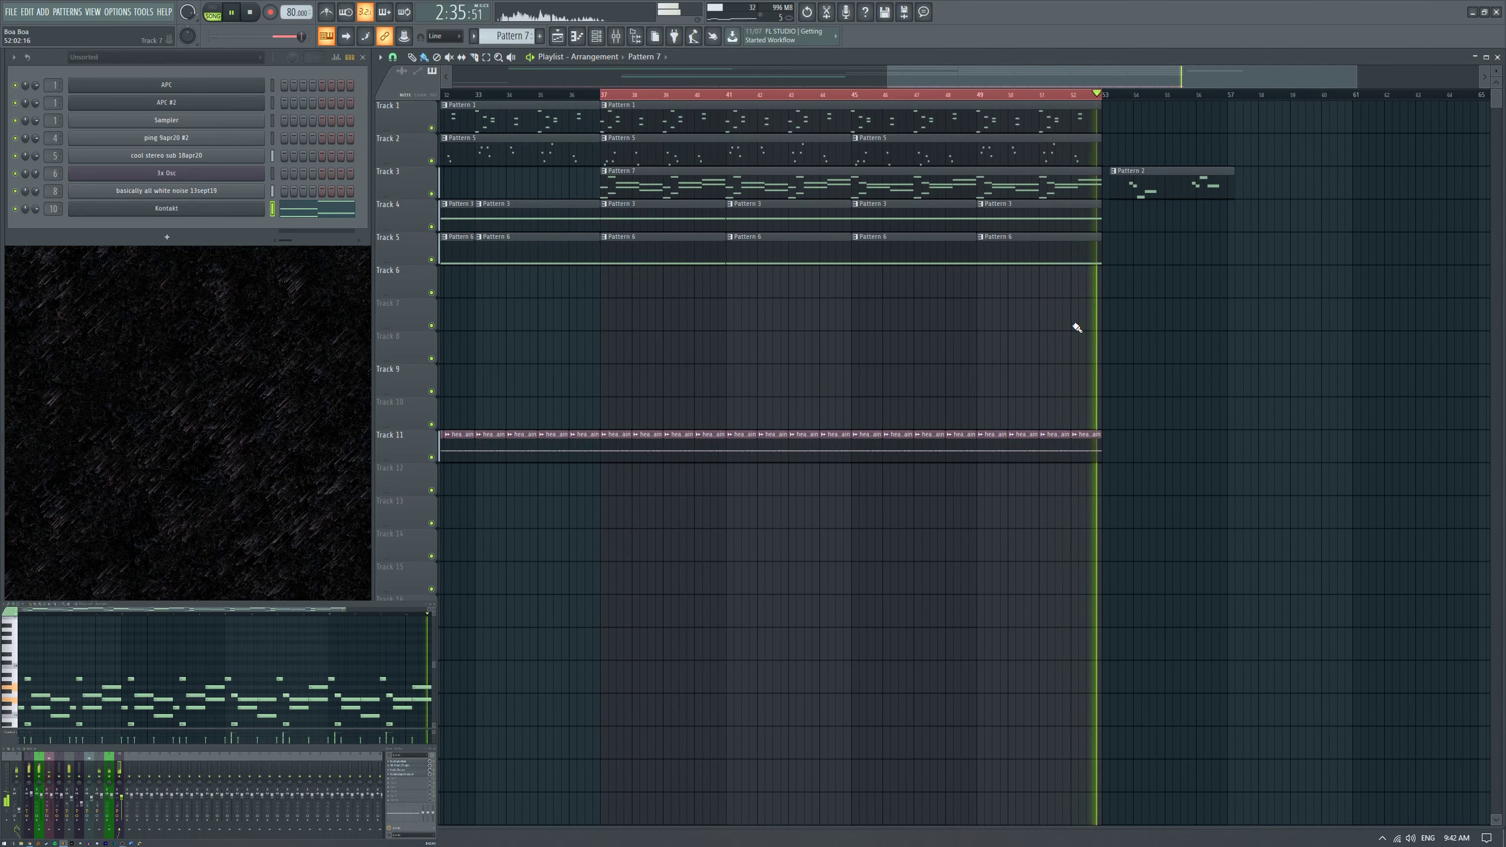
pyautogui.press('space')
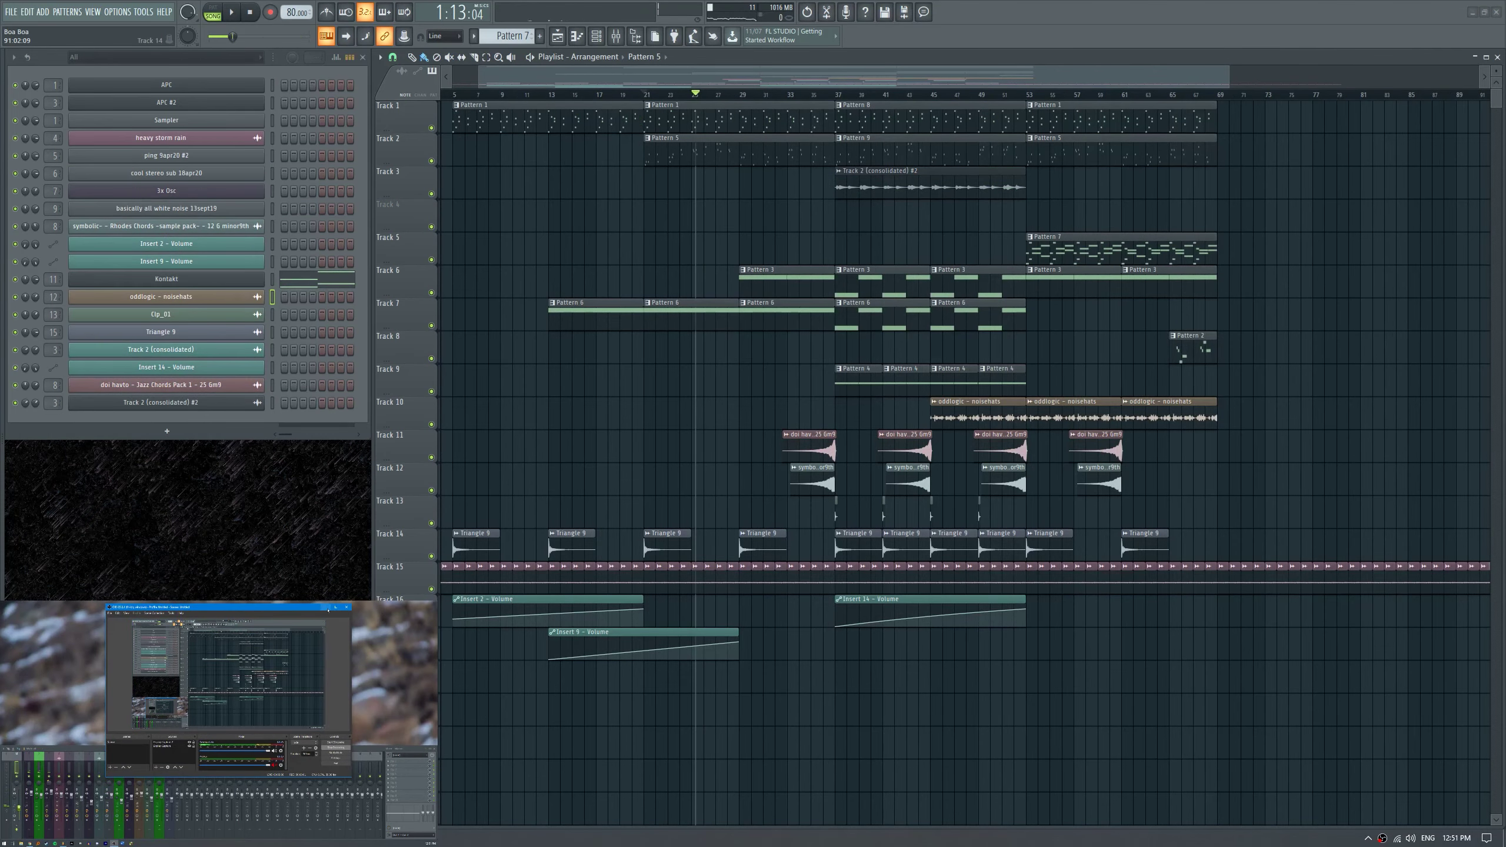
# Open Pattern 9's notes from the Track 2 clip, start playing the expanded arrangement, and save the project.
pyautogui.doubleClick(895, 156)
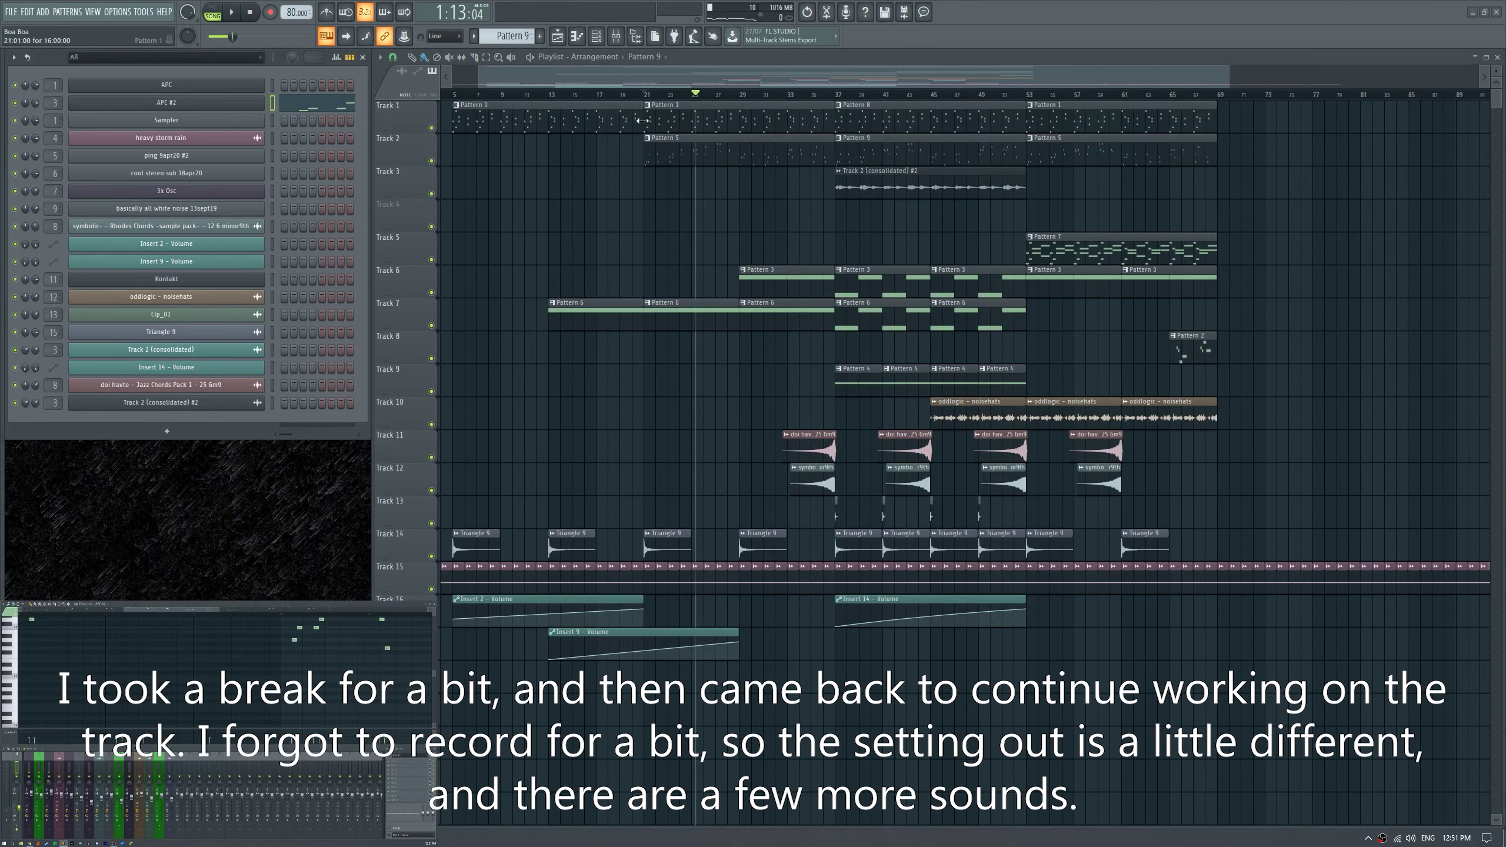
pyautogui.press('space')
pyautogui.scroll(6, 653, 232)
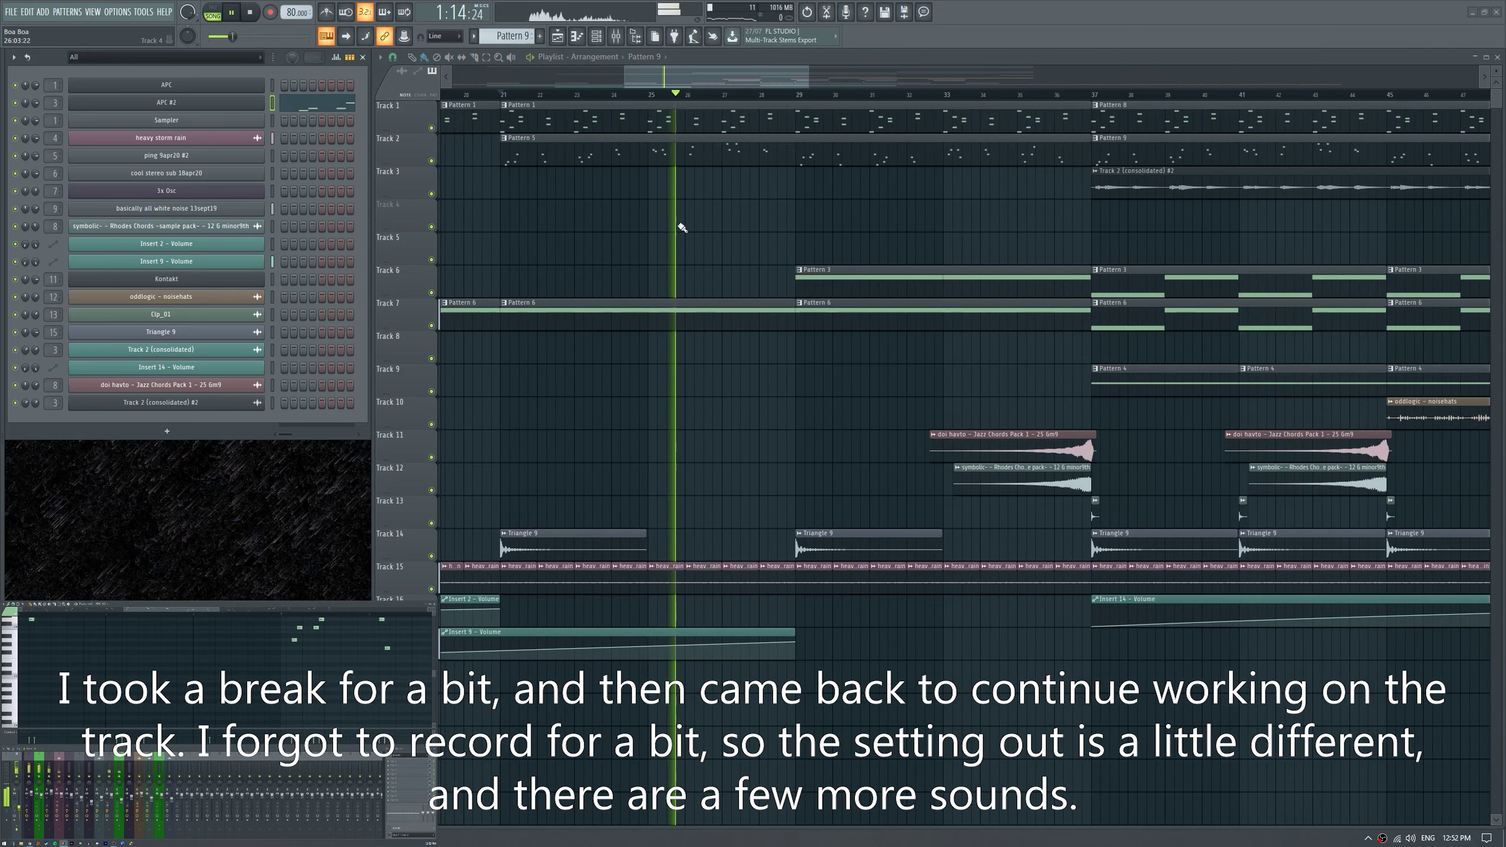
pyautogui.scroll(-4, 616, 233)
pyautogui.hotkey('ctrl', 's')
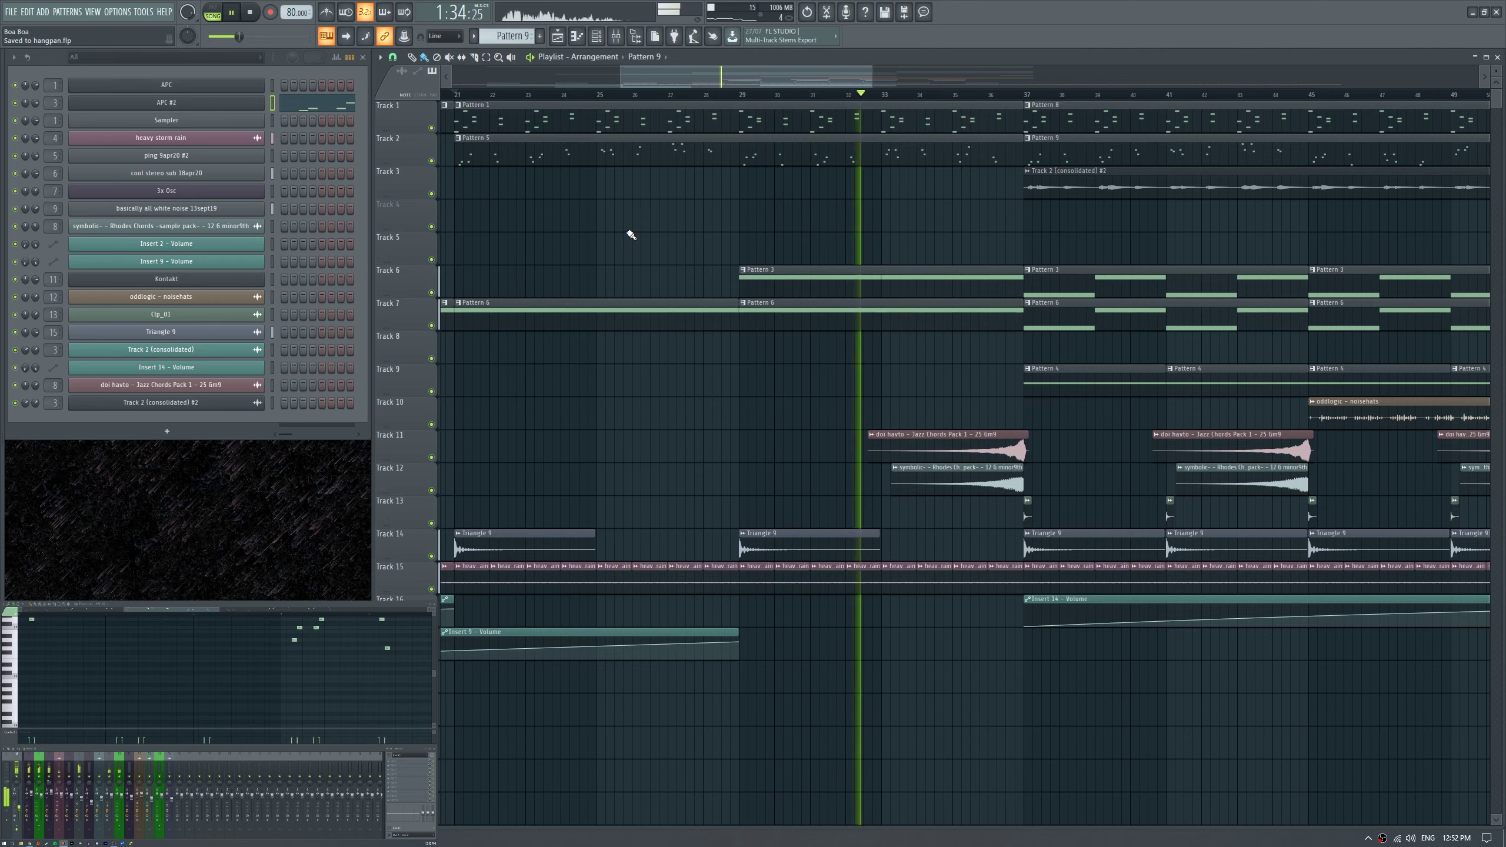
# Listen through the build-up into bar 37 and the layered section after it, examining the pattern, riser and impact clips.
pyautogui.scroll(-3, 658, 309)
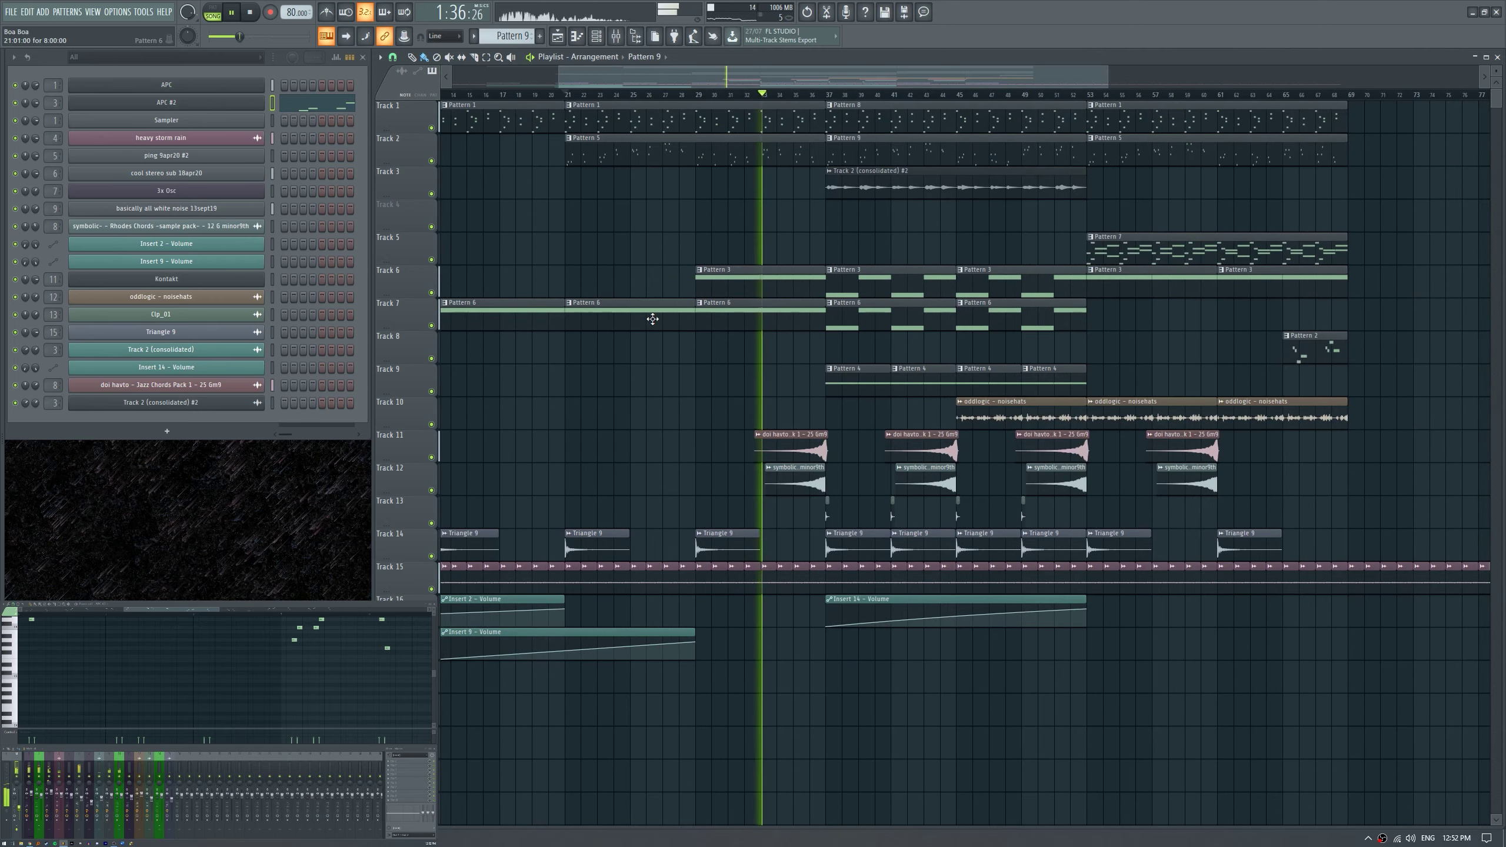
pyautogui.scroll(5, 844, 436)
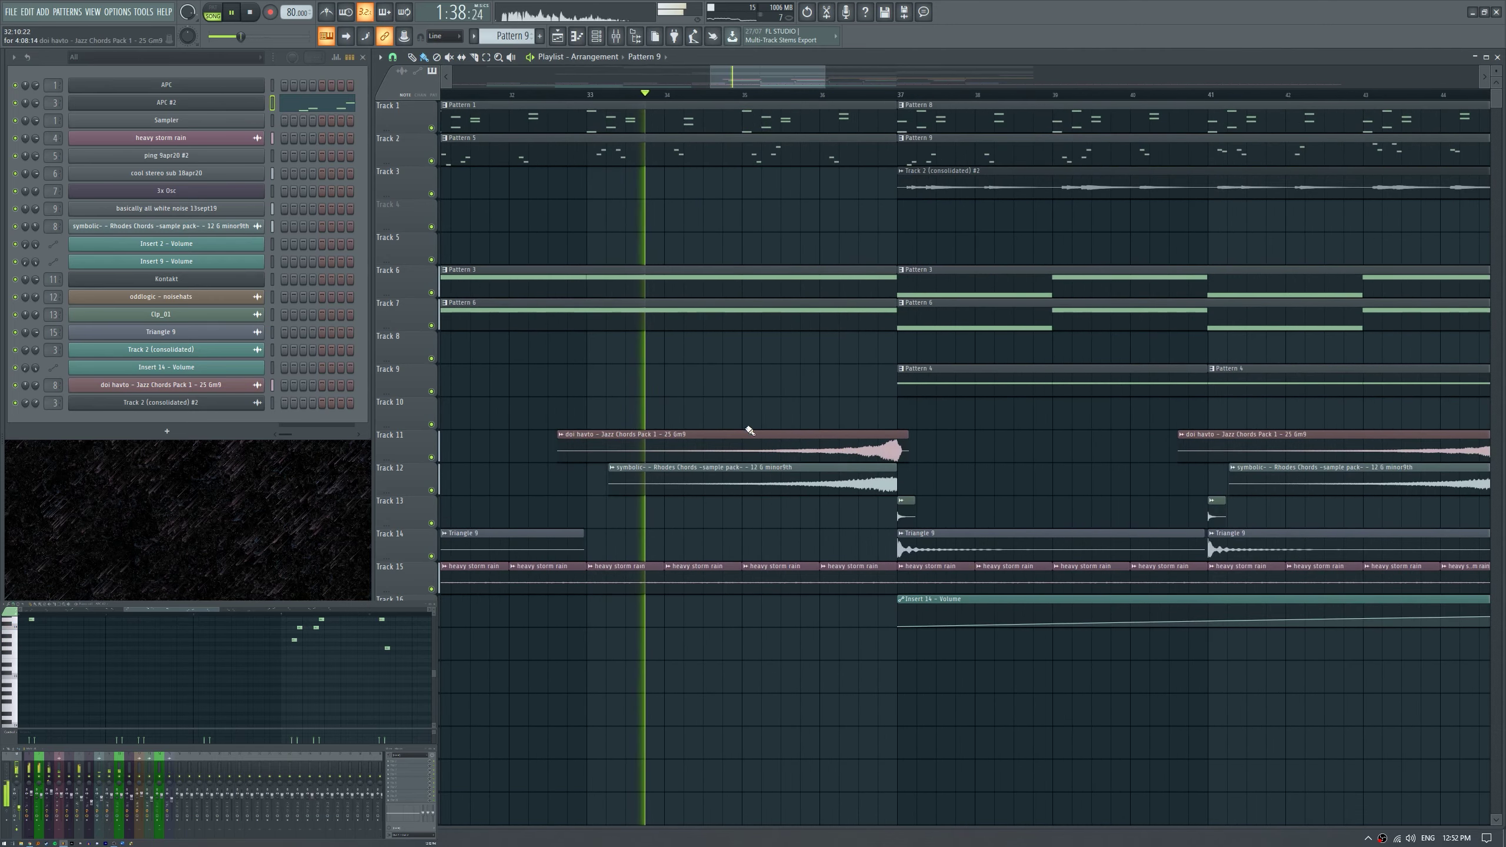
pyautogui.scroll(-2, 684, 400)
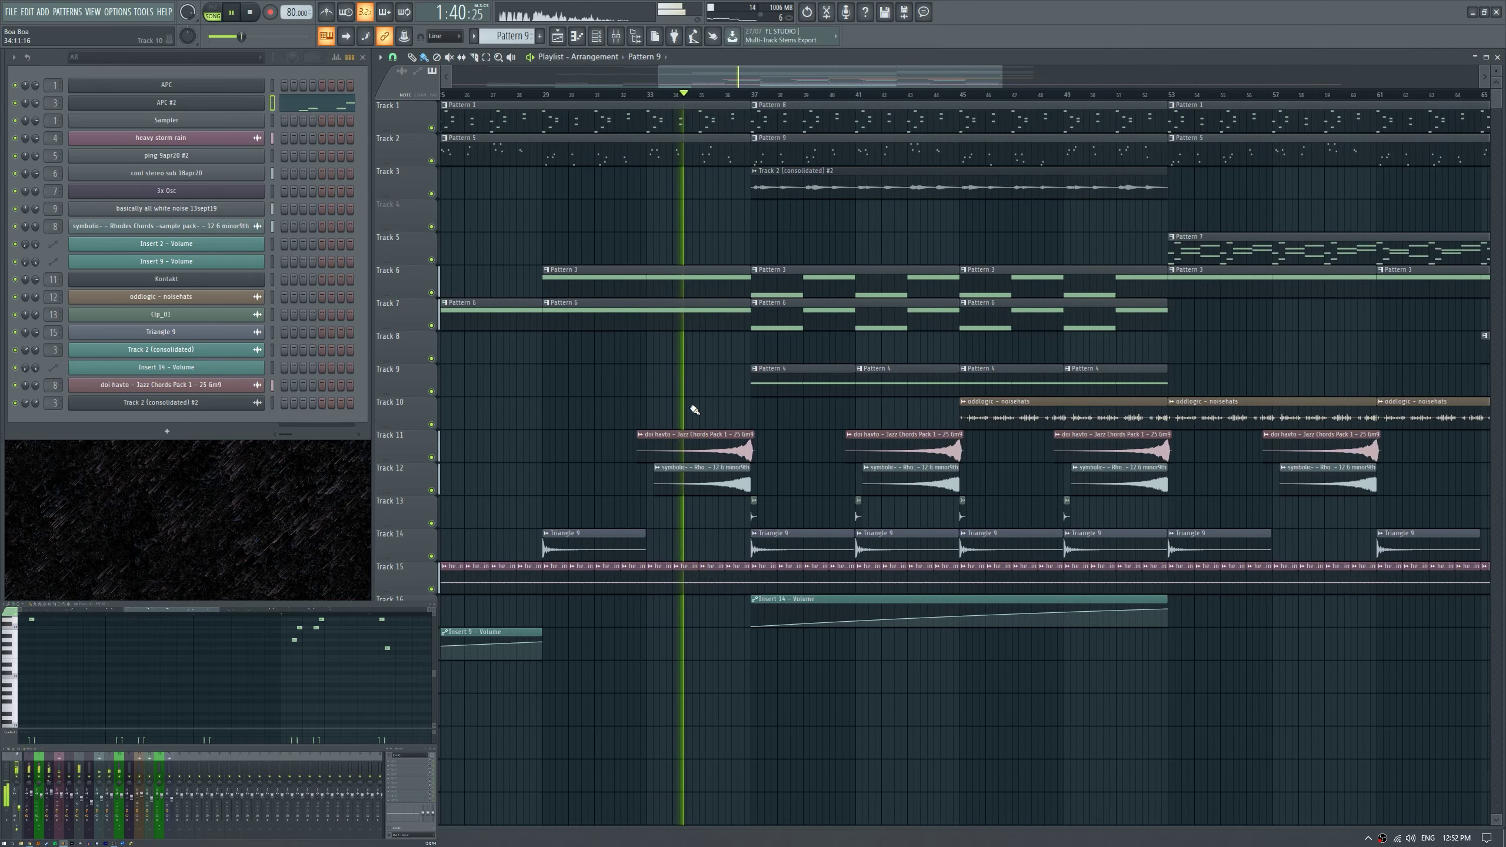
pyautogui.scroll(2, 713, 396)
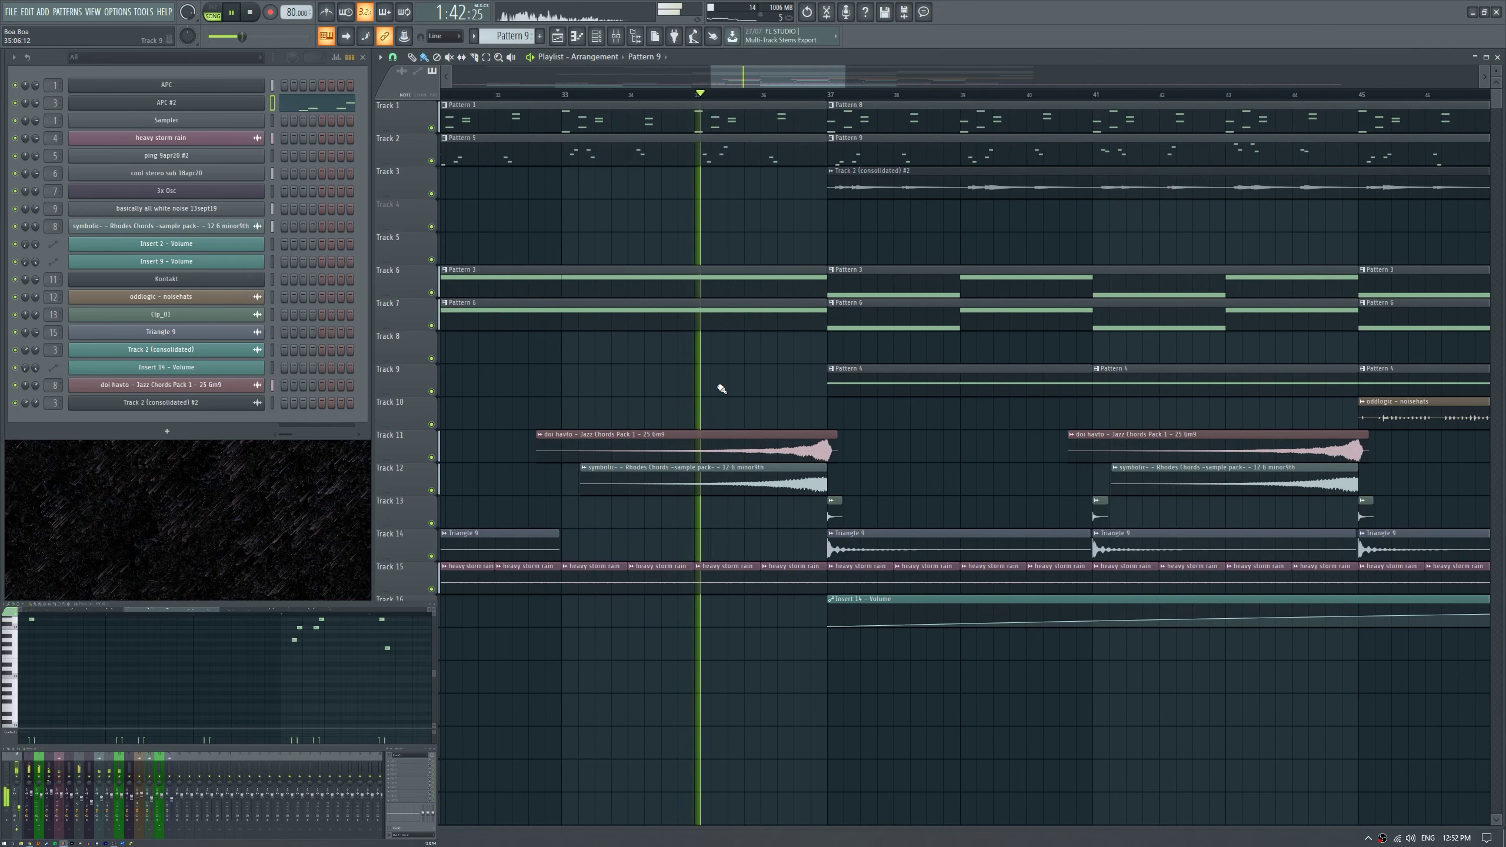
pyautogui.scroll(-2, 750, 393)
pyautogui.scroll(3, 736, 386)
pyautogui.scroll(-4, 683, 386)
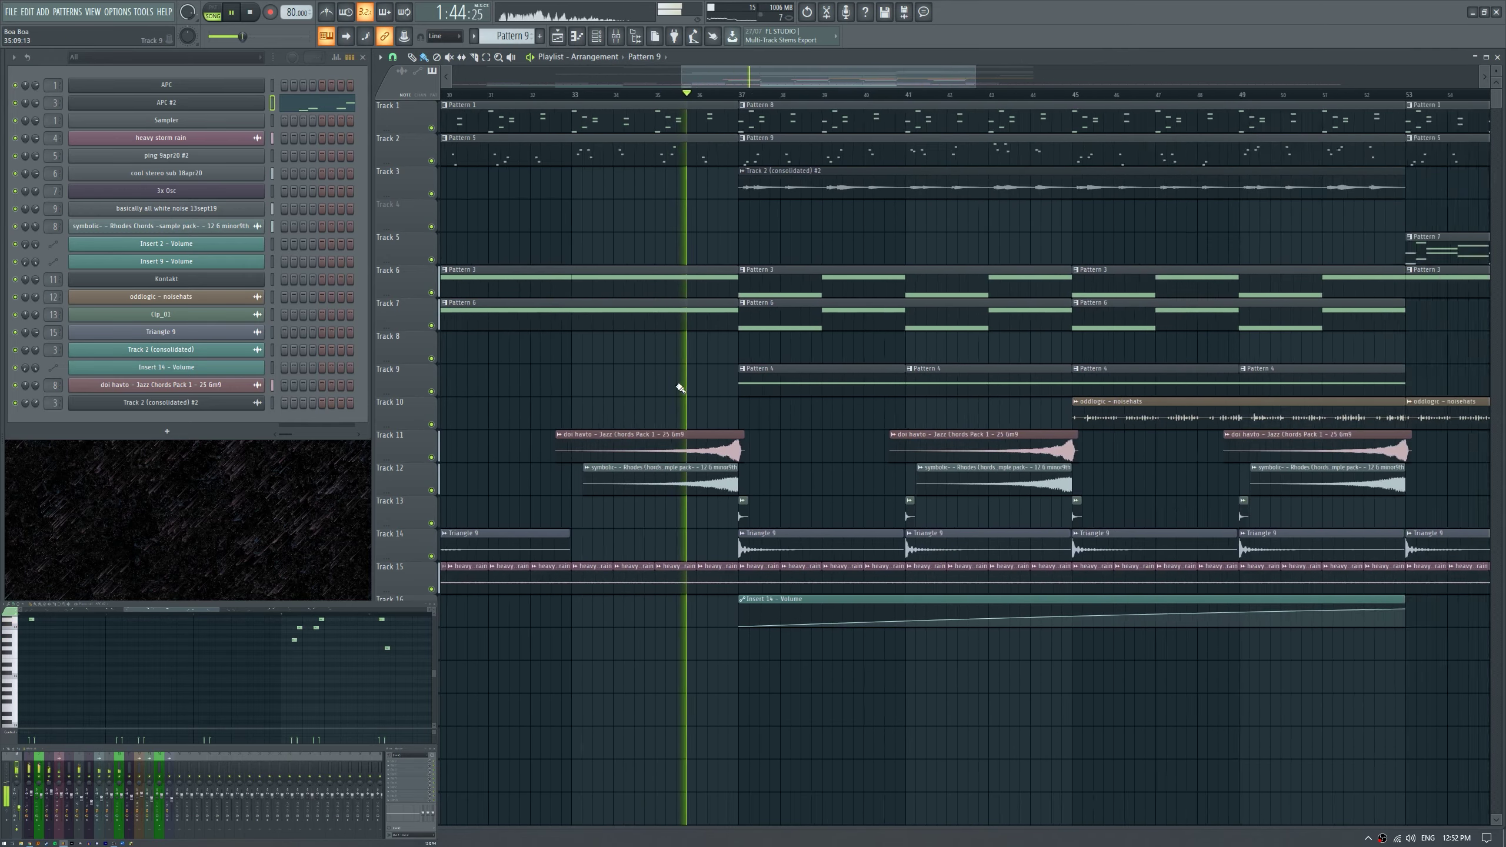
pyautogui.scroll(3, 750, 406)
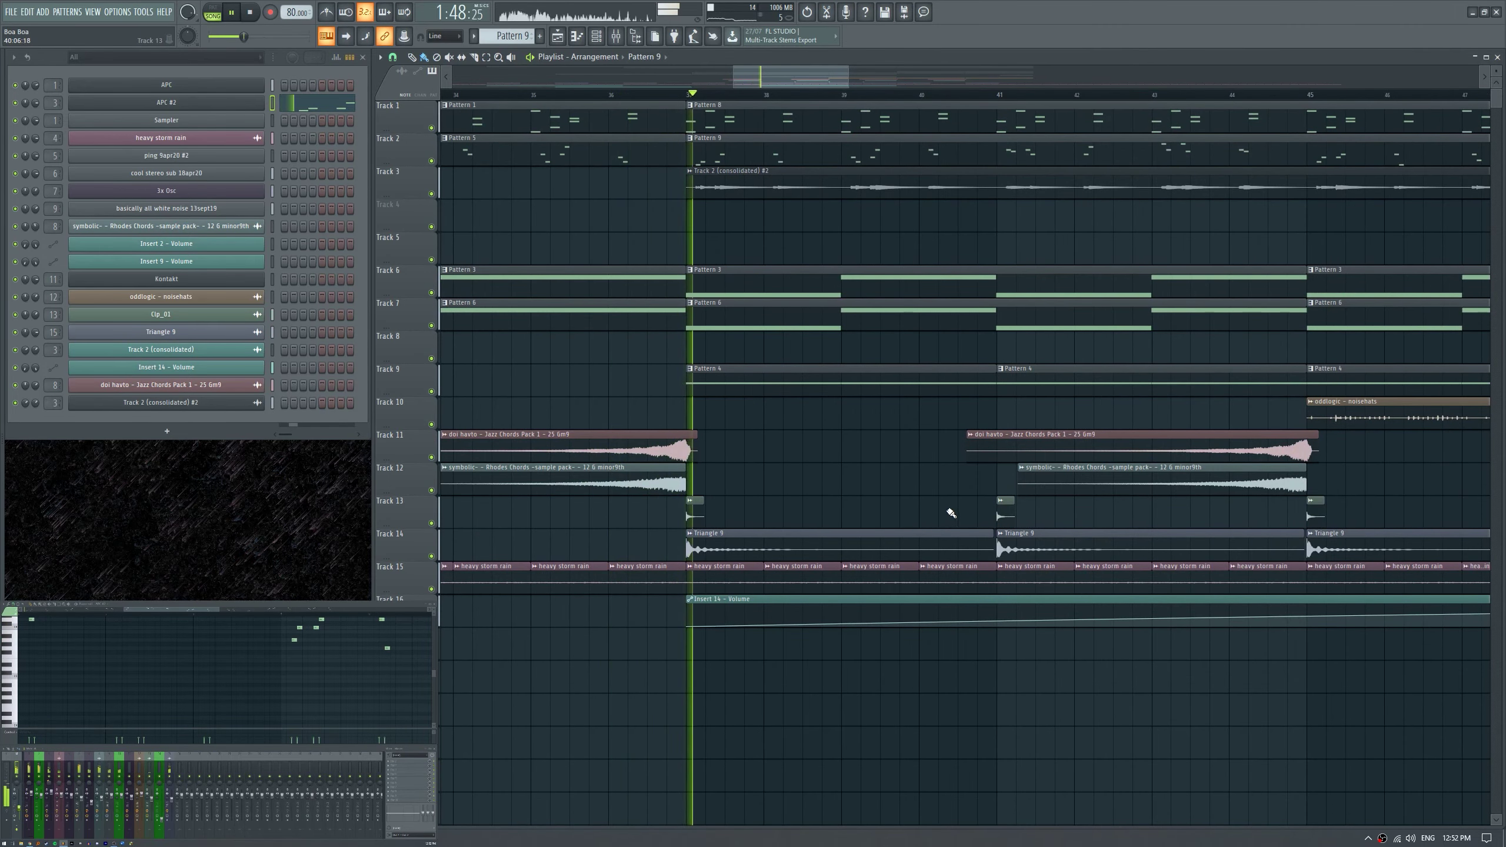
pyautogui.scroll(-2, 764, 475)
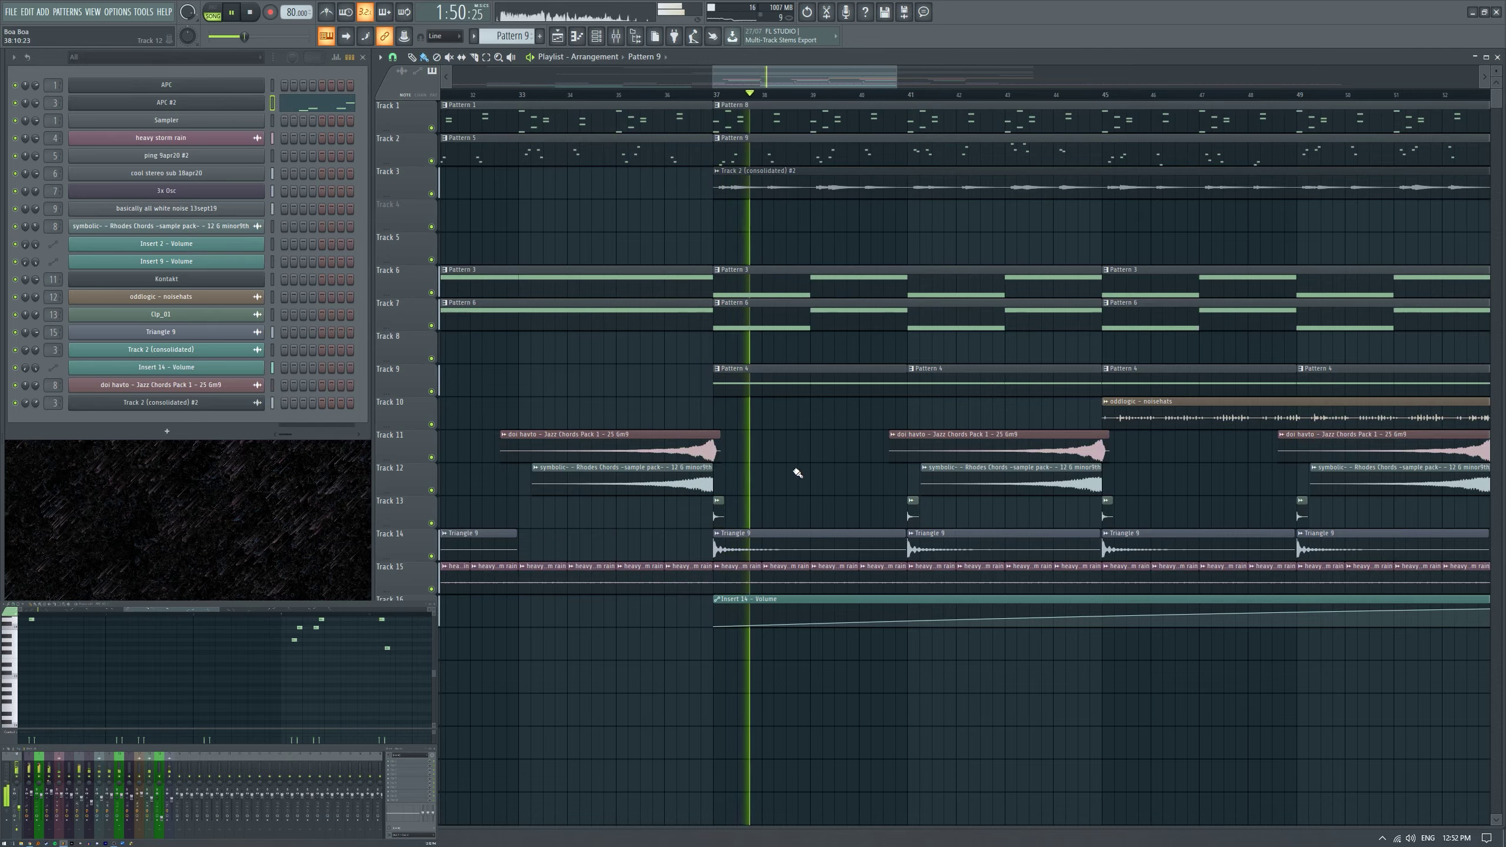
pyautogui.scroll(2, 855, 472)
pyautogui.scroll(-3, 696, 417)
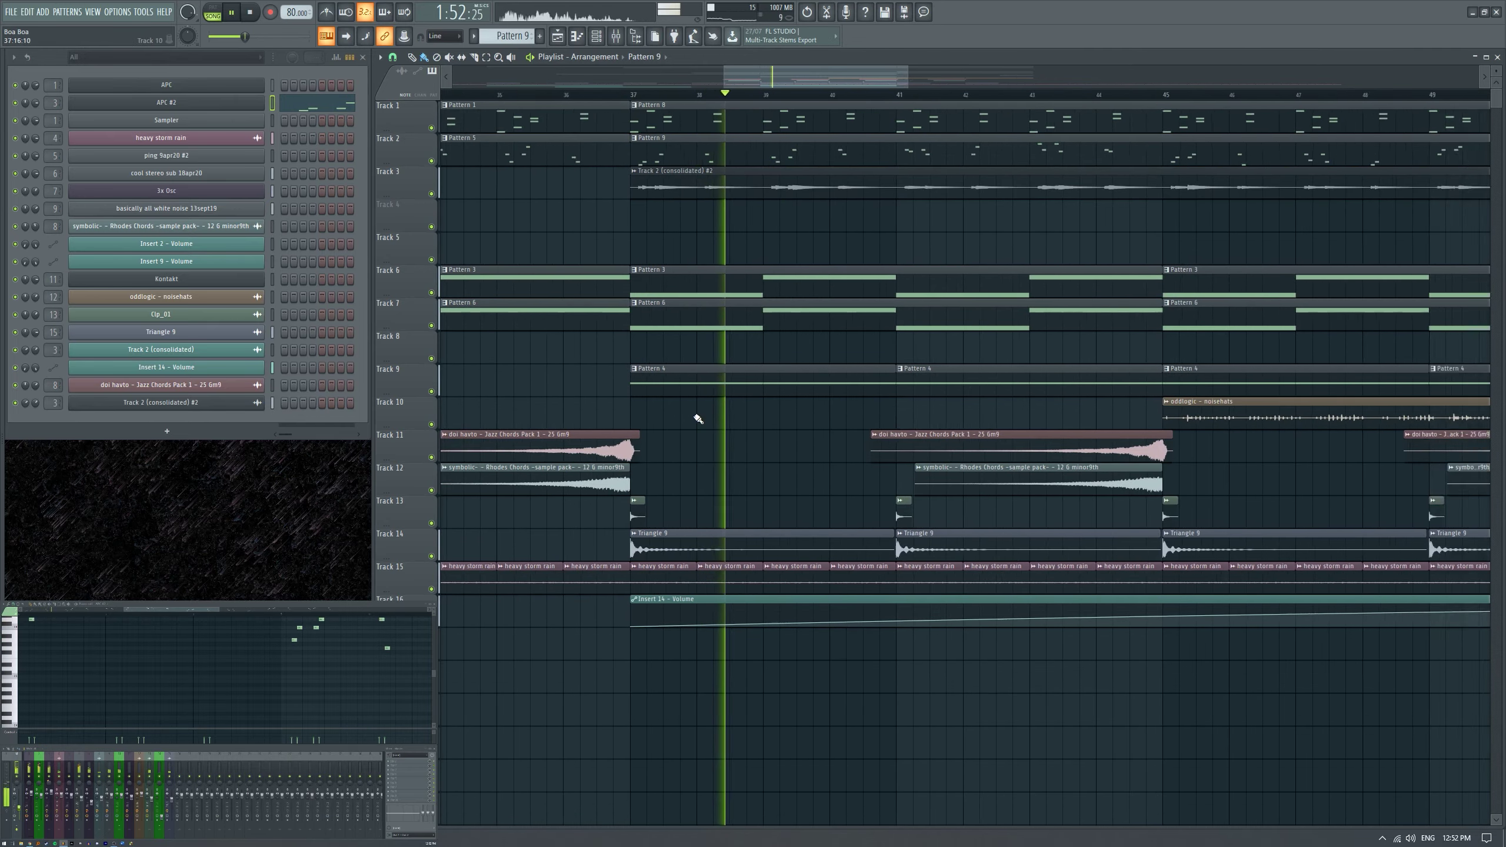
pyautogui.scroll(2, 709, 427)
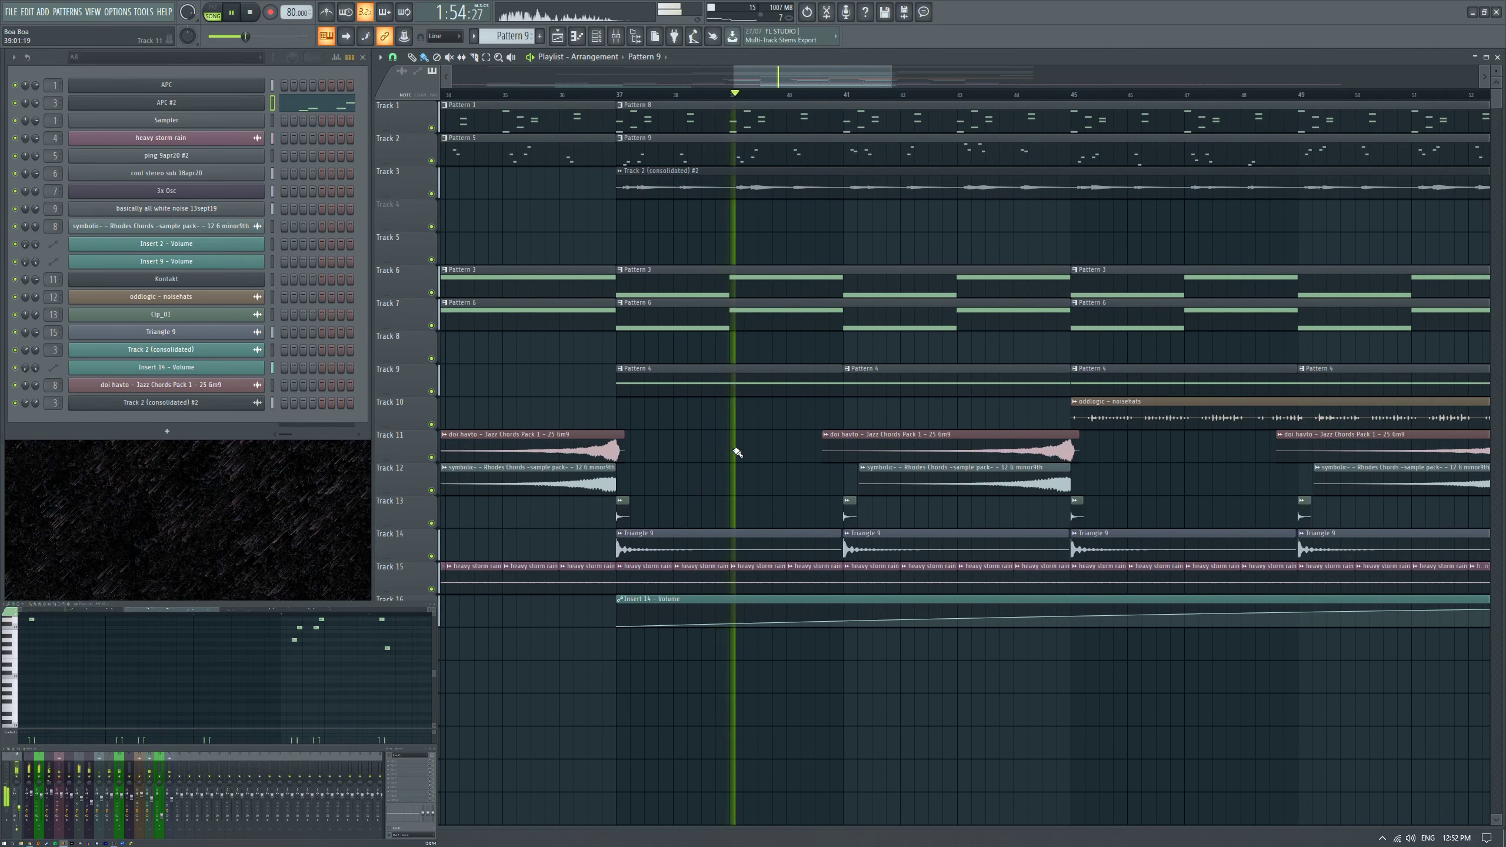
pyautogui.scroll(-4, 737, 452)
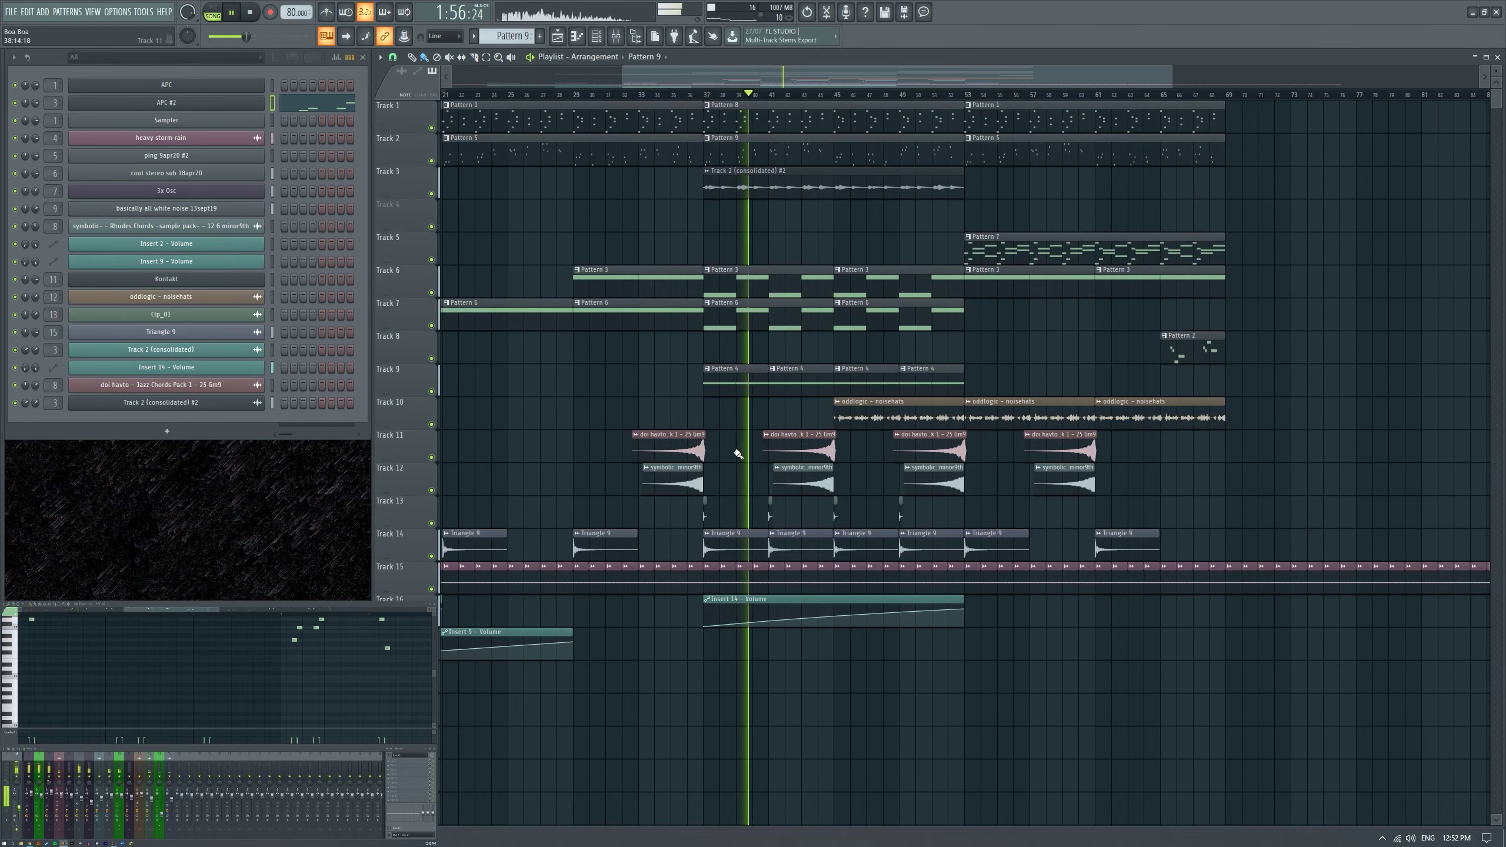
pyautogui.scroll(-1, 741, 451)
pyautogui.scroll(2, 746, 448)
pyautogui.scroll(-2, 748, 450)
pyautogui.scroll(1, 754, 454)
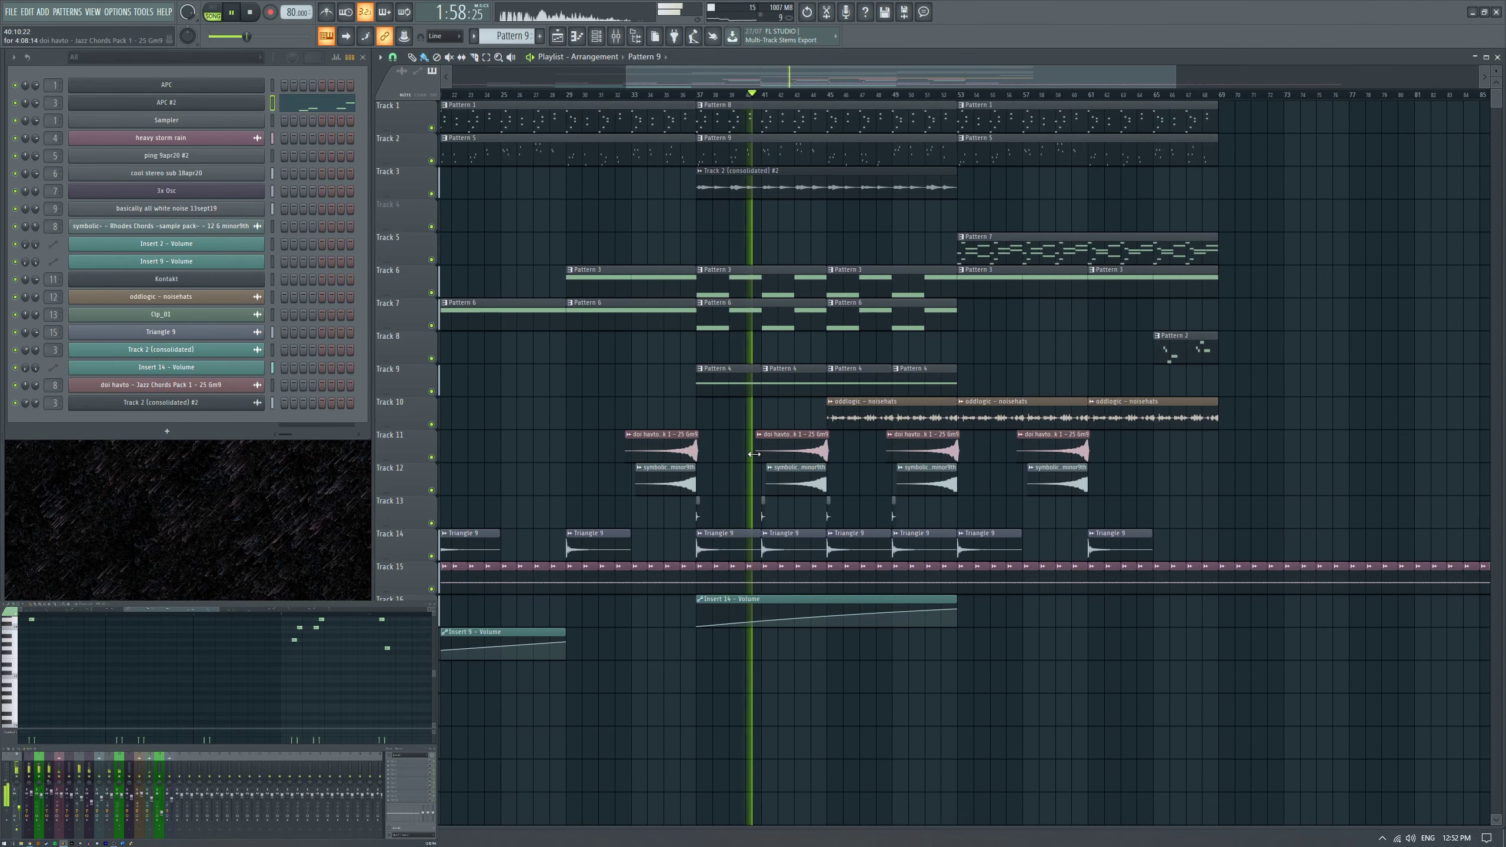
pyautogui.scroll(4, 754, 453)
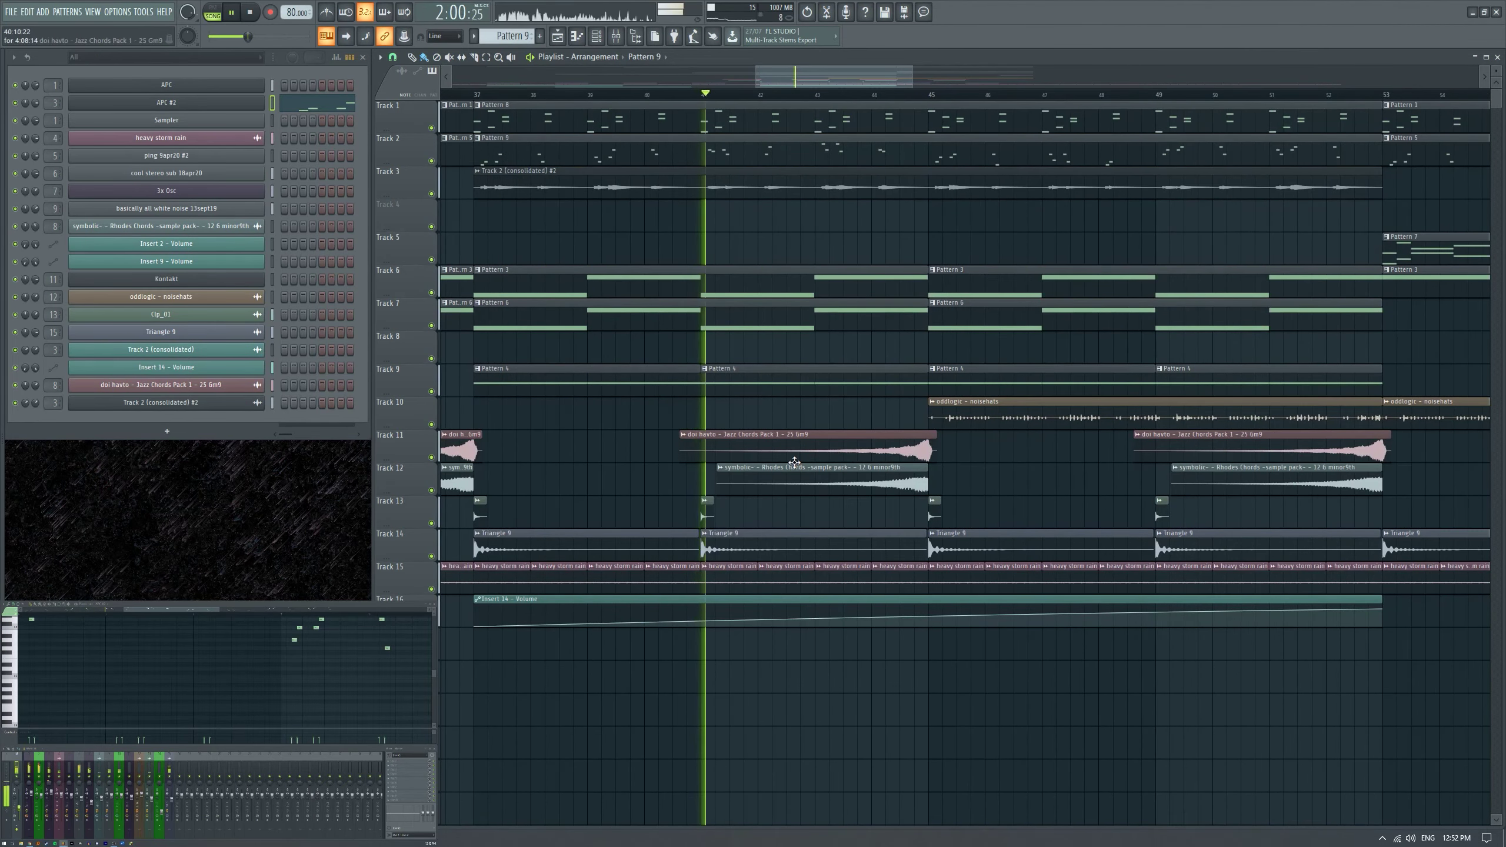
pyautogui.scroll(-3, 785, 460)
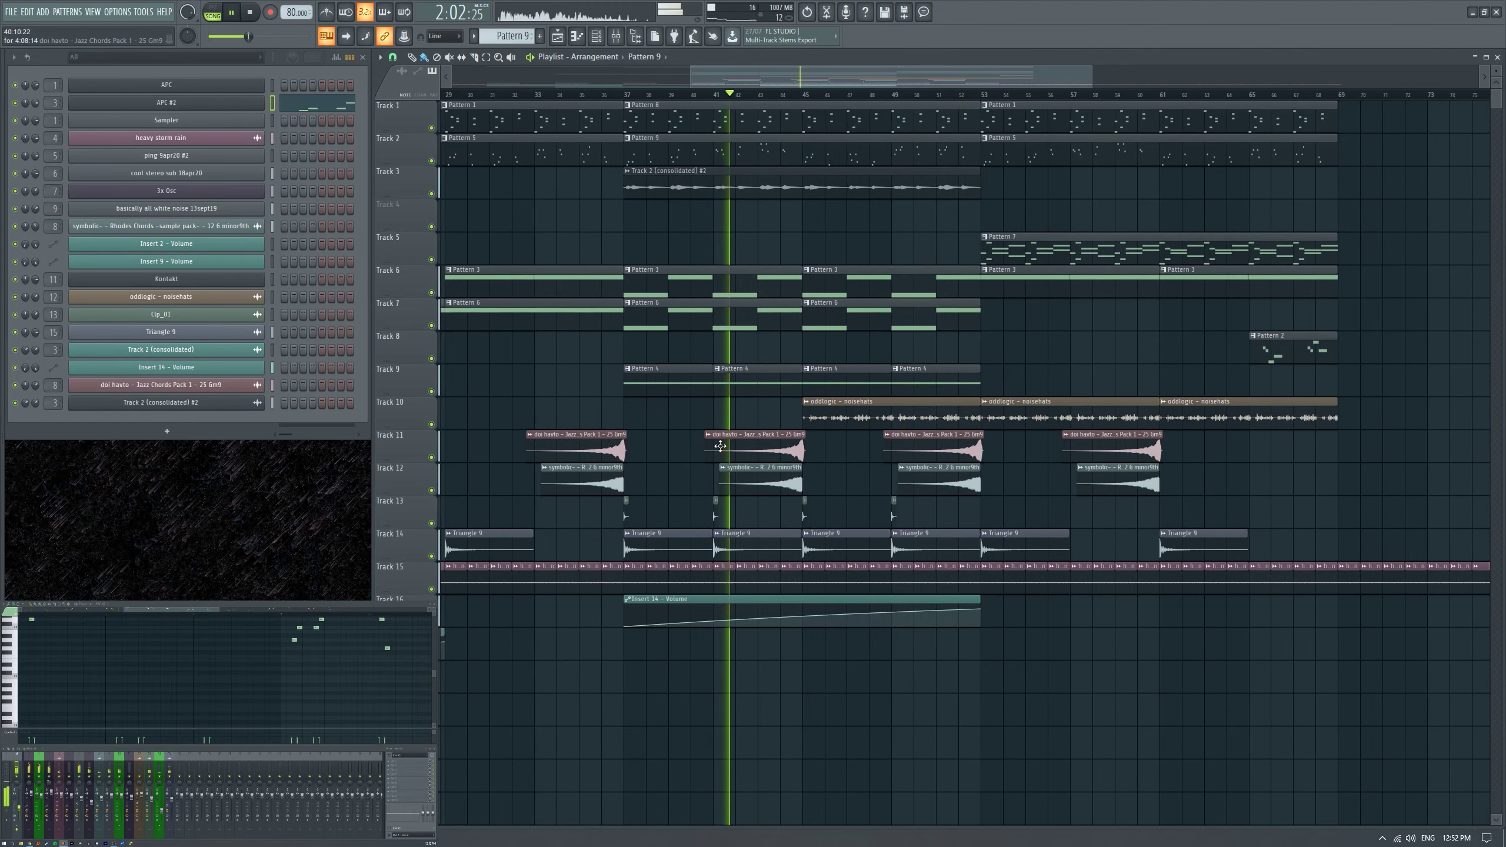
pyautogui.scroll(2, 777, 455)
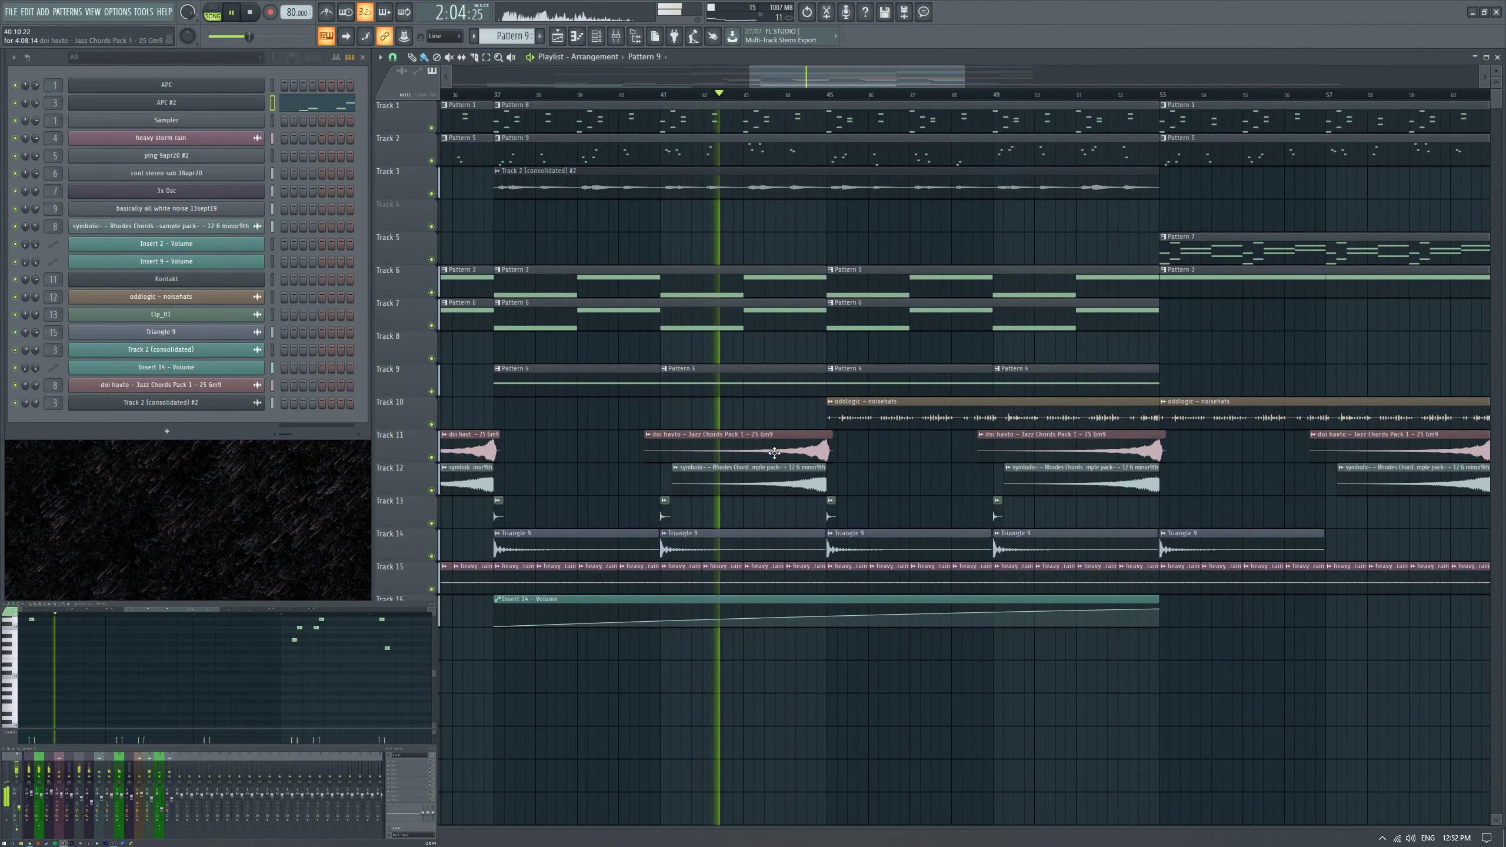
pyautogui.scroll(-2, 750, 439)
pyautogui.scroll(3, 769, 437)
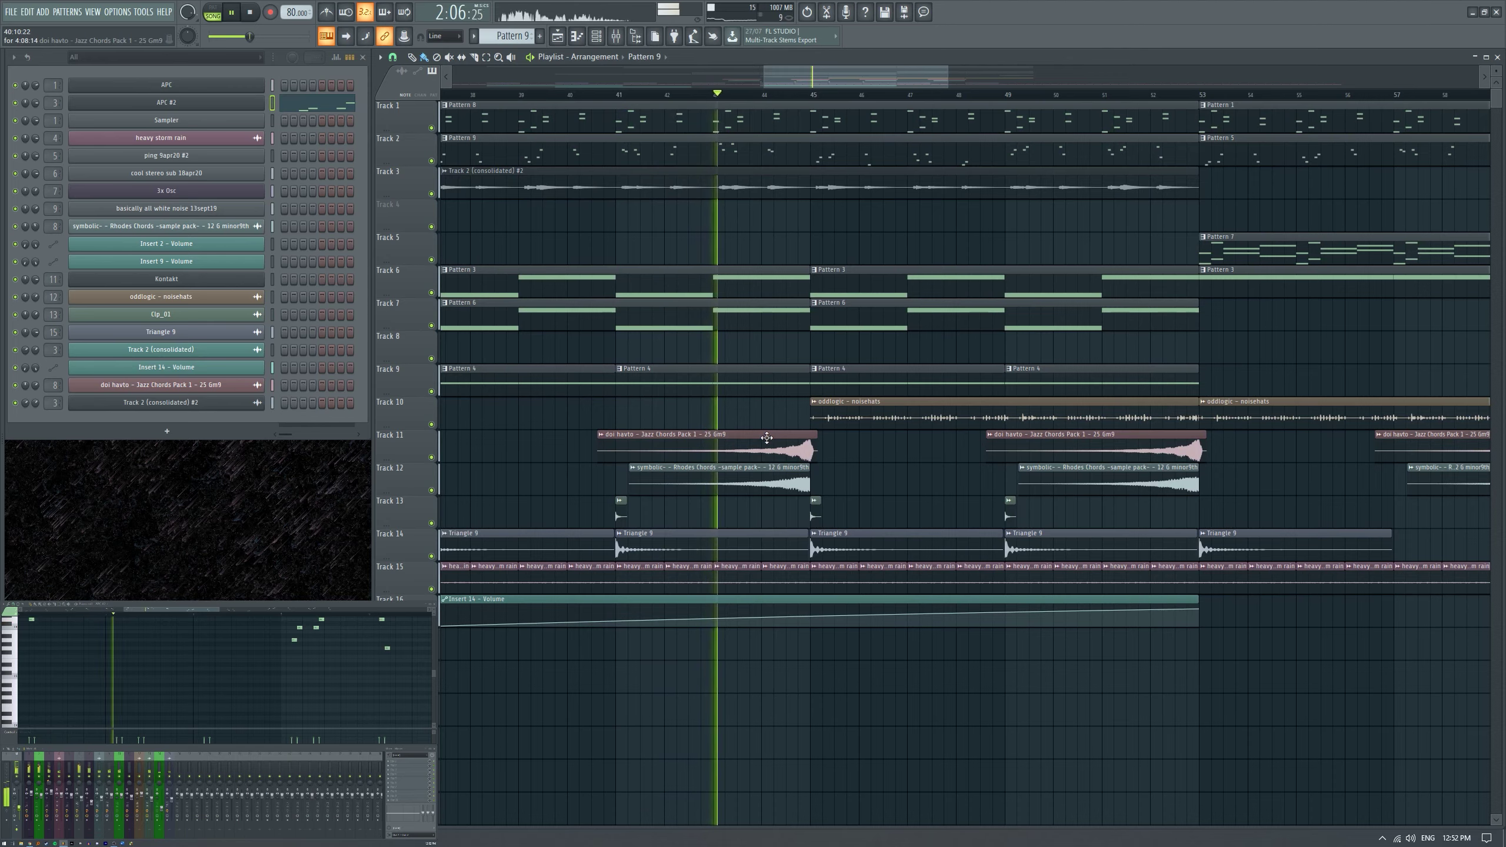
pyautogui.scroll(-2, 702, 430)
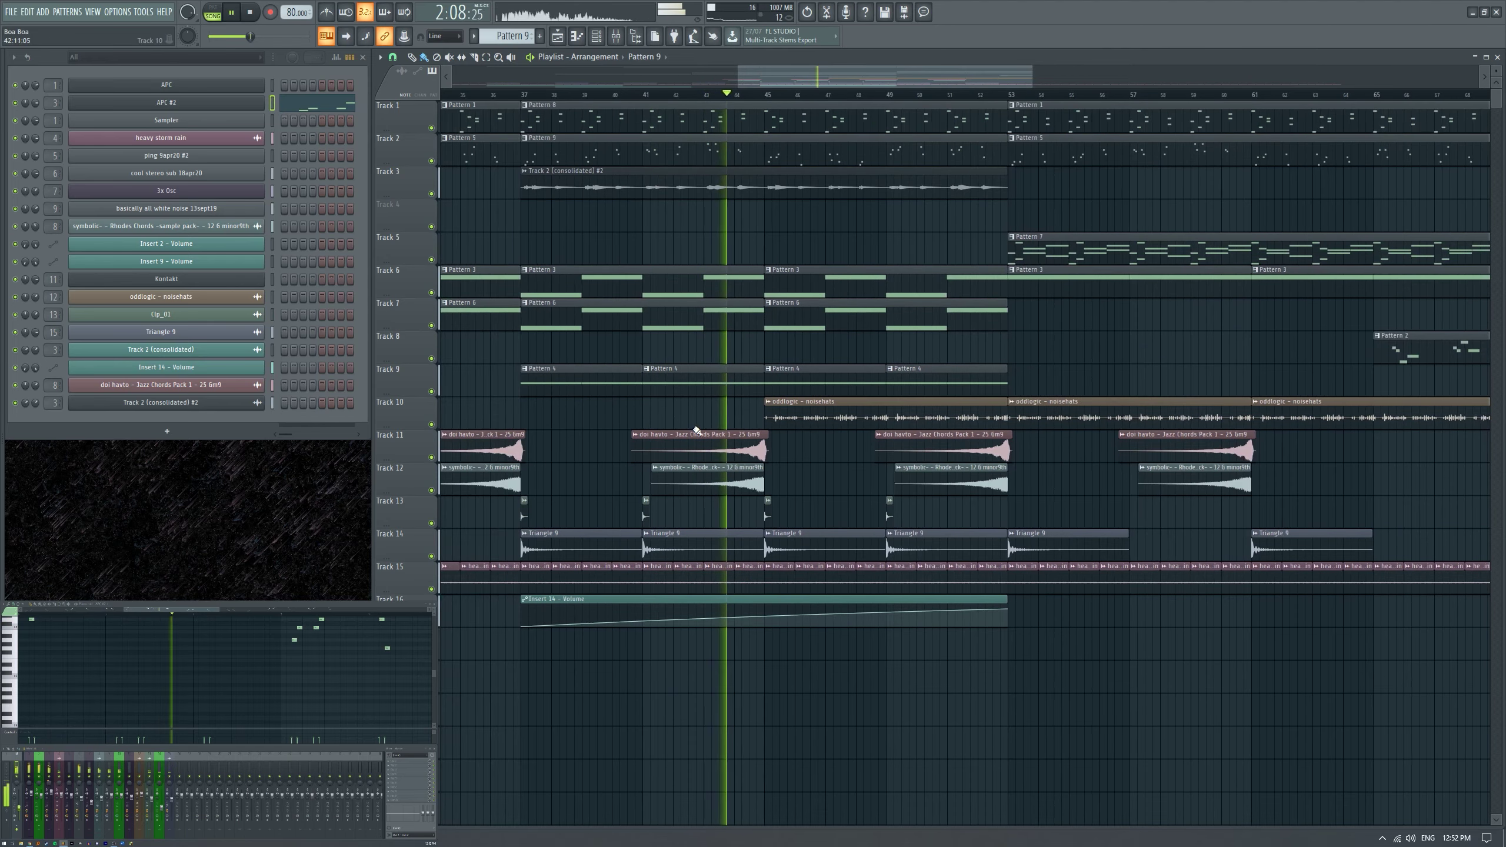
pyautogui.scroll(3, 700, 427)
pyautogui.scroll(-3, 688, 415)
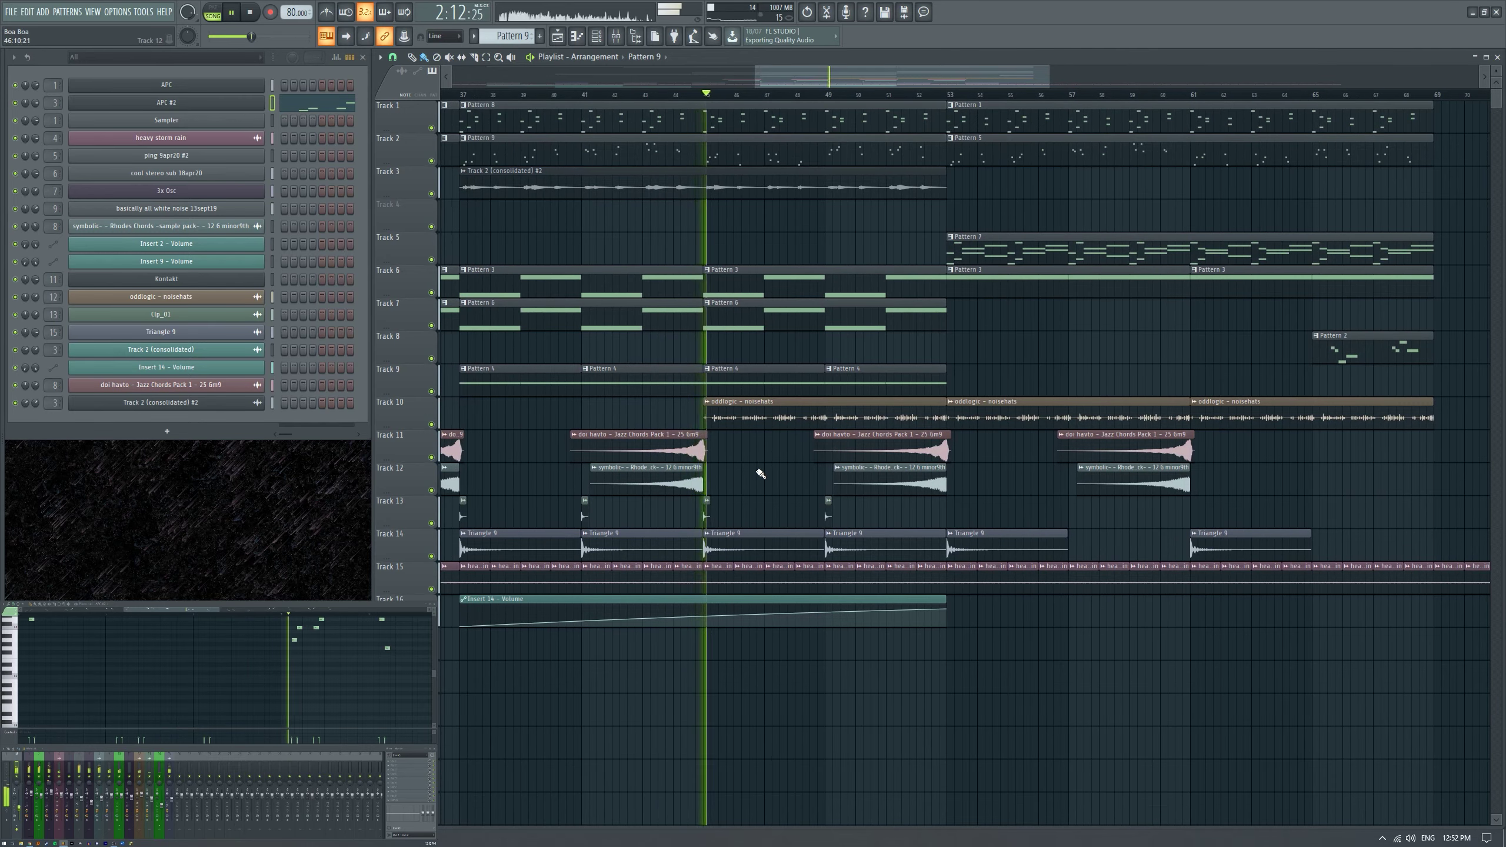
pyautogui.scroll(2, 761, 473)
pyautogui.scroll(-2, 753, 470)
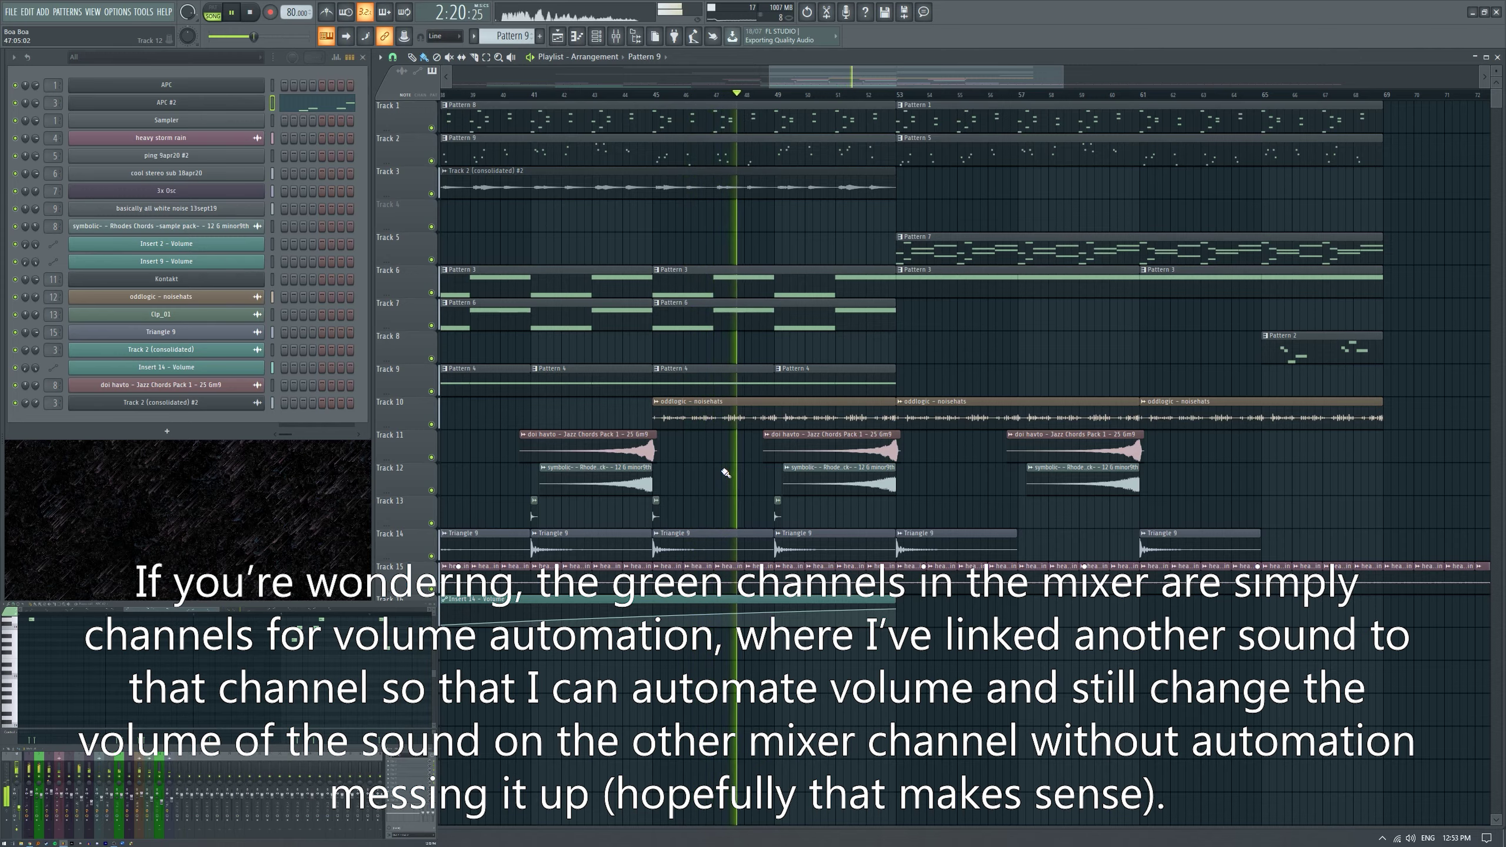
pyautogui.scroll(2, 726, 473)
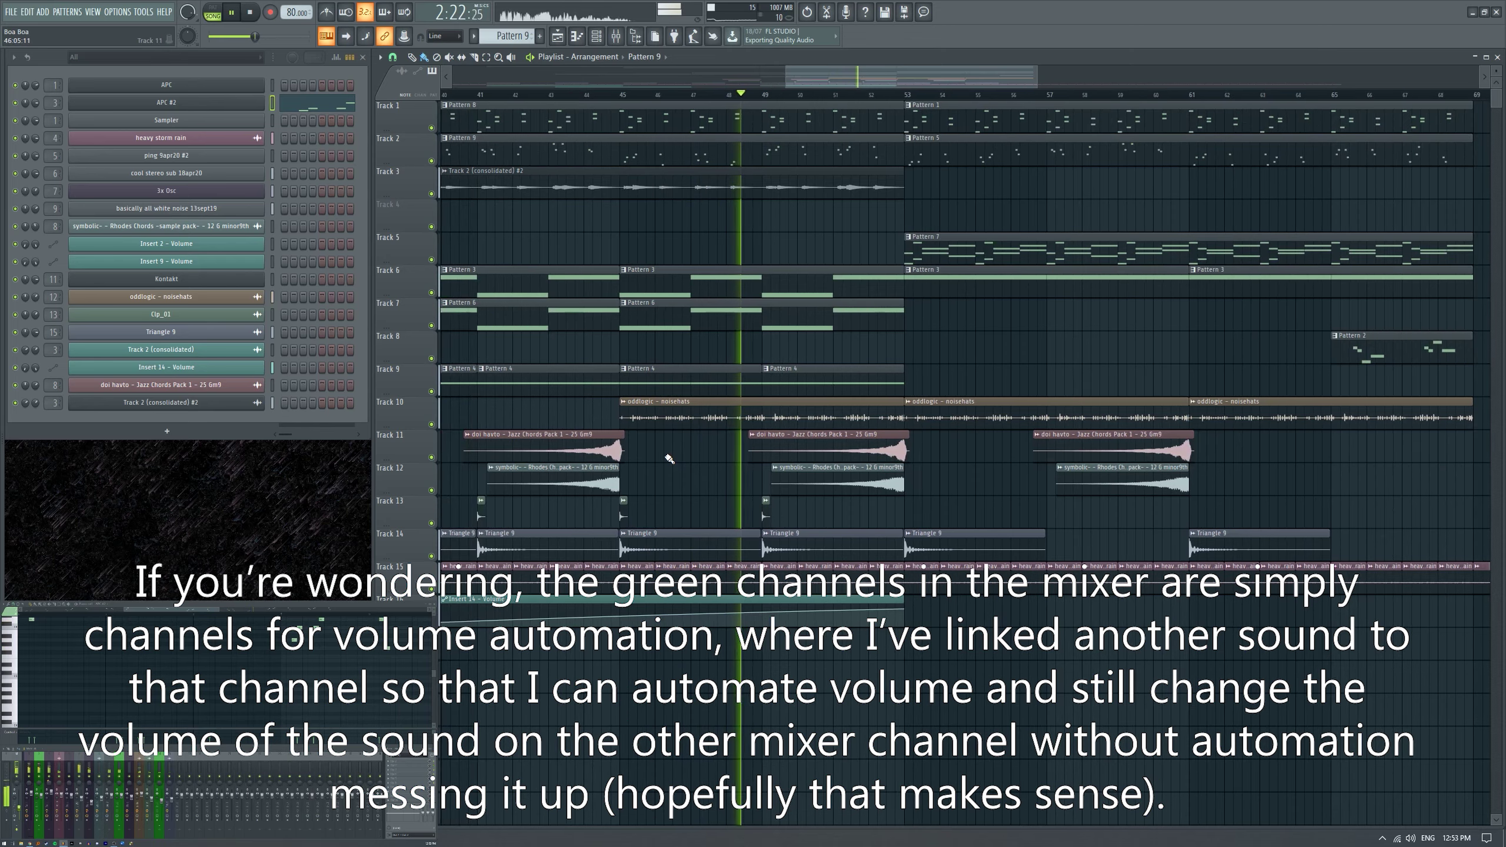
# Copy the short Clip_01 hit on Track 13 to bars 53 and 61, in line with the Triangle 9 clips.
pyautogui.scroll(2, 711, 475)
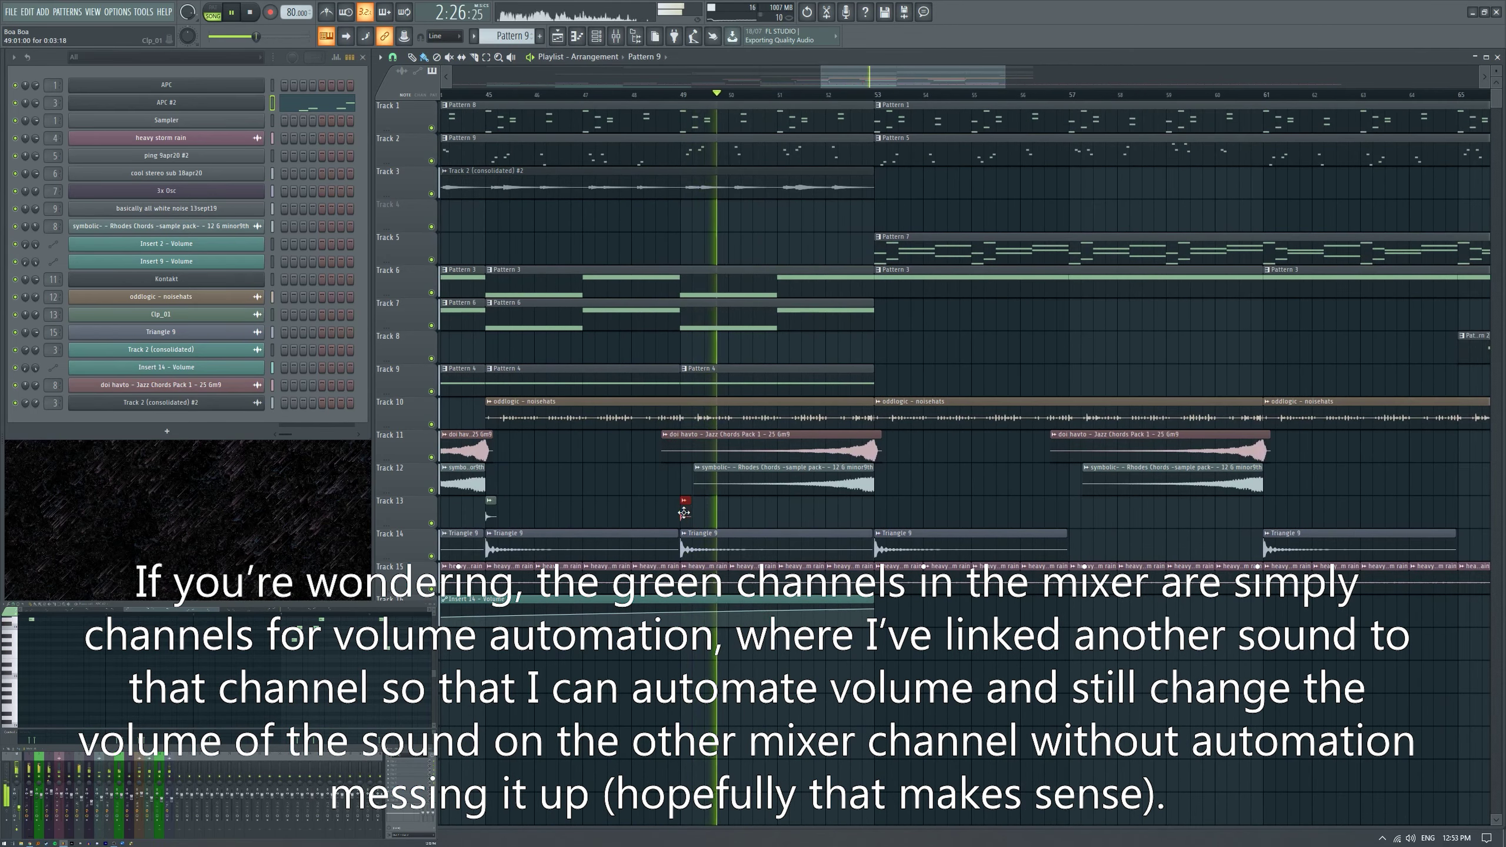
pyautogui.moveTo(883, 516); pyautogui.dragTo(1144, 516)
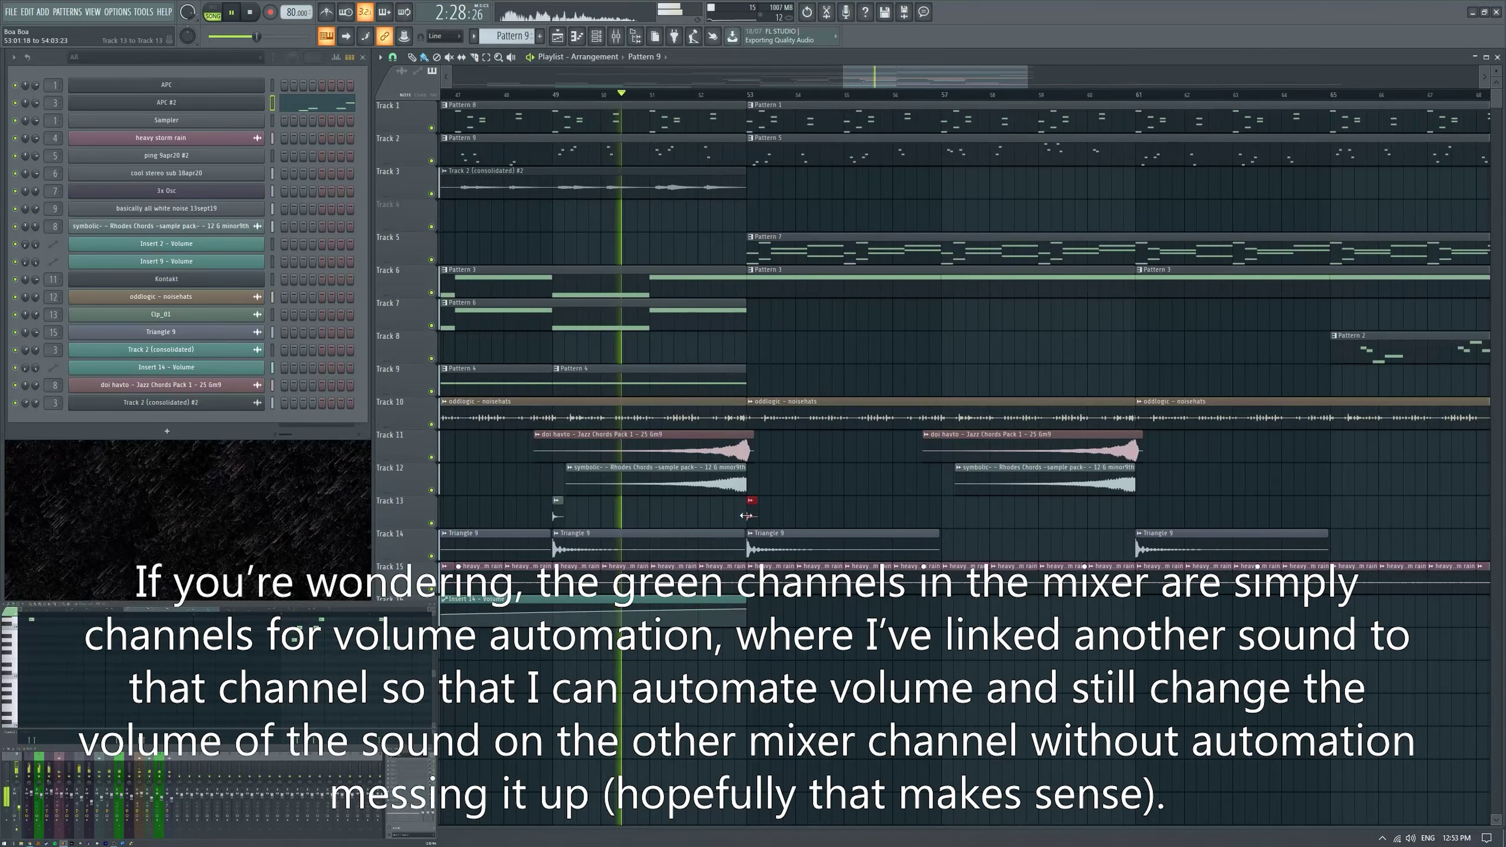
pyautogui.scroll(-3, 953, 492)
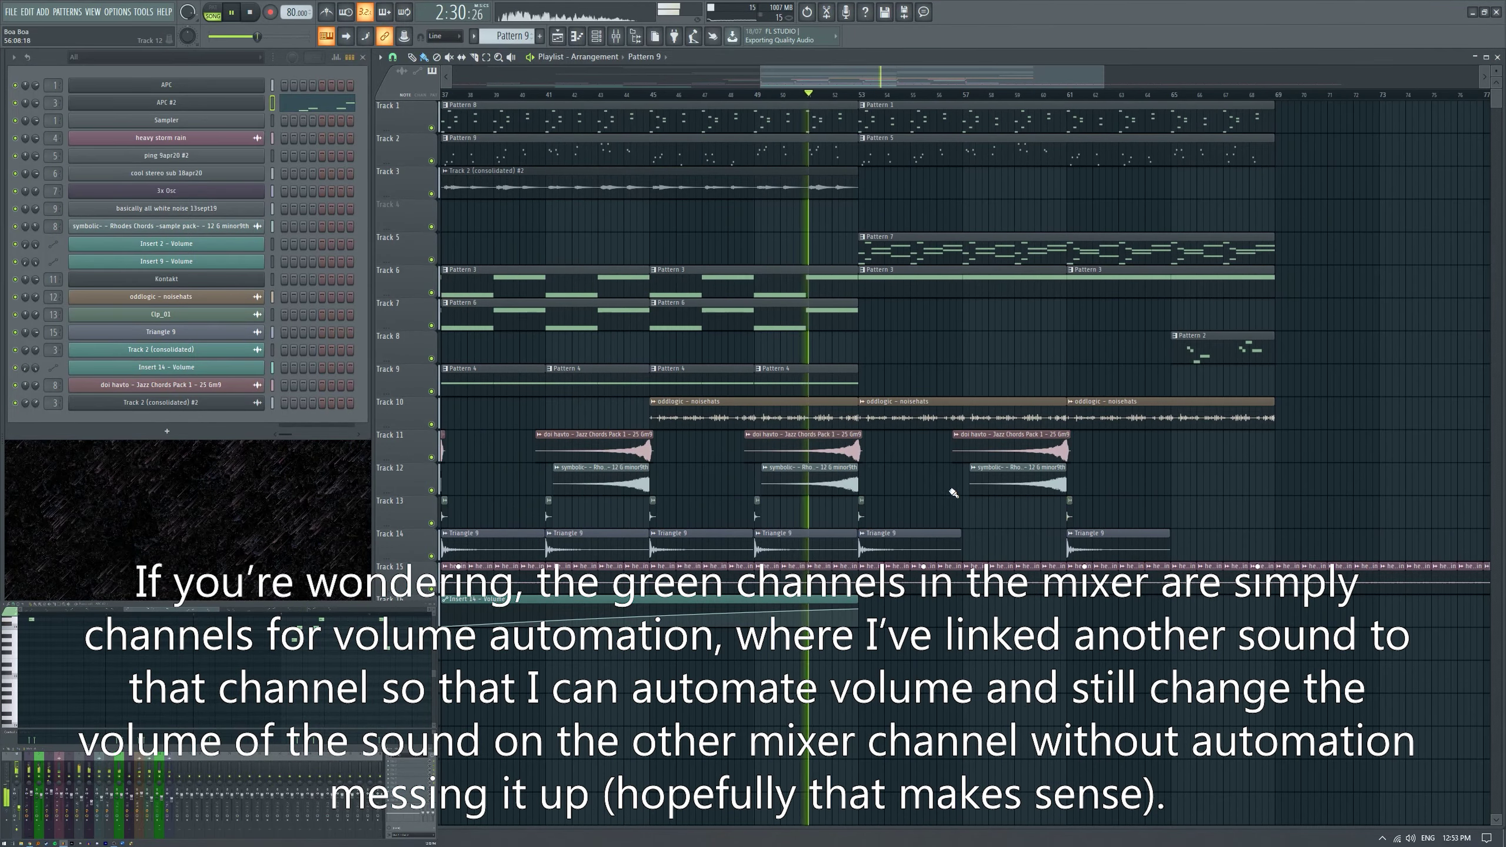
# Copy the sustained Pattern 6 clips on Track 7 so they fill bars 53 through 68.
pyautogui.scroll(-2, 794, 415)
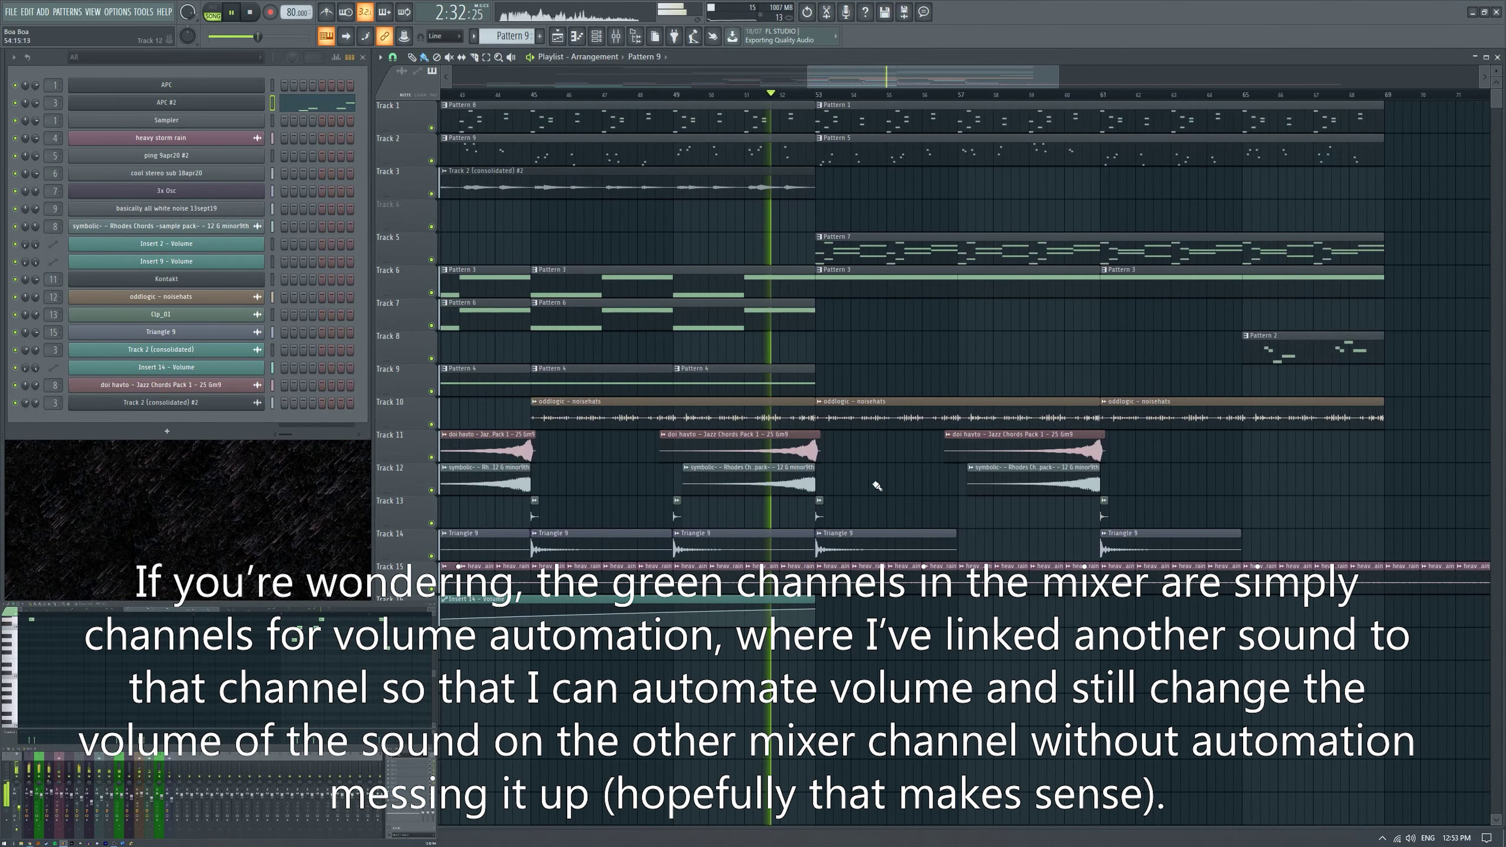
pyautogui.keyDown('shift'); pyautogui.moveTo(520, 321); pyautogui.dragTo(932, 311); pyautogui.keyUp('shift')
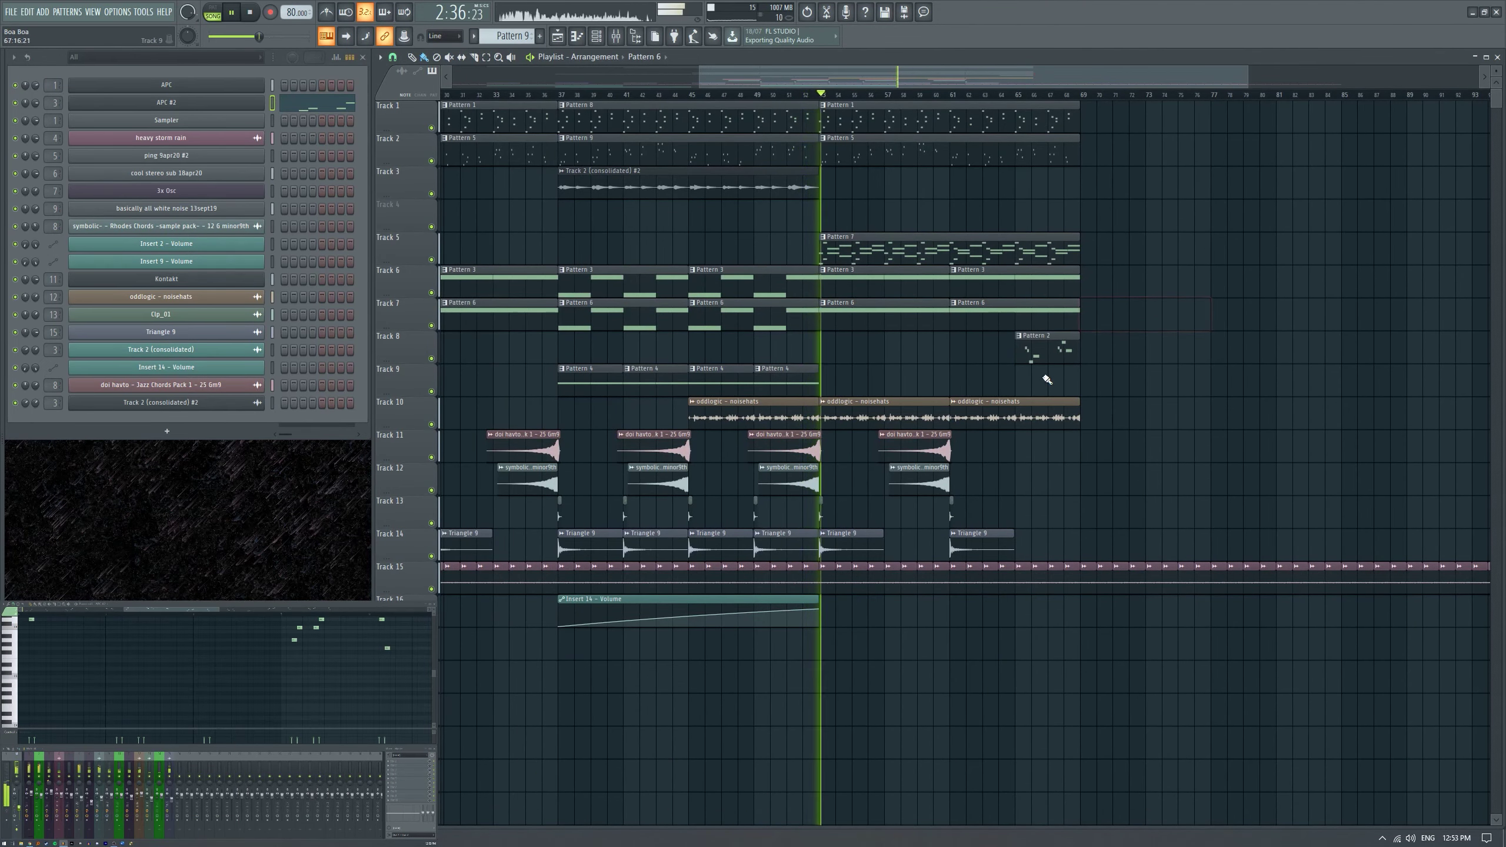
# Listen through the melody section from bar 53 into the mid-60s, examining how the pattern, noise-hat, riser and impact clips layer.
pyautogui.scroll(3, 1008, 376)
pyautogui.scroll(-2, 808, 375)
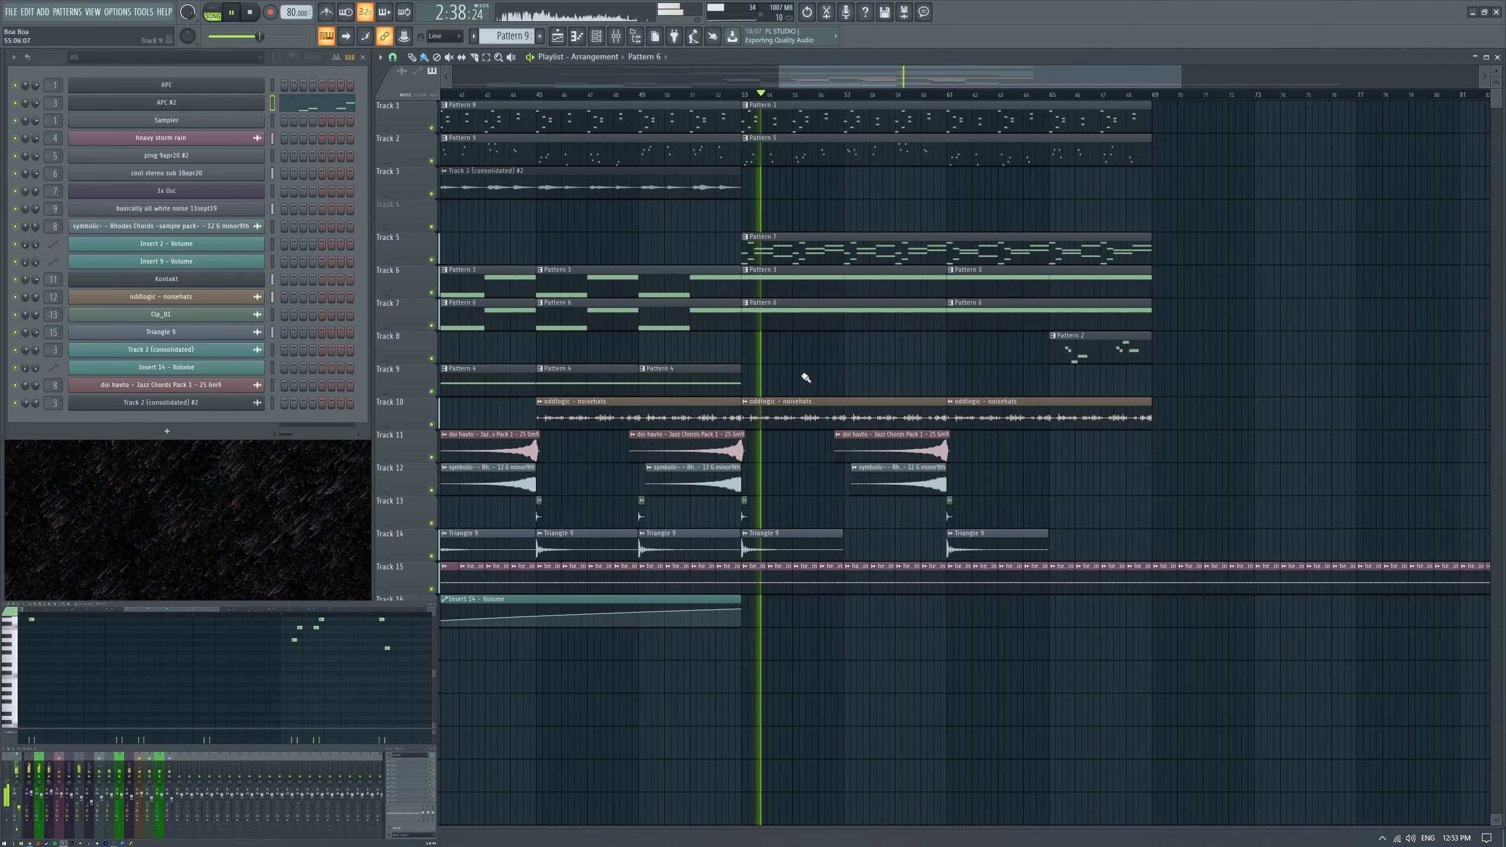
pyautogui.scroll(2, 809, 375)
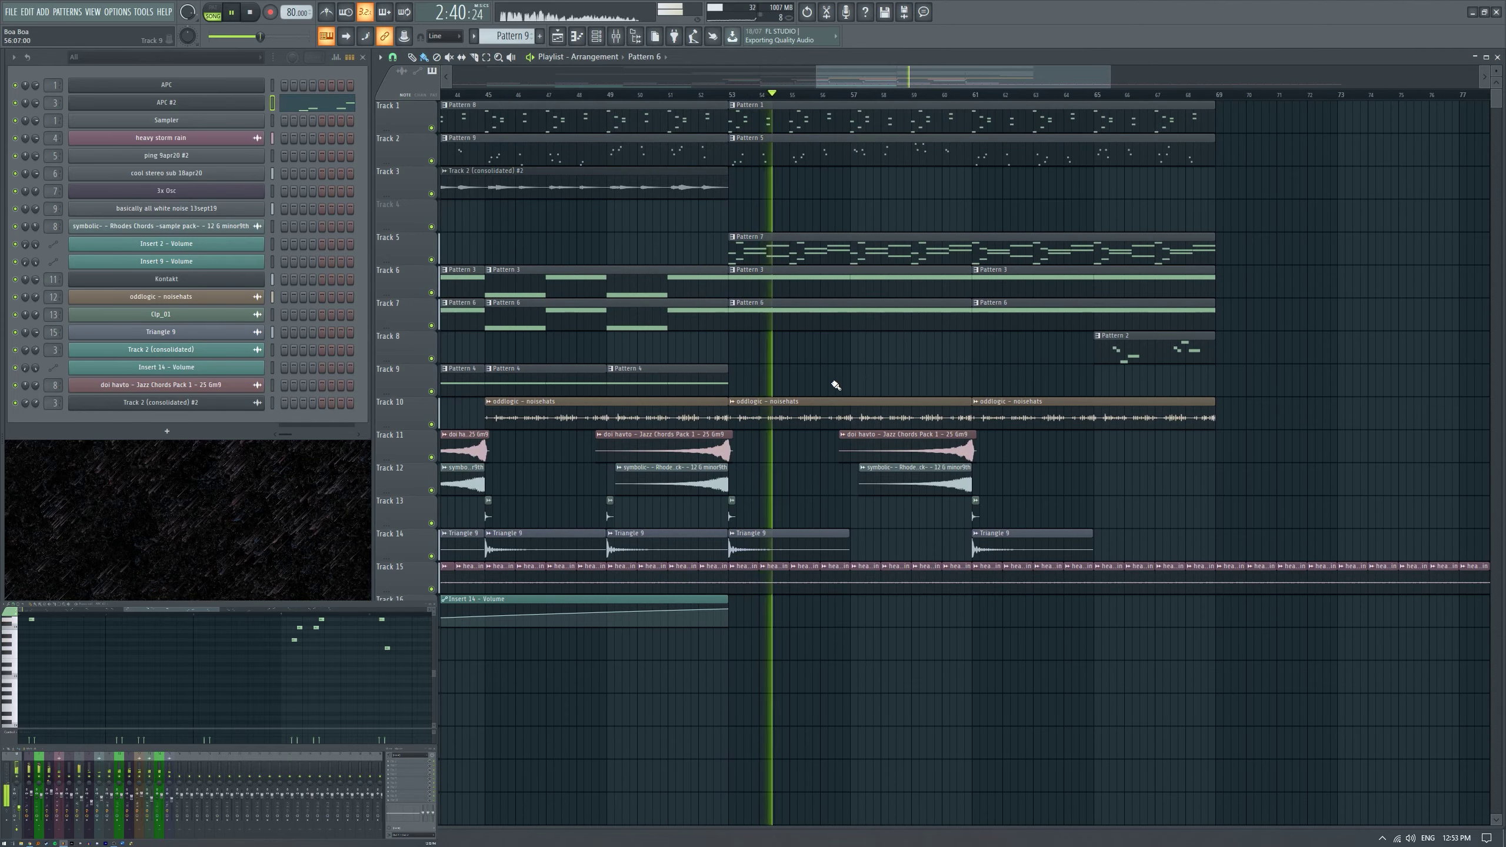
pyautogui.scroll(-3, 783, 370)
pyautogui.scroll(2, 846, 379)
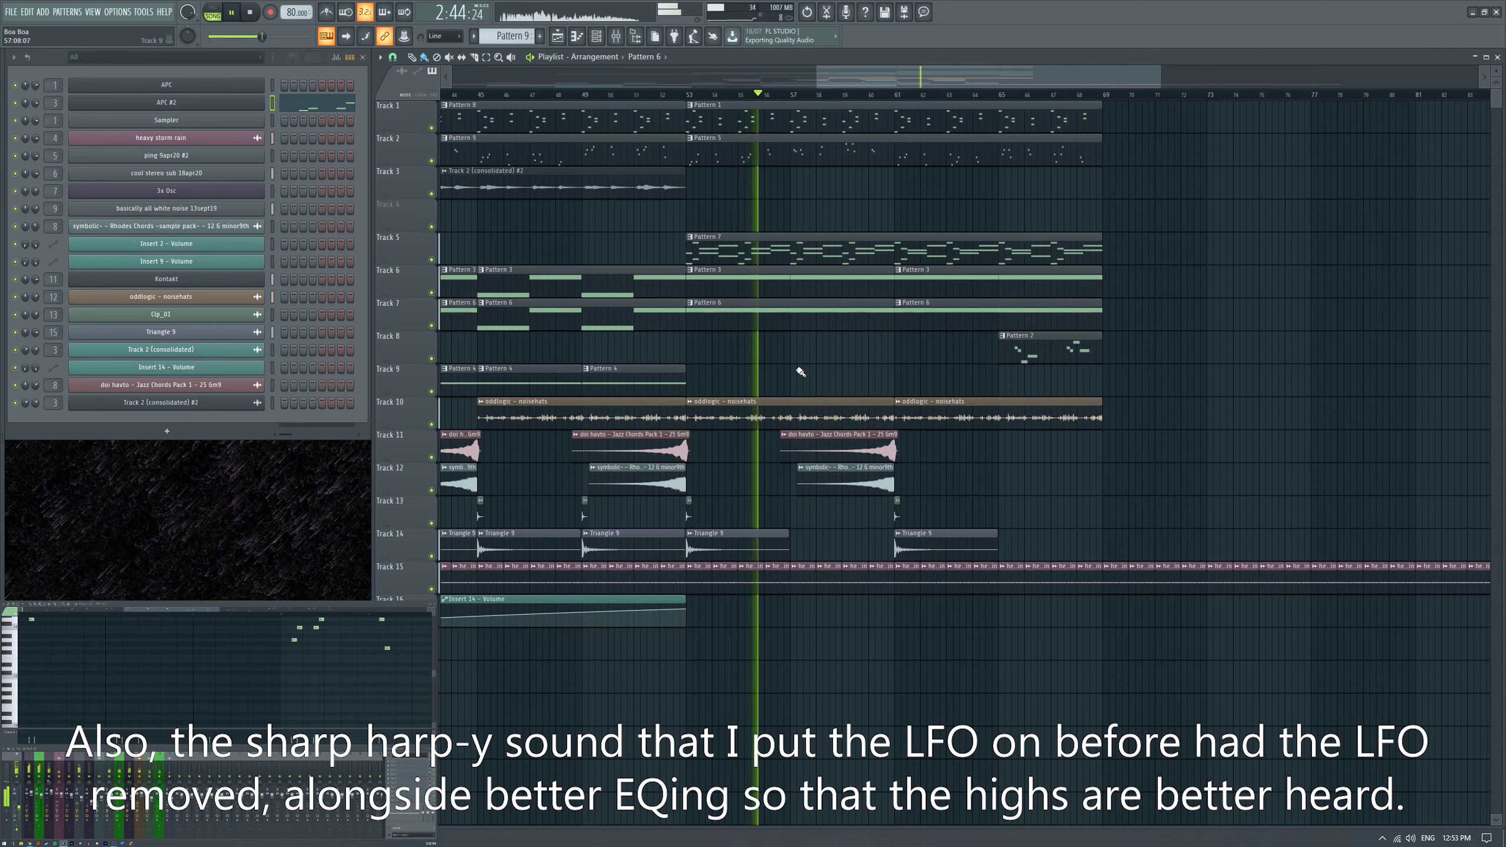
pyautogui.scroll(2, 818, 373)
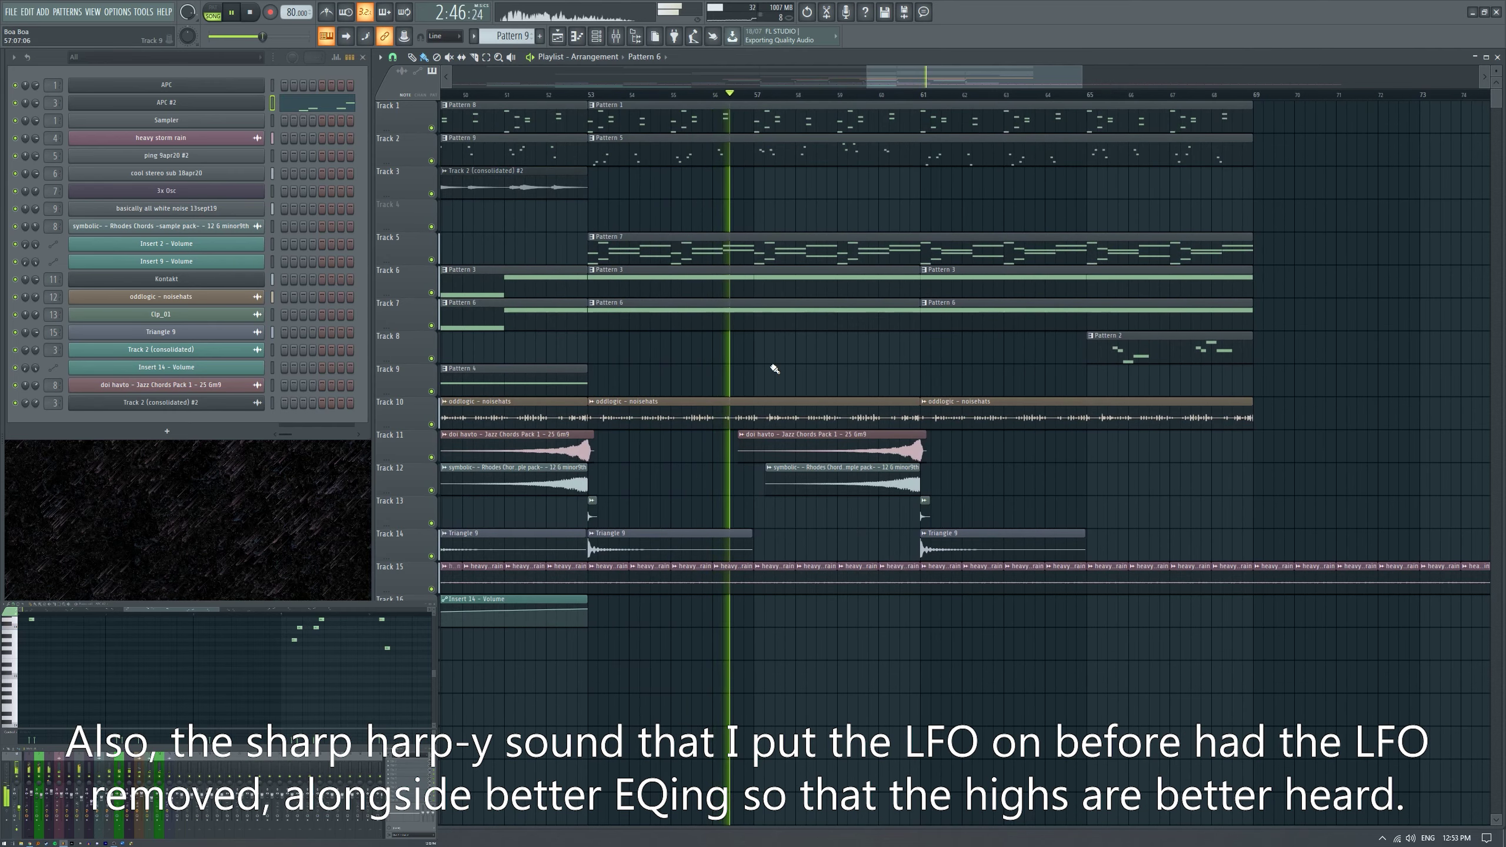
pyautogui.scroll(-2, 774, 369)
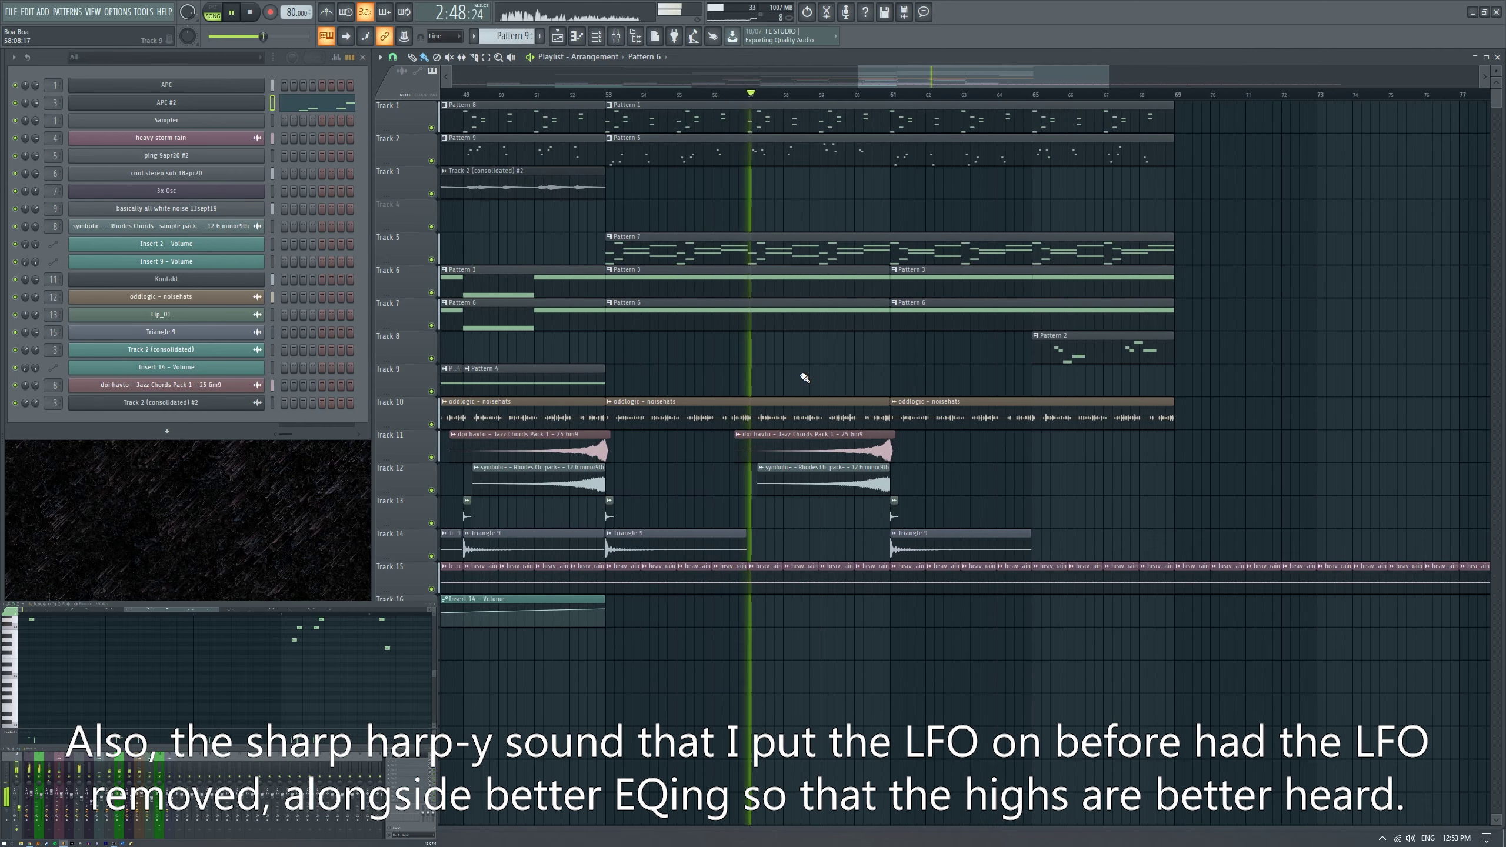
pyautogui.scroll(-3, 795, 375)
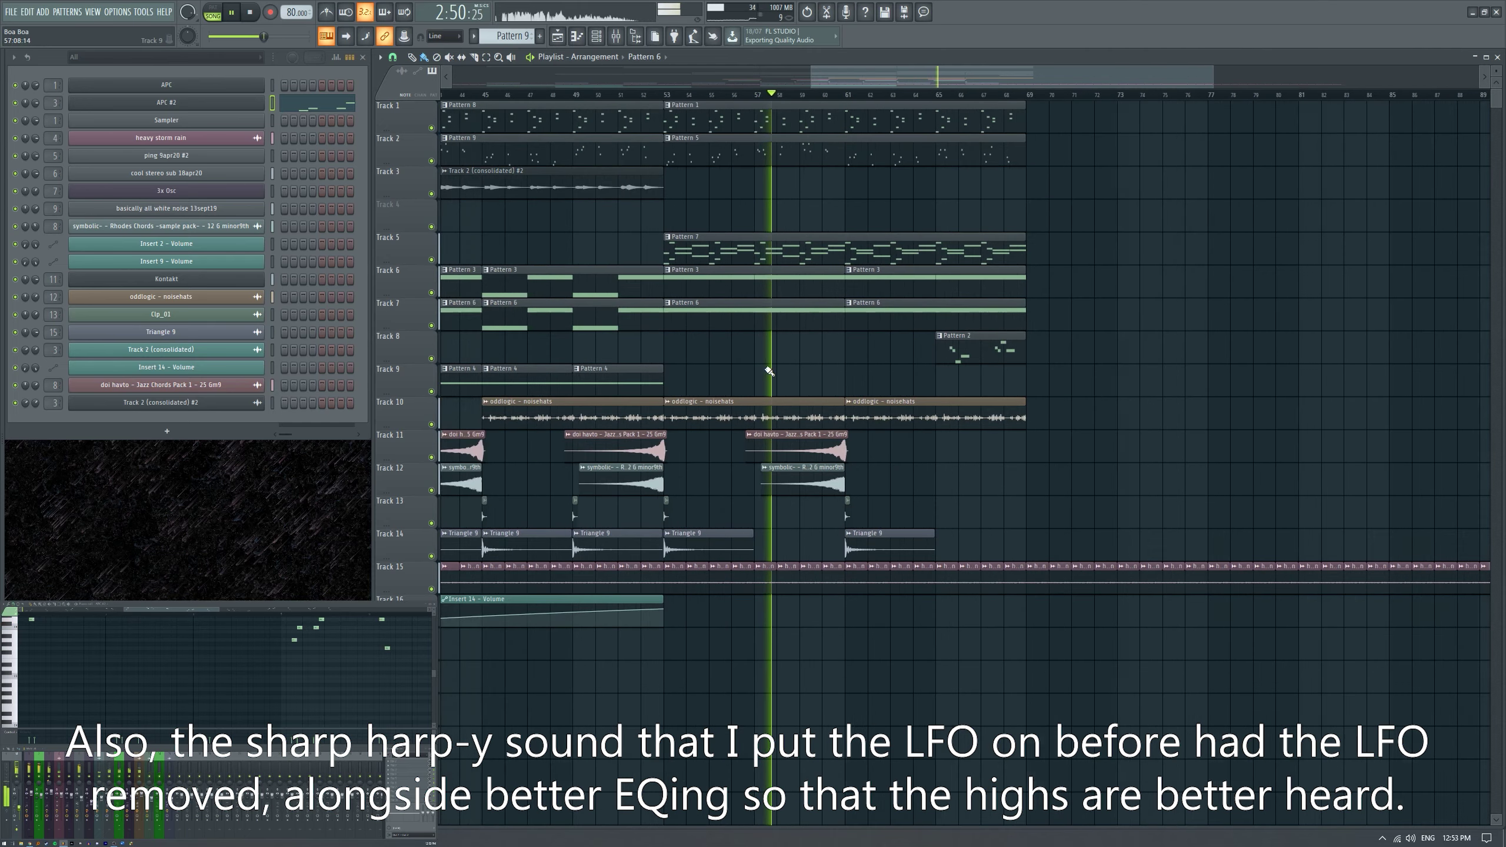
pyautogui.scroll(1, 811, 375)
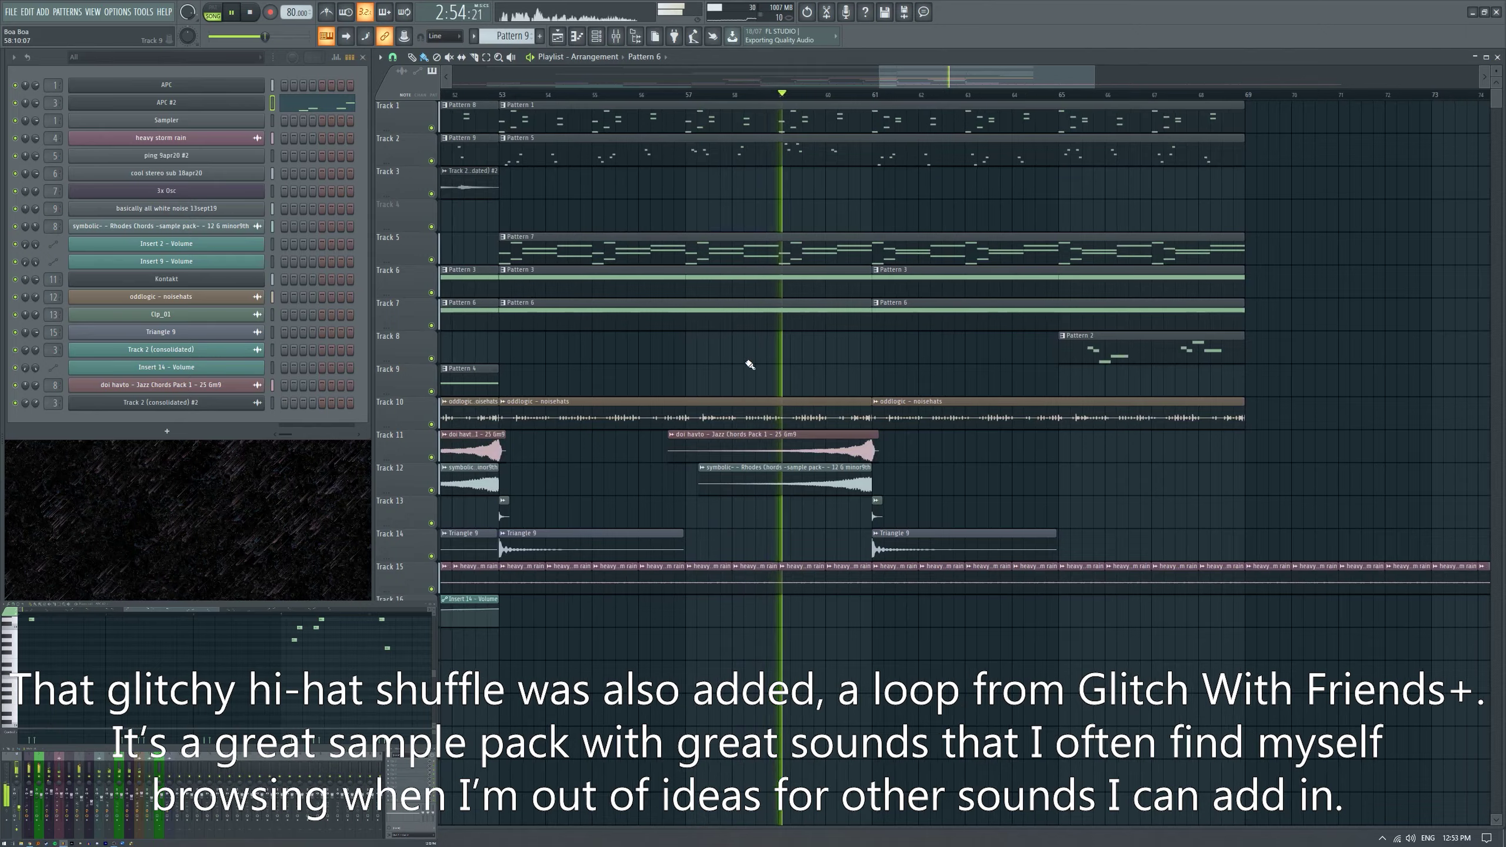
pyautogui.scroll(-1, 758, 362)
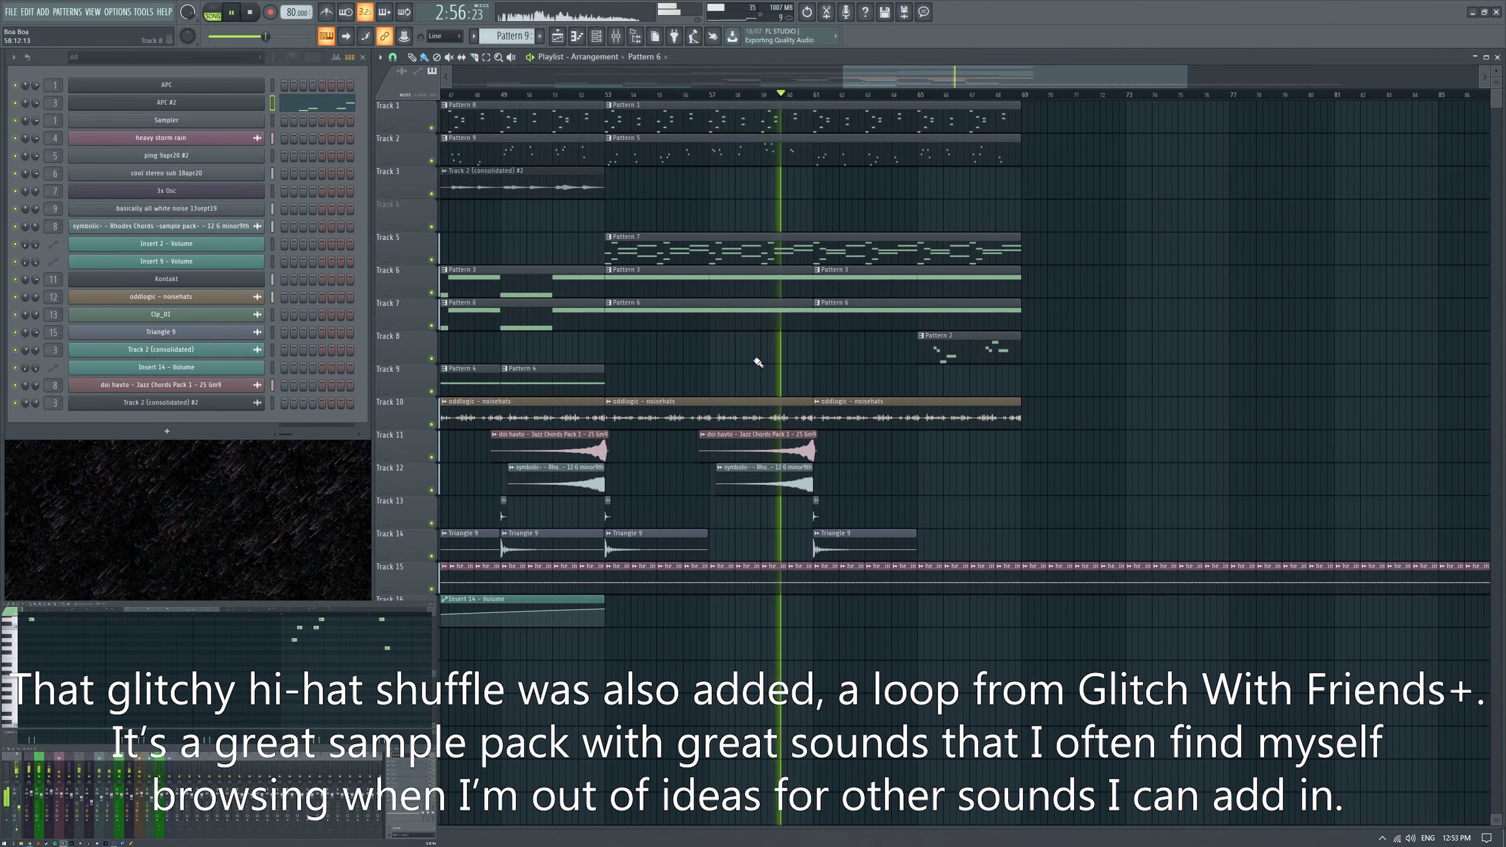
pyautogui.scroll(1, 834, 378)
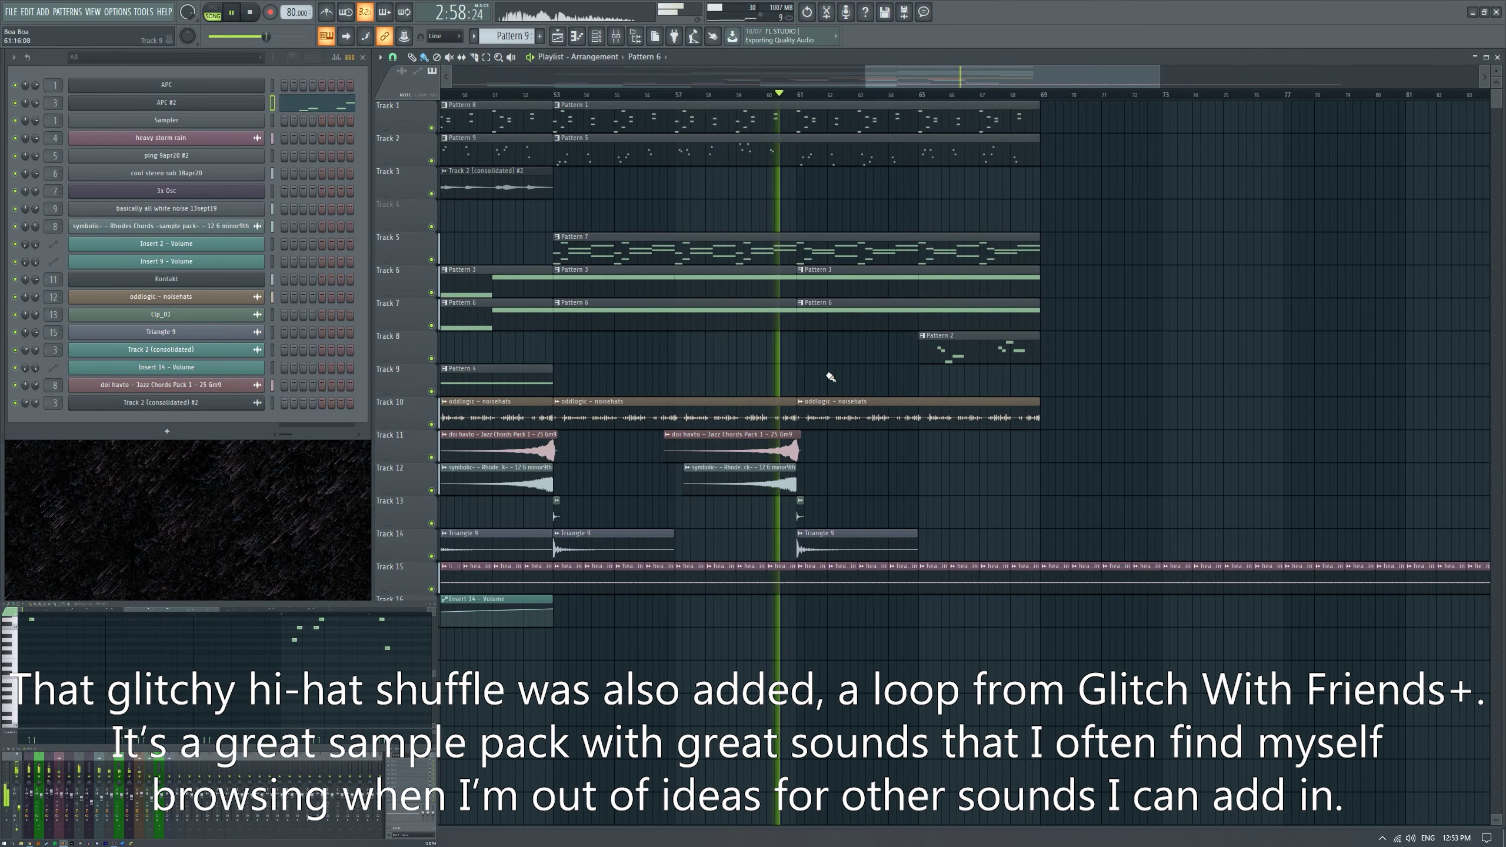
pyautogui.scroll(1, 830, 378)
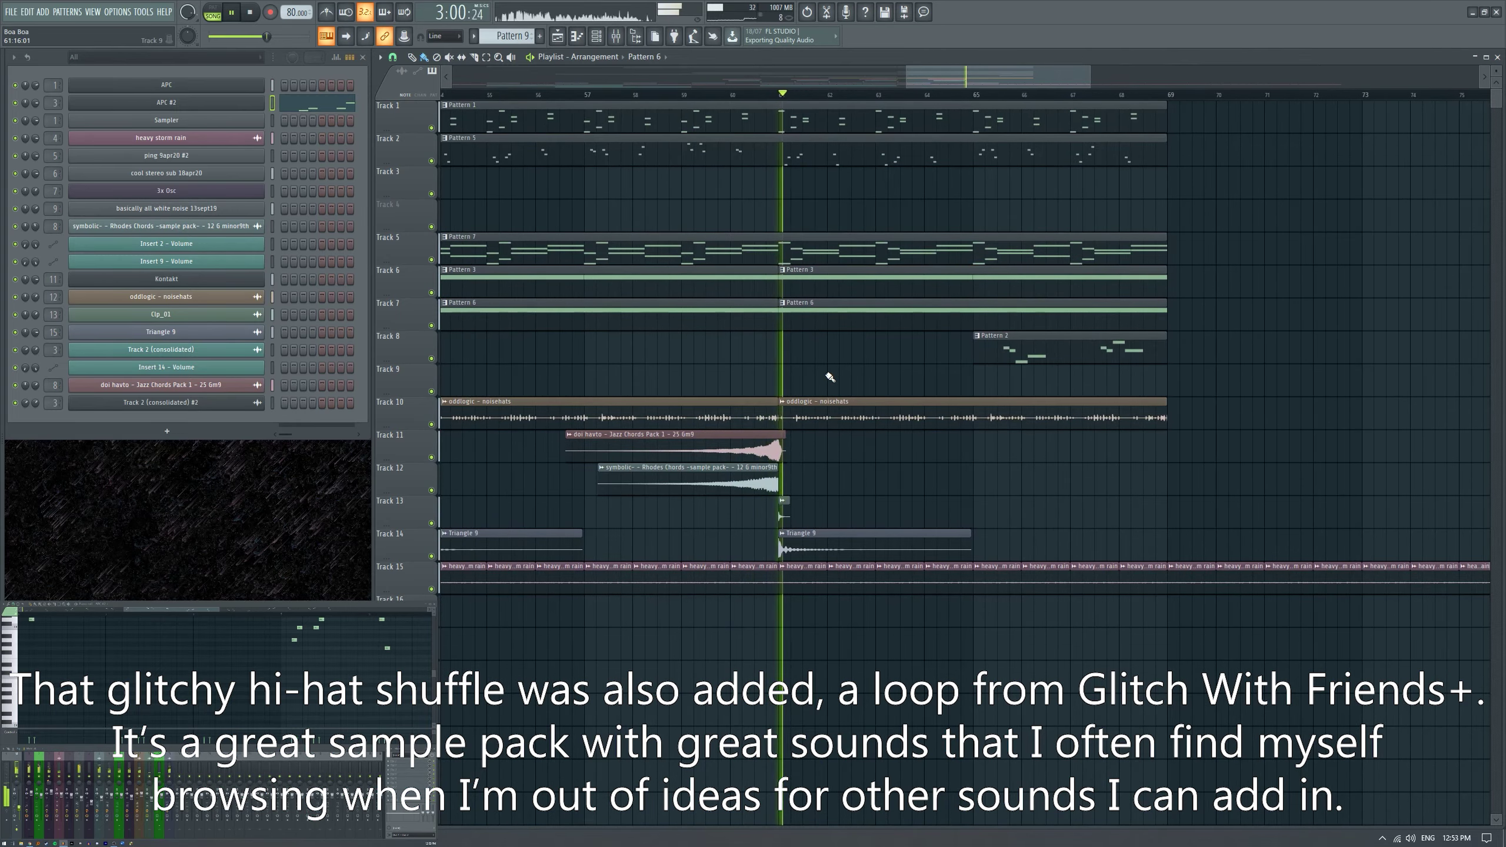
pyautogui.scroll(-2, 826, 375)
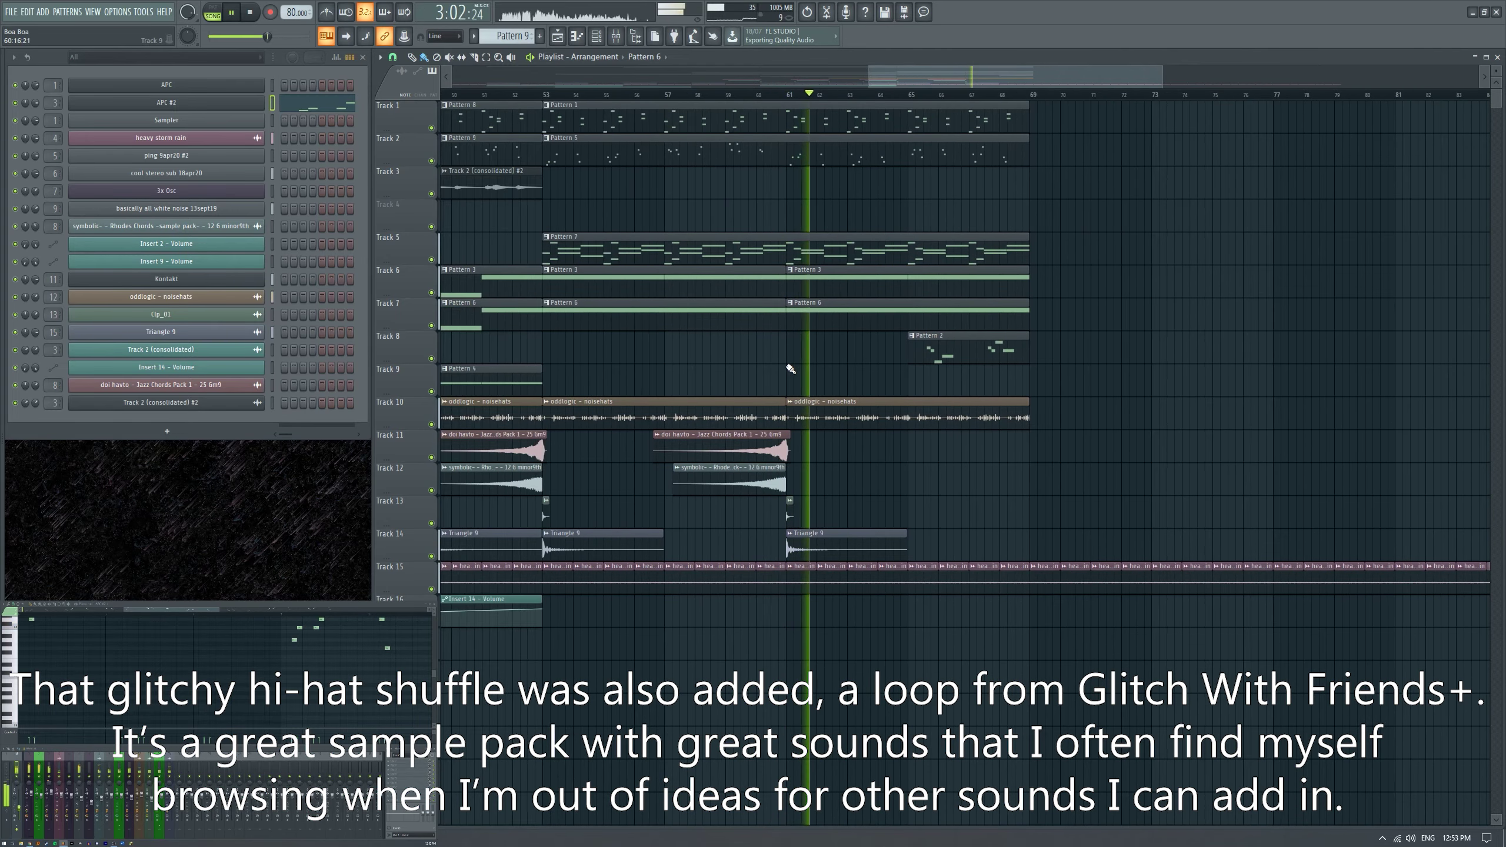
pyautogui.scroll(1, 851, 381)
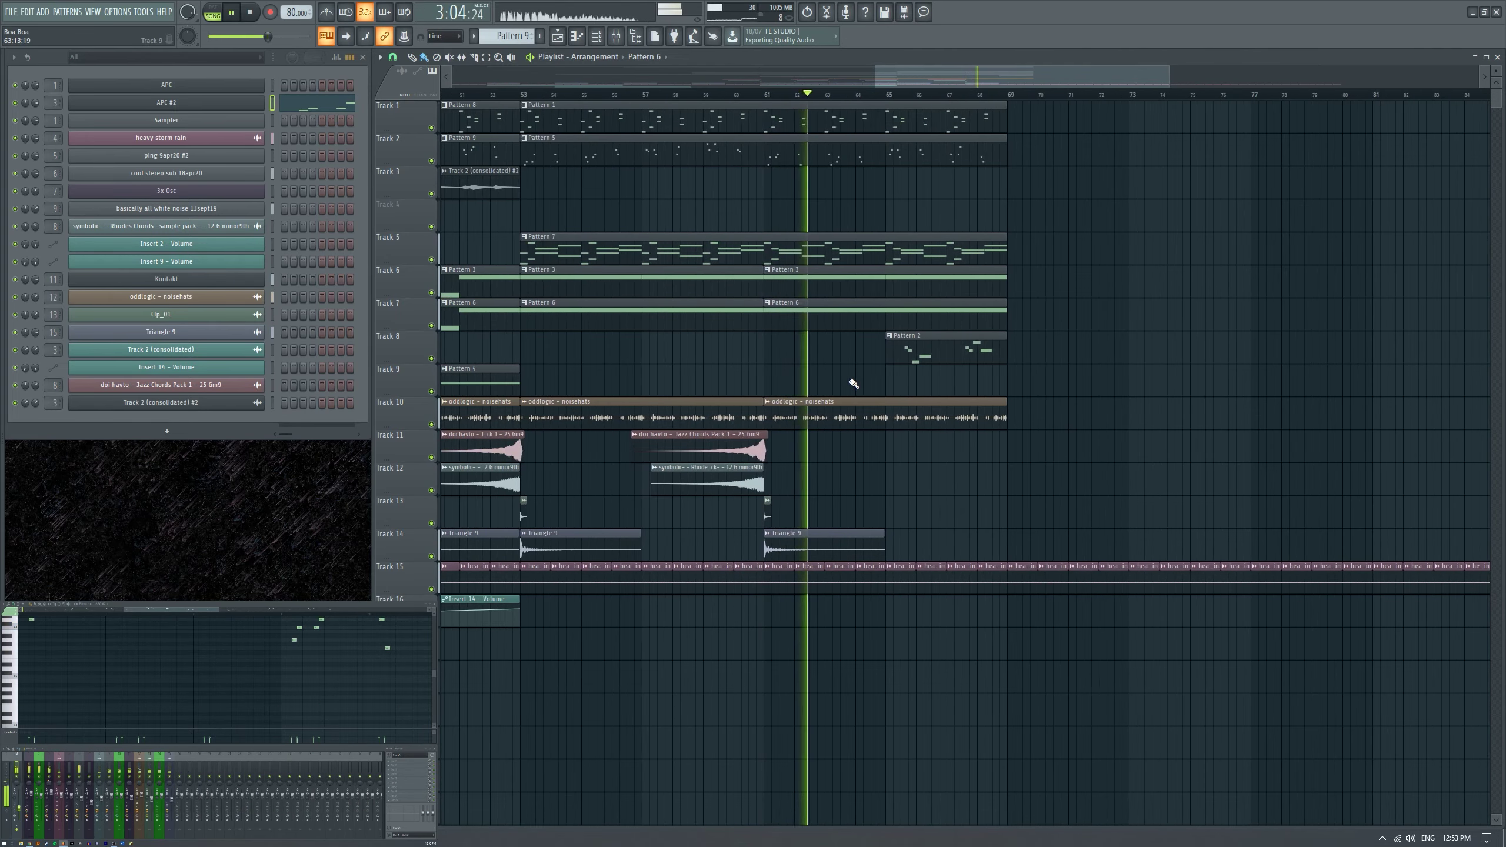
pyautogui.scroll(-1, 845, 380)
pyautogui.scroll(1, 846, 380)
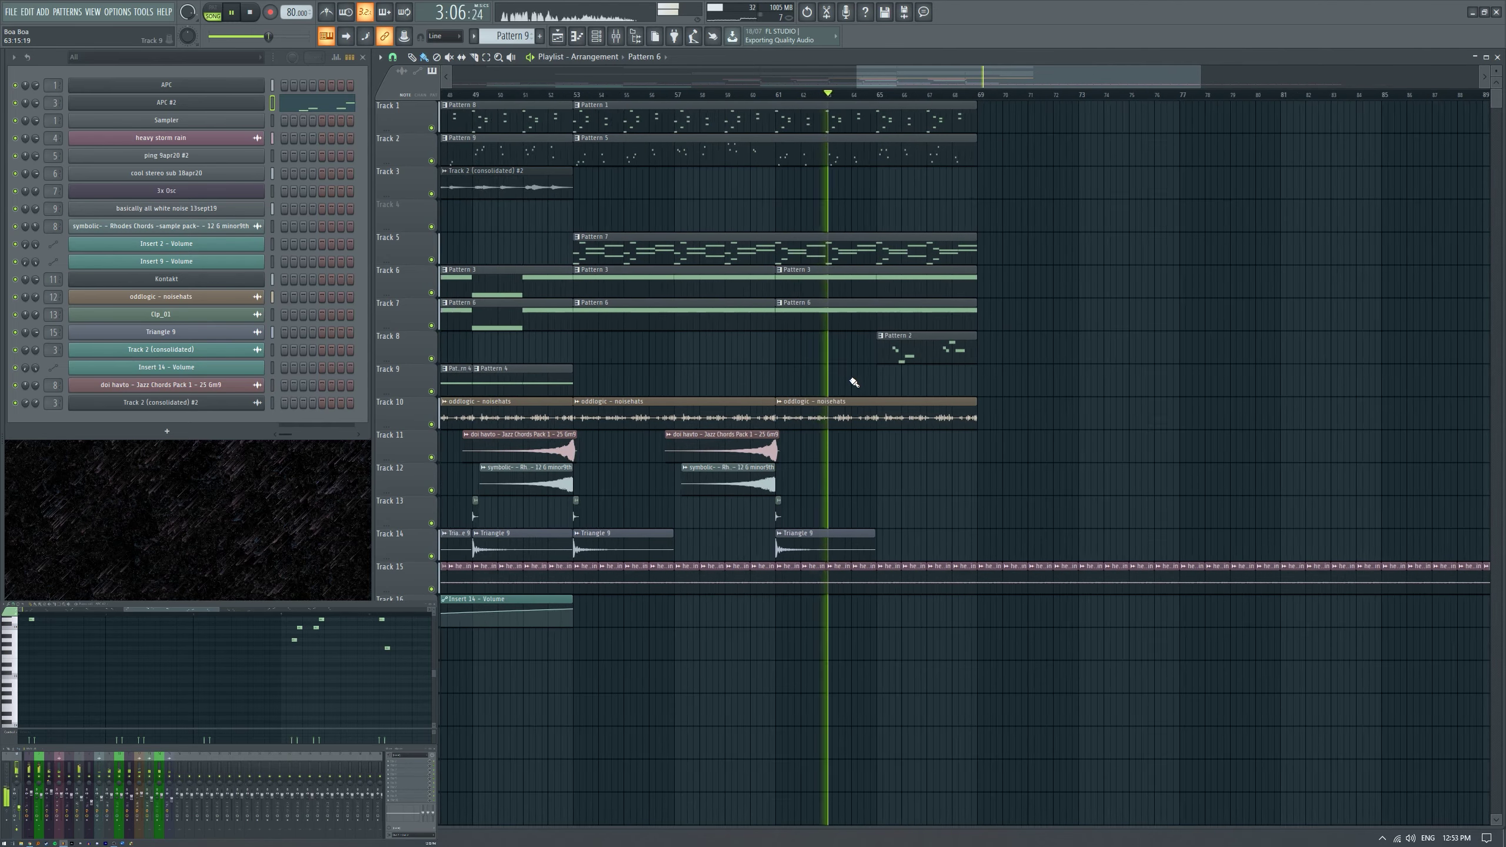
pyautogui.scroll(-1, 846, 381)
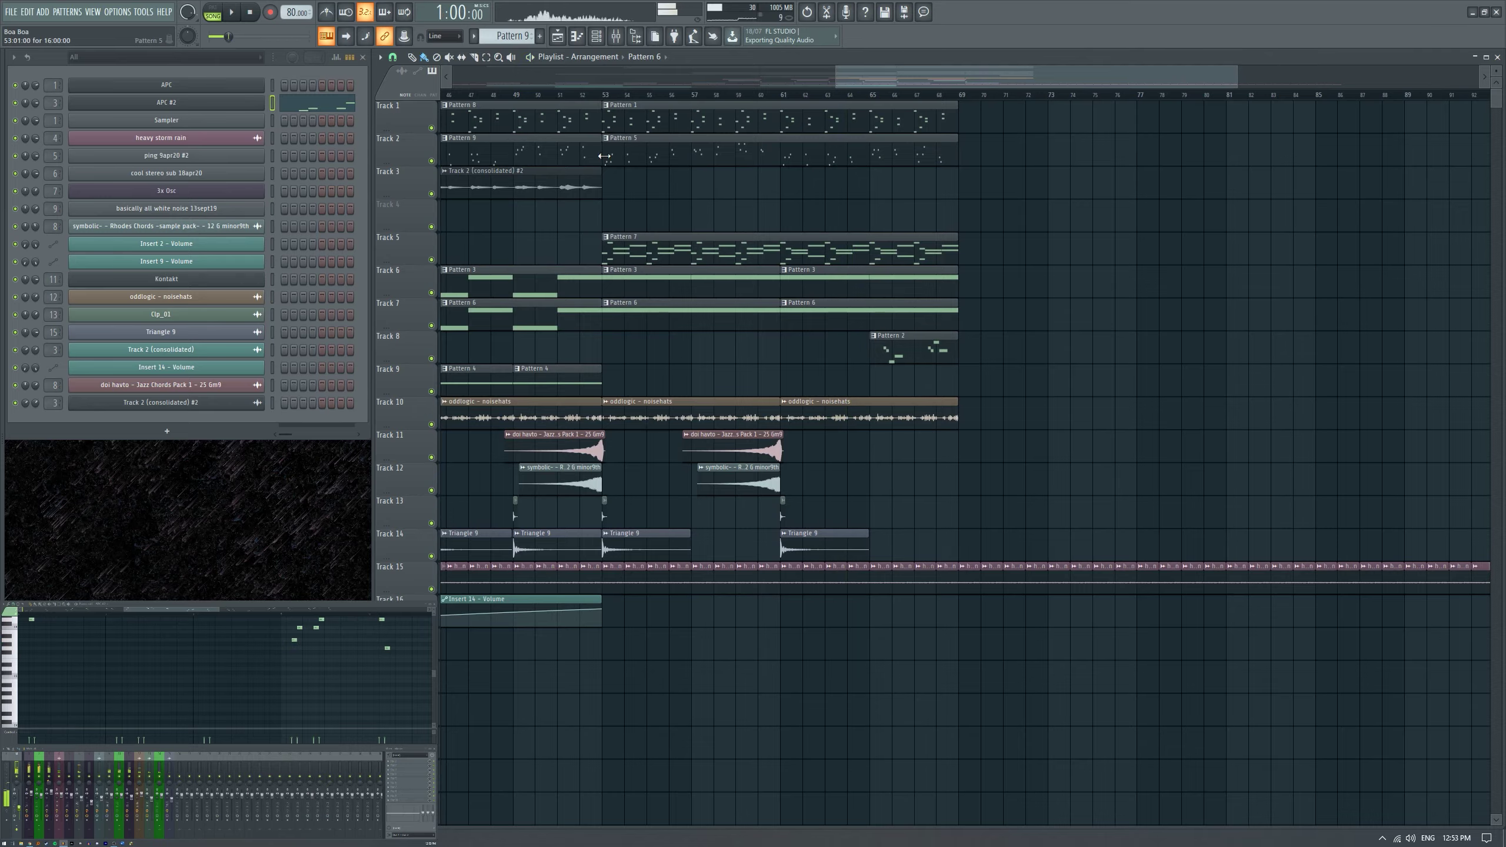
# Open Pattern 5's notes from its clip, solo Track 2 with Track 1 enabled alongside, and play from bar 53.
pyautogui.scroll(2, 604, 155)
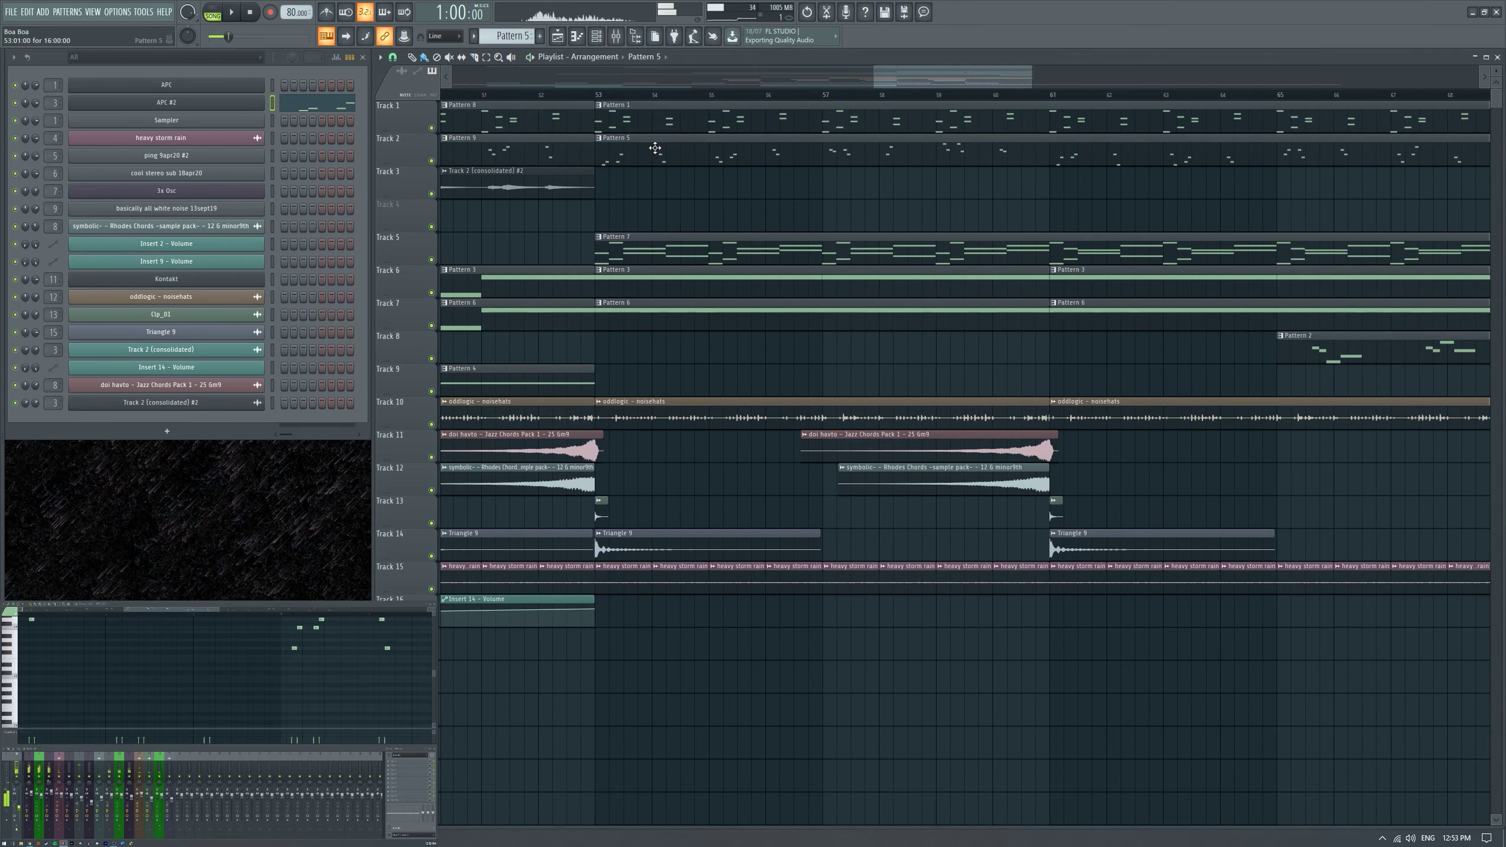
pyautogui.rightClick(431, 160)
pyautogui.press('space')
pyautogui.scroll(-1, 741, 256)
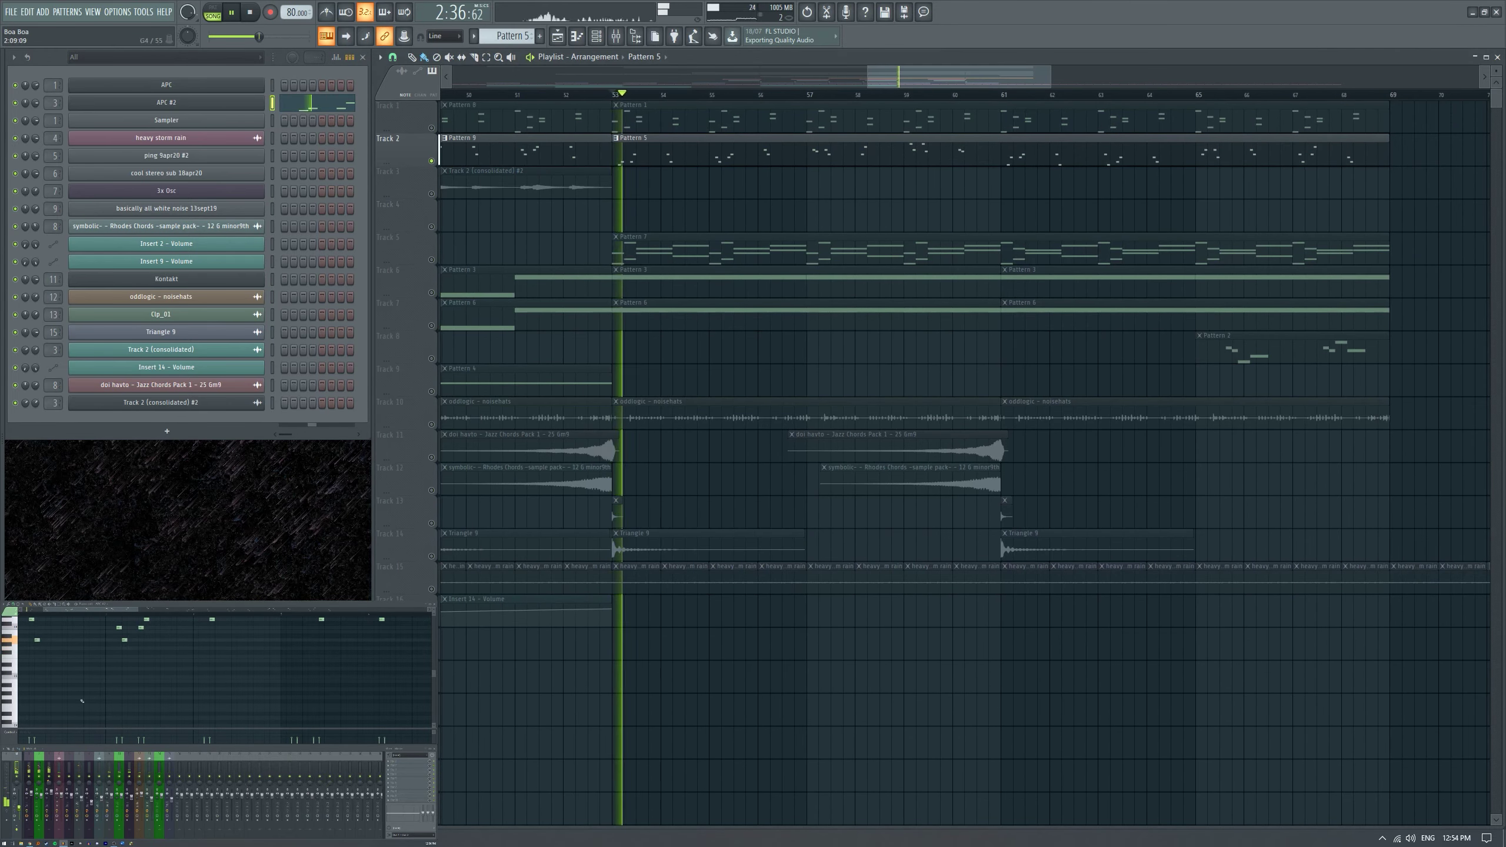
pyautogui.click(431, 127)
pyautogui.press('space')
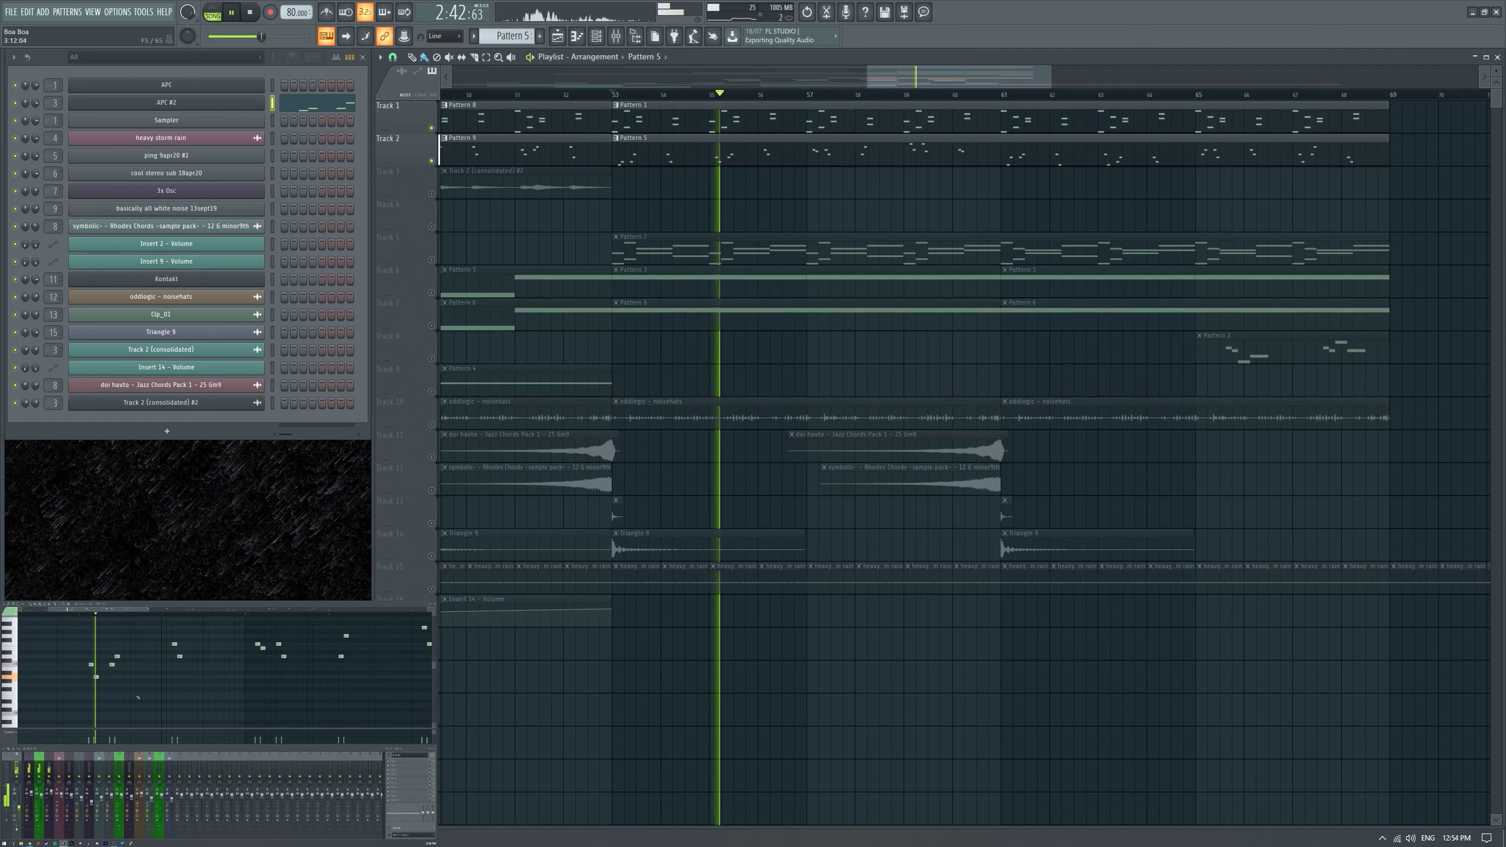
# Raise two notes of the four-note group in Pattern 5's bar 9, the first to A5 and the last to E6, checking by playback.
pyautogui.press('space')
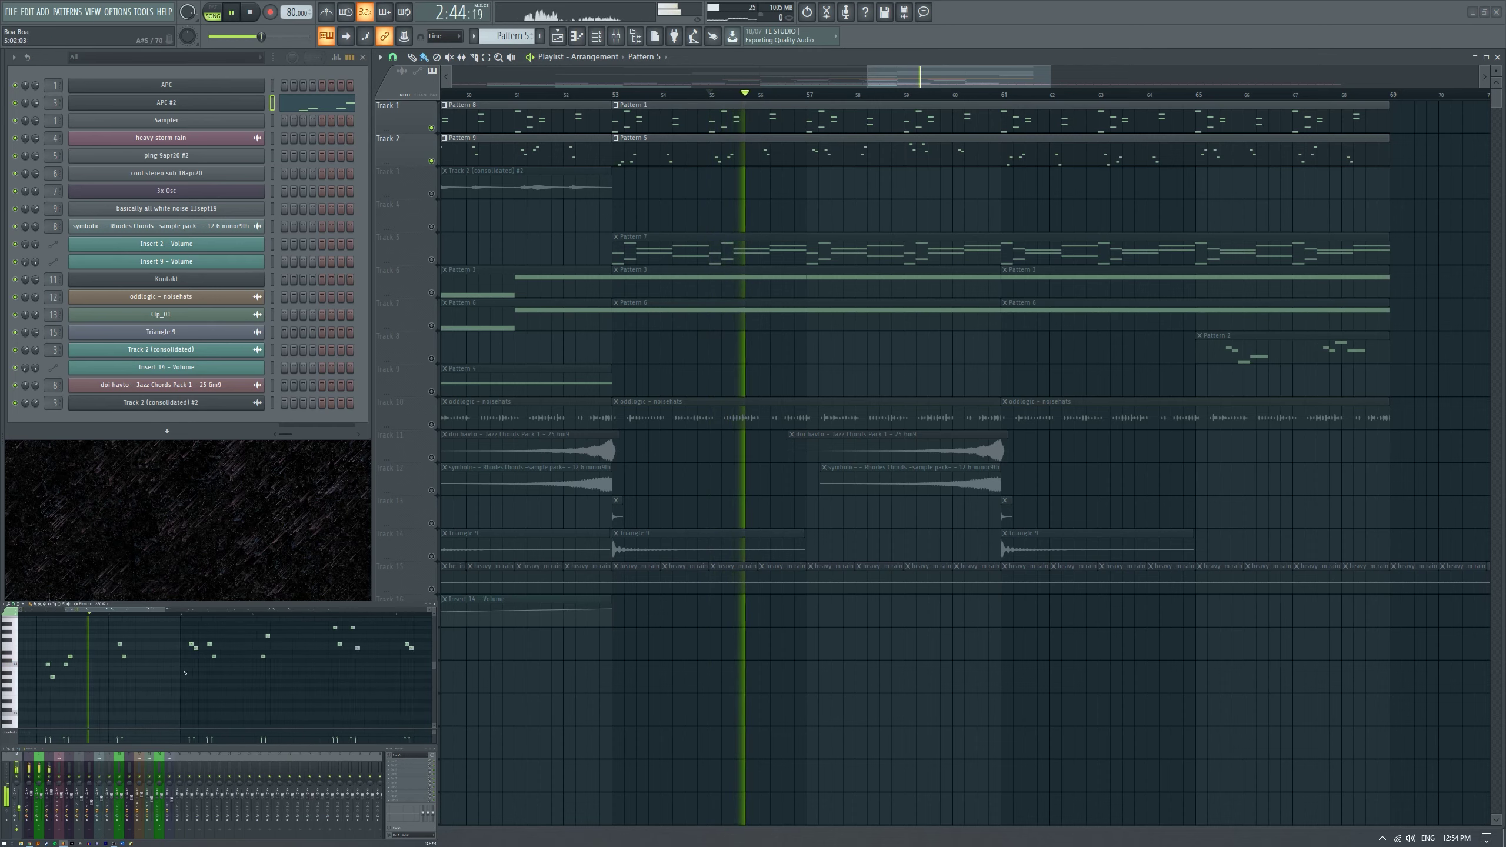
pyautogui.press('space')
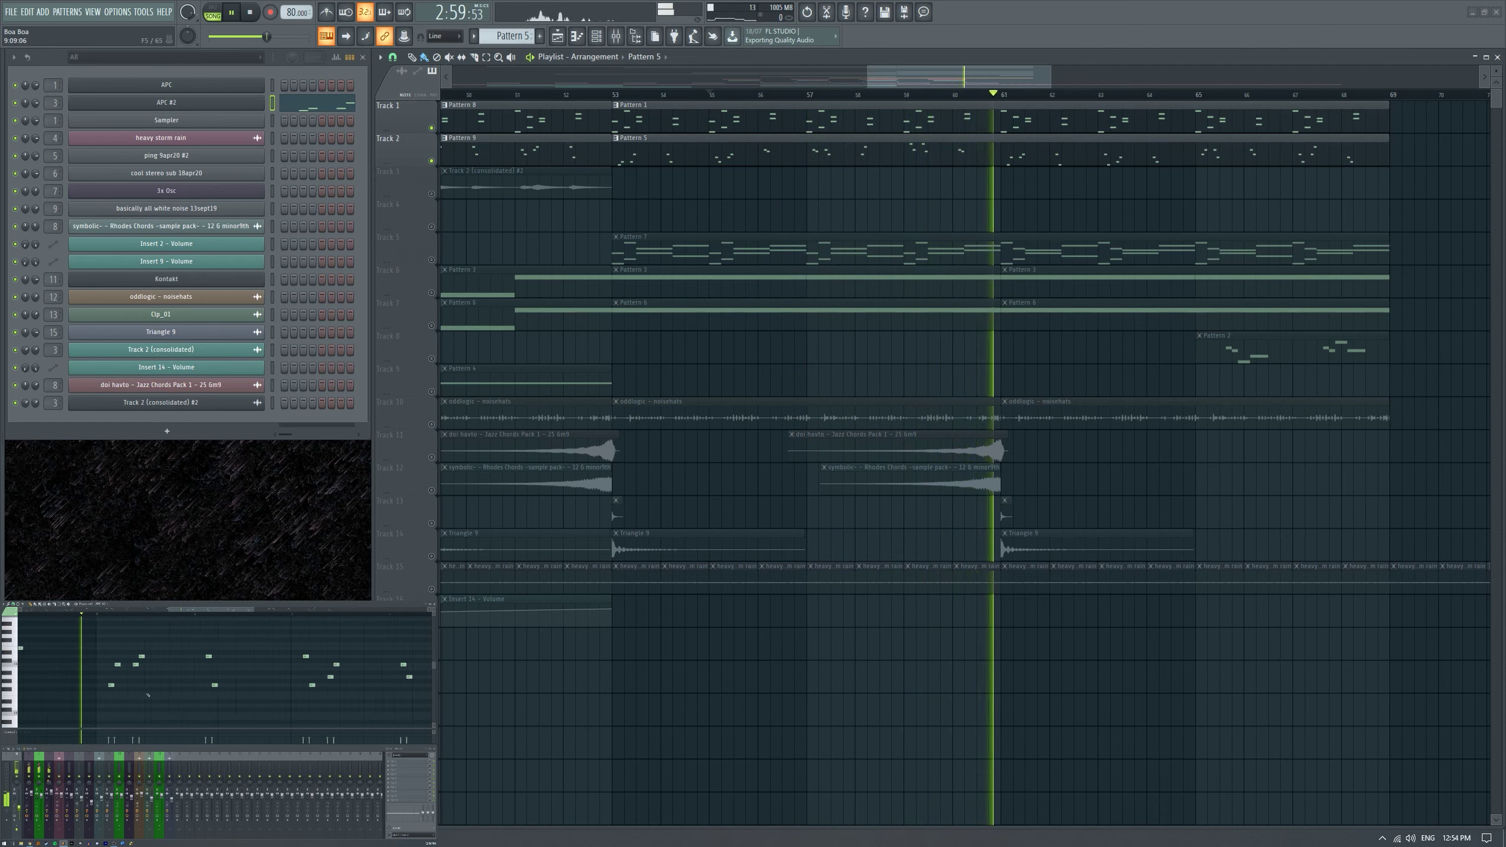
pyautogui.press('space')
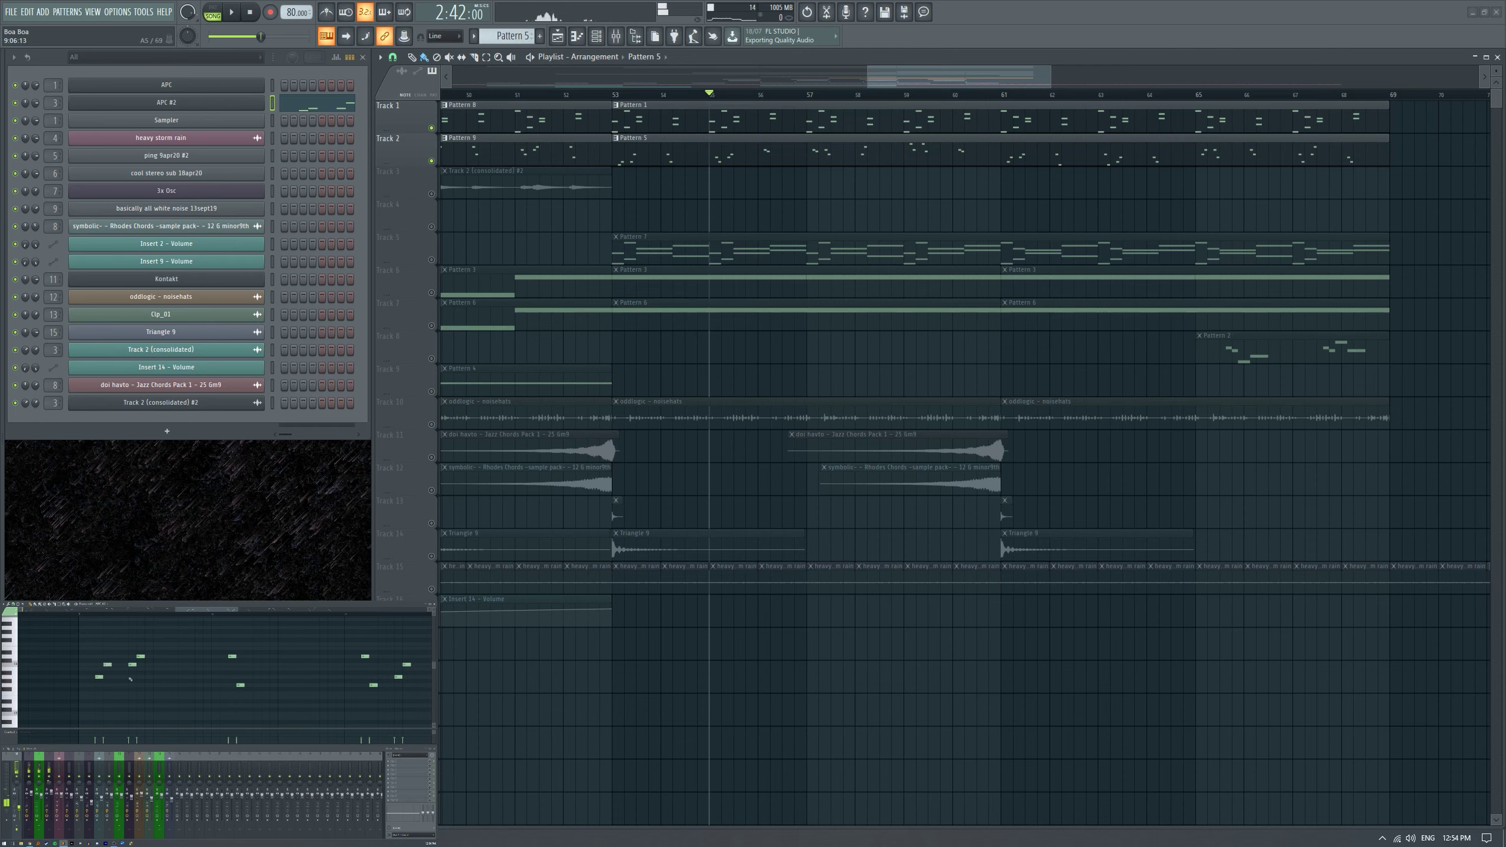
pyautogui.scroll(2, 167, 681)
pyautogui.press('space')
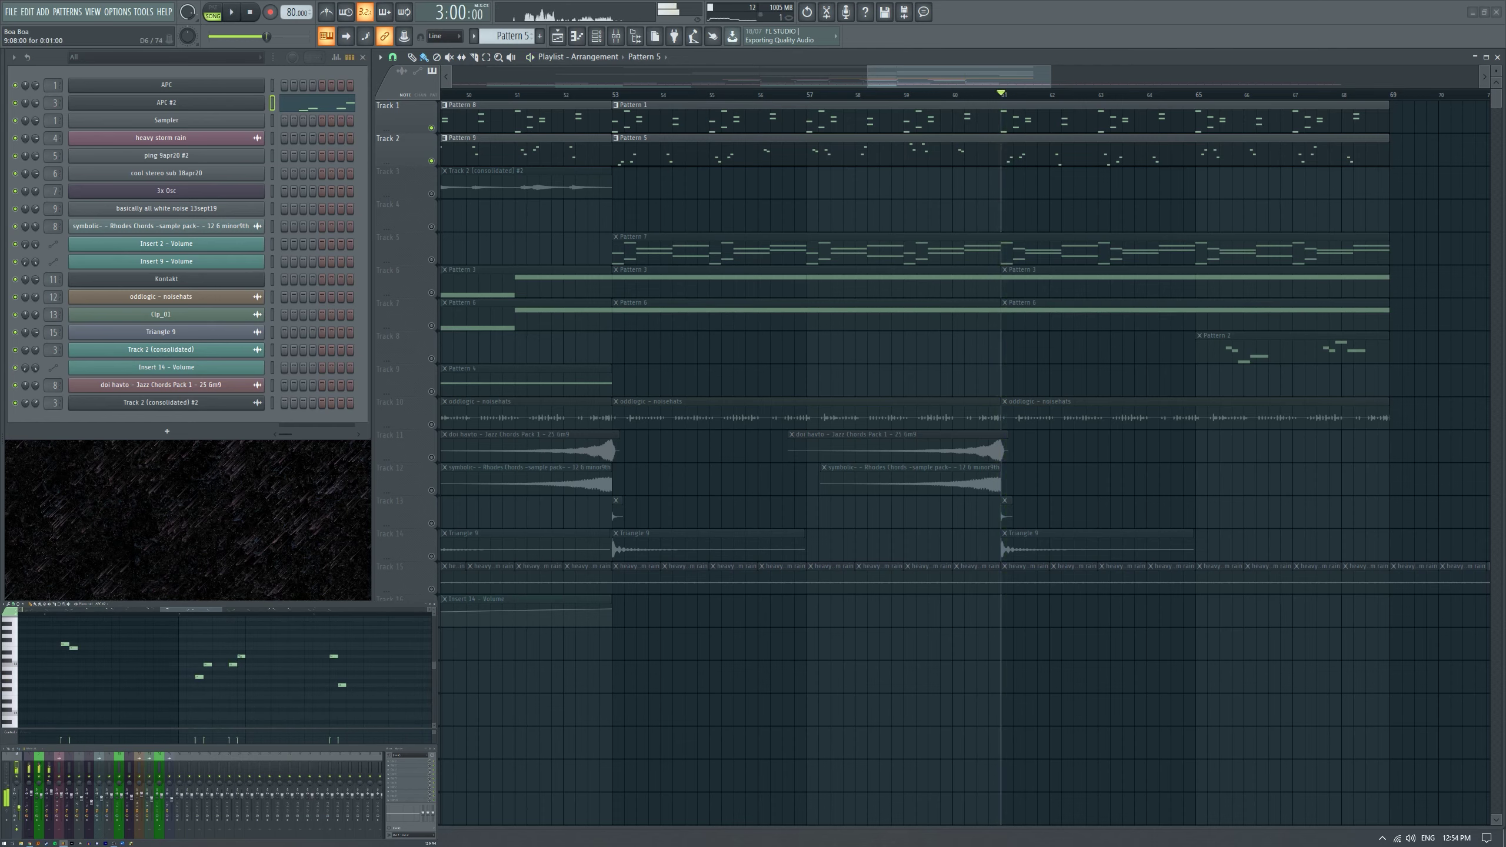
pyautogui.press('space')
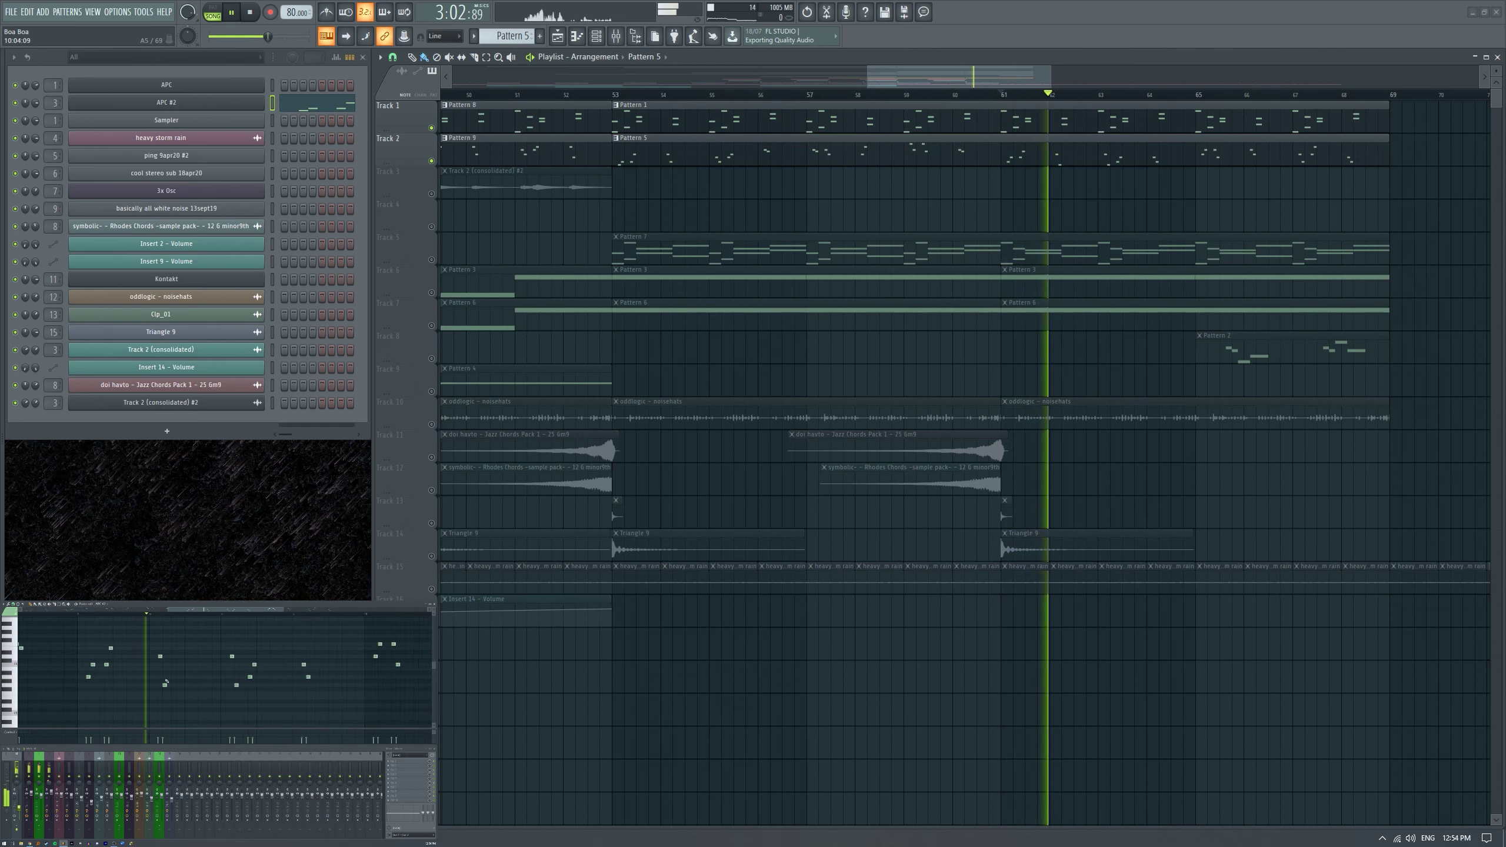
# Raise the note pair in Pattern 5's bar 10 to E6 and D6, and replay from song bar 61.
pyautogui.press('space')
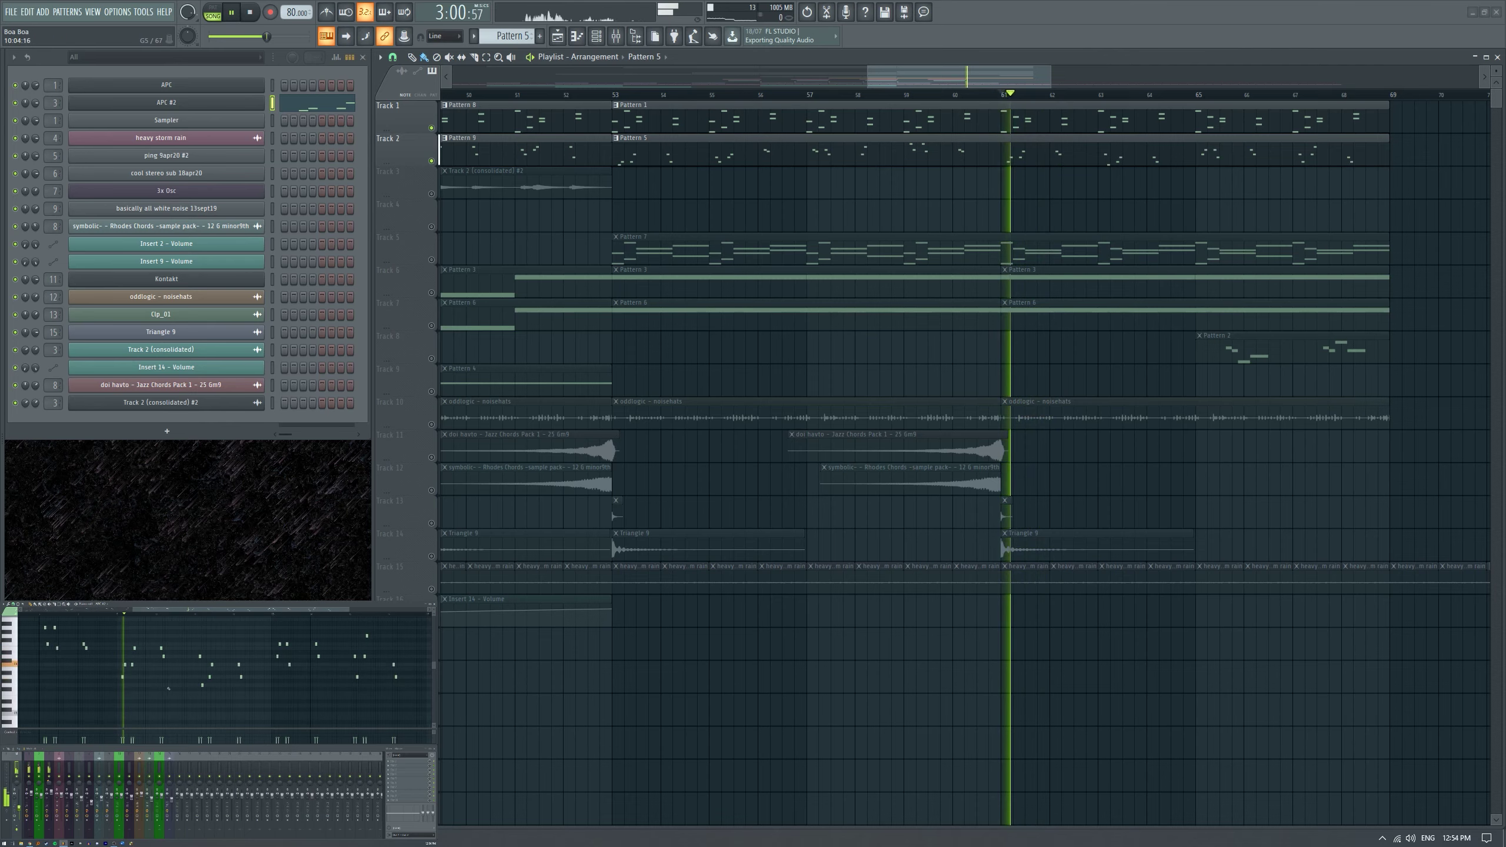
pyautogui.press('space')
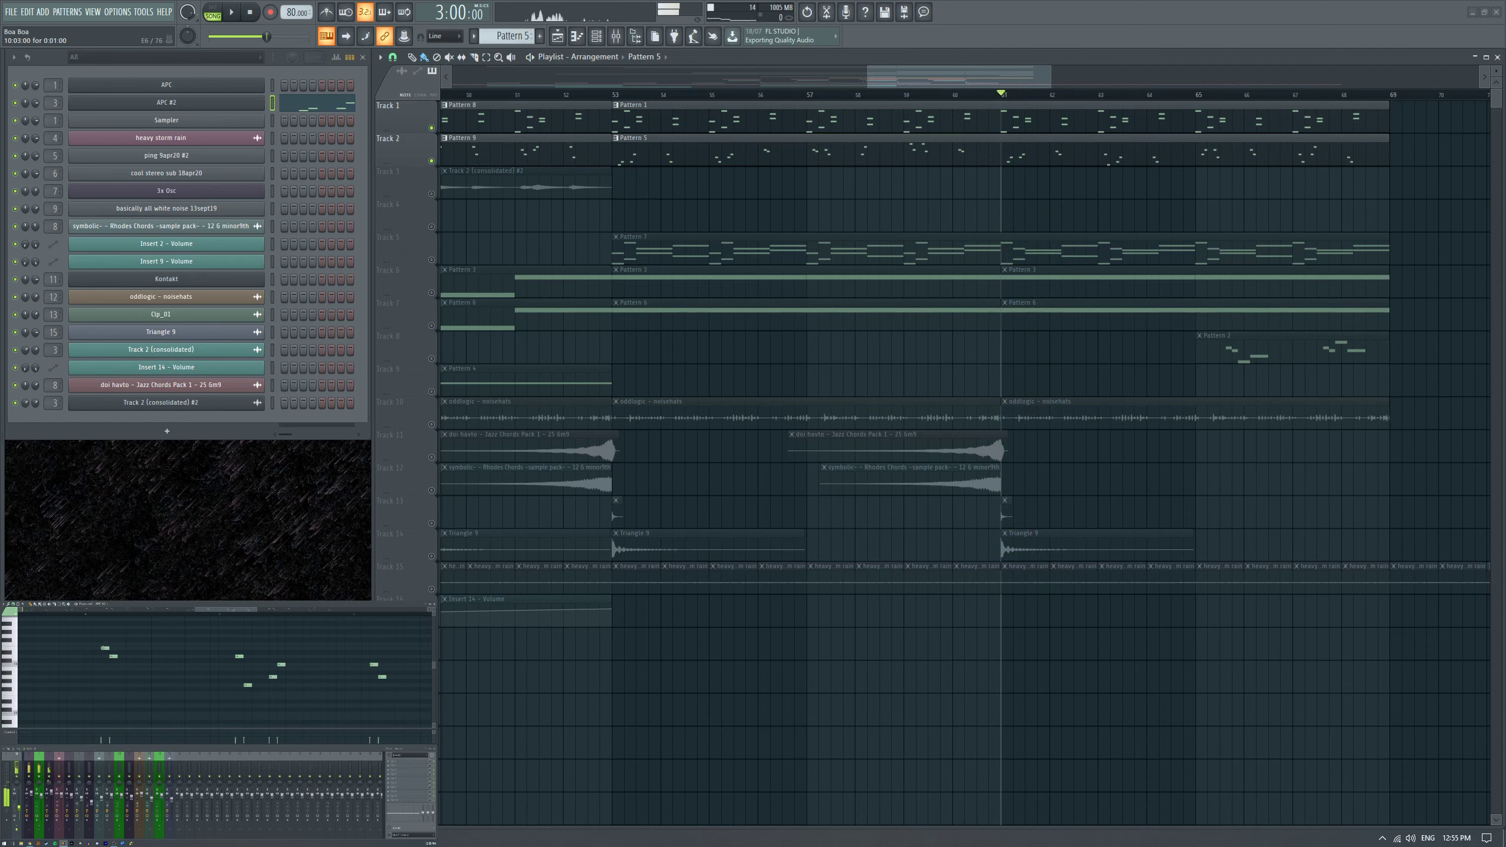
pyautogui.press('space')
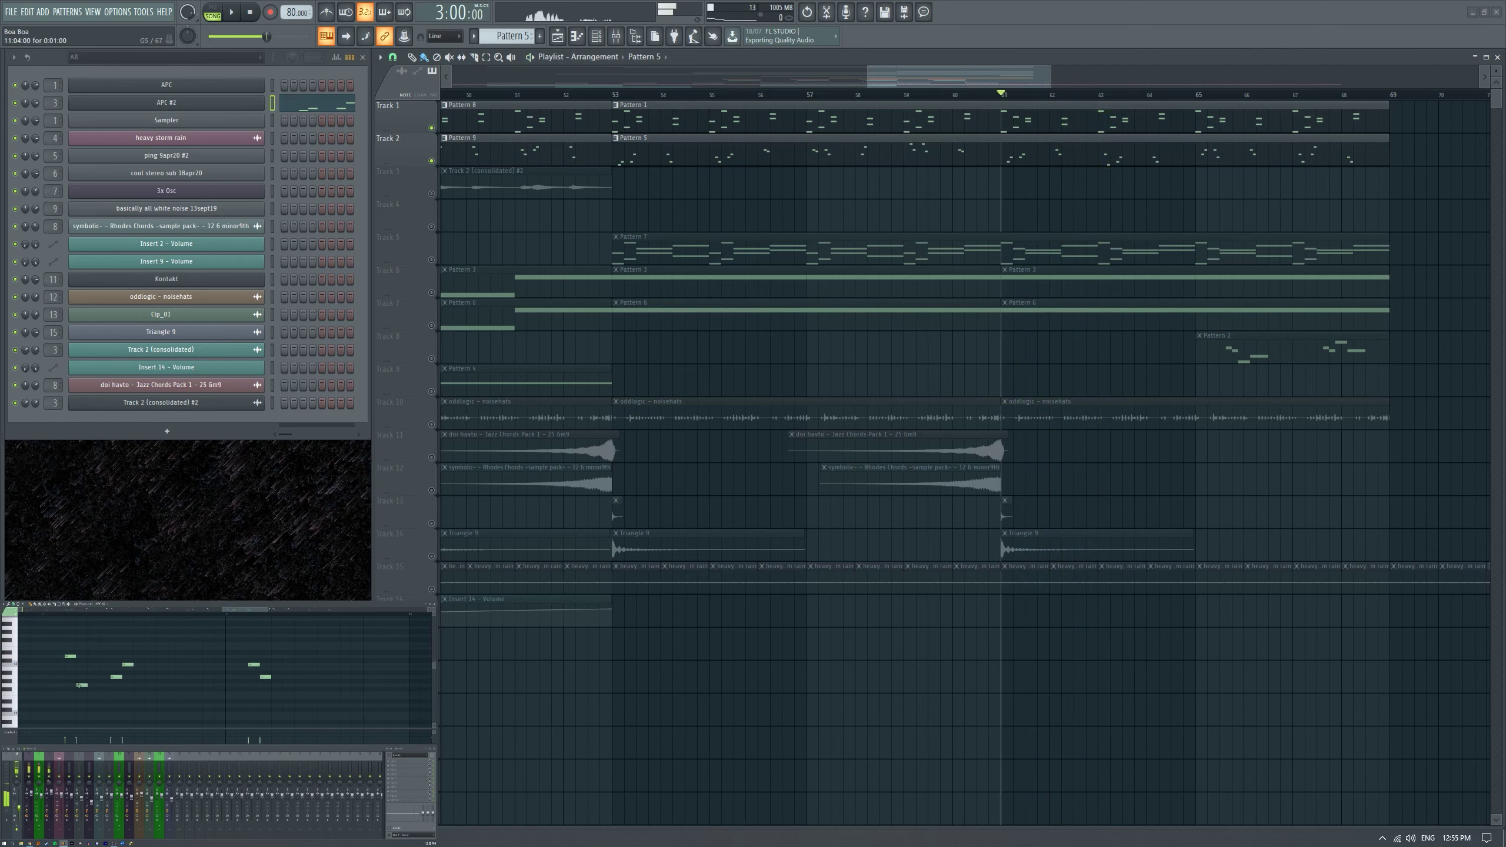
# Raise the G5 note at 11:04 in Pattern 5 to A5 and play the revised phrase.
pyautogui.doubleClick(79, 685)
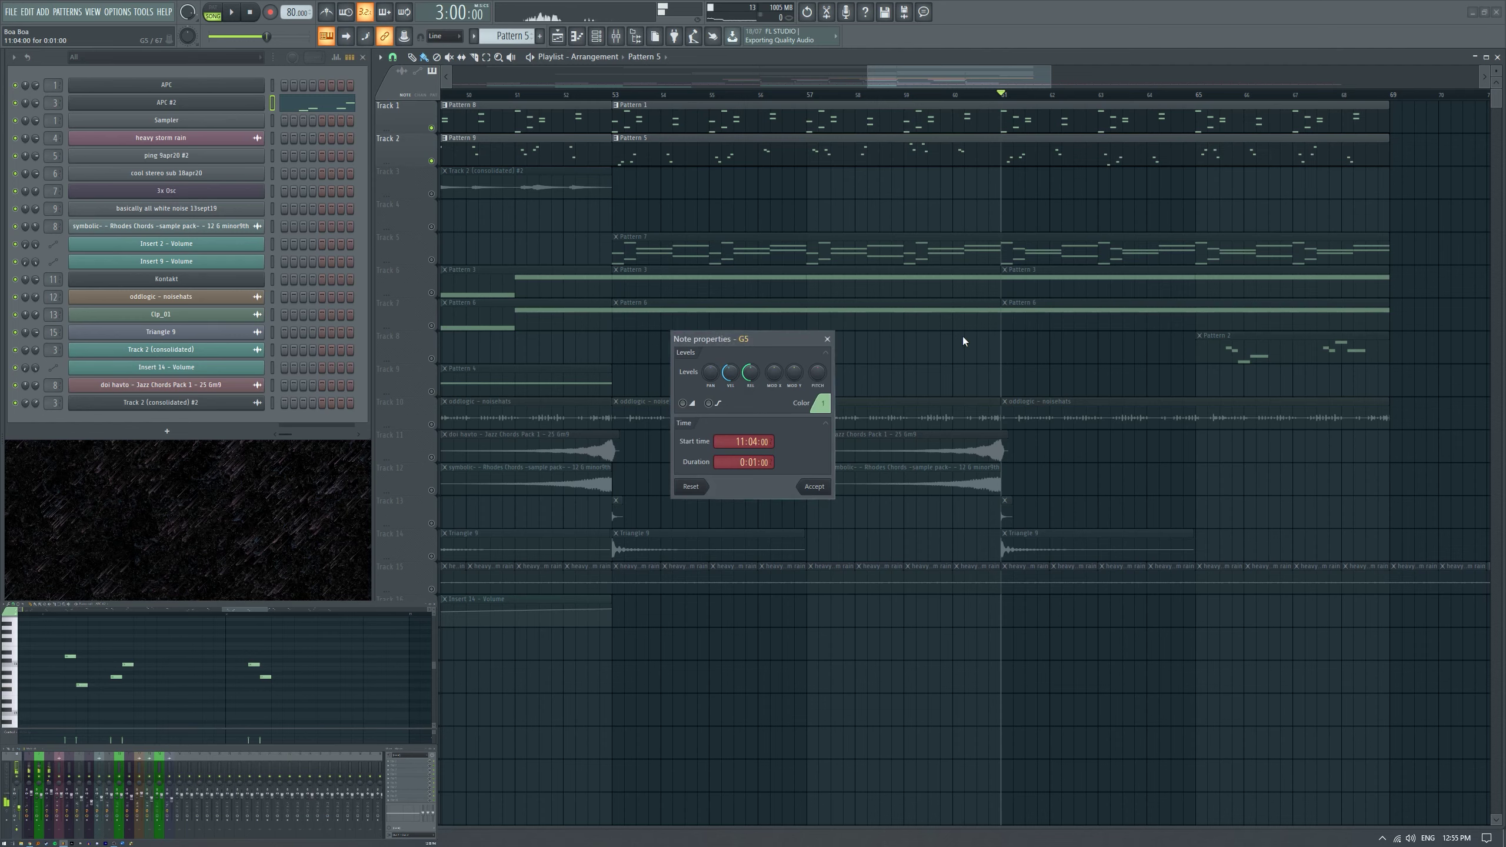
pyautogui.click(827, 339)
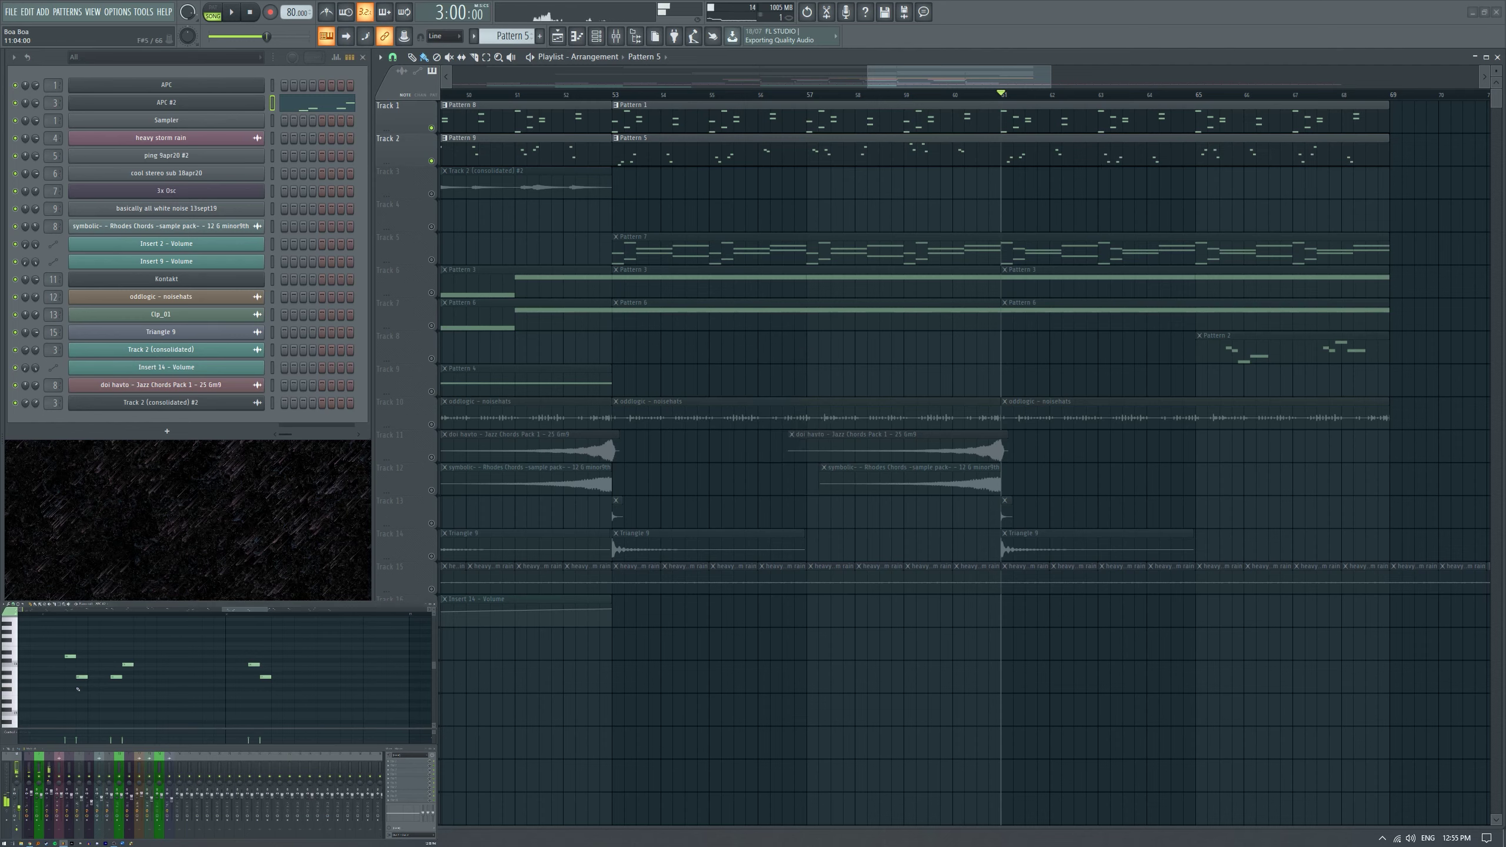
pyautogui.press('space')
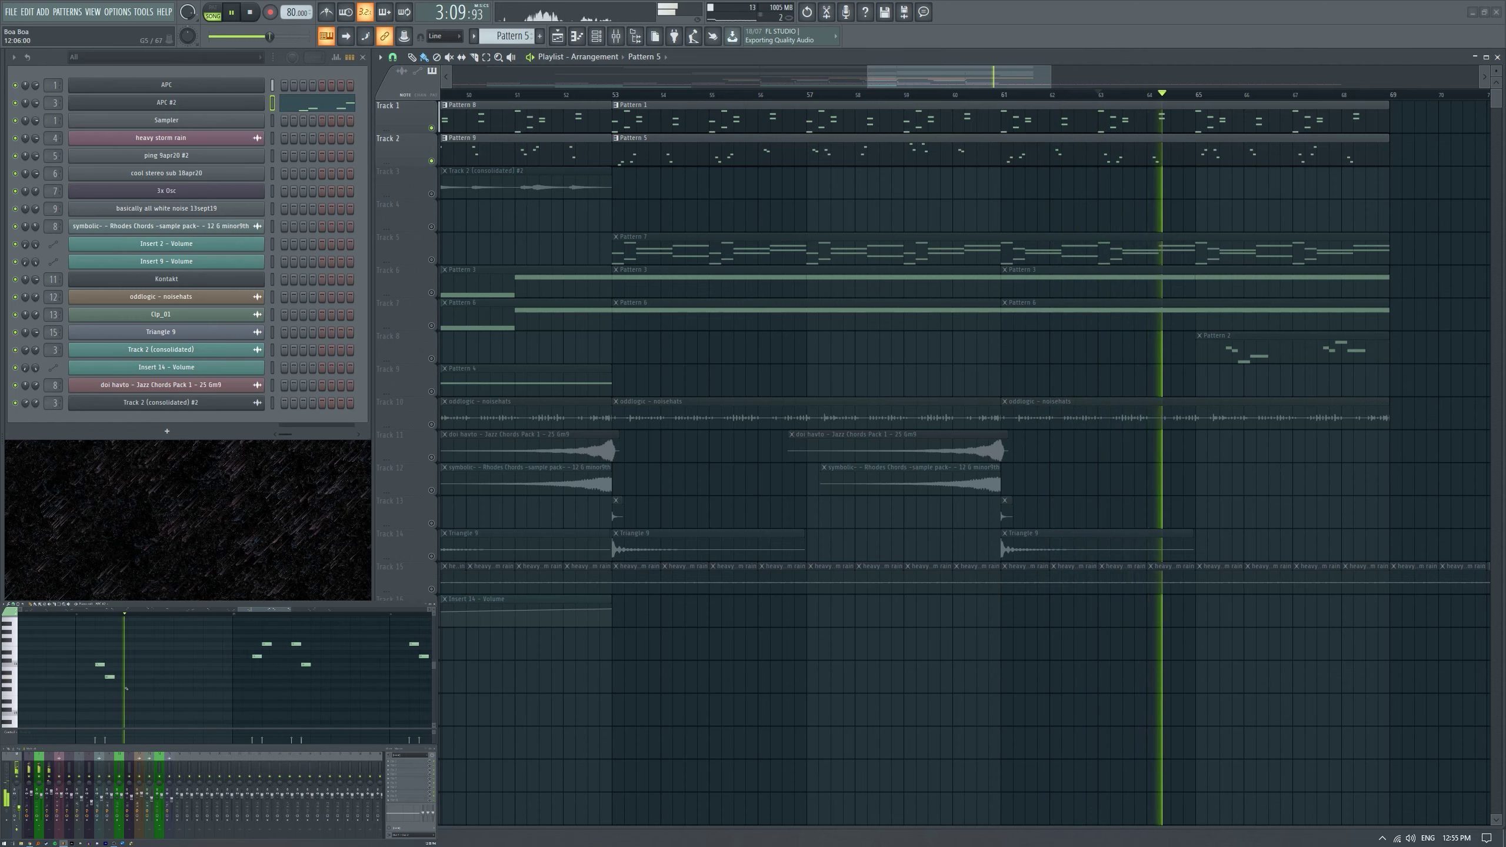
# Raise the note pair in Pattern 5's bar 12 to E6 and C6, and play the rest of the pattern.
pyautogui.press('space')
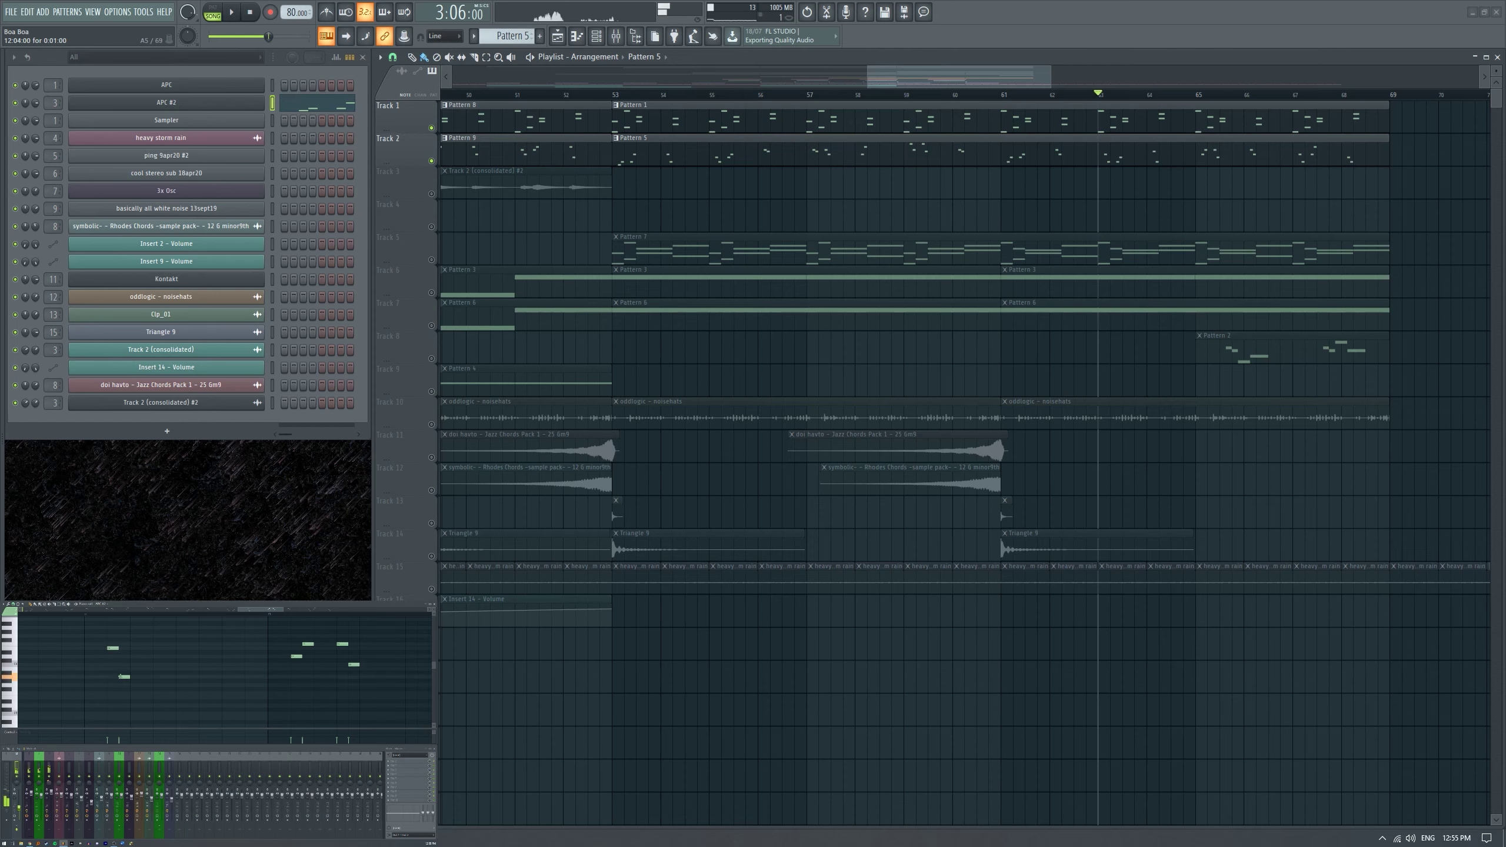
pyautogui.press('space')
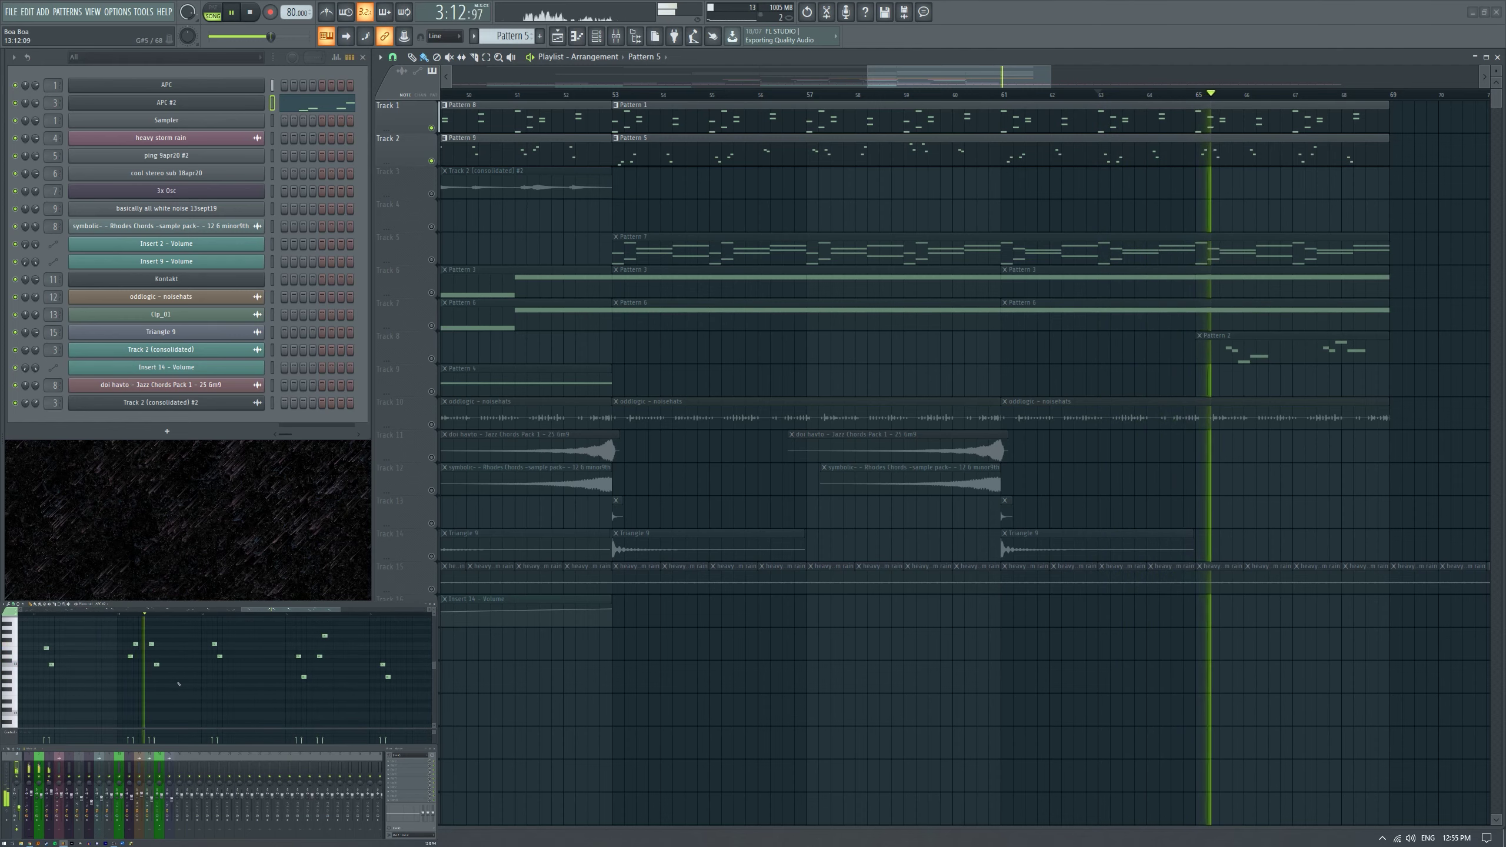
pyautogui.press('space')
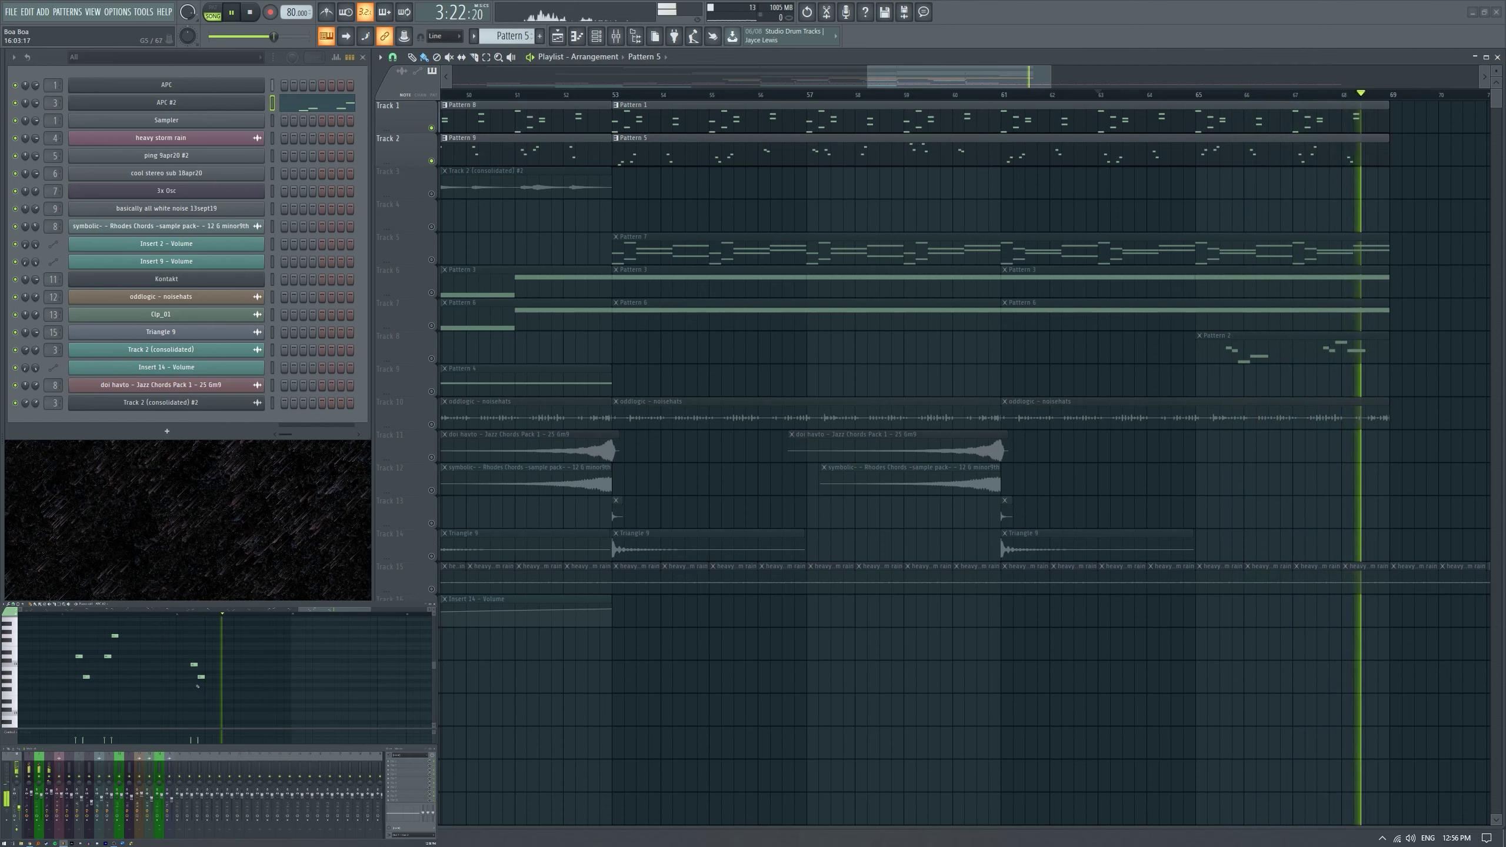
# Raise the final note pair in Pattern 5's bar 16, taking its first note to E6, and replay from song bar 63.
pyautogui.press('space')
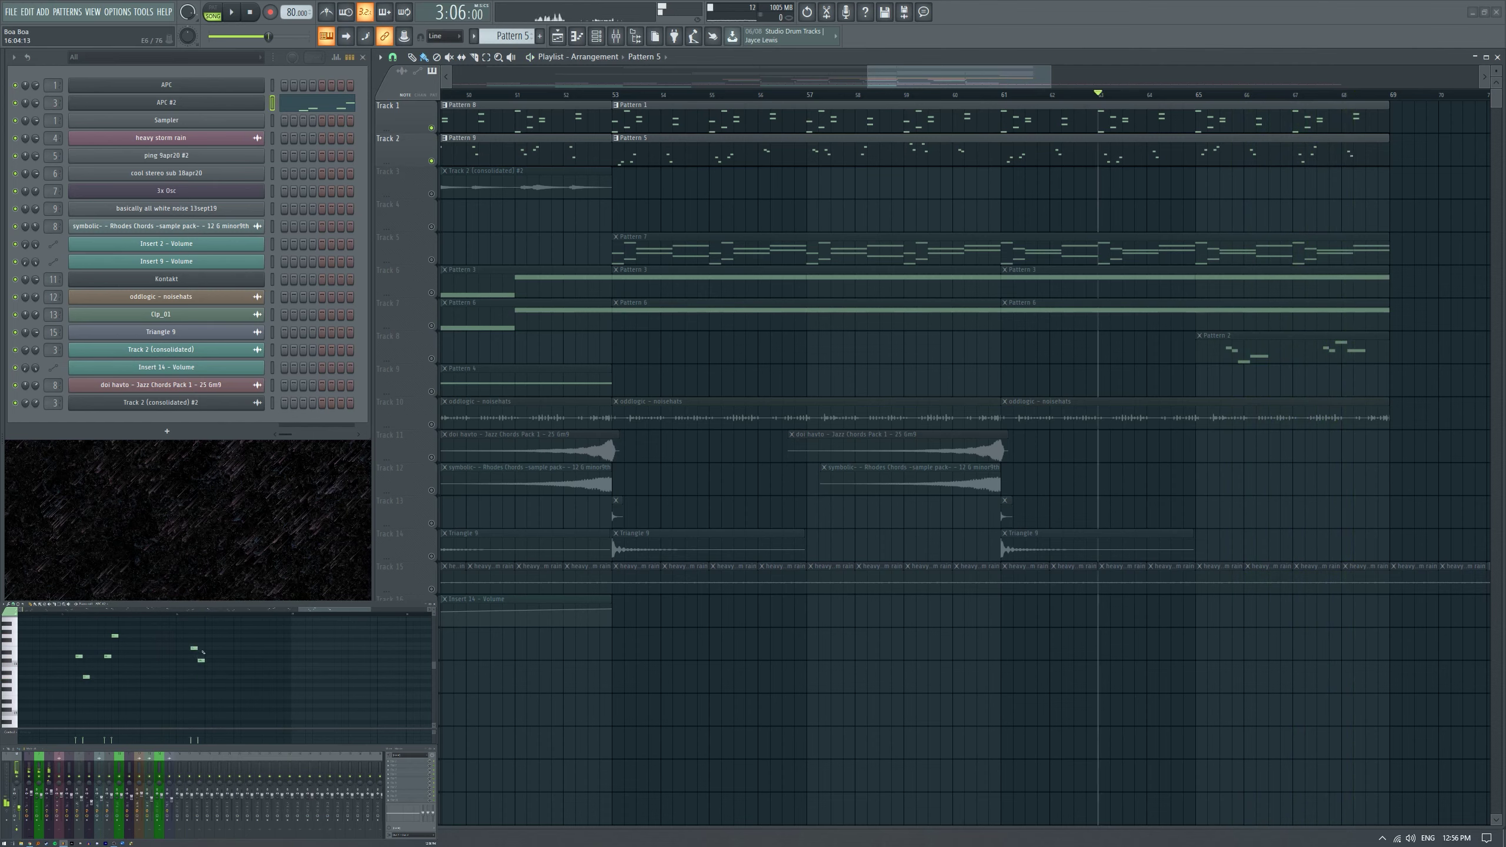
pyautogui.press('space')
pyautogui.scroll(-5, 223, 658)
pyautogui.press('space')
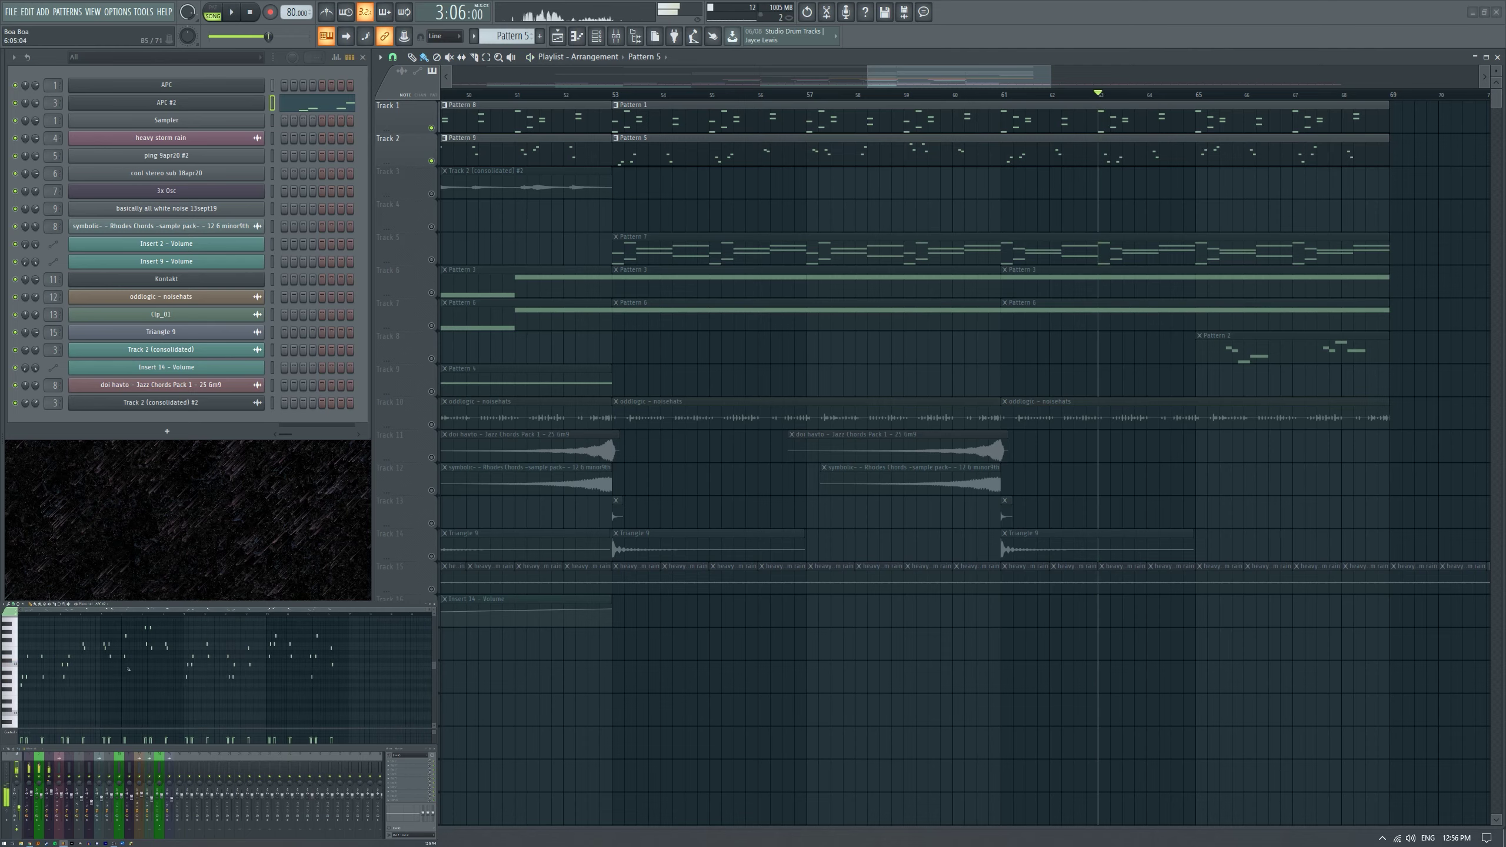
# Take Tracks 1 and 2 out of solo so all tracks sound, and play the full arrangement into bar 53.
pyautogui.scroll(-3, 1057, 320)
pyautogui.rightClick(437, 157)
pyautogui.rightClick(433, 161)
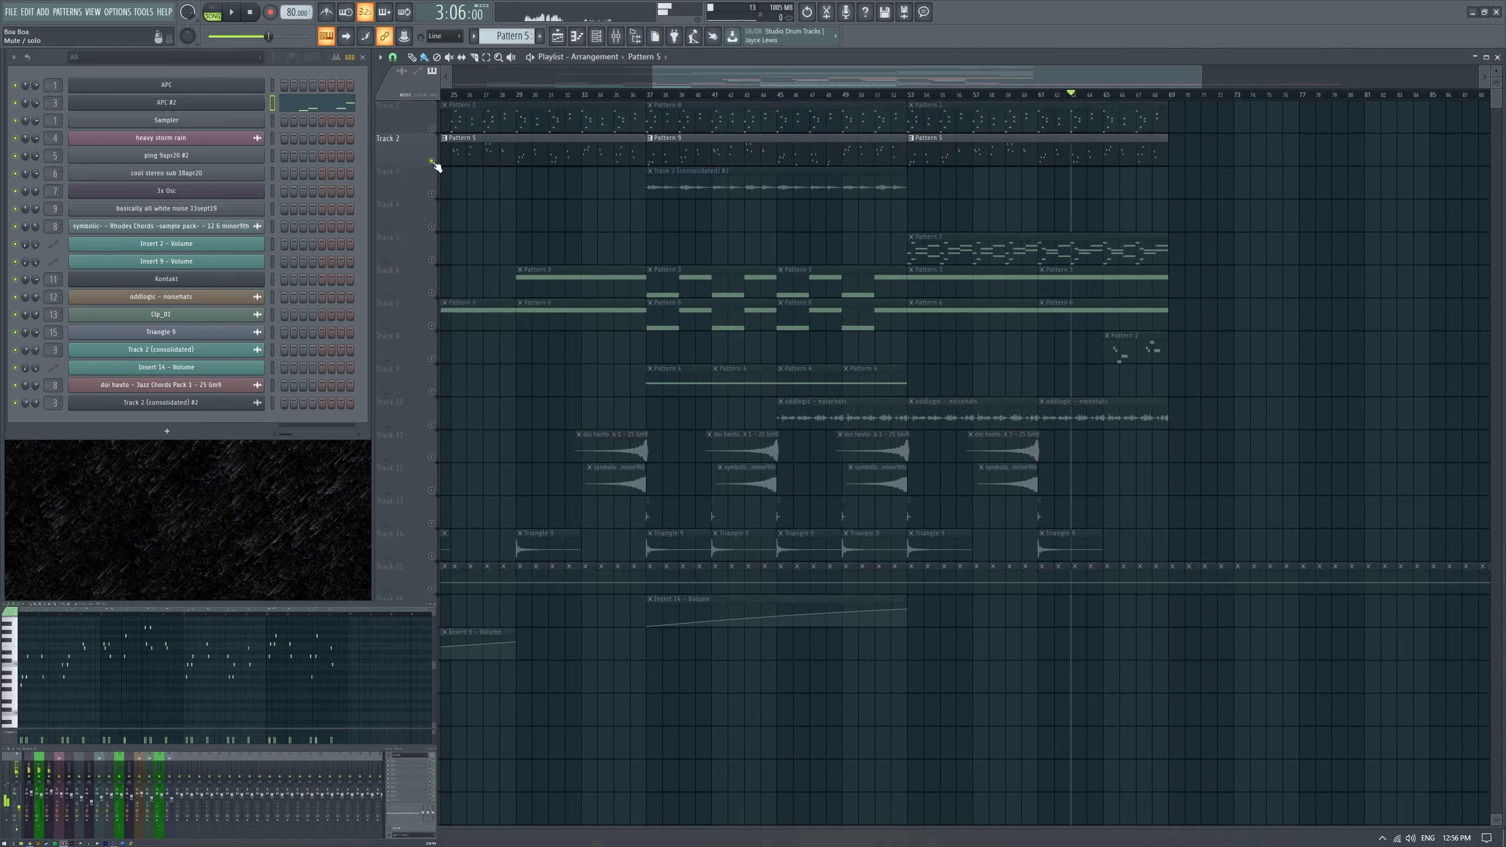
pyautogui.rightClick(432, 161)
pyautogui.scroll(3, 861, 154)
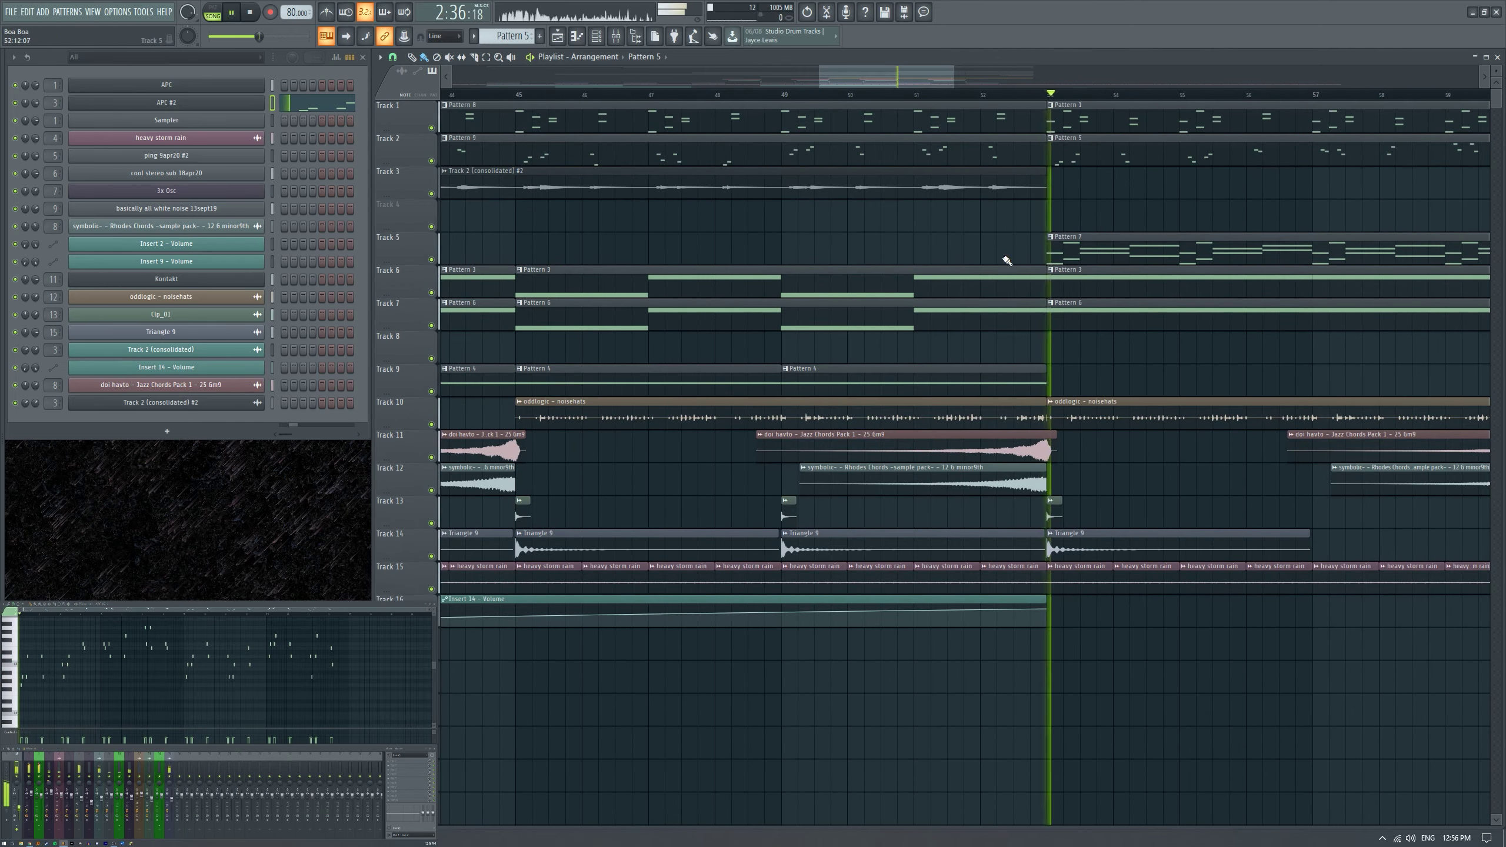
# Play the full arrangement from bar 53 through bar 63 and examine how the clips, risers and hits are laid out.
pyautogui.scroll(-3, 813, 238)
pyautogui.scroll(-2, 801, 245)
pyautogui.scroll(3, 977, 474)
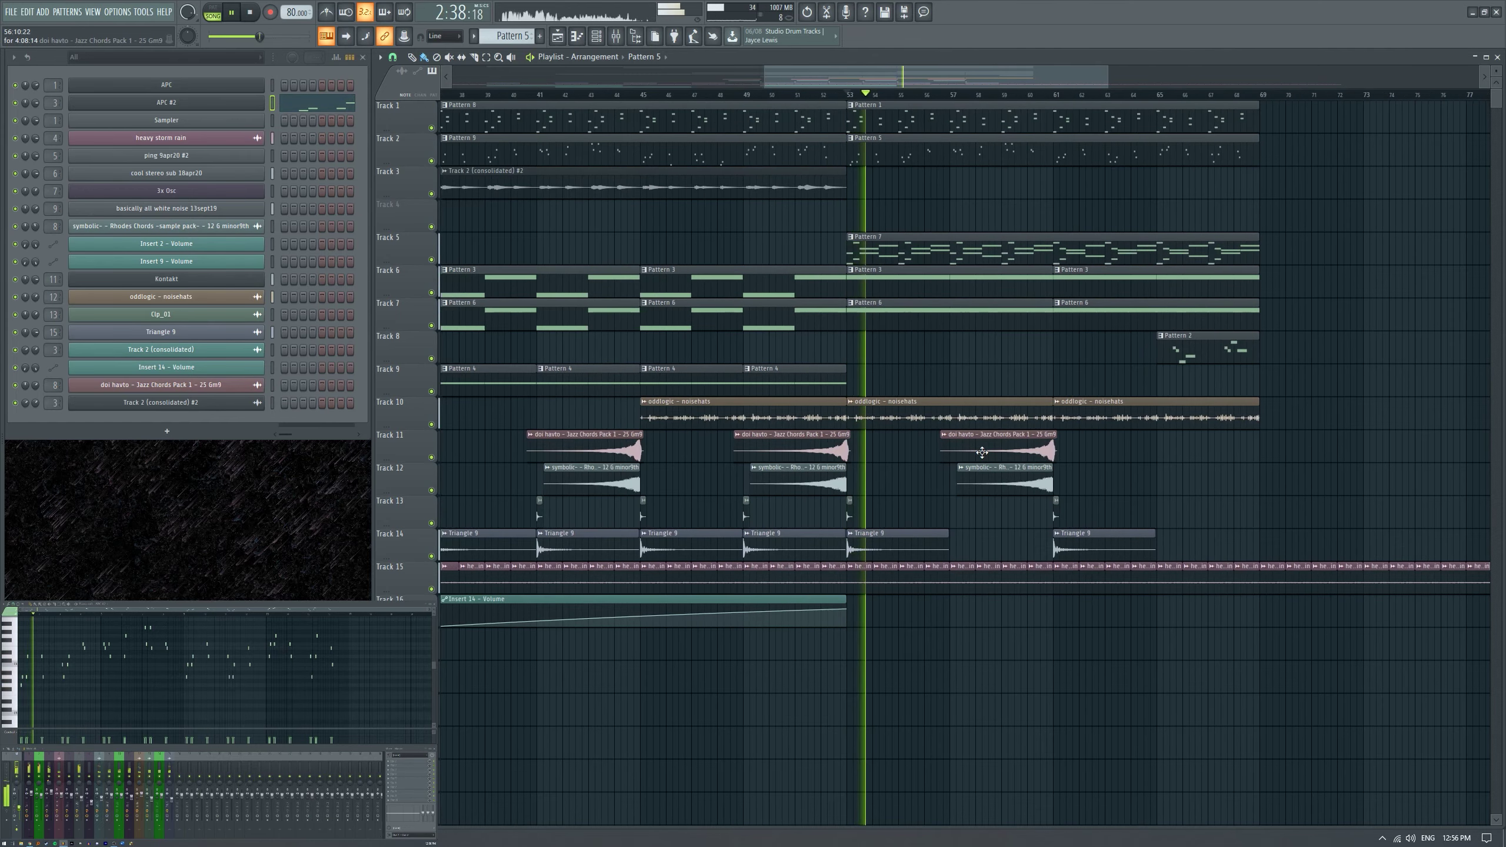
pyautogui.scroll(1, 960, 504)
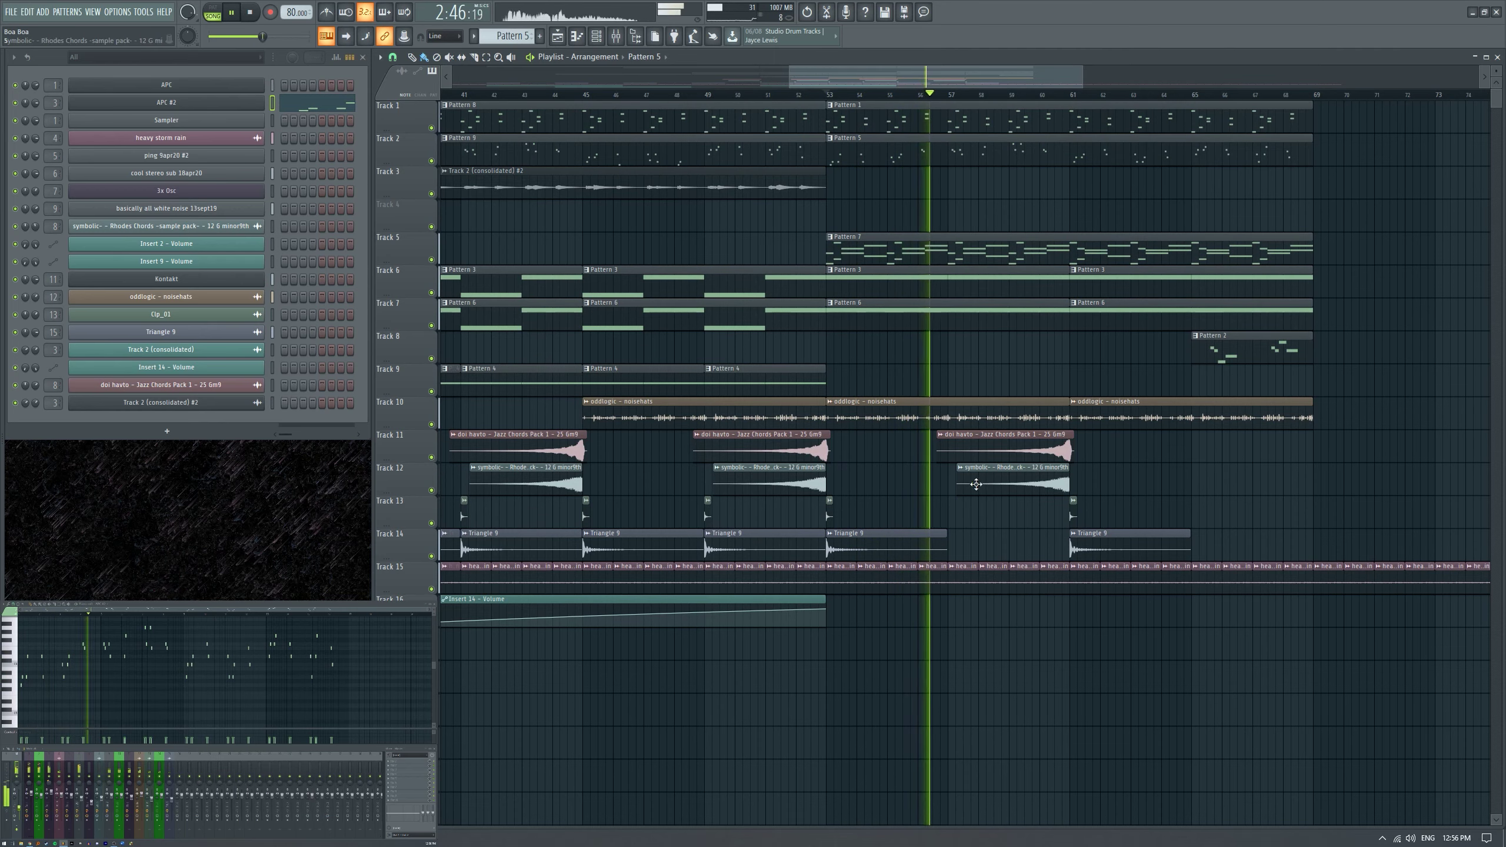
pyautogui.scroll(2, 1214, 504)
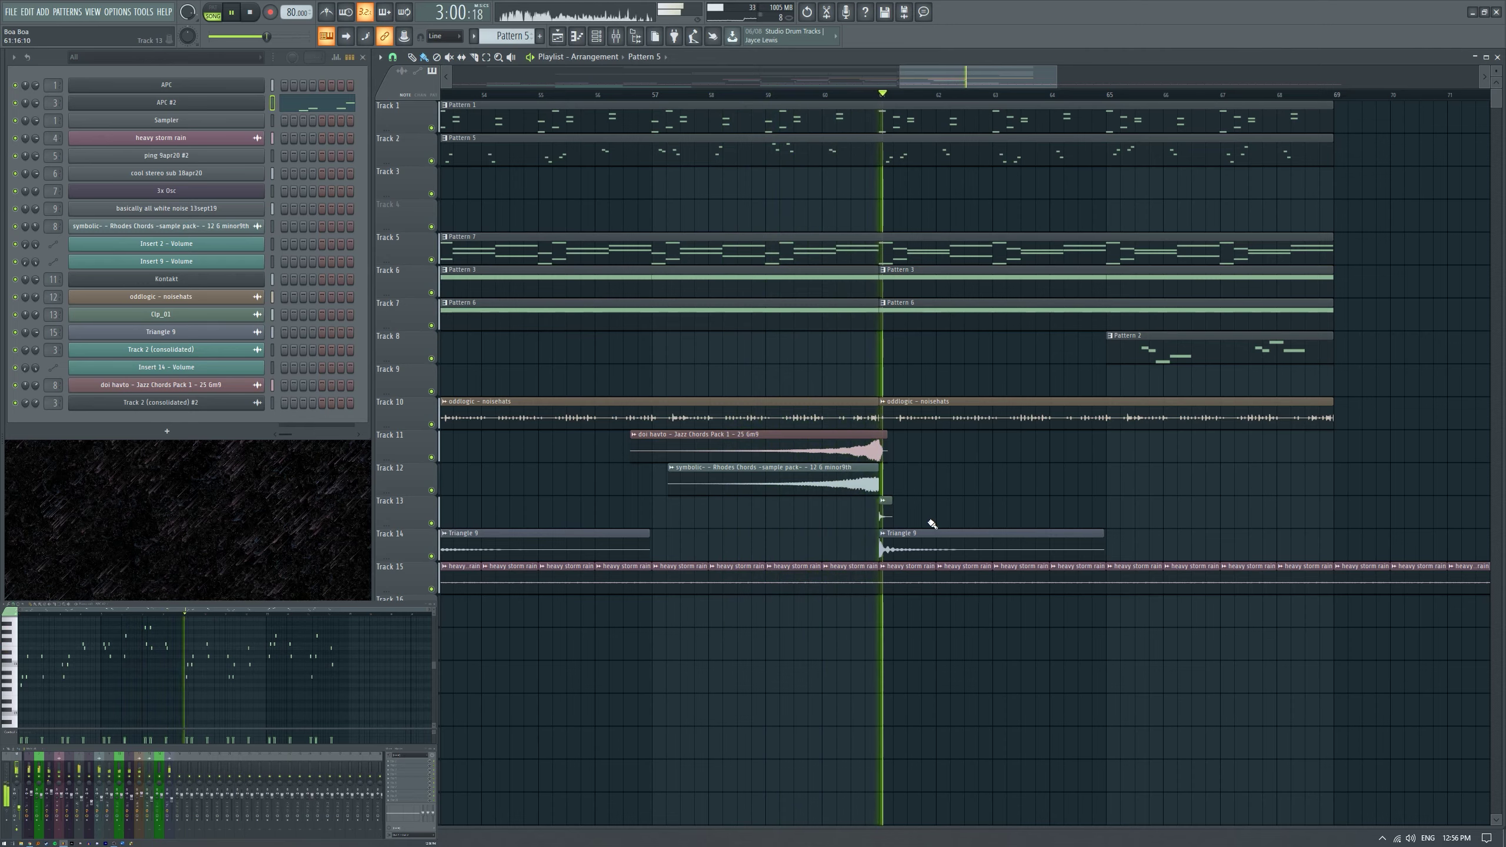
pyautogui.scroll(-4, 961, 513)
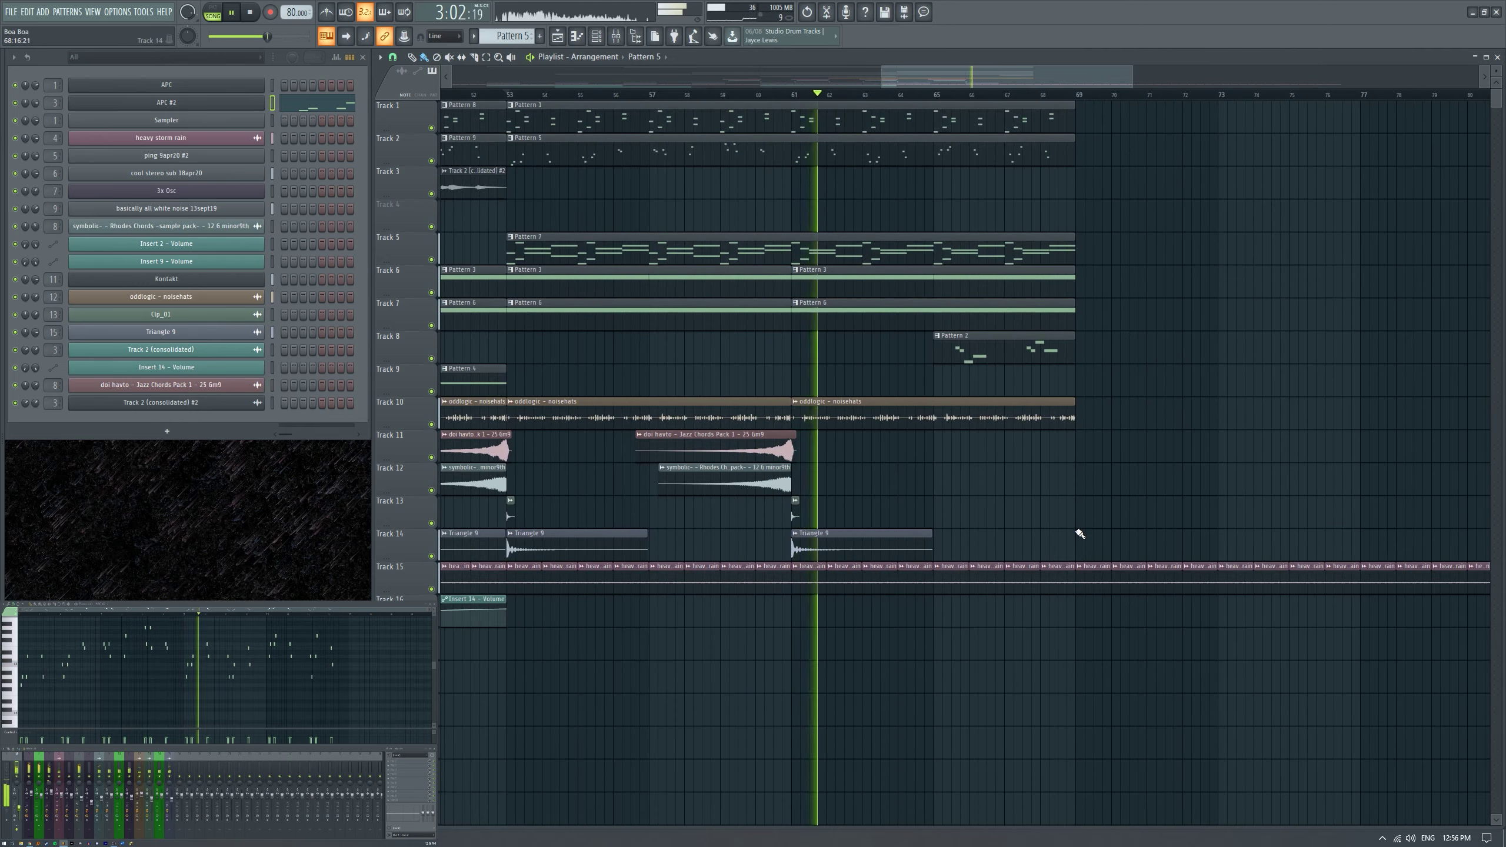
pyautogui.scroll(1, 1067, 524)
pyautogui.scroll(-5, 794, 516)
pyautogui.scroll(4, 796, 515)
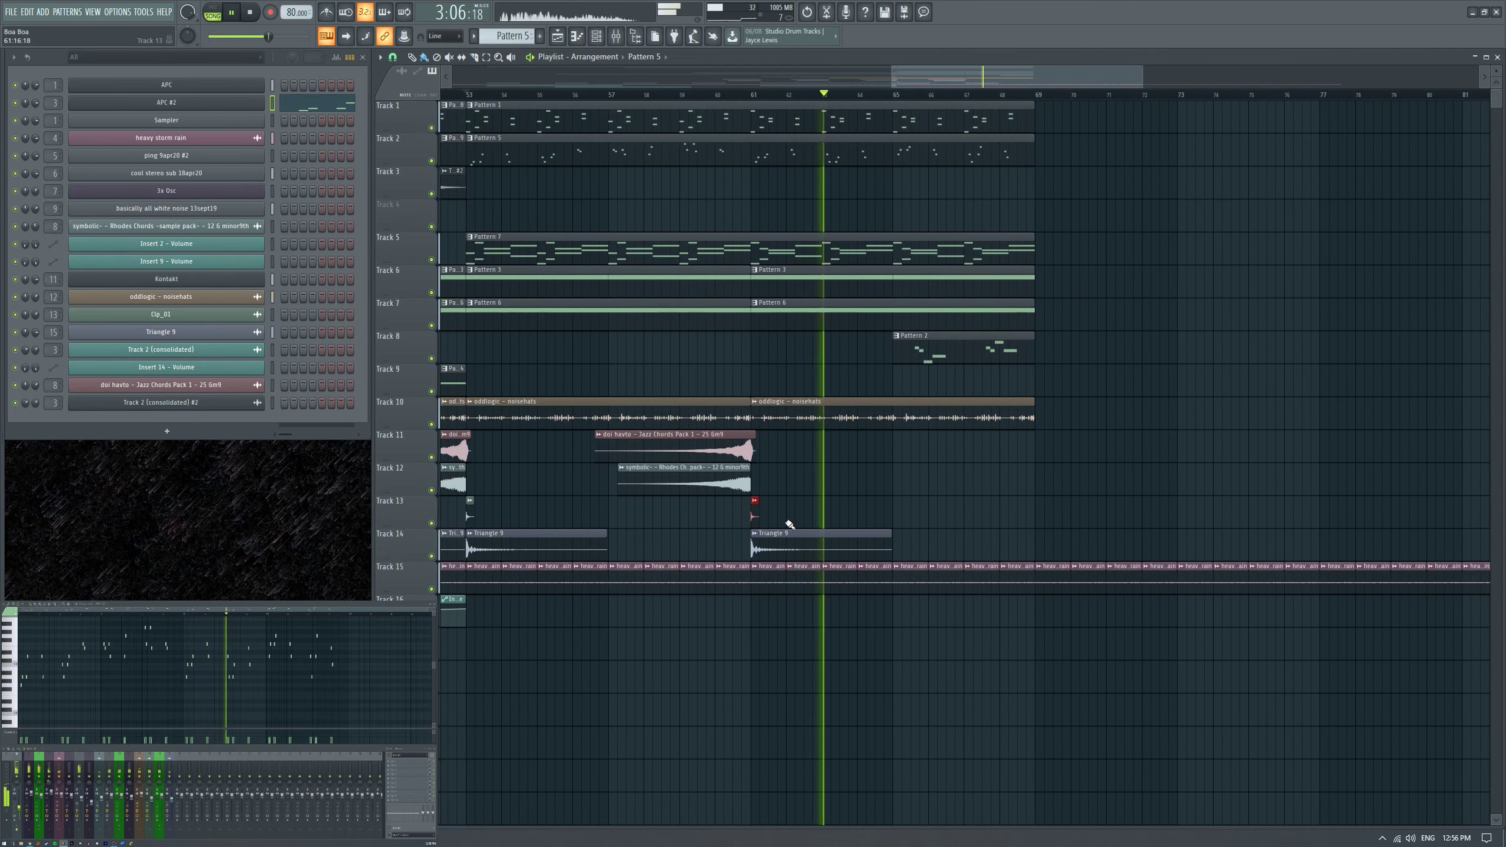
pyautogui.scroll(-3, 785, 528)
pyautogui.scroll(3, 853, 531)
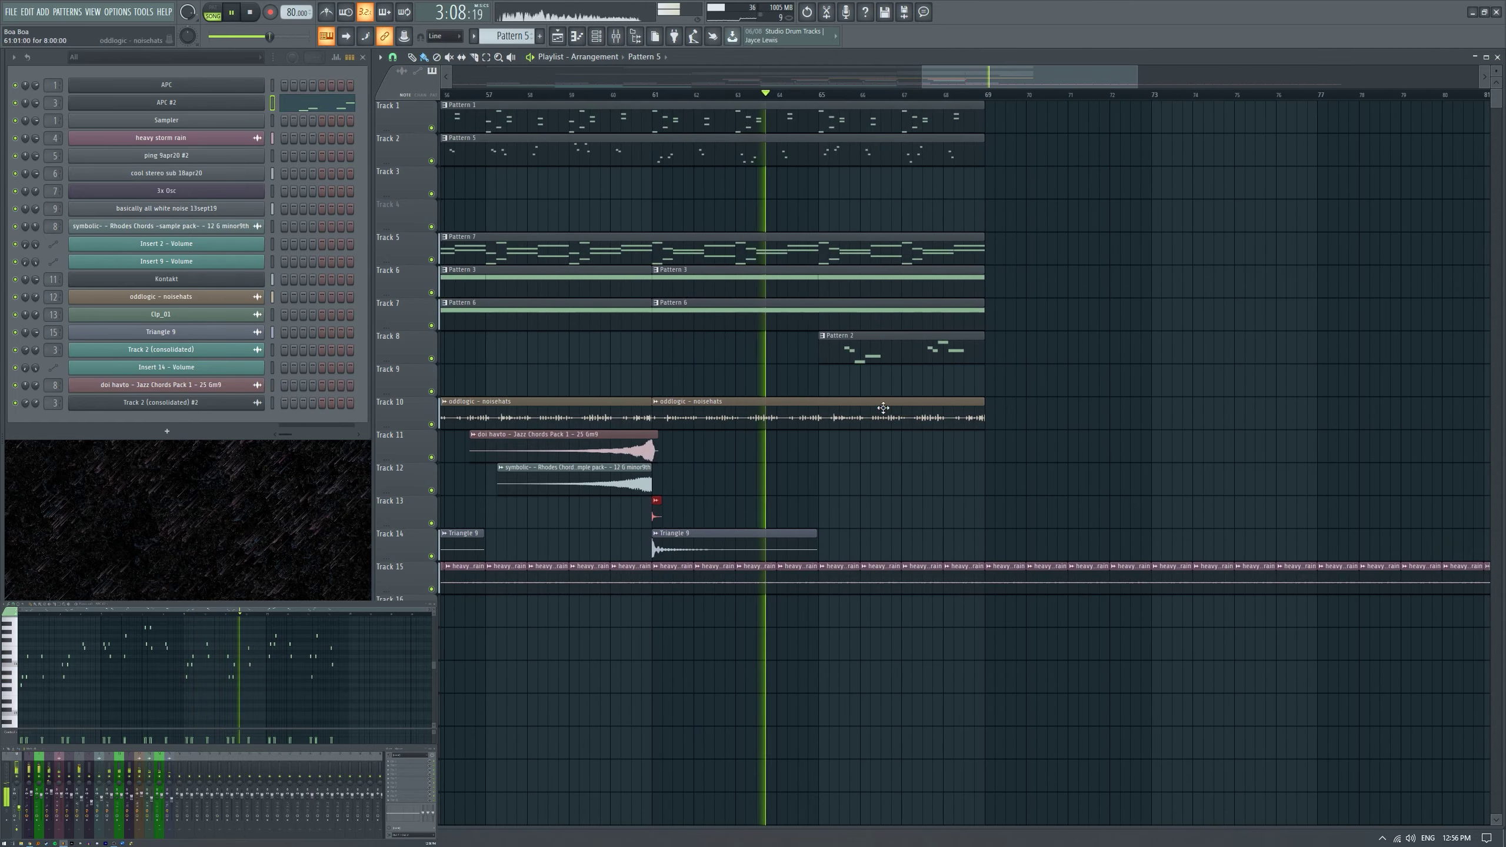
# Move the Pattern 2 clip on Track 8 out of the current section to bar 73.
pyautogui.moveTo(871, 347); pyautogui.dragTo(1046, 349)
pyautogui.scroll(-4, 965, 449)
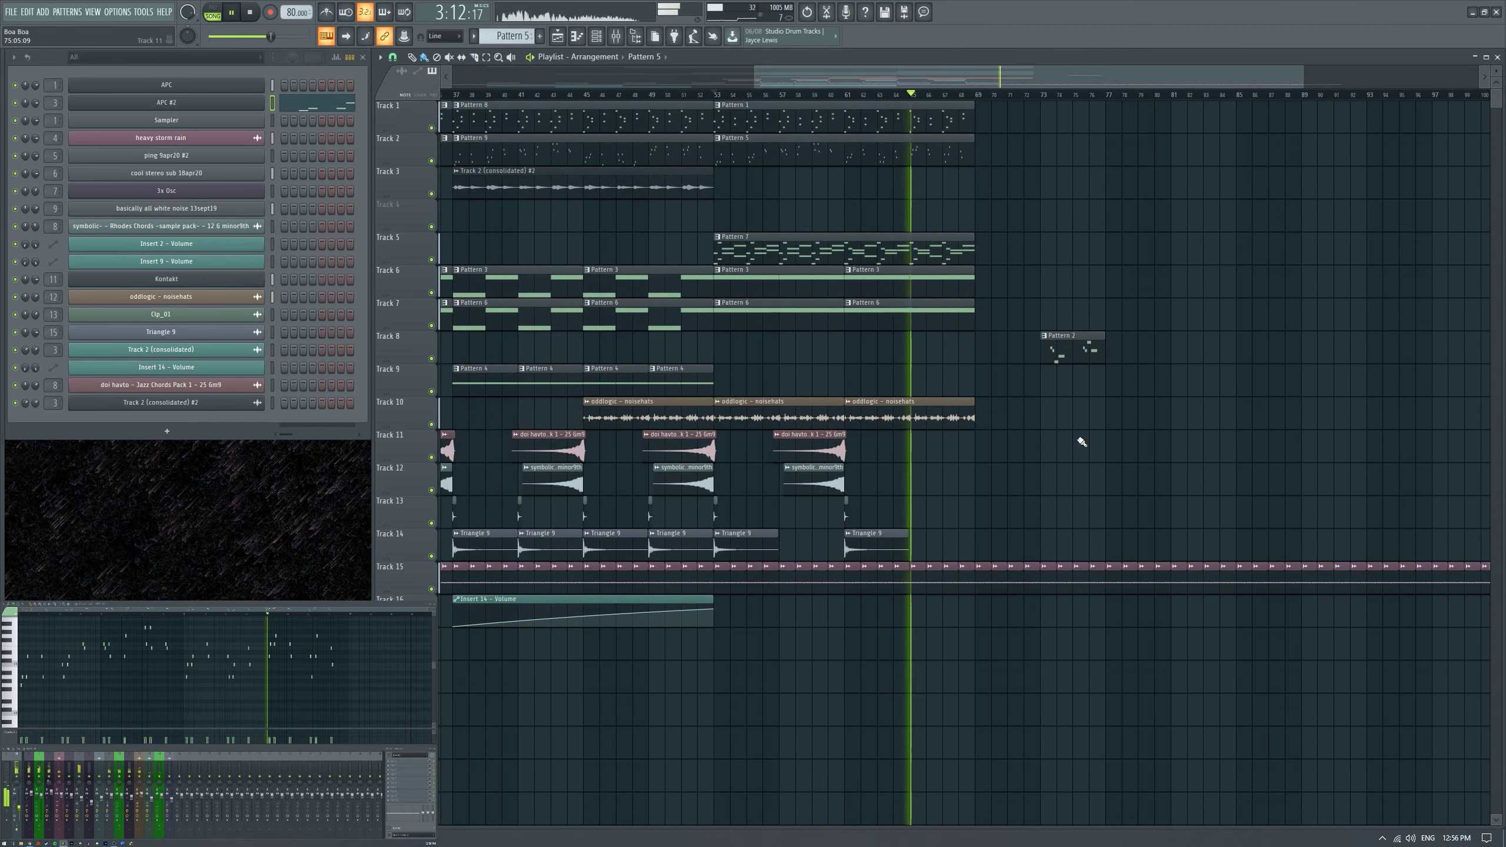
pyautogui.scroll(1, 1079, 424)
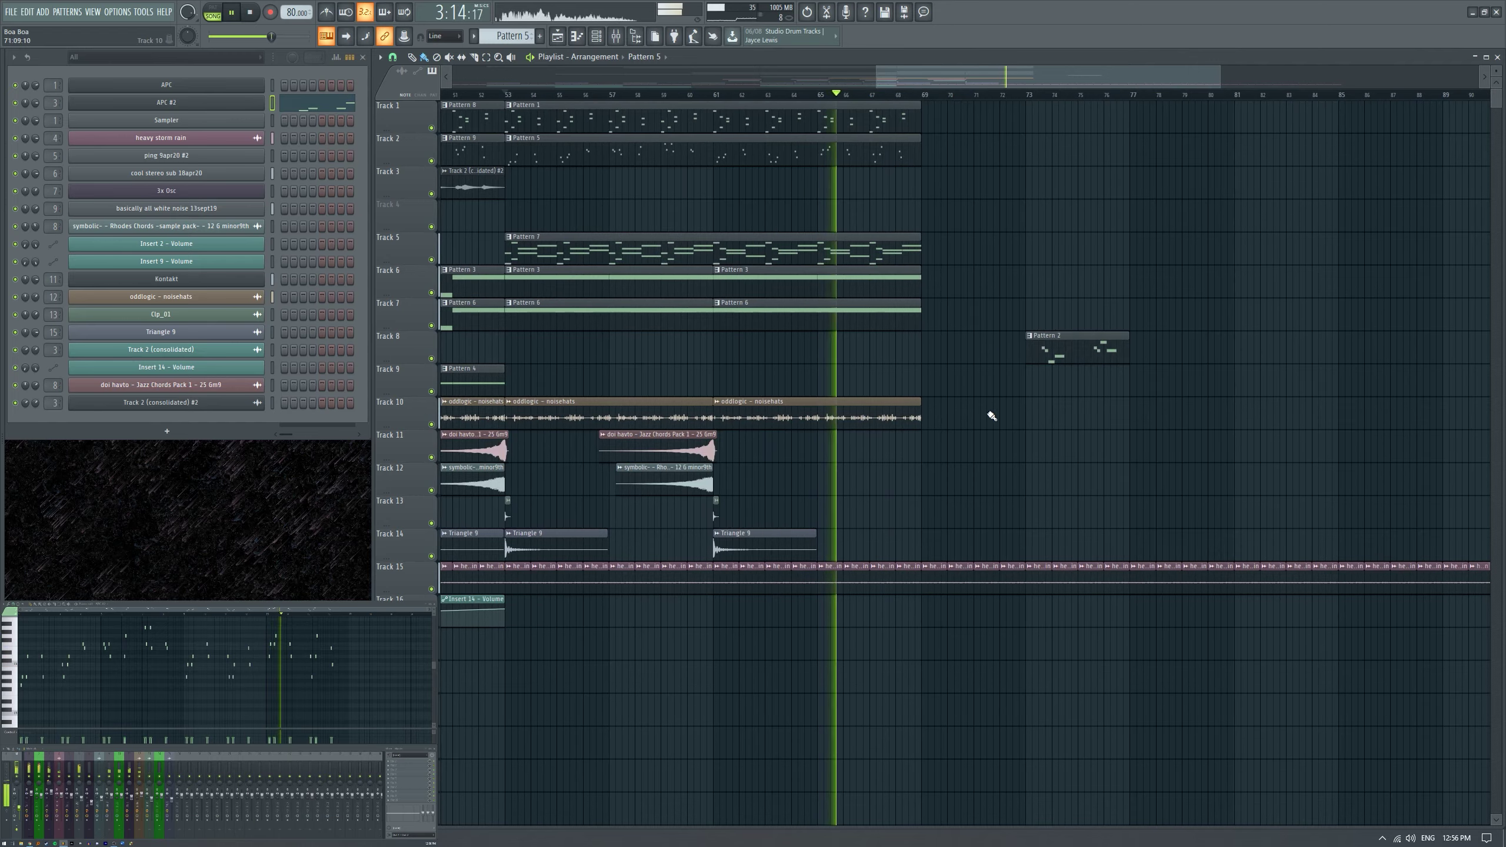
pyautogui.scroll(-3, 992, 417)
pyautogui.scroll(-1, 961, 416)
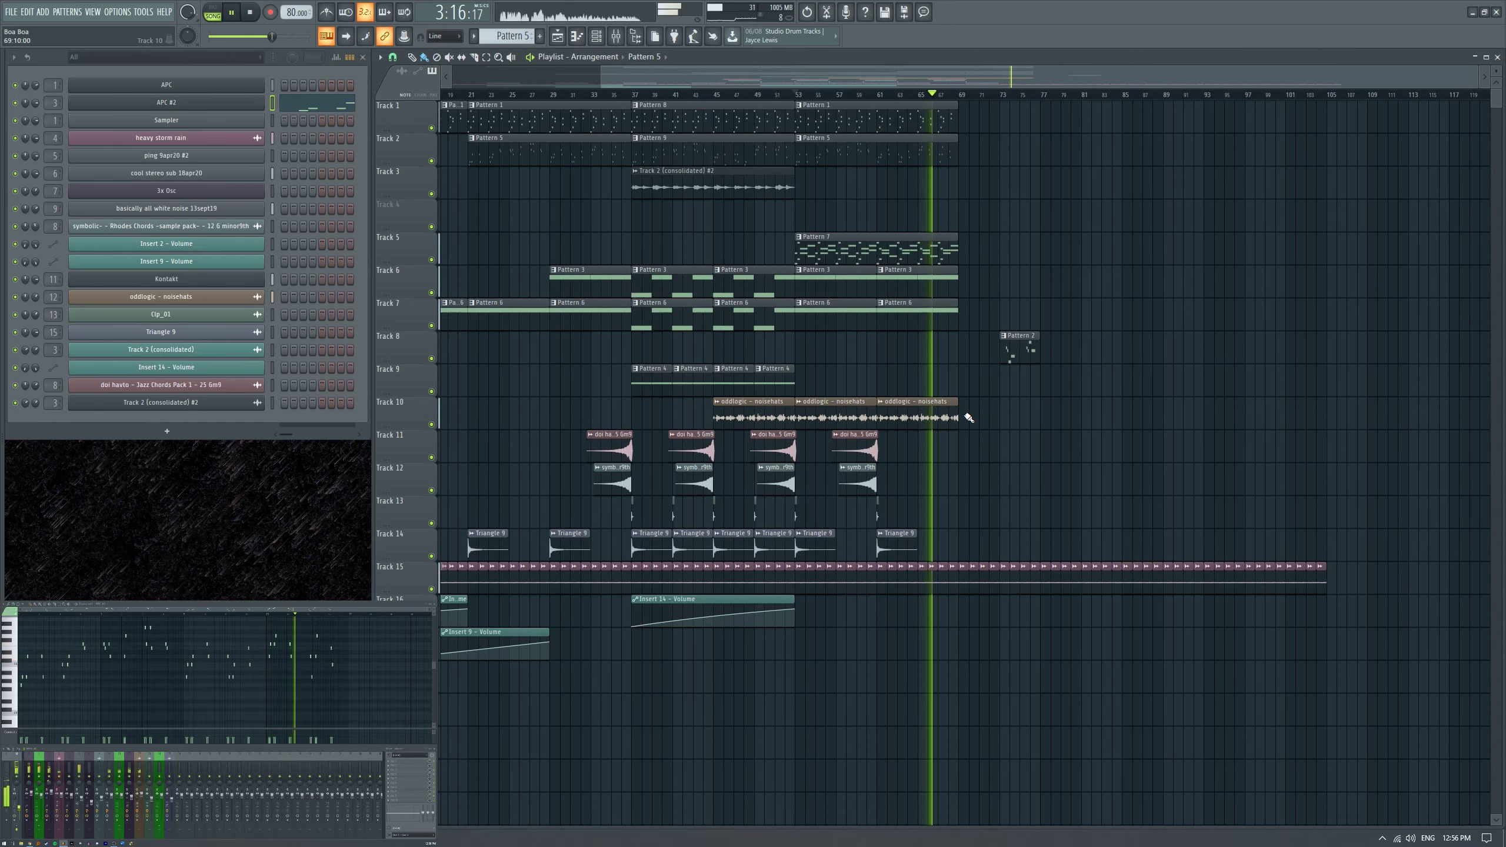
pyautogui.scroll(-1, 973, 418)
pyautogui.scroll(2, 1099, 437)
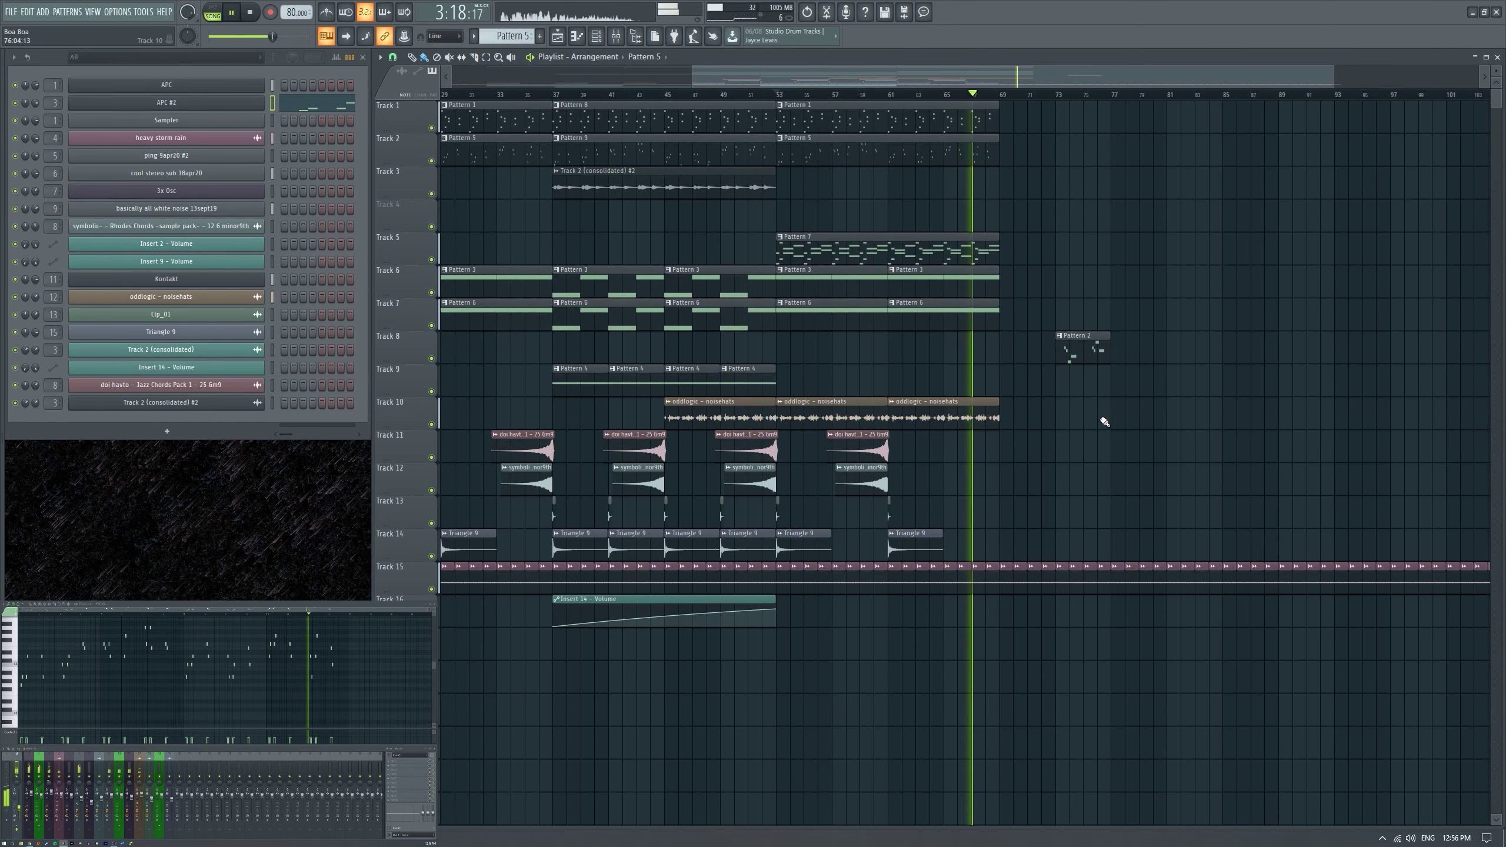
pyautogui.scroll(2, 1104, 421)
pyautogui.scroll(-2, 1037, 393)
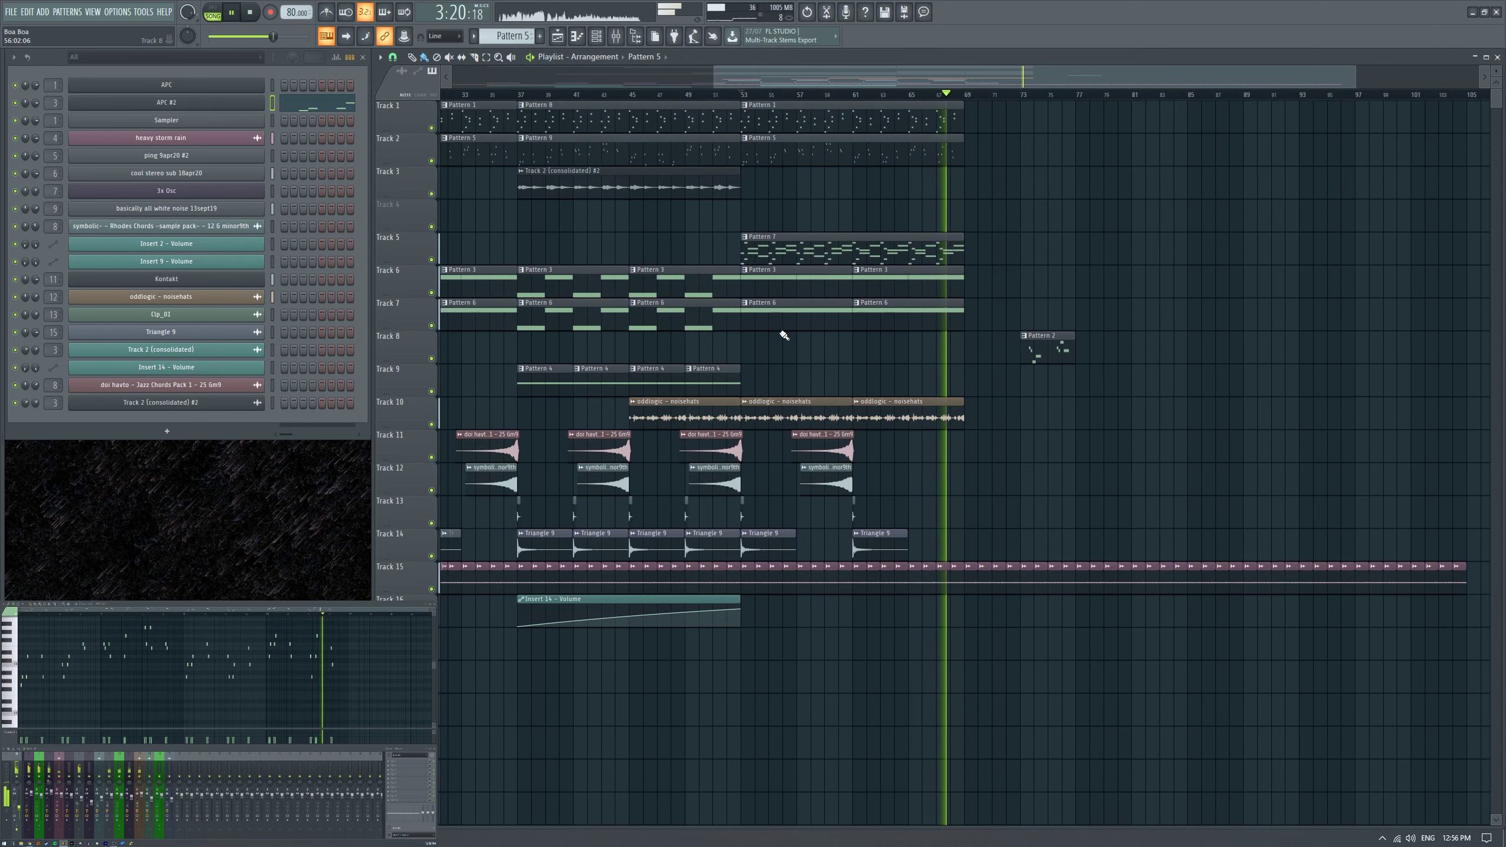
# Duplicate Pattern 7 on Track 5 at bar 69, and repeat the bars 37–52 clips of Tracks 6 and 7 over bars 69–84.
pyautogui.keyDown('ctrl'); pyautogui.click(943, 252); pyautogui.keyUp('ctrl')
pyautogui.hotkey('ctrl', 'b')
pyautogui.moveTo(711, 337); pyautogui.dragTo(522, 266)
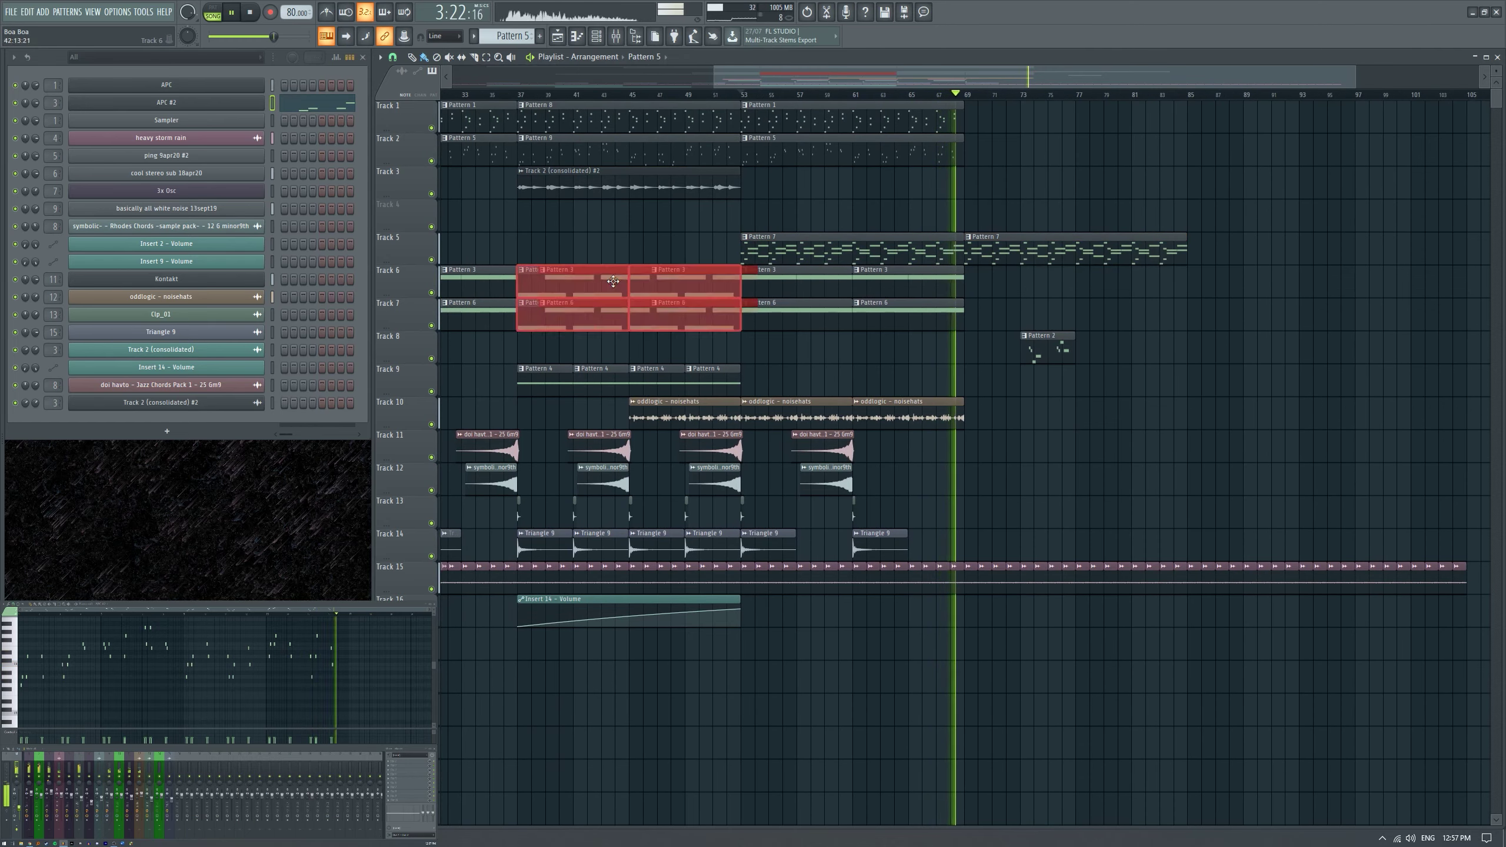
pyautogui.hotkey('ctrl', 'b')
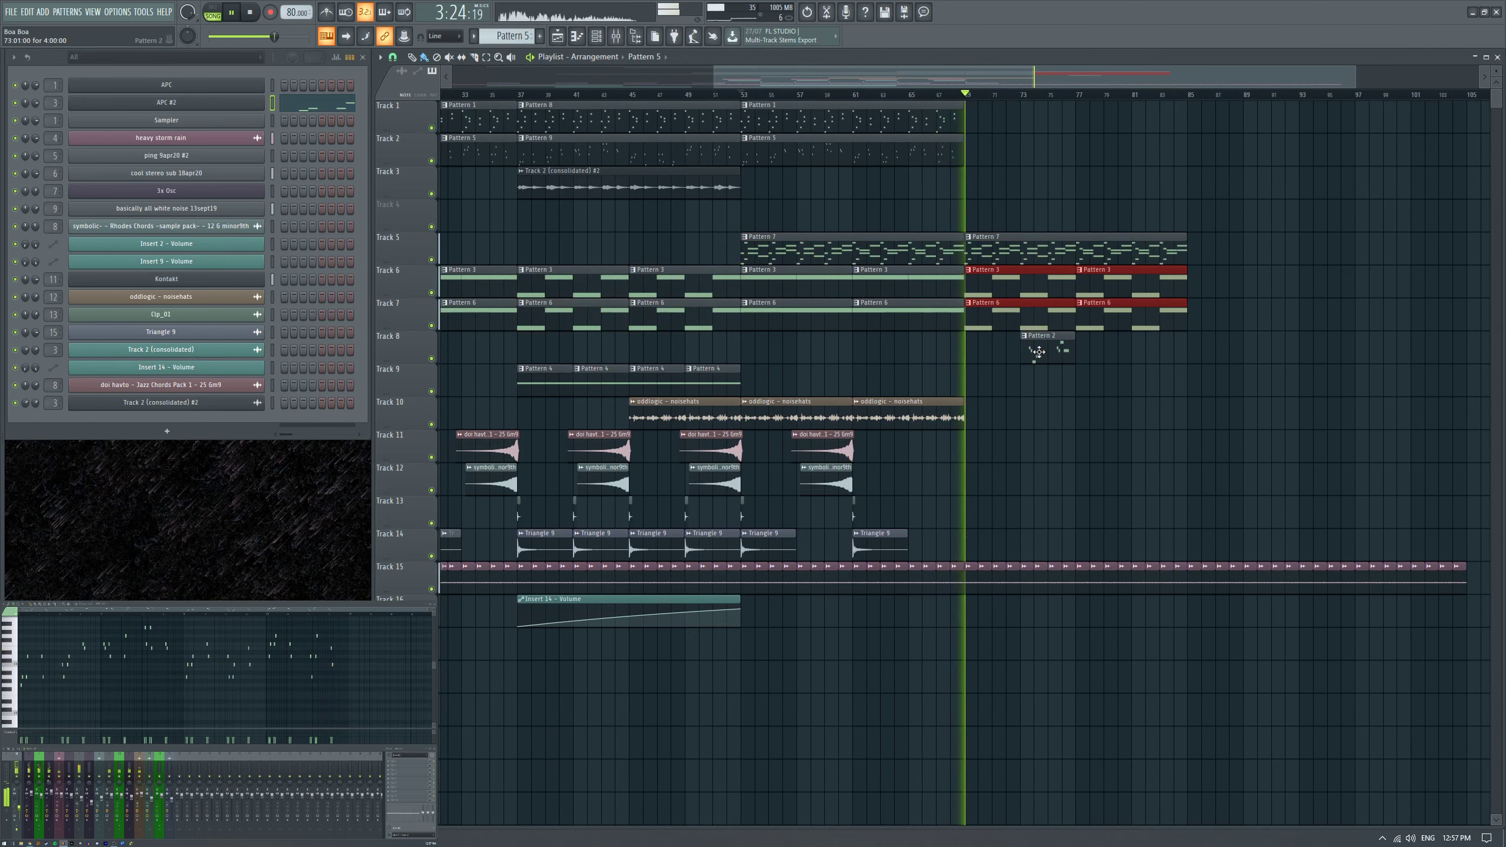
# Move the Pattern 2 clip to about bar 95, duplicate the oddlogic noisehats clips on Track 10 over bars 69–84, and stop playback.
pyautogui.moveTo(1039, 352); pyautogui.dragTo(1350, 351)
pyautogui.moveTo(1000, 414); pyautogui.dragTo(830, 414)
pyautogui.hotkey('ctrl', 'b')
pyautogui.hotkey('ctrl', 'd')
pyautogui.press('space')
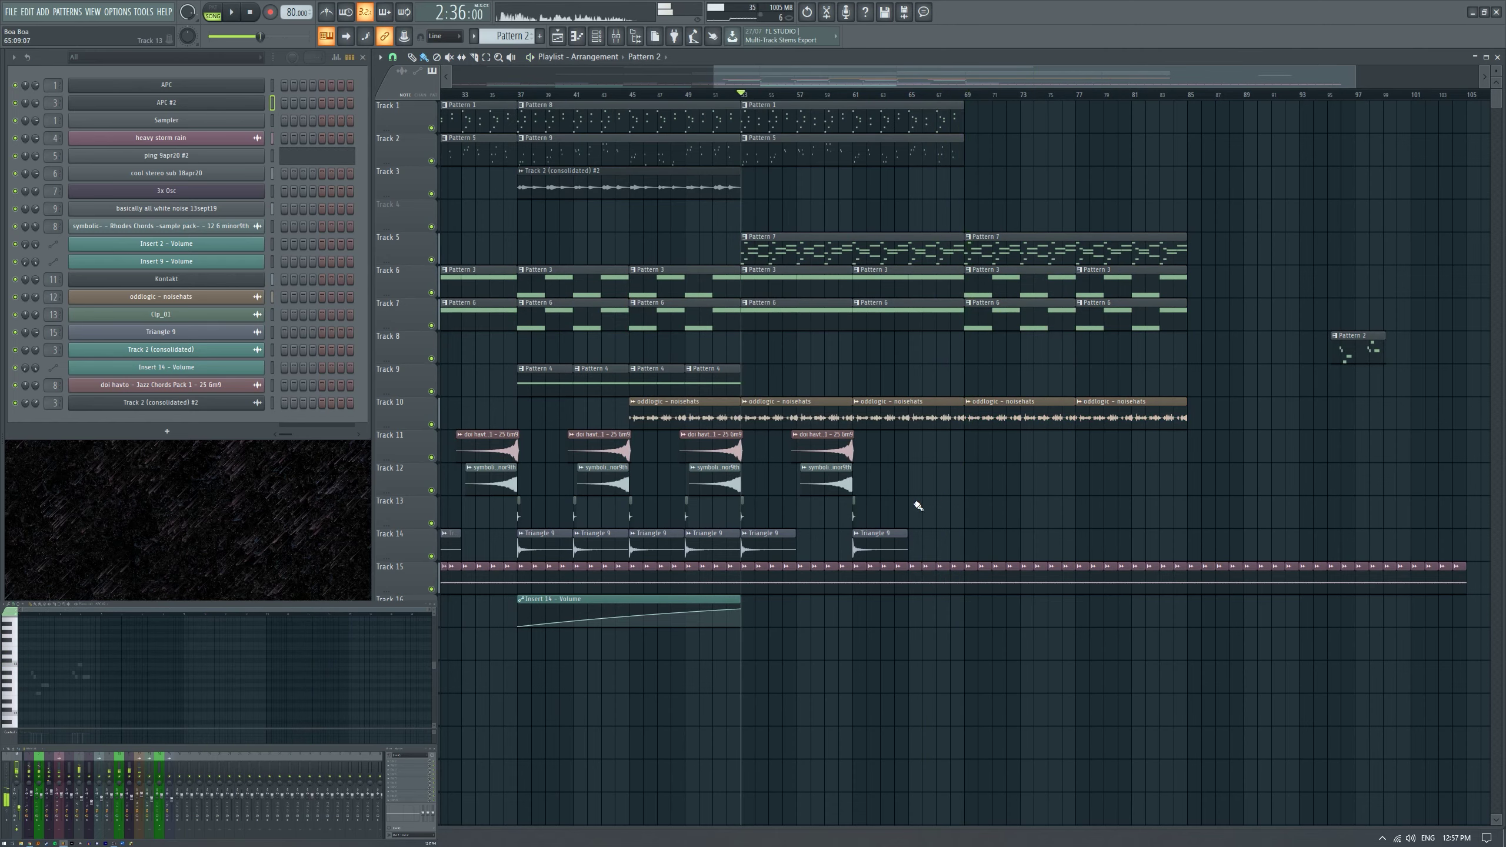
# Copy the risers and hits on Tracks 11–14 from bars 37–52 to bars 69–84, including a riser pair leading into bar 69.
pyautogui.keyDown('ctrl'); pyautogui.scroll(5, 918, 505); pyautogui.keyUp('ctrl')
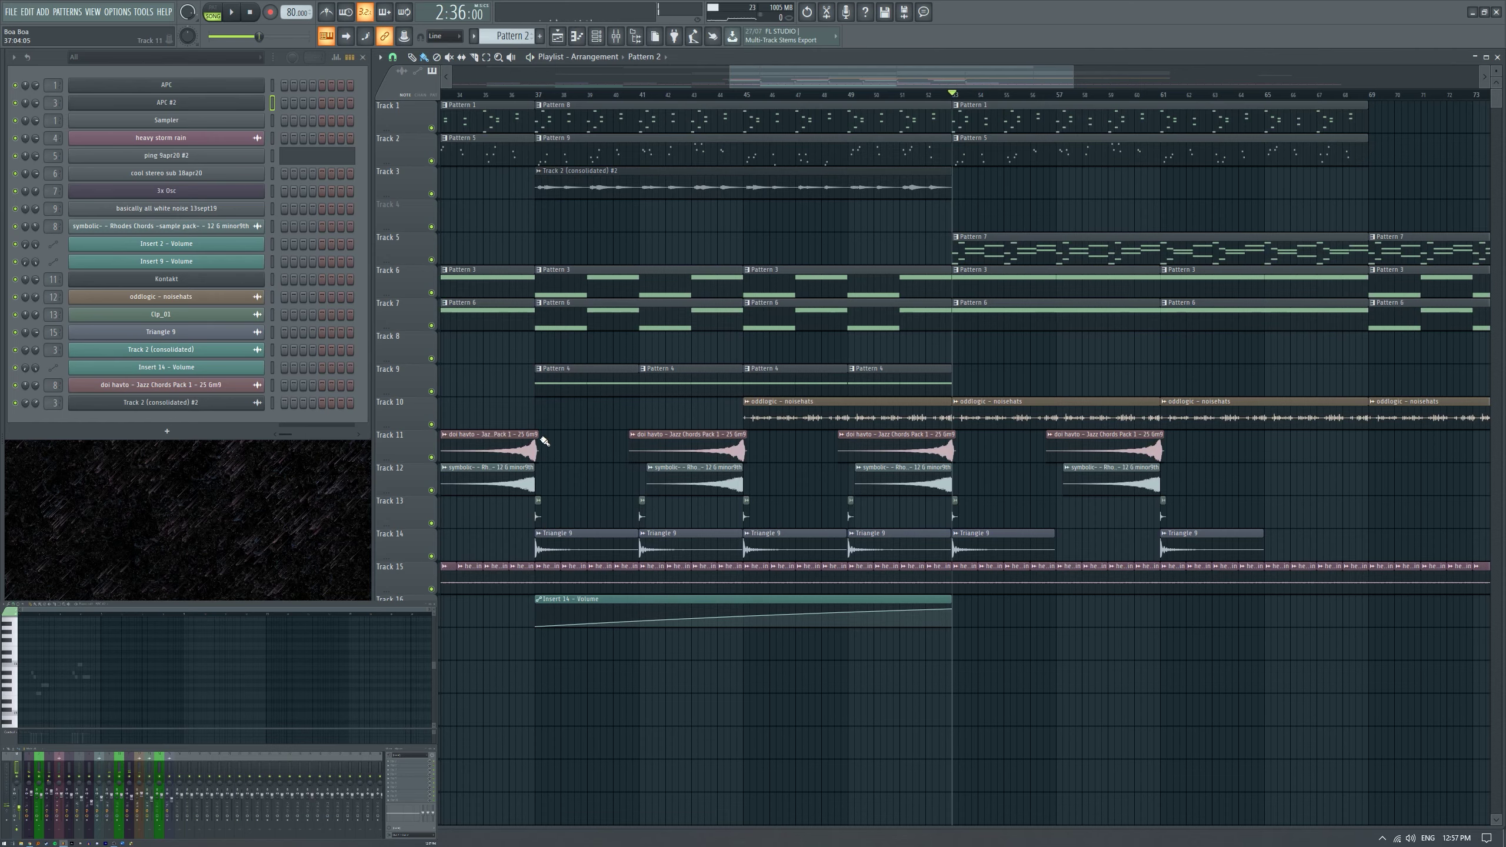
pyautogui.moveTo(565, 518); pyautogui.dragTo(948, 556)
pyautogui.keyDown('ctrl'); pyautogui.scroll(-3, 633, 486); pyautogui.keyUp('ctrl')
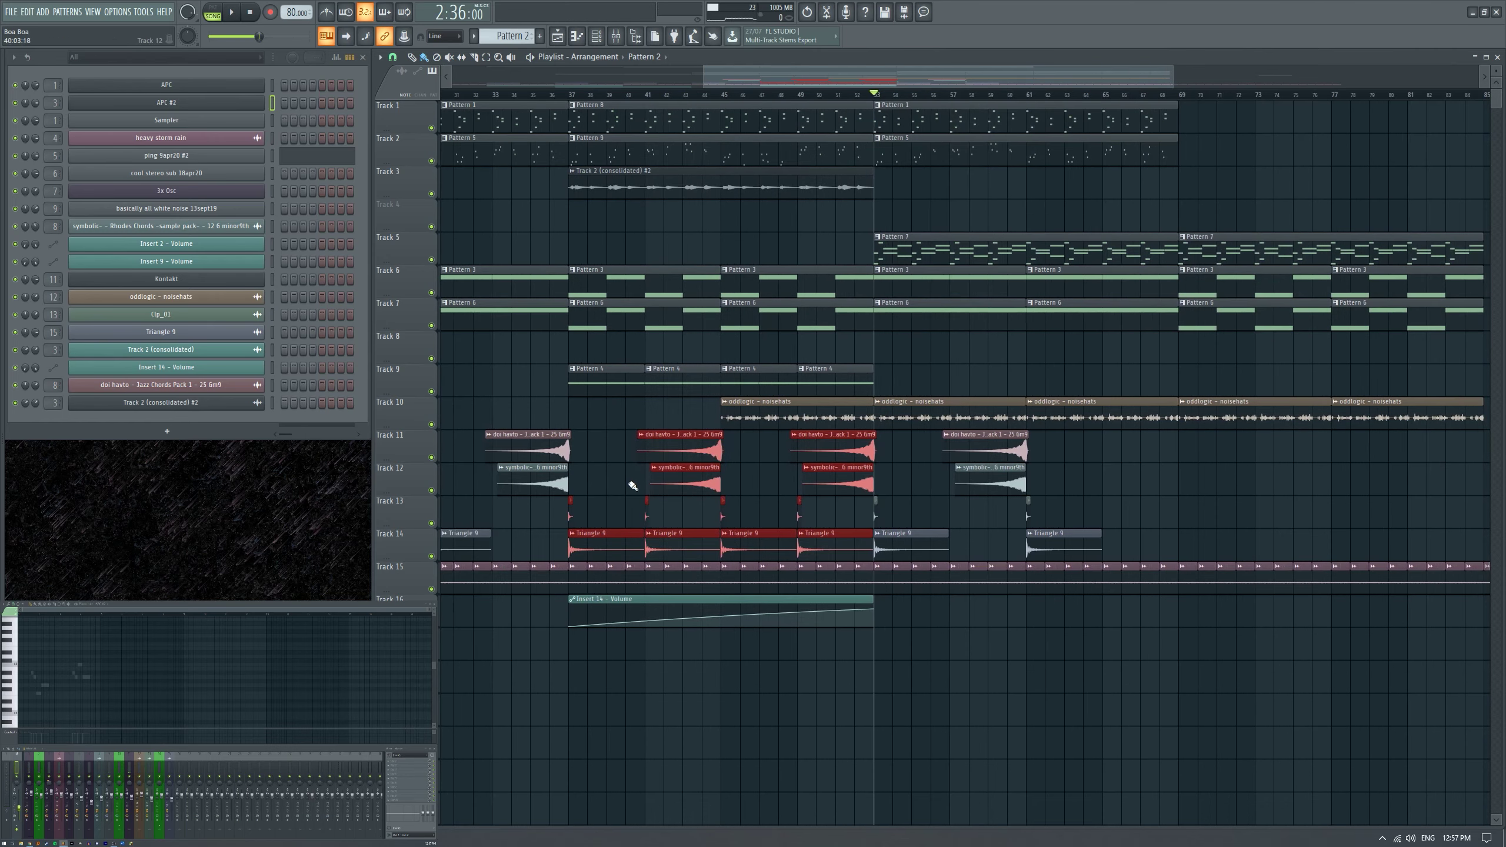
pyautogui.keyDown('shift'); pyautogui.moveTo(660, 453); pyautogui.dragTo(1268, 487); pyautogui.keyUp('shift')
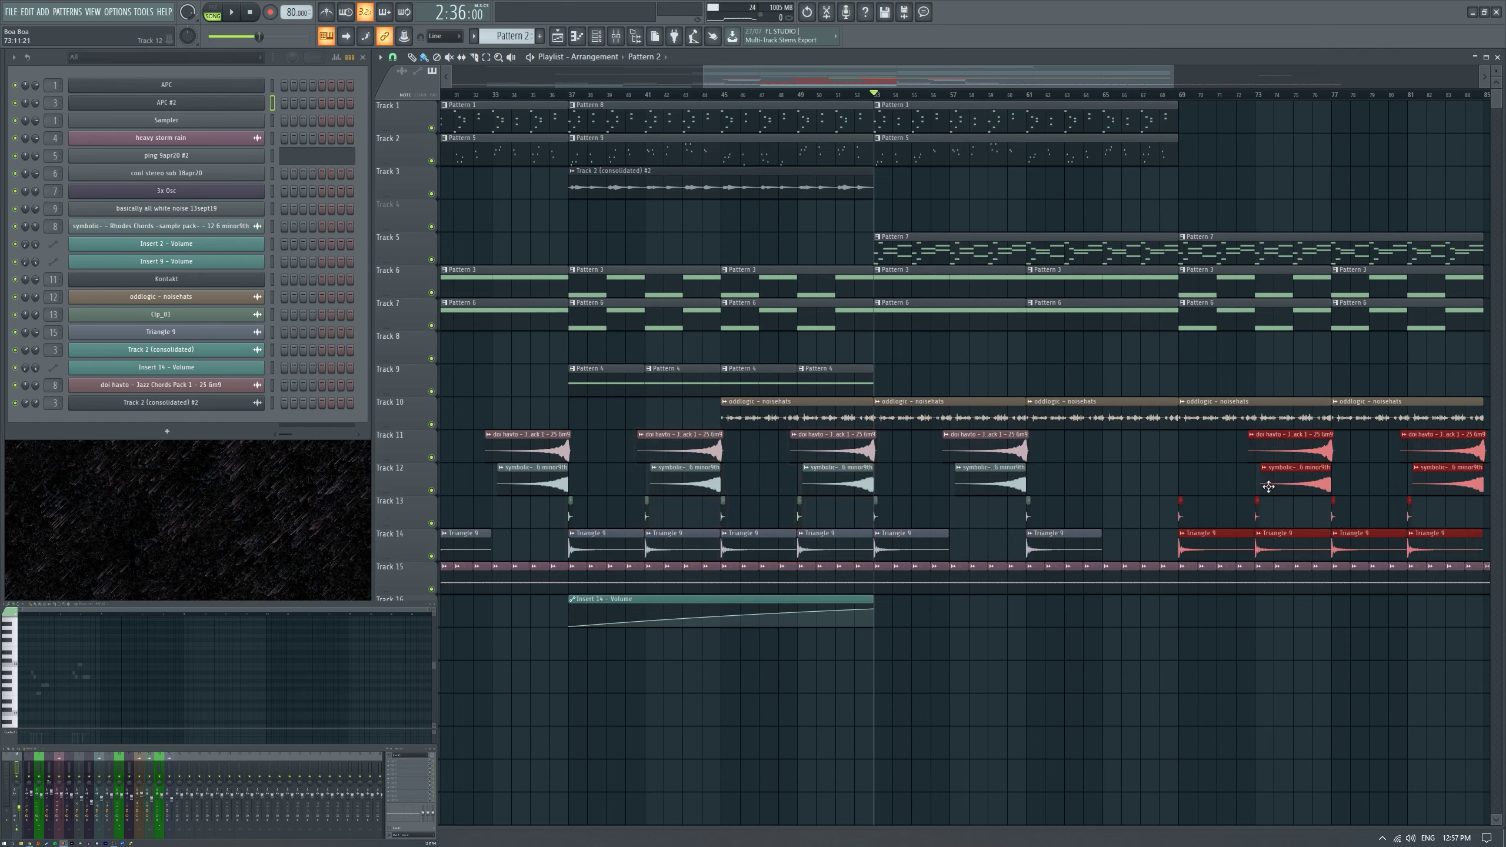
pyautogui.click(1206, 492)
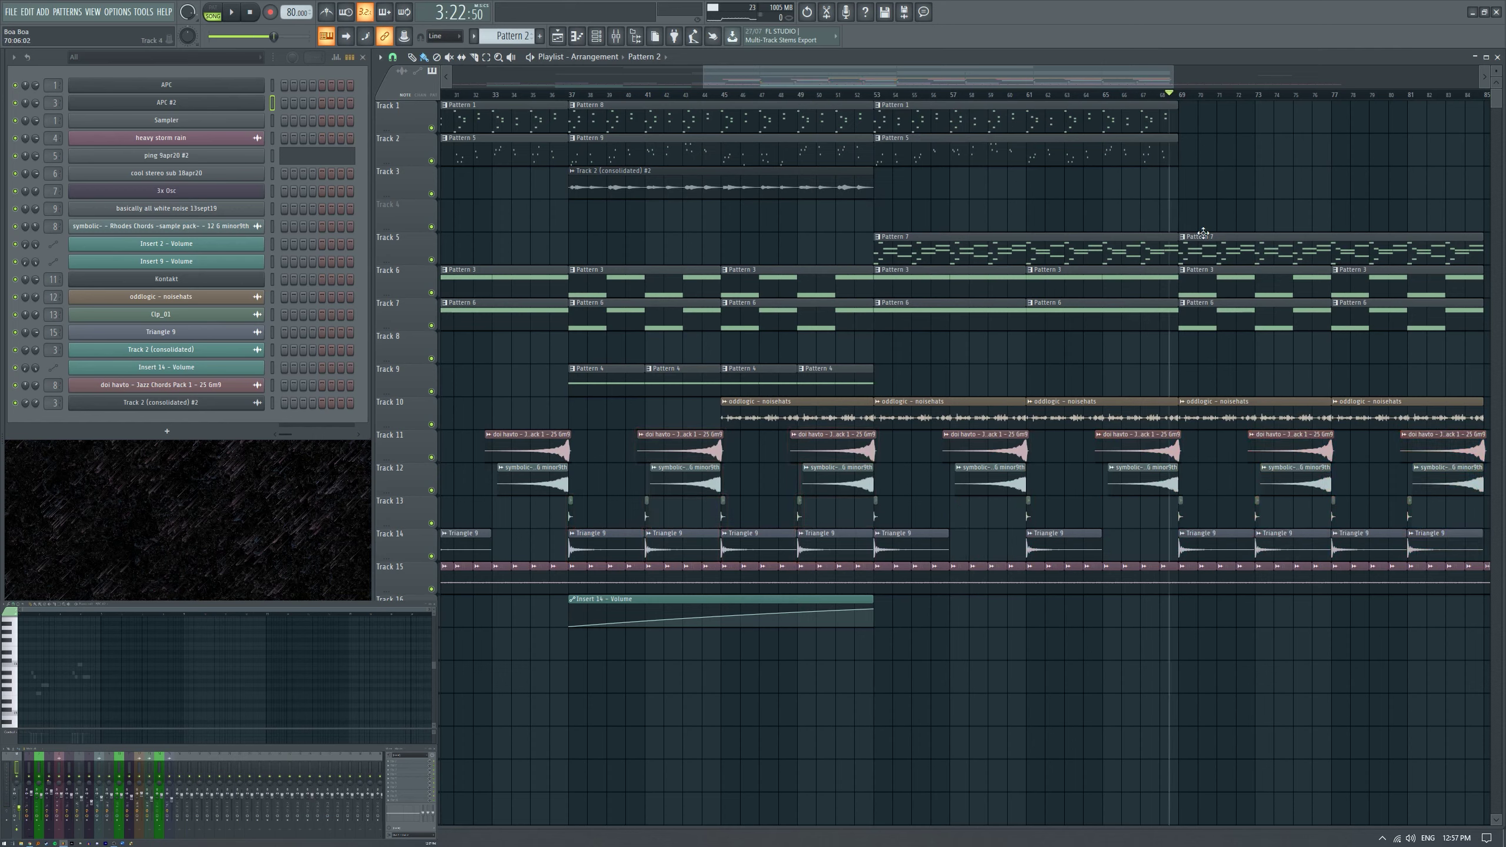
# Copy the clips on Tracks 1–3 from bars 37–52 to bars 69–84.
pyautogui.keyDown('ctrl'); pyautogui.scroll(-3, 802, 184); pyautogui.keyUp('ctrl')
pyautogui.keyDown('ctrl'); pyautogui.moveTo(669, 113); pyautogui.dragTo(821, 225); pyautogui.keyUp('ctrl')
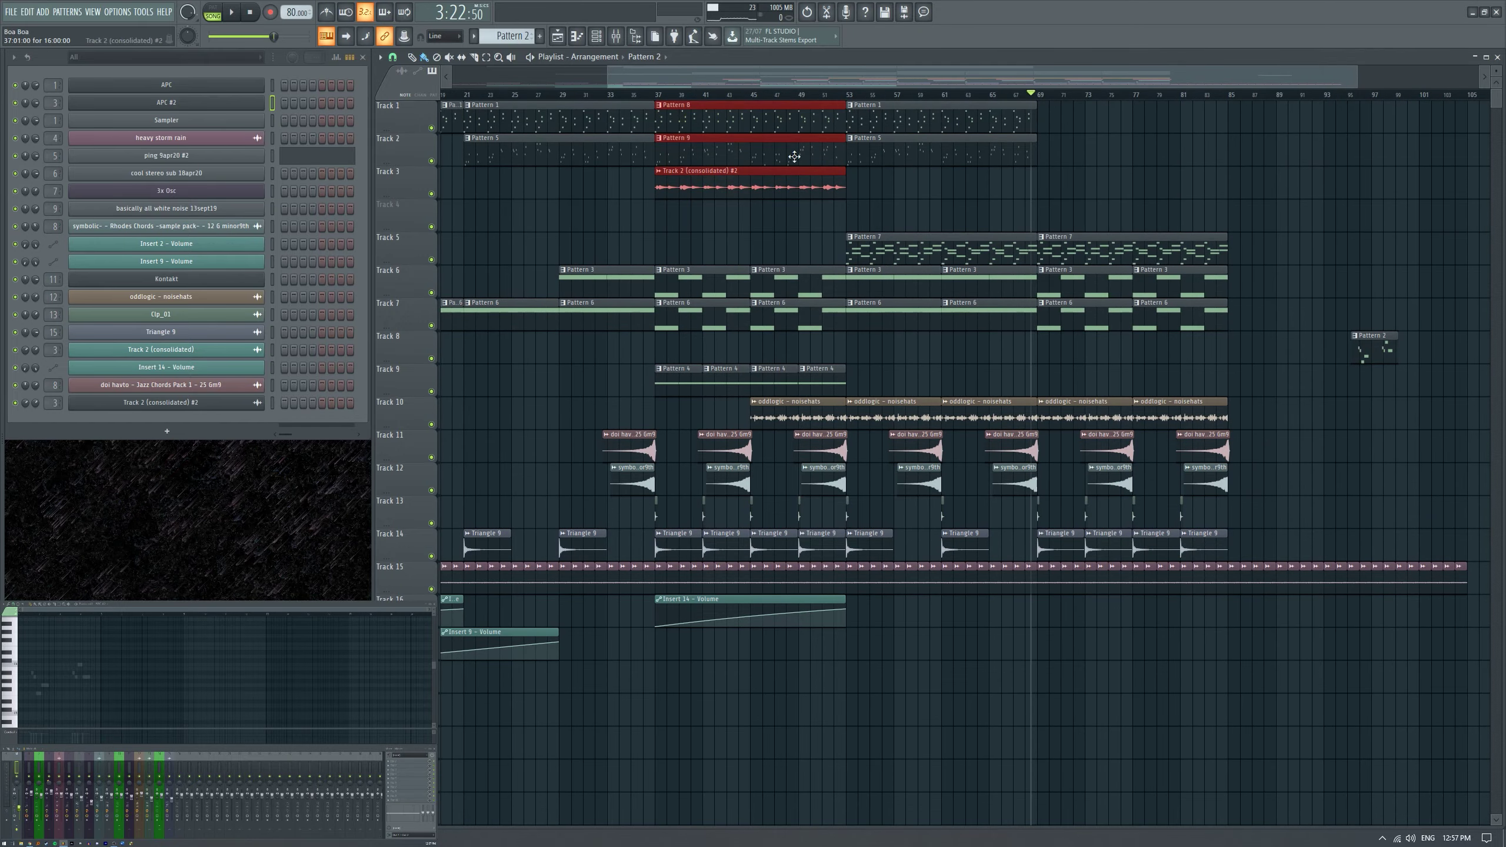
pyautogui.keyDown('shift'); pyautogui.moveTo(731, 122); pyautogui.dragTo(1093, 155); pyautogui.keyUp('shift')
pyautogui.keyDown('ctrl'); pyautogui.scroll(2, 1070, 202); pyautogui.keyUp('ctrl')
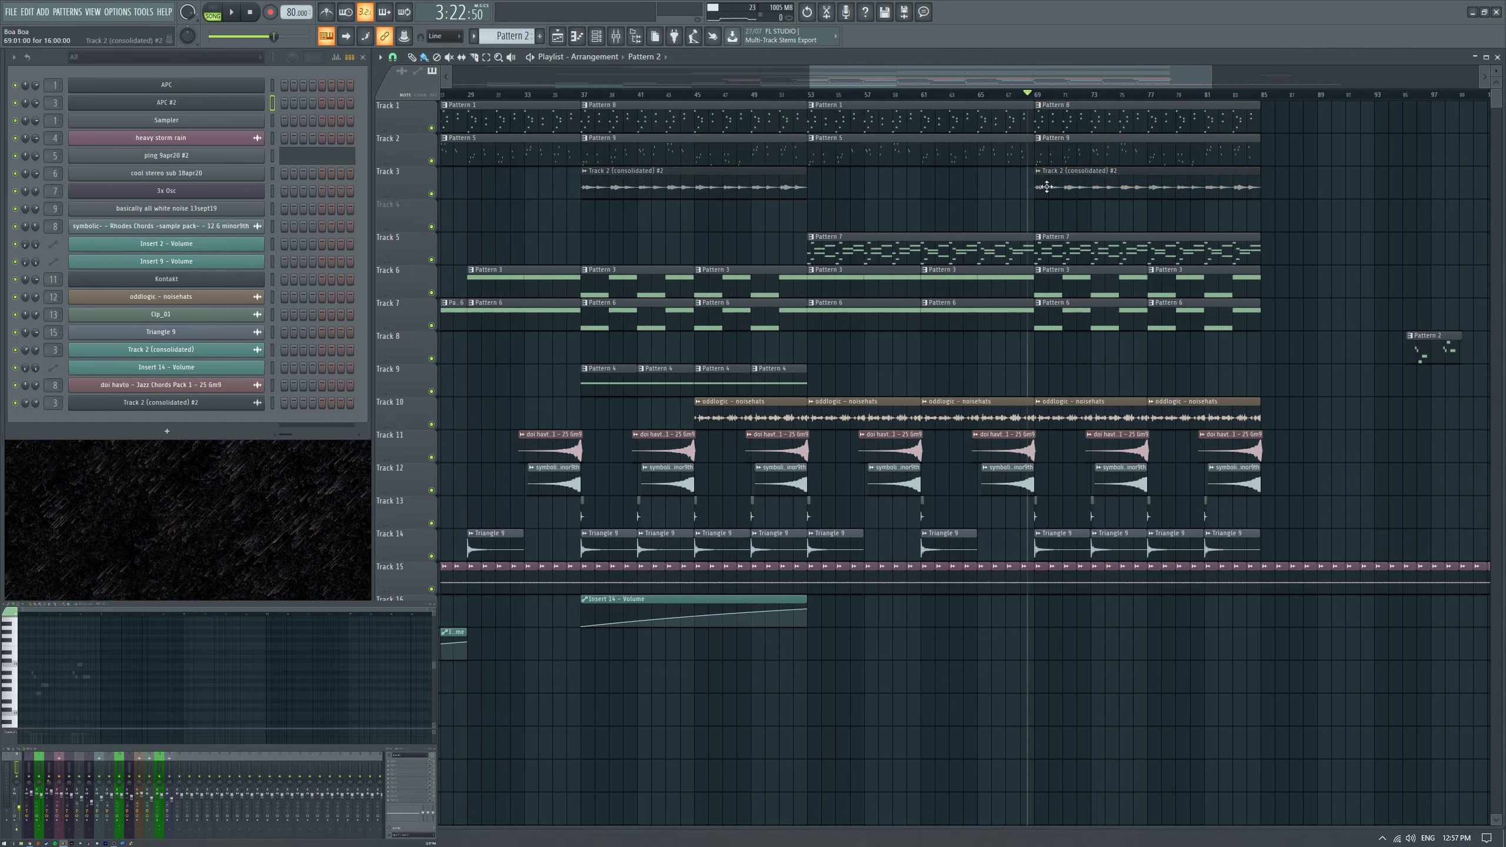
# Close the gap at the empty Track 4 by shifting all the tracks below it up one place.
pyautogui.keyDown('ctrl'); pyautogui.scroll(-4, 834, 232); pyautogui.keyUp('ctrl')
pyautogui.moveTo(412, 229); pyautogui.dragTo(393, 644)
pyautogui.moveTo(393, 439); pyautogui.dragTo(415, 709)
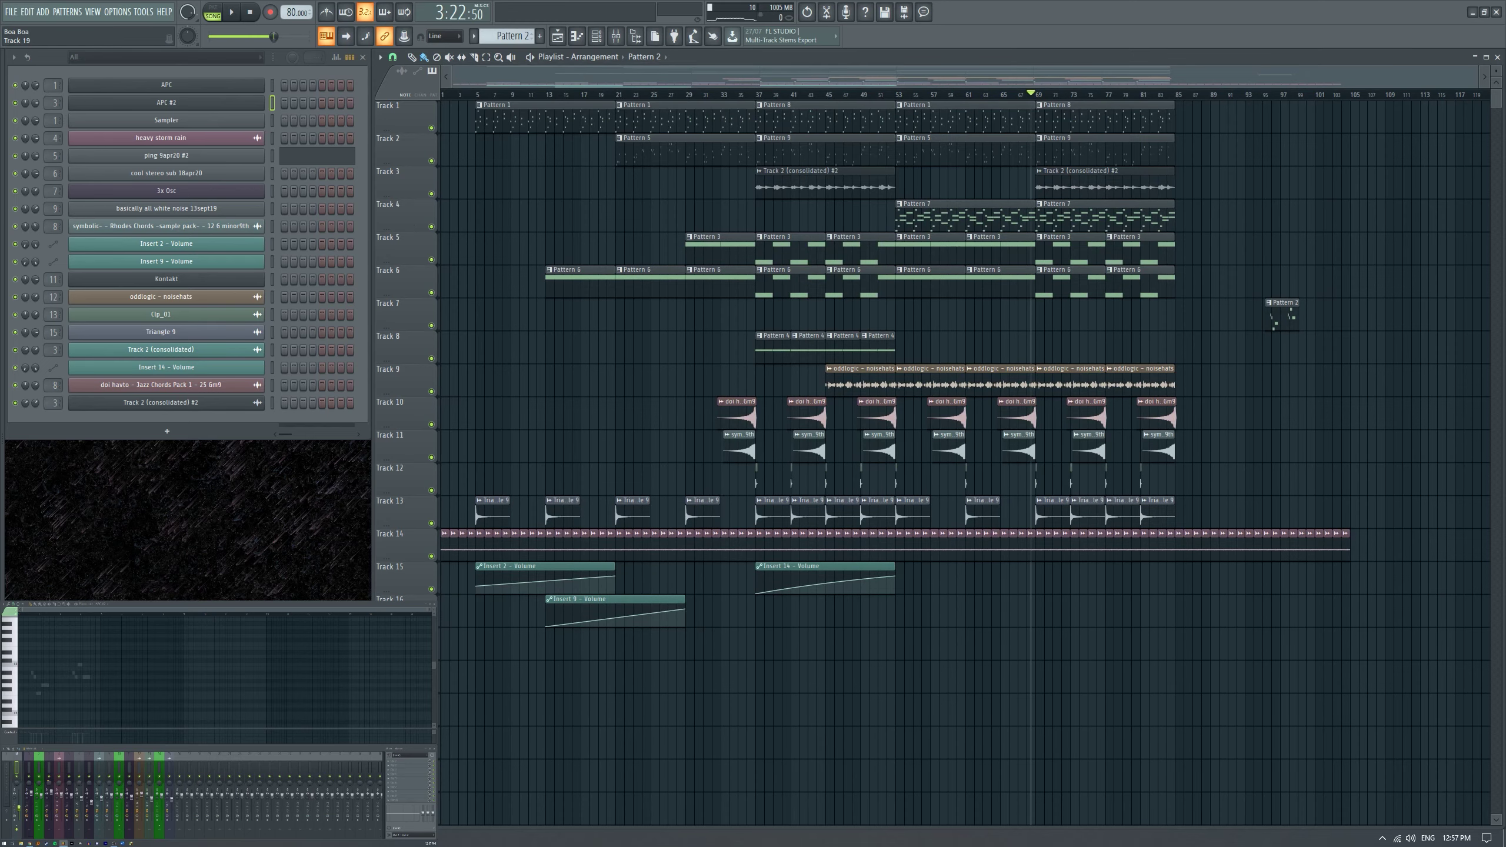
# Play the new section from around bar 69 and raise the low-pass band of the 3x Osc Parametric EQ 2 to about 15 kHz.
pyautogui.scroll(5, 1018, 688)
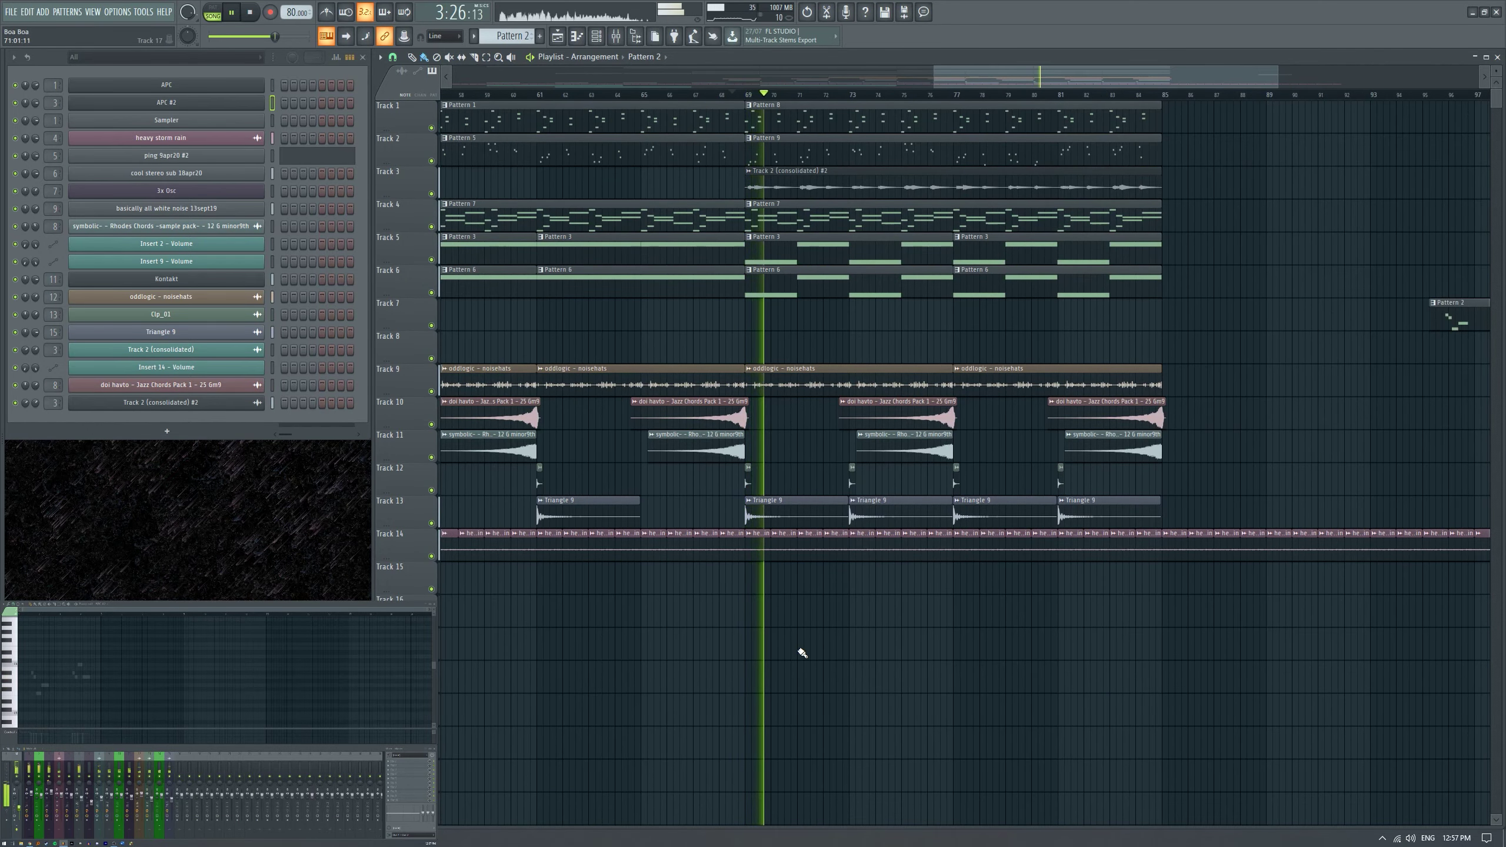
pyautogui.scroll(-5, 803, 649)
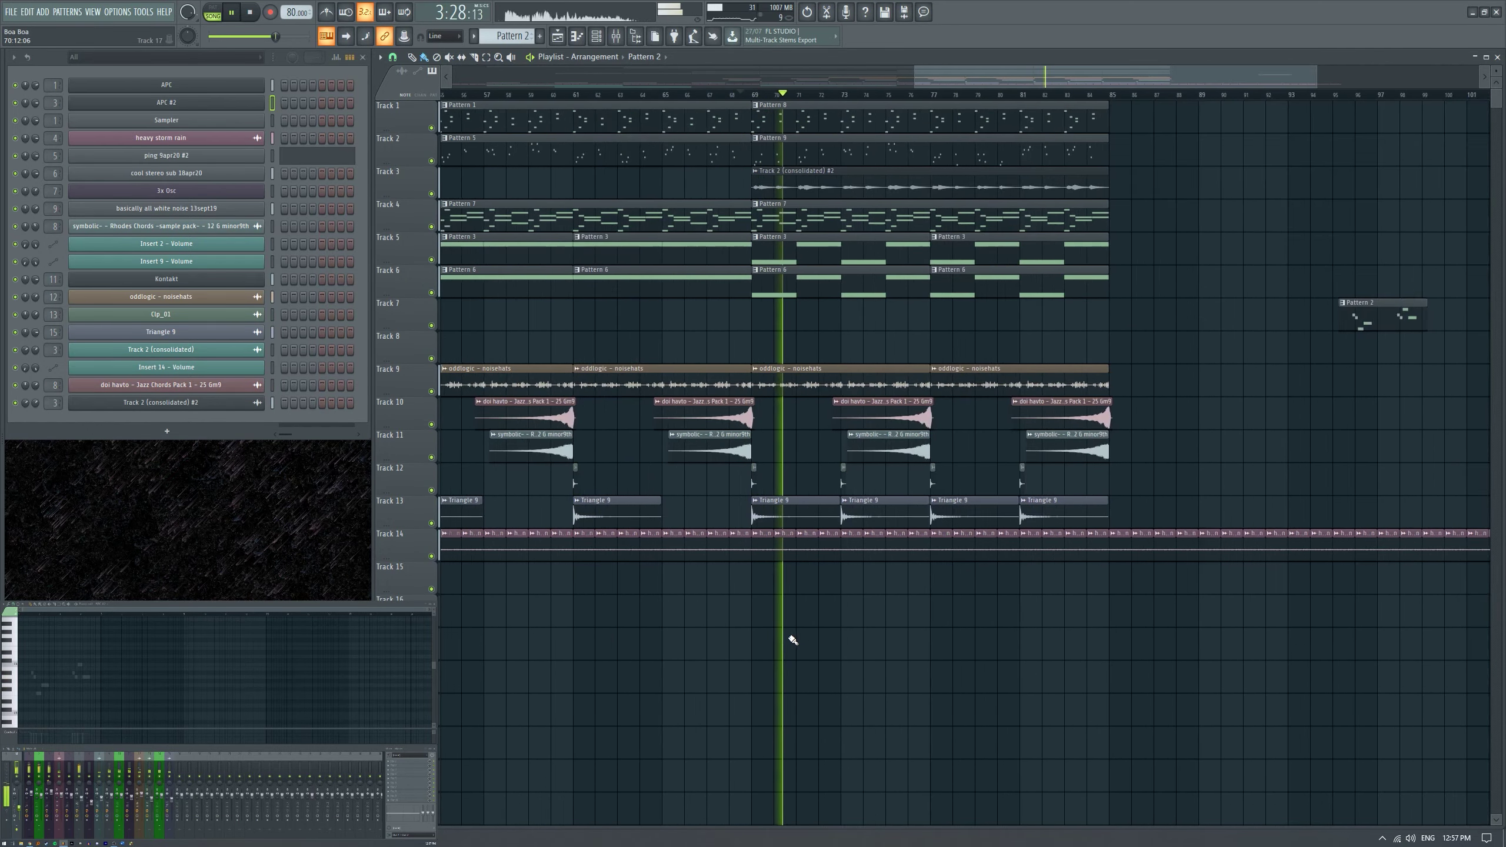
pyautogui.scroll(4, 922, 646)
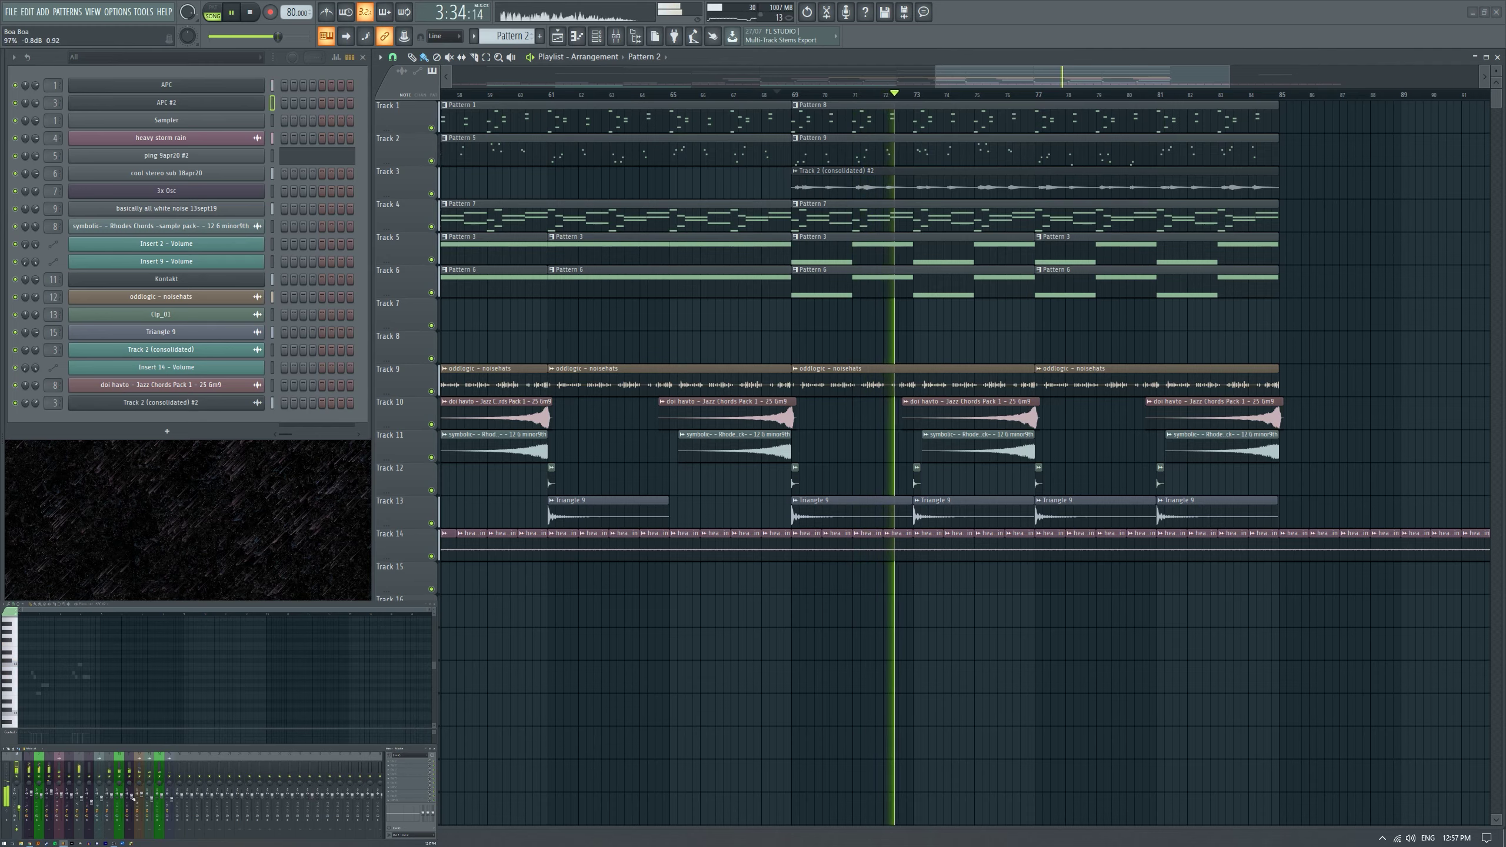
pyautogui.scroll(-4, 917, 623)
pyautogui.scroll(3, 995, 626)
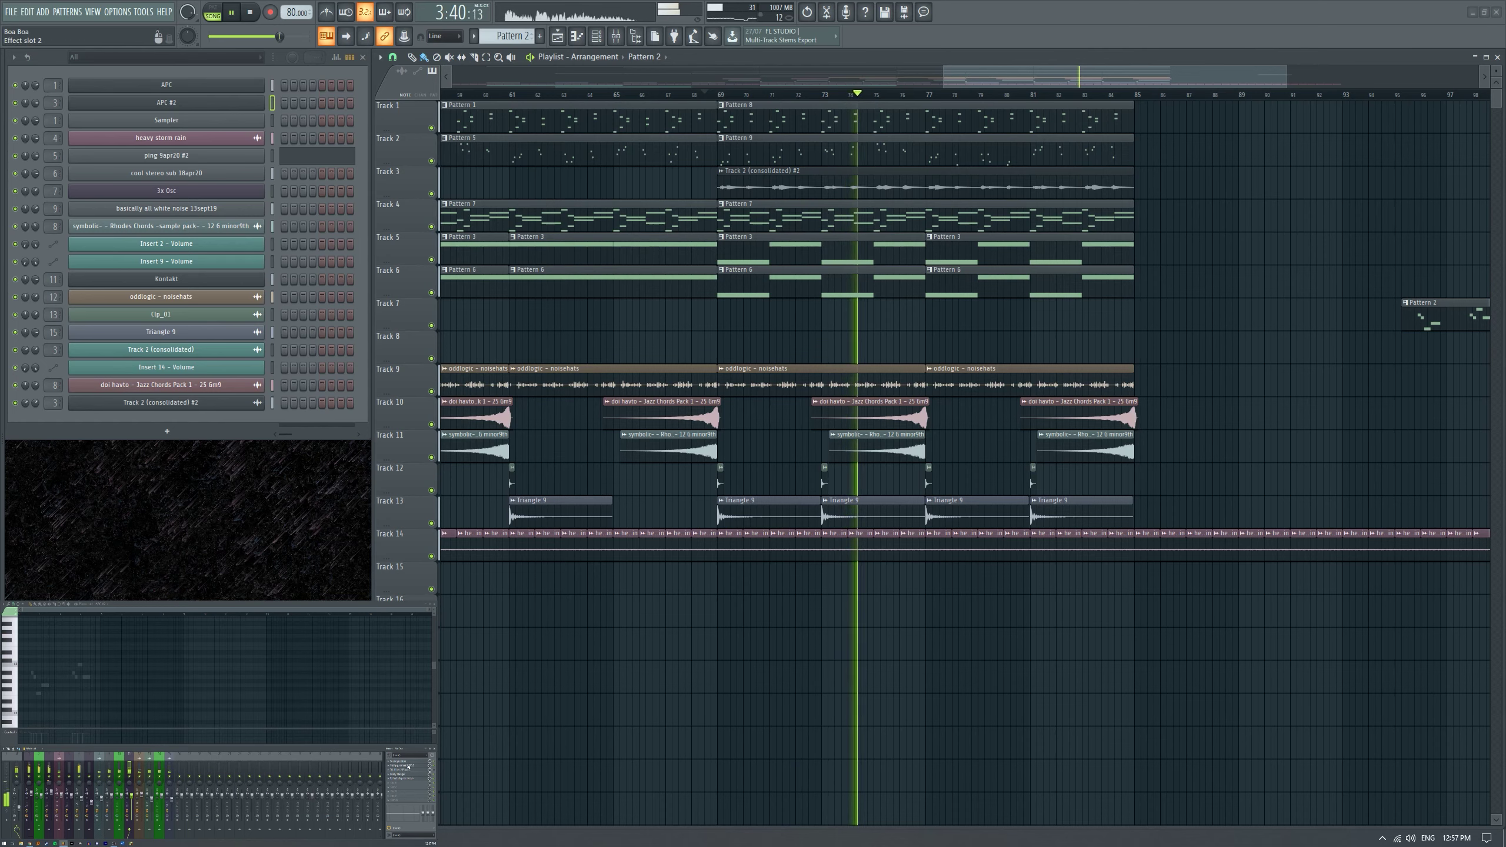
pyautogui.click(408, 767)
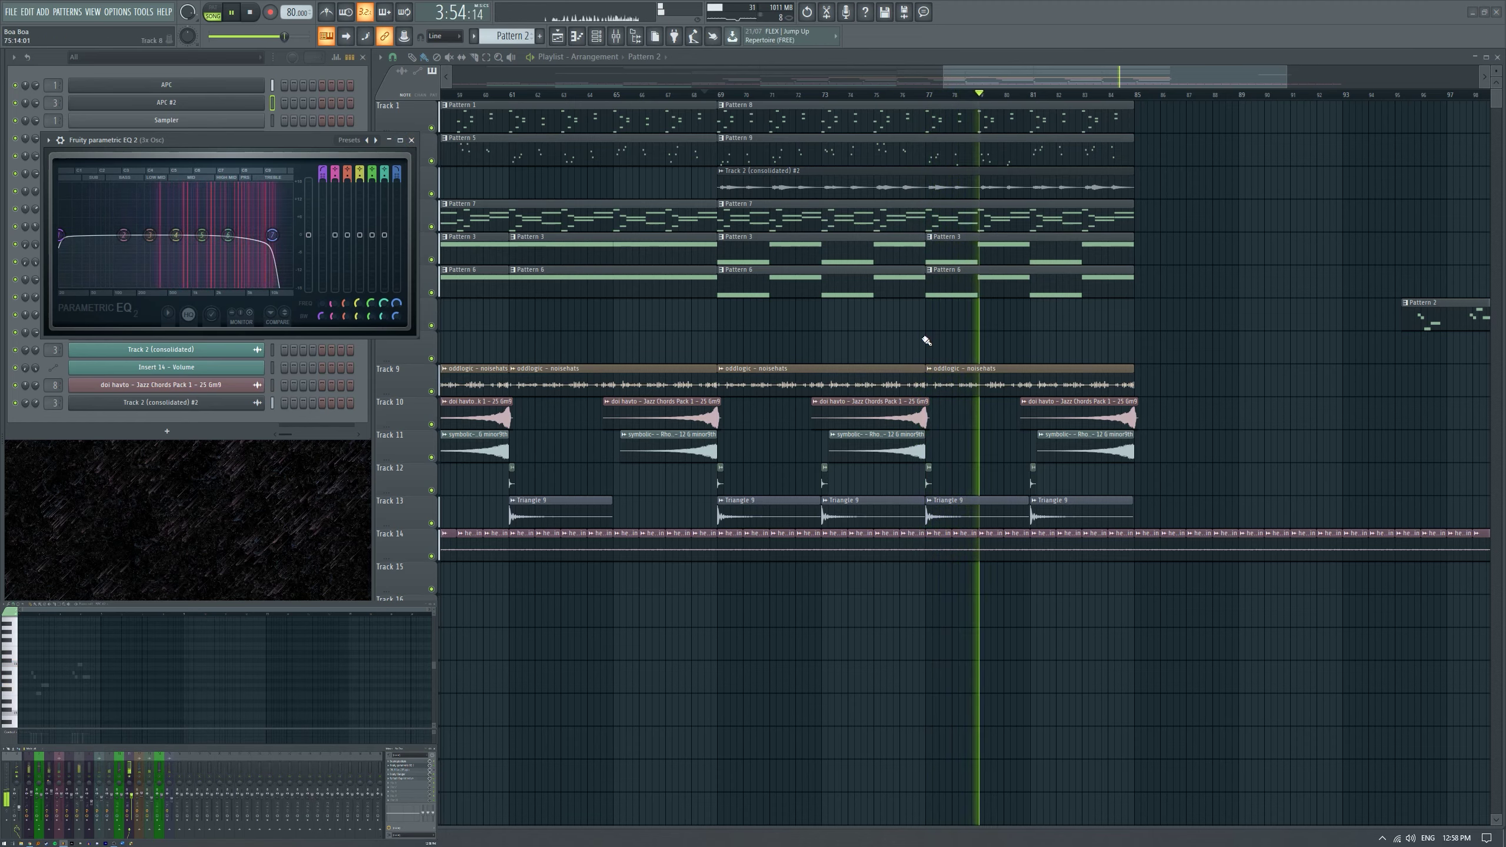
pyautogui.scroll(2, 987, 270)
pyautogui.moveTo(272, 235); pyautogui.dragTo(283, 235)
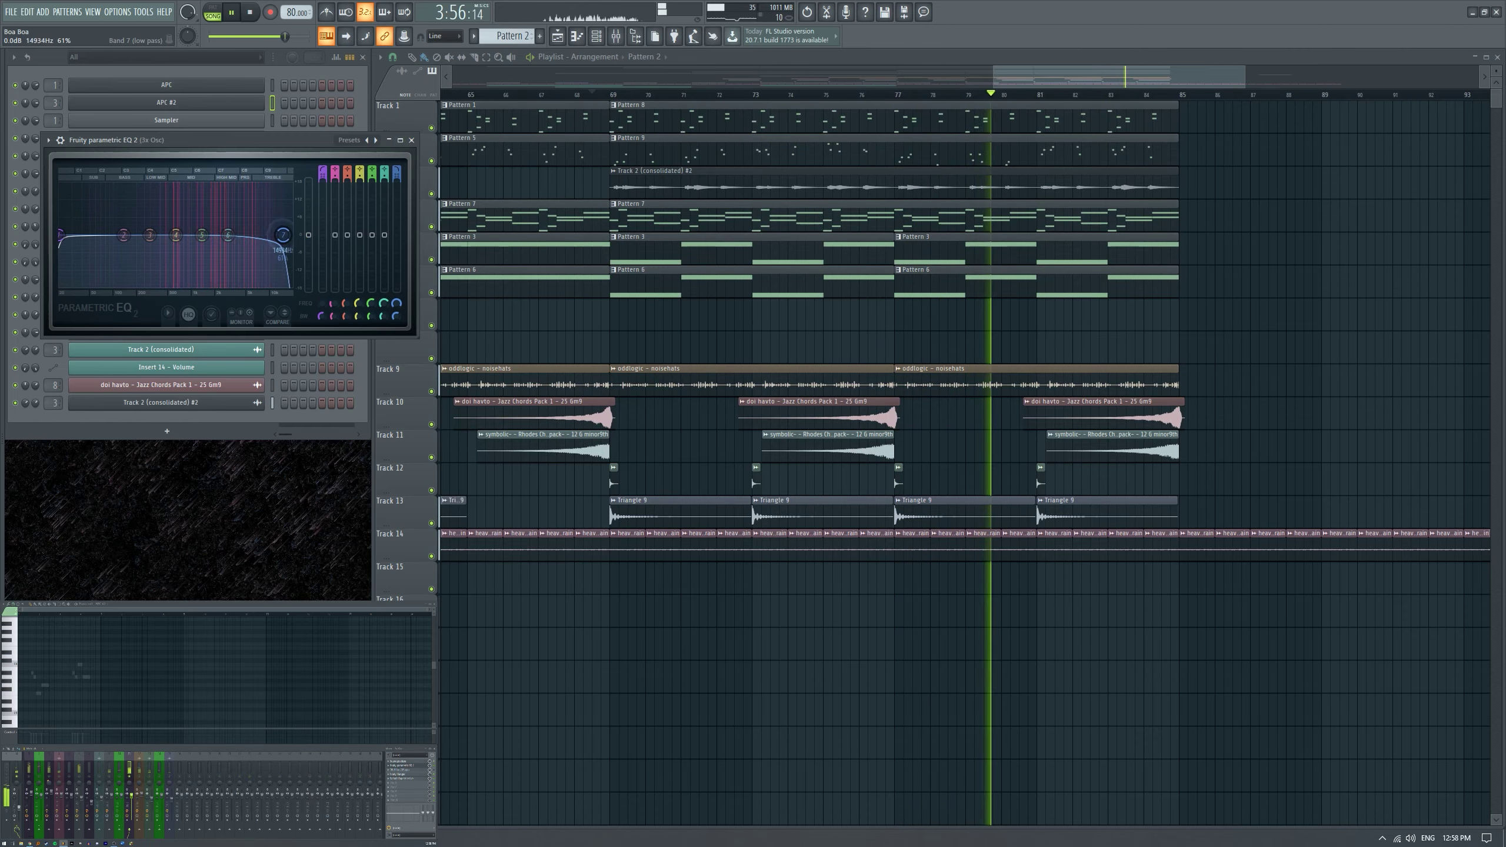
pyautogui.click(411, 140)
# Stop playback, select bars 53–68 as the time range, and place the playback position at bar 53.
pyautogui.scroll(-3, 605, 256)
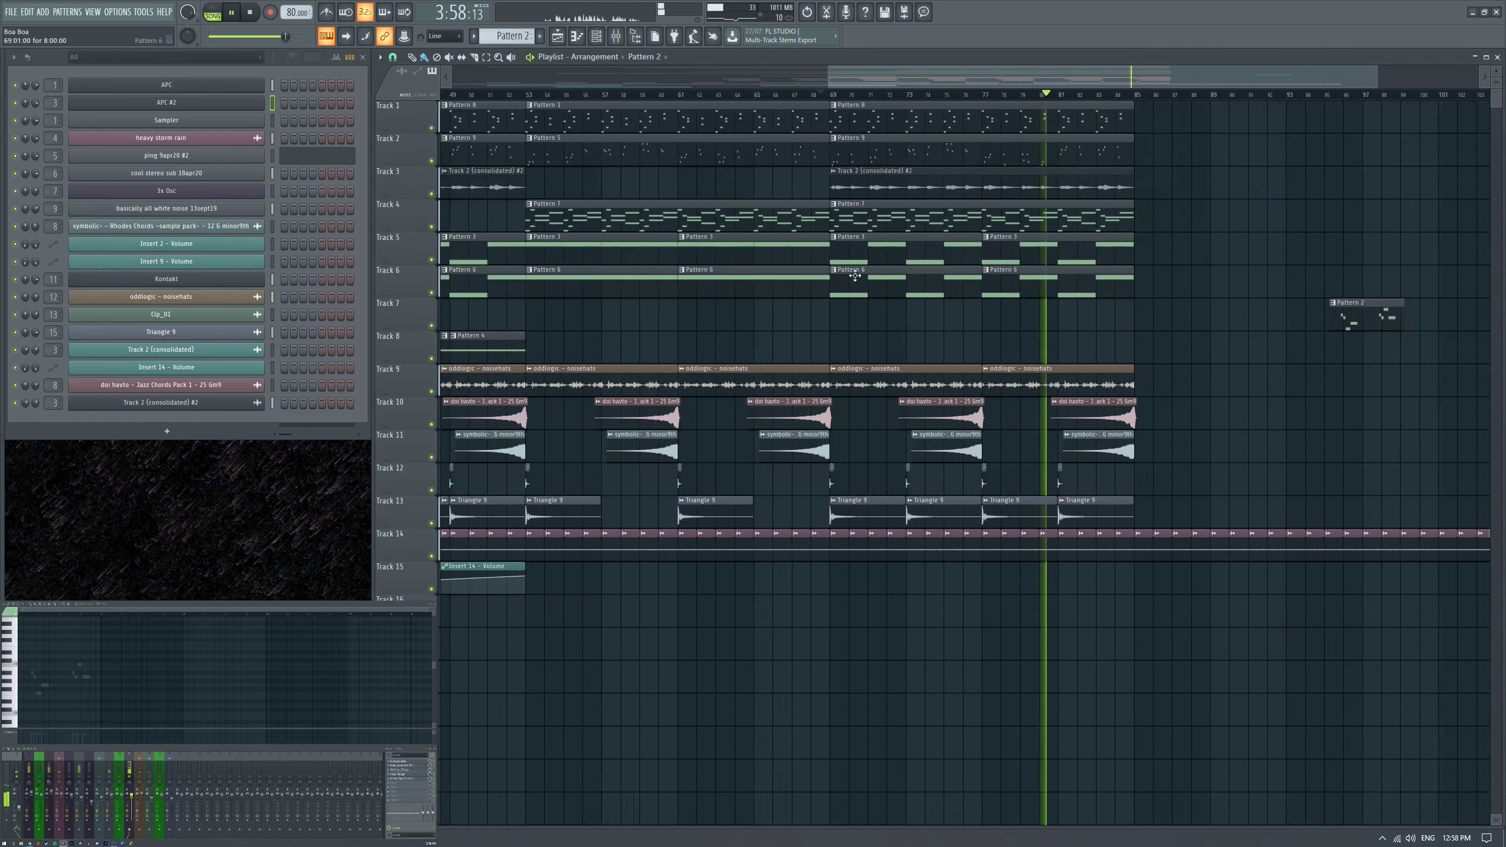
pyautogui.scroll(2, 552, 140)
pyautogui.press('space')
pyautogui.keyDown('ctrl'); pyautogui.moveTo(576, 95); pyautogui.dragTo(1046, 103); pyautogui.keyUp('ctrl')
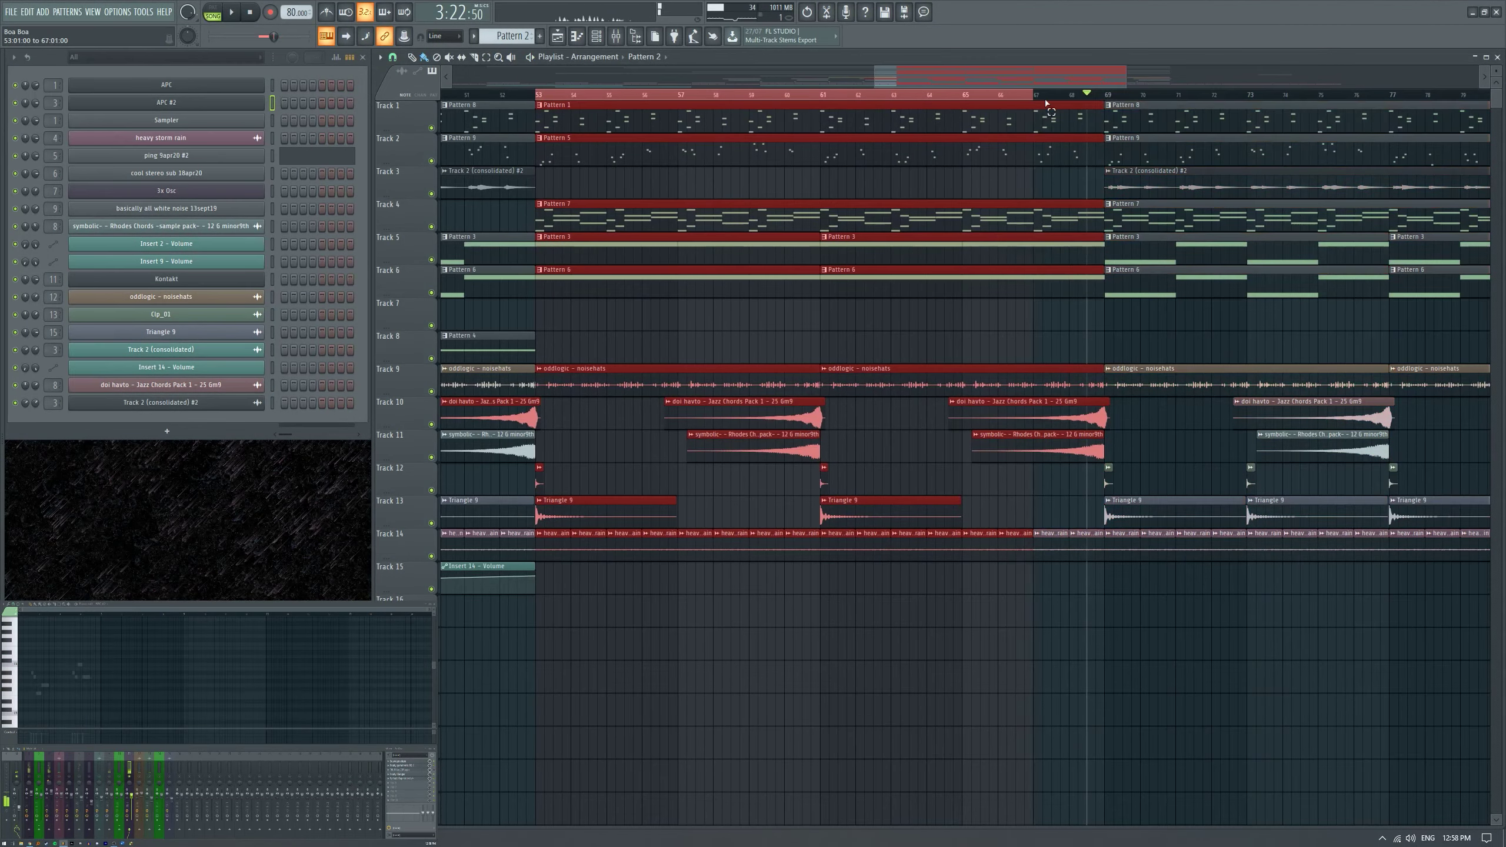
pyautogui.click(536, 97)
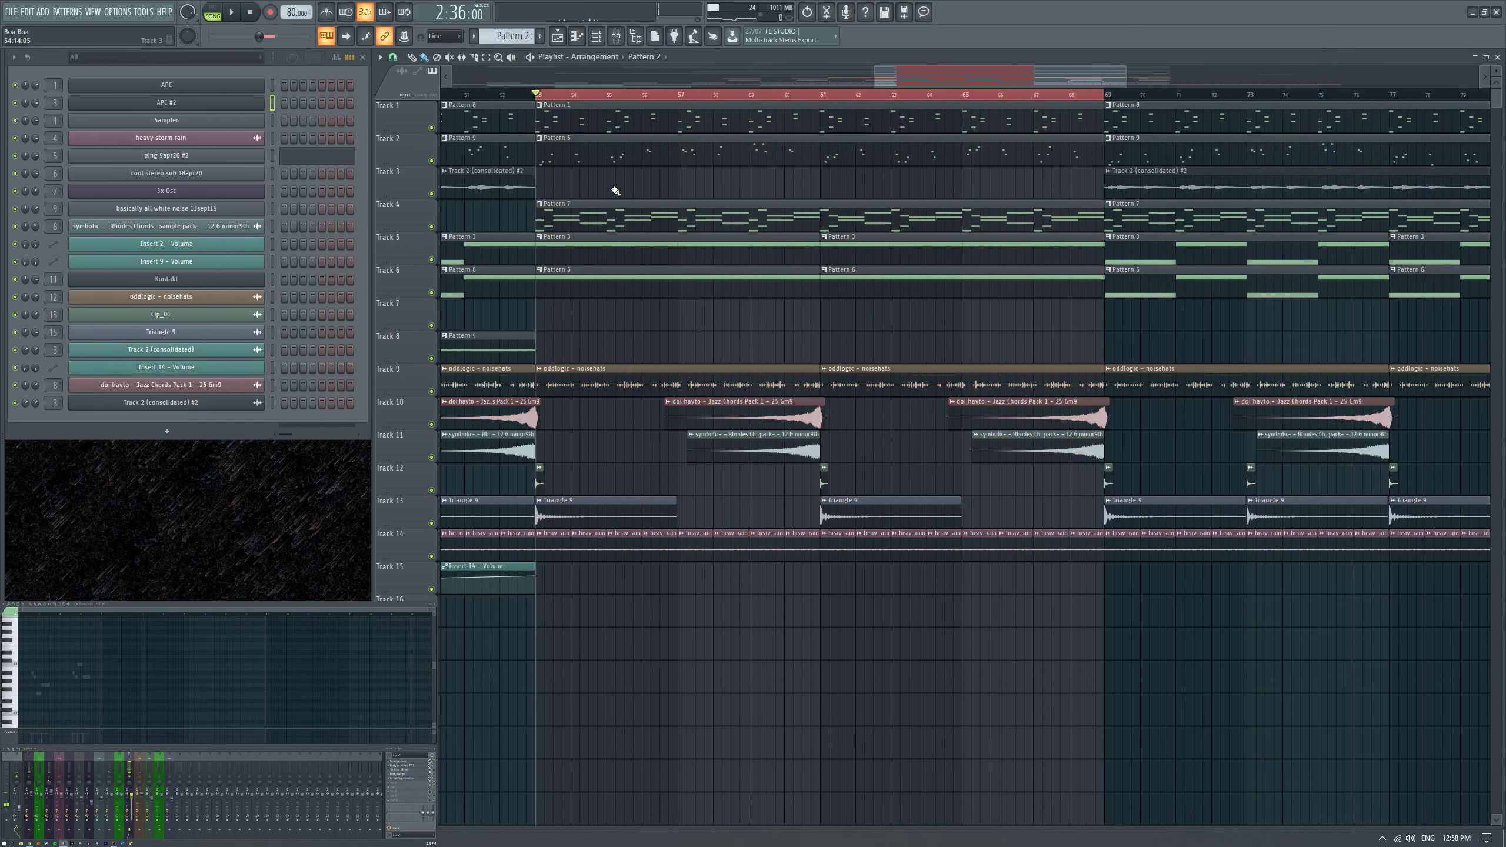
# Add another Fruity Parametric EQ 2 to the 3x Osc mixer insert and load a preset with low and high cut bands.
pyautogui.click(398, 785)
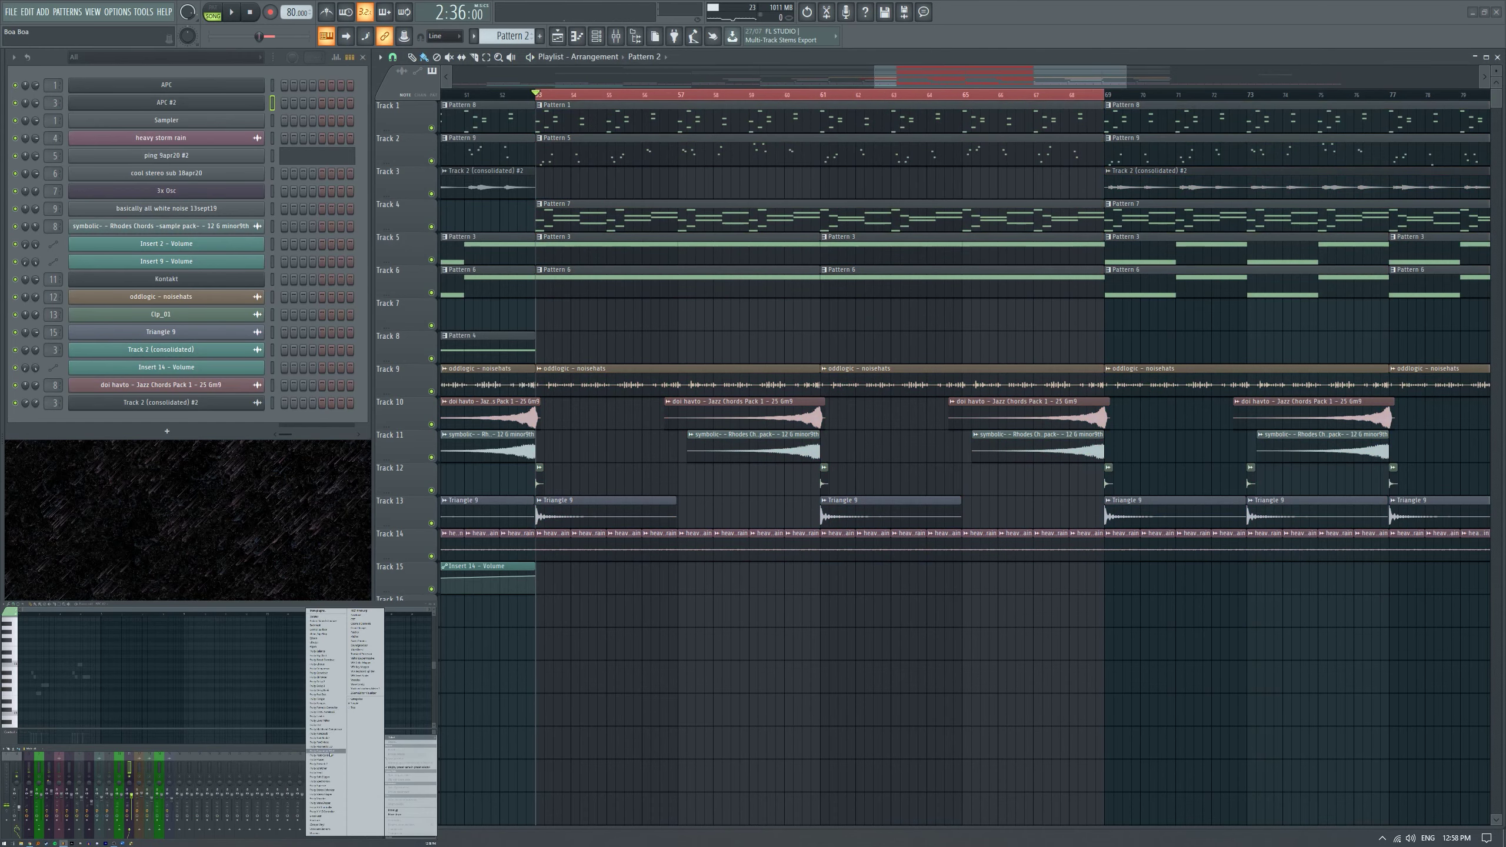
pyautogui.click(326, 751)
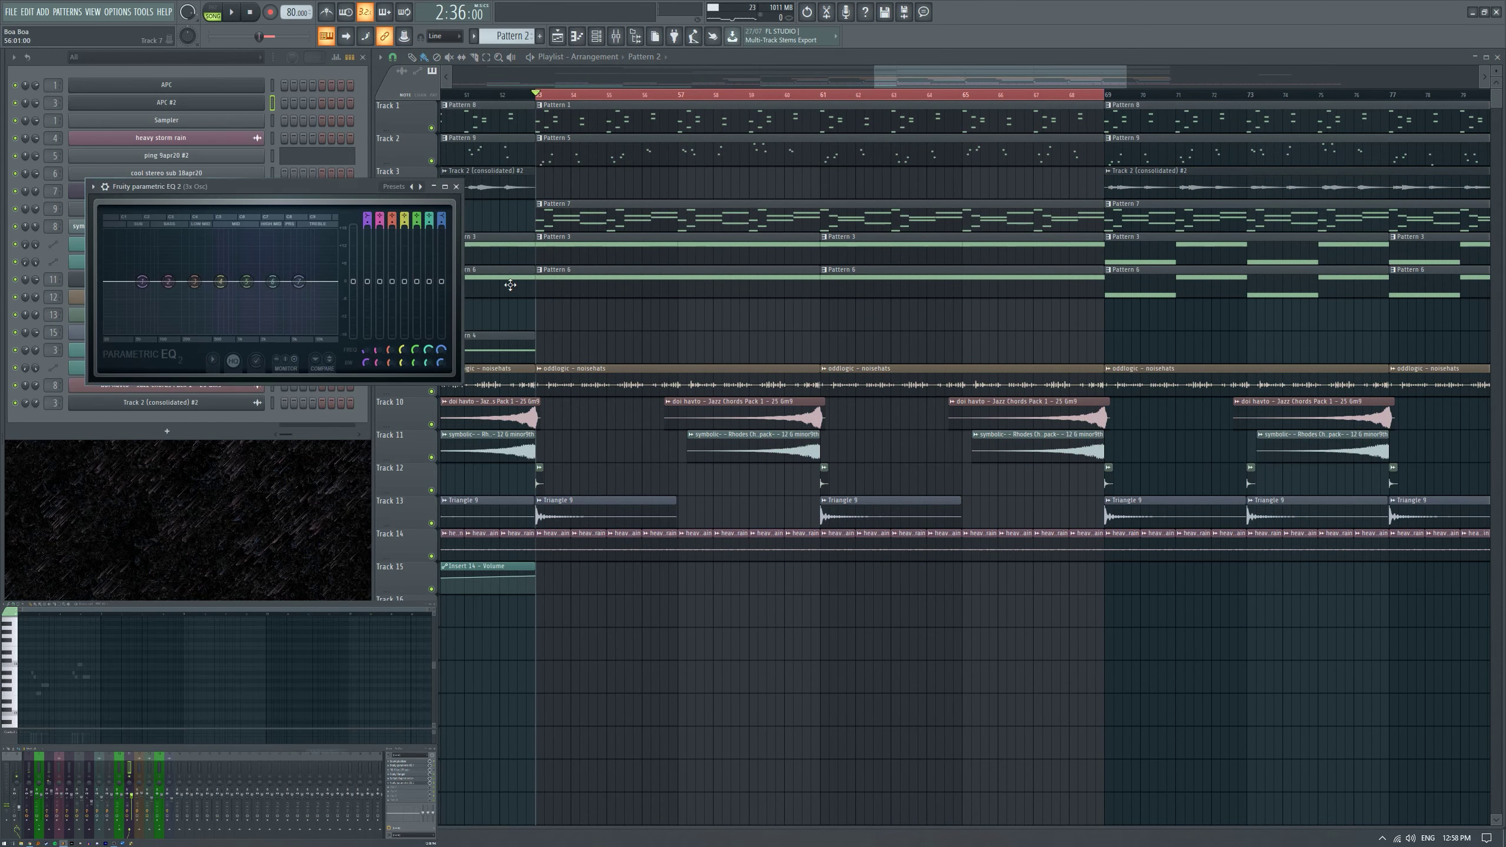
pyautogui.click(401, 197)
pyautogui.click(418, 215)
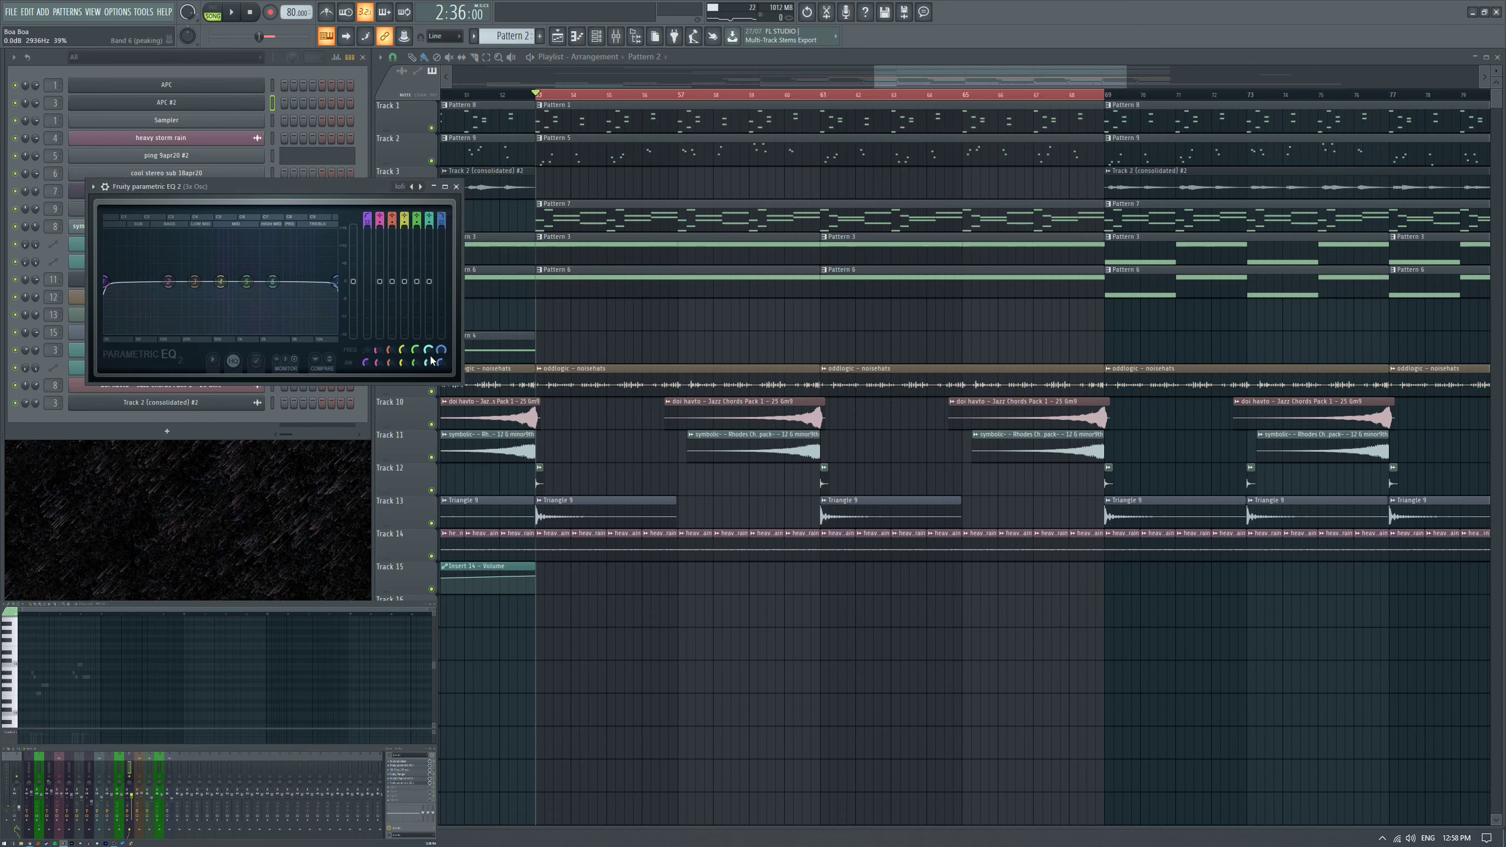
# Play from bar 53 and lower the new EQ's band 7 low-pass cutoff to about 4948 Hz.
pyautogui.press('space')
pyautogui.moveTo(320, 281); pyautogui.dragTo(291, 281)
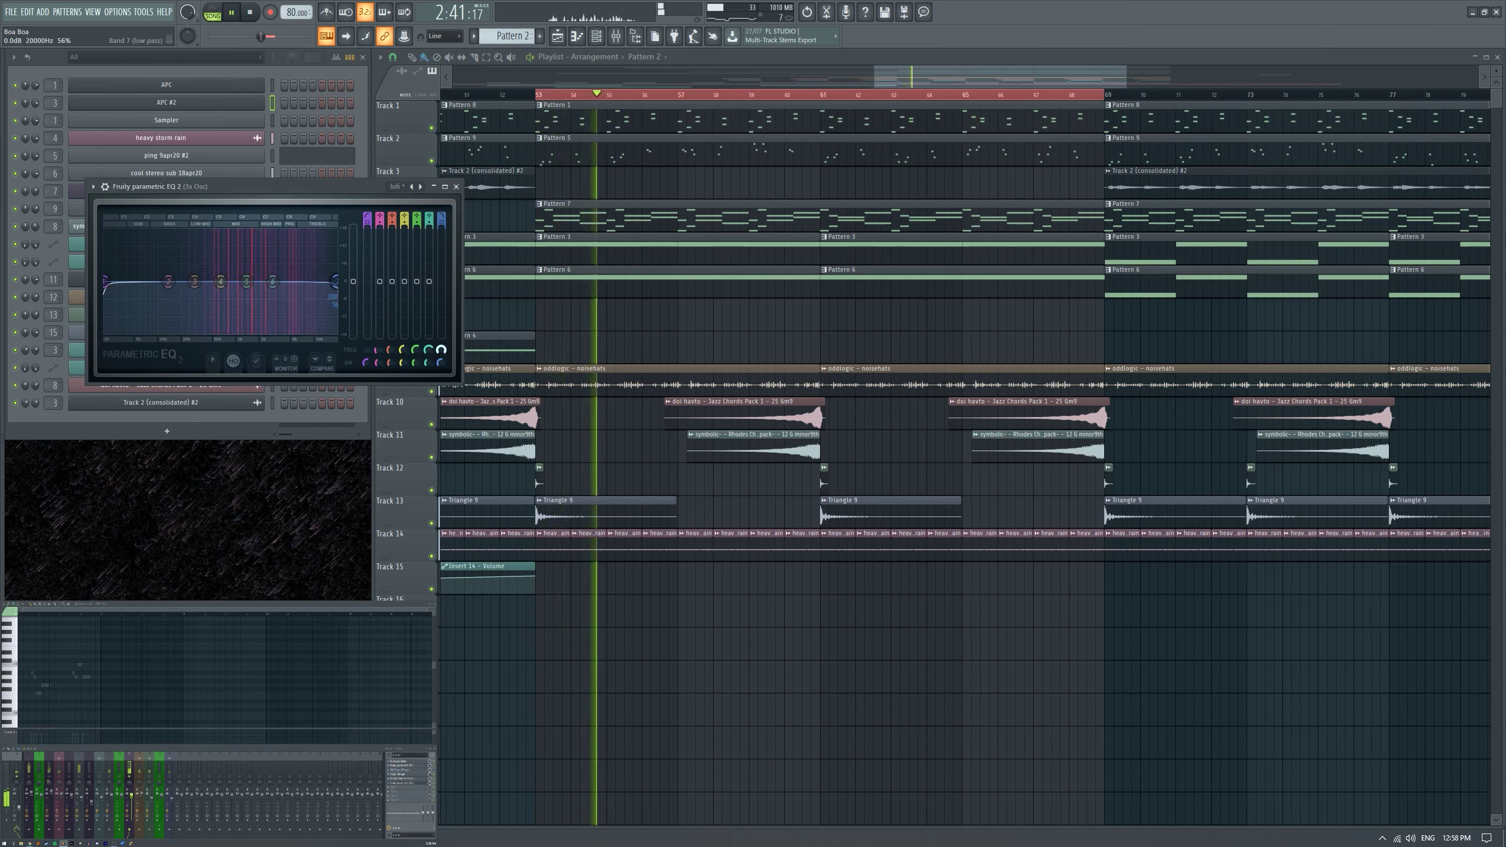
pyautogui.moveTo(334, 281); pyautogui.dragTo(289, 282)
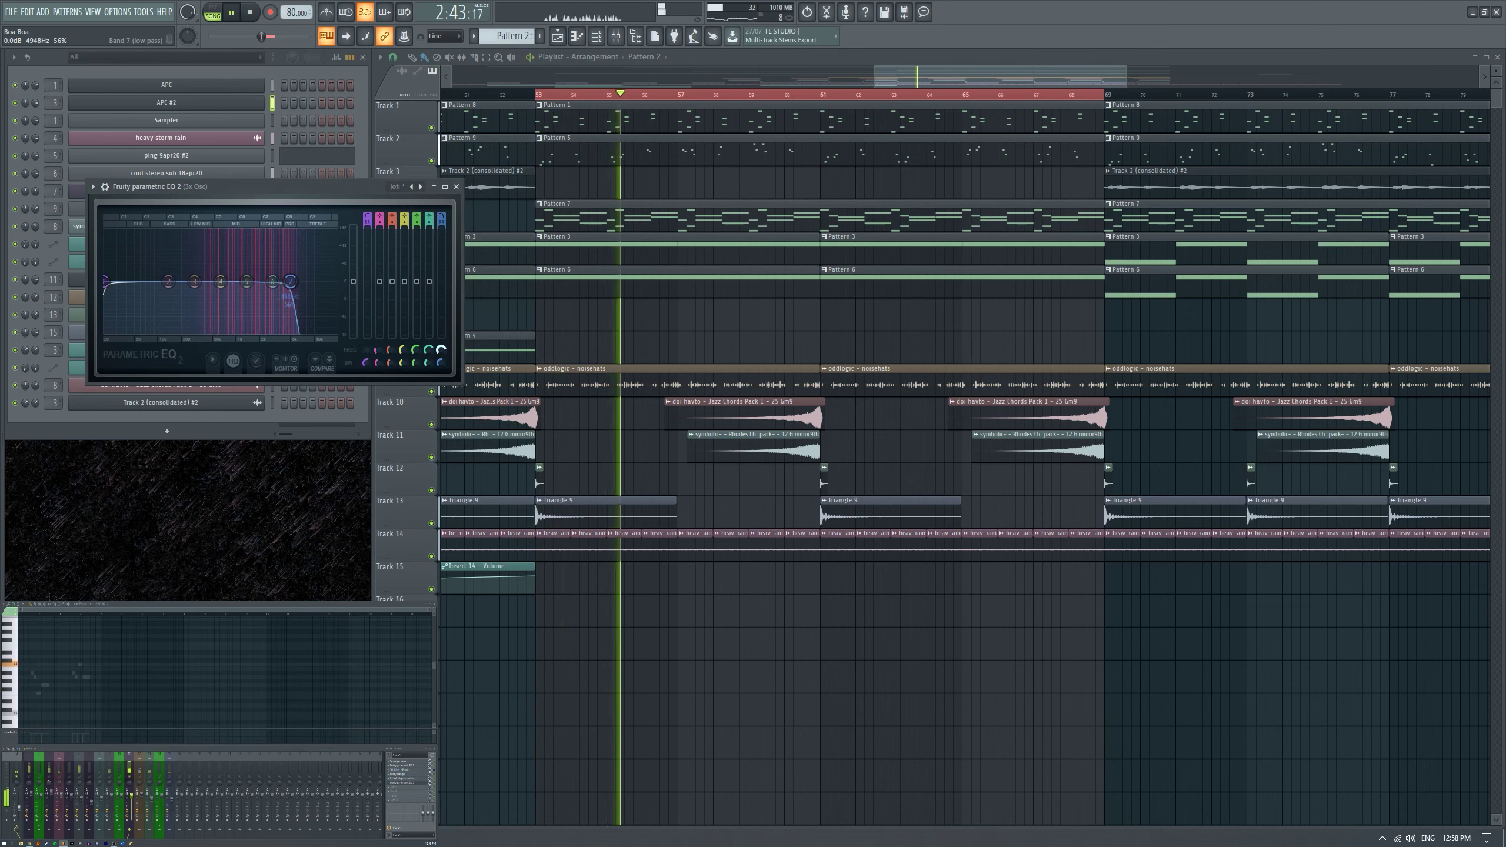
# Stop playback, create an automation clip for the EQ's band 7 frequency over bars 53–68, and raise its end point.
pyautogui.press('space')
pyautogui.rightClick(441, 351)
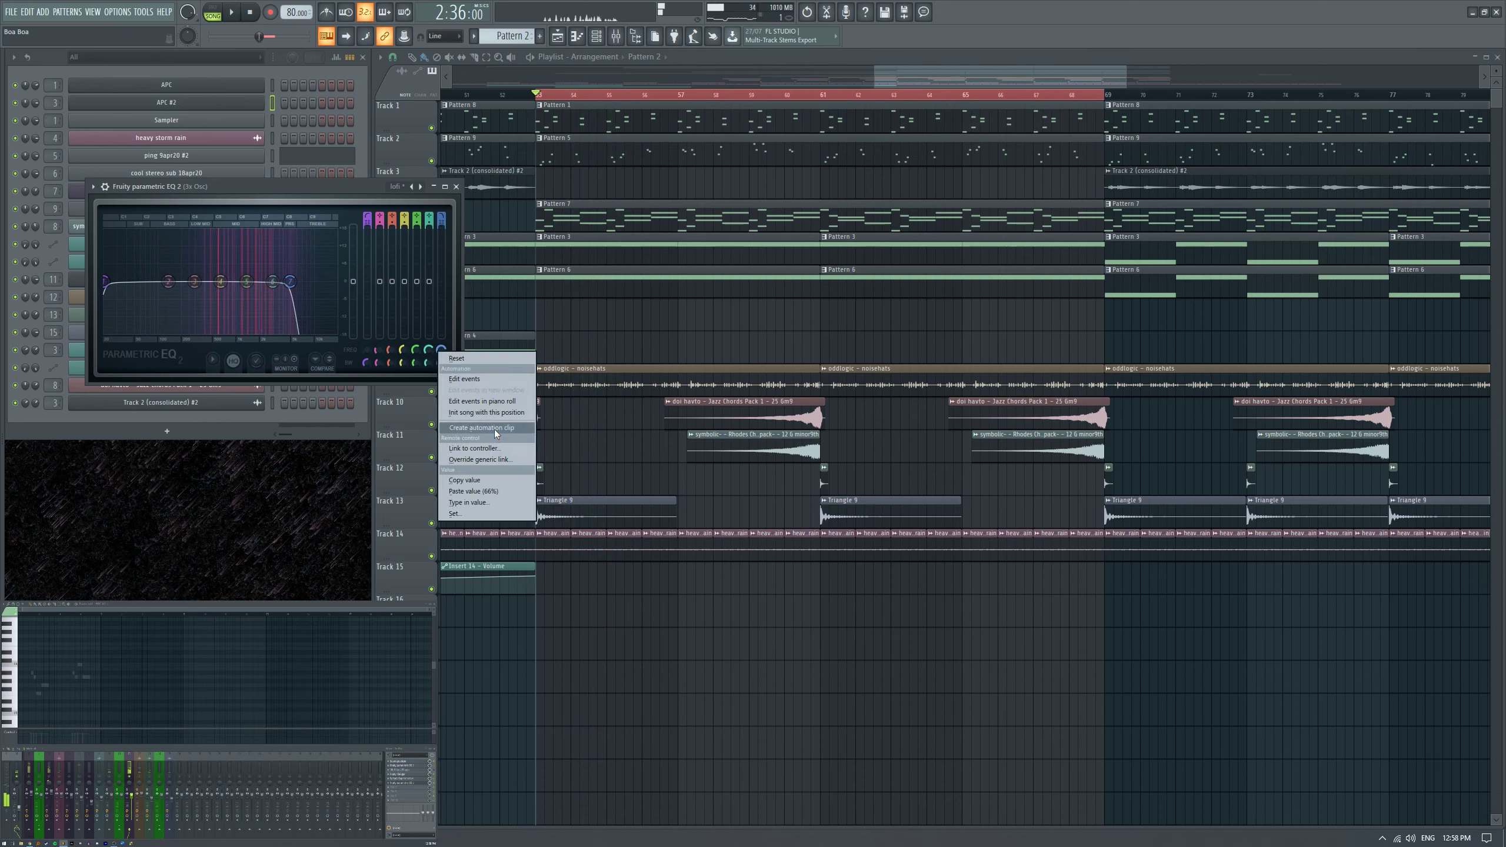
pyautogui.click(481, 427)
pyautogui.moveTo(1105, 312); pyautogui.dragTo(1105, 287)
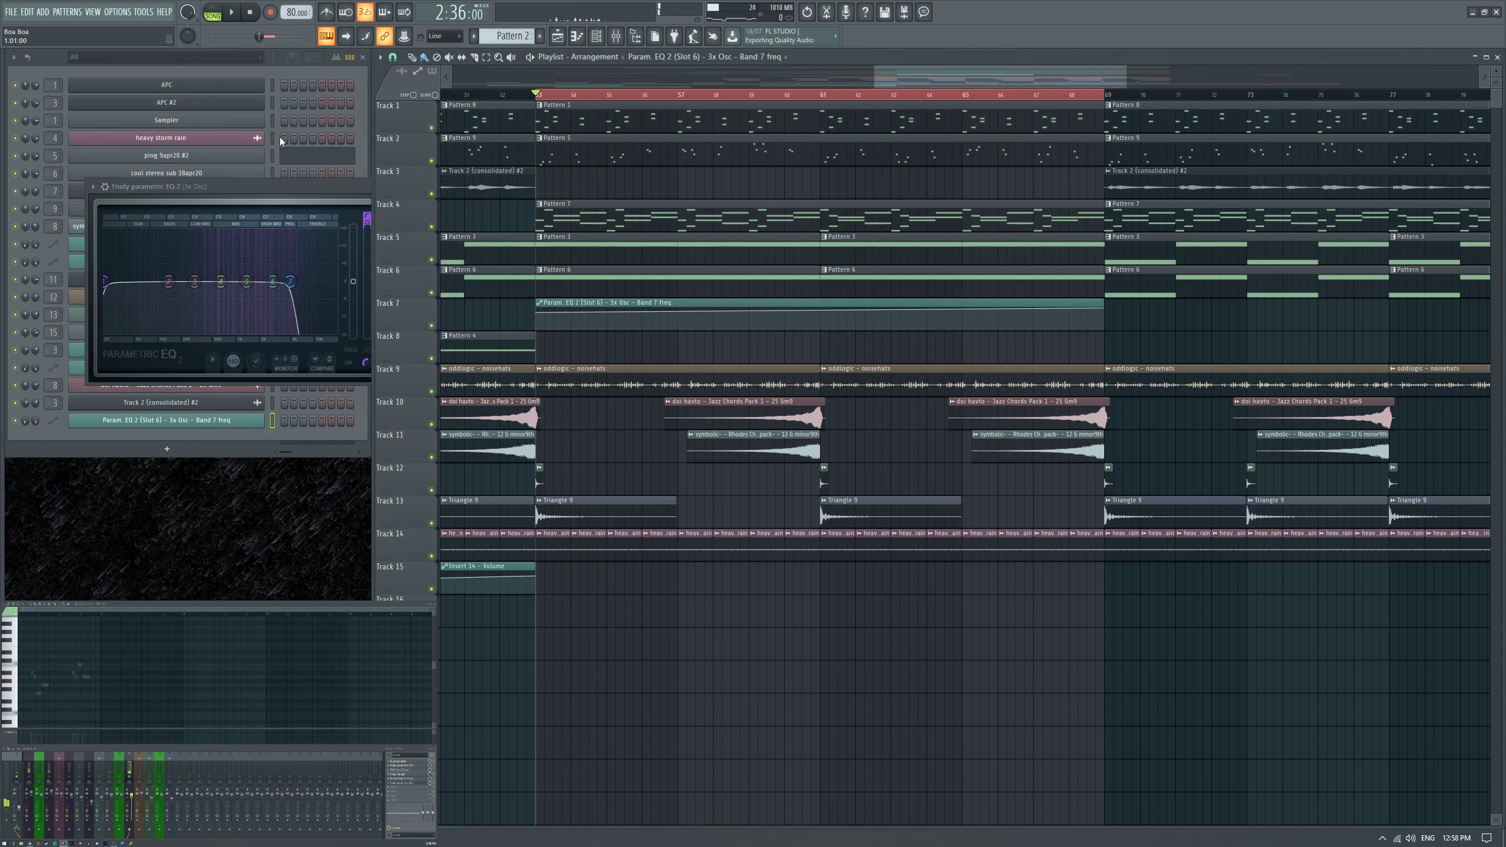
# Play from bar 53 to check the automated band 7 cutoff on the 3x Osc EQ, and close the EQ window.
pyautogui.click(296, 186)
pyautogui.press('space')
pyautogui.click(460, 186)
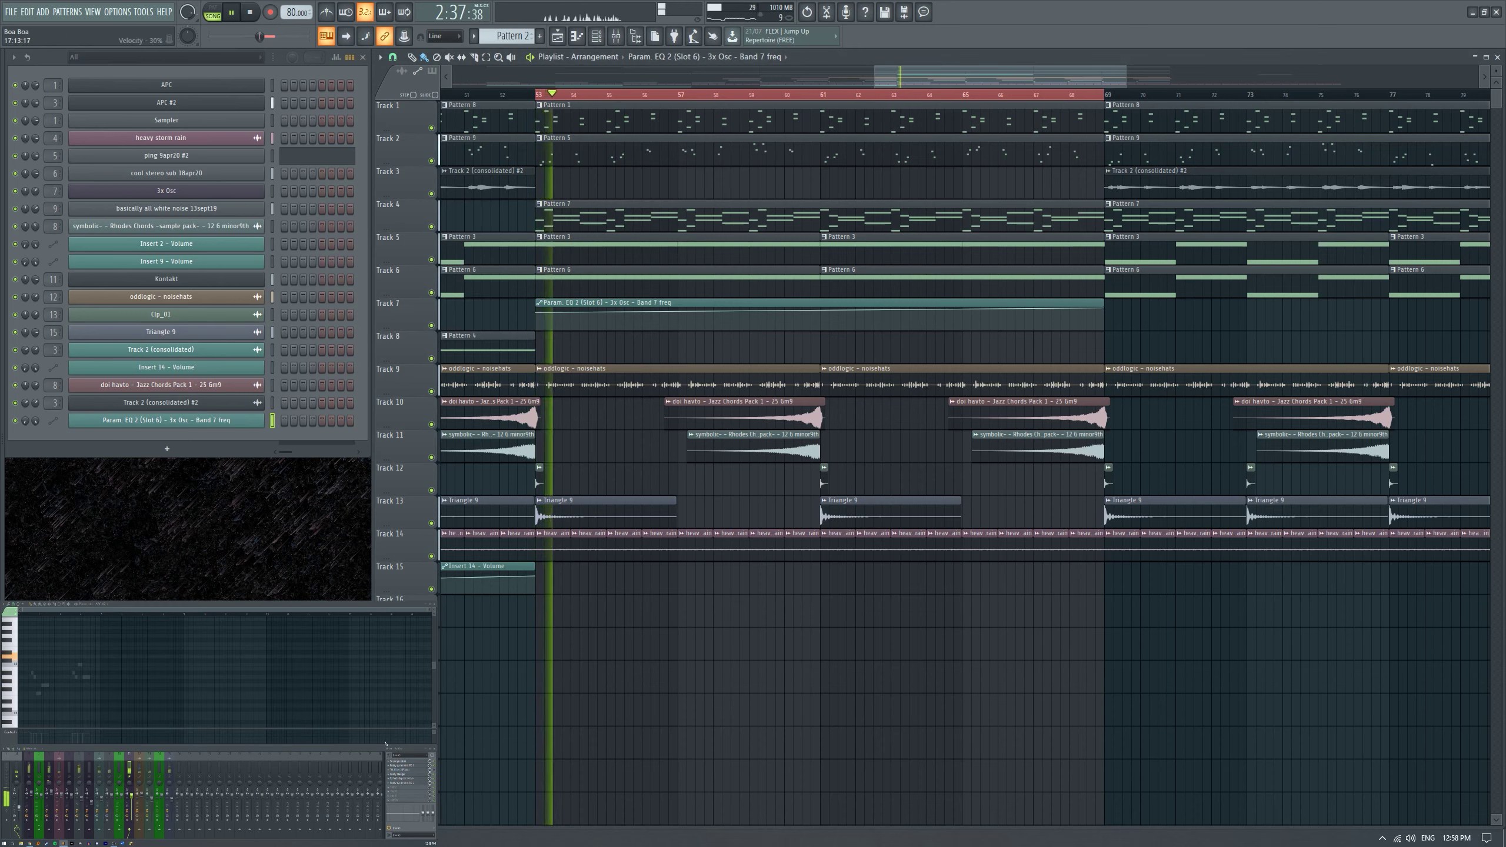
pyautogui.click(409, 784)
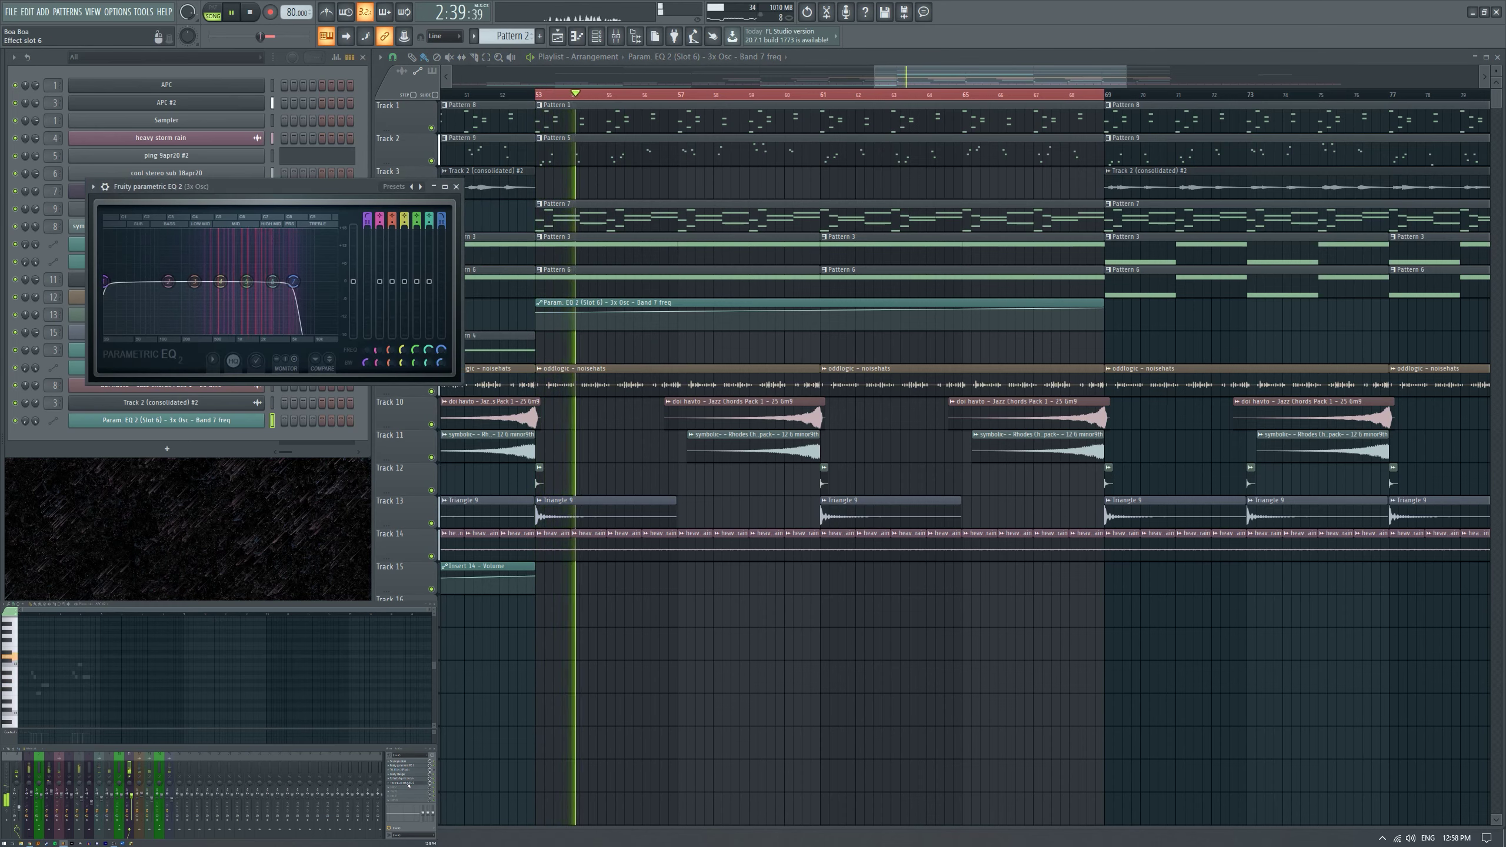
pyautogui.click(456, 187)
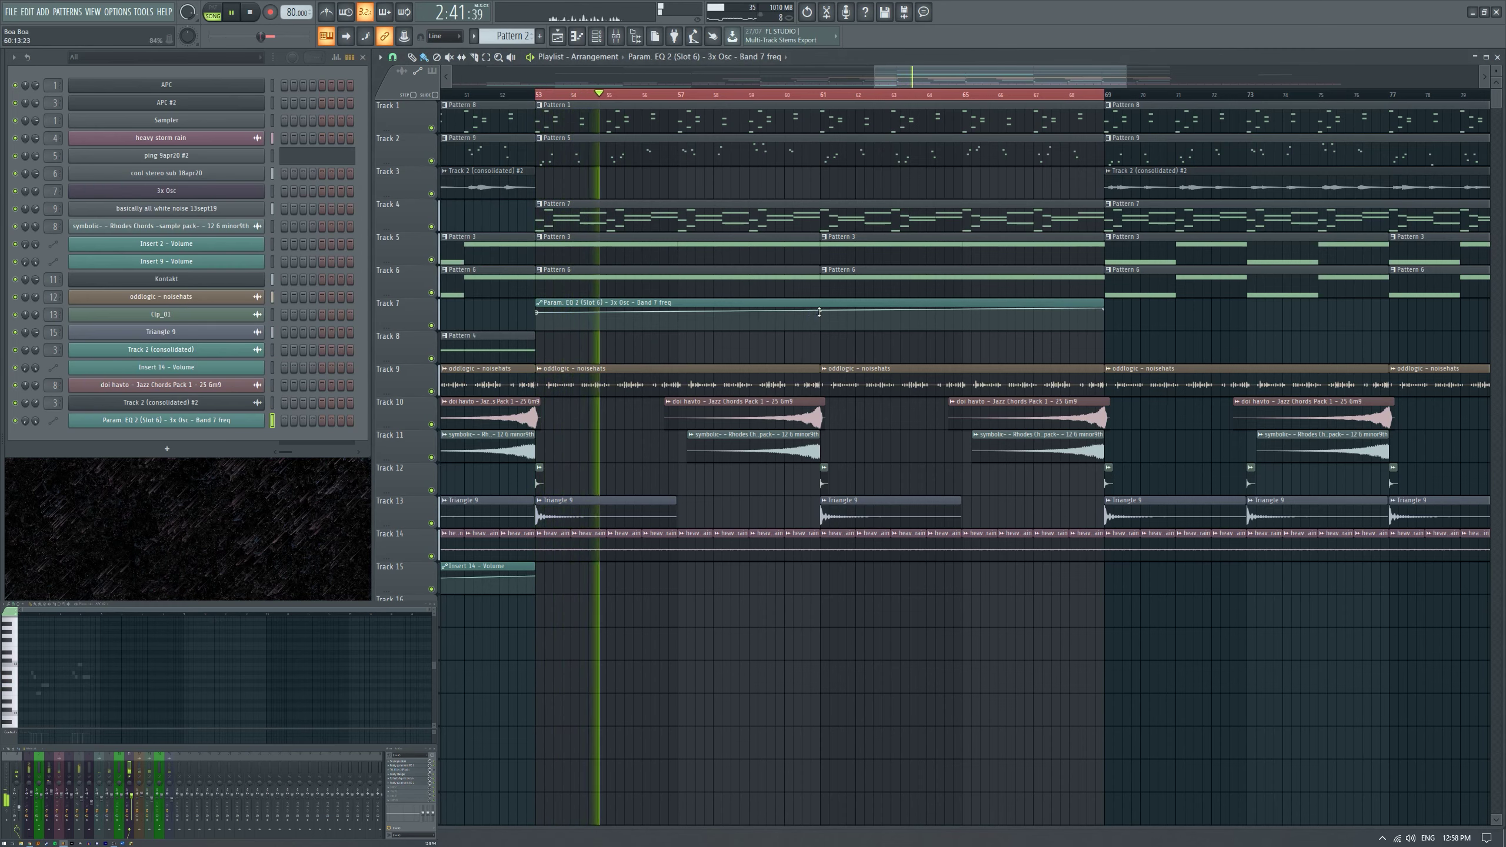
# Clear the time selection and move the band 7 frequency automation clip from Track 7 to Track 15, keeping its start at bar 53.
pyautogui.moveTo(537, 95); pyautogui.dragTo(1112, 101)
pyautogui.scroll(-3, 903, 204)
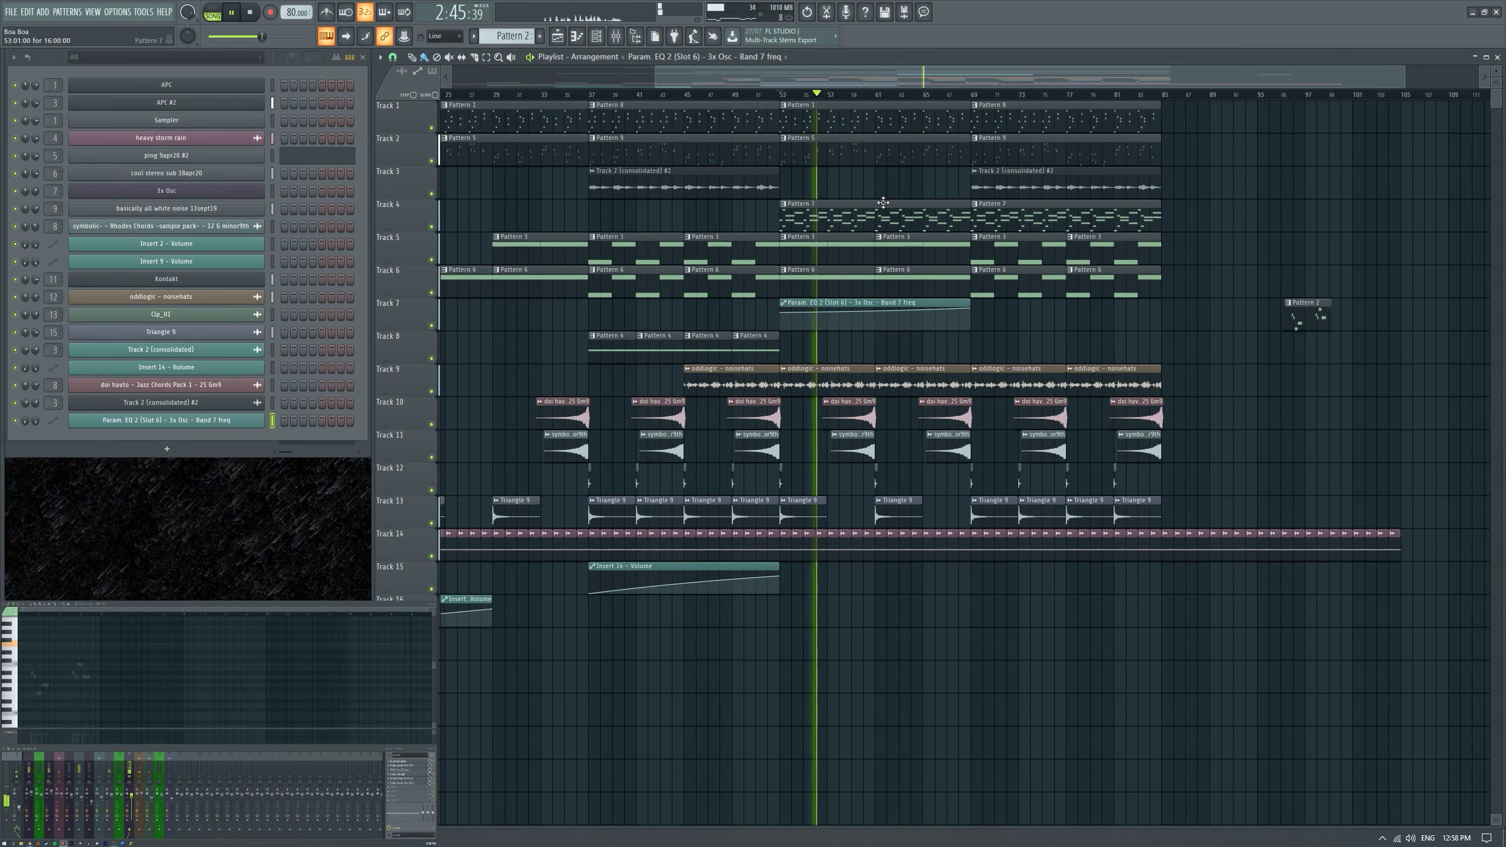
pyautogui.scroll(-2, 883, 203)
pyautogui.moveTo(1058, 321); pyautogui.dragTo(972, 577)
pyautogui.hotkey('shift', 'Down')
pyautogui.hotkey('ctrl', 'd')
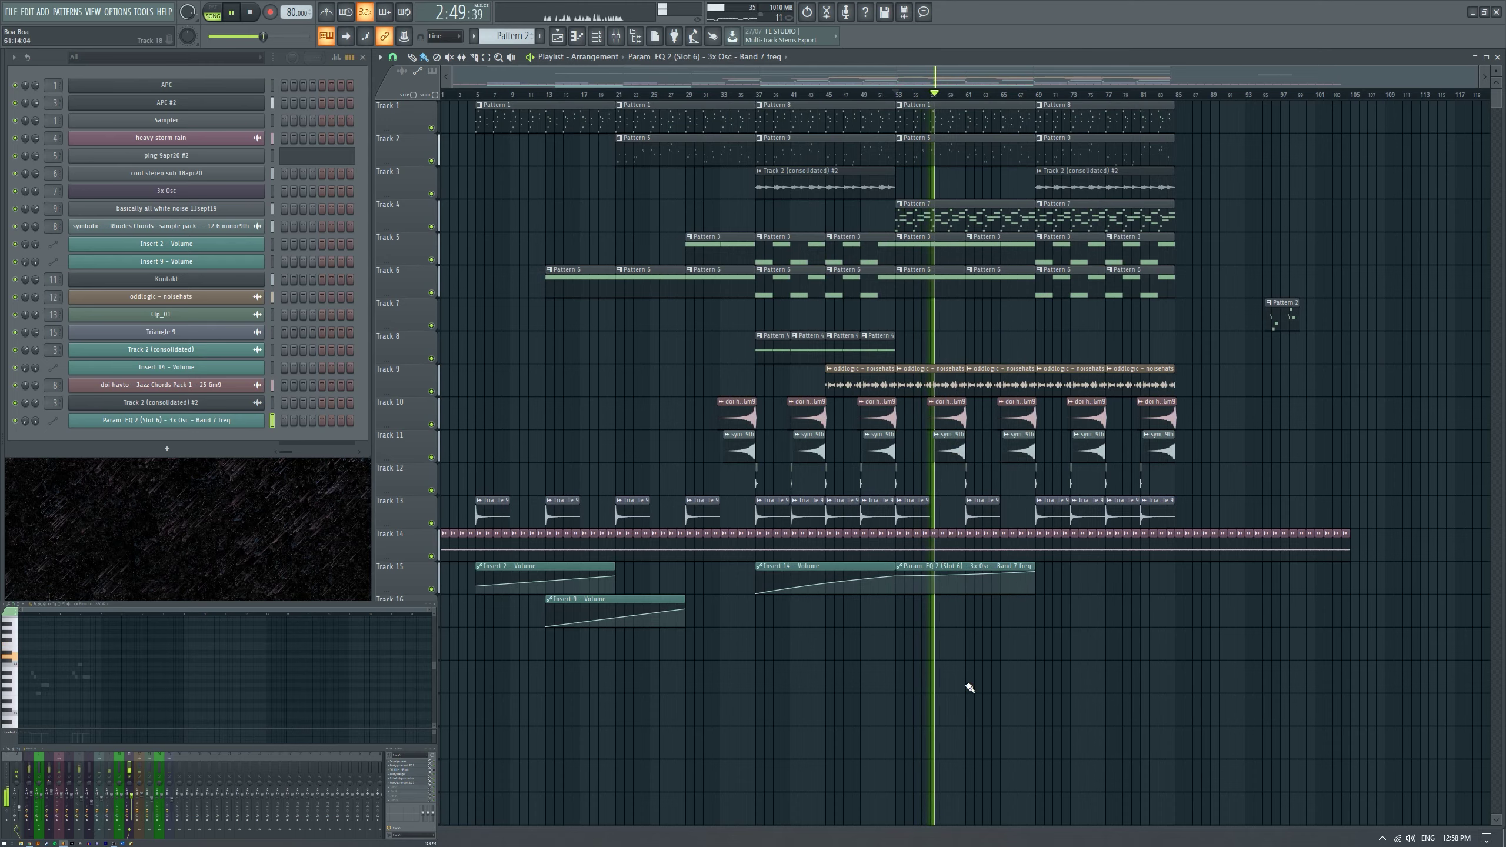
pyautogui.scroll(5, 895, 638)
pyautogui.keyDown('ctrl'); pyautogui.scroll(3, 907, 628); pyautogui.keyUp('ctrl')
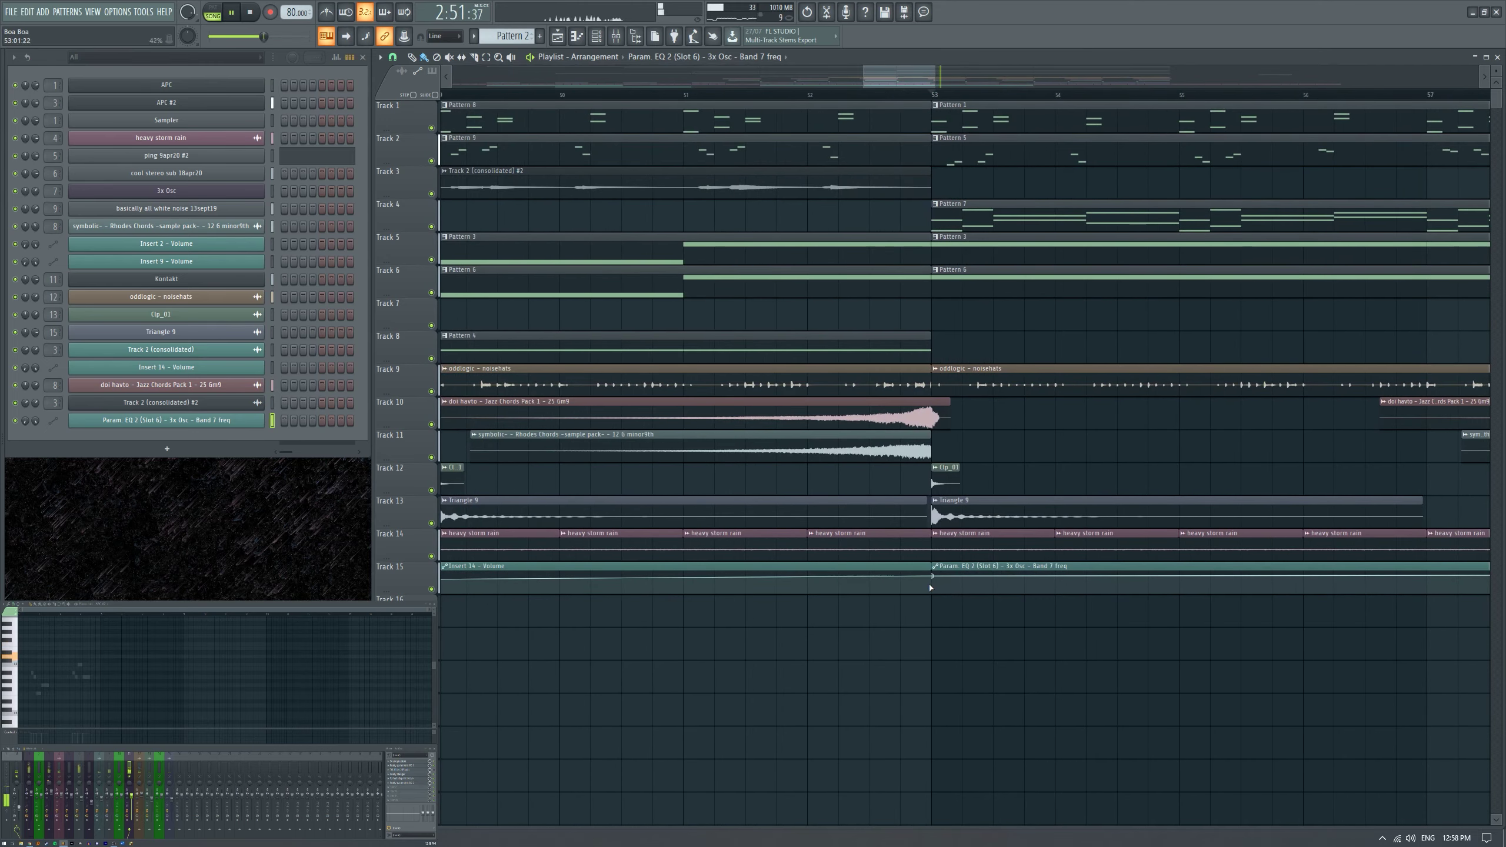
pyautogui.keyDown('ctrl'); pyautogui.scroll(-10, 933, 593); pyautogui.keyUp('ctrl')
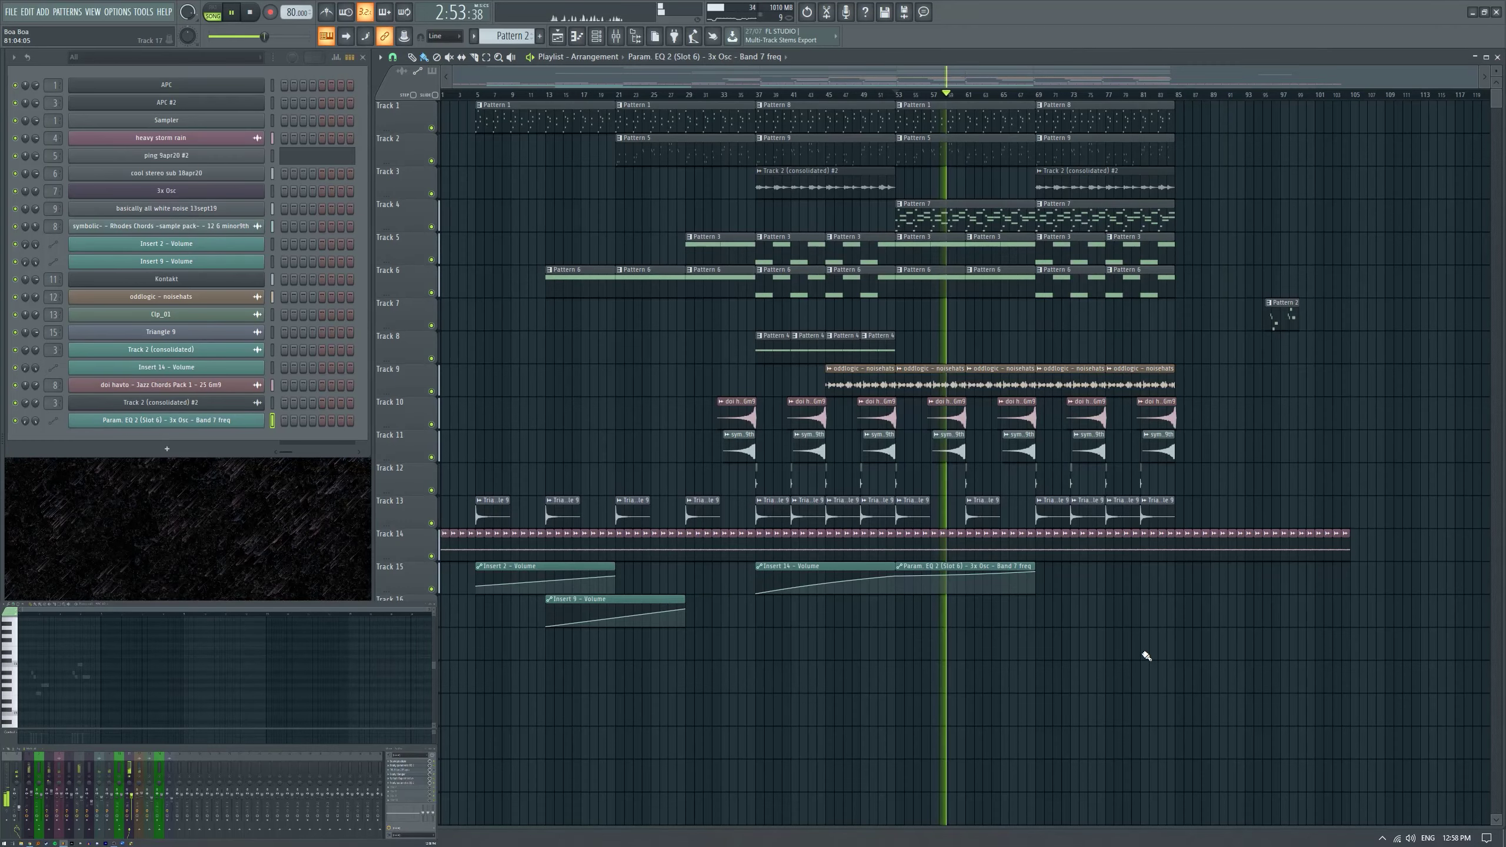
# Move the Insert 14 - Volume automation clip down to Track 16 at the same bars and stop playback.
pyautogui.moveTo(842, 569); pyautogui.dragTo(842, 606)
pyautogui.keyDown('ctrl'); pyautogui.click(1034, 662); pyautogui.keyUp('ctrl')
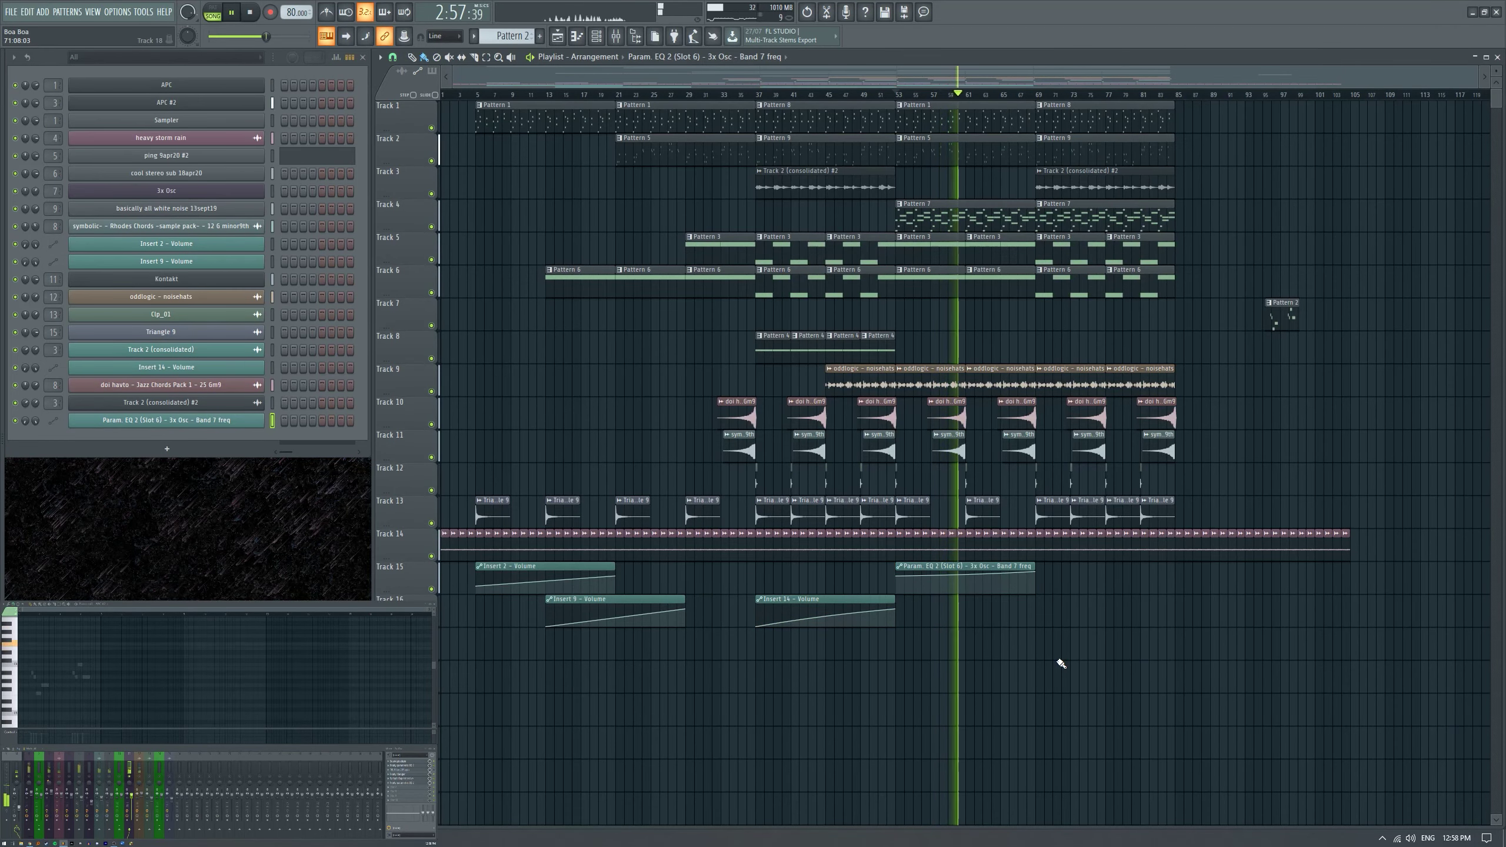
pyautogui.keyDown('ctrl'); pyautogui.scroll(5, 914, 609); pyautogui.keyUp('ctrl')
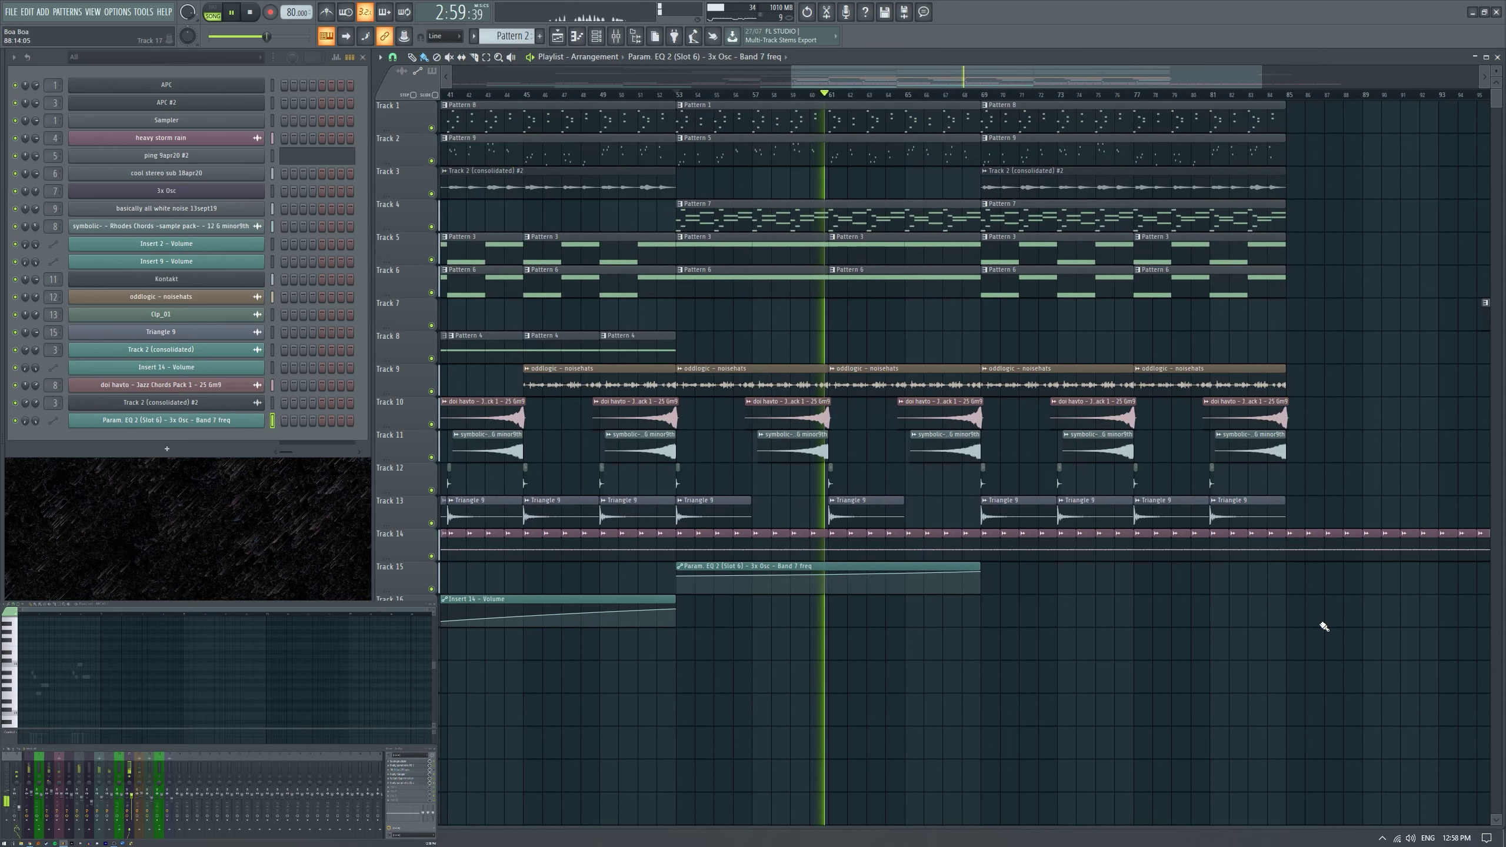
pyautogui.keyDown('ctrl'); pyautogui.scroll(-1, 889, 574); pyautogui.keyUp('ctrl')
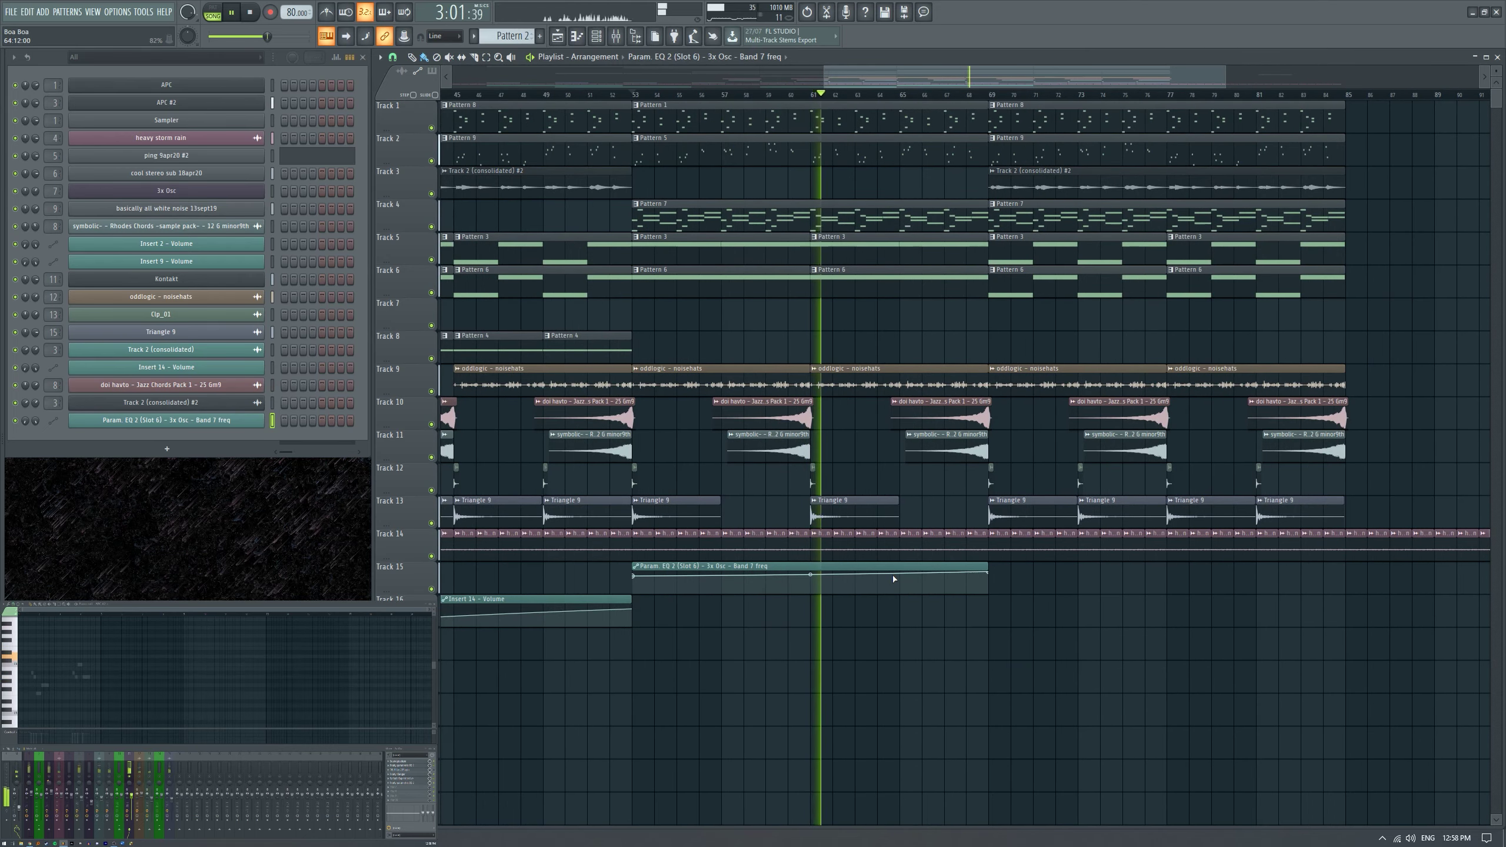
pyautogui.press('space')
pyautogui.keyDown('ctrl'); pyautogui.scroll(-3, 639, 167); pyautogui.keyUp('ctrl')
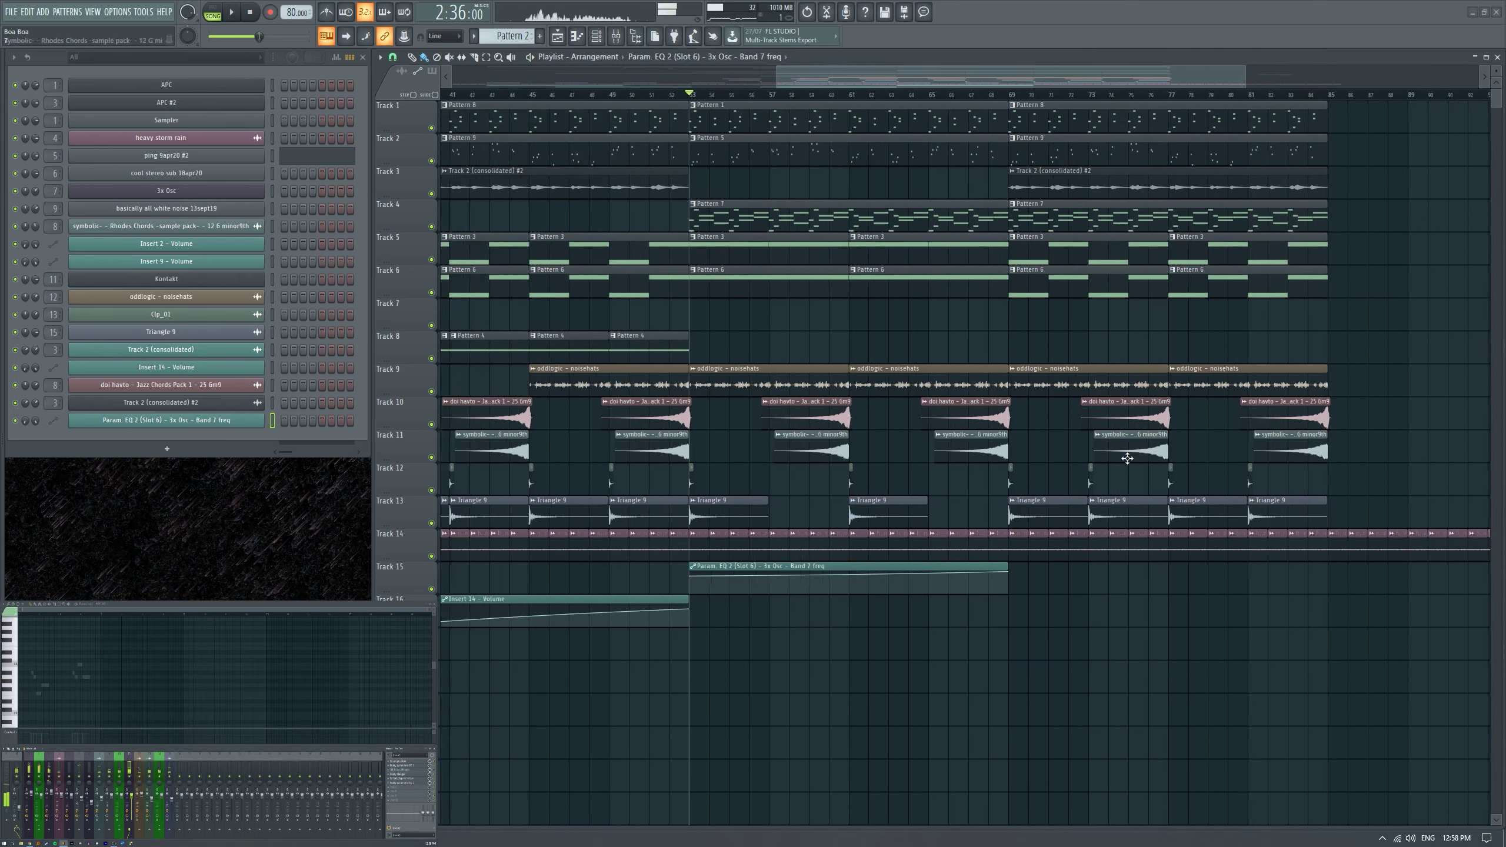
# Play from the song start, bend the Insert 2 - Volume curve slightly upward, and move the Insert 9 - Volume clip to start at bar 9.
pyautogui.keyDown('ctrl'); pyautogui.scroll(4, 471, 135); pyautogui.keyUp('ctrl')
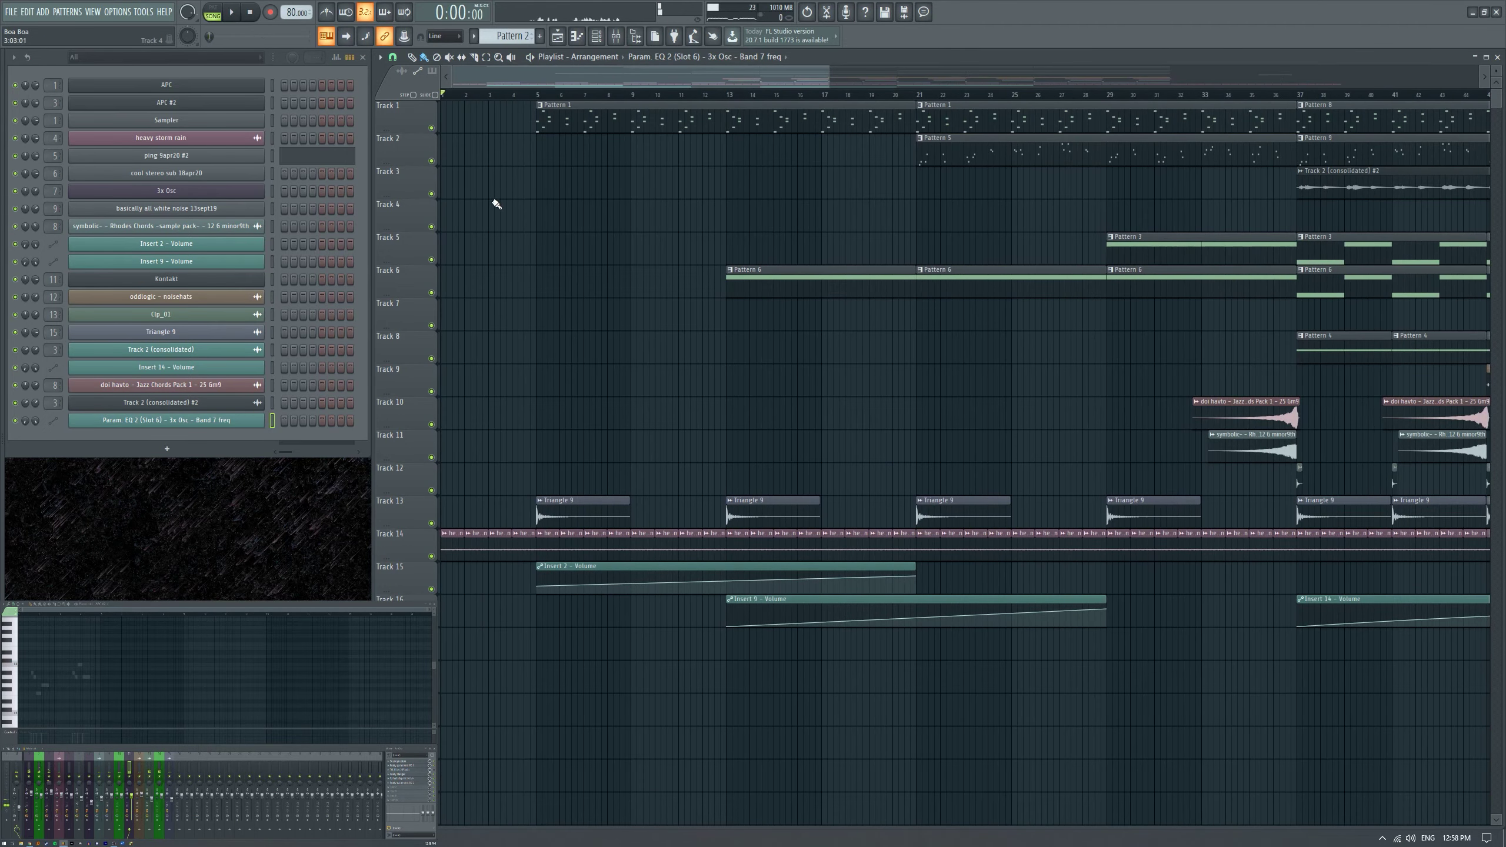
pyautogui.keyDown('ctrl'); pyautogui.scroll(-4, 519, 225); pyautogui.keyUp('ctrl')
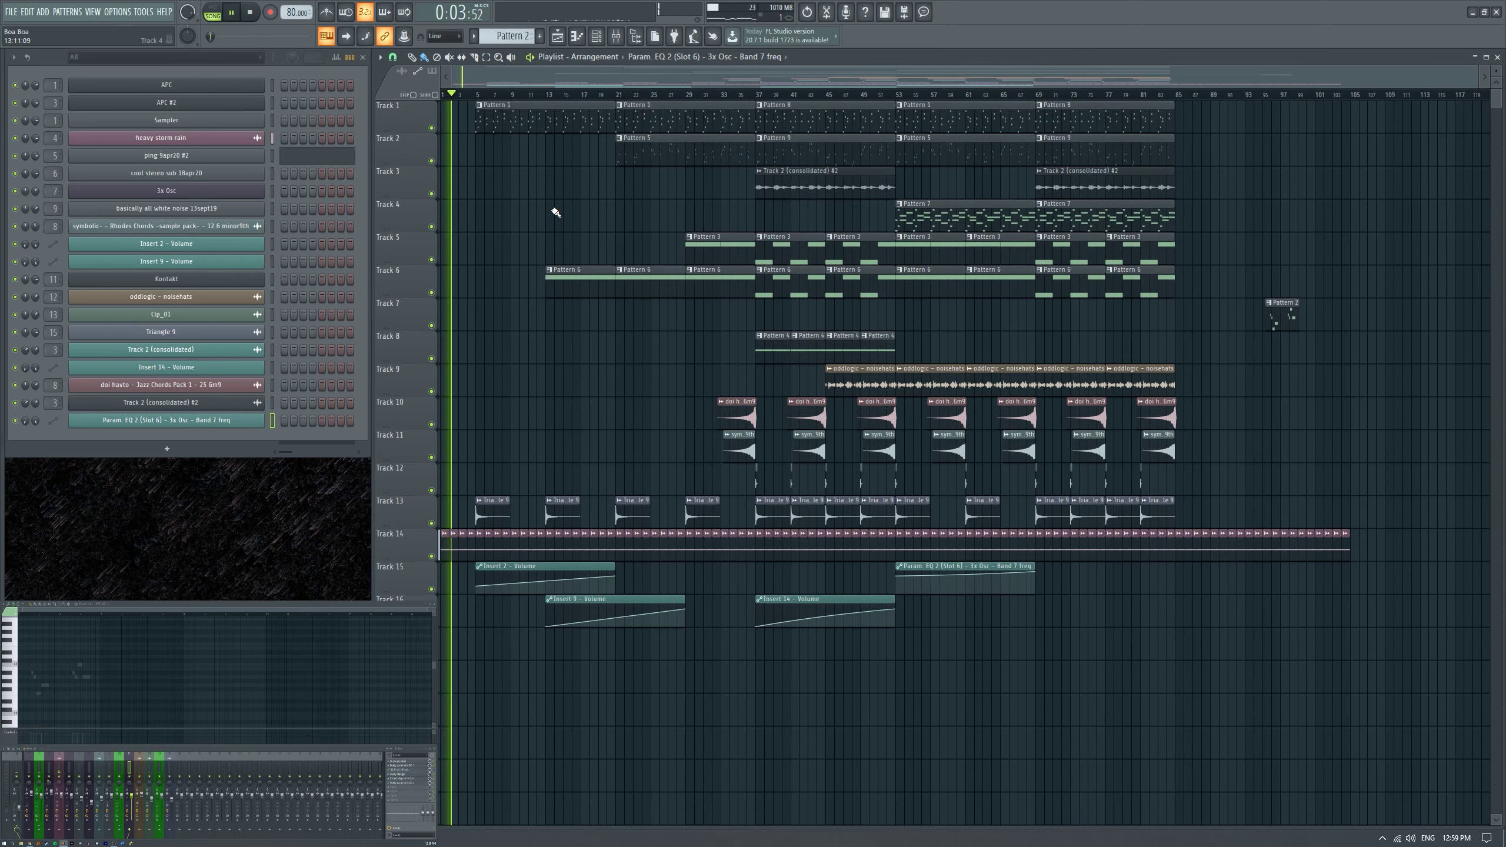
pyautogui.keyDown('ctrl'); pyautogui.scroll(1, 555, 212); pyautogui.keyUp('ctrl')
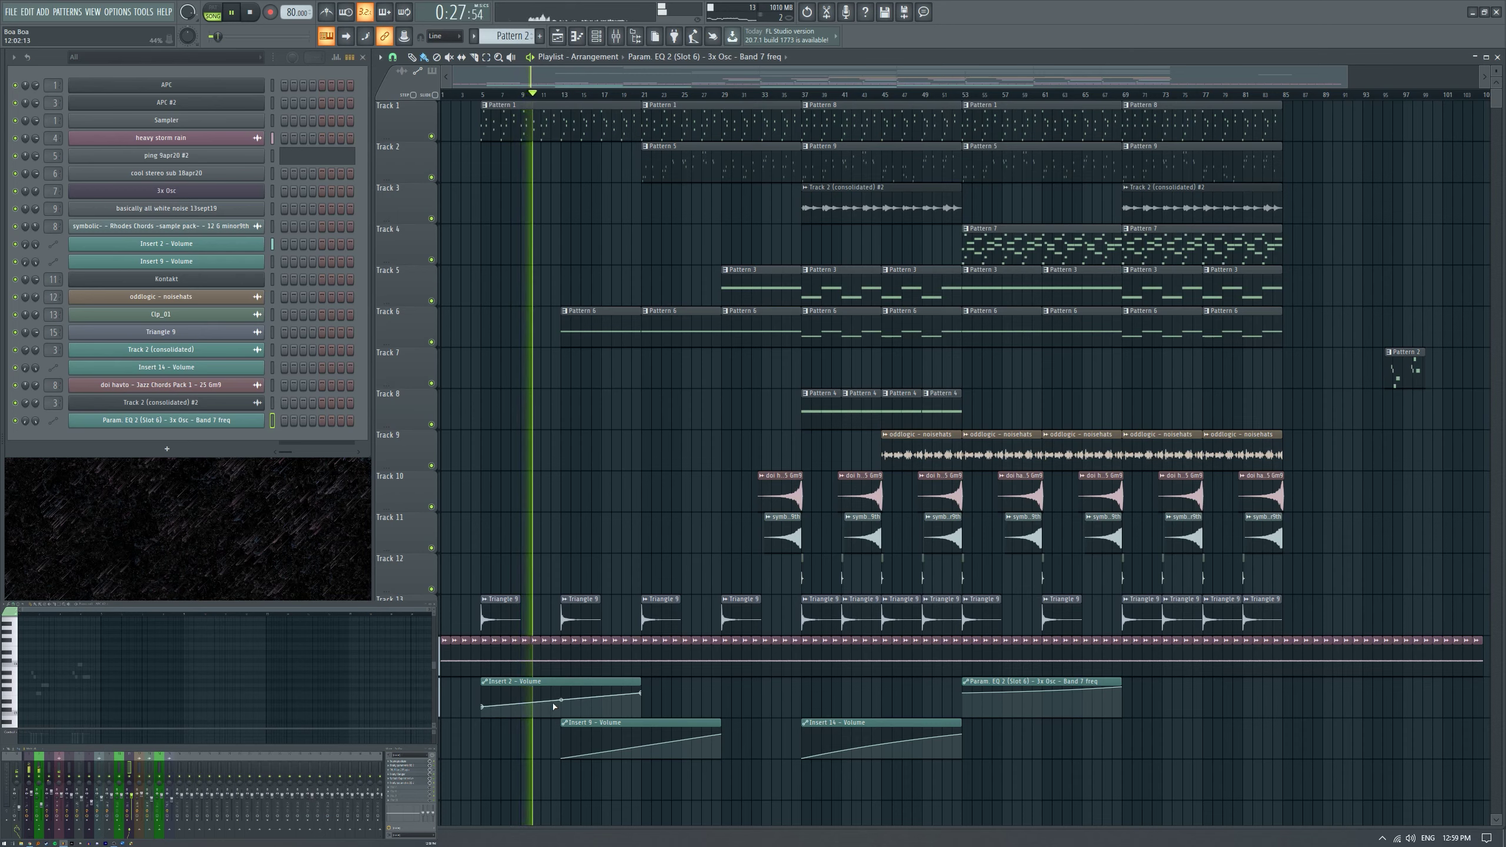
pyautogui.moveTo(560, 700); pyautogui.dragTo(560, 697)
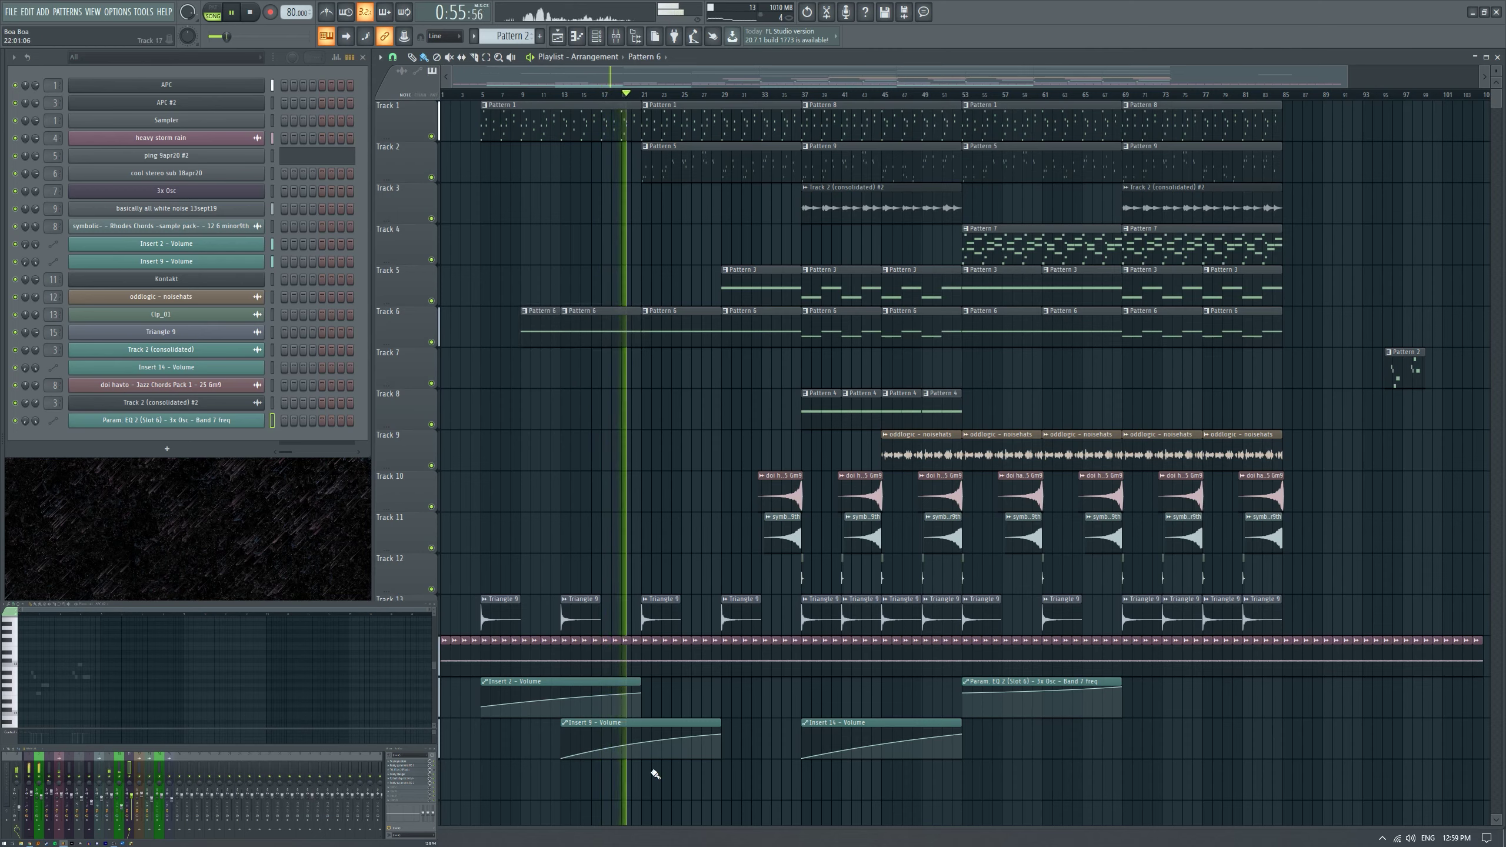
pyautogui.moveTo(656, 722); pyautogui.dragTo(619, 721)
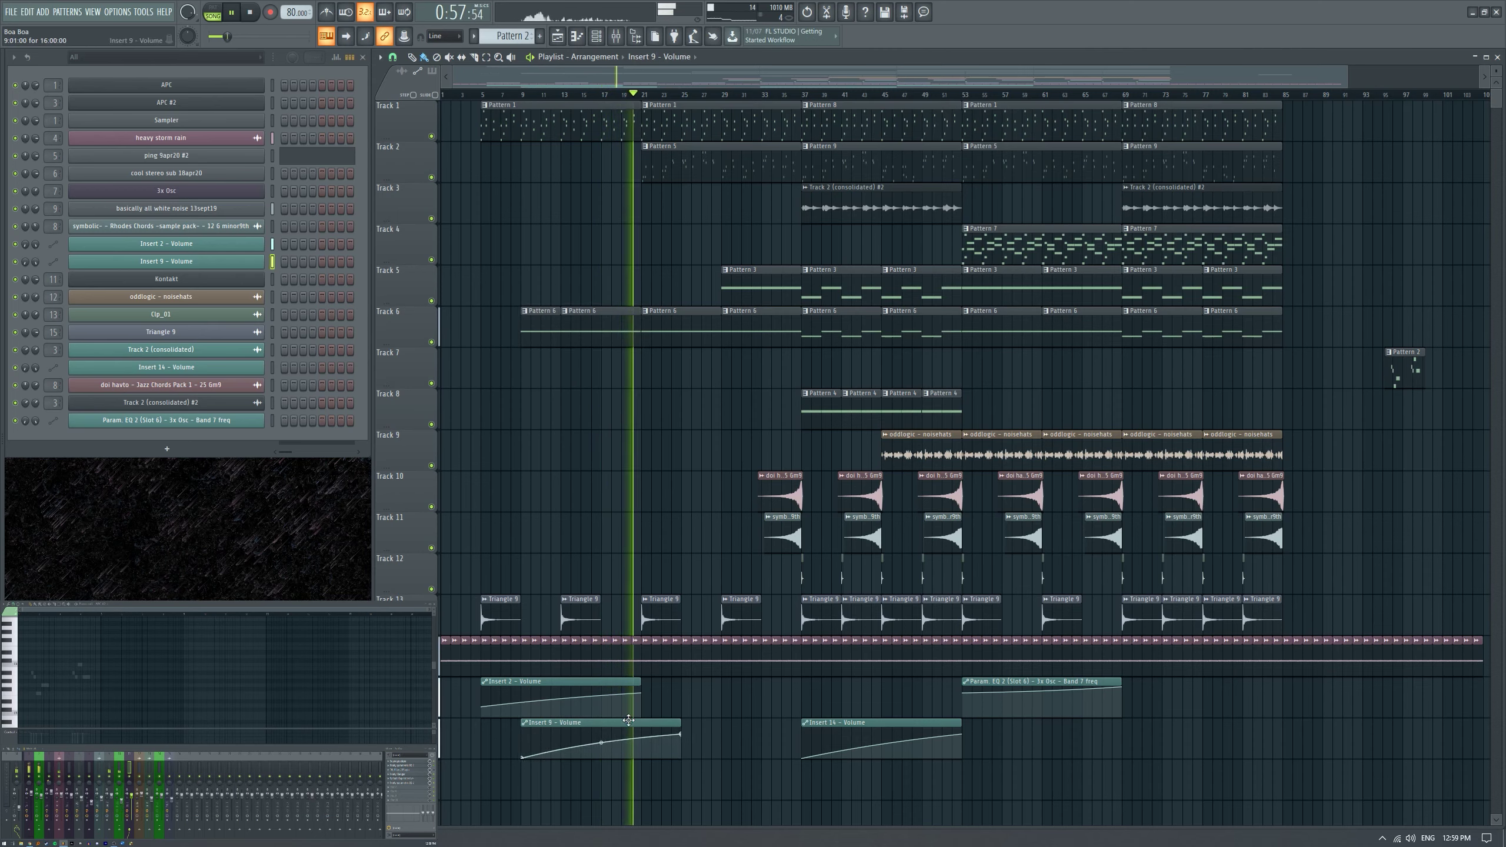
pyautogui.scroll(5, 700, 700)
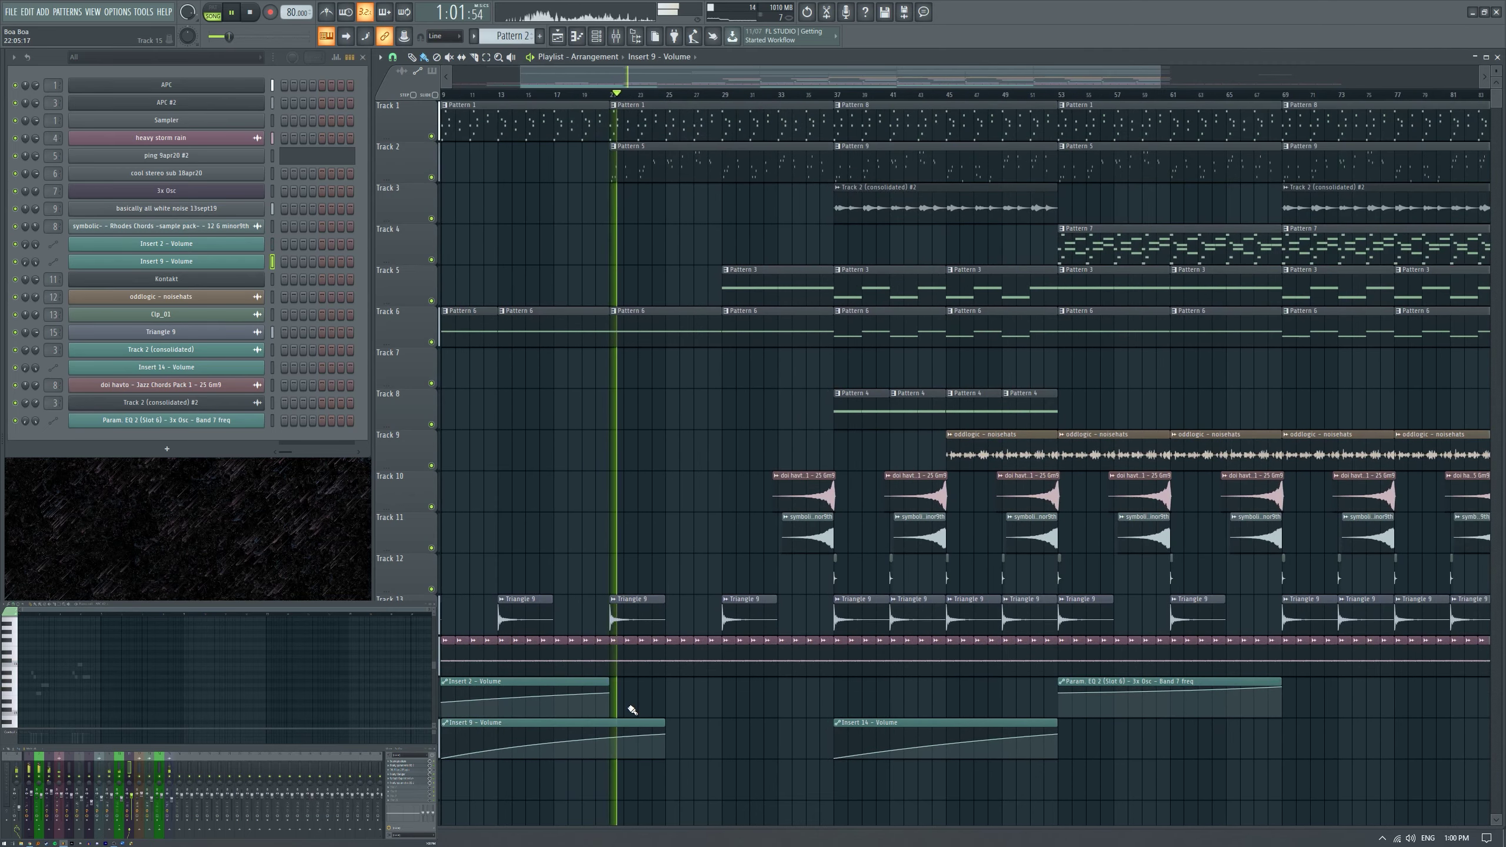
# Listen to the arrangement through to its end past bar 84 and stop playback.
pyautogui.scroll(-2, 629, 705)
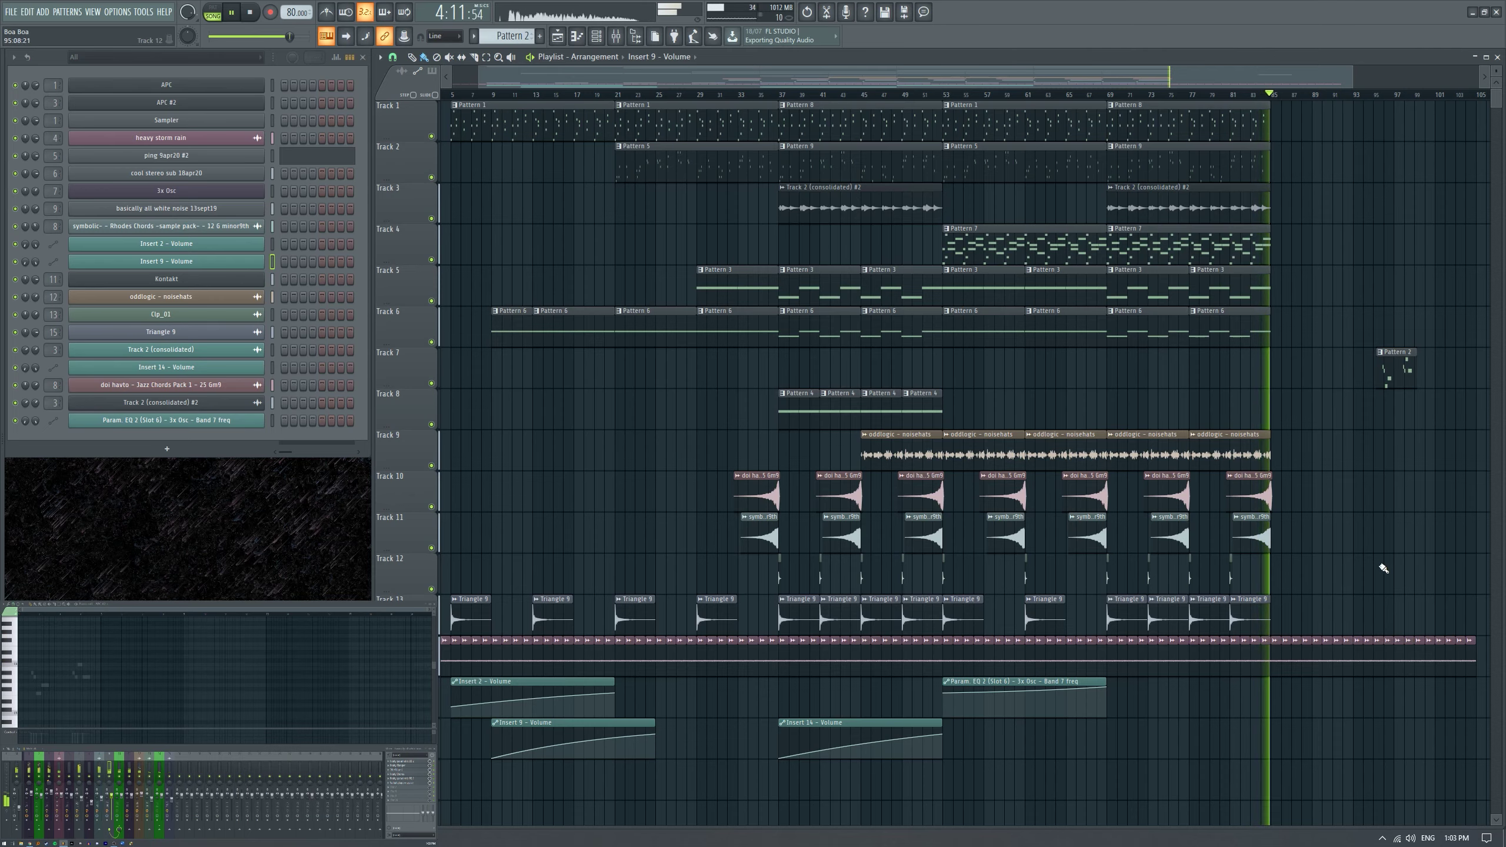
pyautogui.scroll(5, 1225, 564)
pyautogui.scroll(-5, 1150, 363)
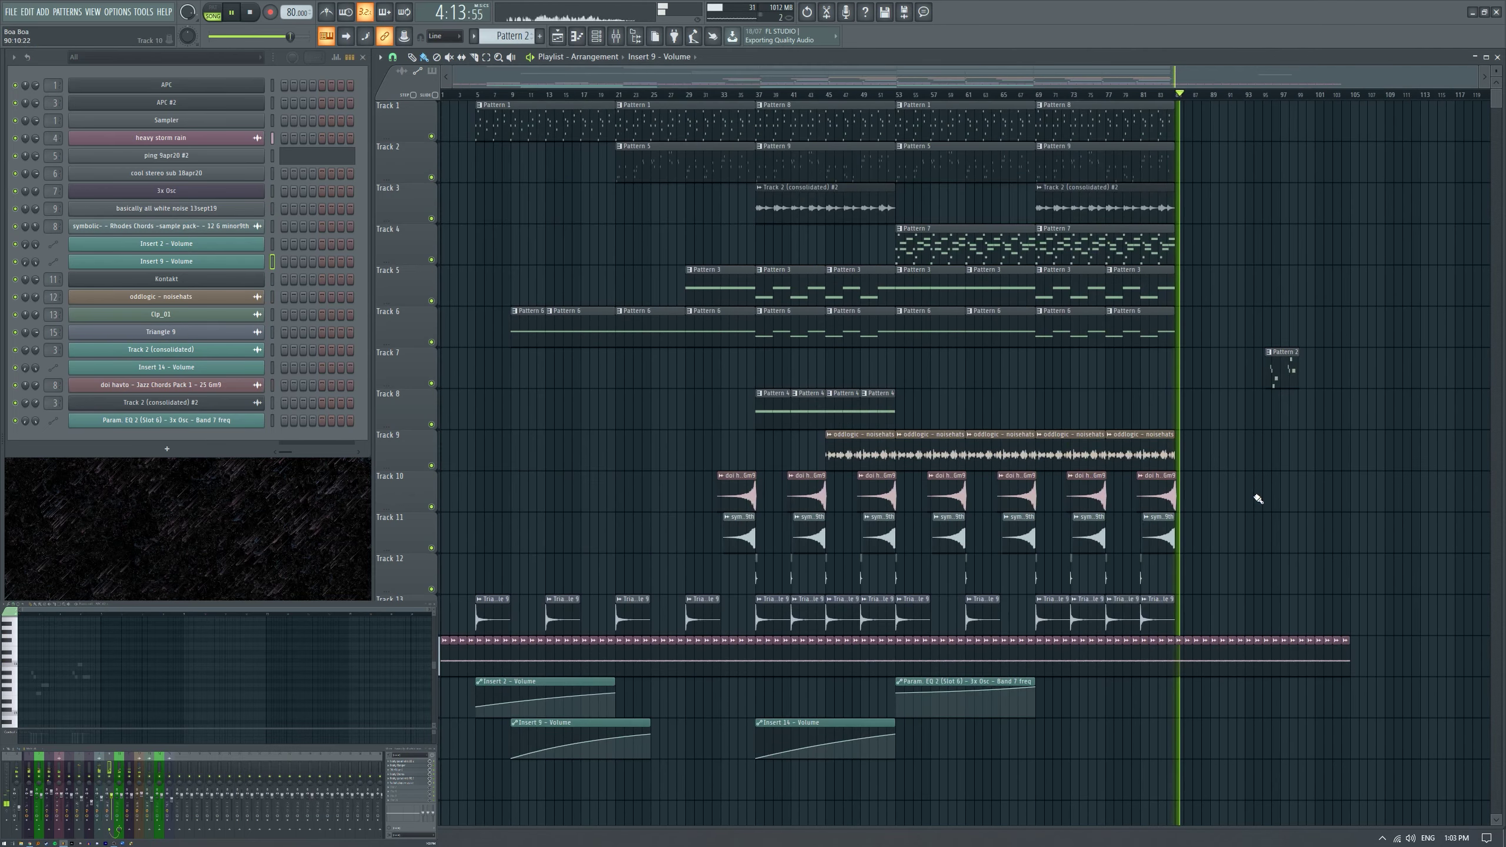
pyautogui.press('space')
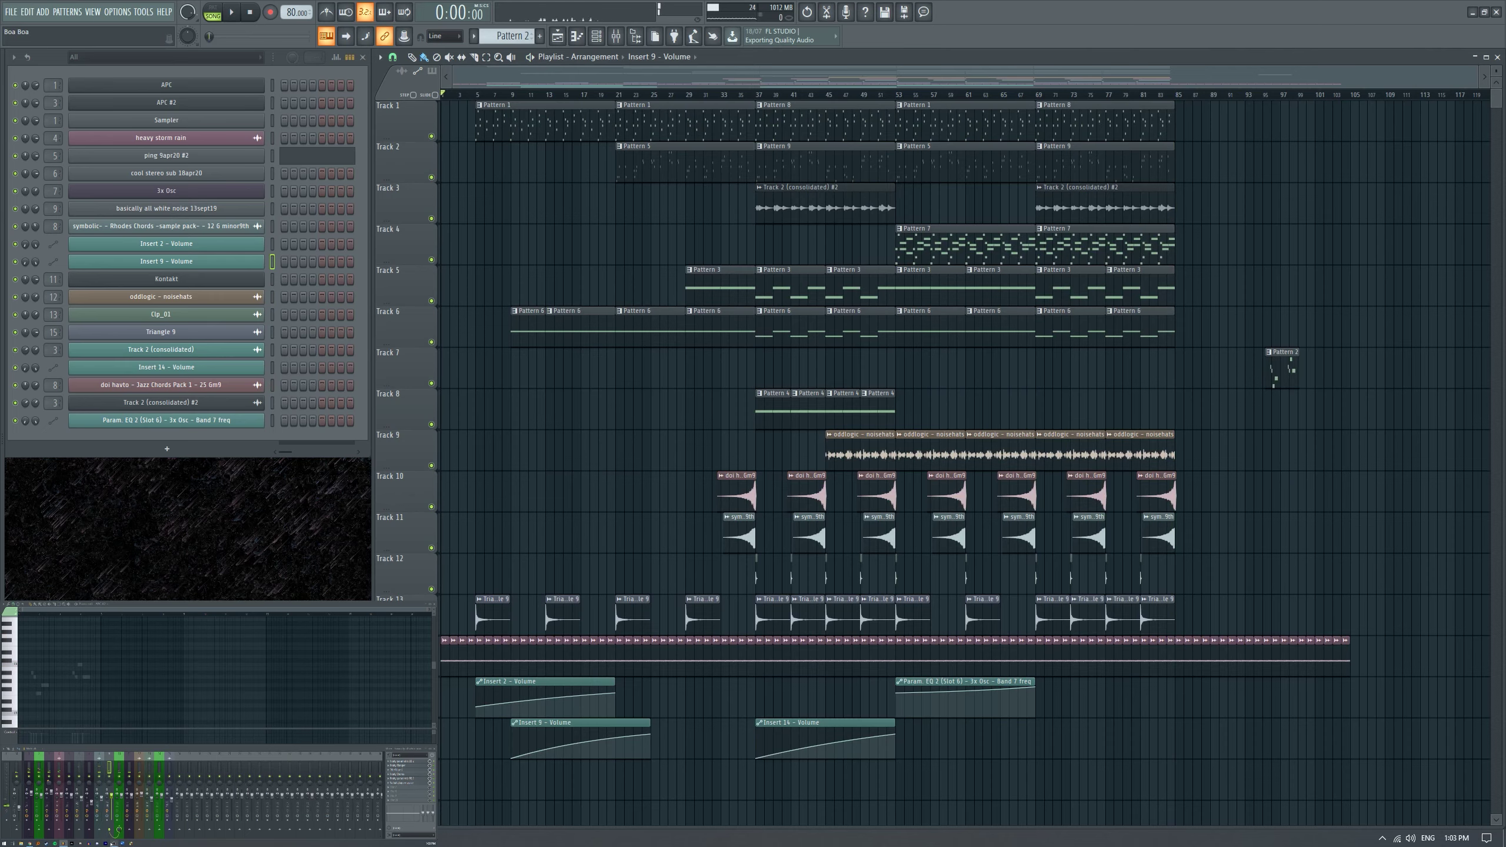
pyautogui.click(112, 844)
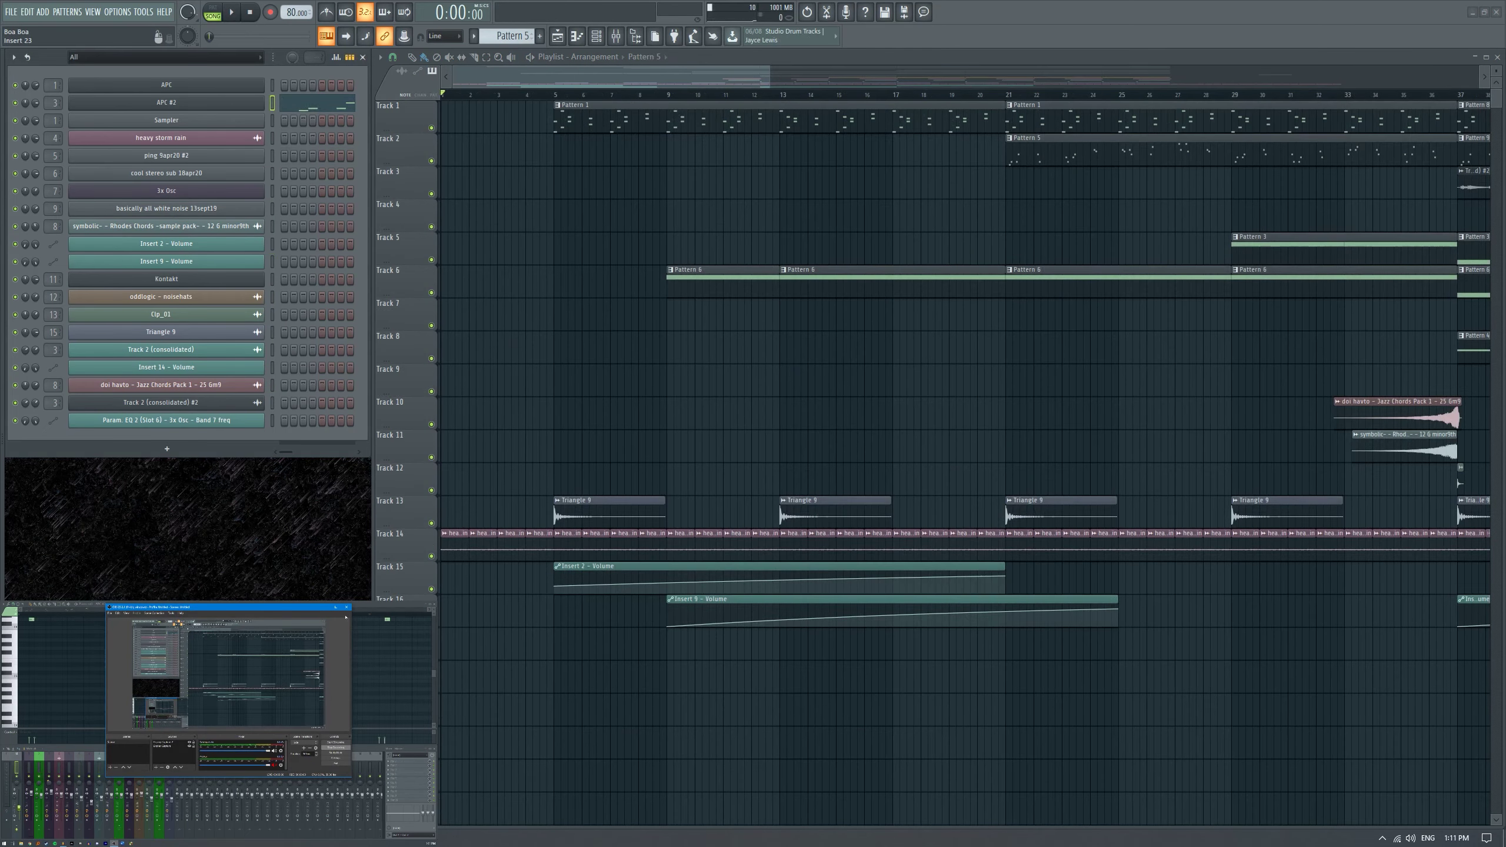
pyautogui.click(347, 607)
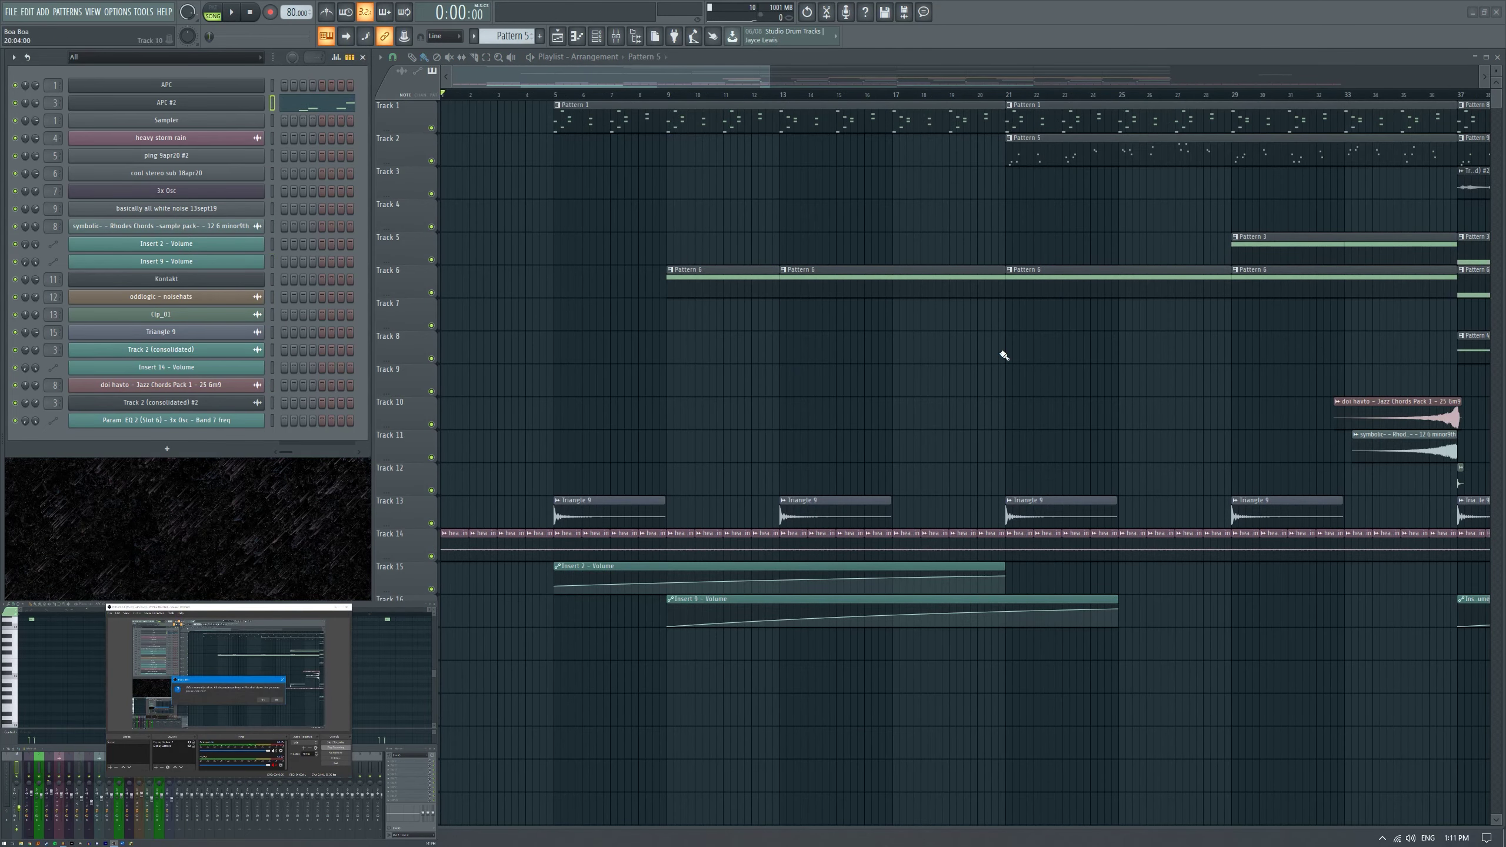
pyautogui.click(276, 700)
pyautogui.click(325, 610)
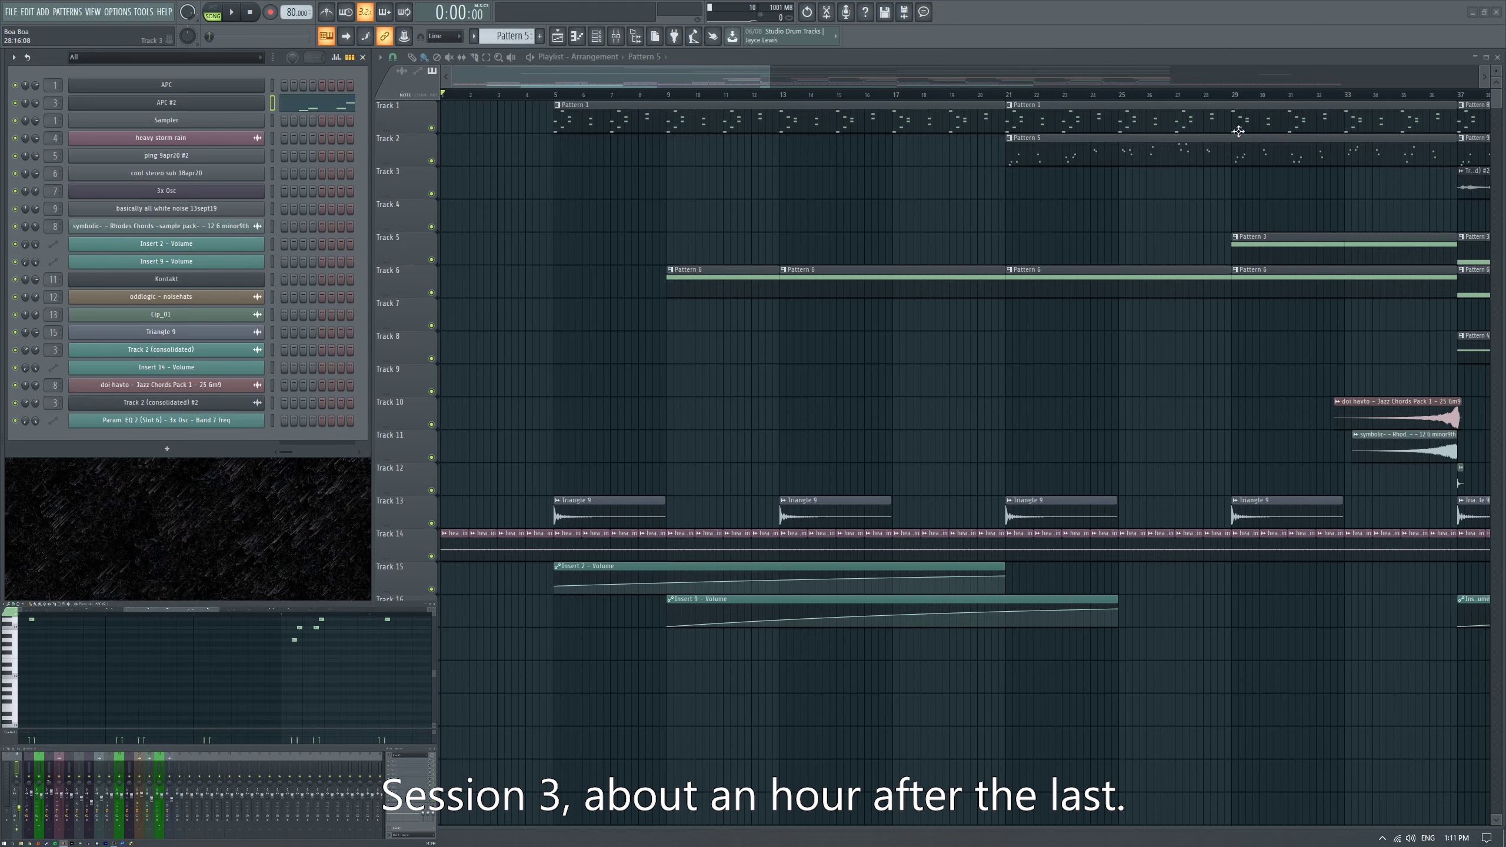
pyautogui.scroll(-5, 739, 302)
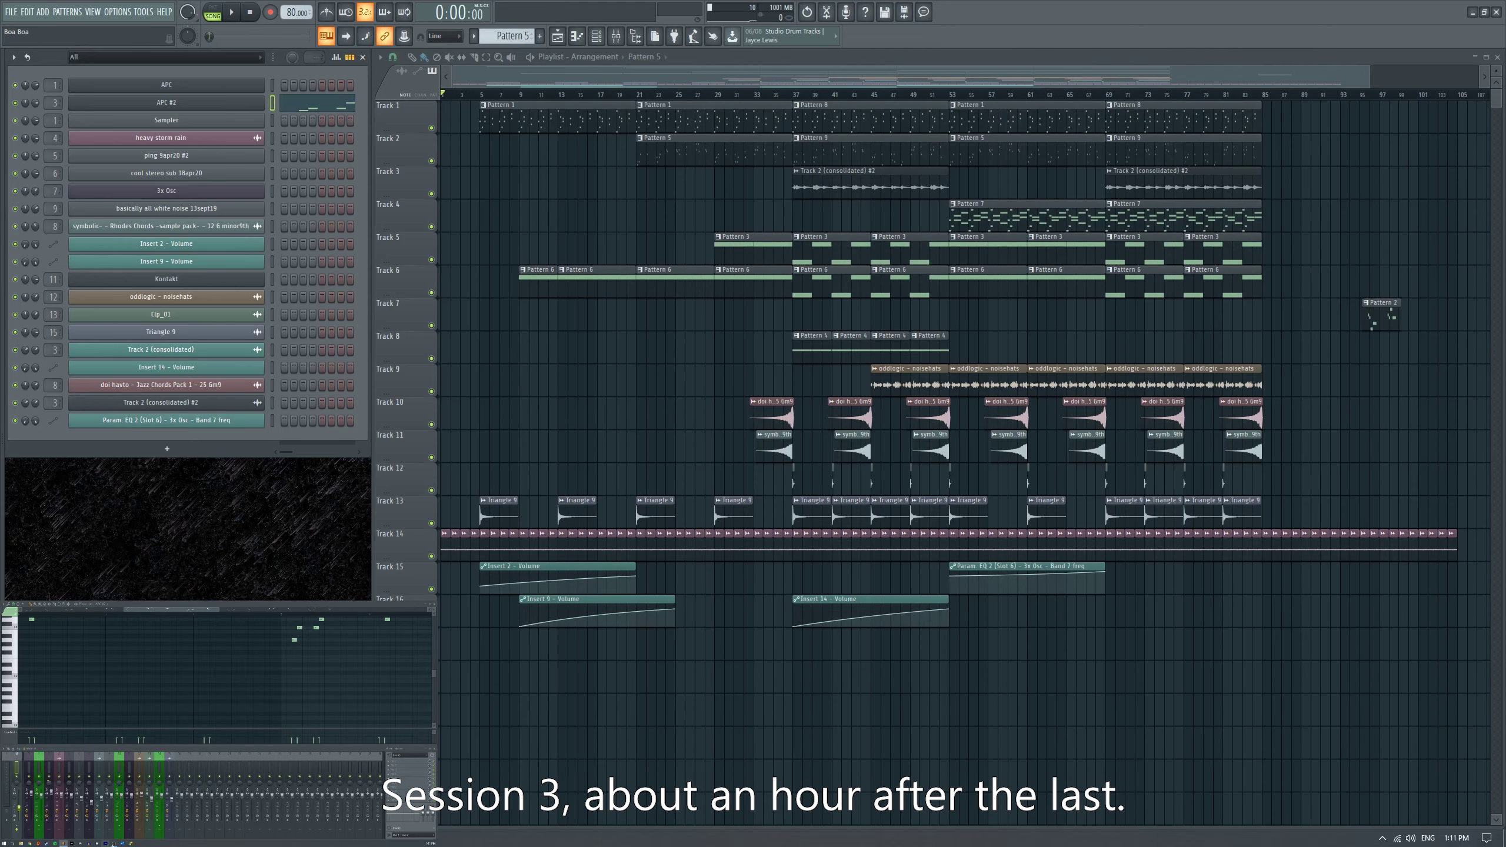
pyautogui.click(114, 843)
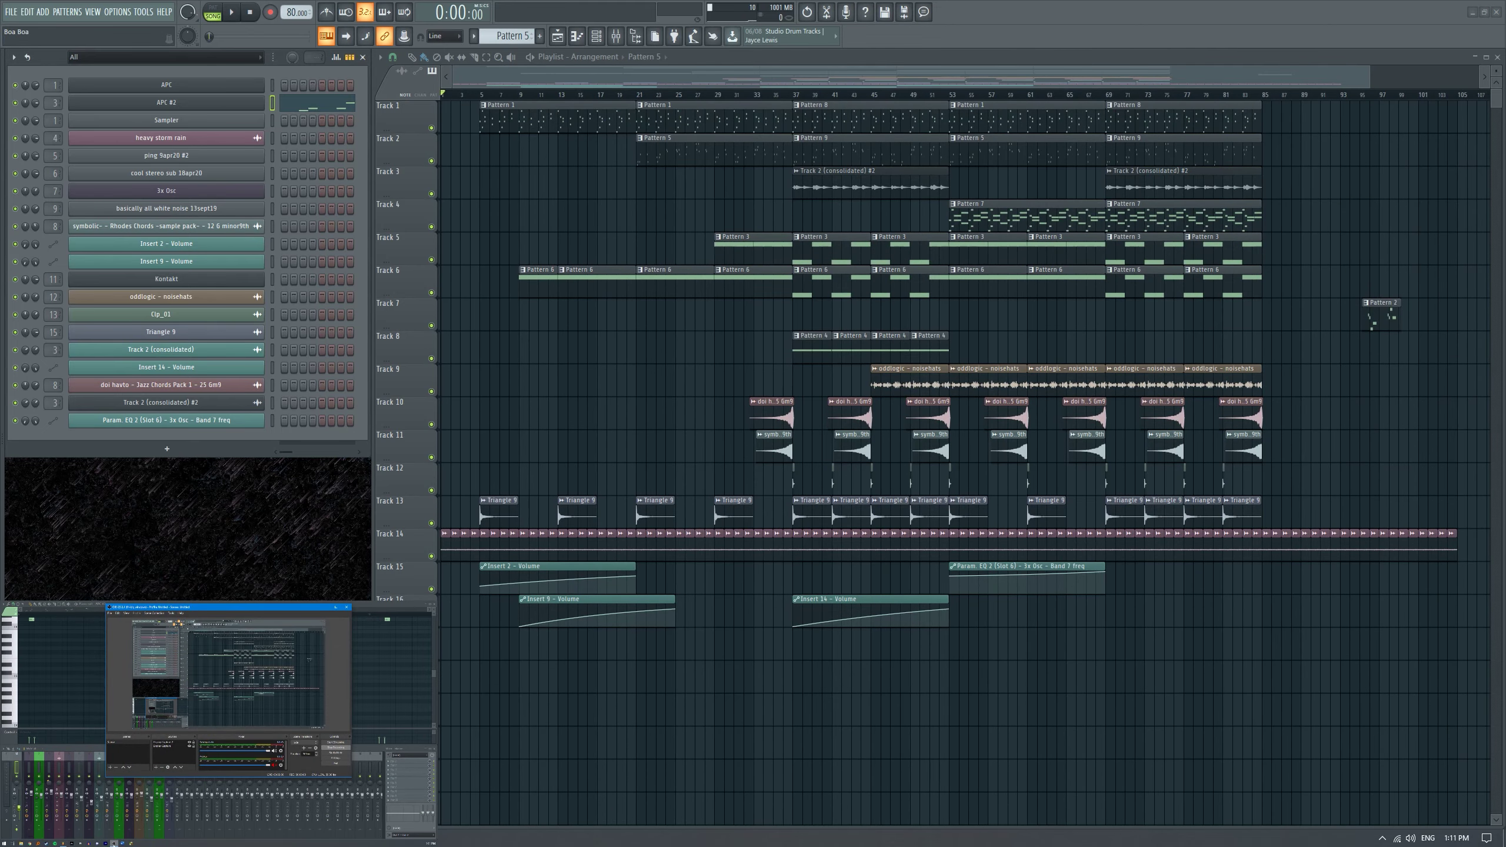
pyautogui.click(114, 843)
# Play the section starting at bar 37 briefly and stop playback.
pyautogui.click(795, 94)
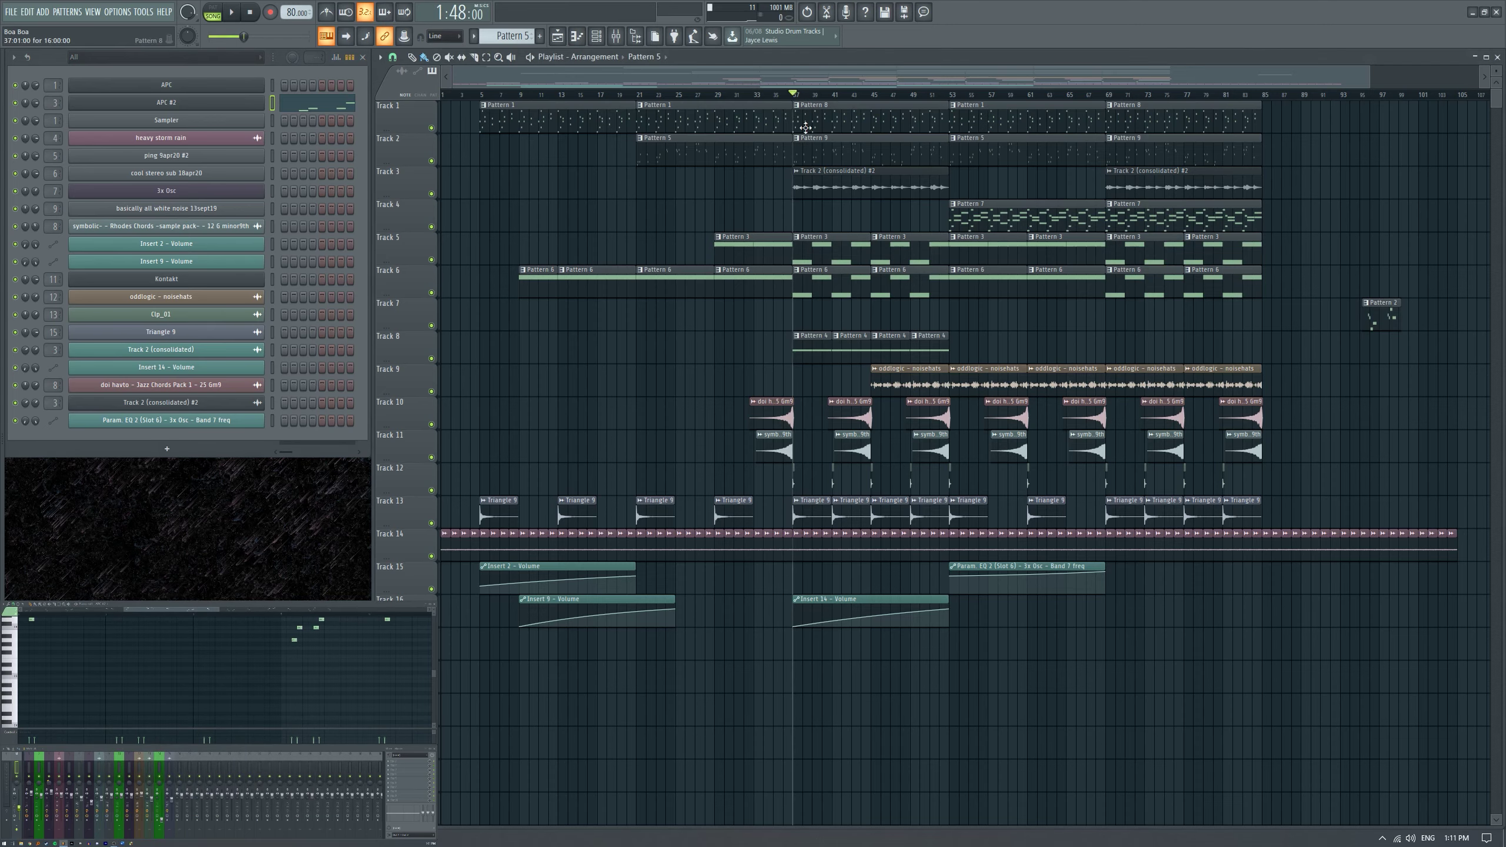
pyautogui.press('space')
pyautogui.scroll(6, 804, 131)
pyautogui.scroll(-5, 760, 262)
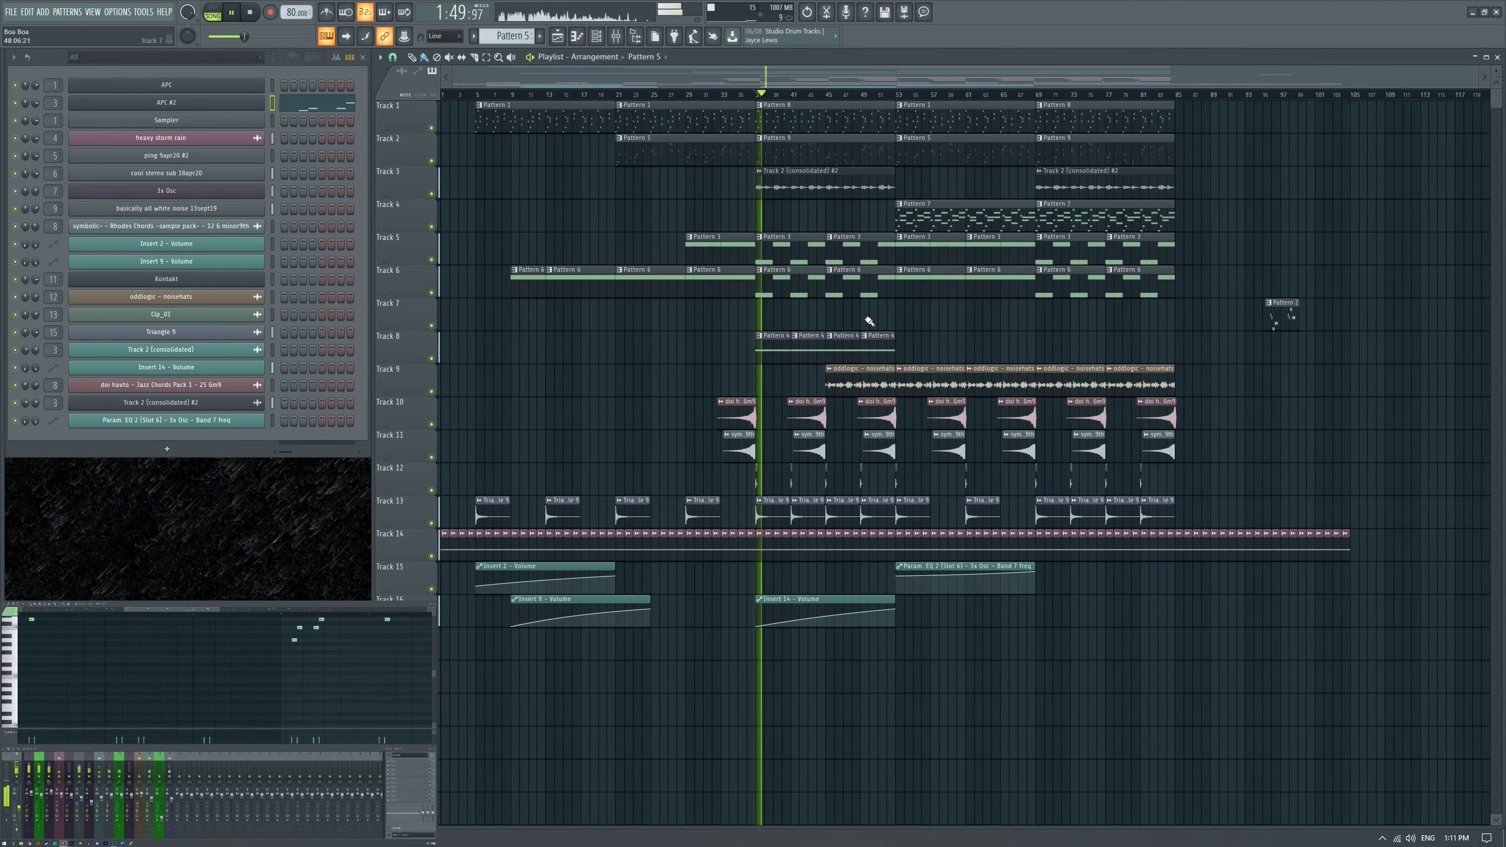
pyautogui.press('space')
# Play the intro from about bar 4 and stop playback after the first pattern has entered.
pyautogui.scroll(4, 494, 259)
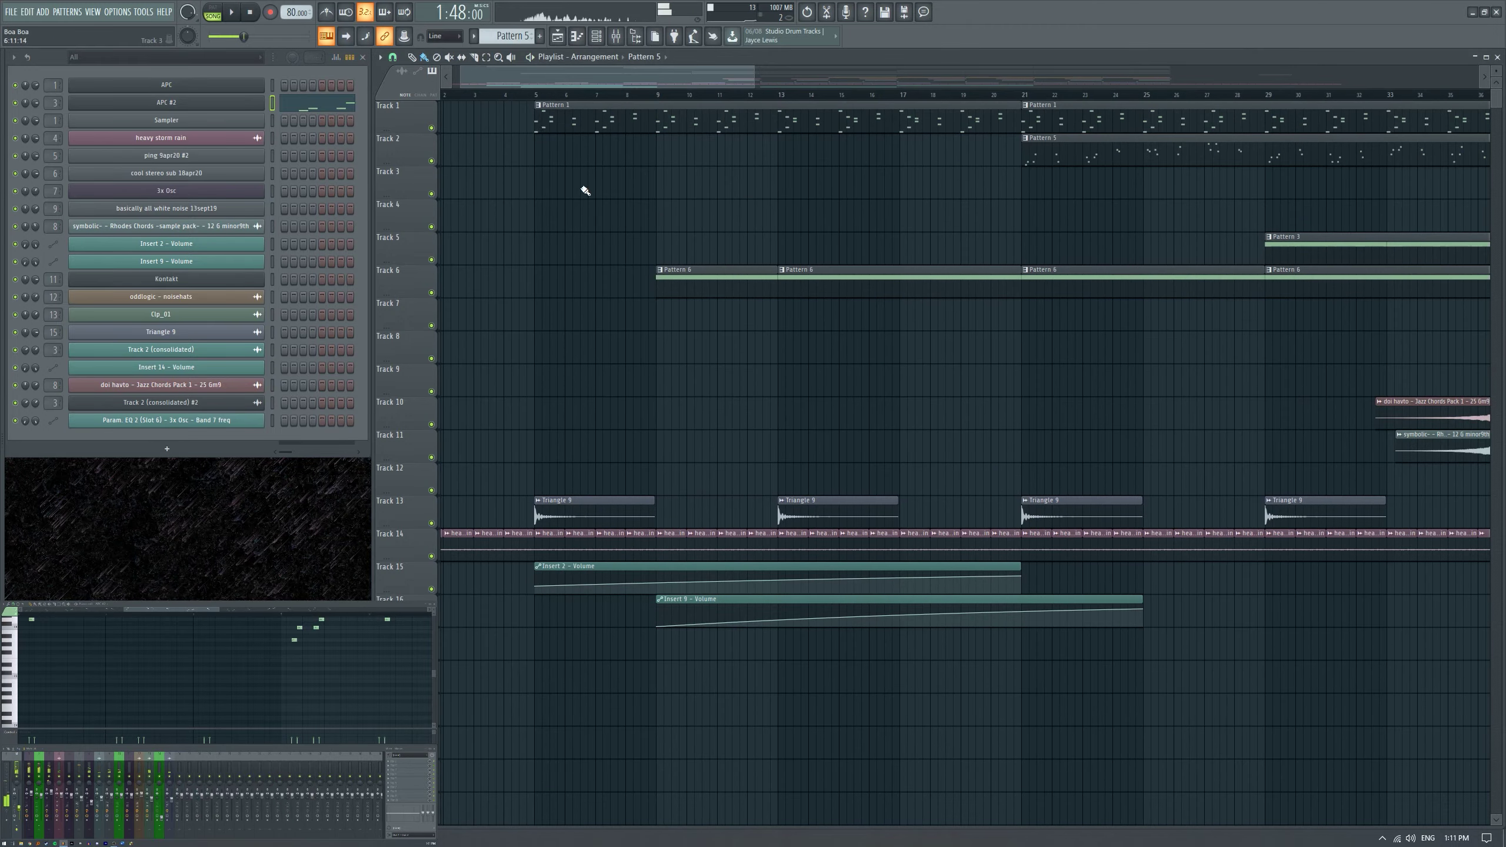
pyautogui.click(519, 94)
pyautogui.press('space')
pyautogui.scroll(2, 514, 326)
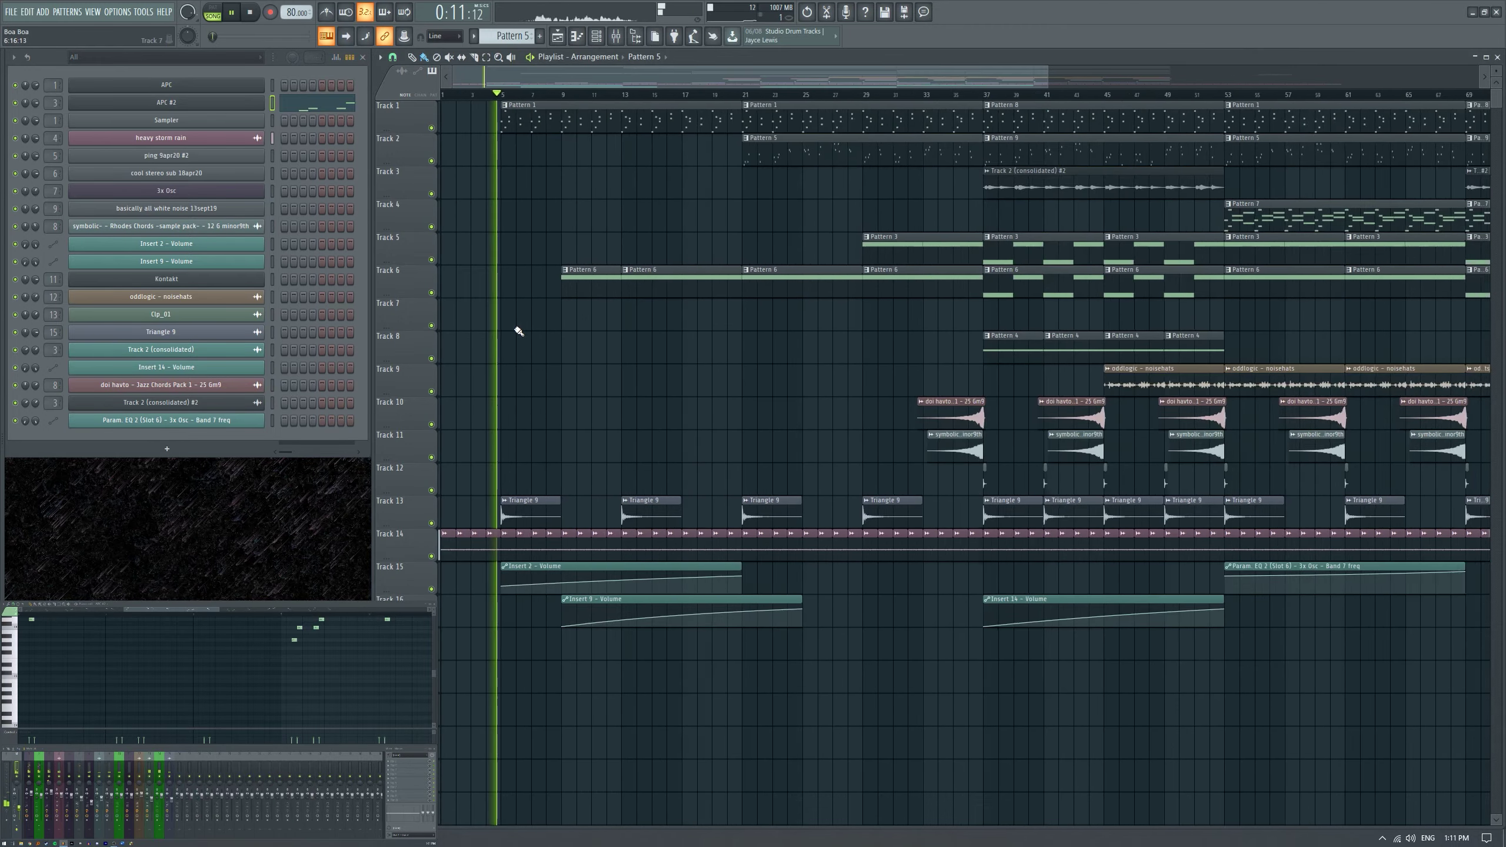
pyautogui.scroll(-3, 504, 323)
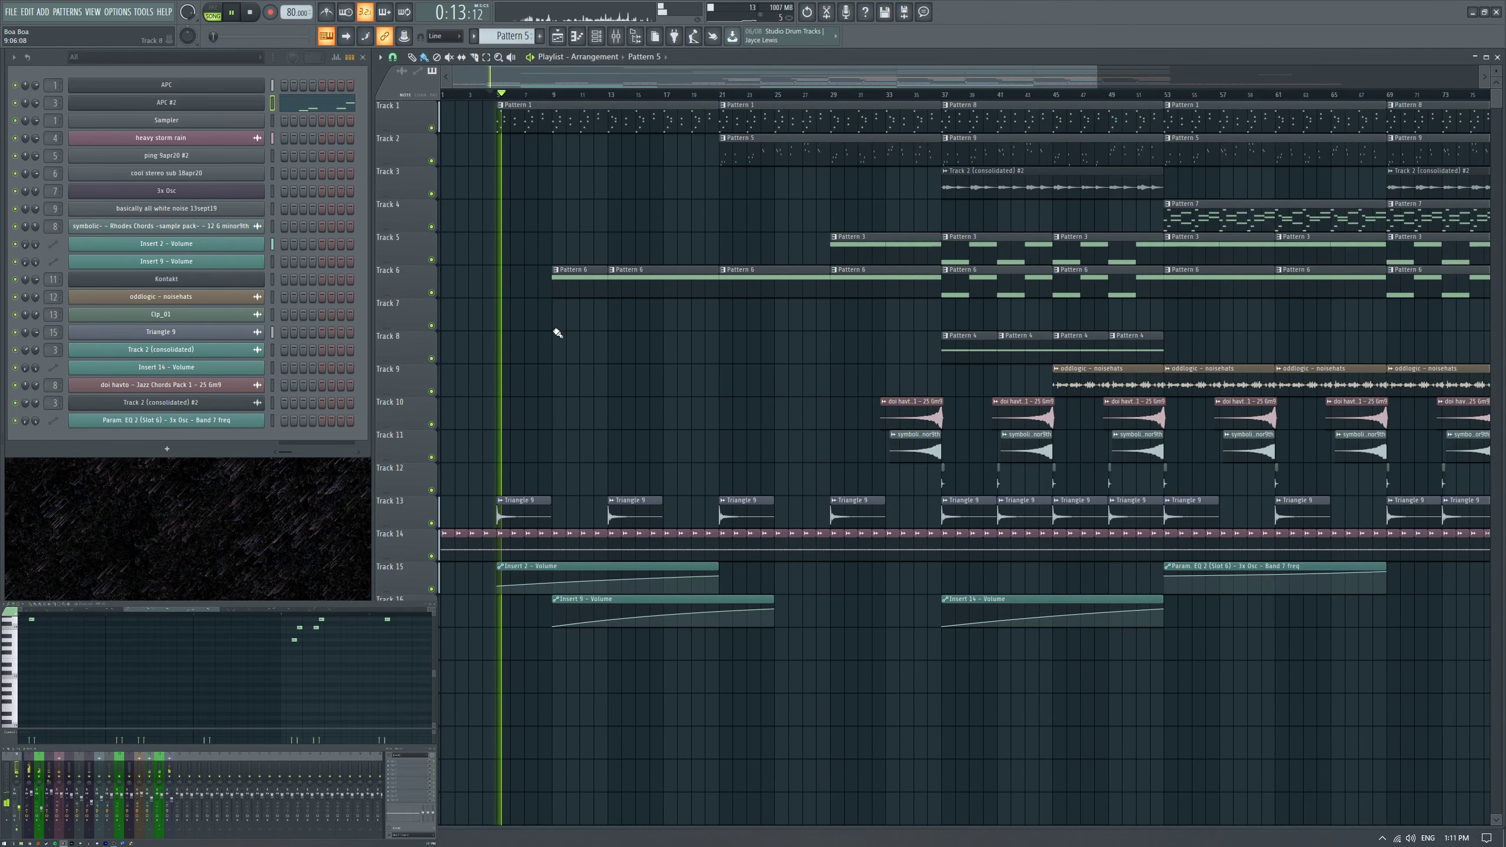
pyautogui.scroll(3, 499, 341)
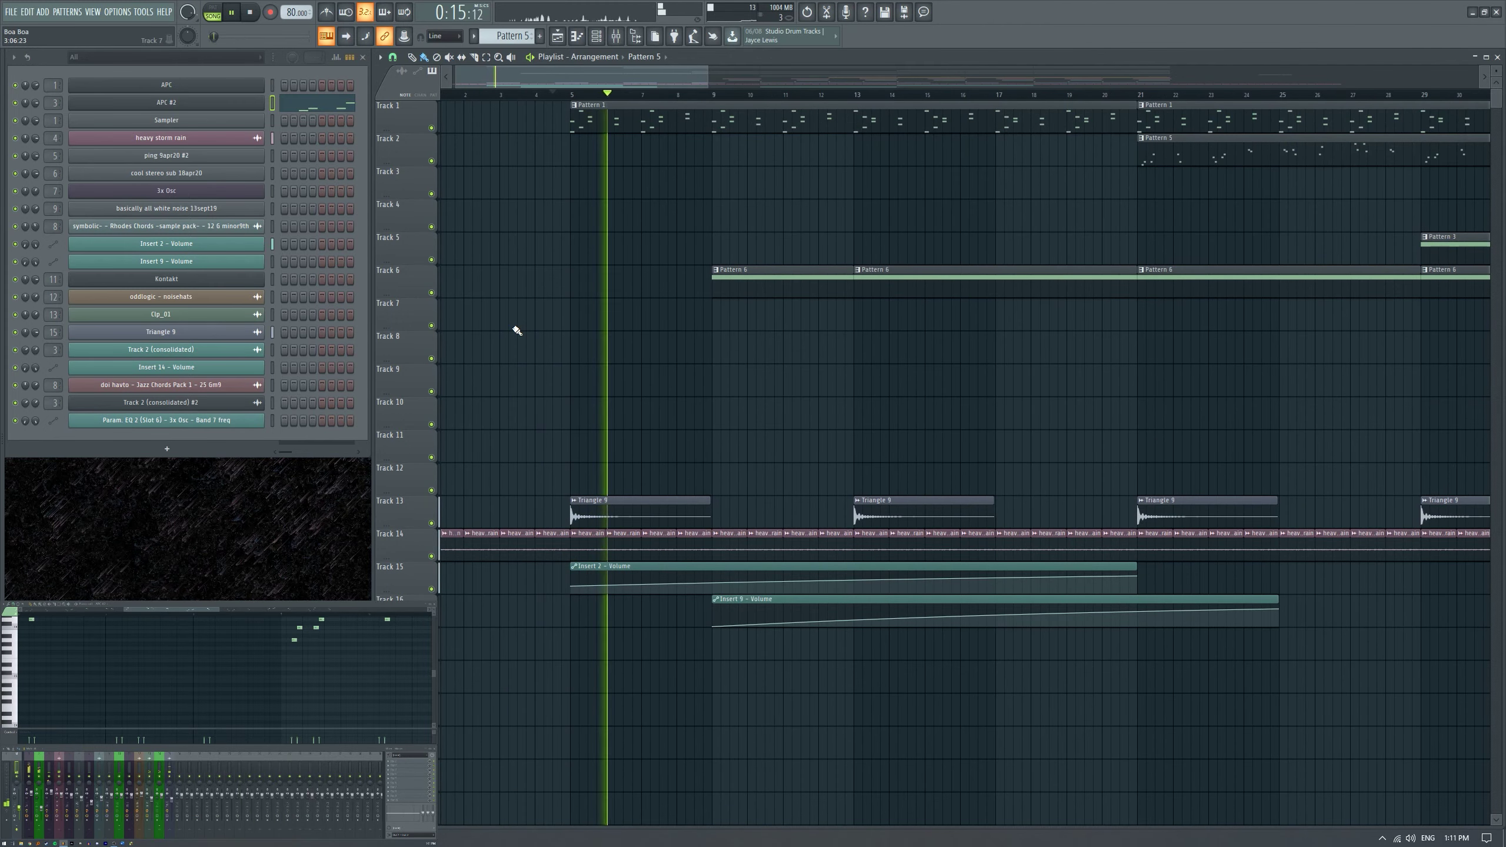
pyautogui.press('space')
# Show the file browser and expand the drums folder inside the [samples] folder of Music.
pyautogui.hotkey('alt', 'F8')
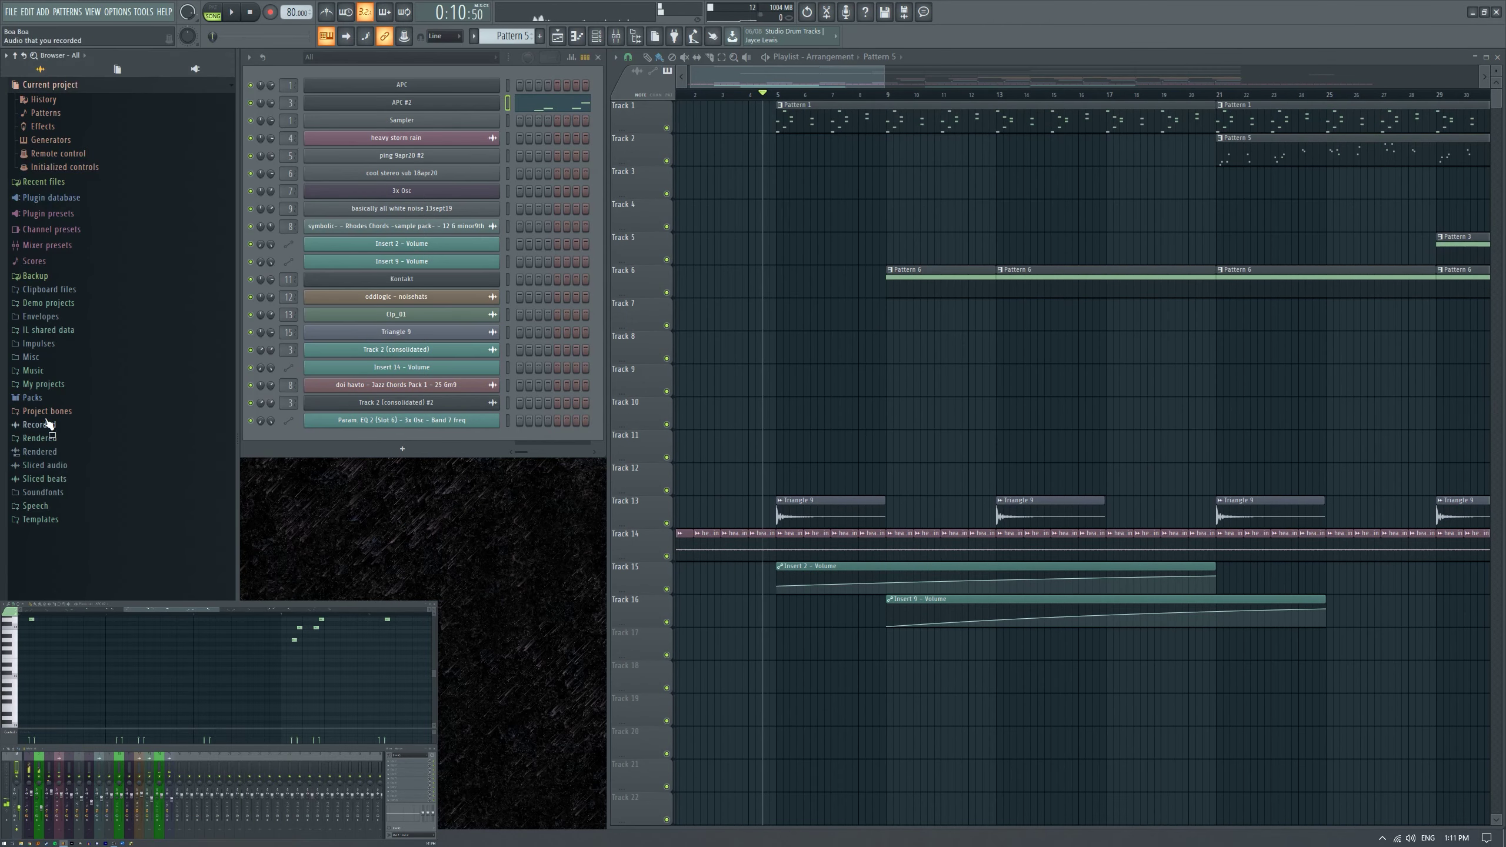
pyautogui.click(65, 375)
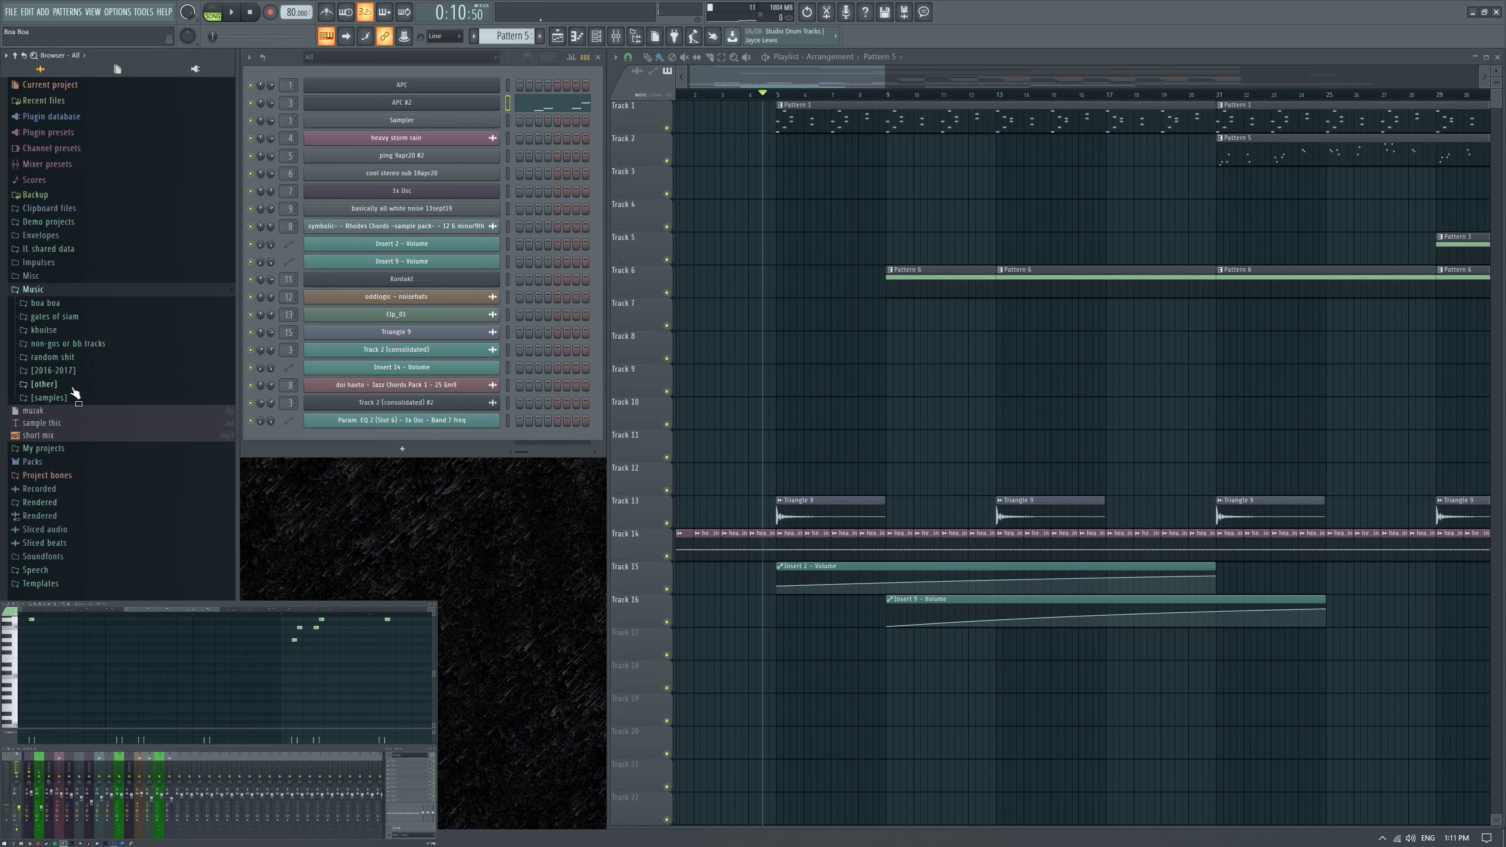
pyautogui.click(49, 398)
pyautogui.click(50, 437)
pyautogui.scroll(-5, 98, 392)
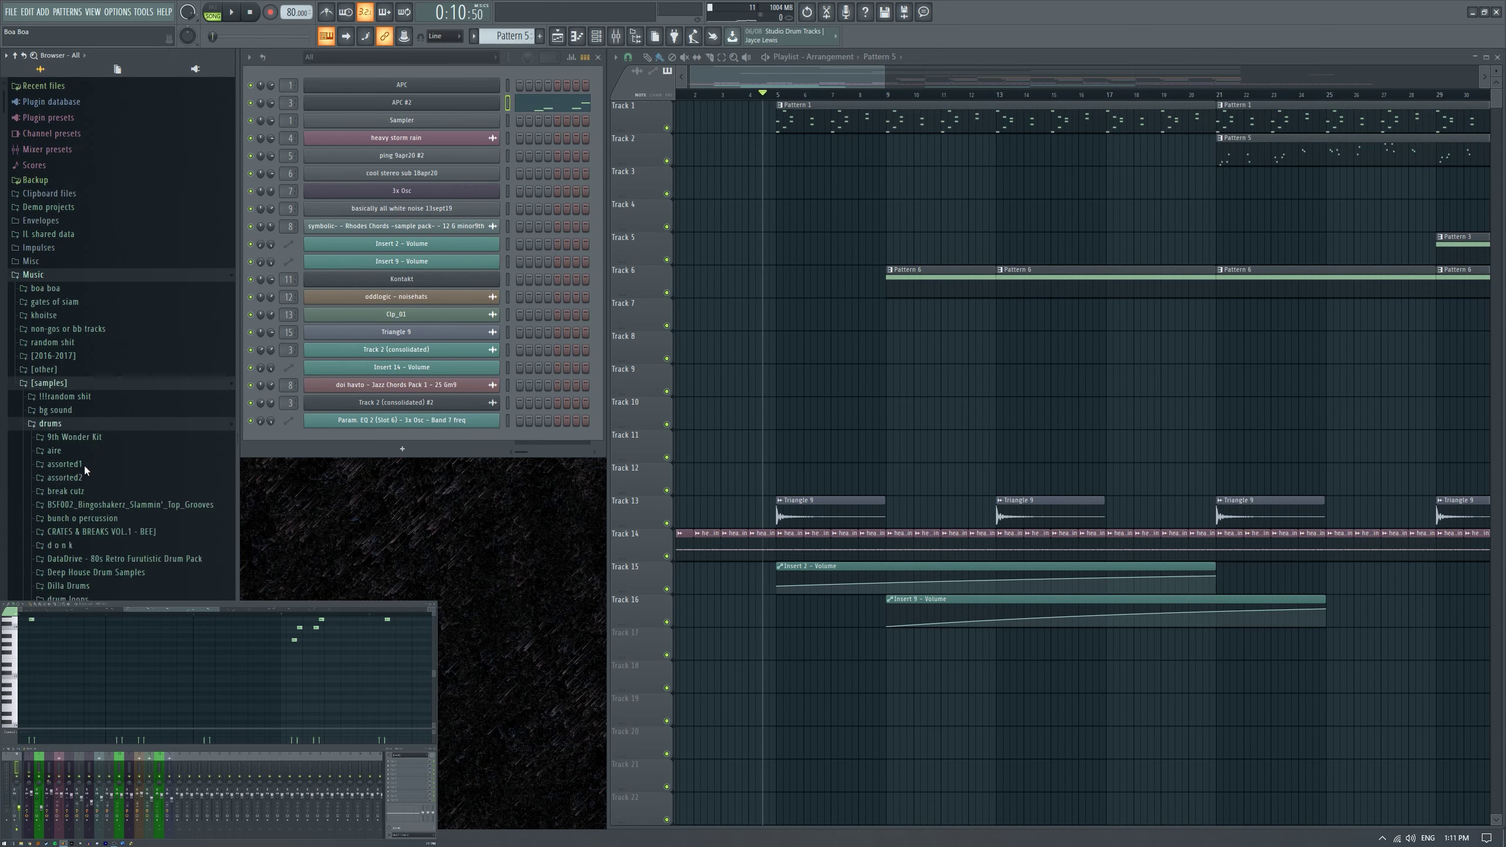
# Check the contents of the Ethnic Rhythms-WAV sample folder and collapse it.
pyautogui.click(83, 432)
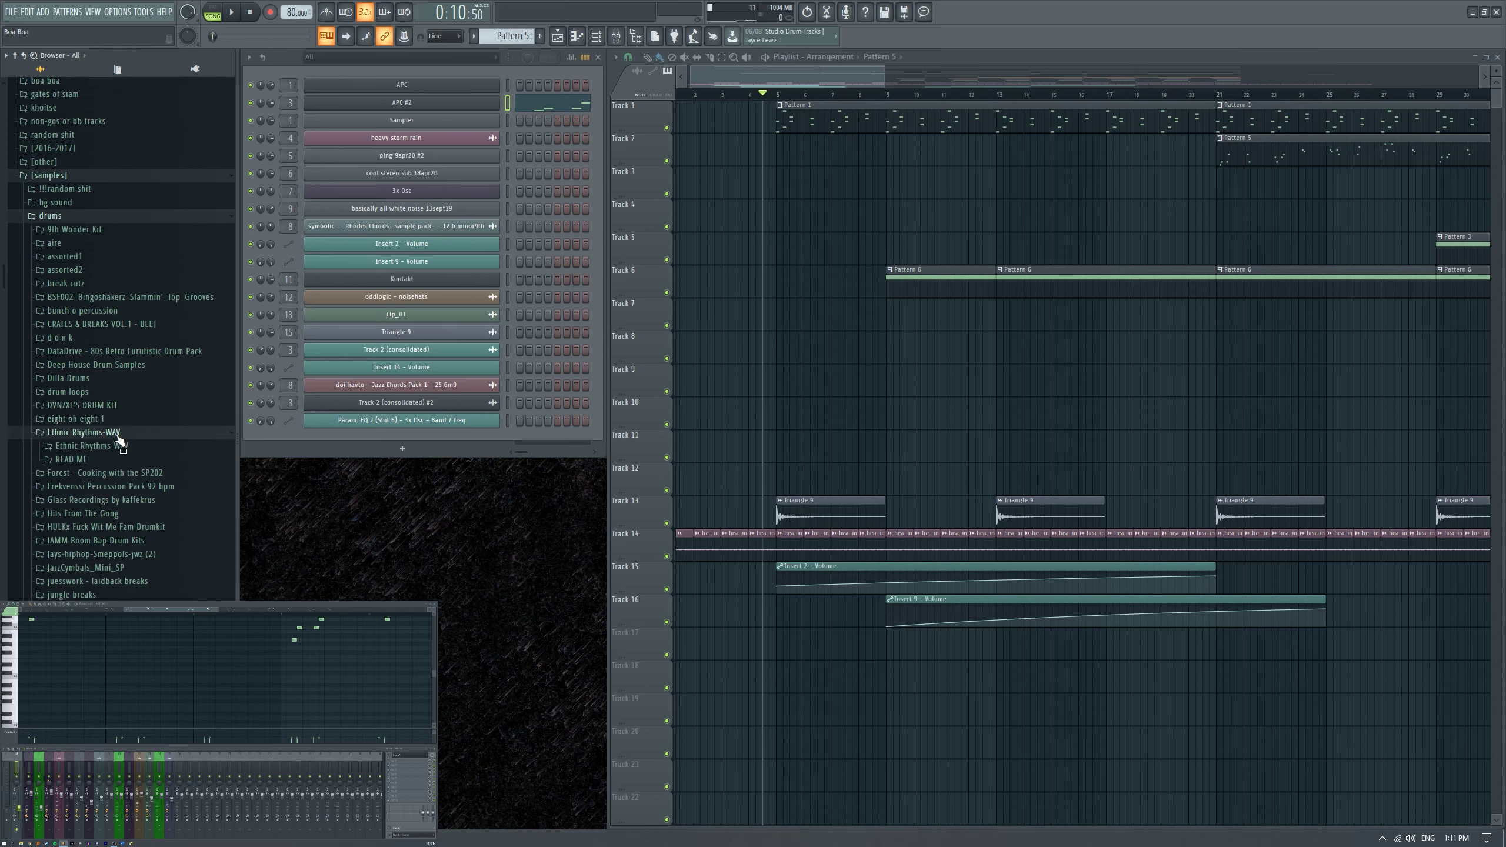
pyautogui.click(91, 446)
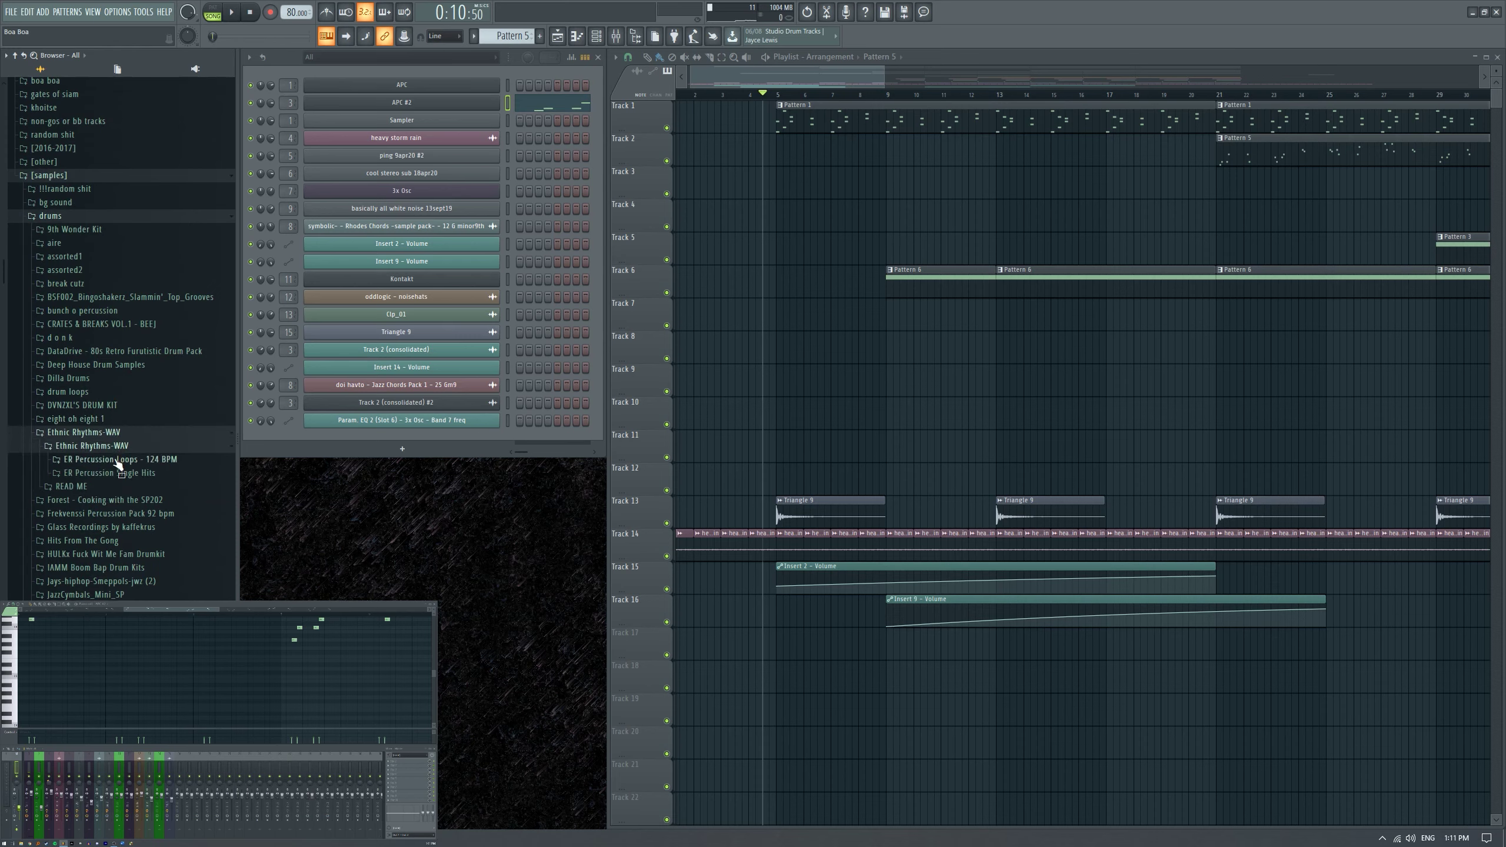
pyautogui.click(113, 432)
pyautogui.scroll(-7, 110, 456)
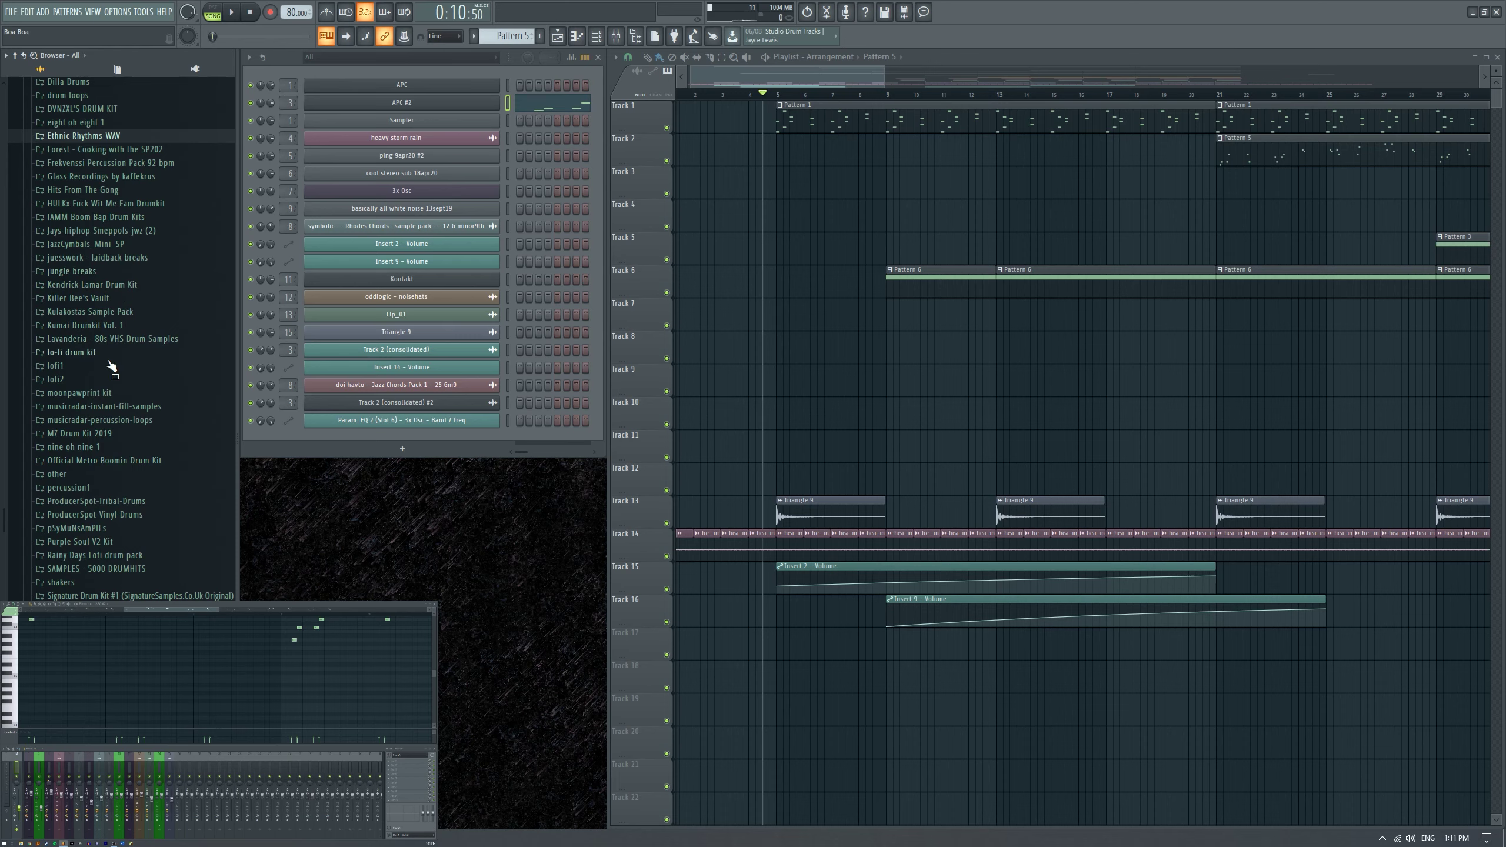
# Check the musicradar-instant-fill-samples and musicradar-percussion-loops folders and continue down the list of drum packs.
pyautogui.click(121, 407)
pyautogui.scroll(-2, 122, 409)
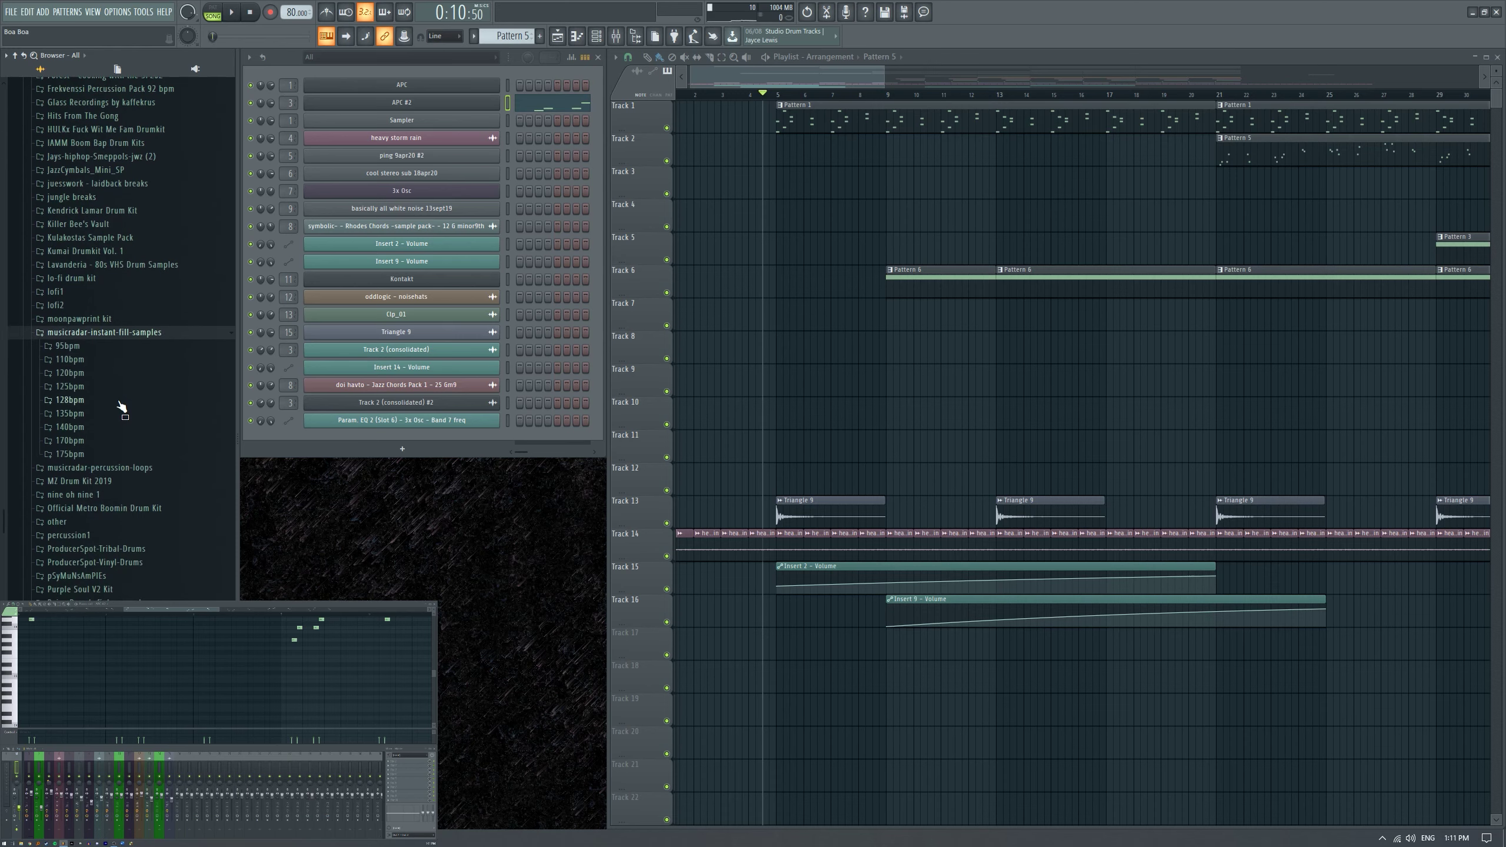
pyautogui.click(120, 337)
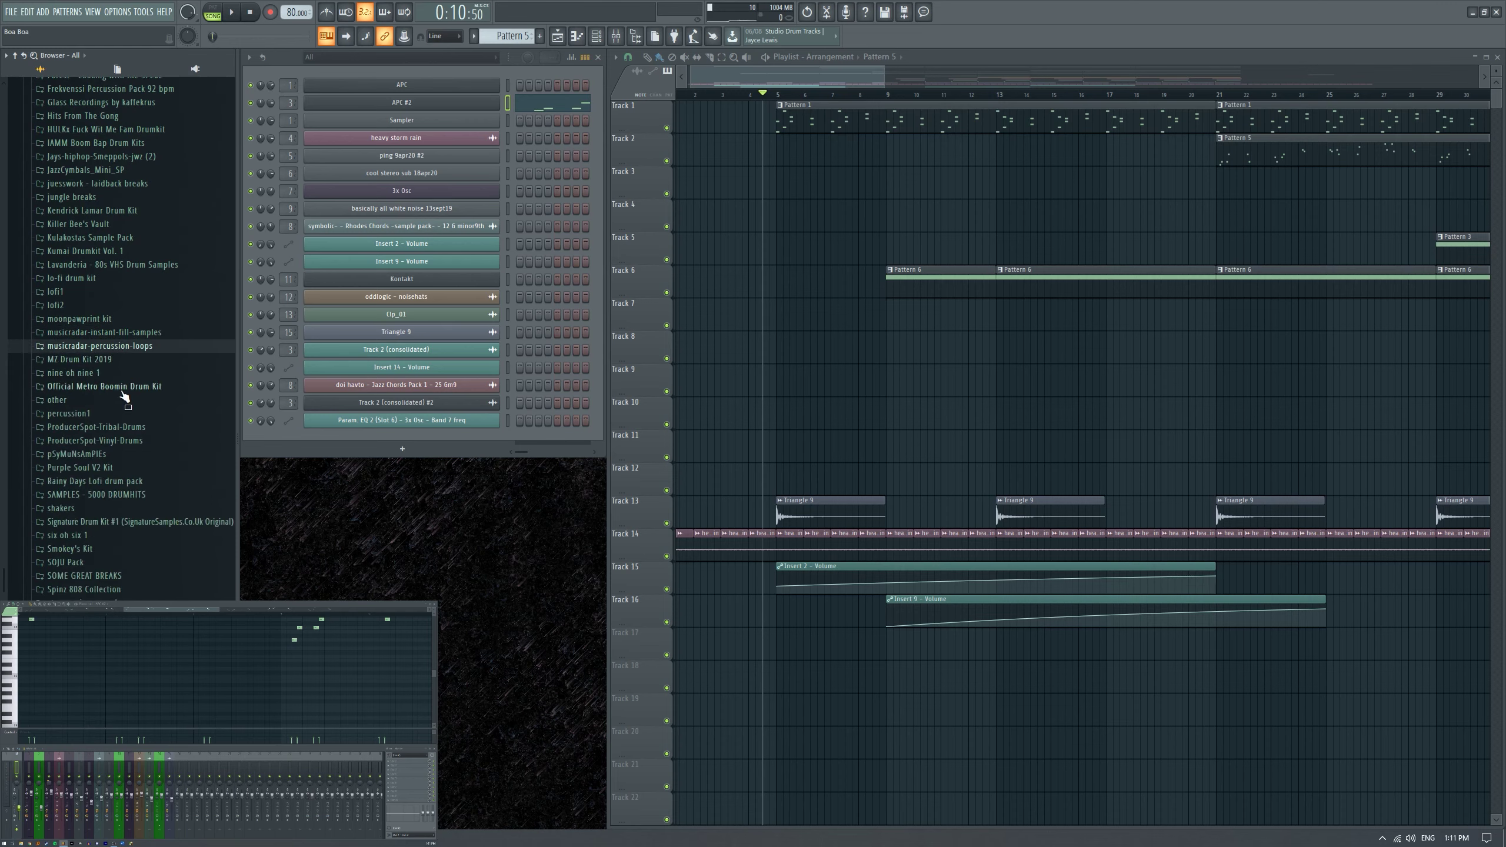
pyautogui.scroll(-2, 121, 421)
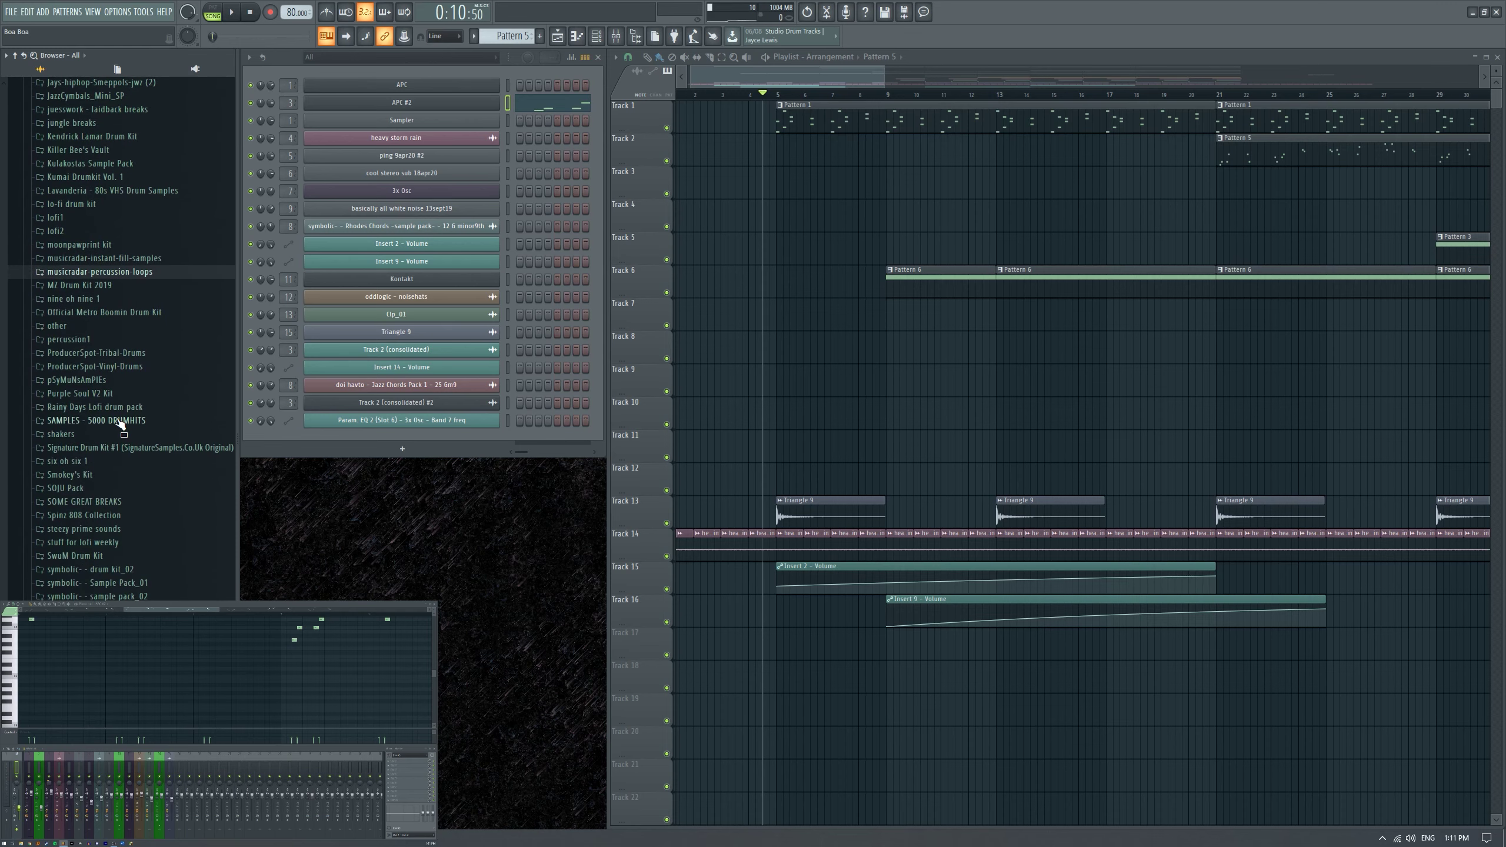
pyautogui.scroll(-2, 122, 413)
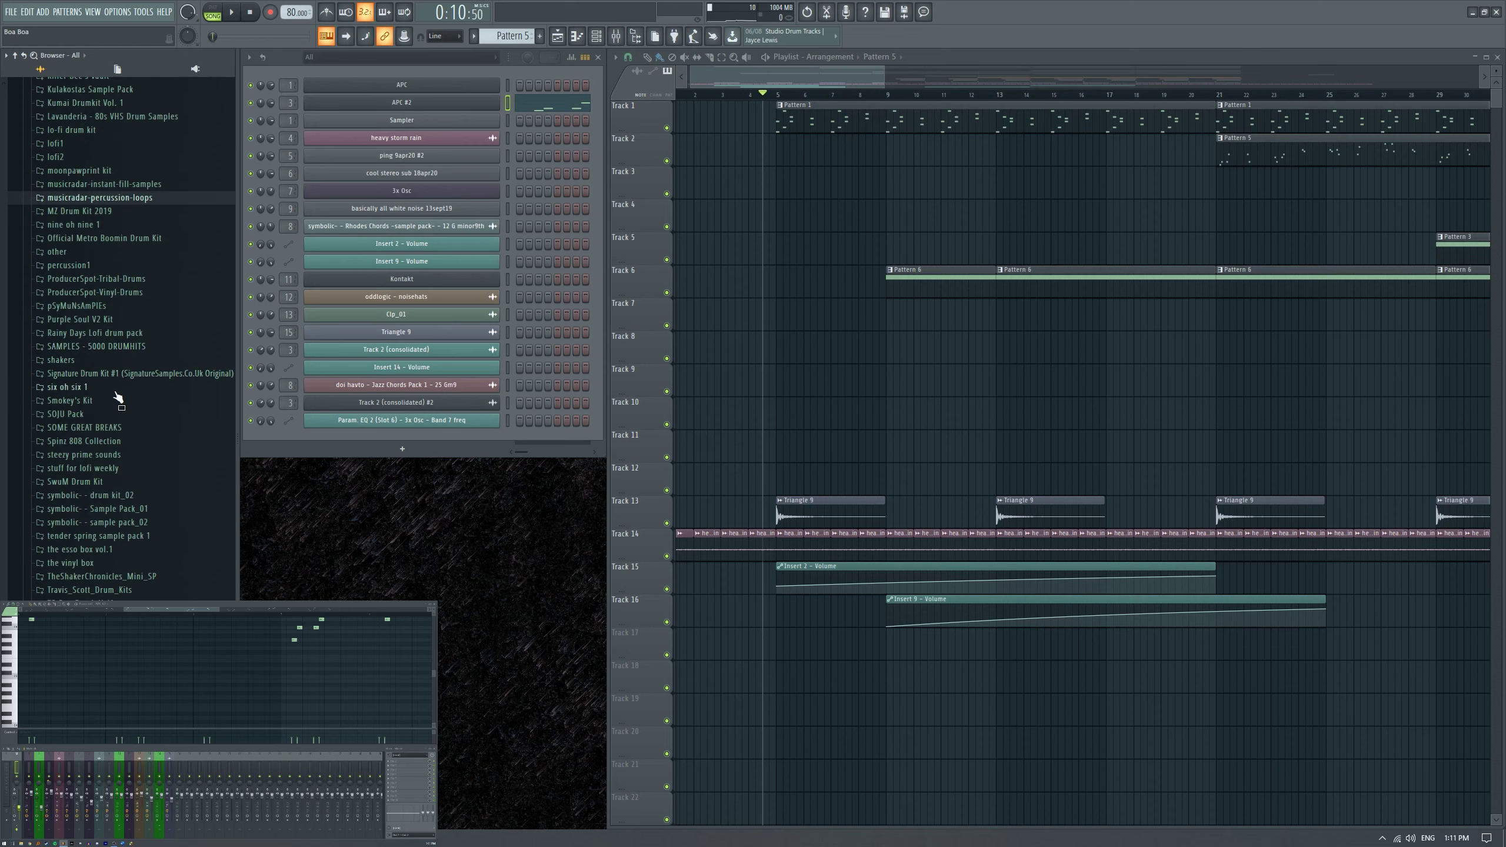
# Look into the SOJU Pack, SOME GREAT BREAKS and Smokey's Kit folders for usable percussion.
pyautogui.click(102, 414)
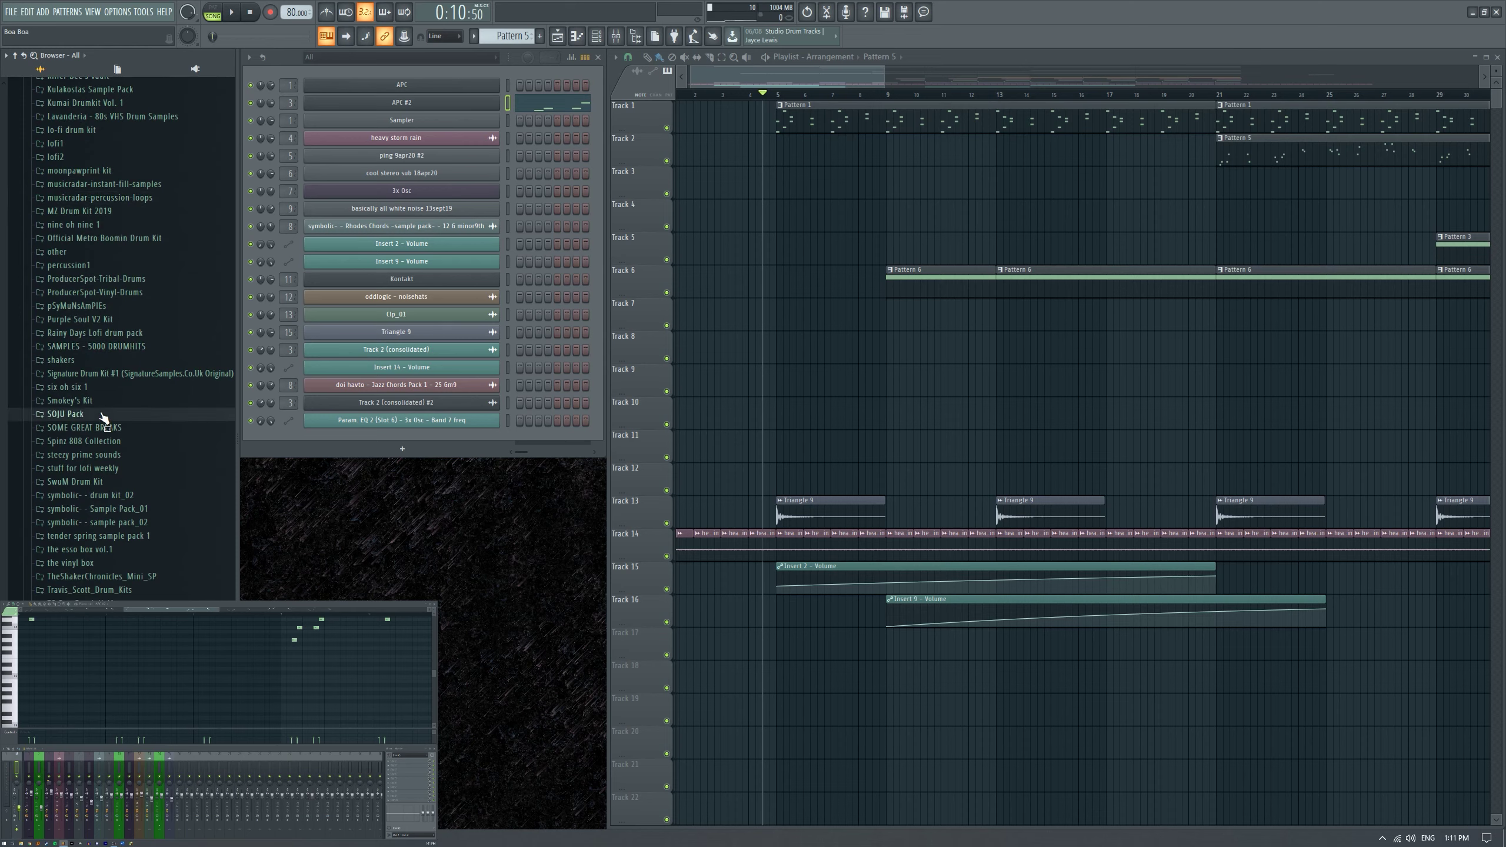
pyautogui.click(106, 415)
pyautogui.doubleClick(104, 432)
pyautogui.click(109, 402)
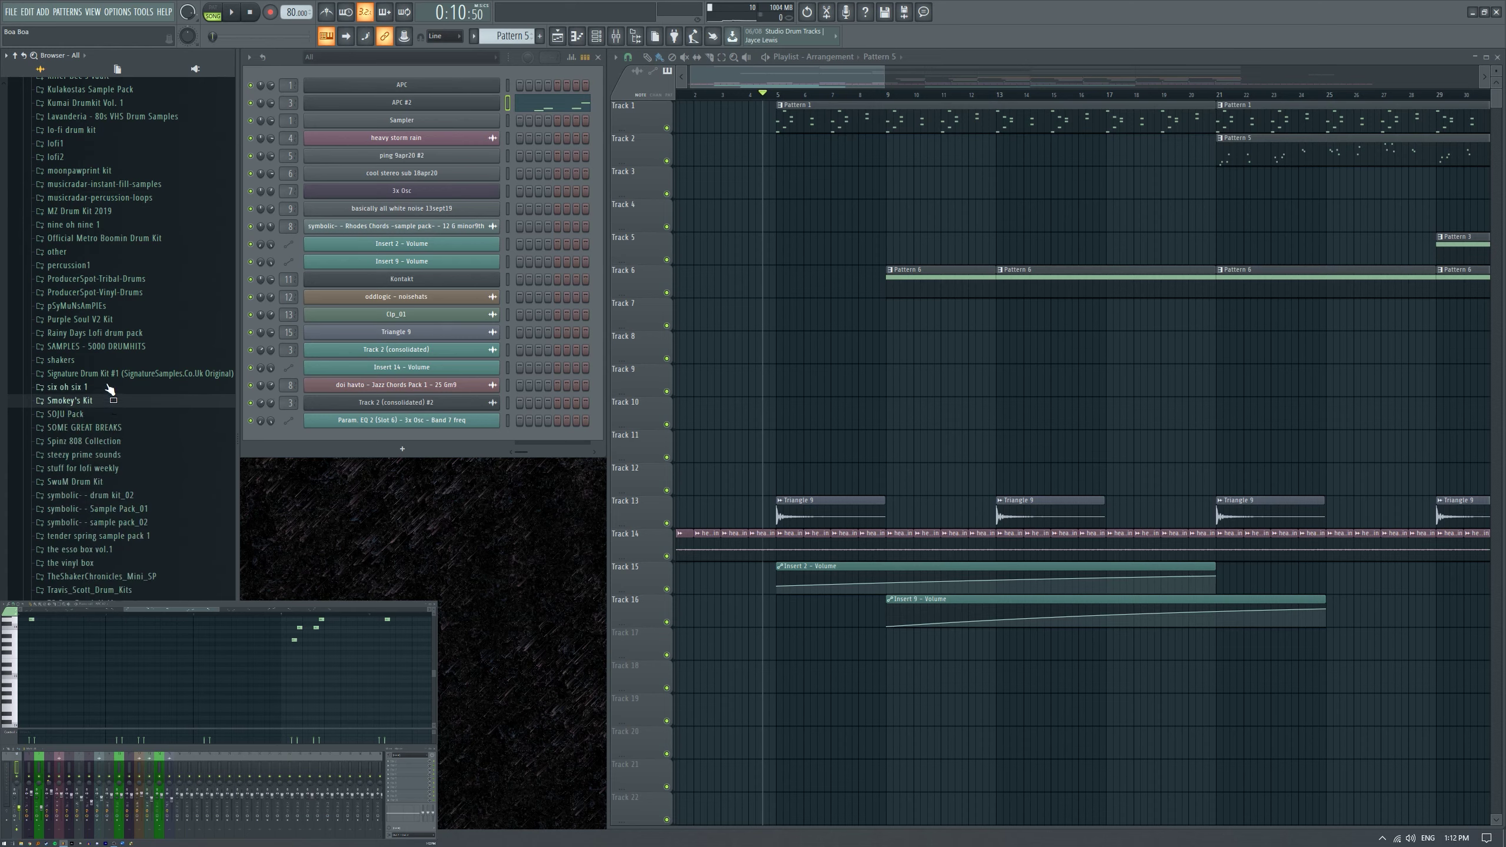
# Expand Signature Drum Kit #1, preview samples from its Angelic Vocal Stabs Reverse folder, and collapse that subfolder.
pyautogui.click(104, 373)
pyautogui.click(104, 387)
pyautogui.scroll(-3, 105, 390)
pyautogui.moveTo(105, 390); pyautogui.dragTo(107, 402)
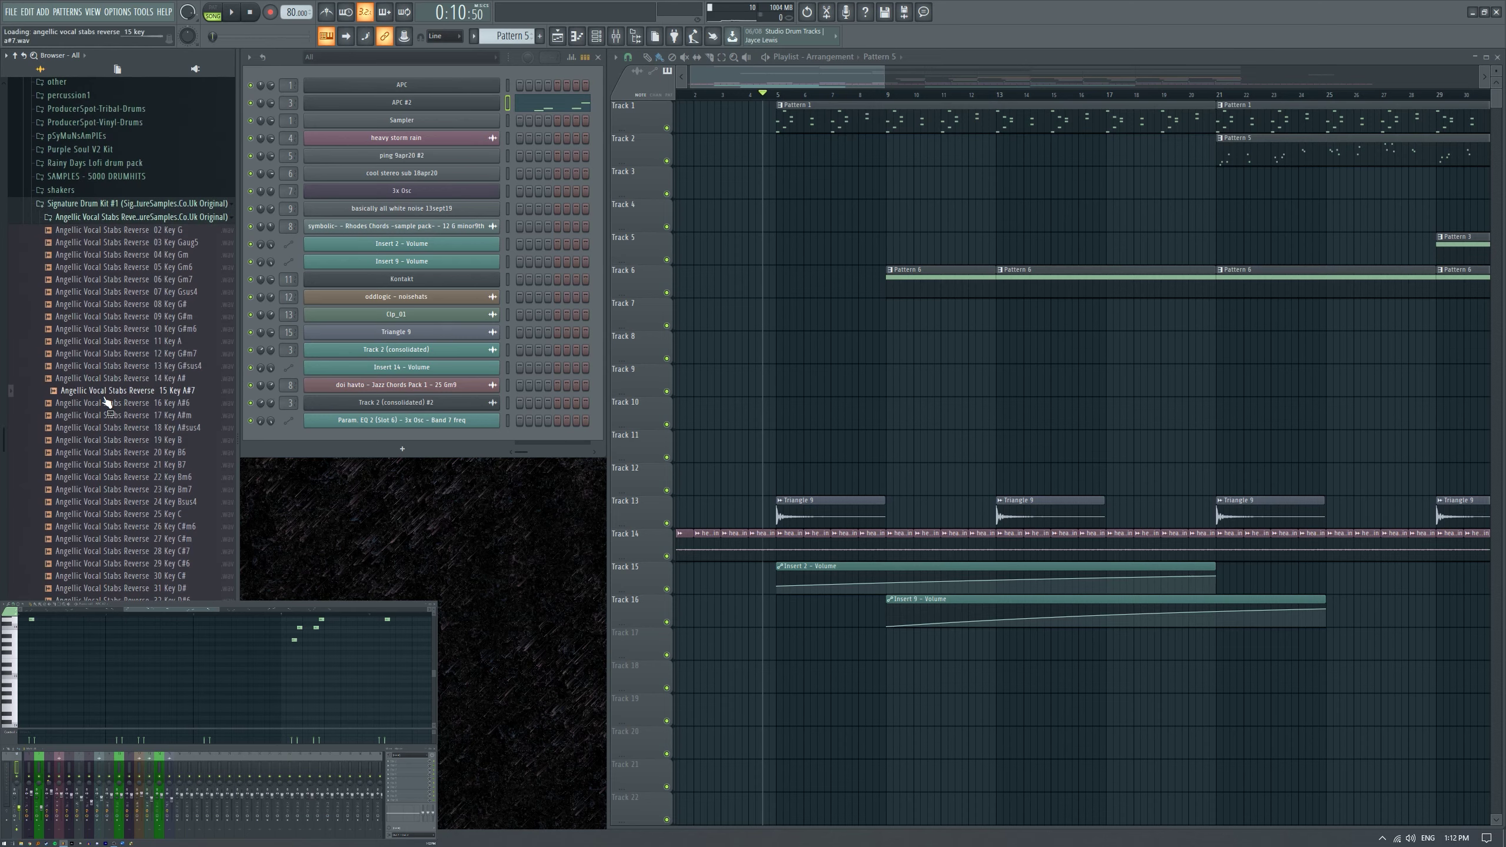
pyautogui.scroll(-8, 105, 392)
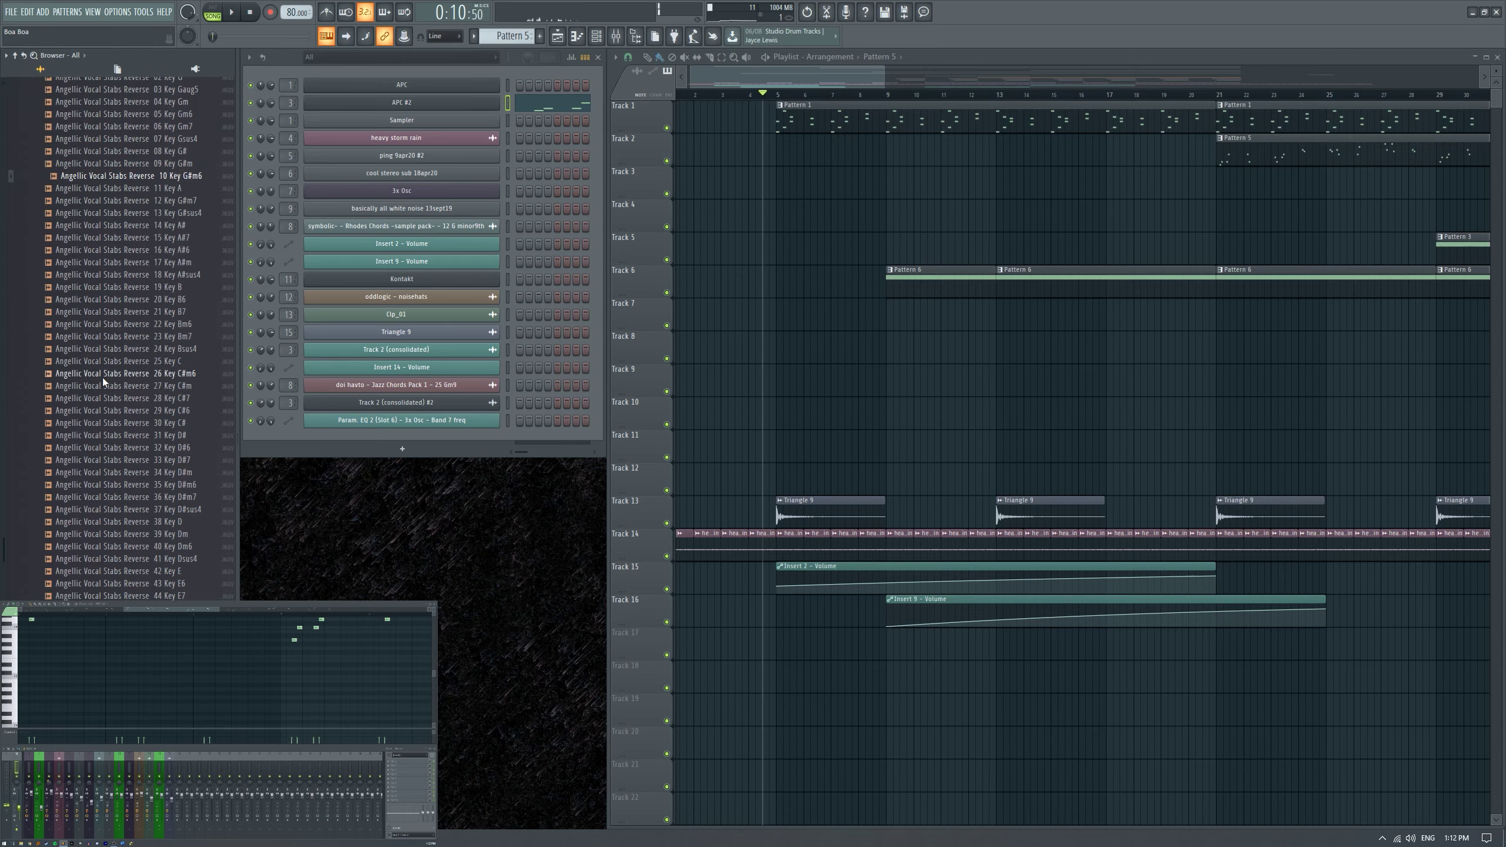
pyautogui.scroll(10, 106, 390)
pyautogui.click(140, 295)
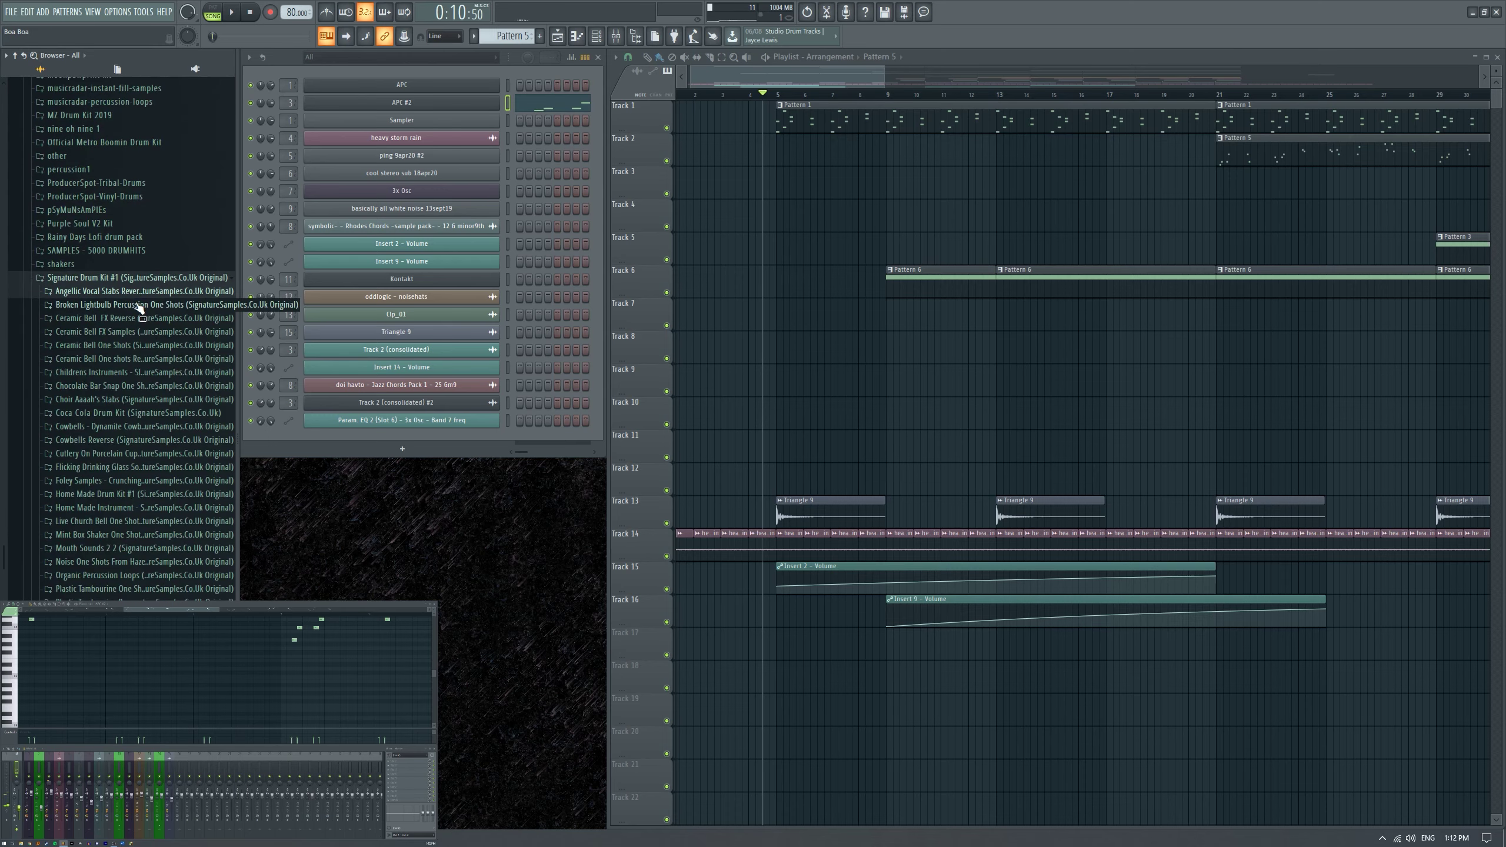
# Check the Broken Lightbulb Percussion one-shots and preview the Foley - Crunching Up Dry Leaves samples, closing both folders.
pyautogui.click(137, 307)
pyautogui.click(142, 267)
pyautogui.click(136, 439)
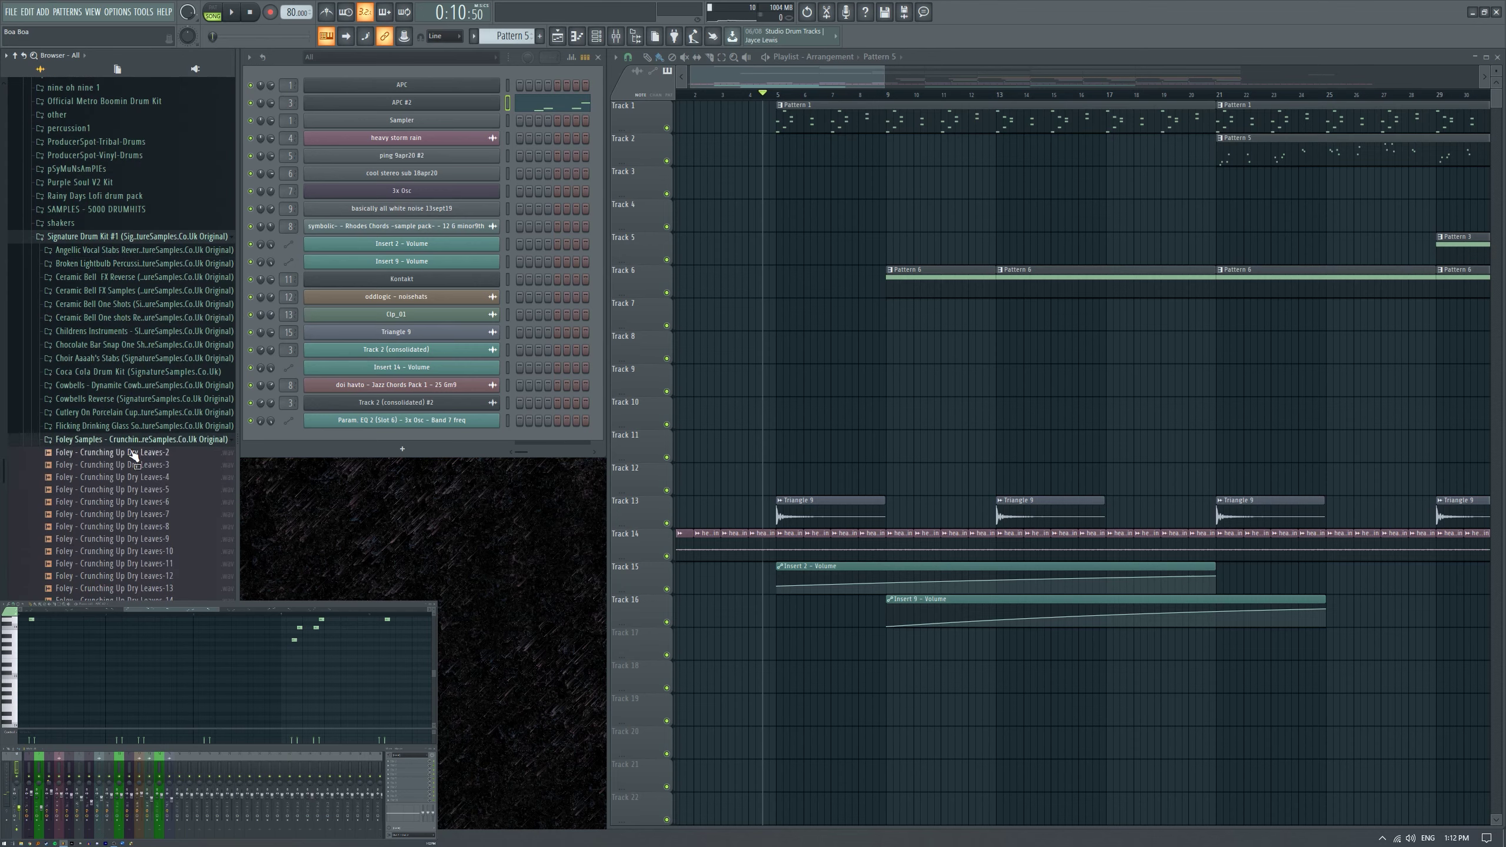
pyautogui.click(132, 453)
pyautogui.scroll(-2, 128, 433)
pyautogui.click(117, 365)
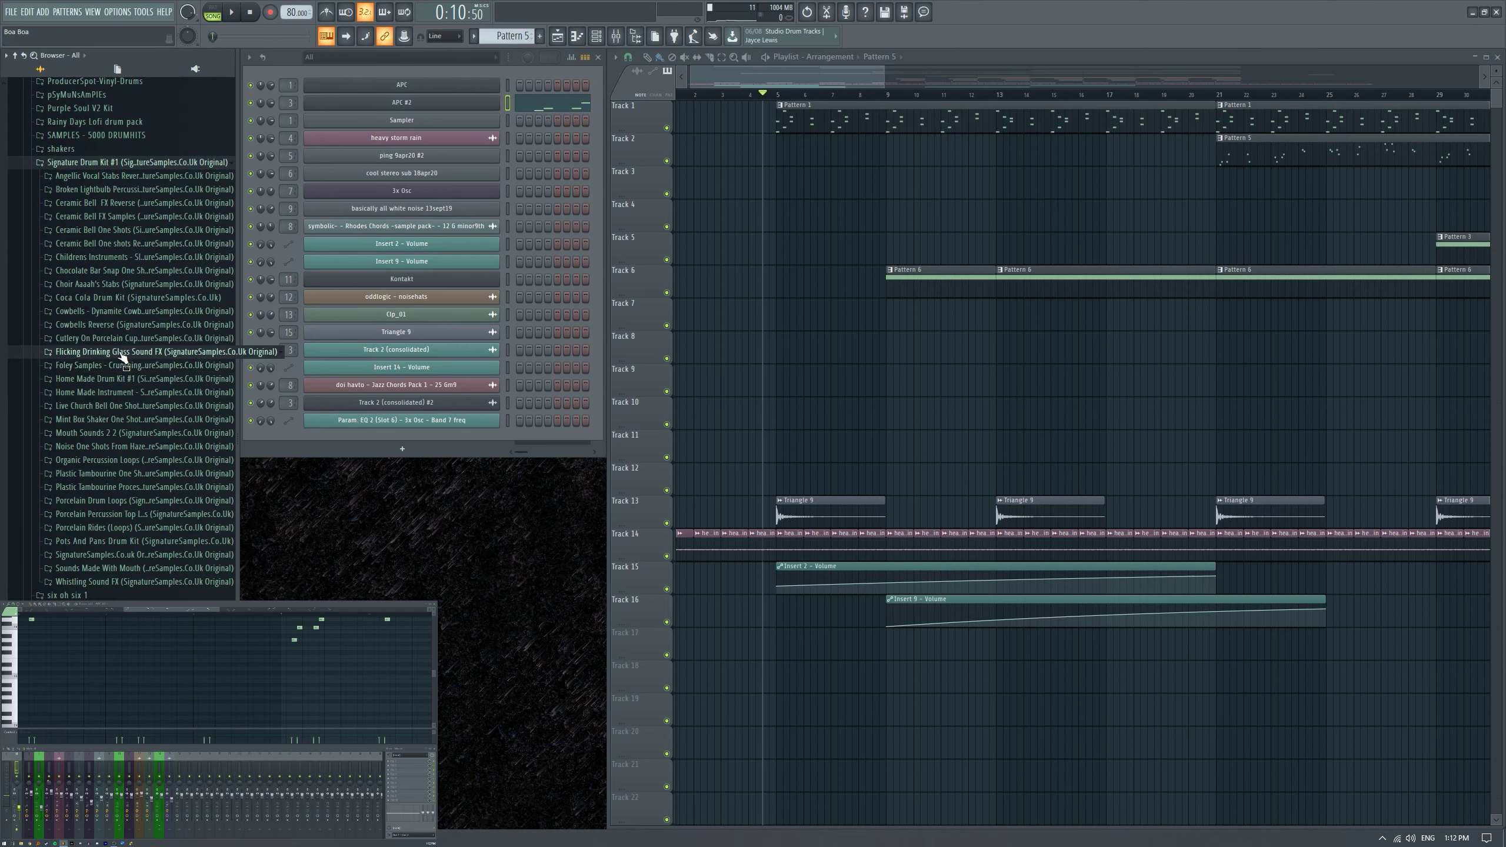
# Check the Flicking Drinking Glass Sound FX folder and preview samples from Cowbells Reverse.
pyautogui.click(118, 351)
pyautogui.click(119, 324)
pyautogui.click(119, 400)
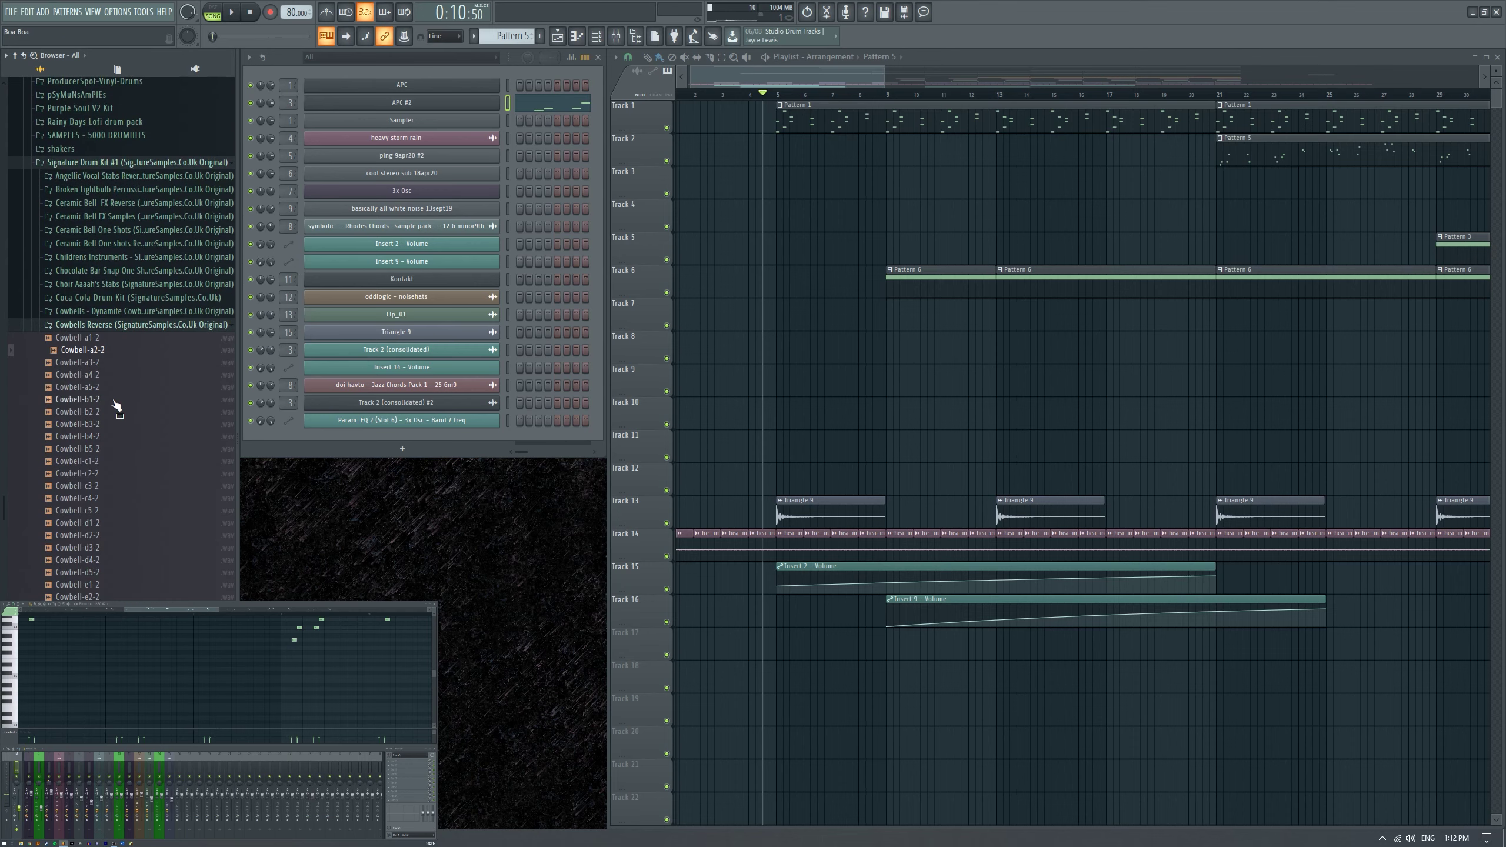
# Preview the Chocolate Bar Snaps and Sleigh Bell One Shots samples, and collapse Signature Drum Kit #1.
pyautogui.click(117, 271)
pyautogui.click(114, 346)
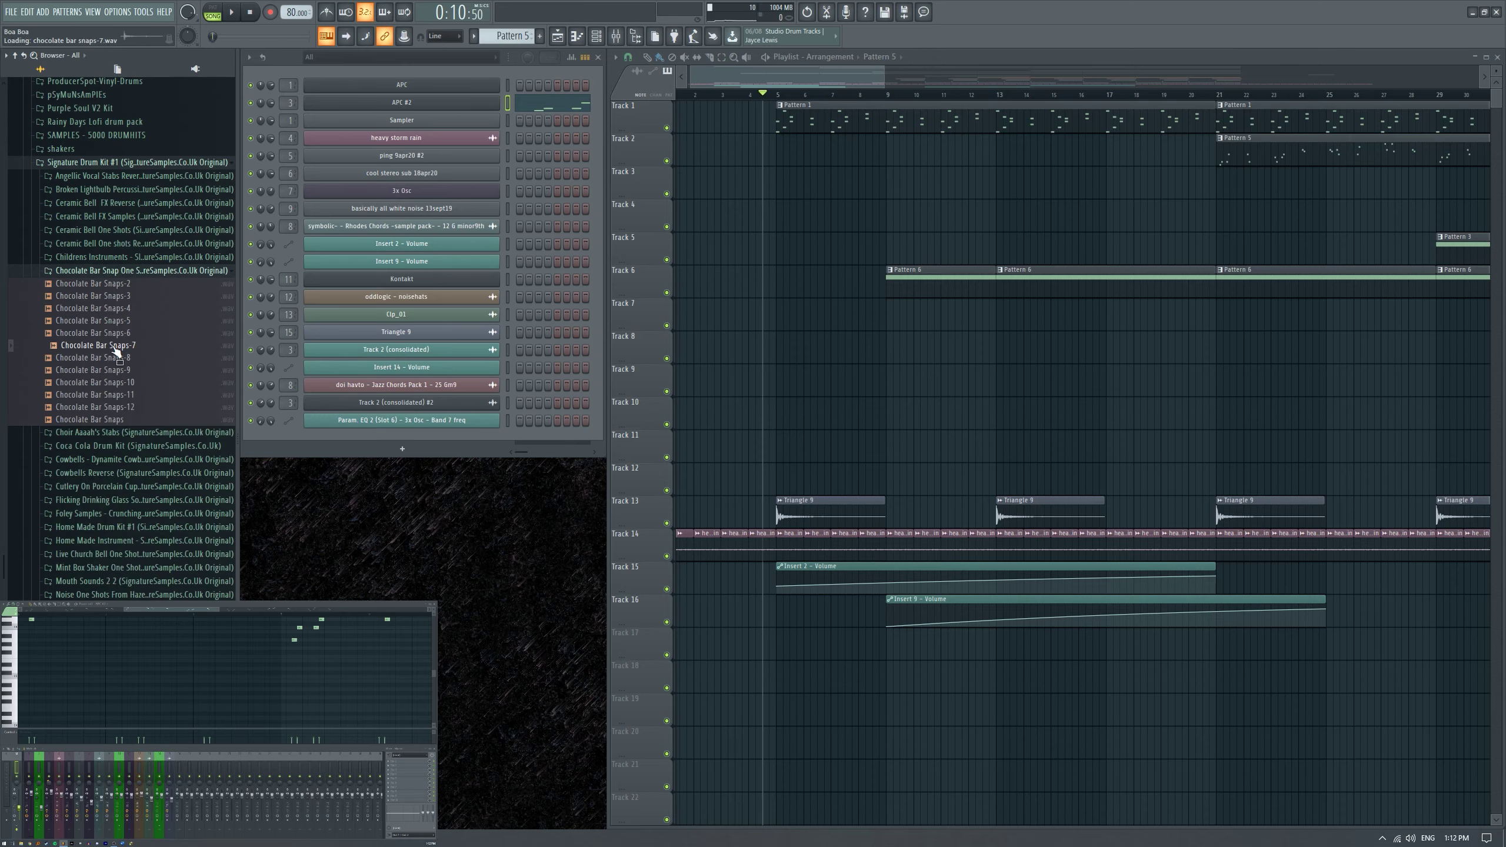
pyautogui.click(116, 257)
pyautogui.click(111, 294)
pyautogui.click(105, 356)
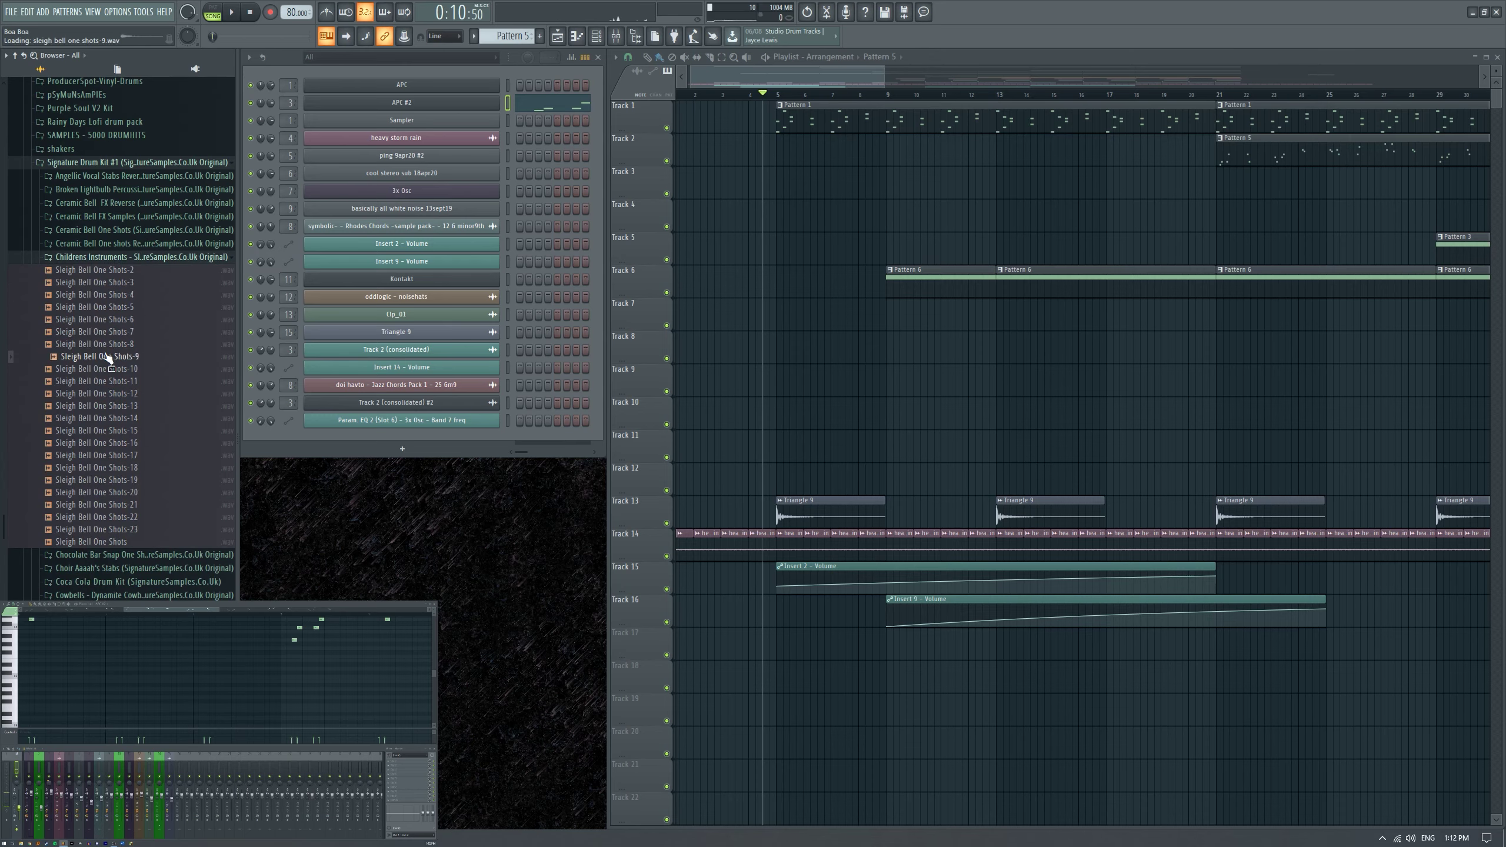
pyautogui.click(100, 161)
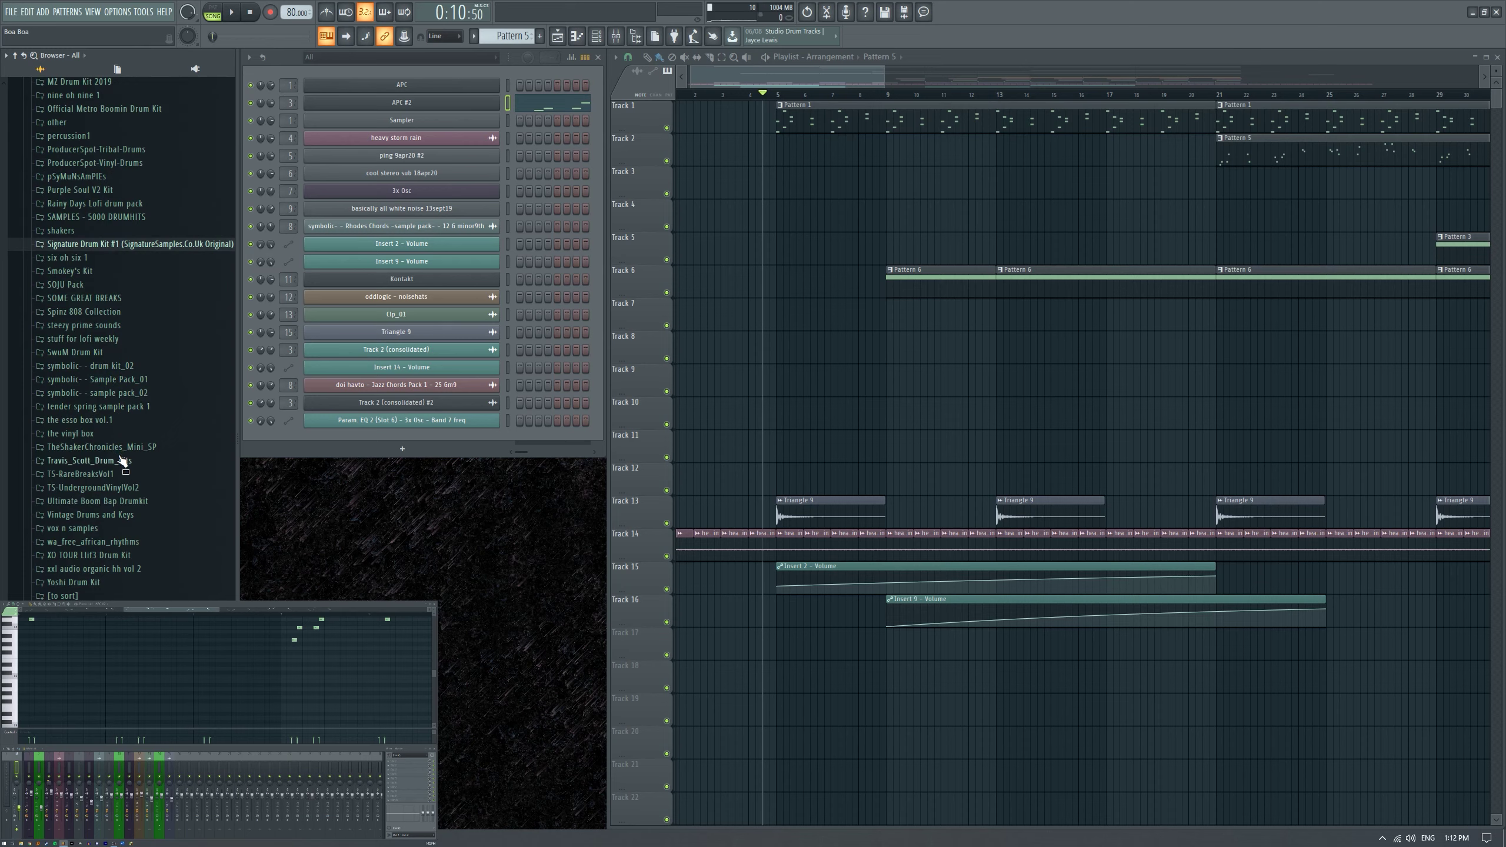
# Look through the TS-RareBreaksVol1 and TS-UndergroundVinylVol2 folders and collapse them.
pyautogui.click(118, 477)
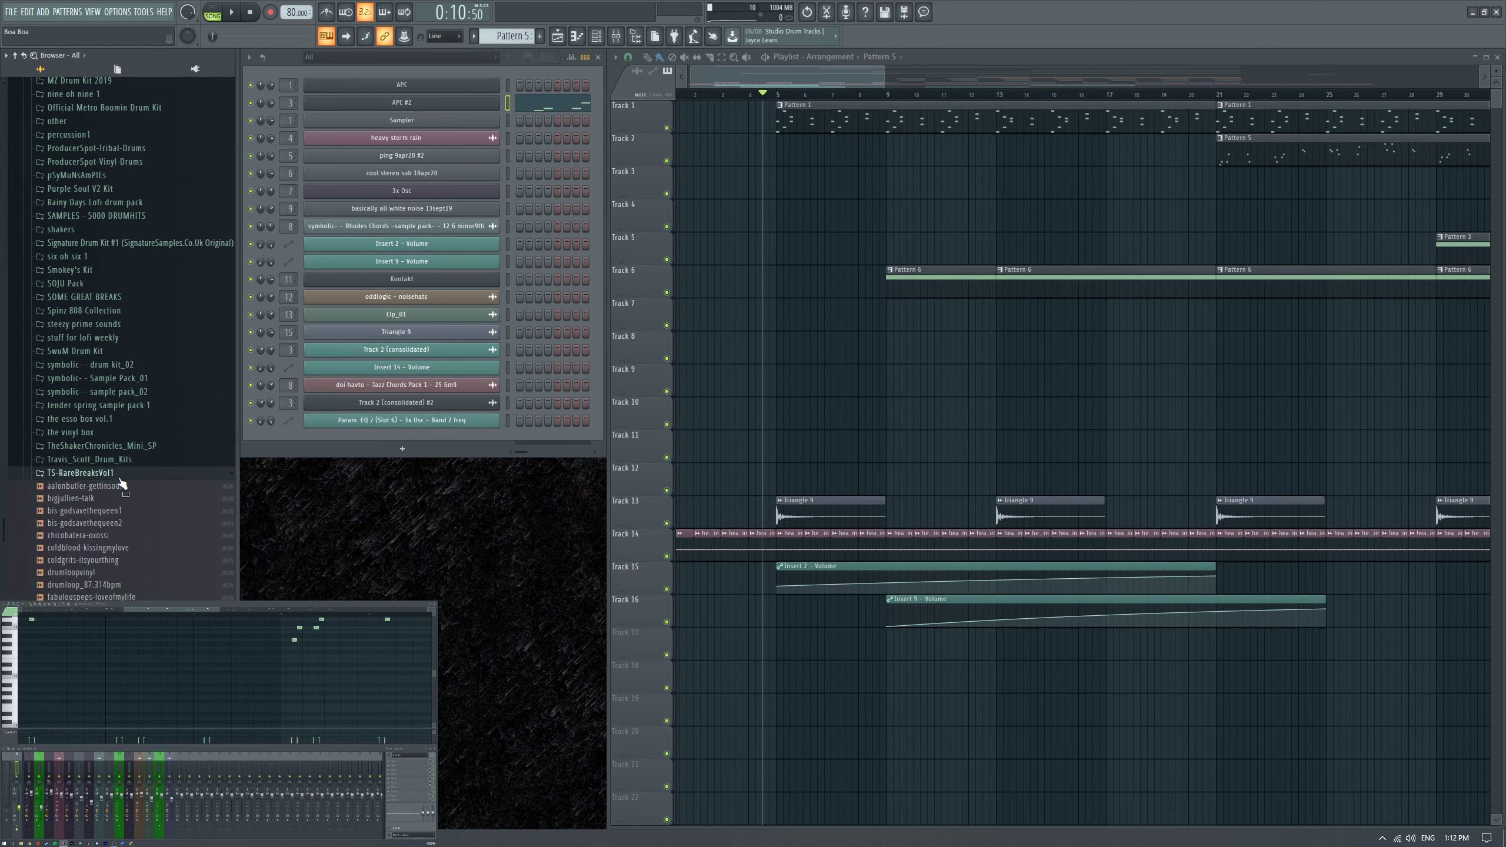
pyautogui.click(118, 478)
pyautogui.click(117, 488)
pyautogui.scroll(-2, 118, 502)
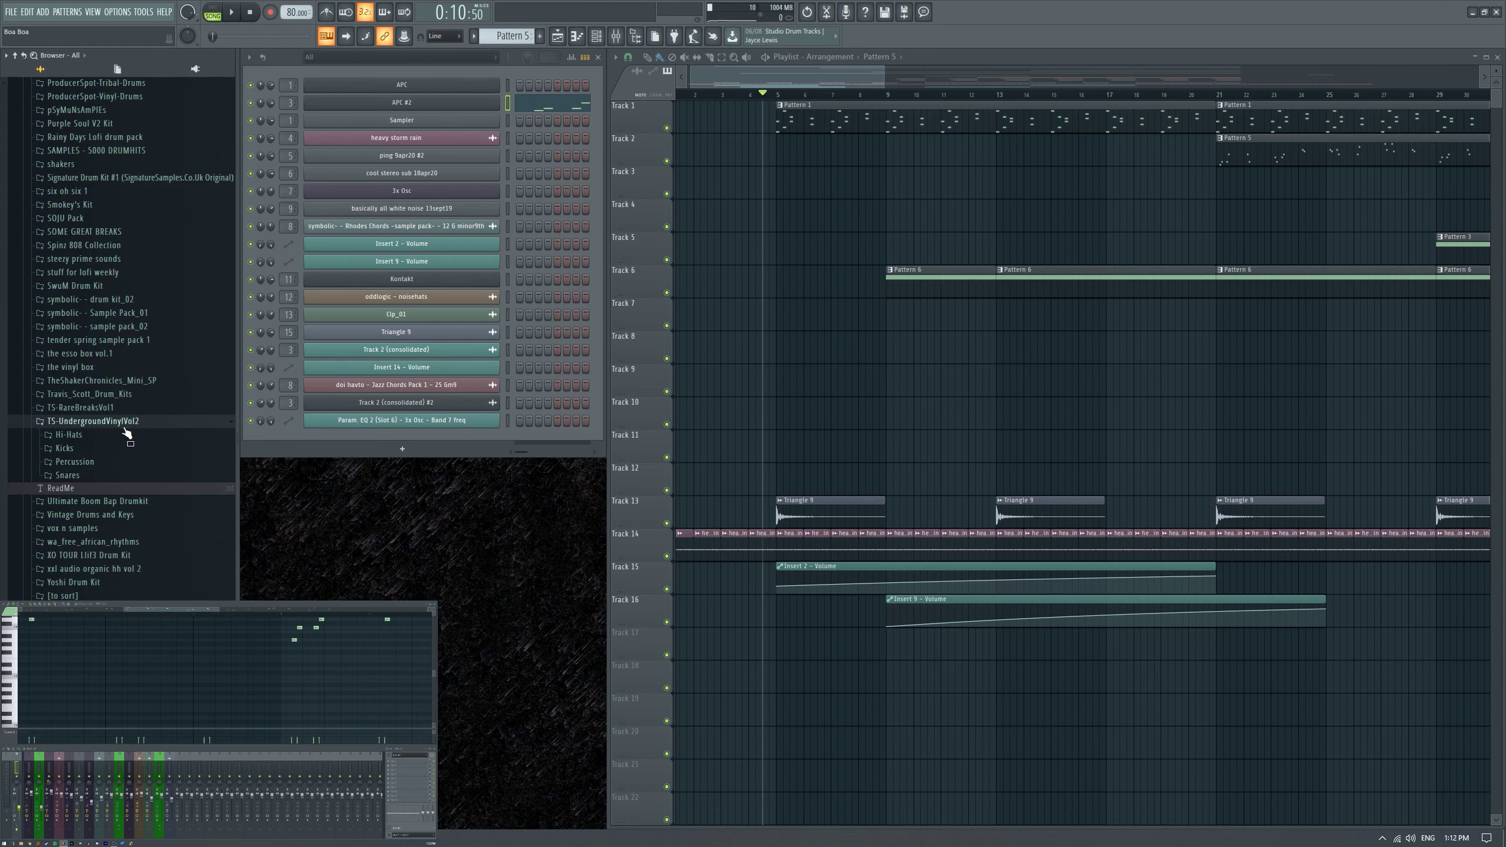
pyautogui.click(123, 425)
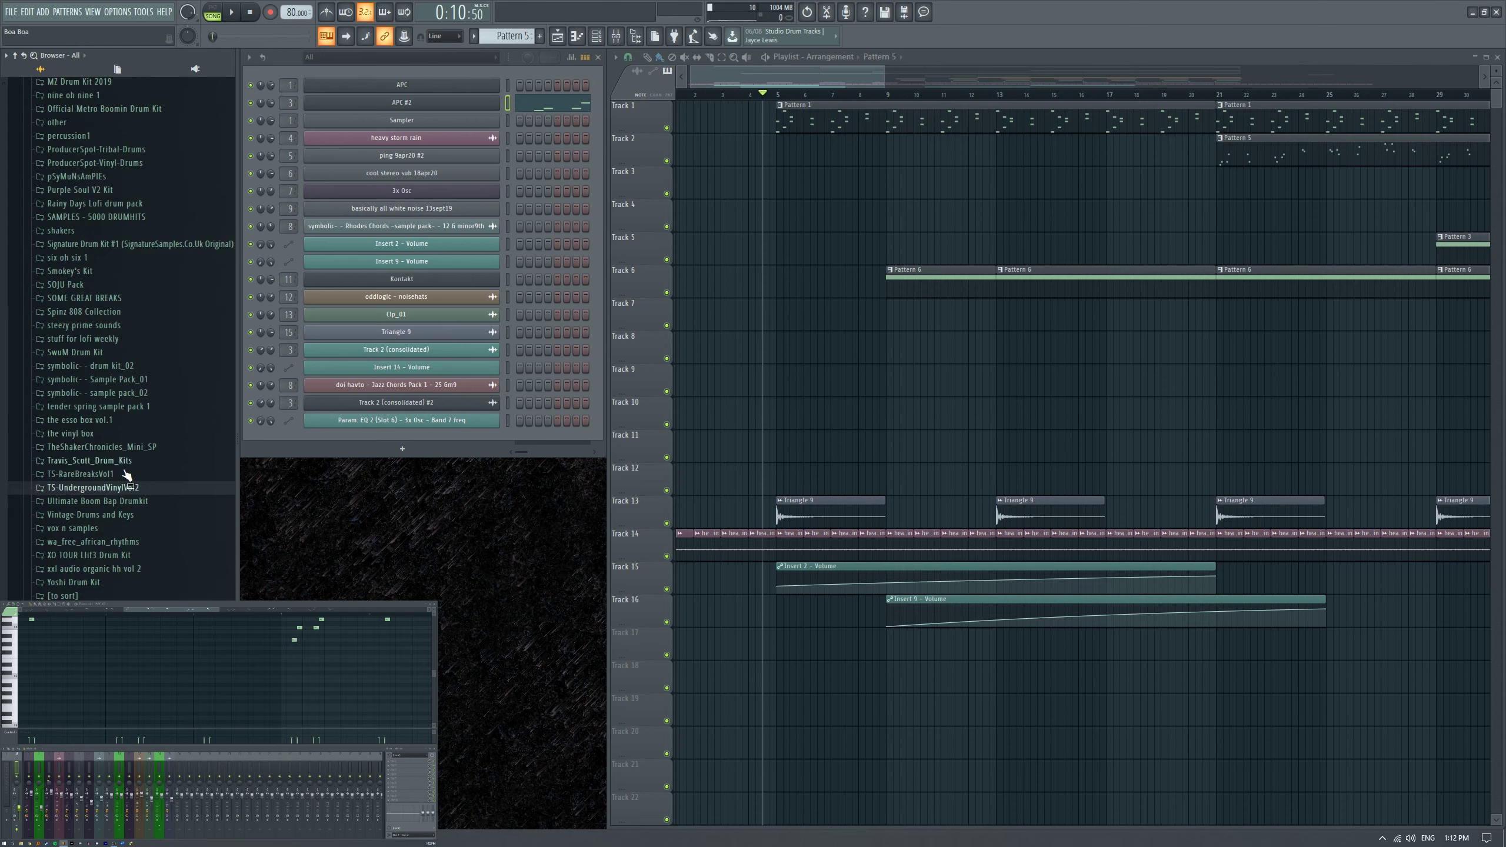
# Open the vox n samples folder and preview its loose samples, including scream 1, freestyle 4 whoop and Drake.
pyautogui.click(136, 527)
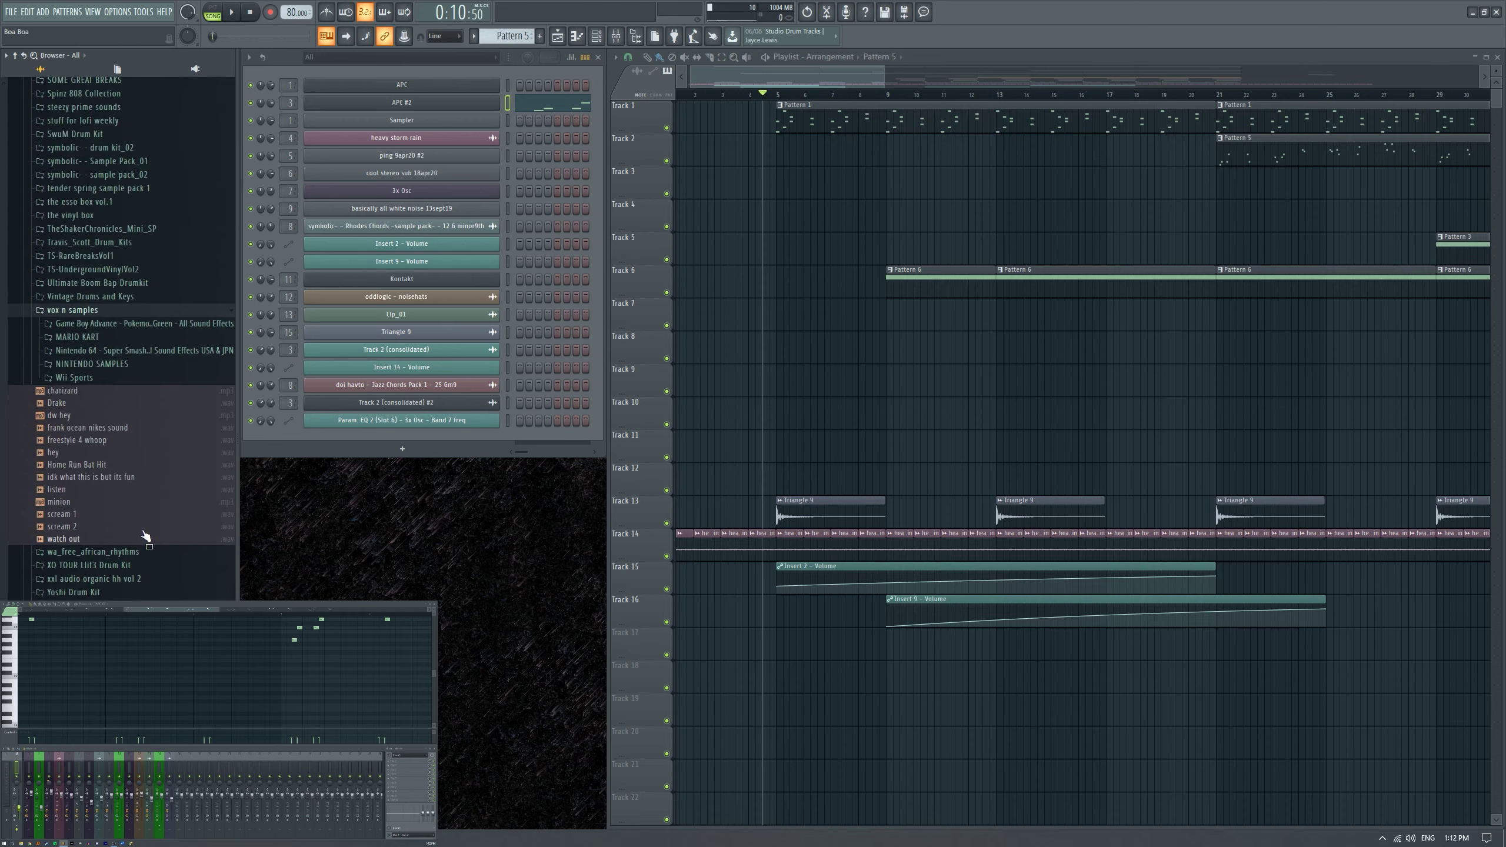
pyautogui.click(134, 499)
pyautogui.click(139, 513)
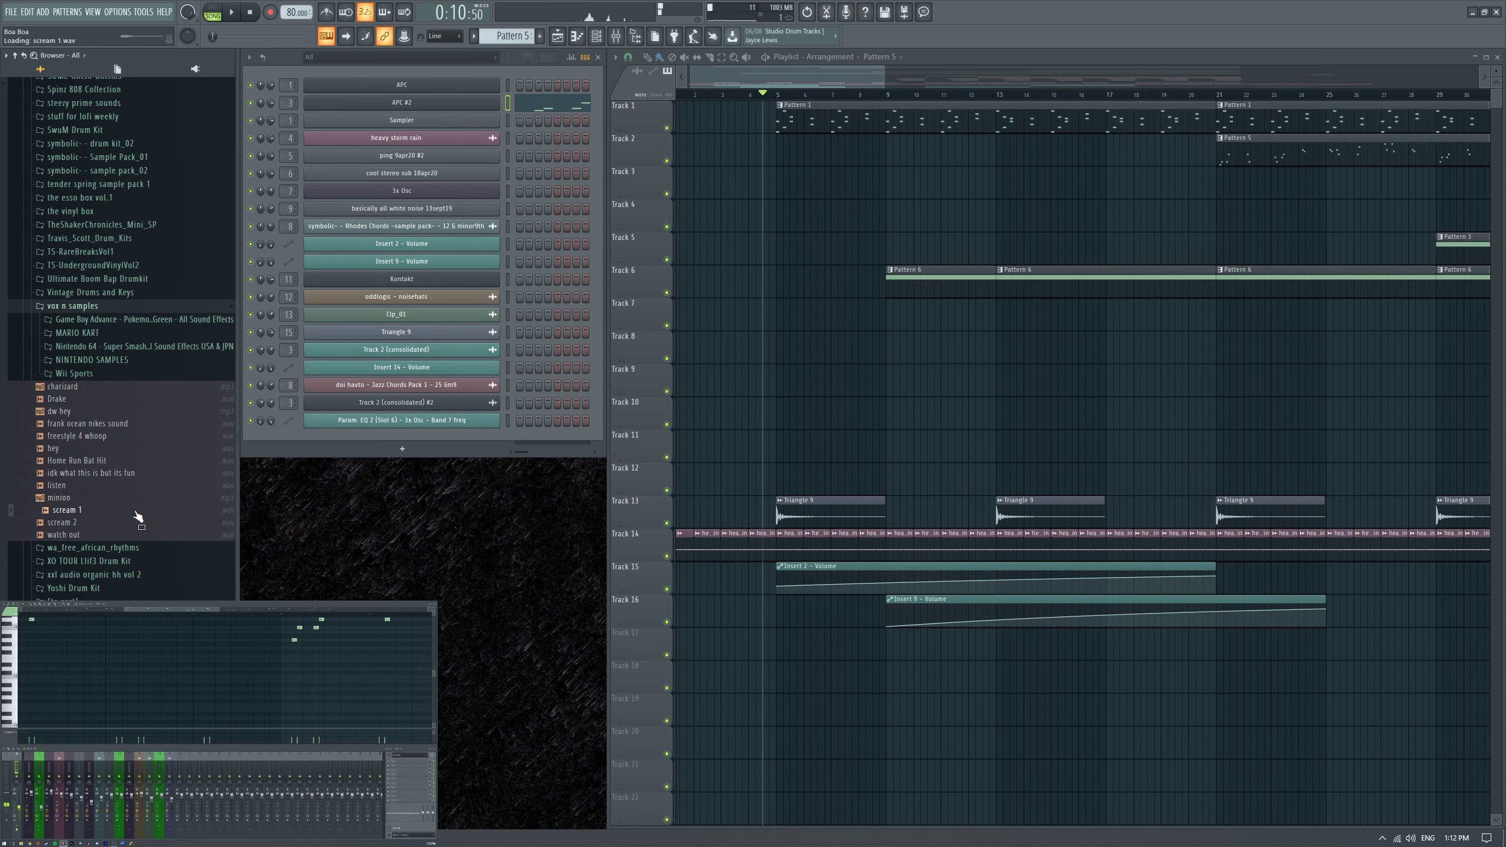
pyautogui.click(126, 437)
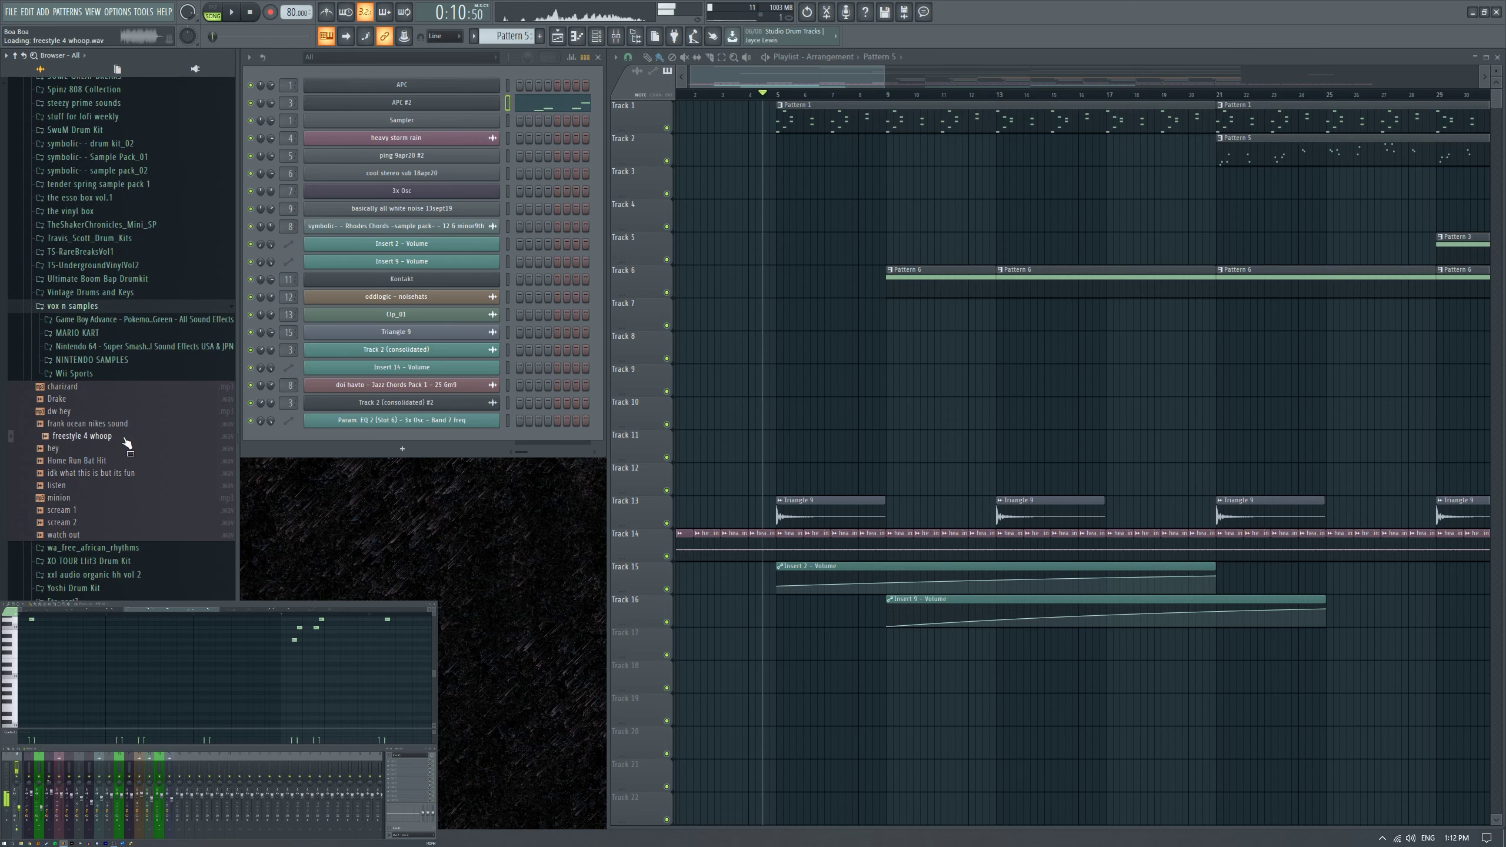
pyautogui.click(131, 411)
pyautogui.click(131, 402)
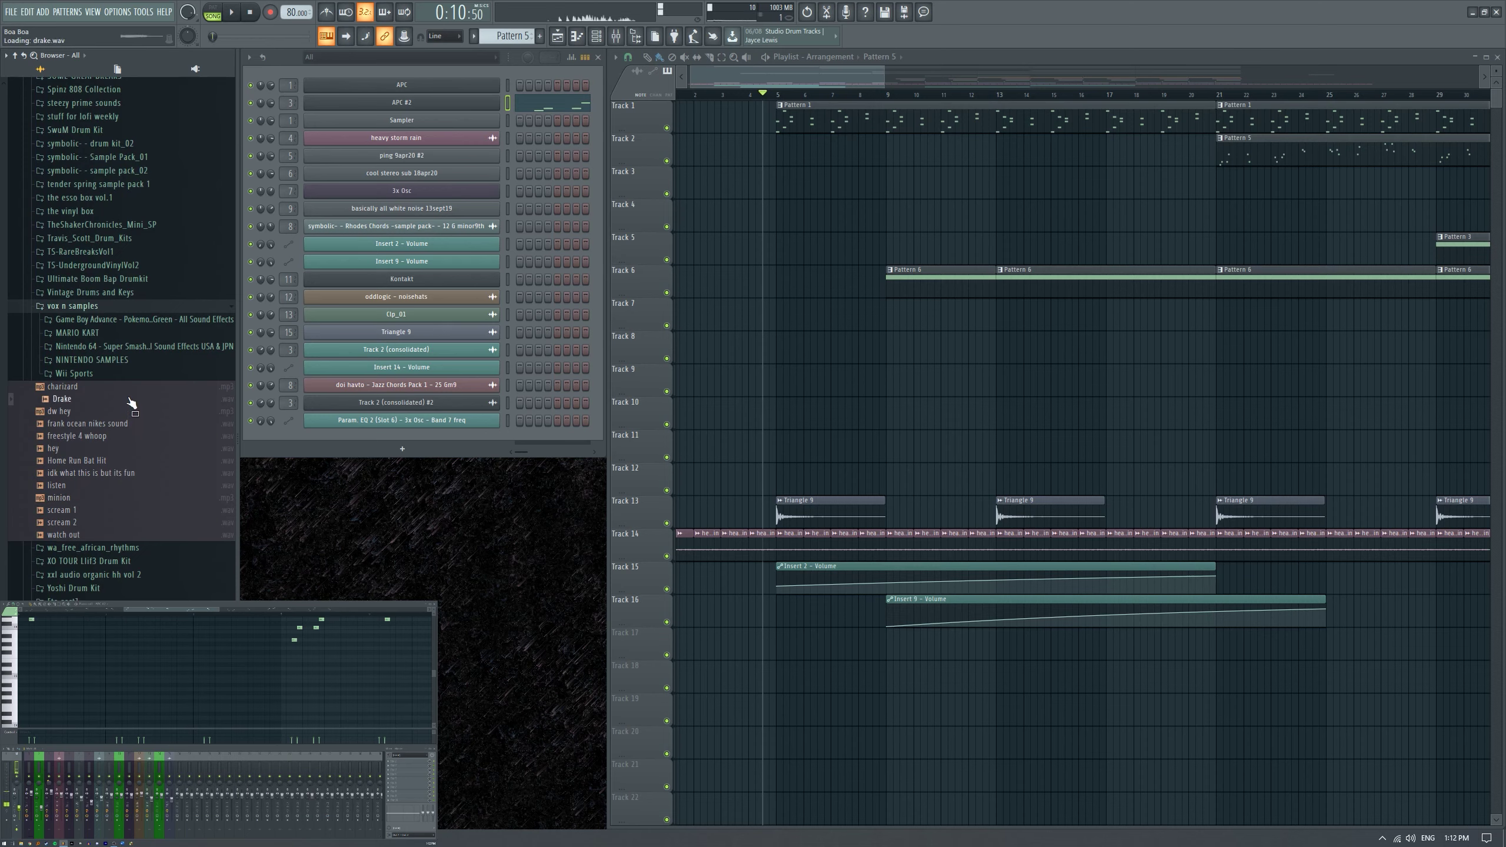
# Preview tracks in the NINTENDO SAMPLES folder, including Dire Dire Docks, and collapse it and the vox n samples folder.
pyautogui.click(134, 375)
pyautogui.click(135, 374)
pyautogui.click(136, 363)
pyautogui.click(134, 387)
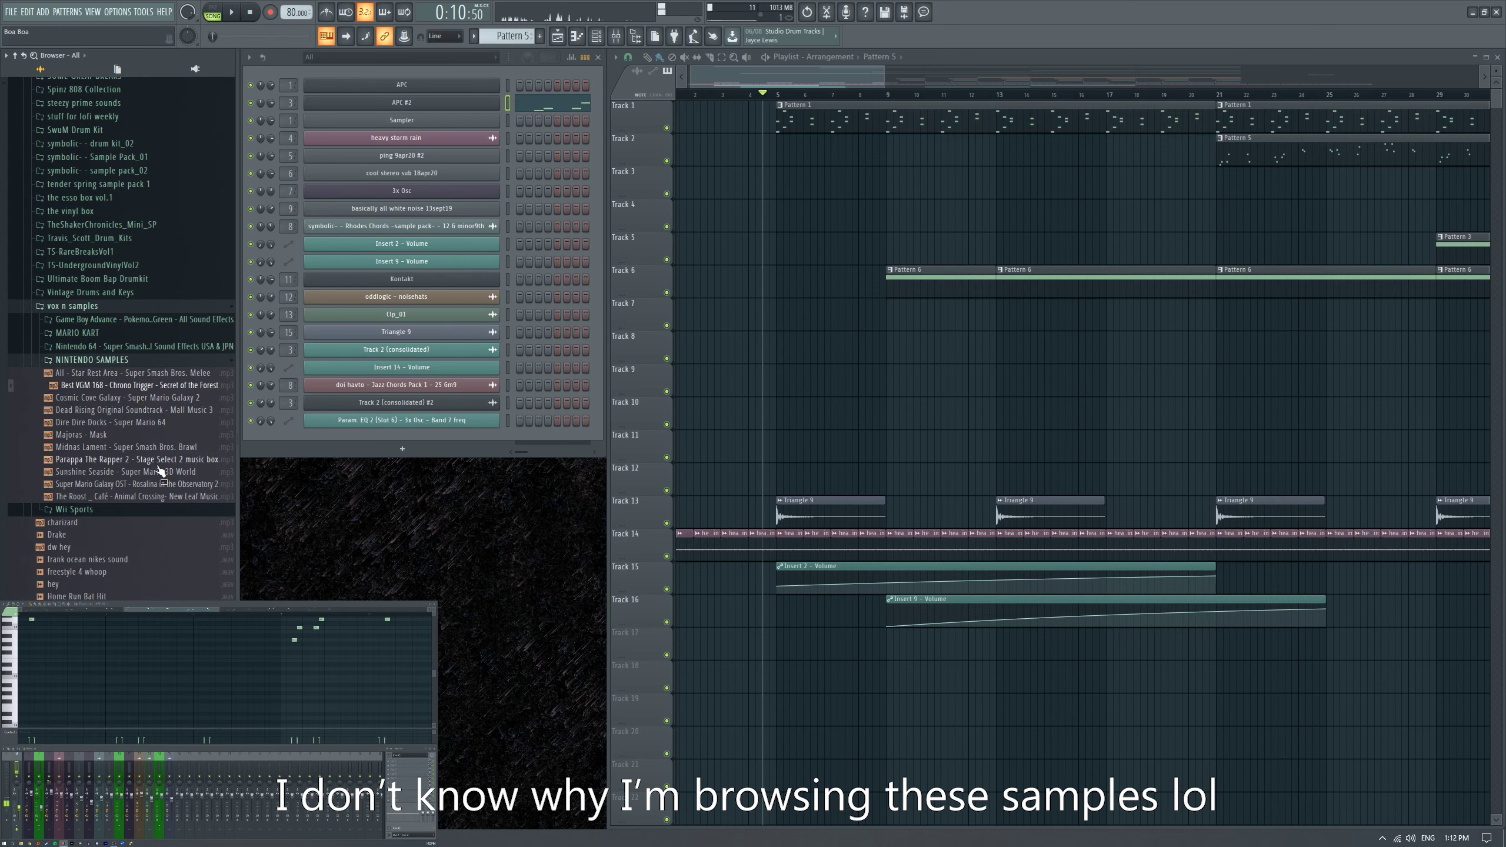
pyautogui.click(146, 435)
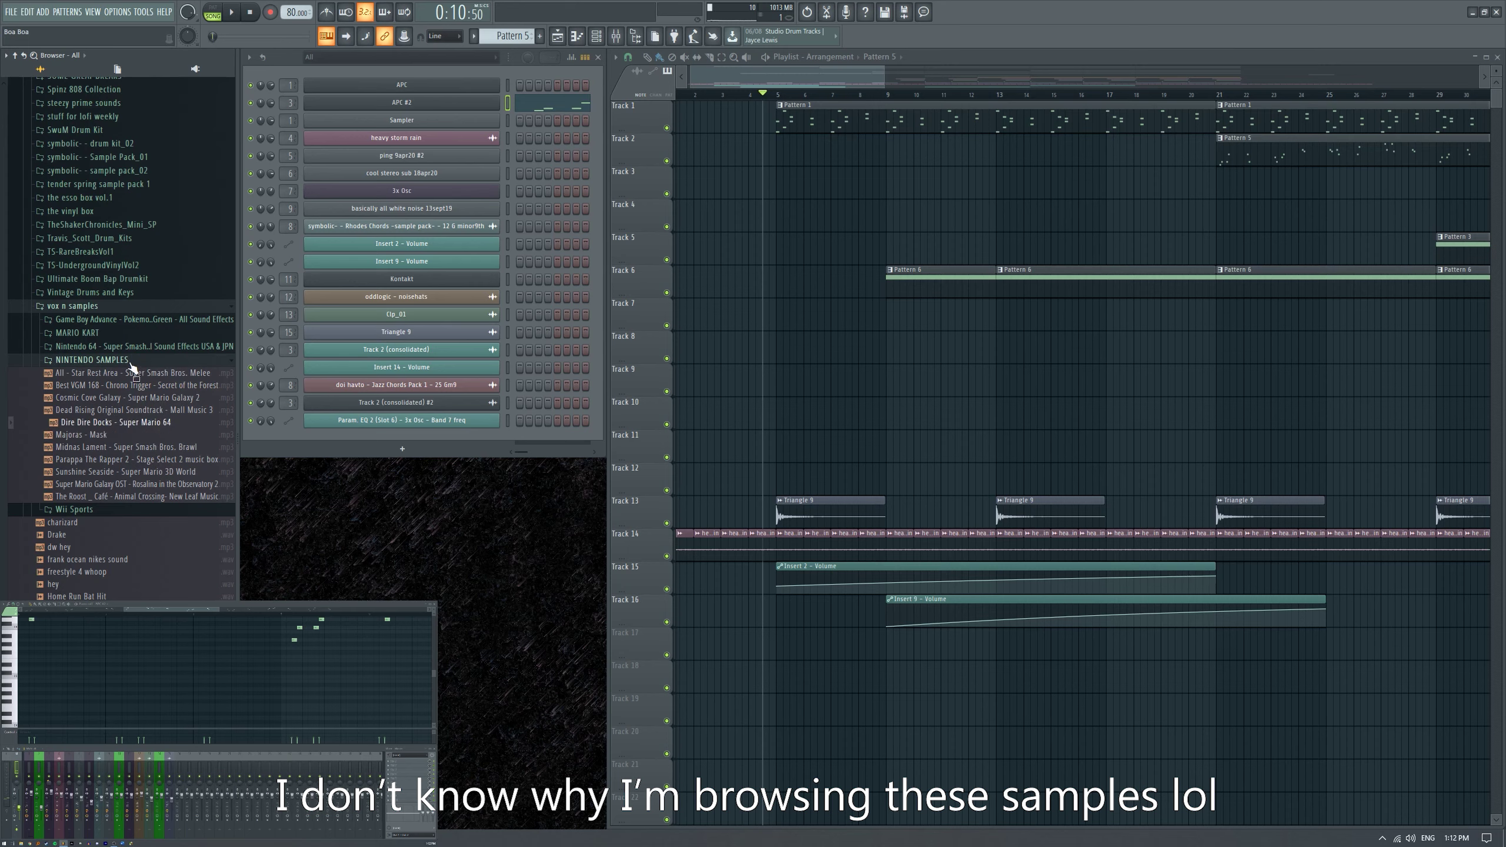
pyautogui.click(91, 359)
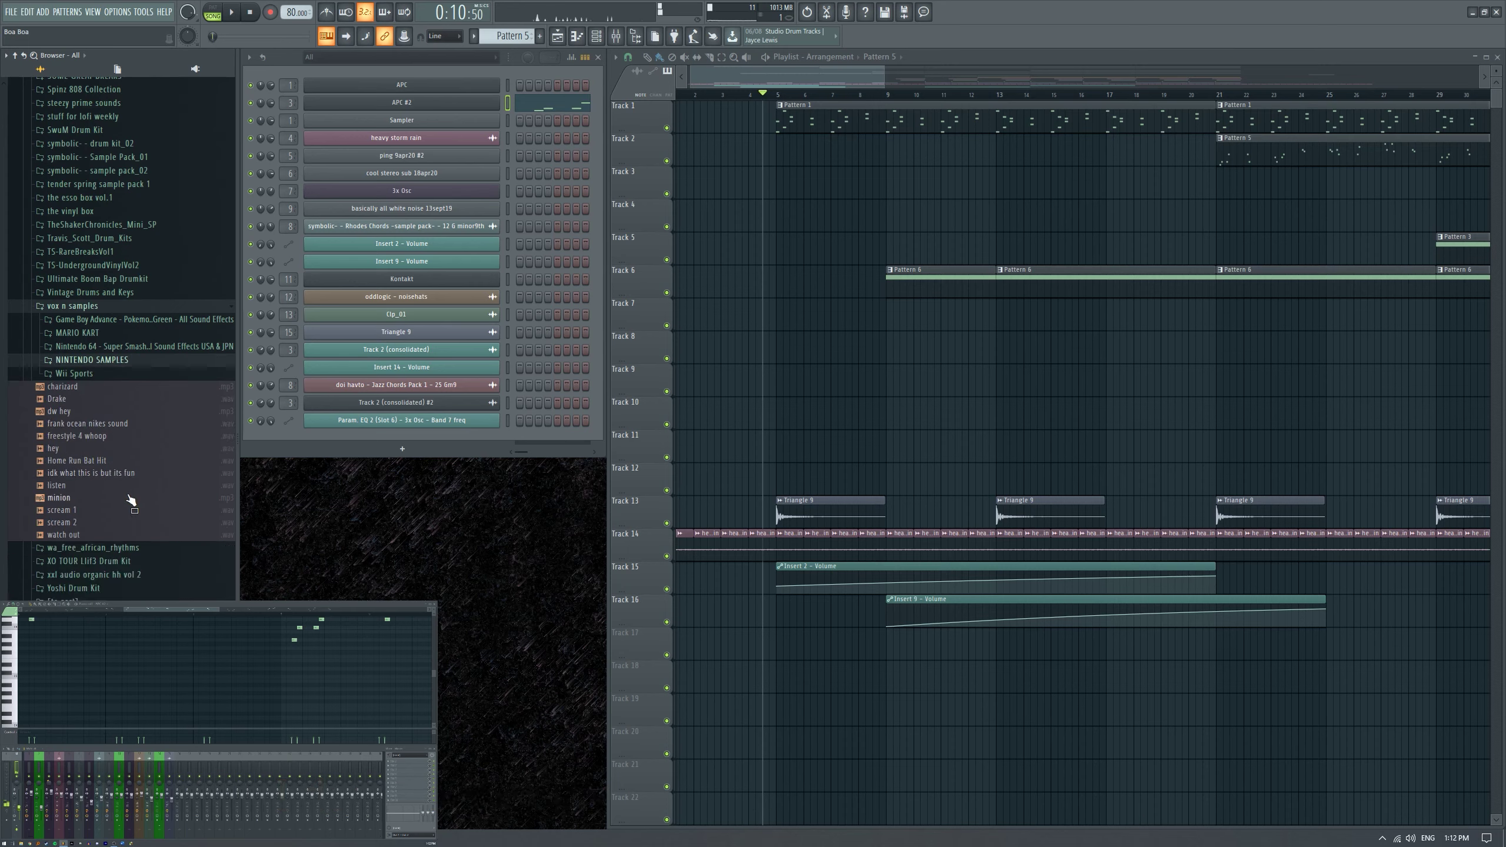
pyautogui.click(106, 308)
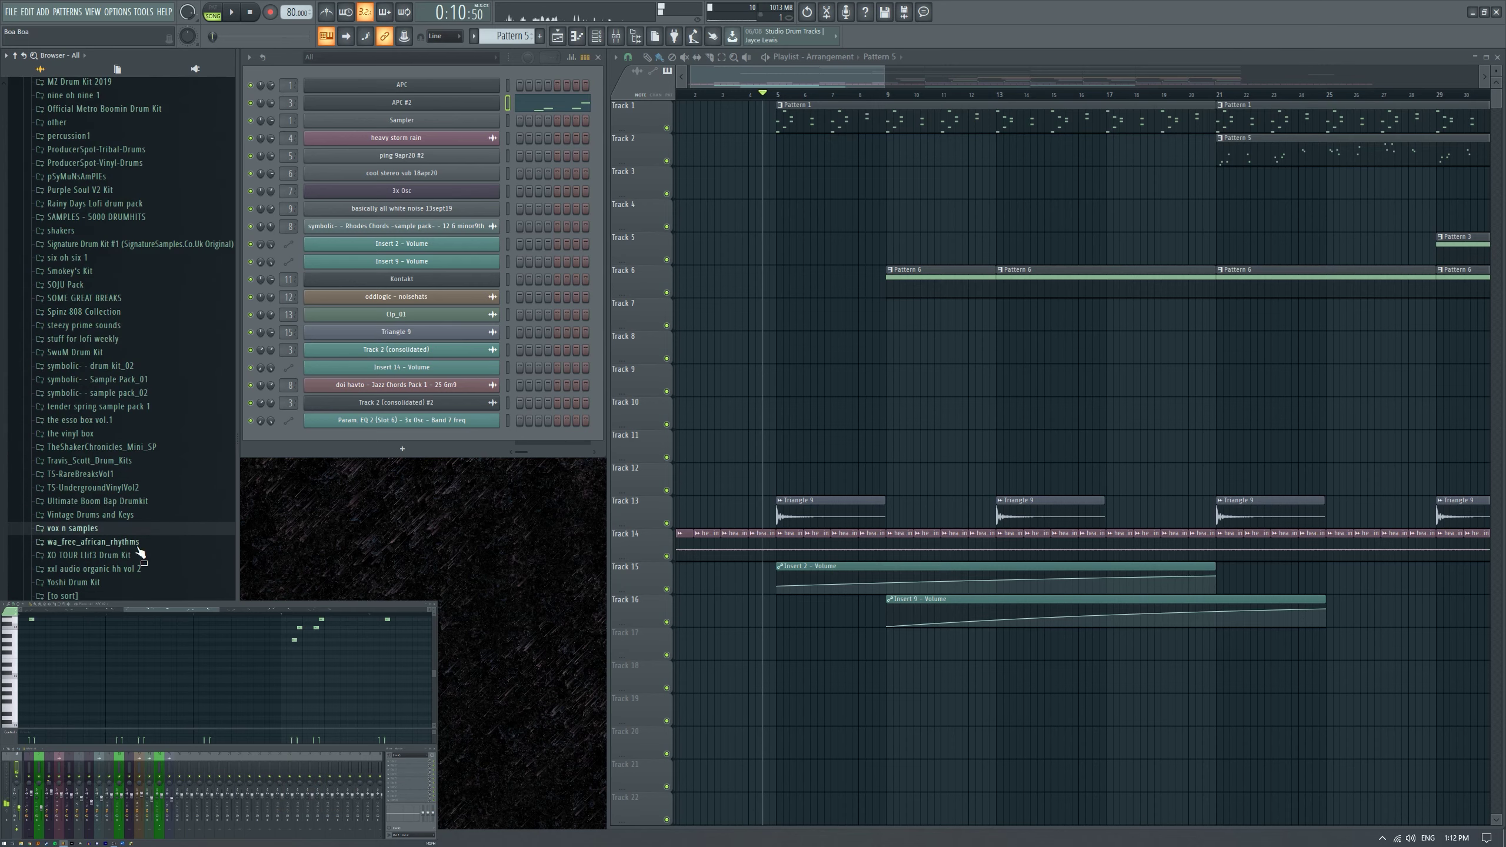
# Check the xxl audio organic hh vol 2 and Yoshi Drum Kit folders and collapse the Yoshi kit.
pyautogui.click(139, 568)
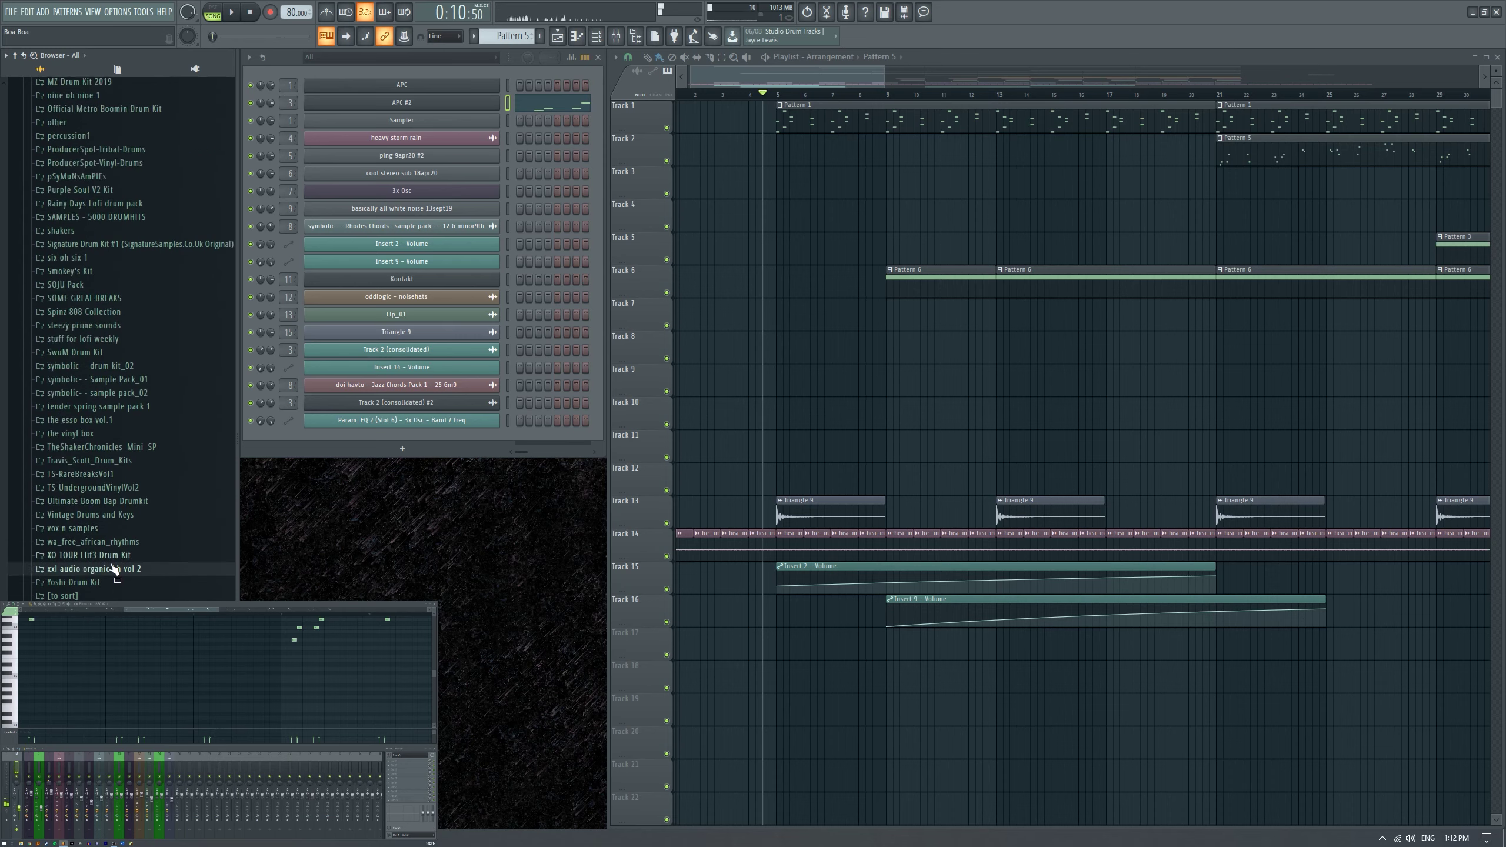
pyautogui.click(122, 583)
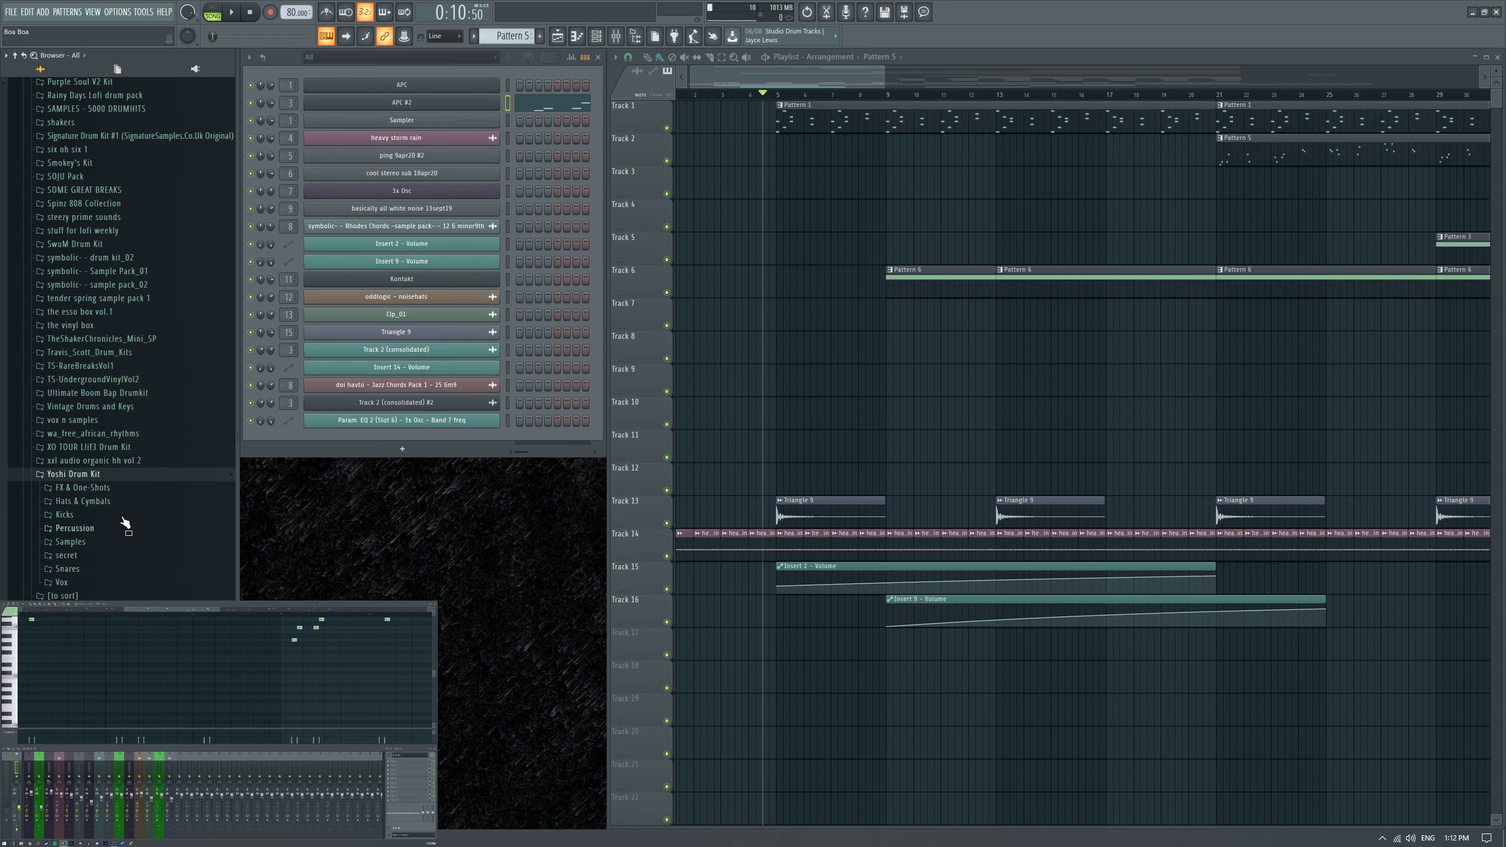
pyautogui.click(104, 474)
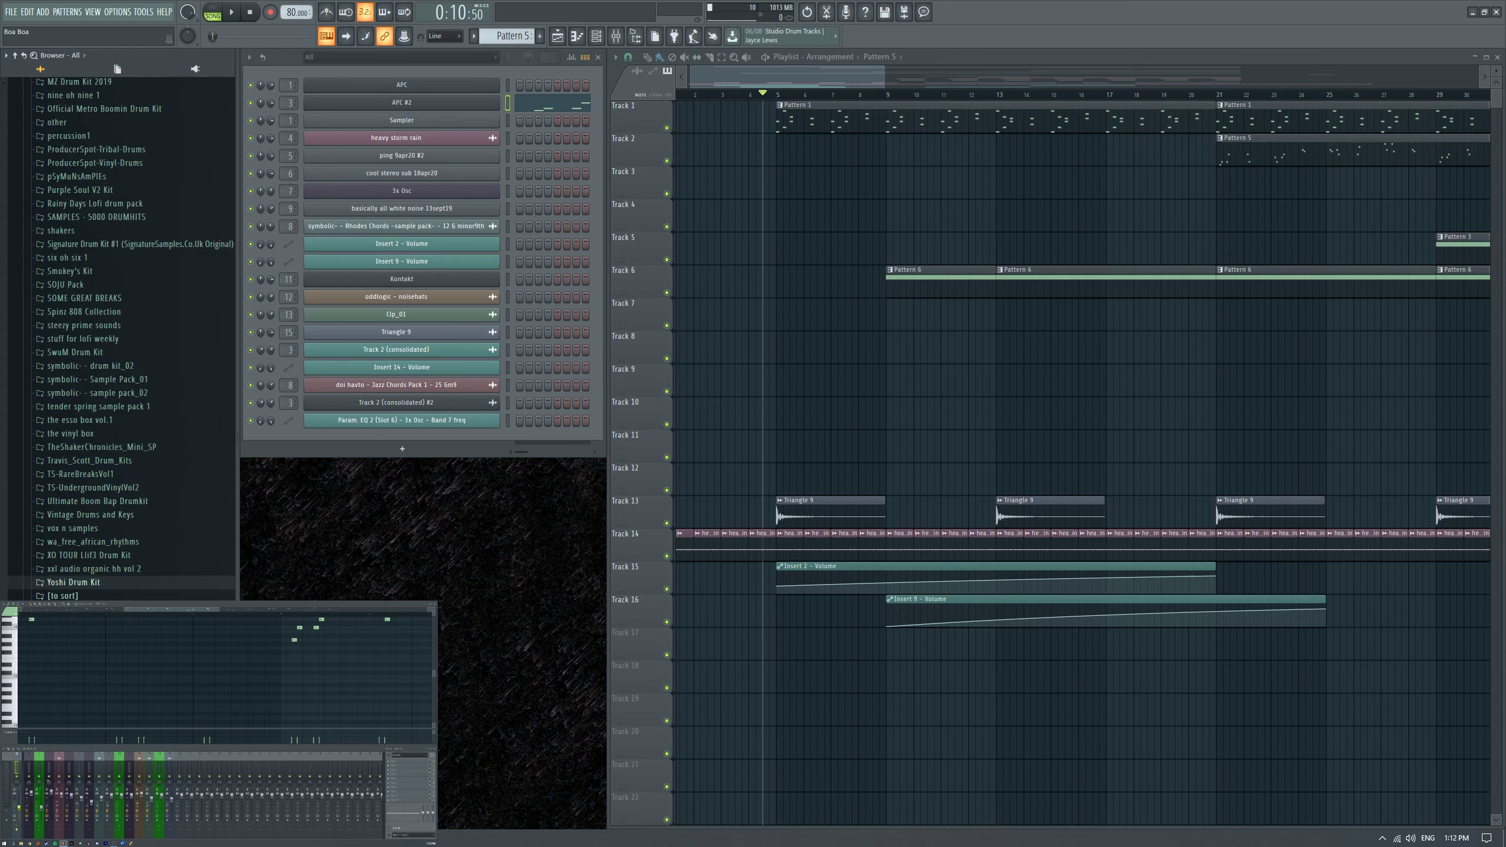
# Preview samples in the ModernAmbient_Mini_SP folder and place 120_GatedText_01_603 on Track 11 near bar 5.
pyautogui.scroll(-1, 119, 535)
pyautogui.click(117, 593)
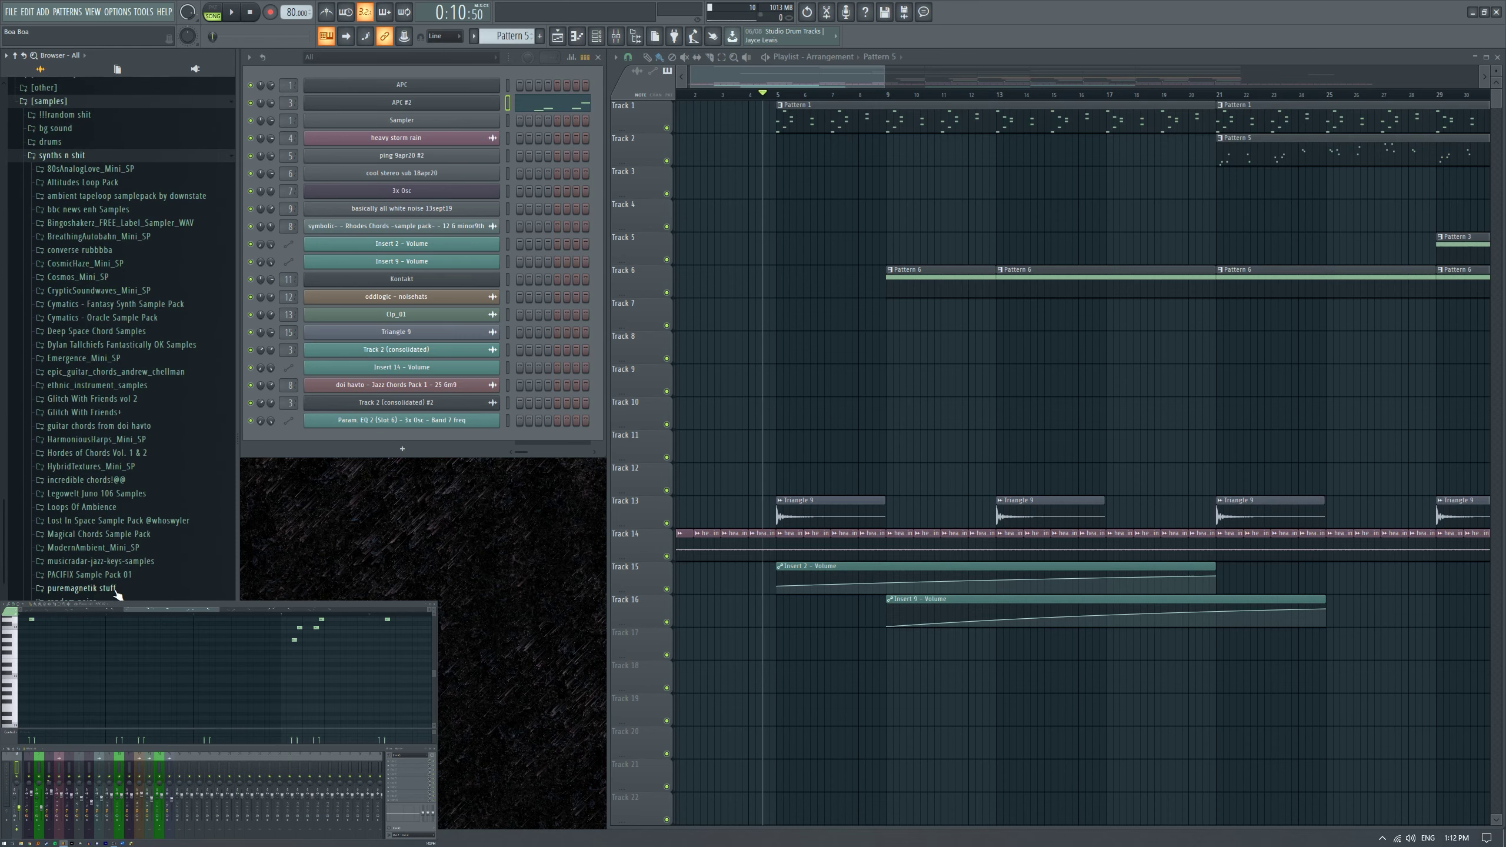
pyautogui.click(131, 554)
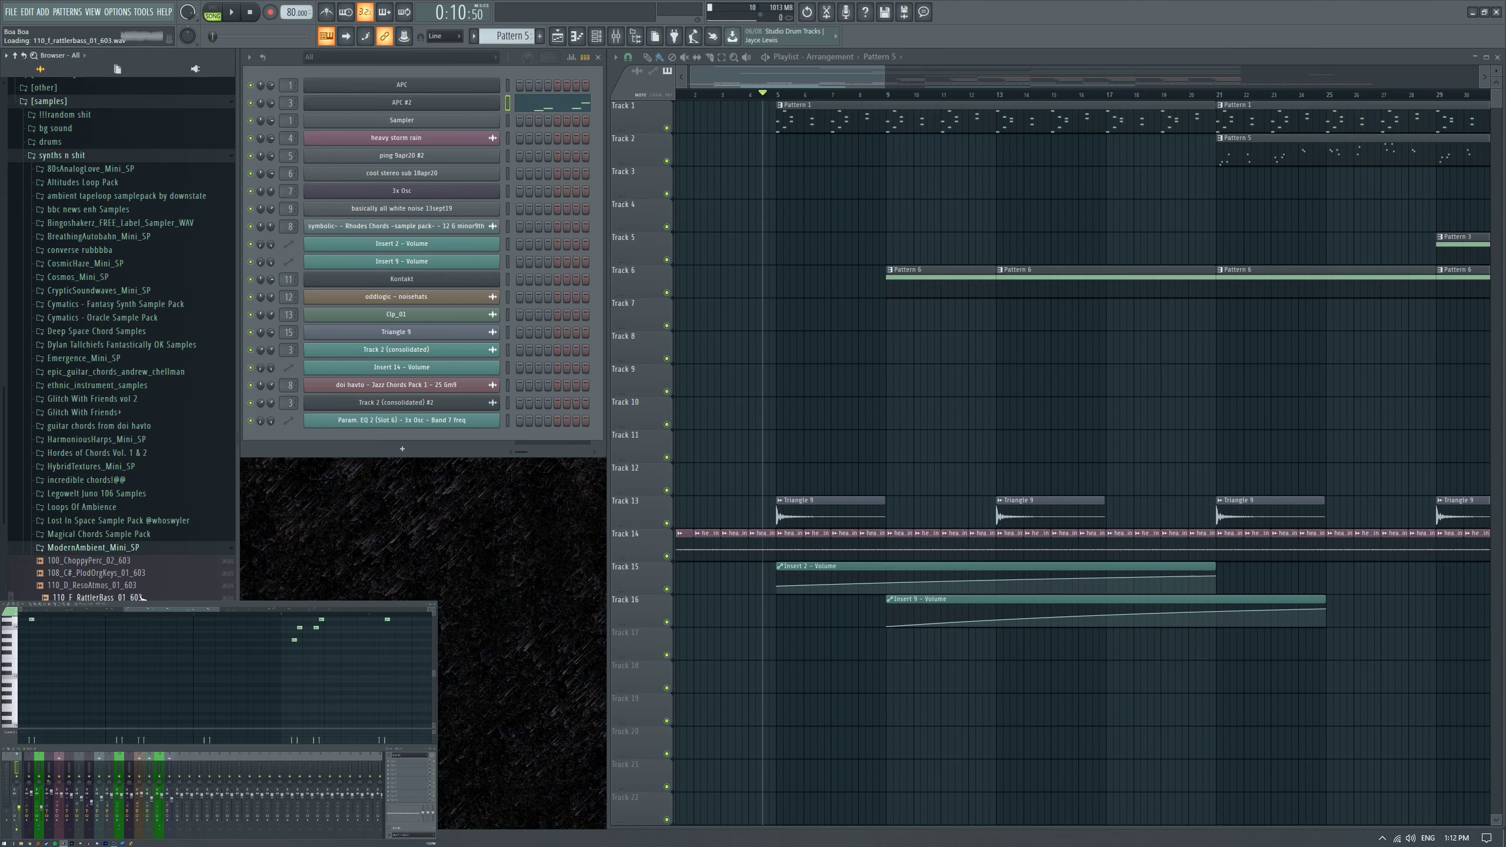
pyautogui.scroll(-5, 122, 545)
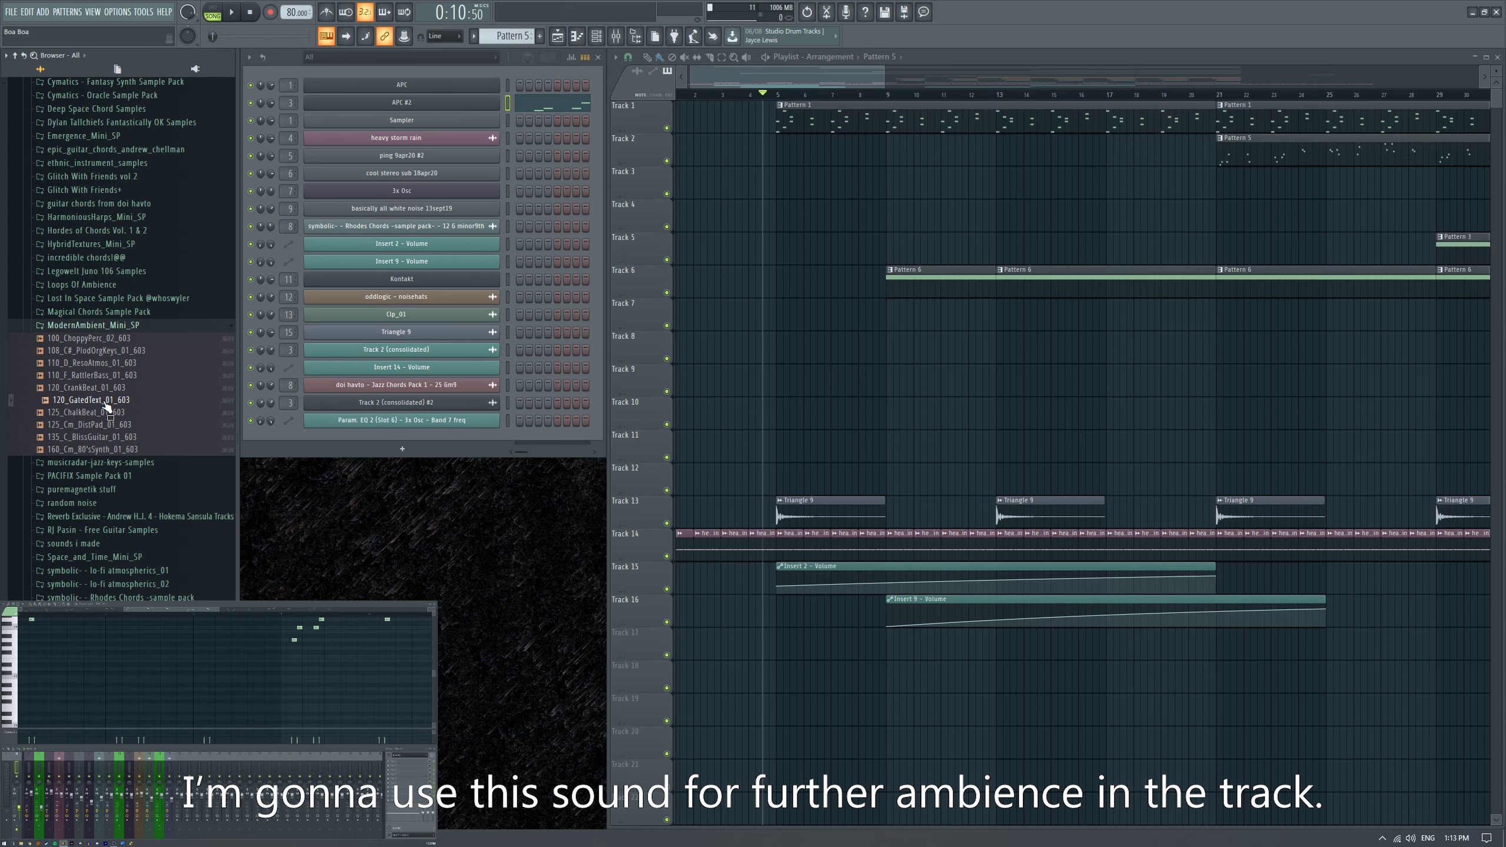
pyautogui.moveTo(106, 406); pyautogui.dragTo(562, 441)
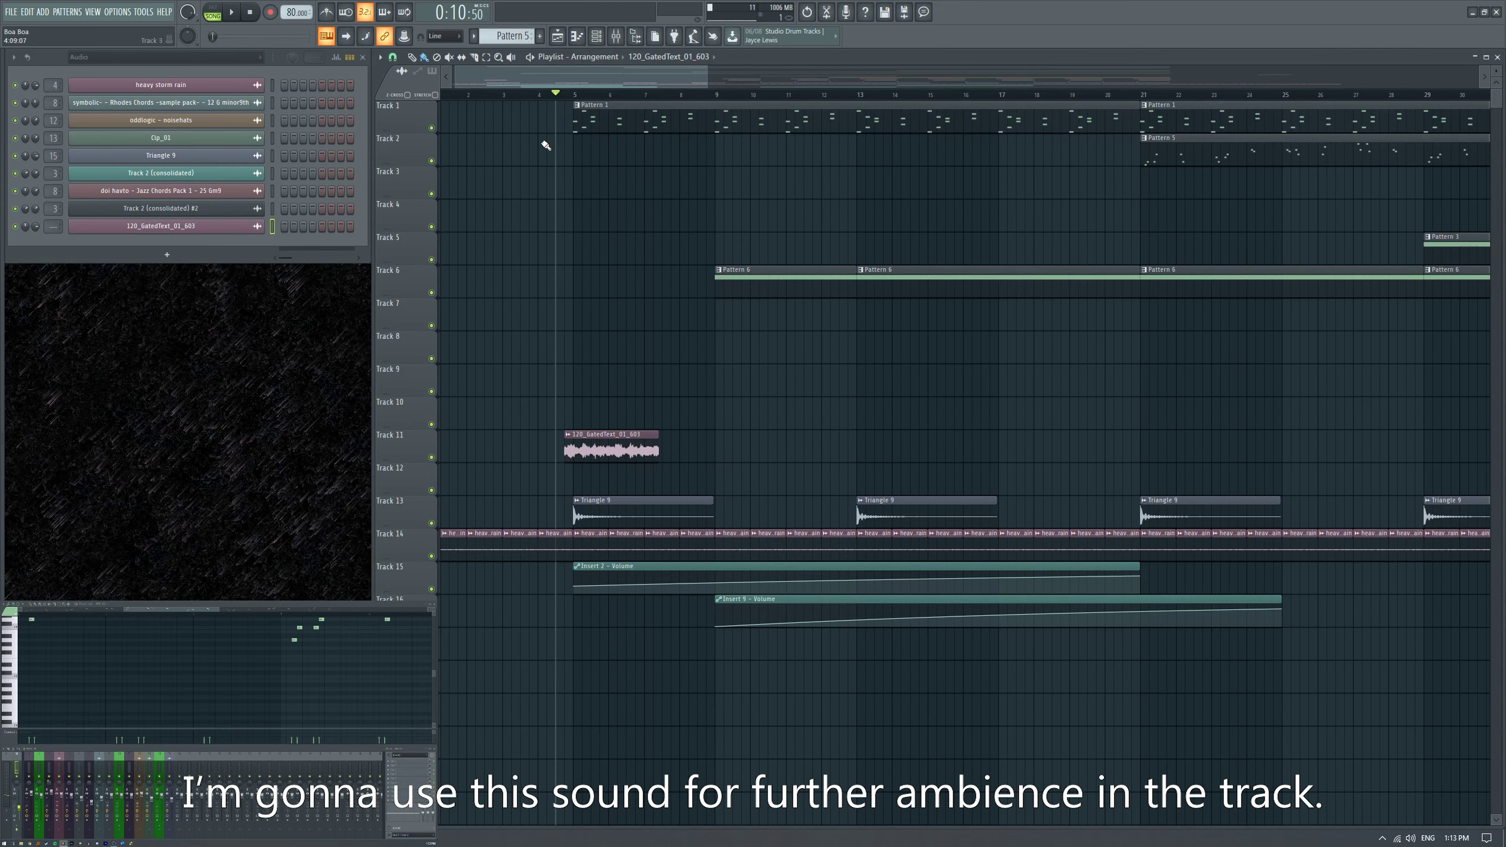
# Play the intro around bars 4 and 5 to hear the 120_GatedText_01_603 clip against the rain and melody.
pyautogui.moveTo(552, 93)
pyautogui.mouseDown()
pyautogui.moveTo(357, 107)
pyautogui.moveTo(557, 94)
pyautogui.mouseUp()
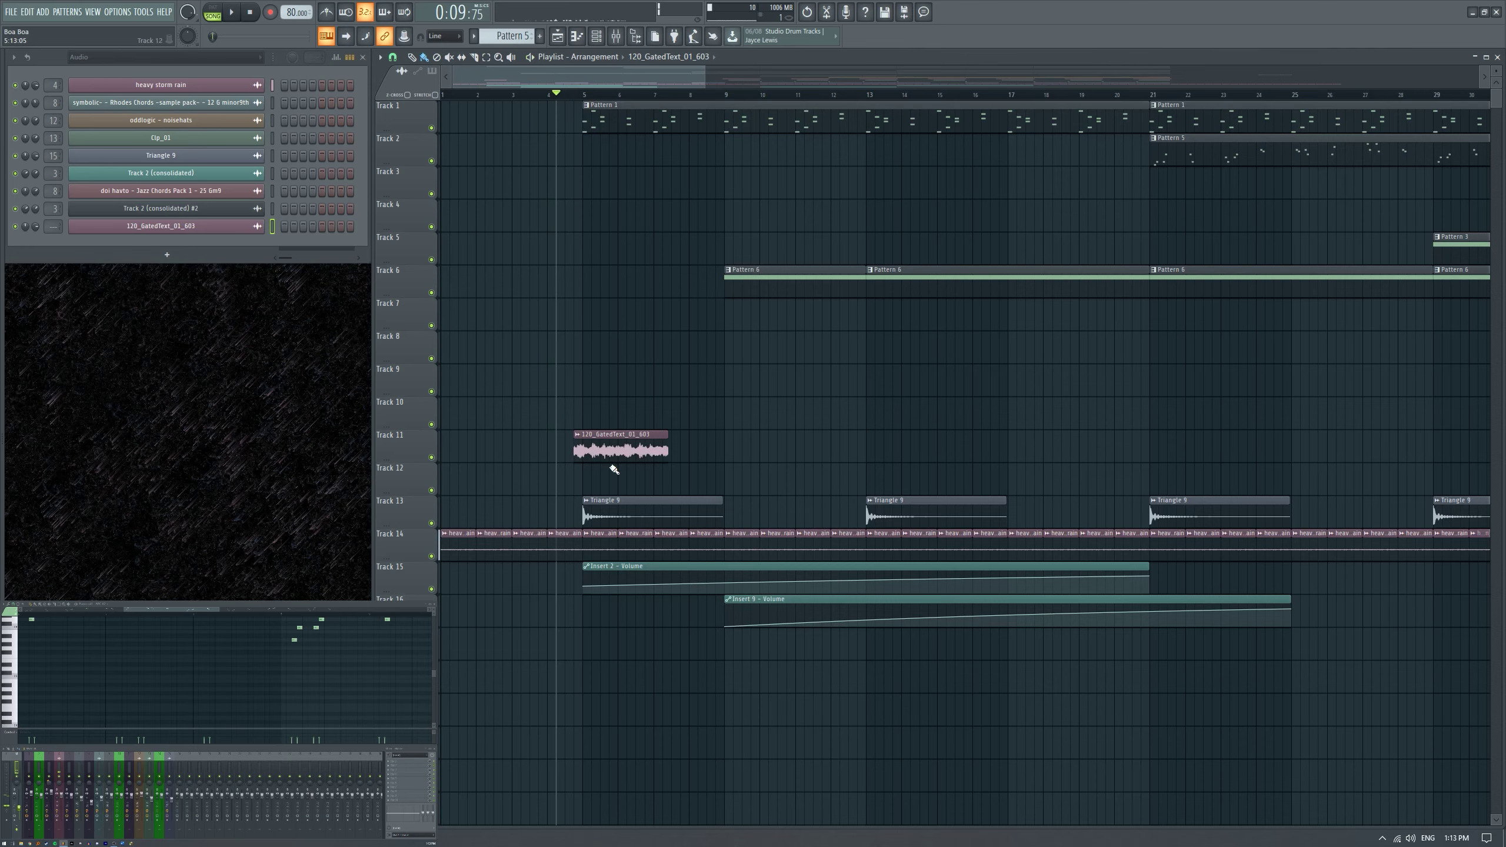
pyautogui.press('space')
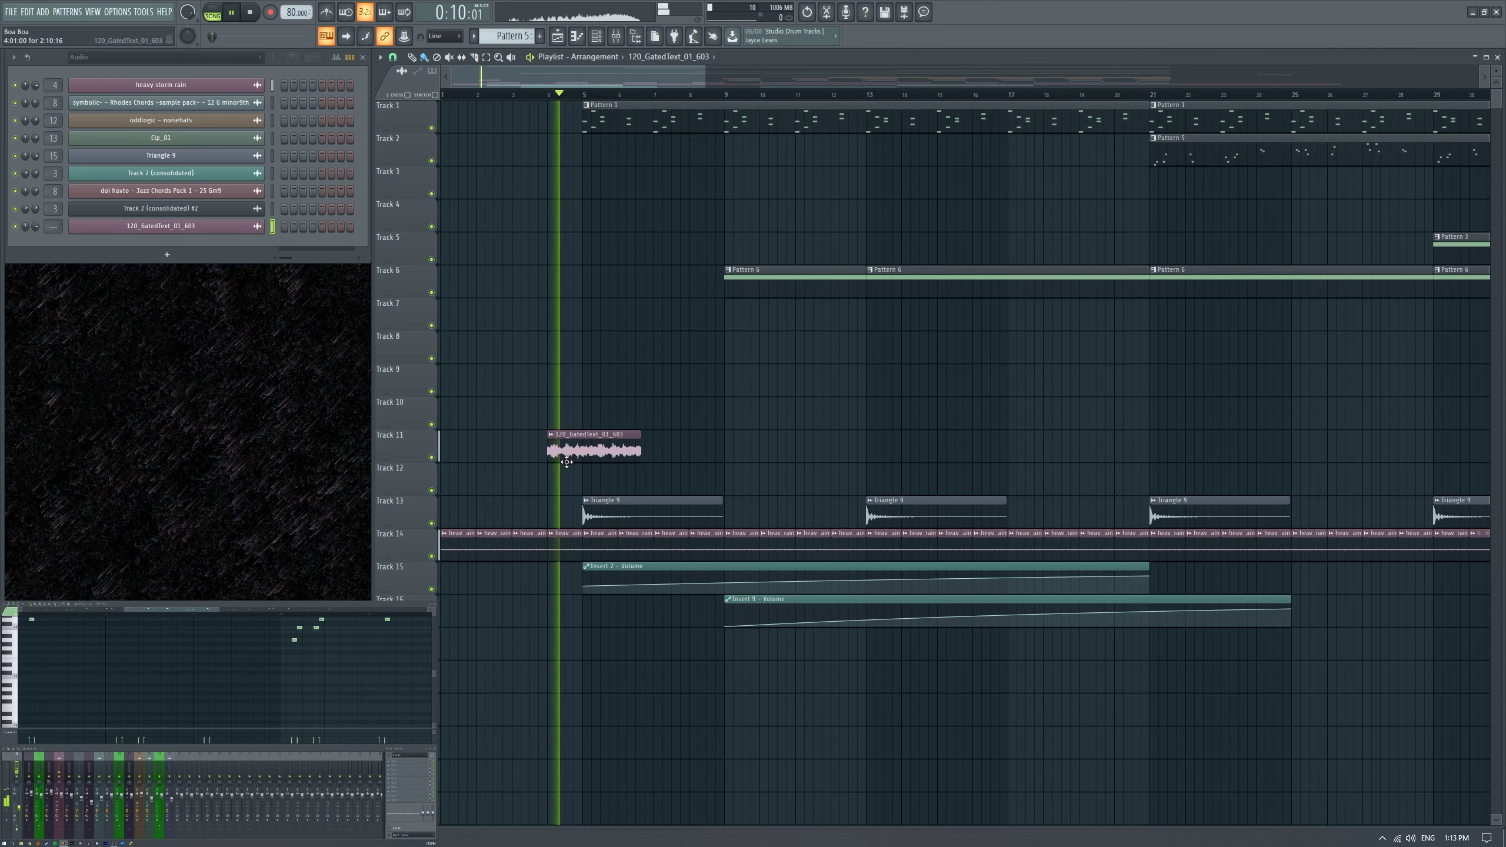
pyautogui.scroll(3, 581, 481)
pyautogui.scroll(-3, 581, 482)
pyautogui.press('space')
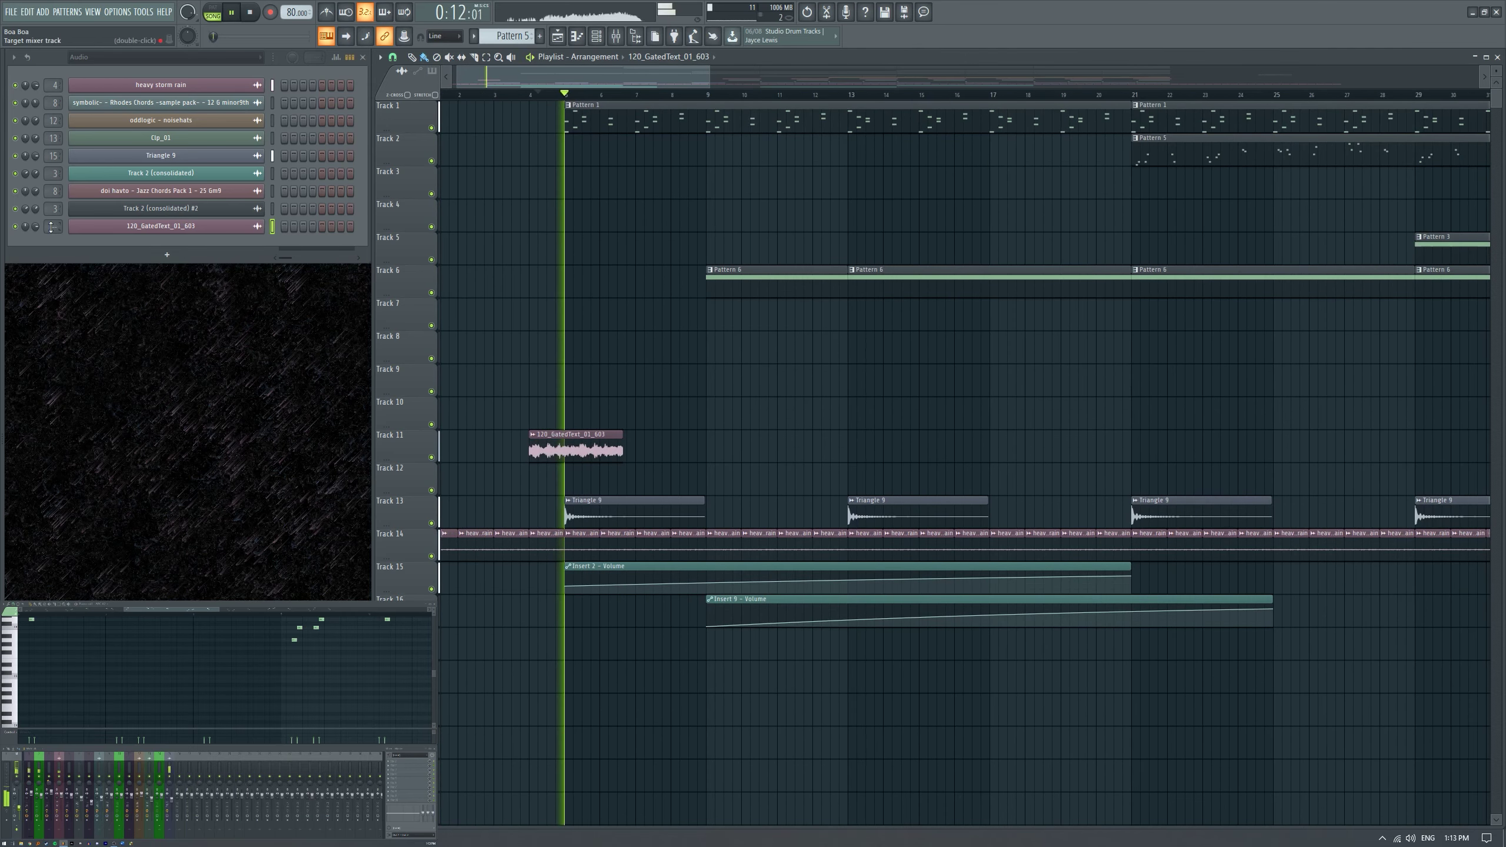
pyautogui.press('space')
pyautogui.scroll(3, 454, 421)
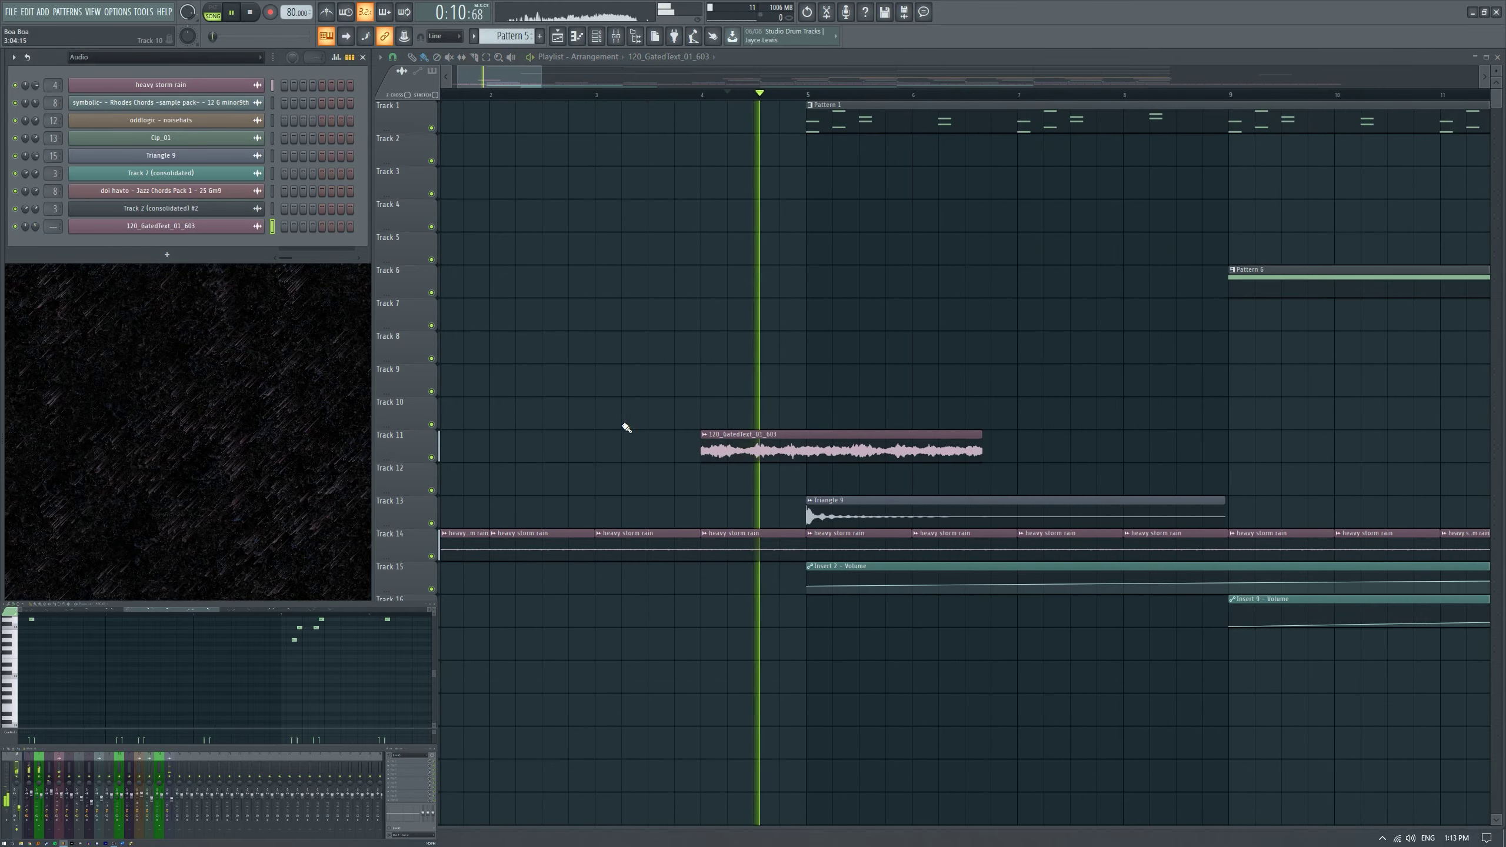
pyautogui.scroll(-2, 730, 435)
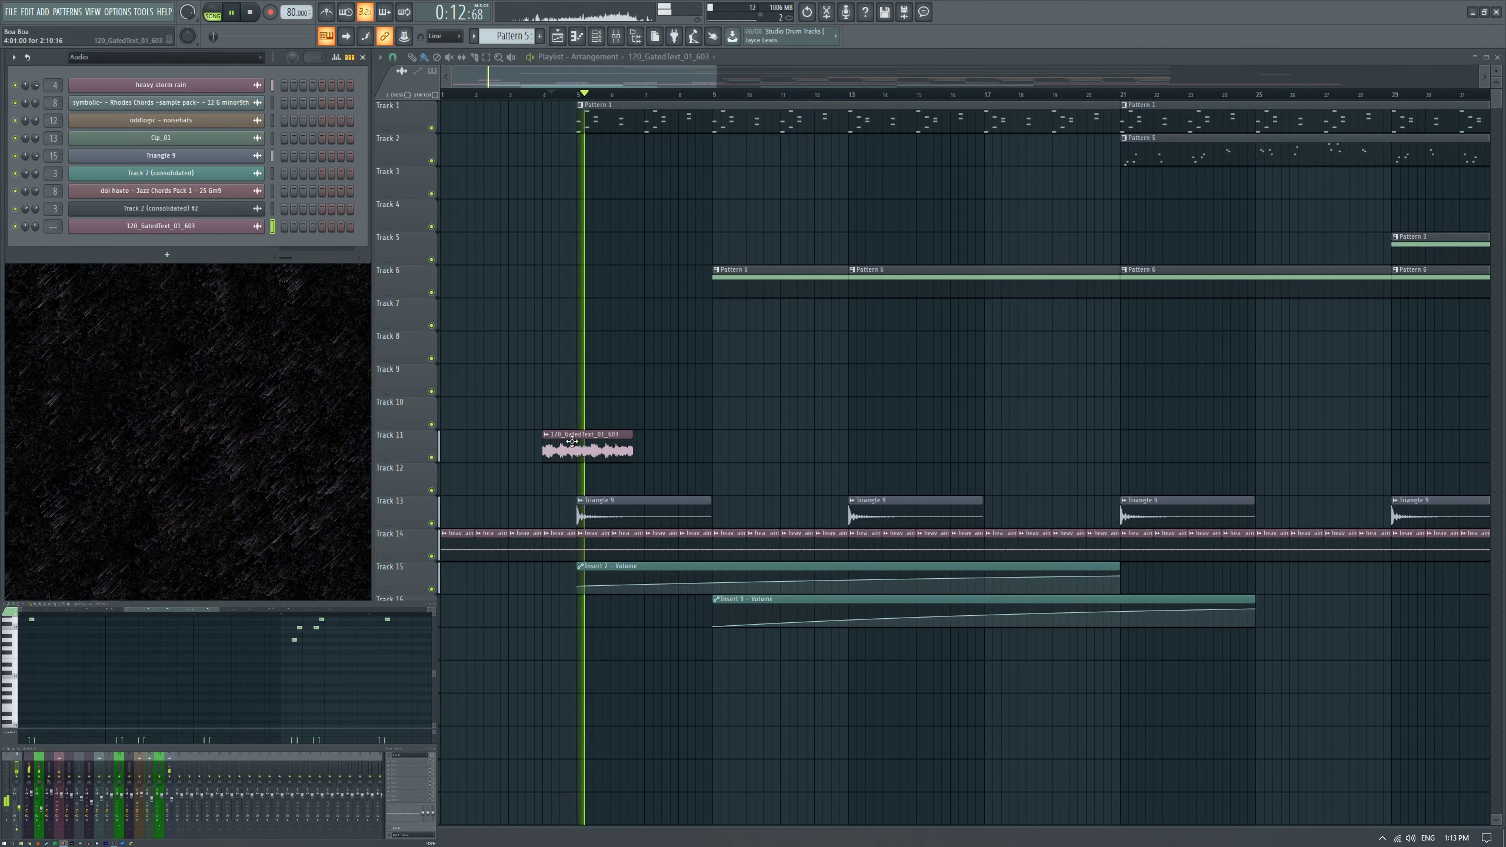
pyautogui.press('space')
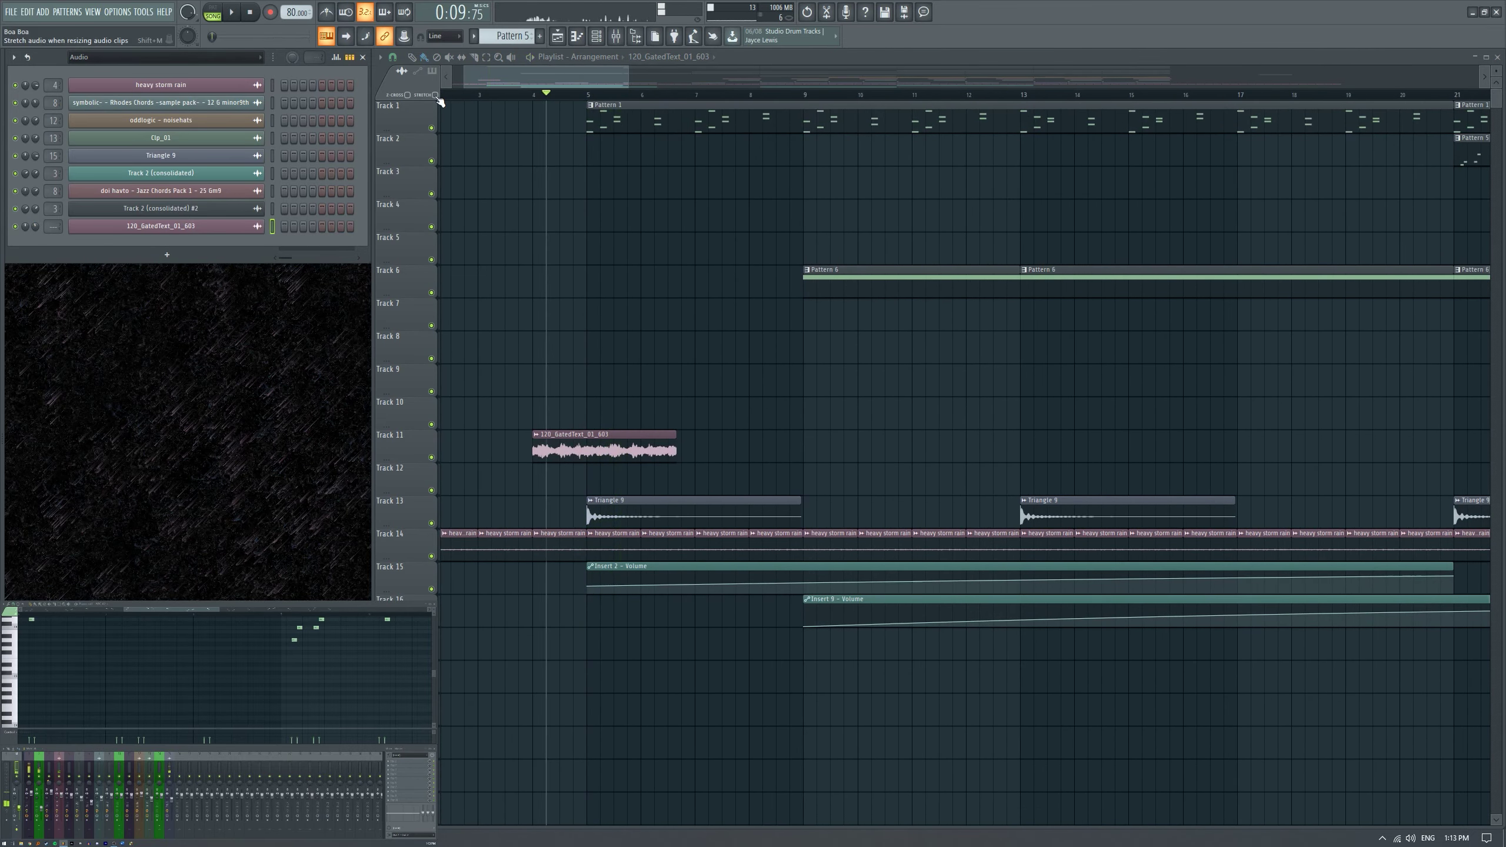
# Align the 120_GatedText_01_603 clip to bar 5 and stretch it to exactly four bars, ending at bar 9.
pyautogui.scroll(1, 575, 325)
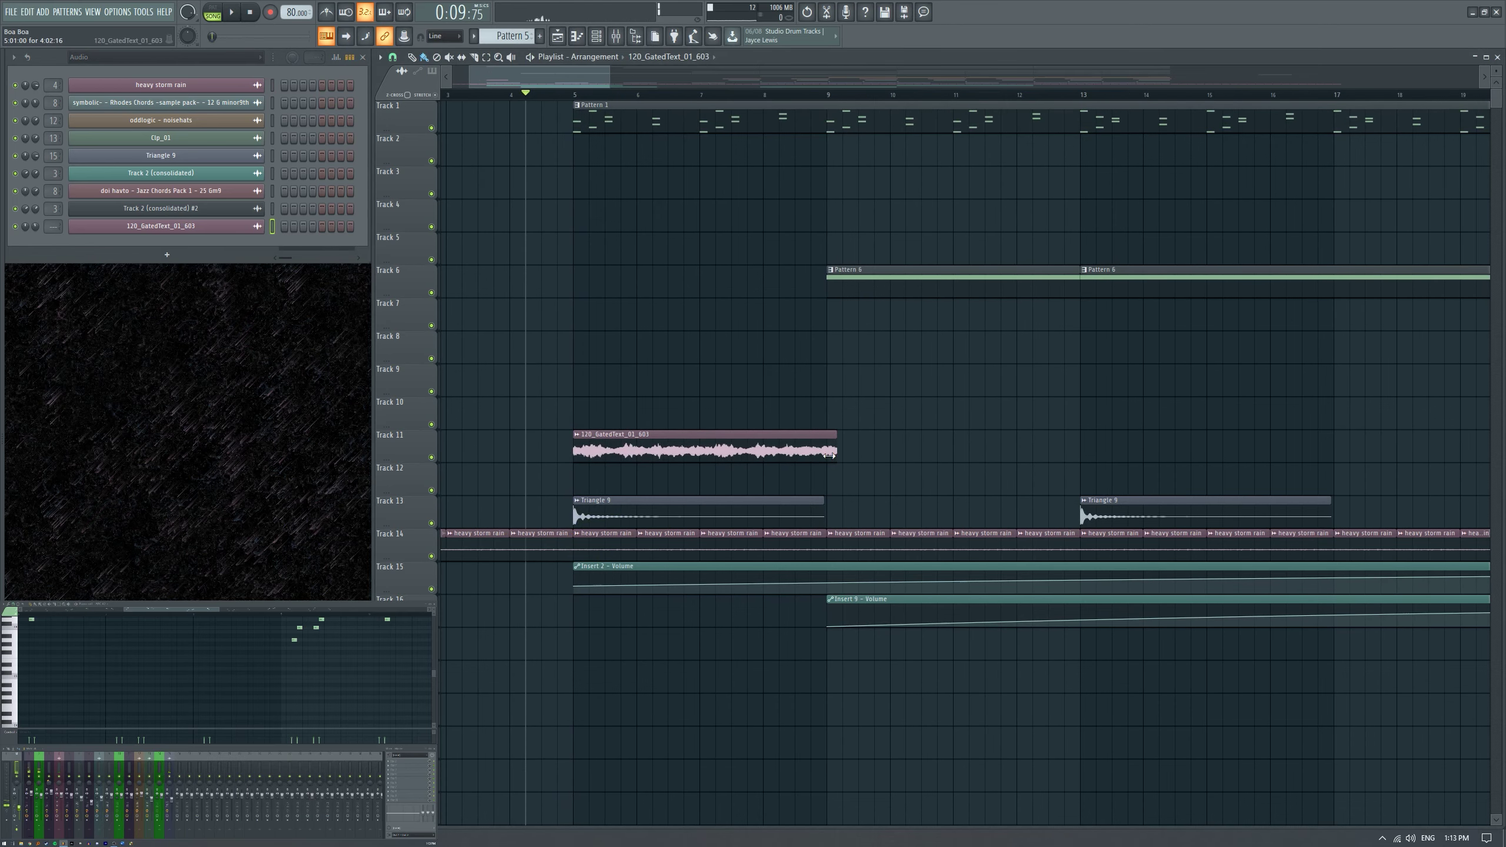
pyautogui.scroll(3, 829, 455)
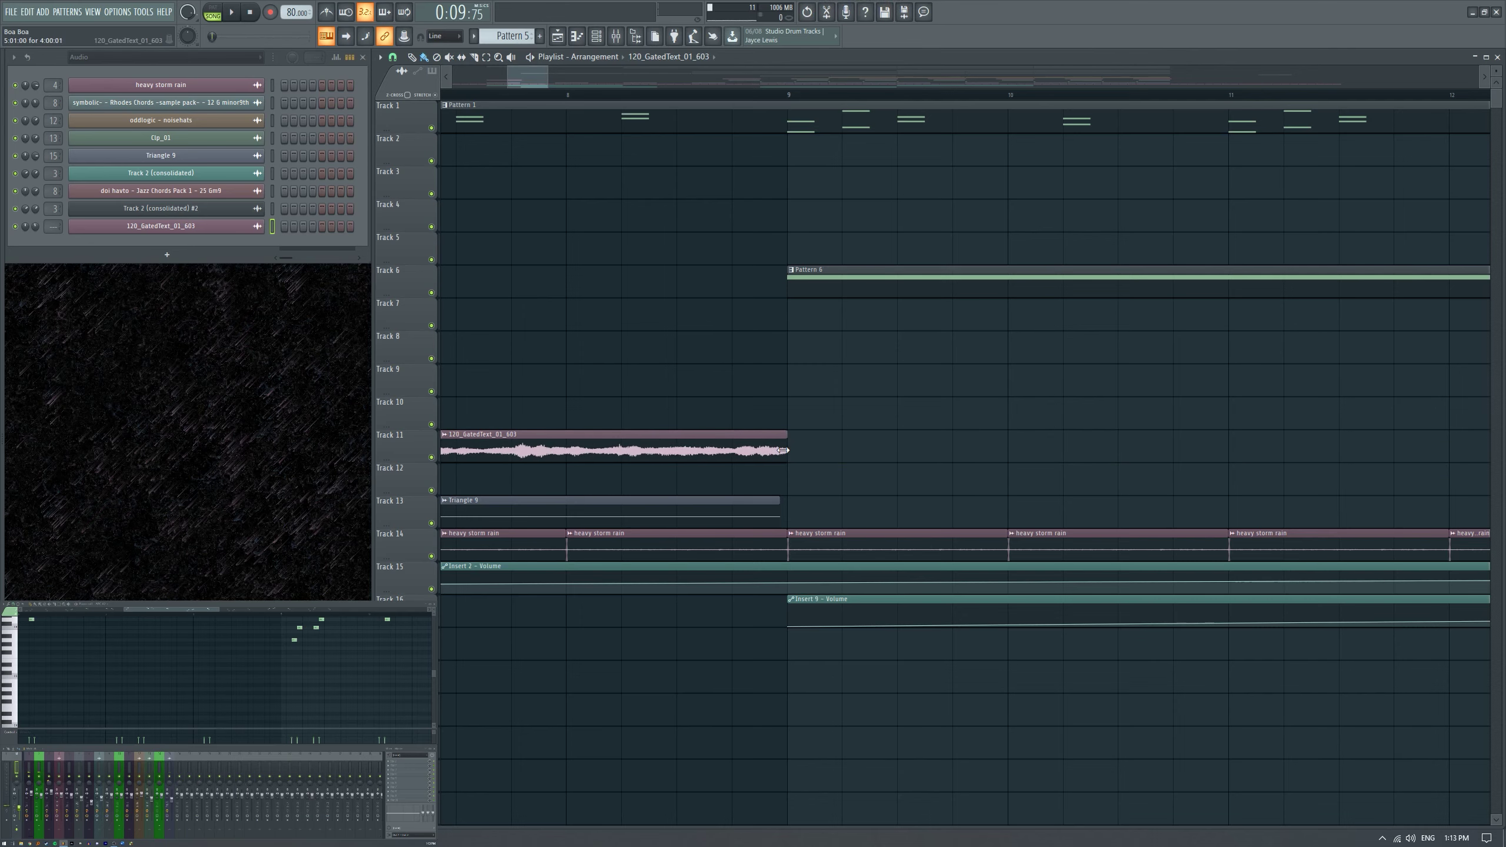
pyautogui.scroll(3, 783, 450)
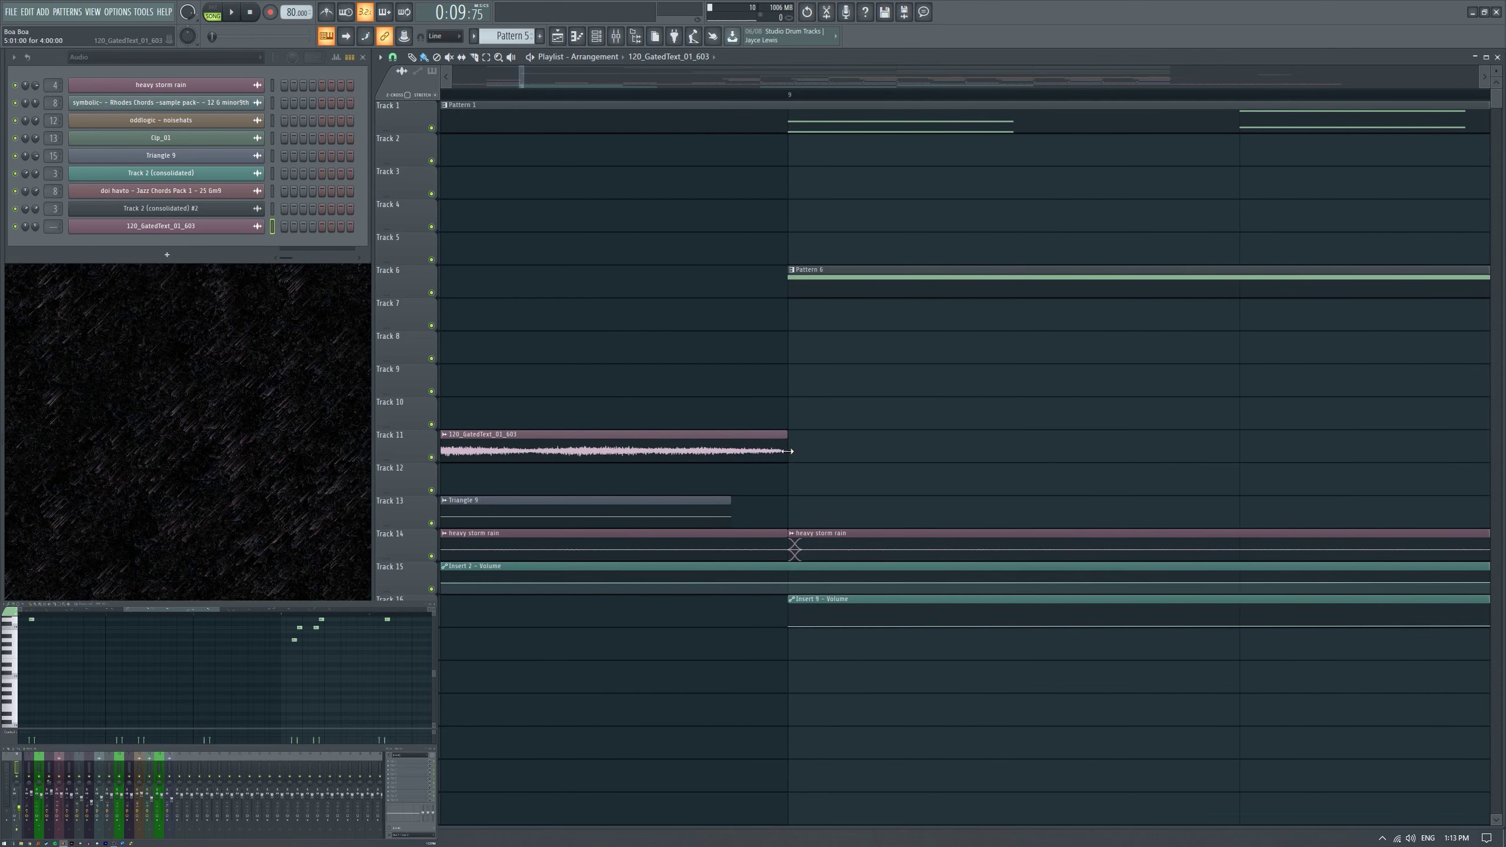
# Play back the stretched 120_GatedText_01_603 clip with the rain, triangle and Pattern 1 from bar 5.
pyautogui.press('space')
pyautogui.scroll(-7, 787, 450)
pyautogui.scroll(2, 484, 440)
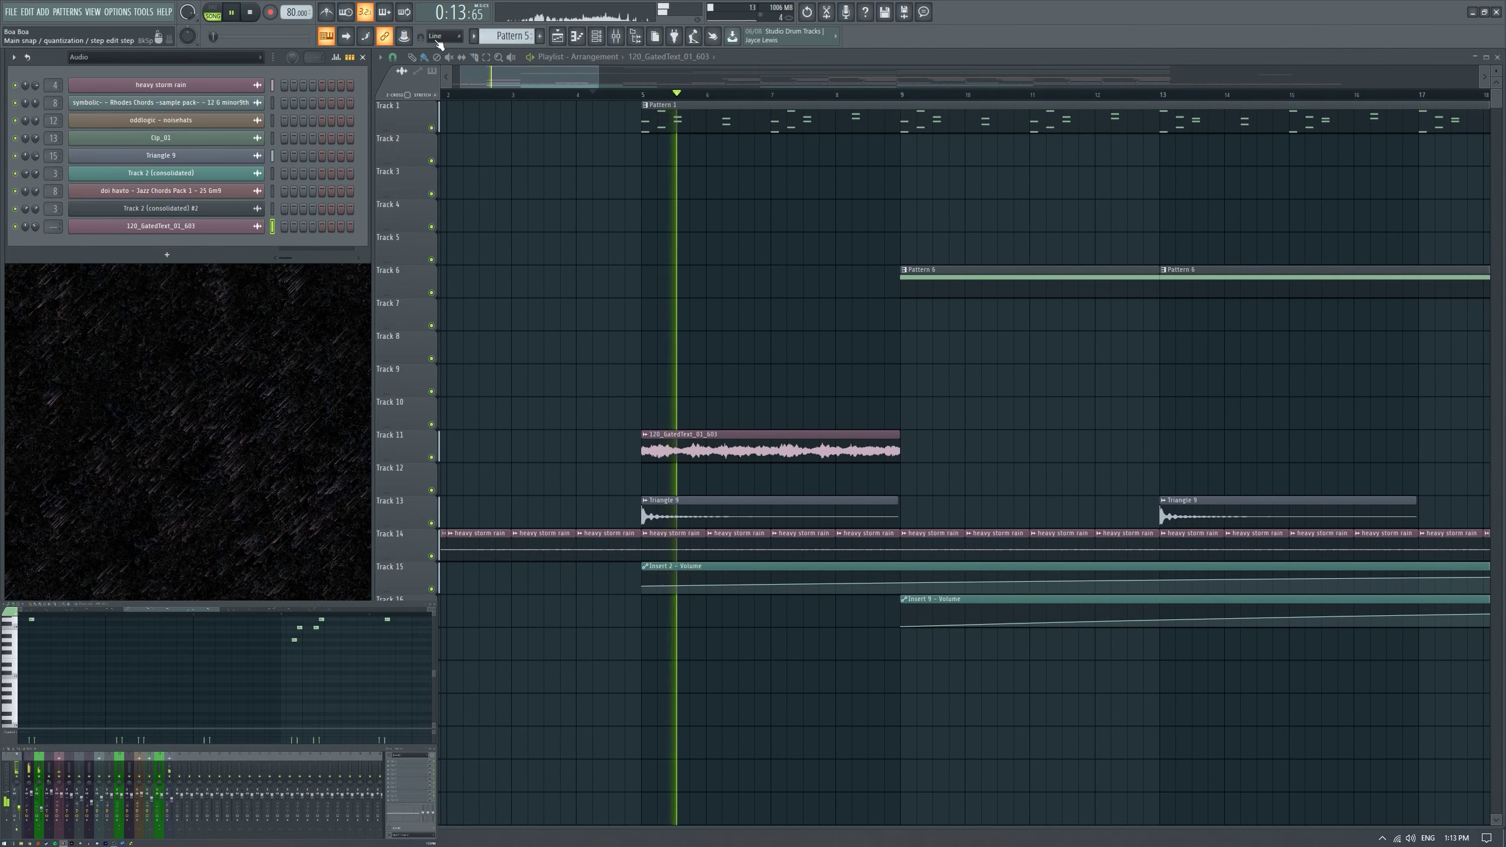
pyautogui.scroll(-3, 767, 353)
pyautogui.scroll(3, 449, 478)
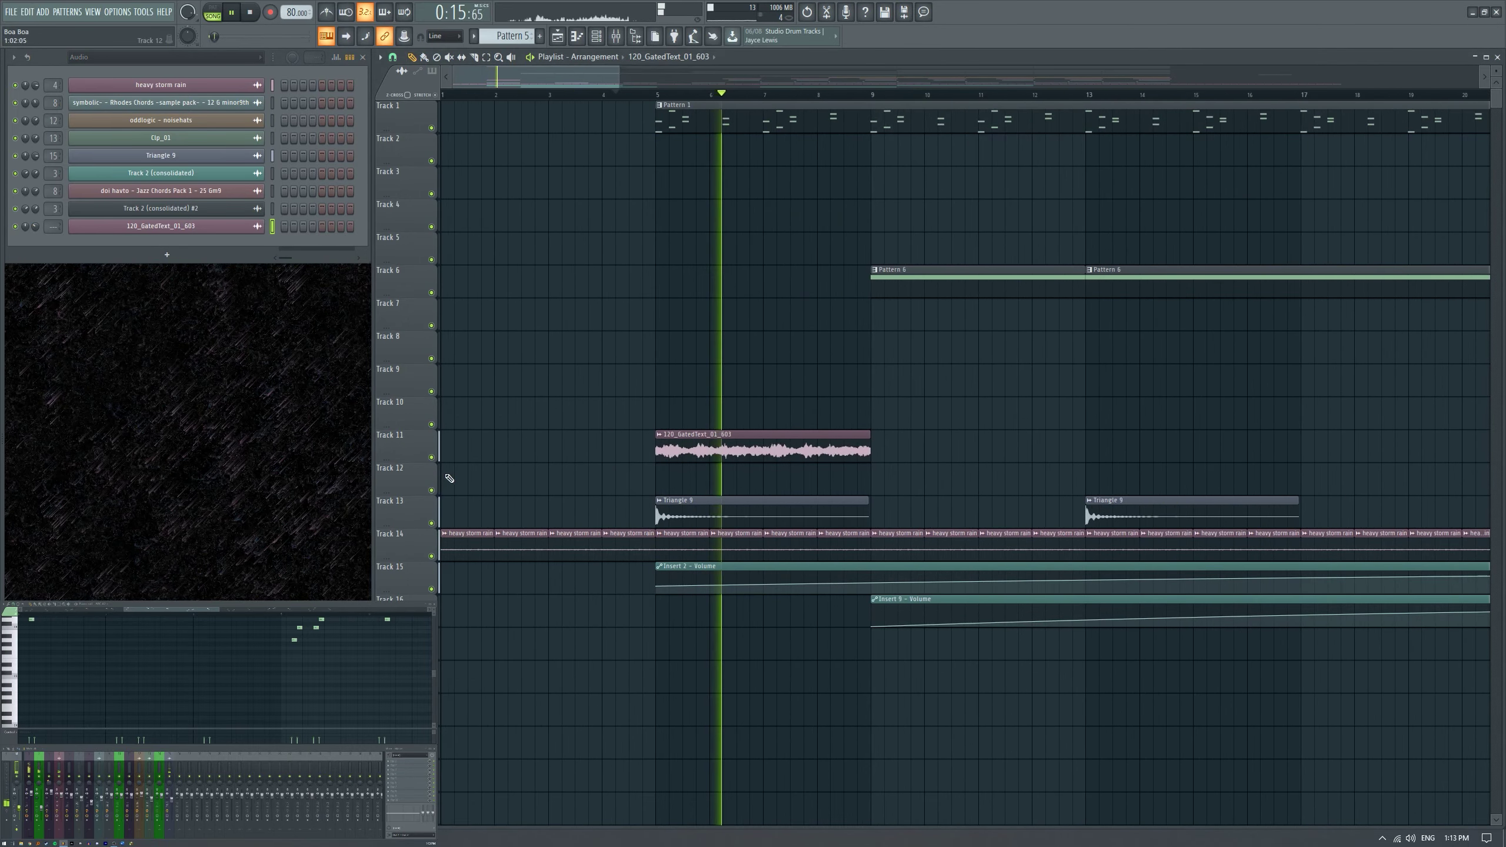
pyautogui.scroll(-3, 488, 475)
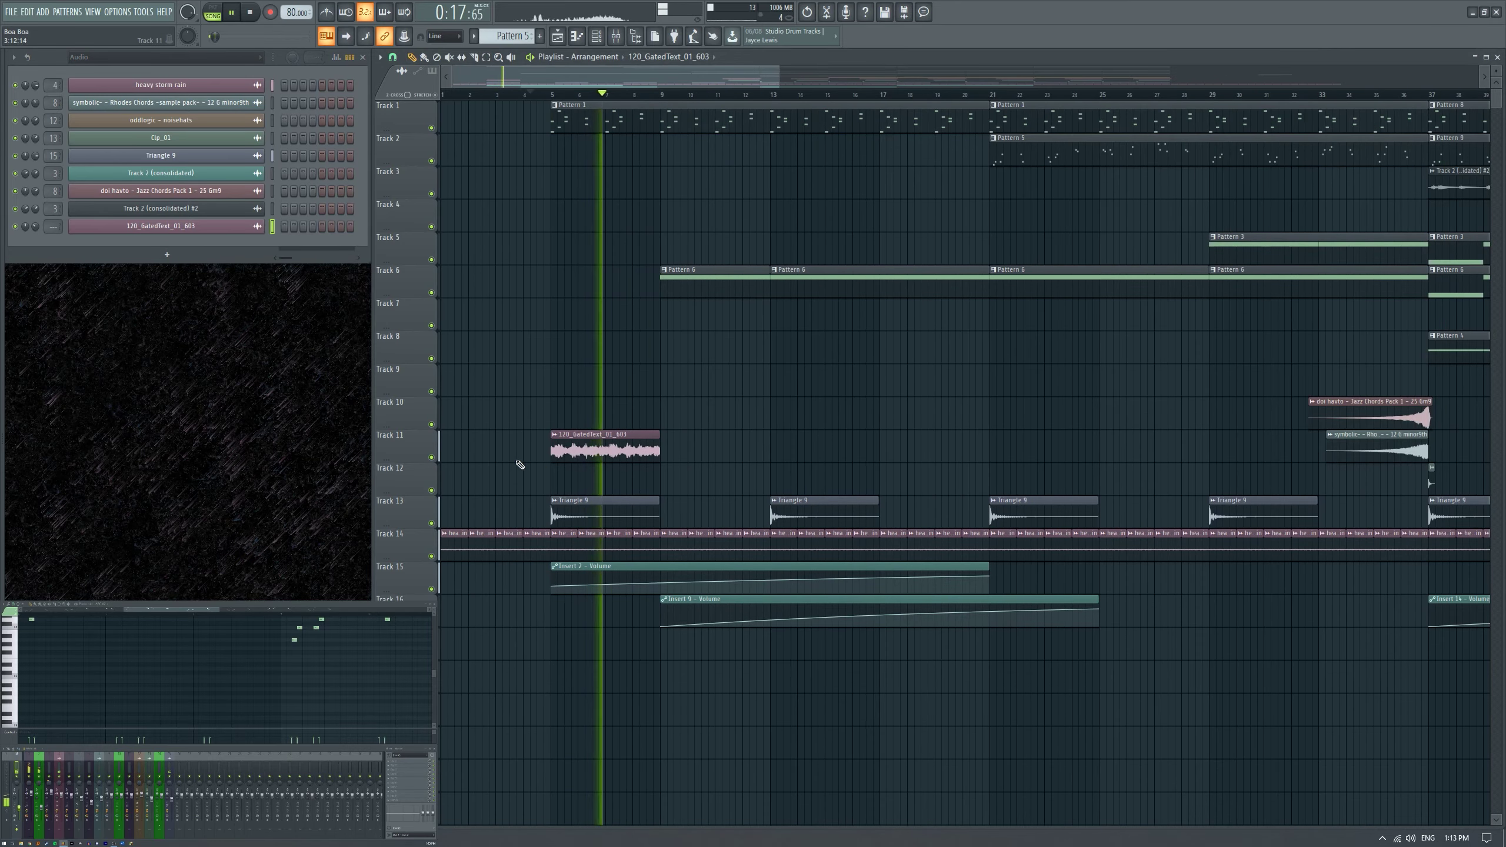
pyautogui.scroll(2, 520, 465)
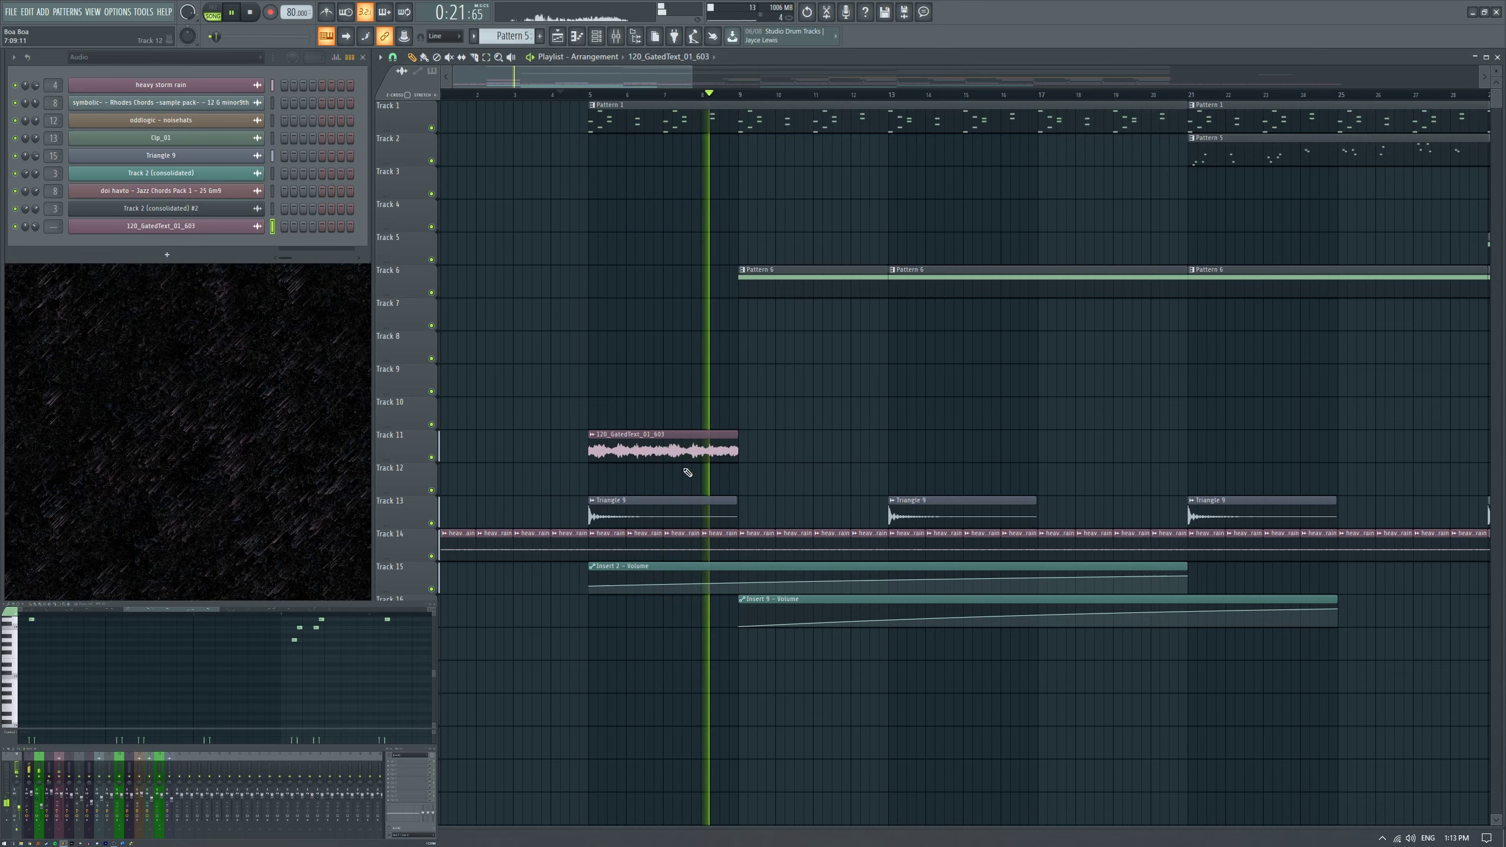
# Repeat the 120_GatedText_01_603 clip three times on Track 11 to fill bars 5 to 21.
pyautogui.scroll(-2, 693, 457)
pyautogui.keyDown('ctrl'); pyautogui.click(580, 447); pyautogui.keyUp('ctrl')
pyautogui.hotkey('ctrl', 'b')
pyautogui.hotkey('ctrl', 'b')
pyautogui.hotkey('ctrl', 'b')
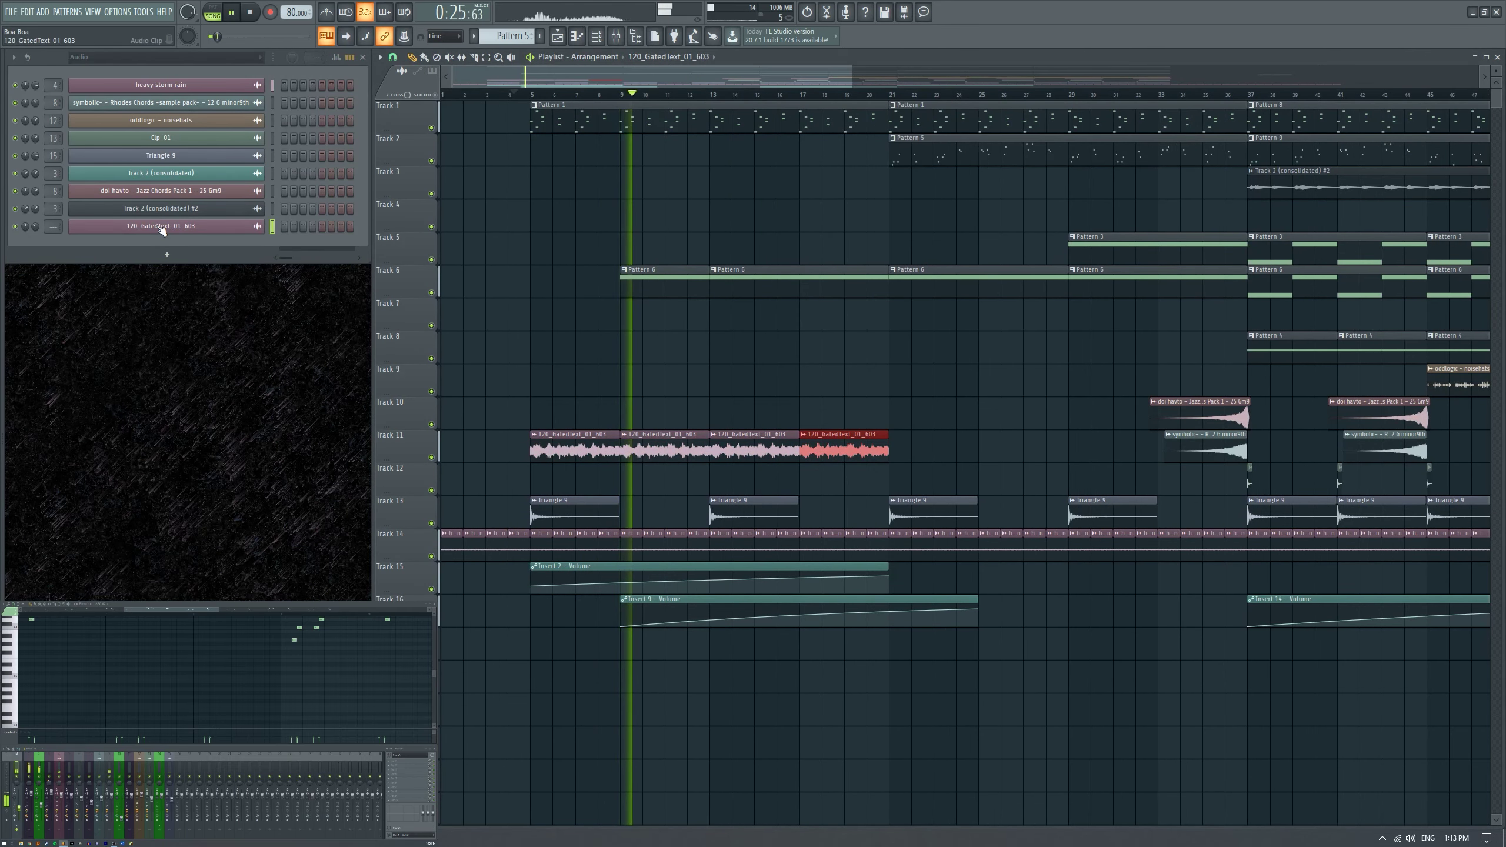
# Clear the 120_GatedText_01_603 clips from the intro on Track 11 and move one to the final section near bar 69.
pyautogui.scroll(-4, 554, 426)
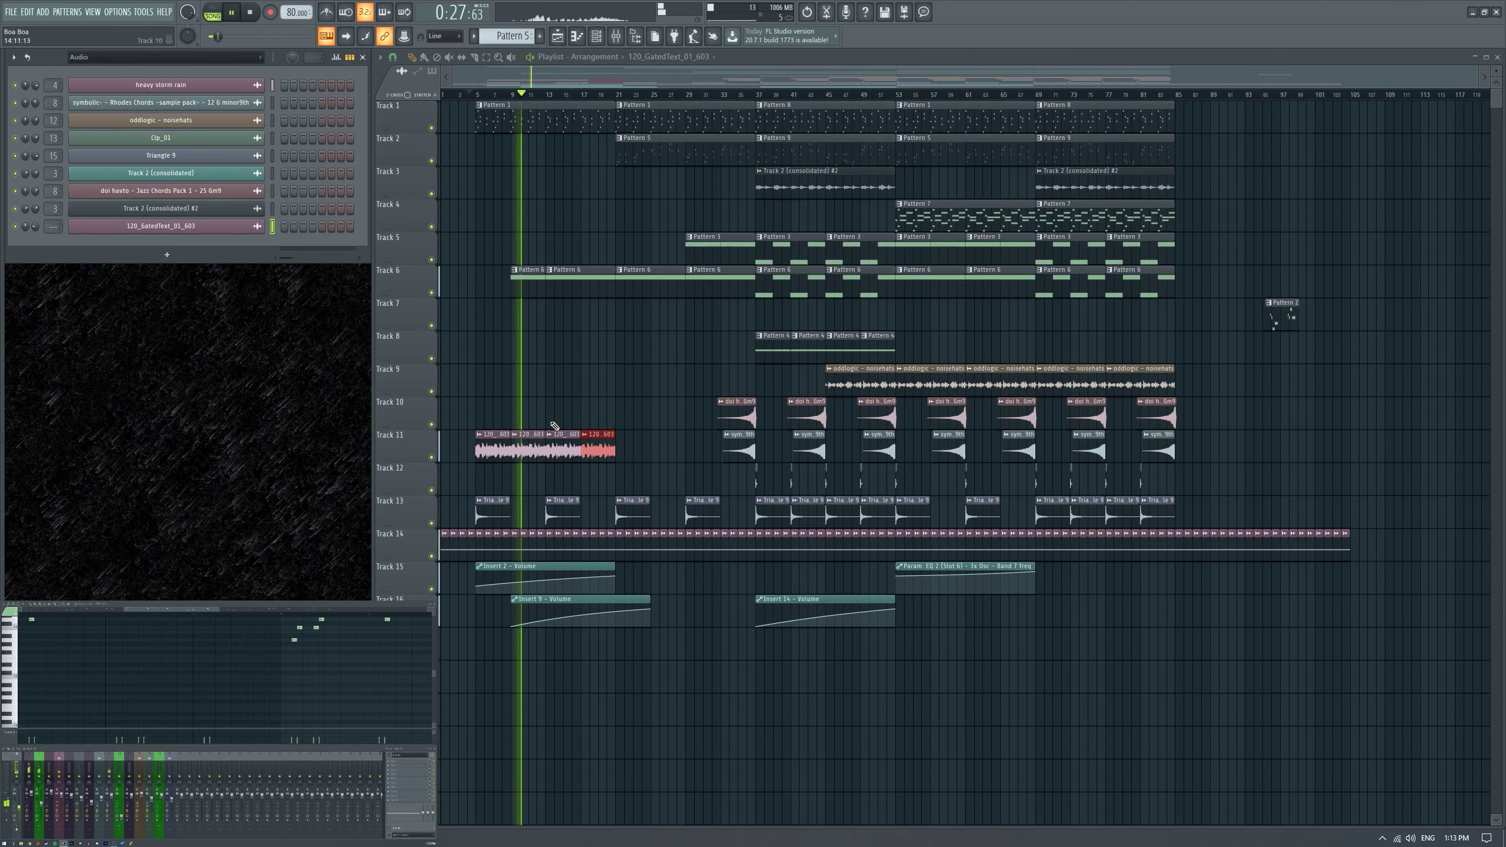
pyautogui.rightClick(530, 451)
pyautogui.press('space')
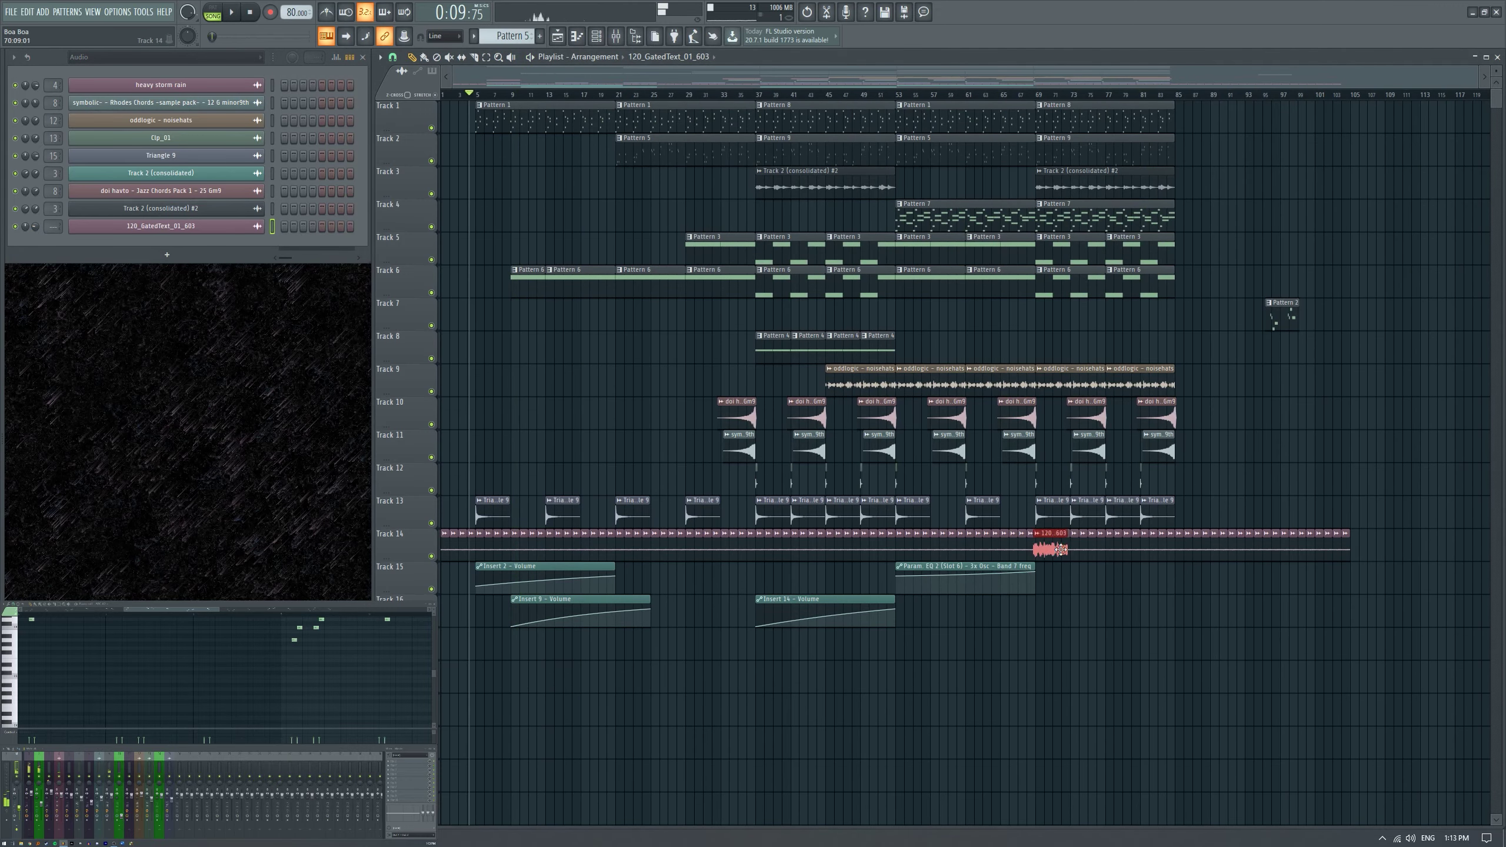
pyautogui.scroll(2, 1127, 560)
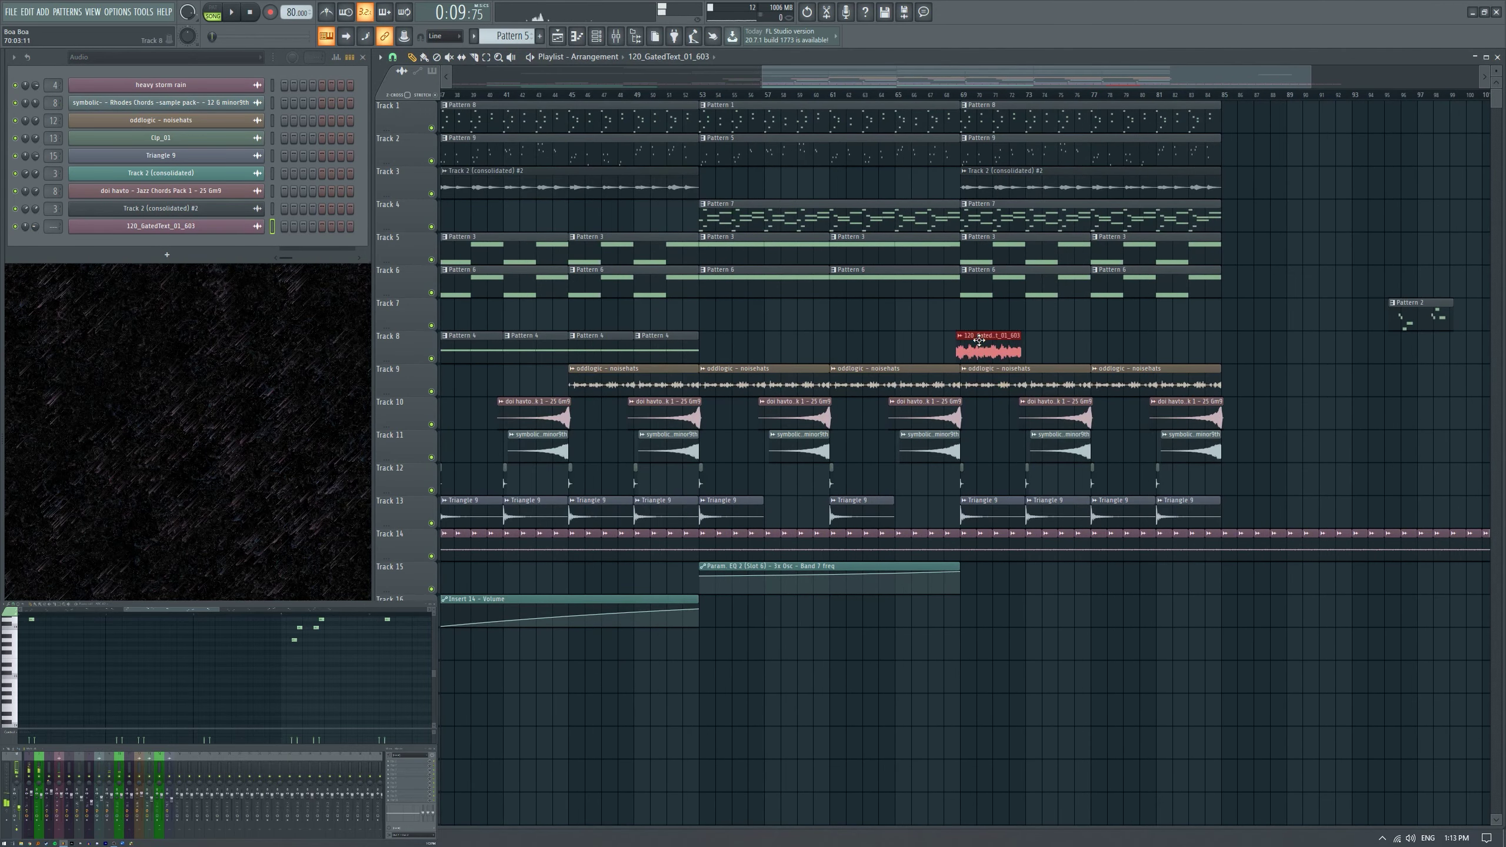
# Fill bars 69 to 85 of Track 8 with Pattern 4 clips.
pyautogui.moveTo(470, 347); pyautogui.dragTo(997, 350)
pyautogui.keyDown('alt'); pyautogui.rightClick(981, 348); pyautogui.keyUp('alt')
pyautogui.press('space')
# Move the 120_GatedText_01_603 clip to Track 7 at bar 69 and play the final section from there.
pyautogui.moveTo(888, 343); pyautogui.dragTo(895, 343)
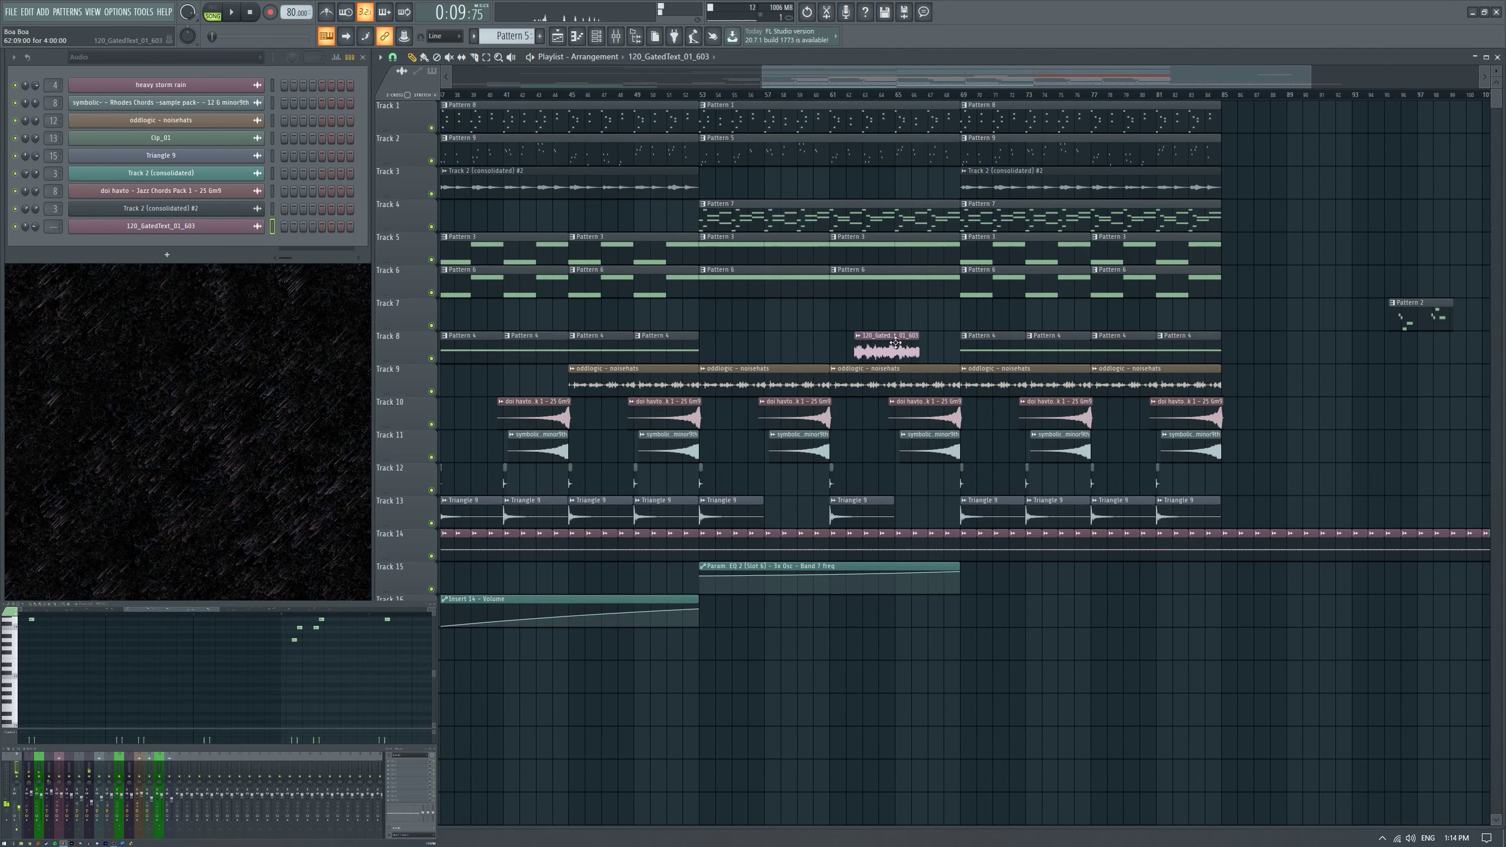
pyautogui.click(960, 95)
pyautogui.press('space')
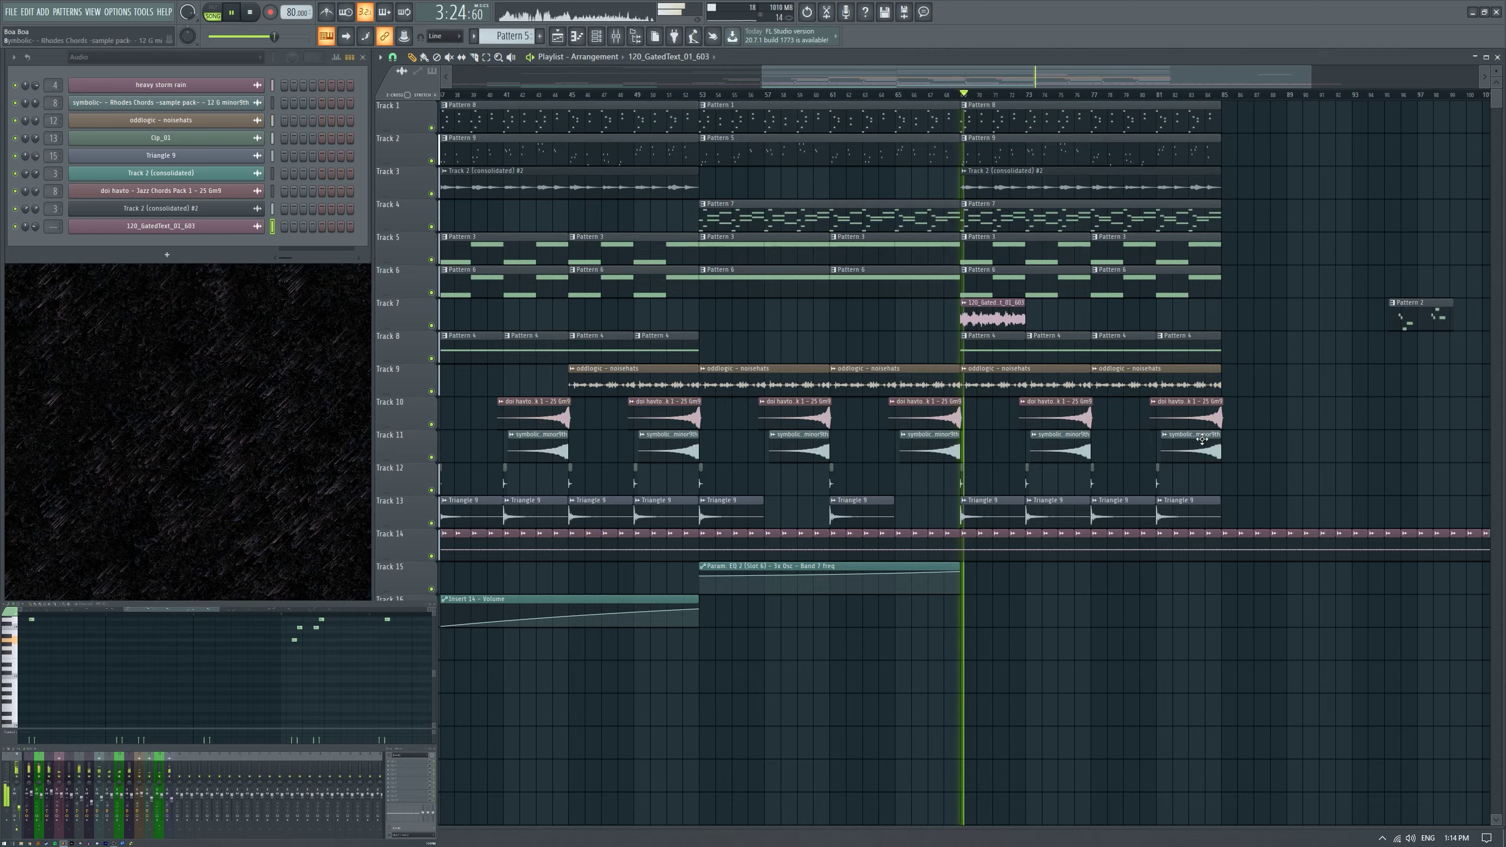
pyautogui.scroll(3, 1199, 437)
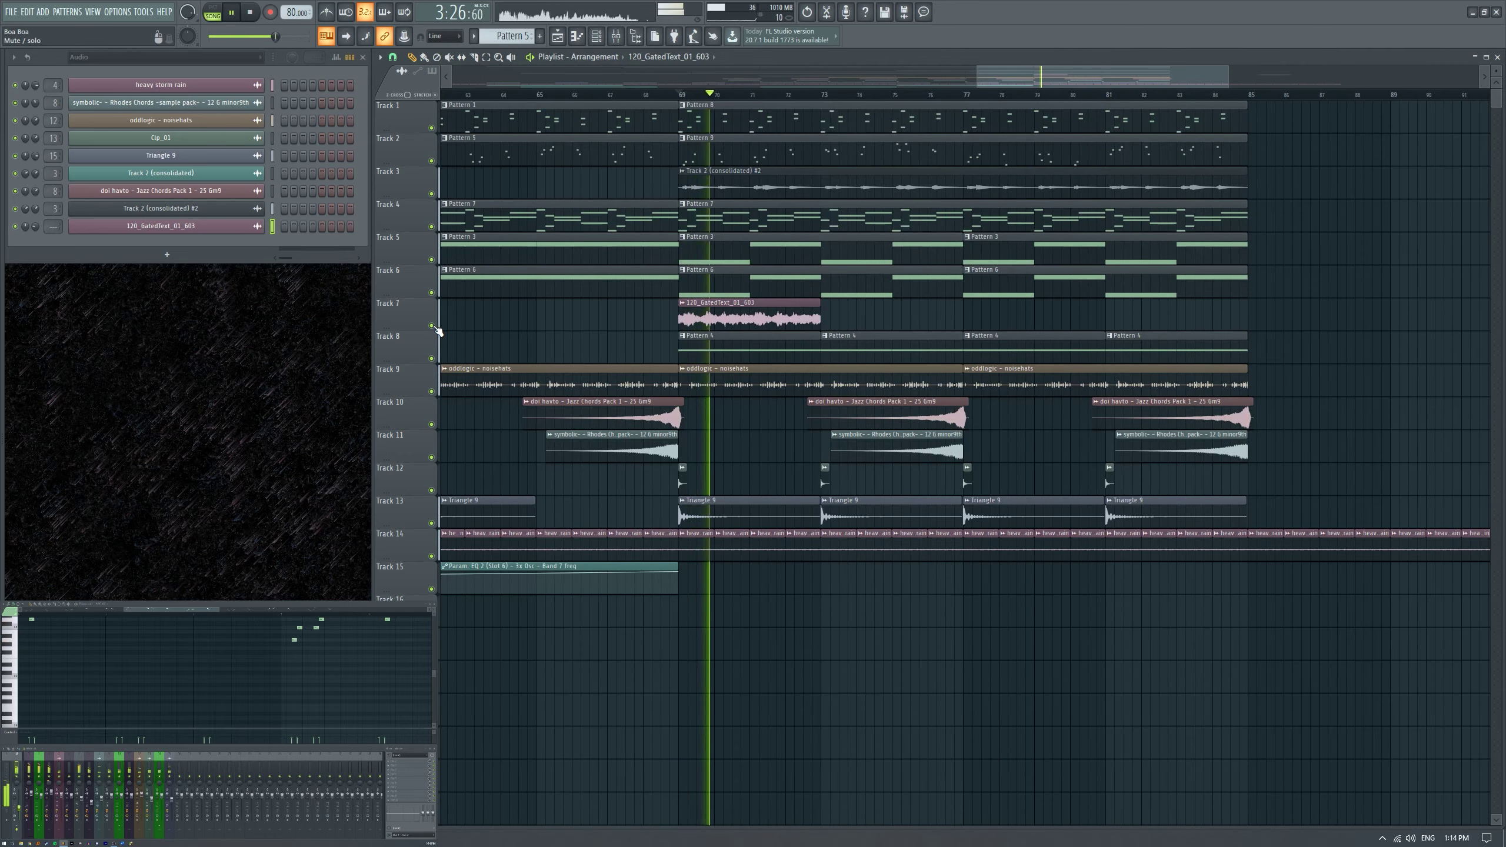
pyautogui.scroll(-3, 827, 350)
# Repeat the 120_GatedText_01_603 clip three times on Track 7 to fill the section up to bar 85.
pyautogui.moveTo(847, 322); pyautogui.dragTo(811, 325)
pyautogui.scroll(2, 840, 346)
pyautogui.hotkey('ctrl', 'b')
pyautogui.hotkey('ctrl', 'b')
pyautogui.hotkey('ctrl', 'b')
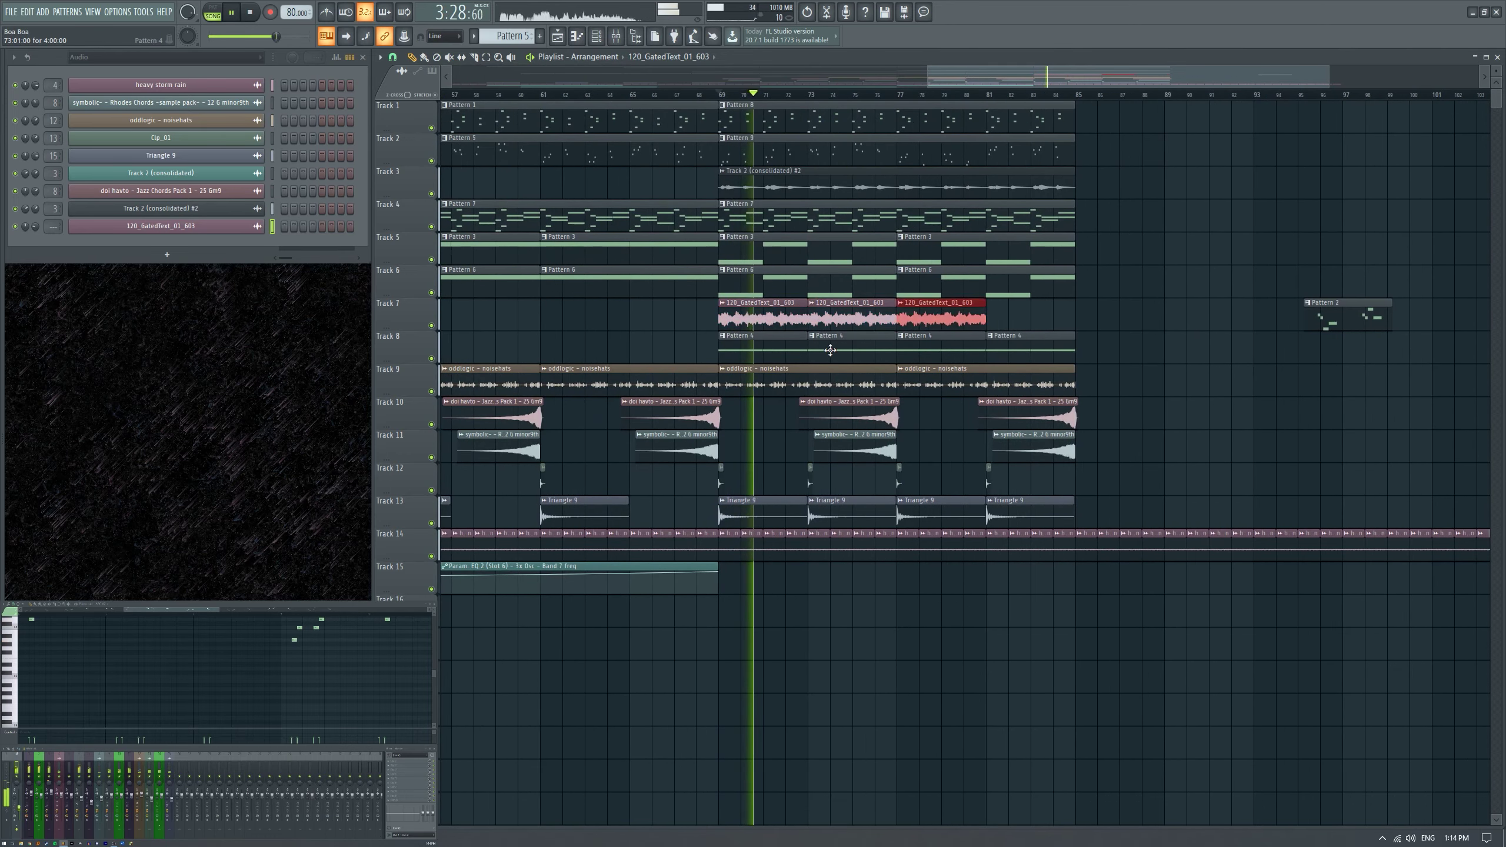
# Loop playback over bars 69 to 85, clear the clip selection and solo Track 7.
pyautogui.hotkey('ctrl', 'd')
pyautogui.keyDown('ctrl'); pyautogui.moveTo(720, 95); pyautogui.dragTo(1075, 118); pyautogui.keyUp('ctrl')
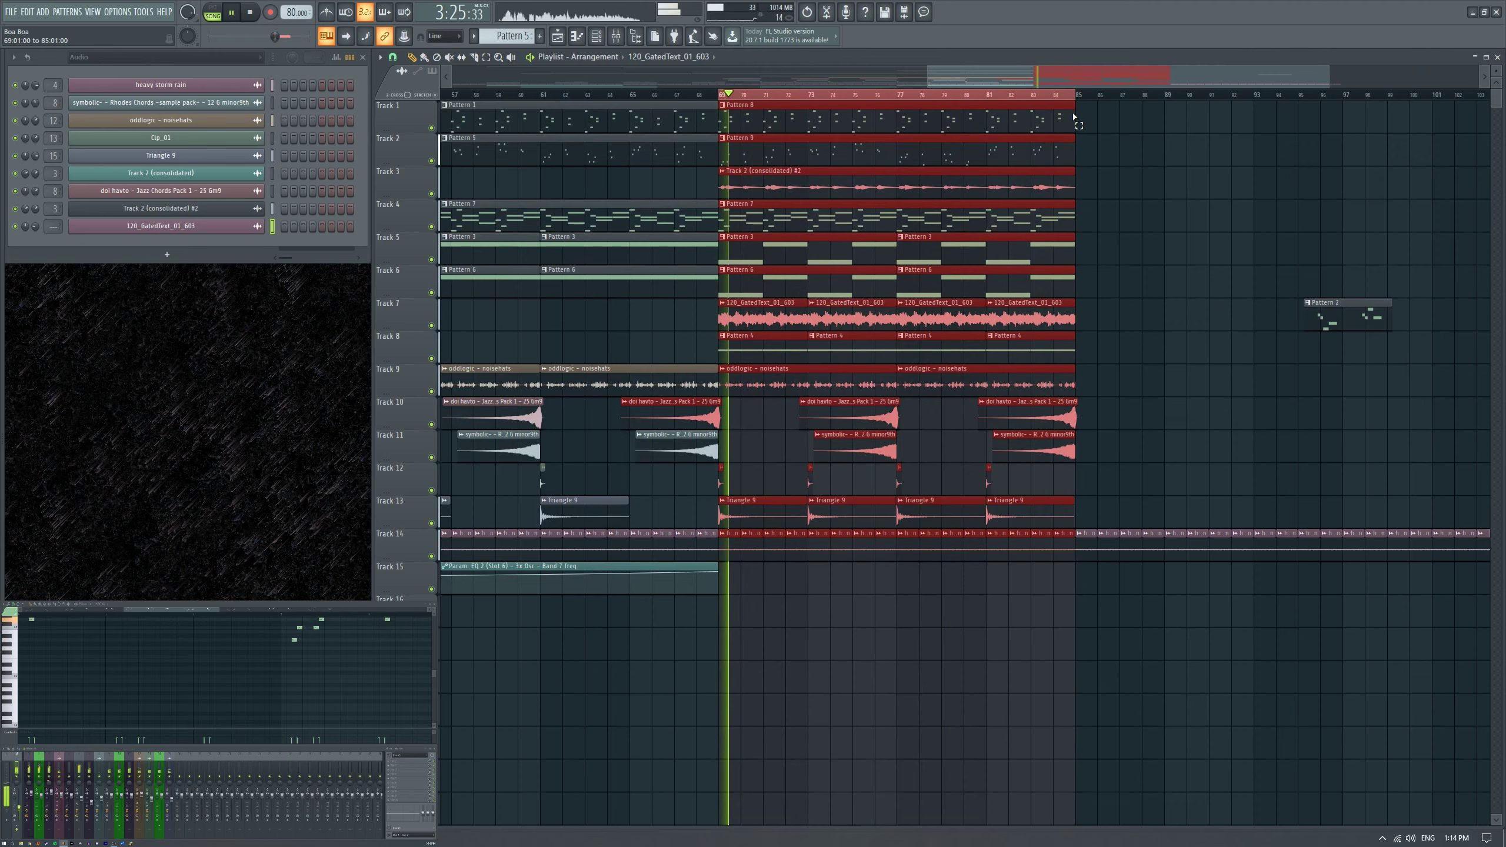
pyautogui.hotkey('ctrl', 'd')
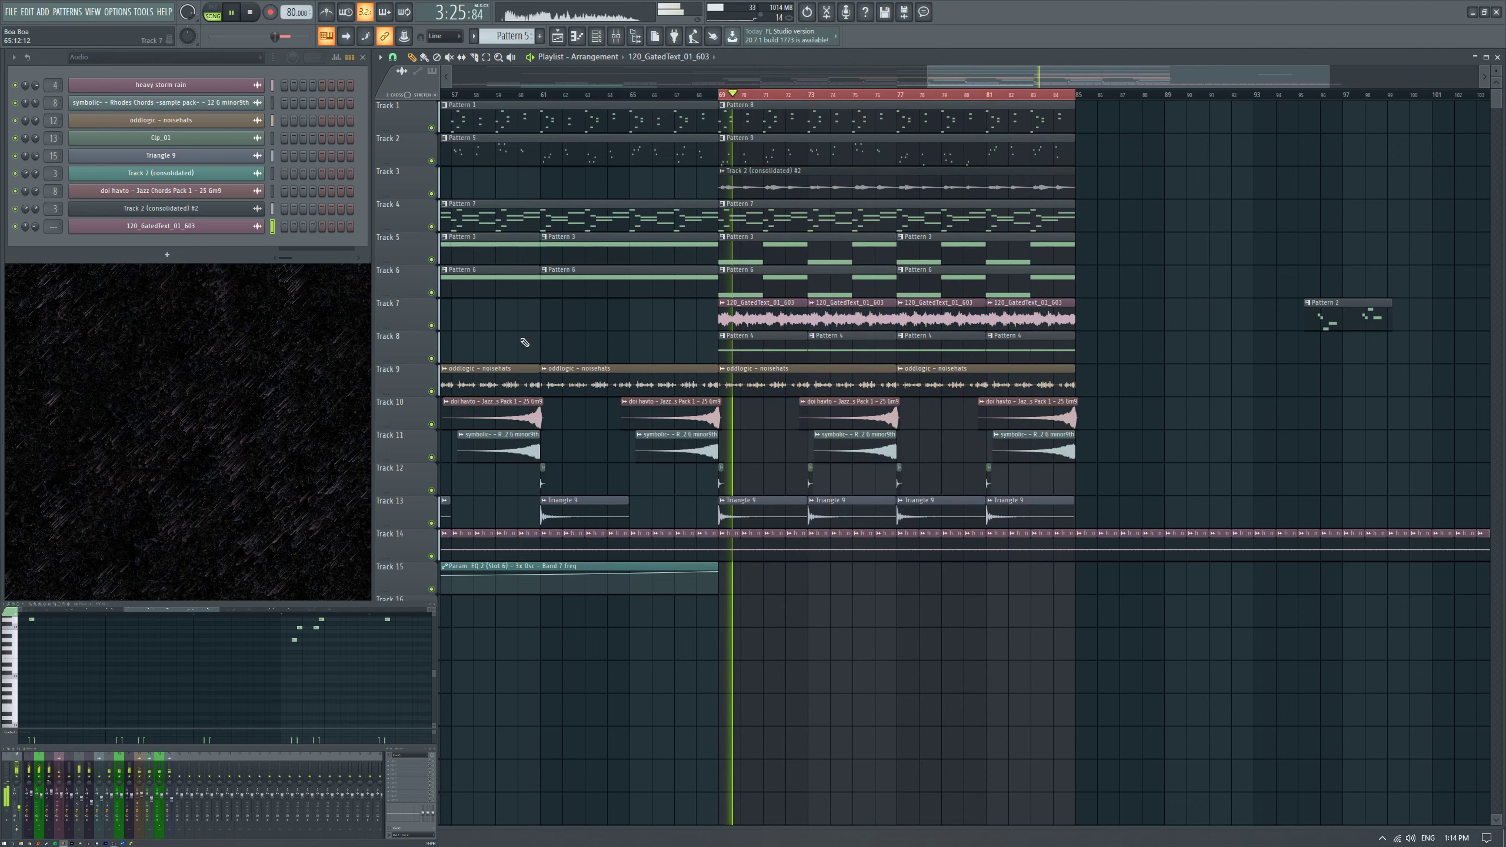
pyautogui.rightClick(431, 325)
# Route the 120_GatedText_01_603 channel to mixer track 16 and load ValhallaSupermassive as an effect on it.
pyautogui.rightClick(185, 771)
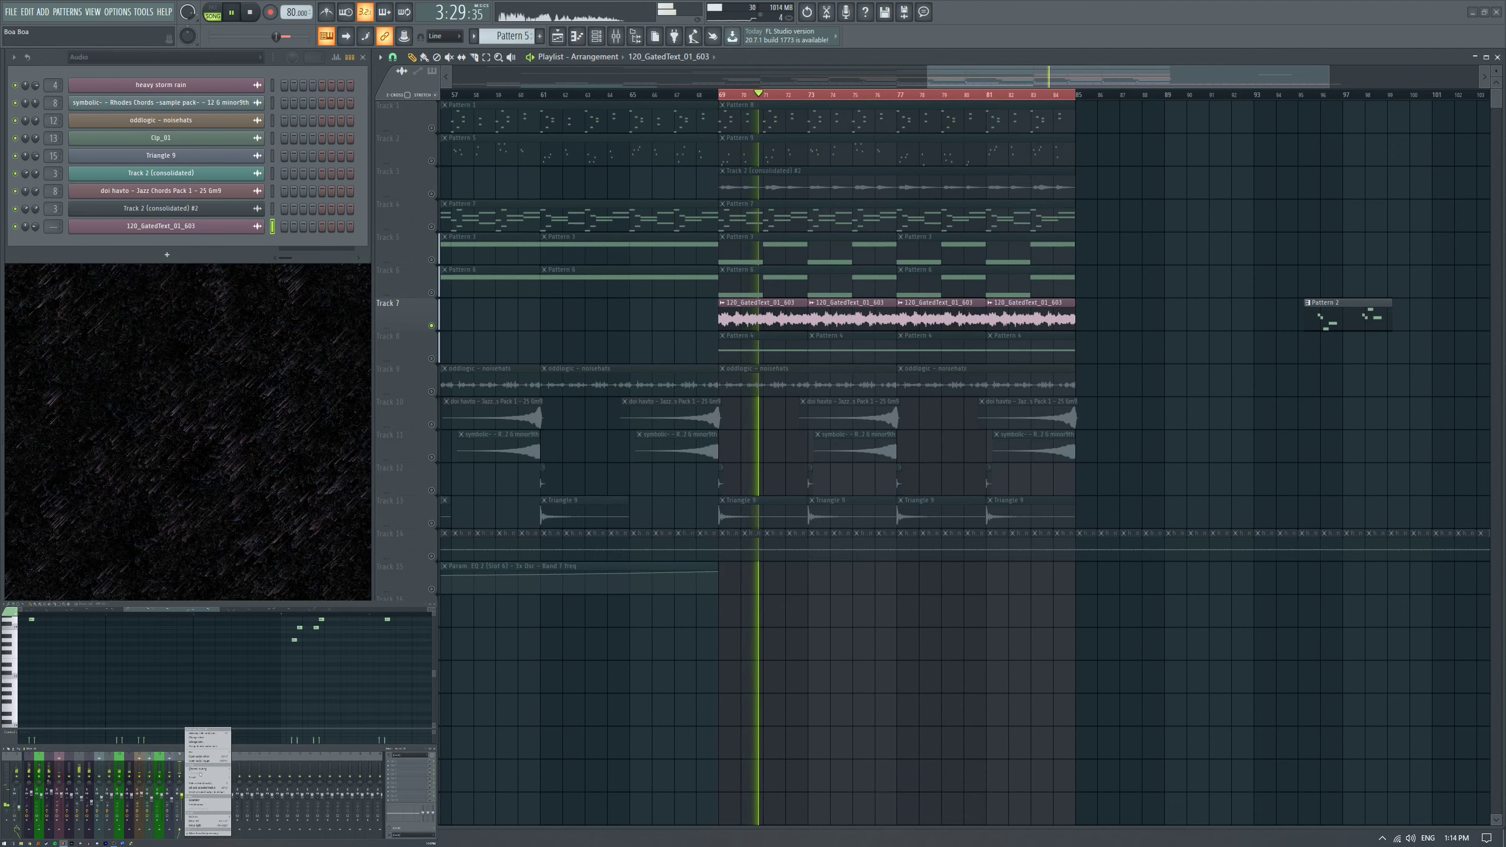
pyautogui.click(249, 769)
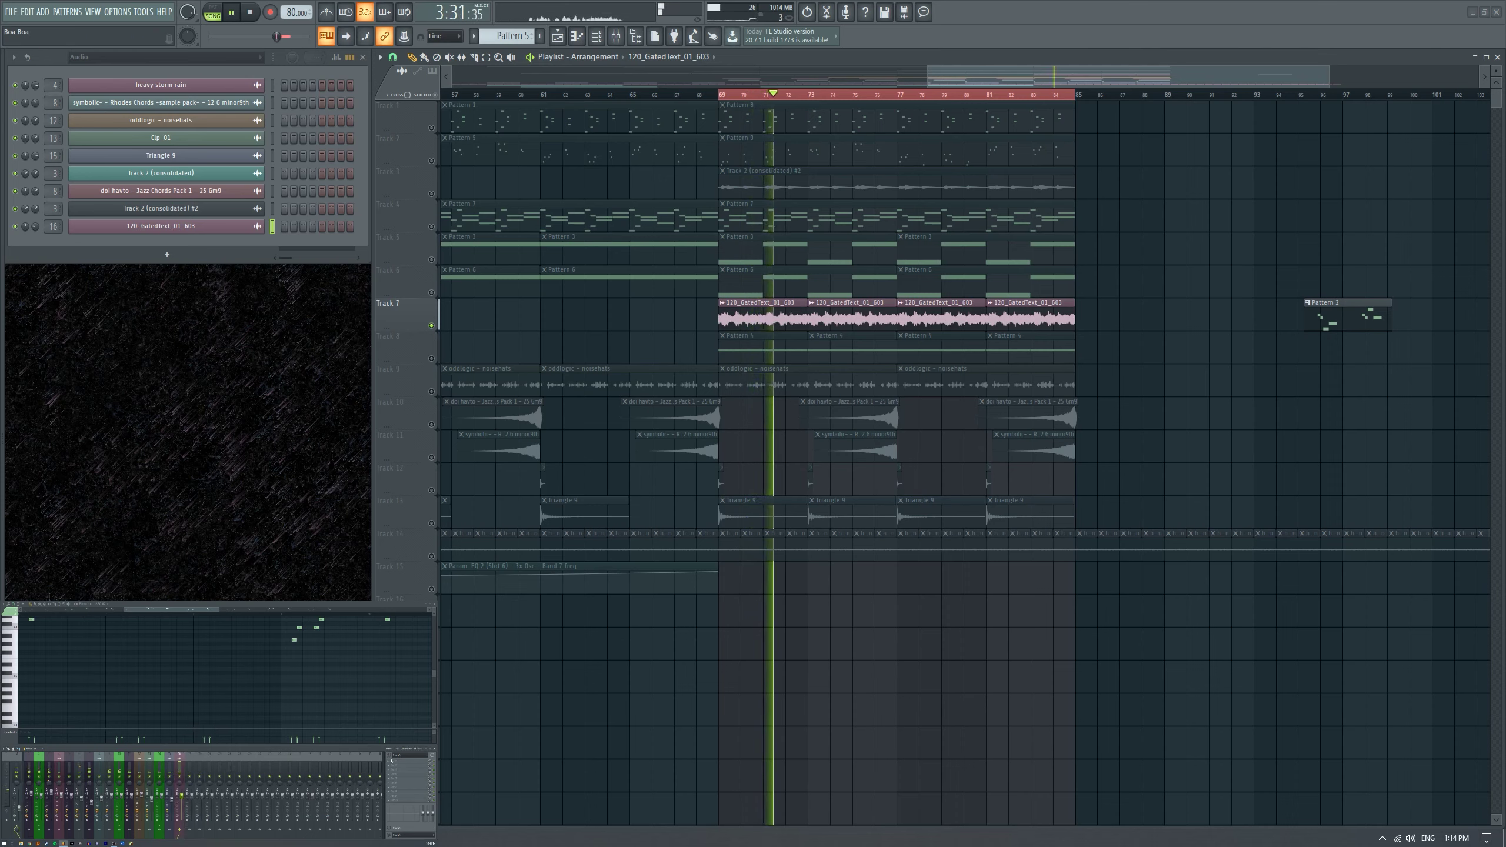
pyautogui.click(408, 763)
pyautogui.click(366, 692)
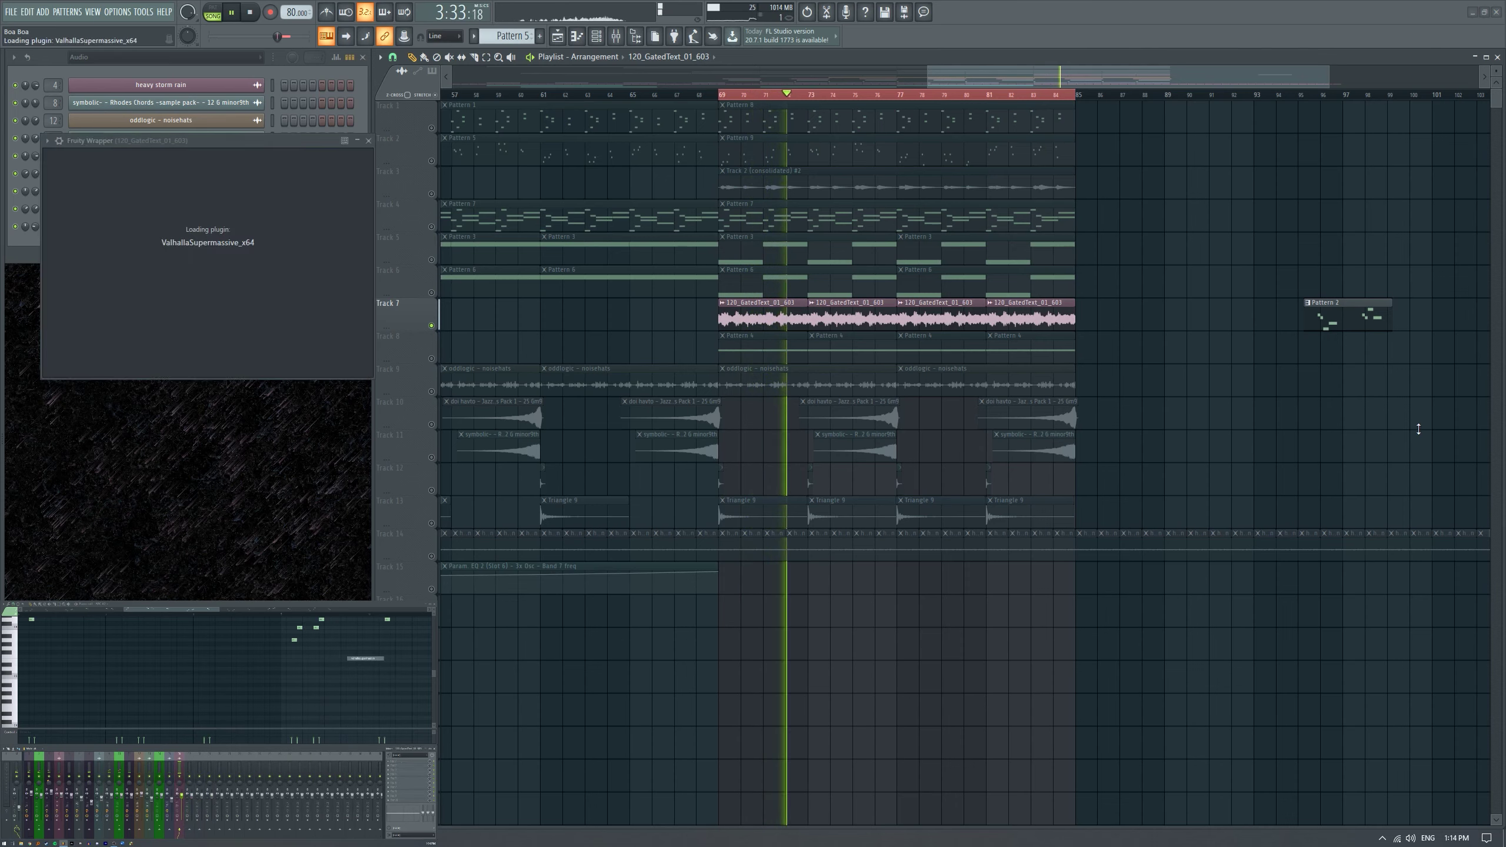
# Load the CygnusX1 preset from the large reverbs in ValhallaSupermassive, audition it and stop playback.
pyautogui.click(400, 354)
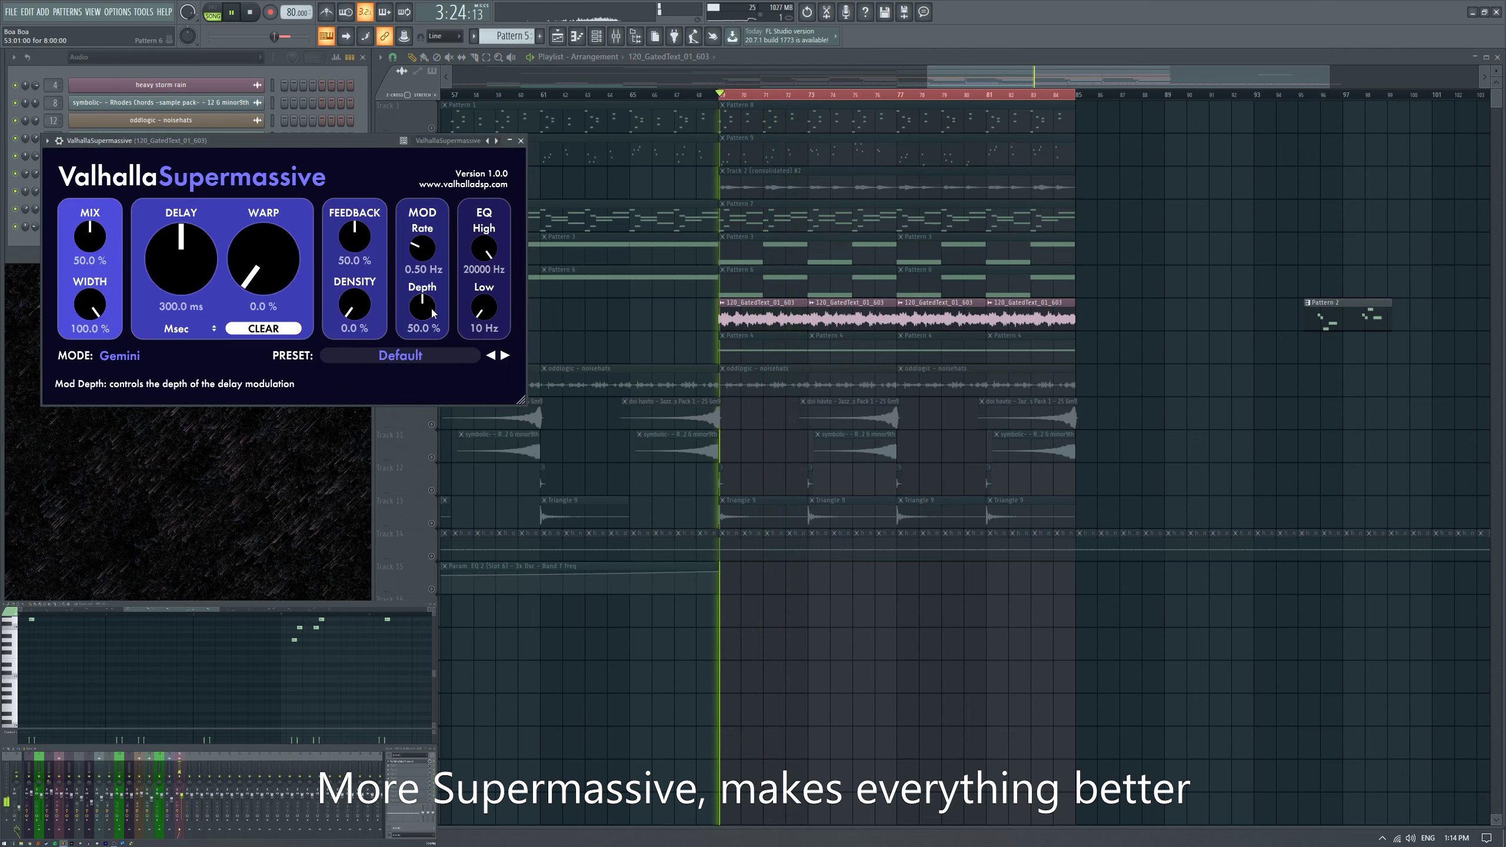
pyautogui.click(409, 359)
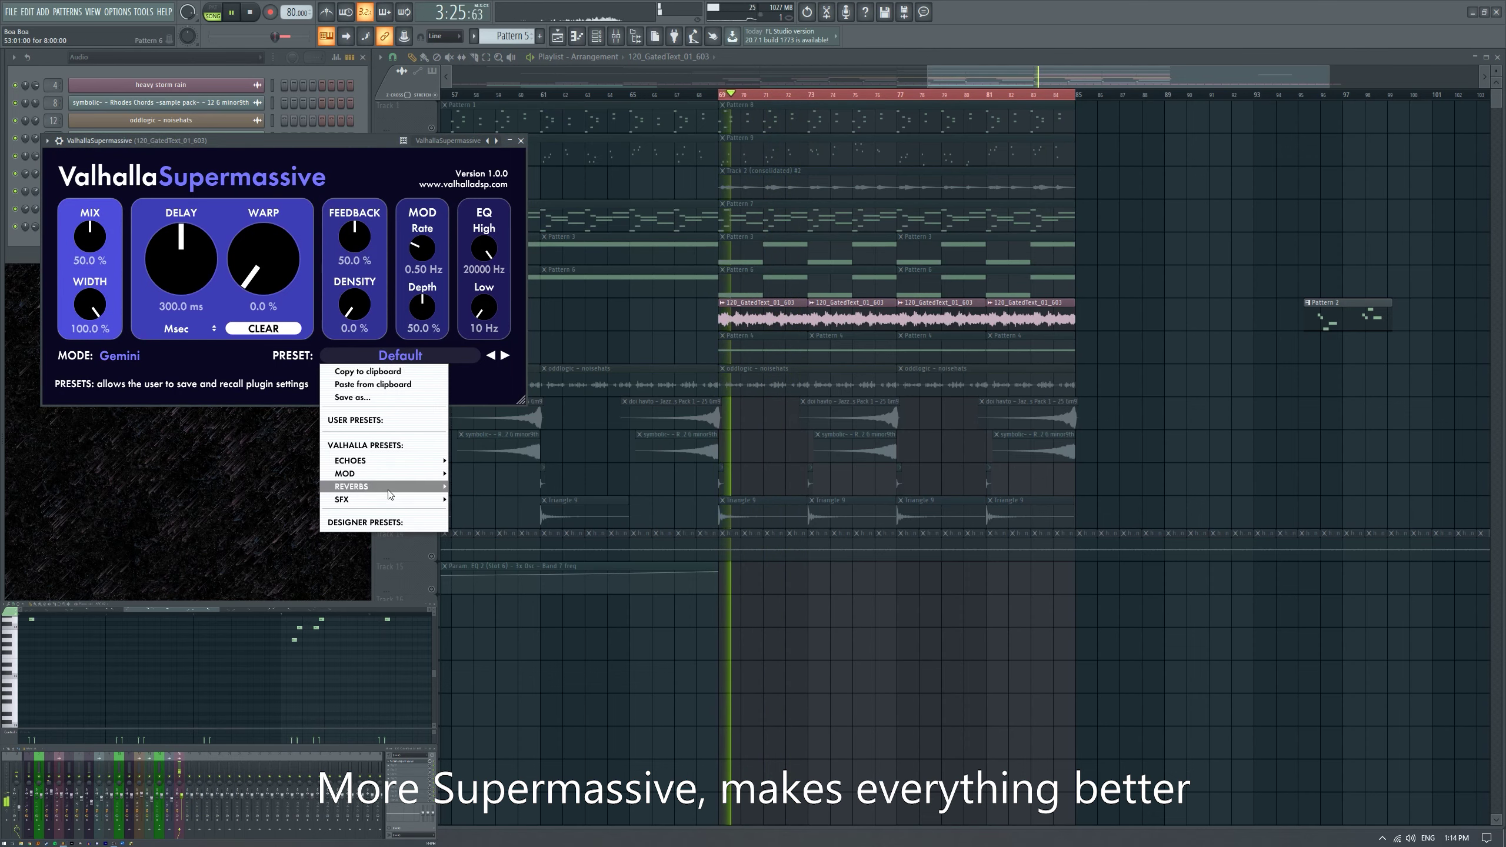
pyautogui.moveTo(388, 494)
pyautogui.moveTo(480, 472)
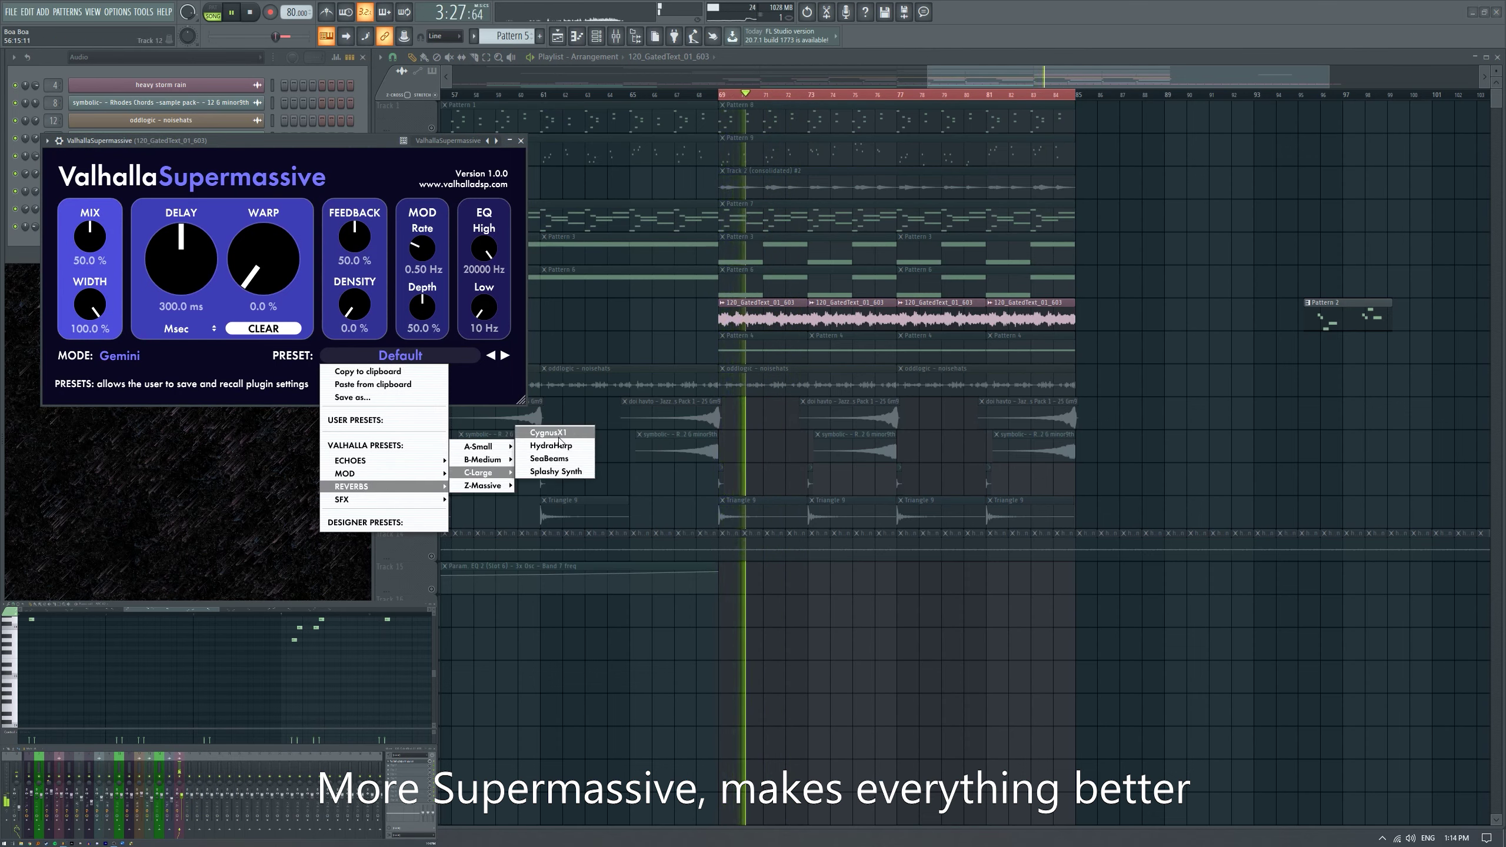
pyautogui.click(559, 438)
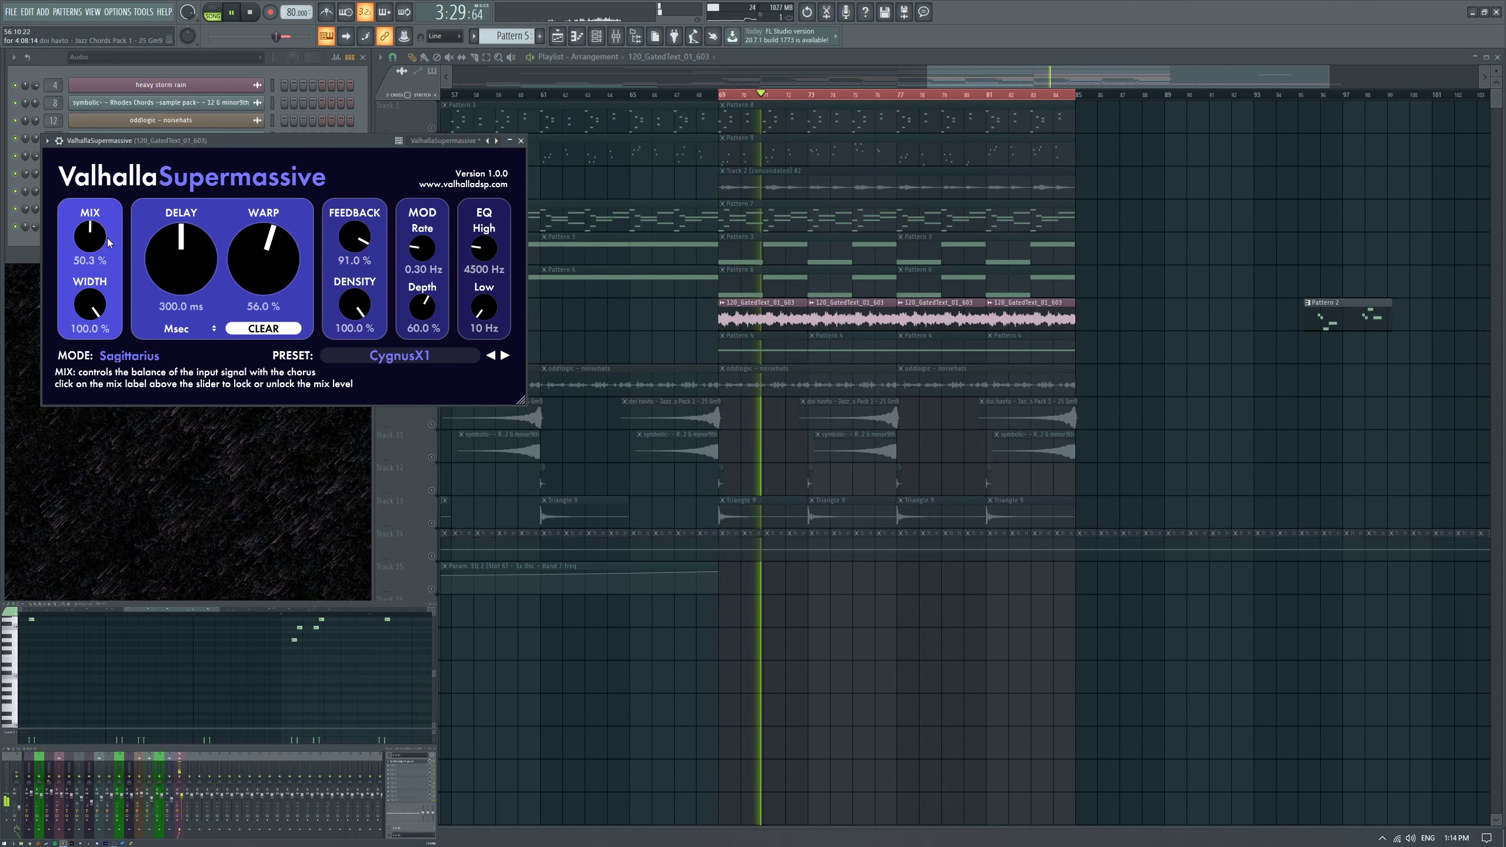
pyautogui.press('space')
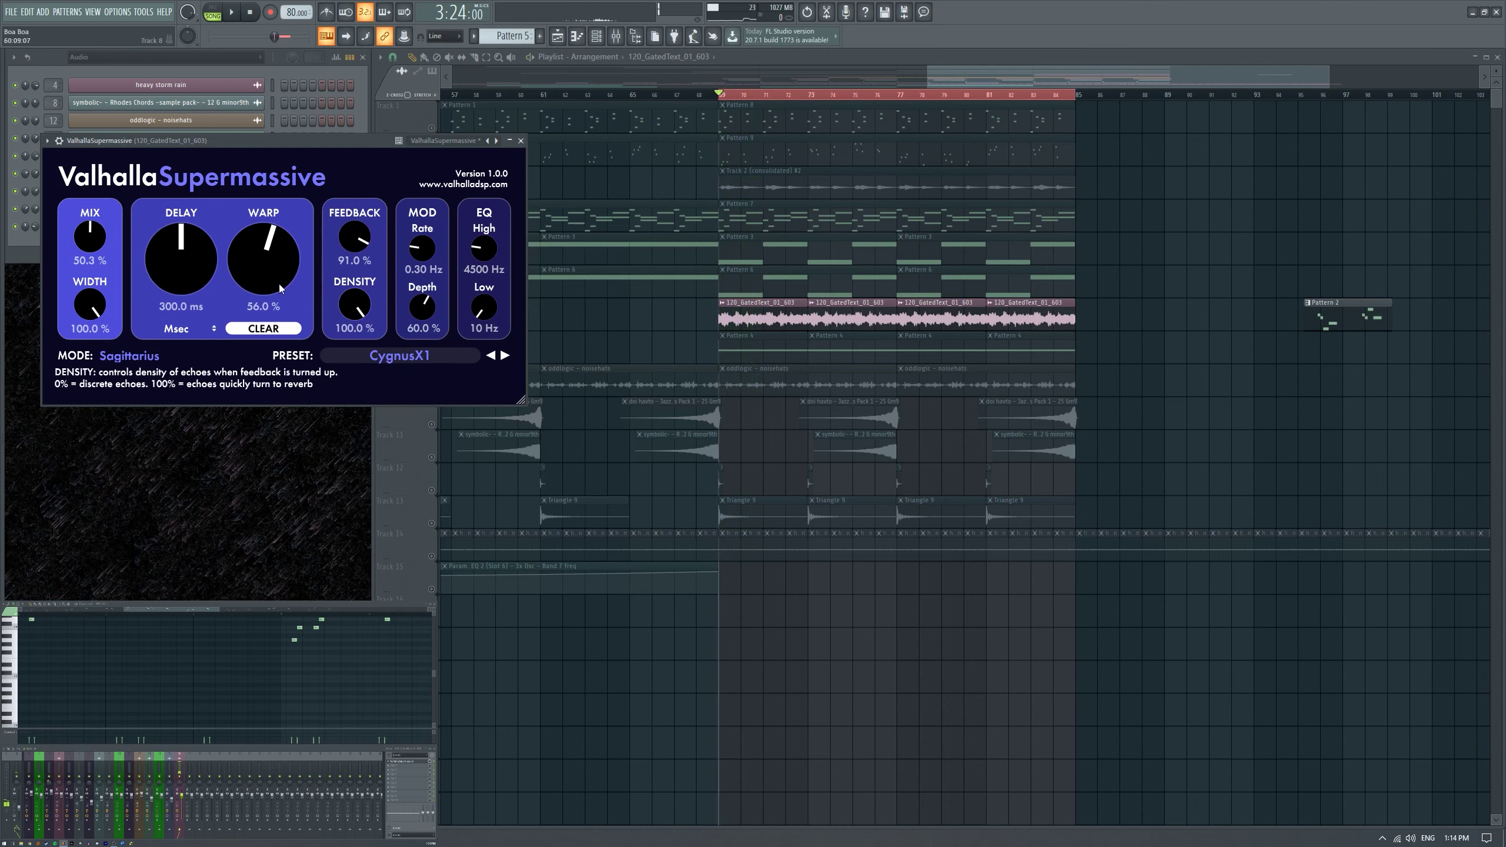
# Try the Vger preset from the SFX Pulsars group in ValhallaSupermassive and audition it on the soloed track.
pyautogui.click(389, 356)
pyautogui.moveTo(400, 499)
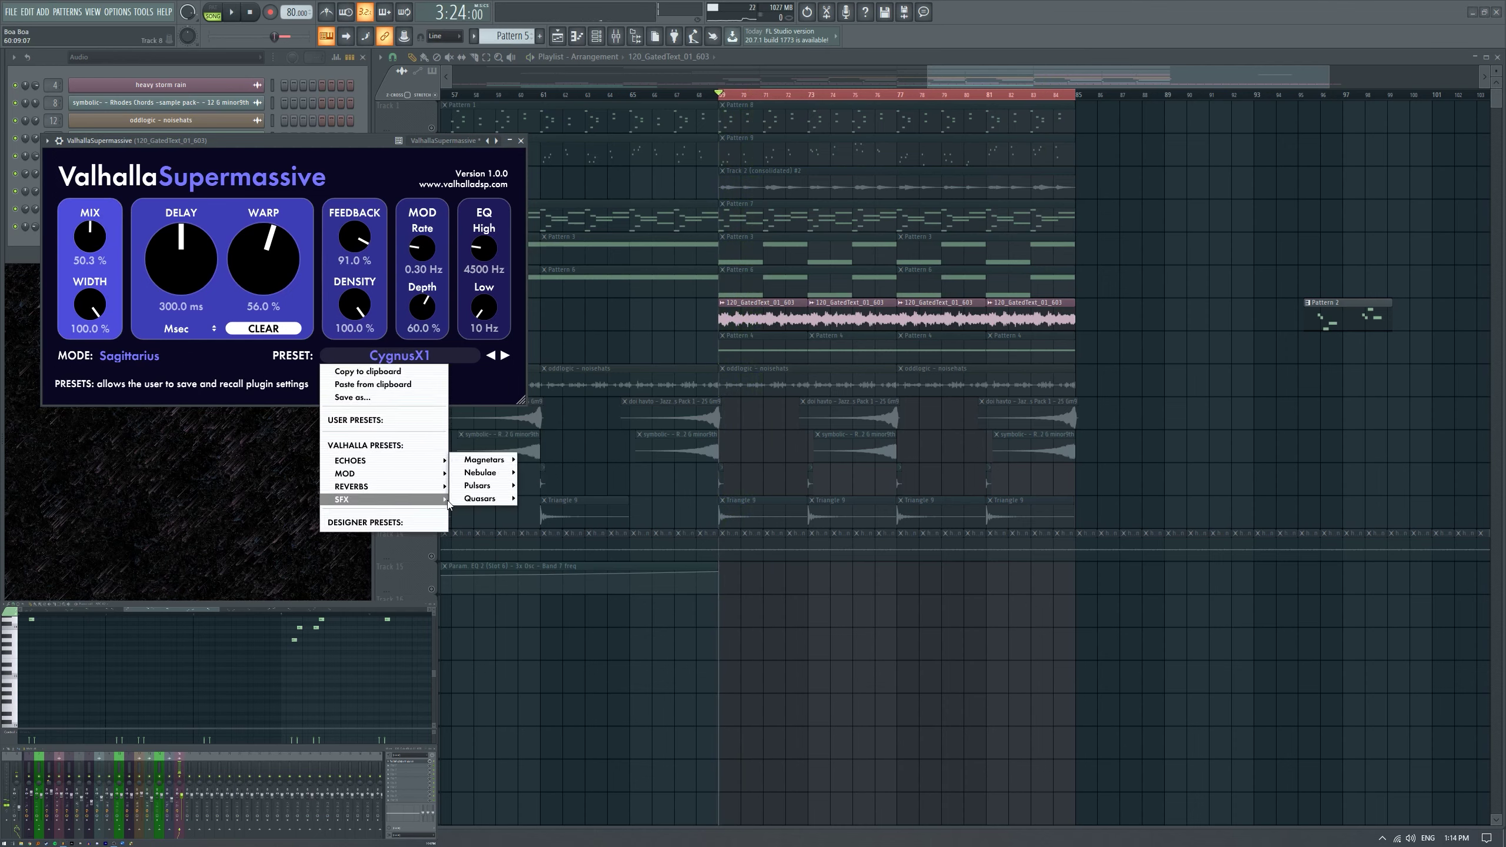
pyautogui.moveTo(501, 486)
pyautogui.click(566, 484)
pyautogui.press('space')
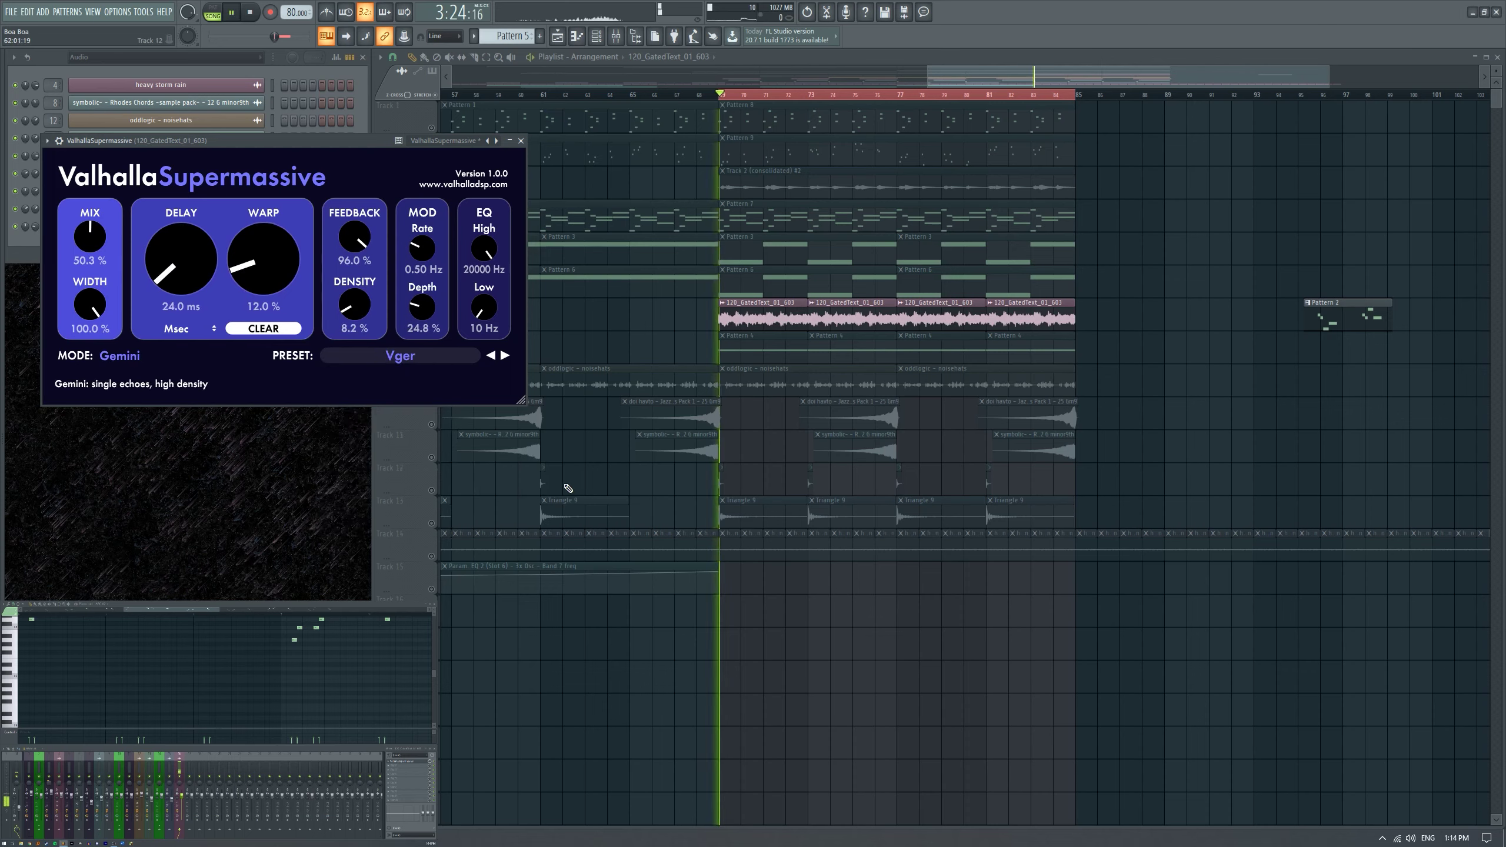
pyautogui.press('space')
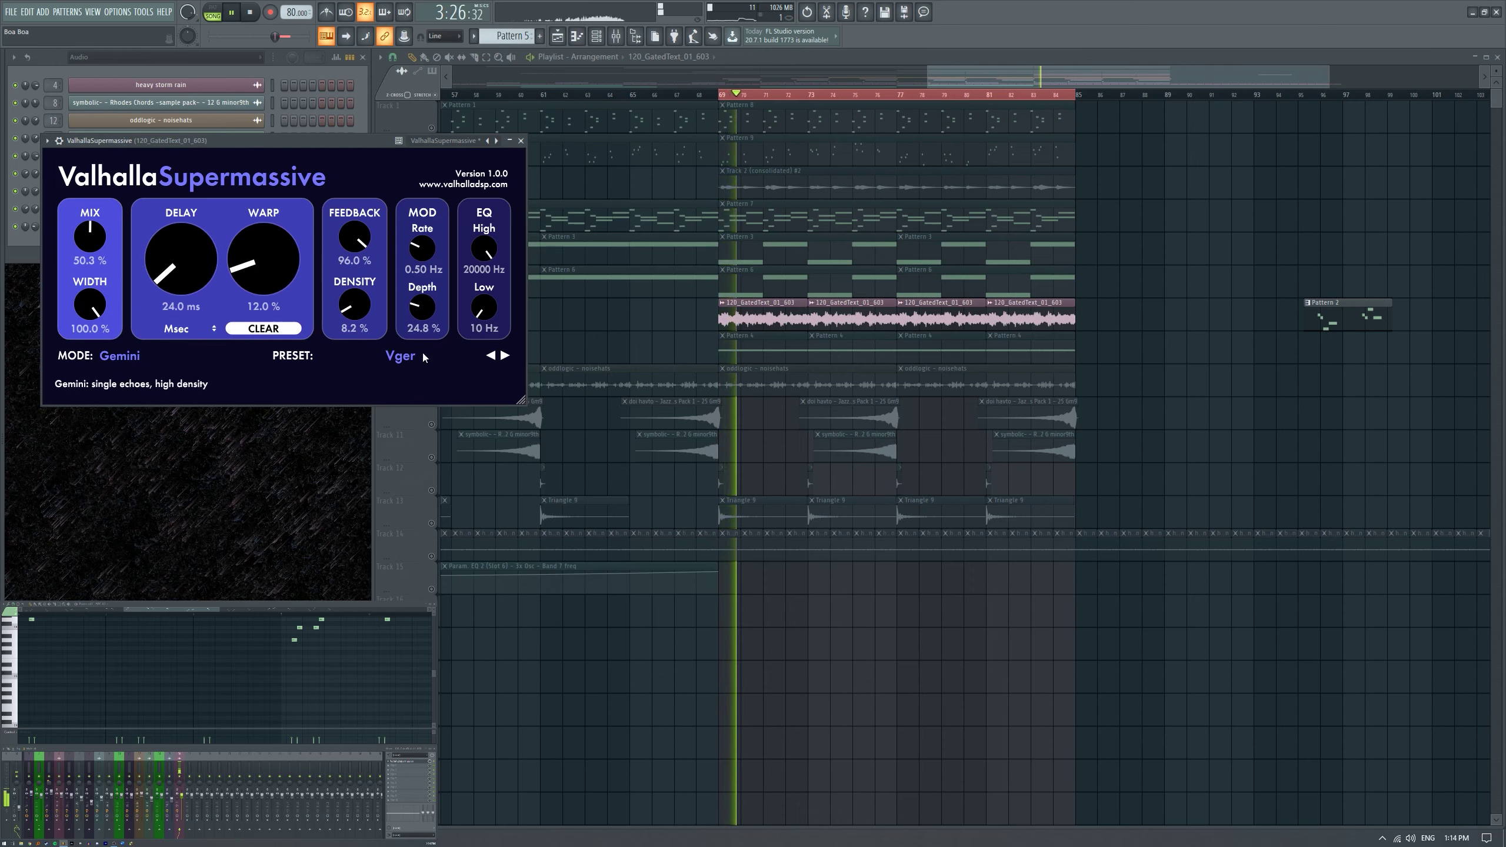
pyautogui.press('space')
# Try The Void preset from the SFX Pulsars group in ValhallaSupermassive and audition it.
pyautogui.click(394, 358)
pyautogui.moveTo(496, 490)
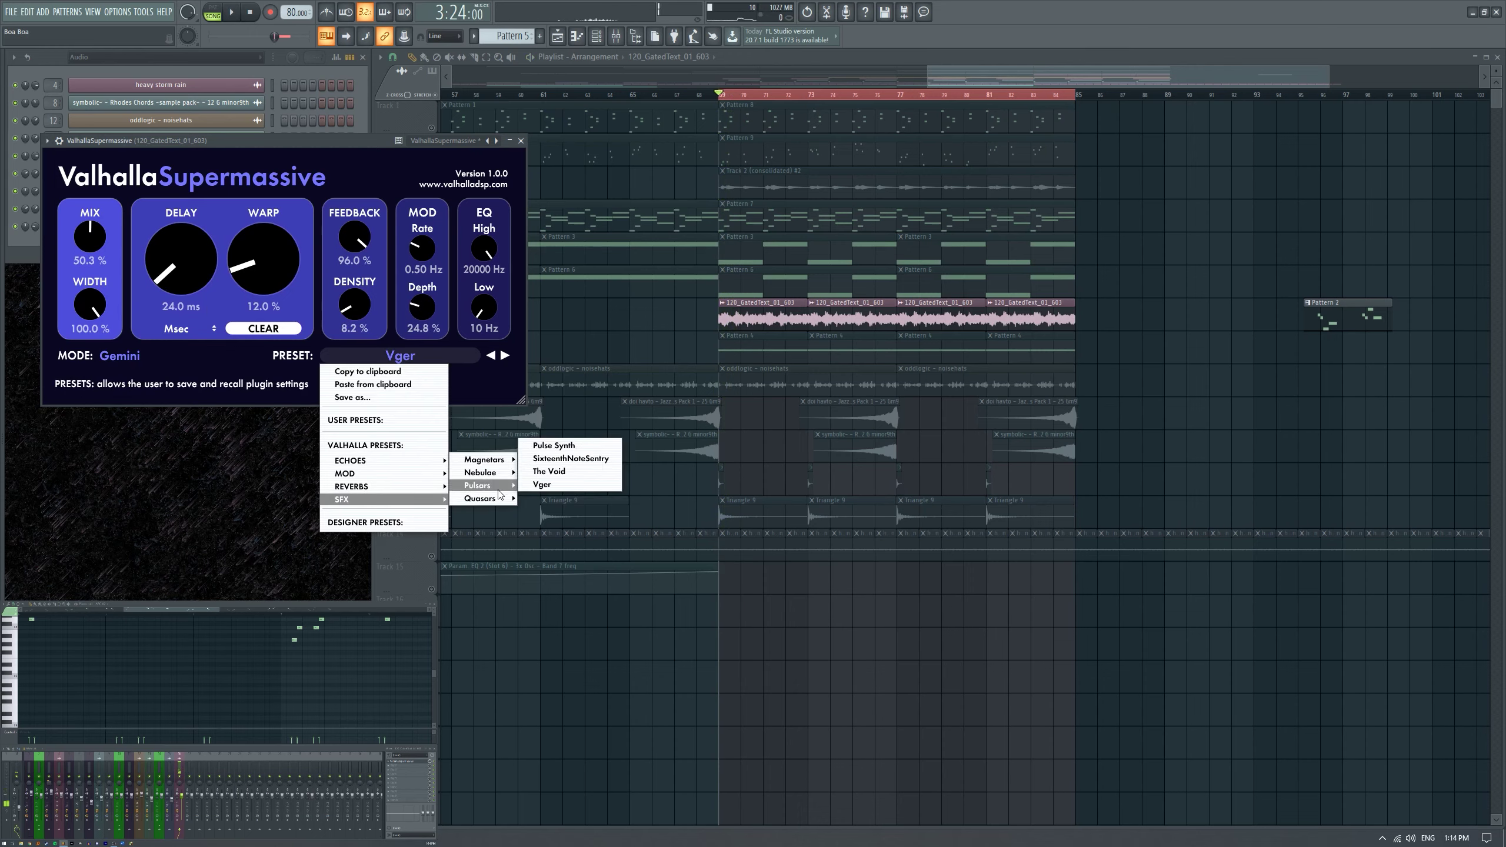
pyautogui.click(558, 474)
pyautogui.press('space')
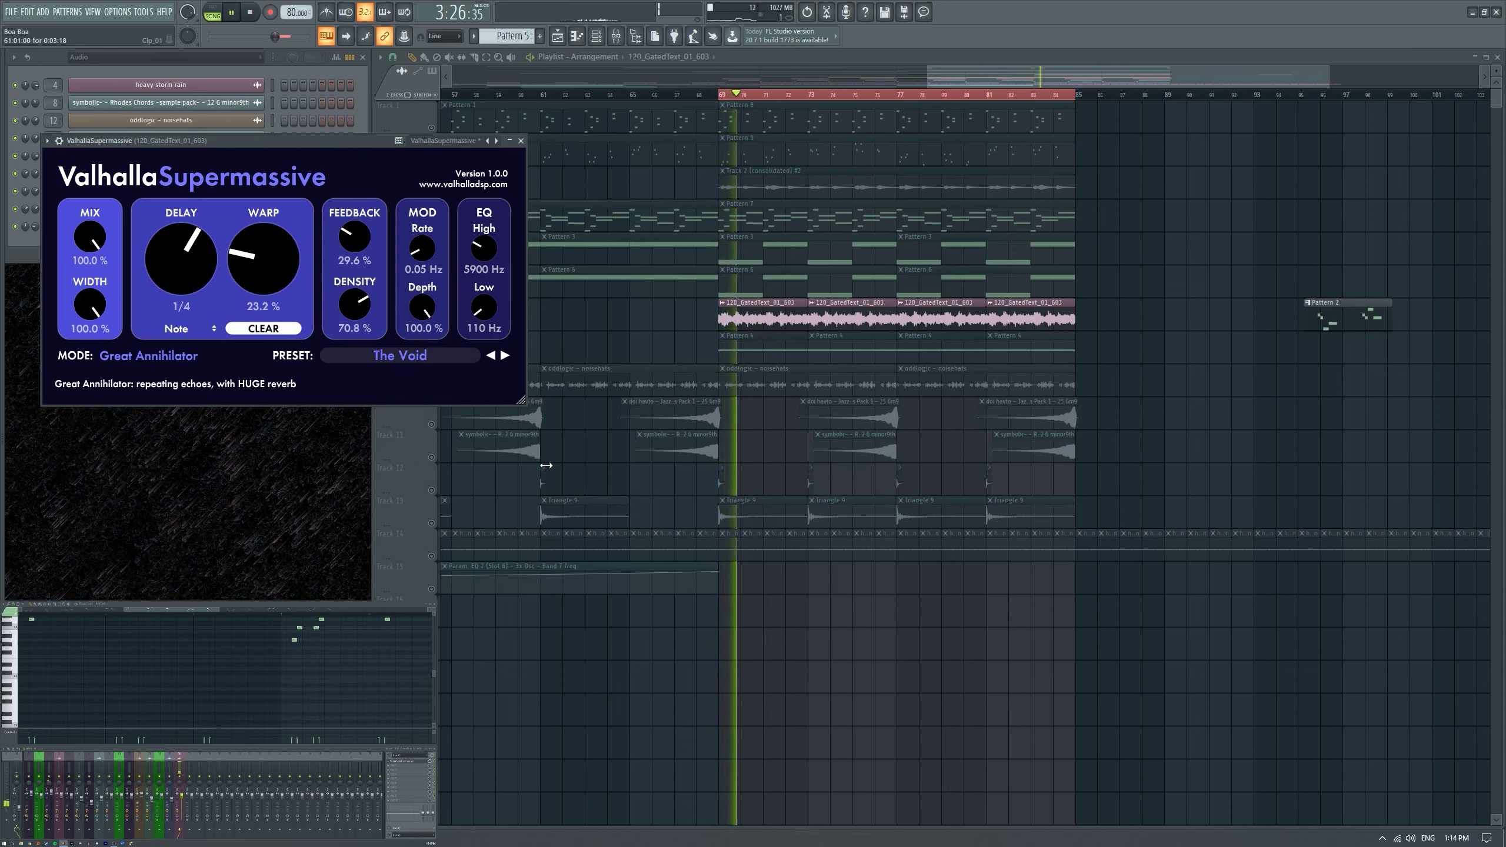
pyautogui.press('space')
# Try the Best Ballad Vocal preset from the medium reverbs in ValhallaSupermassive and audition it.
pyautogui.click(436, 364)
pyautogui.moveTo(385, 485)
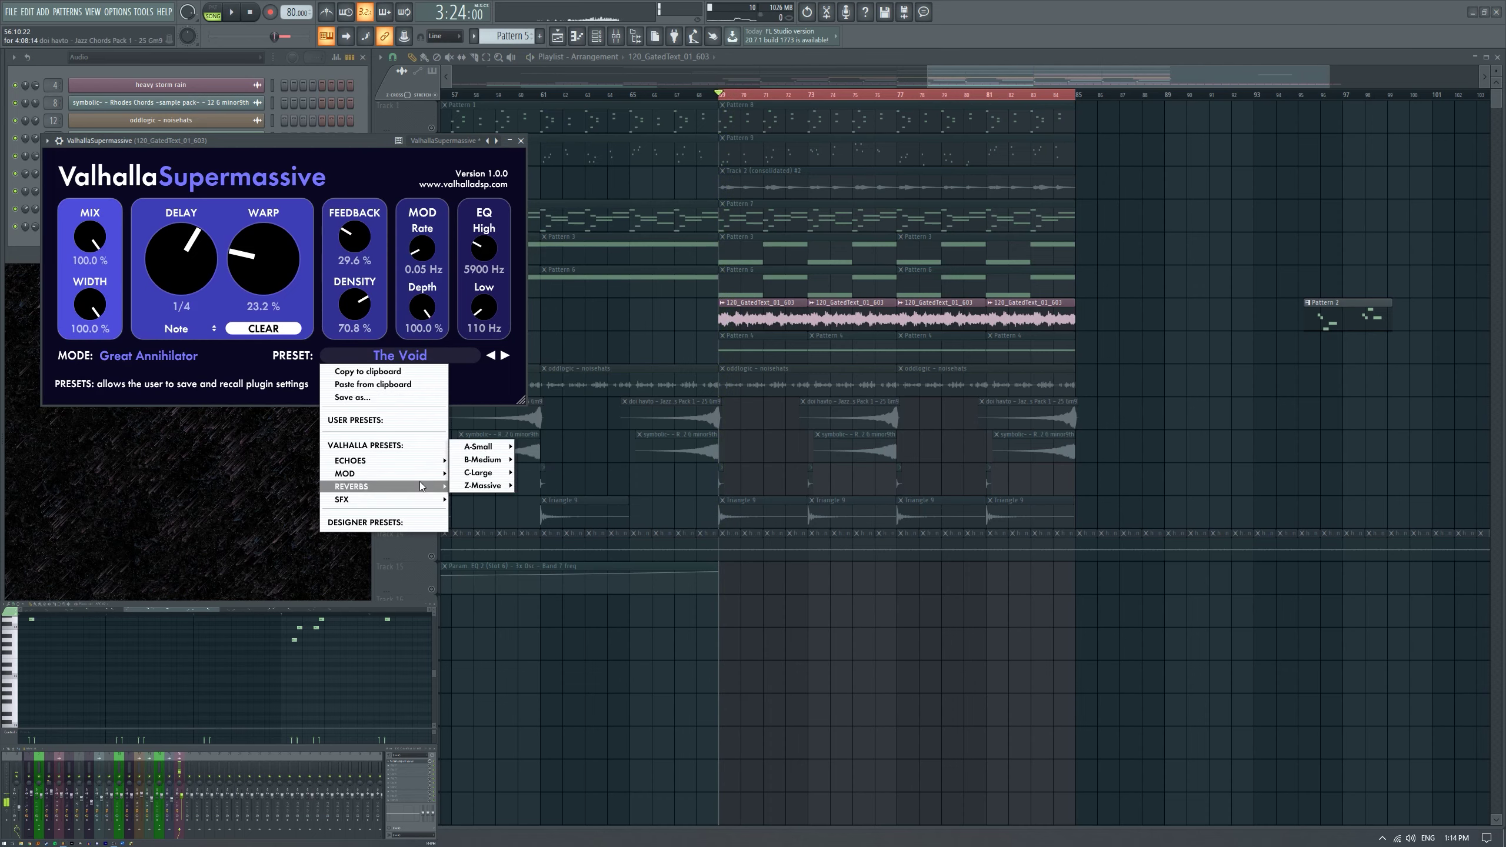
pyautogui.moveTo(507, 459)
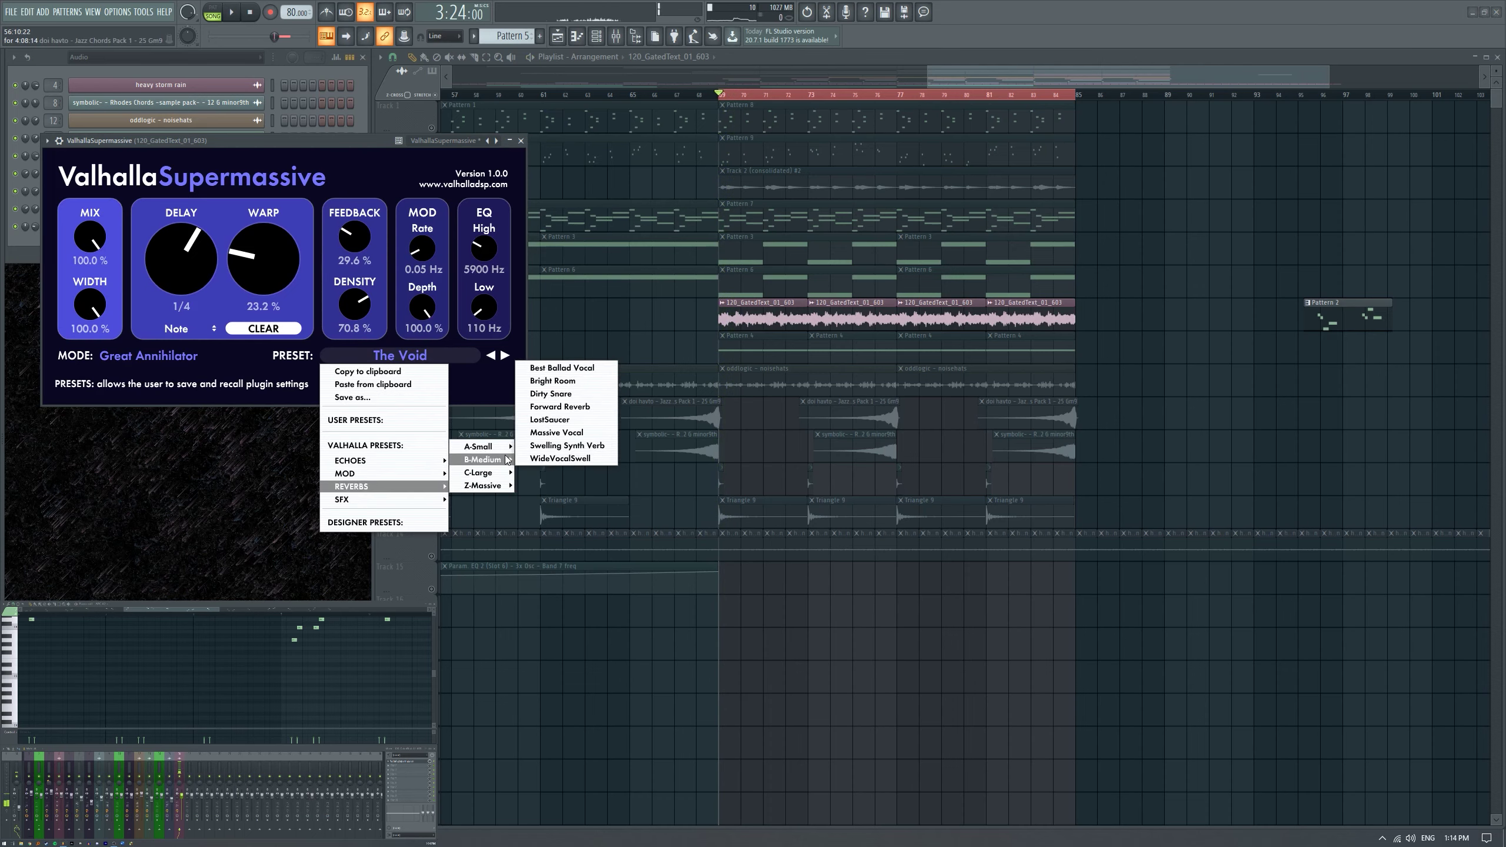
pyautogui.click(582, 369)
pyautogui.press('space')
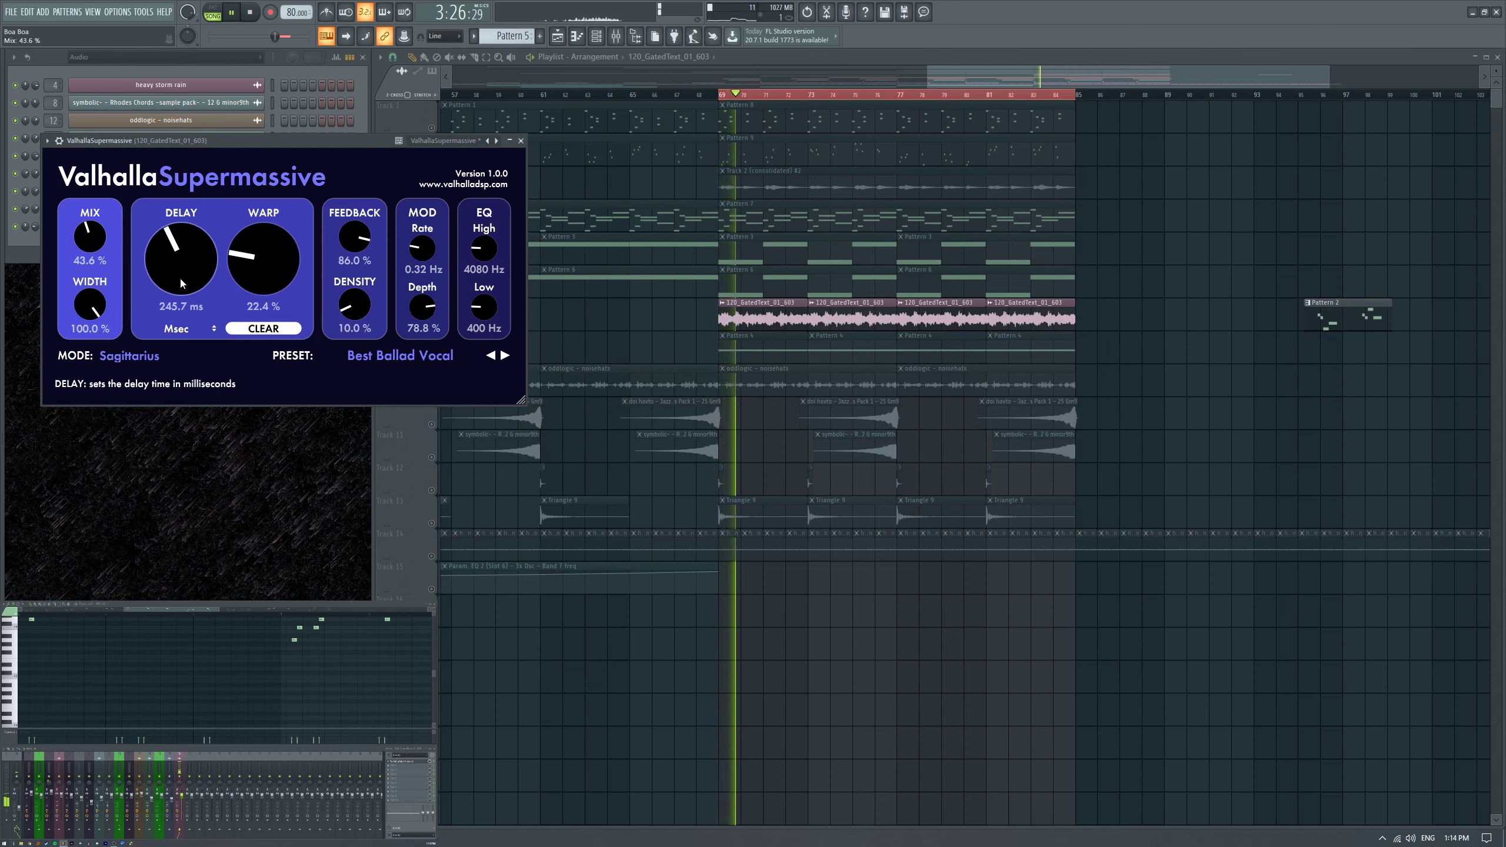
pyautogui.press('space')
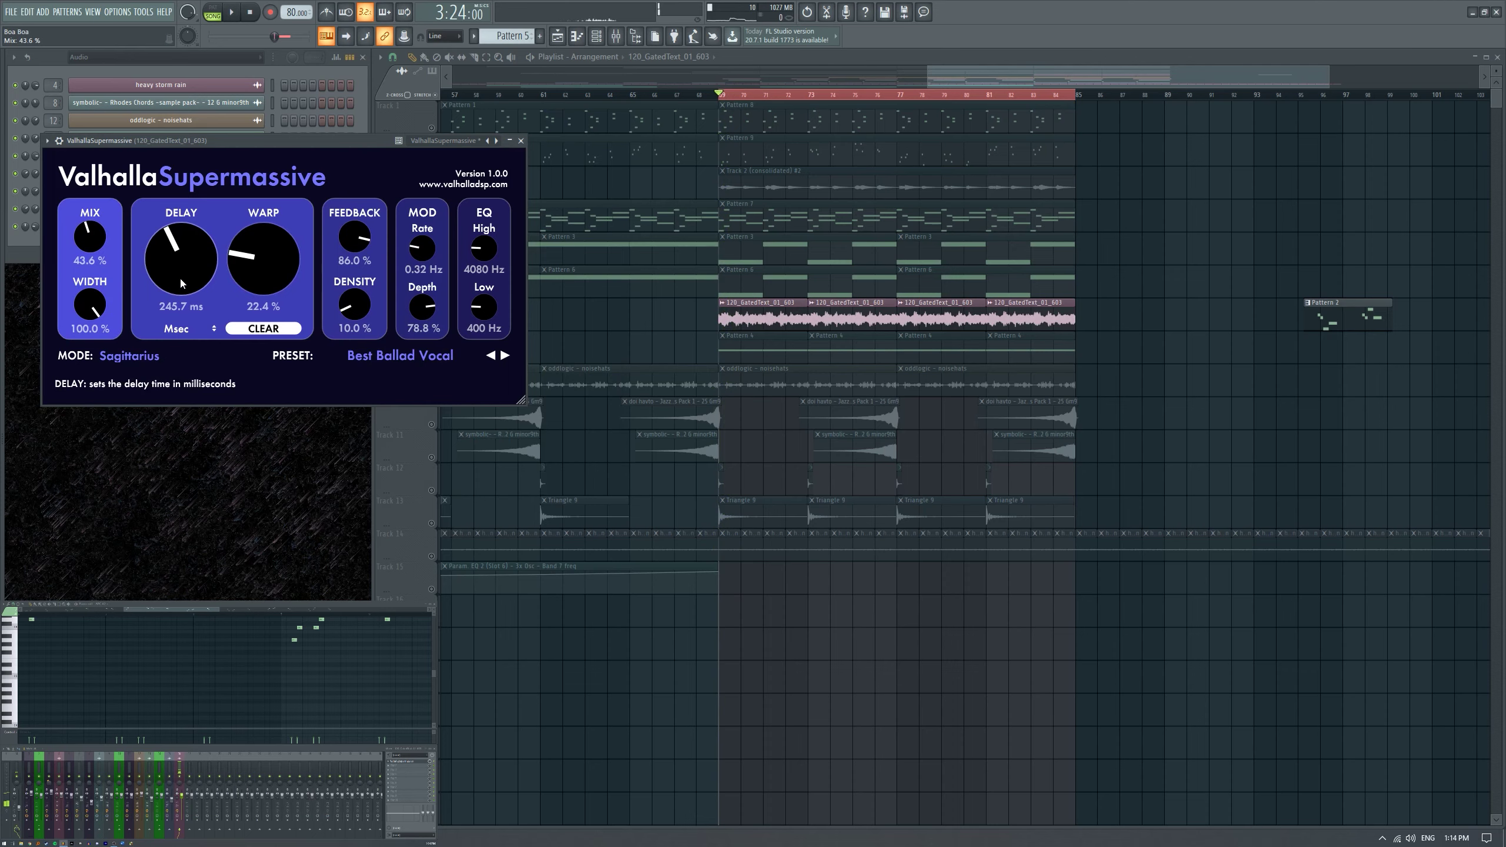
# Load the Massive Vocal preset from ValhallaSupermassive's medium reverbs, set Warp to 47.4 % and audition it.
pyautogui.click(374, 359)
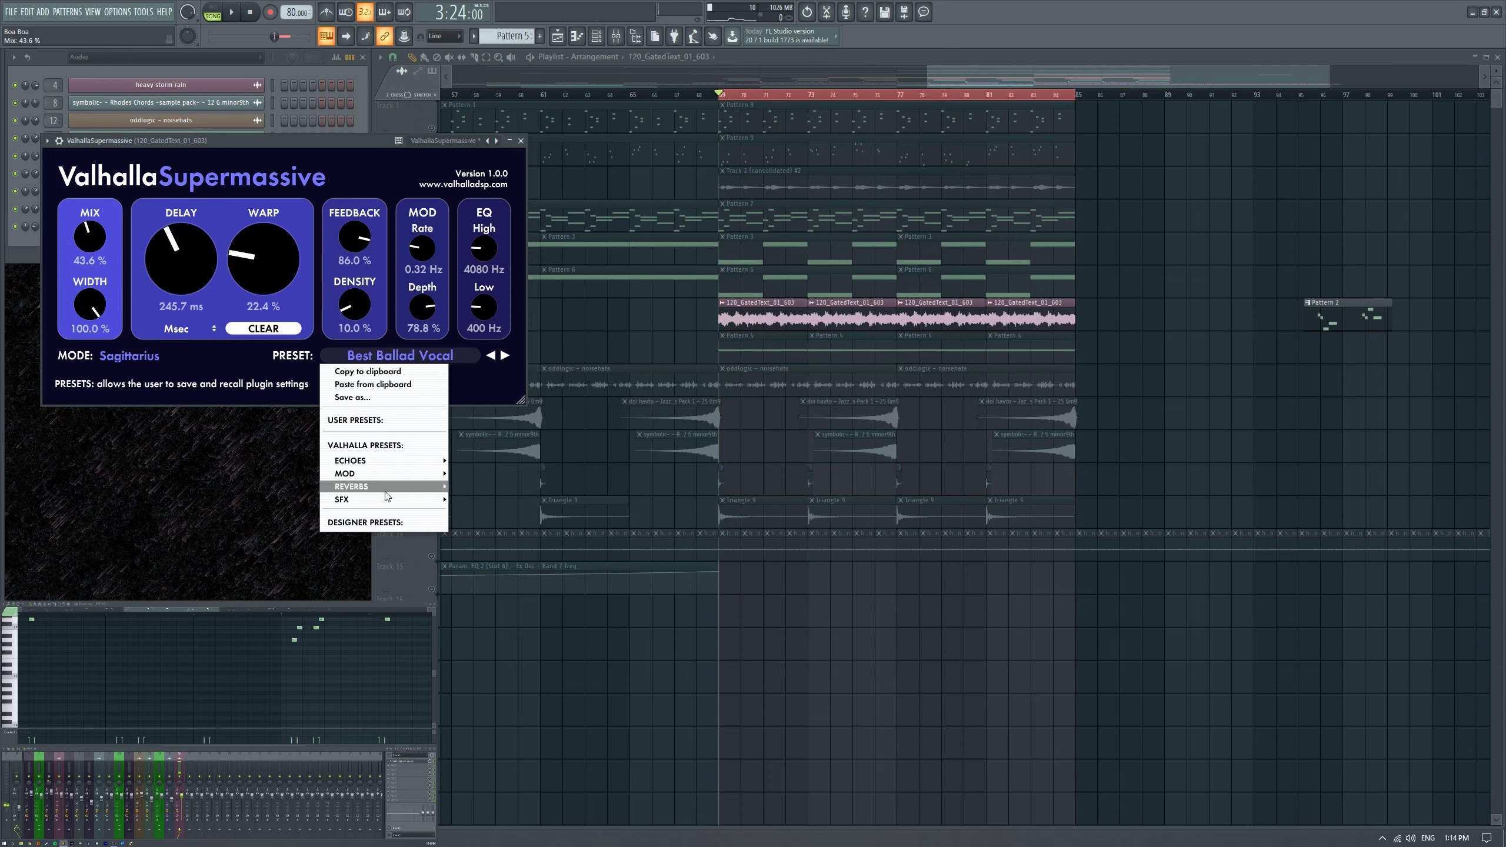
pyautogui.moveTo(481, 460)
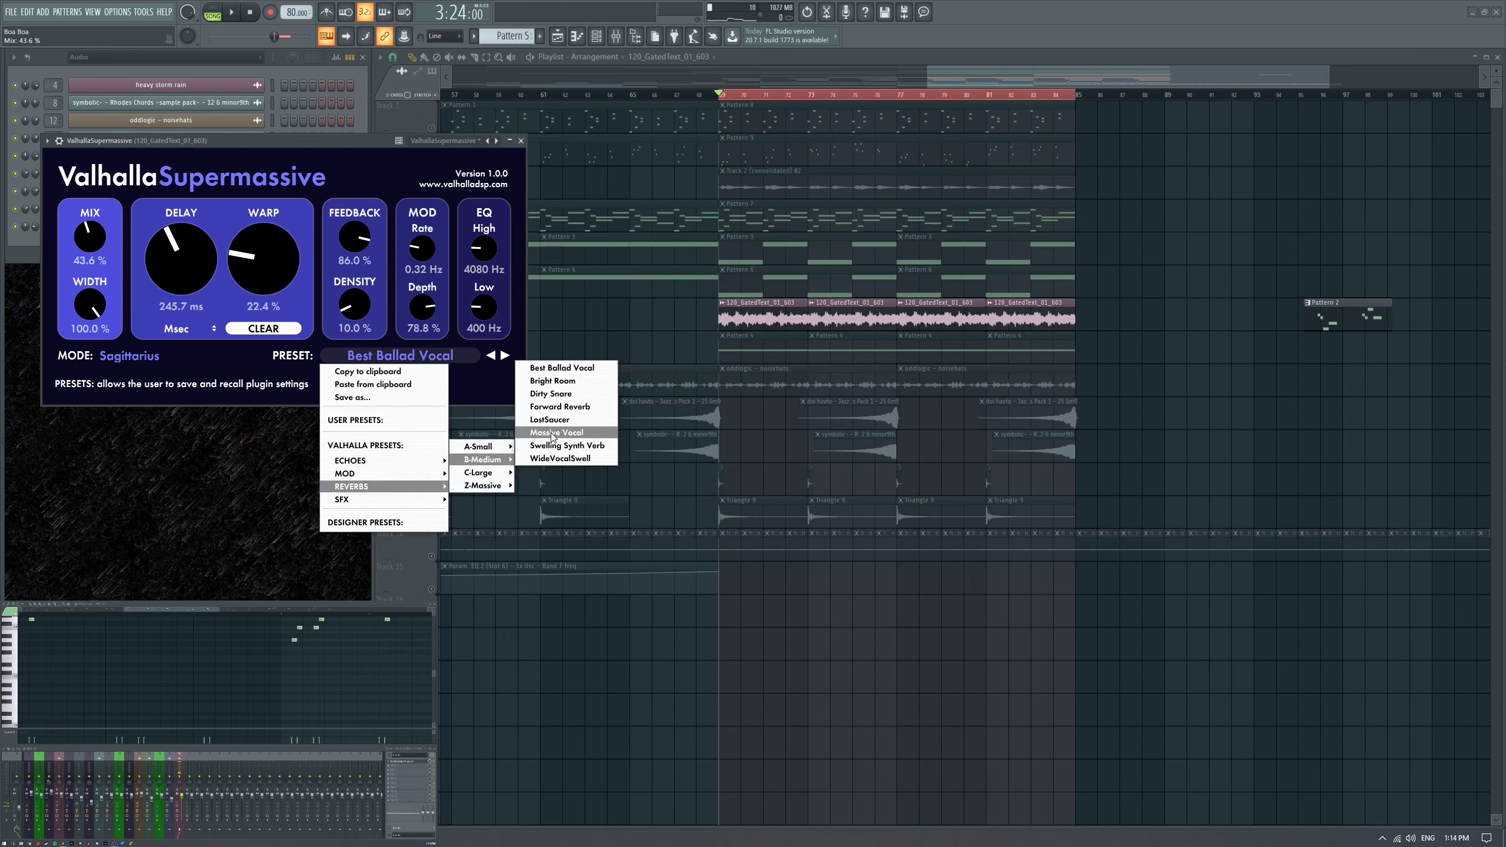
pyautogui.click(551, 432)
pyautogui.press('space')
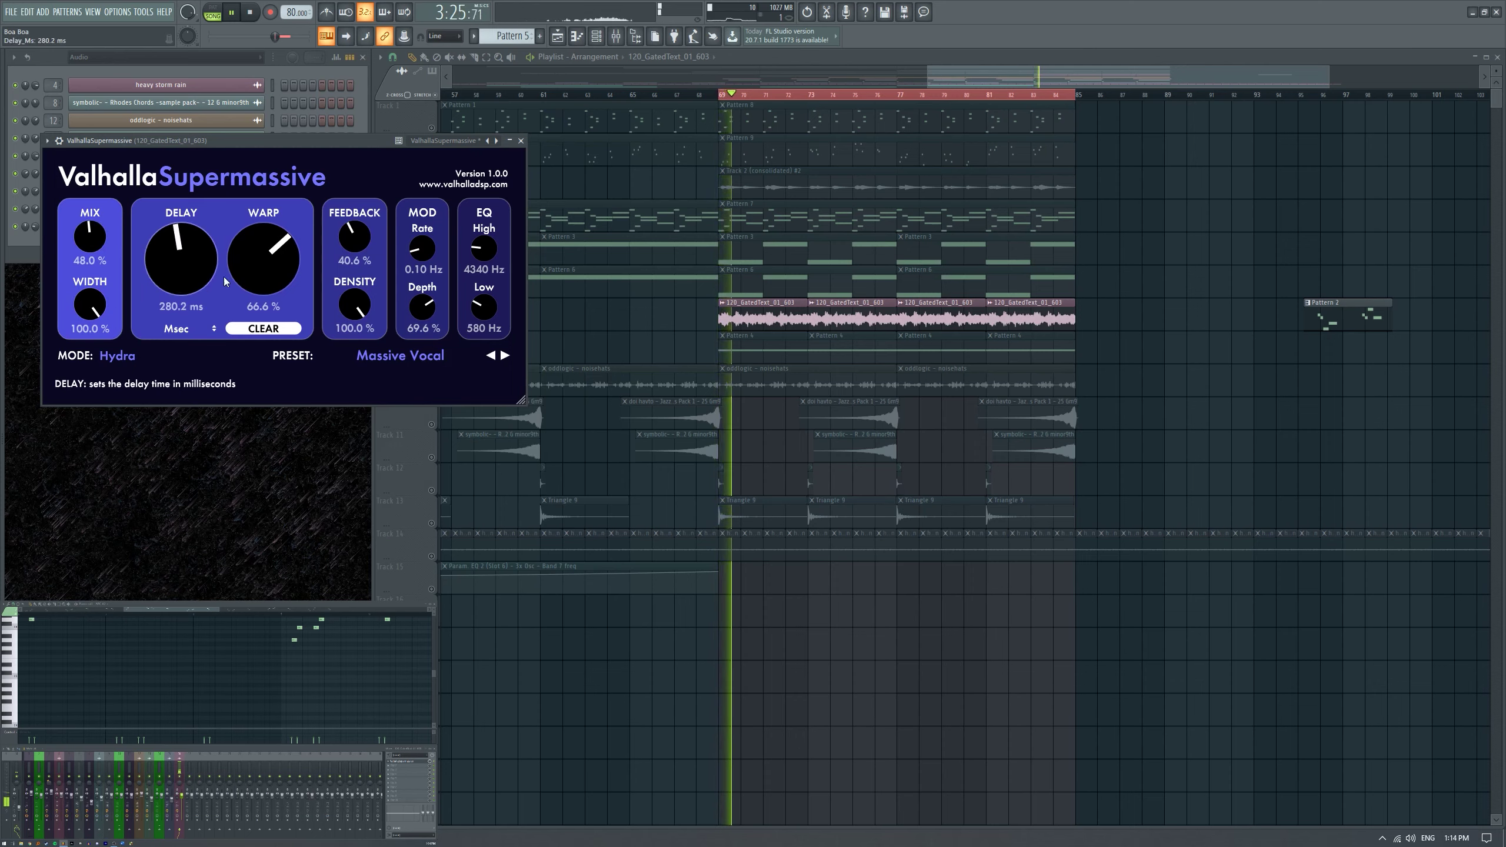
pyautogui.scroll(-5, 270, 262)
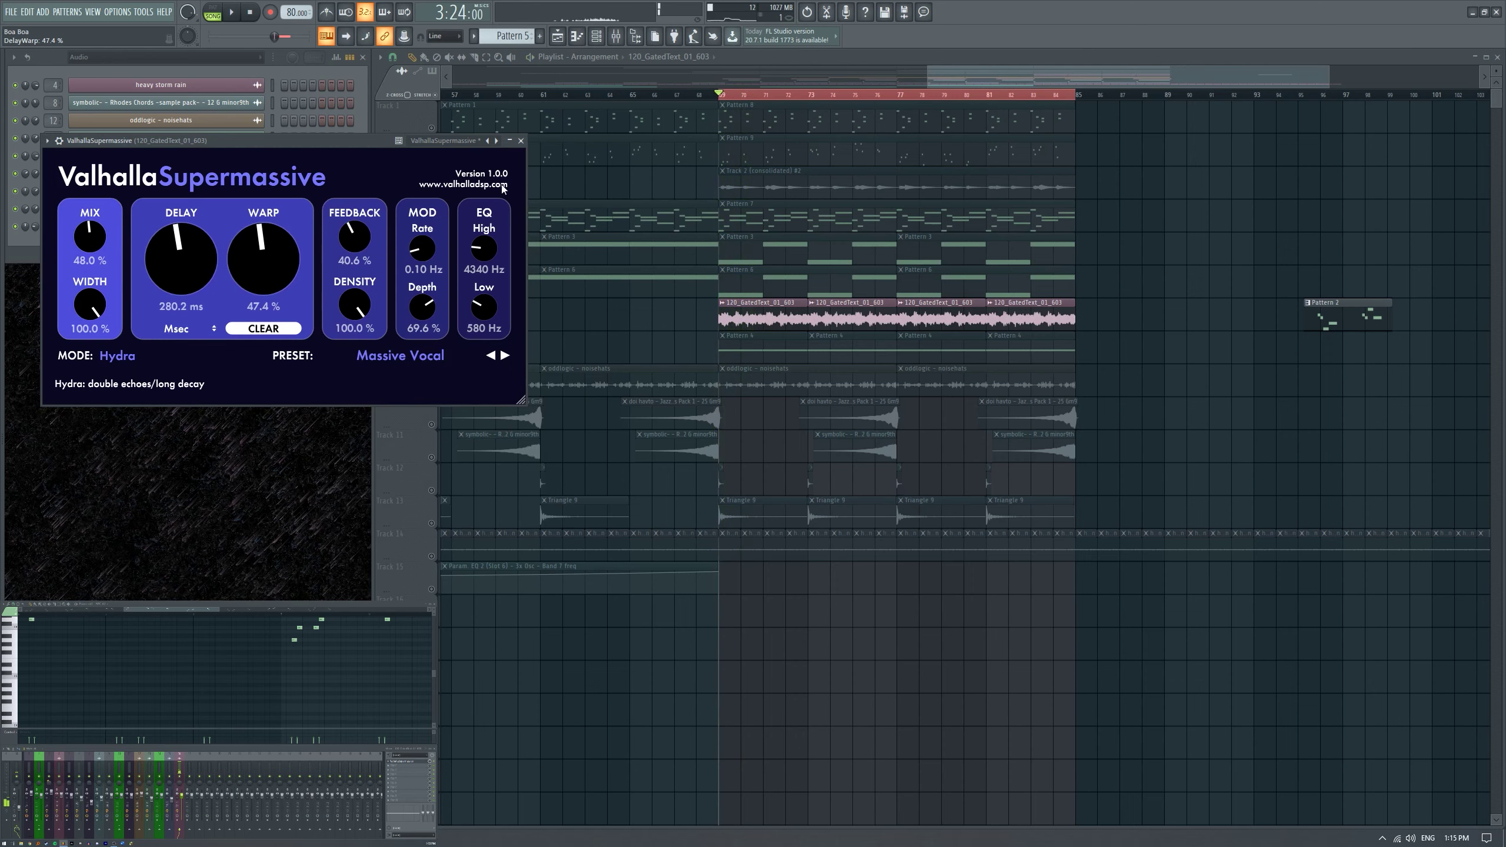
pyautogui.click(521, 140)
pyautogui.press('space')
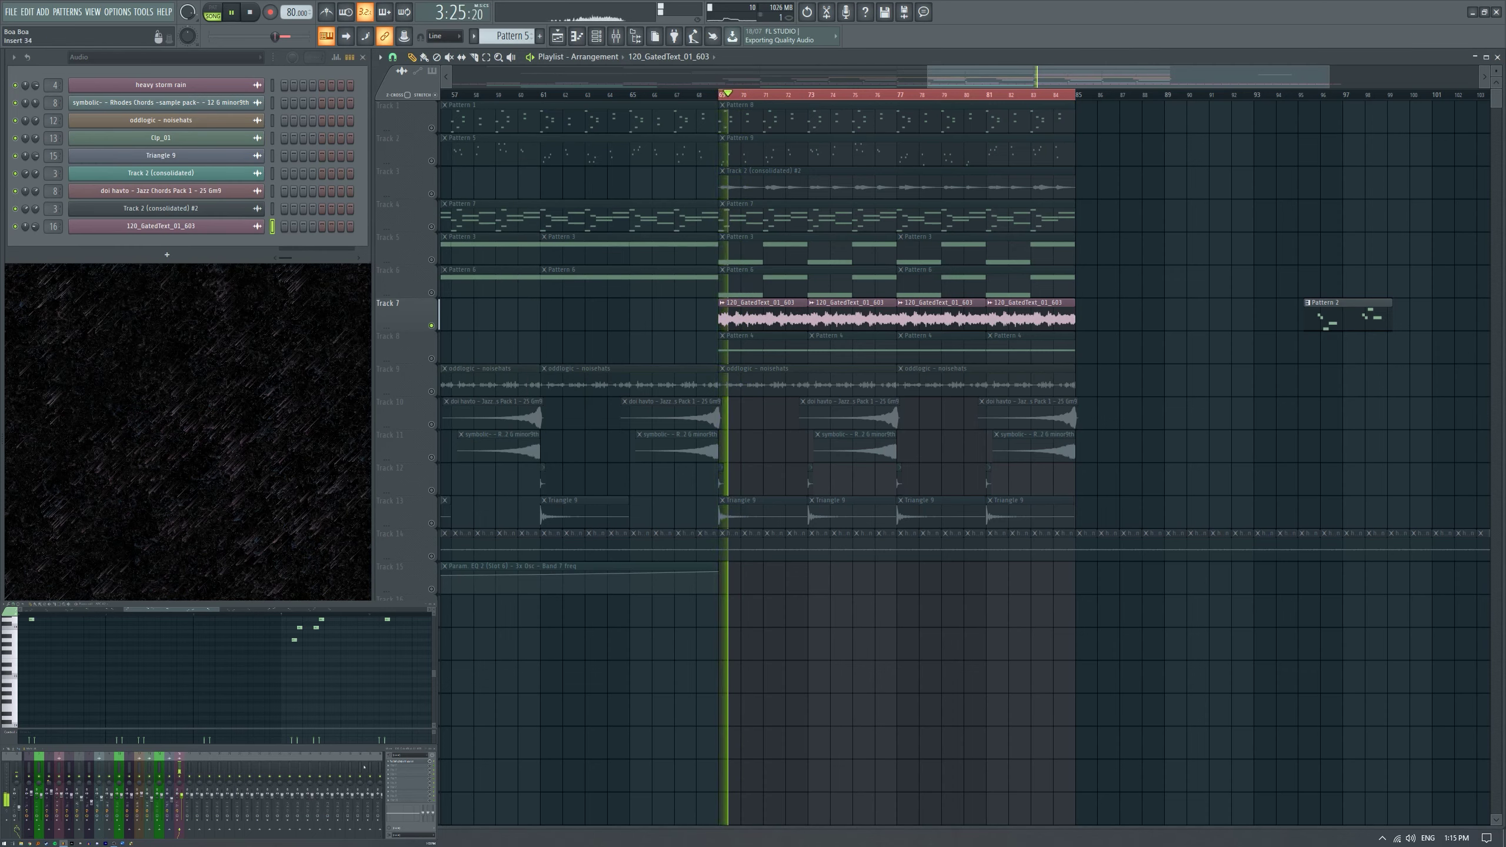
pyautogui.press('space')
# Add Fruity Flanger to the 120_GatedText_01_603 mixer track with the Classic Flanger preset and start playback.
pyautogui.click(389, 767)
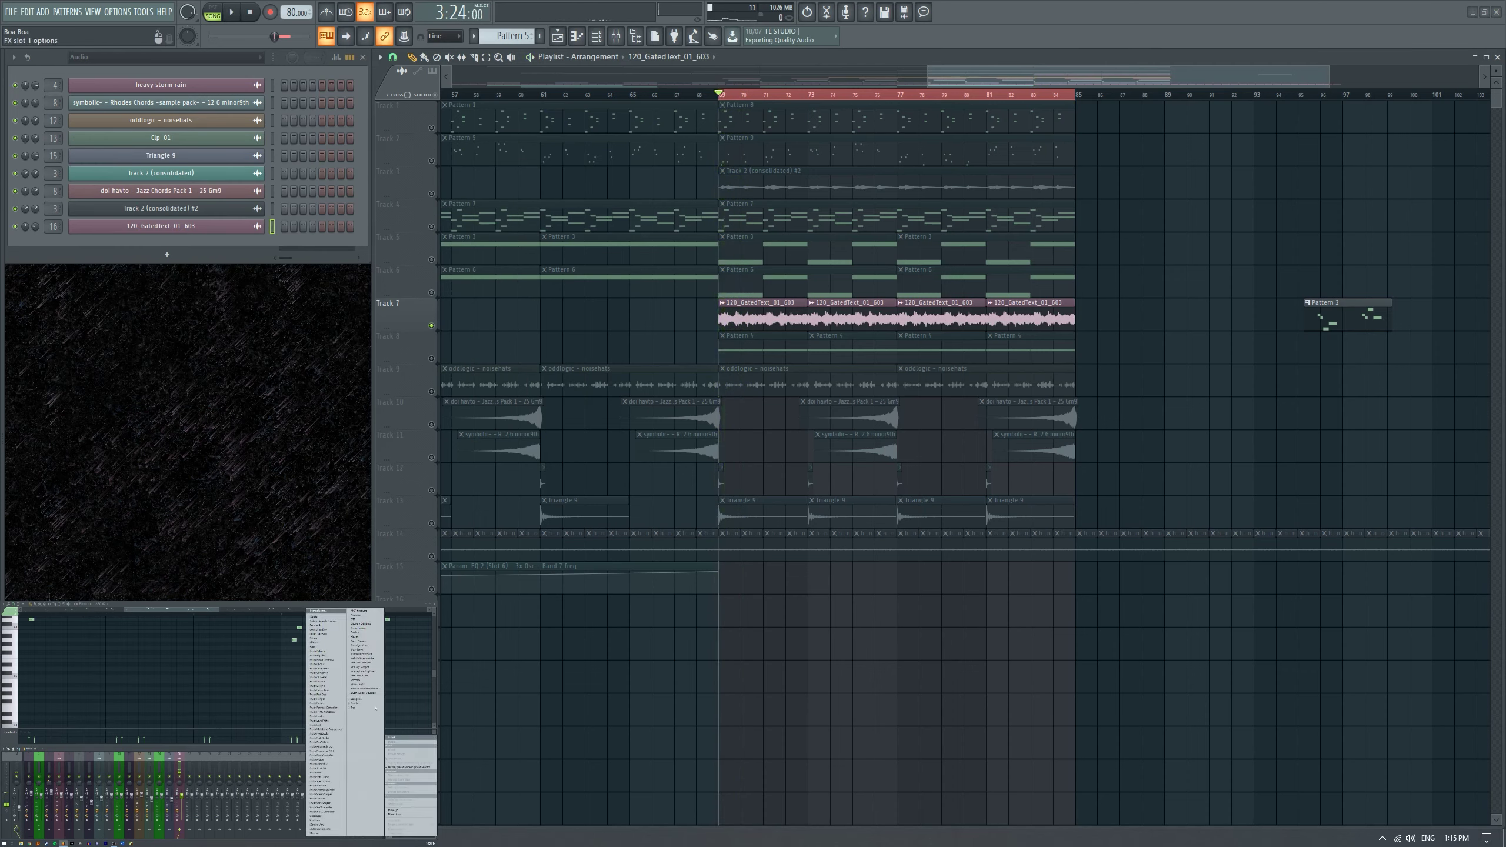
pyautogui.click(320, 699)
pyautogui.click(65, 155)
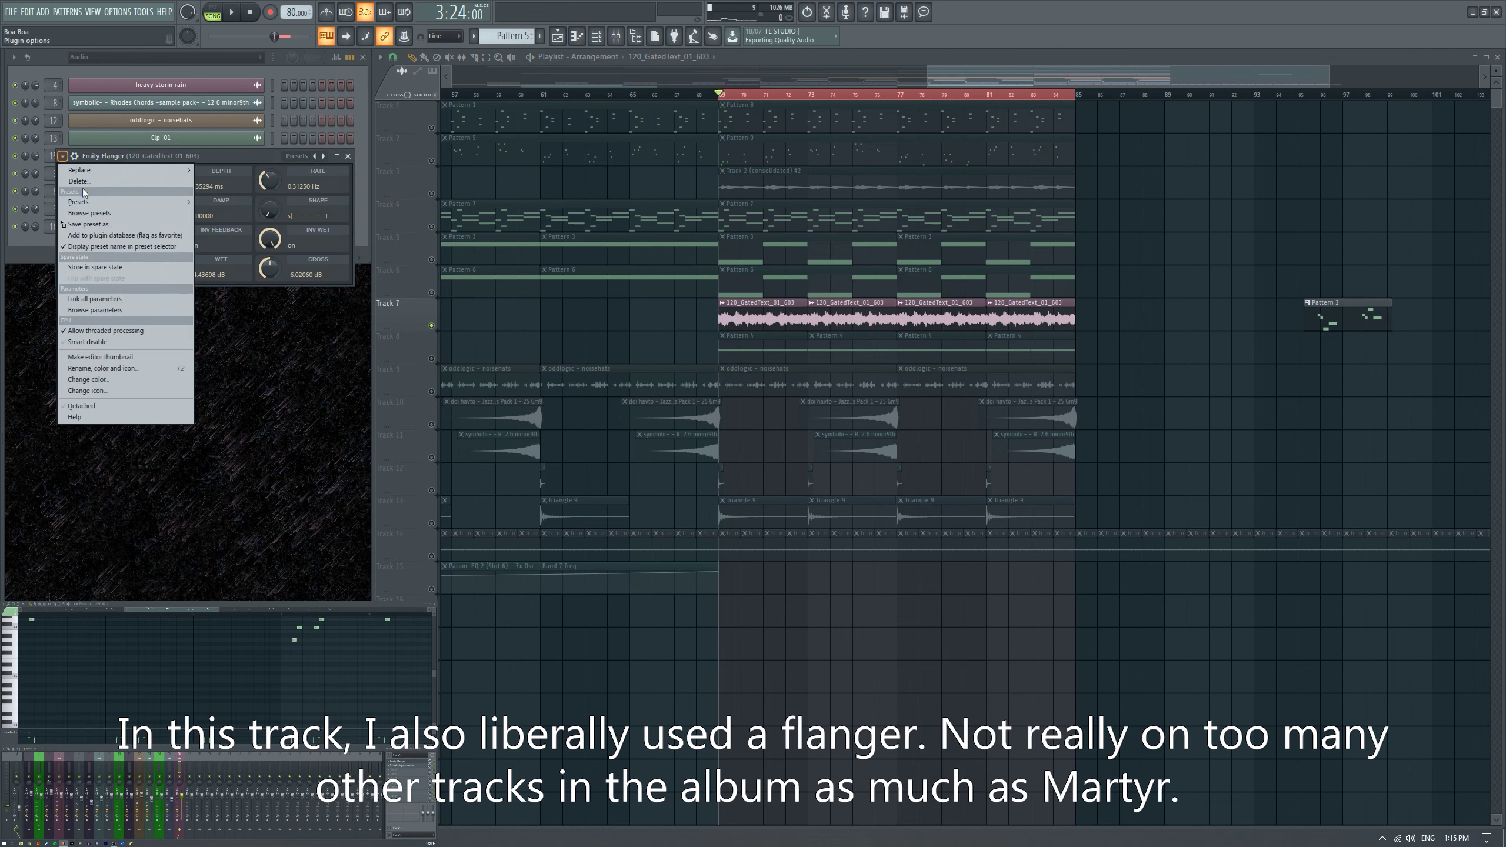
pyautogui.moveTo(148, 202)
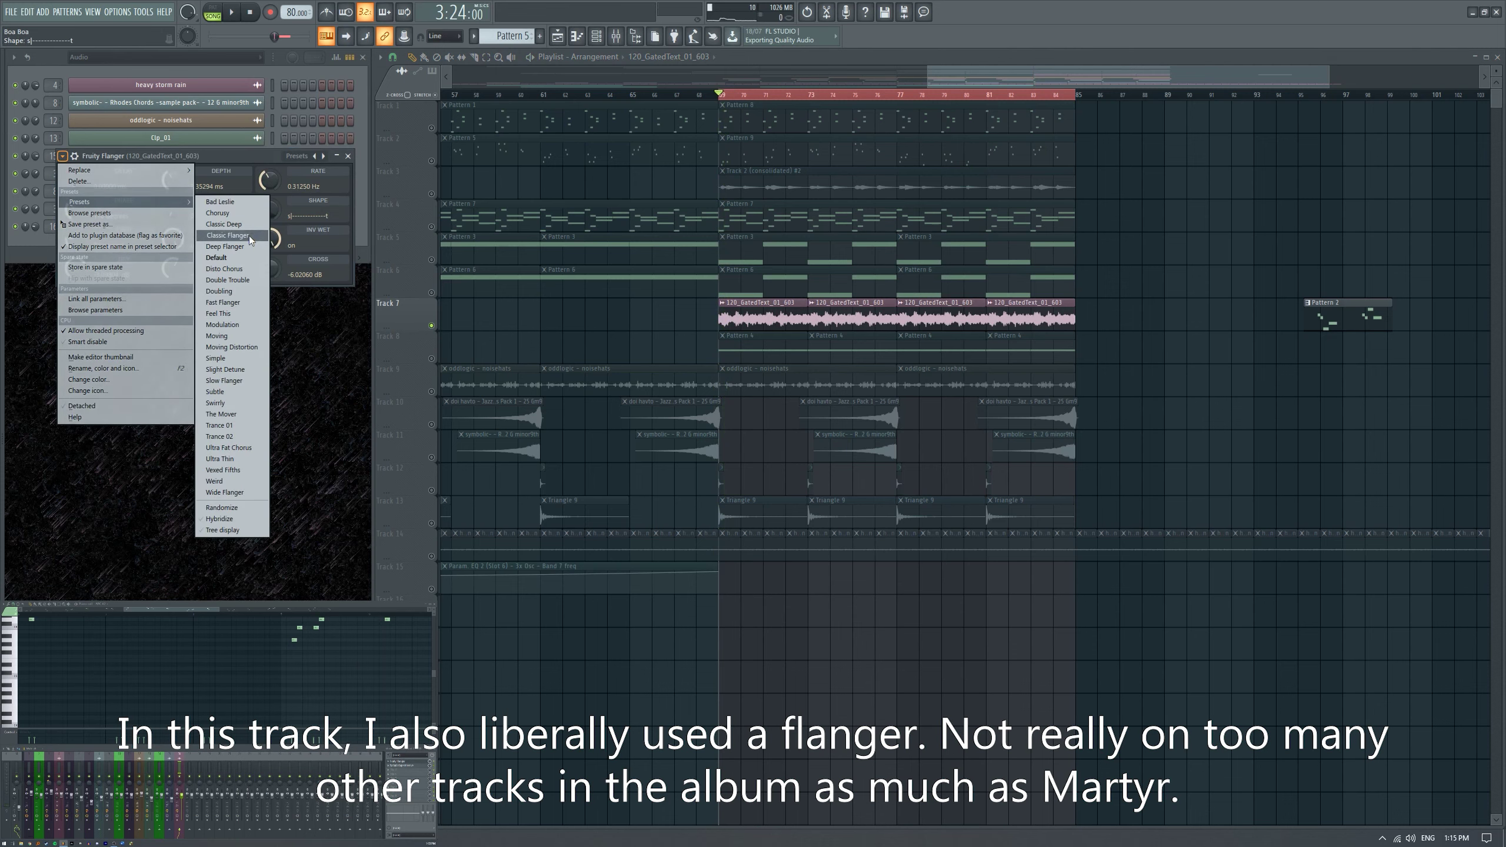
pyautogui.click(251, 237)
pyautogui.press('space')
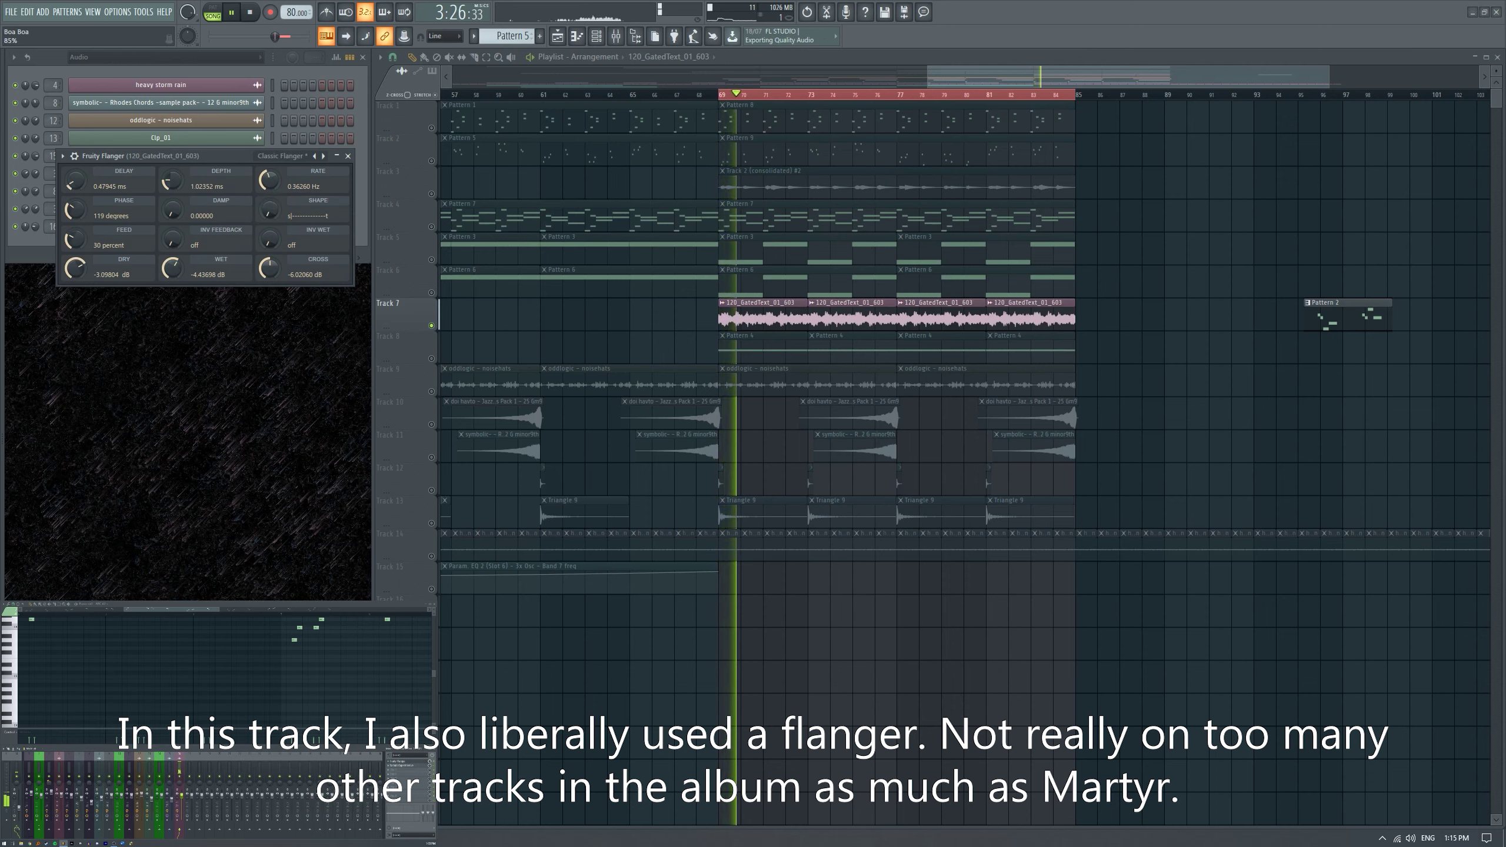
pyautogui.click(348, 155)
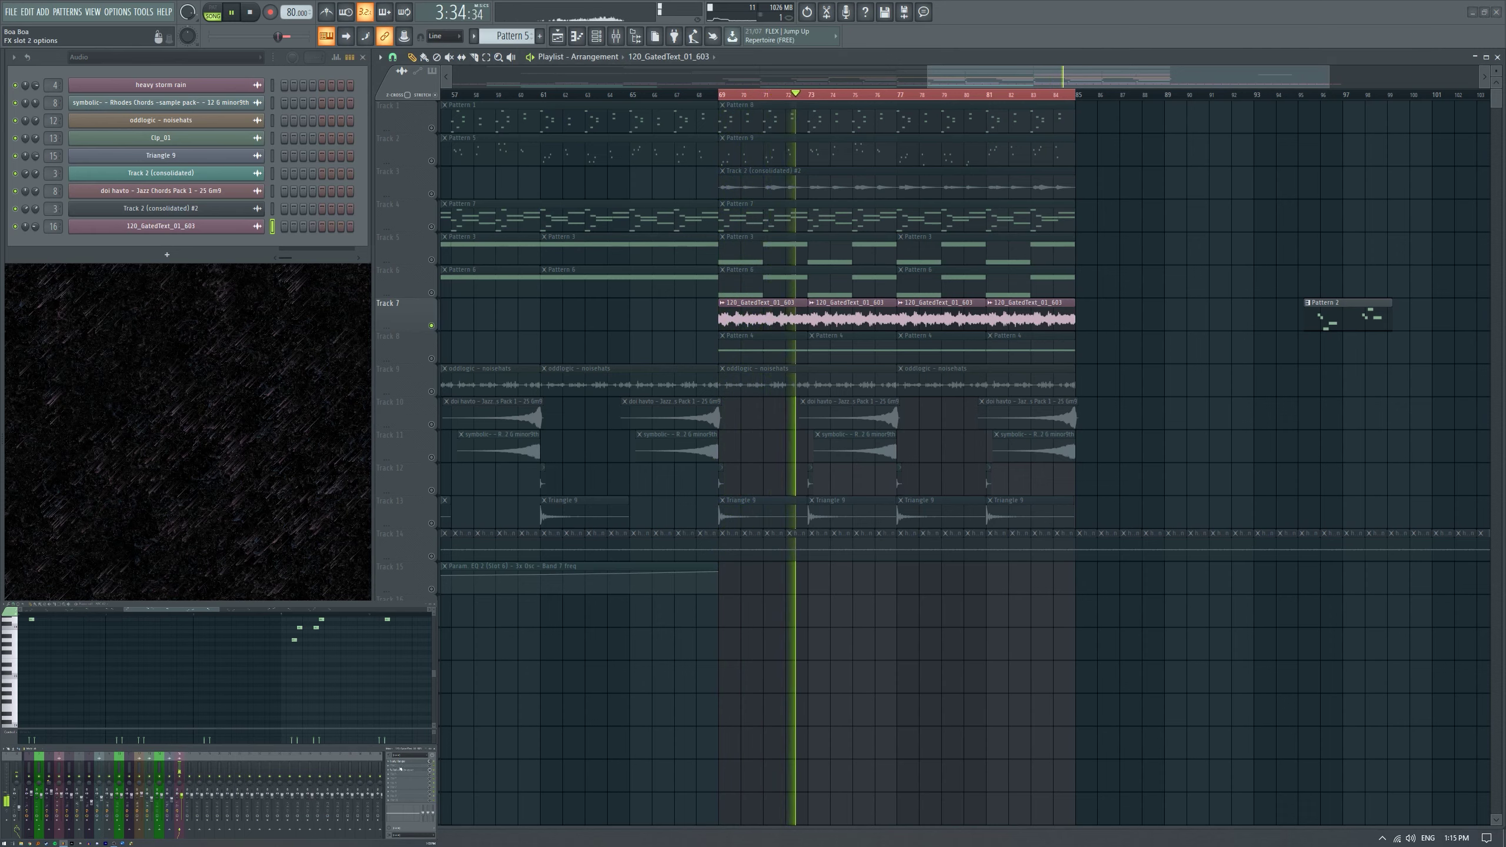
# Add Fruity parametric EQ 2 to the same mixer track and move its band 7 high shelf to about 2.8 dB at 1062 Hz.
pyautogui.click(390, 769)
pyautogui.moveTo(392, 740)
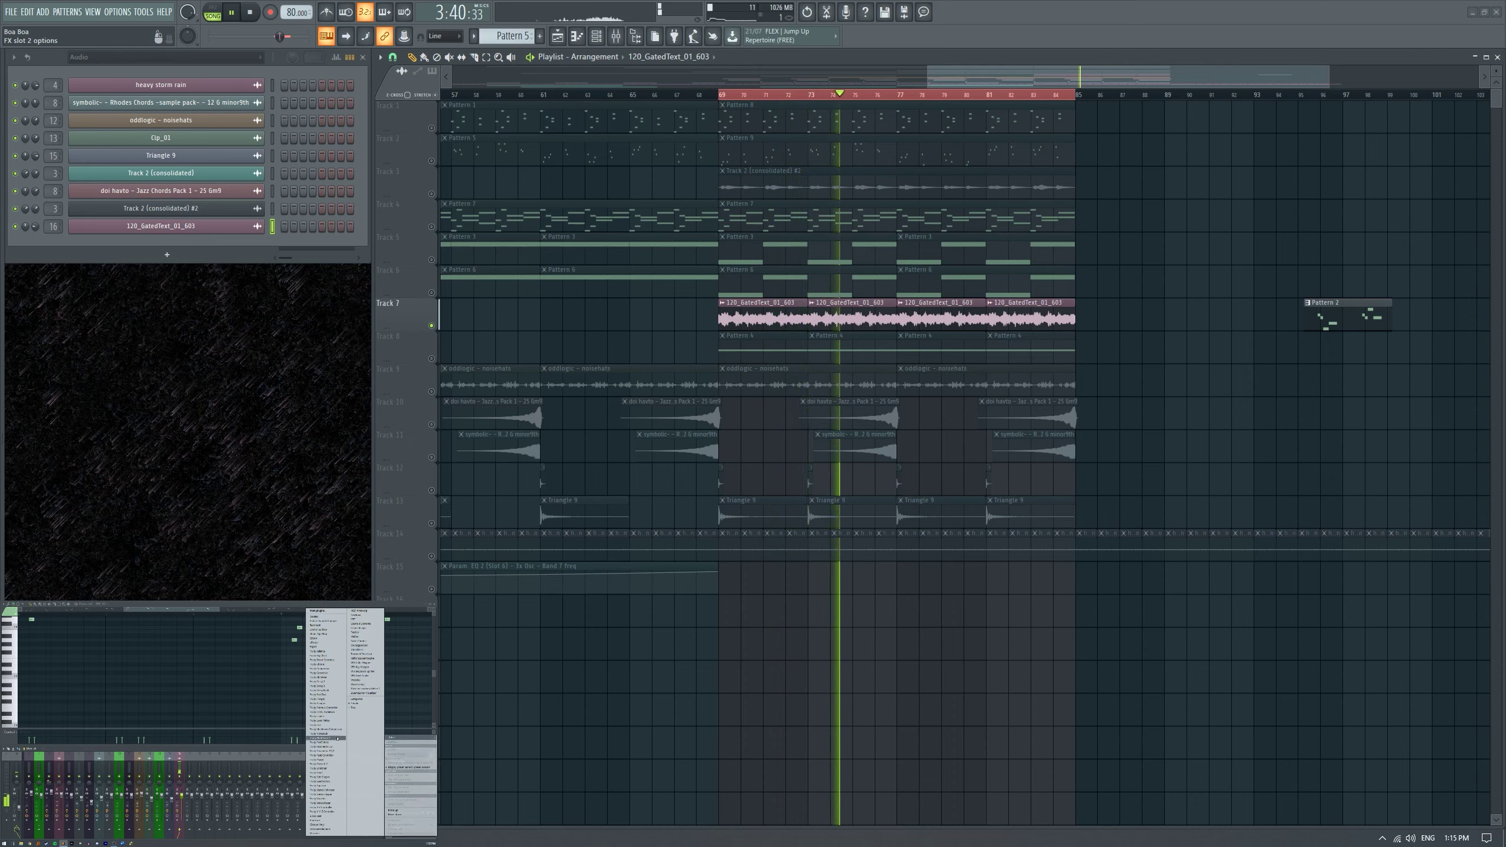
pyautogui.click(325, 750)
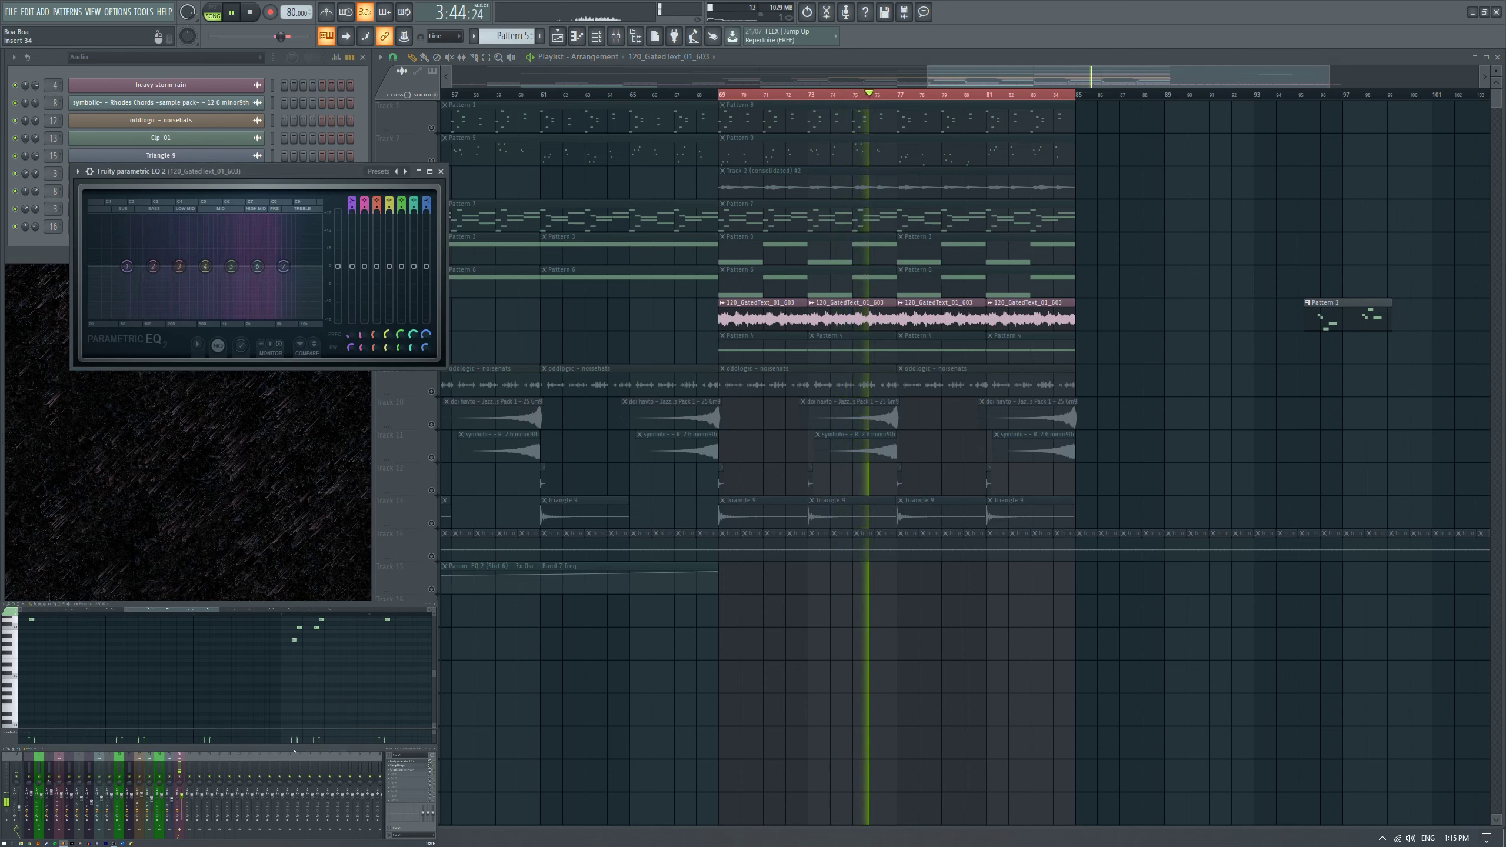
pyautogui.moveTo(283, 266); pyautogui.dragTo(222, 257)
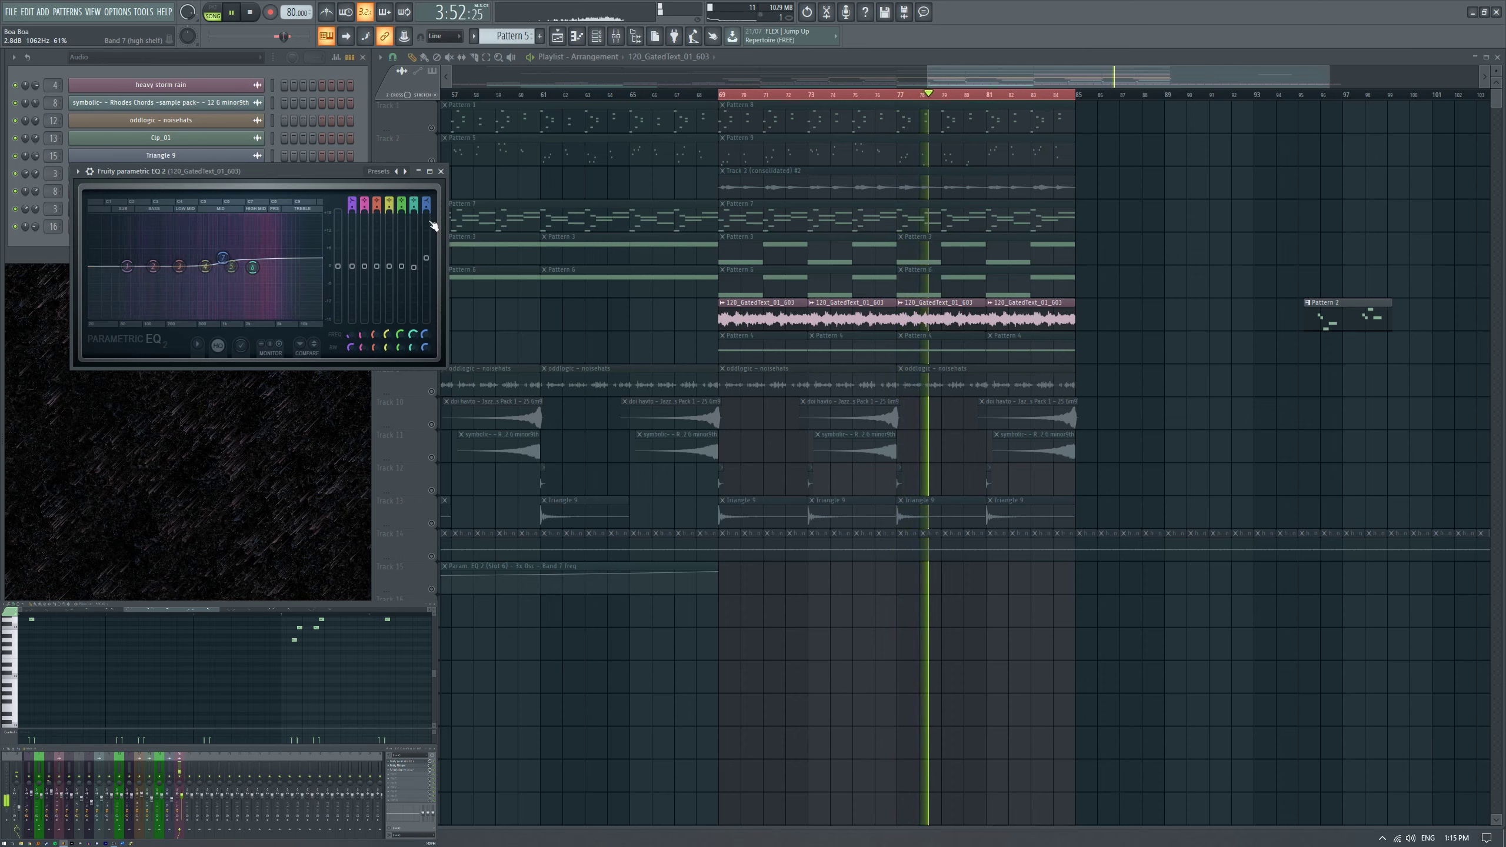
pyautogui.click(440, 171)
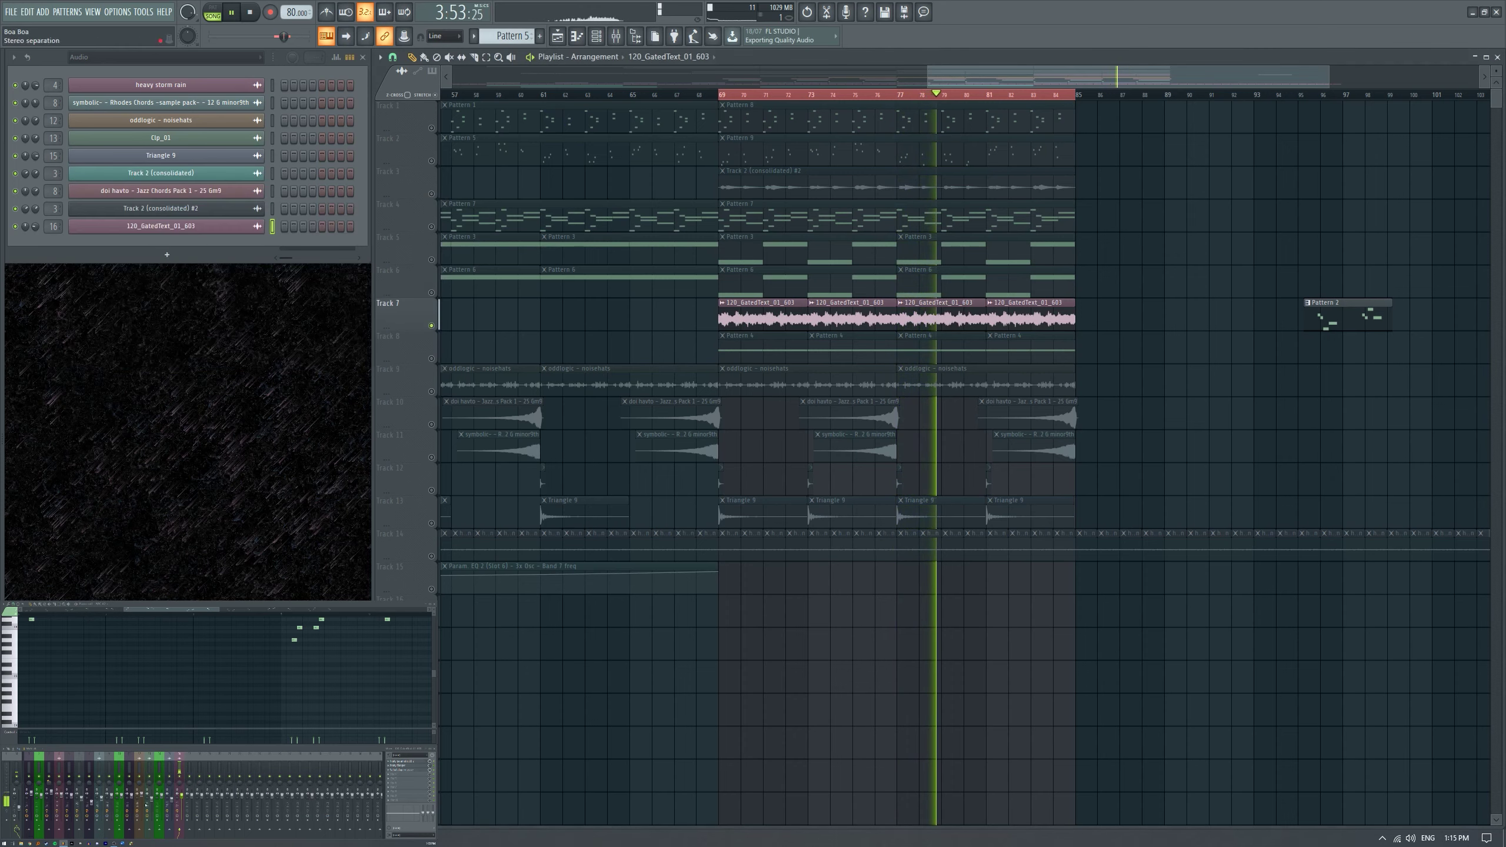
# Load TAL-Filter-2 on the same mixer track with BPM factor x4 and modulation type Pan.
pyautogui.click(391, 772)
pyautogui.click(364, 650)
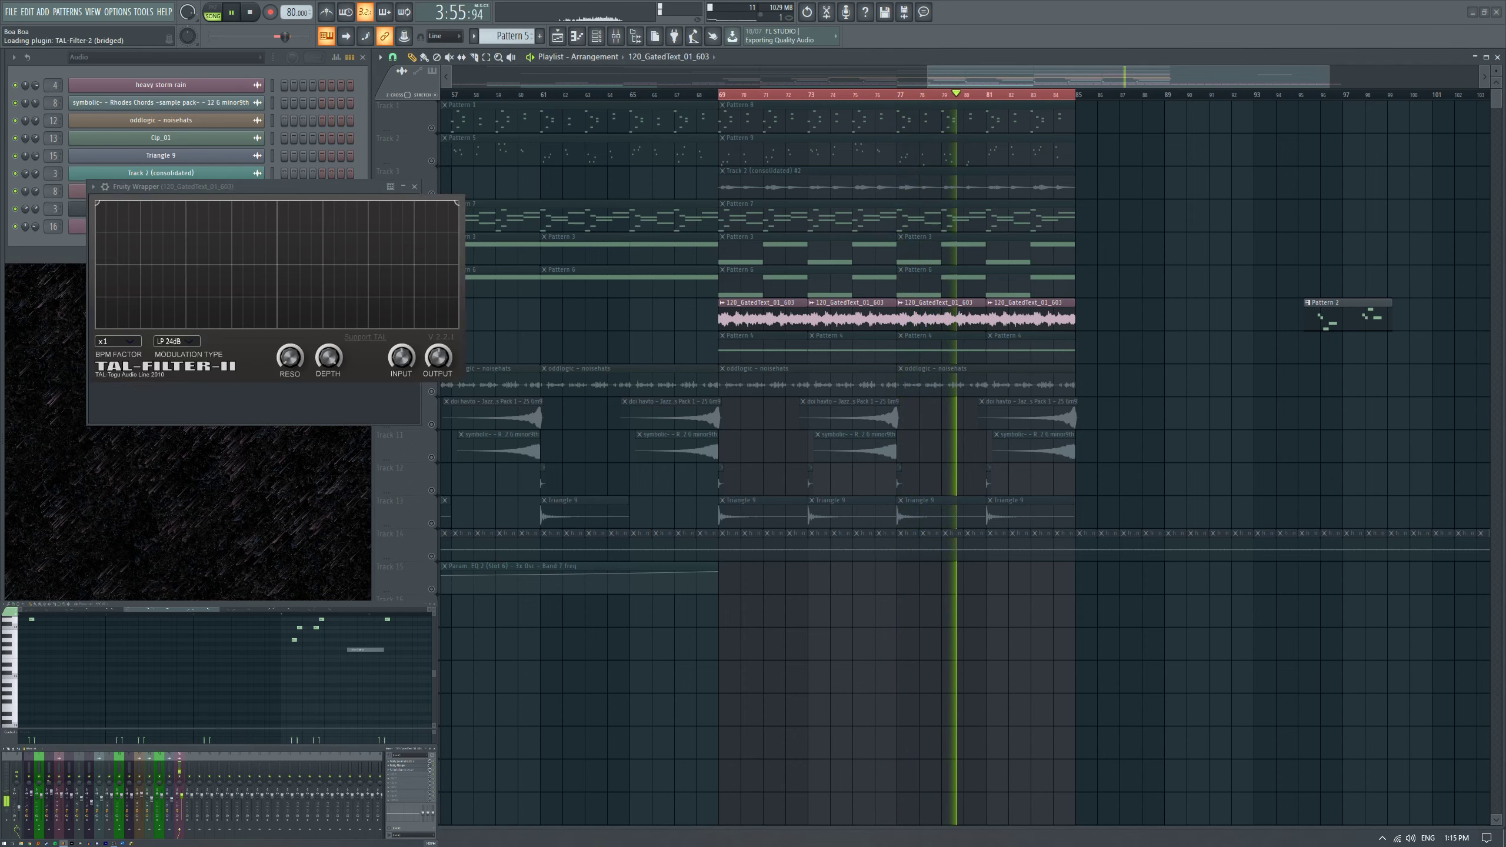
pyautogui.click(118, 341)
pyautogui.click(113, 375)
pyautogui.click(180, 343)
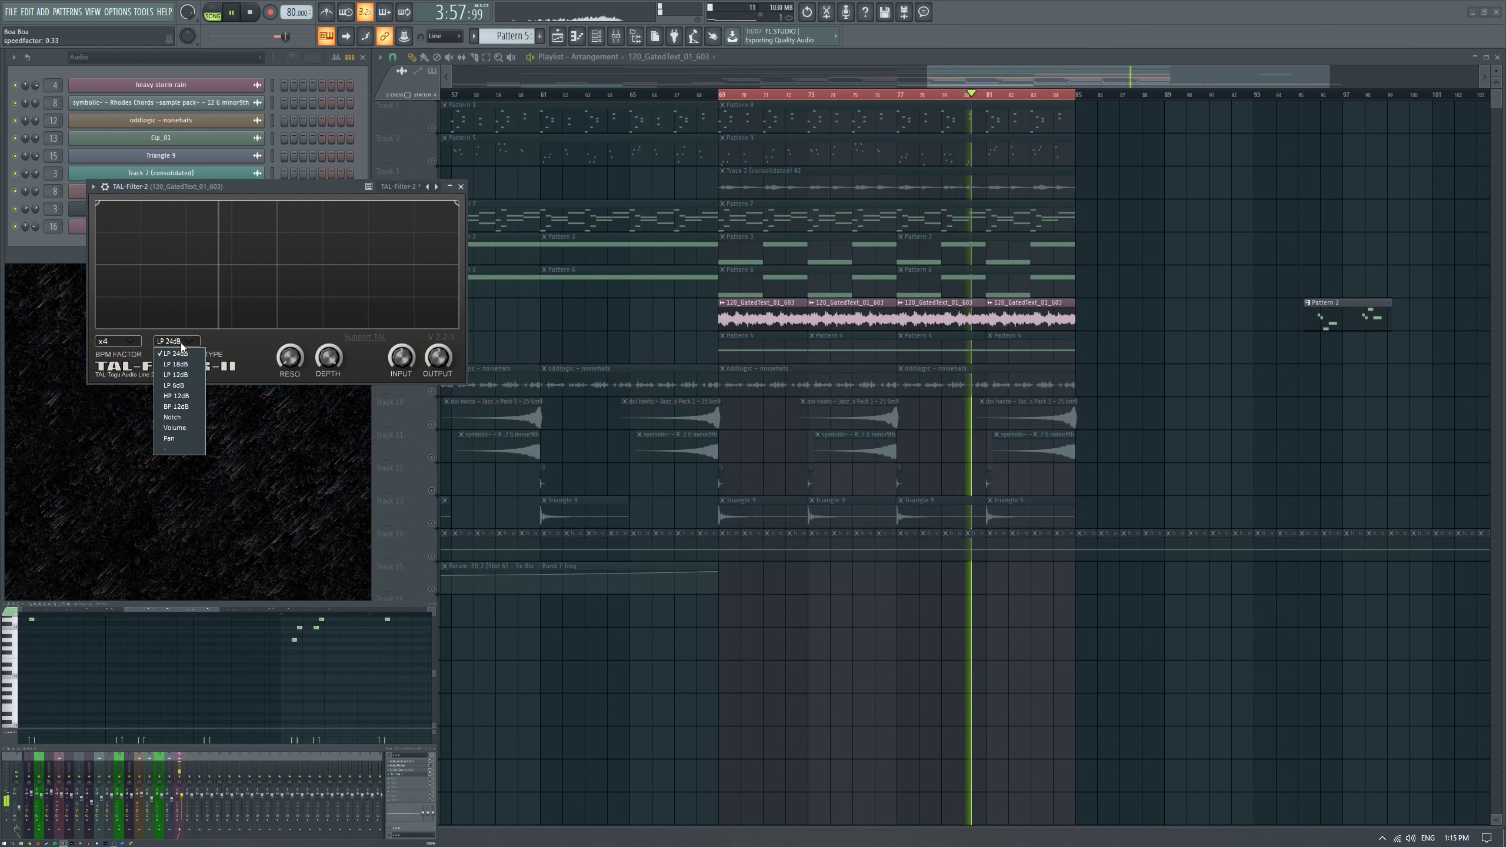
pyautogui.click(169, 438)
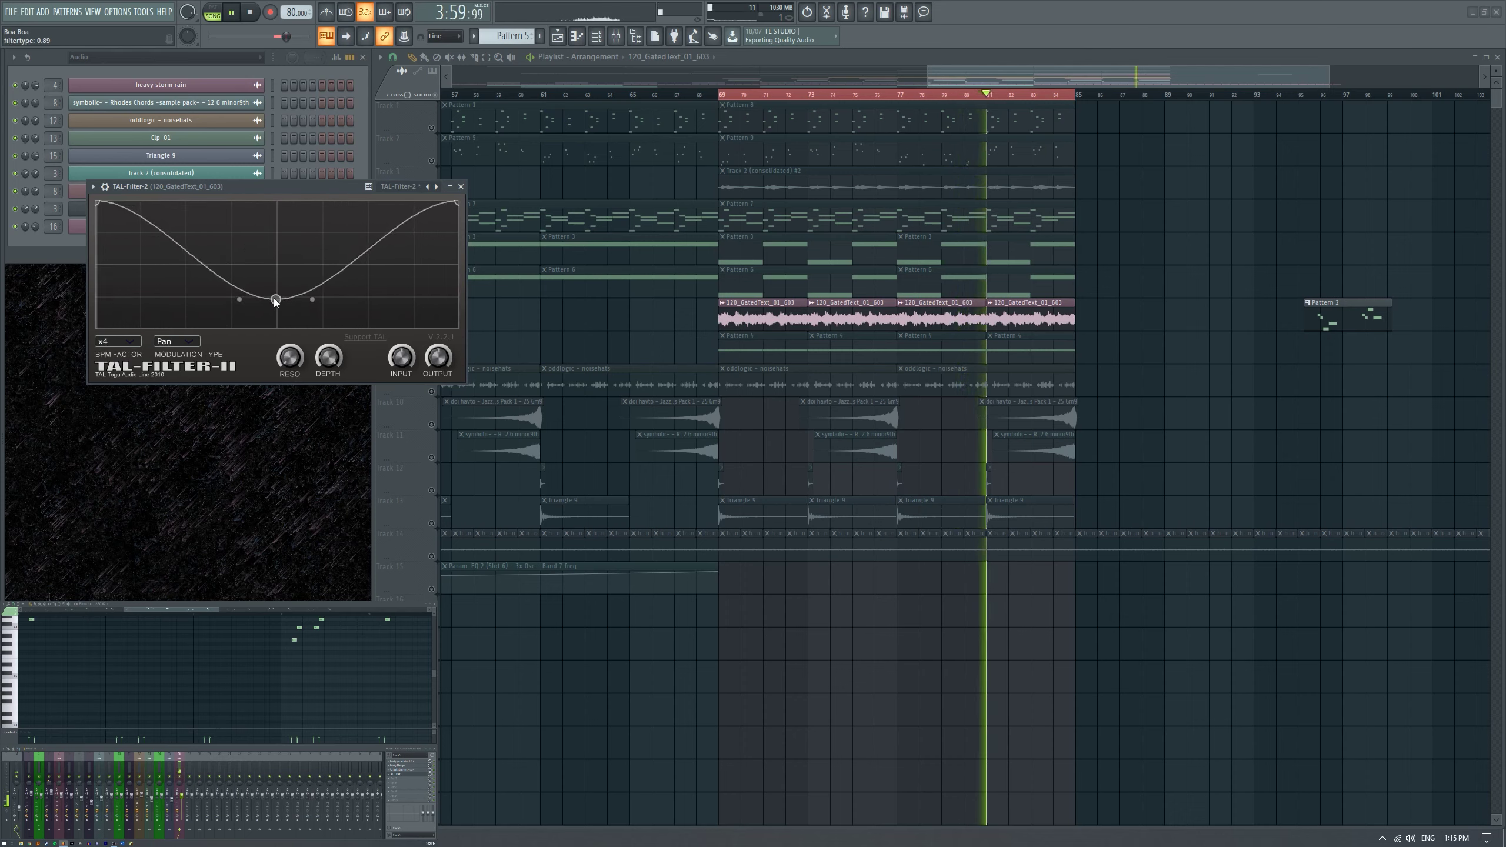
# Shape TAL-Filter-2's pan curve into an arch with a raised midpoint, set the BPM factor to x2 and stop playback.
pyautogui.moveTo(275, 299); pyautogui.dragTo(279, 234)
pyautogui.click(118, 342)
pyautogui.click(116, 365)
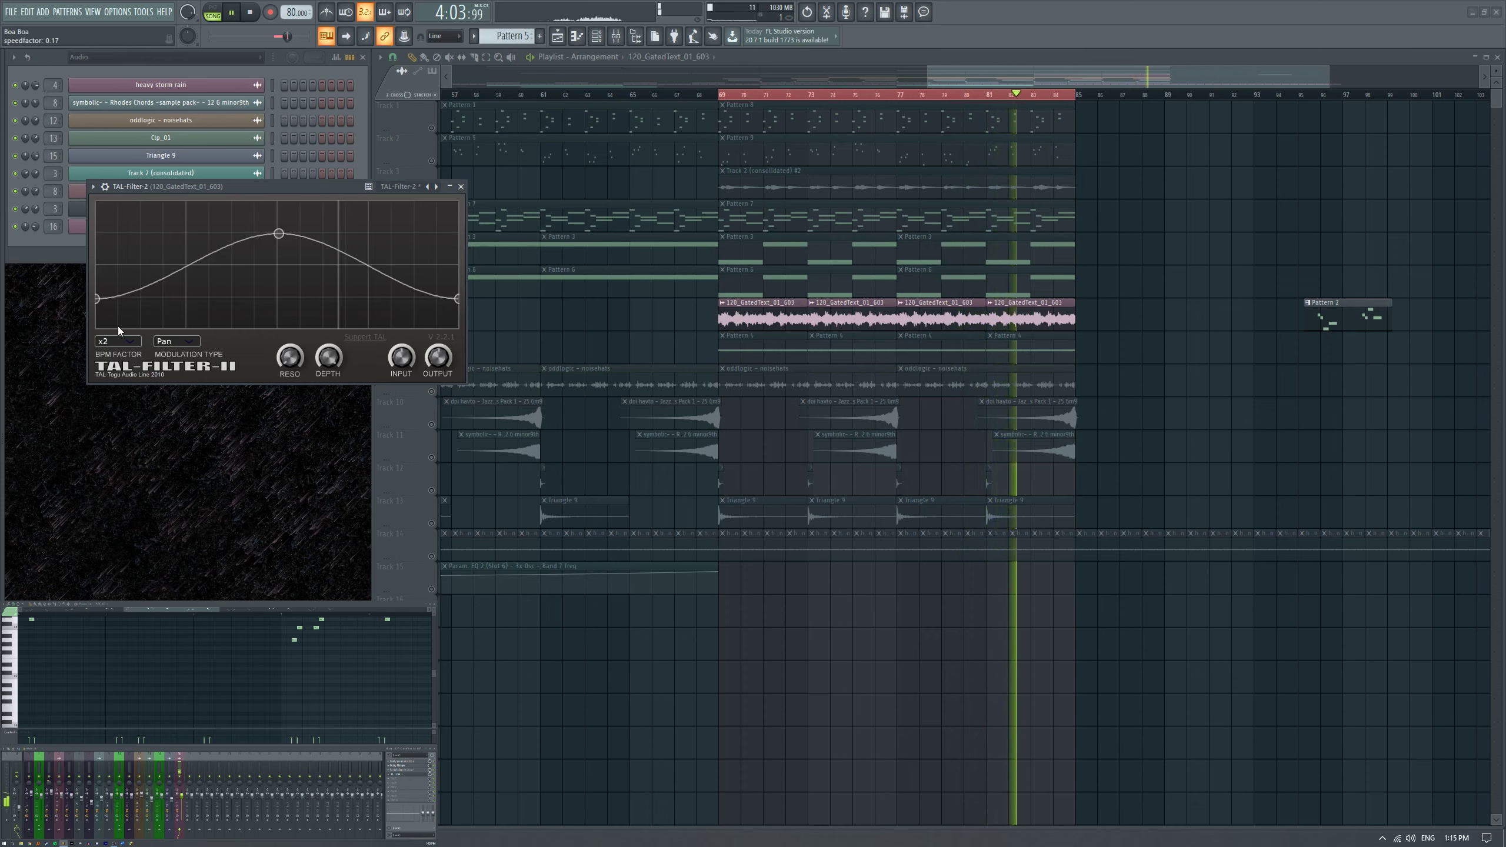
pyautogui.click(461, 186)
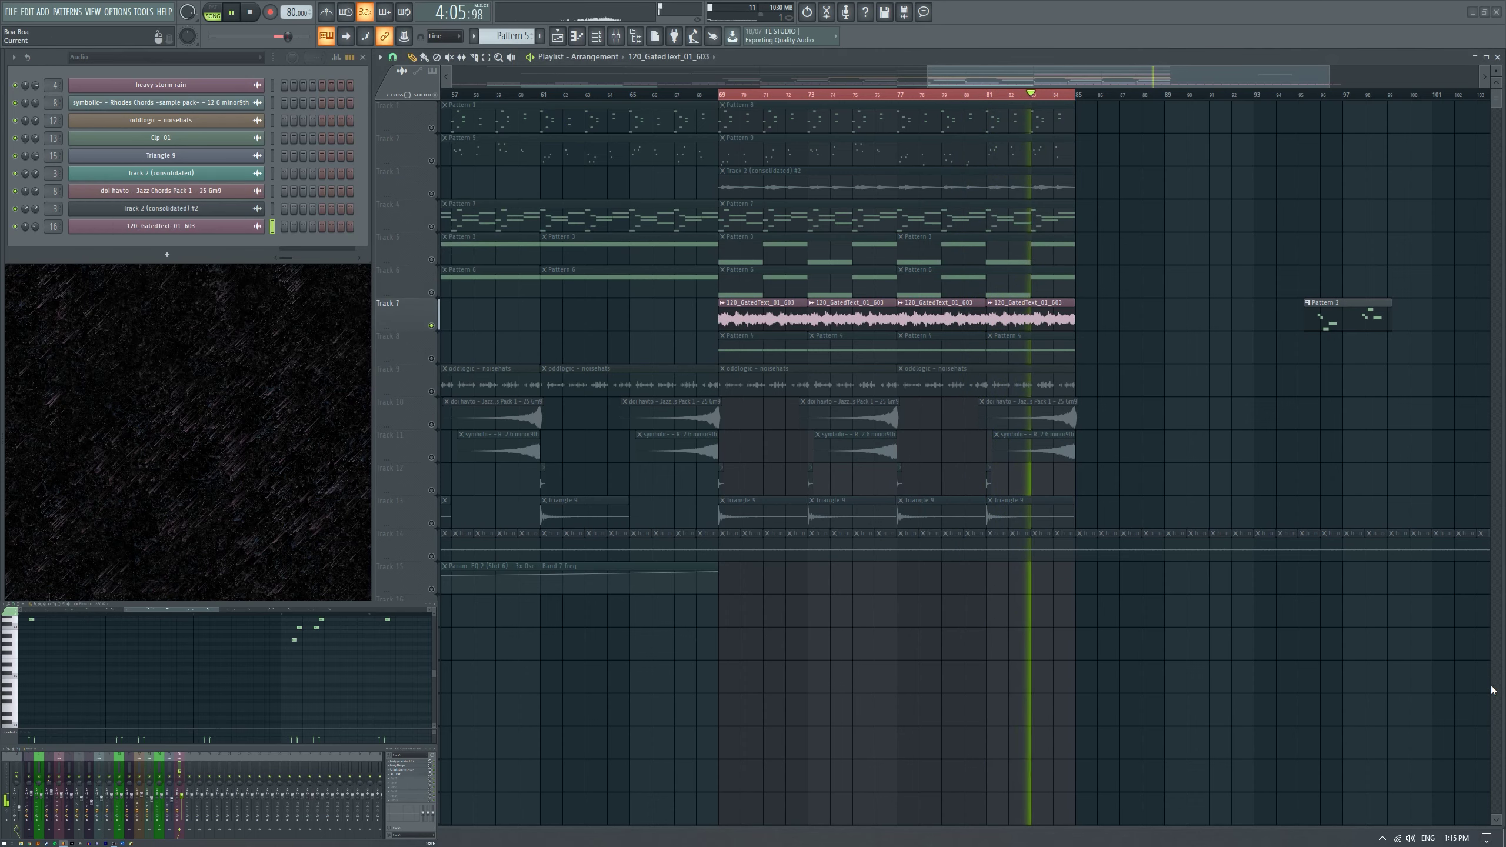
pyautogui.press('space')
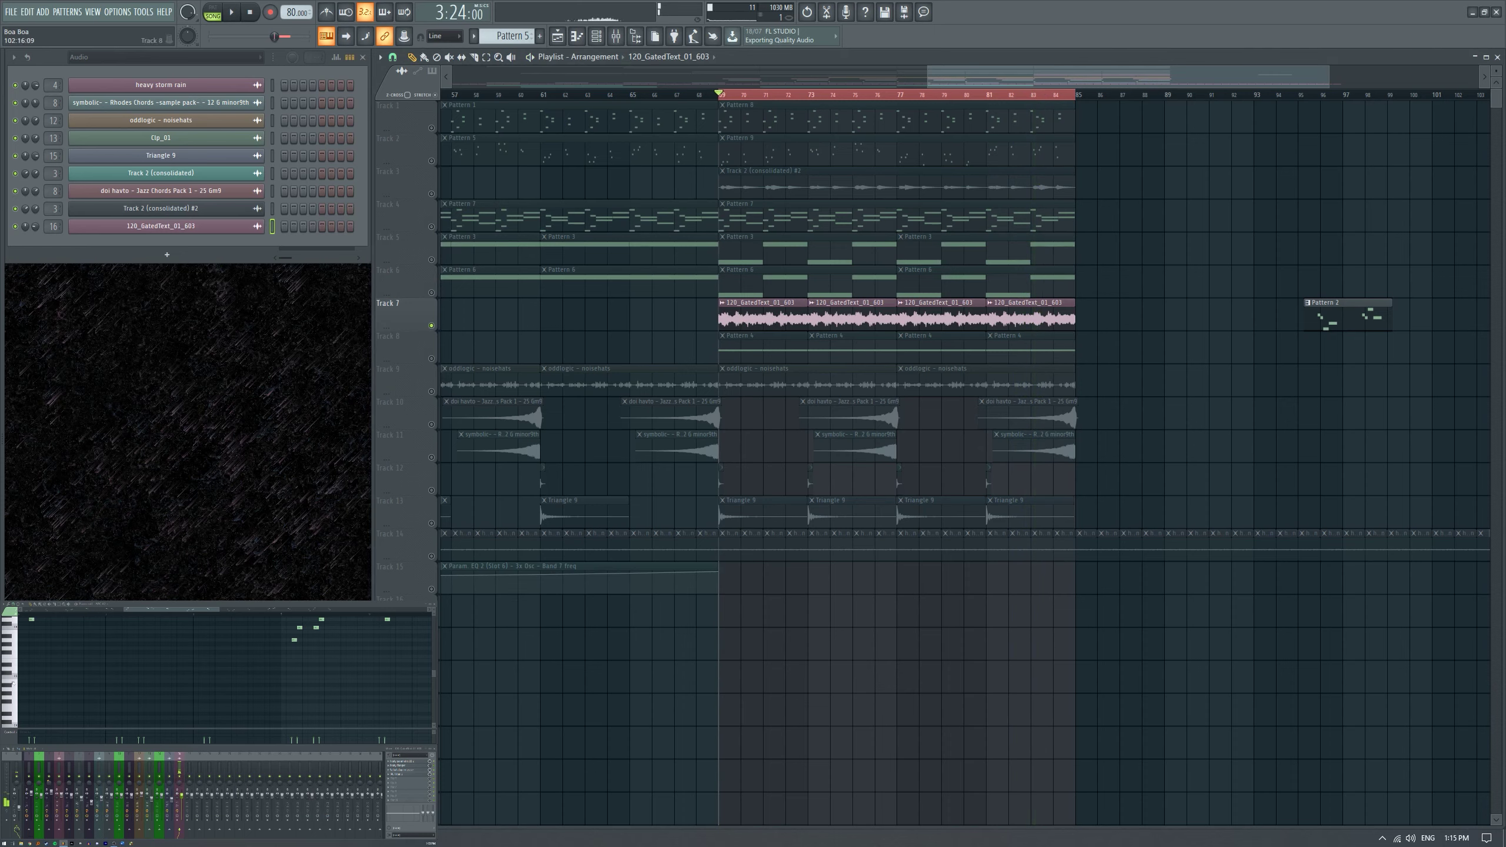
# Clear the loop range, unsolo Track 7 and play the final section with all tracks.
pyautogui.hotkey('ctrl', 'd')
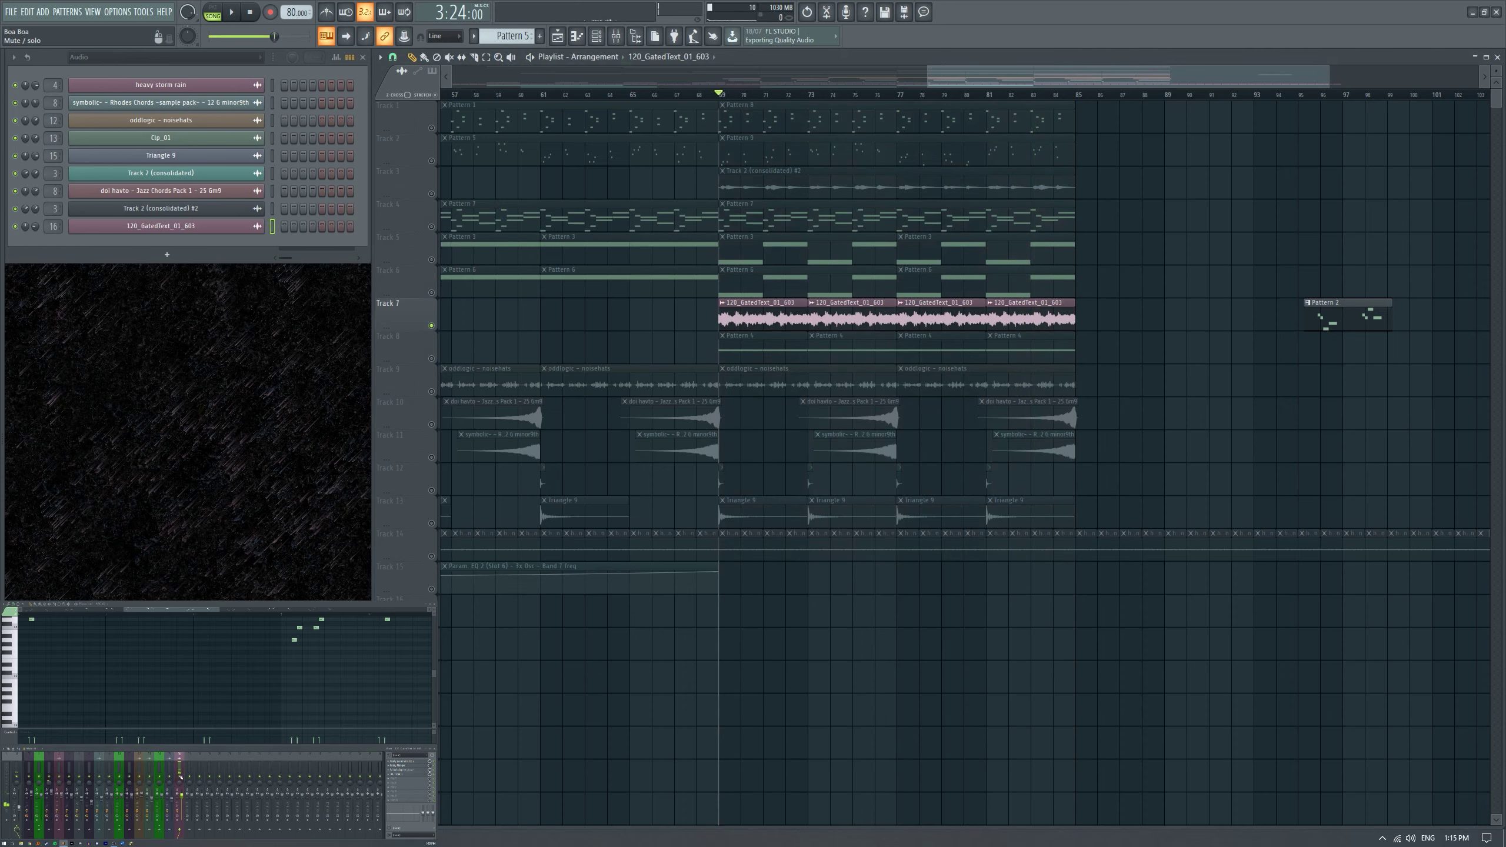
pyautogui.rightClick(432, 326)
pyautogui.click(437, 330)
pyautogui.press('space')
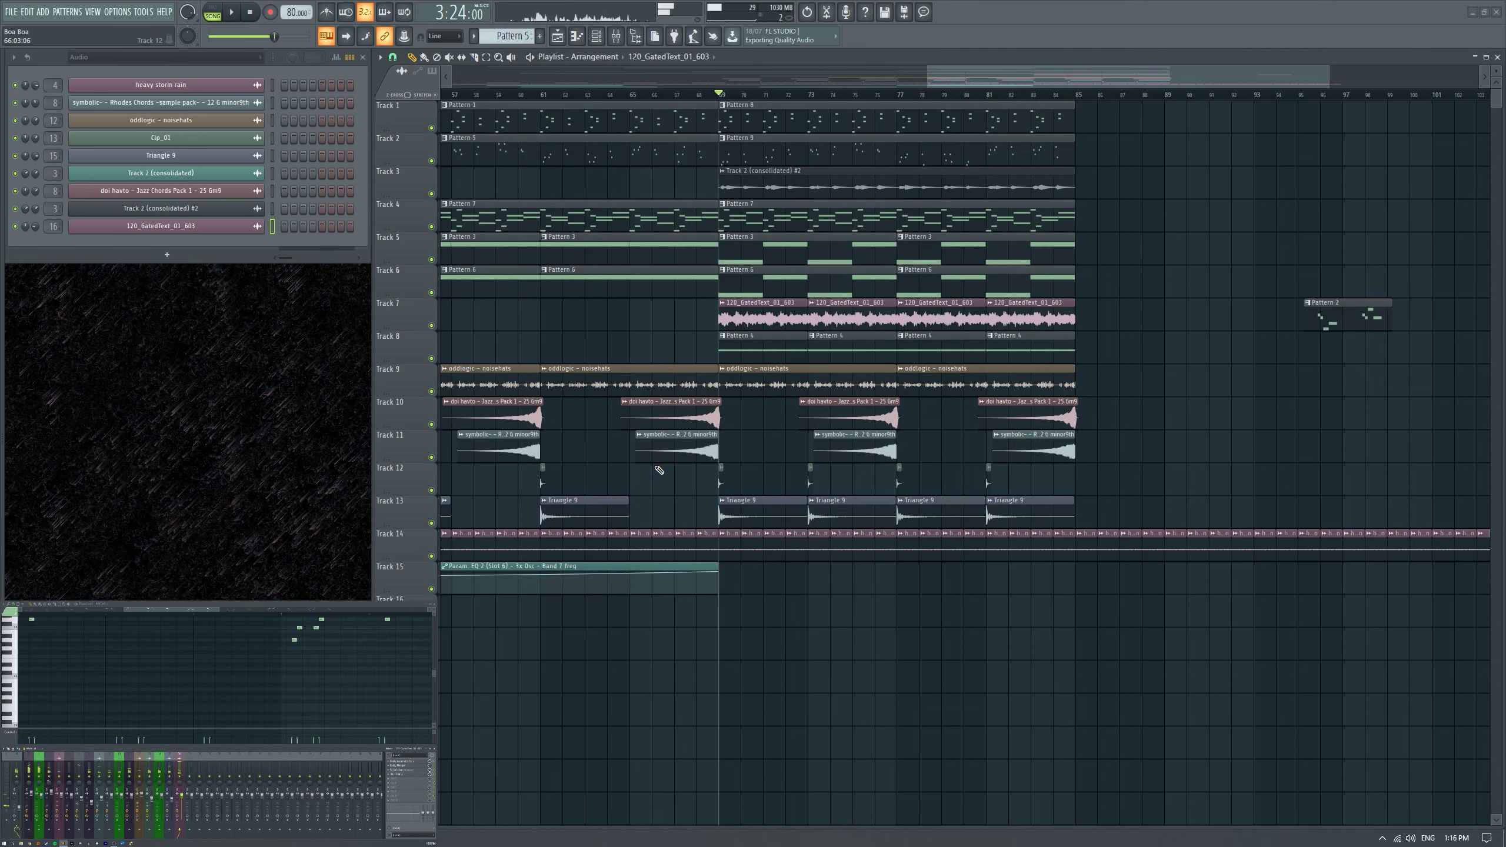
pyautogui.press('space')
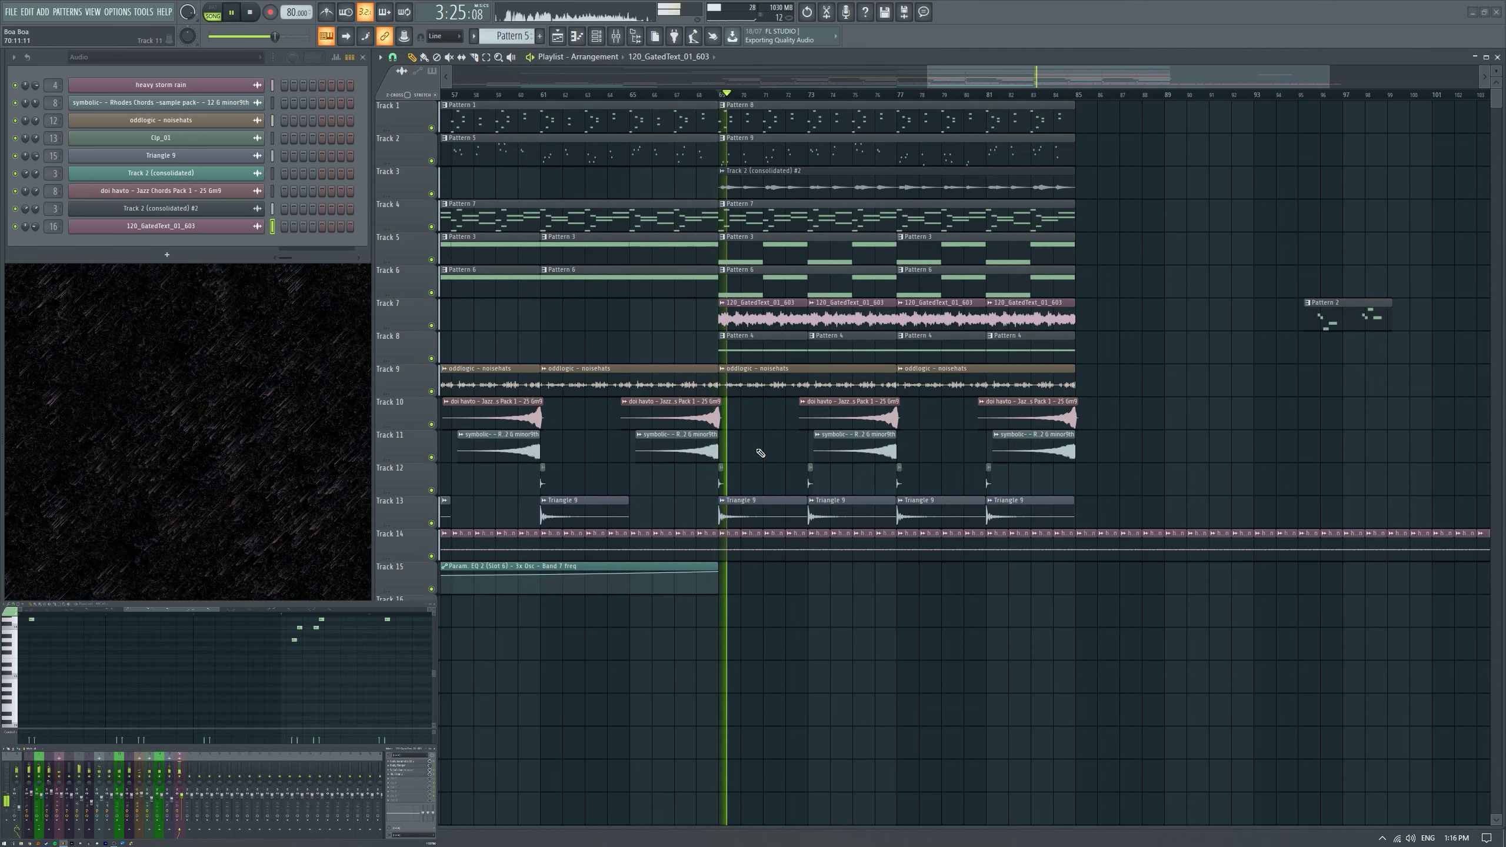
pyautogui.scroll(3, 760, 452)
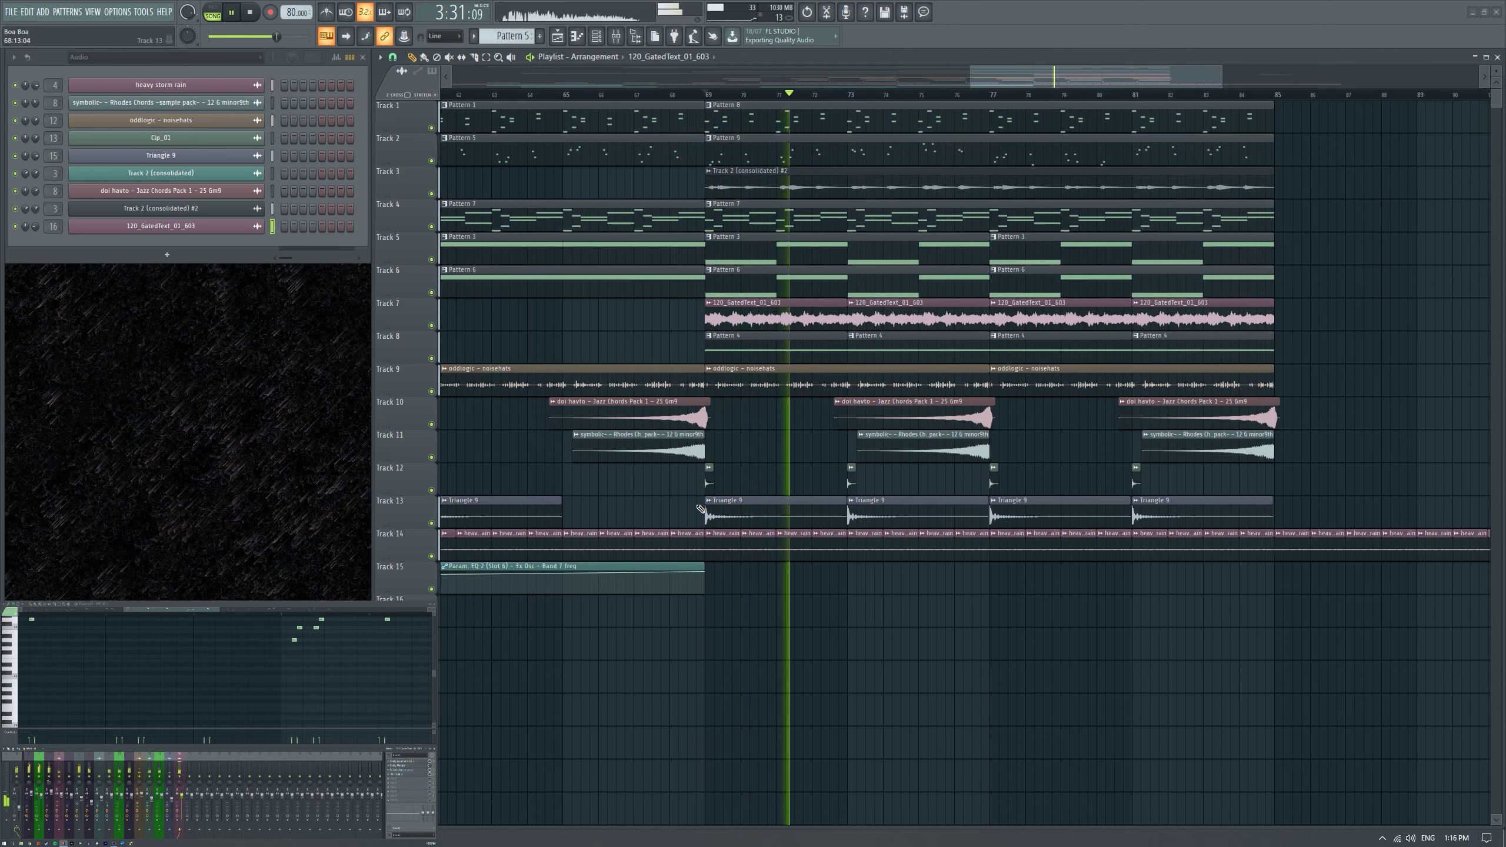
pyautogui.scroll(-5, 701, 508)
pyautogui.scroll(5, 1221, 587)
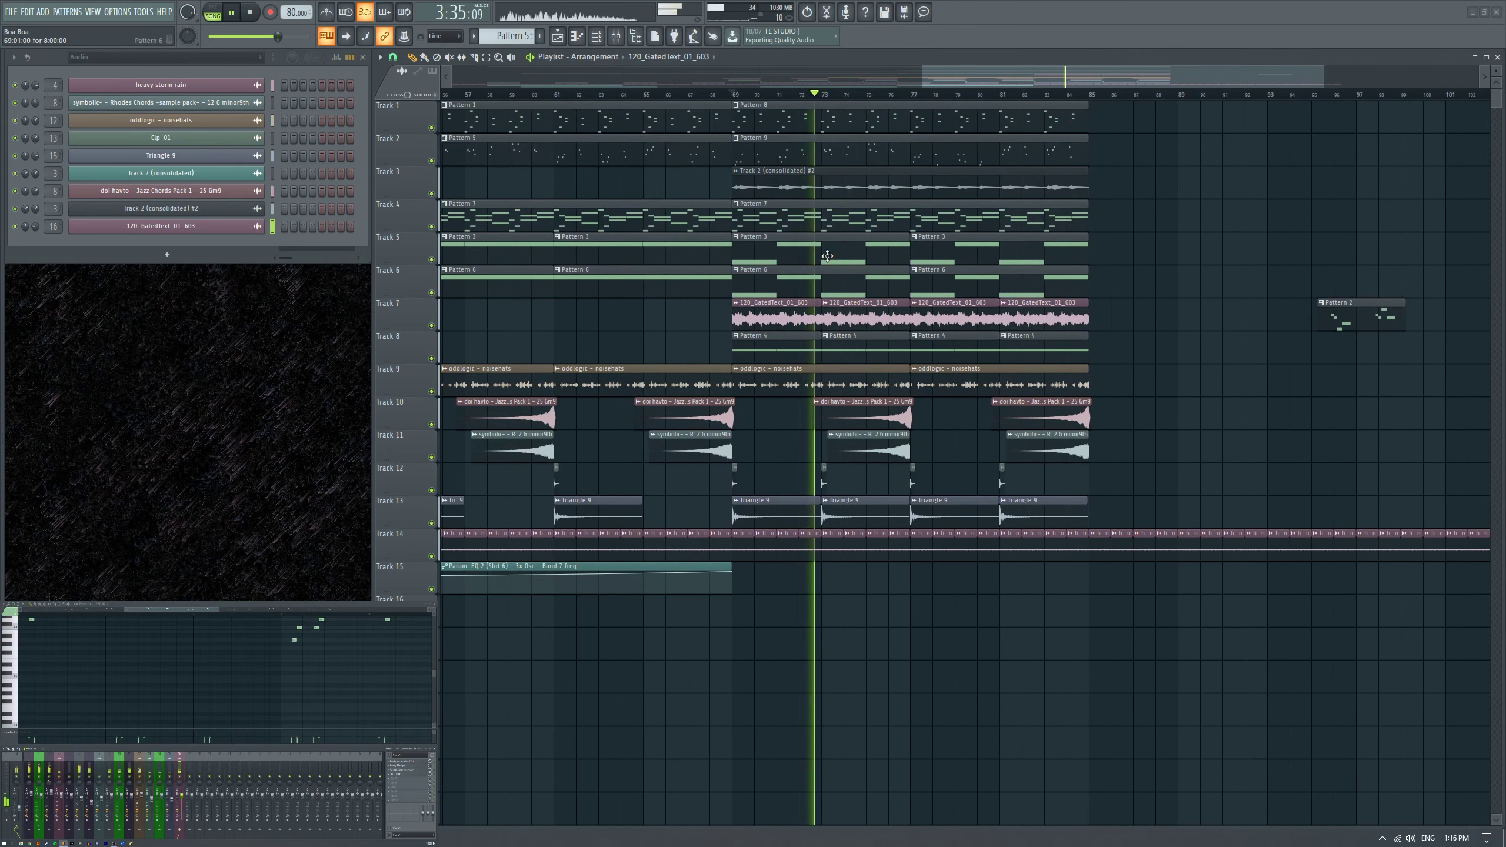
# Stop playback, open Pattern 7 and try layering a copy of all its notes an octave higher.
pyautogui.doubleClick(794, 205)
pyautogui.press('space')
pyautogui.scroll(-3, 195, 683)
pyautogui.hotkey('ctrl', 'a')
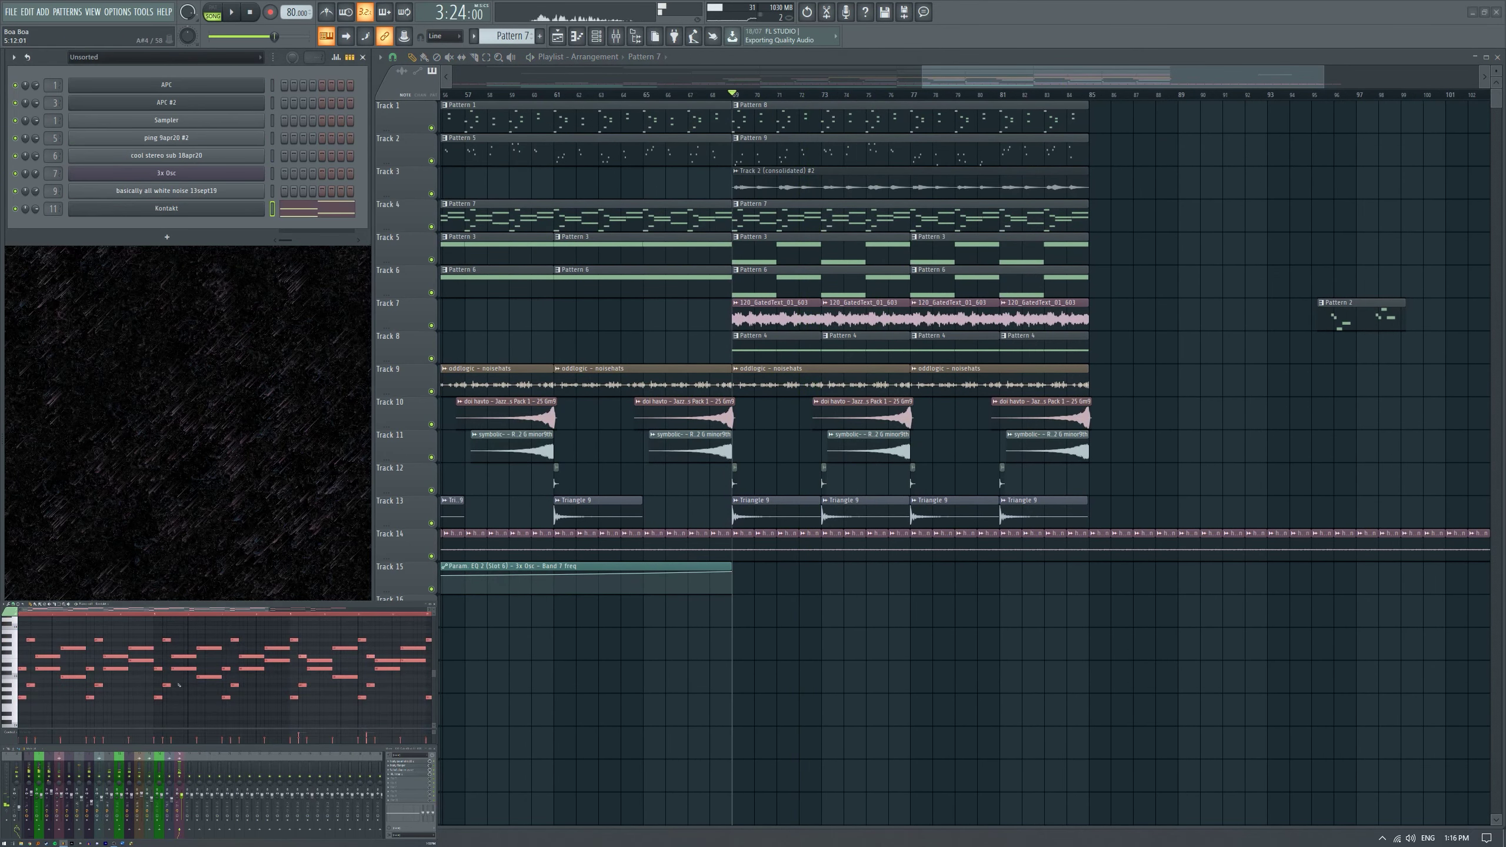
pyautogui.scroll(-2, 179, 685)
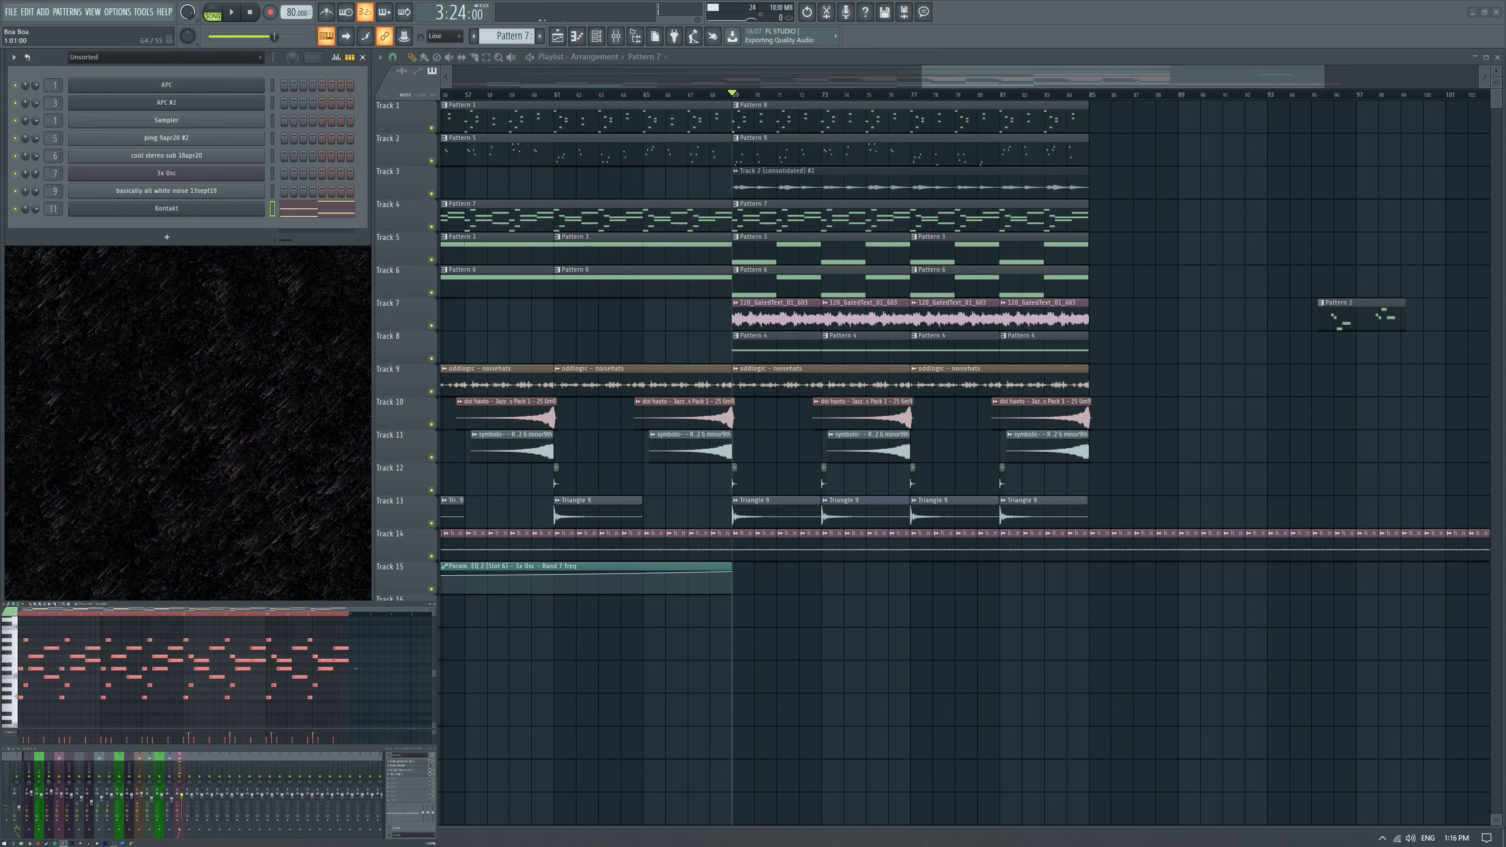
pyautogui.hotkey('ctrl', 'Up')
pyautogui.scroll(3, 22, 677)
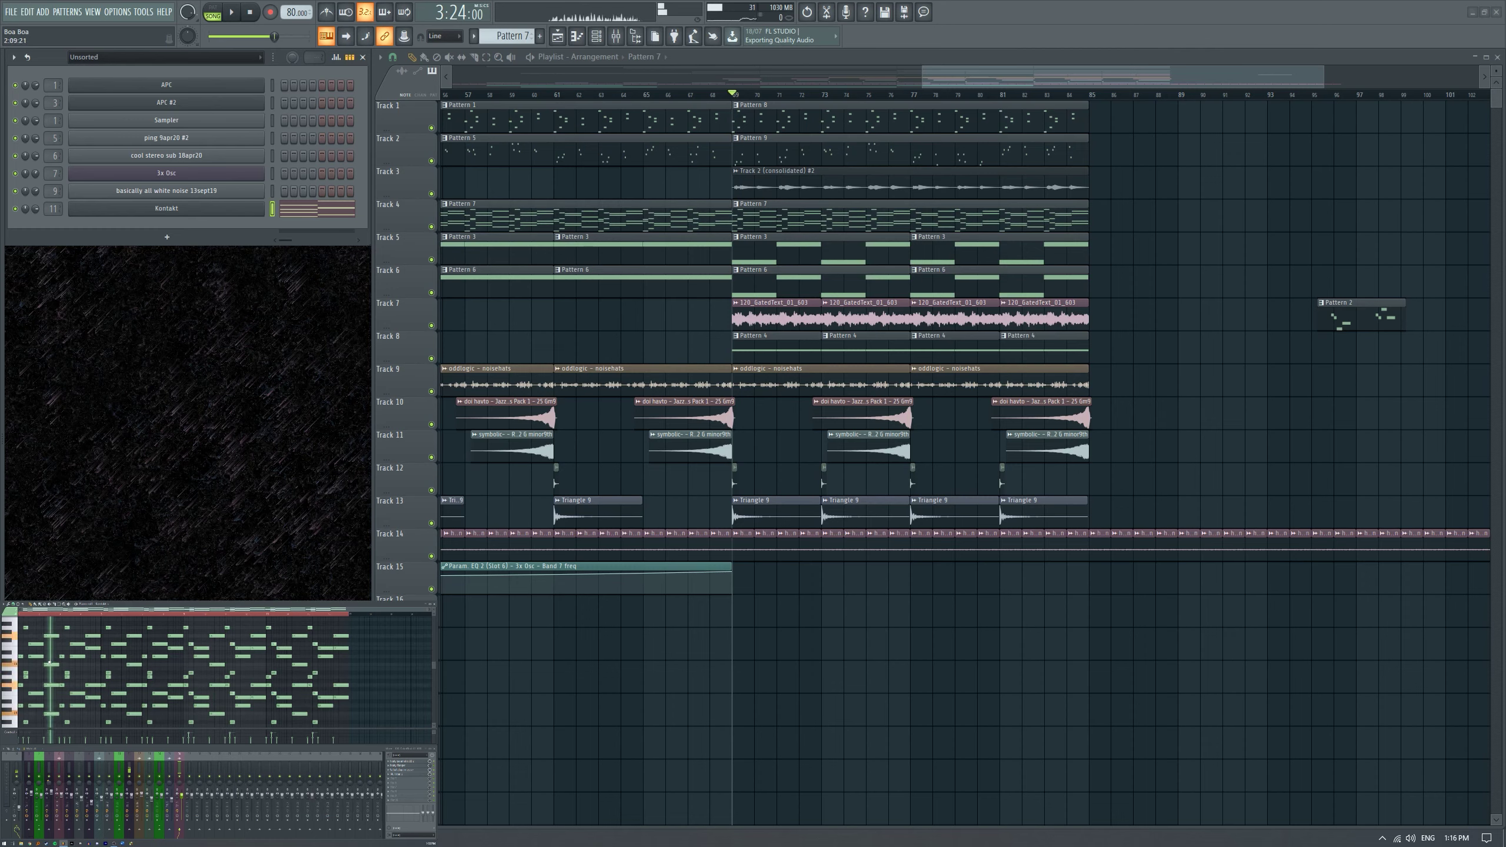
# Undo the higher note layer added to Pattern 7.
pyautogui.hotkey('ctrl', 'z')
pyautogui.hotkey('ctrl', 'z')
pyautogui.hotkey('ctrl', 'z')
pyautogui.hotkey('ctrl', 'z')
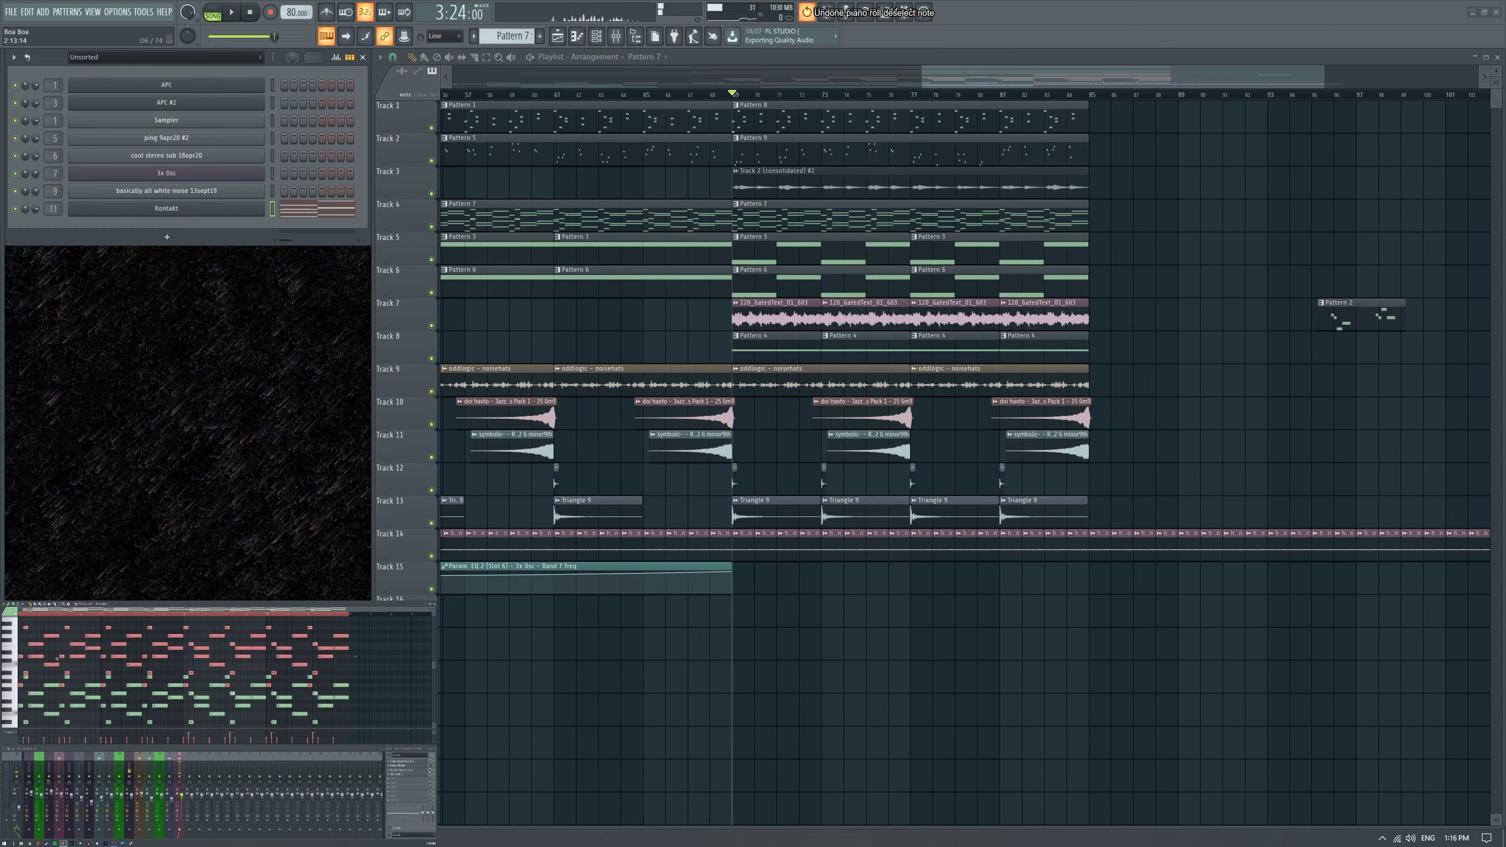
# Place a new Pattern 10 at bar 85 on Track 4 with Pattern 7's notes plus a copy an octave higher.
pyautogui.scroll(-2, 57, 660)
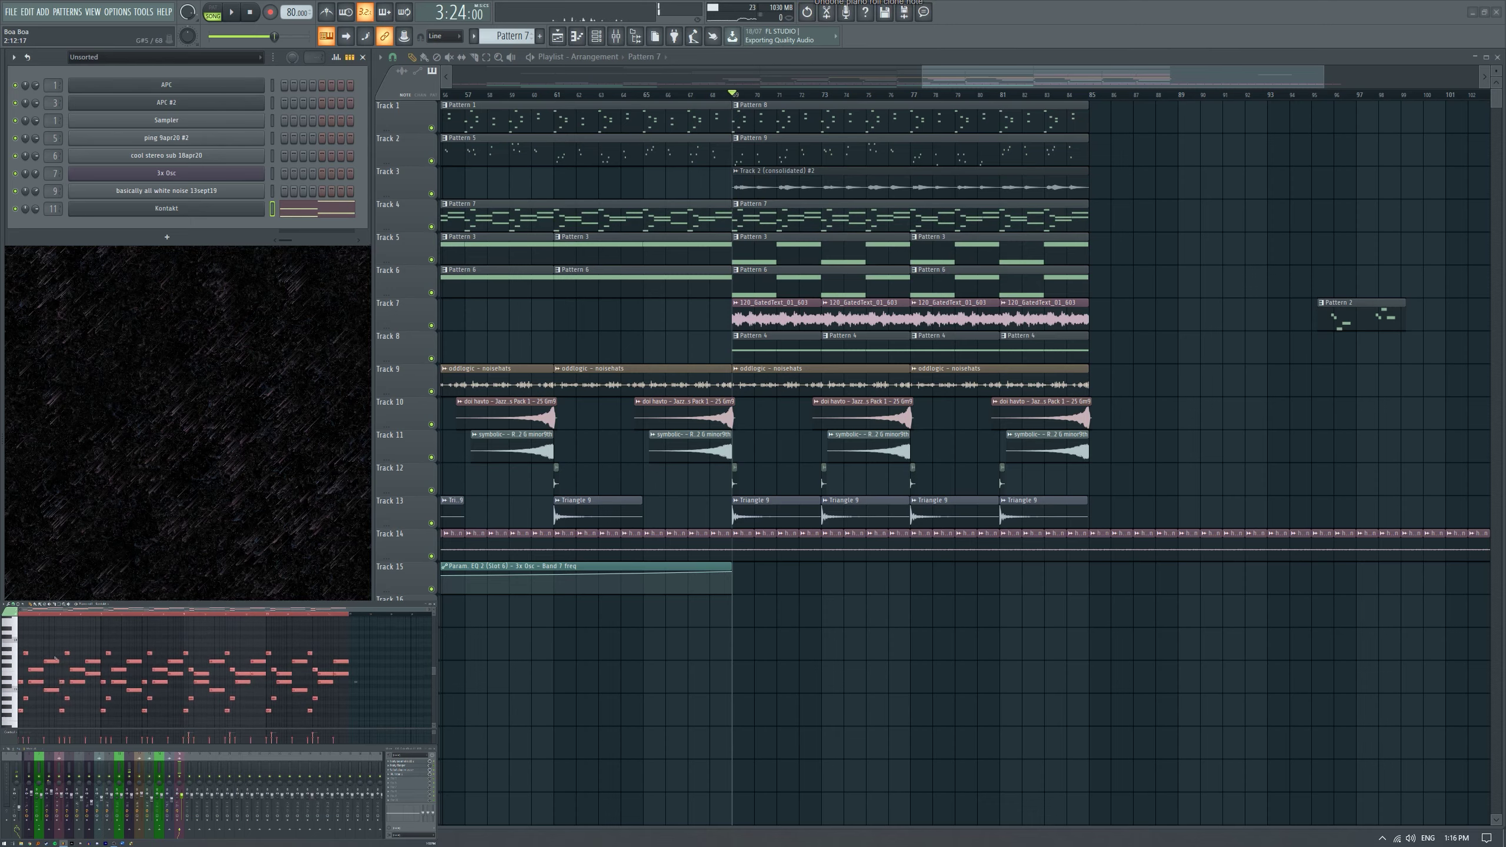
pyautogui.scroll(-5, 761, 214)
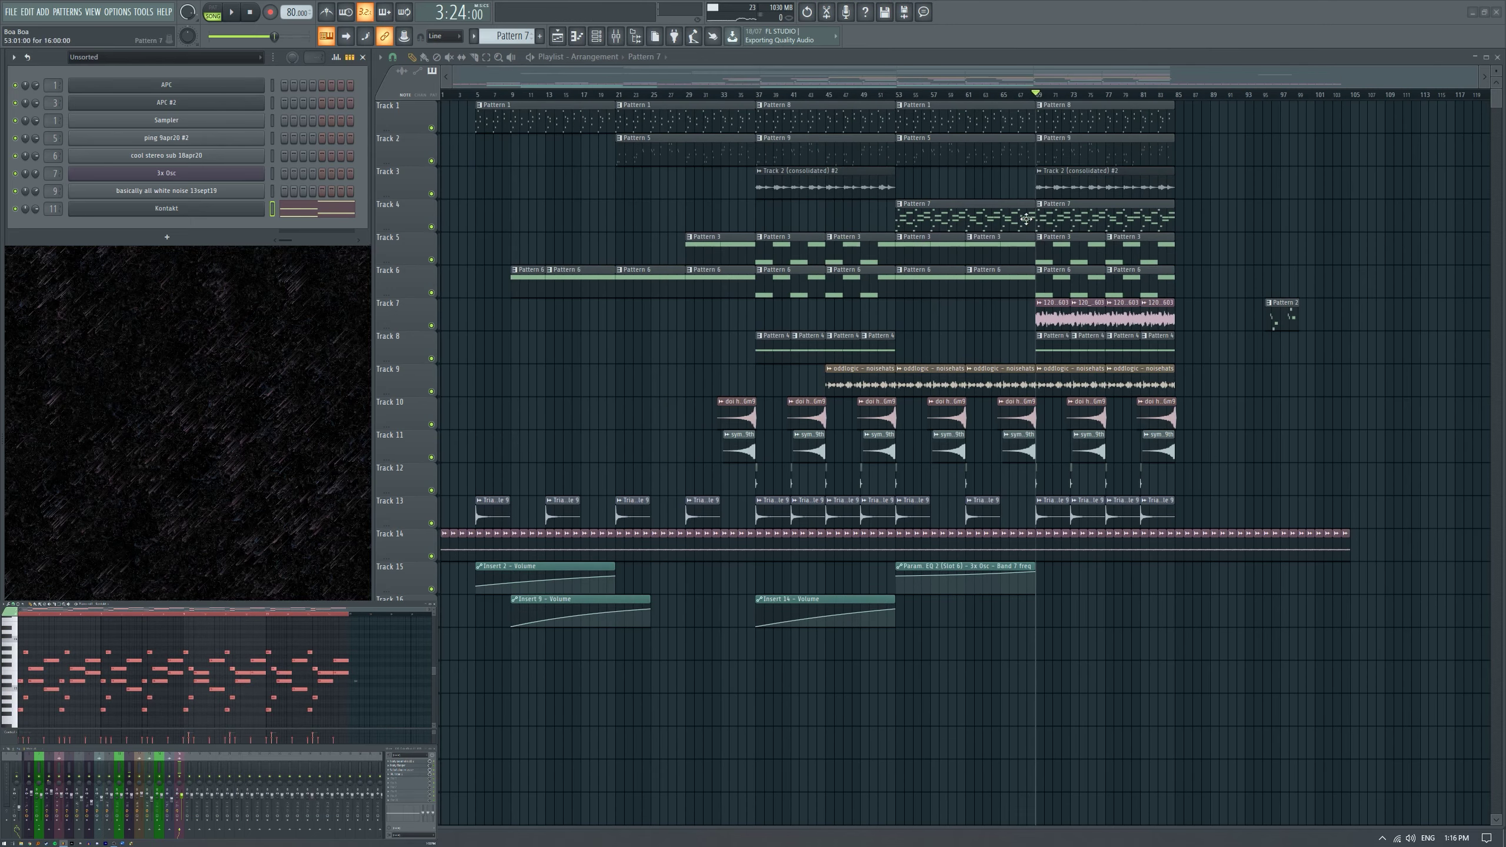
pyautogui.scroll(4, 1116, 256)
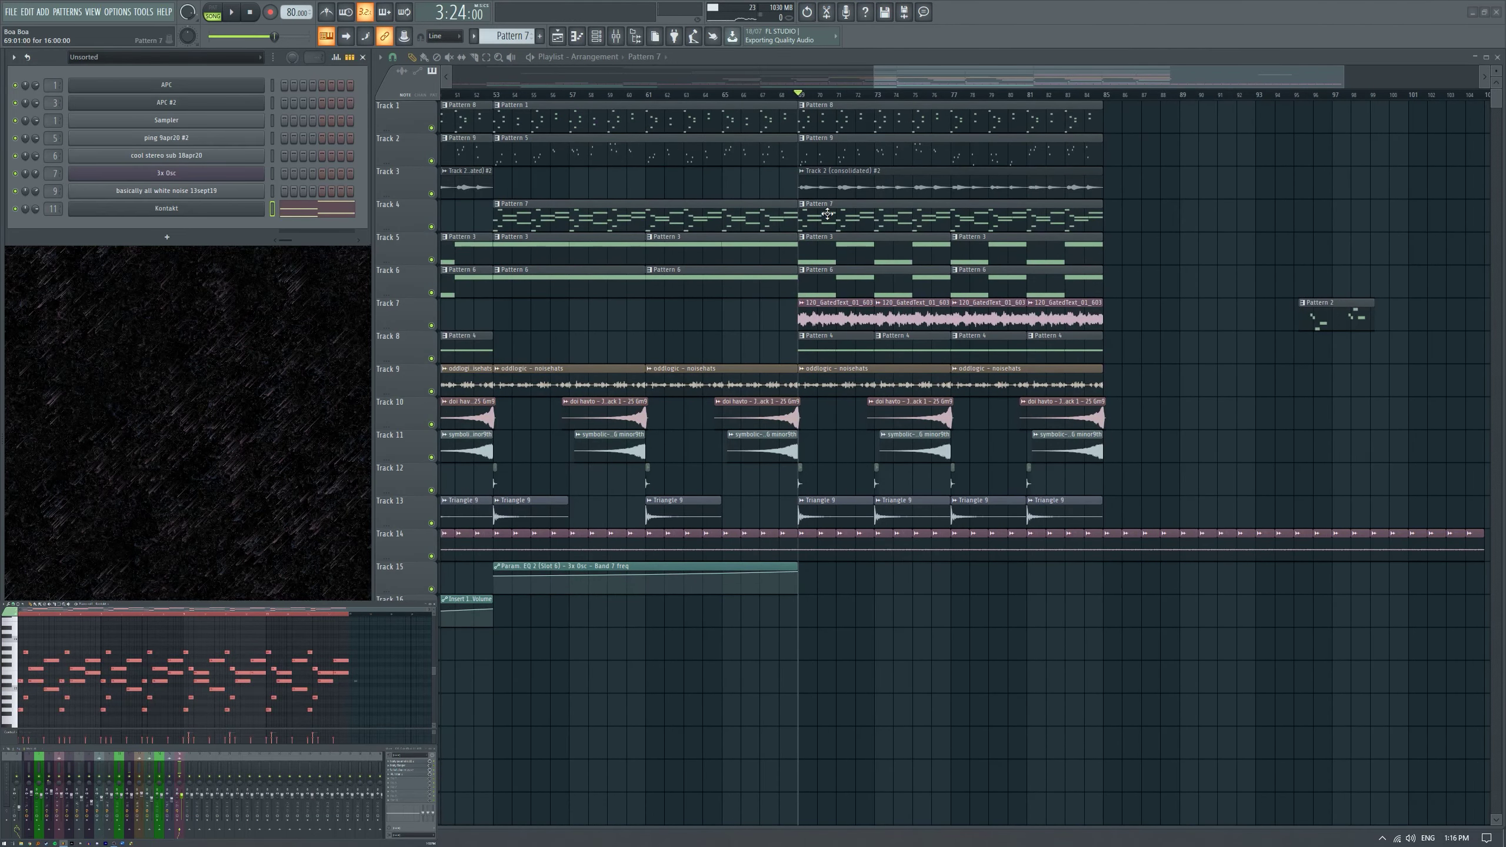
pyautogui.scroll(-1, 519, 37)
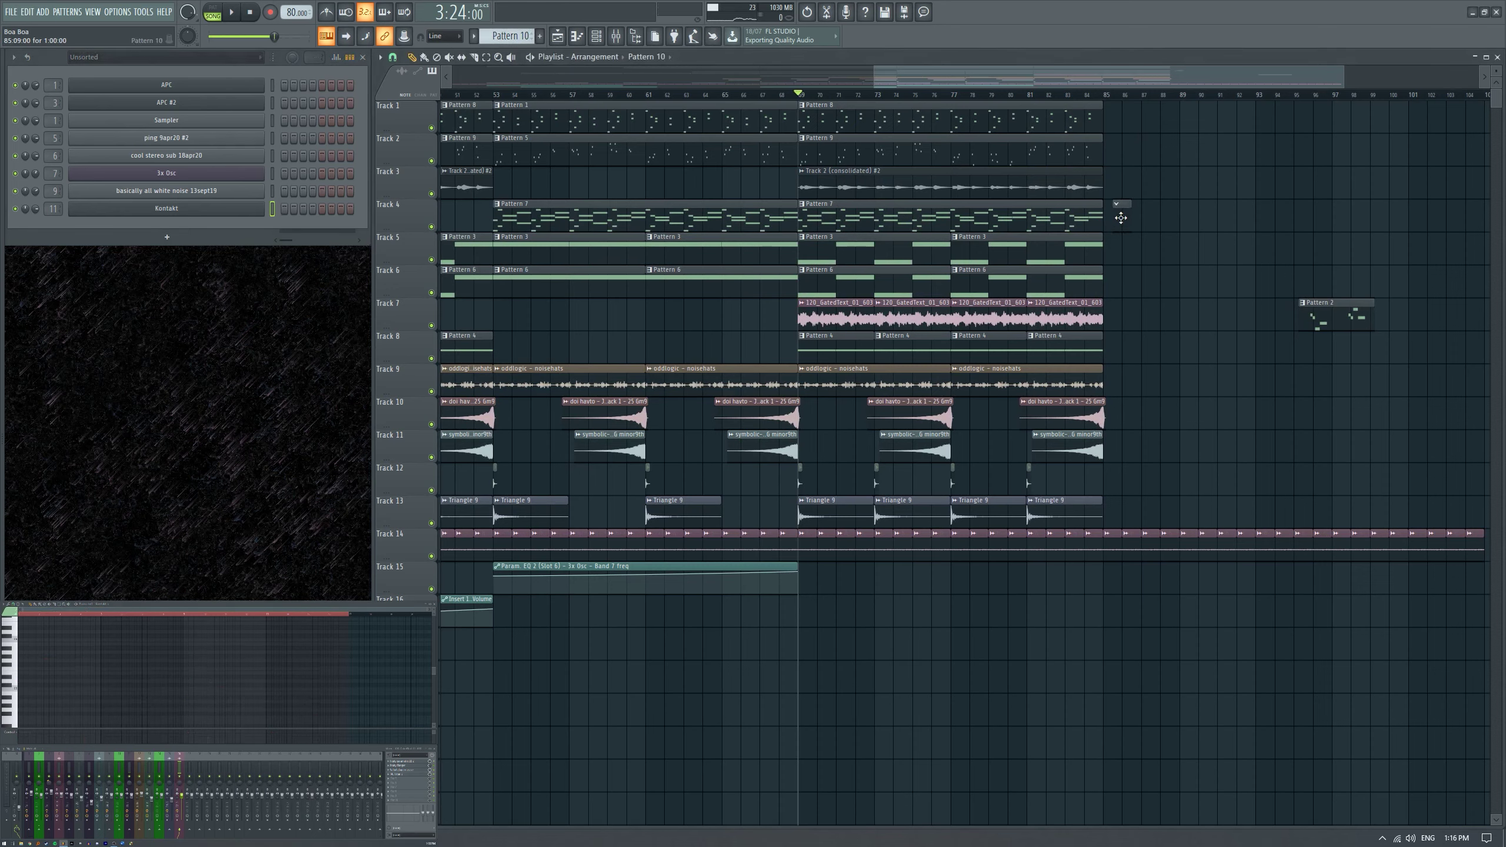
pyautogui.click(1106, 204)
pyautogui.keyDown('shift'); pyautogui.moveTo(20, 681); pyautogui.dragTo(20, 680); pyautogui.keyUp('shift')
pyautogui.hotkey('ctrl', 'Up')
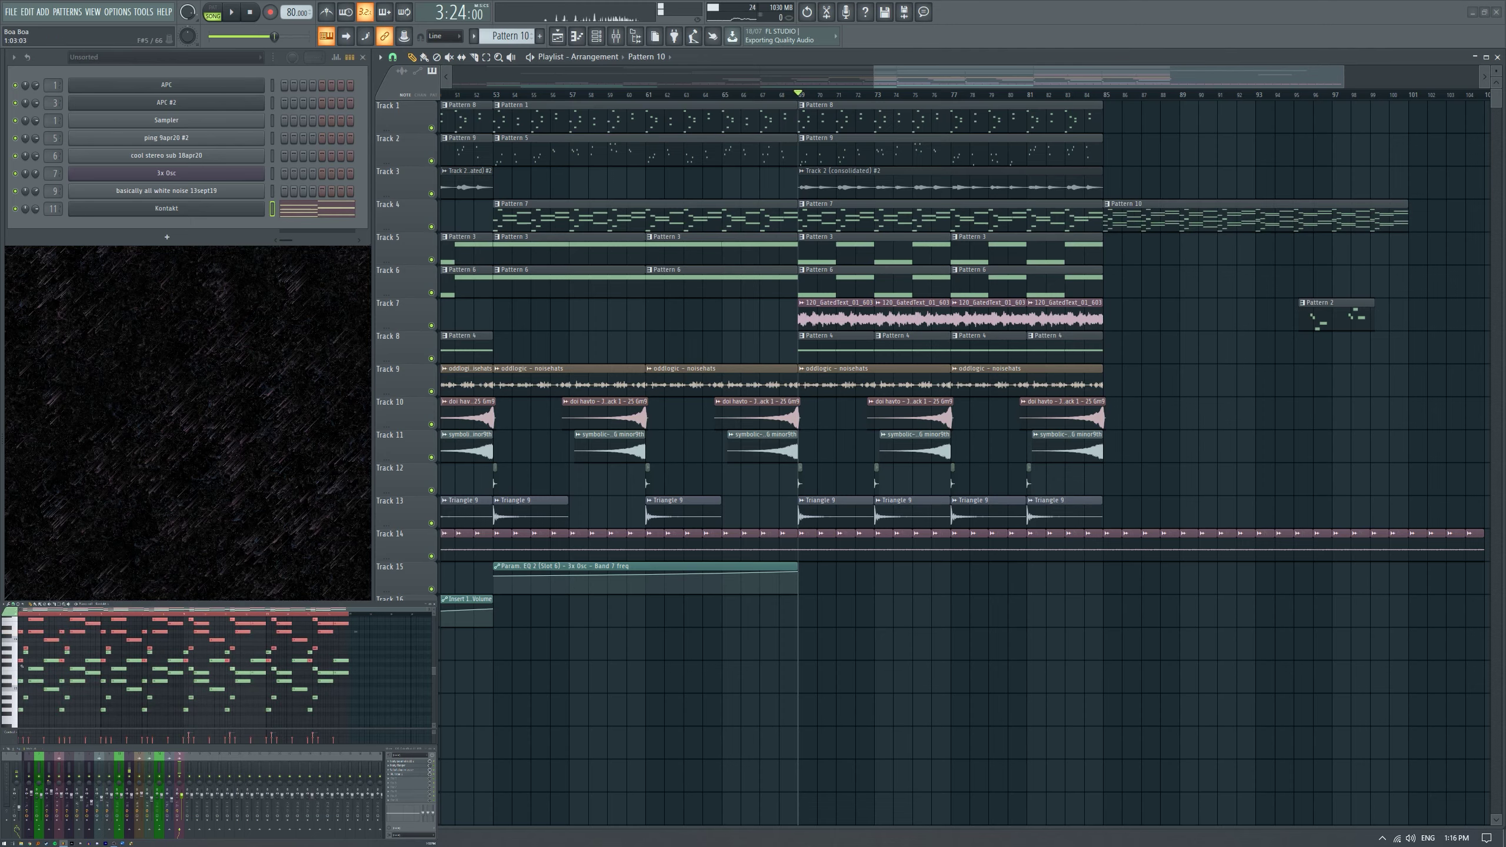
# Duplicate the clips from bars 69 to 85 on Tracks 1–3, 5 and 6 into the following 16 bars.
pyautogui.scroll(-3, 999, 190)
pyautogui.scroll(3, 1052, 189)
pyautogui.keyDown('ctrl'); pyautogui.moveTo(1090, 191); pyautogui.dragTo(770, 119); pyautogui.keyUp('ctrl')
pyautogui.hotkey('ctrl', 'b')
pyautogui.keyDown('ctrl'); pyautogui.moveTo(1098, 285); pyautogui.dragTo(773, 259); pyautogui.keyUp('ctrl')
pyautogui.hotkey('ctrl', 'b')
# Duplicate the clips of the bar 69 section on Tracks 7 to 13 into the 16 bars starting at bar 85.
pyautogui.keyDown('ctrl'); pyautogui.moveTo(1071, 324); pyautogui.dragTo(782, 324); pyautogui.keyUp('ctrl')
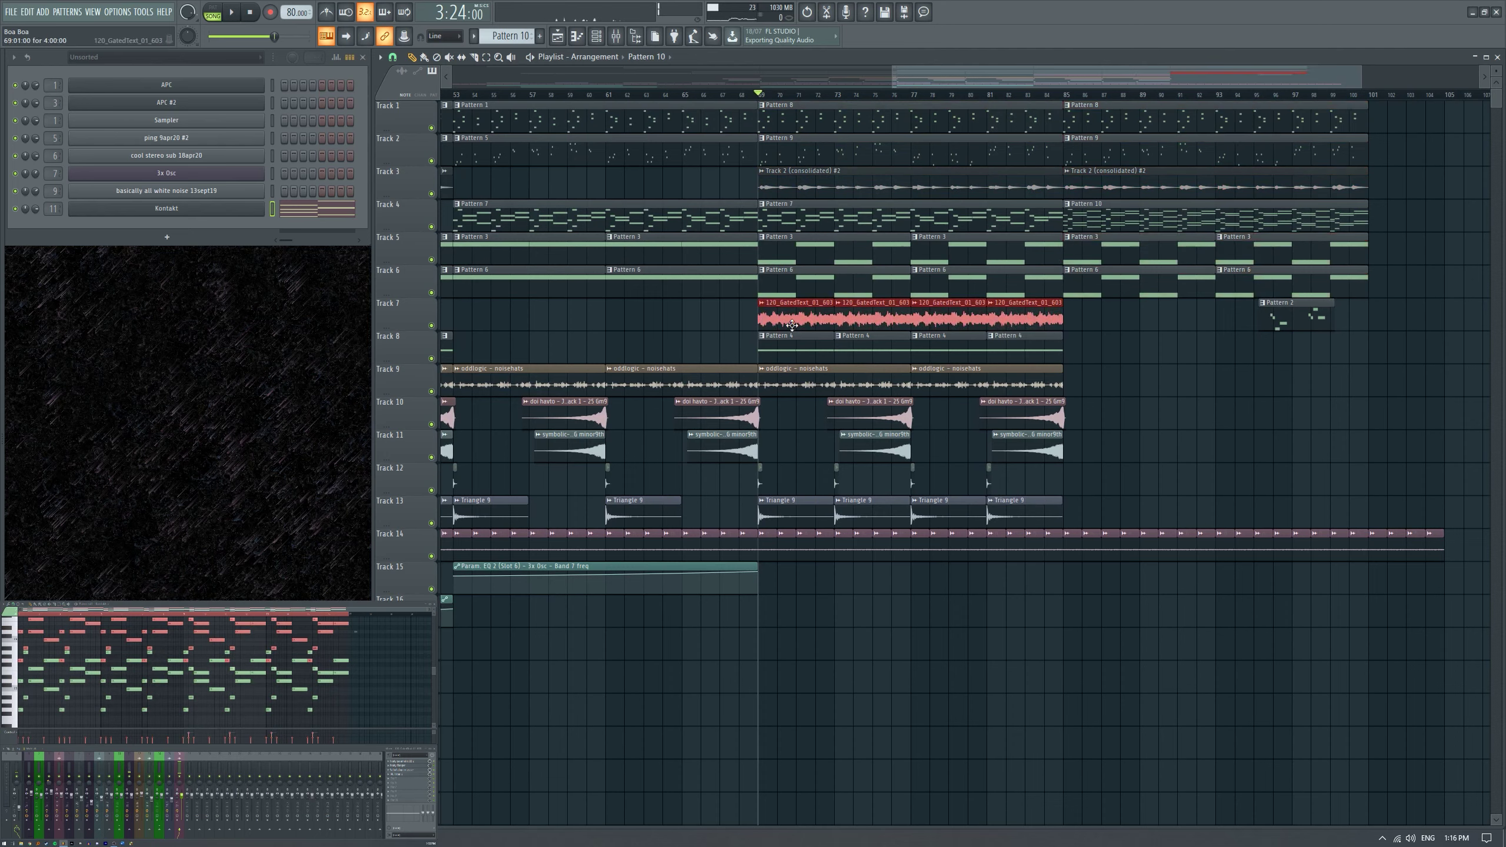
pyautogui.hotkey('ctrl', 'b')
pyautogui.keyDown('ctrl'); pyautogui.moveTo(1094, 389); pyautogui.dragTo(792, 371); pyautogui.keyUp('ctrl')
pyautogui.hotkey('ctrl', 'b')
pyautogui.moveTo(1089, 509); pyautogui.dragTo(764, 422)
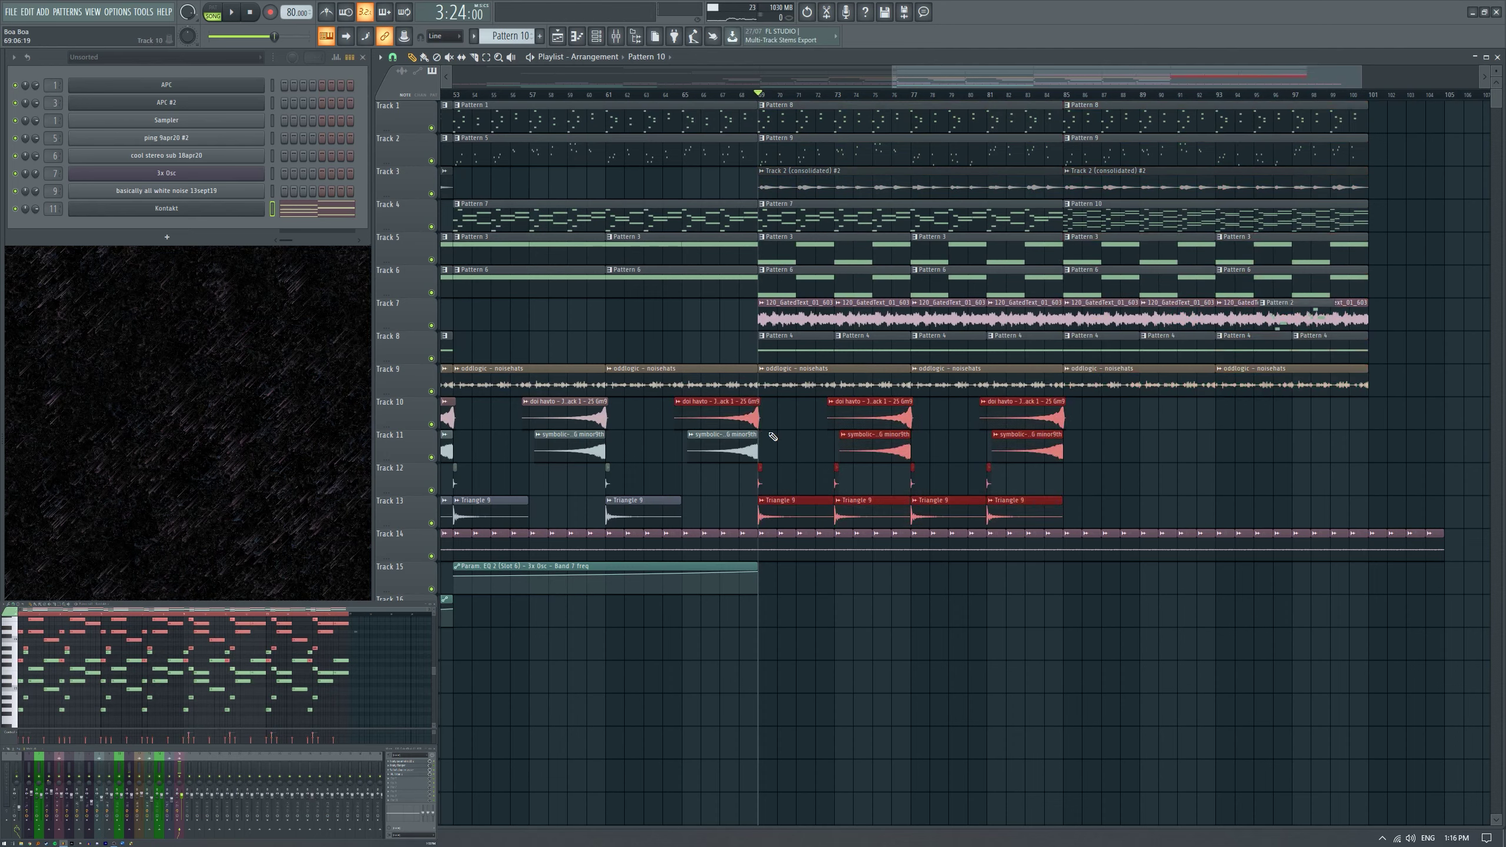
pyautogui.moveTo(1096, 527); pyautogui.dragTo(763, 405)
pyautogui.hotkey('ctrl', 'b')
pyautogui.click(1097, 452)
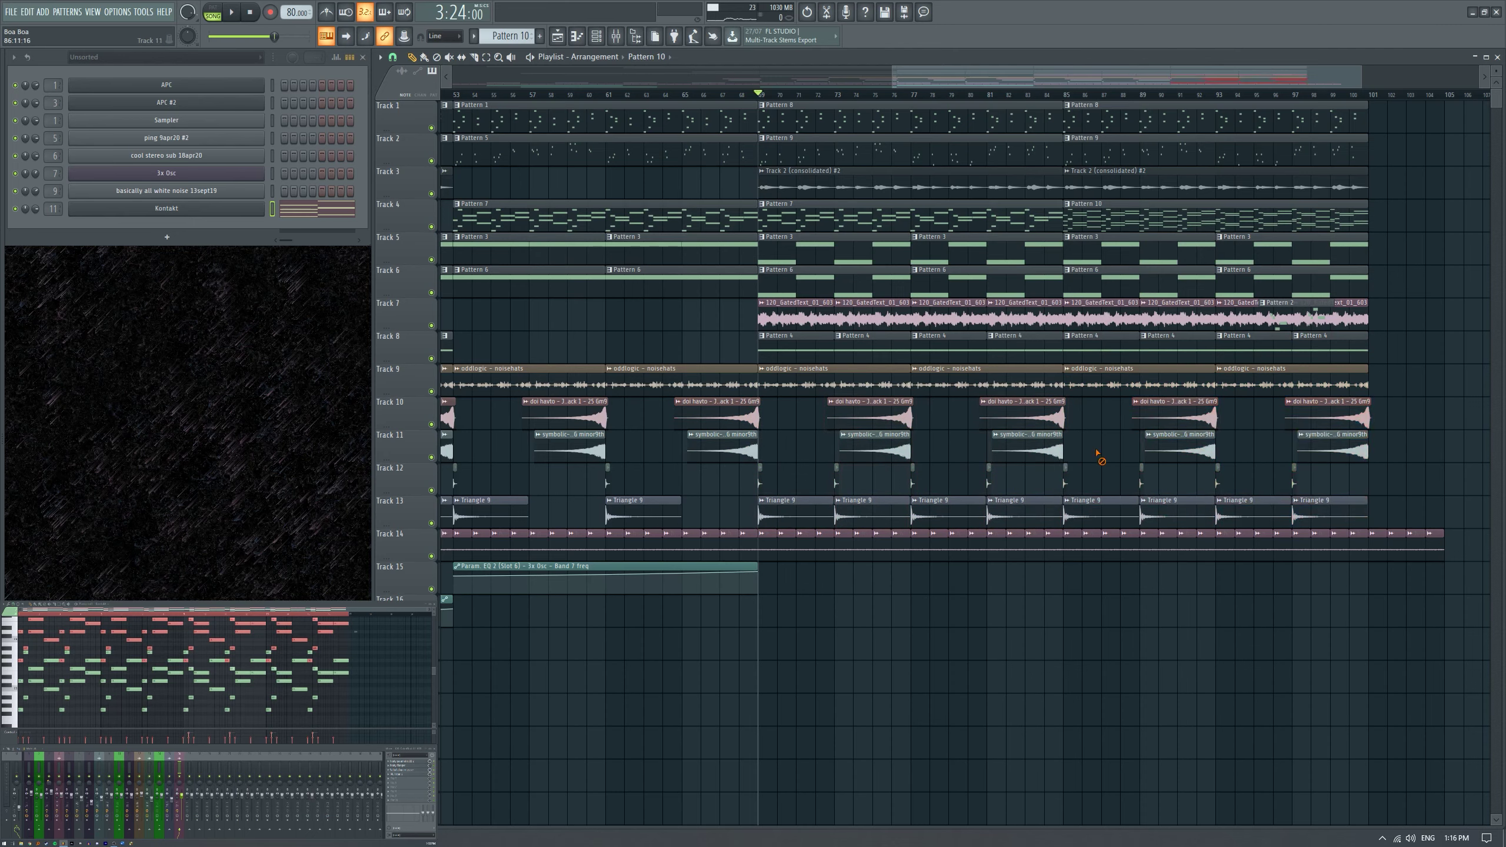
# Play the song from bar 69 and reopen Pattern 7's notes in the piano roll.
pyautogui.press('space')
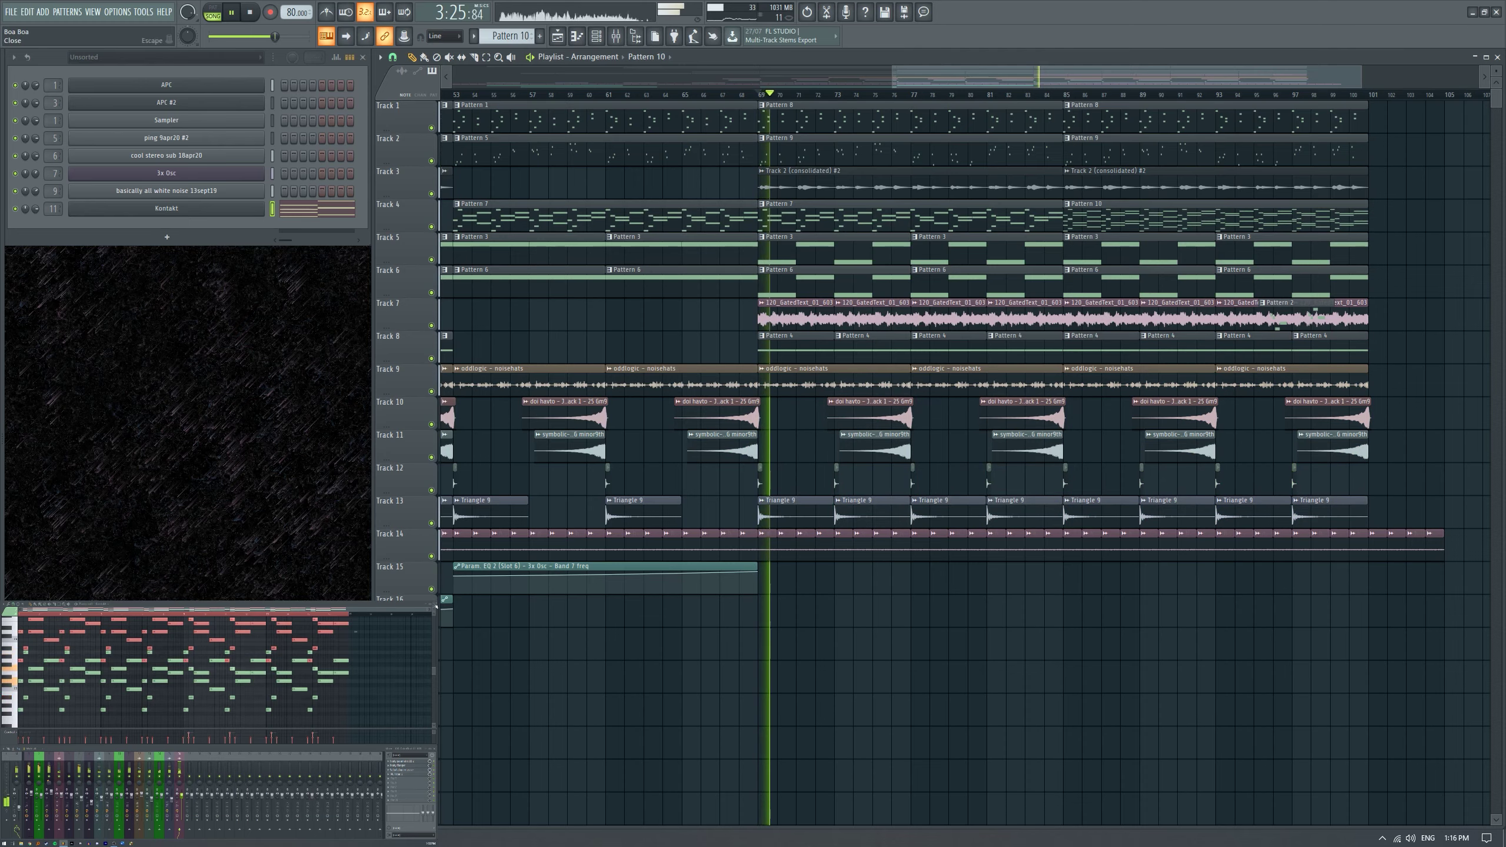
pyautogui.click(435, 606)
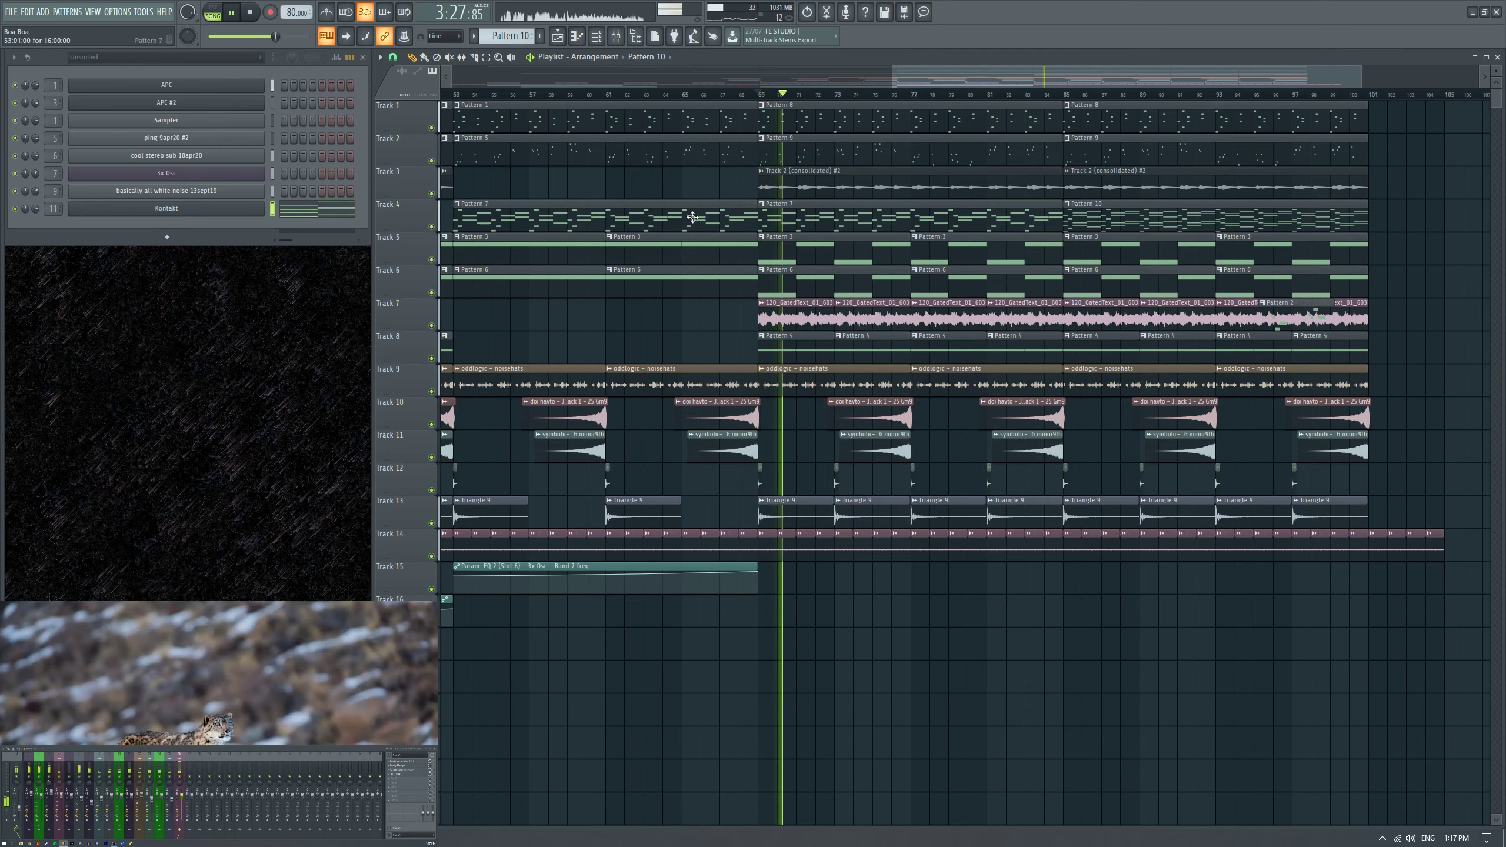
pyautogui.doubleClick(829, 230)
# Listen from the Pattern 7 section into the duplicated section with Pattern 10, reviewing the clip layout across all tracks.
pyautogui.keyDown('ctrl'); pyautogui.scroll(-3, 829, 229); pyautogui.keyUp('ctrl')
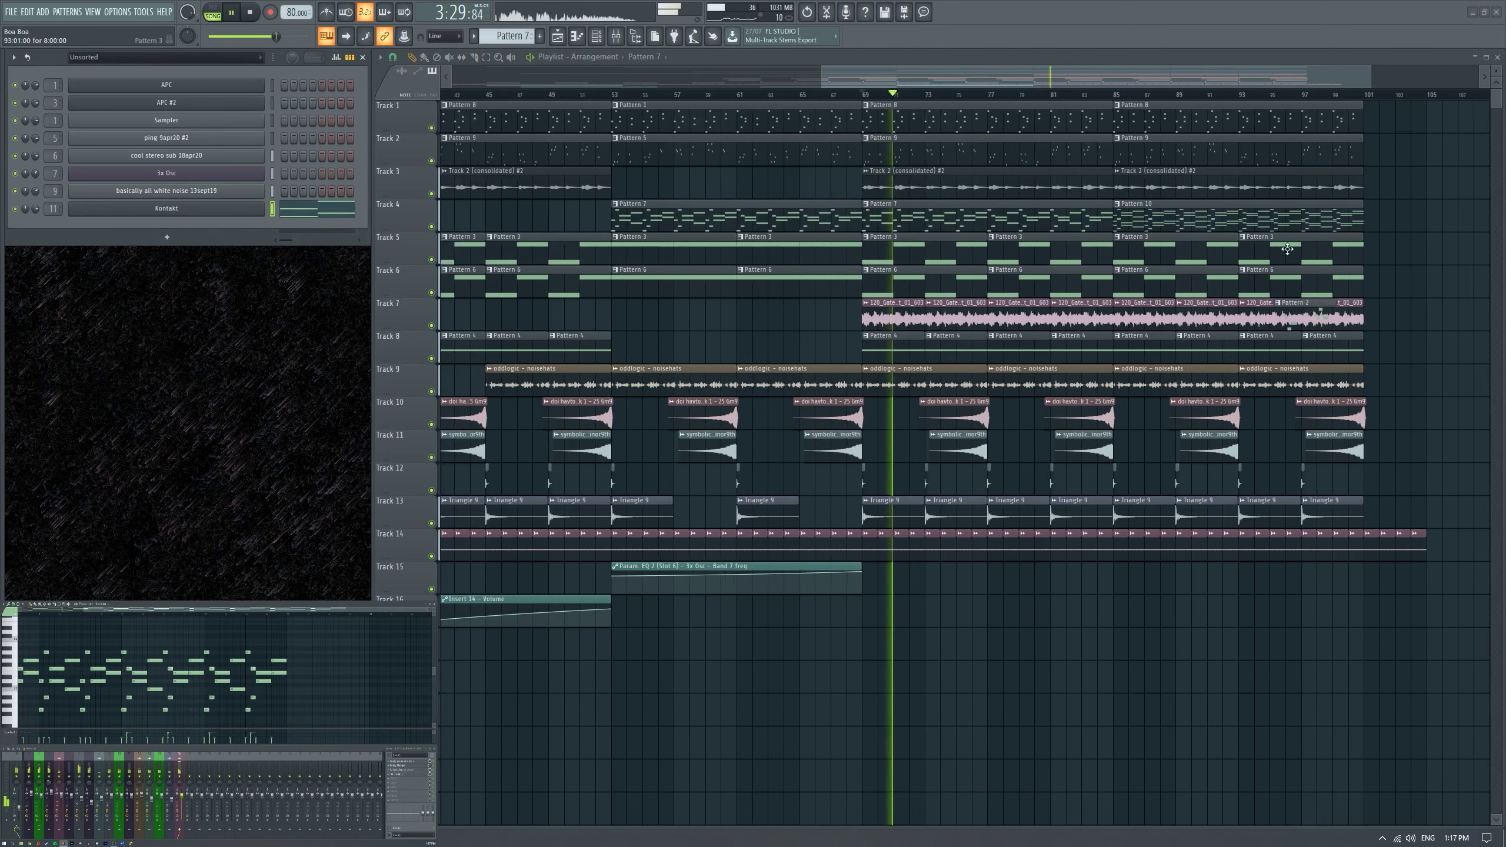
pyautogui.keyDown('ctrl'); pyautogui.scroll(-2, 1318, 276); pyautogui.keyUp('ctrl')
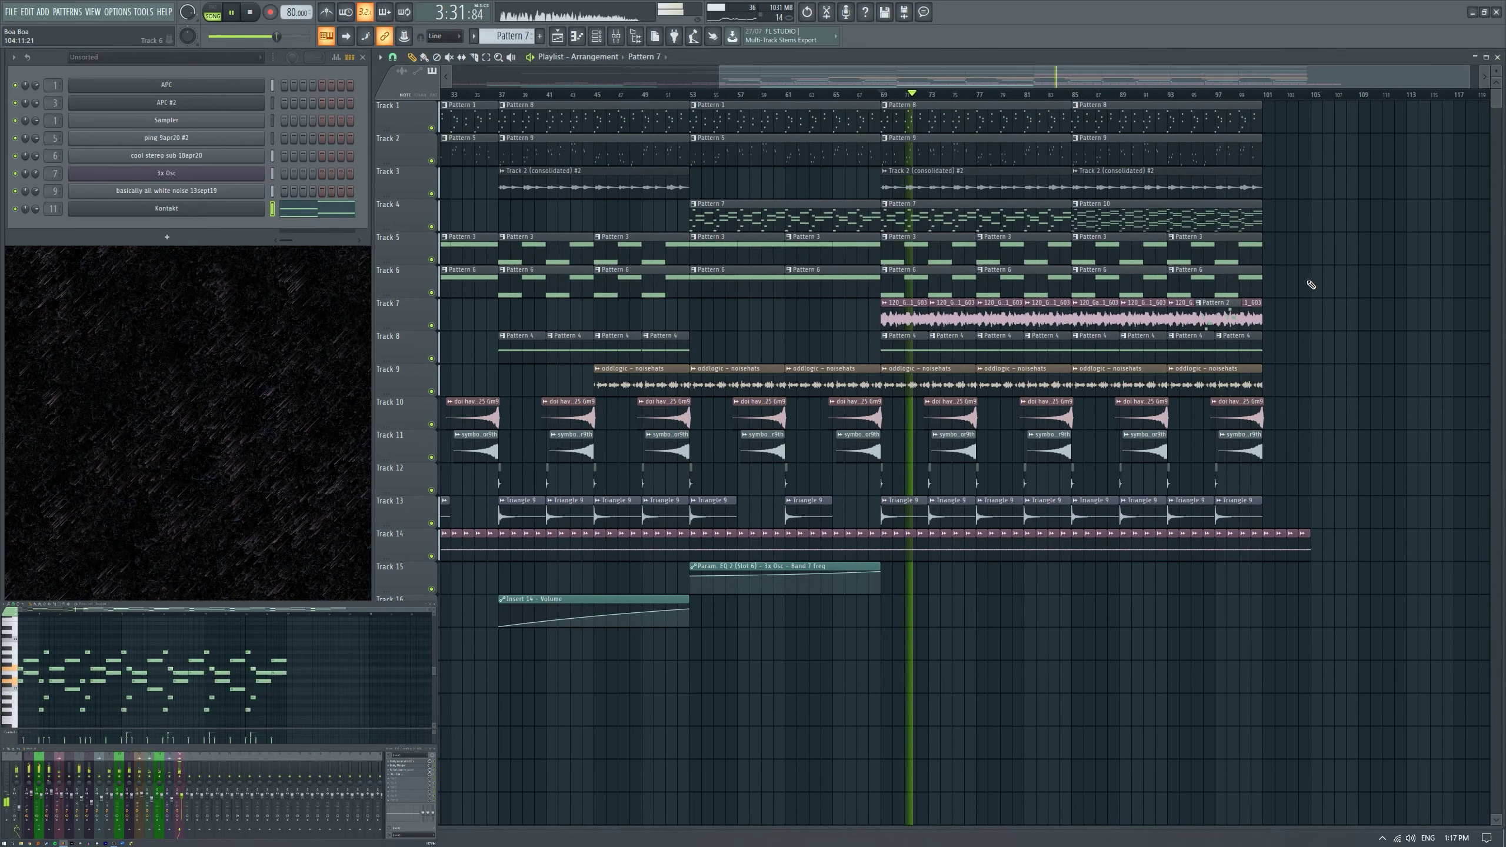
pyautogui.keyDown('ctrl'); pyautogui.scroll(-1, 1397, 310); pyautogui.keyUp('ctrl')
pyautogui.keyDown('ctrl'); pyautogui.scroll(1, 1397, 311); pyautogui.keyUp('ctrl')
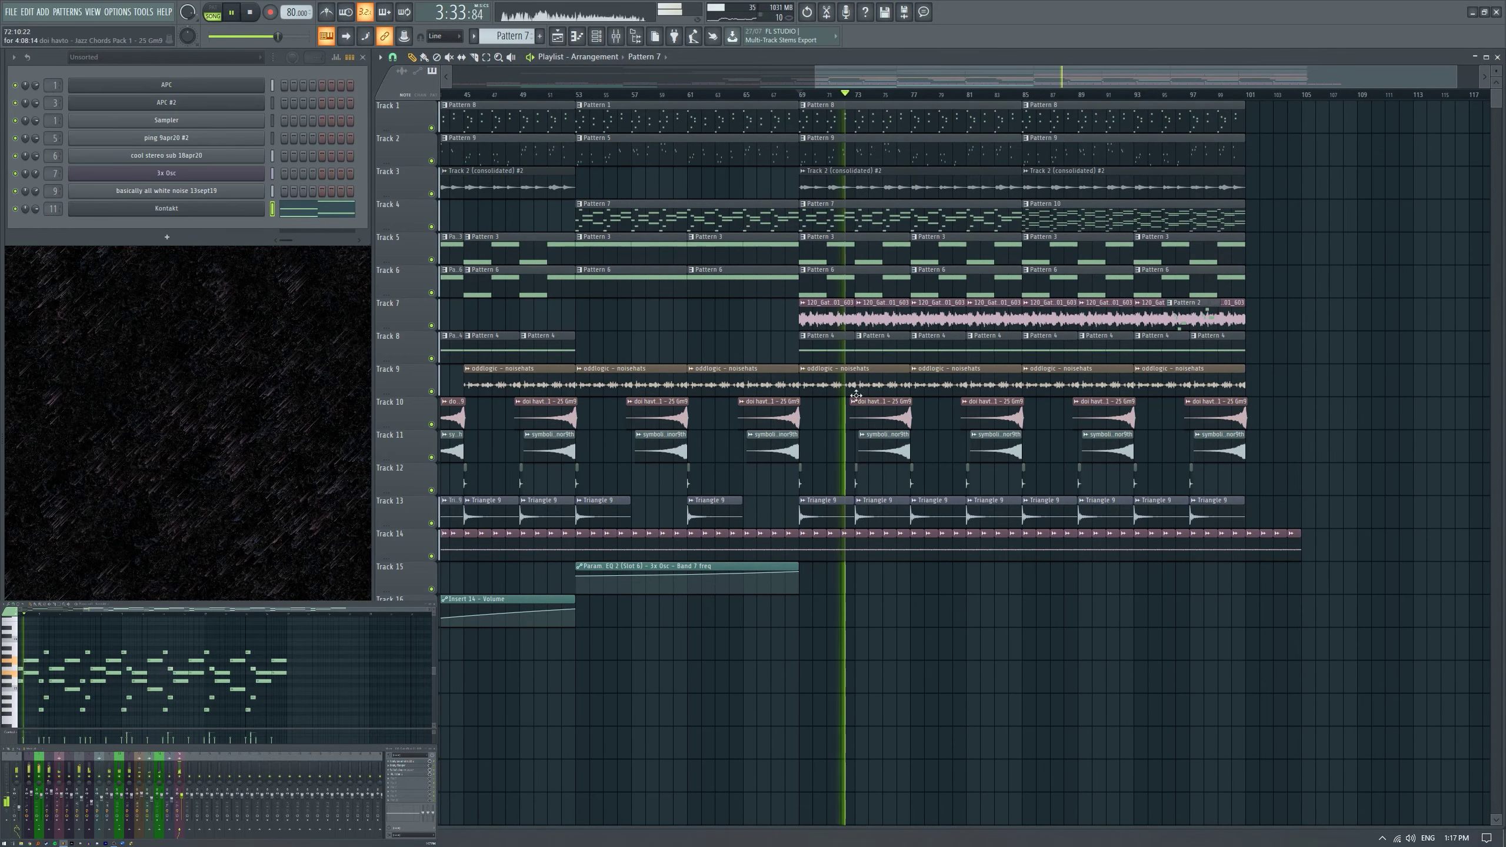
pyautogui.keyDown('ctrl'); pyautogui.scroll(6, 862, 395); pyautogui.keyUp('ctrl')
pyautogui.keyDown('ctrl'); pyautogui.scroll(-4, 761, 343); pyautogui.keyUp('ctrl')
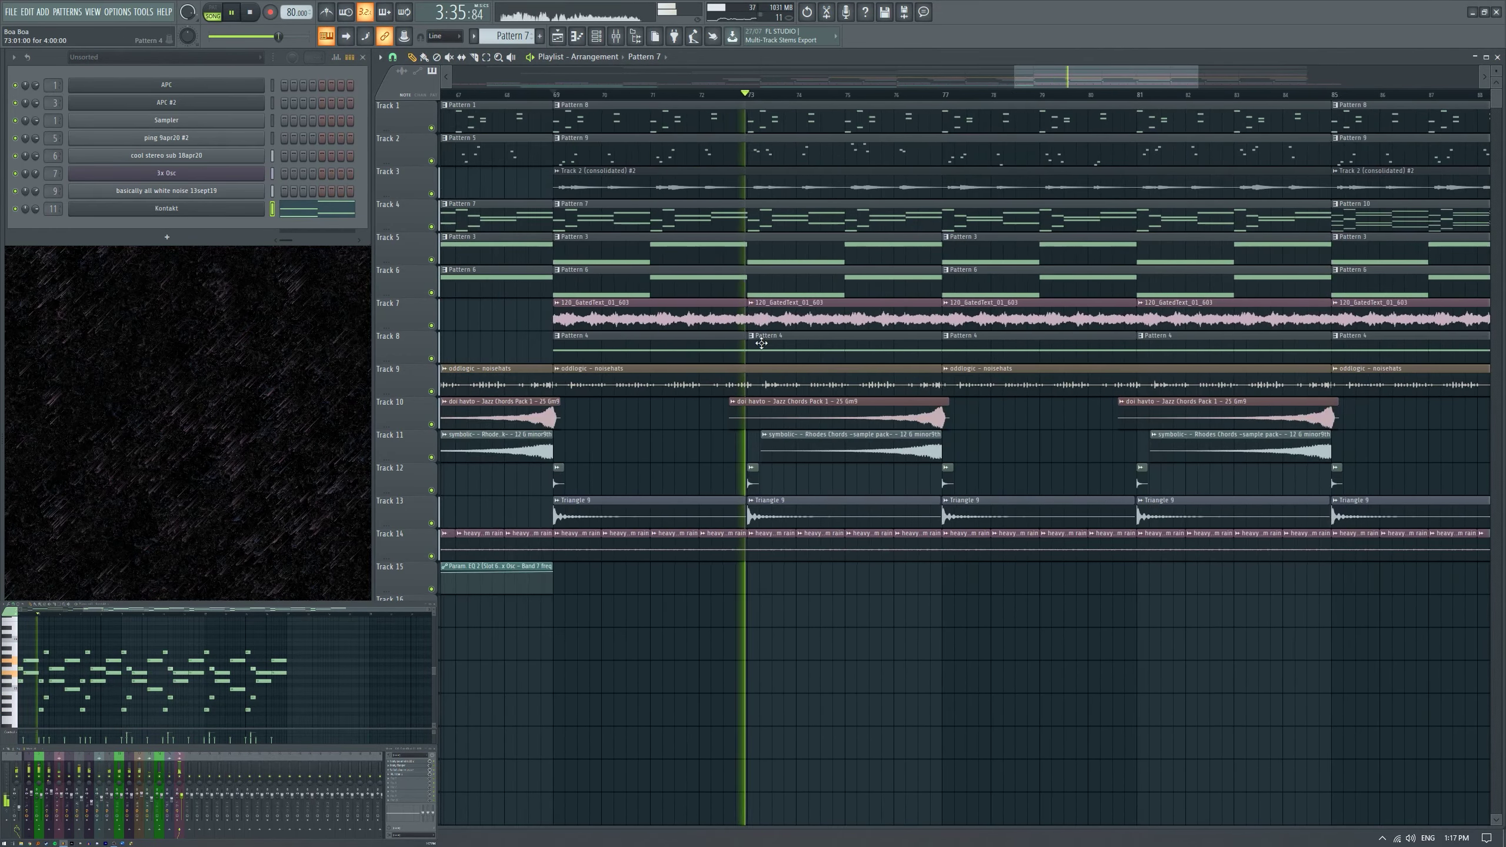
pyautogui.keyDown('ctrl'); pyautogui.scroll(-3, 766, 343); pyautogui.keyUp('ctrl')
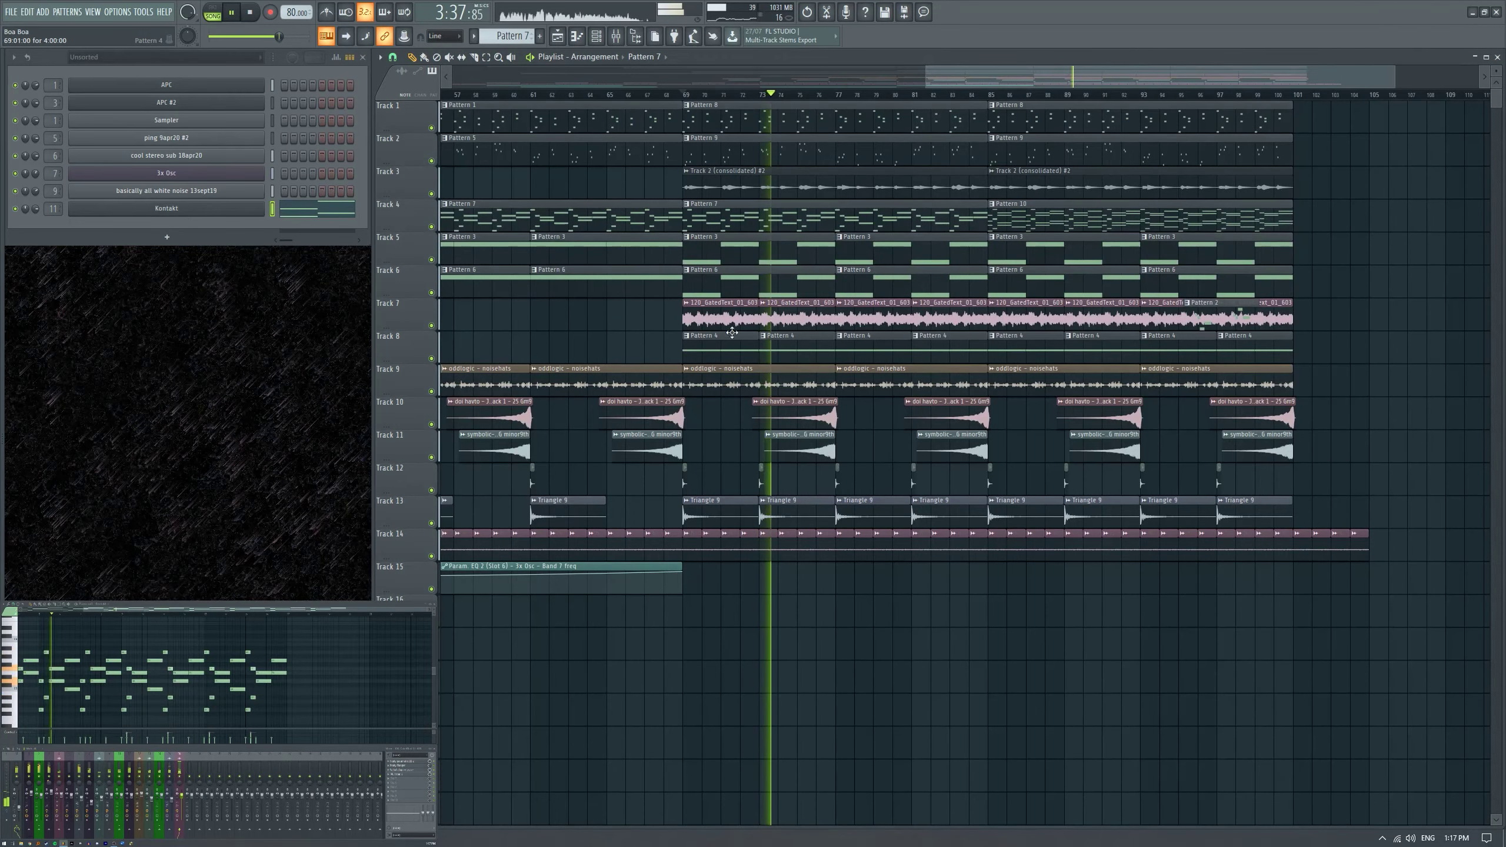
pyautogui.keyDown('ctrl'); pyautogui.scroll(-6, 732, 332); pyautogui.keyUp('ctrl')
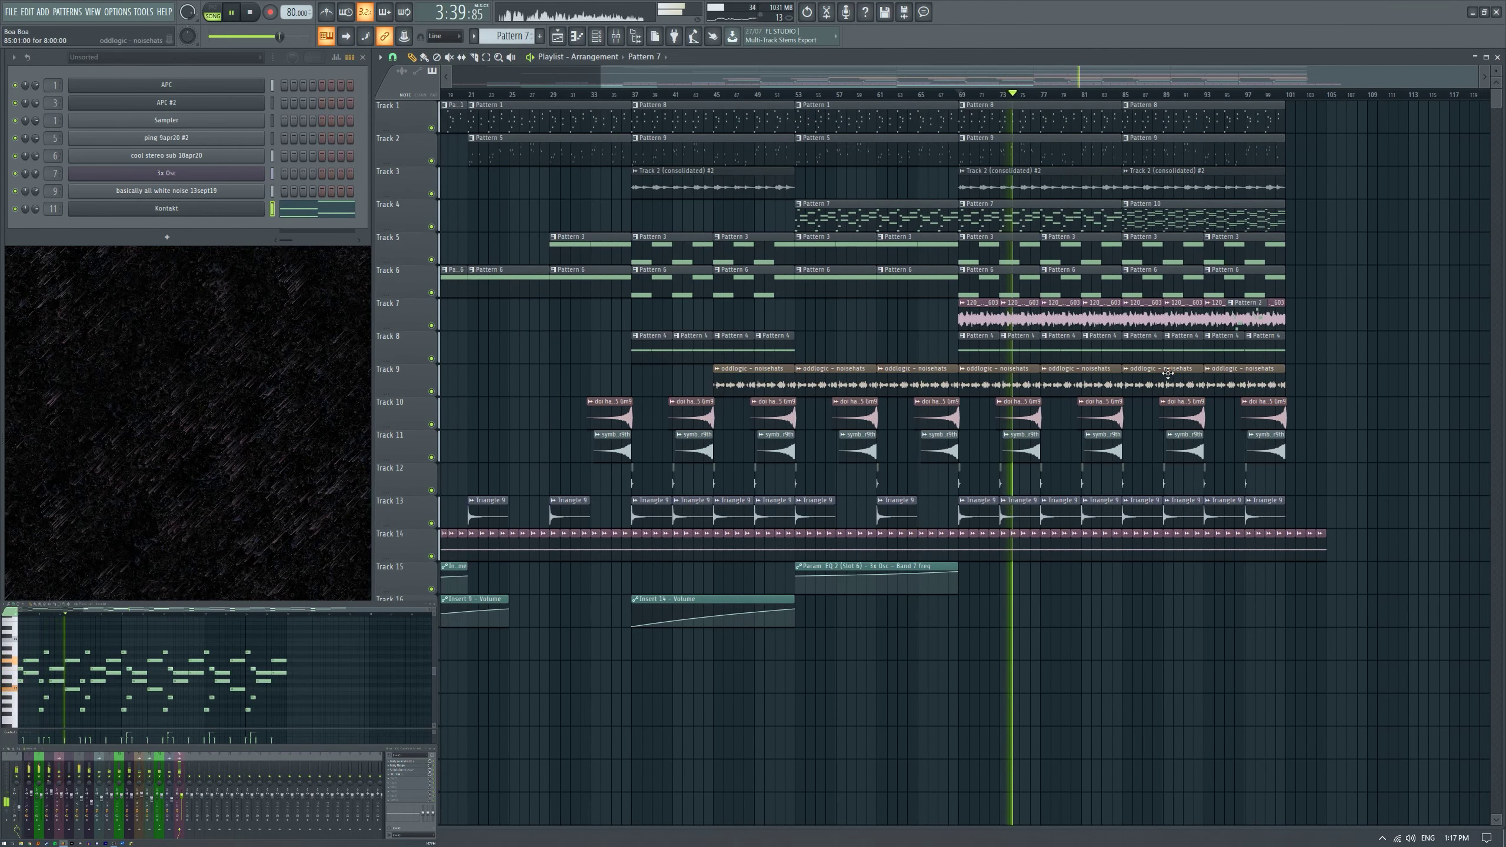
pyautogui.keyDown('ctrl'); pyautogui.scroll(5, 988, 367); pyautogui.keyUp('ctrl')
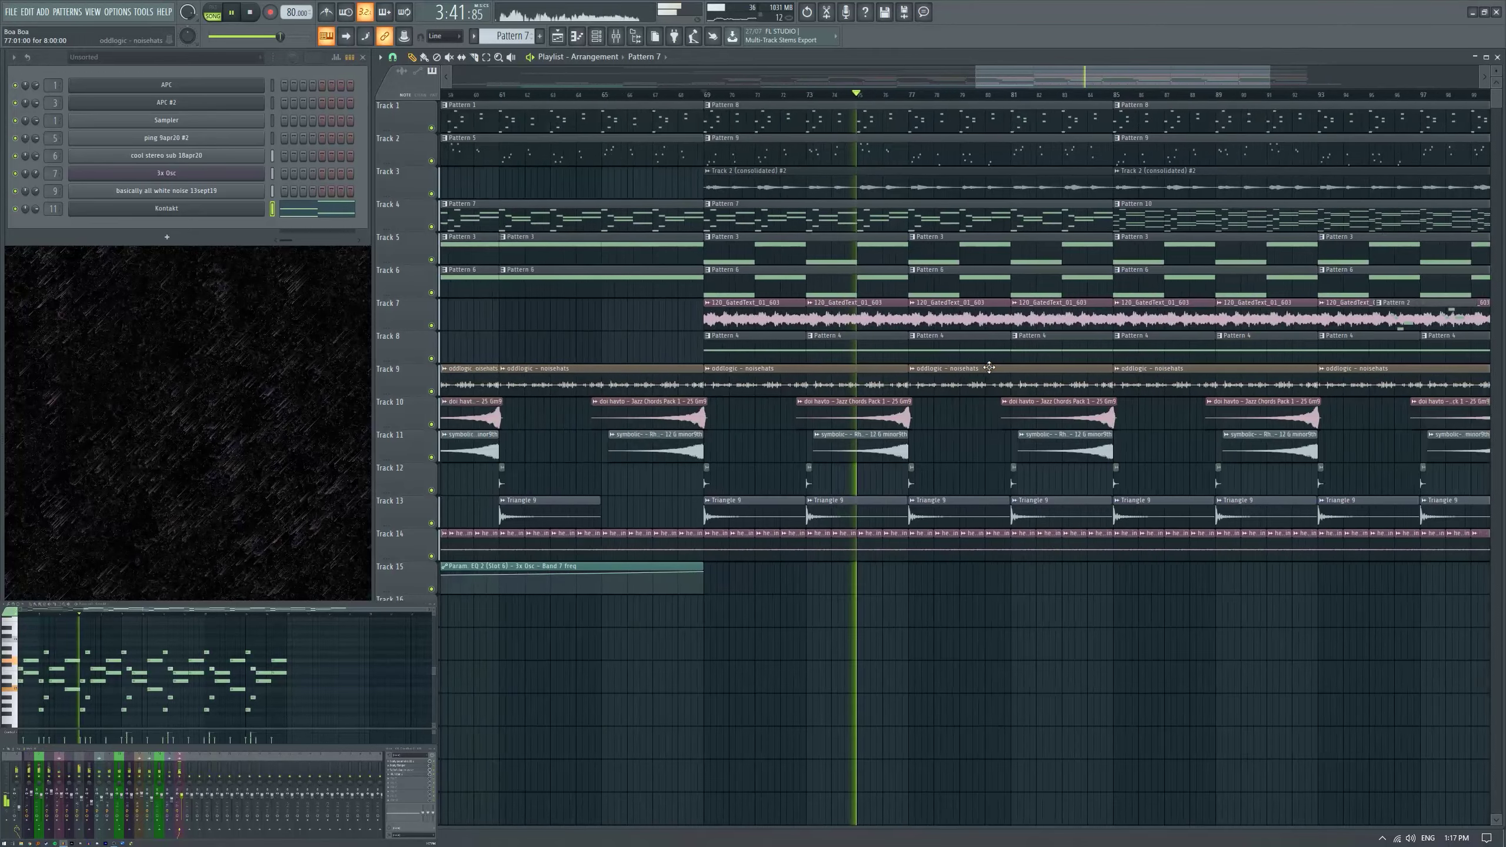
pyautogui.keyDown('ctrl'); pyautogui.scroll(1, 989, 367); pyautogui.keyUp('ctrl')
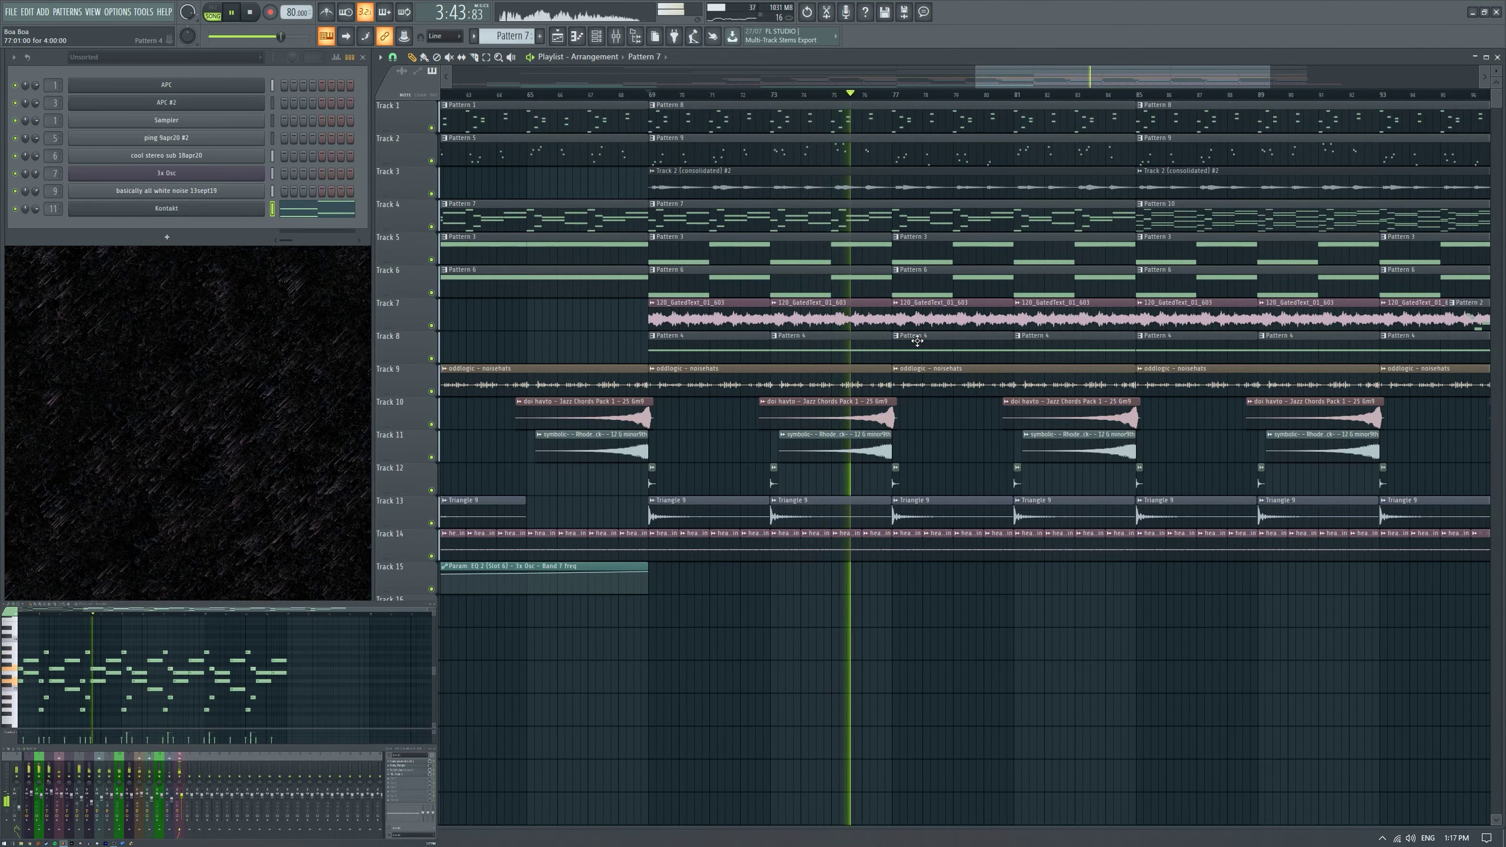
pyautogui.keyDown('ctrl'); pyautogui.scroll(2, 917, 341); pyautogui.keyUp('ctrl')
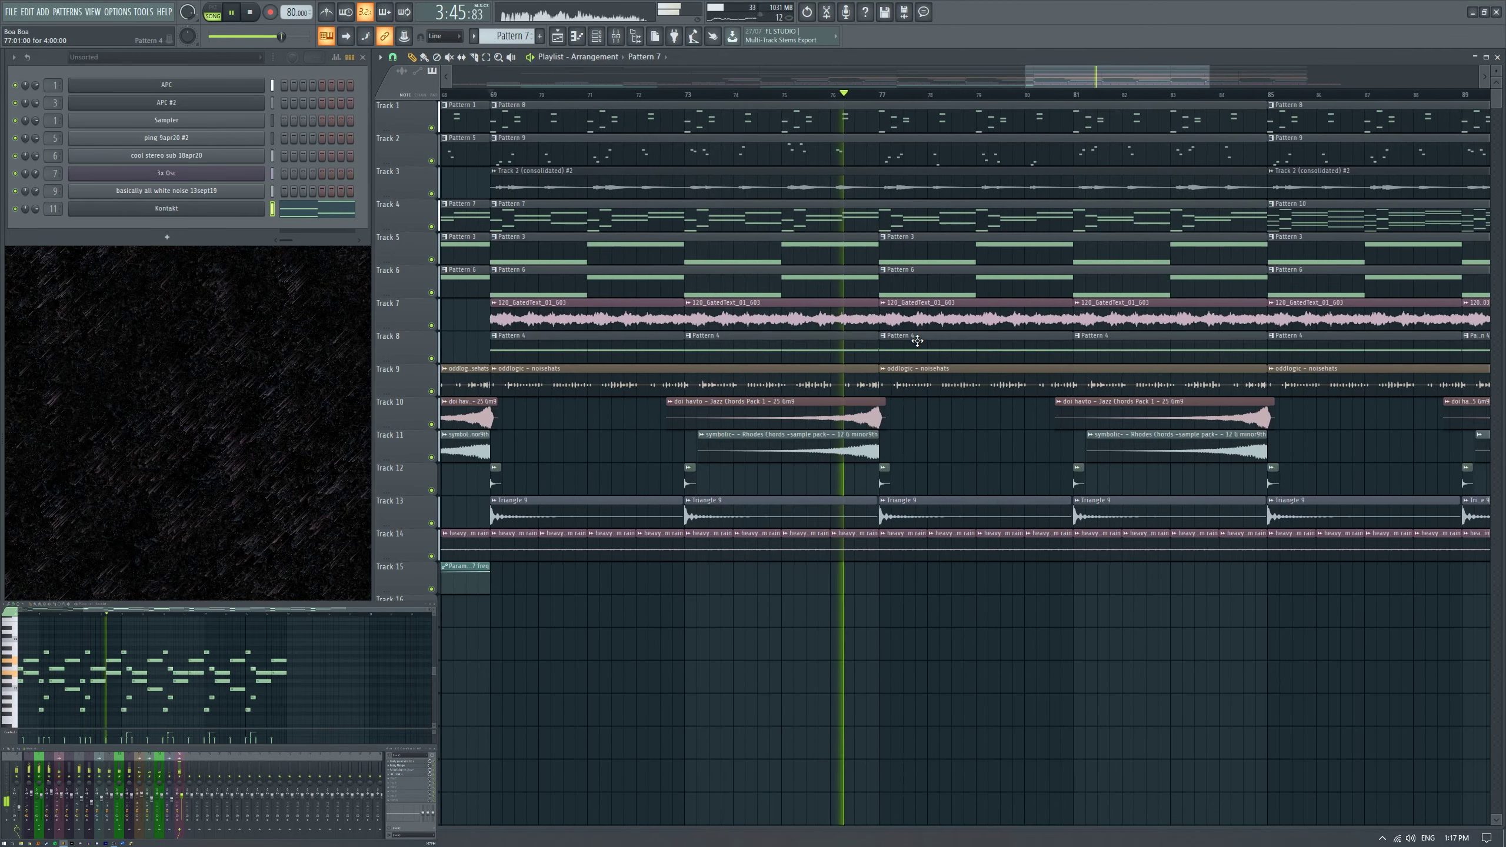
pyautogui.hscroll(3, 901, 339)
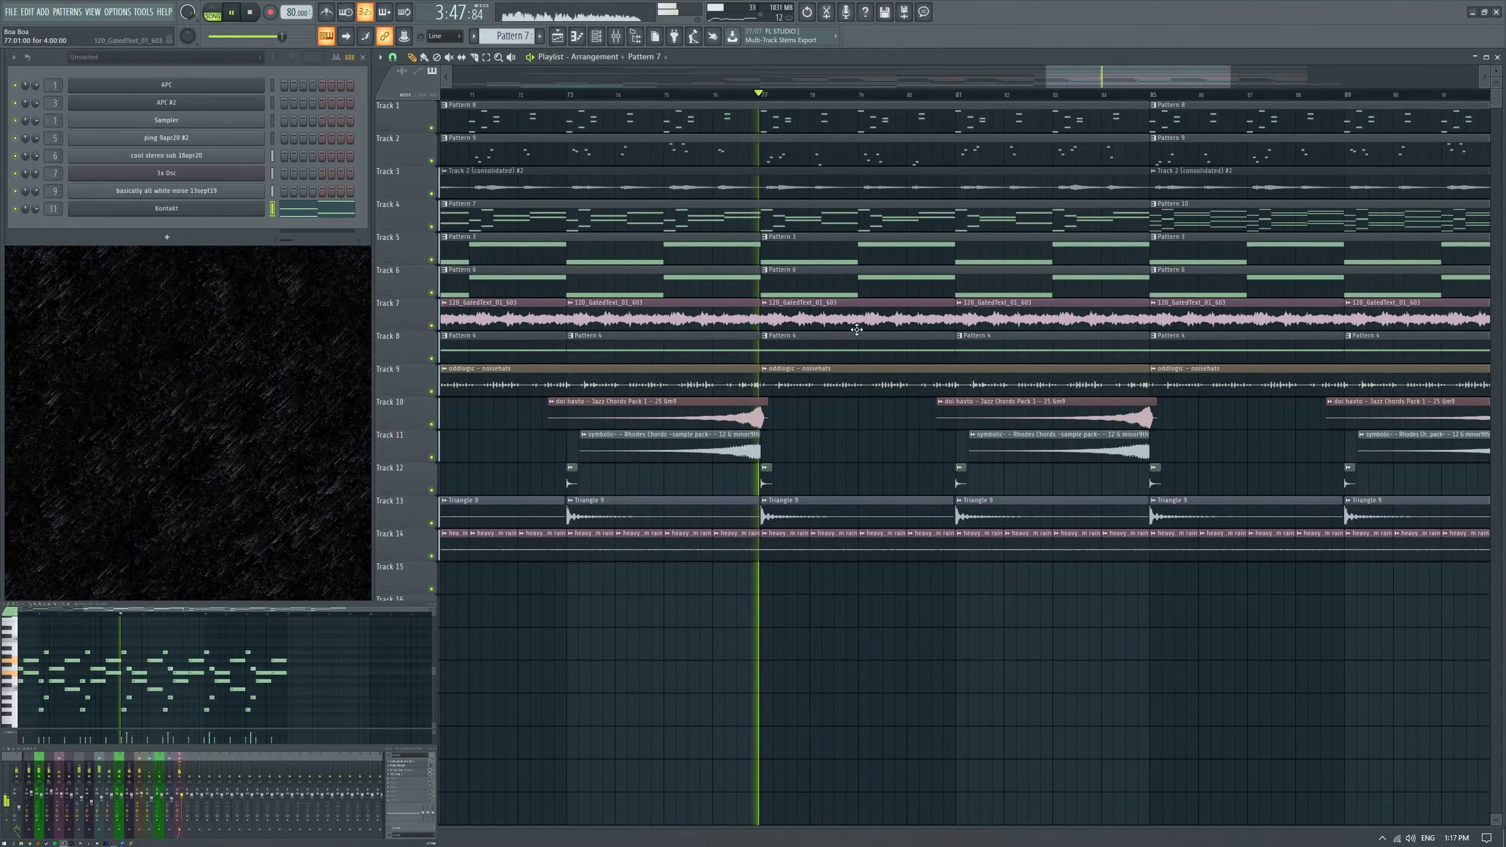
pyautogui.keyDown('ctrl'); pyautogui.scroll(-4, 863, 332); pyautogui.keyUp('ctrl')
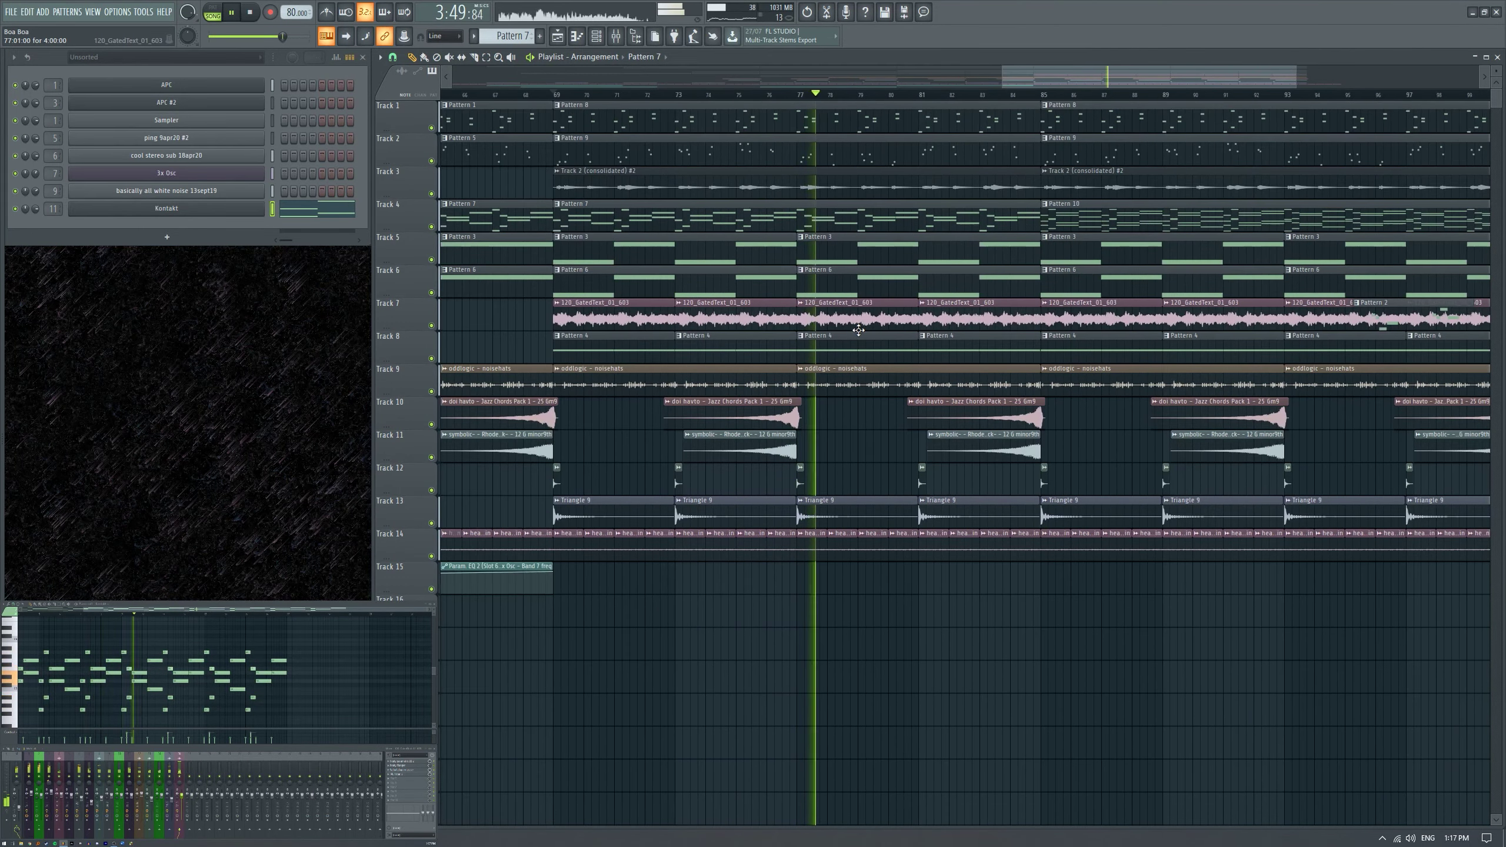
pyautogui.keyDown('ctrl'); pyautogui.scroll(-2, 858, 331); pyautogui.keyUp('ctrl')
pyautogui.keyDown('ctrl'); pyautogui.scroll(1, 1136, 381); pyautogui.keyUp('ctrl')
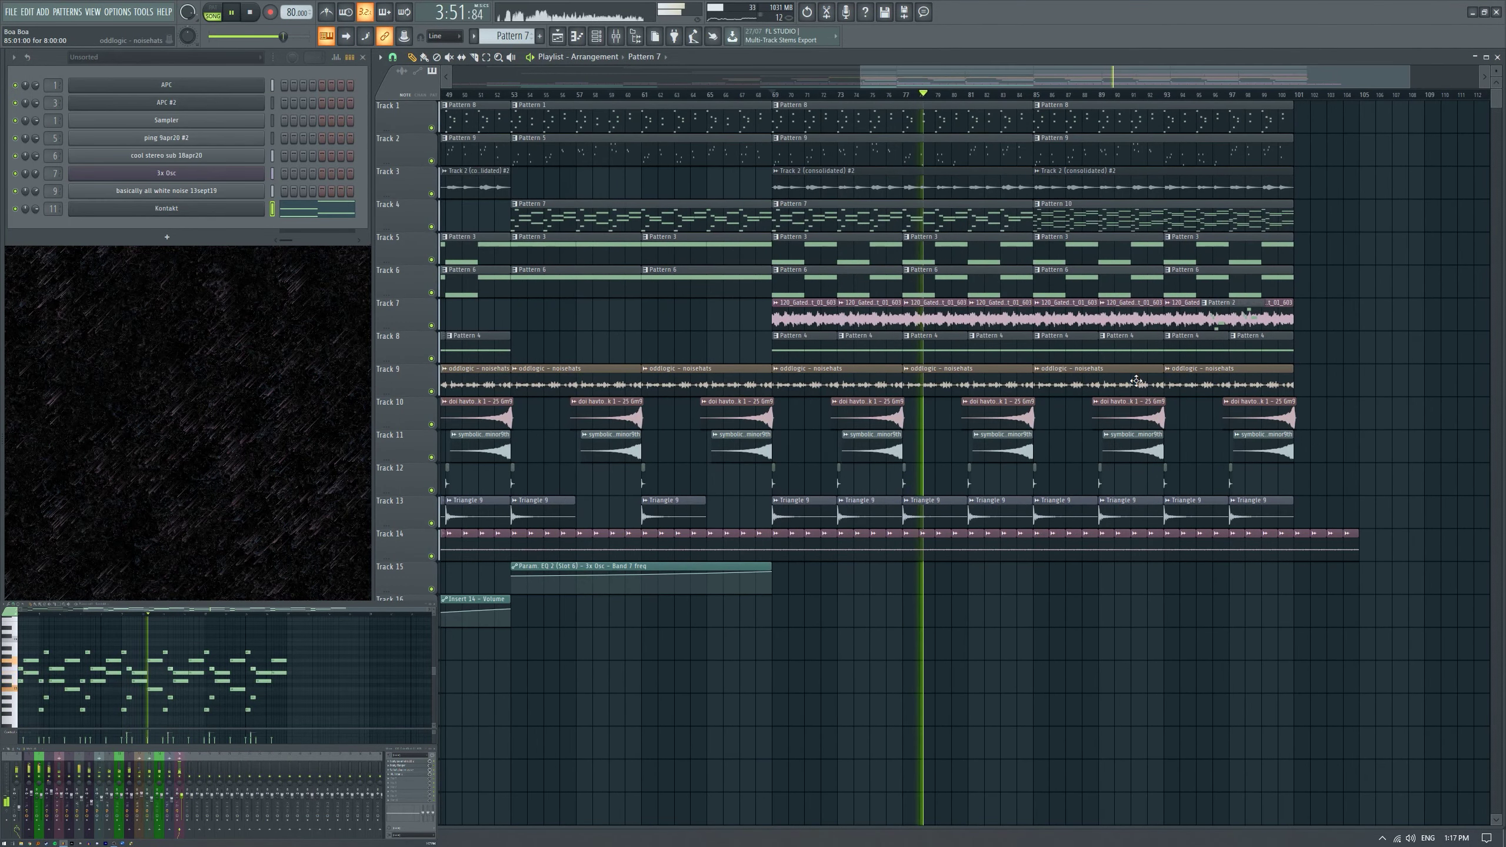
pyautogui.keyDown('ctrl'); pyautogui.scroll(1, 1135, 381); pyautogui.keyUp('ctrl')
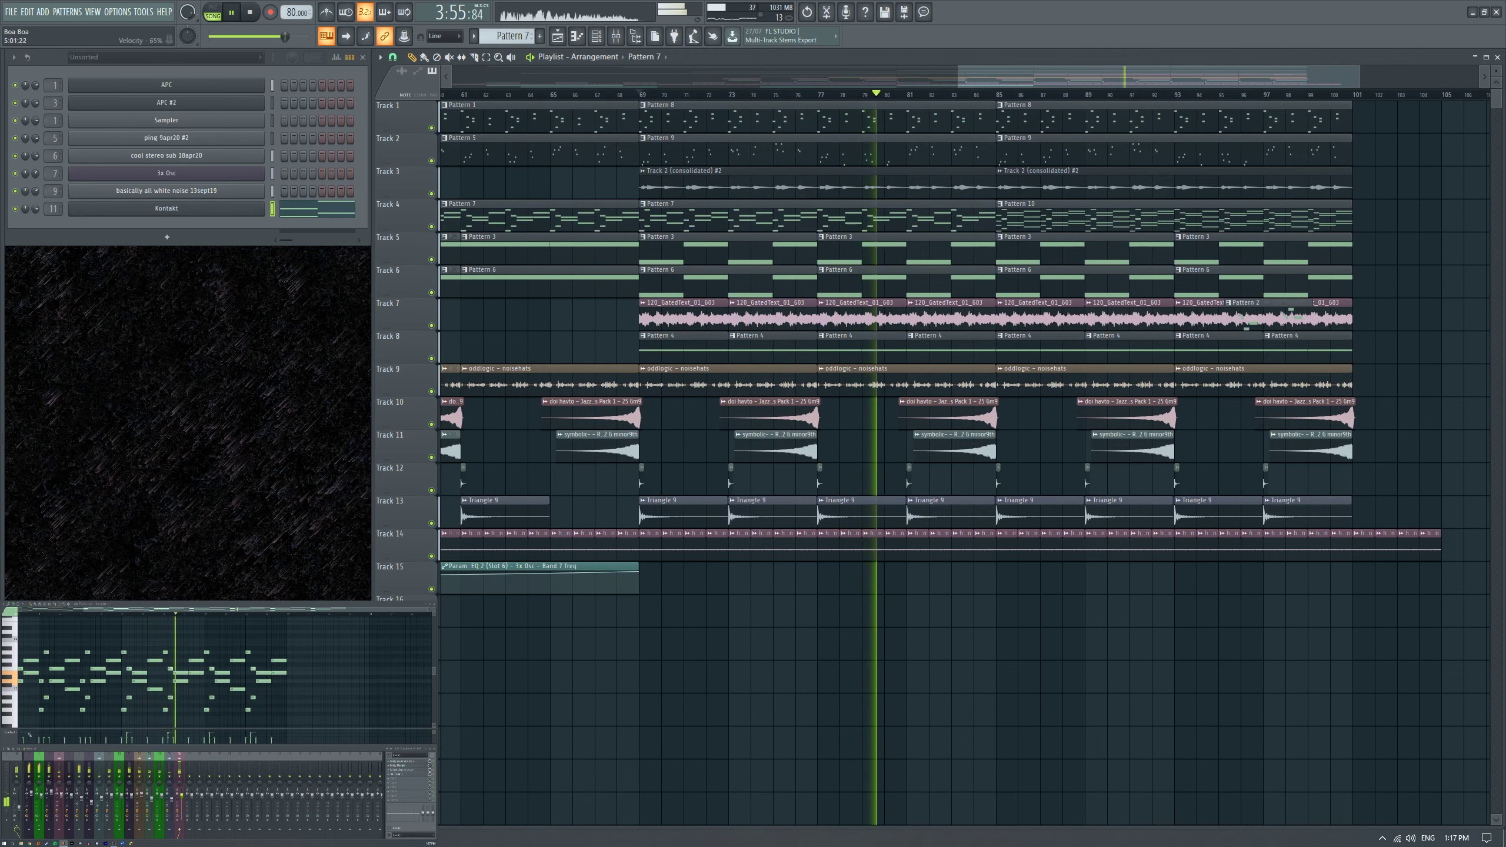
pyautogui.keyDown('ctrl'); pyautogui.scroll(-2, 1114, 498); pyautogui.keyUp('ctrl')
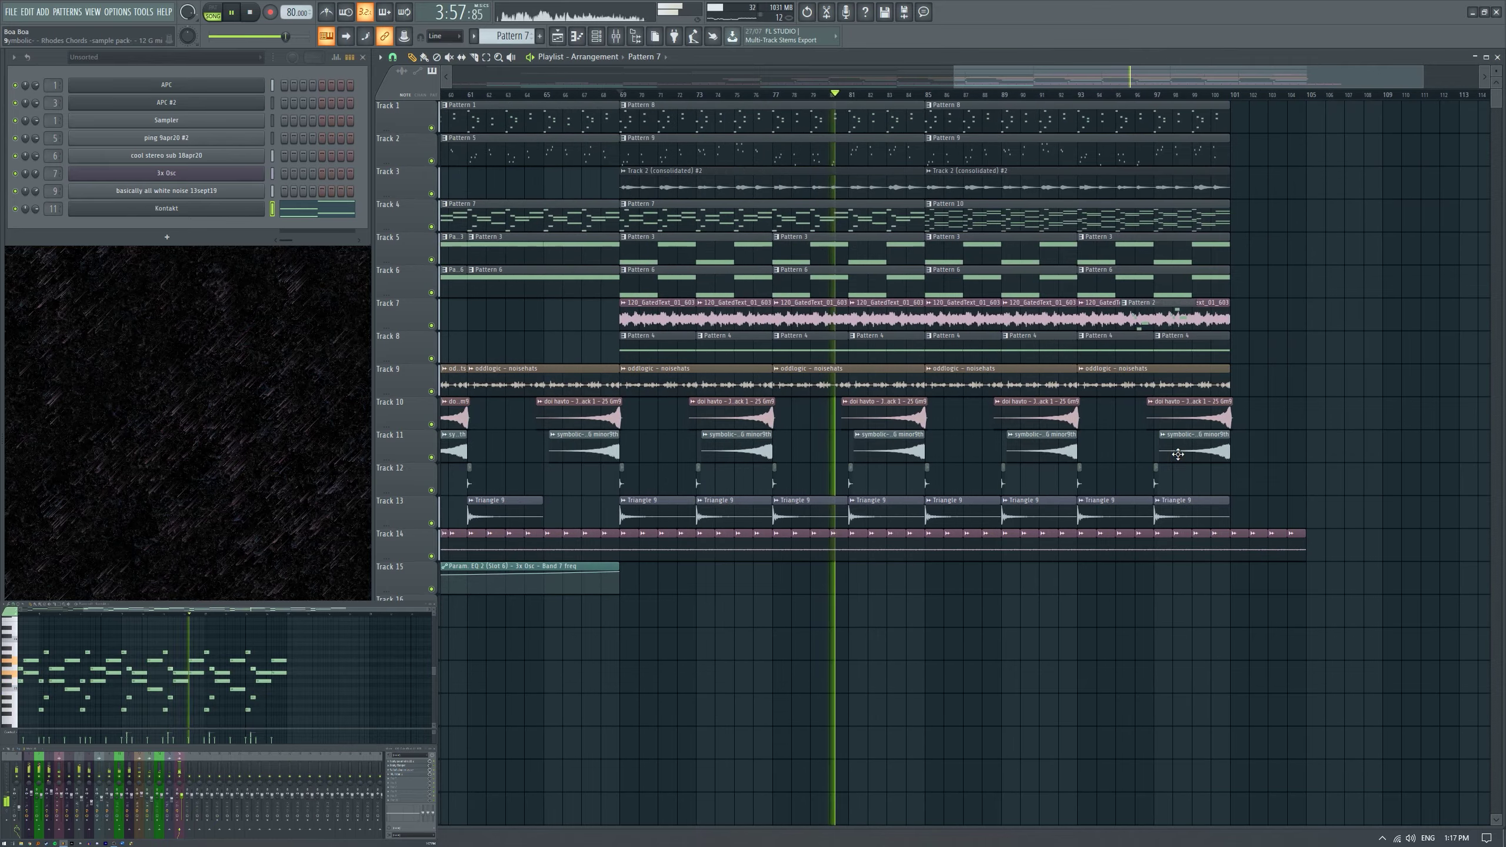
pyautogui.keyDown('ctrl'); pyautogui.scroll(5, 1147, 453); pyautogui.keyUp('ctrl')
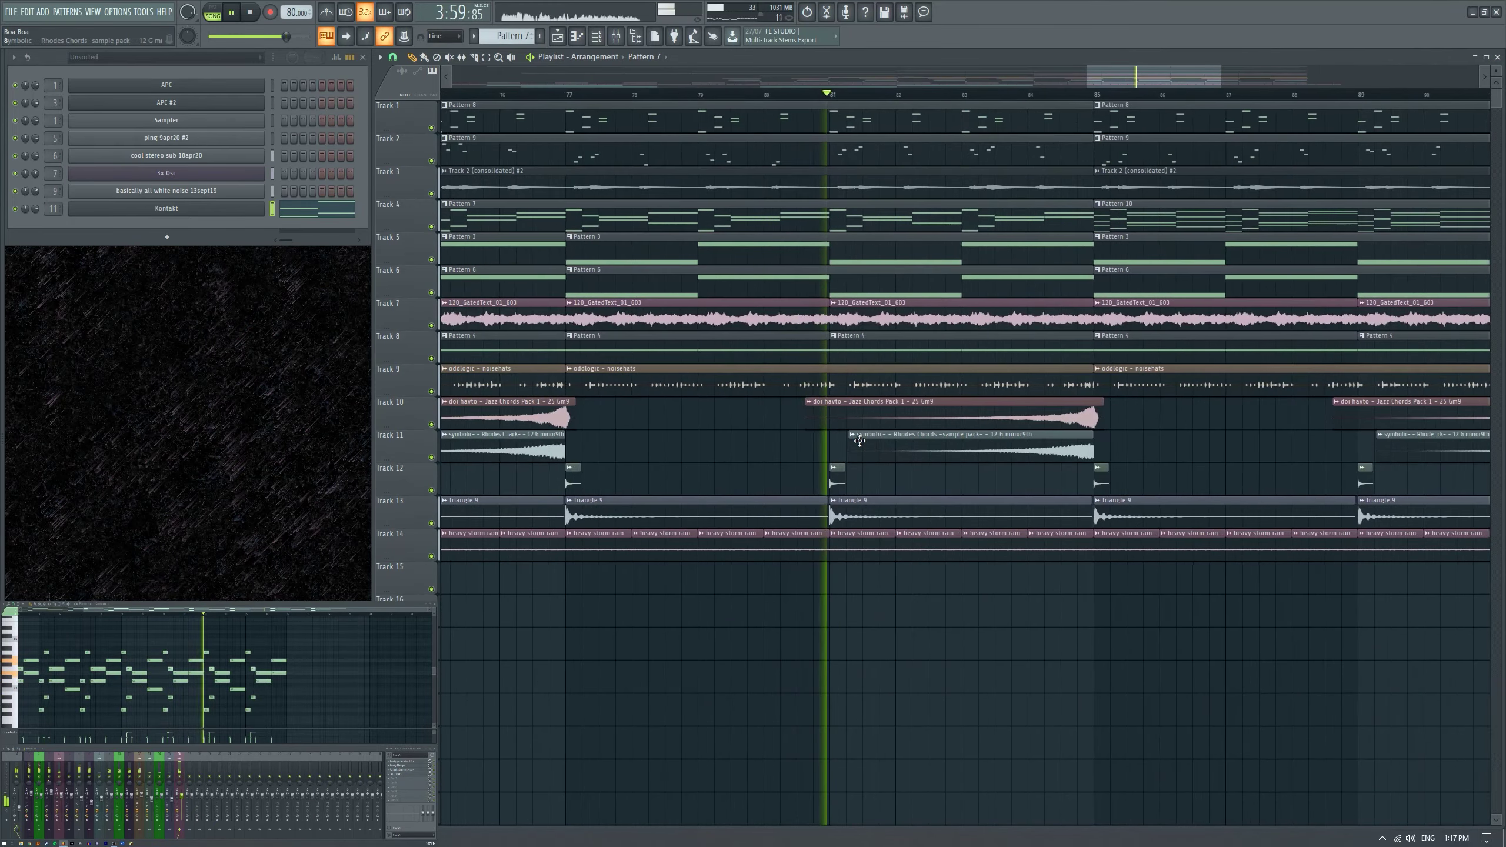
pyautogui.keyDown('ctrl'); pyautogui.scroll(-7, 860, 440); pyautogui.keyUp('ctrl')
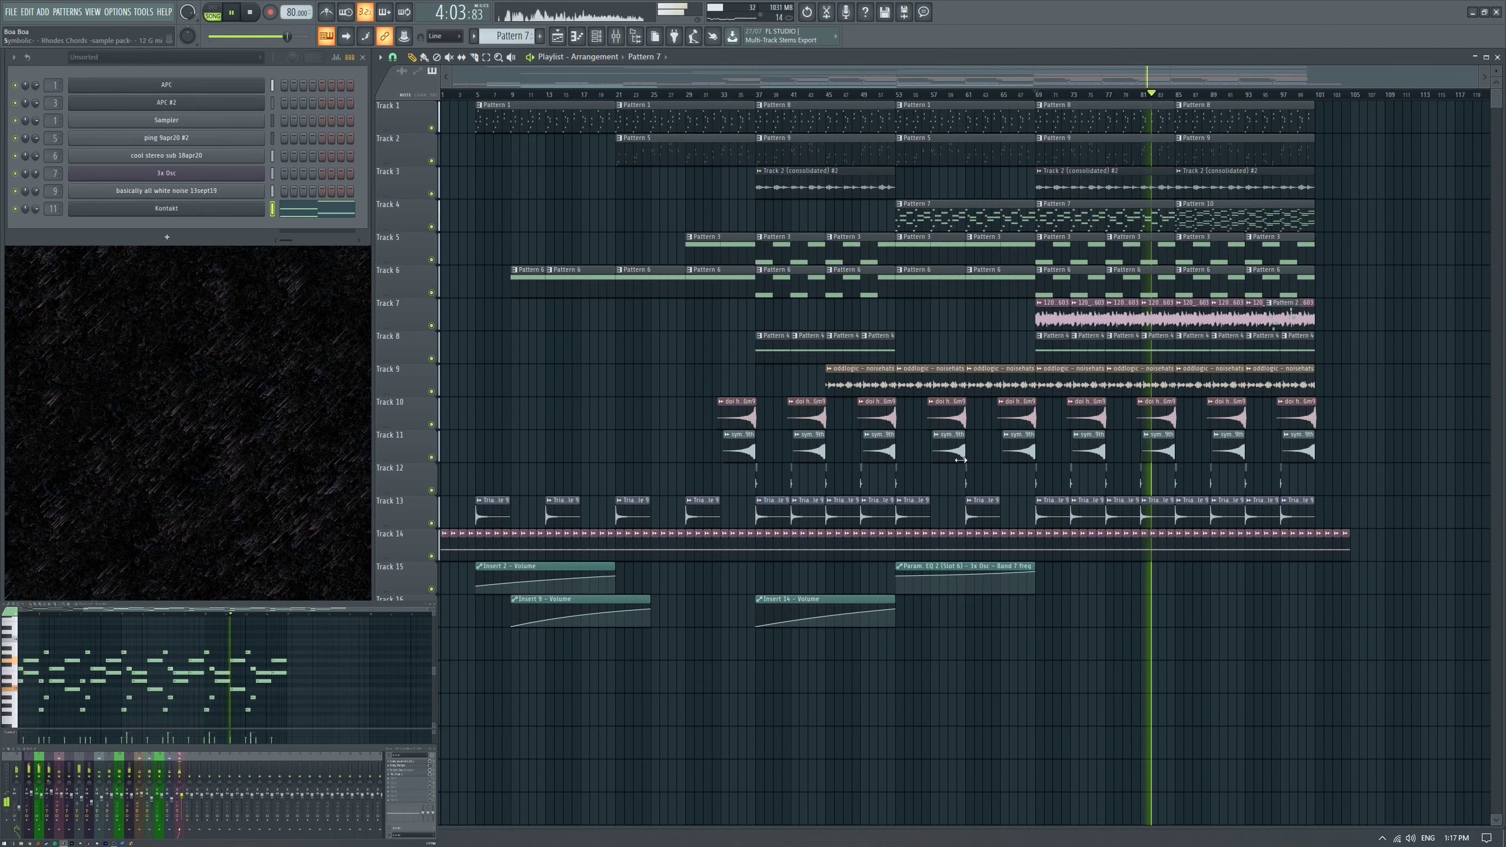
pyautogui.keyDown('ctrl'); pyautogui.scroll(2, 1480, 485); pyautogui.keyUp('ctrl')
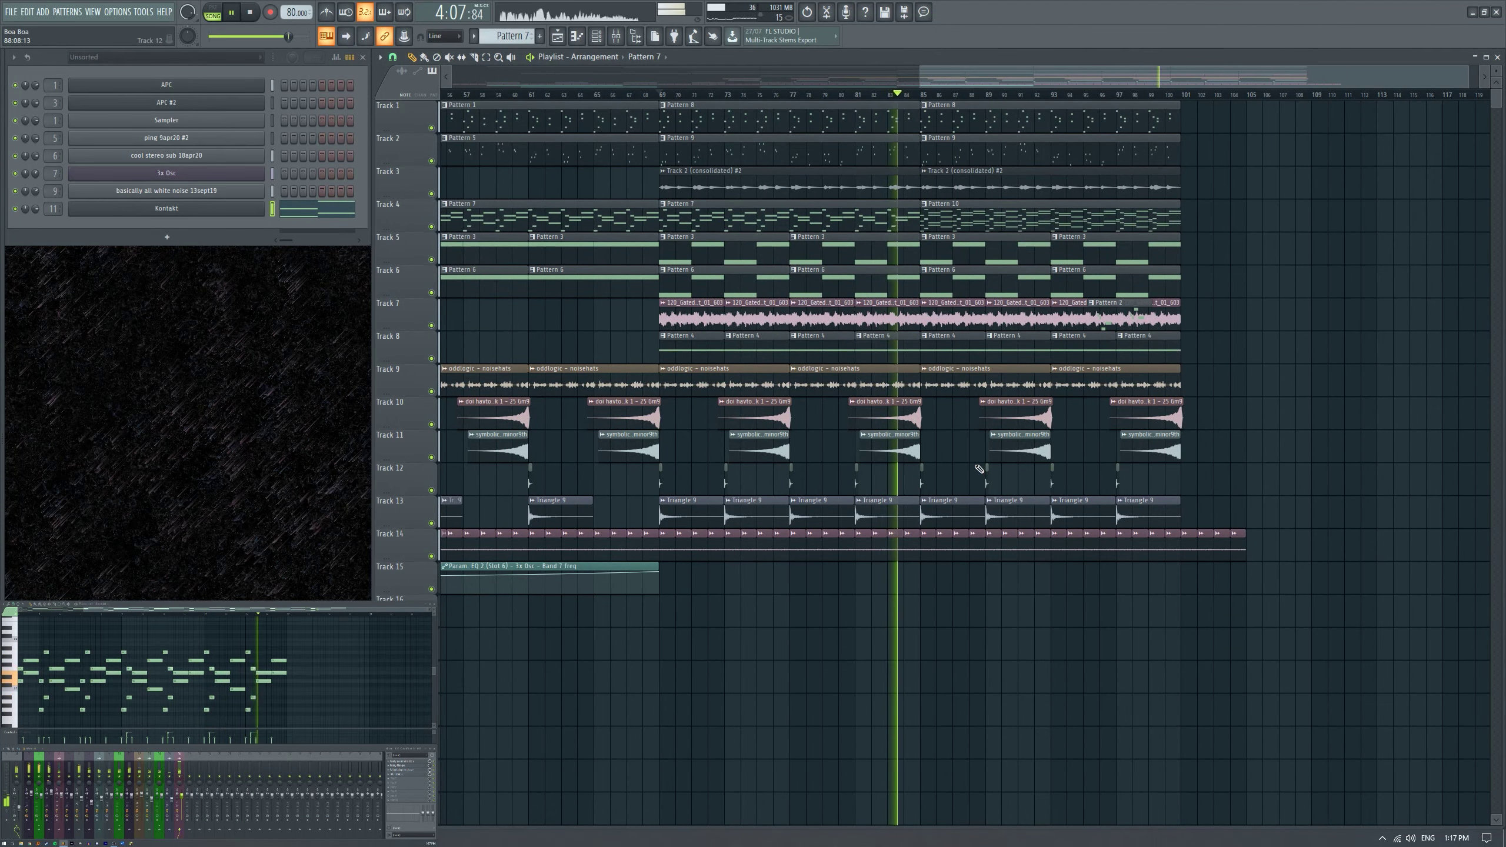
pyautogui.keyDown('ctrl'); pyautogui.scroll(-1, 1285, 457); pyautogui.keyUp('ctrl')
pyautogui.keyDown('ctrl'); pyautogui.scroll(1, 1285, 457); pyautogui.keyUp('ctrl')
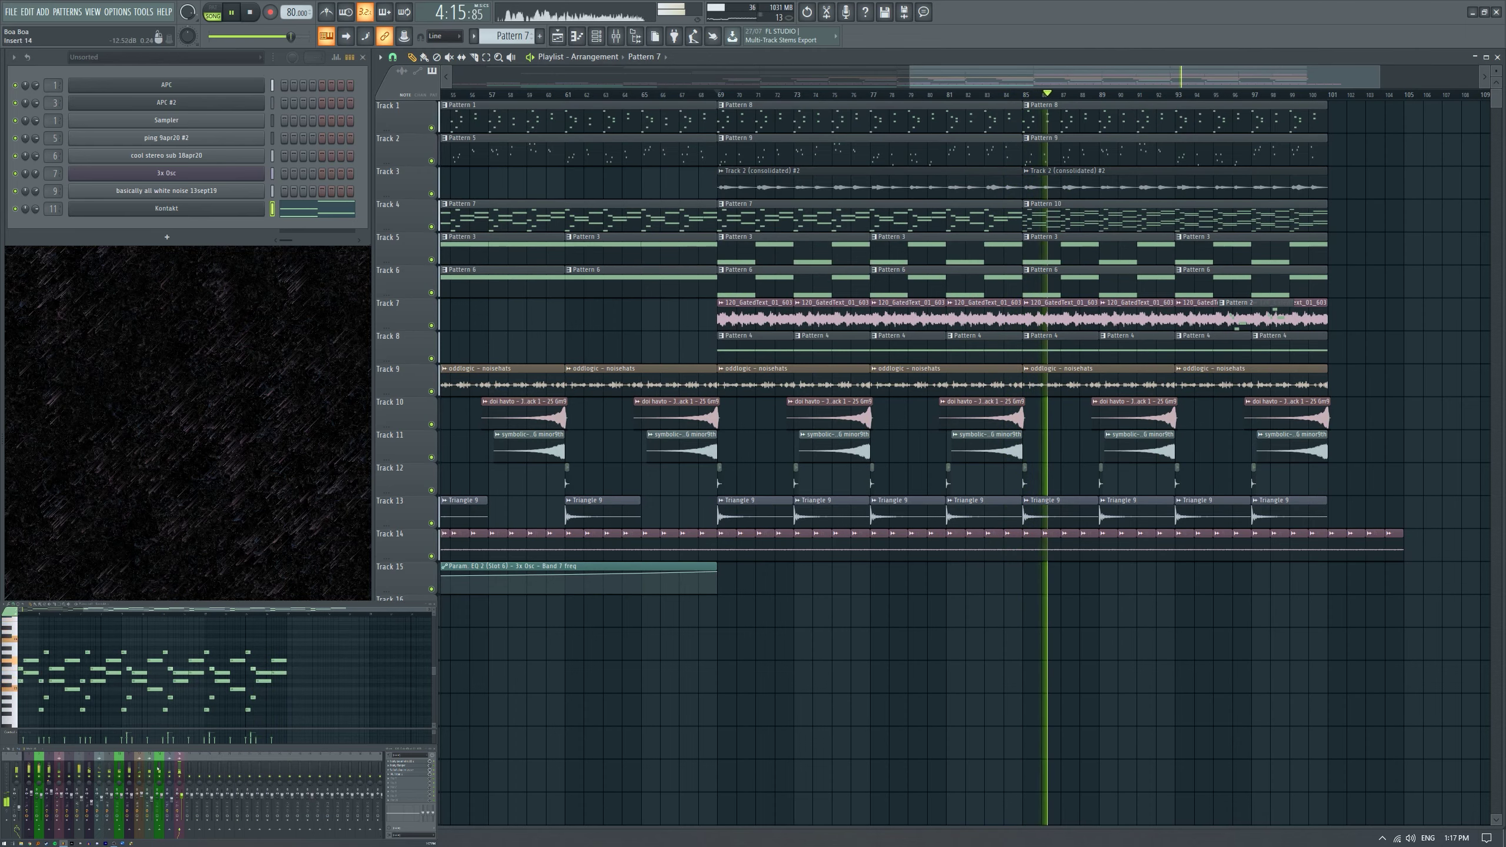
pyautogui.scroll(3, 1375, 474)
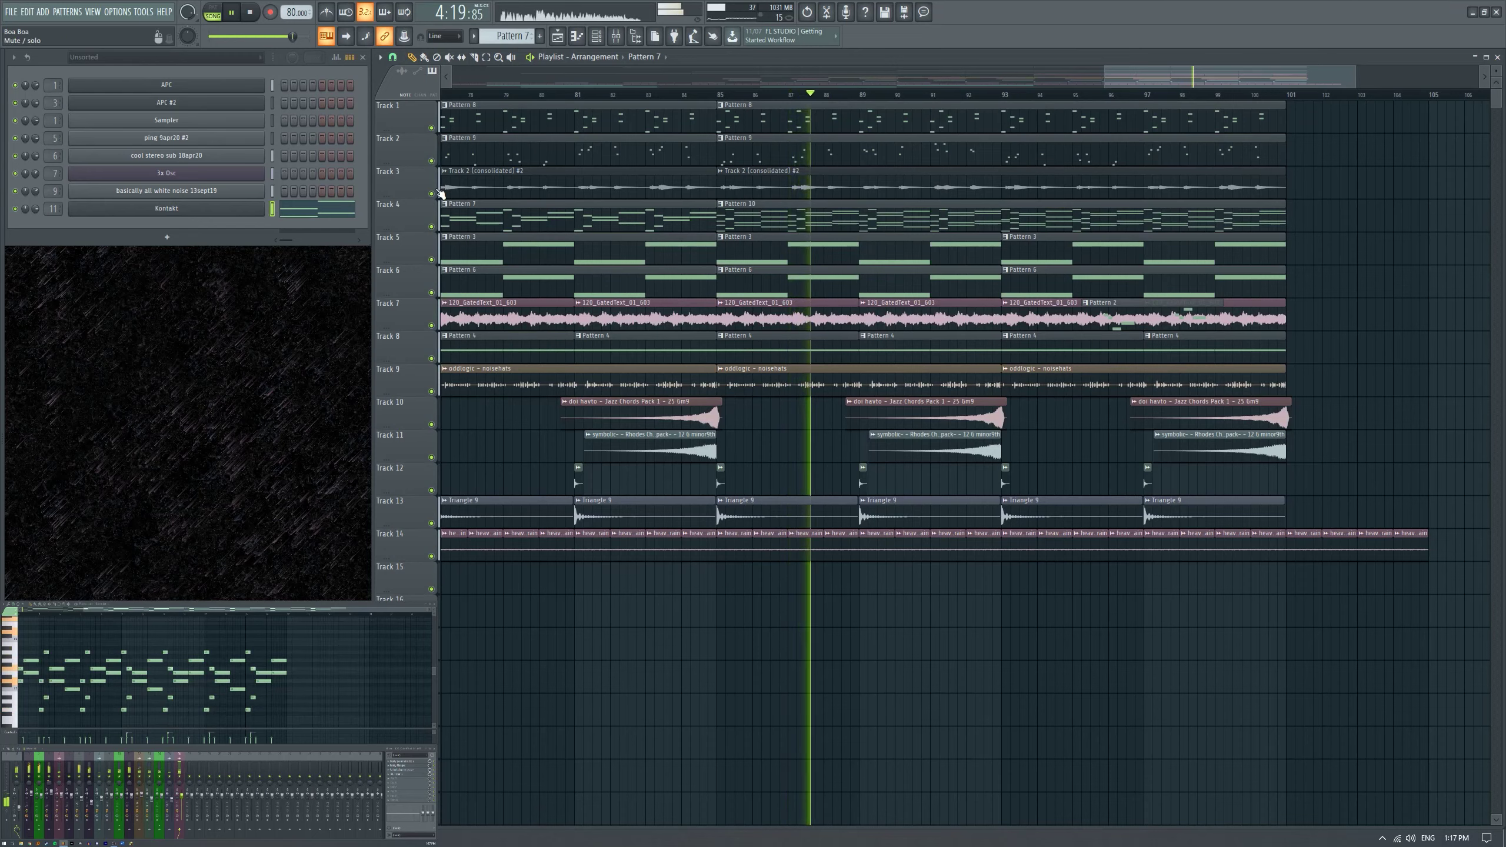
# Stop playback, open Pattern 9's notes and solo the consolidated audio clips on Track 3.
pyautogui.press('space')
pyautogui.doubleClick(733, 157)
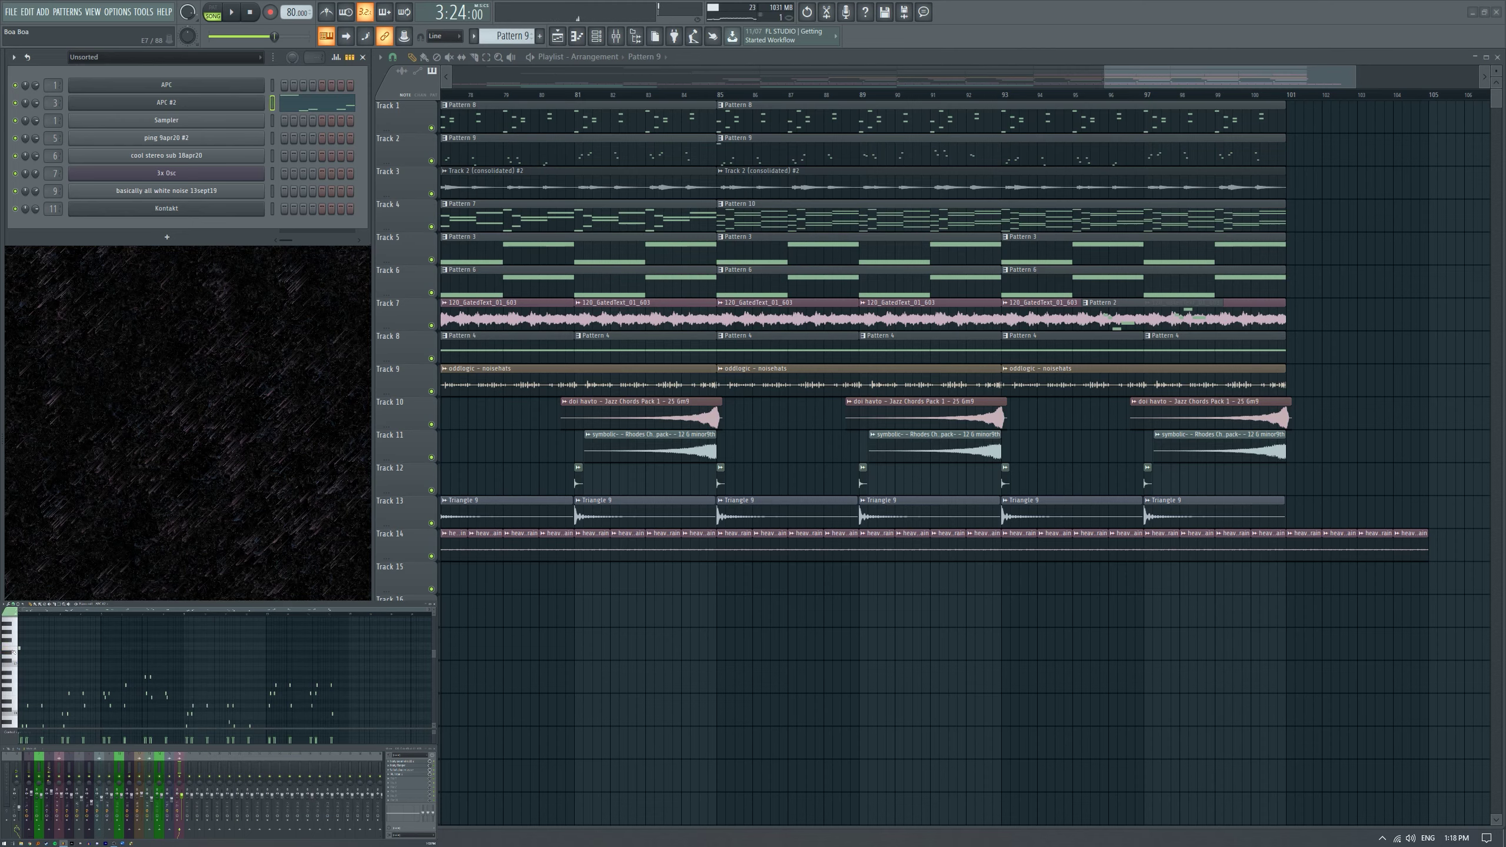
pyautogui.rightClick(19, 649)
pyautogui.click(860, 178)
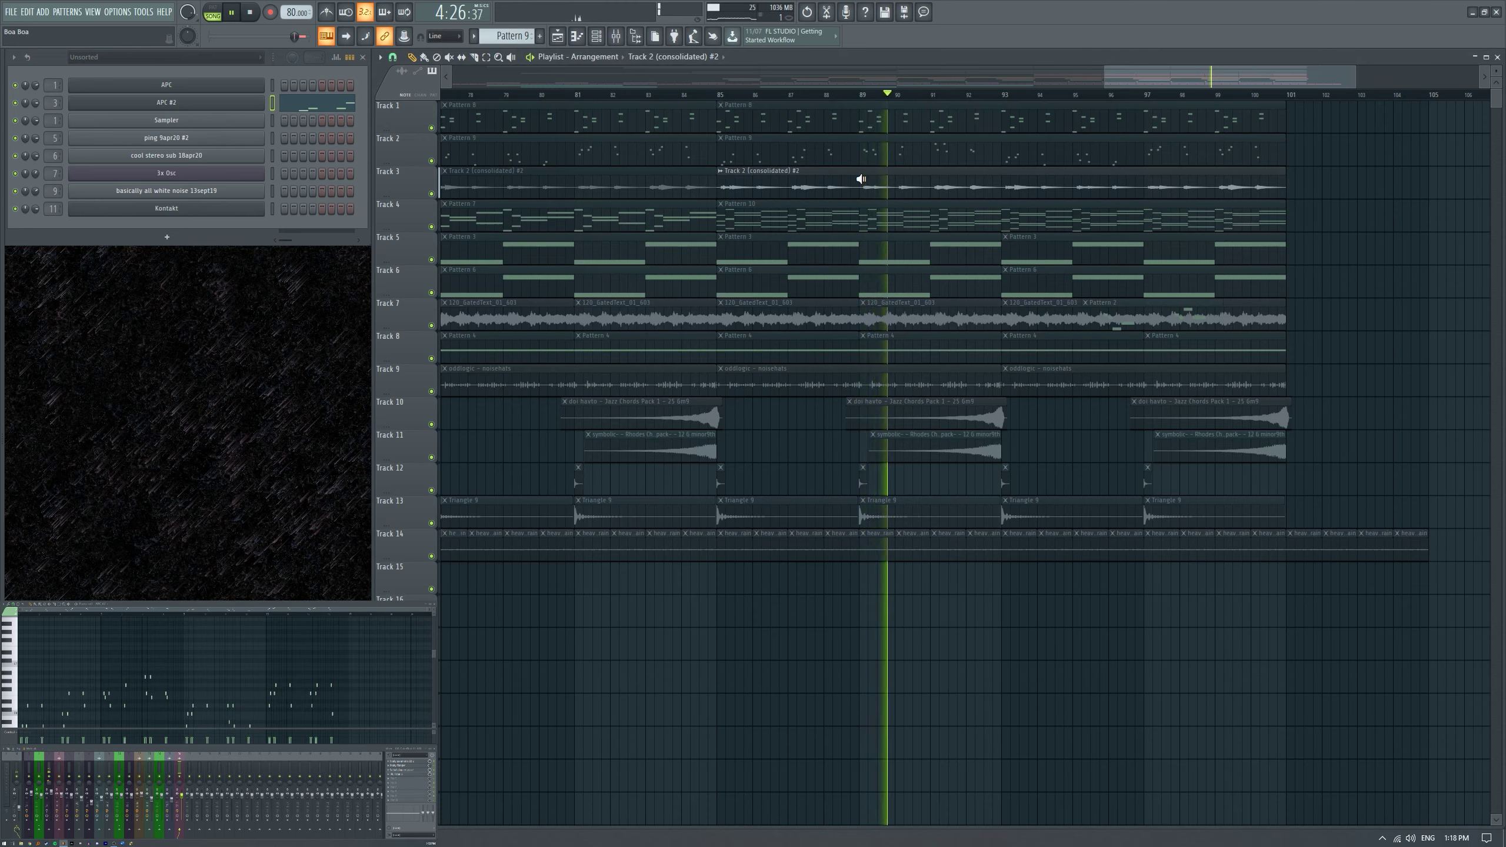
# Listen to the soloed Track 3 audio from bar 85, then unsolo it and show all channels in the channel rack.
pyautogui.click(720, 179)
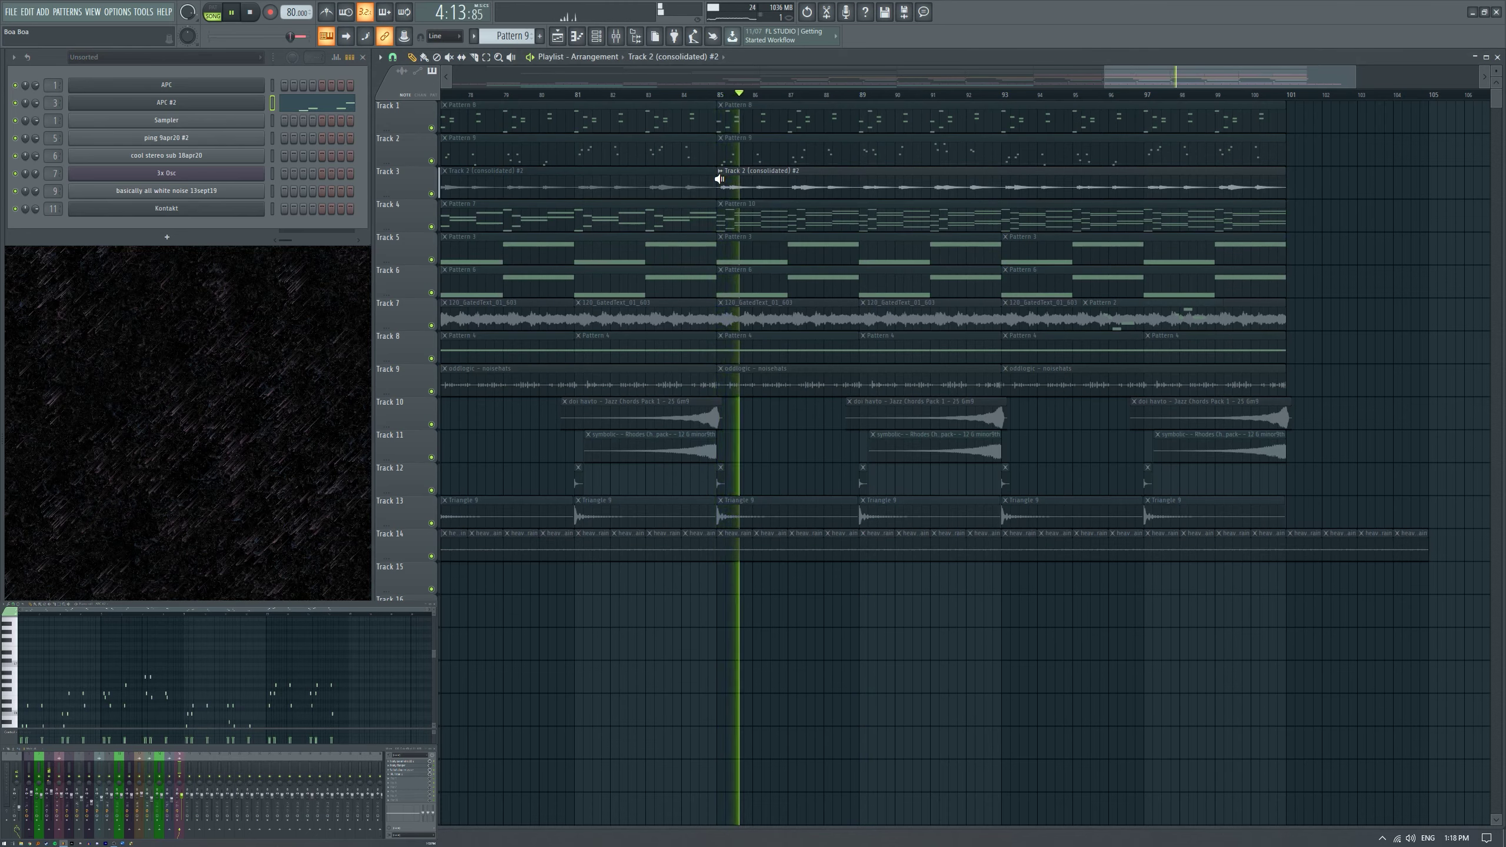
pyautogui.click(731, 179)
pyautogui.click(158, 62)
pyautogui.click(163, 68)
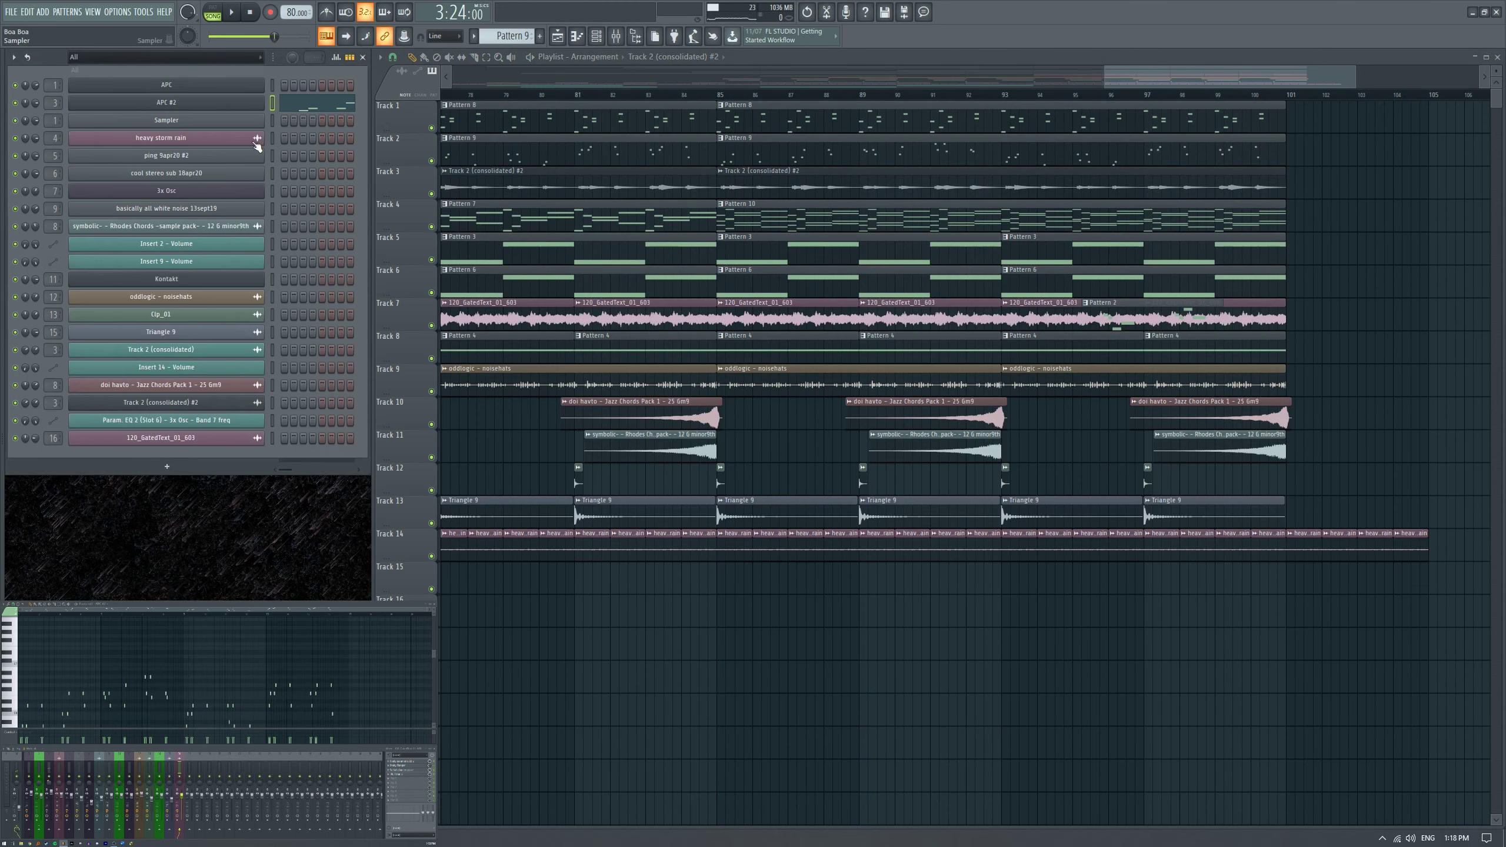
pyautogui.scroll(-3, 850, 217)
pyautogui.scroll(1, 1130, 215)
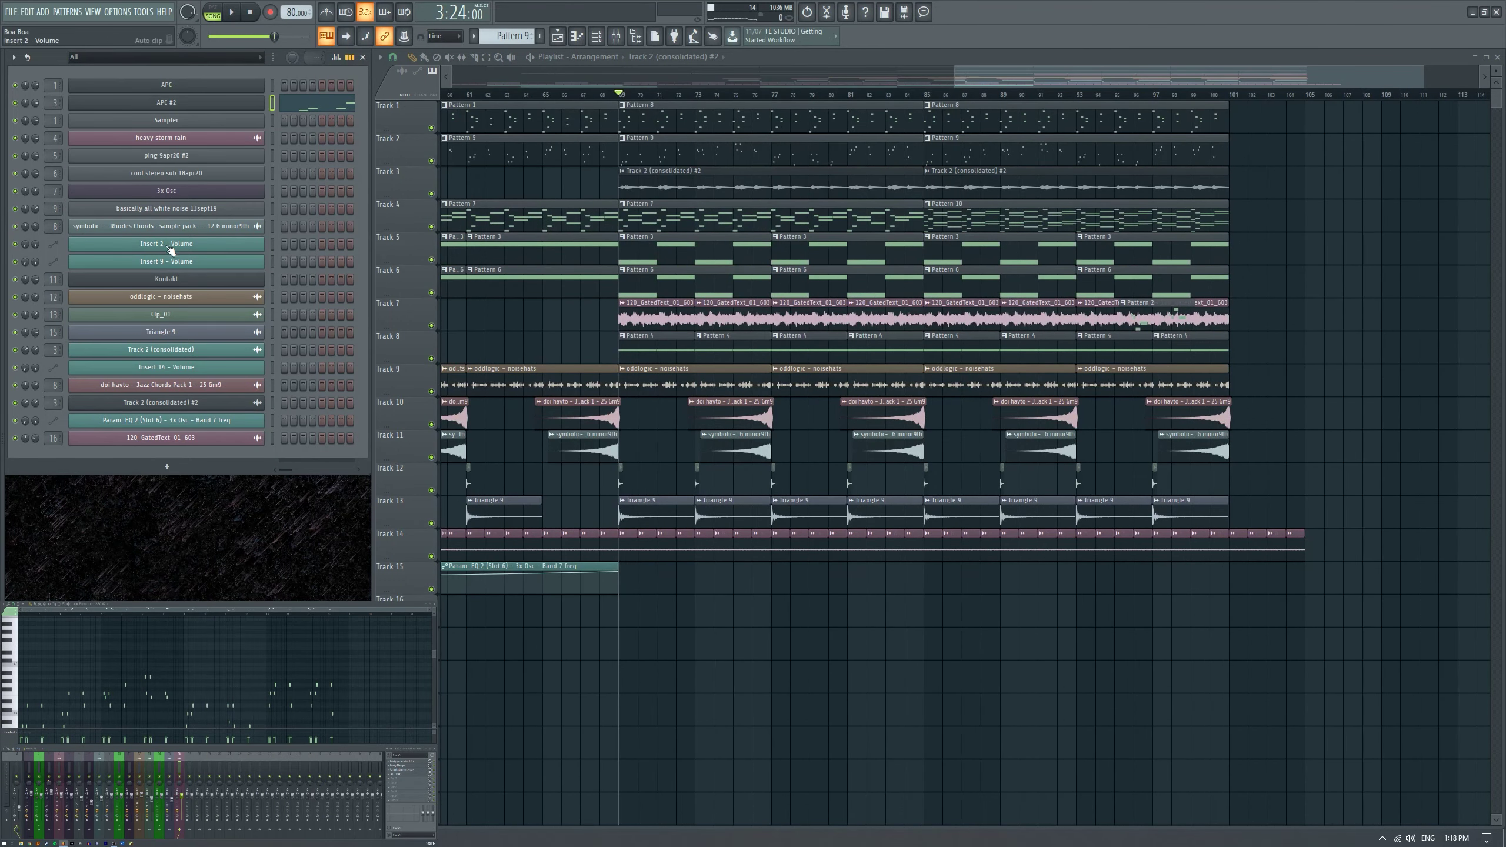
# Check the old "Track 2 (consolidated)" audio clip channel's sample settings and delete that channel.
pyautogui.click(187, 349)
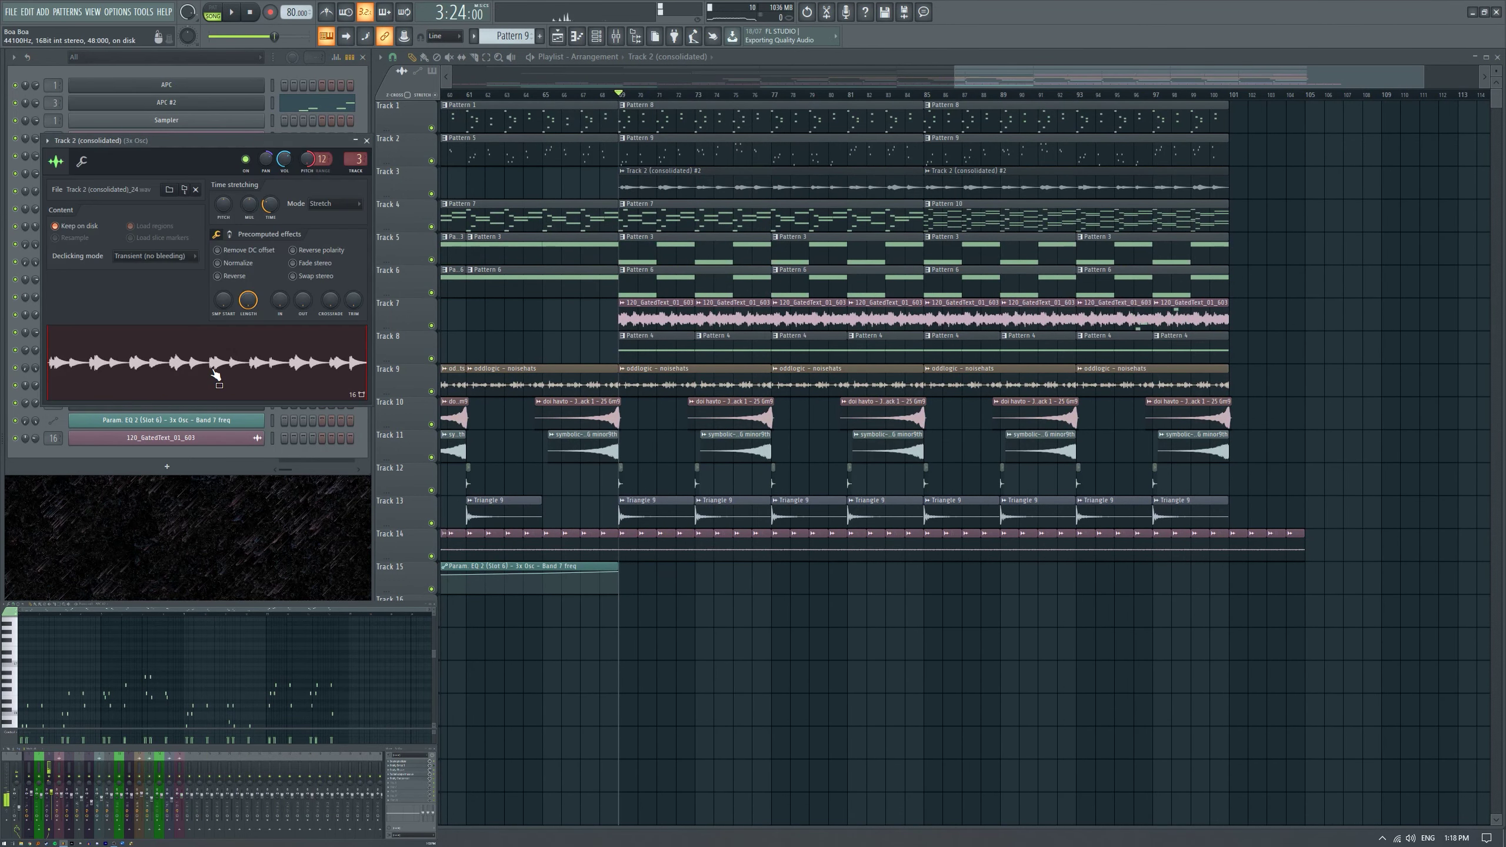
pyautogui.click(366, 141)
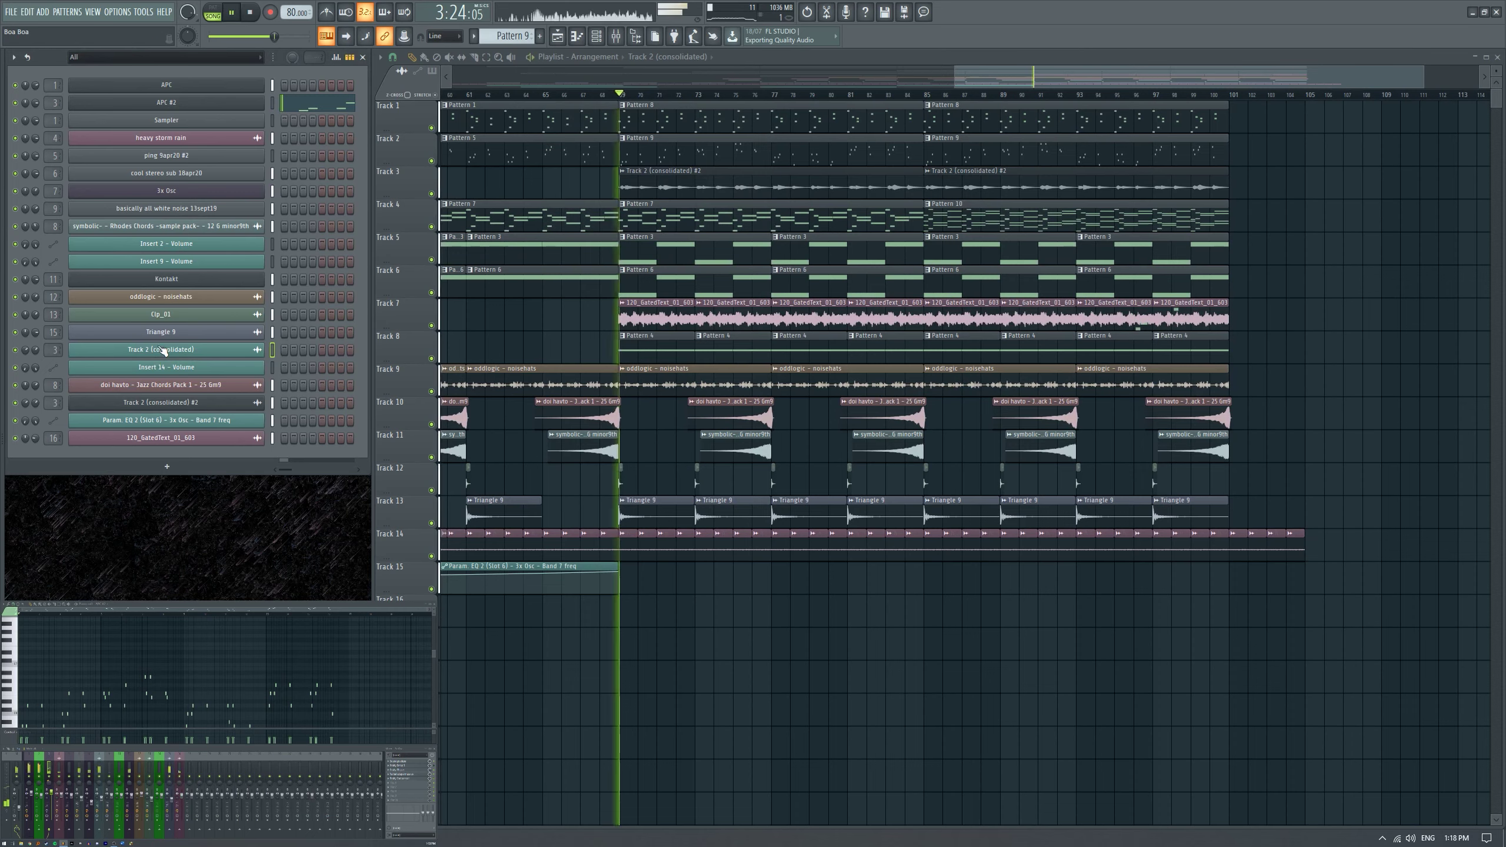
pyautogui.rightClick(267, 349)
pyautogui.click(311, 477)
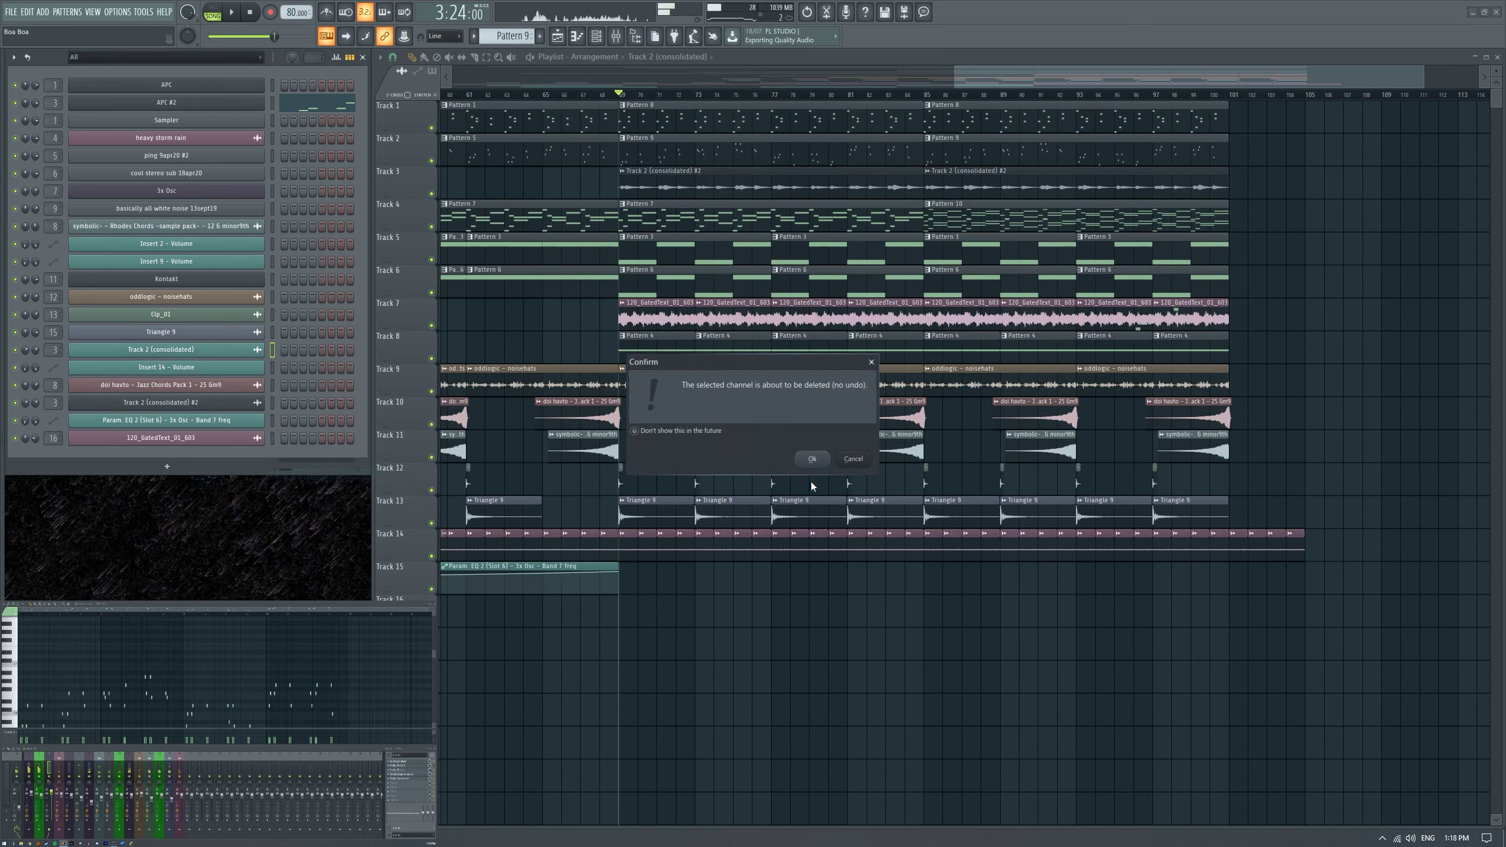
pyautogui.click(812, 460)
# Clone the "Track 2 (consolidated) #2" channel and pitch the copy up two octaves using a 24-semitone pitch range.
pyautogui.rightClick(212, 390)
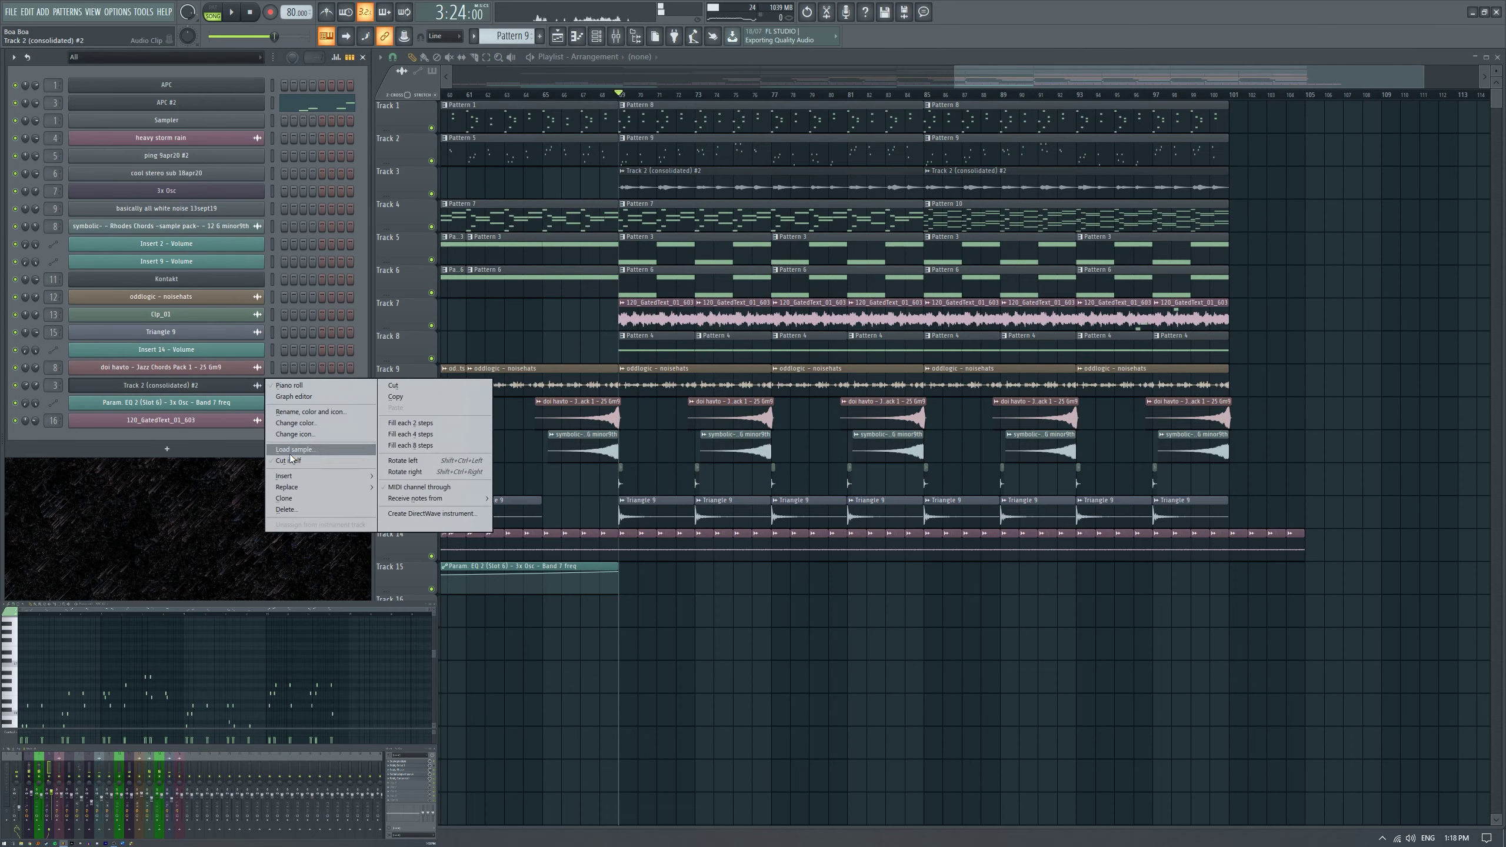
pyautogui.click(315, 498)
pyautogui.click(209, 405)
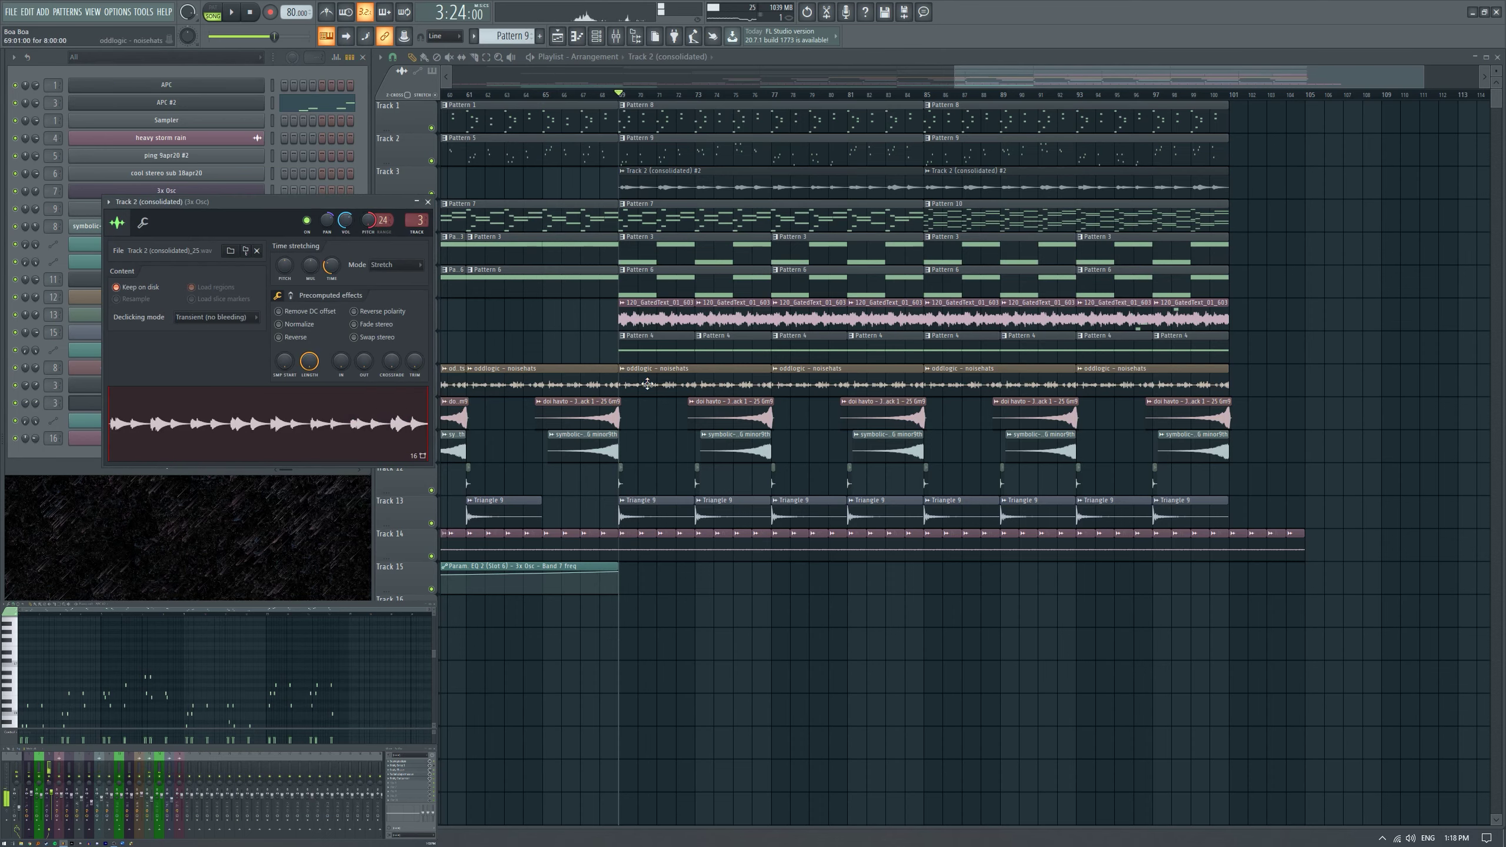
# Insert an empty track below Track 3, place the pitched-up clip on it at bar 69 and close the clip's settings.
pyautogui.scroll(-1, 647, 383)
pyautogui.scroll(5, 430, 480)
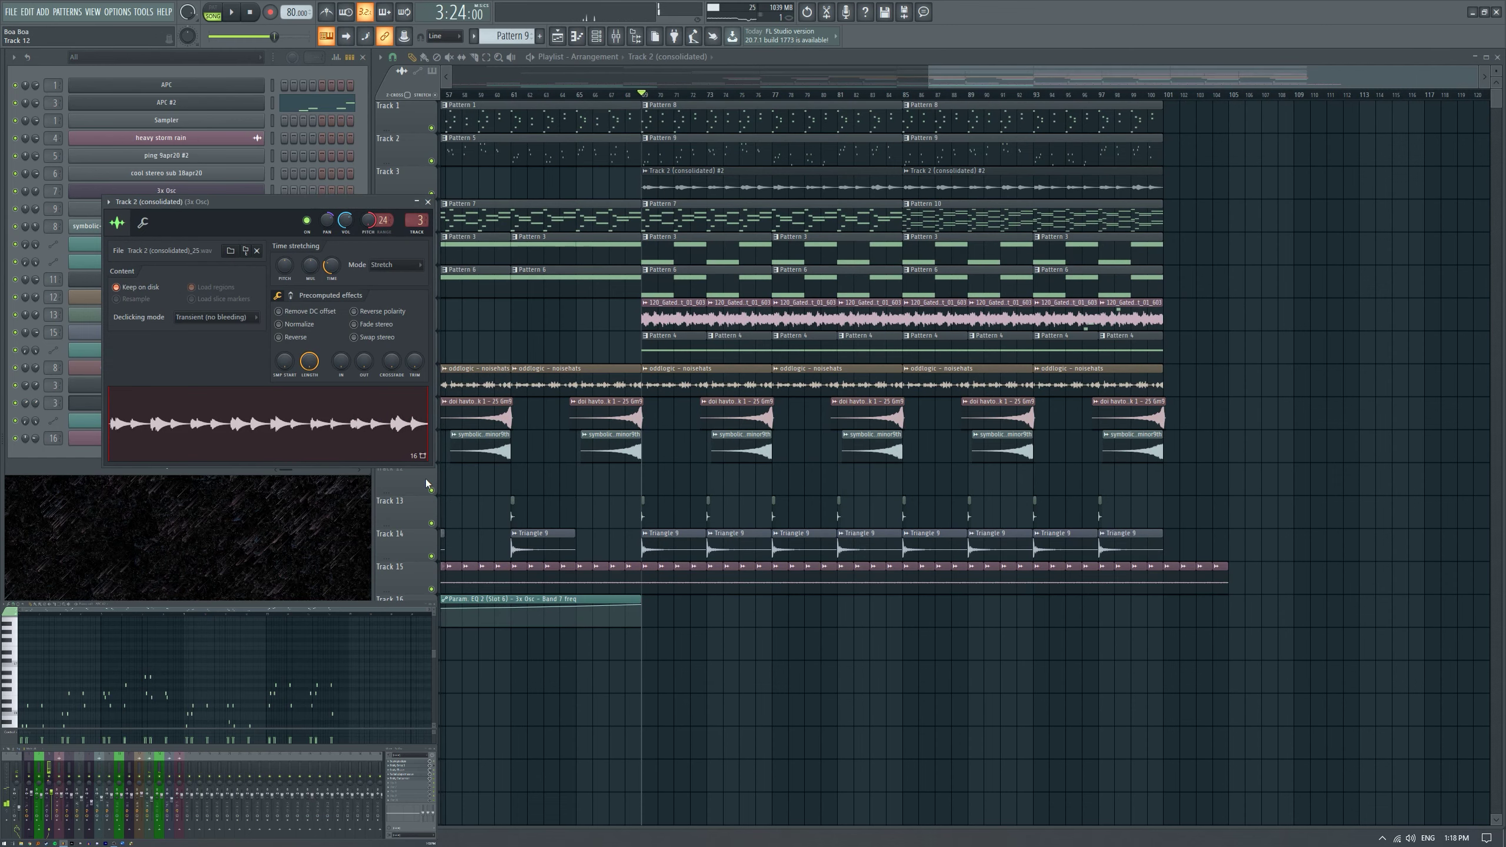
pyautogui.moveTo(375, 208); pyautogui.dragTo(213, 231)
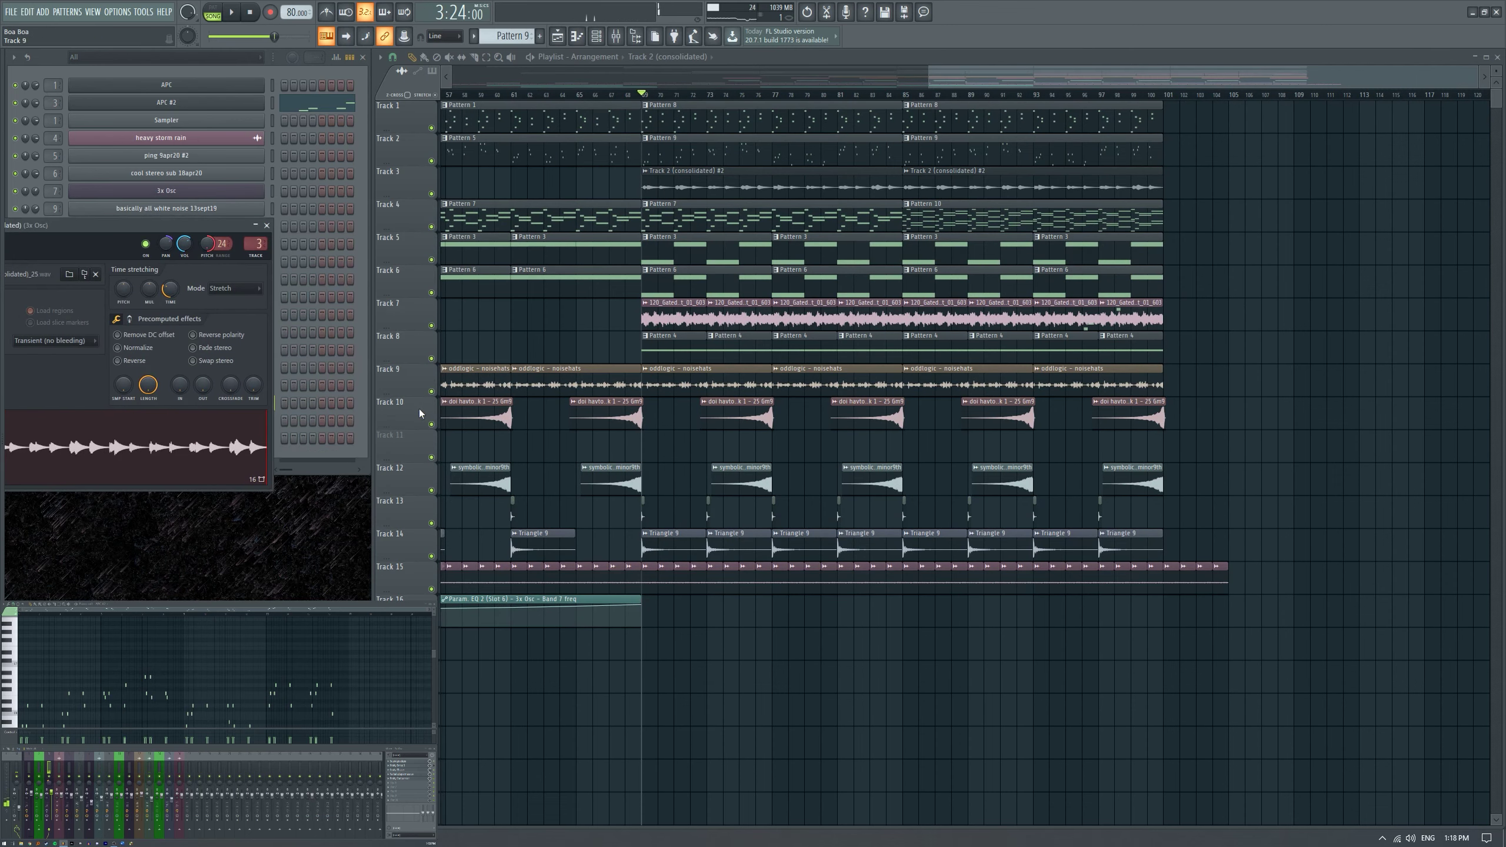
pyautogui.scroll(7, 419, 408)
pyautogui.moveTo(254, 447); pyautogui.dragTo(655, 213)
pyautogui.scroll(5, 633, 216)
pyautogui.scroll(-4, 543, 207)
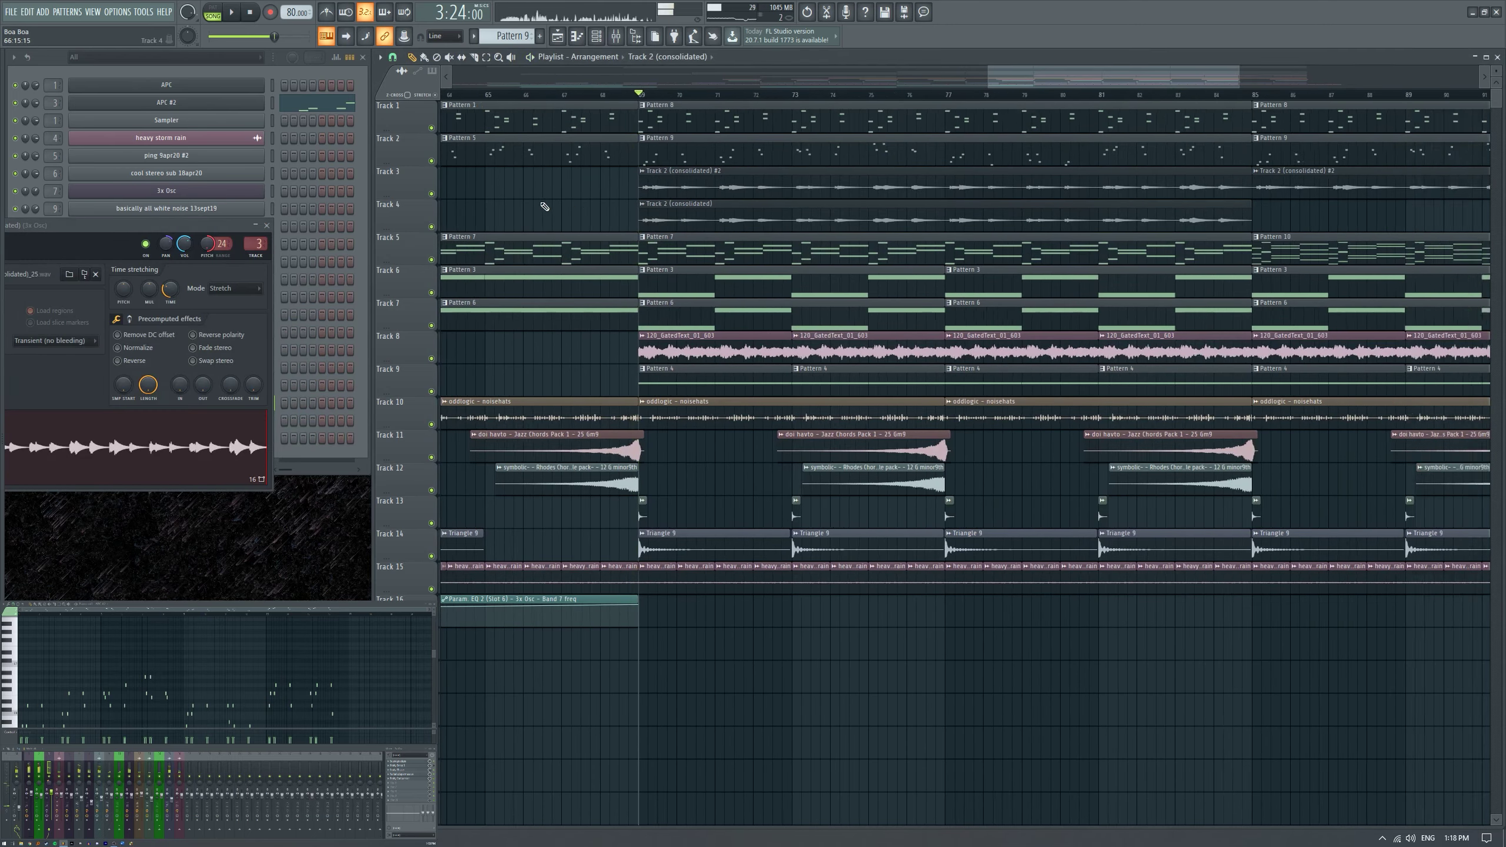
pyautogui.click(267, 225)
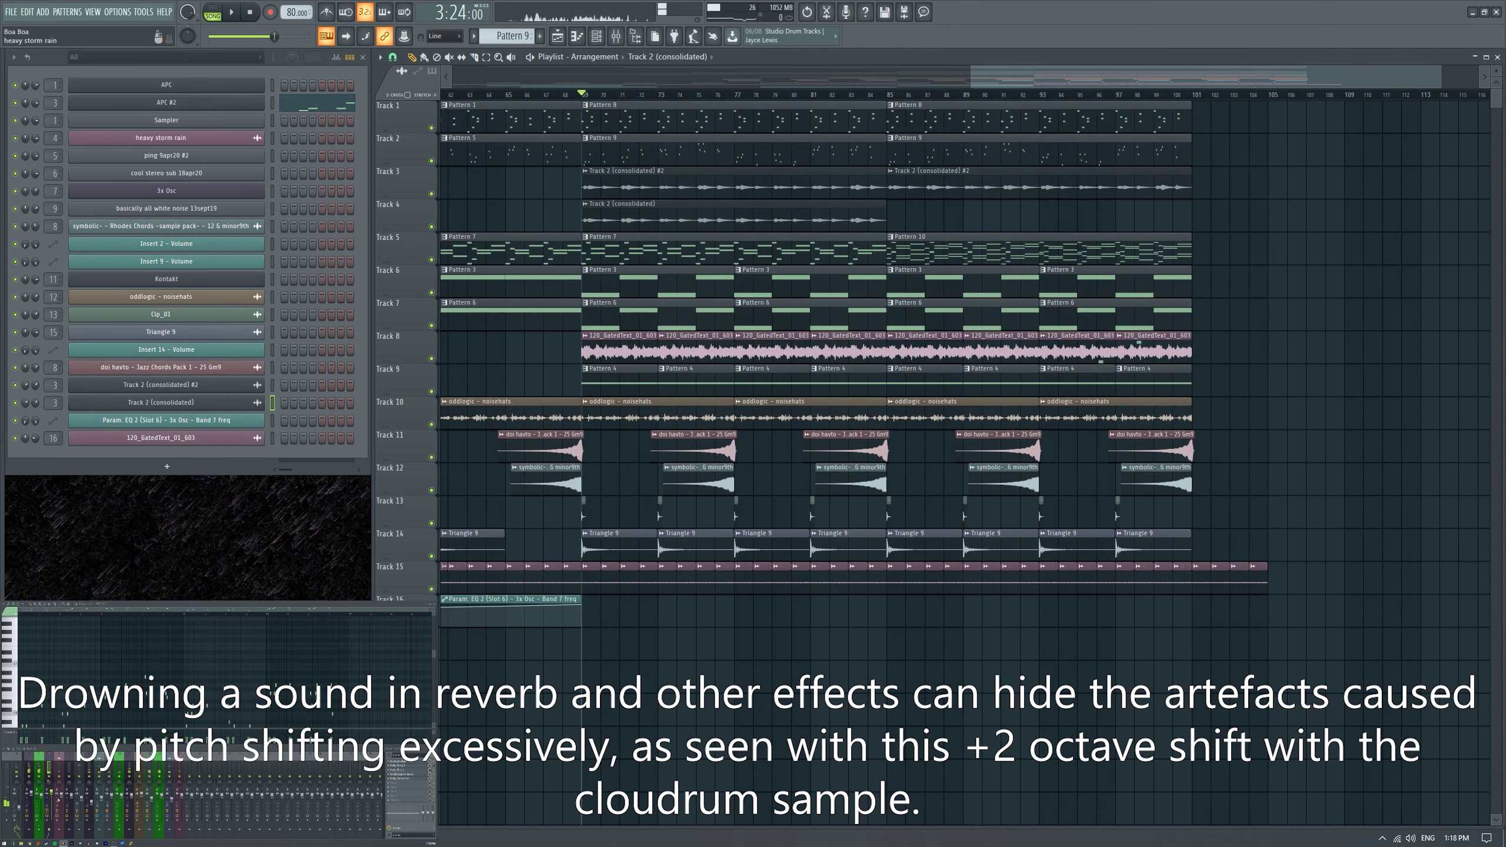
# Play the song from bar 69 to hear the pitched-up clip on Track 4 together with the other parts.
pyautogui.press('space')
pyautogui.scroll(2, 578, 528)
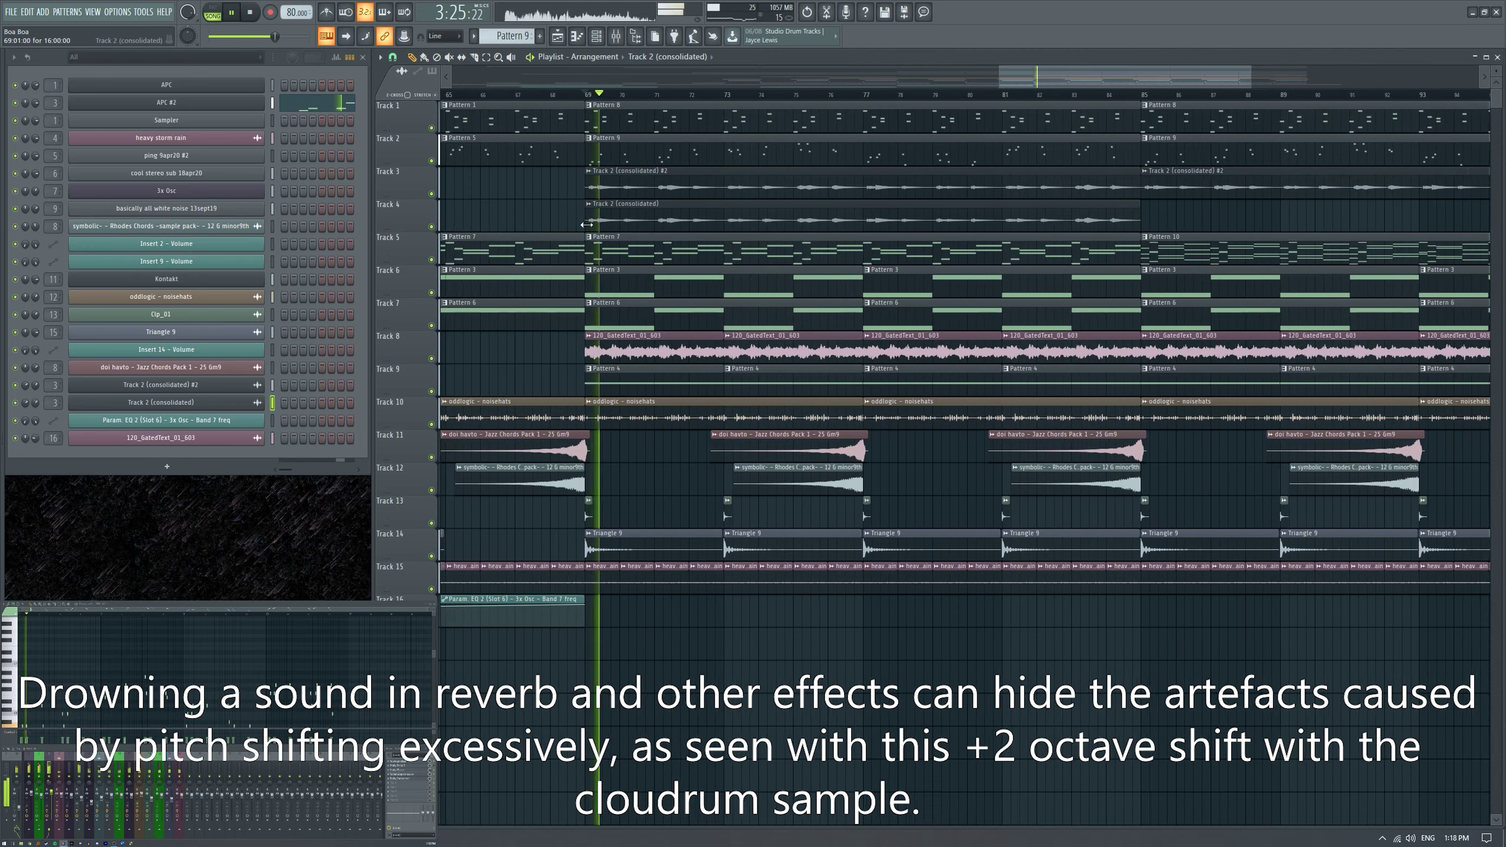
pyautogui.scroll(-4, 1264, 410)
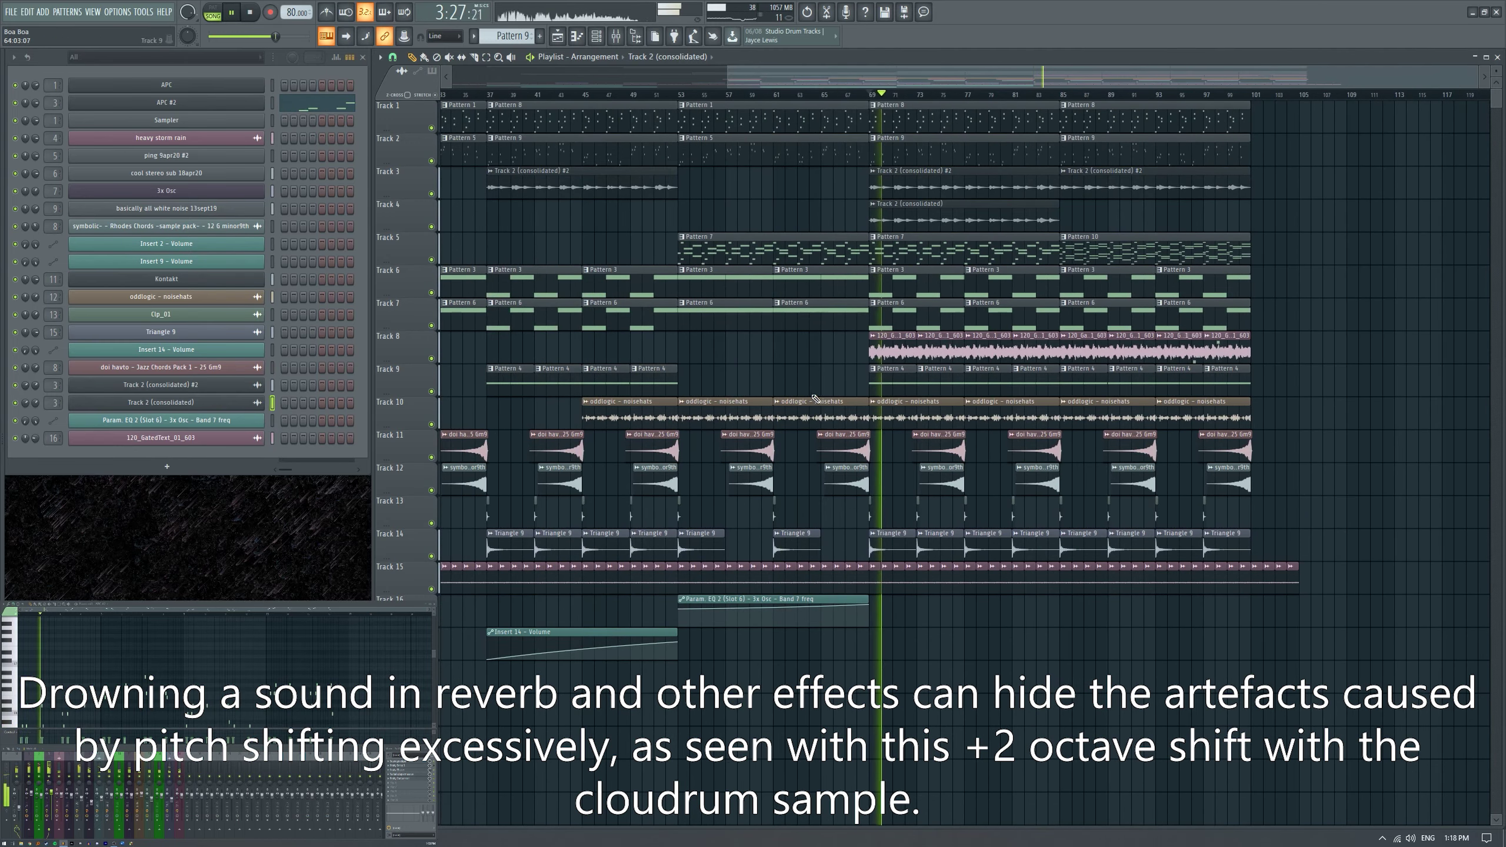
pyautogui.scroll(1, 1264, 409)
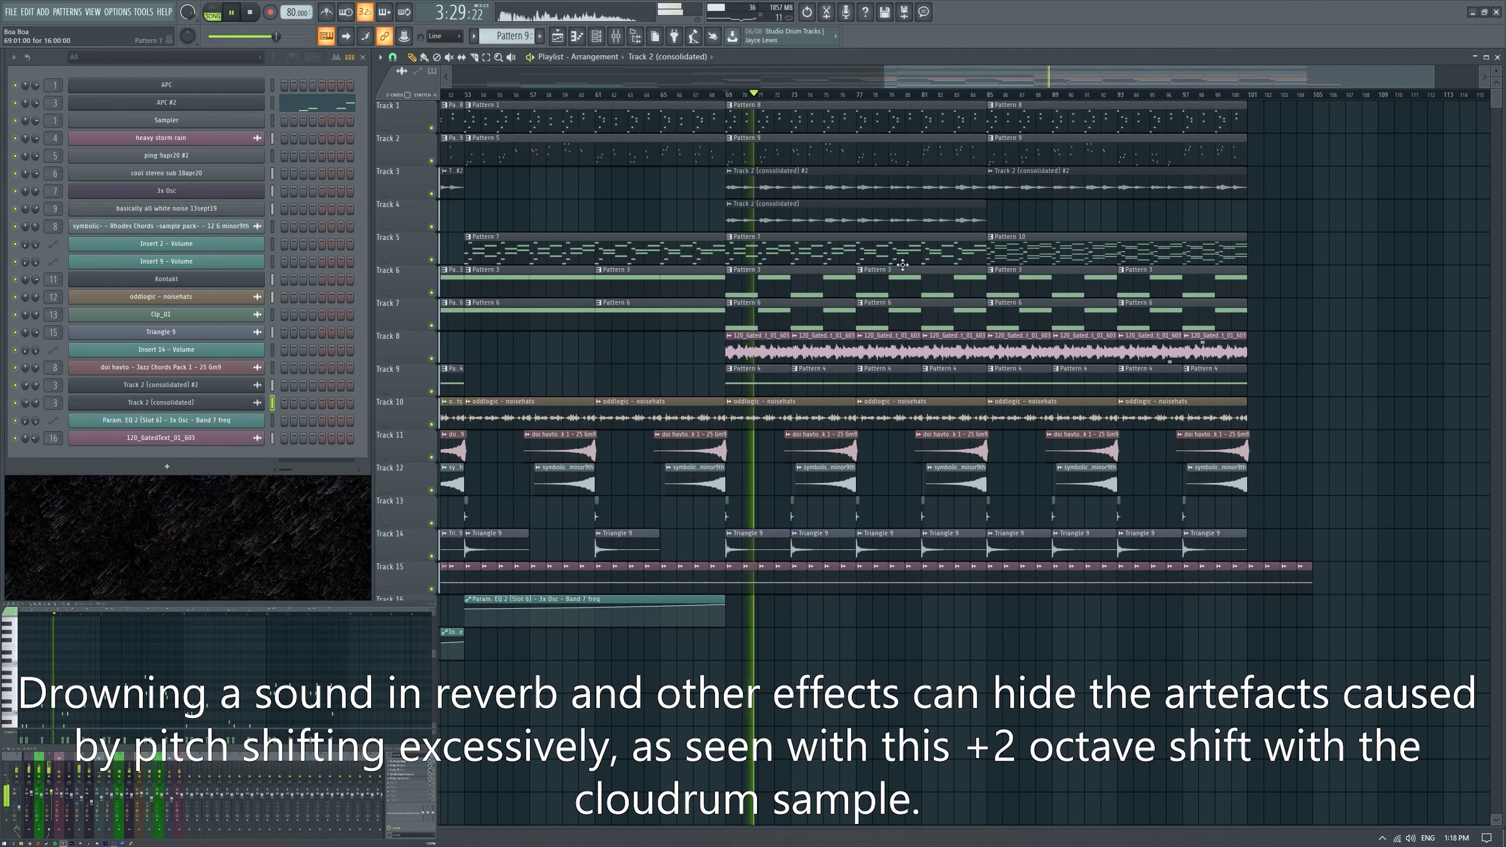
pyautogui.scroll(-1, 676, 390)
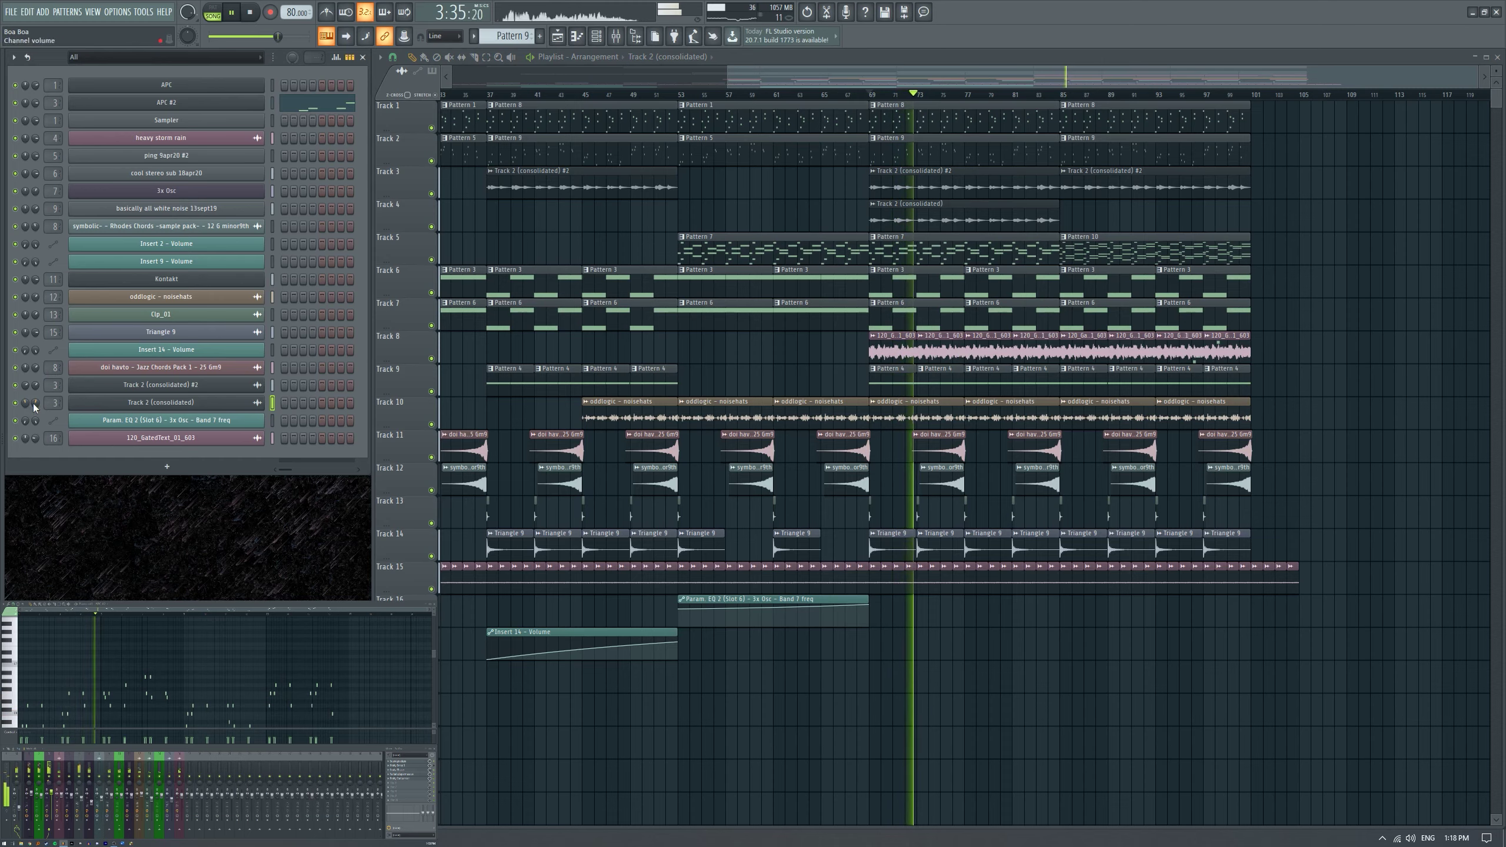
pyautogui.scroll(-1, 1458, 302)
pyautogui.scroll(3, 1453, 302)
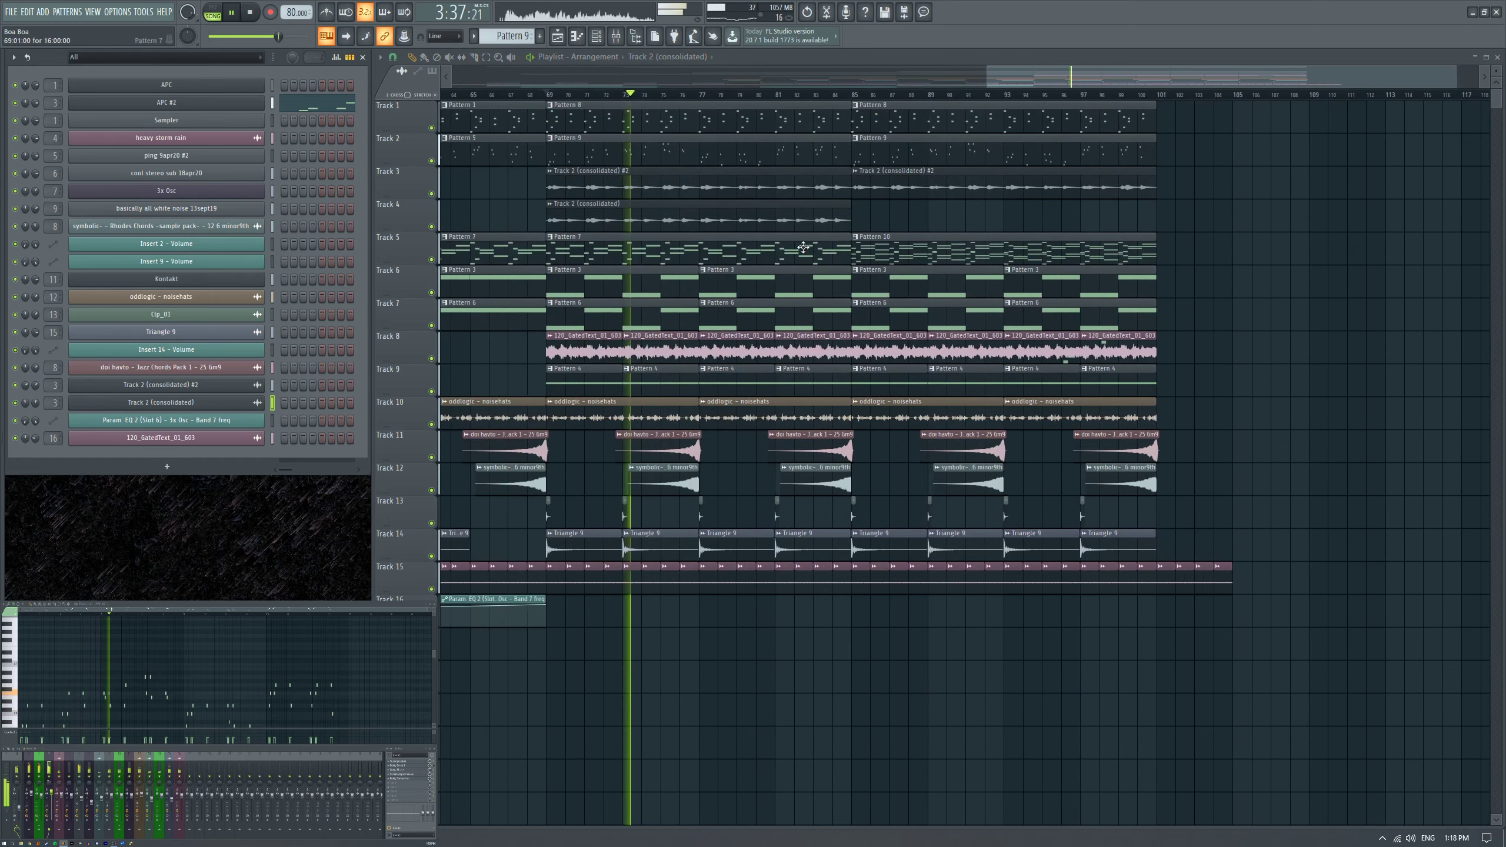
# Duplicate the Track 4 pitched-up clip to bar 85 and delete the one at bar 69.
pyautogui.moveTo(878, 199); pyautogui.dragTo(804, 232)
pyautogui.hotkey('ctrl', 'b')
pyautogui.hotkey('ctrl', 'd')
pyautogui.scroll(-2, 1239, 250)
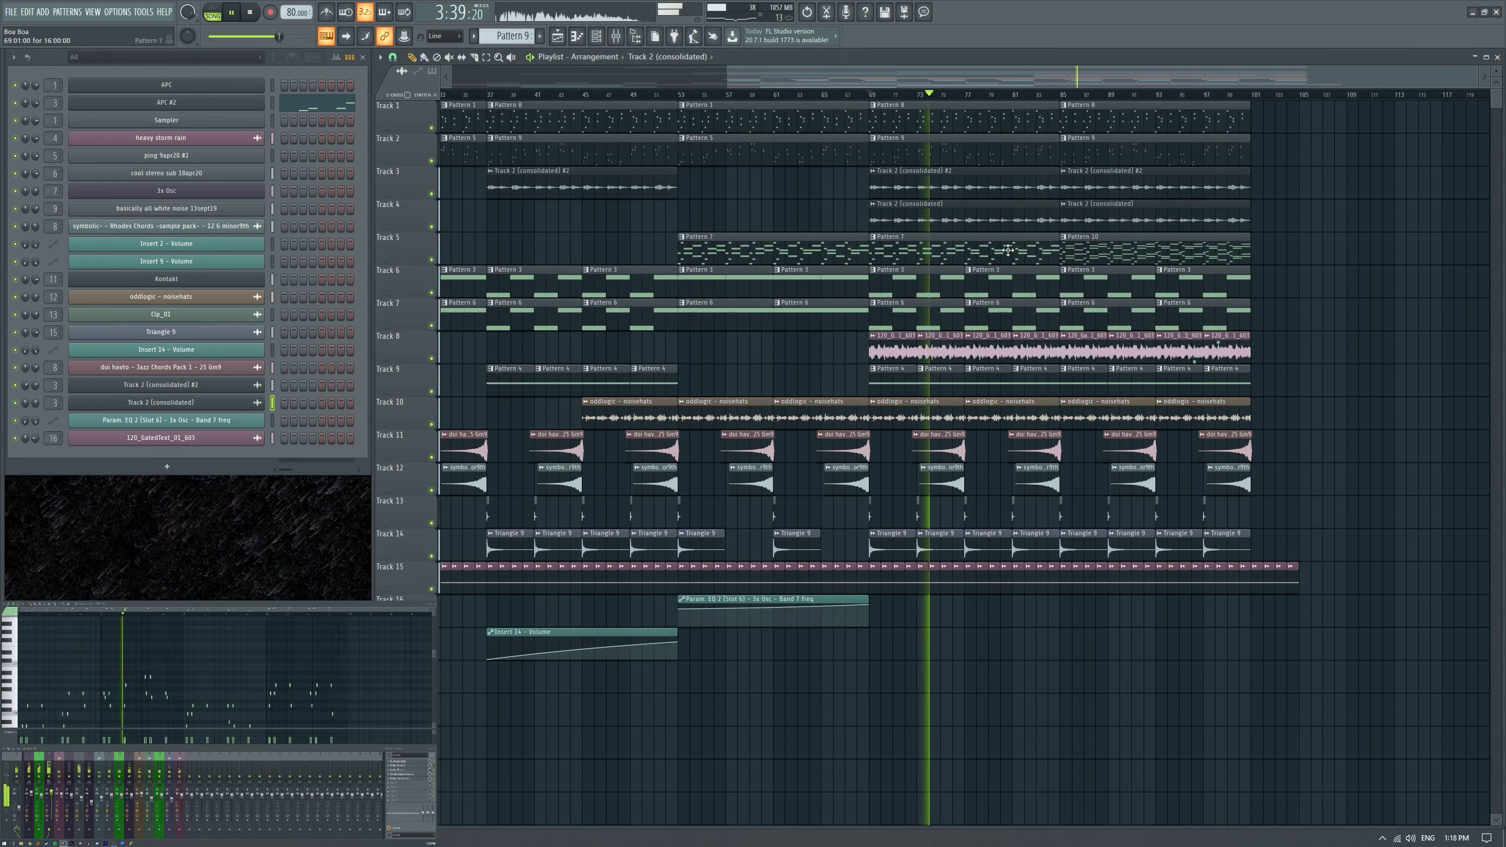
pyautogui.rightClick(973, 217)
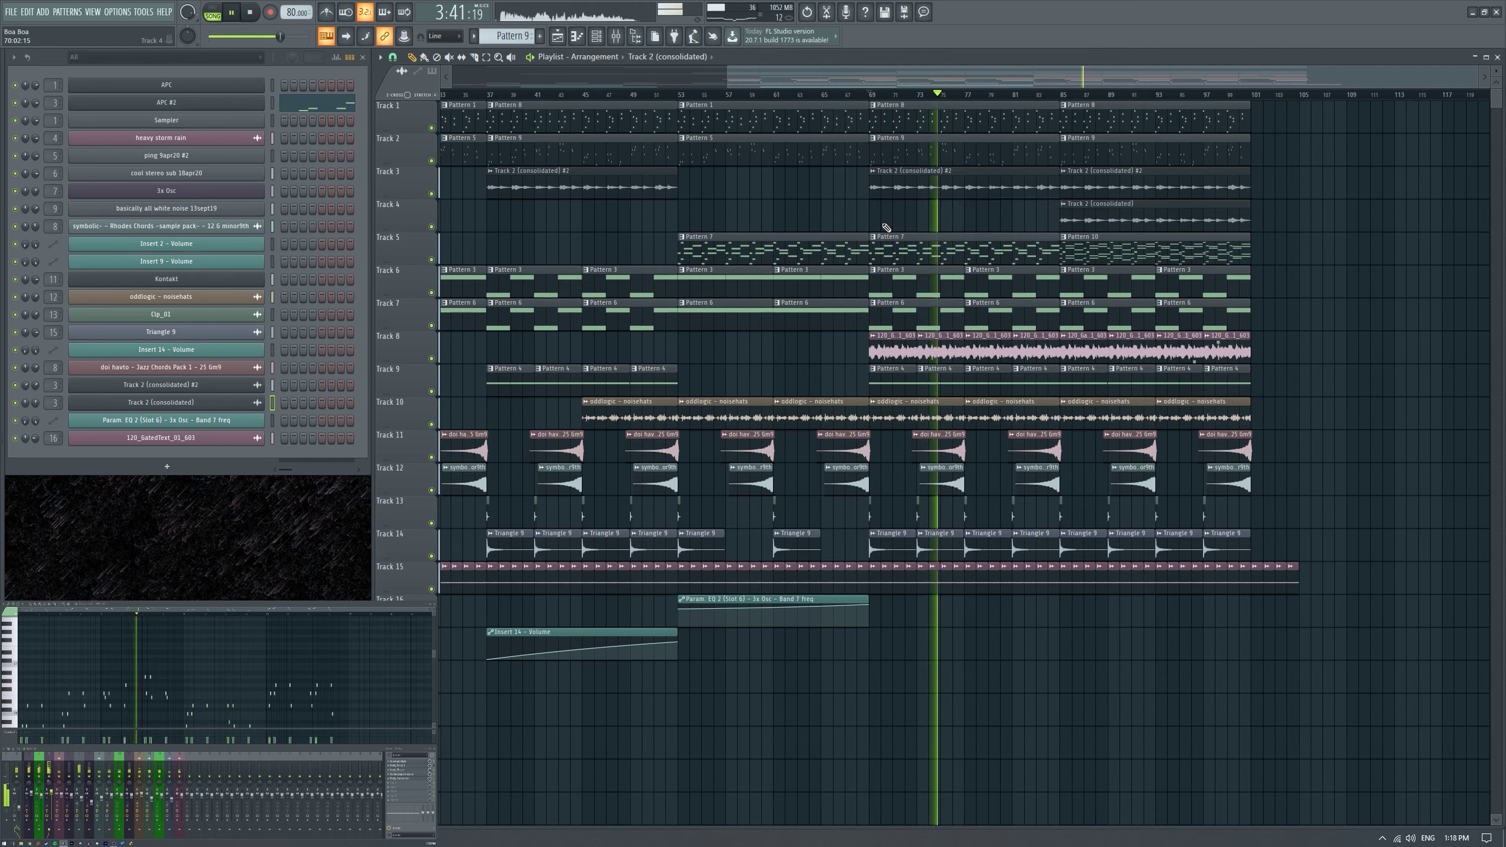
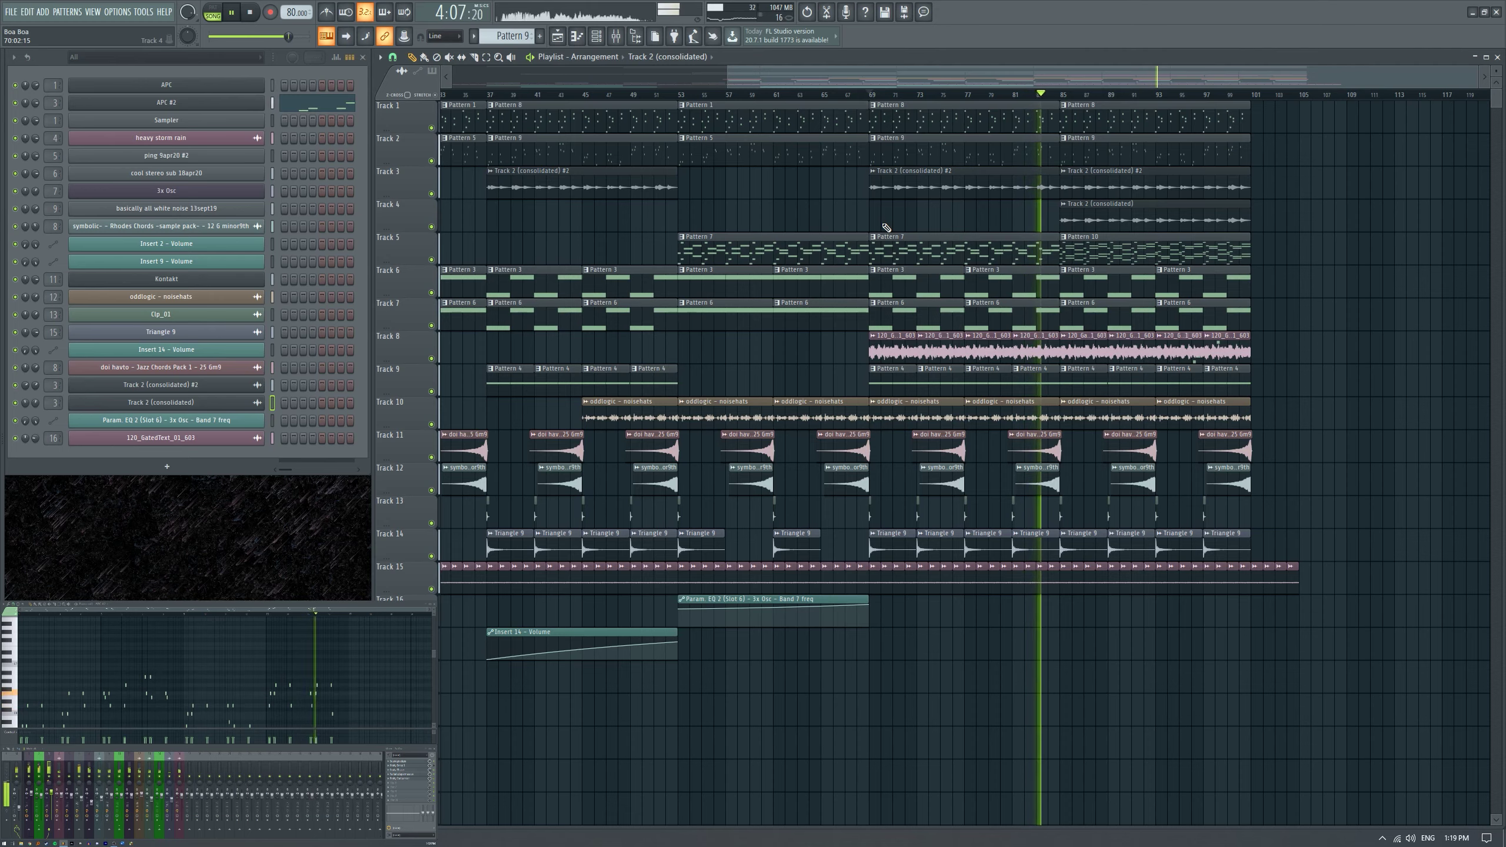
# Listen to the playback through the final section to hear how the pitched-up Track 4 clip from bar 85 fits in.
pyautogui.scroll(5, 1299, 283)
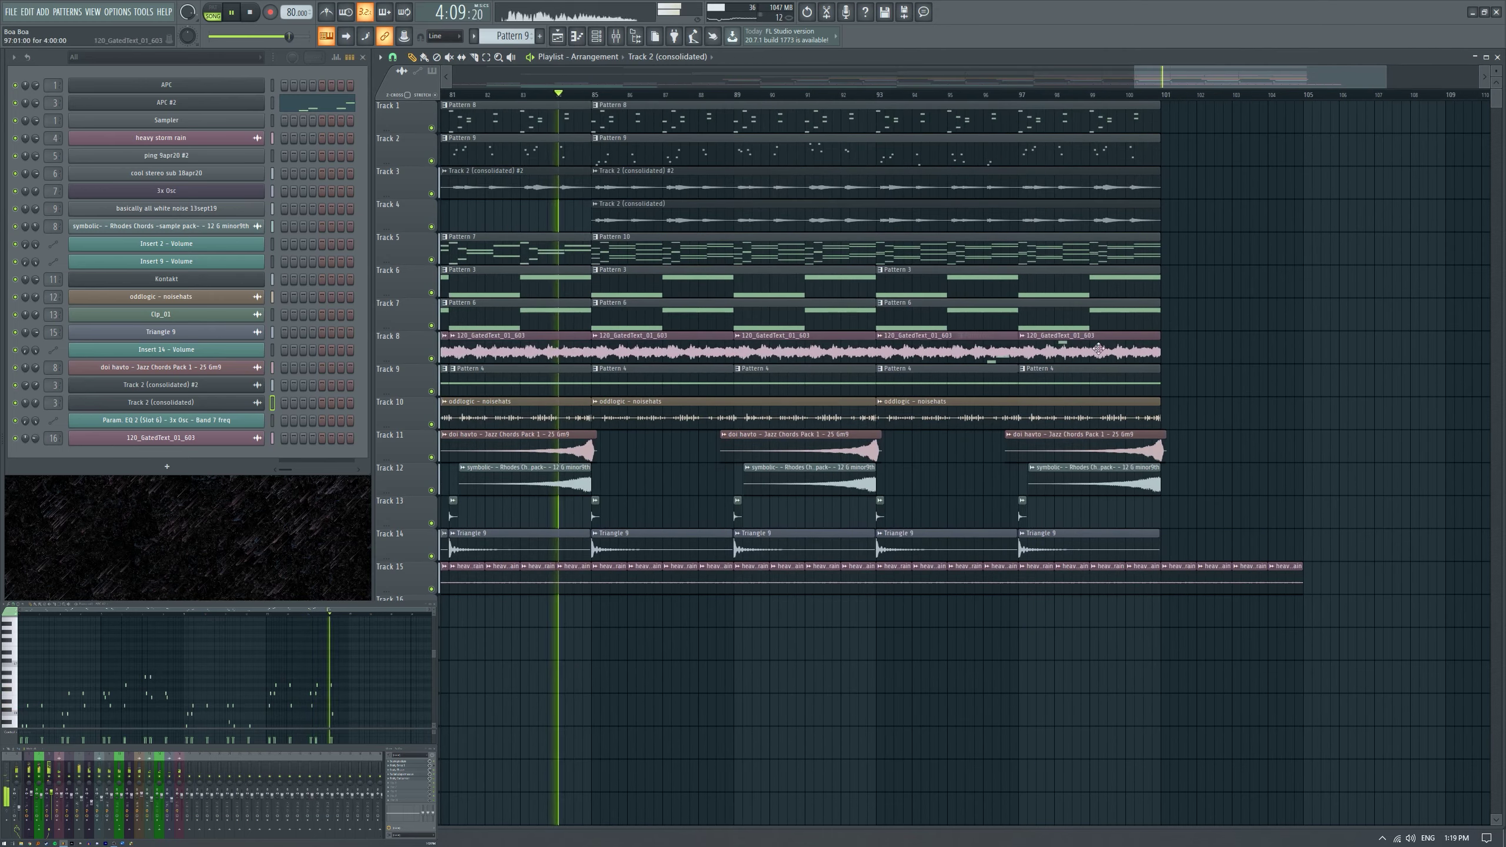
pyautogui.scroll(-2, 1006, 347)
pyautogui.scroll(3, 730, 407)
pyautogui.scroll(-1, 727, 409)
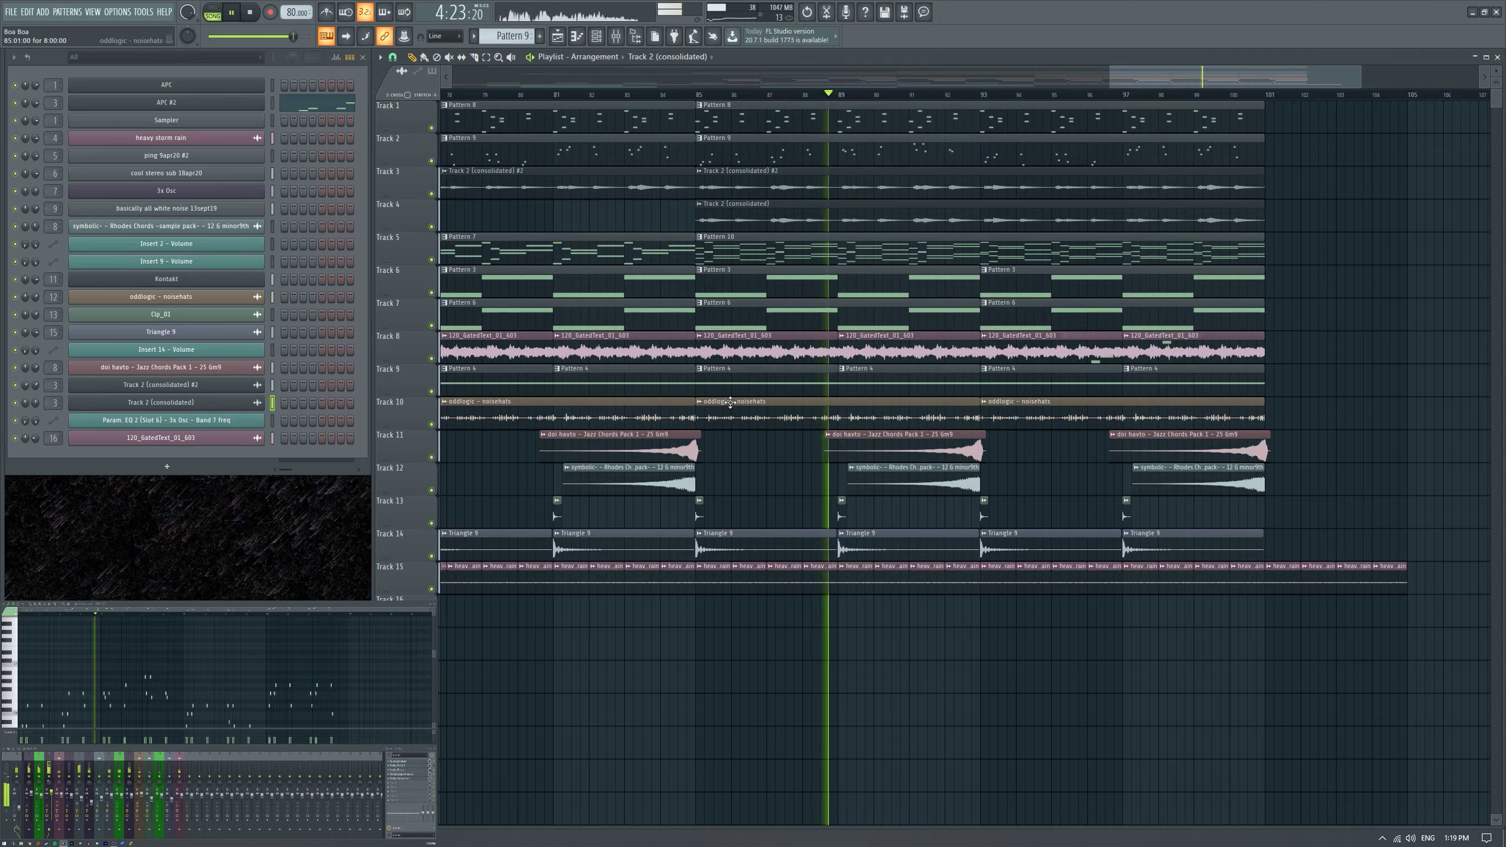
pyautogui.scroll(-3, 1238, 426)
pyautogui.scroll(3, 1078, 425)
pyautogui.scroll(1, 629, 426)
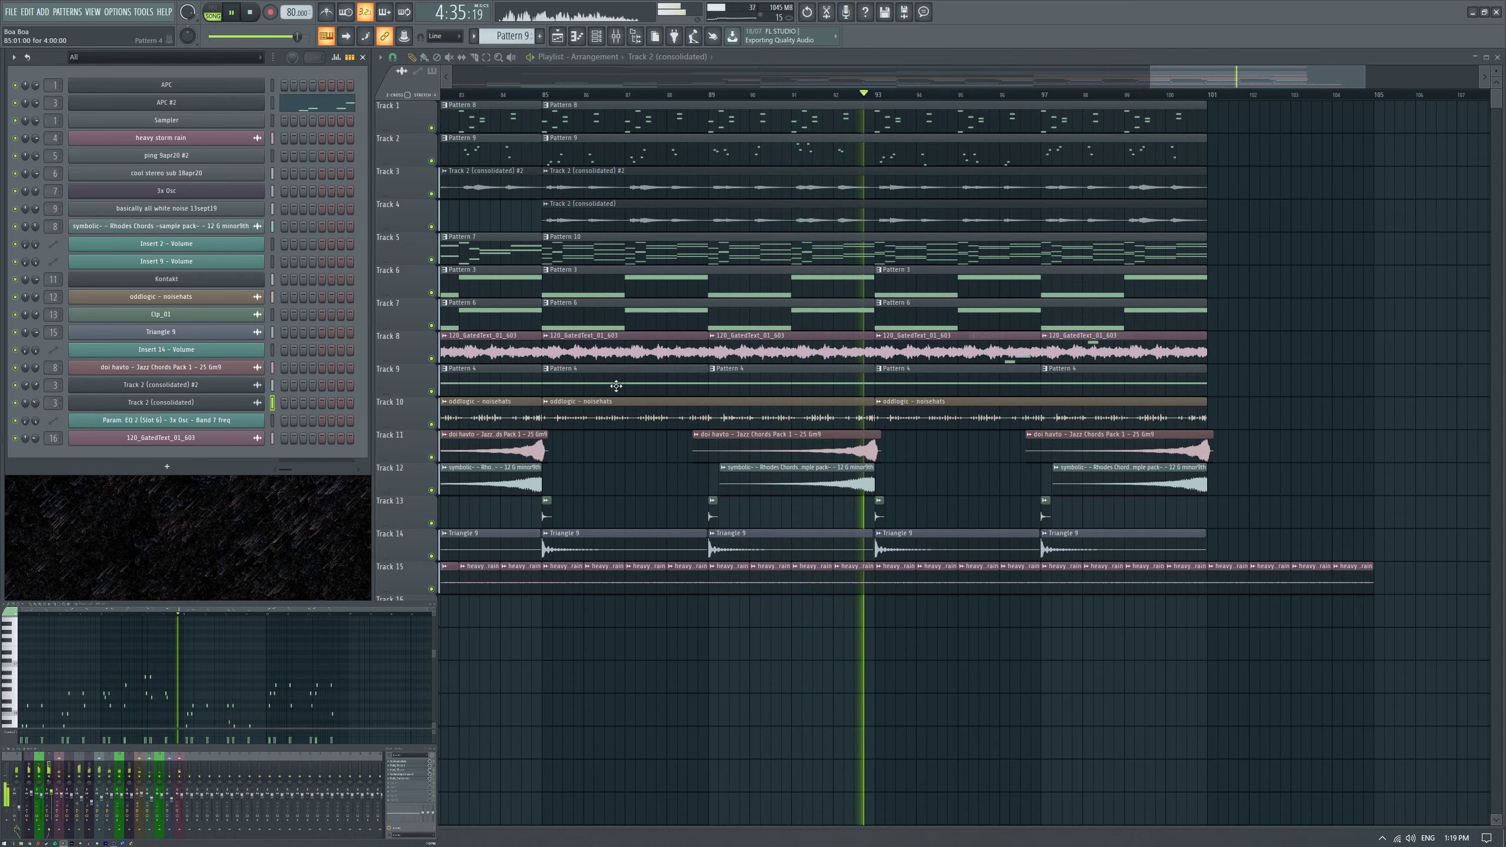
# Audition the pitched-up Track 4 clip on its own, then bring the other tracks back in.
pyautogui.press('space')
pyautogui.keyDown('alt'); pyautogui.rightClick(622, 207); pyautogui.keyUp('alt')
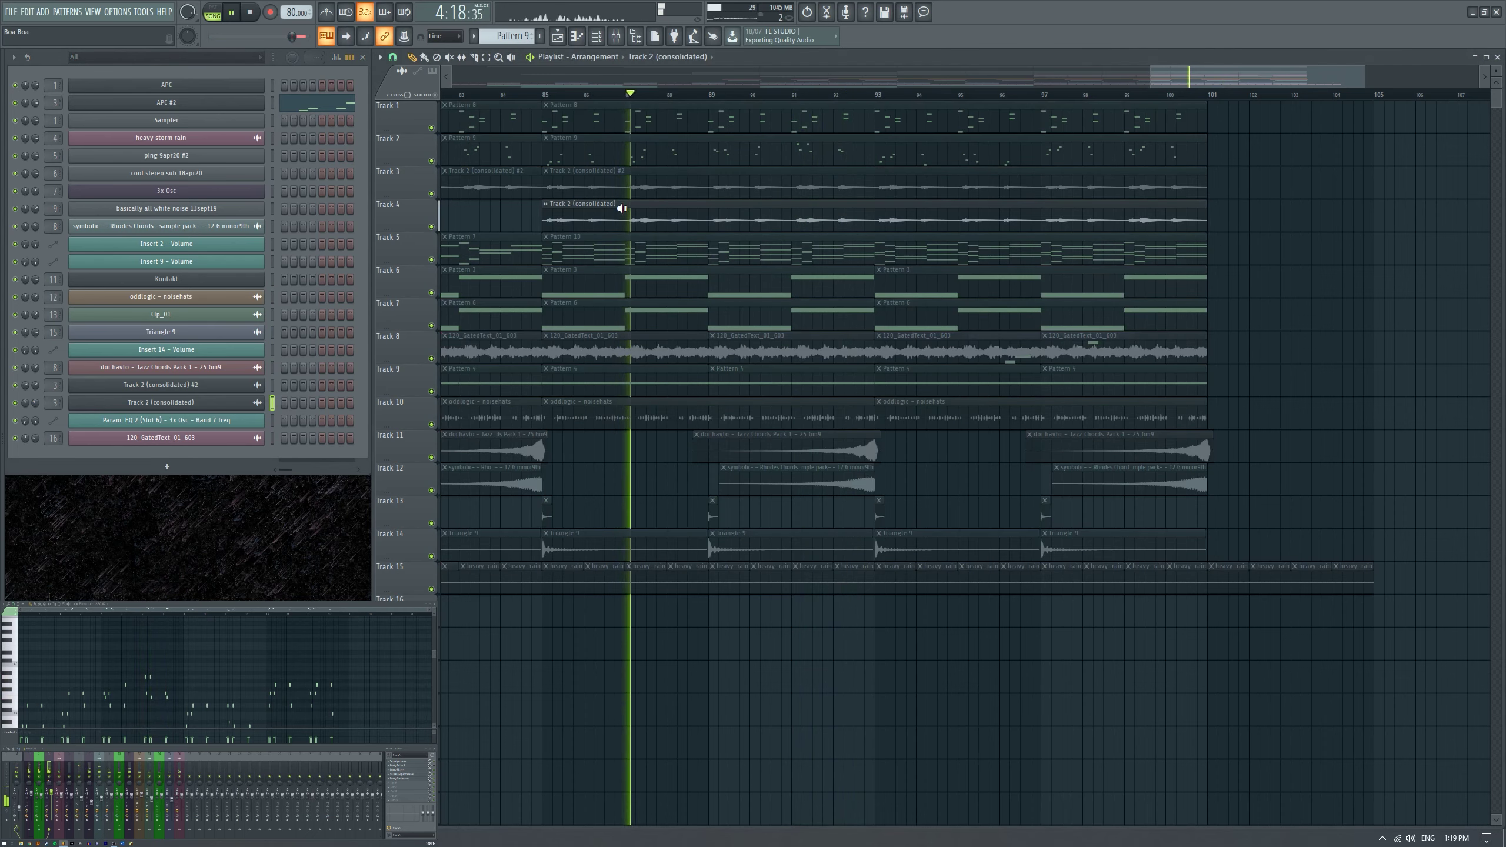
pyautogui.press('p')
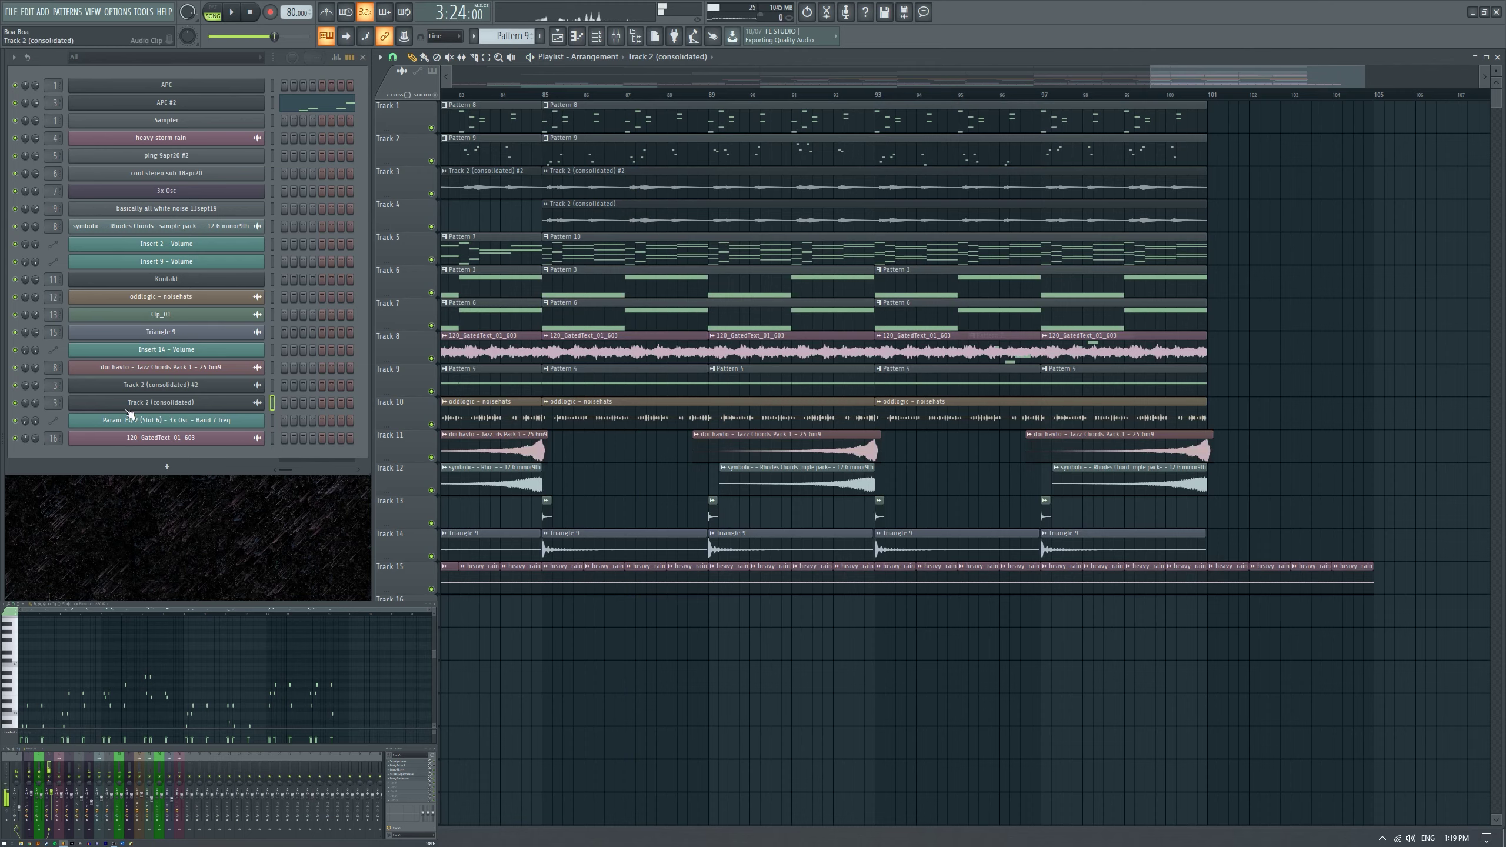
pyautogui.keyDown('alt'); pyautogui.rightClick(620, 214); pyautogui.keyUp('alt')
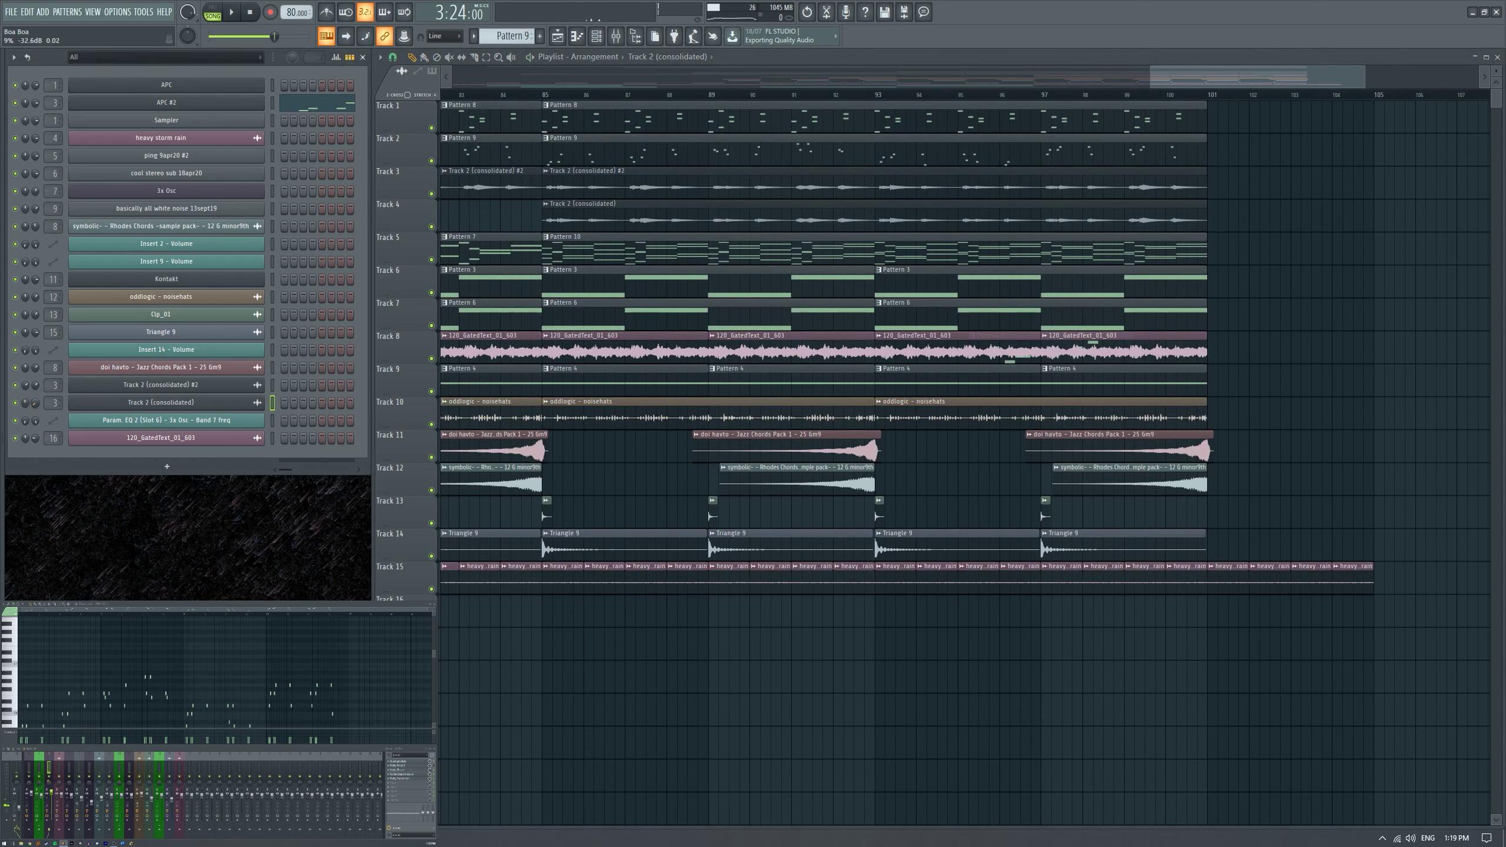
pyautogui.click(606, 217)
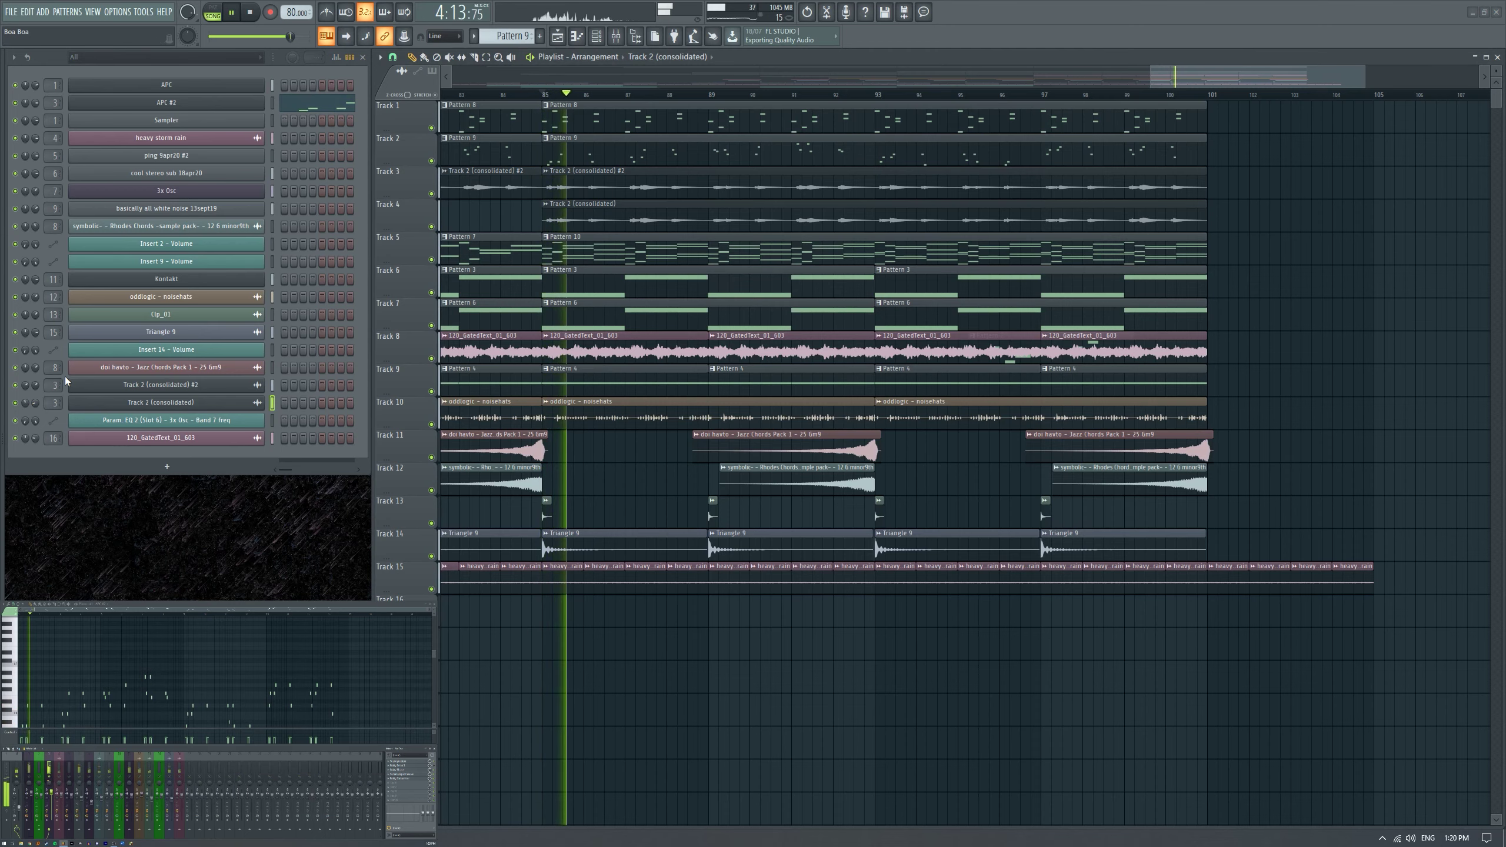
# Lower the volume of the "Track 2 (consolidated)" channel and pan it 45% right.
pyautogui.moveTo(36, 408); pyautogui.dragTo(36, 465)
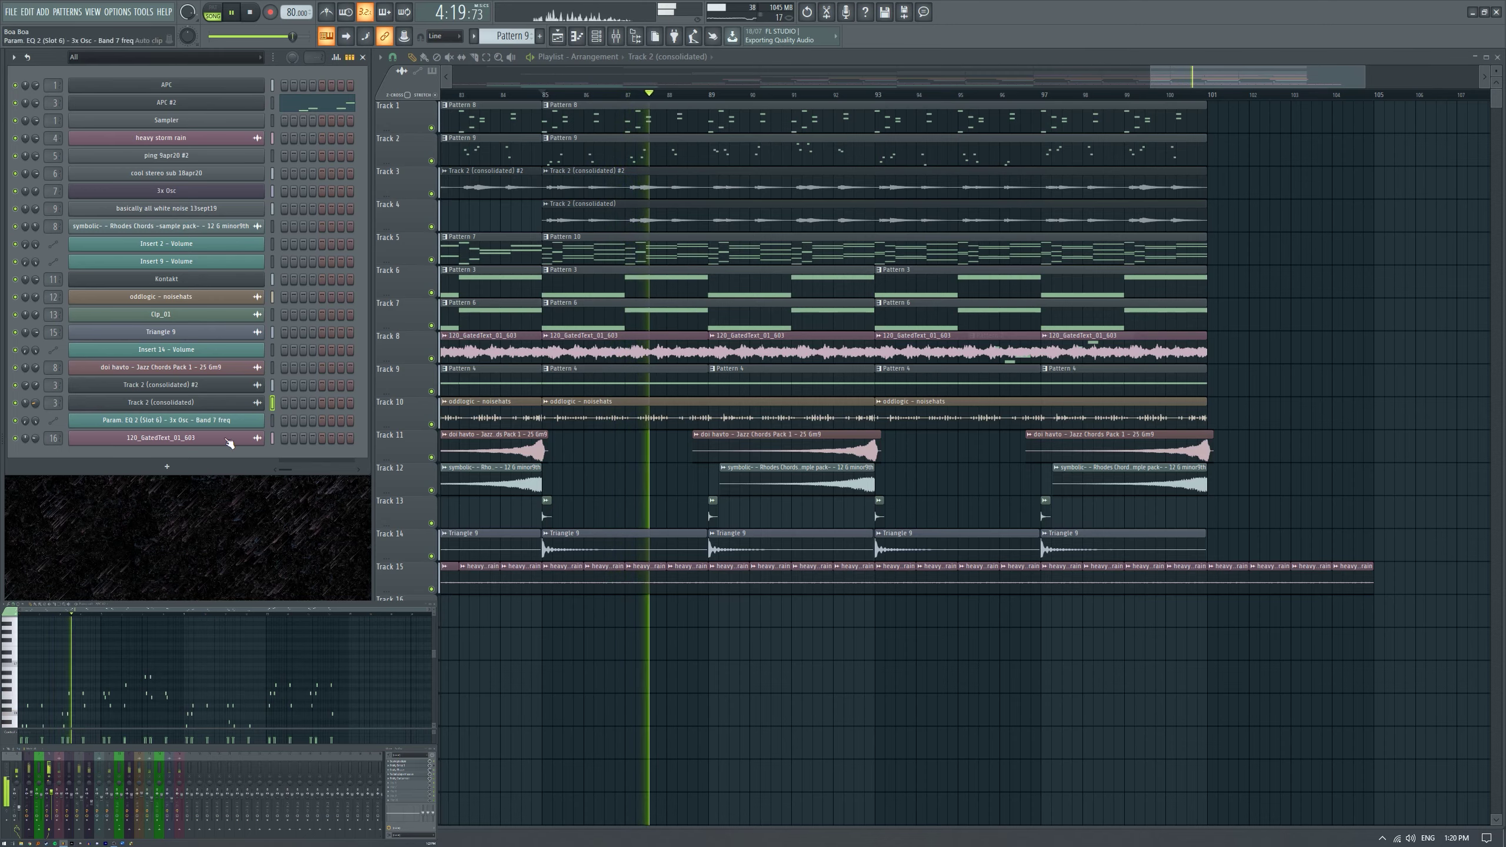
pyautogui.scroll(-3, 678, 493)
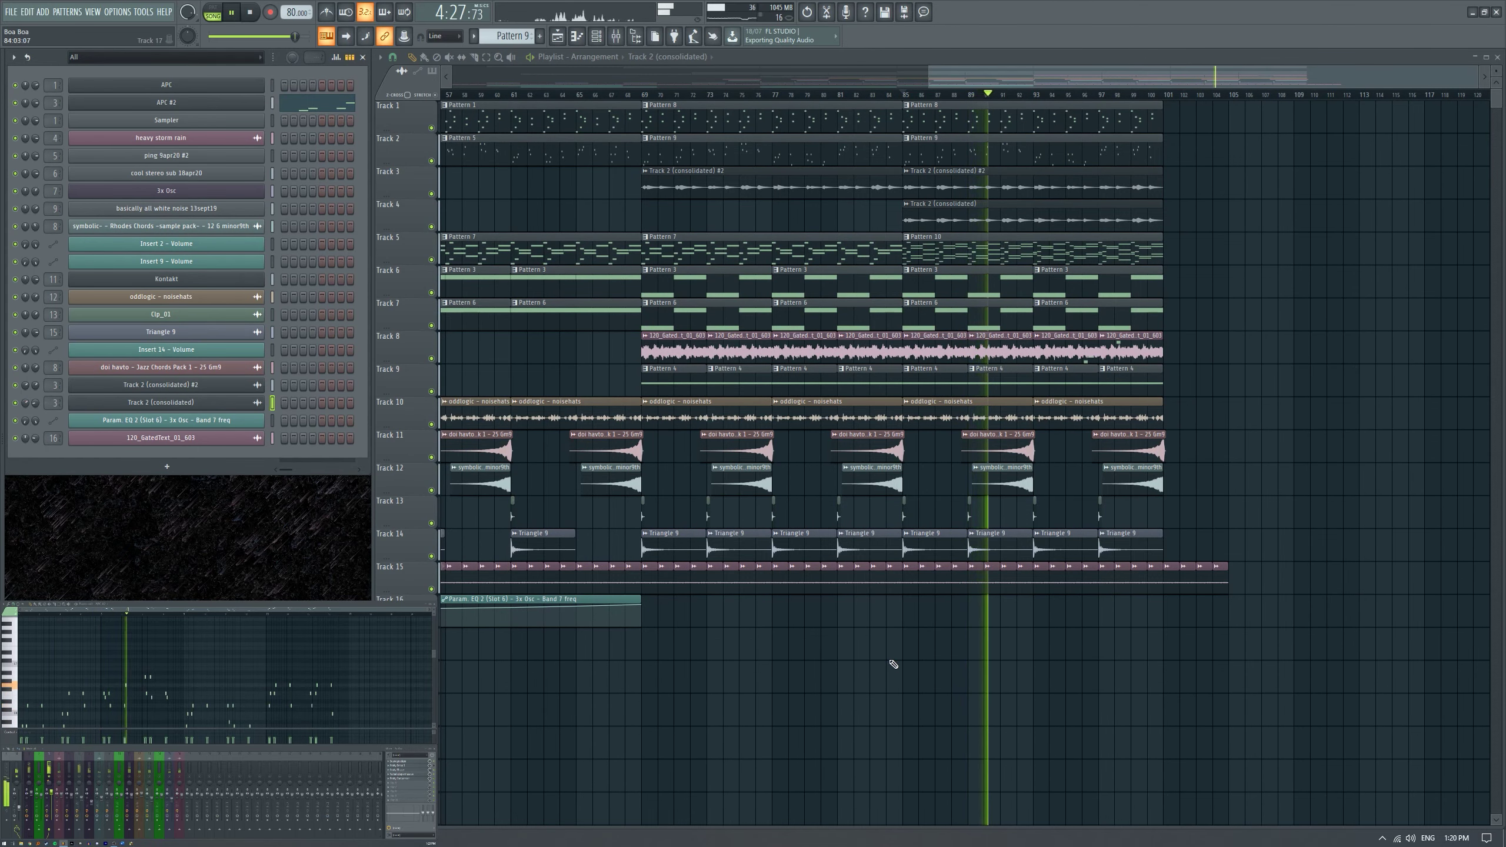
pyautogui.scroll(2, 1260, 648)
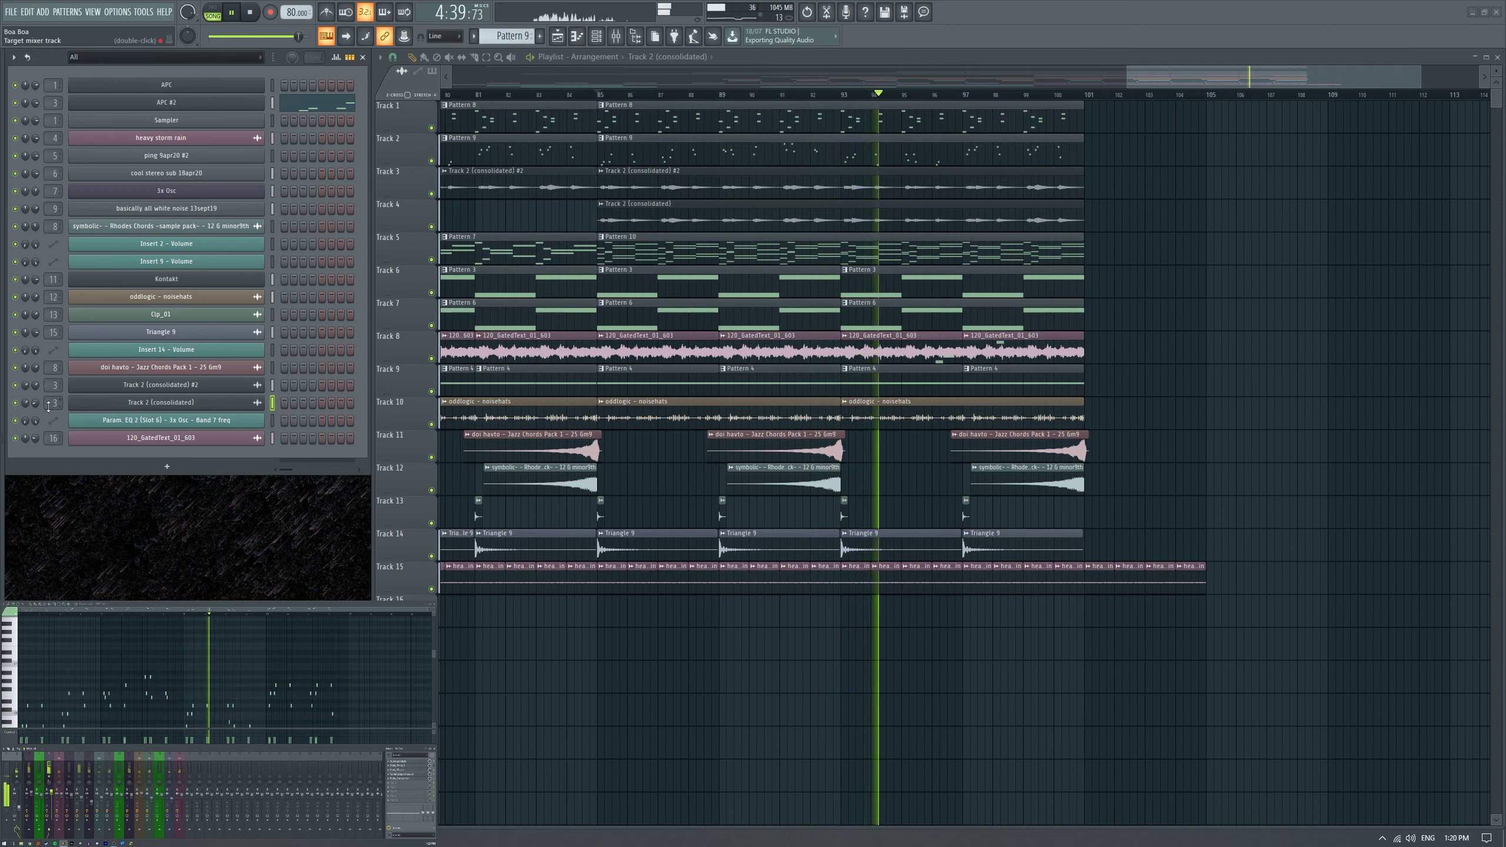
pyautogui.moveTo(25, 403); pyautogui.dragTo(24, 388)
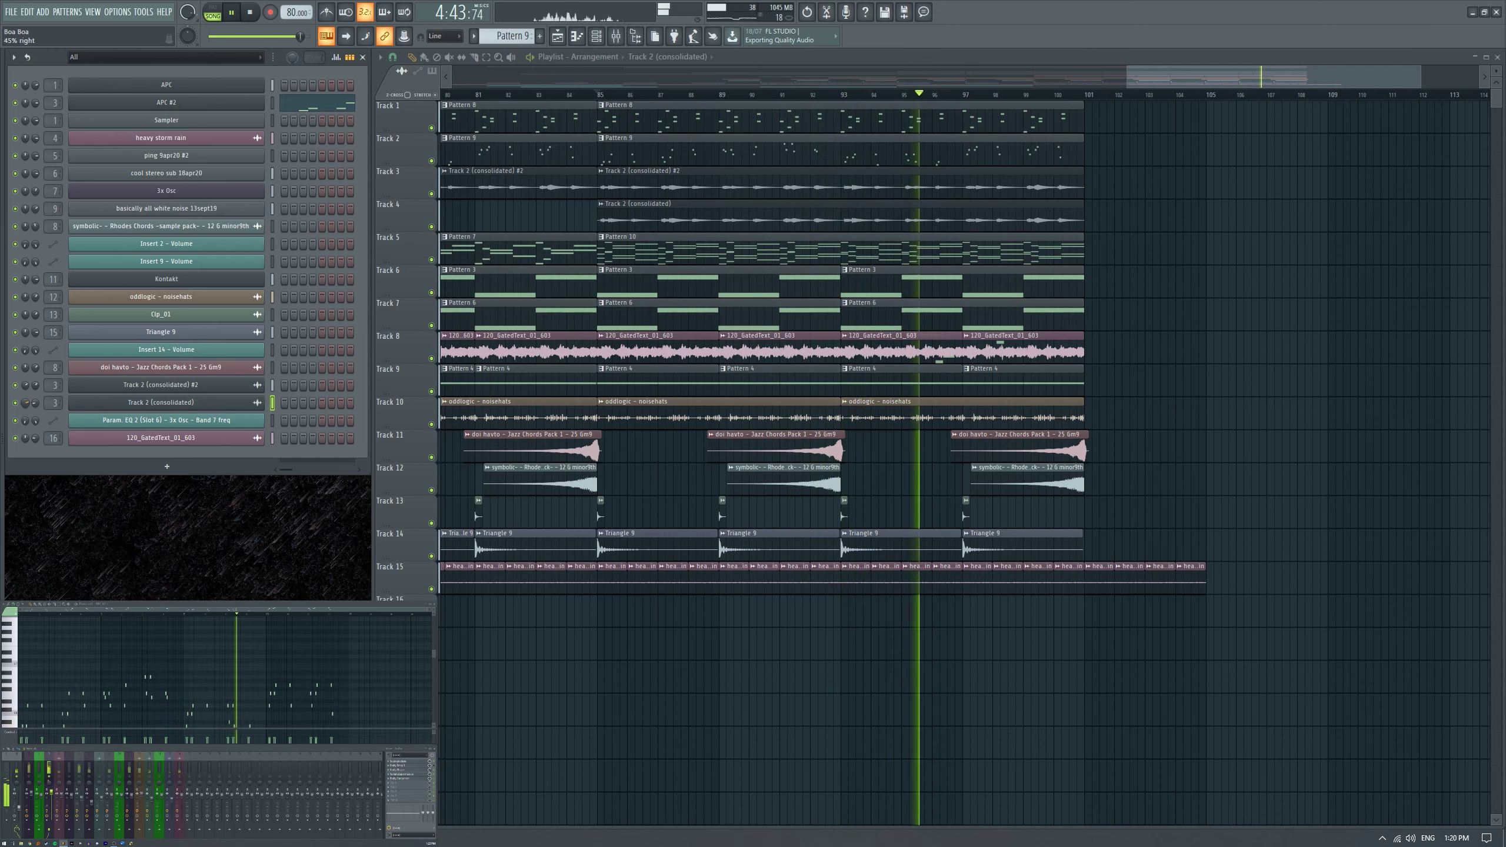
# Listen to the closing bars up to bar 101 with the panned layer, then stop playback.
pyautogui.scroll(-2, 1156, 527)
pyautogui.scroll(3, 1159, 528)
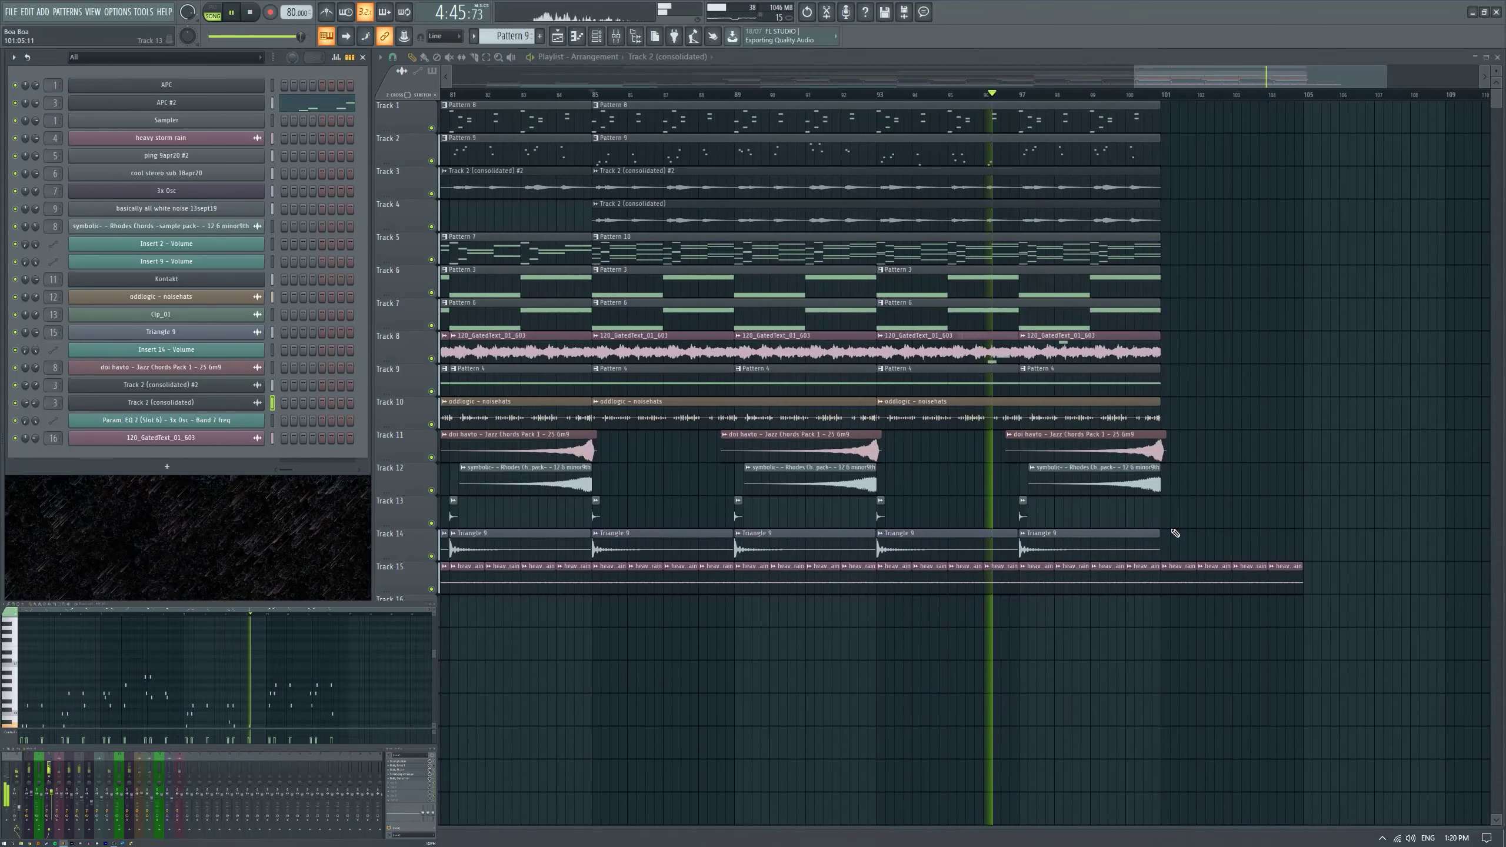
pyautogui.scroll(3, 1202, 539)
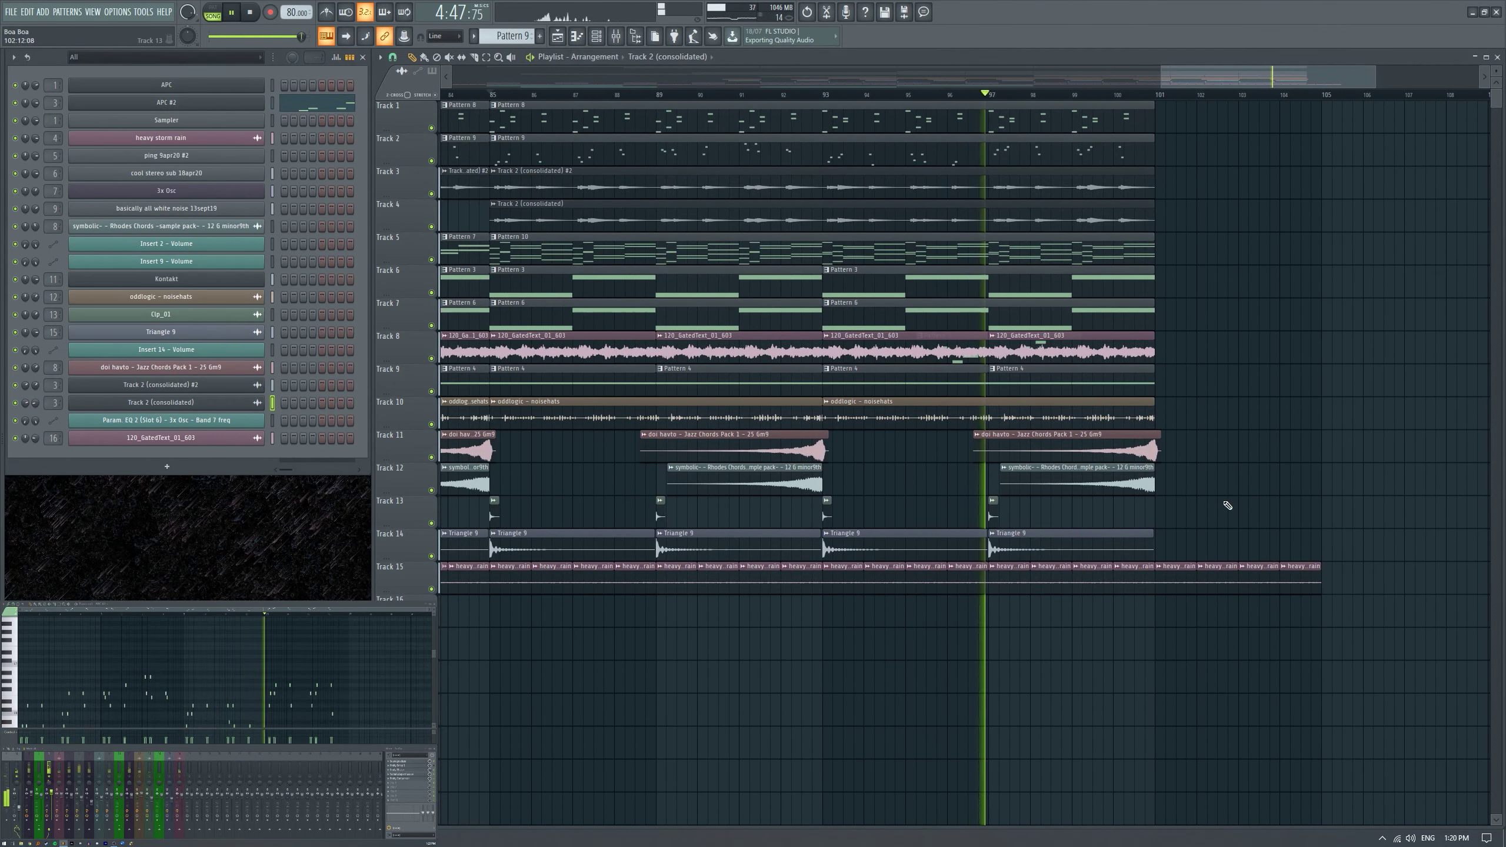
pyautogui.scroll(-1, 1189, 519)
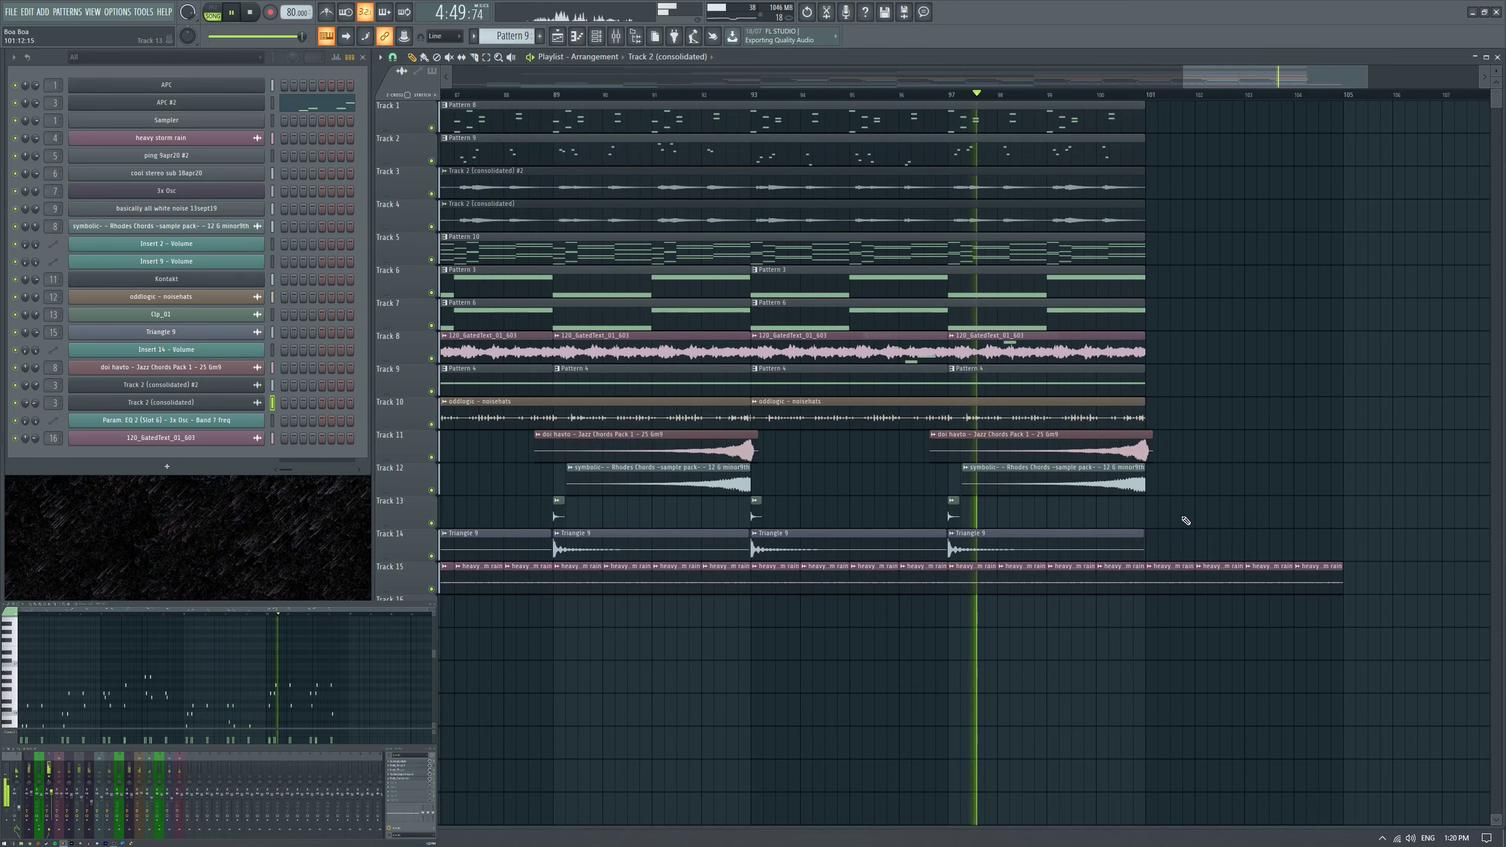
pyautogui.scroll(-1, 1180, 521)
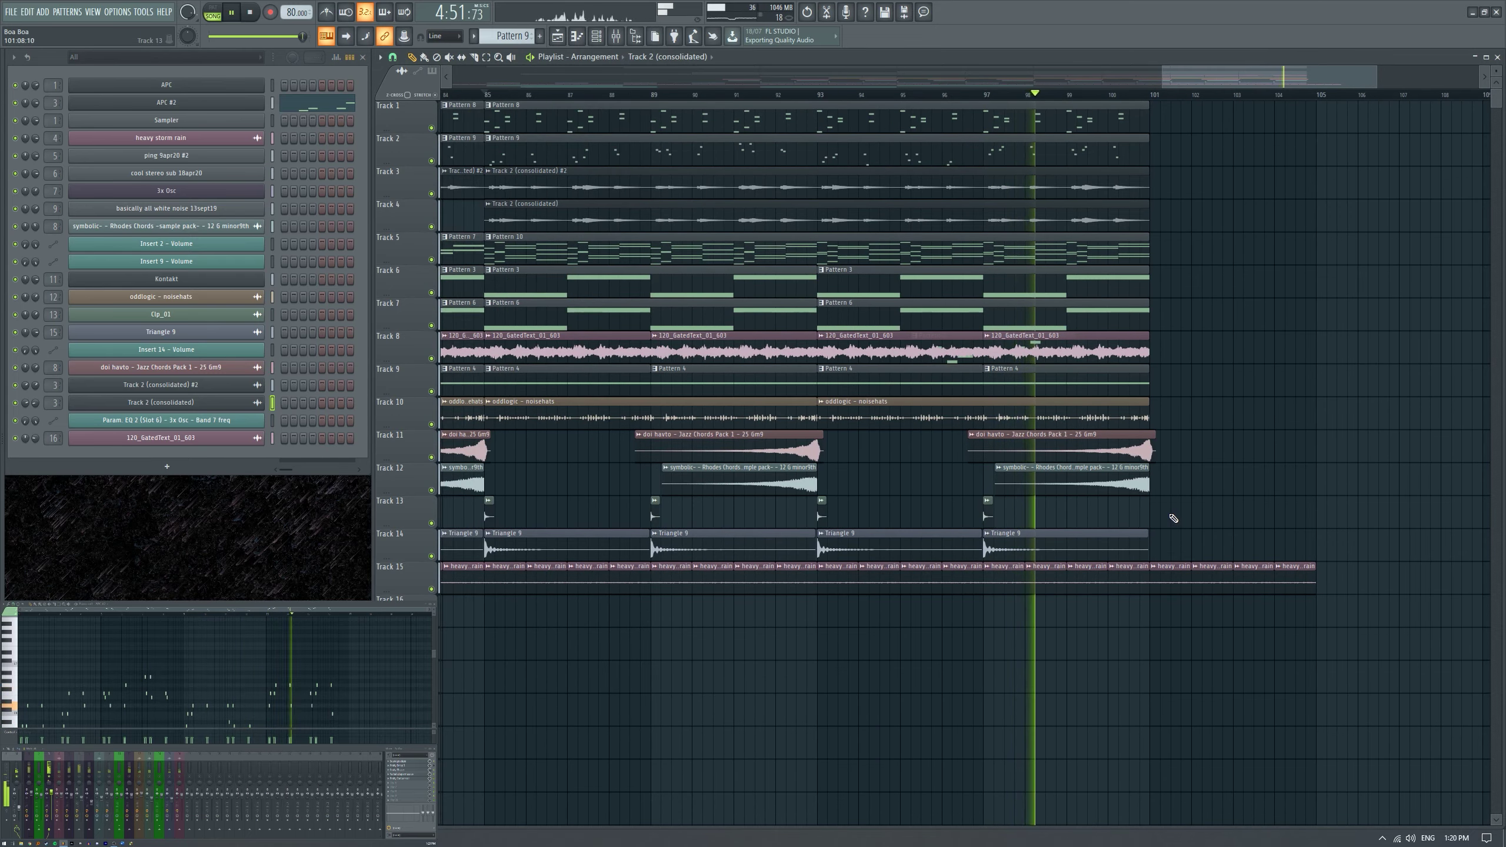
pyautogui.scroll(-1, 1109, 501)
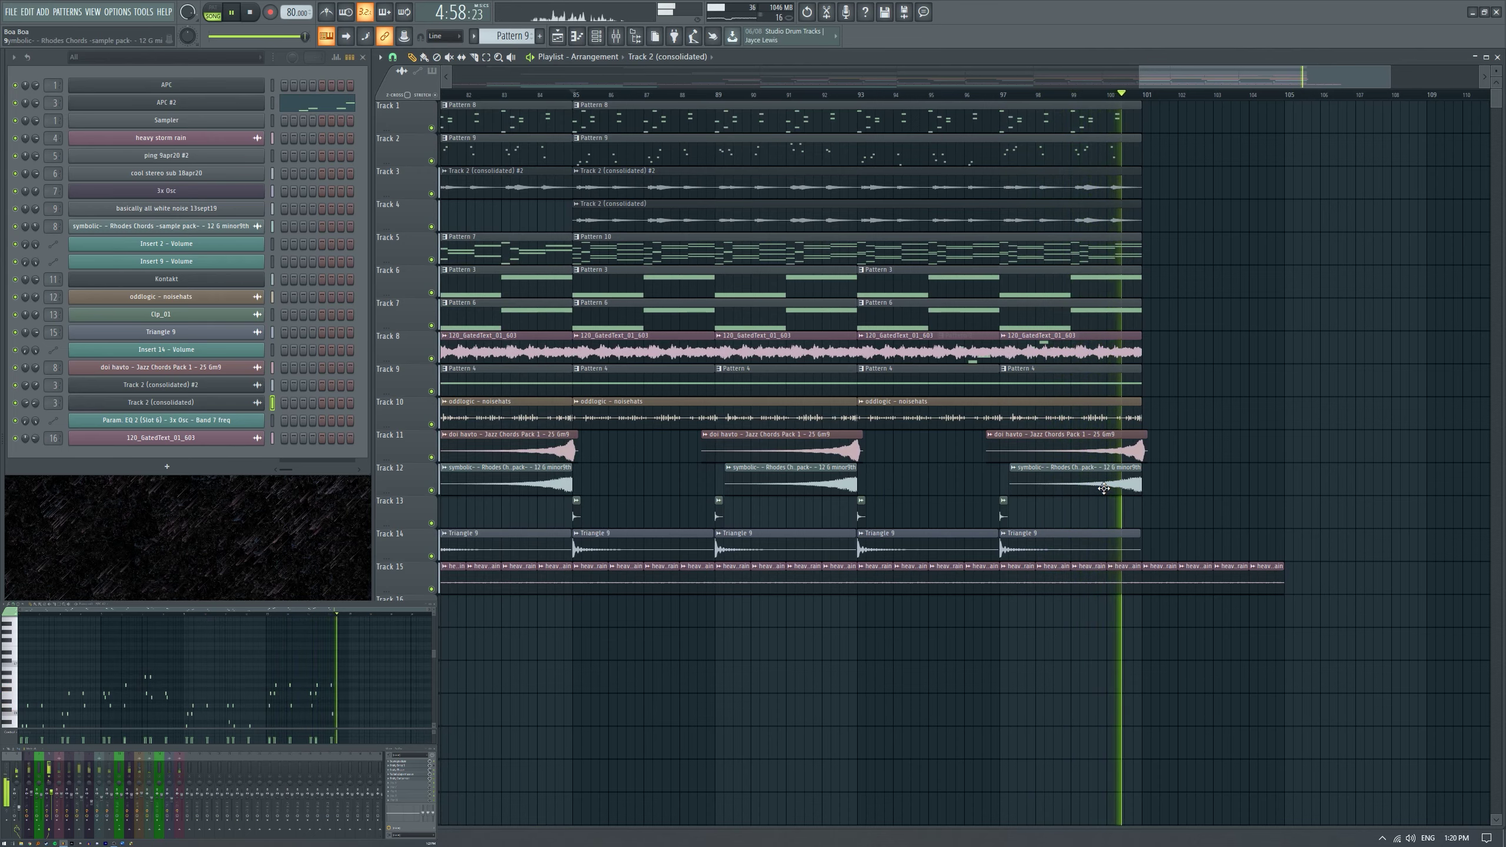
pyautogui.press('space')
# Play the song from bar 37 to review the middle section.
pyautogui.scroll(-1, 1106, 487)
pyautogui.scroll(-2, 1106, 487)
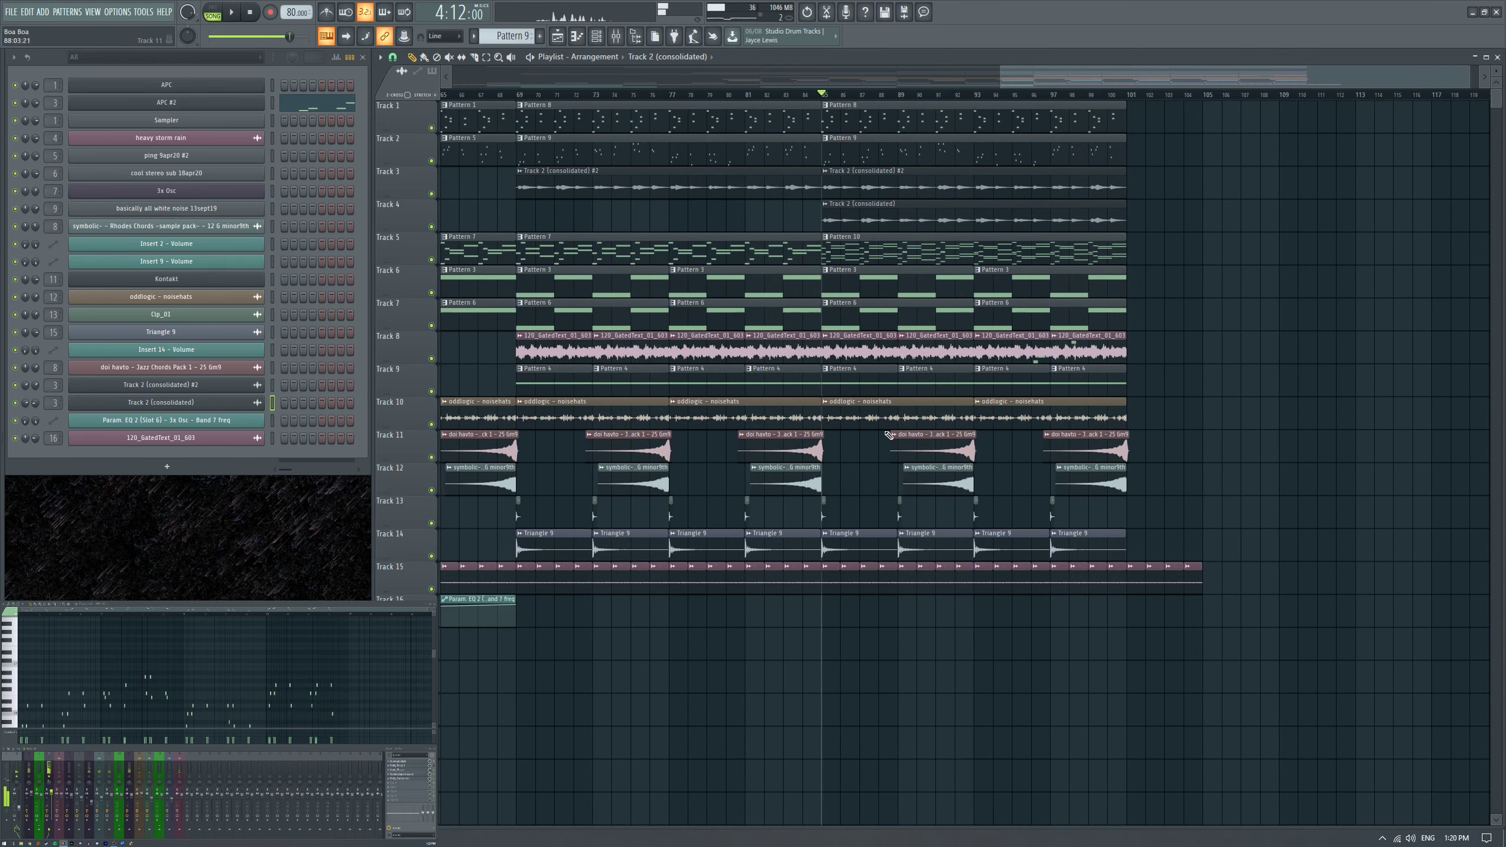
pyautogui.scroll(5, 889, 435)
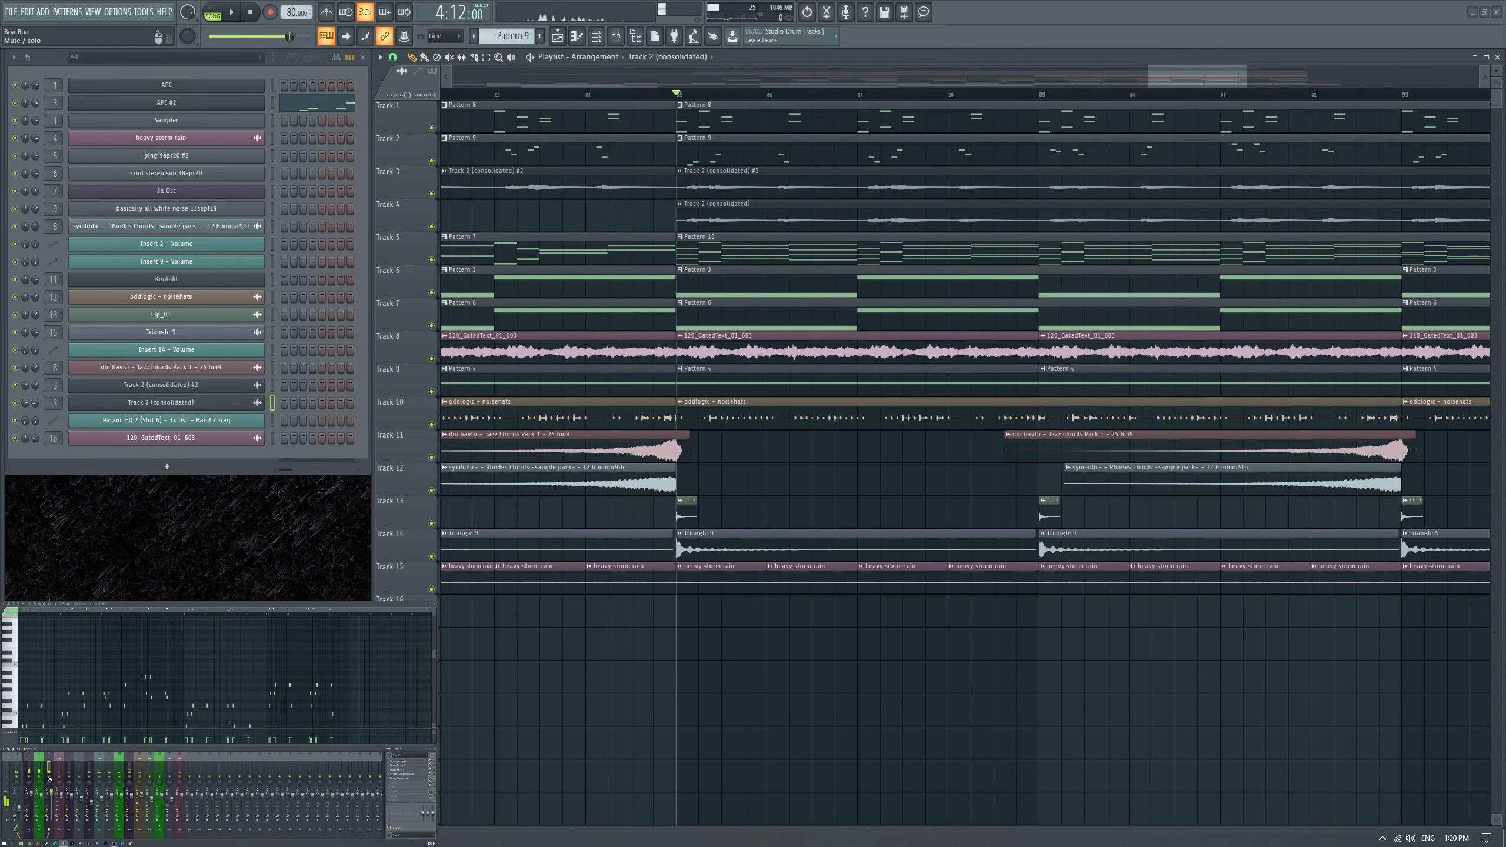
pyautogui.scroll(-8, 875, 513)
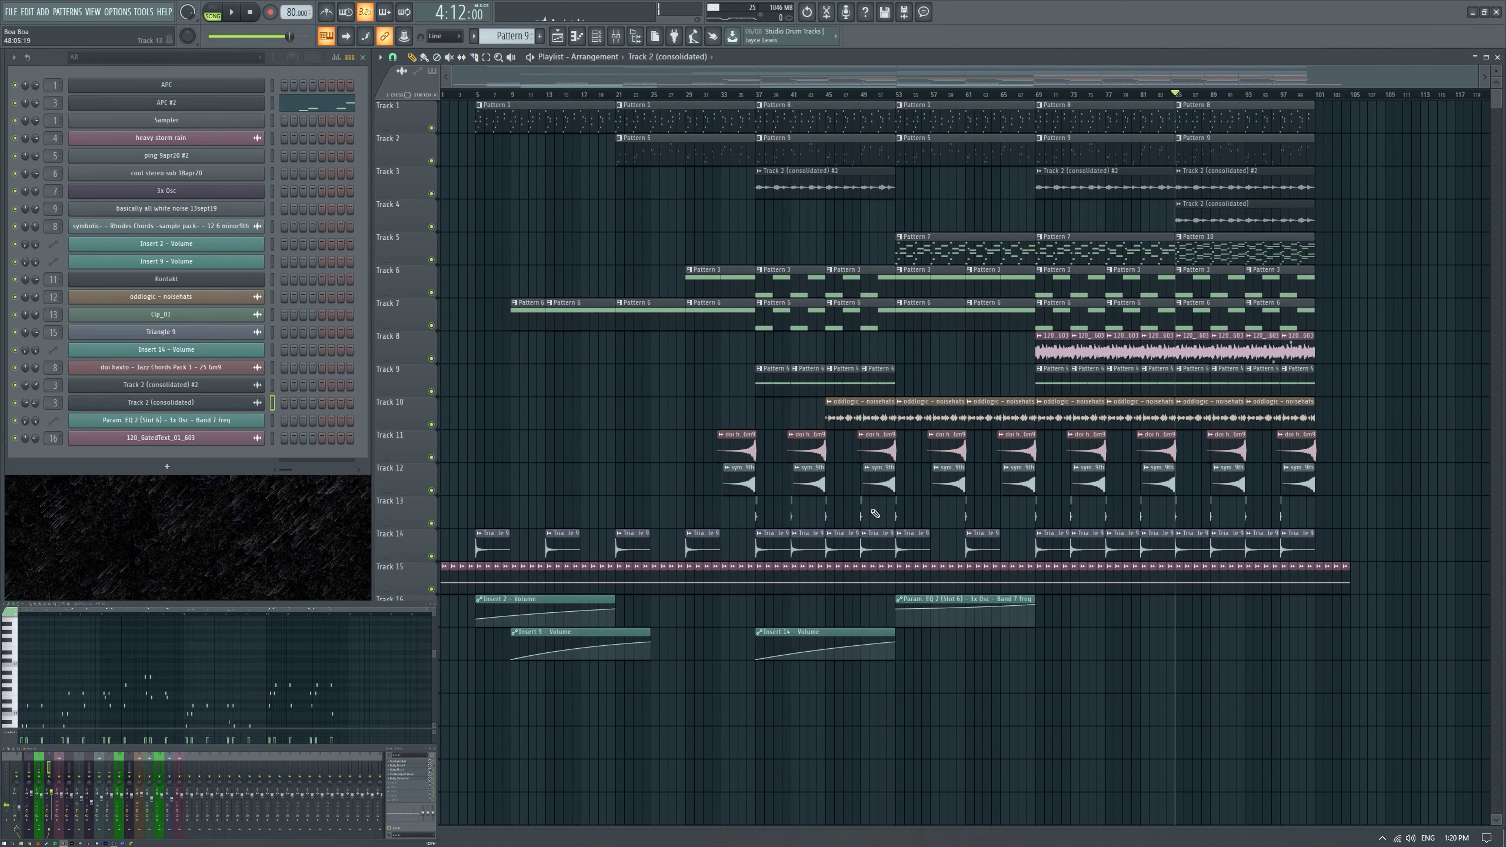
pyautogui.scroll(3, 752, 110)
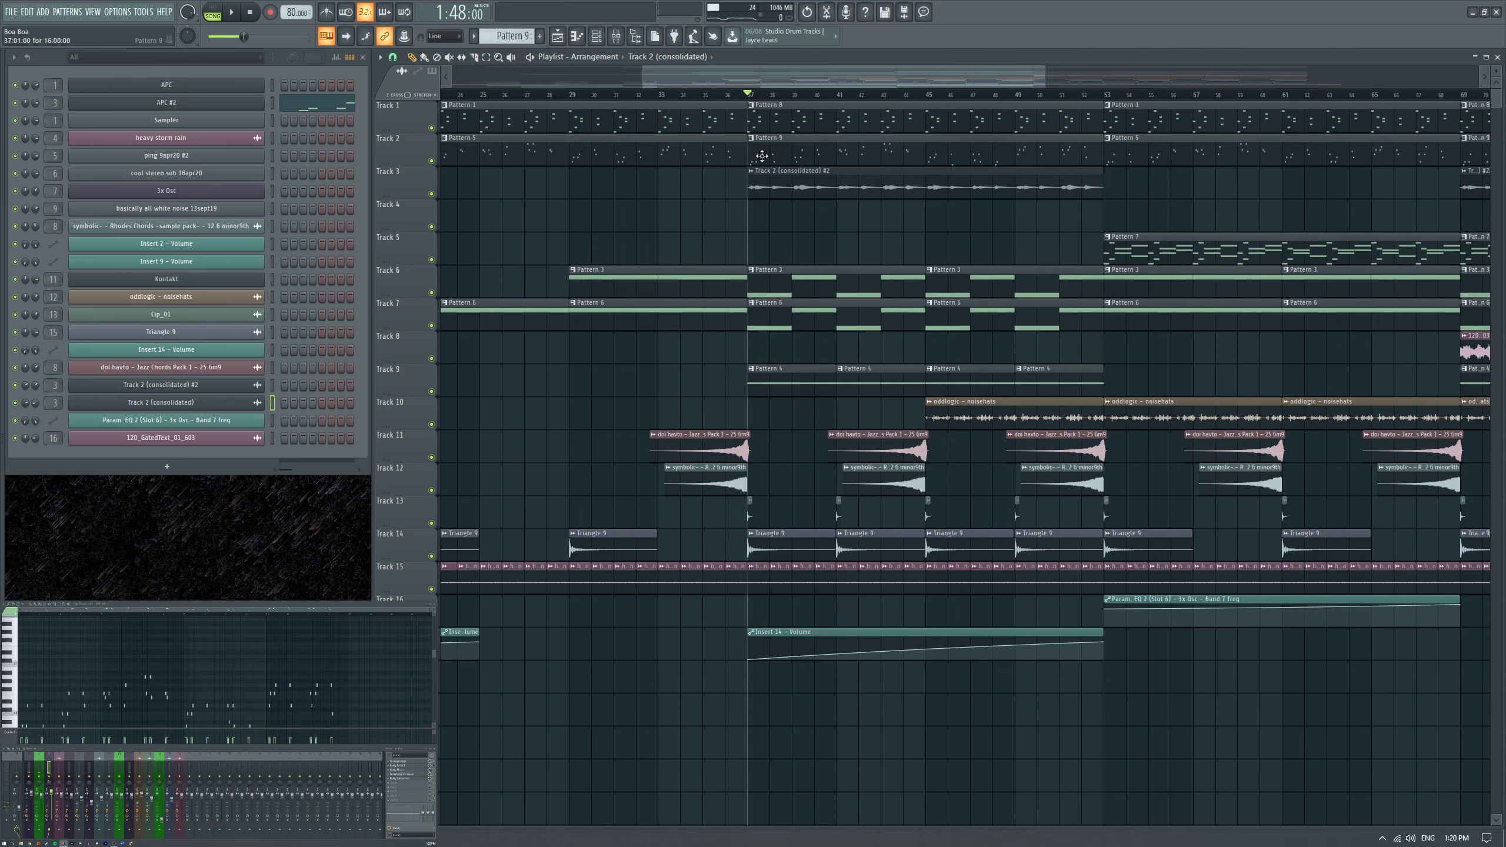
pyautogui.press('space')
pyautogui.scroll(-2, 766, 242)
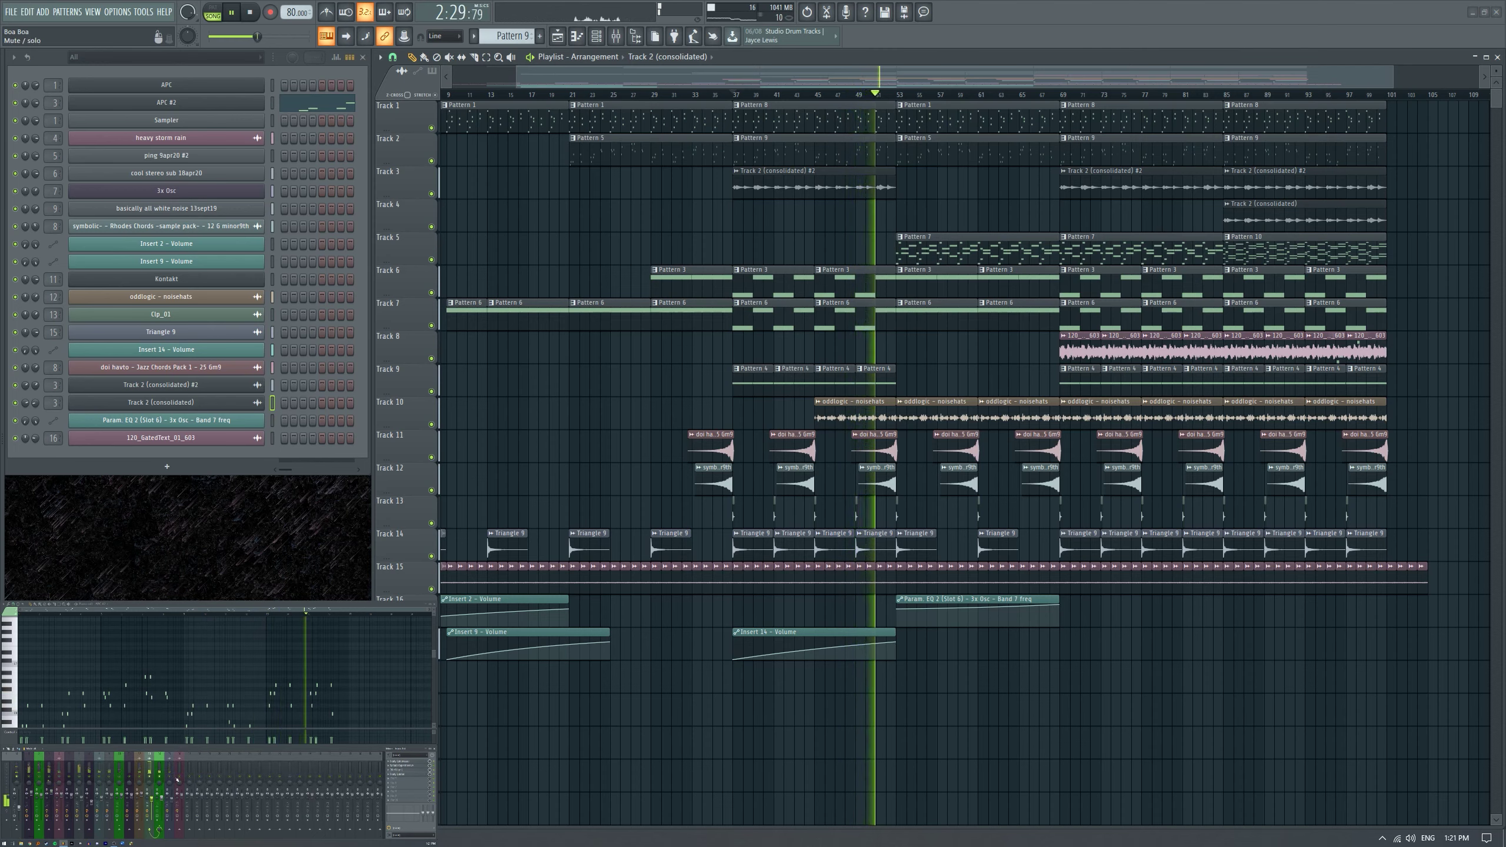
# Add Fruity Flanger to the selected mixer track, load its Classic Flanger preset and close the effect's window.
pyautogui.click(399, 783)
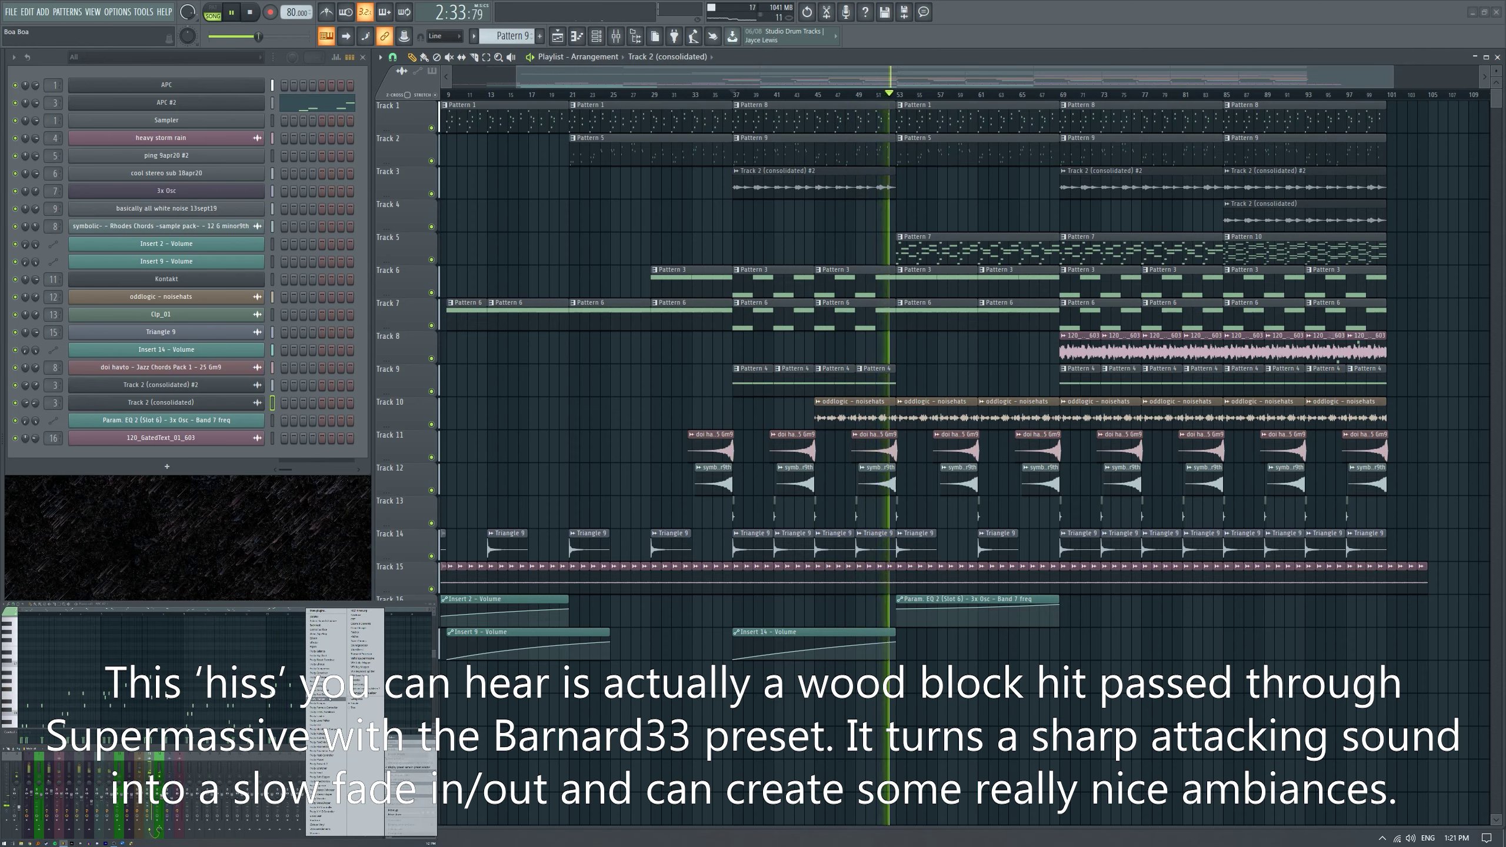
pyautogui.click(326, 700)
pyautogui.click(16, 110)
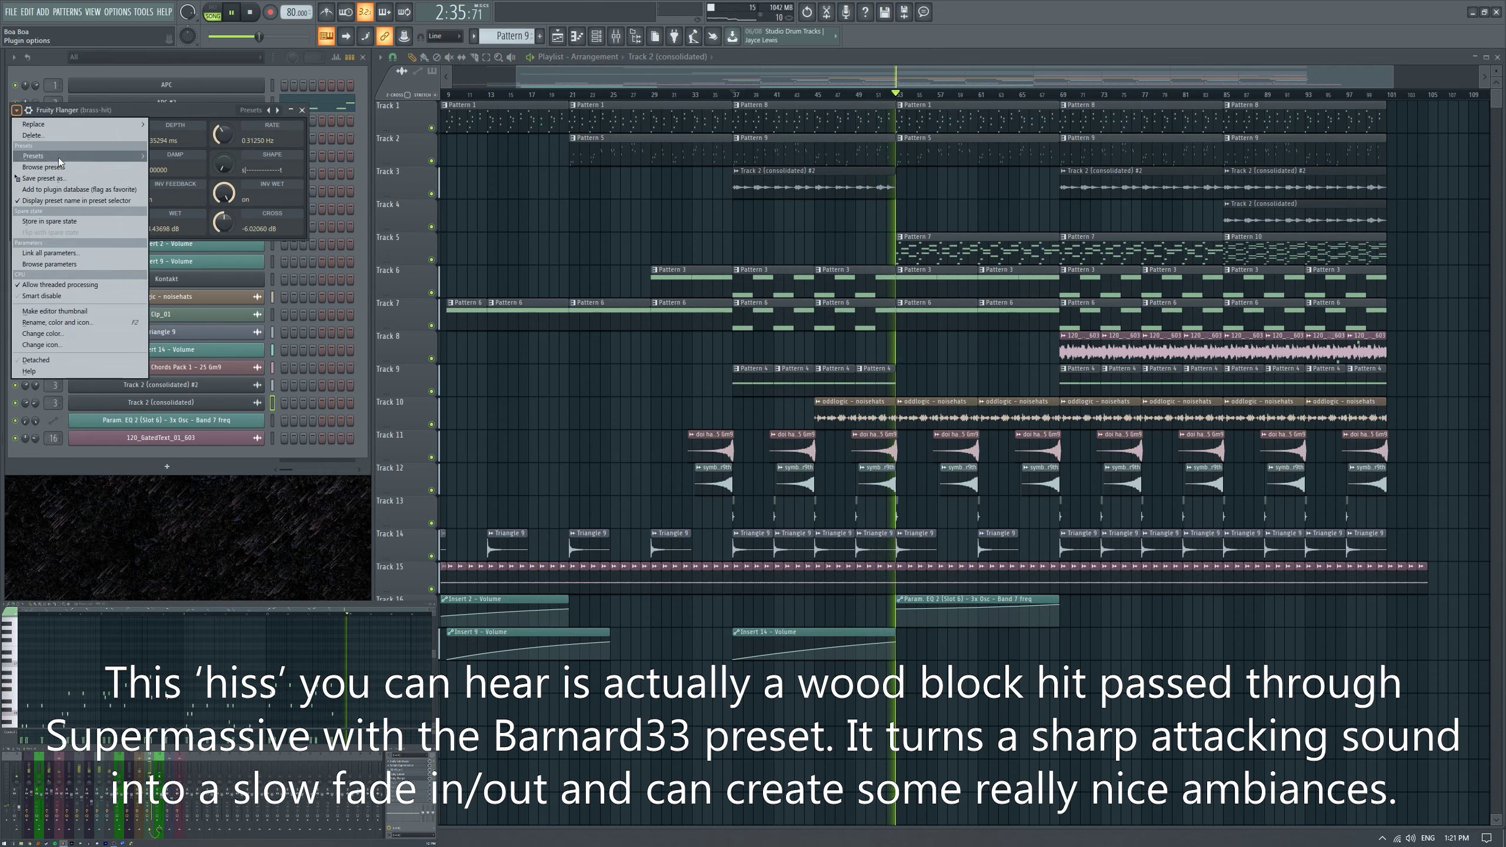
pyautogui.moveTo(58, 159)
pyautogui.click(206, 189)
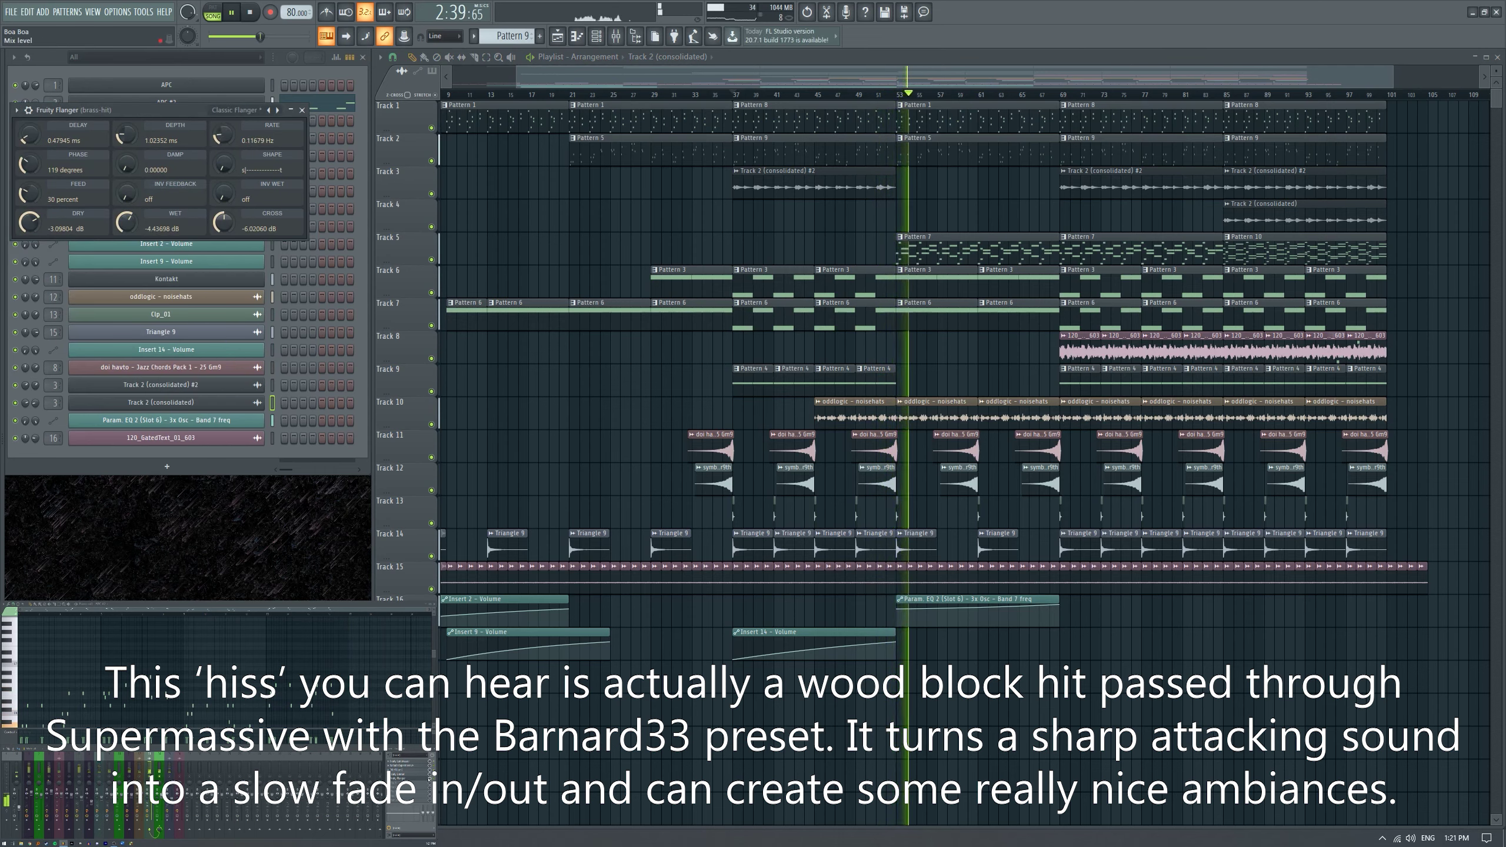
pyautogui.click(302, 110)
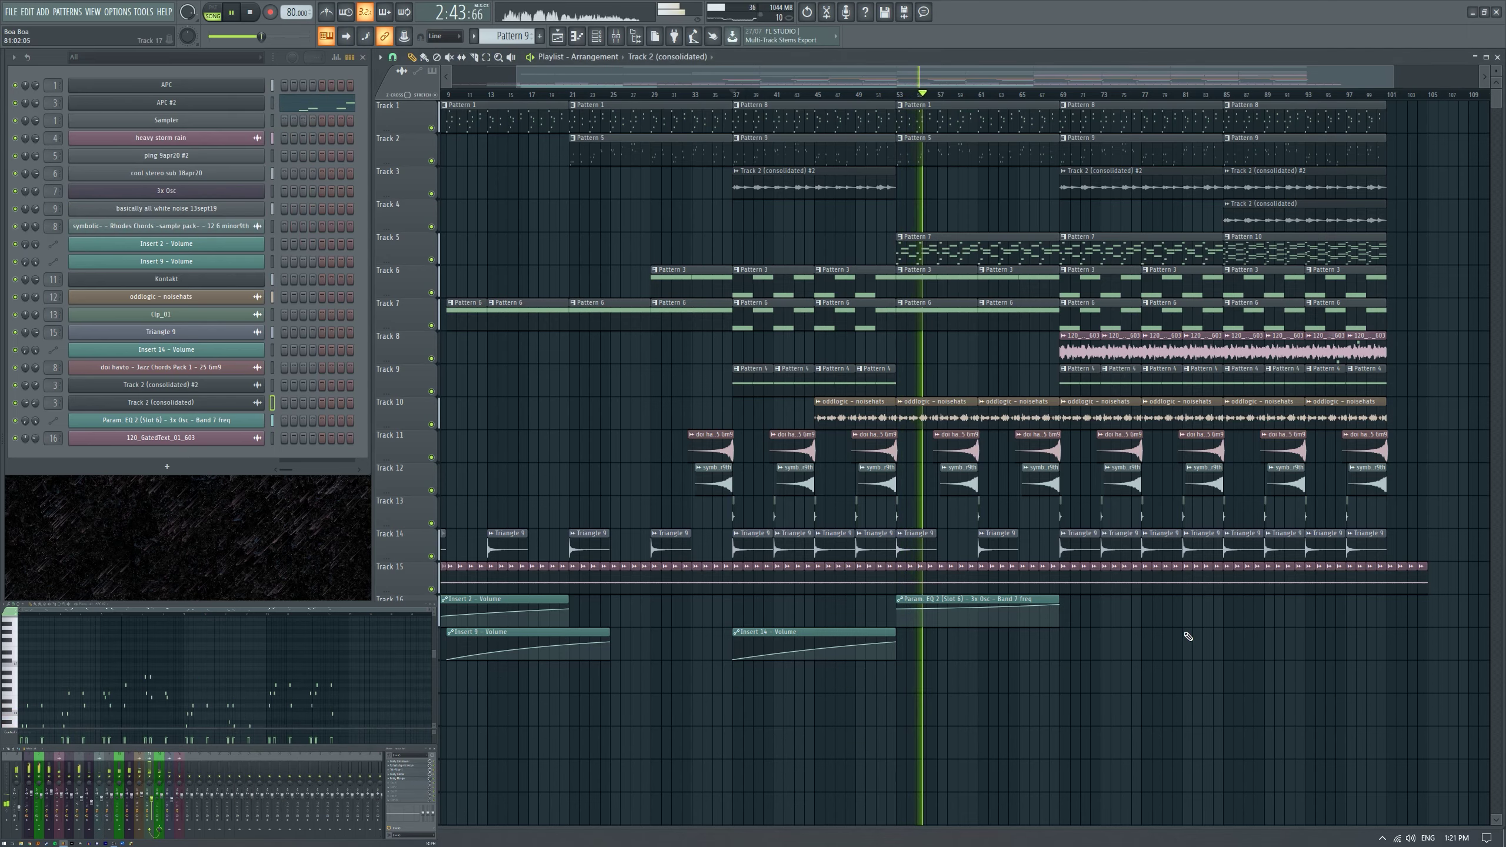
# Stop playback and restart the song from bar 5.
pyautogui.scroll(3, 1073, 627)
pyautogui.press('space')
pyautogui.scroll(-3, 883, 581)
pyautogui.scroll(2, 673, 499)
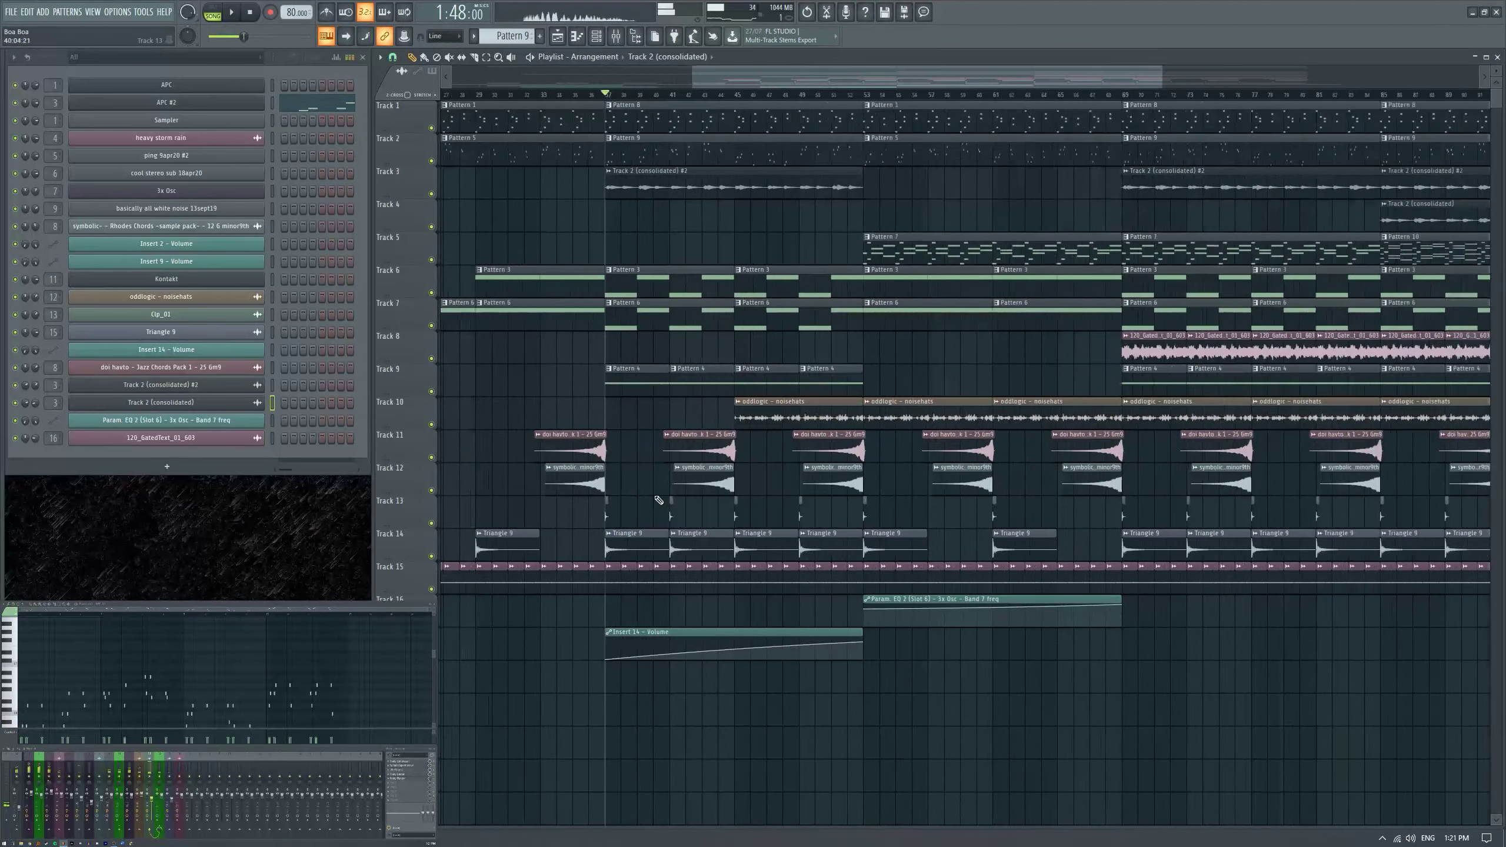
pyautogui.scroll(-3, 593, 485)
pyautogui.scroll(4, 563, 385)
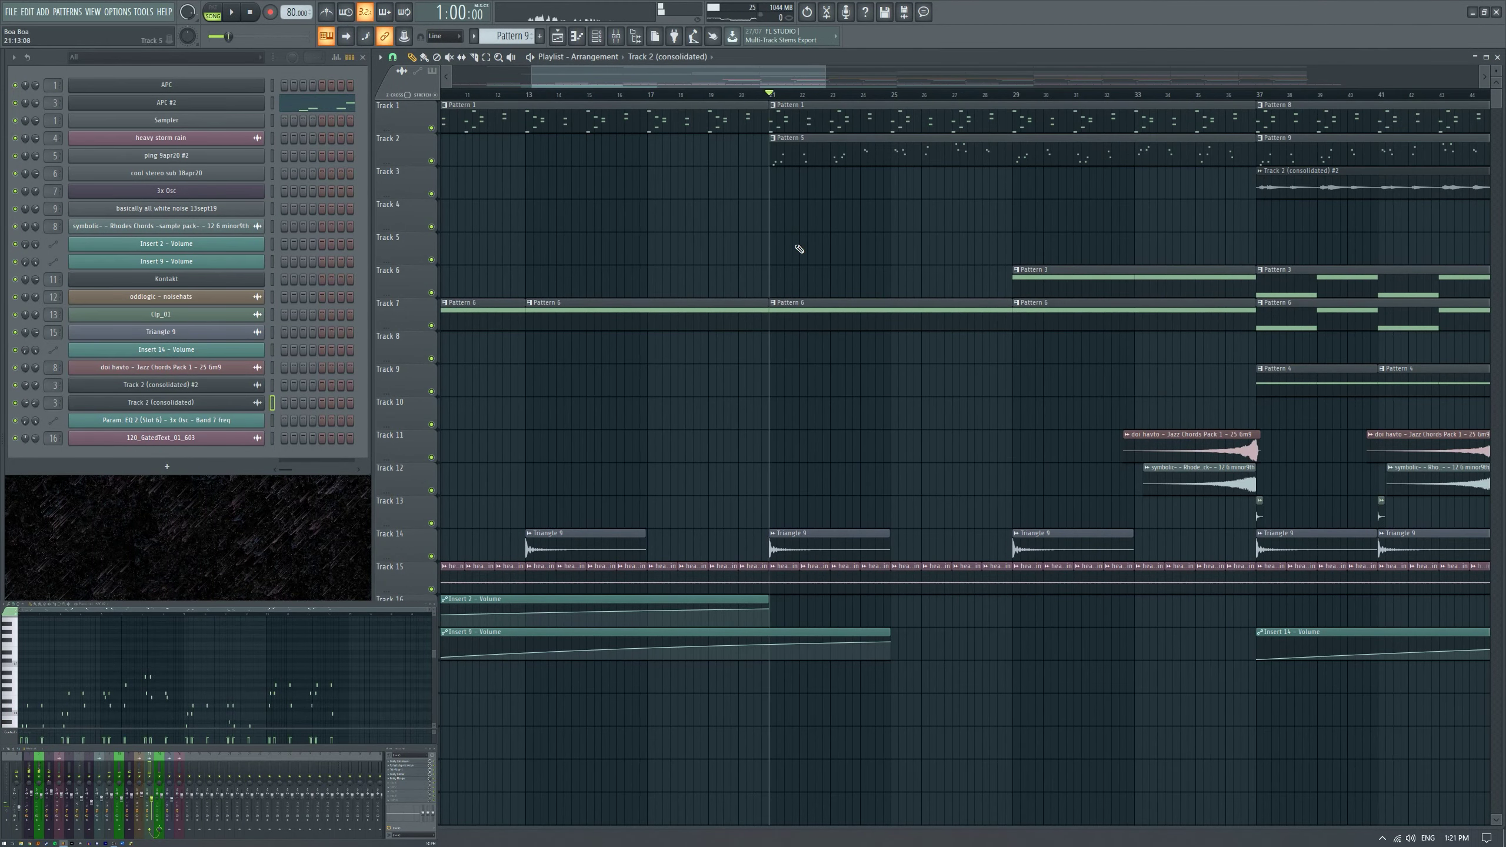
pyautogui.scroll(-3, 800, 249)
pyautogui.scroll(4, 487, 192)
pyautogui.click(513, 95)
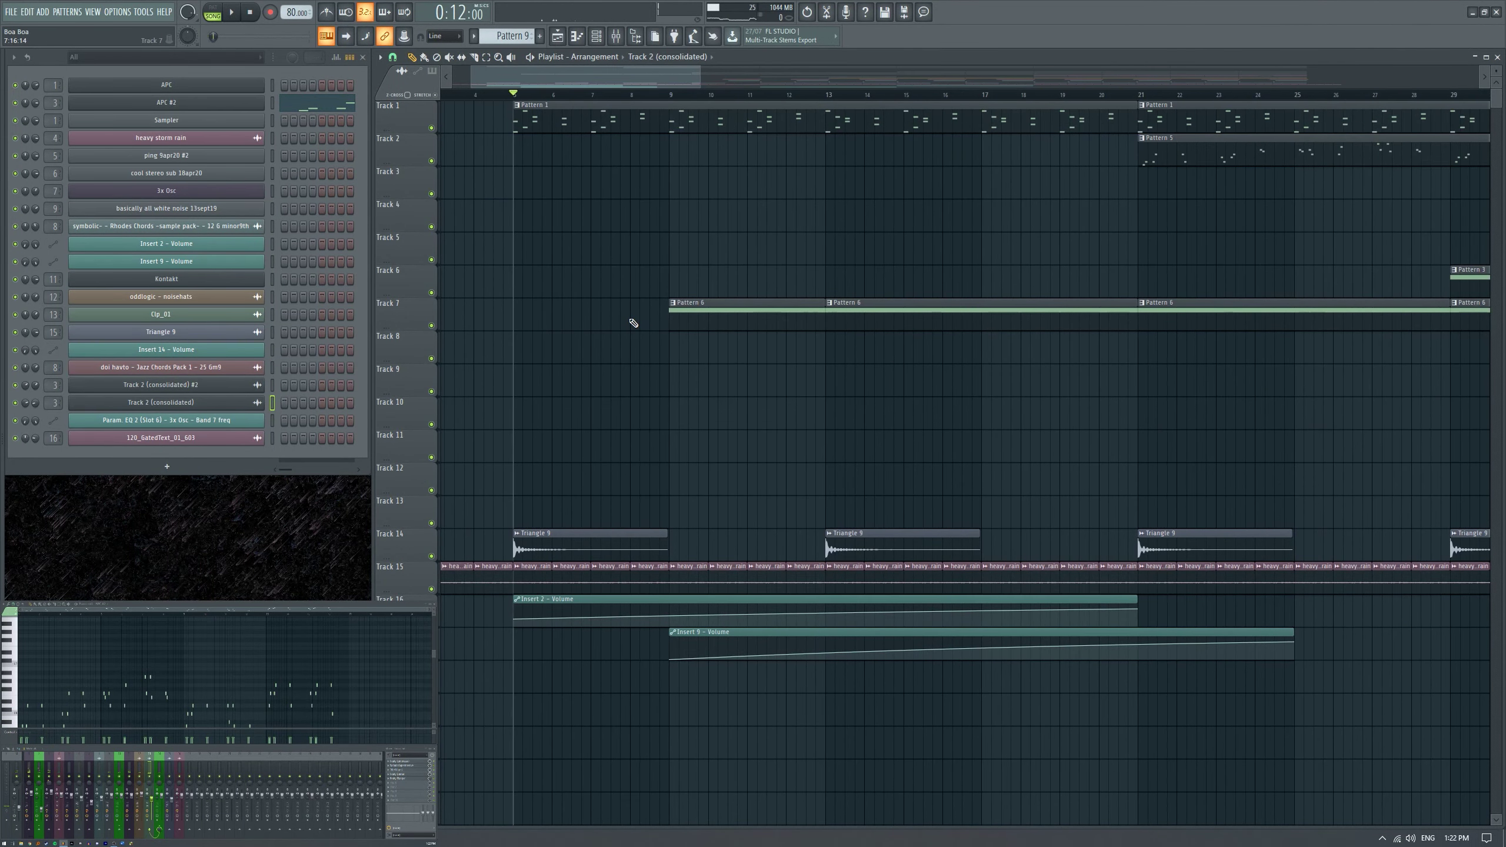
pyautogui.press('space')
# Follow the arrangement during playback from about bar 20 to bar 41, listening to how the parts build up.
pyautogui.scroll(-2, 632, 325)
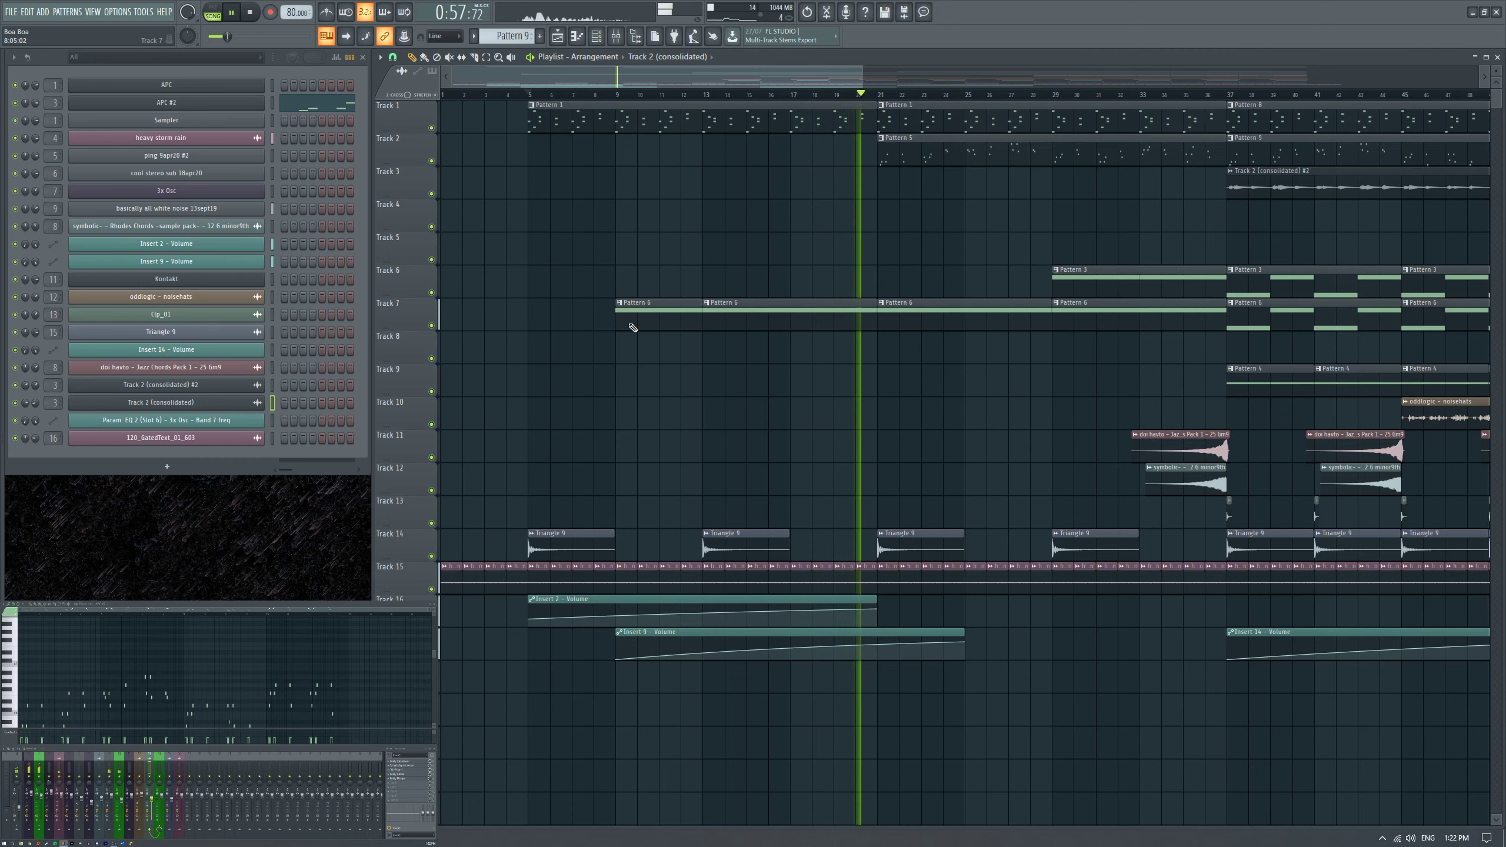
pyautogui.scroll(-3, 776, 397)
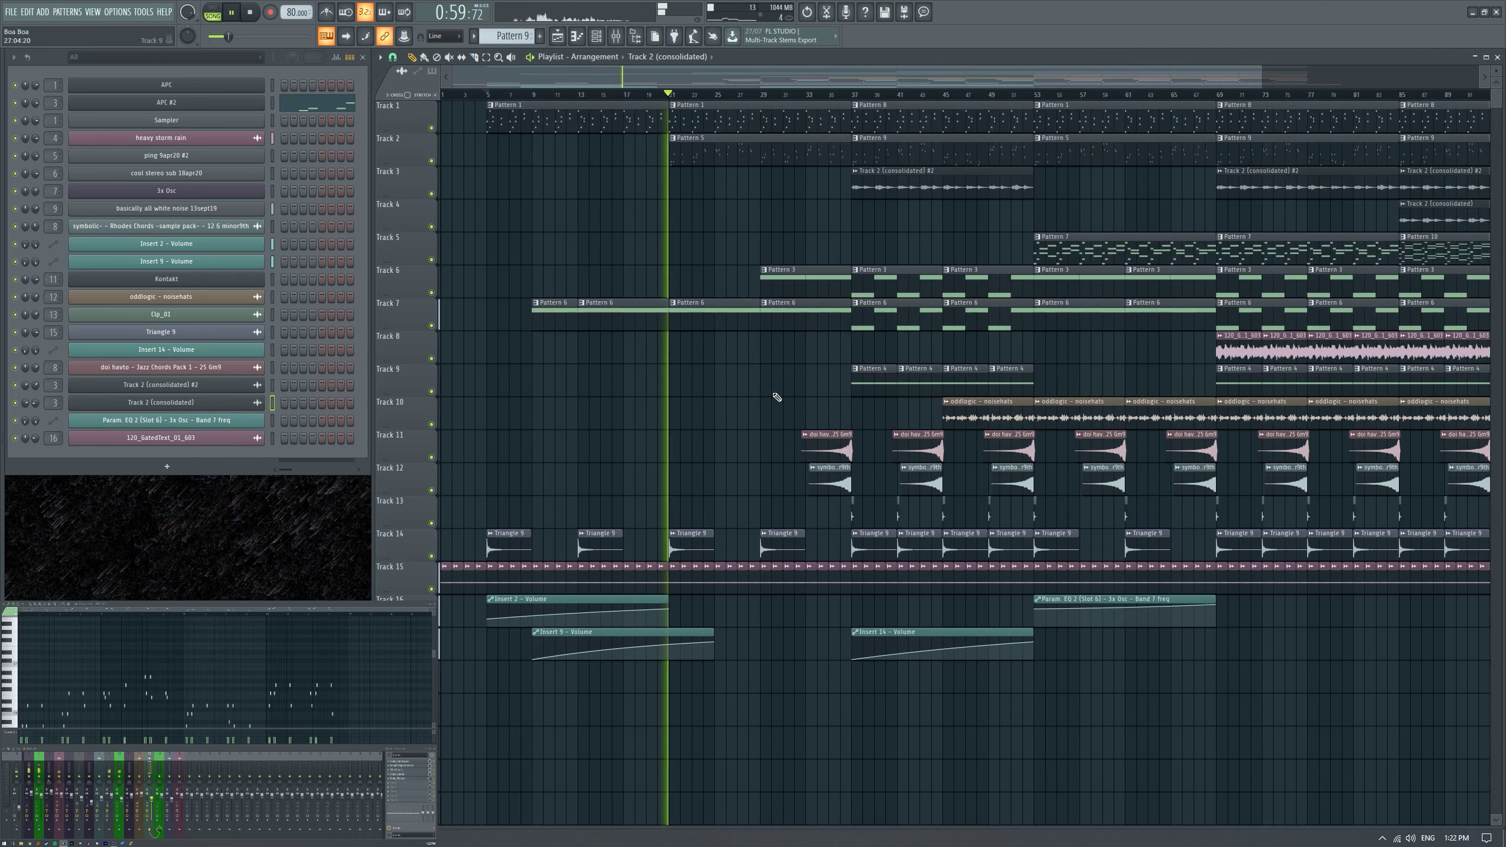
pyautogui.scroll(2, 722, 431)
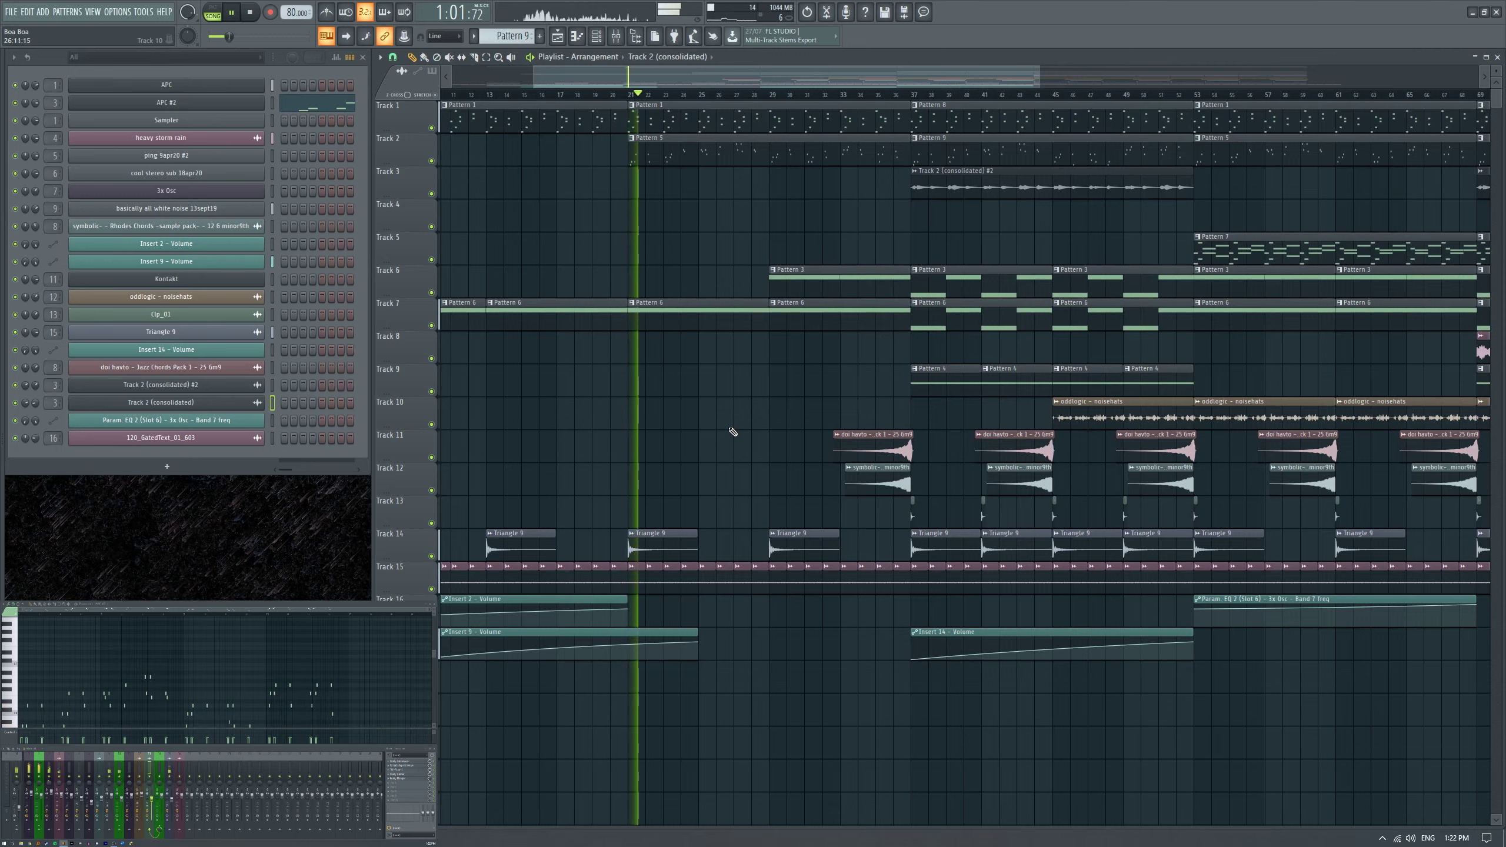
pyautogui.scroll(-2, 733, 431)
pyautogui.scroll(2, 739, 432)
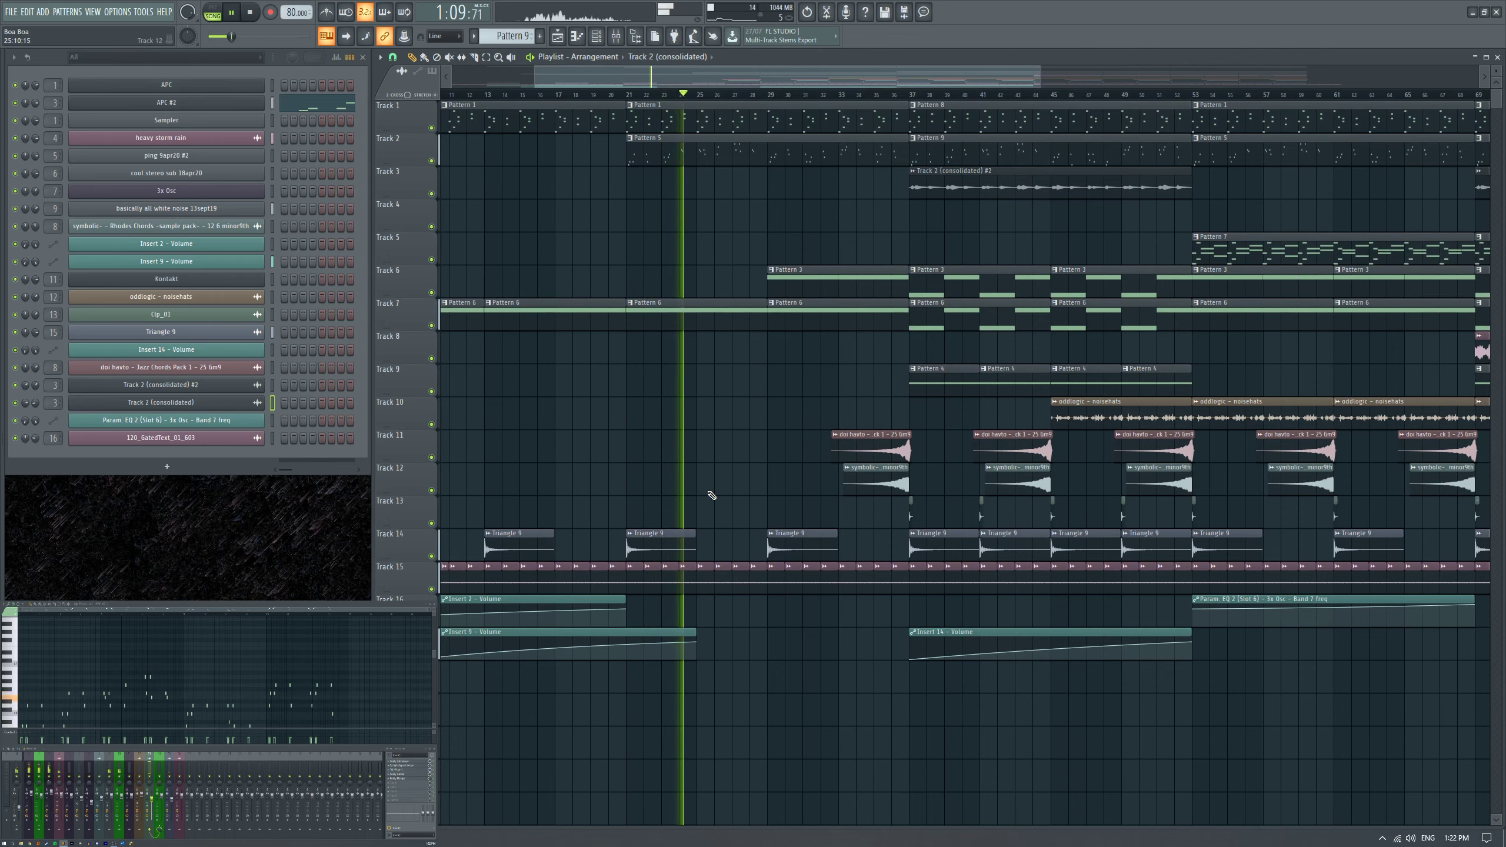
pyautogui.scroll(2, 709, 498)
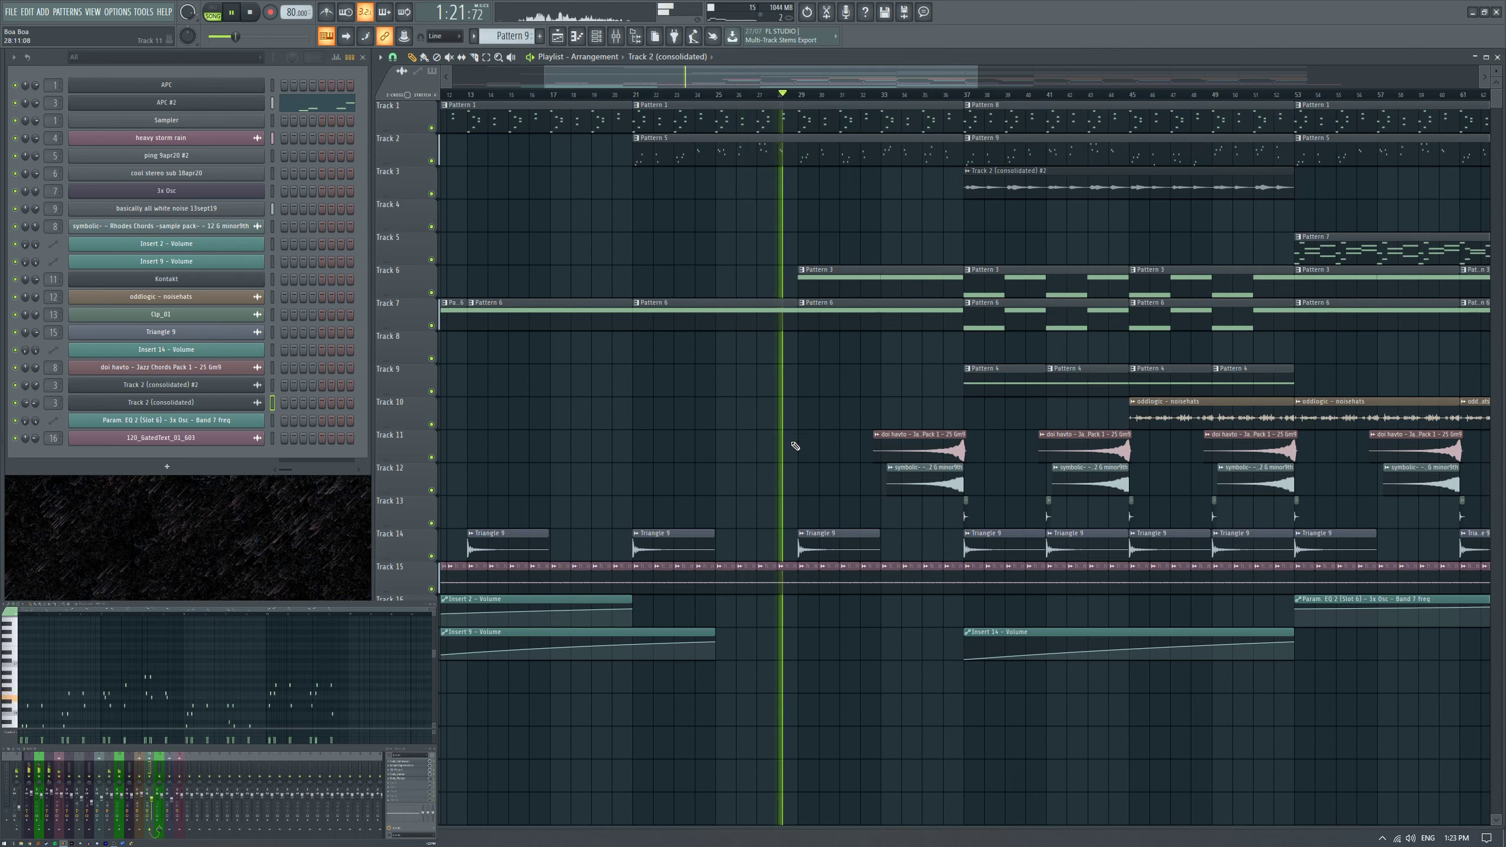
pyautogui.moveTo(776, 85); pyautogui.dragTo(810, 134)
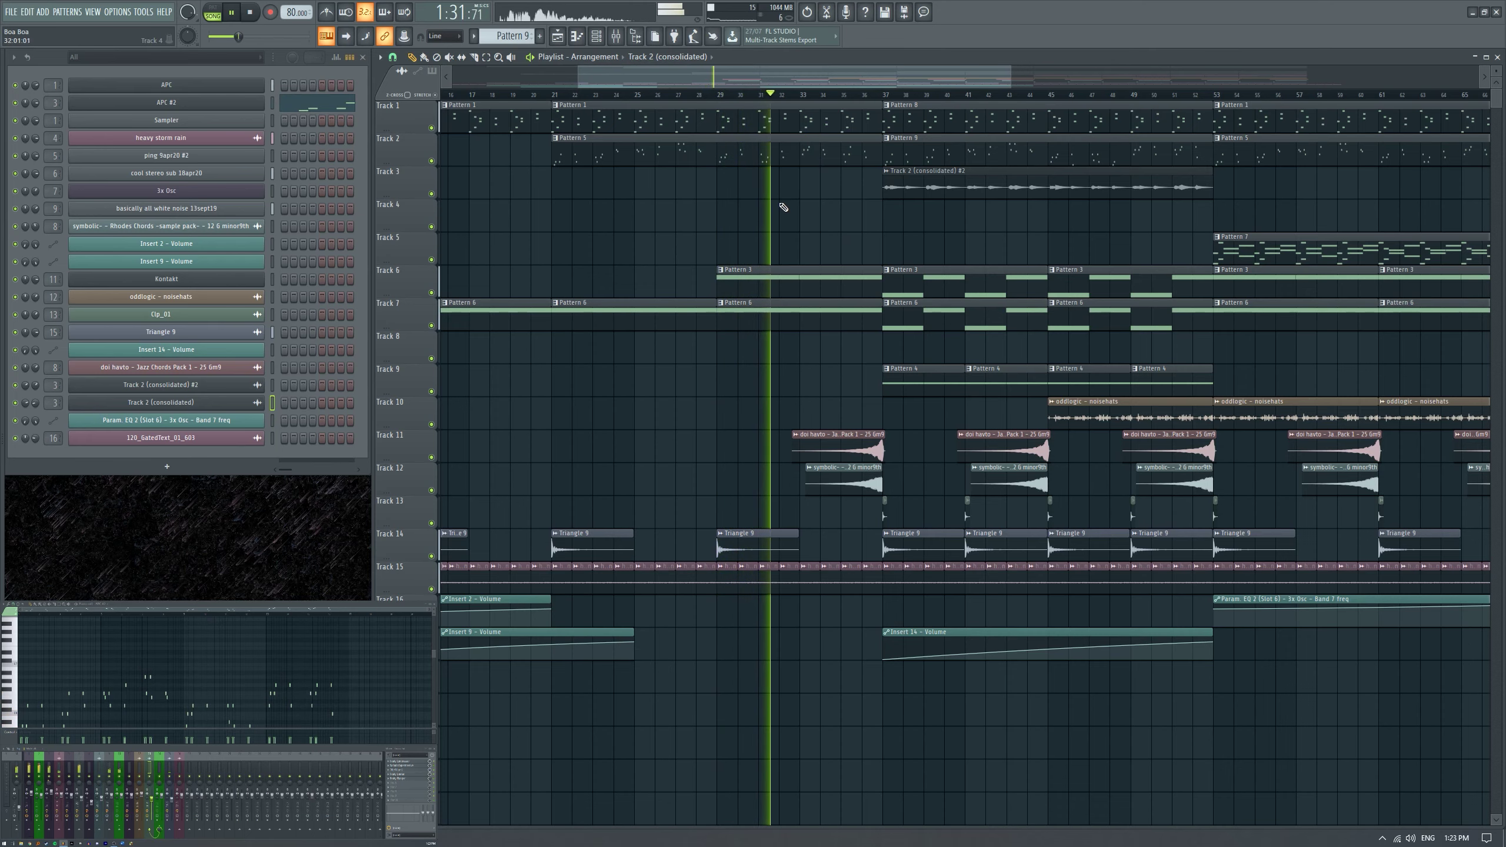
pyautogui.hscroll(2, 795, 96)
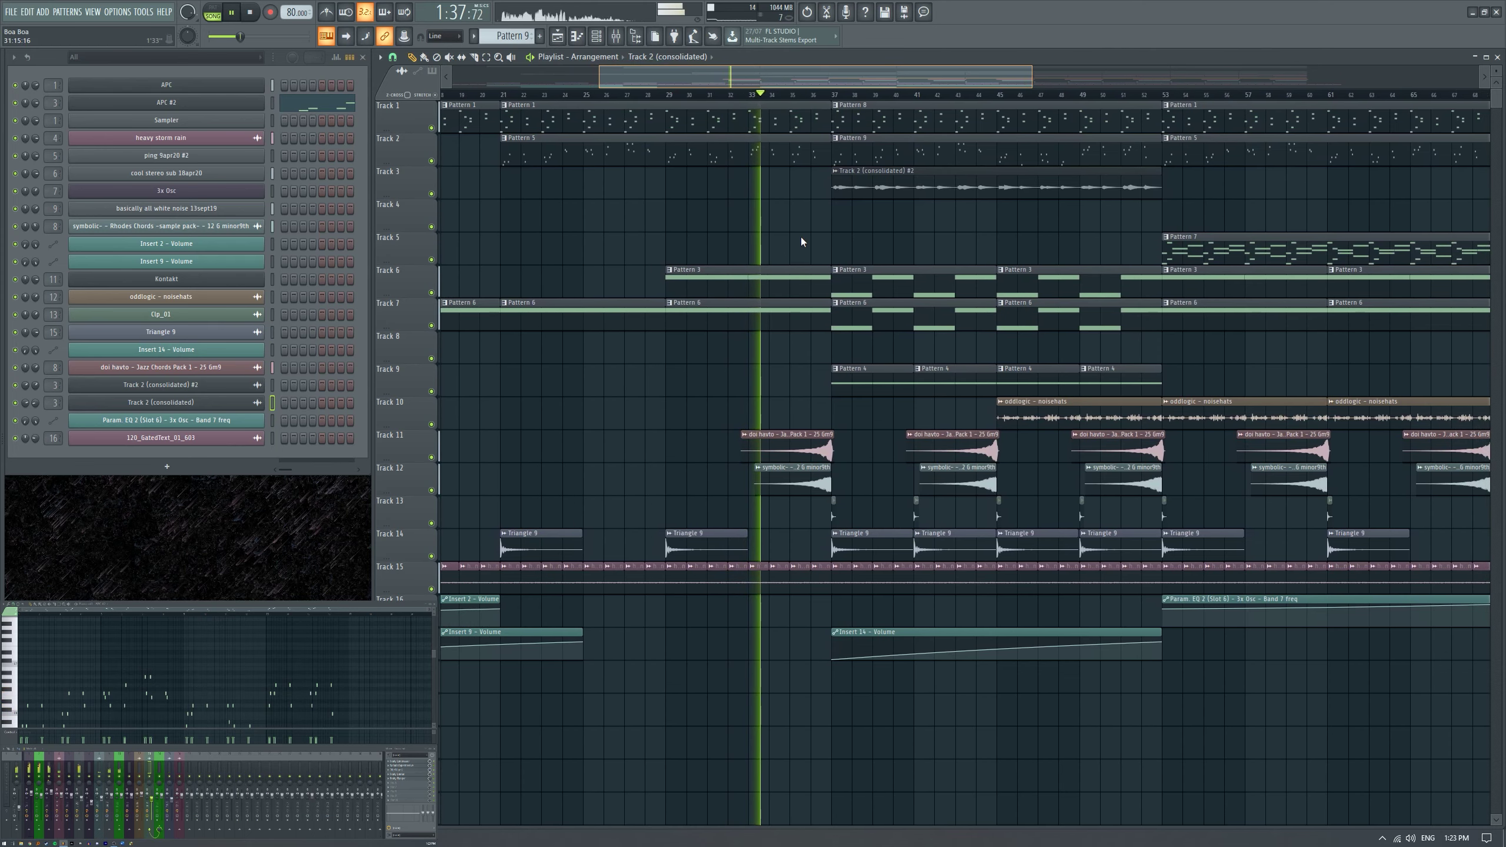
pyautogui.hscroll(-3, 747, 242)
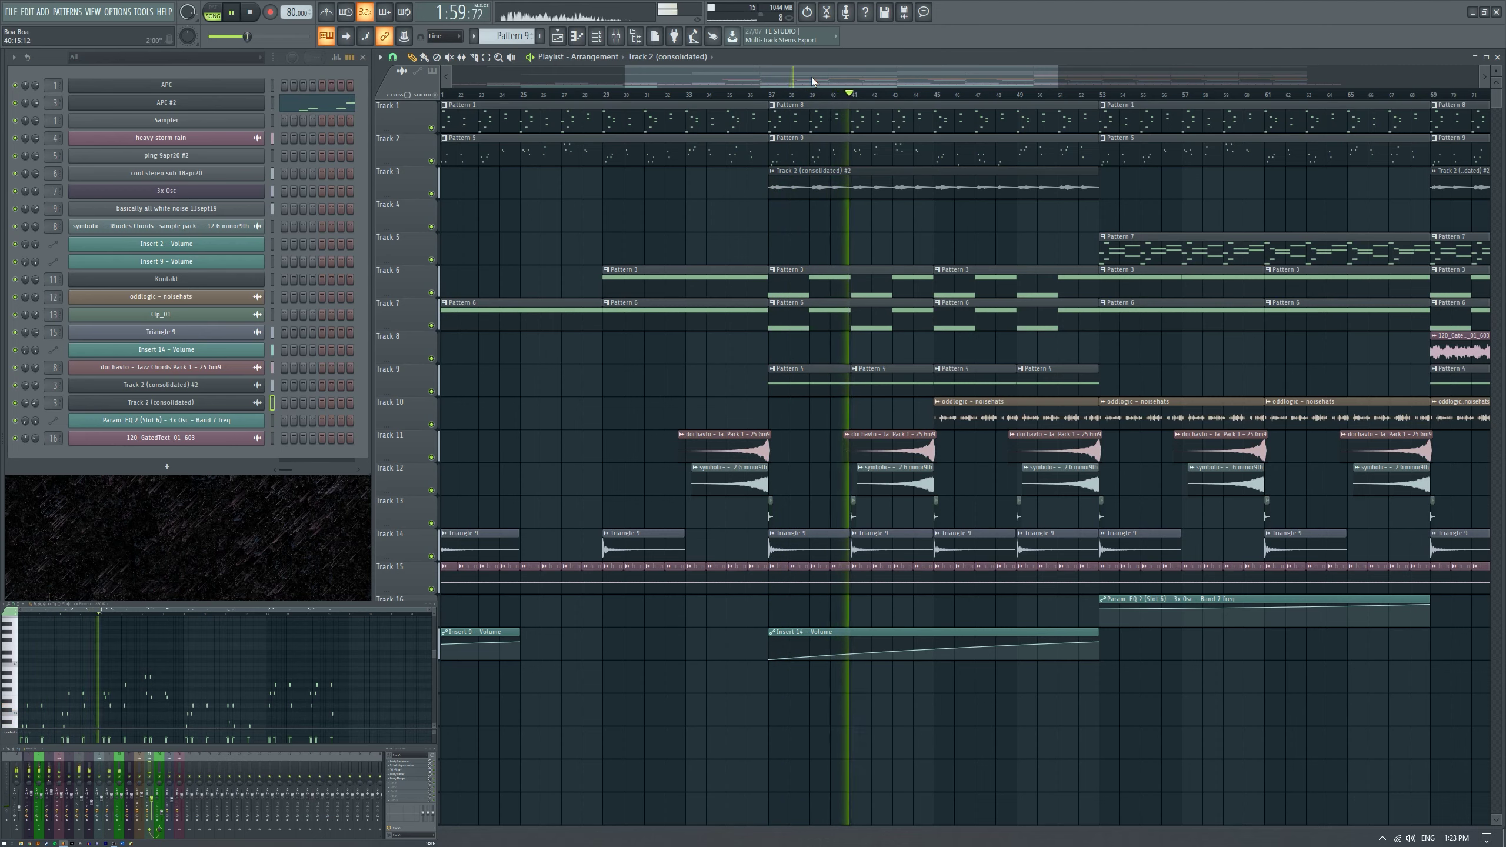
# Follow the arrangement during playback from about bar 41 to bar 72, listening for what the later sections need.
pyautogui.moveTo(814, 77); pyautogui.dragTo(868, 81)
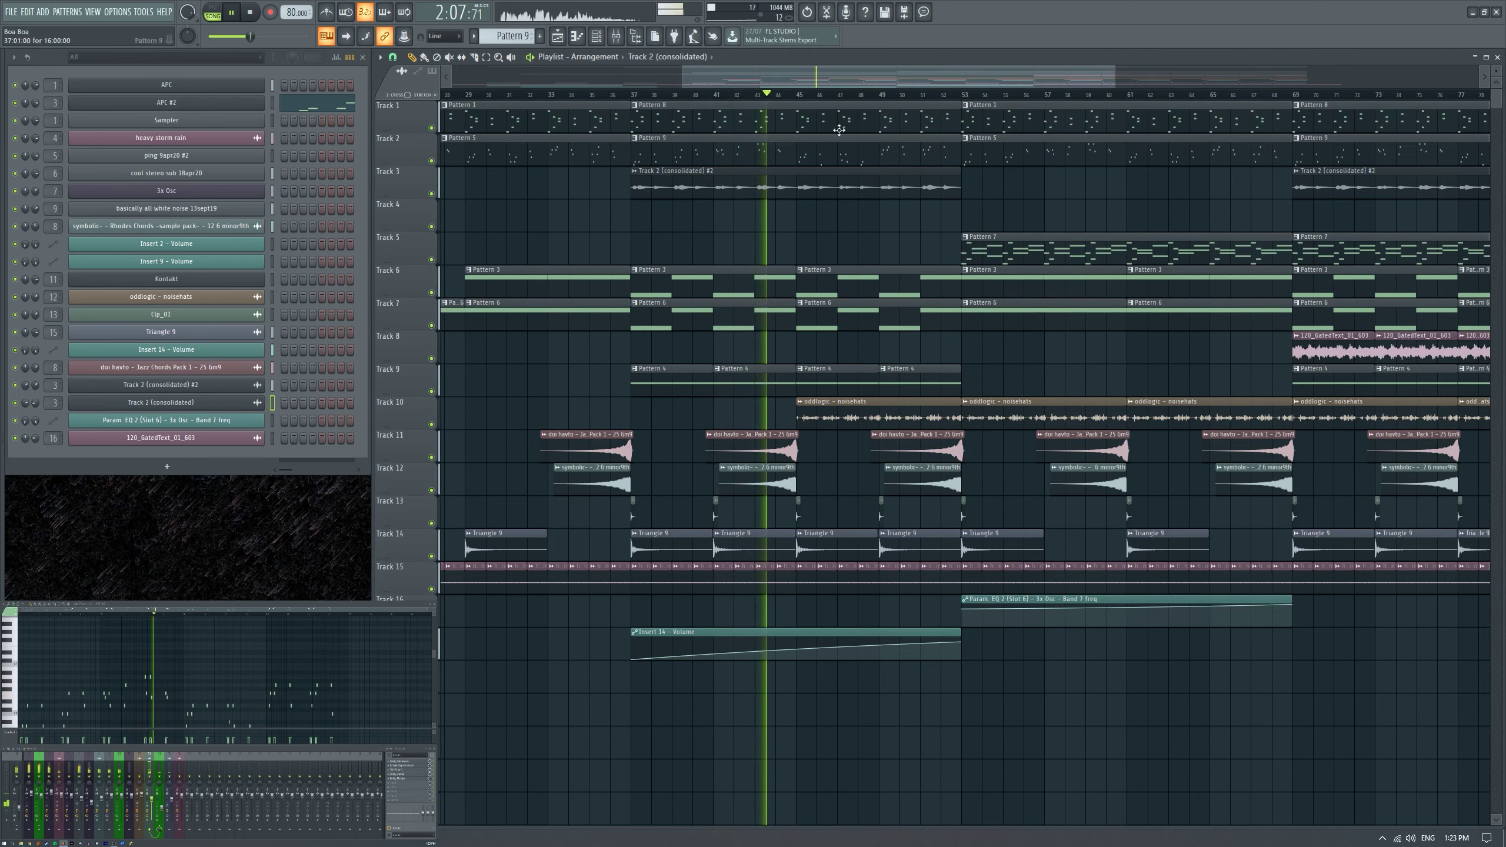
pyautogui.moveTo(783, 82); pyautogui.dragTo(796, 99)
pyautogui.hscroll(4, 828, 242)
pyautogui.hscroll(-1, 831, 270)
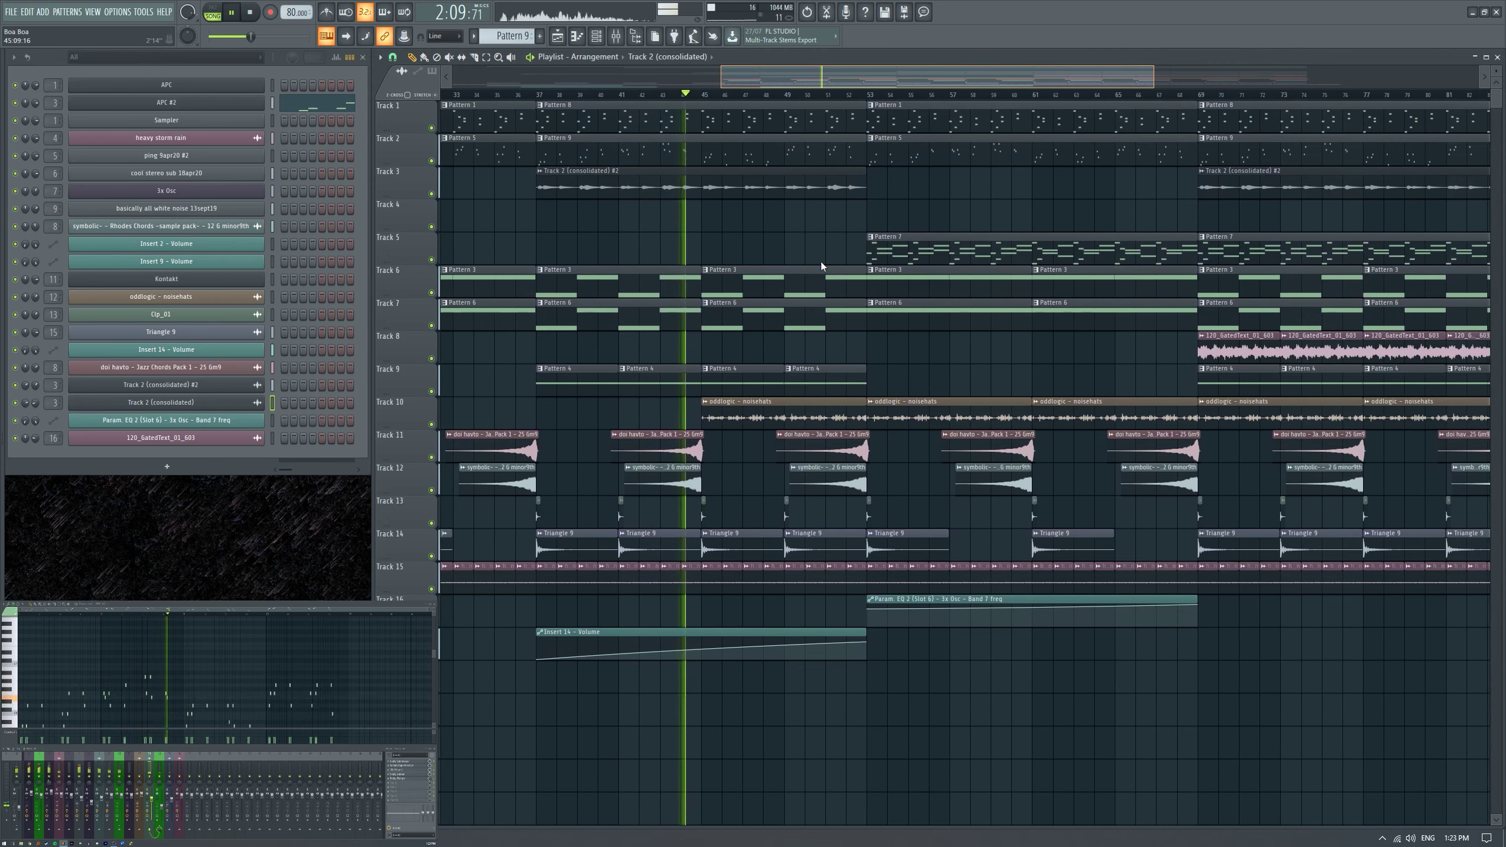
pyautogui.hscroll(1, 822, 257)
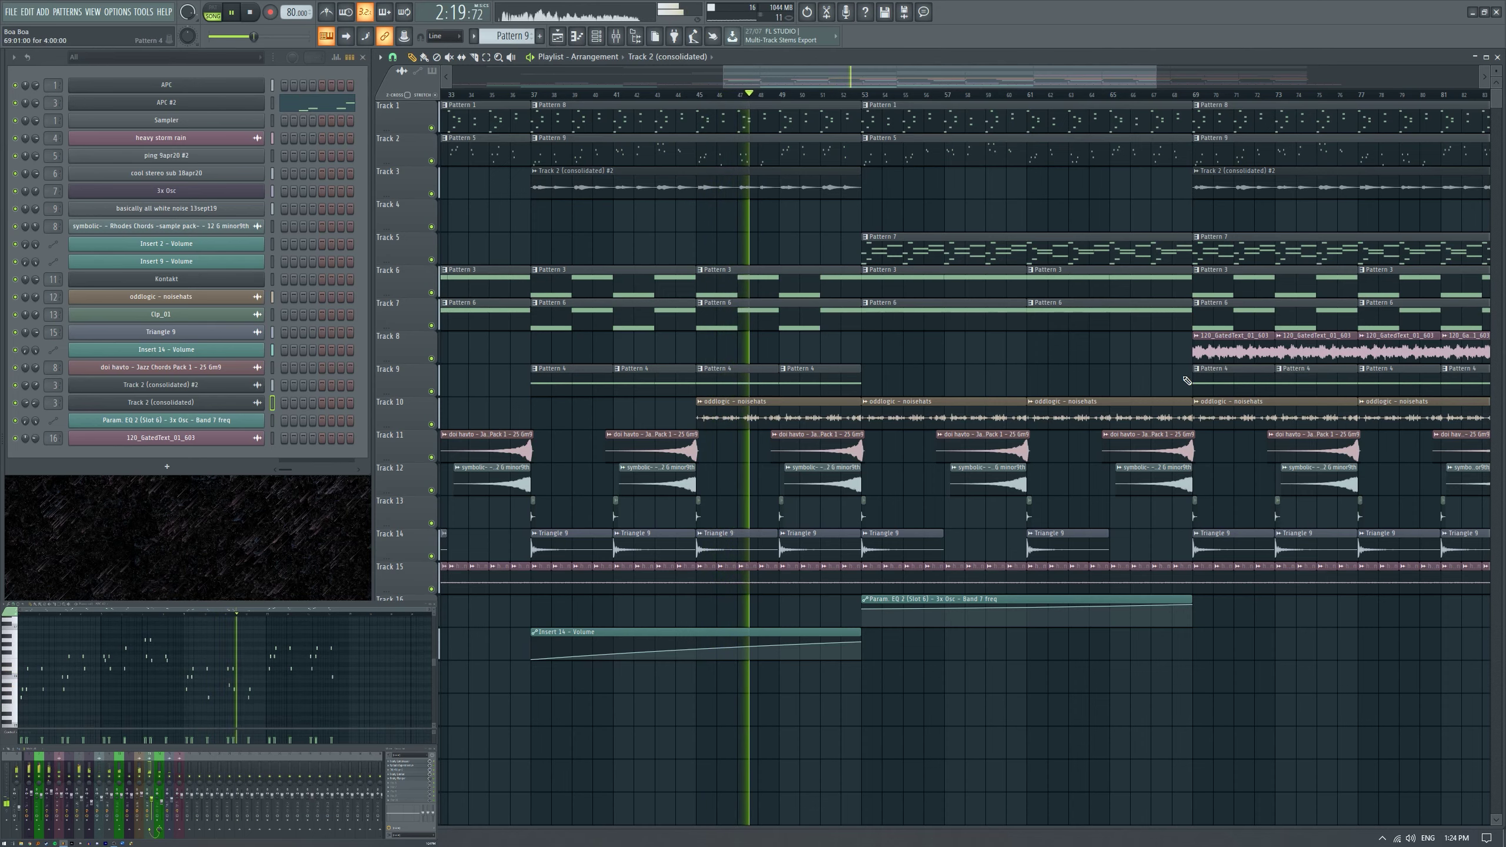
pyautogui.moveTo(913, 78); pyautogui.dragTo(934, 89)
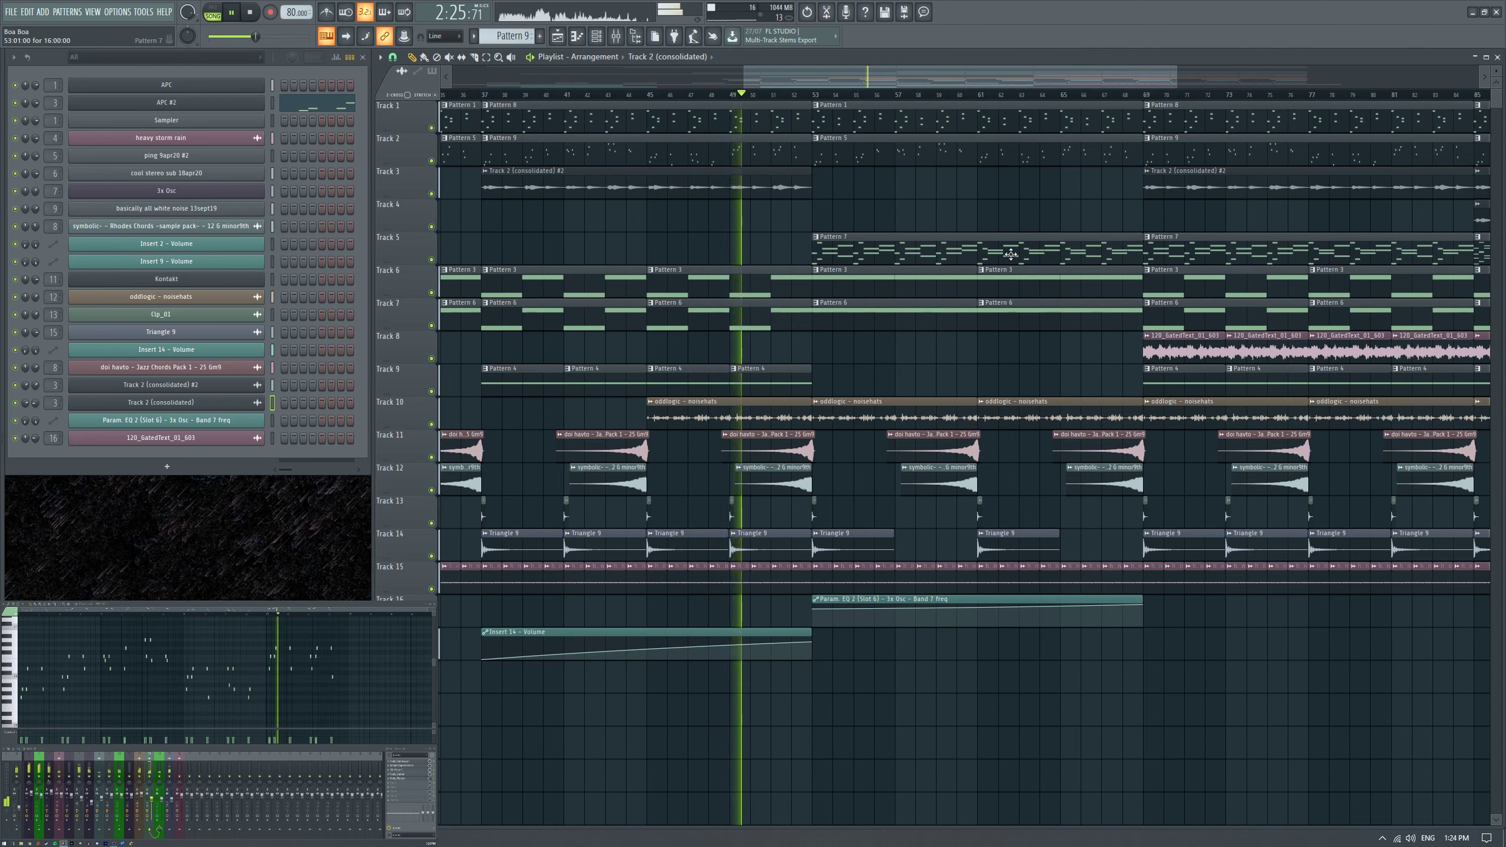
pyautogui.moveTo(905, 79); pyautogui.dragTo(917, 97)
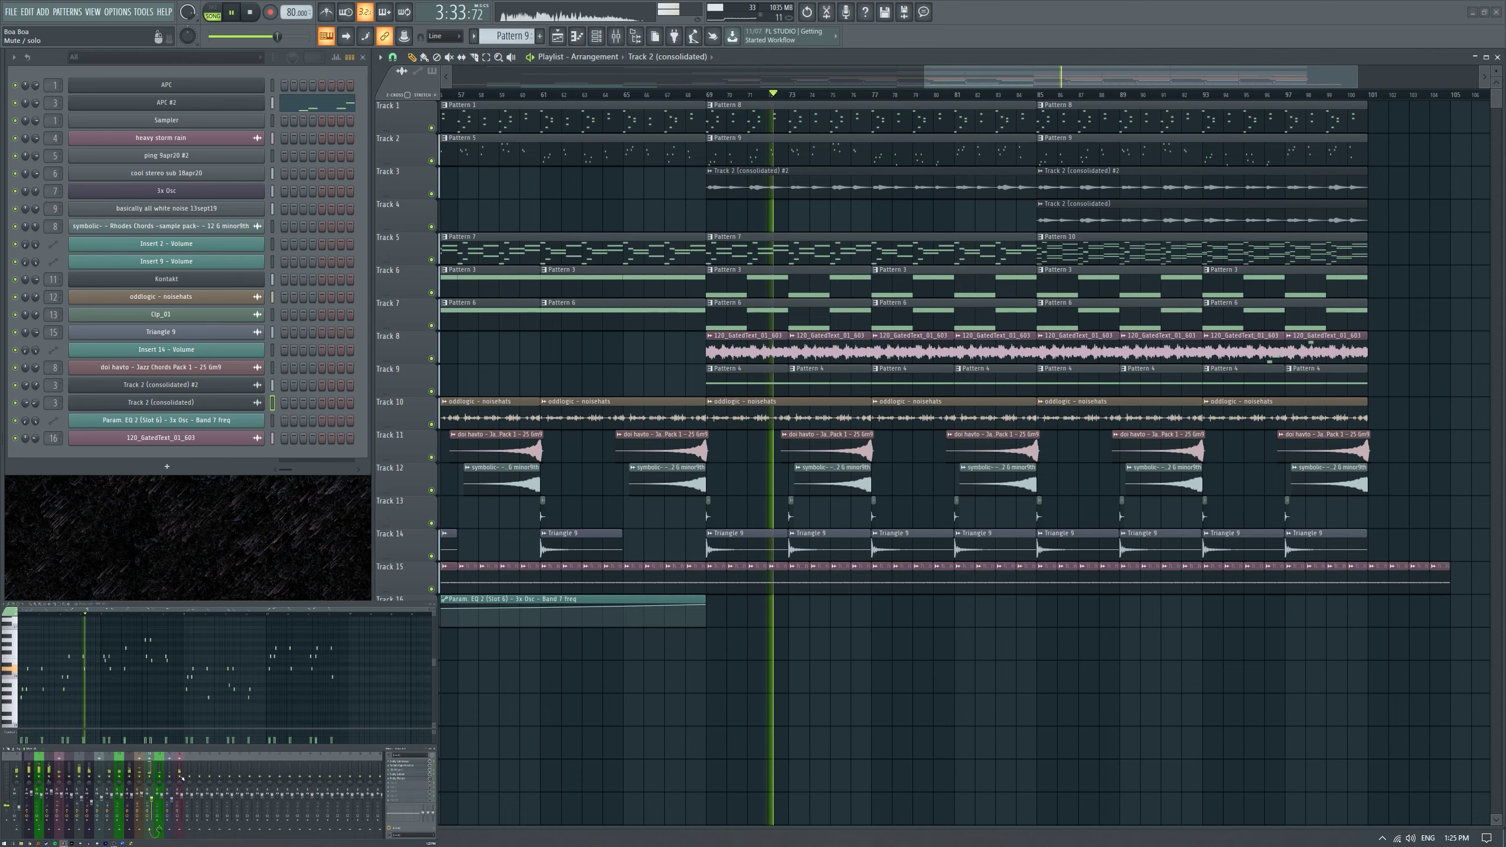
# Browse the music samples in the synths n shit folder to the Drums & Percussion loops of the Glitch With Friends+ pack.
pyautogui.hotkey('alt', 'F8')
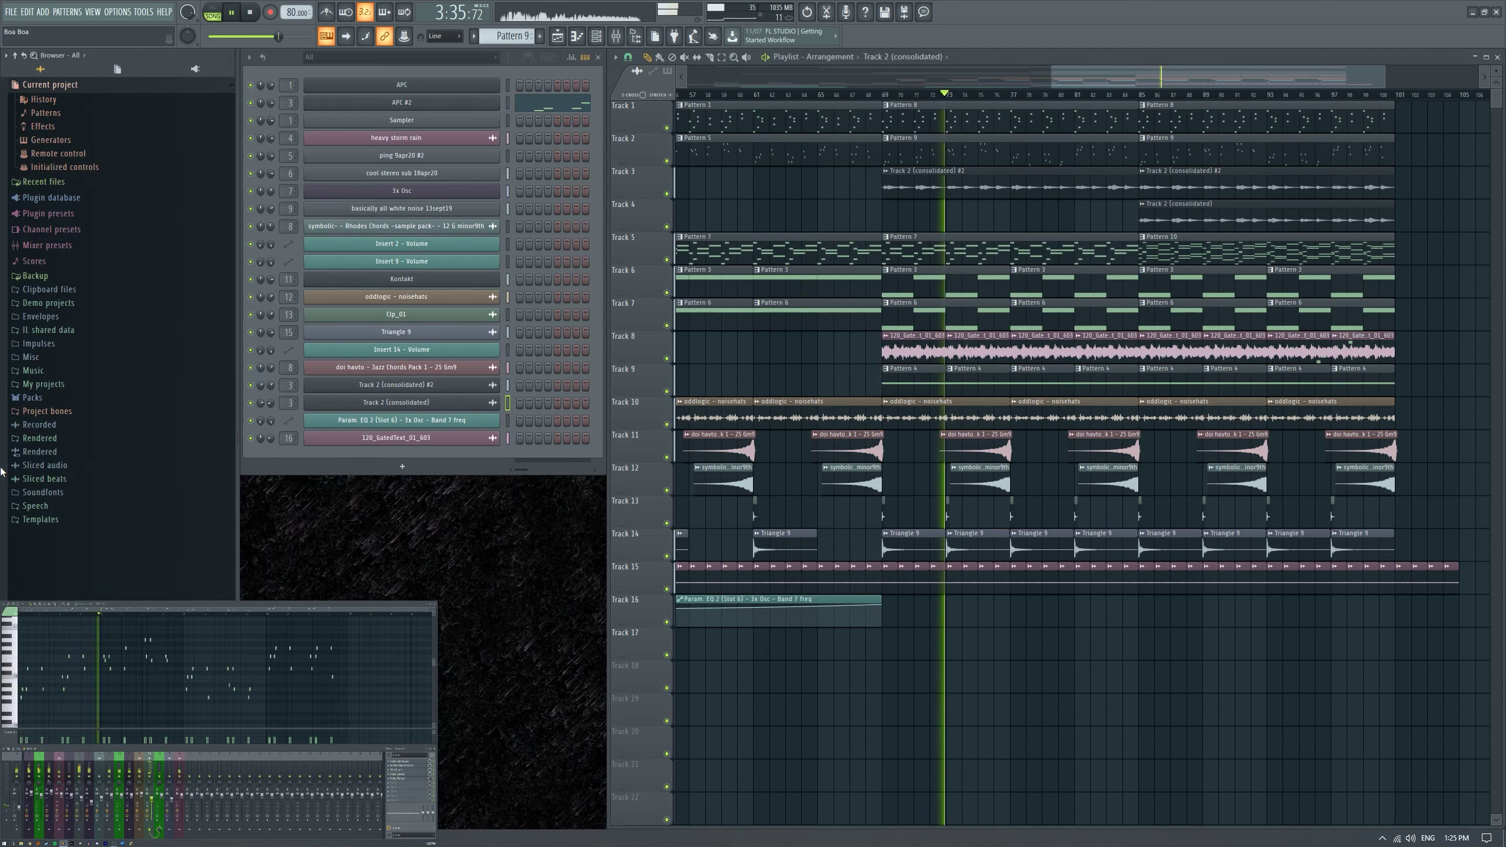
pyautogui.click(51, 370)
pyautogui.scroll(3, 97, 446)
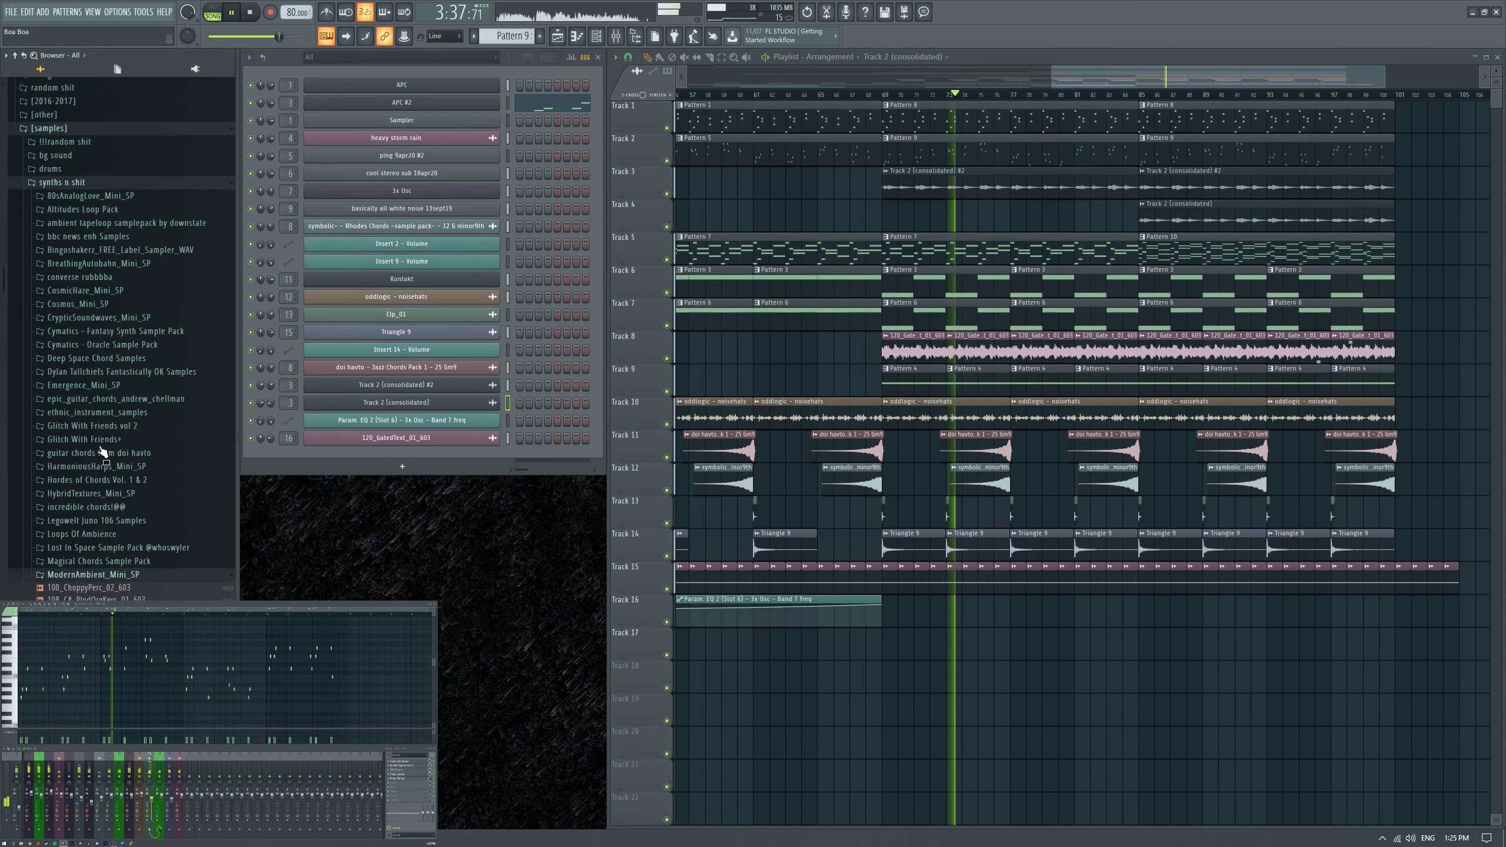
pyautogui.scroll(-8, 81, 379)
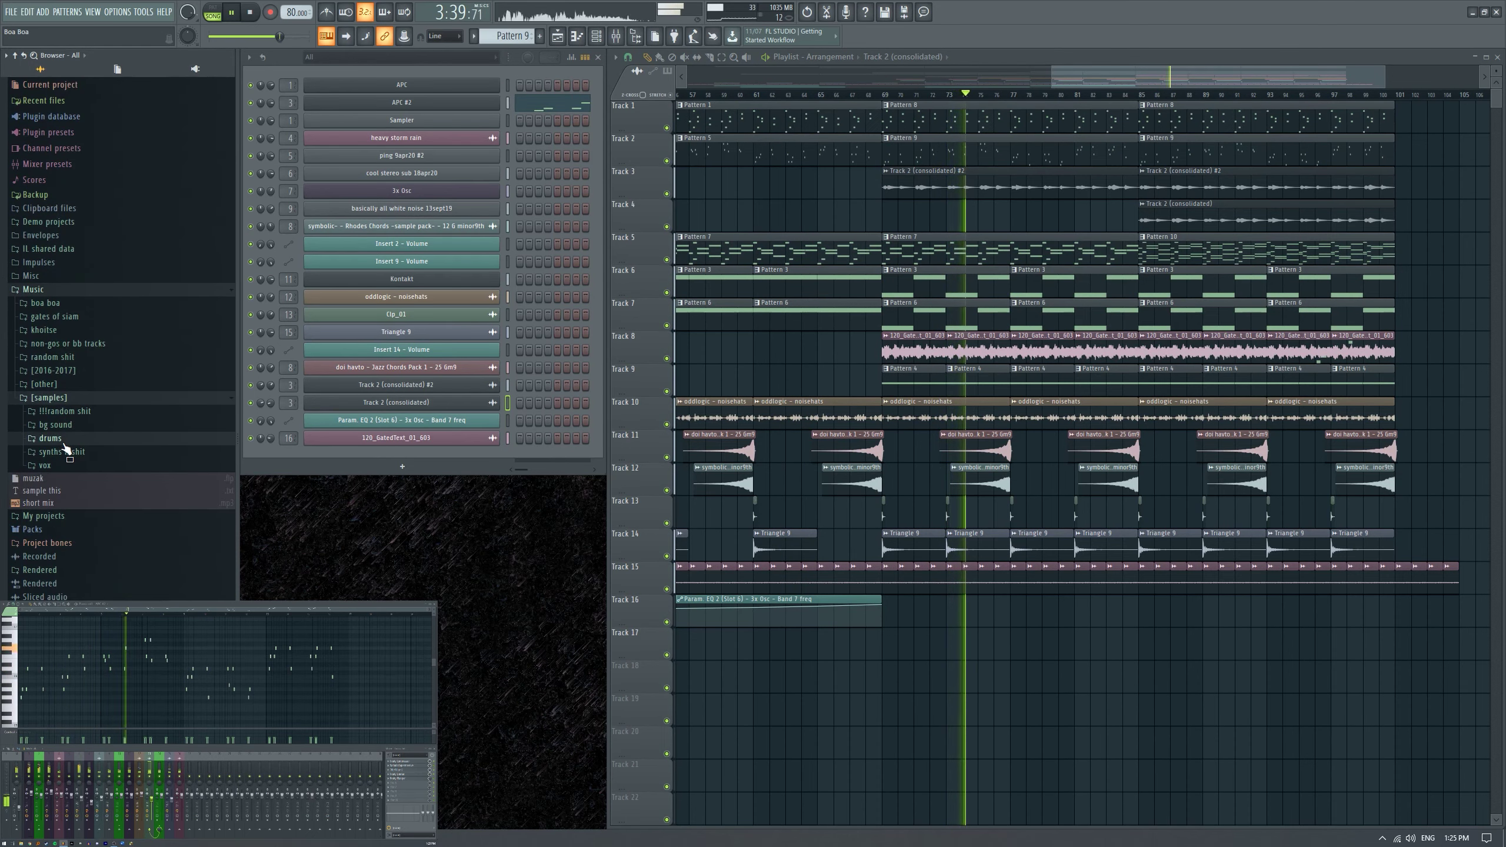
pyautogui.click(83, 433)
pyautogui.scroll(-1, 90, 470)
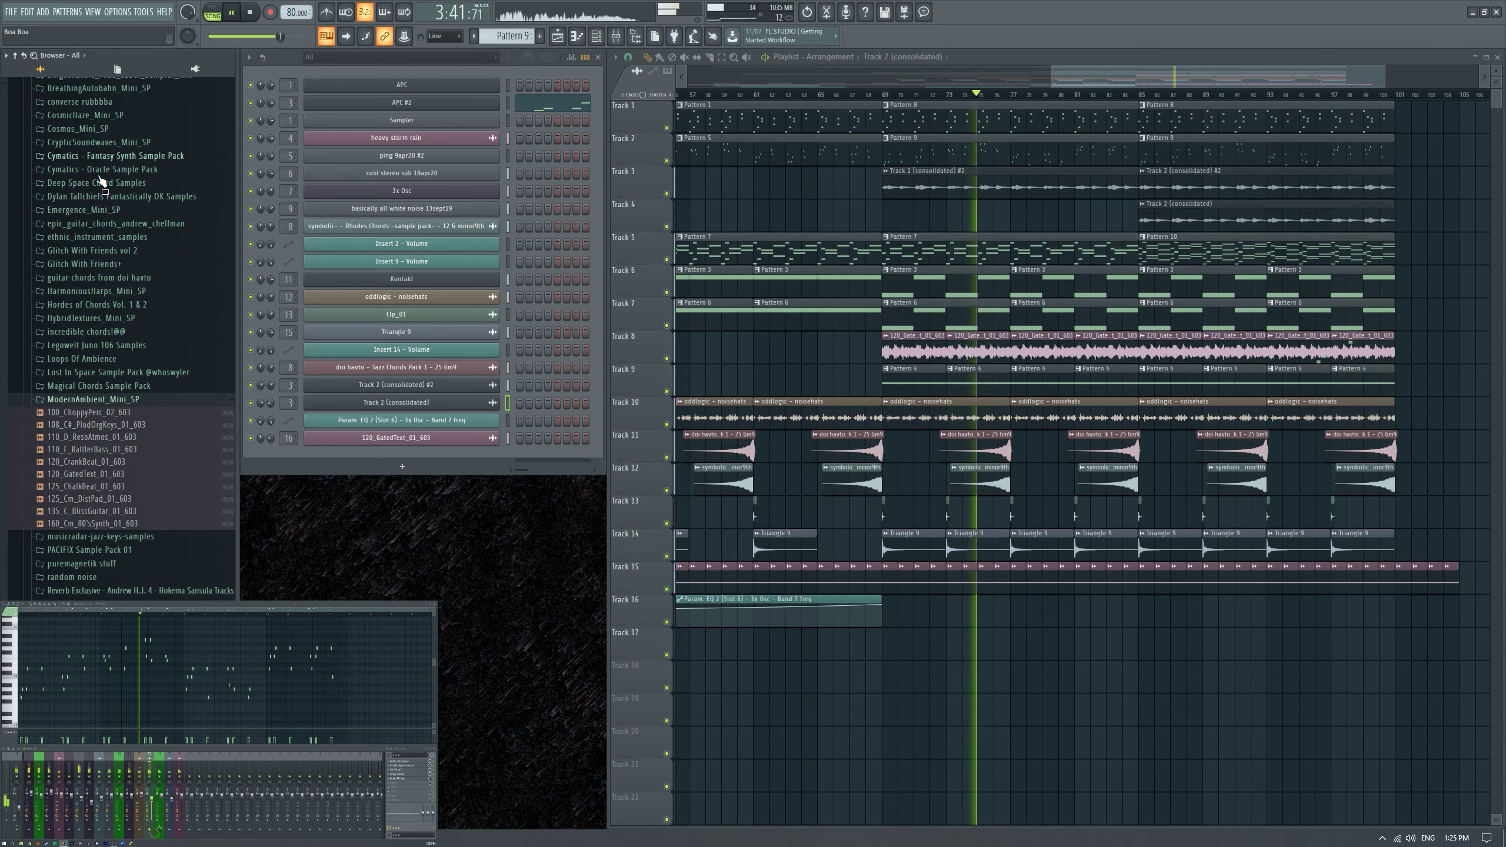
pyautogui.click(93, 400)
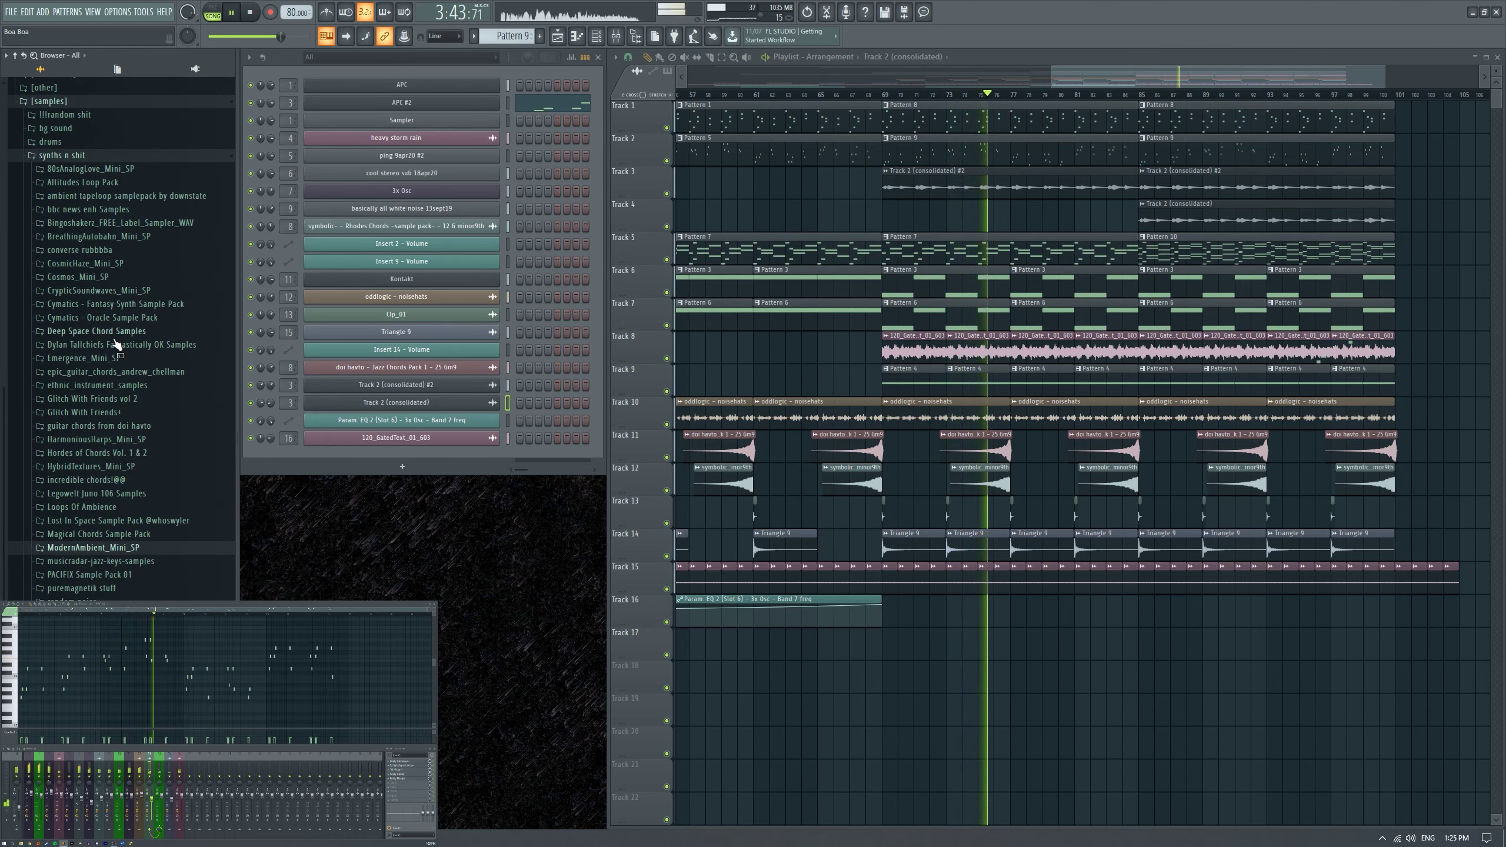
pyautogui.click(111, 411)
pyautogui.click(110, 480)
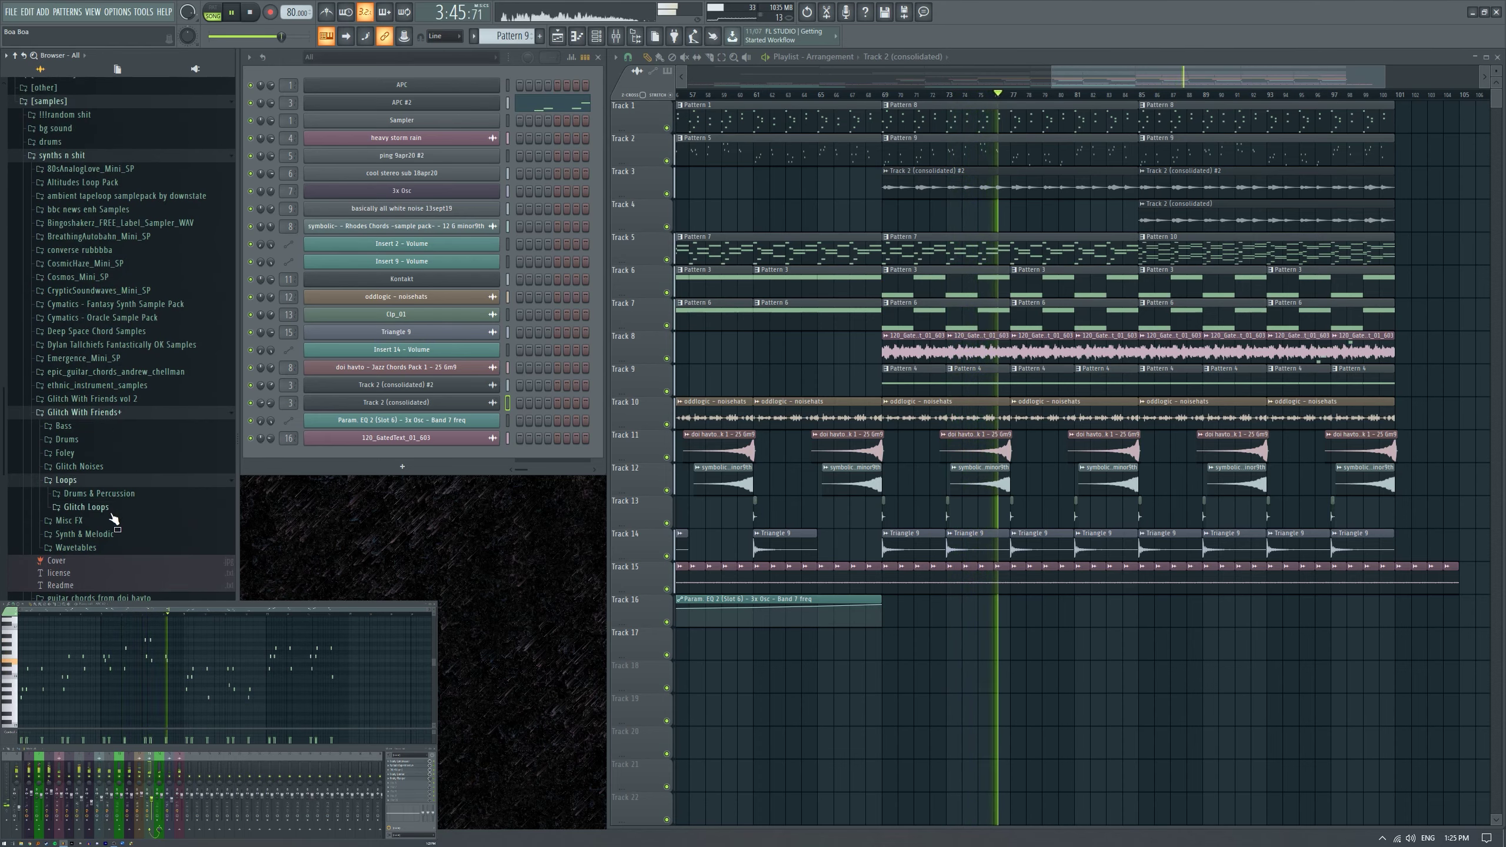
pyautogui.click(108, 508)
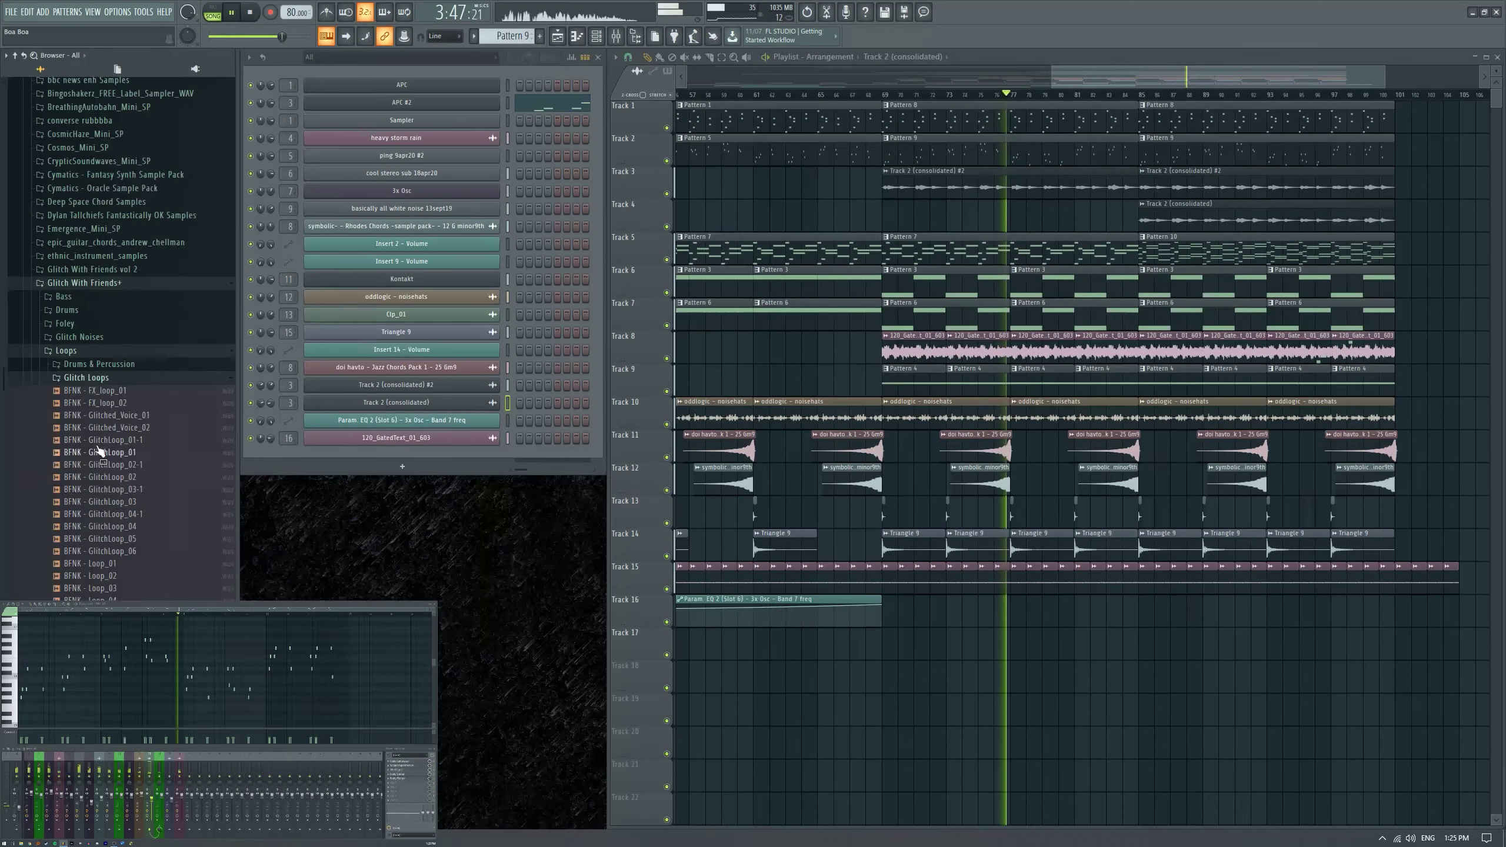
pyautogui.click(98, 364)
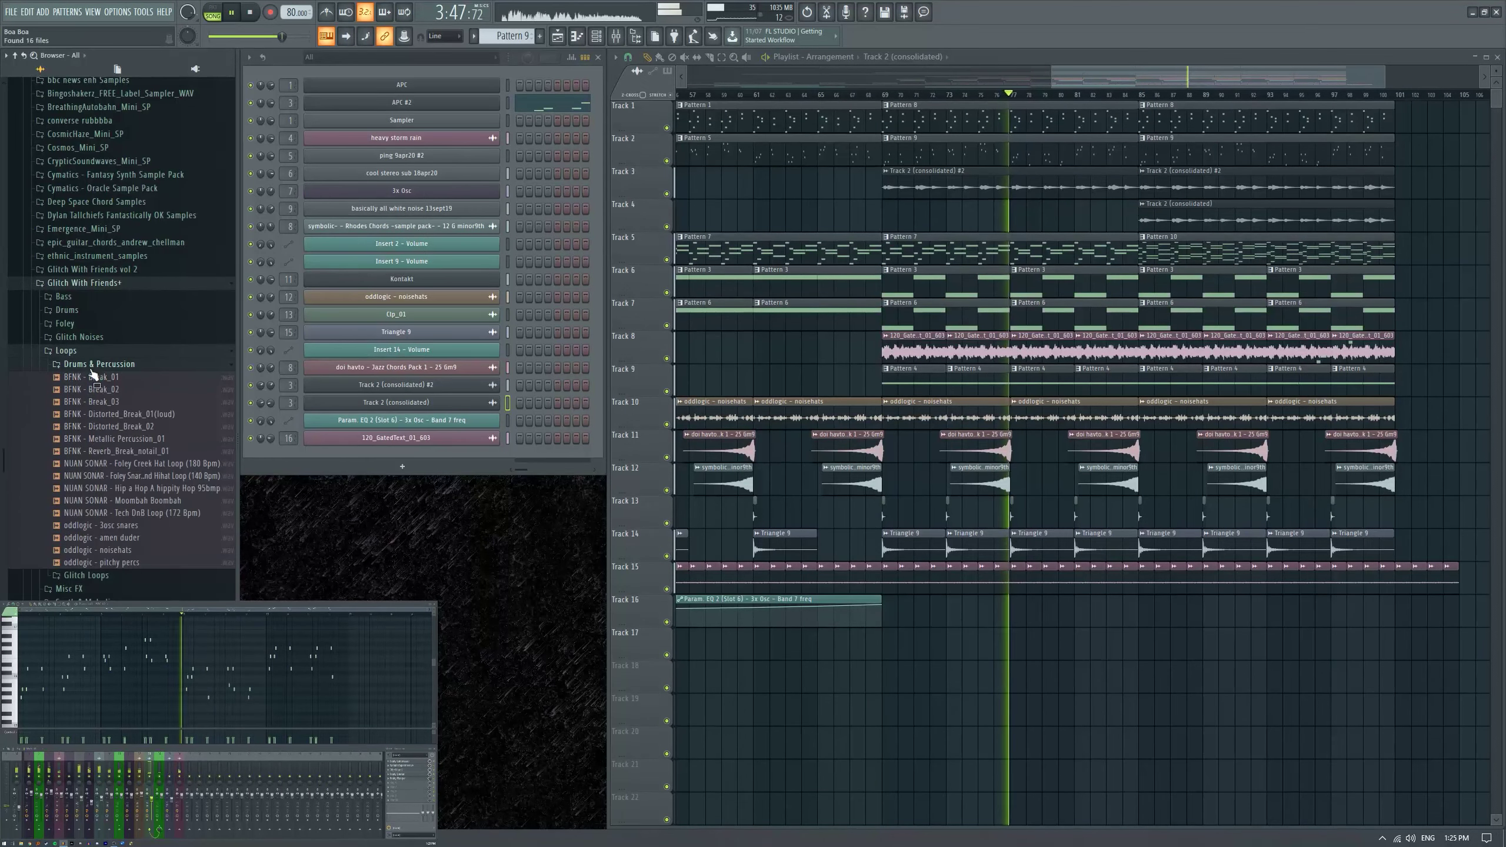
# Pause the song and audition the BFNK reverb break, metallic percussion and distorted break loops in the Drums & Percussion folder.
pyautogui.hotkey('alt', 'F8')
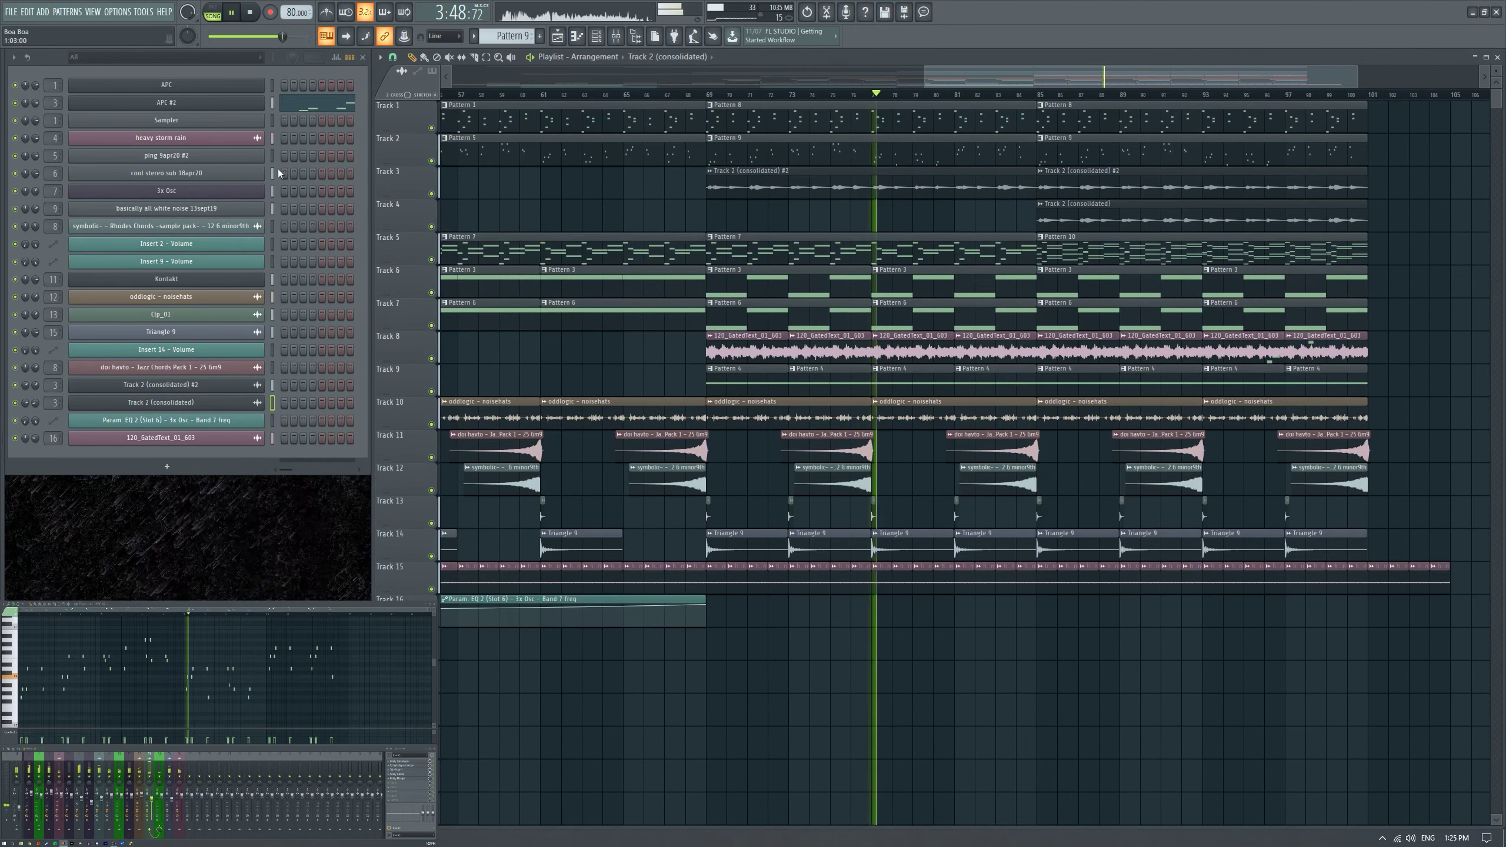
pyautogui.click(232, 14)
pyautogui.hotkey('alt', 'F8')
pyautogui.click(67, 454)
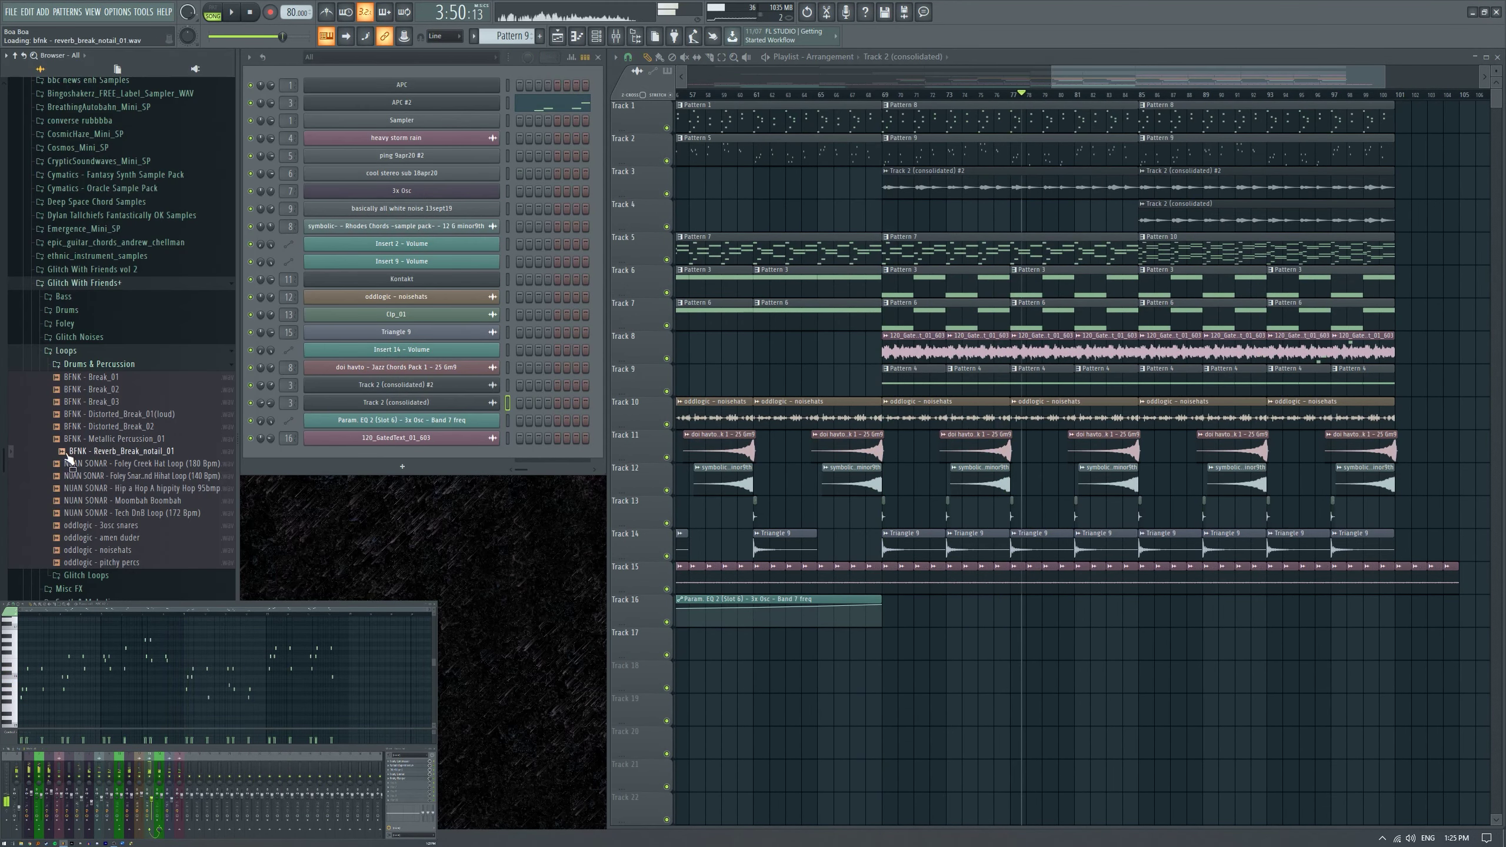
pyautogui.scroll(-2, 74, 463)
pyautogui.click(102, 369)
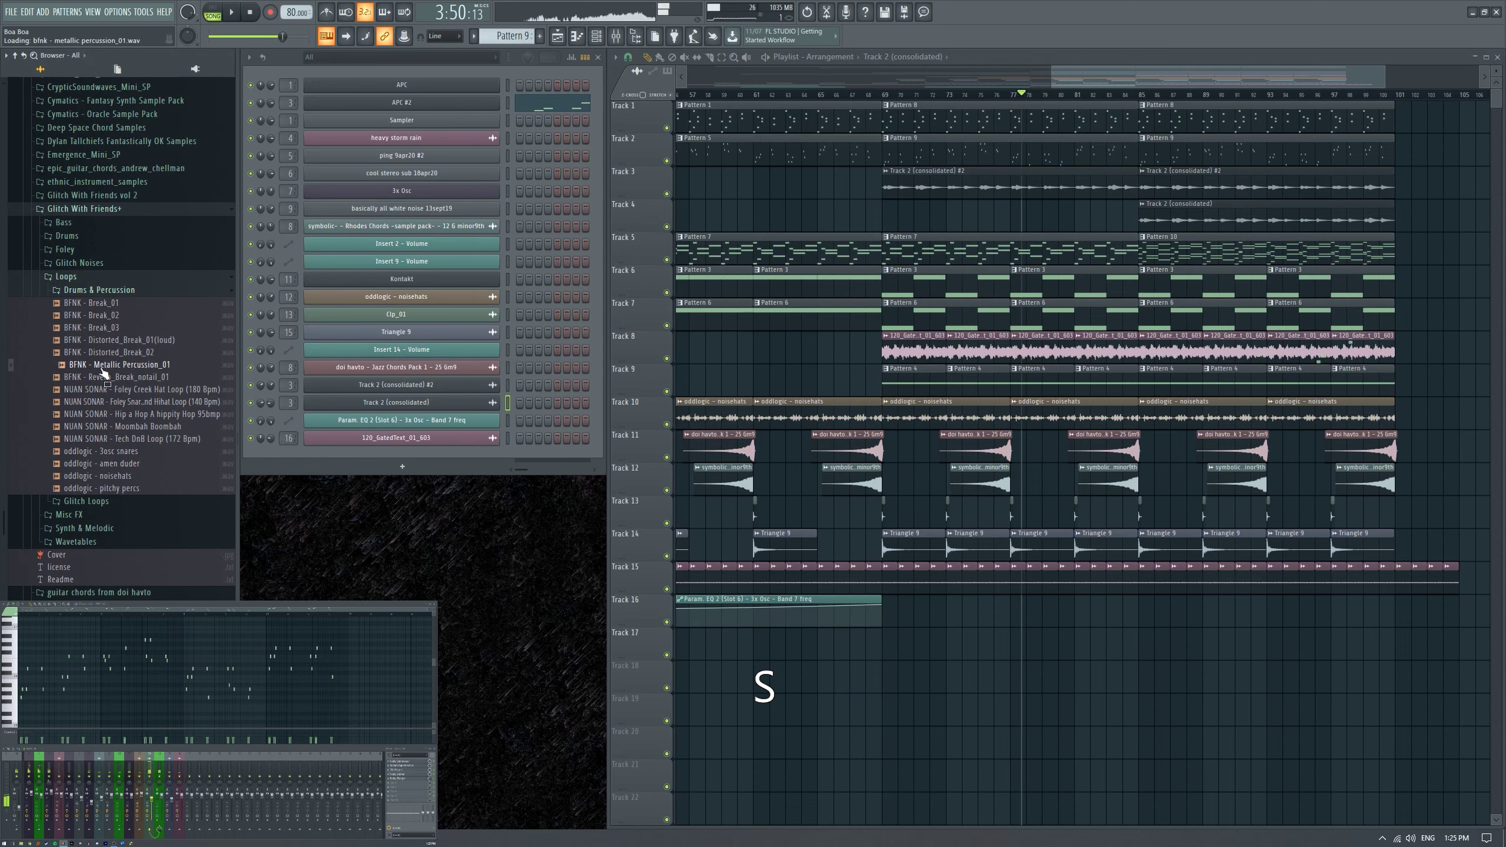
pyautogui.press('Up')
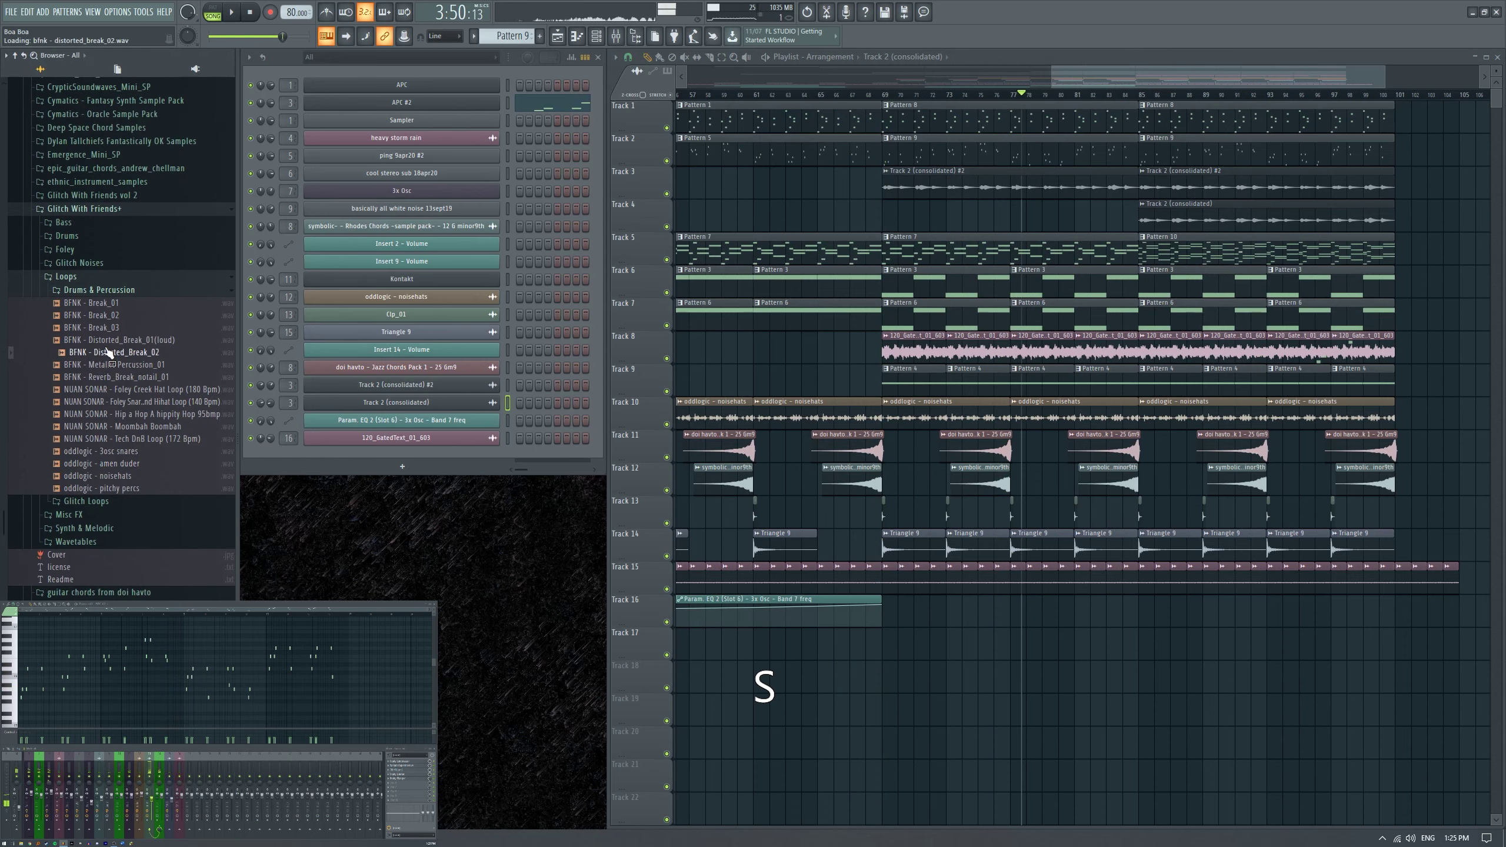
pyautogui.press('Up')
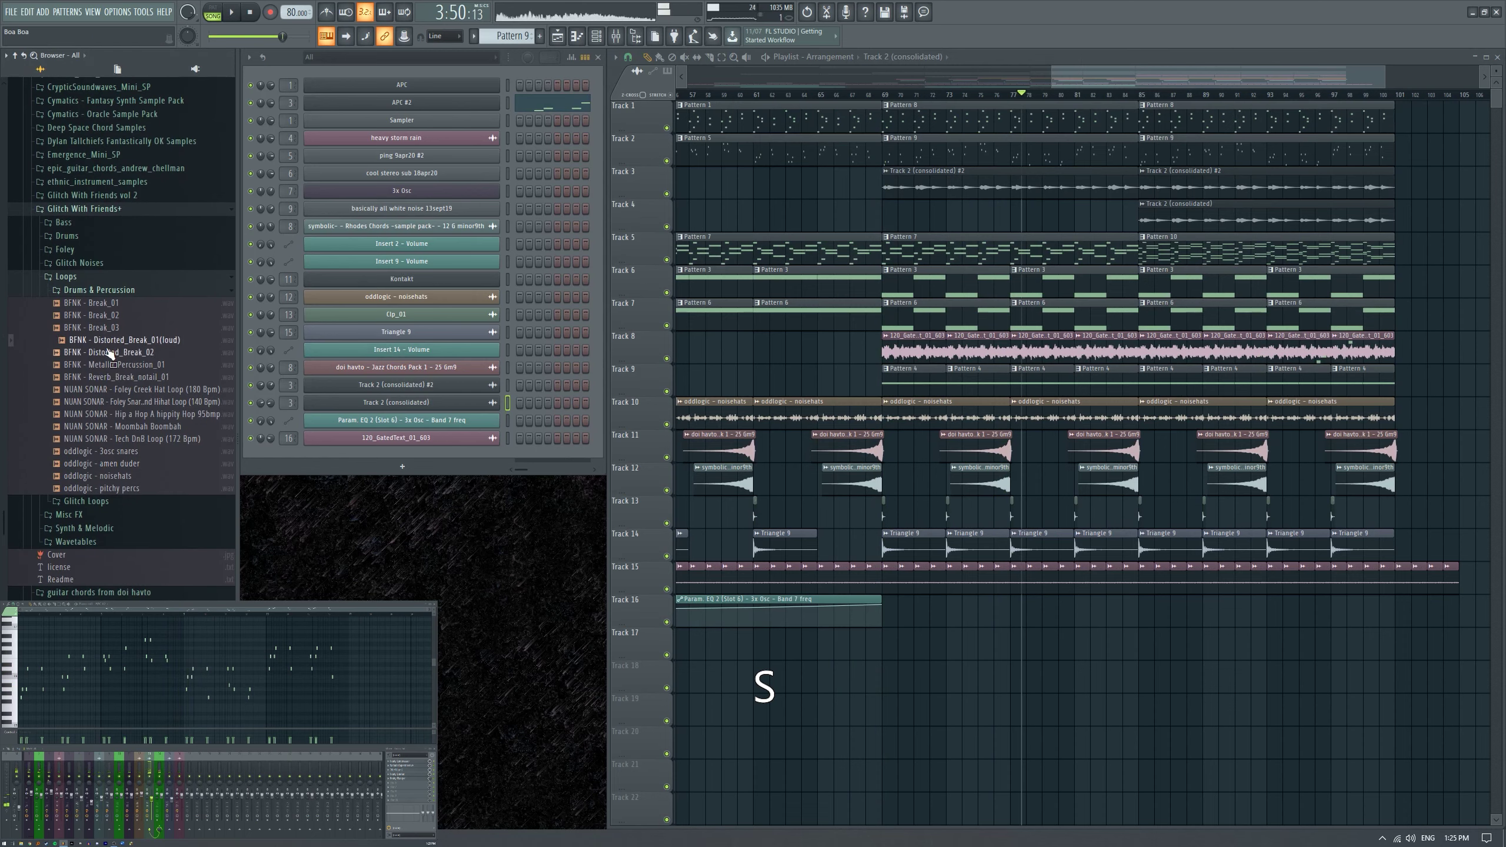
# Audition the NUAN SONAR and oddlogic loops in the Drums & Percussion folder, including pitchy percs, noisehats and Moombah Boombah.
pyautogui.click(144, 415)
pyautogui.click(132, 454)
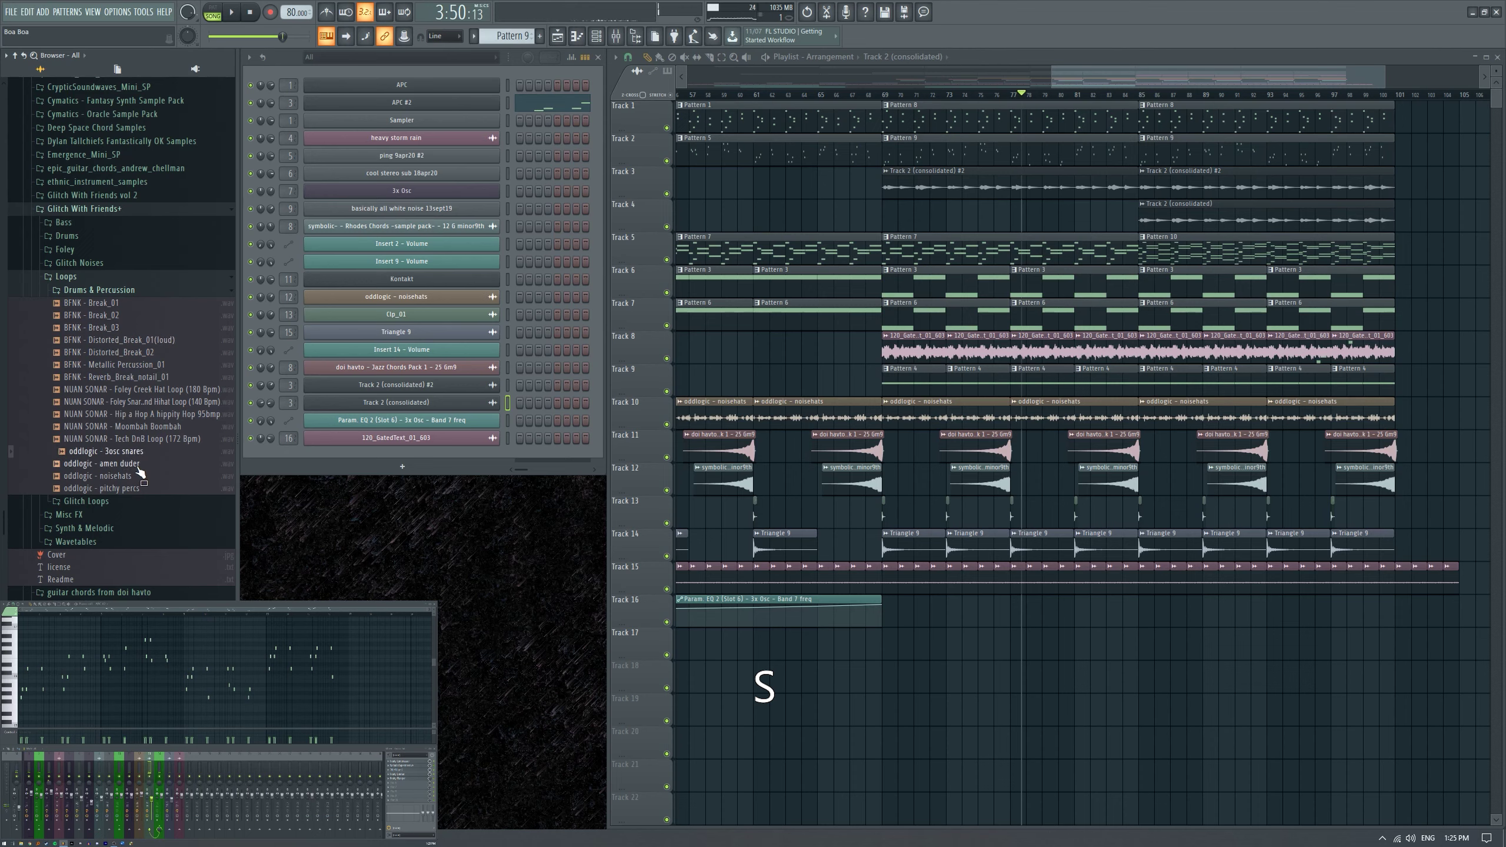
pyautogui.click(138, 467)
pyautogui.click(152, 492)
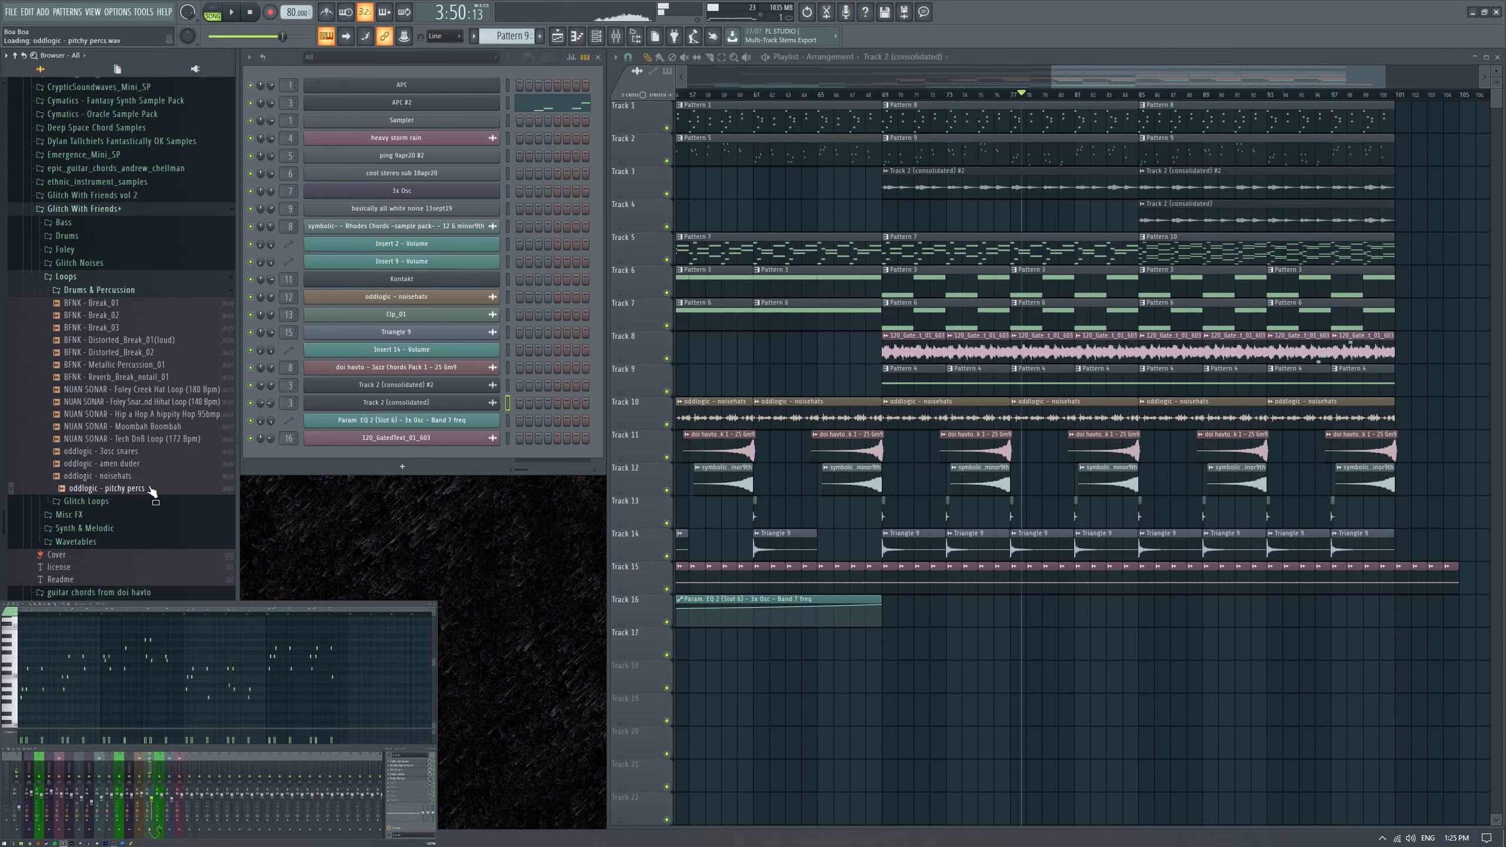
pyautogui.click(155, 478)
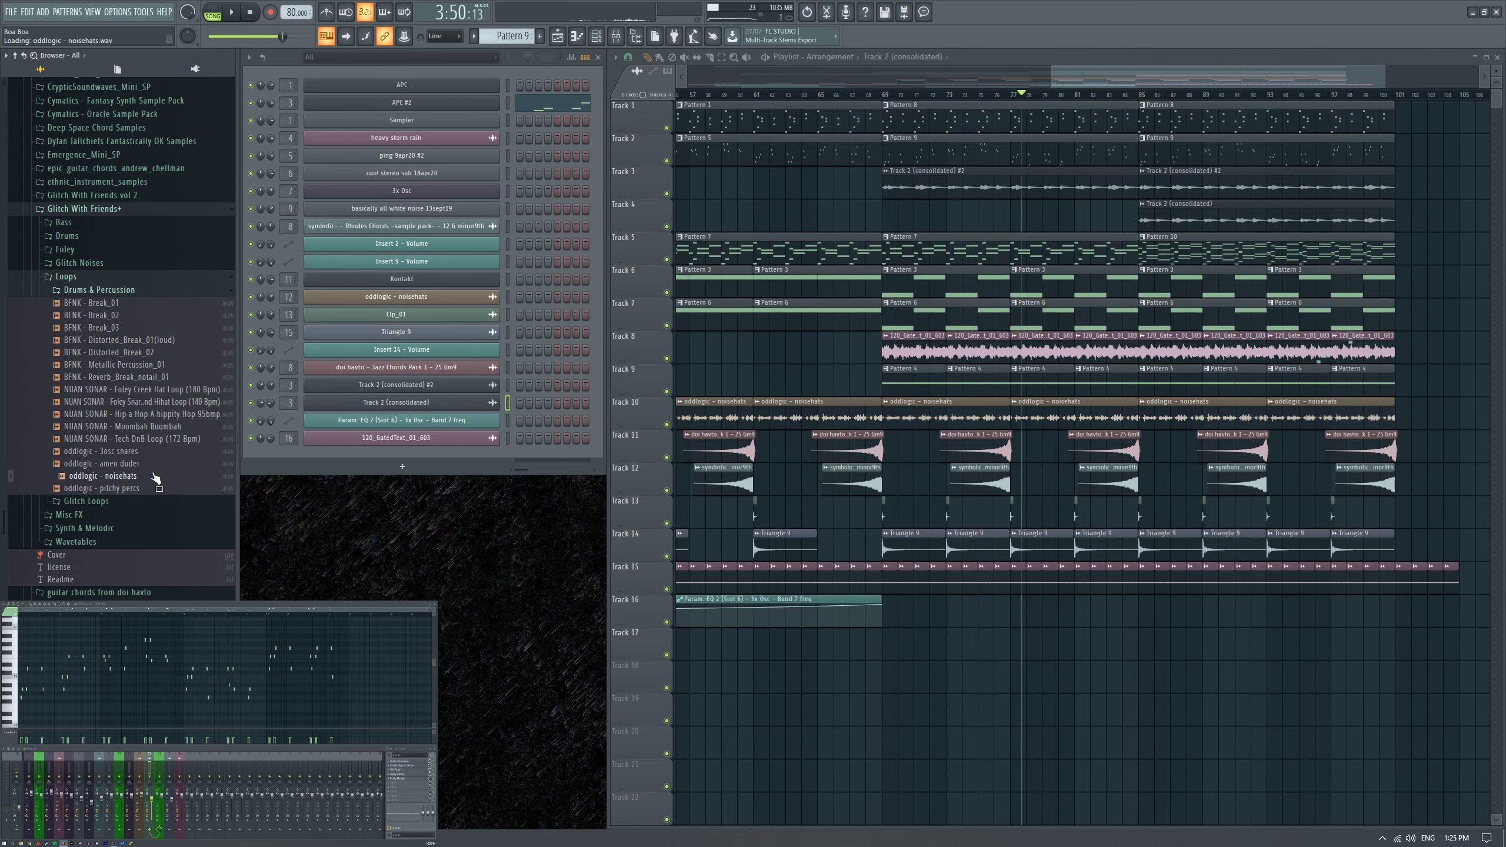
pyautogui.click(158, 428)
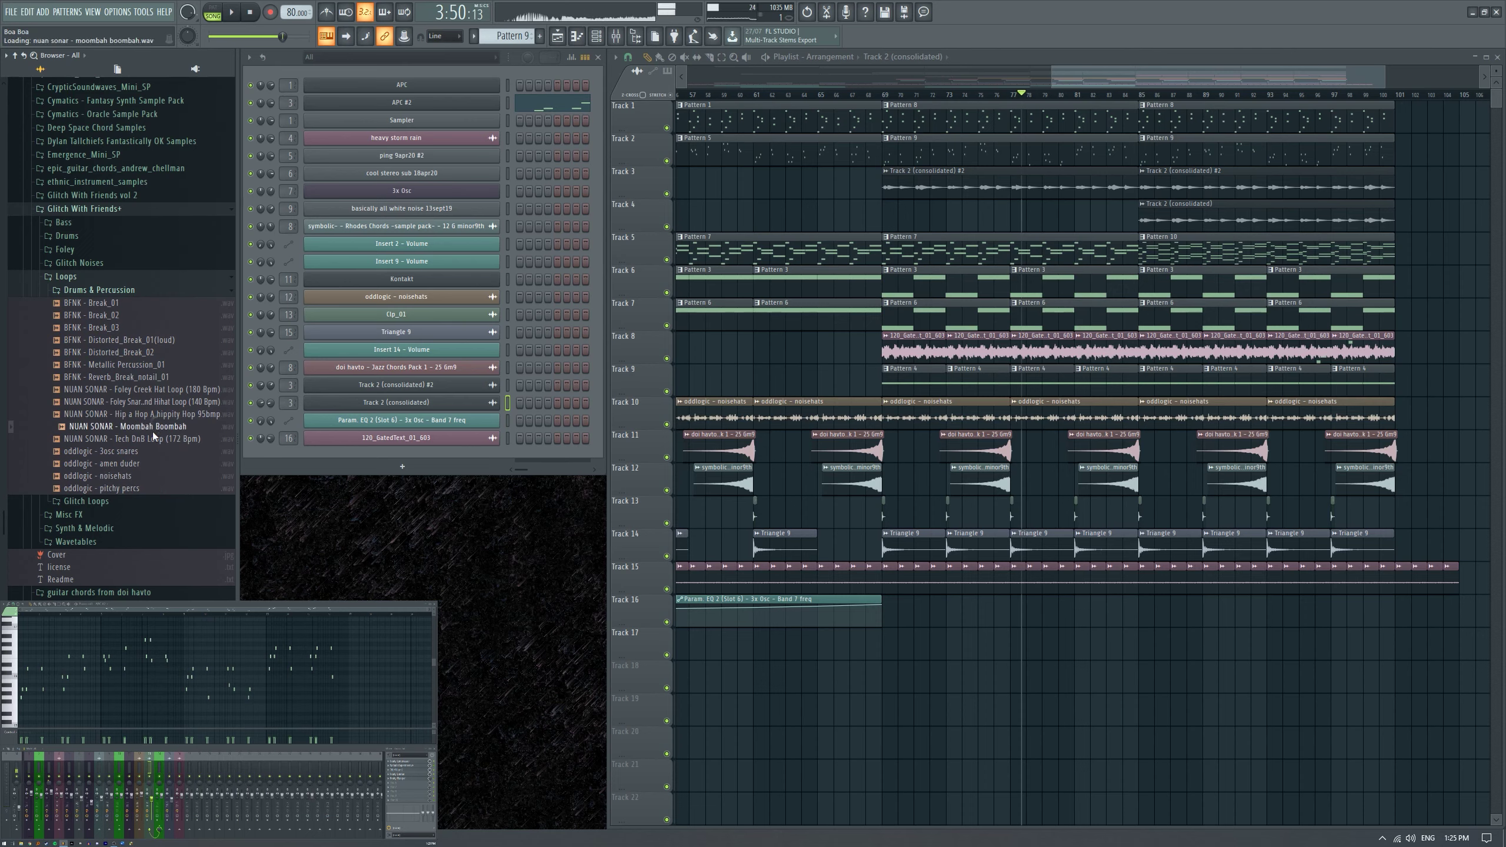
pyautogui.click(148, 415)
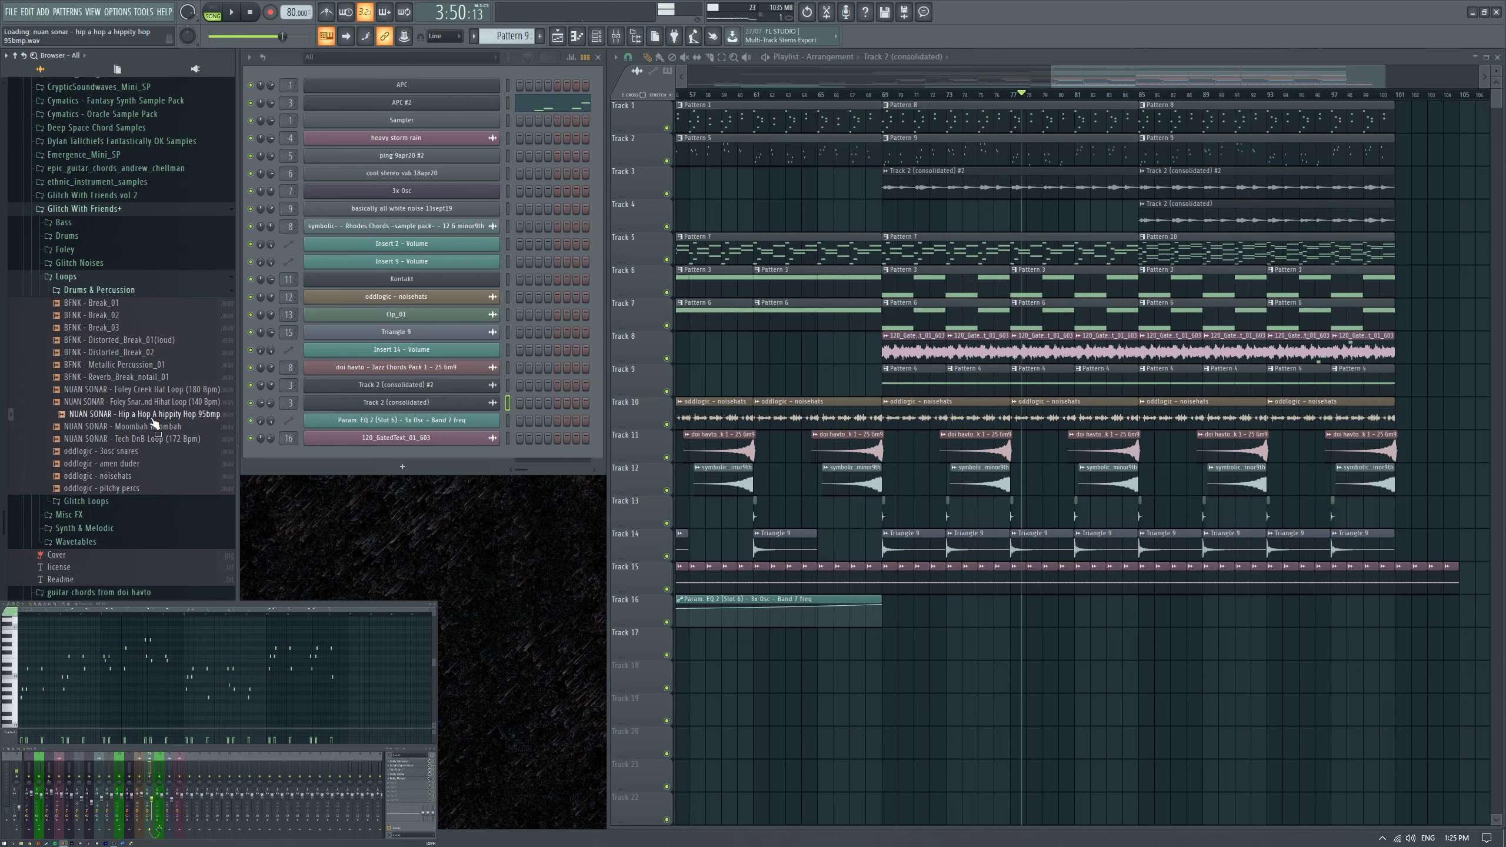
# Switch to the pack's Glitch Loops folder and audition the BFNK loops, from the glitched voices on to GlitchLoop_05.
pyautogui.click(89, 290)
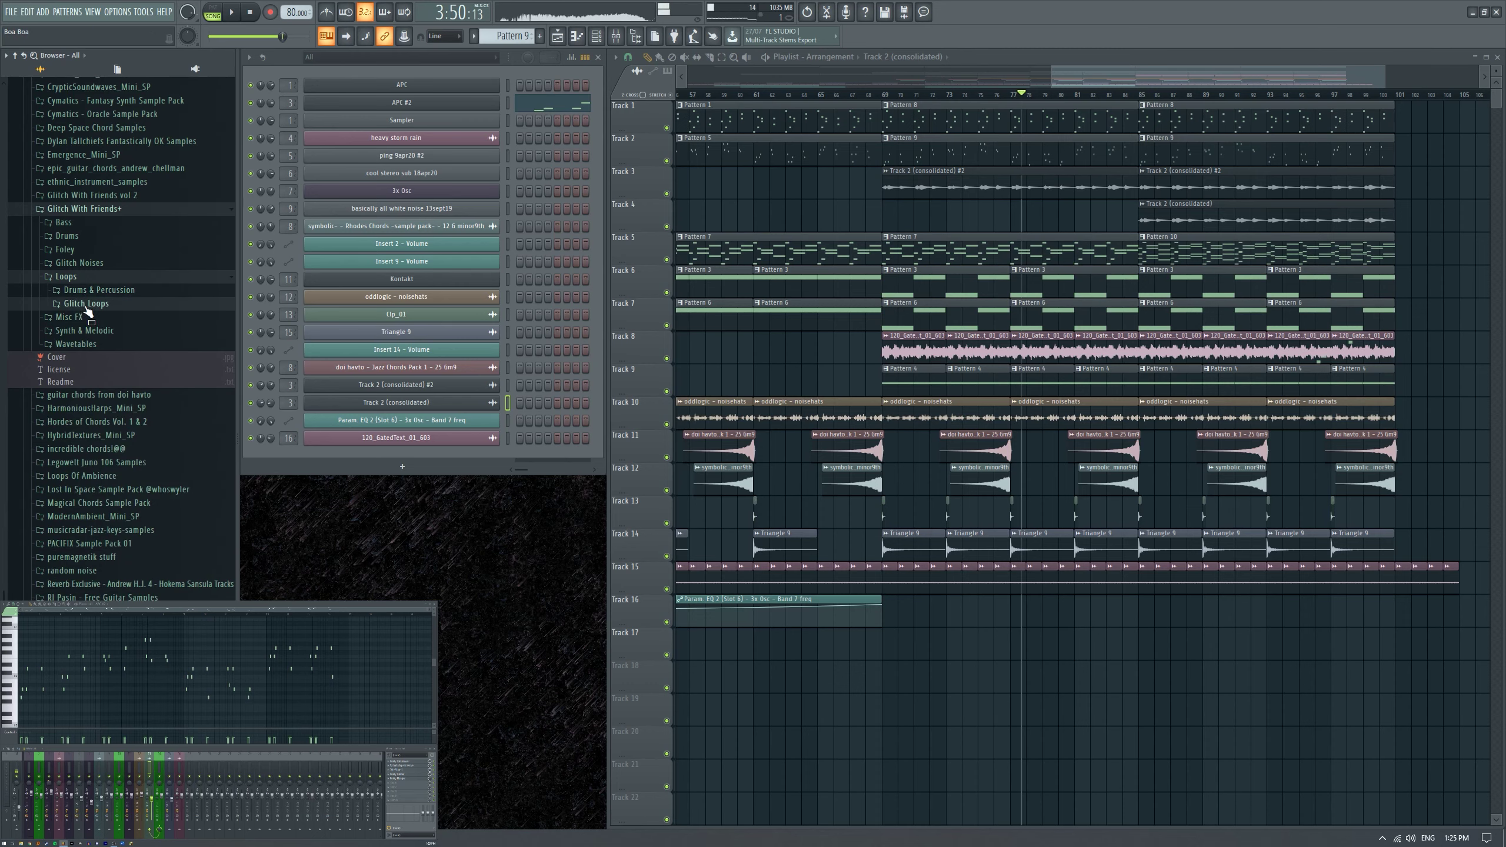
pyautogui.click(89, 303)
pyautogui.click(98, 329)
pyautogui.click(103, 343)
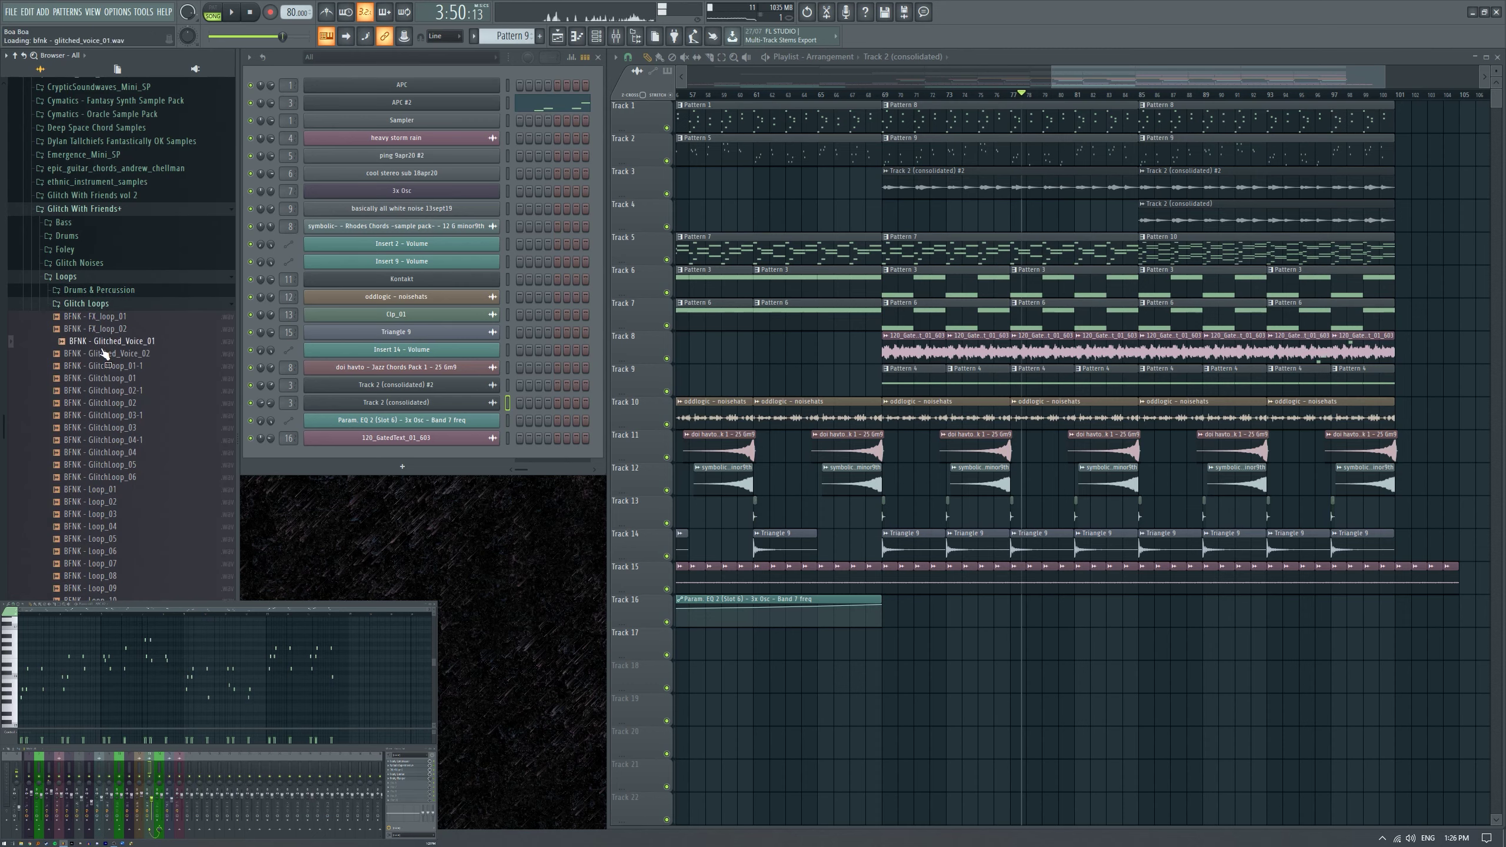
pyautogui.scroll(-2, 106, 356)
pyautogui.click(116, 281)
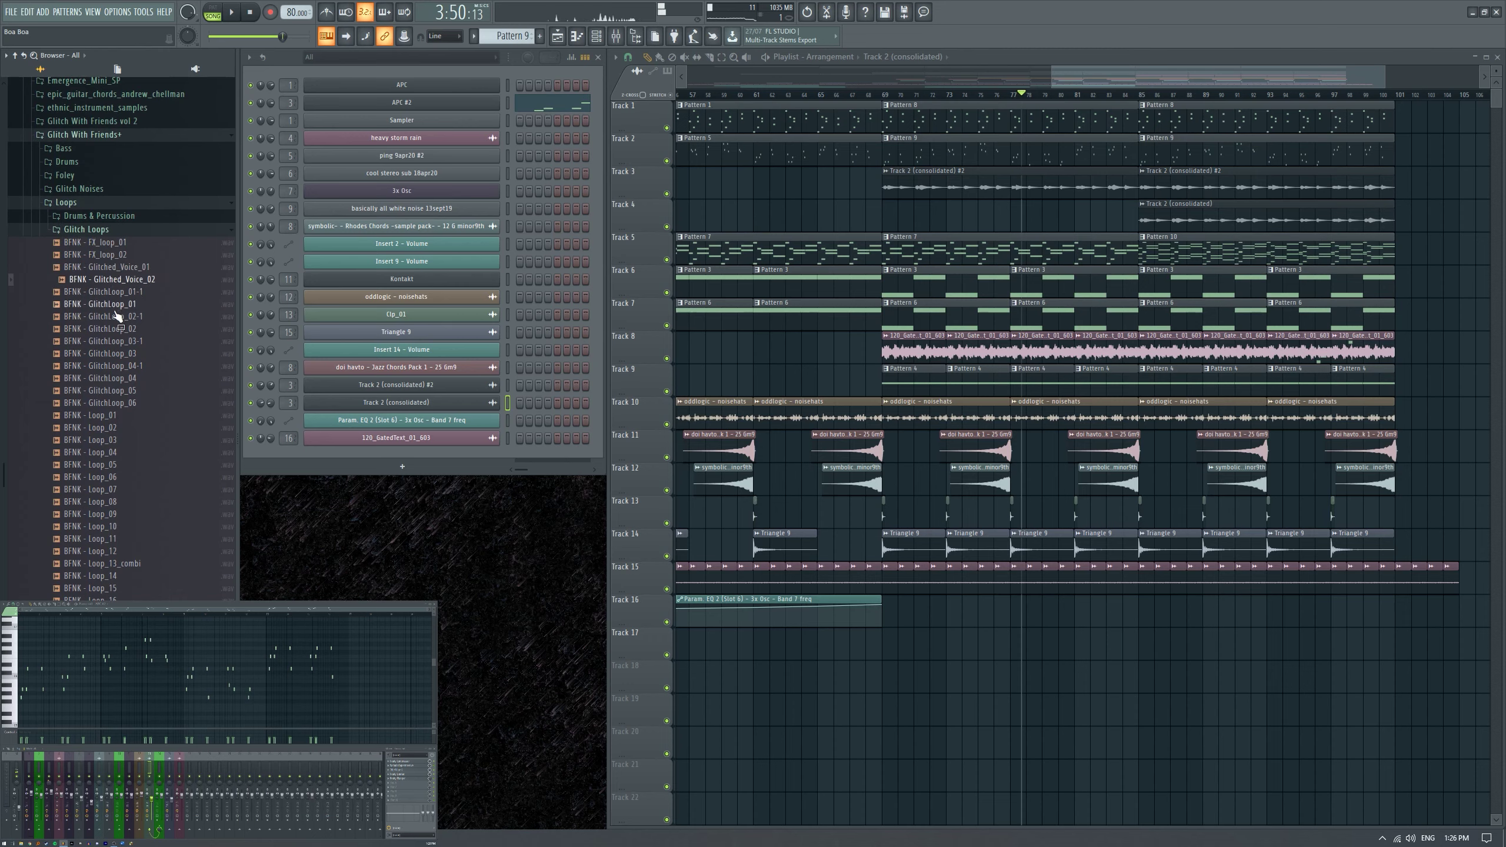
pyautogui.click(105, 292)
pyautogui.scroll(-2, 106, 303)
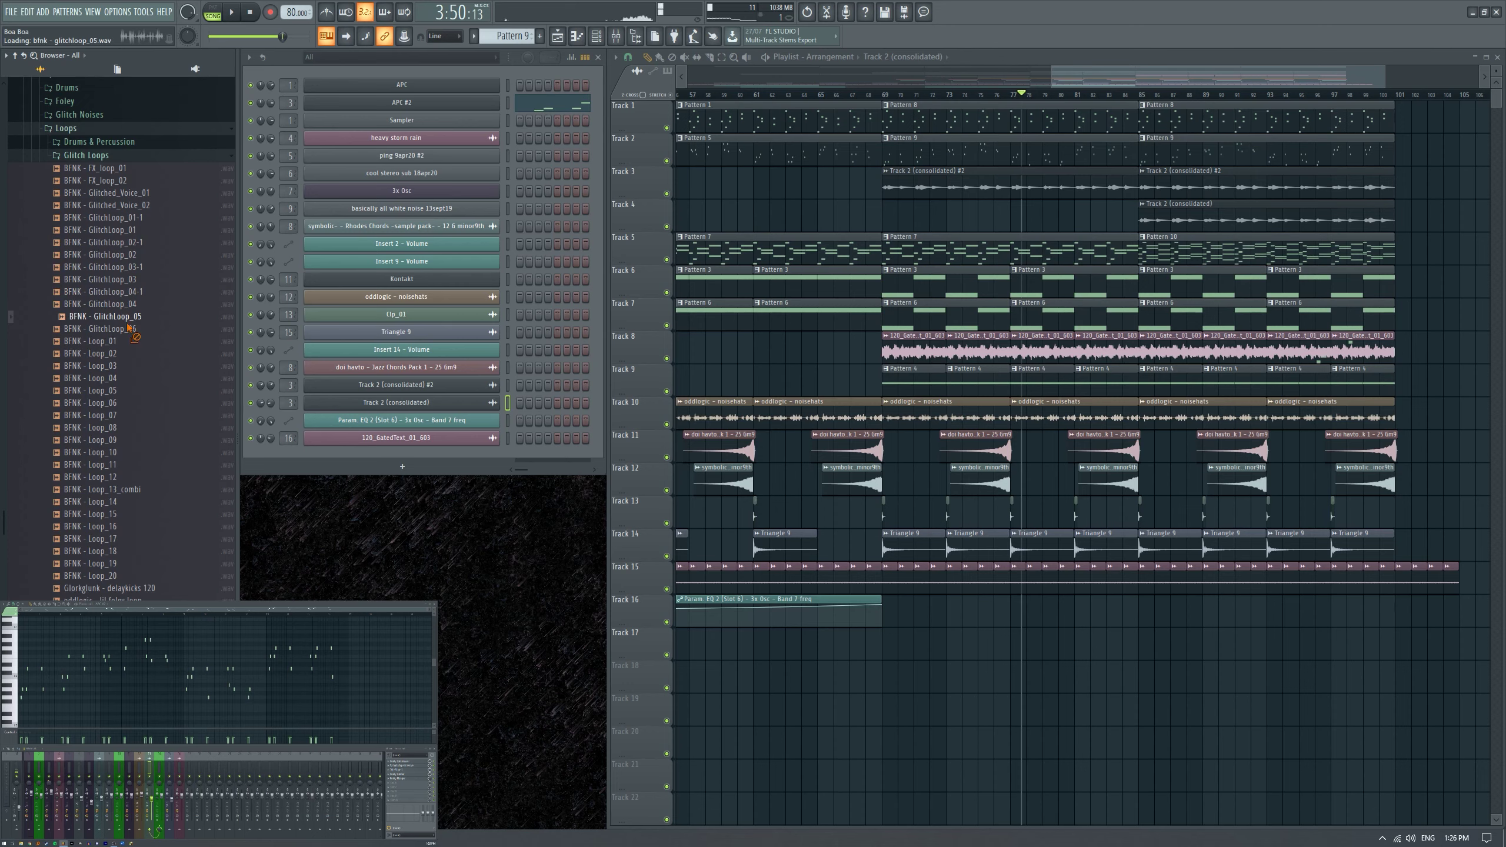
# Place BFNK - GlitchLoop_05 on Track 17 at bar 69 and stretch the clip to end at bar 73.
pyautogui.moveTo(130, 330); pyautogui.dragTo(787, 662)
pyautogui.scroll(2, 686, 650)
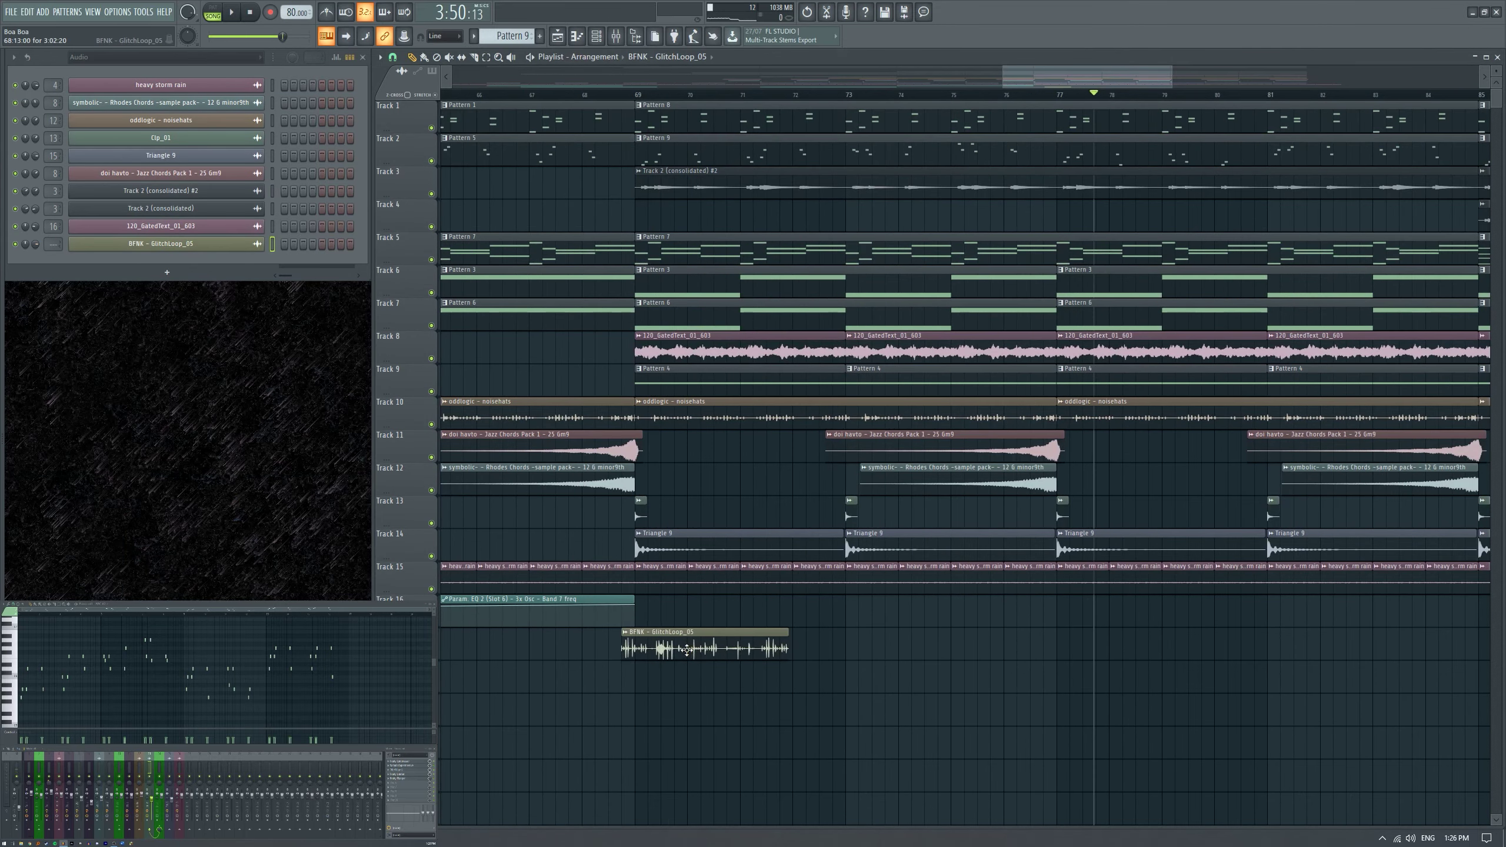
pyautogui.scroll(3, 687, 648)
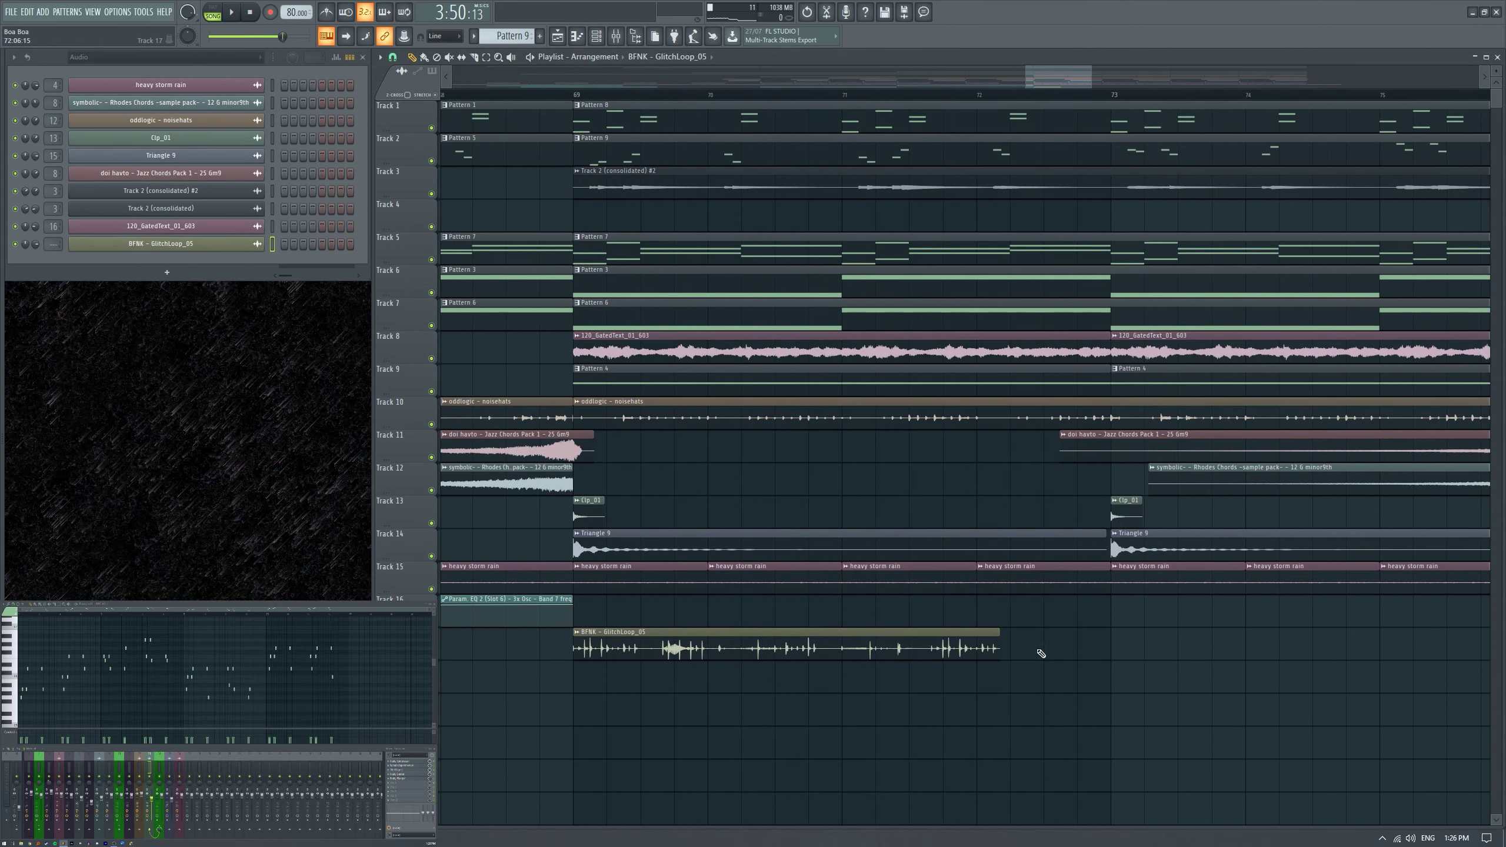
pyautogui.scroll(3, 1042, 653)
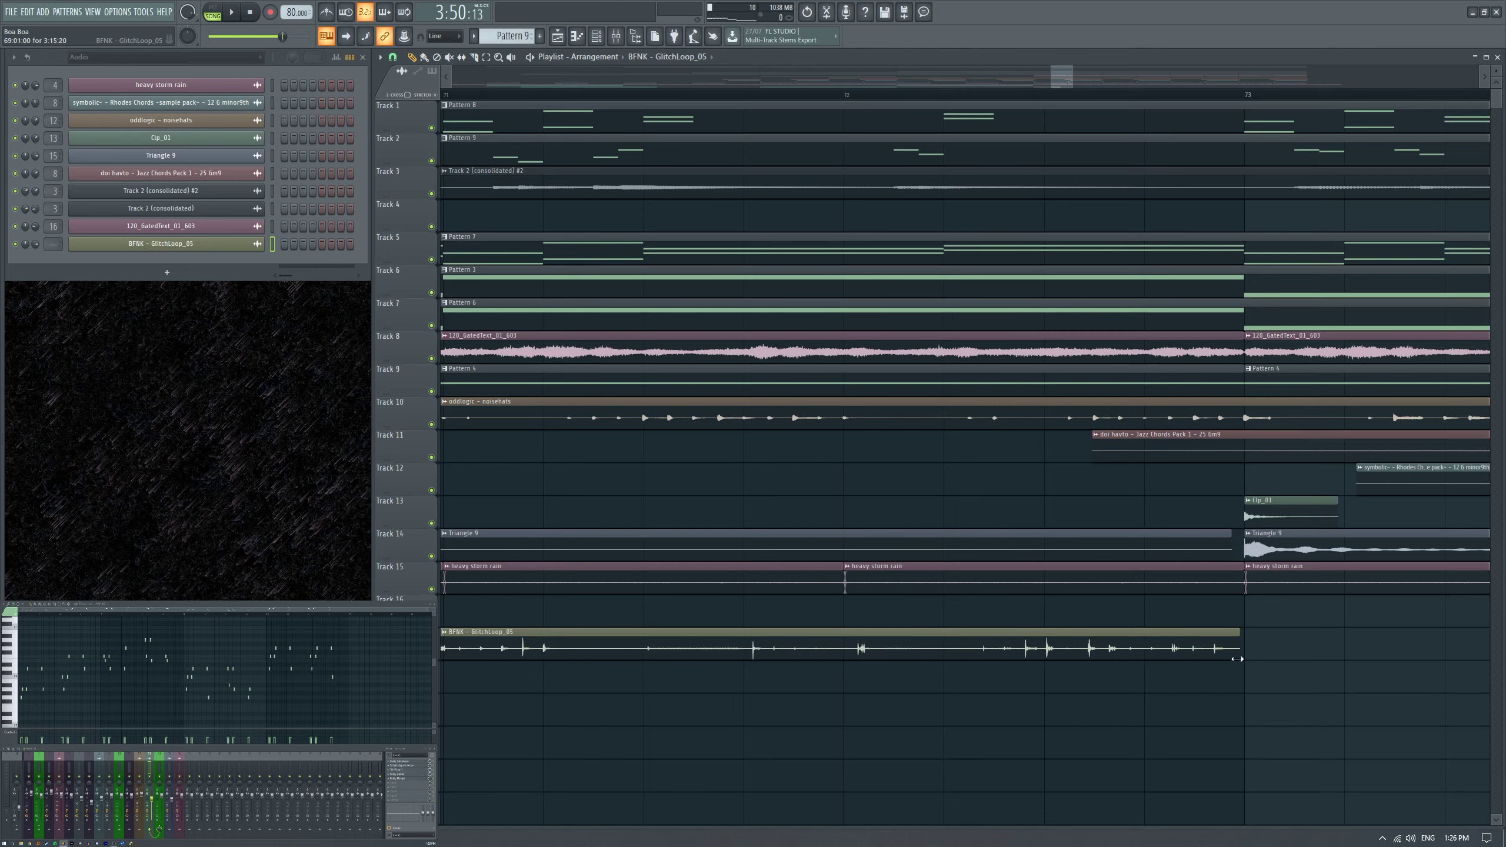
pyautogui.scroll(4, 1246, 661)
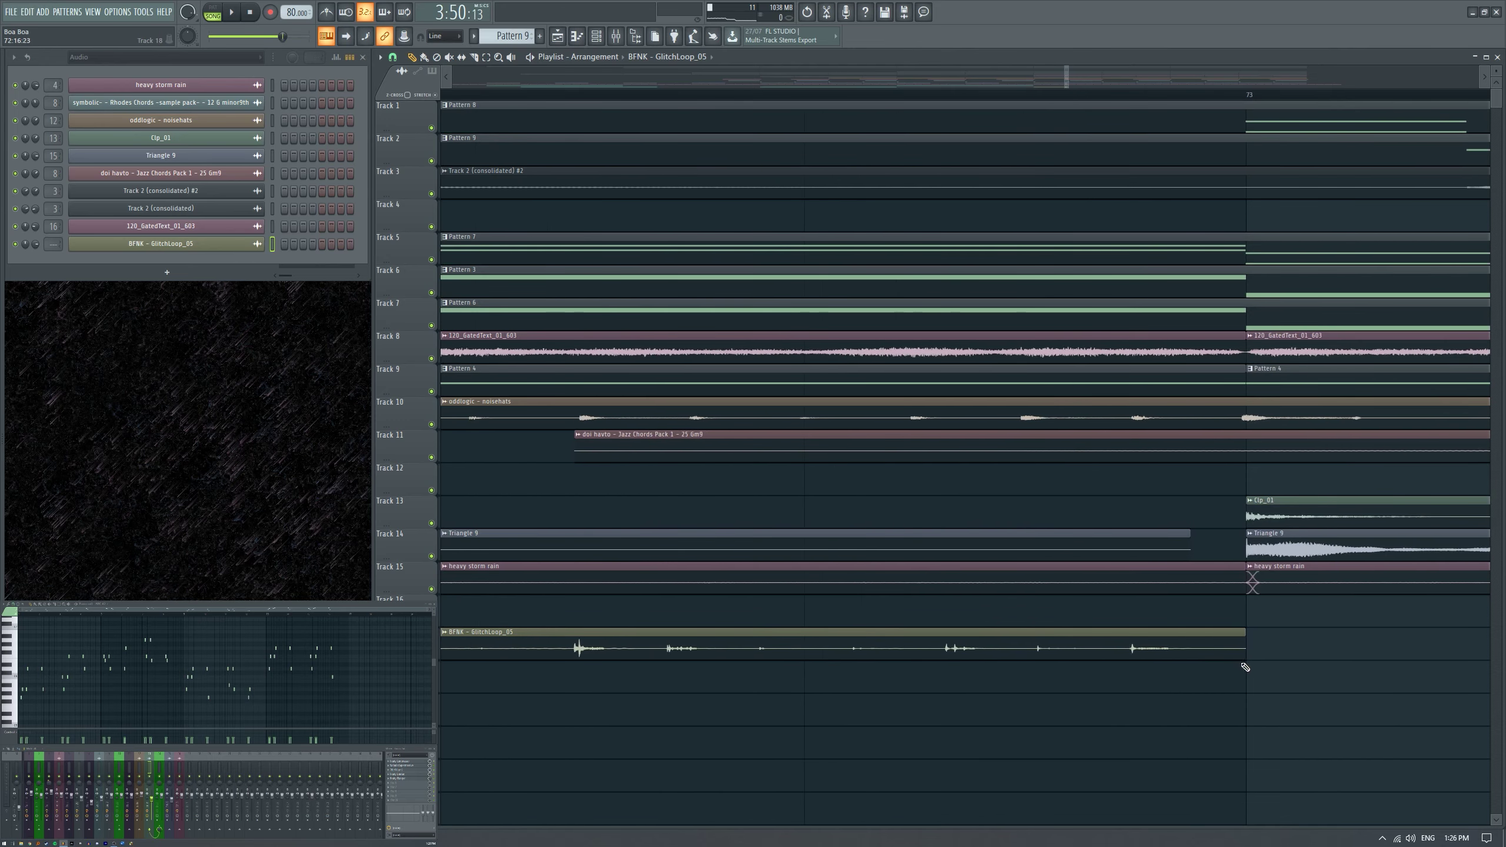
pyautogui.scroll(-8, 1245, 663)
pyautogui.keyDown('alt'); pyautogui.rightClick(1156, 645); pyautogui.keyUp('alt')
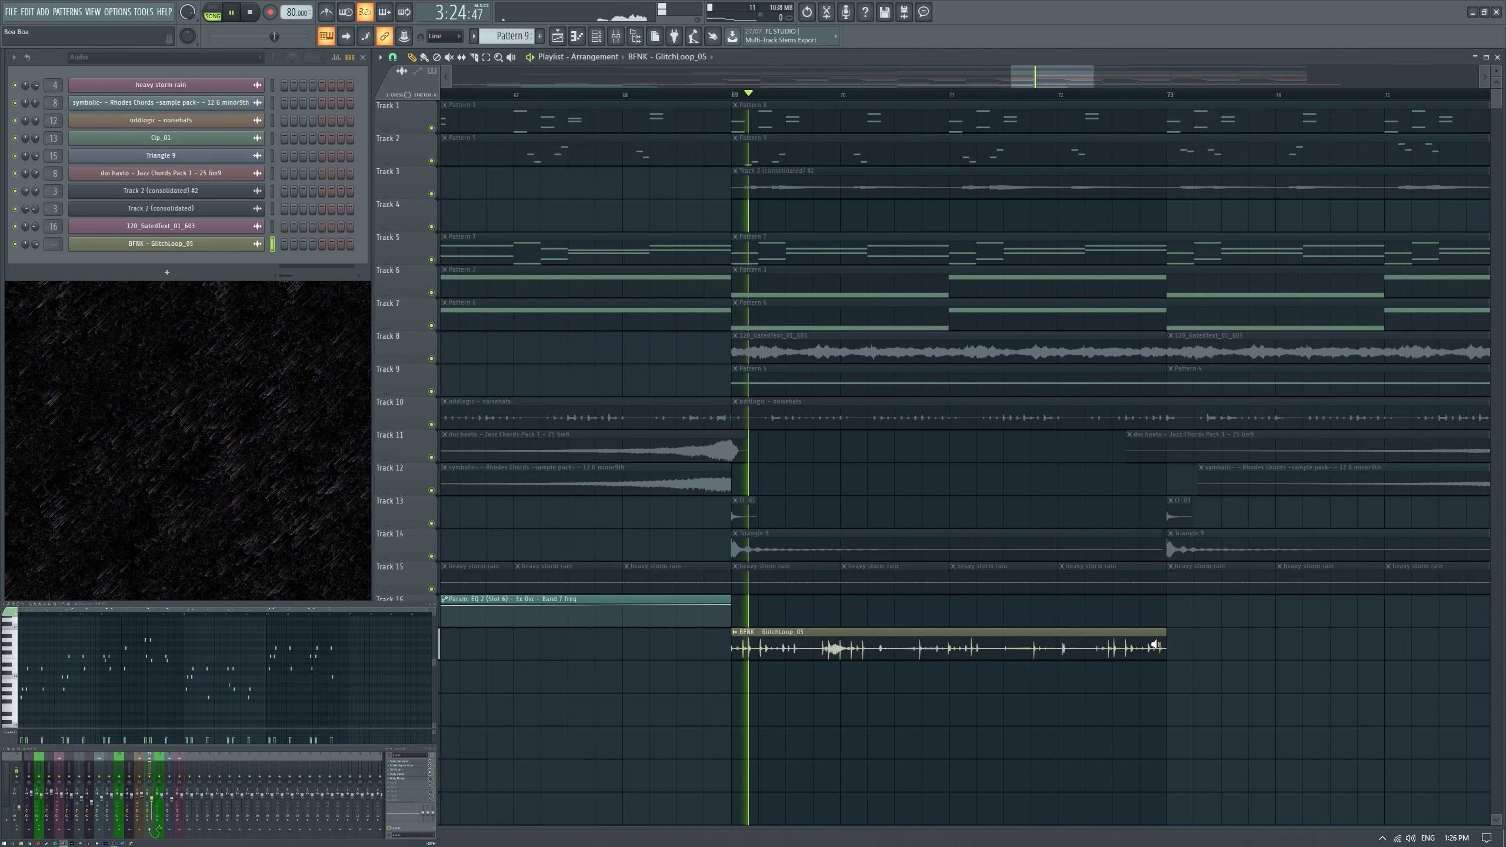
# Solo the noisehats on Track 10 together with the glitch loop on Track 17 and play them from bar 69.
pyautogui.rightClick(432, 424)
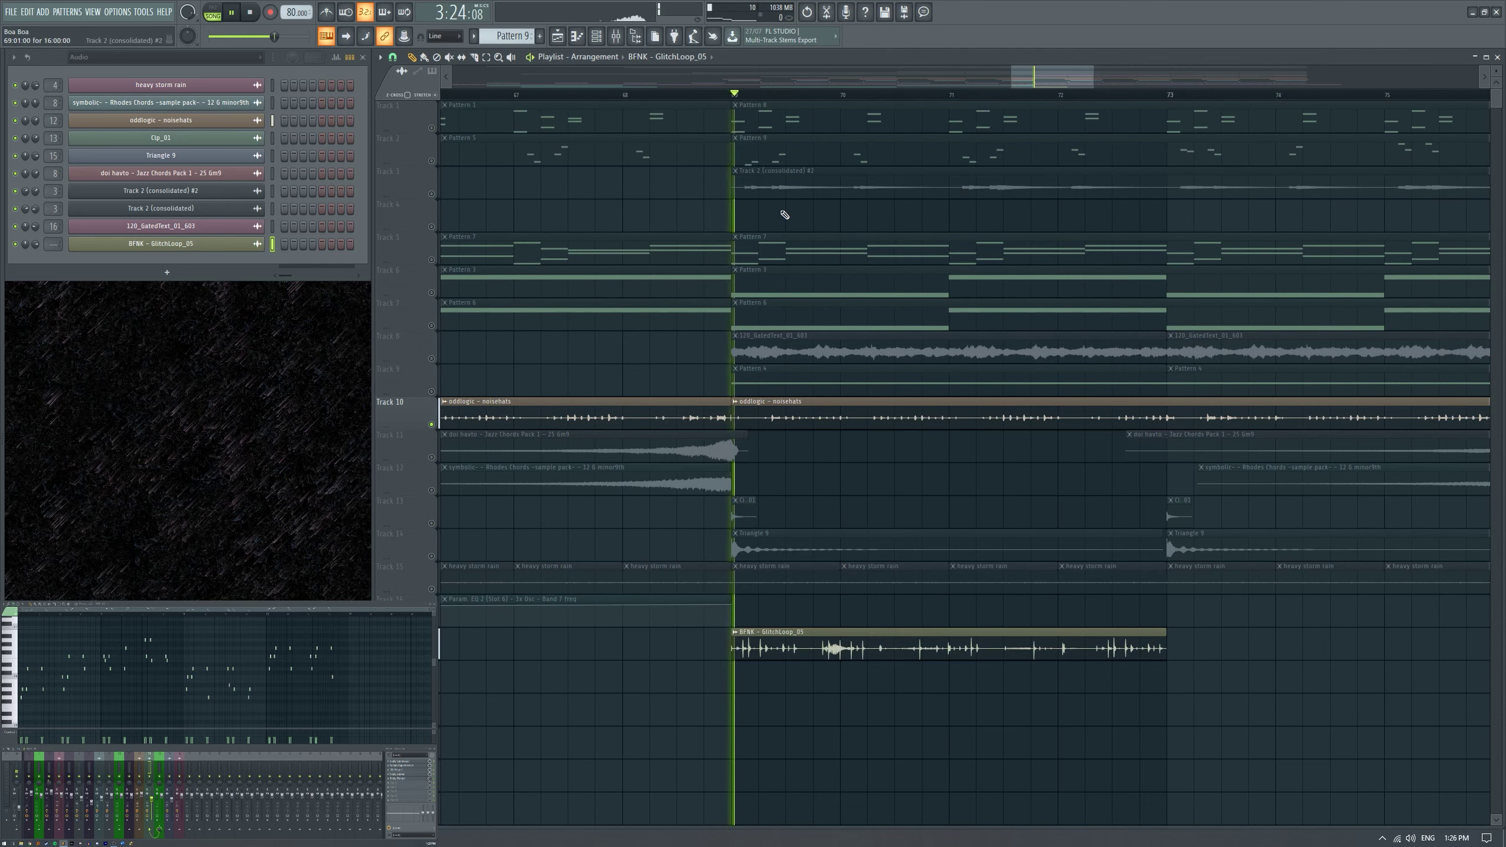
pyautogui.scroll(-2, 833, 533)
pyautogui.scroll(4, 921, 551)
pyautogui.scroll(-3, 836, 540)
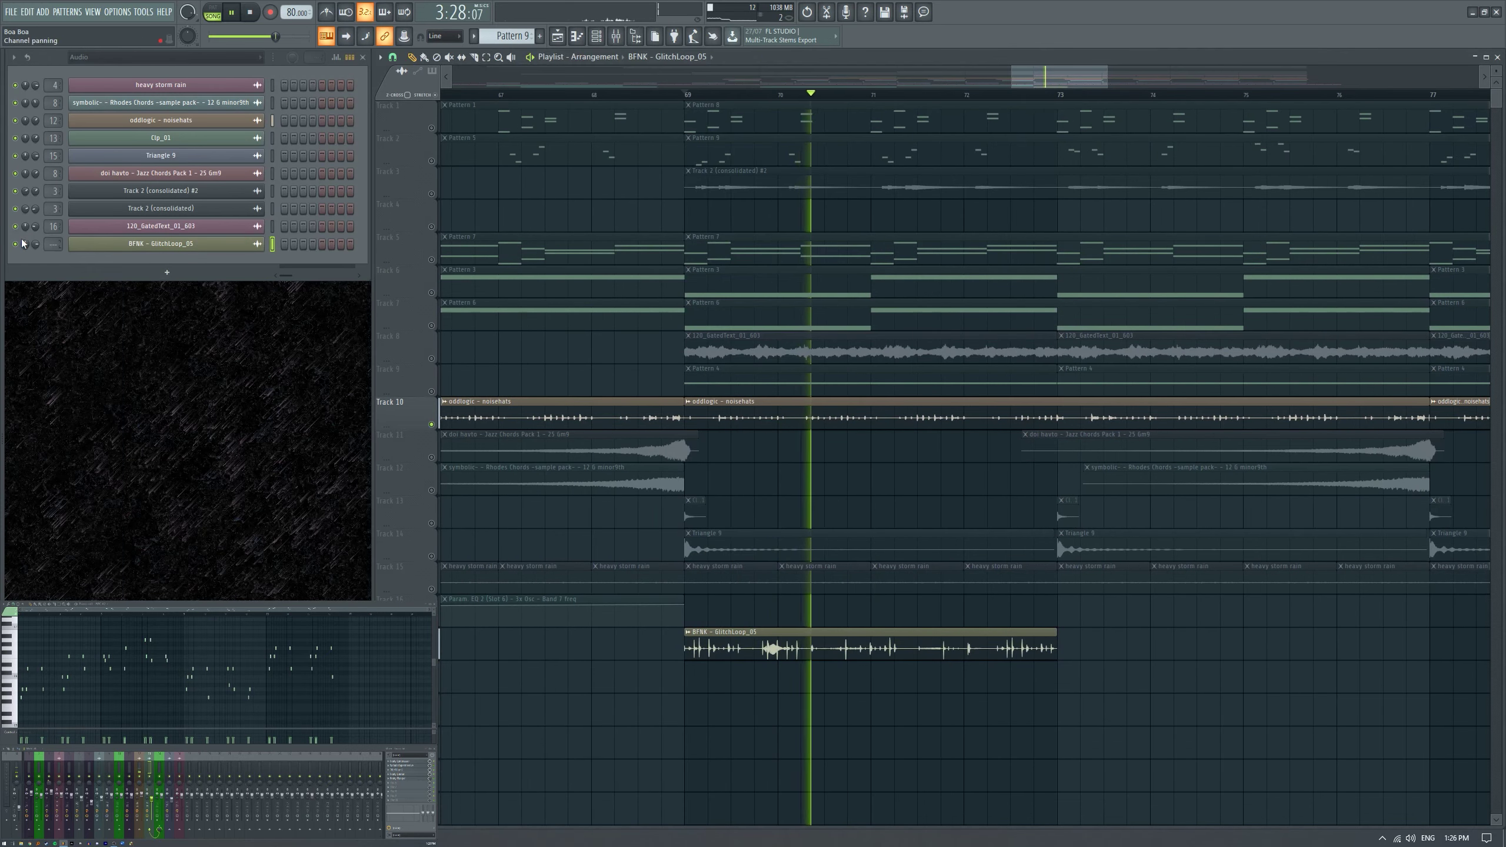
# Play the soloed glitch loop from bar 69 and stretch its Track 17 clip to a length of 4:12:13.
pyautogui.press('space')
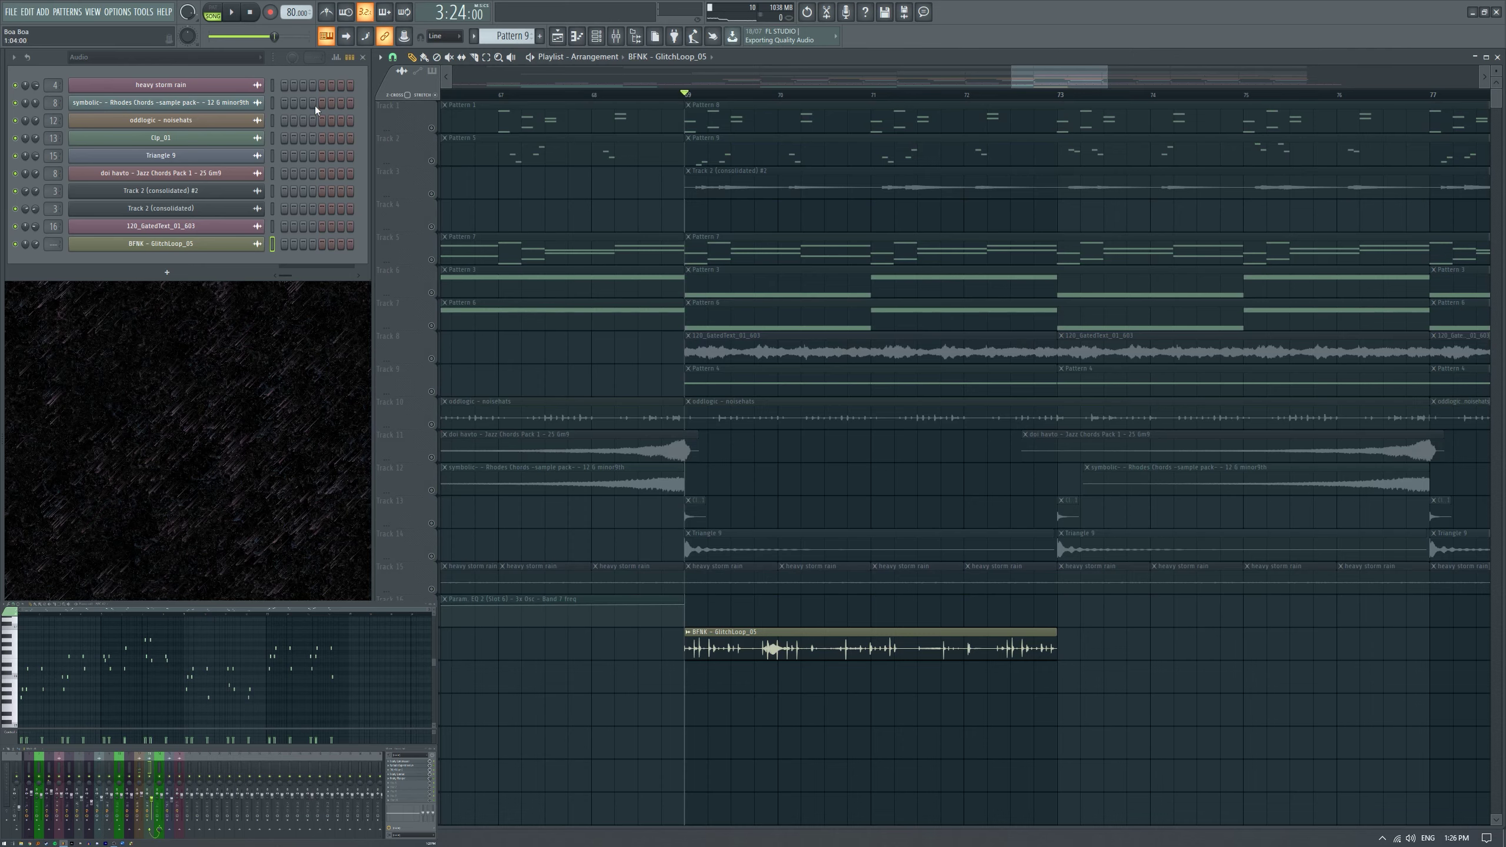
pyautogui.press('space')
pyautogui.scroll(2, 712, 528)
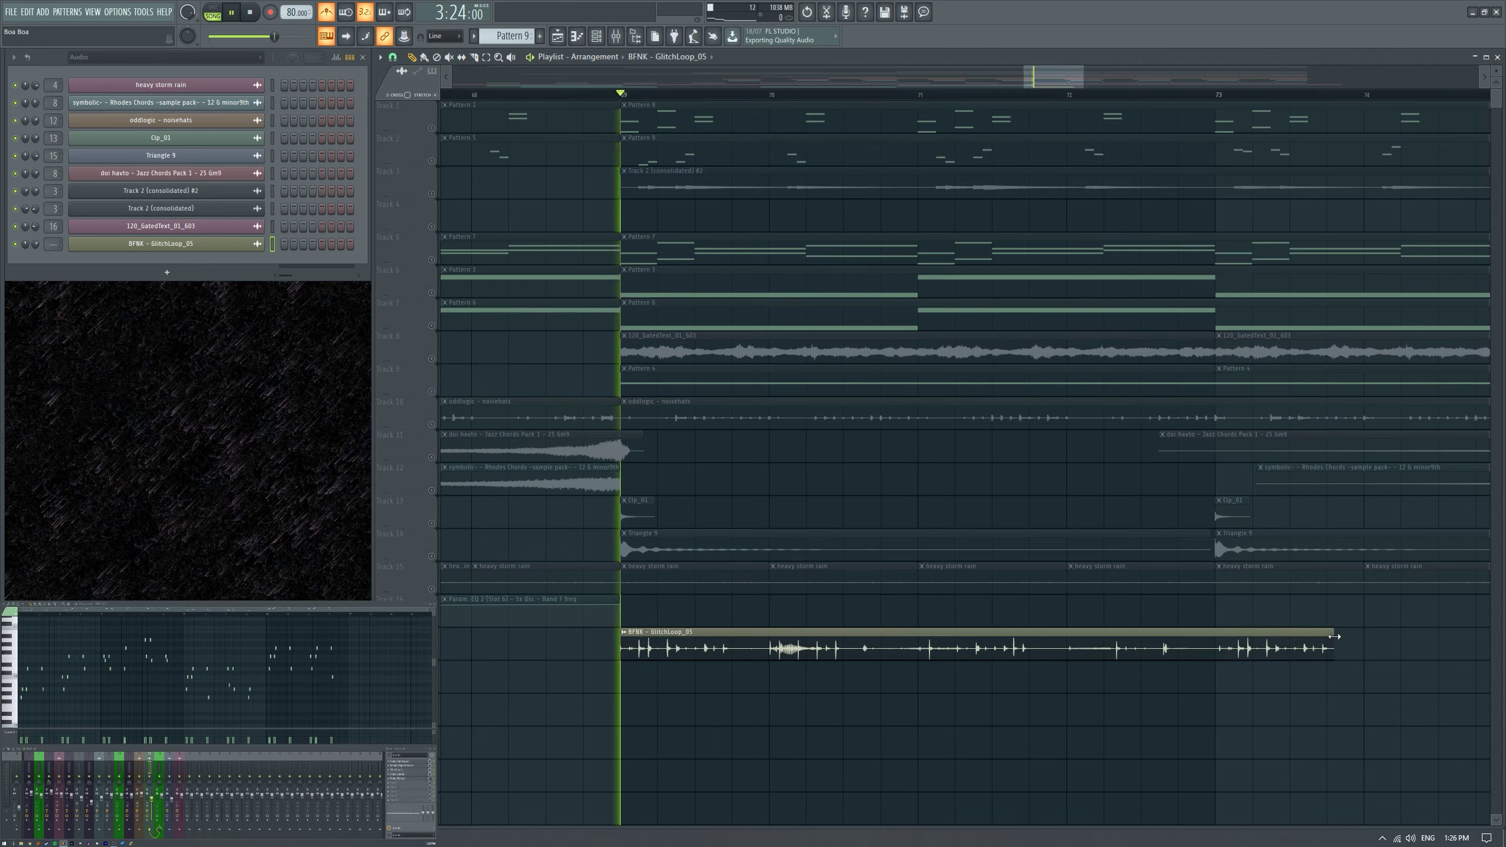
pyautogui.scroll(3, 836, 723)
pyautogui.scroll(-2, 611, 675)
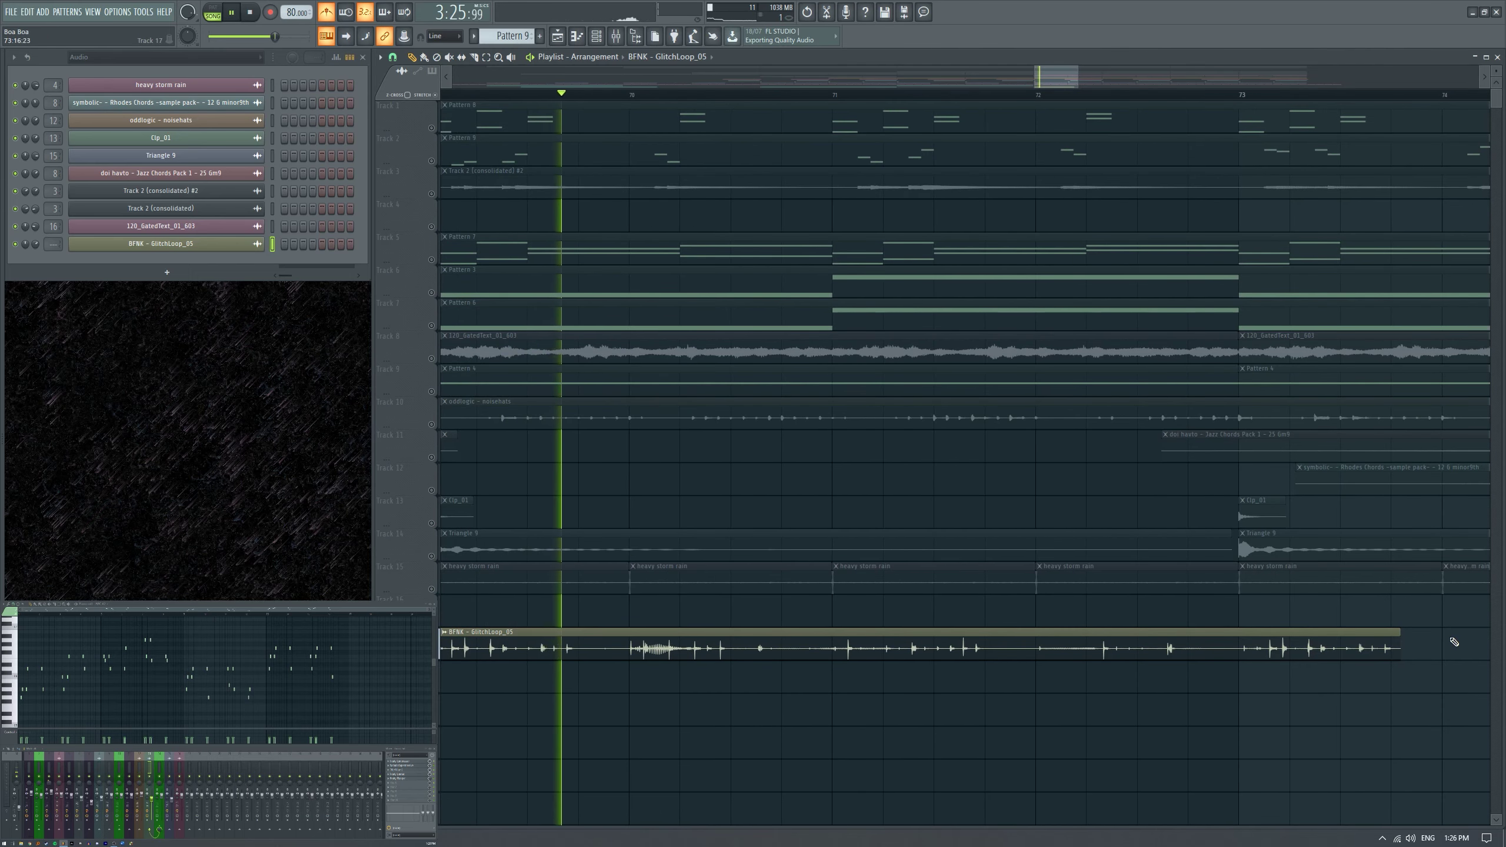
pyautogui.moveTo(1400, 645); pyautogui.dragTo(1397, 645)
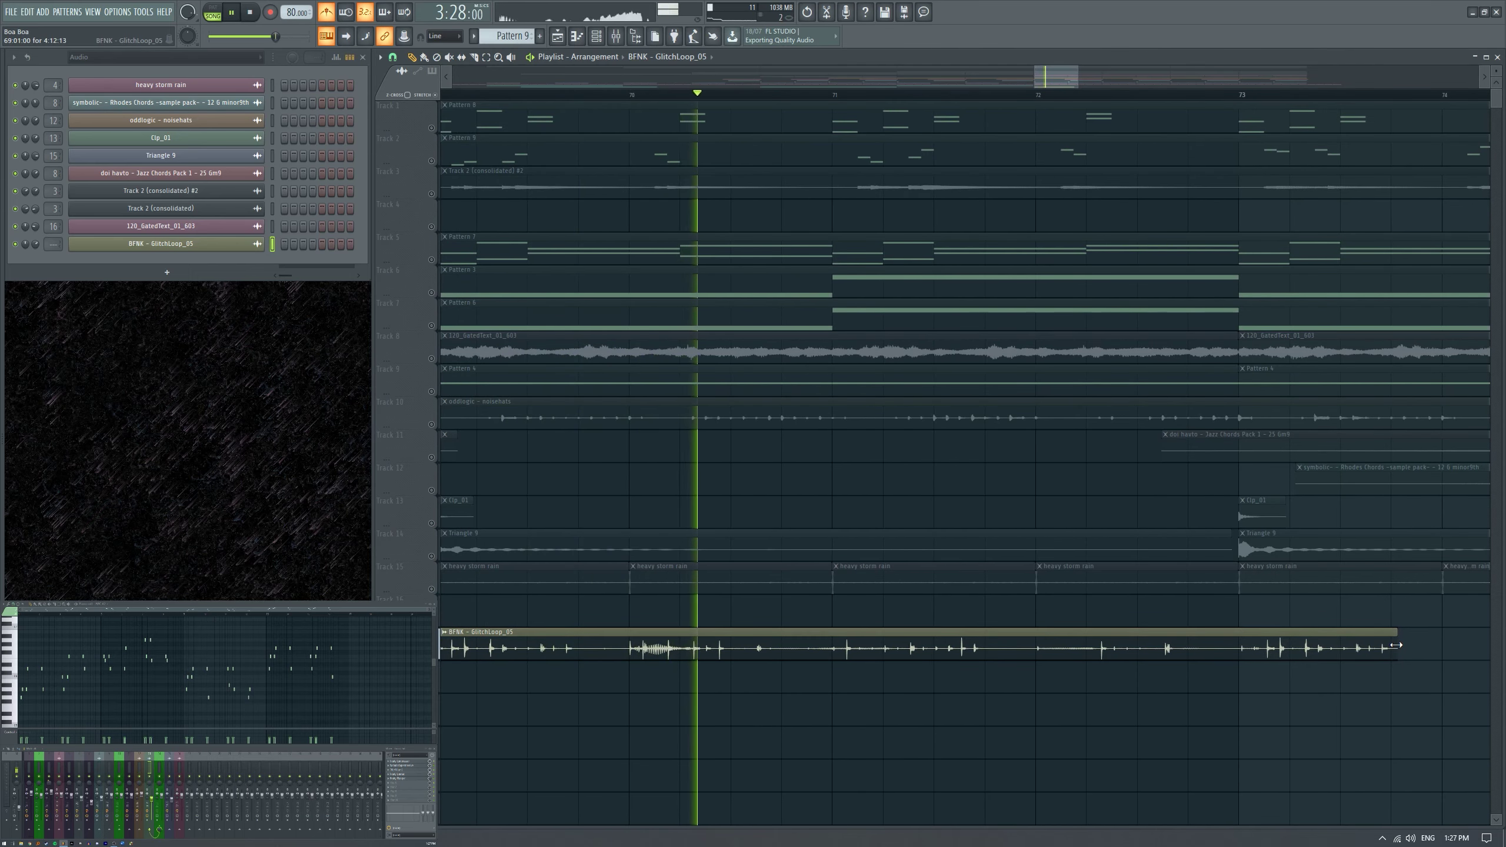
# Slice off the part of the glitch clip after bar 73 and repeat the trimmed clip up to bar 77.
pyautogui.scroll(4, 1181, 690)
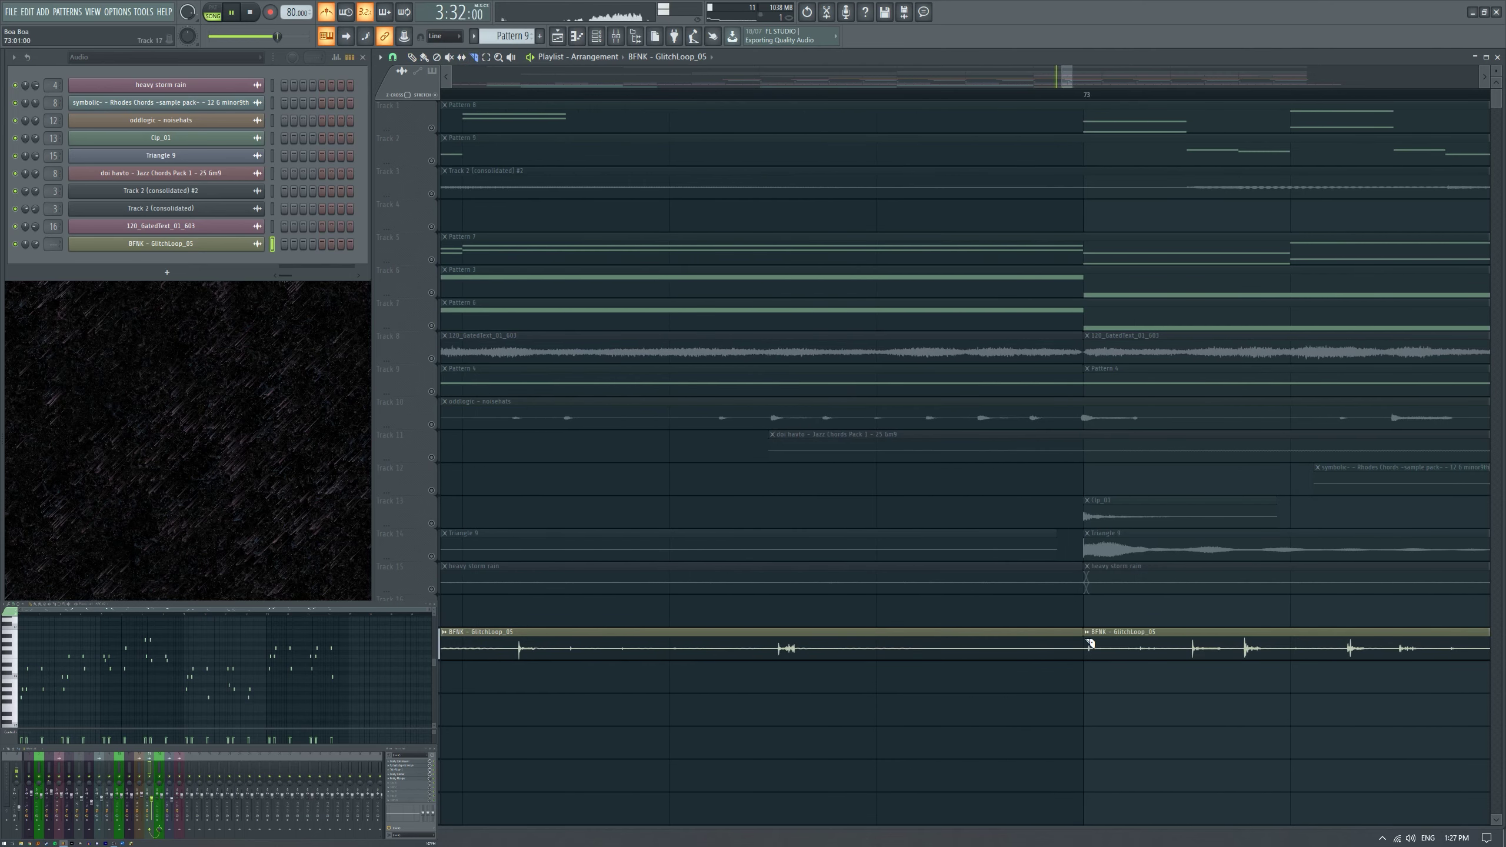
pyautogui.scroll(-4, 1089, 643)
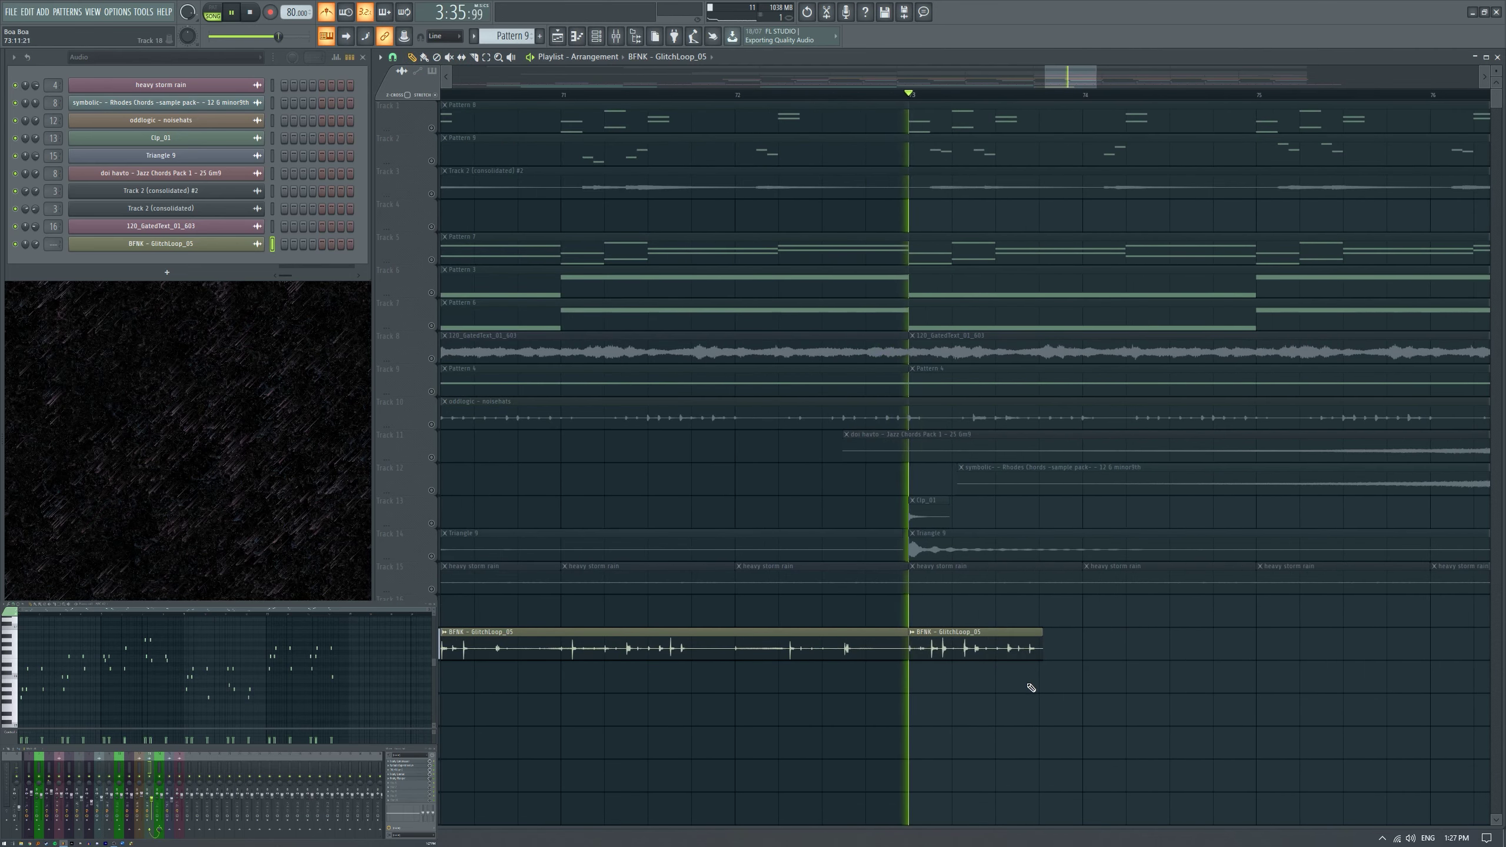
pyautogui.scroll(-2, 1033, 689)
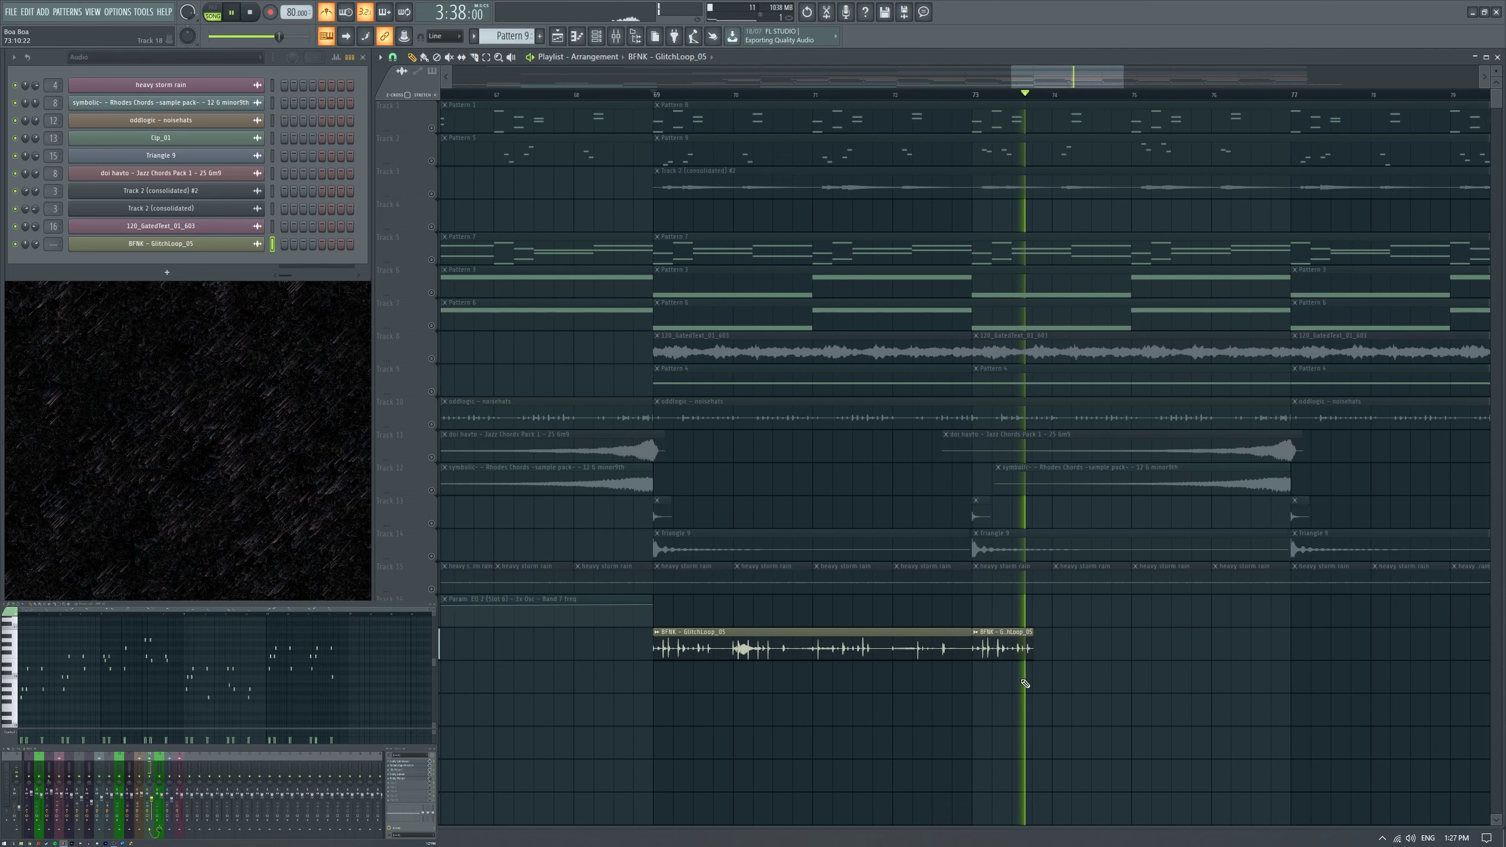
pyautogui.press('space')
pyautogui.rightClick(1014, 649)
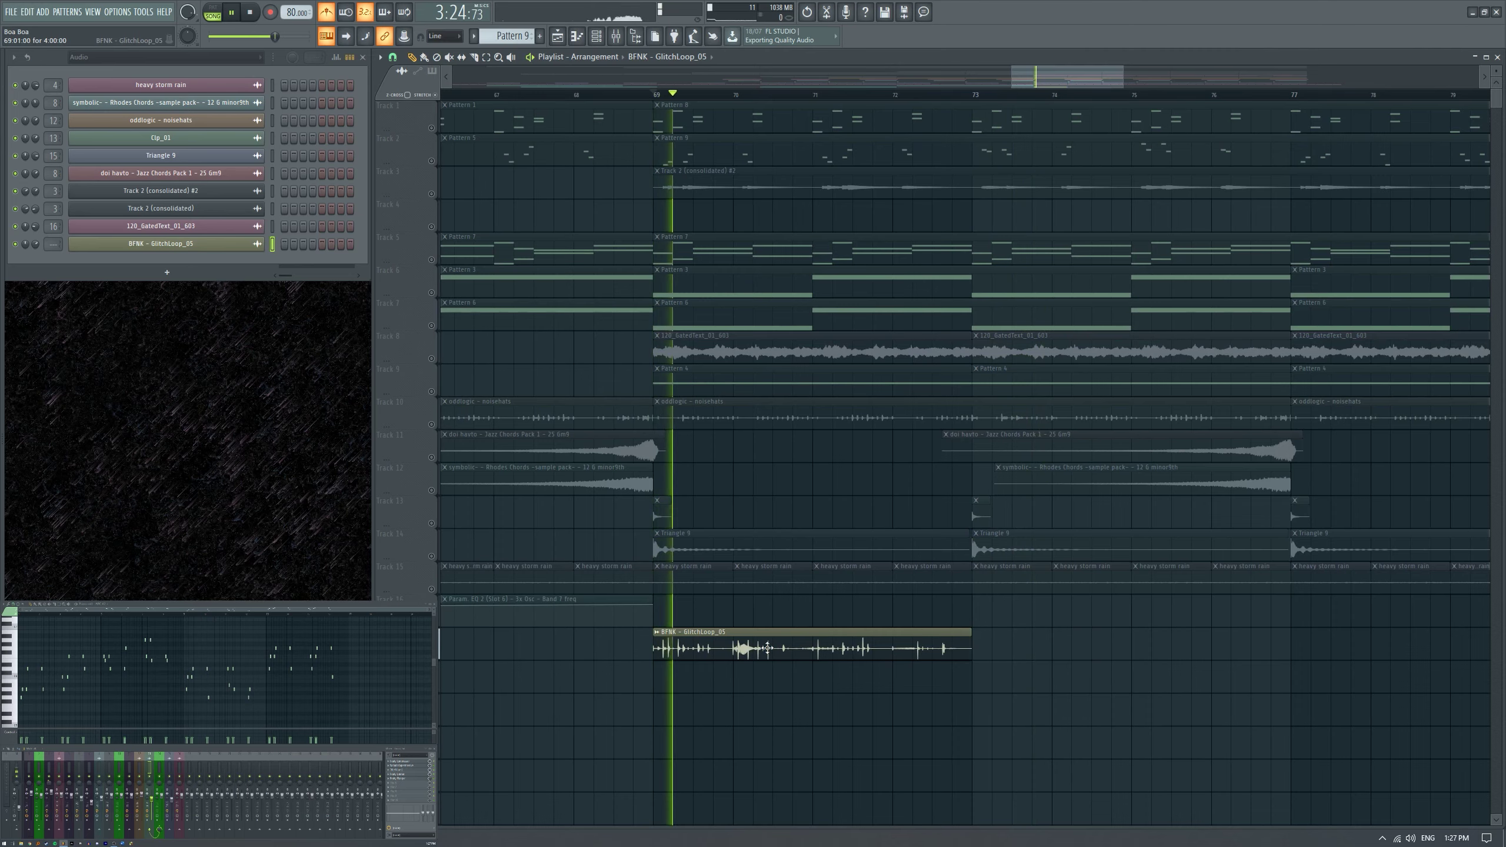
pyautogui.moveTo(1067, 657); pyautogui.dragTo(1023, 657)
pyautogui.scroll(-3, 858, 666)
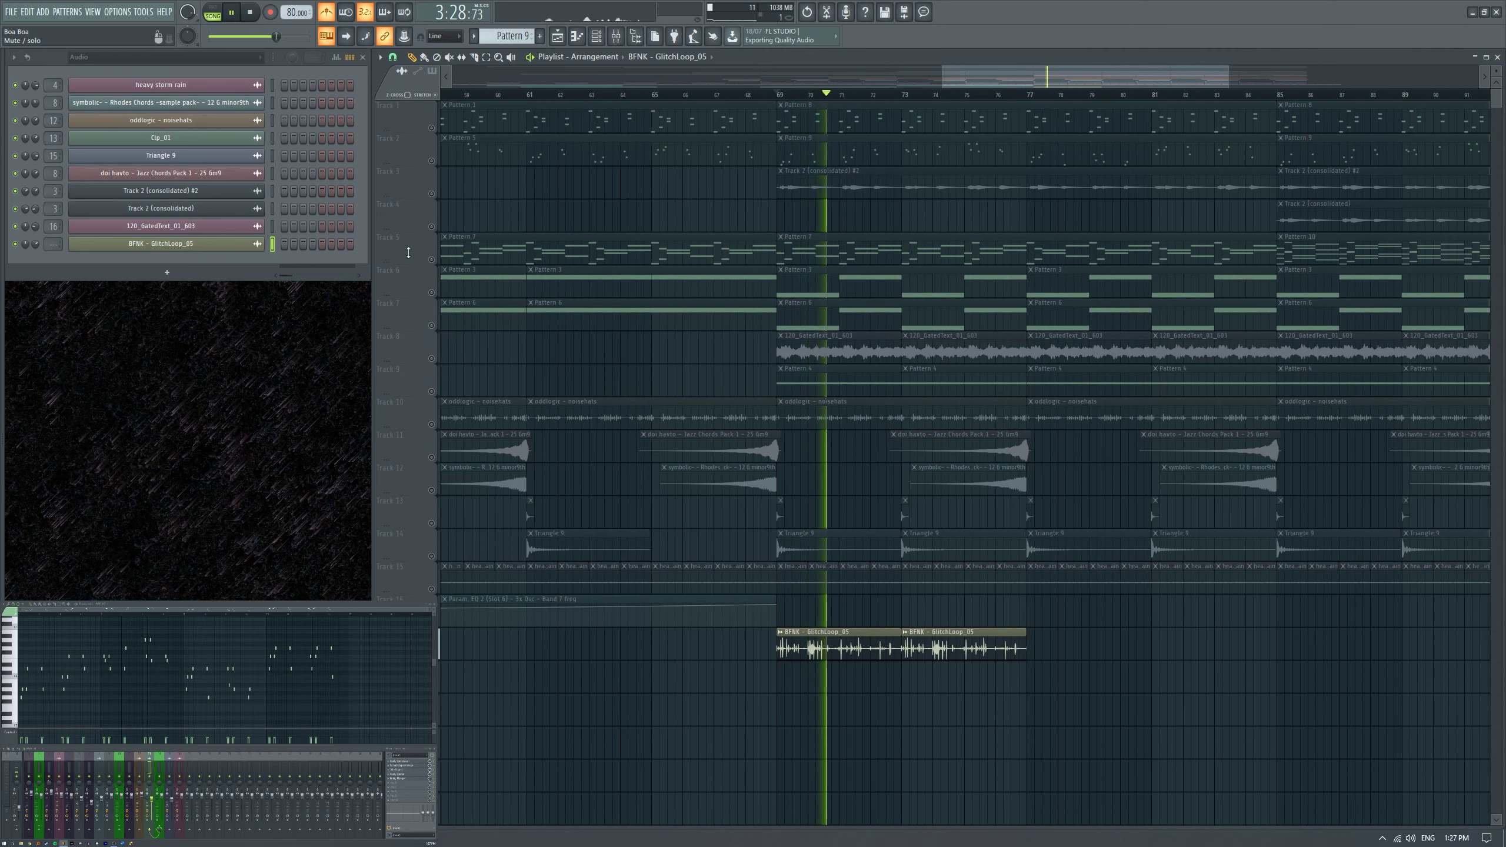
# Play the noisehats on Track 10 along with the glitch loop and route the BFNK - GlitchLoop_05 channel to mixer track 17.
pyautogui.click(433, 395)
pyautogui.scroll(2, 978, 623)
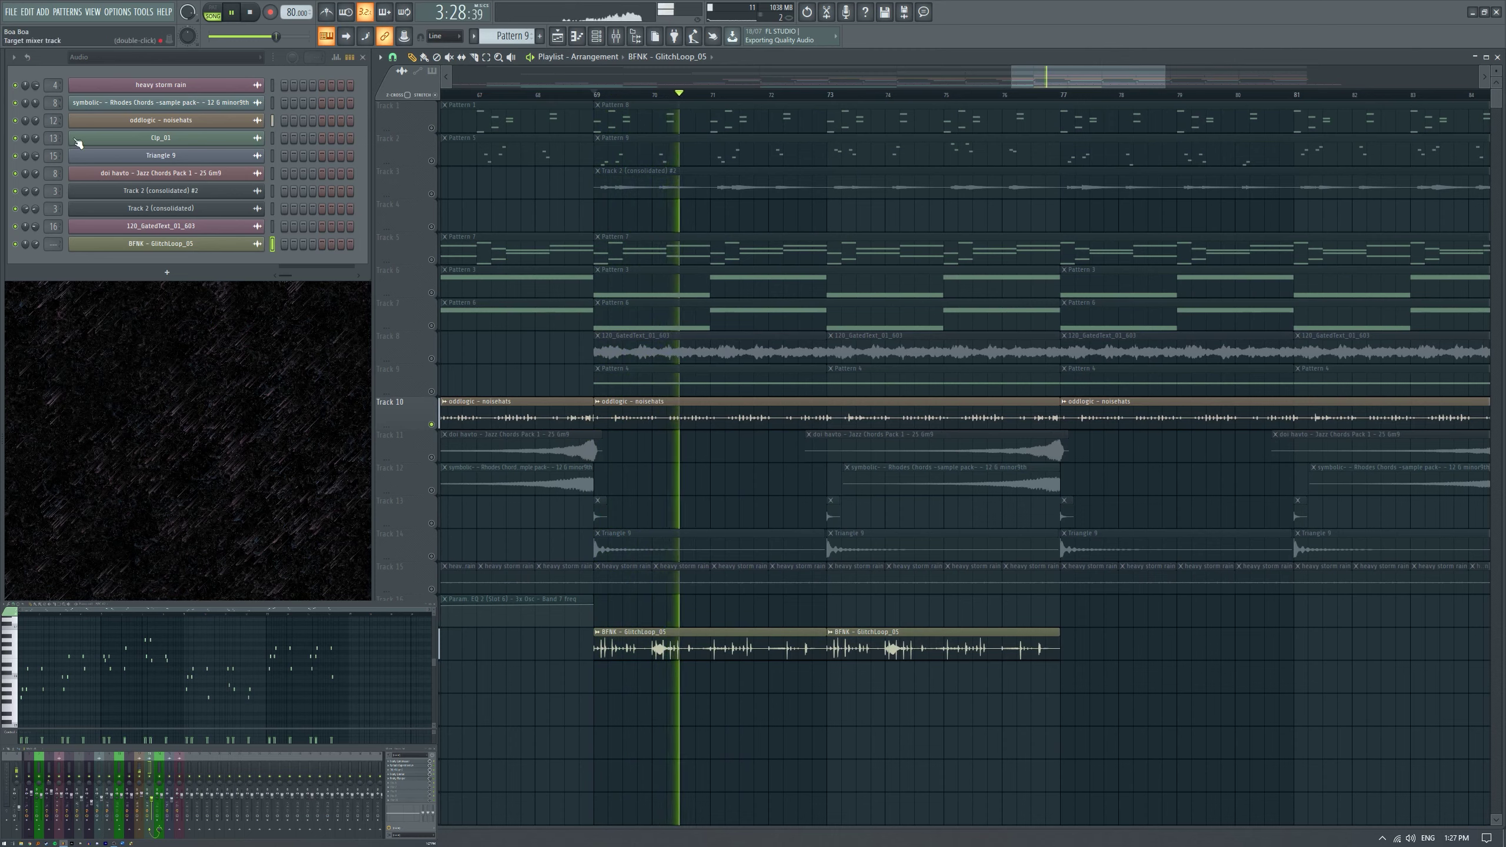
pyautogui.rightClick(192, 768)
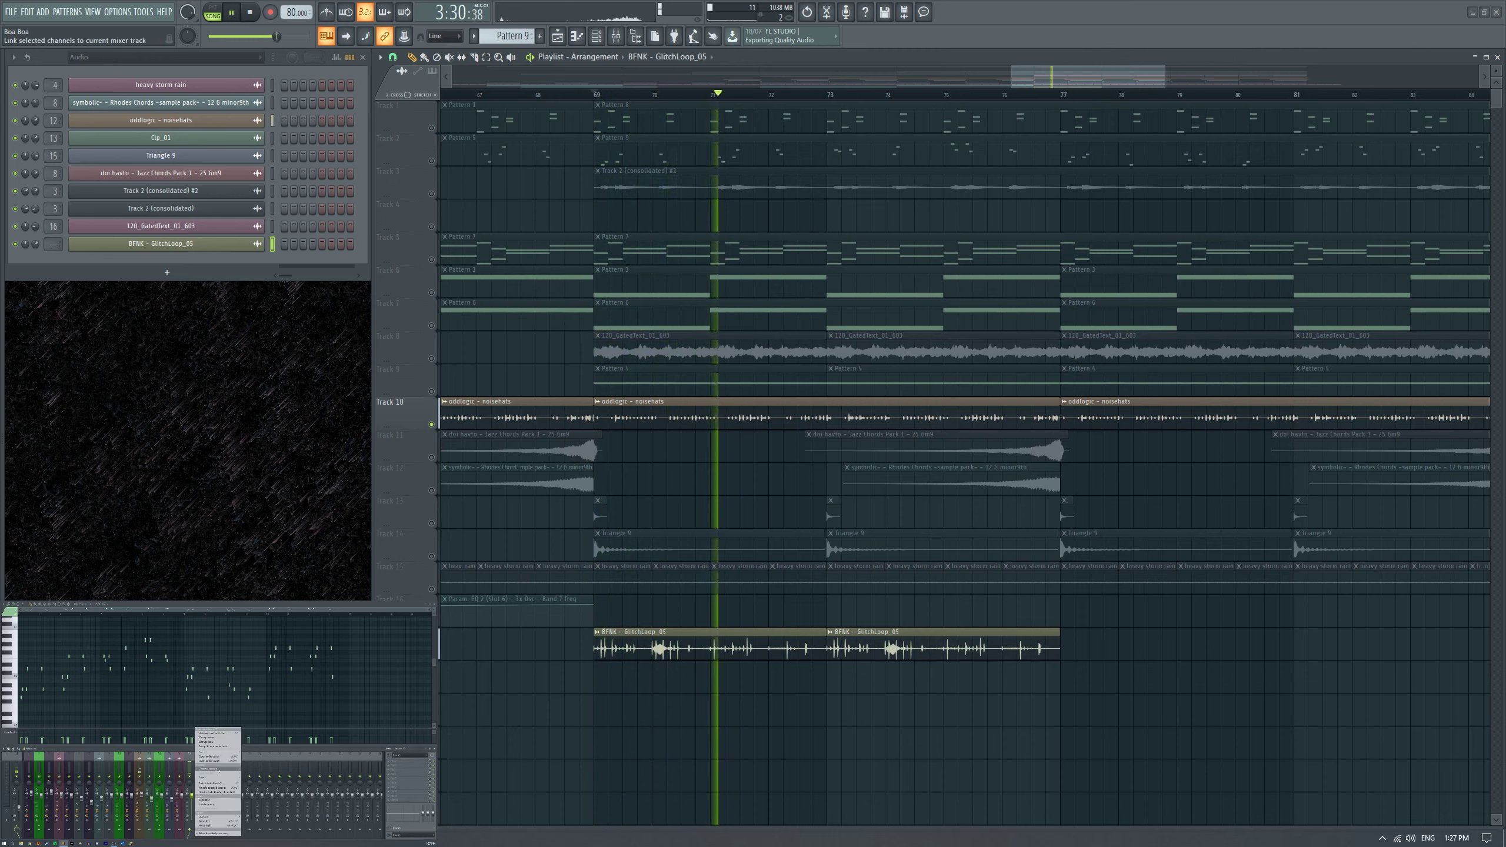
pyautogui.click(261, 785)
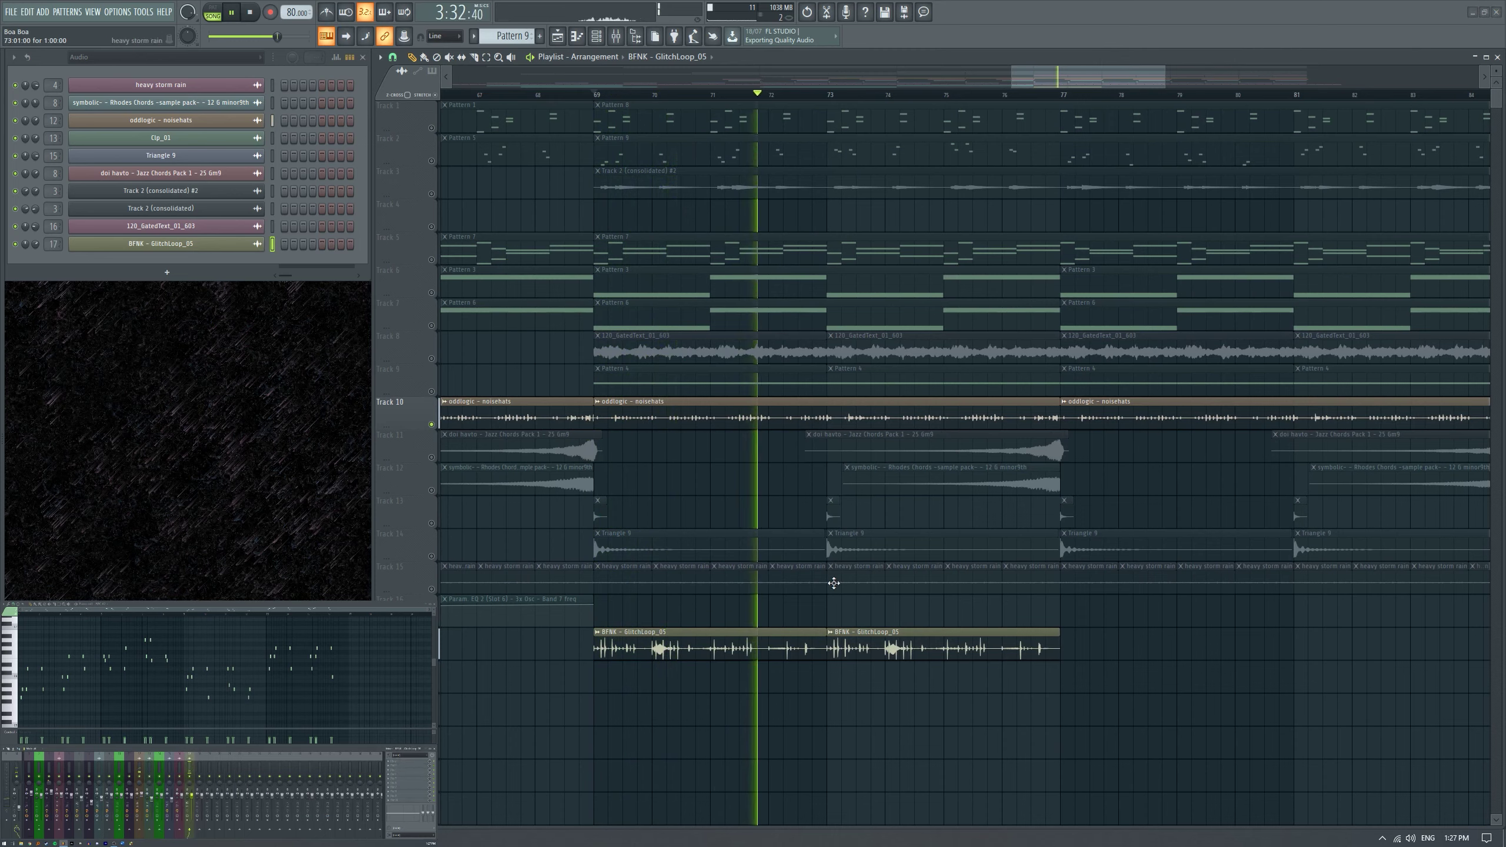
# Loop playback over bars 69 to 77 without keeping the clips selected, and solo the glitch loop on Track 17.
pyautogui.moveTo(604, 83); pyautogui.dragTo(1042, 102)
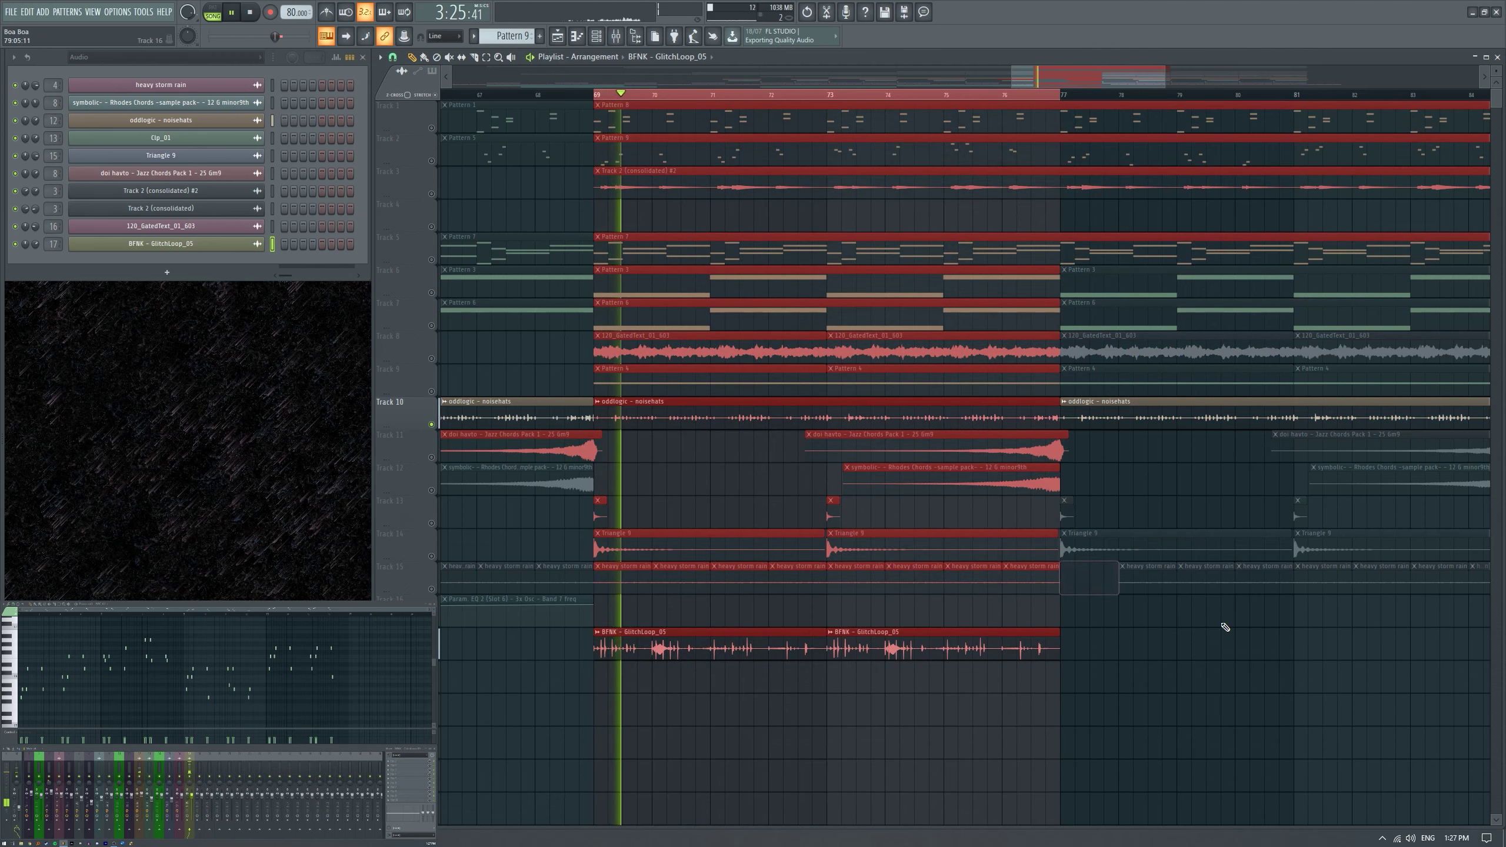
pyautogui.hotkey('ctrl', 'z')
pyautogui.rightClick(433, 654)
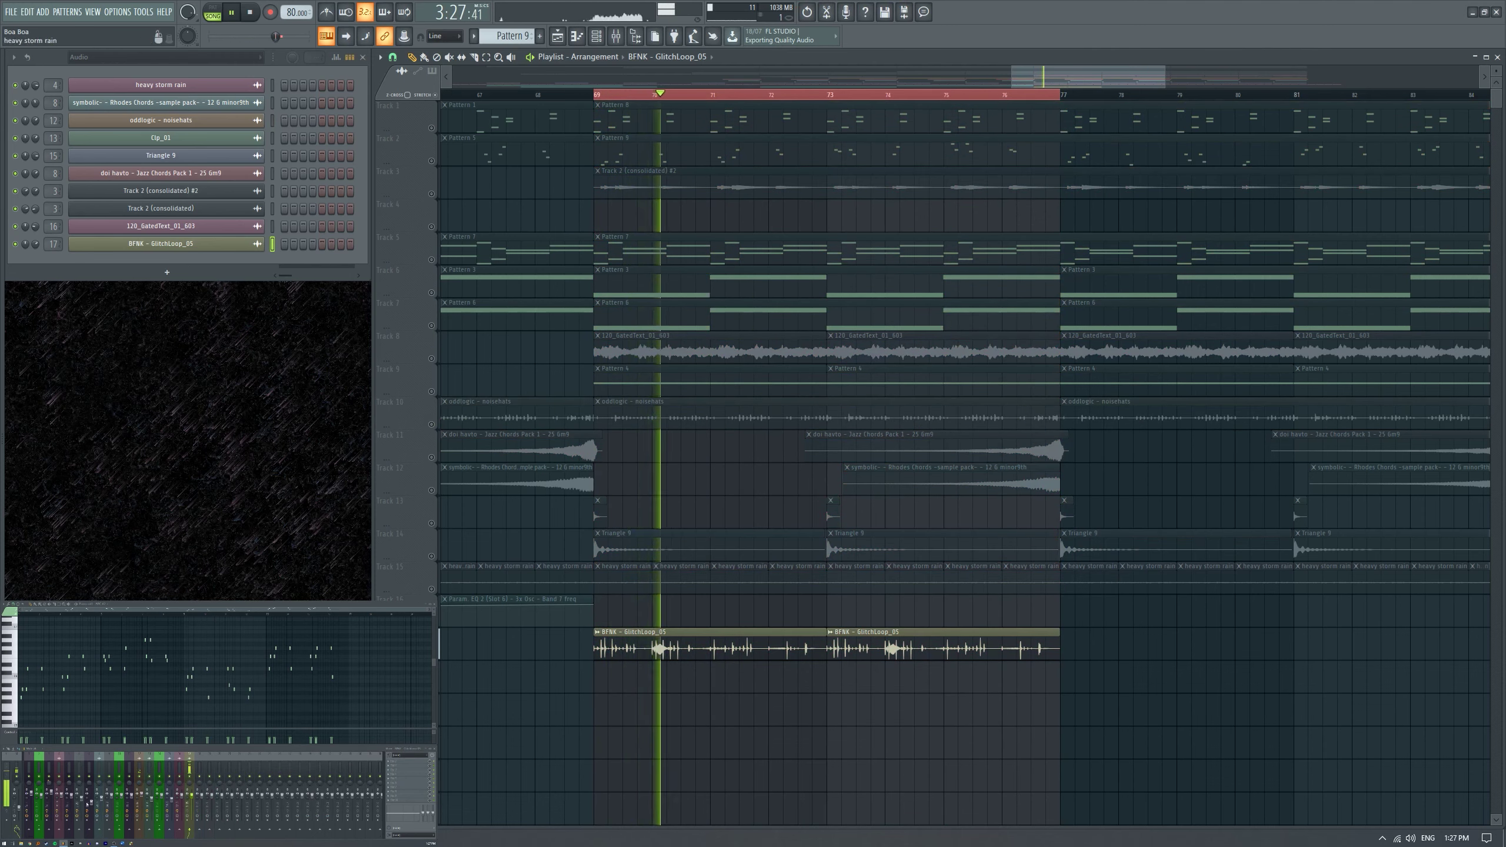
# Add Fruity Delay 3 and Fruity Parametric EQ 2 to the glitch loop's mixer track, loading an EQ preset with low and high cuts.
pyautogui.click(389, 761)
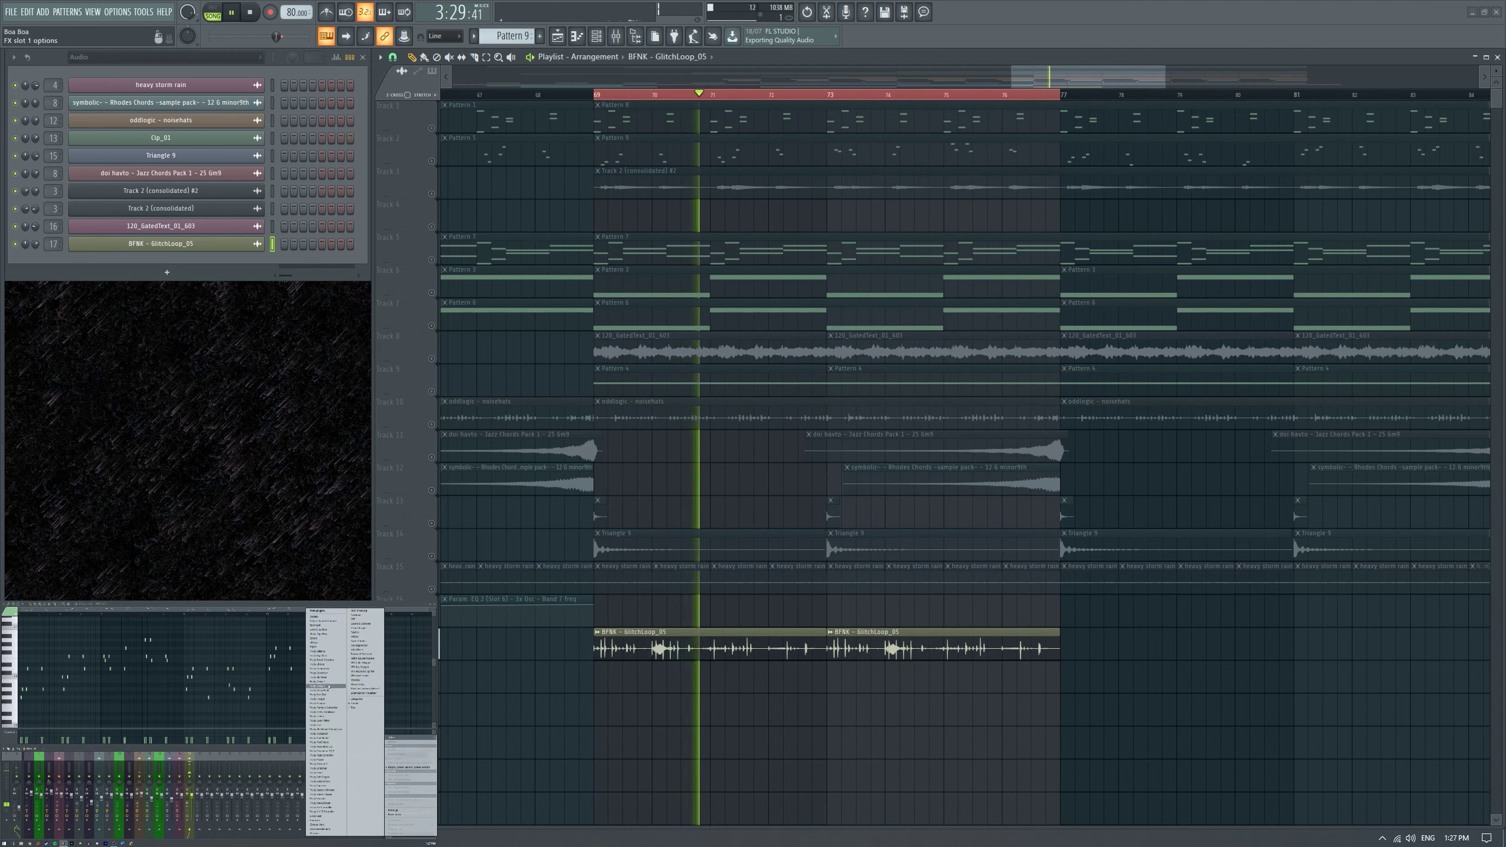
pyautogui.click(318, 686)
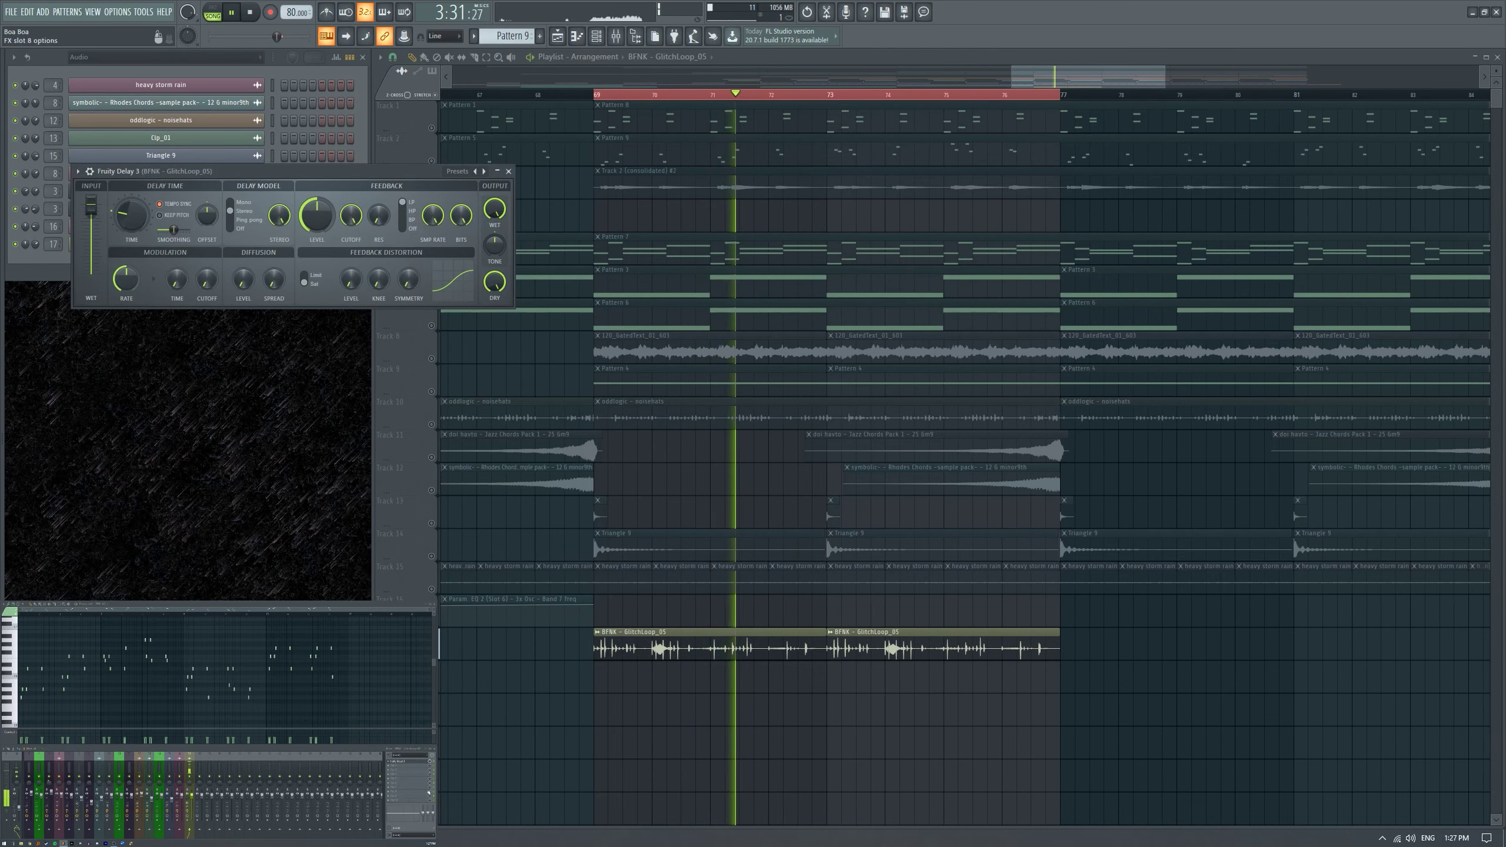
pyautogui.click(389, 762)
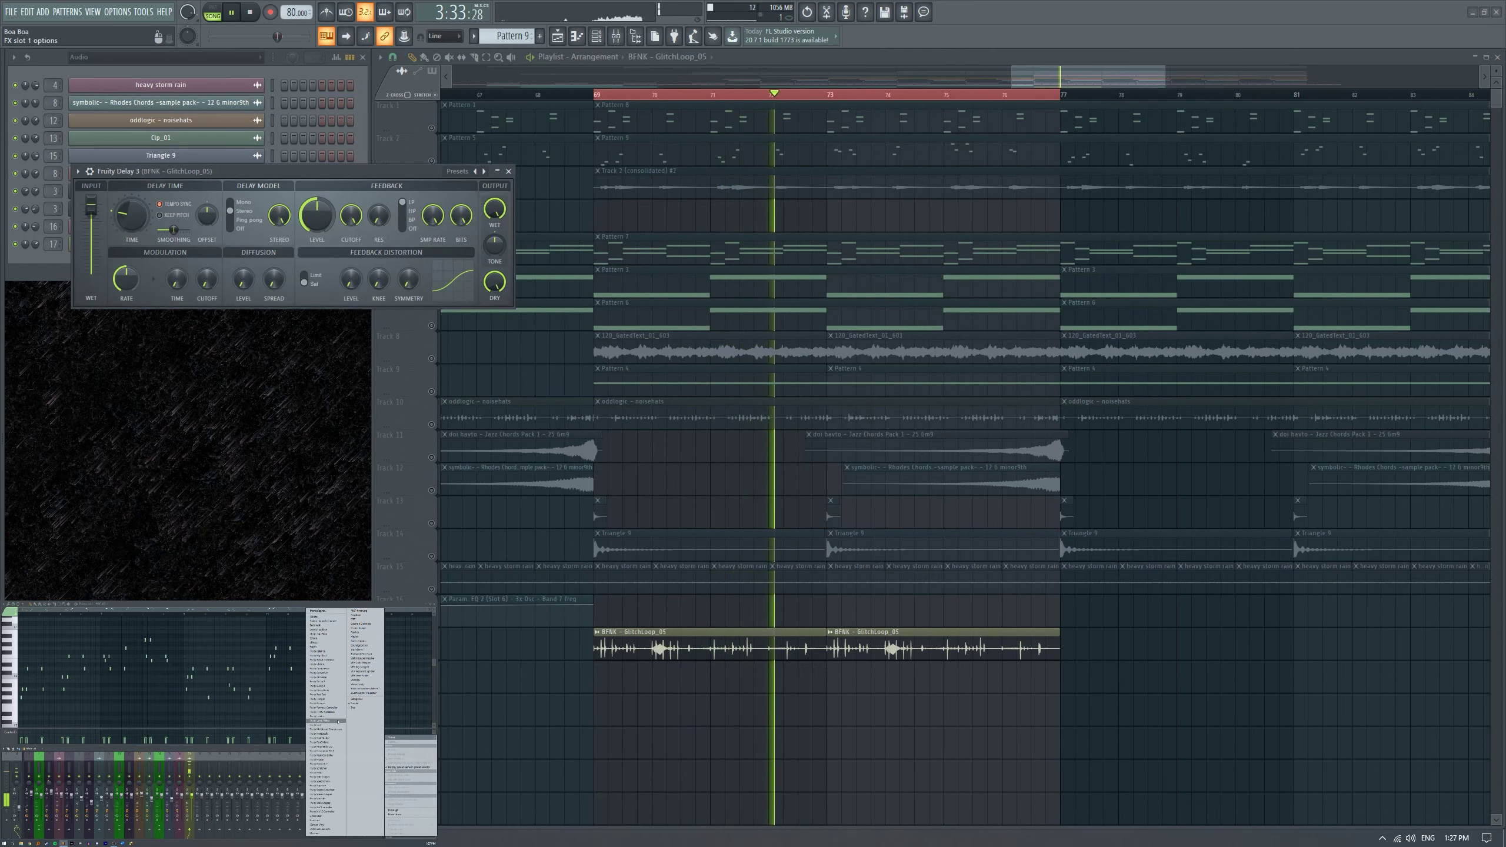
pyautogui.click(318, 765)
pyautogui.click(392, 188)
pyautogui.click(403, 222)
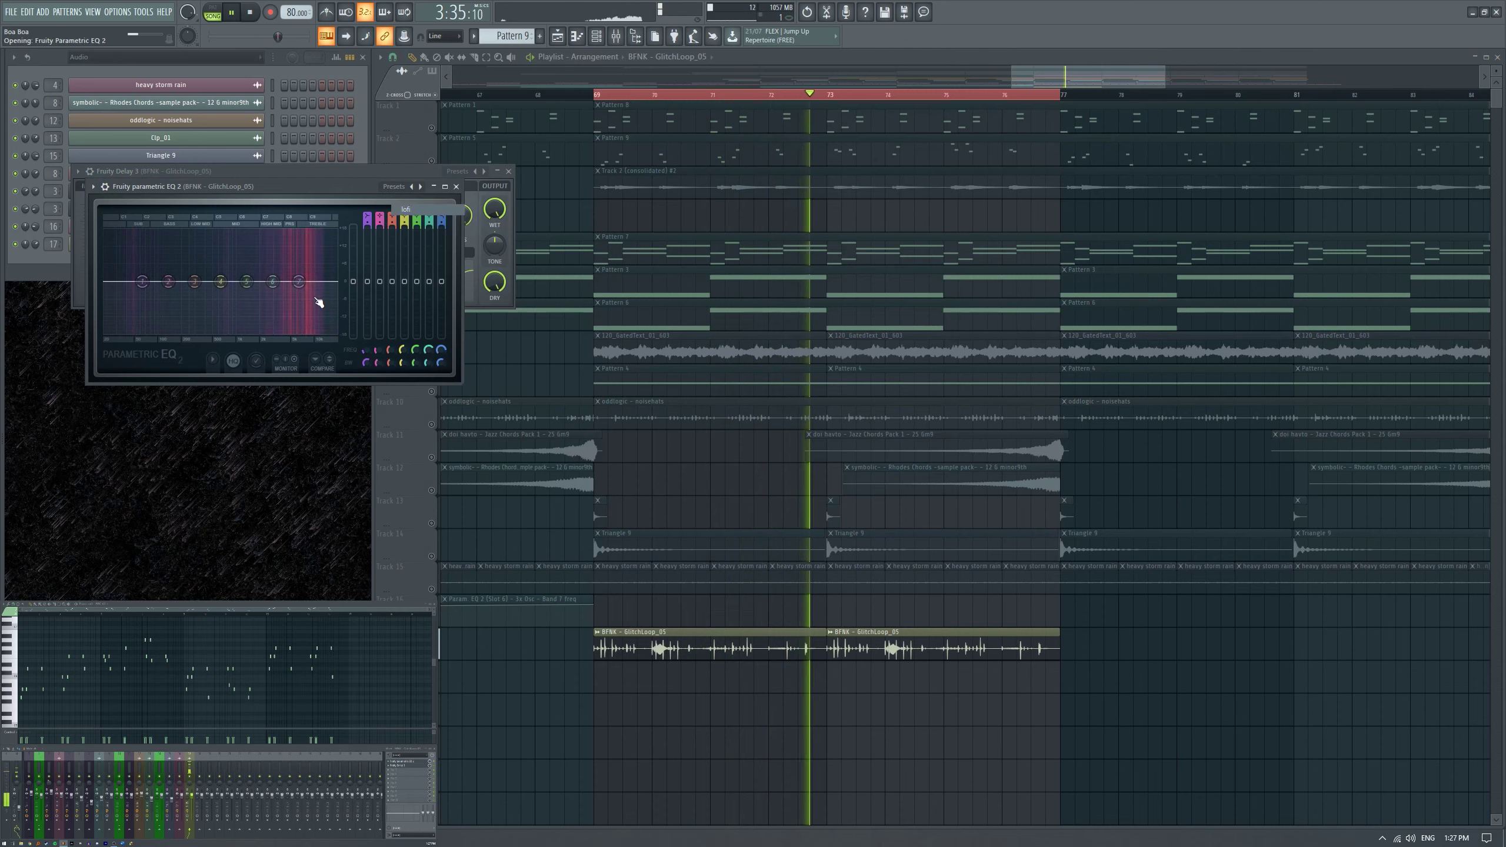
# Turn down the delay's wet output and raise the glitch loop EQ's high-pass band to about 342 Hz.
pyautogui.moveTo(119, 282)
pyautogui.mouseDown()
pyautogui.moveTo(198, 298)
pyautogui.moveTo(118, 282)
pyautogui.mouseUp()
pyautogui.press('space')
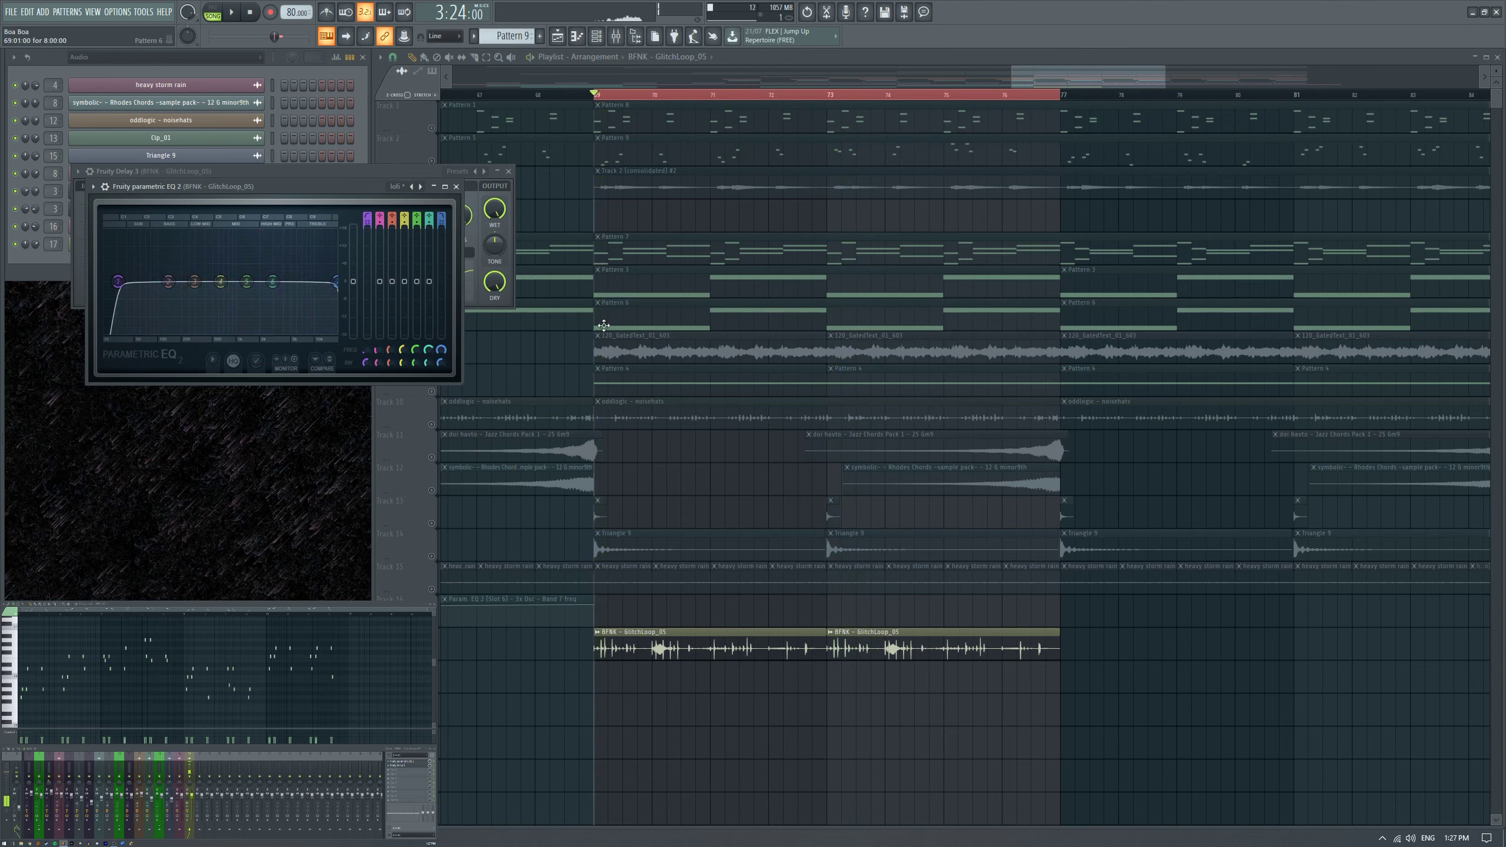
pyautogui.click(482, 204)
pyautogui.click(330, 364)
pyautogui.press('space')
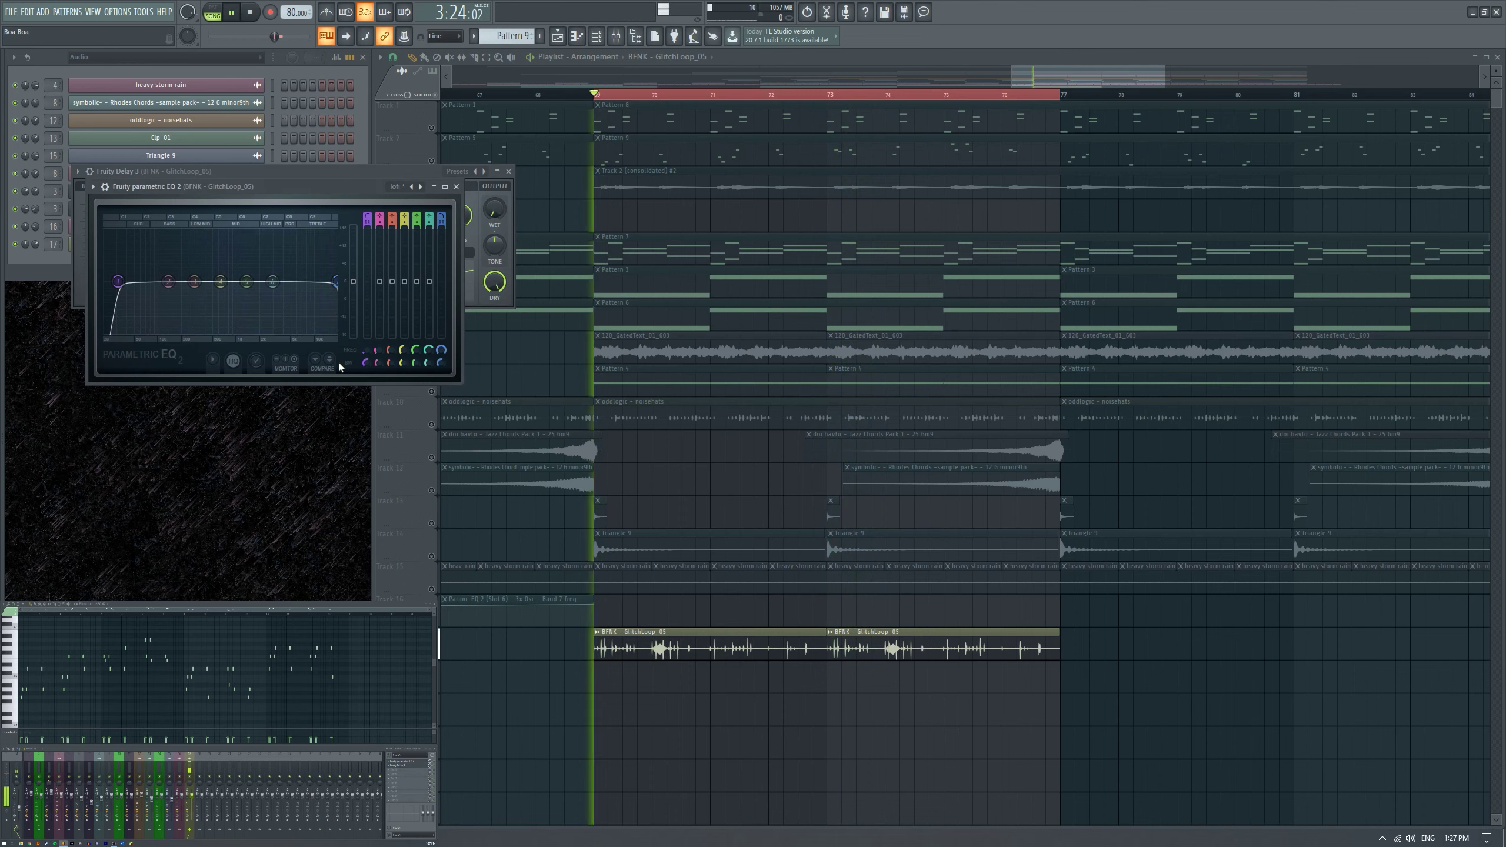
pyautogui.moveTo(118, 282); pyautogui.dragTo(106, 282)
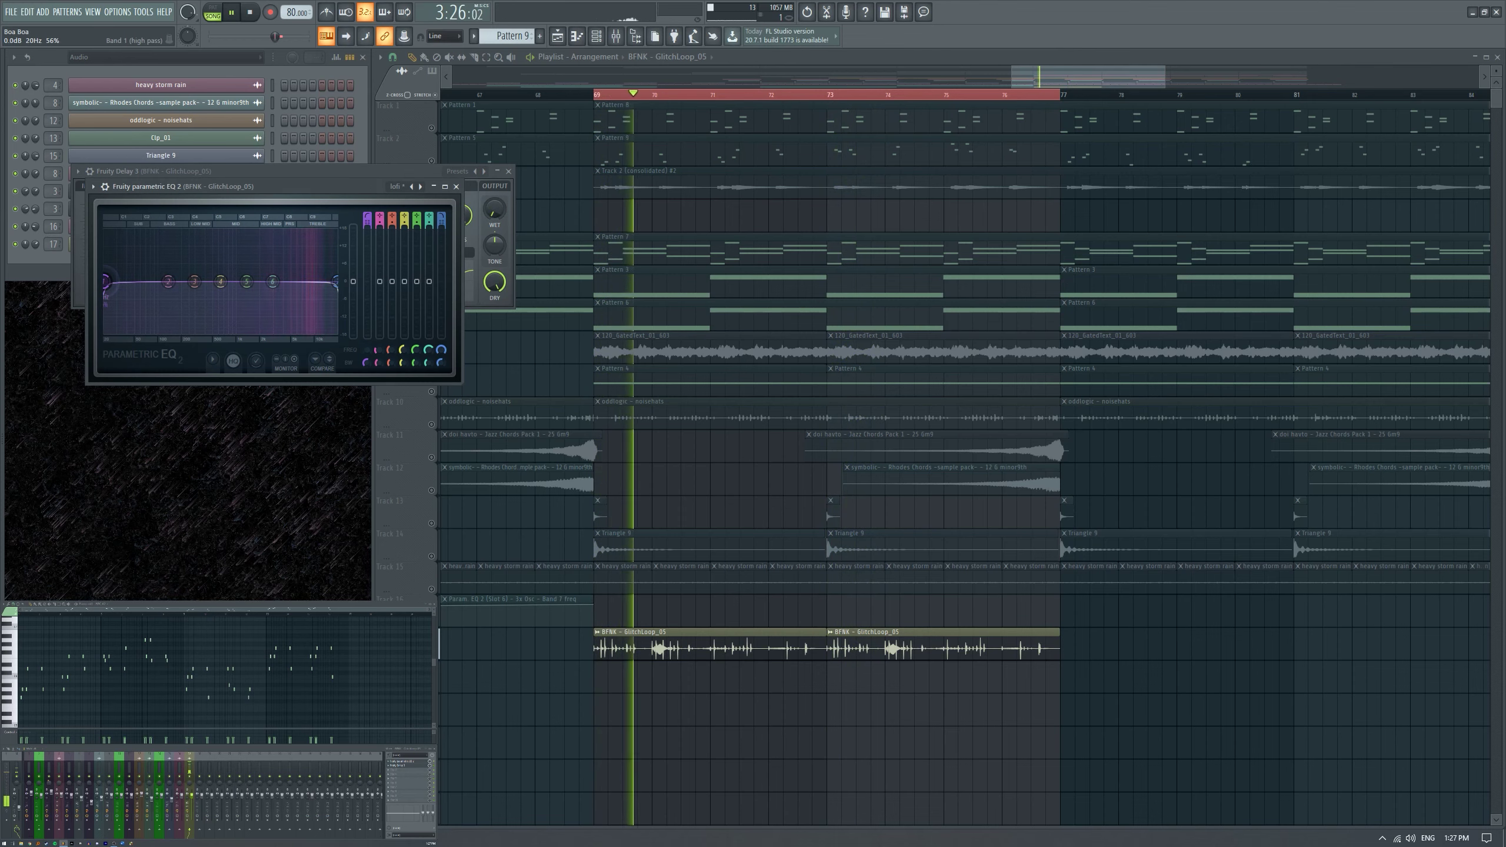
pyautogui.moveTo(105, 281); pyautogui.dragTo(200, 281)
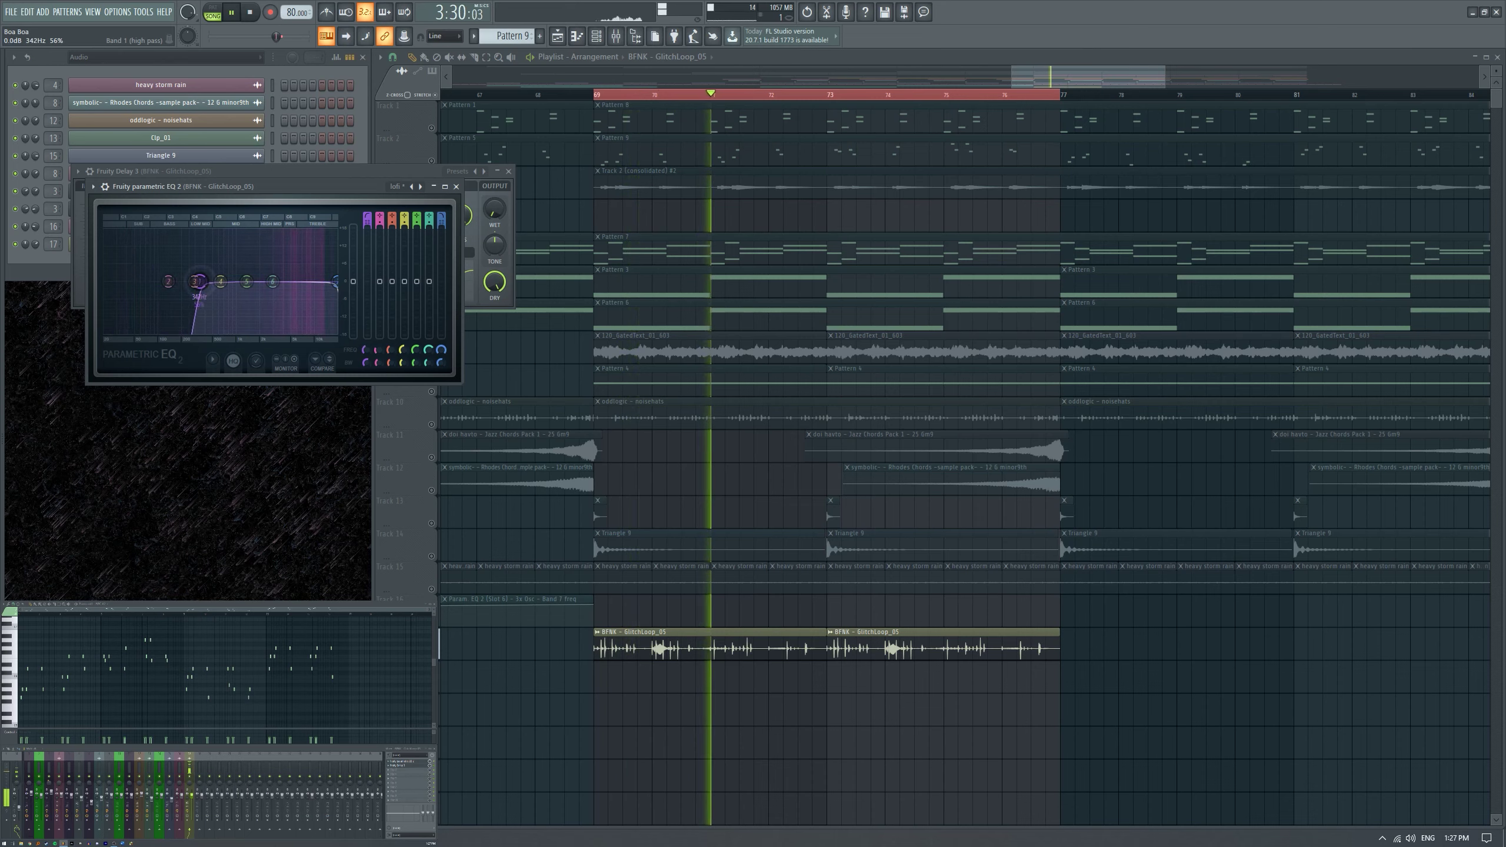
# Set the glitch loop's delay to ping pong with some wet signal, and open the noisehats' Fruity Delay 3 below it for comparison.
pyautogui.click(467, 216)
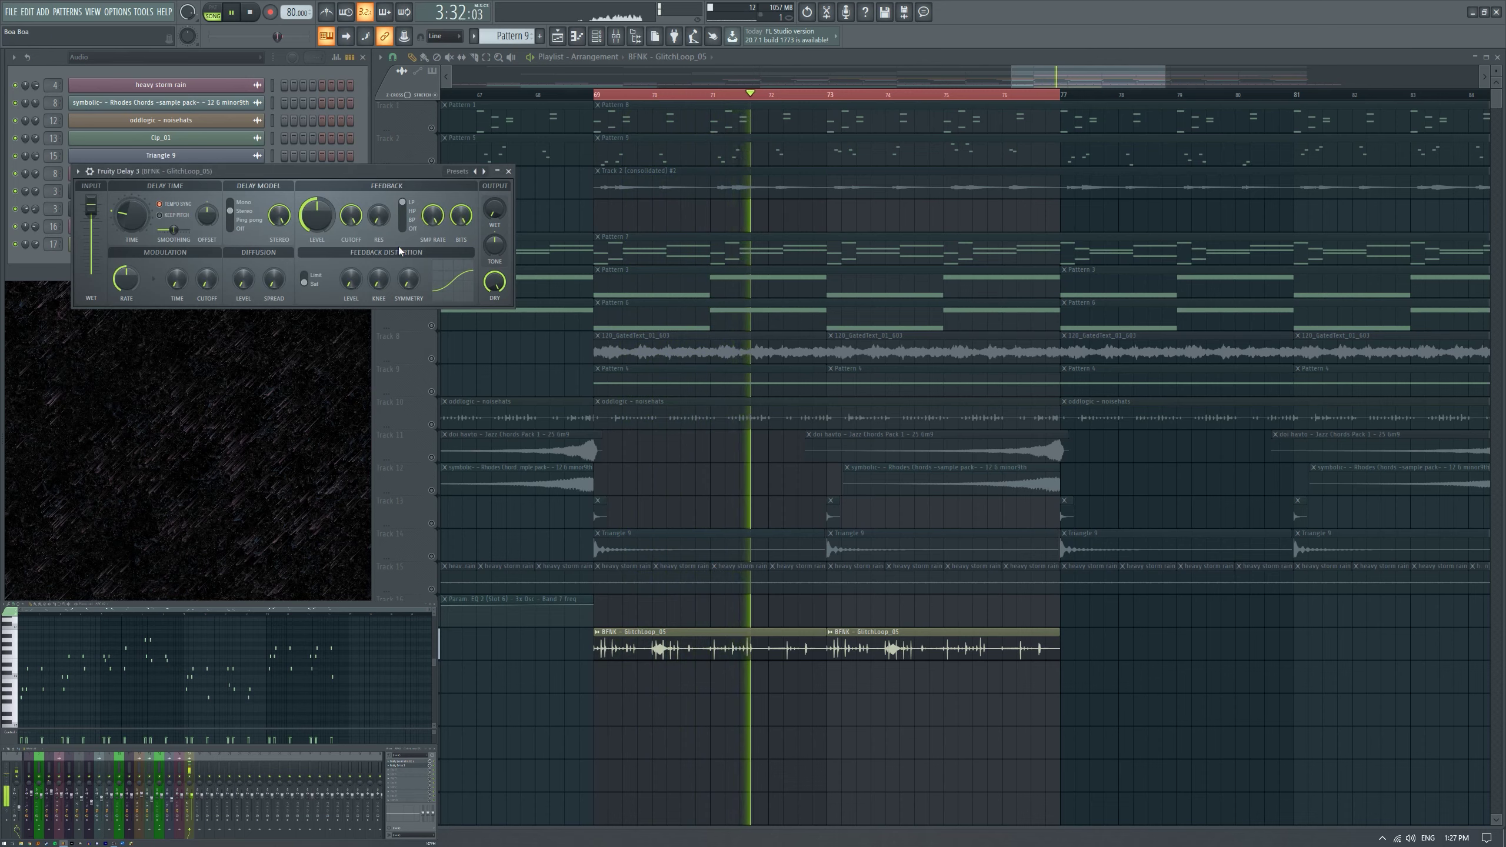
pyautogui.press('space')
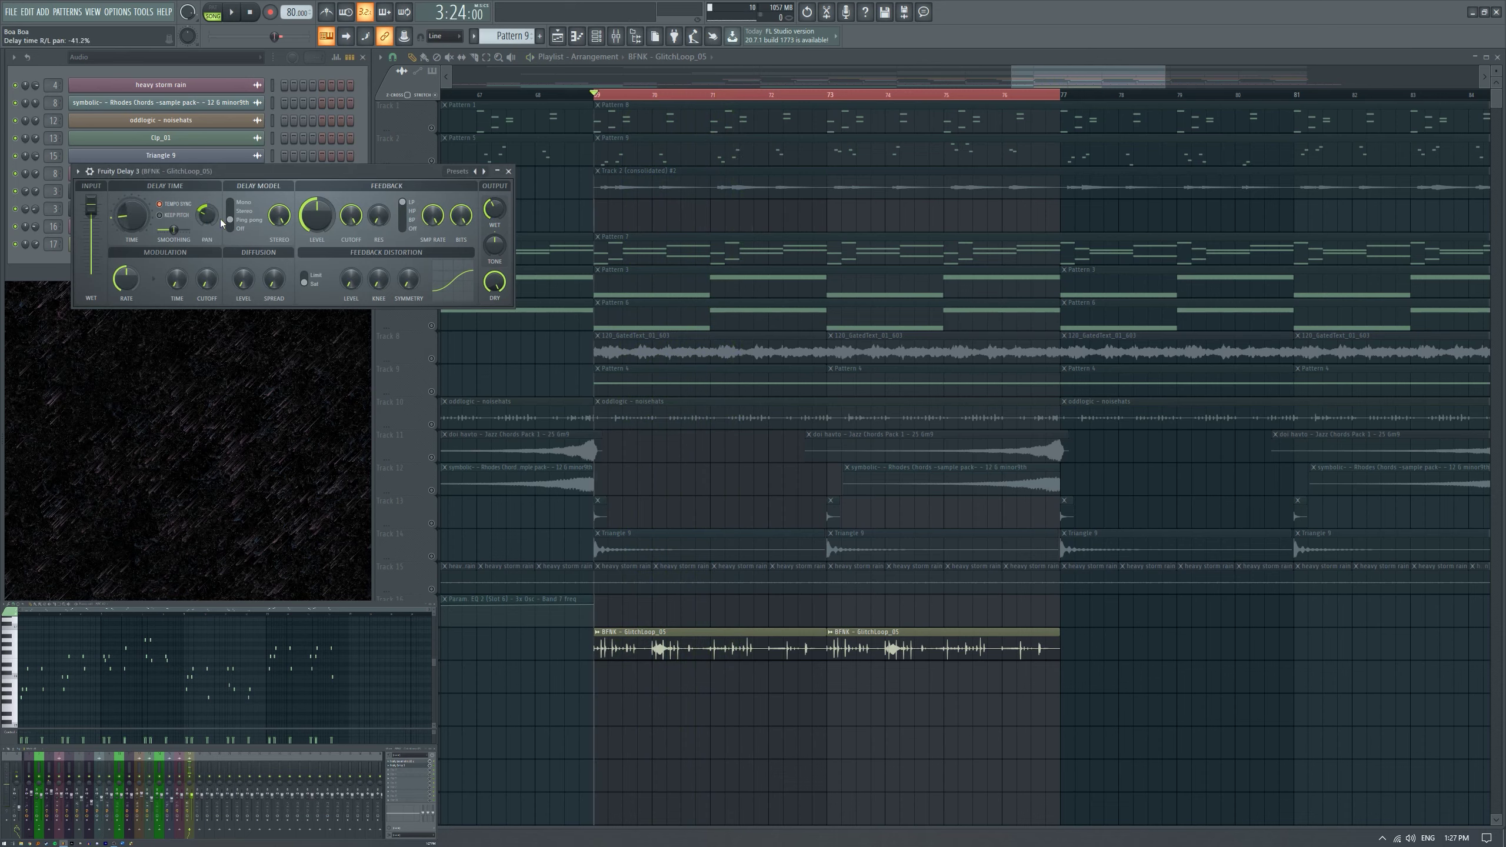
pyautogui.click(437, 425)
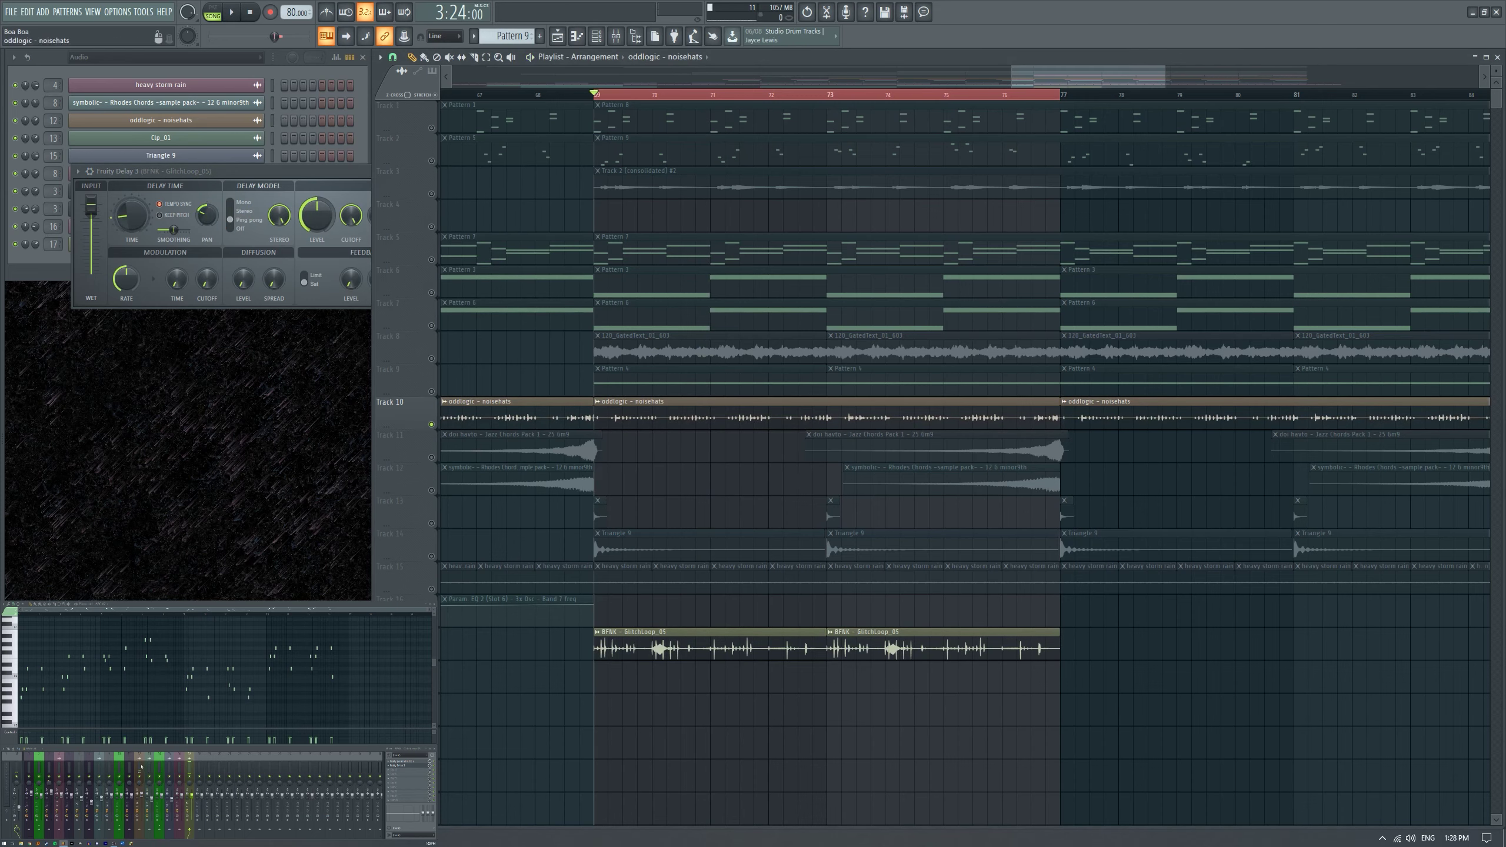
pyautogui.click(403, 763)
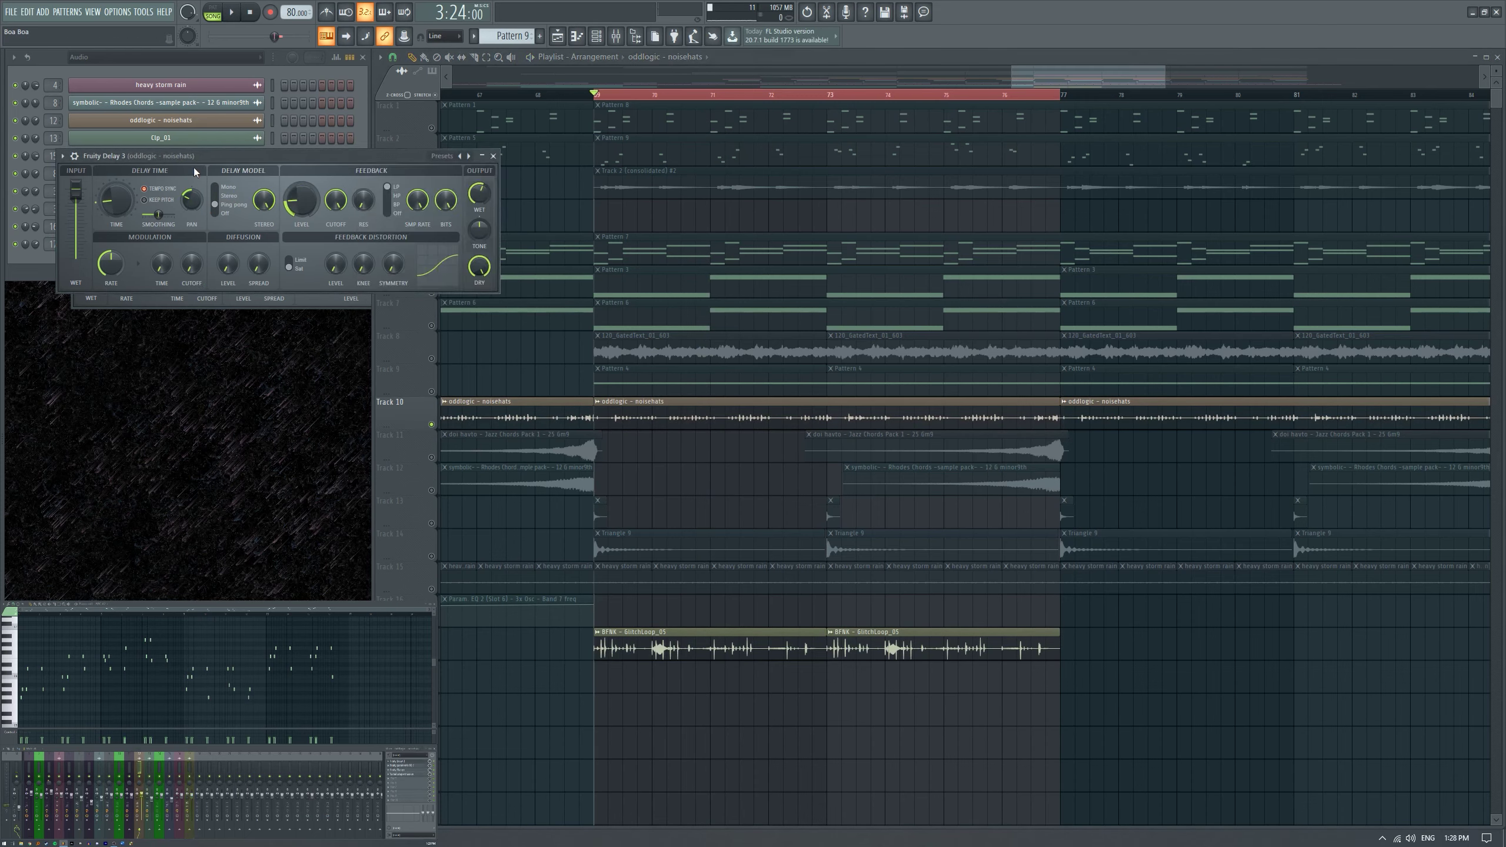
pyautogui.moveTo(221, 158); pyautogui.dragTo(217, 252)
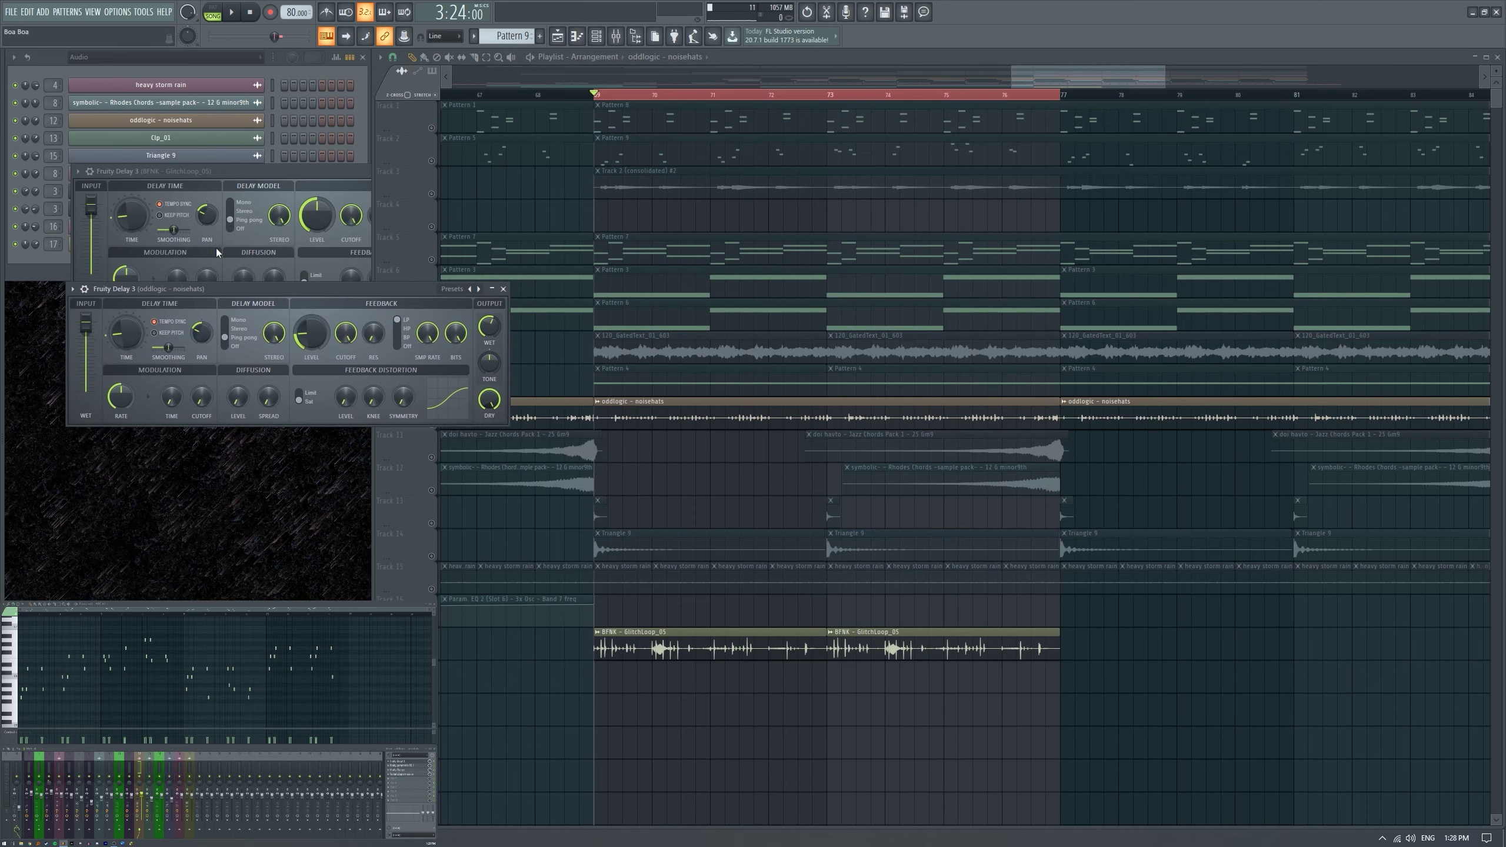
# Pan the glitch loop's delay opposite to the noisehats' delay, with lower feedback and about 43% wet output, and close both delay windows.
pyautogui.click(207, 216)
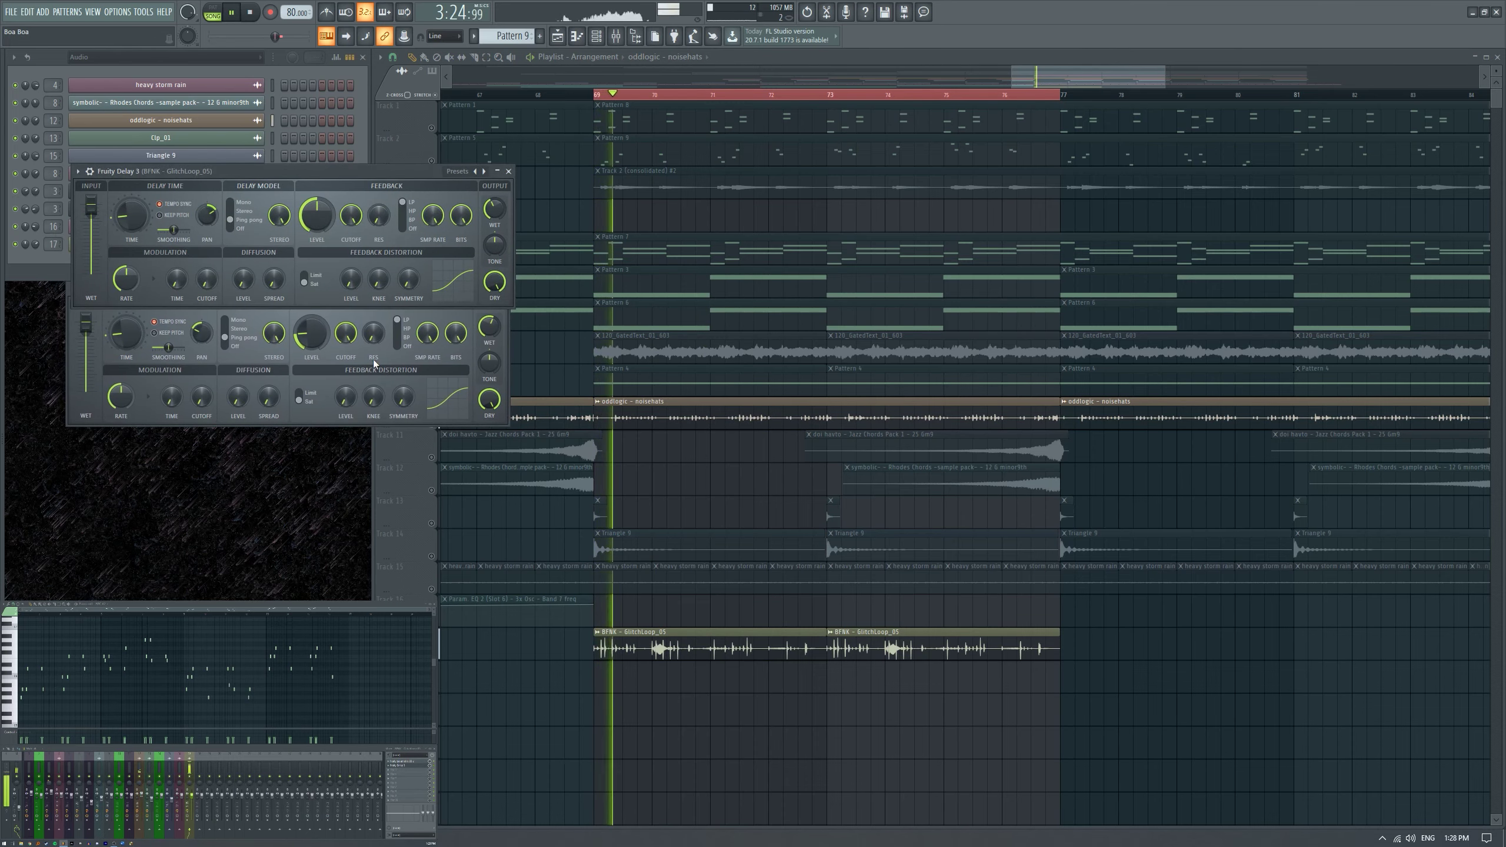
pyautogui.moveTo(314, 215); pyautogui.dragTo(314, 253)
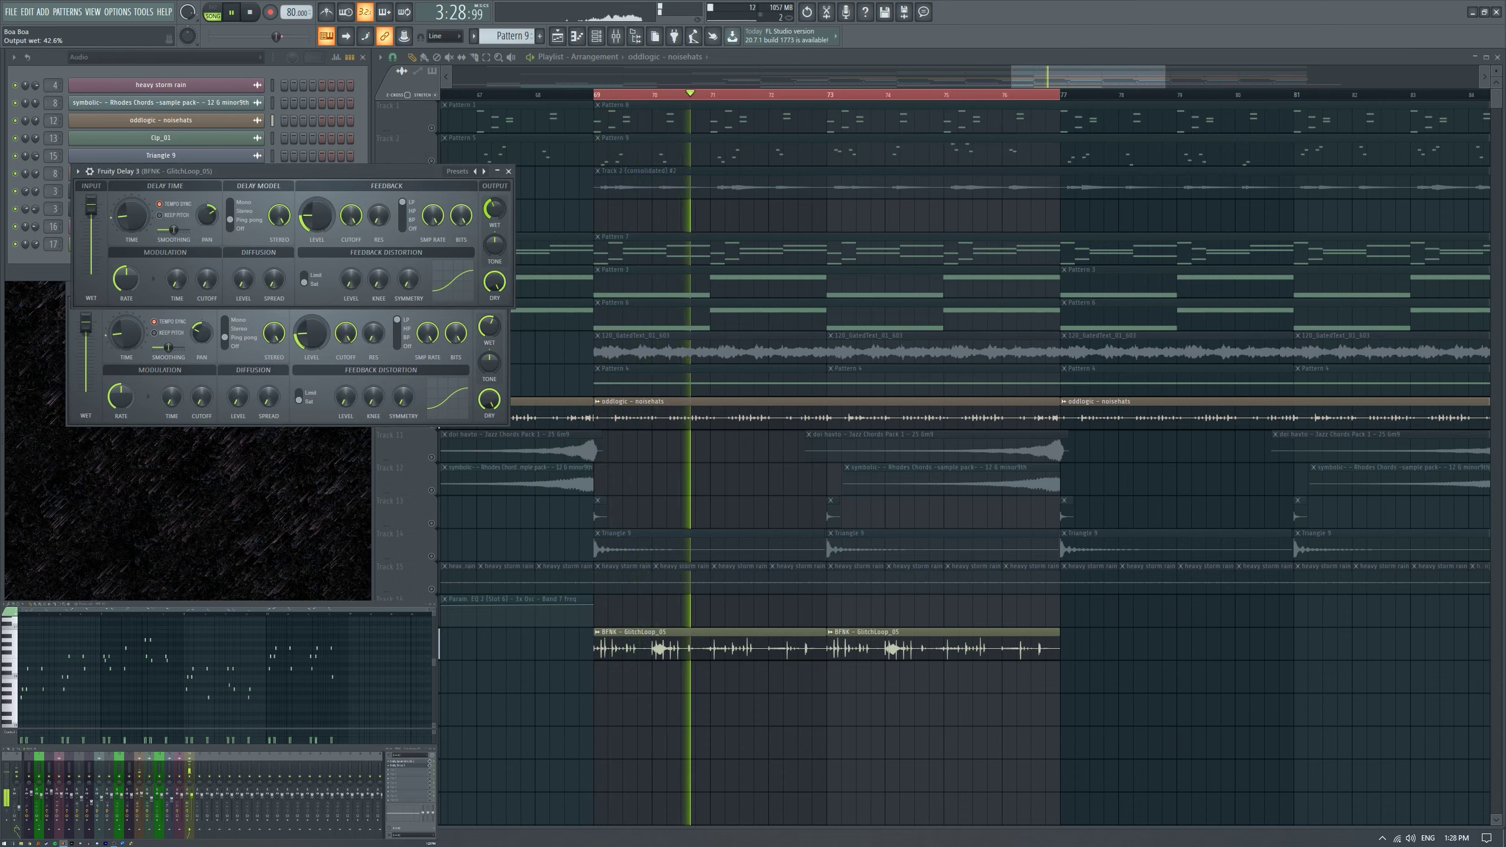
pyautogui.click(508, 170)
pyautogui.click(503, 289)
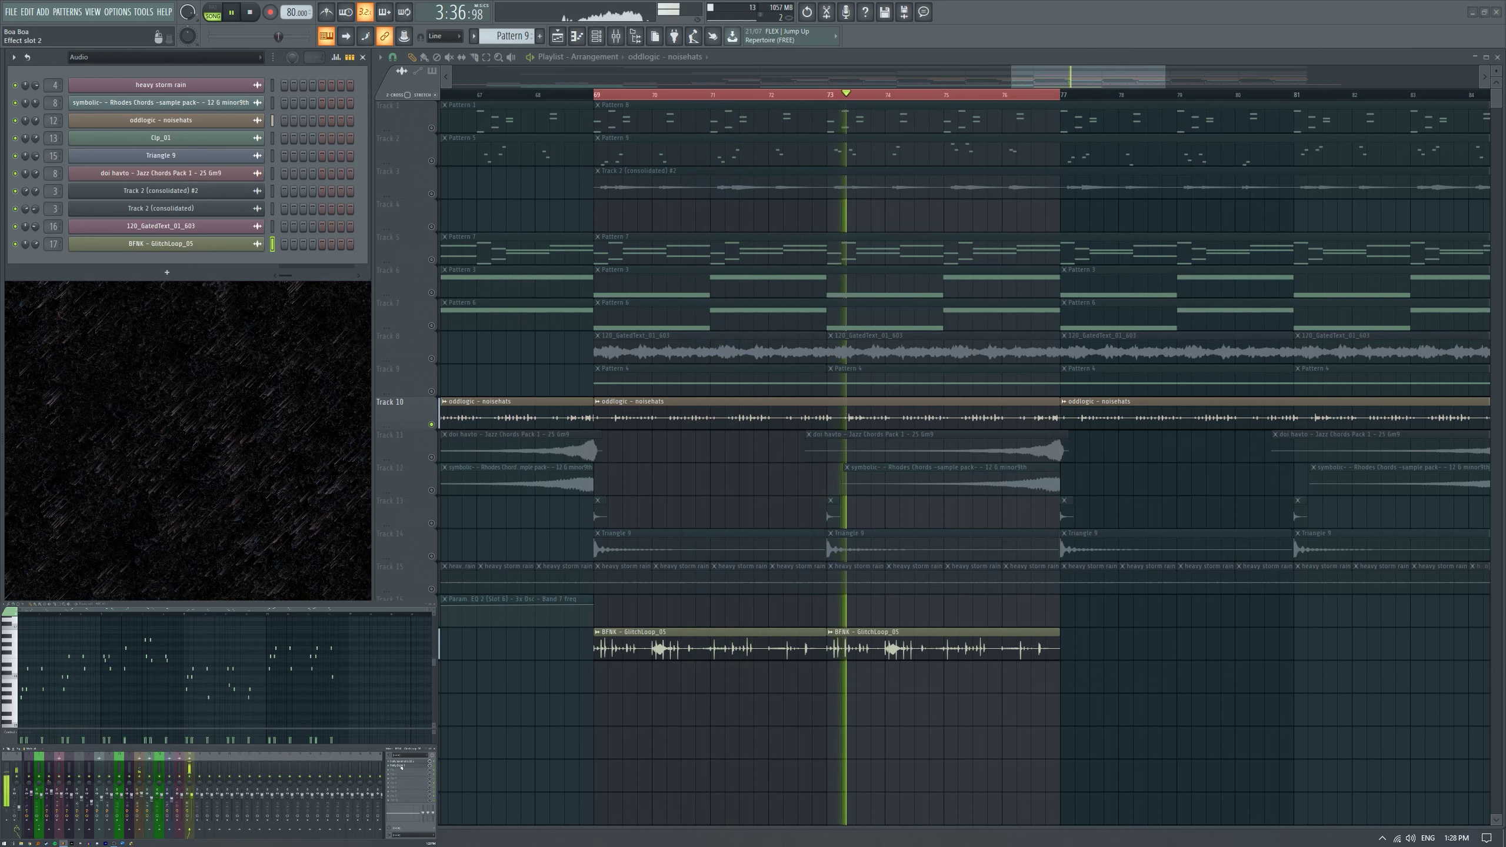
# Add ValhallaSupermassive to the glitch loop's mixer track with the Massive Vocal preset, mix 41.2%, delay 246.6 ms and warp 55.4%.
pyautogui.click(396, 772)
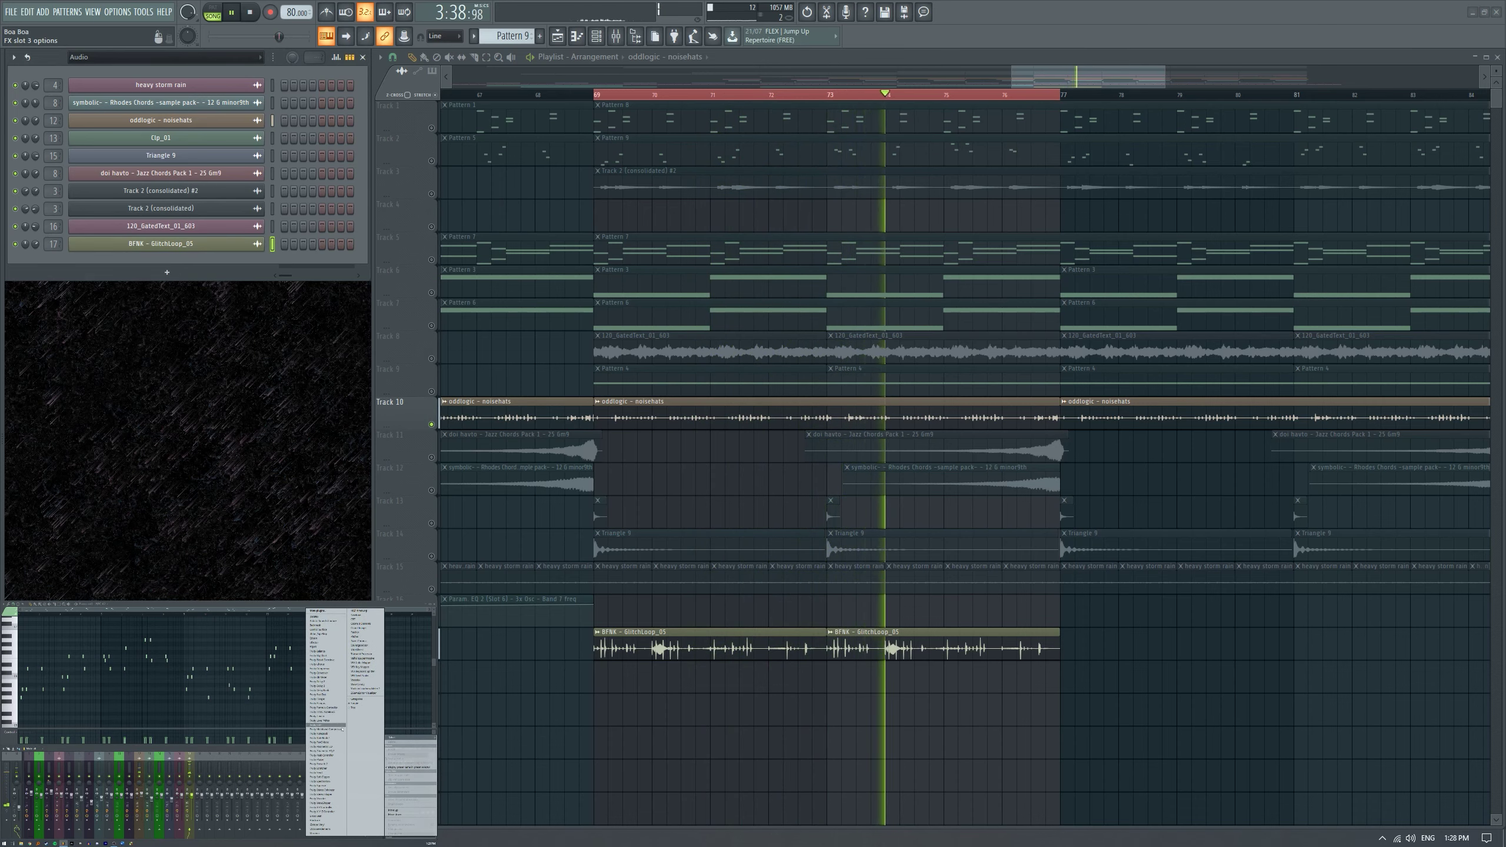
pyautogui.click(368, 672)
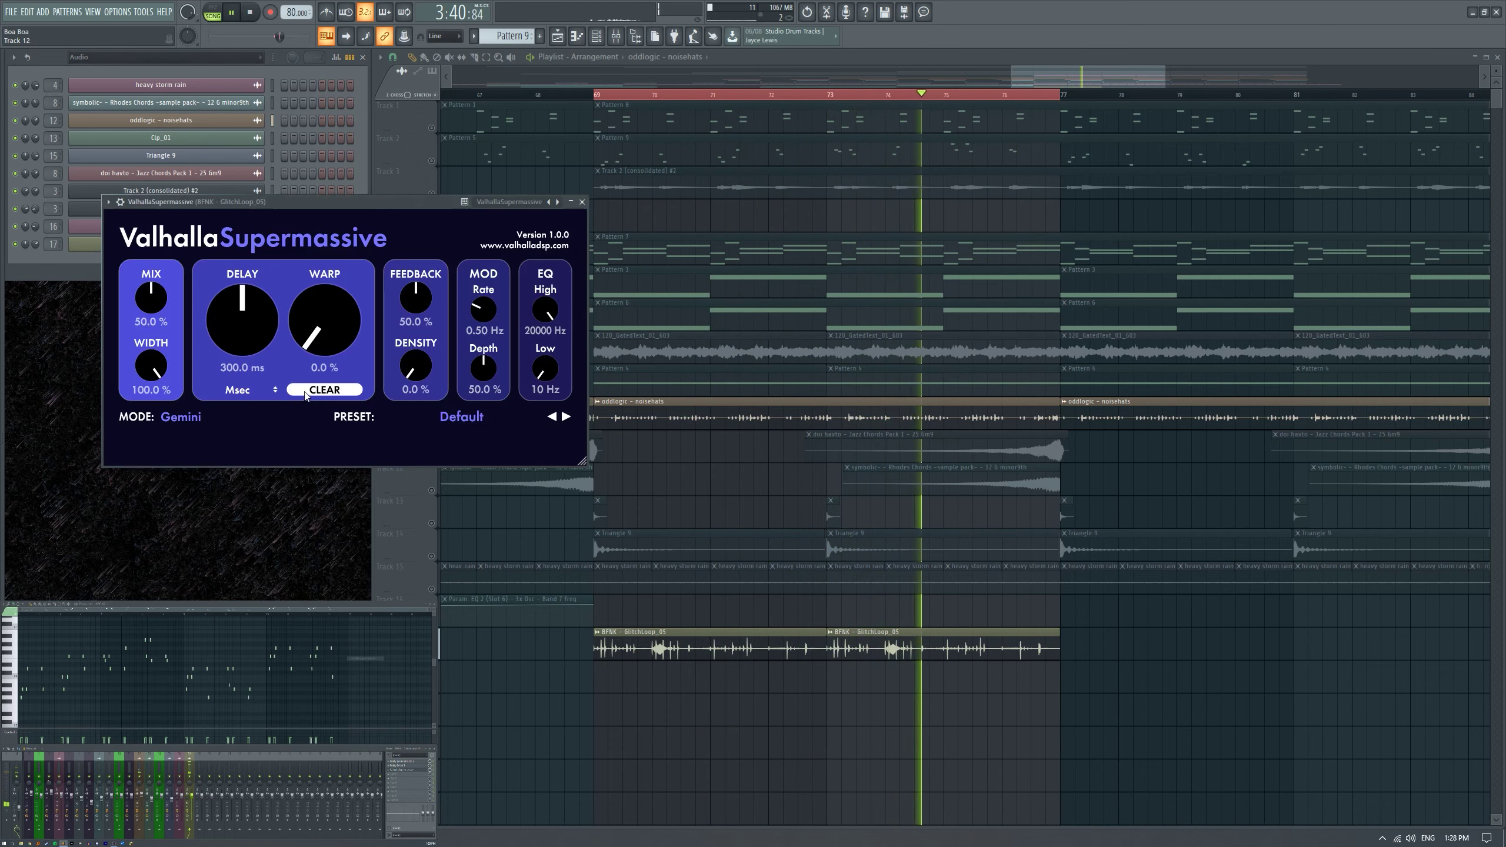
pyautogui.click(458, 418)
pyautogui.moveTo(439, 548)
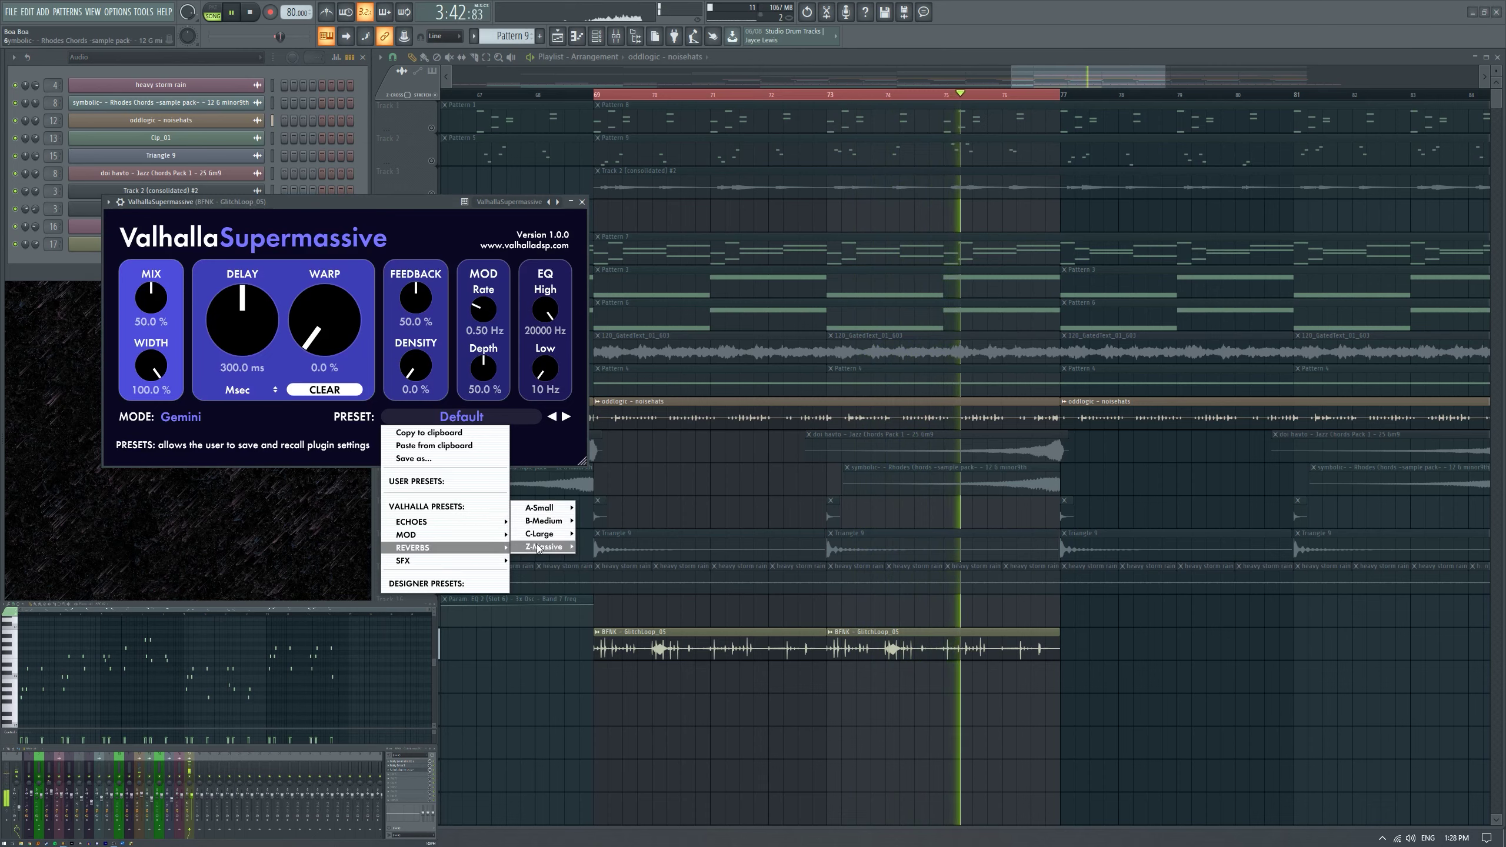
pyautogui.moveTo(543, 520)
pyautogui.click(627, 494)
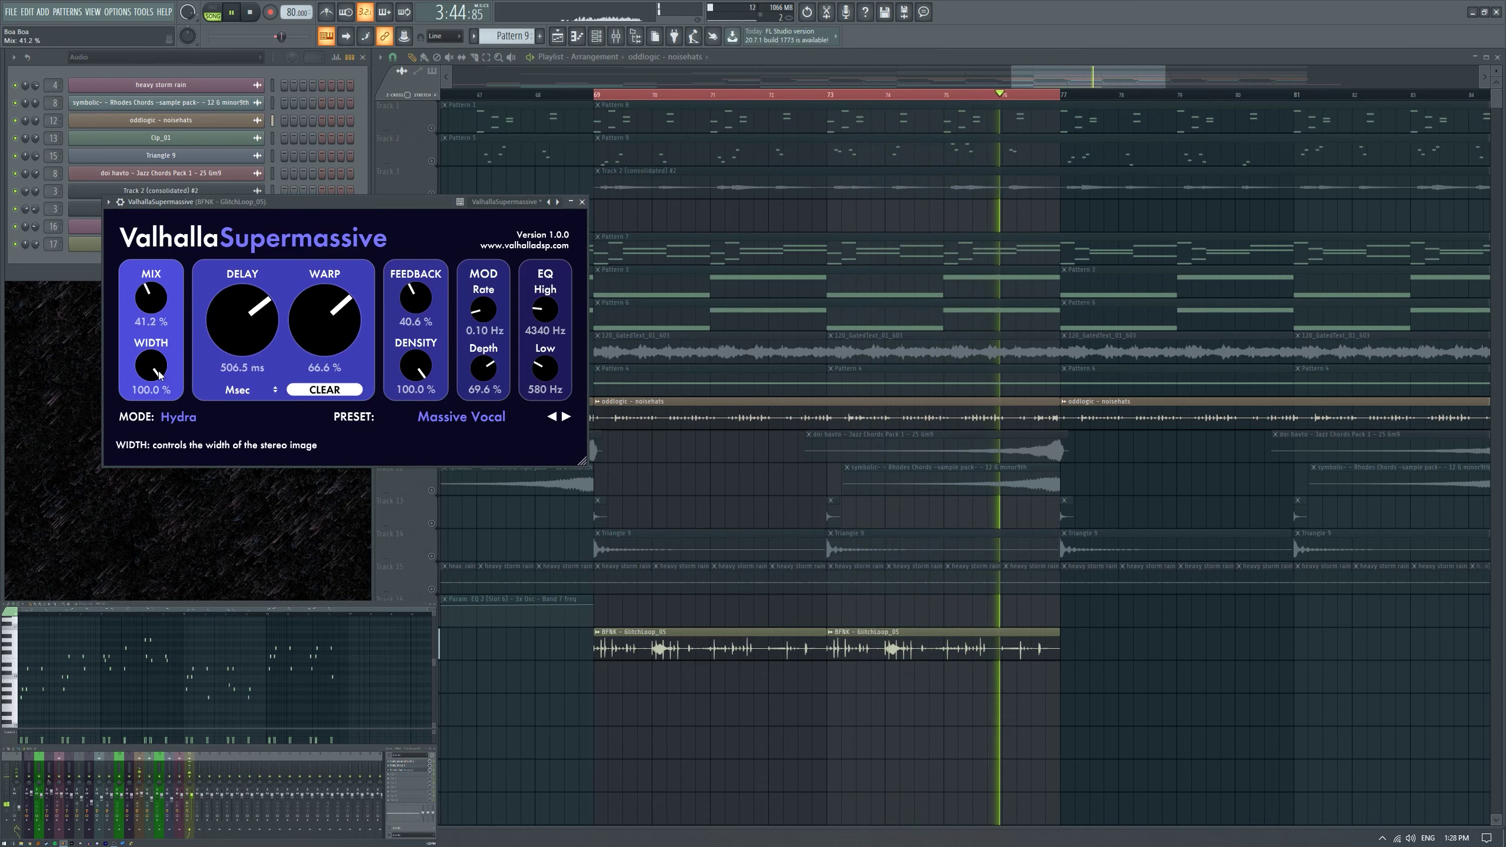
pyautogui.moveTo(322, 339); pyautogui.dragTo(324, 353)
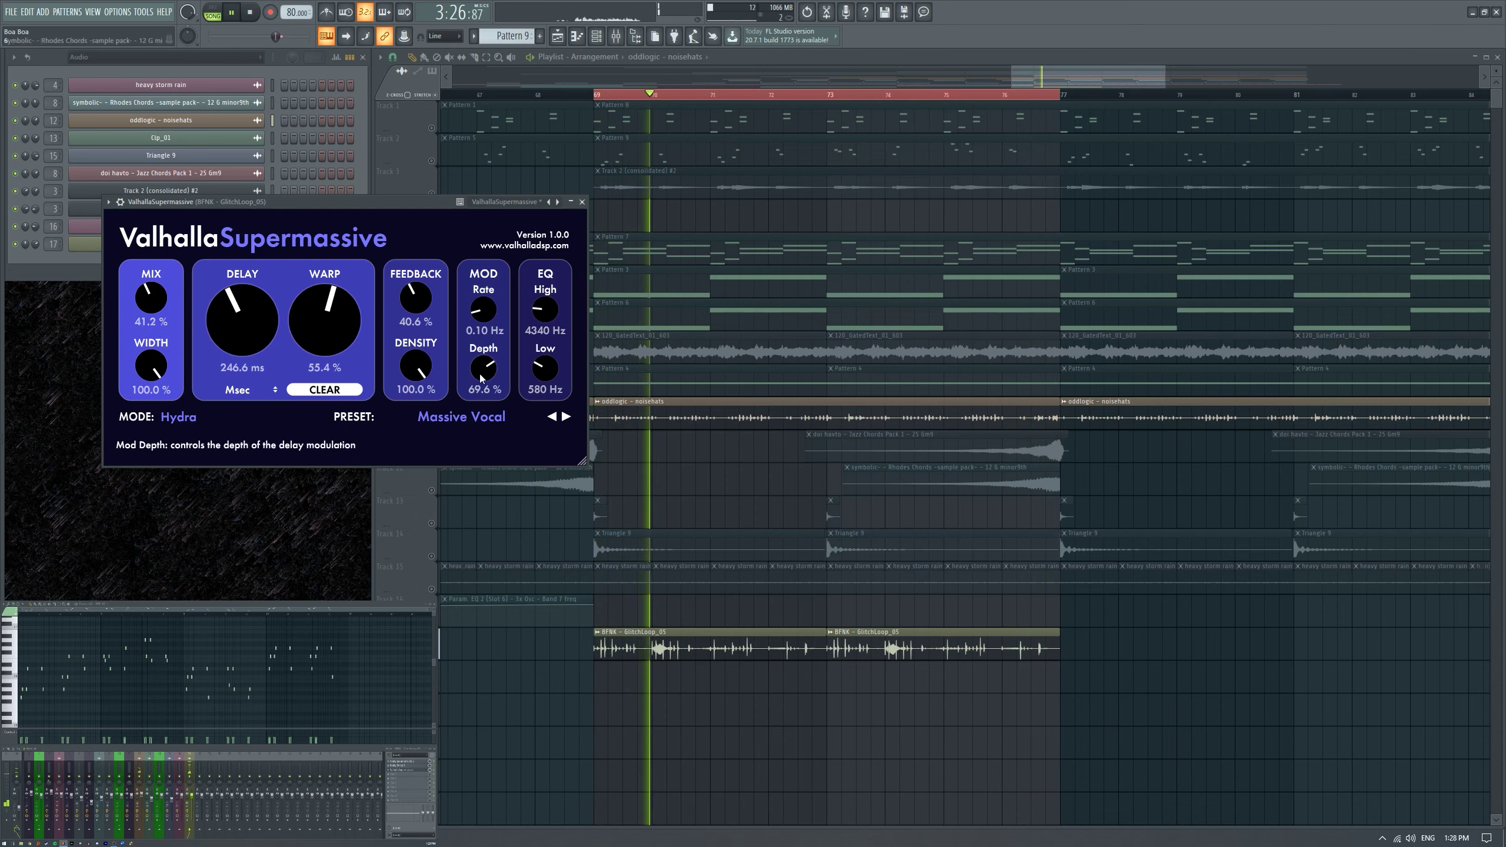
# Refine the glitch loop's ValhallaSupermassive with mix 23.6%, warp 65.4% and high EQ 7510 Hz, and close its window.
pyautogui.moveTo(345, 202); pyautogui.dragTo(430, 421)
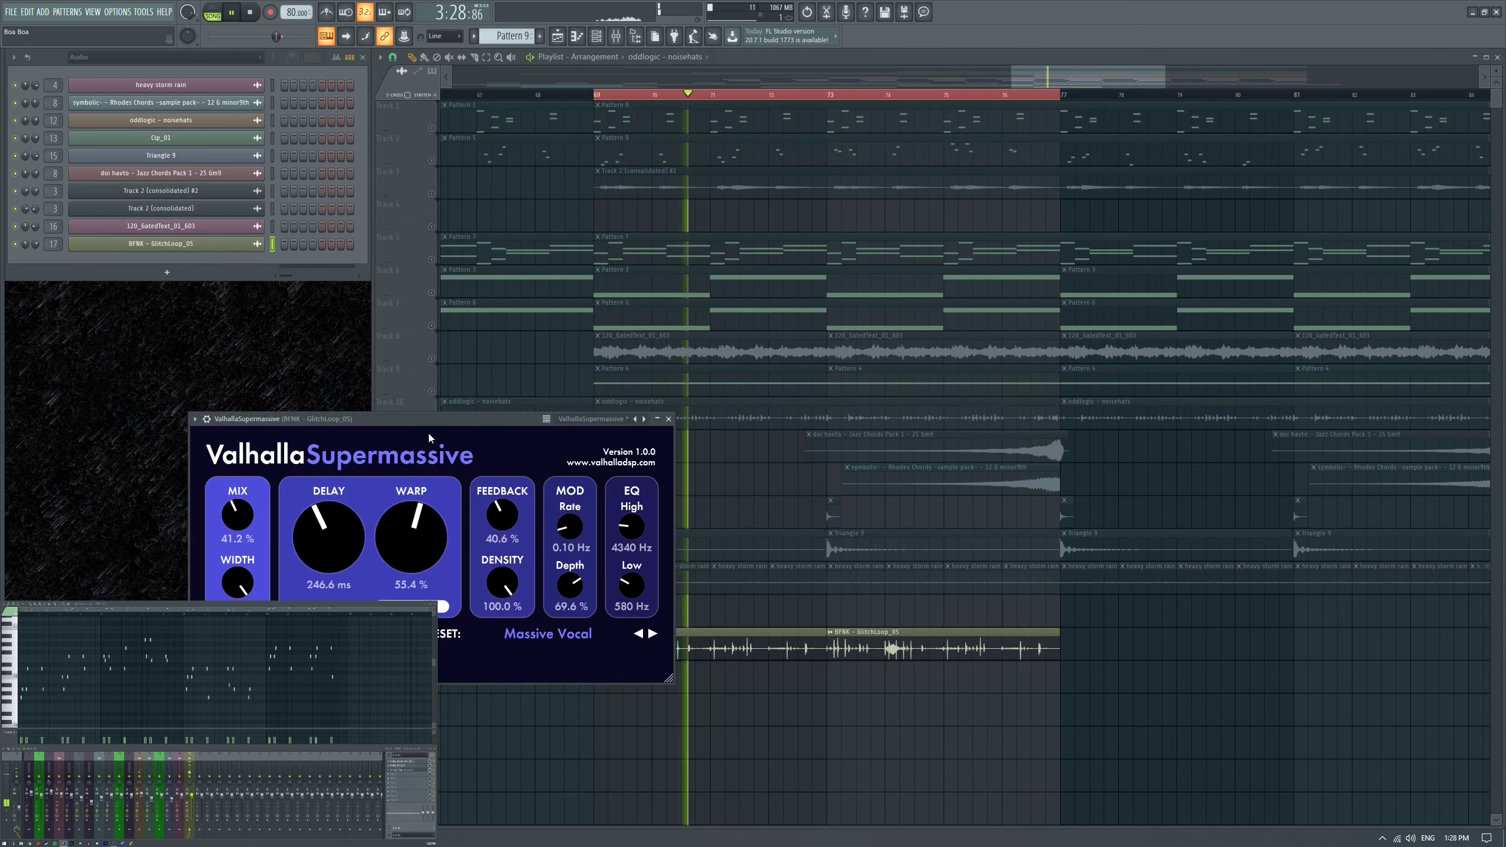
pyautogui.moveTo(237, 511); pyautogui.dragTo(221, 537)
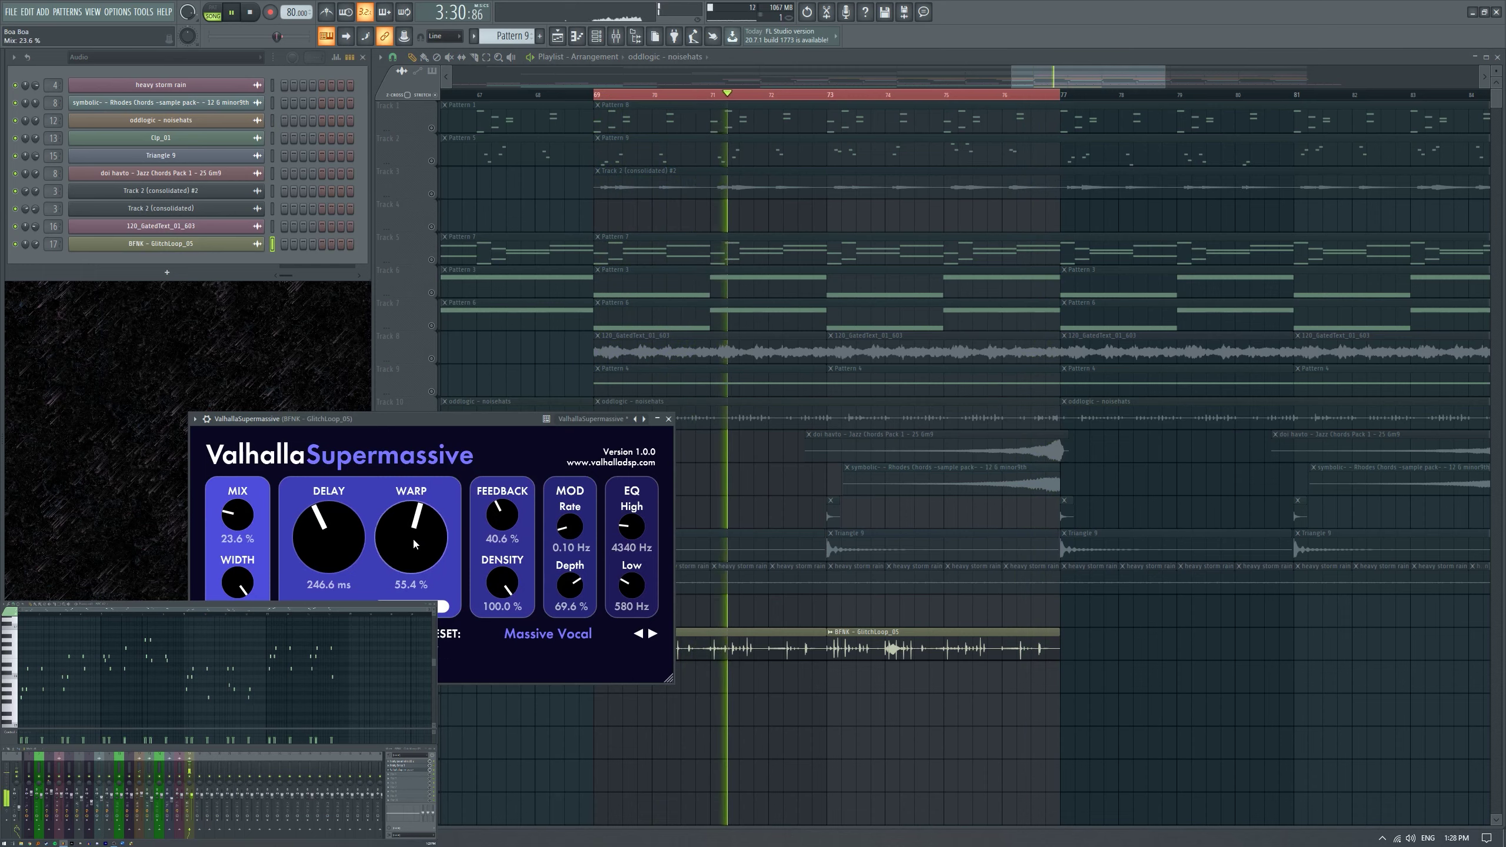
pyautogui.moveTo(413, 543); pyautogui.dragTo(413, 508)
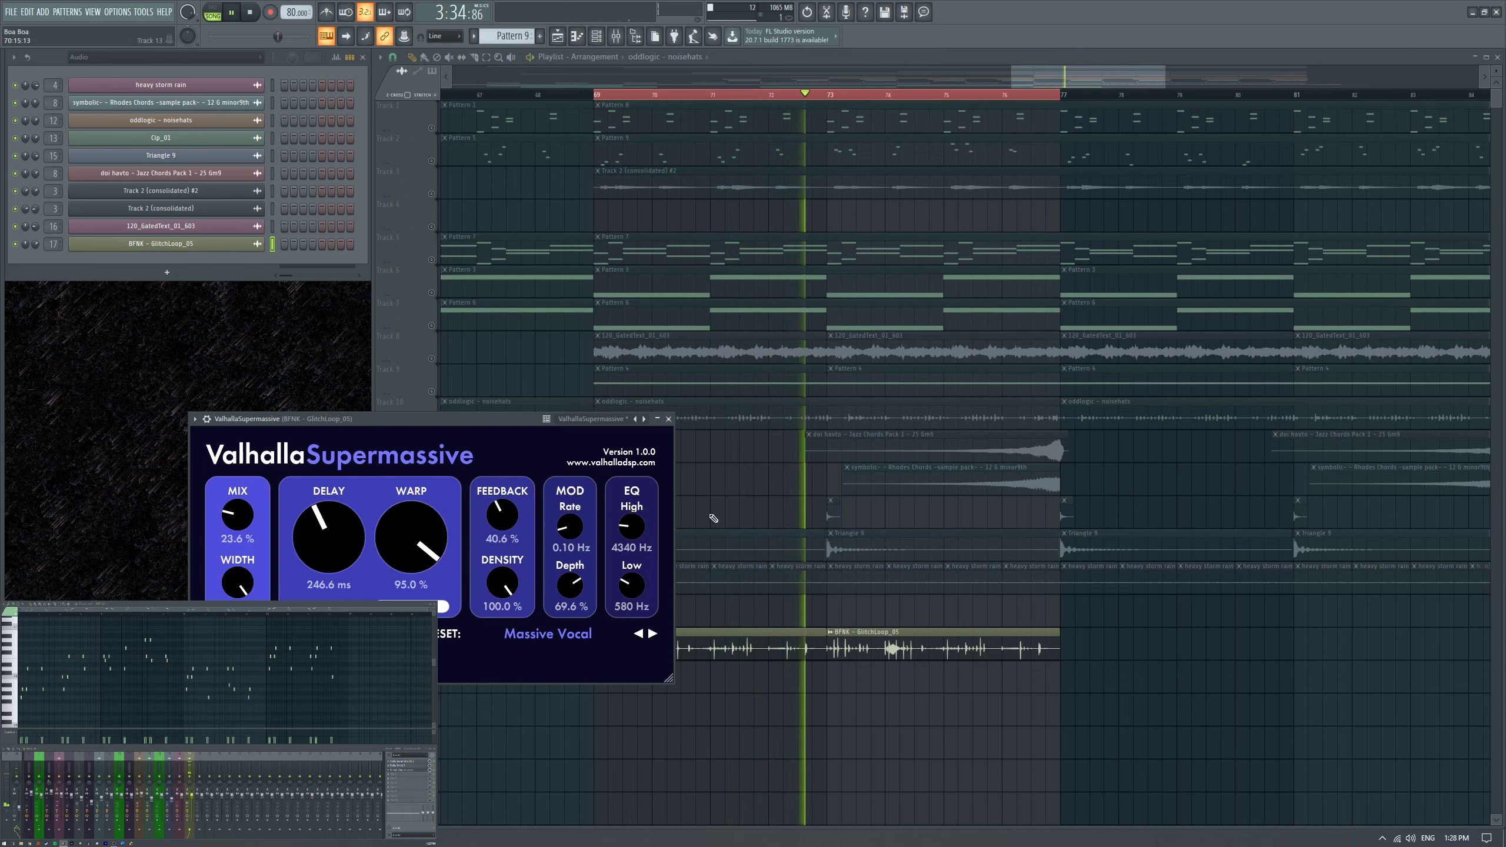
pyautogui.moveTo(632, 542); pyautogui.dragTo(654, 529)
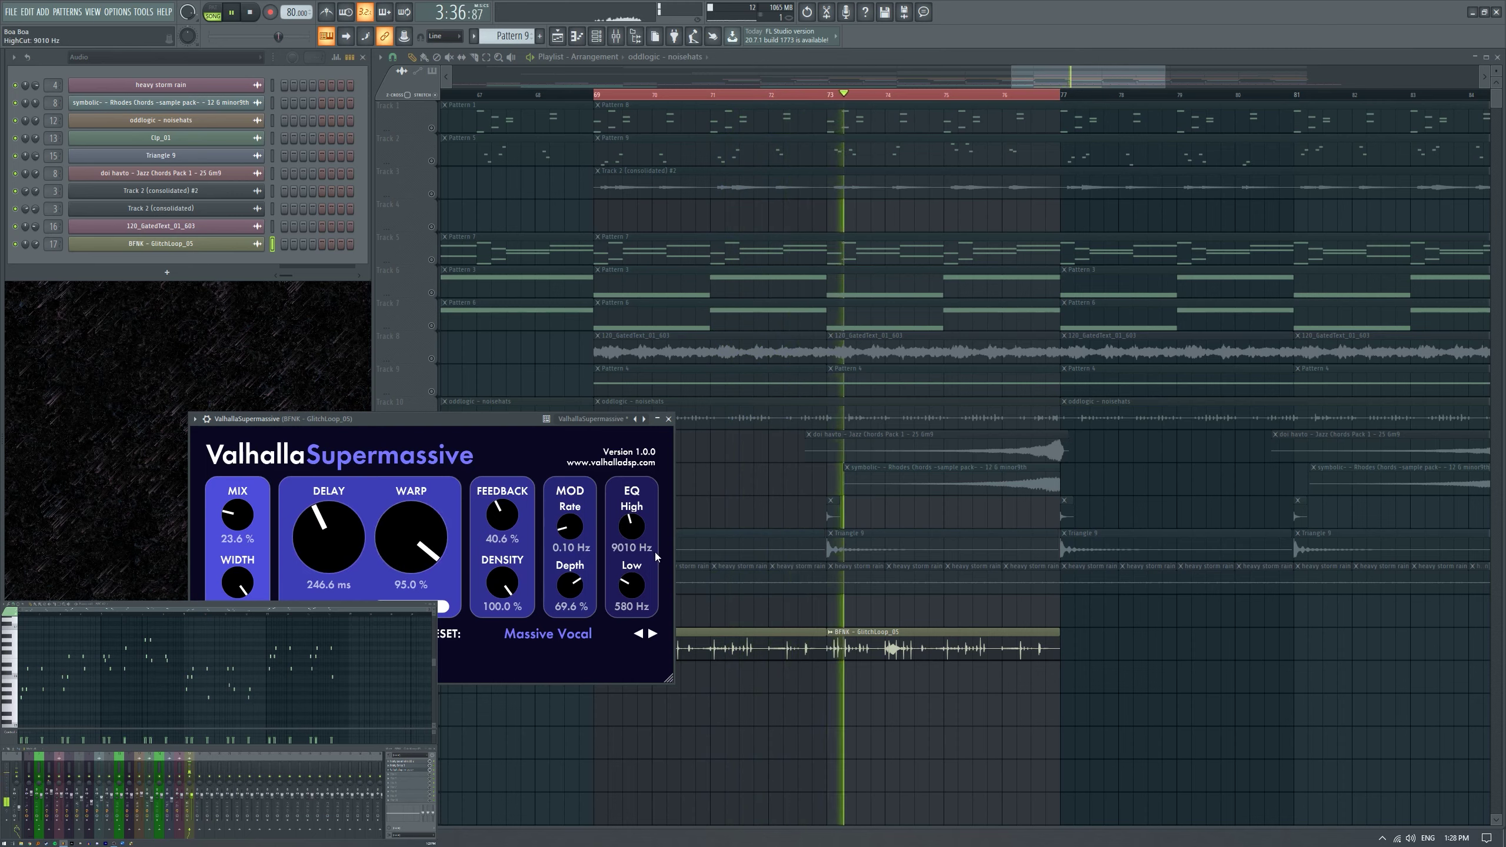
pyautogui.moveTo(416, 540); pyautogui.dragTo(442, 627)
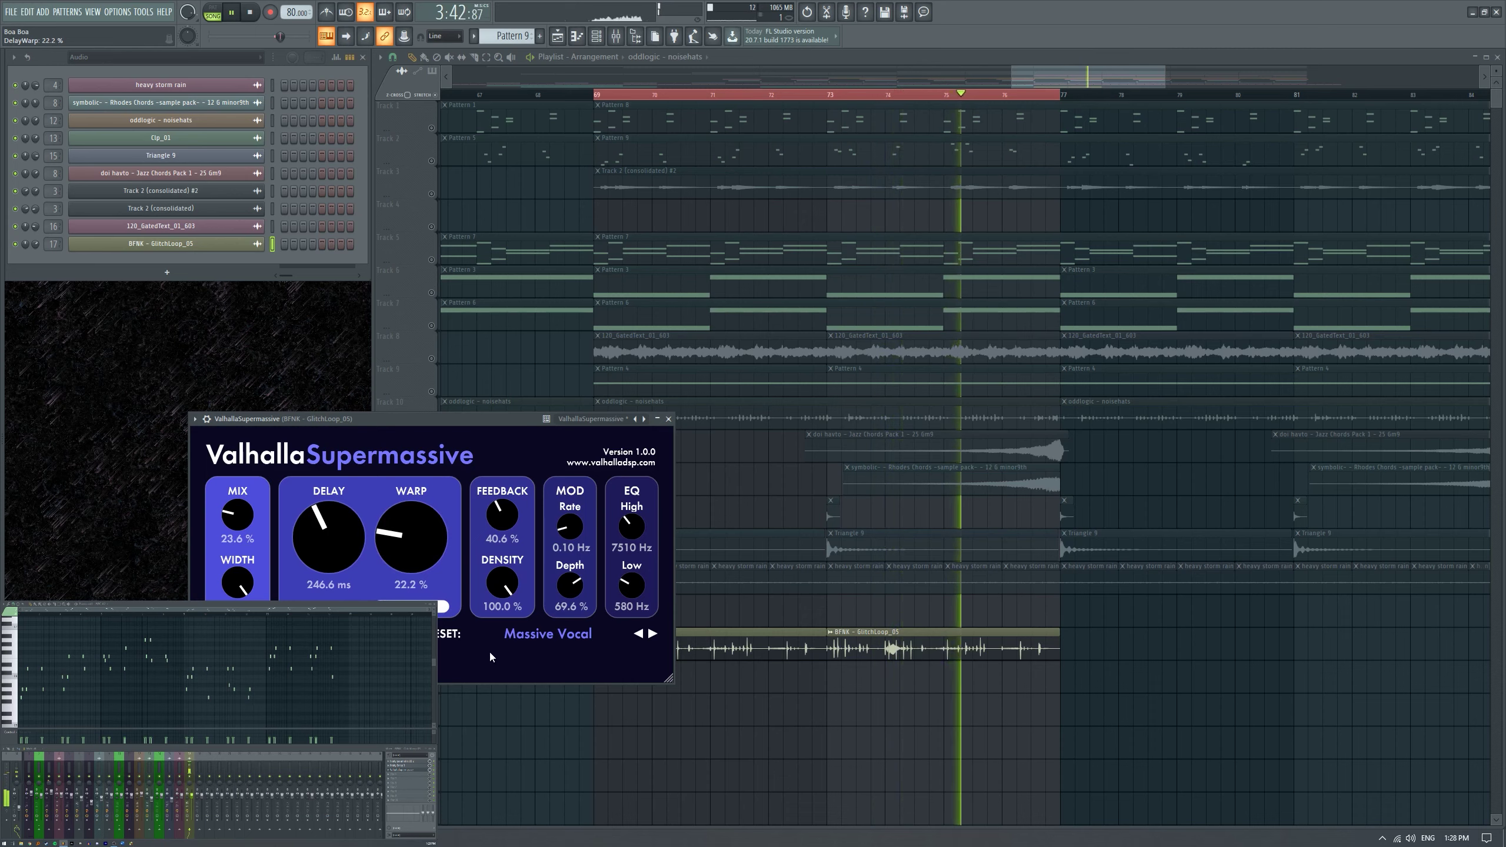
pyautogui.moveTo(422, 533); pyautogui.dragTo(439, 566)
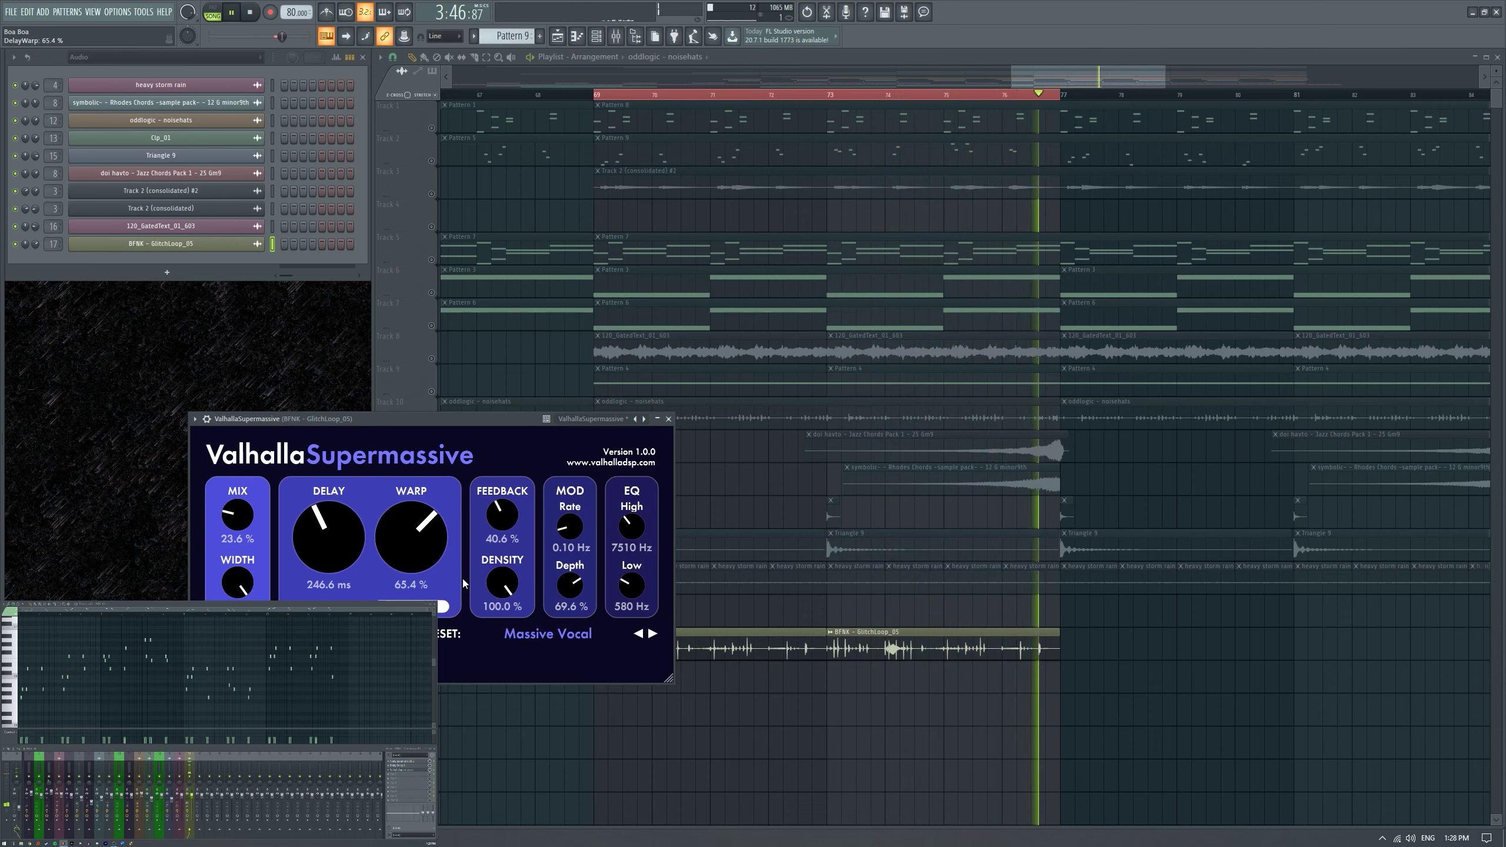
pyautogui.click(669, 419)
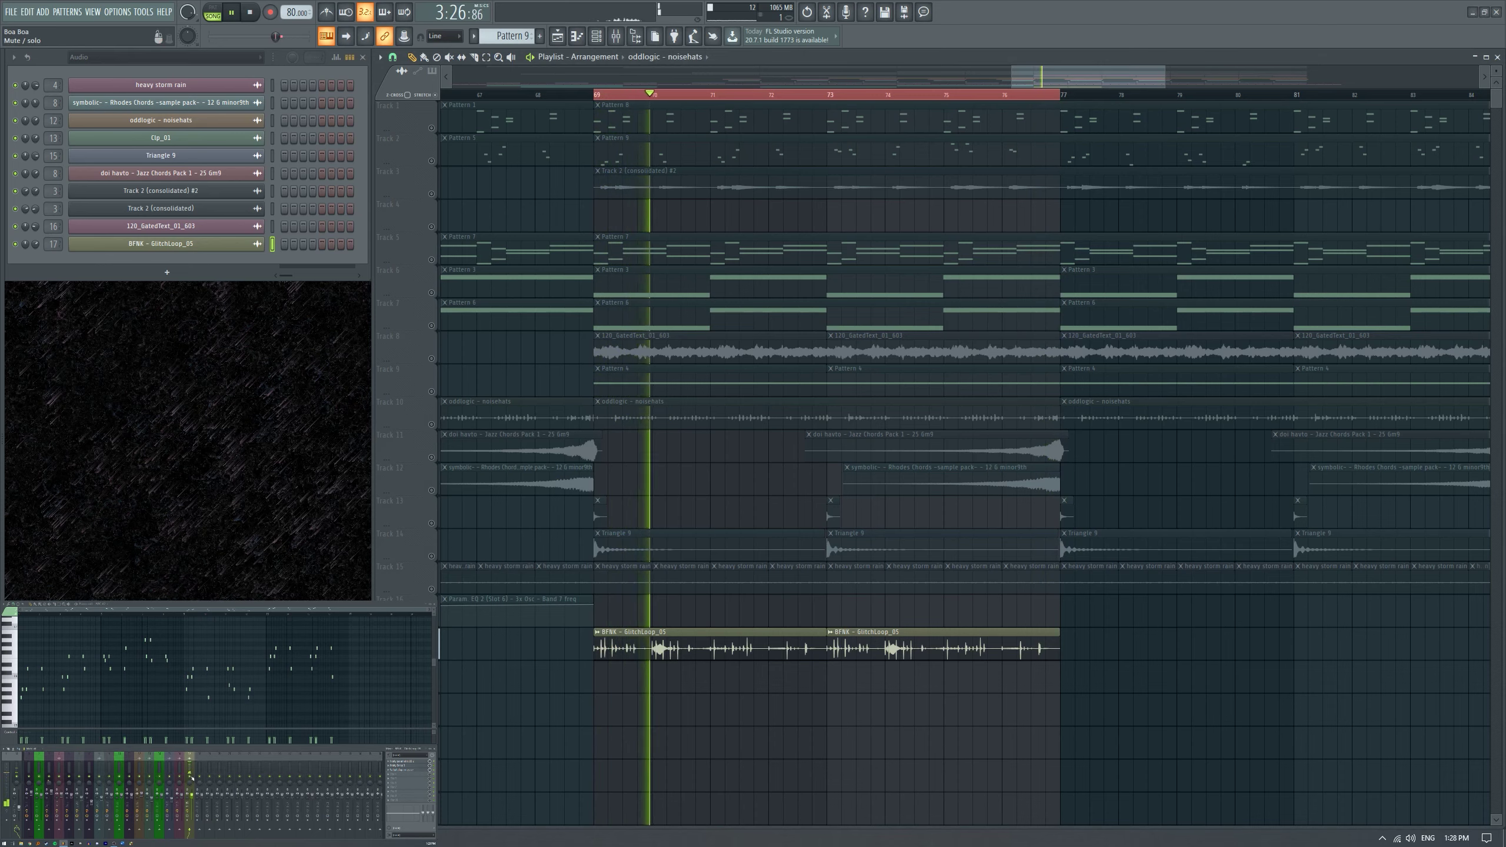
# Unsolo the glitch loop's playlist track for full-mix playback and clear the time selection over bars 69 to 77.
pyautogui.press('space')
pyautogui.rightClick(438, 651)
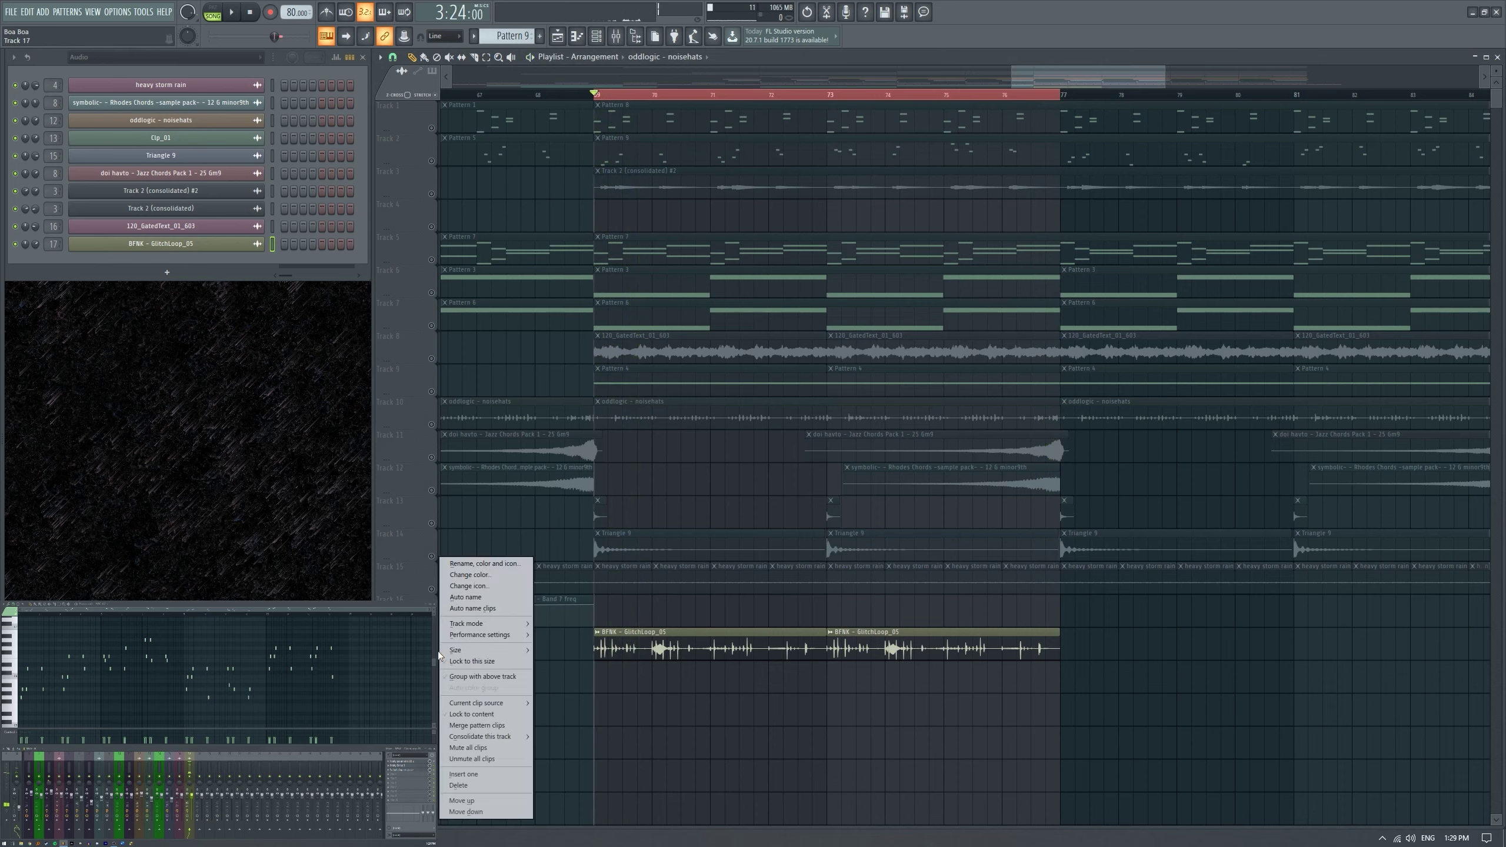
pyautogui.rightClick(434, 656)
pyautogui.press('space')
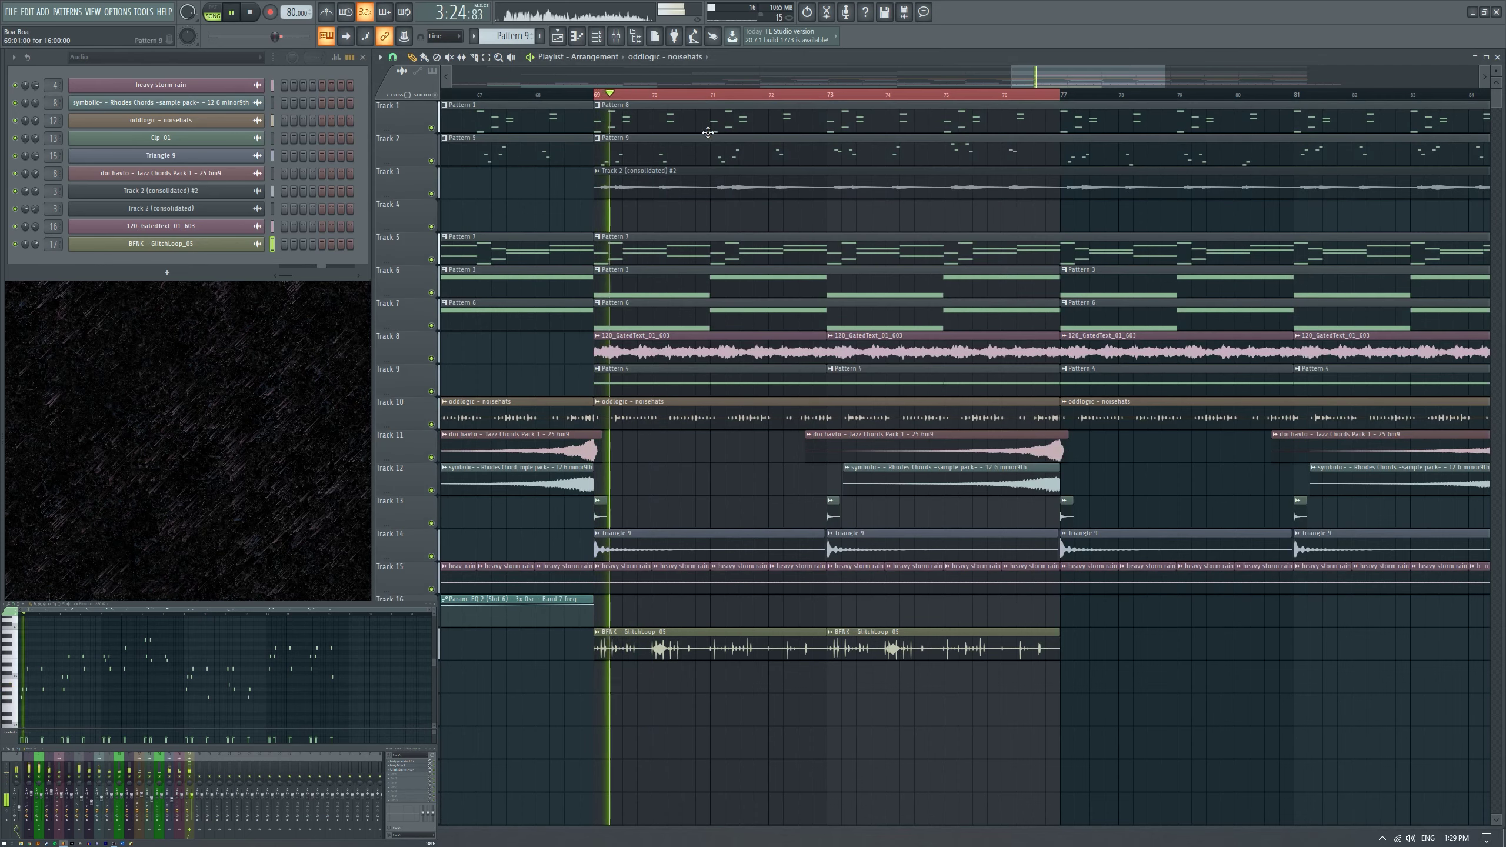
pyautogui.moveTo(596, 95); pyautogui.dragTo(1060, 95)
# Move the glitch loop's playlist track directly below the noisehats track and repeat the loop up to bar 101.
pyautogui.scroll(-3, 907, 475)
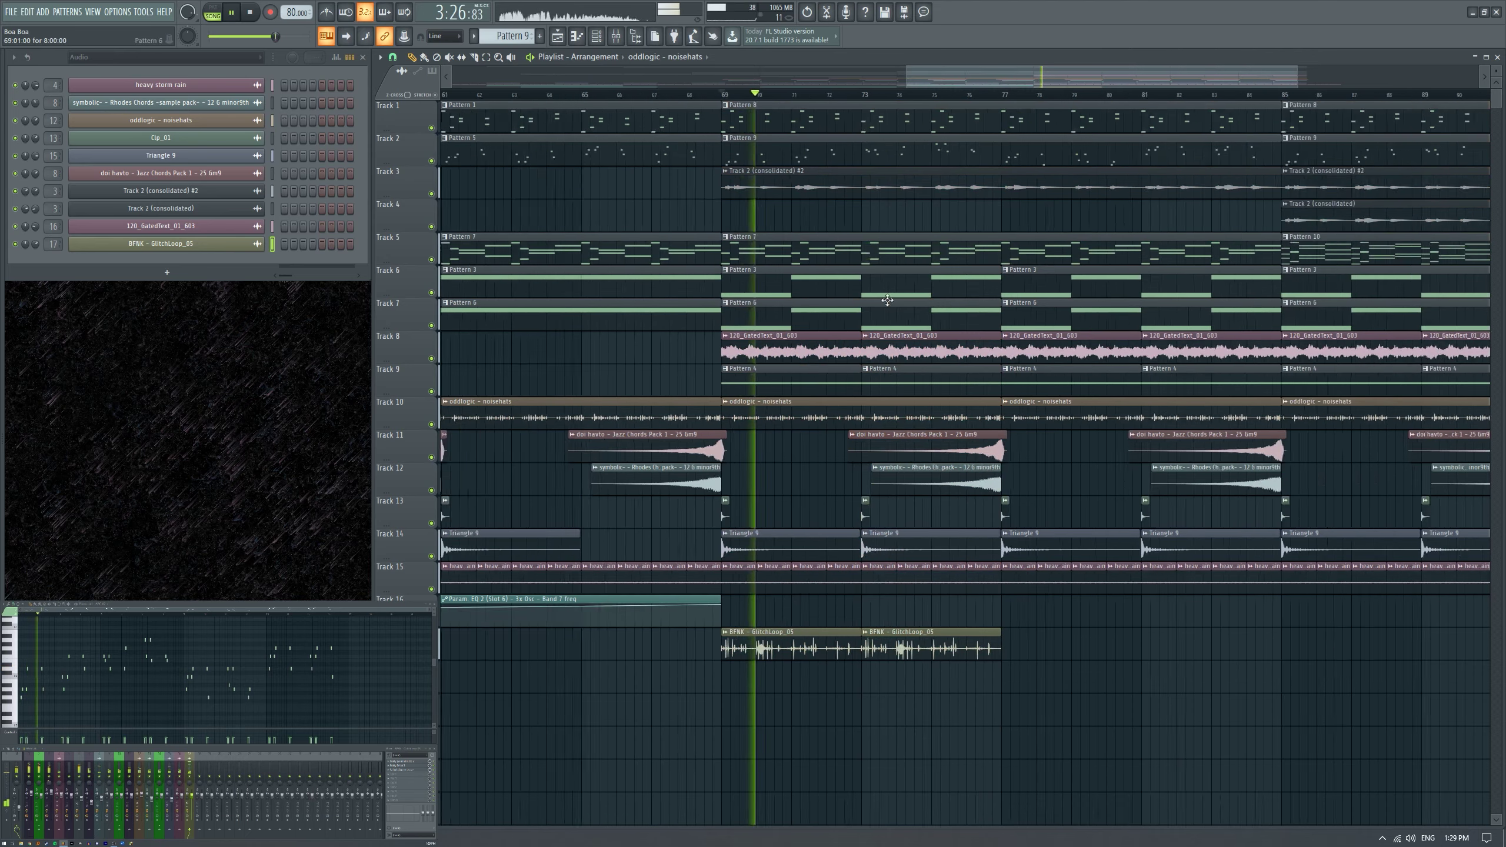
pyautogui.scroll(1, 919, 681)
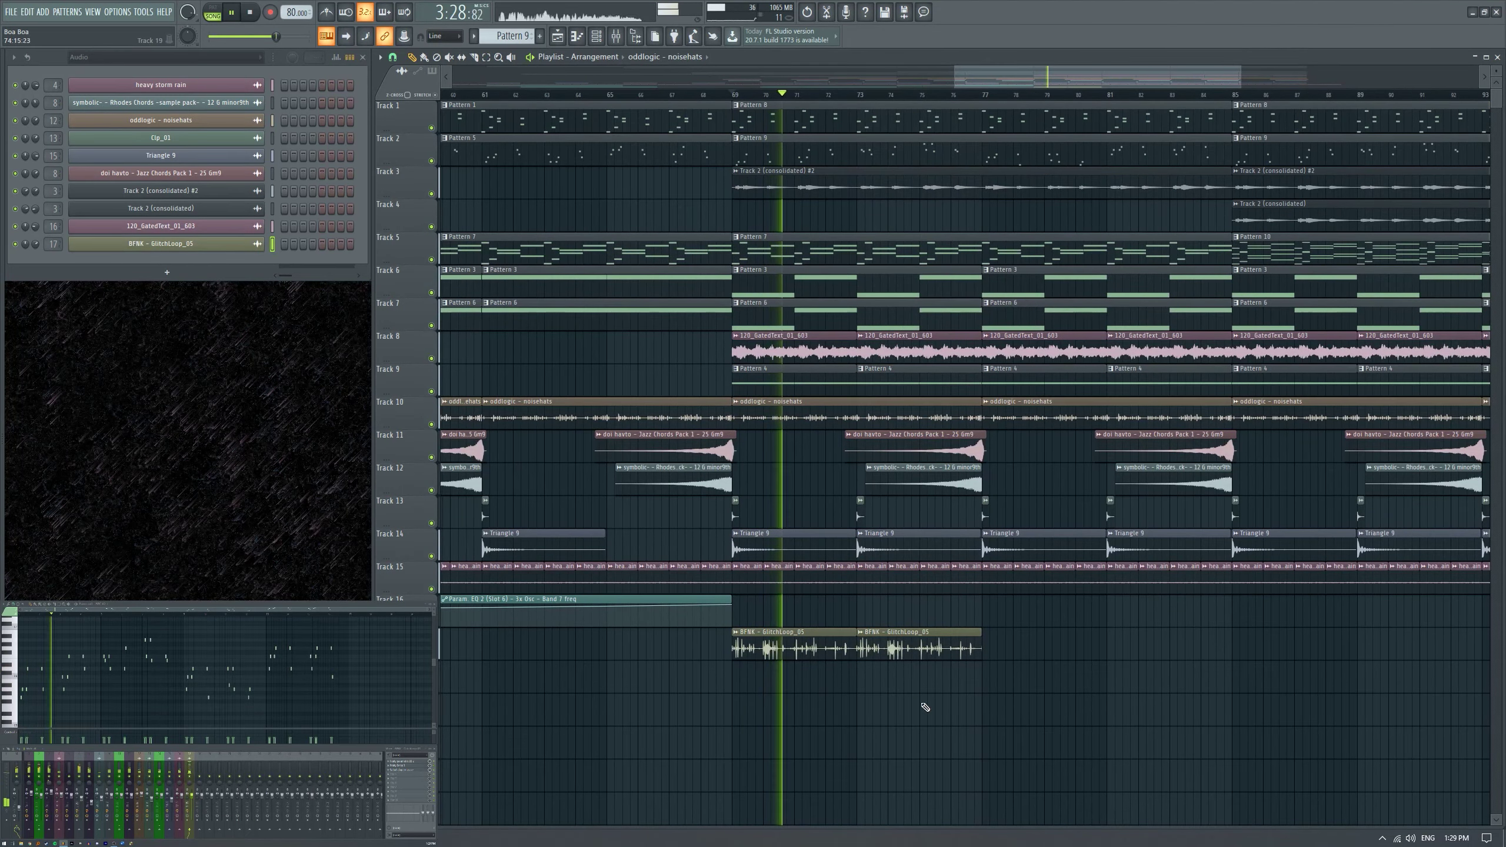
pyautogui.scroll(1, 876, 719)
pyautogui.scroll(-3, 670, 673)
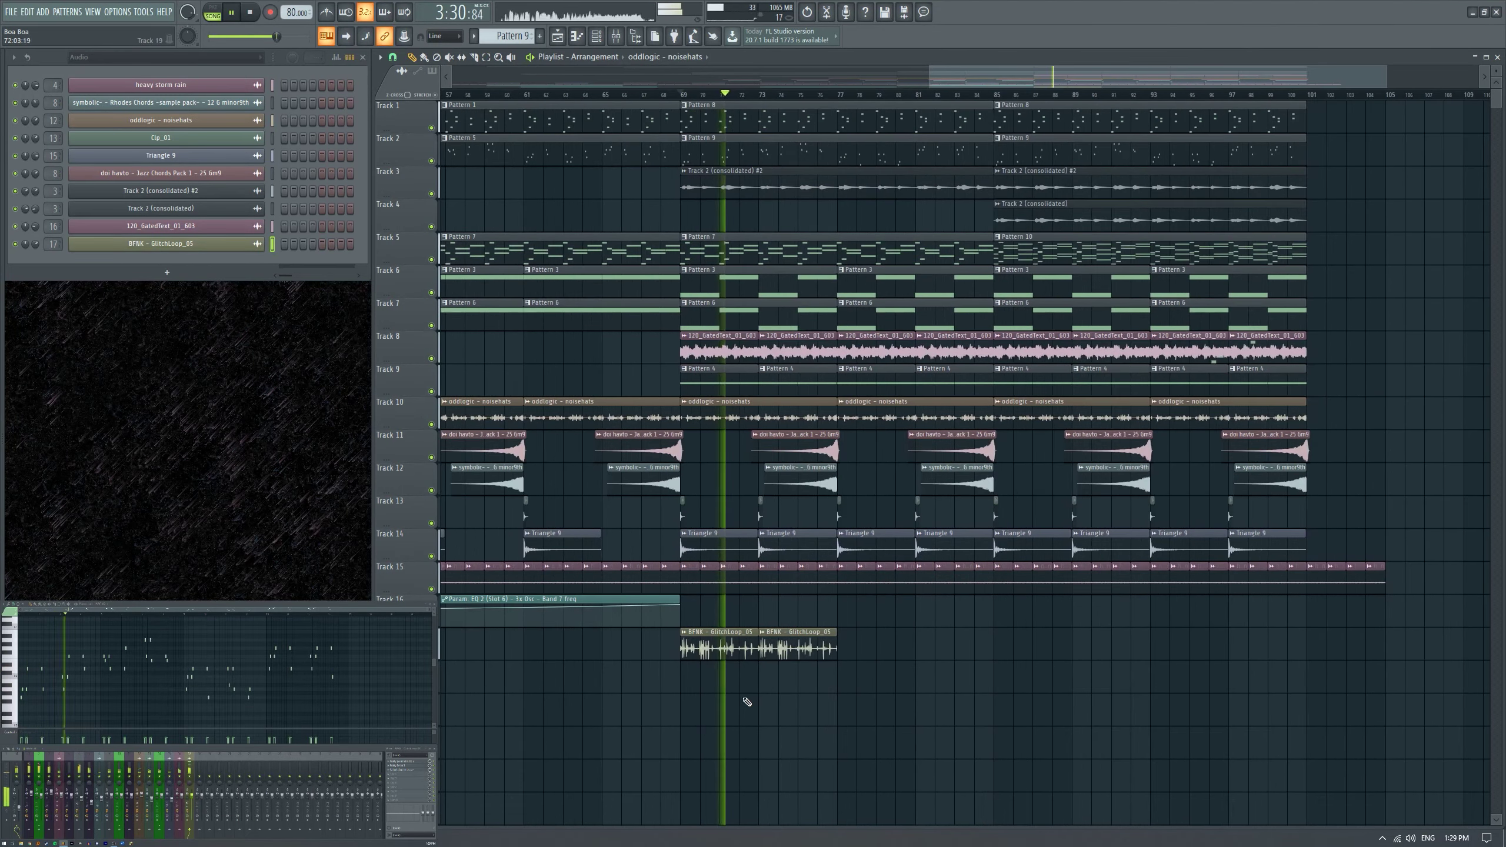
pyautogui.scroll(2, 747, 701)
pyautogui.scroll(-3, 752, 702)
pyautogui.scroll(-3, 824, 713)
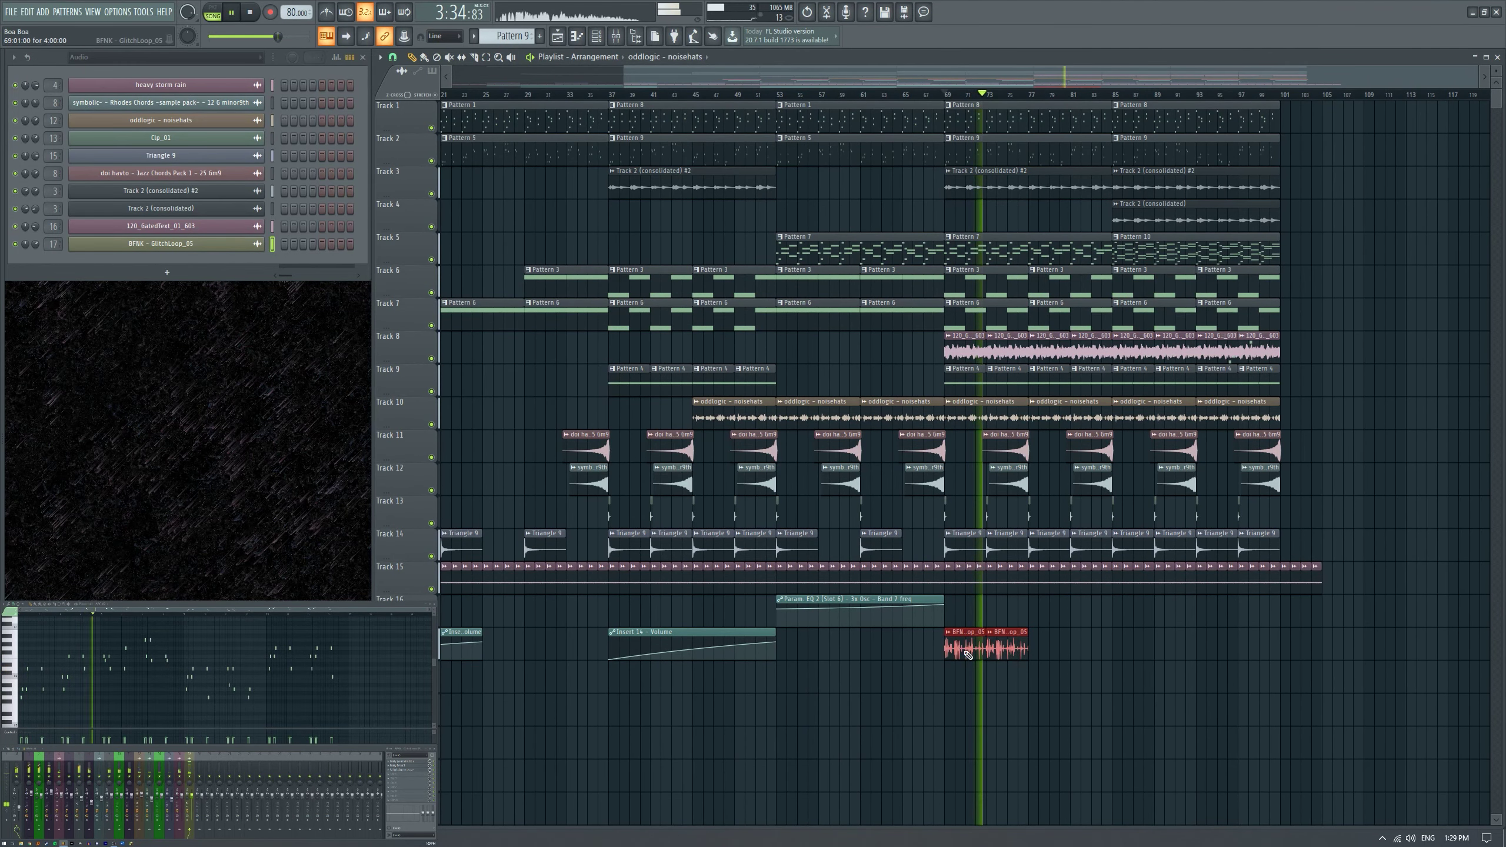
pyautogui.moveTo(967, 654); pyautogui.dragTo(981, 673)
pyautogui.moveTo(419, 664); pyautogui.dragTo(419, 445)
pyautogui.scroll(2, 830, 453)
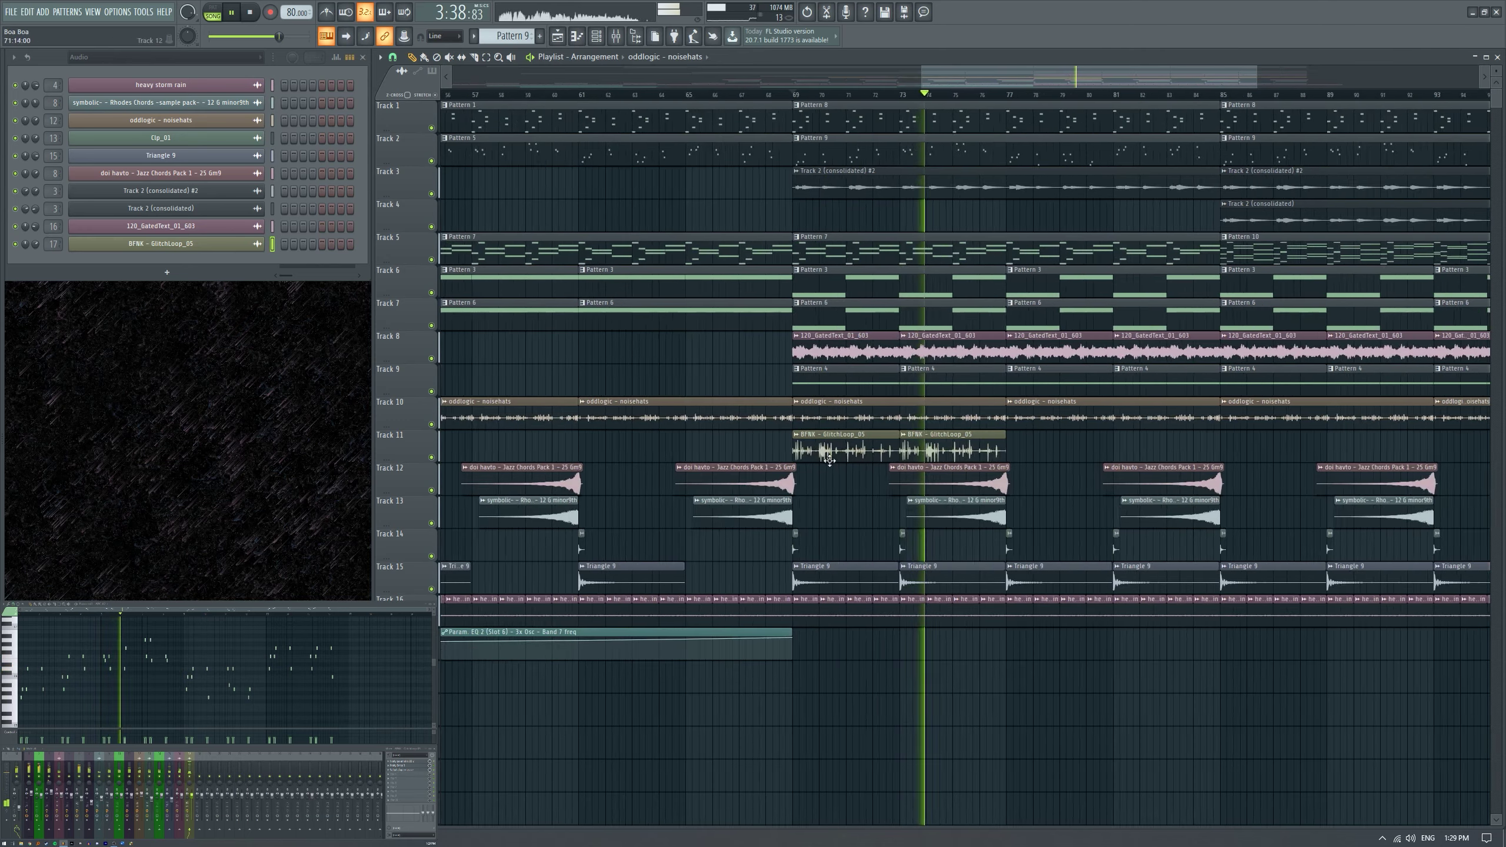
pyautogui.moveTo(839, 451); pyautogui.dragTo(1245, 451)
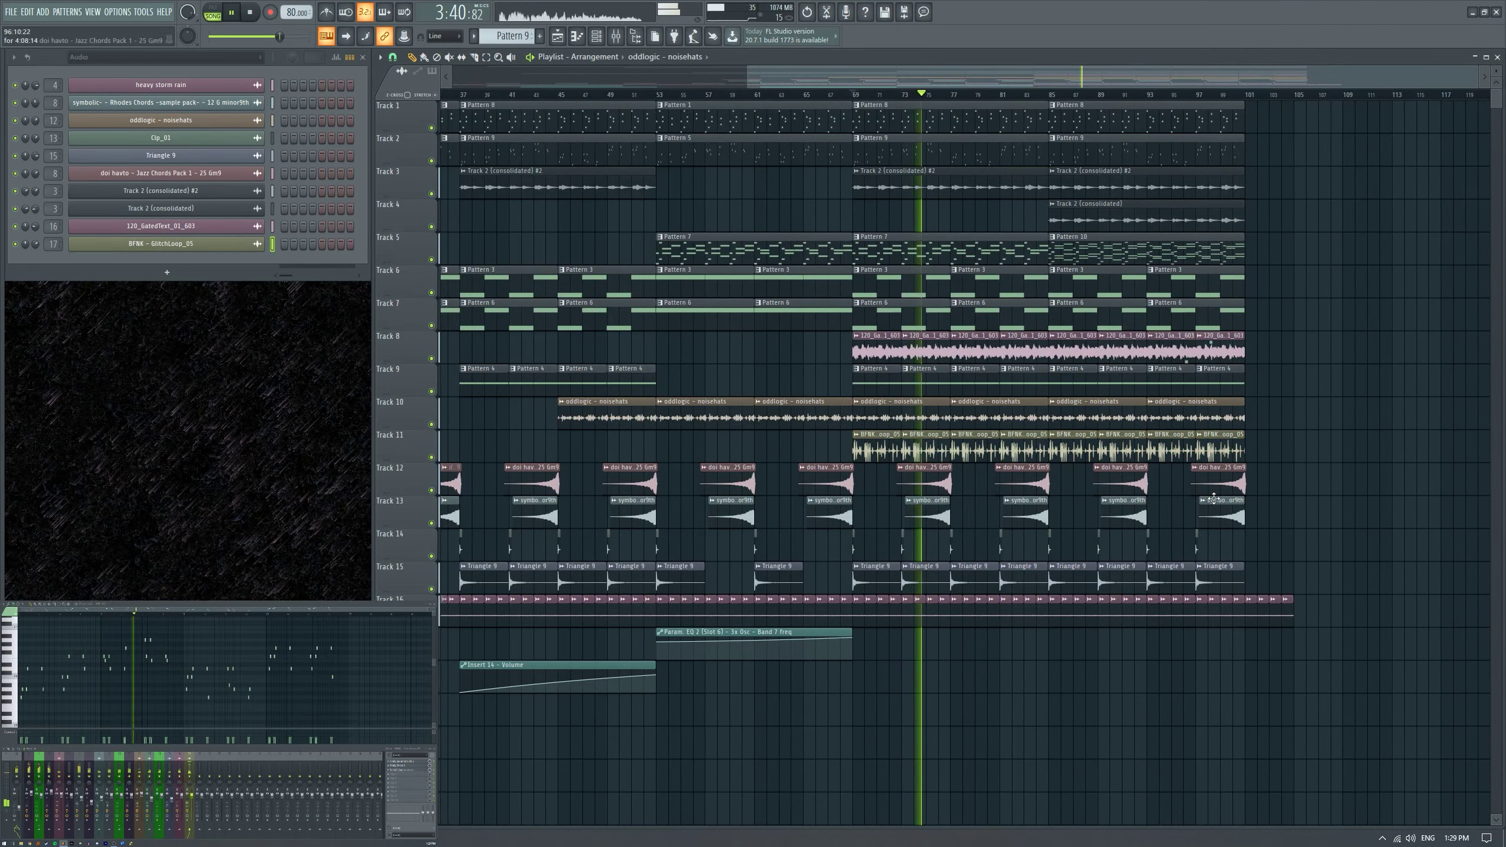
# Play the section with the extended glitch loop and look over the whole arrangement through its end.
pyautogui.scroll(-1, 1376, 504)
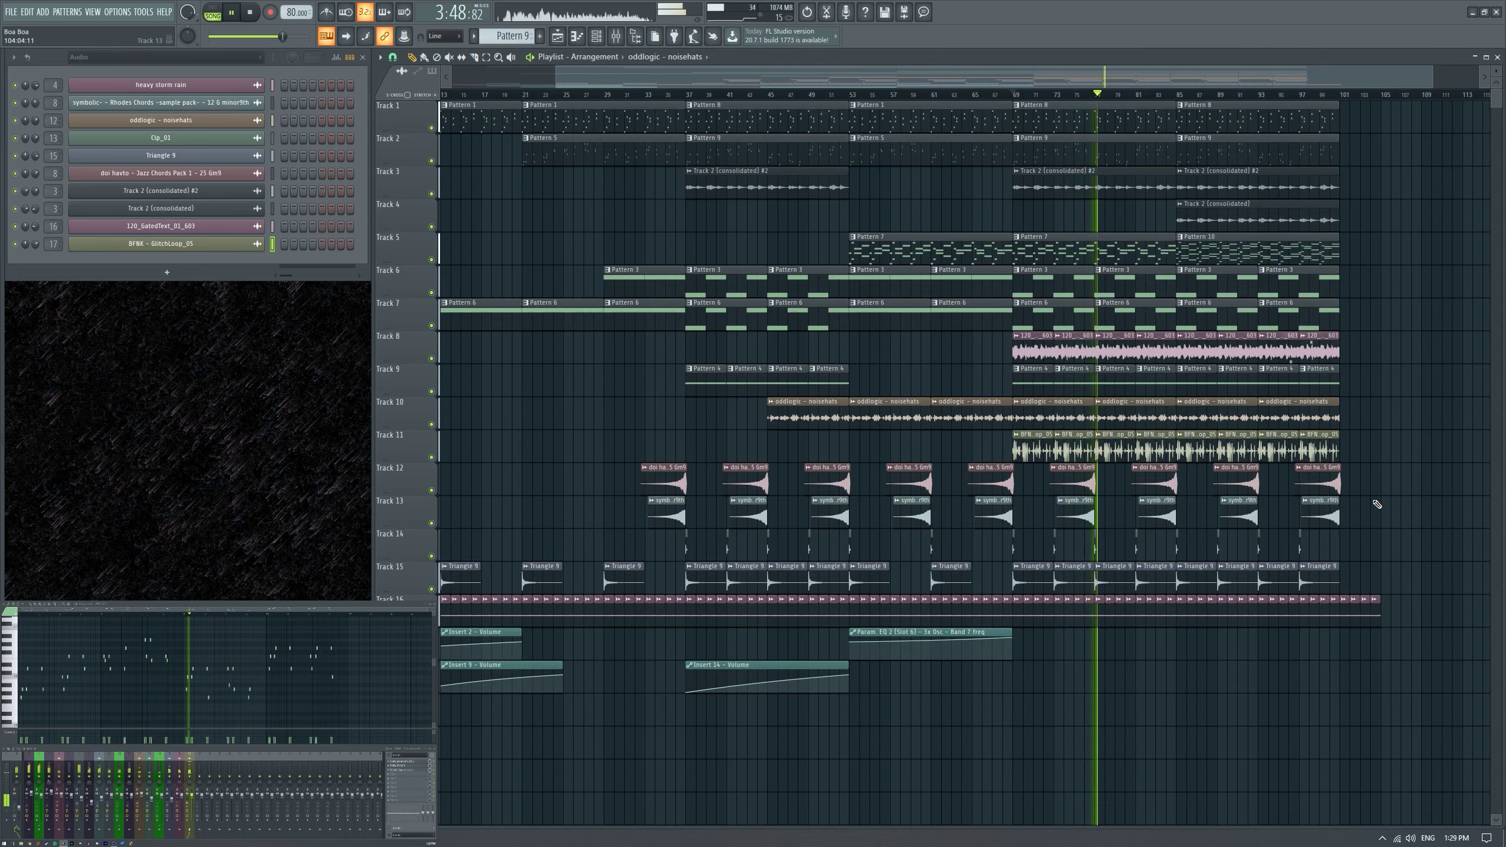
pyautogui.scroll(4, 1429, 508)
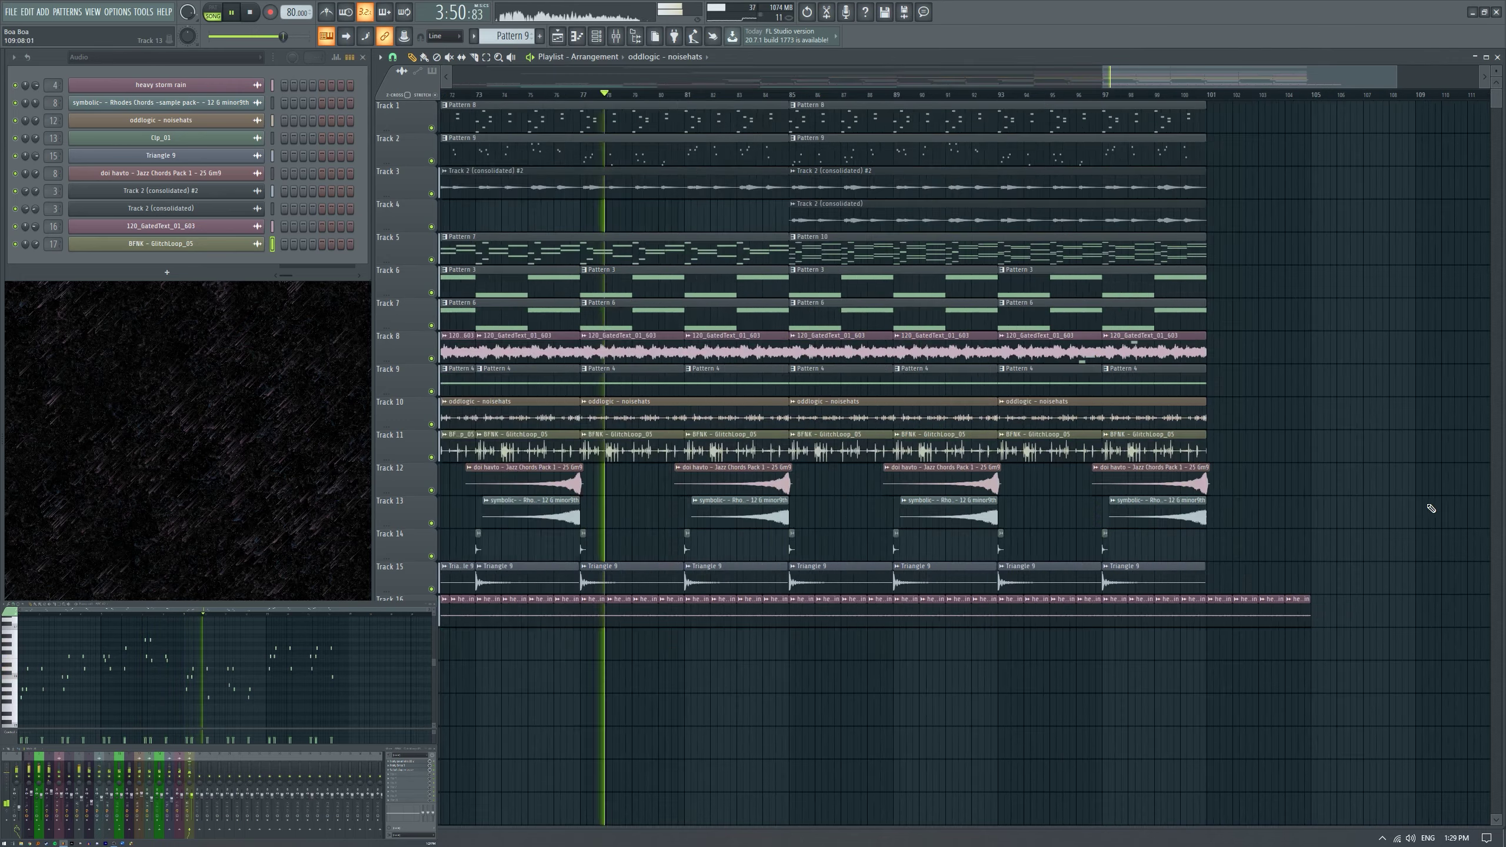
pyautogui.scroll(-2, 1084, 544)
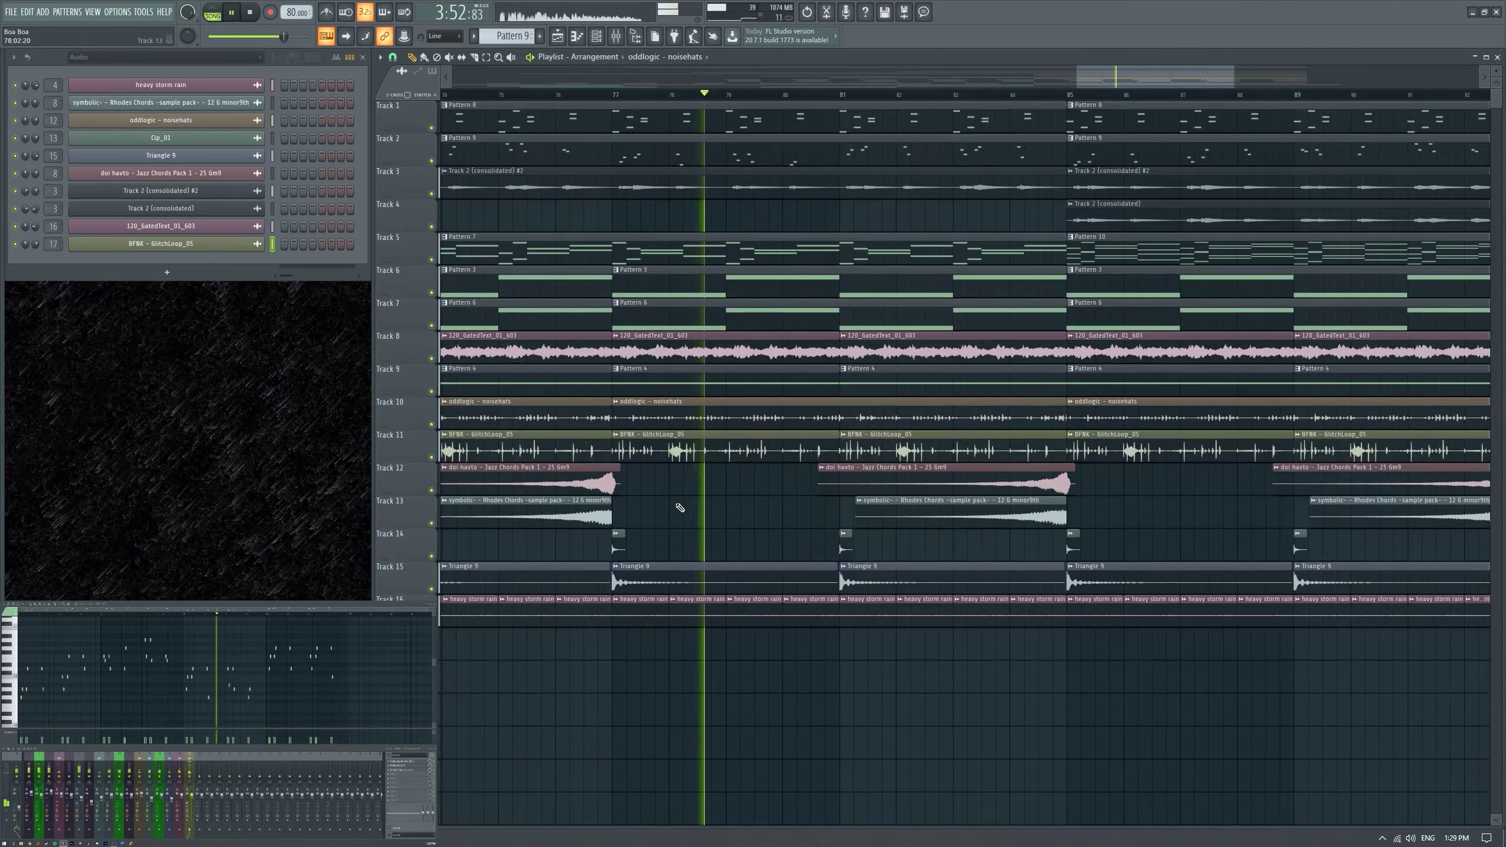
pyautogui.scroll(2, 694, 508)
pyautogui.scroll(-3, 804, 520)
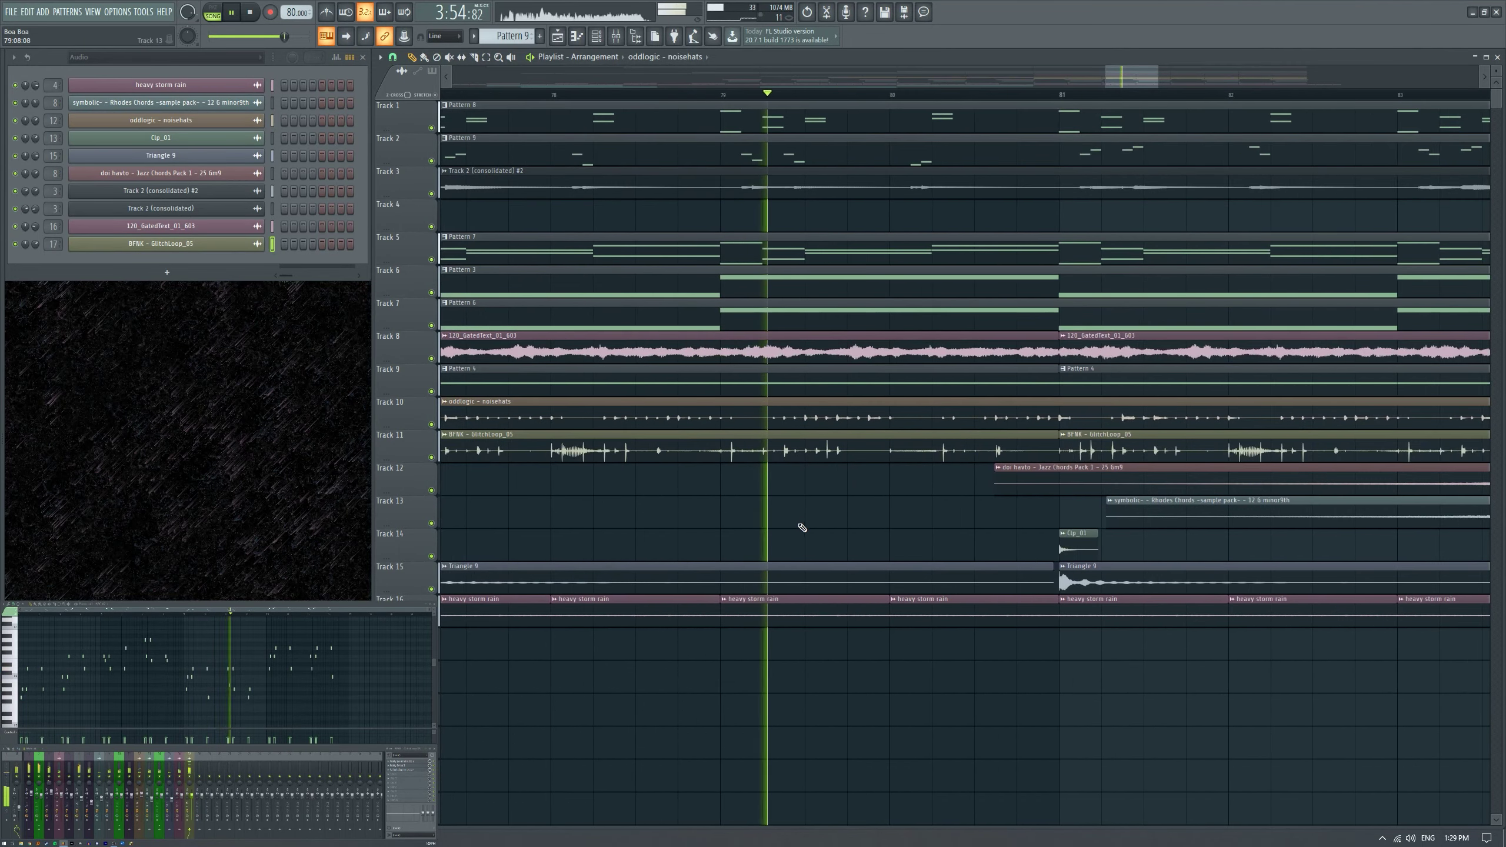
pyautogui.scroll(2, 830, 545)
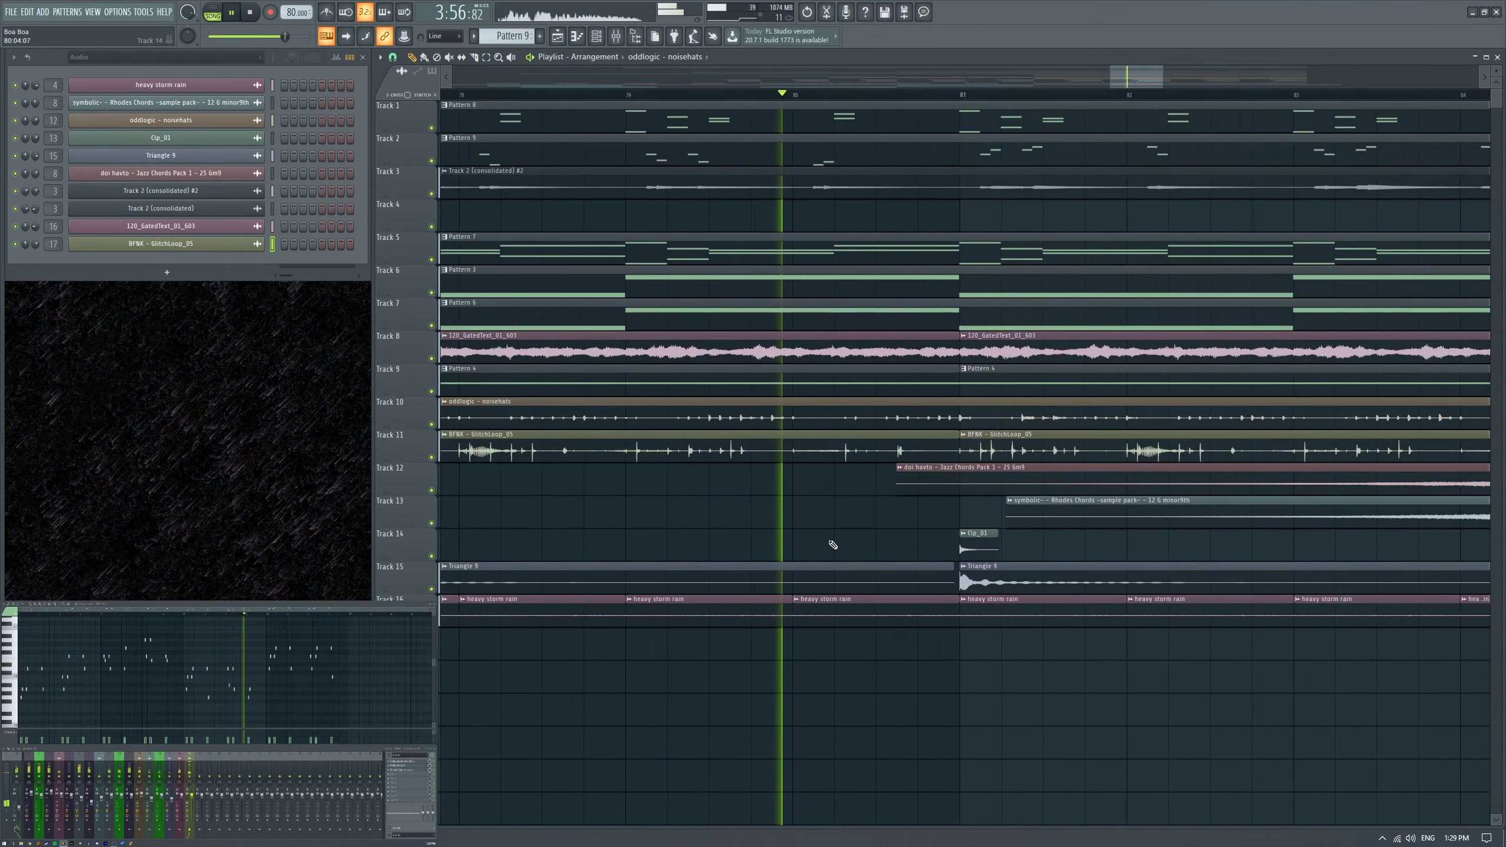
pyautogui.scroll(-5, 833, 544)
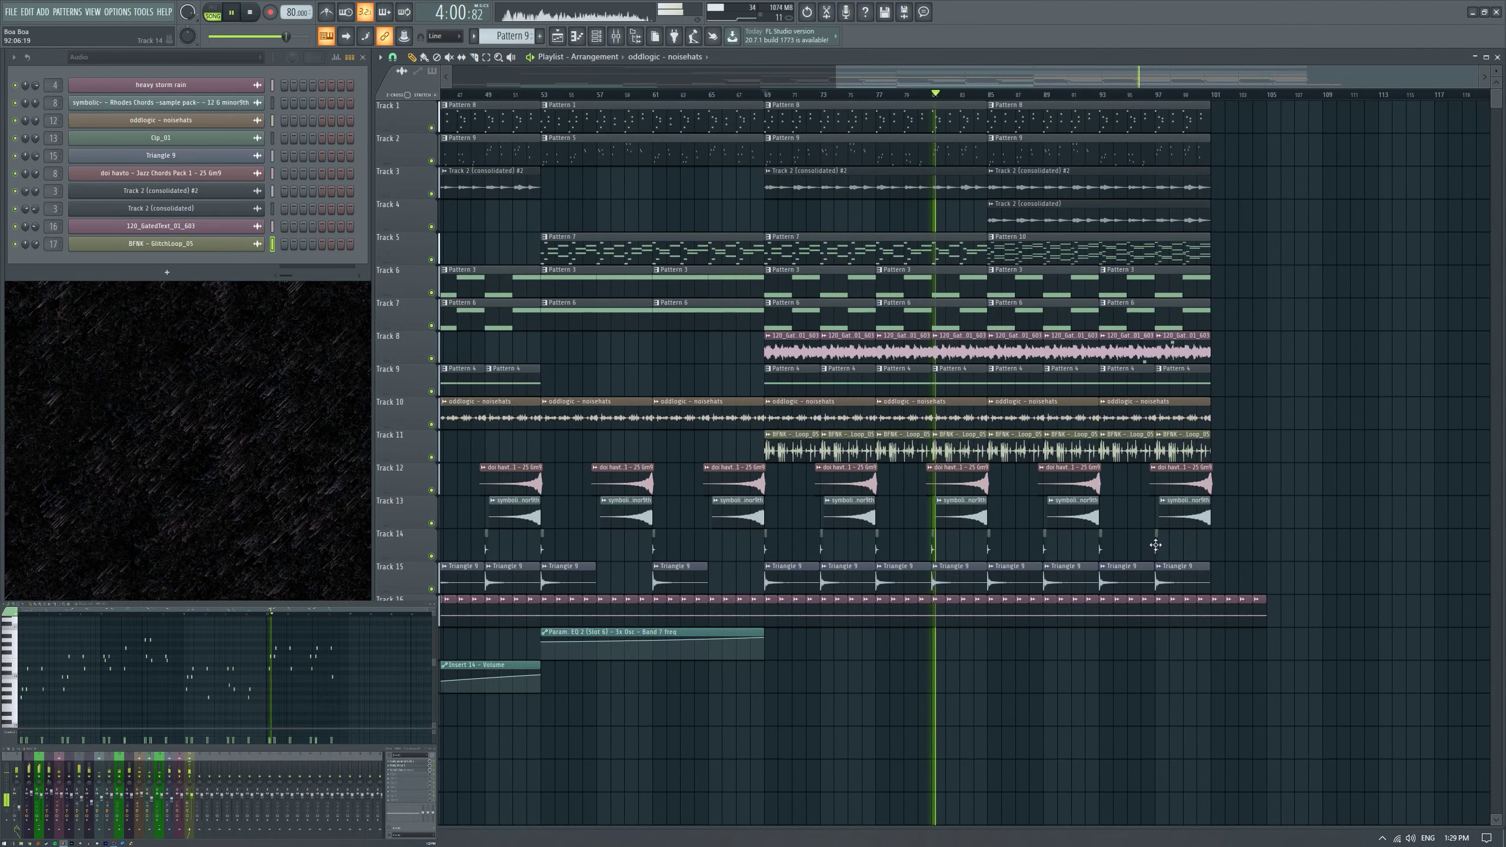
pyautogui.scroll(-3, 1400, 513)
pyautogui.scroll(2, 1415, 528)
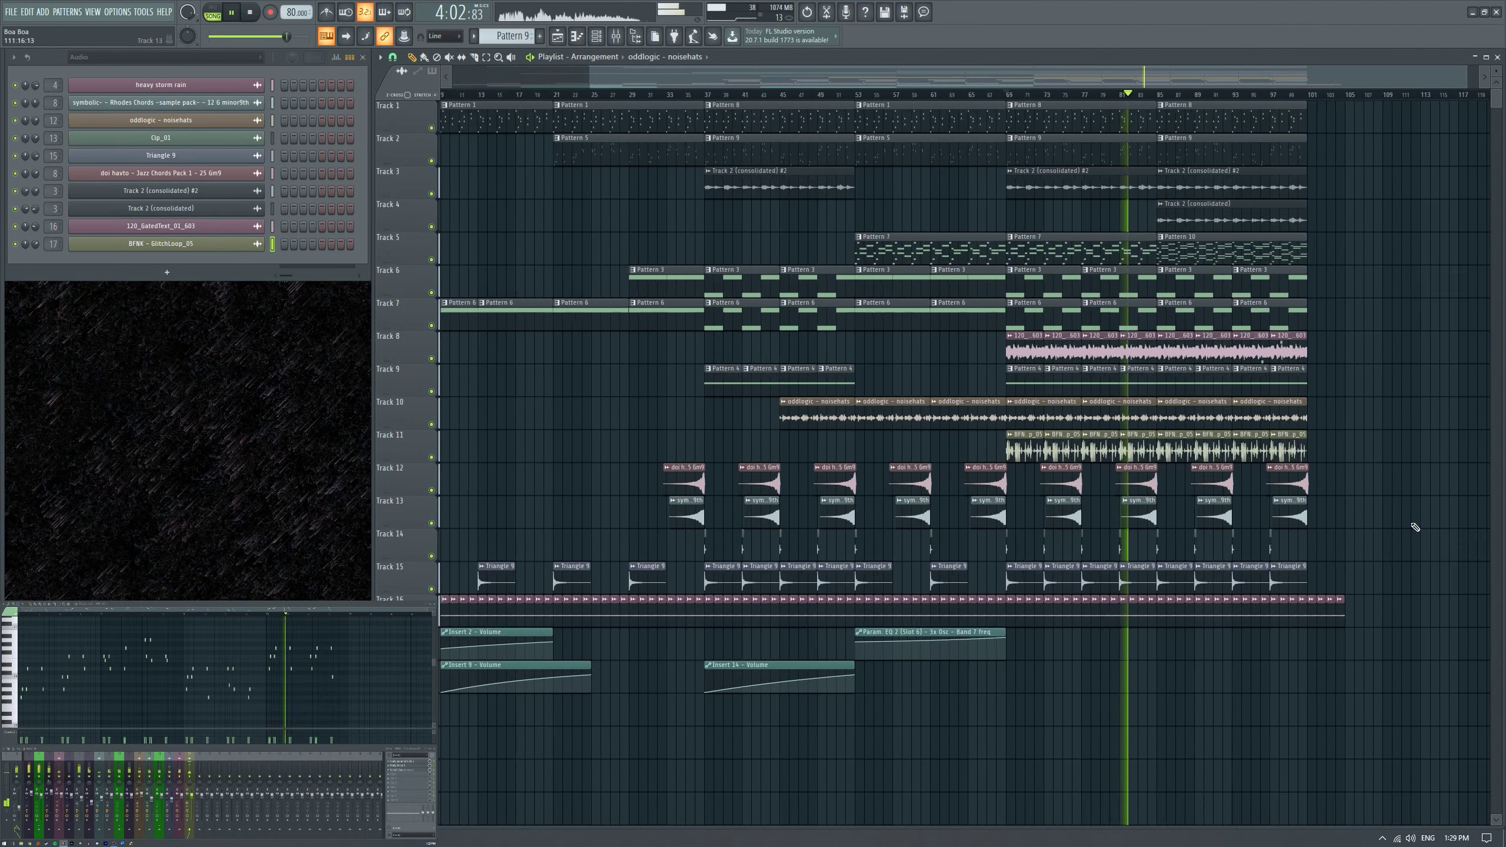
pyautogui.press('space')
pyautogui.scroll(-1, 1384, 542)
pyautogui.scroll(-2, 907, 437)
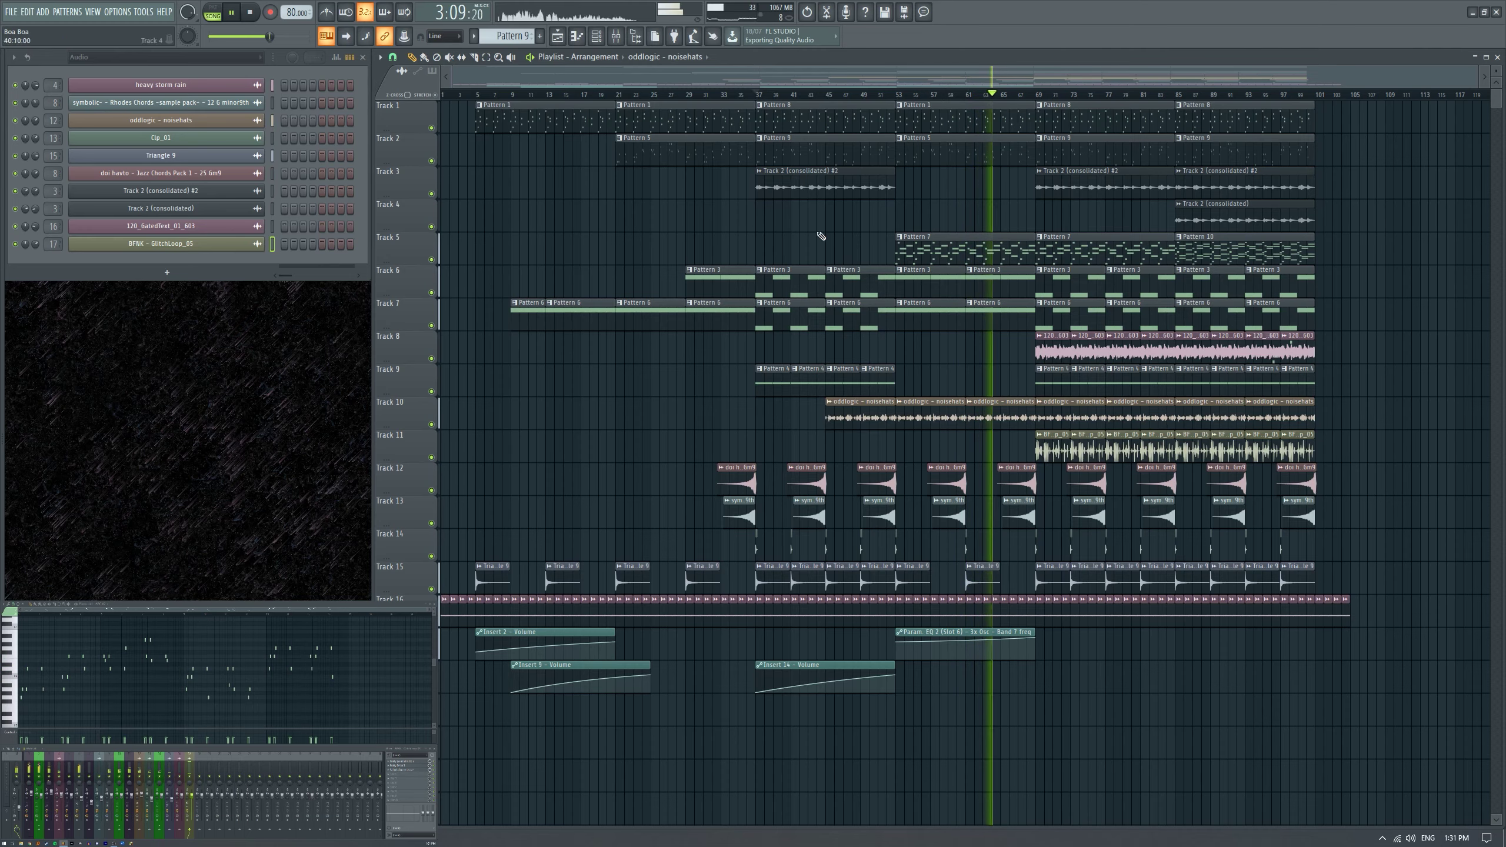
# Place another Clip_01 hit on track 14 at bar 65.
pyautogui.scroll(6, 771, 392)
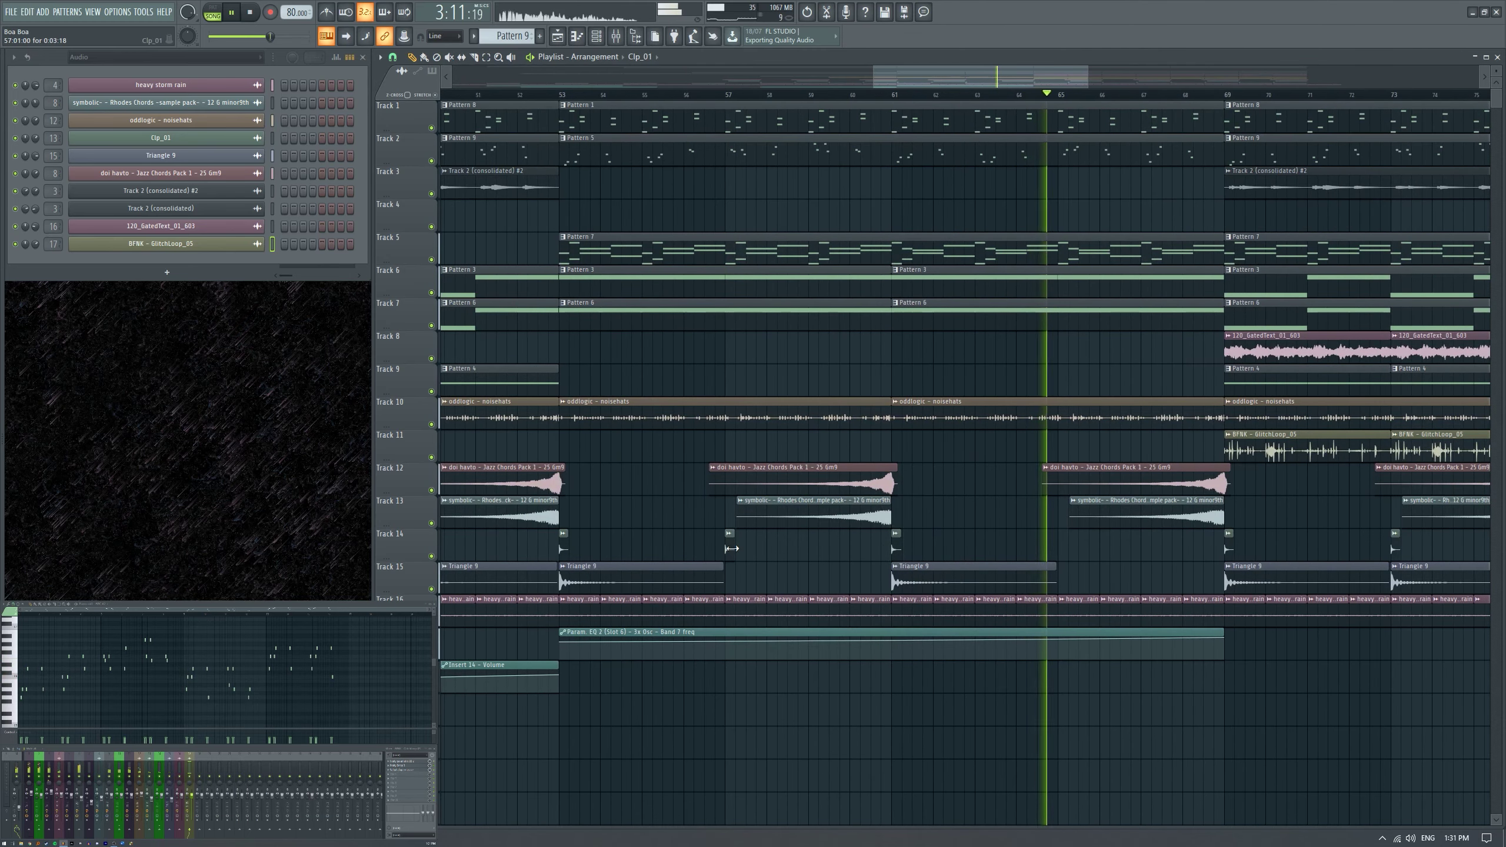
pyautogui.click(1060, 548)
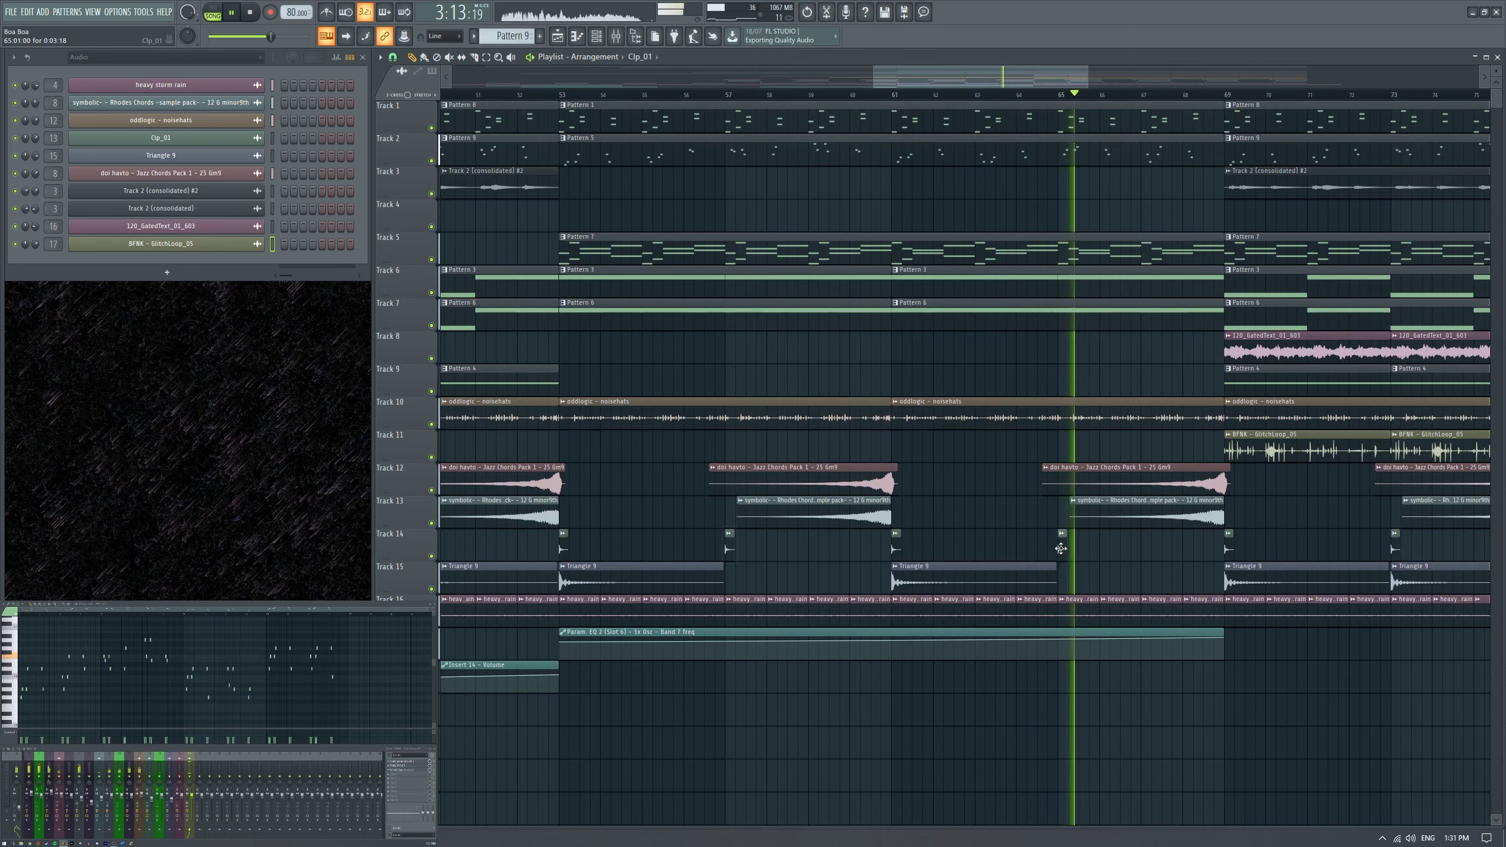
pyautogui.scroll(-6, 978, 522)
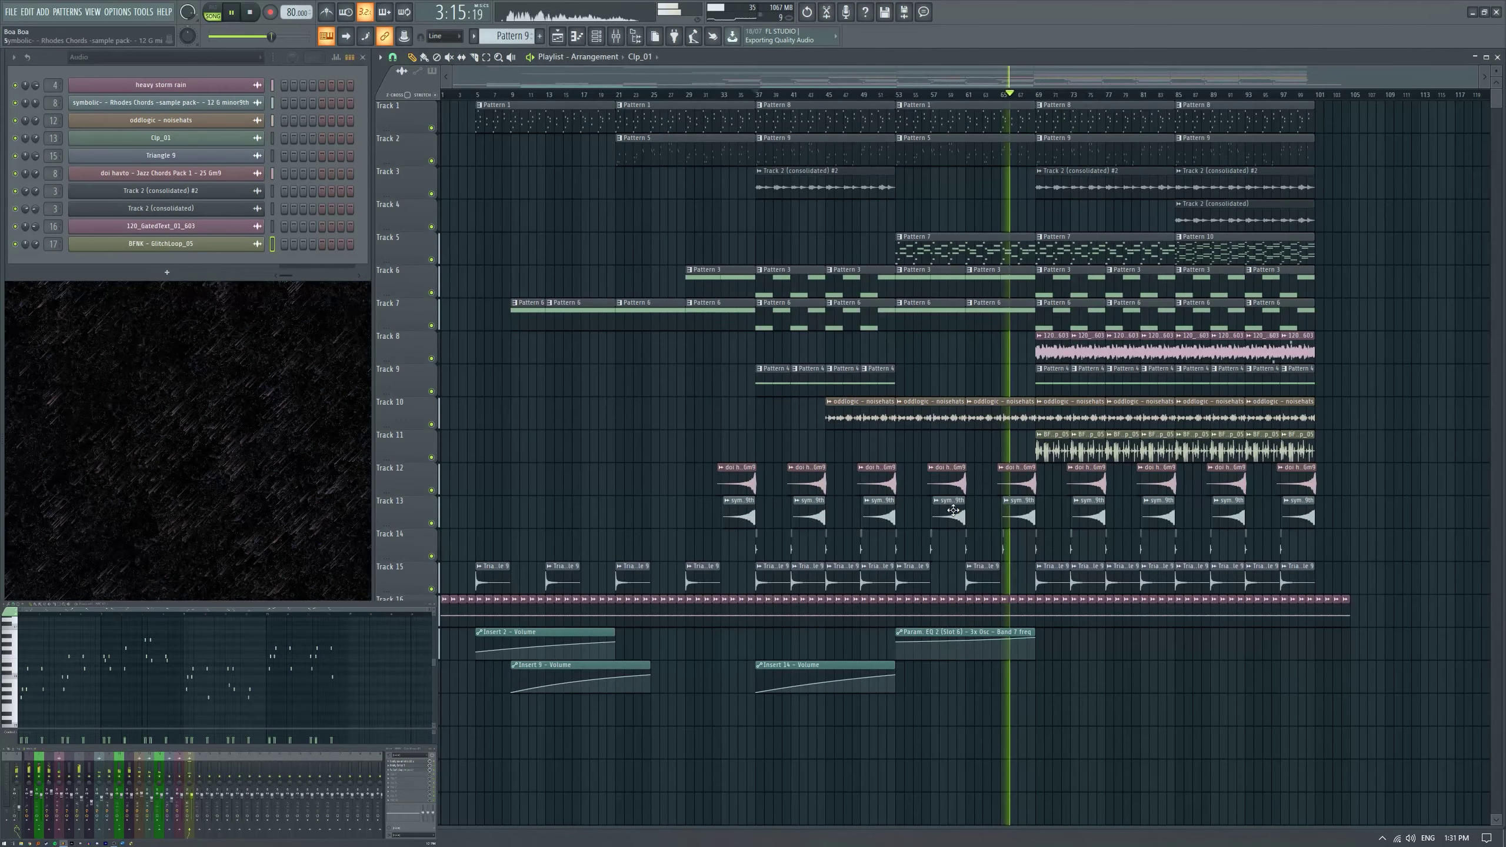
# Examine the arrangement around the transition into bar 69 and up to its end during playback.
pyautogui.scroll(2, 1150, 543)
pyautogui.scroll(2, 1019, 553)
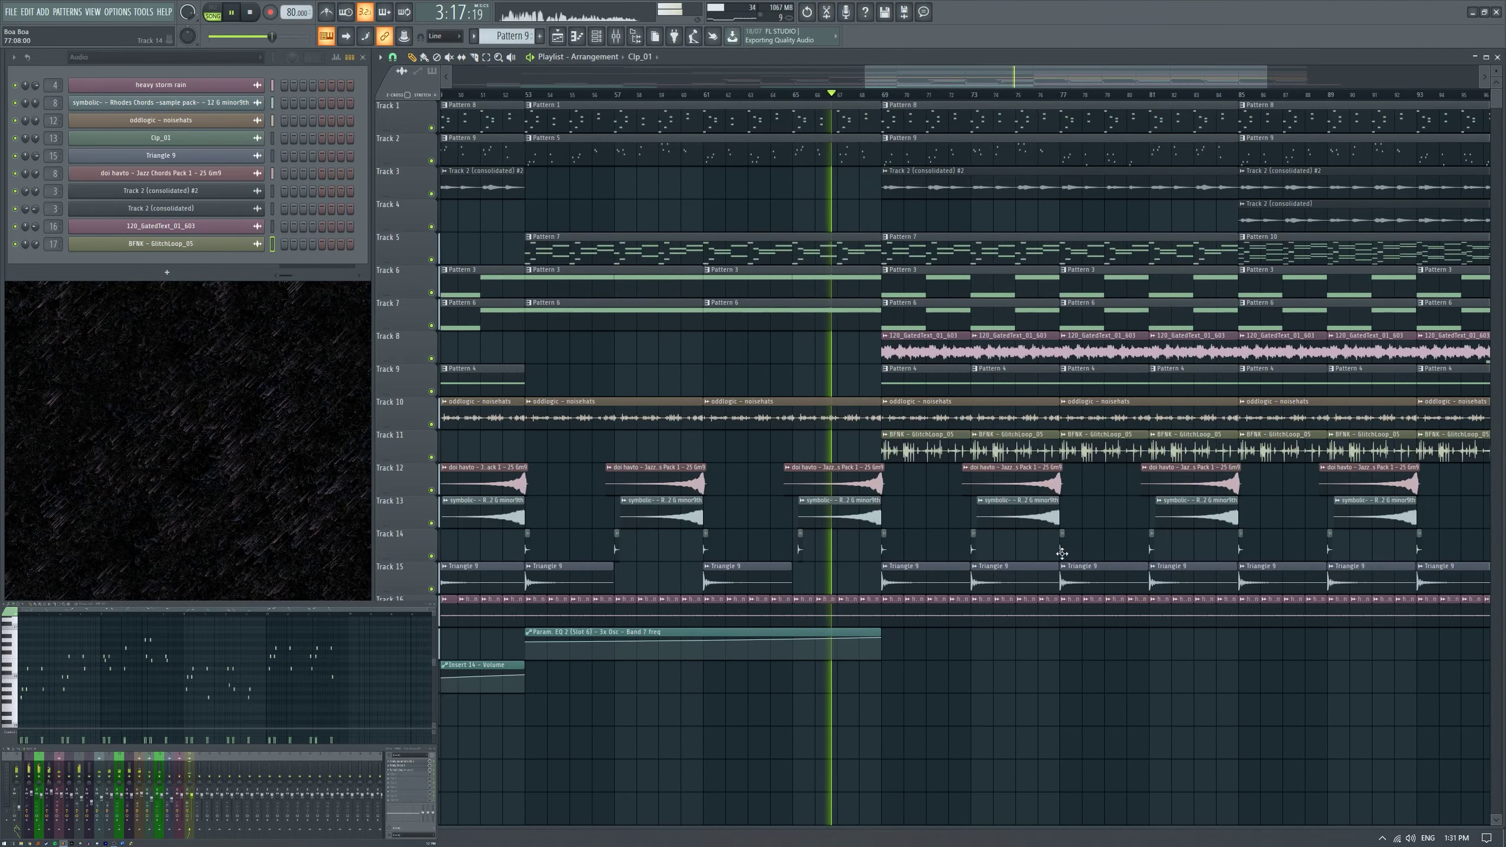
pyautogui.scroll(-1, 1020, 553)
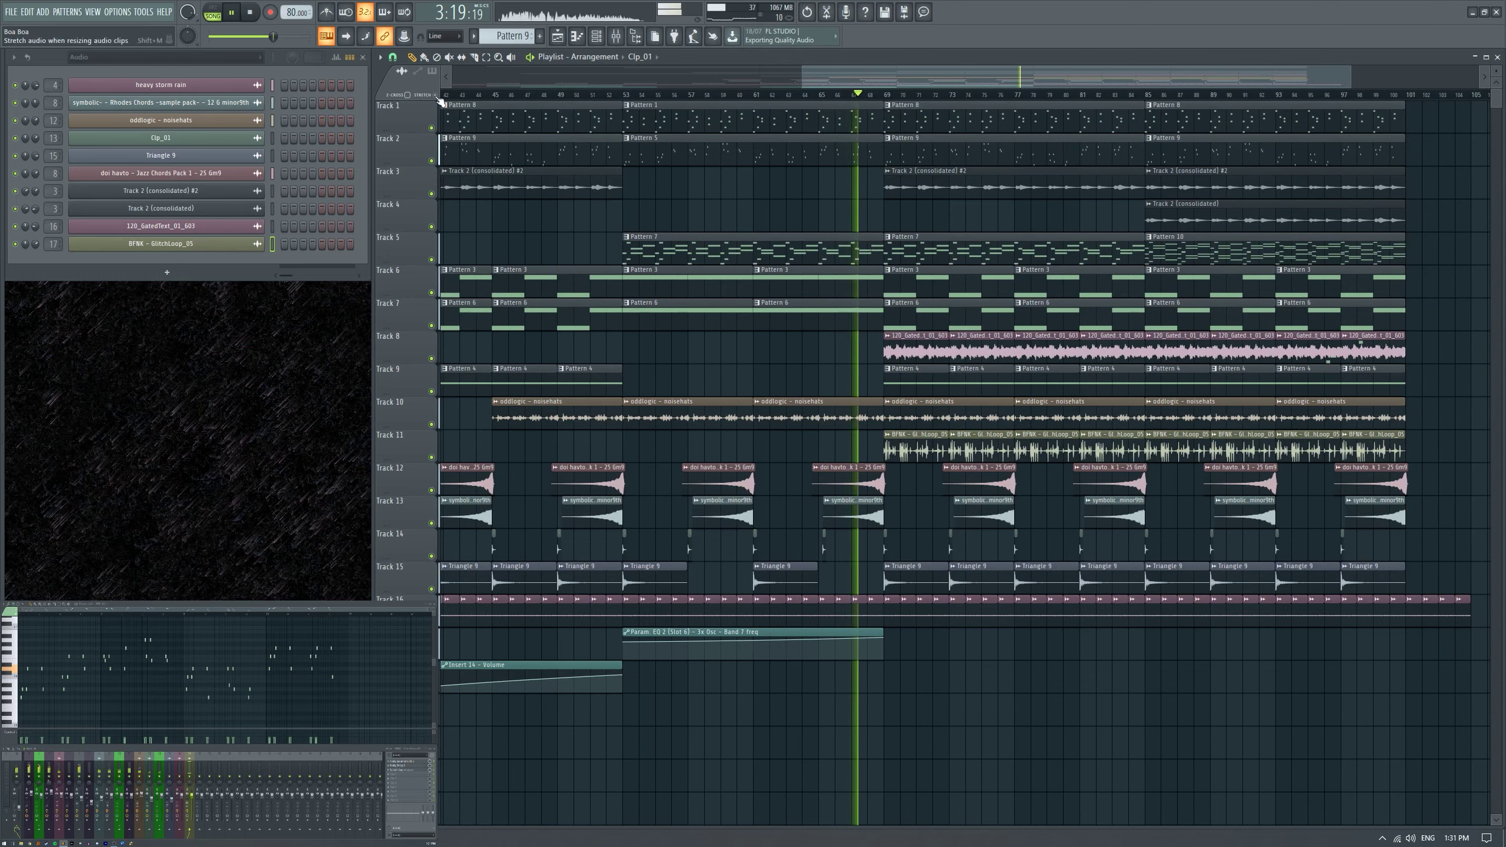
pyautogui.scroll(3, 1055, 579)
pyautogui.scroll(-2, 780, 527)
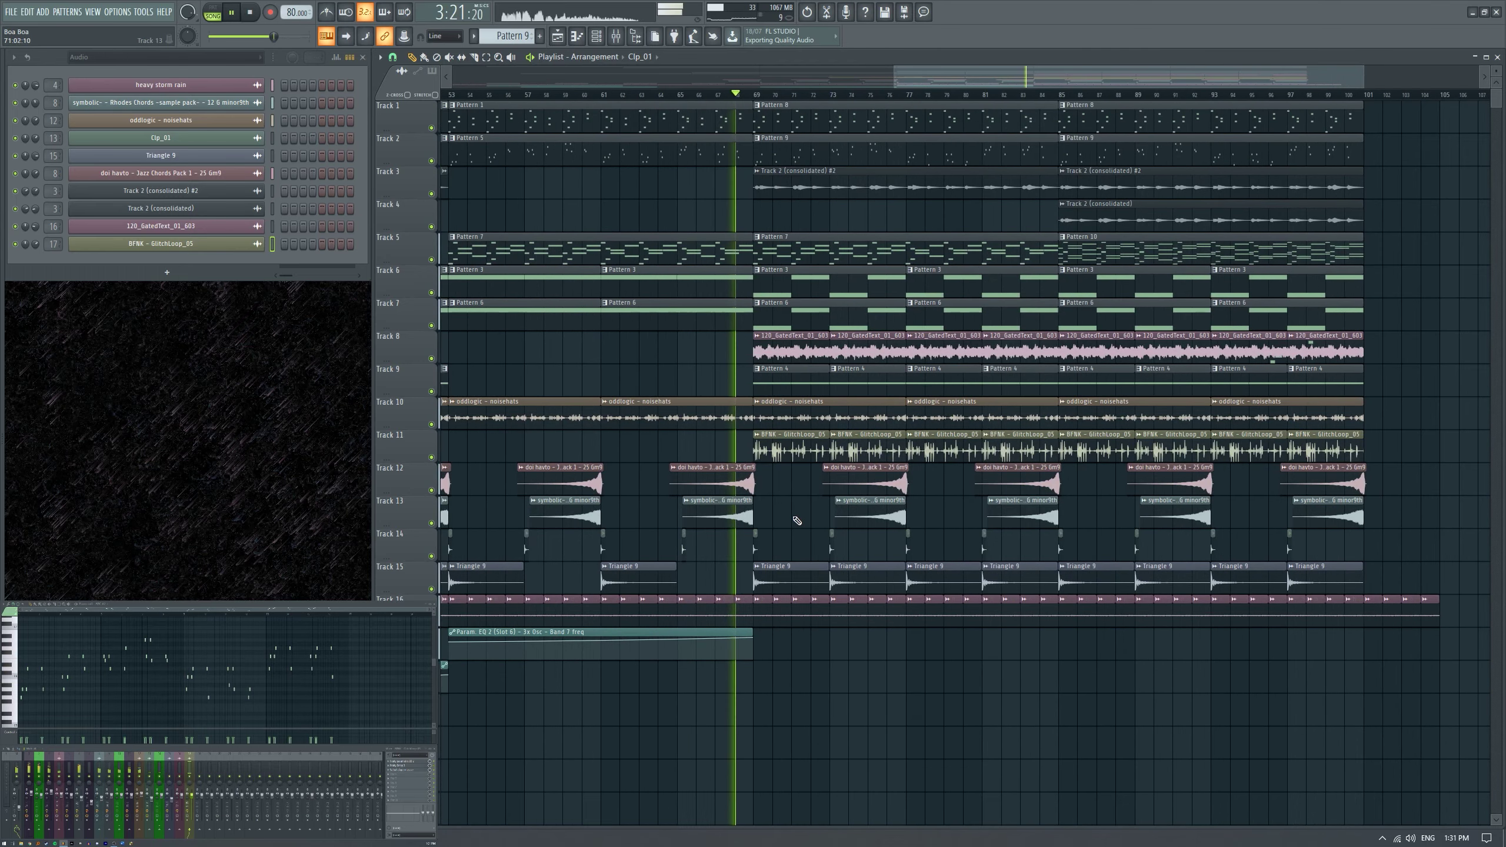
pyautogui.scroll(-1, 797, 521)
pyautogui.scroll(1, 896, 535)
pyautogui.scroll(1, 897, 536)
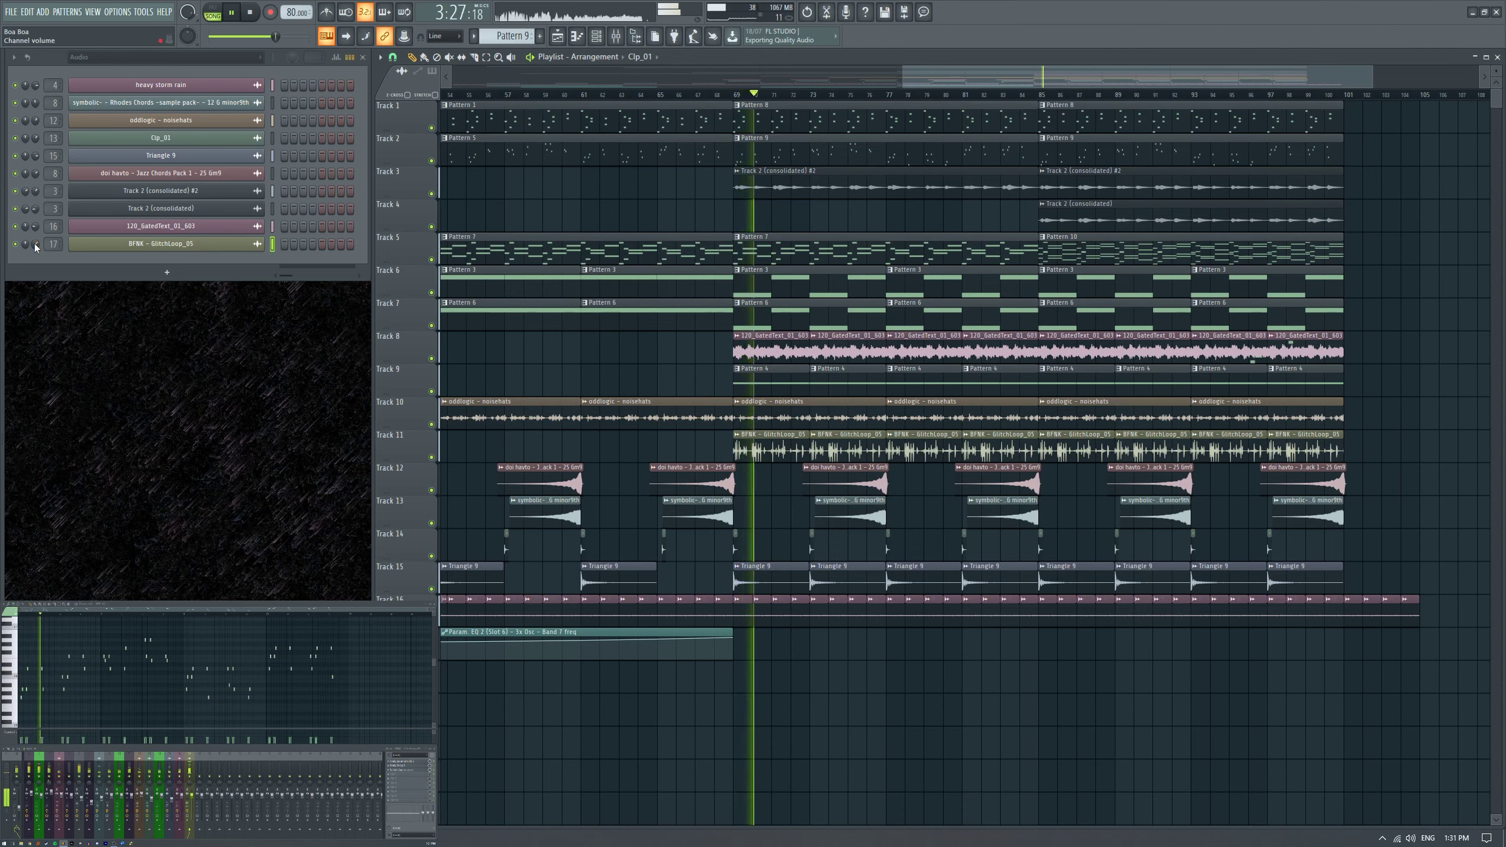
# Adjust the glitch loop's channel volume against the full mix, trying about 47% and 57%.
pyautogui.scroll(3, 33, 243)
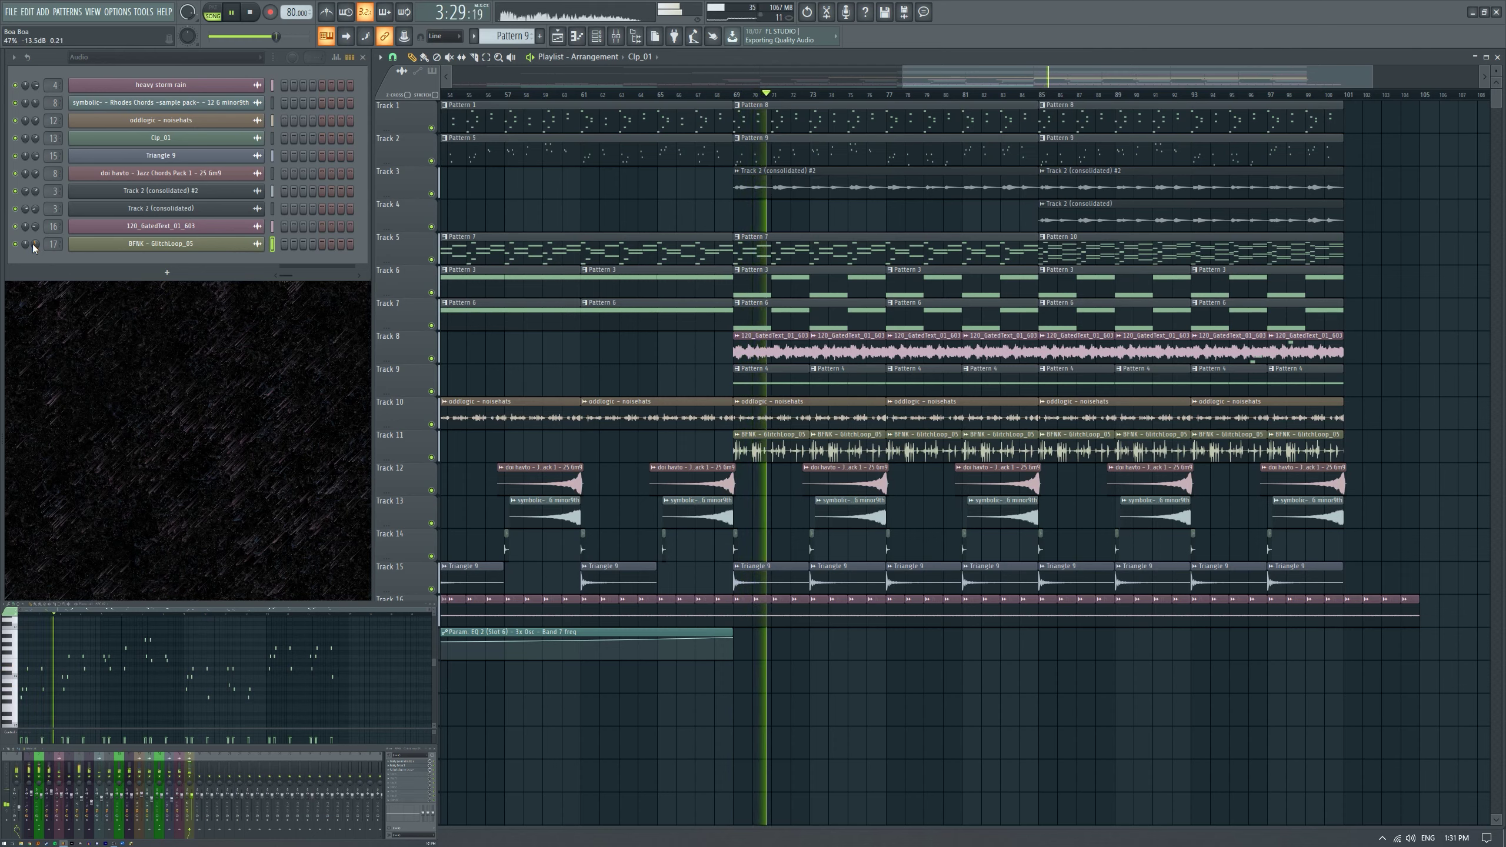
pyautogui.scroll(5, 35, 245)
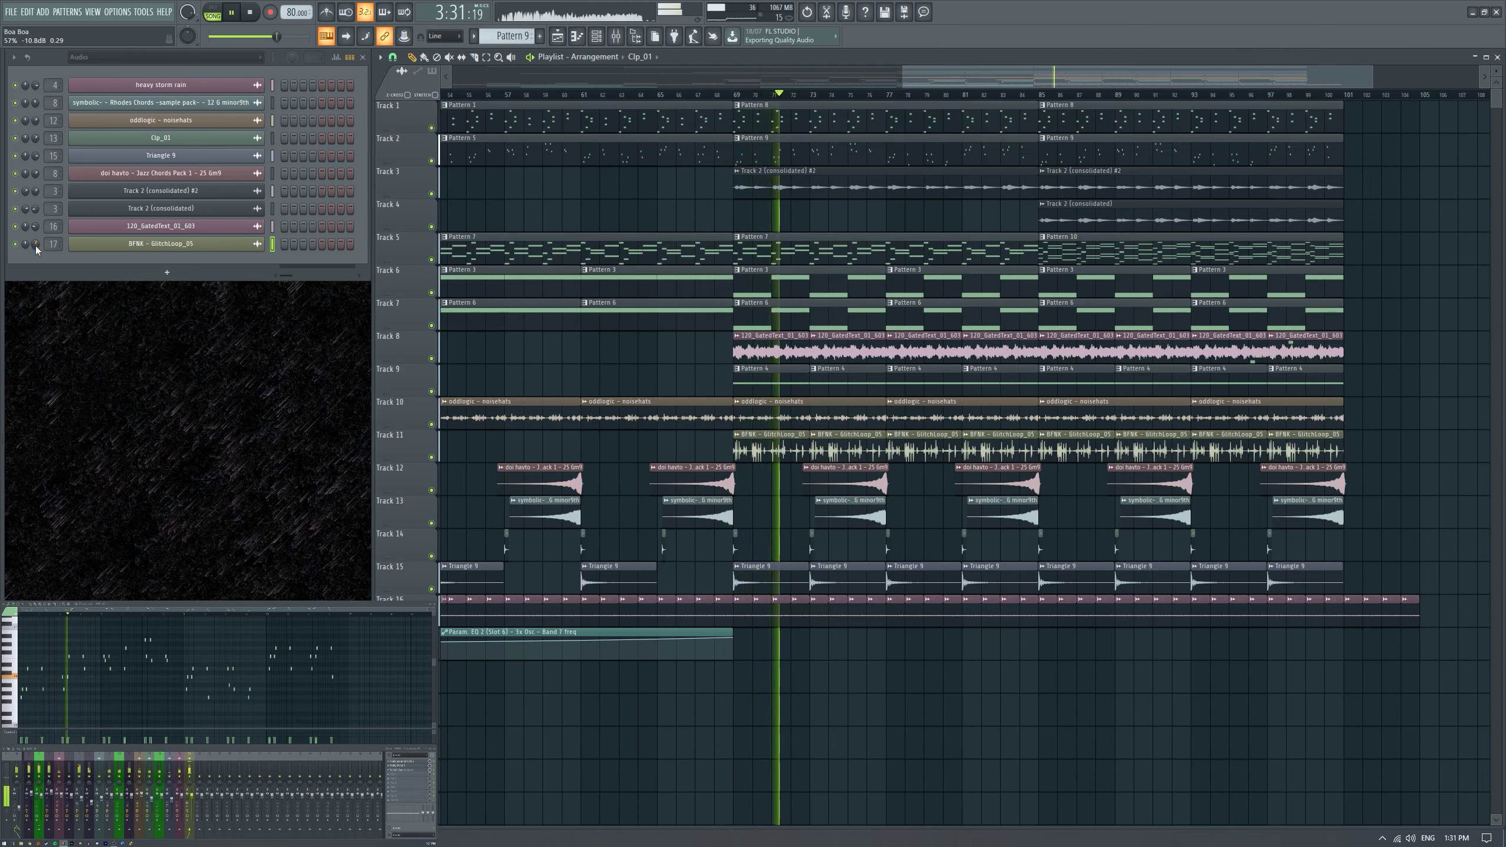
pyautogui.scroll(-2, 35, 245)
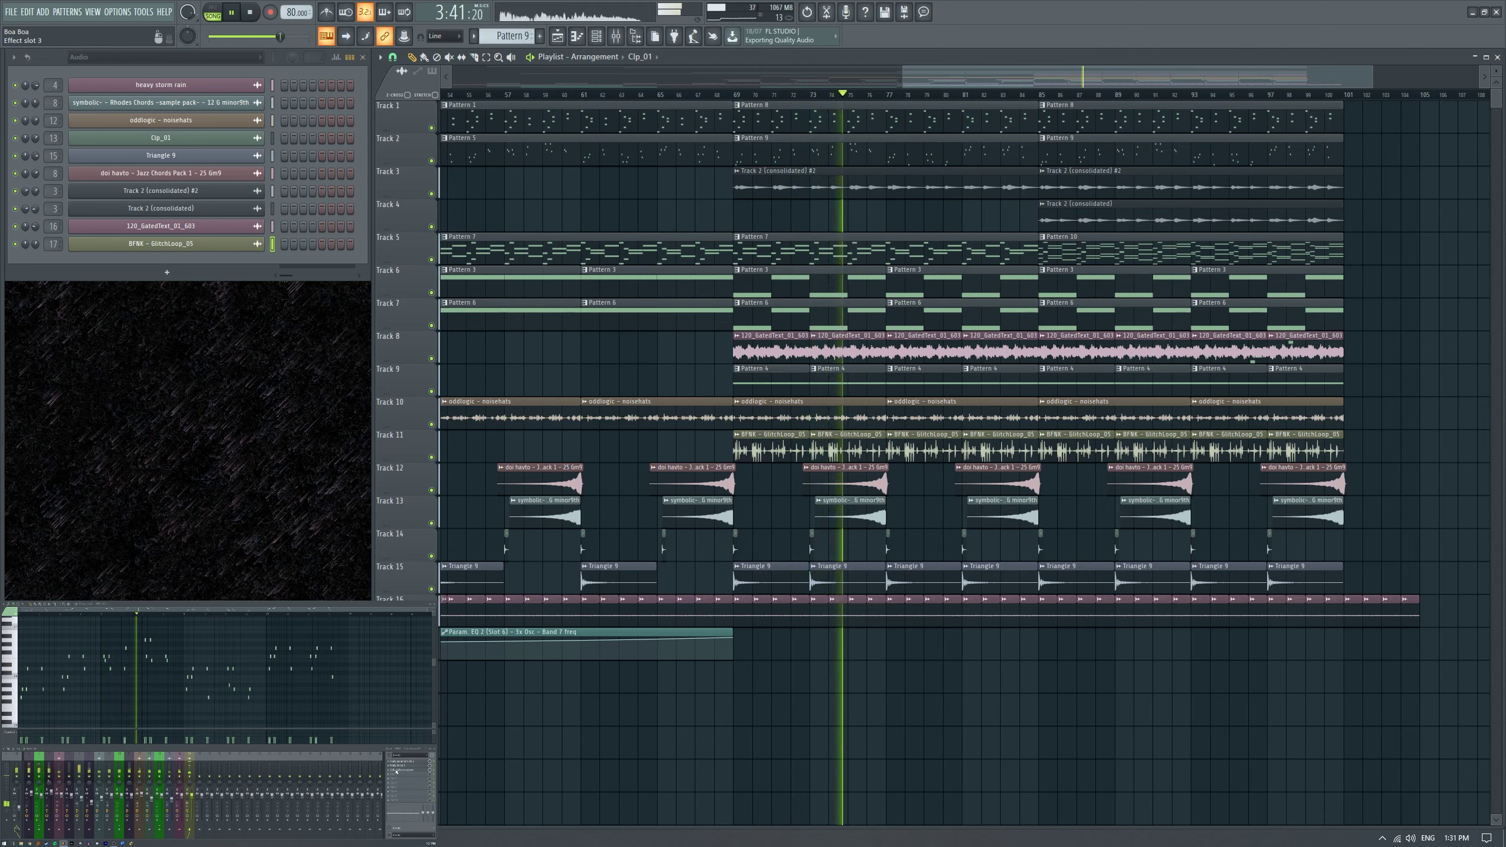
# Add Fruity Limiter to the fourth effect slot of the glitch loop's mixer track and move its window clear of the channel list.
pyautogui.click(396, 777)
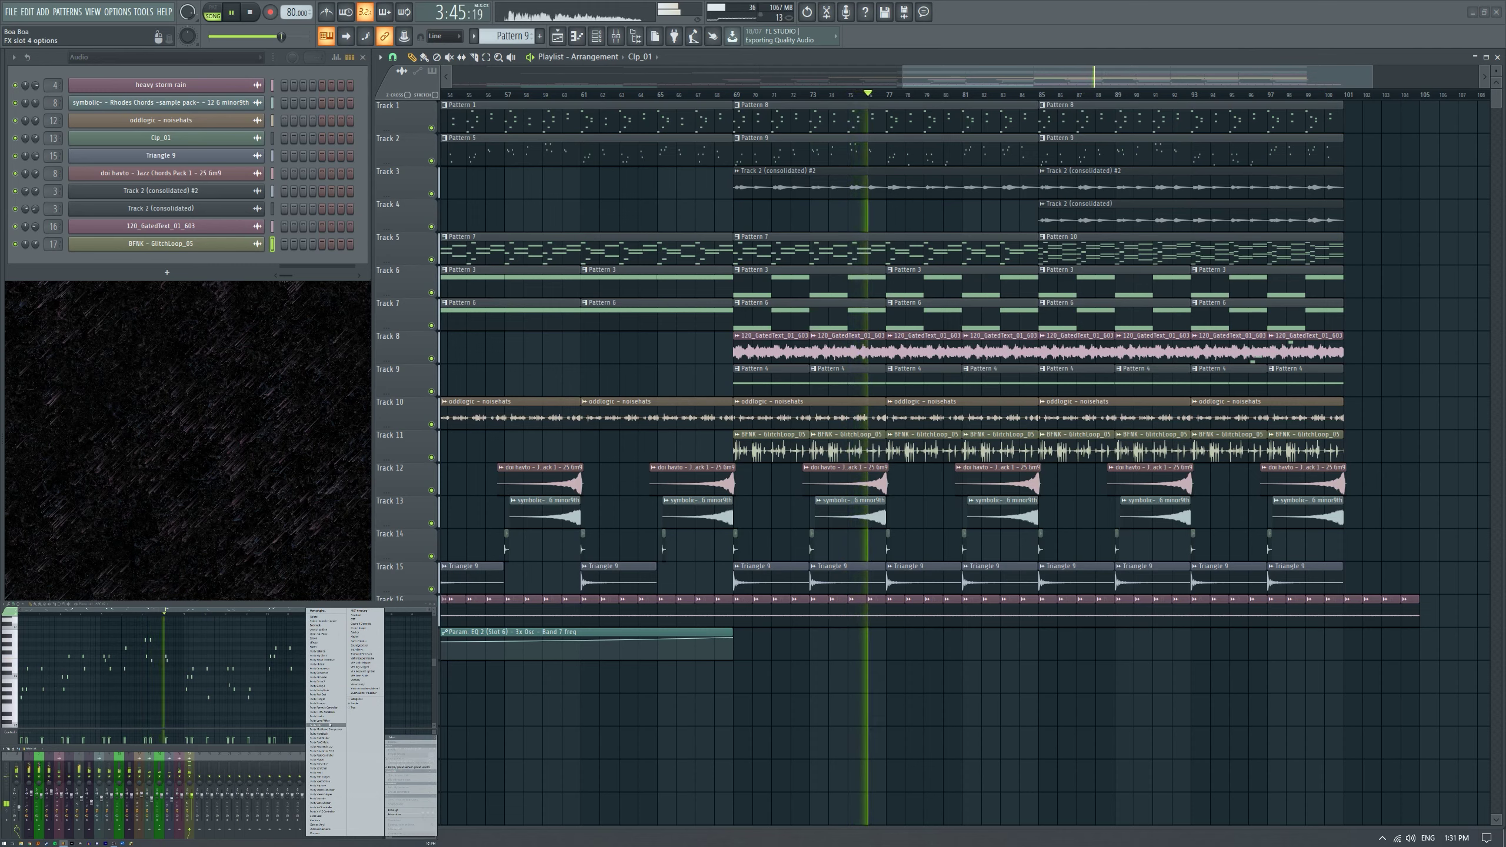
pyautogui.click(324, 719)
pyautogui.moveTo(304, 210); pyautogui.dragTo(487, 222)
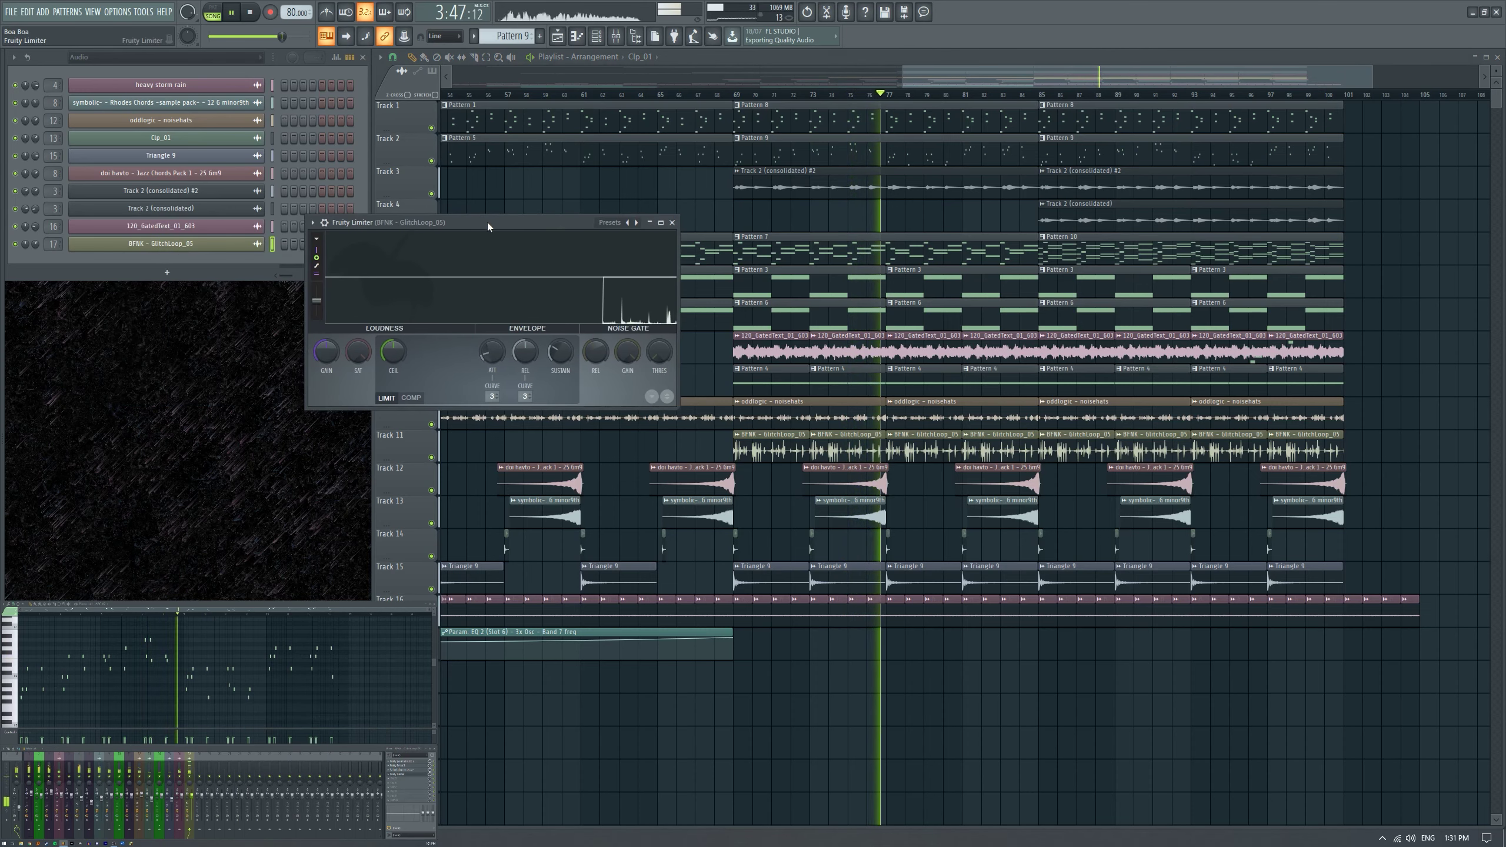
# Lower the glitch loop limiter's ceiling to about -14.7 dB, close the limiter, and play the mix through to bar 101.
pyautogui.moveTo(399, 354); pyautogui.dragTo(399, 409)
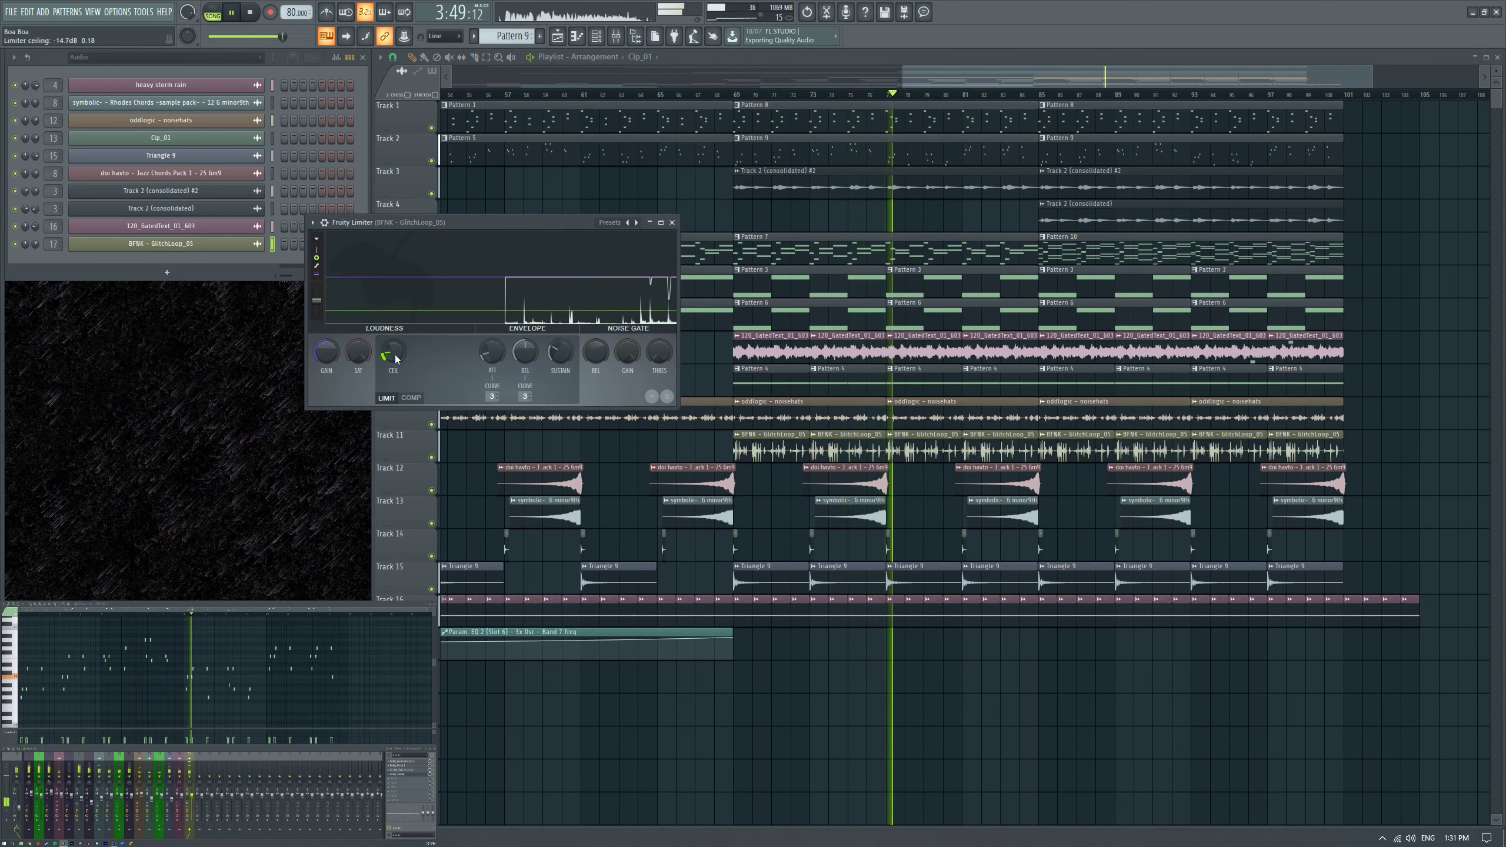
pyautogui.moveTo(332, 355); pyautogui.dragTo(332, 363)
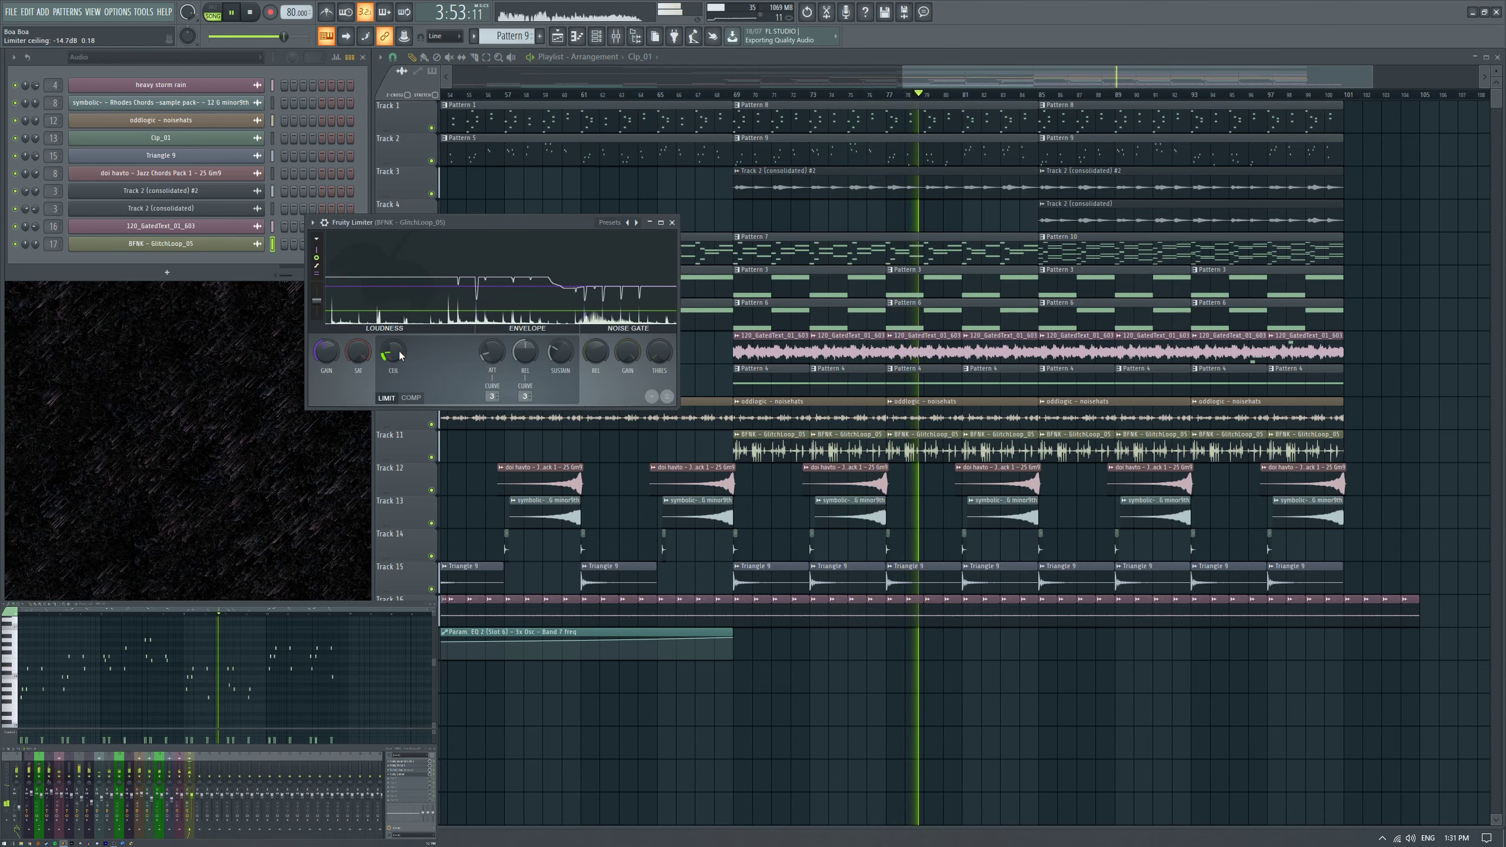
pyautogui.click(672, 222)
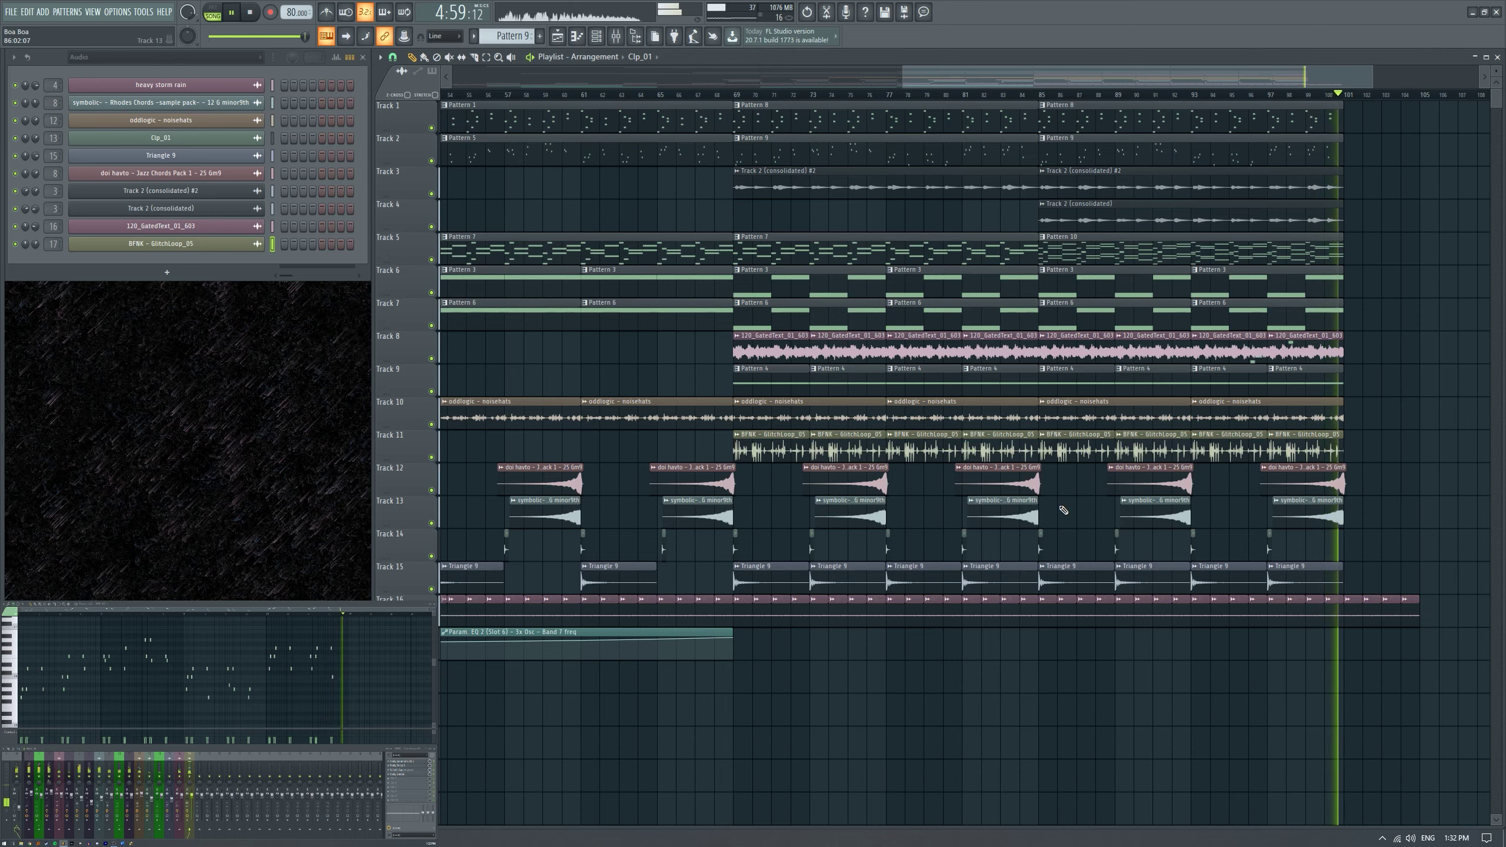
pyautogui.press('space')
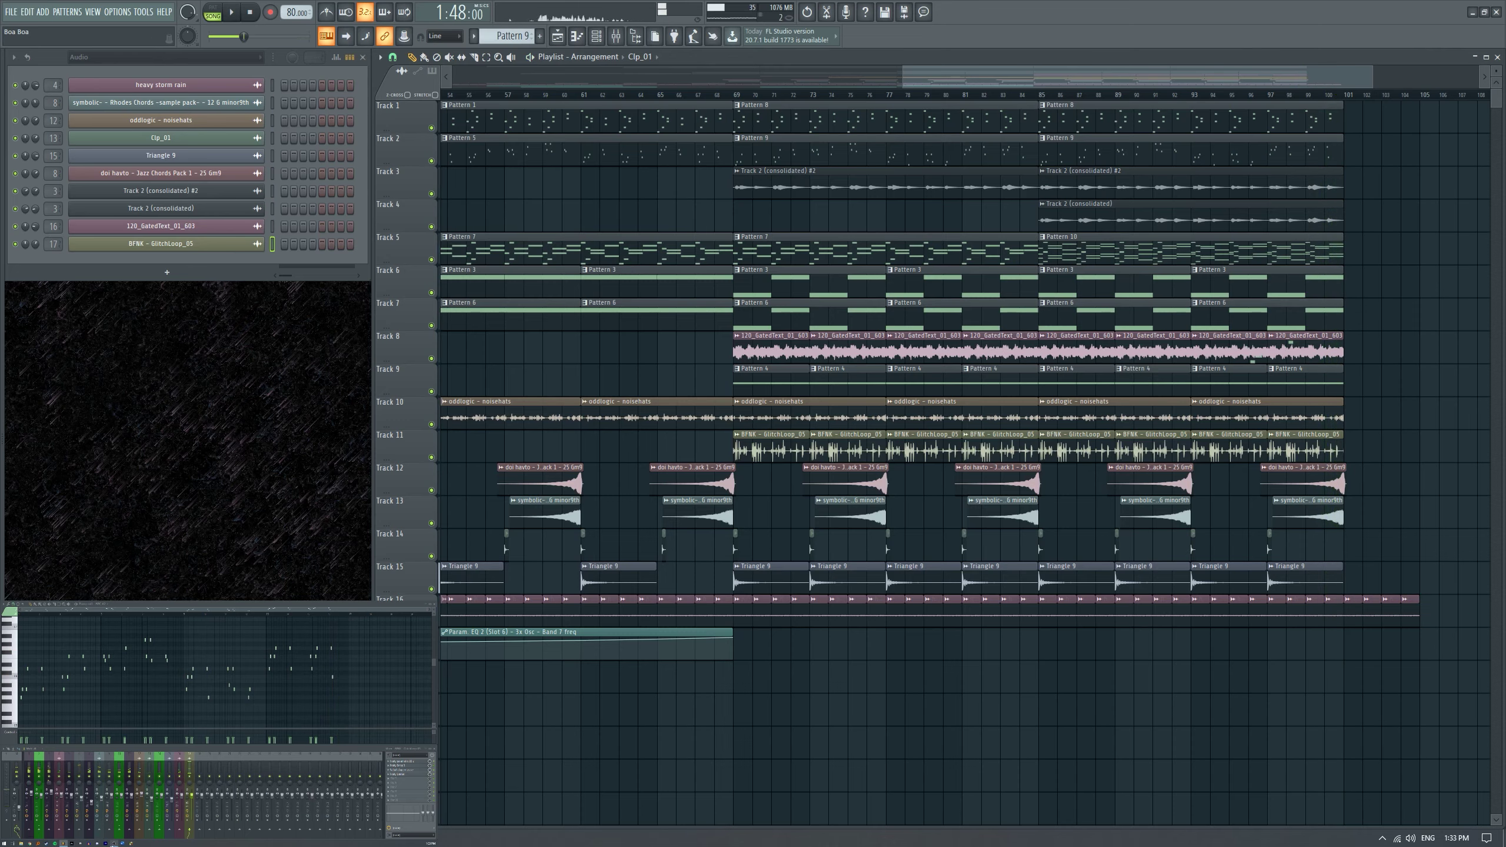
pyautogui.click(114, 843)
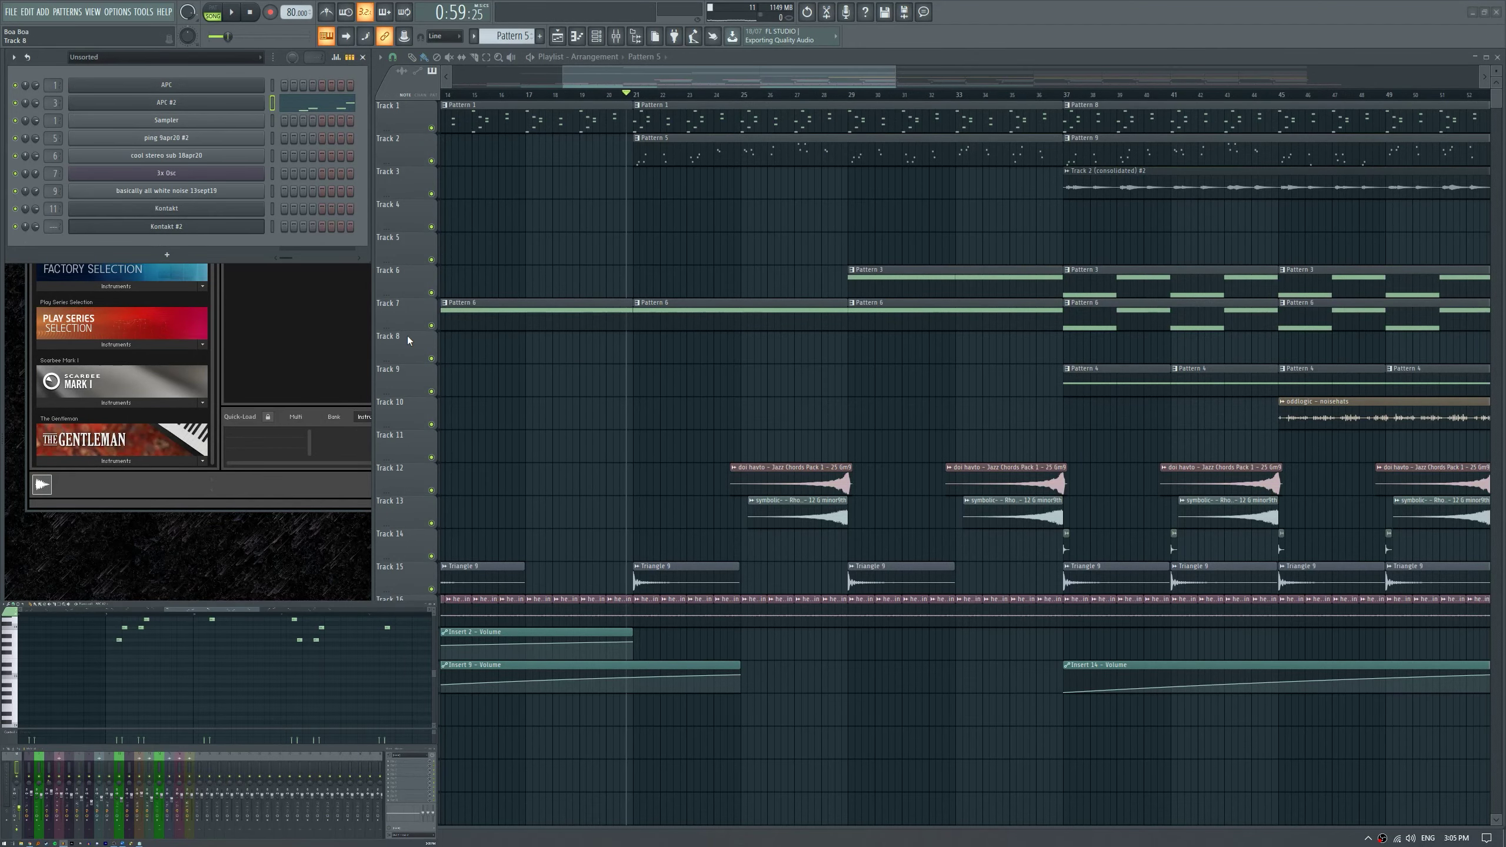
pyautogui.scroll(-4, 157, 670)
pyautogui.scroll(3, 101, 678)
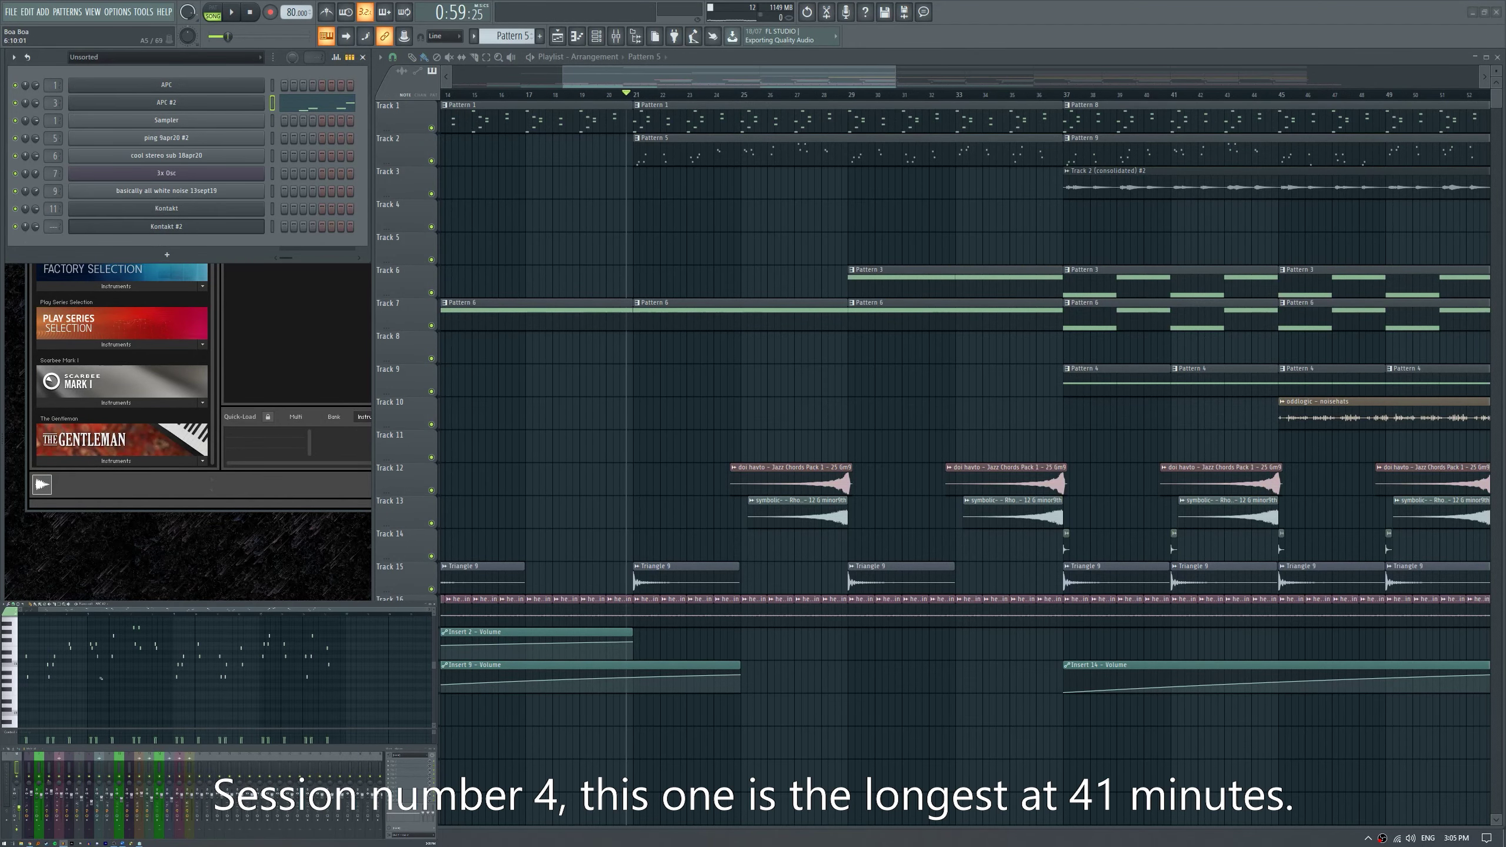
# Load Ethereal Earth from the Play Series Selection library into the Kontakt #2 instrument.
pyautogui.click(181, 320)
pyautogui.scroll(2, 745, 161)
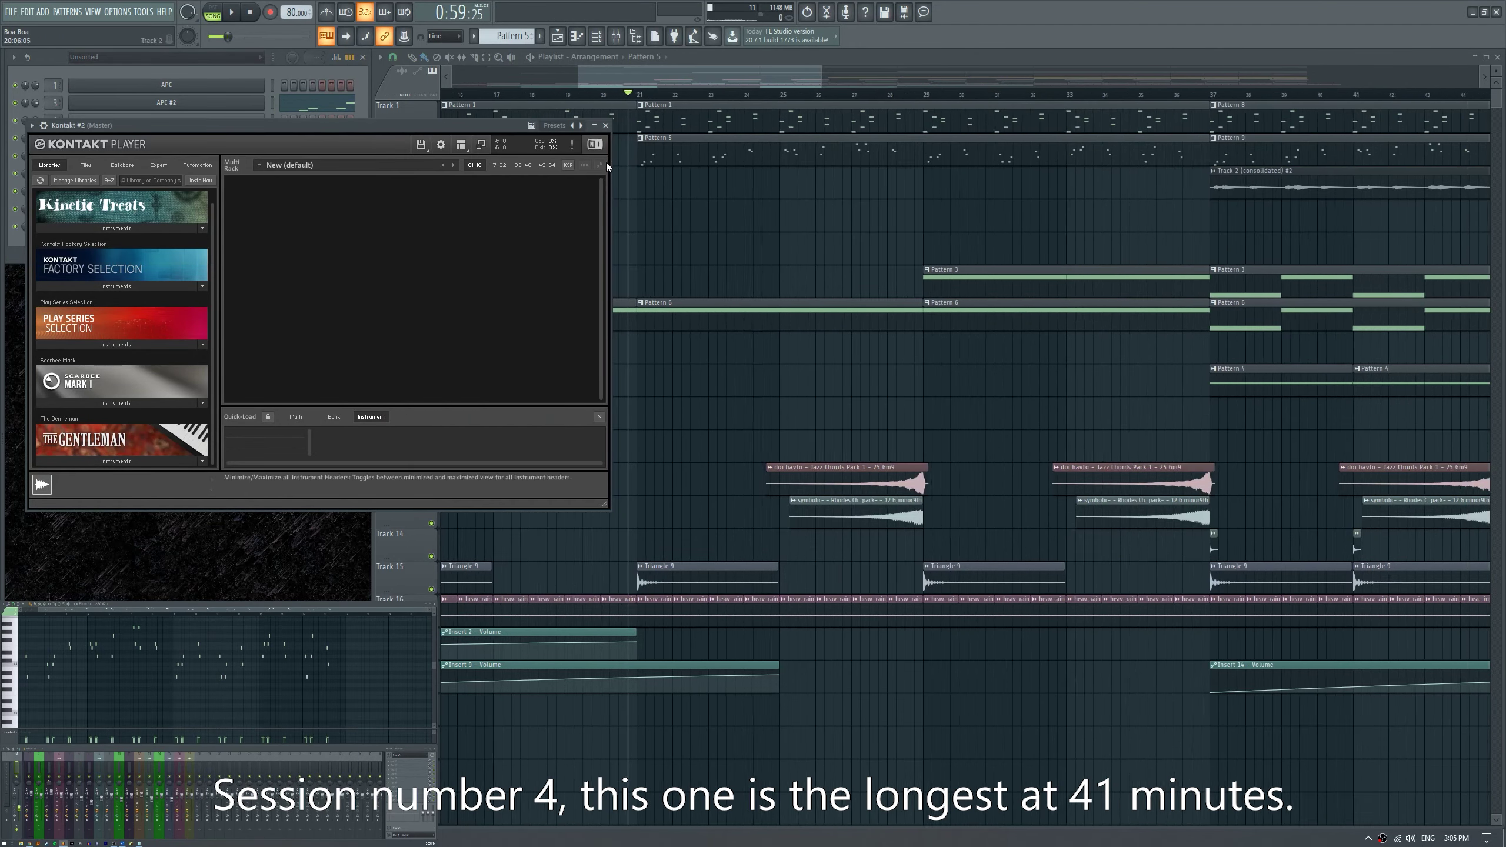
pyautogui.click(107, 348)
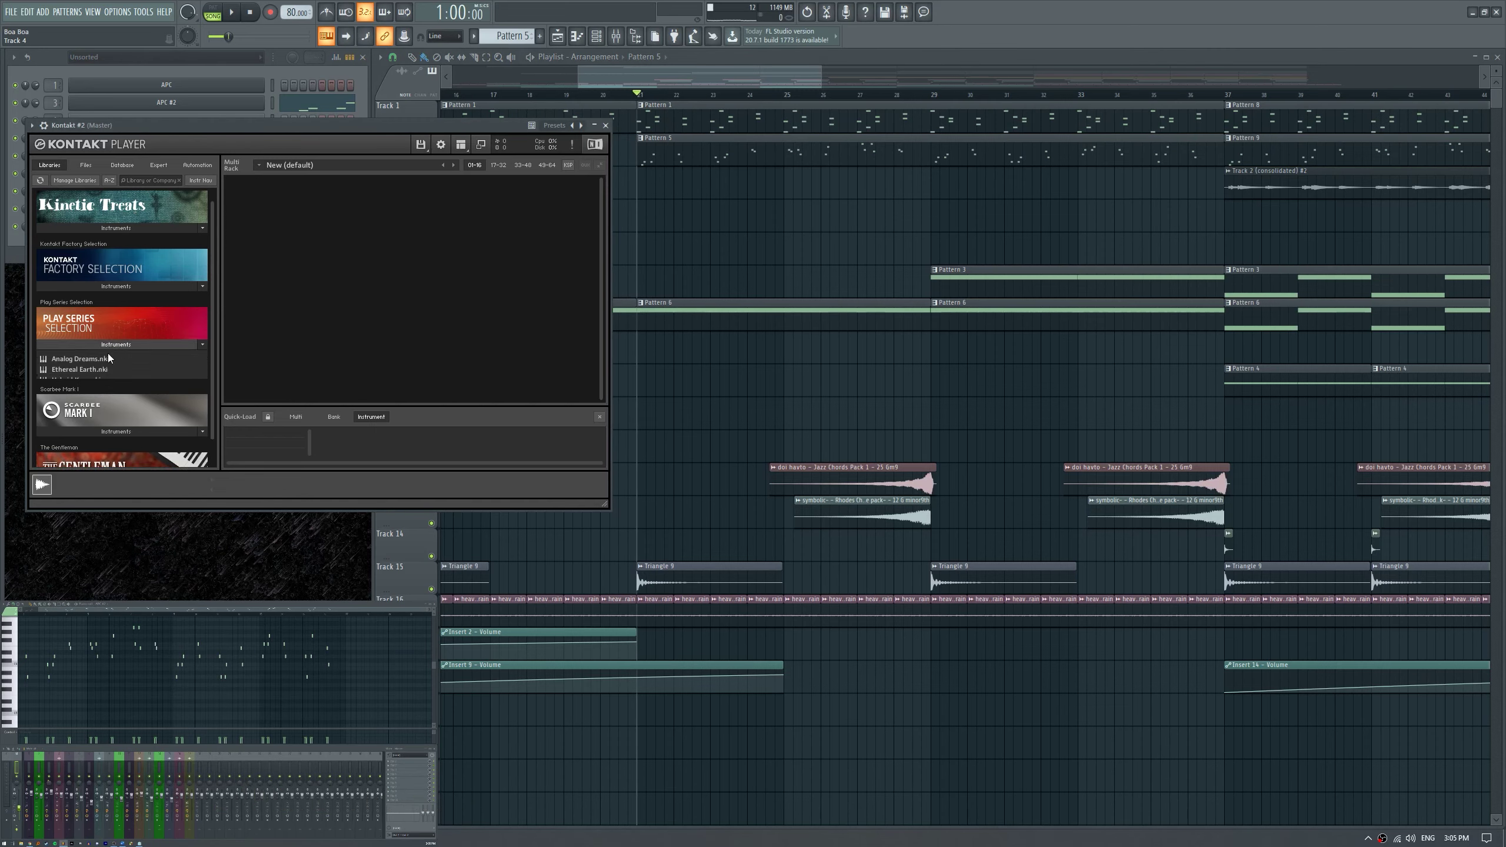
pyautogui.click(83, 370)
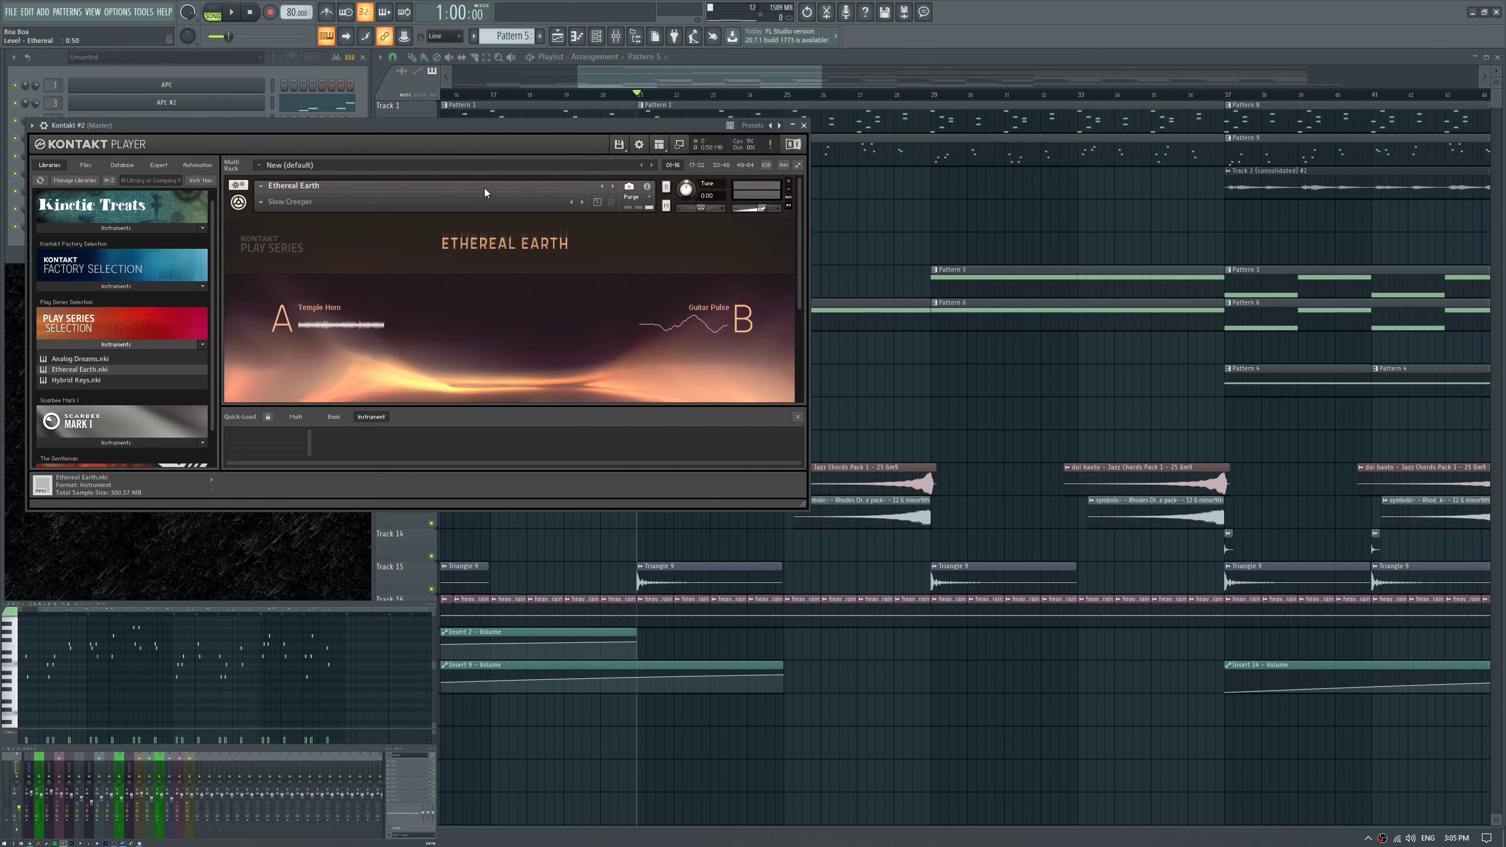
# Try the Broken Horn and Breath Ping snapshots of Ethereal Earth, auditioning them and viewing their sound controls.
pyautogui.click(581, 202)
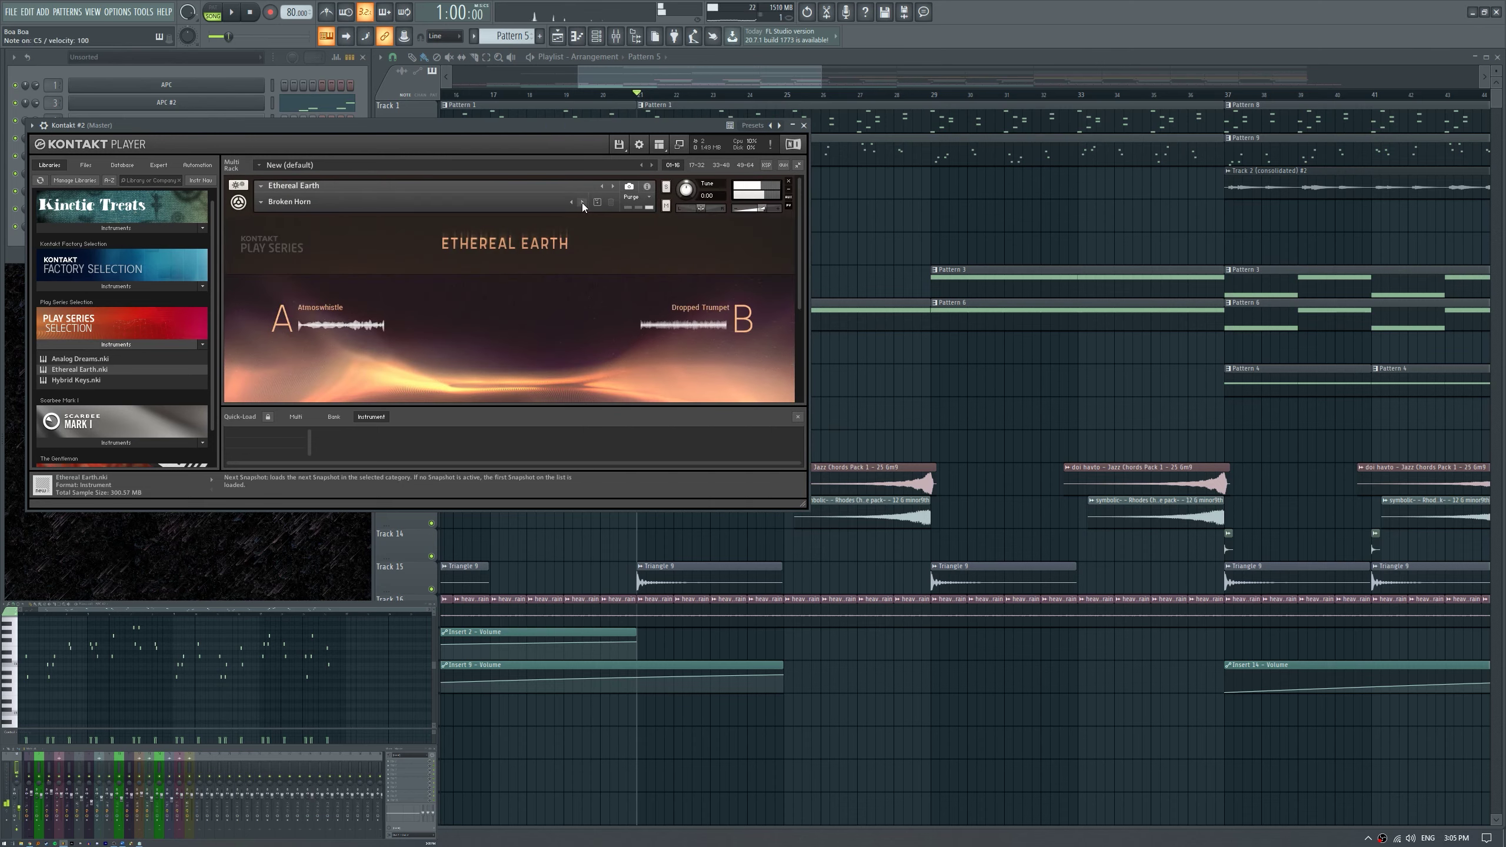
pyautogui.click(581, 202)
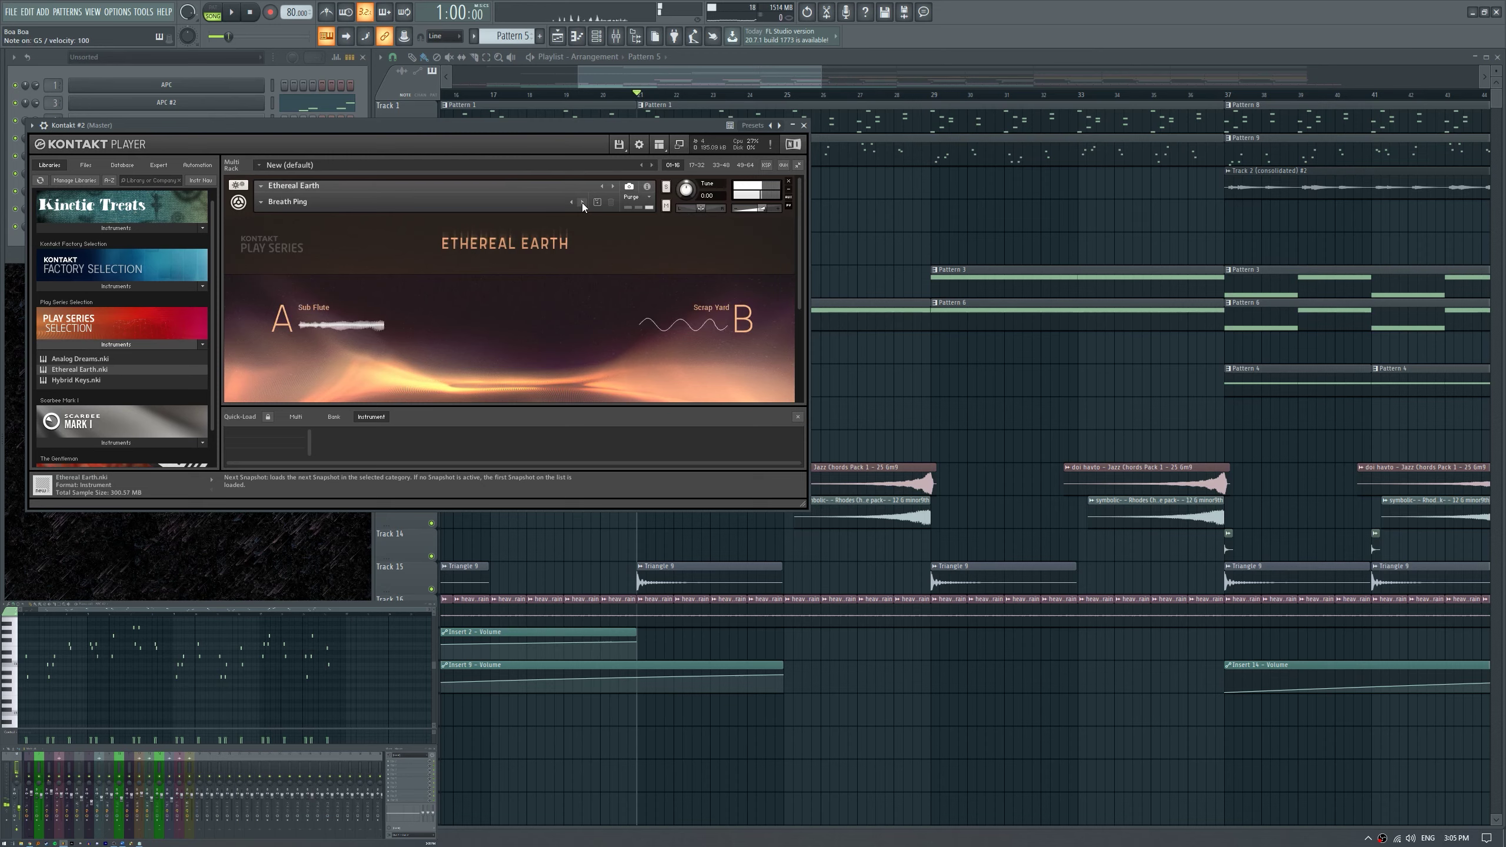
pyautogui.scroll(-2, 522, 332)
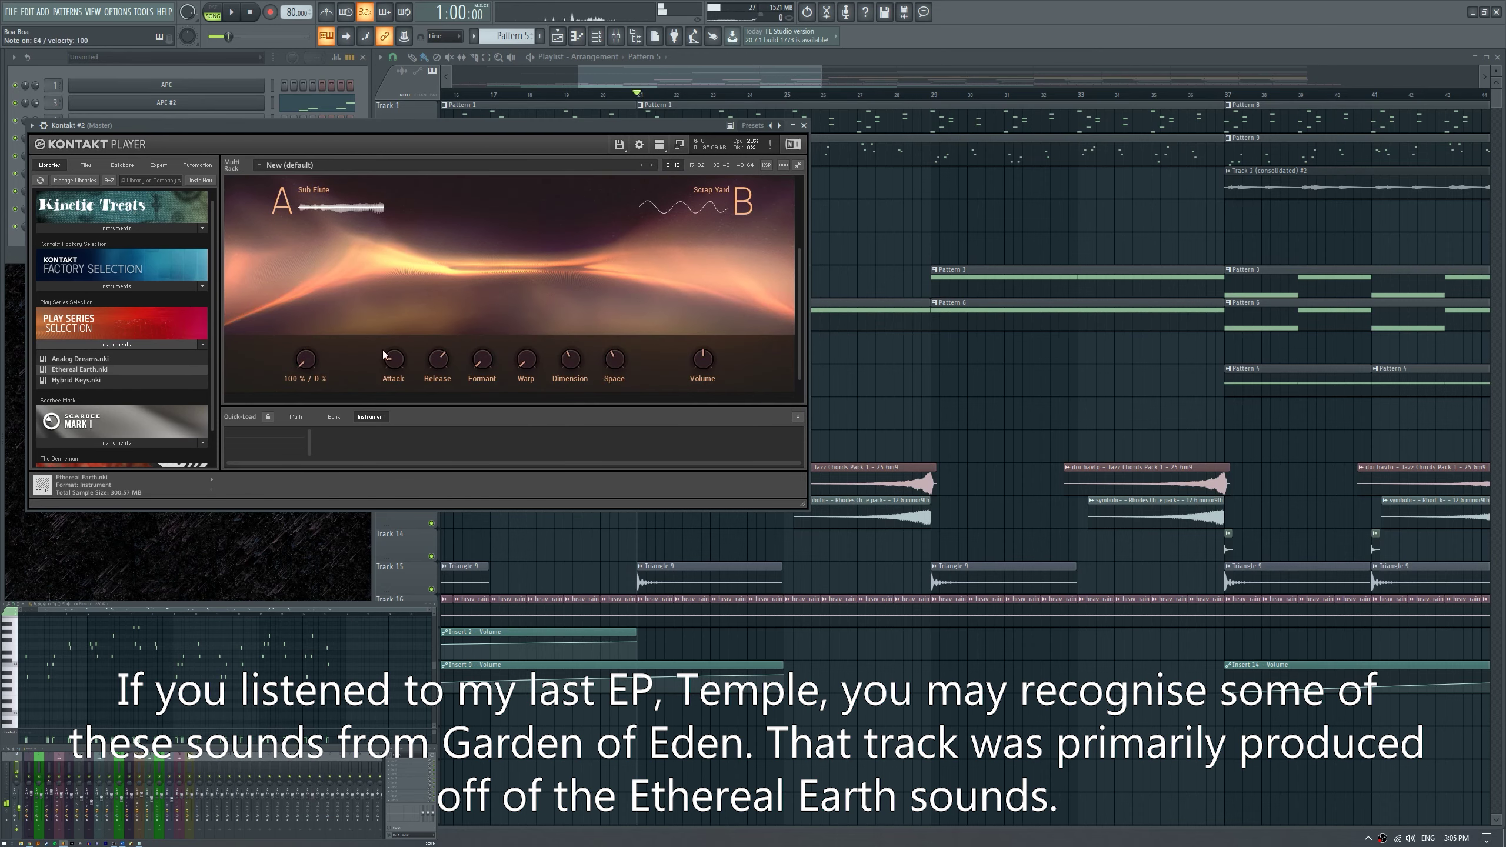
pyautogui.scroll(1, 522, 298)
pyautogui.moveTo(662, 125); pyautogui.dragTo(652, 200)
pyautogui.press('space')
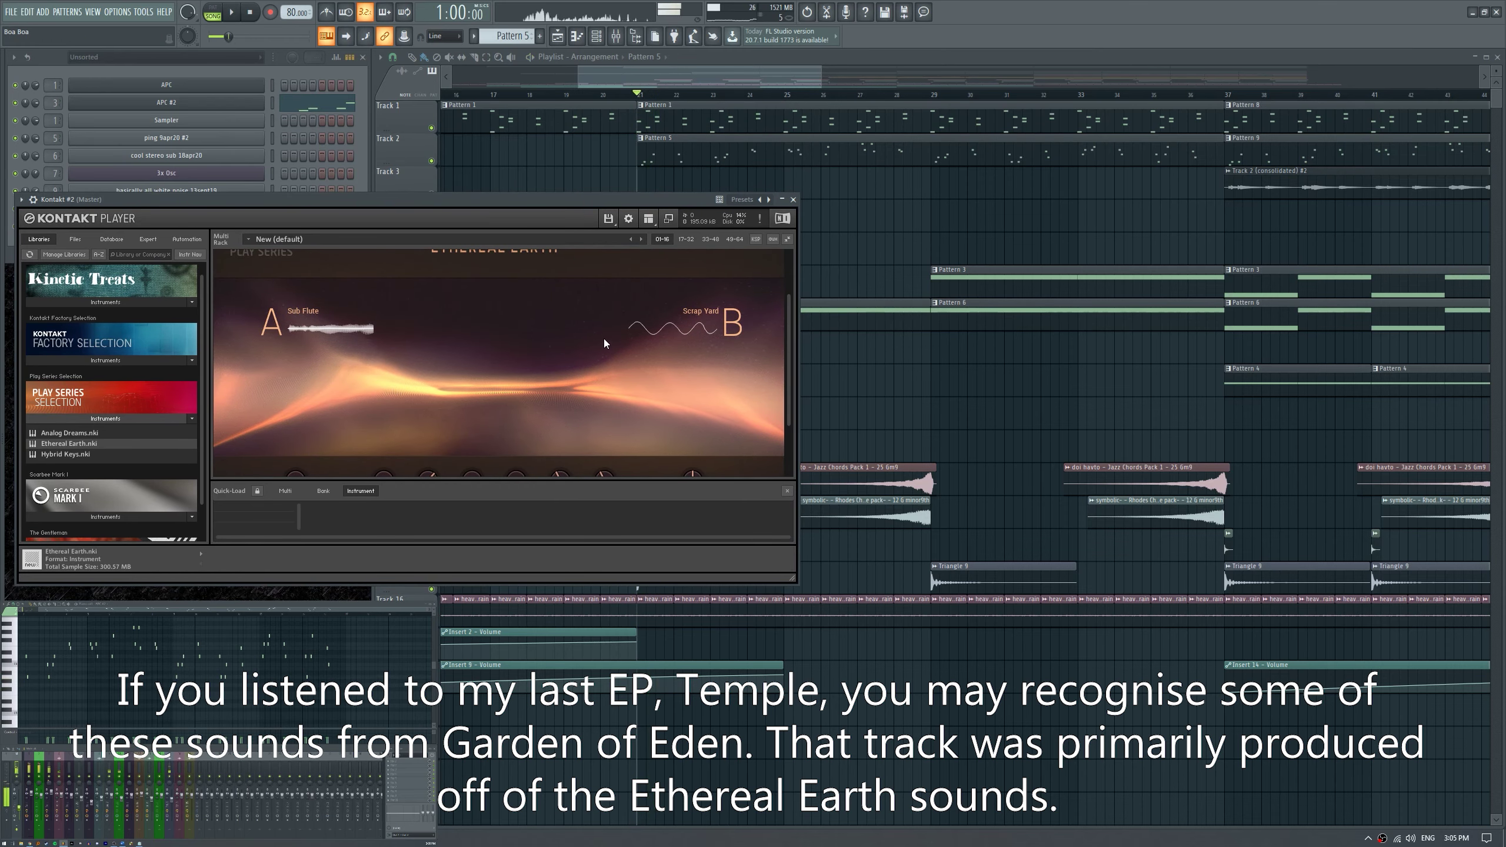
pyautogui.press('space')
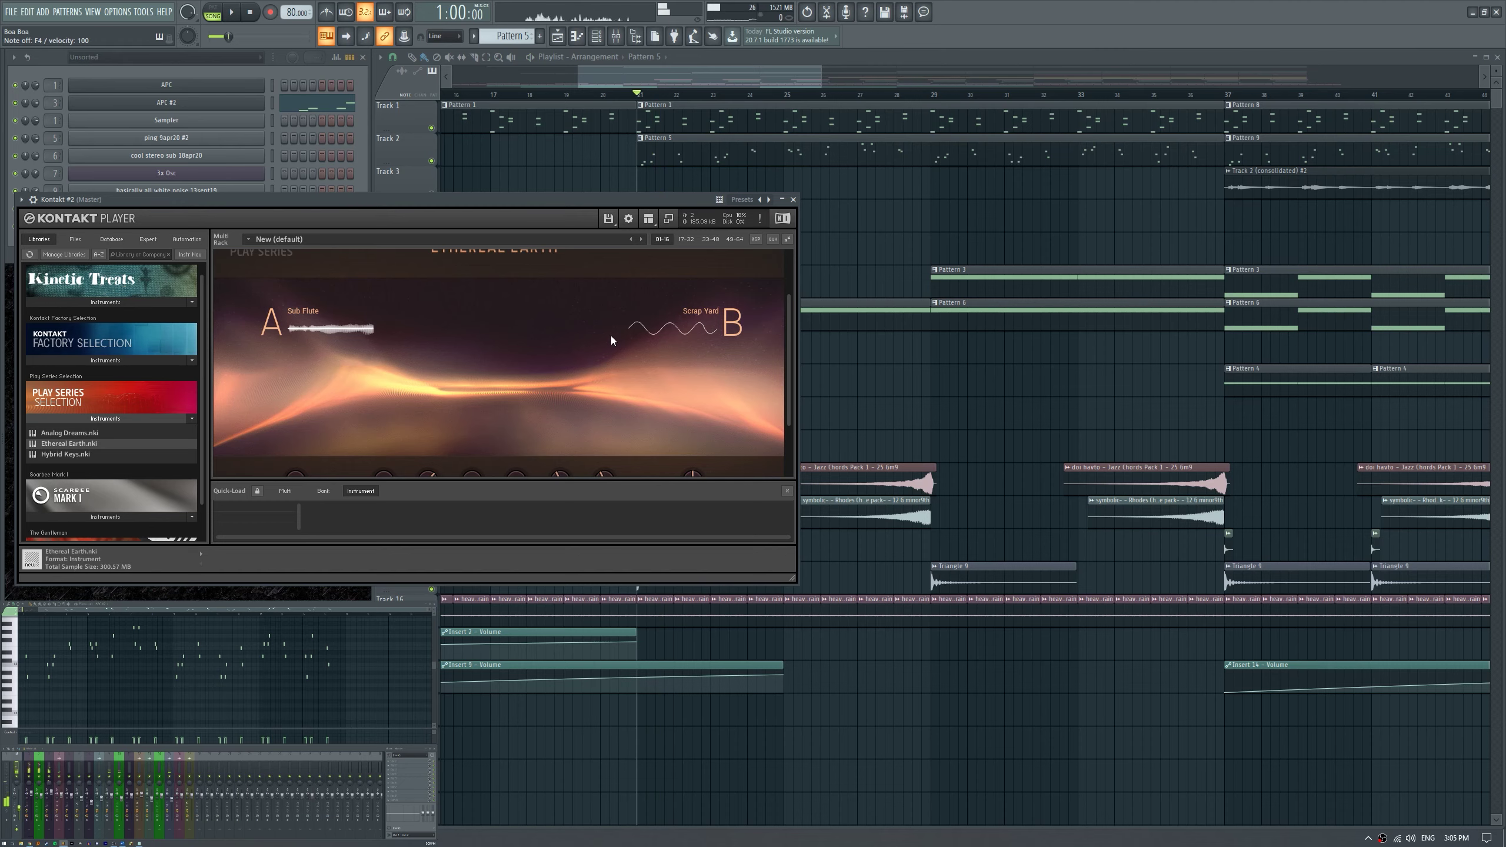
# Examine Pattern 1's notes and audition the Breath Ping sound in Kontakt #2 against the arrangement played from bar 21.
pyautogui.doubleClick(646, 119)
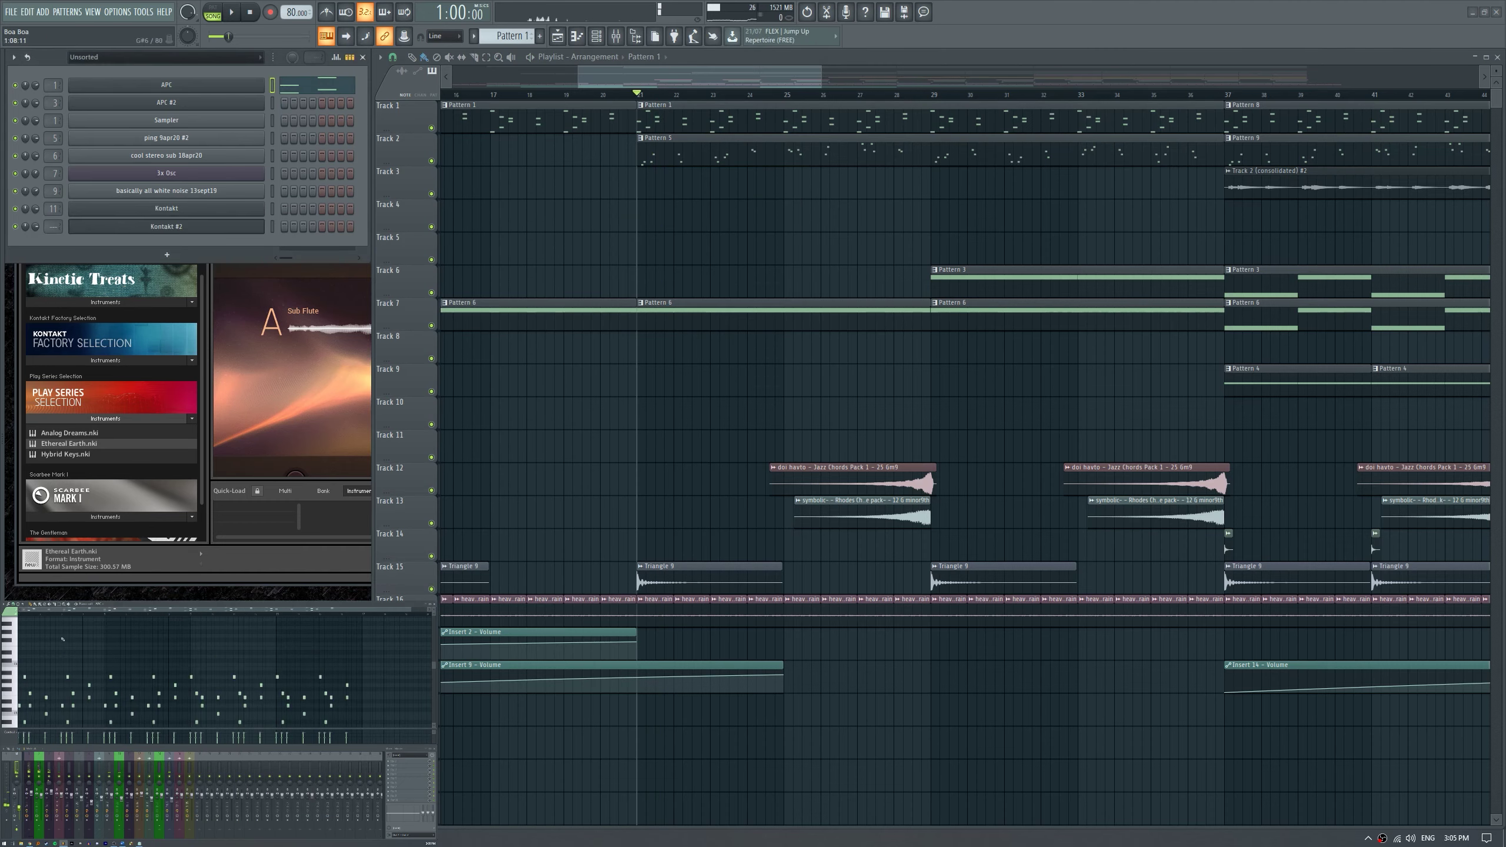
pyautogui.scroll(2, 29, 675)
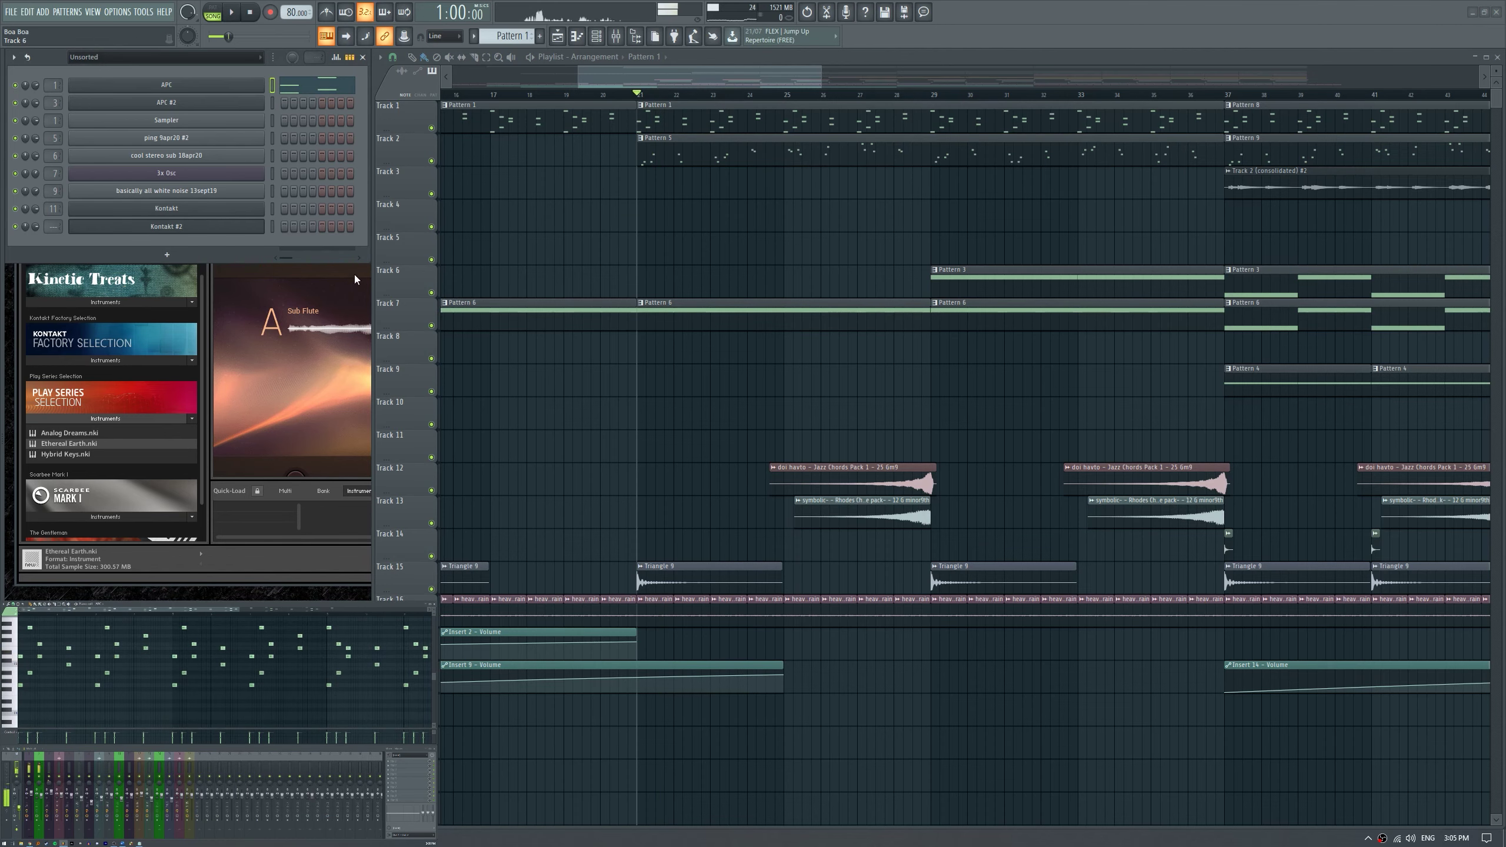
pyautogui.click(340, 559)
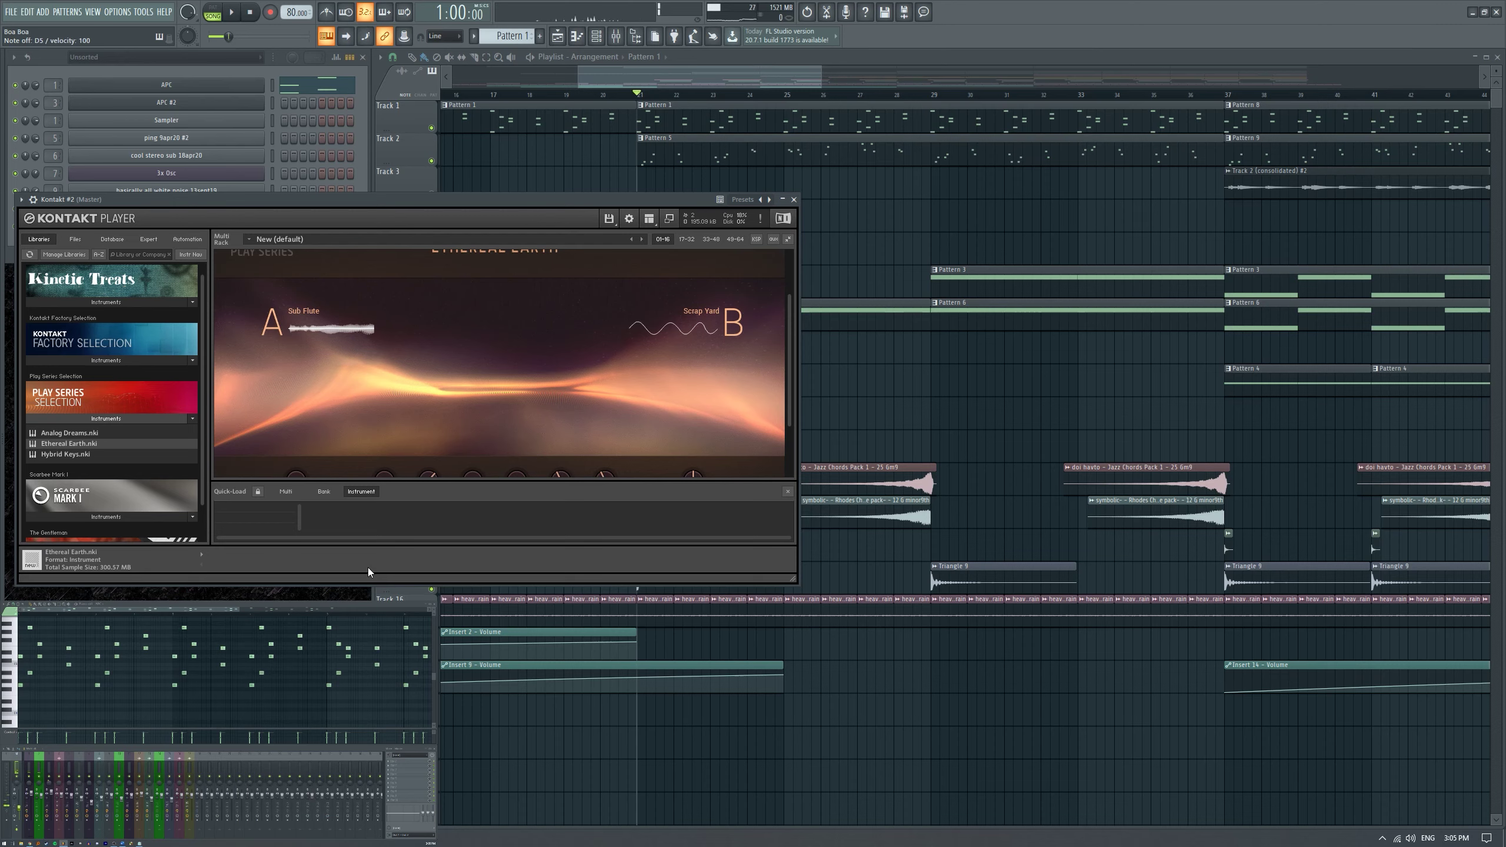
pyautogui.press('space')
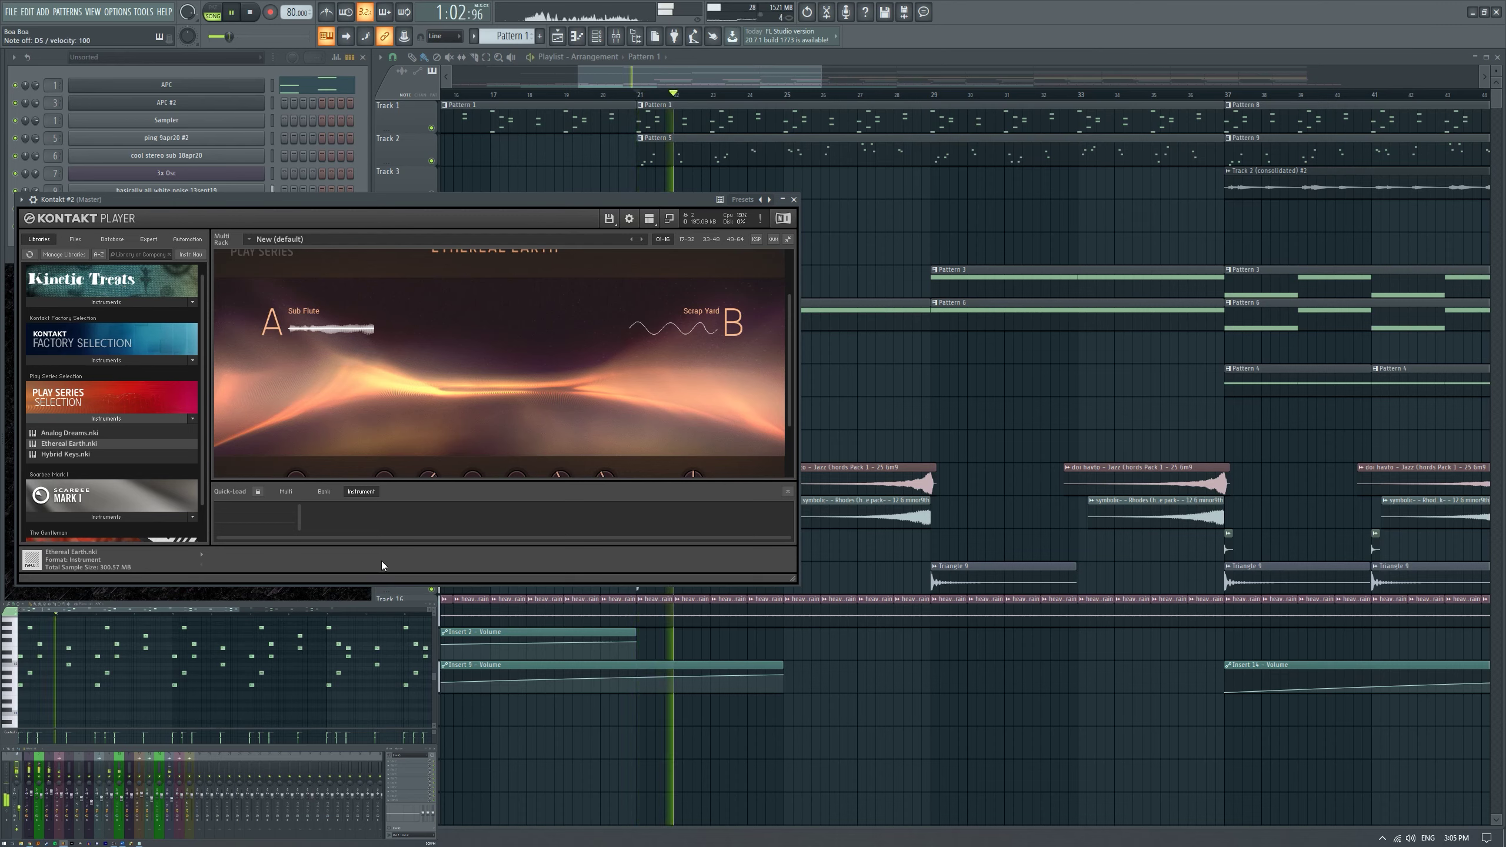
pyautogui.moveTo(418, 202); pyautogui.dragTo(603, 156)
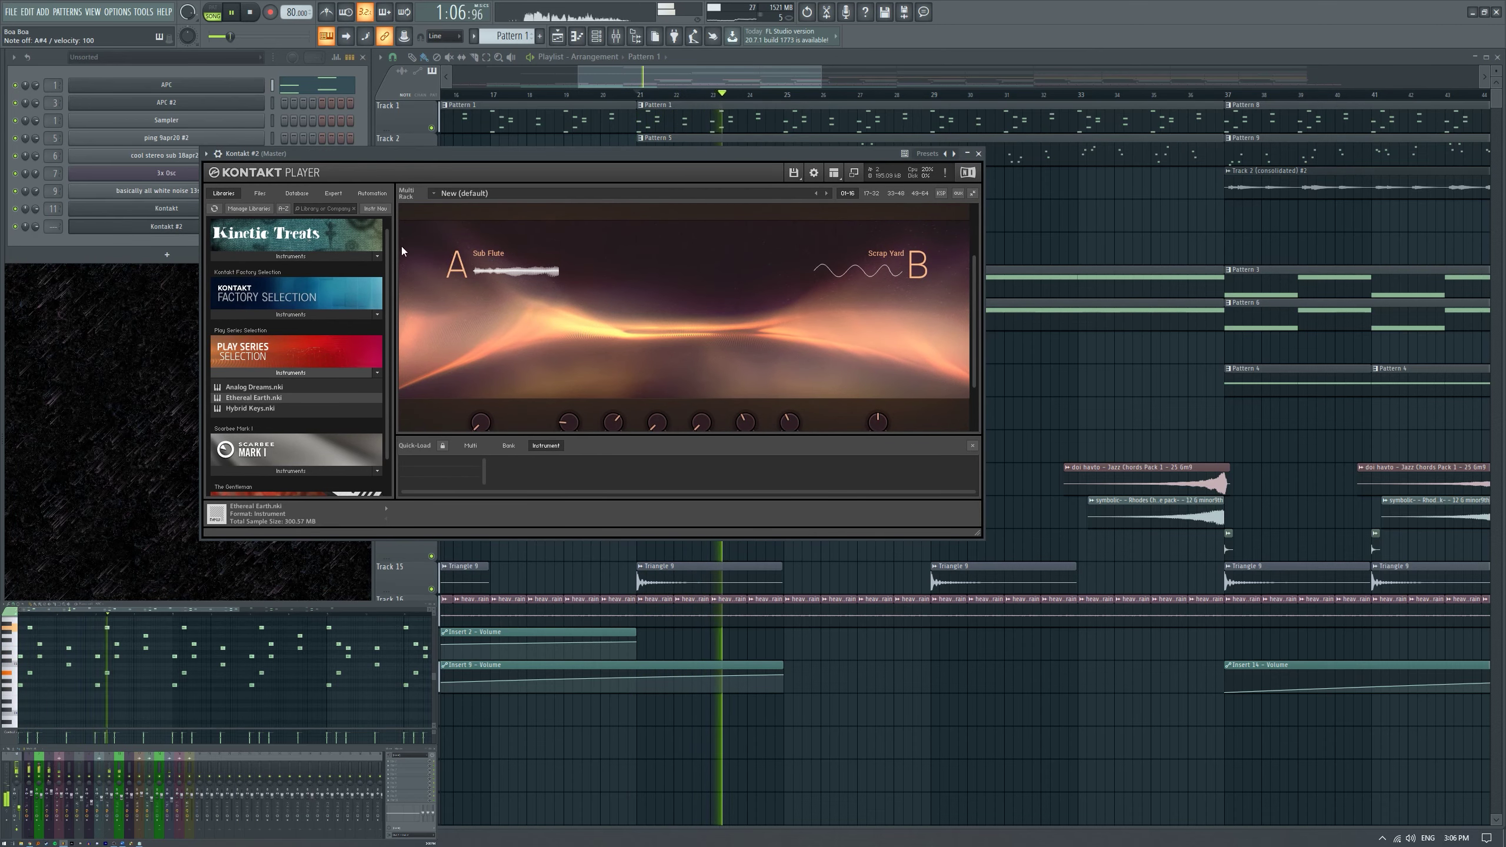
pyautogui.scroll(-2, 530, 294)
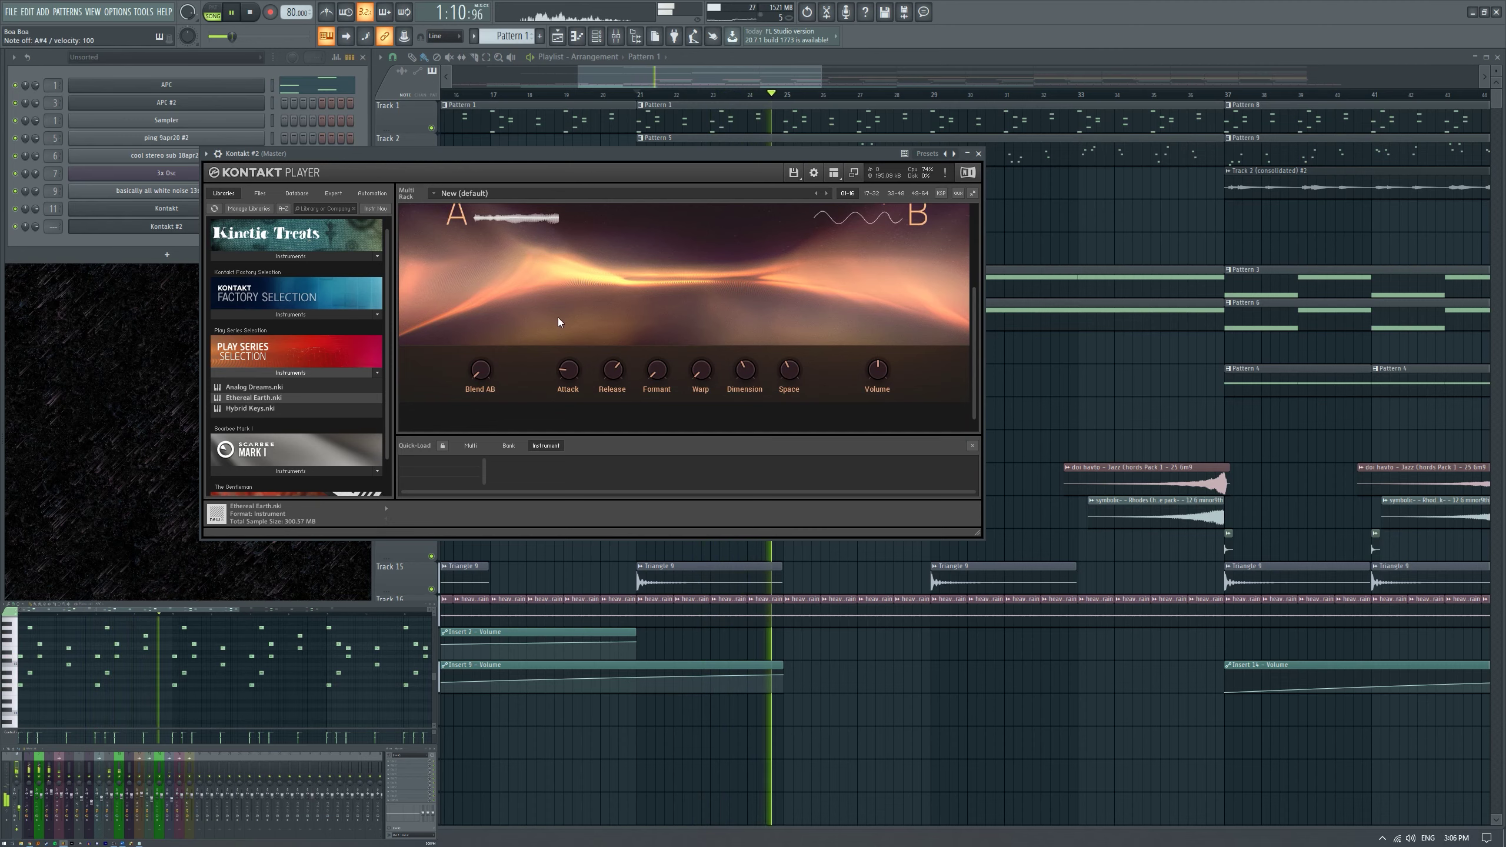
pyautogui.scroll(1, 558, 320)
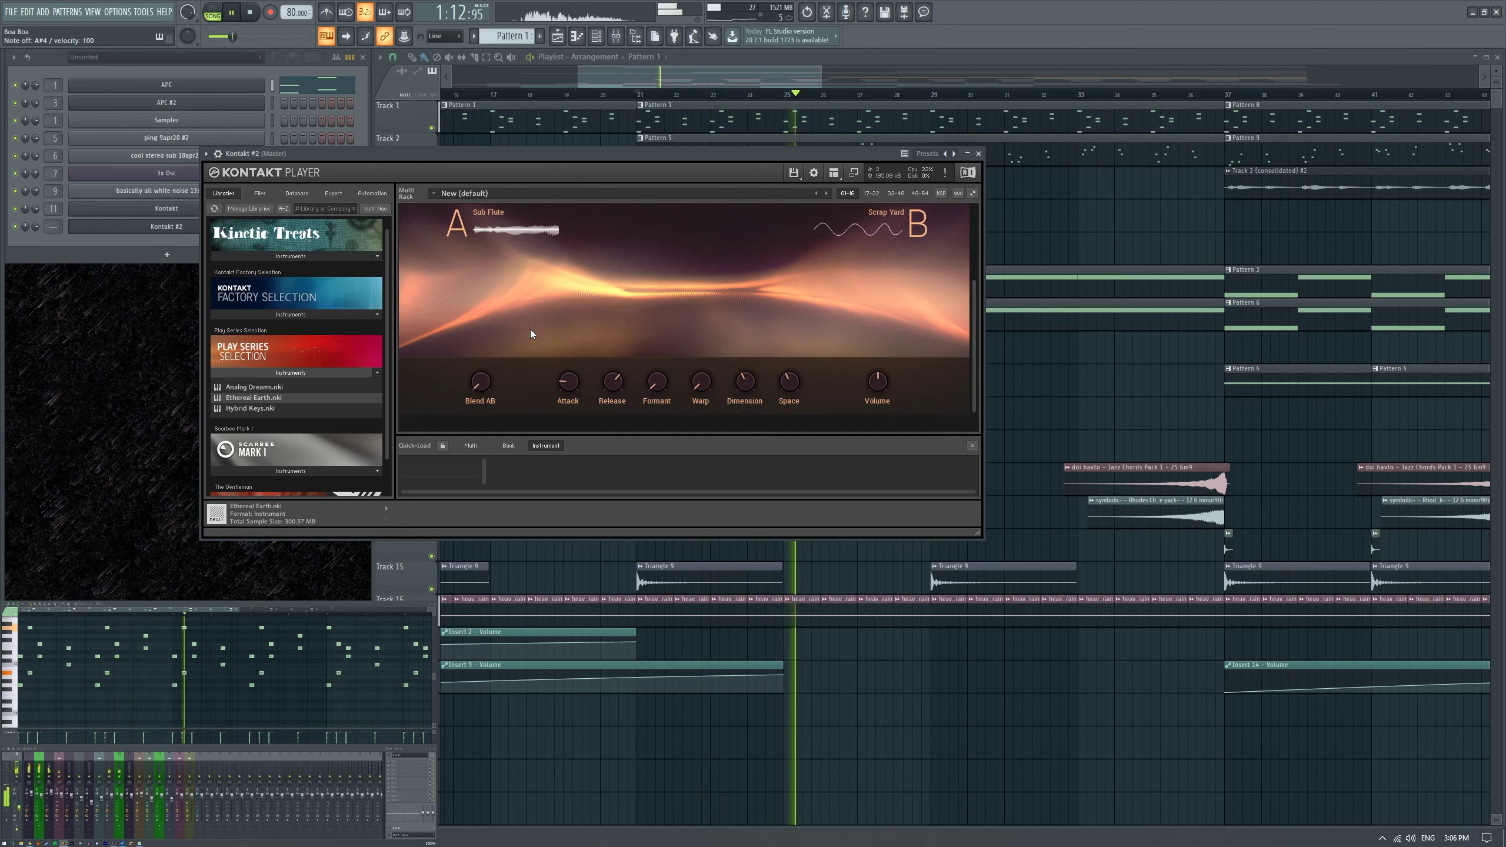
pyautogui.scroll(2, 563, 338)
pyautogui.scroll(4, 652, 344)
pyautogui.press('space')
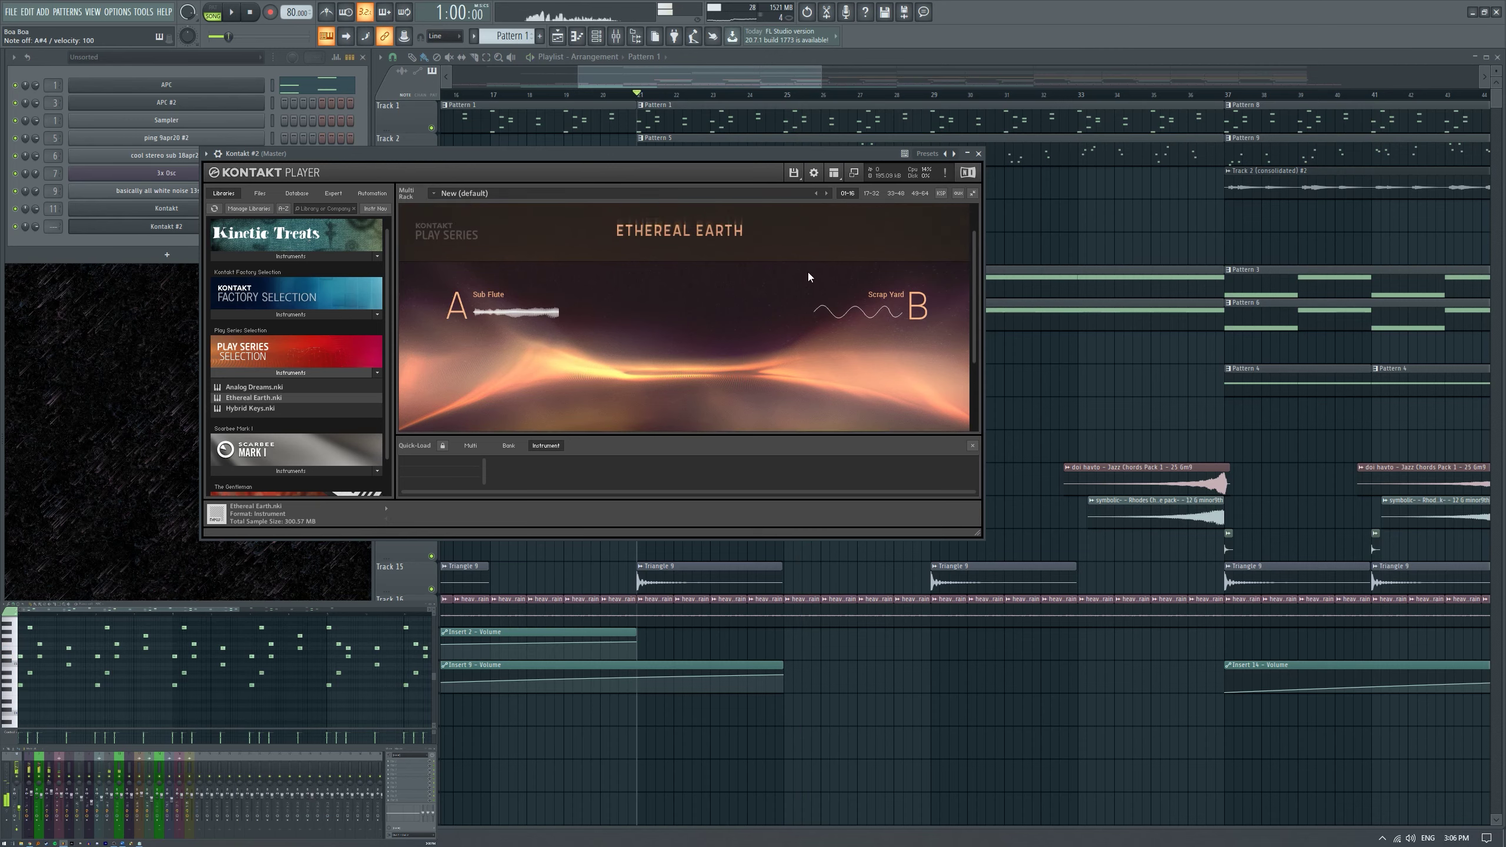
# Load the Hollow Trees snapshot in Ethereal Earth, raise its Decay fully, and lower its Blend AB and Echo.
pyautogui.click(756, 225)
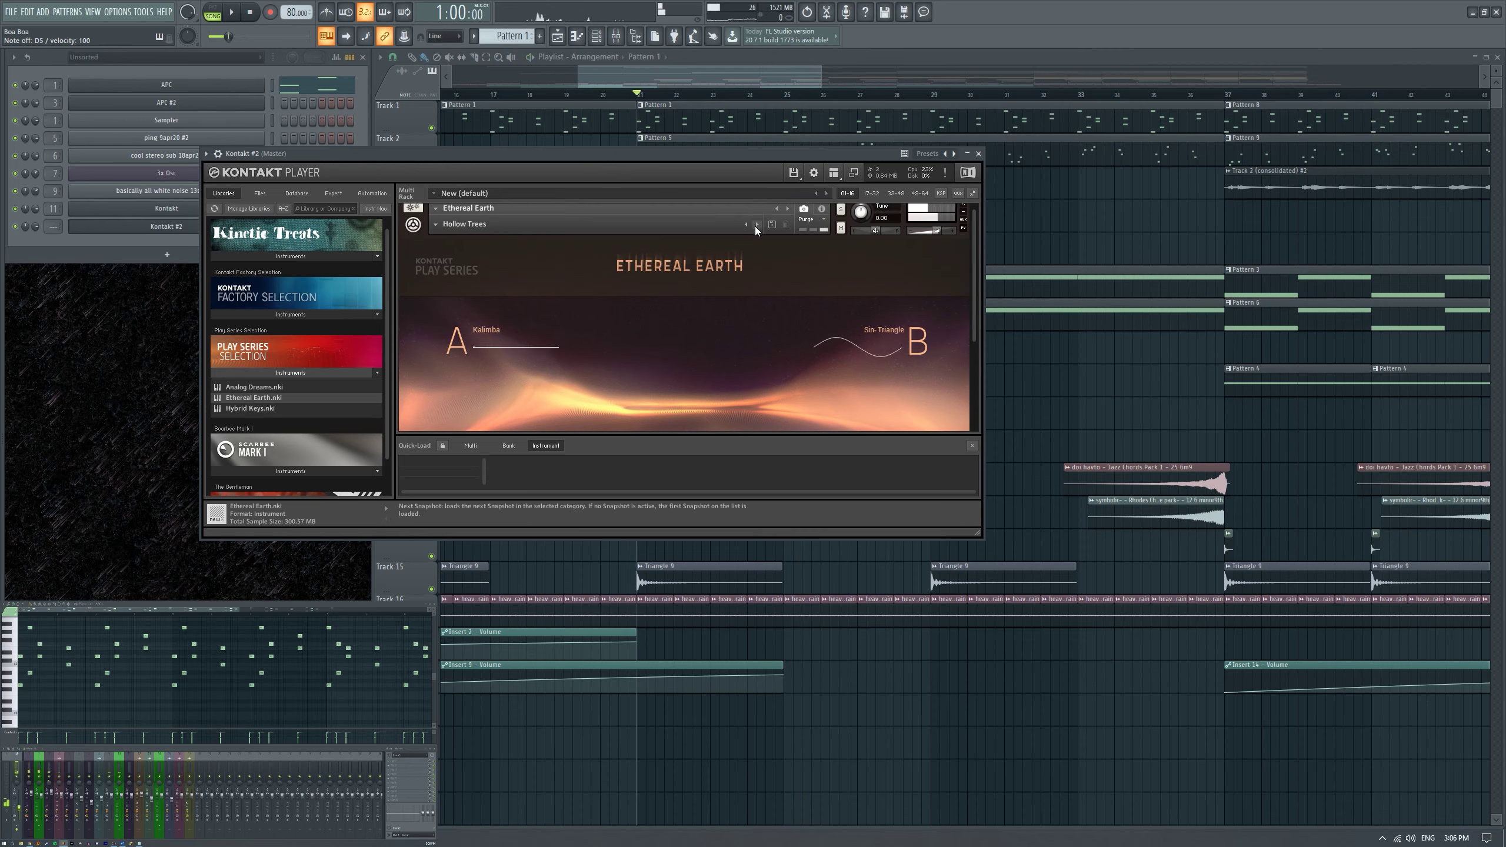
pyautogui.scroll(-3, 797, 262)
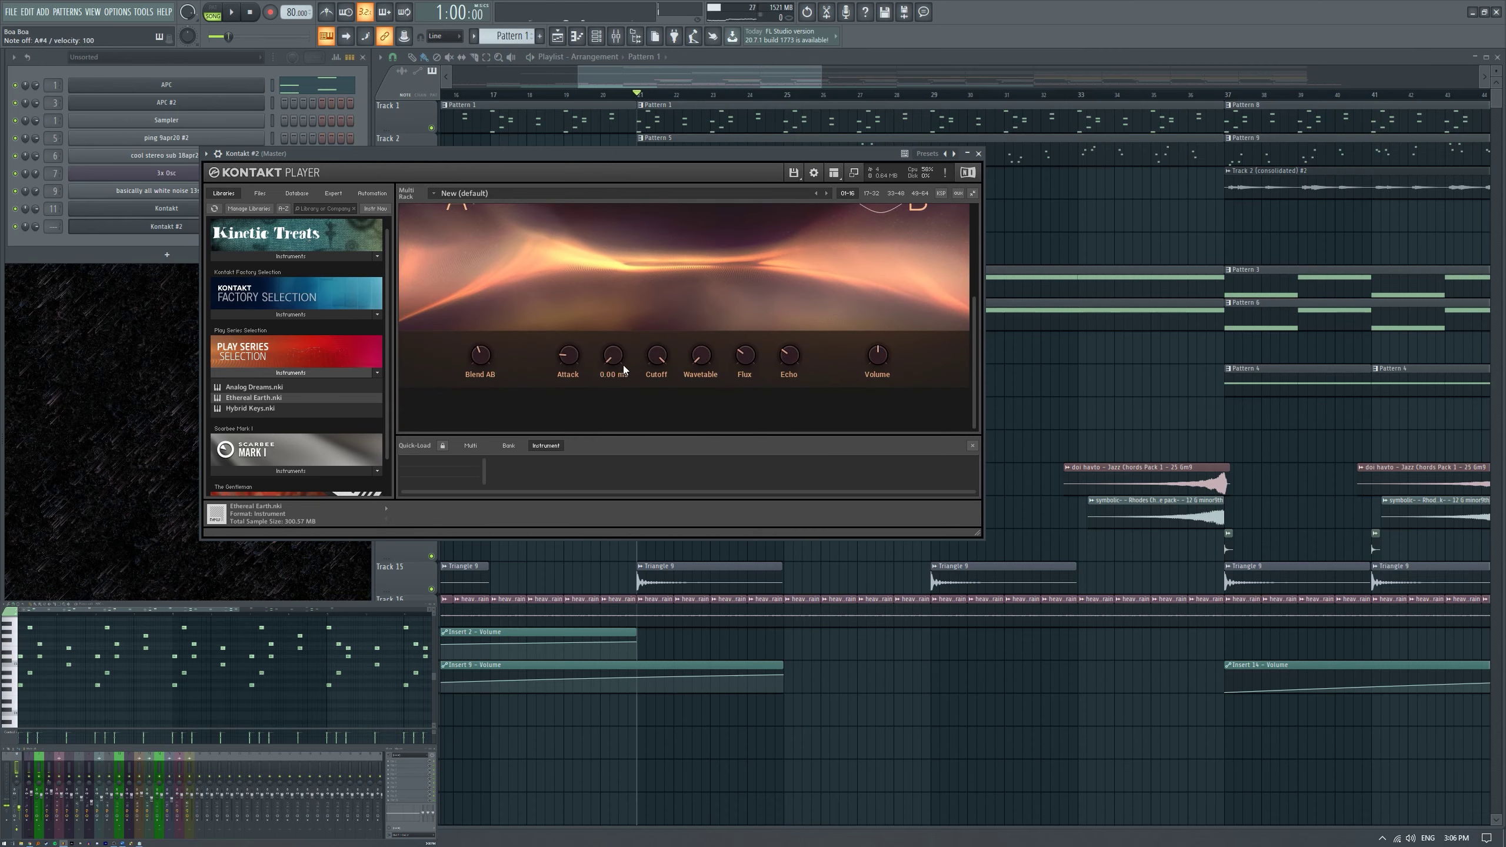
pyautogui.moveTo(623, 365); pyautogui.dragTo(660, 219)
pyautogui.moveTo(480, 360); pyautogui.dragTo(492, 263)
# Route Kontakt #2 to mixer insert 18 and copy the effect chain of insert 1 onto it.
pyautogui.rightClick(203, 768)
pyautogui.click(273, 769)
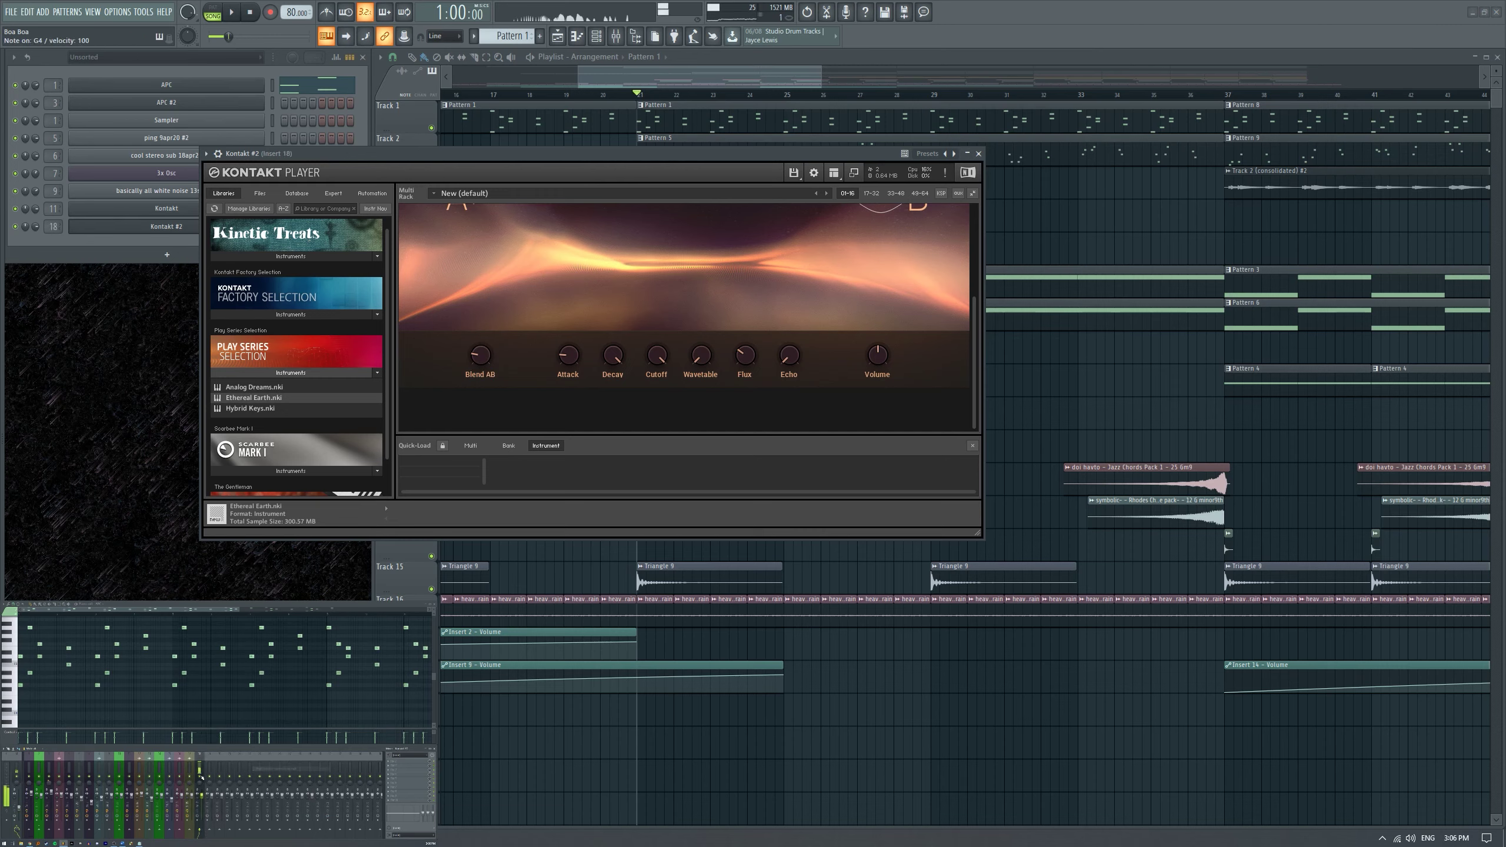
pyautogui.click(405, 763)
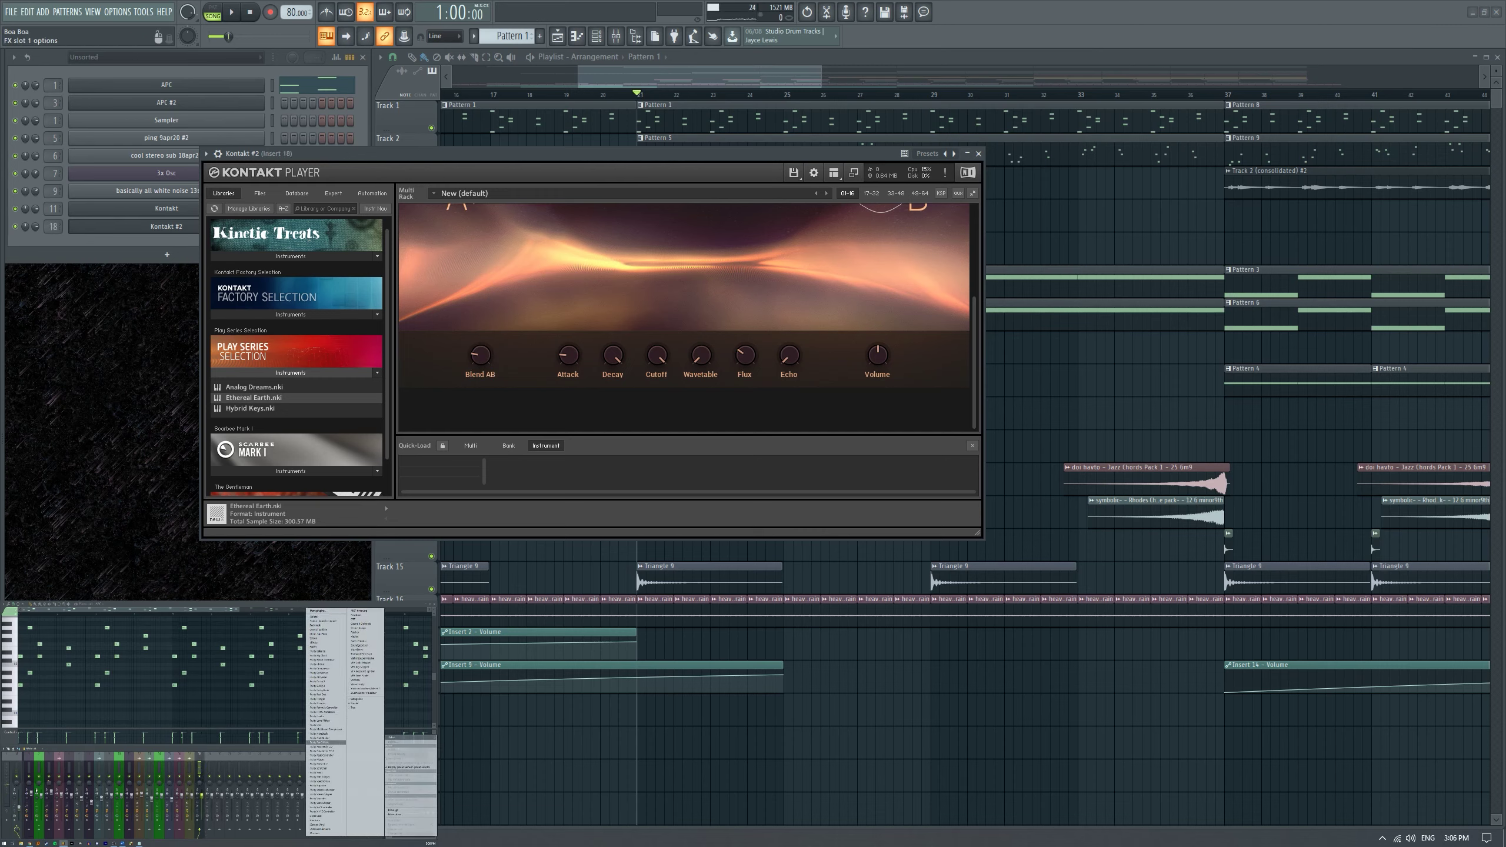
pyautogui.click(30, 771)
pyautogui.rightClick(29, 767)
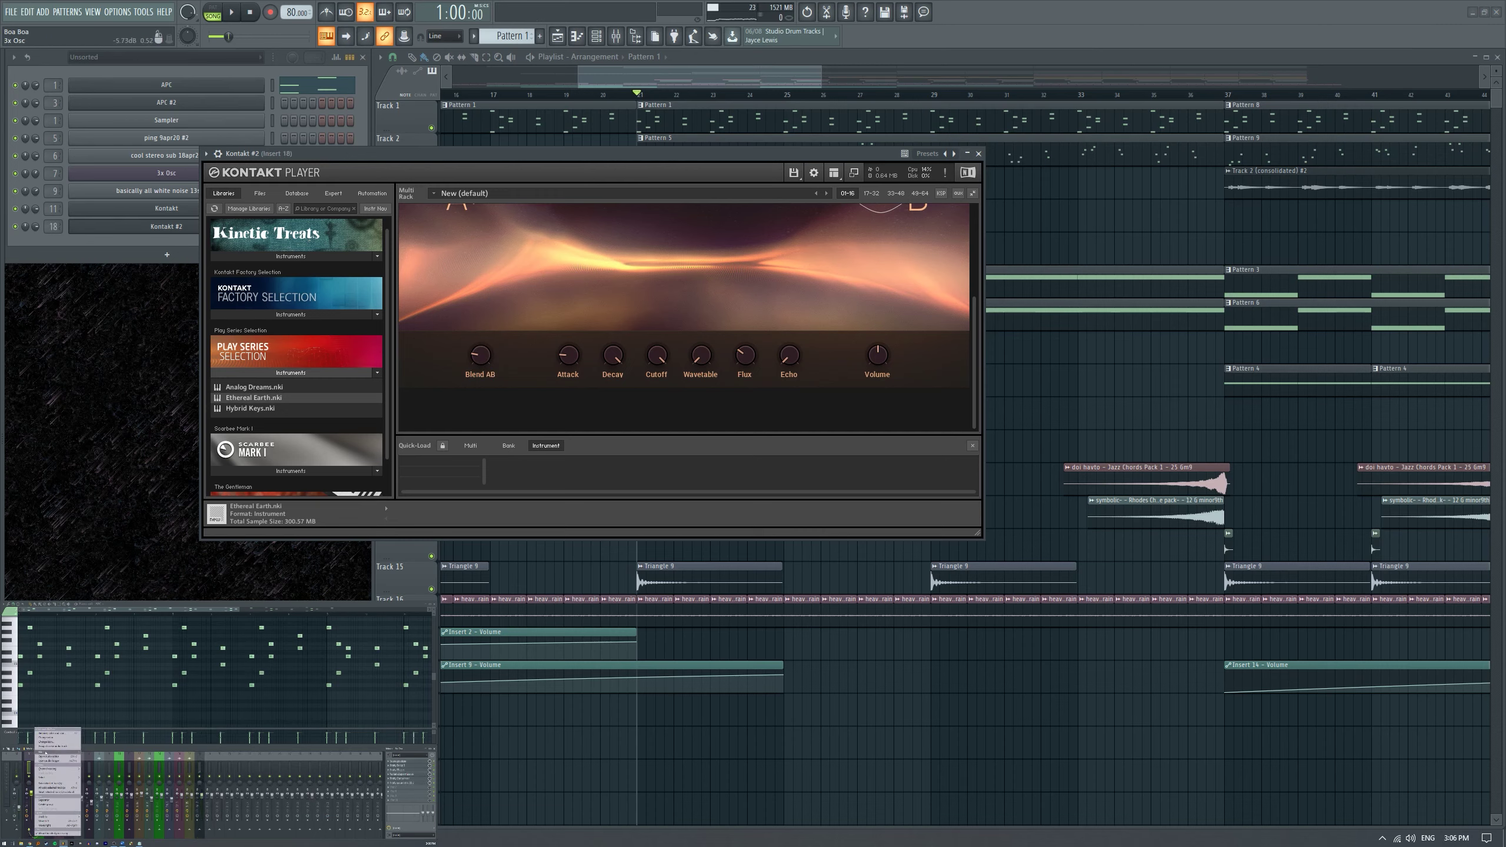
pyautogui.click(46, 753)
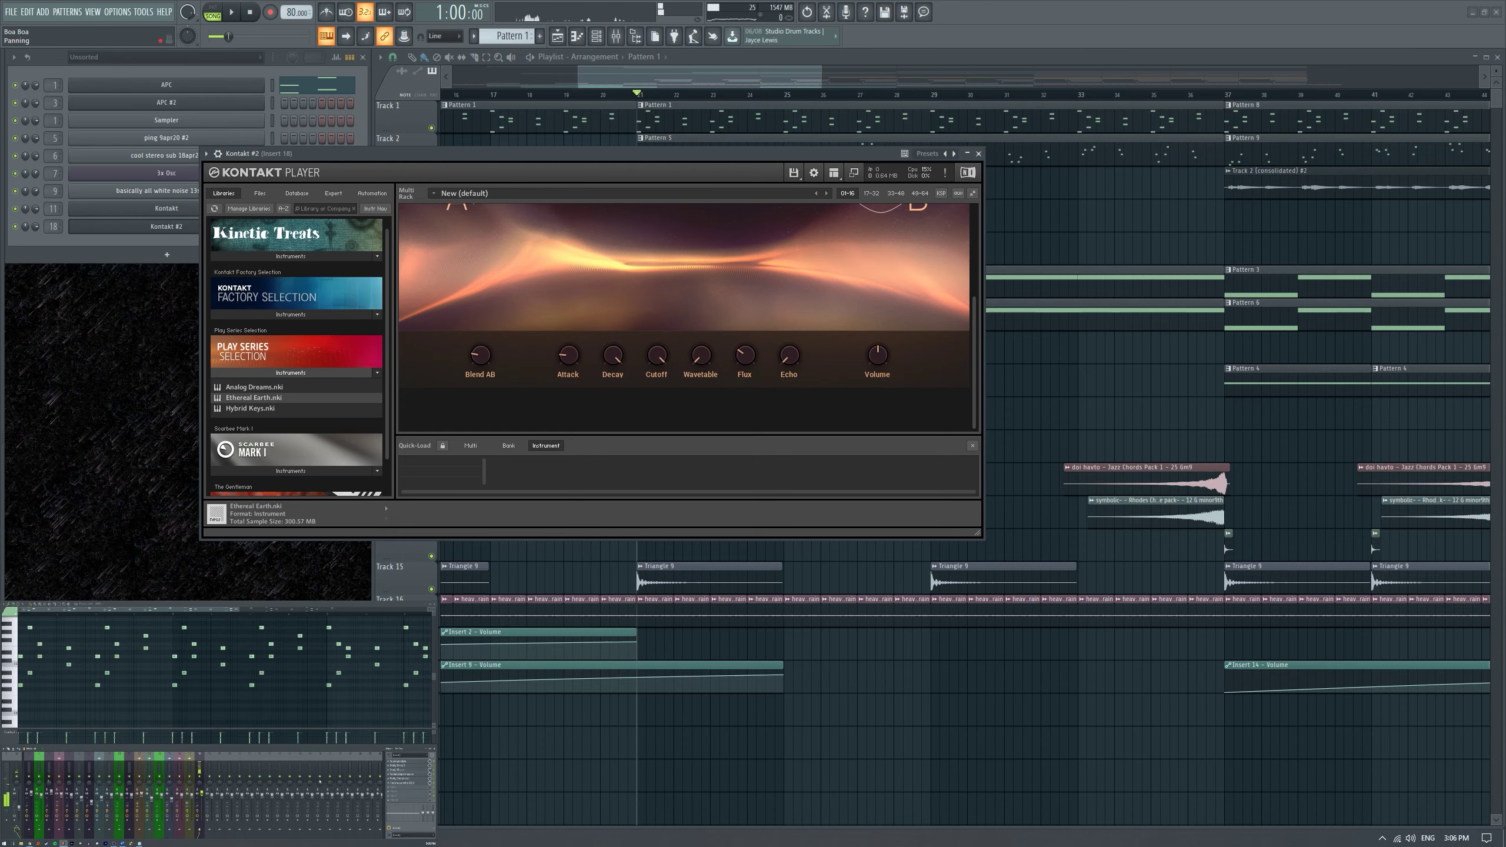
# Close the Kontakt #2 window and audition the Hollow Trees sound over the arrangement from bar 21.
pyautogui.click(978, 153)
pyautogui.press('space')
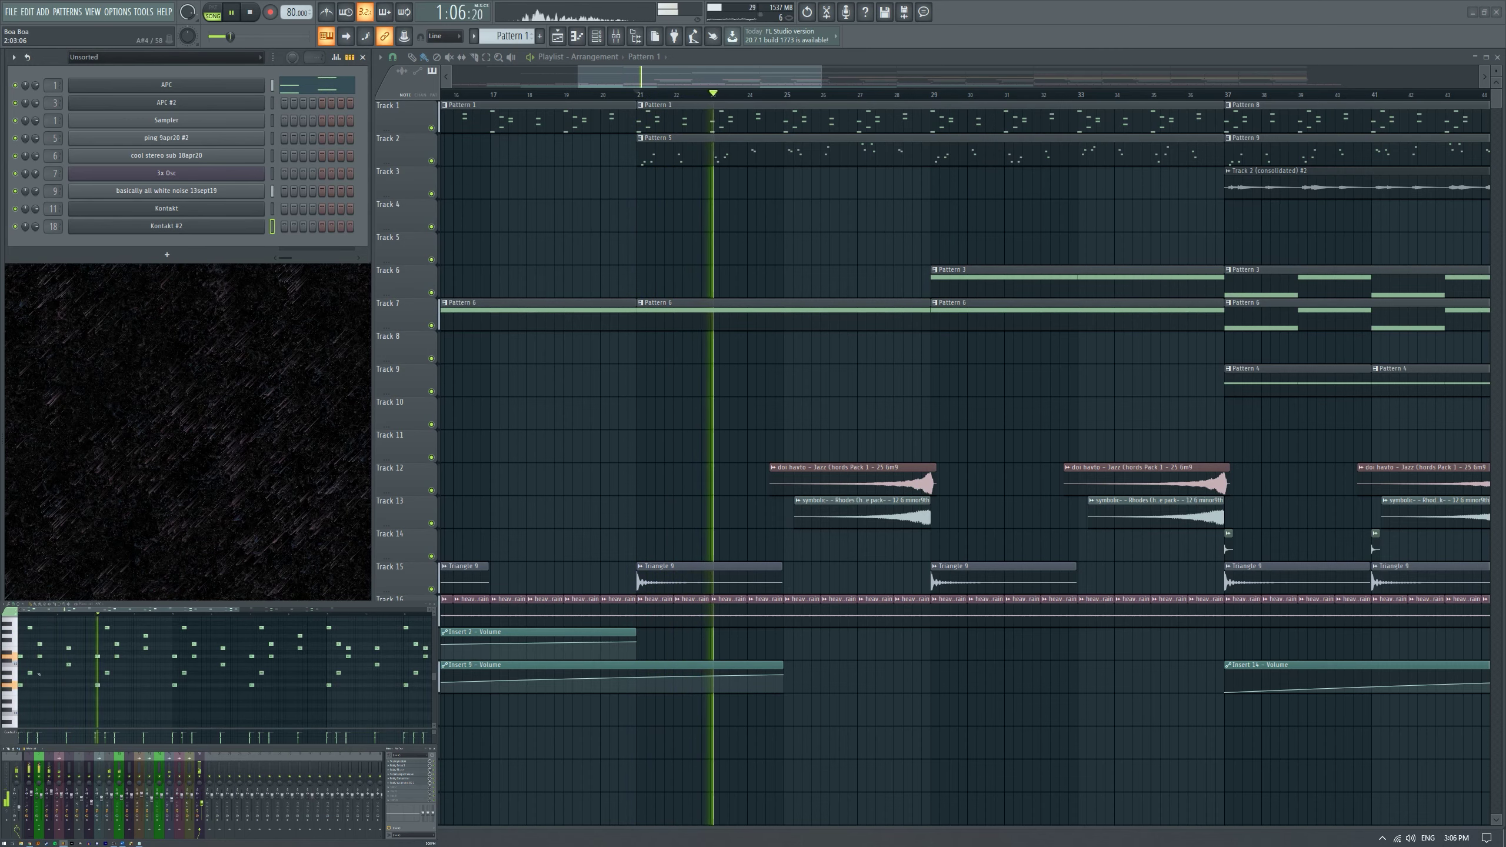
pyautogui.press('space')
# Create a new pattern, place its clip on track 3 at bar 21, and shift the existing tracks from track 3 onward down by one.
pyautogui.press('F4')
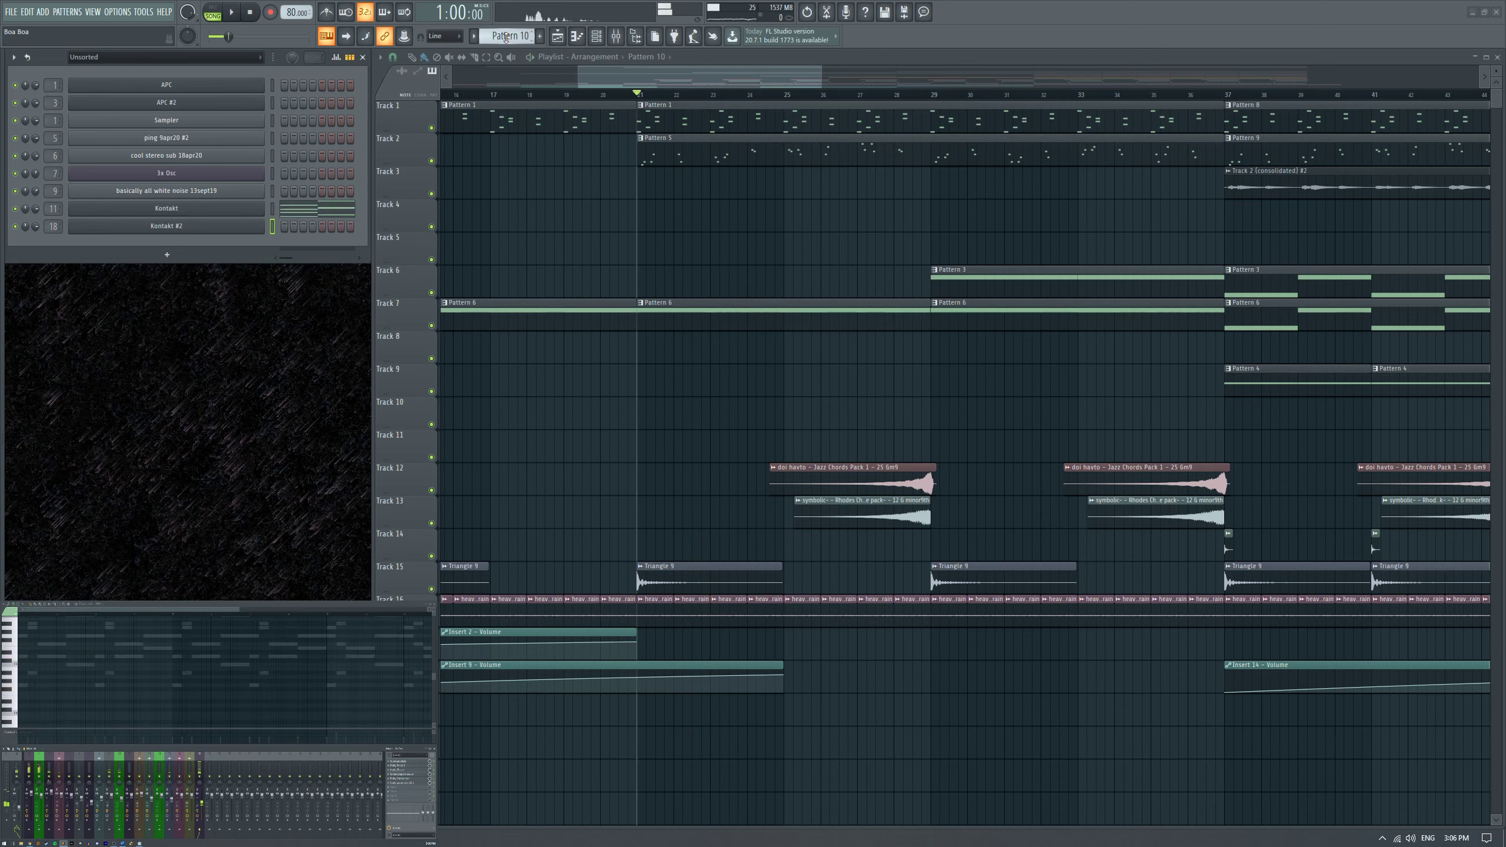
pyautogui.click(658, 183)
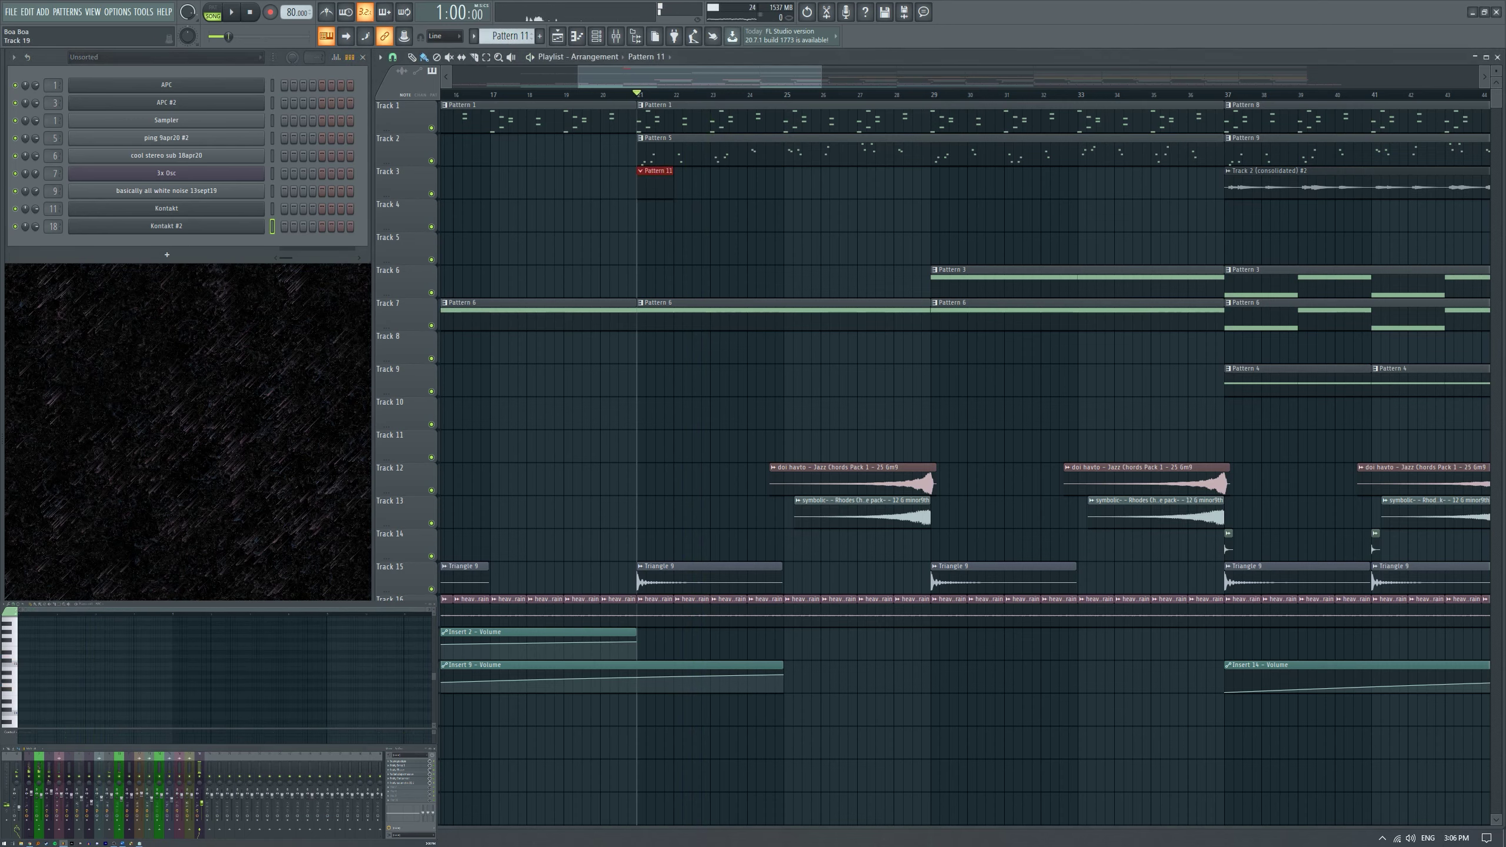
pyautogui.scroll(10, 407, 478)
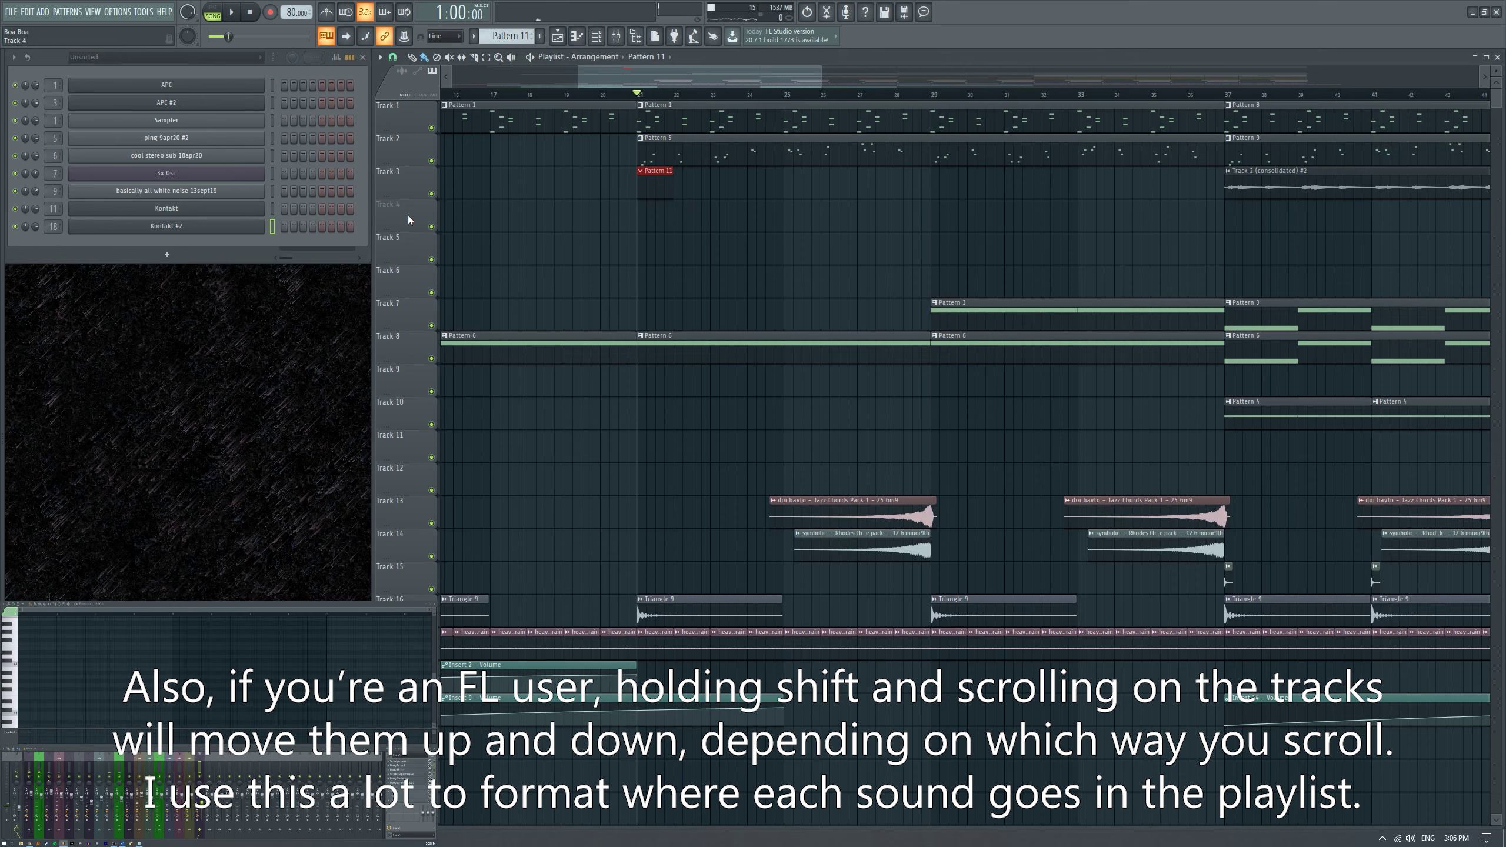
pyautogui.scroll(1, 408, 217)
pyautogui.moveTo(646, 212); pyautogui.dragTo(653, 180)
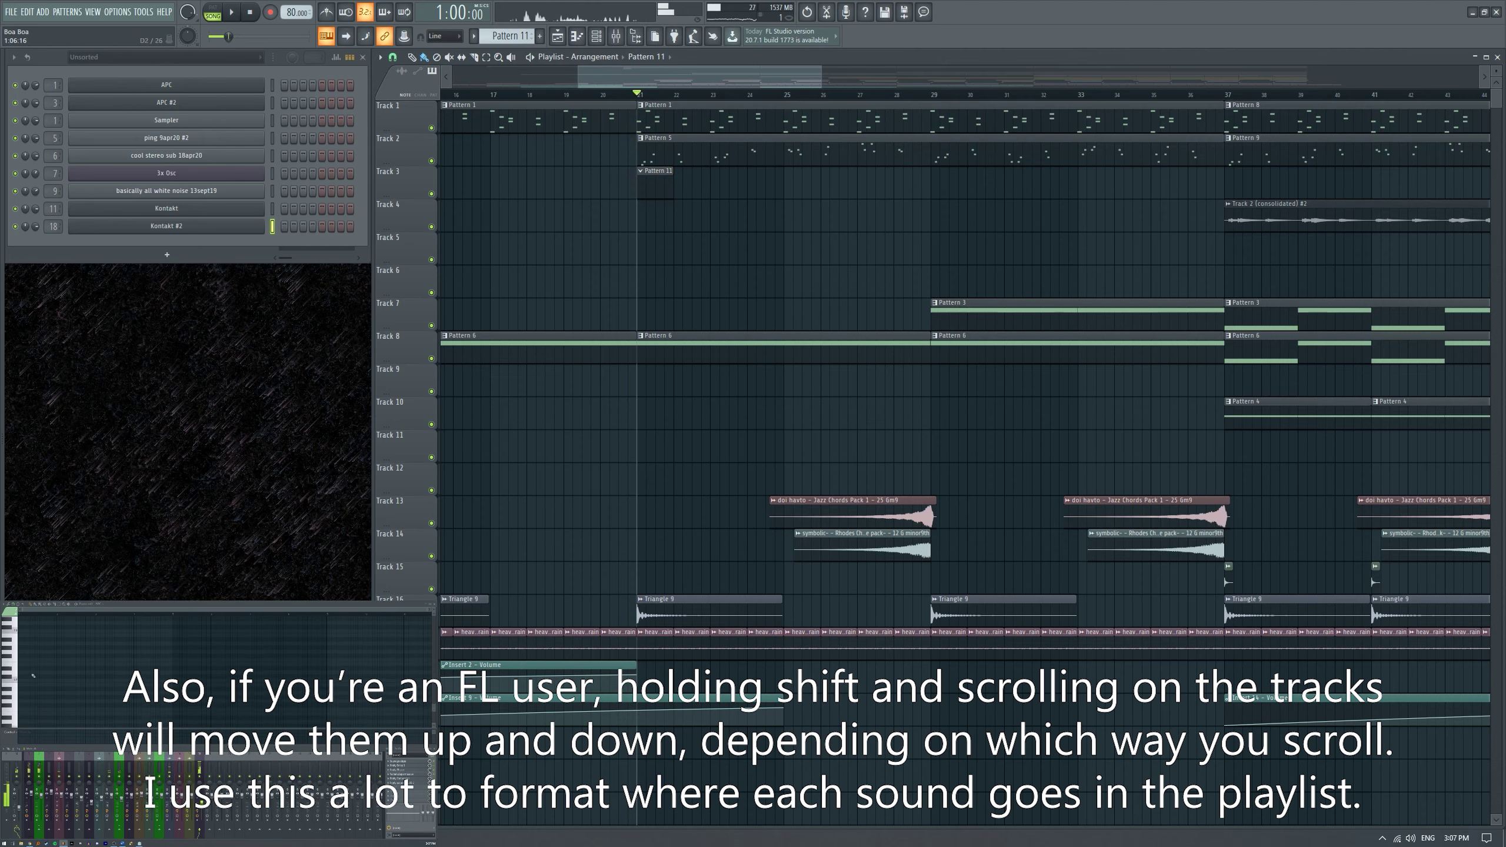
# Choose Kontakt #2 as the piano roll's target channel for the new pattern.
pyautogui.click(98, 604)
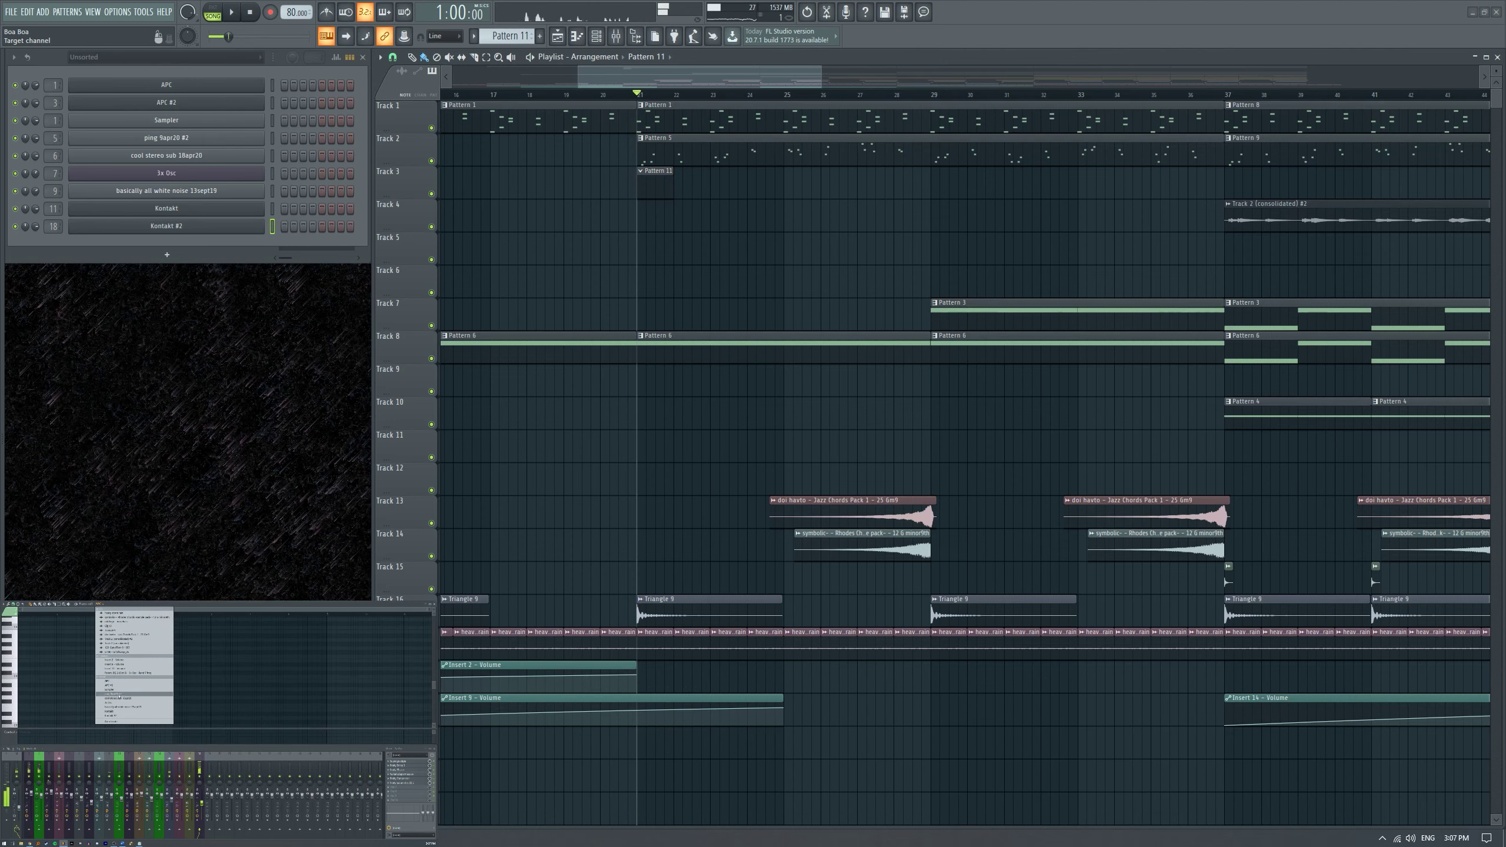
pyautogui.click(111, 653)
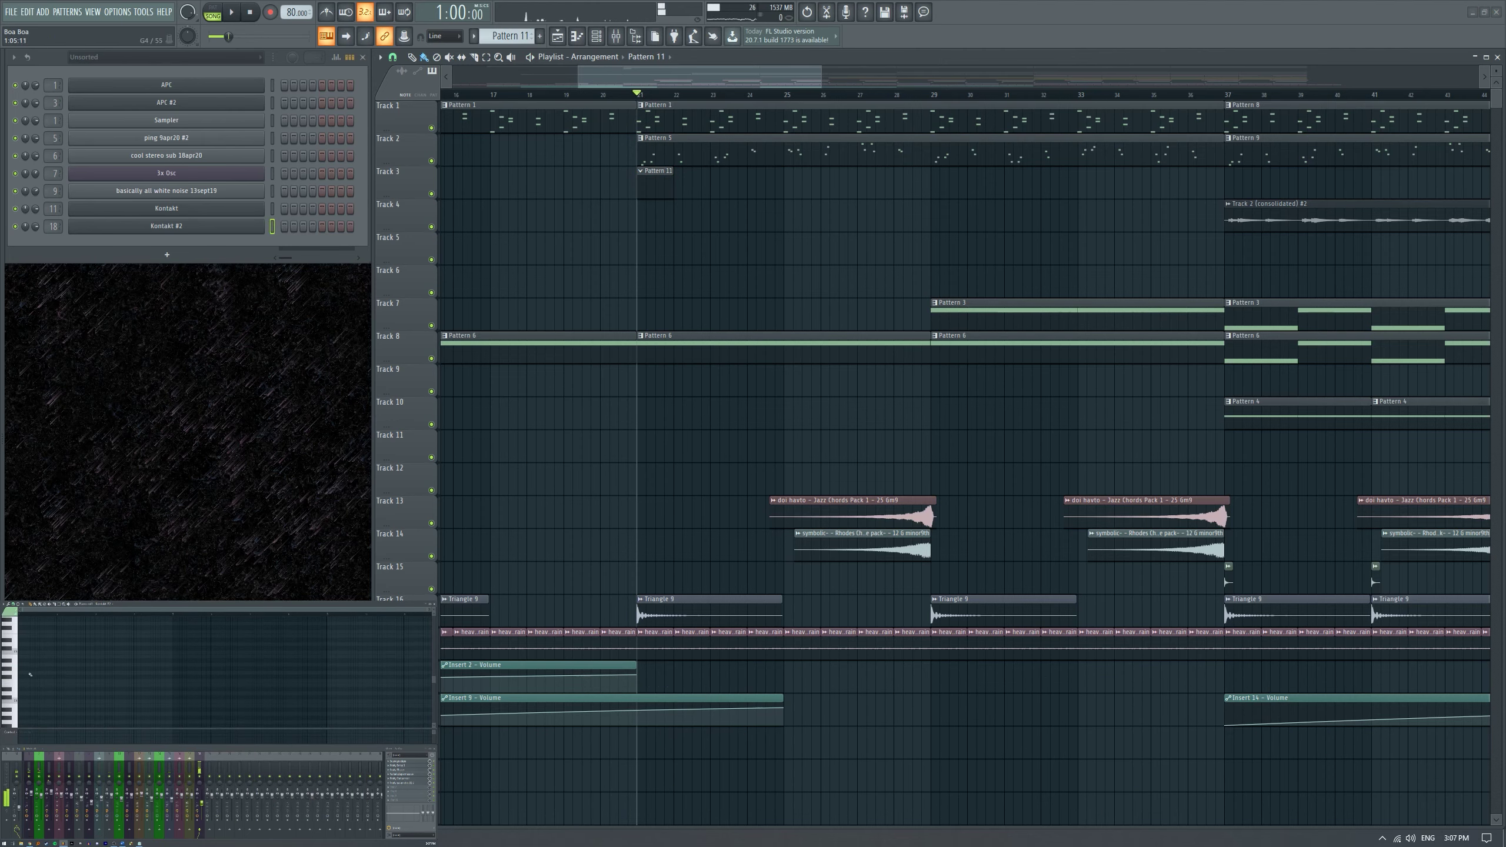
# Draw a four-note phrase for Kontakt #2 at the start of Pattern 11: three rising notes and a slightly lower fourth.
pyautogui.click(19, 673)
pyautogui.press('space')
pyautogui.scroll(2, 30, 684)
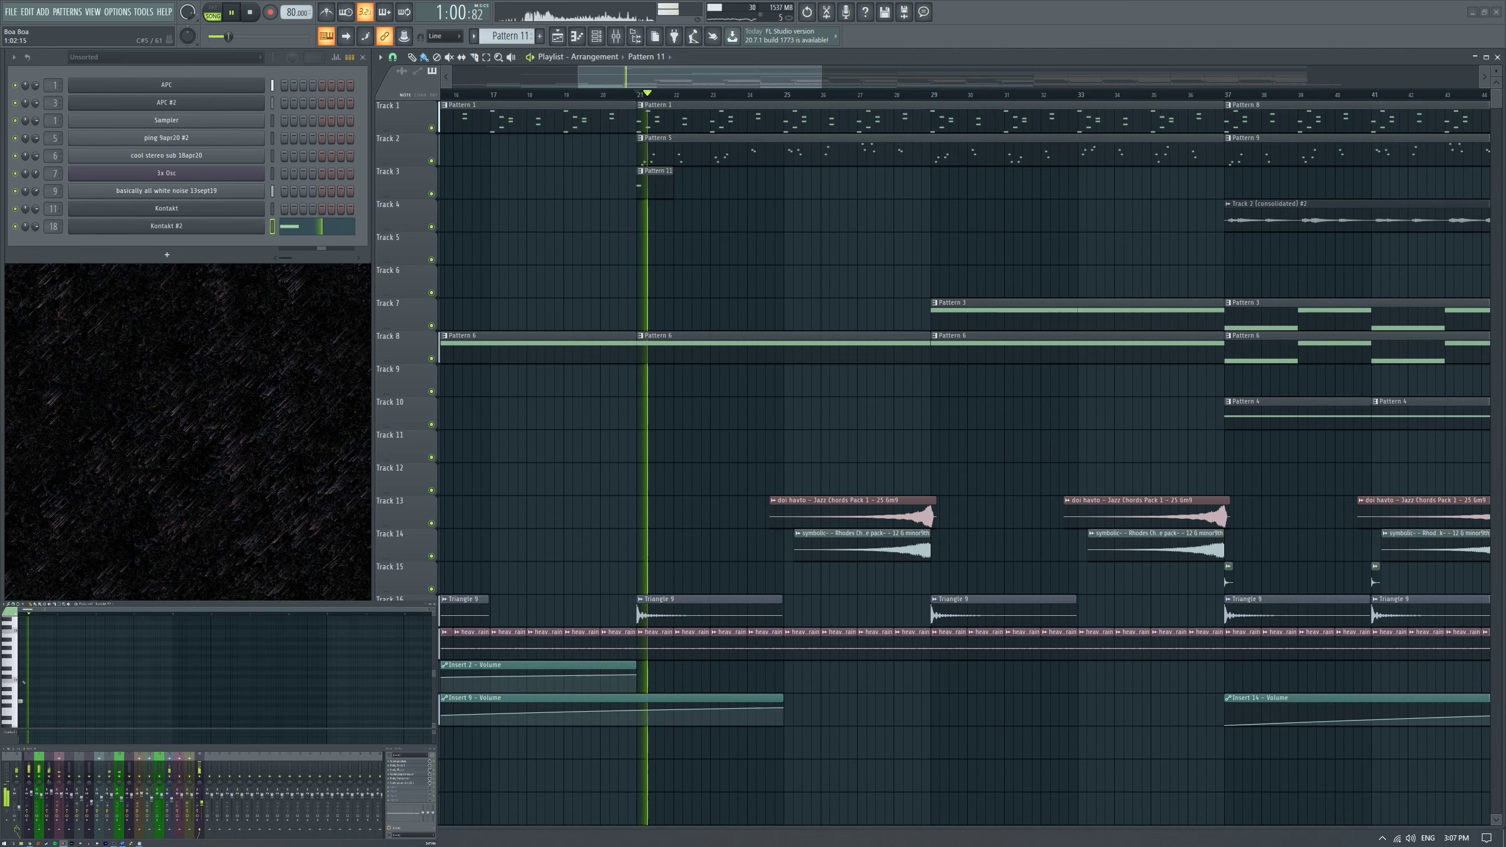
pyautogui.scroll(3, 40, 695)
pyautogui.press('space')
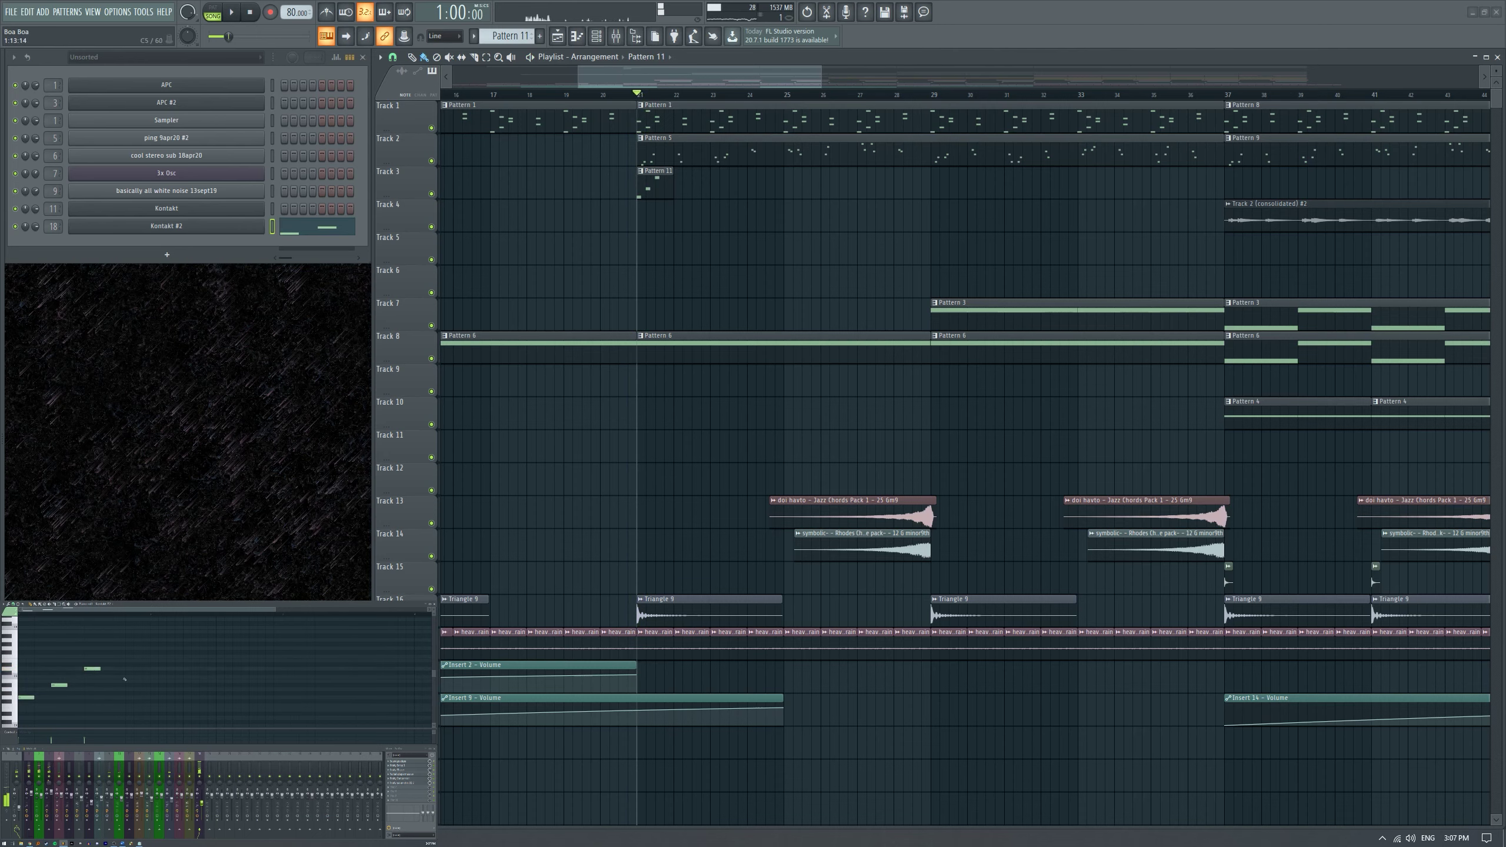
pyautogui.press('space')
# Duplicate the four-note phrase and move the copy's last note later and higher so the melody fills four bars.
pyautogui.keyDown('ctrl'); pyautogui.scroll(-2, 119, 682); pyautogui.keyUp('ctrl')
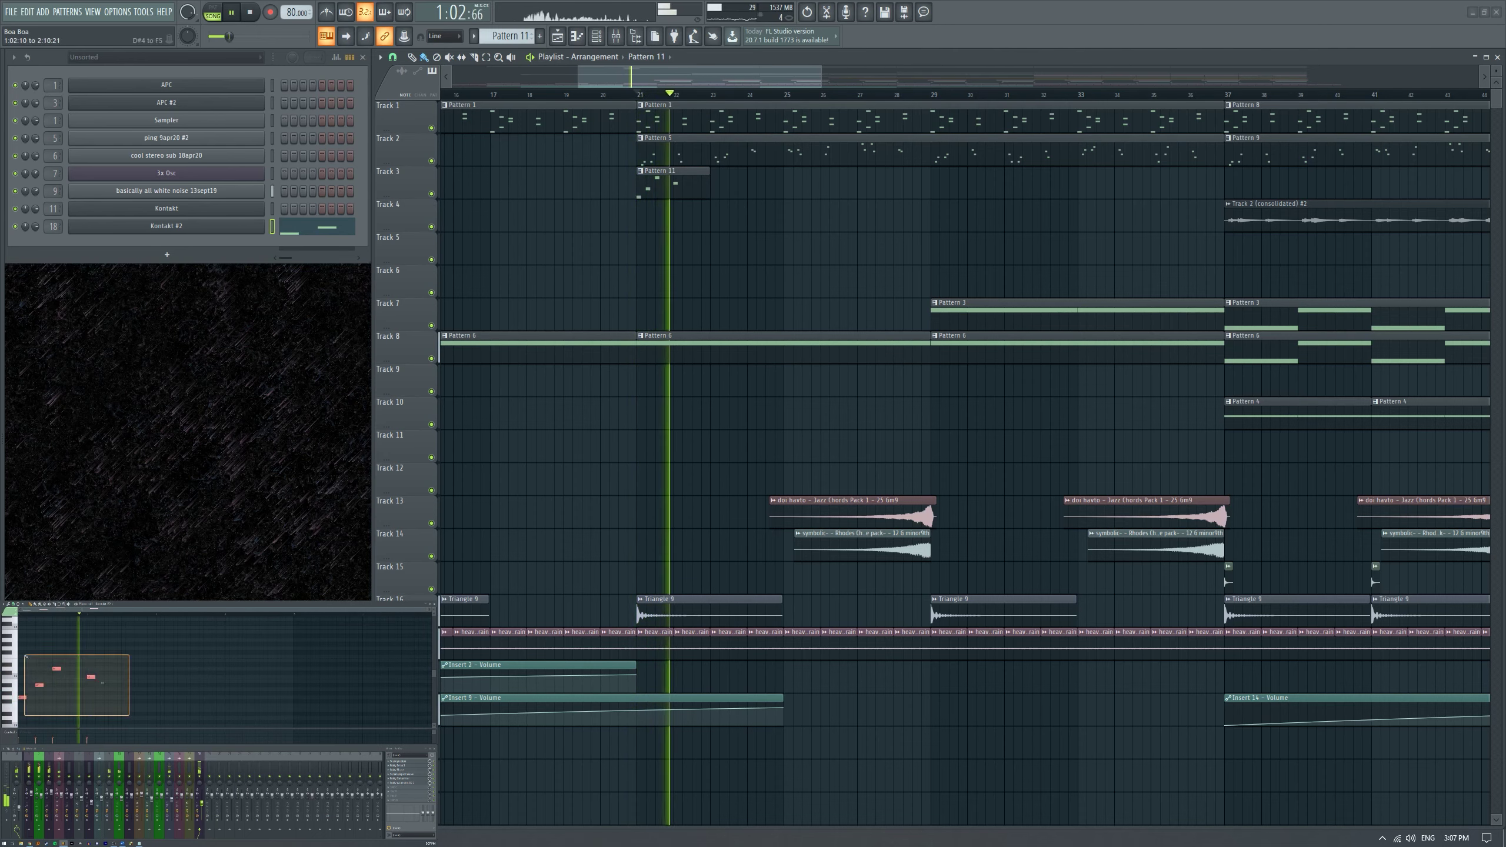
pyautogui.moveTo(91, 677); pyautogui.dragTo(190, 661)
pyautogui.scroll(1, 155, 692)
pyautogui.hotkey('ctrl', 'd')
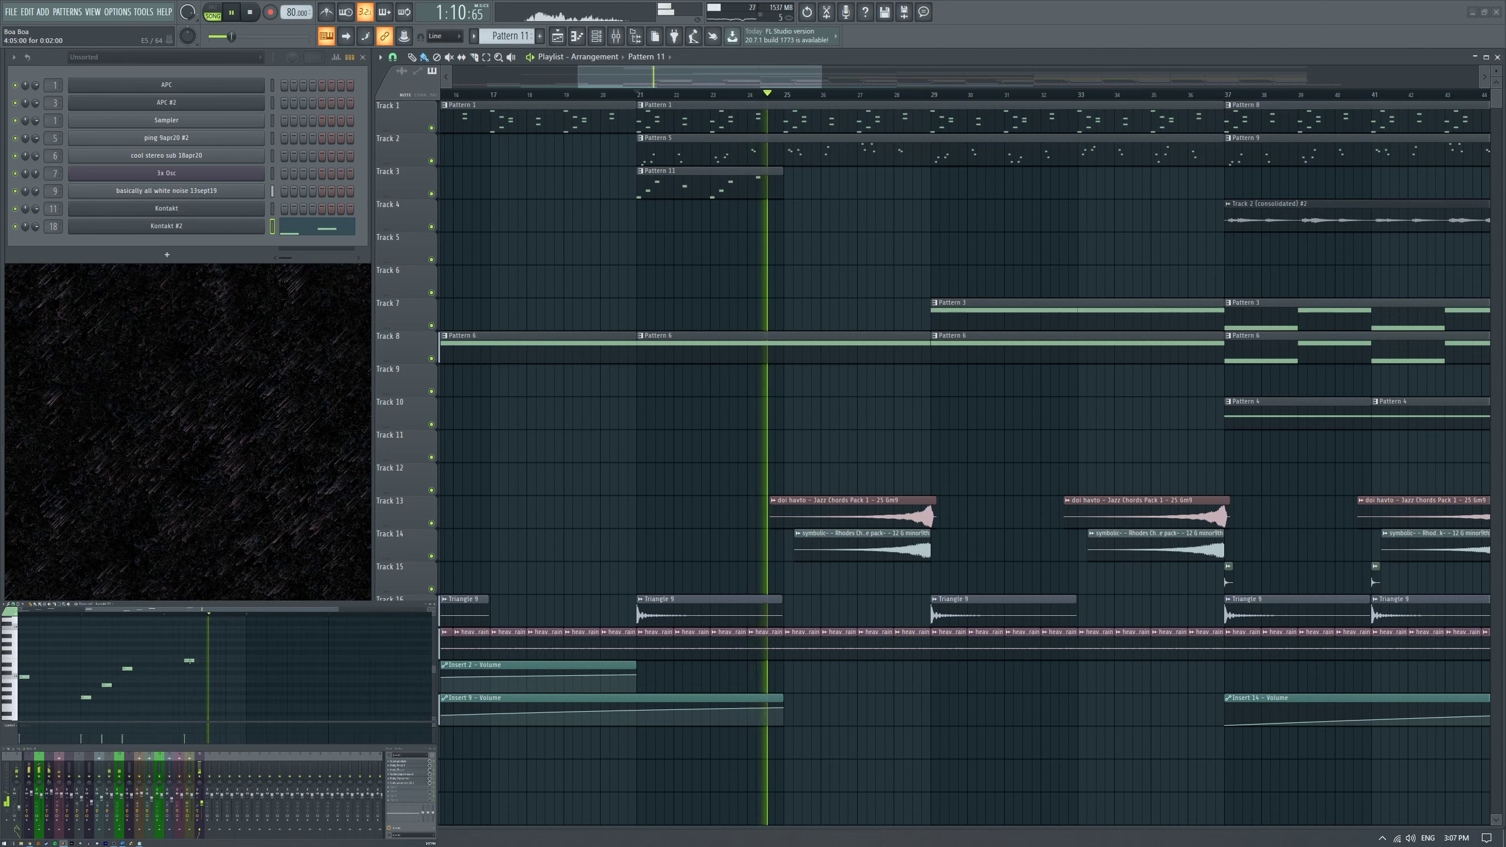
# Stop playback, check Pattern 1's notes in the piano roll, and return to Pattern 11.
pyautogui.press('space')
pyautogui.click(745, 120)
pyautogui.doubleClick(745, 120)
pyautogui.scroll(-1, 126, 658)
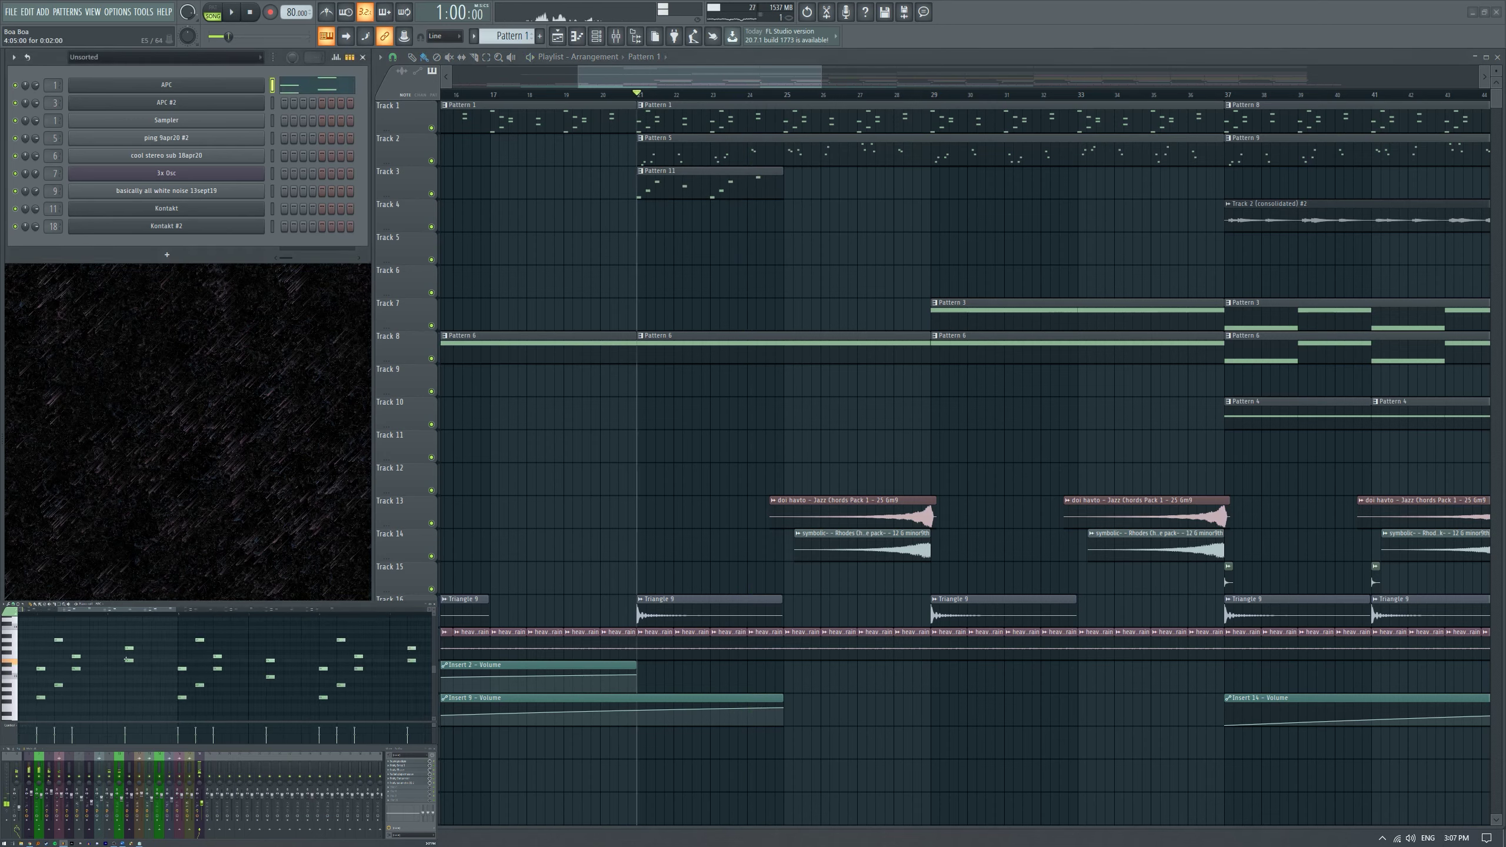
pyautogui.click(758, 180)
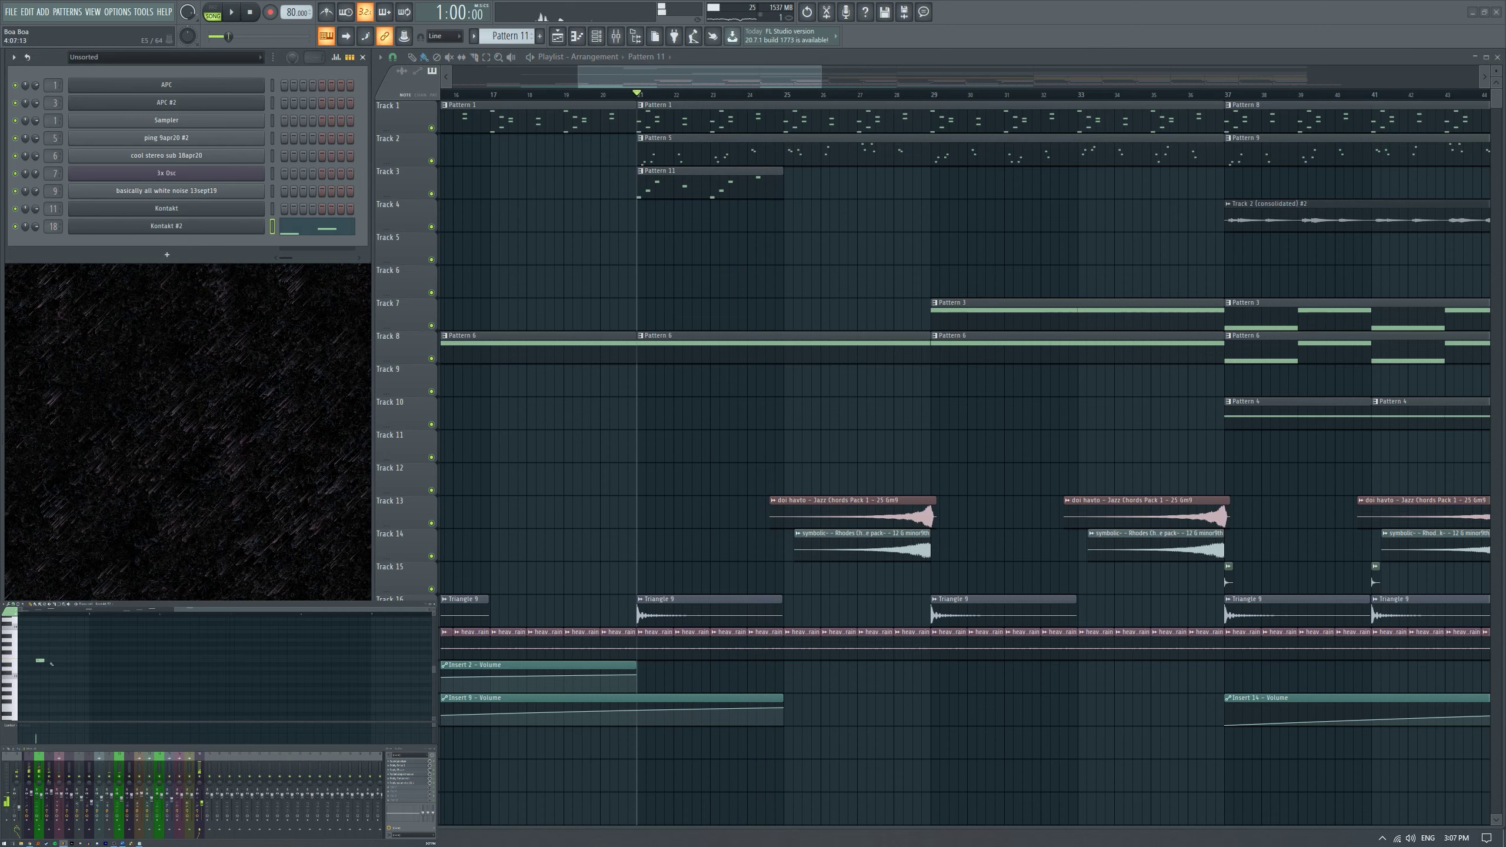
# Transpose all notes of the Pattern 11 melody down one octave.
pyautogui.scroll(-2, 52, 663)
pyautogui.moveTo(219, 629); pyautogui.dragTo(18, 718)
pyautogui.hotkey('ctrl', 'Down')
pyautogui.scroll(-1, 27, 647)
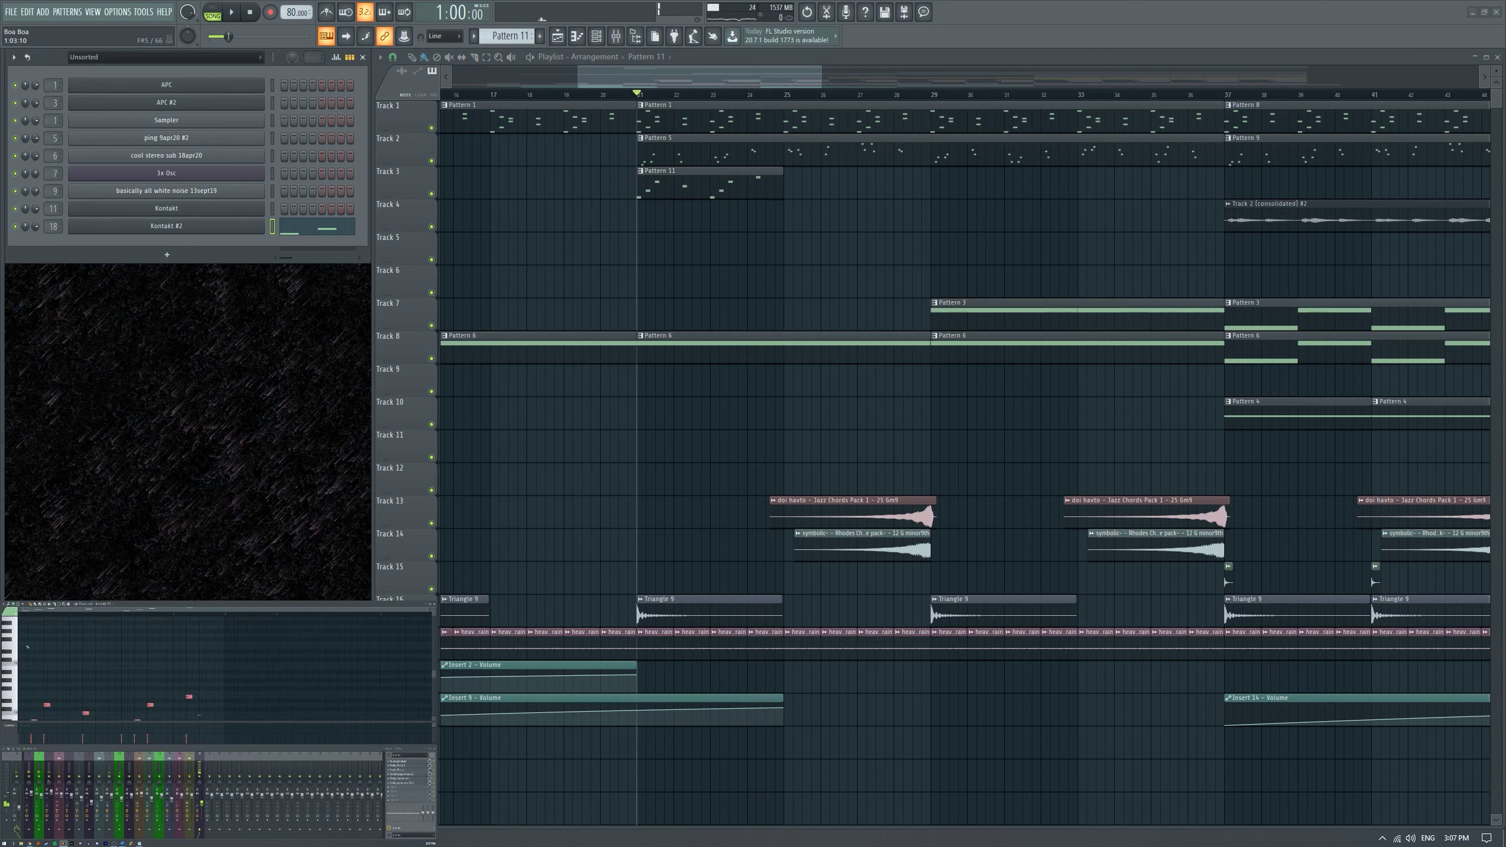
pyautogui.scroll(-3, 27, 648)
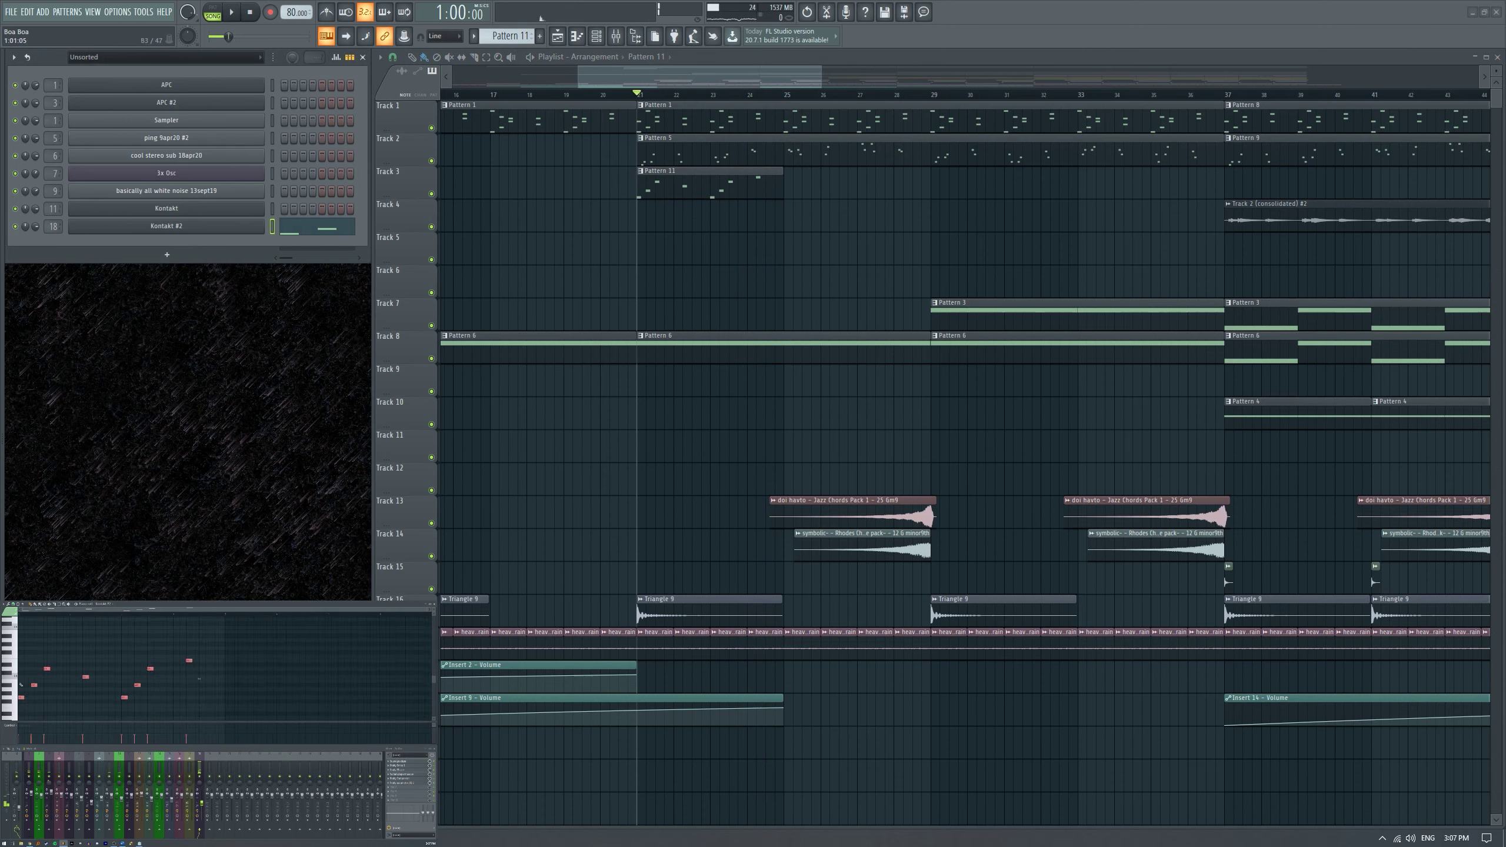
# Audition the transposed melody from bar 21 and try its last note at a lower pitch.
pyautogui.click(47, 669)
pyautogui.press('space')
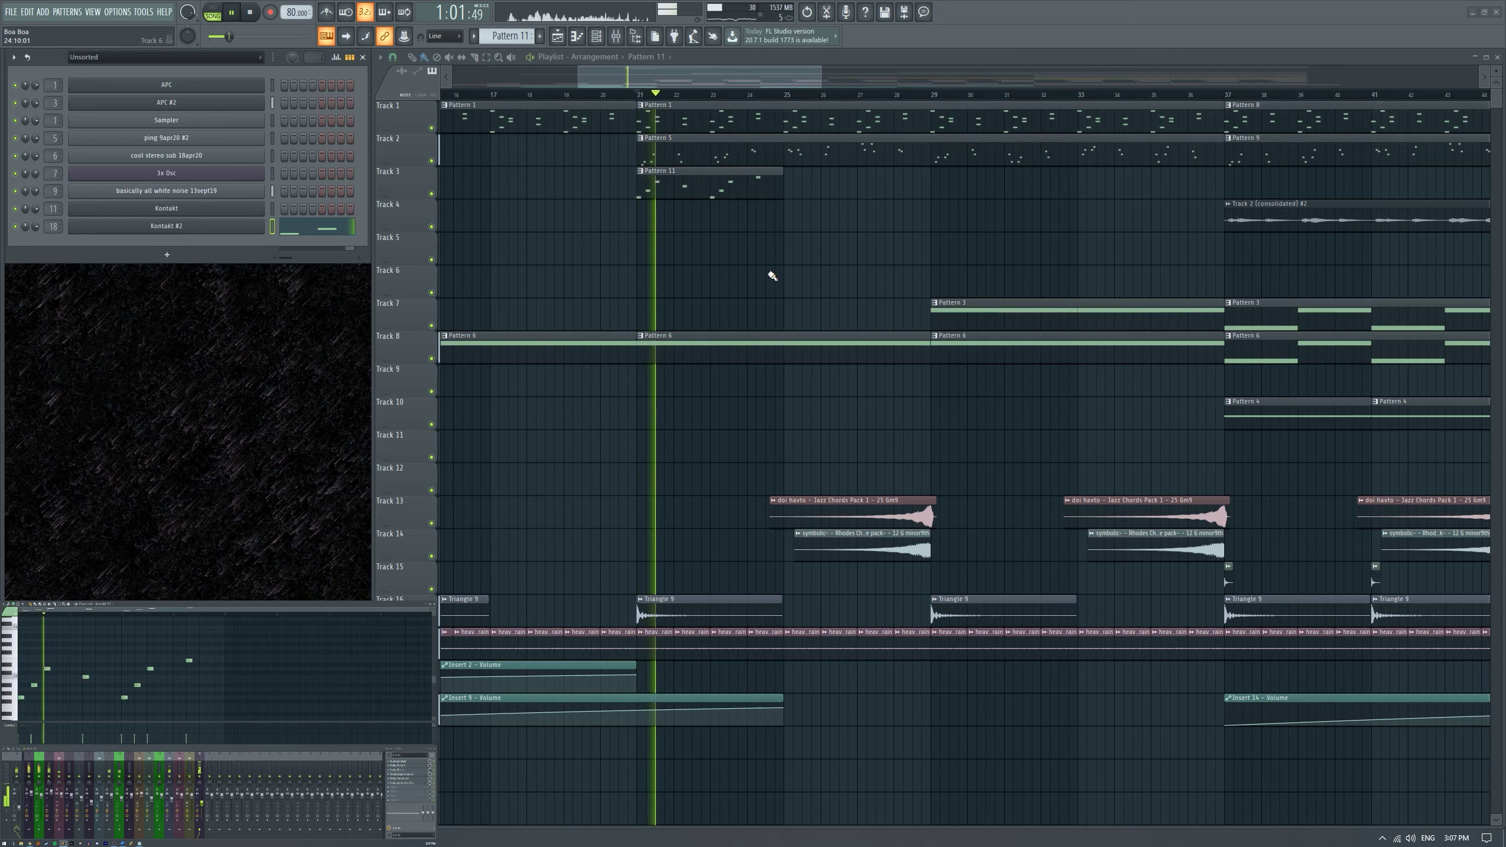
pyautogui.scroll(-2, 77, 681)
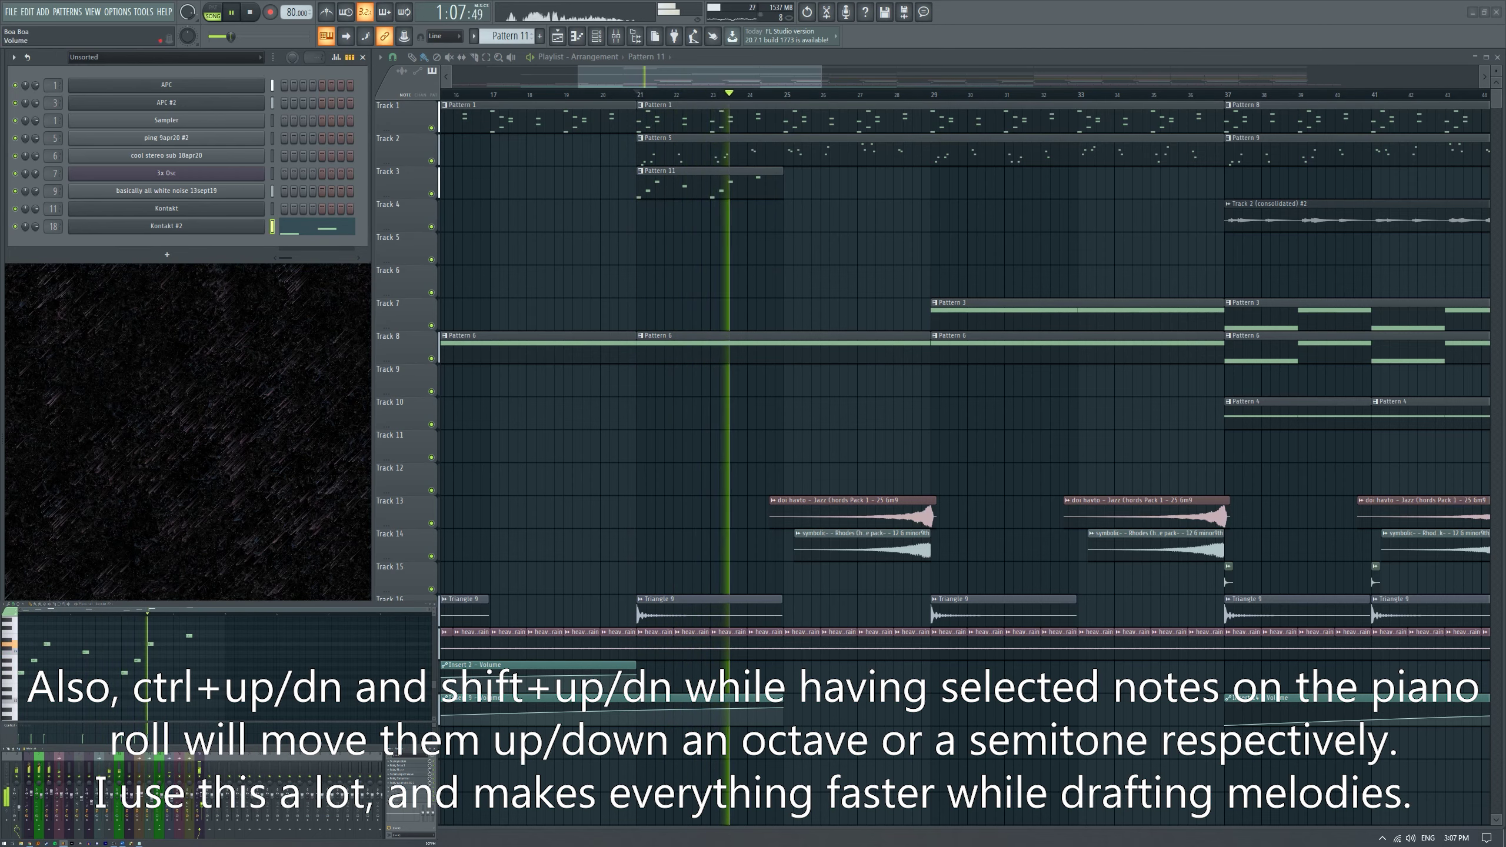
pyautogui.press('space')
pyautogui.hotkey('ctrl', 'a')
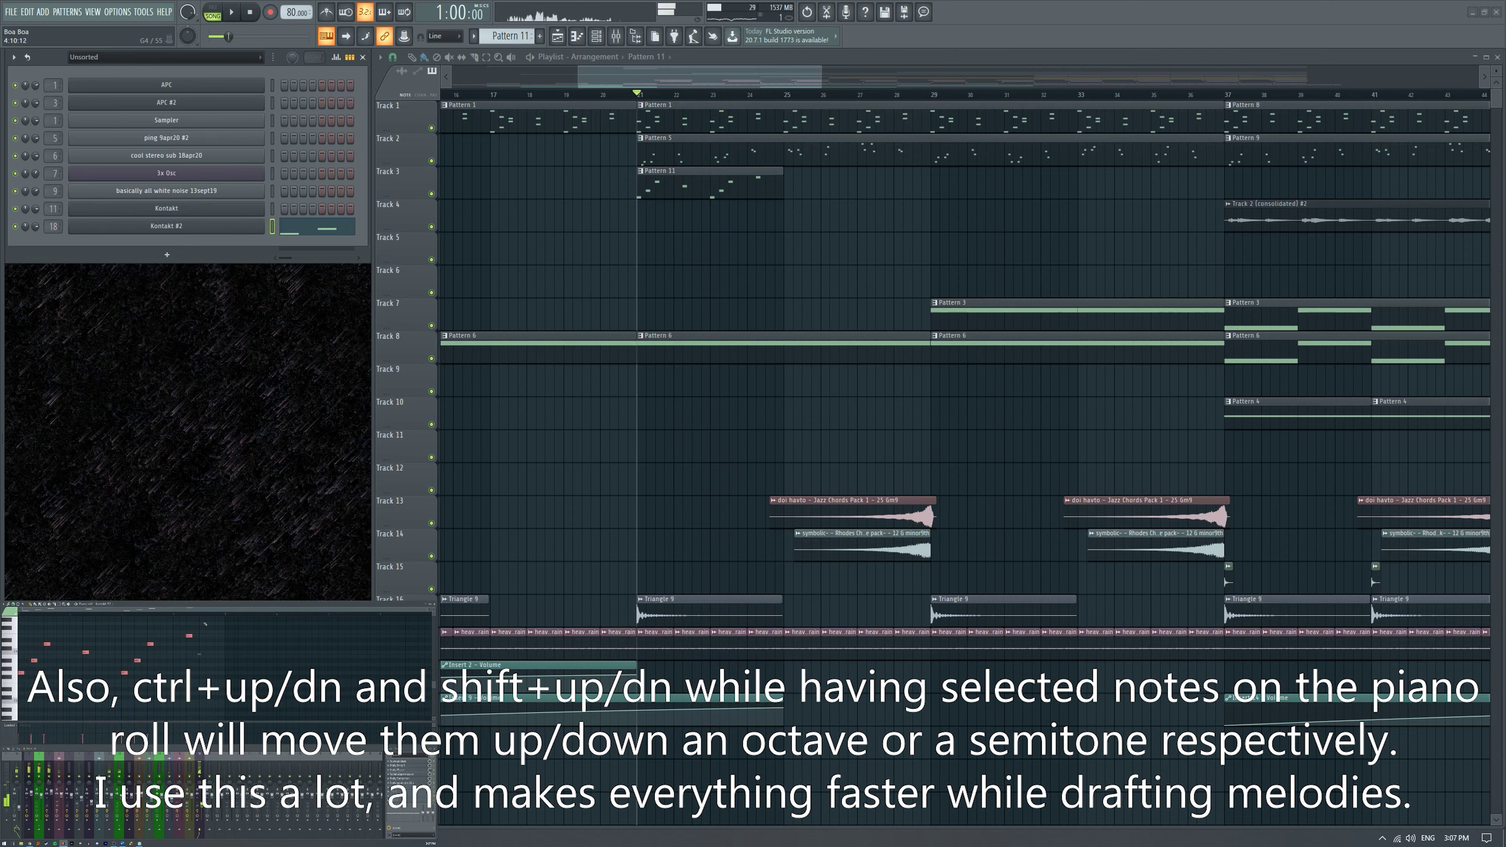
pyautogui.press('space')
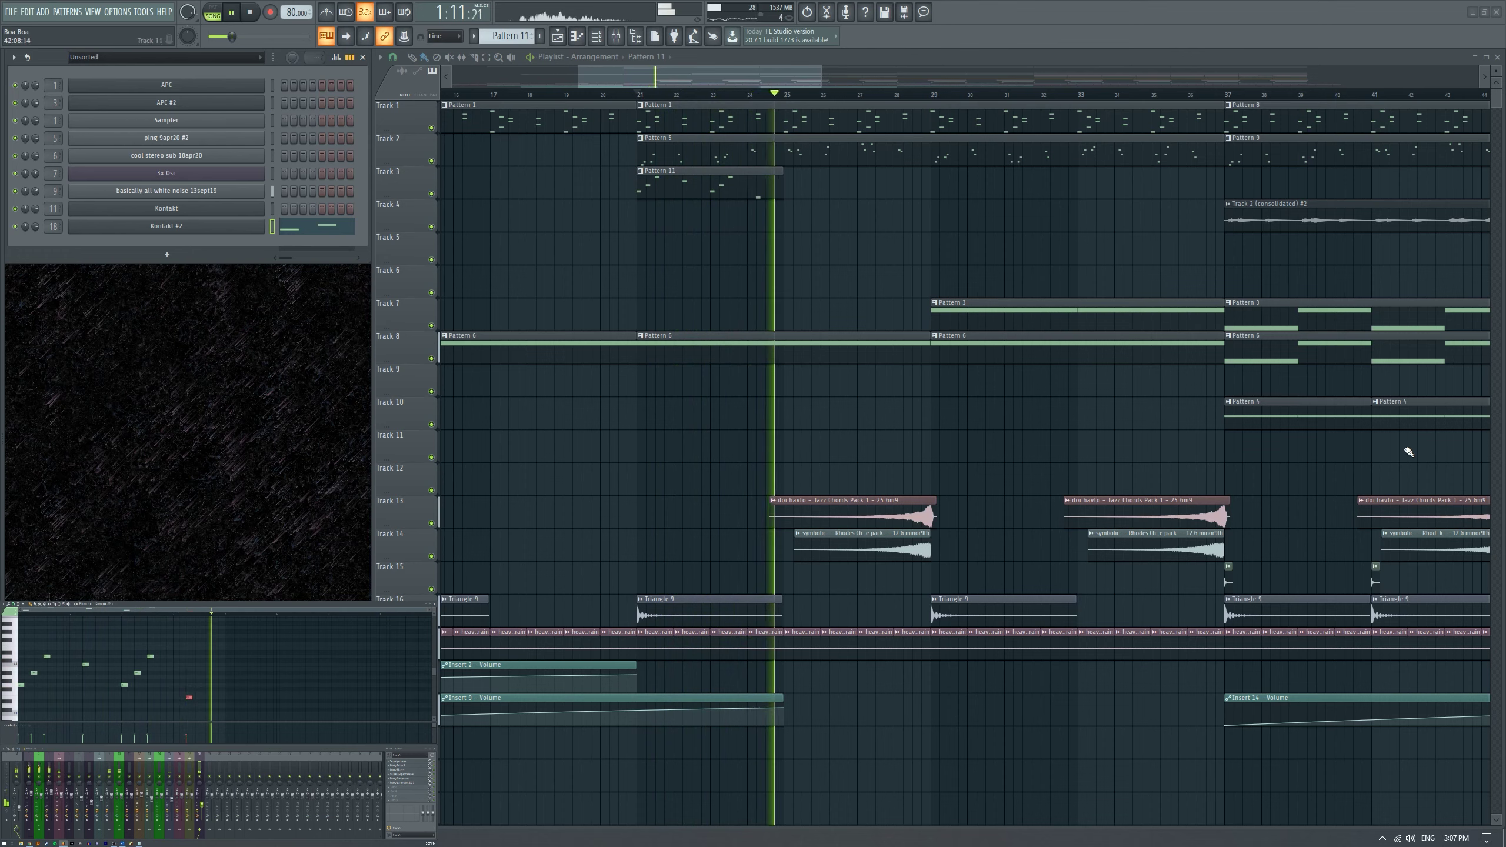
pyautogui.press('space')
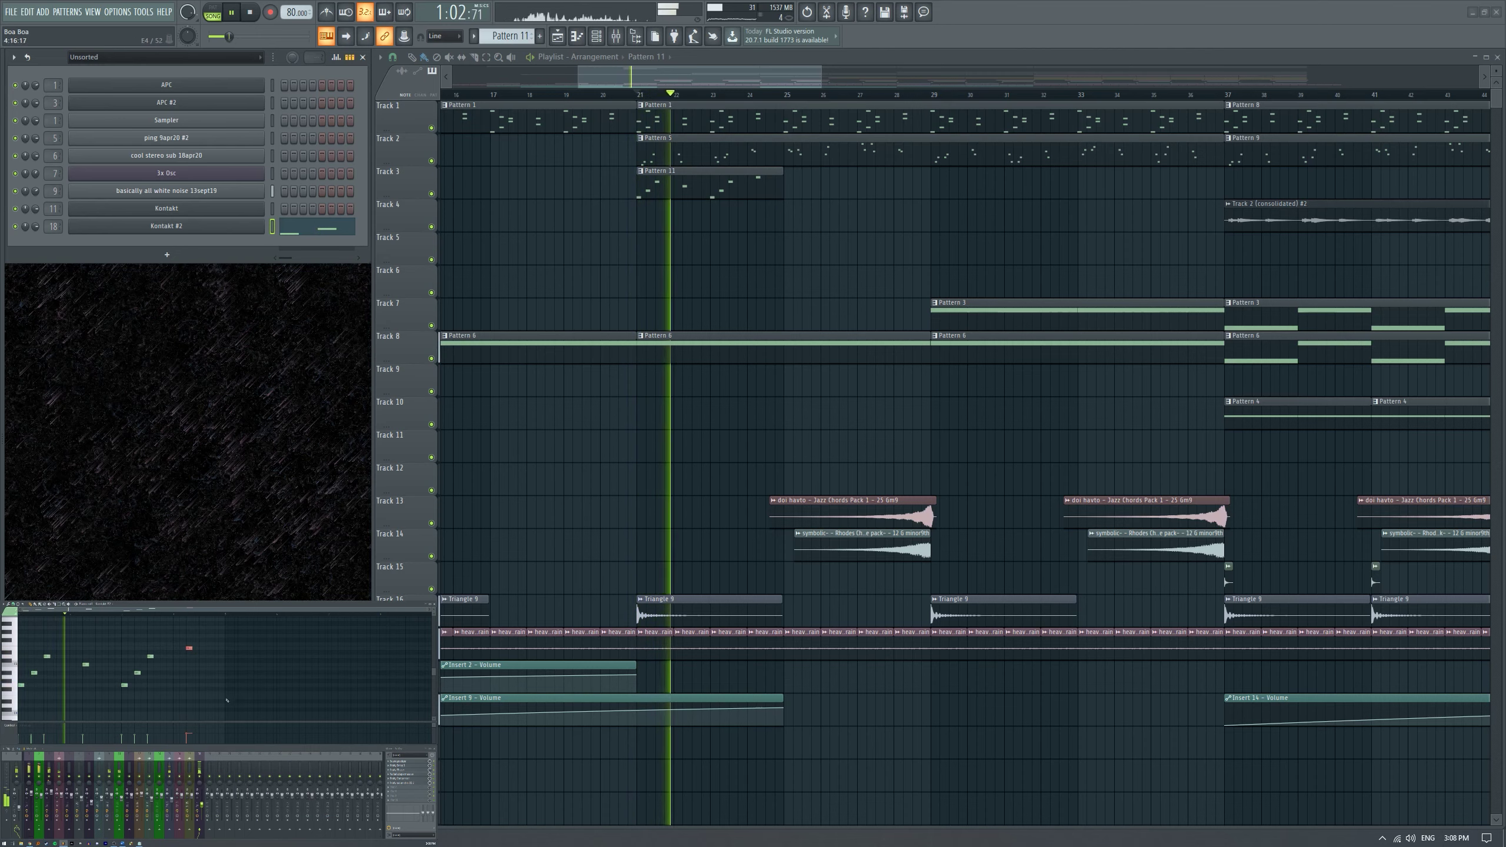
# Duplicate the entire four-bar melody so that Pattern 11 spans eight bars.
pyautogui.hotkey('ctrl', 'a')
pyautogui.hotkey('ctrl', 'b')
pyautogui.hotkey('ctrl', 'd')
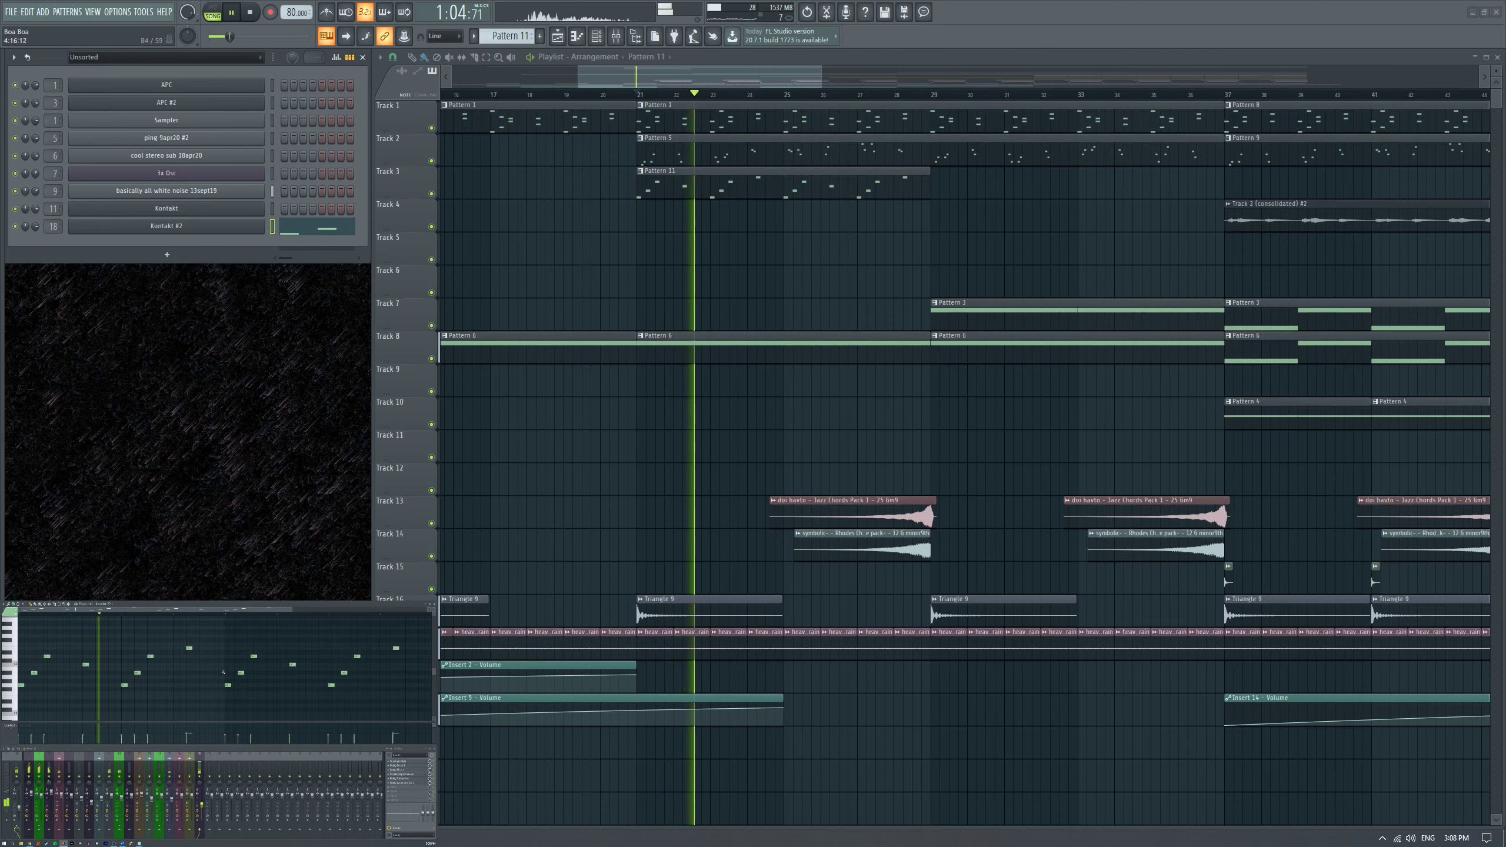
pyautogui.keyDown('ctrl'); pyautogui.scroll(-6, 753, 214); pyautogui.keyUp('ctrl')
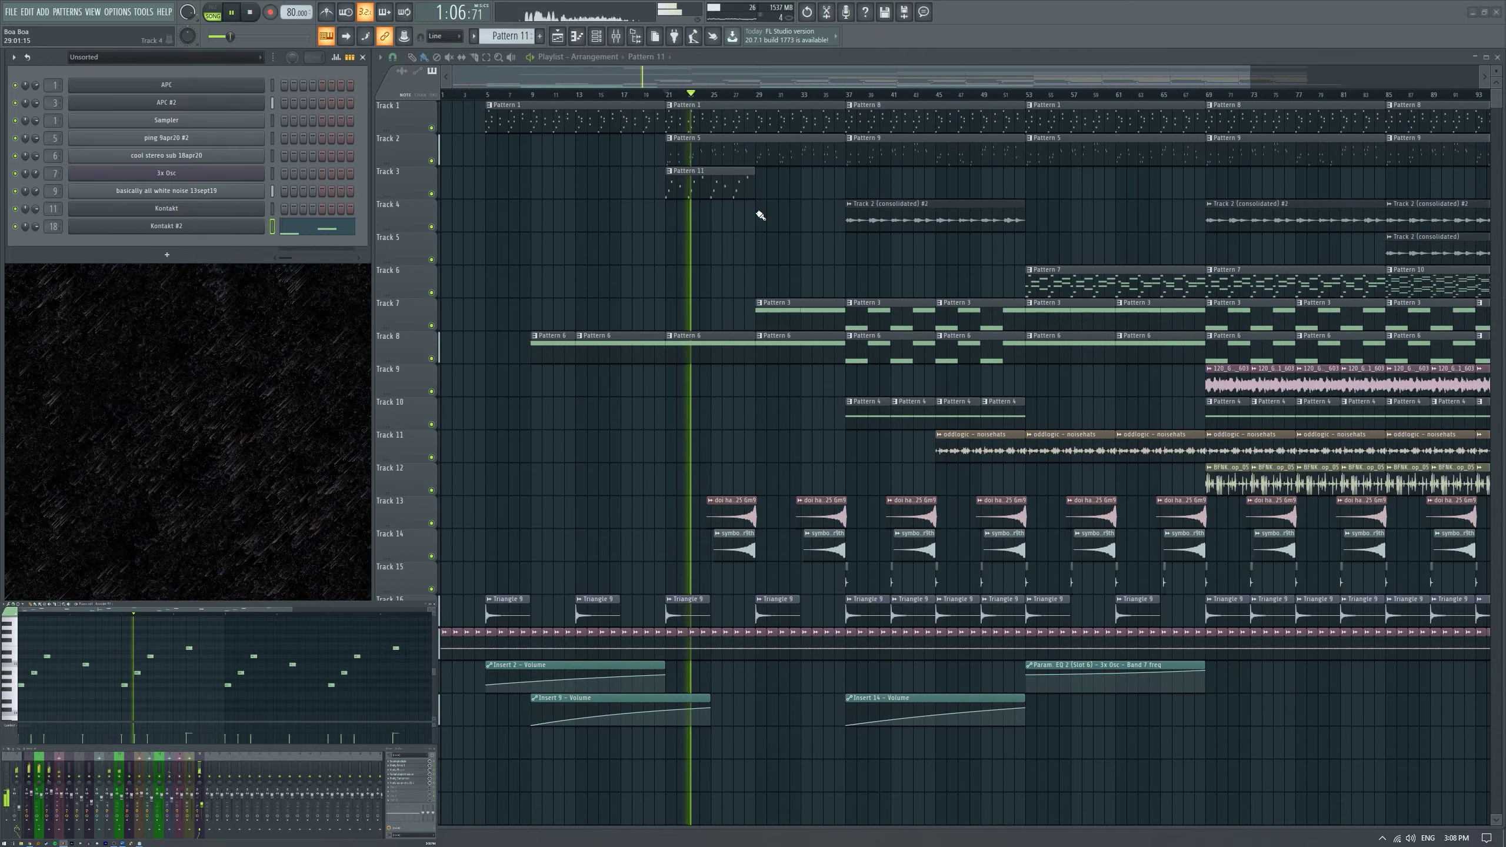
# Duplicate the eight-bar melody repeatedly so the Pattern 11 clip on Track 3 reaches bar 45.
pyautogui.scroll(6, 644, 214)
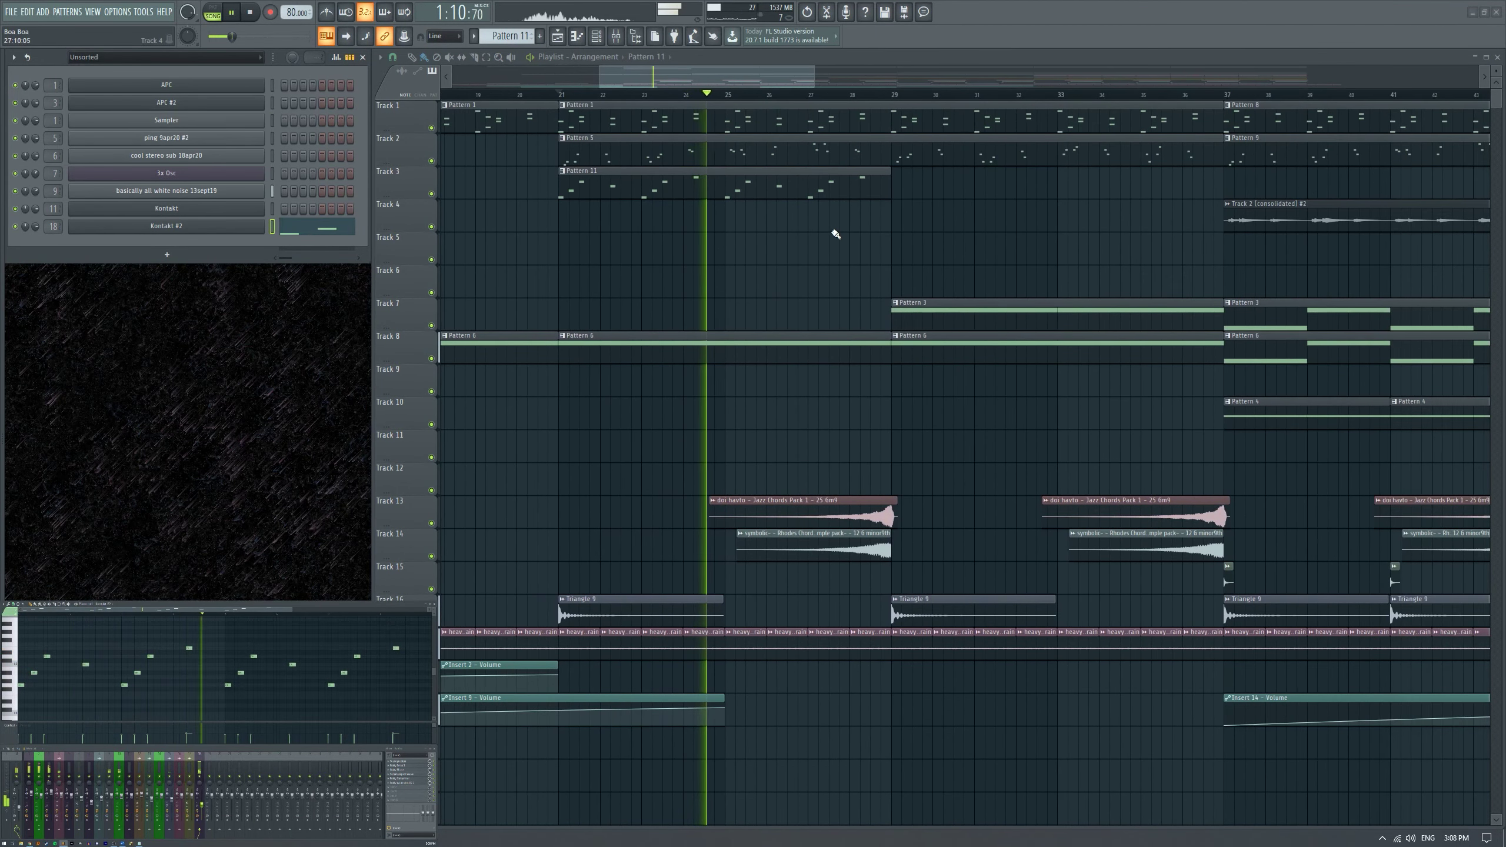
pyautogui.keyDown('ctrl'); pyautogui.scroll(-2, 767, 228); pyautogui.keyUp('ctrl')
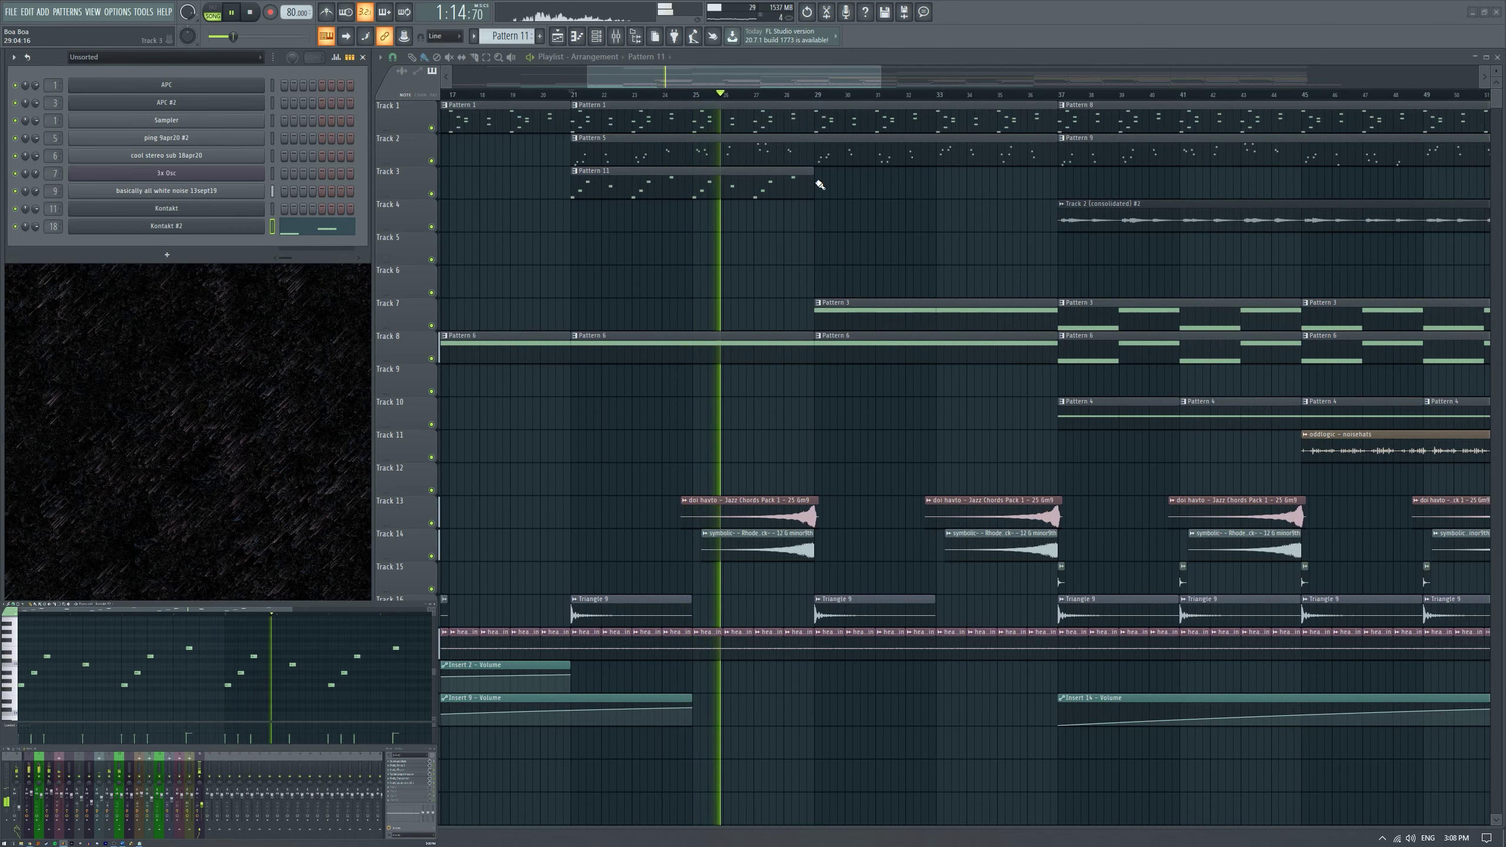
pyautogui.keyDown('ctrl'); pyautogui.scroll(-1, 812, 190); pyautogui.keyUp('ctrl')
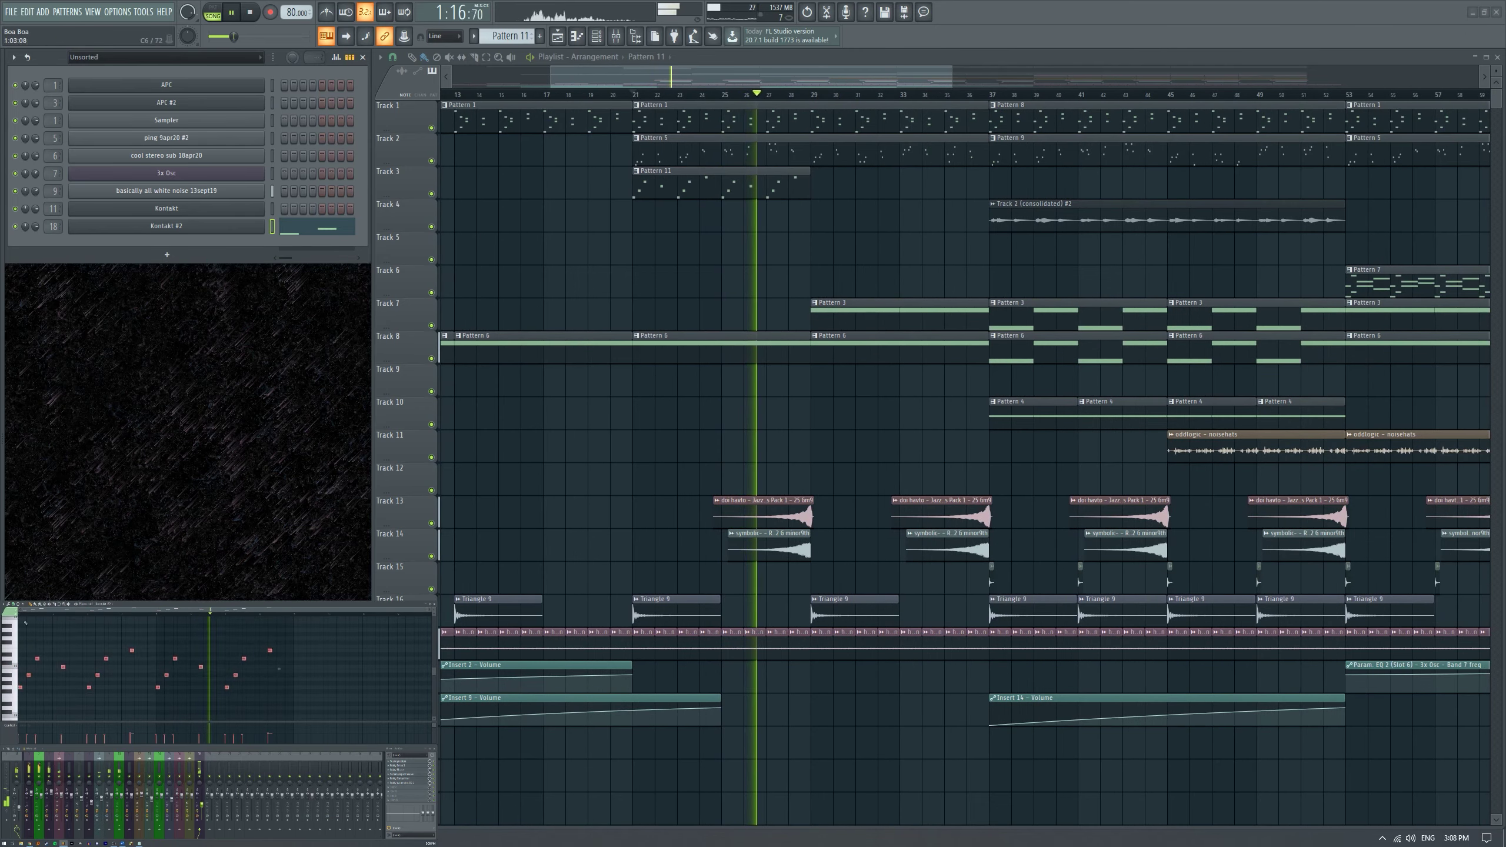
pyautogui.hotkey('ctrl', 'b')
pyautogui.moveTo(297, 693); pyautogui.dragTo(183, 650)
pyautogui.keyDown('ctrl'); pyautogui.scroll(-2, 297, 693); pyautogui.keyUp('ctrl')
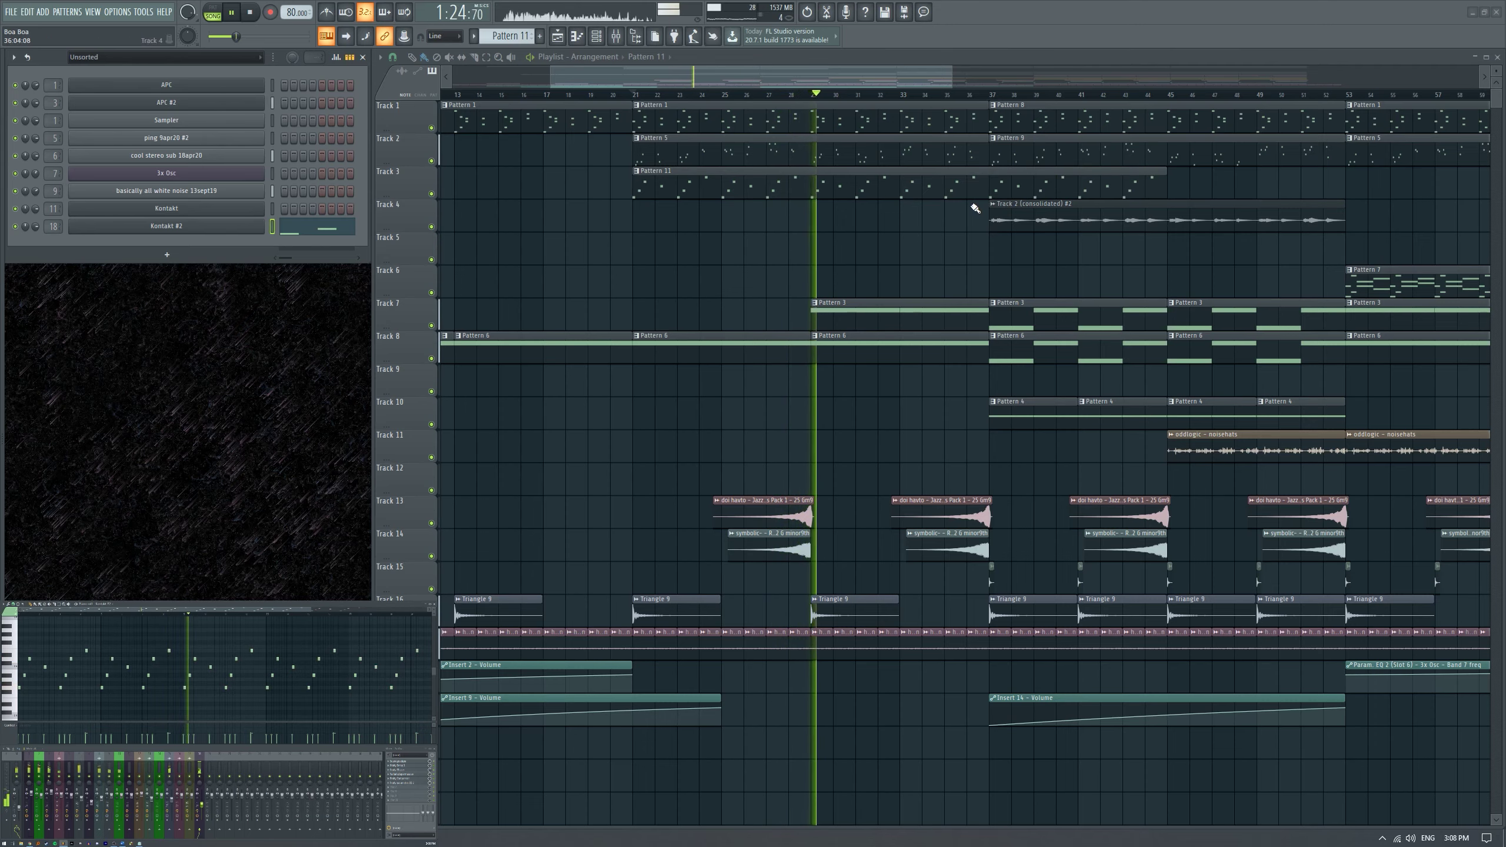
# Audition the extended melody against the other tracks and examine the arrangement around the section change at bar 37.
pyautogui.keyDown('ctrl'); pyautogui.scroll(3, 1008, 240); pyautogui.keyUp('ctrl')
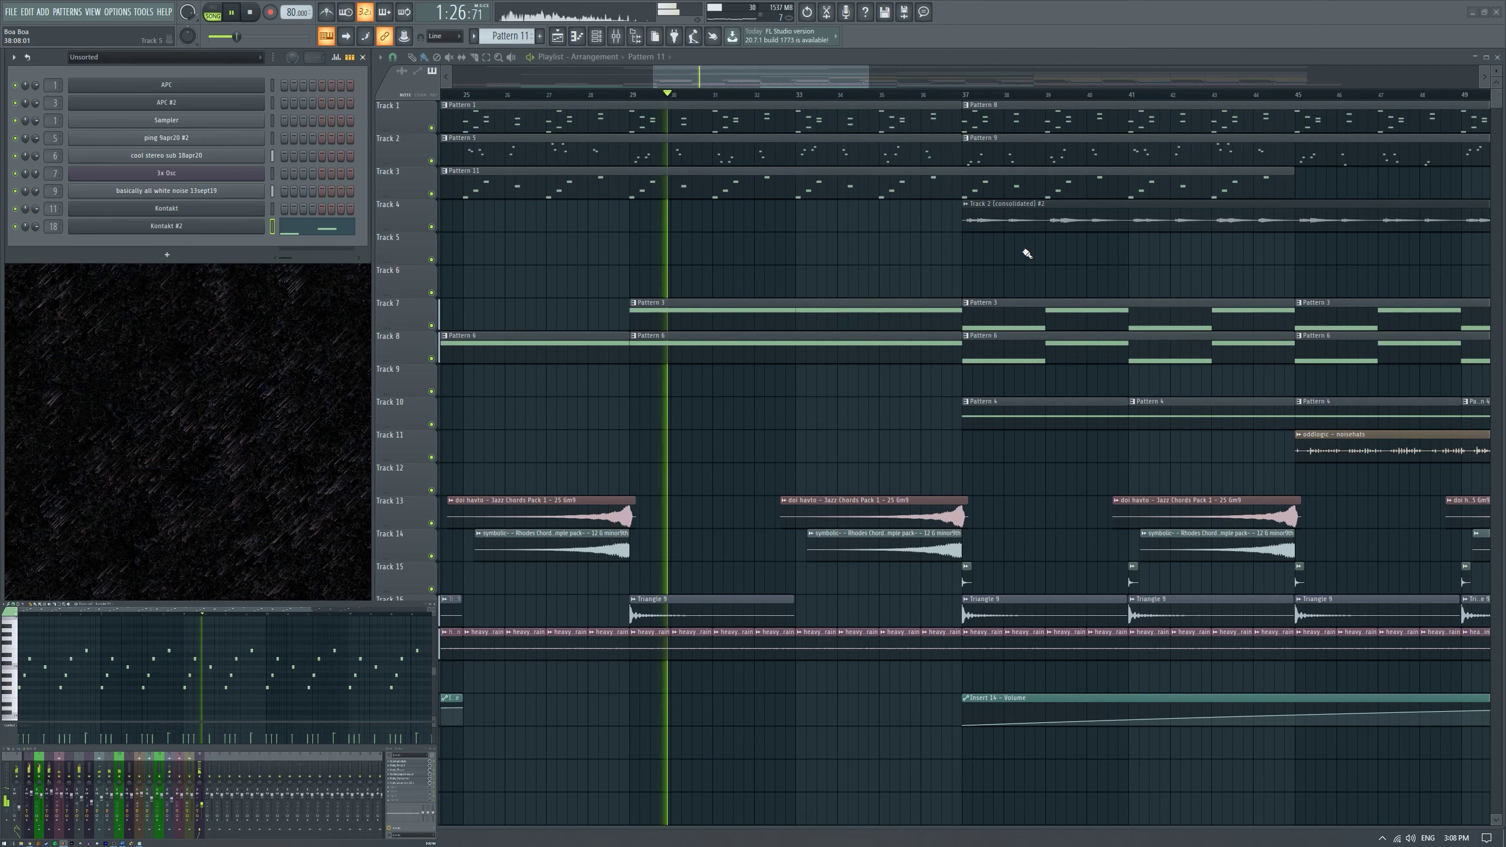
pyautogui.keyDown('ctrl'); pyautogui.scroll(-3, 765, 199); pyautogui.keyUp('ctrl')
pyautogui.keyDown('ctrl'); pyautogui.scroll(3, 955, 209); pyautogui.keyUp('ctrl')
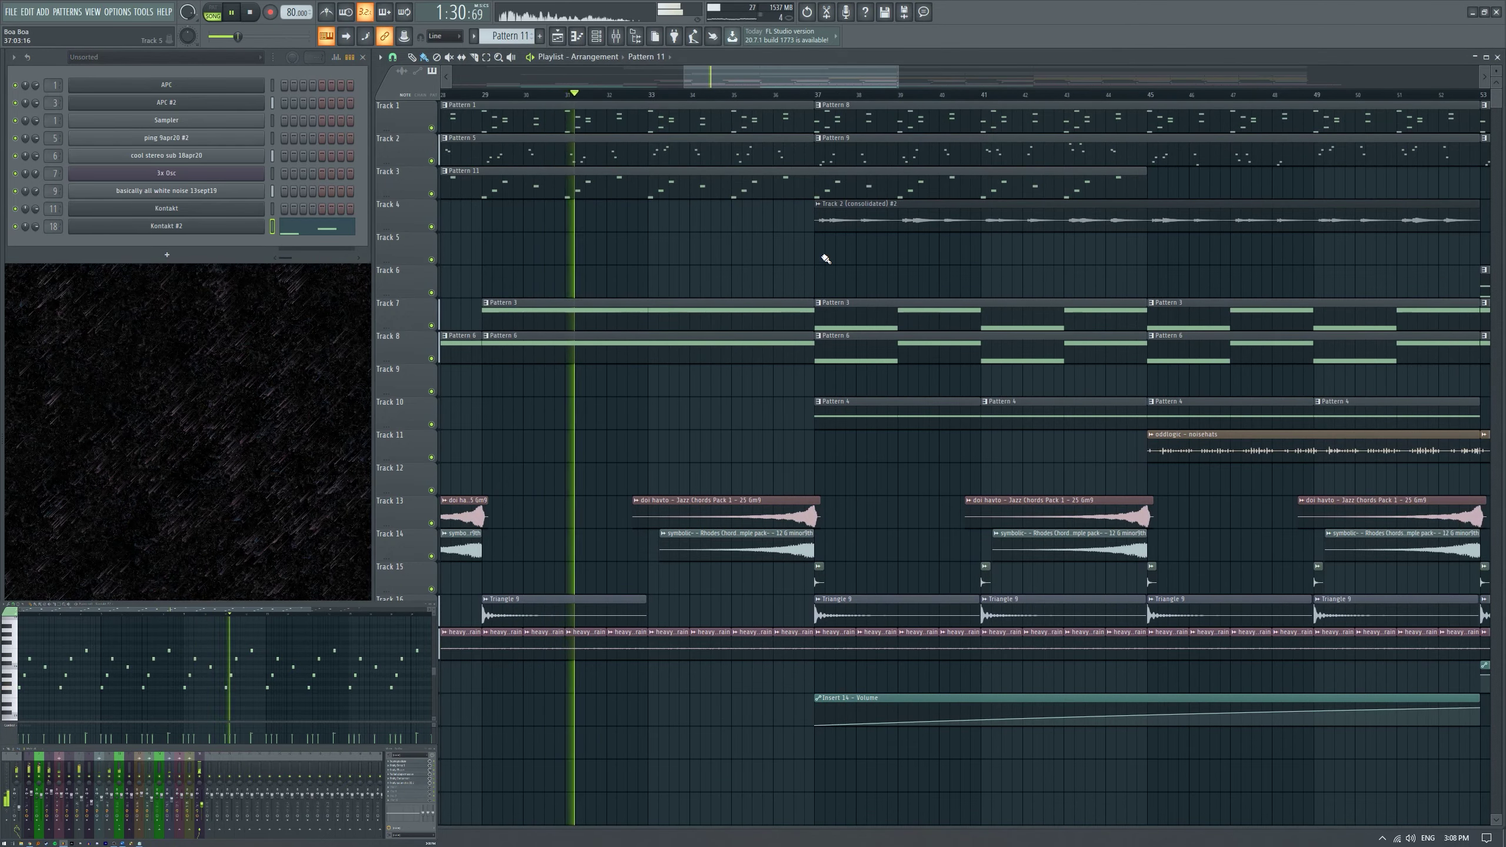
pyautogui.keyDown('ctrl'); pyautogui.scroll(-2, 832, 263); pyautogui.keyUp('ctrl')
pyautogui.keyDown('ctrl'); pyautogui.scroll(3, 536, 196); pyautogui.keyUp('ctrl')
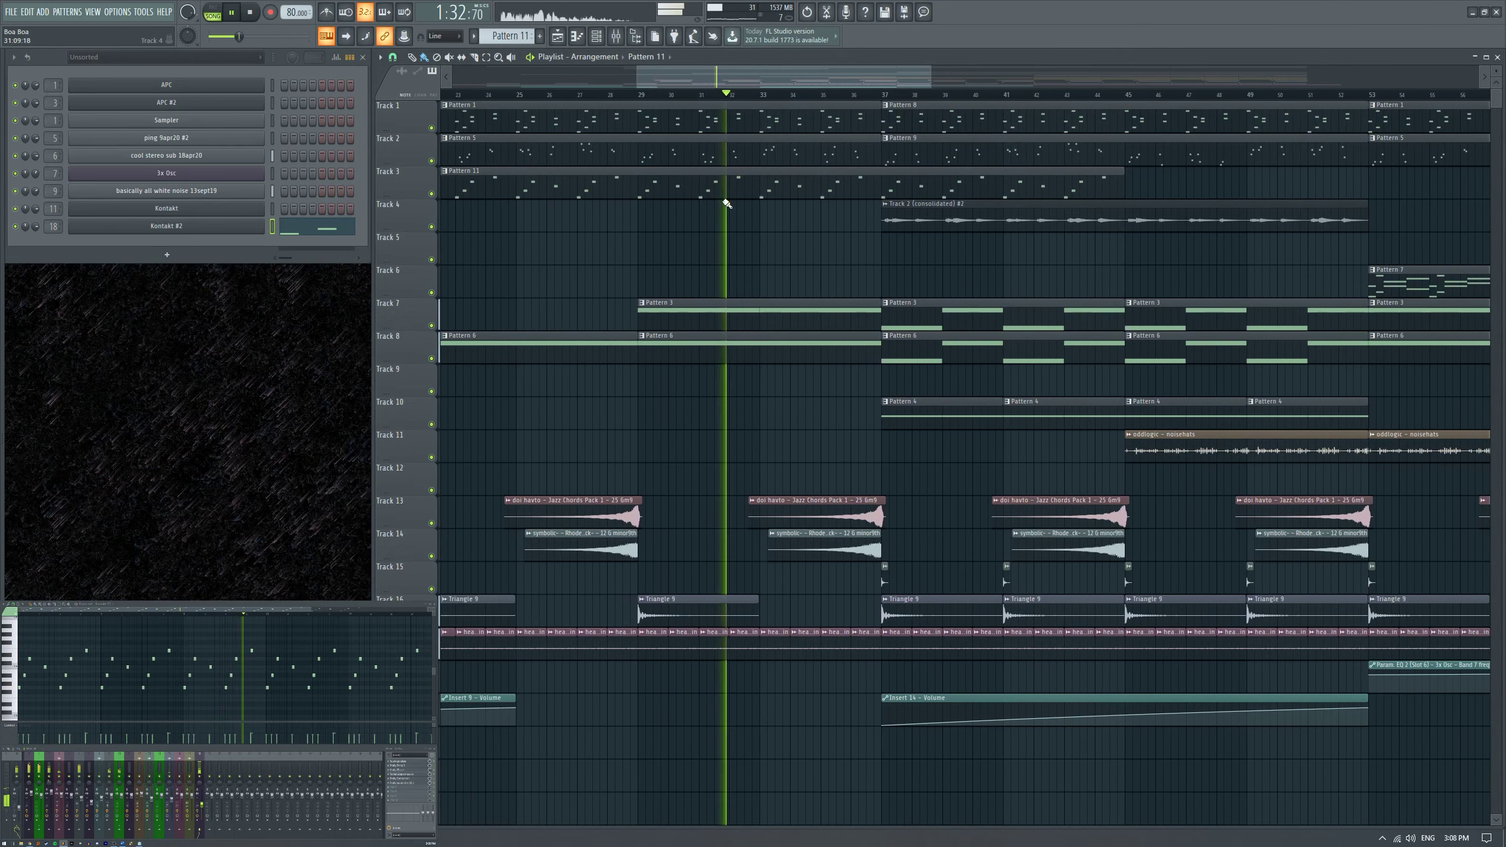
pyautogui.keyDown('ctrl'); pyautogui.scroll(-4, 782, 230); pyautogui.keyUp('ctrl')
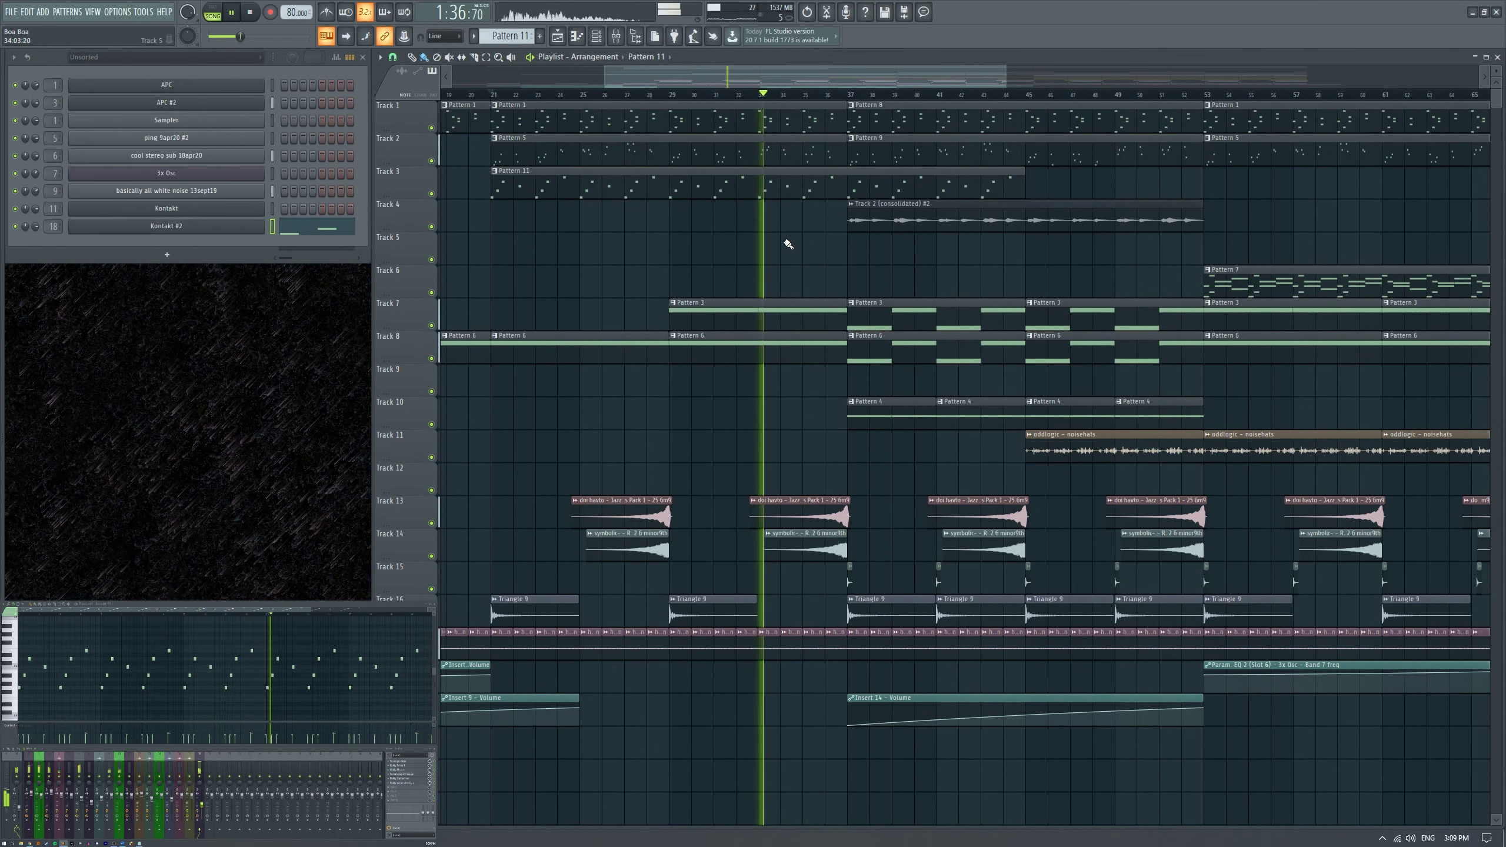
pyautogui.keyDown('ctrl'); pyautogui.scroll(3, 782, 234); pyautogui.keyUp('ctrl')
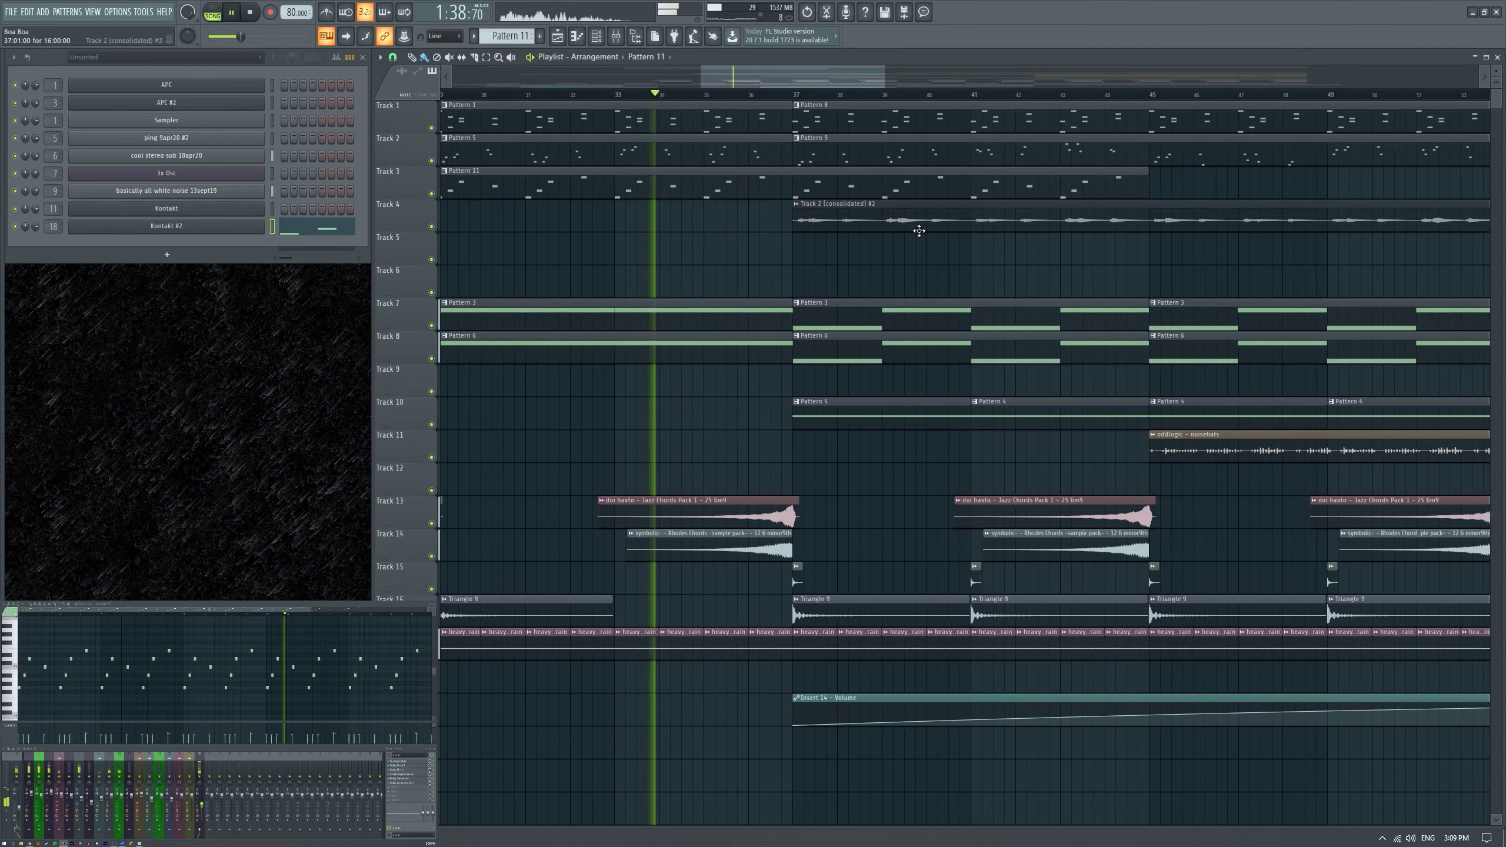
pyautogui.press('space')
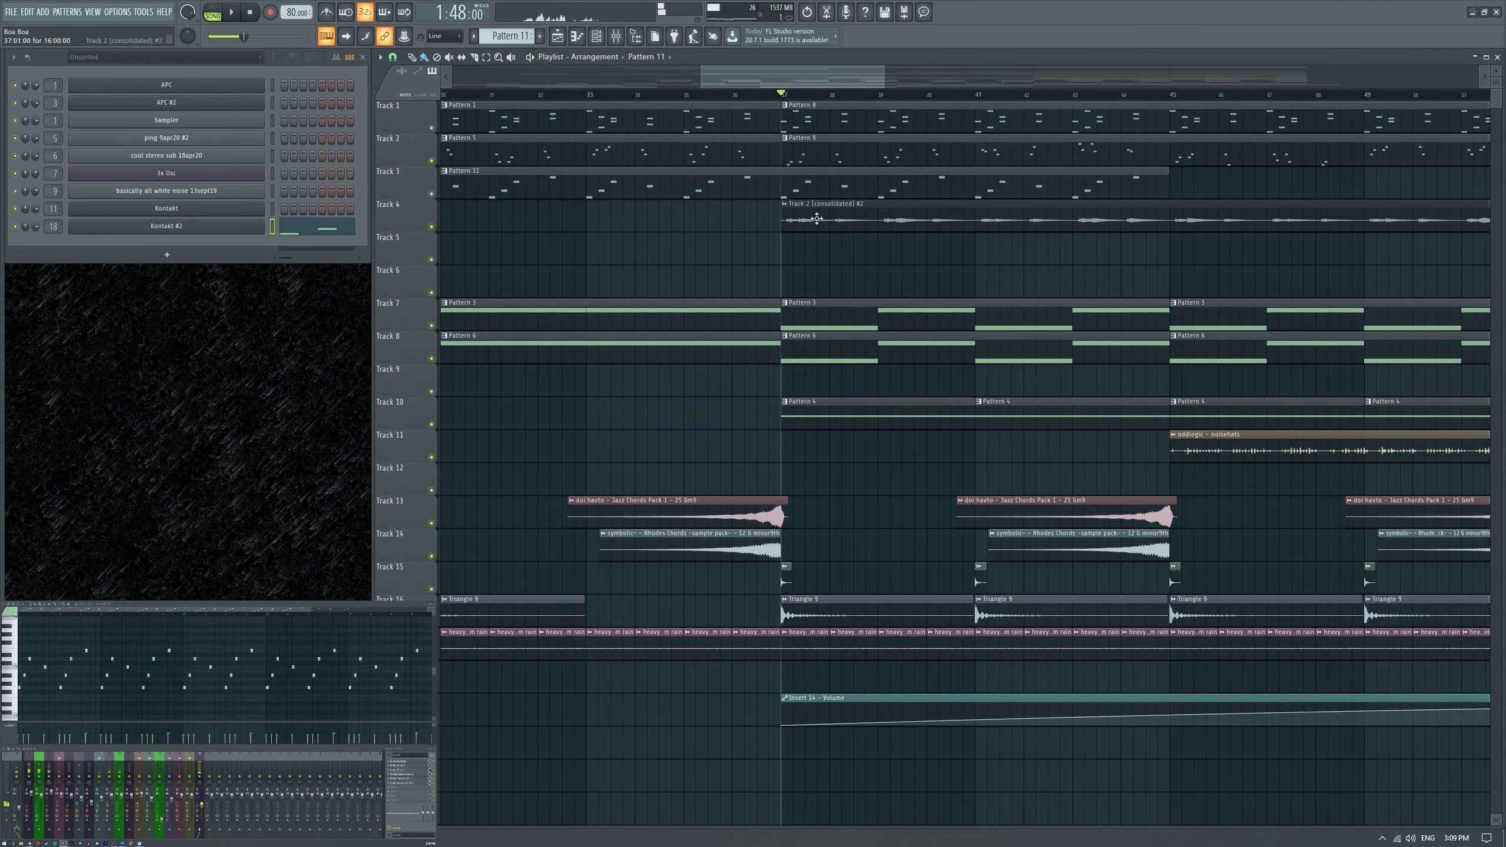
pyautogui.keyDown('ctrl'); pyautogui.scroll(-4, 816, 219); pyautogui.keyUp('ctrl')
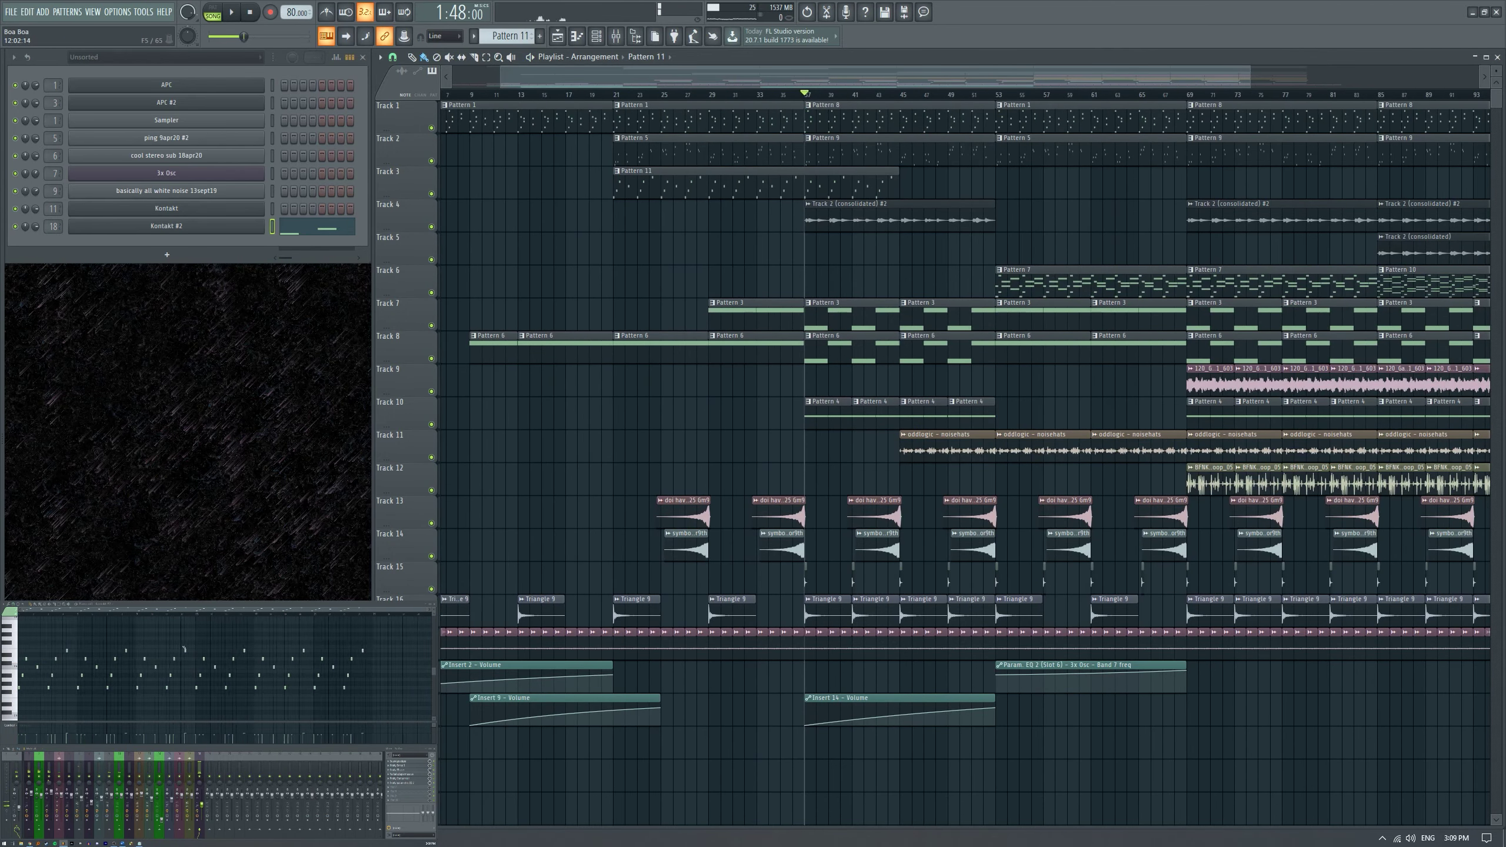
# Check Pattern 8 during playback from bar 37 and slice Track 3's Pattern 11 clip at bar 37.
pyautogui.press('space')
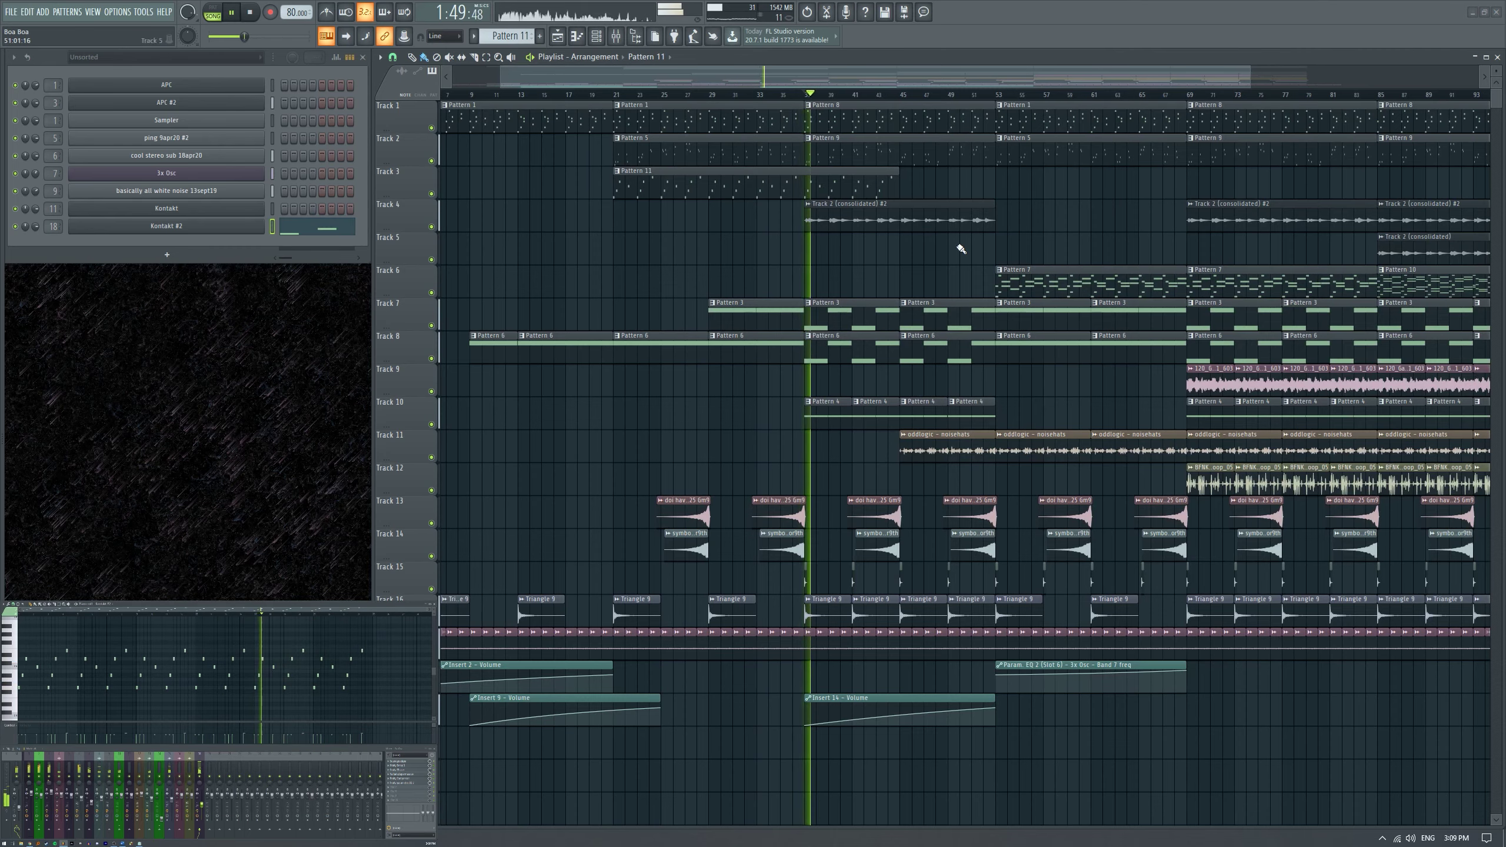
pyautogui.keyDown('ctrl'); pyautogui.scroll(5, 835, 134); pyautogui.keyUp('ctrl')
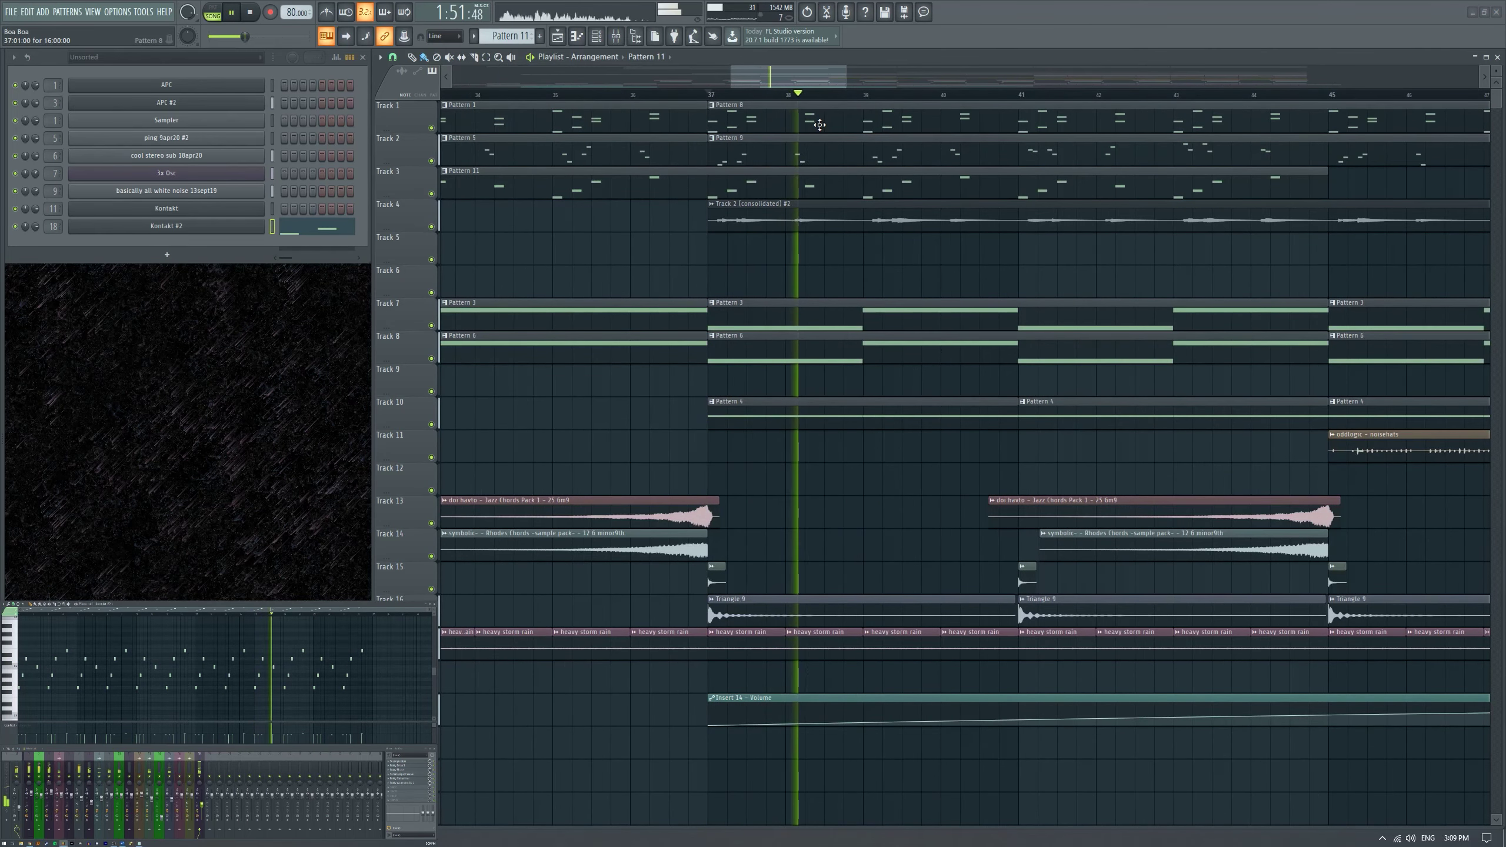
pyautogui.doubleClick(820, 126)
pyautogui.press('space')
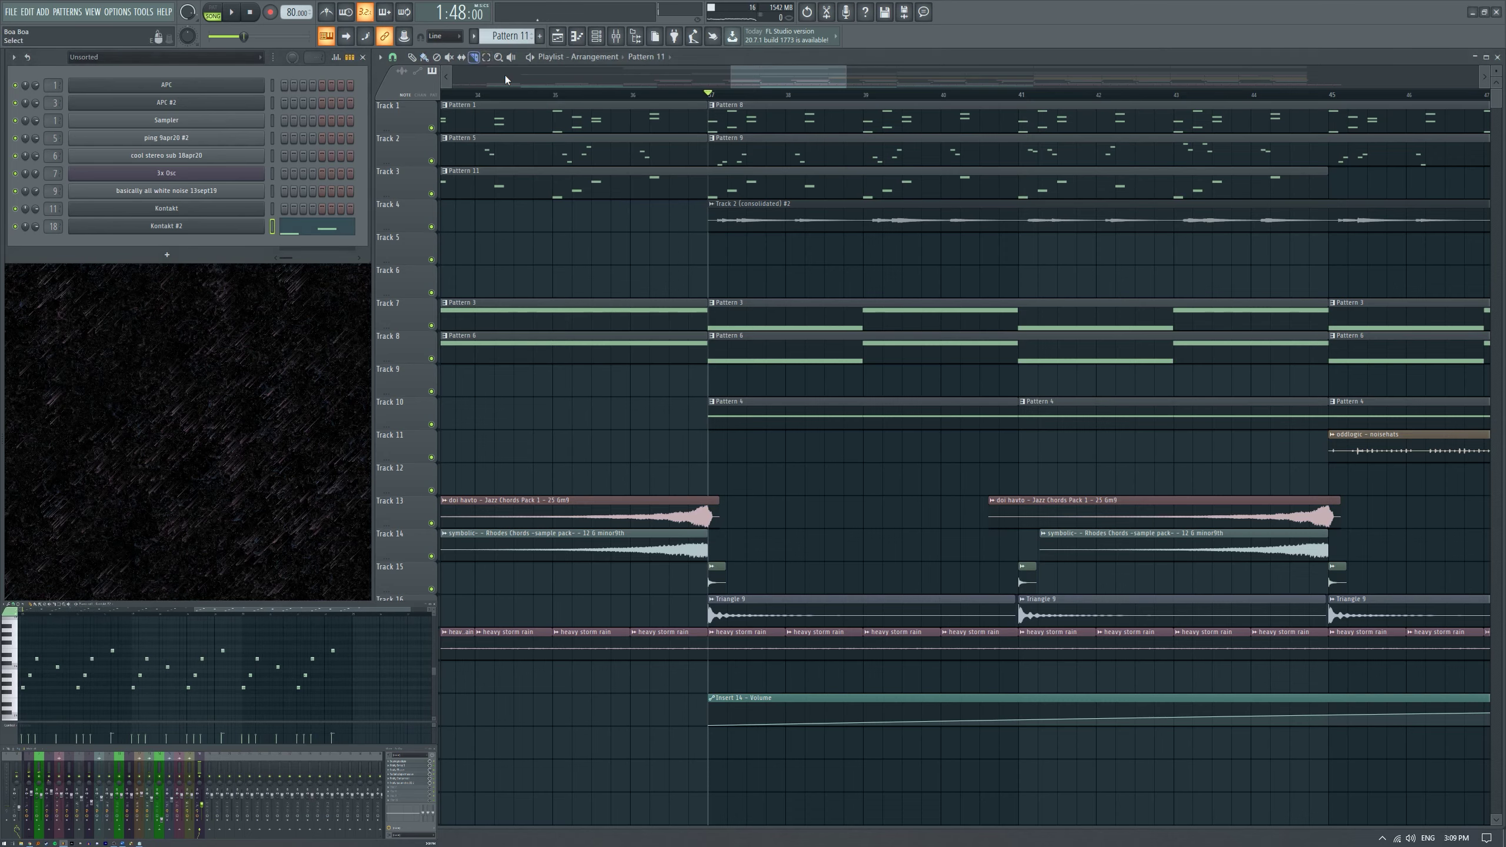
pyautogui.press('space')
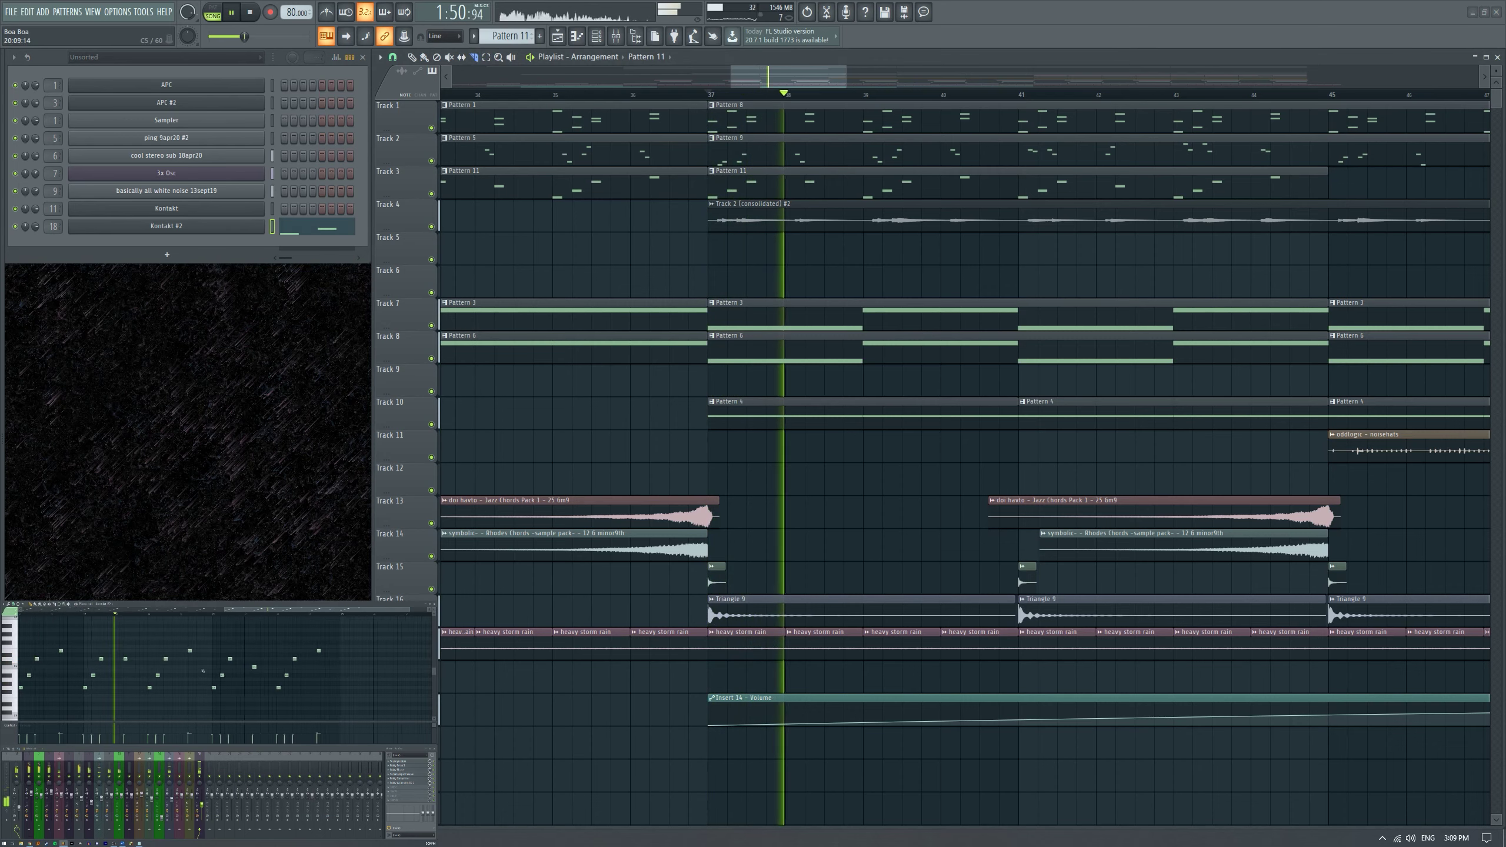
# Duplicate the notes in bars 17 to 24 of Pattern 11 directly after themselves in the piano roll.
pyautogui.scroll(-4, 333, 682)
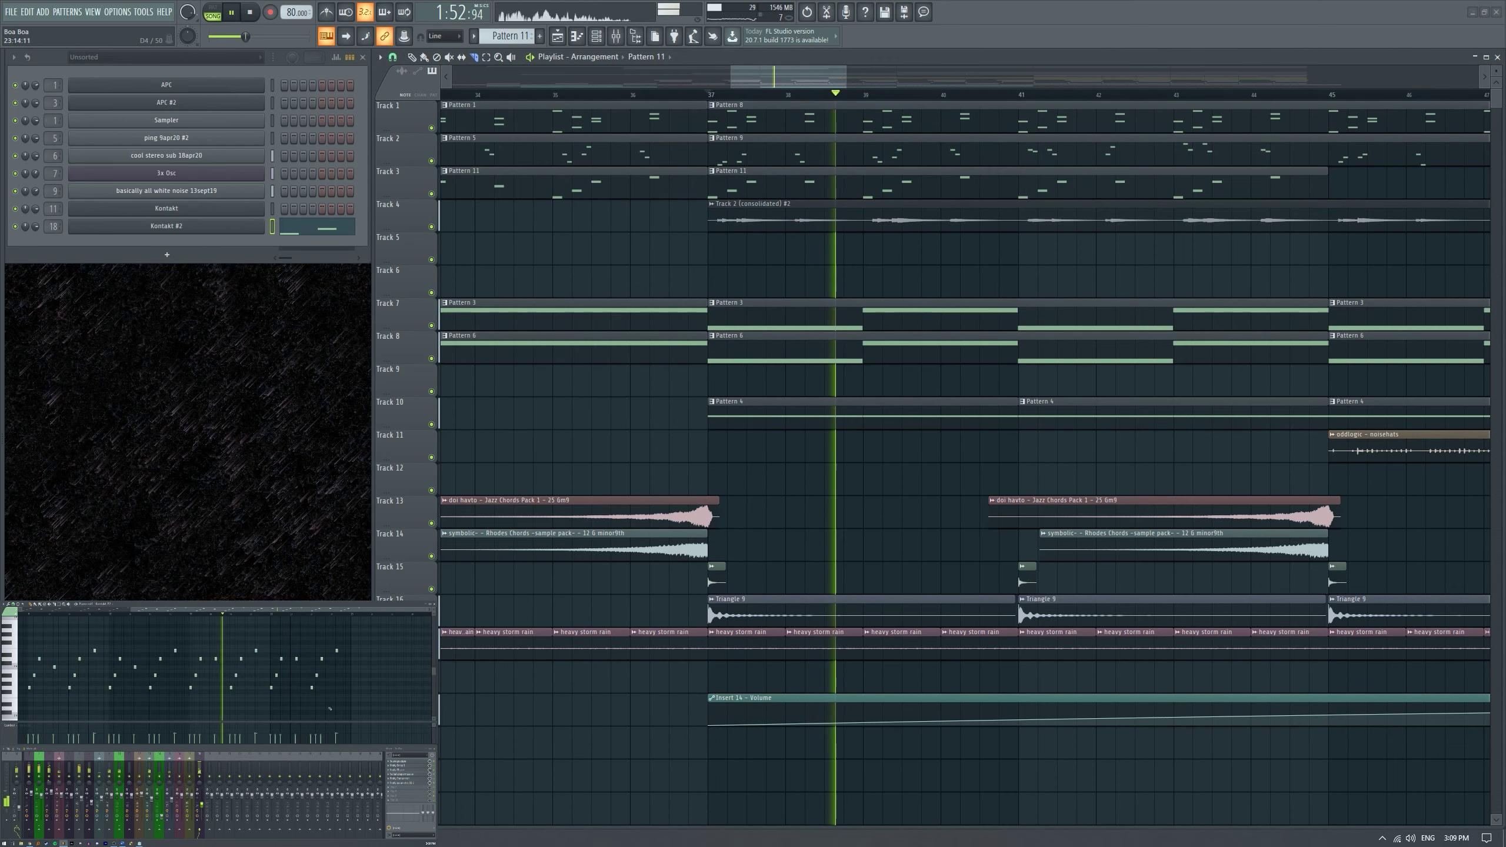
pyautogui.moveTo(355, 709); pyautogui.dragTo(195, 632)
pyautogui.hotkey('ctrl', 'b')
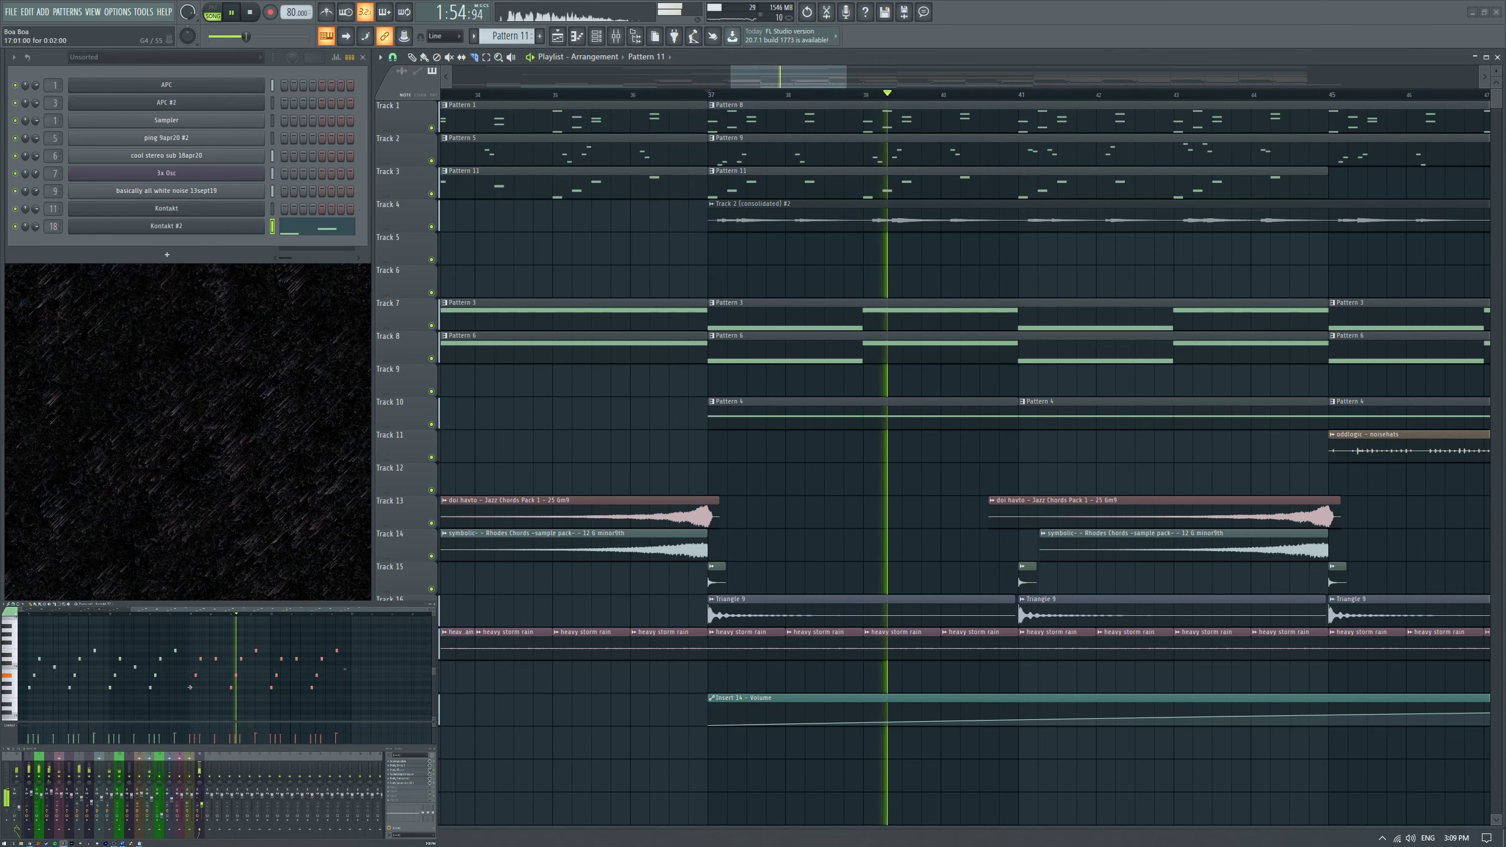
pyautogui.hotkey('ctrl', 'd')
pyautogui.scroll(-3, 351, 694)
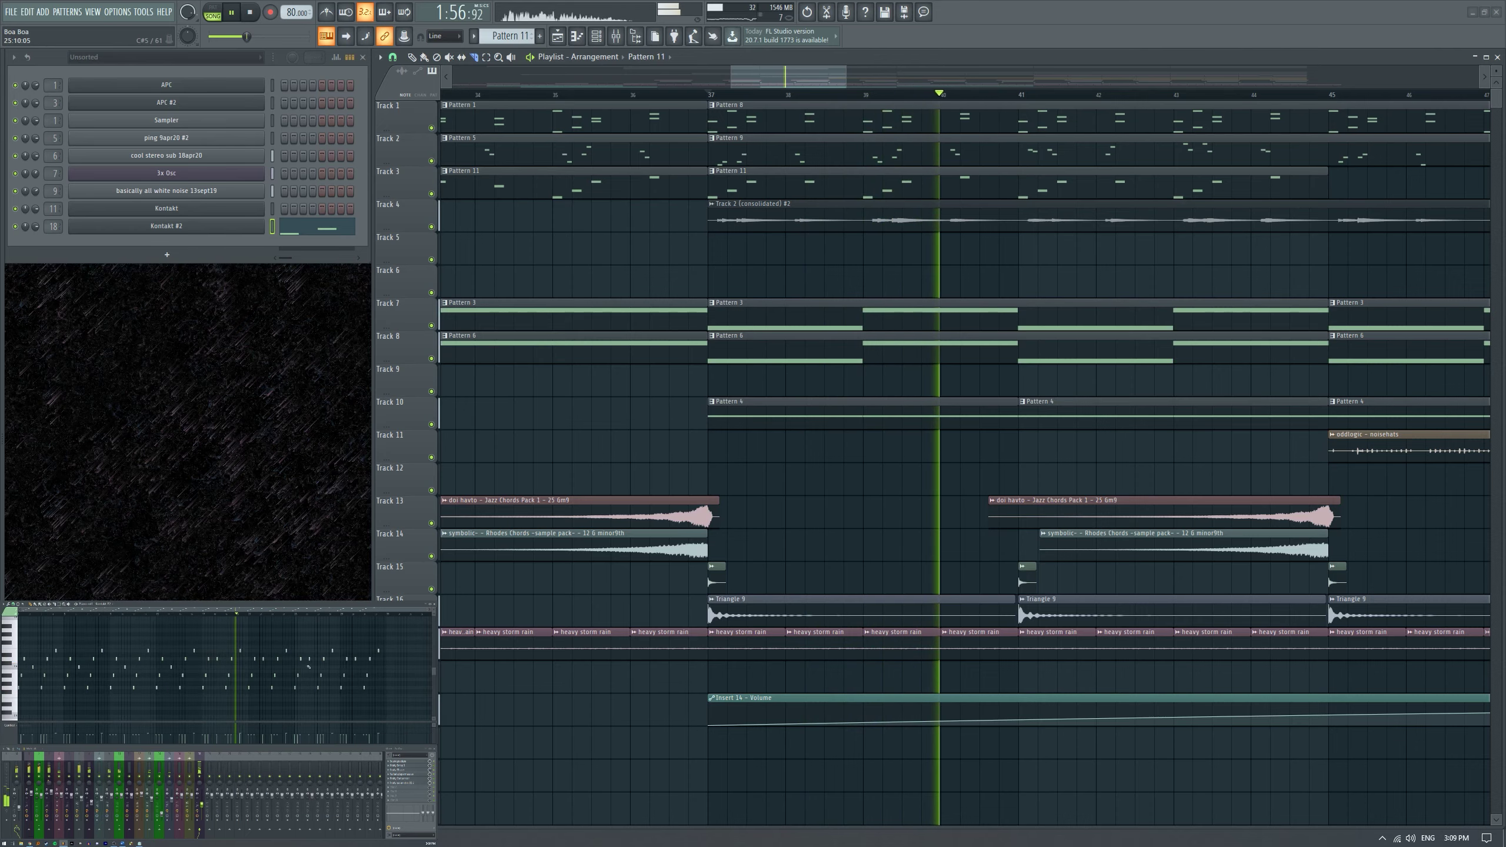
# Add more melody notes to Pattern 11 and extend its Track 3 clip from bar 37 to bar 53.
pyautogui.scroll(1, 351, 695)
pyautogui.scroll(-5, 975, 262)
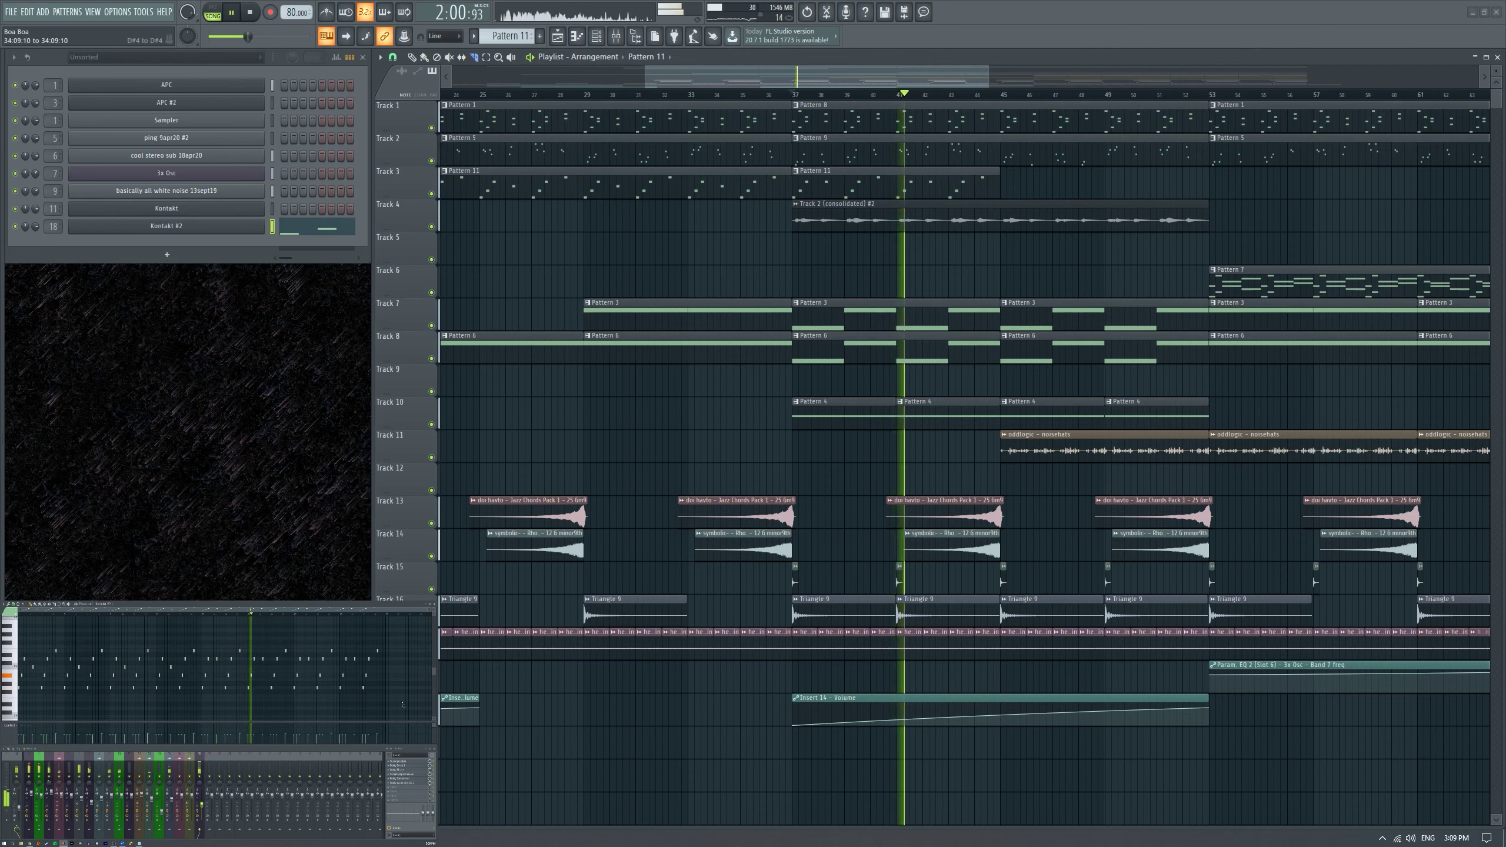
pyautogui.moveTo(403, 704); pyautogui.dragTo(206, 702)
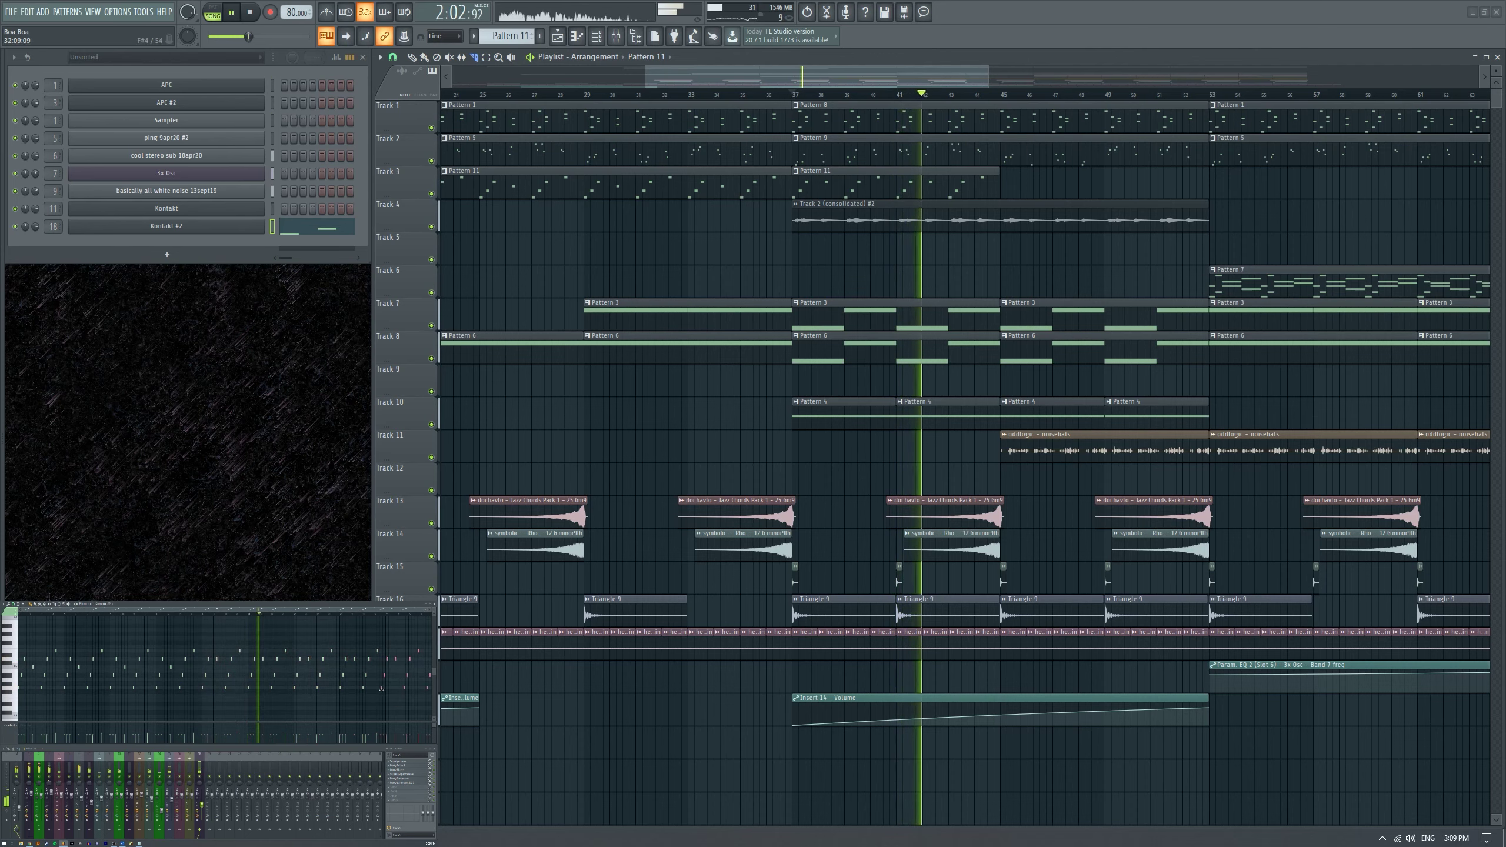
pyautogui.scroll(4, 386, 689)
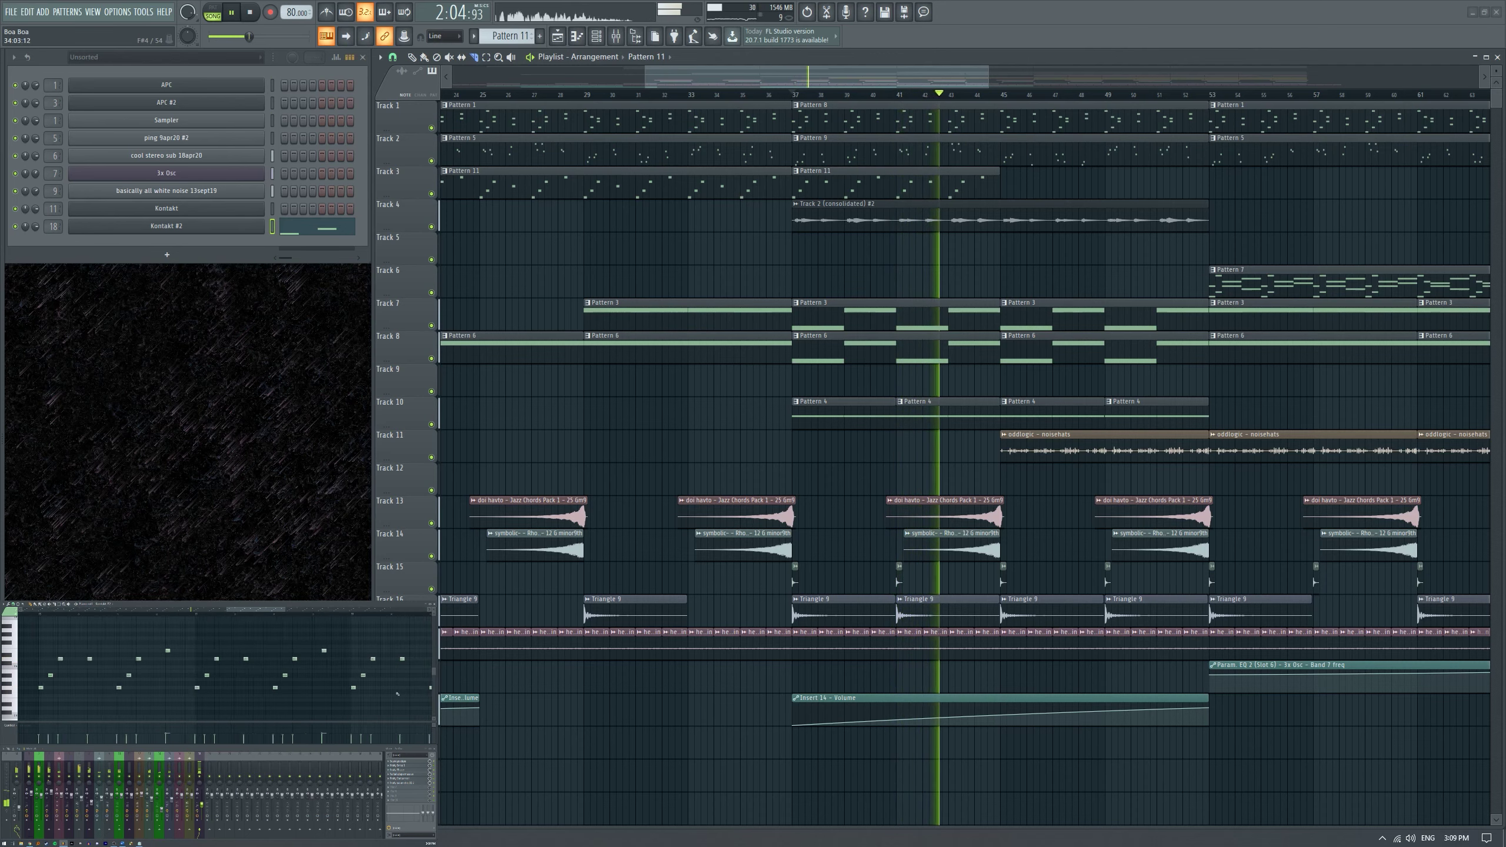
pyautogui.scroll(-5, 385, 690)
pyautogui.scroll(-1, 1036, 334)
pyautogui.scroll(-3, 958, 220)
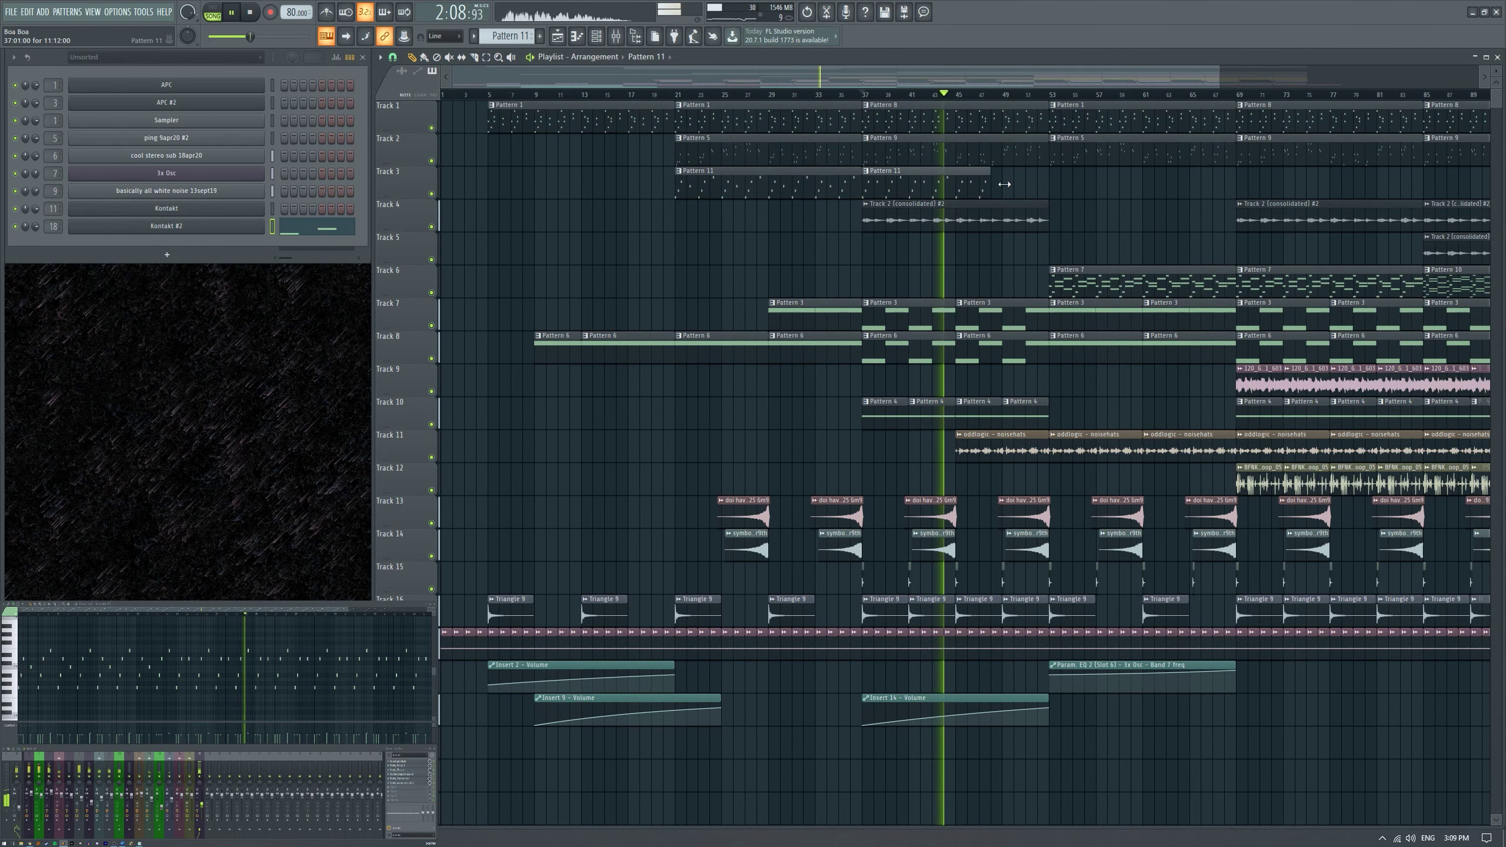
pyautogui.moveTo(1267, 178); pyautogui.dragTo(1043, 187)
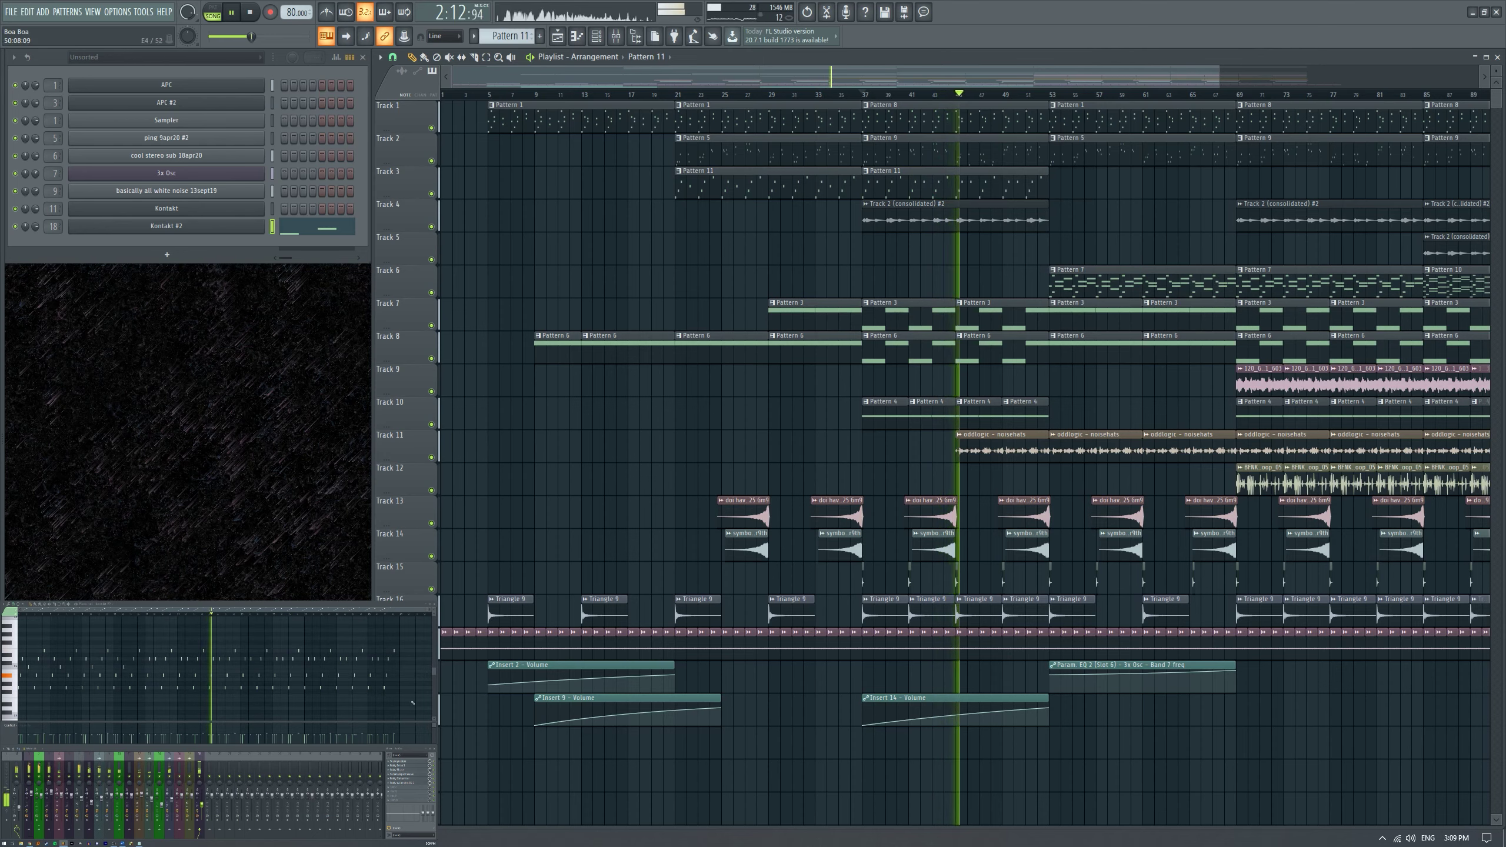
# Delete the surplus notes at the end of Pattern 11 and place 16-bar copies of its clip on Track 3 at bars 53 and 69.
pyautogui.moveTo(414, 705); pyautogui.dragTo(276, 633)
pyautogui.moveTo(412, 705); pyautogui.dragTo(274, 625)
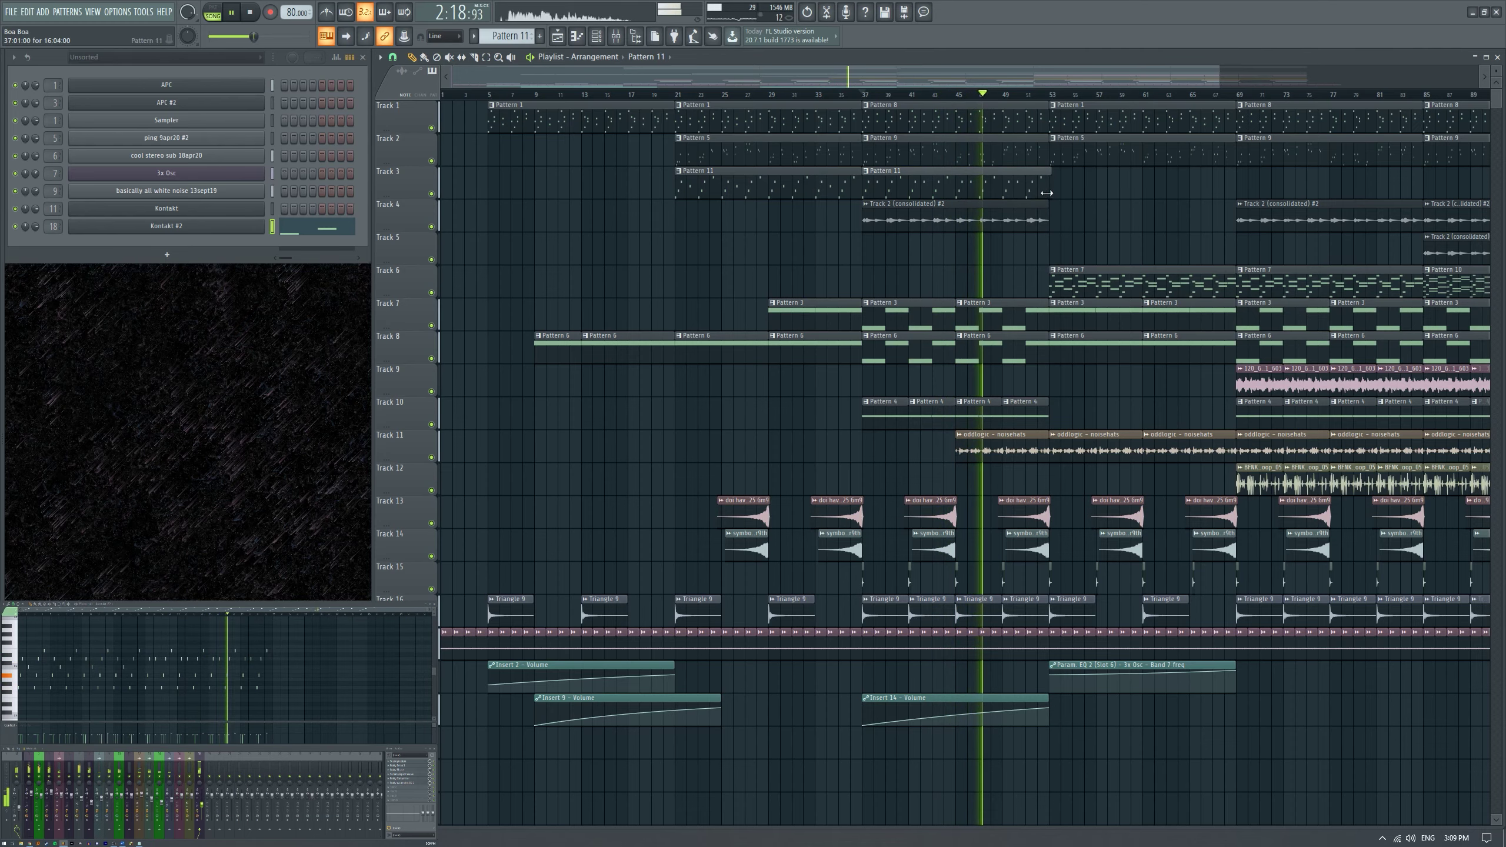
pyautogui.scroll(-2, 998, 206)
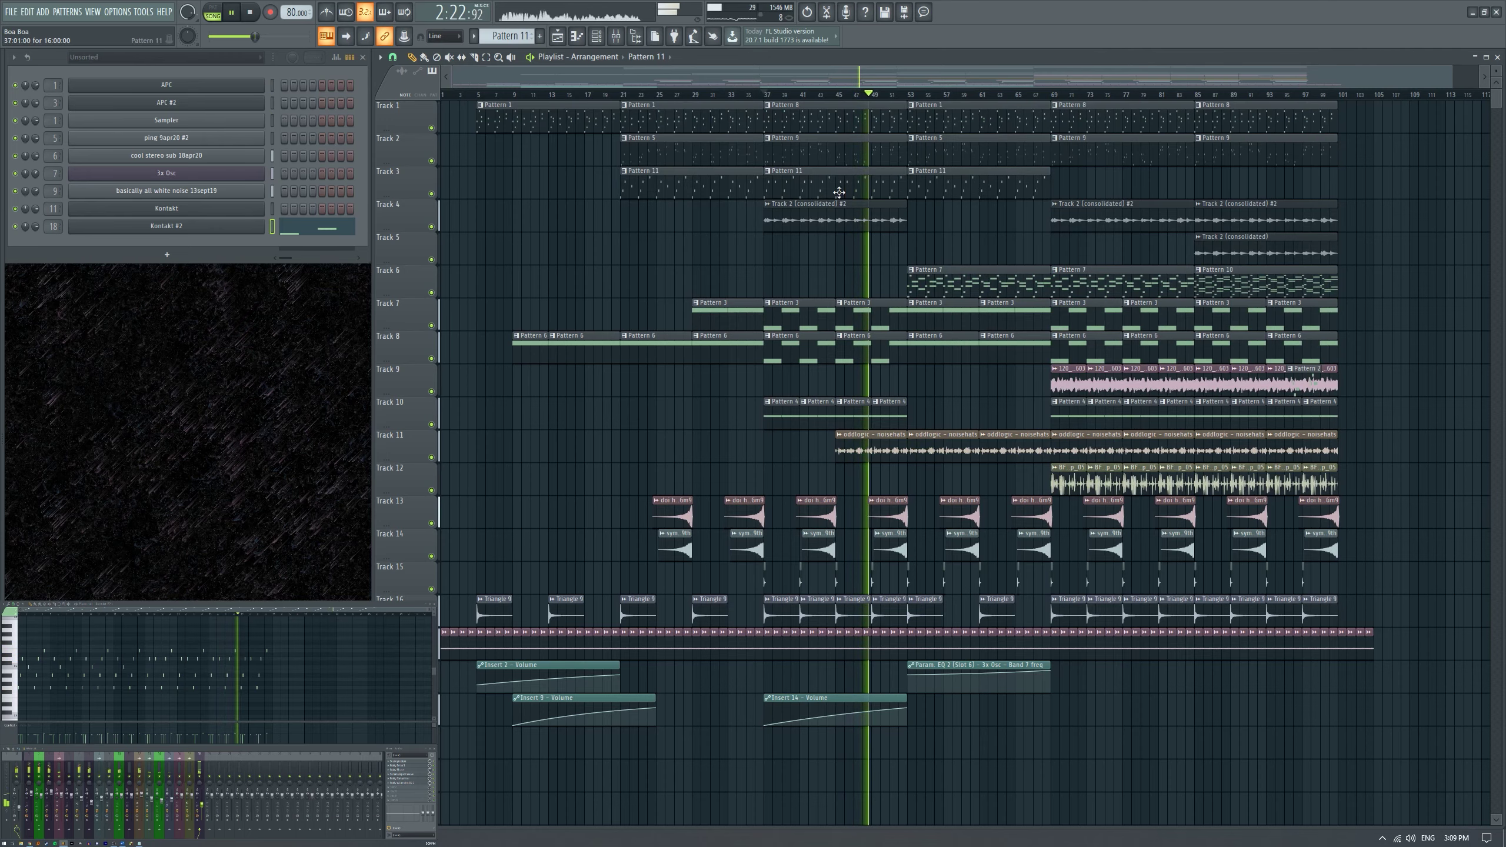
pyautogui.click(1056, 177)
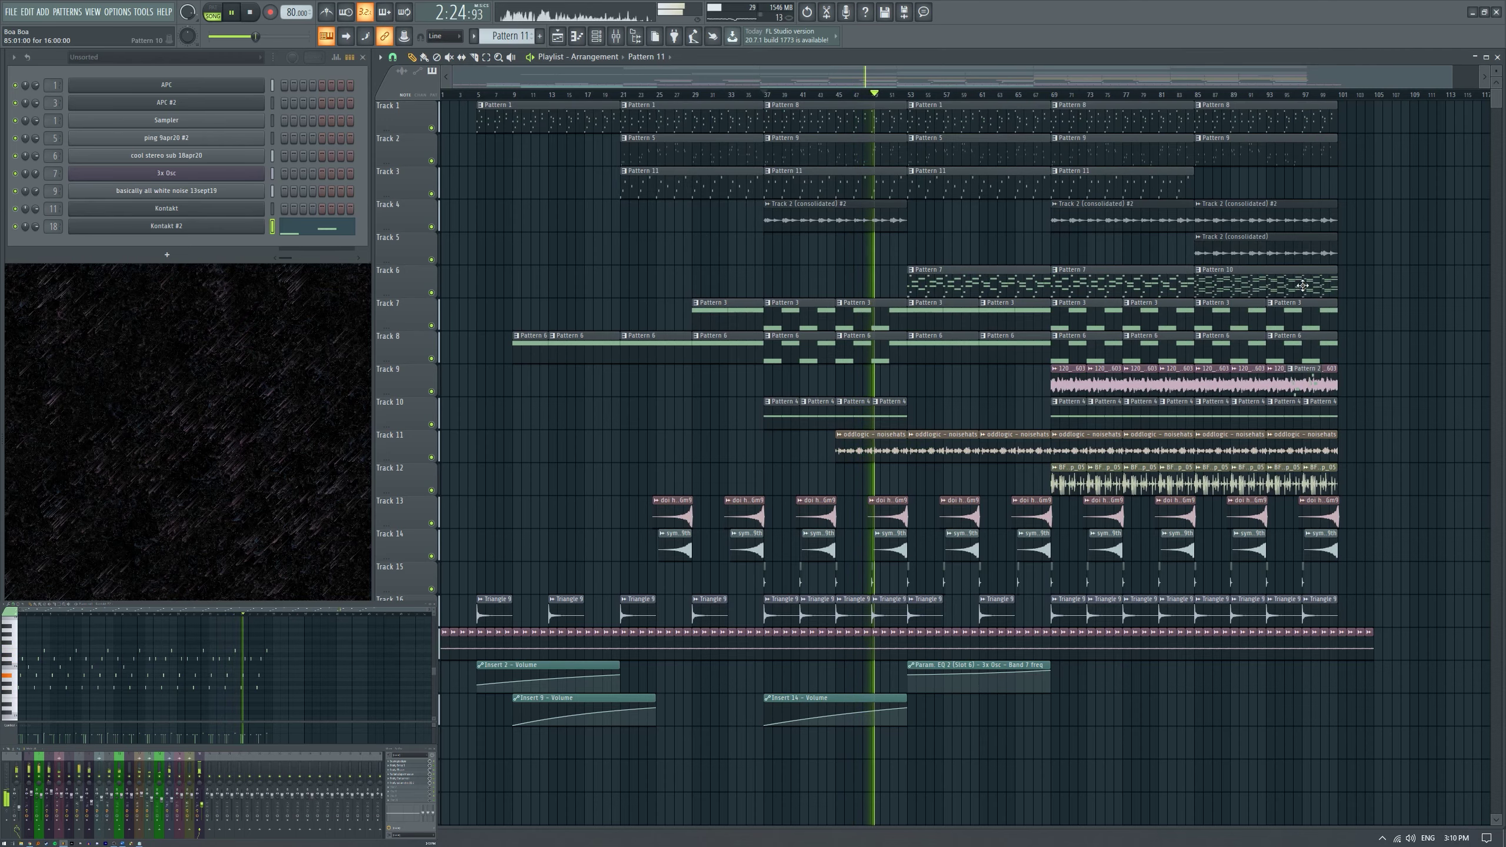
# Audition the melody from bar 49 onward and copy the Pattern 11 clip on Track 3 to bar 85.
pyautogui.scroll(-1, 1084, 244)
pyautogui.scroll(3, 859, 257)
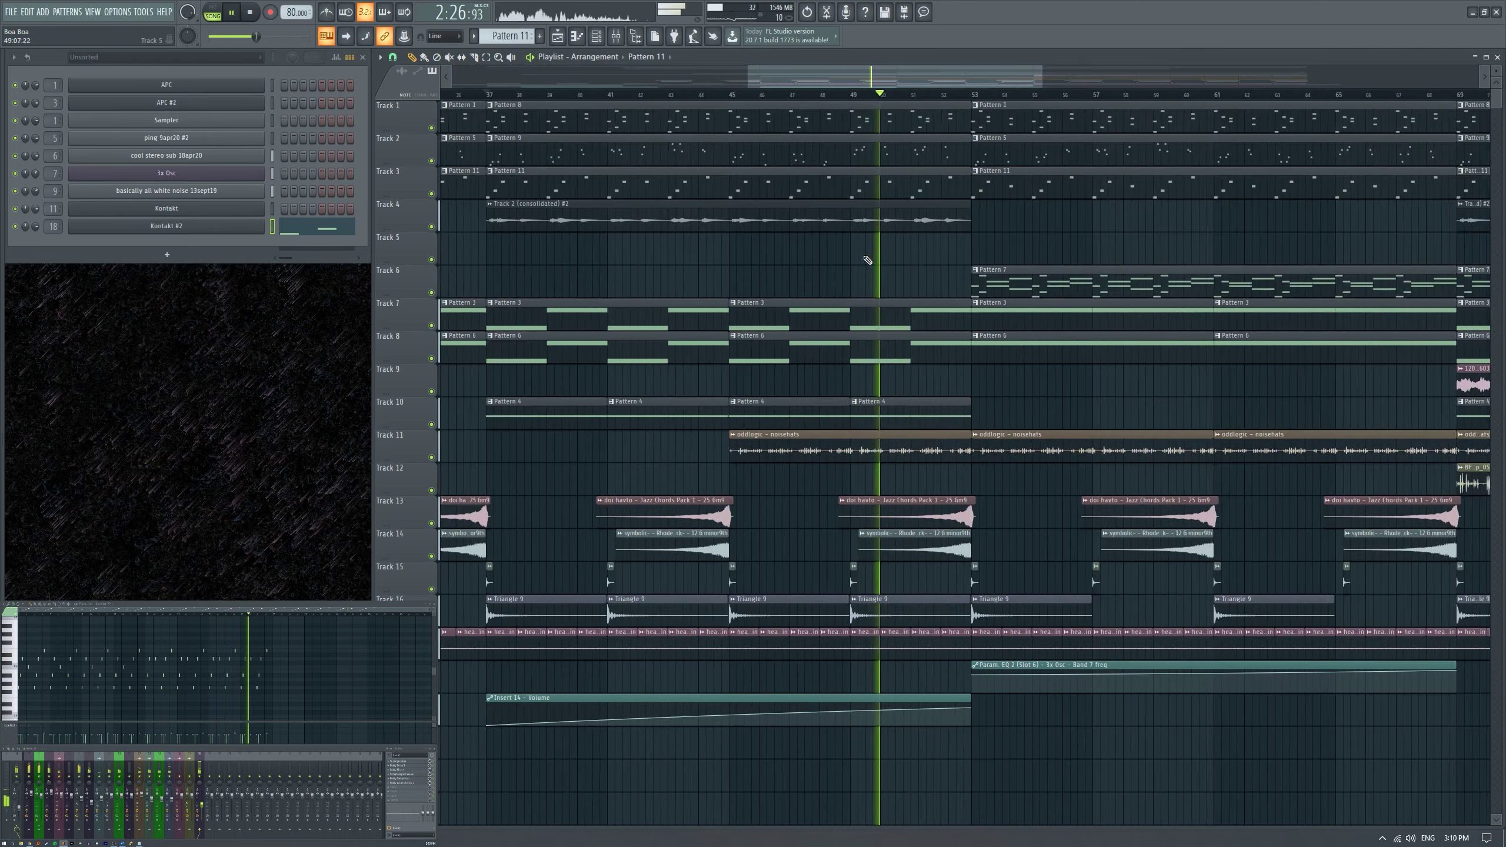
pyautogui.scroll(-3, 901, 257)
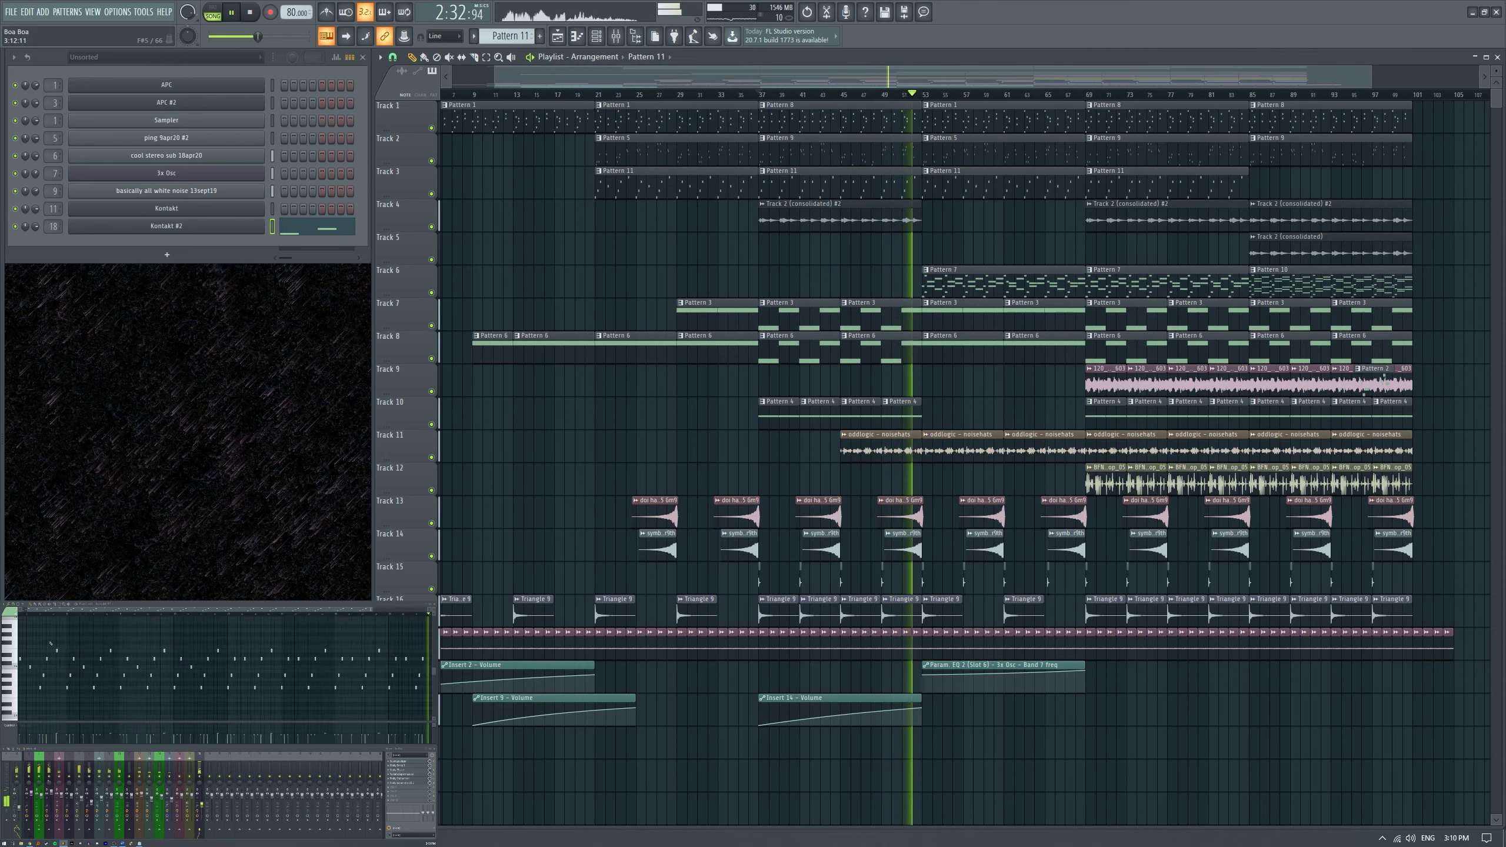
pyautogui.scroll(-1, 956, 254)
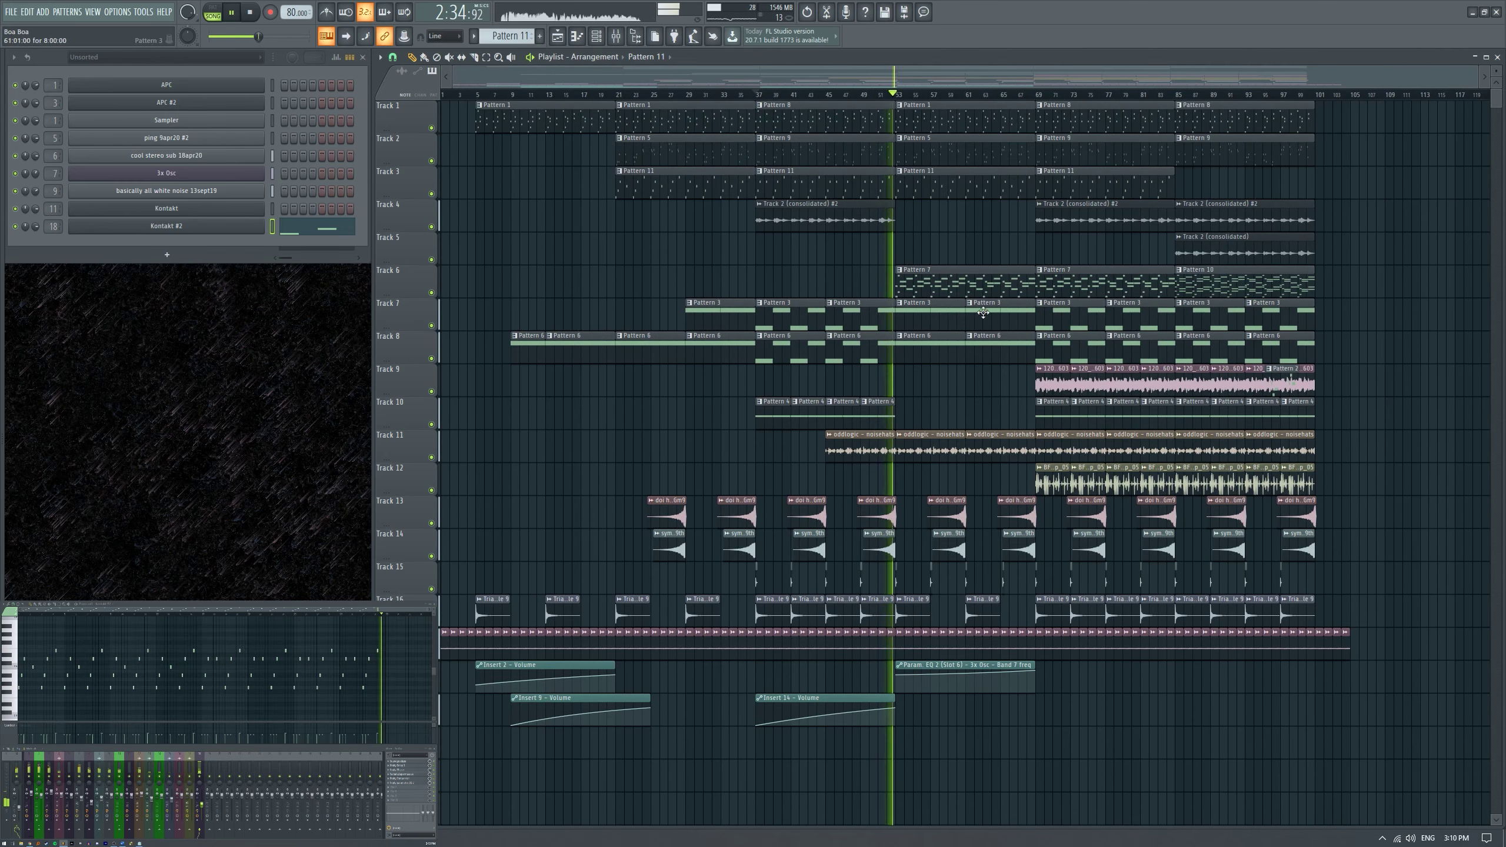
pyautogui.scroll(2, 982, 312)
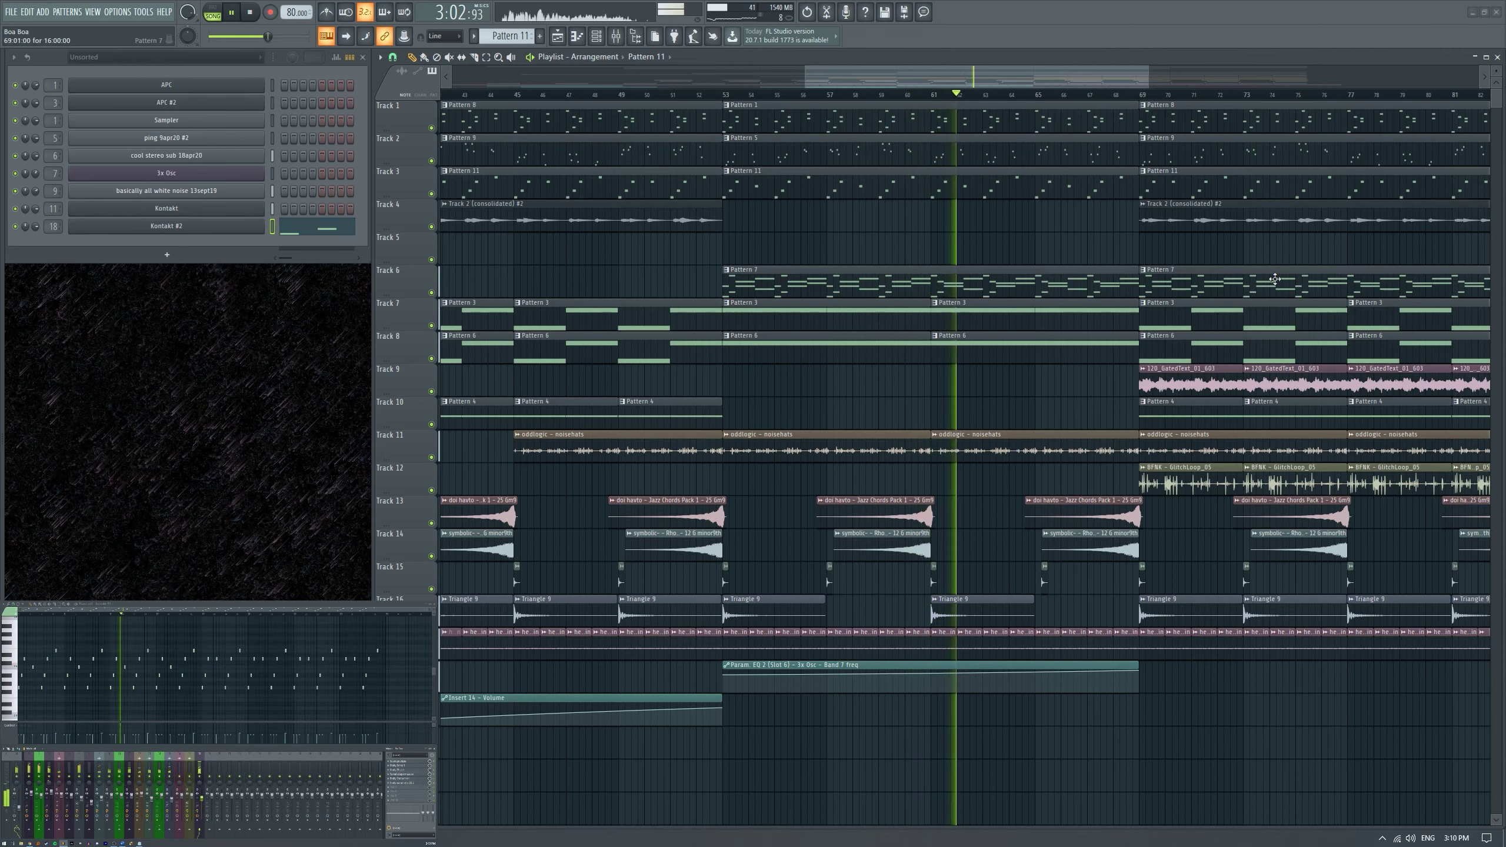
pyautogui.scroll(-3, 1004, 213)
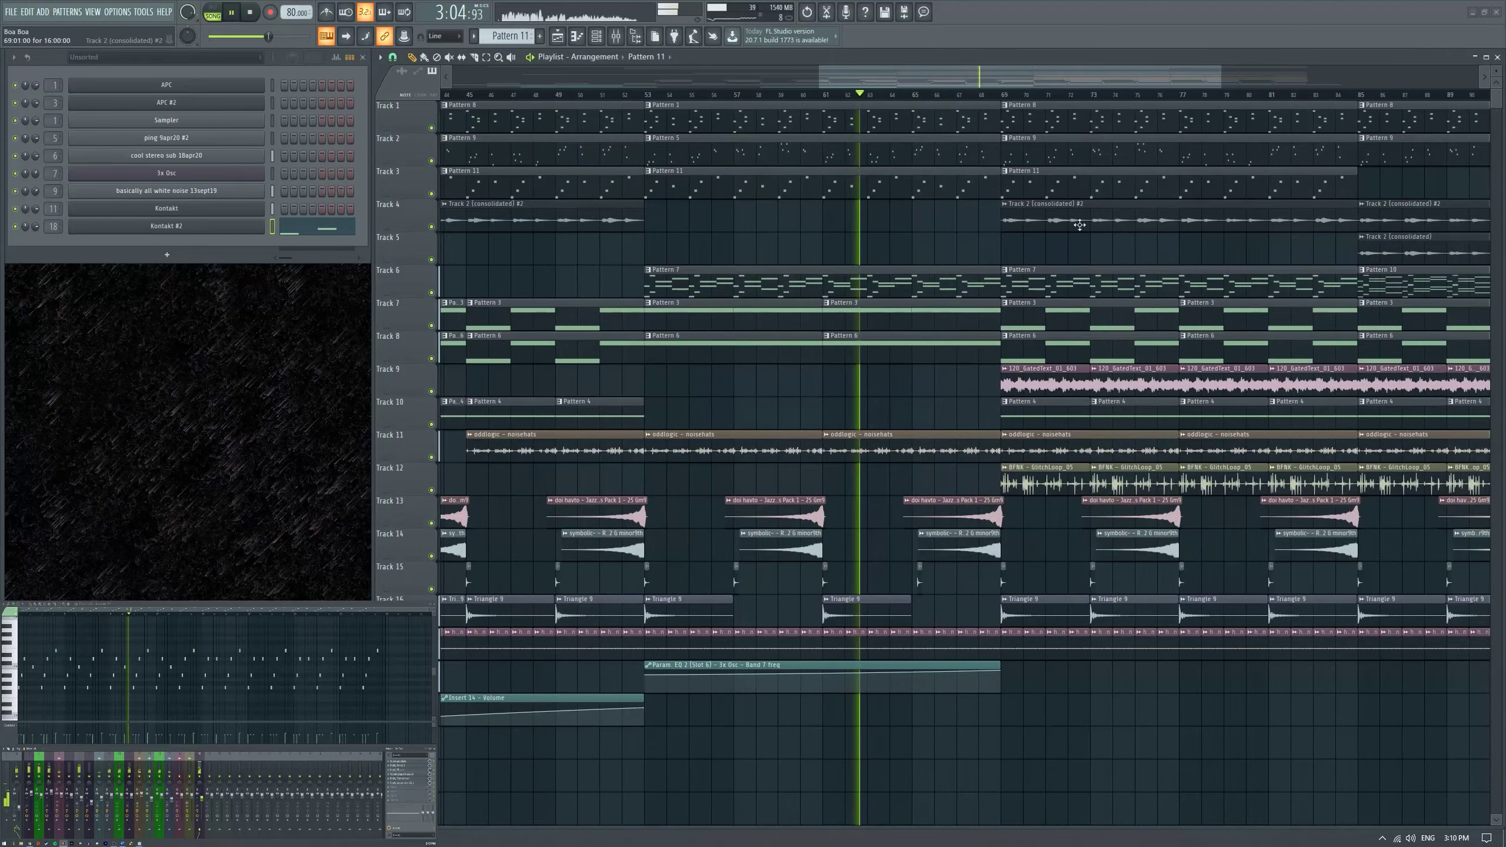
pyautogui.scroll(-4, 943, 227)
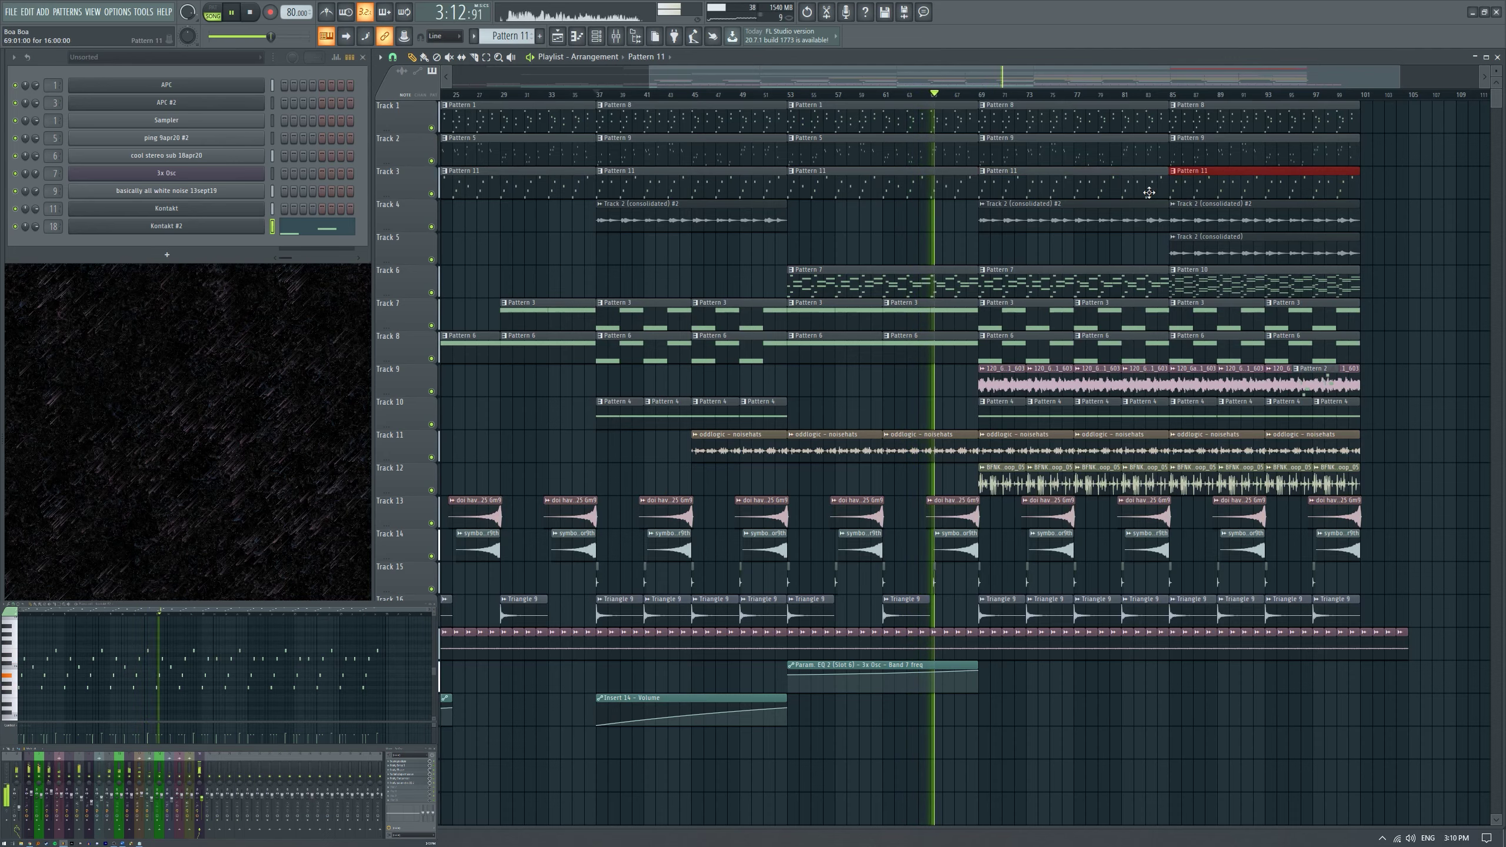
pyautogui.scroll(-2, 1318, 313)
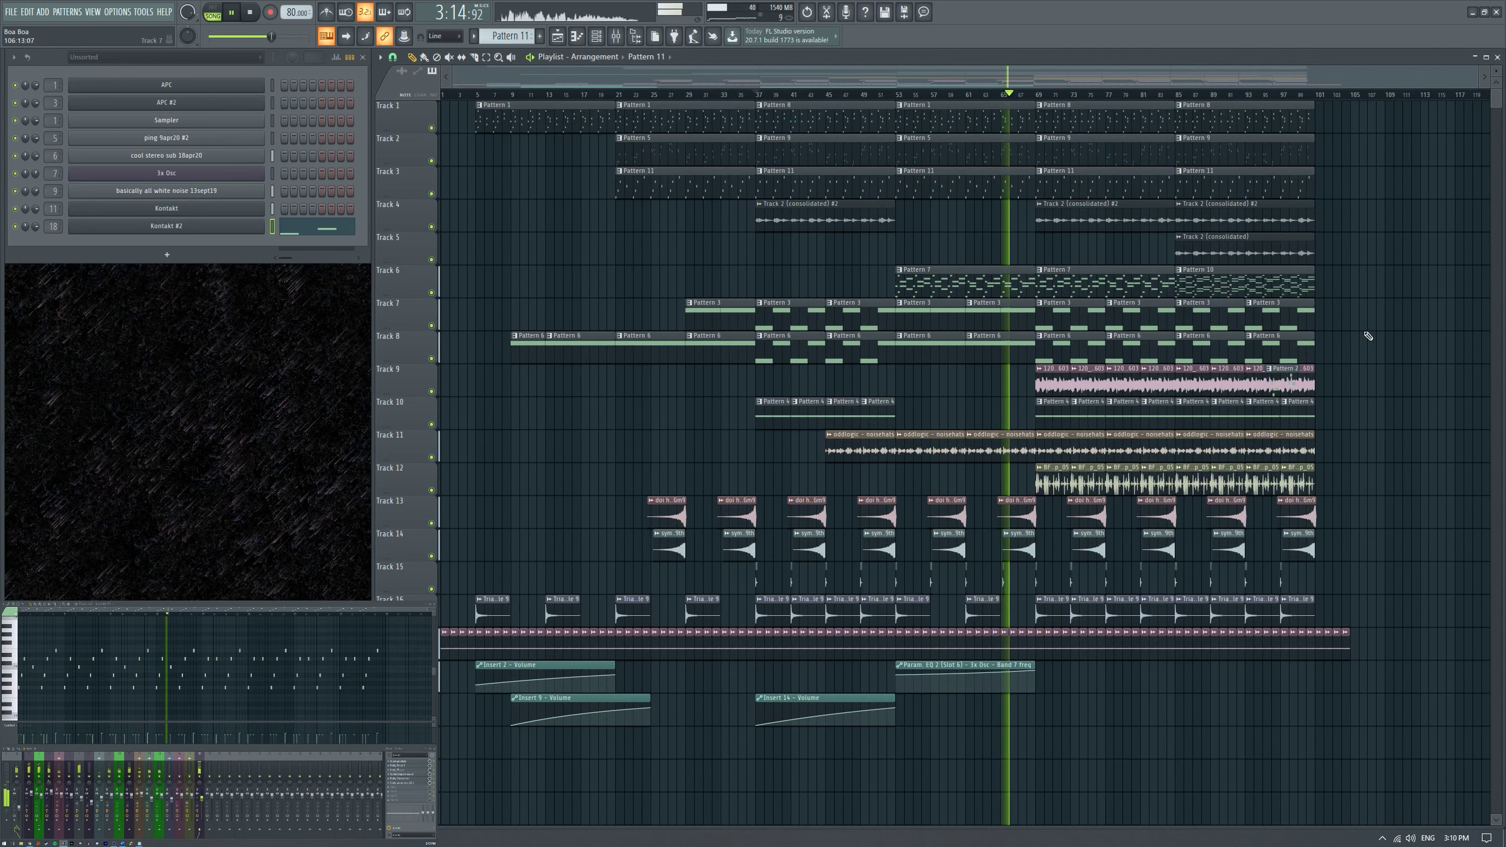
# Move the Pattern 2 clip from Track 9 to an empty area on Track 6, past the end of the arrangement.
pyautogui.scroll(5, 1368, 337)
pyautogui.moveTo(1201, 378); pyautogui.dragTo(1426, 285)
pyautogui.scroll(-5, 1203, 350)
pyautogui.scroll(4, 1301, 280)
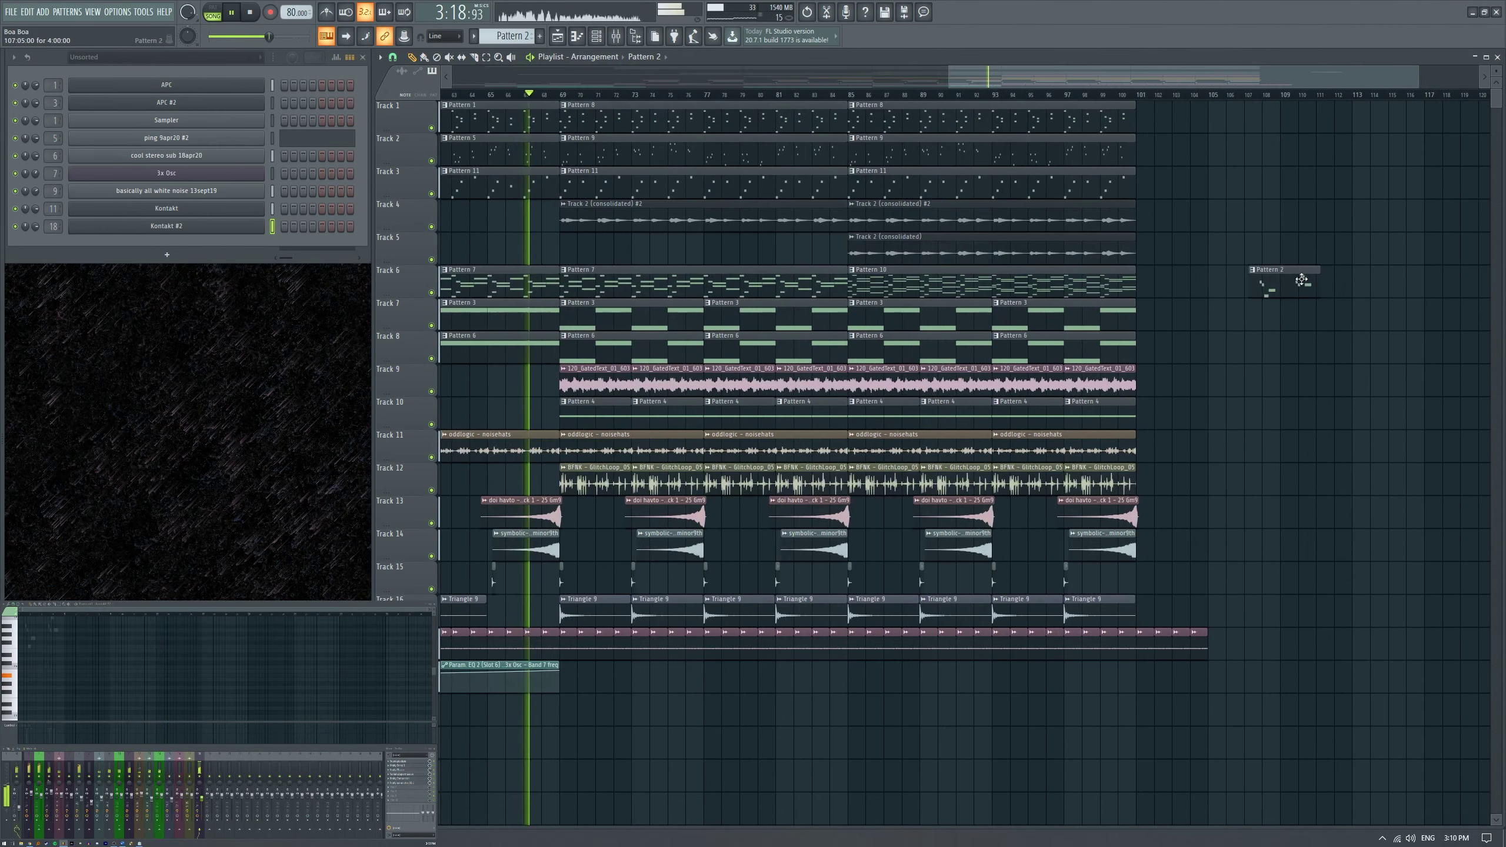
# Audition the transition into bar 69 and examine how the glitch loop, gated texture and other layers enter there.
pyautogui.scroll(-4, 1422, 269)
pyautogui.scroll(7, 1043, 411)
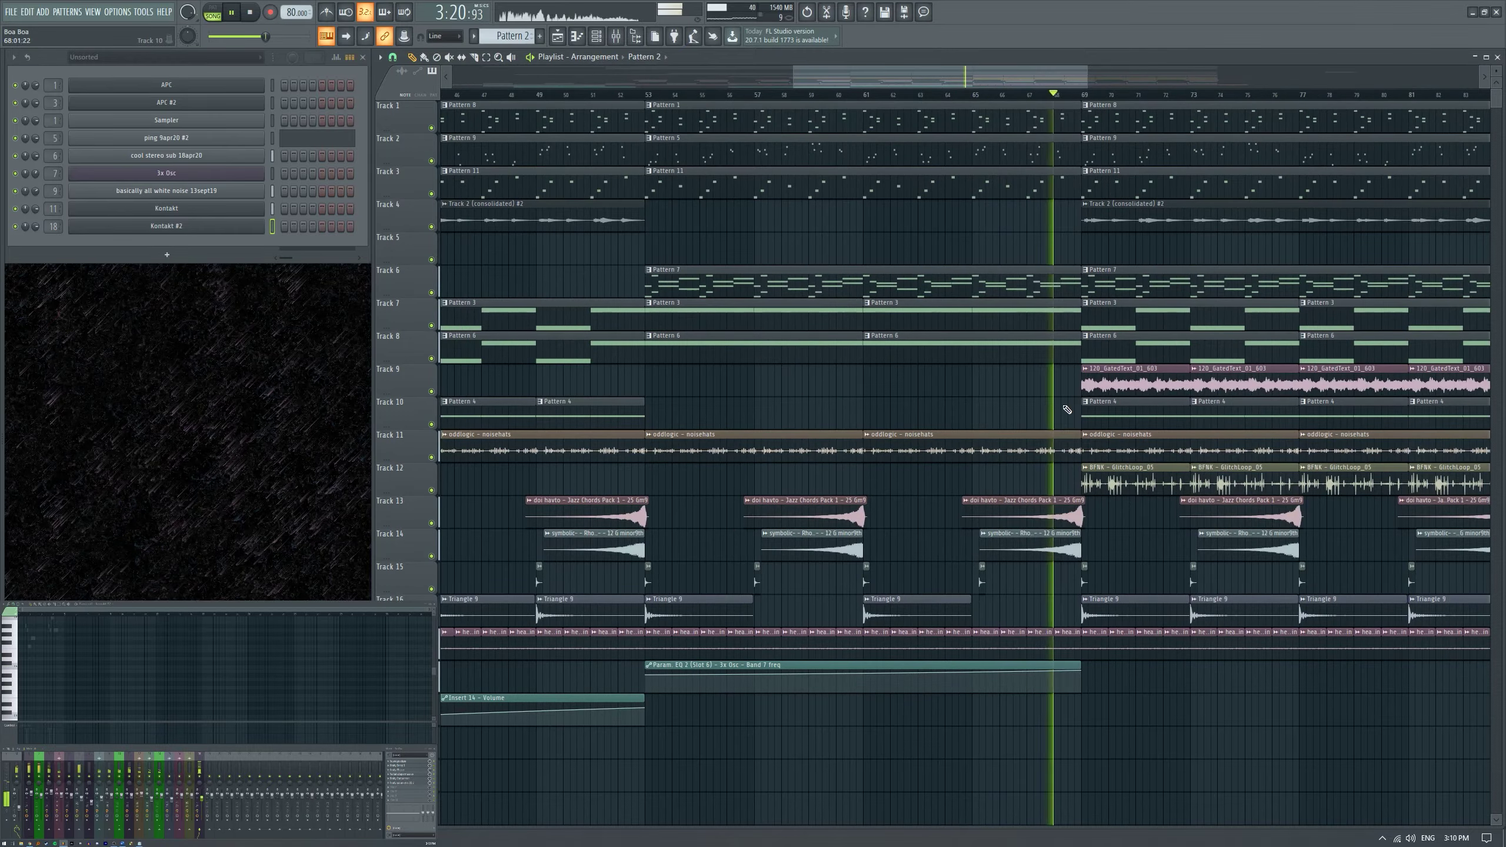
pyautogui.scroll(-5, 830, 373)
pyautogui.scroll(4, 975, 439)
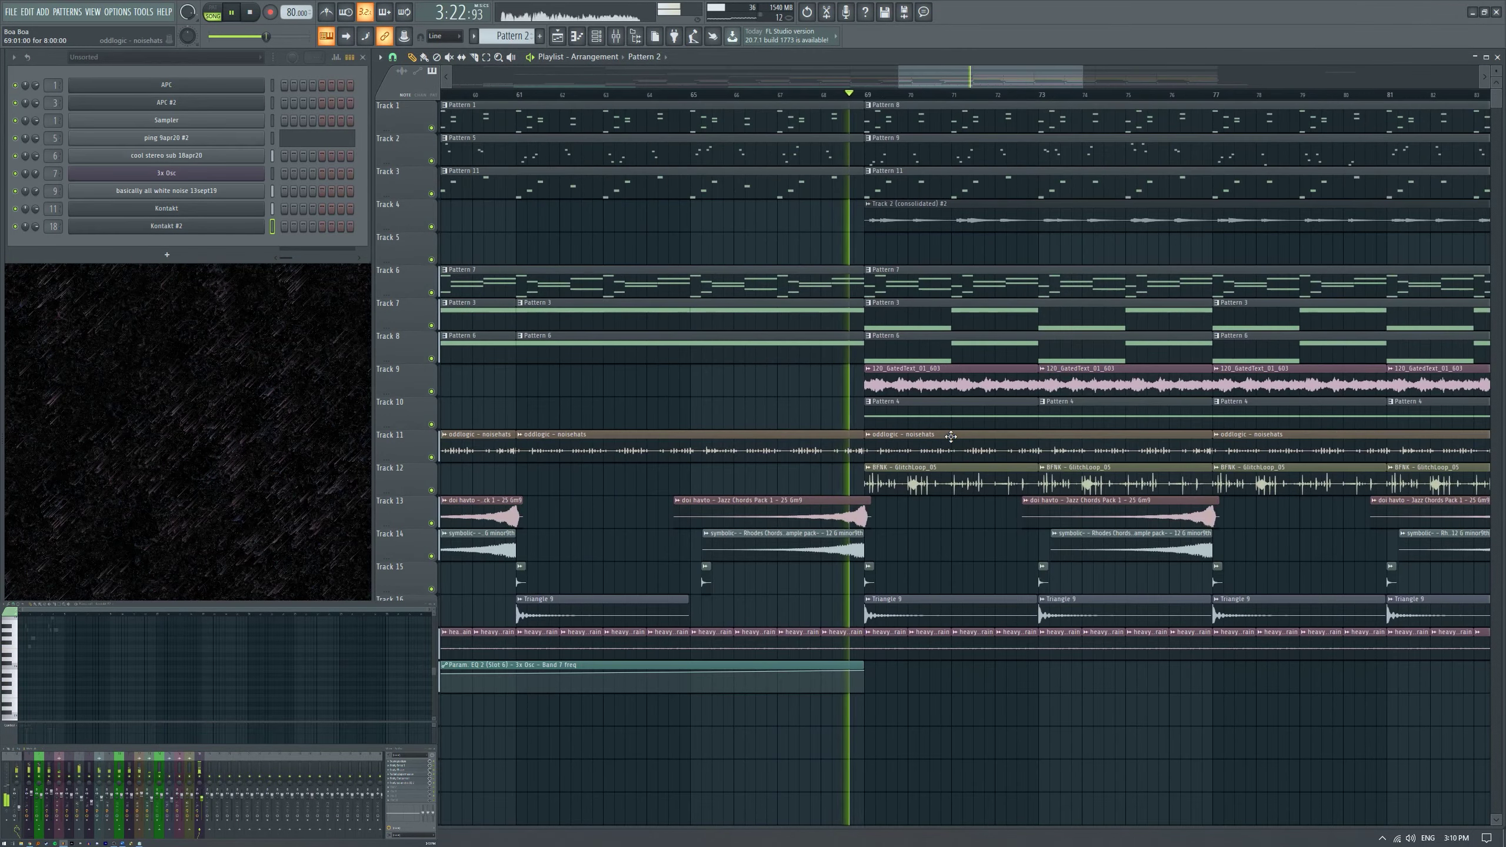
pyautogui.scroll(-4, 815, 420)
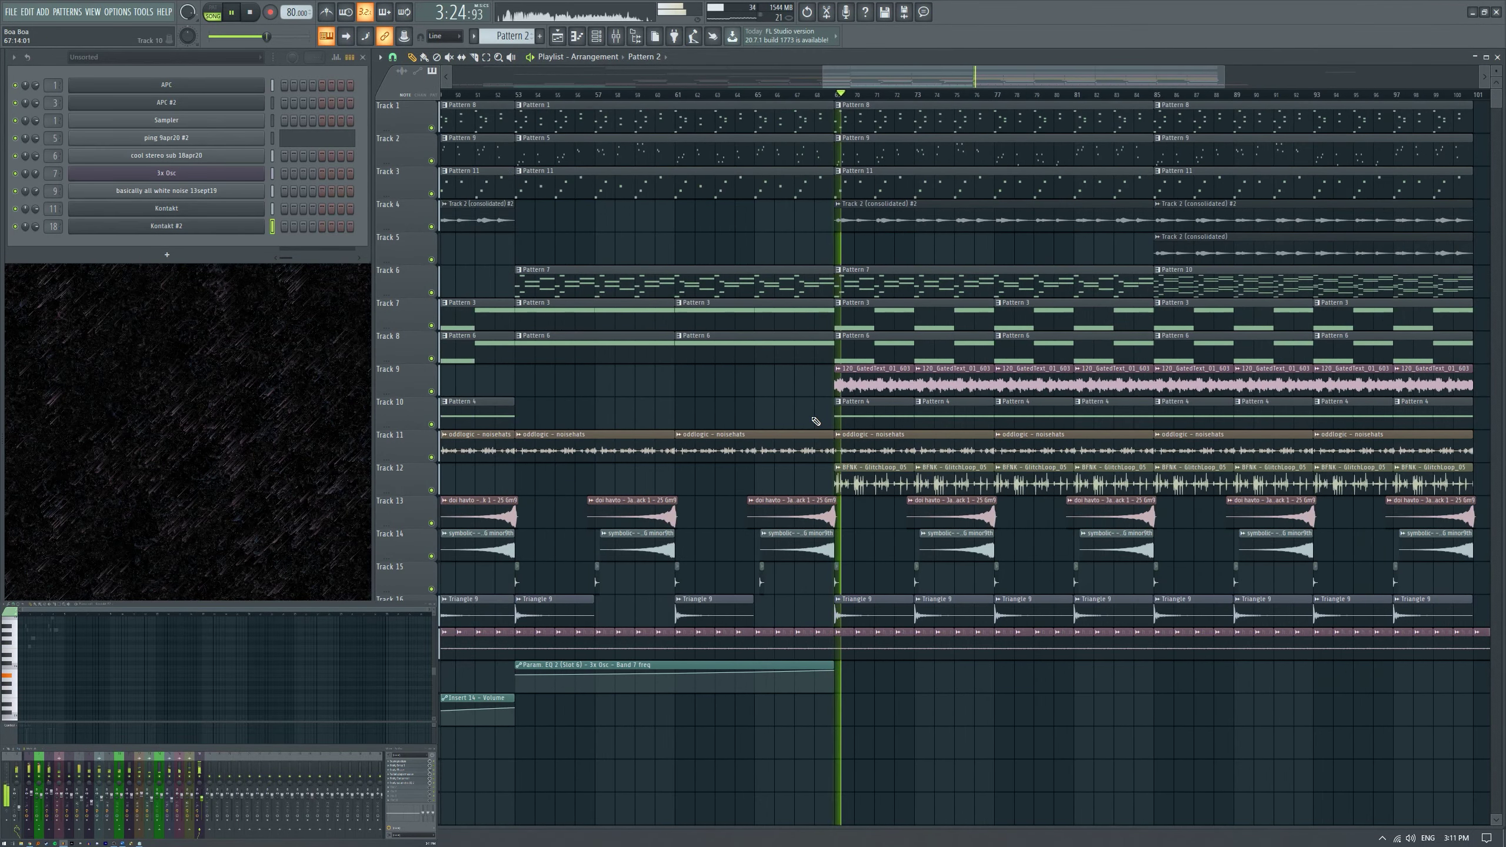
pyautogui.scroll(-2, 820, 420)
pyautogui.scroll(2, 822, 420)
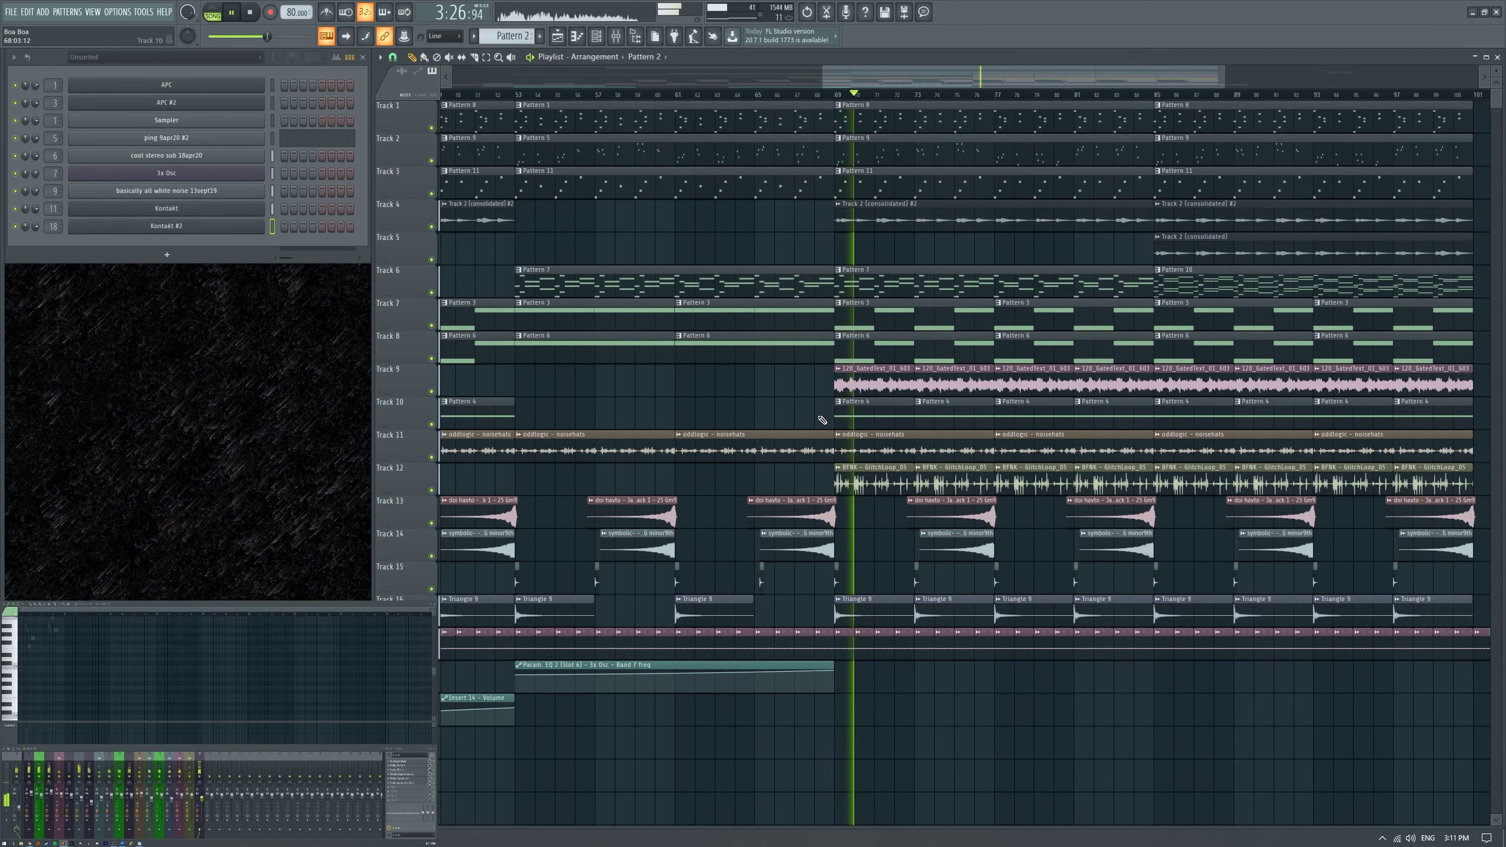
# Solo the BFNK - GlitchLoop_05 clip at bar 69 on Track 12 and rebuild its four bars from shorter pieces starting at bars 69, 70 and 71.
pyautogui.scroll(8, 828, 420)
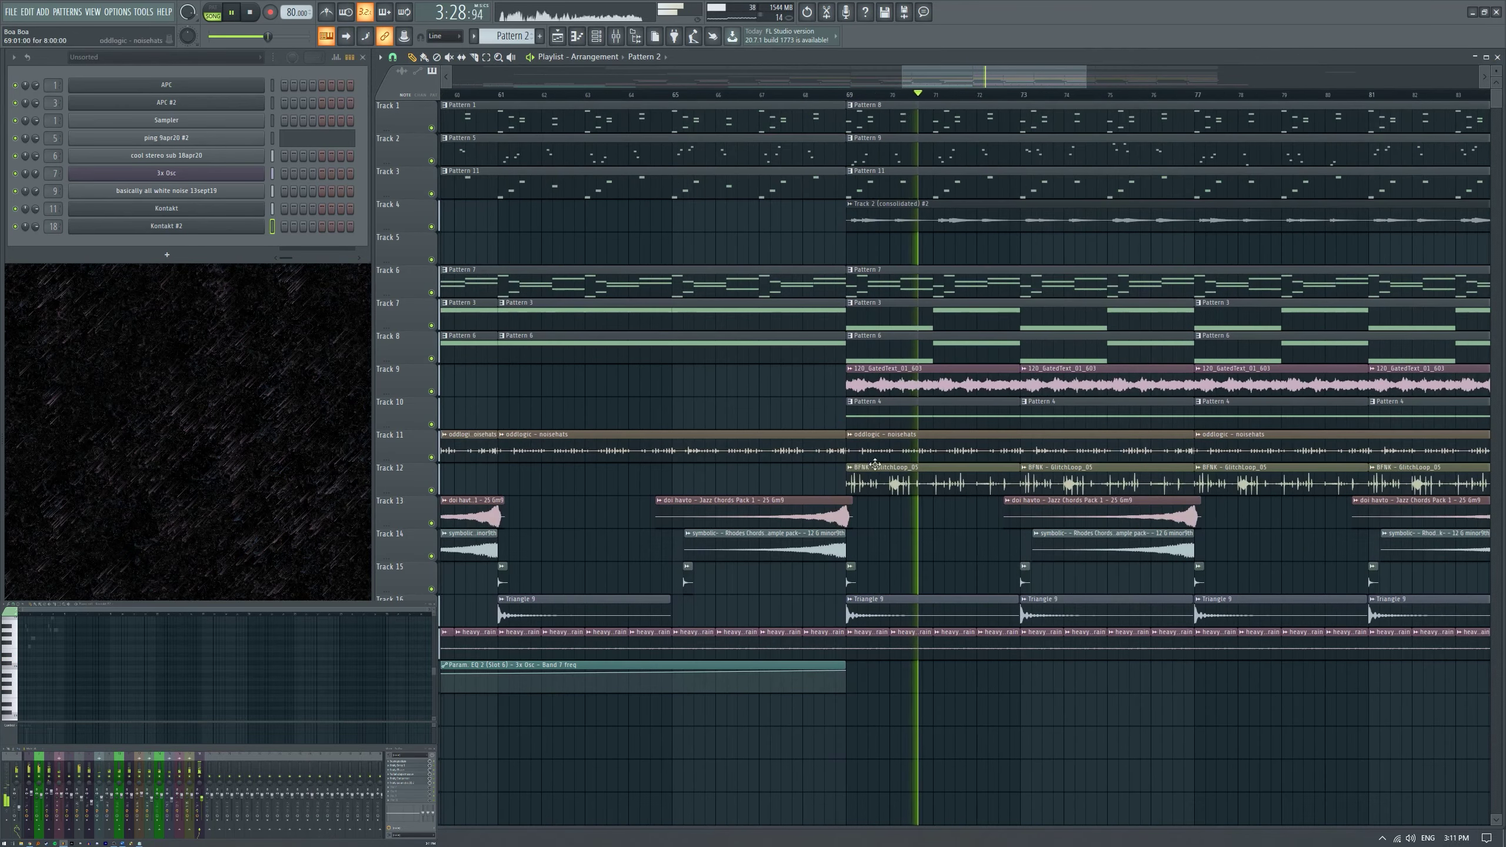
pyautogui.click(804, 475)
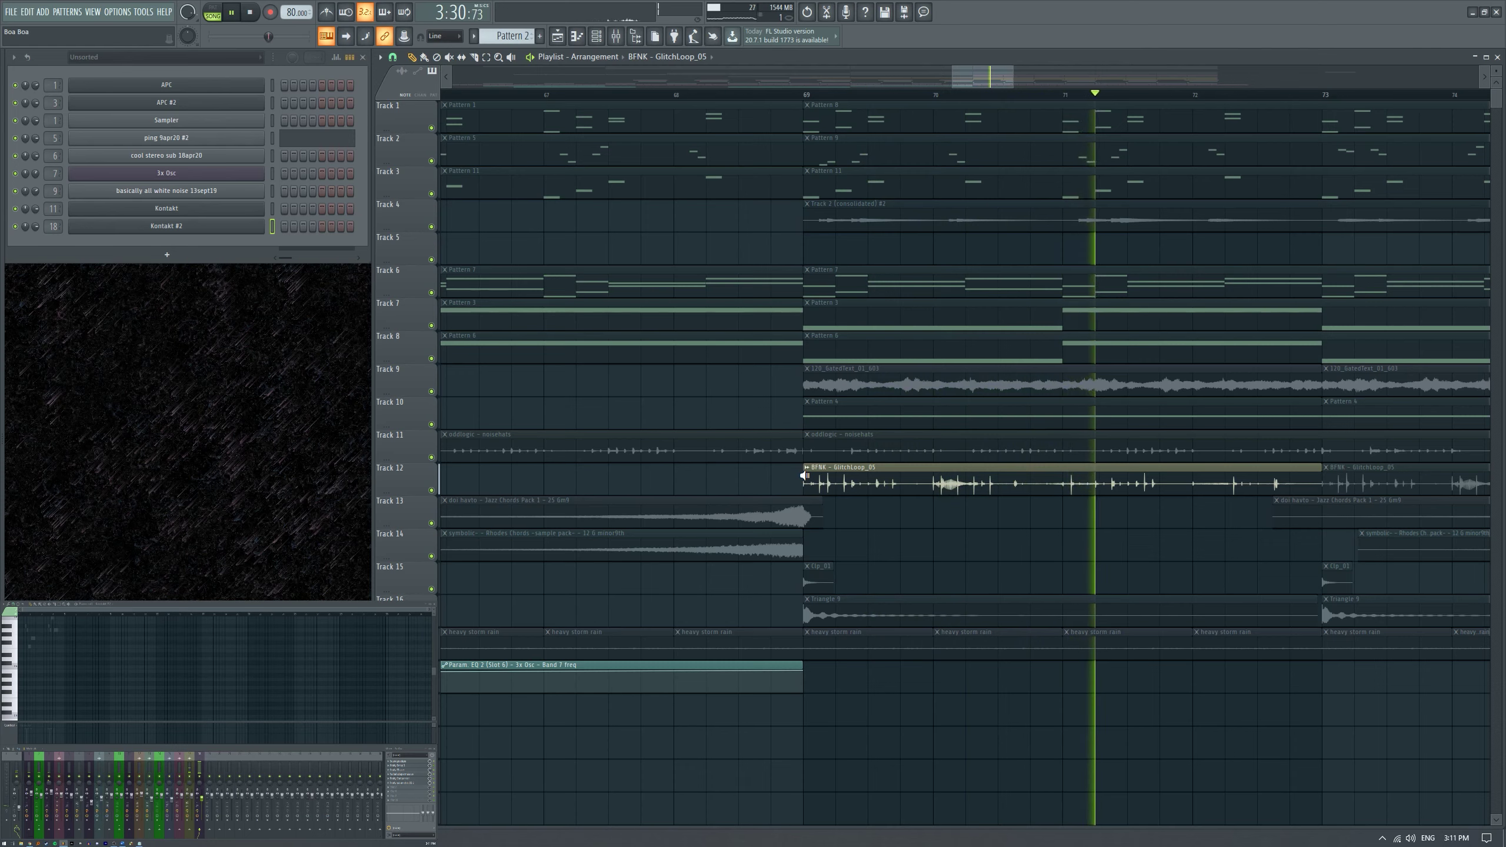
pyautogui.press('space')
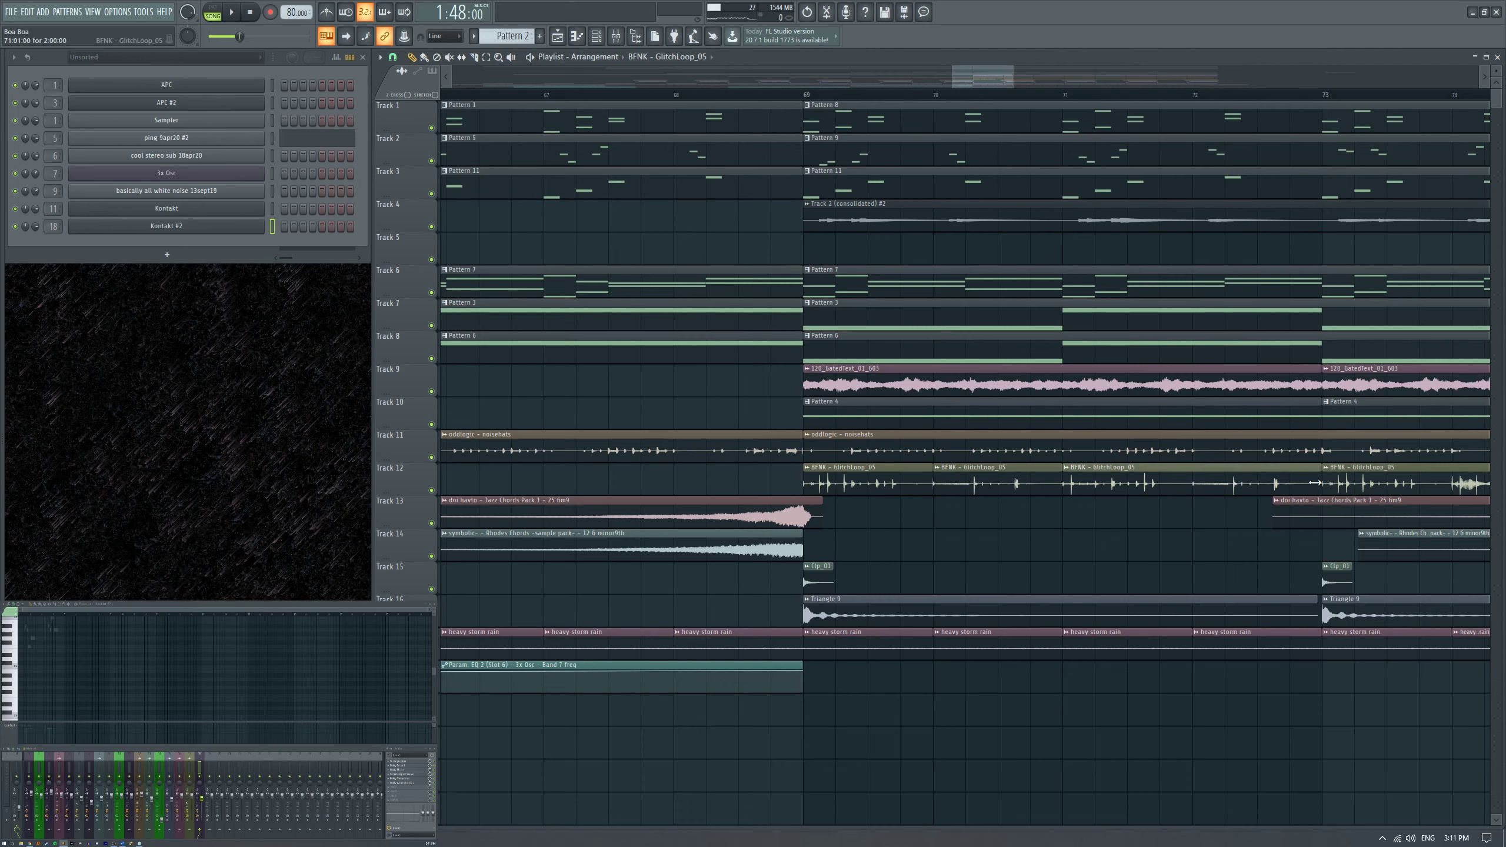
# Remove the original GlitchLoop_05 clips from bar 73 on Track 12 and duplicate the edited four-bar section through bar 101.
pyautogui.scroll(-8, 1010, 517)
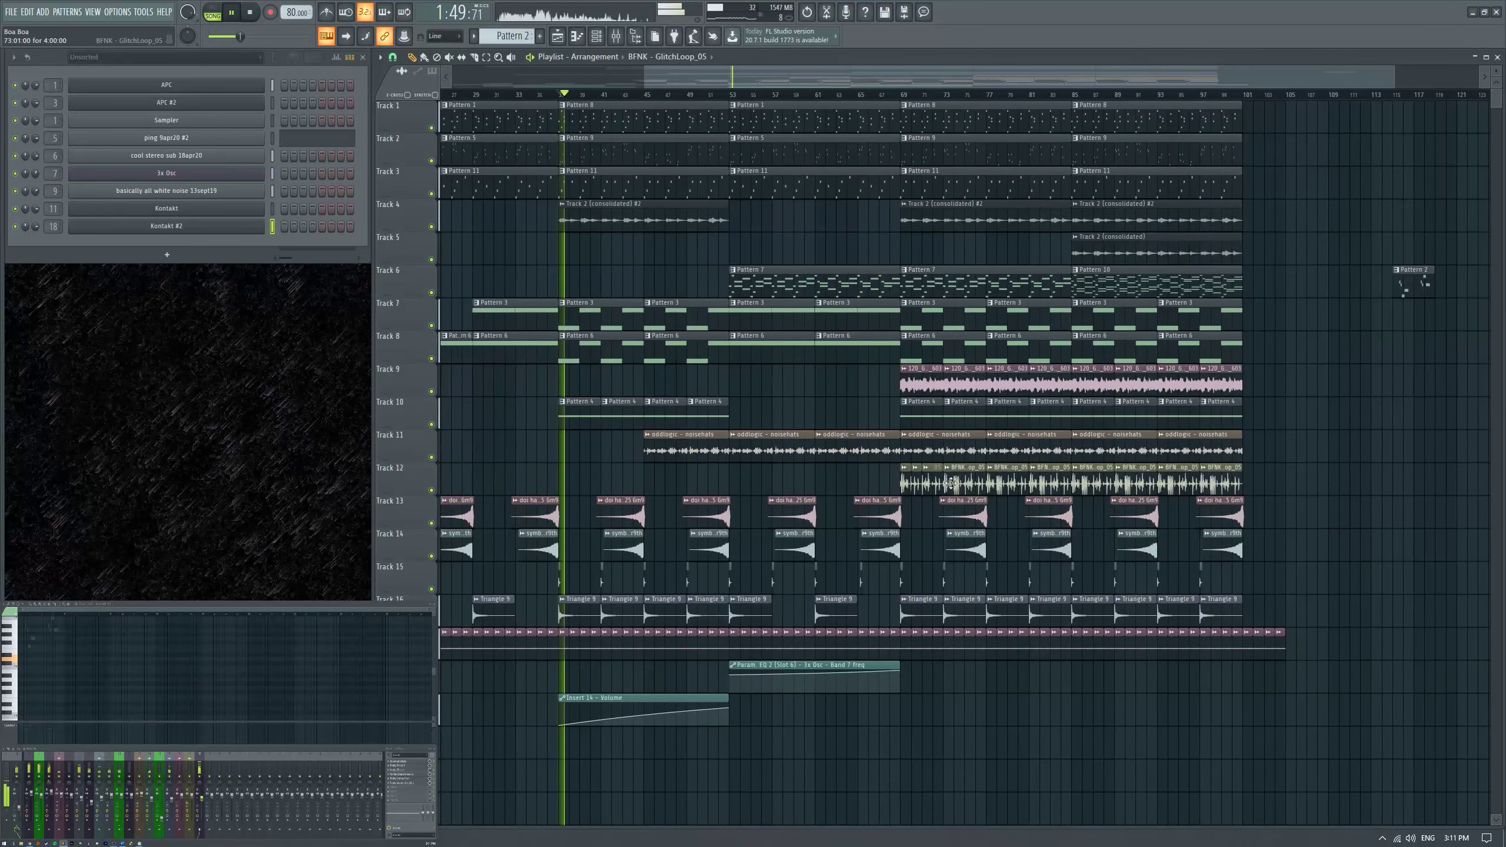
pyautogui.moveTo(967, 480)
pyautogui.mouseDown()
pyautogui.moveTo(1245, 466)
pyautogui.moveTo(954, 483)
pyautogui.mouseUp()
pyautogui.hotkey('ctrl', 'z')
pyautogui.moveTo(949, 484); pyautogui.dragTo(860, 480)
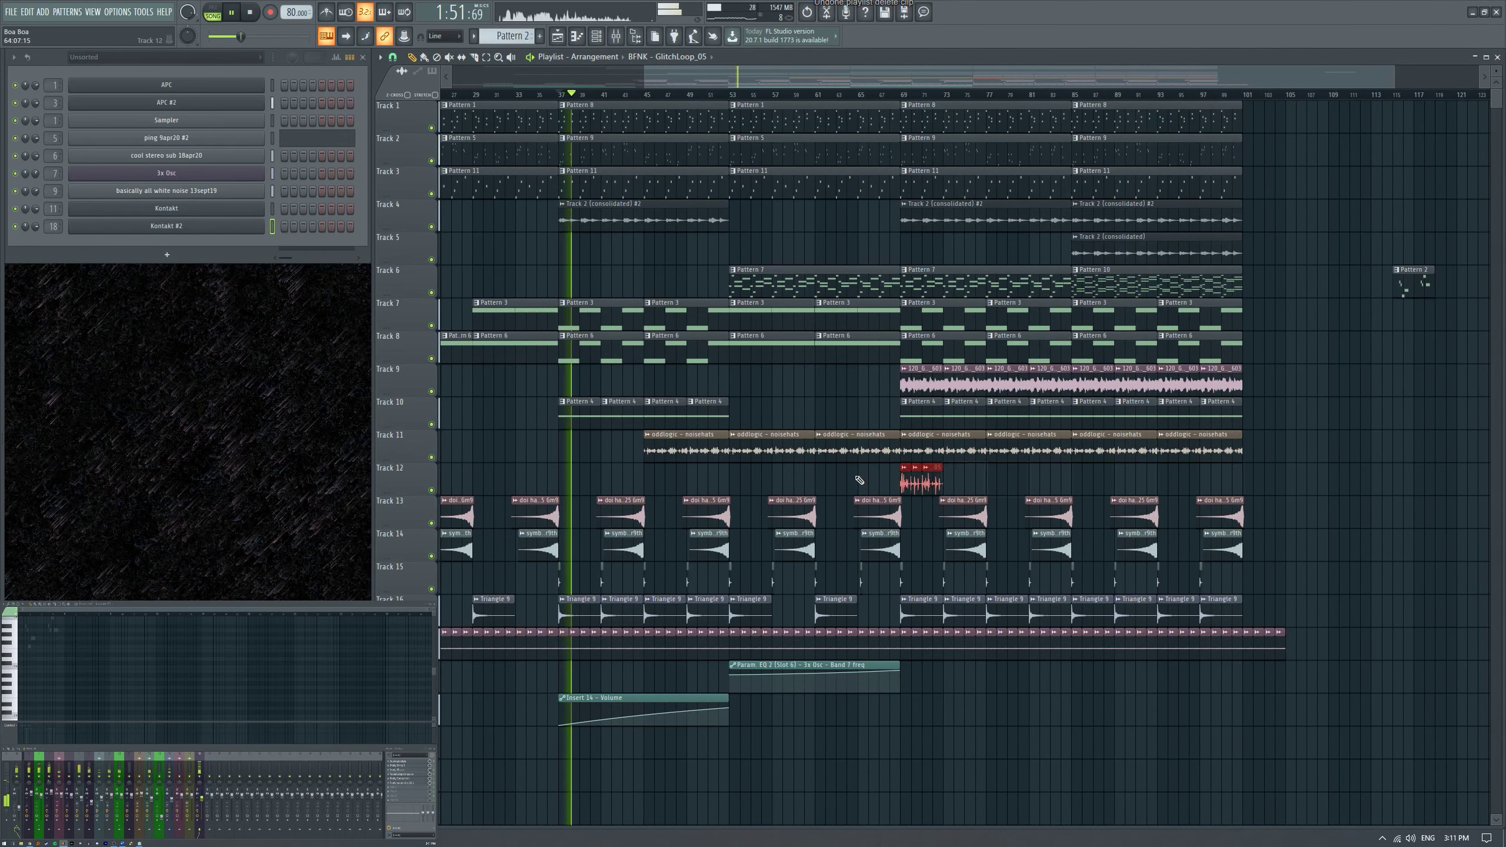
pyautogui.hotkey('ctrl', 'b')
pyautogui.hotkey('ctrl', 'b')
pyautogui.hotkey('ctrl', 'b')
pyautogui.hotkey('ctrl', 'b')
pyautogui.hotkey('ctrl', 'b')
pyautogui.hotkey('ctrl', 'b')
pyautogui.hotkey('ctrl', 'b')
pyautogui.hotkey('ctrl', 'd')
pyautogui.scroll(4, 934, 540)
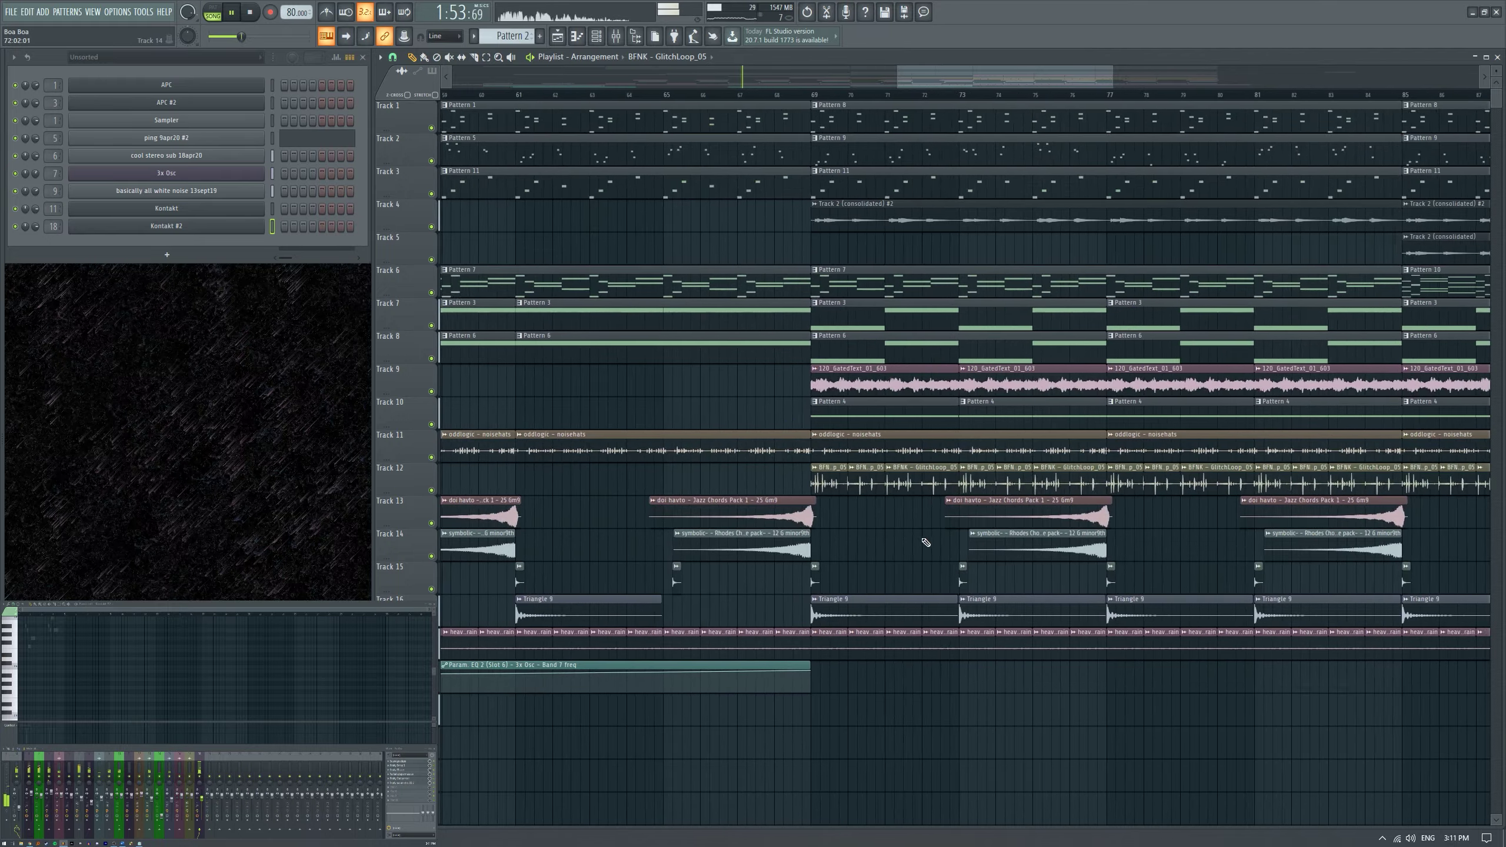
# Audition the section from bar 37 and examine the placement of the reversed chord swells on Tracks 13 and 14 across the arrangement.
pyautogui.scroll(-5, 898, 540)
pyautogui.scroll(8, 897, 540)
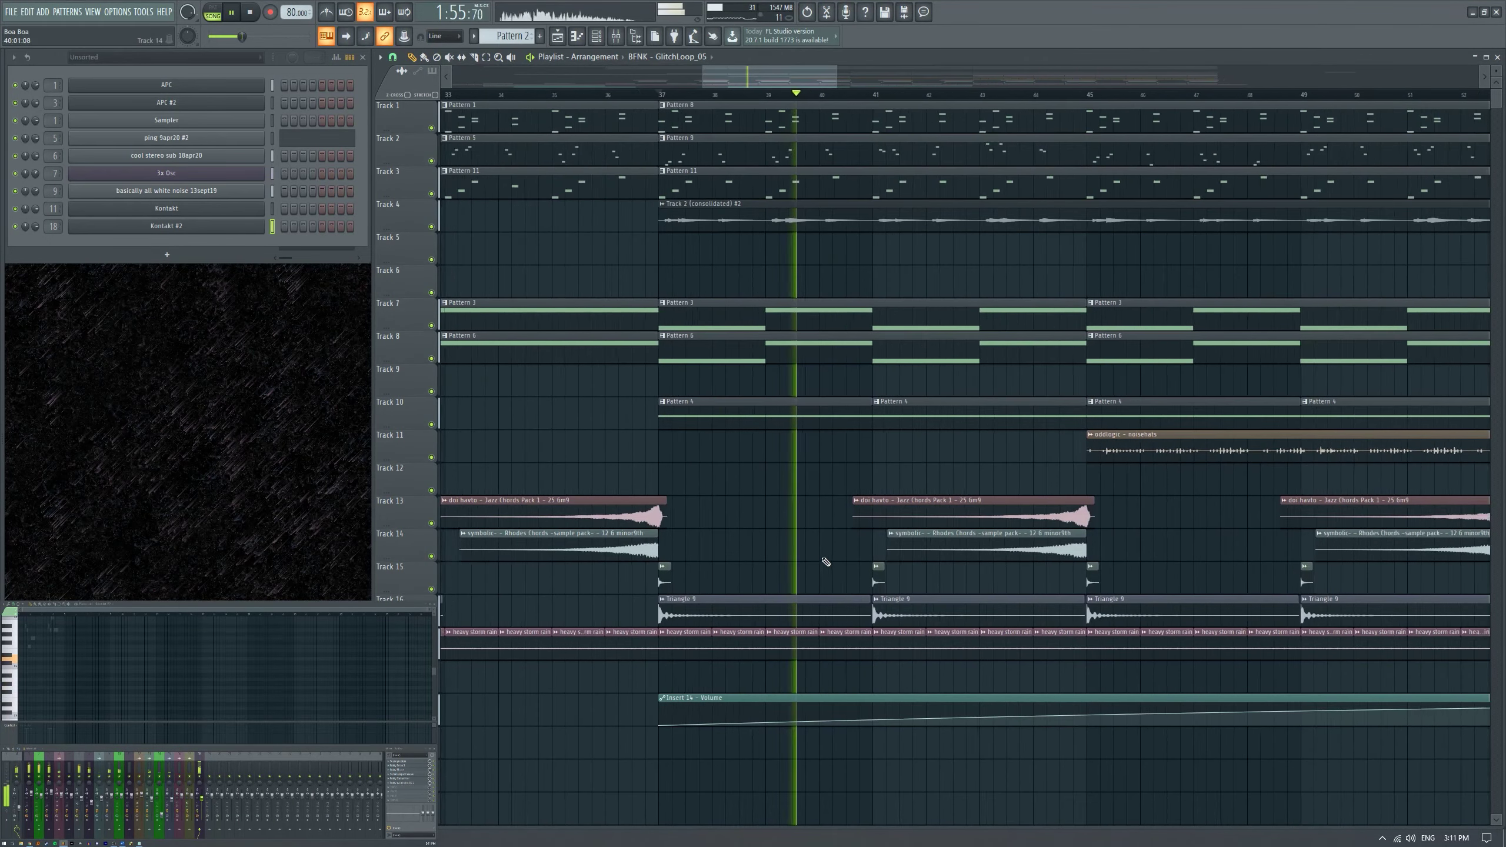
pyautogui.scroll(3, 848, 561)
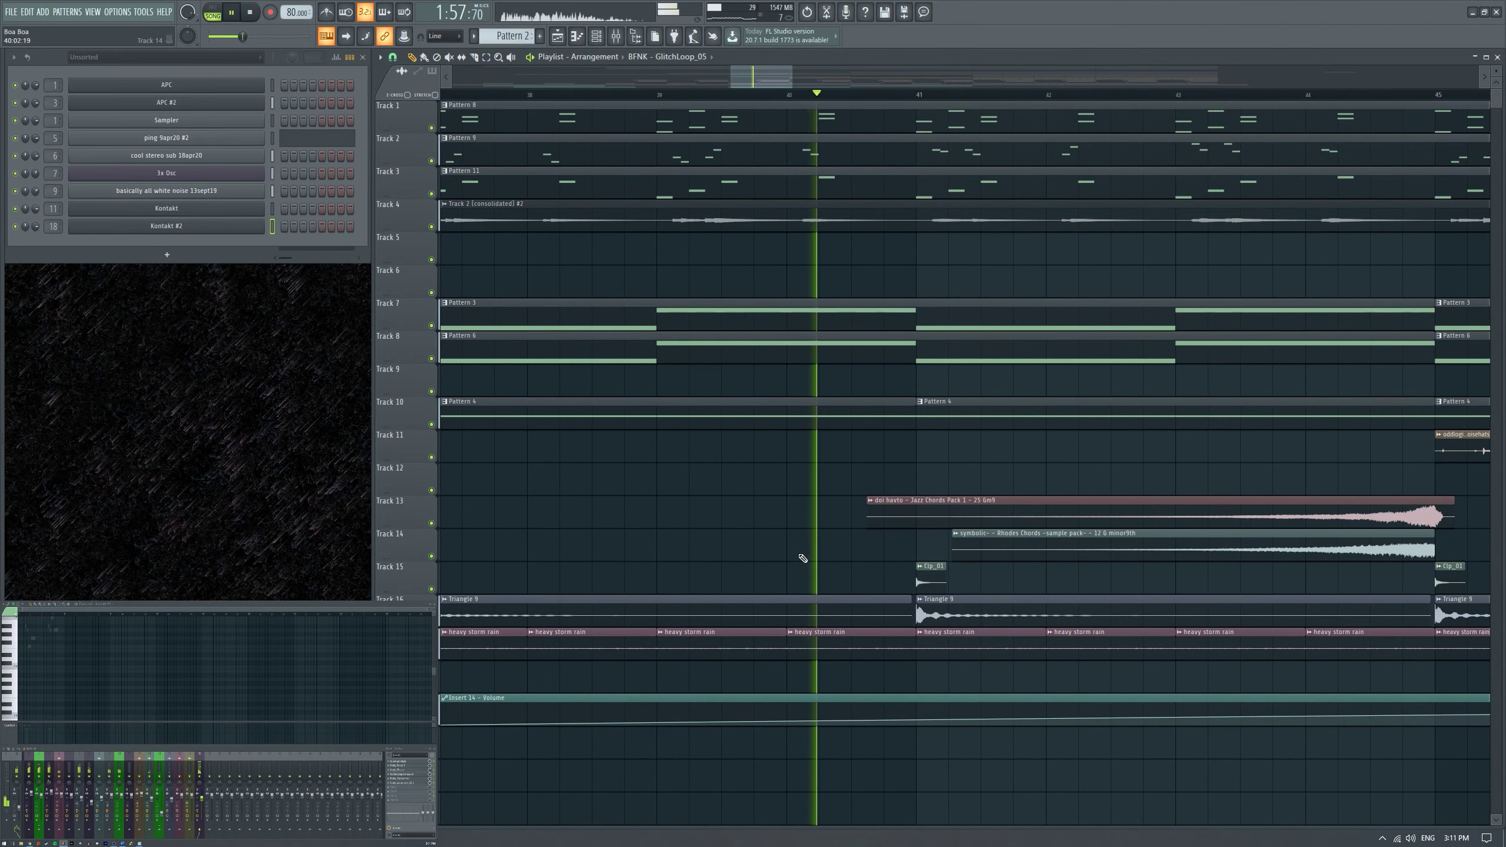
pyautogui.scroll(-3, 795, 549)
pyautogui.scroll(2, 800, 546)
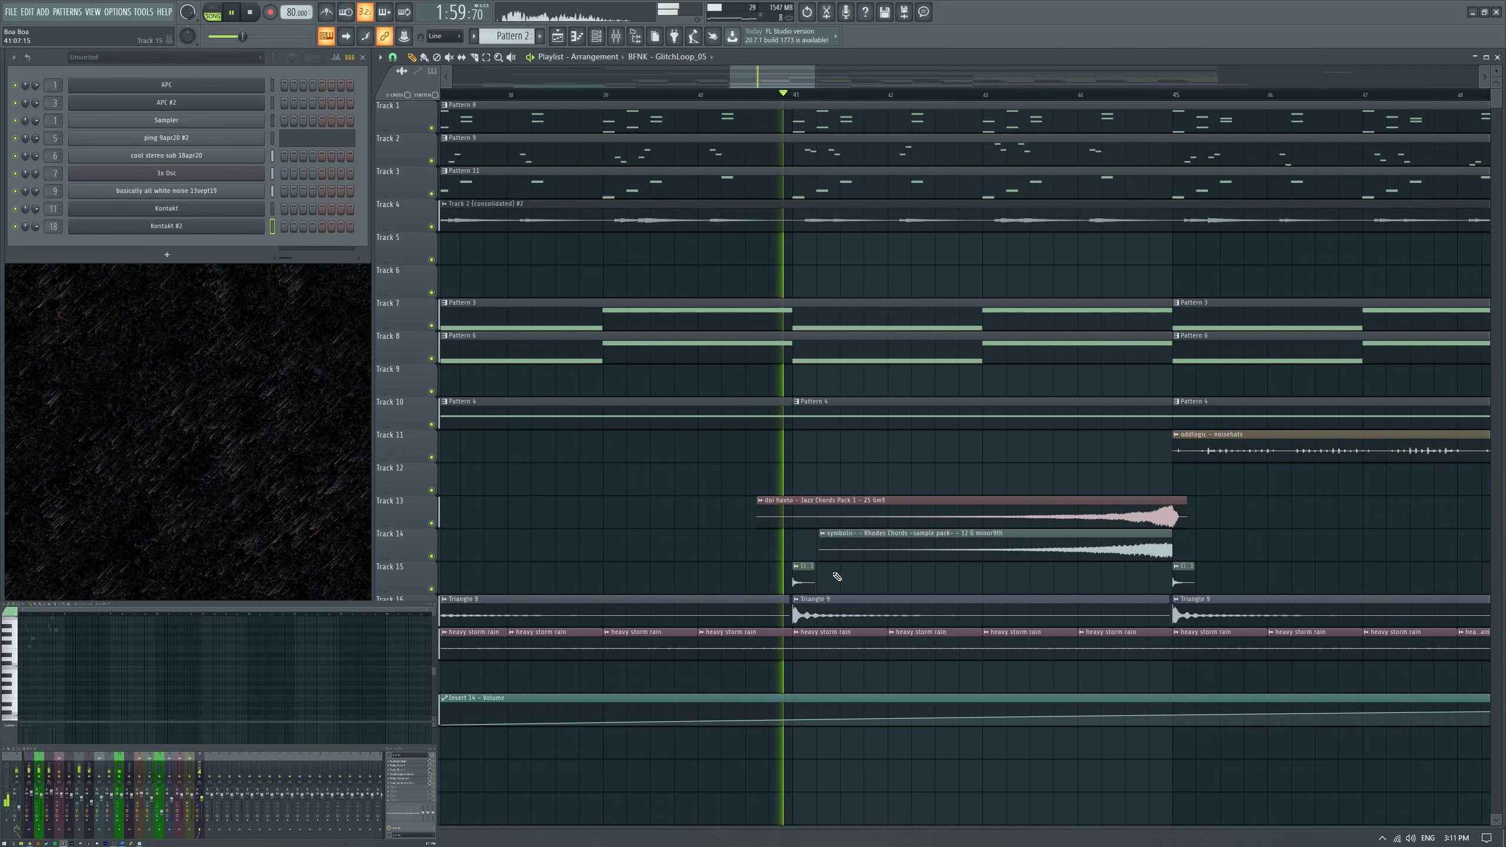
pyautogui.scroll(-4, 788, 545)
pyautogui.scroll(-3, 773, 544)
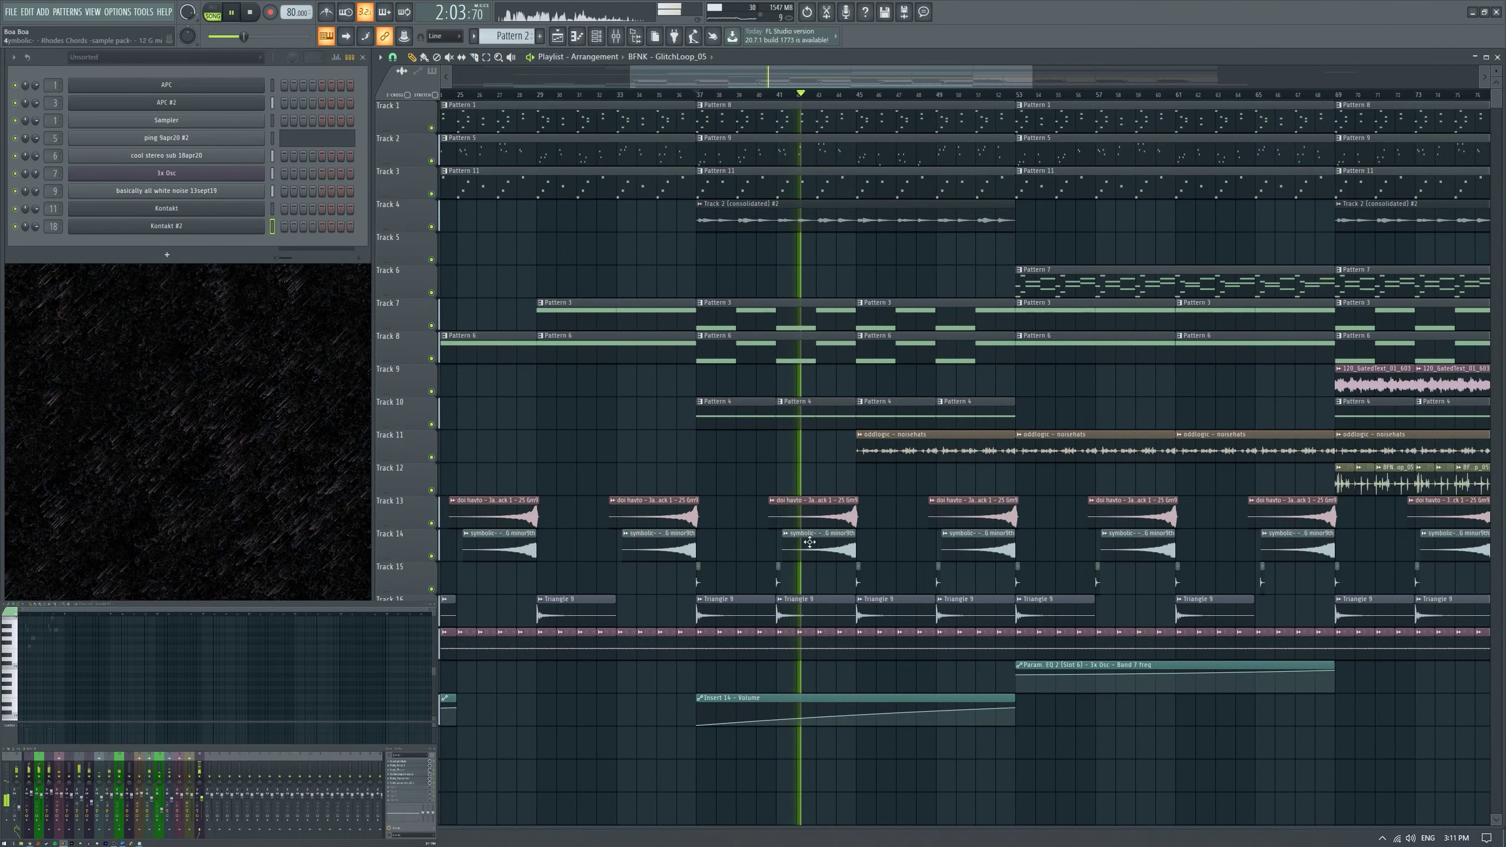
pyautogui.scroll(-5, 809, 542)
pyautogui.scroll(4, 797, 535)
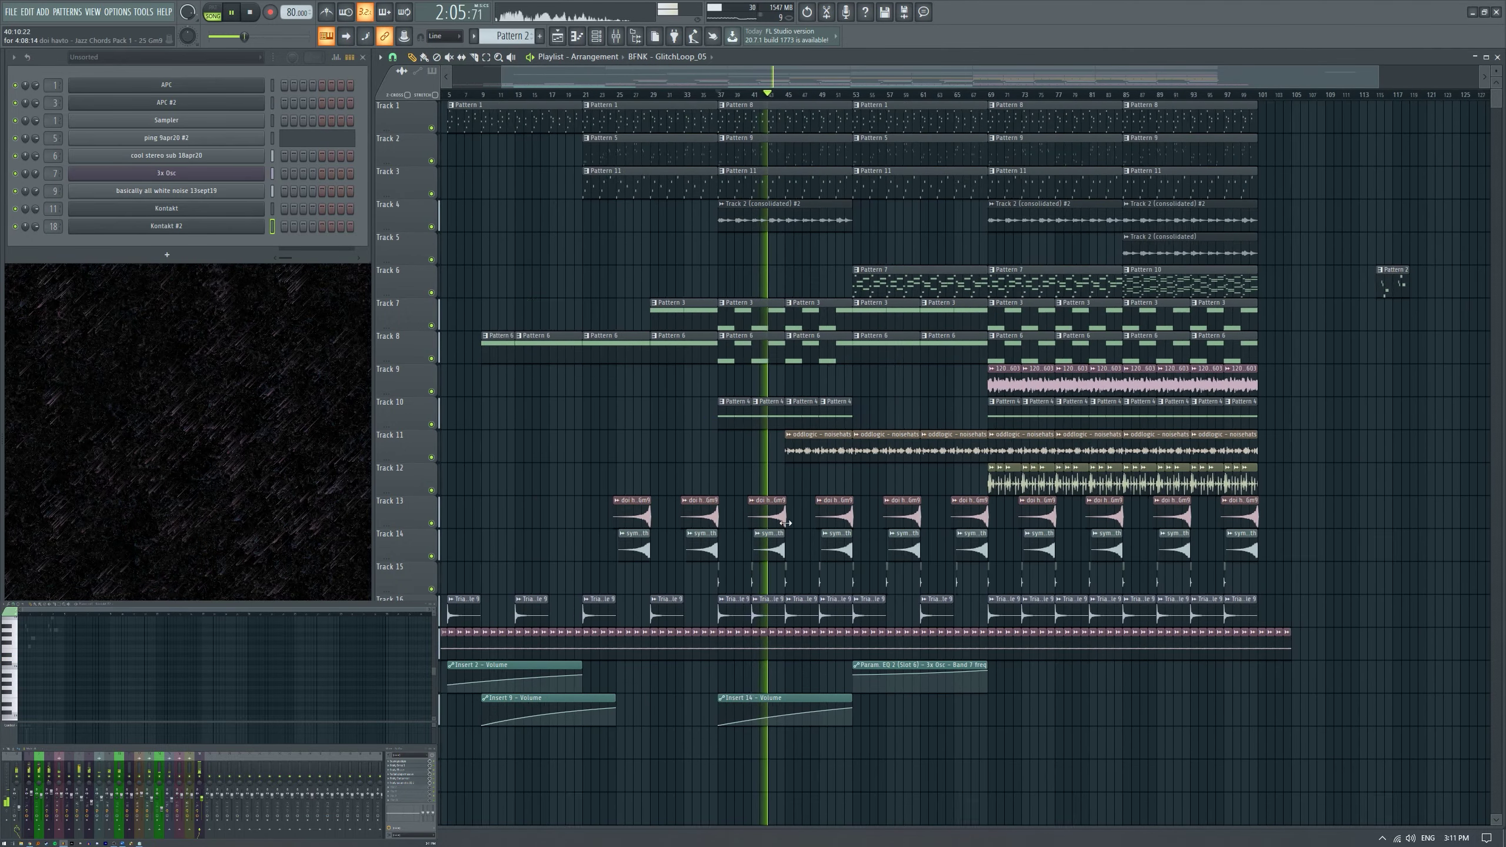
pyautogui.scroll(-2, 774, 525)
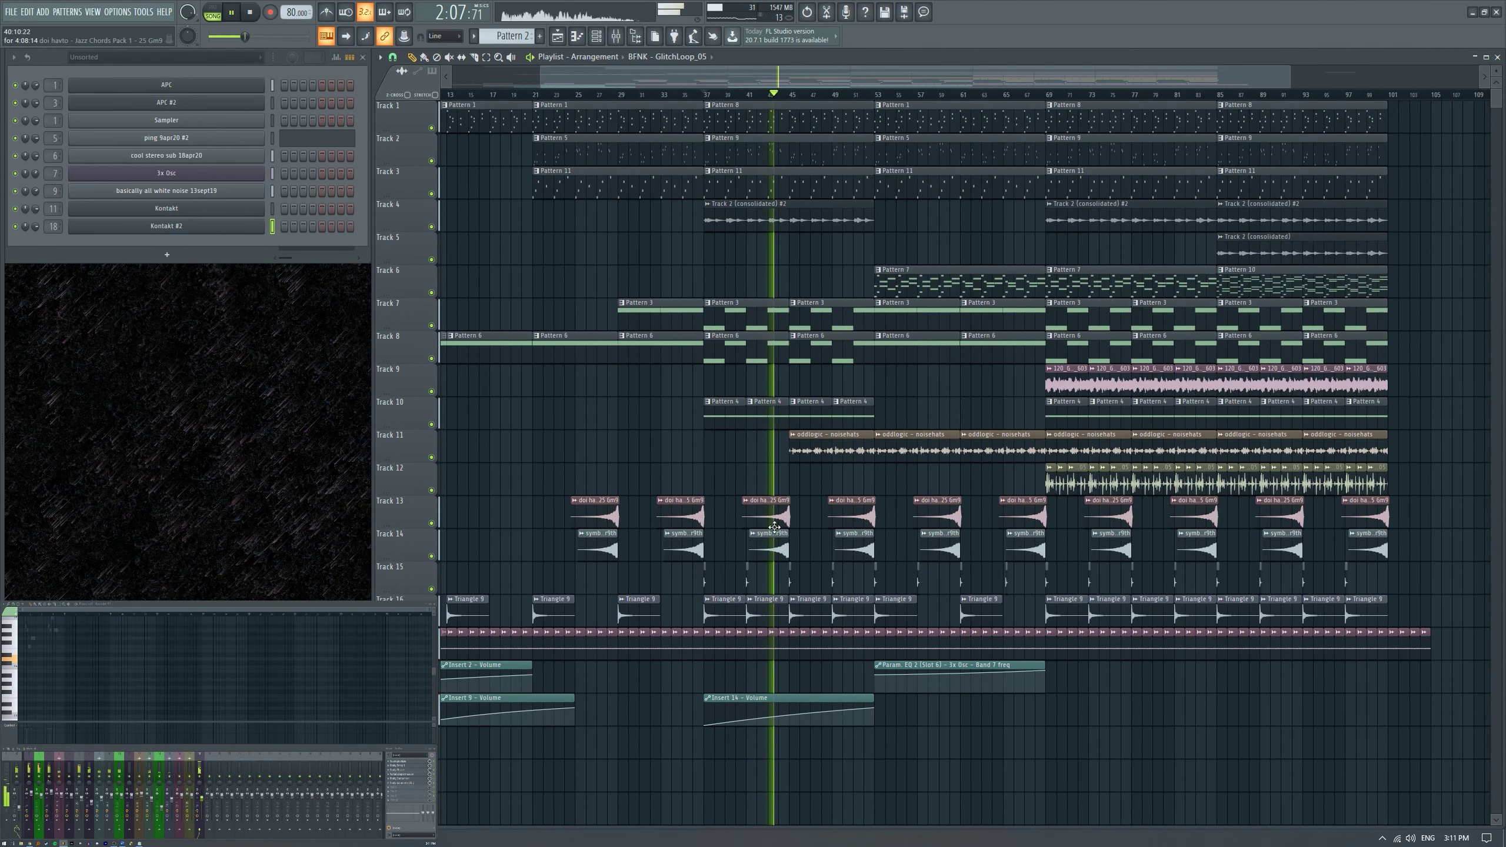
pyautogui.scroll(-2, 778, 523)
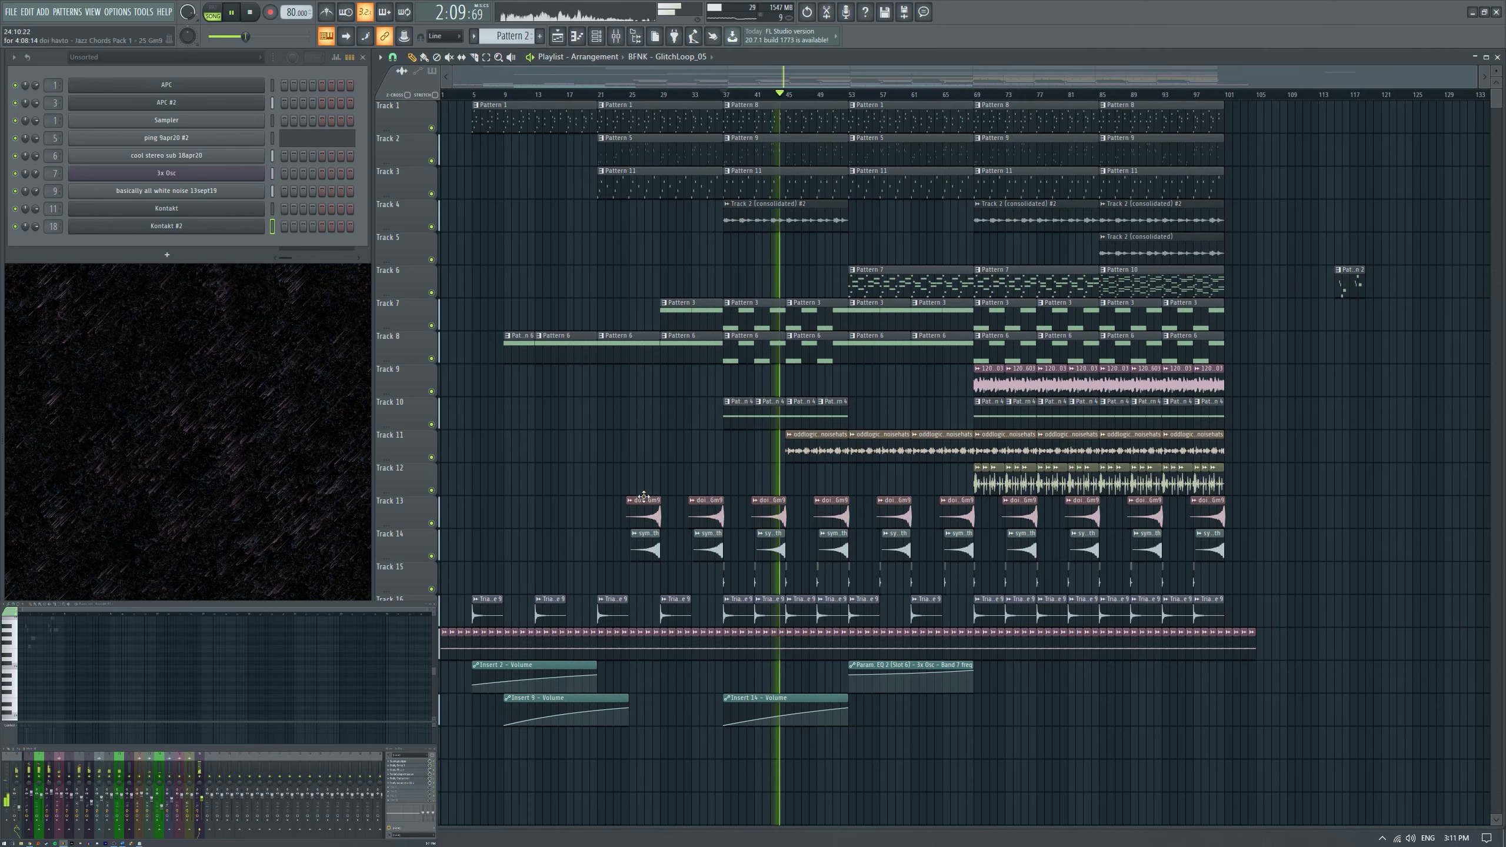
pyautogui.scroll(4, 800, 497)
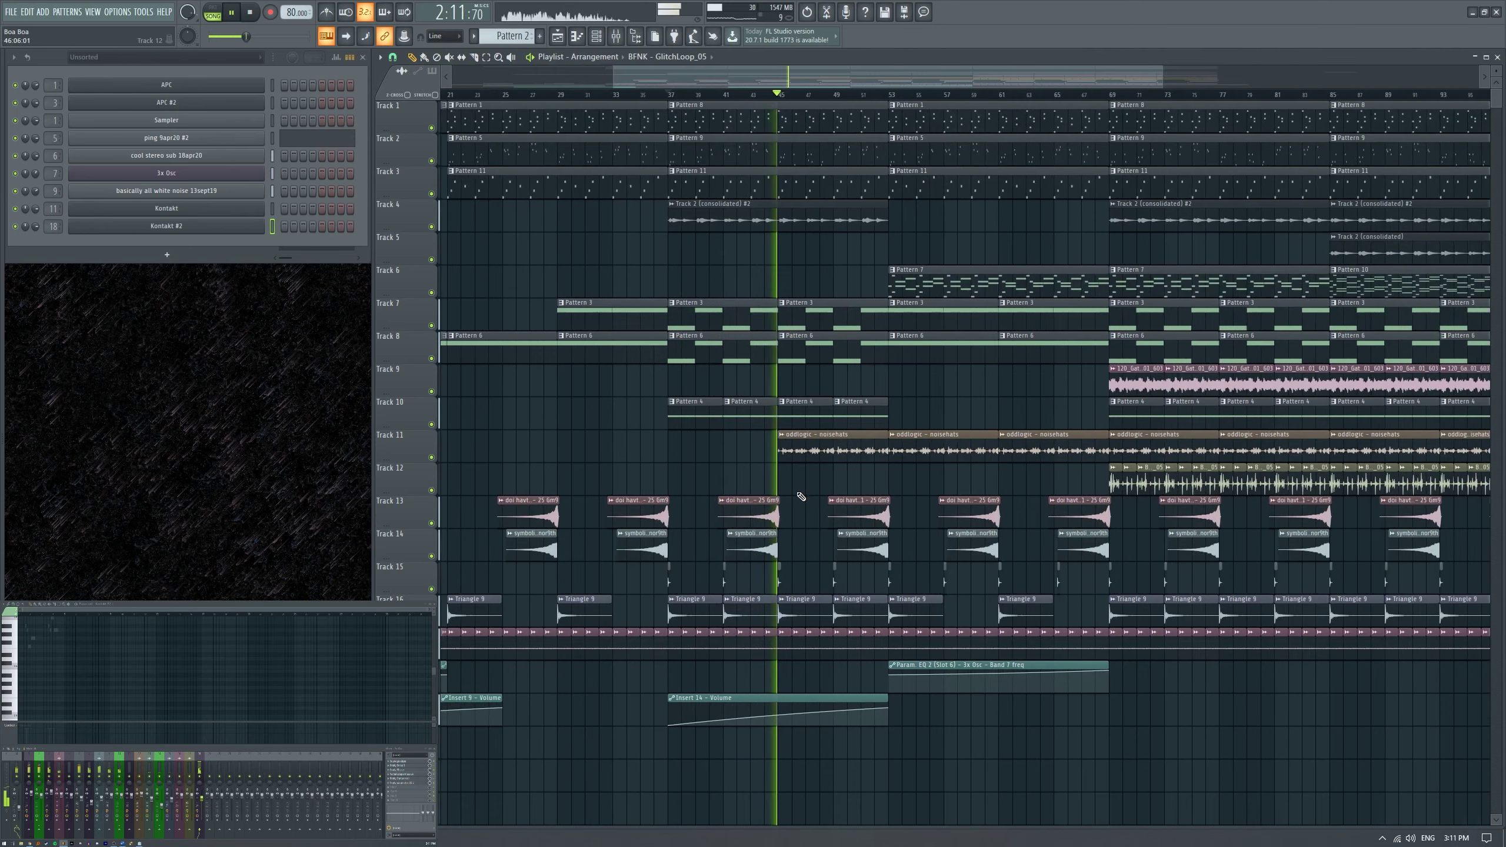
pyautogui.scroll(-2, 767, 511)
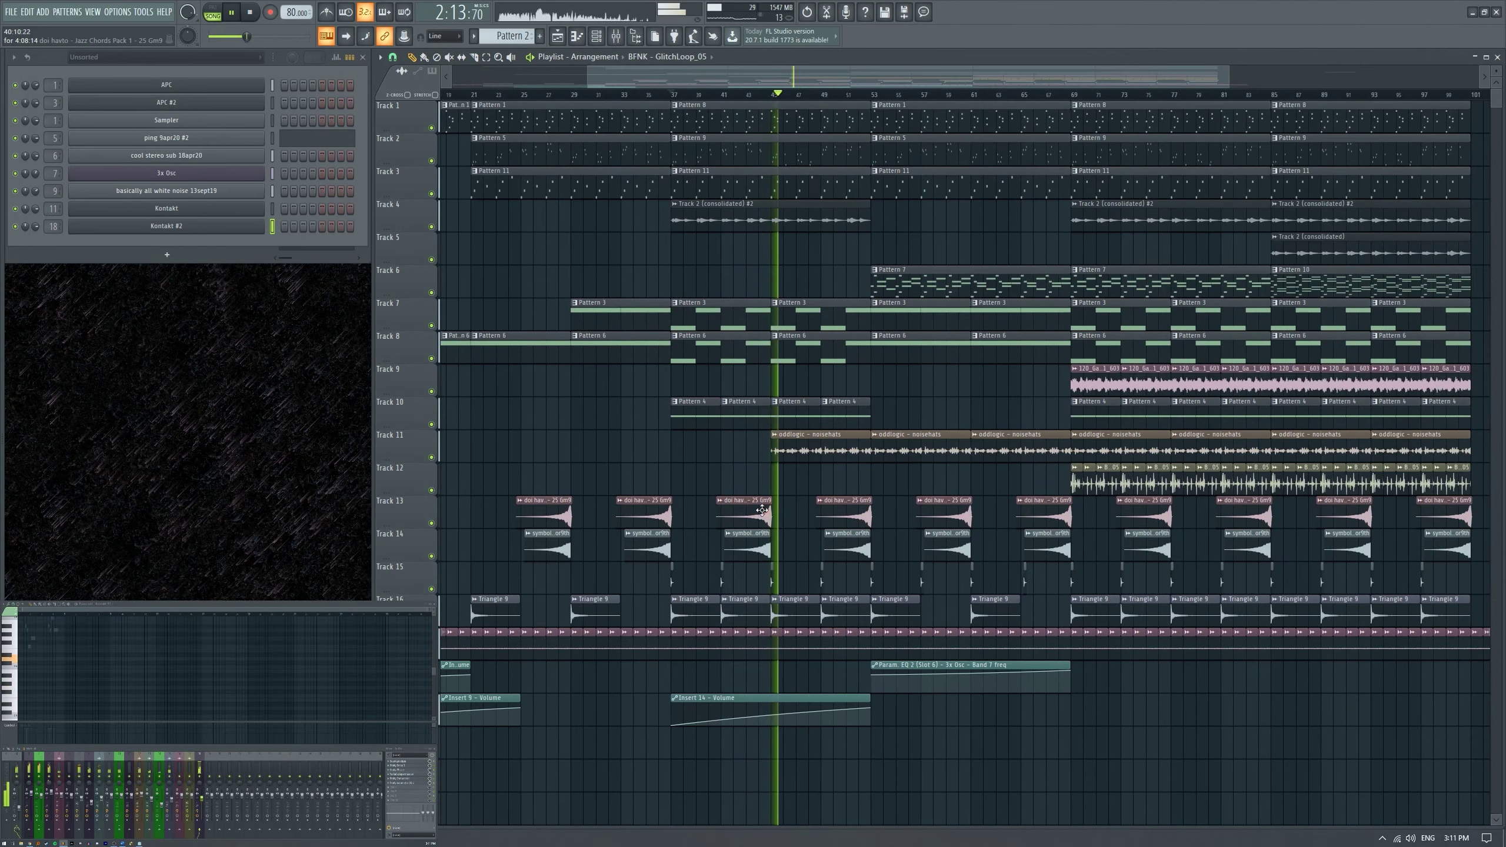
# Stop playback, collapse the puremagnetik stuff folder and look through the [to sort] drum samples and its transitions subfolder for a new sound.
pyautogui.scroll(3, 782, 502)
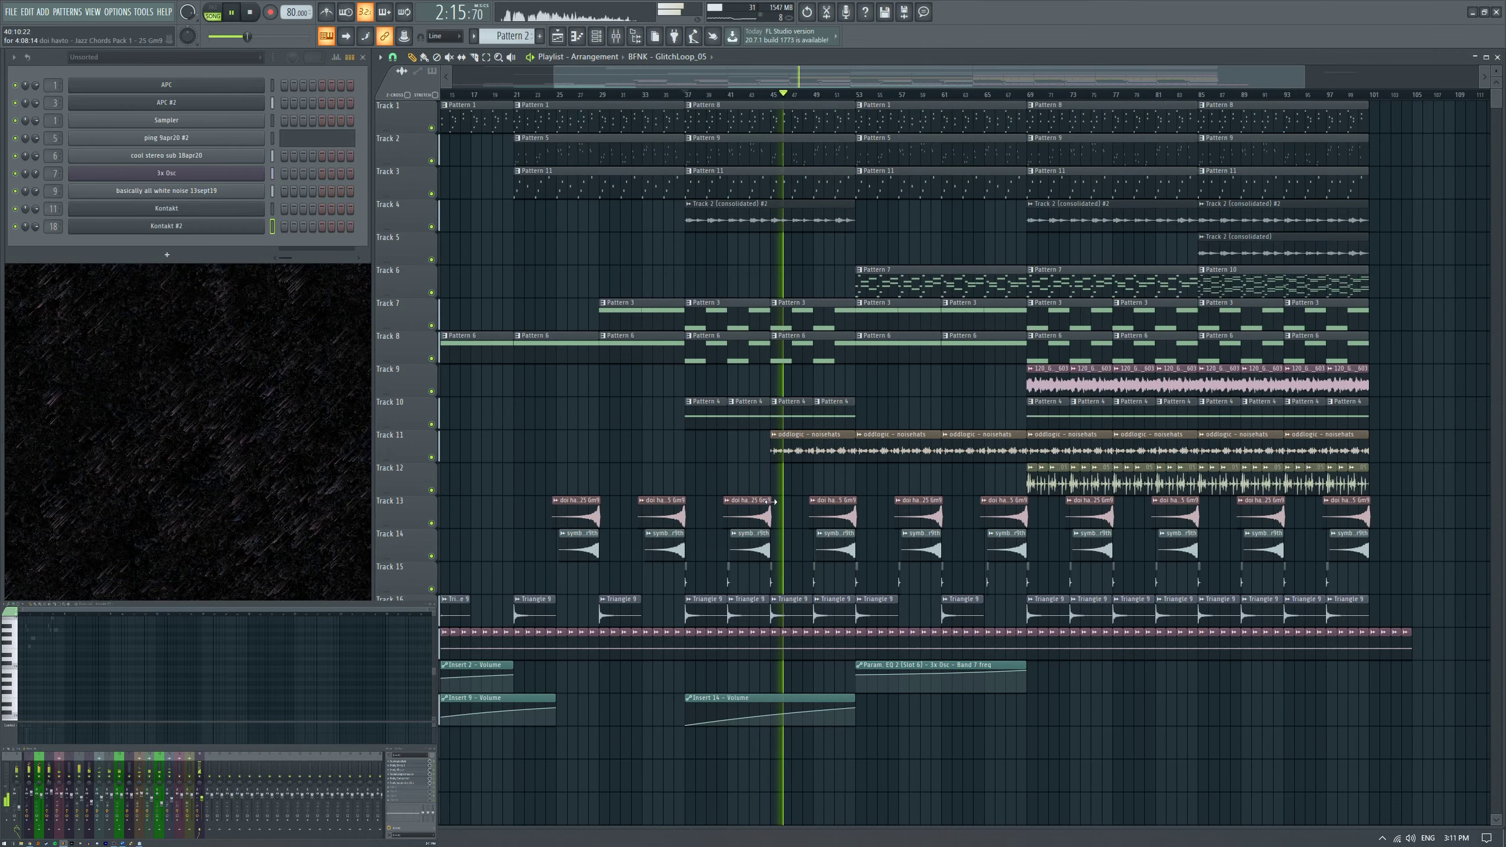
pyautogui.scroll(3, 826, 501)
pyautogui.moveTo(2, 483)
pyautogui.press('space')
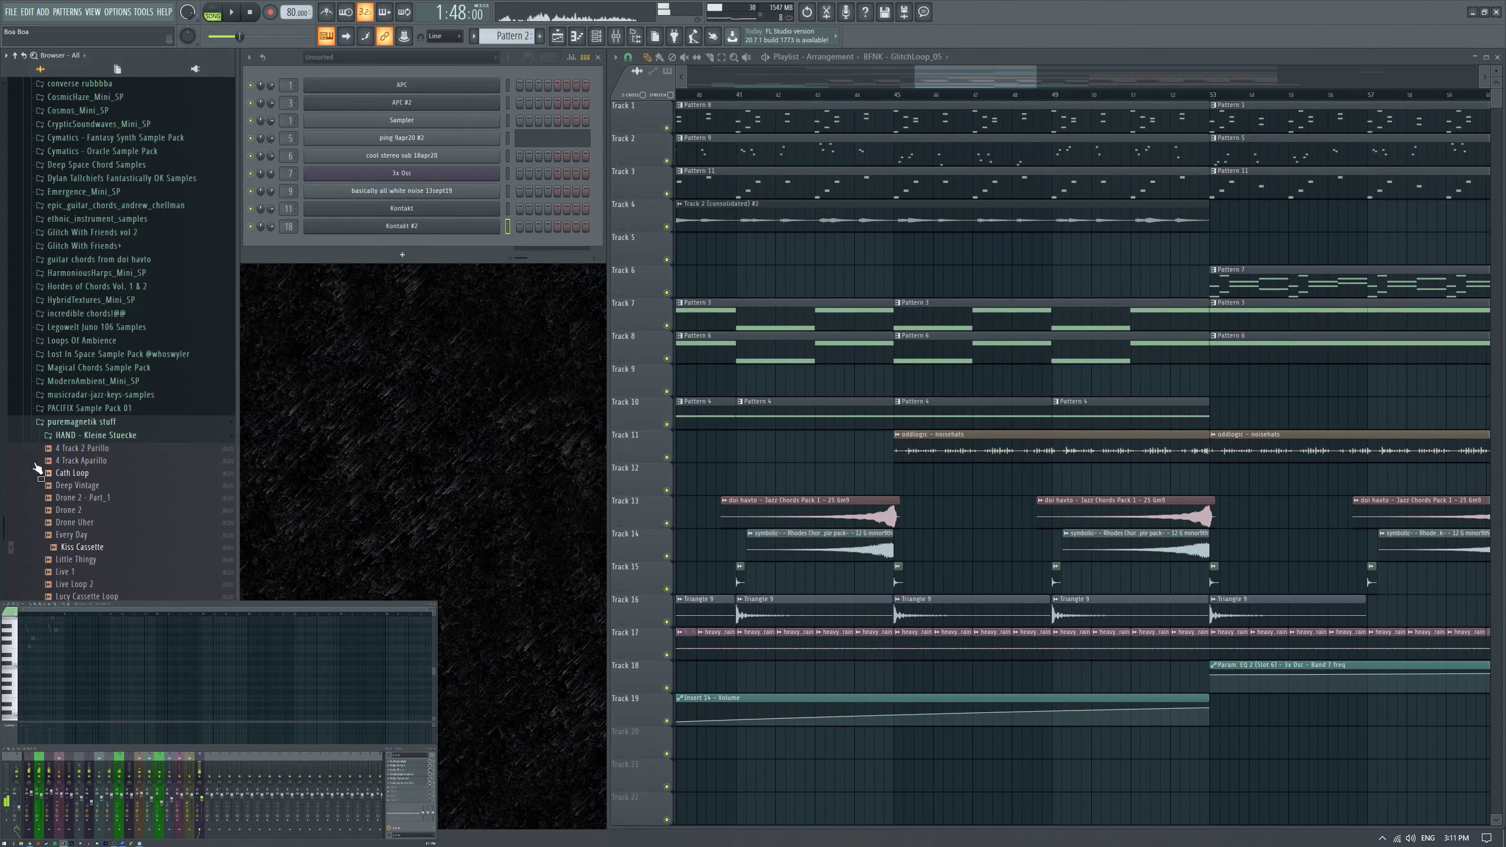
pyautogui.click(84, 424)
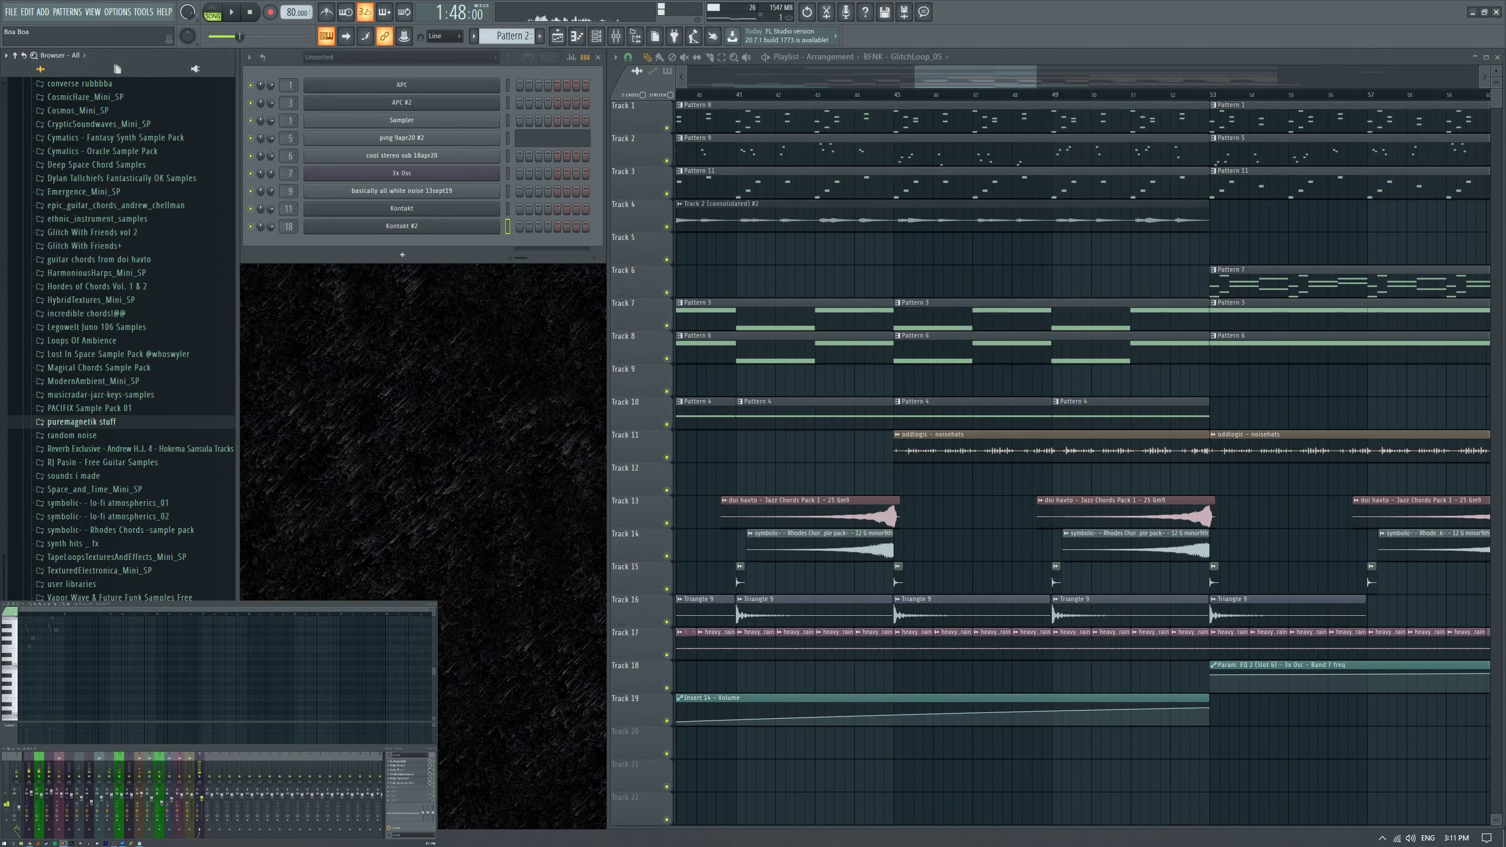
pyautogui.scroll(8, 77, 507)
pyautogui.click(50, 442)
pyautogui.scroll(-6, 95, 534)
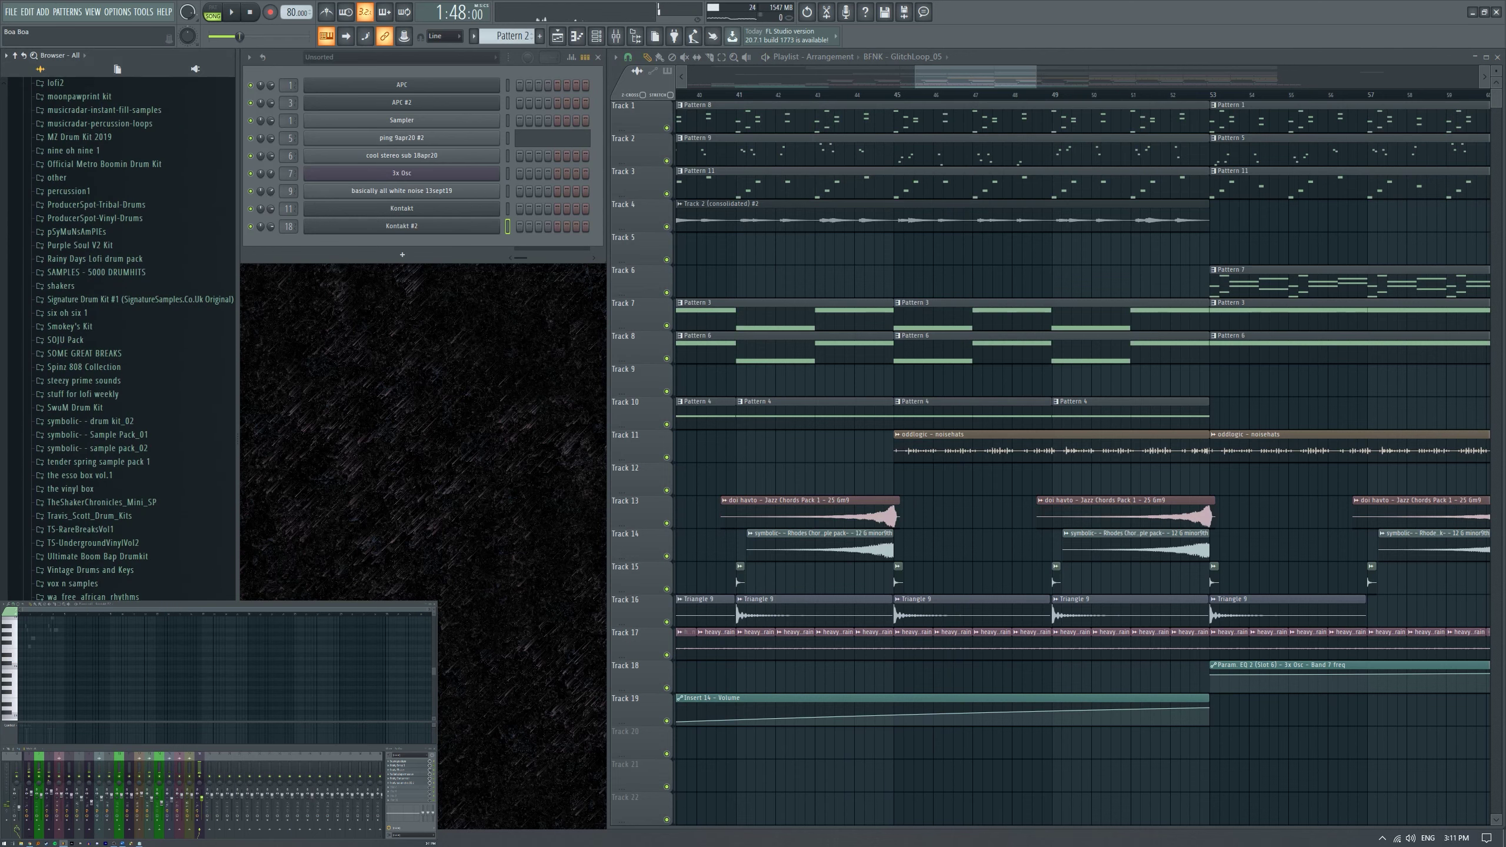
pyautogui.scroll(-8, 108, 543)
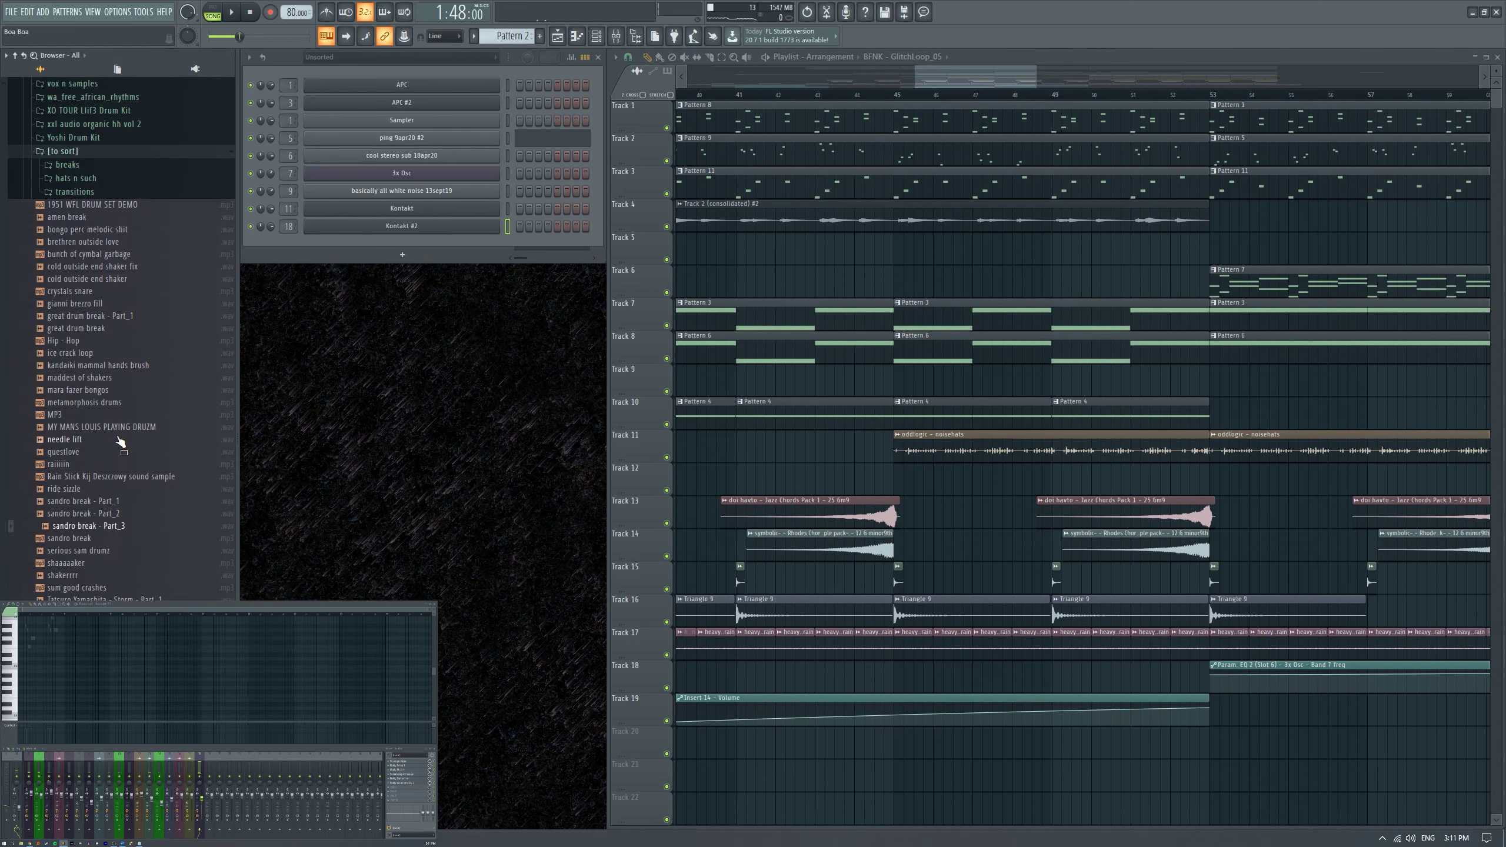
pyautogui.click(126, 191)
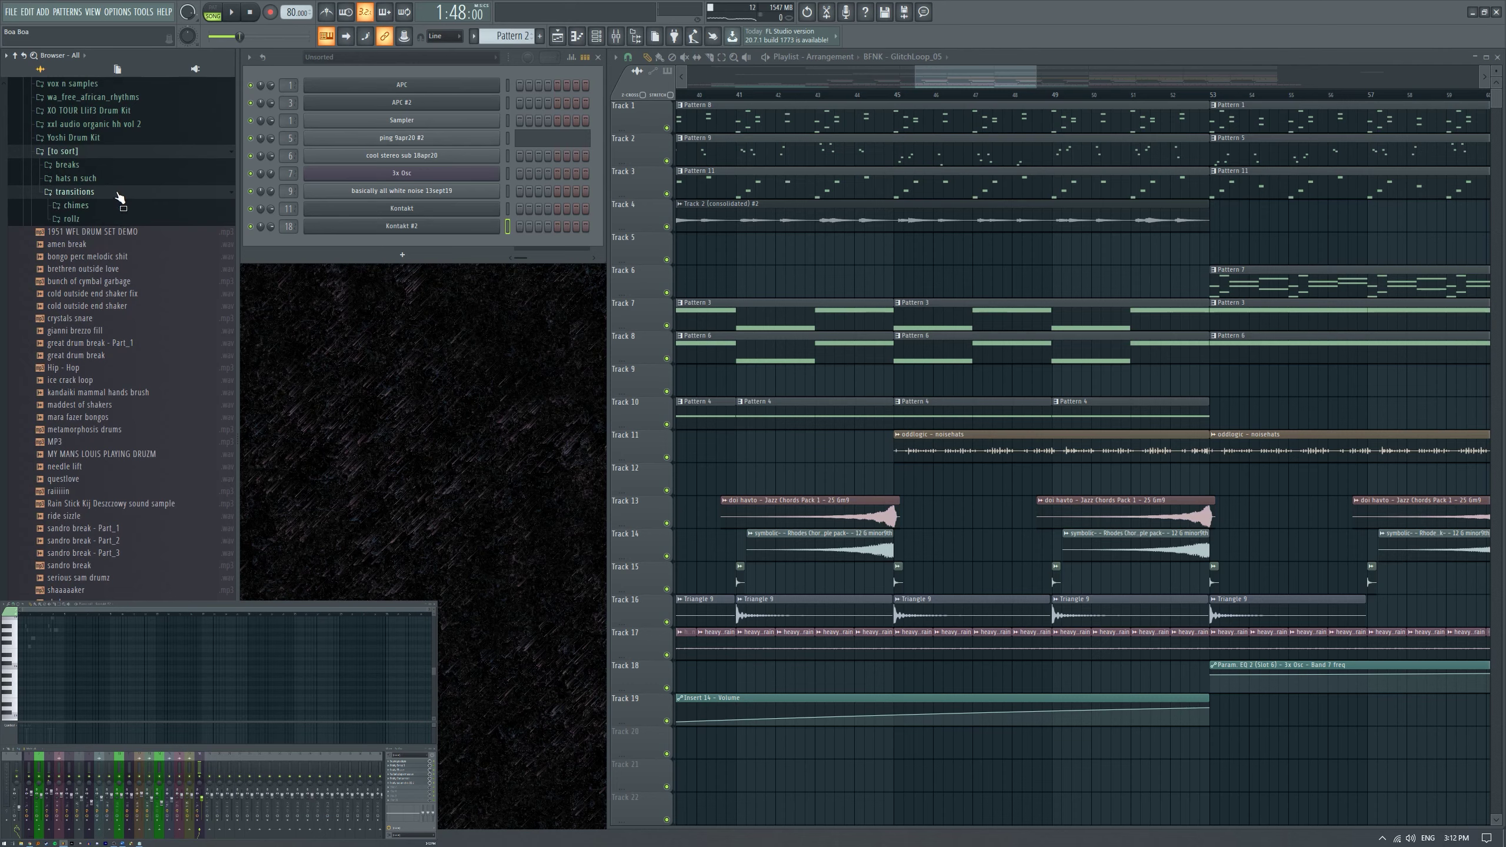
pyautogui.click(118, 193)
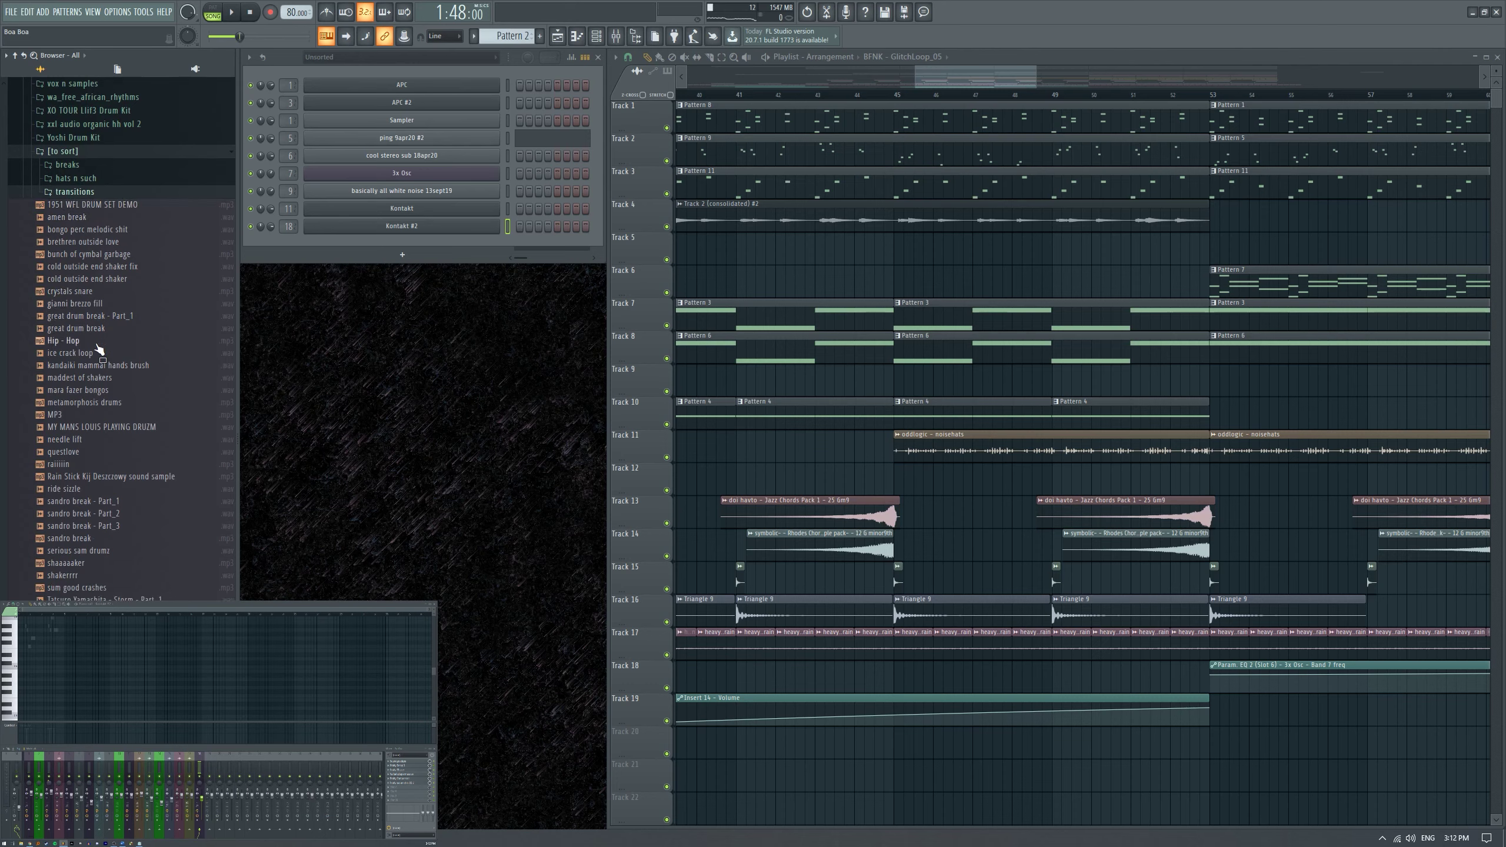
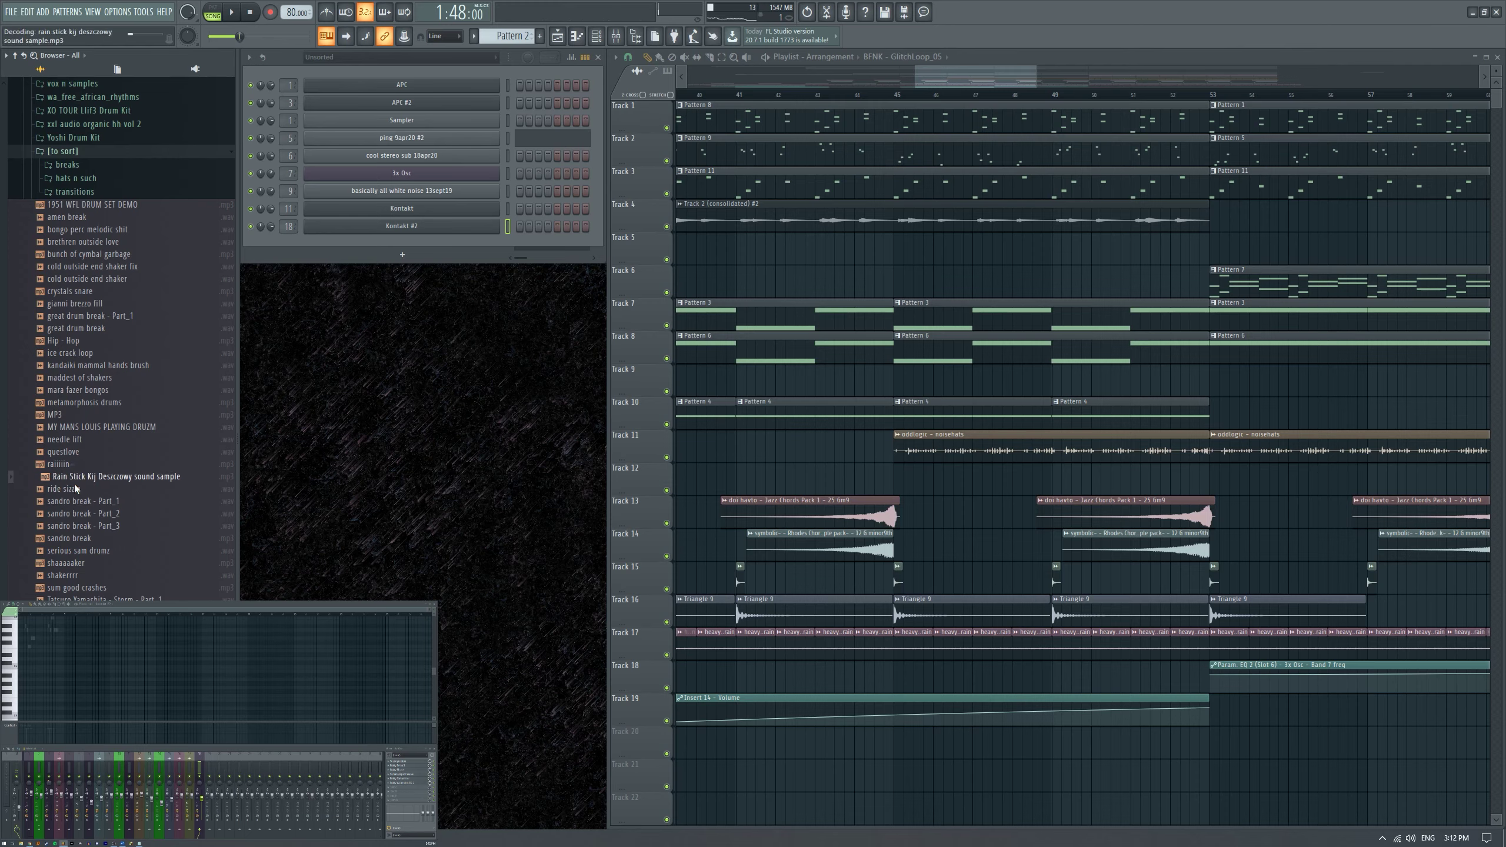
# Place the Rain Stick Kij Deszczowy sound sample on Track 12 around bar 46 and audition the clip.
pyautogui.moveTo(78, 475); pyautogui.dragTo(850, 569)
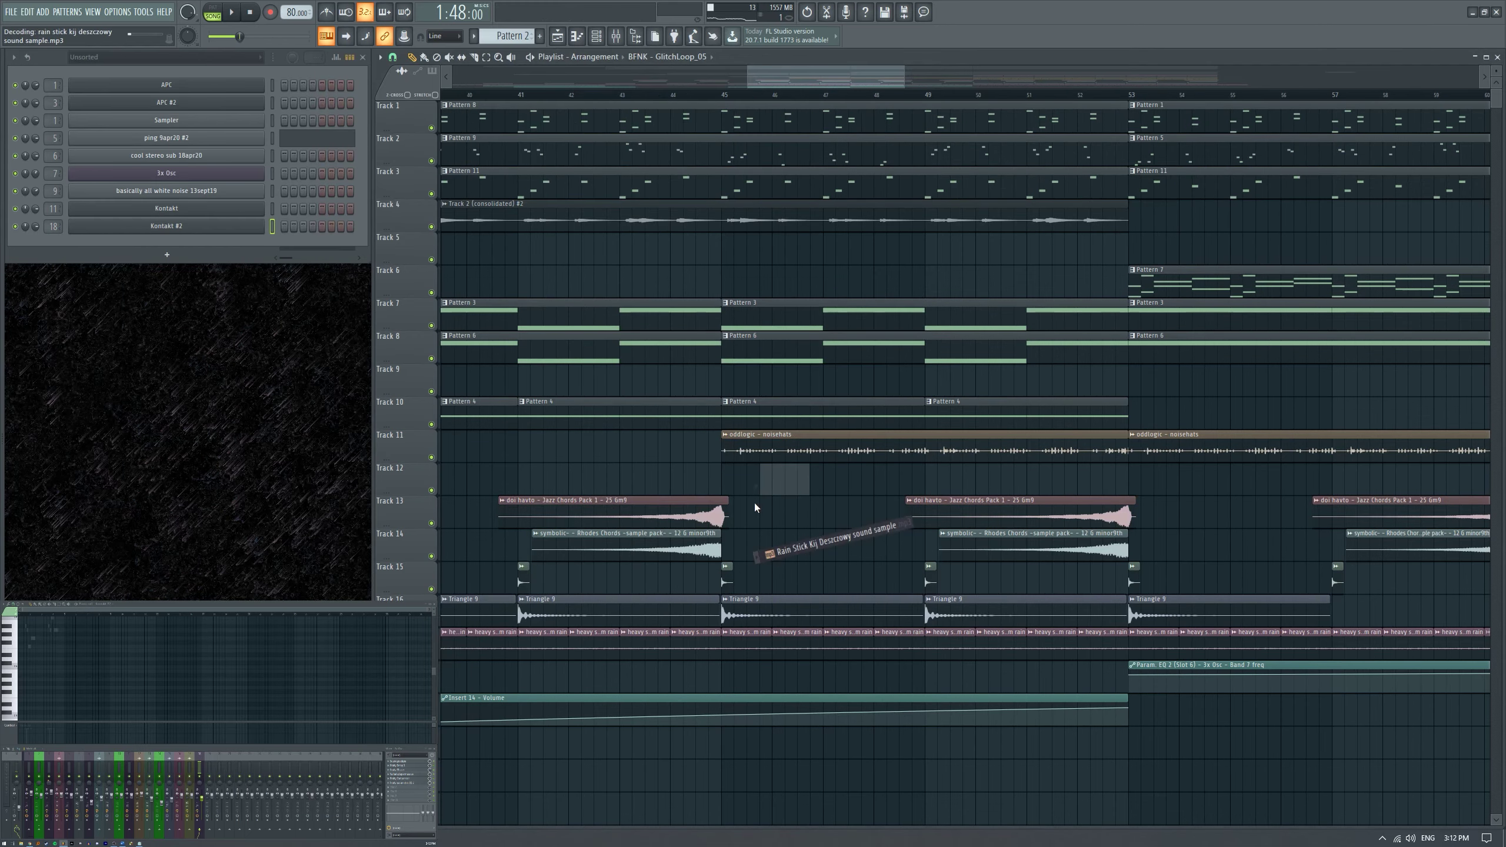
pyautogui.scroll(-2, 761, 496)
pyautogui.scroll(2, 775, 488)
pyautogui.keyDown('alt'); pyautogui.rightClick(789, 481); pyautogui.keyUp('alt')
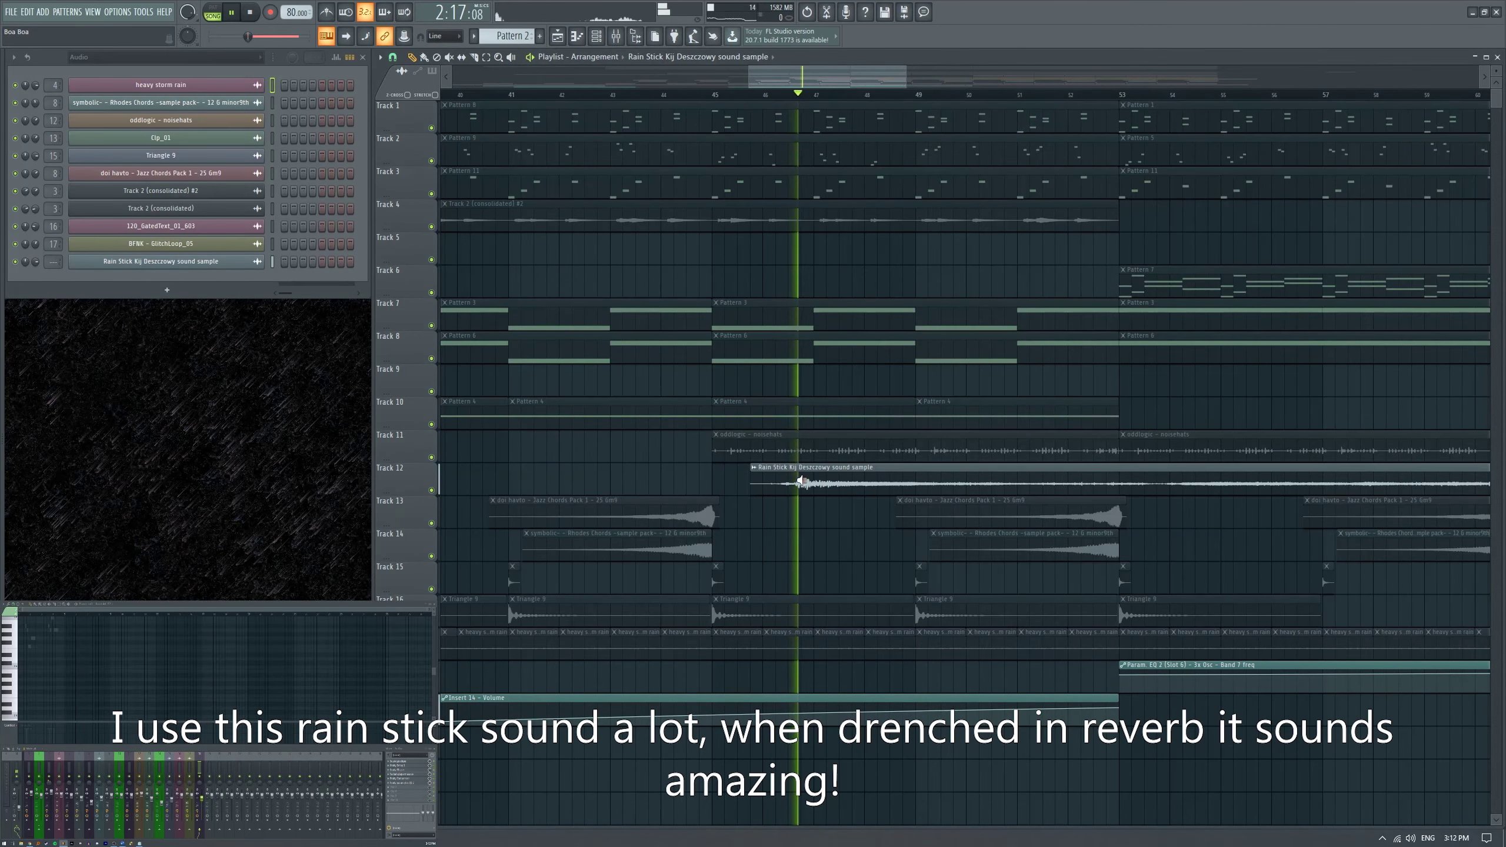
pyautogui.scroll(4, 789, 493)
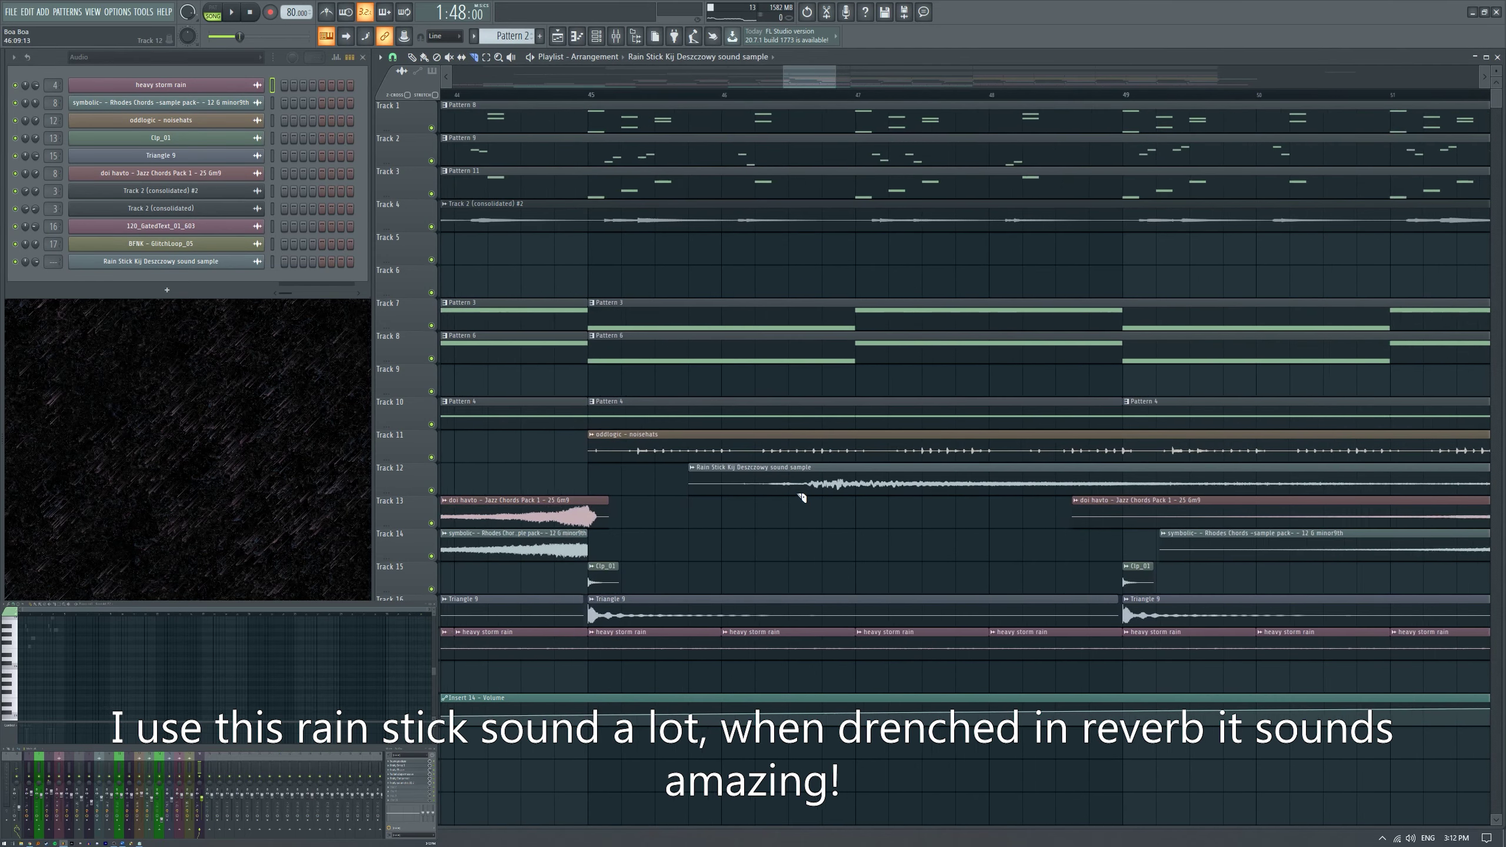
# Trim the rain stick clip's quiet opening and its tail, leaving it about five bars long.
pyautogui.moveTo(805, 497); pyautogui.dragTo(806, 491)
pyautogui.scroll(-5, 770, 475)
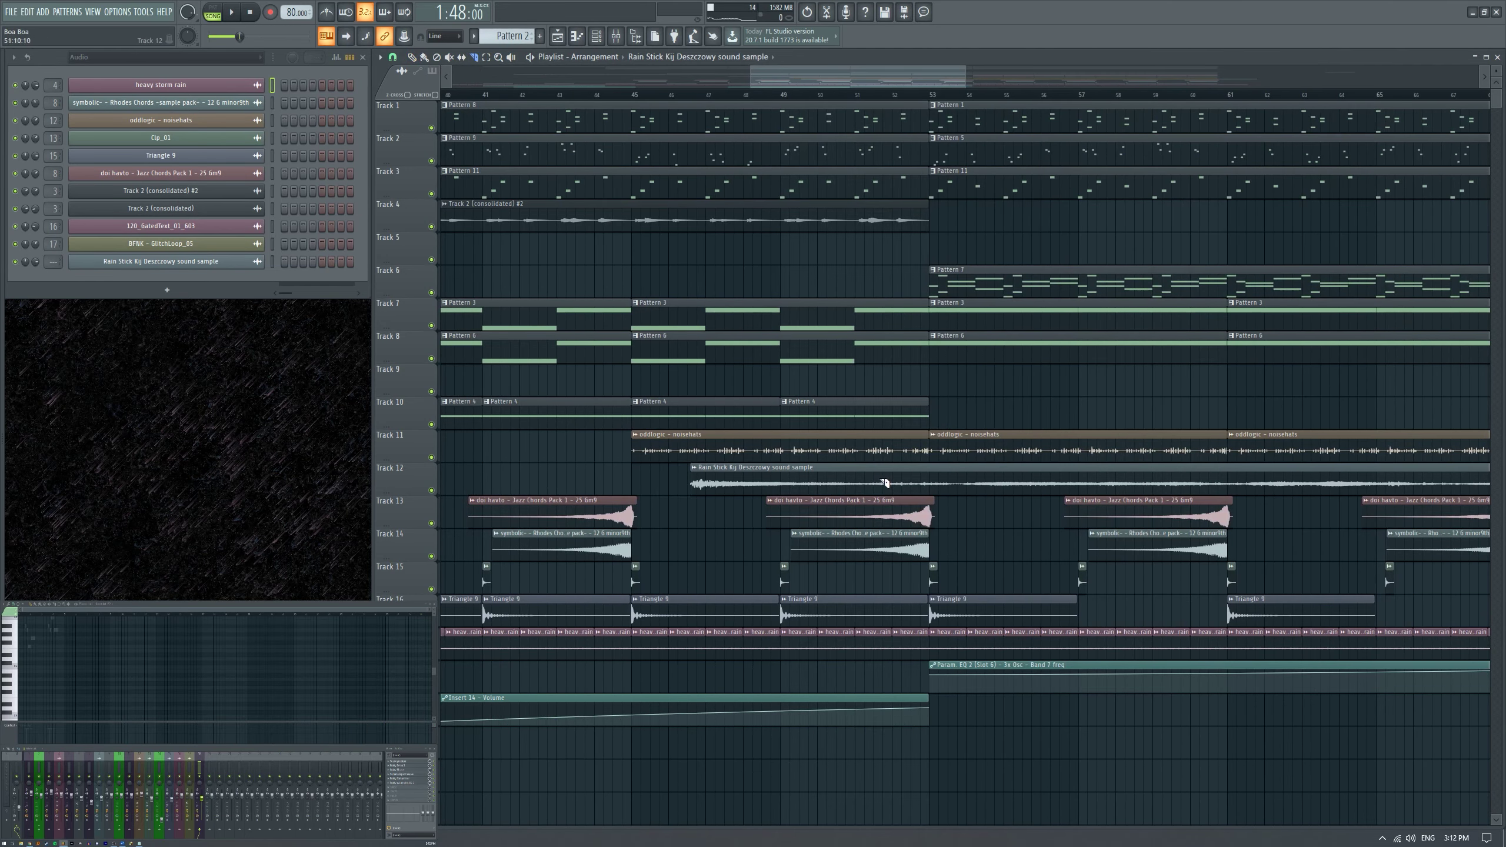
pyautogui.rightClick(918, 484)
pyautogui.scroll(-3, 649, 484)
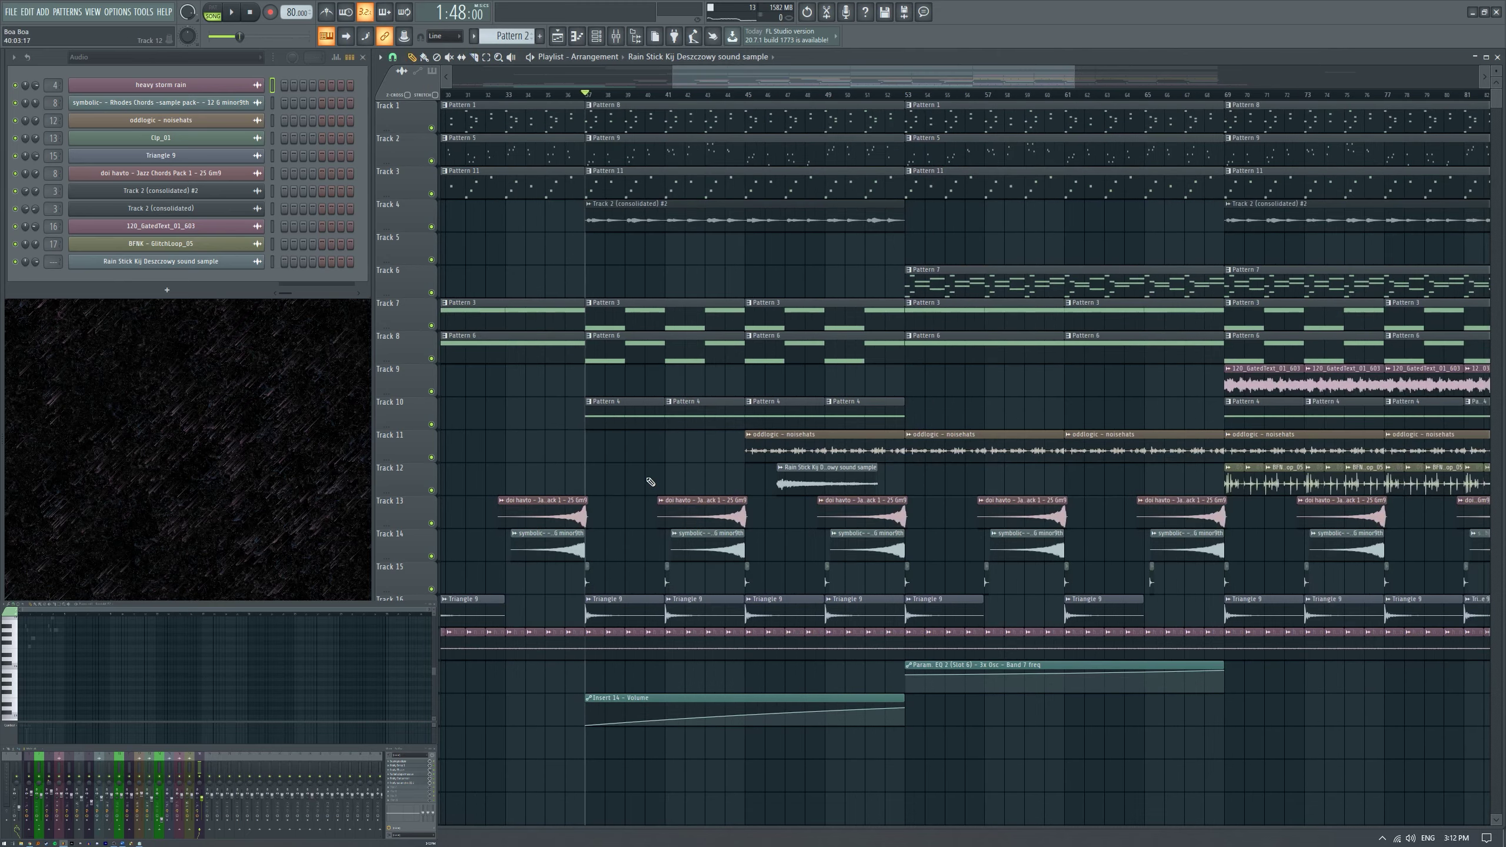
# Start playback and move the rain stick clip on Track 12 to begin at bar 45.
pyautogui.scroll(4, 658, 484)
pyautogui.press('space')
pyautogui.moveTo(948, 490); pyautogui.dragTo(882, 484)
pyautogui.scroll(-4, 883, 483)
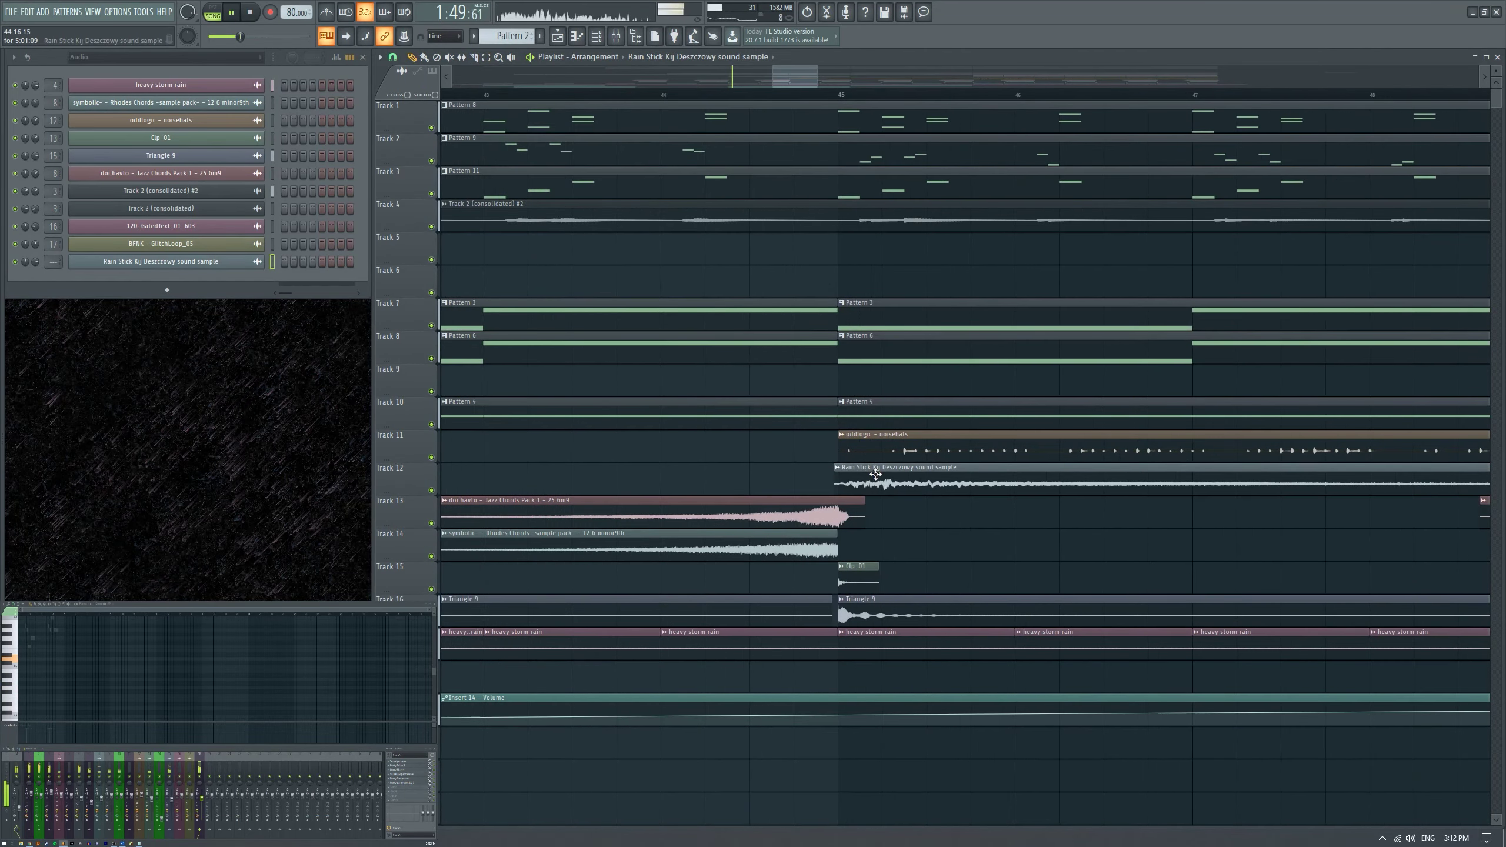
pyautogui.scroll(-4, 878, 485)
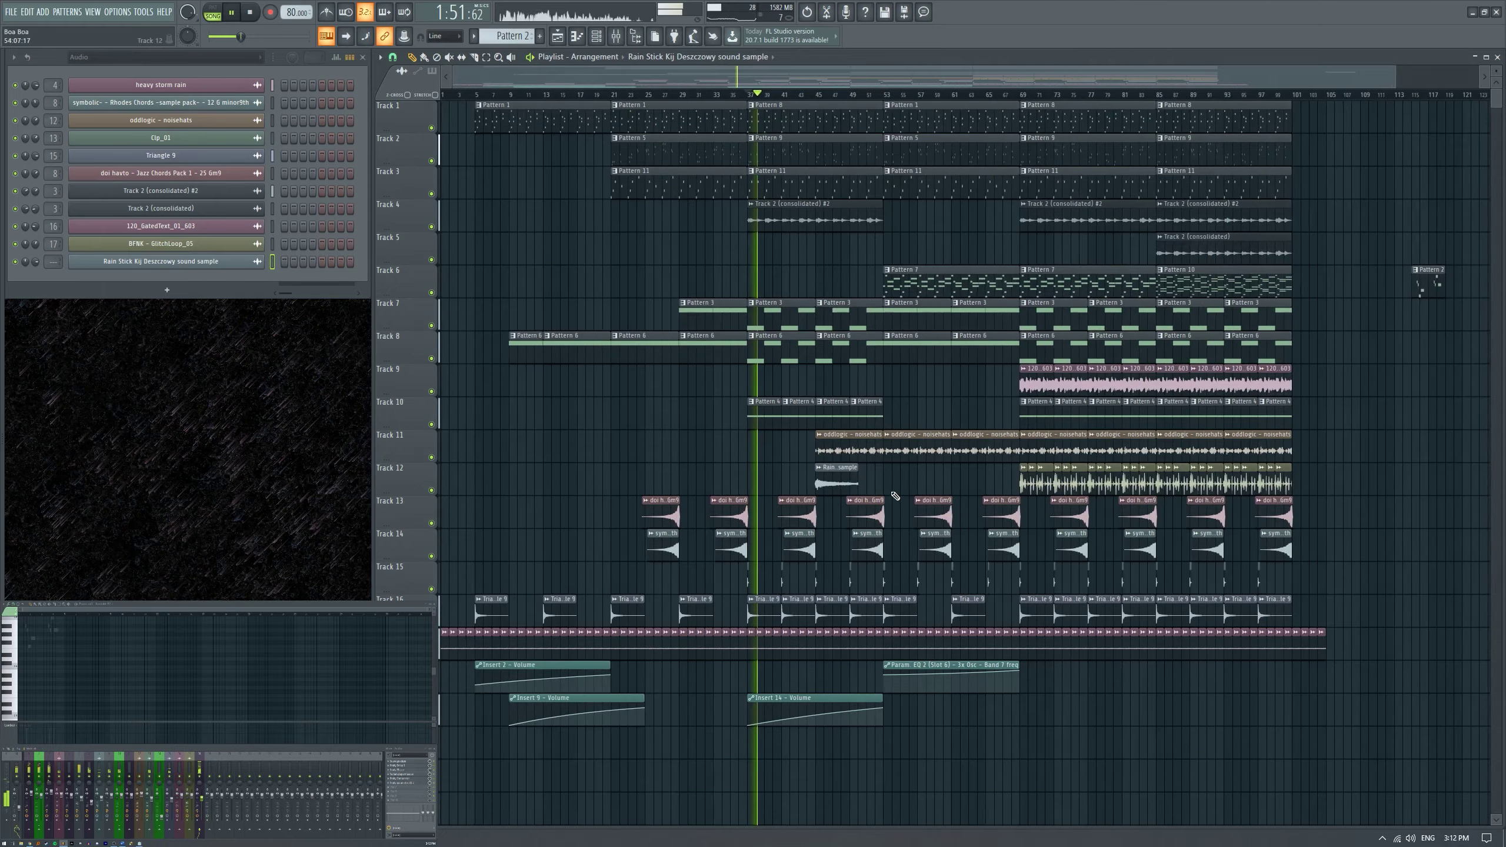
# Set the rain stick sample's declicking mode to Smooth (blending) and close its channel settings.
pyautogui.scroll(5, 839, 480)
pyautogui.doubleClick(840, 479)
pyautogui.click(155, 256)
pyautogui.click(143, 316)
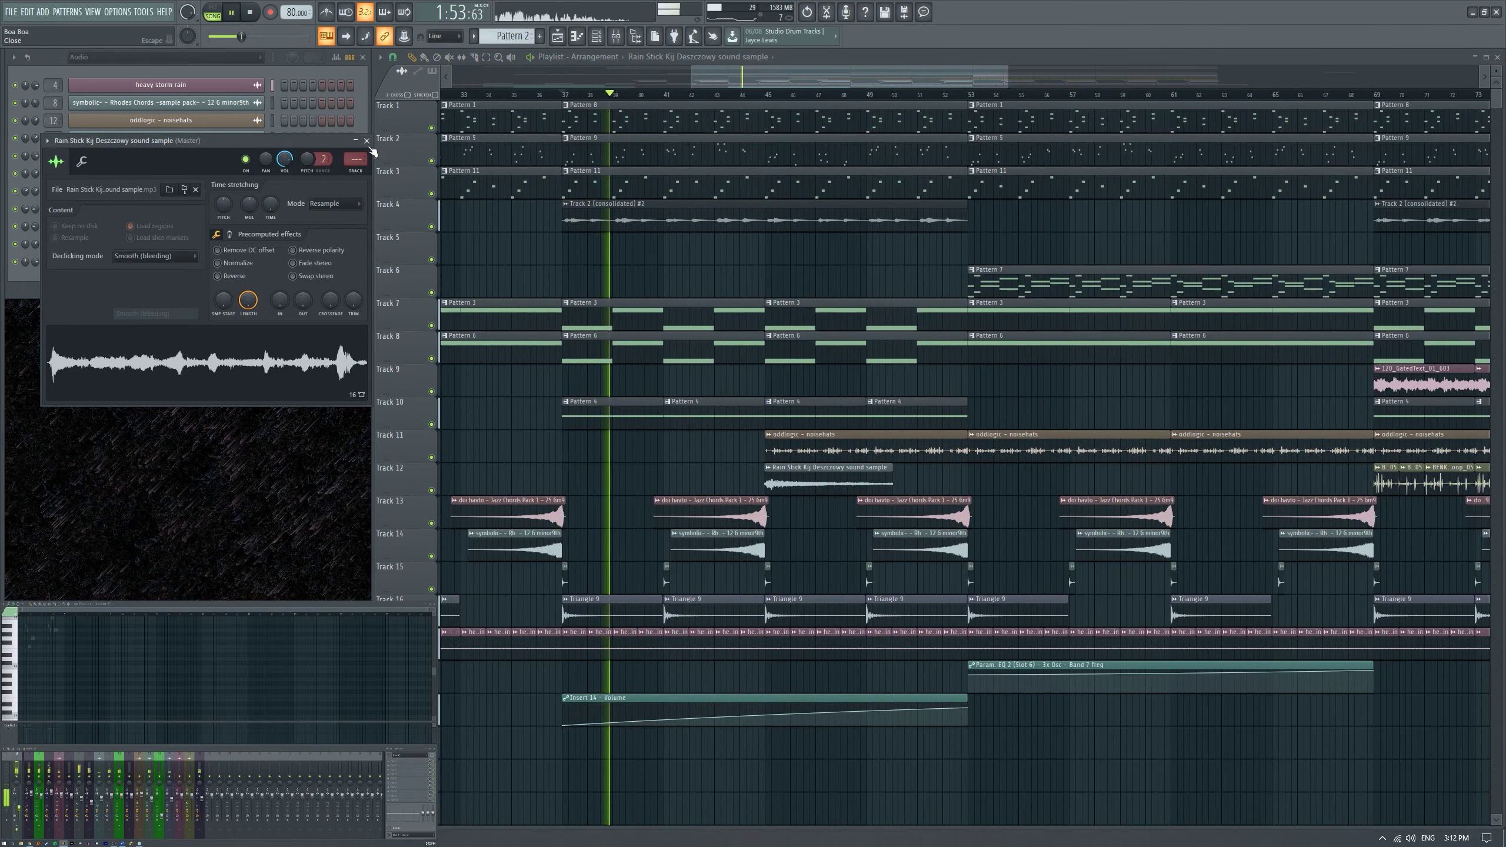
pyautogui.click(366, 141)
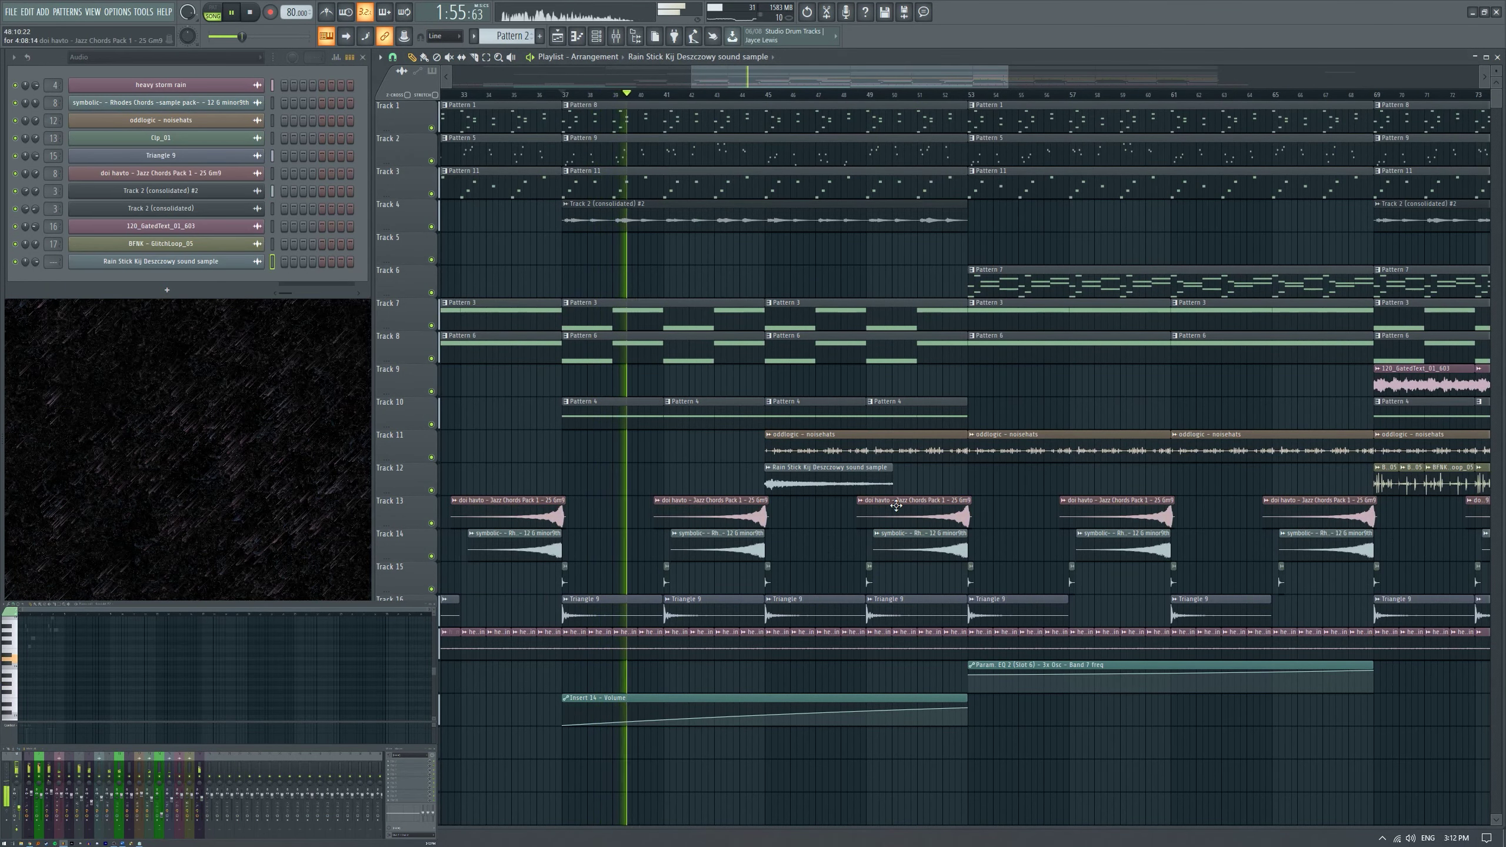
# Route the rain stick channel to mixer track 13.
pyautogui.scroll(5, 767, 549)
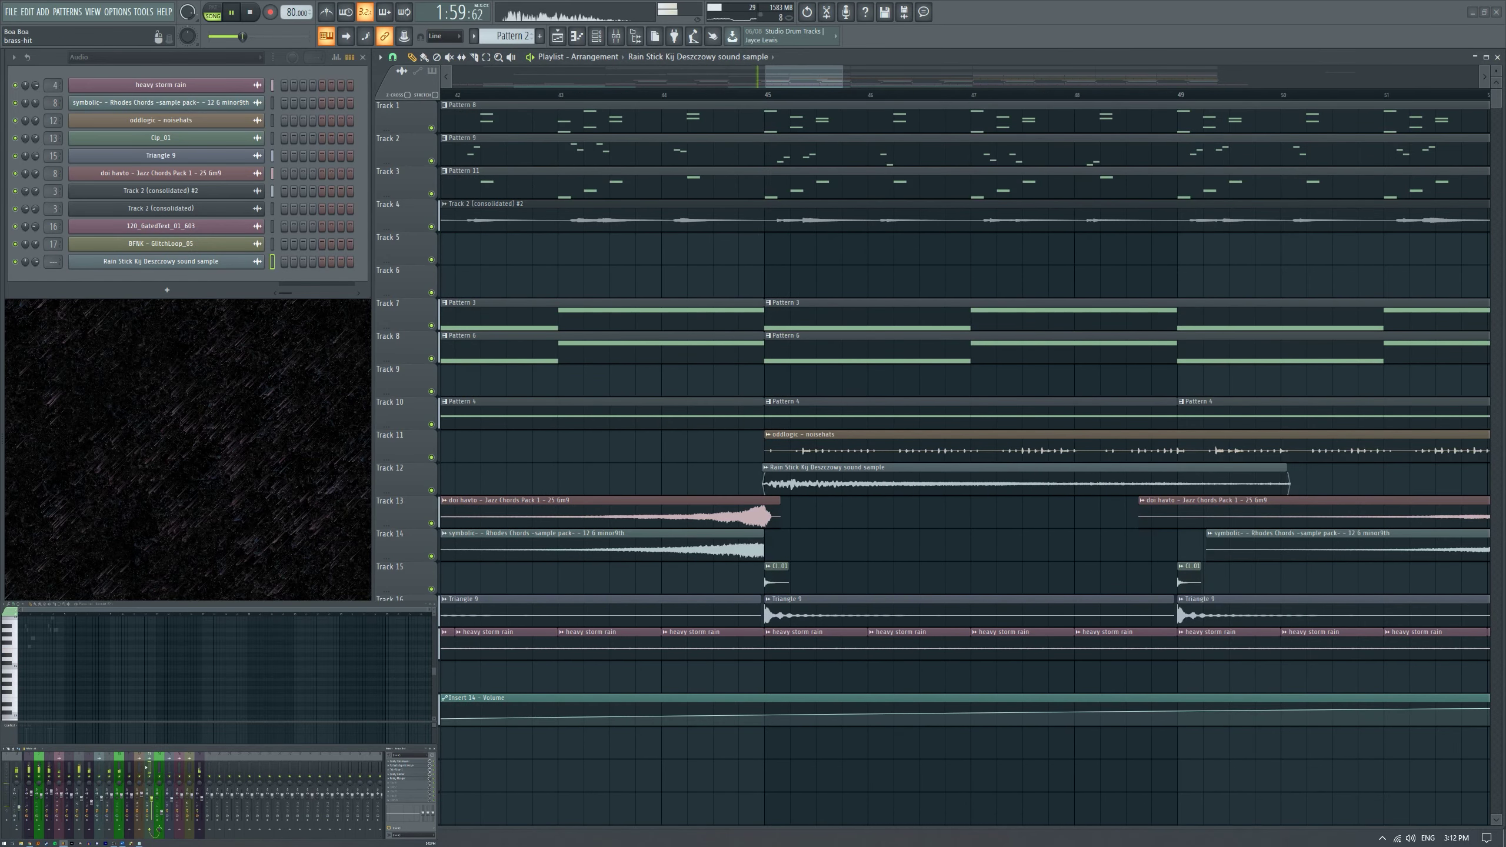
pyautogui.scroll(-2, 907, 500)
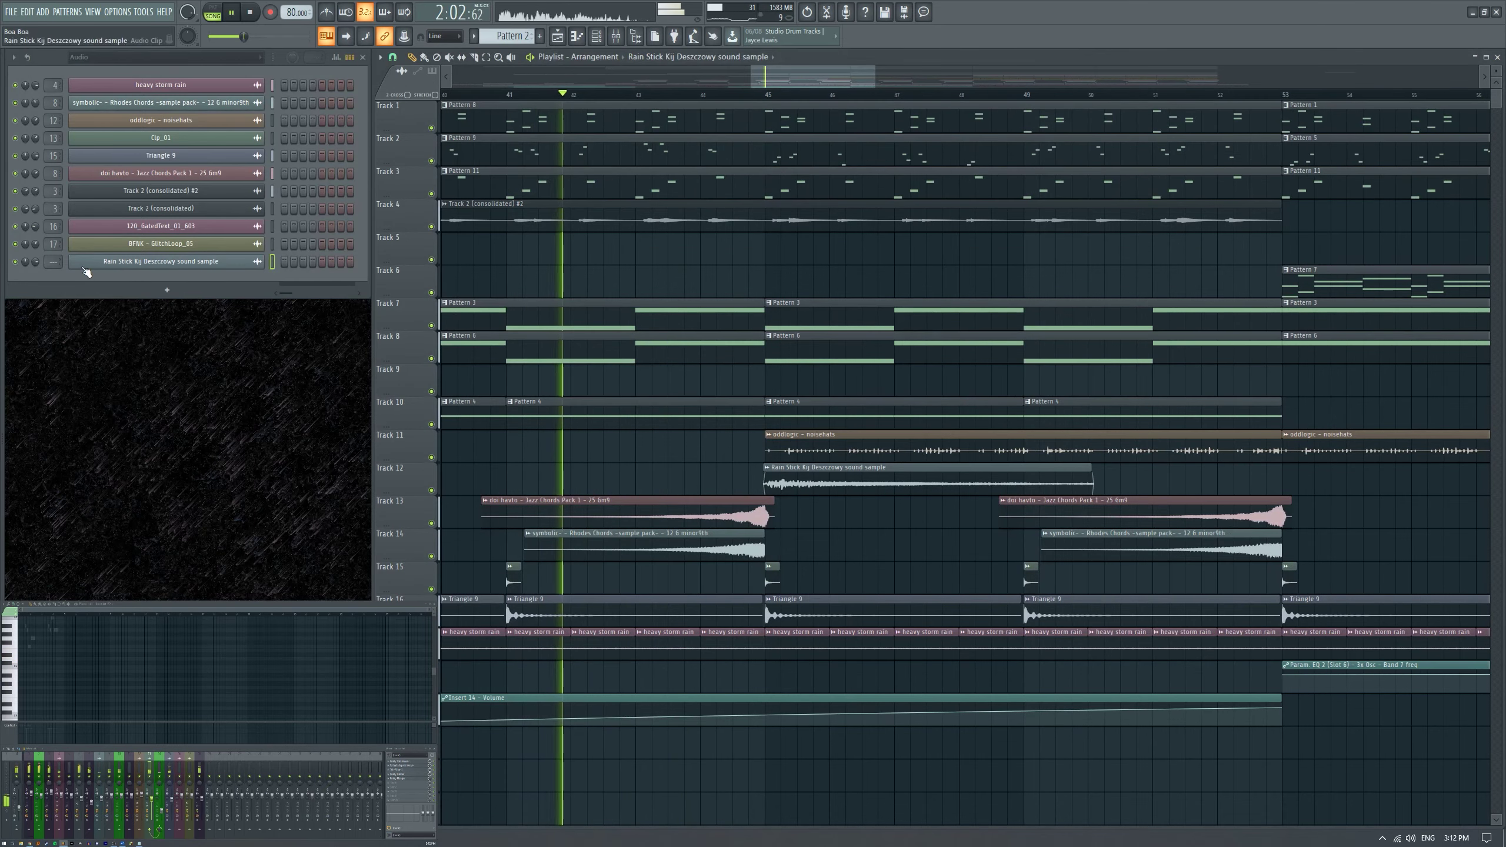
pyautogui.moveTo(54, 262); pyautogui.dragTo(54, 222)
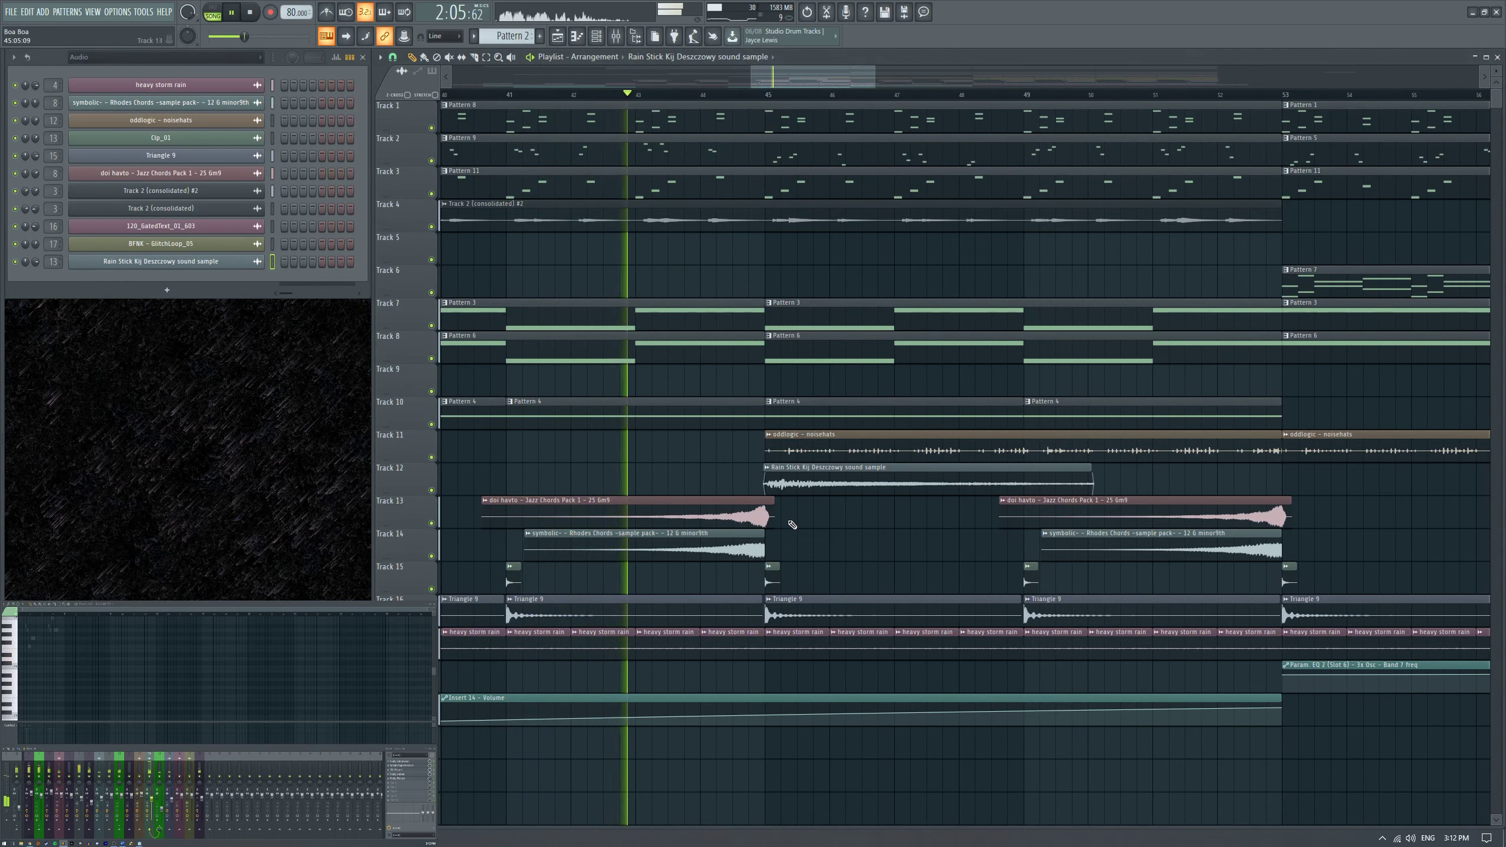
# Shift the rain stick clip to start about one beat before bar 45 and save the project.
pyautogui.scroll(1, 789, 528)
pyautogui.scroll(-2, 695, 503)
pyautogui.moveTo(701, 478); pyautogui.dragTo(686, 477)
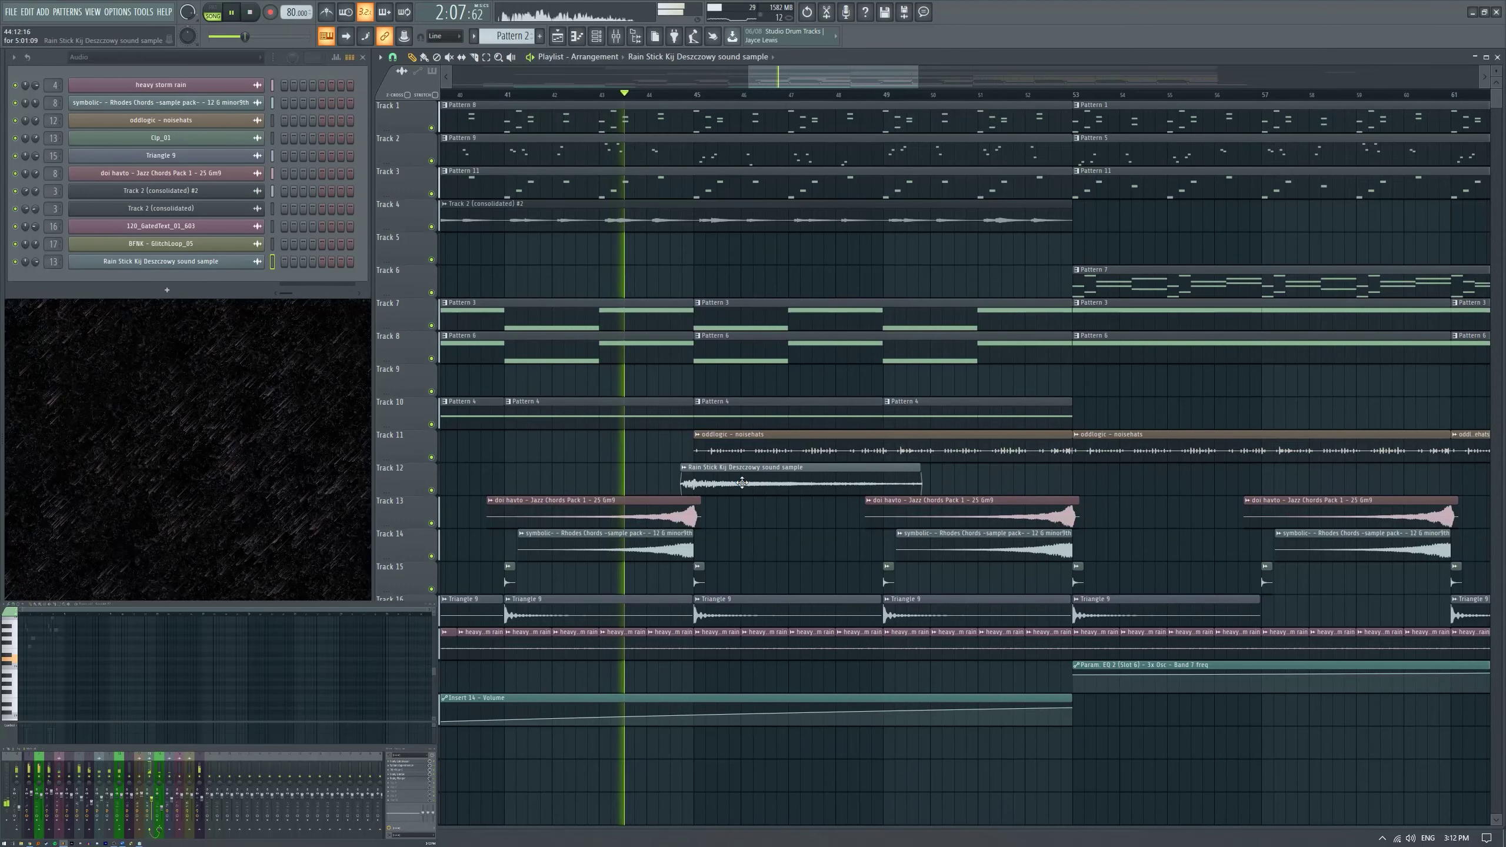
pyautogui.scroll(3, 682, 487)
pyautogui.hotkey('ctrl', 's')
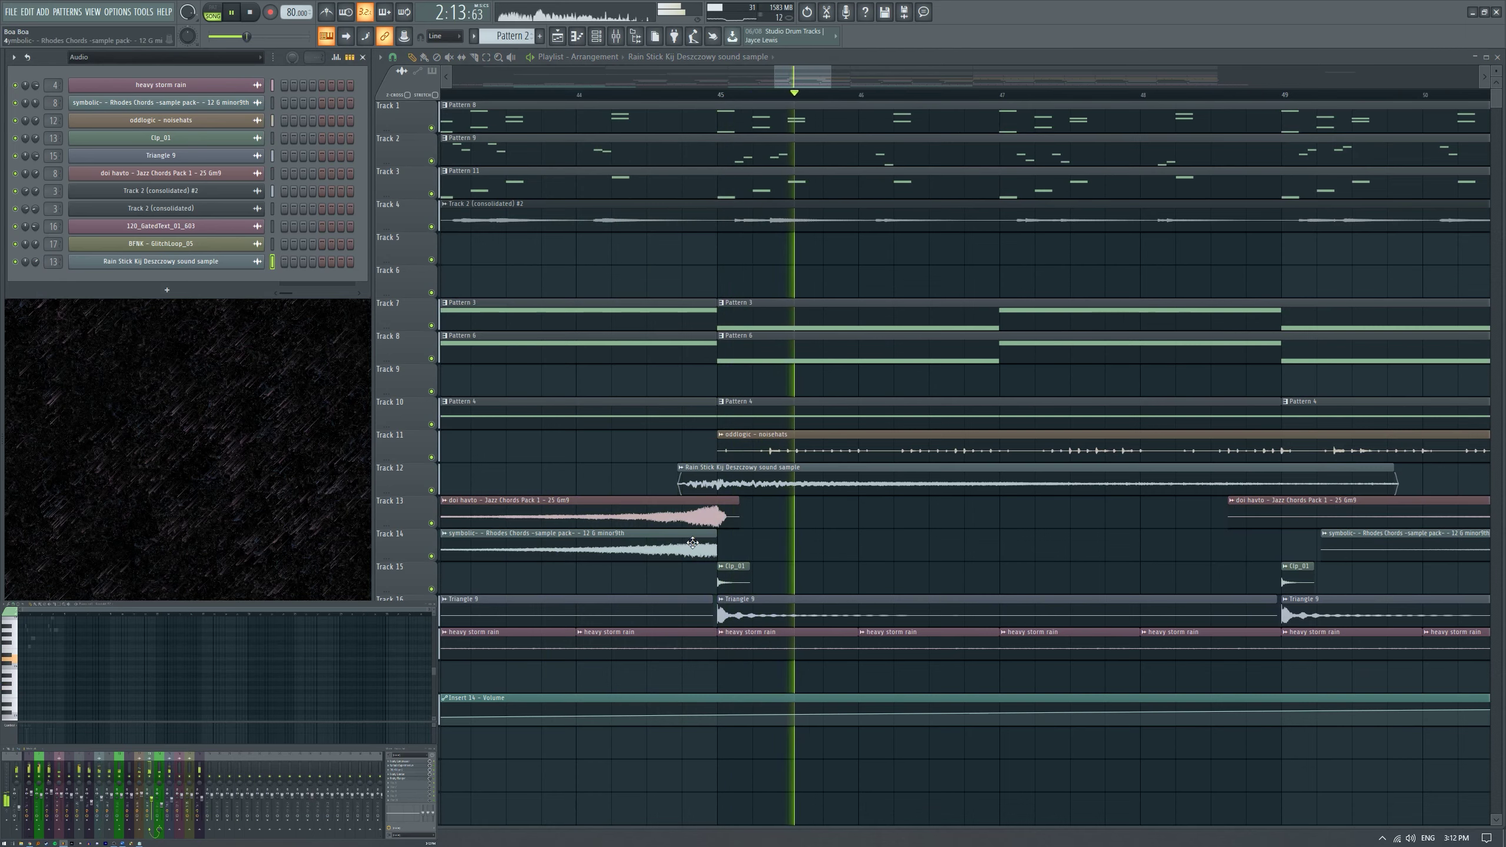
# Route the rain stick channel to mixer track 19 and load ValhallaSupermassive in its first effect slot.
pyautogui.scroll(-4, 773, 522)
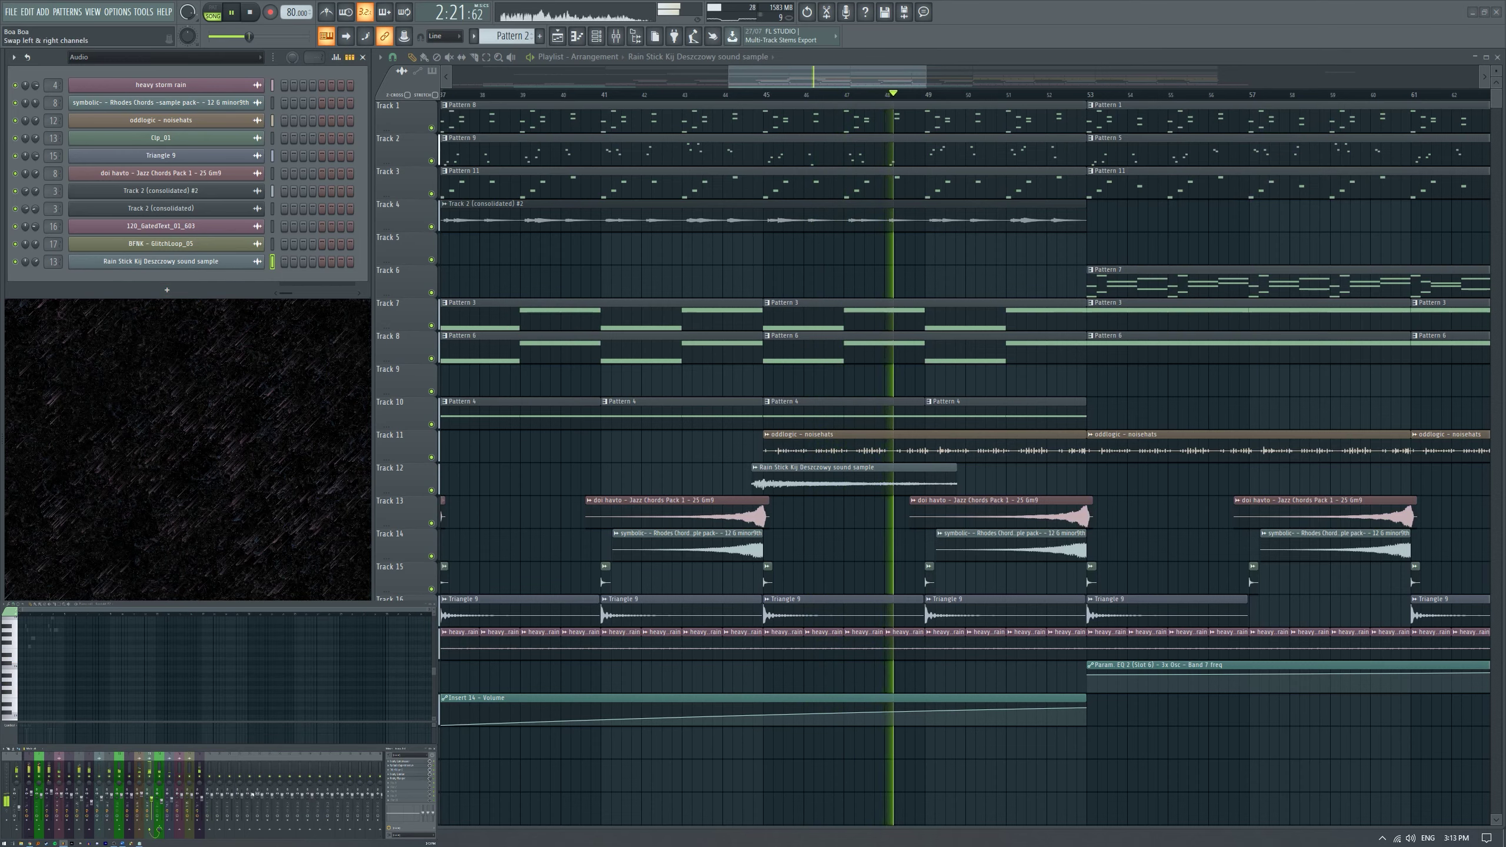
pyautogui.rightClick(213, 771)
pyautogui.moveTo(231, 770)
pyautogui.click(282, 771)
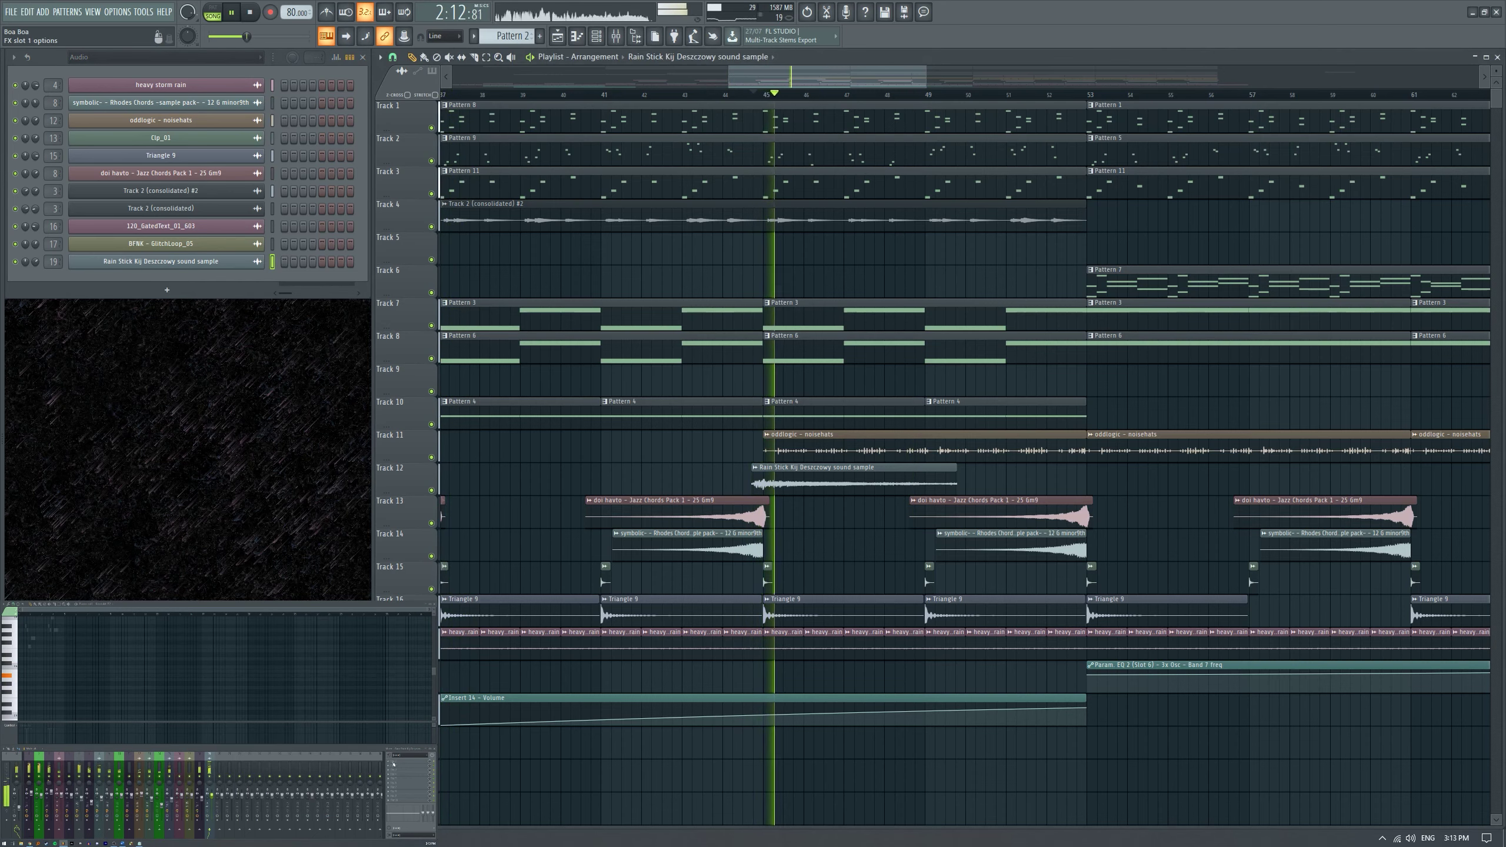
pyautogui.click(409, 762)
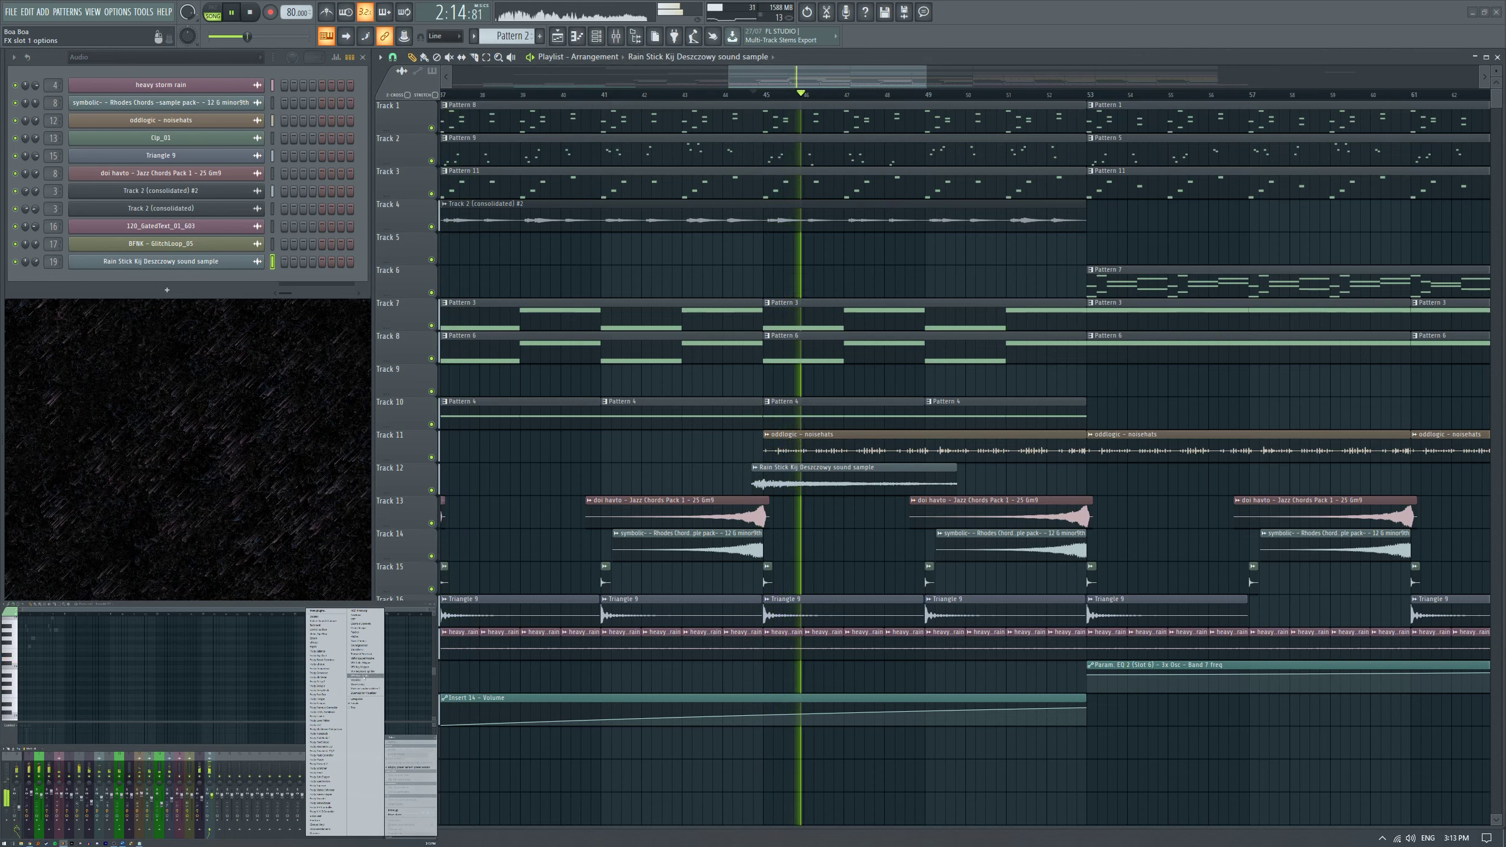
pyautogui.click(326, 755)
# Load the SeaBeams reverb preset in ValhallaSupermassive.
pyautogui.click(369, 325)
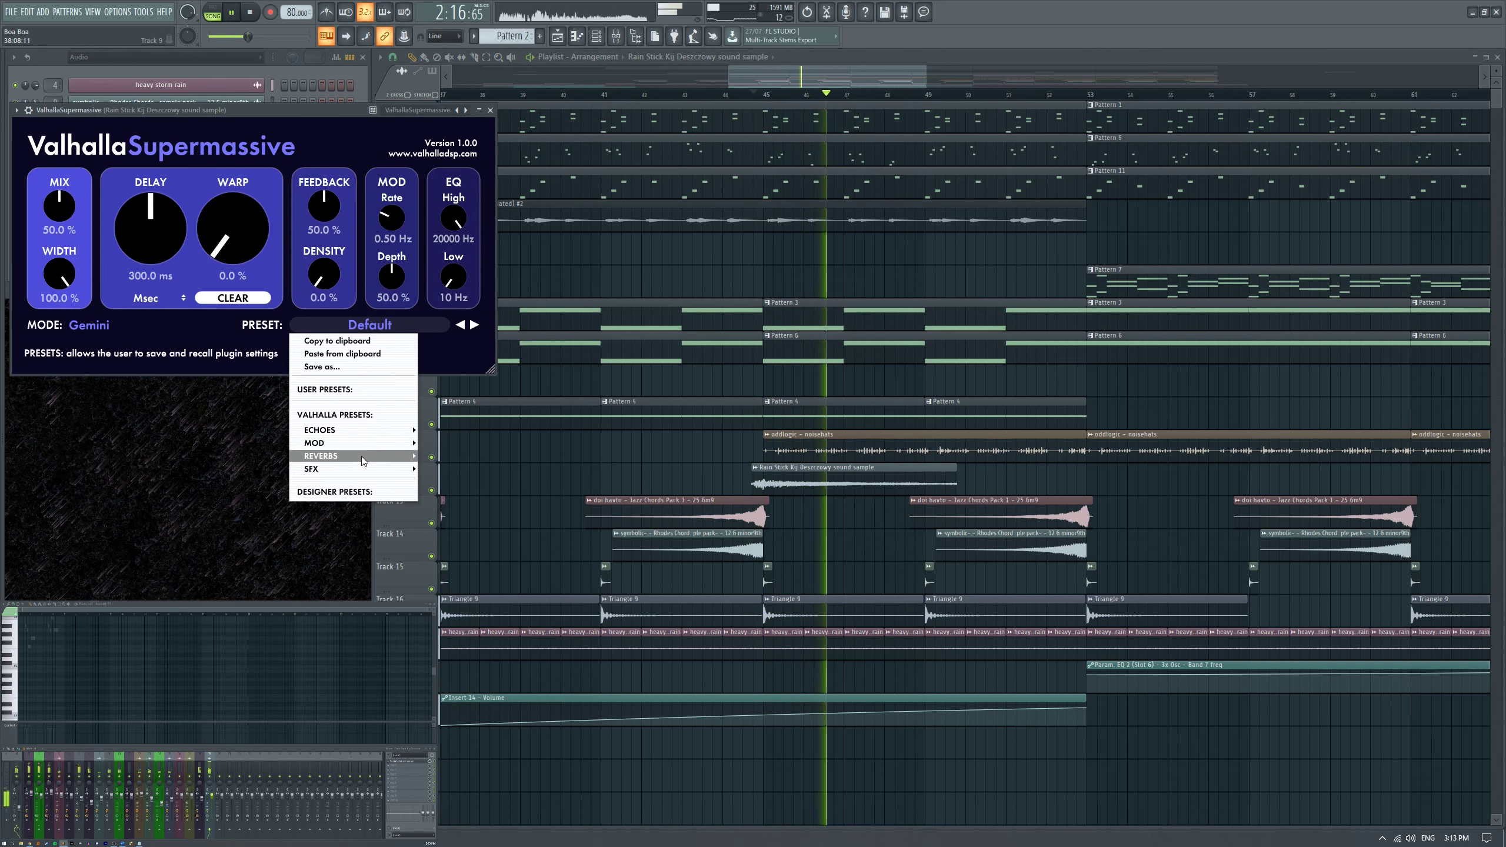
pyautogui.moveTo(356, 455)
pyautogui.moveTo(450, 442)
pyautogui.click(503, 430)
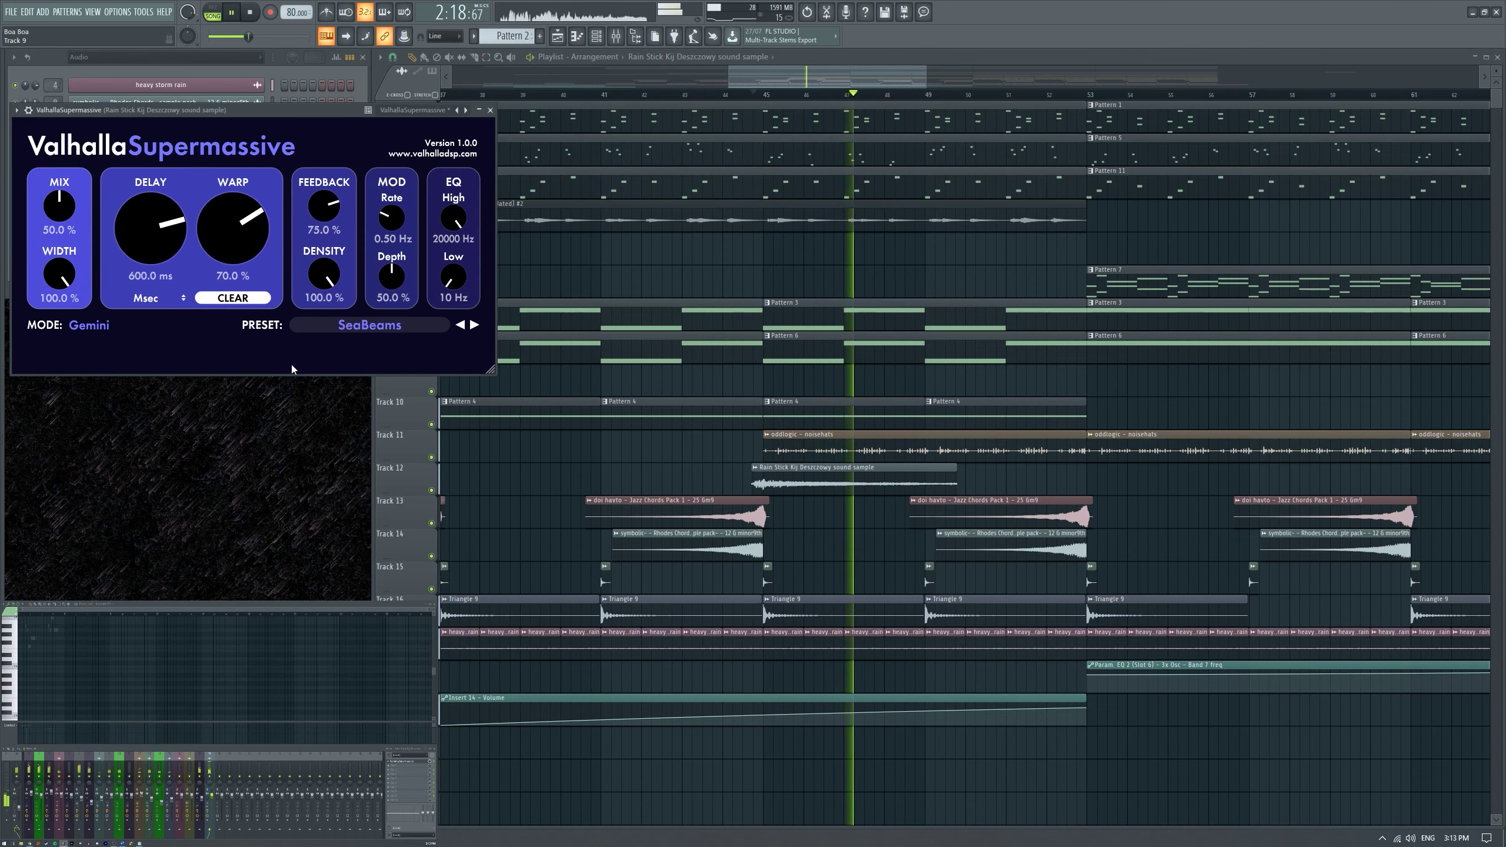
# Load the Splashy Synth reverb preset in ValhallaSupermassive and restart playback to hear it.
pyautogui.click(369, 325)
pyautogui.moveTo(380, 455)
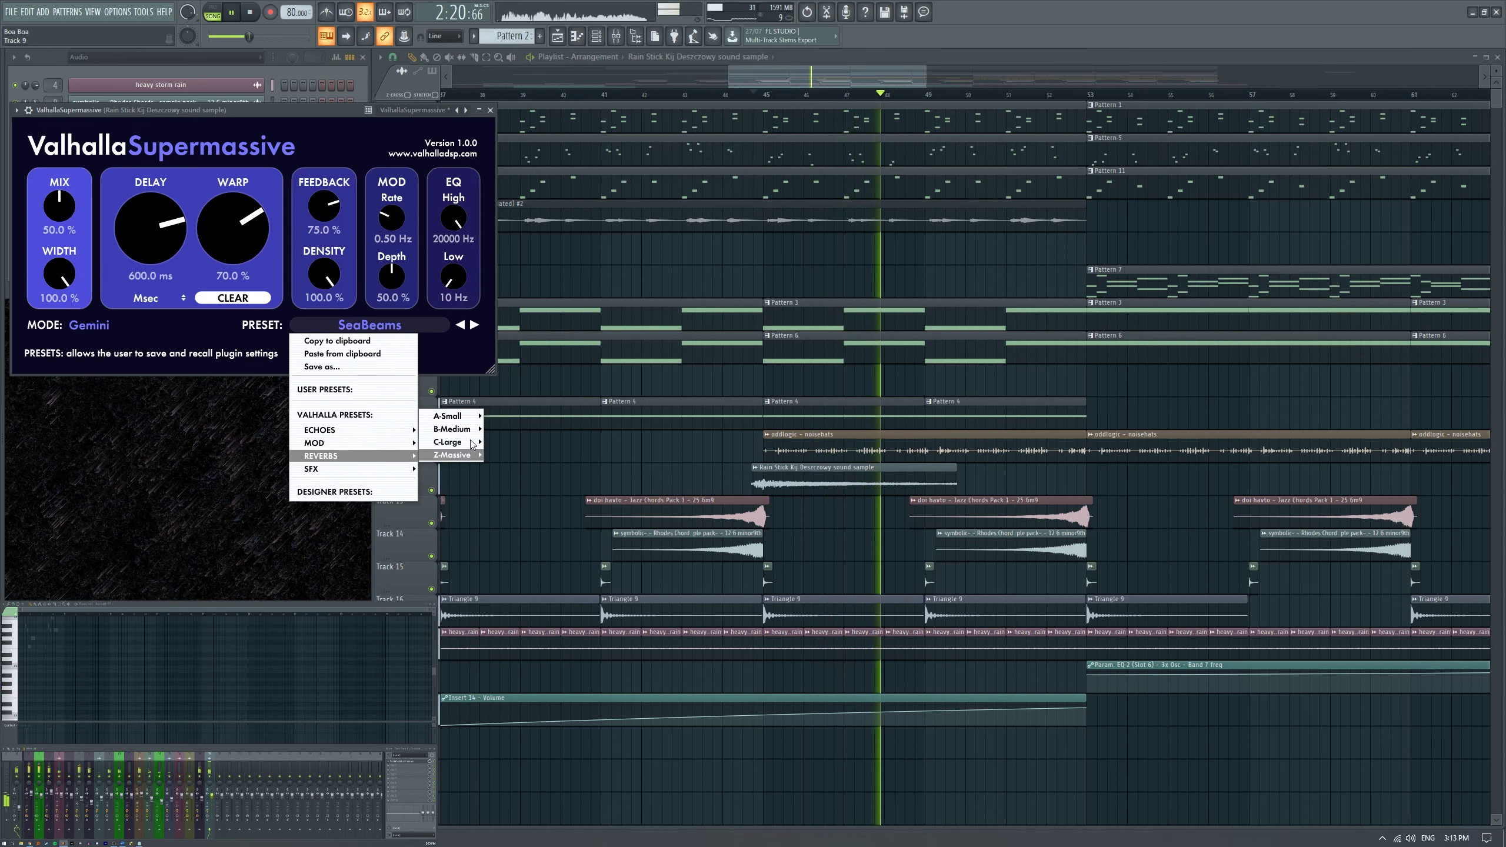
pyautogui.moveTo(450, 443)
pyautogui.click(522, 442)
pyautogui.press('space')
pyautogui.press('space')
# Set the reverb's feedback to 47.1 % and its mix to about 60 %, and close the plugin.
pyautogui.moveTo(60, 207); pyautogui.dragTo(207, 257)
pyautogui.moveTo(324, 205); pyautogui.dragTo(325, 225)
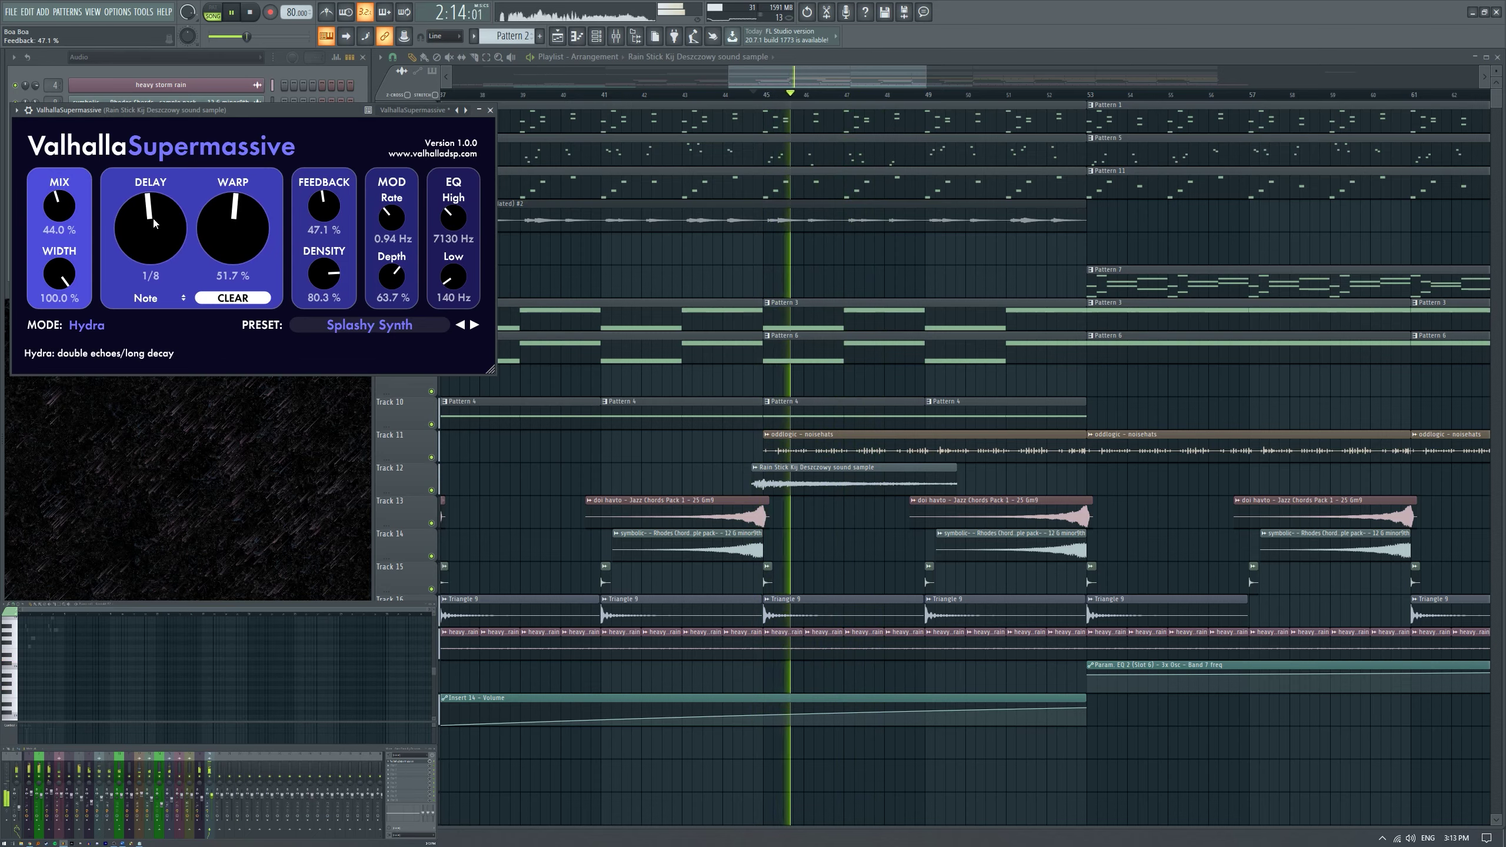
pyautogui.moveTo(59, 204); pyautogui.dragTo(54, 167)
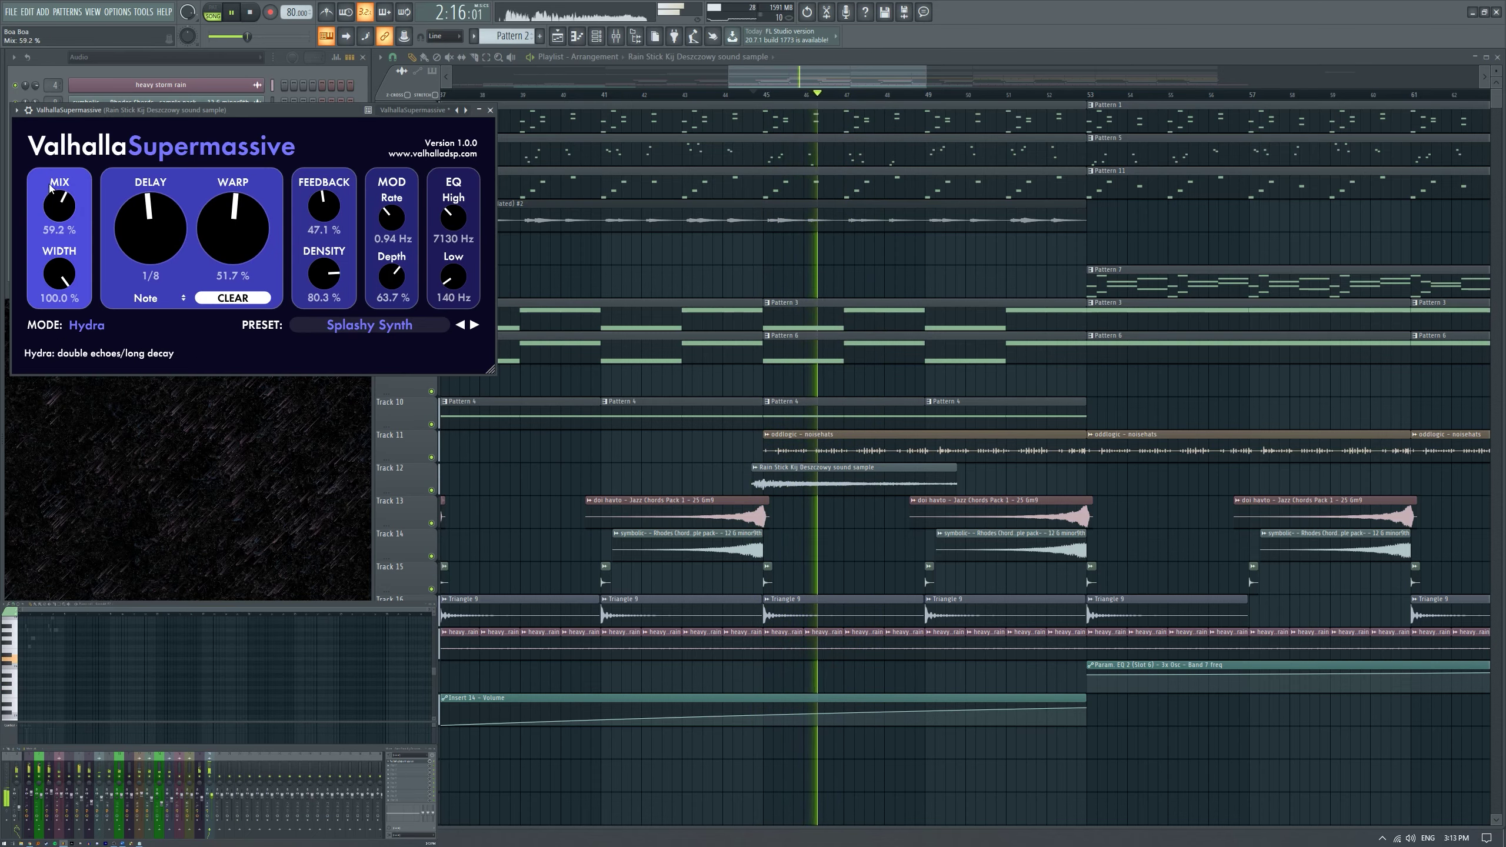
pyautogui.click(490, 110)
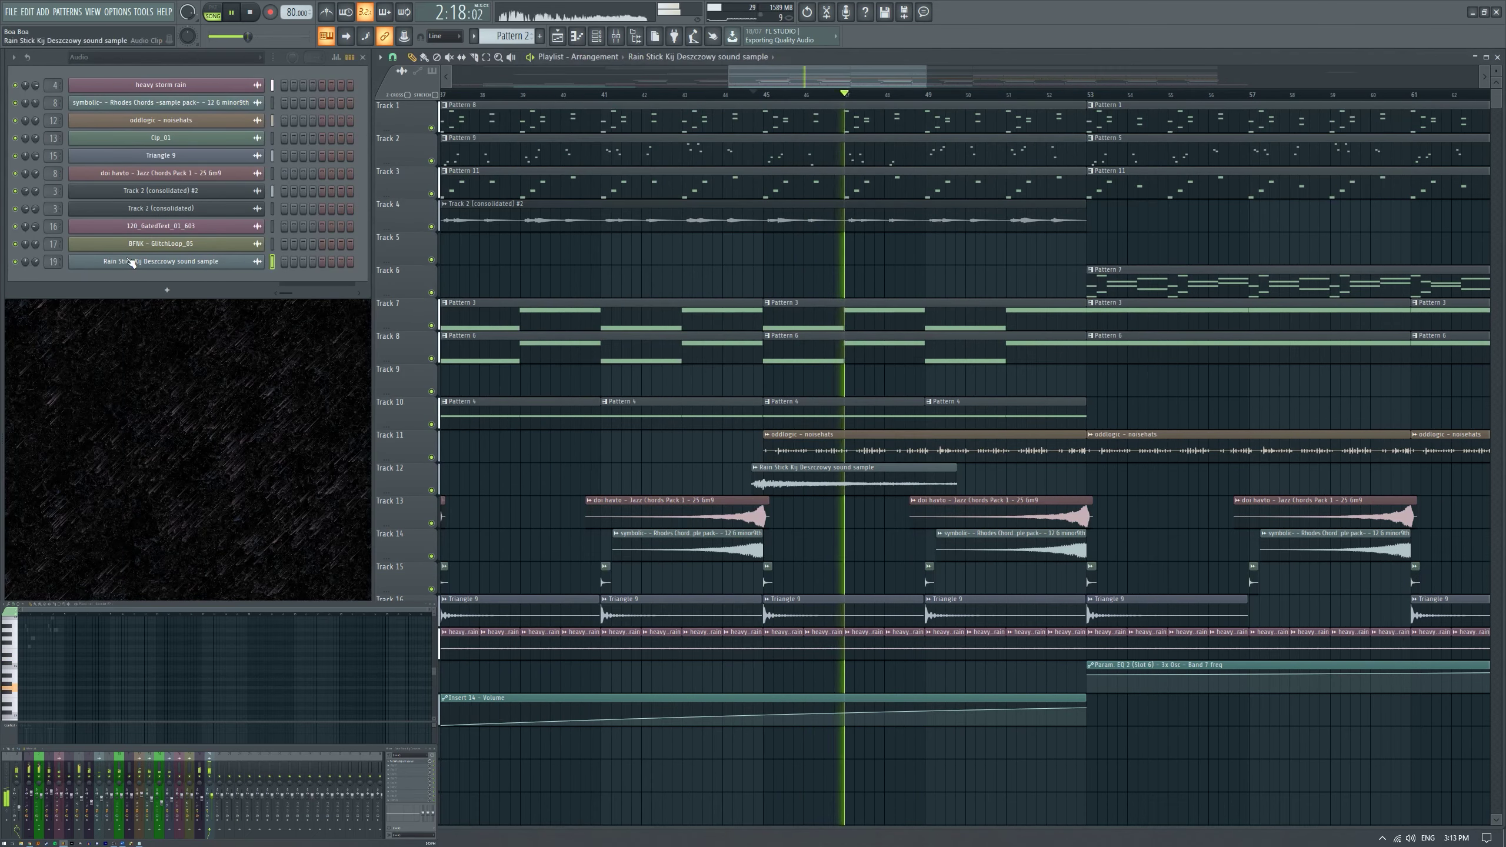
# Lower the rain stick channel's volume and replay the section from bar 44.
pyautogui.moveTo(35, 262); pyautogui.dragTo(30, 279)
pyautogui.scroll(2, 690, 476)
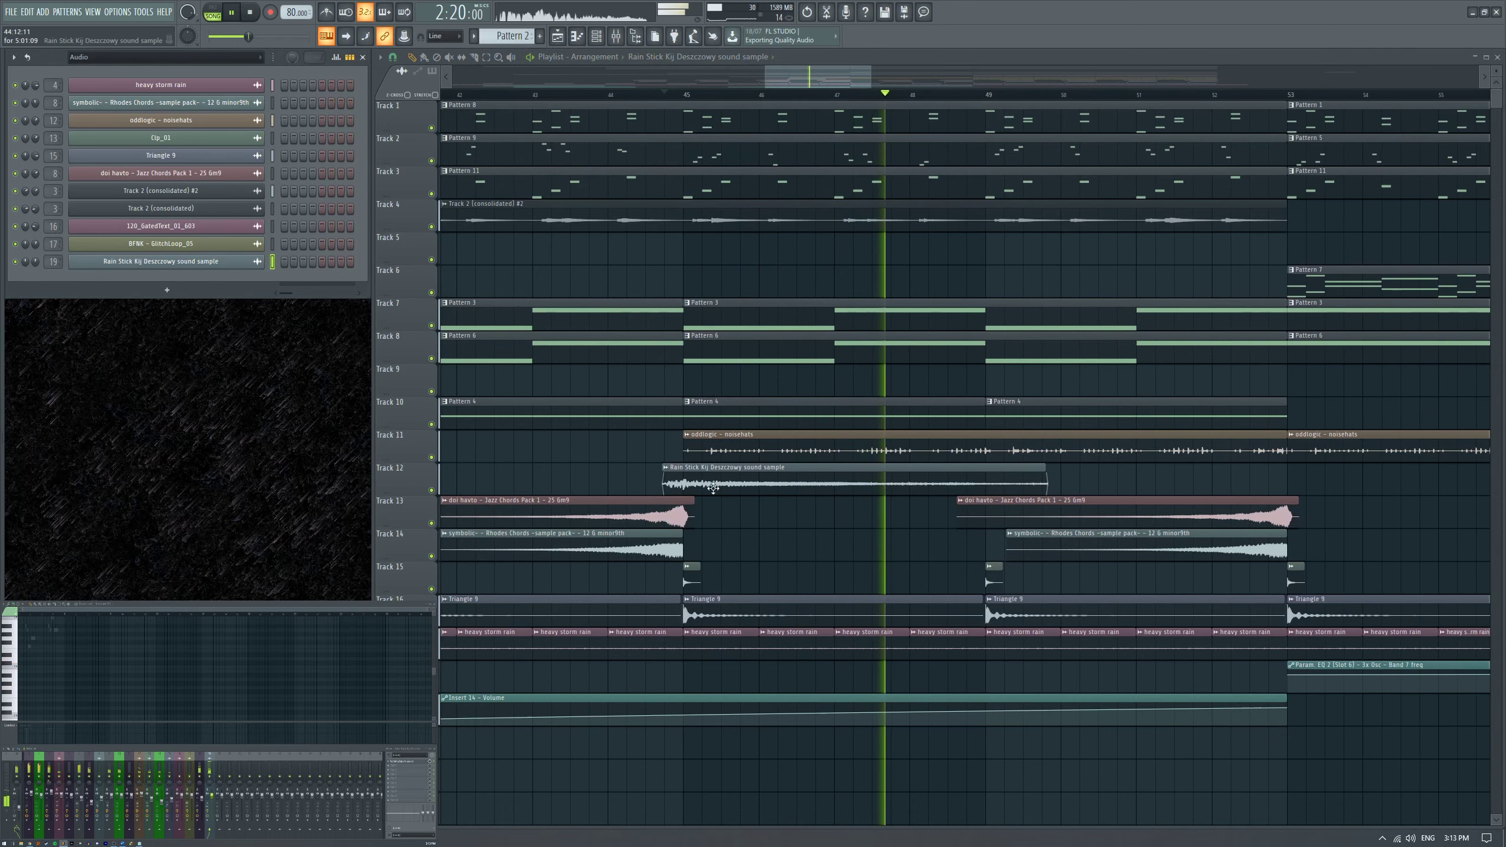
pyautogui.press('space')
pyautogui.click(607, 97)
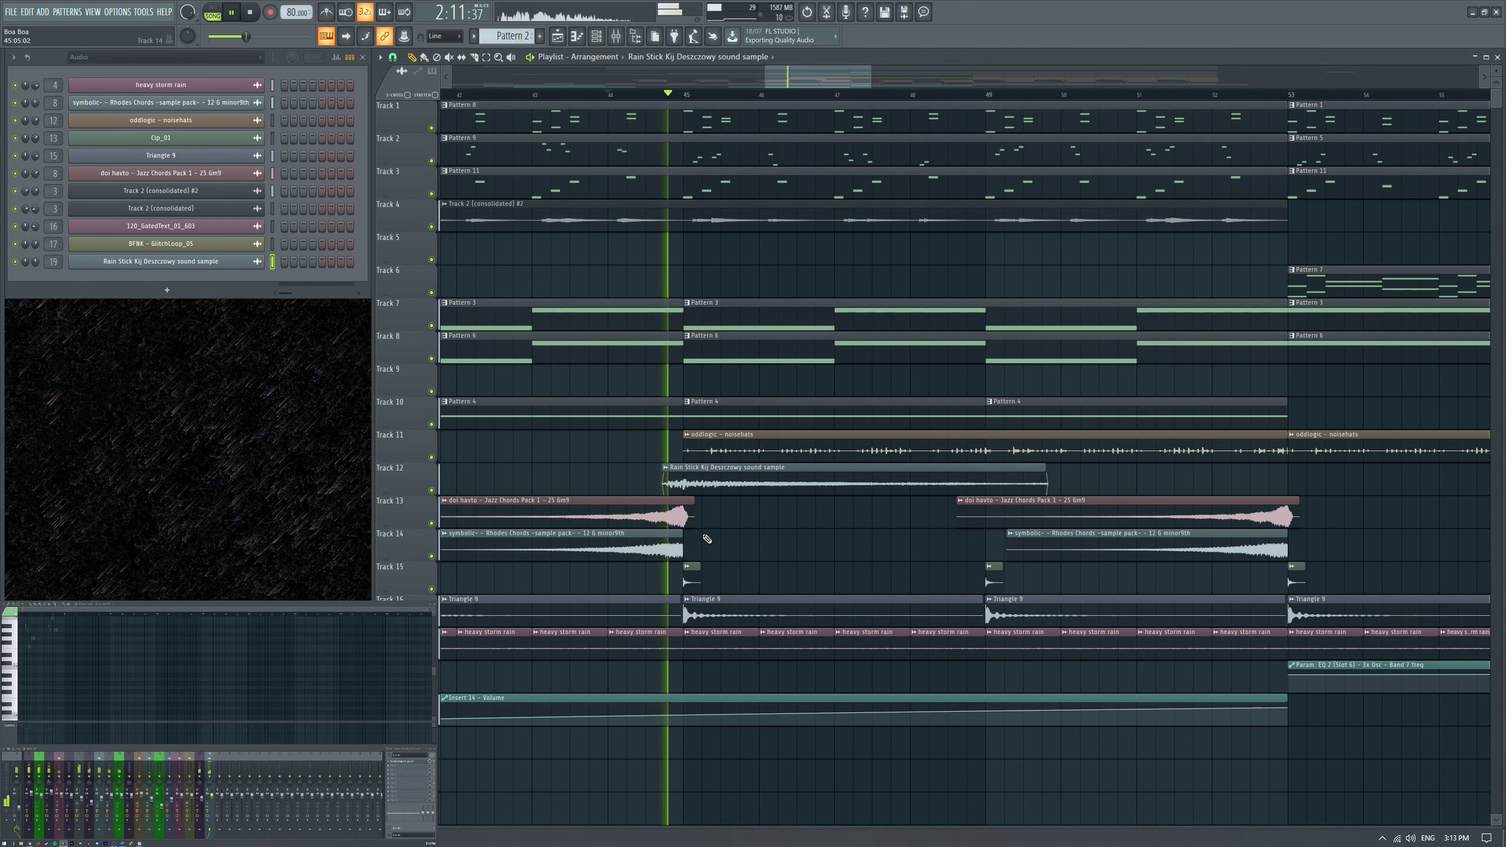
# Create a volume automation clip for the rain stick clip on Track 12.
pyautogui.scroll(1, 671, 472)
pyautogui.scroll(-2, 672, 472)
pyautogui.rightClick(667, 474)
pyautogui.moveTo(789, 554)
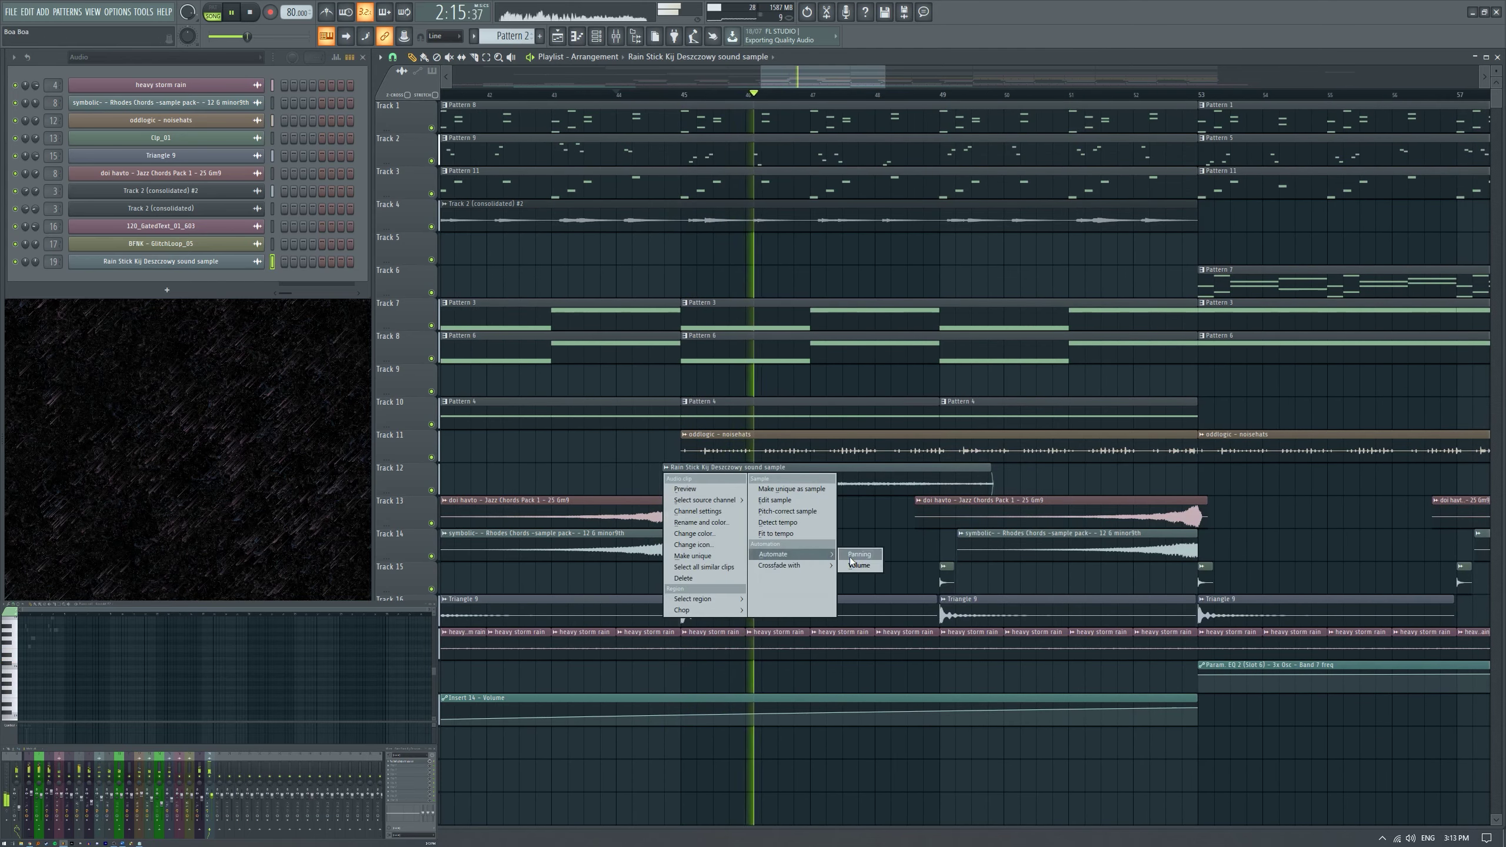
pyautogui.click(853, 566)
# Shape the rain stick's volume automation as a curved fade-out reaching zero at the clip's end.
pyautogui.scroll(2, 711, 483)
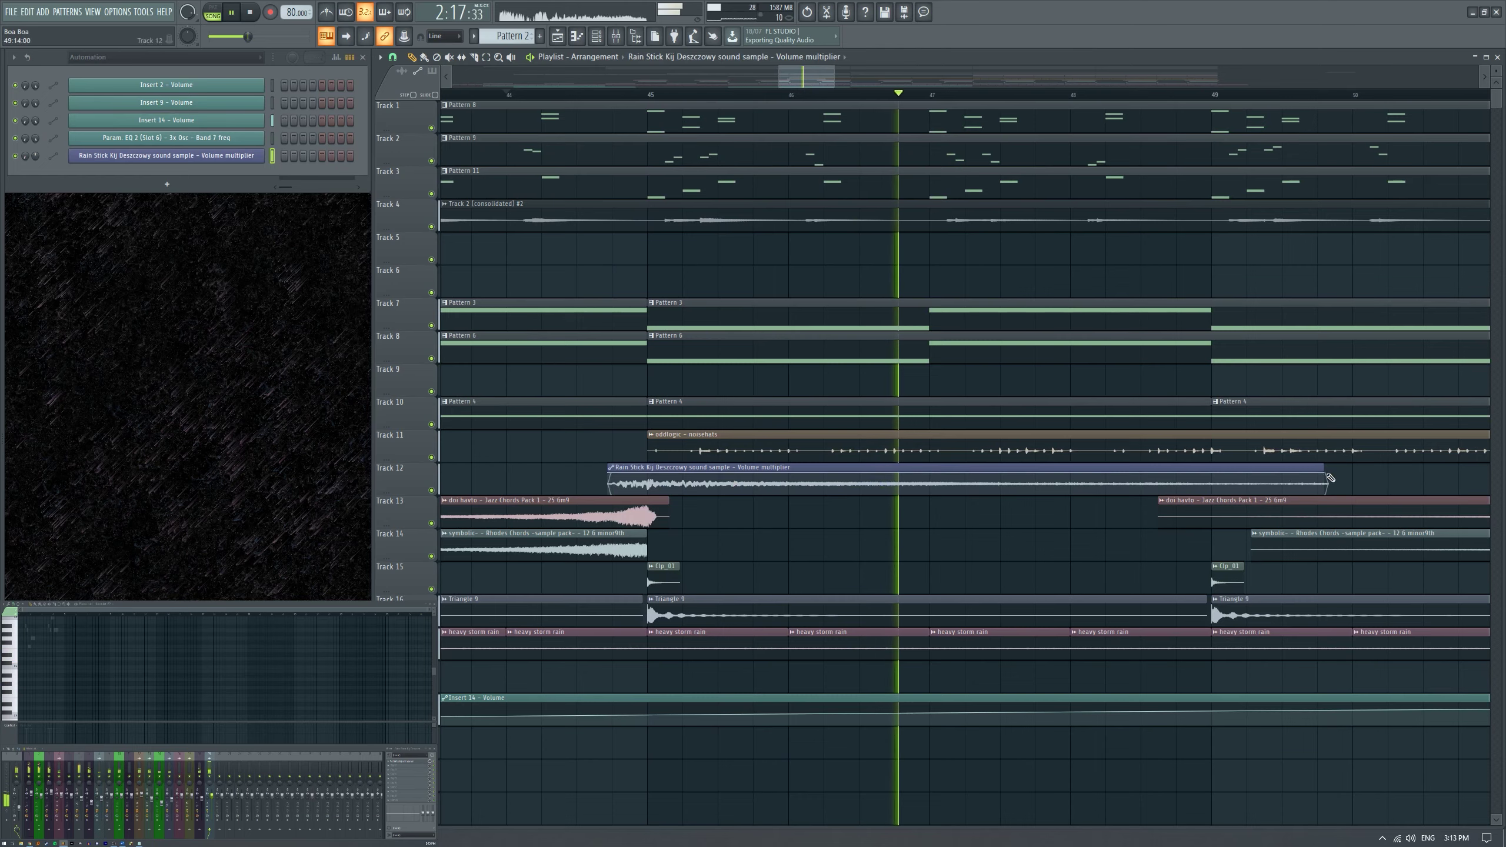
pyautogui.moveTo(986, 473); pyautogui.dragTo(977, 491)
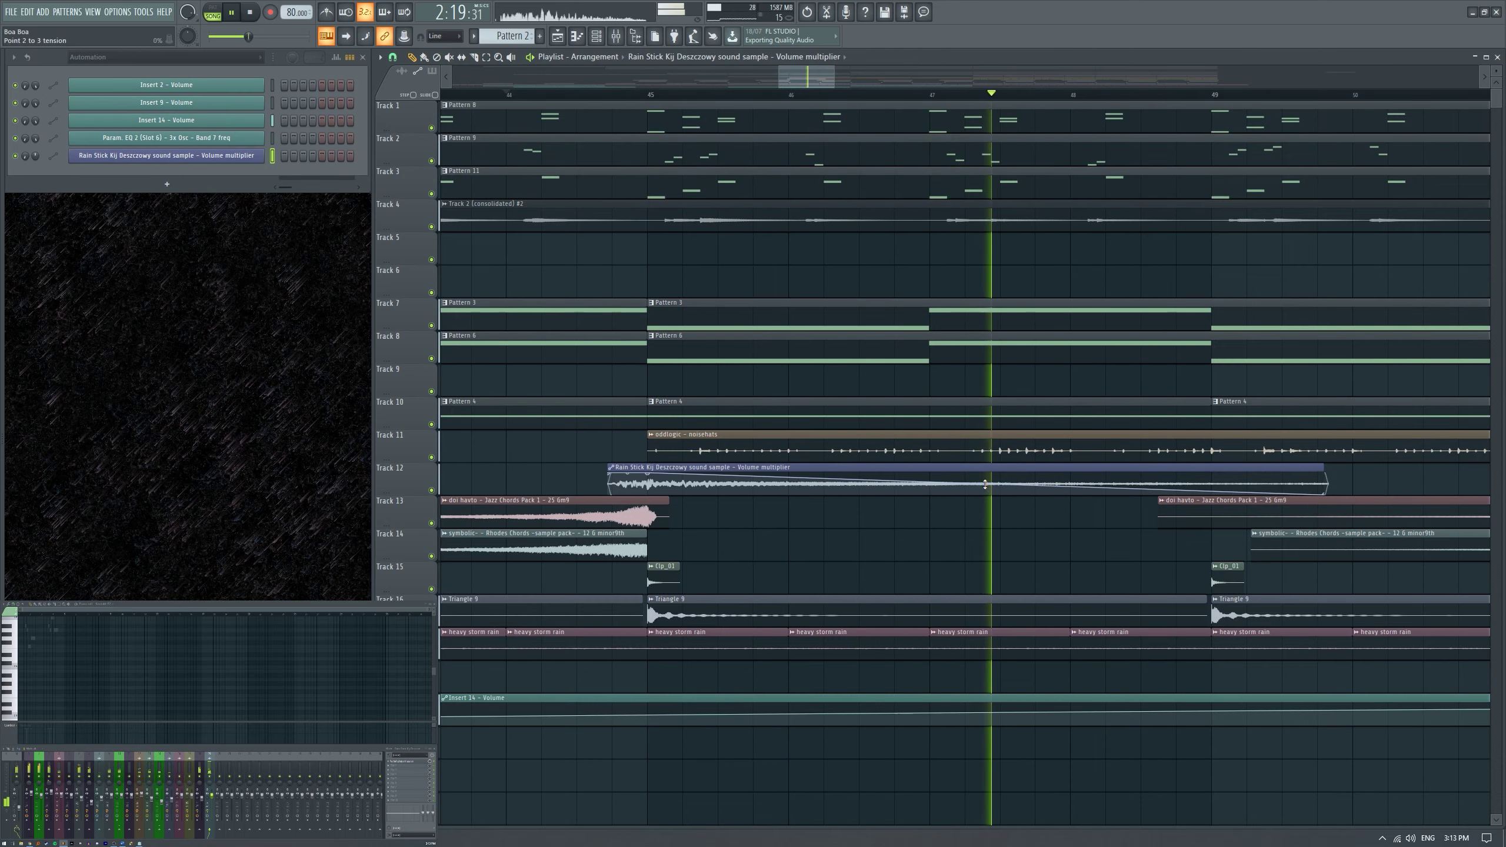
pyautogui.scroll(-5, 984, 491)
pyautogui.scroll(2, 1000, 492)
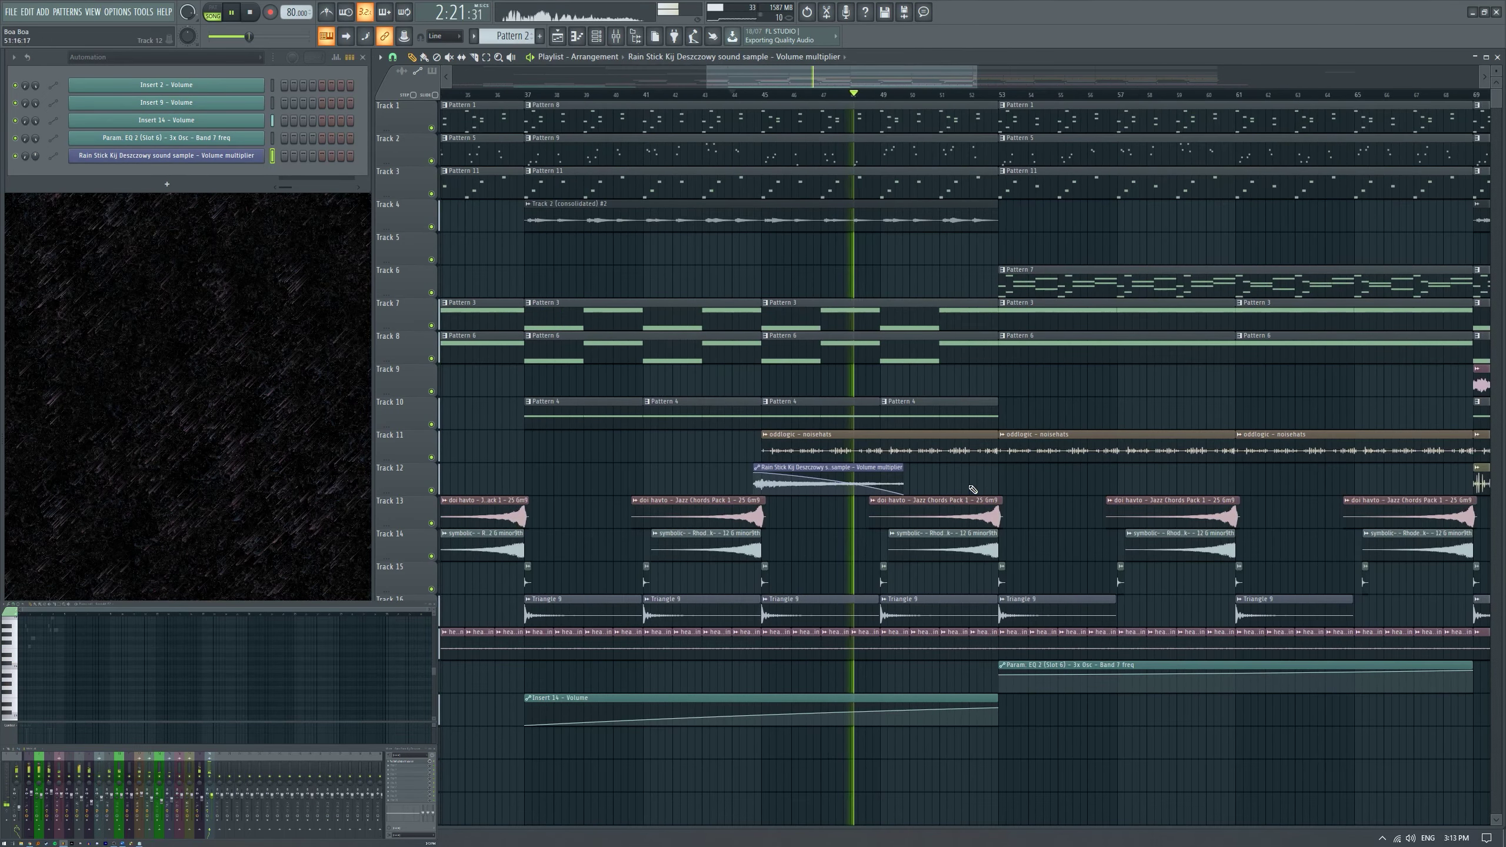
# Set the warp of the rain stick's ValhallaSupermassive to 59.3 %, stop playback and close the plugin.
pyautogui.click(407, 761)
pyautogui.moveTo(173, 223); pyautogui.dragTo(233, 219)
pyautogui.press('space')
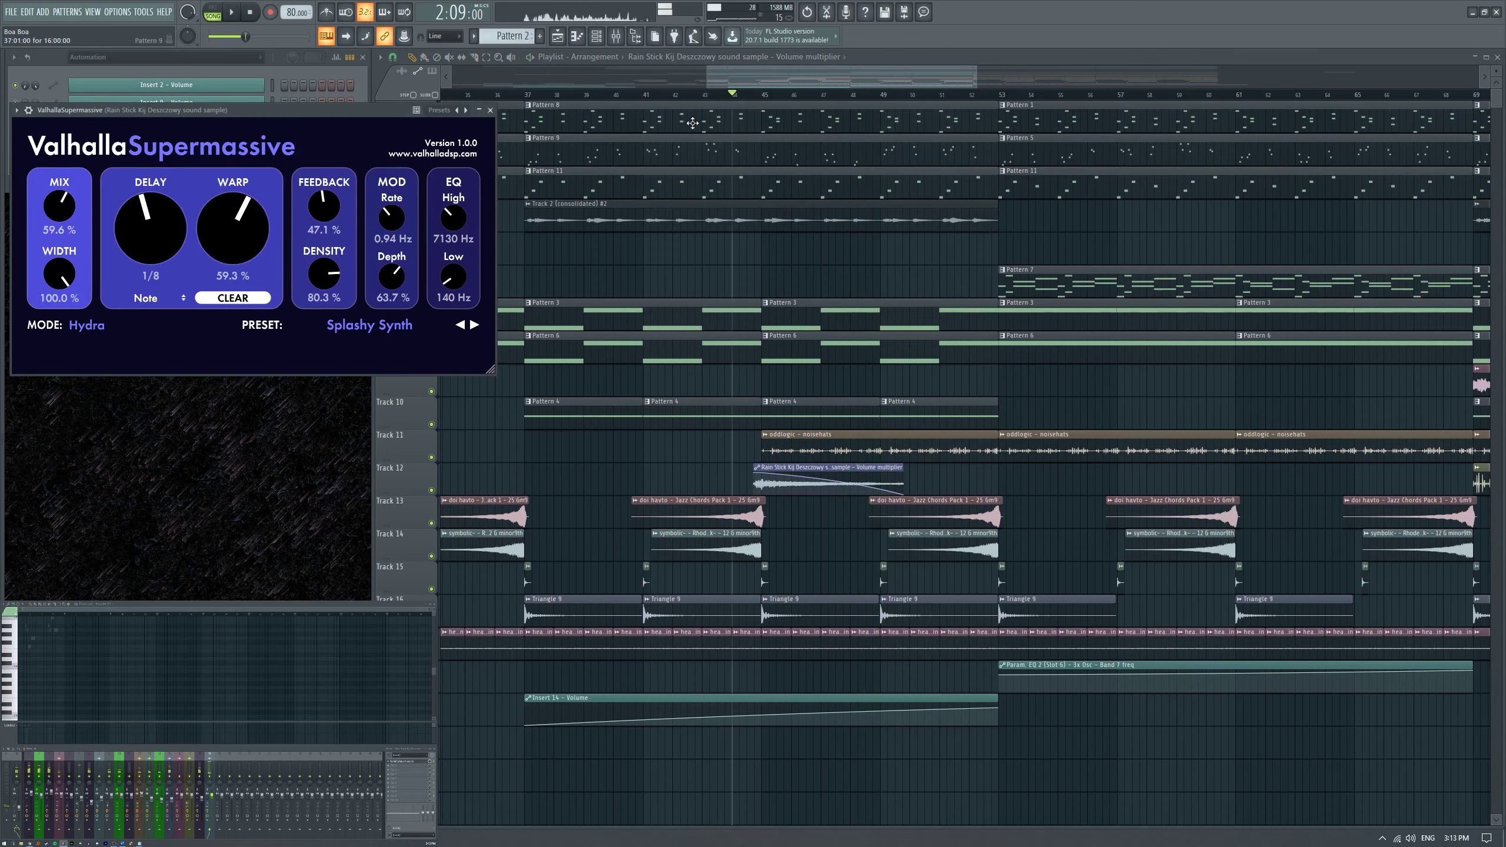
pyautogui.scroll(-3, 692, 123)
pyautogui.click(491, 111)
# Play the arrangement from bar 37 and move the rain stick clip with its volume automation to bar 37.
pyautogui.scroll(3, 676, 113)
pyautogui.click(594, 95)
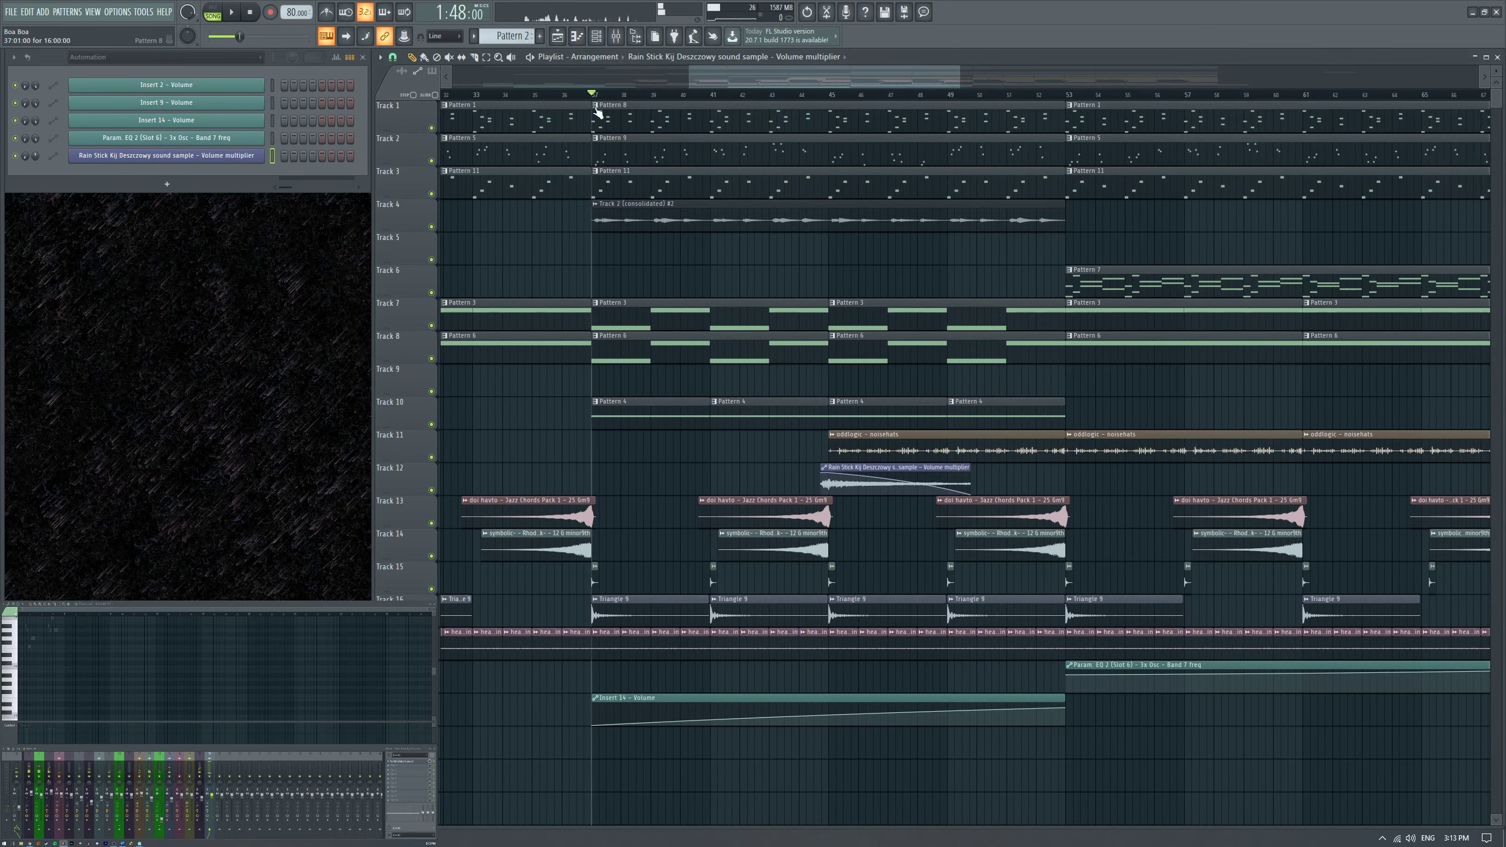
pyautogui.press('space')
pyautogui.scroll(-5, 670, 237)
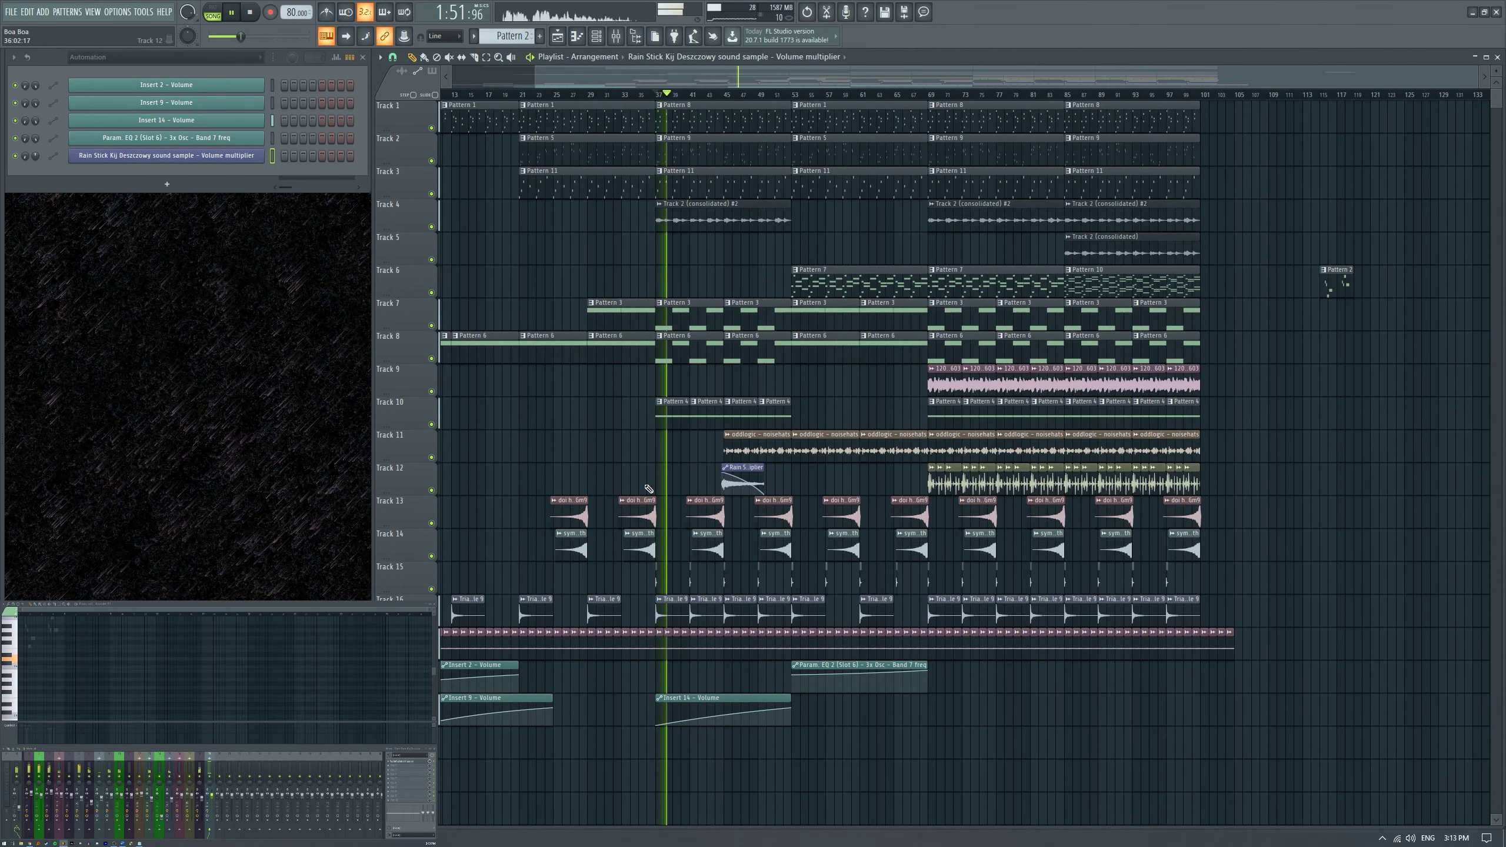
pyautogui.scroll(3, 649, 488)
pyautogui.moveTo(903, 468); pyautogui.dragTo(733, 469)
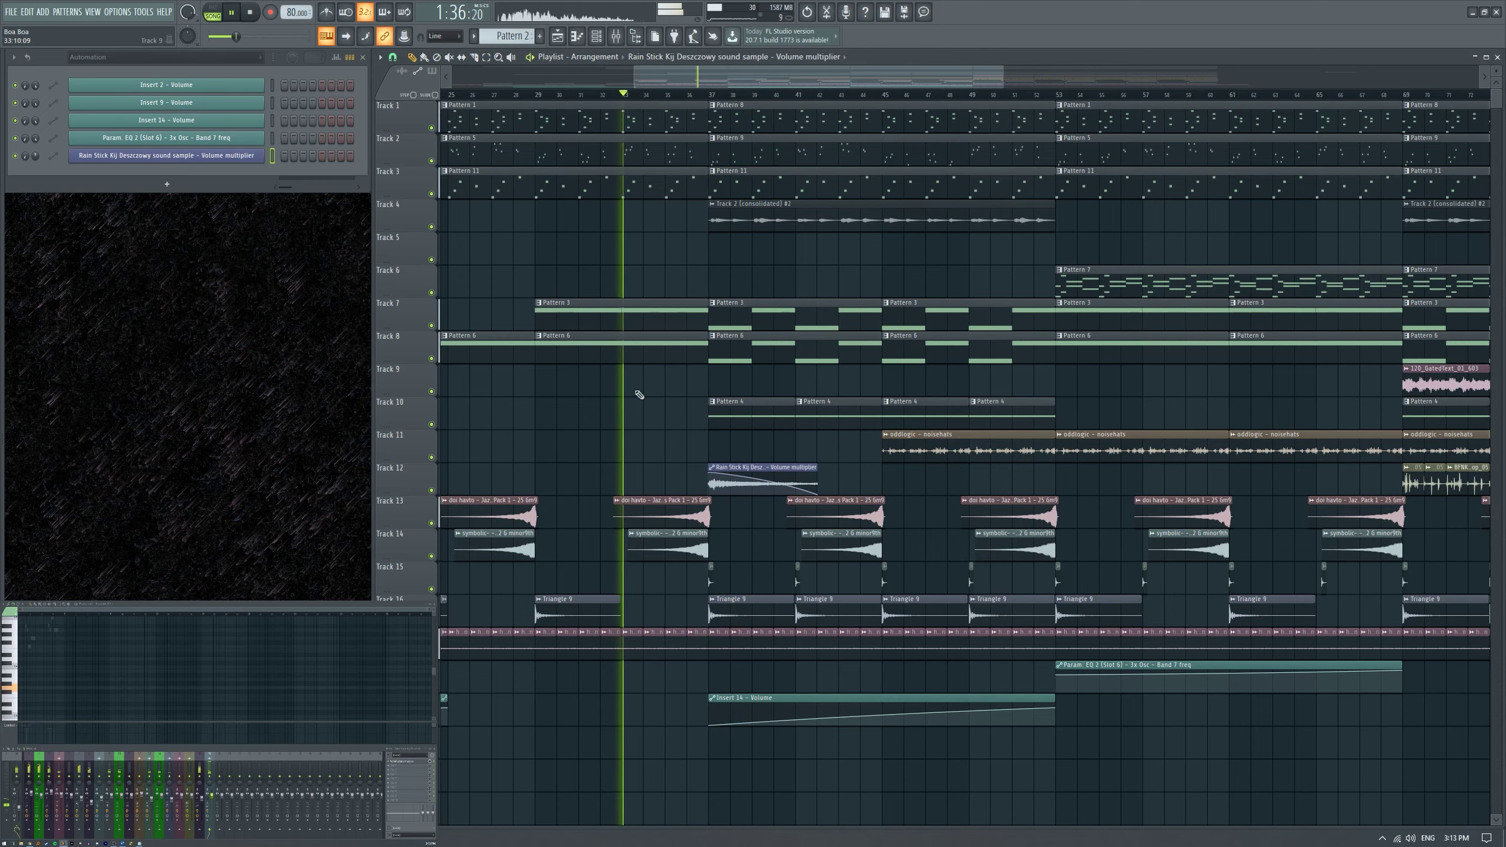
pyautogui.scroll(-2, 711, 475)
pyautogui.scroll(4, 712, 475)
pyautogui.click(941, 474)
pyautogui.click(935, 441)
pyautogui.rightClick(945, 439)
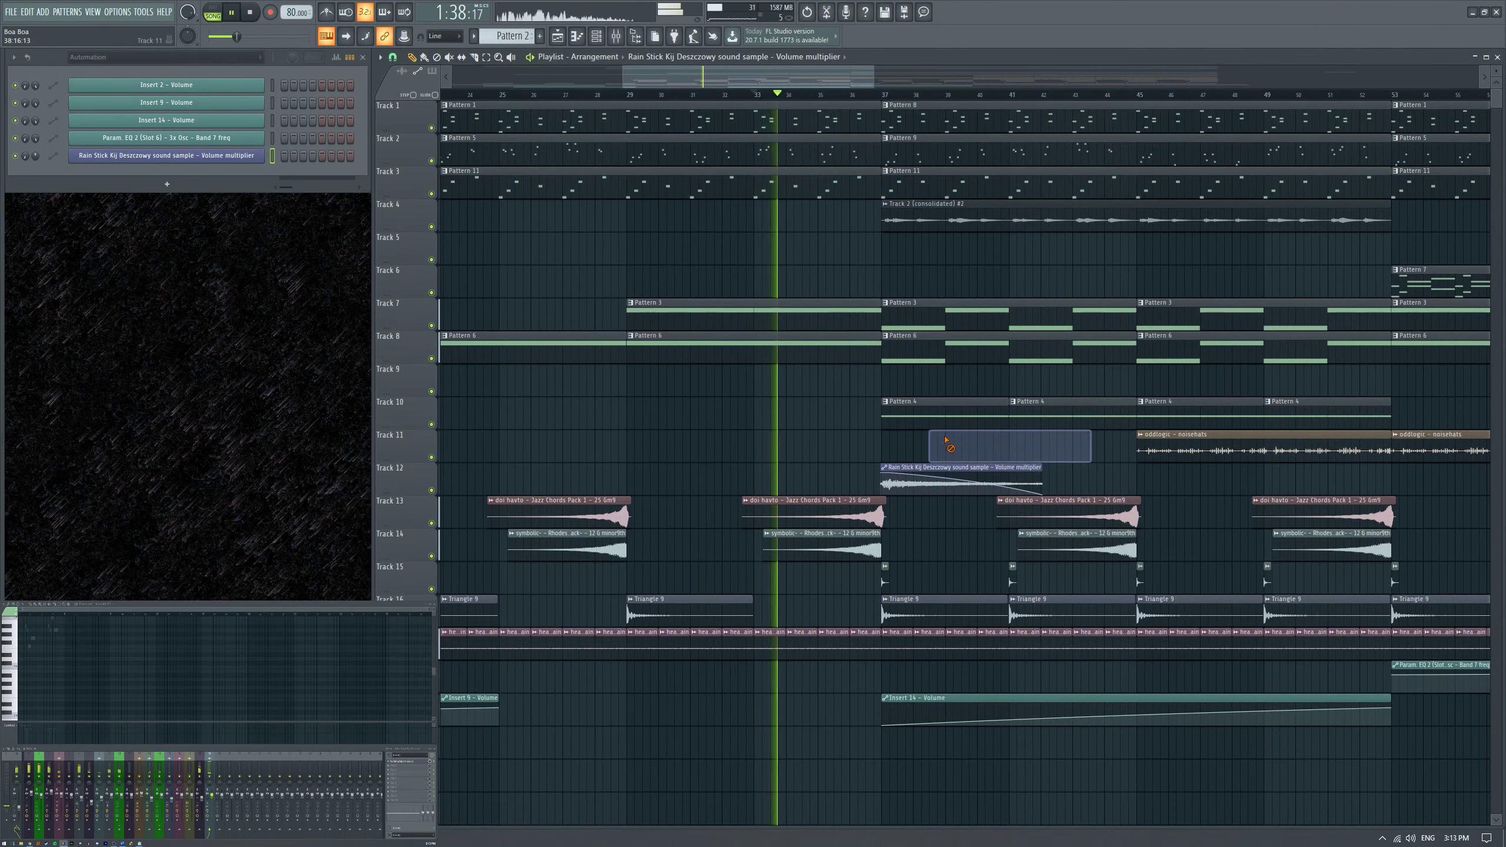
pyautogui.moveTo(934, 469); pyautogui.dragTo(922, 462)
pyautogui.scroll(-4, 800, 489)
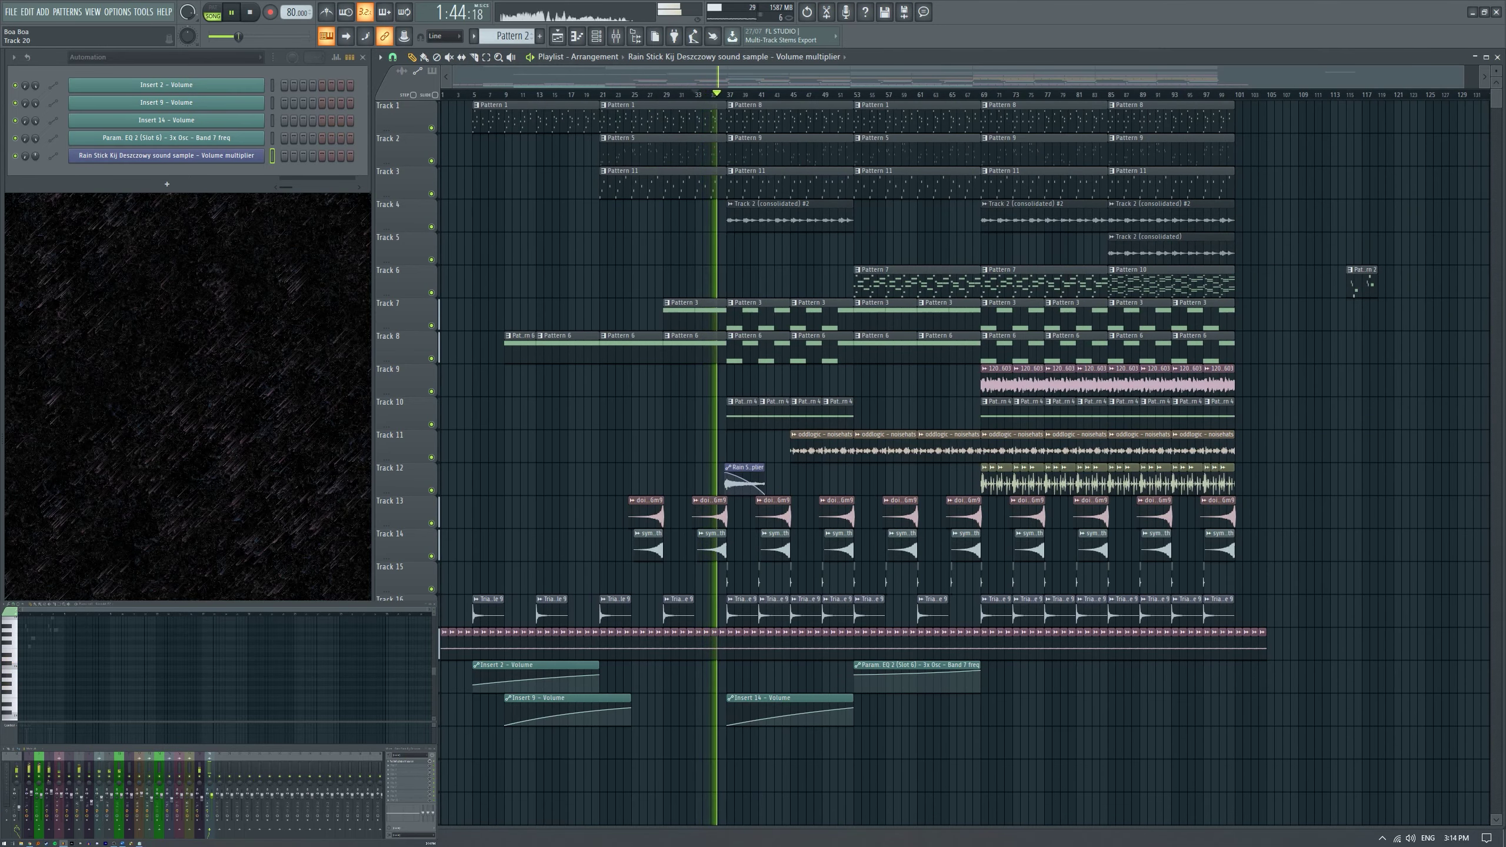
# Move the rain stick clip and its automation onto a freed Track 17, and reorder Track 9's gated texture clips down to Track 12.
pyautogui.scroll(4, 406, 742)
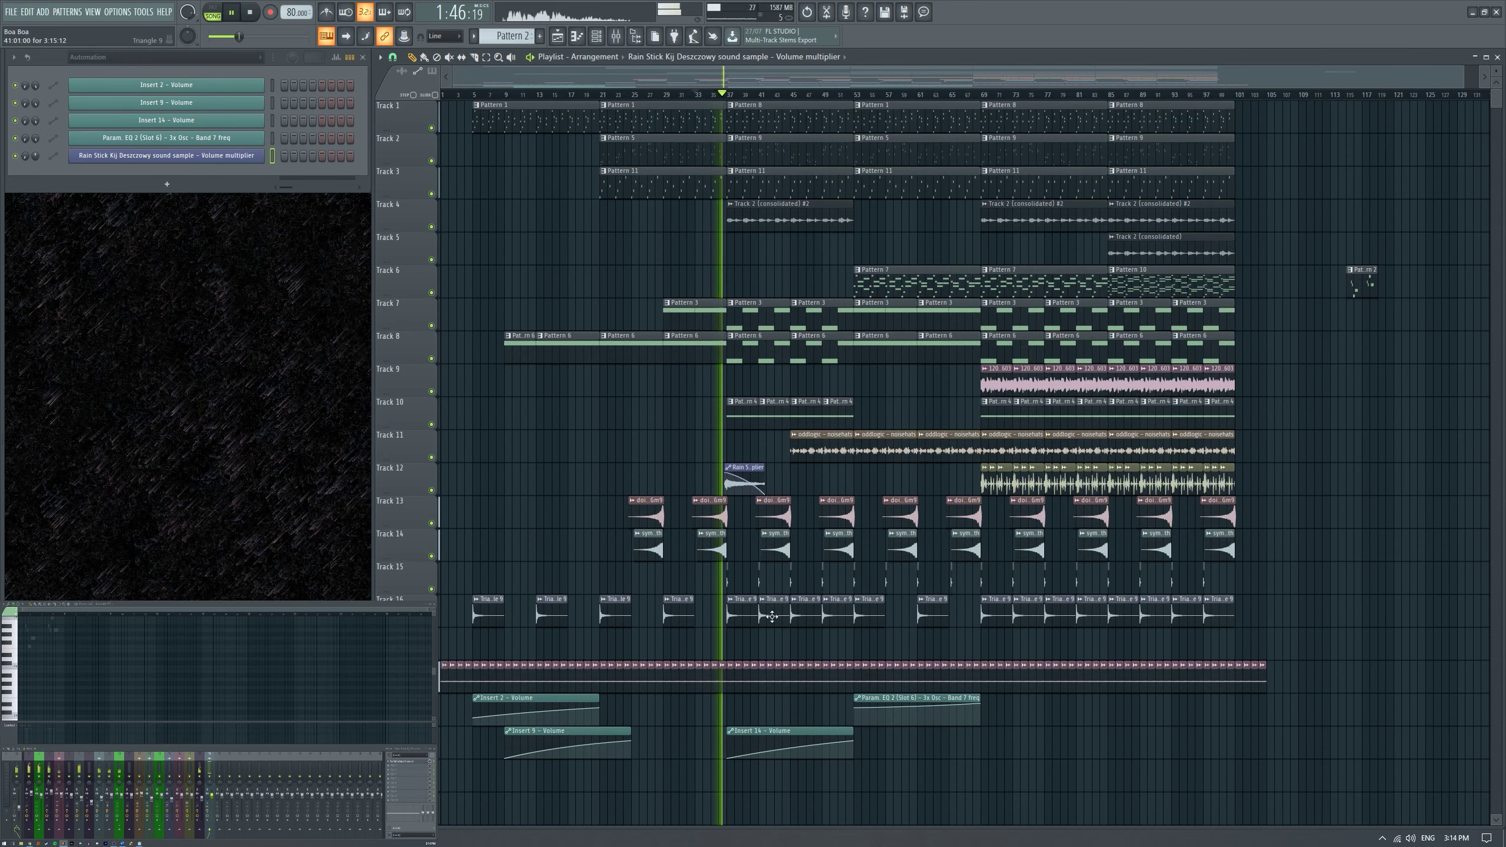
pyautogui.scroll(4, 855, 483)
pyautogui.hotkey('shift', 'Down')
pyautogui.hotkey('shift', 'Down')
pyautogui.hotkey('shift', 'Down')
pyautogui.hotkey('shift', 'Down')
pyautogui.hotkey('shift', 'Down')
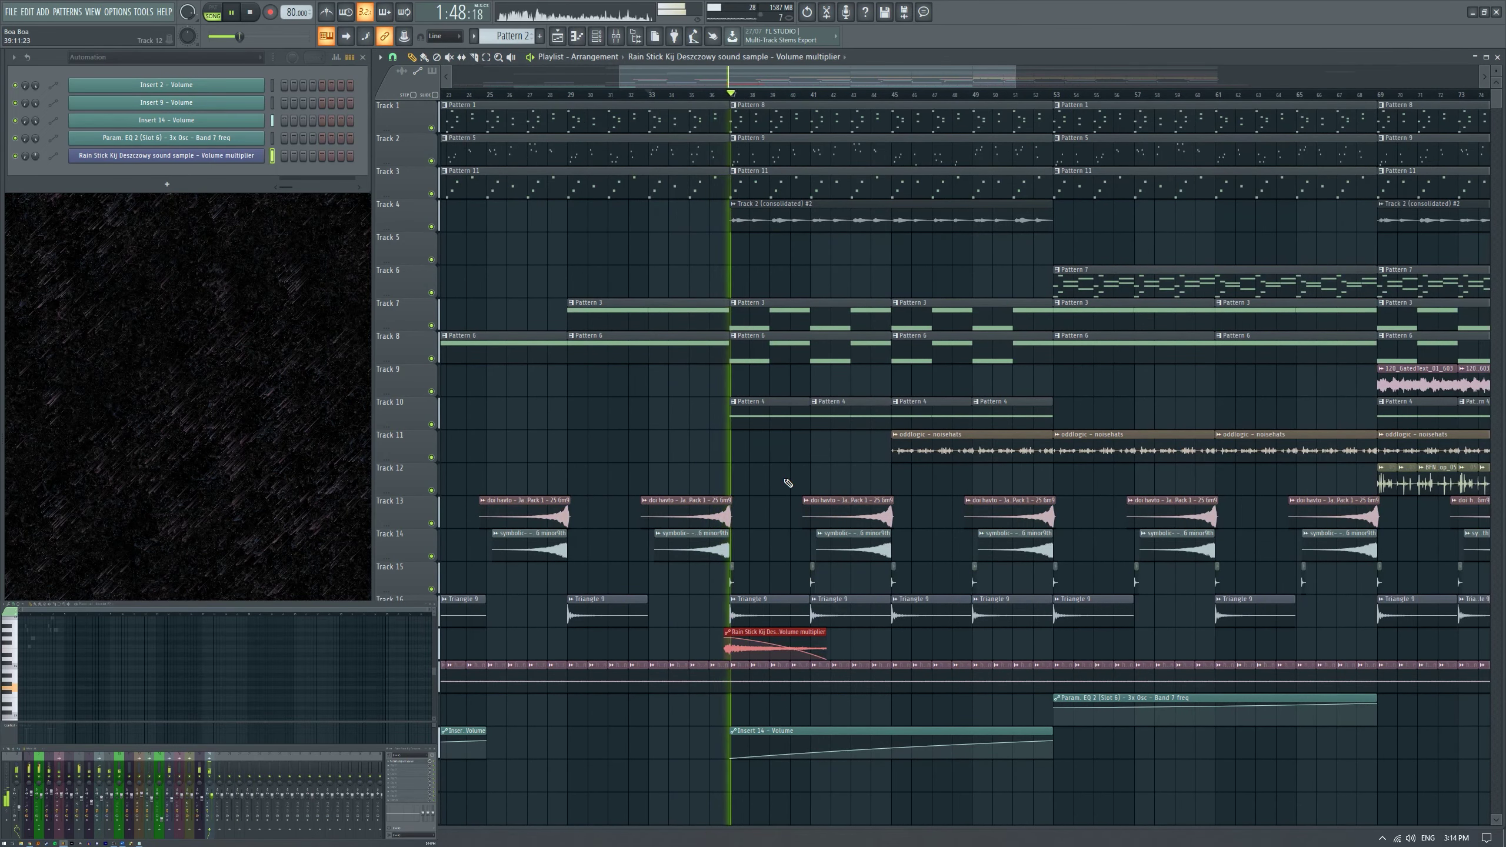
pyautogui.scroll(-4, 765, 479)
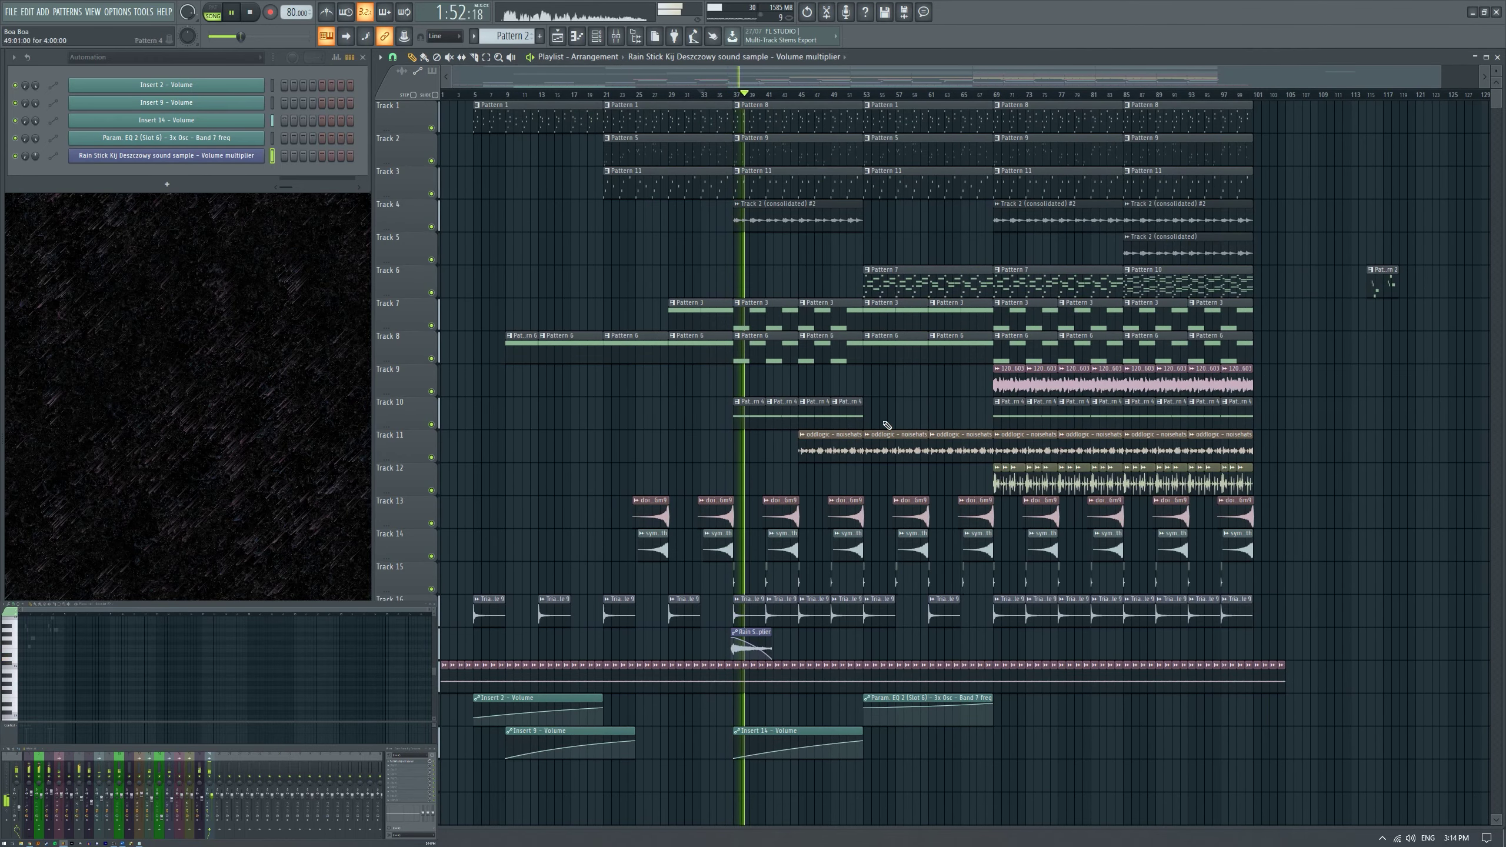
pyautogui.moveTo(418, 389); pyautogui.dragTo(418, 484)
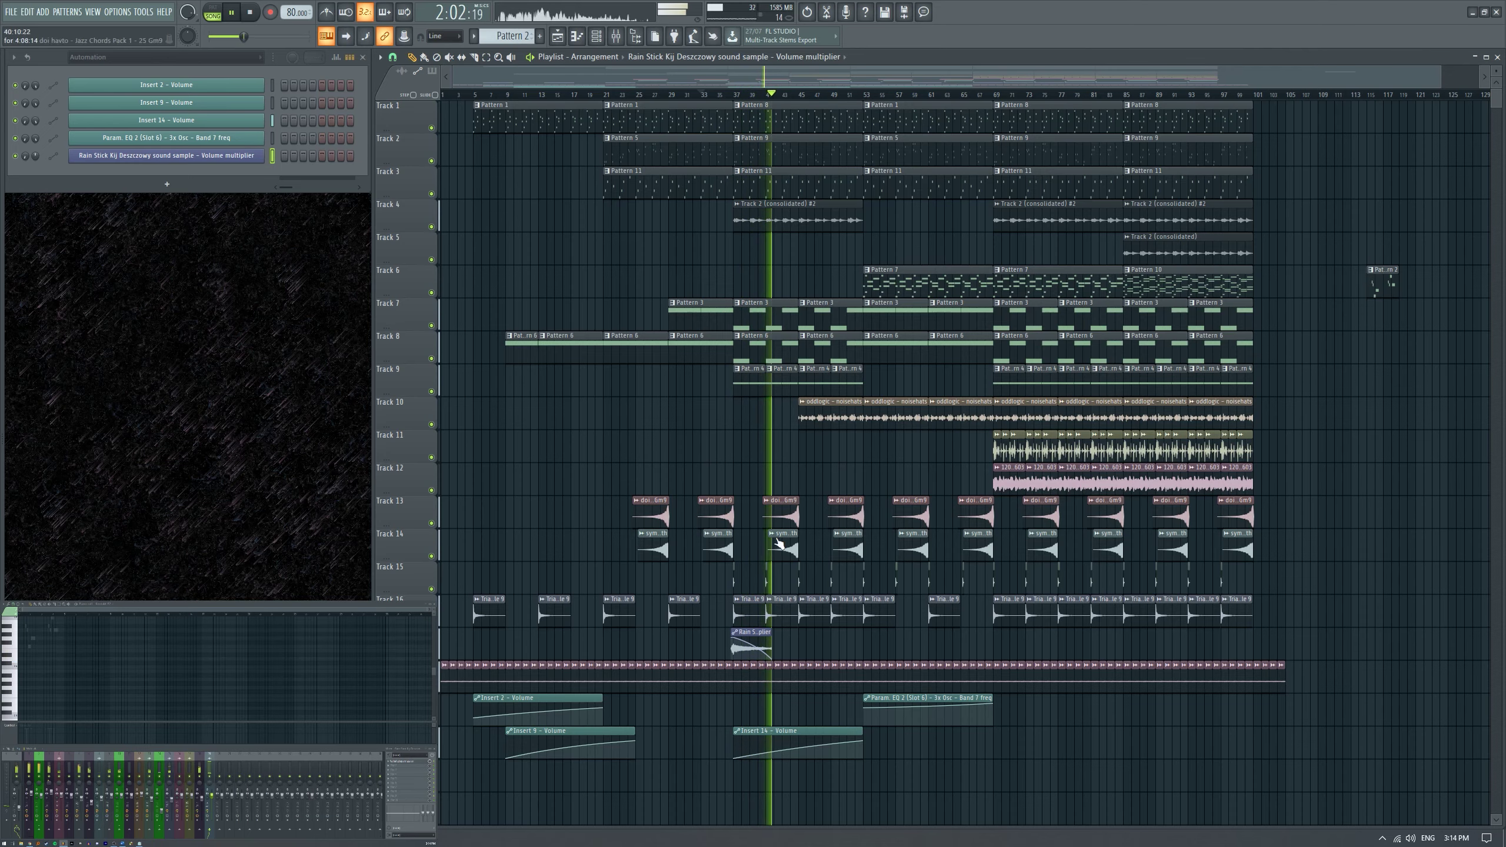
# Copy the rain stick clip with its volume automation to just before bars 45 and 57 on Track 17.
pyautogui.scroll(4, 779, 544)
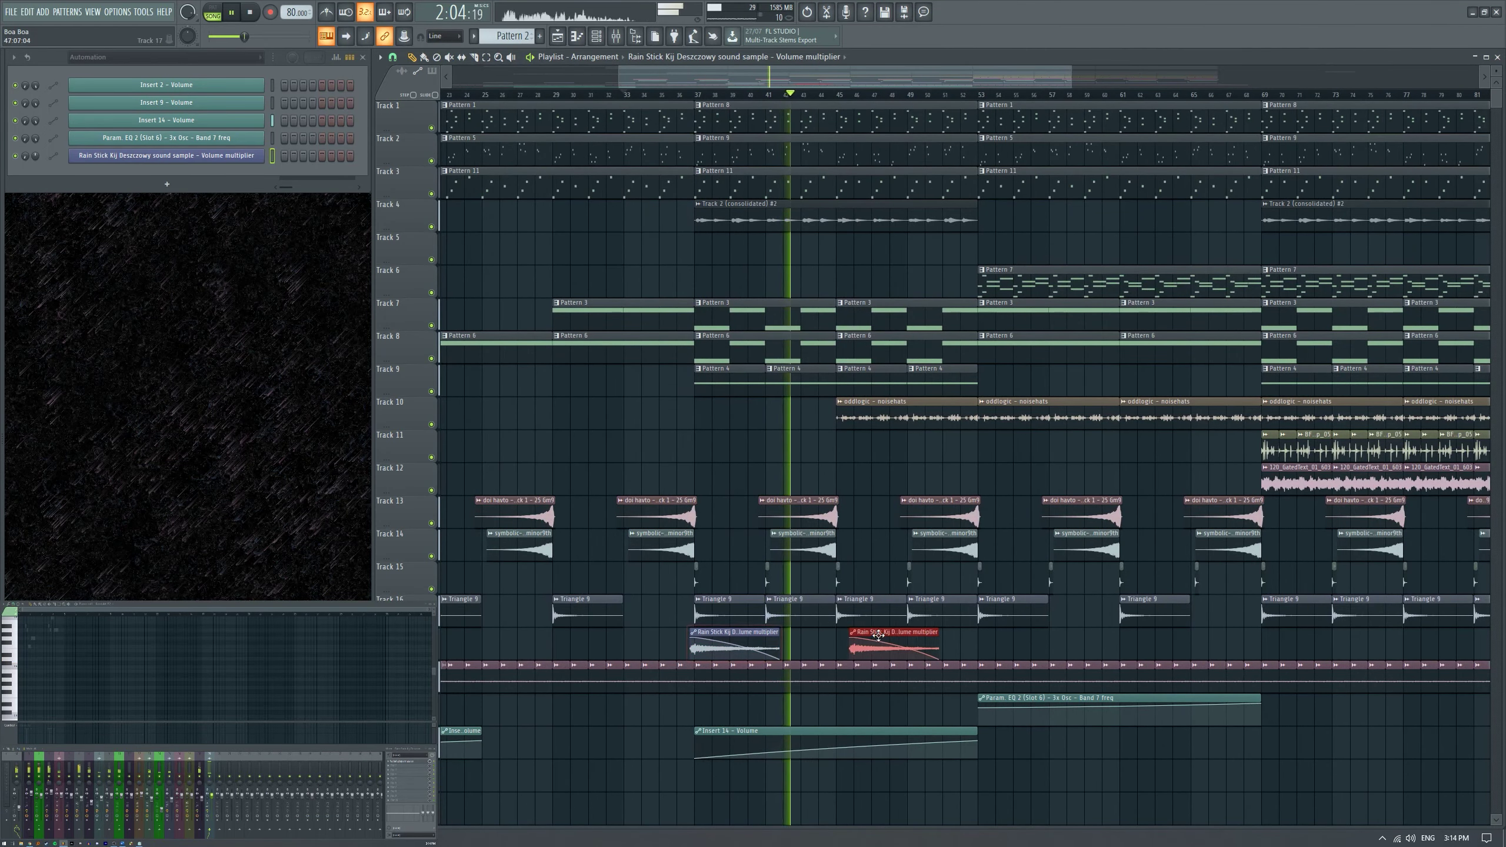
pyautogui.scroll(-3, 883, 641)
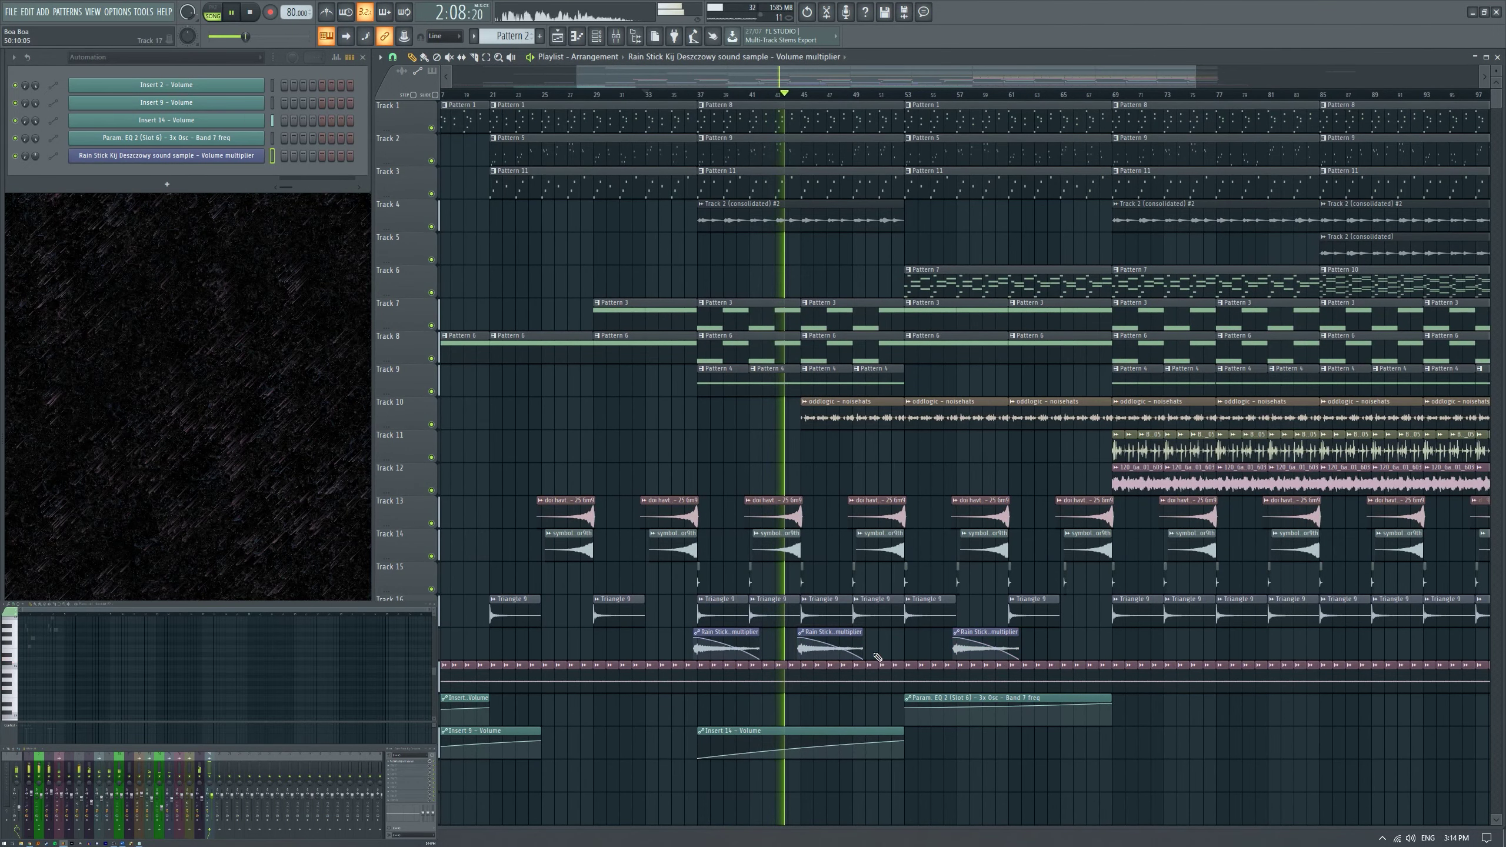
pyautogui.scroll(5, 793, 650)
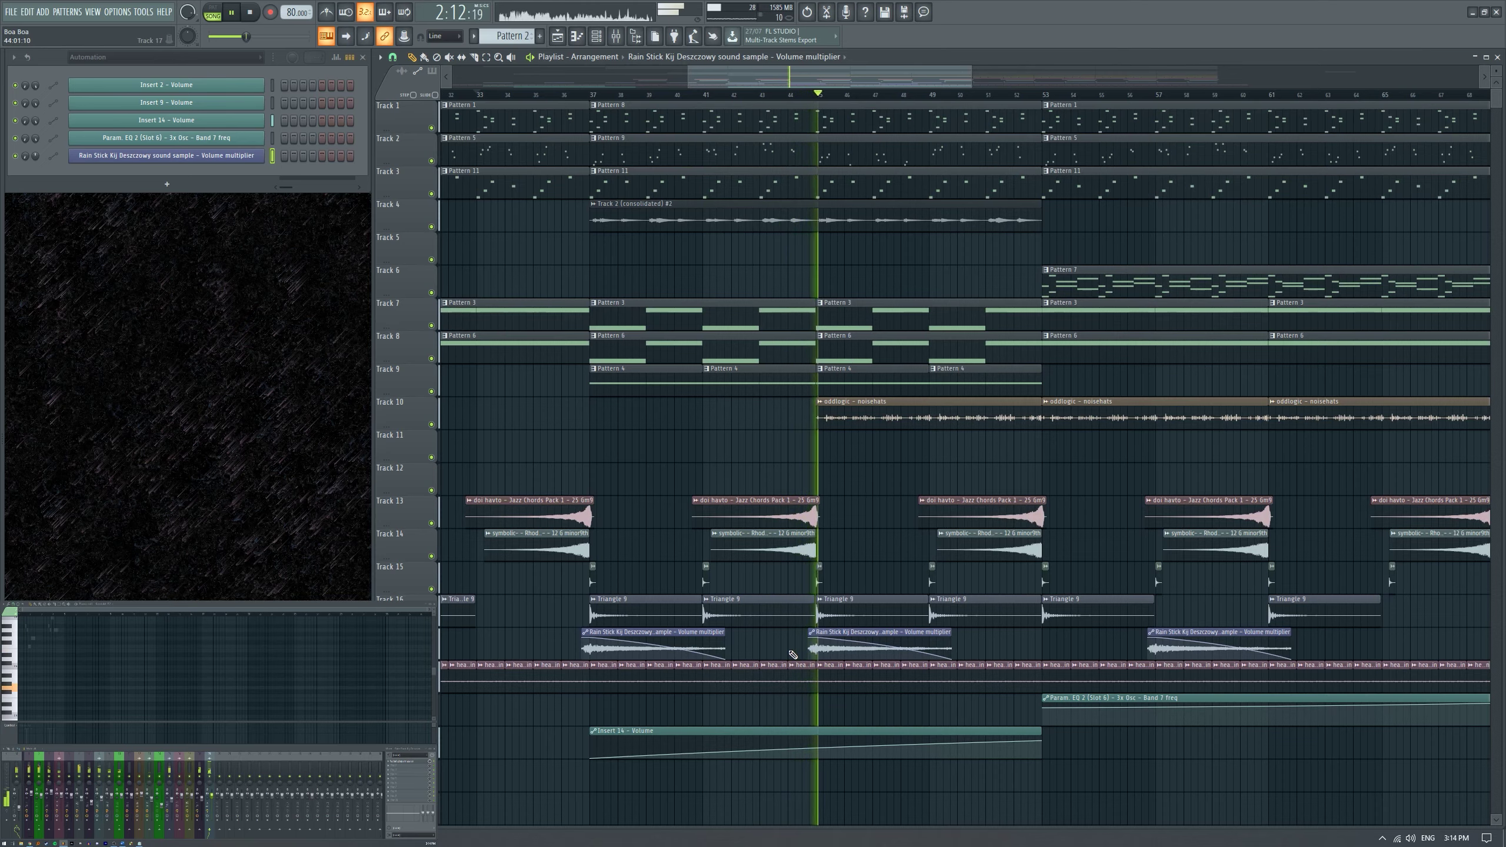
pyautogui.scroll(-3, 781, 651)
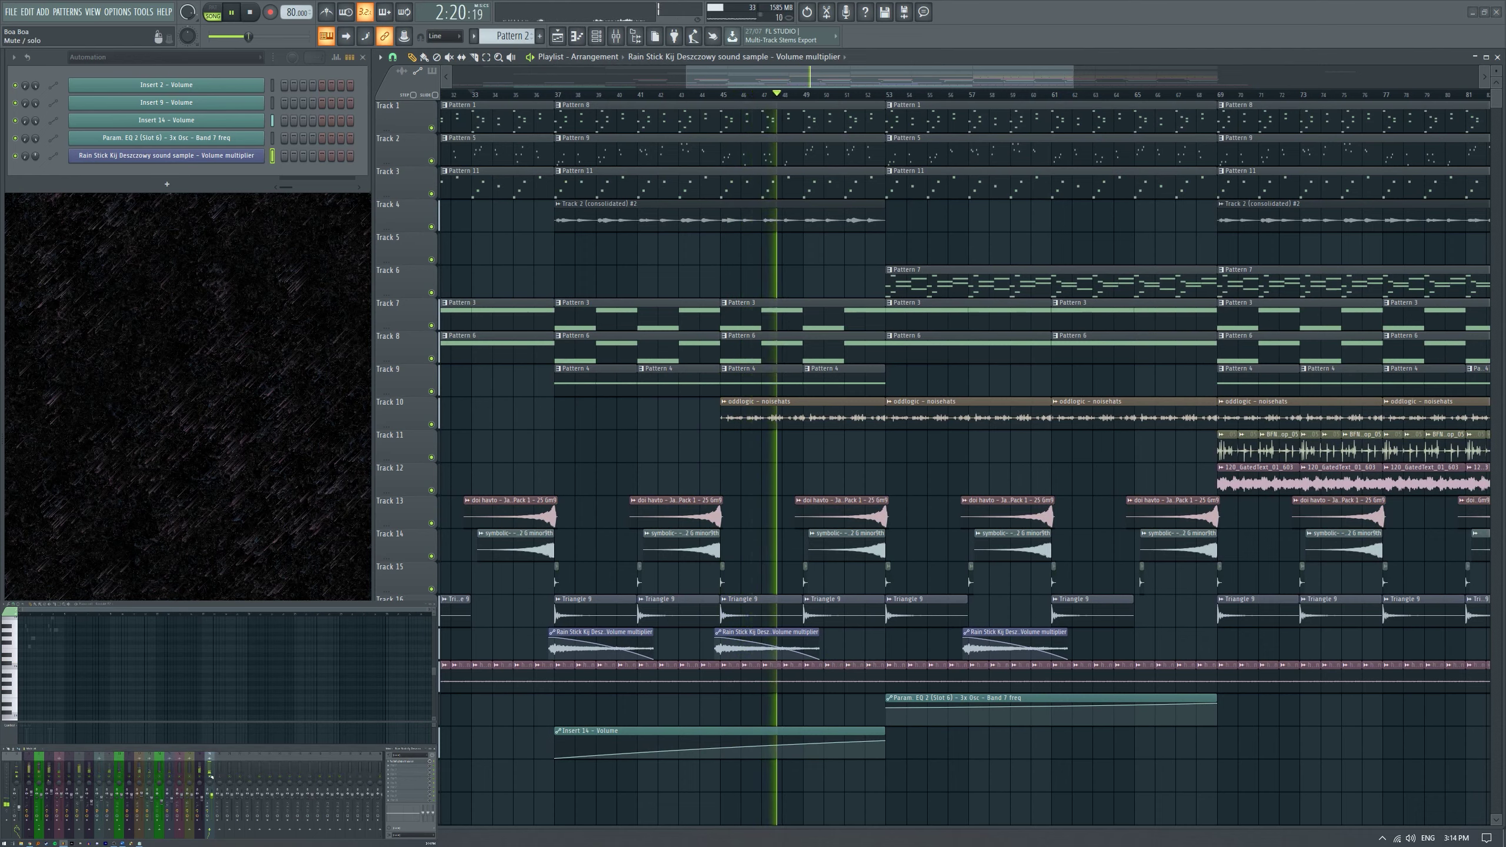
# Try the Happy Little Clouds preset in the rain stick's ValhallaSupermassive with a 38.4 % mix, playing from bar 37.
pyautogui.press('space')
pyautogui.click(402, 762)
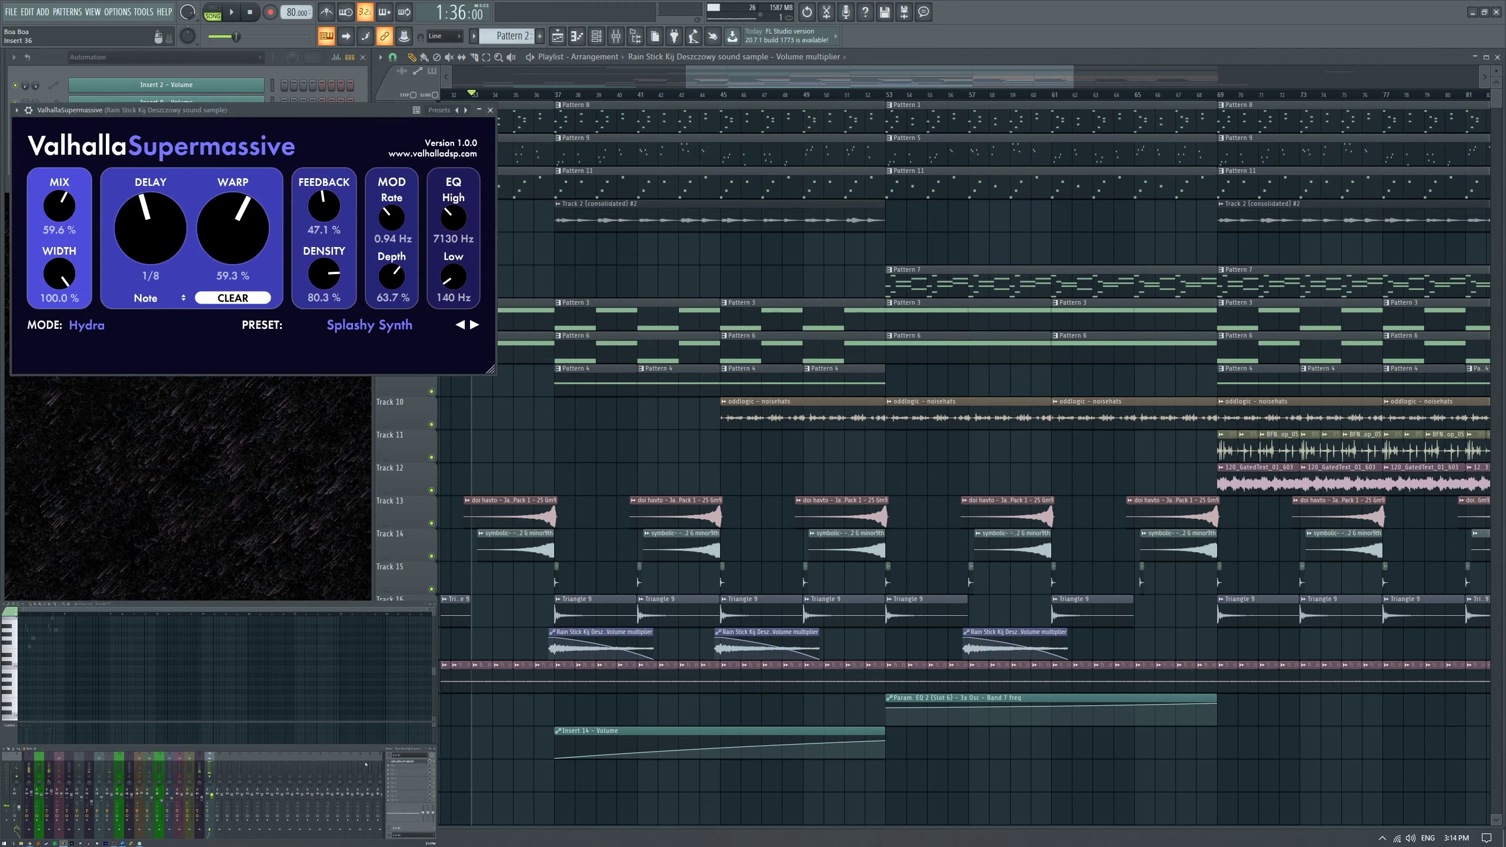
pyautogui.click(370, 332)
pyautogui.moveTo(353, 468)
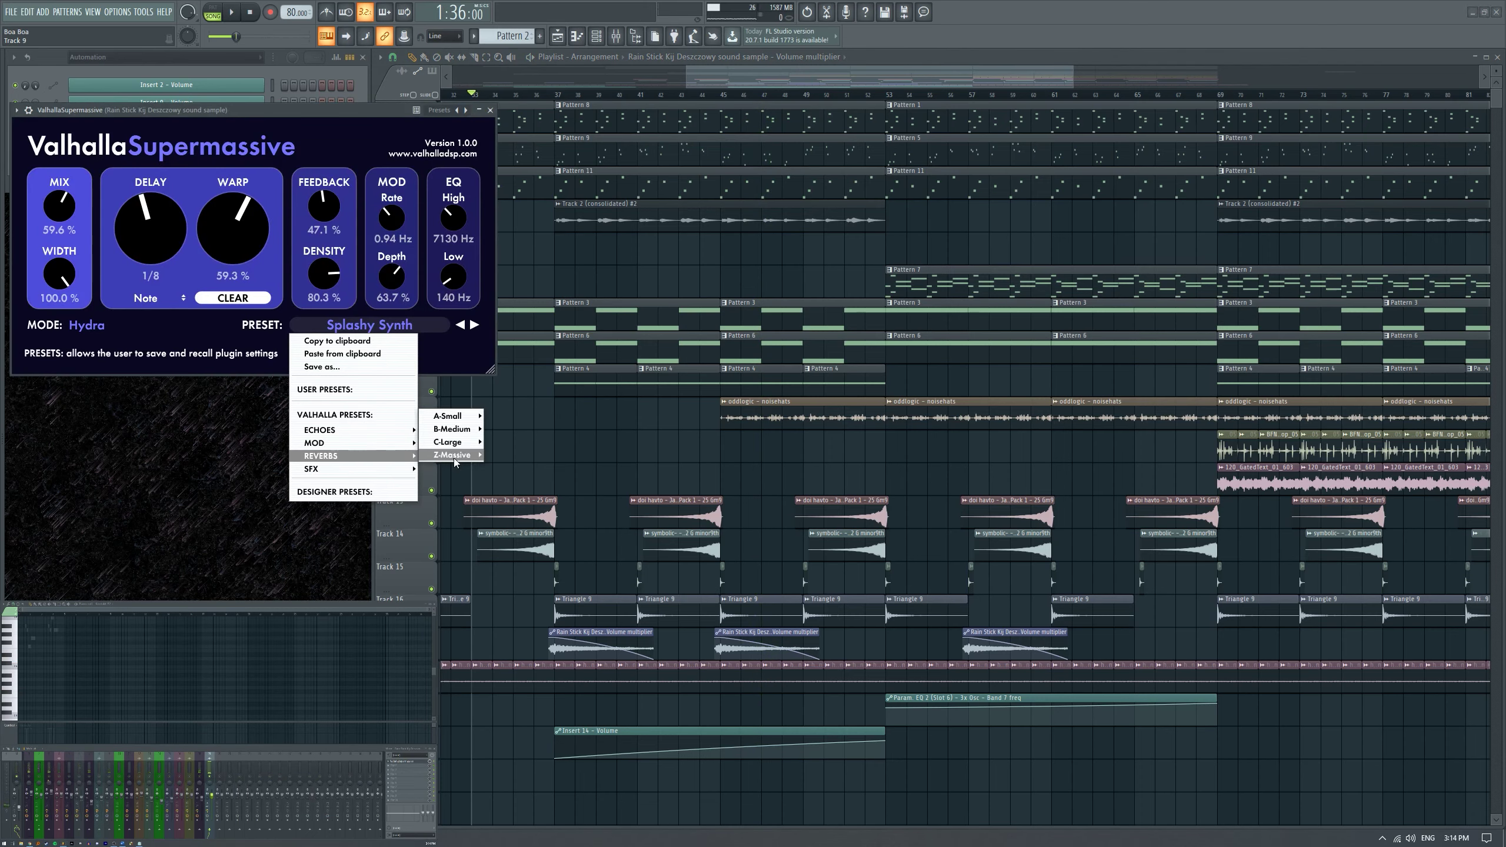
pyautogui.moveTo(475, 455)
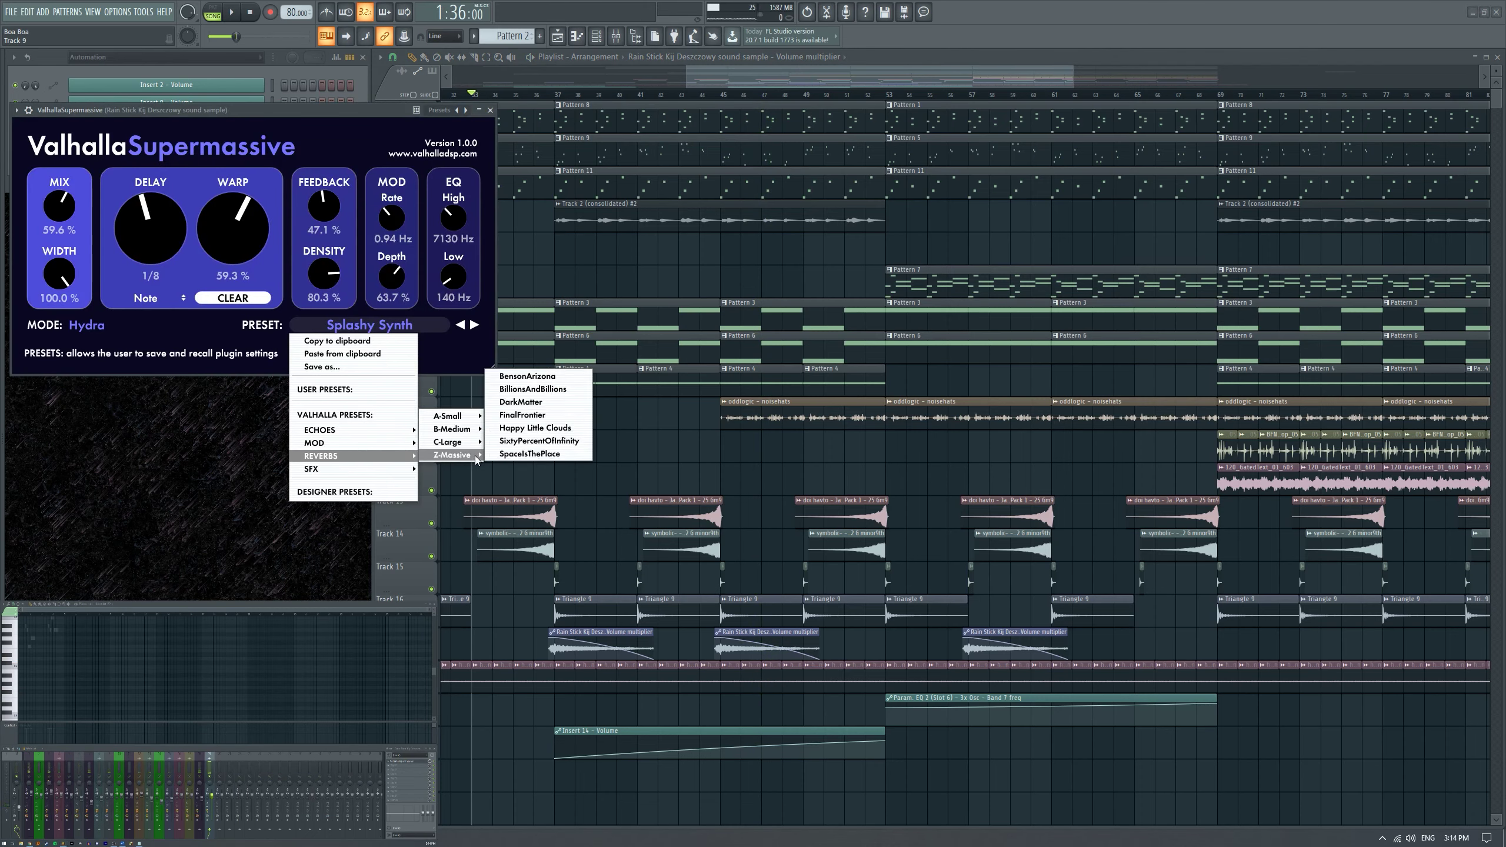
pyautogui.click(526, 428)
pyautogui.click(544, 94)
pyautogui.press('space')
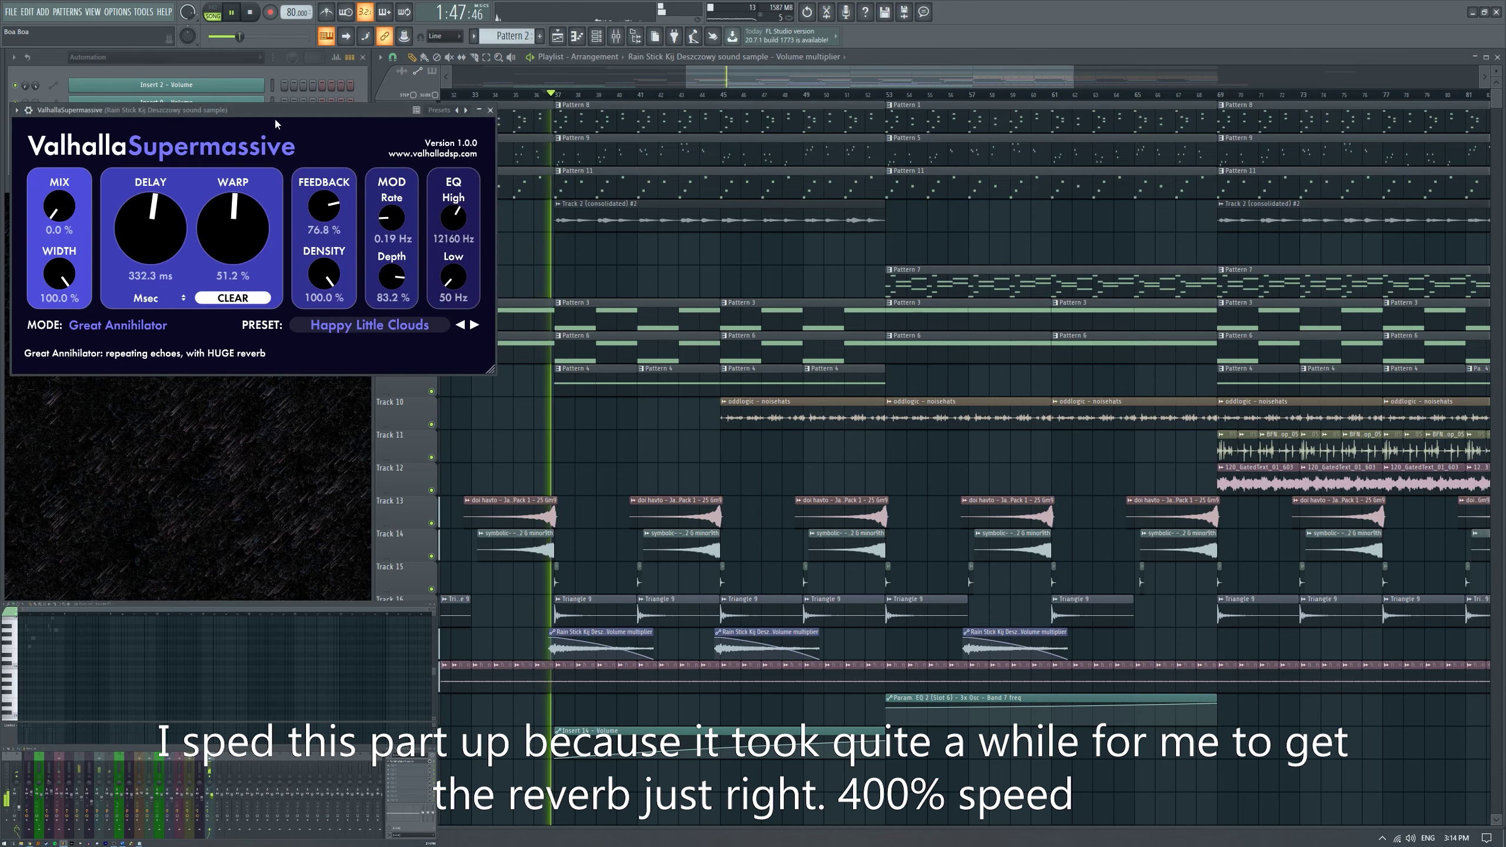
pyautogui.moveTo(276, 111); pyautogui.dragTo(558, 175)
pyautogui.moveTo(343, 272); pyautogui.dragTo(343, 237)
# Load the massive reverb preset SixtyPercentOfInfinity in ValhallaSupermassive, play the arrangement and close the plugin.
pyautogui.press('space')
pyautogui.click(628, 390)
pyautogui.moveTo(628, 520)
pyautogui.moveTo(741, 520)
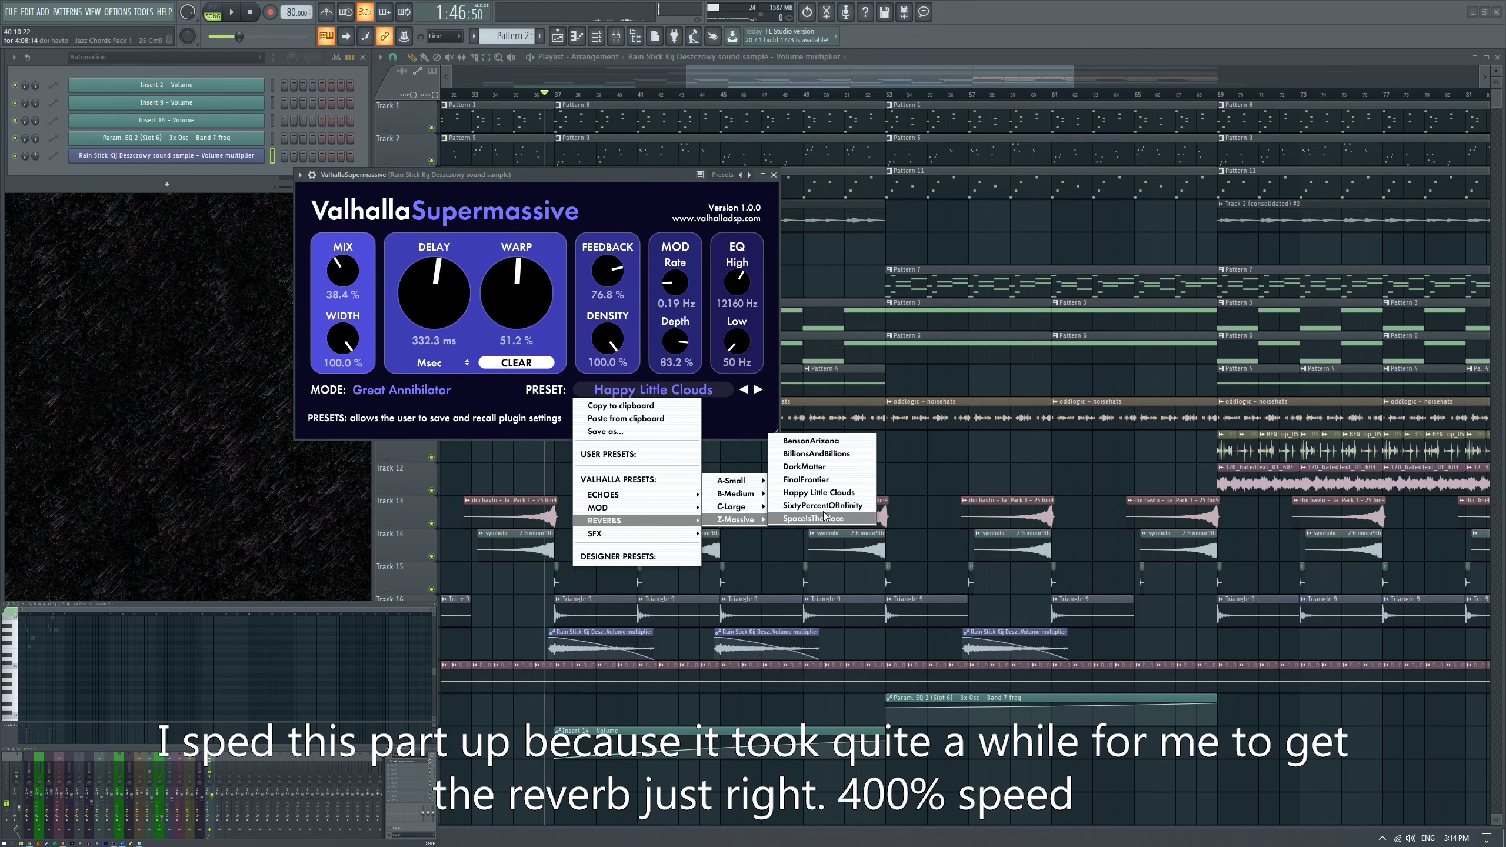
pyautogui.click(824, 508)
pyautogui.press('space')
pyautogui.click(773, 175)
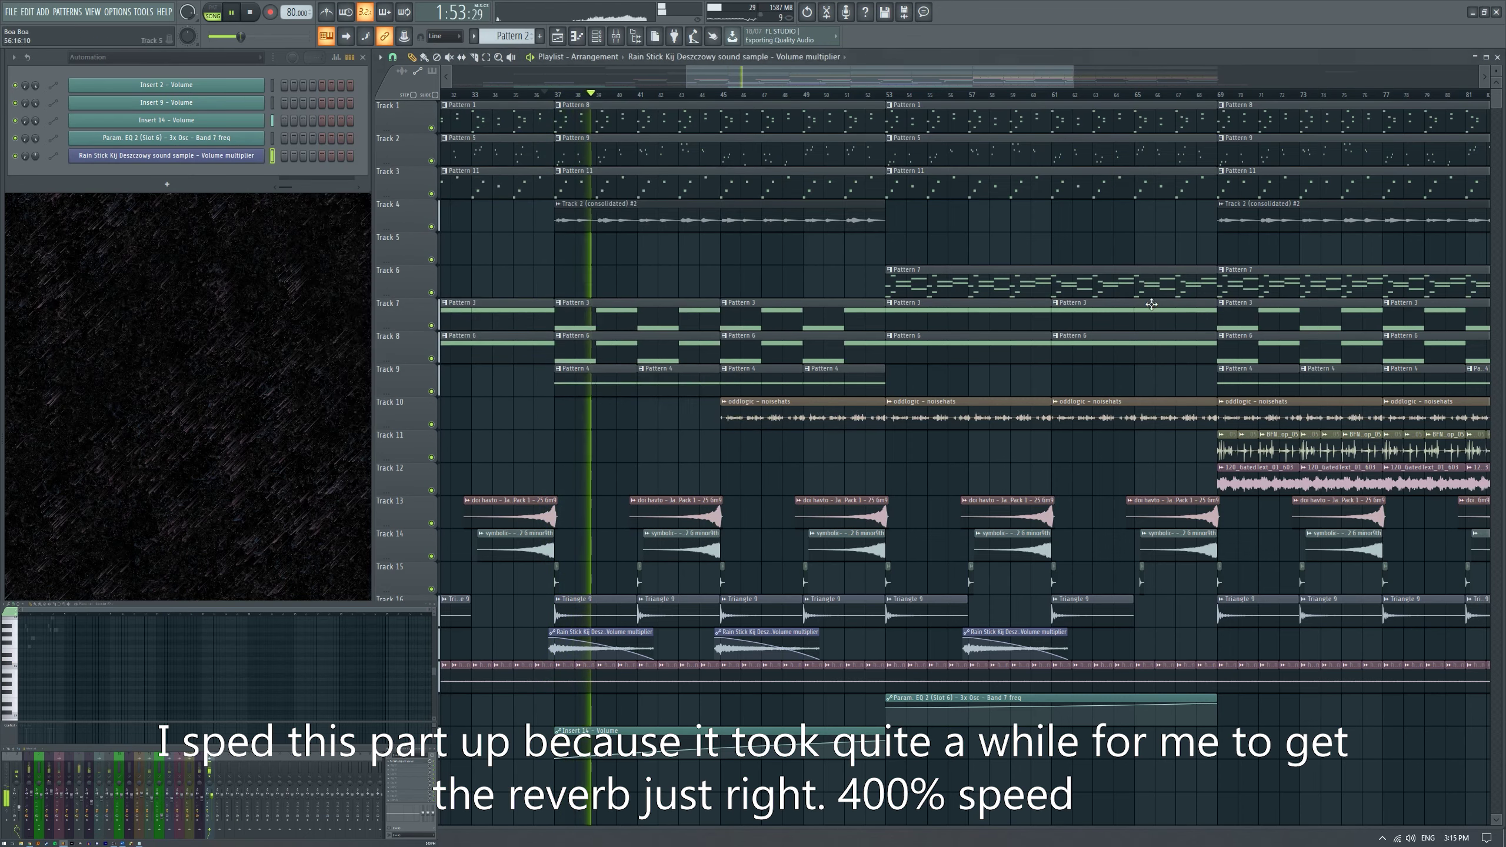
# Cut the rain stick's low frequencies with a high-pass band in Fruity Parametric EQ 2 and close the equalizer.
pyautogui.click(407, 765)
pyautogui.click(338, 126)
pyautogui.click(356, 237)
pyautogui.moveTo(44, 220); pyautogui.dragTo(131, 221)
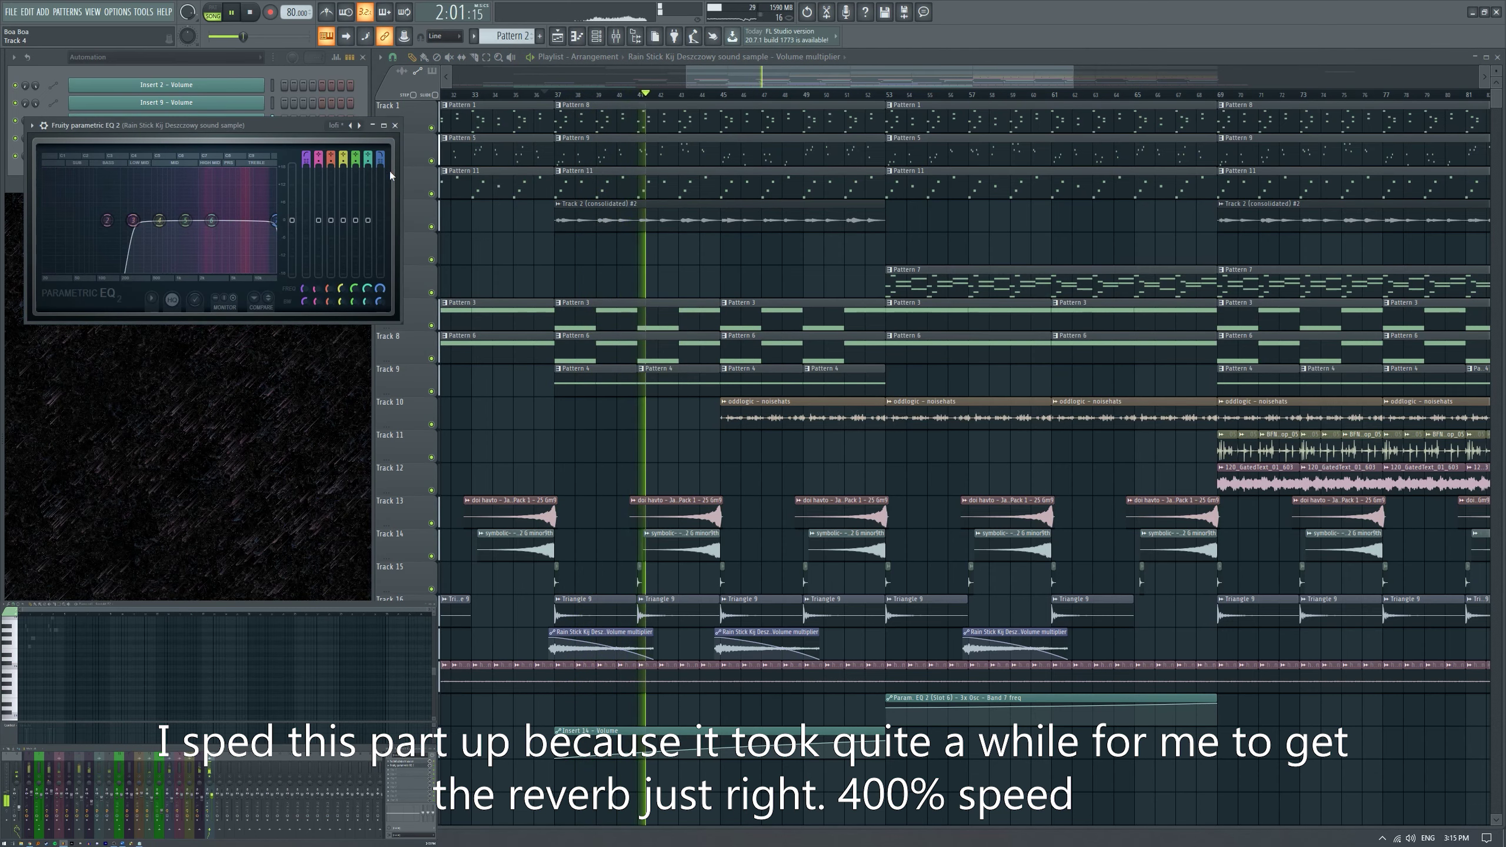
pyautogui.click(395, 126)
# Try a 450 ms delay and 49.2 % warp in the rain stick's ValhallaSupermassive while playing the arrangement.
pyautogui.click(408, 761)
pyautogui.press('space')
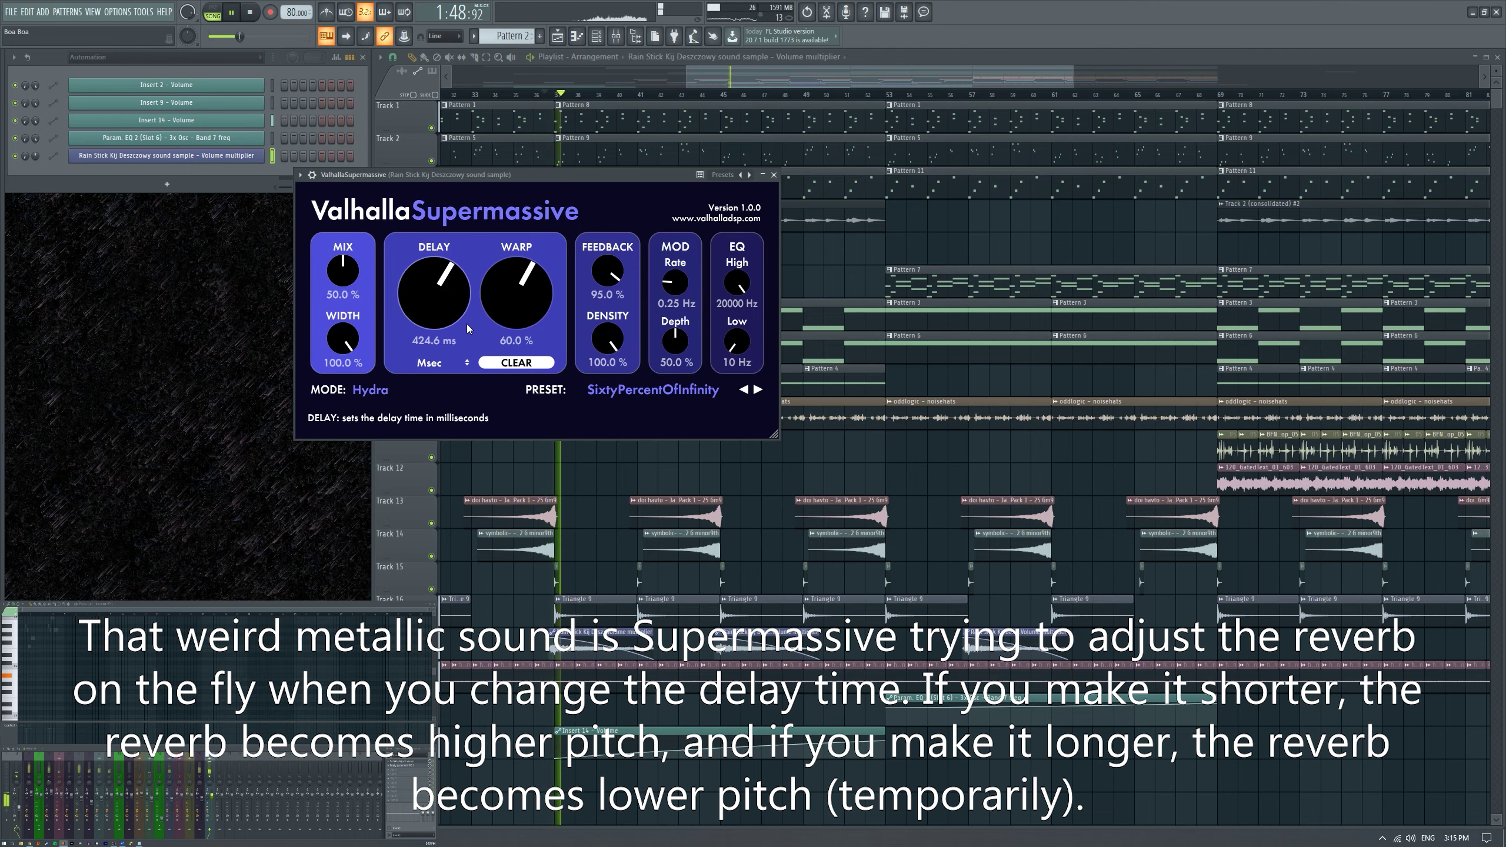
pyautogui.moveTo(518, 308); pyautogui.dragTo(530, 346)
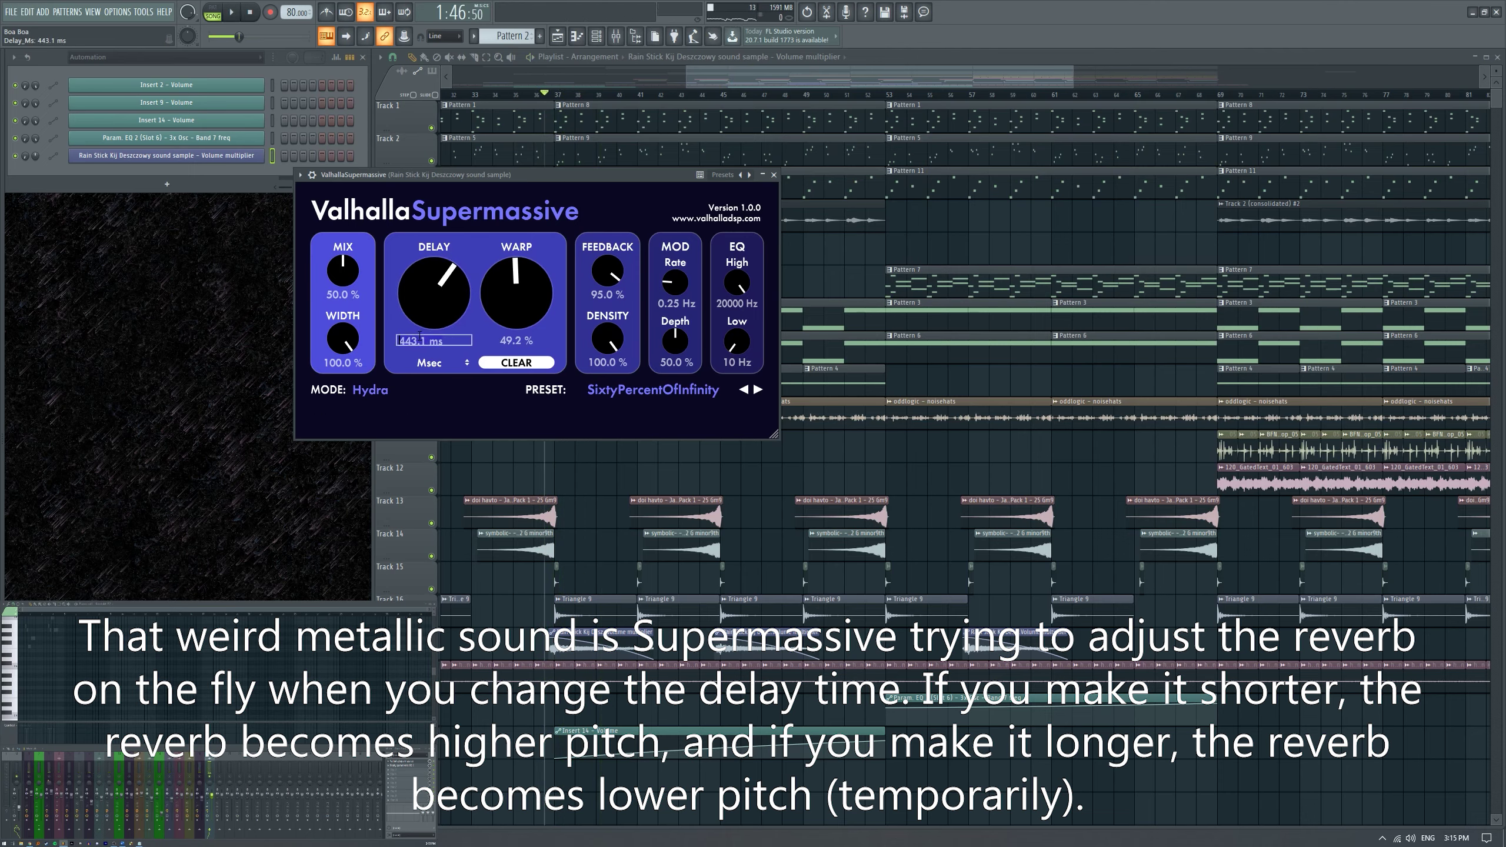
pyautogui.moveTo(656, 175); pyautogui.dragTo(769, 224)
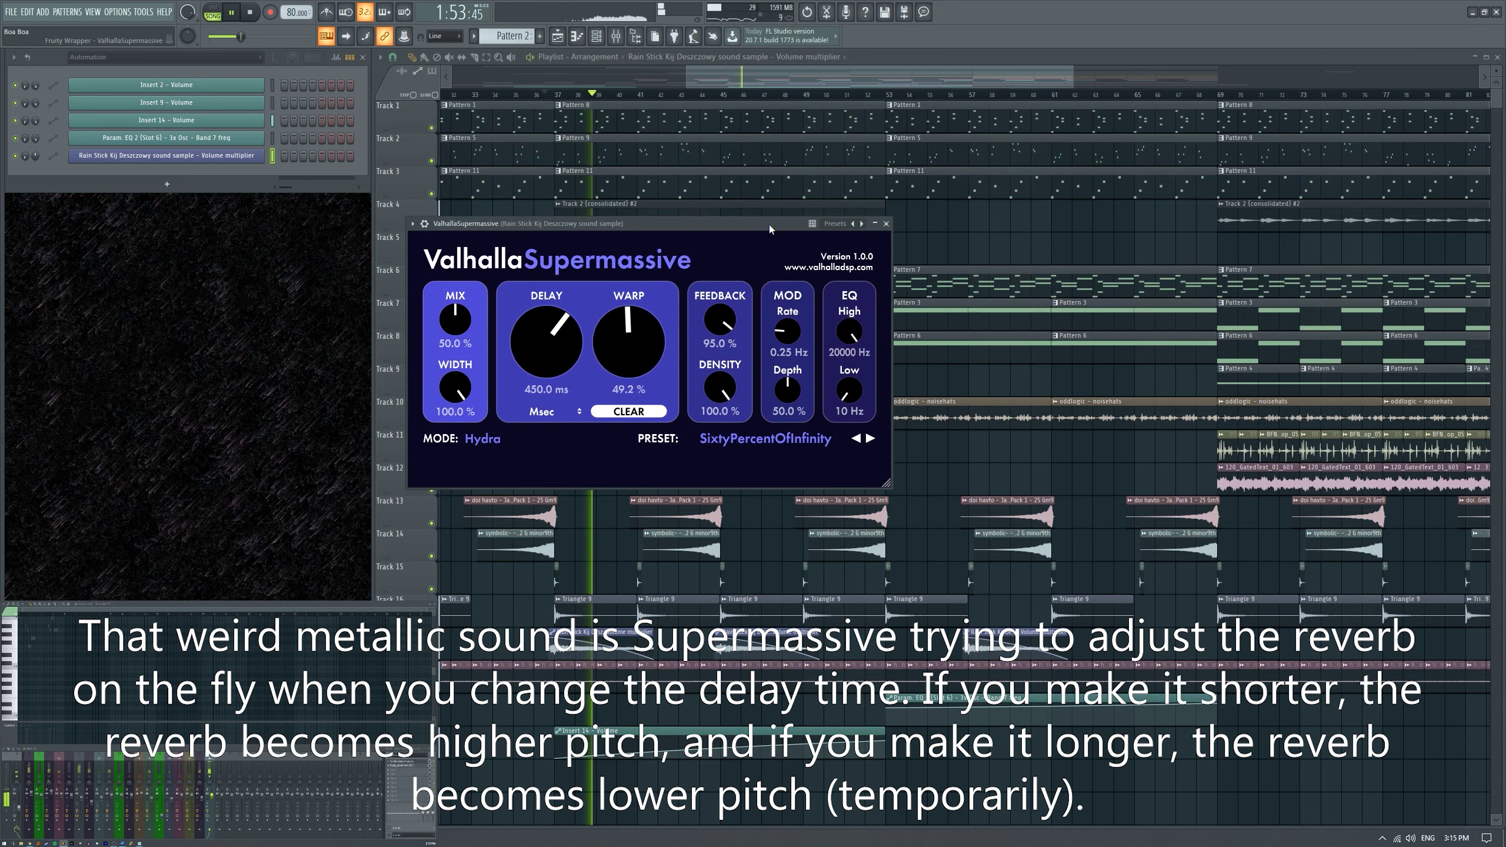
pyautogui.moveTo(599, 311)
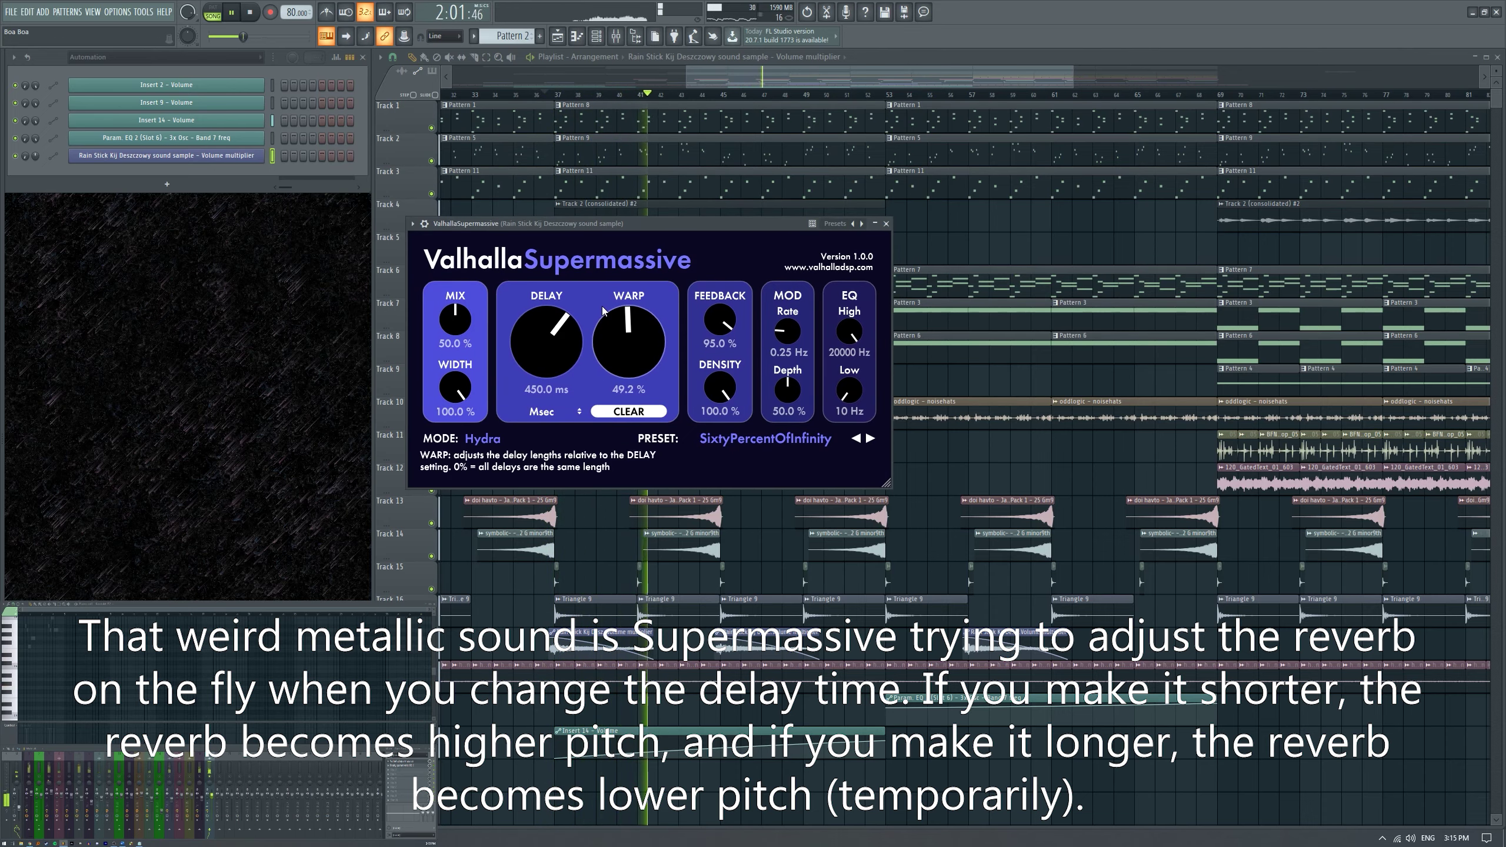
# Set ValhallaSupermassive's delay to 300 ms and its warp to 50 %, and replay the section.
pyautogui.press('space')
pyautogui.click(531, 391)
pyautogui.write('300')
pyautogui.press('Return')
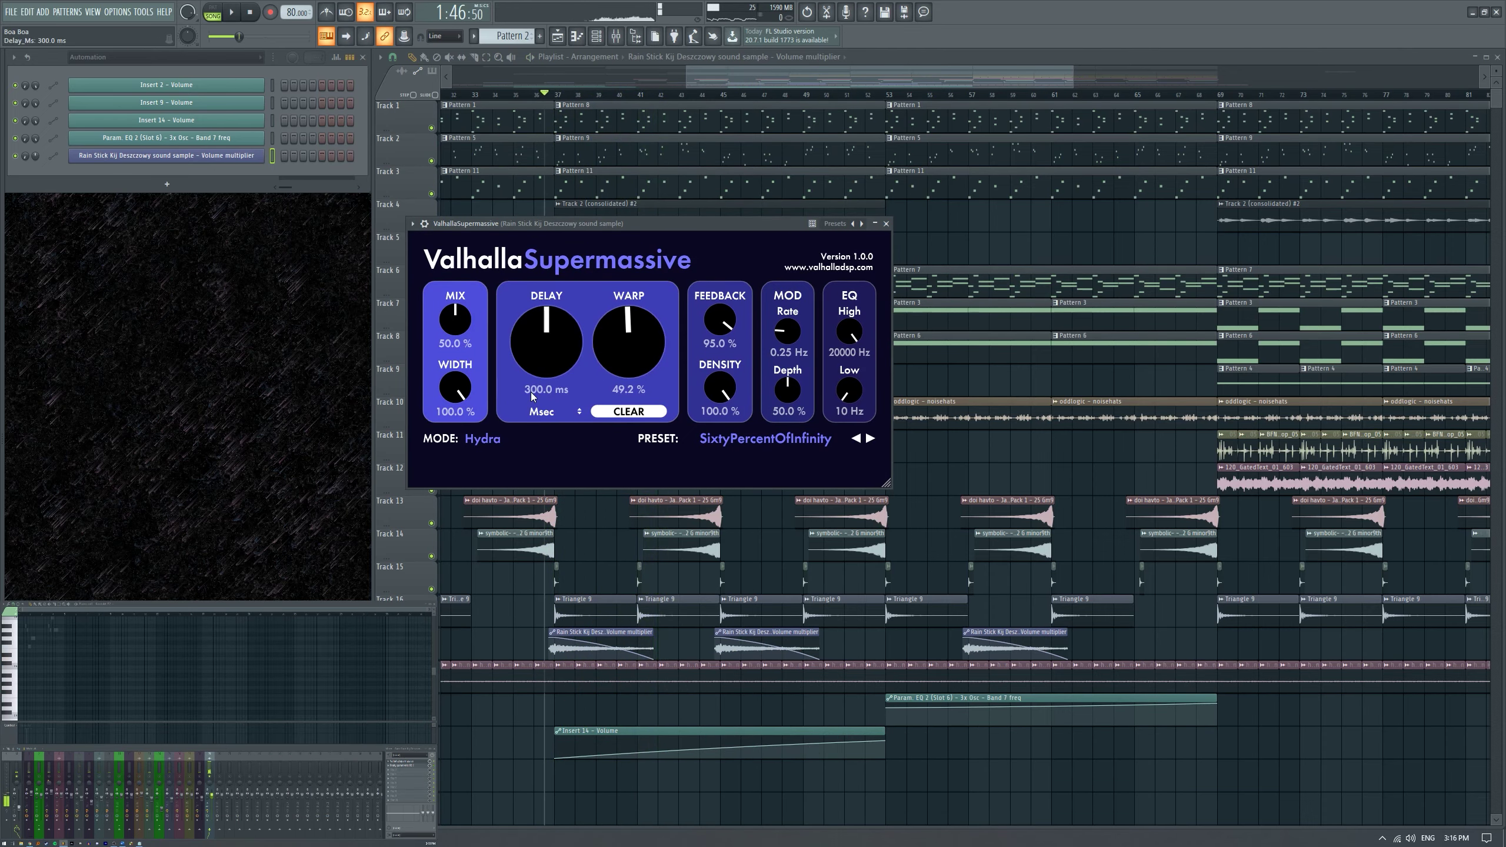
pyautogui.write('300')
pyautogui.press('Return')
pyautogui.press('space')
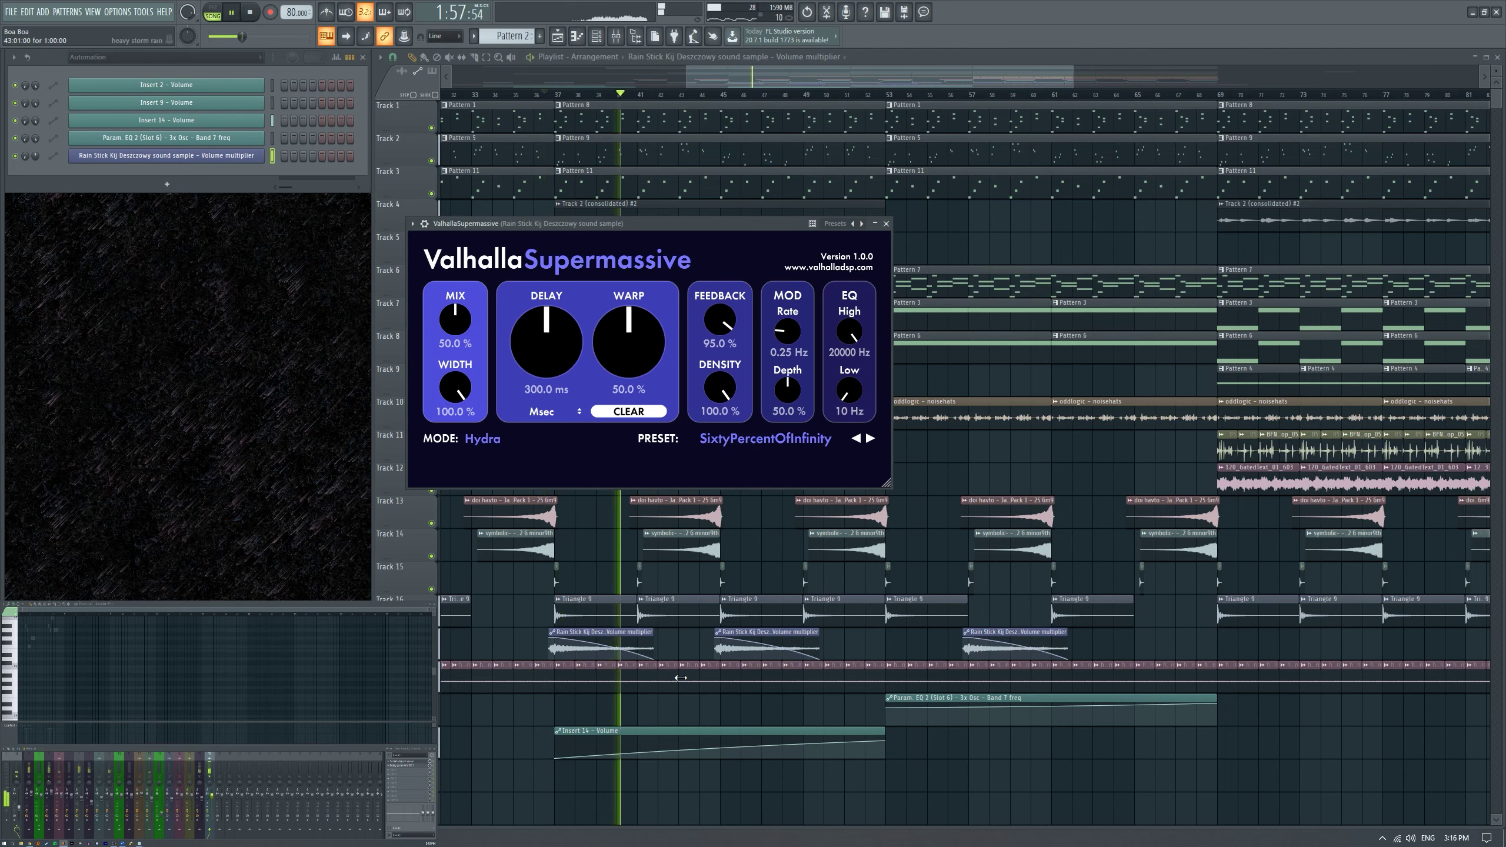
# Shift the second rain stick clip almost three bars later and set the reverb's feedback to 75 %, replaying the section.
pyautogui.moveTo(764, 646); pyautogui.dragTo(821, 647)
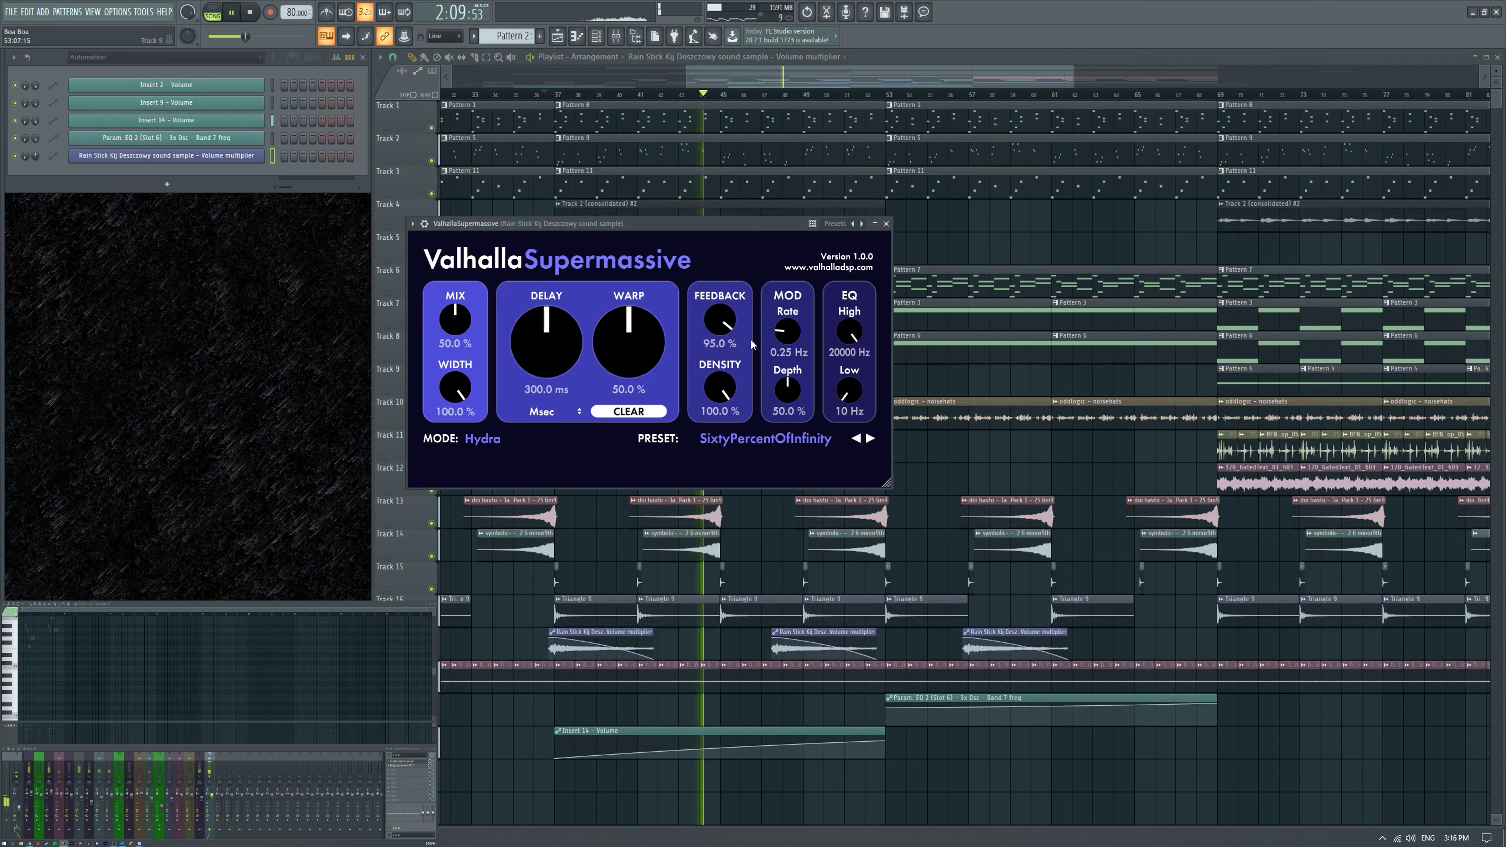
pyautogui.moveTo(724, 332); pyautogui.dragTo(724, 279)
pyautogui.click(720, 344)
pyautogui.write('50')
pyautogui.press('Return')
pyautogui.press('space')
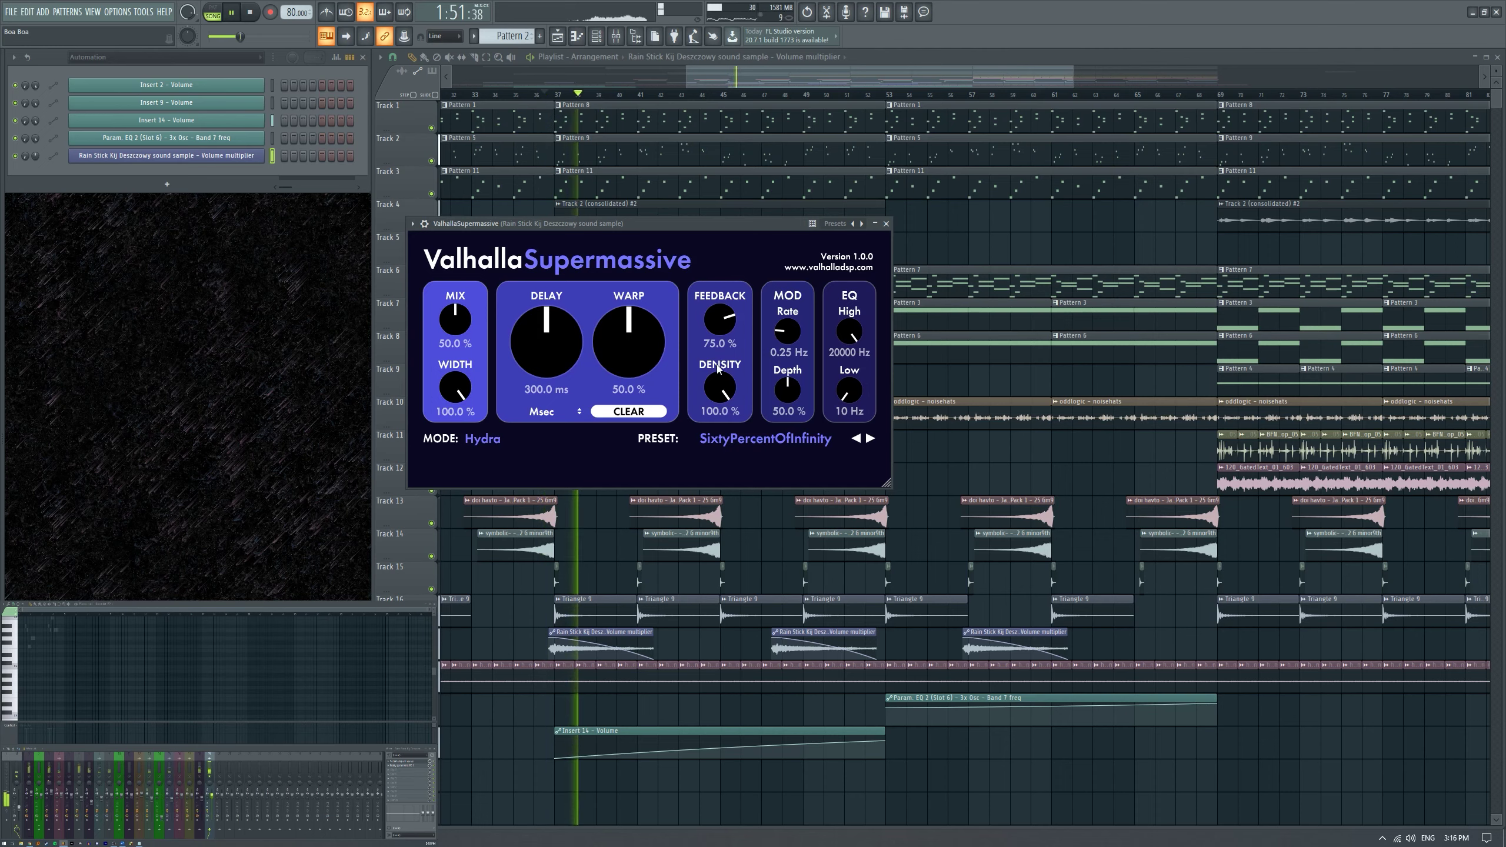
# Set the reverb's delay to 500 ms, listen to the result, stop playback and close the plugin.
pyautogui.press('space')
pyautogui.click(543, 390)
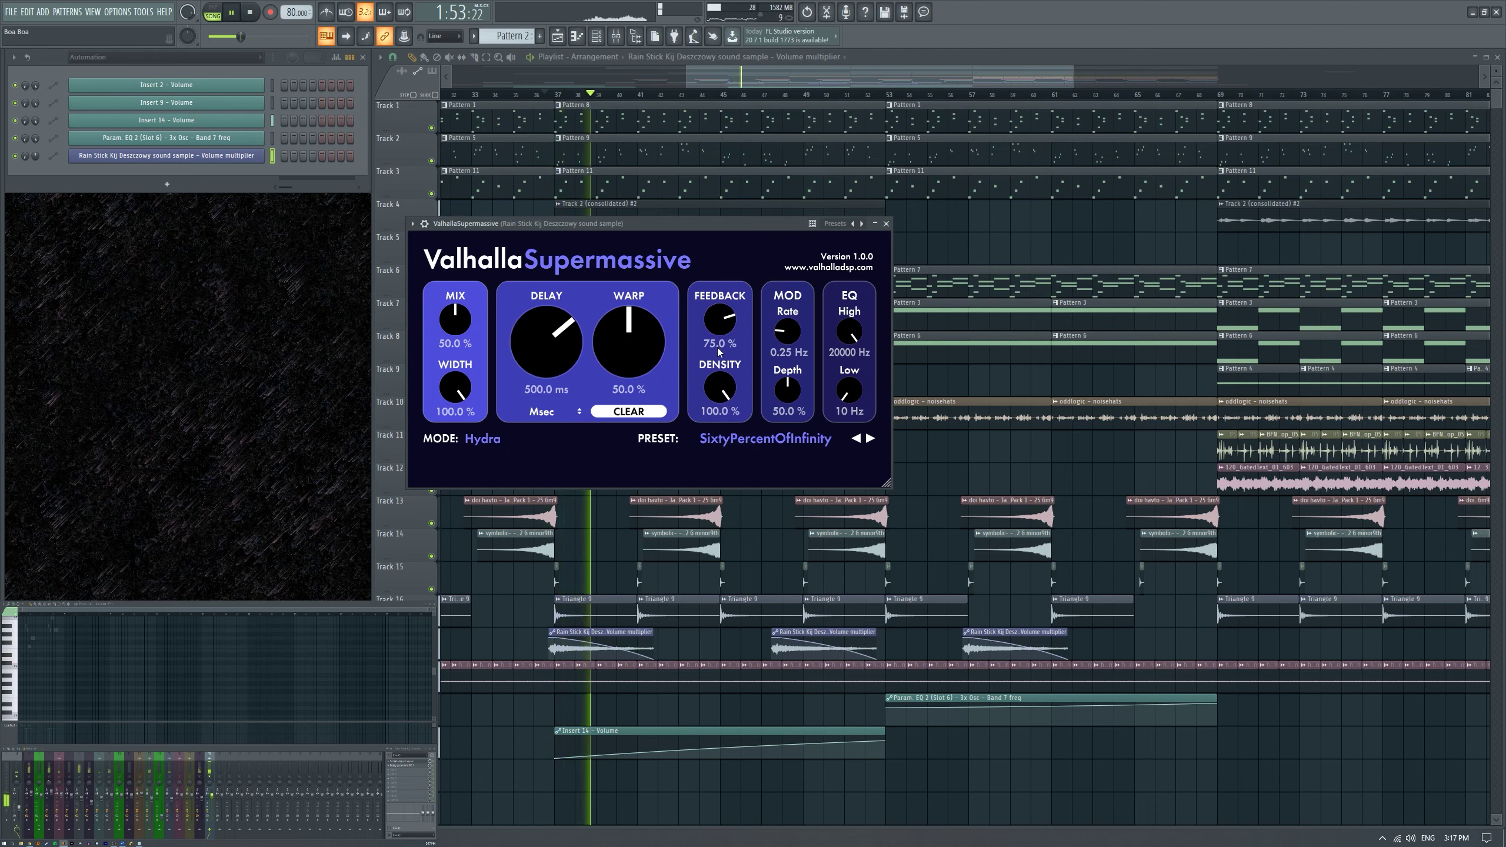
pyautogui.press('space')
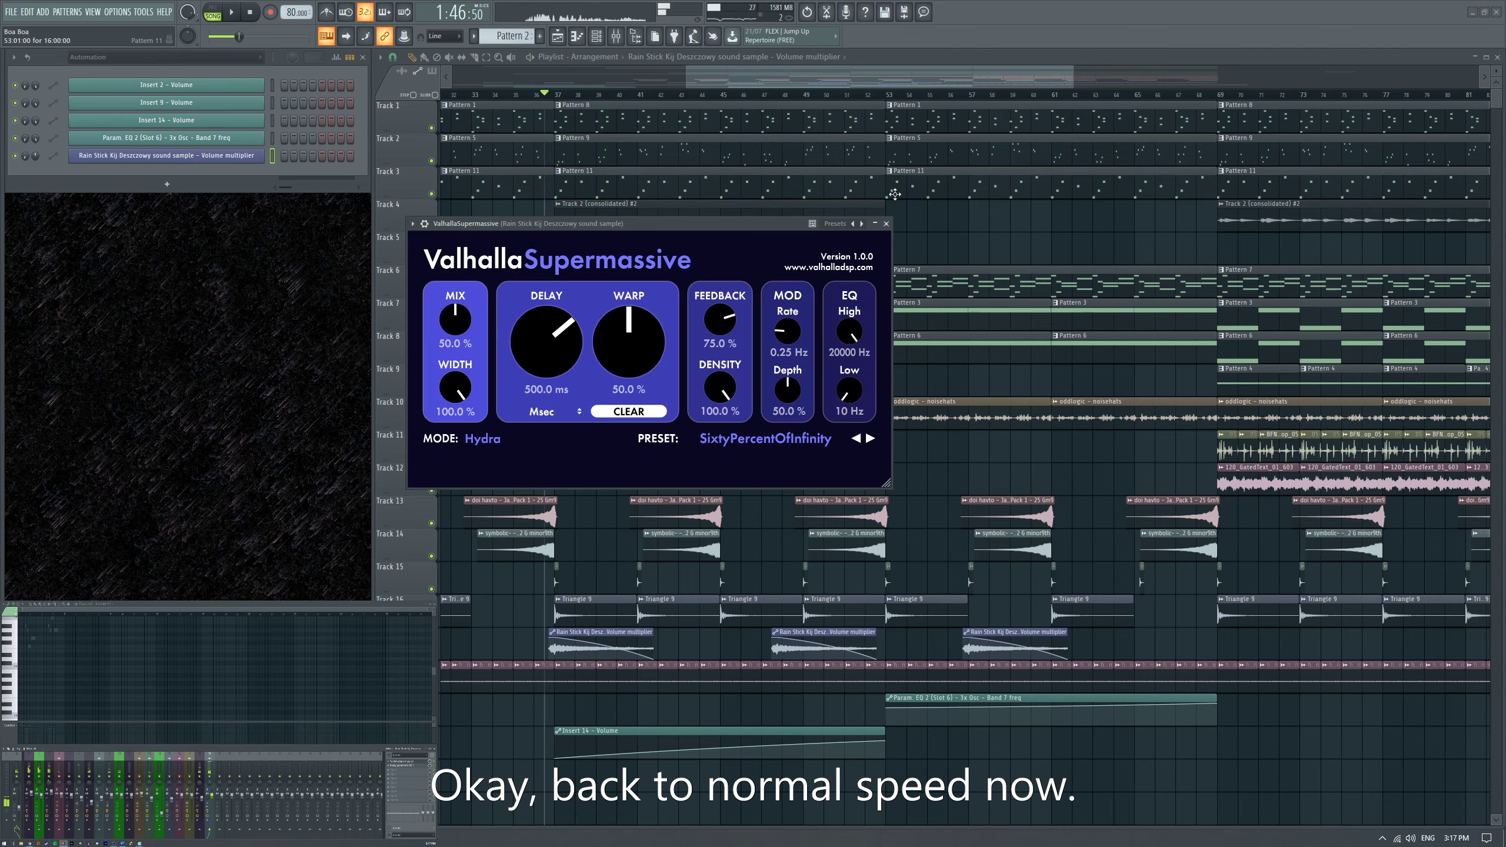
pyautogui.click(886, 223)
# Play the arrangement from bar 33 and raise the rain stick reverb's feedback to 80 %, closing the plugin.
pyautogui.scroll(3, 723, 252)
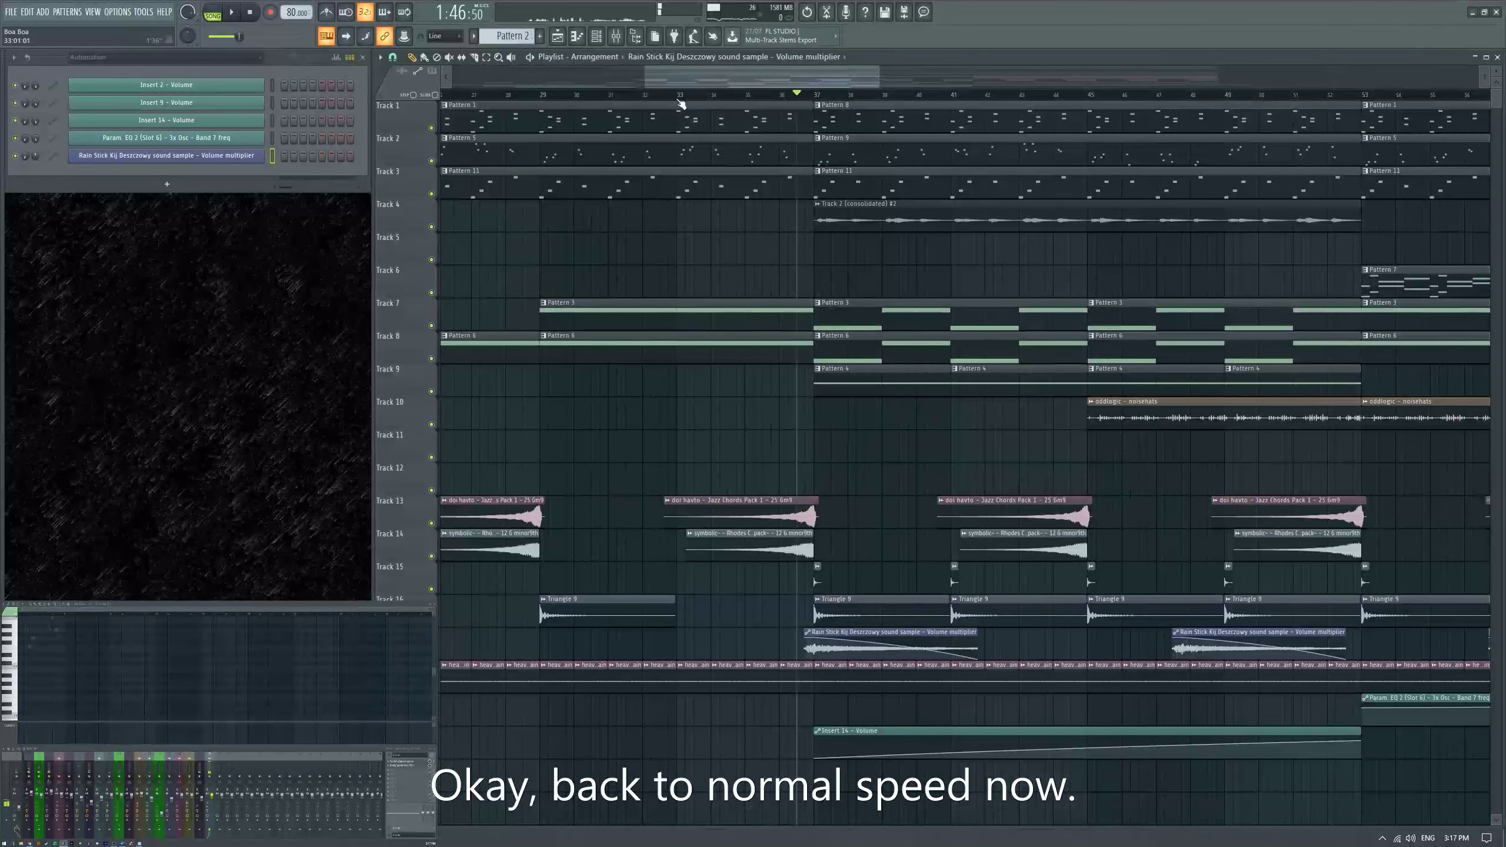
pyautogui.click(681, 102)
pyautogui.press('space')
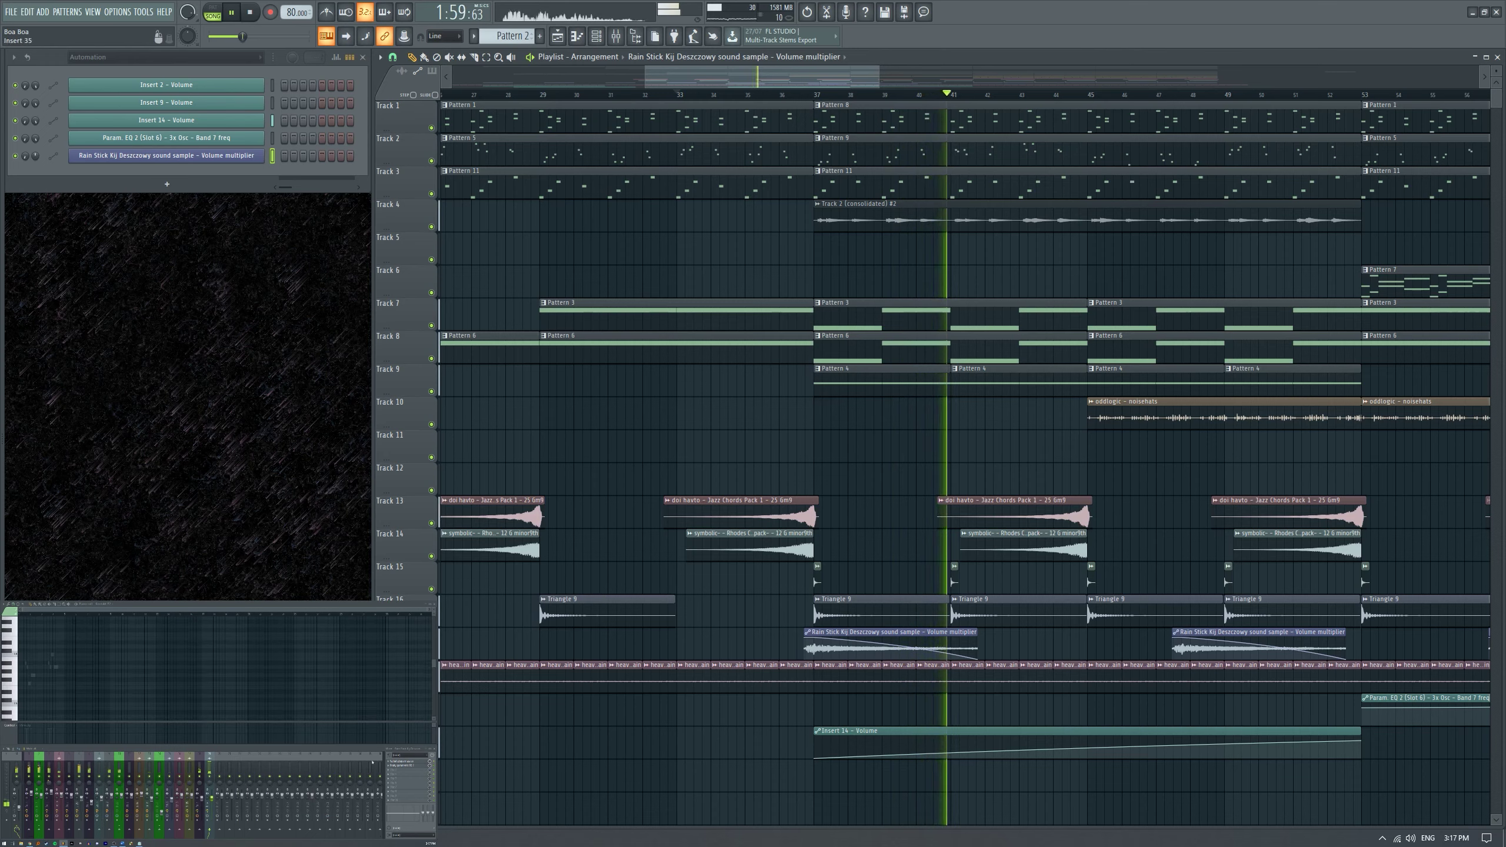
pyautogui.click(401, 761)
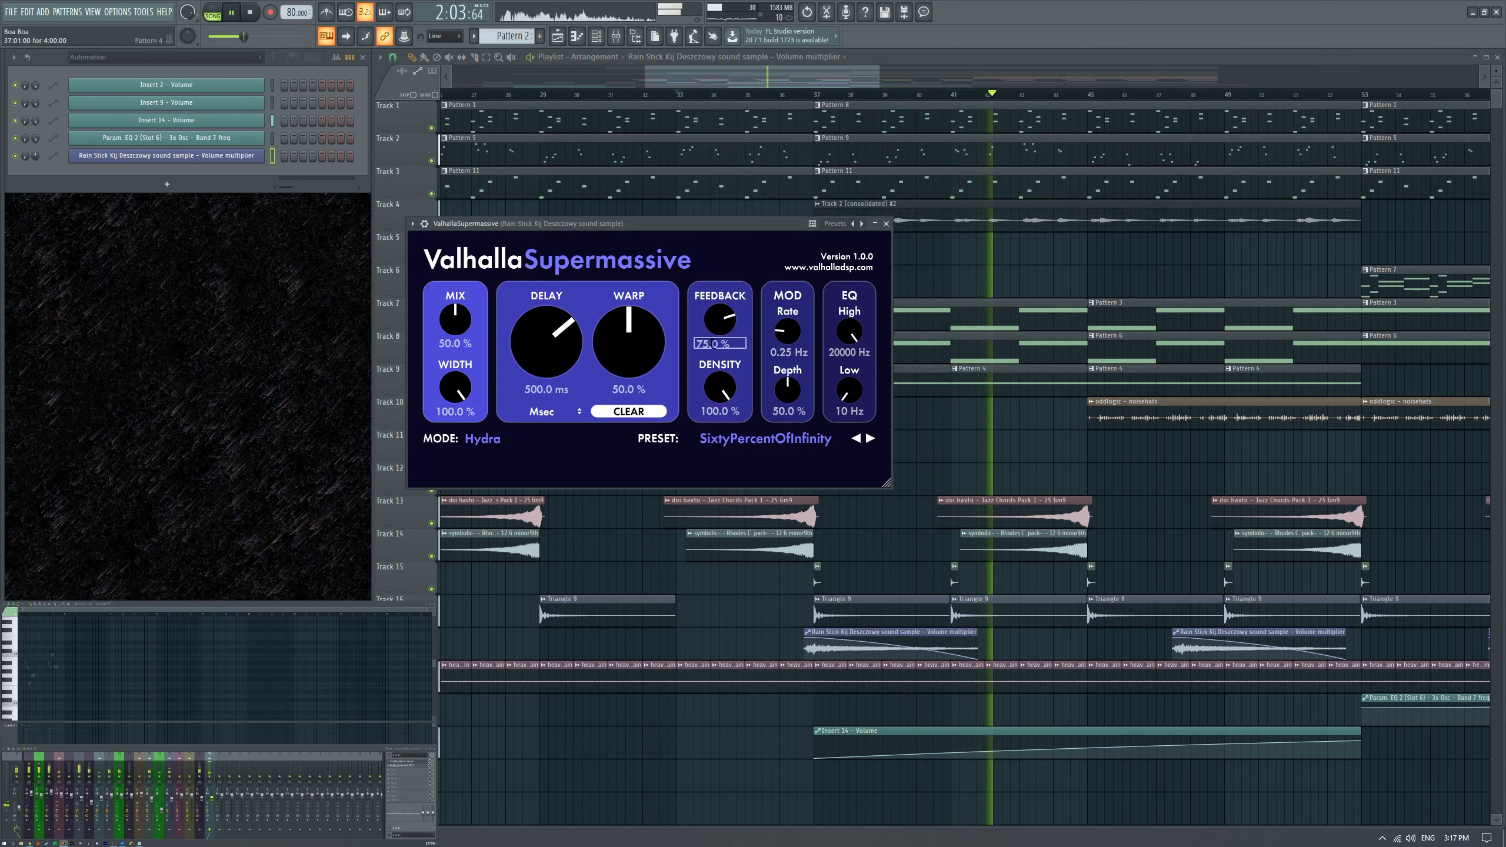
pyautogui.scroll(1, 714, 347)
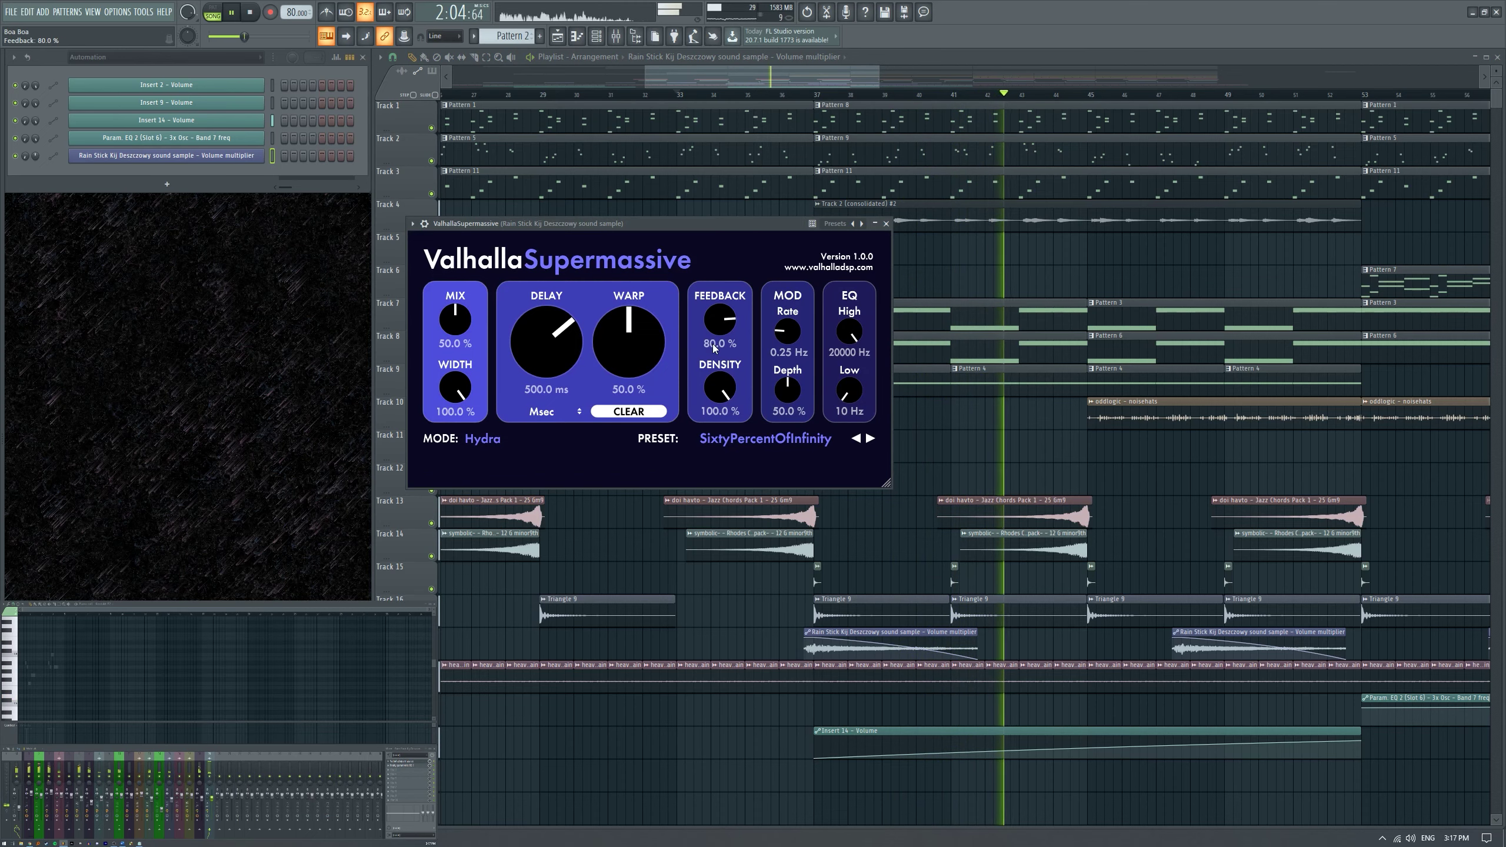
pyautogui.click(886, 223)
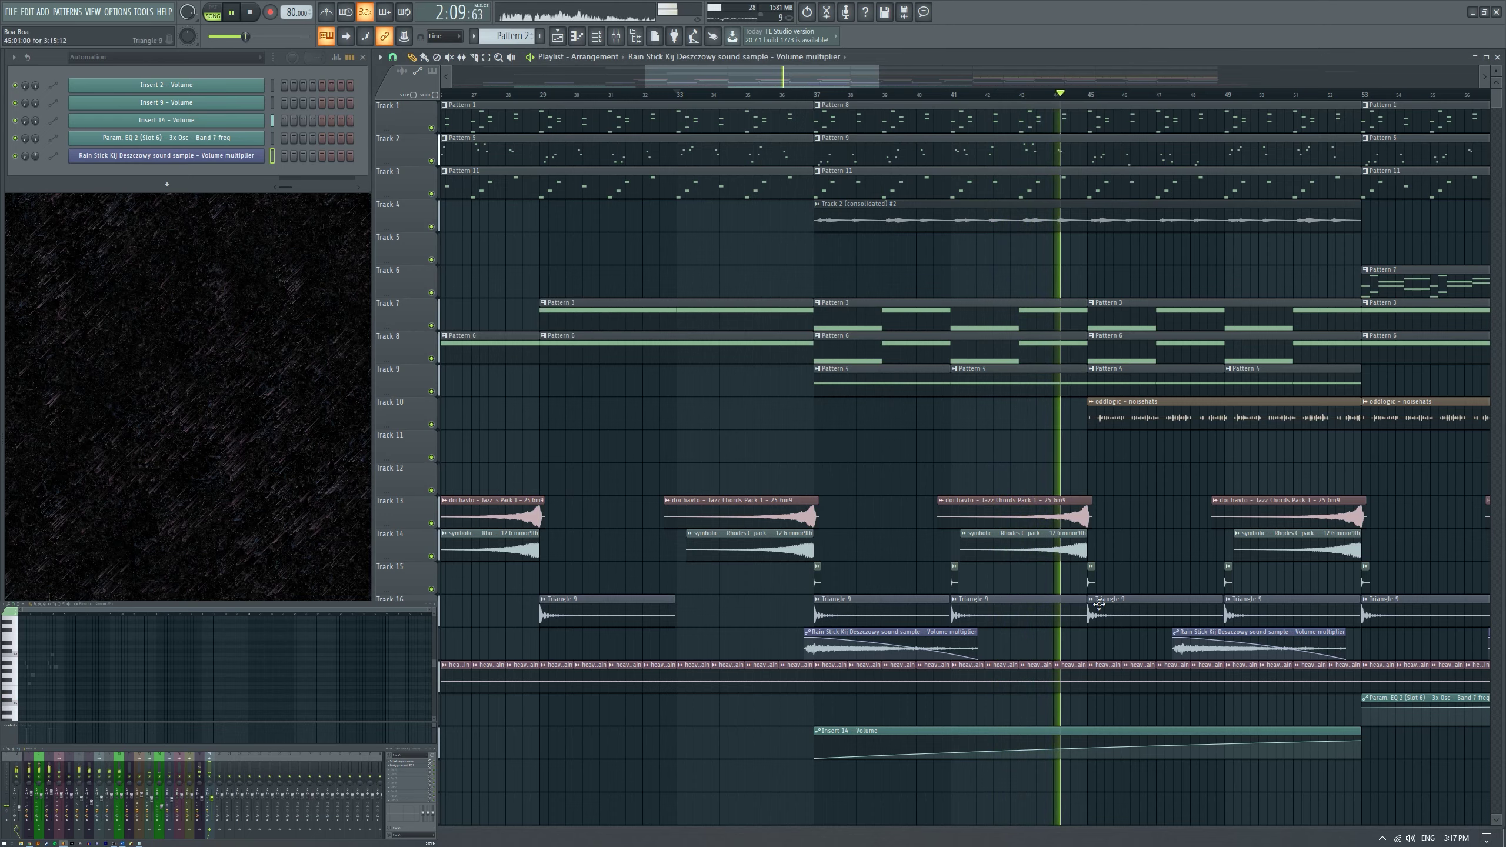
# Move the second rain stick clip with its automation back to just before bar 45 and save the project.
pyautogui.click(1198, 639)
pyautogui.moveTo(1198, 639); pyautogui.dragTo(1106, 630)
pyautogui.keyDown('ctrl'); pyautogui.click(1294, 642); pyautogui.keyUp('ctrl')
pyautogui.keyDown('ctrl'); pyautogui.scroll(-4, 979, 641); pyautogui.keyUp('ctrl')
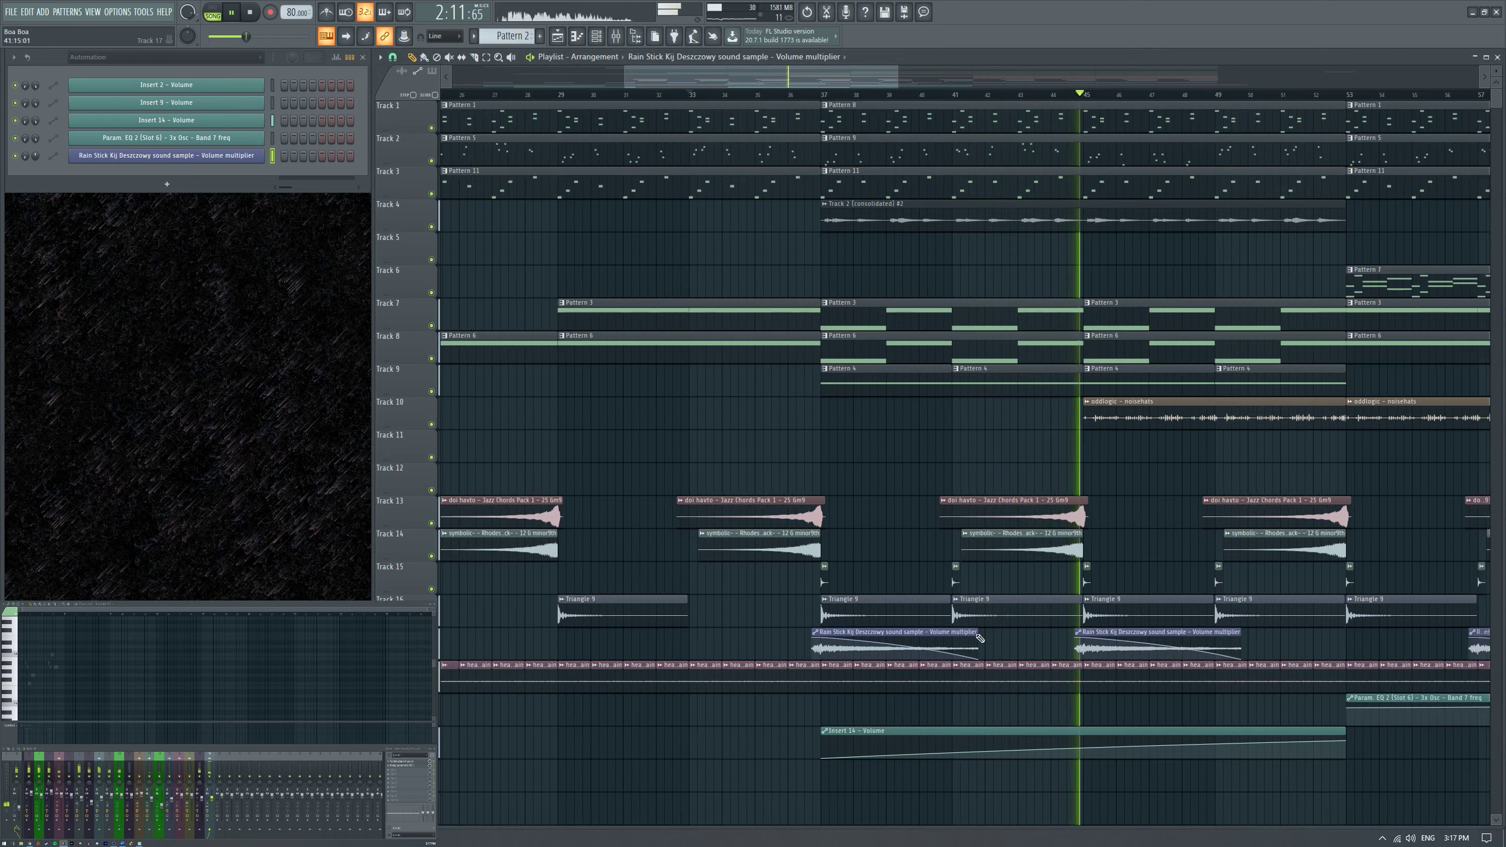
pyautogui.hotkey('ctrl', 's')
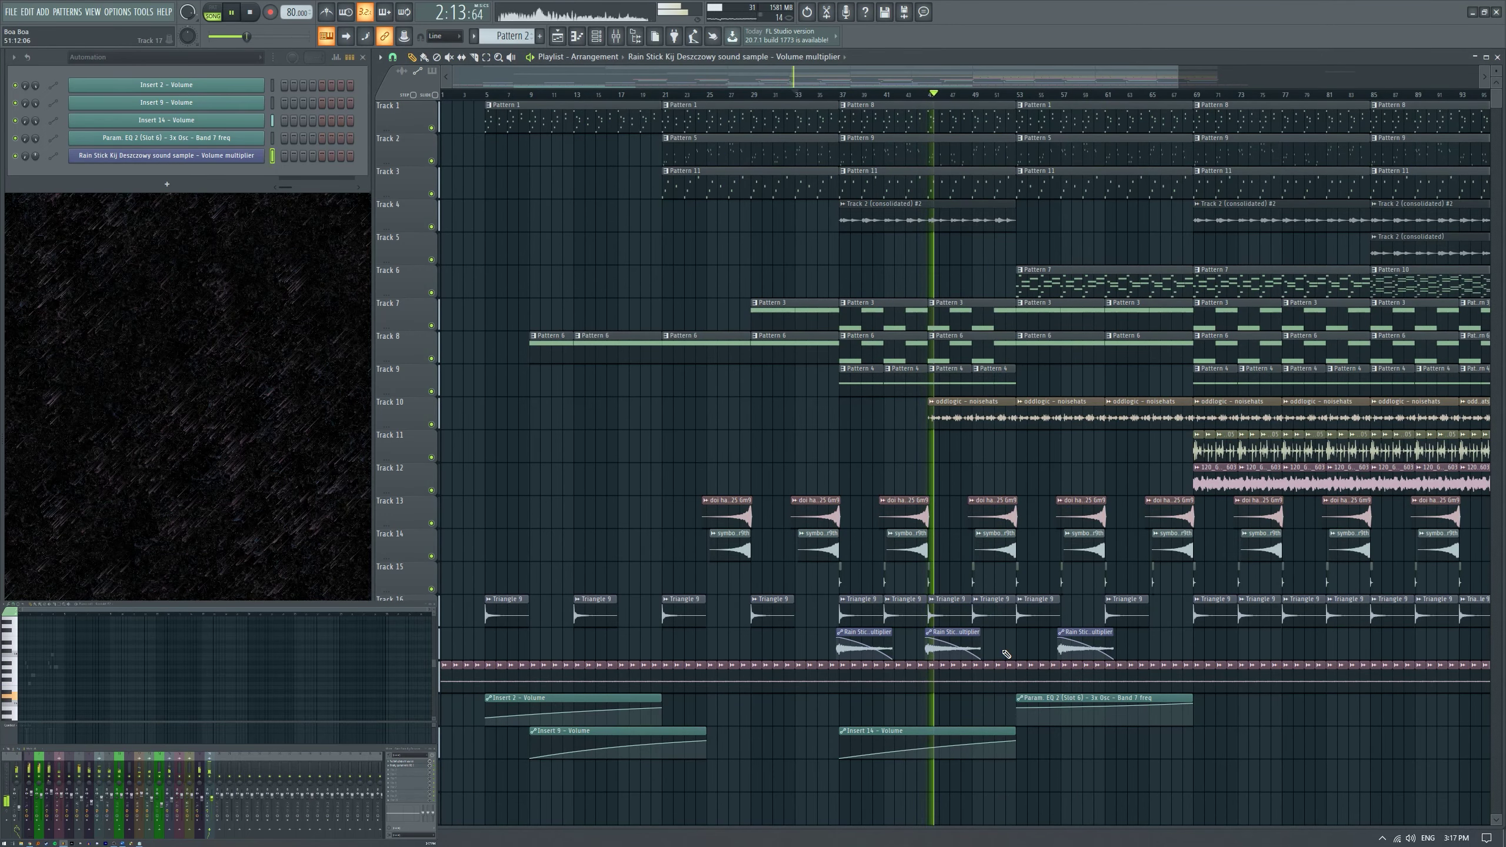
# Move the third rain stick clip with its automation to bar 53 on Track 17.
pyautogui.scroll(6, 972, 473)
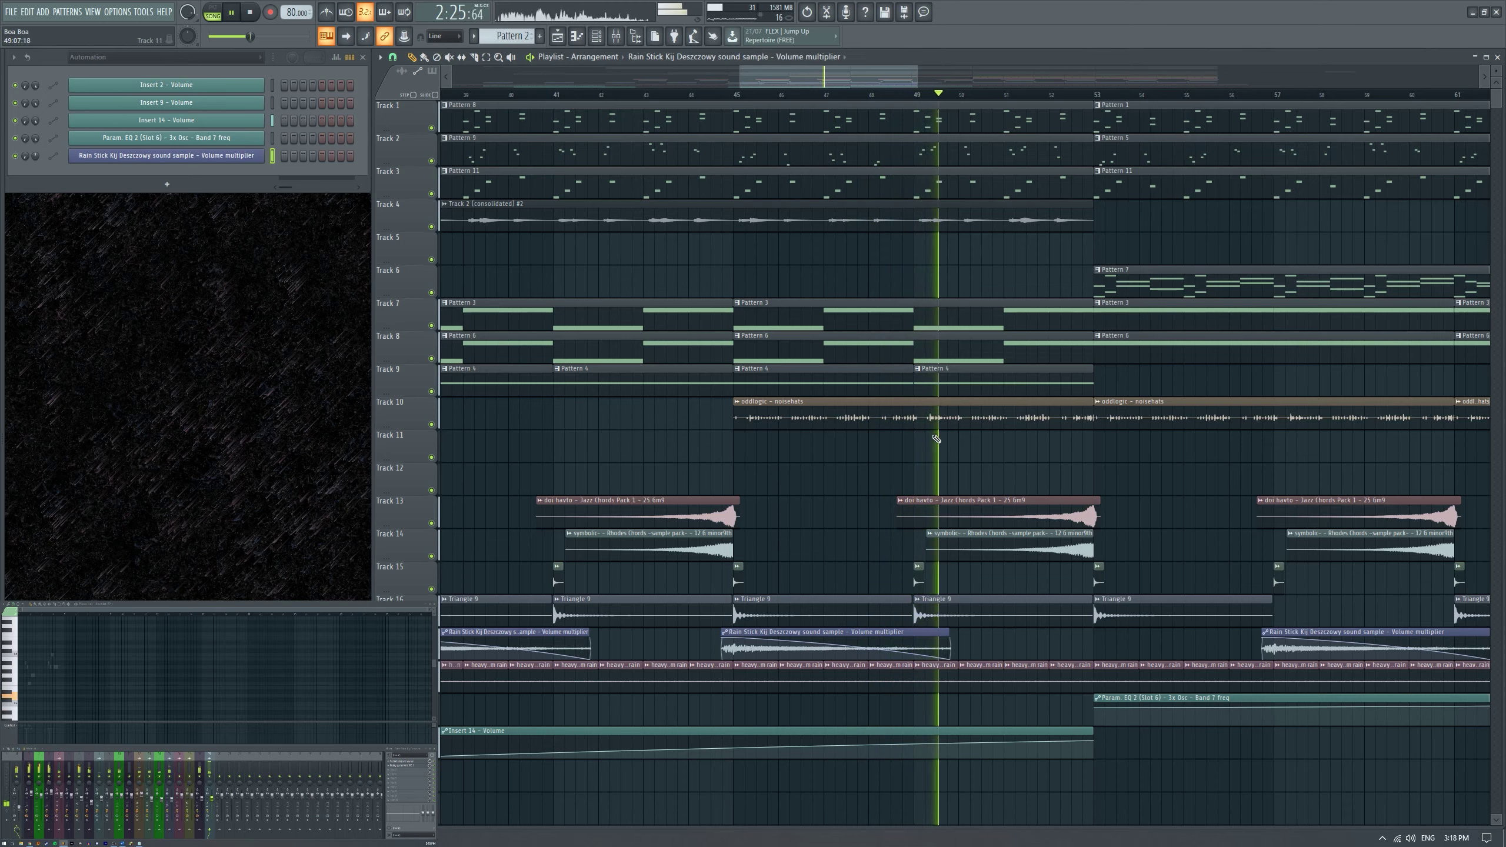
pyautogui.scroll(-3, 924, 486)
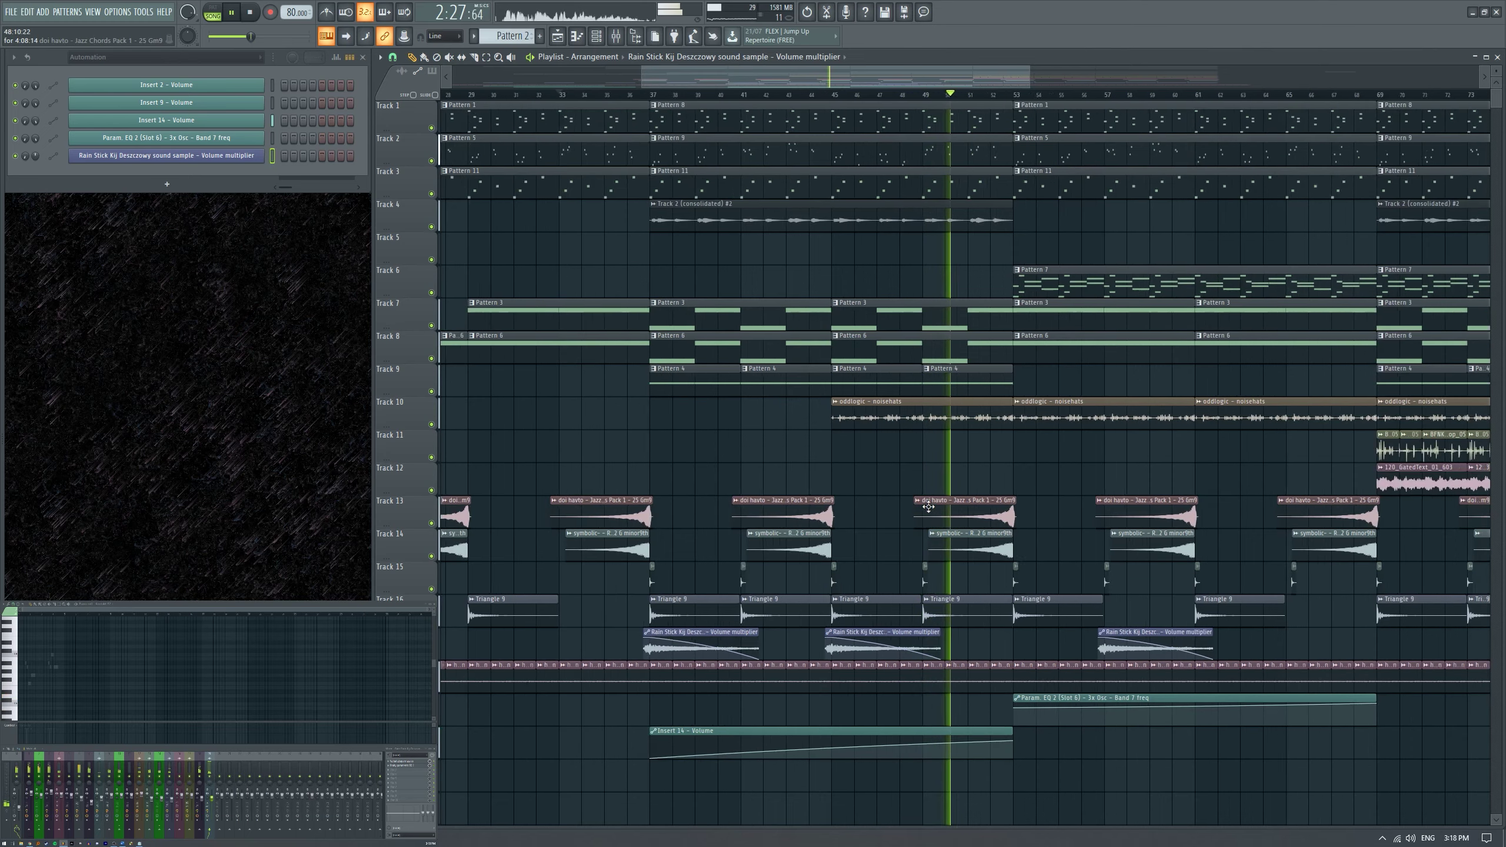
pyautogui.scroll(3, 1044, 650)
pyautogui.moveTo(1096, 633); pyautogui.dragTo(949, 631)
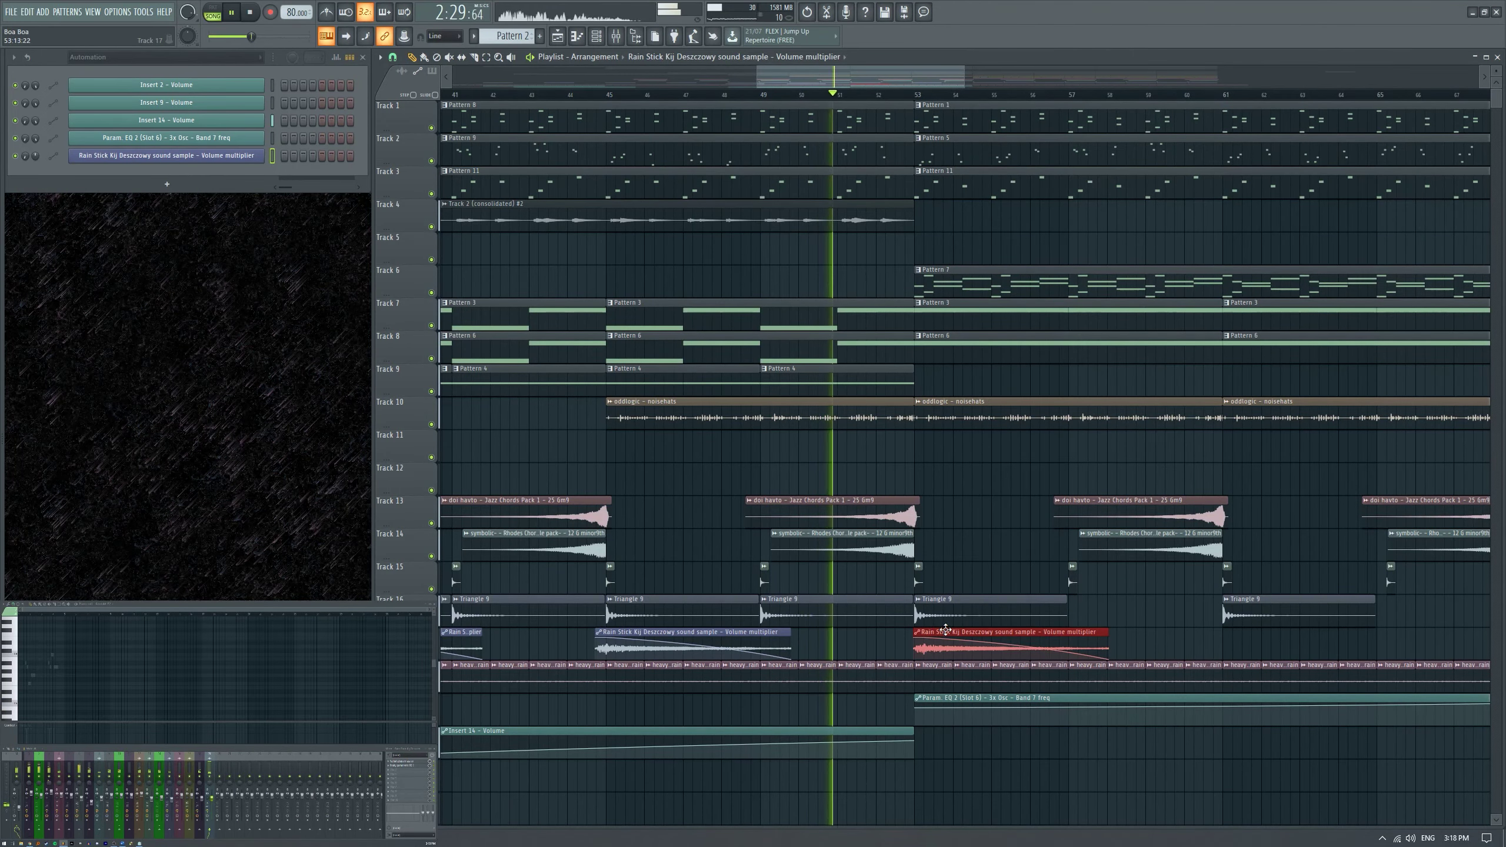
# Shift the third rain stick clip with its automation slightly earlier so it starts just before bar 53 on Track 17.
pyautogui.scroll(-2, 1003, 648)
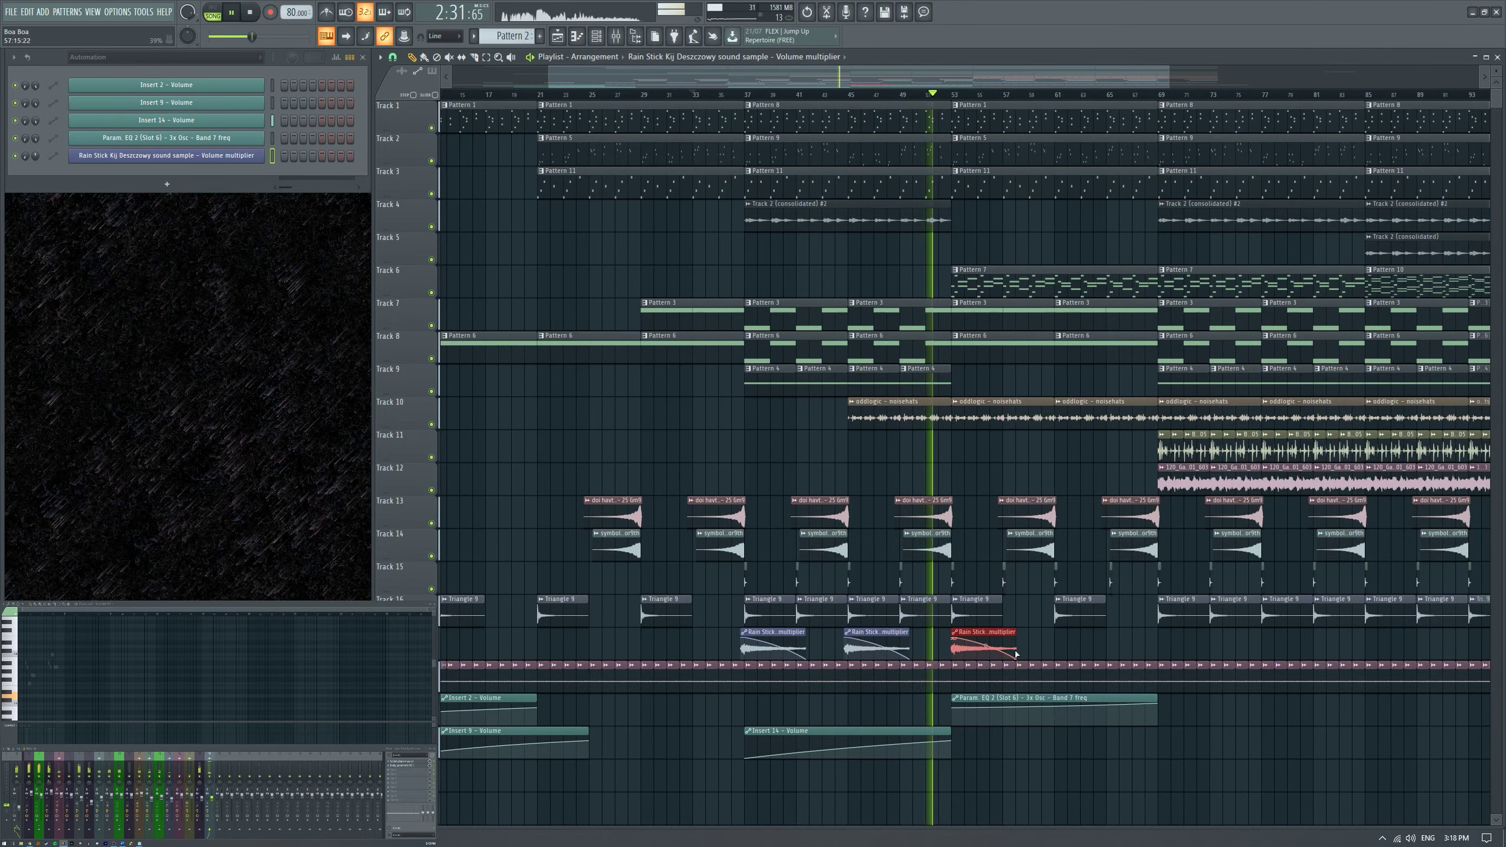
pyautogui.scroll(1, 1008, 649)
pyautogui.scroll(2, 946, 629)
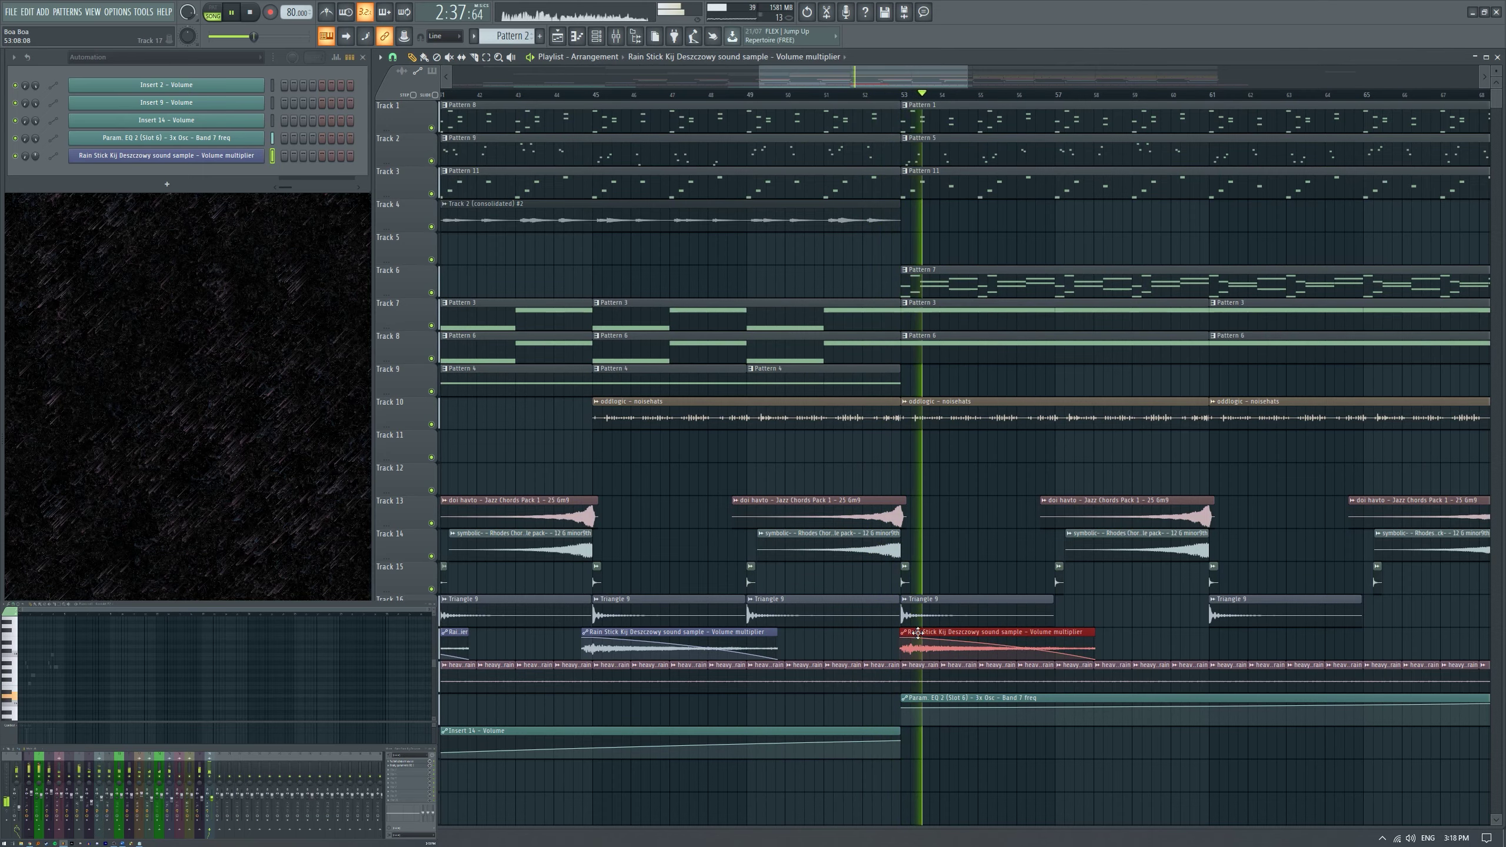
pyautogui.scroll(-2, 919, 622)
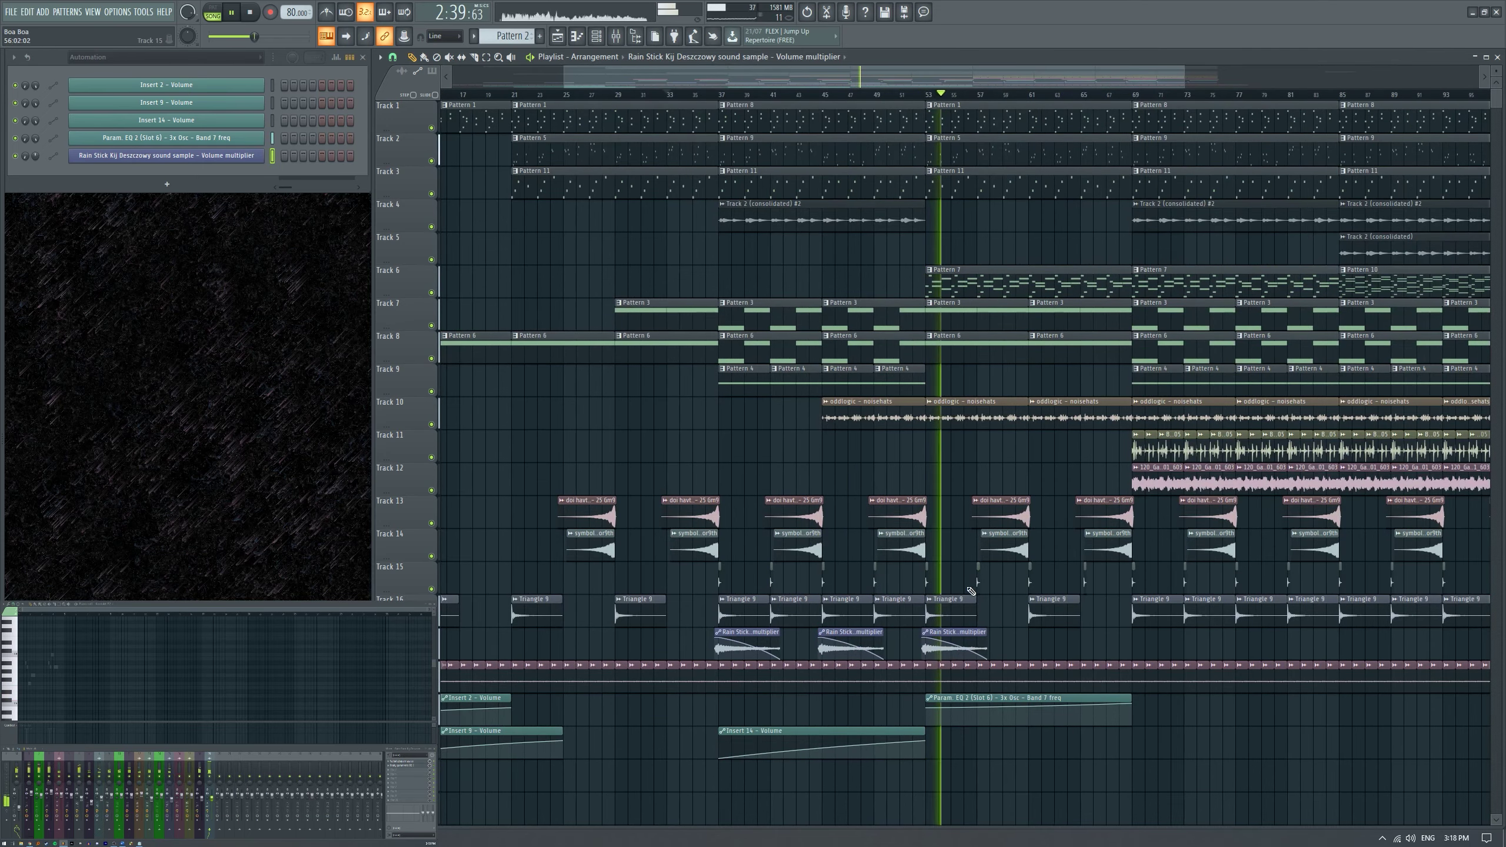
# Place a copy of the rain stick clip with its automation just before bar 69 on Track 17.
pyautogui.scroll(-2, 970, 591)
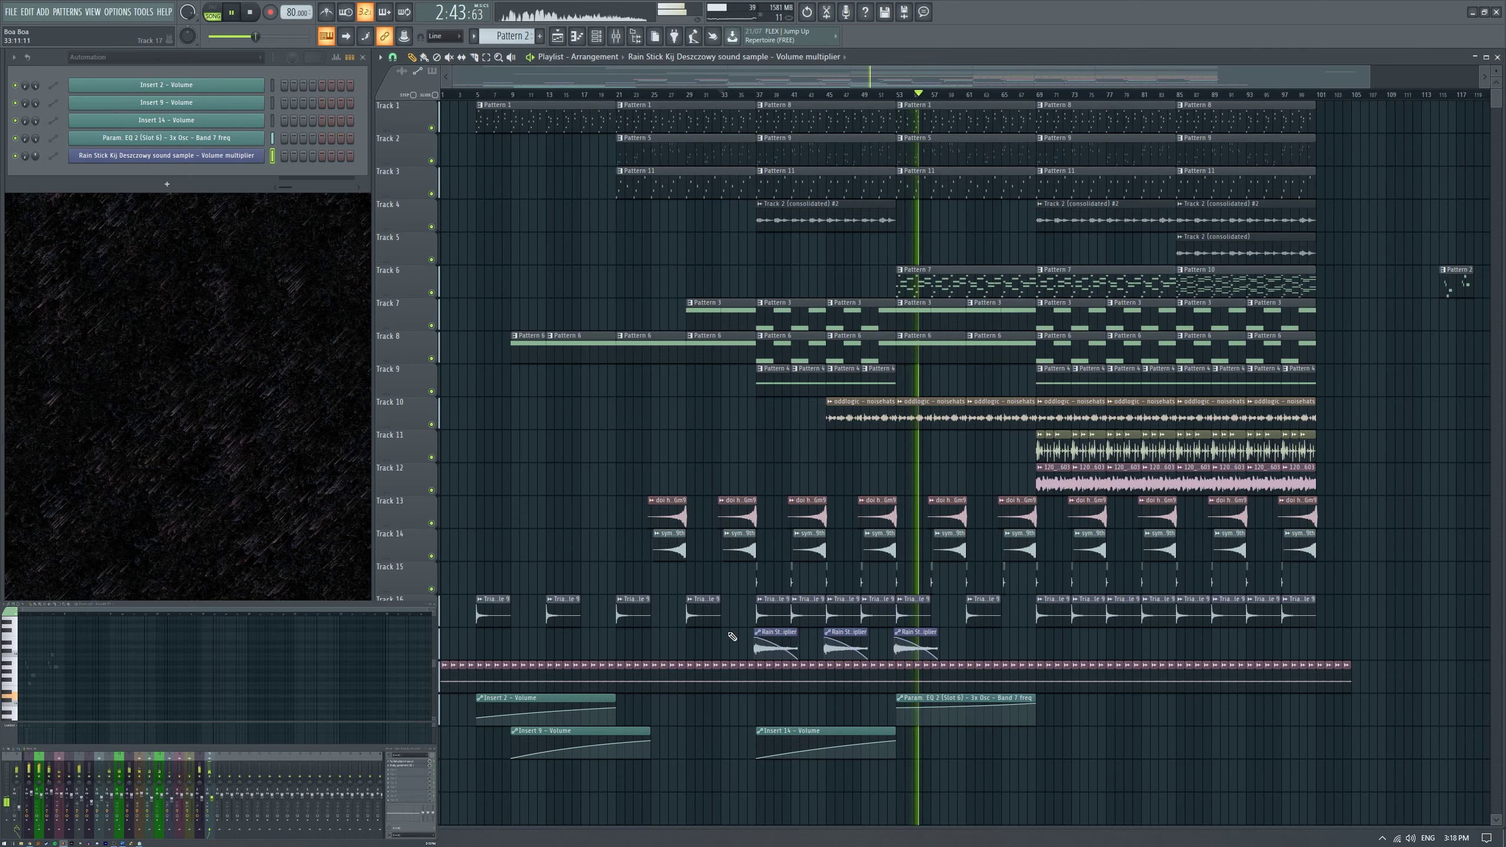
pyautogui.scroll(2, 934, 646)
pyautogui.moveTo(907, 636); pyautogui.dragTo(1153, 637)
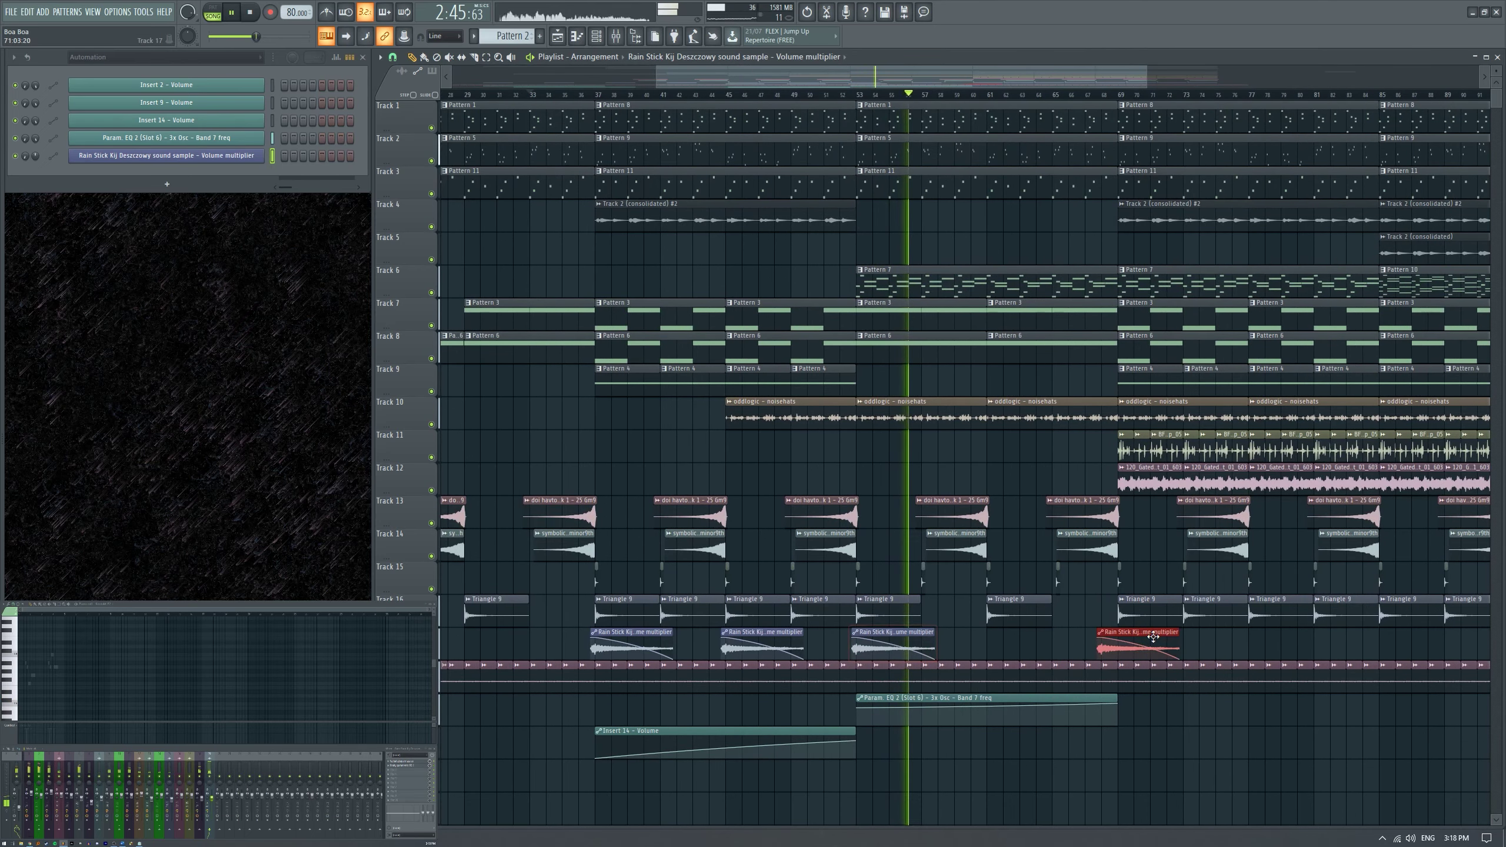
pyautogui.scroll(-2, 951, 628)
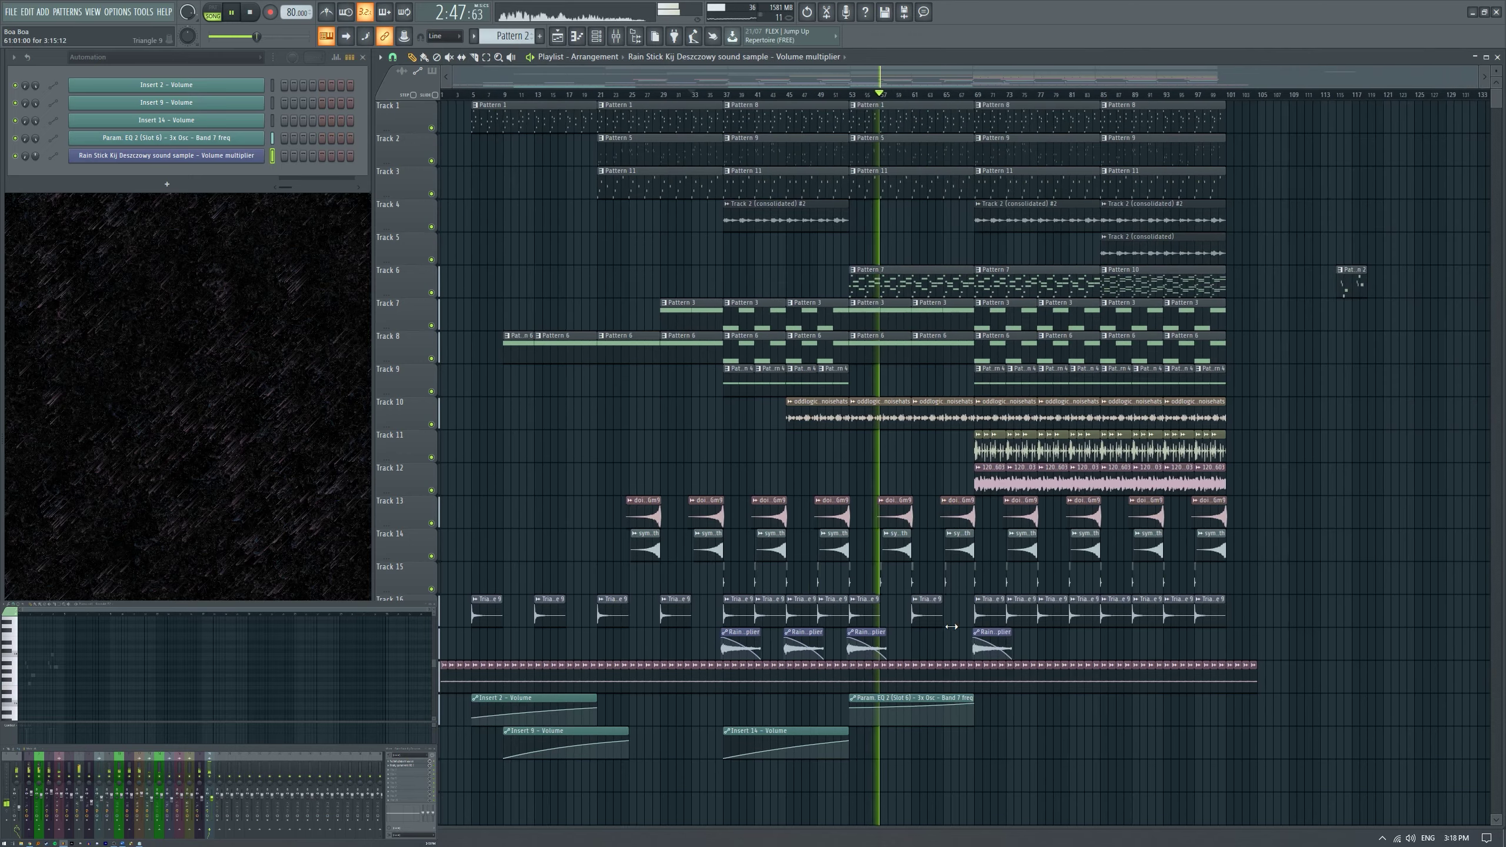
# Listen to the arrangement through bars 57 to 75 and check the rain stick transition into bar 69.
pyautogui.scroll(3, 930, 637)
pyautogui.scroll(2, 899, 620)
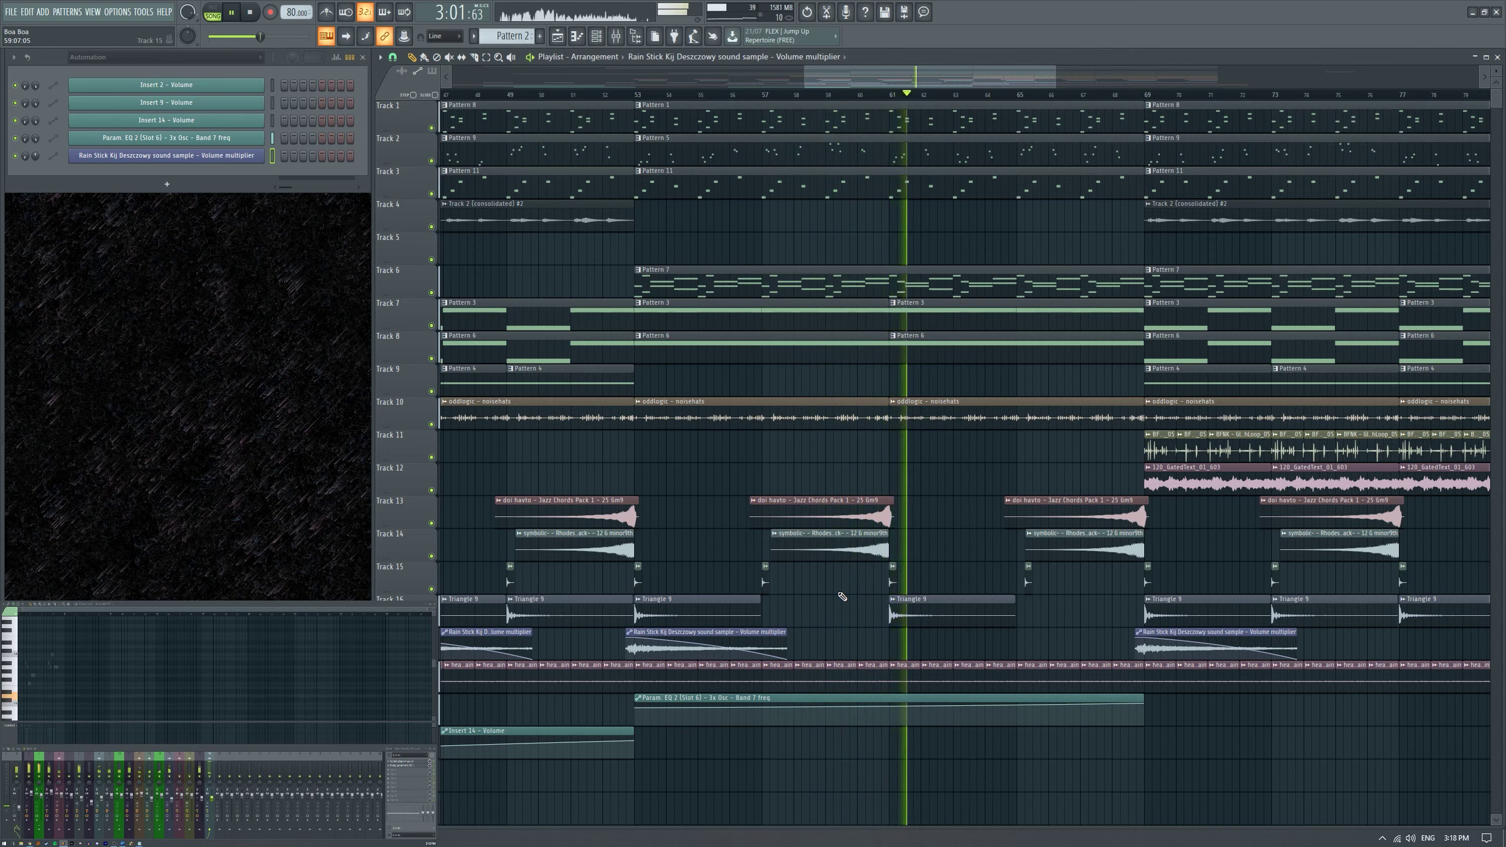
pyautogui.scroll(-4, 842, 599)
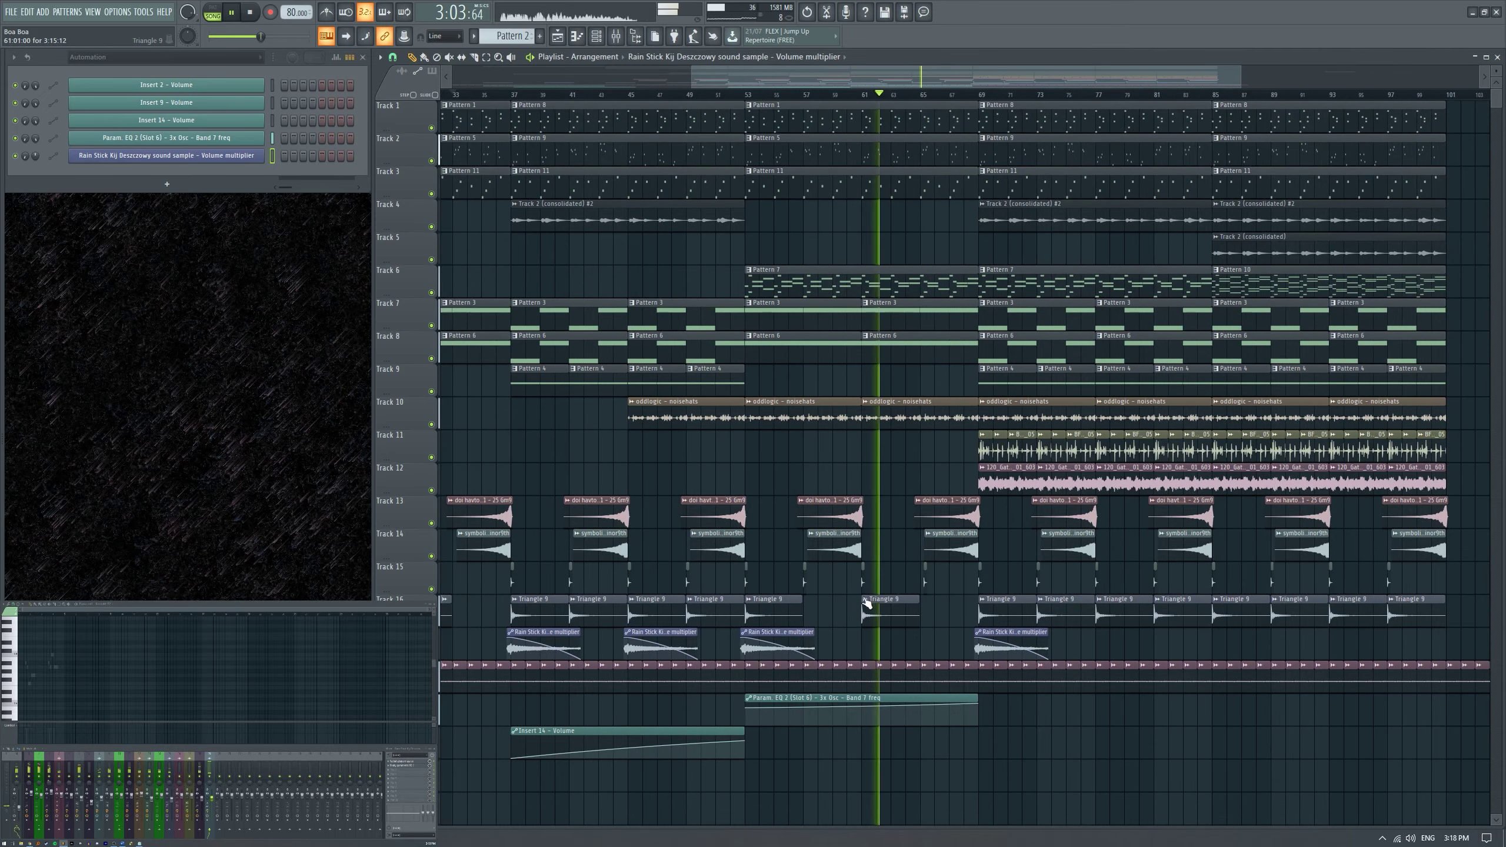
pyautogui.scroll(3, 963, 617)
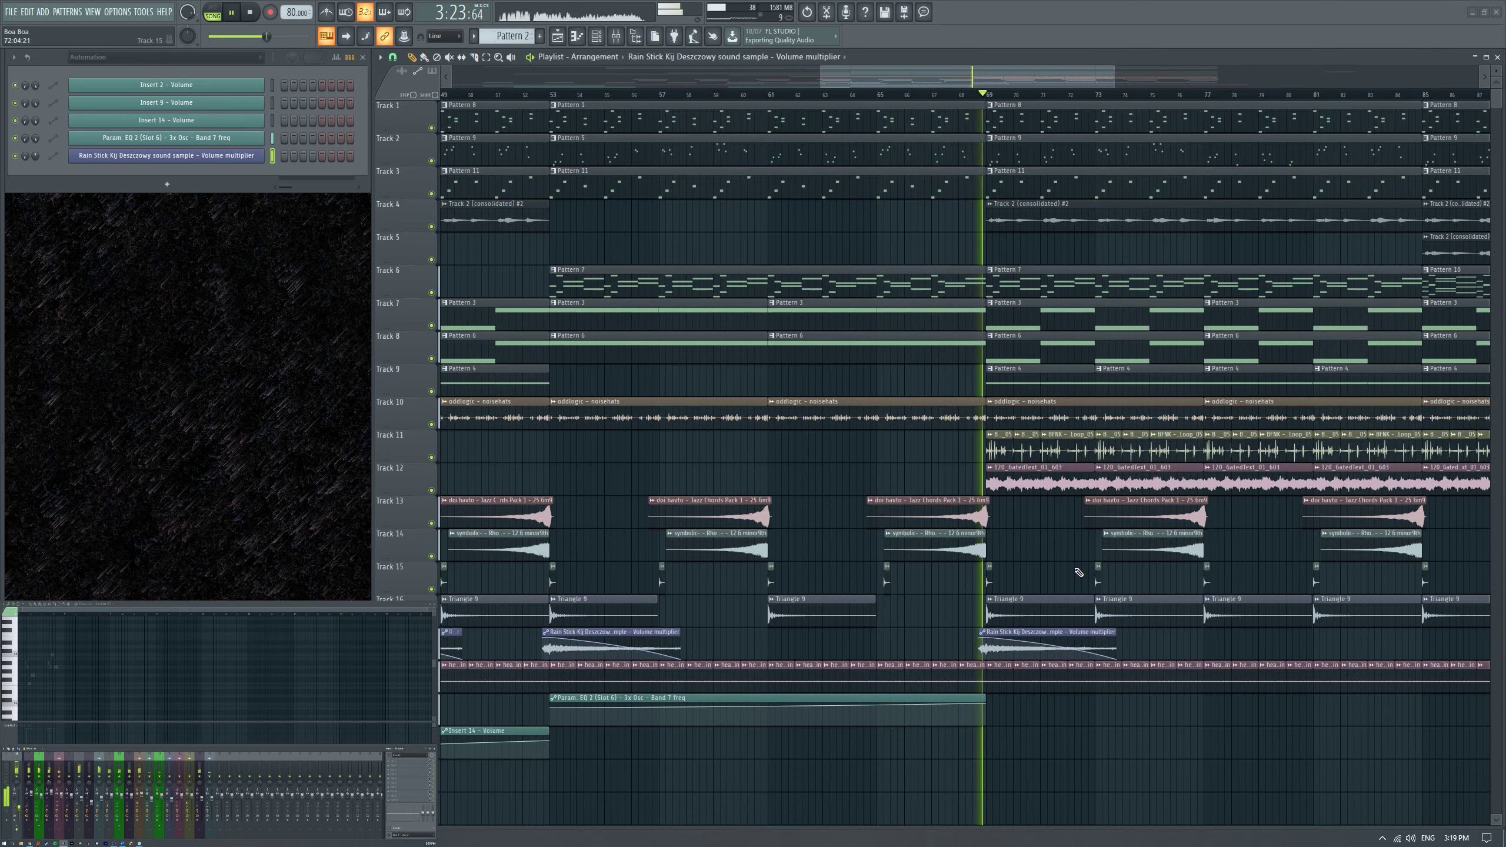
pyautogui.scroll(-5, 1041, 551)
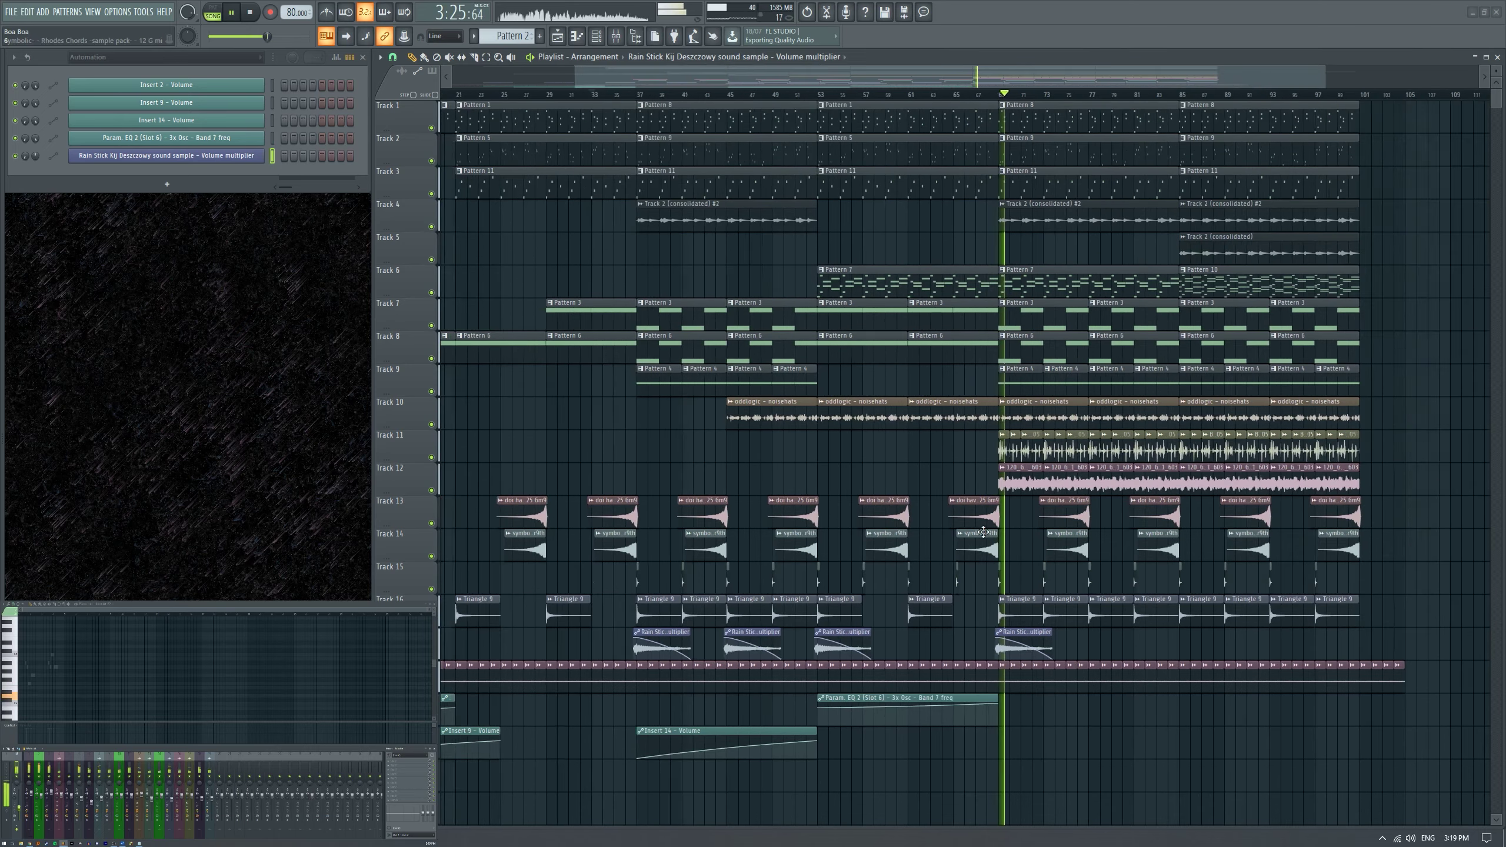
pyautogui.scroll(4, 1102, 553)
pyautogui.scroll(3, 1084, 552)
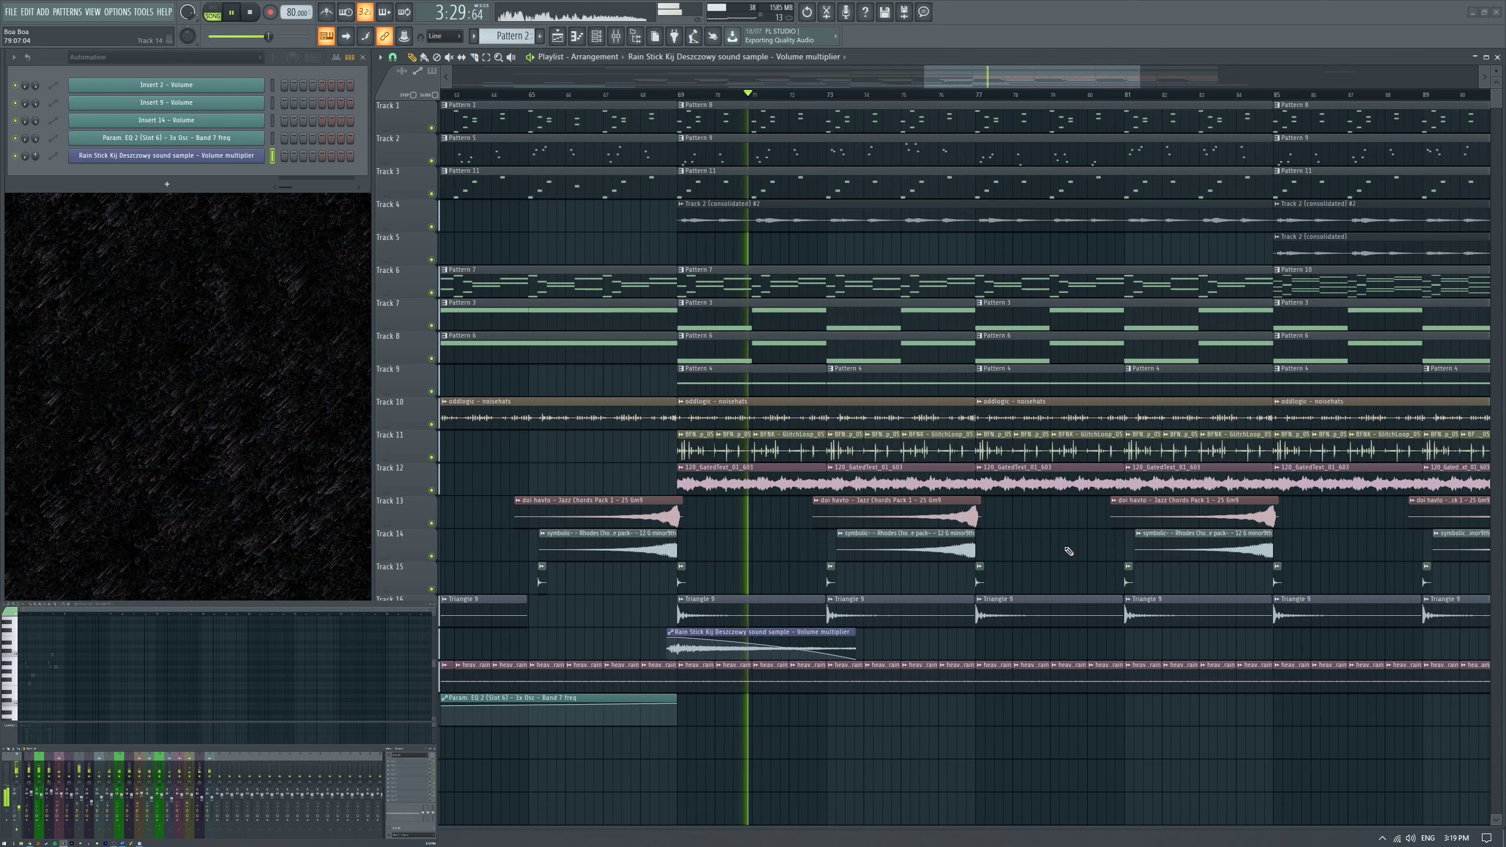
pyautogui.scroll(-3, 1061, 550)
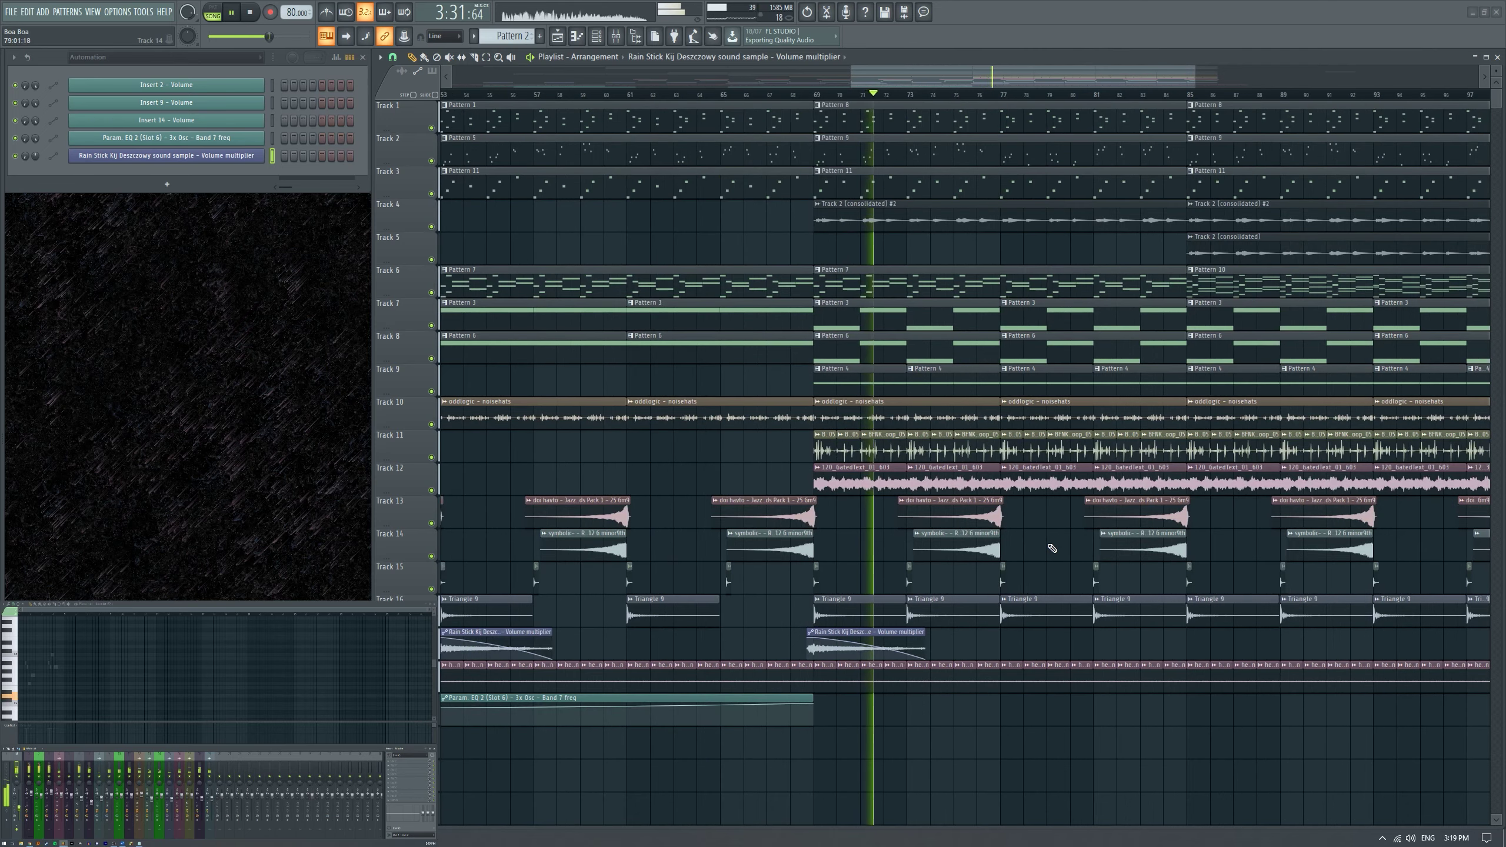
pyautogui.scroll(2, 1053, 548)
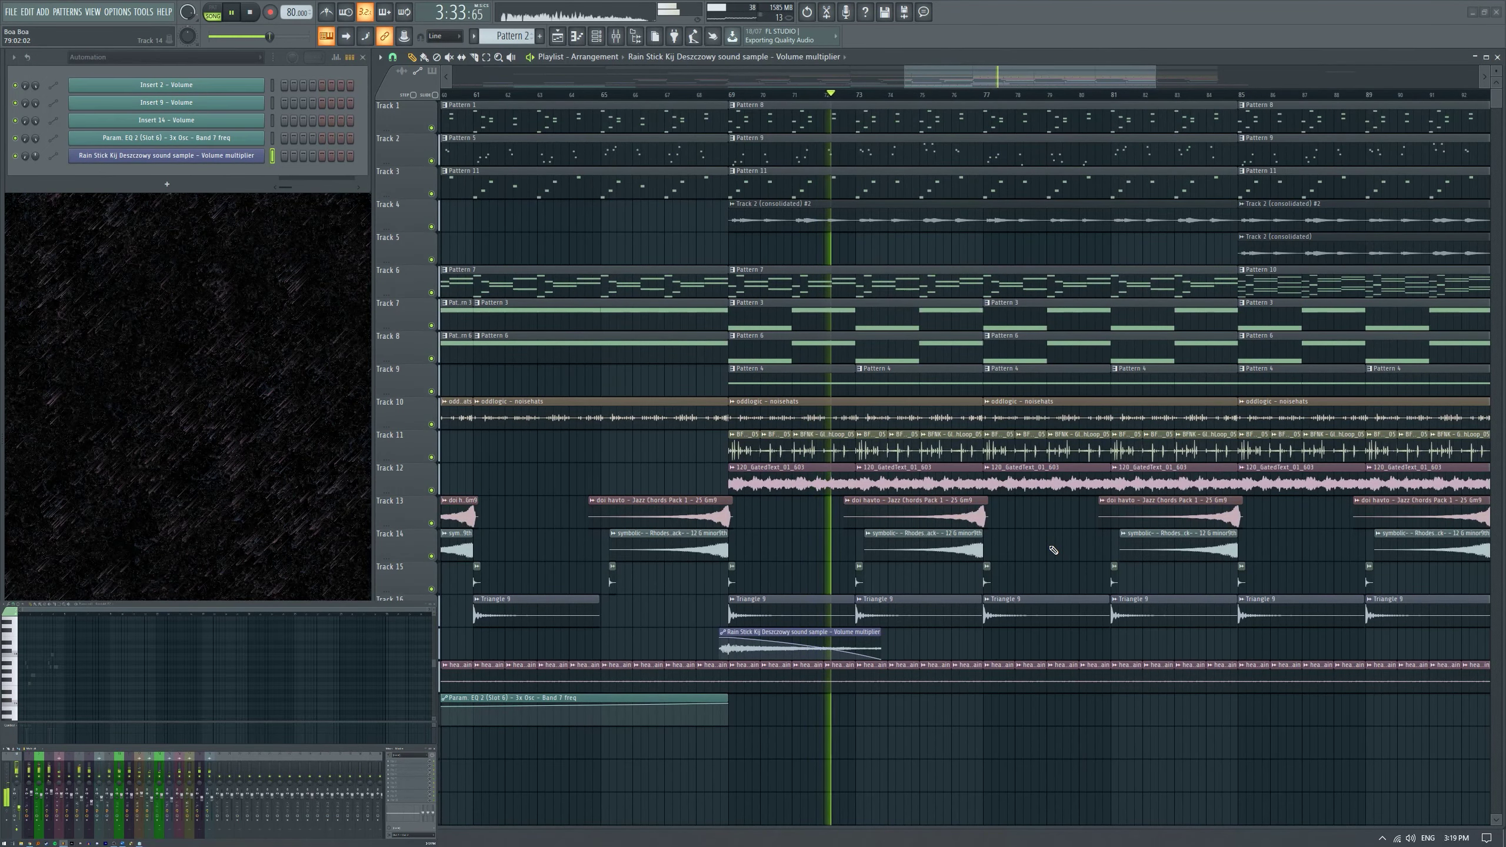
pyautogui.scroll(-2, 1053, 550)
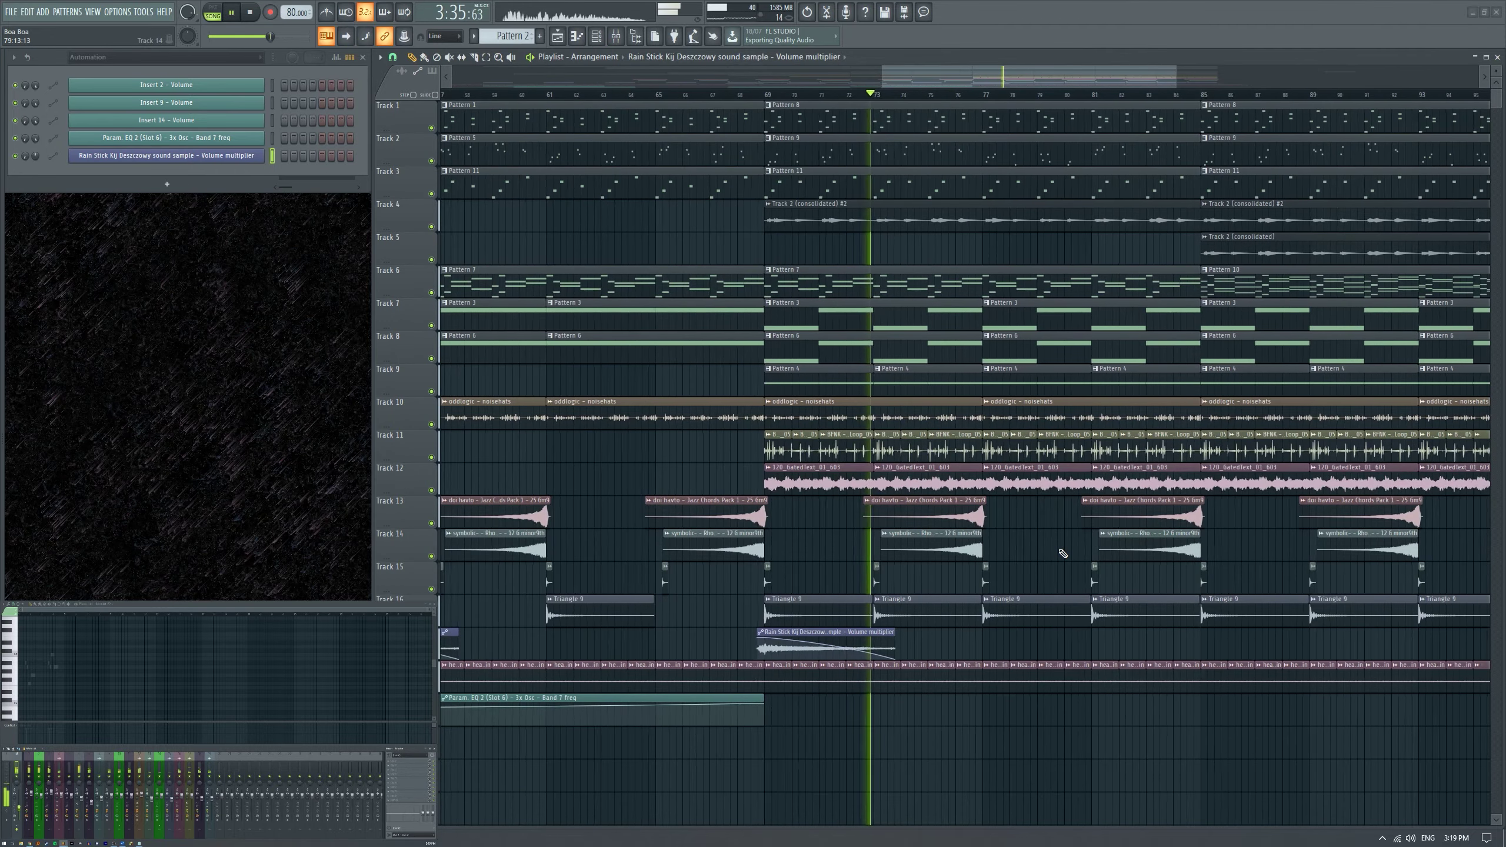
pyautogui.scroll(-1, 1057, 553)
pyautogui.scroll(1, 1047, 550)
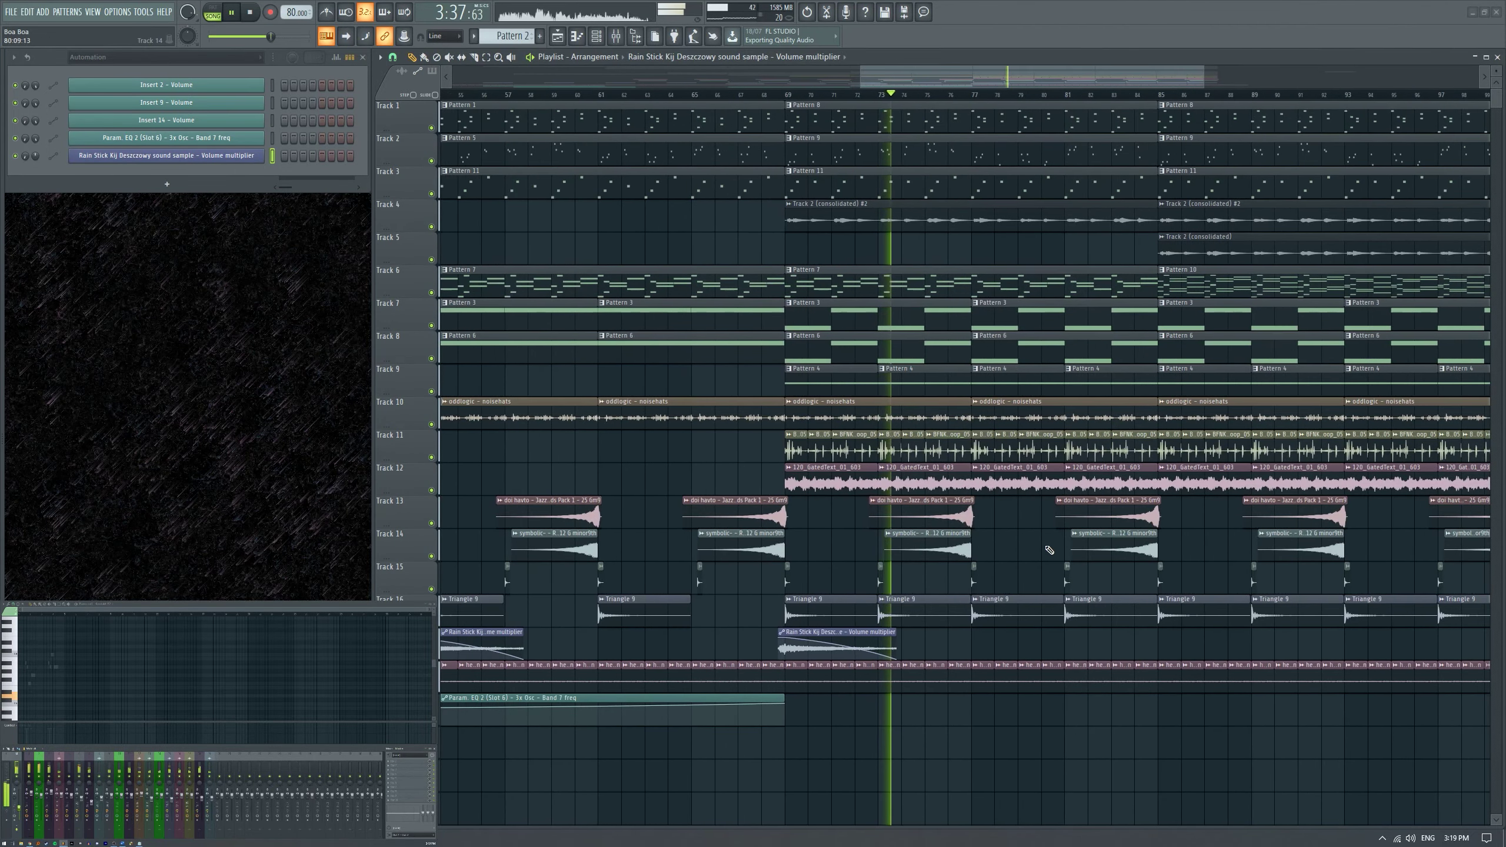
pyautogui.scroll(-1, 1062, 549)
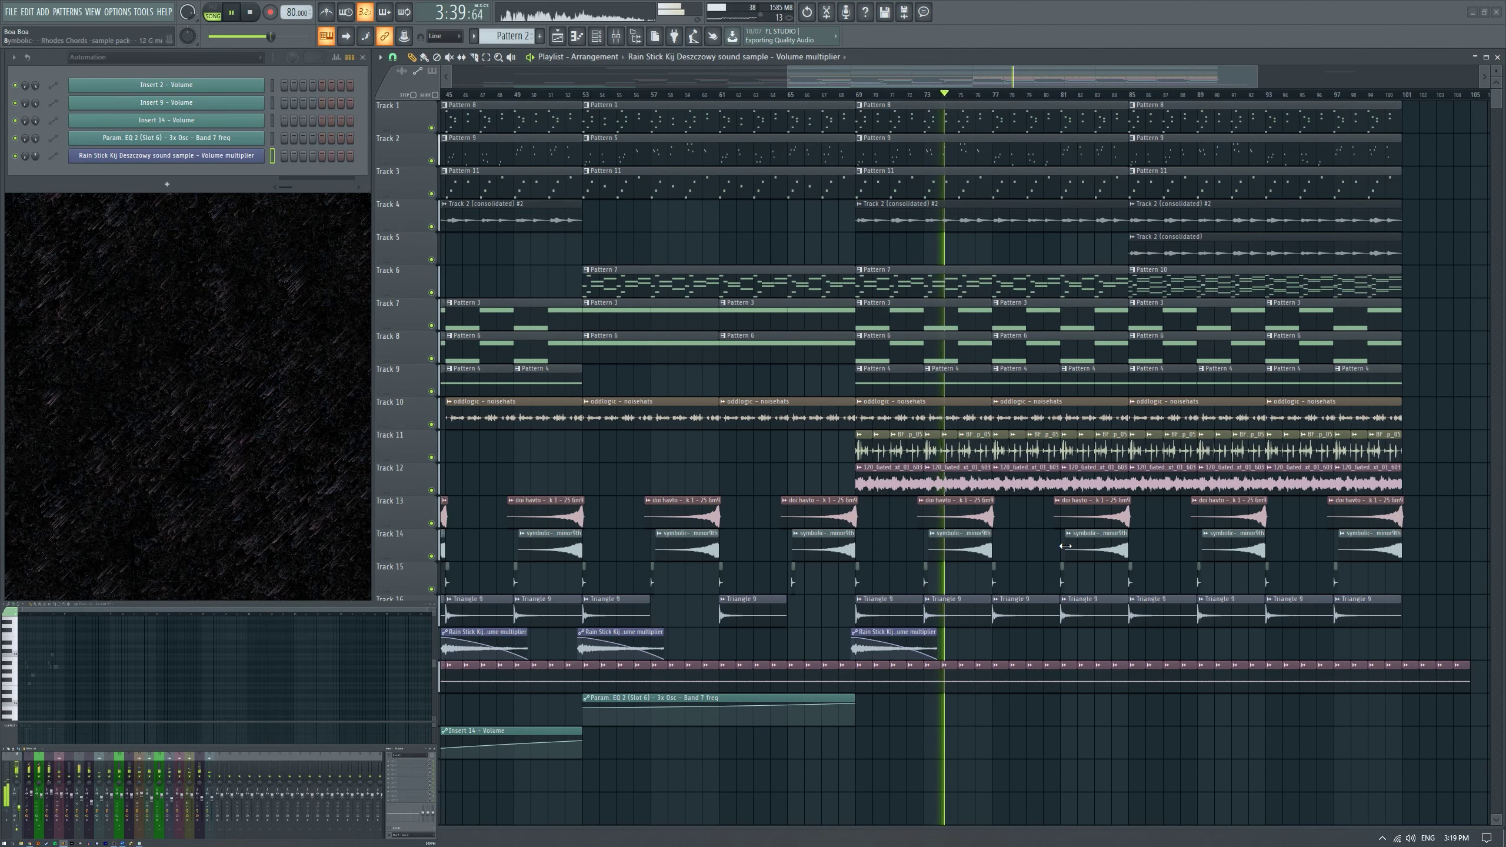
# Copy the rain stick clip with its automation to just before bars 77, 85 and 93, and clear the selection.
pyautogui.scroll(2, 972, 639)
pyautogui.moveTo(955, 647); pyautogui.dragTo(878, 640)
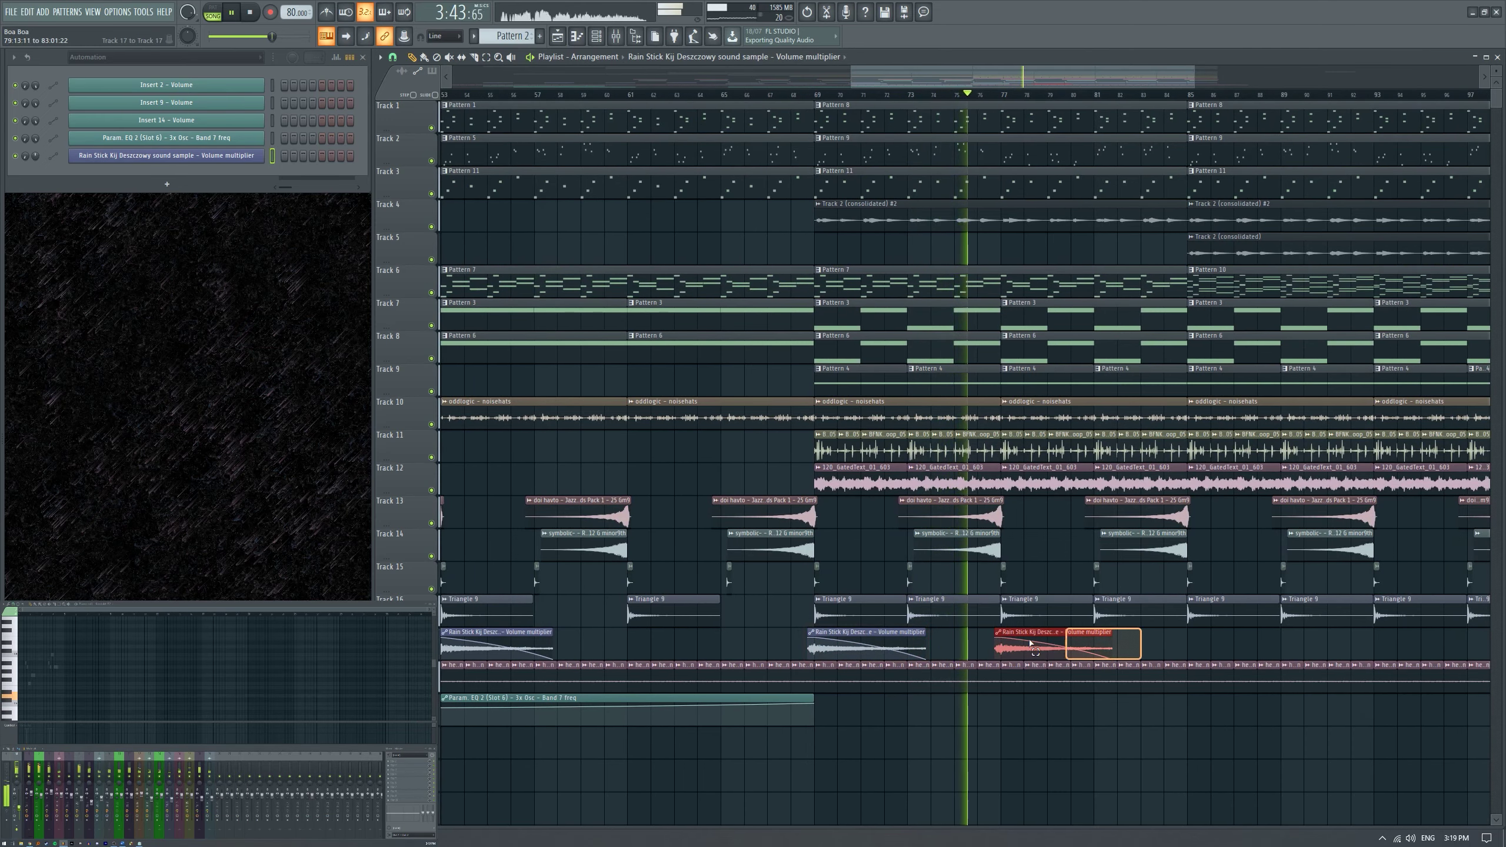
pyautogui.moveTo(1030, 643); pyautogui.dragTo(1223, 633)
pyautogui.scroll(-3, 944, 639)
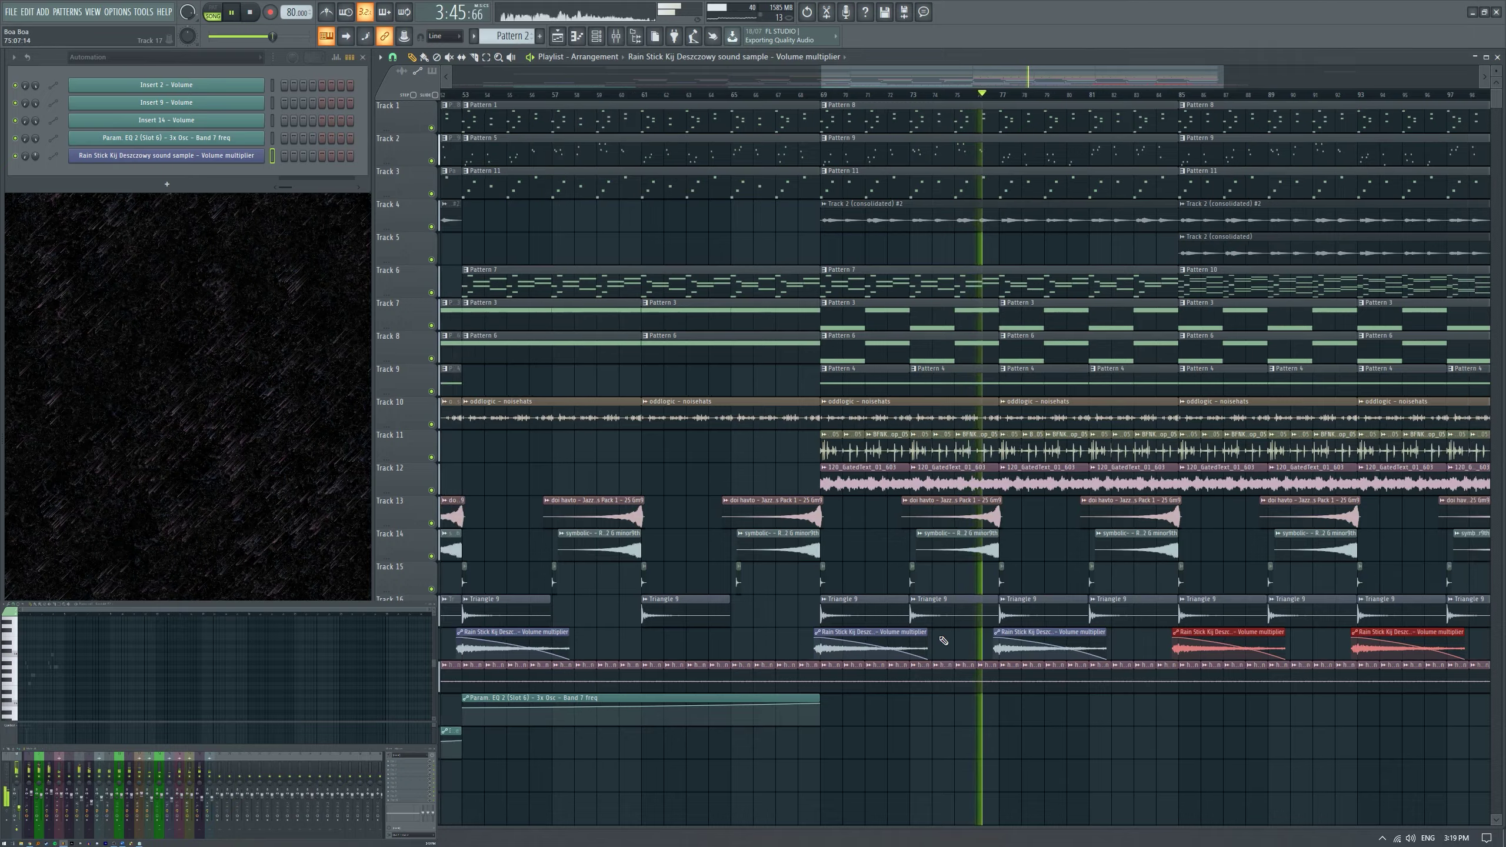
pyautogui.scroll(2, 1215, 651)
pyautogui.keyDown('ctrl'); pyautogui.click(1173, 641); pyautogui.keyUp('ctrl')
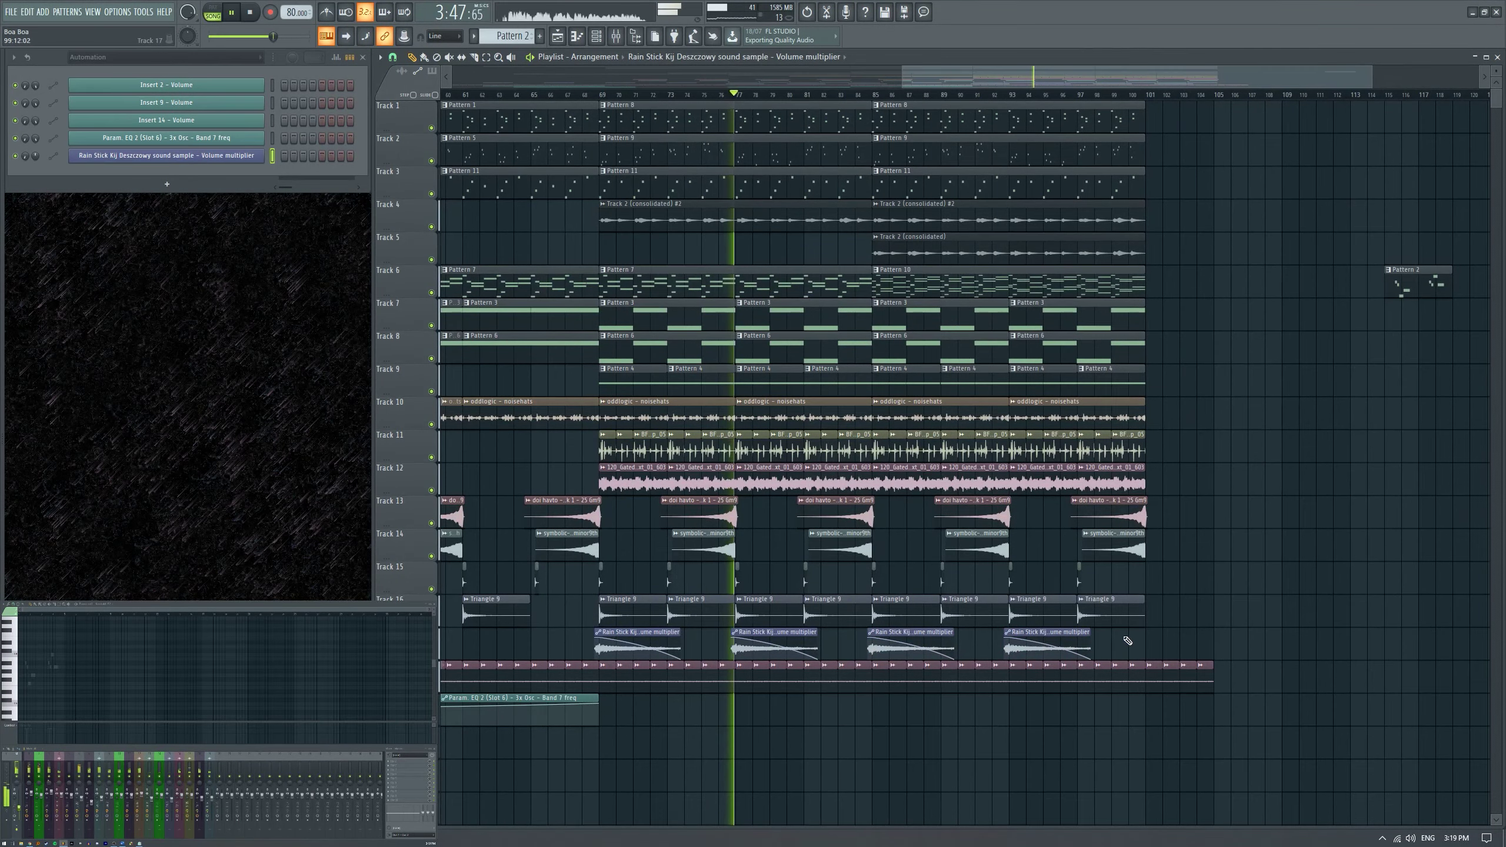
# Listen to the section from bar 77 to about bar 92 with the added rain stick clips, and stop playback.
pyautogui.scroll(2, 789, 570)
pyautogui.scroll(-5, 797, 572)
pyautogui.scroll(5, 881, 578)
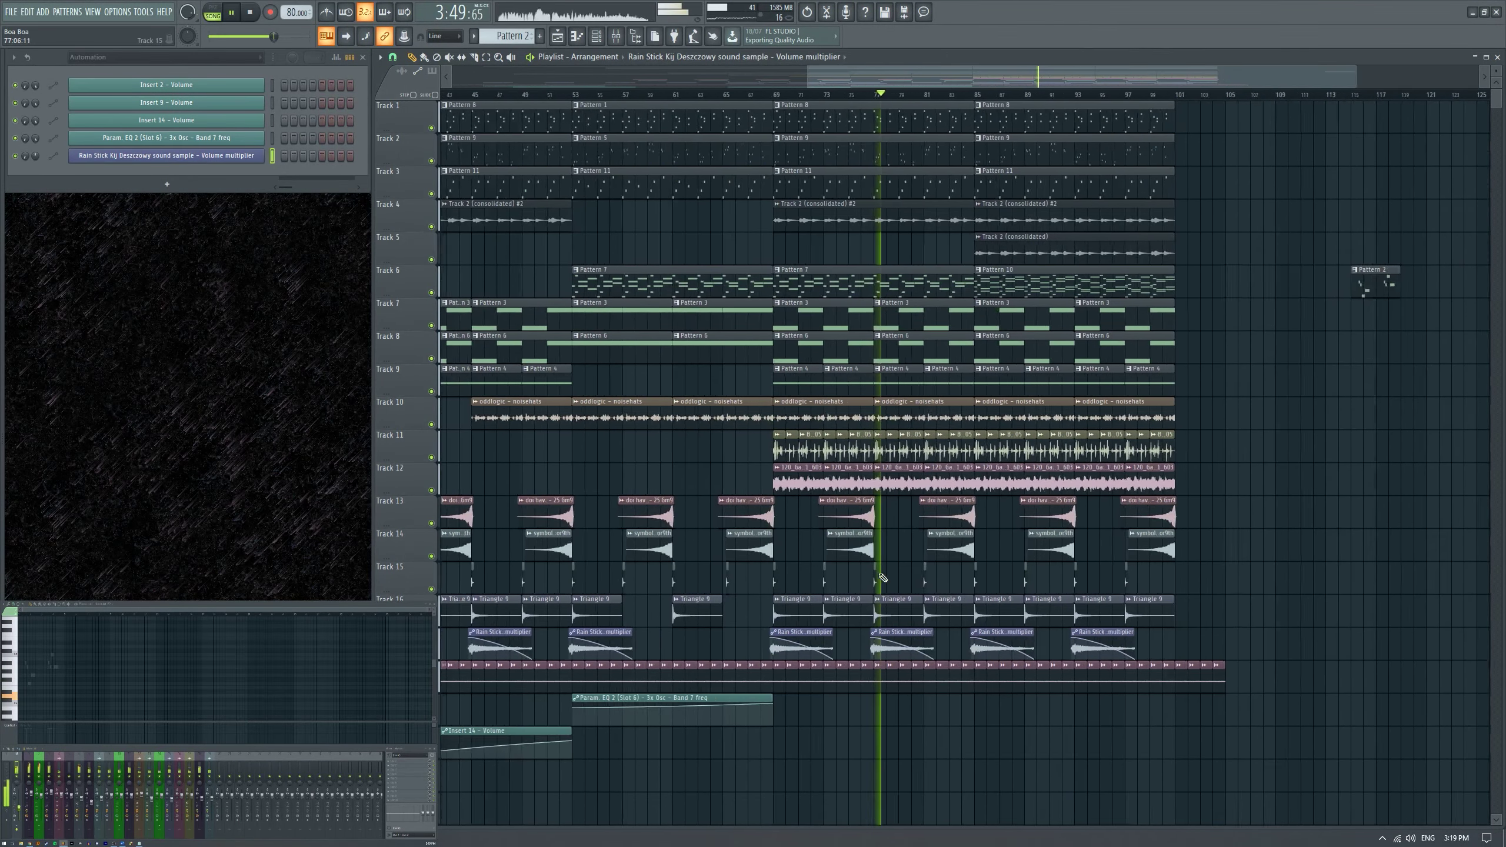
pyautogui.scroll(-2, 933, 584)
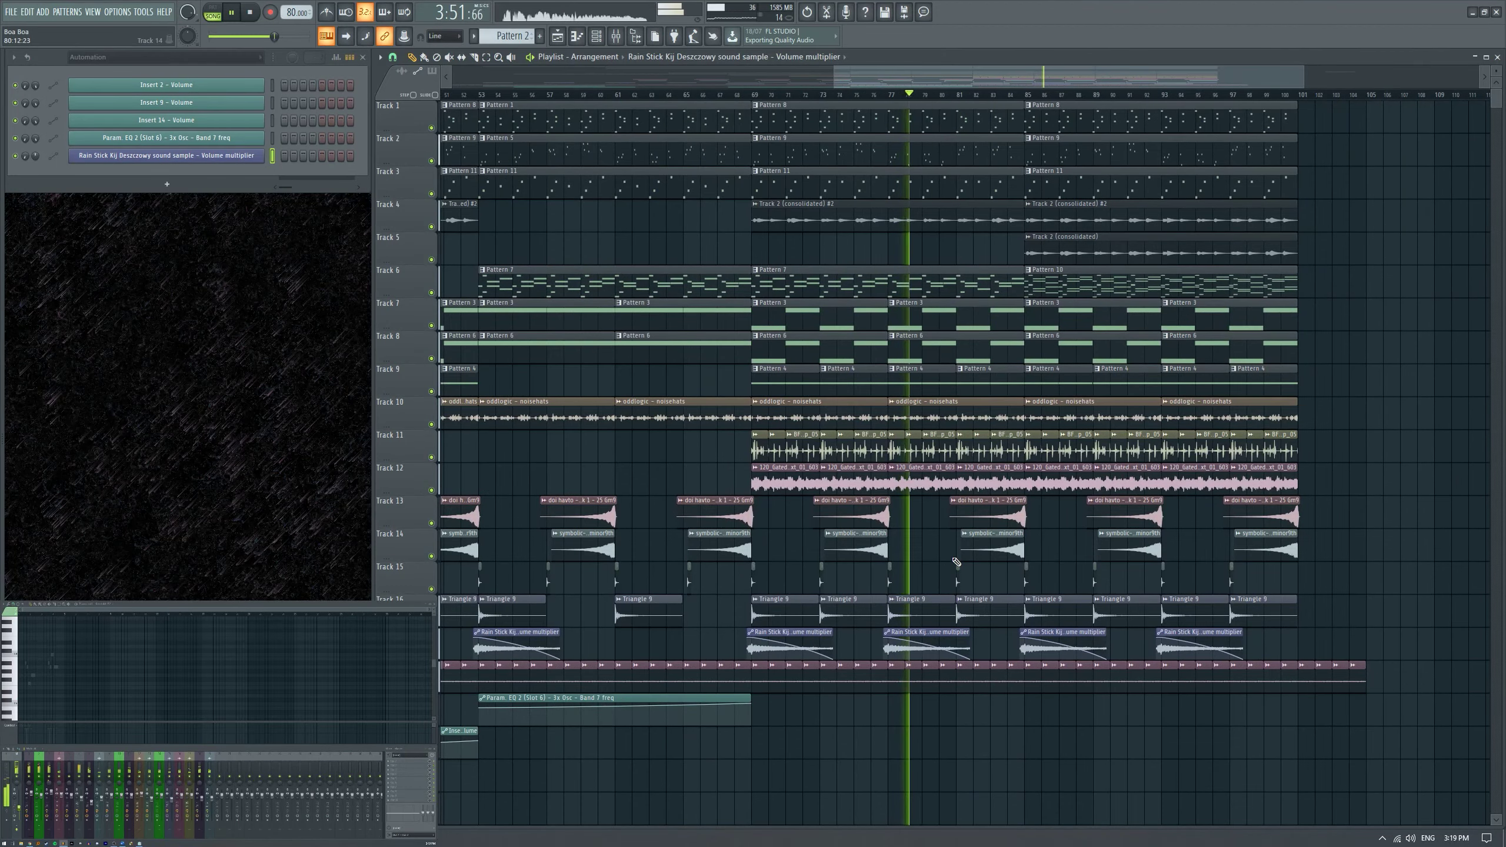
pyautogui.scroll(-4, 948, 560)
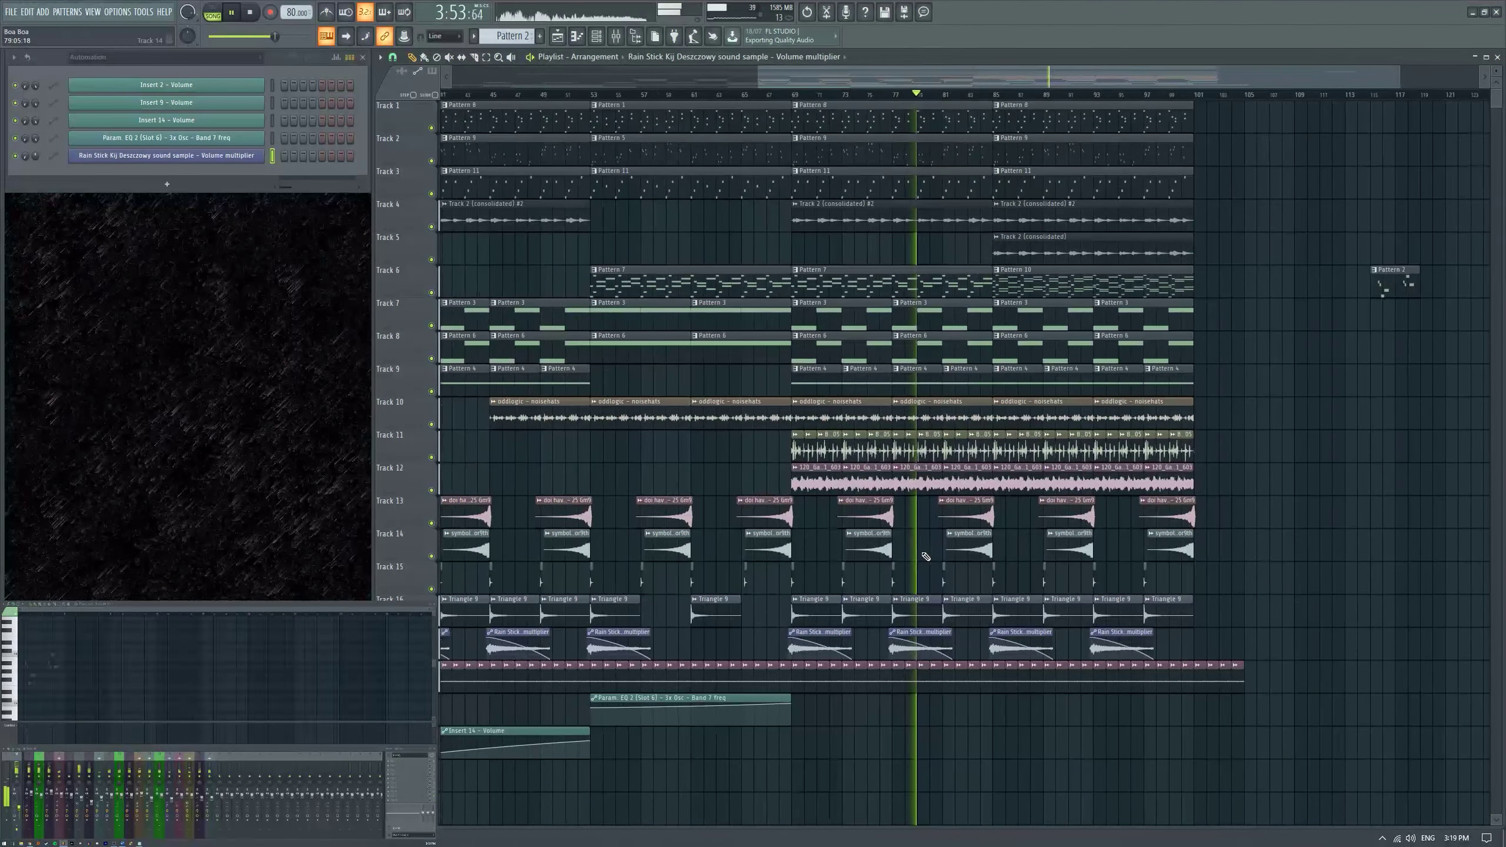
pyautogui.scroll(5, 939, 556)
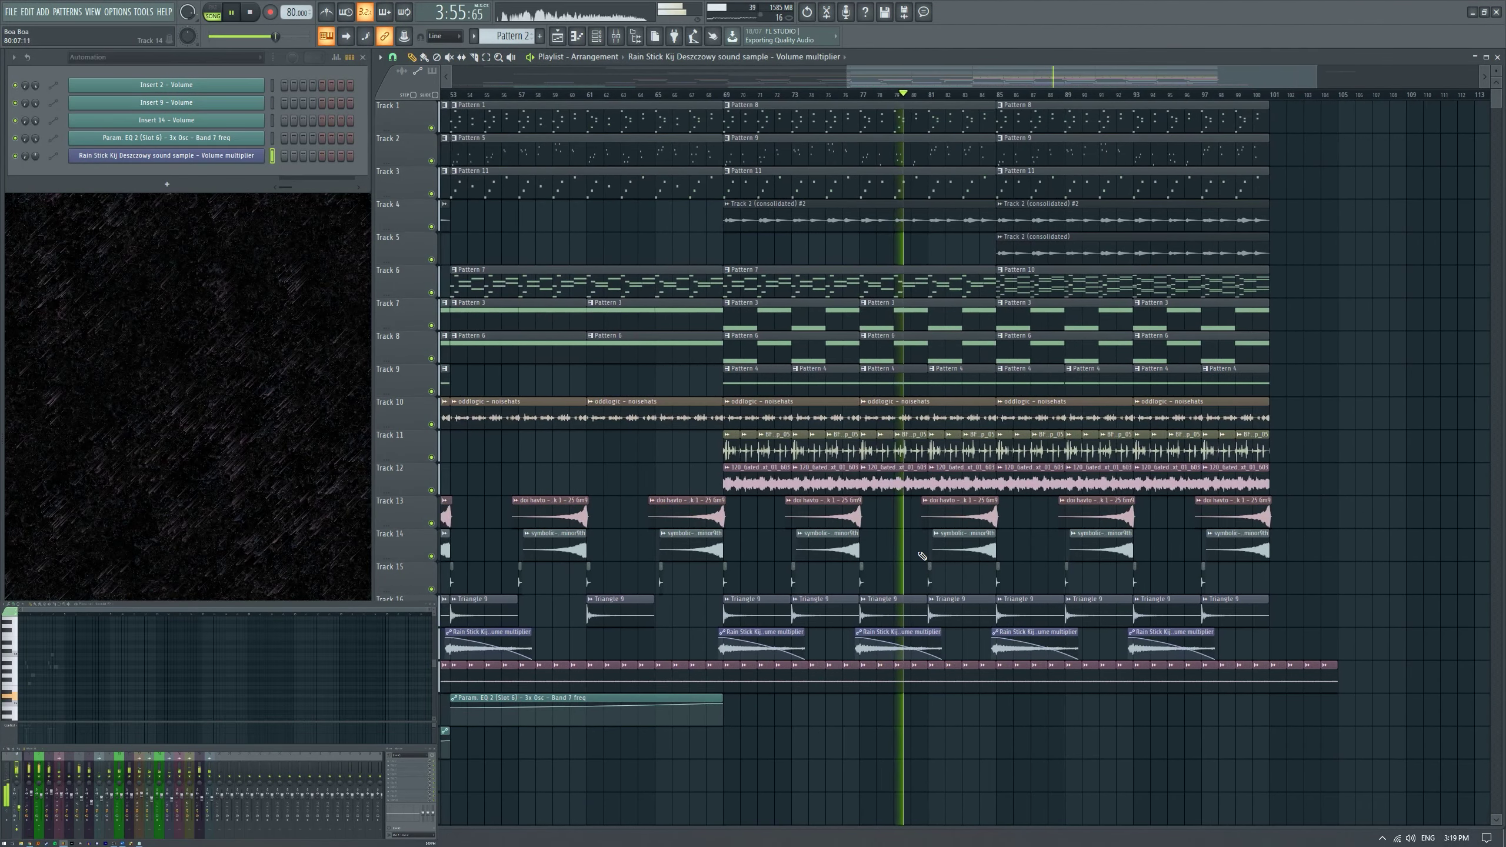
pyautogui.scroll(-2, 926, 556)
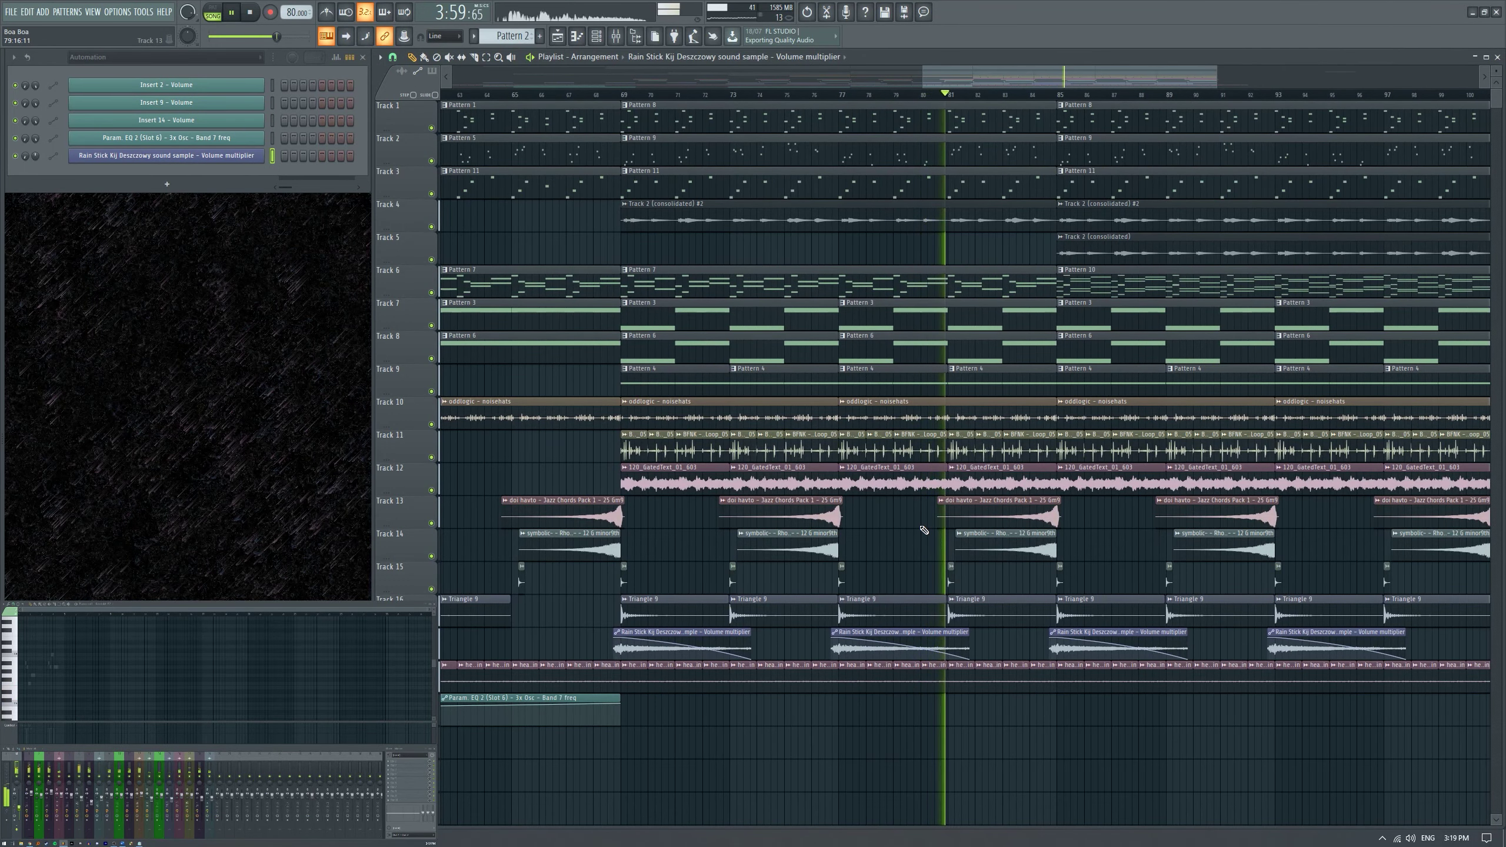
pyautogui.scroll(-3, 919, 526)
pyautogui.scroll(4, 919, 524)
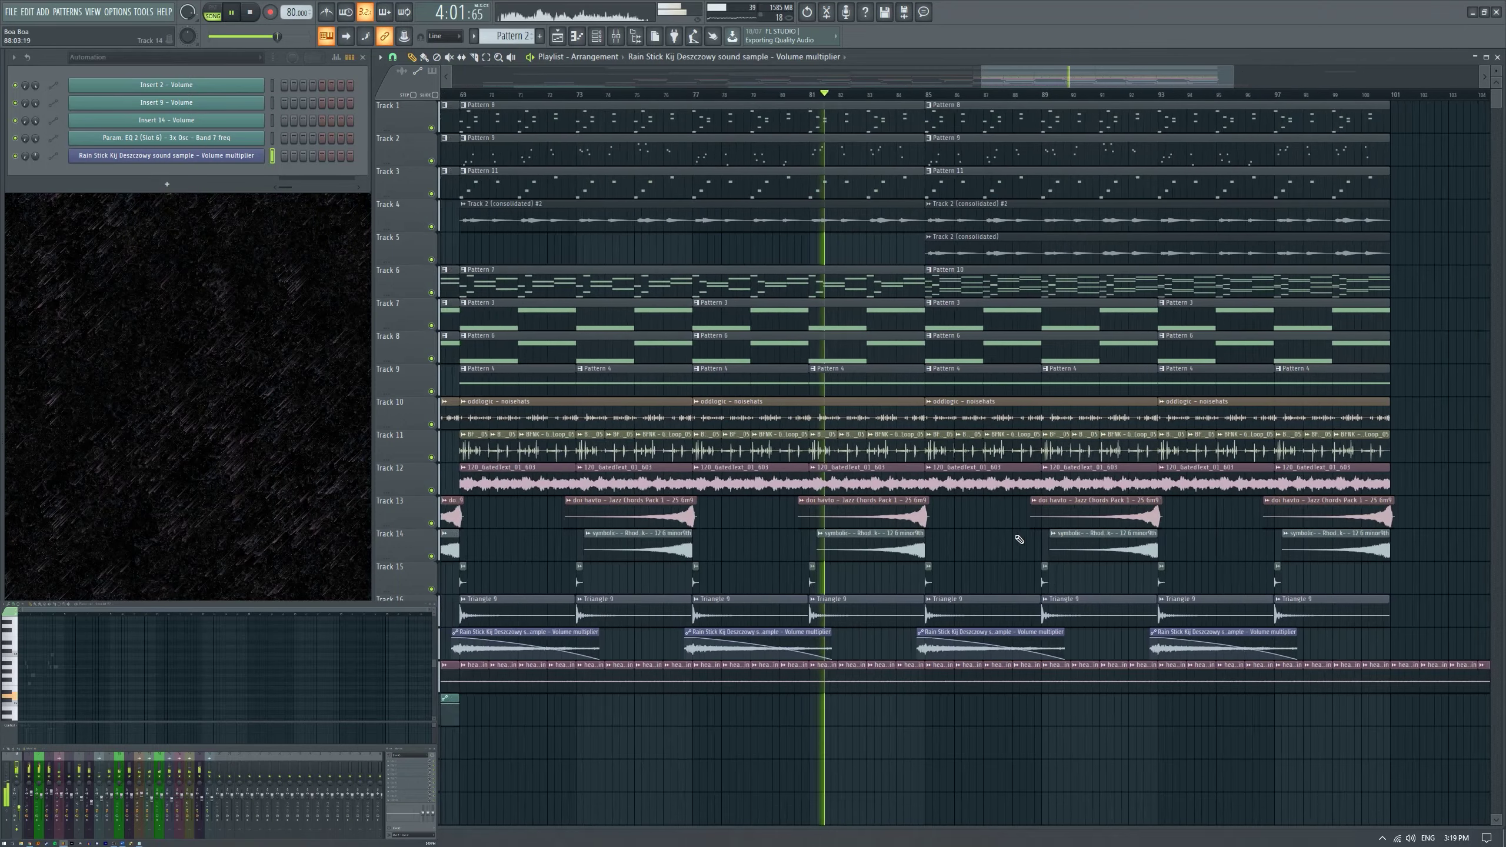
pyautogui.scroll(-4, 920, 524)
pyautogui.scroll(3, 921, 523)
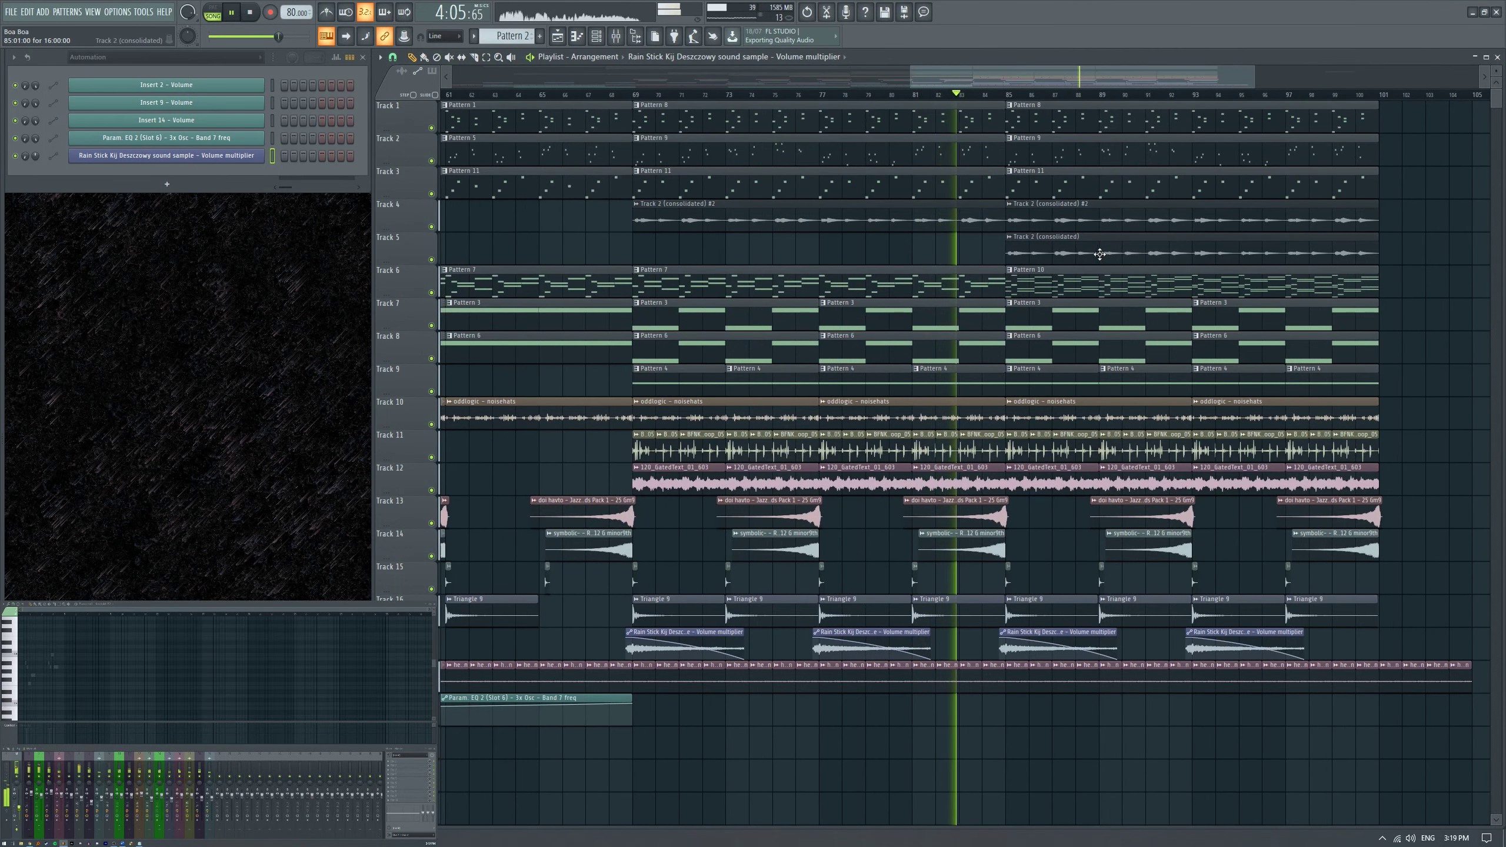
pyautogui.scroll(-2, 1072, 263)
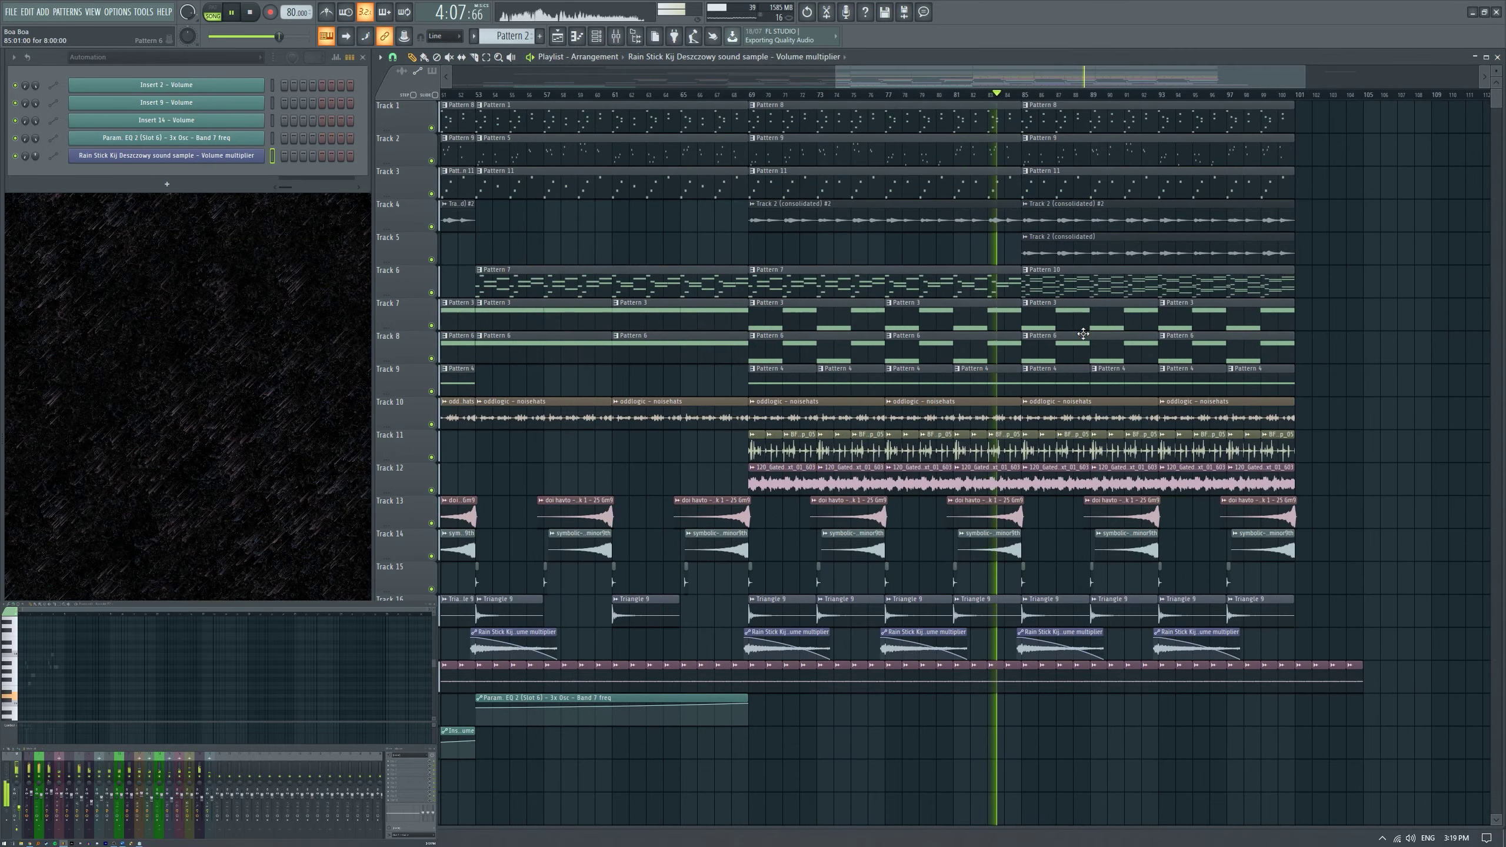
pyautogui.scroll(-3, 1073, 332)
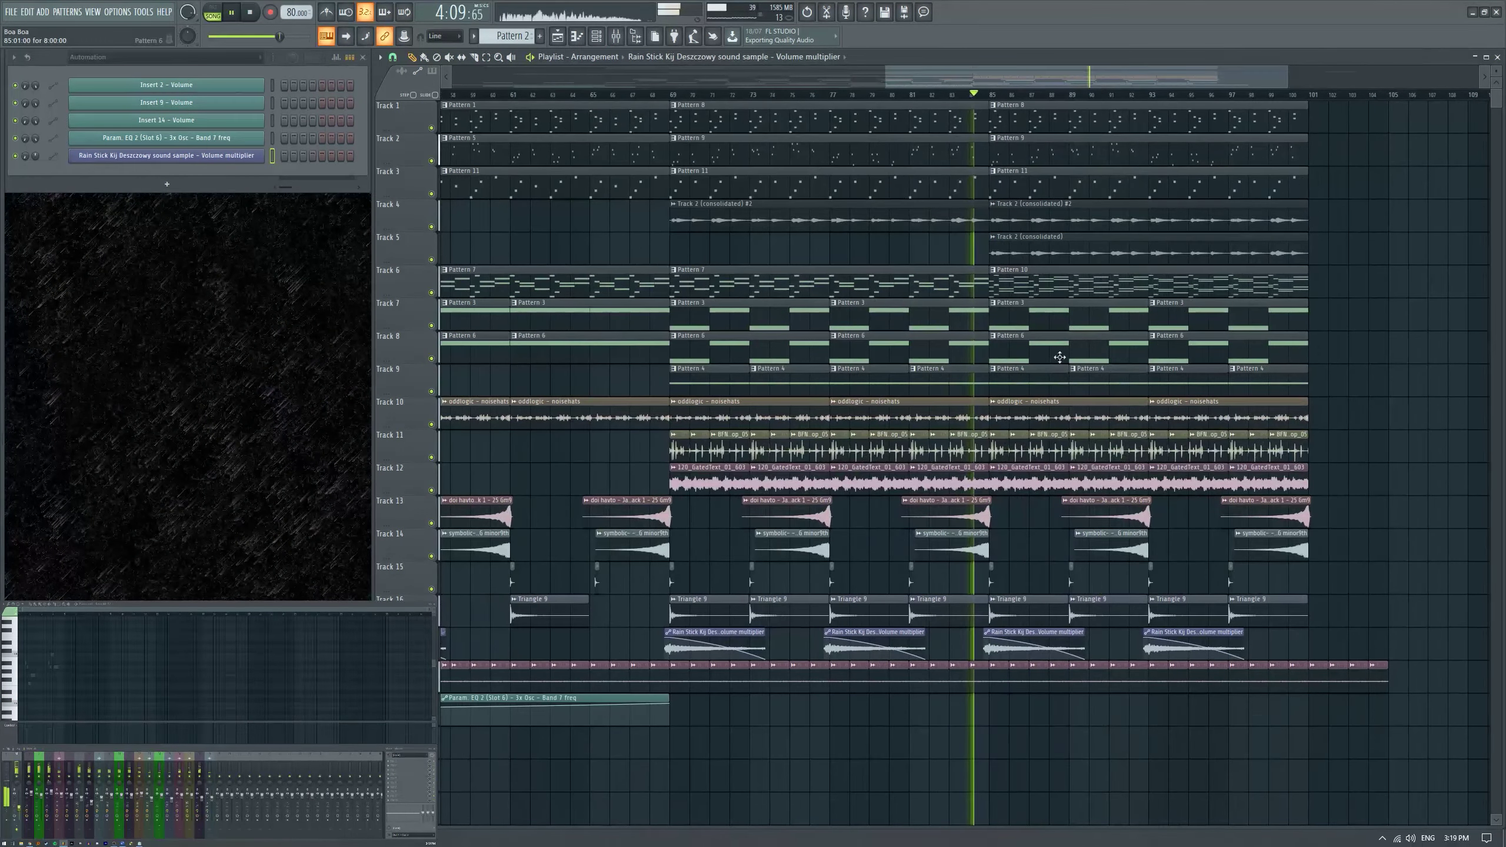
pyautogui.scroll(-1, 1065, 359)
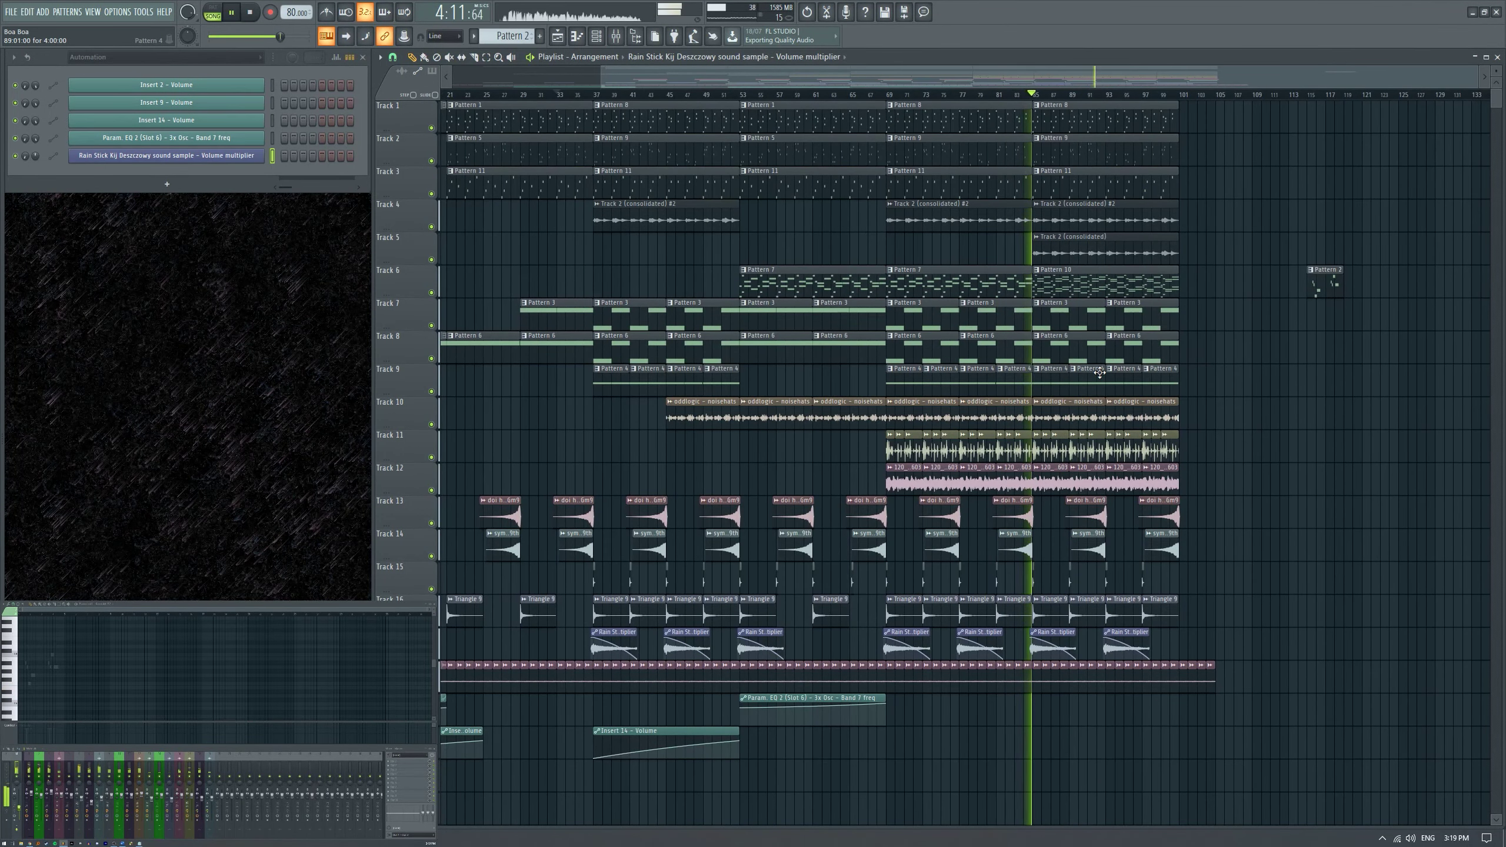
pyautogui.scroll(3, 1099, 372)
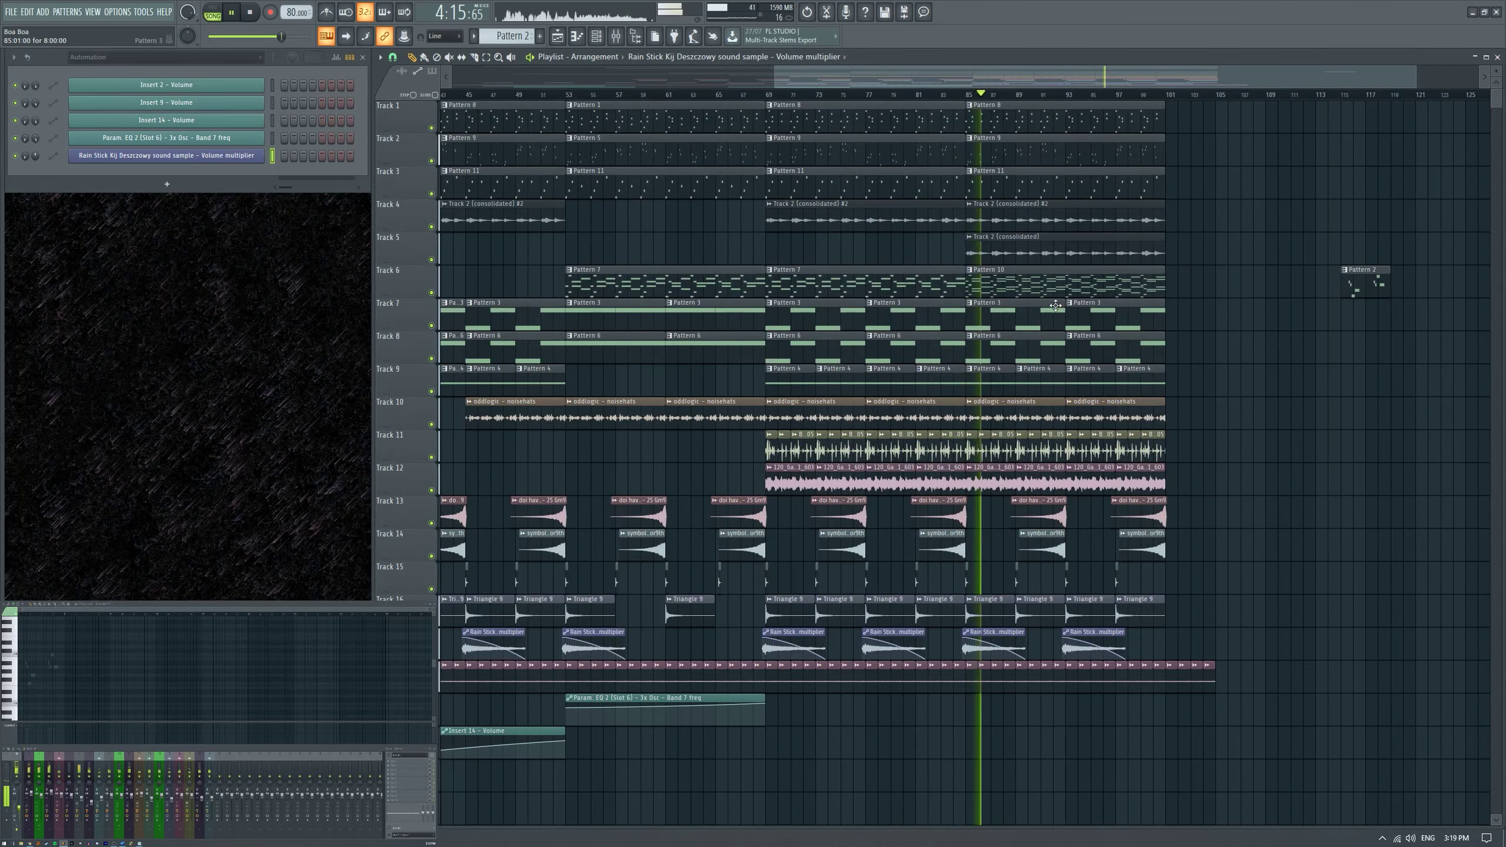
pyautogui.scroll(2, 982, 293)
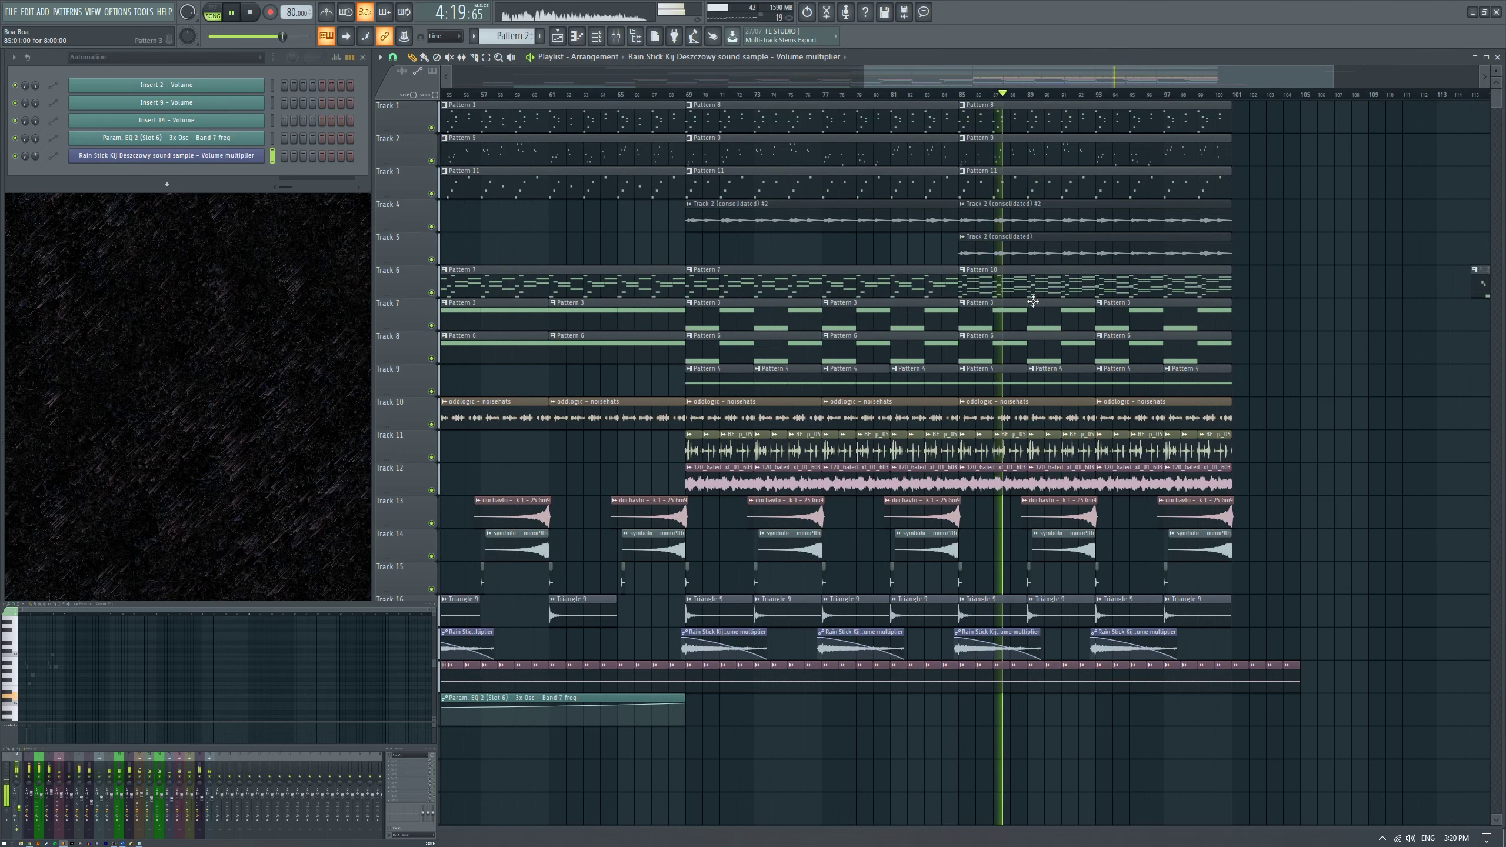
pyautogui.scroll(-5, 1020, 296)
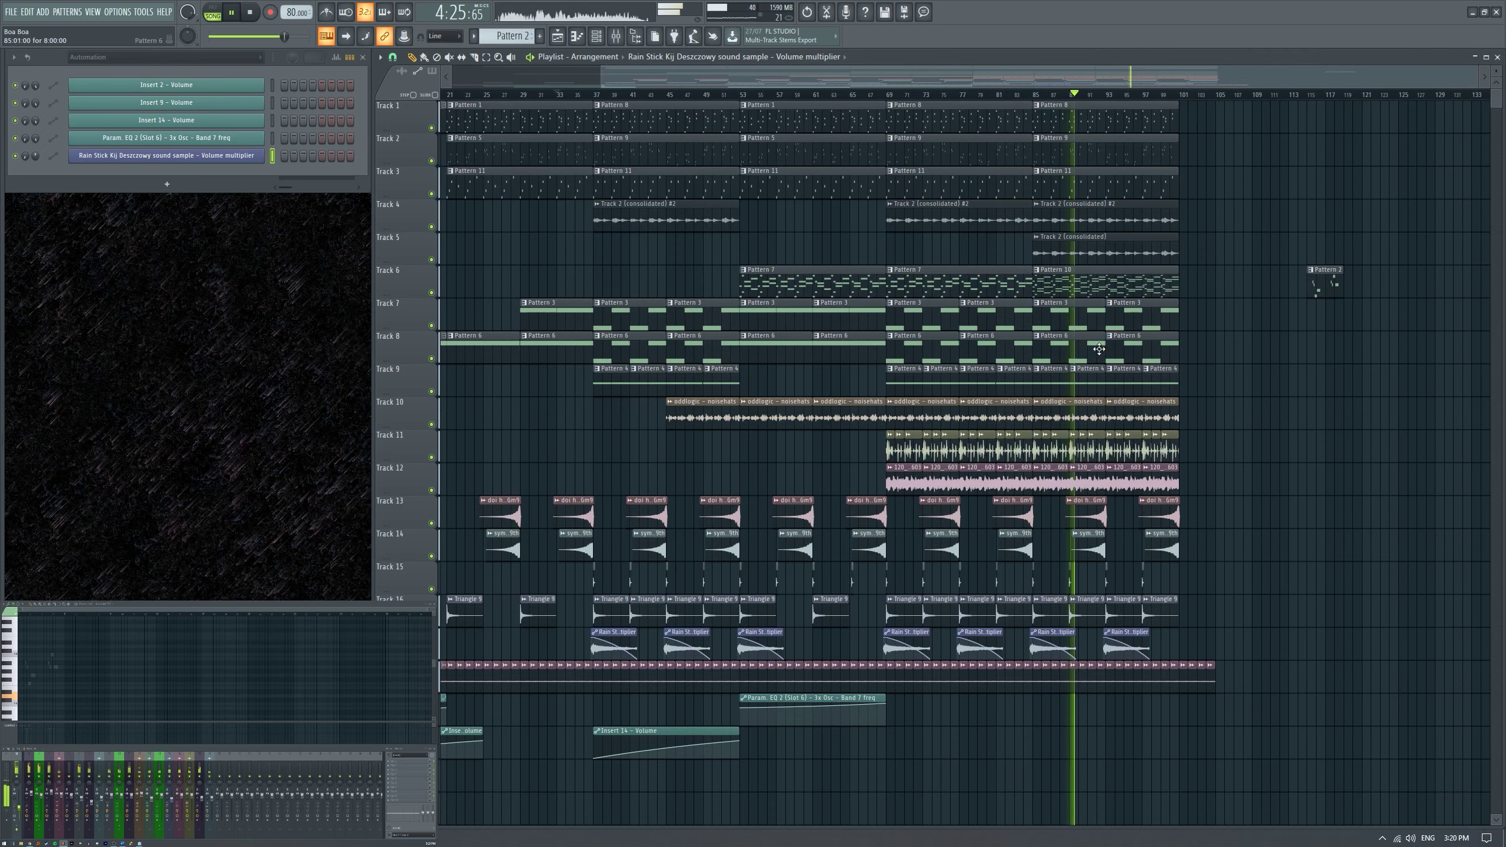
pyautogui.keyDown('ctrl'); pyautogui.scroll(4, 1127, 392); pyautogui.keyUp('ctrl')
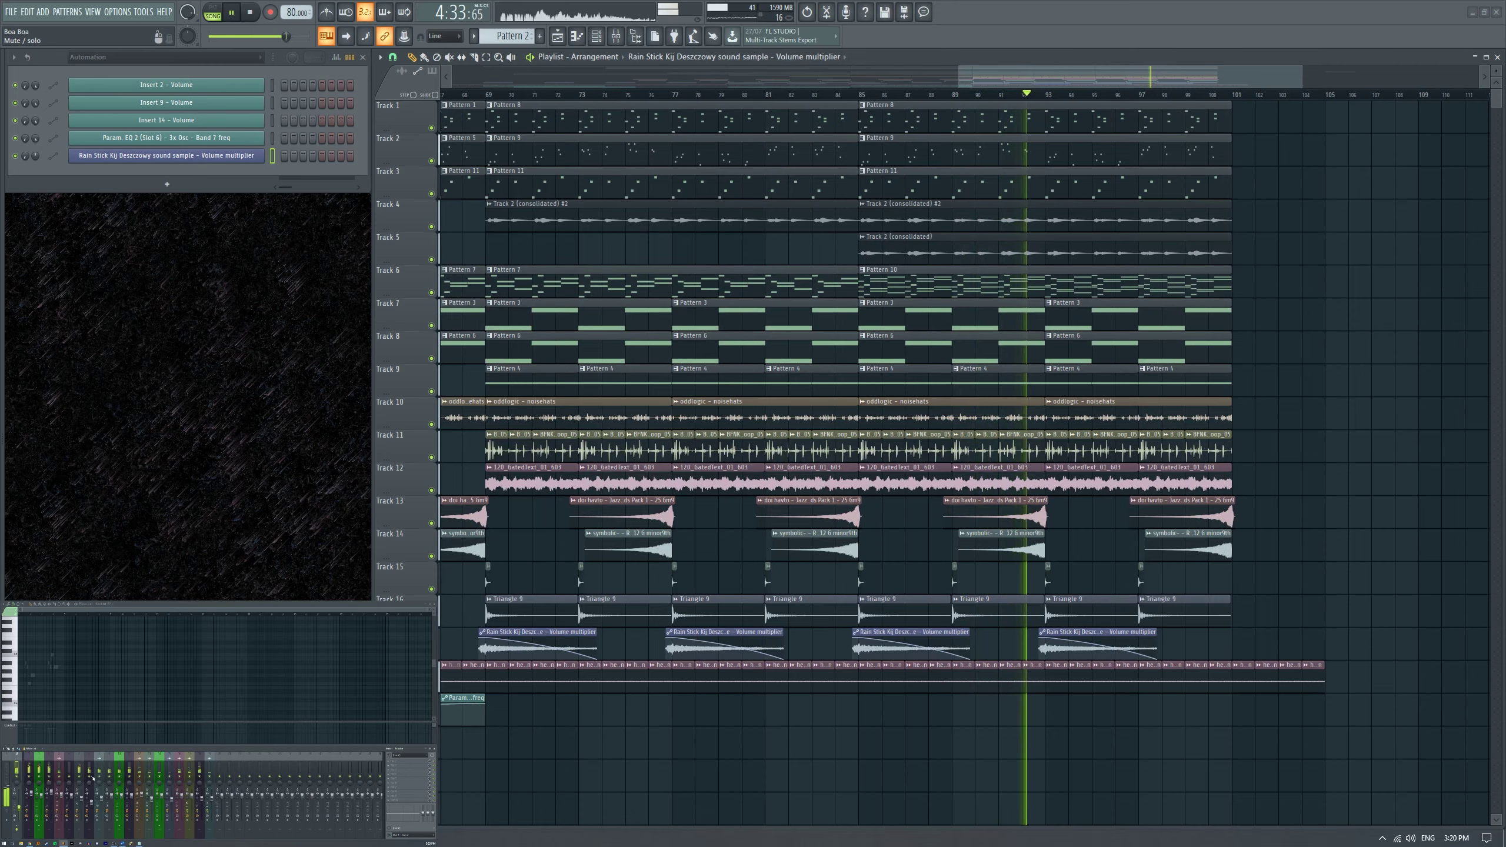
pyautogui.keyDown('ctrl'); pyautogui.scroll(-3, 1113, 468); pyautogui.keyUp('ctrl')
pyautogui.keyDown('ctrl'); pyautogui.scroll(2, 1001, 398); pyautogui.keyUp('ctrl')
pyautogui.press('space')
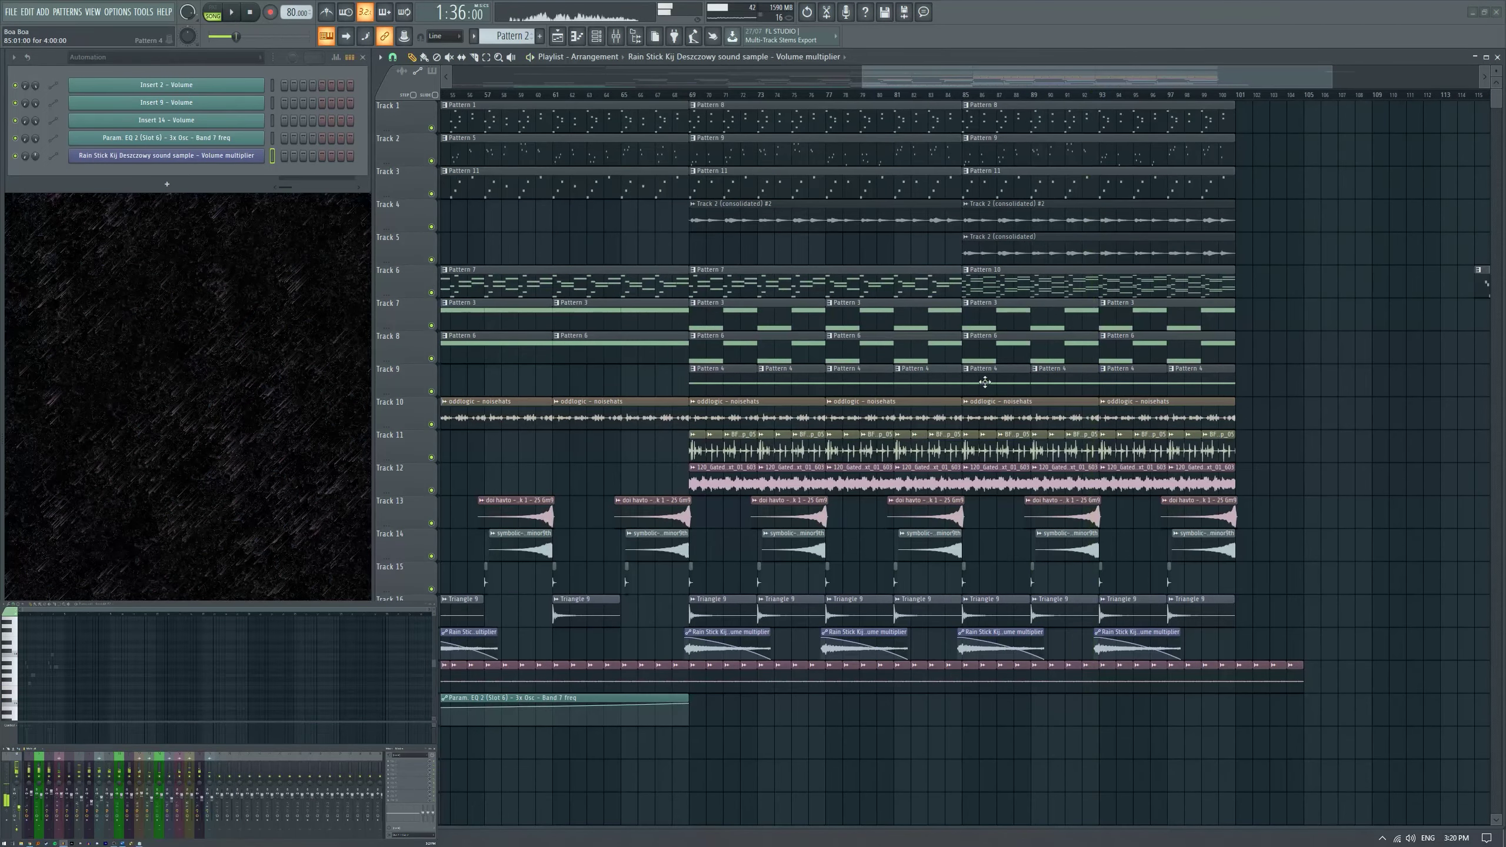
# Play the Pattern 4 clip at bar 69 on Track 9 in isolation.
pyautogui.keyDown('ctrl'); pyautogui.scroll(-4, 672, 379); pyautogui.keyUp('ctrl')
pyautogui.keyDown('ctrl'); pyautogui.scroll(3, 1001, 401); pyautogui.keyUp('ctrl')
pyautogui.keyDown('alt'); pyautogui.rightClick(888, 380); pyautogui.keyUp('alt')
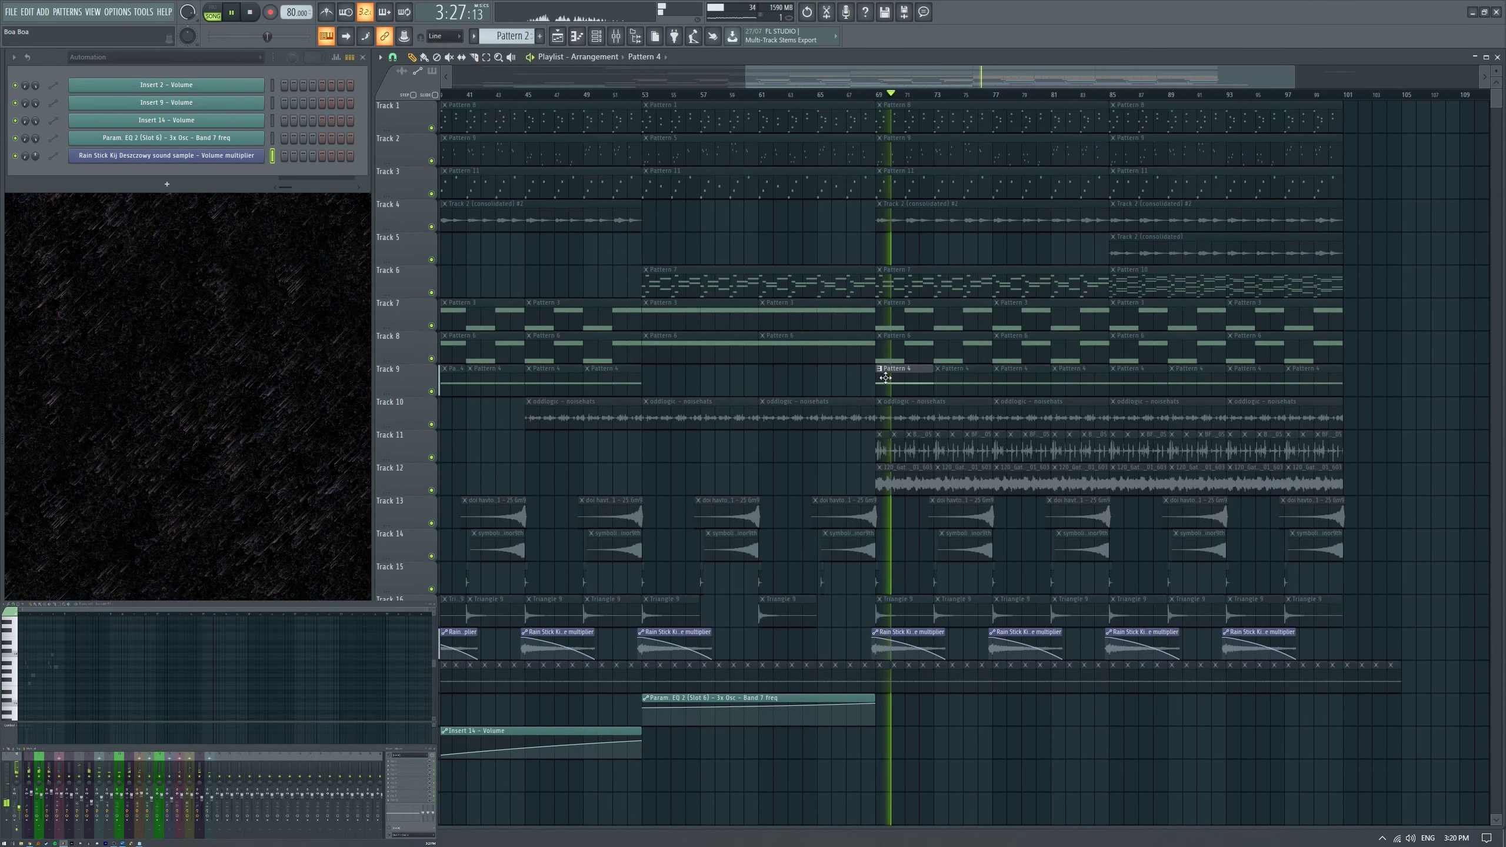
# Stop playback and replace the Pattern 4 clip at bar 69 on Track 9 with a Pattern 12 clip.
pyautogui.moveTo(503, 37); pyautogui.dragTo(503, 29)
pyautogui.scroll(-3, 502, 28)
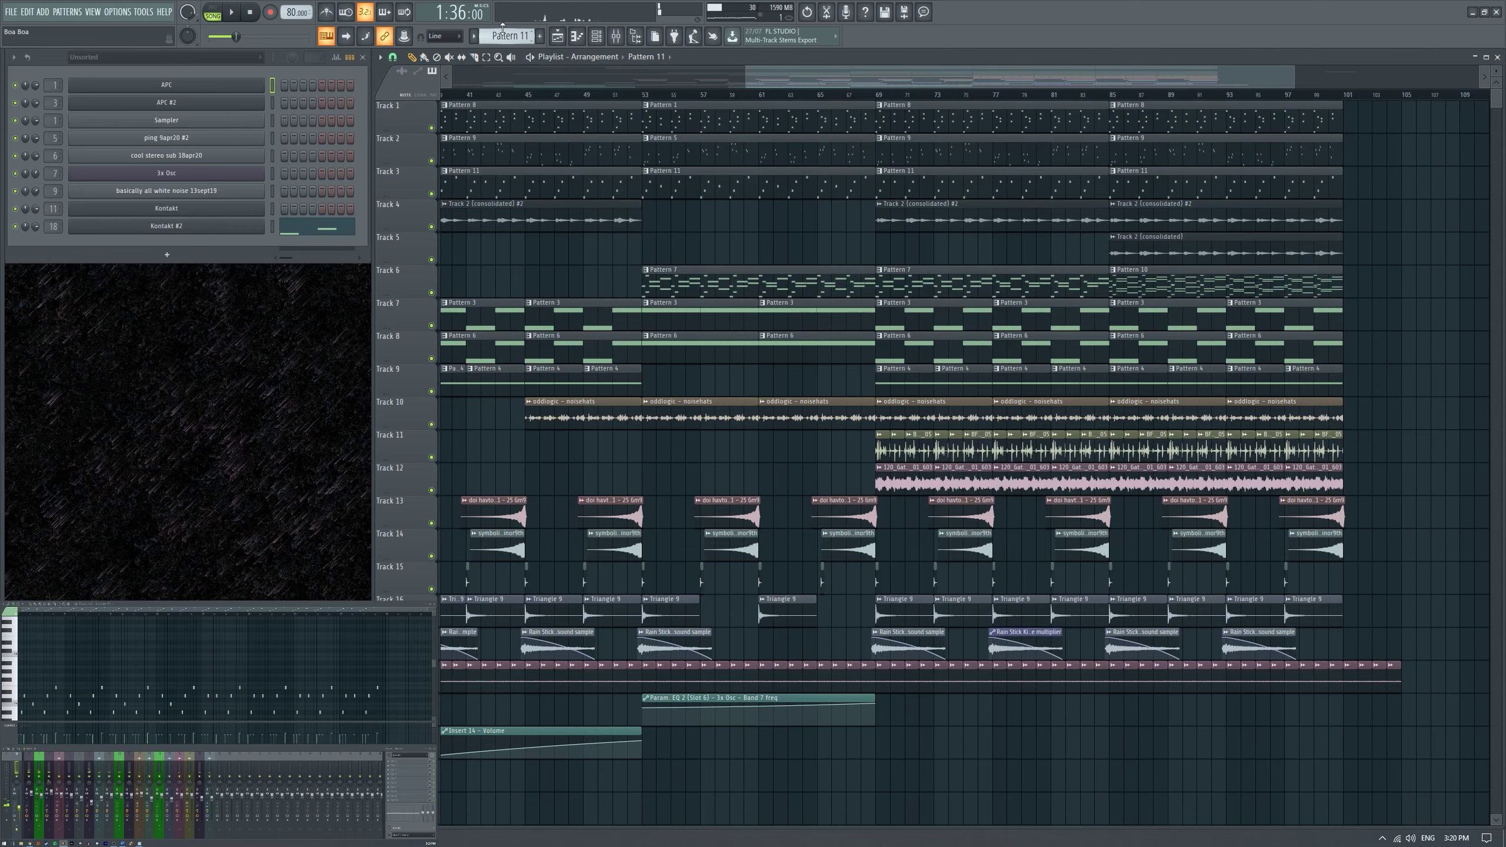
pyautogui.scroll(2, 944, 385)
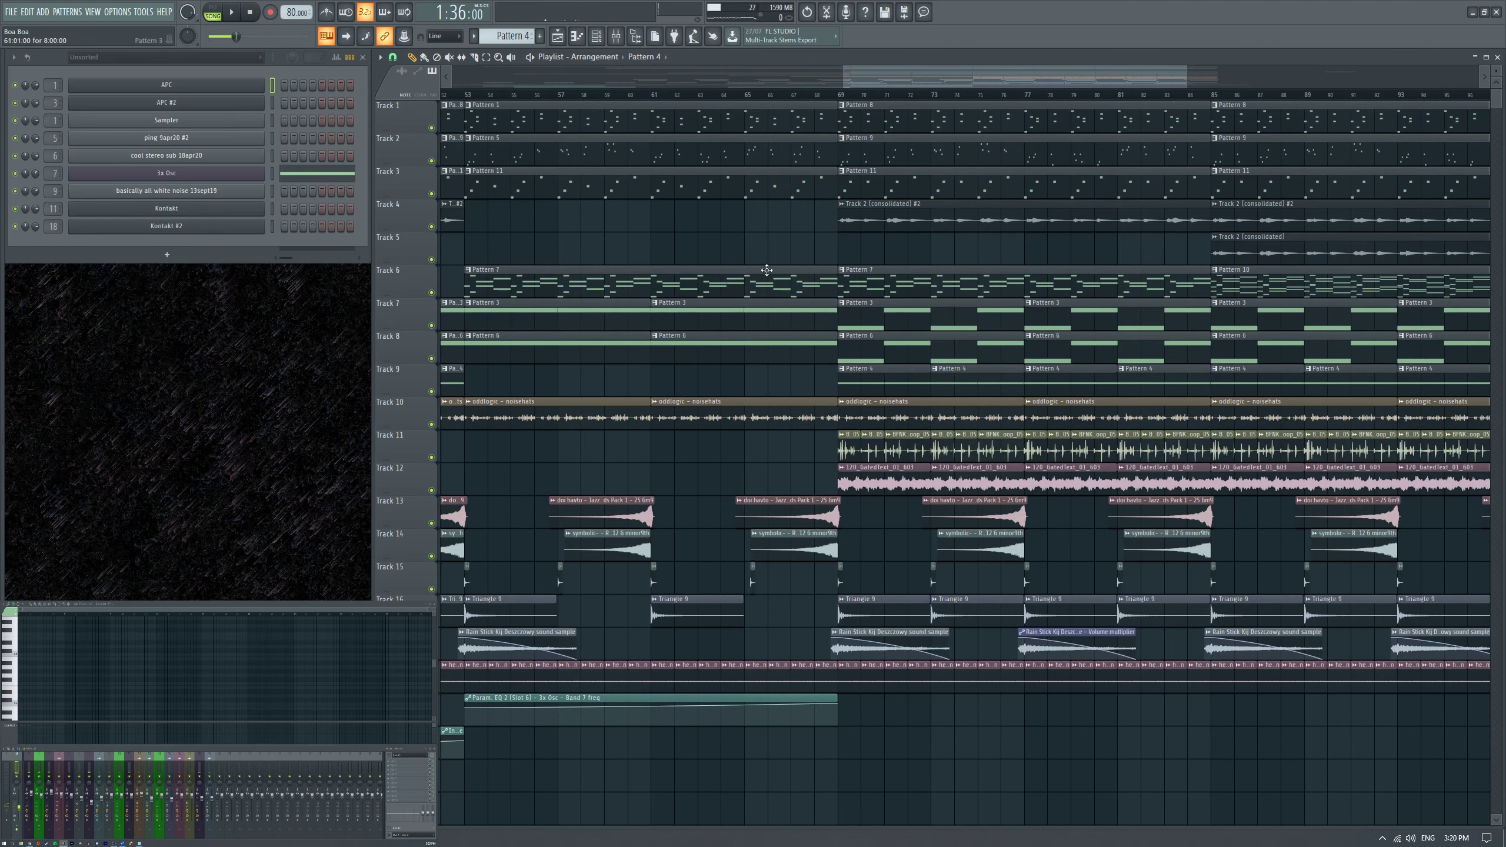
pyautogui.scroll(-6, 507, 37)
pyautogui.rightClick(844, 382)
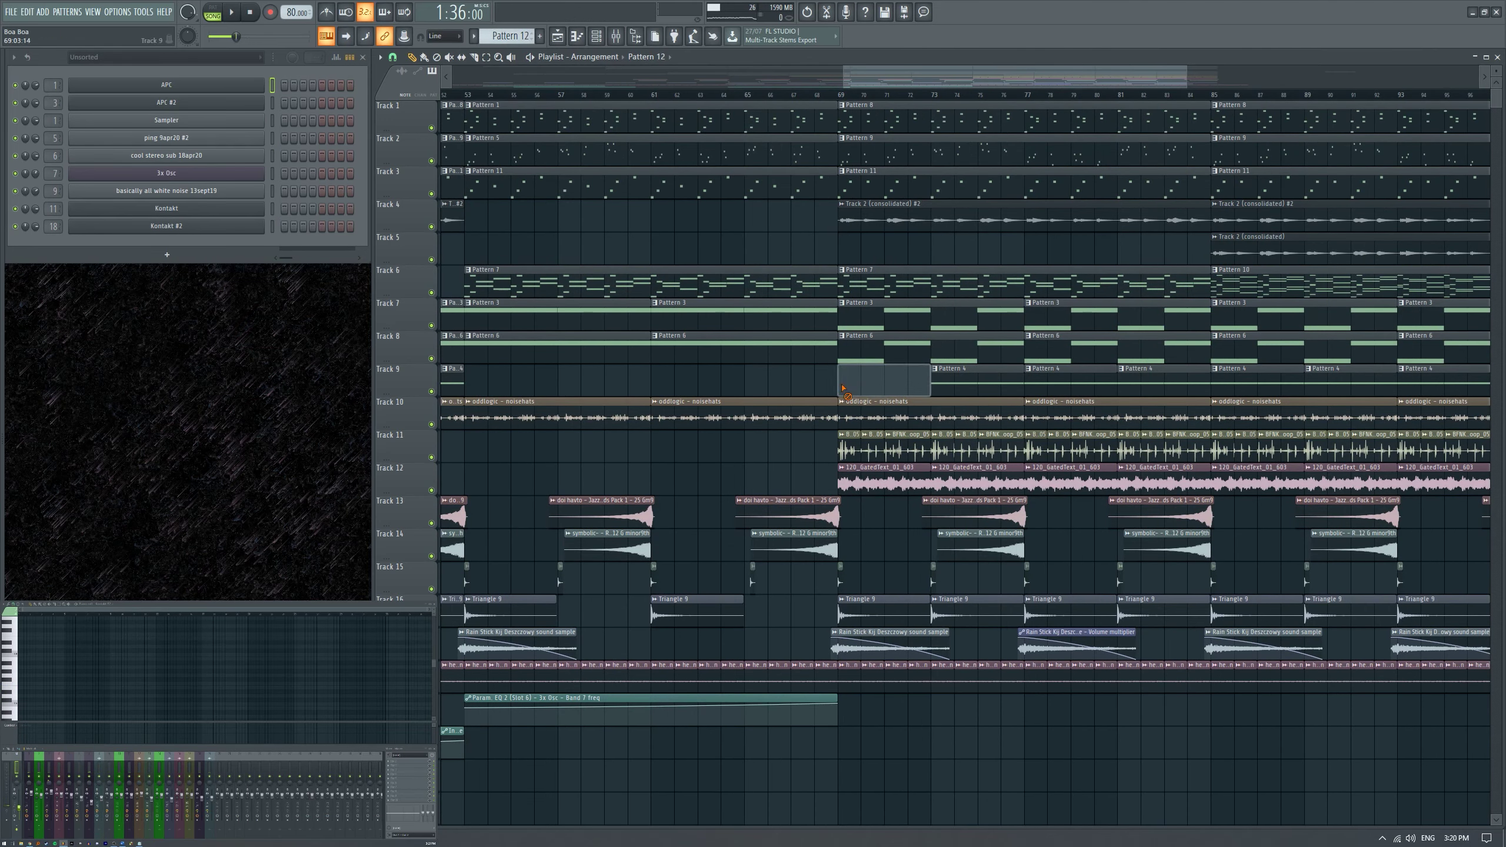
pyautogui.click(842, 382)
# Place a 3x Osc note at the start of Pattern 12 in the piano roll and lengthen it to four bars.
pyautogui.click(70, 673)
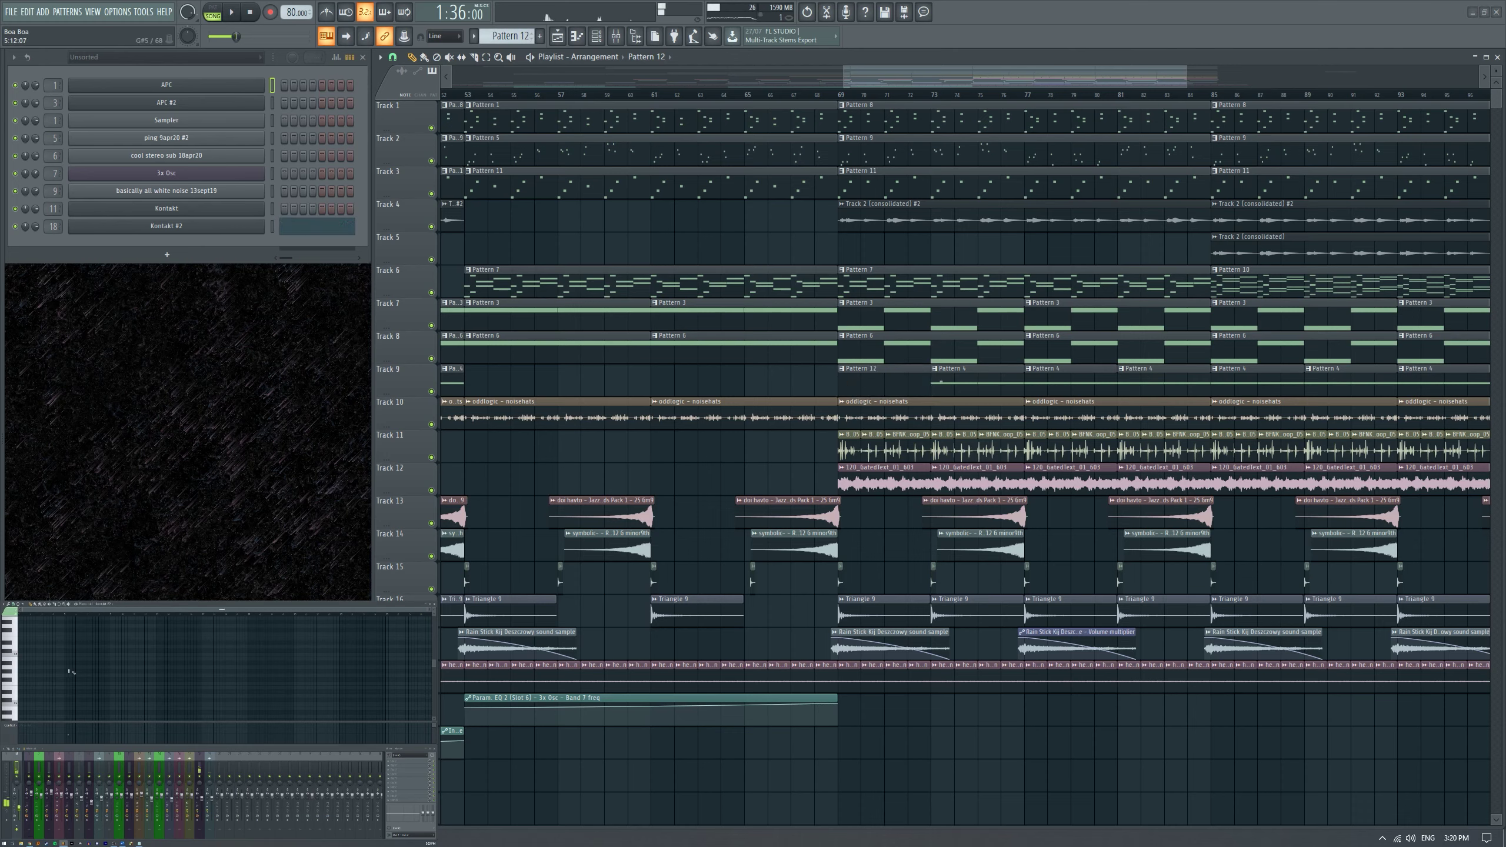
pyautogui.click(109, 605)
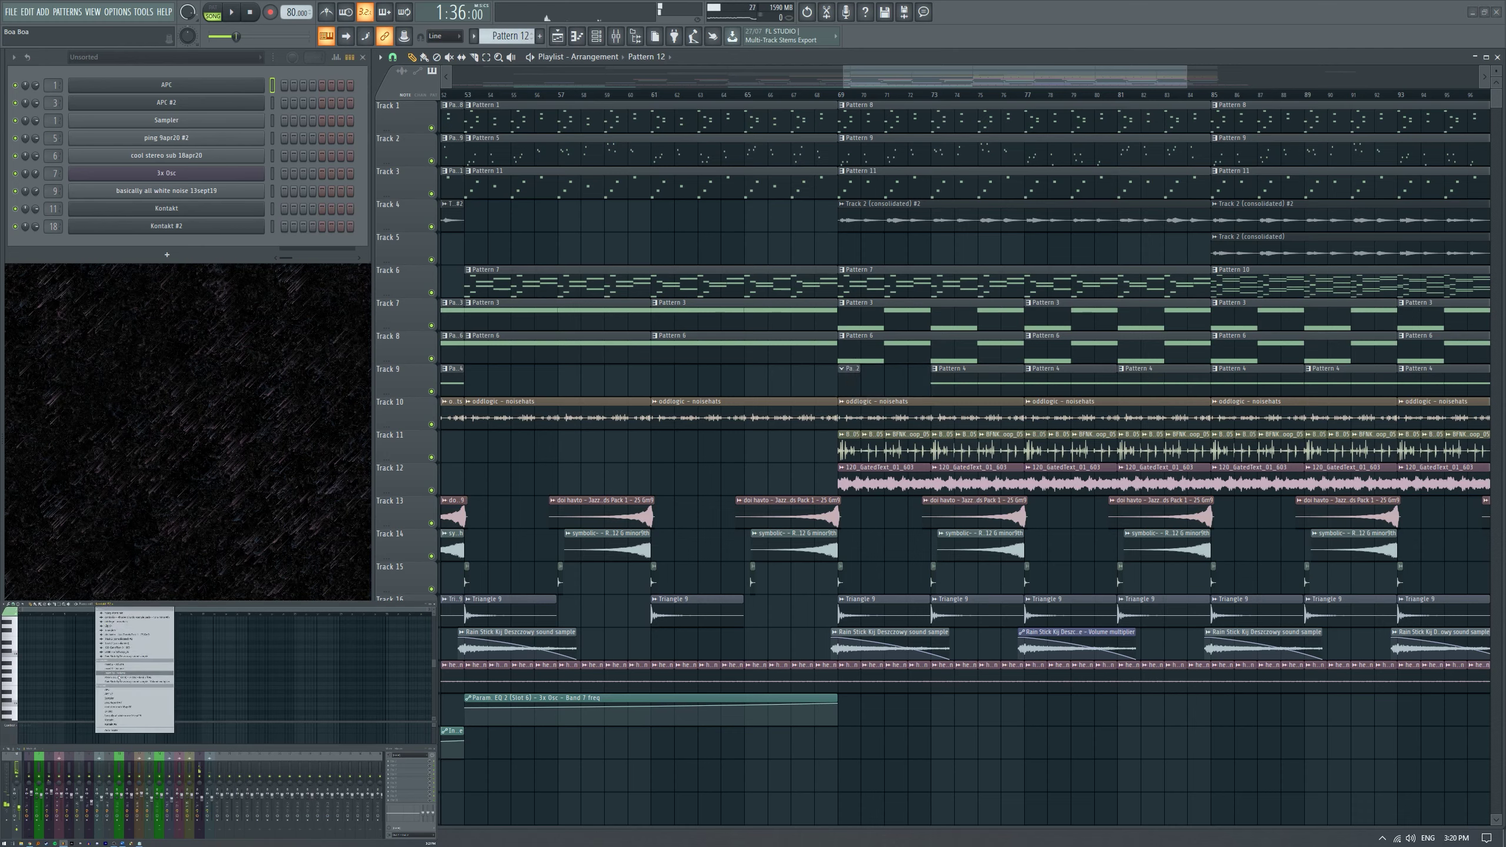
pyautogui.click(119, 704)
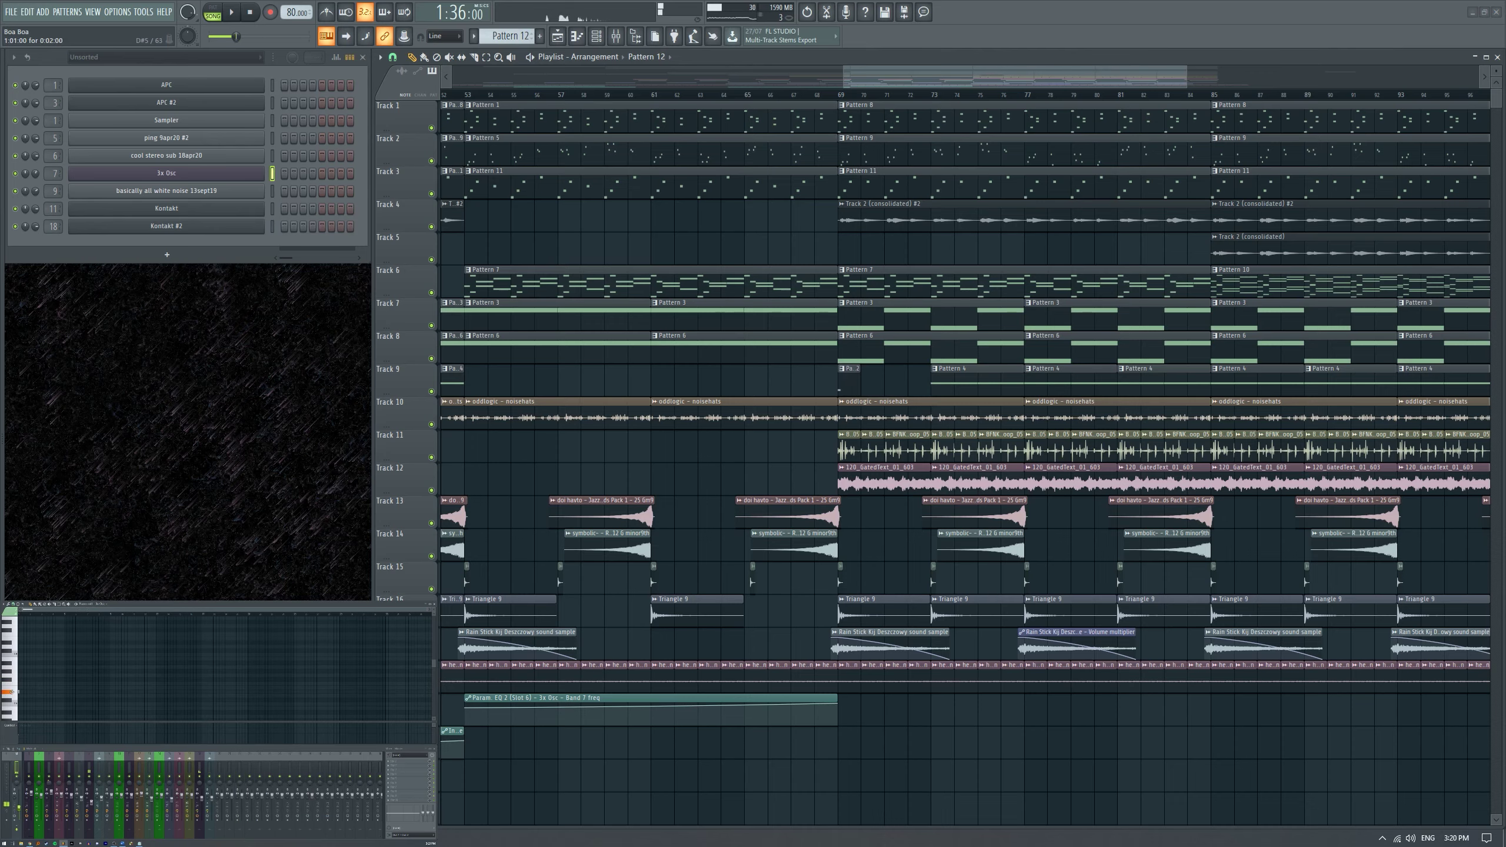
pyautogui.scroll(5, 38, 694)
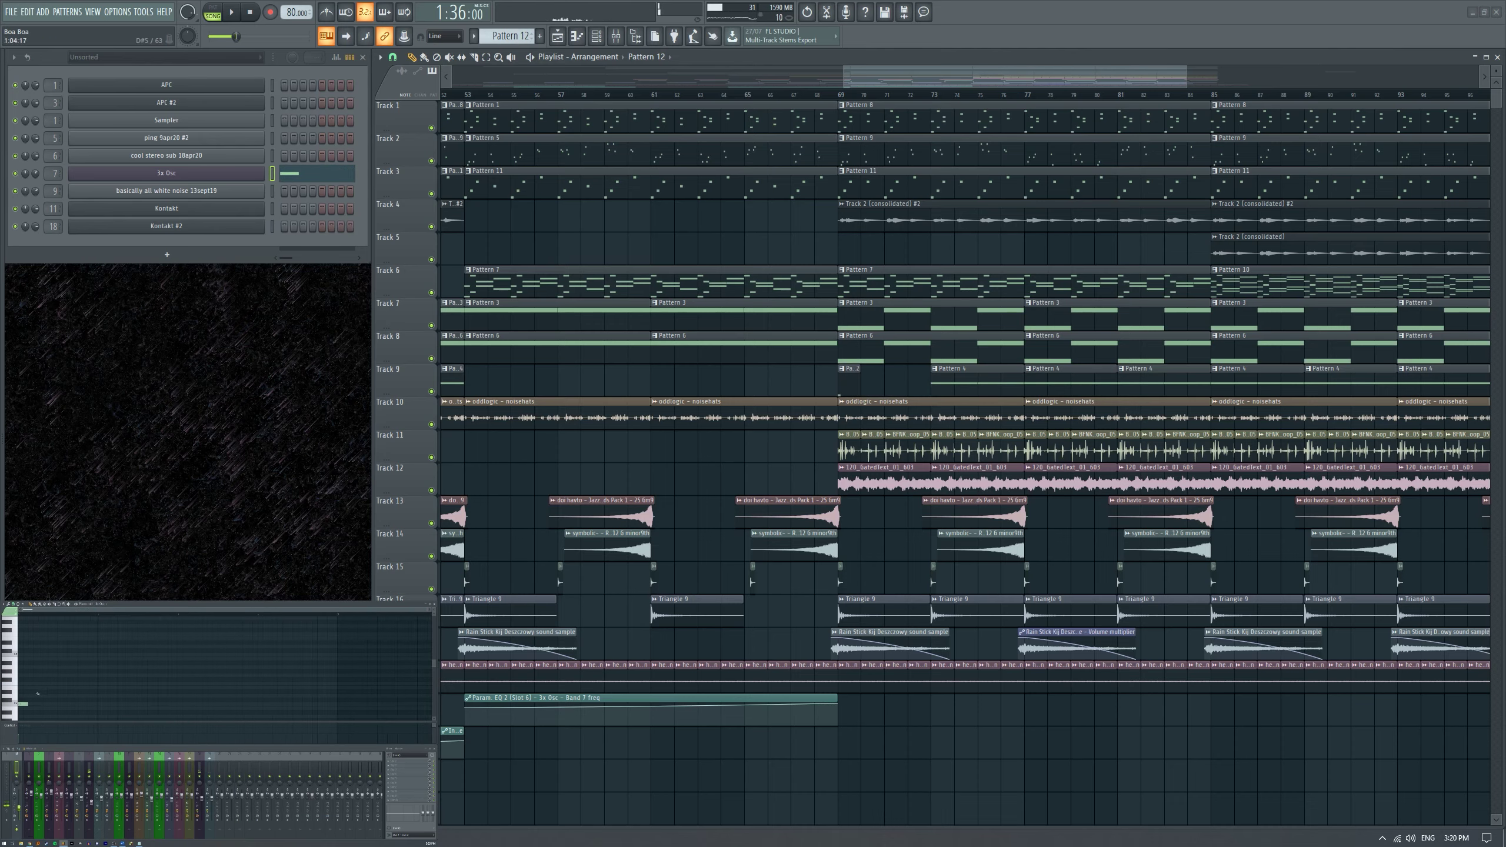
pyautogui.click(948, 380)
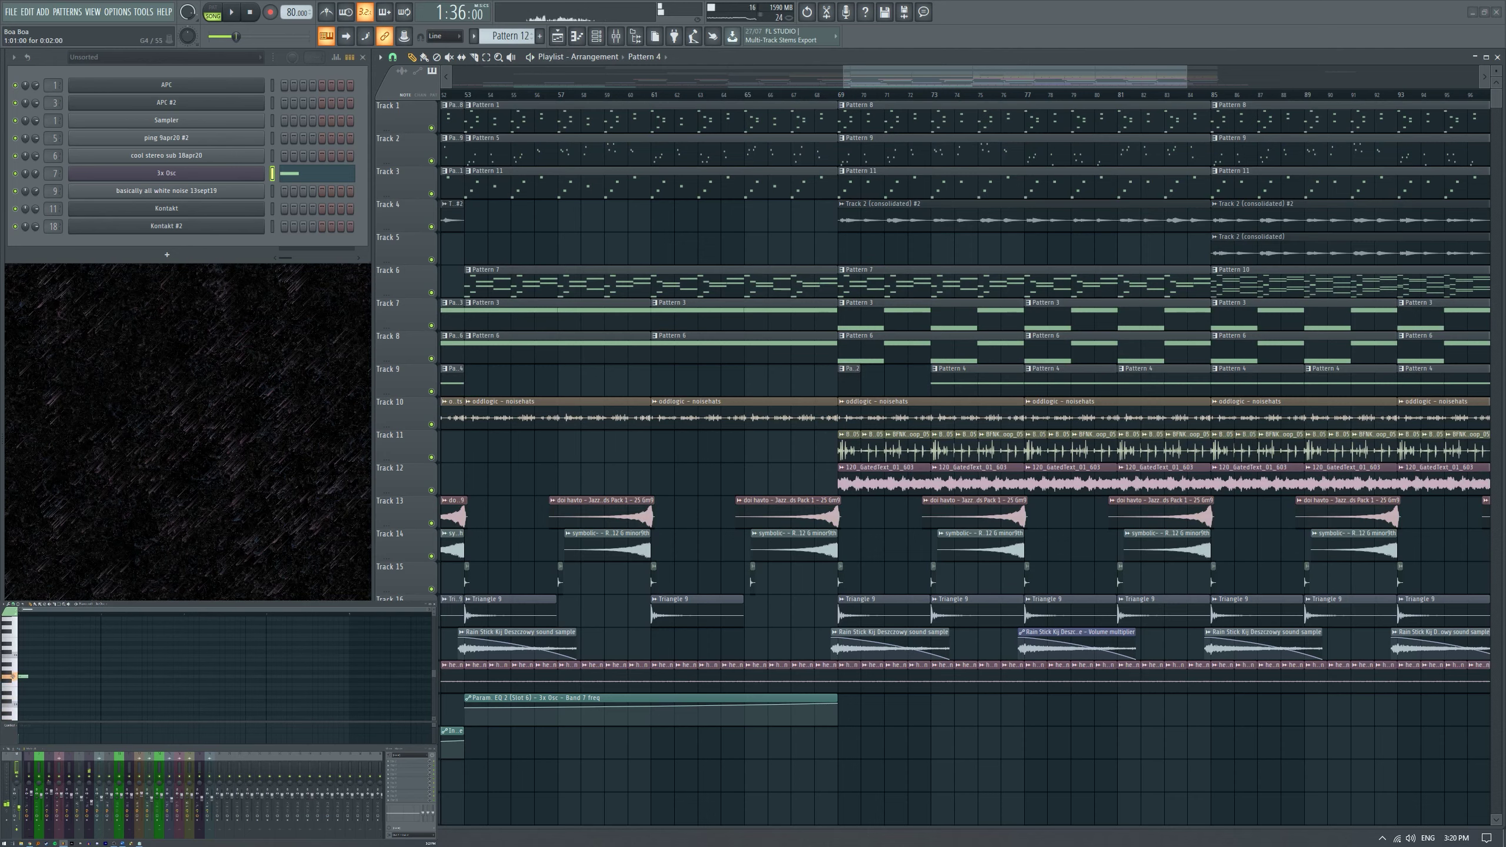
pyautogui.moveTo(29, 679); pyautogui.dragTo(243, 688)
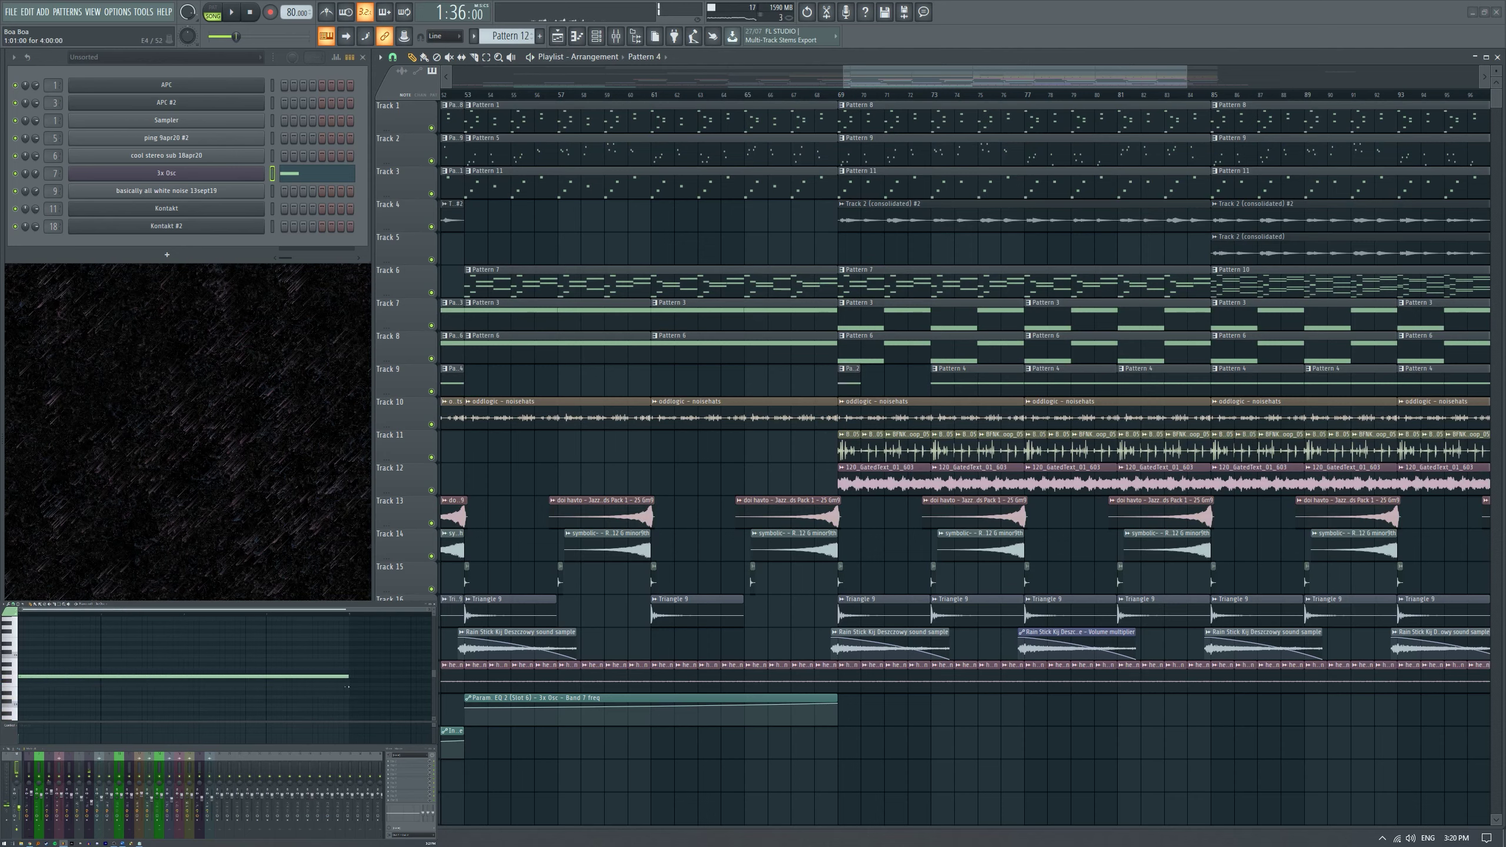
# Clear the Track 9 clips from bar 69 onward and revert the stray note edits in Pattern 4.
pyautogui.click(976, 389)
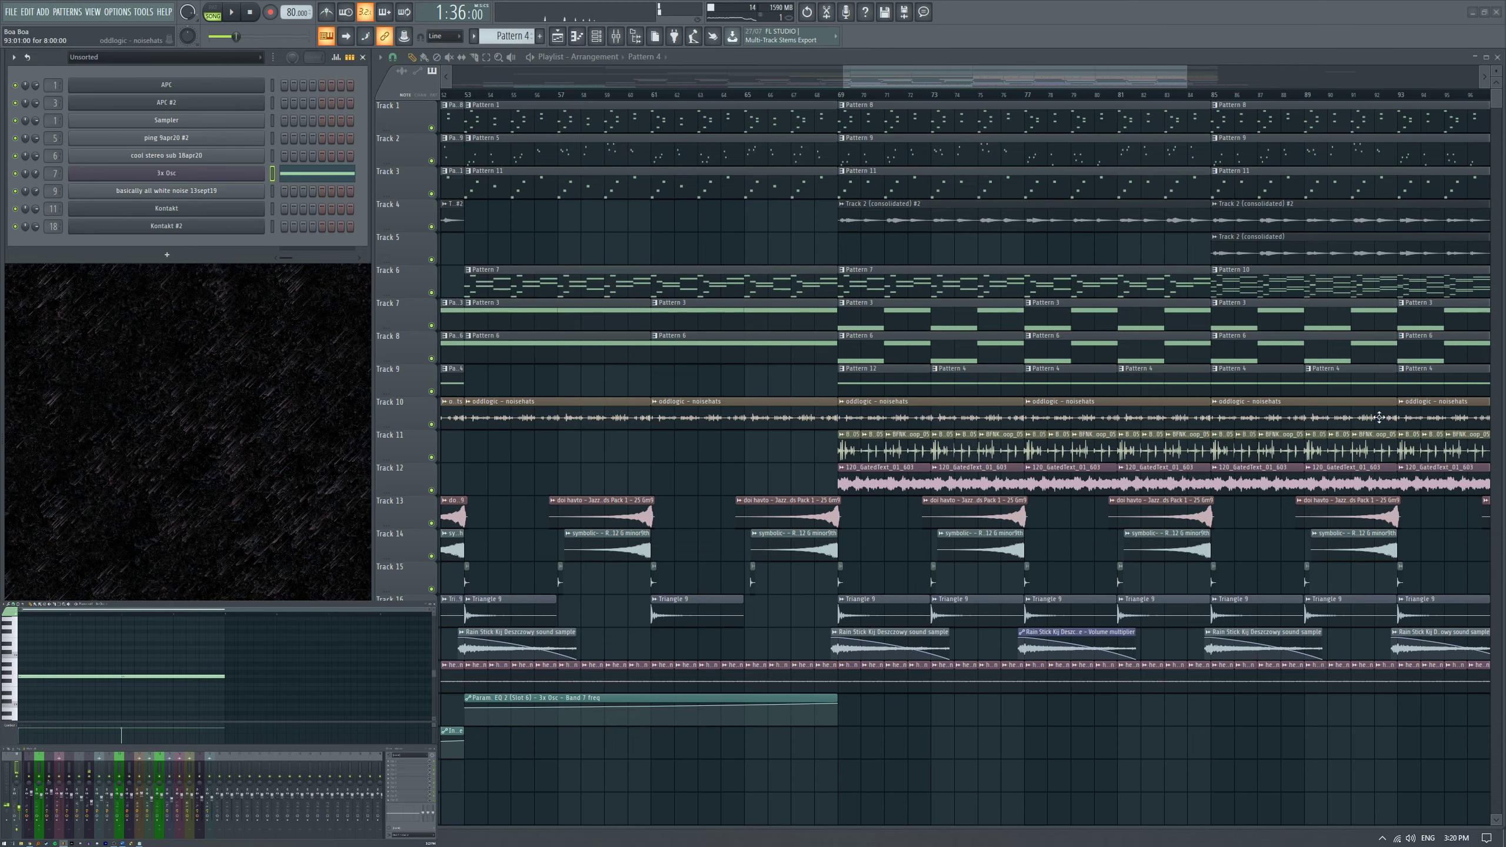
pyautogui.scroll(-3, 949, 377)
pyautogui.rightClick(950, 380)
pyautogui.rightClick(909, 386)
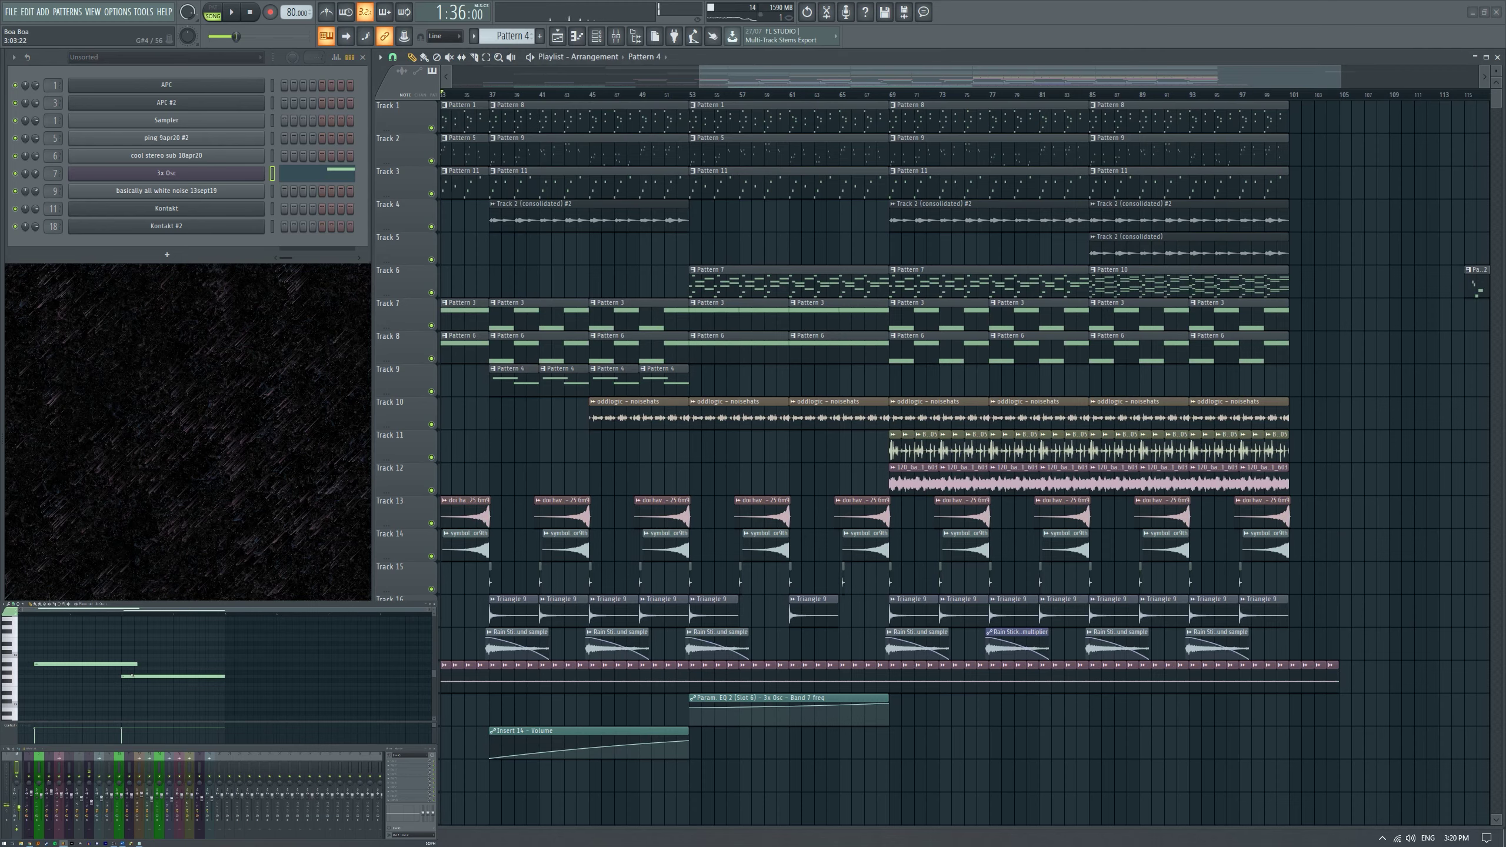
pyautogui.hotkey('ctrl', 'z')
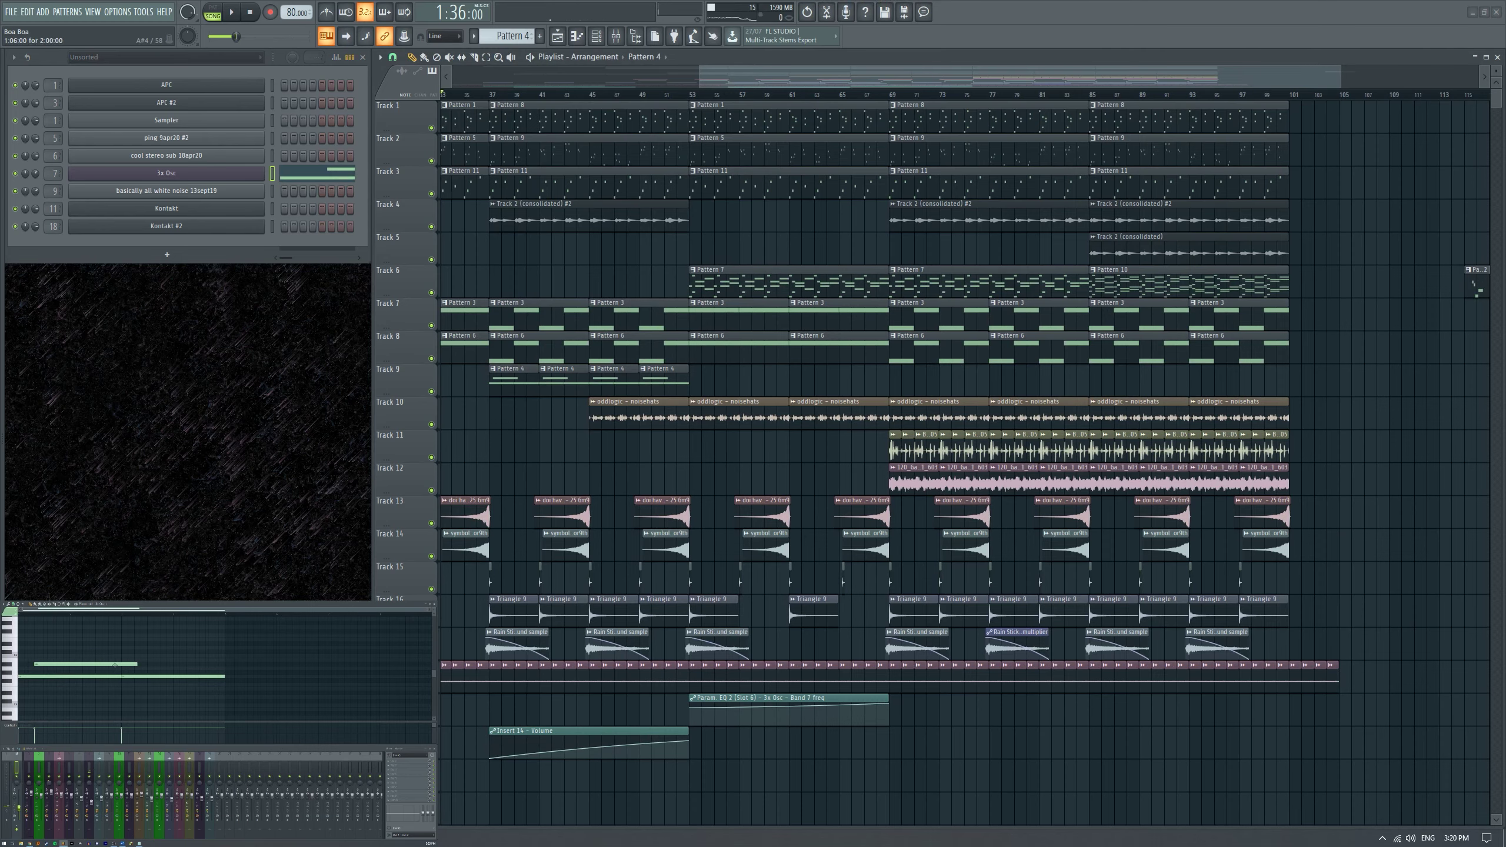
pyautogui.rightClick(116, 664)
# Place Pattern 12 at bar 69 on Track 9 and shorten its 3x Osc note to two bars.
pyautogui.scroll(3, 932, 316)
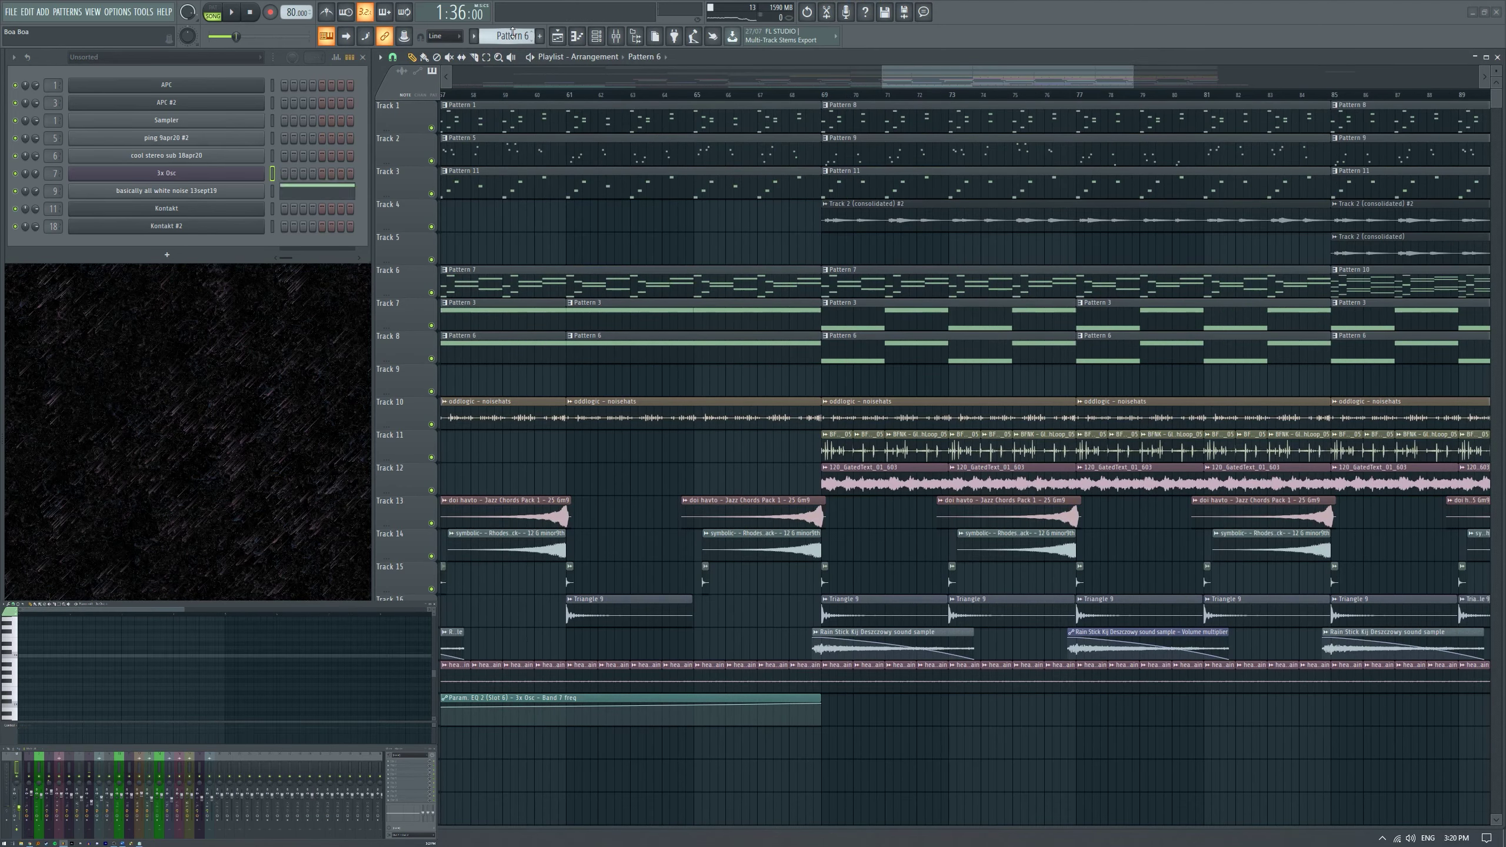
pyautogui.scroll(1, 833, 382)
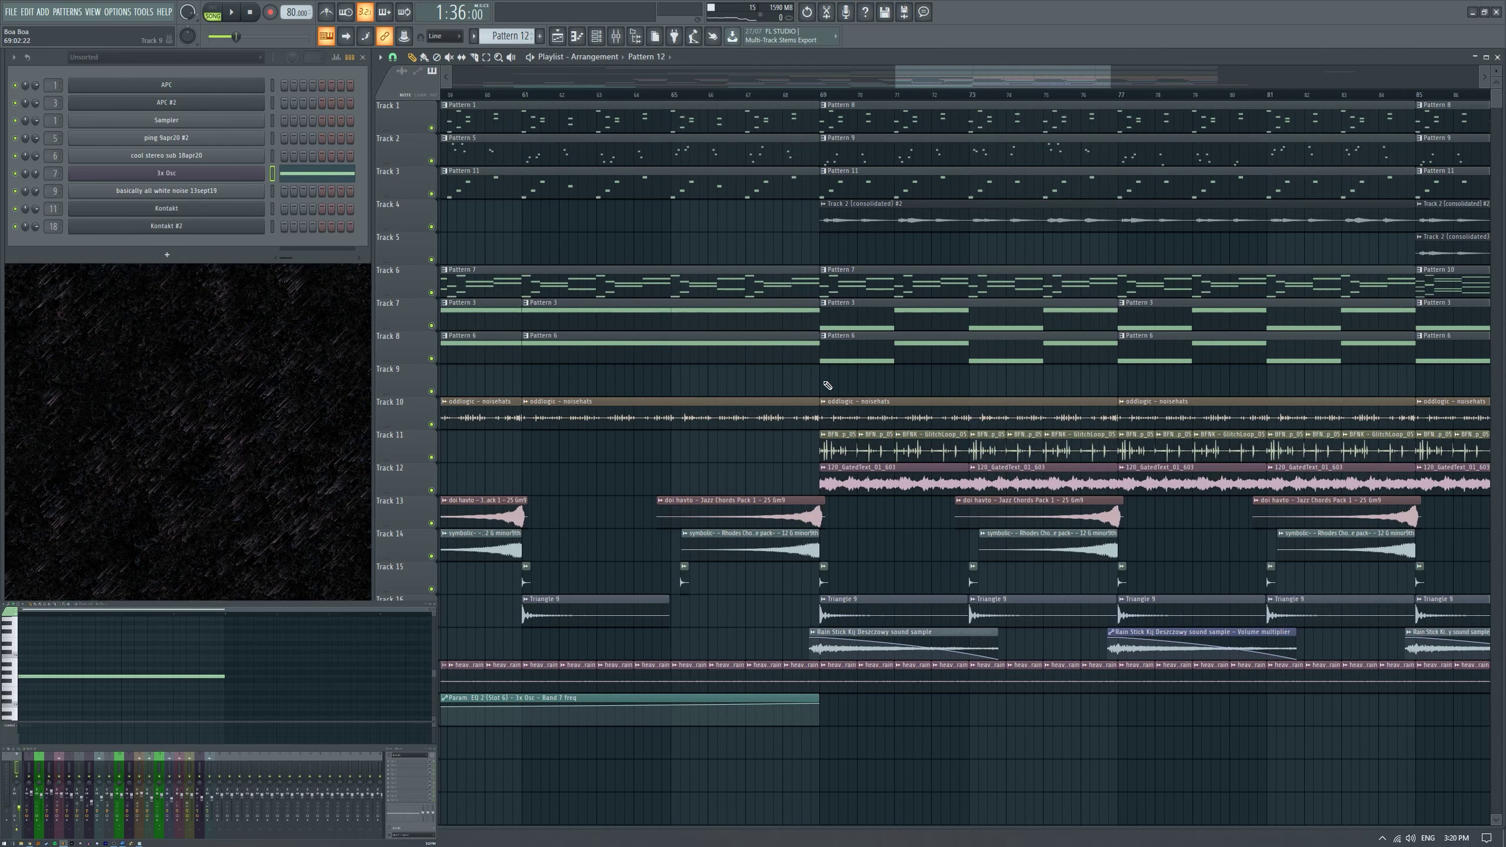
pyautogui.click(836, 383)
pyautogui.rightClick(47, 676)
pyautogui.click(32, 660)
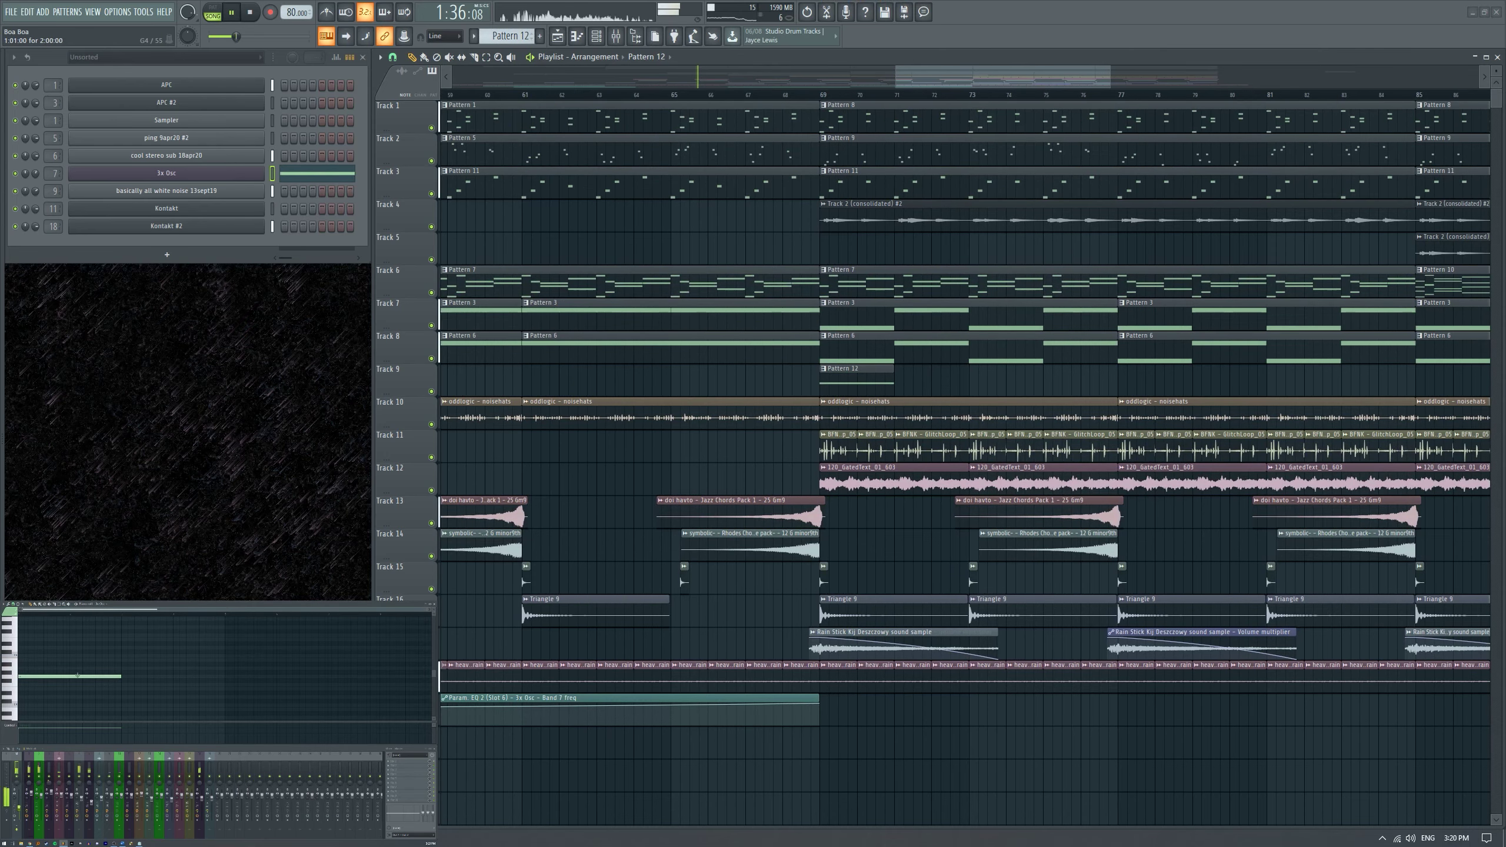
# Play the song from bar 69 and add a second two-bar note above the first in Pattern 12.
pyautogui.scroll(3, 847, 101)
pyautogui.press('space')
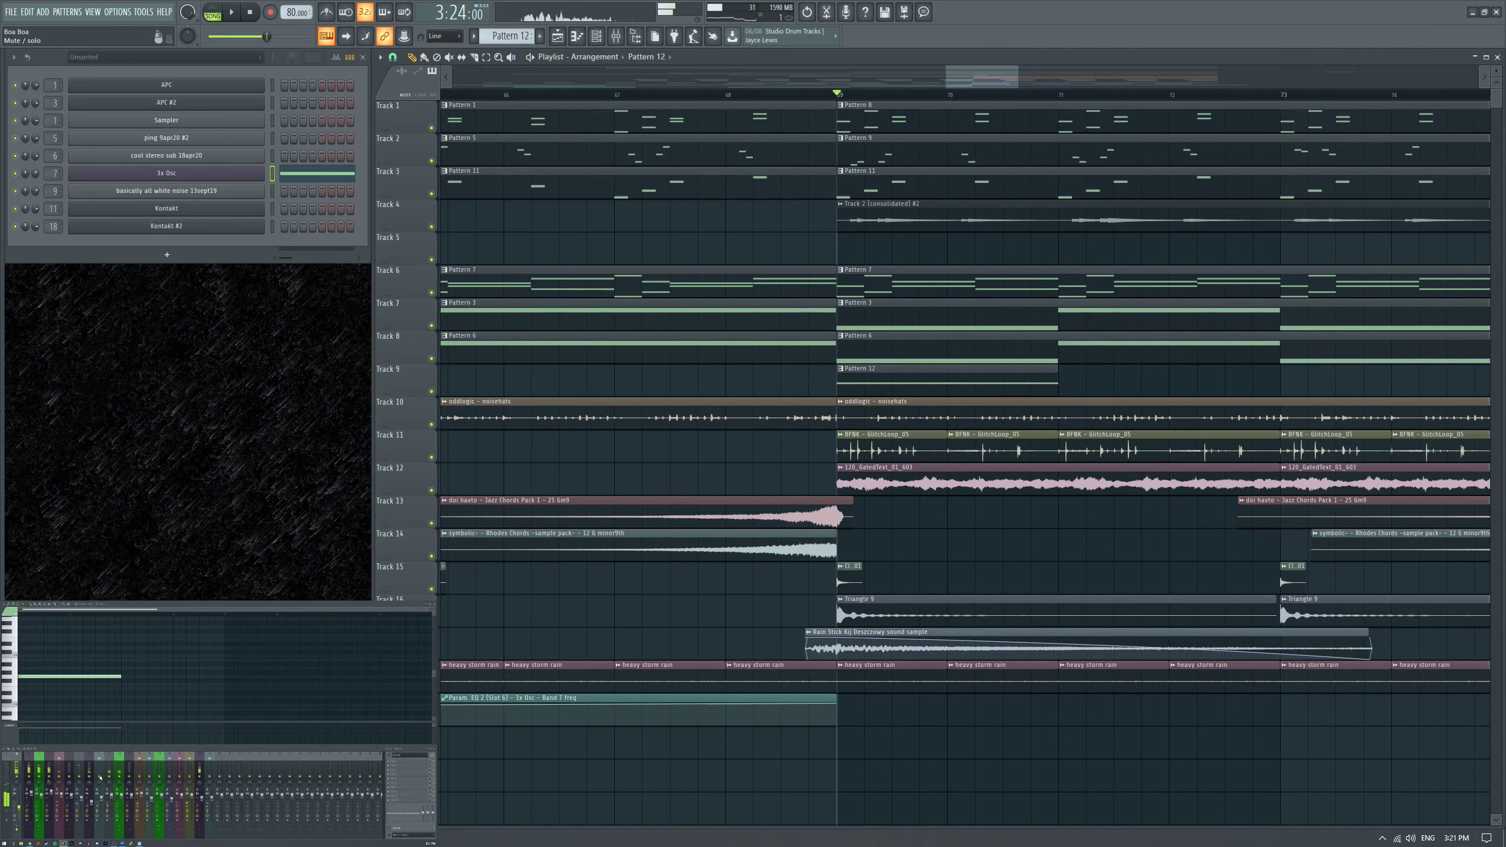
pyautogui.press('space')
pyautogui.scroll(-3, 737, 423)
pyautogui.press('space')
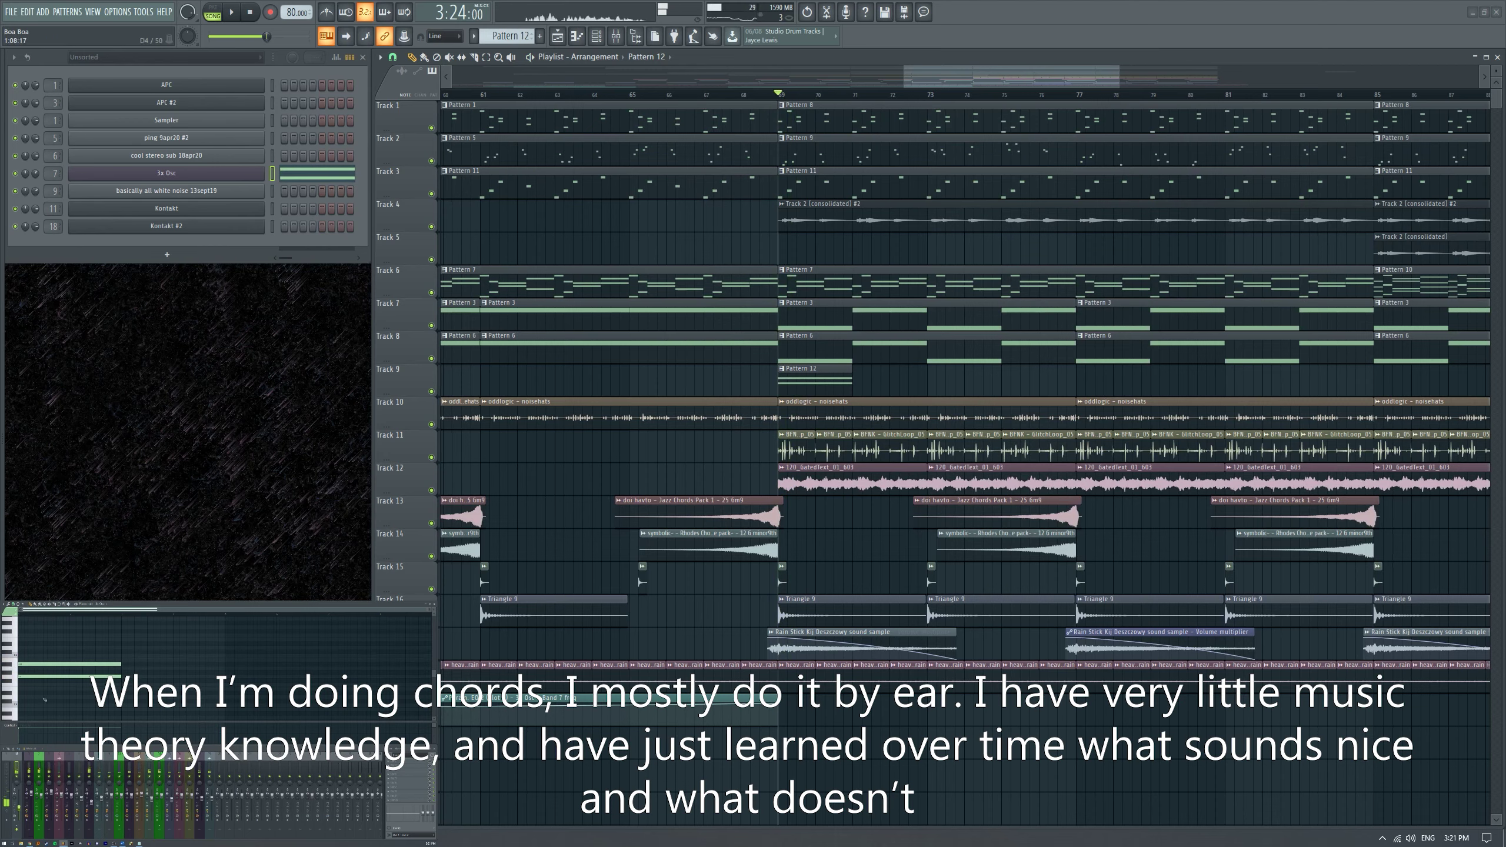
# Duplicate the two-note chord into bars 3 and 4 of Pattern 12 and raise the copy's upper note to D5.
pyautogui.press('space')
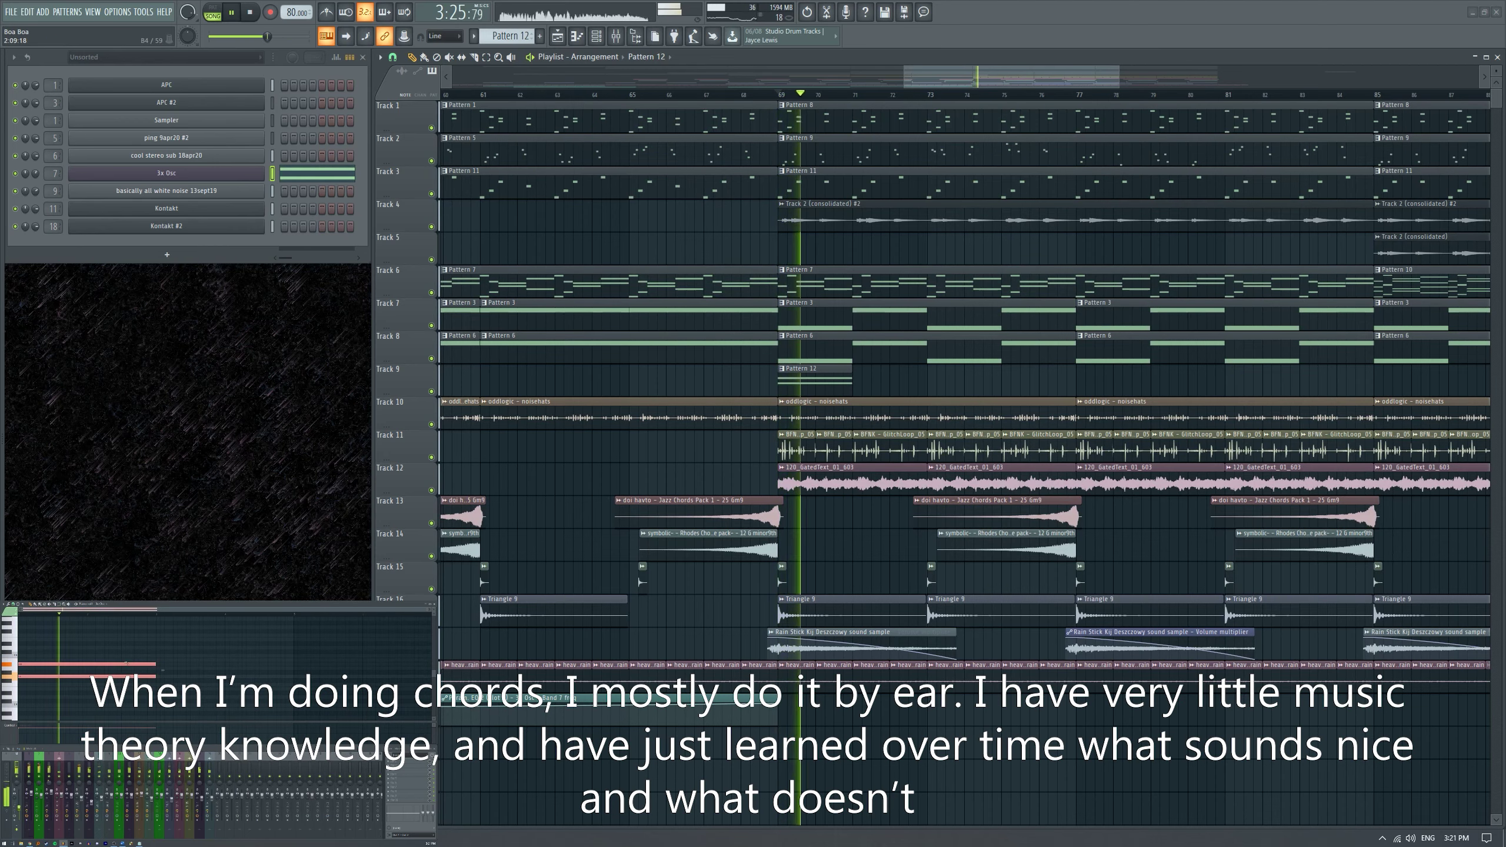
pyautogui.hotkey('ctrl', 'b')
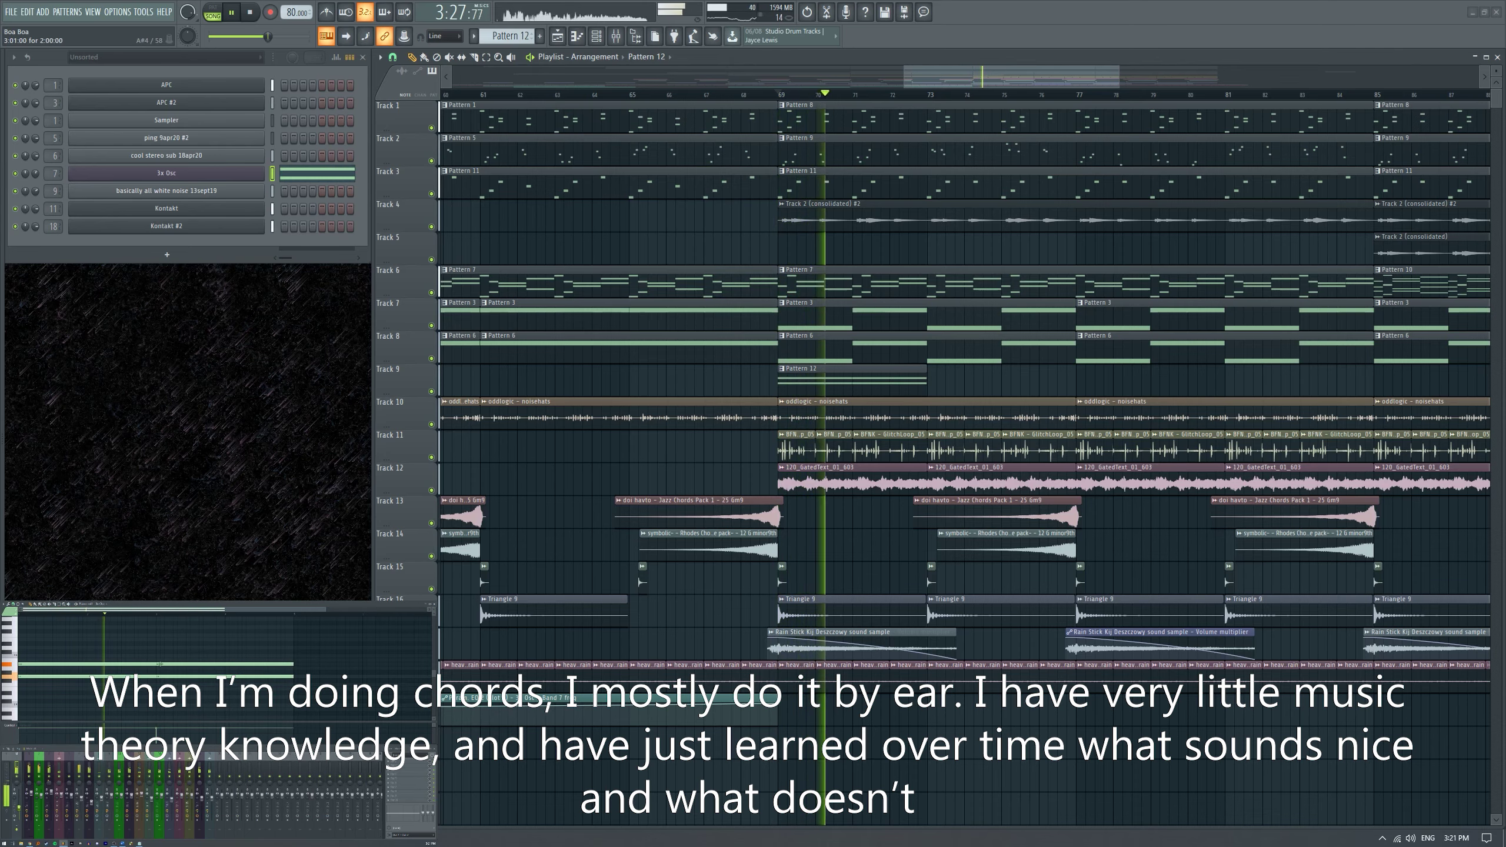
pyautogui.click(158, 651)
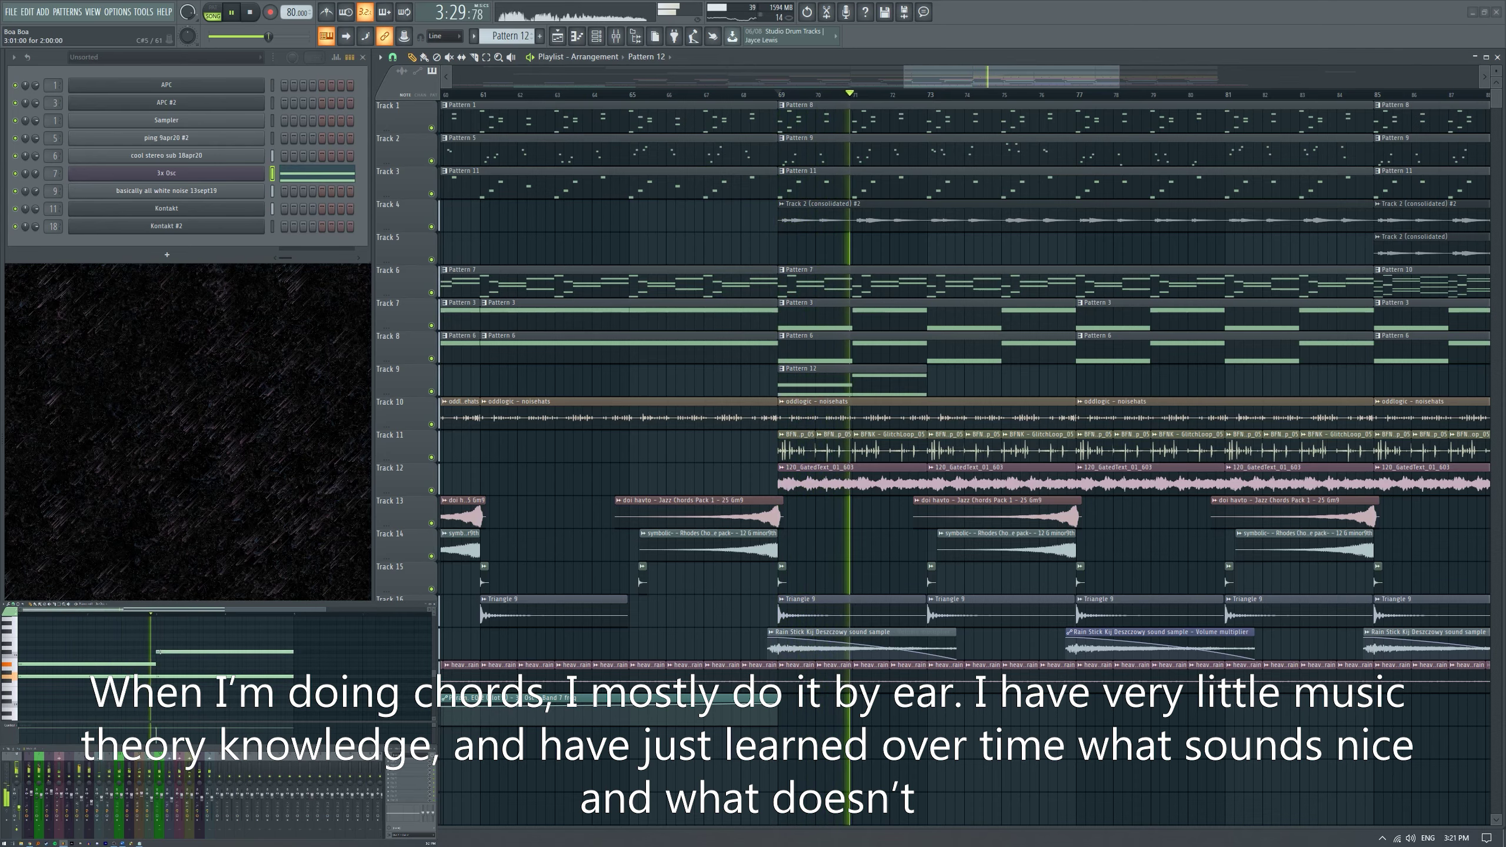
pyautogui.press('space')
pyautogui.moveTo(158, 652); pyautogui.dragTo(163, 646)
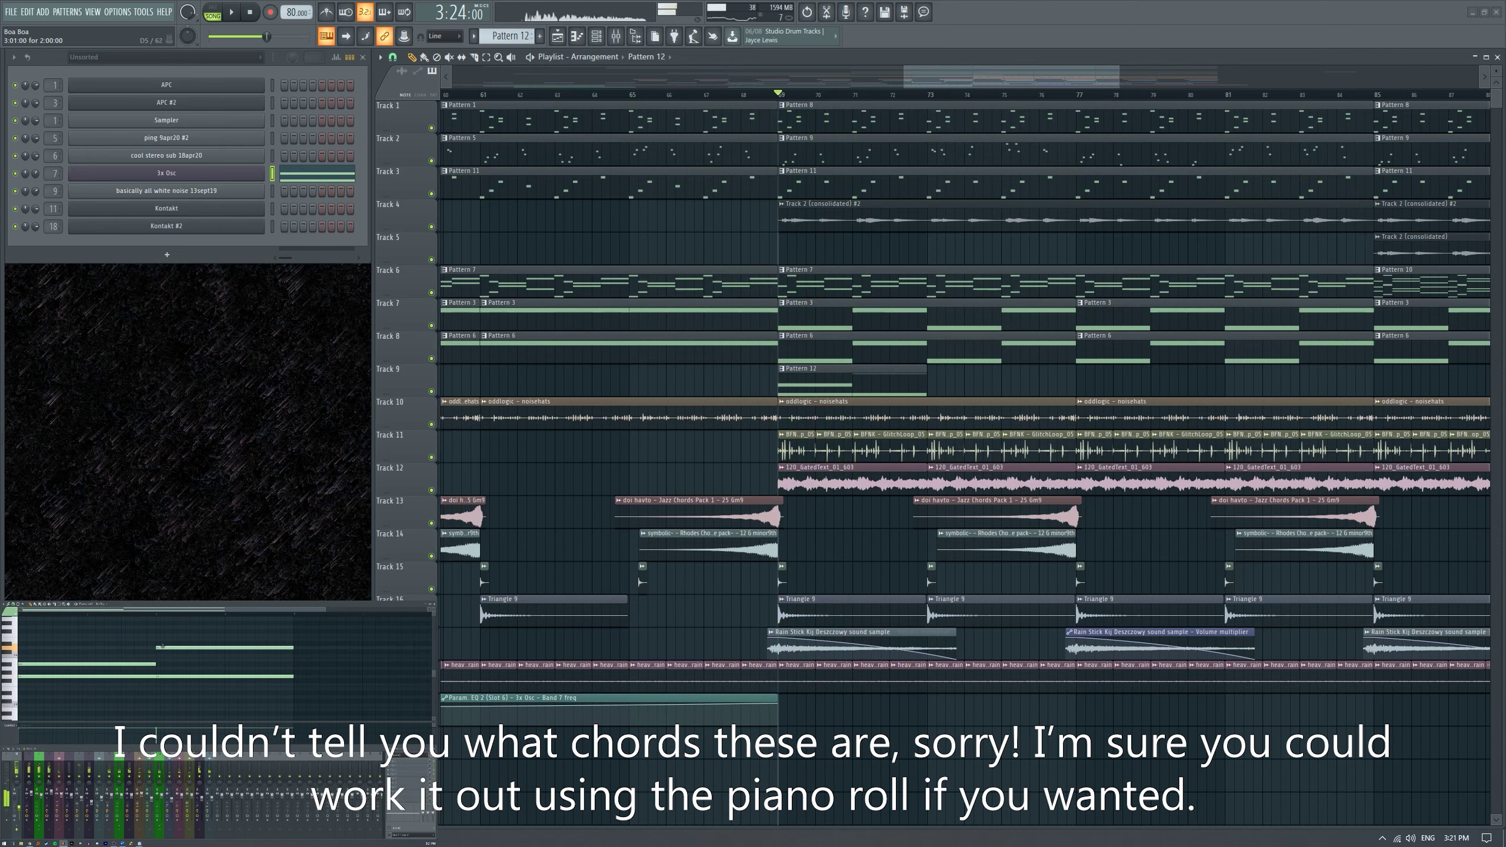
pyautogui.keyDown('alt'); pyautogui.rightClick(171, 658); pyautogui.keyUp('alt')
pyautogui.click(88, 656)
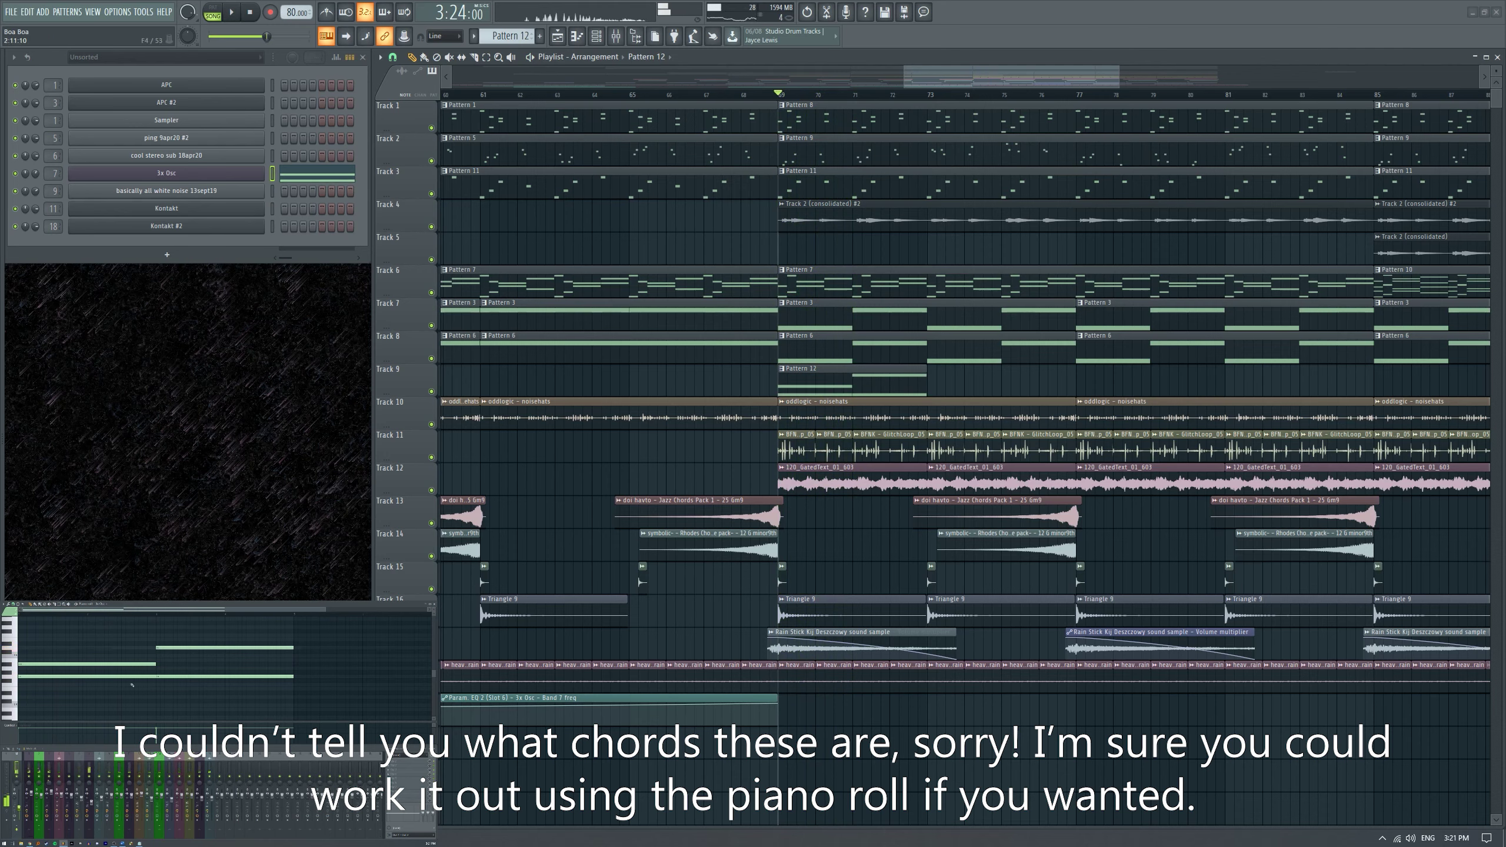
# Duplicate the four bars of chords into bars 5 to 8 of Pattern 12 while listening from bar 69.
pyautogui.press('space')
pyautogui.scroll(-1, 217, 692)
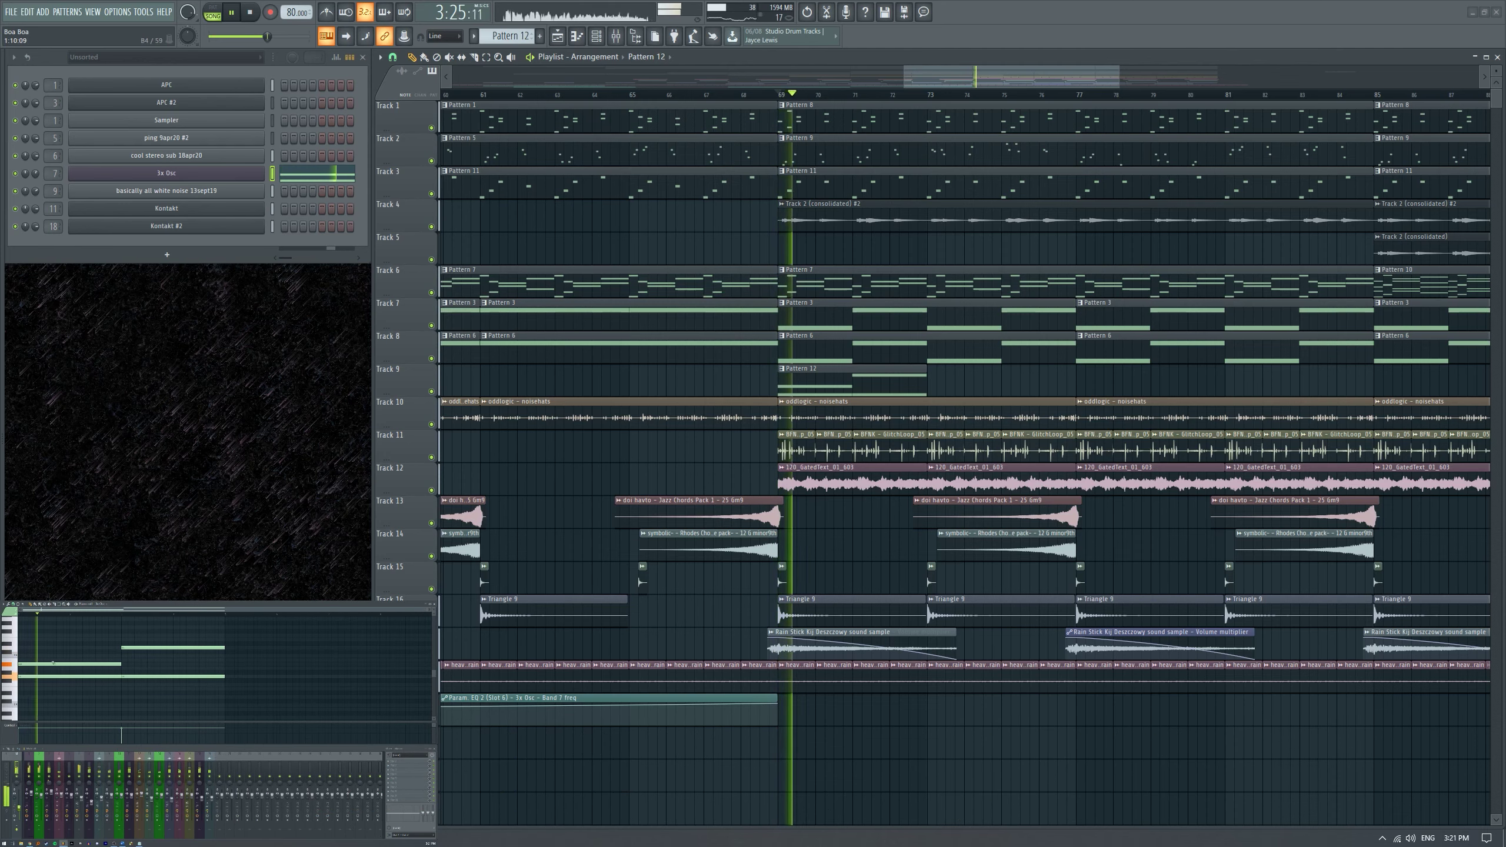
pyautogui.scroll(-1, 218, 693)
pyautogui.scroll(4, 121, 664)
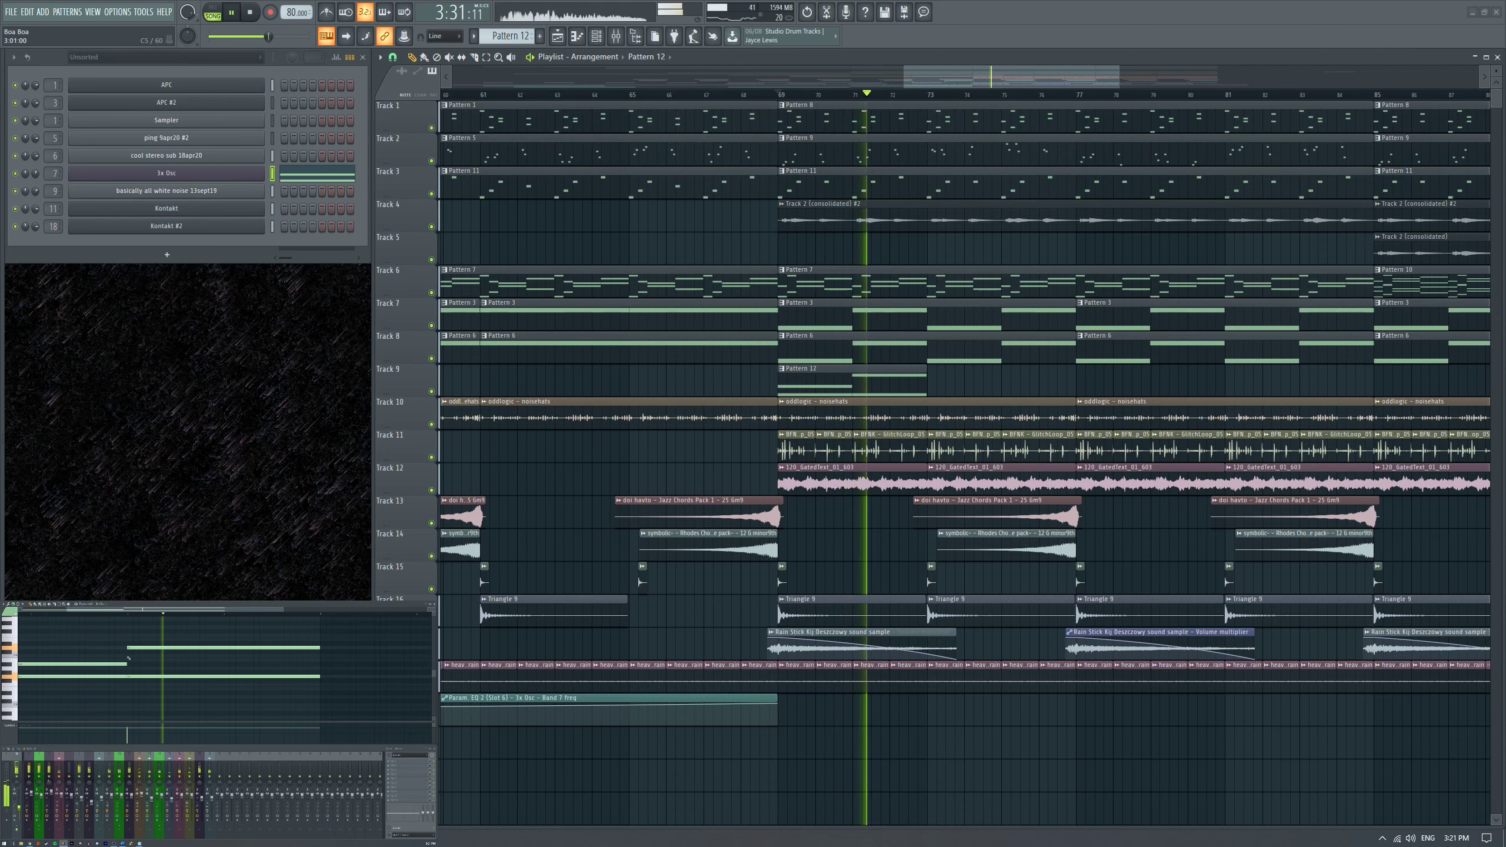
pyautogui.scroll(-3, 128, 658)
pyautogui.moveTo(112, 687); pyautogui.dragTo(306, 676)
pyautogui.scroll(-1, 243, 663)
pyautogui.scroll(-4, 1317, 411)
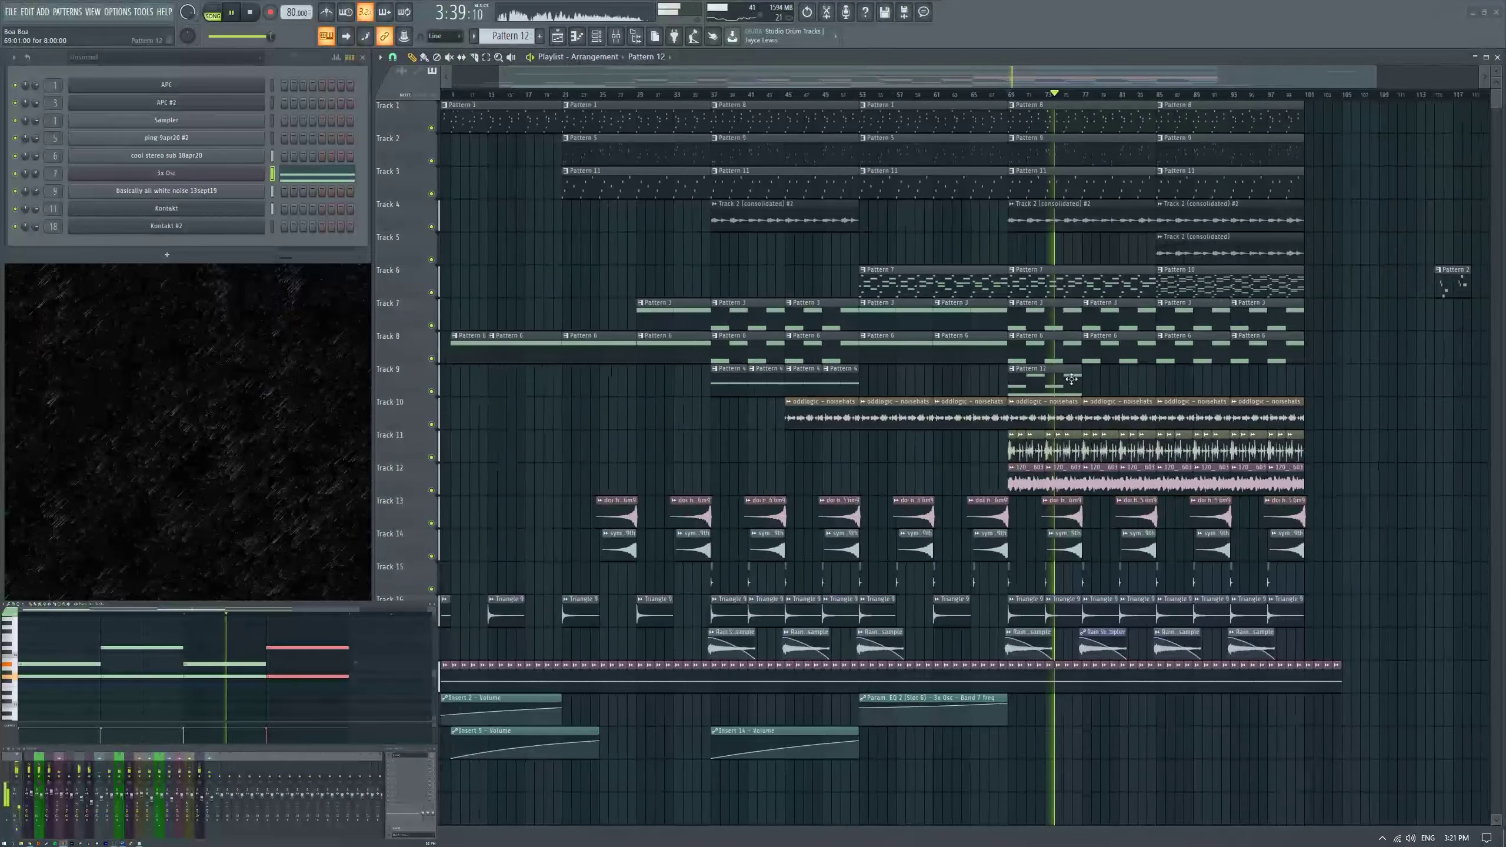
pyautogui.scroll(-1, 262, 695)
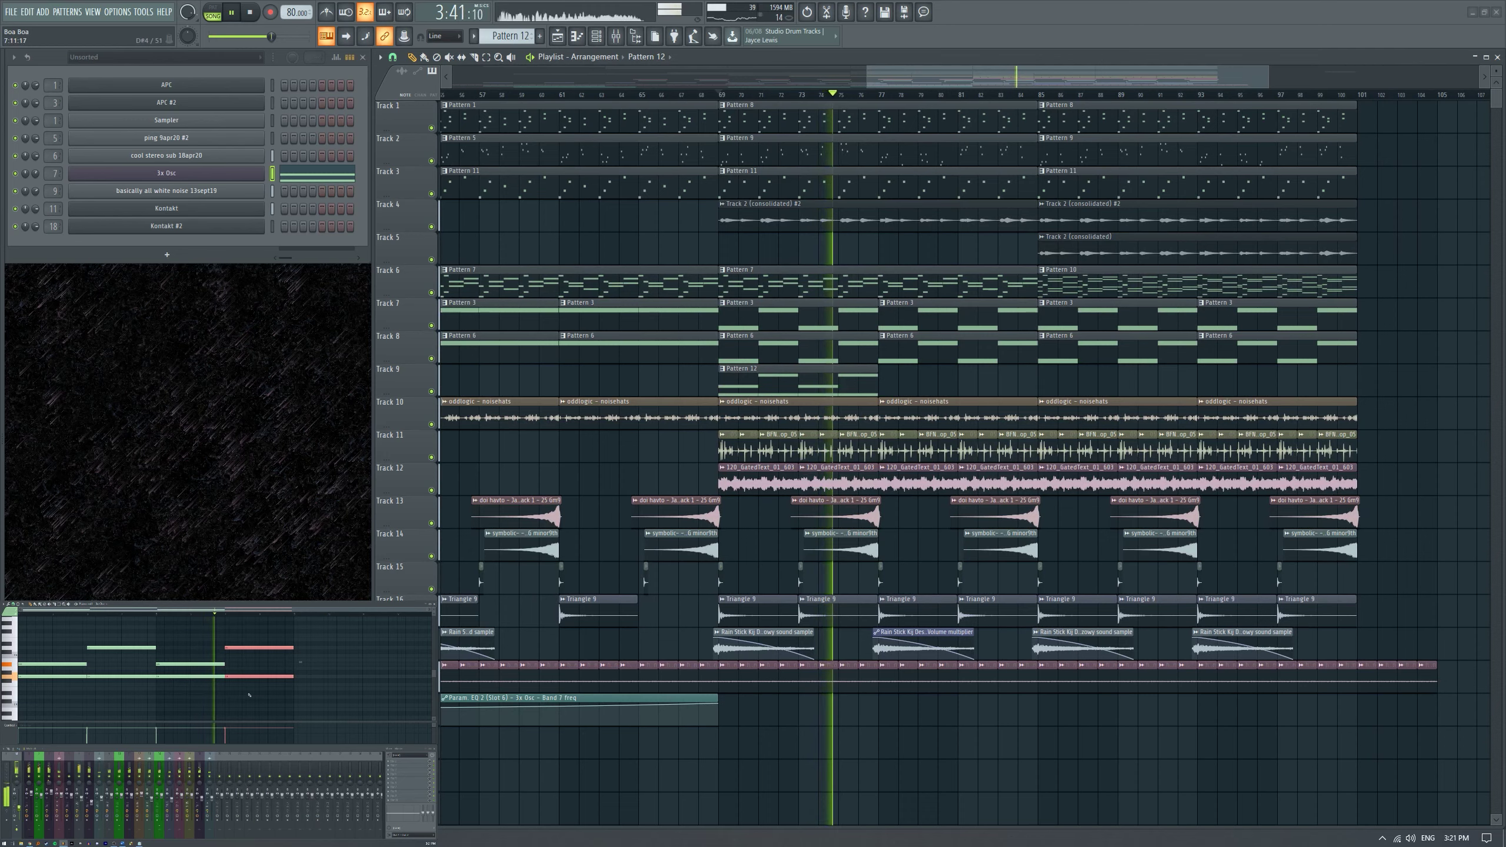
pyautogui.keyDown('ctrl'); pyautogui.click(263, 695); pyautogui.keyUp('ctrl')
pyautogui.press('space')
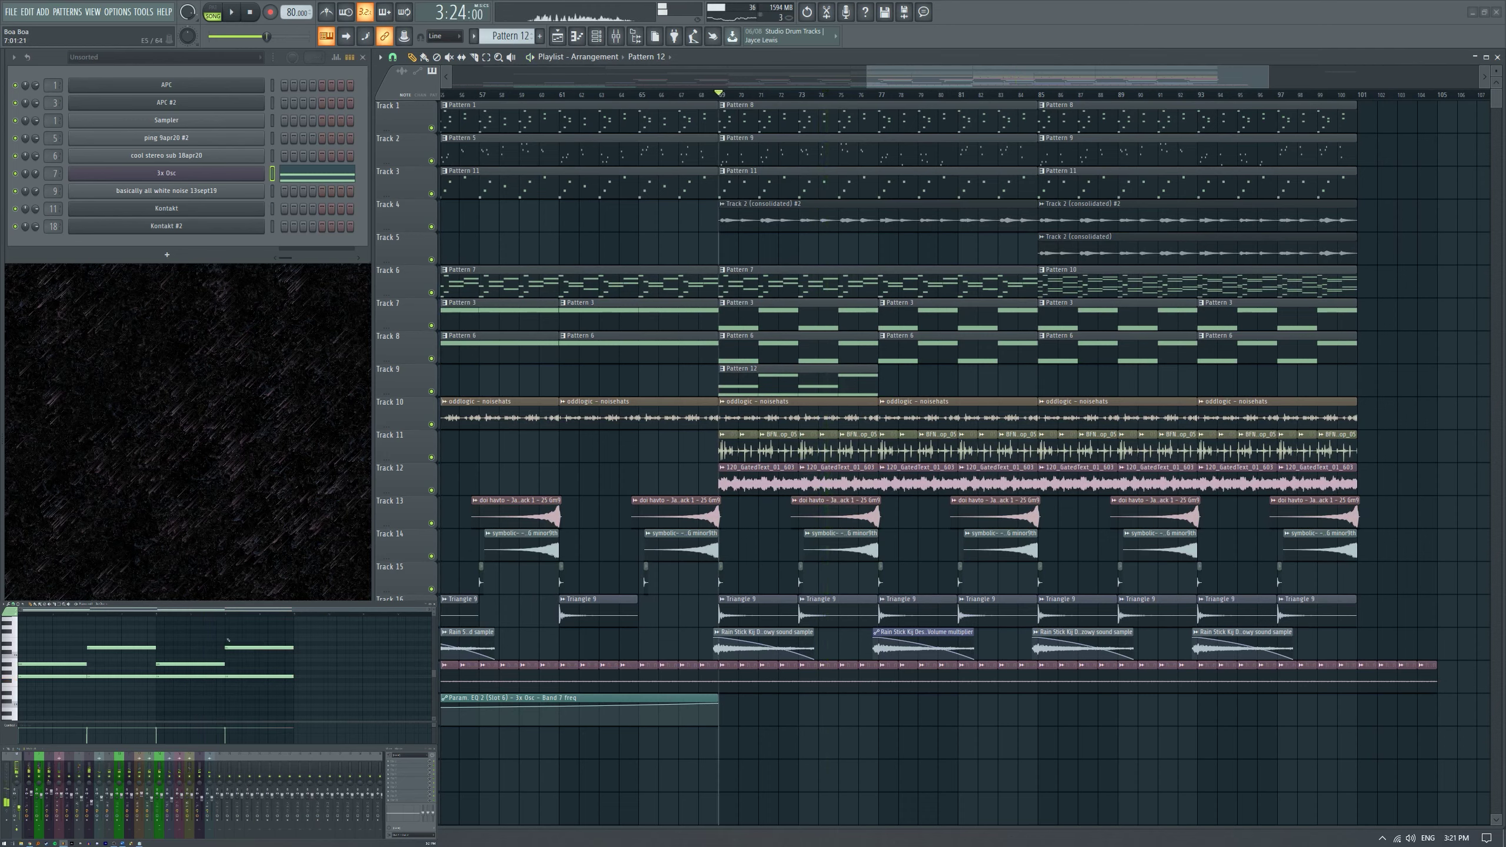
# Add a high two-bar note over the last chord in bars 7 and 8 of Pattern 12 and listen to it.
pyautogui.moveTo(223, 619); pyautogui.dragTo(225, 618)
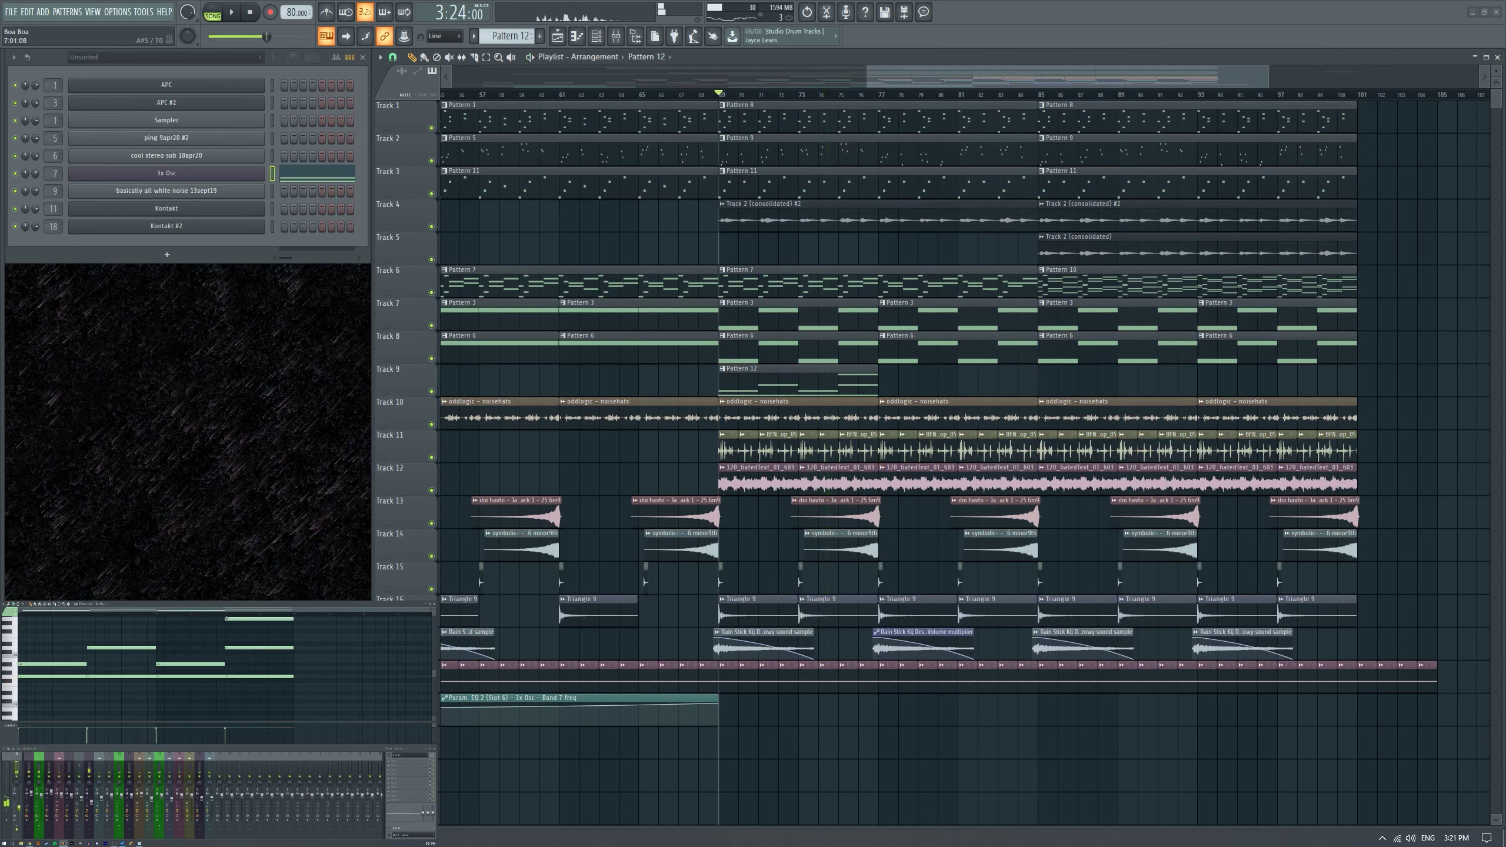
pyautogui.click(225, 615)
pyautogui.press('space')
pyautogui.scroll(1, 303, 668)
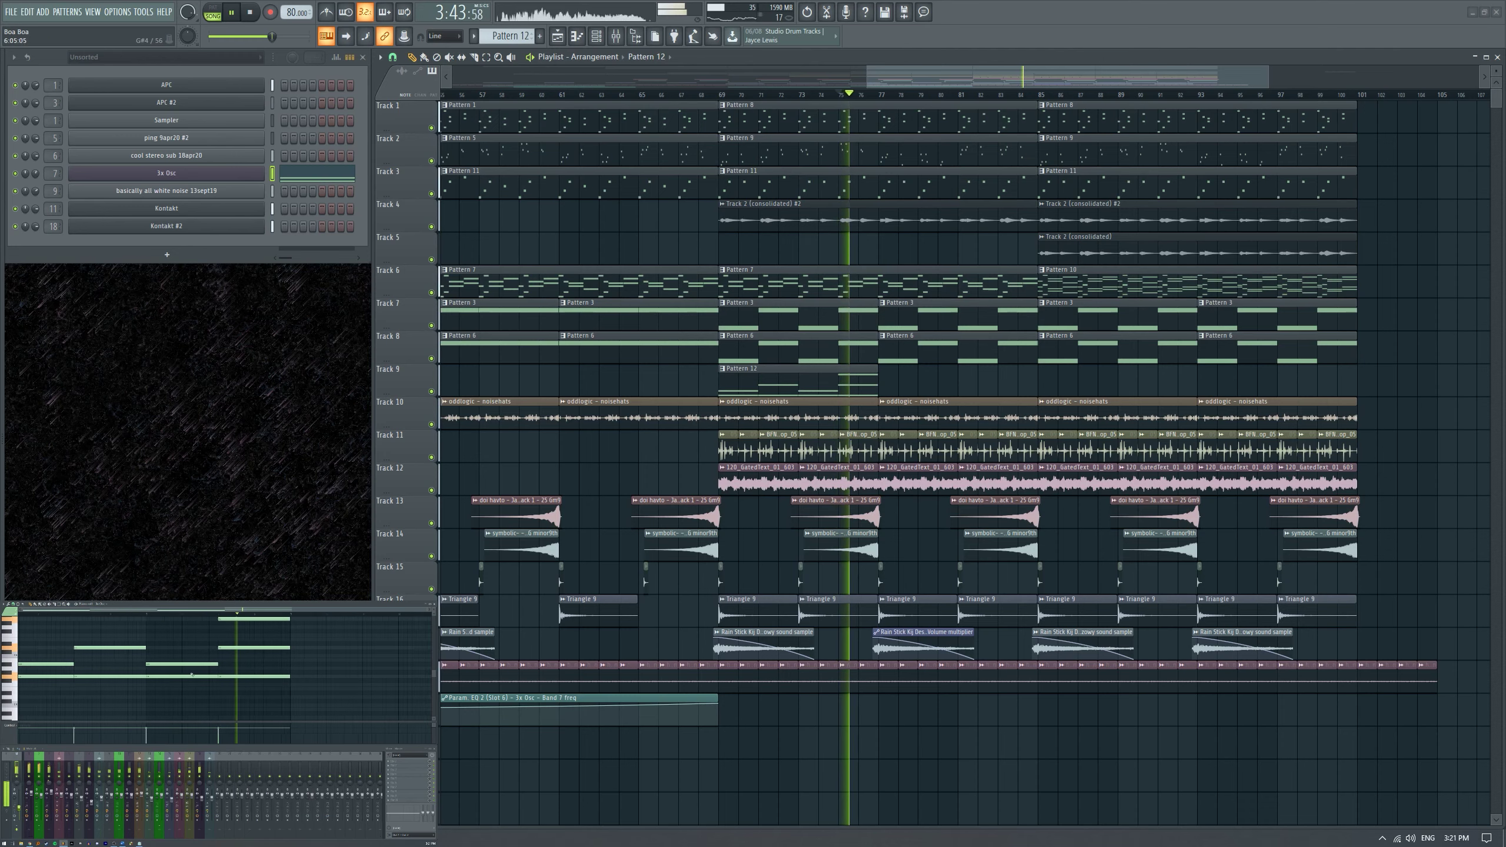
pyautogui.scroll(-1, 312, 690)
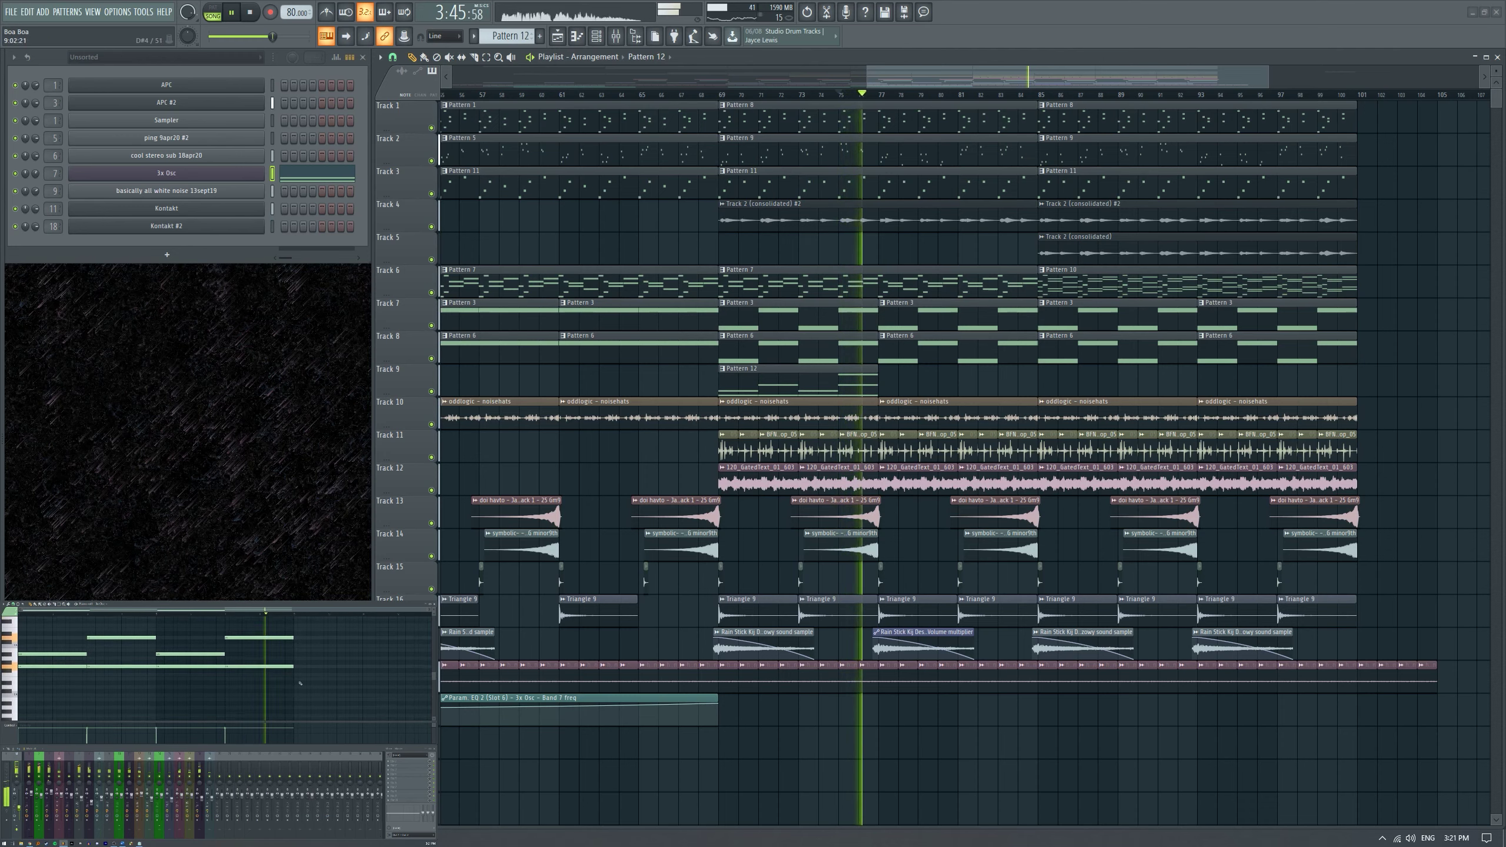
pyautogui.press('space')
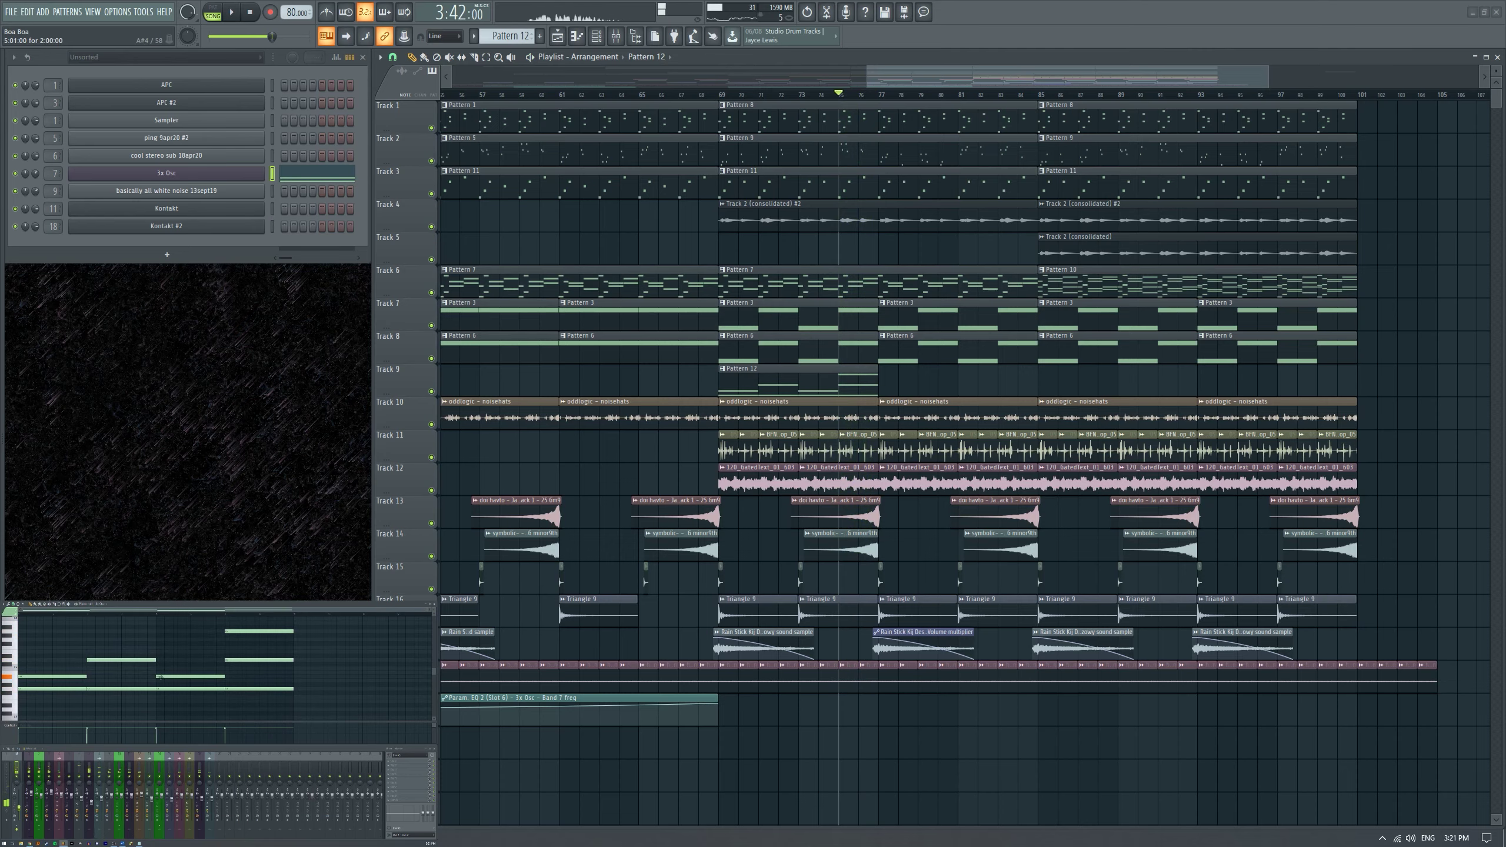
# Add another two-bar note to the chord in bars 5 and 6 of Pattern 12 and play from bar 73.
pyautogui.scroll(3, 709, 106)
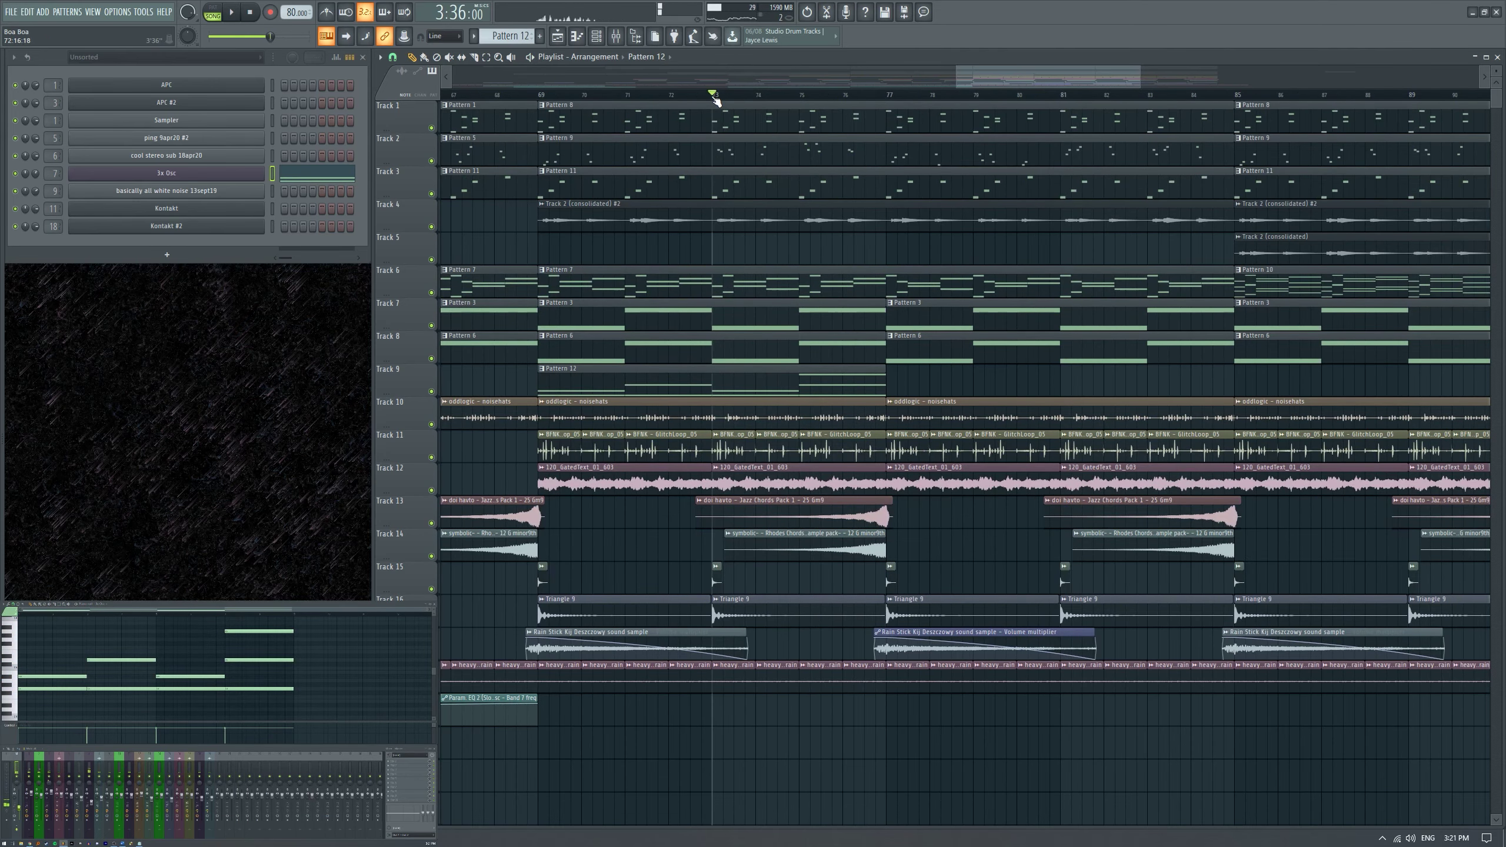
pyautogui.press('space')
pyautogui.press('space')
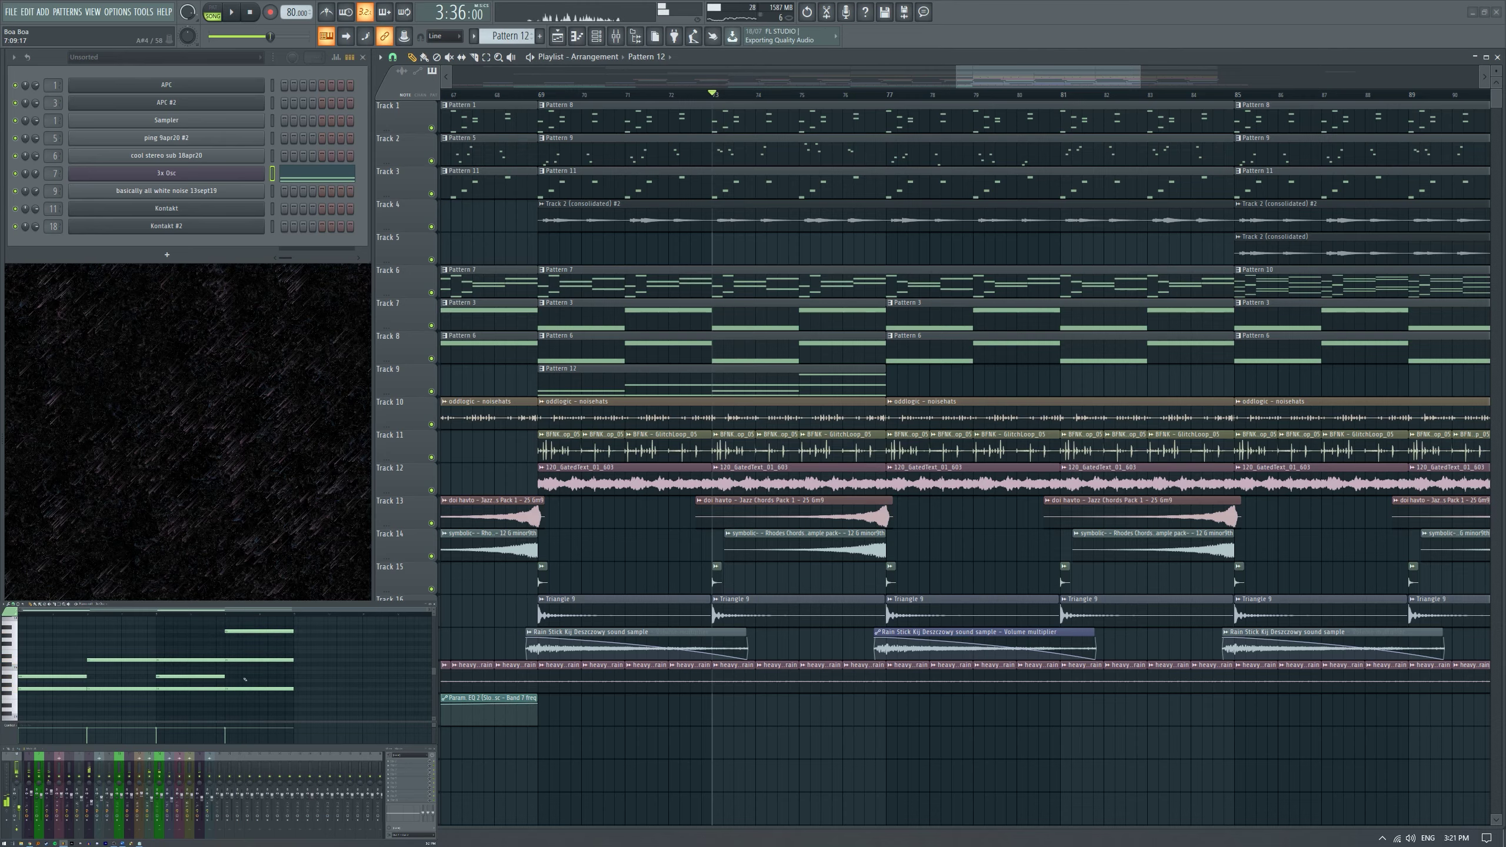
pyautogui.press('space')
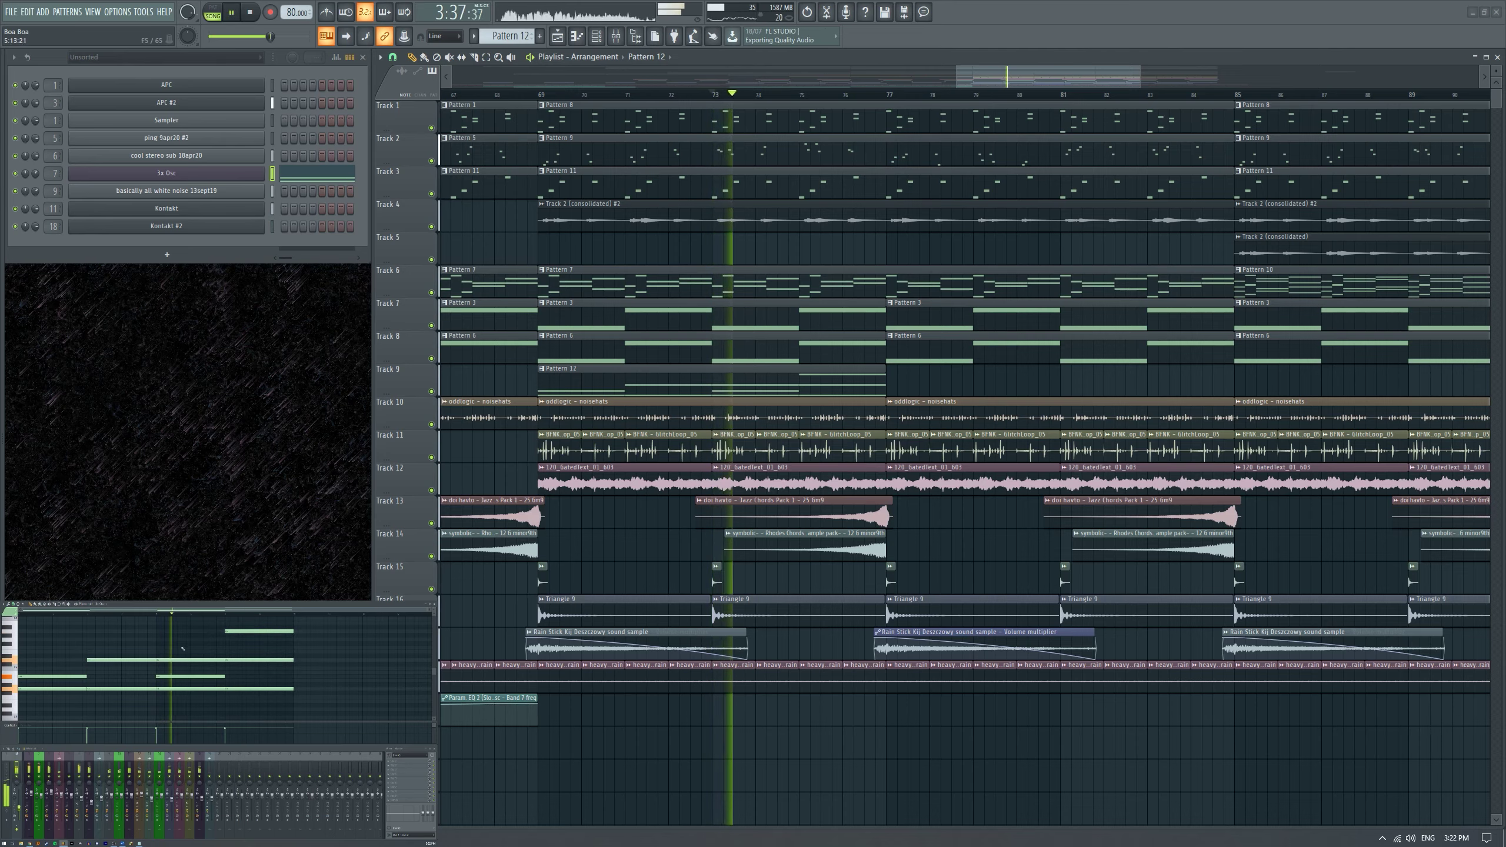
pyautogui.scroll(-5, 1170, 401)
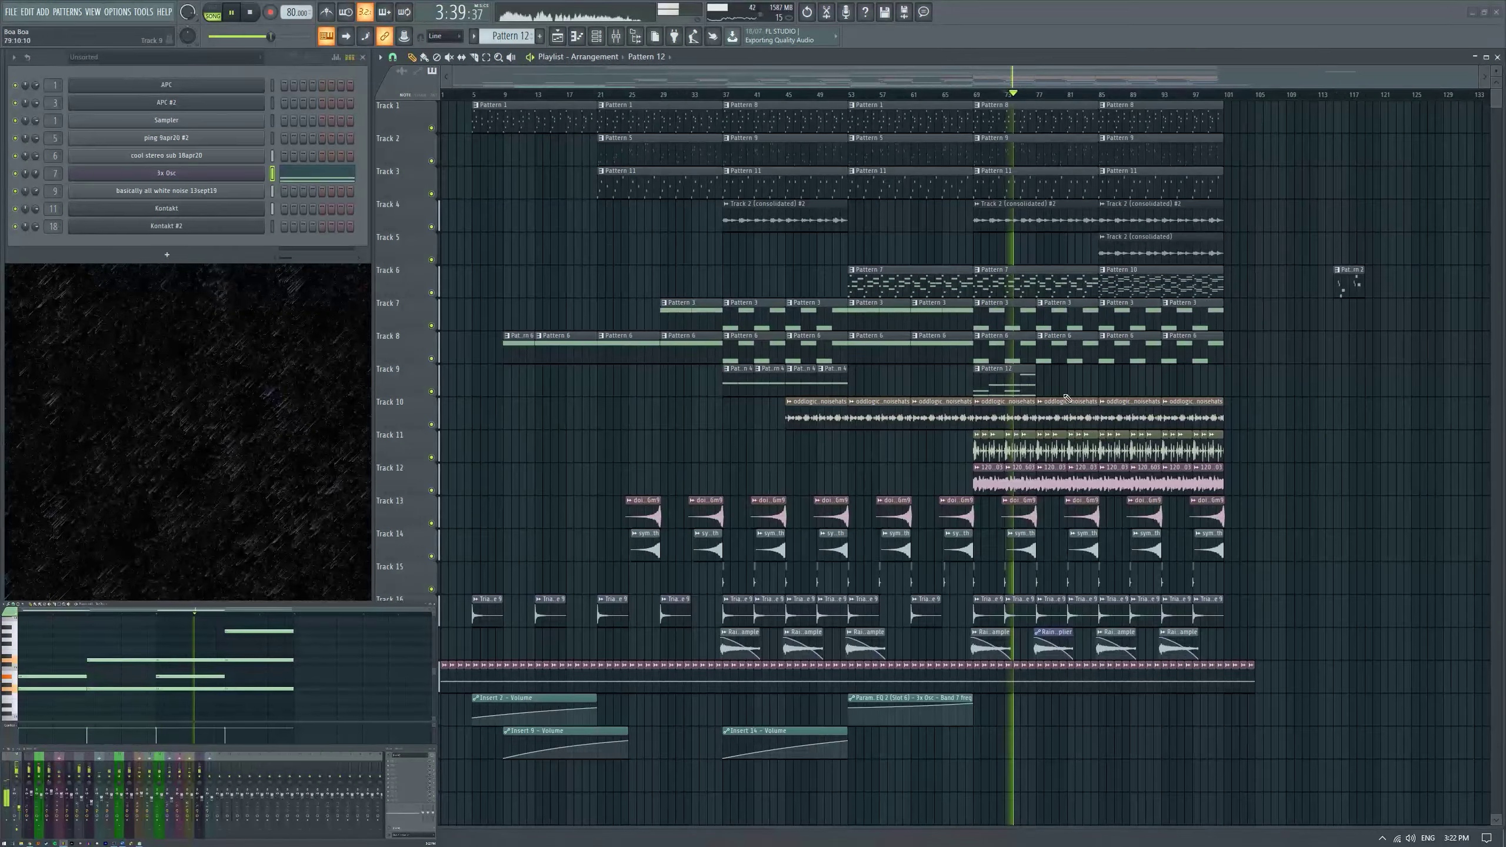
# Copy the chord from bars 5 and 6 of Pattern 12 into bars 9 and 10 with an added higher note and listen from bar 77.
pyautogui.scroll(2, 930, 382)
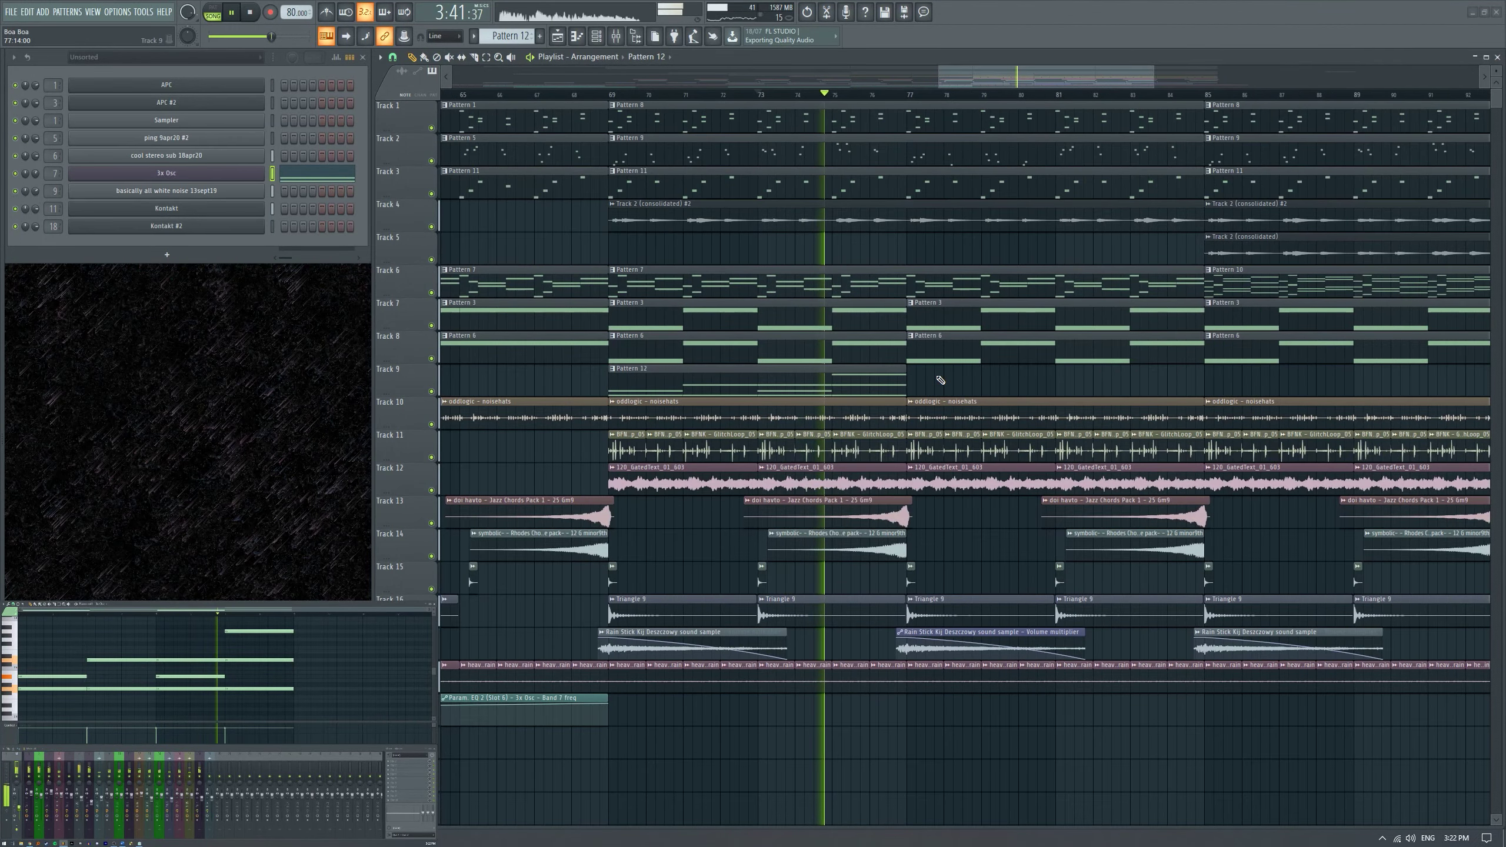
pyautogui.scroll(2, 922, 384)
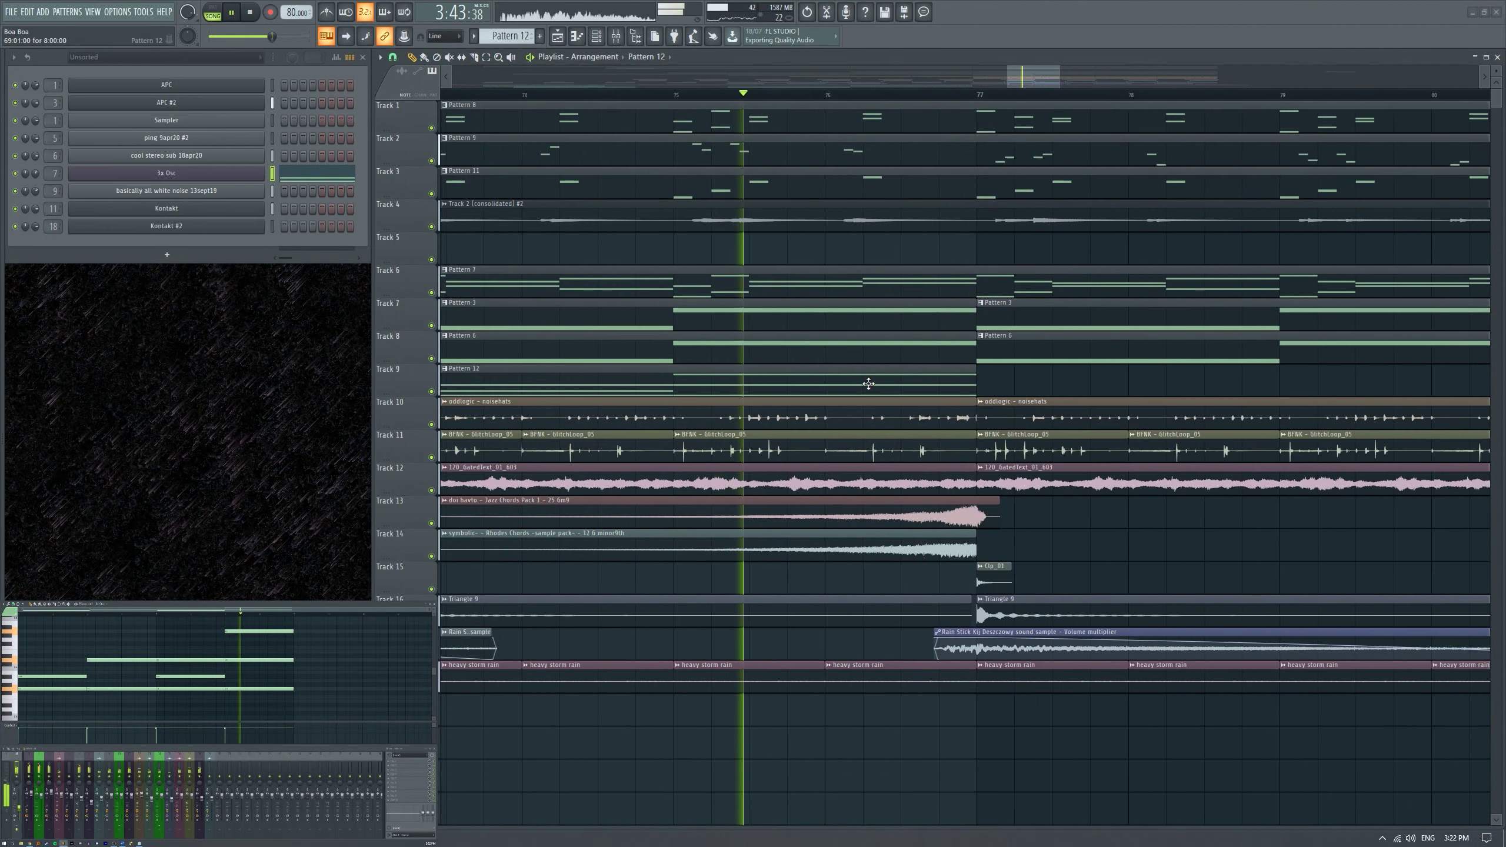
pyautogui.scroll(-4, 808, 378)
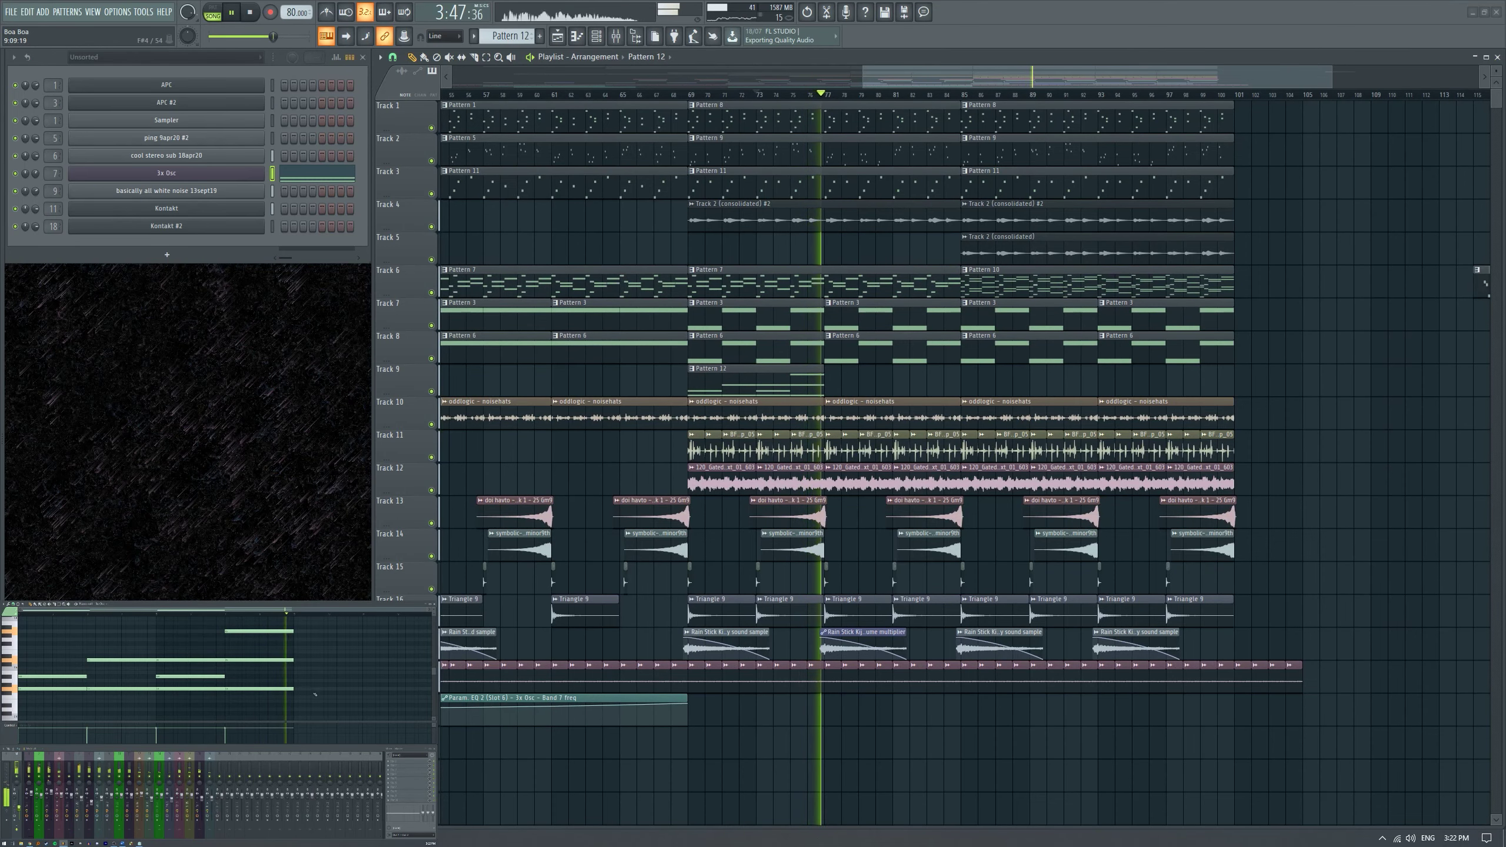
pyautogui.press('space')
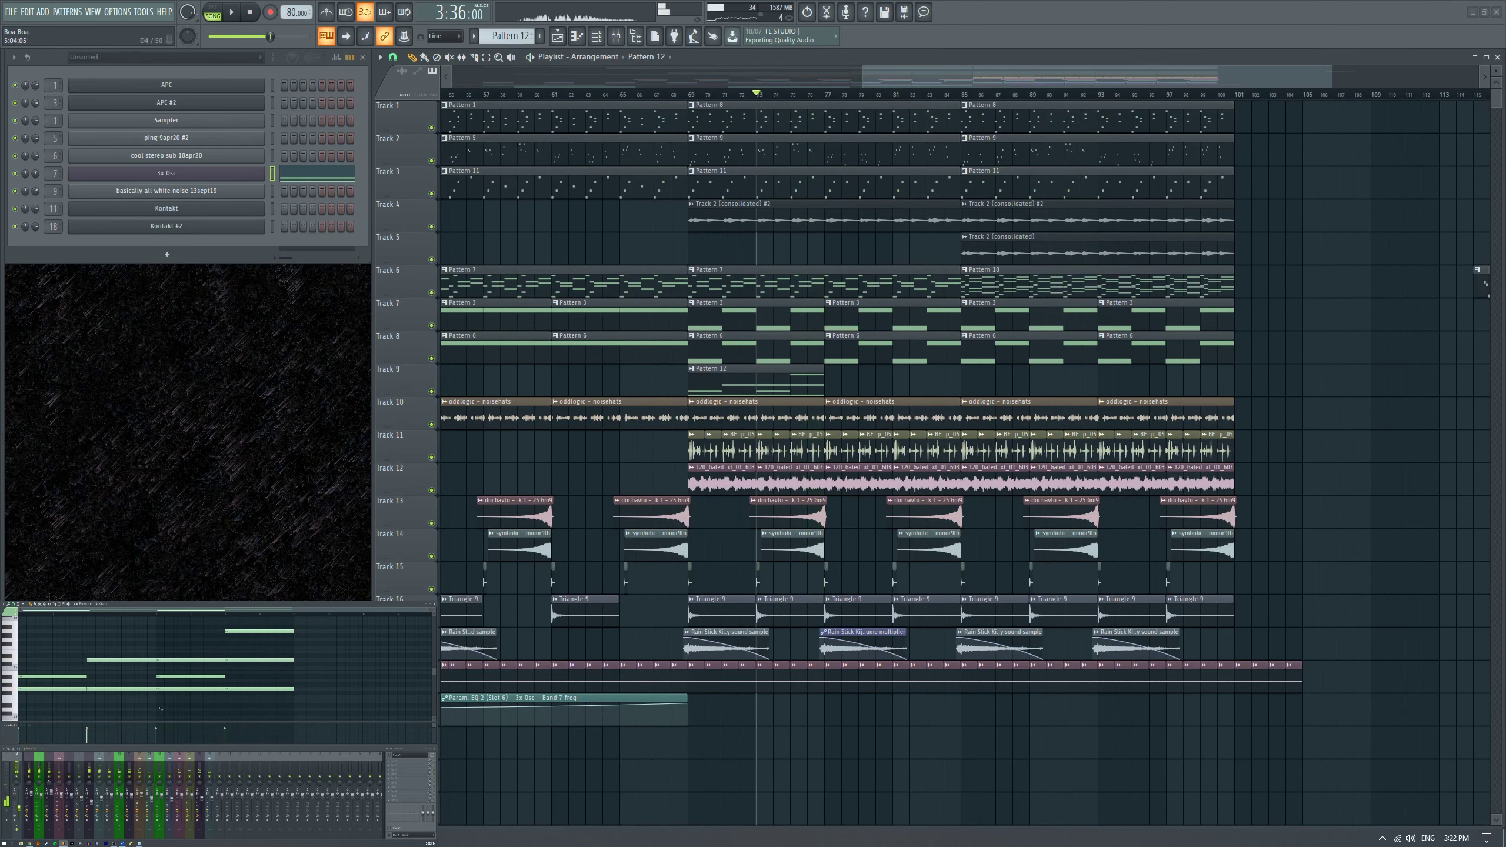
pyautogui.moveTo(175, 665); pyautogui.dragTo(314, 661)
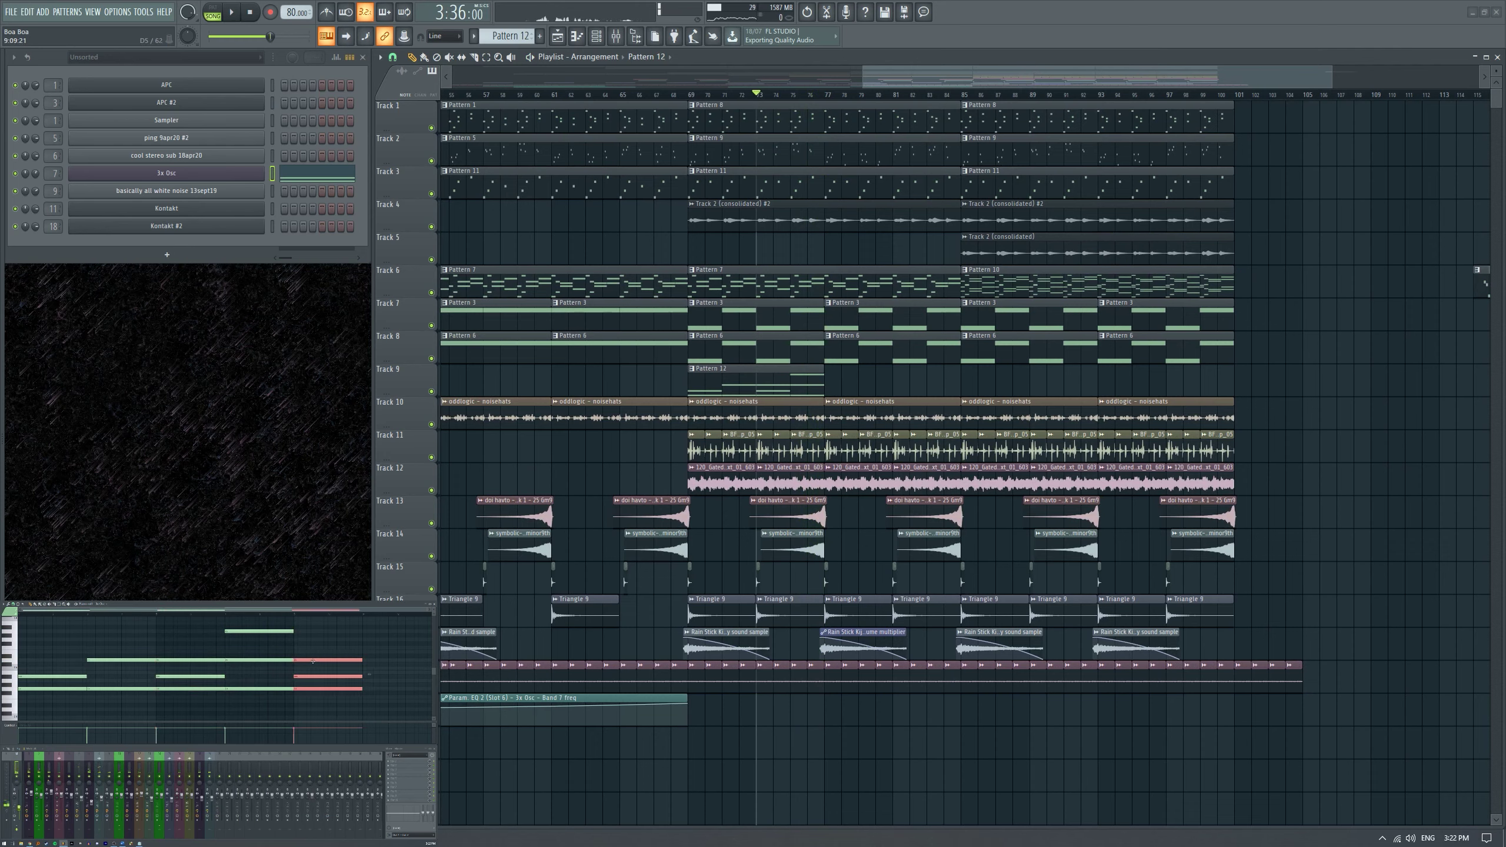
pyautogui.keyDown('alt'); pyautogui.rightClick(310, 659); pyautogui.keyUp('alt')
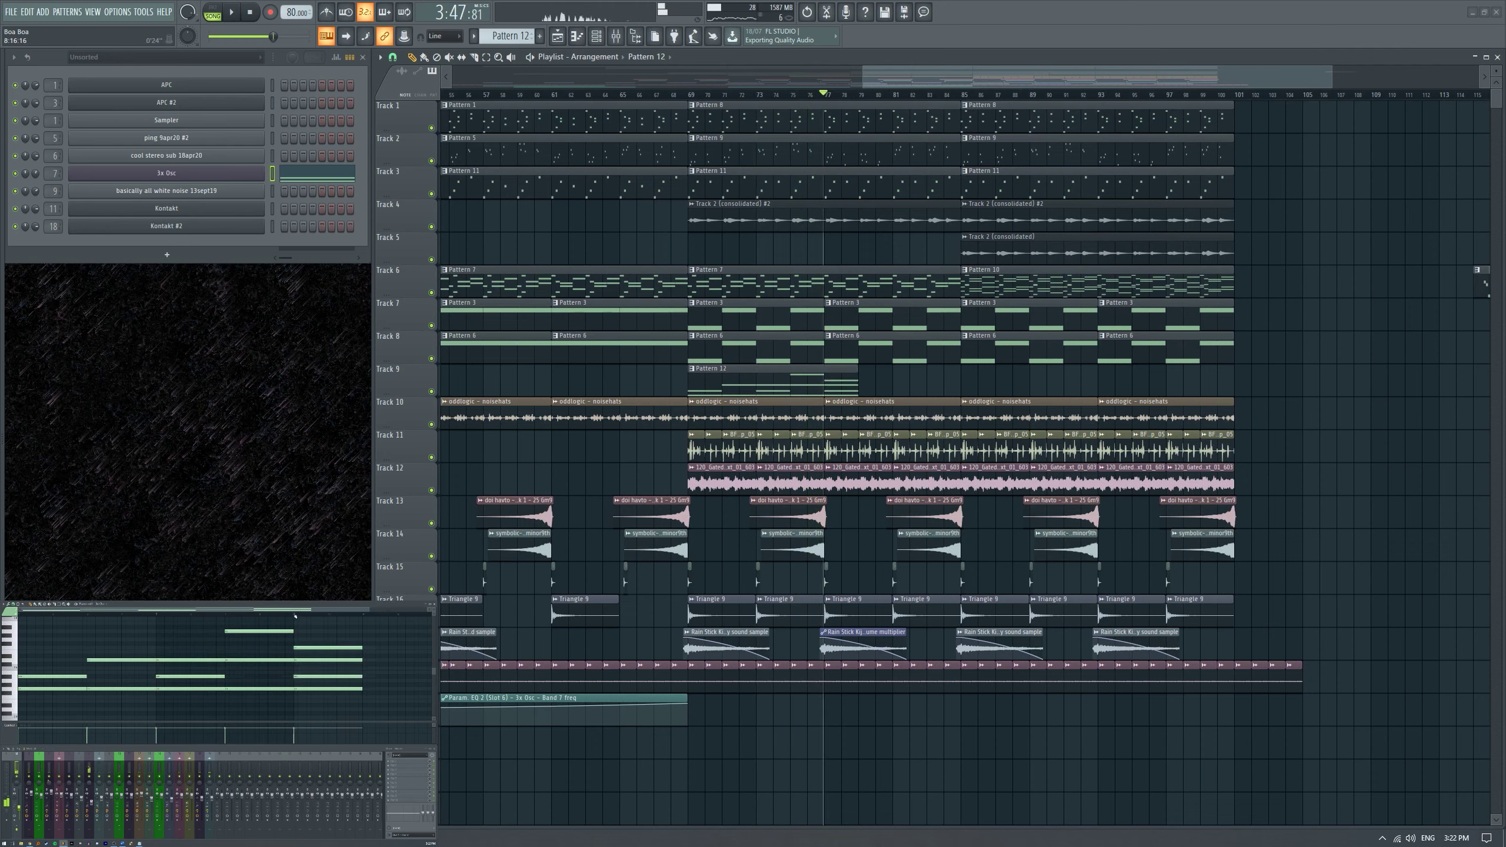
pyautogui.press('space')
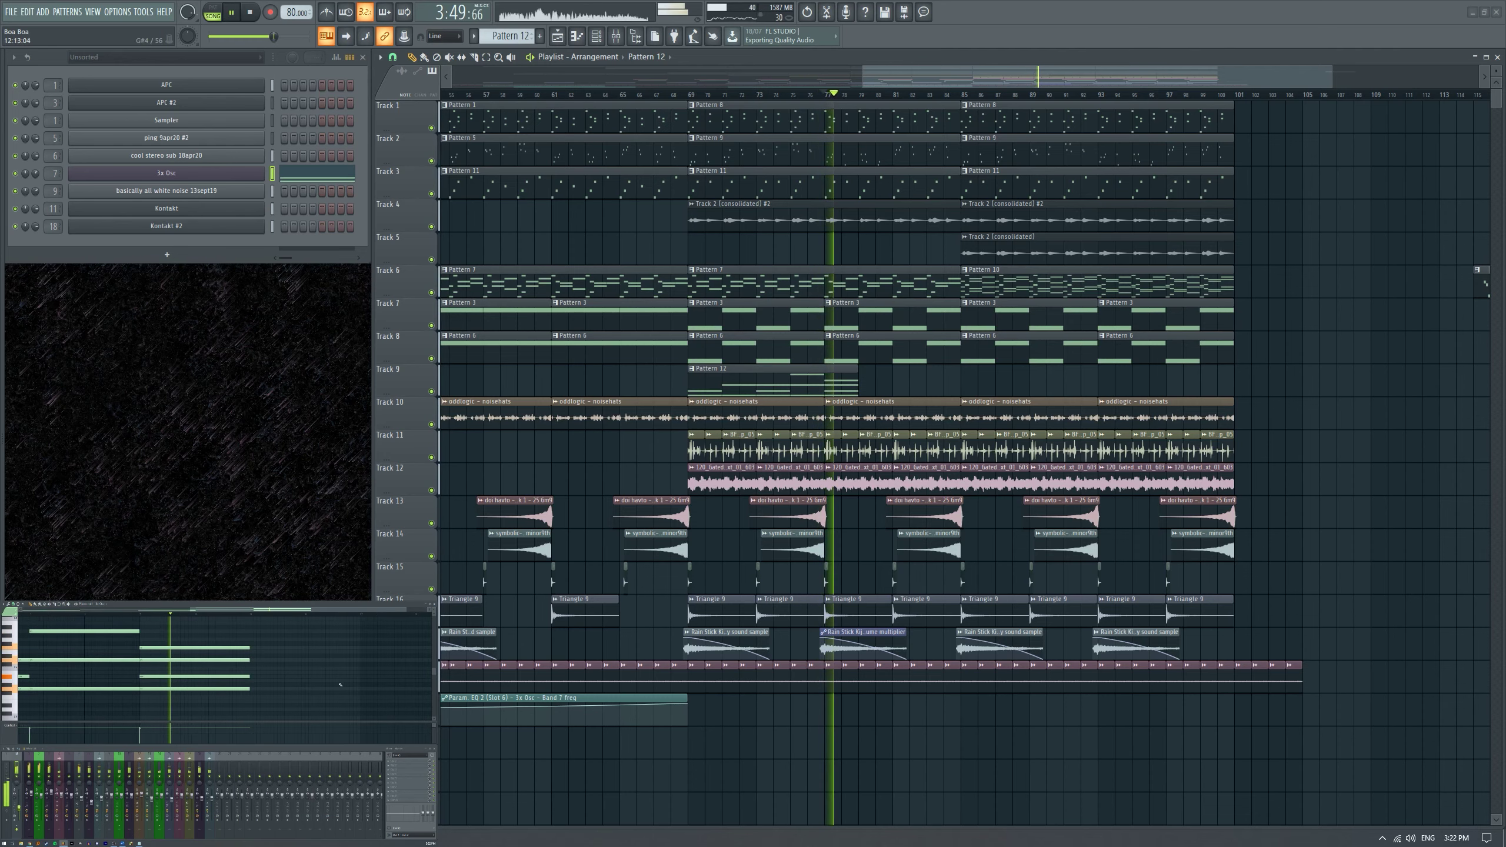
# Duplicate the bars 9 and 10 chord into bars 11 and 12 of Pattern 12, change its voicing and listen to it.
pyautogui.scroll(-1, 358, 680)
pyautogui.moveTo(211, 705); pyautogui.dragTo(314, 637)
pyautogui.hotkey('ctrl', 'd')
pyautogui.scroll(2, 310, 665)
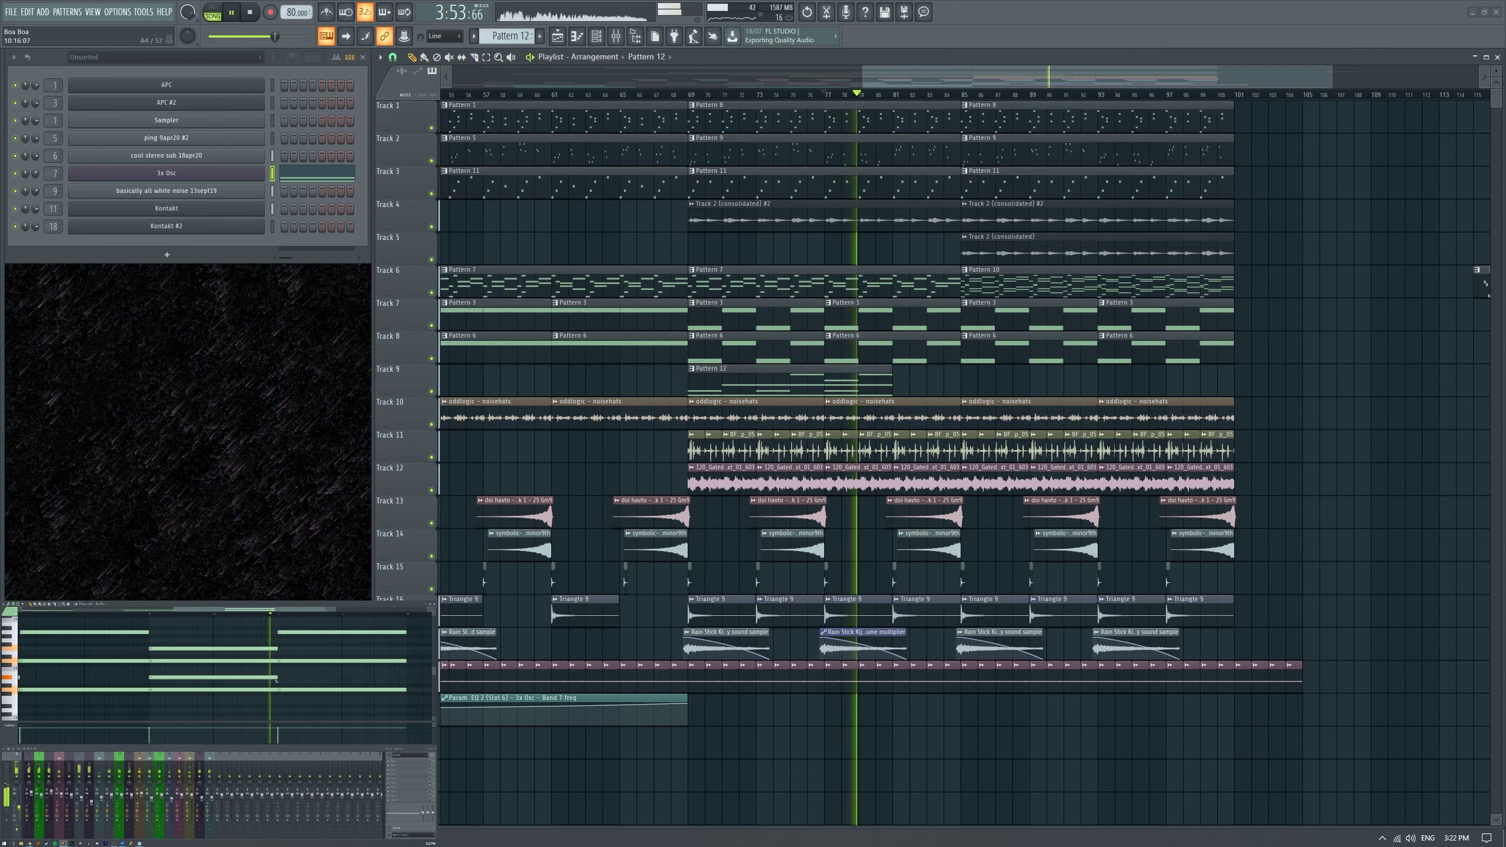
pyautogui.press('space')
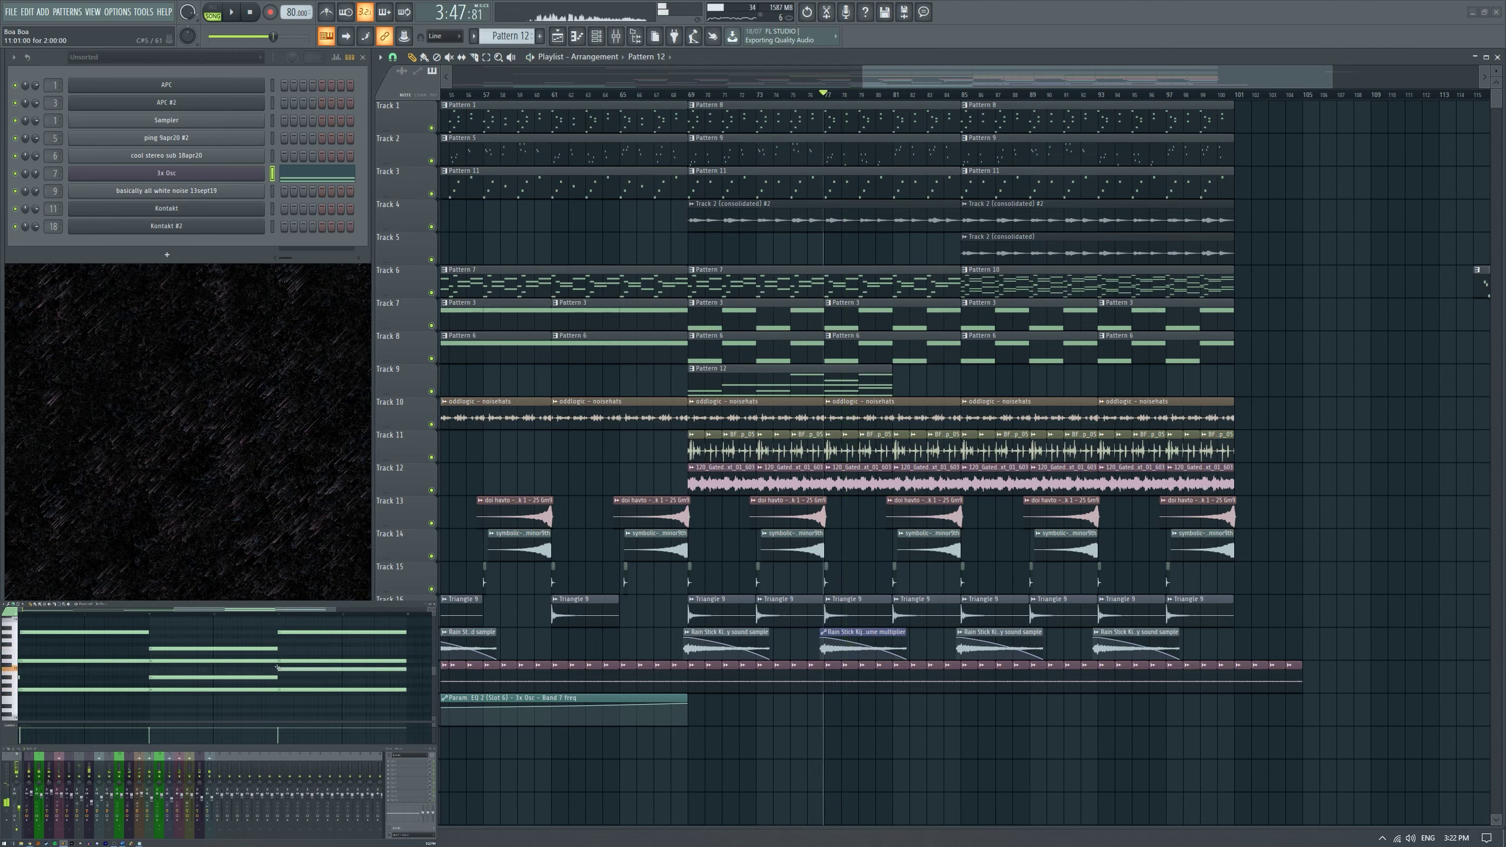
pyautogui.keyDown('alt'); pyautogui.rightClick(281, 662); pyautogui.keyUp('alt')
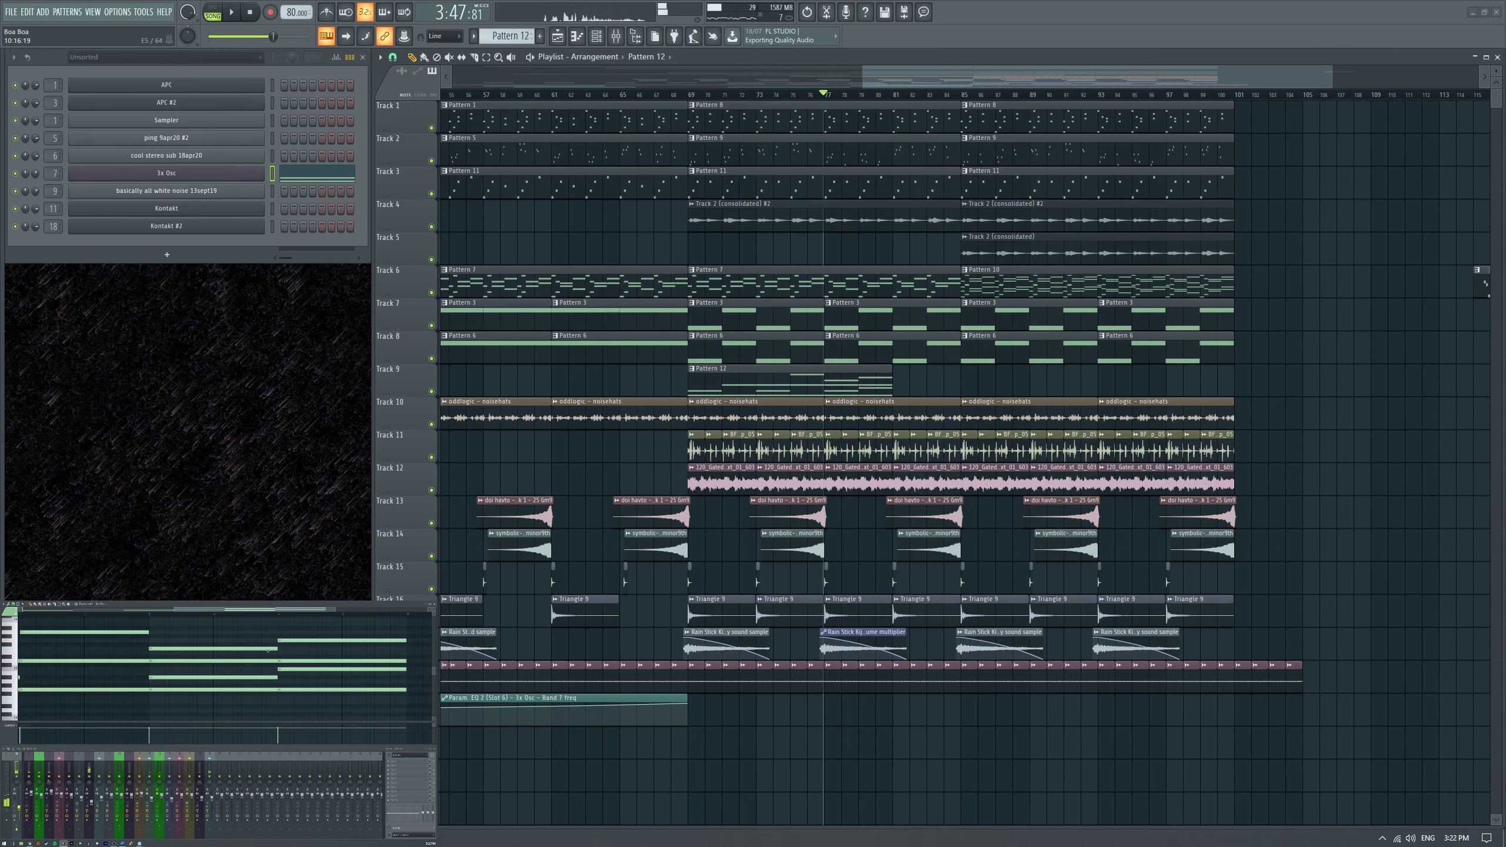
pyautogui.press('space')
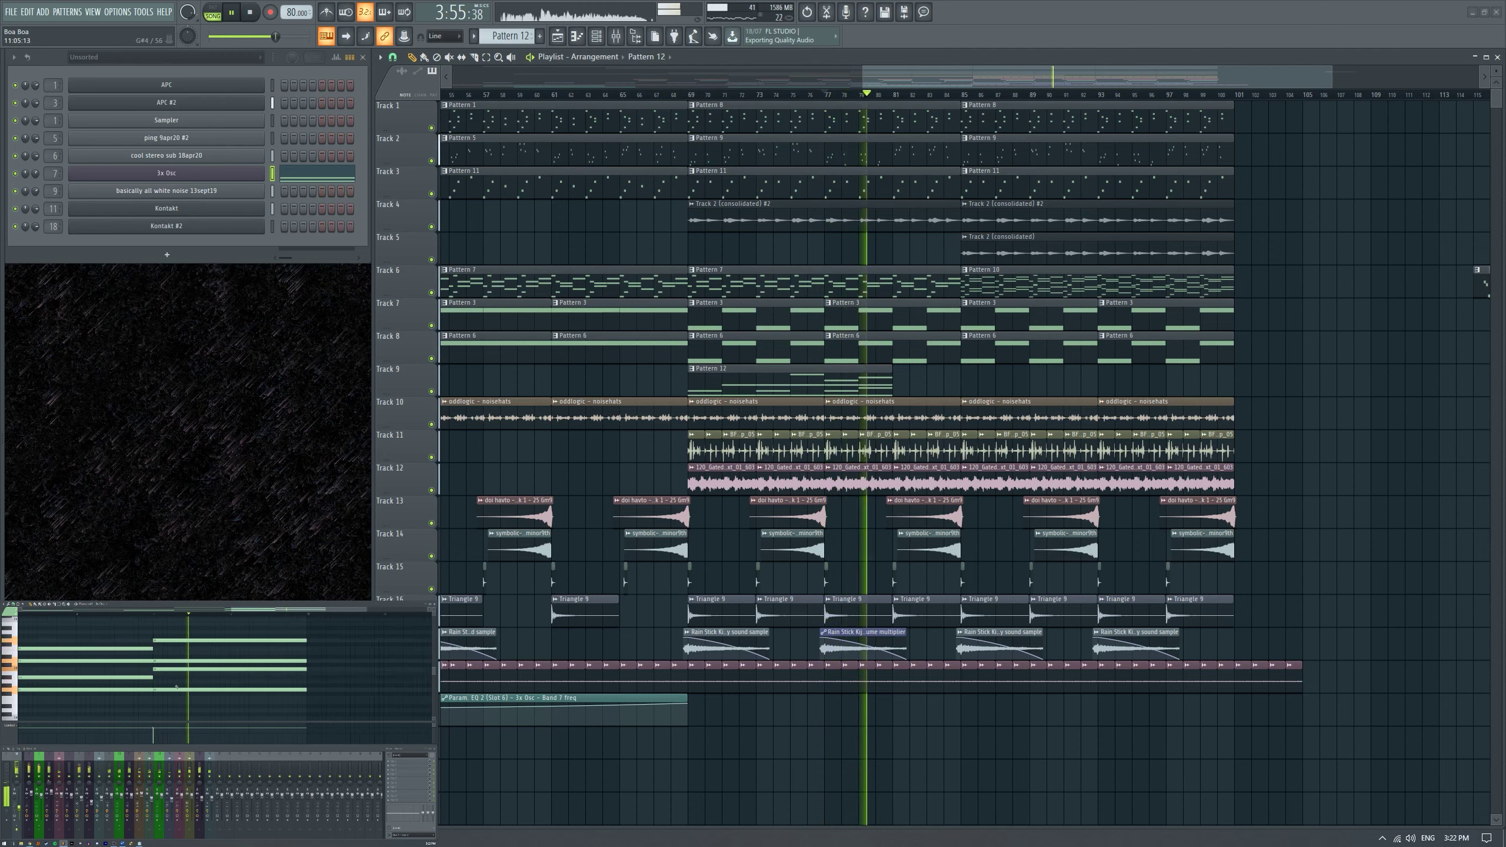
# Lower the inner note and raise the top note of the chord in bars 11 and 12 while listening from bar 77.
pyautogui.press('space')
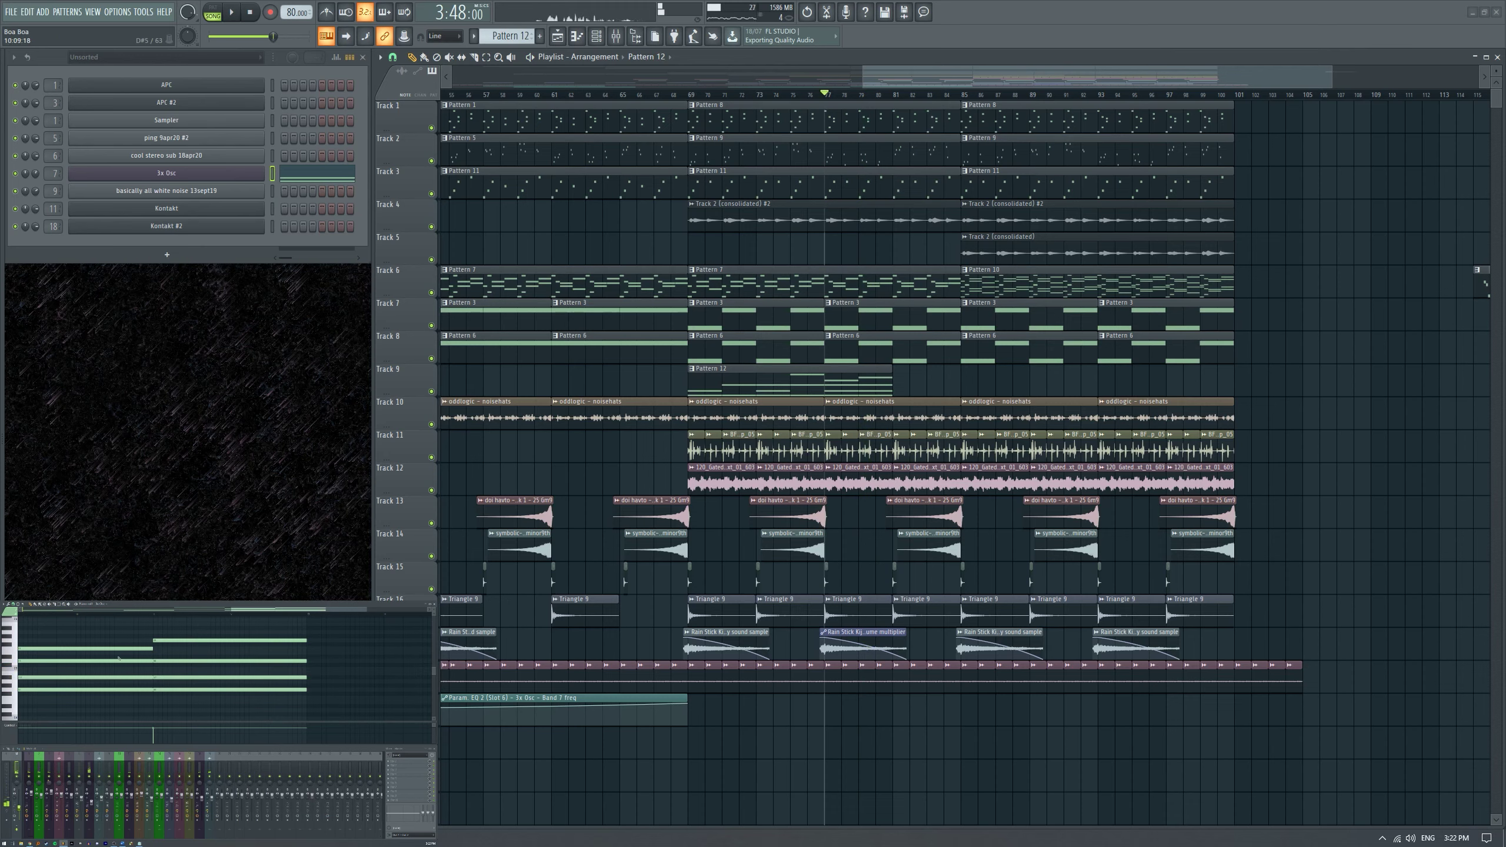
pyautogui.press('space')
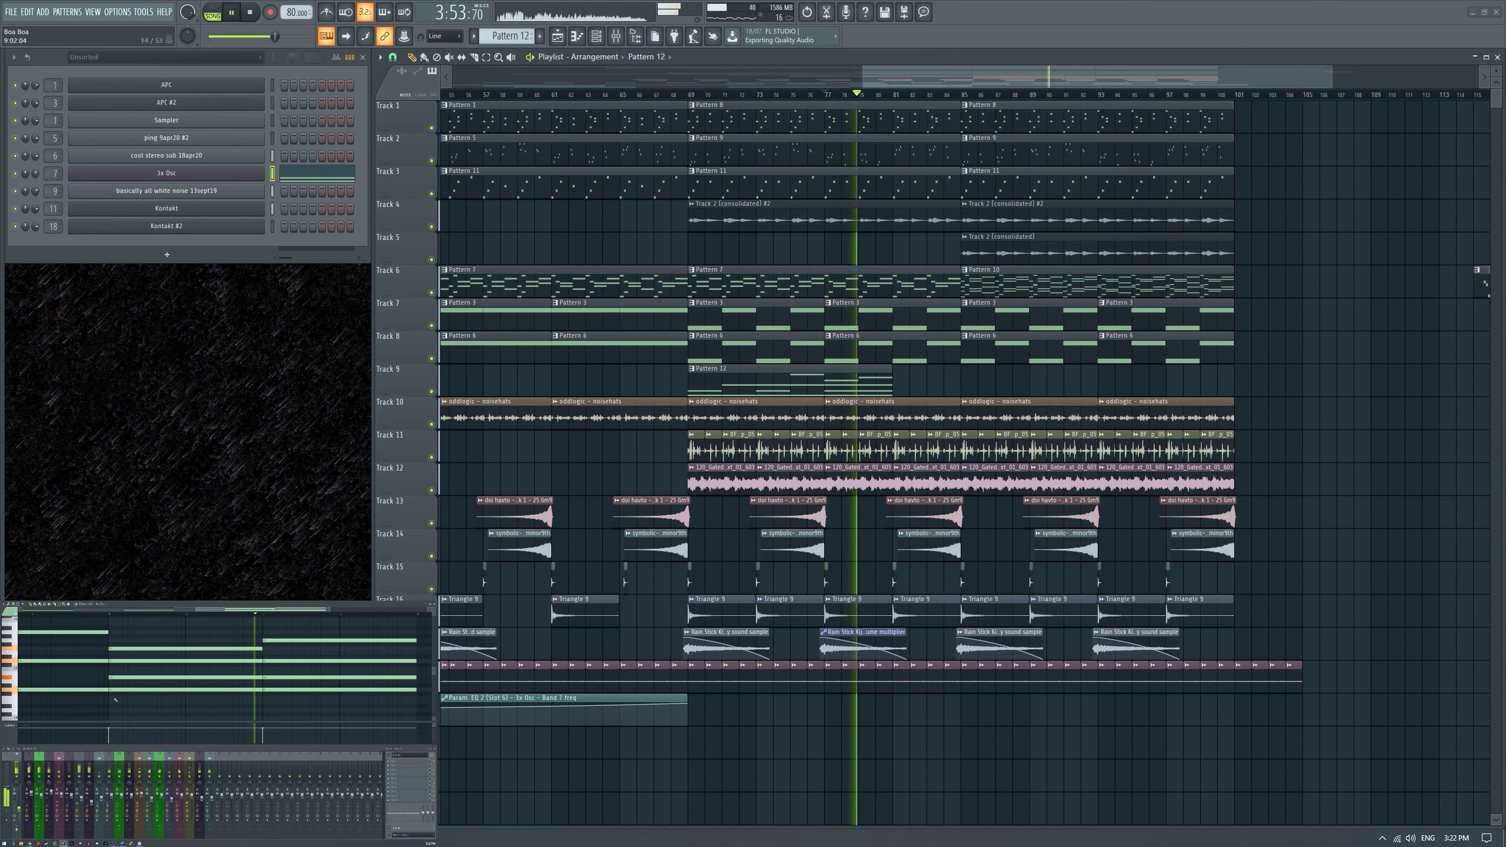
pyautogui.scroll(-2, 260, 715)
pyautogui.scroll(2, 260, 715)
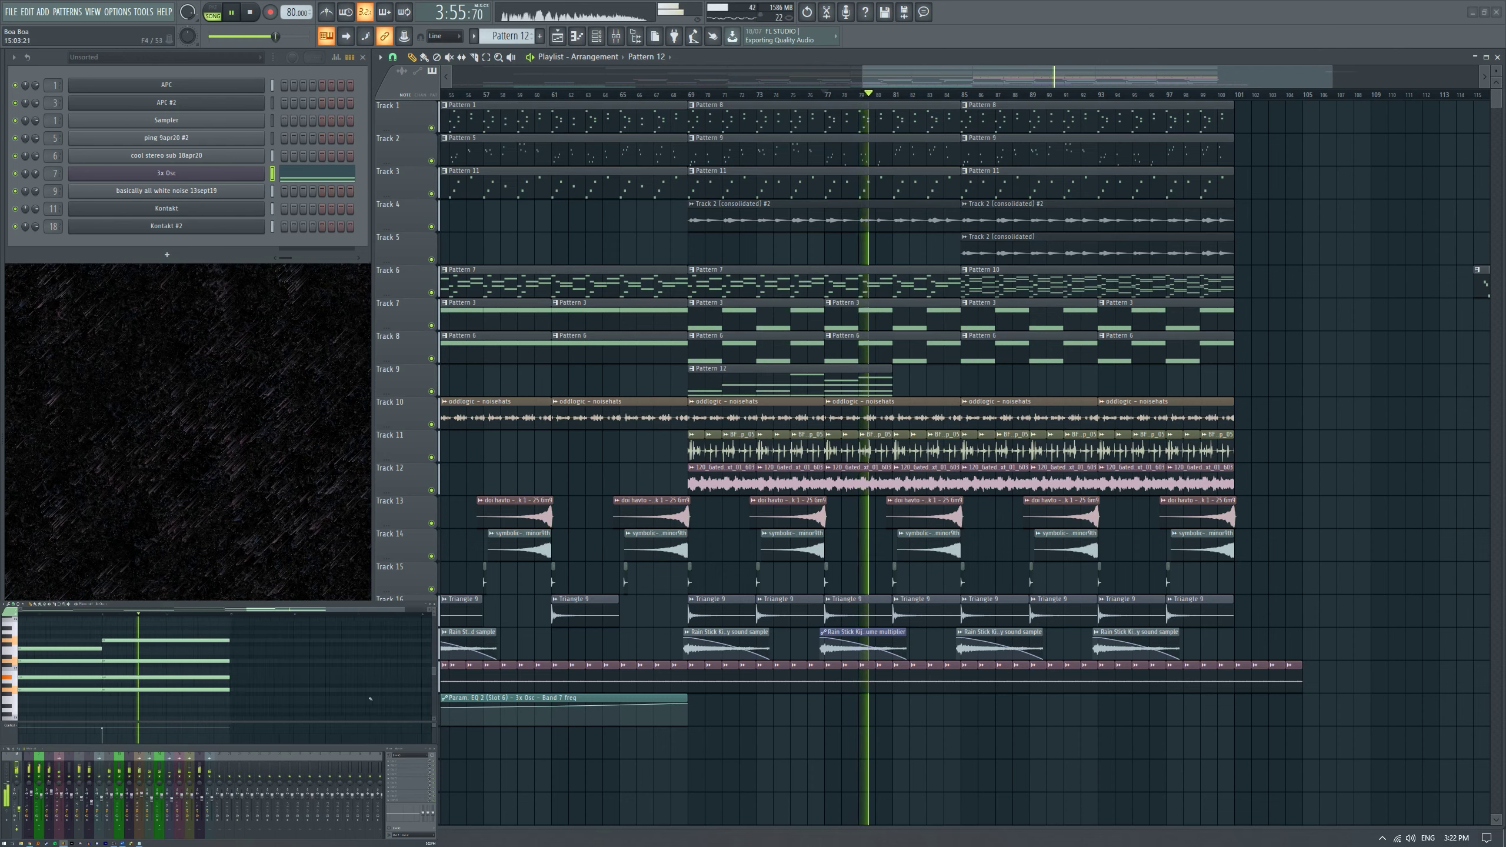
pyautogui.scroll(-1, 242, 683)
pyautogui.press('space')
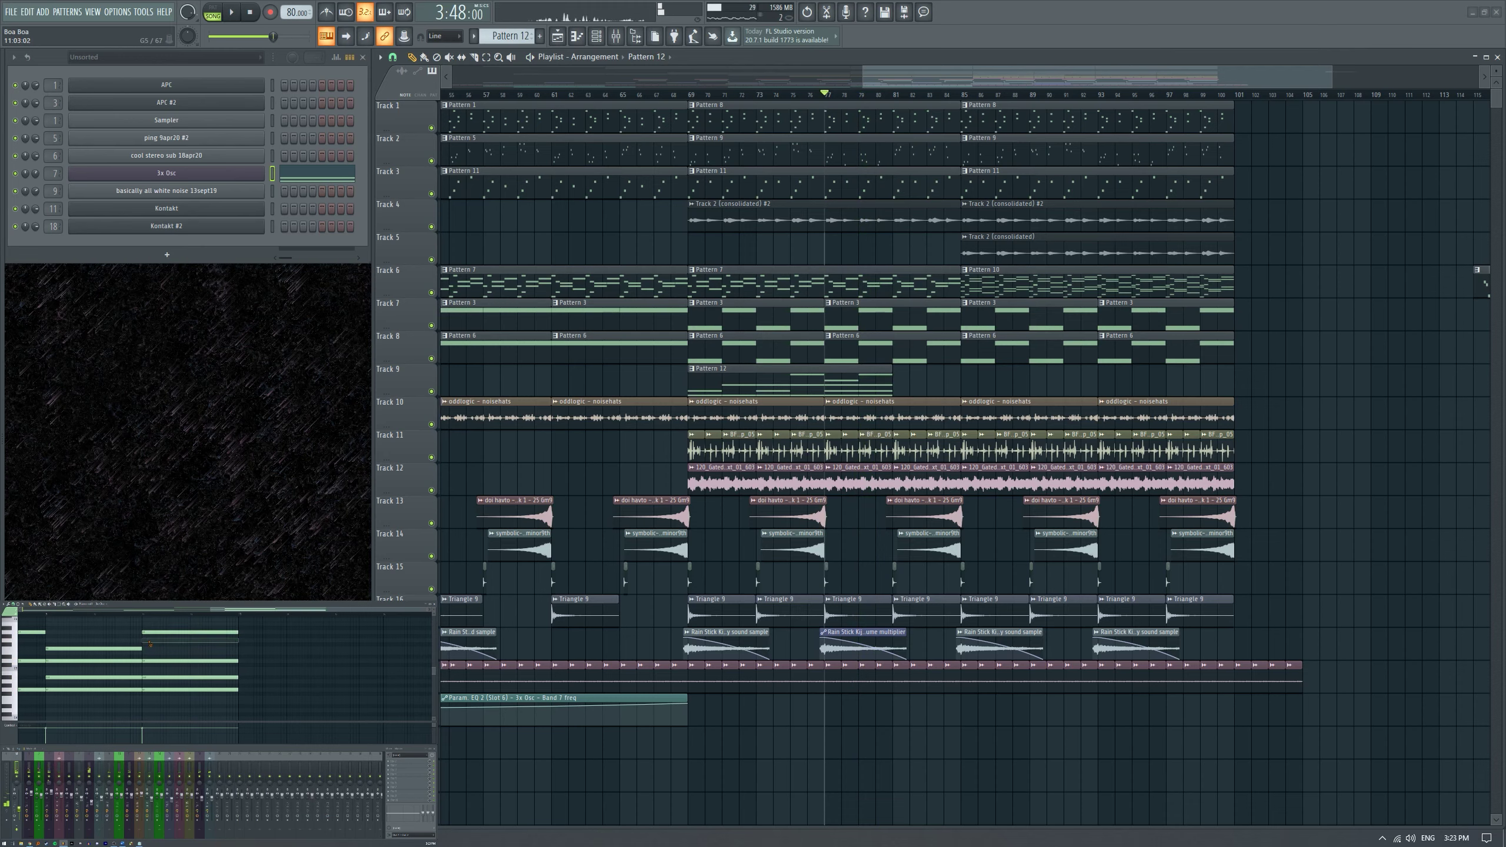
pyautogui.press('space')
pyautogui.scroll(-2, 119, 652)
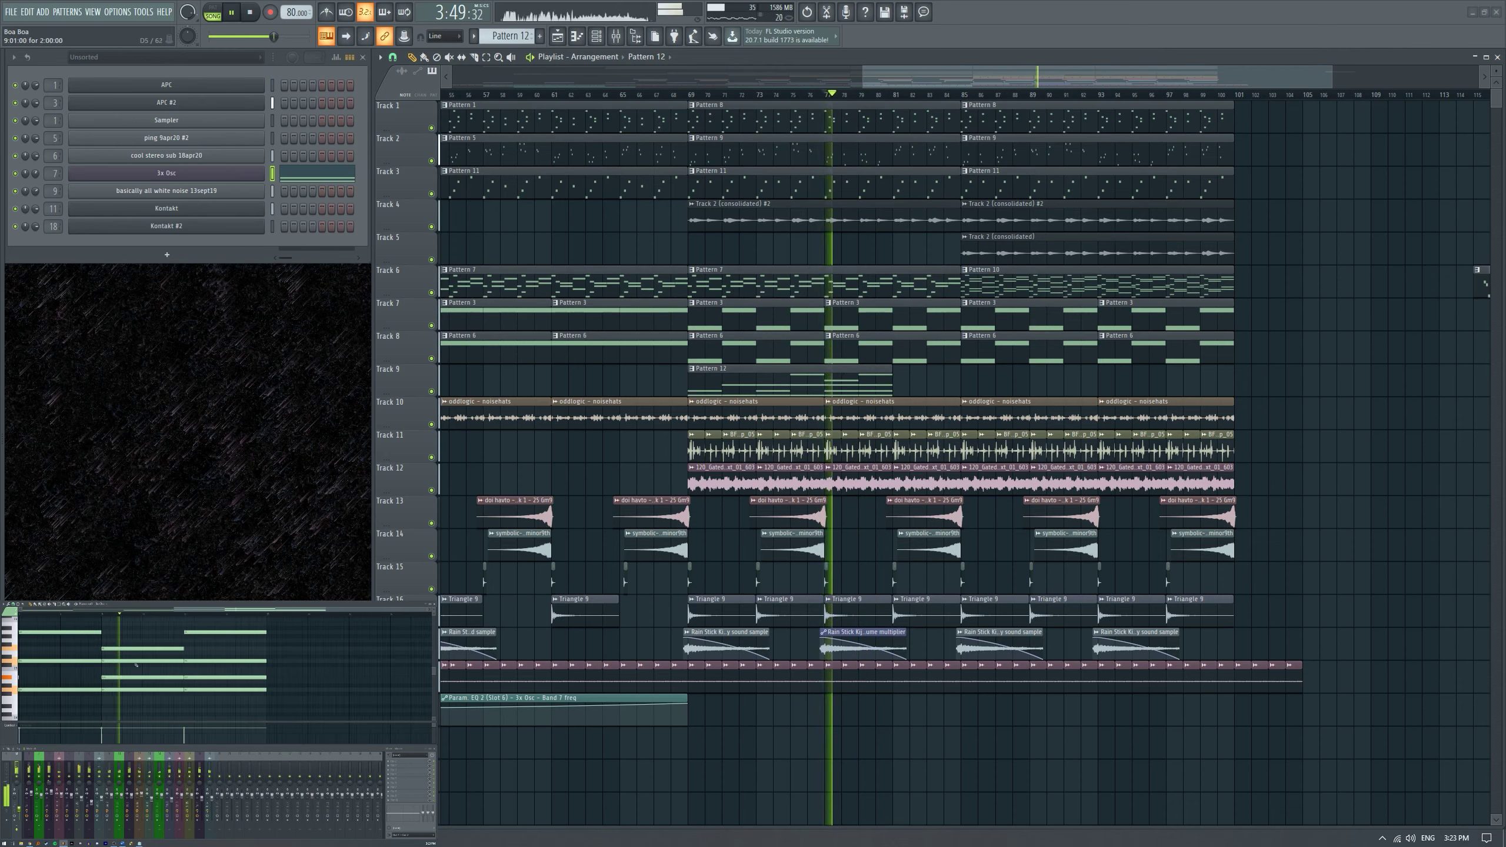
pyautogui.press('space')
# Add a low two-bar bass note under each chord in bars 9 to 12 of Pattern 12 and listen from bar 77.
pyautogui.scroll(-2, 119, 682)
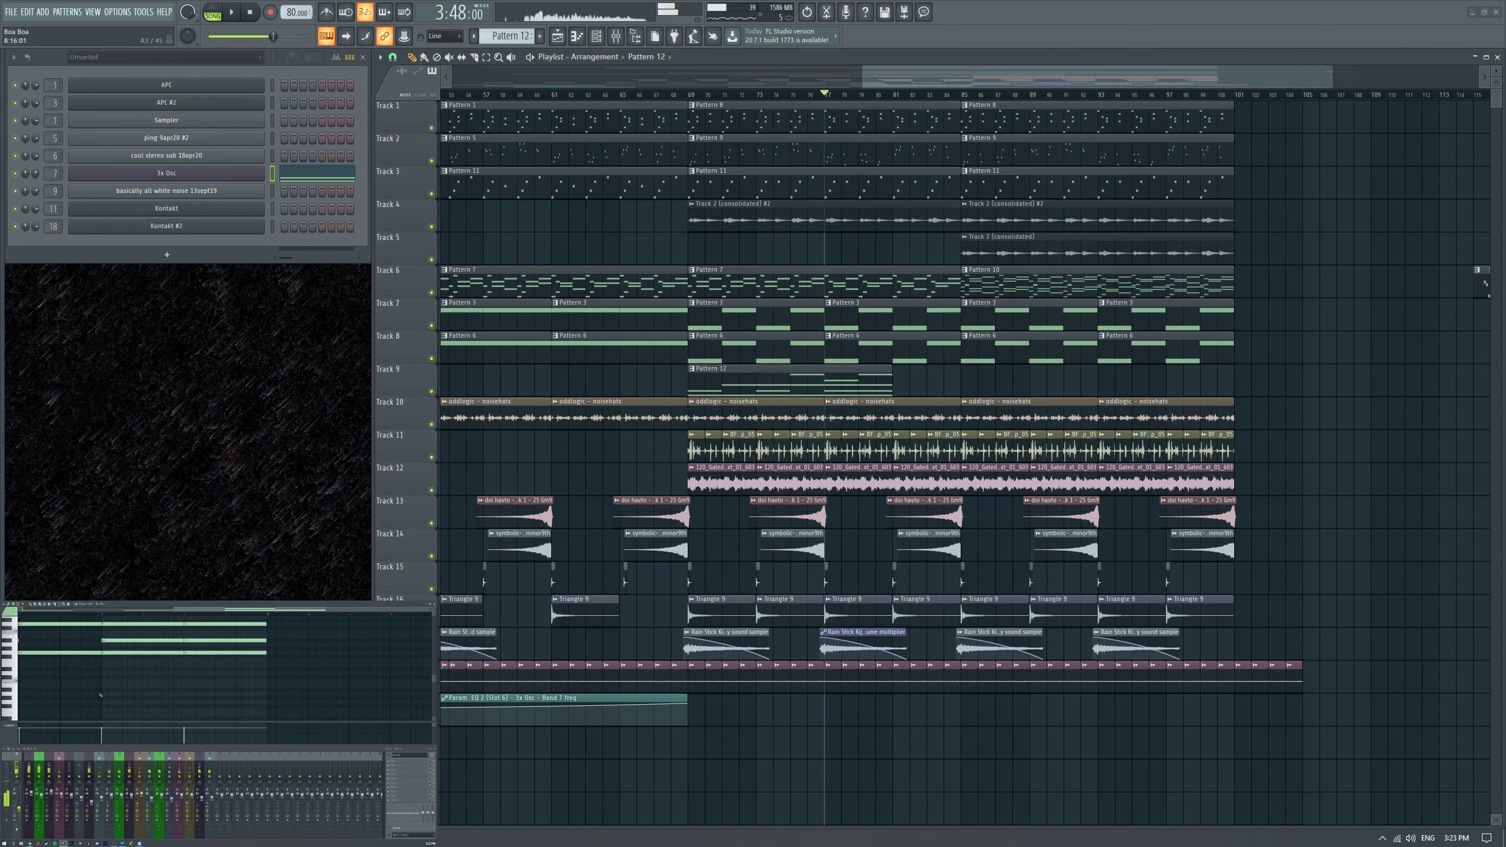
pyautogui.moveTo(100, 668); pyautogui.dragTo(109, 671)
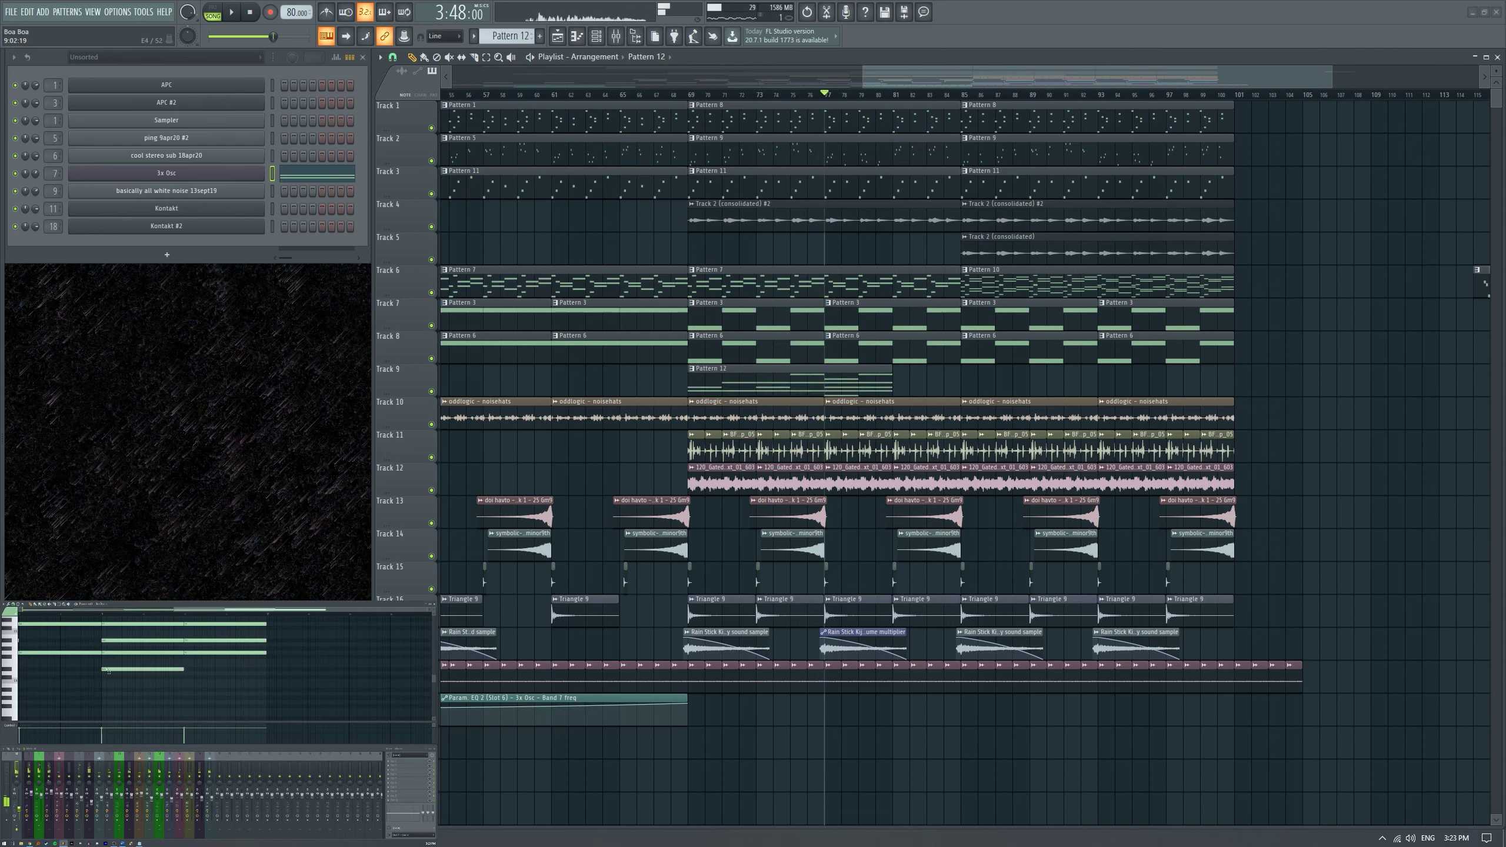
pyautogui.hotkey('ctrl', 'Down')
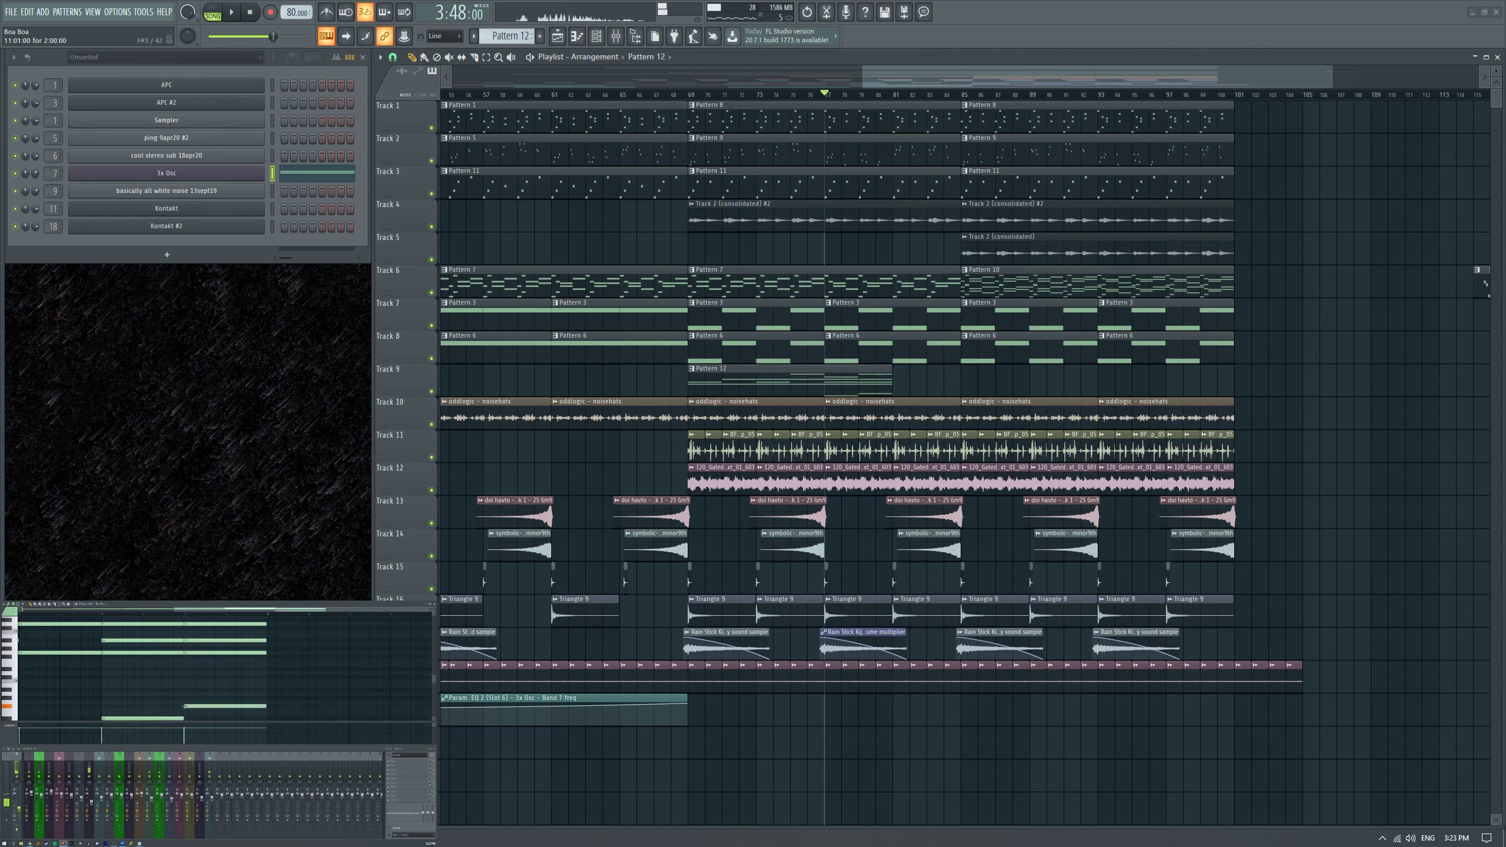
pyautogui.press('space')
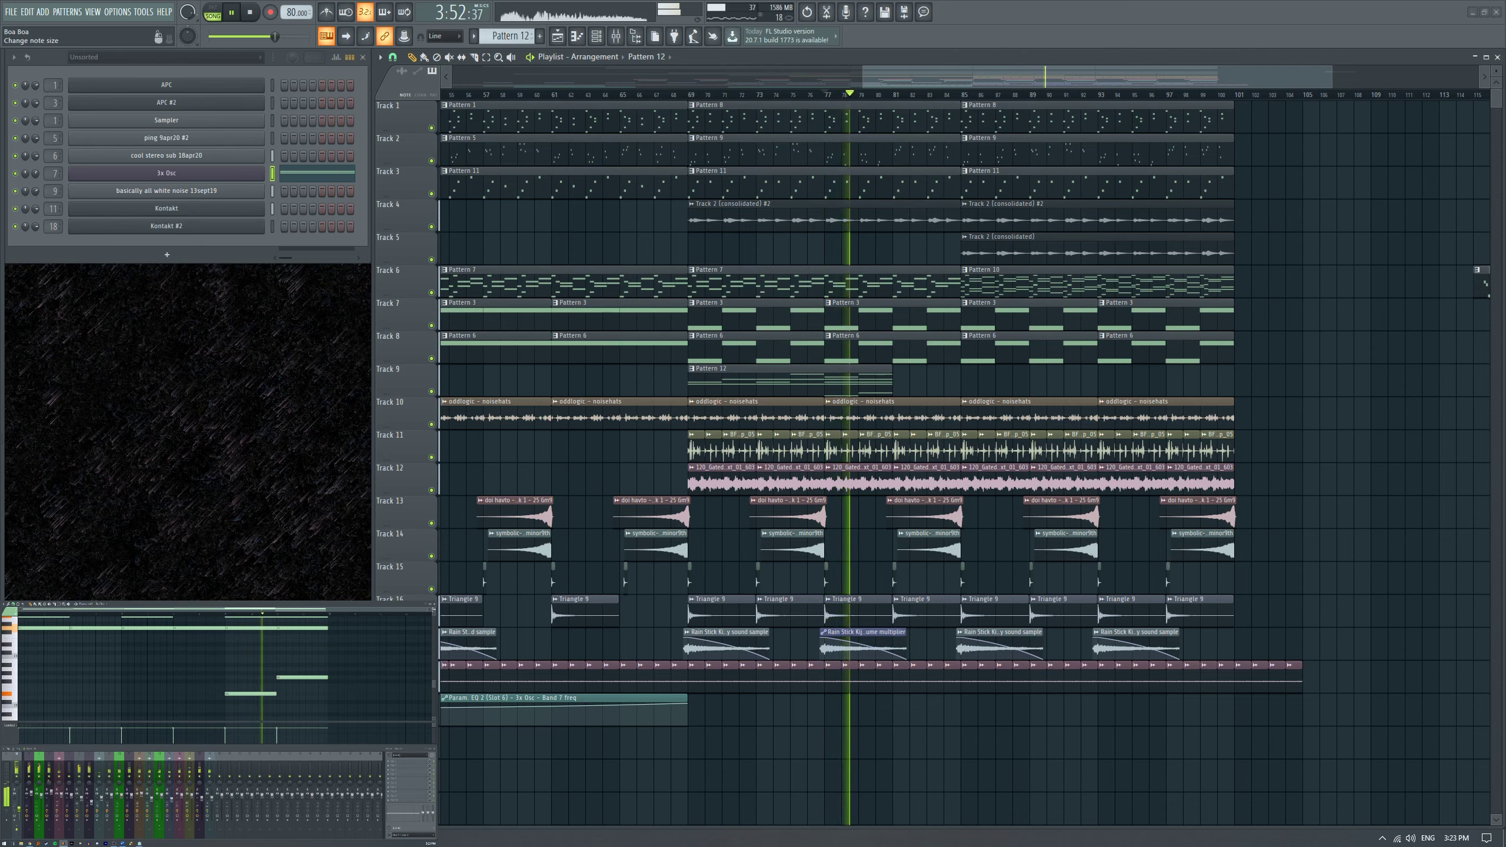
# Duplicate the chords of bars 9 to 12 three times to fill bars 13 to 24 of Pattern 12.
pyautogui.scroll(-2, 433, 610)
pyautogui.scroll(5, 434, 610)
pyautogui.scroll(-5, 434, 610)
pyautogui.scroll(3, 434, 610)
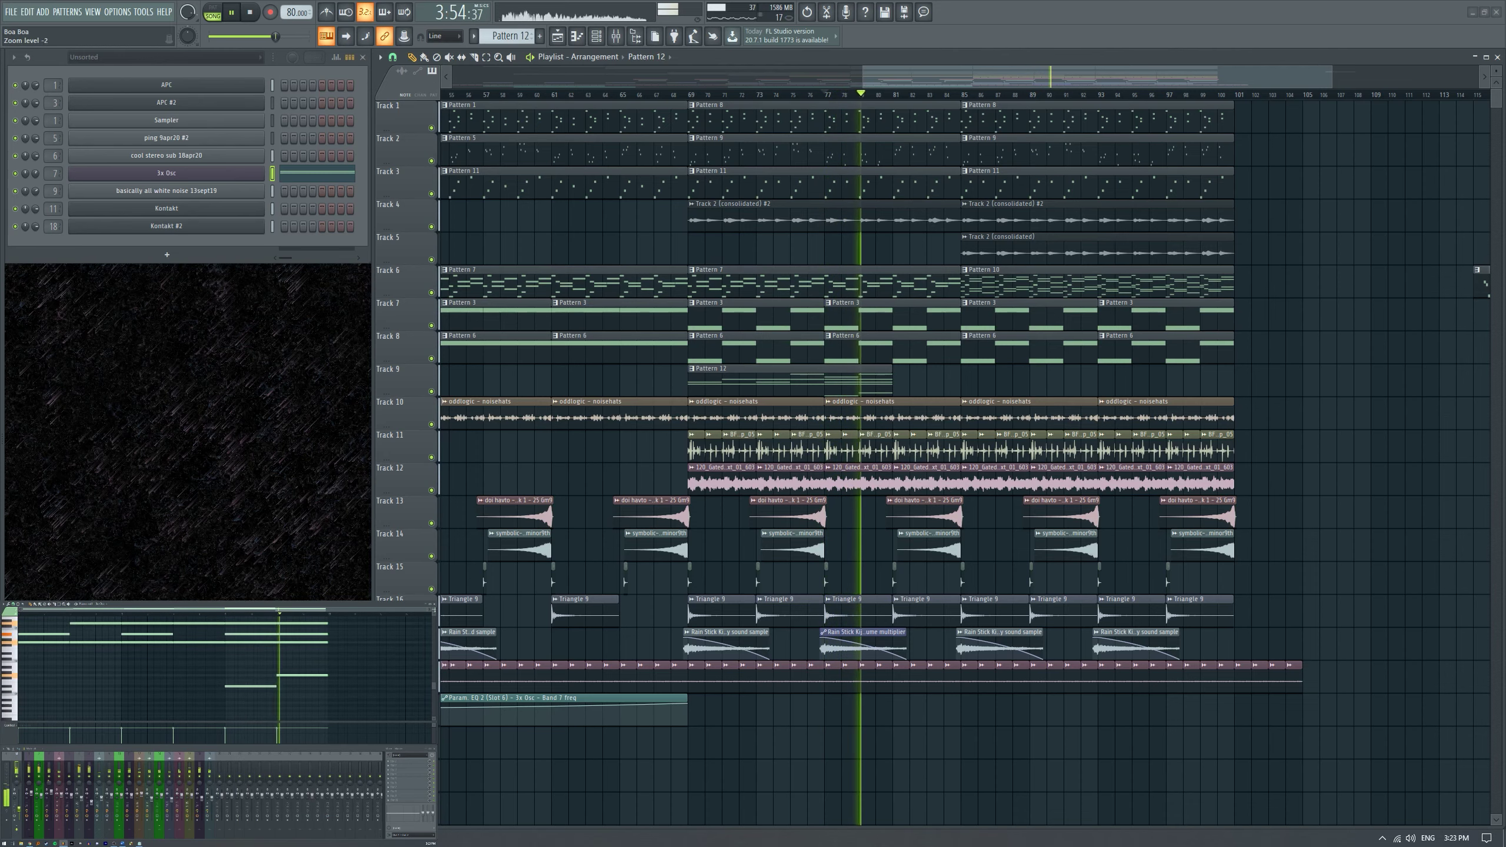
pyautogui.scroll(-1, 433, 610)
pyautogui.moveTo(347, 717); pyautogui.dragTo(241, 617)
pyautogui.hotkey('ctrl', 'b')
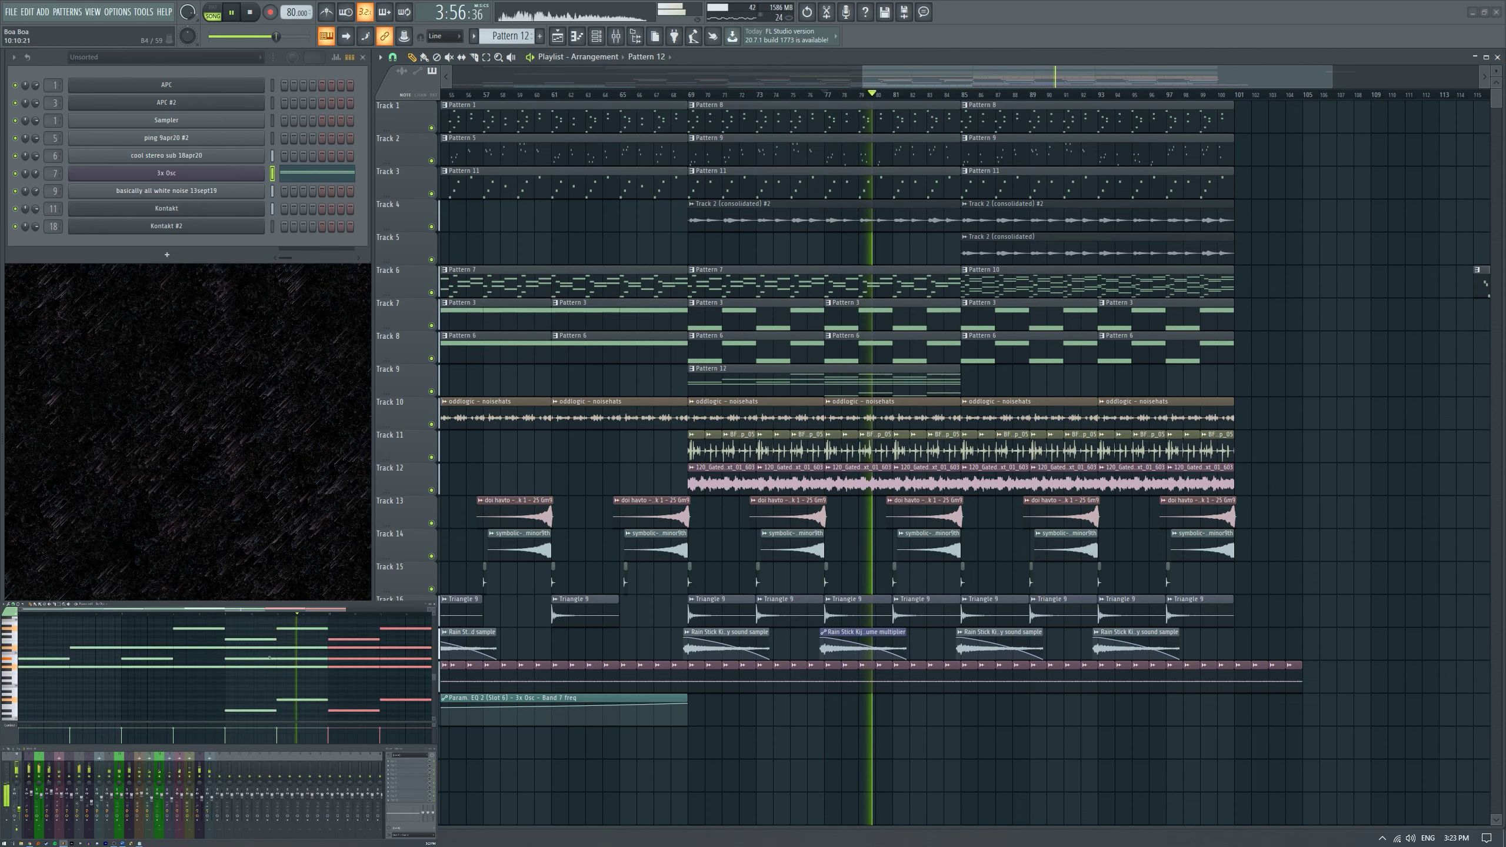
pyautogui.hotkey('ctrl', 'b')
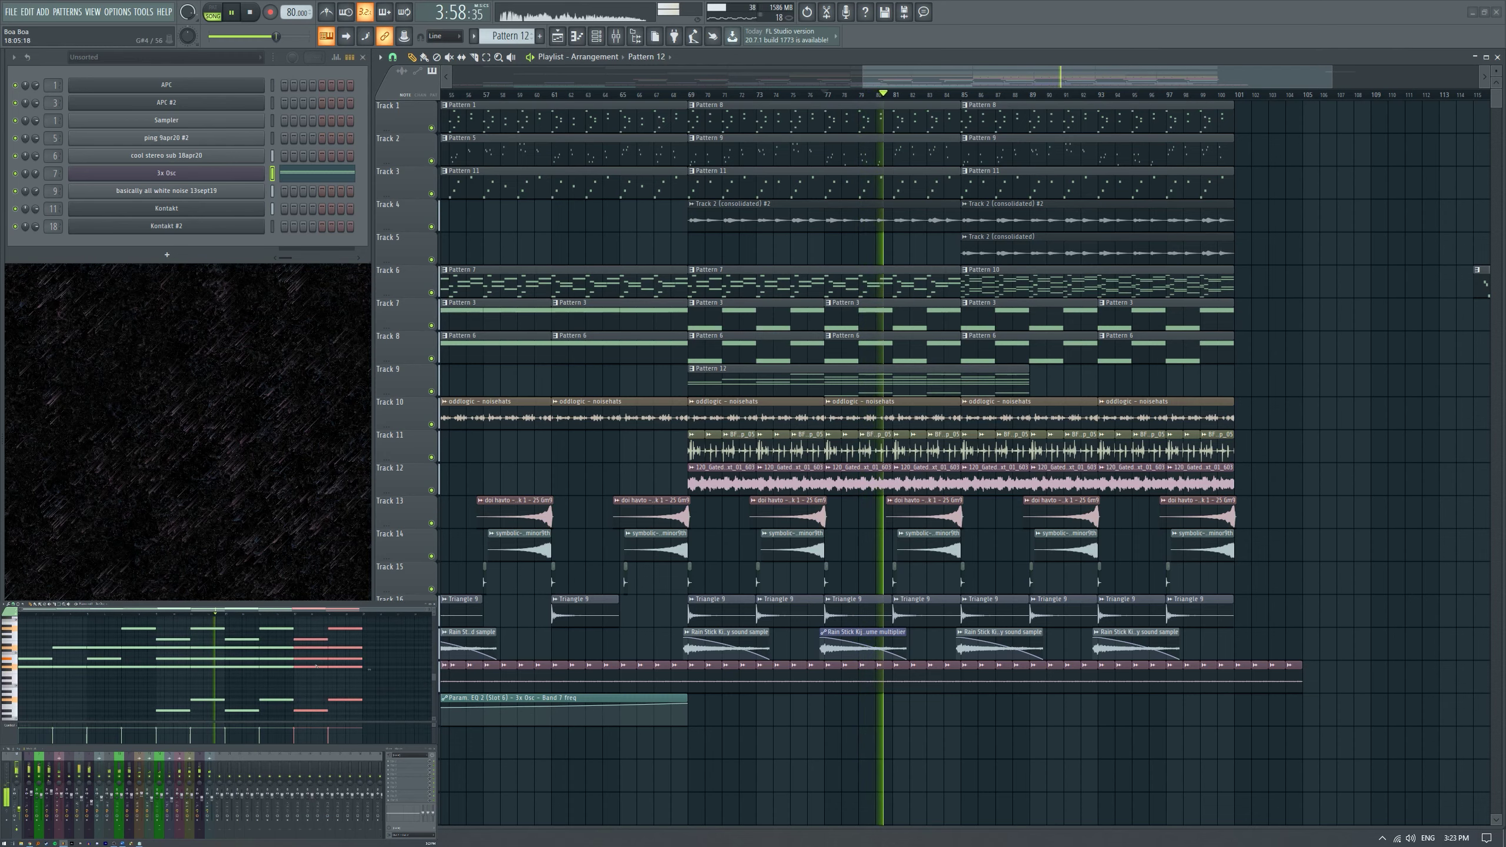
pyautogui.hotkey('ctrl', 'b')
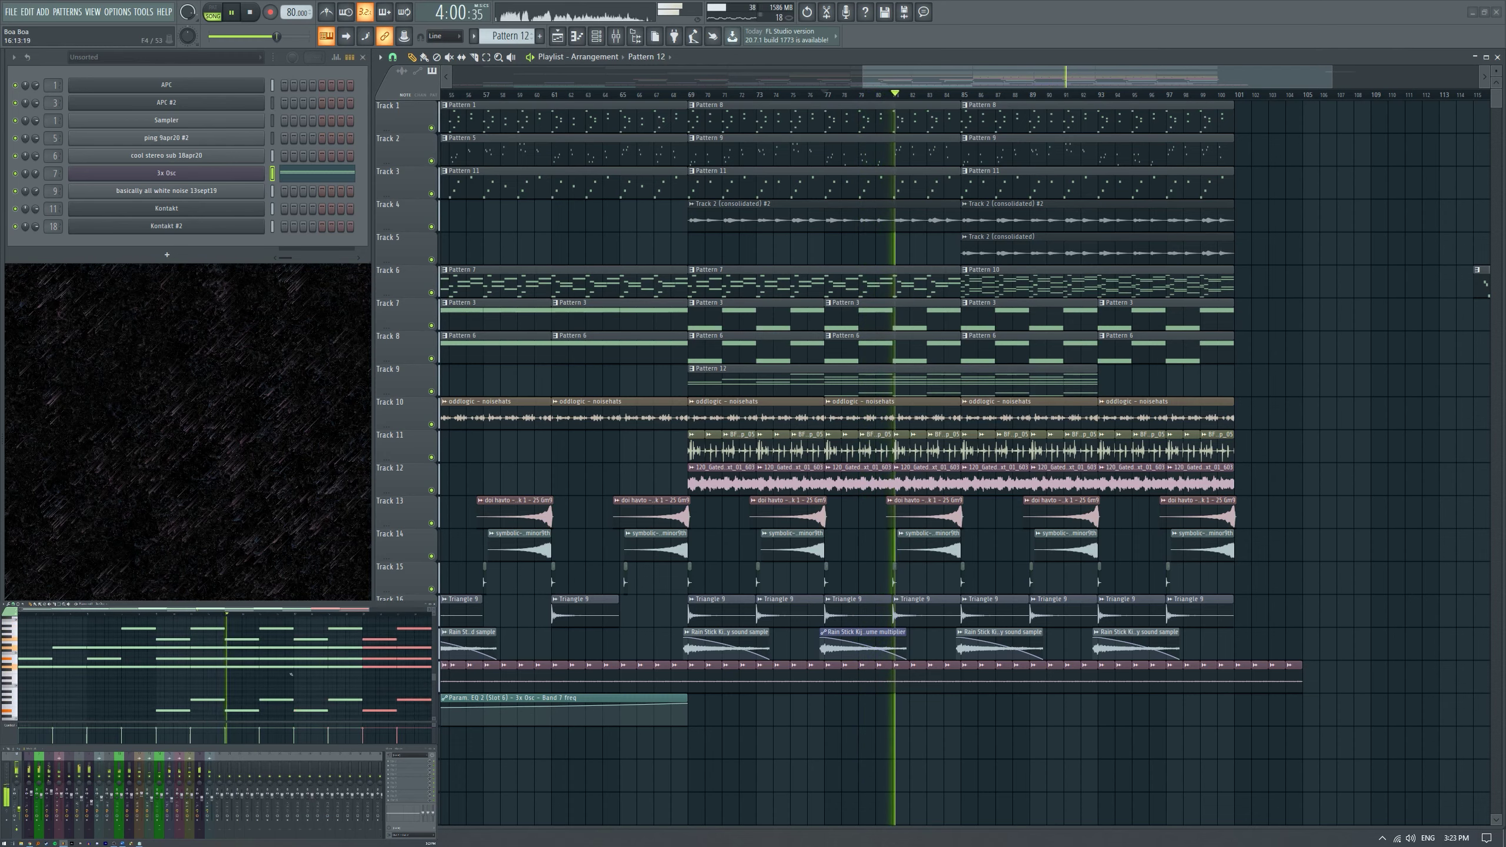
pyautogui.scroll(-1, 292, 674)
pyautogui.keyDown('ctrl'); pyautogui.click(295, 681); pyautogui.keyUp('ctrl')
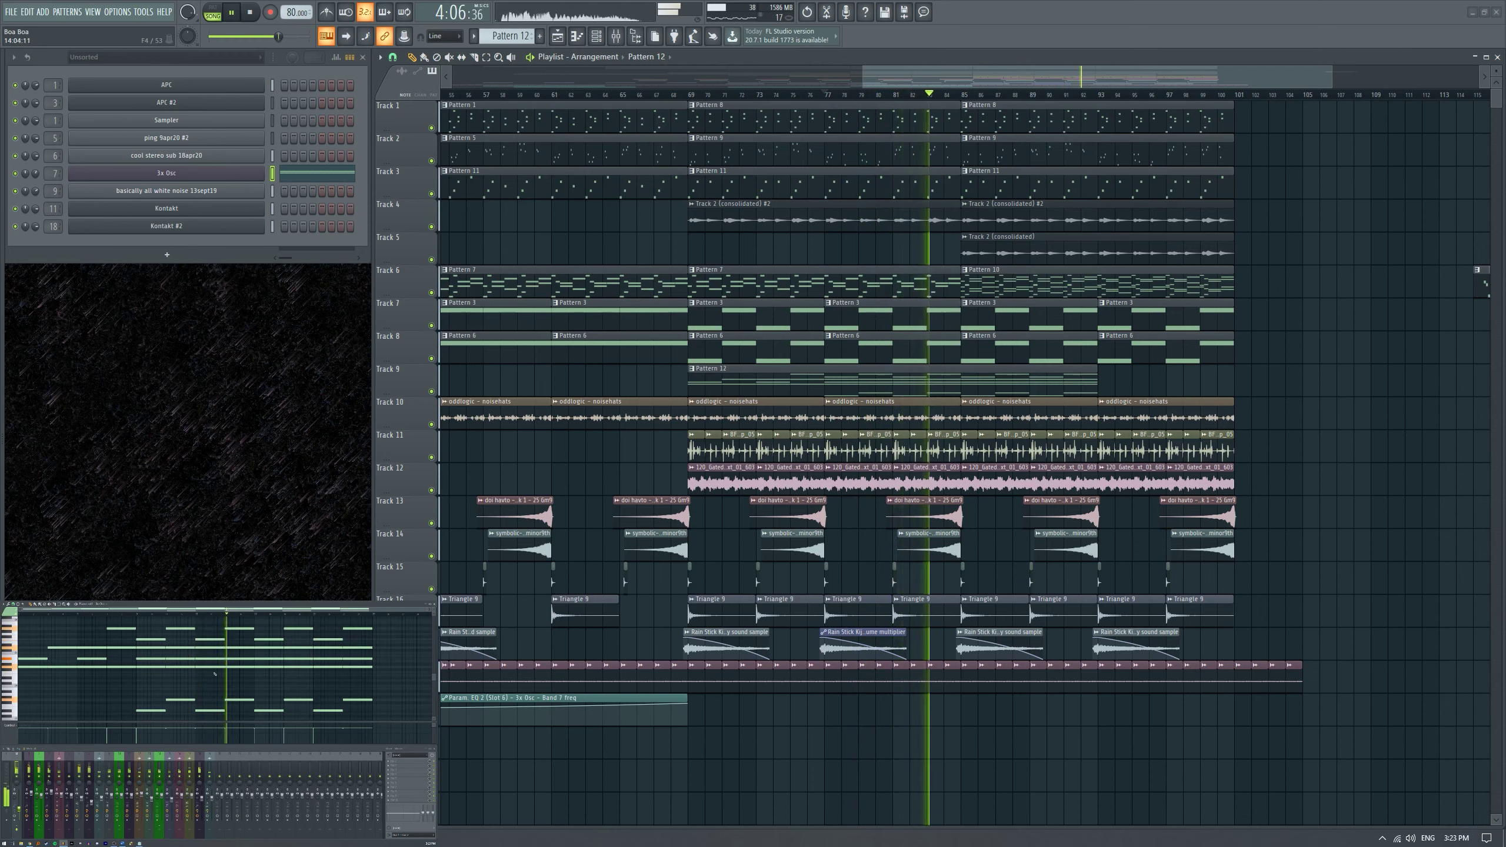
# Add an extra high two-bar note to the chords in bars 15 to 16 and bars 13 to 14 of Pattern 12.
pyautogui.scroll(3, 225, 677)
pyautogui.press('space')
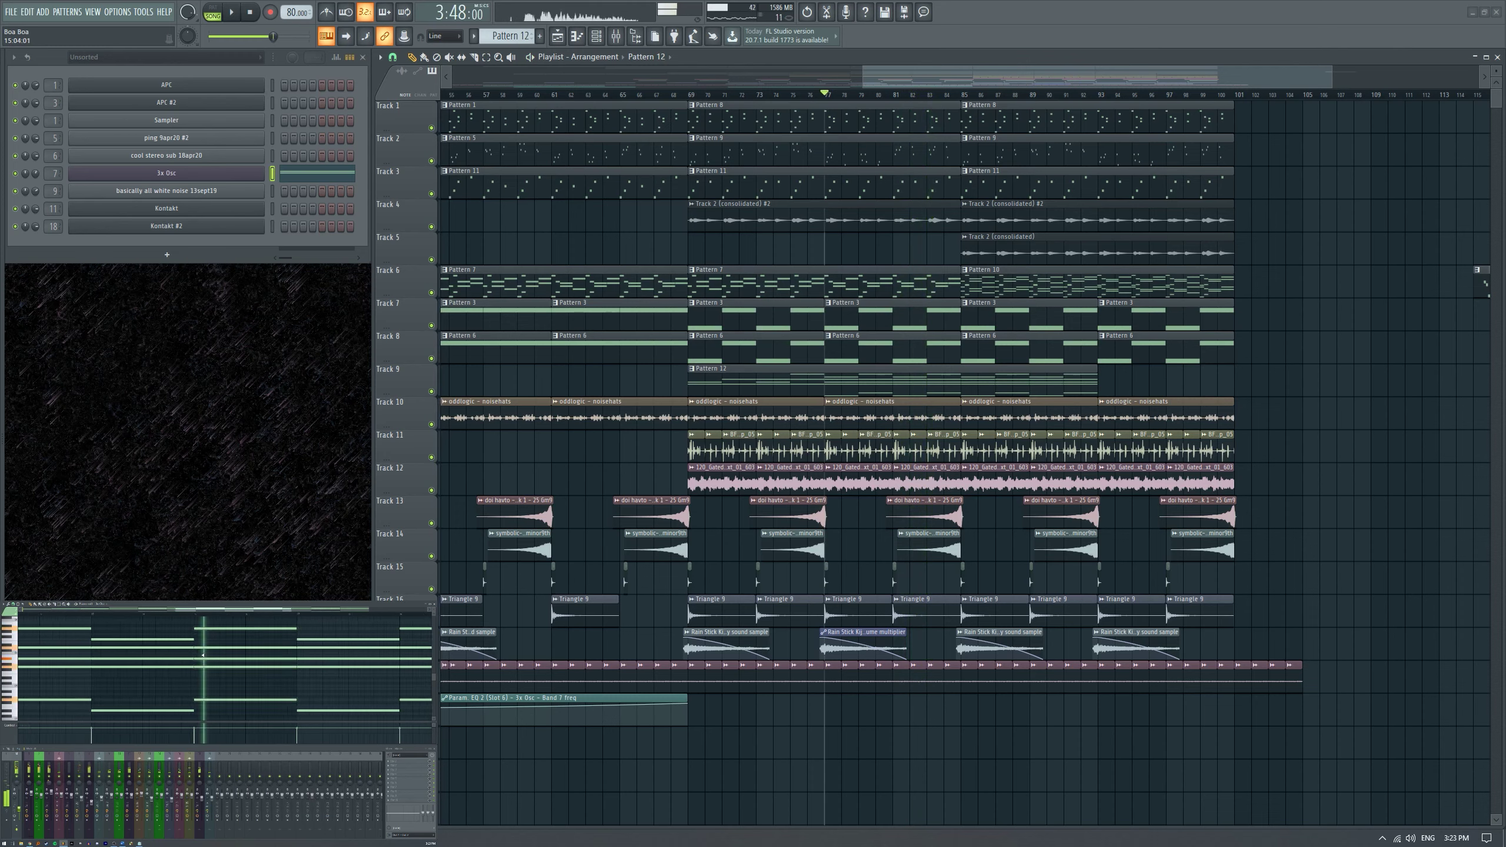
pyautogui.click(199, 614)
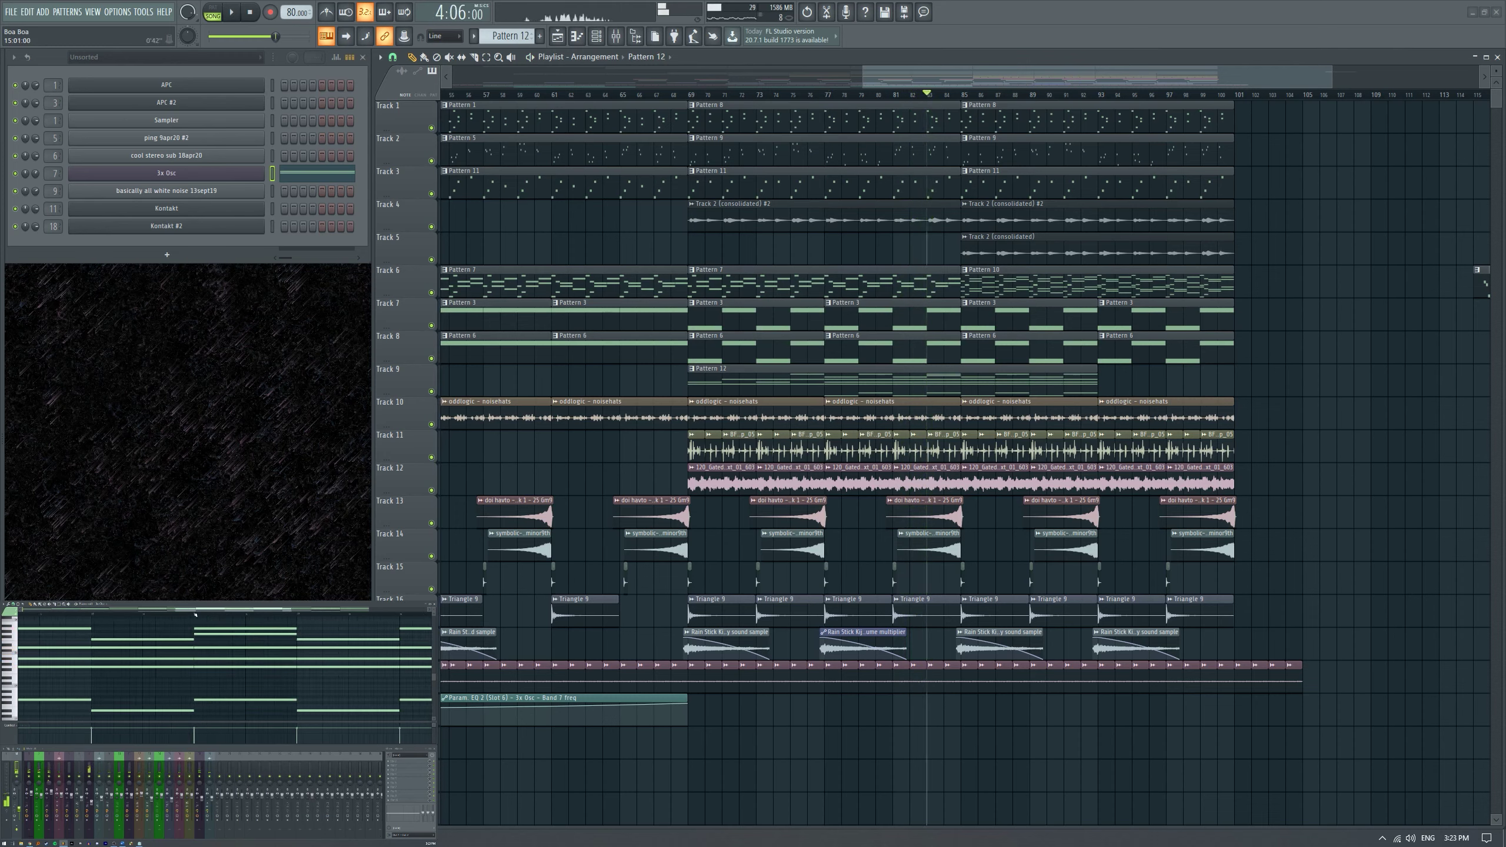
pyautogui.scroll(1, 124, 642)
pyautogui.click(125, 642)
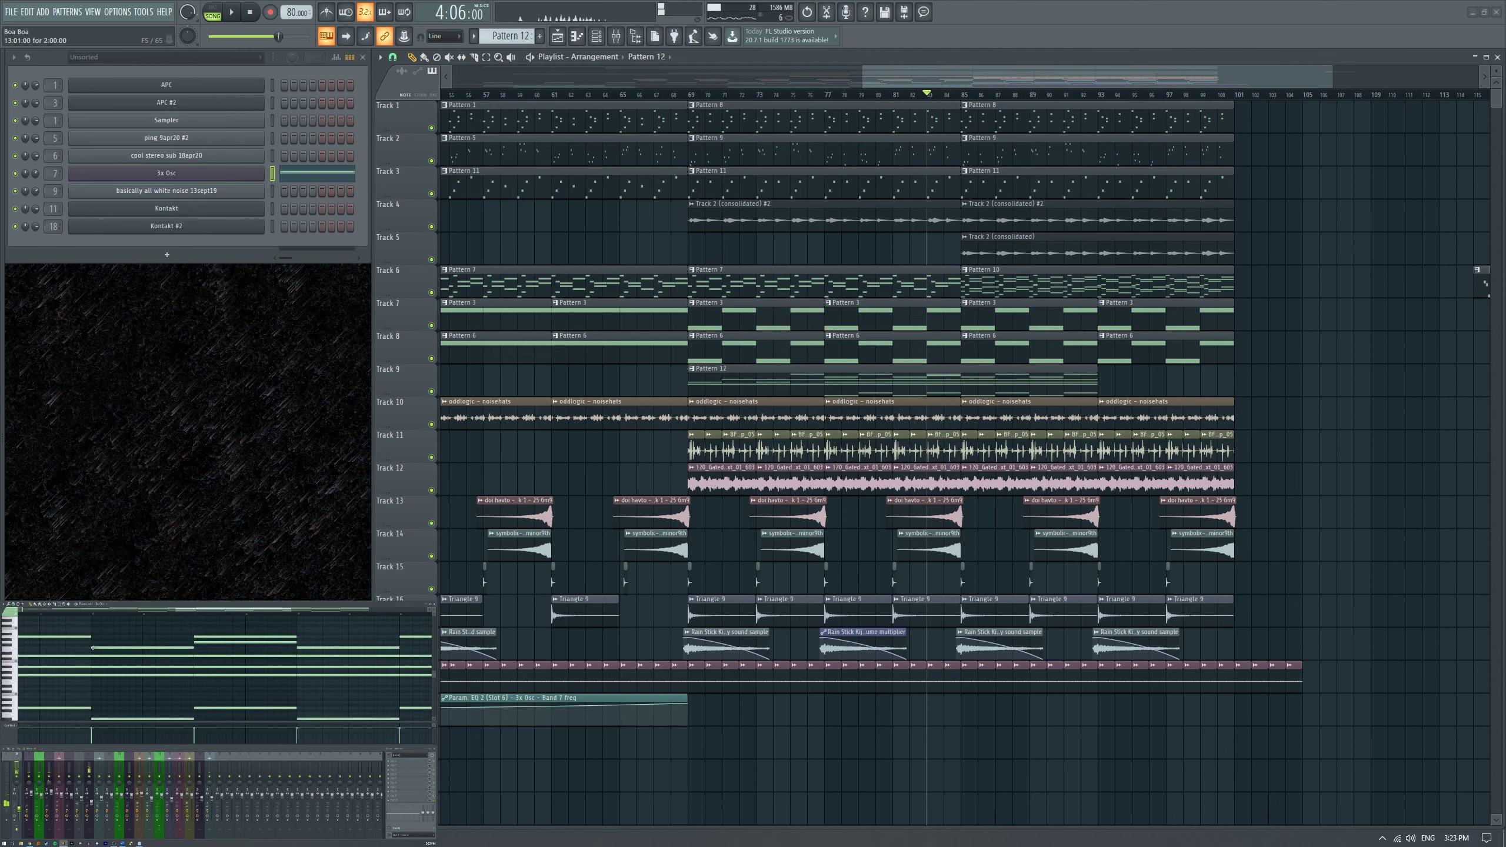
pyautogui.click(91, 628)
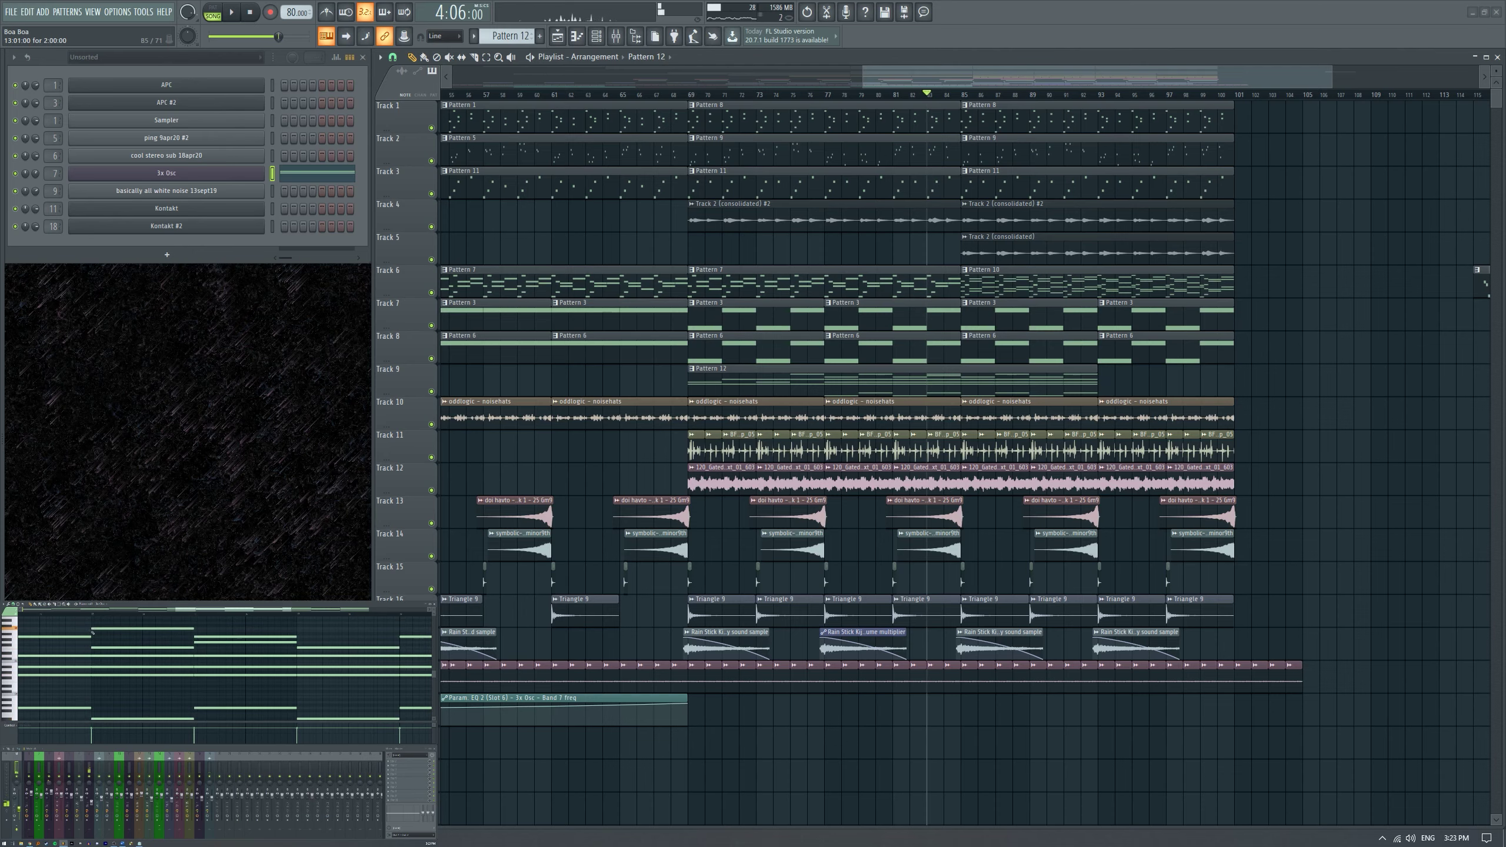
# Lower the high note in bars 13 and 14 and add one over bars 17 and 18 while listening from bar 81.
pyautogui.press('space')
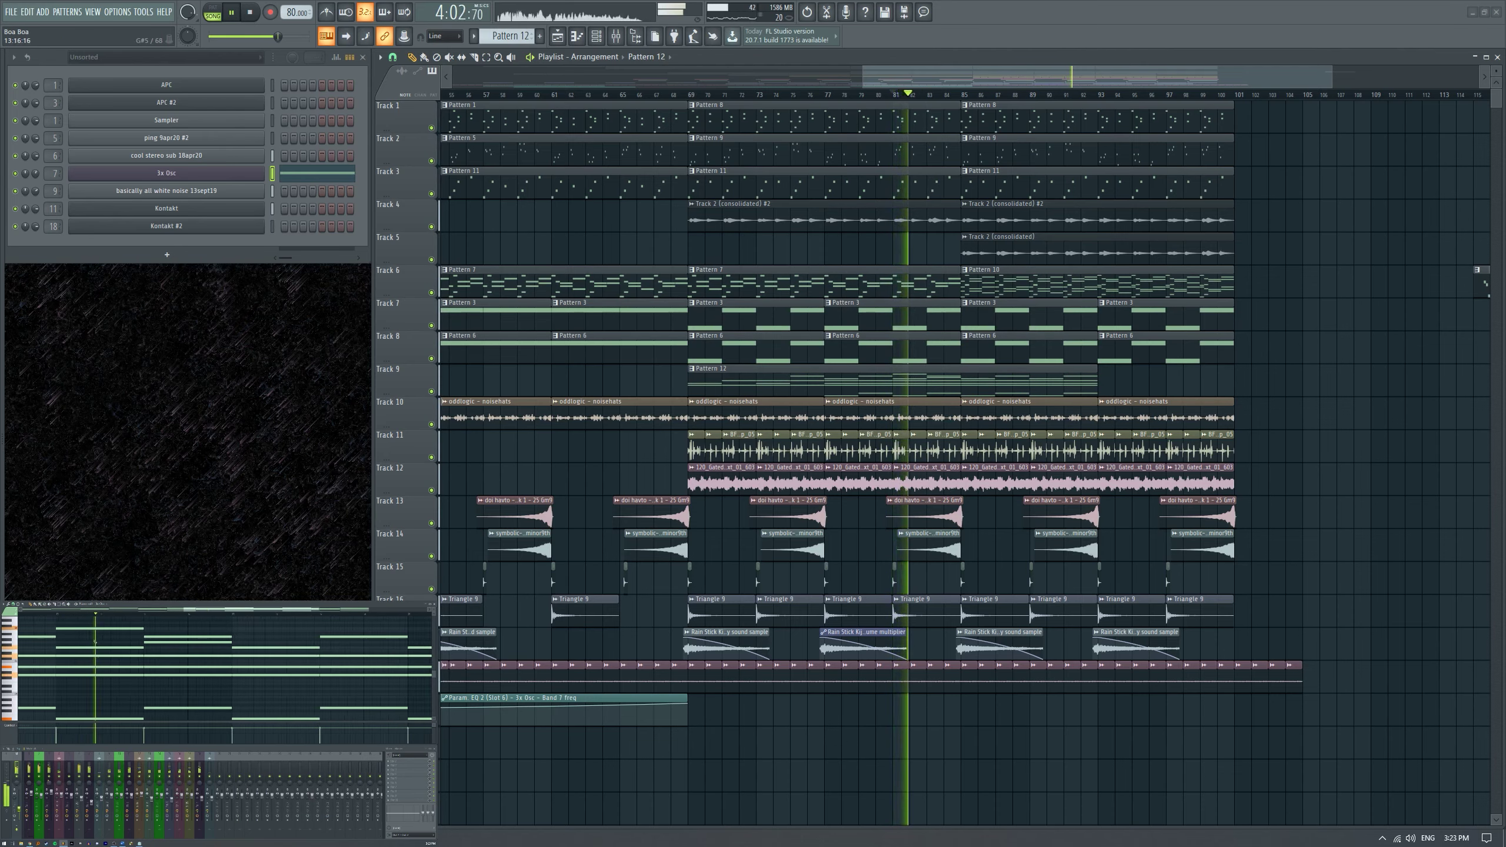
pyautogui.press('space')
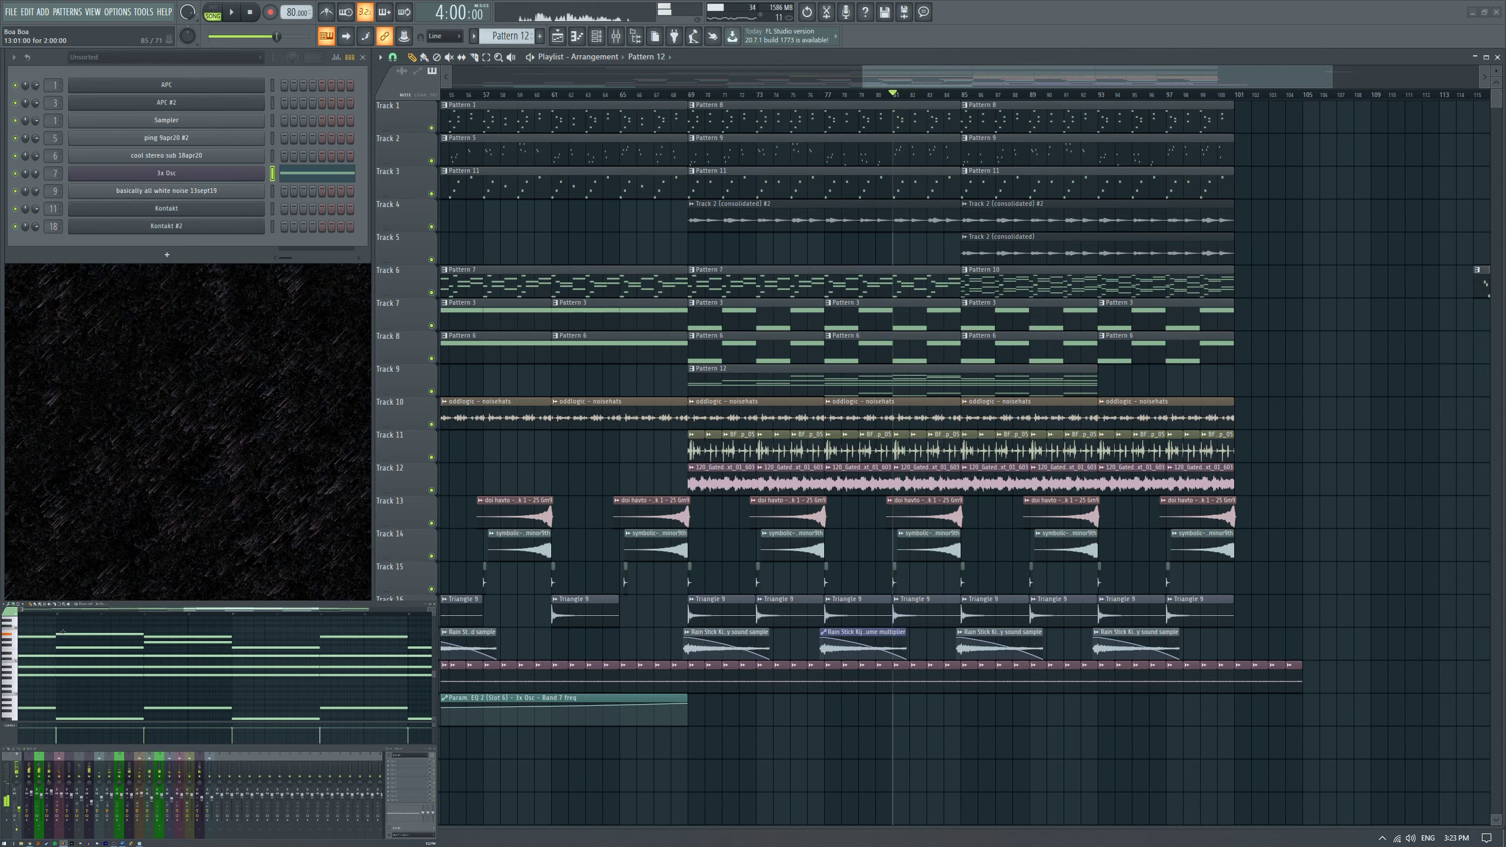
pyautogui.press('space')
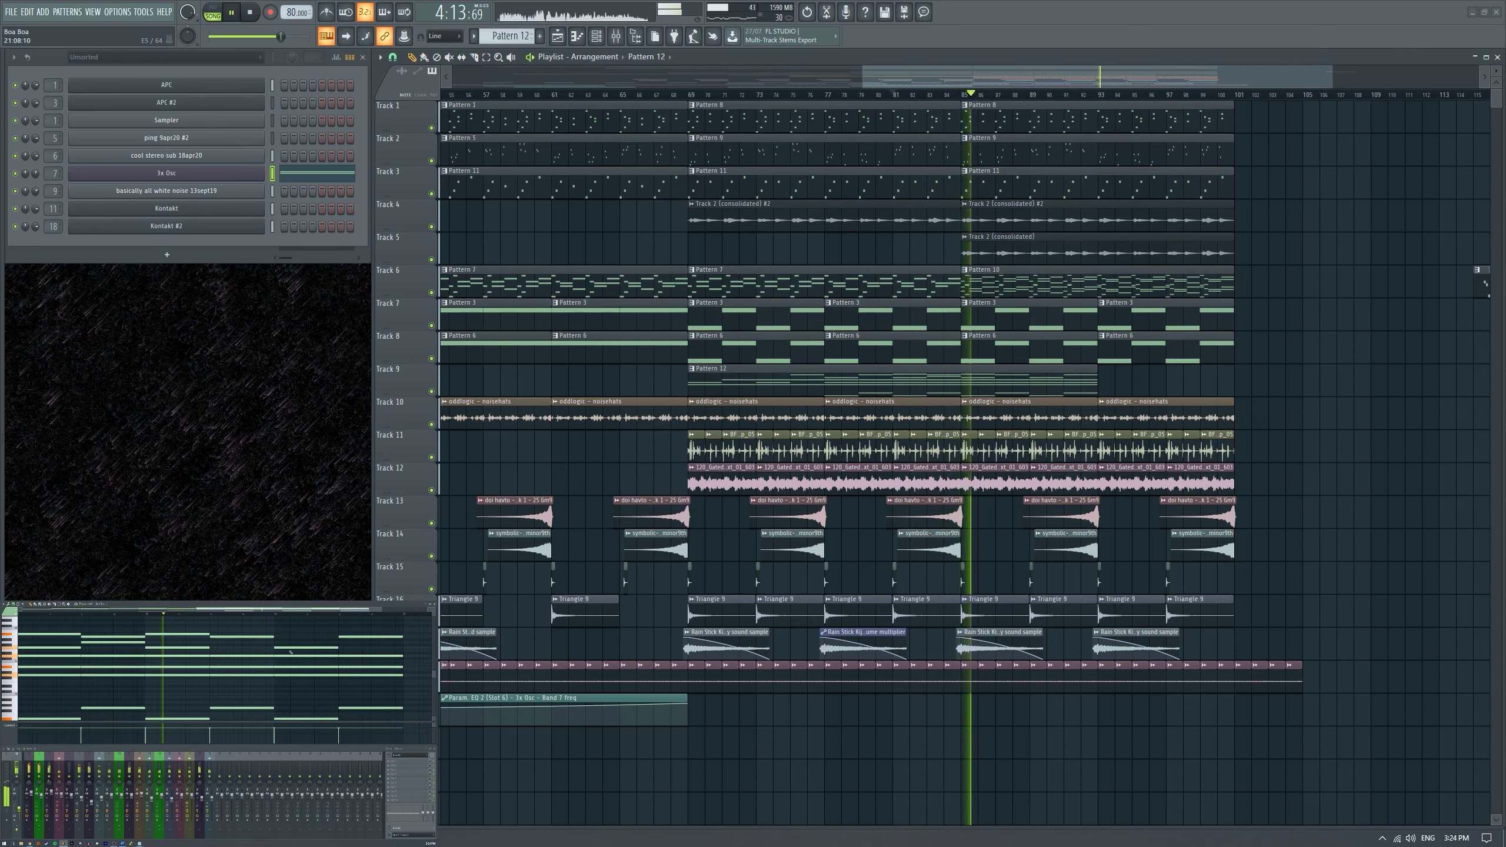
pyautogui.press('space')
# Play the arrangement from bar 69 to review the extended Pattern 12 chords in context.
pyautogui.scroll(3, 766, 144)
pyautogui.click(622, 95)
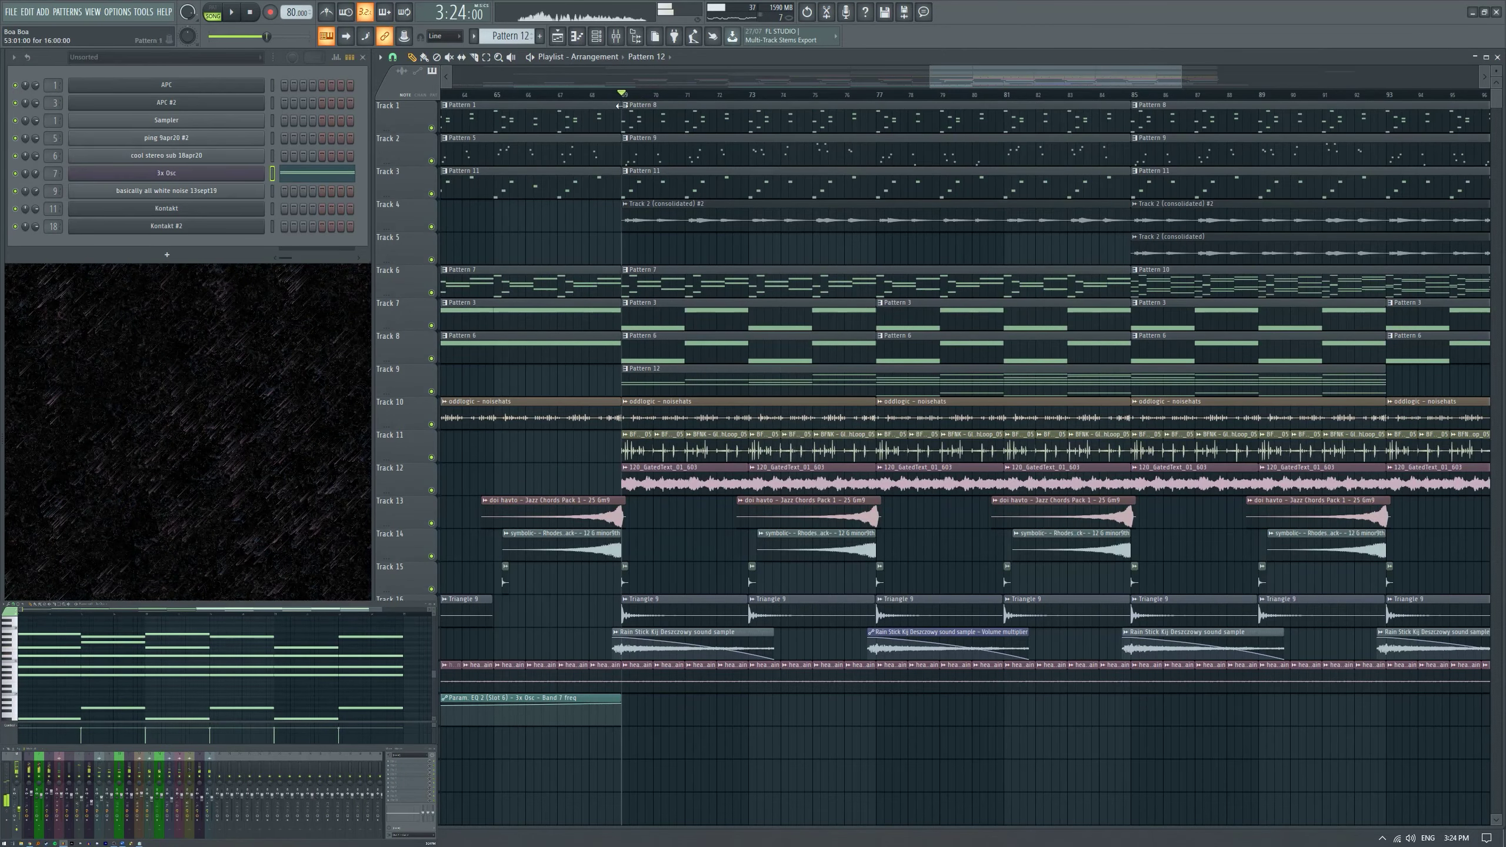
pyautogui.scroll(-5, 887, 258)
pyautogui.press('space')
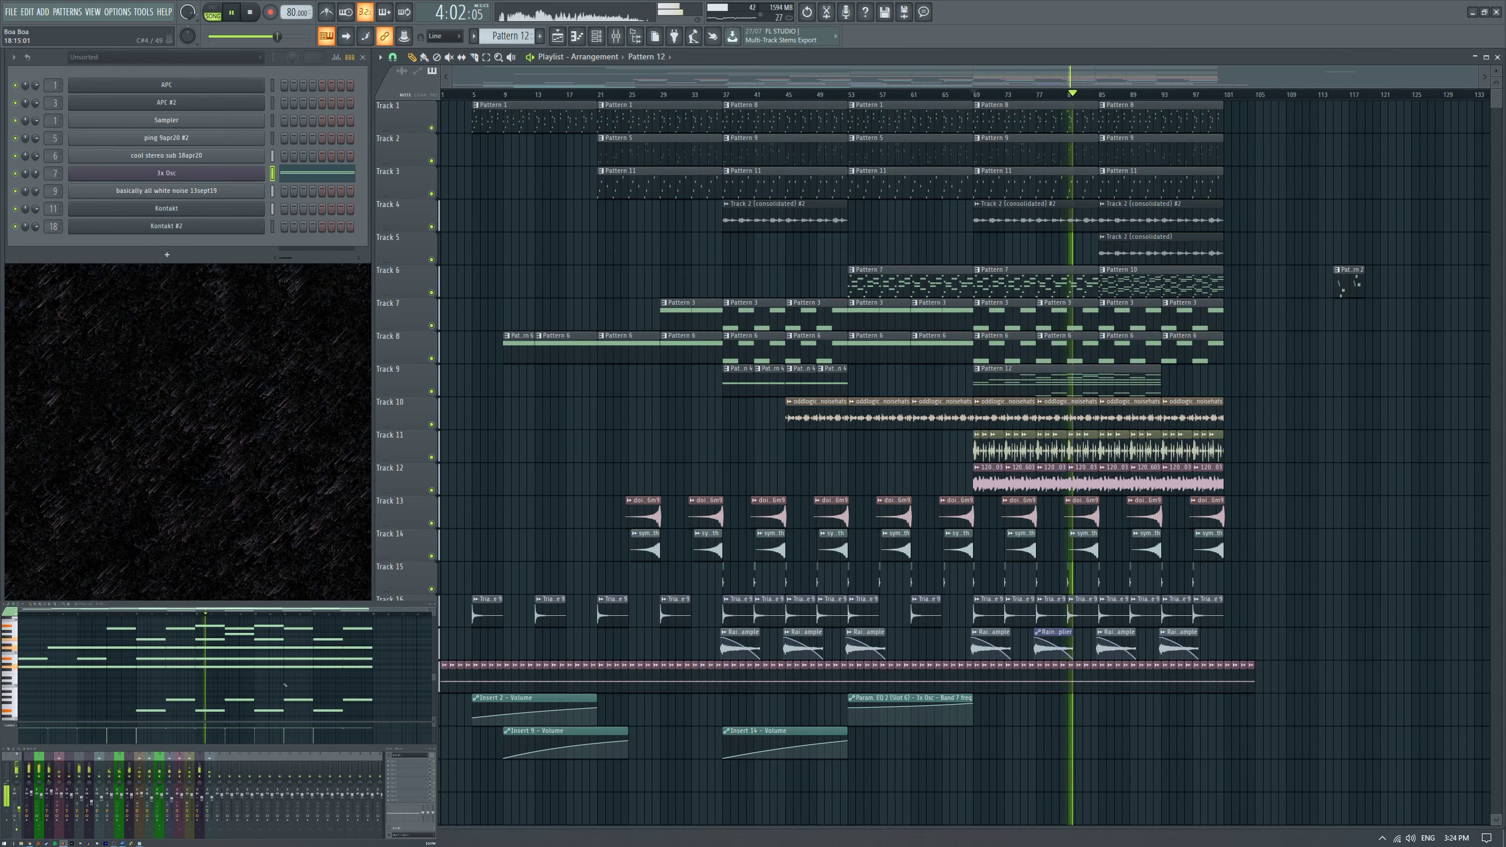
pyautogui.scroll(1, 1198, 393)
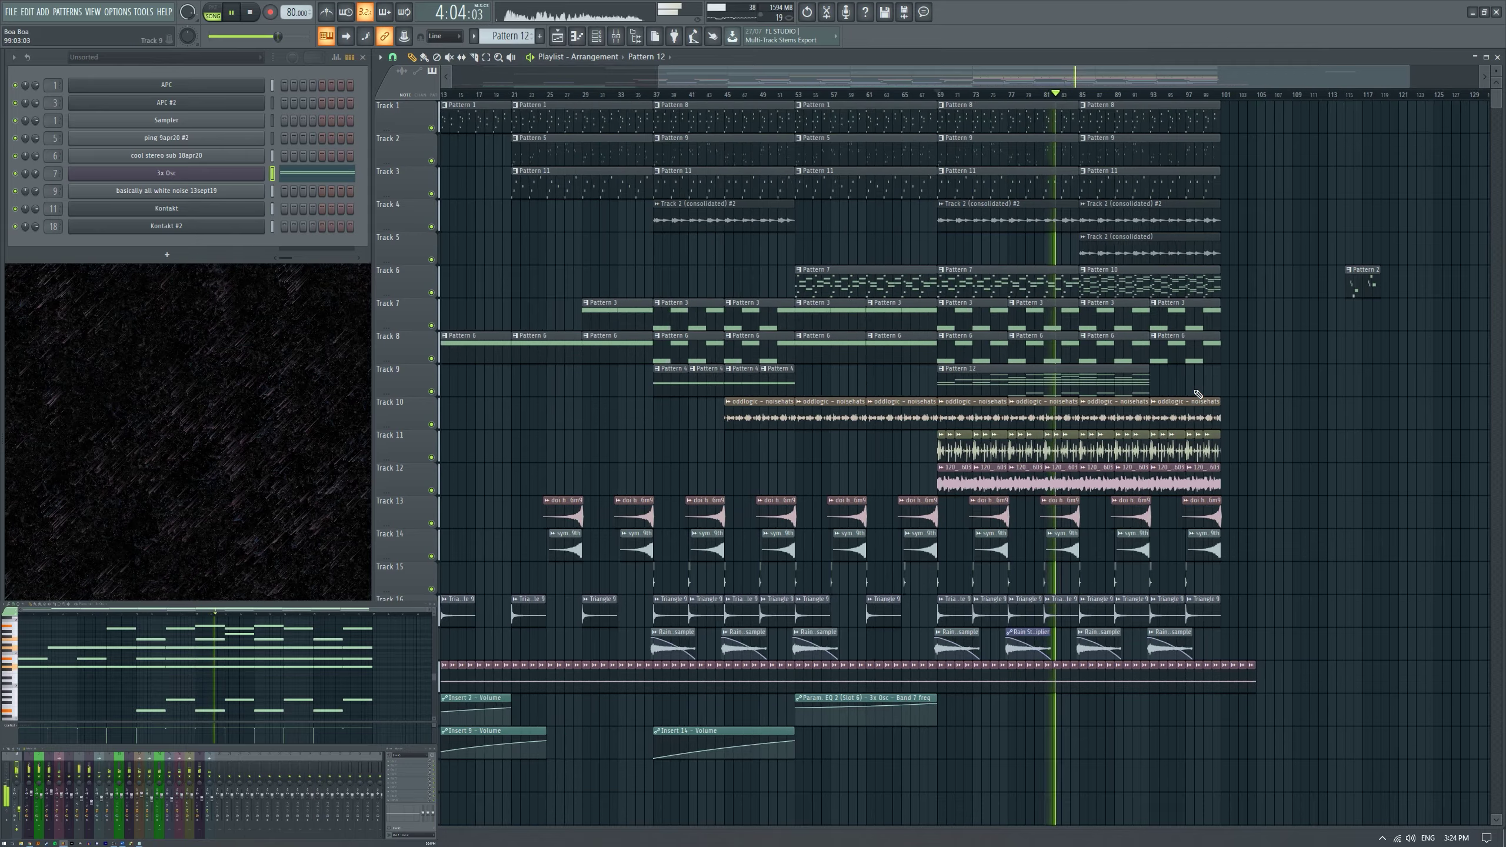
# Listen to the extended Pattern 12 chords in the arrangement, stop playback and examine their notes across the whole pattern.
pyautogui.scroll(1, 1193, 394)
pyautogui.scroll(-1, 1040, 443)
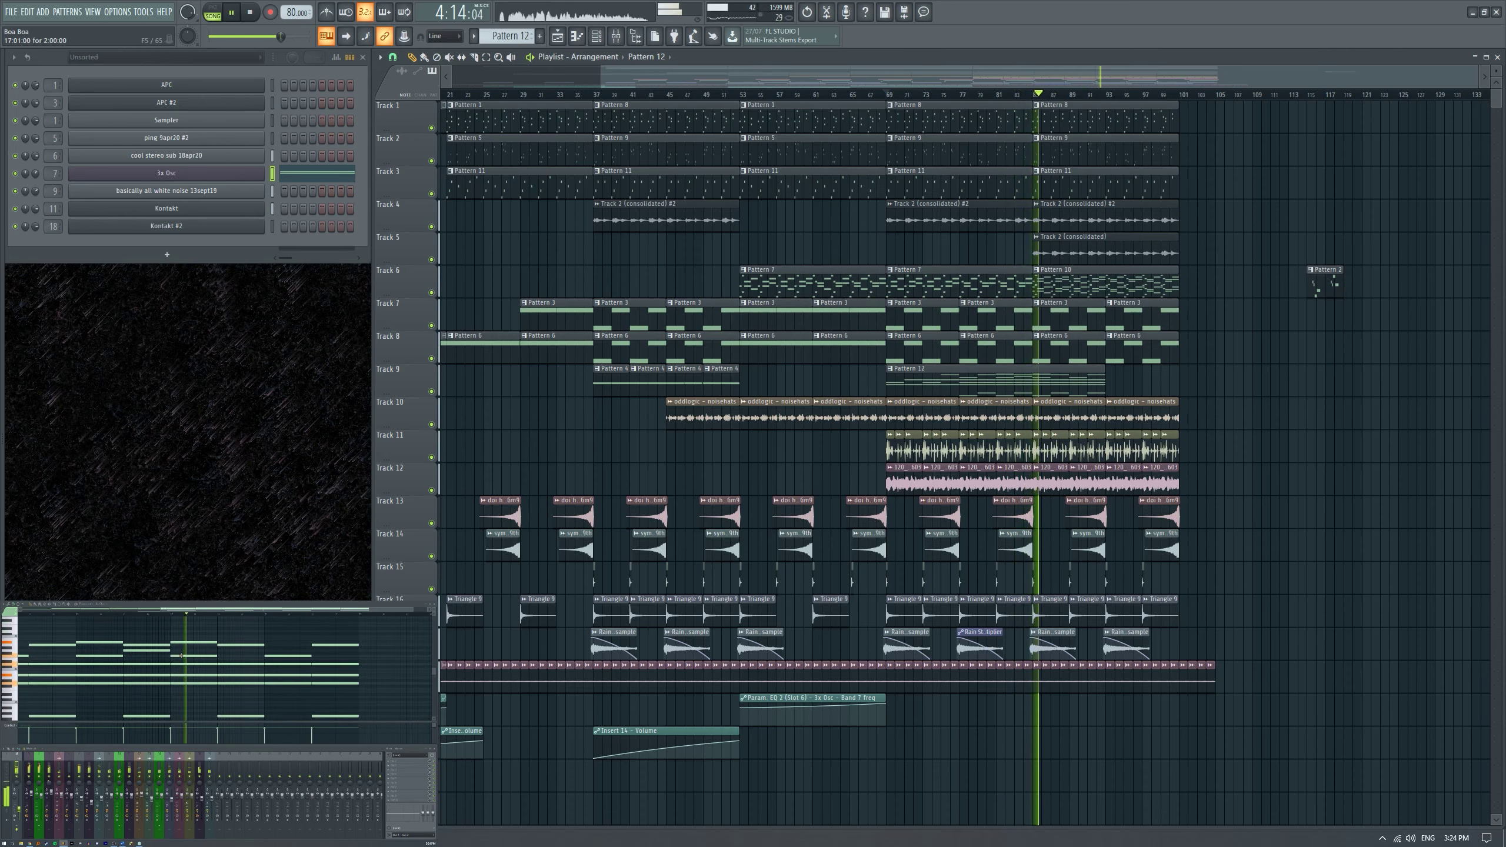
pyautogui.press('space')
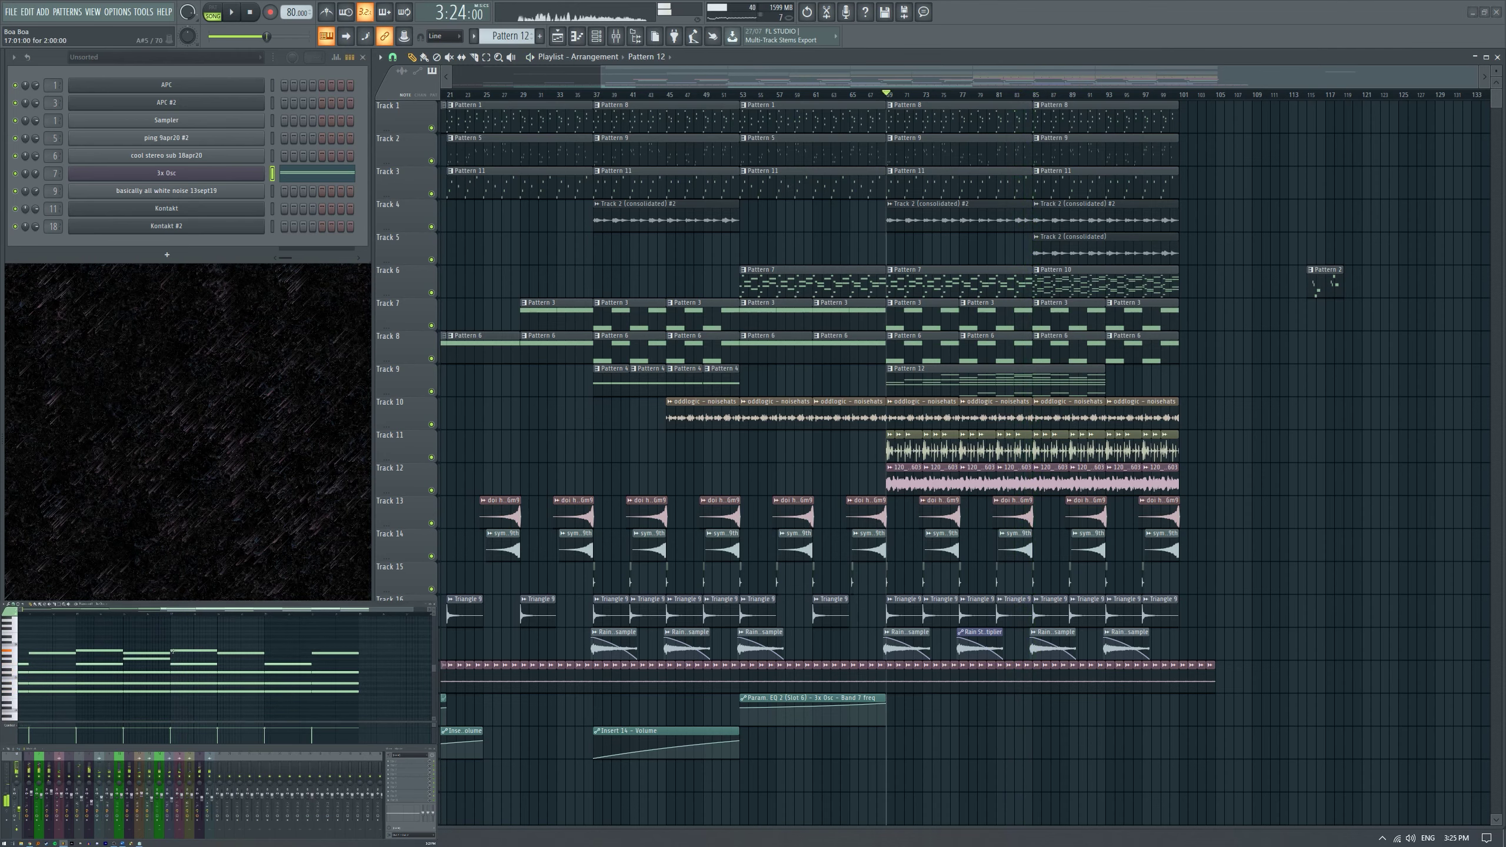
pyautogui.scroll(-2, 180, 654)
pyautogui.scroll(-3, 224, 658)
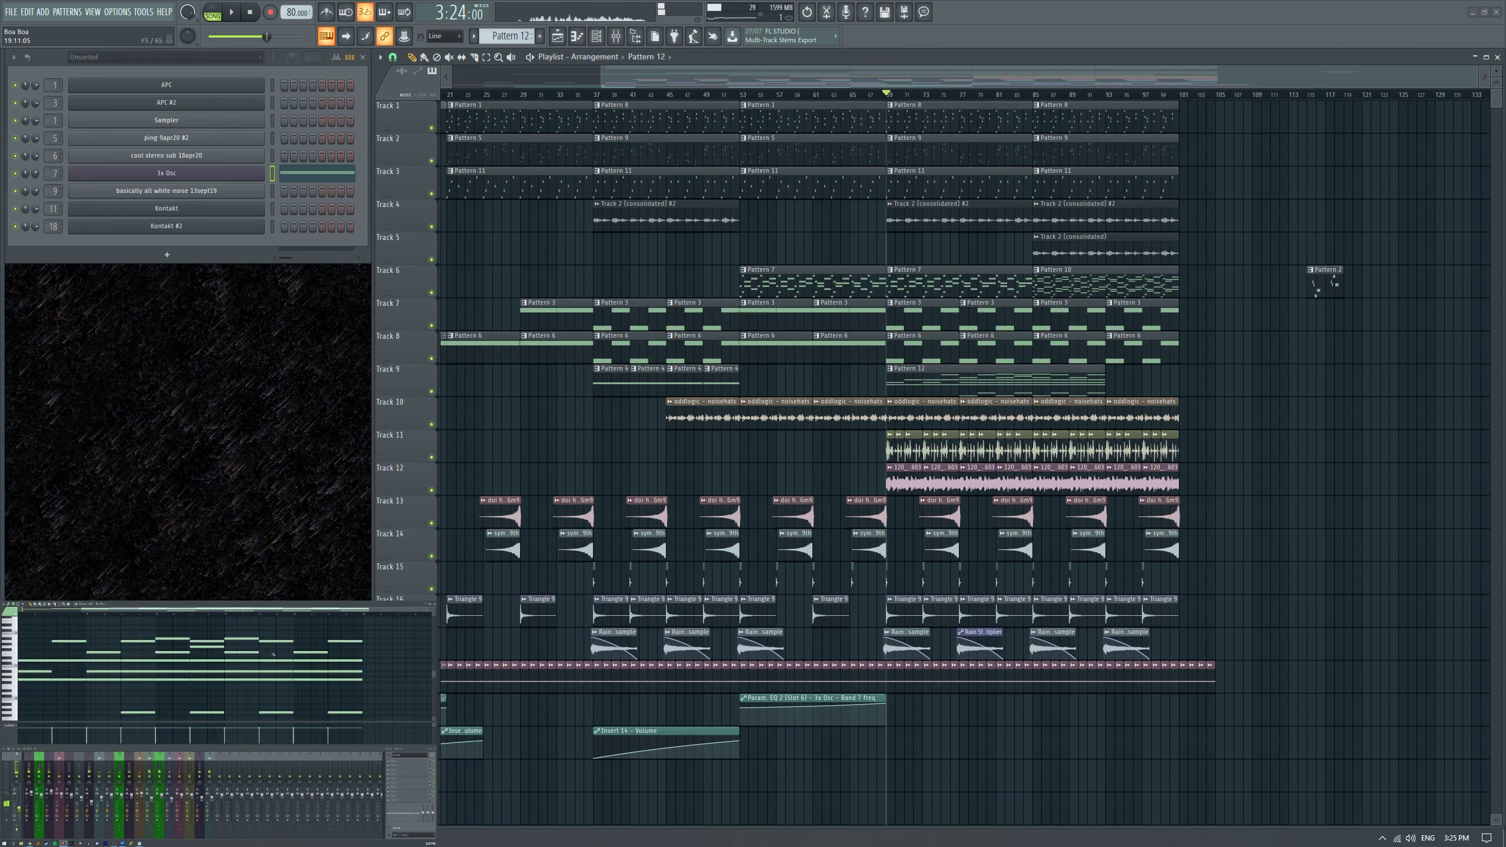
pyautogui.scroll(1, 301, 649)
pyautogui.scroll(2, 324, 646)
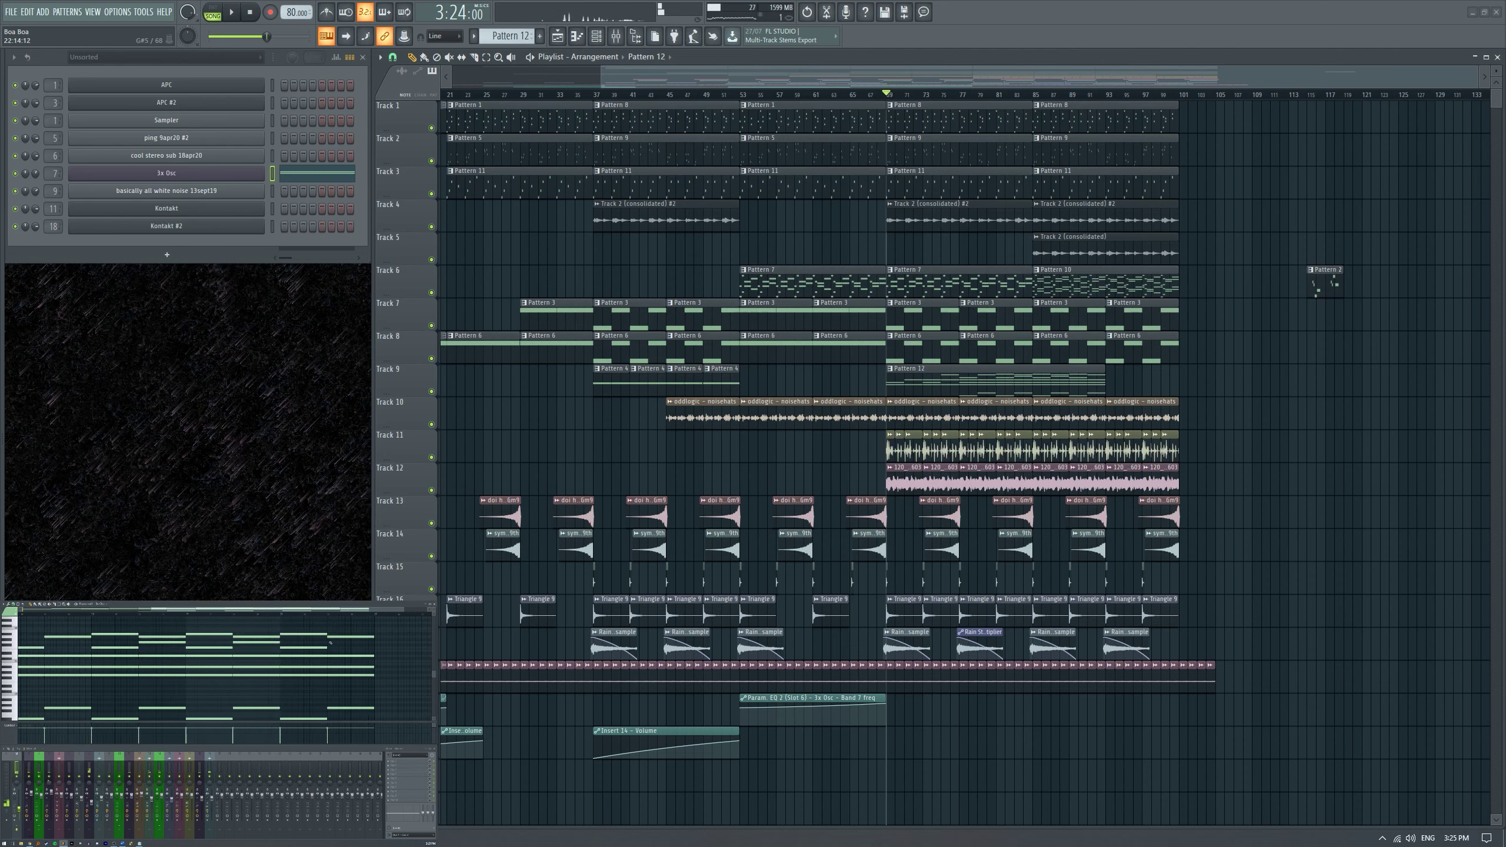
pyautogui.scroll(-2, 327, 641)
pyautogui.scroll(-3, 314, 647)
# Move all chord notes of Pattern 12 from the 3x Osc channel to a new Reaktor 6 channel.
pyautogui.hotkey('ctrl', 'a')
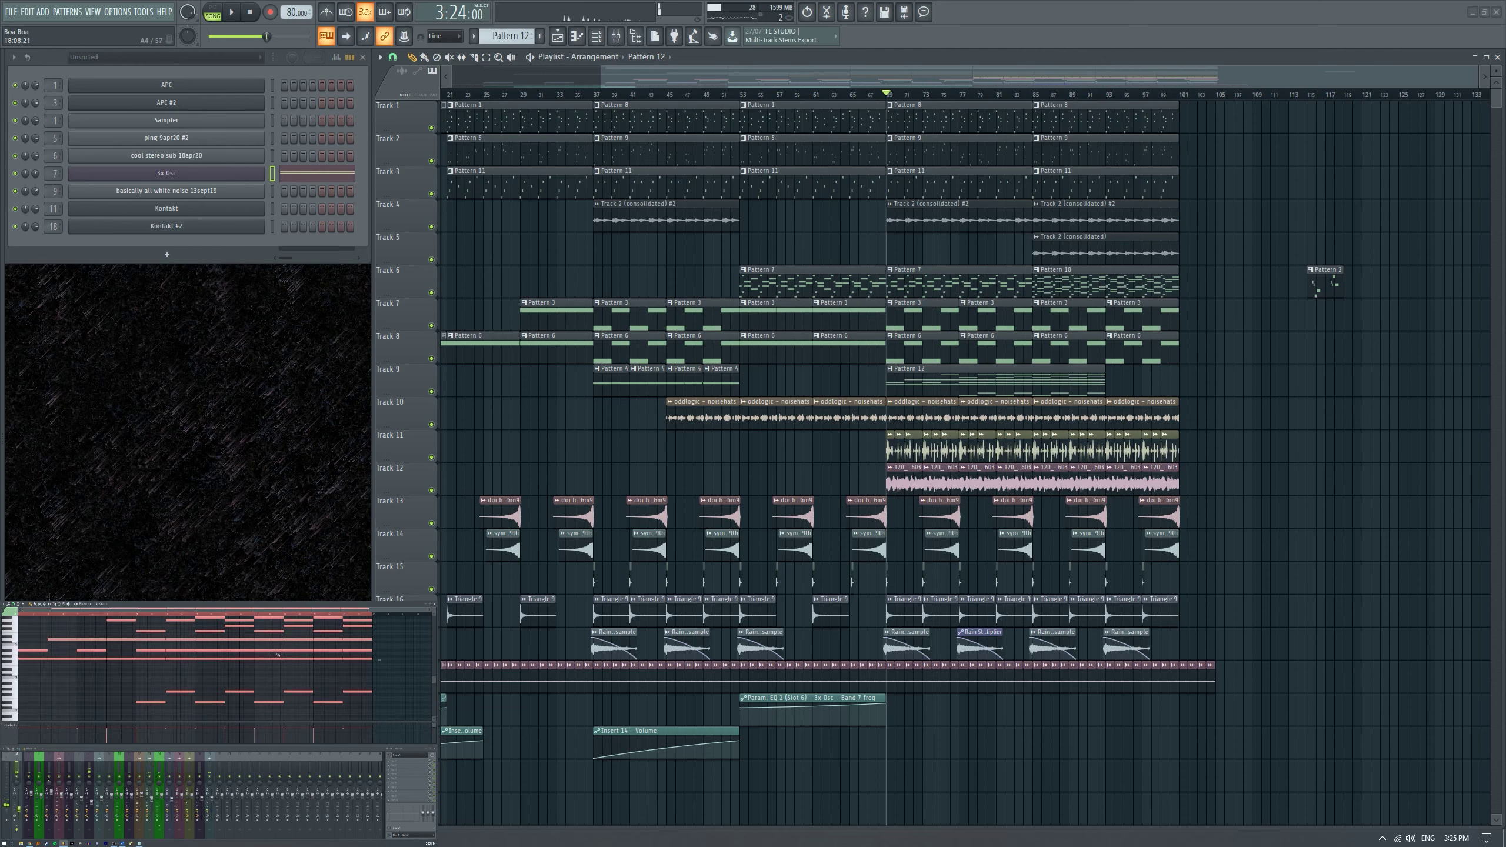
pyautogui.scroll(2, 287, 656)
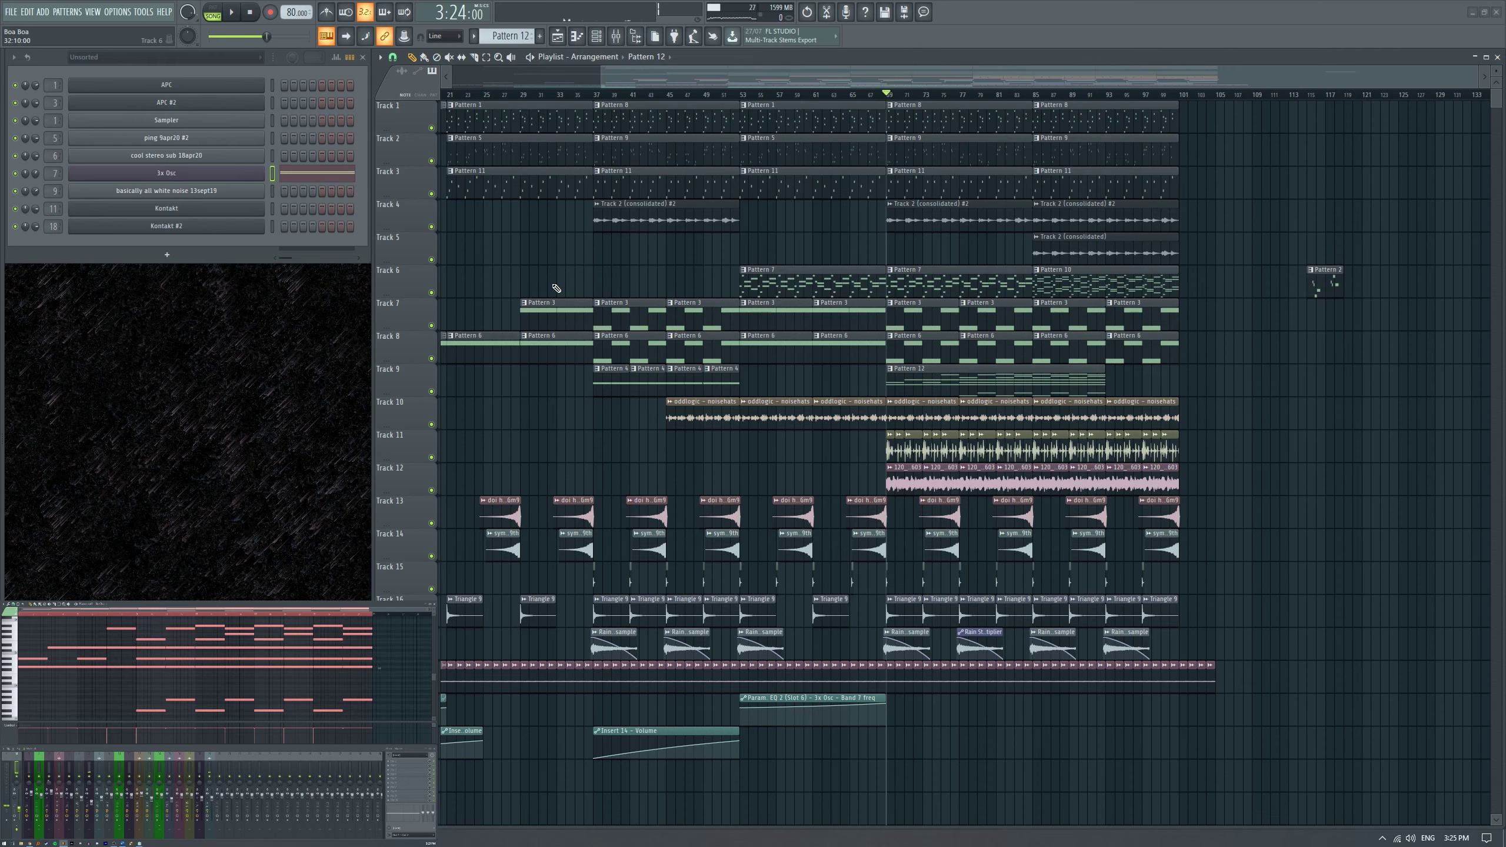
pyautogui.press('Delete')
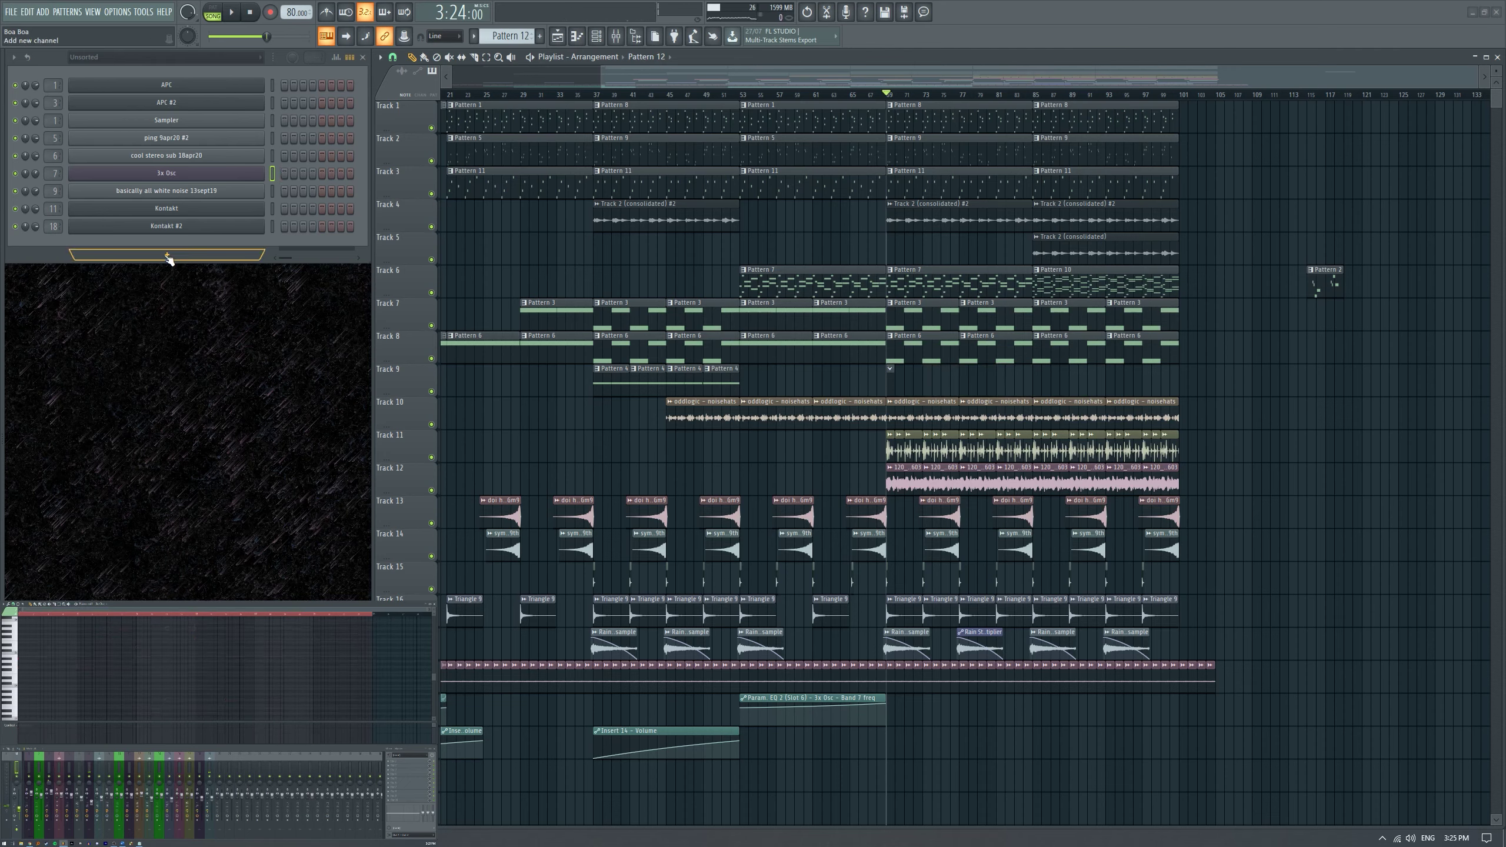
pyautogui.click(167, 255)
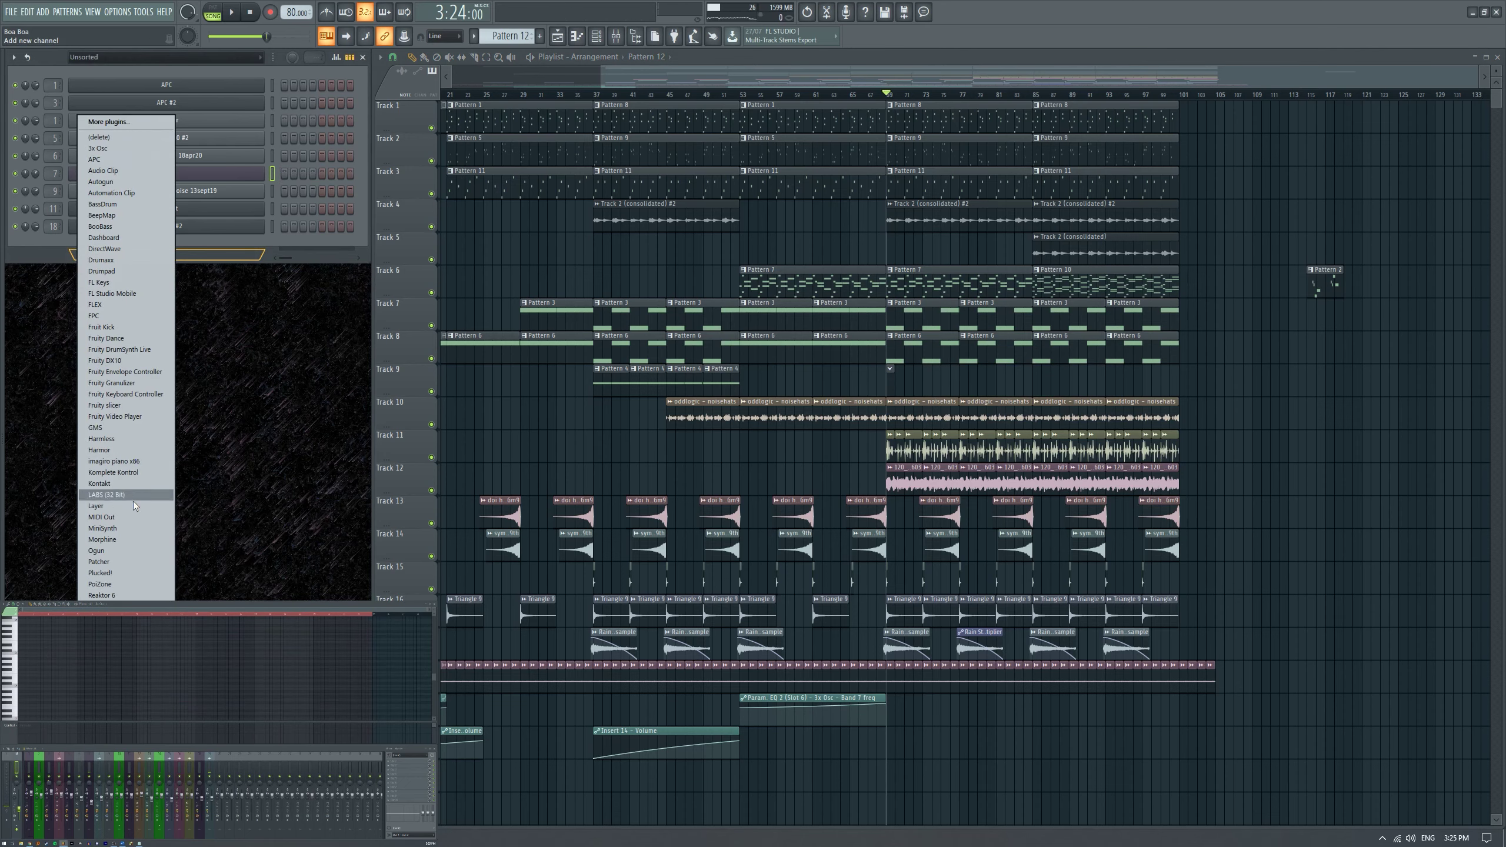
pyautogui.click(132, 593)
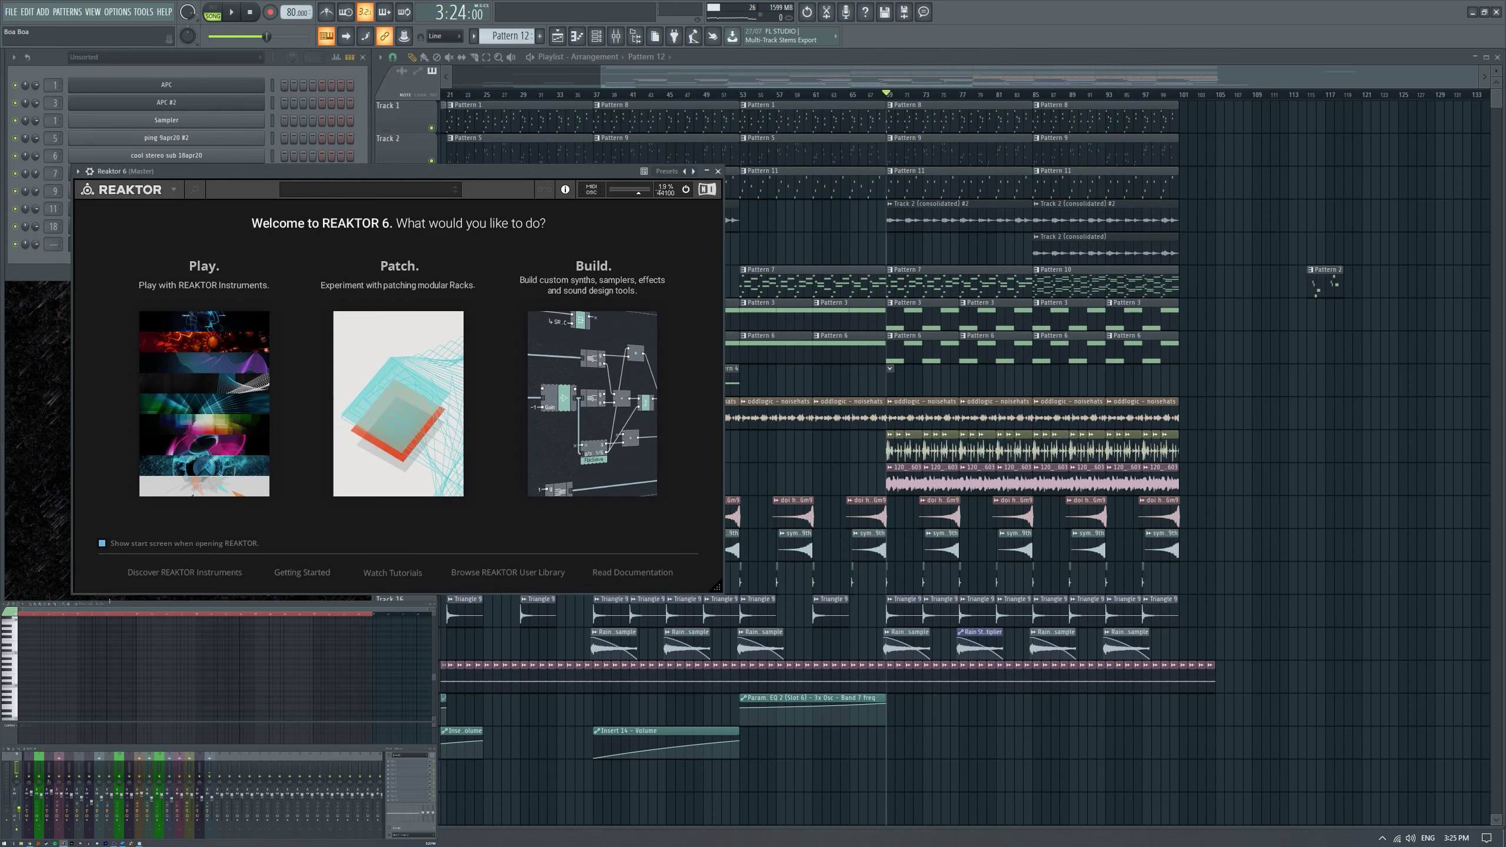
pyautogui.click(122, 725)
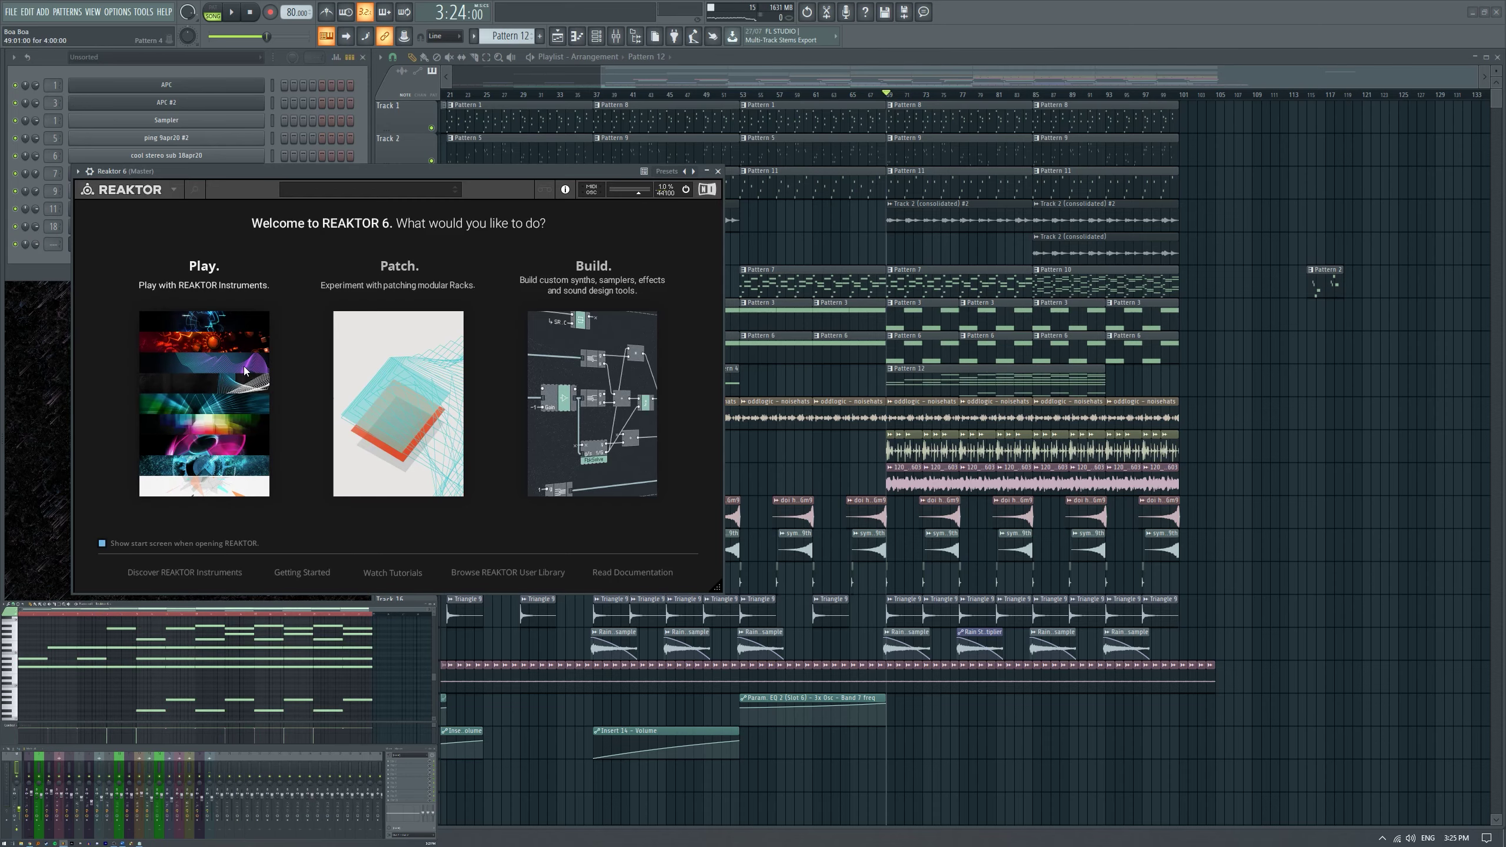
# Browse Reaktor's playable instruments and load the Prism ensemble (Prism.rkplr).
pyautogui.click(243, 366)
pyautogui.moveTo(263, 172); pyautogui.dragTo(527, 197)
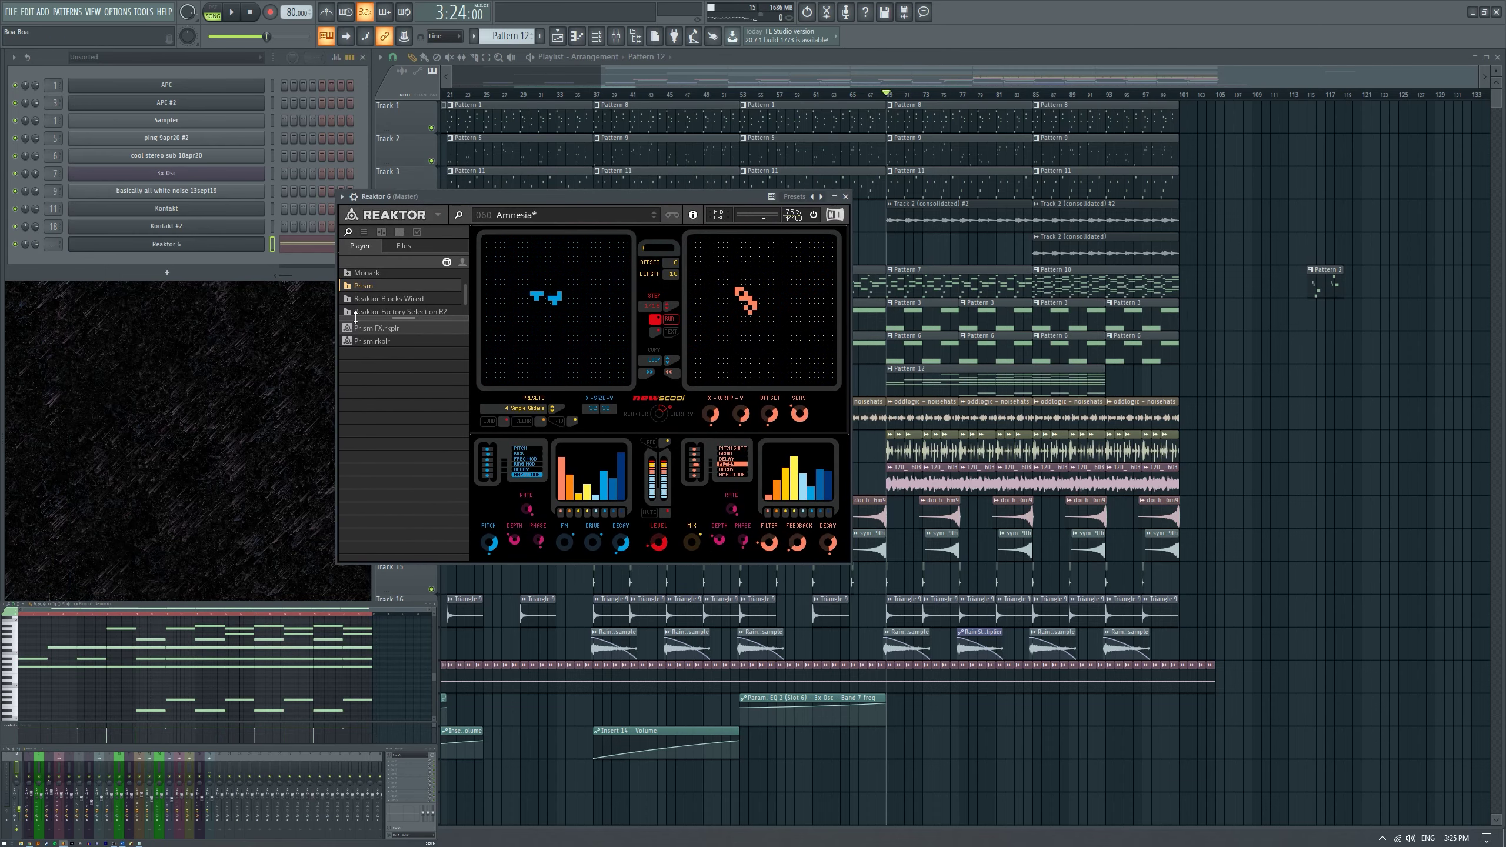
pyautogui.moveTo(394, 319); pyautogui.dragTo(394, 421)
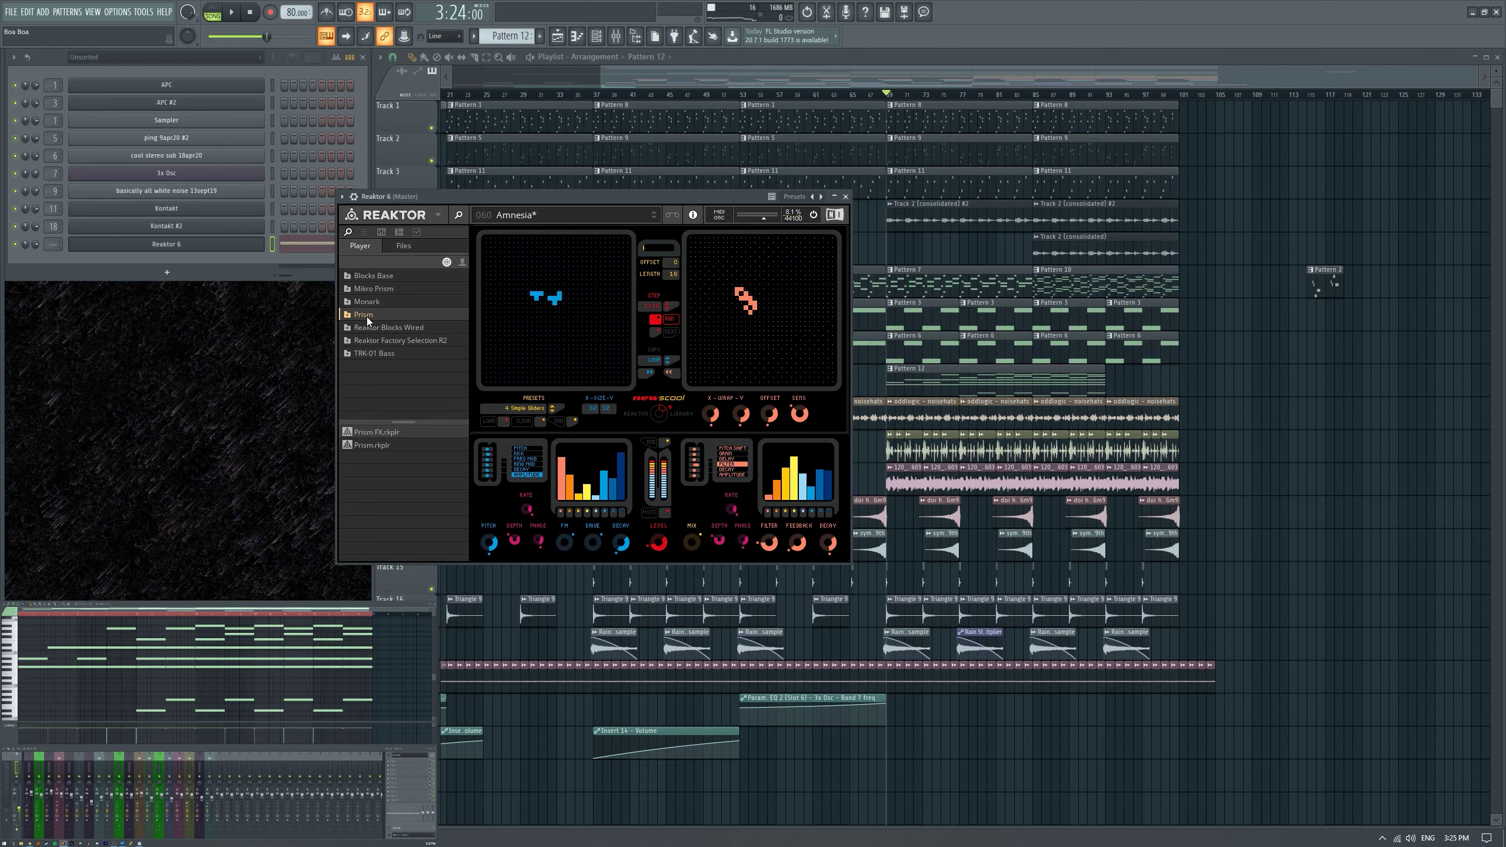
pyautogui.doubleClick(364, 446)
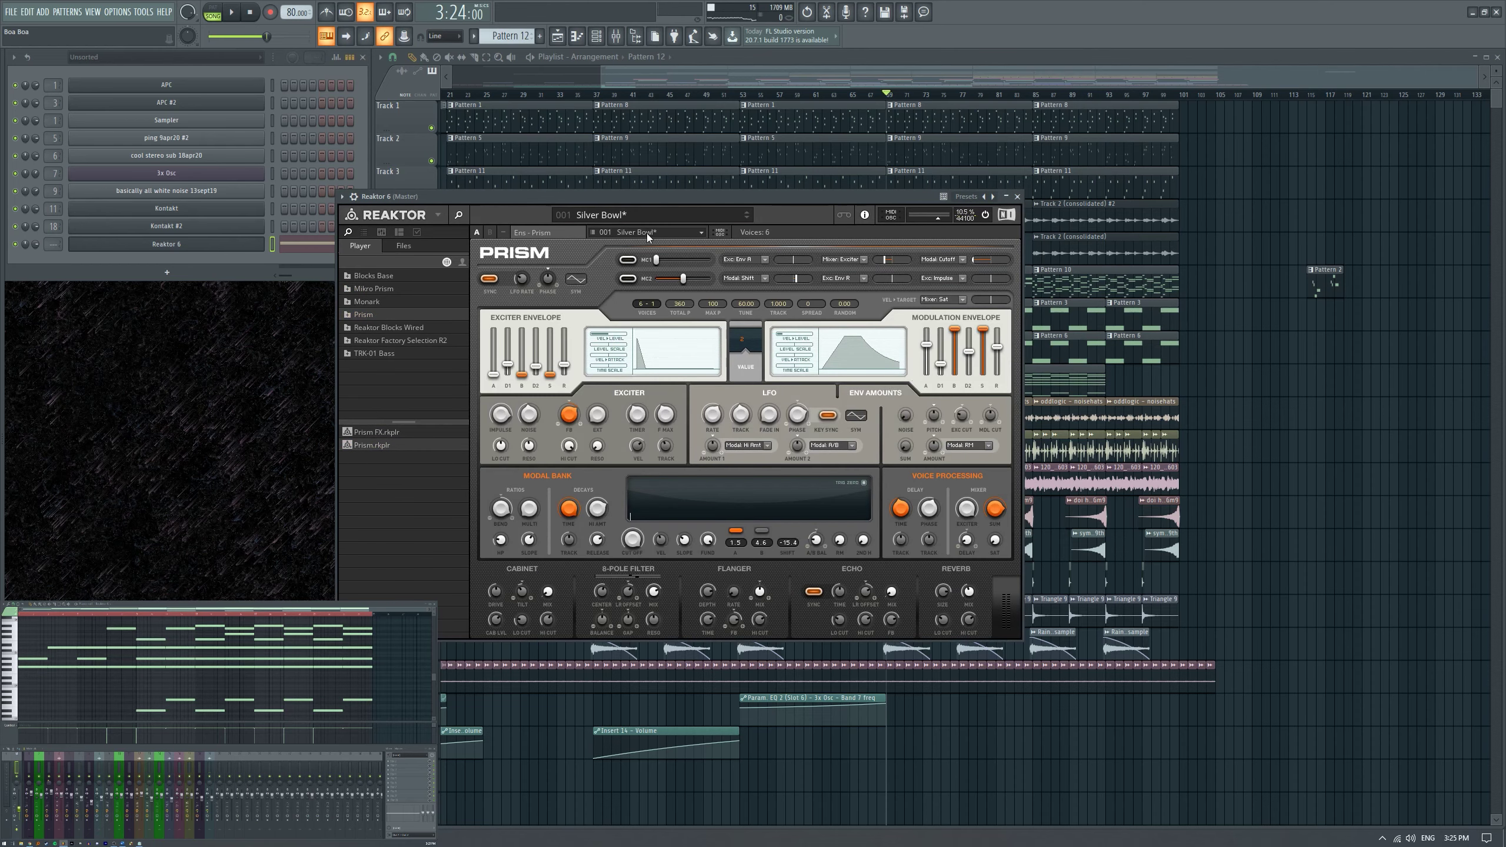
# Load the Slowmotion preset from Prism's embedded Pads bank.
pyautogui.click(647, 233)
pyautogui.moveTo(685, 212)
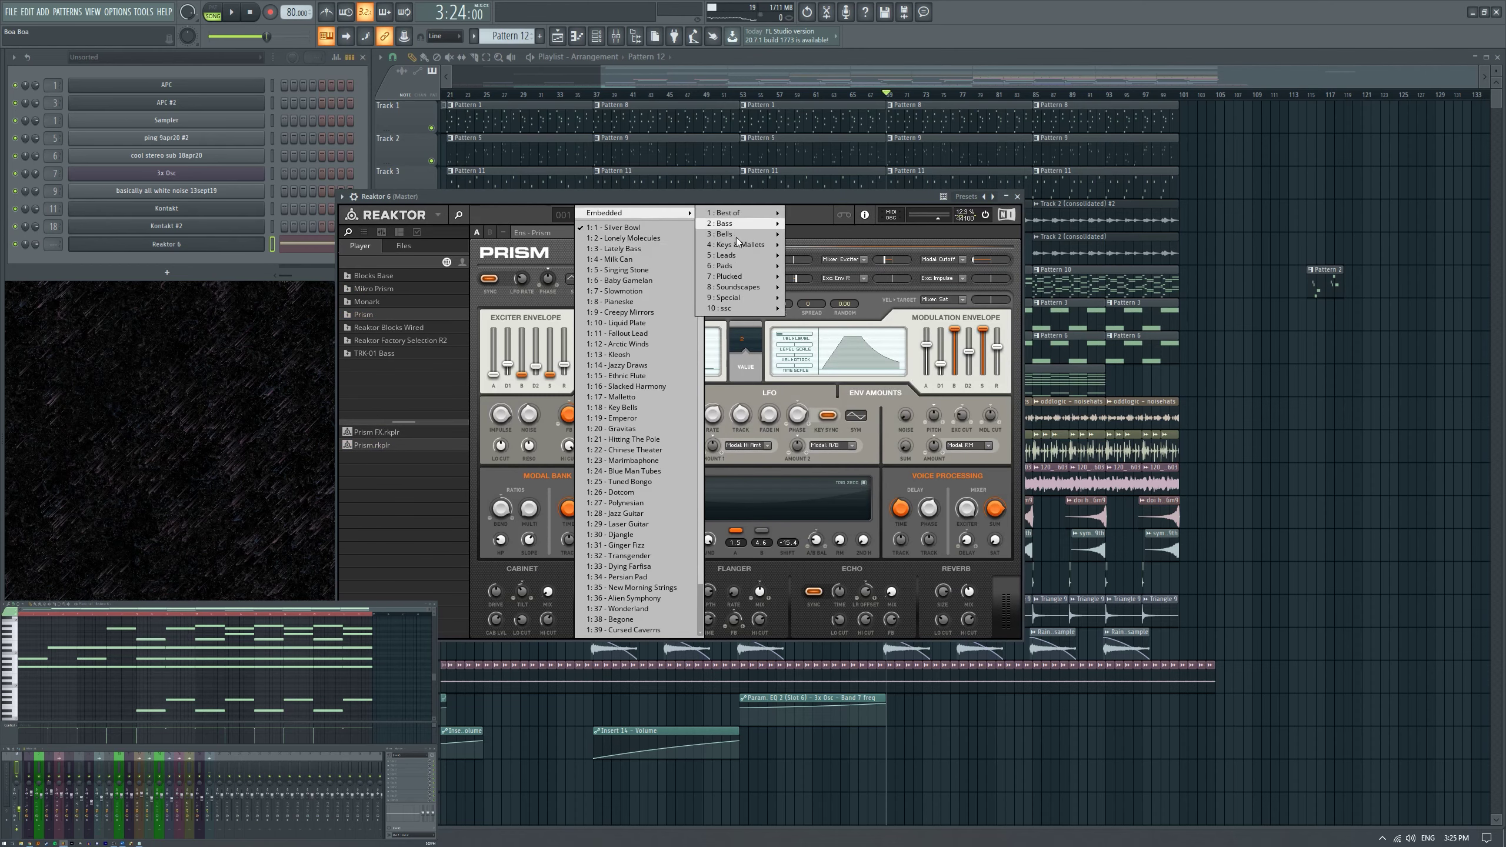
pyautogui.moveTo(741, 266)
pyautogui.click(853, 224)
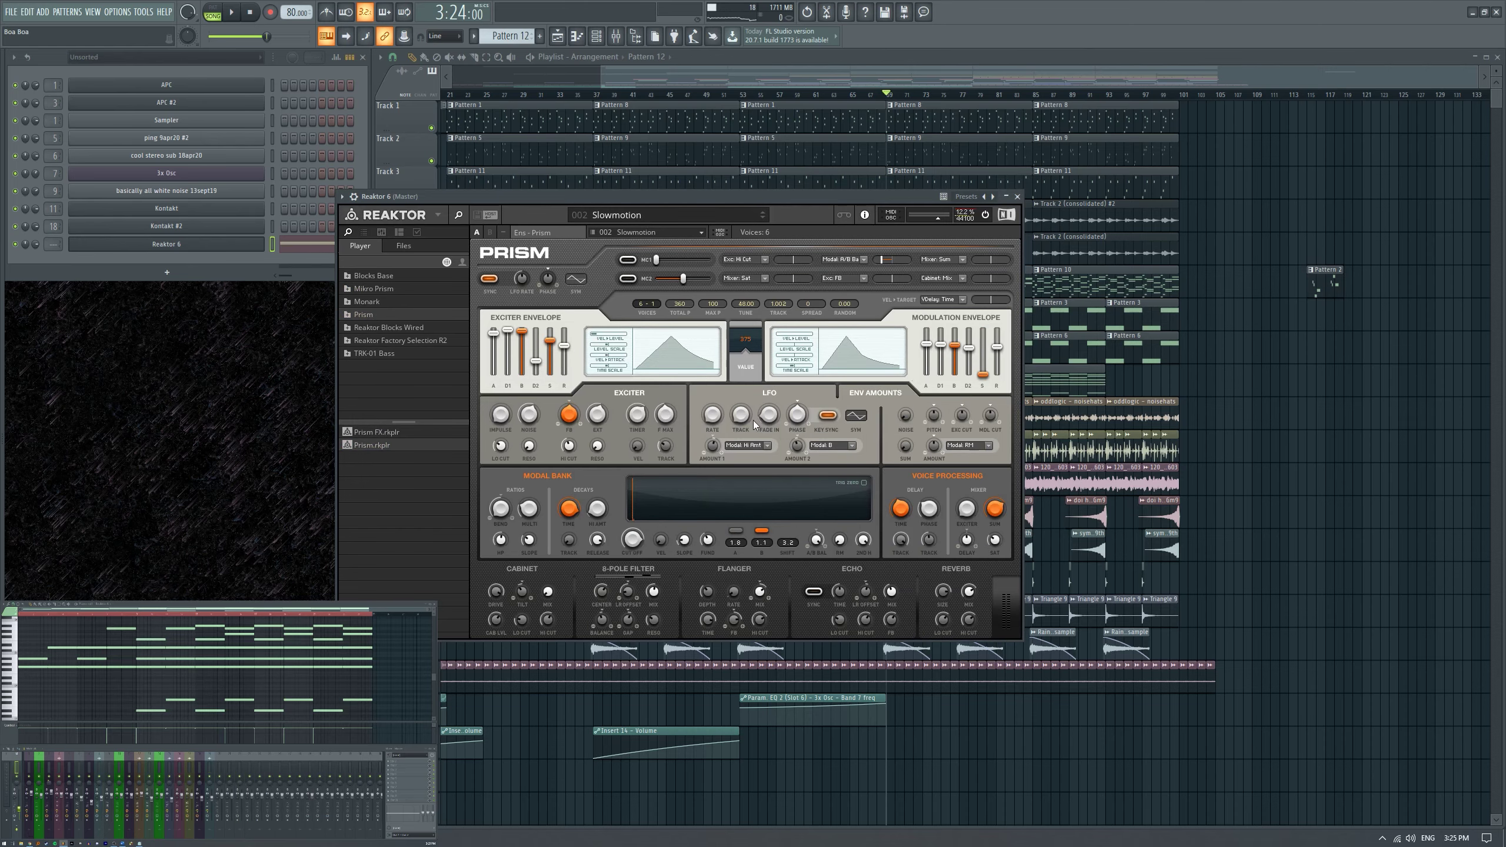
pyautogui.moveTo(738, 202); pyautogui.dragTo(750, 200)
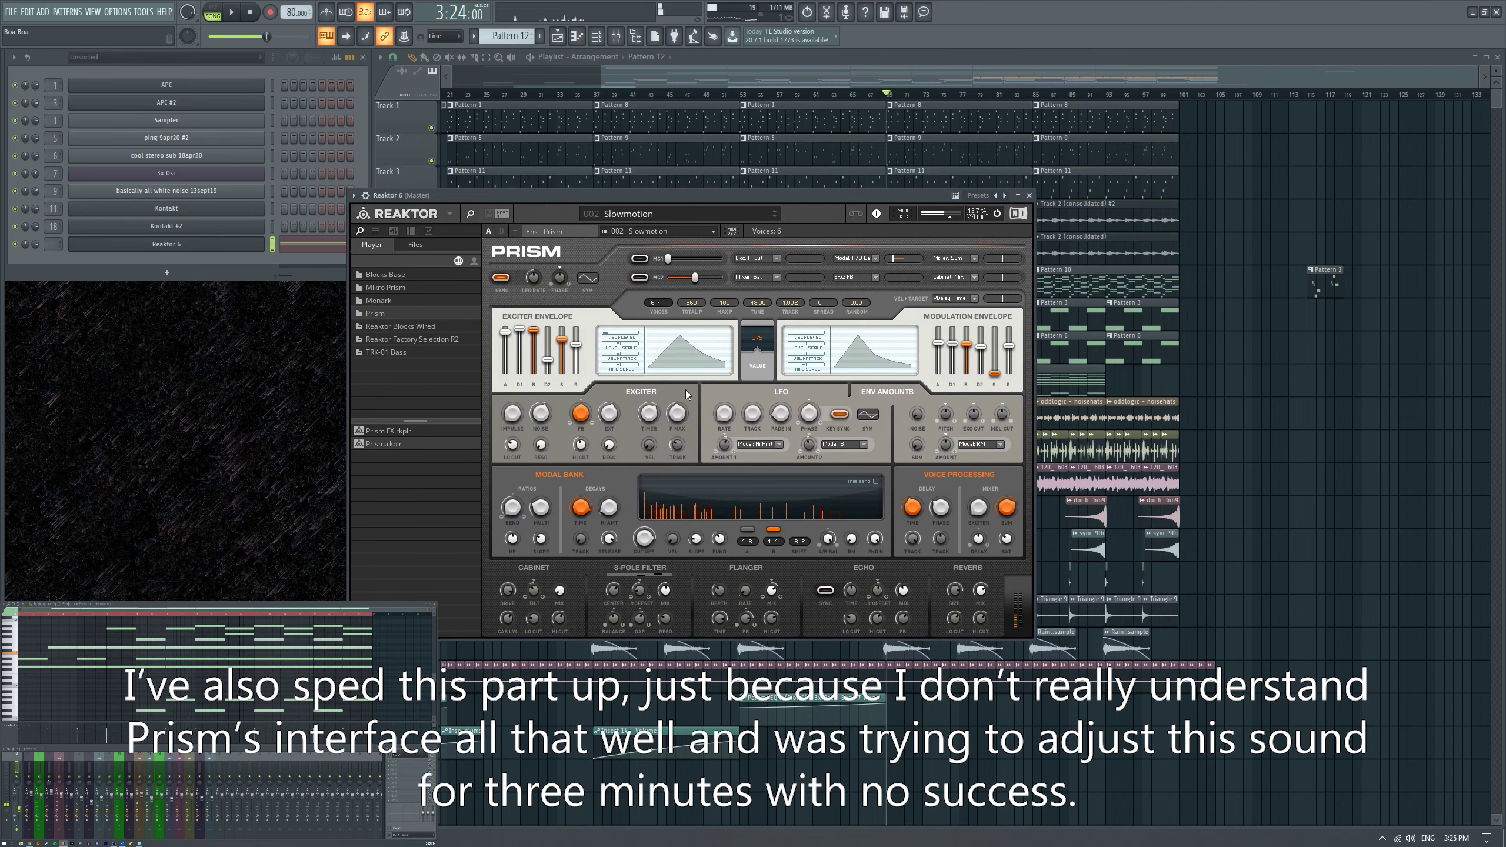
# Adjust Prism's modal bank decay, ratio and bend and its voice mixer, trying out inversion of the A partials.
pyautogui.moveTo(587, 514); pyautogui.dragTo(587, 544)
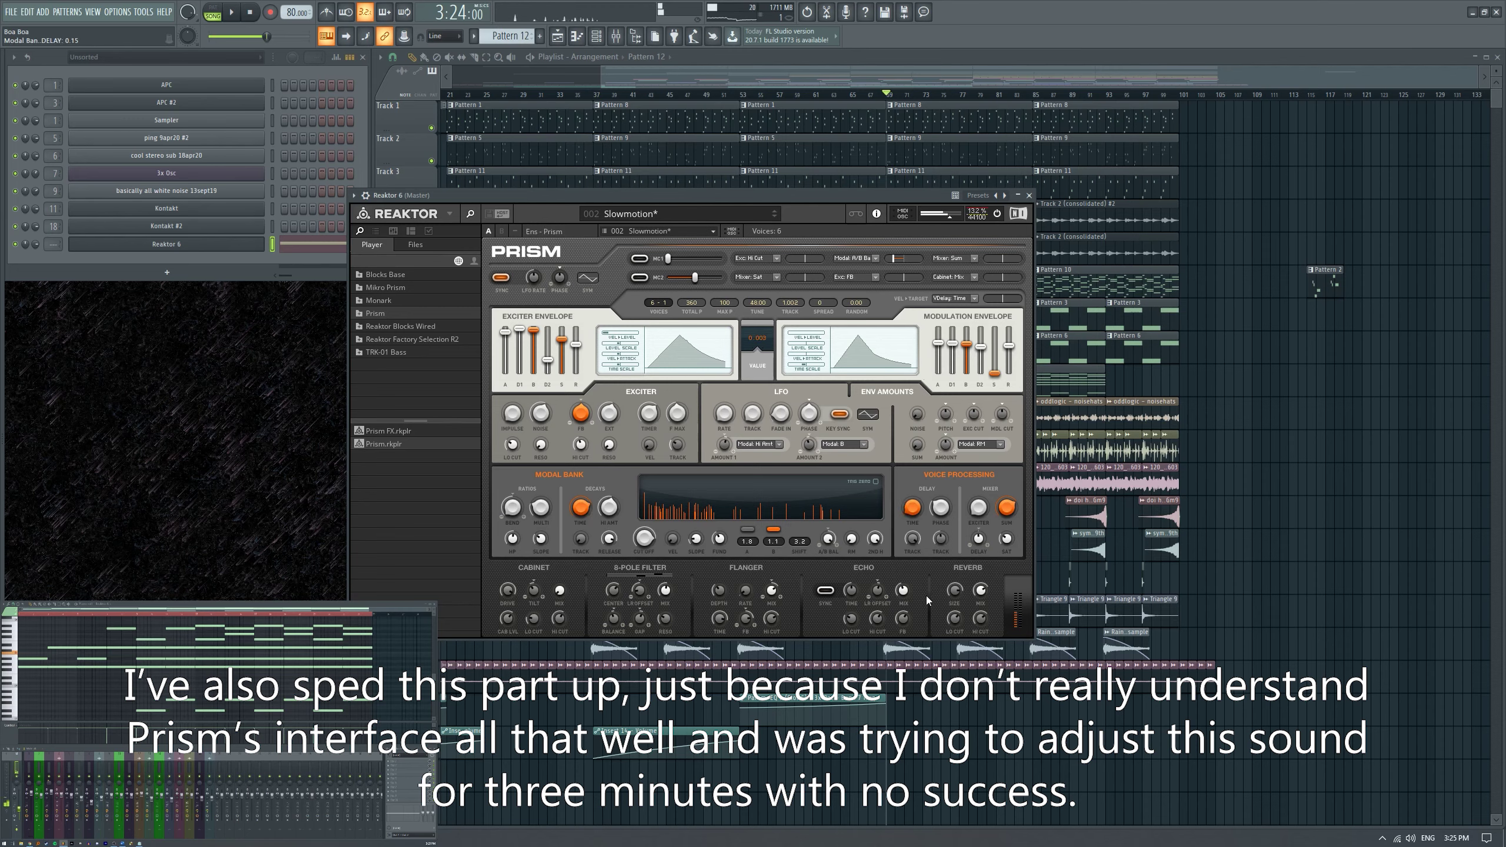
pyautogui.moveTo(1004, 508); pyautogui.dragTo(1004, 540)
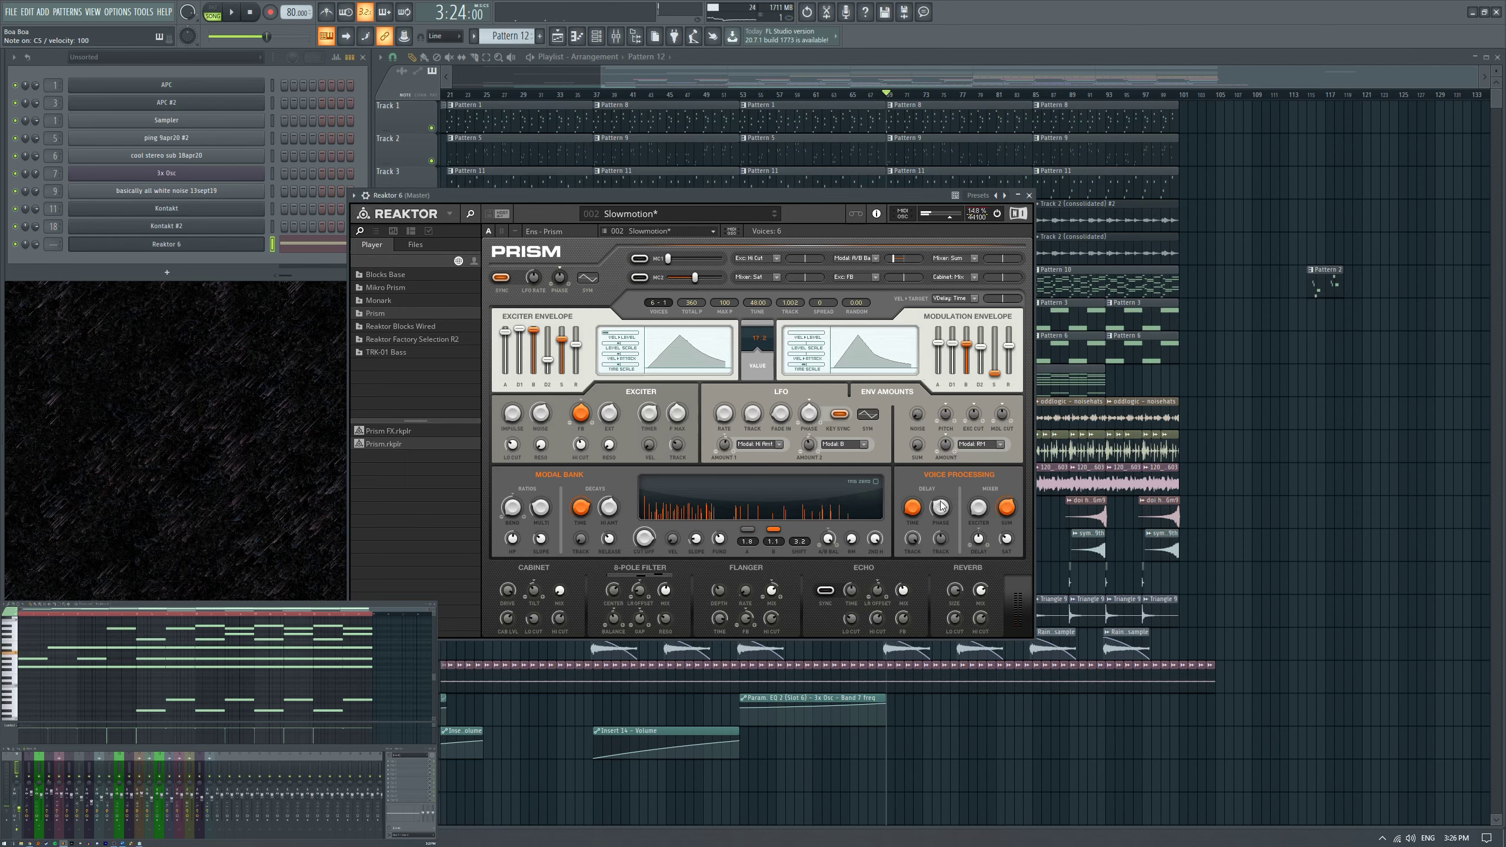
pyautogui.click(750, 531)
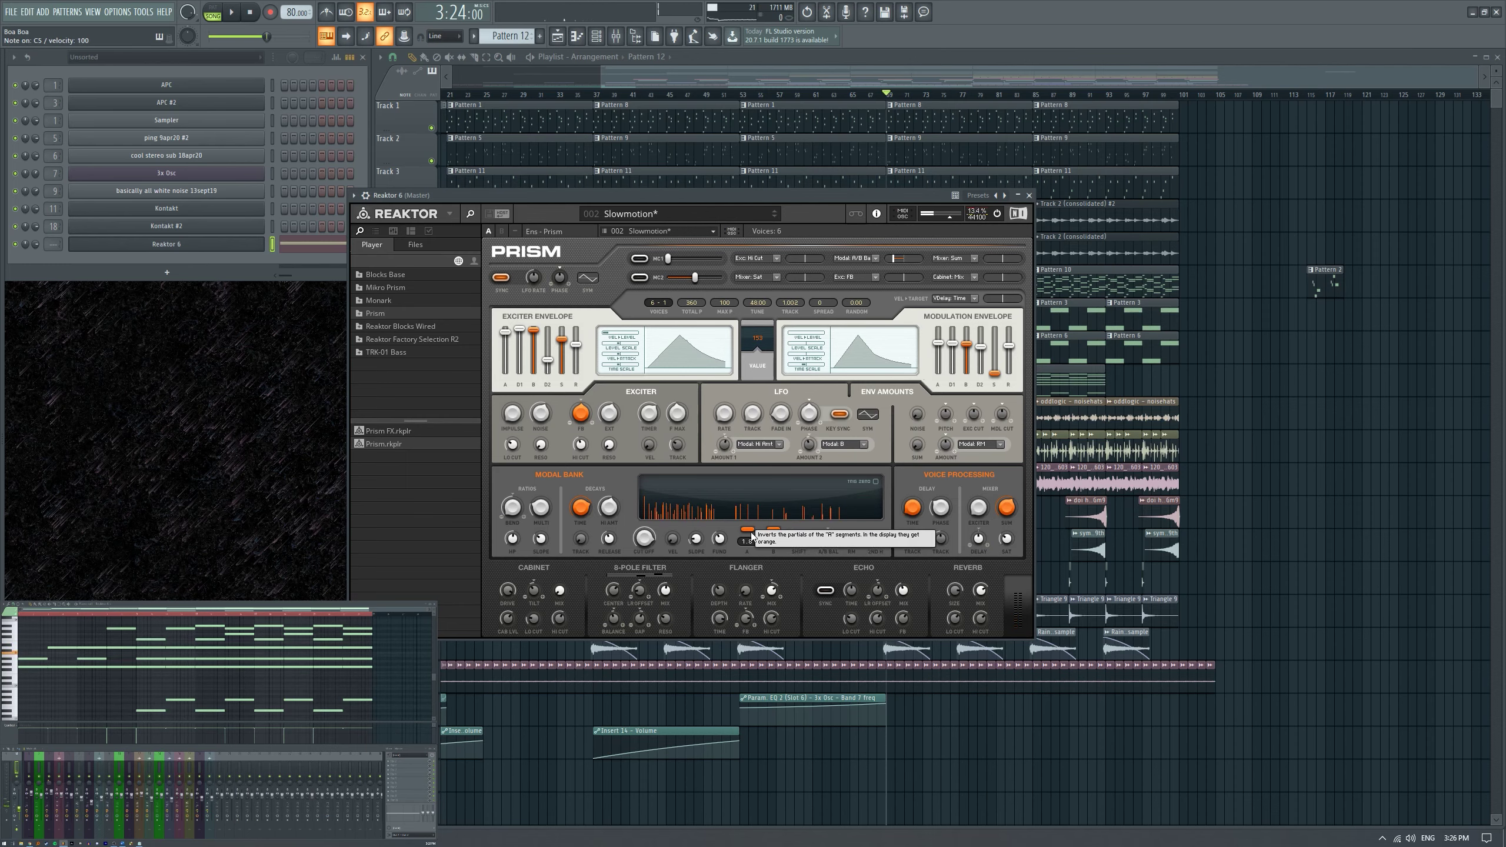
pyautogui.click(747, 530)
pyautogui.moveTo(540, 504); pyautogui.dragTo(548, 549)
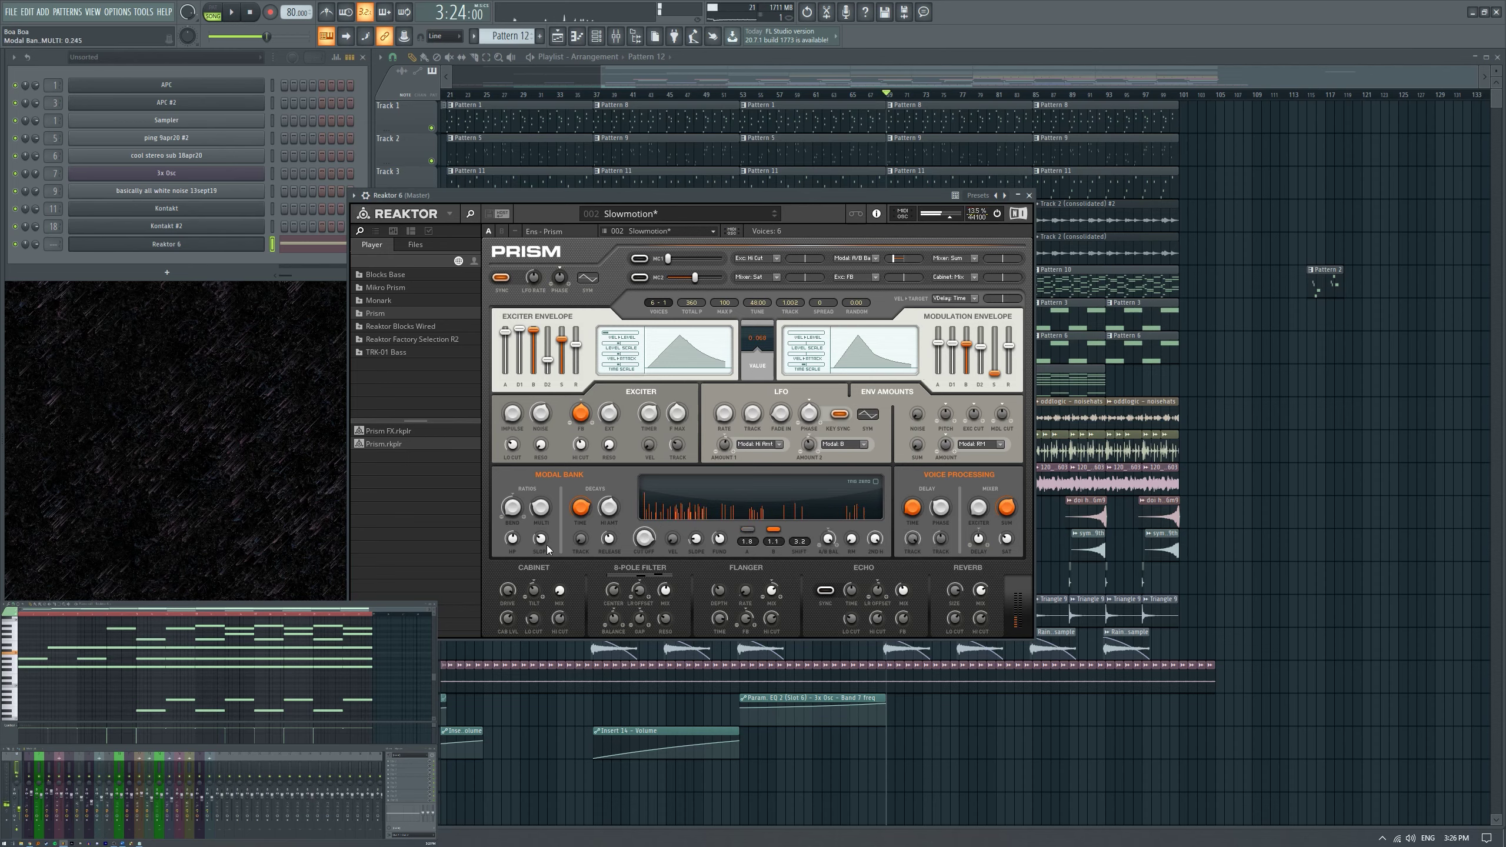
pyautogui.moveTo(519, 439); pyautogui.dragTo(550, 295)
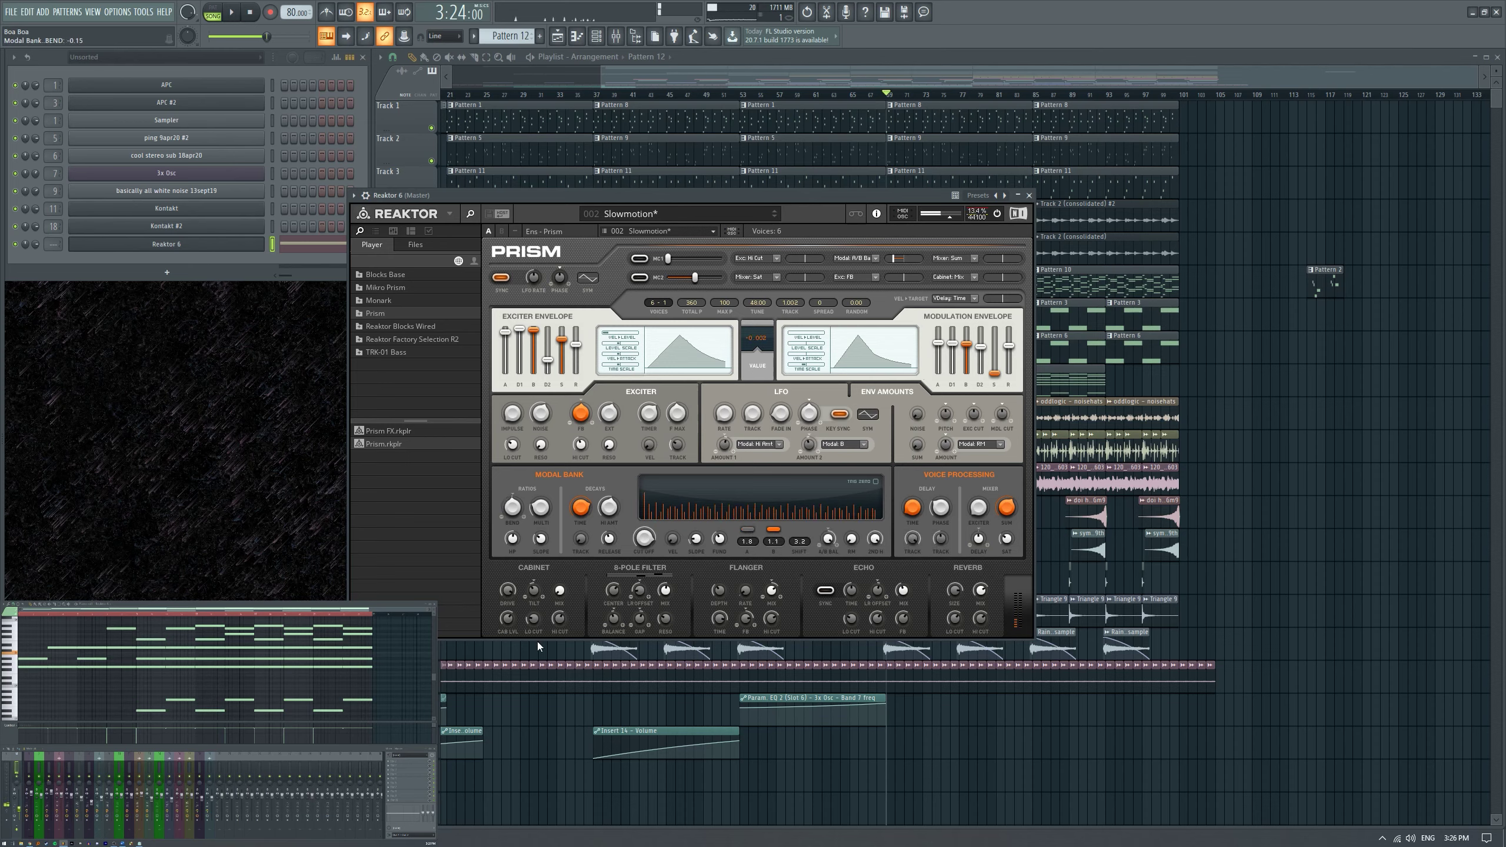
pyautogui.moveTo(537, 645); pyautogui.dragTo(543, 633)
pyautogui.click(596, 36)
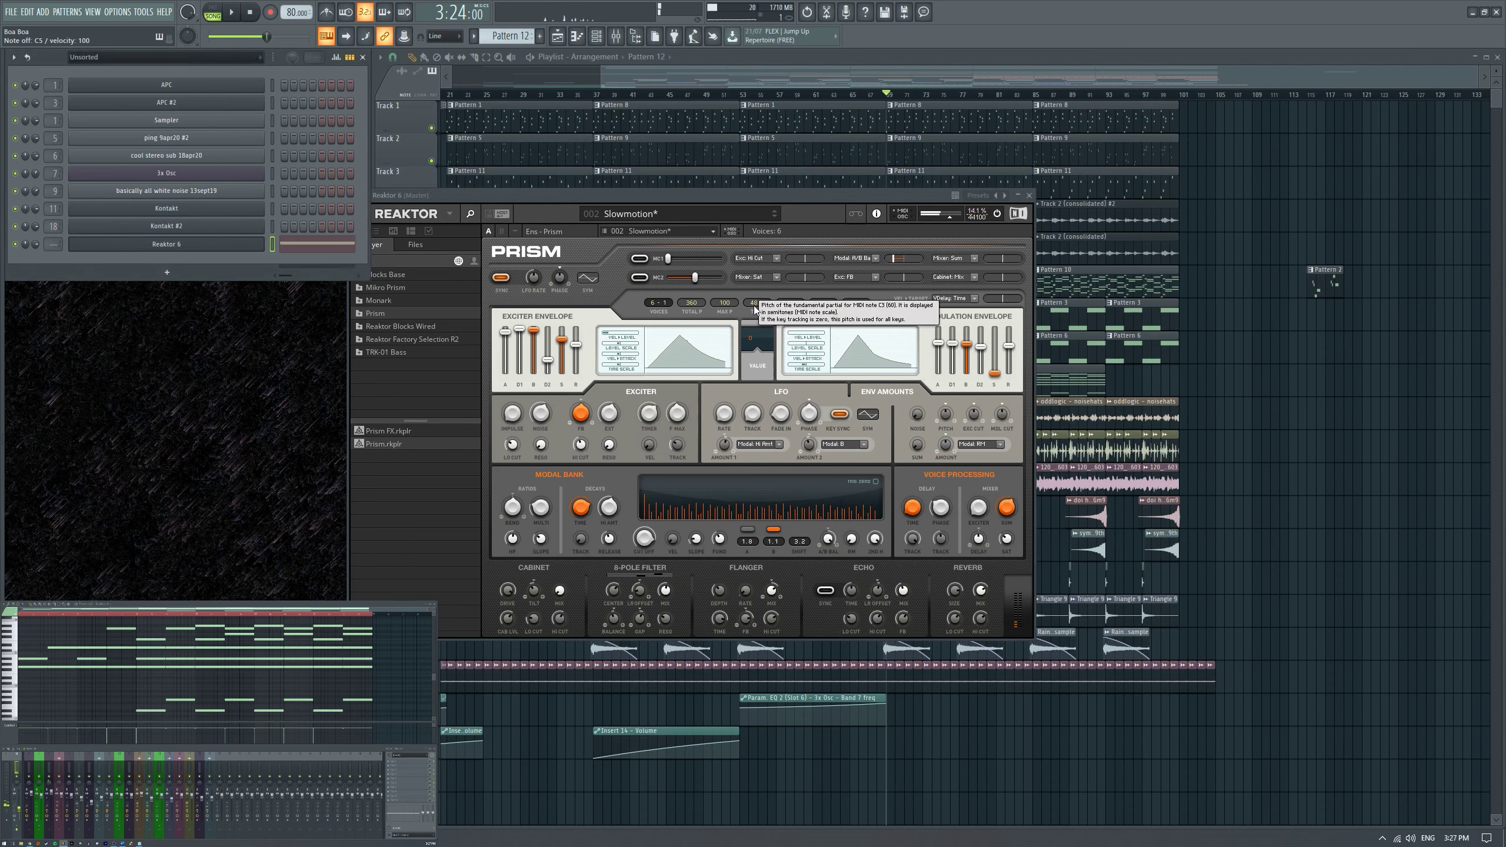
pyautogui.moveTo(420, 200); pyautogui.dragTo(450, 212)
pyautogui.click(397, 211)
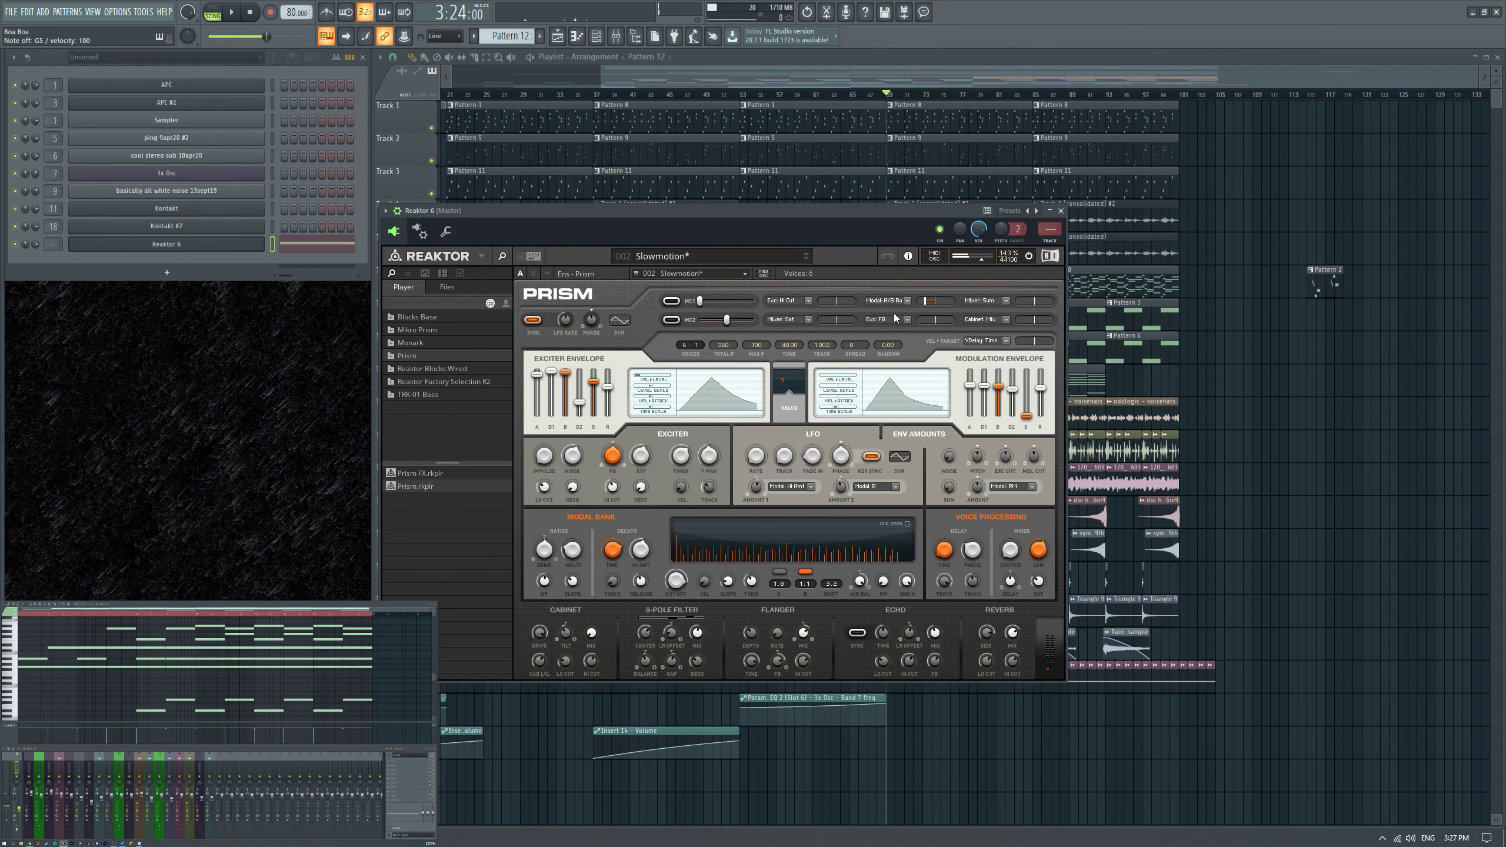
pyautogui.moveTo(789, 348); pyautogui.dragTo(776, 414)
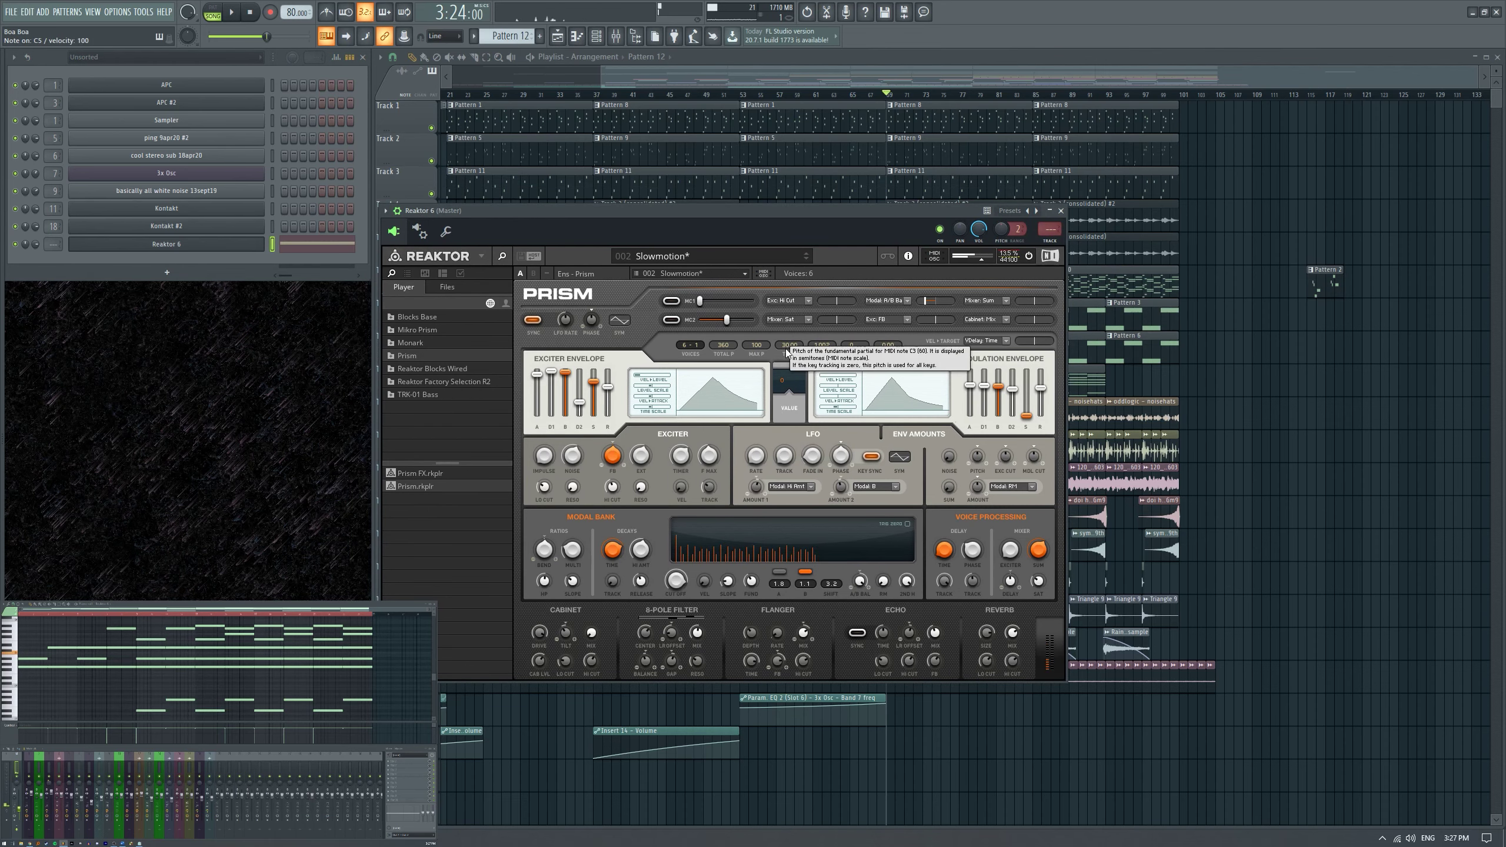
pyautogui.moveTo(790, 348); pyautogui.dragTo(786, 333)
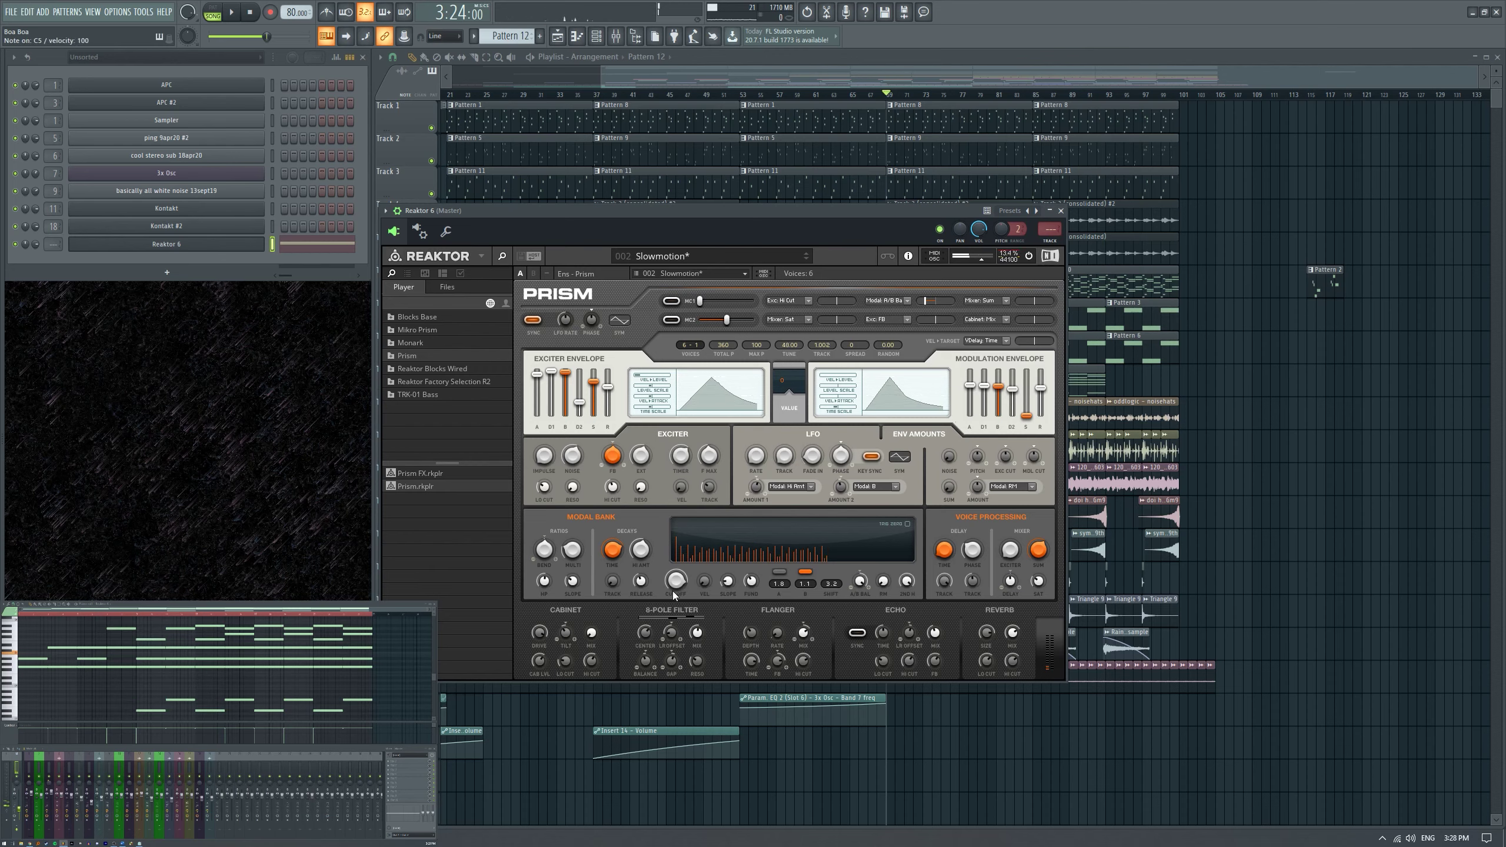
pyautogui.moveTo(612, 549); pyautogui.dragTo(613, 559)
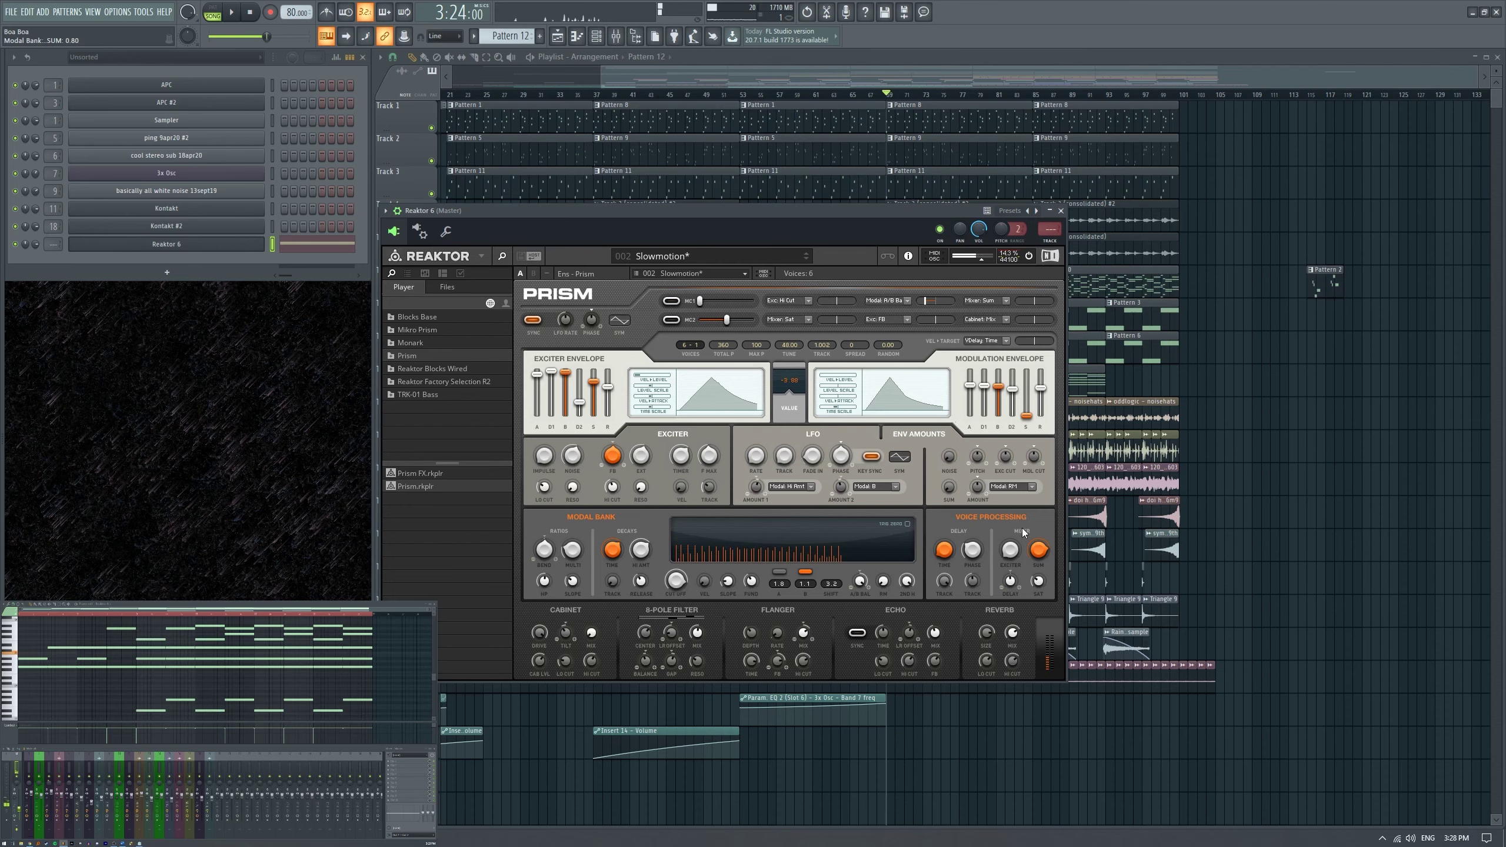
pyautogui.click(1060, 211)
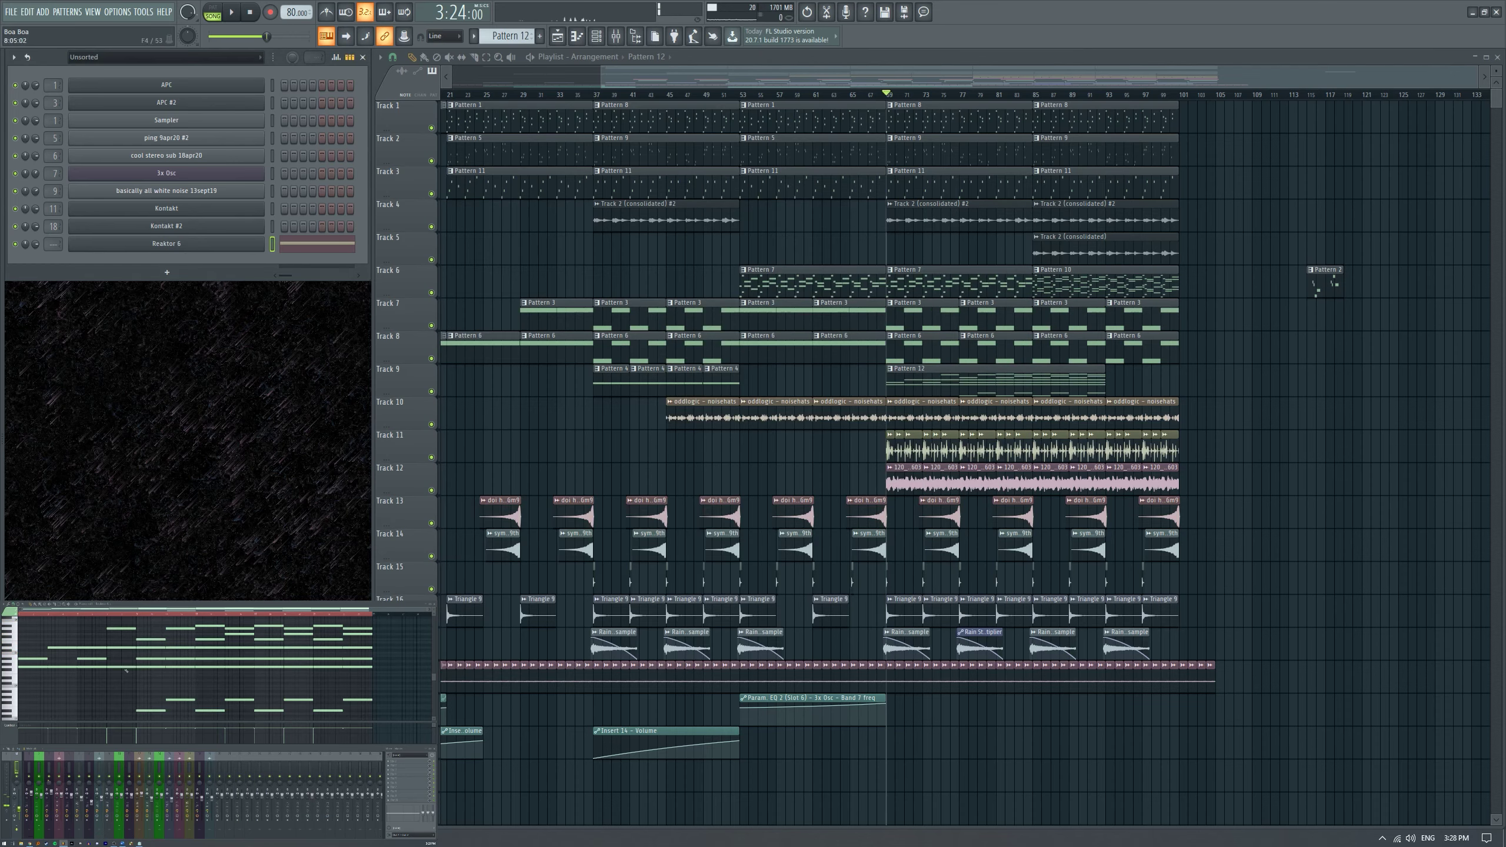
# Play the arrangement from bar 69 and route the Reaktor 6 channel to mixer track 20.
pyautogui.keyDown('alt'); pyautogui.rightClick(34, 646); pyautogui.keyUp('alt')
pyautogui.press('space')
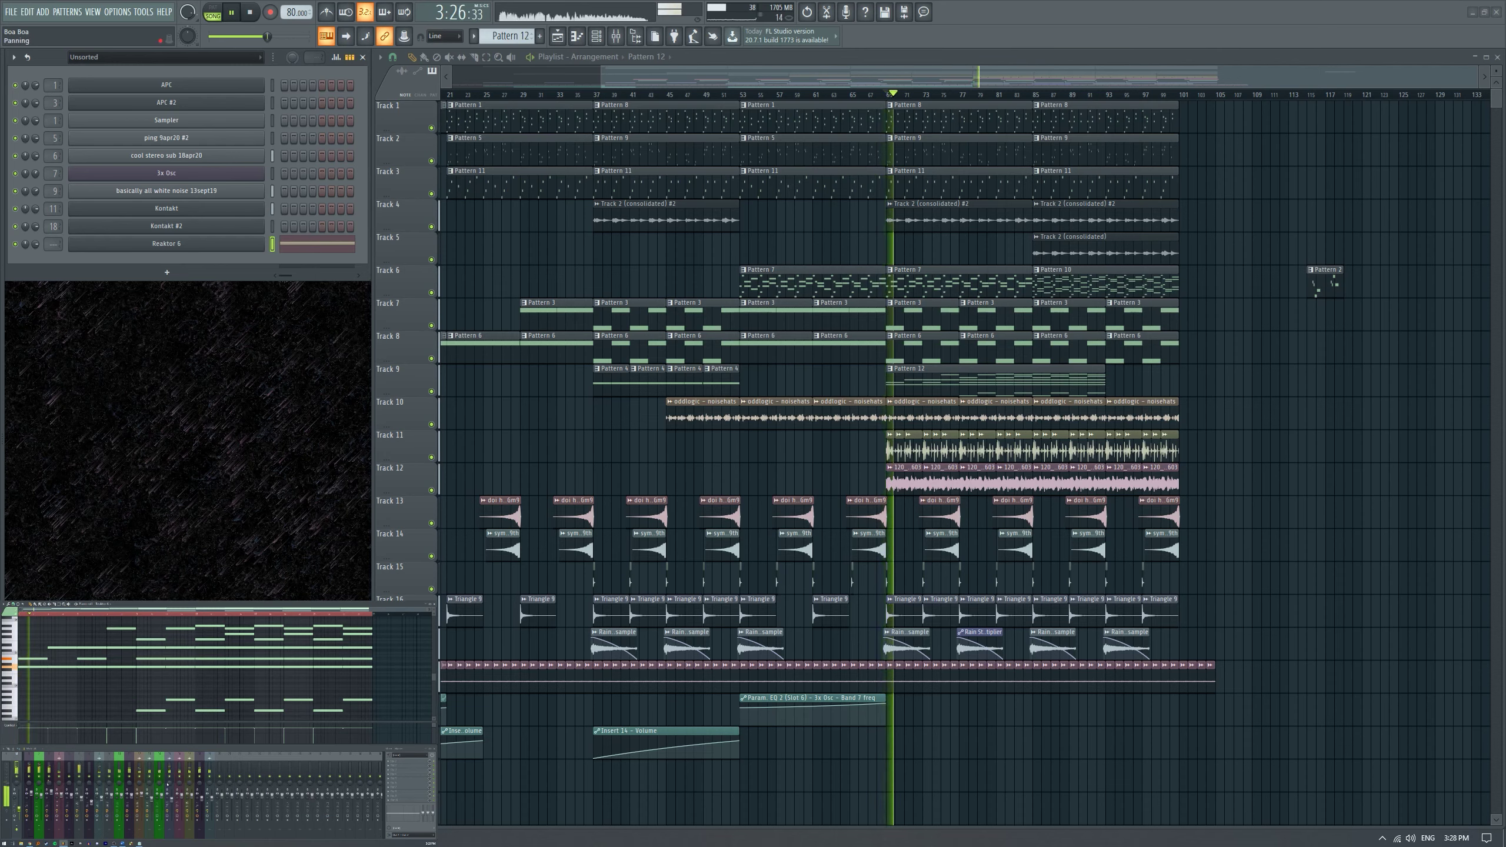
pyautogui.rightClick(221, 770)
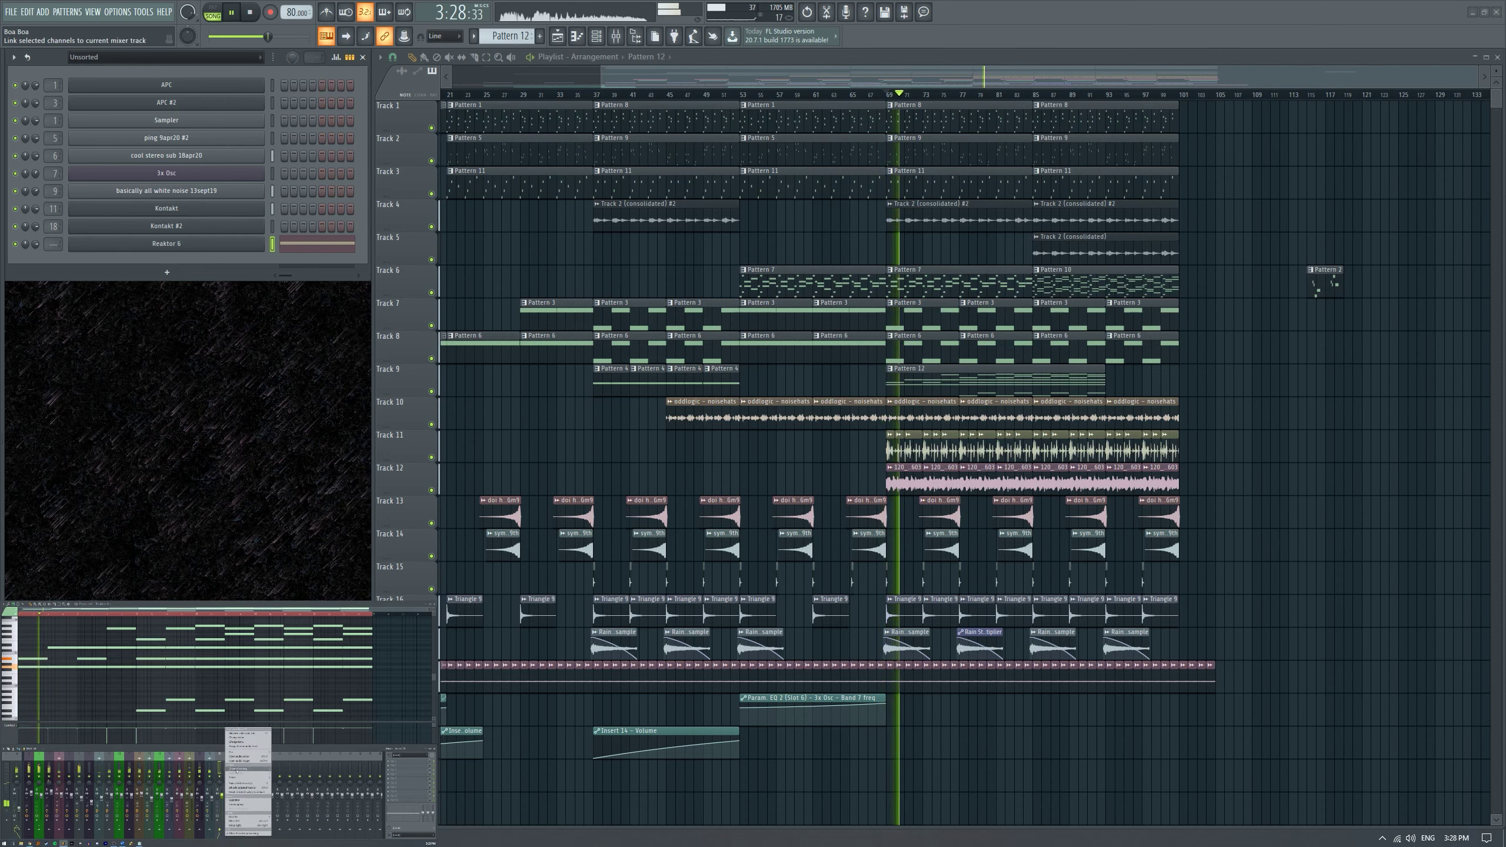
pyautogui.moveTo(248, 768)
pyautogui.click(296, 768)
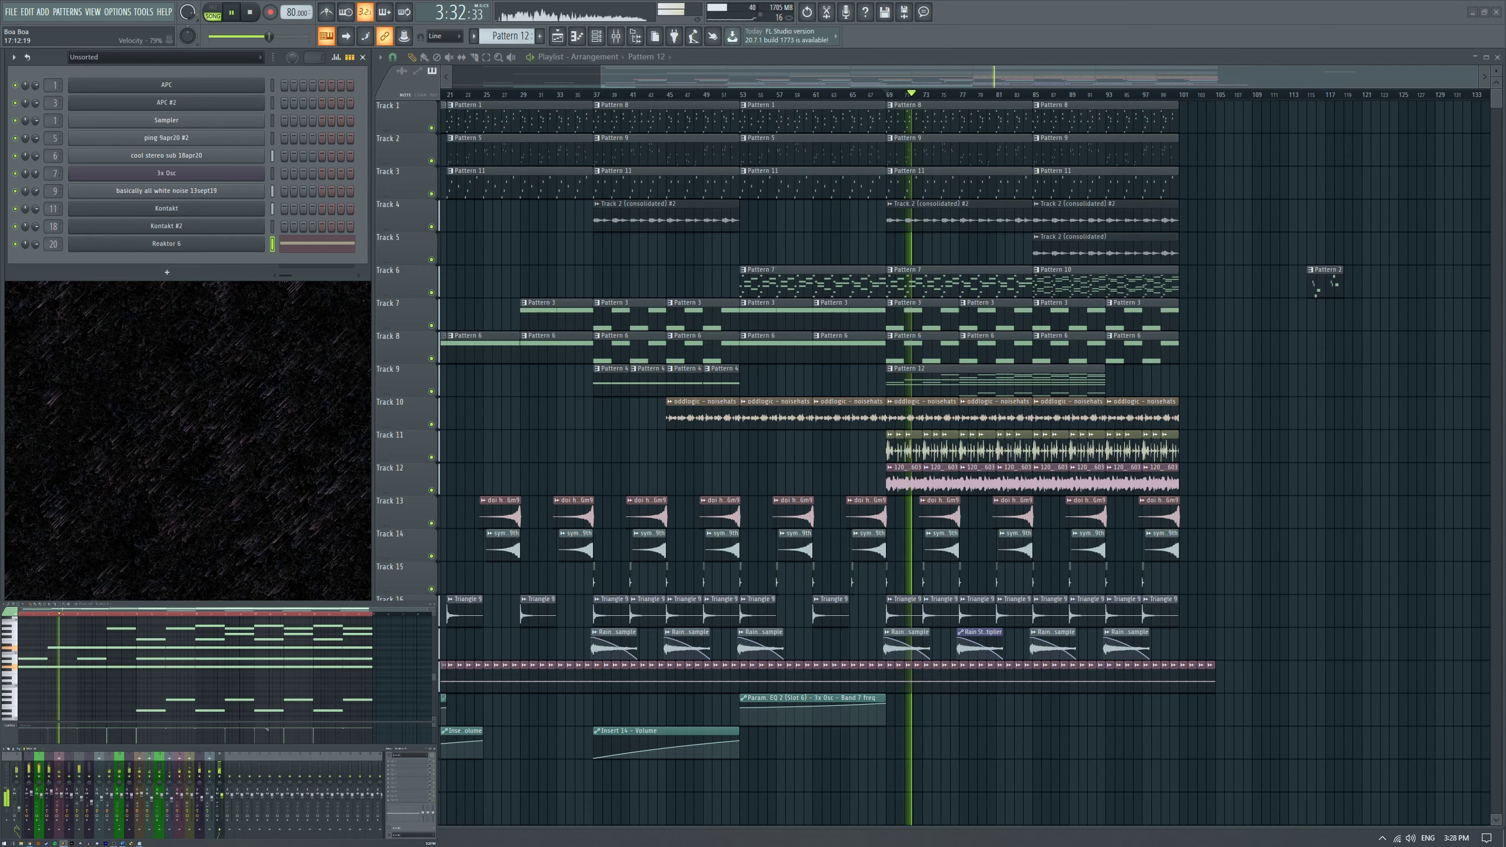
pyautogui.click(166, 243)
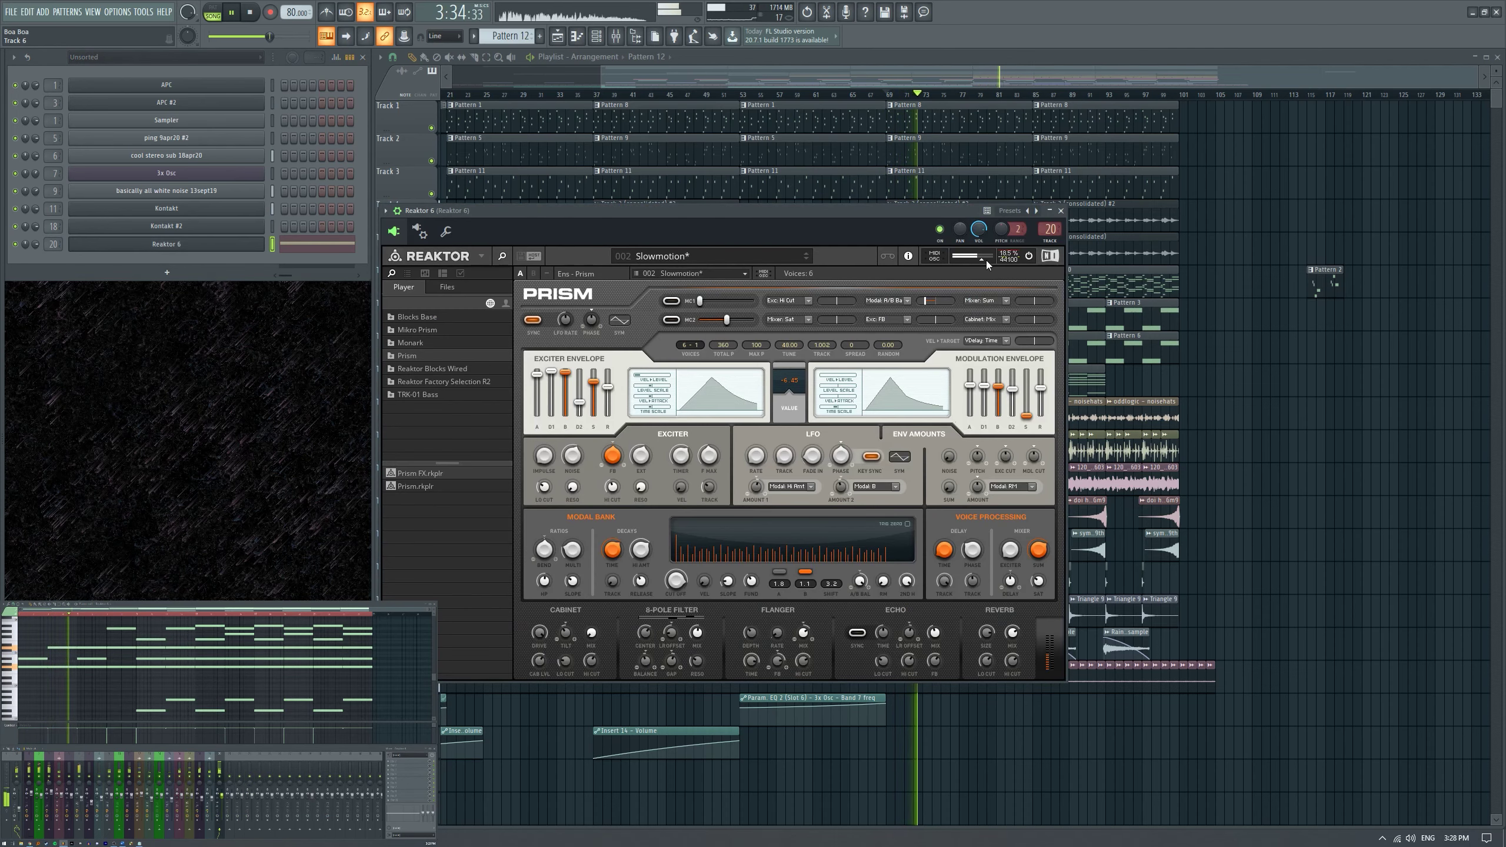
pyautogui.click(1061, 212)
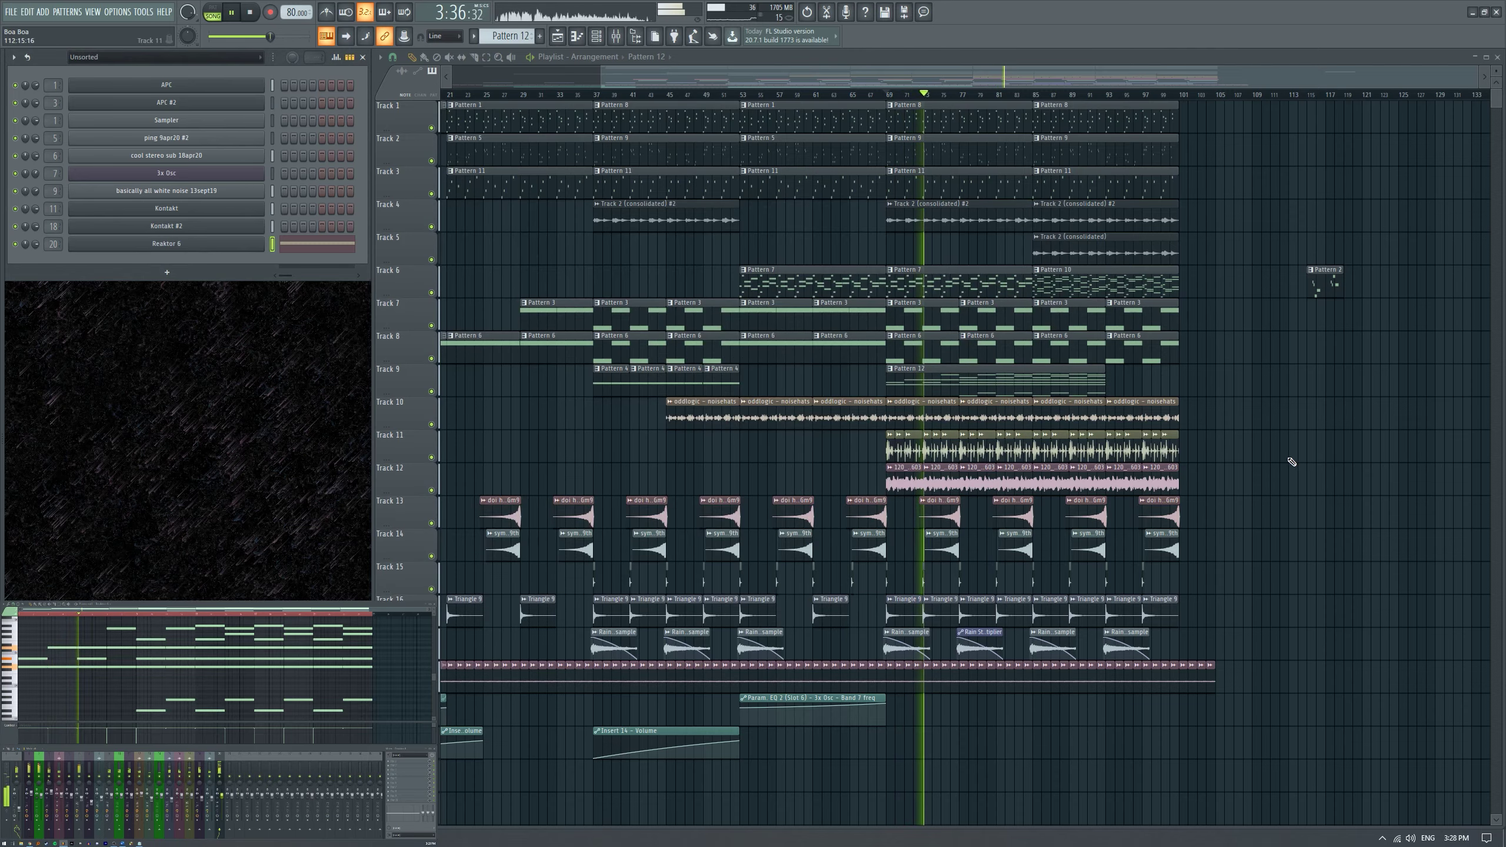
# Add Fruity parametric EQ 2 to the Reaktor 6 mixer track's first effect slot and apply a low-cut curve.
pyautogui.click(396, 764)
pyautogui.moveTo(396, 738)
pyautogui.click(325, 750)
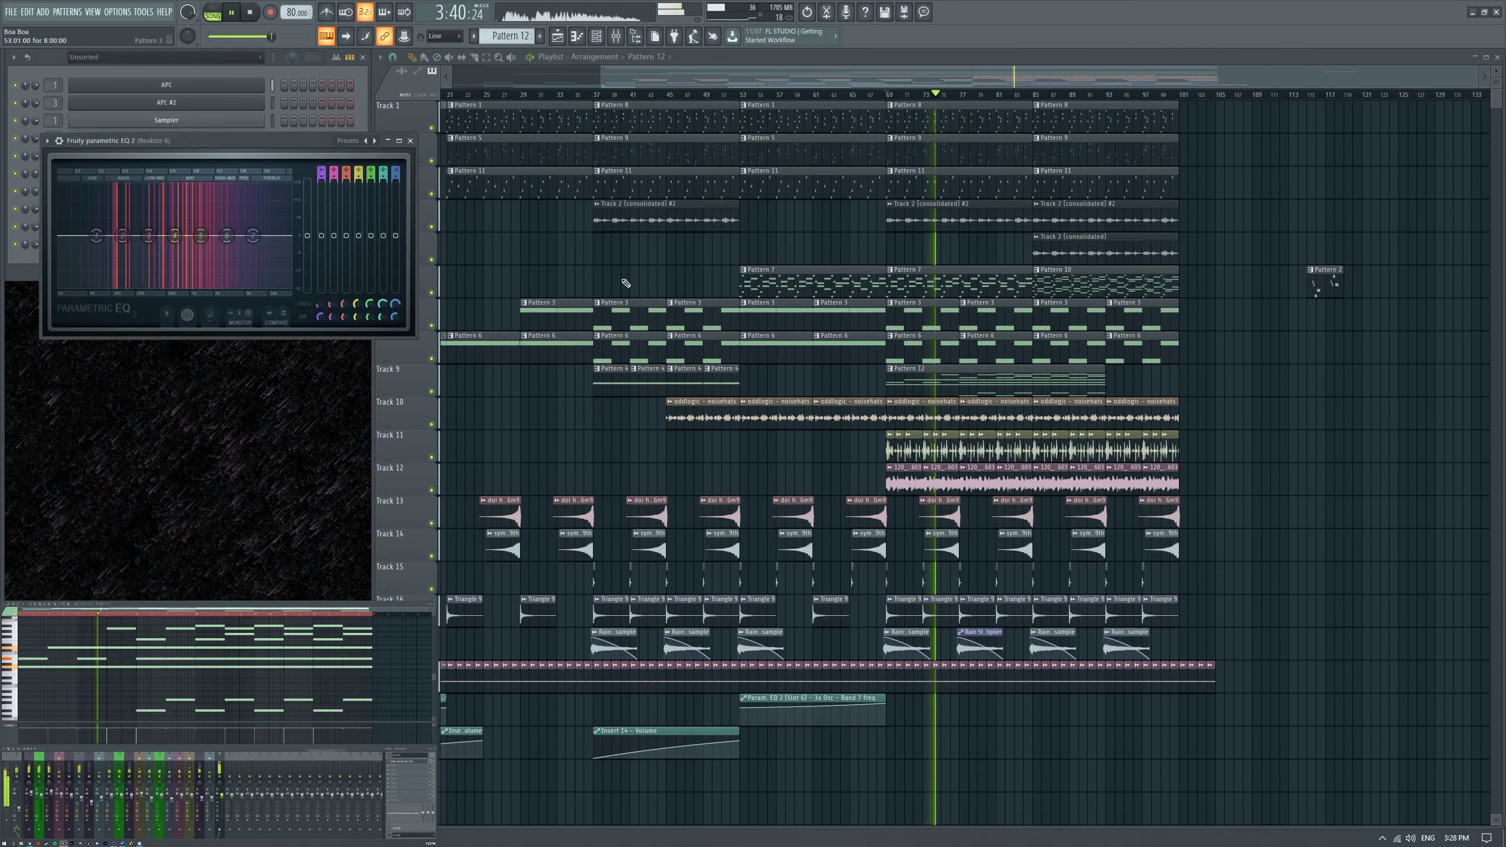
pyautogui.click(342, 141)
pyautogui.click(361, 155)
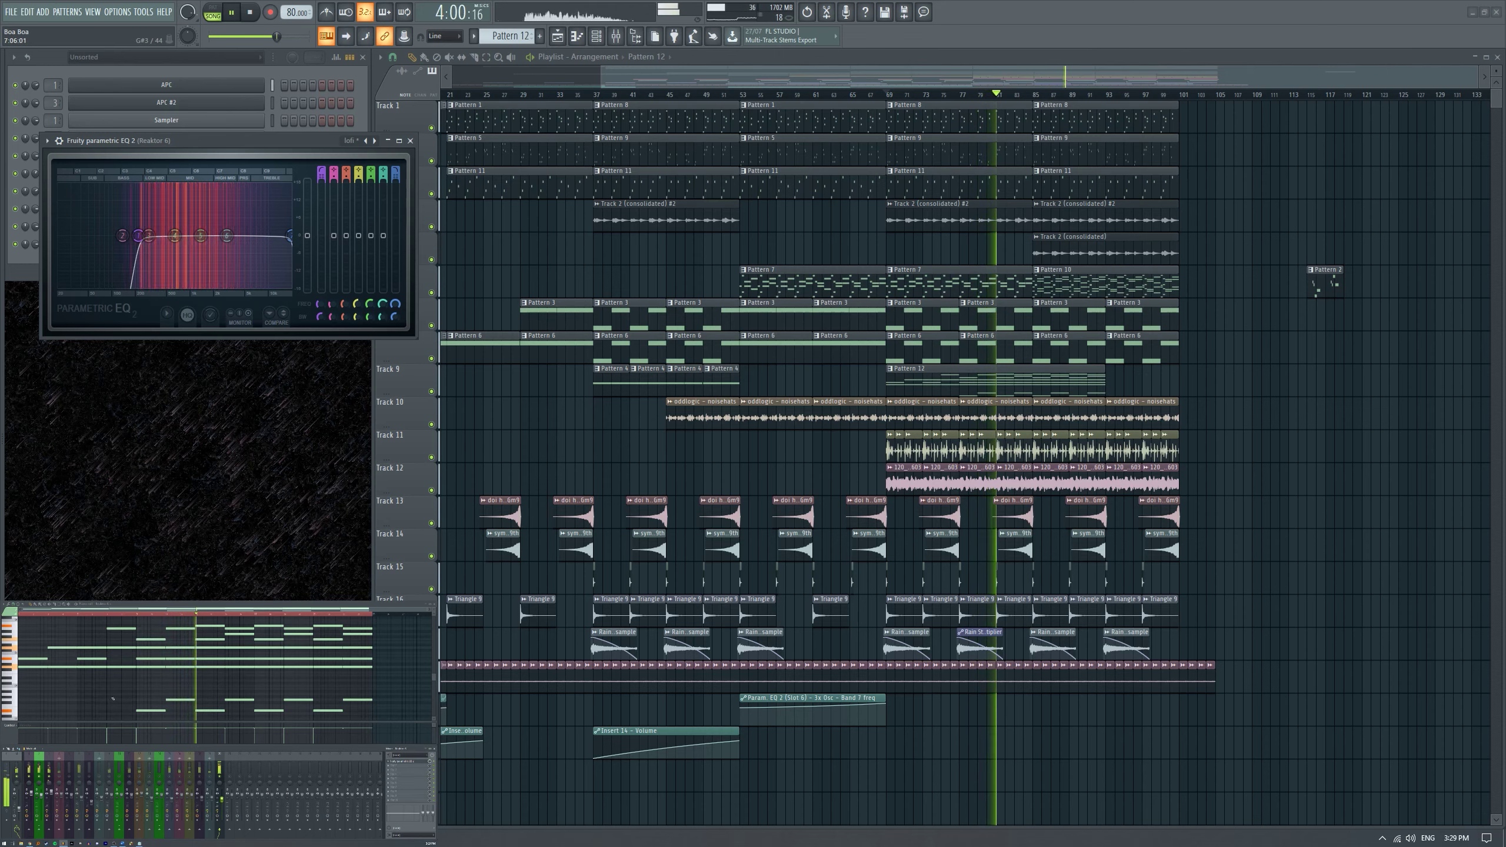
pyautogui.scroll(1, 124, 699)
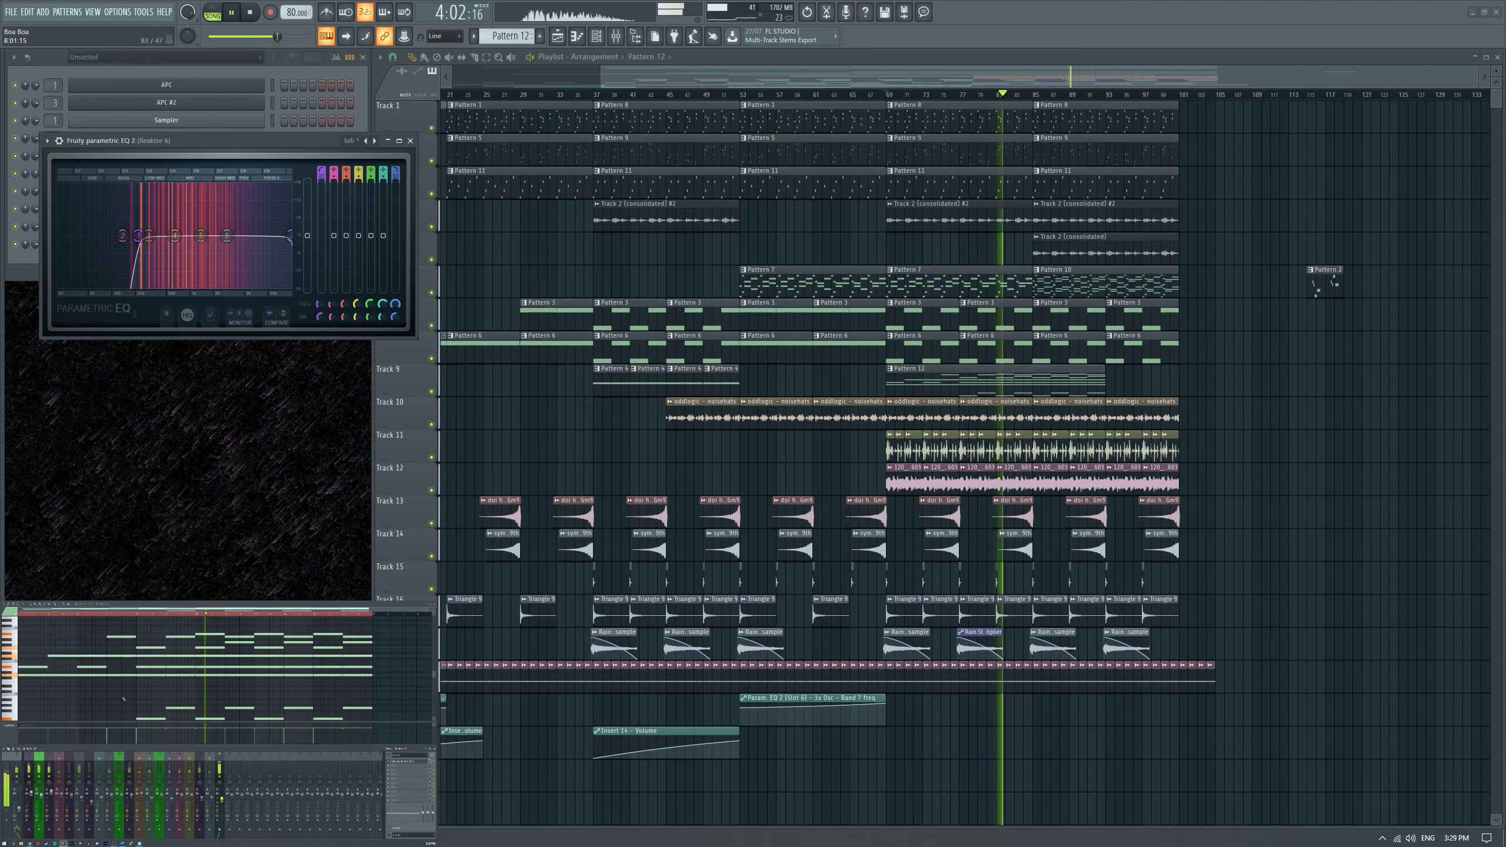
# Try transposing all Pattern 12 notes down in the piano roll, and undo the last downward shift.
pyautogui.press('space')
pyautogui.hotkey('ctrl', 'a')
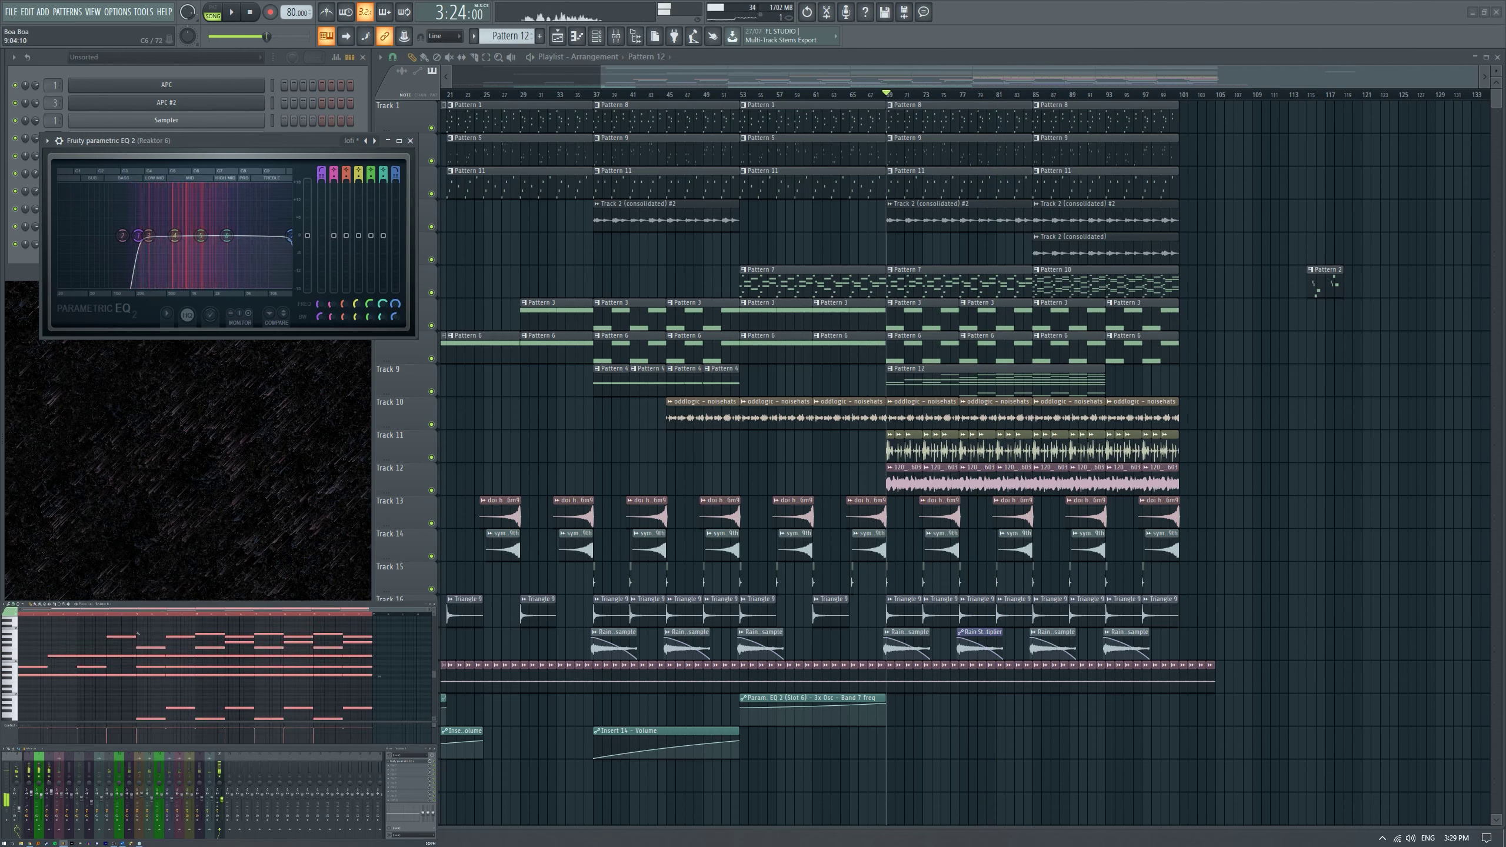
pyautogui.hotkey('shift', 'Down')
pyautogui.hotkey('shift', 'Down')
pyautogui.hotkey('shift', 'Down')
pyautogui.hotkey('shift', 'Down')
pyautogui.hotkey('shift', 'Down')
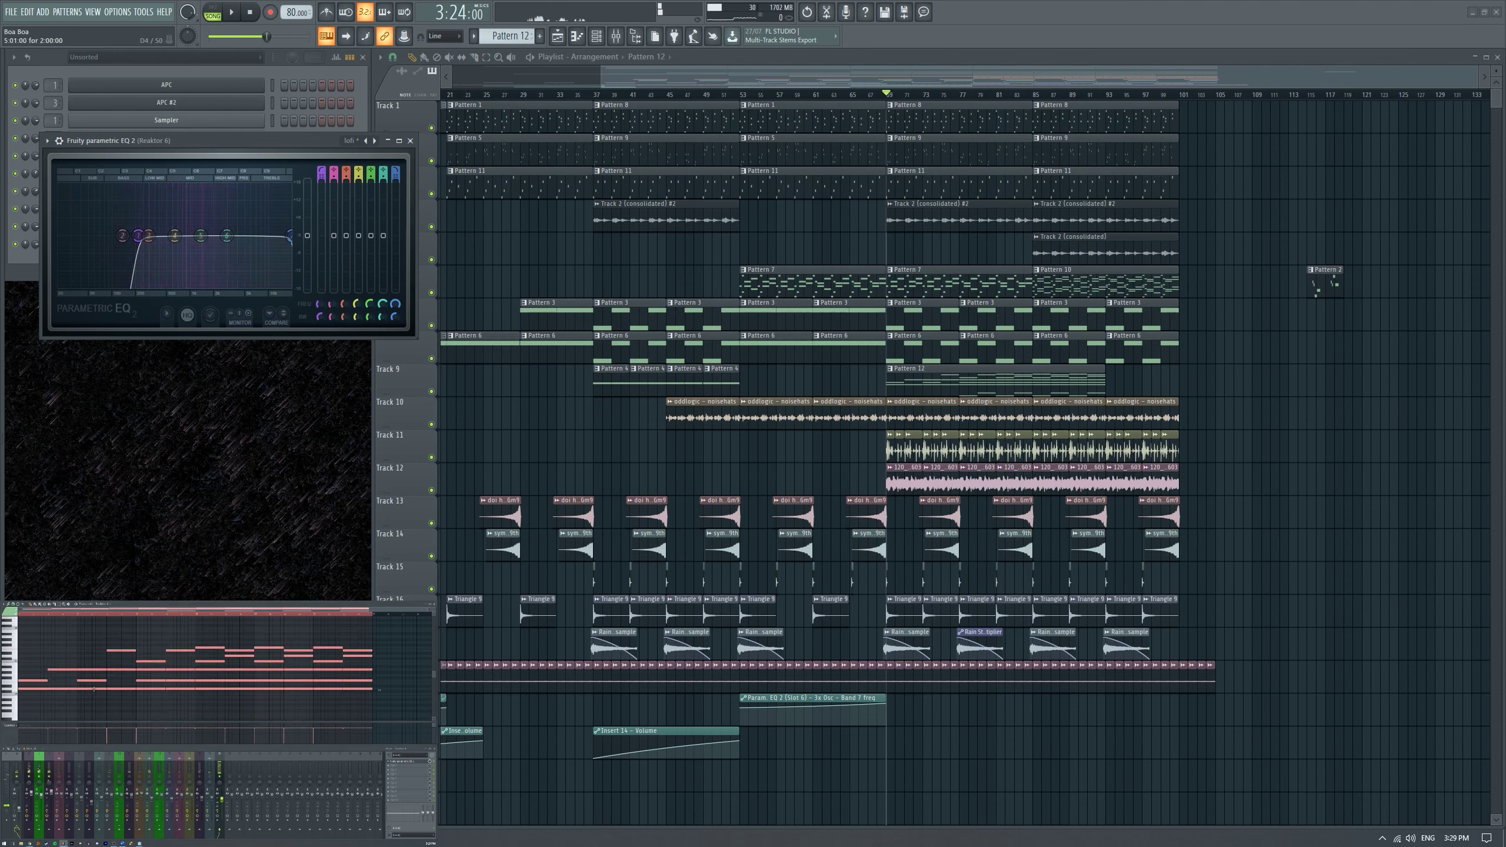
pyautogui.hotkey('shift', 'Up')
pyautogui.press('Up')
pyautogui.press('Up')
pyautogui.press('Up')
pyautogui.press('Up')
pyautogui.keyDown('ctrl'); pyautogui.scroll(3, 72, 687); pyautogui.keyUp('ctrl')
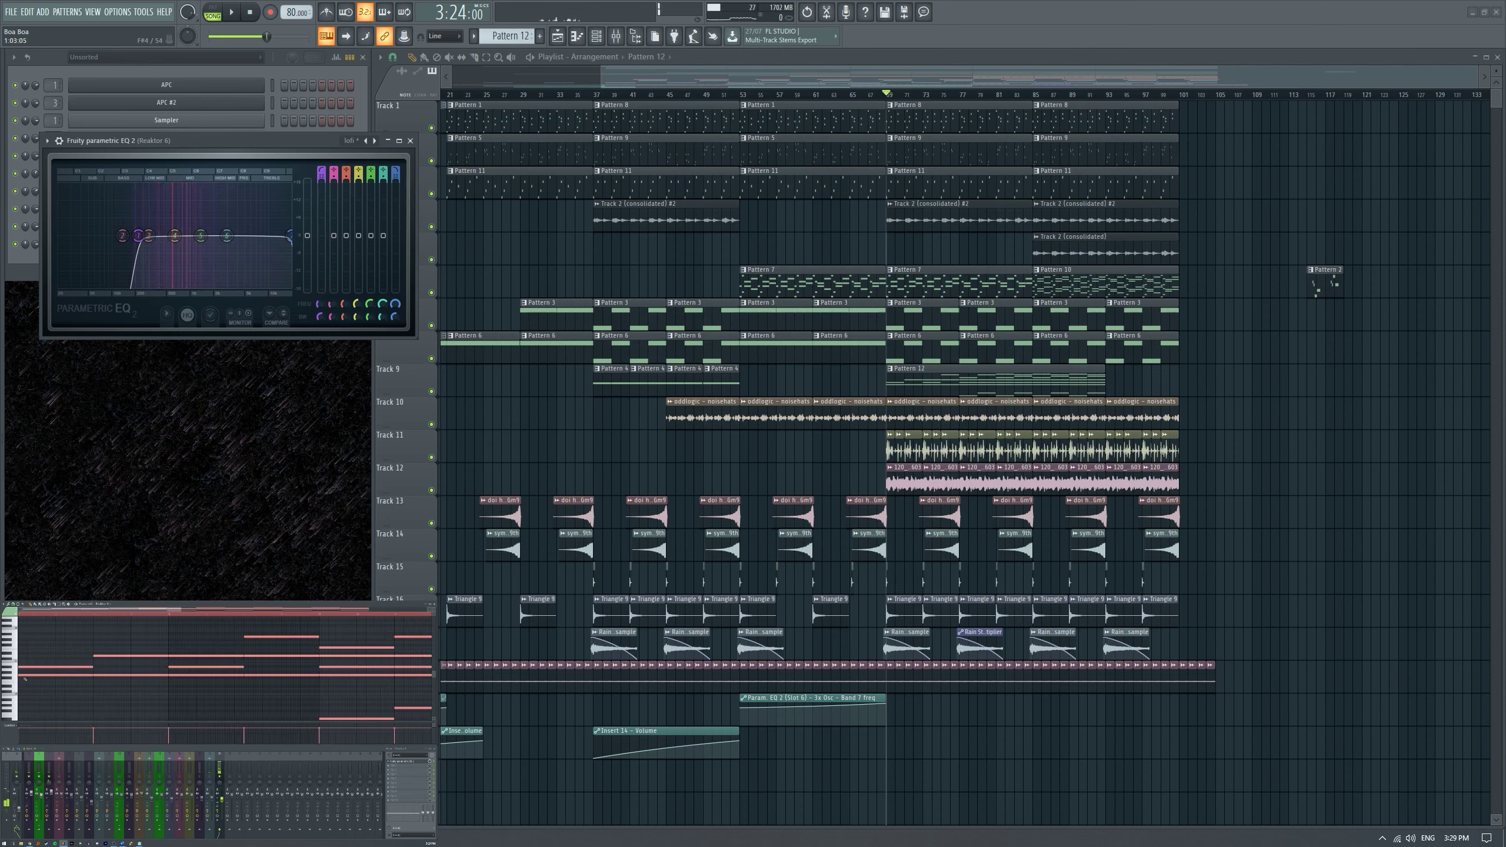
pyautogui.moveTo(25, 678); pyautogui.dragTo(21, 693)
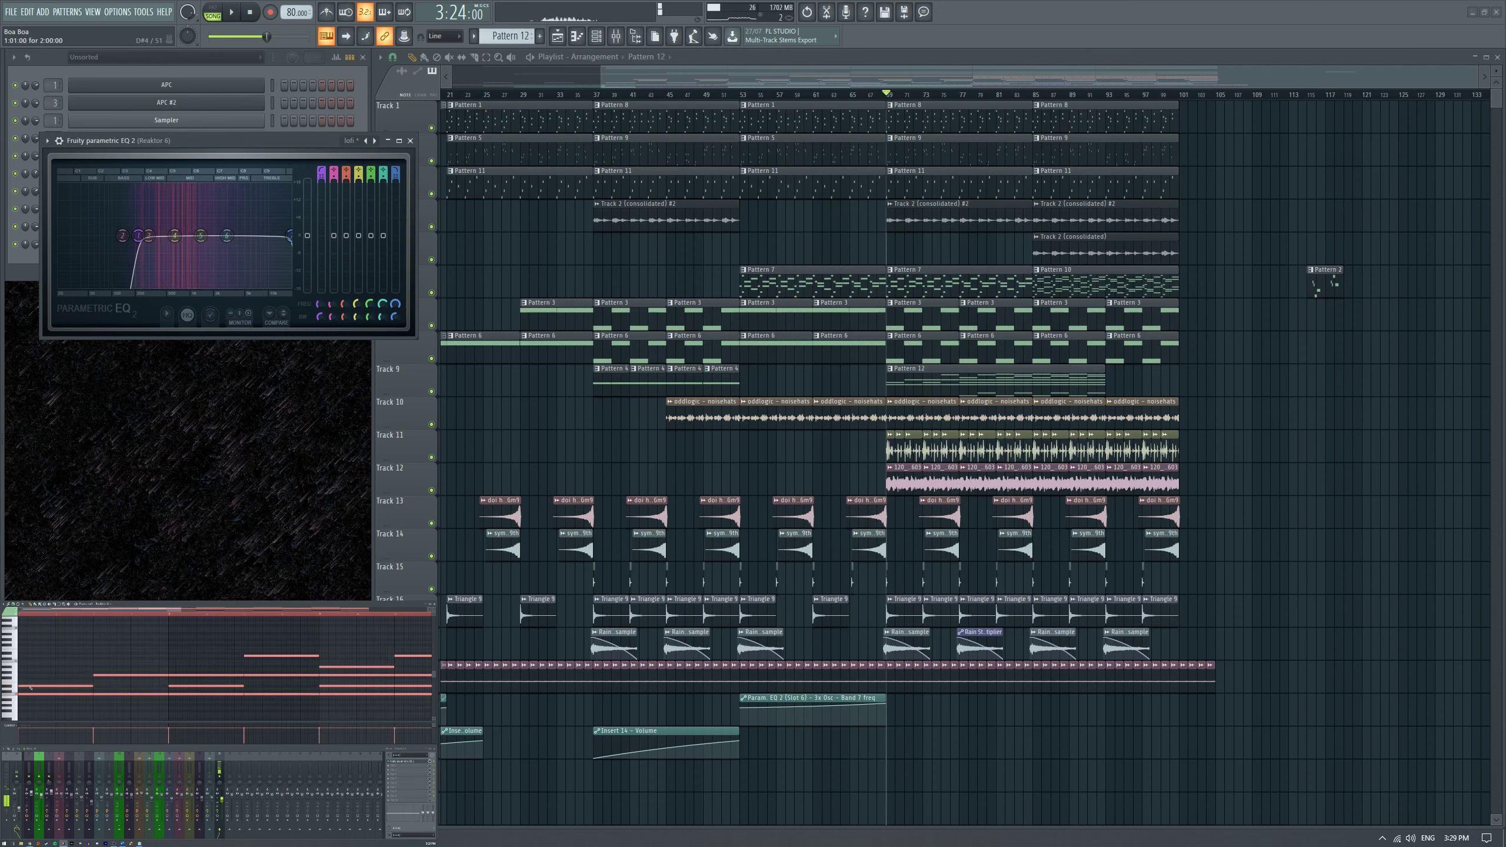
pyautogui.hotkey('ctrl', 'z')
# Move the equalizer window off the channel list, shift all Pattern 12 notes up in pitch, and play the arrangement.
pyautogui.moveTo(292, 143); pyautogui.dragTo(284, 333)
pyautogui.click(258, 174)
pyautogui.click(382, 156)
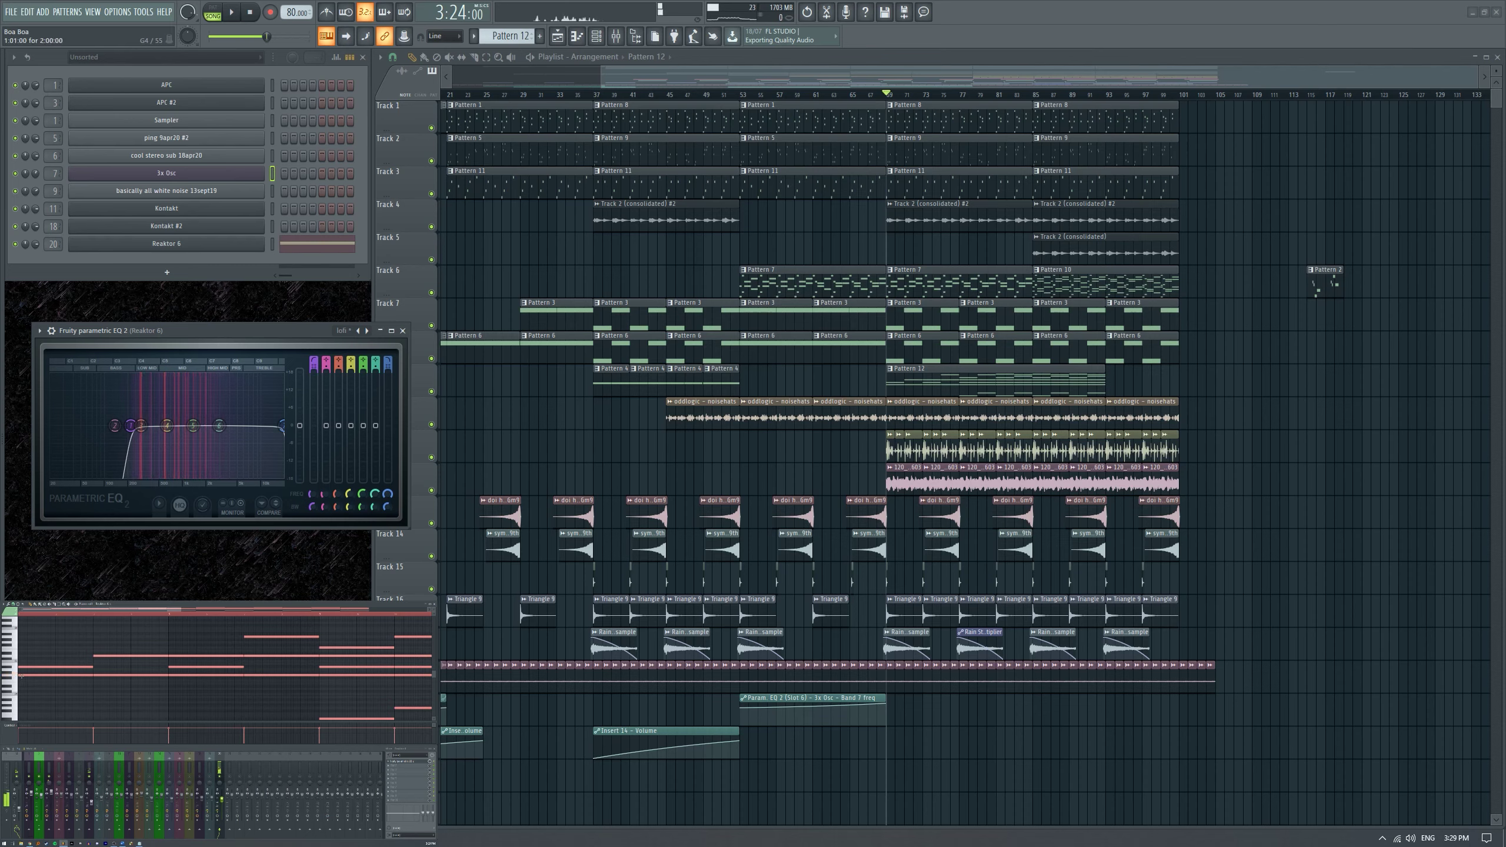
pyautogui.moveTo(20, 676); pyautogui.dragTo(20, 663)
pyautogui.press('space')
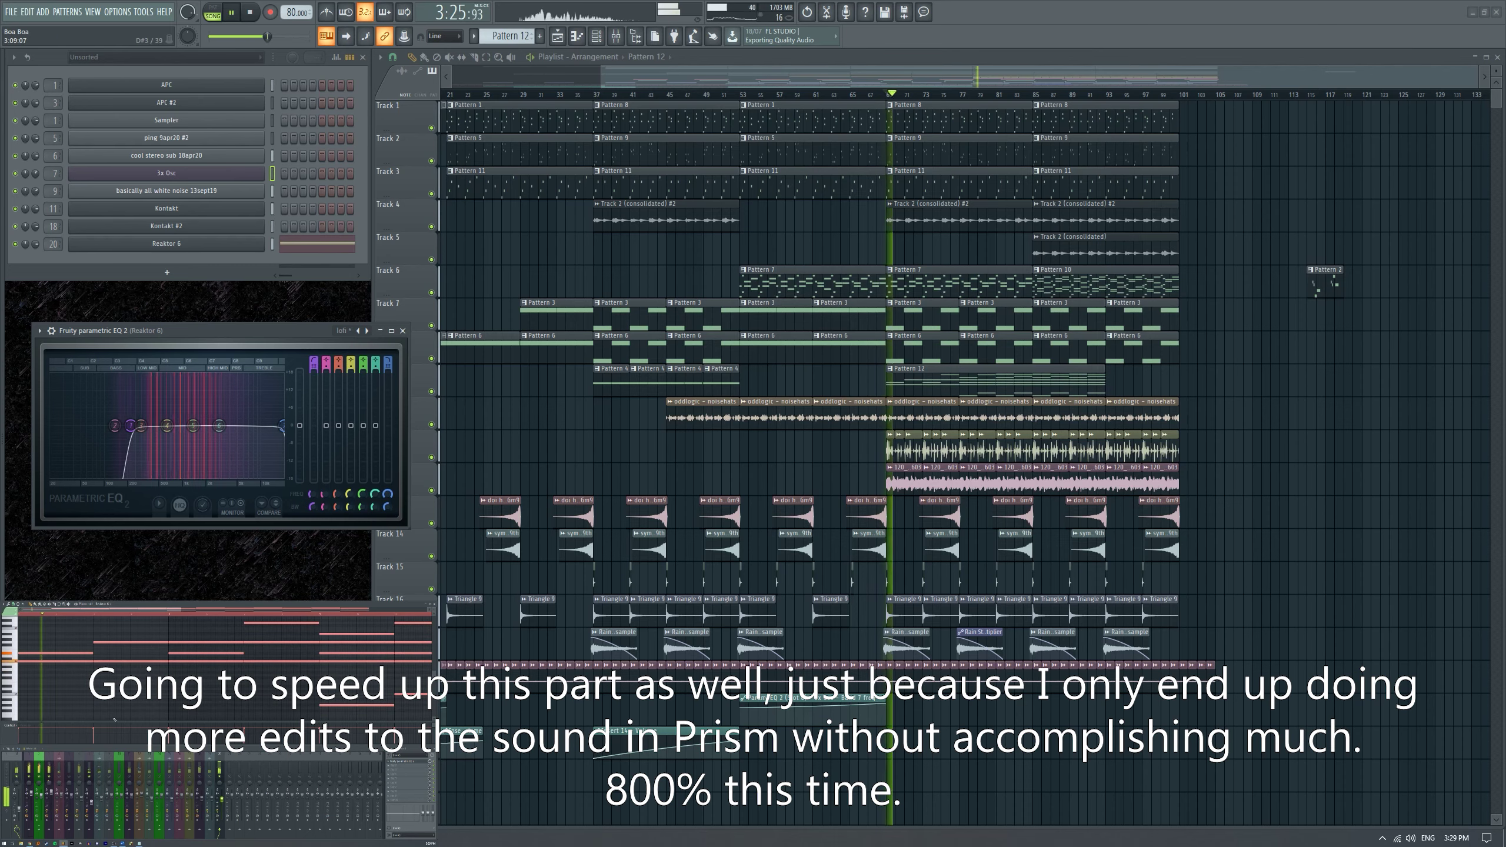
# Adjust the two lowest bands of the Reaktor 6 track's Fruity parametric EQ 2 and close the equalizer.
pyautogui.moveTo(115, 425); pyautogui.dragTo(104, 425)
pyautogui.moveTo(131, 425); pyautogui.dragTo(142, 425)
pyautogui.scroll(4, 988, 368)
pyautogui.press('Escape')
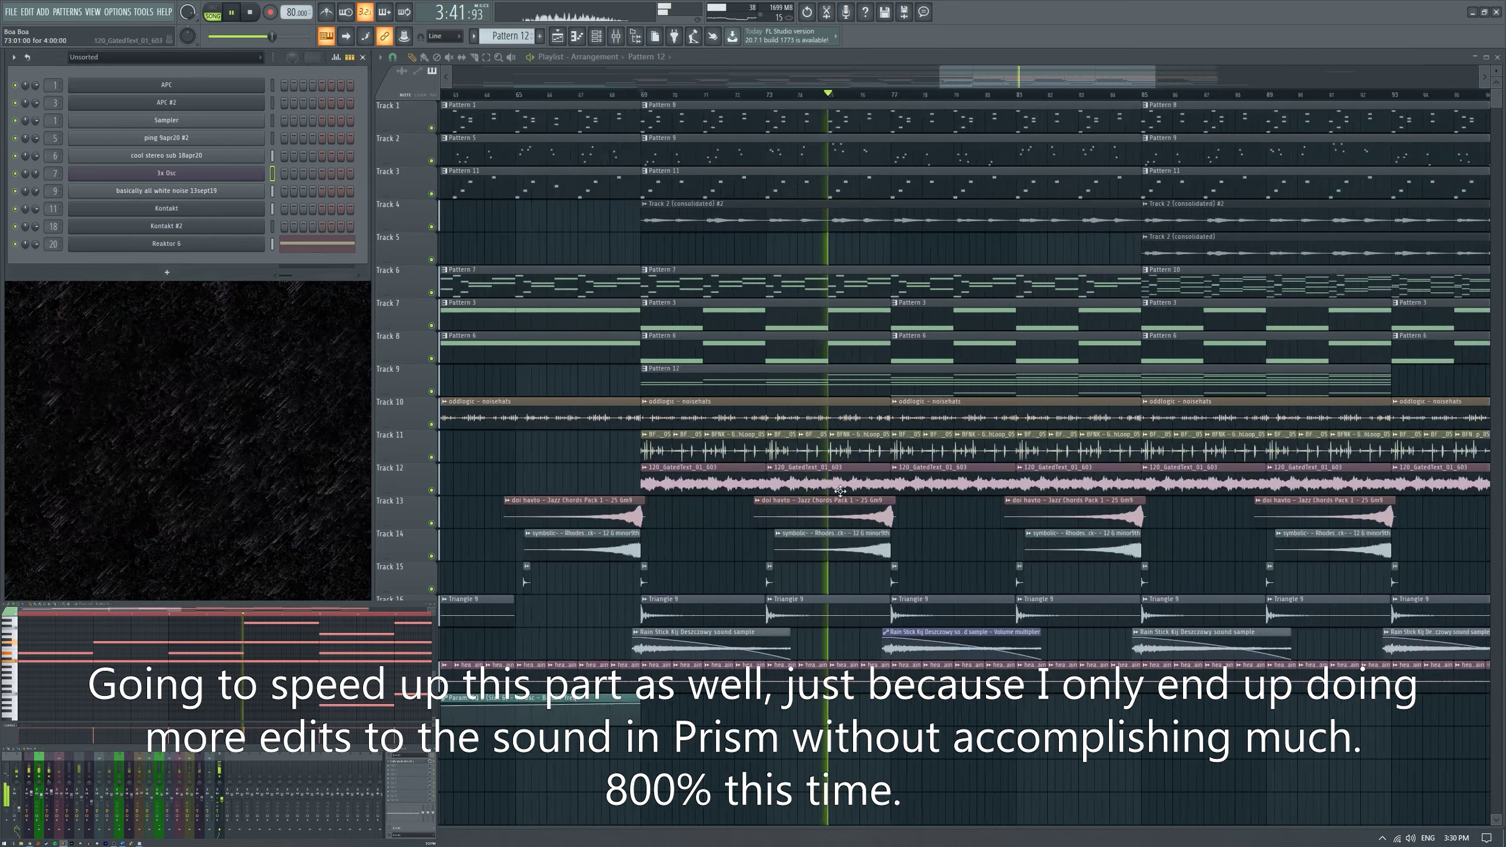
# Deselect the Pattern 12 notes and add Fruity Limiter to the Reaktor 6 mixer track's second effect slot.
pyautogui.scroll(-2, 830, 368)
pyautogui.scroll(-2, 227, 691)
pyautogui.hotkey('ctrl', 'd')
pyautogui.click(399, 766)
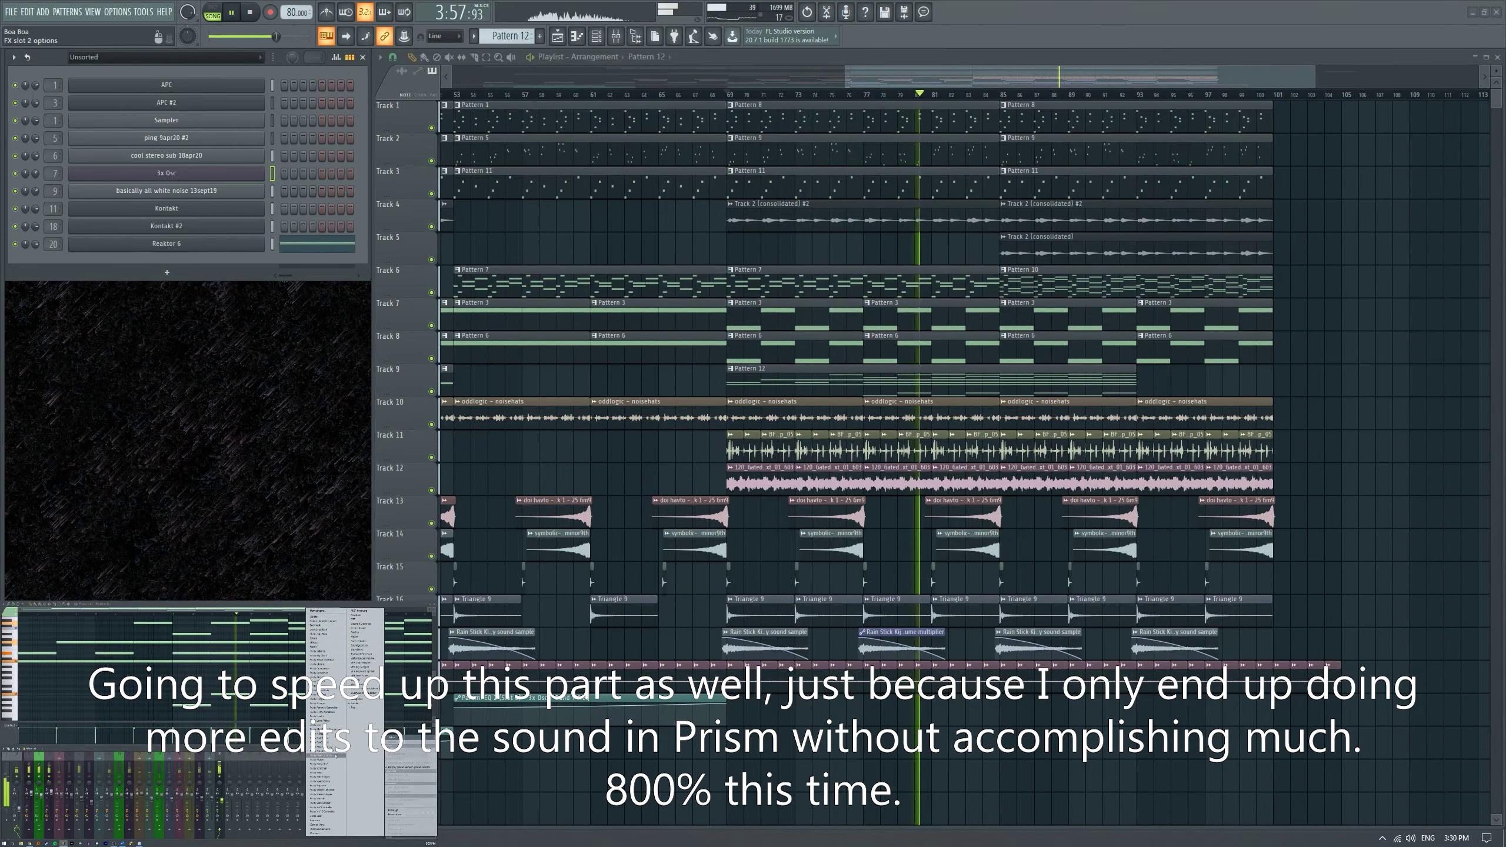
pyautogui.press('Escape')
pyautogui.press('space')
# Reopen the Reaktor 6 plugin and shorten the attack of Prism's modulation and exciter envelopes while auditioning the sound.
pyautogui.press('space')
pyautogui.click(398, 766)
pyautogui.click(356, 723)
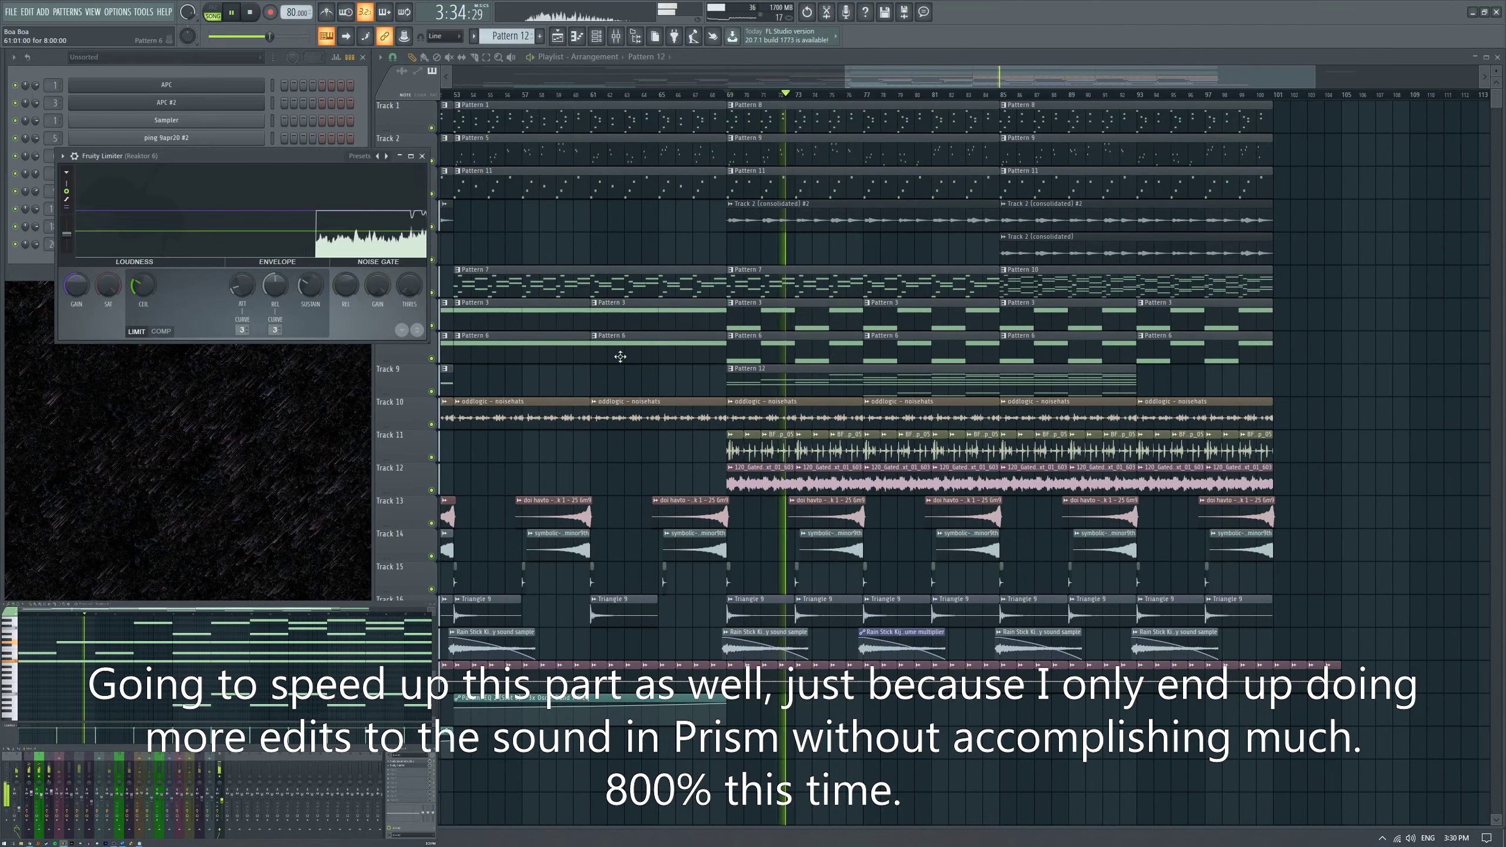
pyautogui.press('Escape')
pyautogui.click(166, 243)
pyautogui.press('space')
pyautogui.press('space')
pyautogui.press('space')
pyautogui.press('space')
pyautogui.press('space')
pyautogui.press('space')
pyautogui.press('space')
pyautogui.press('space')
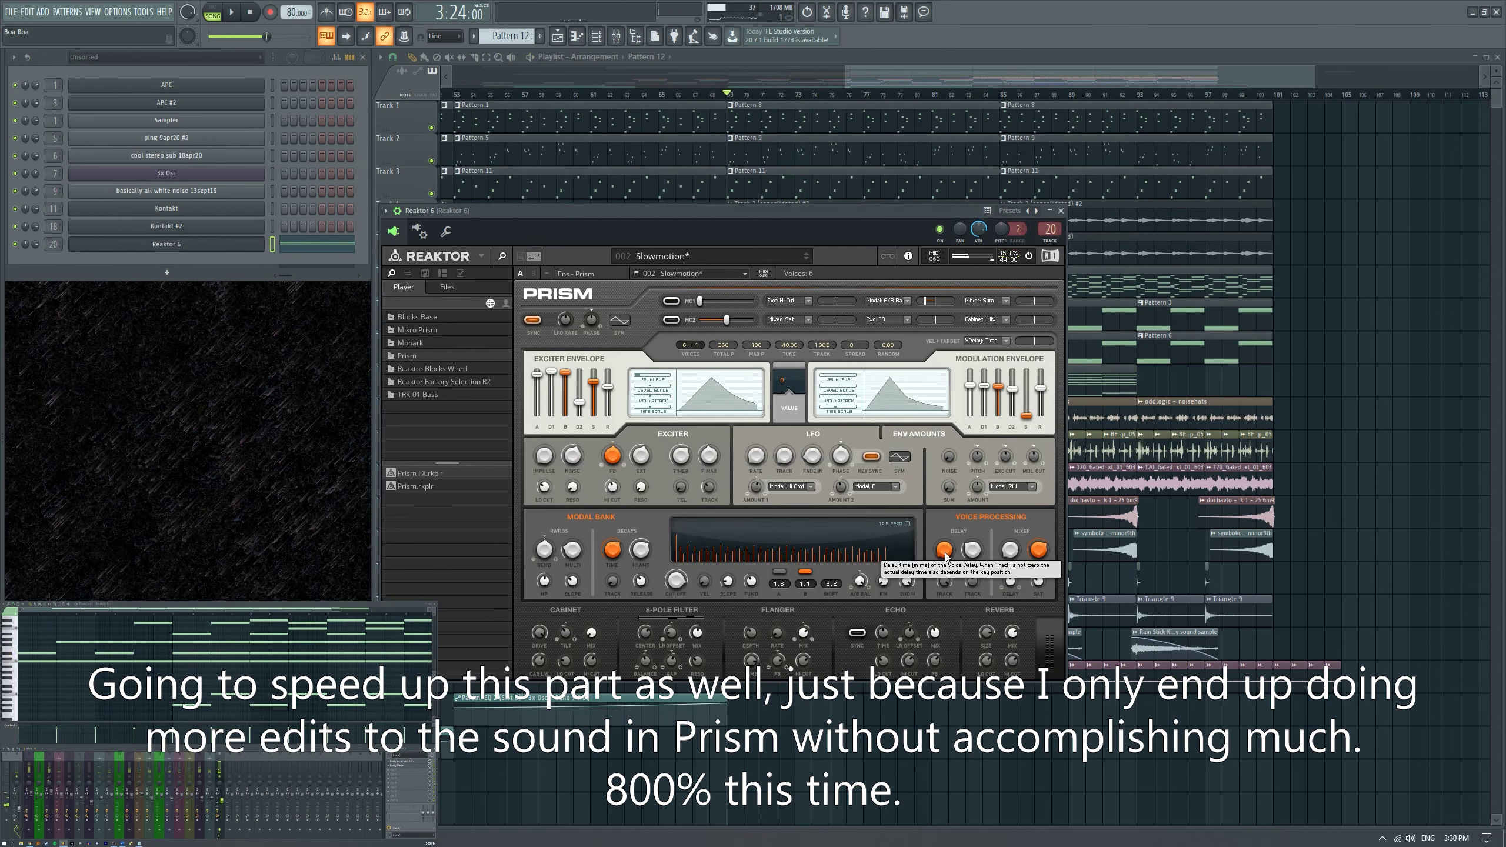
pyautogui.moveTo(969, 385); pyautogui.dragTo(973, 433)
# Lower Prism's echo and reverb mix, close the plugin window, and replay the arrangement from bar 69.
pyautogui.press('space')
pyautogui.press('space')
pyautogui.press('space')
pyautogui.press('space')
pyautogui.press('space')
pyautogui.press('space')
pyautogui.moveTo(536, 374); pyautogui.dragTo(536, 394)
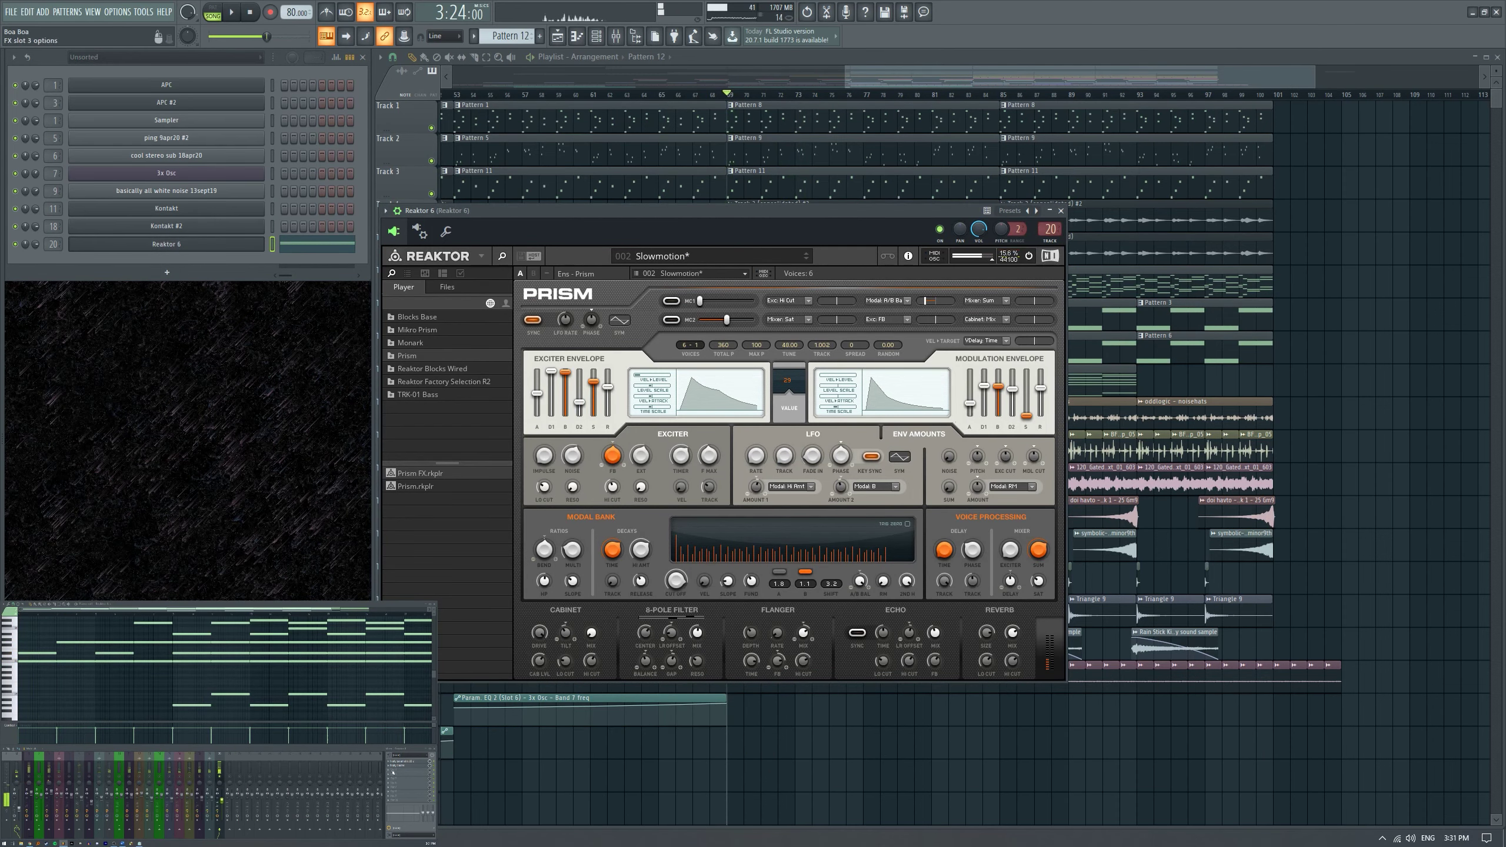
pyautogui.moveTo(935, 633); pyautogui.dragTo(982, 760)
pyautogui.moveTo(1013, 632); pyautogui.dragTo(1012, 712)
pyautogui.press('space')
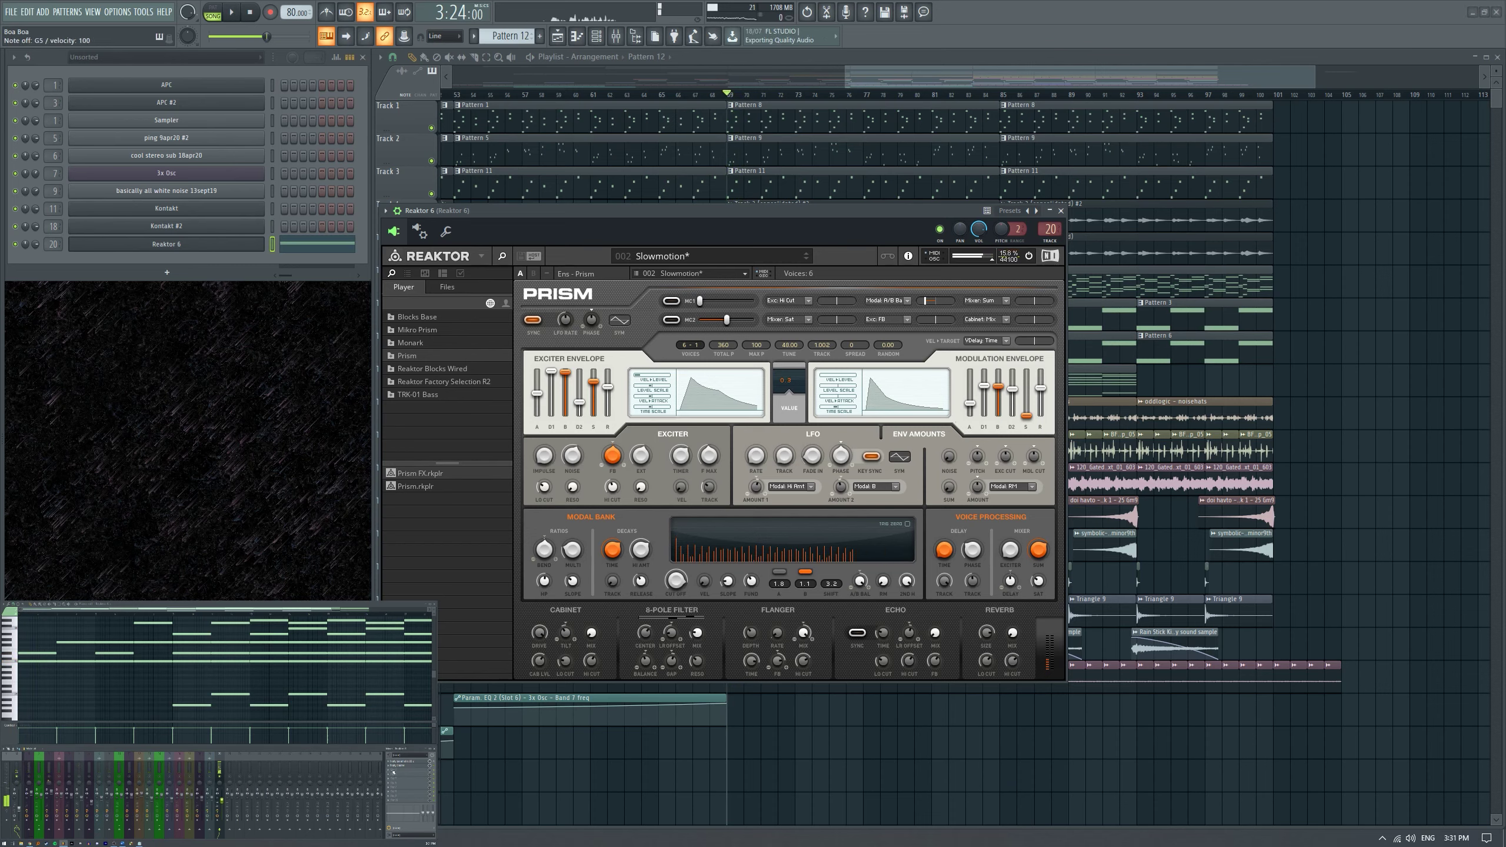
pyautogui.moveTo(699, 320); pyautogui.dragTo(759, 342)
pyautogui.press('q')
pyautogui.click(1061, 211)
pyautogui.press('space')
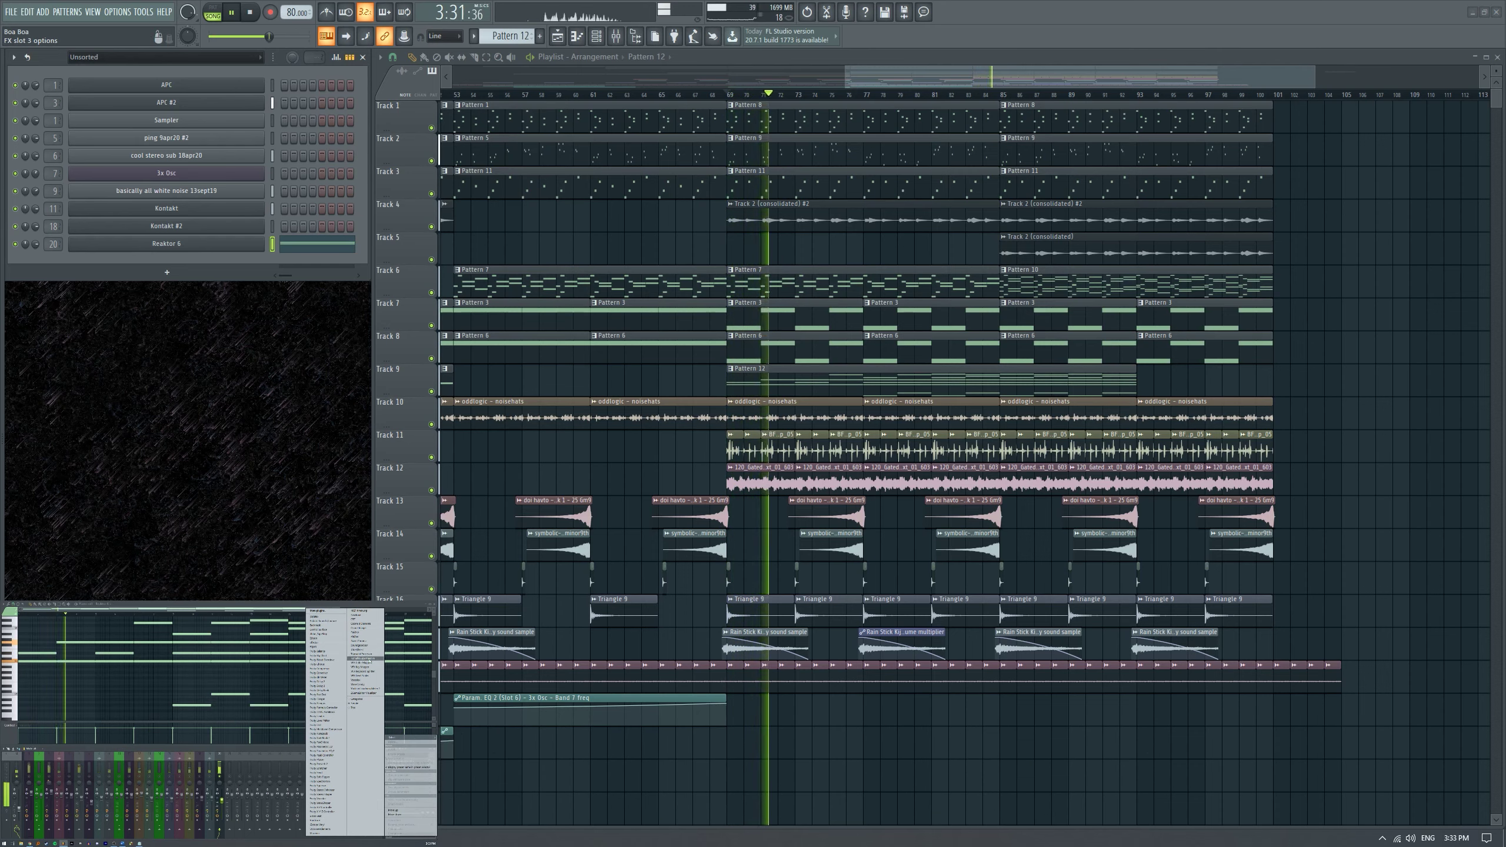
# Add ValhallaSupermassive to the Reaktor 6 track's third effect slot and load the B-Medium reverb preset Massive Vocal.
pyautogui.click(363, 658)
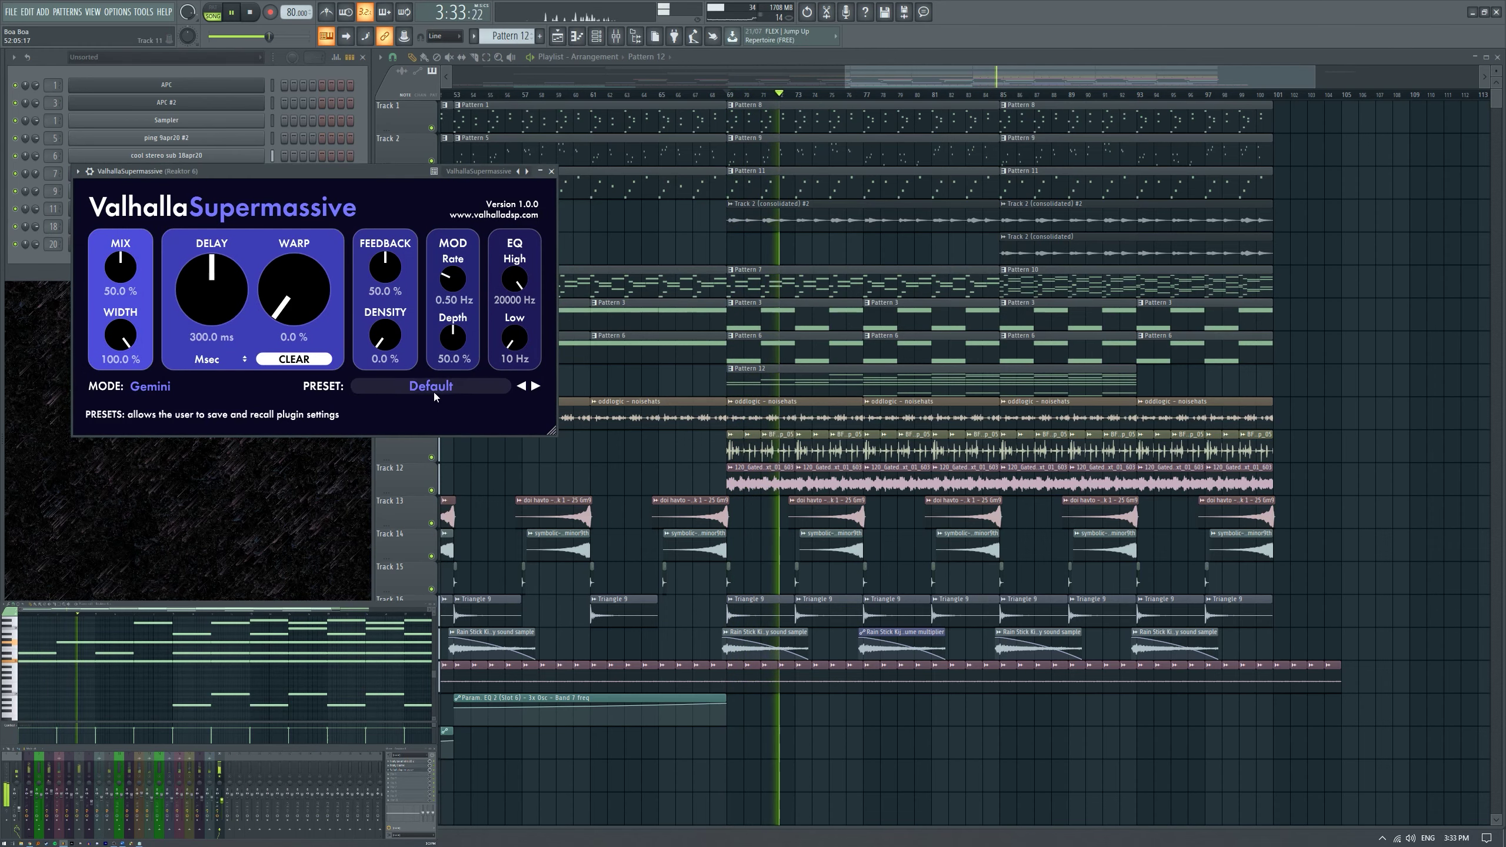
pyautogui.click(431, 385)
pyautogui.moveTo(433, 517)
pyautogui.moveTo(513, 491)
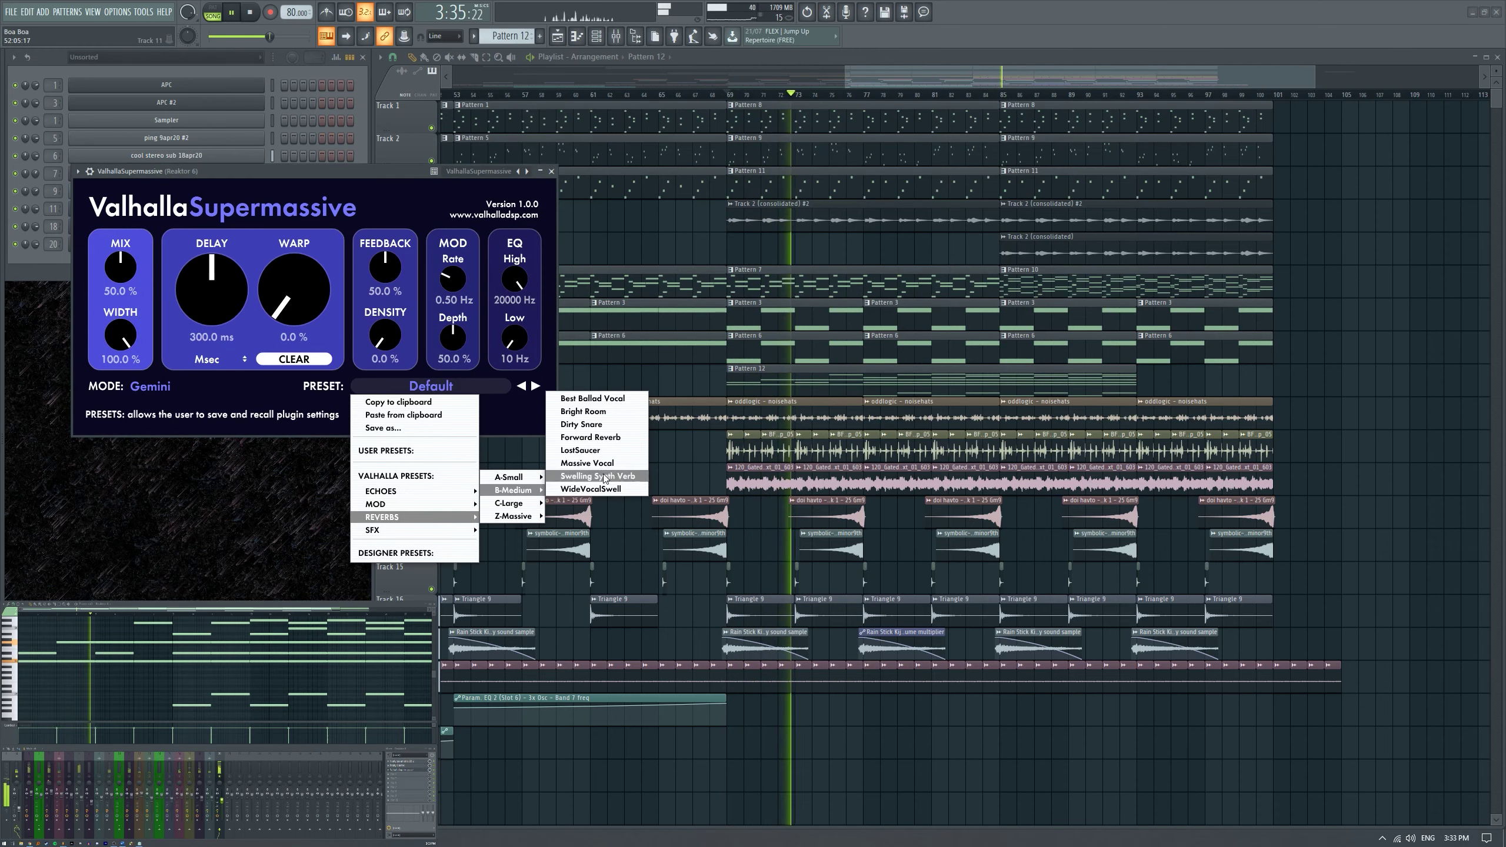
pyautogui.click(585, 463)
# Set Supermassive's mix to 67.6%, delay to 331.2 ms and feedback to 35%, and close its window.
pyautogui.moveTo(120, 269); pyautogui.dragTo(123, 303)
pyautogui.moveTo(212, 283); pyautogui.dragTo(296, 280)
pyautogui.moveTo(392, 267); pyautogui.dragTo(392, 274)
pyautogui.moveTo(122, 270); pyautogui.dragTo(144, 281)
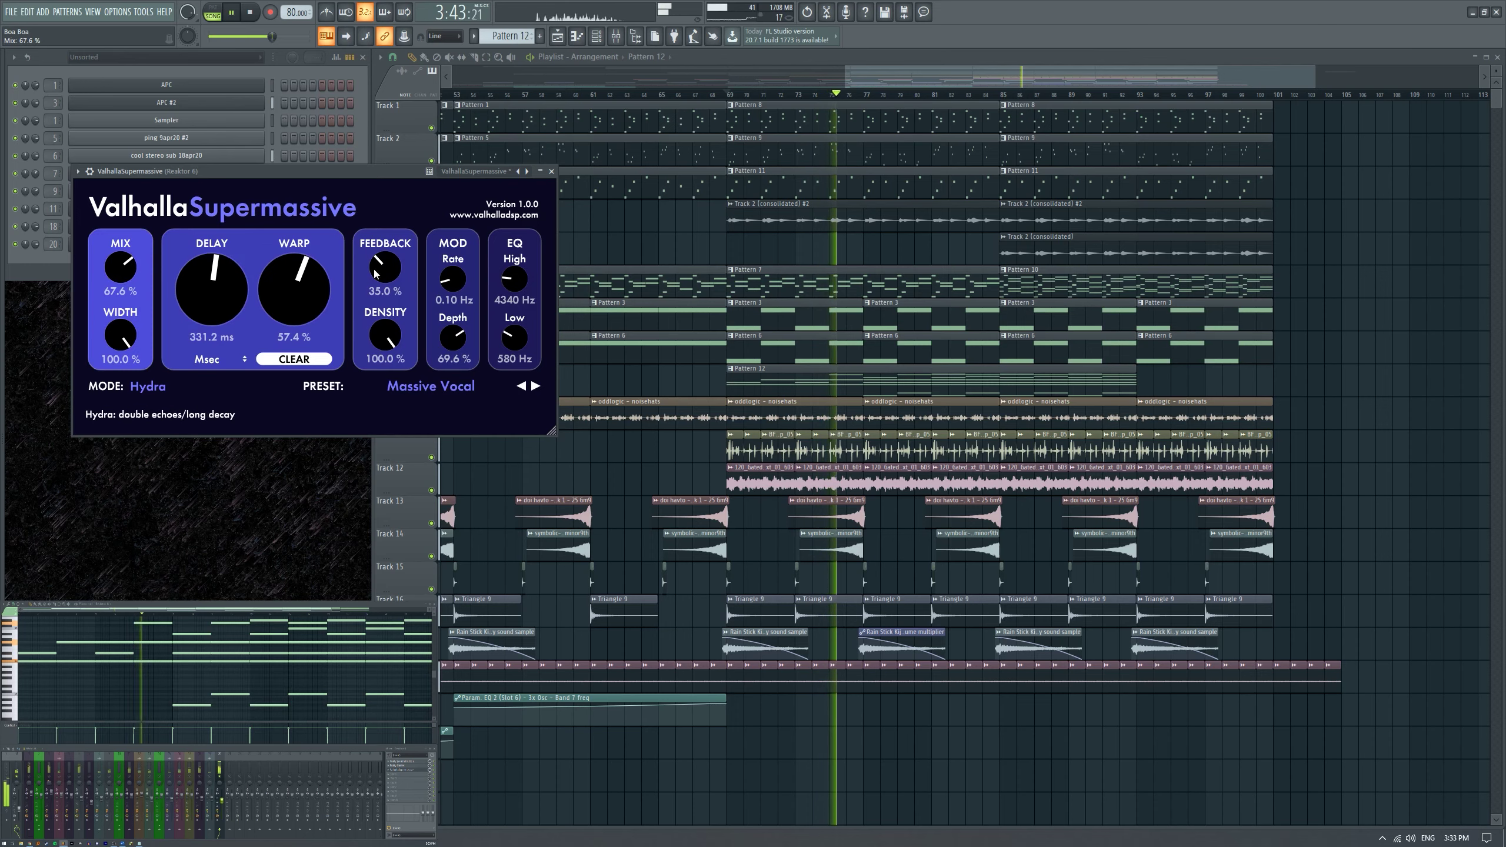
pyautogui.click(552, 171)
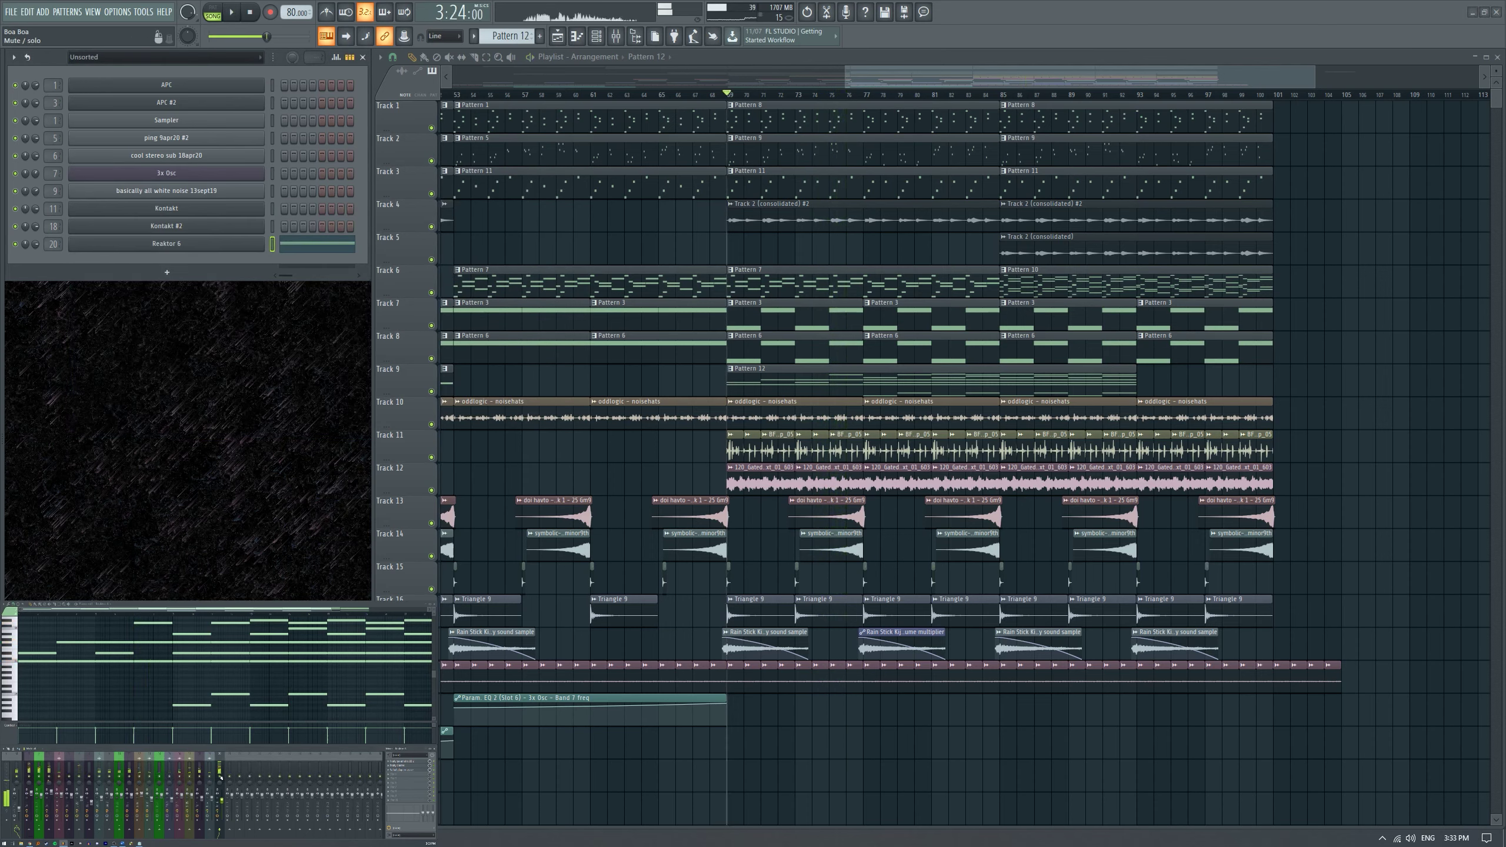
# Add another Fruity parametric EQ 2 after the reverb during playback and shape its curve with a slight mid dip and high boost.
pyautogui.press('space')
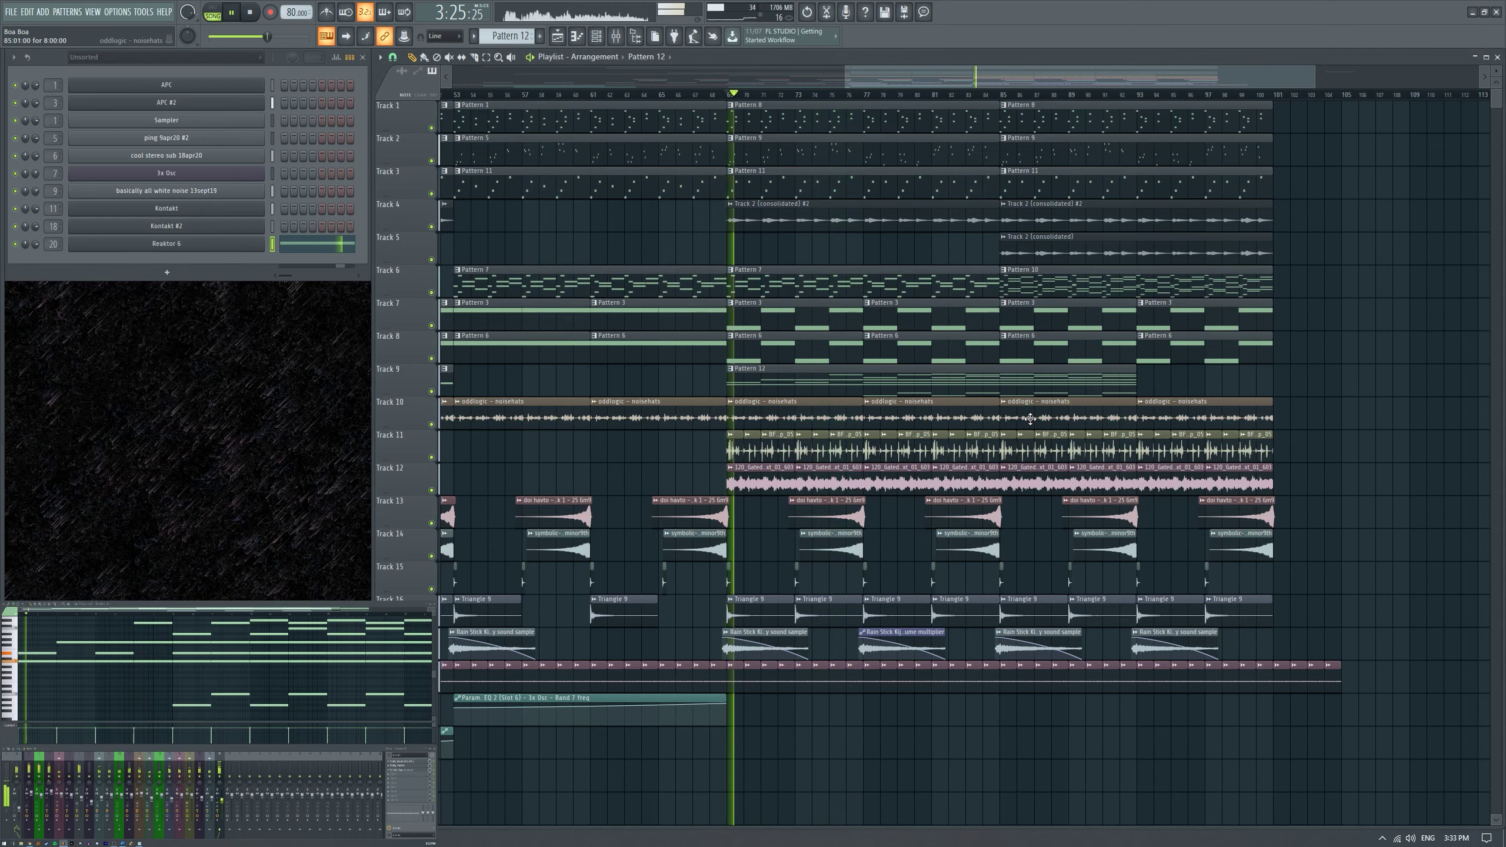
pyautogui.scroll(-1, 1028, 419)
pyautogui.scroll(-1, 1027, 419)
pyautogui.scroll(1, 995, 423)
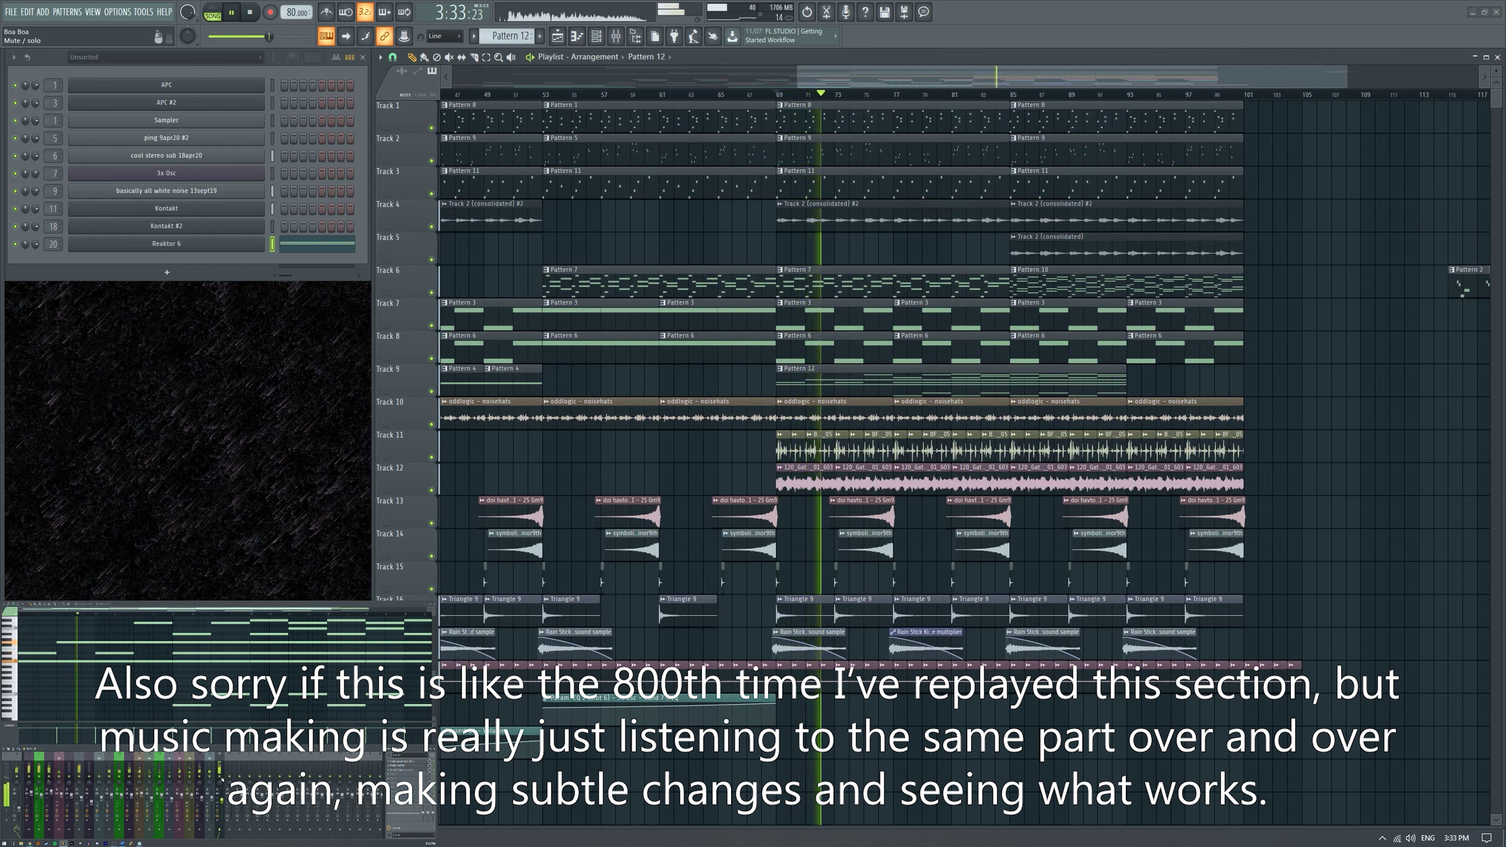
pyautogui.click(388, 775)
pyautogui.moveTo(397, 736)
pyautogui.click(330, 751)
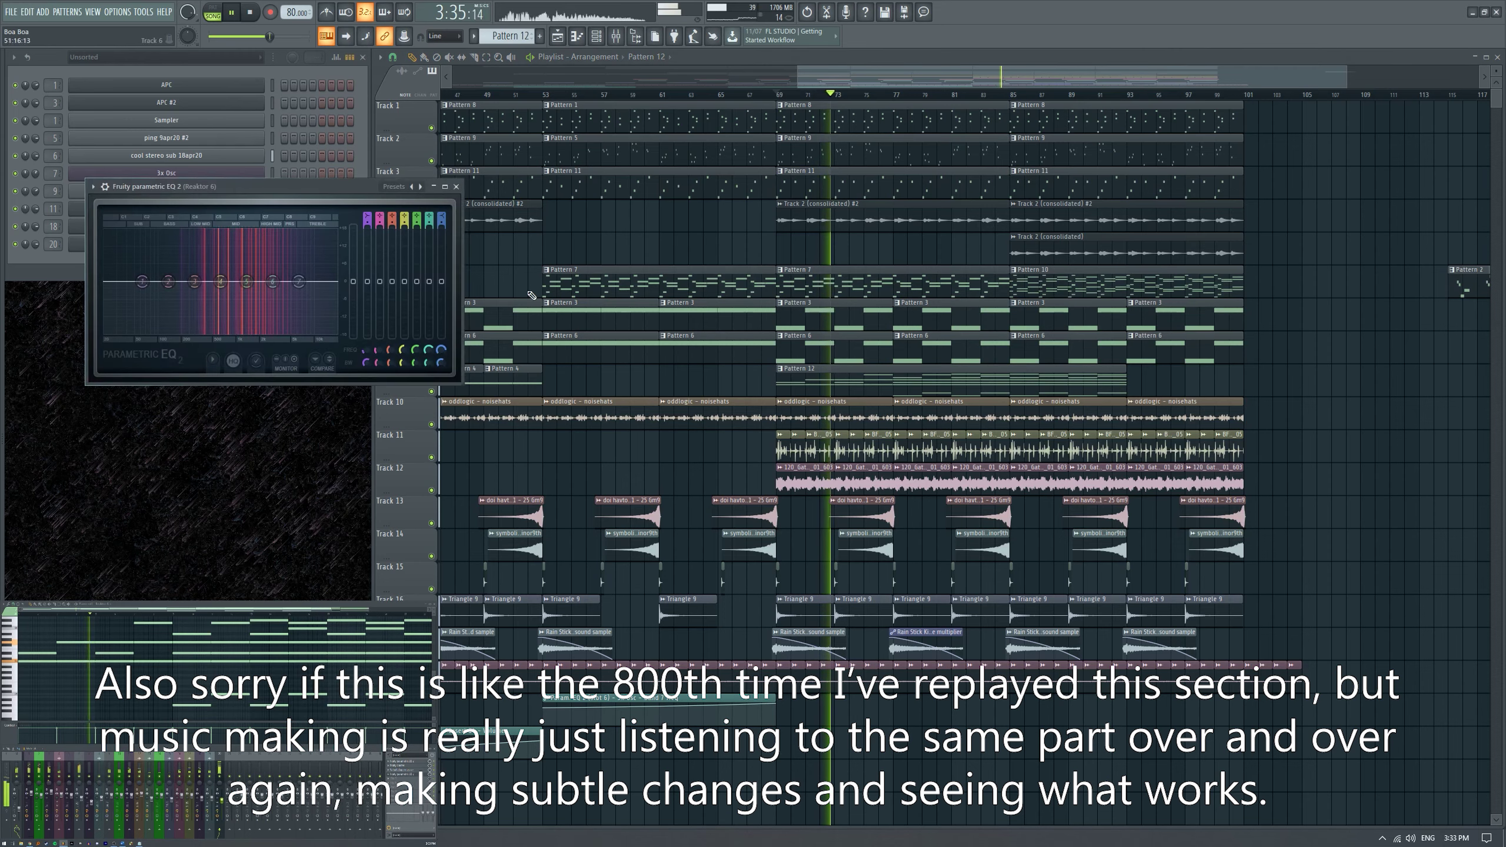
pyautogui.moveTo(276, 185); pyautogui.dragTo(265, 315)
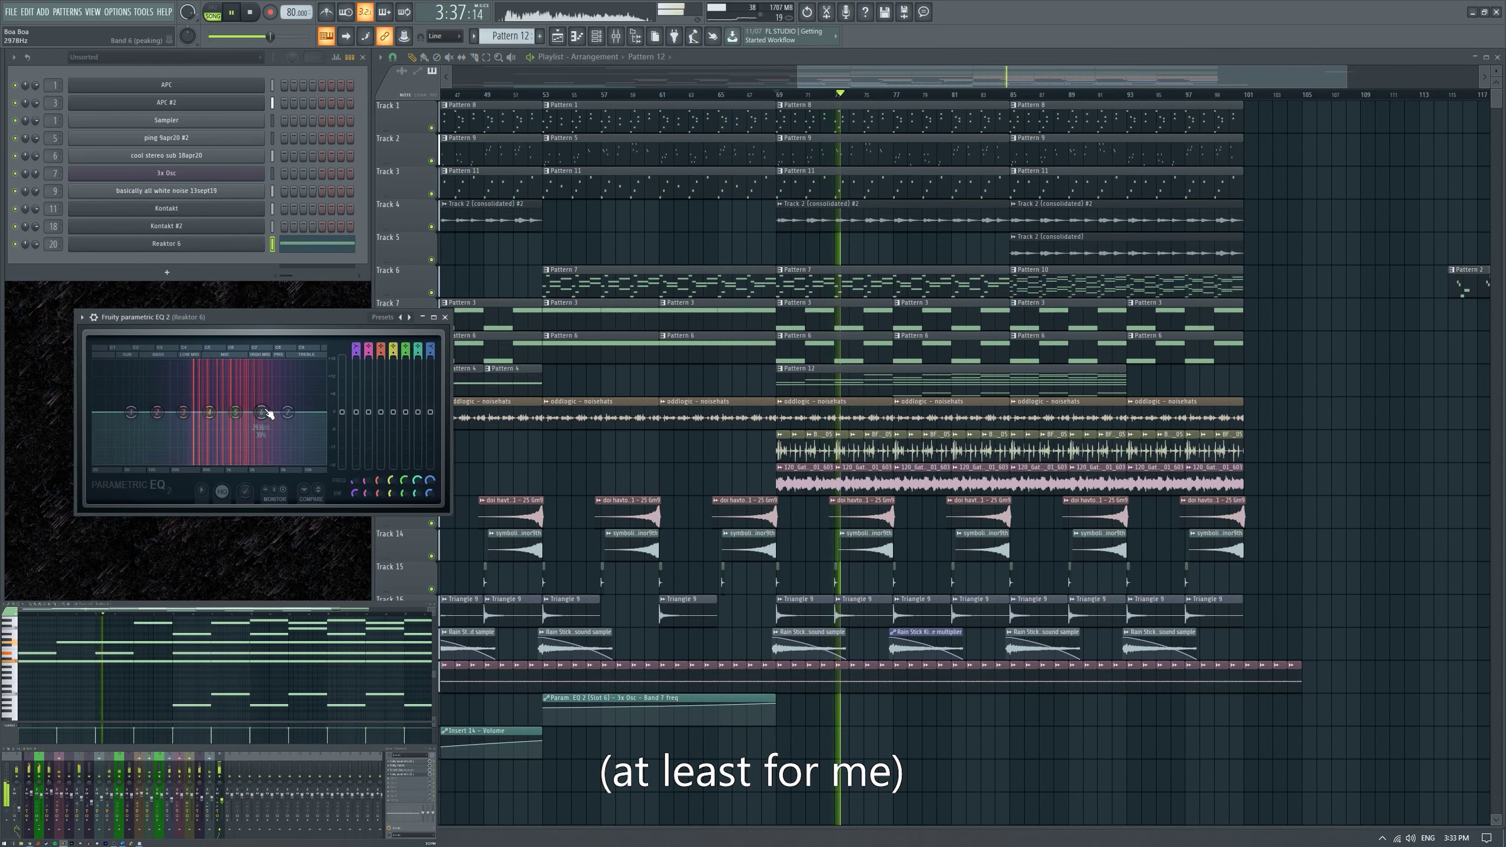
pyautogui.moveTo(235, 412)
pyautogui.mouseDown()
pyautogui.moveTo(229, 395)
pyautogui.moveTo(228, 421)
pyautogui.moveTo(257, 407)
pyautogui.mouseUp()
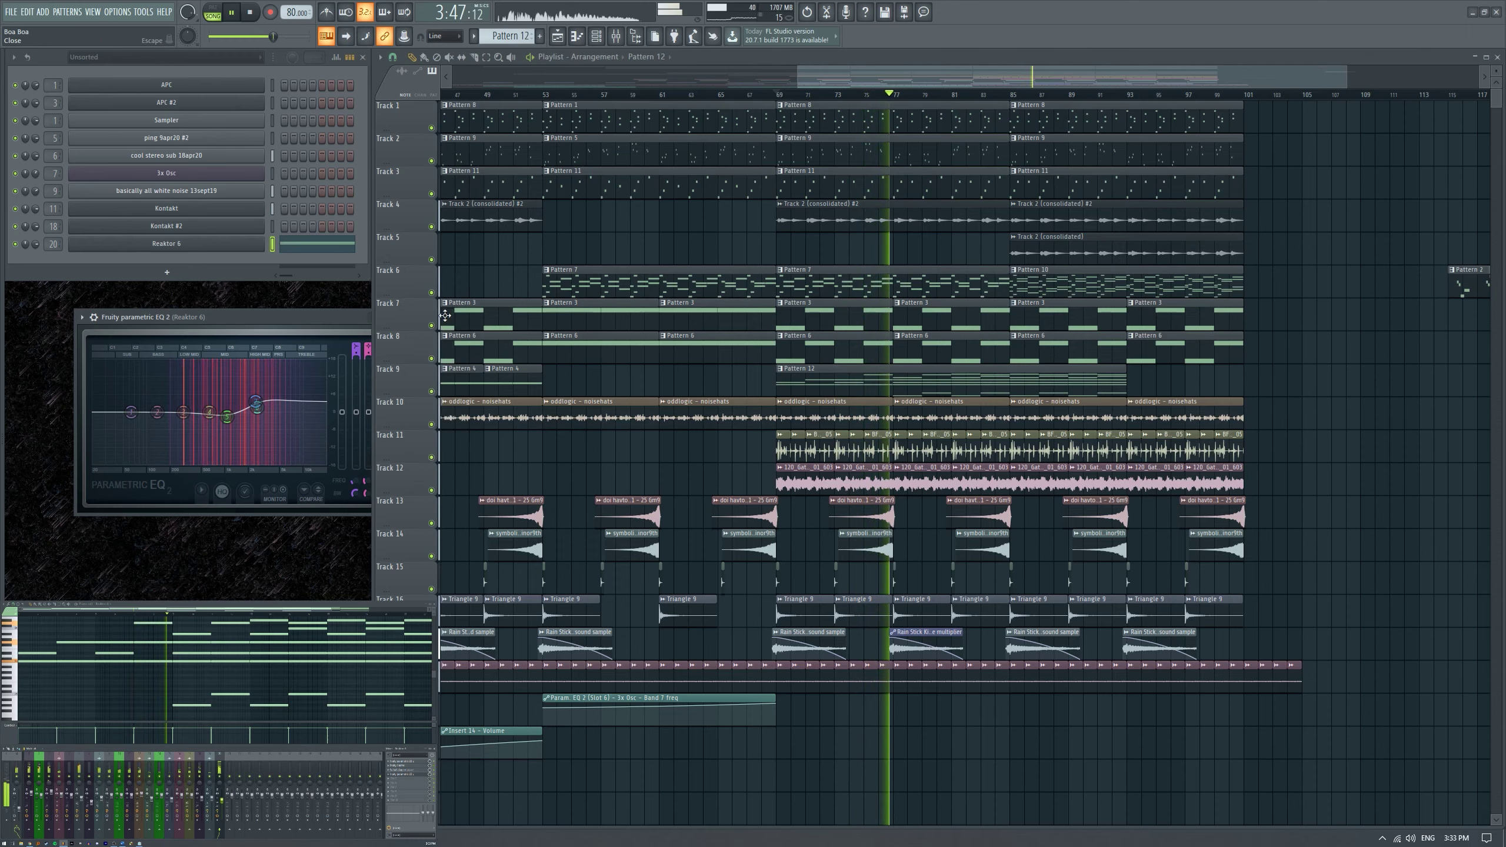
pyautogui.click(444, 316)
# Delete the separate row of lowest notes from Pattern 12 in the piano roll.
pyautogui.keyDown('ctrl'); pyautogui.scroll(4, 899, 574); pyautogui.keyUp('ctrl')
pyautogui.keyDown('ctrl'); pyautogui.scroll(-3, 899, 574); pyautogui.keyUp('ctrl')
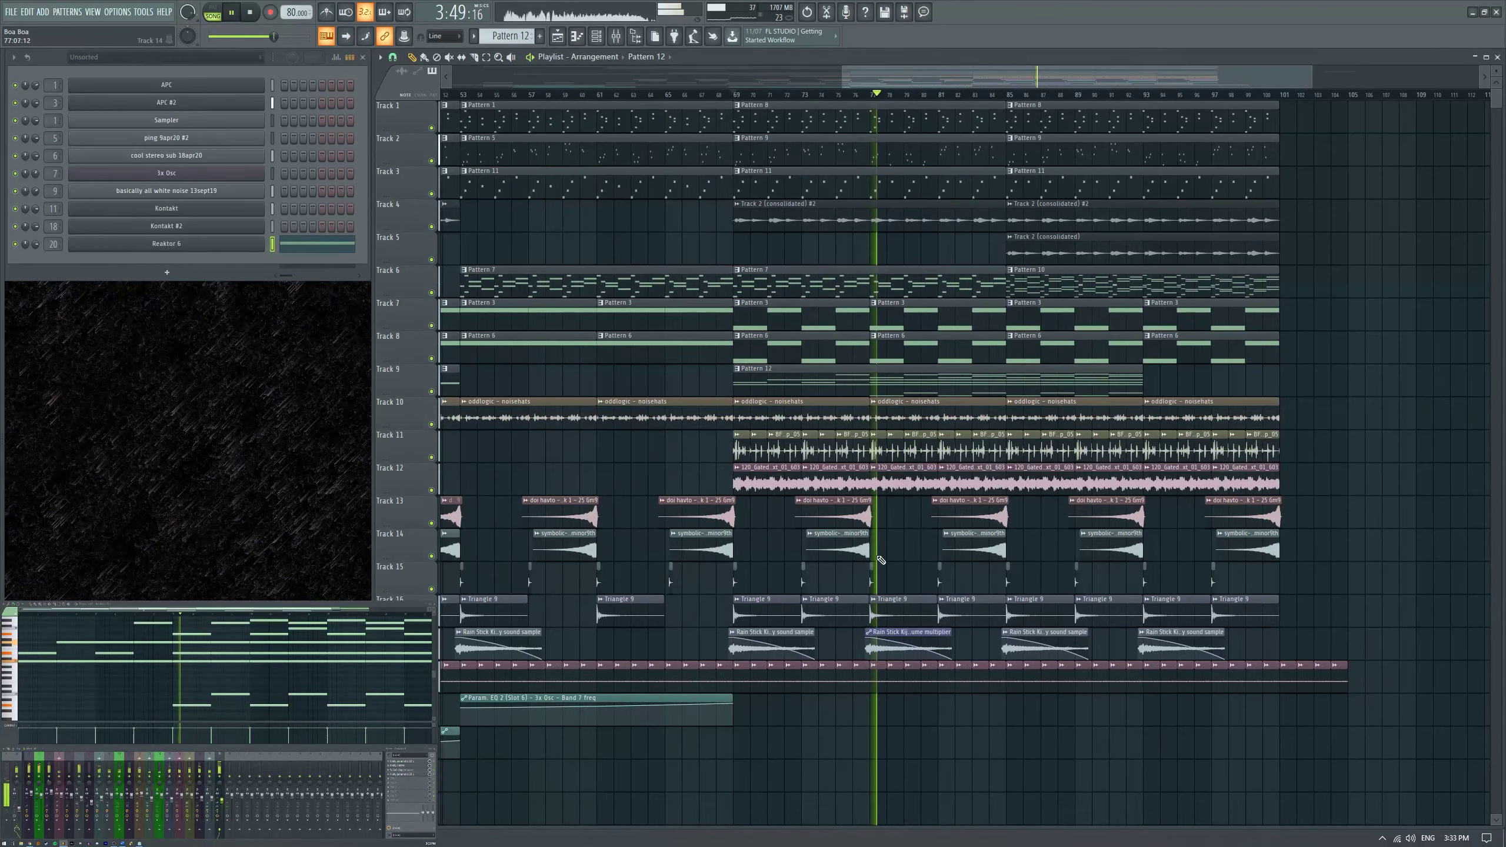
pyautogui.keyDown('ctrl'); pyautogui.scroll(-1, 142, 679); pyautogui.keyUp('ctrl')
pyautogui.keyDown('ctrl'); pyautogui.moveTo(142, 680); pyautogui.dragTo(352, 712); pyautogui.keyUp('ctrl')
pyautogui.press('Delete')
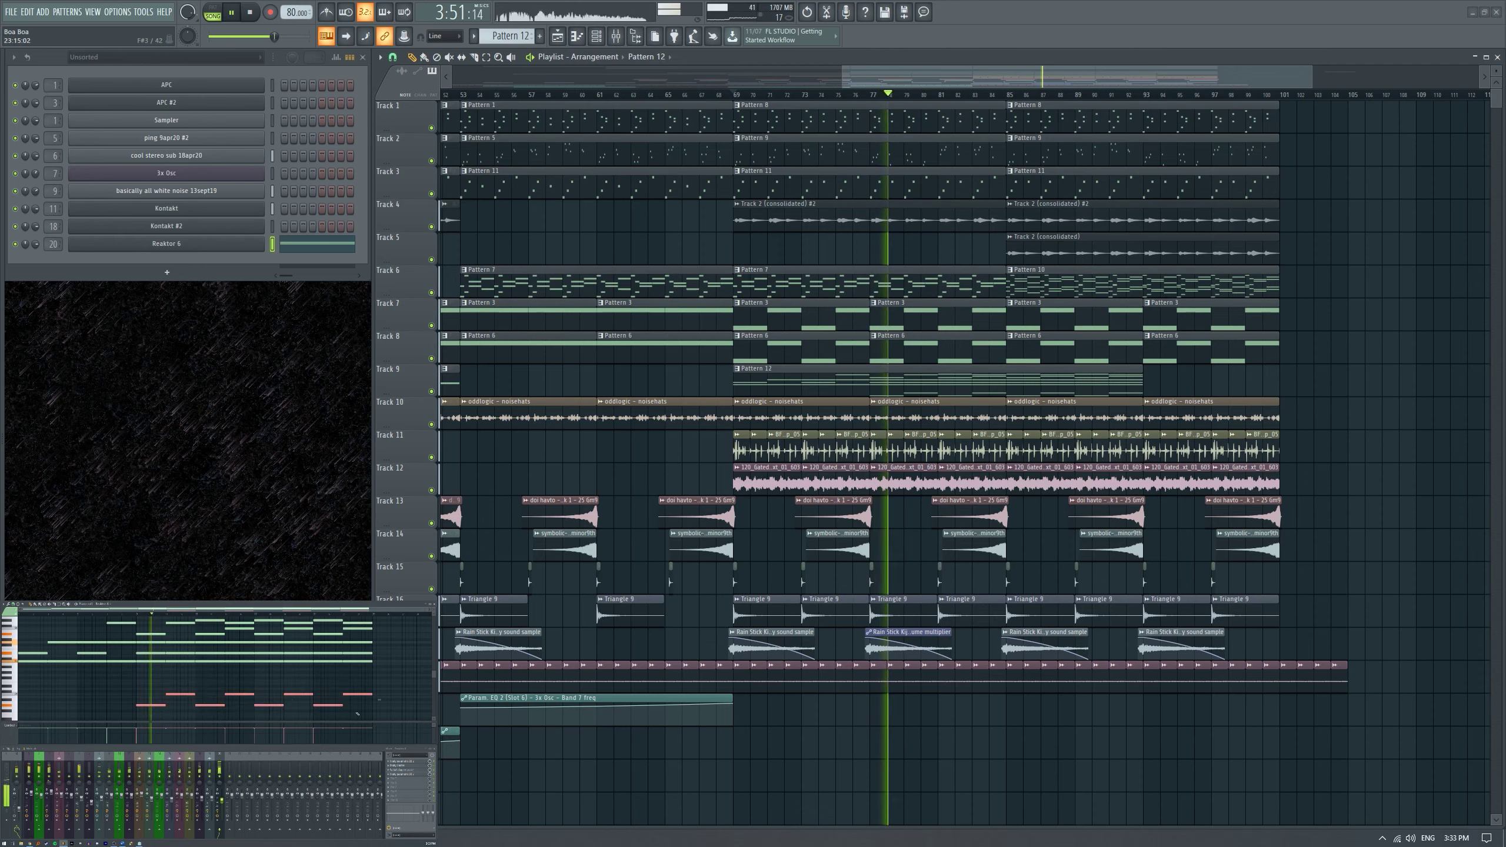
pyautogui.scroll(2, 165, 708)
pyautogui.scroll(-1, 166, 708)
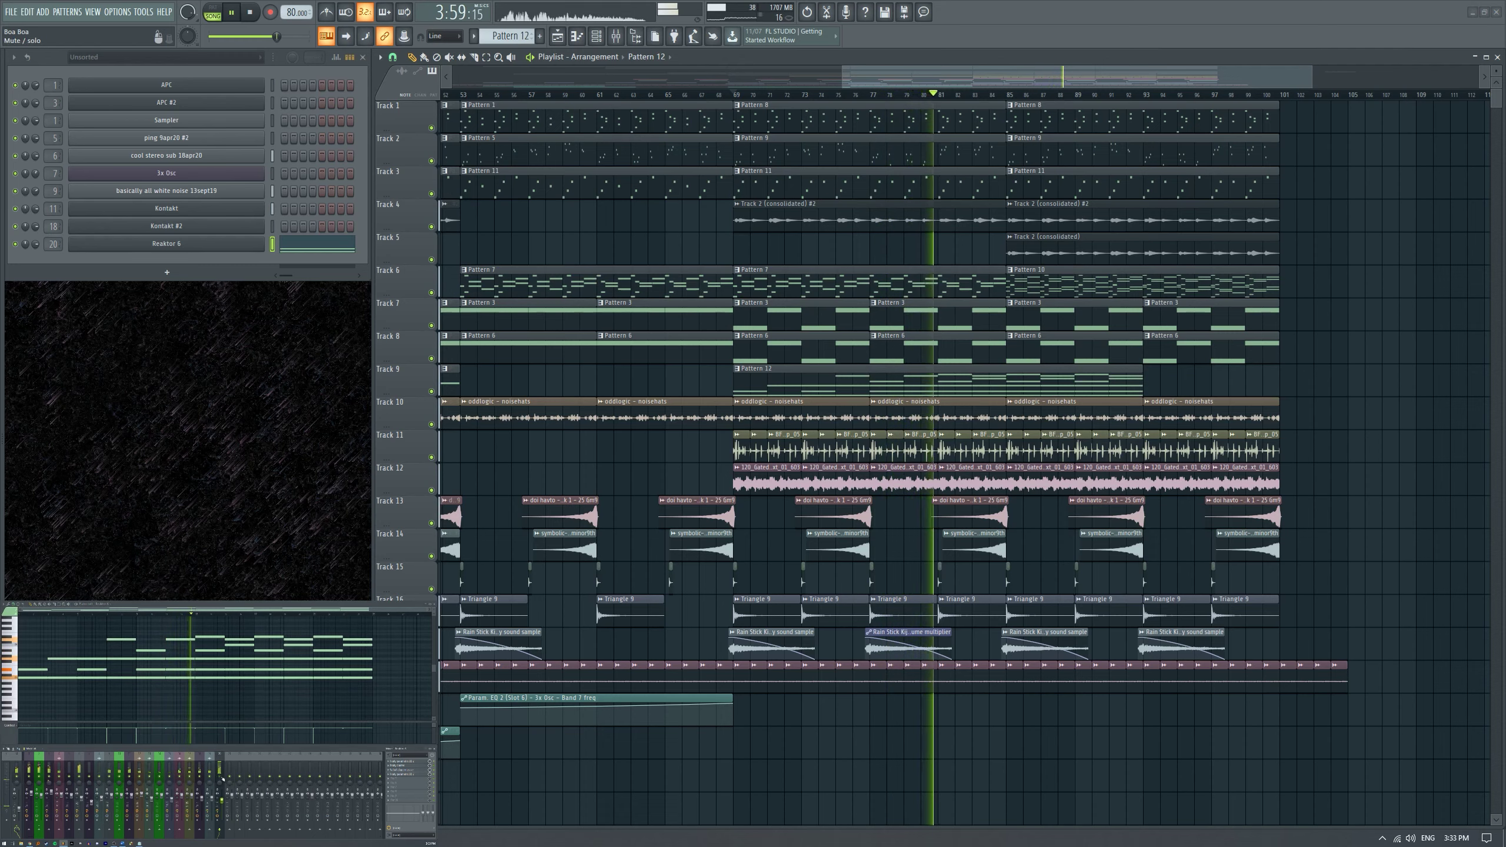
# Add TAL-Filter-2 to the Reaktor 6 track's fifth effect slot and set its modulation type to Pan.
pyautogui.scroll(2, 196, 693)
pyautogui.scroll(1, 201, 696)
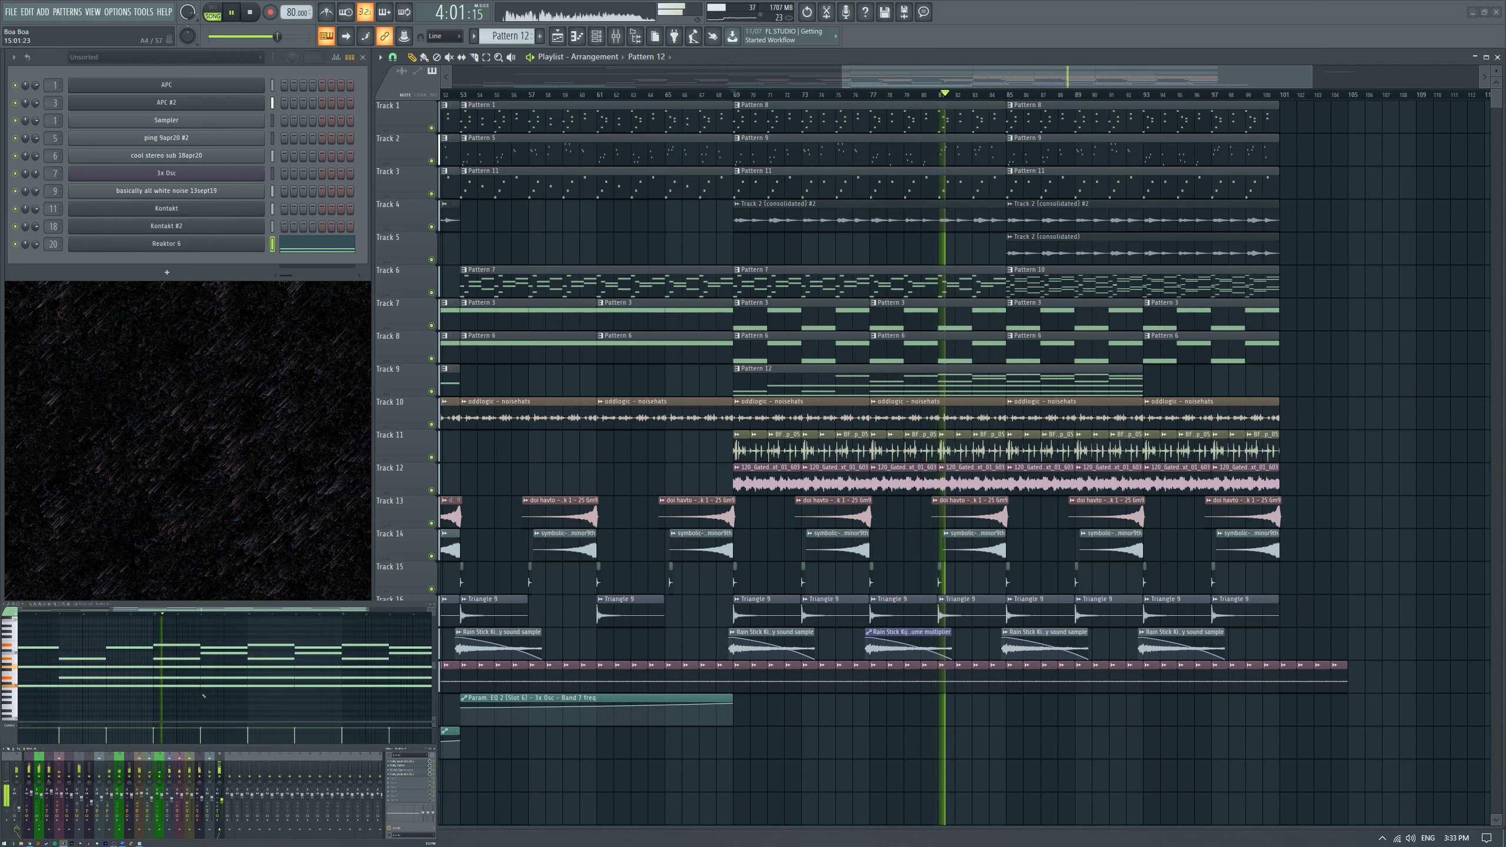
pyautogui.click(389, 778)
pyautogui.click(363, 653)
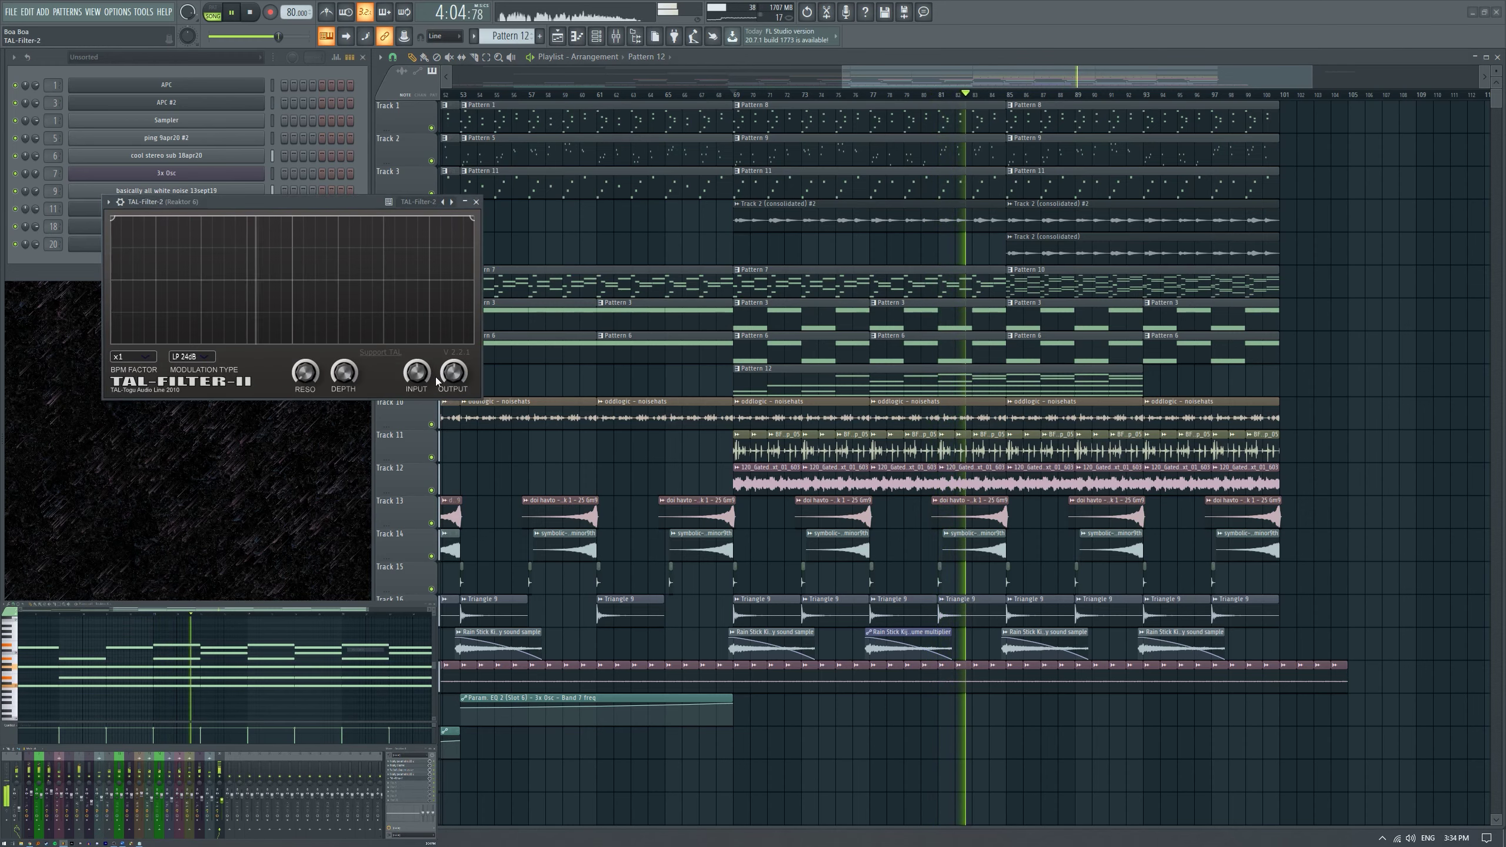
pyautogui.click(191, 357)
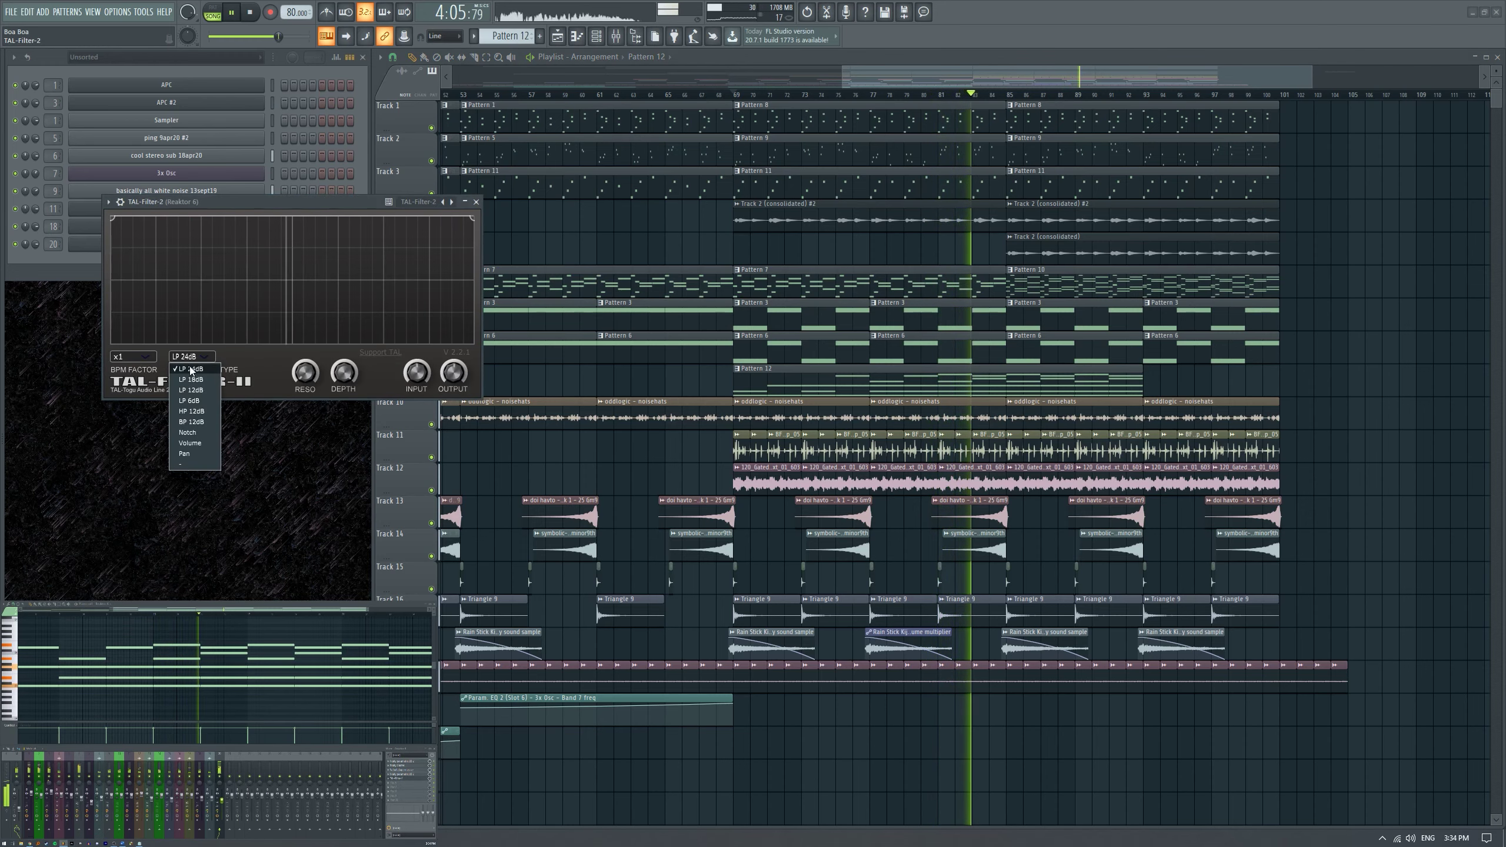
pyautogui.click(184, 453)
# Shape TAL-Filter-2's pan curve with low ends and a raised midpoint, and close the plugin window.
pyautogui.moveTo(112, 225); pyautogui.dragTo(115, 308)
pyautogui.rightClick(116, 309)
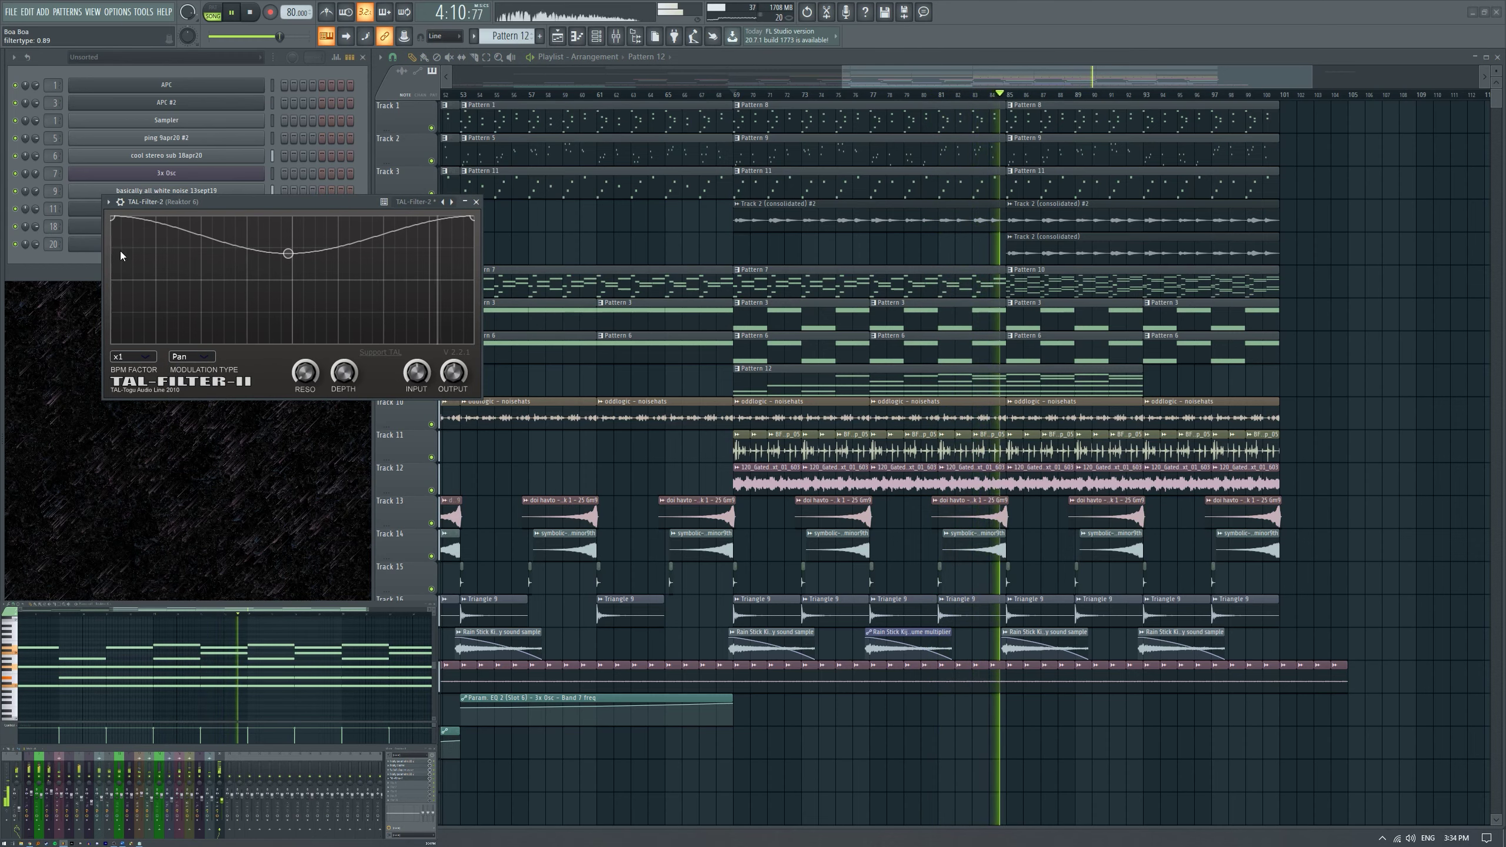
pyautogui.moveTo(112, 219); pyautogui.dragTo(113, 306)
pyautogui.moveTo(289, 253); pyautogui.dragTo(292, 248)
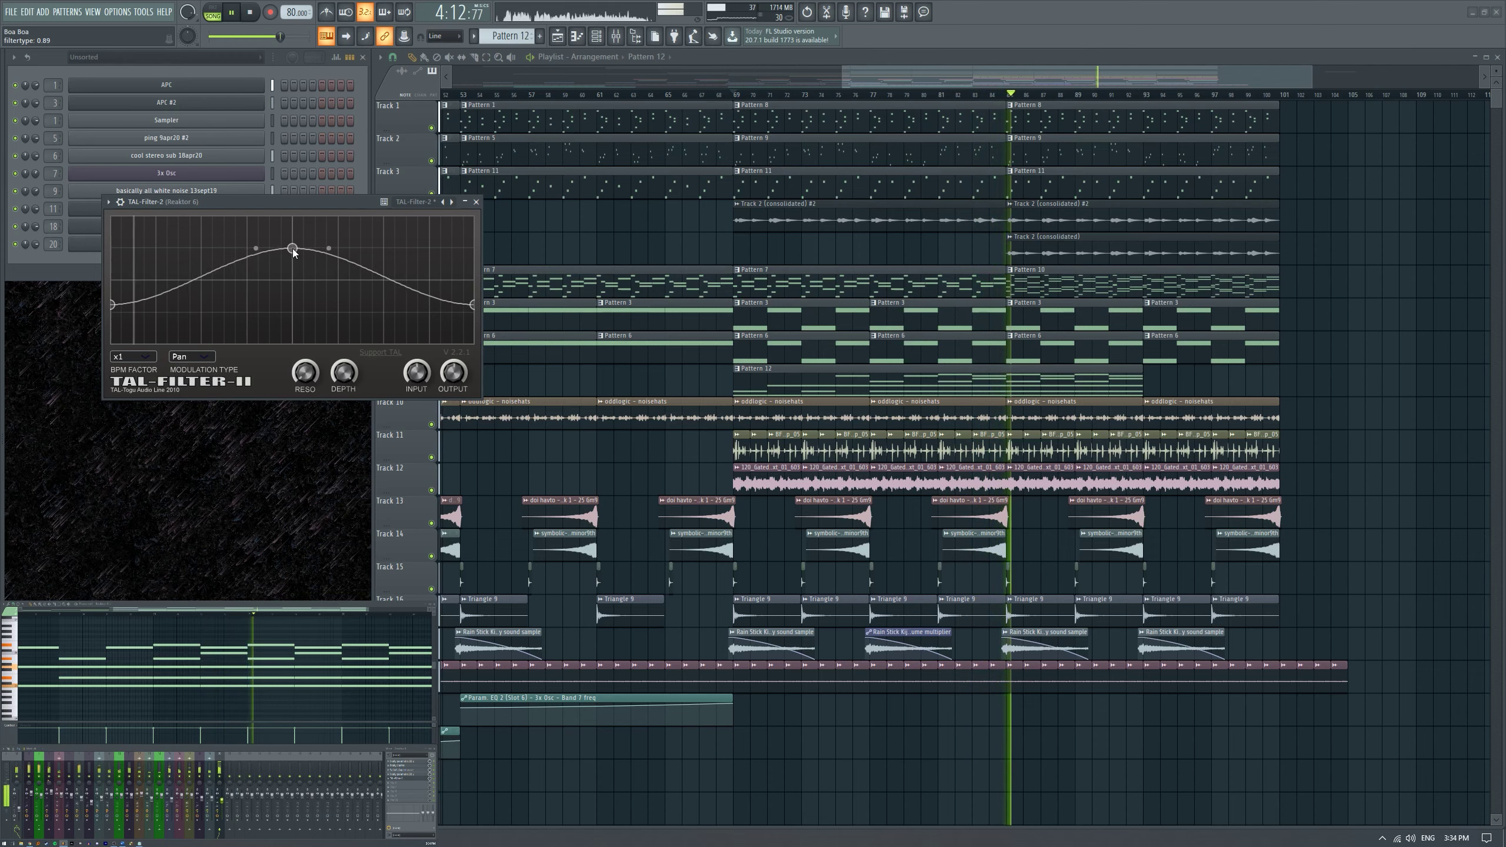
pyautogui.click(475, 202)
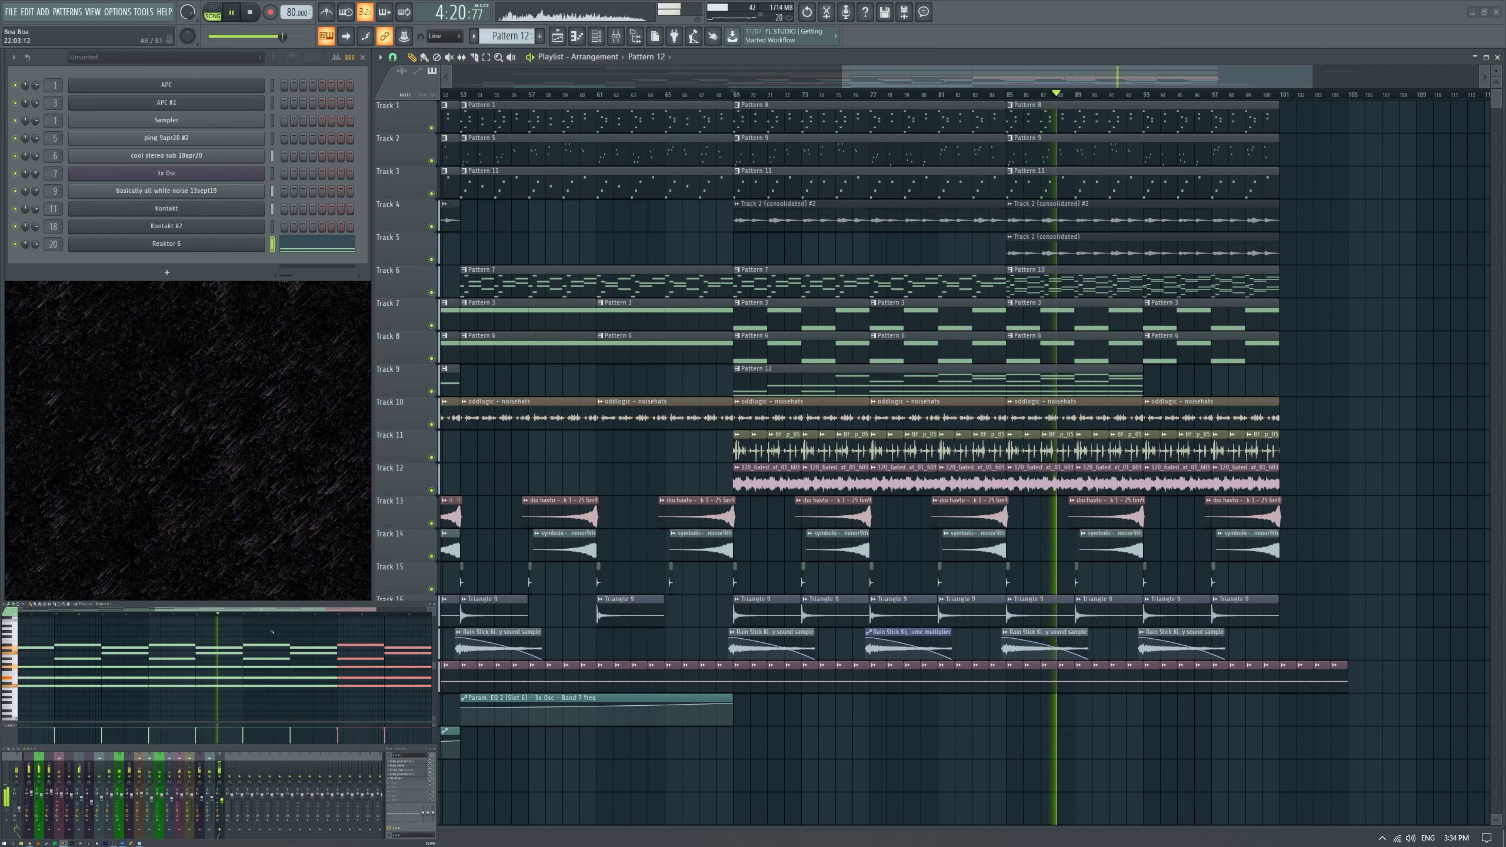
# Stop playback and replay the arrangement from around bar 85 to hear the Pattern 12 chords in the mix.
pyautogui.scroll(-3, 1134, 419)
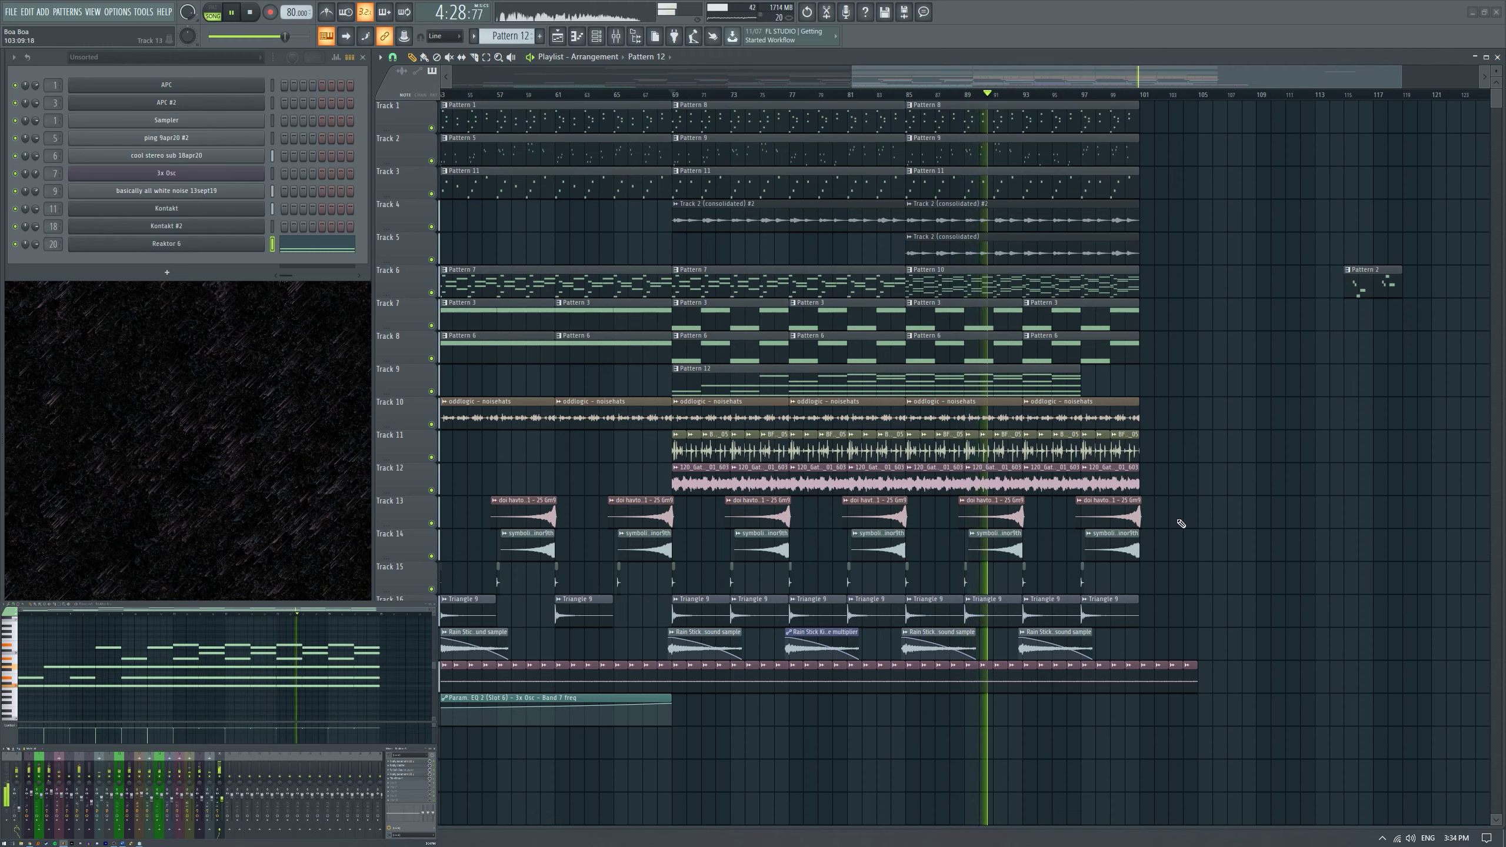
pyautogui.press('space')
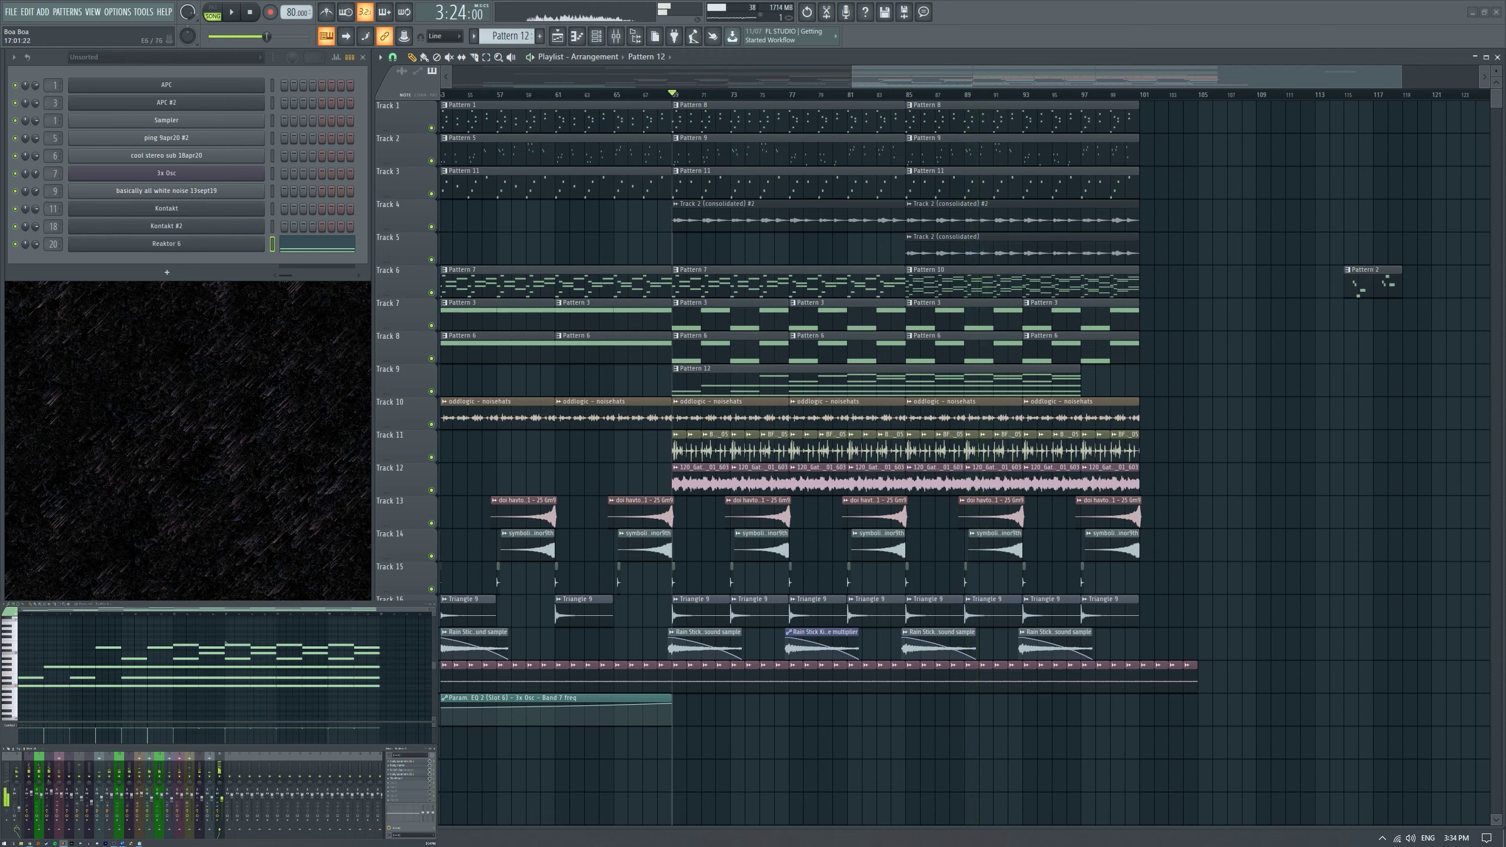
pyautogui.click(226, 614)
pyautogui.press('space')
pyautogui.scroll(2, 306, 690)
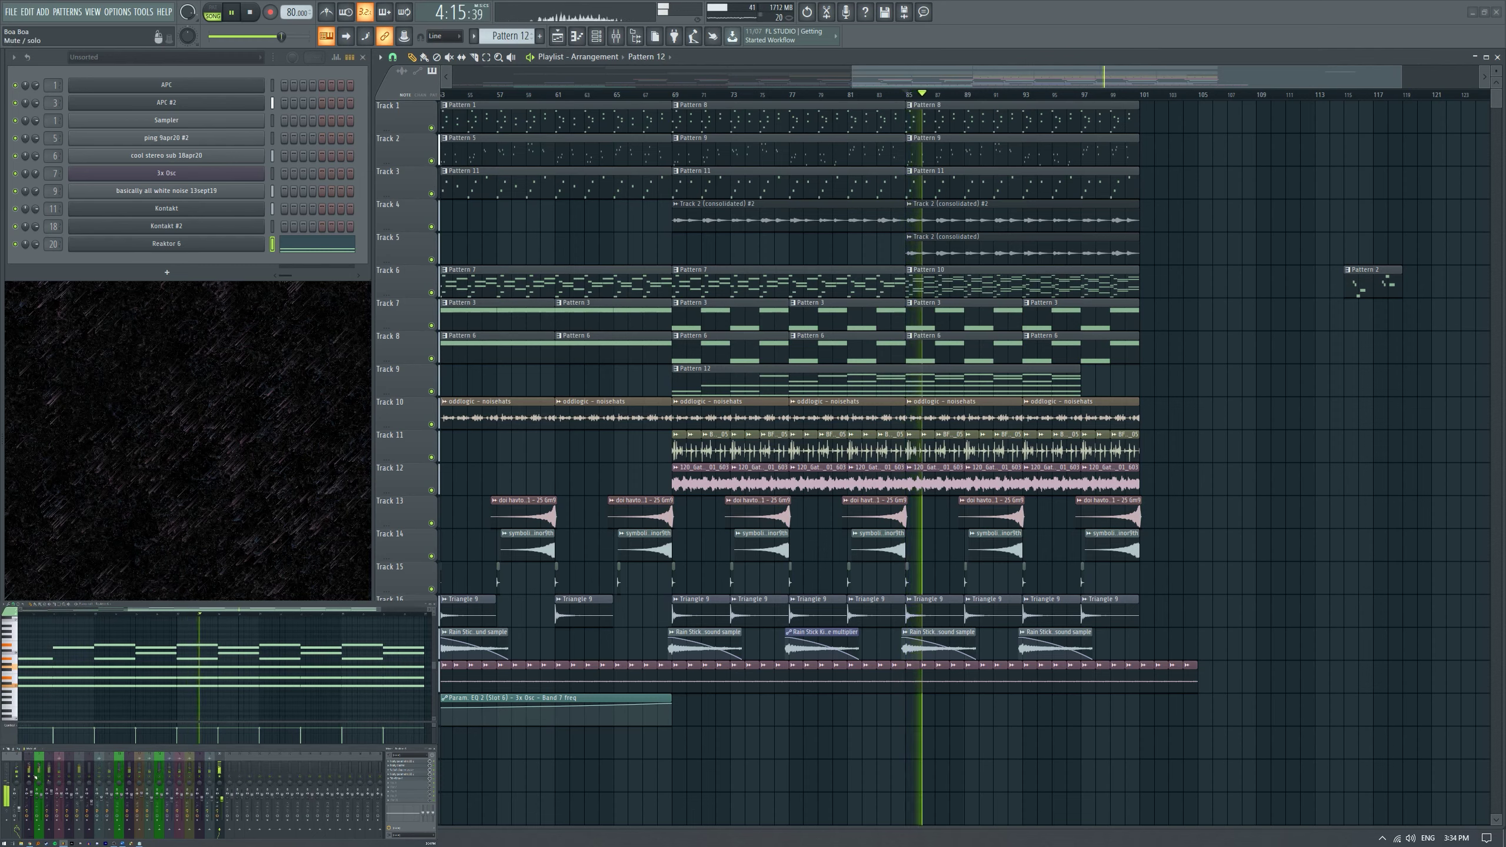
pyautogui.scroll(-1, 163, 672)
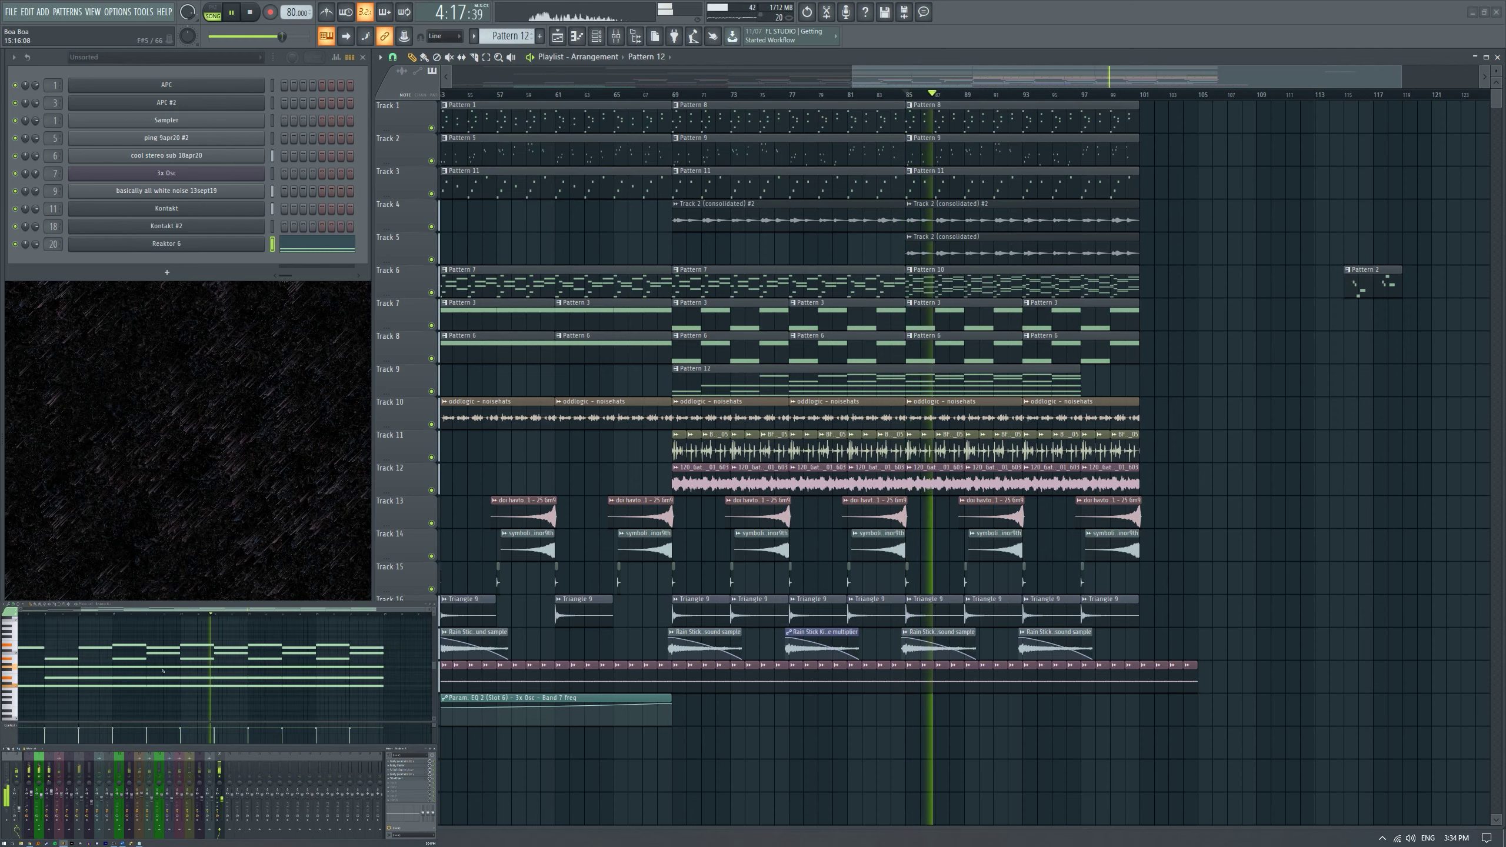
# Add a two-bar high note above the chord at bar 19 of Pattern 12 in the piano roll.
pyautogui.scroll(2, 118, 654)
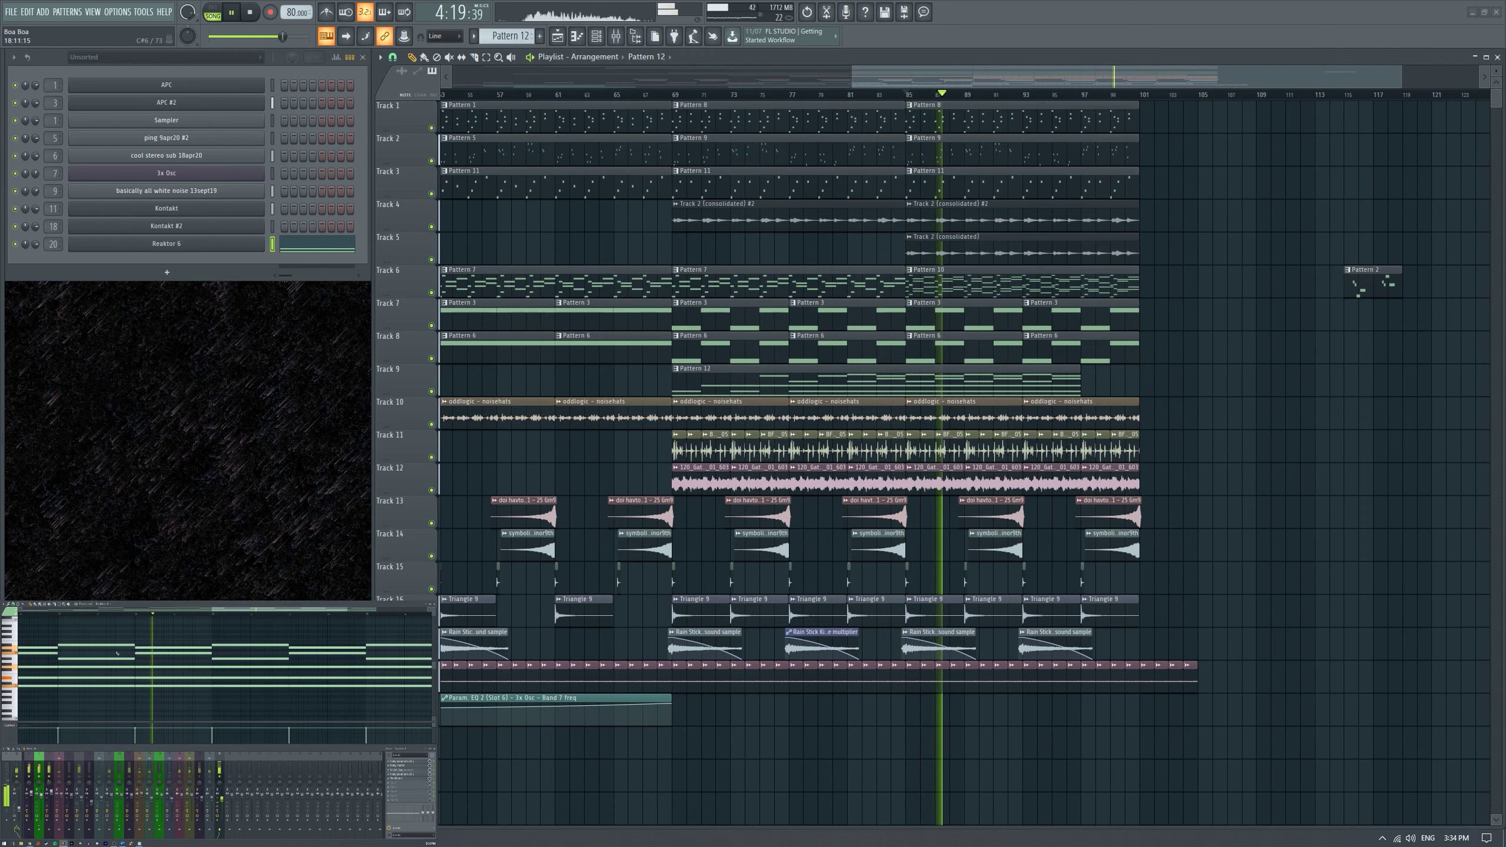
pyautogui.scroll(-1, 117, 653)
pyautogui.press('space')
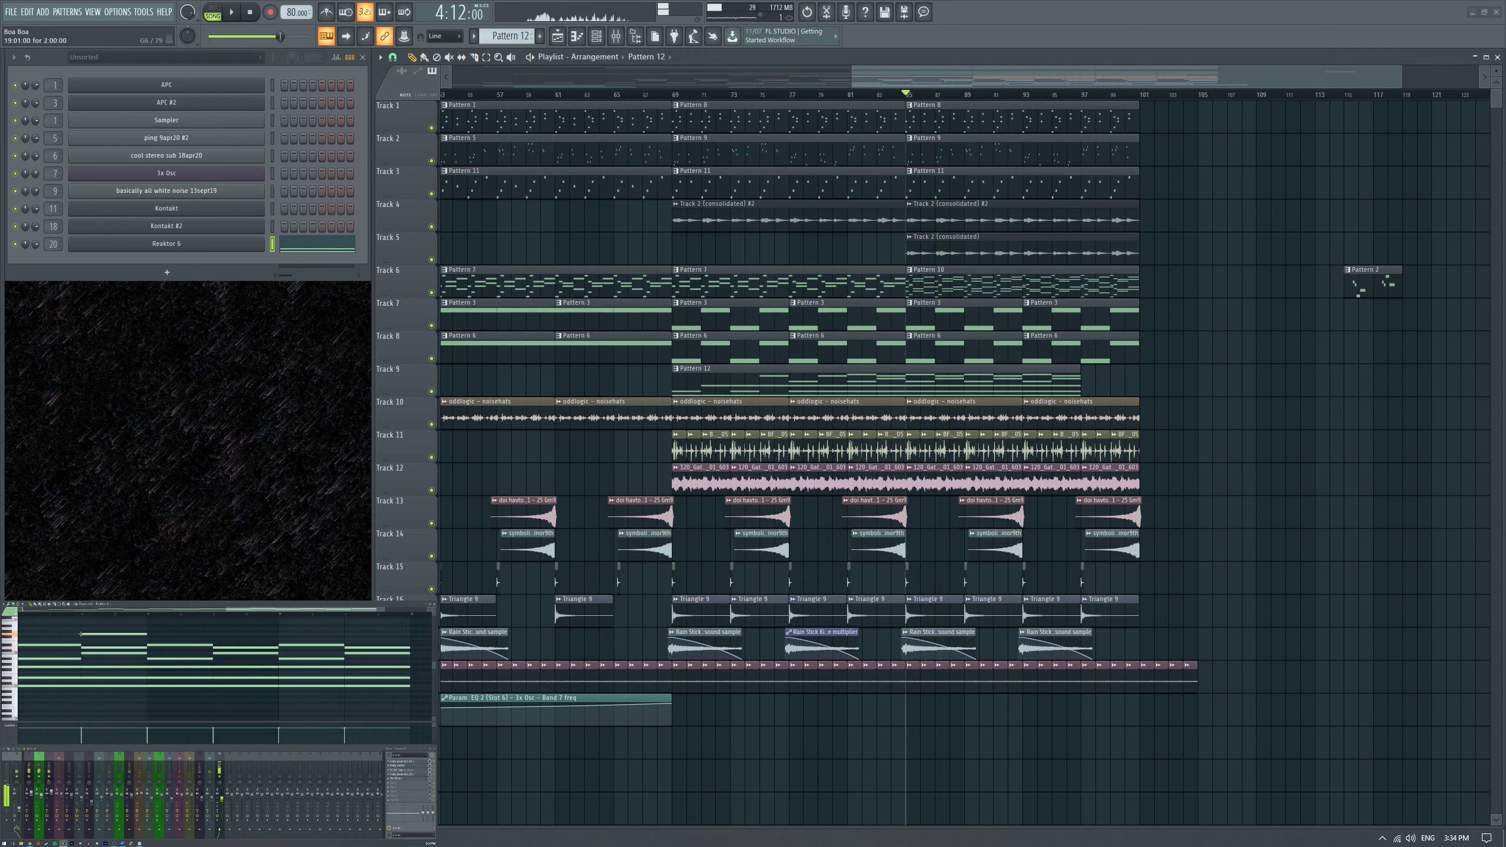
# Play the arrangement again to hear the high note at bar 19 in the Pattern 12 chords.
pyautogui.press('space')
pyautogui.scroll(-1, 175, 690)
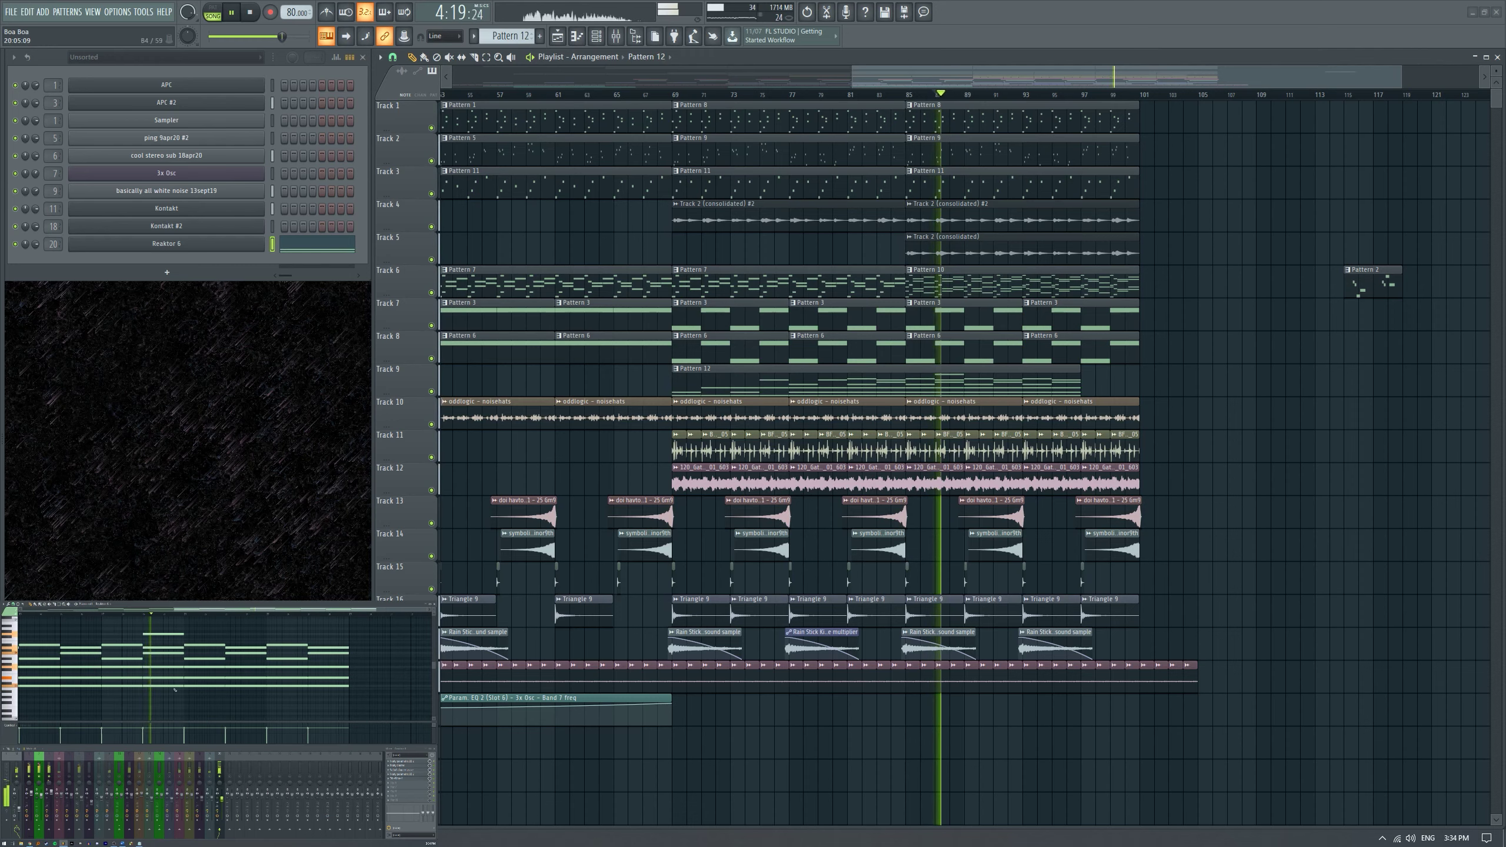
pyautogui.scroll(1, 256, 684)
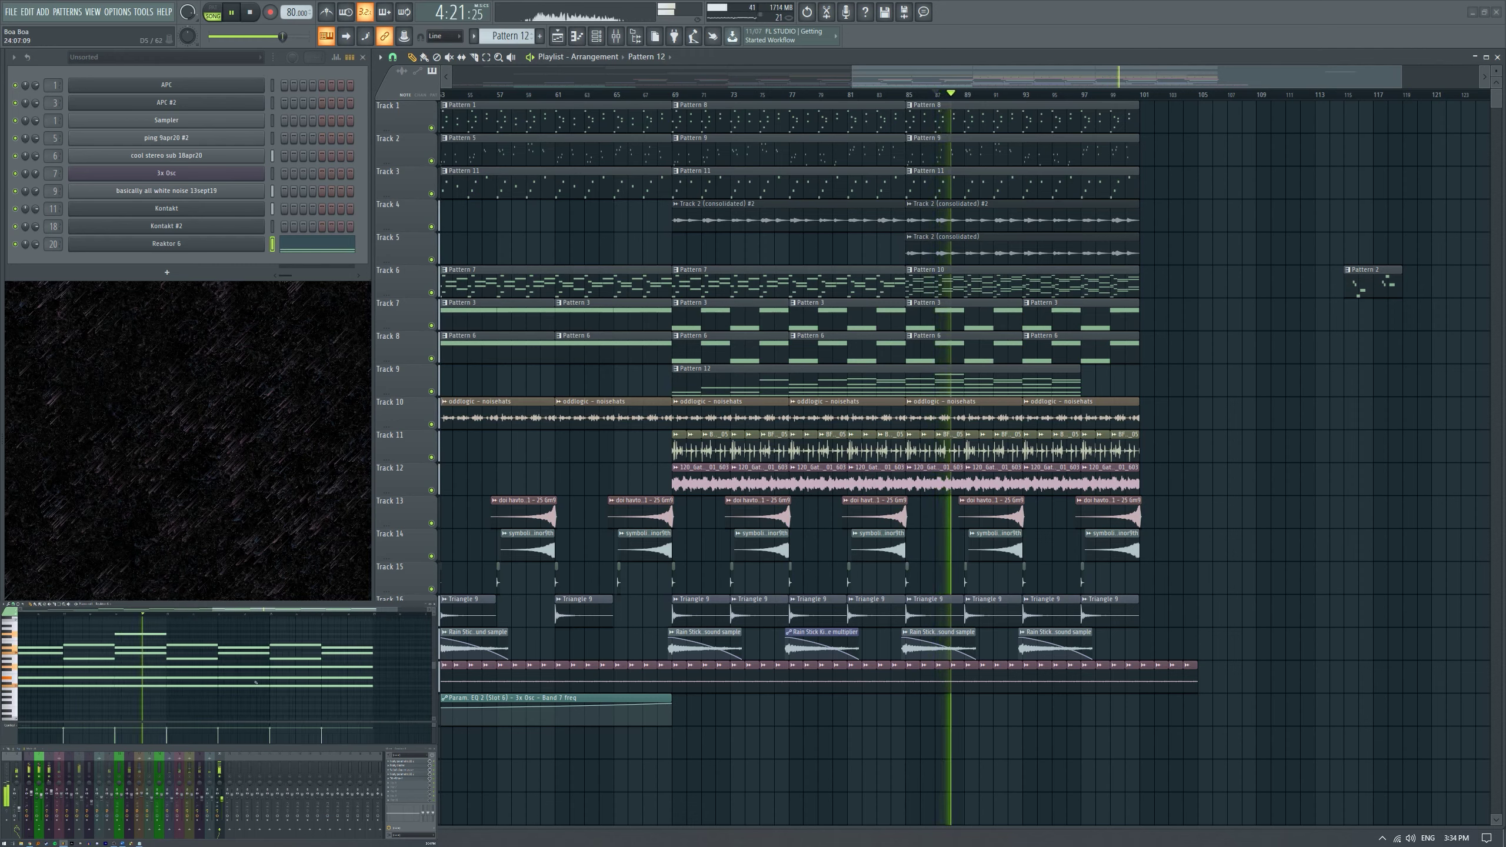
pyautogui.scroll(2, 255, 684)
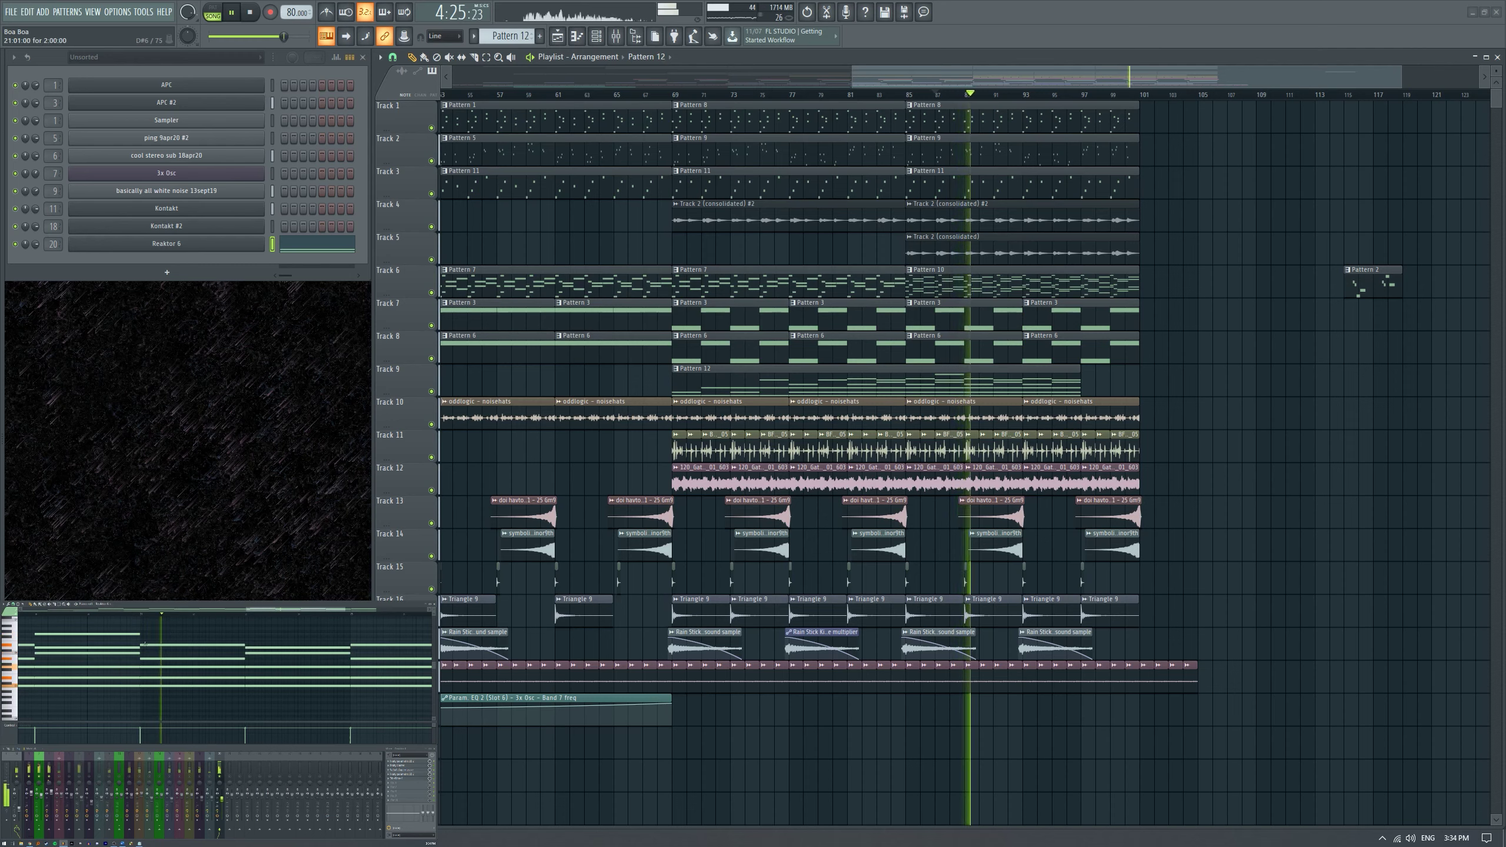
# Stop playback and add a two-bar high note above the chord at bar 21 of Pattern 12.
pyautogui.press('space')
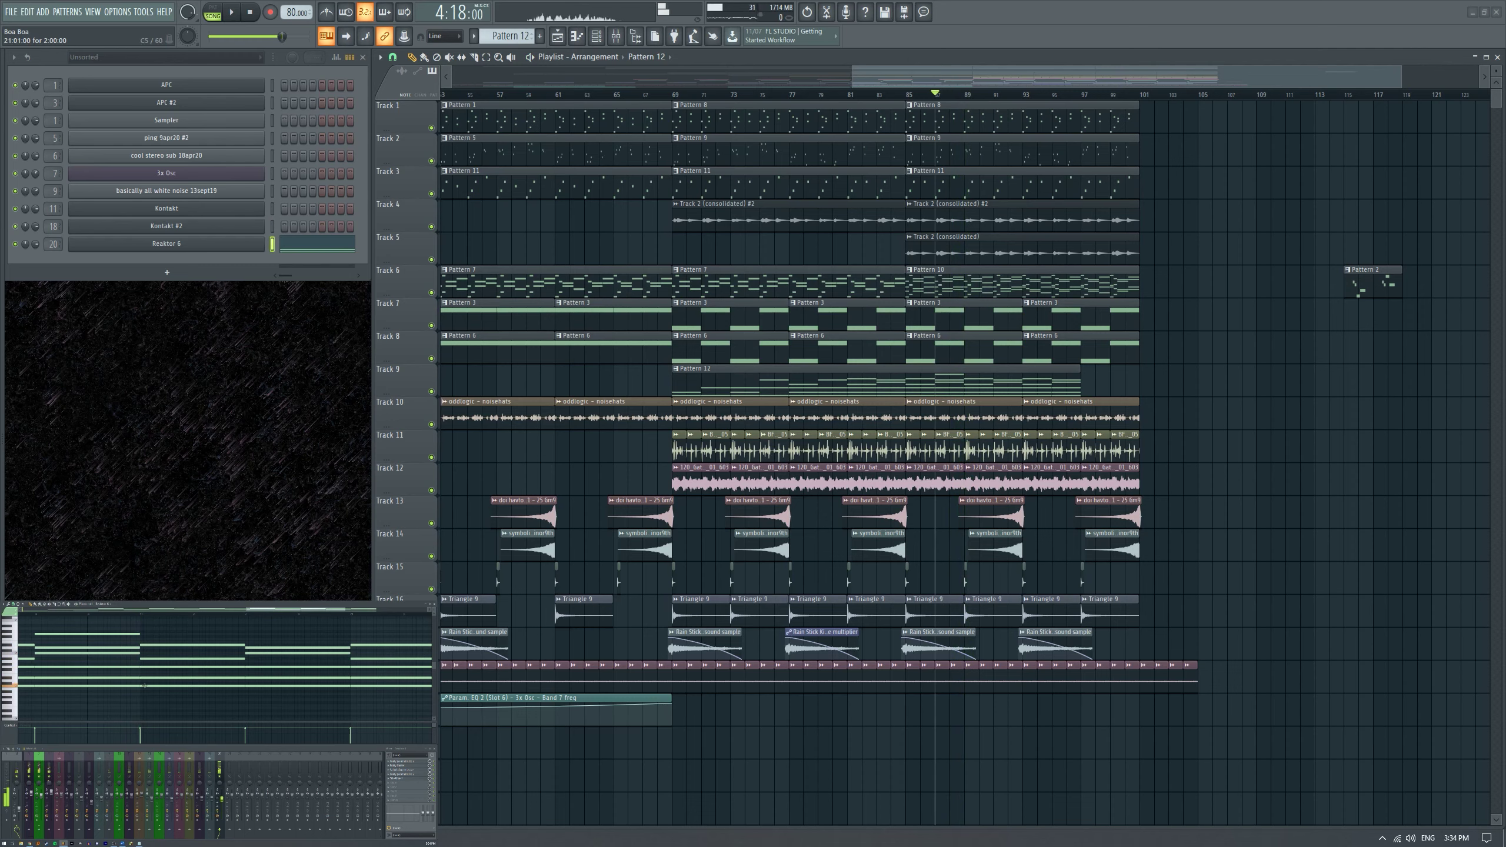
pyautogui.keyDown('alt'); pyautogui.rightClick(148, 670); pyautogui.keyUp('alt')
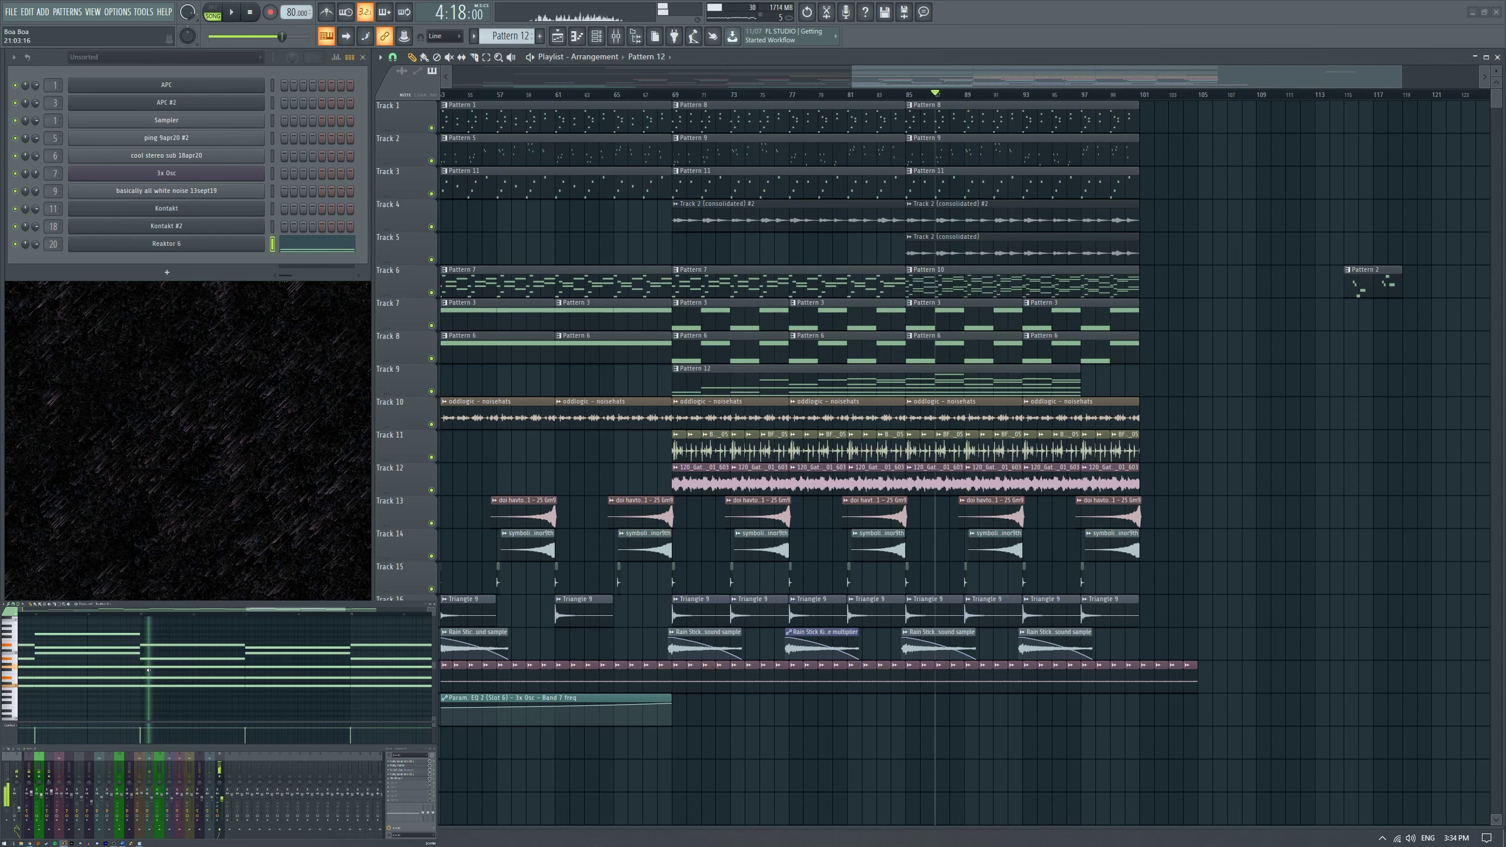
pyautogui.moveTo(140, 639); pyautogui.dragTo(154, 641)
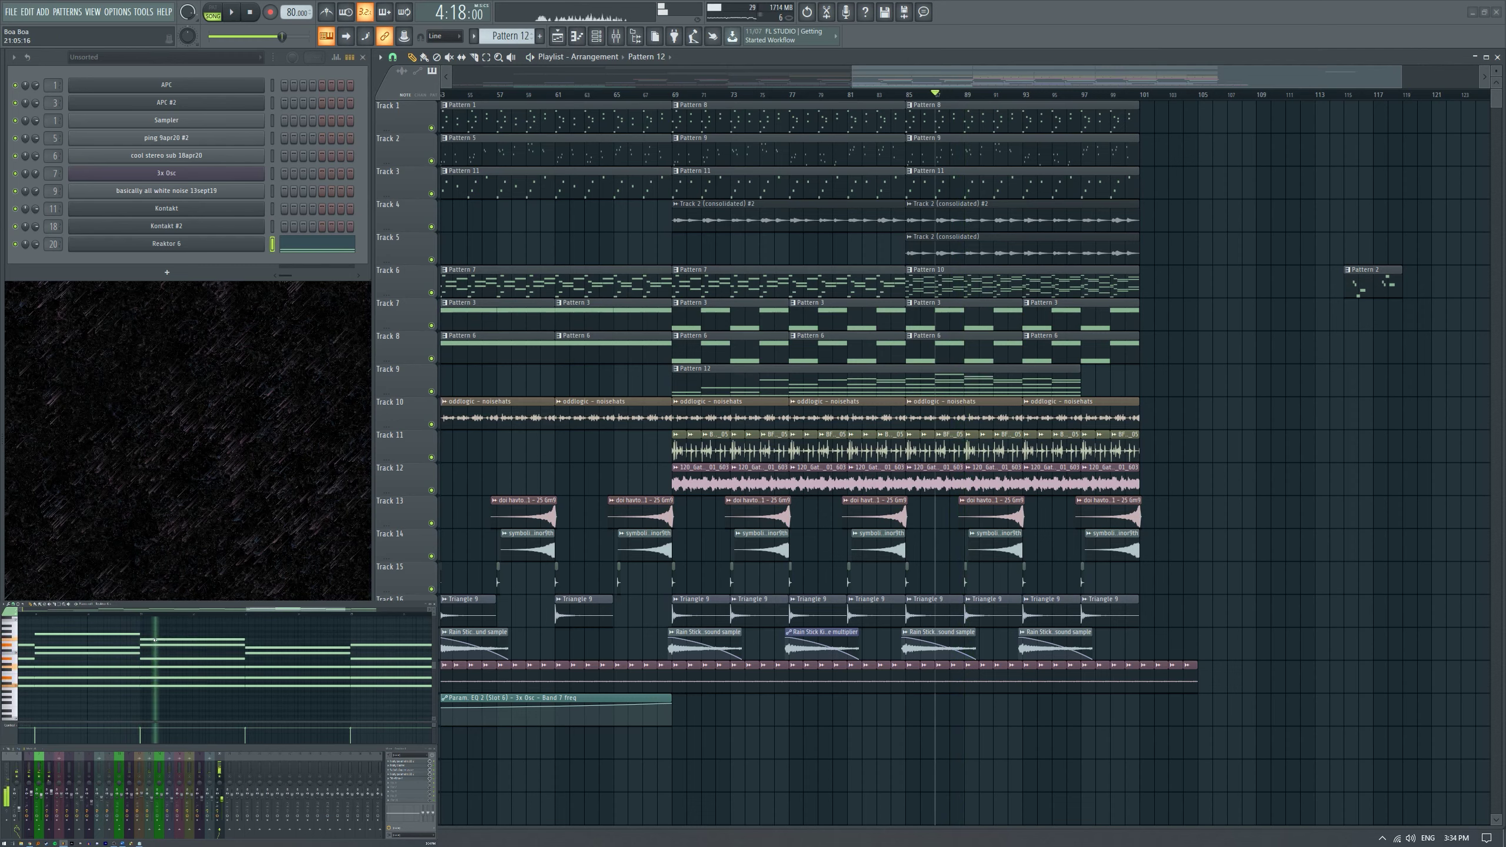
# Replay the arrangement from around bar 87 to hear the high notes at bars 19 and 21 of Pattern 12.
pyautogui.press('space')
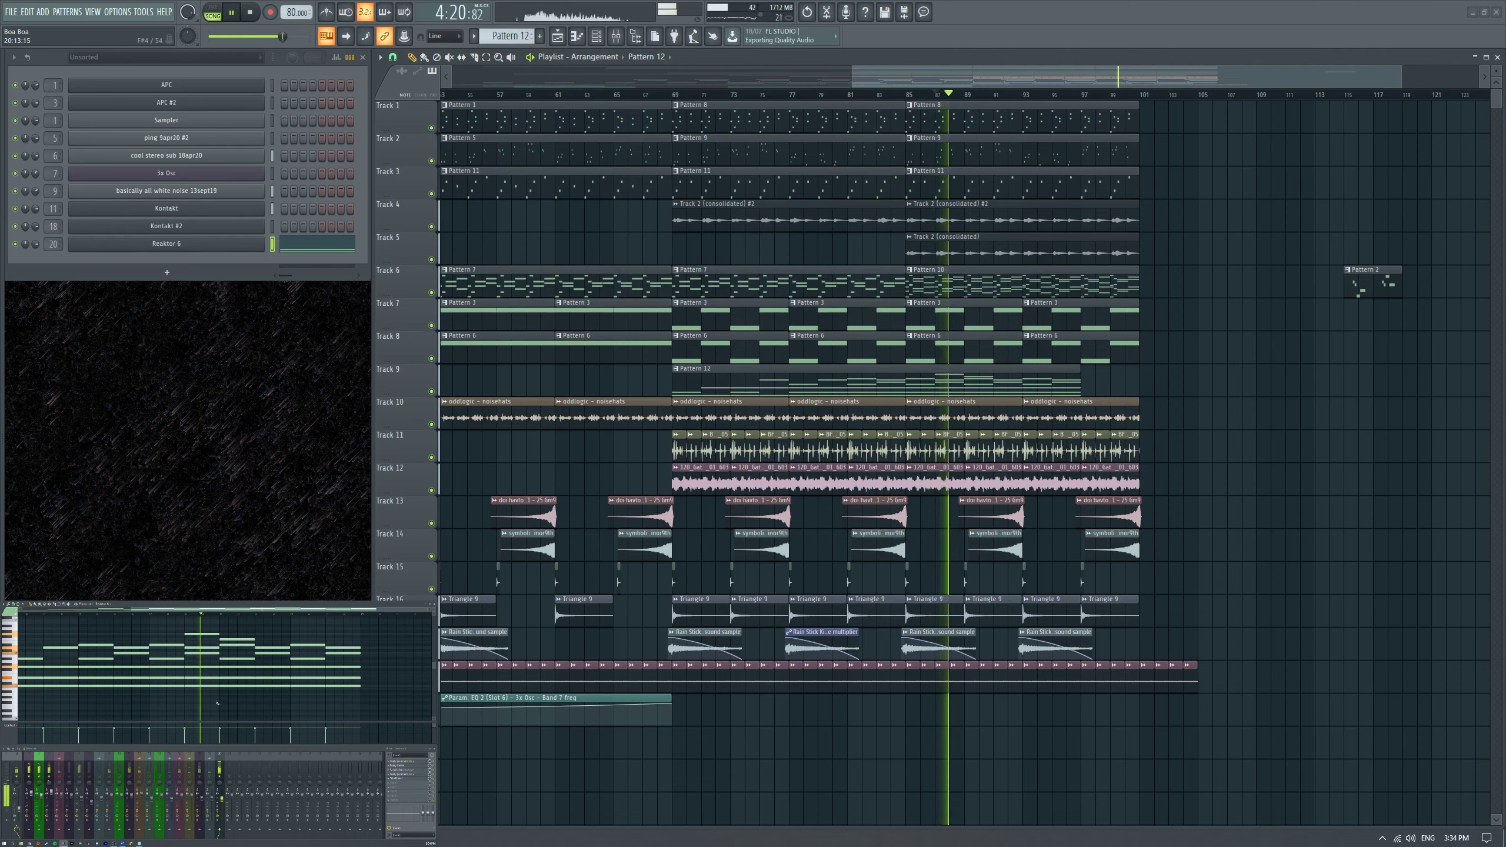
pyautogui.scroll(2, 276, 700)
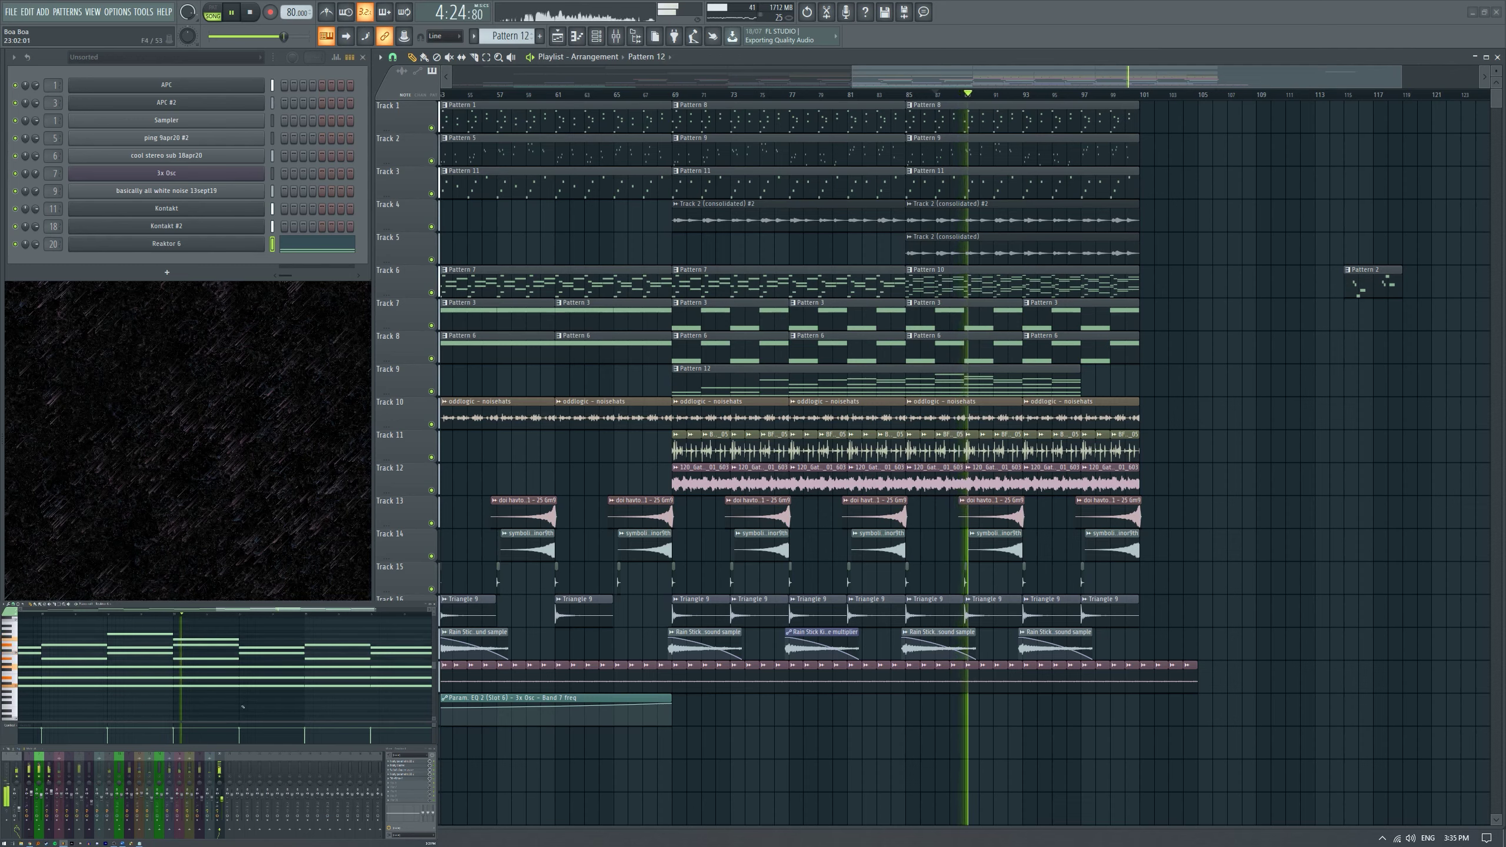
pyautogui.scroll(-2, 275, 711)
pyautogui.scroll(2, 282, 711)
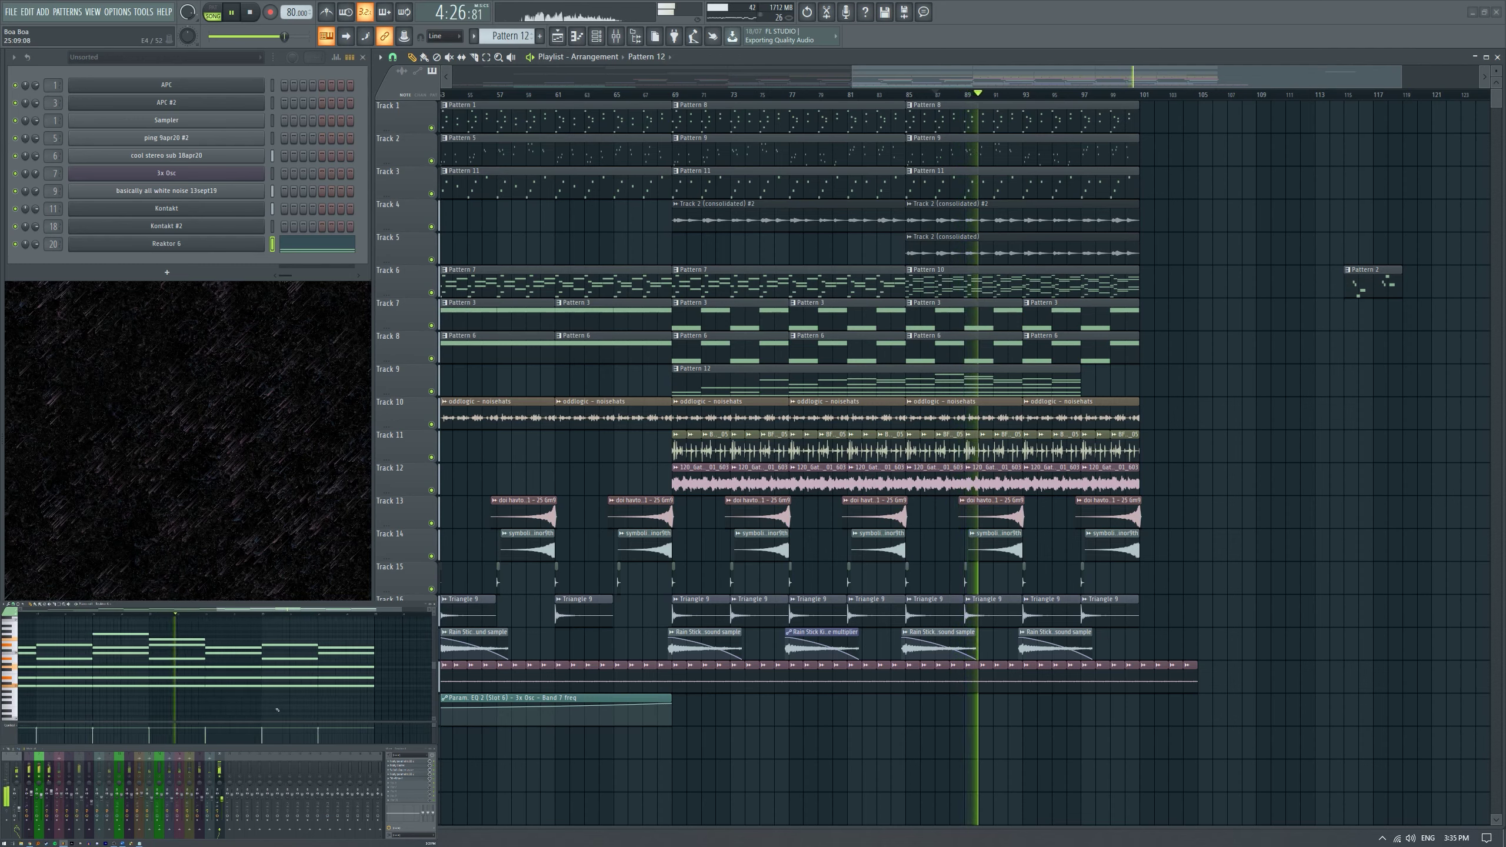
pyautogui.scroll(-2, 210, 695)
pyautogui.scroll(-2, 237, 700)
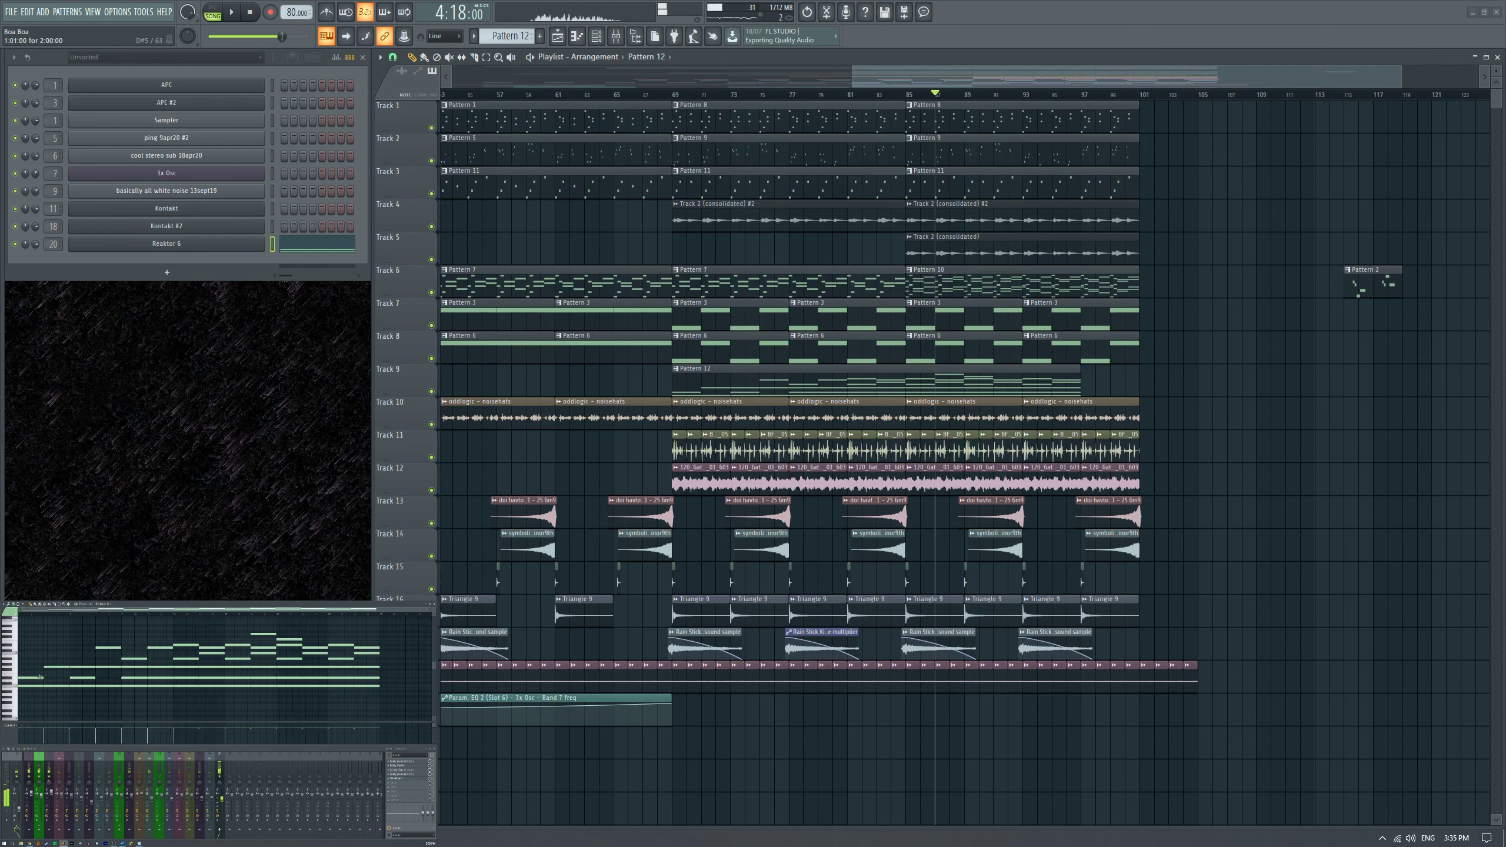
# Set the playback position to the start of Pattern 12 at bar 69 and play the arrangement from there.
pyautogui.click(19, 616)
pyautogui.scroll(2, 19, 615)
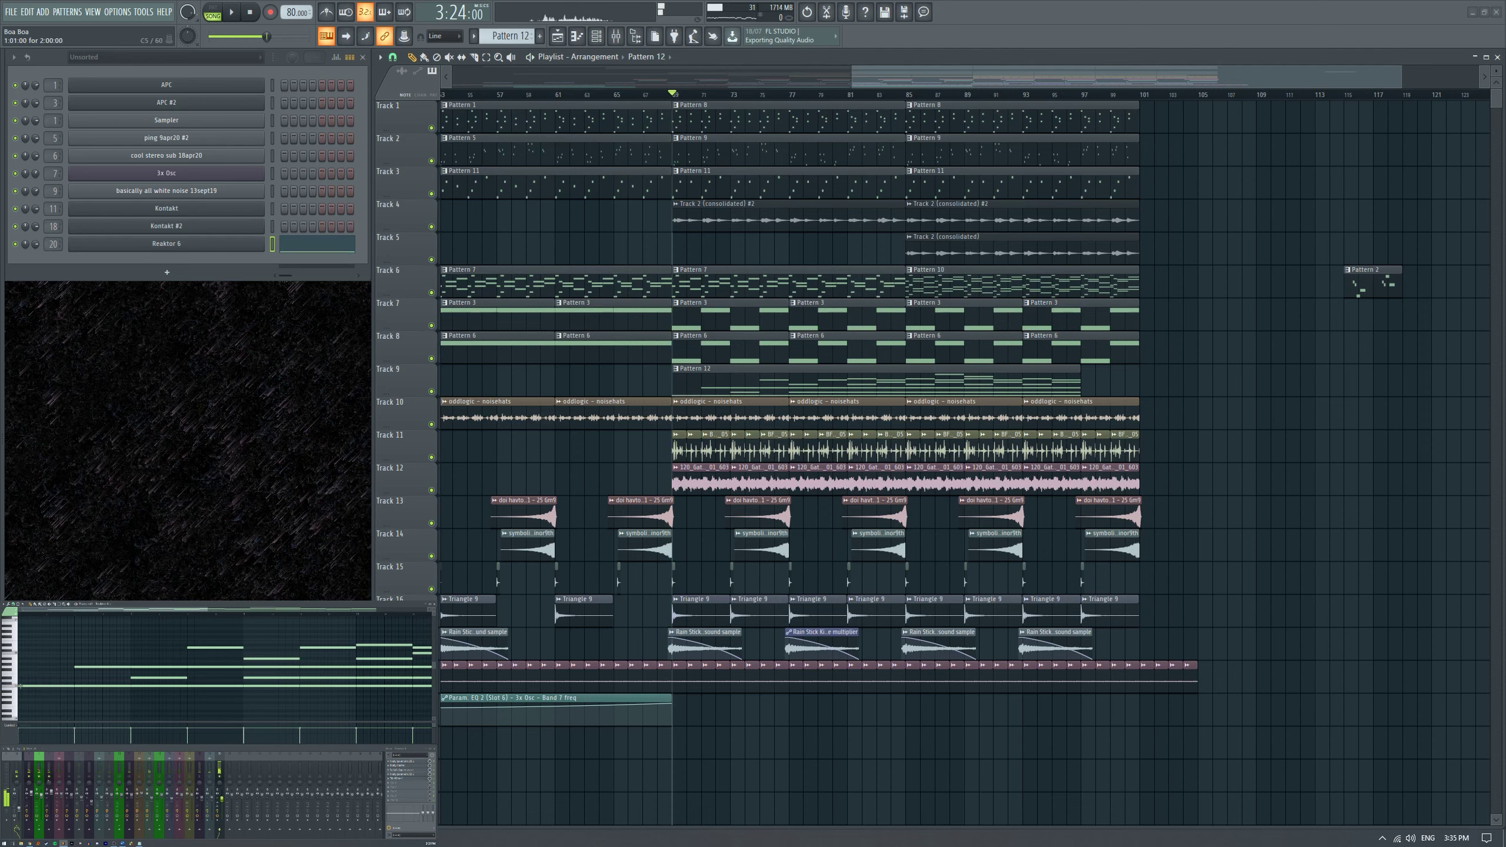
pyautogui.press('space')
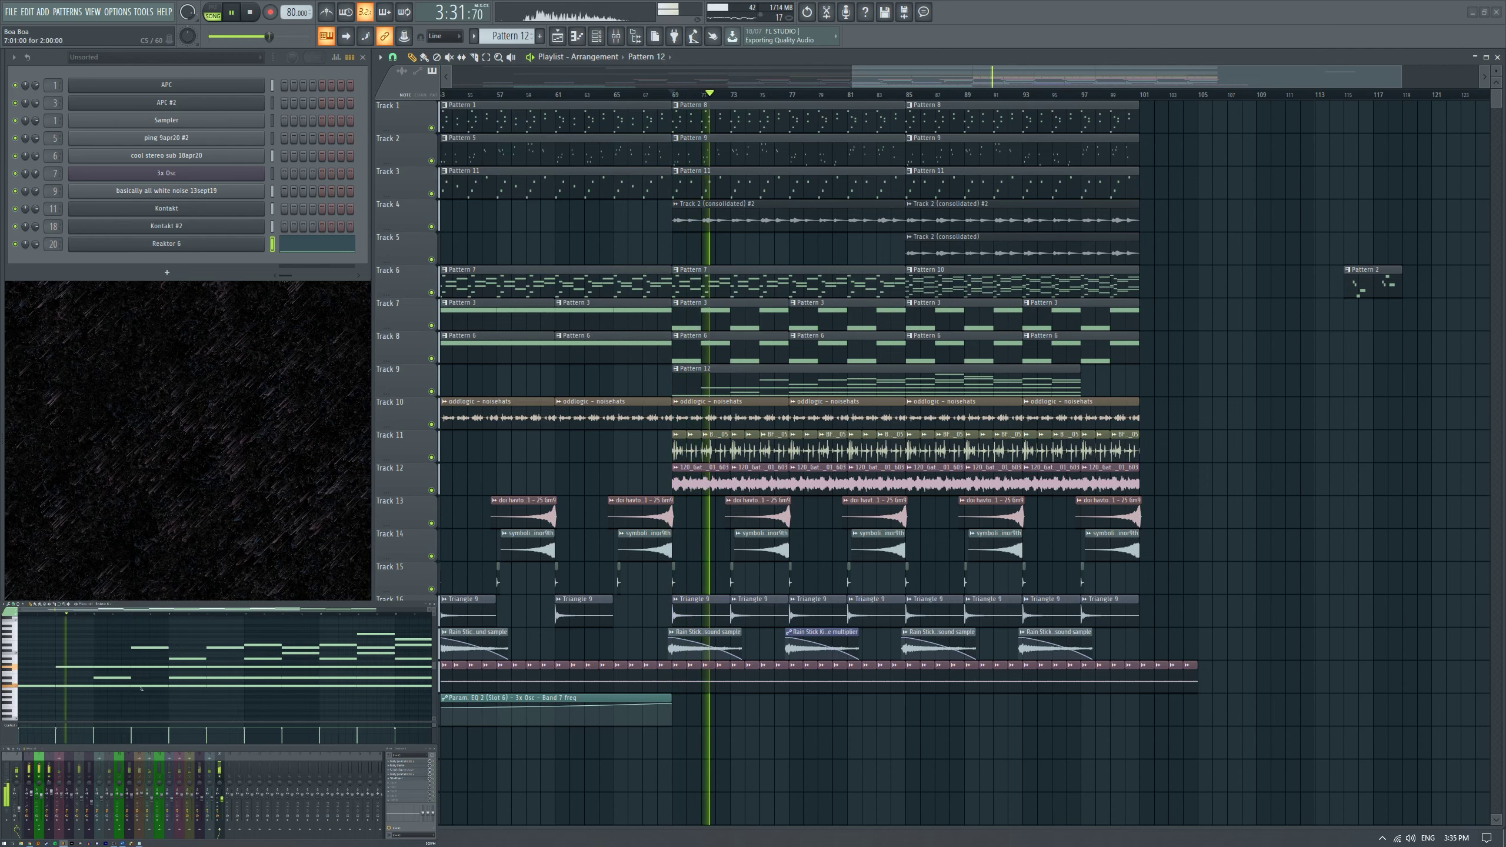
pyautogui.press('space')
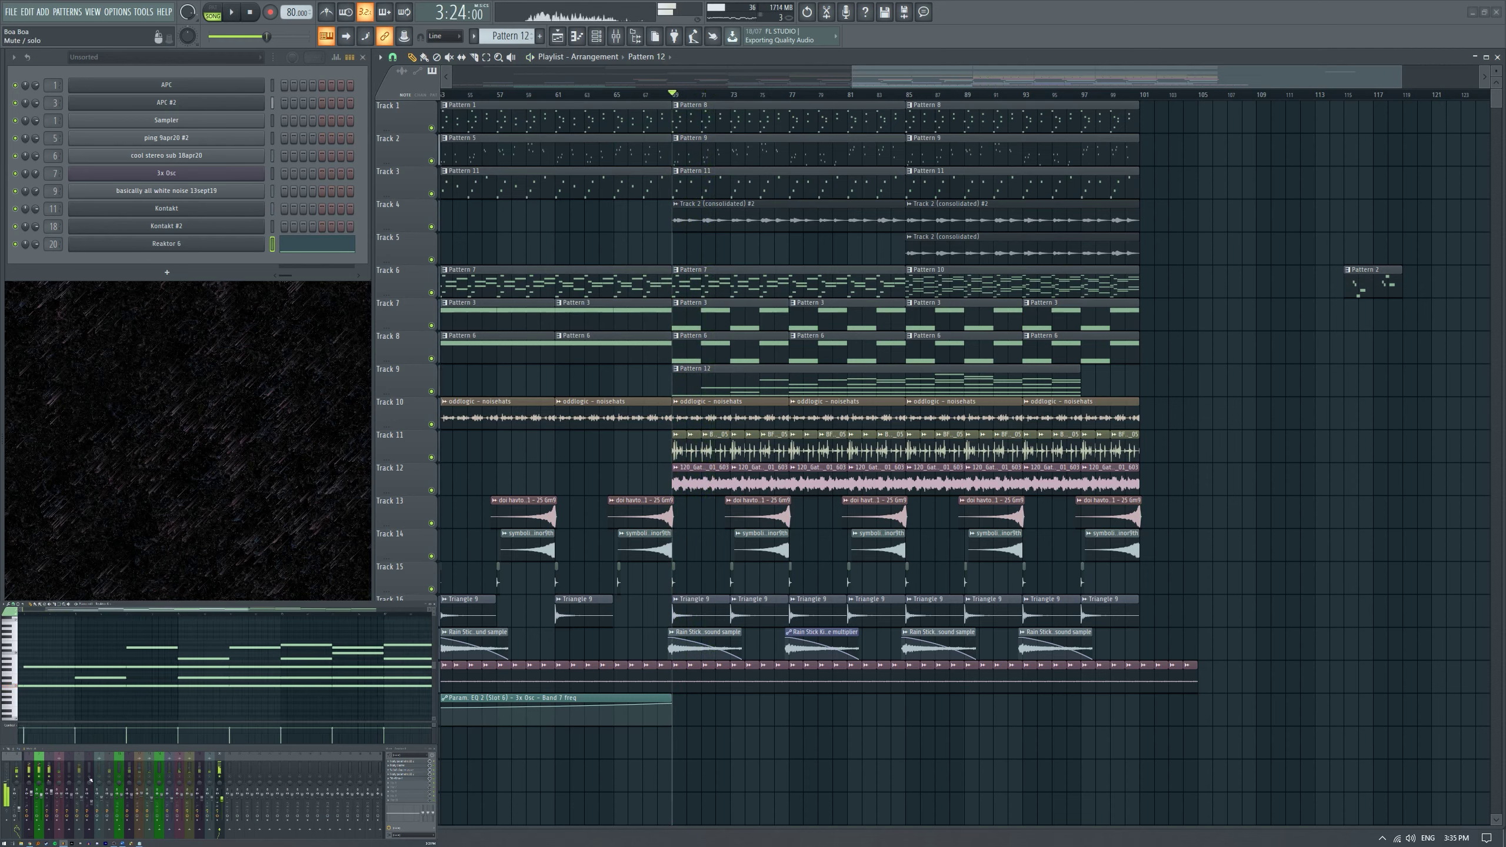
pyautogui.press('space')
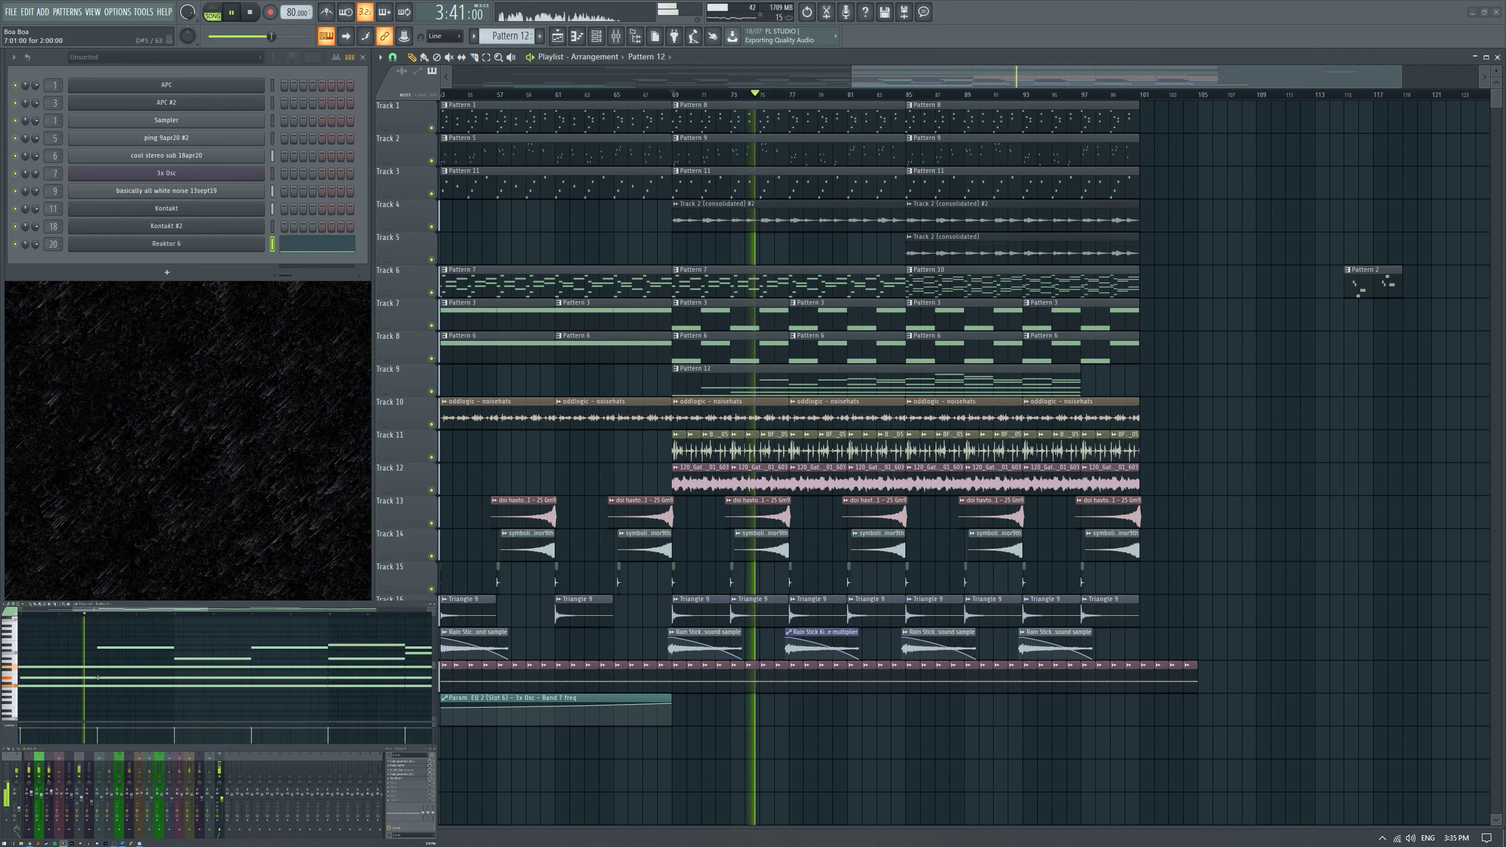
# Listen through the section while following the Pattern 12 chords in the piano roll up to around bar 89.
pyautogui.scroll(-3, 95, 698)
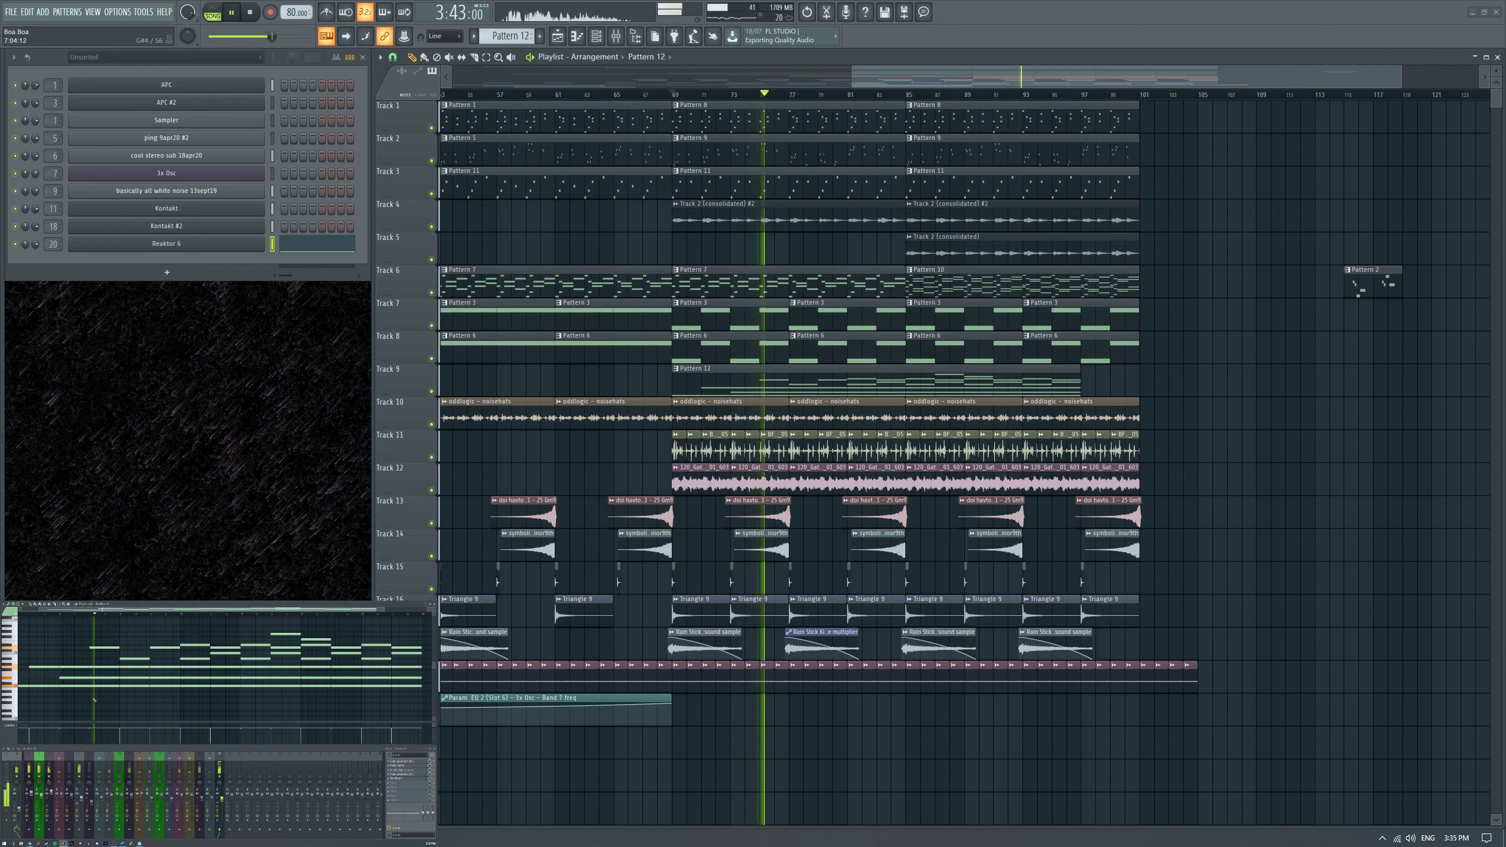
pyautogui.scroll(-2, 92, 700)
pyautogui.scroll(2, 196, 712)
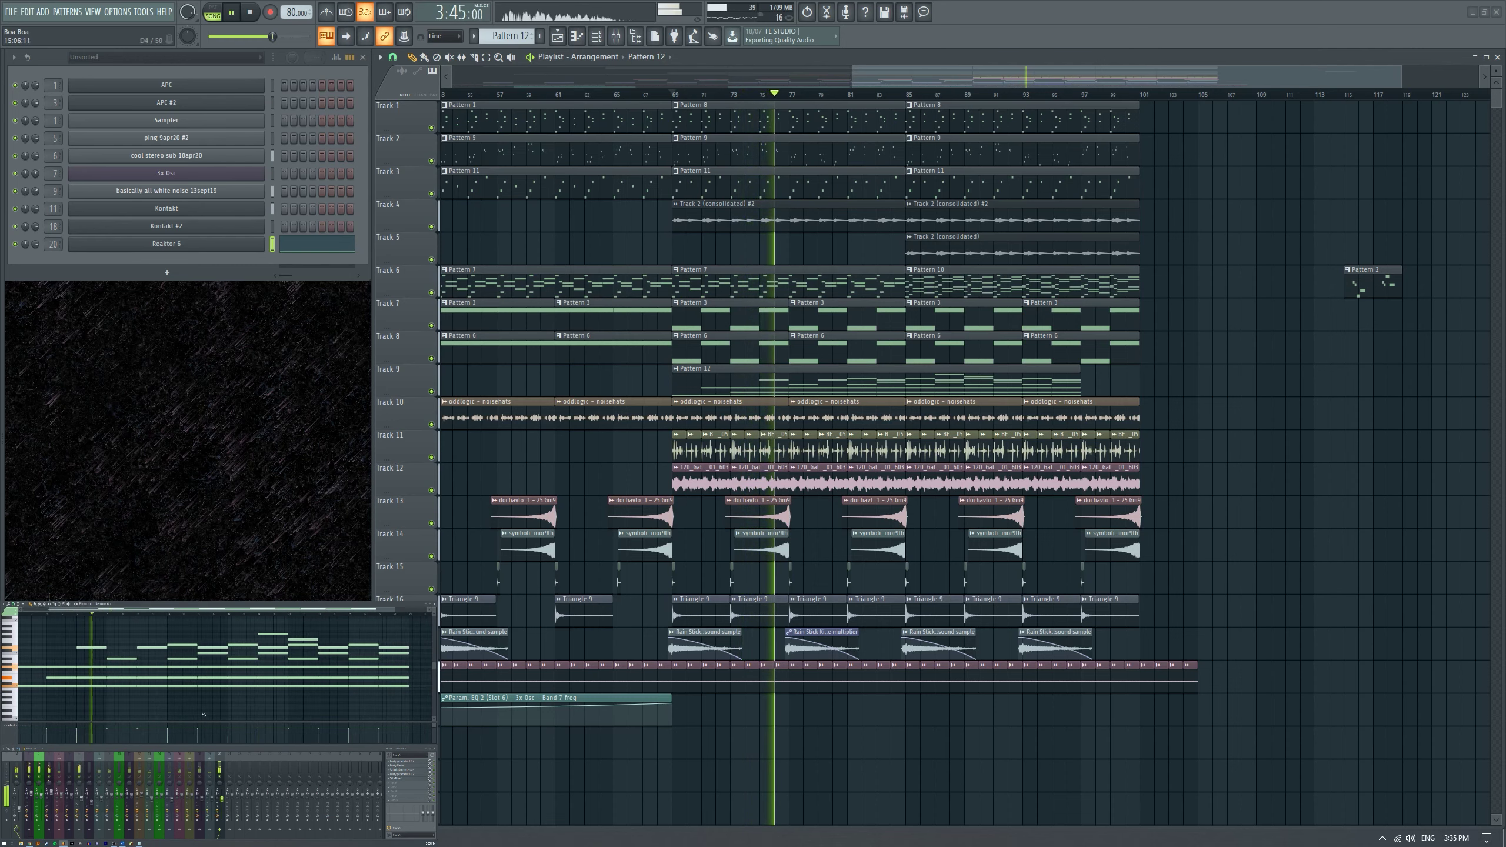
pyautogui.scroll(1, 113, 691)
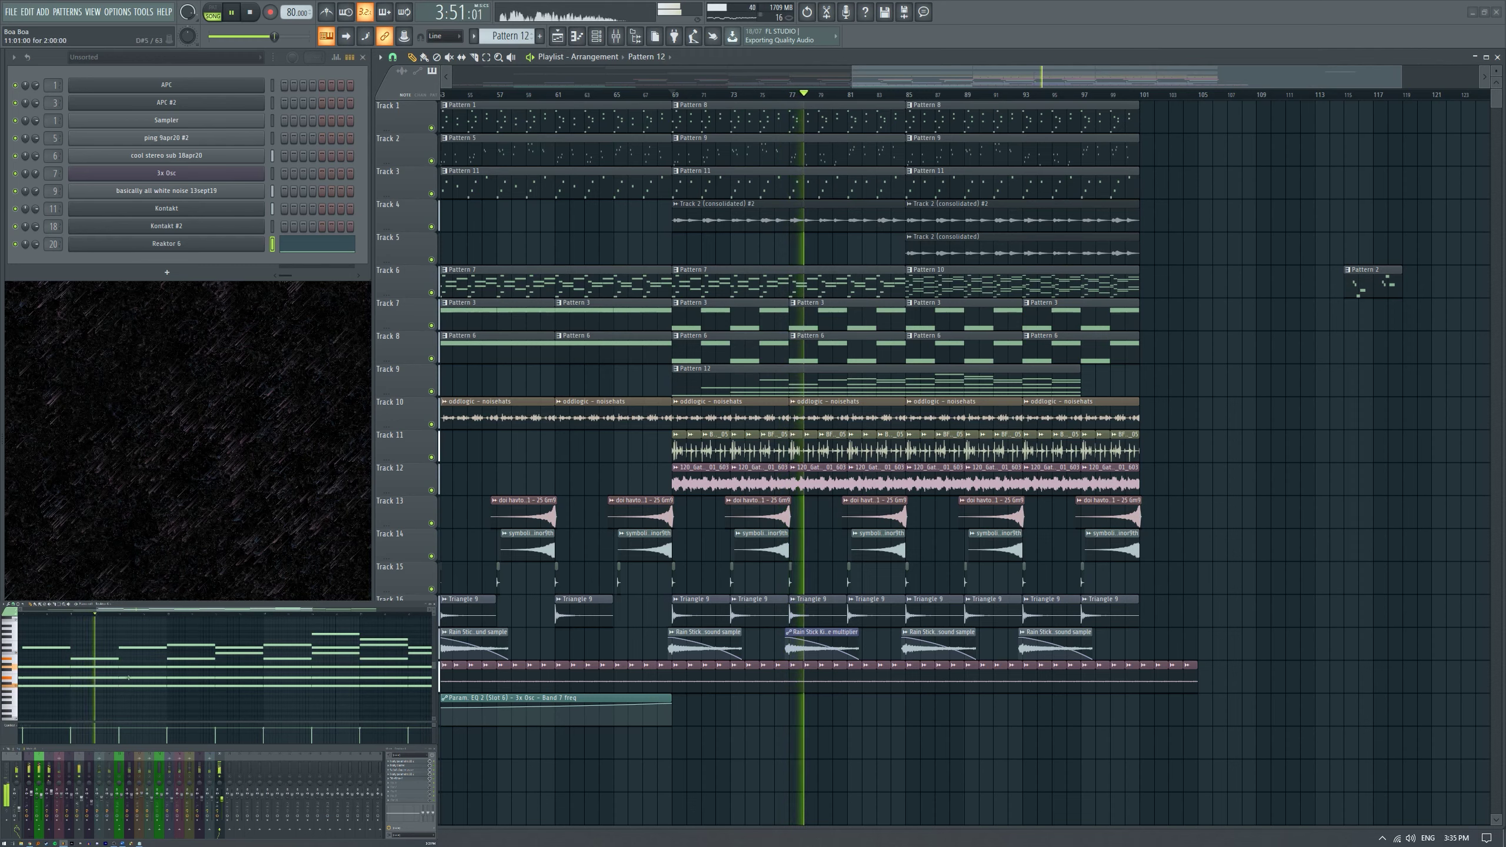
pyautogui.scroll(1, 119, 673)
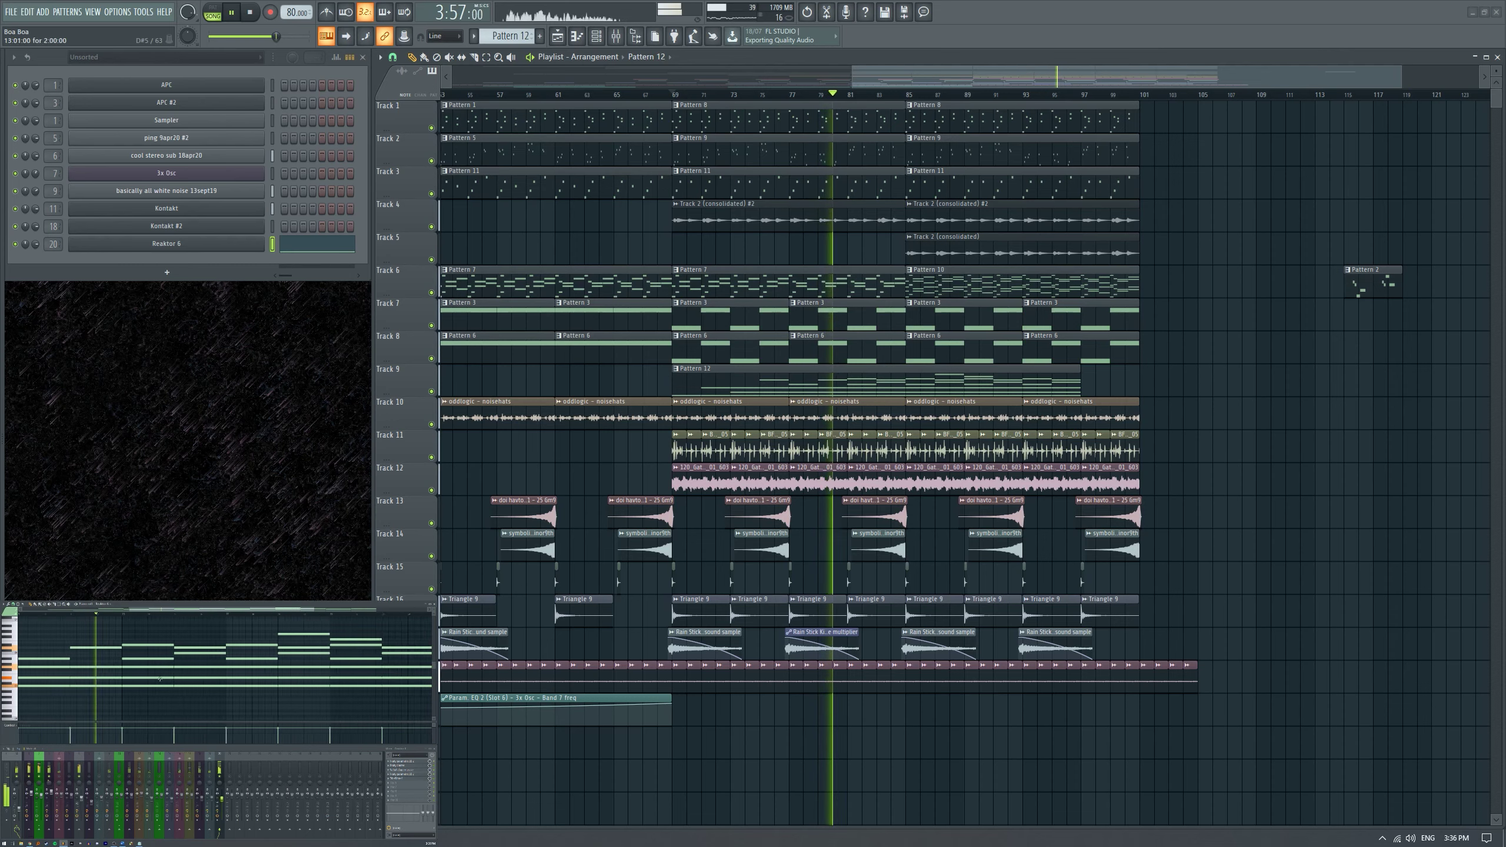
pyautogui.scroll(-1, 116, 675)
pyautogui.scroll(-1, 106, 673)
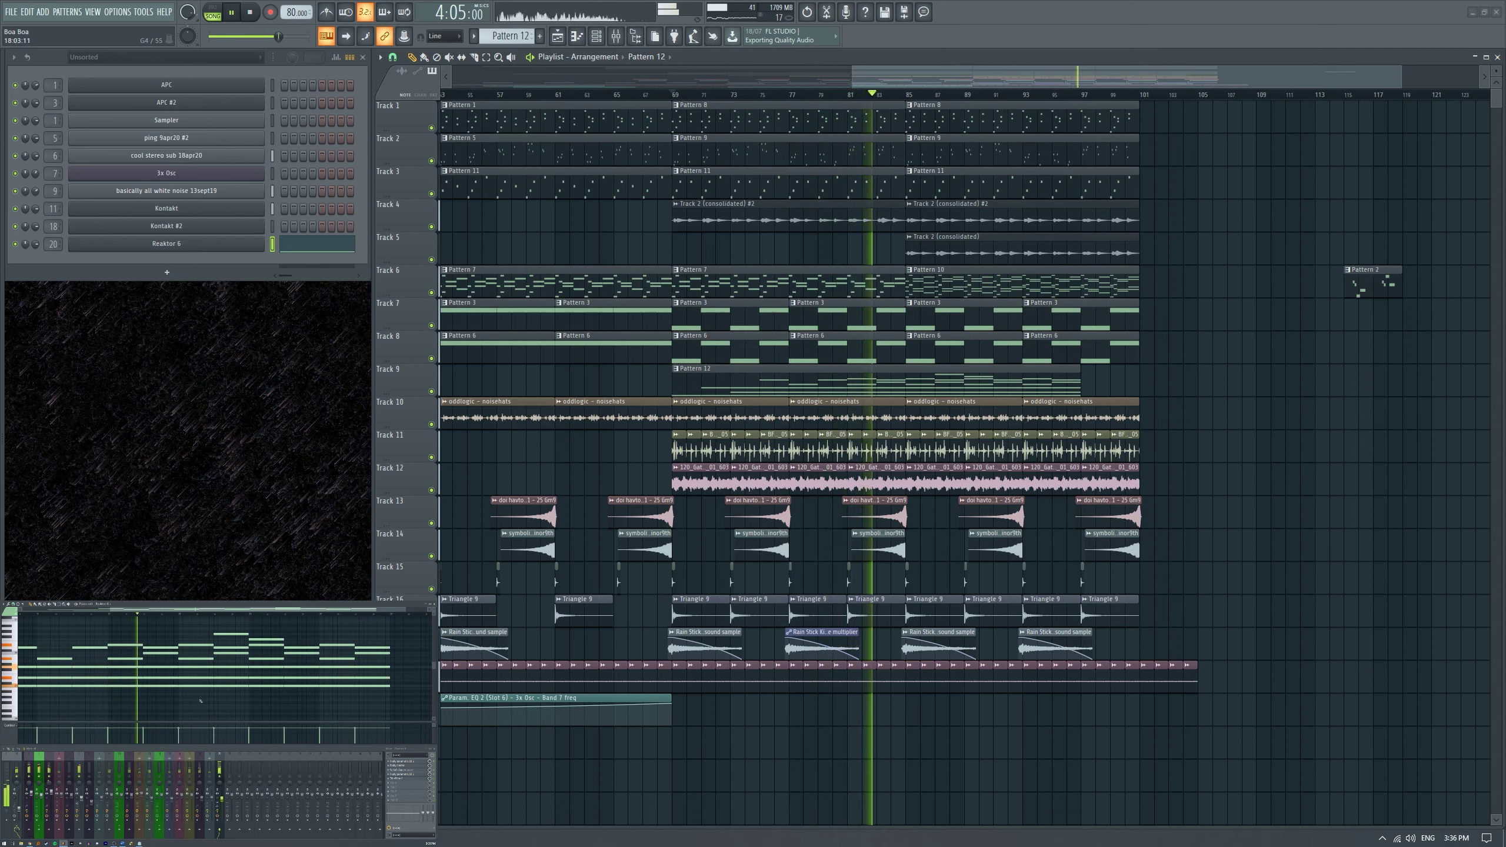
pyautogui.scroll(2, 194, 698)
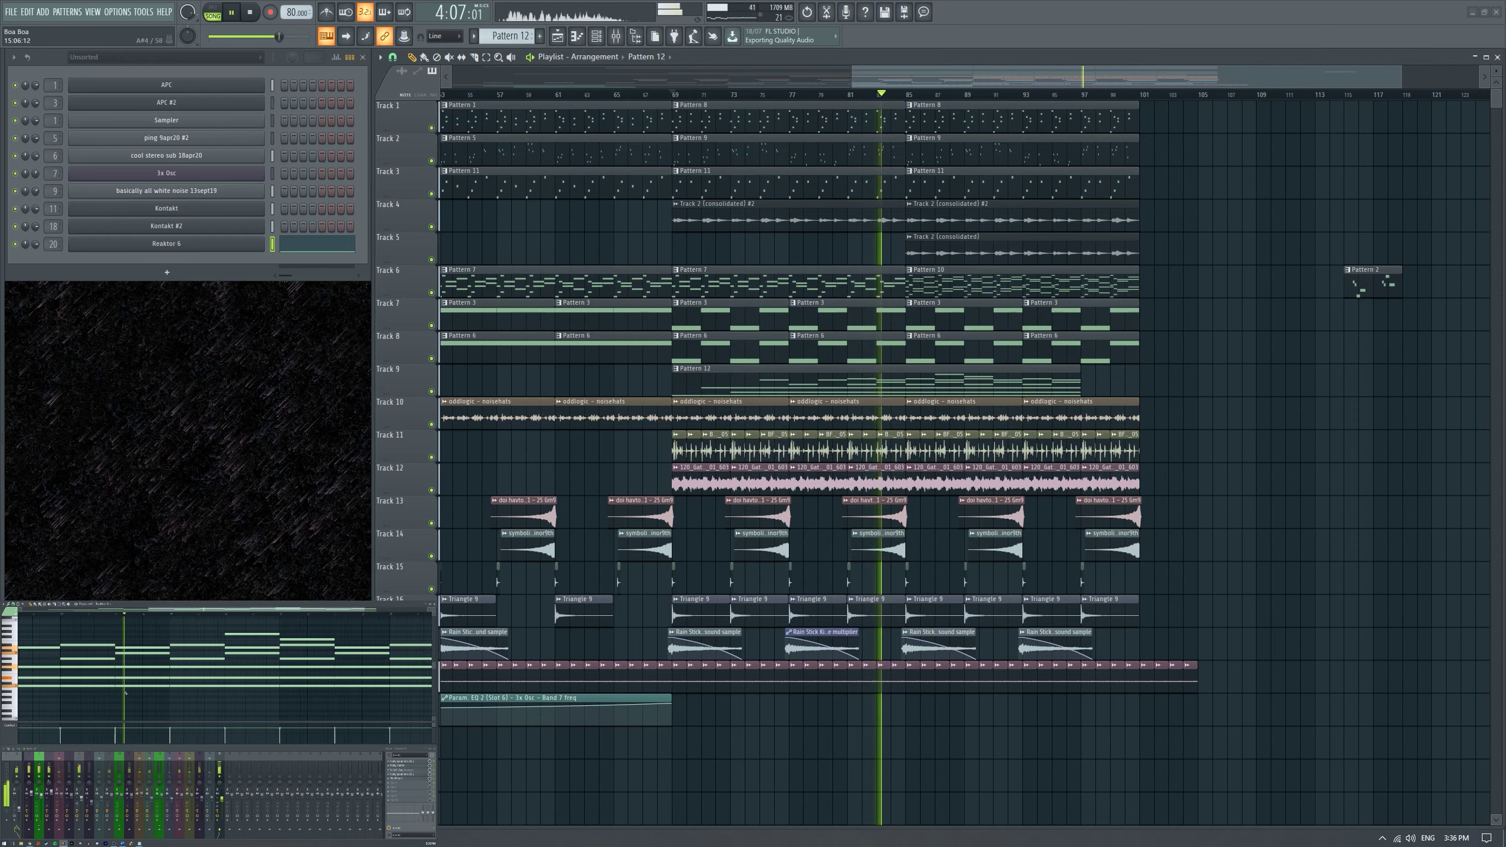
pyautogui.scroll(-1, 292, 707)
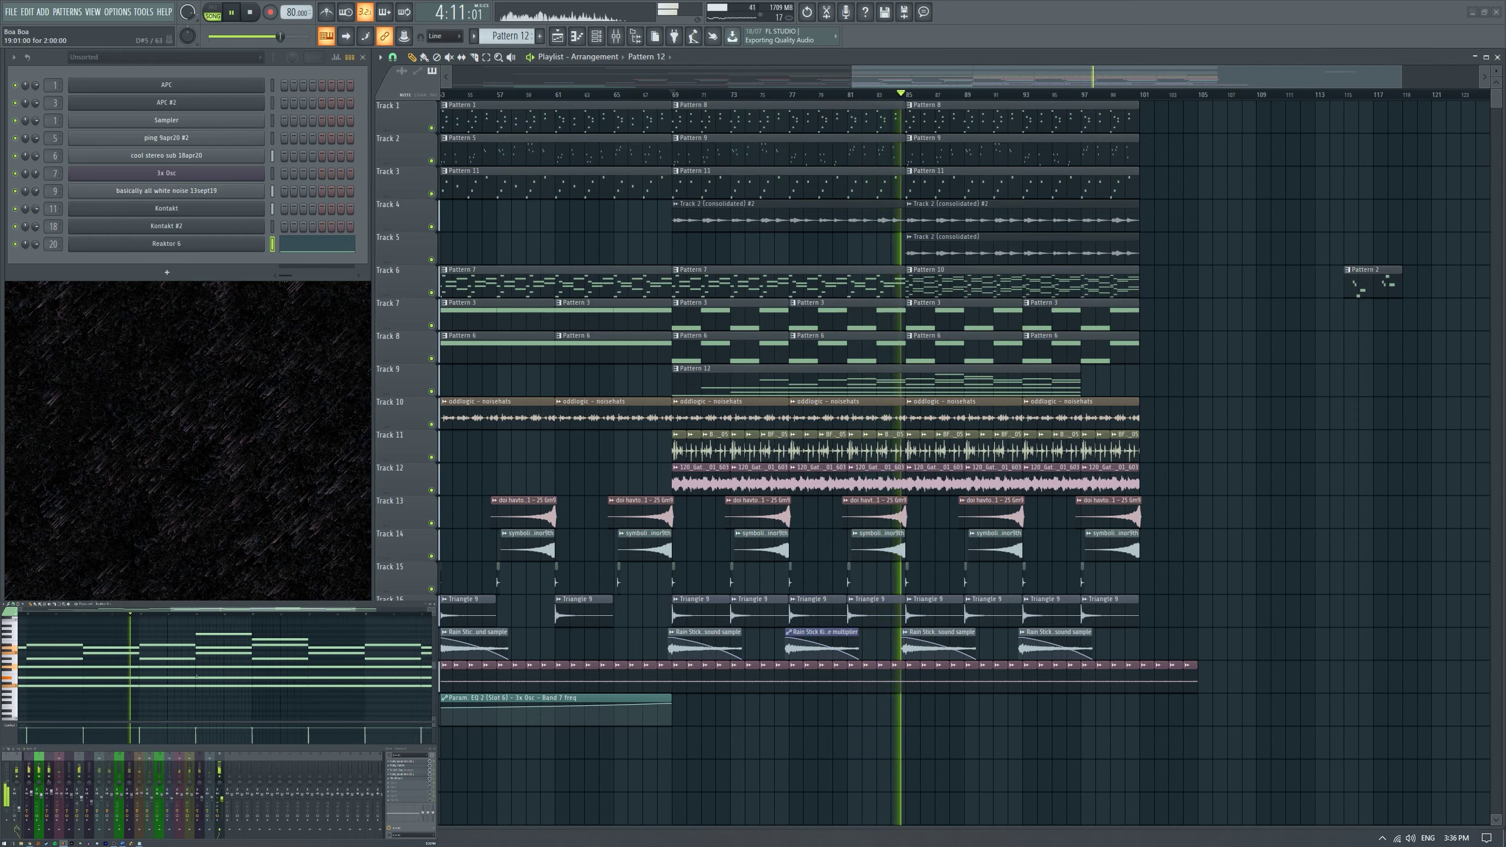
pyautogui.scroll(1, 242, 678)
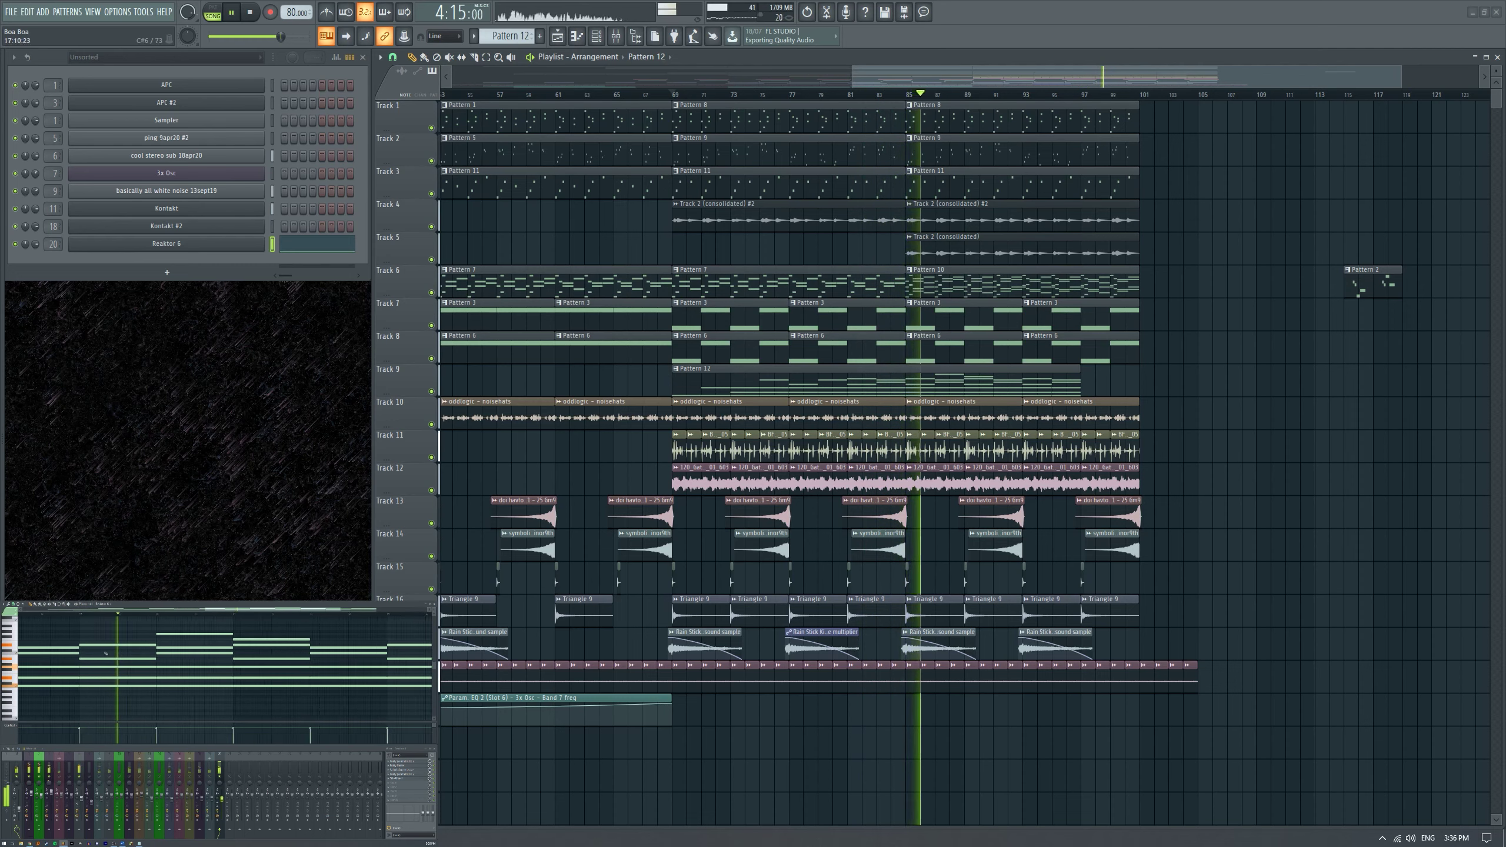
pyautogui.scroll(-1, 225, 678)
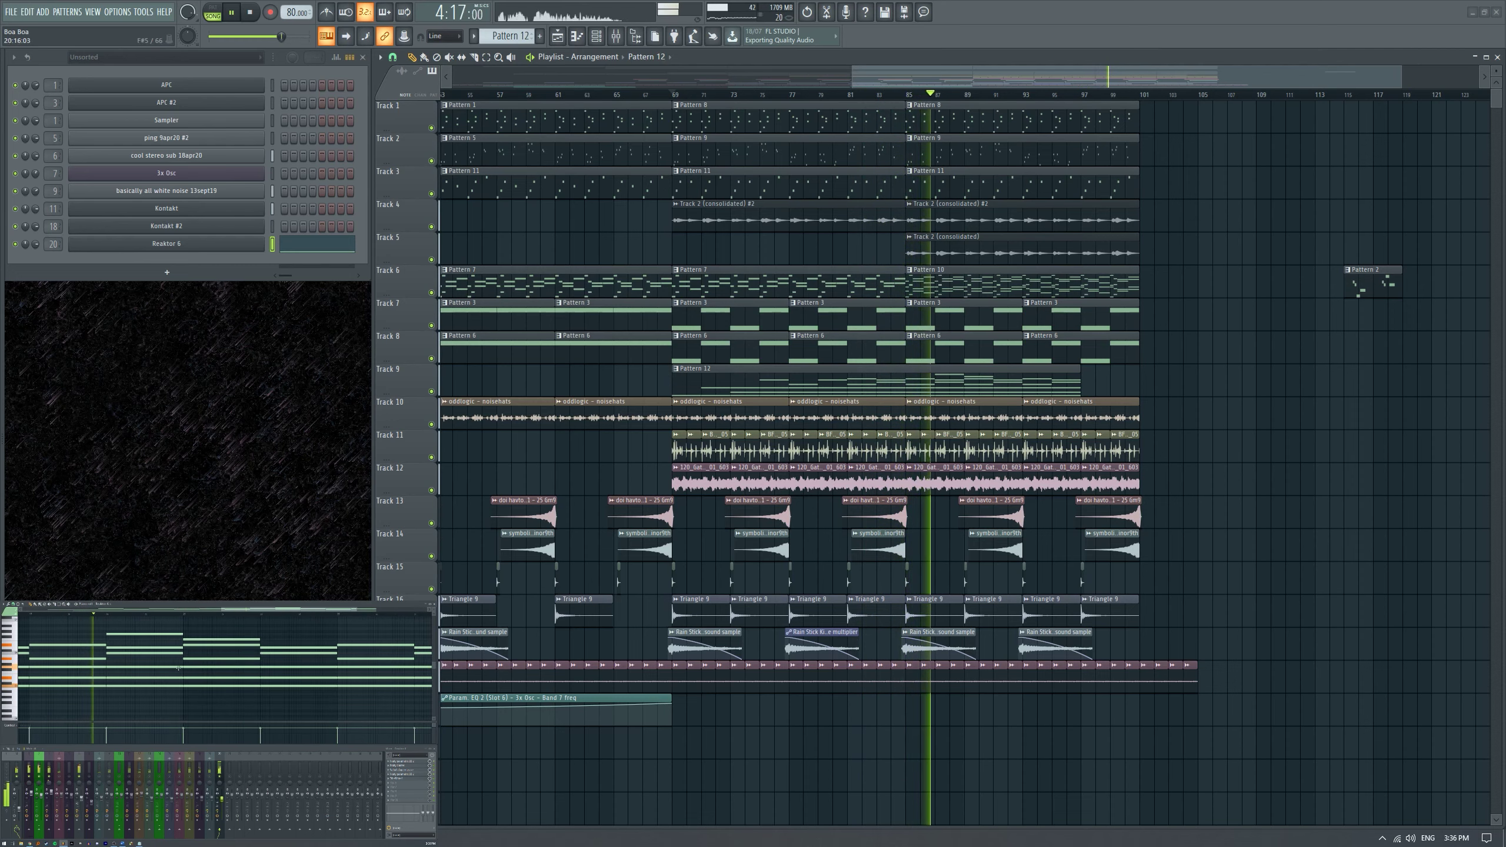
pyautogui.scroll(-1, 104, 654)
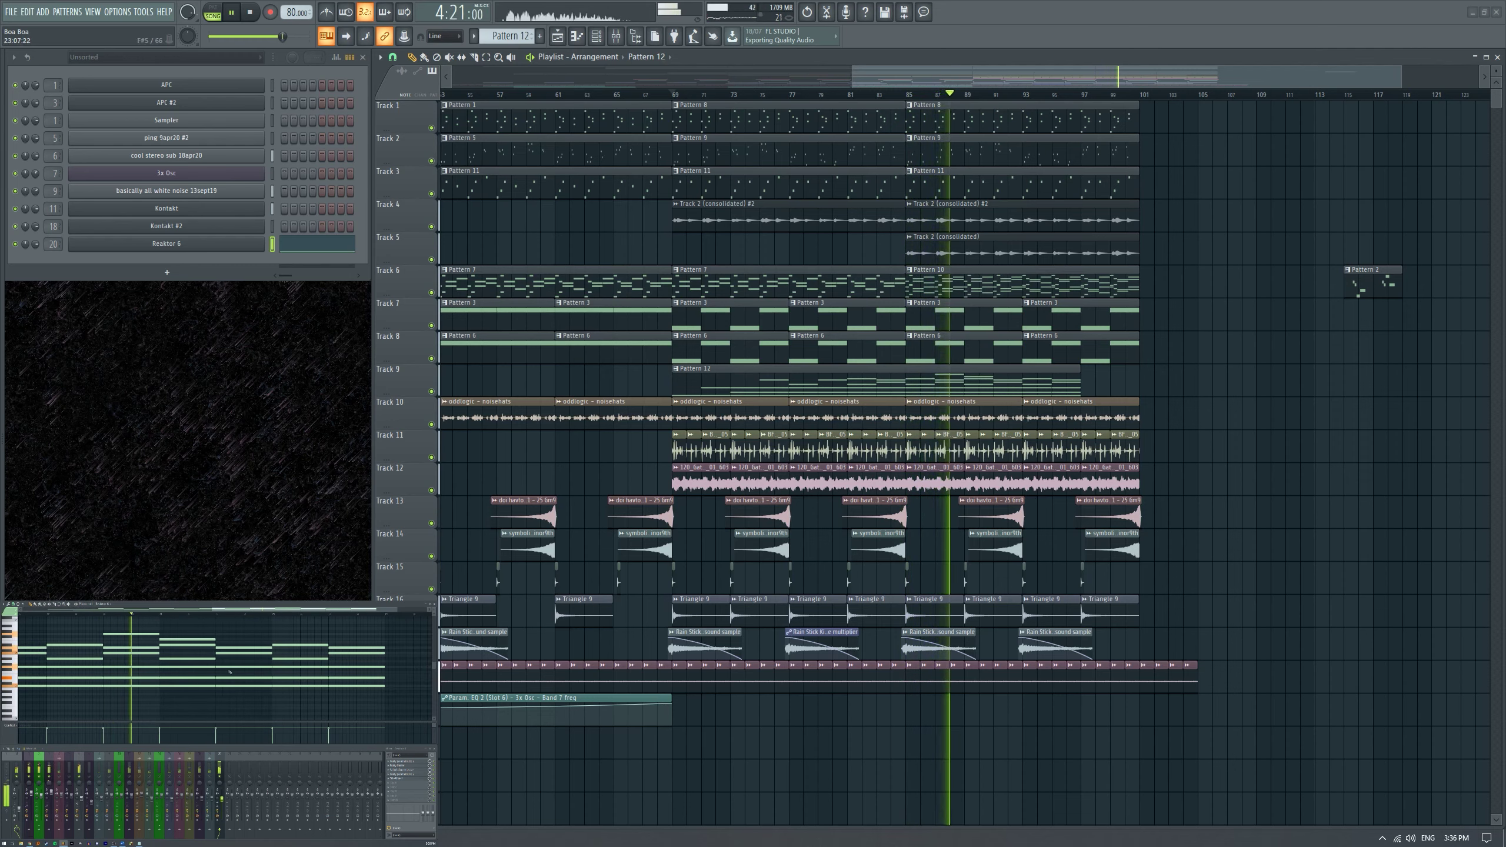
pyautogui.scroll(1, 229, 672)
pyautogui.scroll(1, 177, 663)
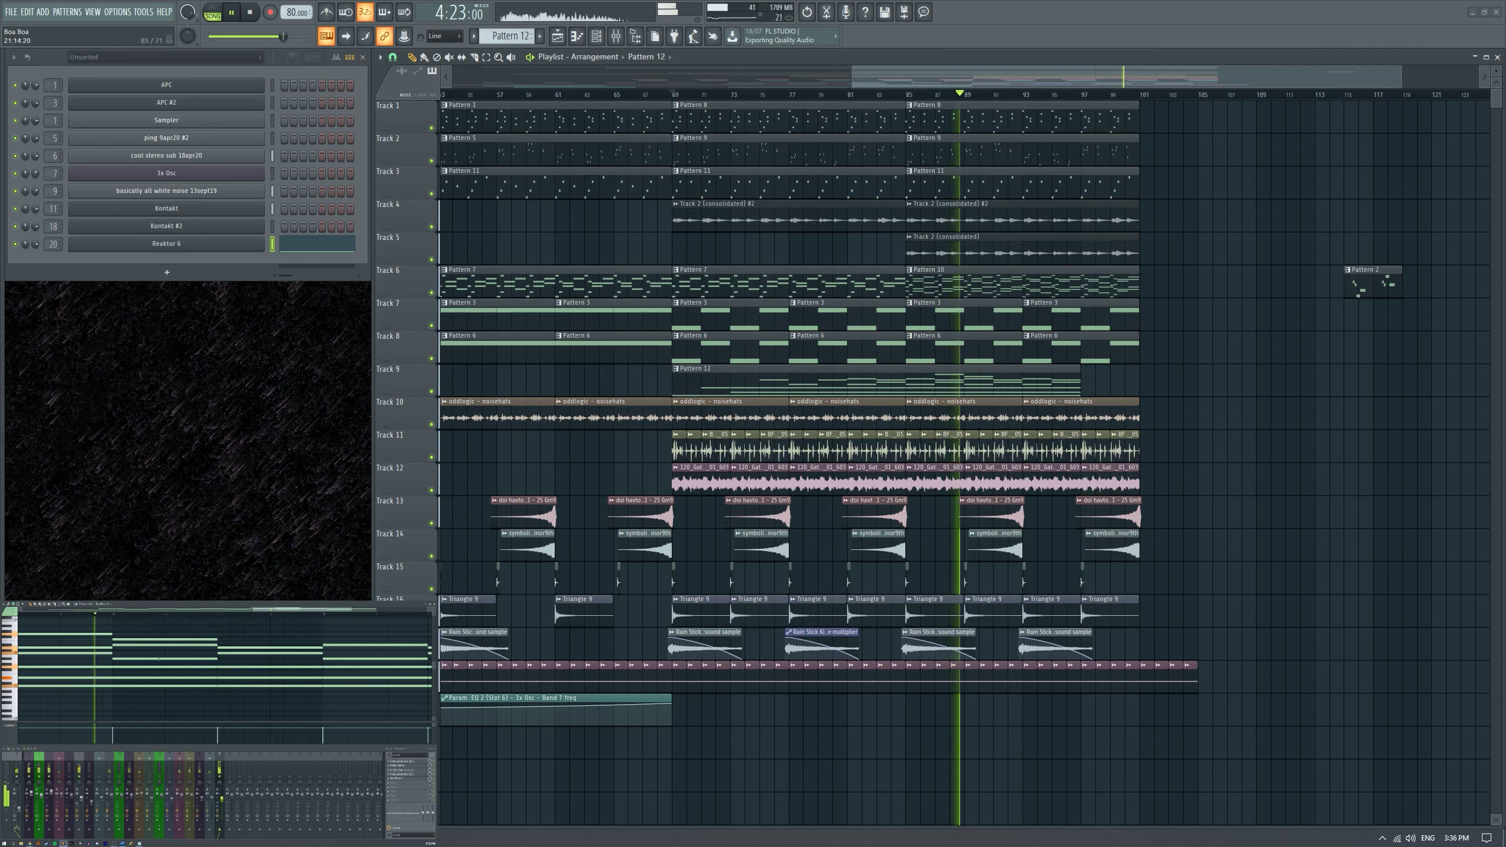
pyautogui.scroll(-2, 138, 656)
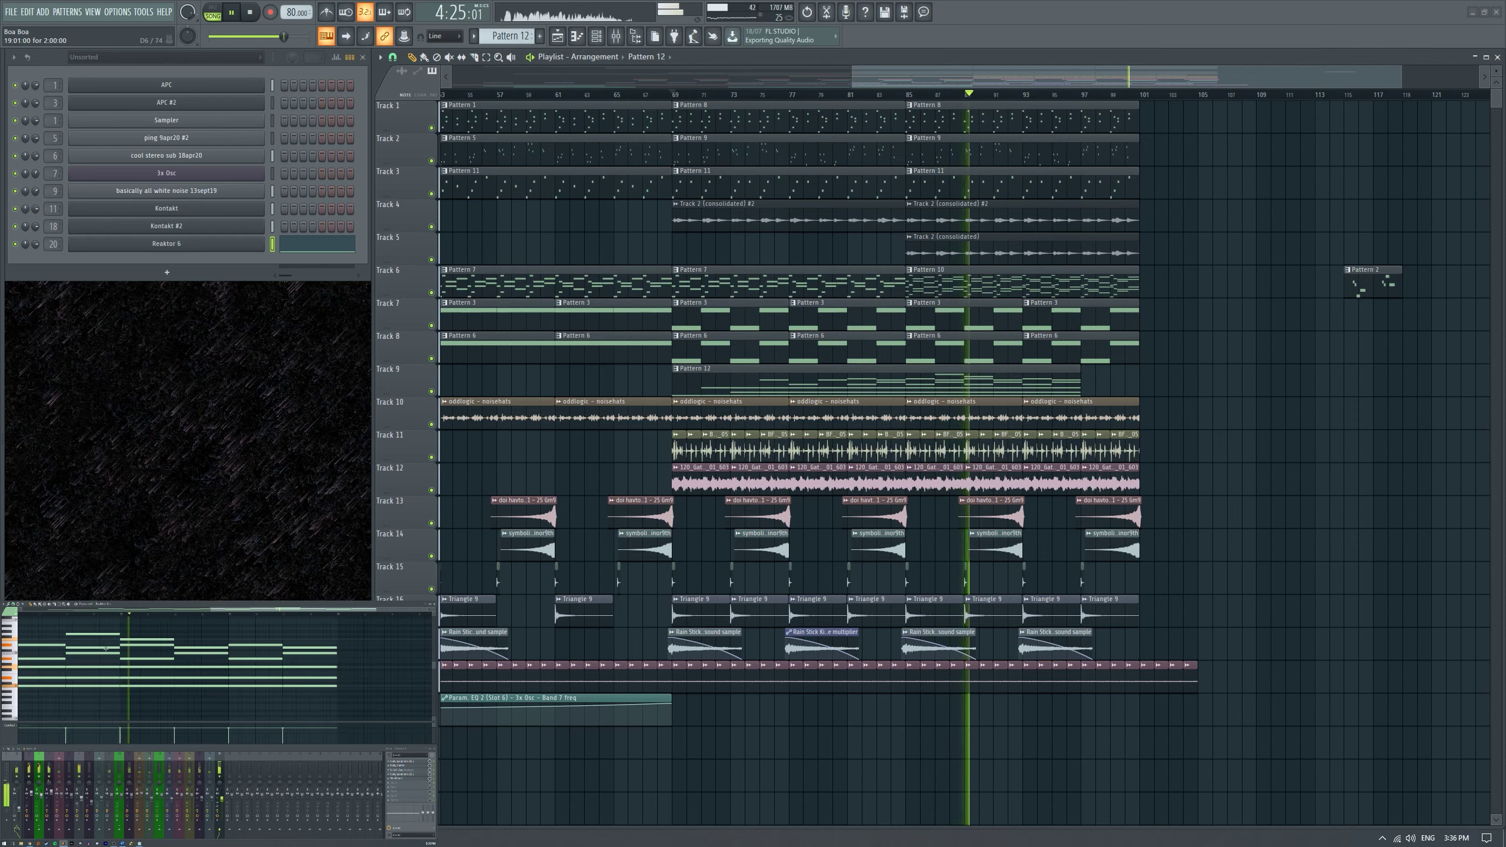
# Stop playback and delete the high note above the chord at bar 21 of Pattern 12.
pyautogui.scroll(1, 140, 639)
pyautogui.press('space')
pyautogui.scroll(2, 135, 638)
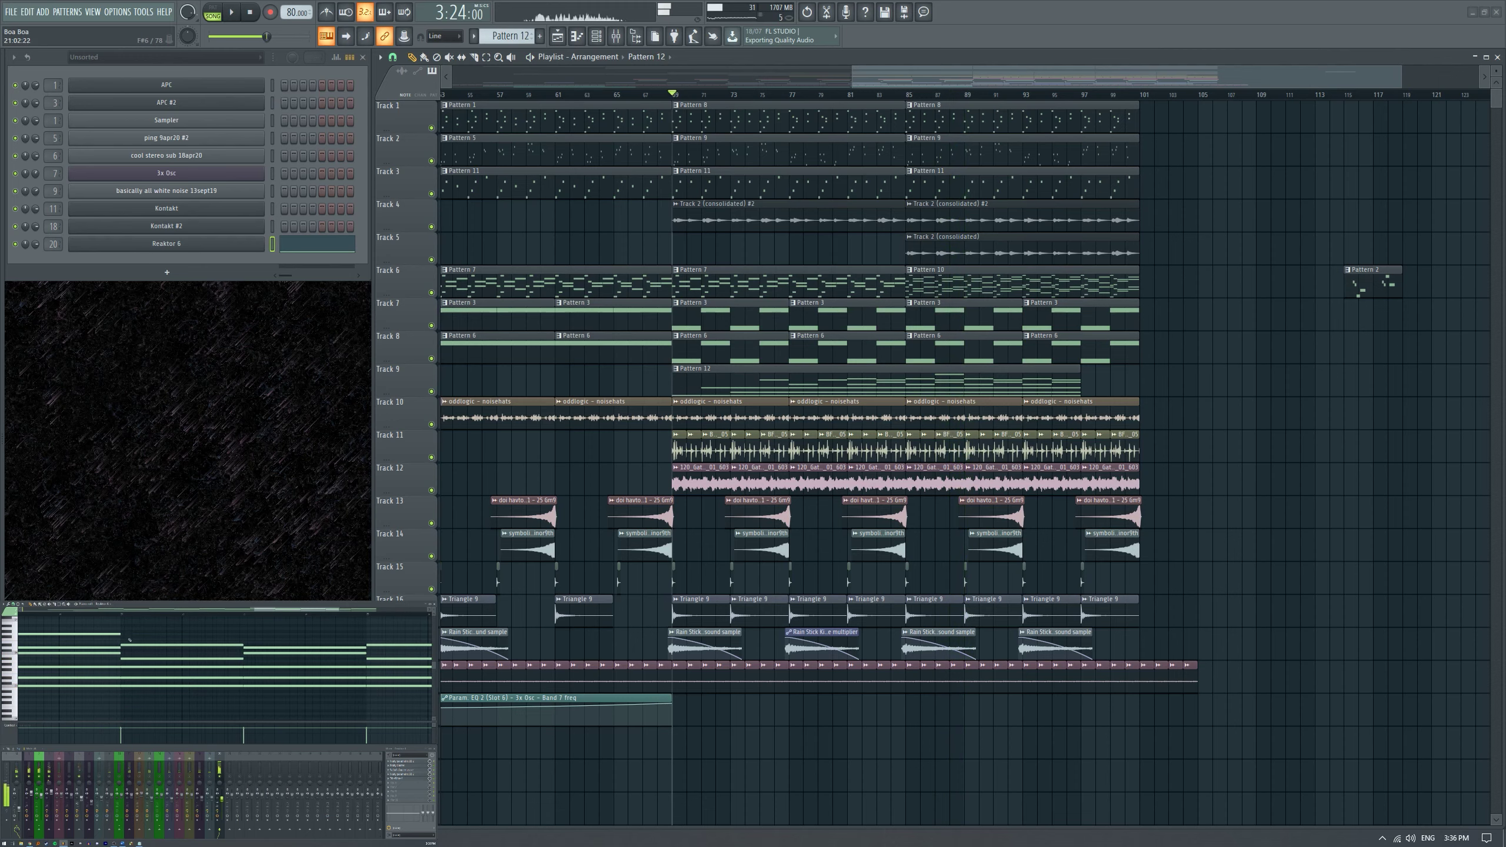
pyautogui.scroll(-3, 130, 640)
# Add two-bar high notes above the Pattern 12 chords at bars 23 and 27, matching the pitch of the one at bar 19.
pyautogui.press('space')
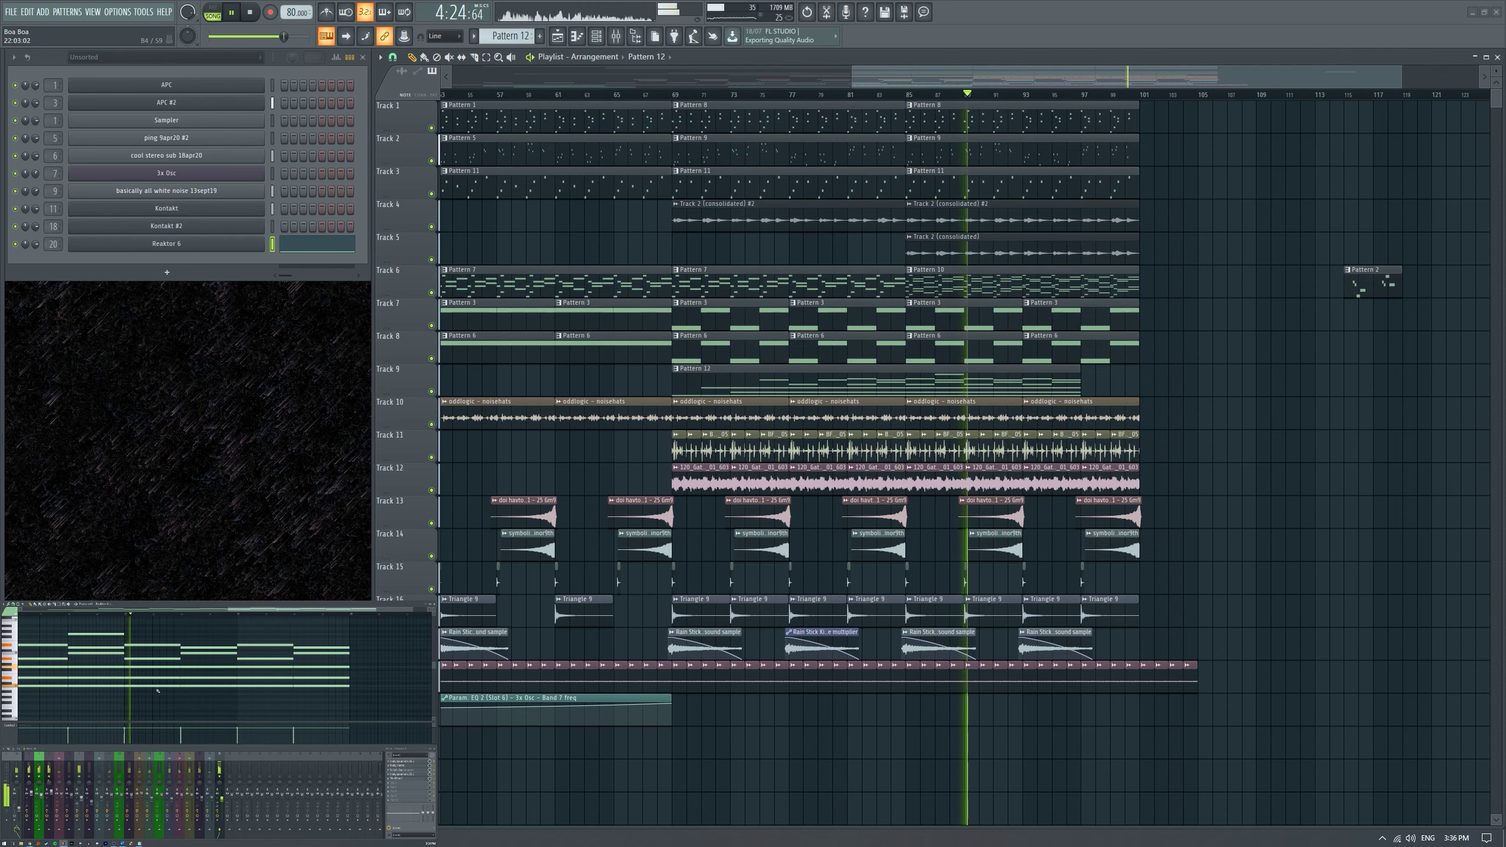
pyautogui.scroll(-1, 118, 679)
pyautogui.scroll(3, 294, 693)
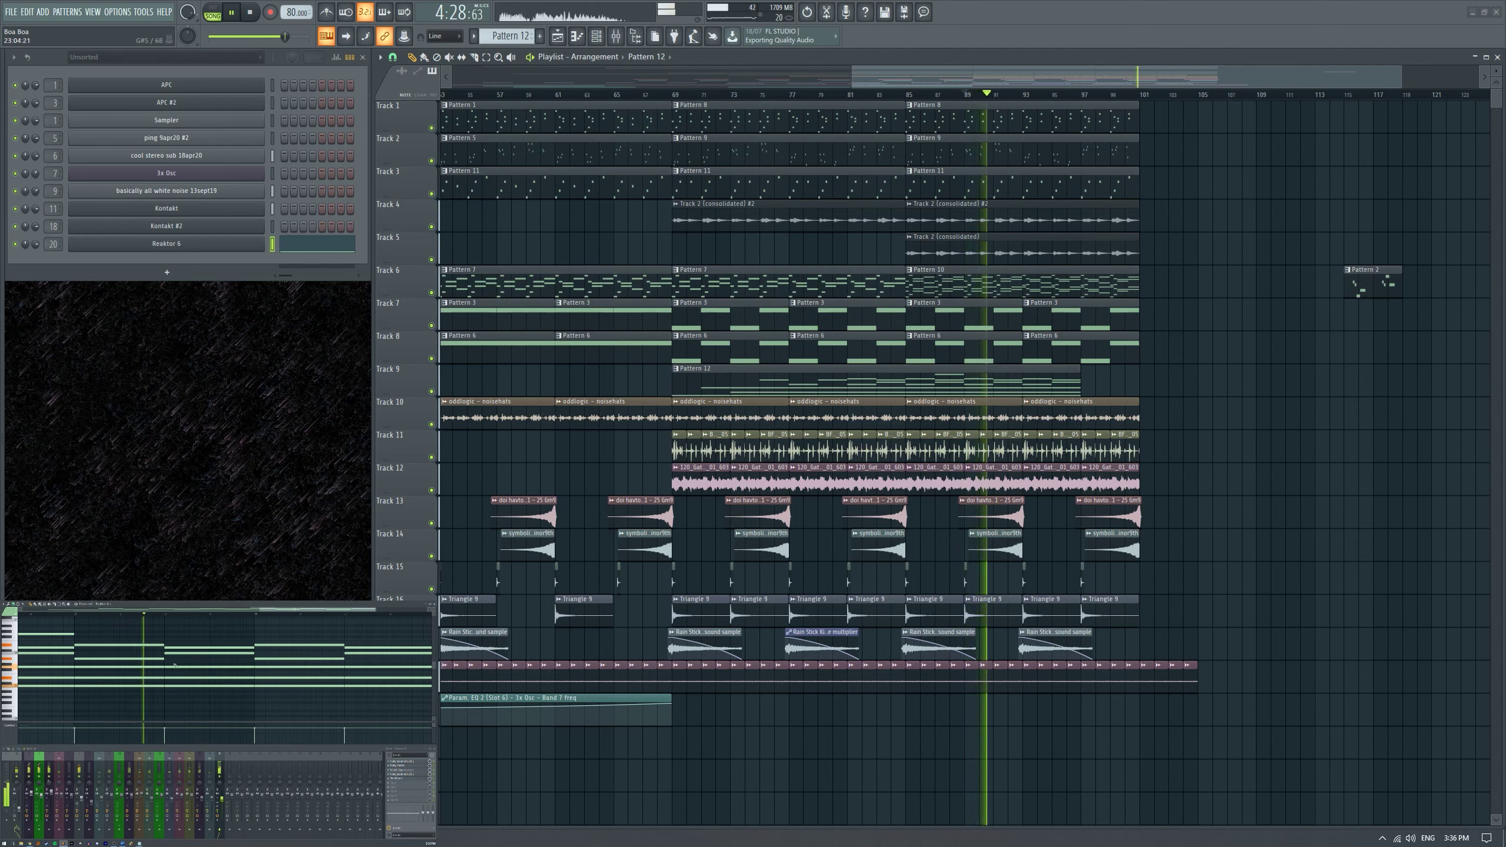
pyautogui.press('space')
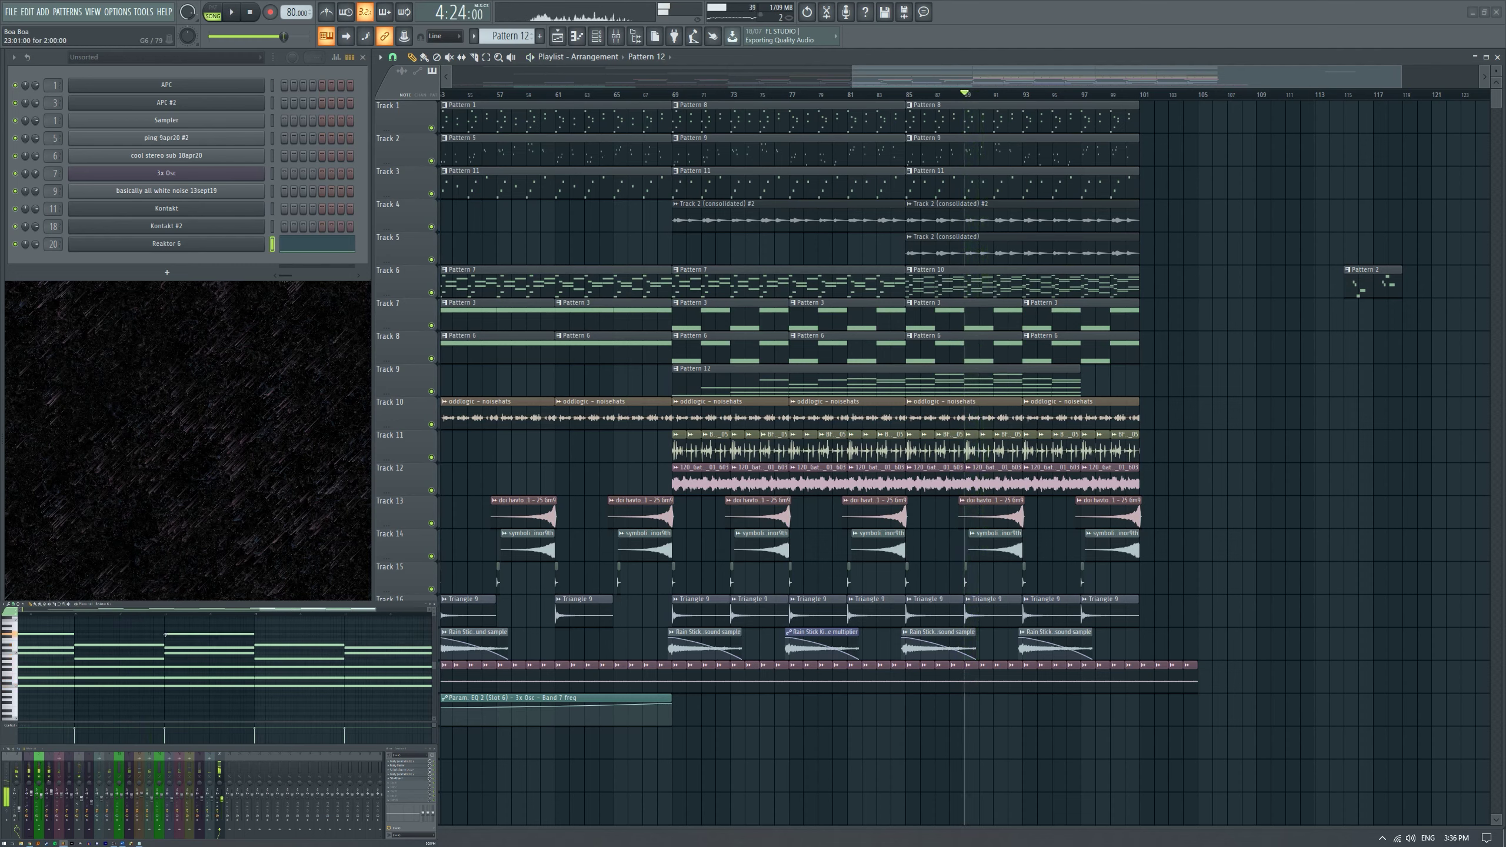
pyautogui.press('space')
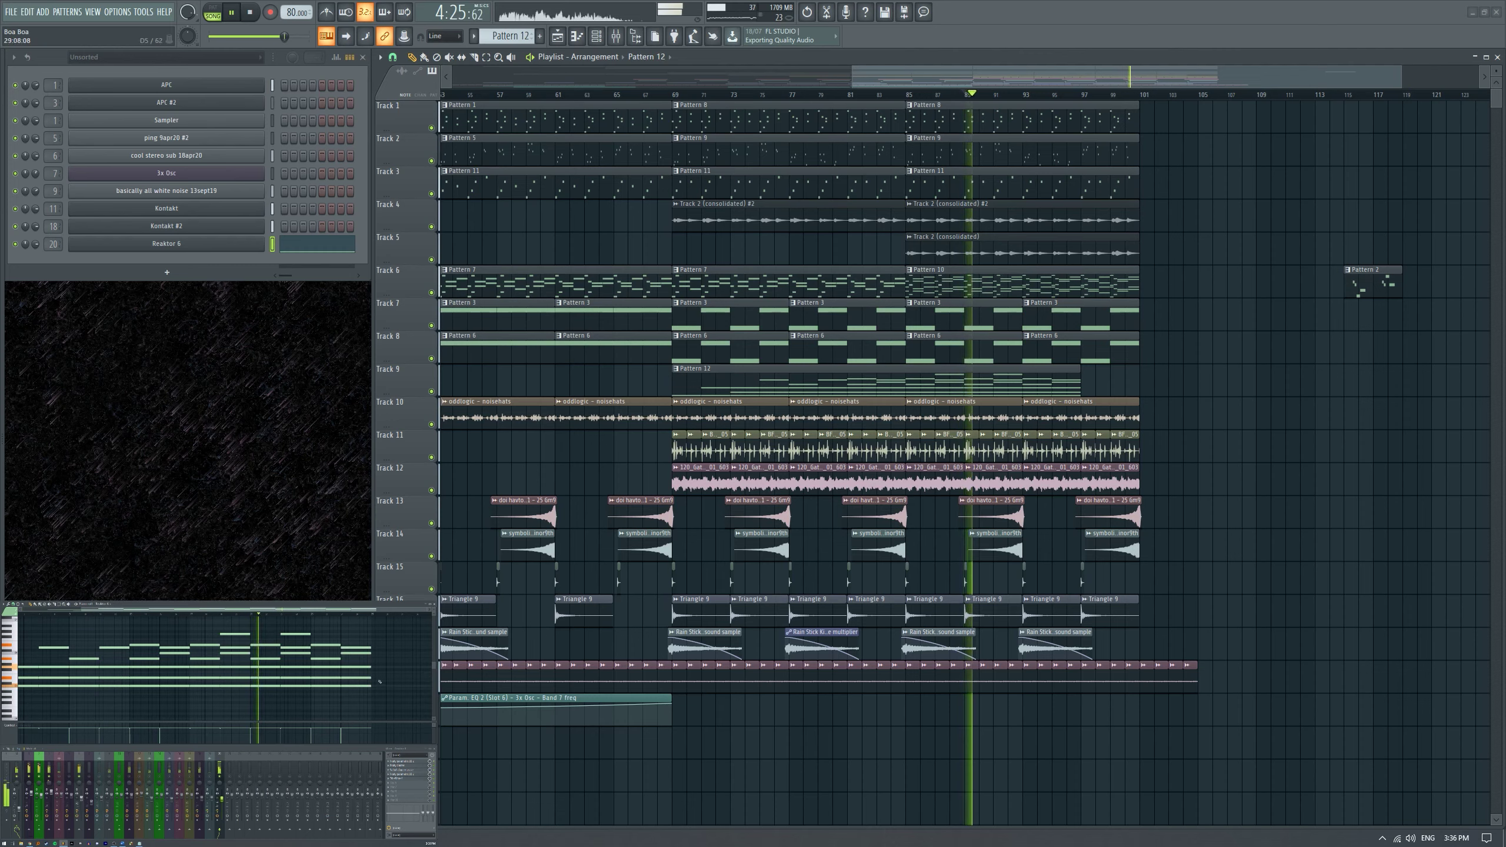
pyautogui.scroll(2, 332, 652)
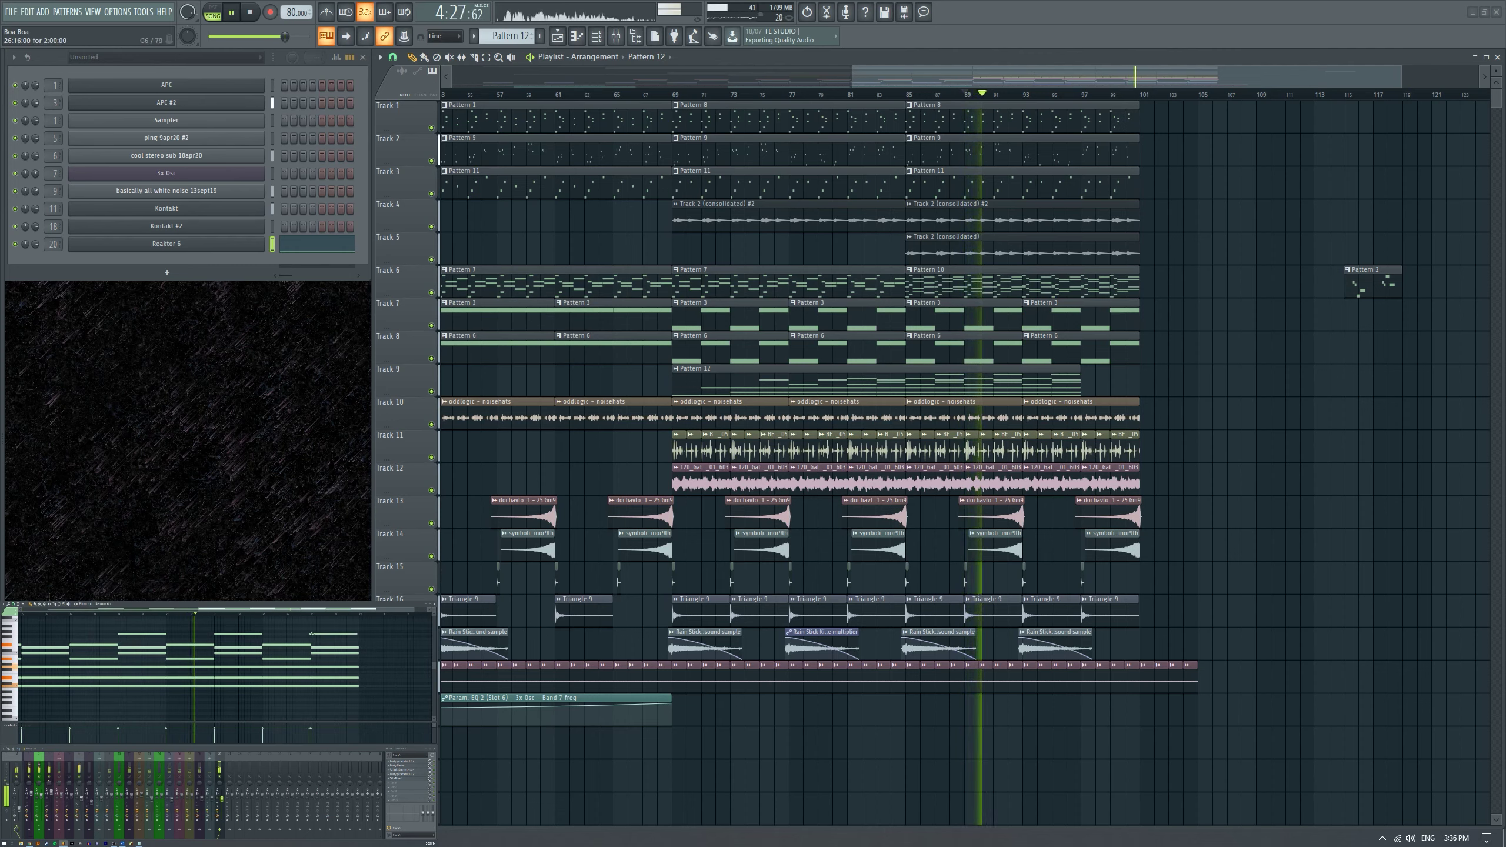
# Duplicate the last four bars of Pattern 12's chords onto its end, clear the note selection and stop playback.
pyautogui.moveTo(386, 694); pyautogui.dragTo(262, 624)
pyautogui.hotkey('ctrl', 'b')
pyautogui.hotkey('ctrl', 'd')
pyautogui.scroll(-2, 282, 642)
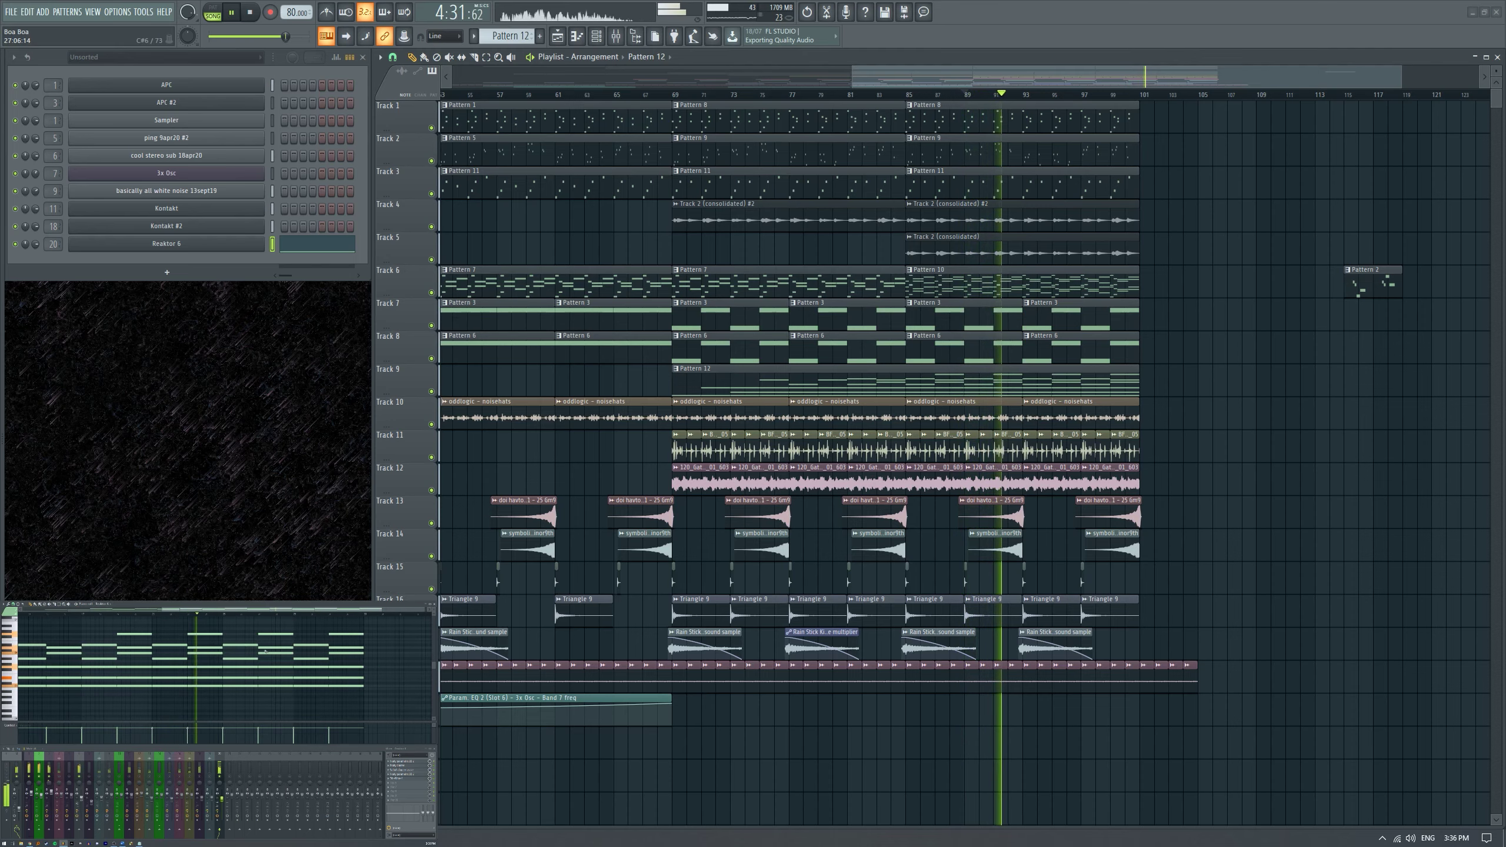
pyautogui.press('space')
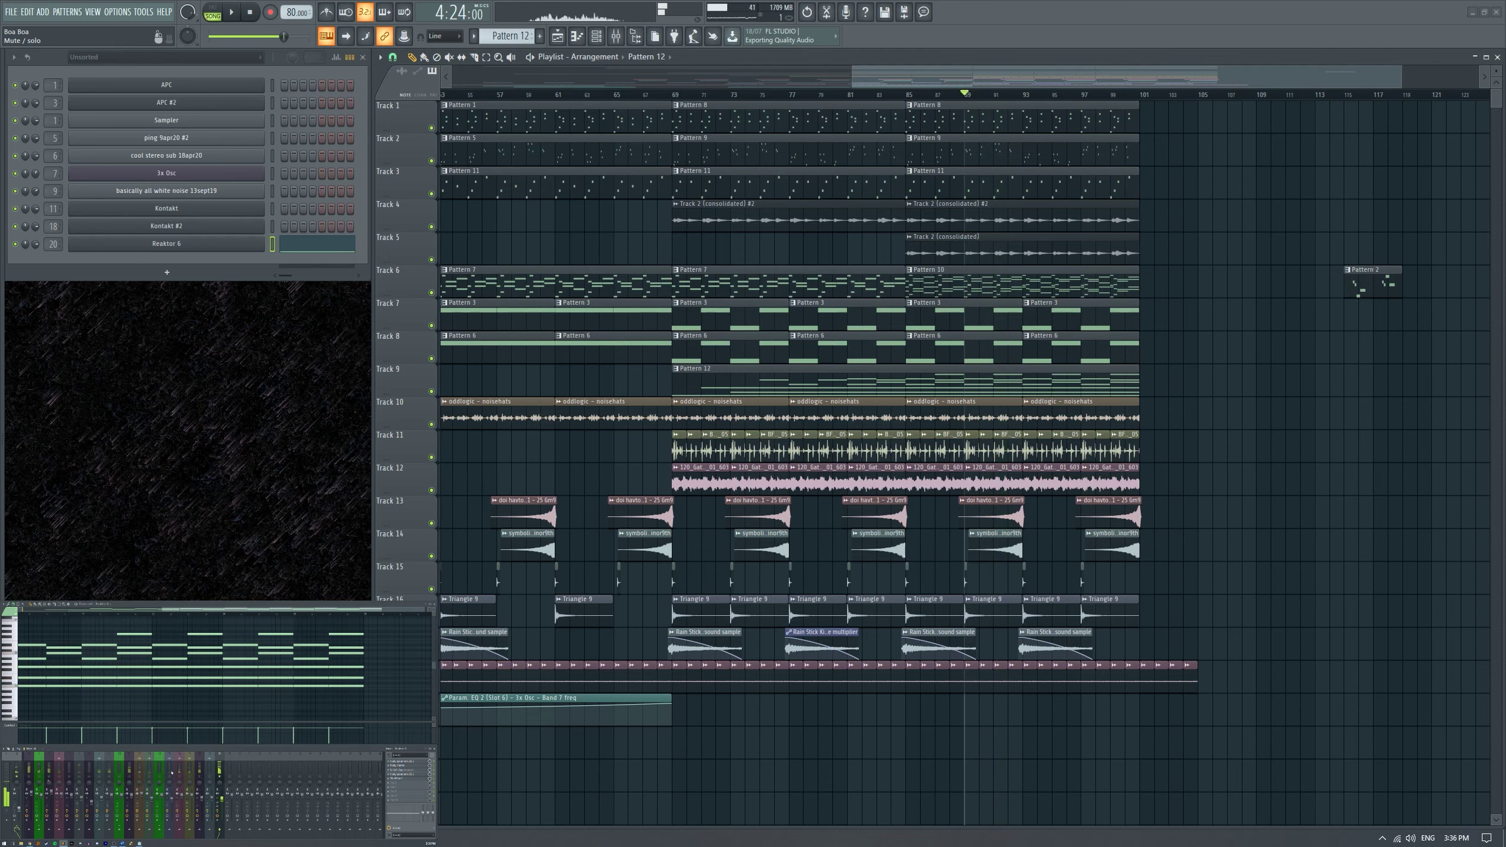
# Play the arrangement from bar 53 and close the piano roll.
pyautogui.scroll(4, 604, 228)
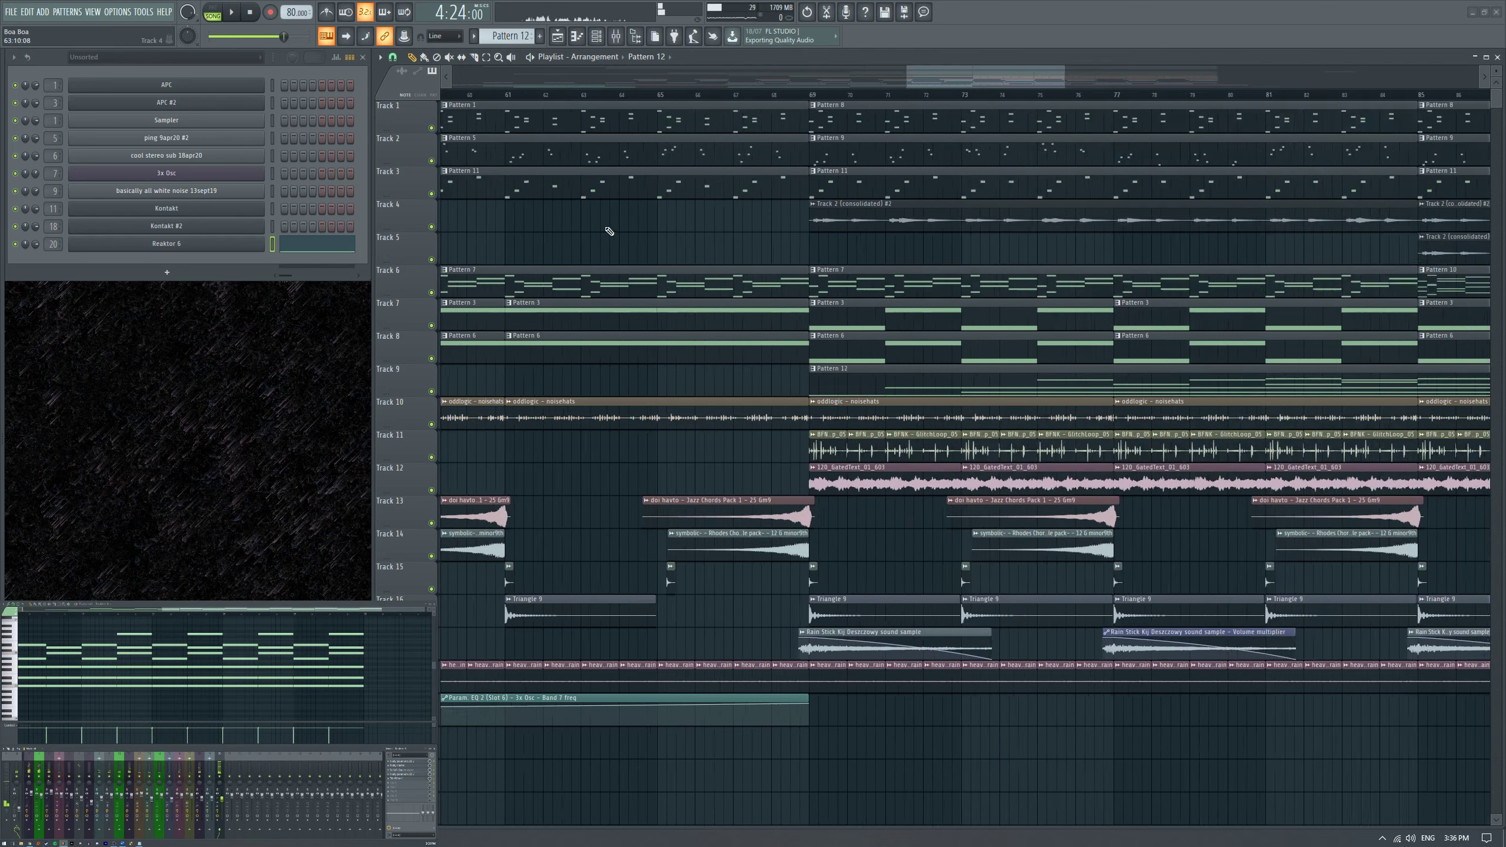
pyautogui.scroll(-4, 883, 101)
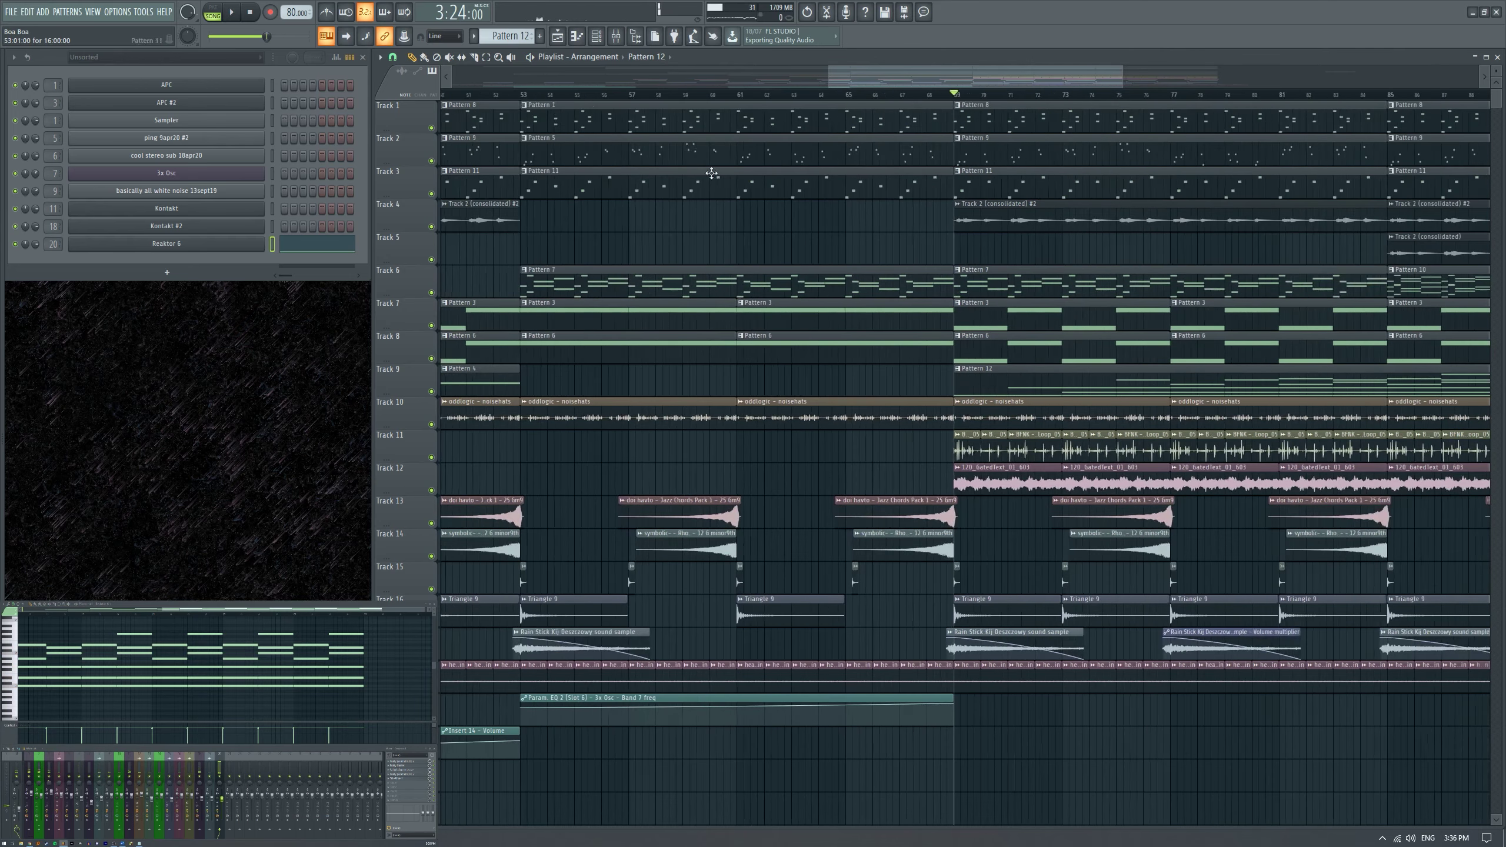
pyautogui.click(521, 95)
pyautogui.press('space')
pyautogui.click(433, 604)
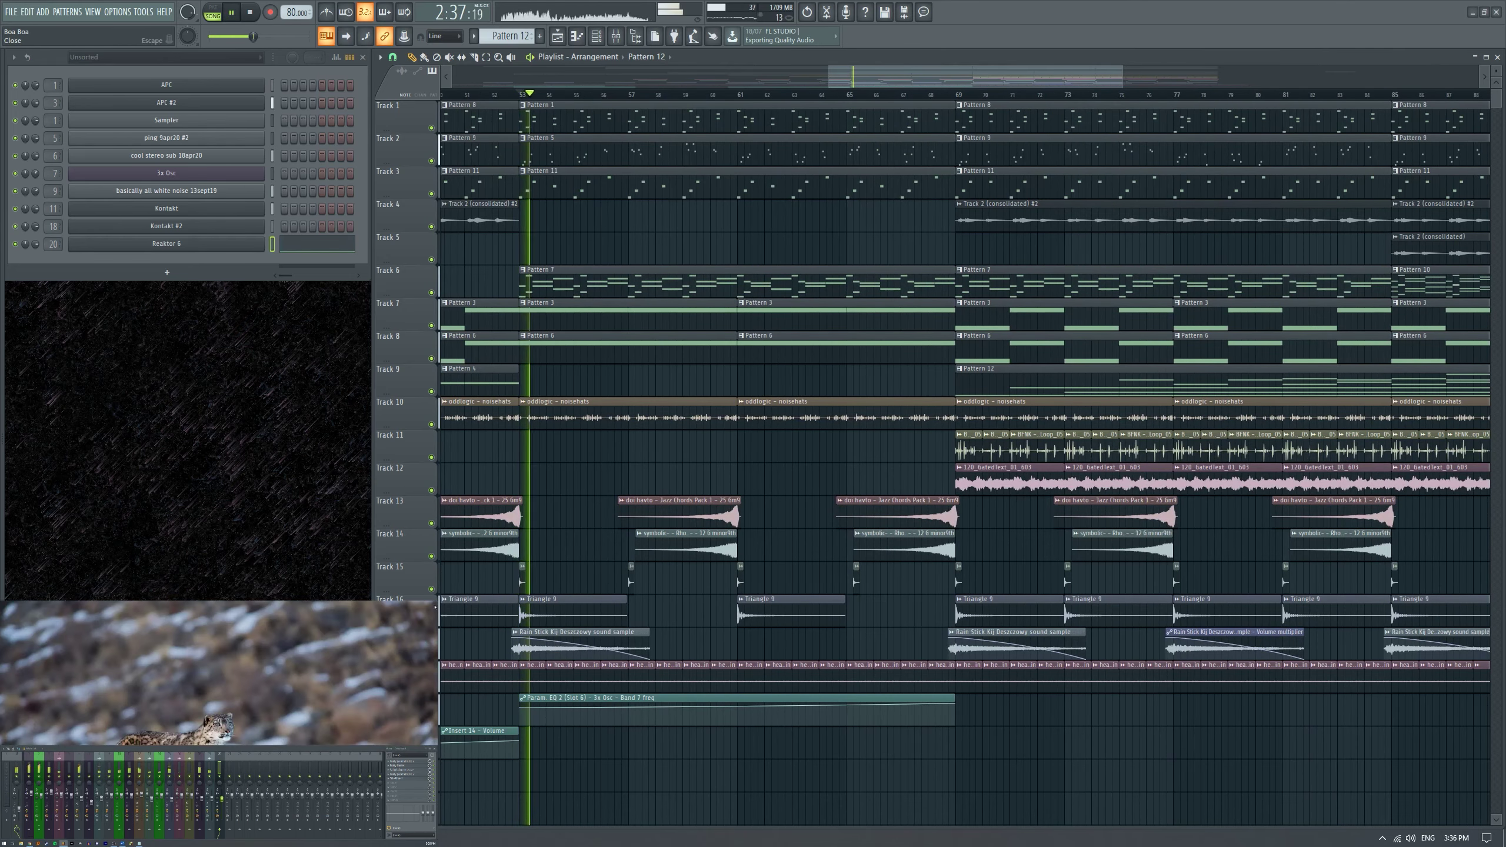
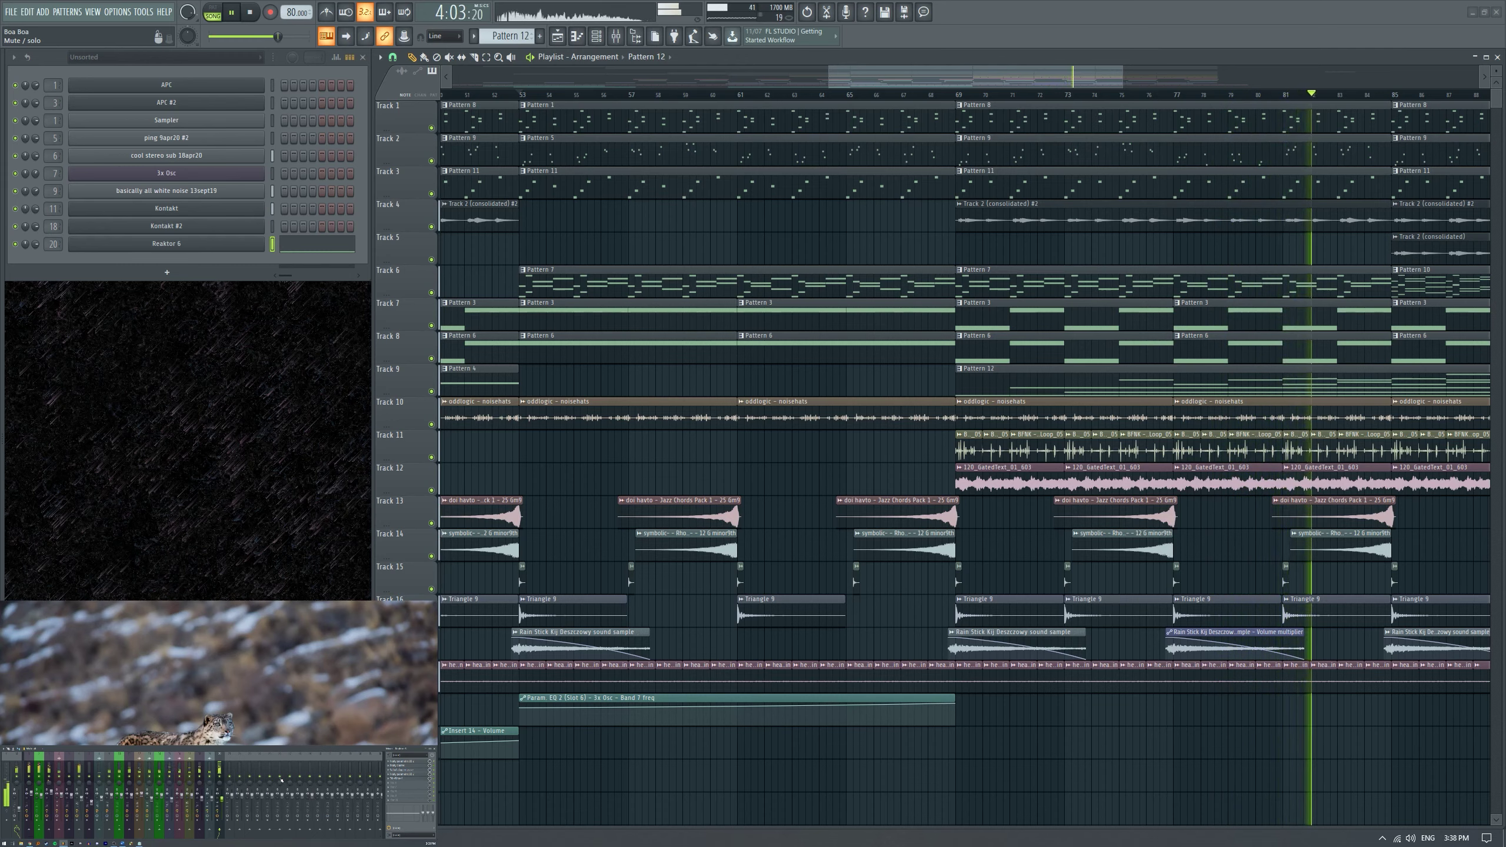
# Show all channels in the channel rack and adjust the volume of the Track 2 (consolidated) channel.
pyautogui.doubleClick(1239, 370)
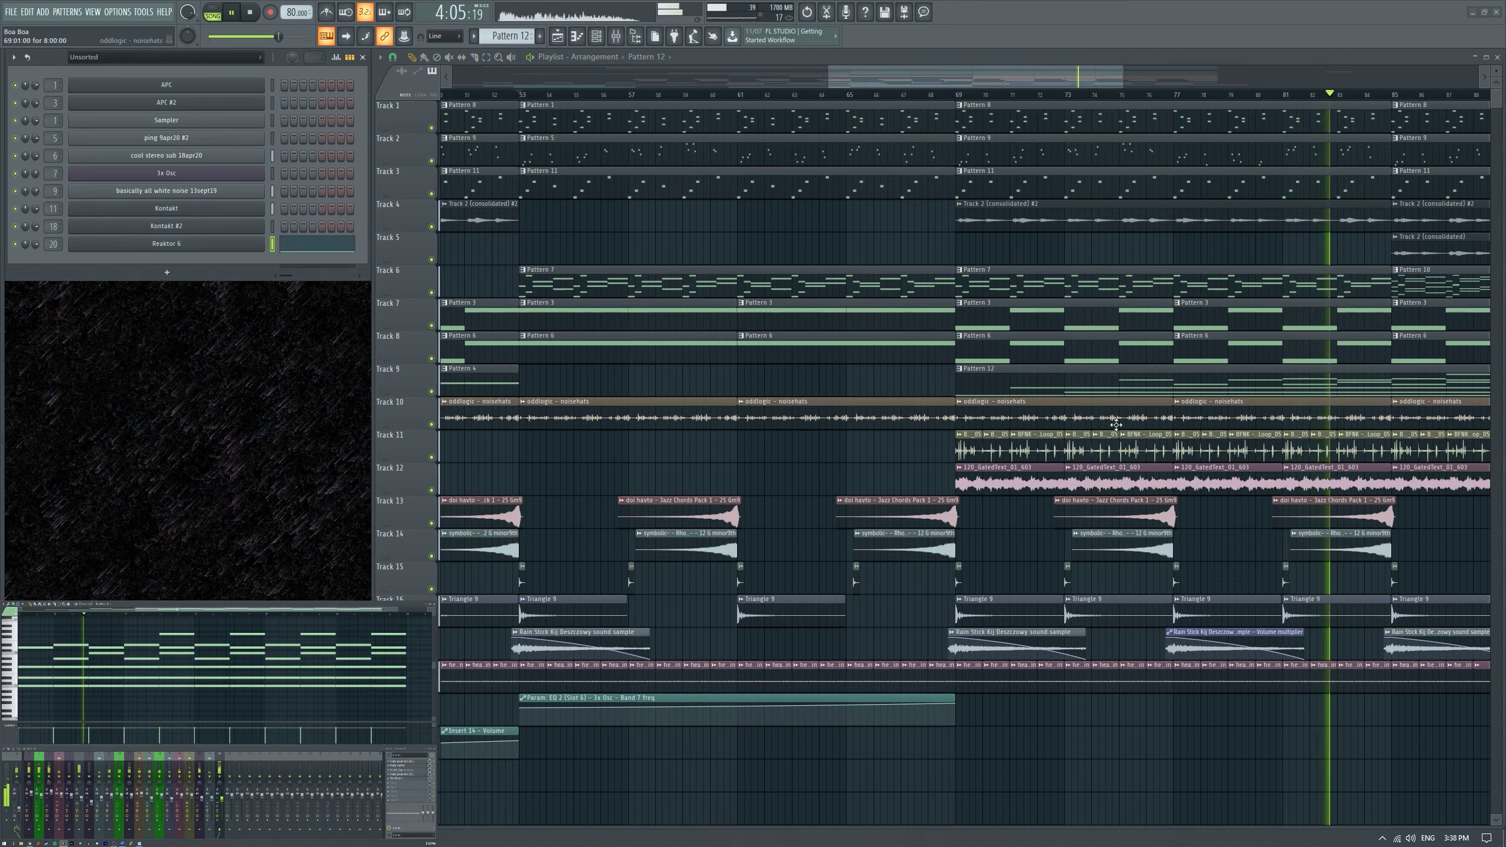
pyautogui.scroll(-5, 1269, 442)
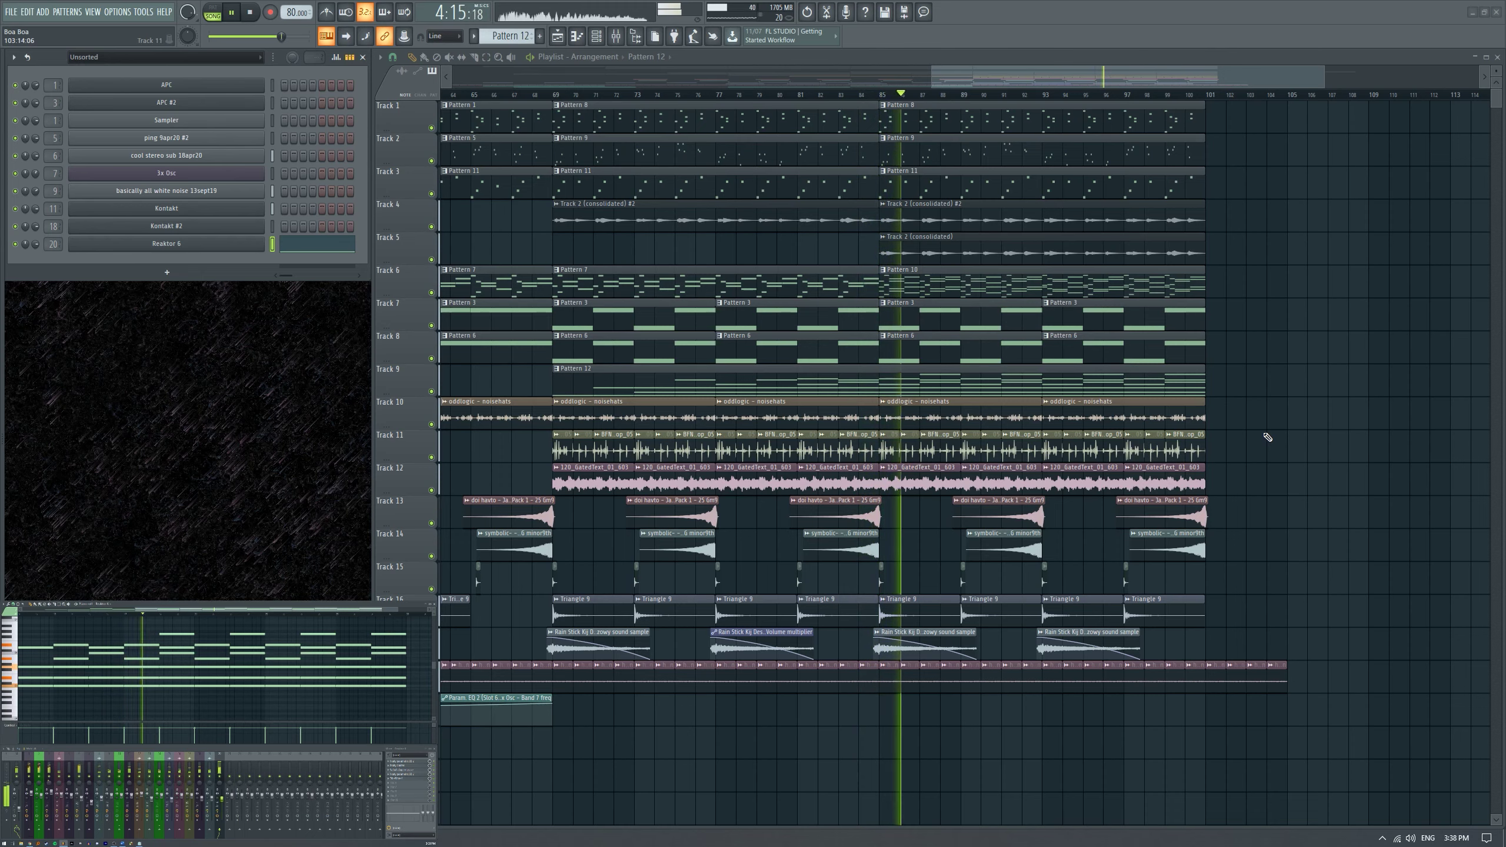
pyautogui.click(114, 62)
pyautogui.click(116, 71)
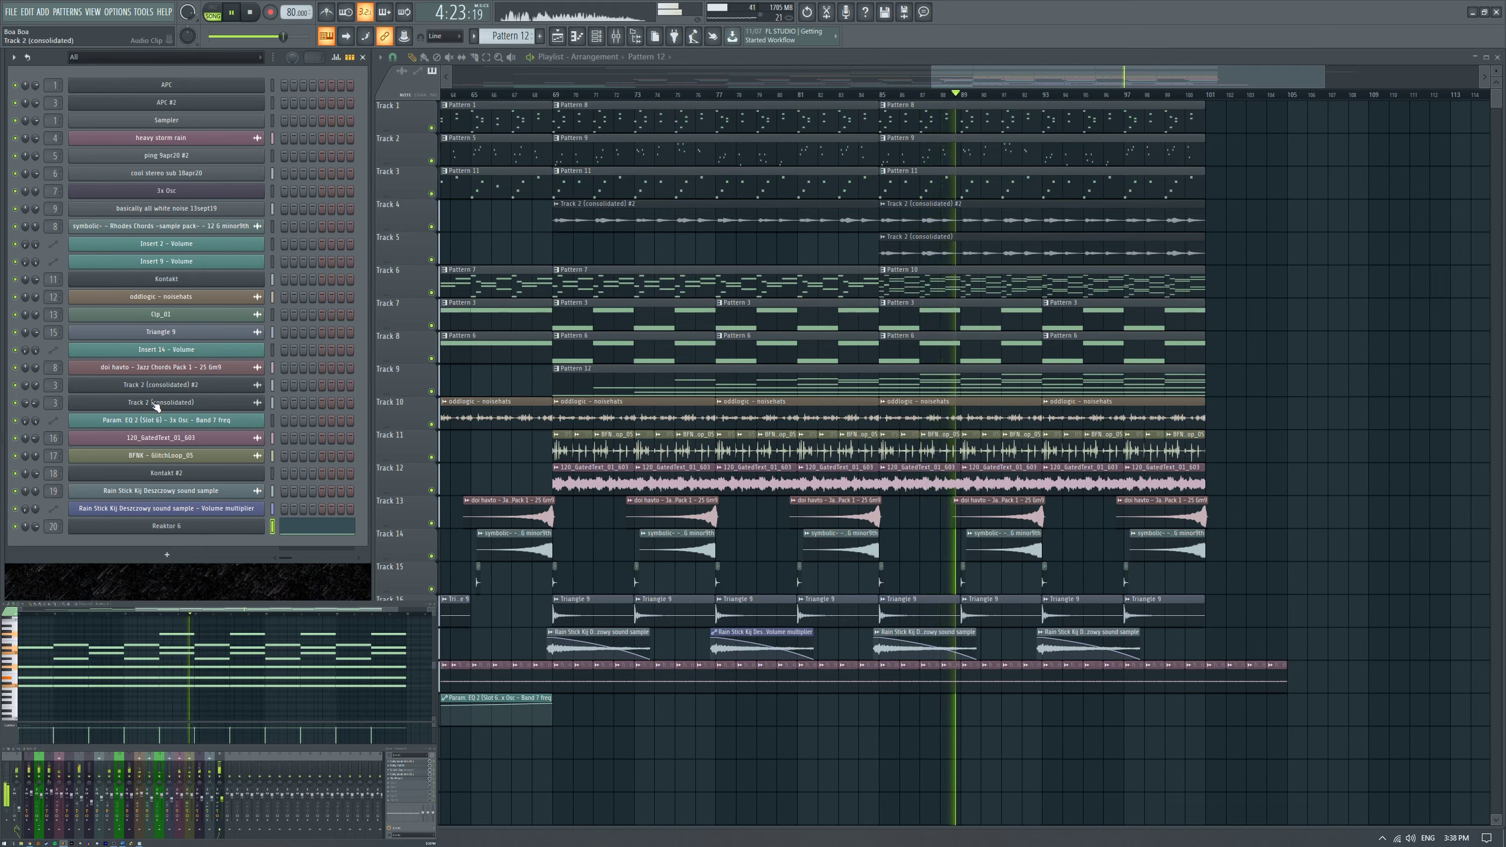
pyautogui.moveTo(34, 403); pyautogui.dragTo(35, 401)
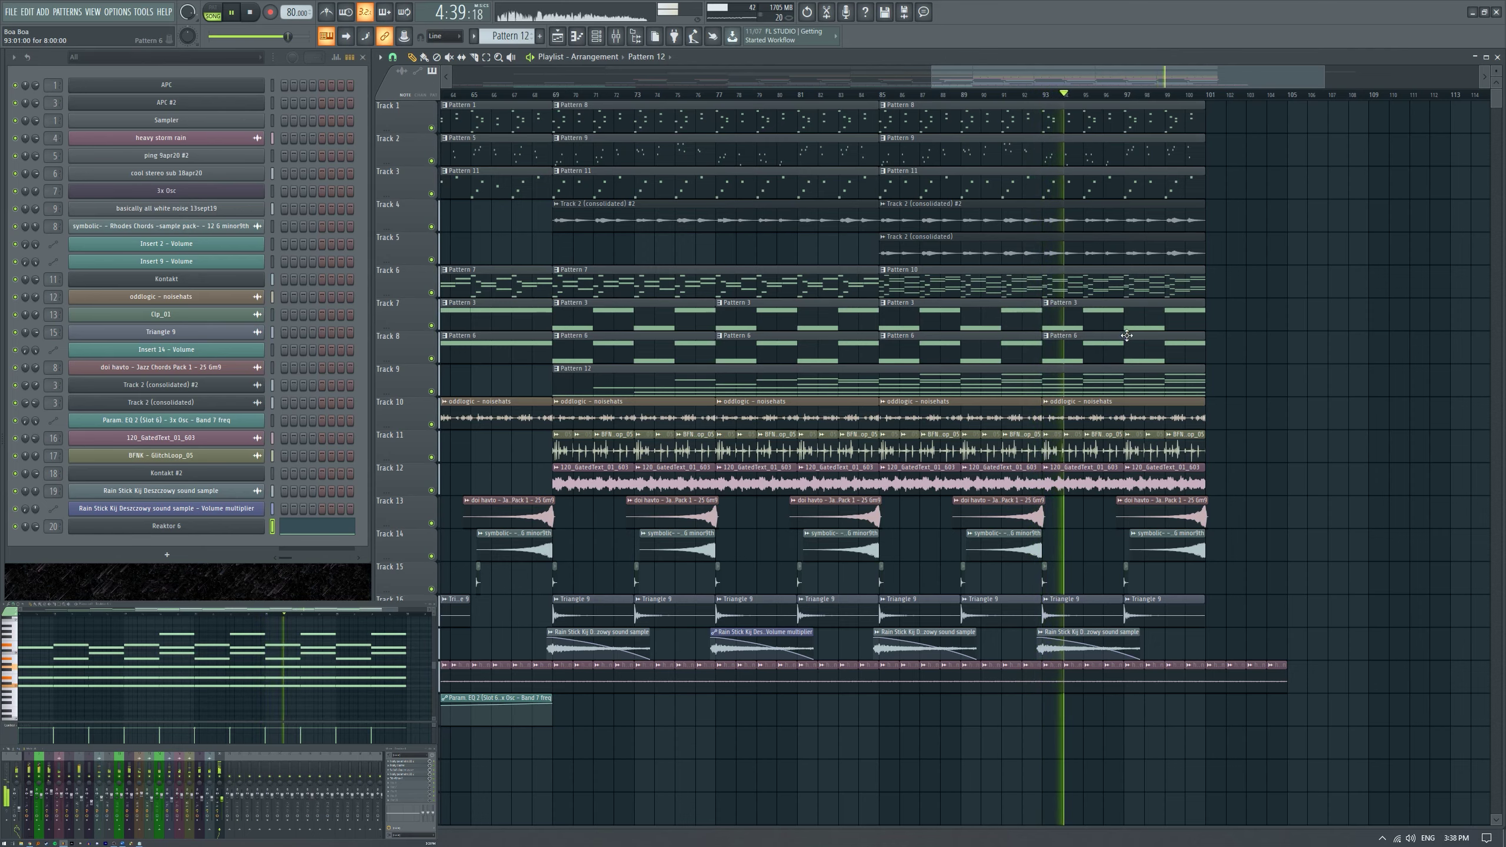
# Move the Pattern 12 clip and every clip on the tracks beneath it down one track, leaving Pattern 4 on Track 9.
pyautogui.scroll(-4, 902, 420)
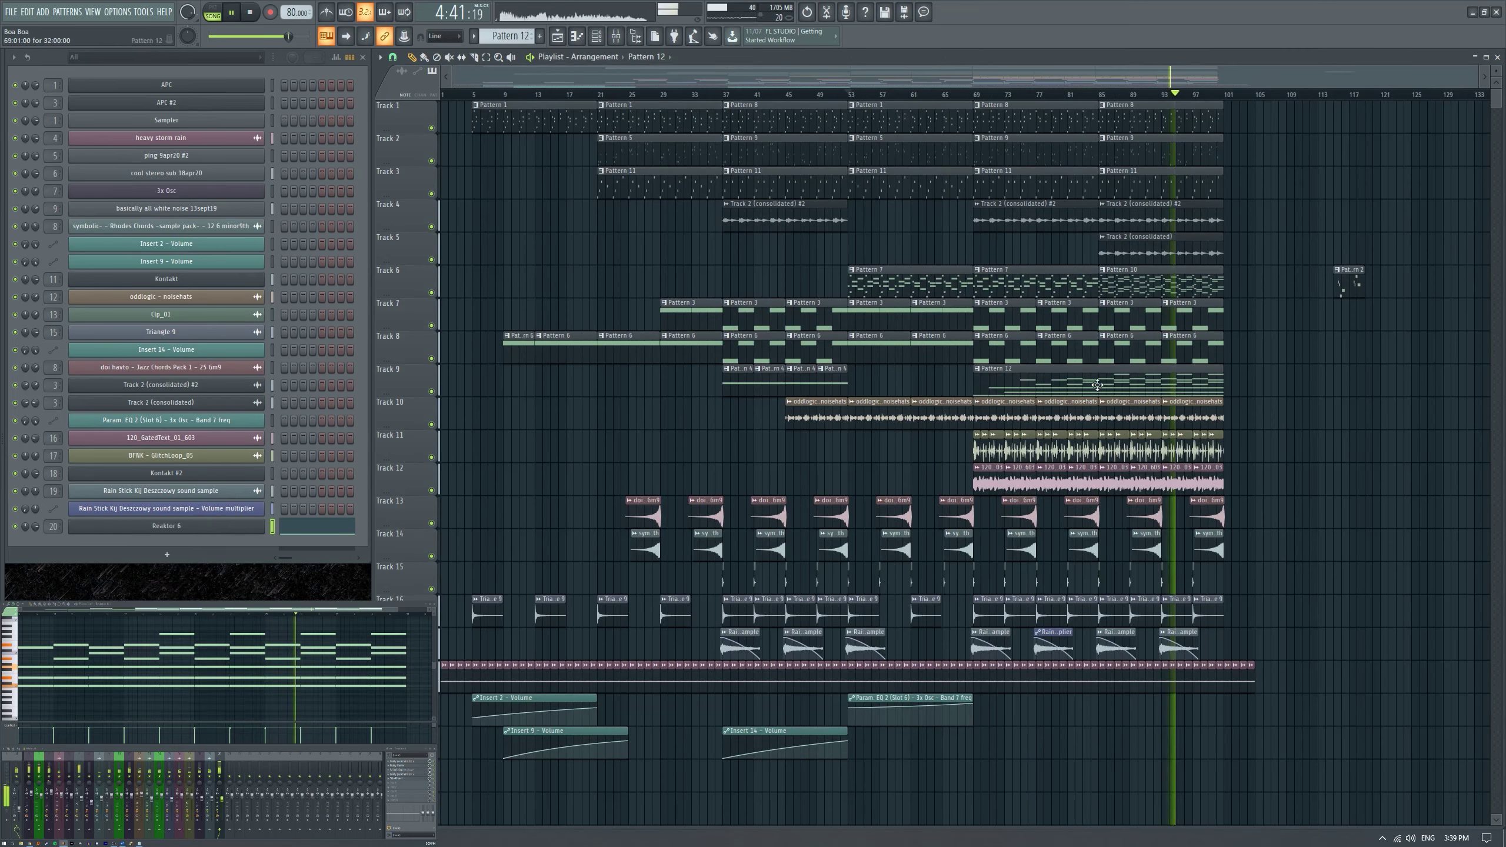
pyautogui.scroll(2, 1335, 447)
pyautogui.moveTo(419, 777); pyautogui.dragTo(493, 409)
pyautogui.moveTo(770, 367); pyautogui.dragTo(816, 386)
pyautogui.hotkey('shift', 'Down')
# Repeat the Pattern 4 clips on Track 9 from bar 69 through to bar 101.
pyautogui.moveTo(623, 370); pyautogui.dragTo(808, 384)
pyautogui.hotkey('ctrl', 'b')
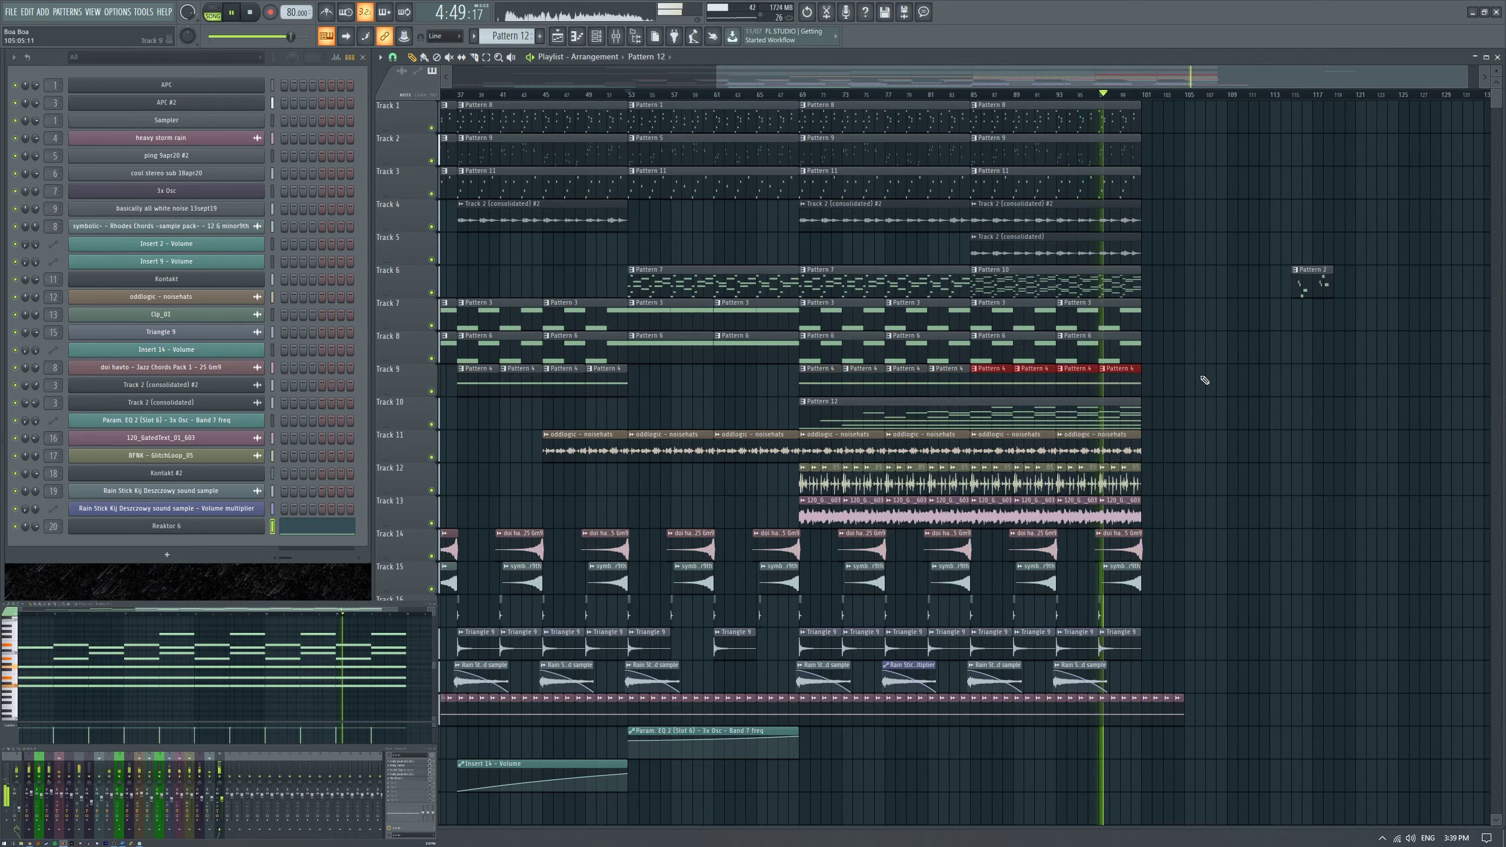
pyautogui.keyDown('ctrl'); pyautogui.click(1202, 381); pyautogui.keyUp('ctrl')
# Play the arrangement from near bar 97 and duplicate the last Pattern 4 clip on Track 9 to bar 101.
pyautogui.scroll(3, 1177, 401)
pyautogui.click(943, 94)
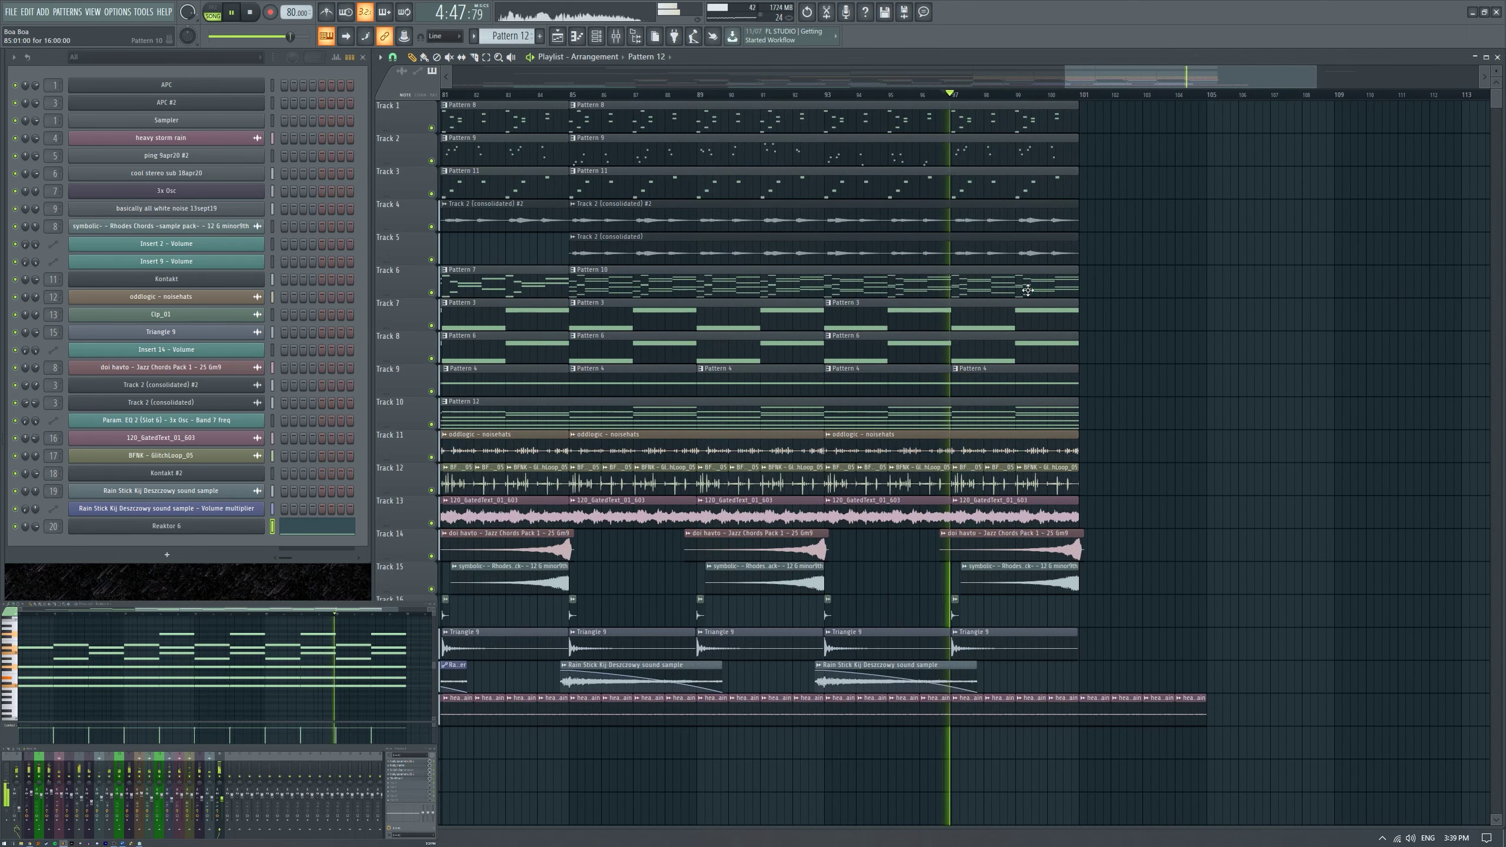
pyautogui.scroll(-2, 1130, 327)
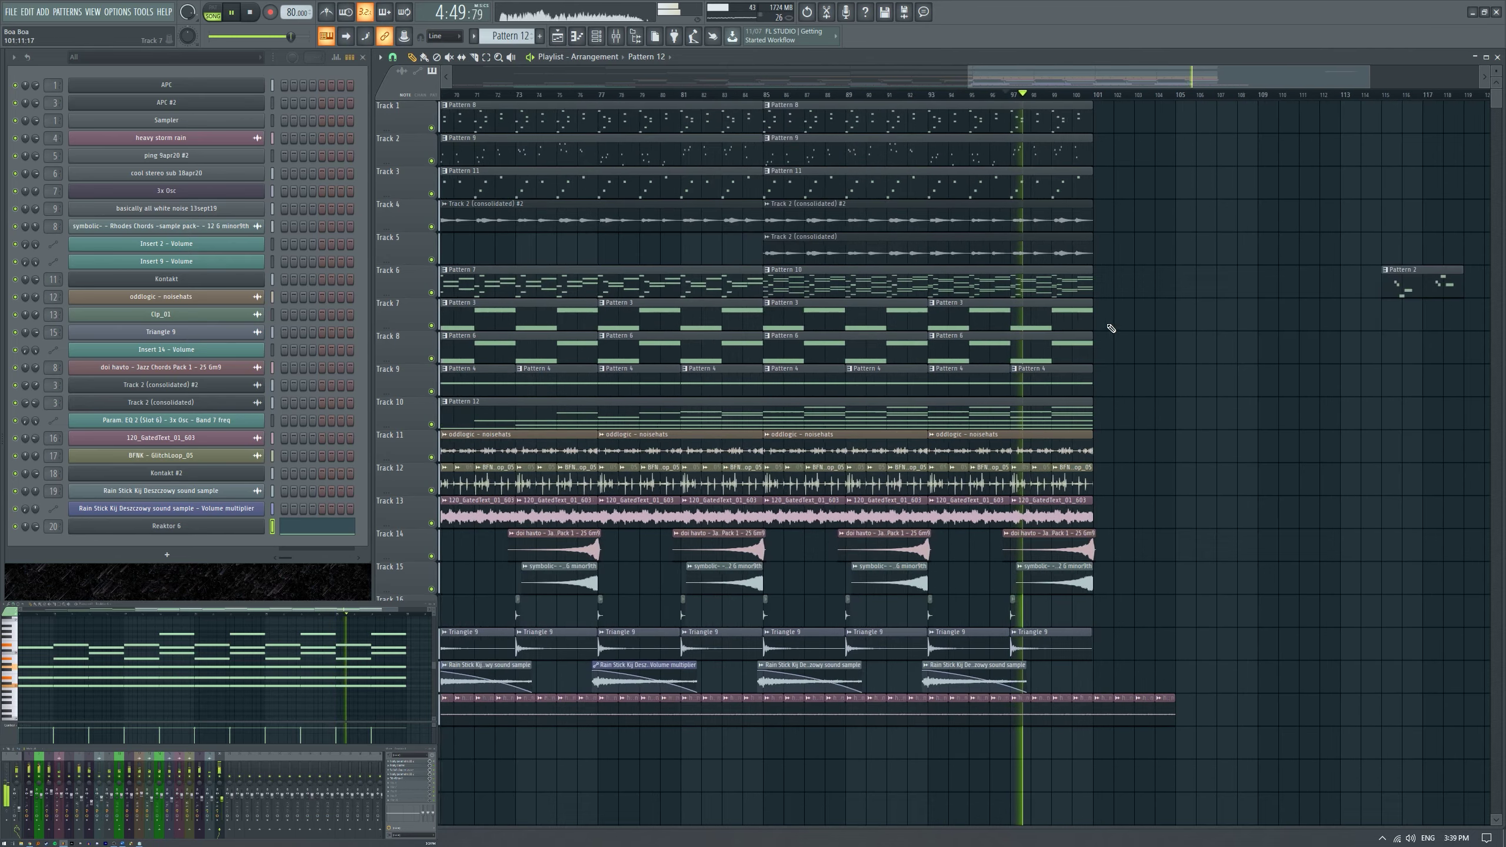
pyautogui.scroll(3, 1127, 356)
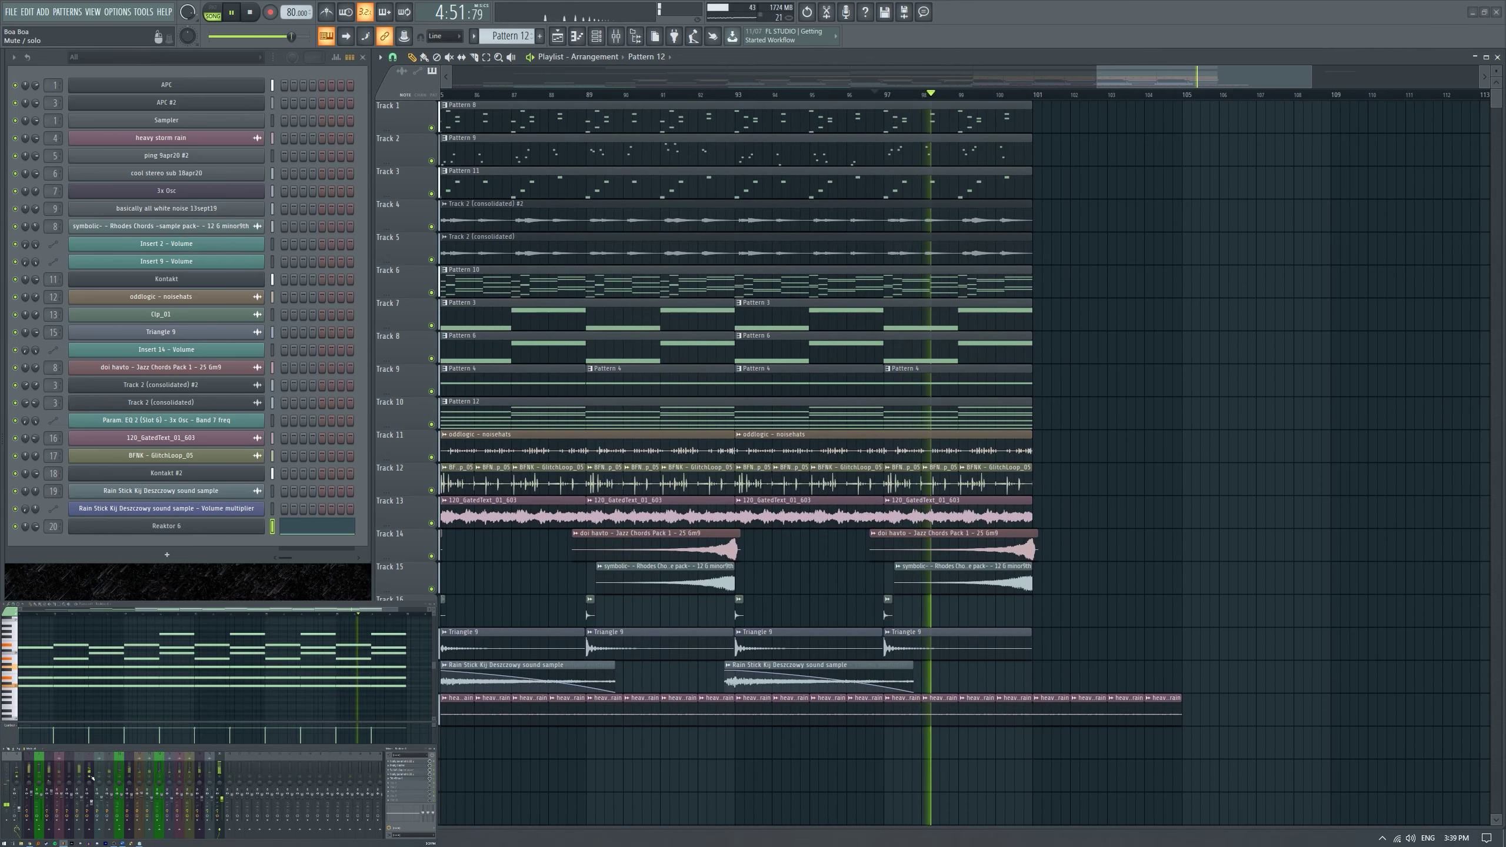
pyautogui.scroll(-2, 969, 411)
pyautogui.scroll(-2, 968, 411)
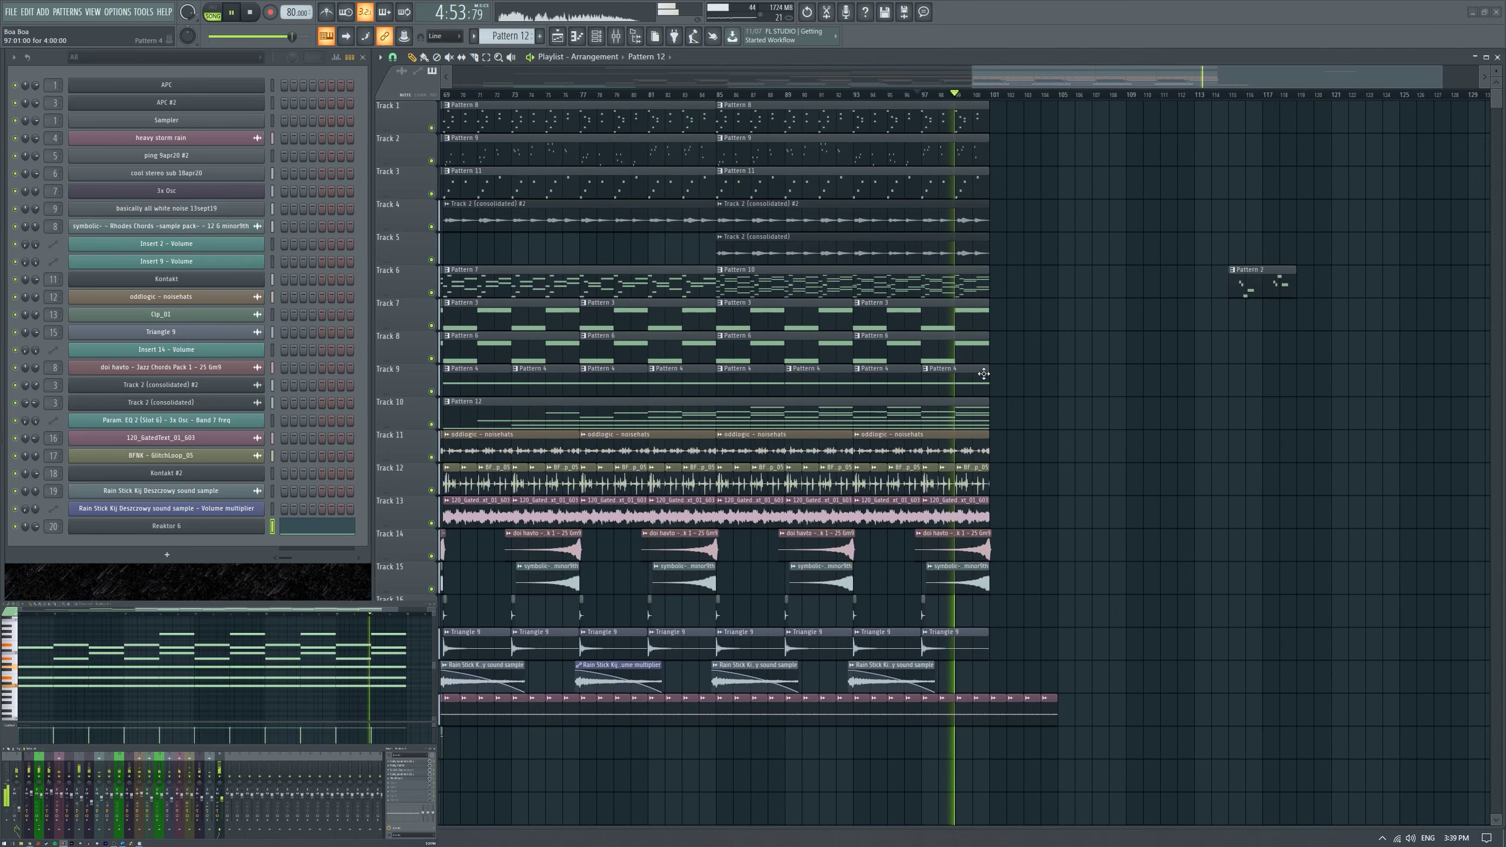
pyautogui.scroll(2, 1076, 366)
pyautogui.click(976, 389)
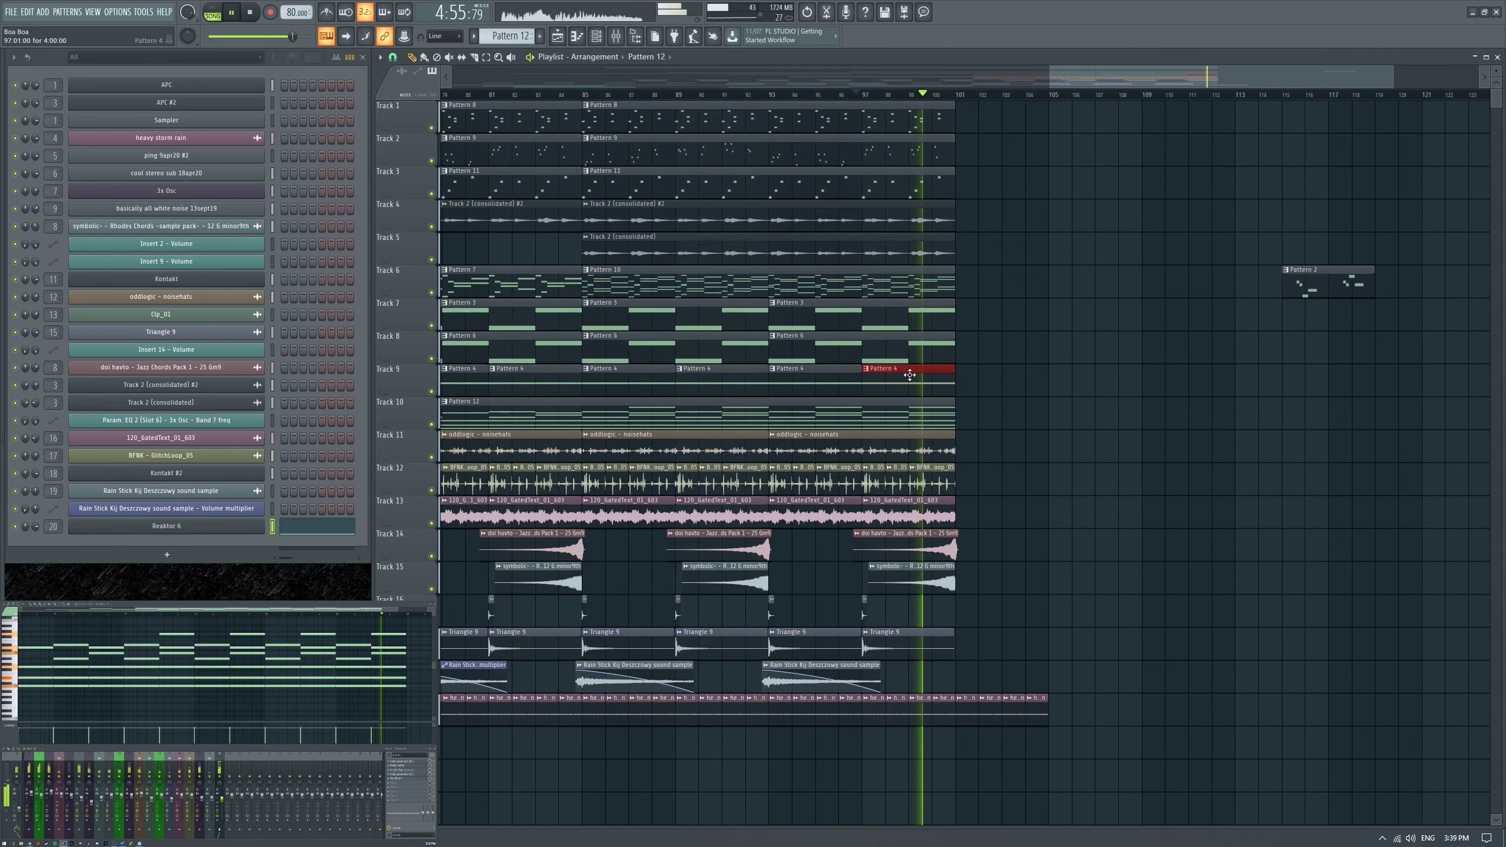
pyautogui.scroll(-3, 721, 337)
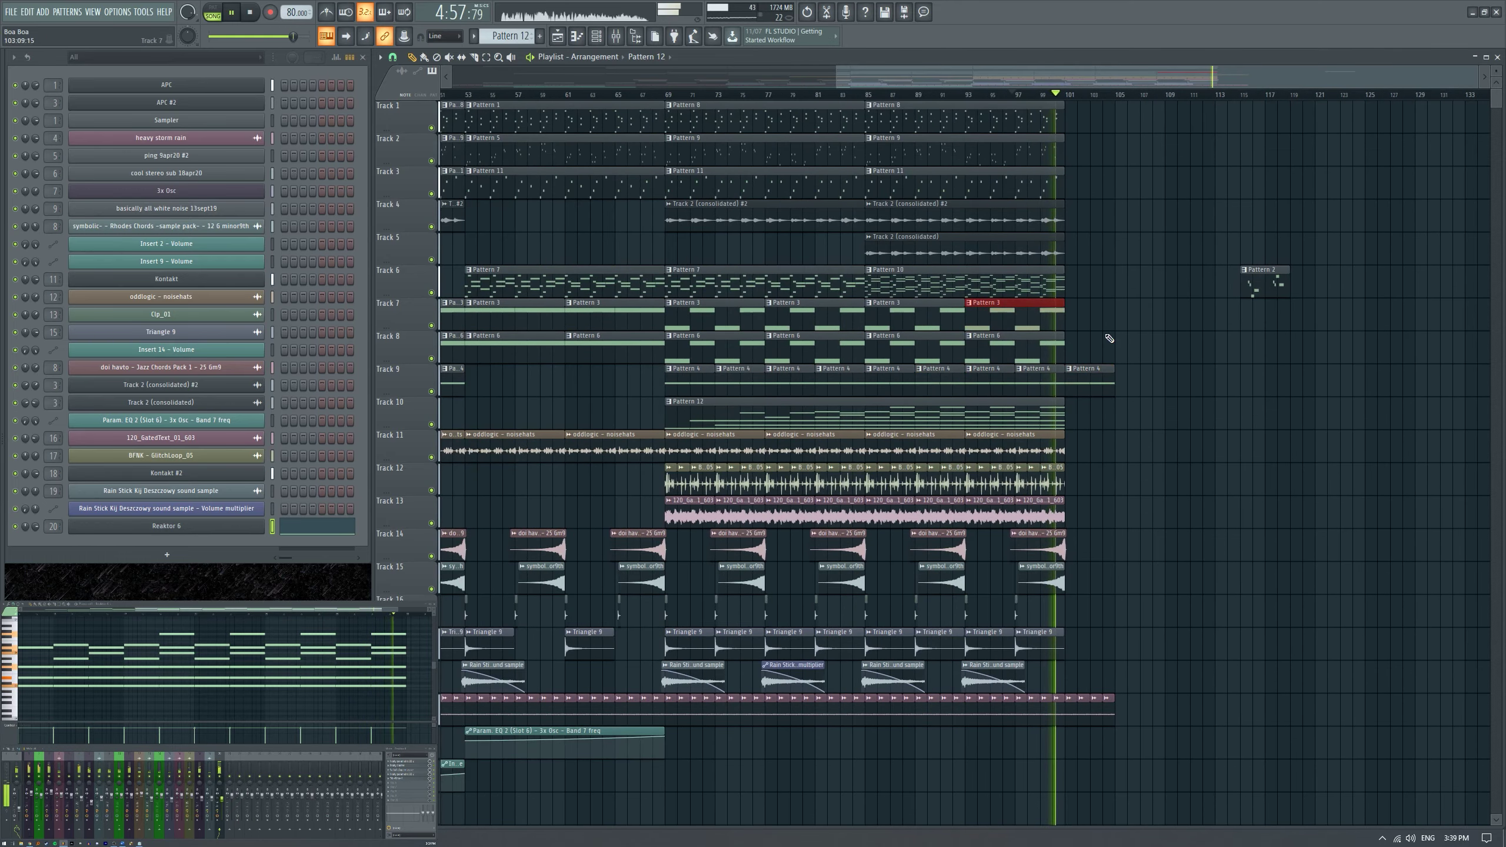
pyautogui.scroll(3, 1245, 336)
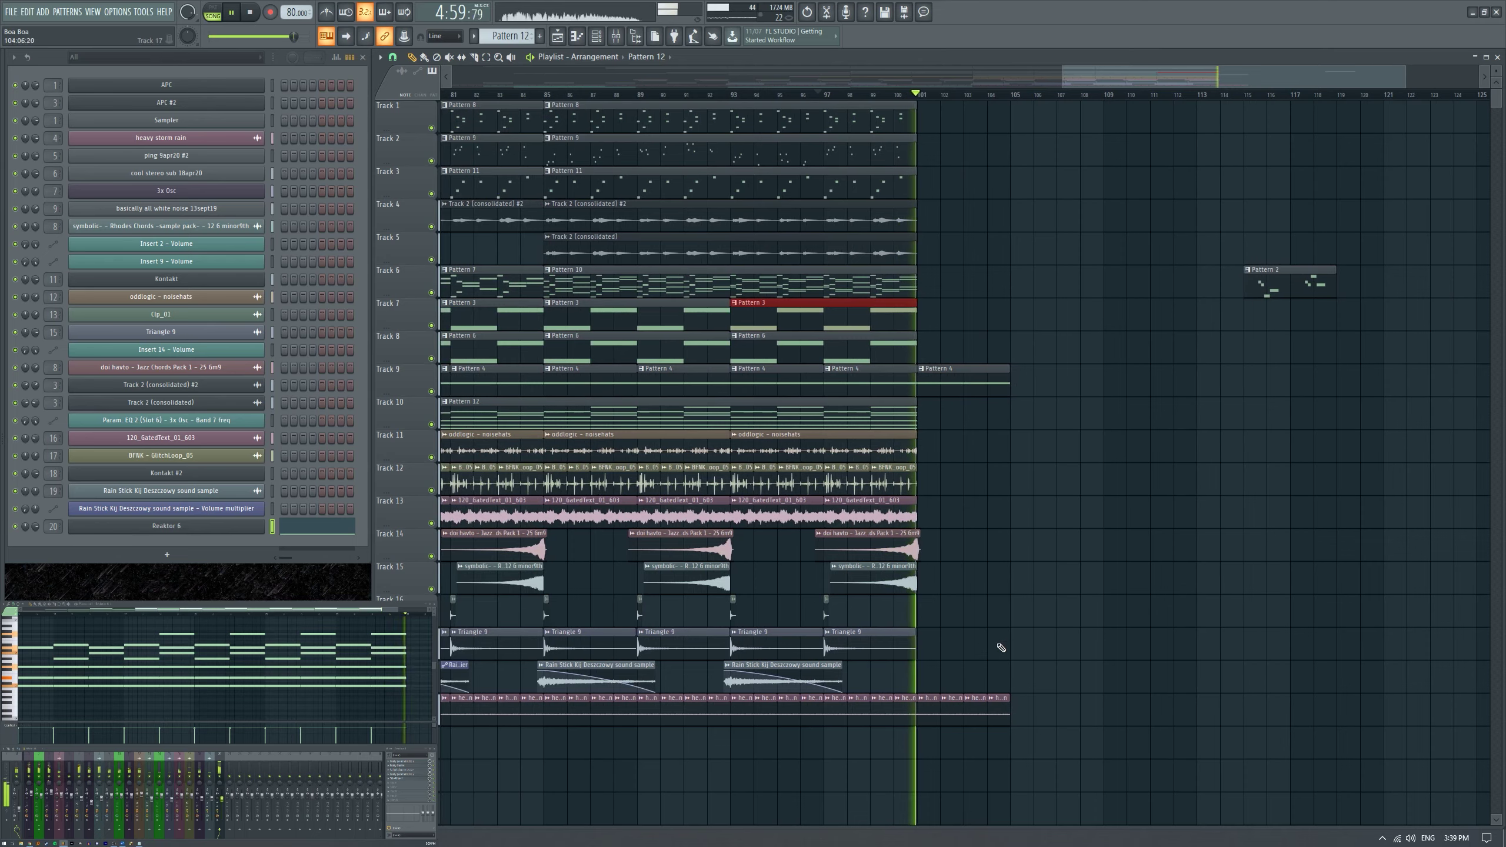
# Move the stray Pattern 2 clip on Track 6 further along the timeline to around bar 125.
pyautogui.scroll(-2, 948, 569)
pyautogui.scroll(3, 1180, 504)
pyautogui.click(1139, 284)
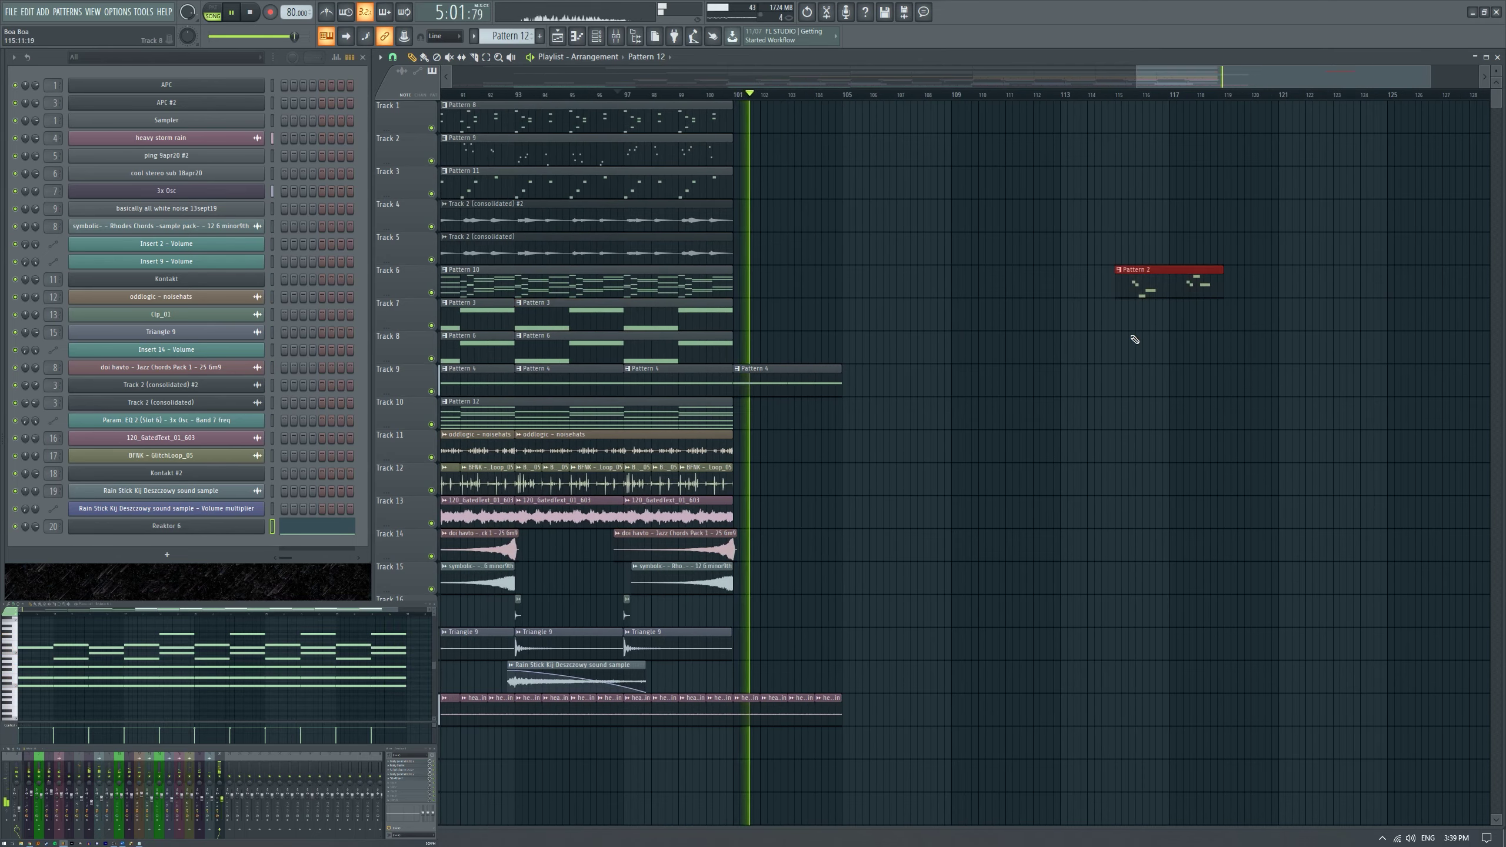
pyautogui.scroll(-2, 1138, 291)
pyautogui.moveTo(1139, 285); pyautogui.dragTo(1328, 285)
pyautogui.scroll(-2, 1162, 385)
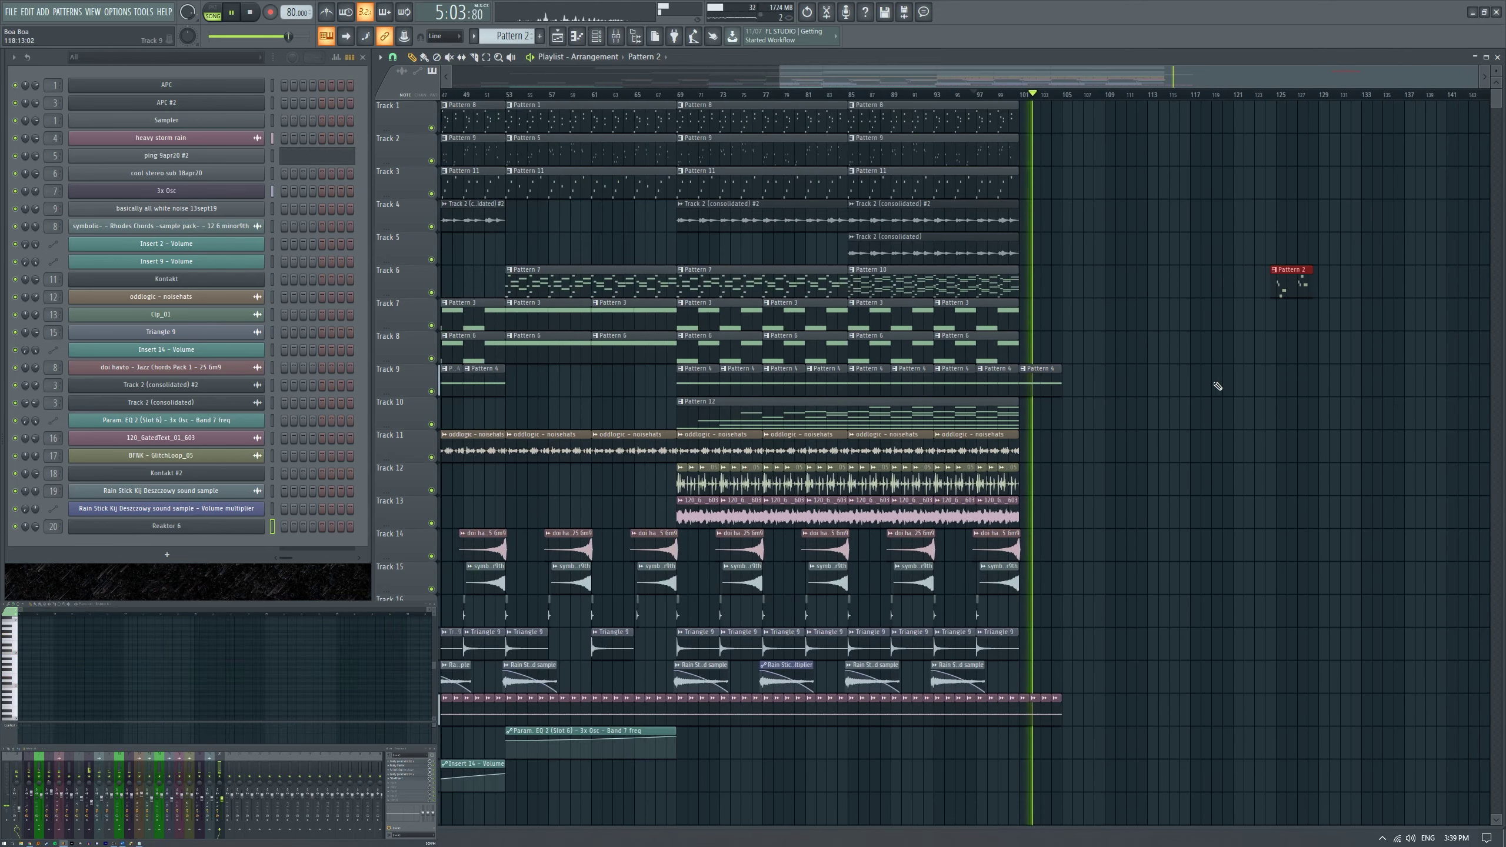
# Copy Pattern 8 on Track 1 and Pattern 11 on Track 3 to bar 101 and play them.
pyautogui.press('space')
pyautogui.click(883, 110)
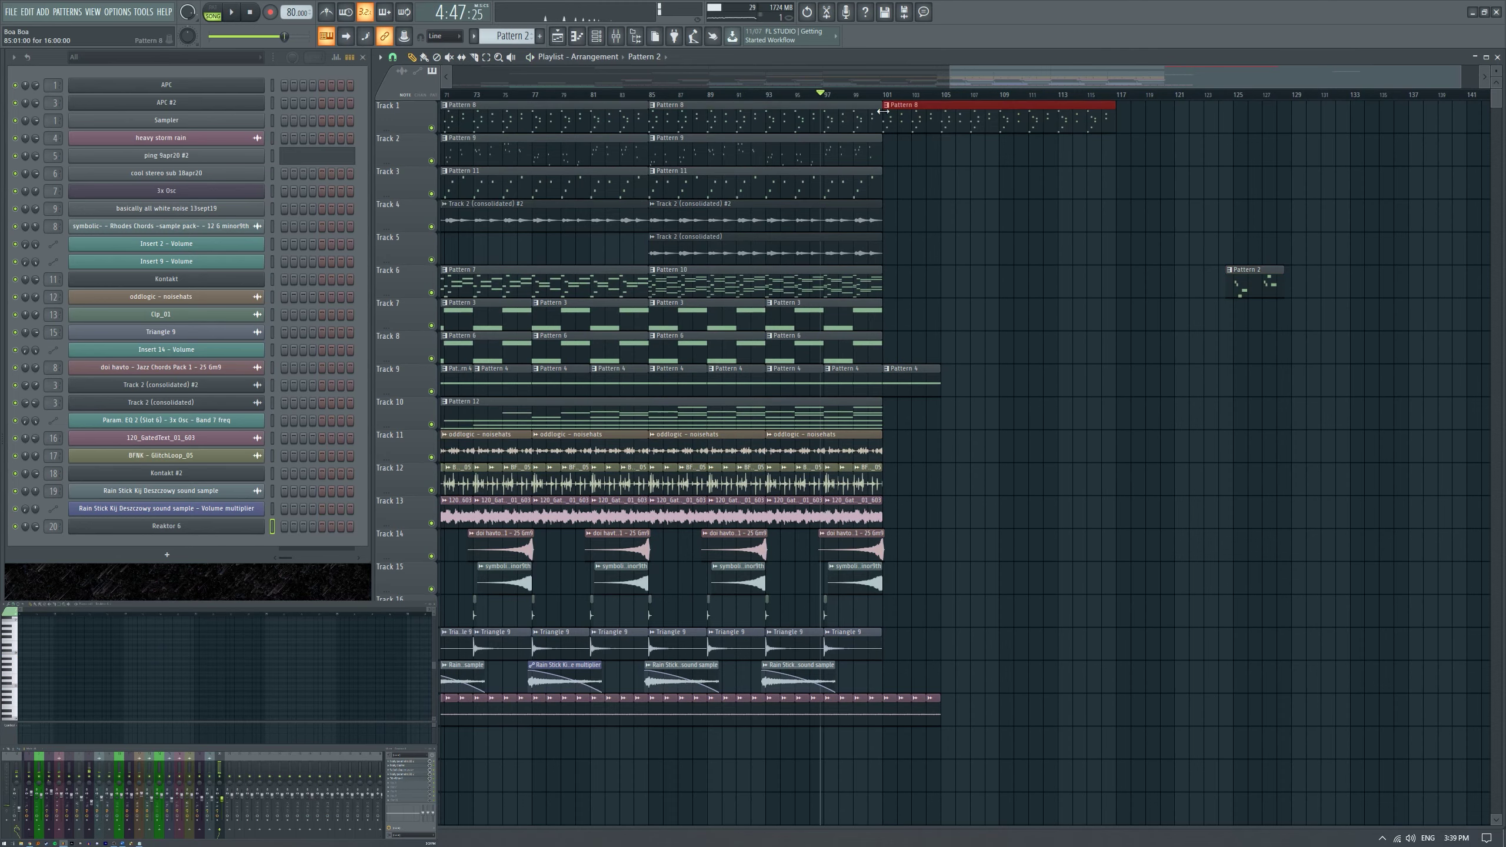
pyautogui.press('space')
pyautogui.scroll(3, 937, 302)
pyautogui.scroll(-2, 924, 306)
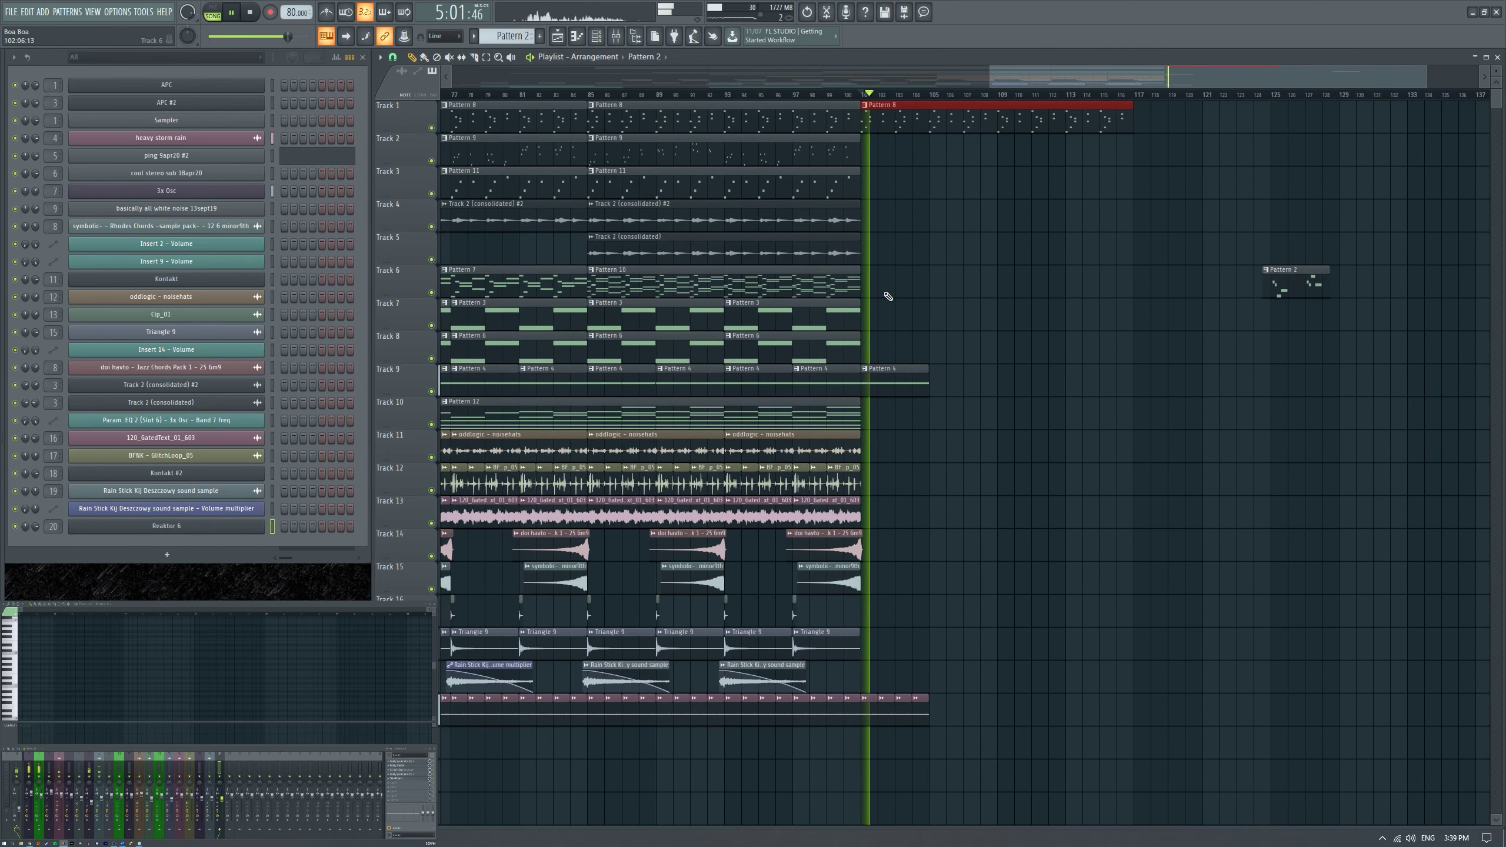
pyautogui.moveTo(869, 189); pyautogui.dragTo(849, 184)
pyautogui.click(865, 188)
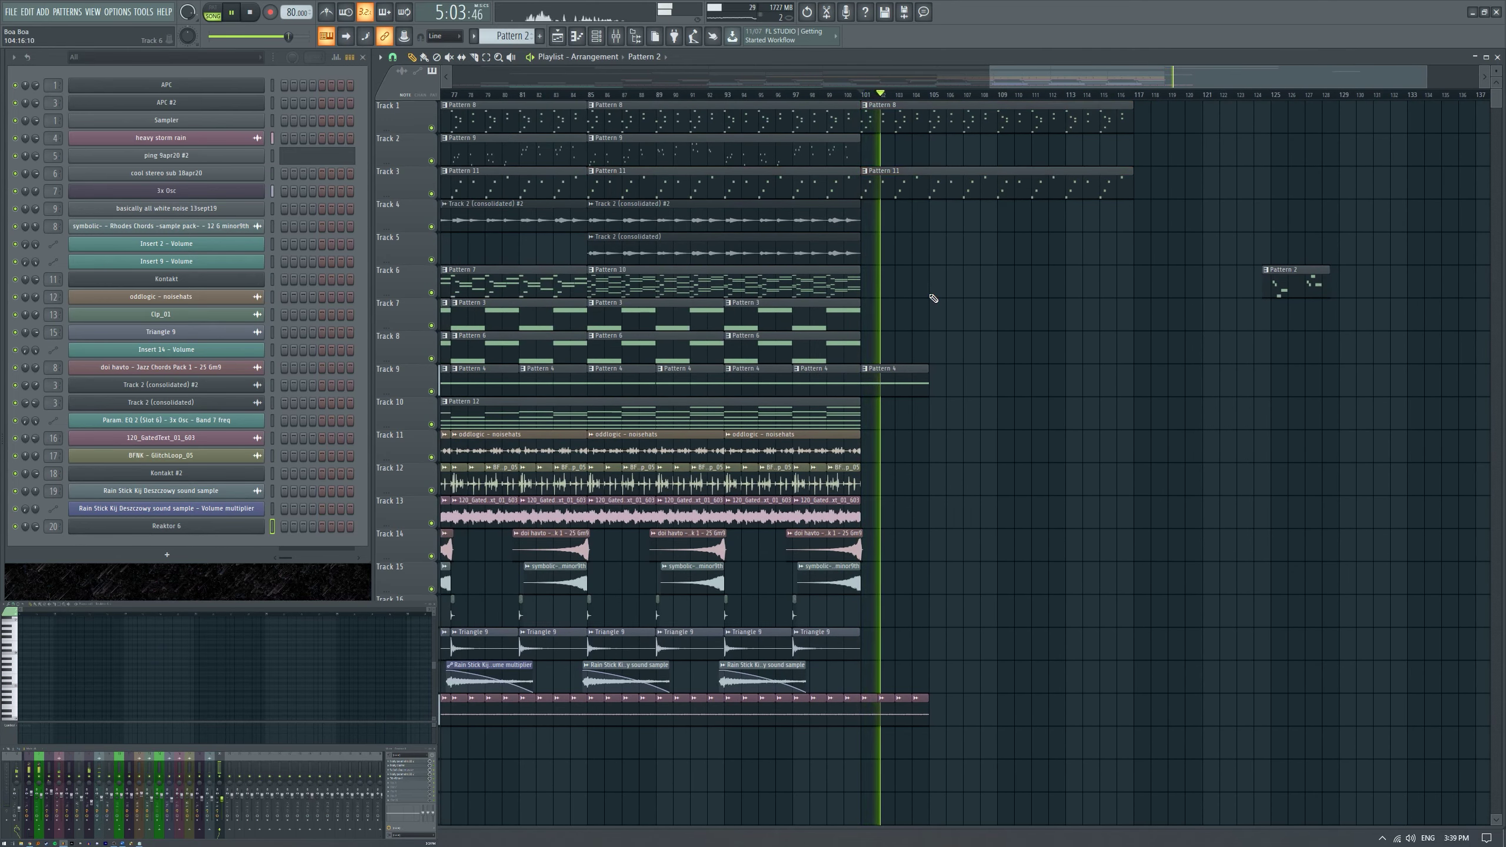
# Add a Pattern 4 clip at bar 105 on Track 9, stop playback and delete the Pattern 11 clip at bar 101.
pyautogui.click(934, 380)
pyautogui.press('space')
pyautogui.rightClick(914, 188)
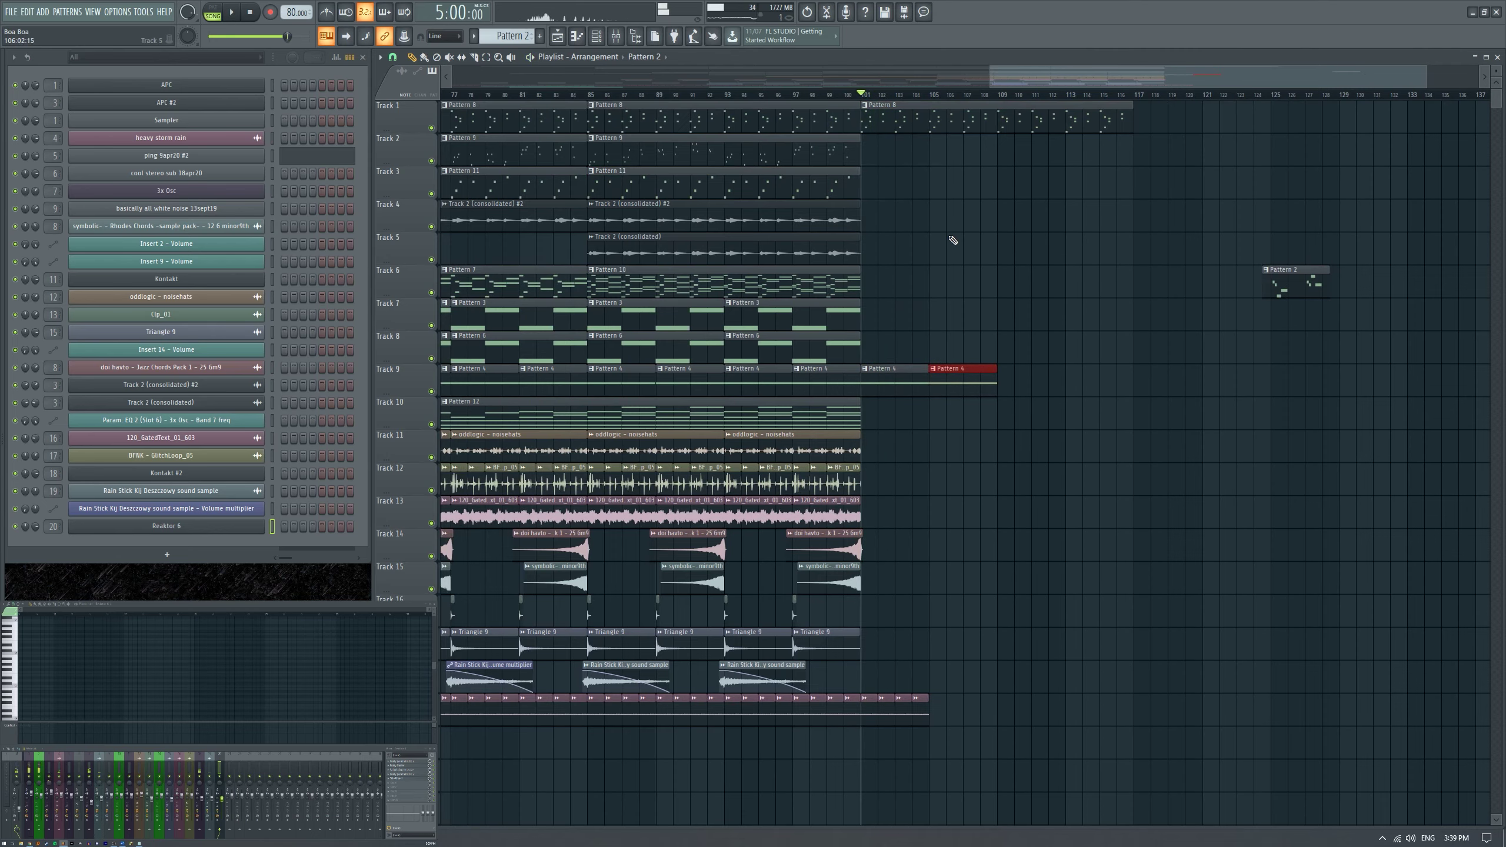
# Replace the Pattern 8 clip at bar 101 on Track 1 with Pattern 1 and play from there.
pyautogui.scroll(-3, 801, 139)
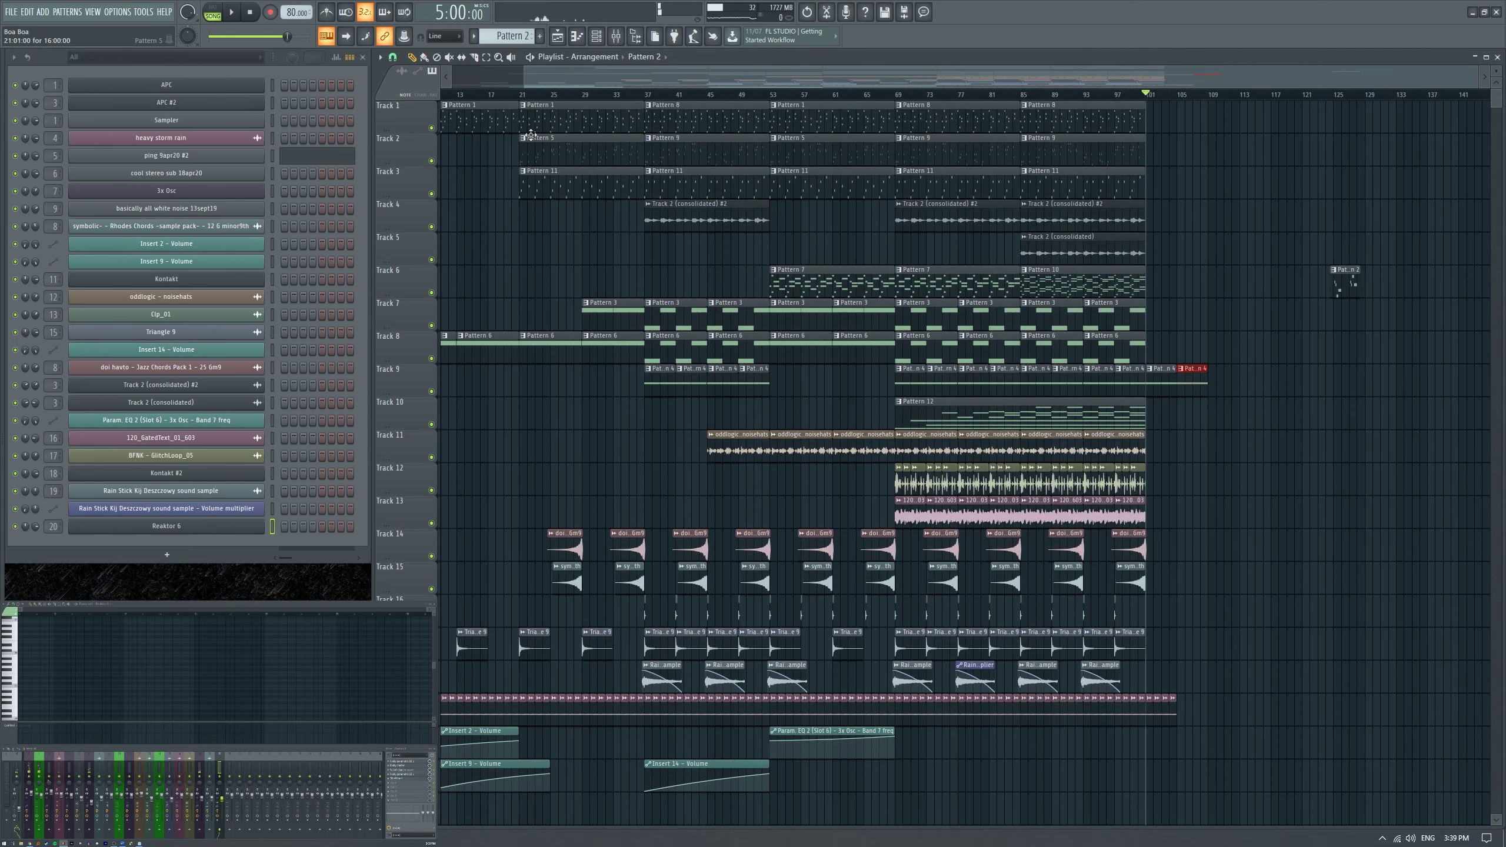
pyautogui.press('space')
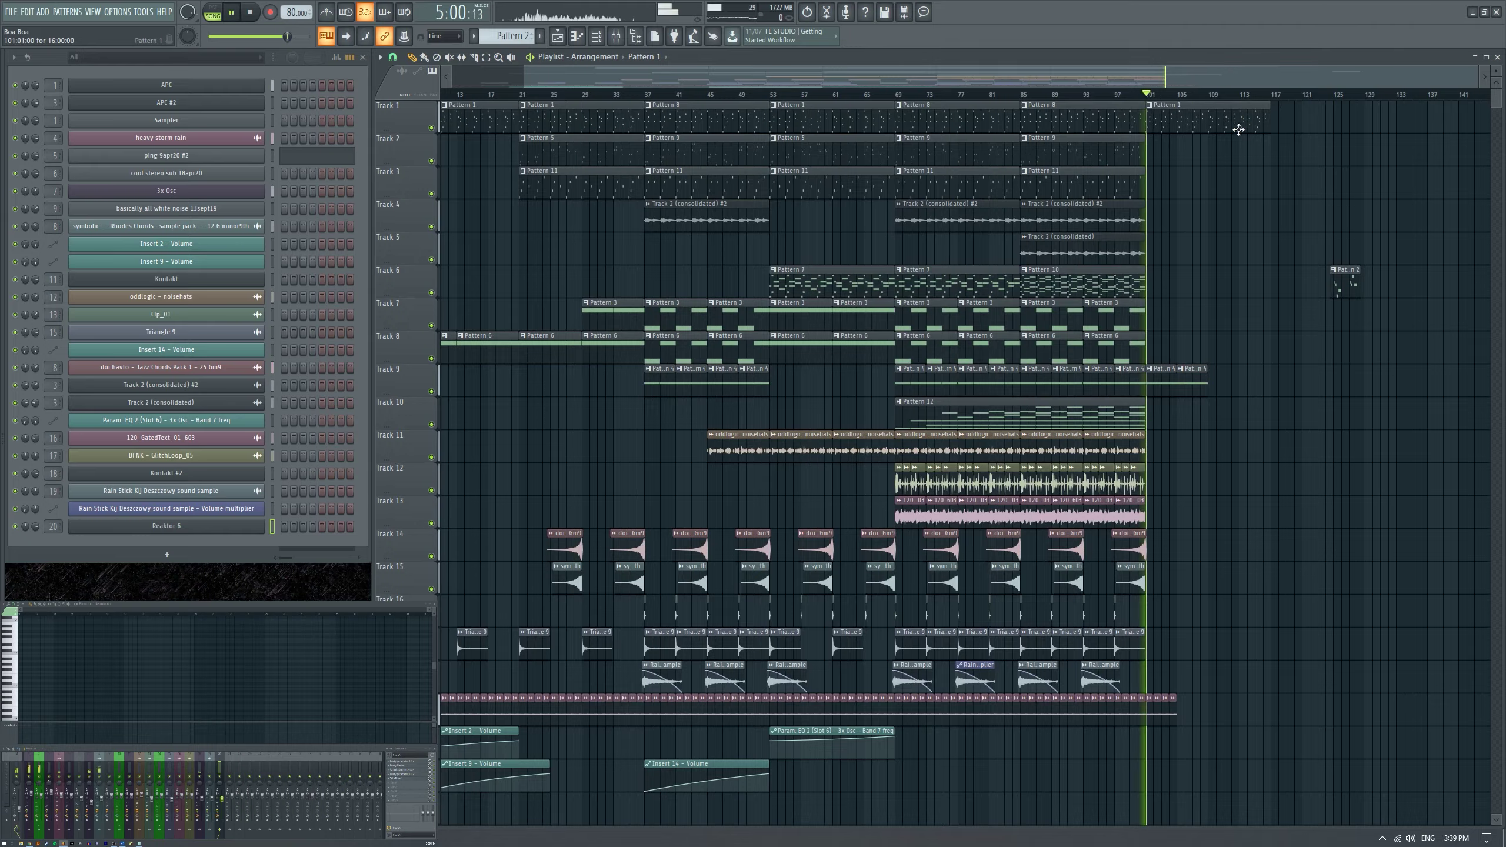
pyautogui.scroll(4, 1185, 166)
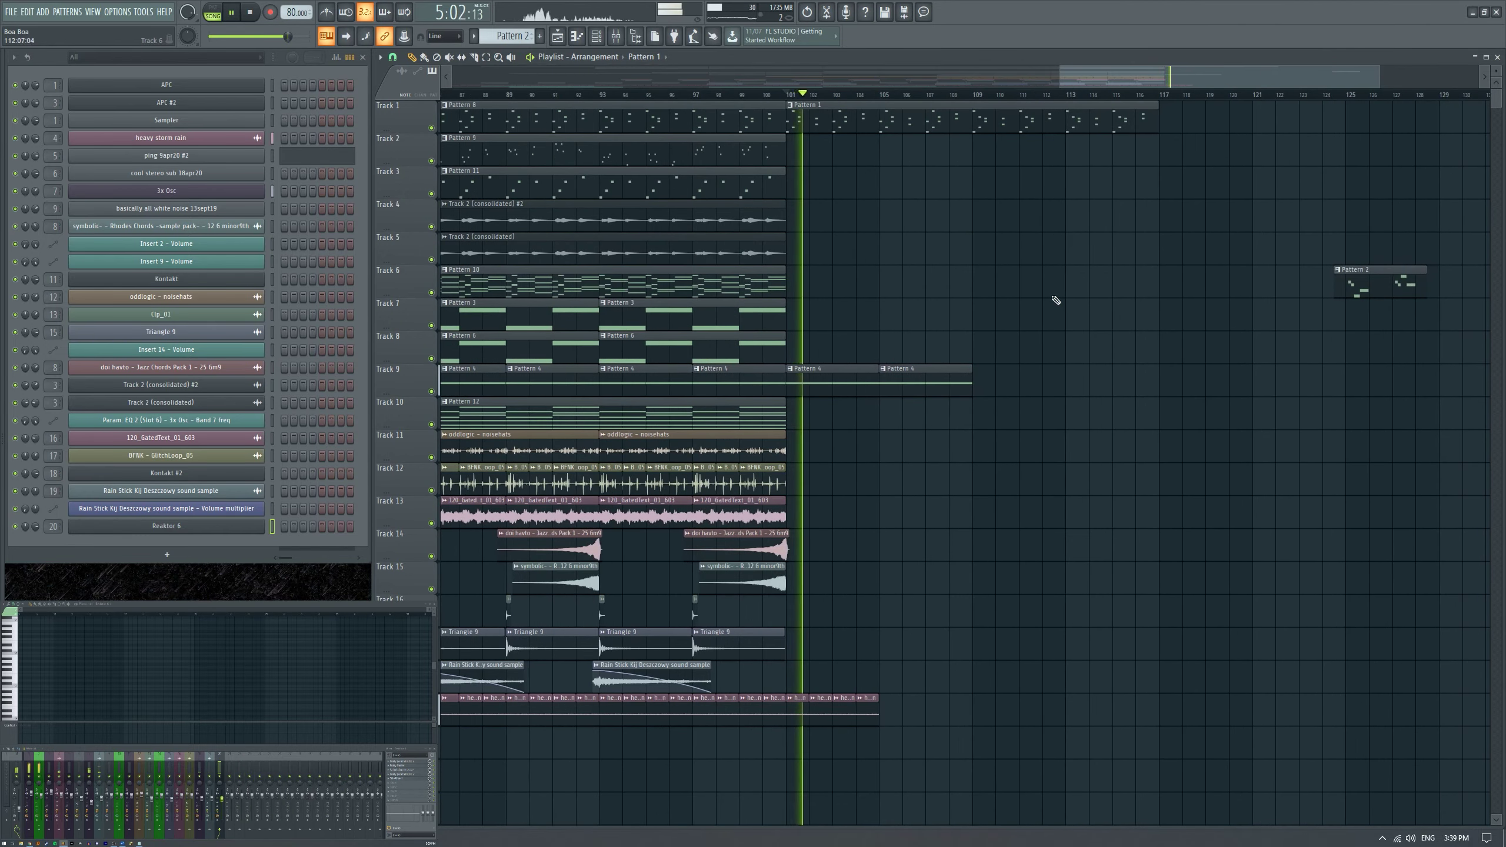
# Duplicate the last two Pattern 4 clips on Track 9 up to bar 117 and the heavy storm rain clips up to bar 137.
pyautogui.moveTo(1013, 375); pyautogui.dragTo(860, 394)
pyautogui.hotkey('ctrl', 'b')
pyautogui.moveTo(917, 715); pyautogui.dragTo(791, 723)
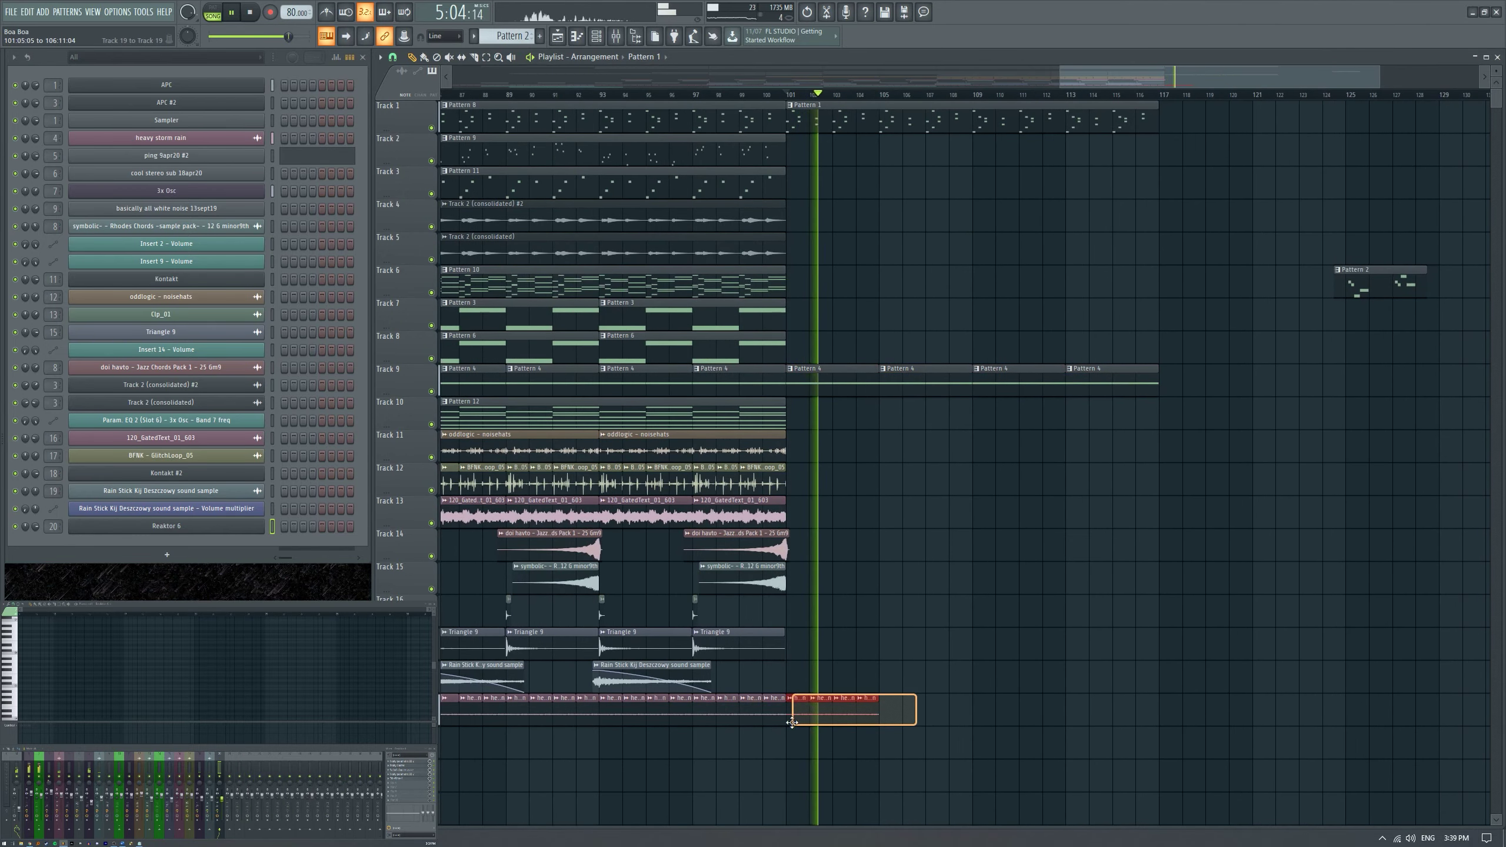
pyautogui.hotkey('ctrl', 'b')
pyautogui.hotkey('ctrl', 'b')
pyautogui.hotkey('ctrl', 'b')
pyautogui.hotkey('ctrl', 'b')
pyautogui.hotkey('ctrl', 'b')
pyautogui.hotkey('ctrl', 'b')
pyautogui.hotkey('ctrl', 'b')
pyautogui.hotkey('ctrl', 'b')
pyautogui.scroll(-2, 1044, 510)
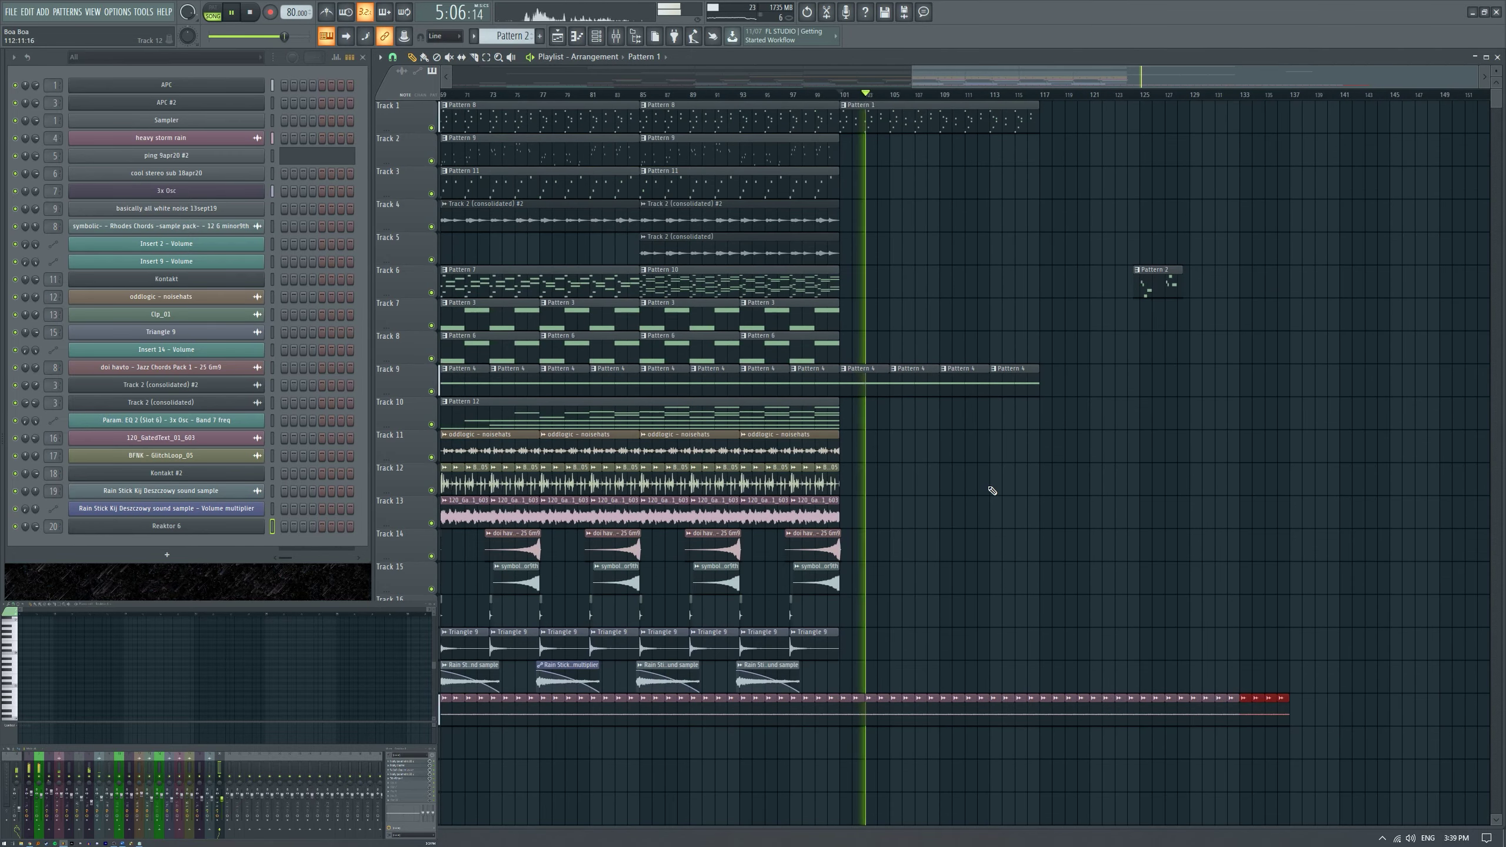
# Copy the Pattern 9 clip at bar 85 on Track 2 to bar 101.
pyautogui.scroll(2, 972, 488)
pyautogui.scroll(-1, 881, 474)
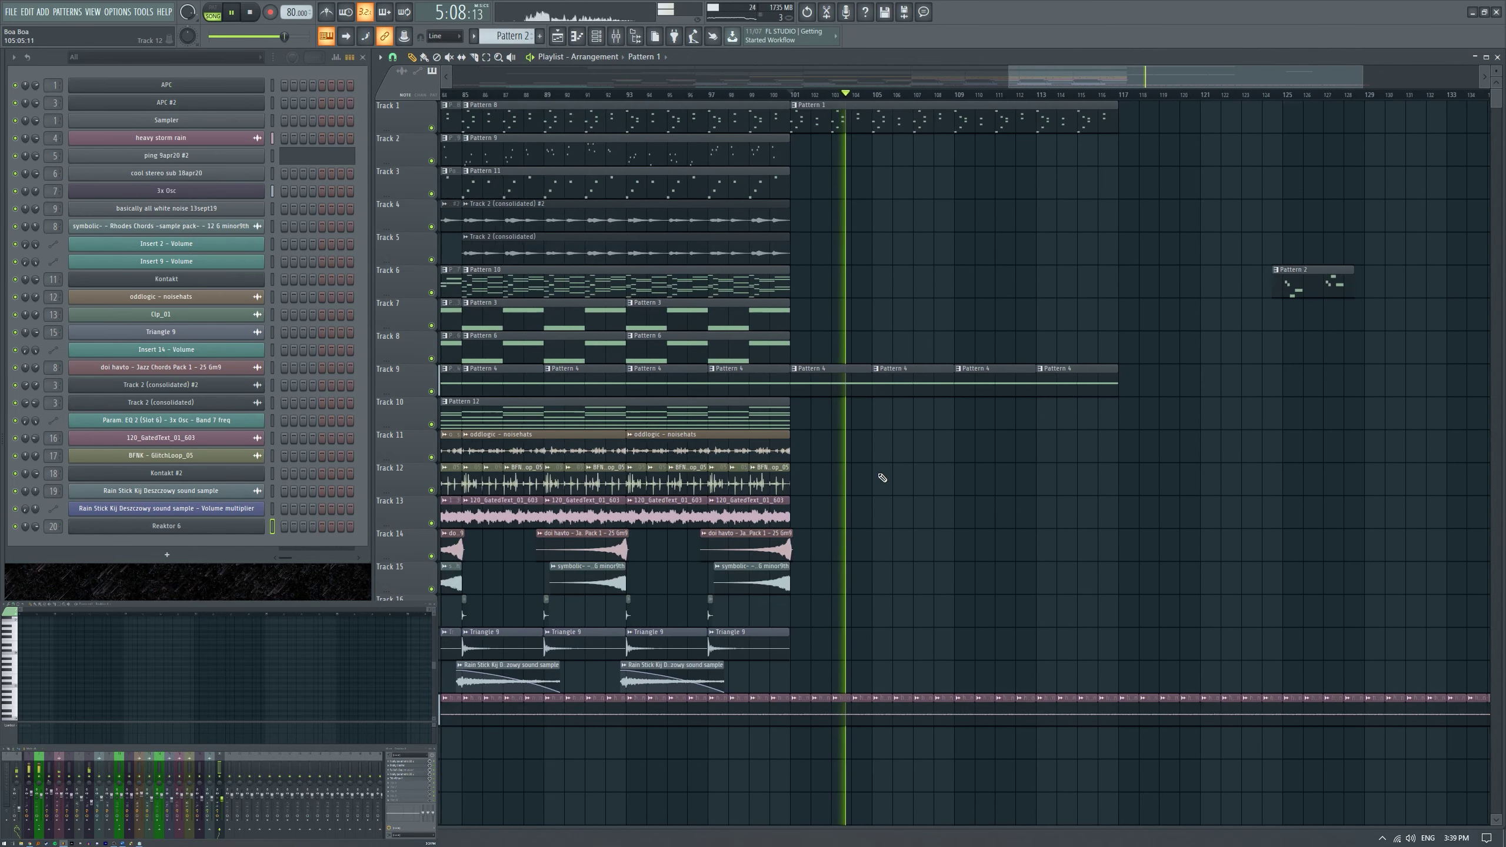
pyautogui.scroll(-3, 842, 249)
pyautogui.keyDown('ctrl'); pyautogui.click(704, 151); pyautogui.keyUp('ctrl')
pyautogui.moveTo(705, 151); pyautogui.dragTo(935, 158)
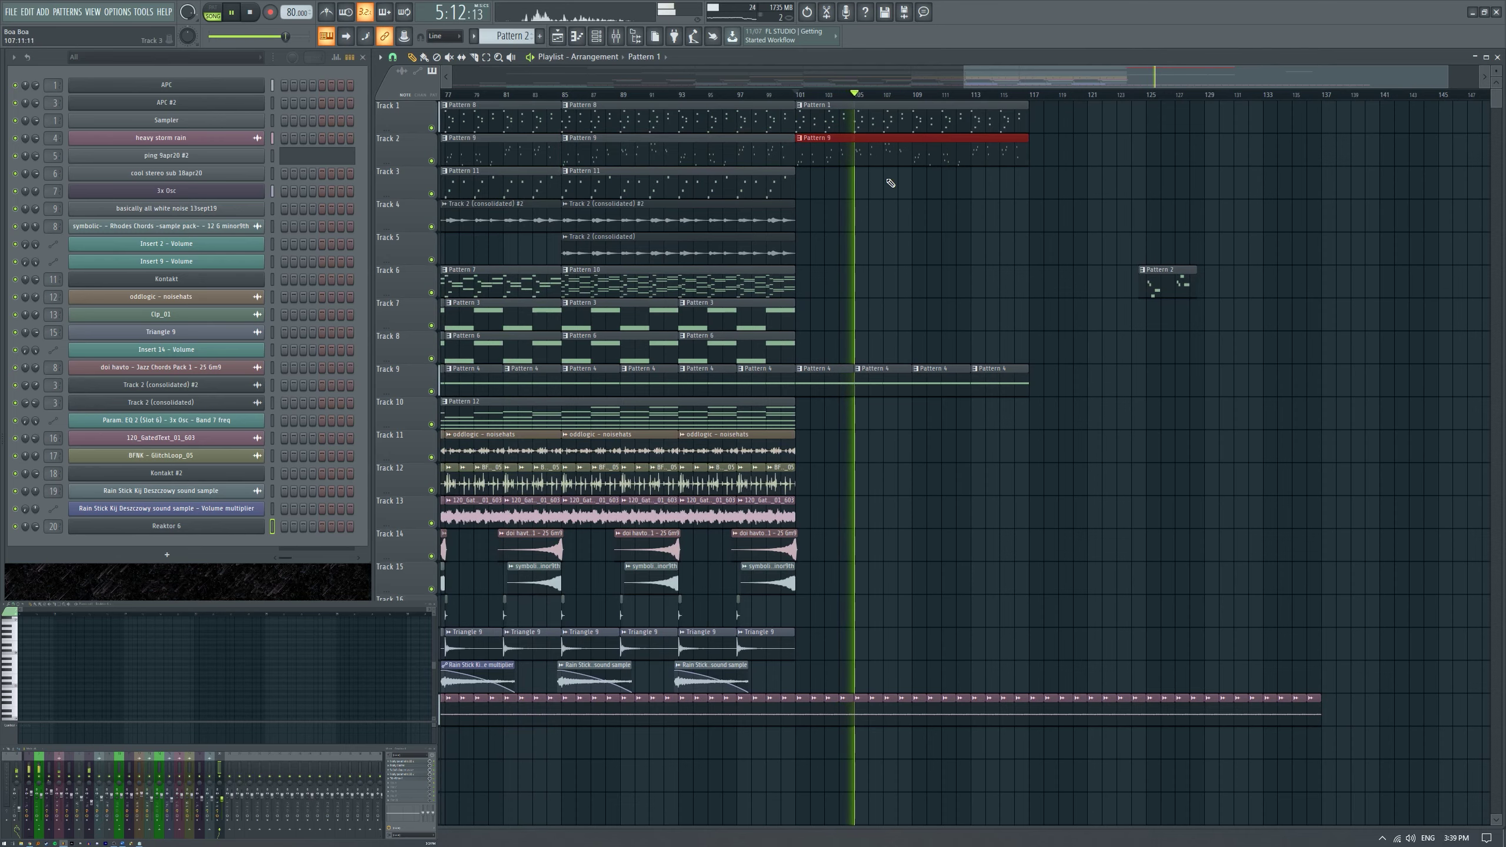
pyautogui.scroll(3, 854, 162)
pyautogui.moveTo(732, 153)
pyautogui.mouseDown()
pyautogui.moveTo(853, 155)
pyautogui.moveTo(732, 157)
pyautogui.mouseUp()
pyautogui.scroll(-5, 850, 227)
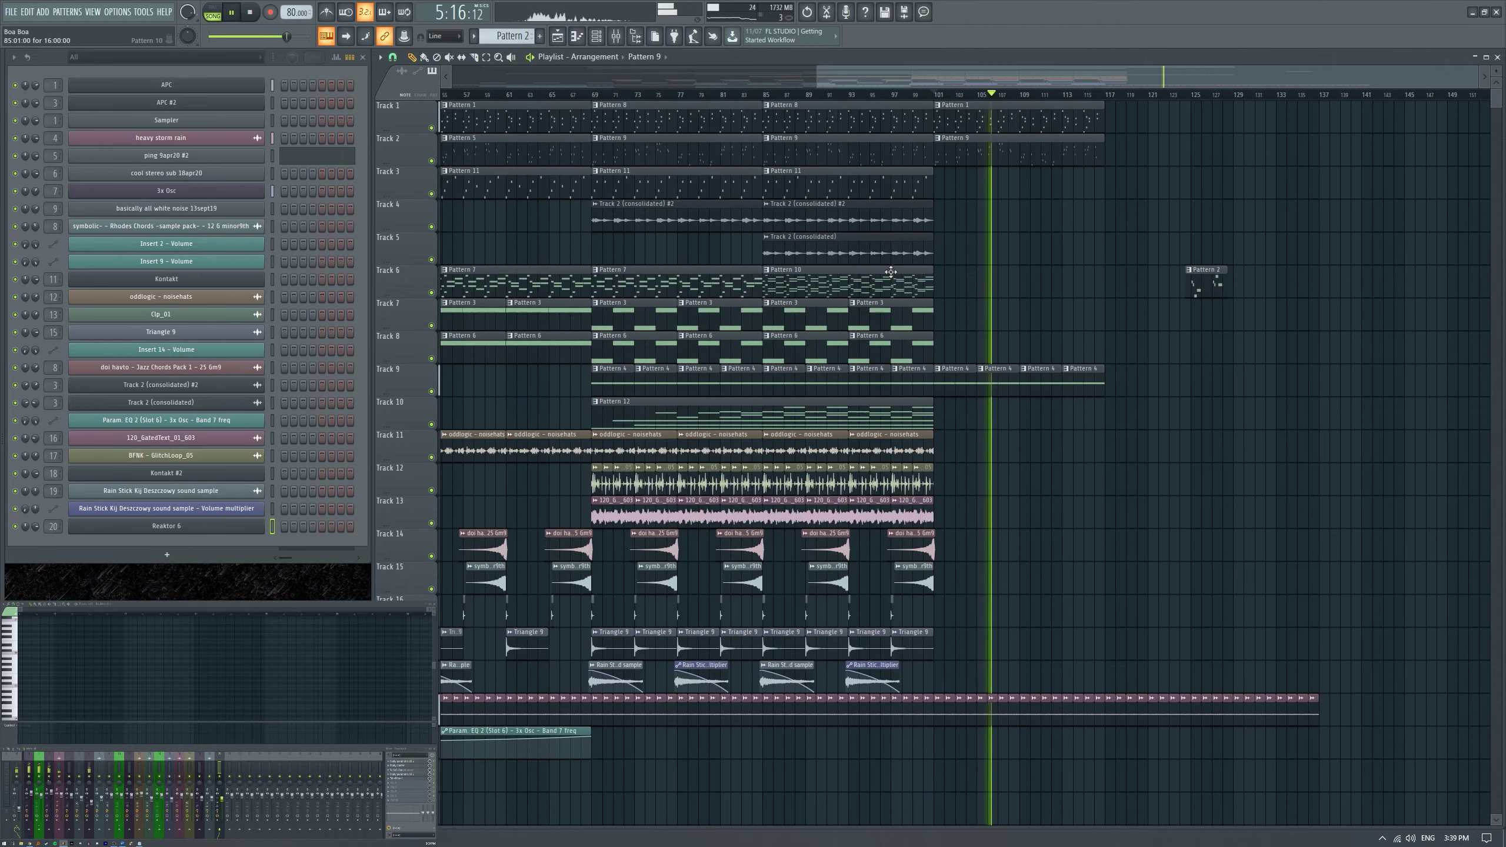
# Play the arrangement from bar 85 and check the transition into the new section at bar 101.
pyautogui.press('space')
pyautogui.moveTo(839, 94); pyautogui.dragTo(1075, 150)
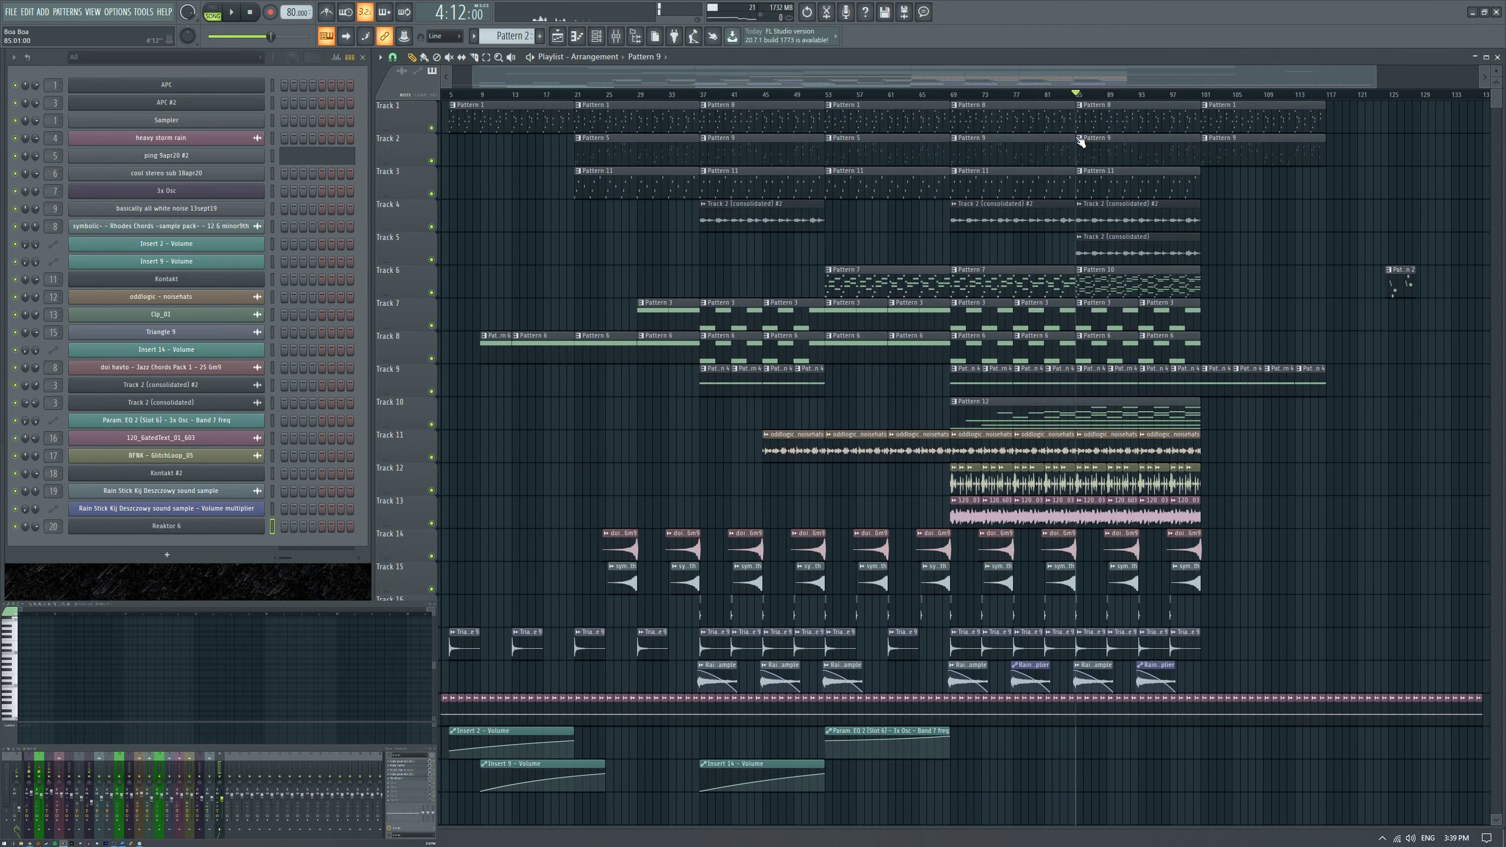
pyautogui.press('space')
pyautogui.scroll(5, 1251, 273)
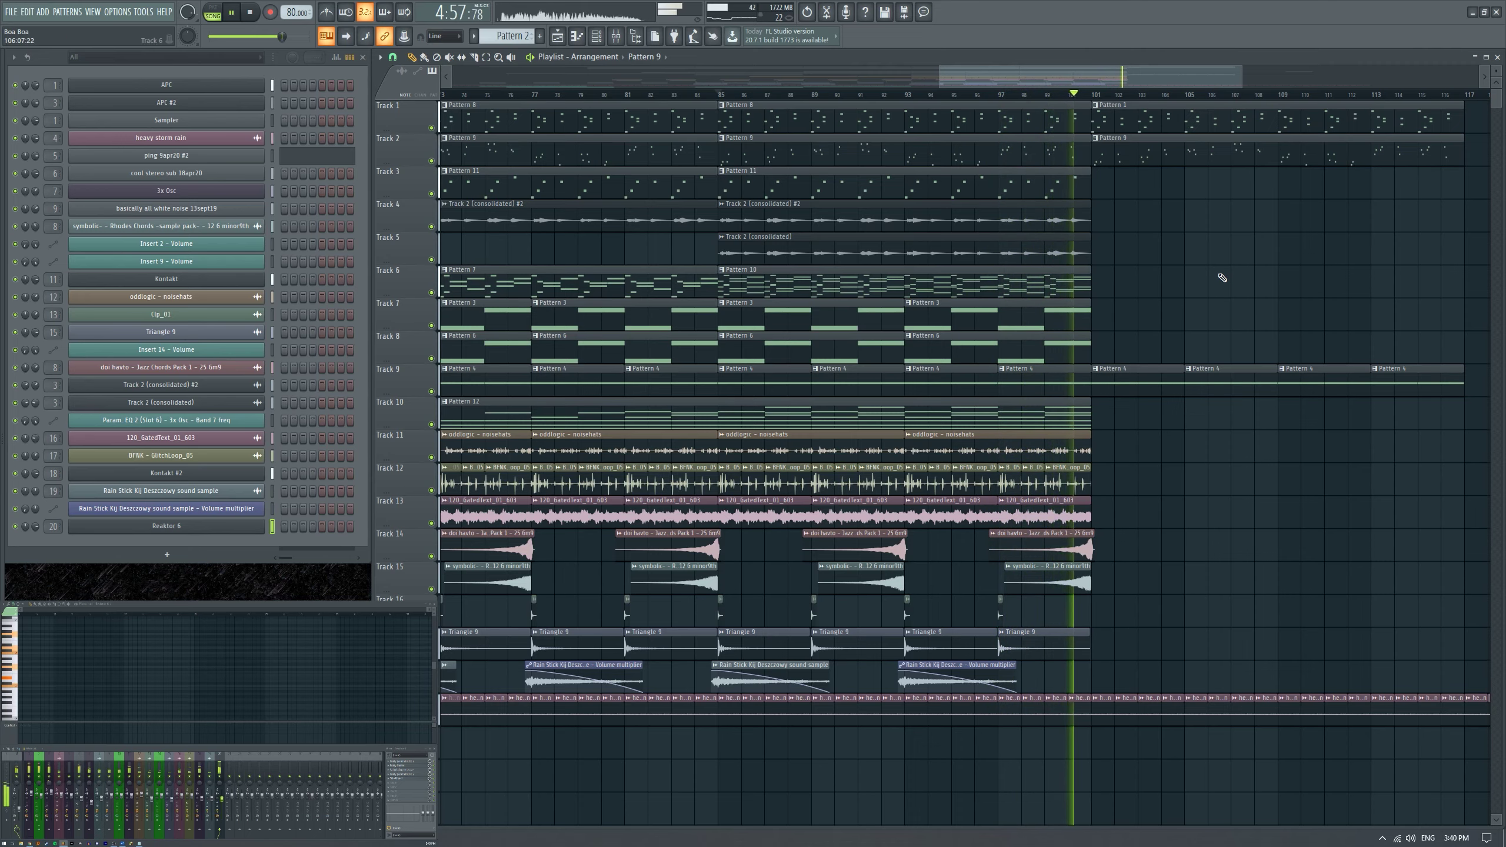
pyautogui.scroll(-2, 1183, 302)
pyautogui.scroll(3, 1183, 302)
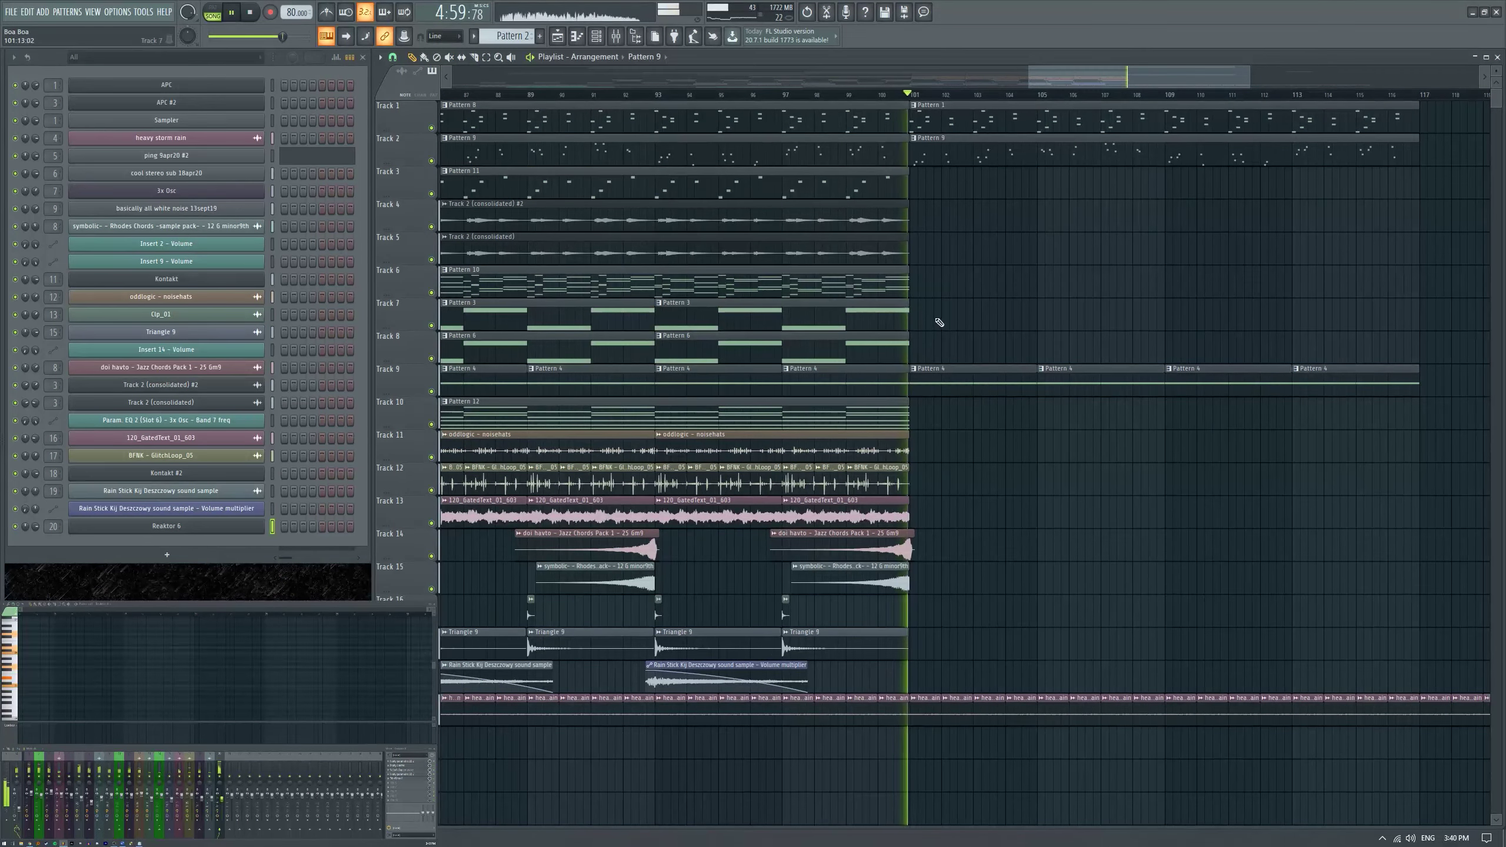
pyautogui.scroll(-4, 945, 314)
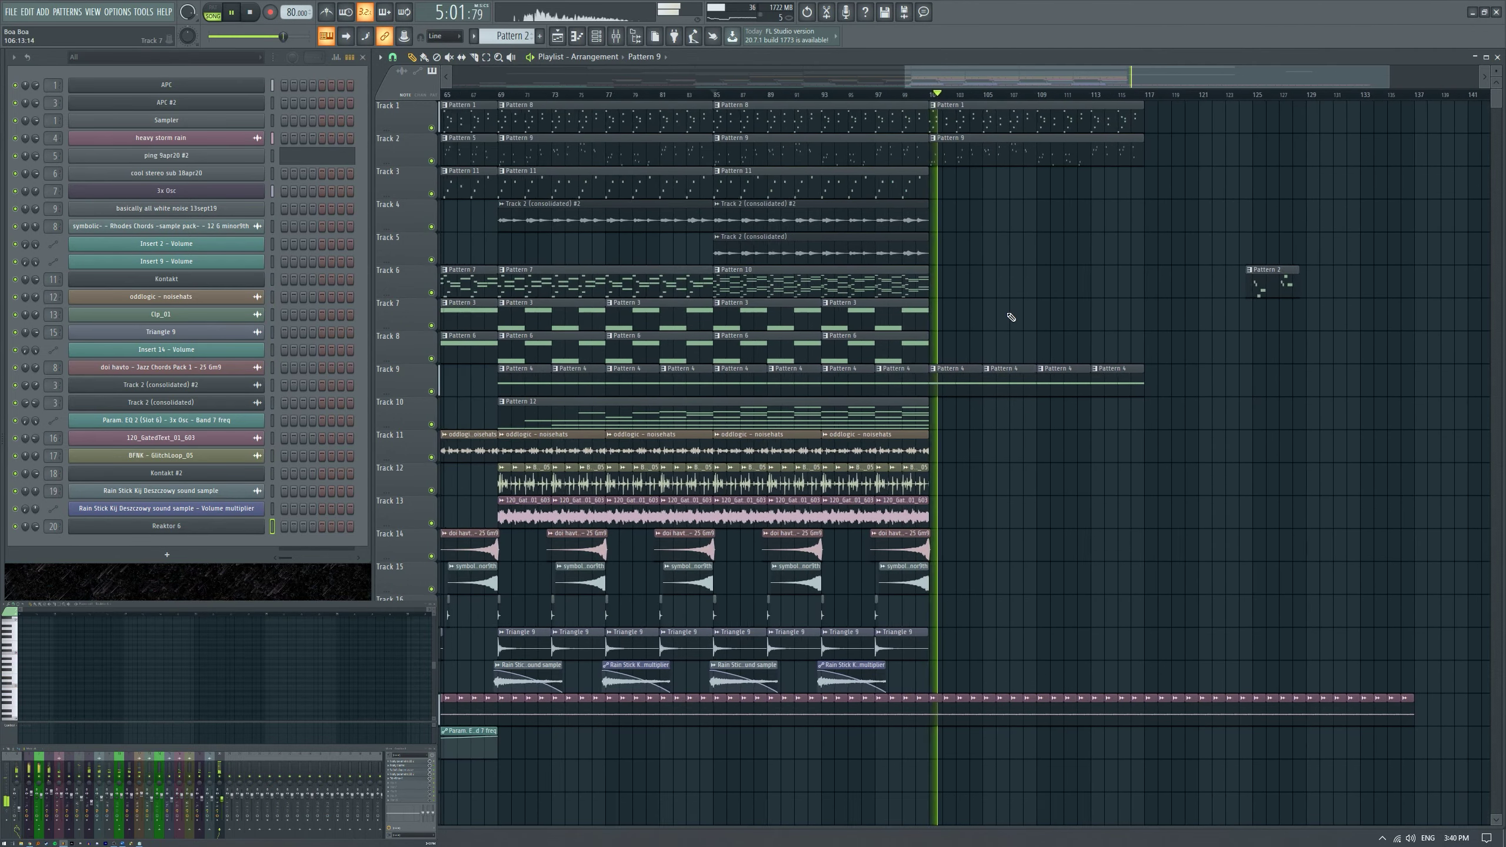
pyautogui.scroll(3, 1007, 314)
pyautogui.scroll(-2, 979, 306)
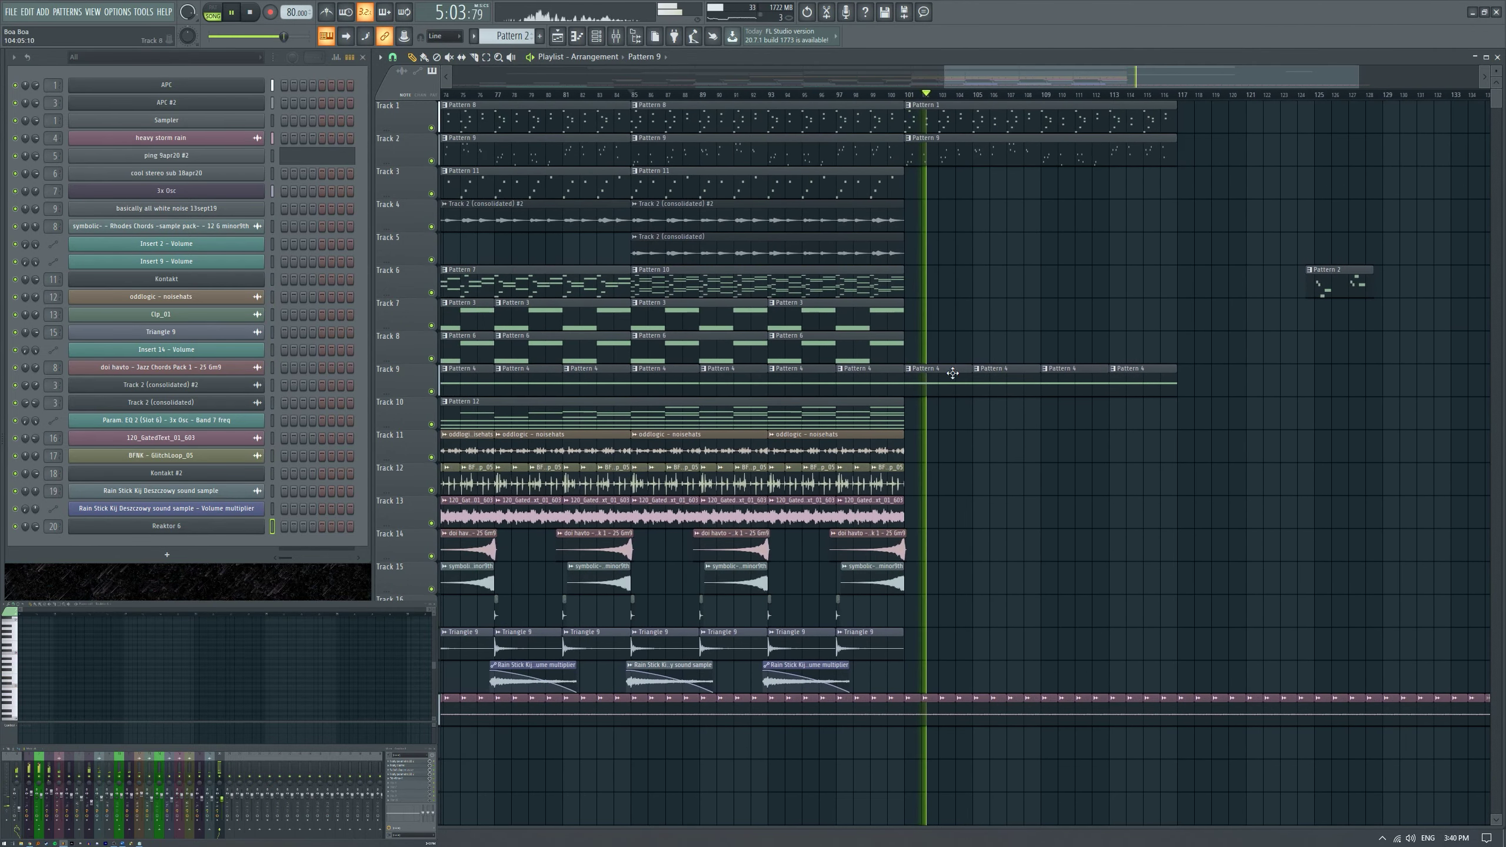
pyautogui.scroll(1, 872, 415)
# Stop playback and duplicate the last two 120_GatedTest_01_603 clips on Track 13 to bars 101 through 109.
pyautogui.press('space')
pyautogui.moveTo(922, 511); pyautogui.dragTo(821, 514)
pyautogui.hotkey('ctrl', 'b')
pyautogui.scroll(3, 968, 484)
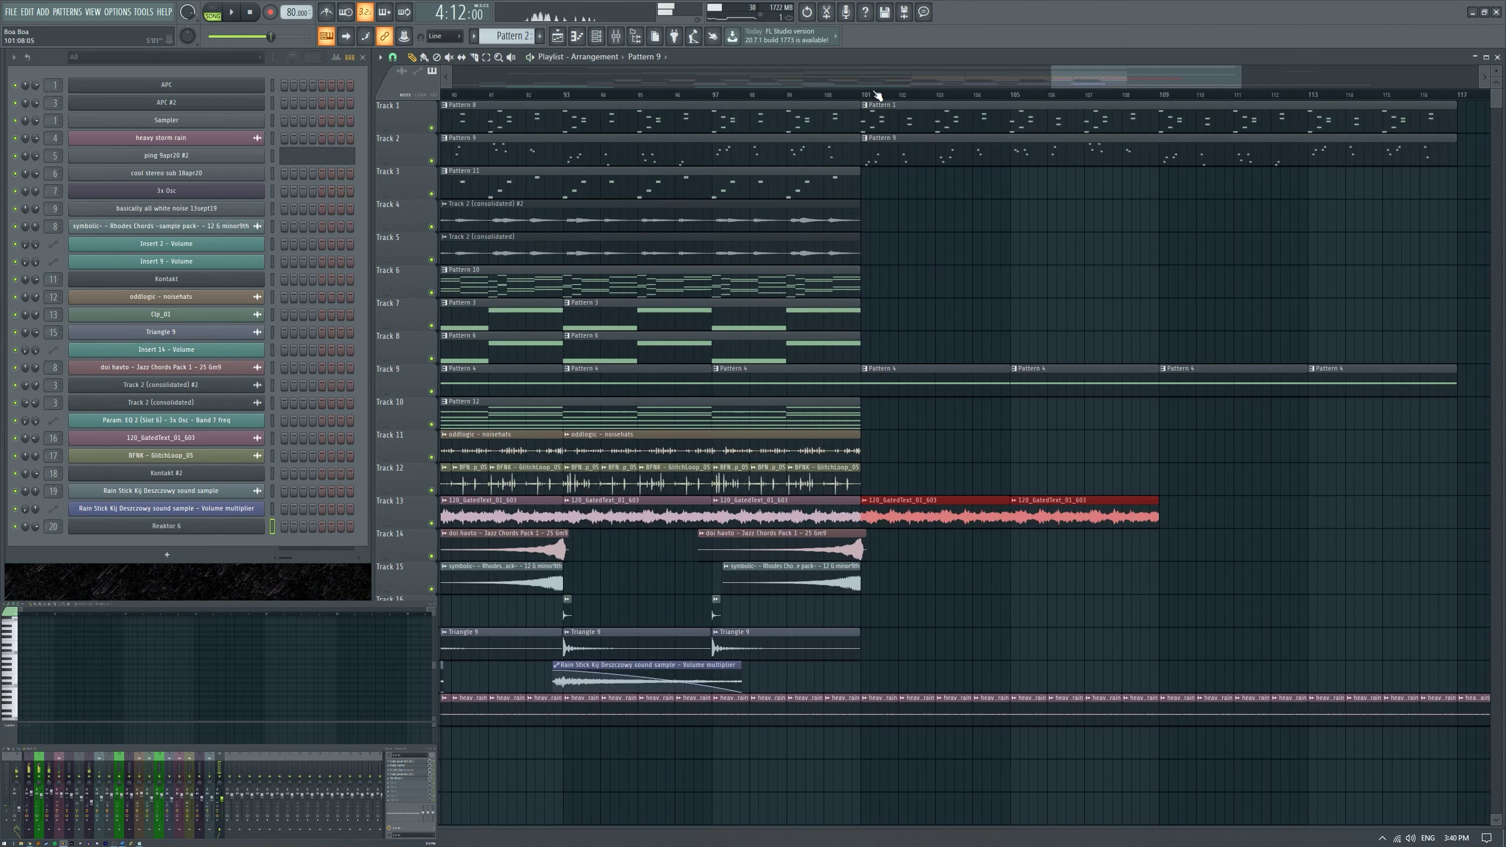
# Play from bar 101 and copy the last Rain Stick volume multiplier clip to the start of the new section at bar 101.
pyautogui.click(877, 95)
pyautogui.press('space')
pyautogui.scroll(-3, 873, 626)
pyautogui.scroll(-2, 873, 626)
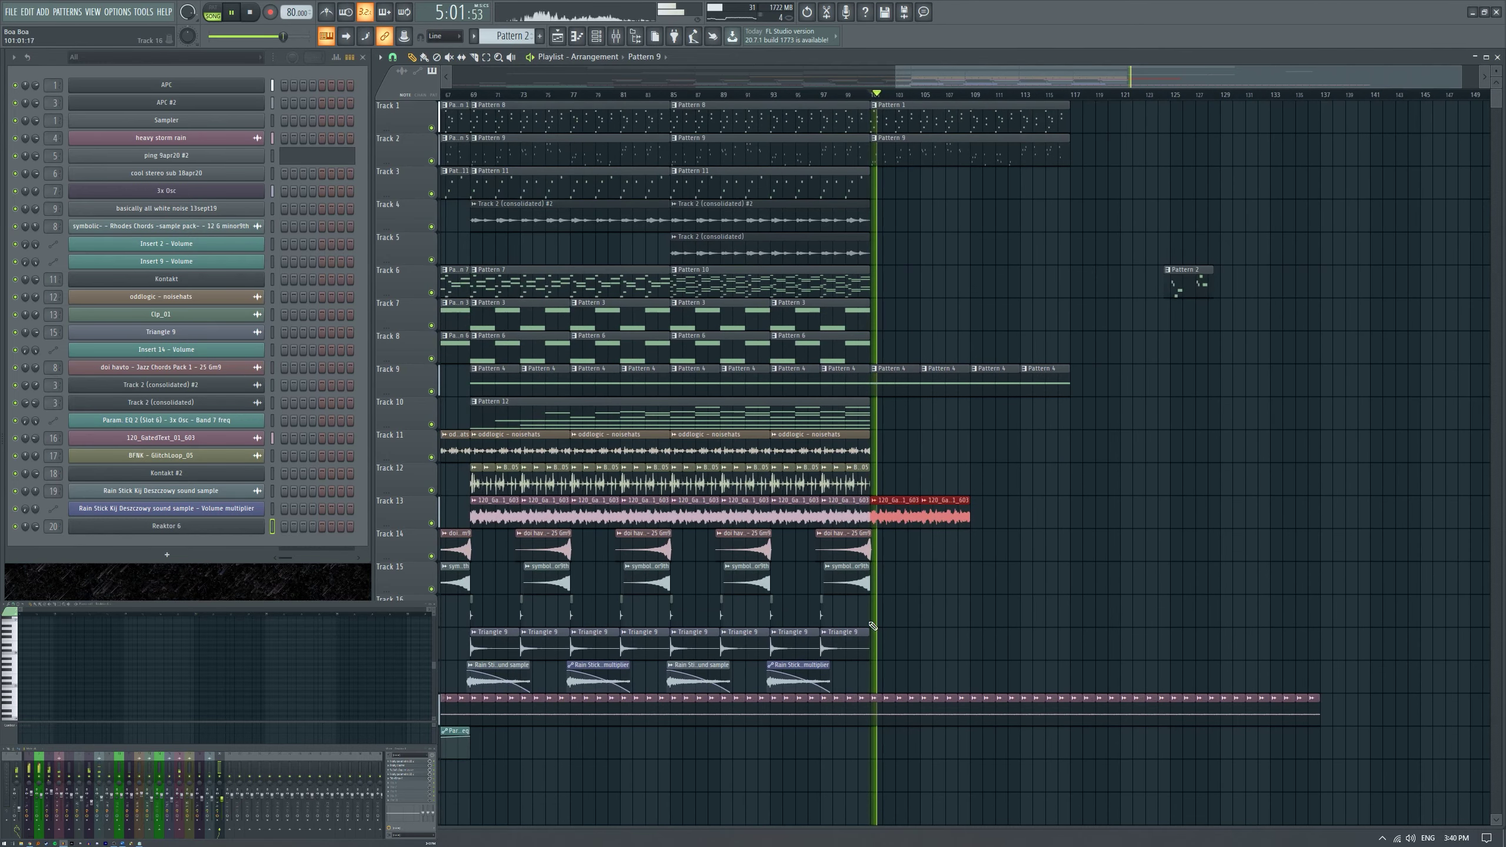
pyautogui.scroll(2, 873, 626)
pyautogui.moveTo(776, 664); pyautogui.dragTo(858, 664)
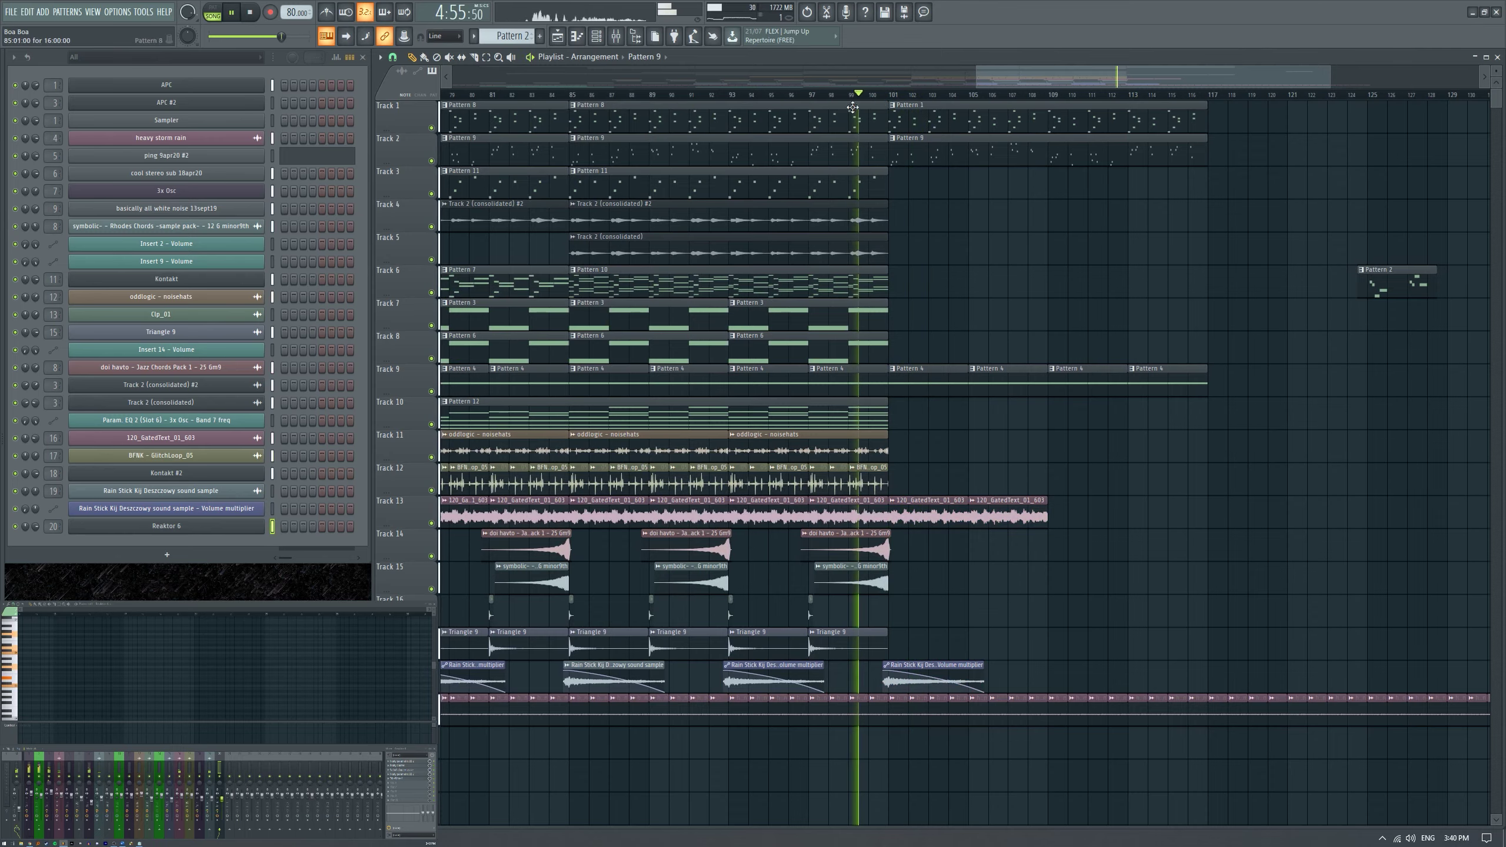
# Copy the Triangle 9 clip at bar 97 to bar 101 and delete the short Track 16 clip tried at the same bar.
pyautogui.scroll(2, 917, 638)
pyautogui.moveTo(781, 637); pyautogui.dragTo(930, 637)
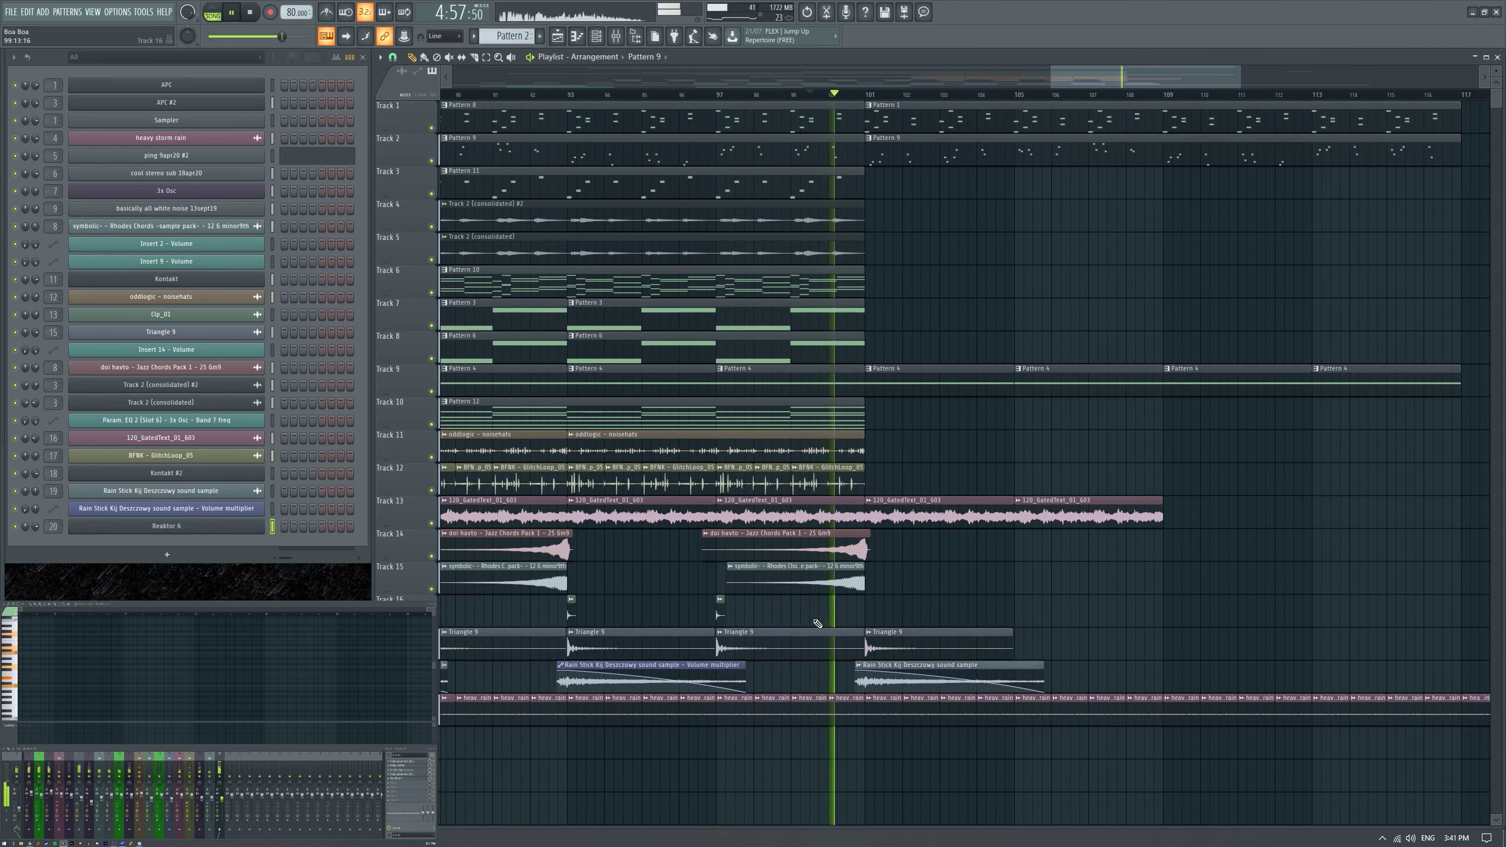
pyautogui.click(722, 616)
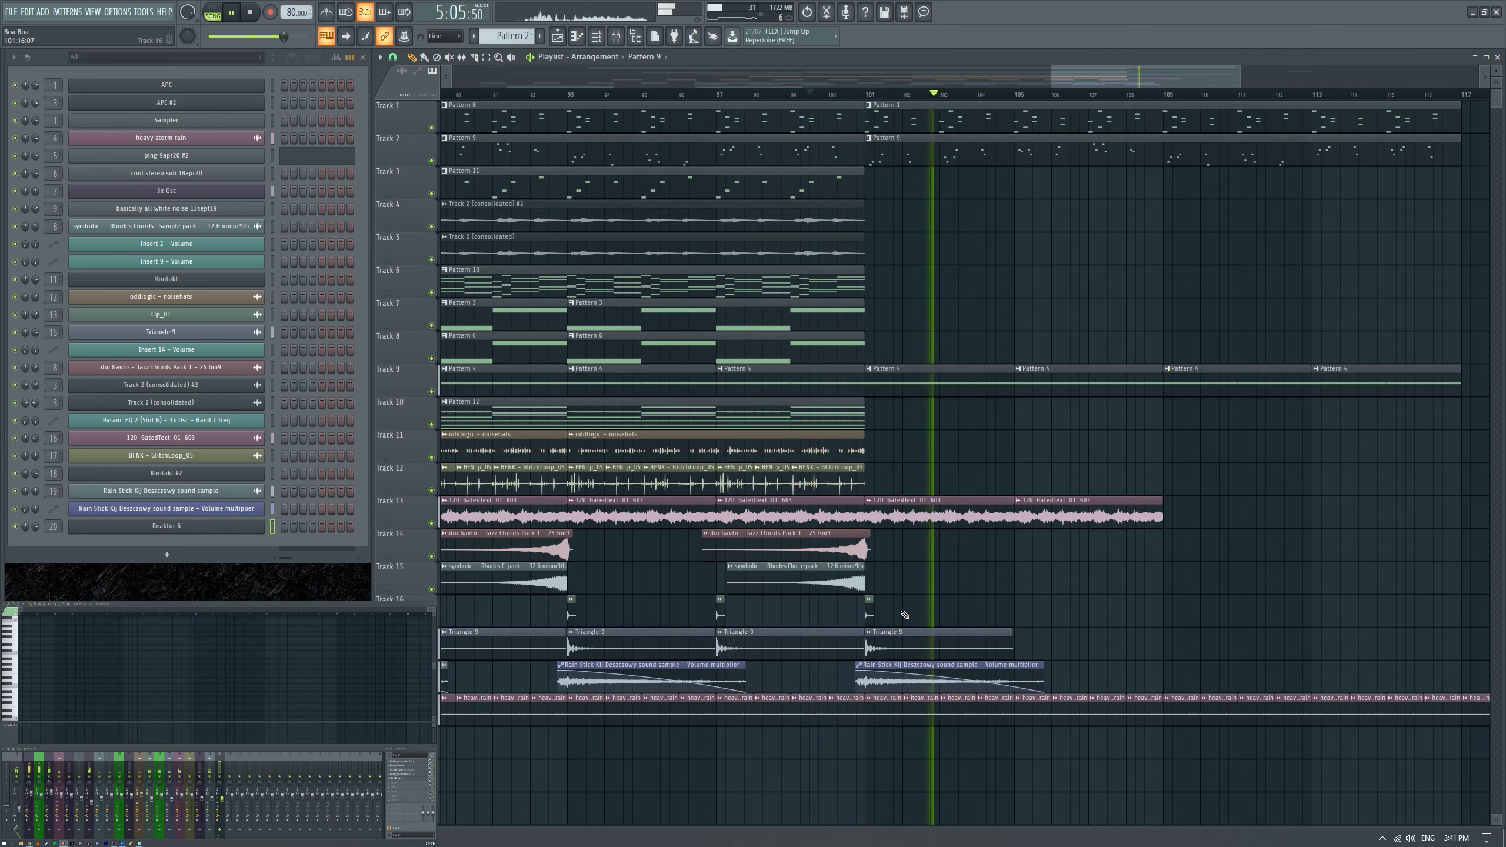
pyautogui.rightClick(871, 614)
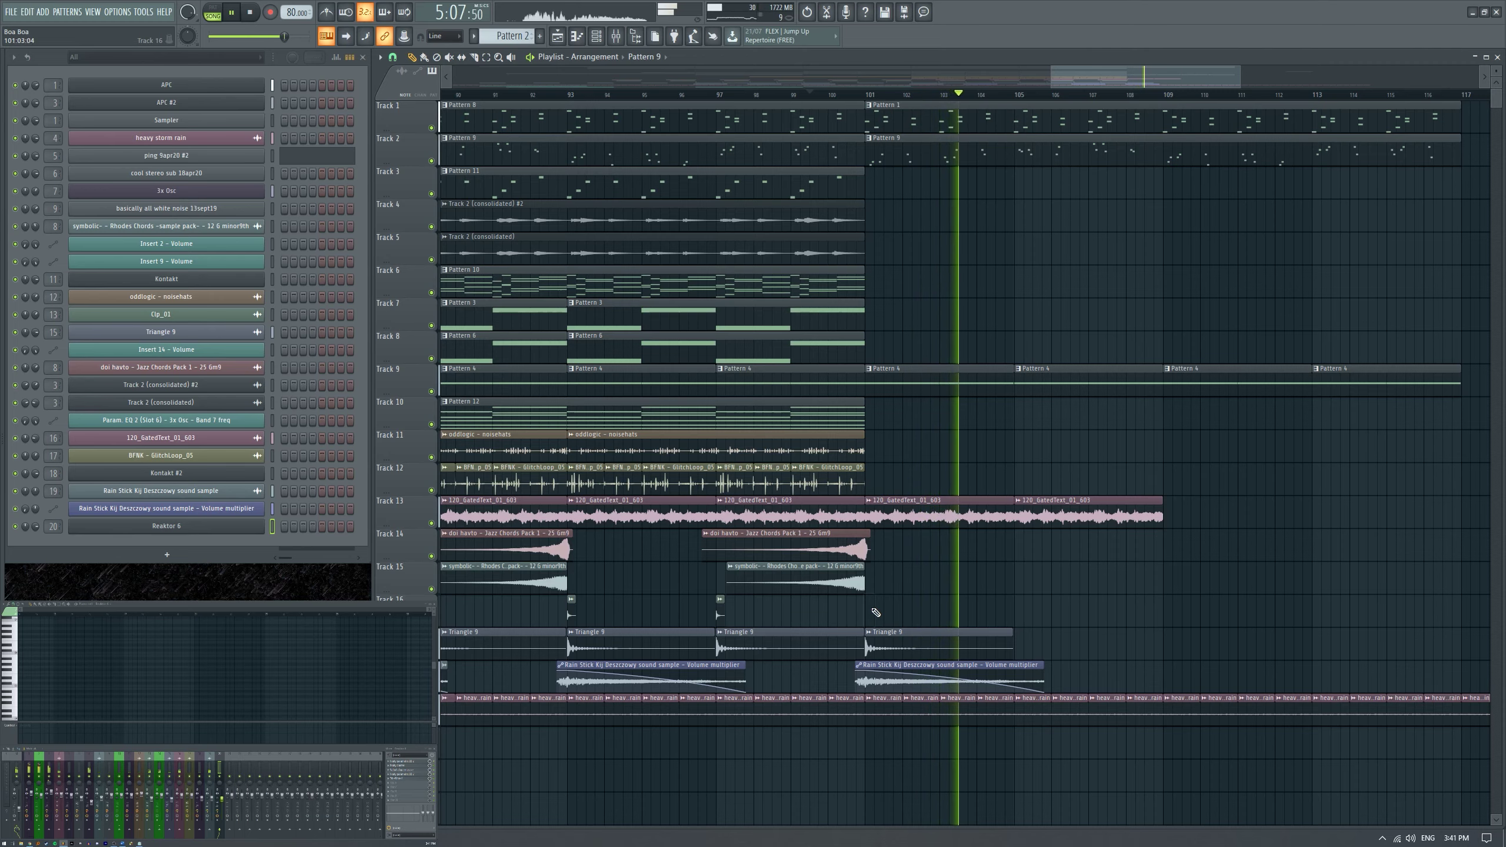
# Duplicate the two 120_GatedTest_01_603 clips after bar 101 on Track 13 to bars 109 through 117.
pyautogui.scroll(-2, 889, 612)
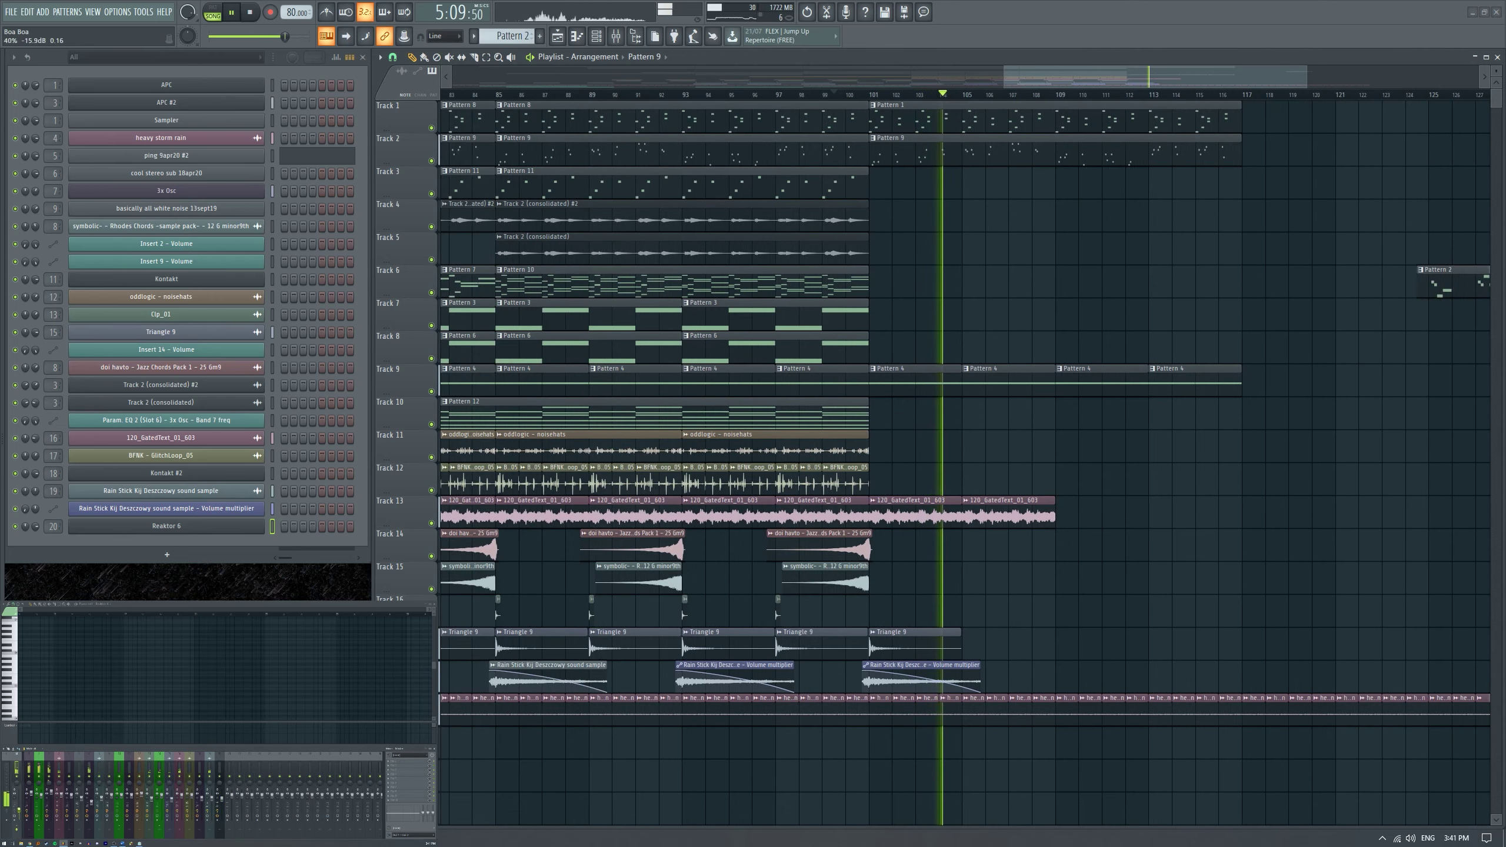
pyautogui.scroll(3, 965, 578)
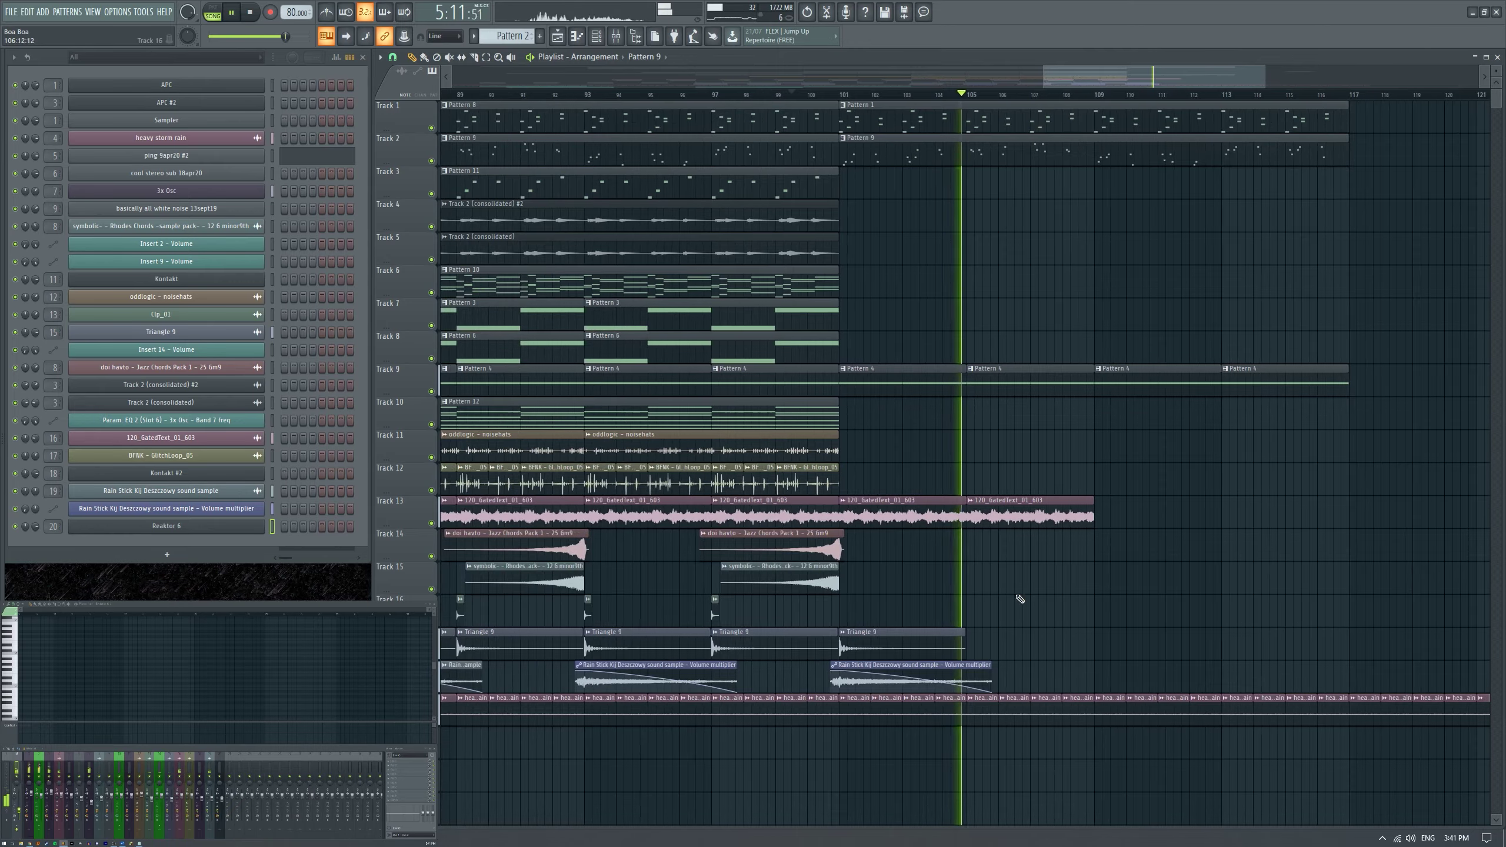
pyautogui.scroll(-2, 1015, 598)
pyautogui.scroll(3, 1119, 555)
pyautogui.keyDown('ctrl'); pyautogui.moveTo(1007, 534); pyautogui.dragTo(820, 503); pyautogui.keyUp('ctrl')
pyautogui.hotkey('ctrl', 'b')
pyautogui.scroll(-3, 825, 503)
pyautogui.hotkey('ctrl', 'd')
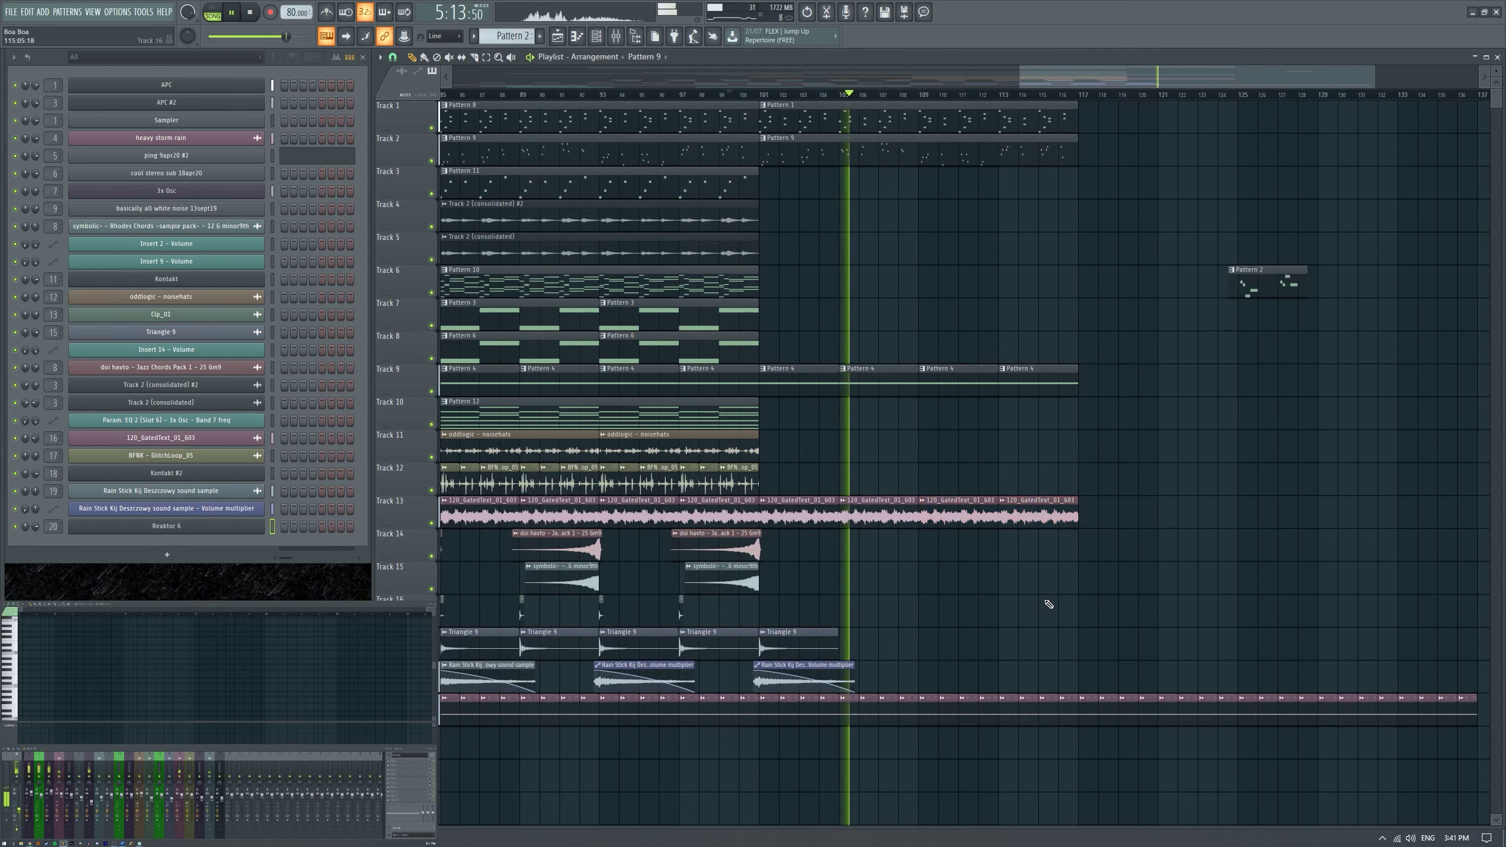
# Stop playback, copy two Pattern 6 clips on Track 8 to bars 101 and 109, and restart playback.
pyautogui.scroll(4, 1049, 604)
pyautogui.press('space')
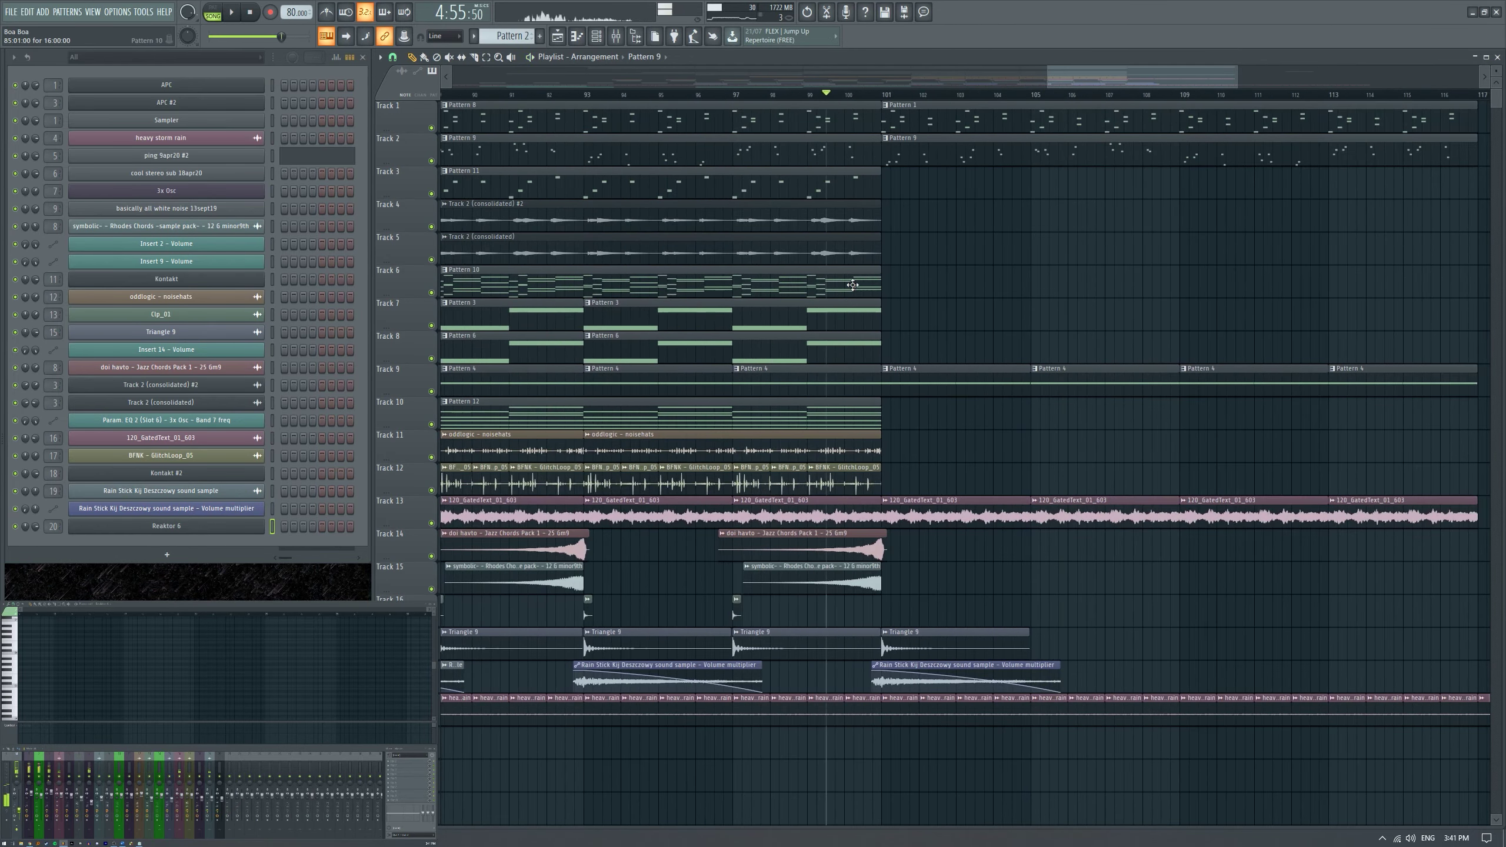
pyautogui.click(852, 284)
pyautogui.click(842, 355)
pyautogui.scroll(-3, 843, 356)
pyautogui.scroll(-3, 761, 363)
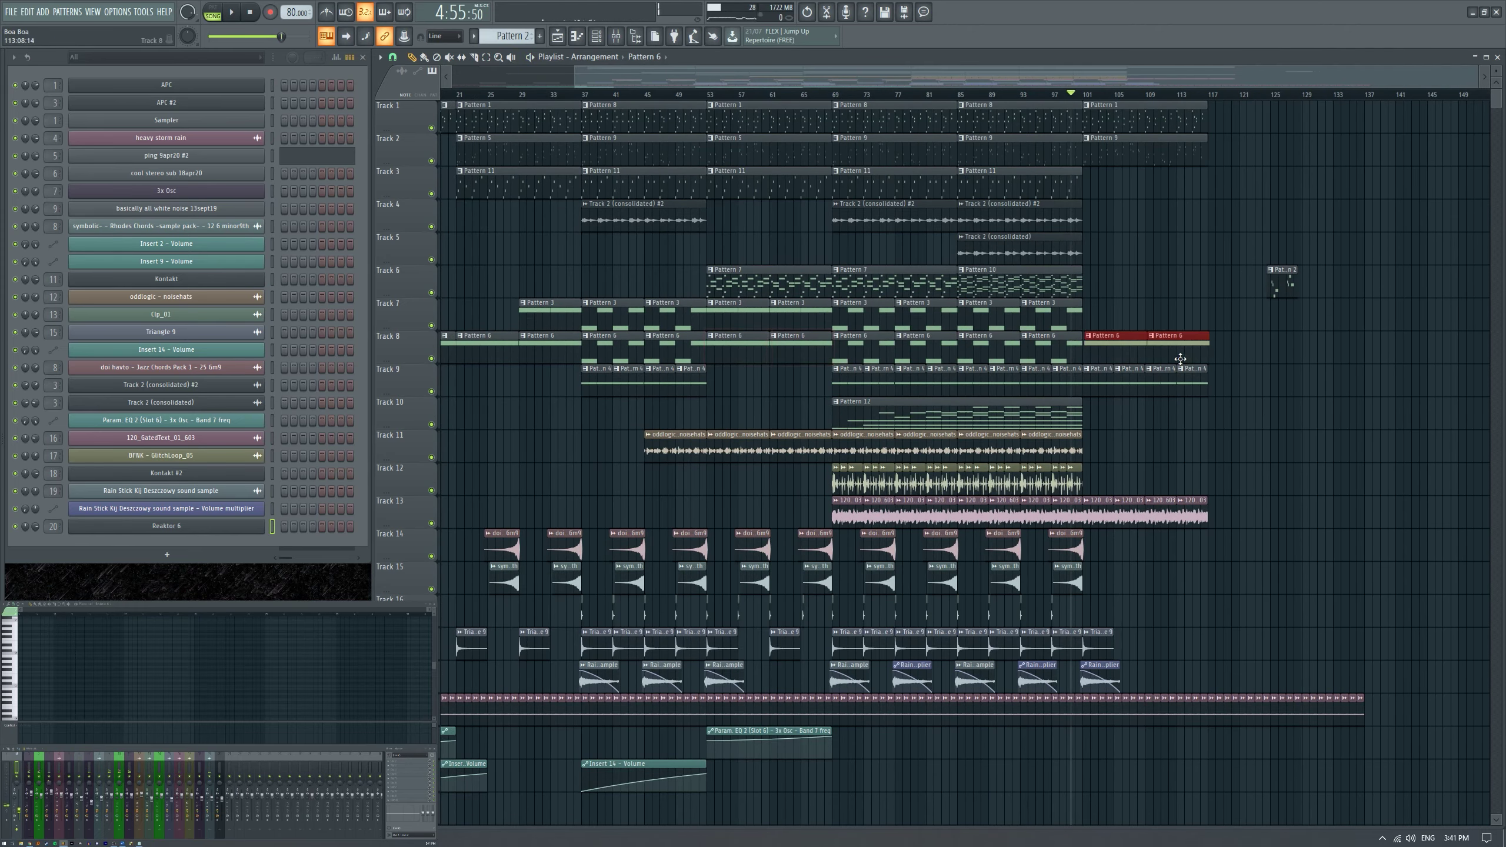
pyautogui.press('space')
pyautogui.scroll(5, 1143, 327)
pyautogui.click(1062, 350)
pyautogui.hotkey('ctrl', 'd')
# Delete all 120_GatedTest_01_603 clips after bar 101 on Track 13 while listening to the new section.
pyautogui.scroll(-3, 1008, 376)
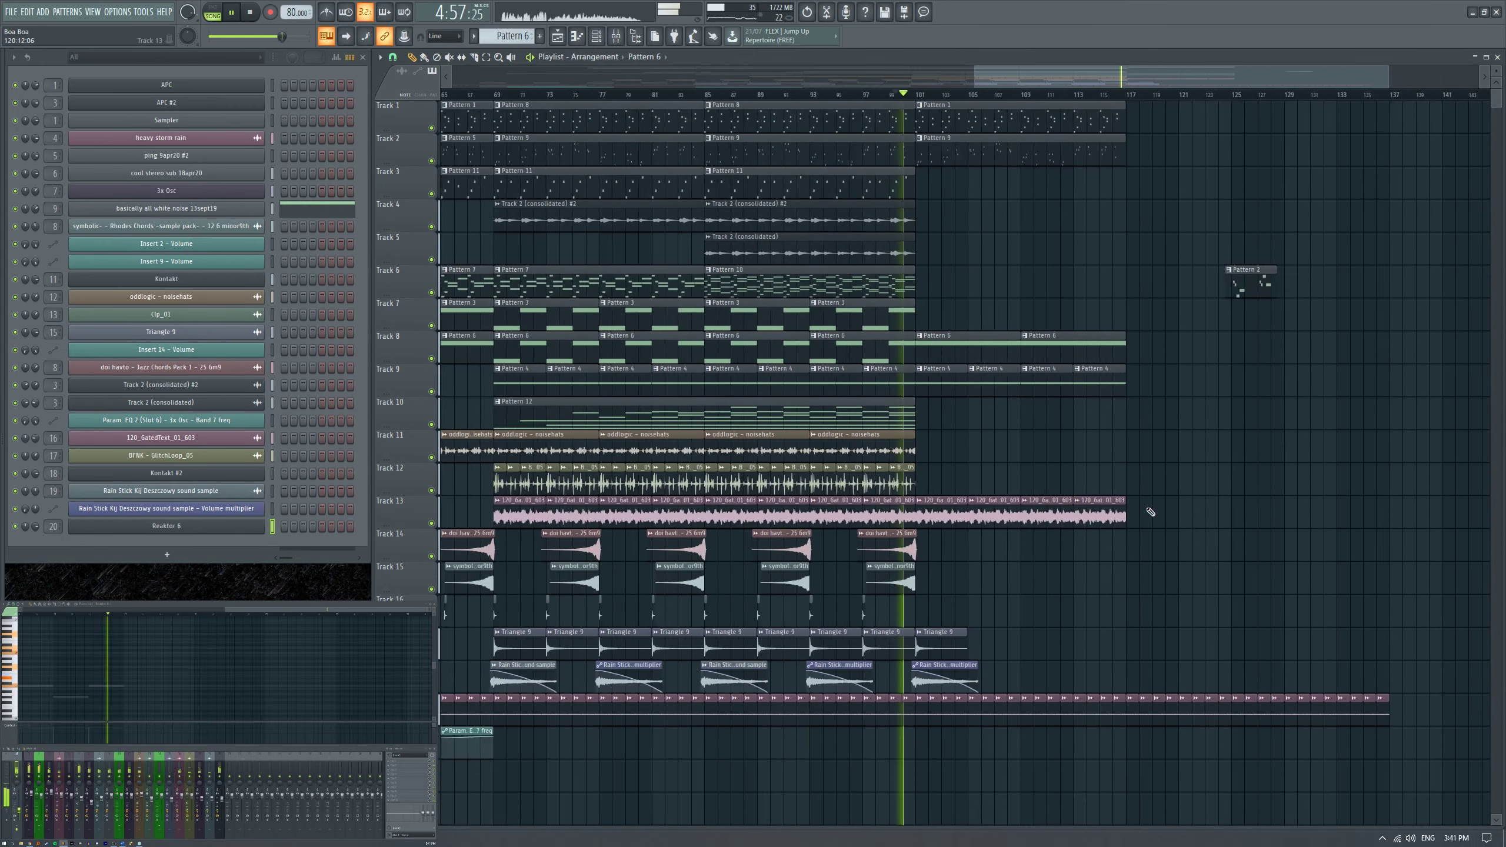
pyautogui.scroll(4, 1085, 521)
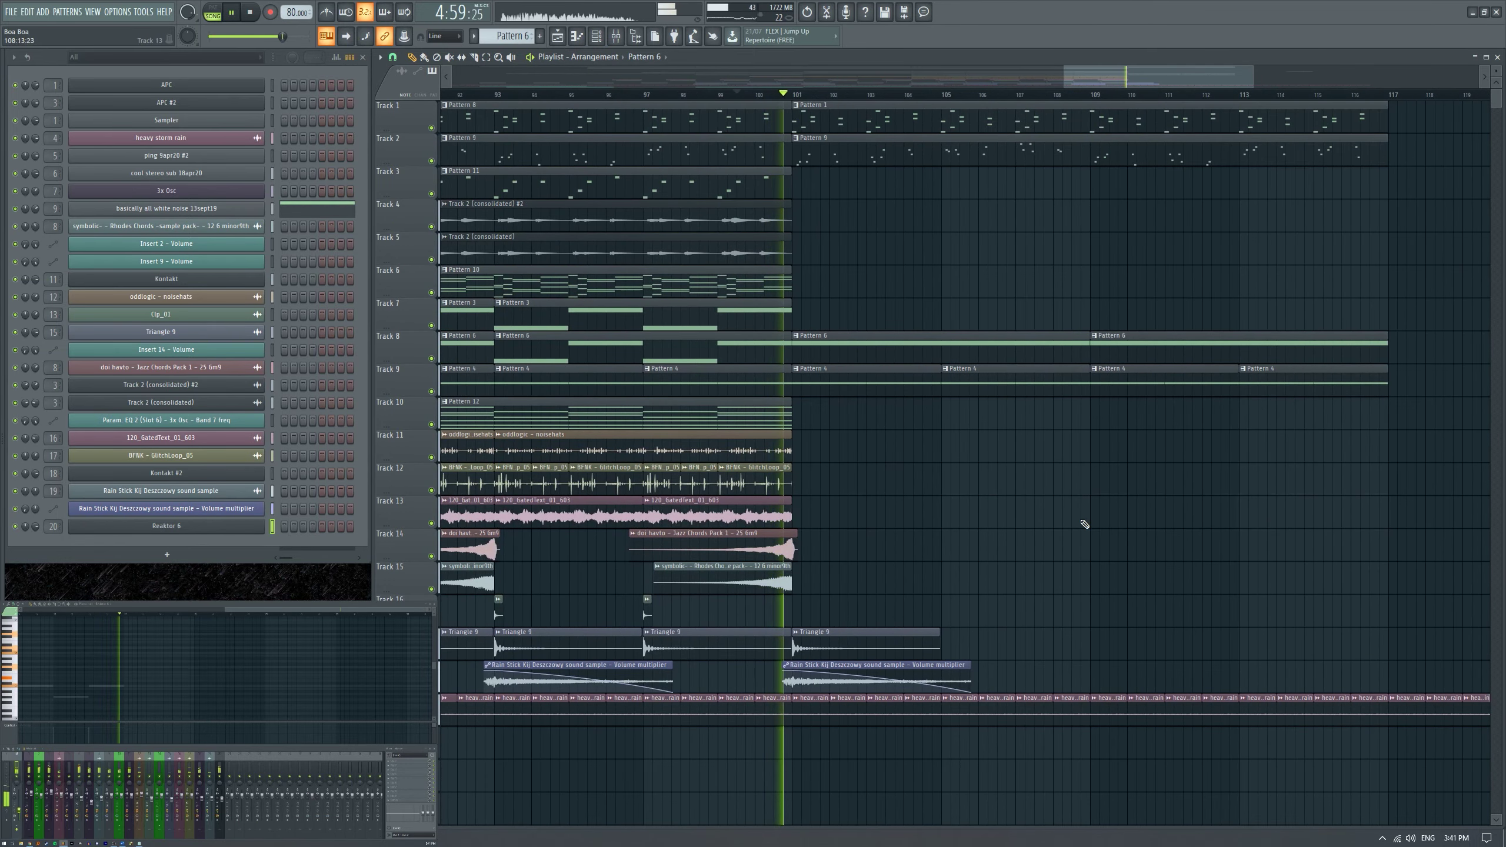
pyautogui.scroll(-1, 836, 477)
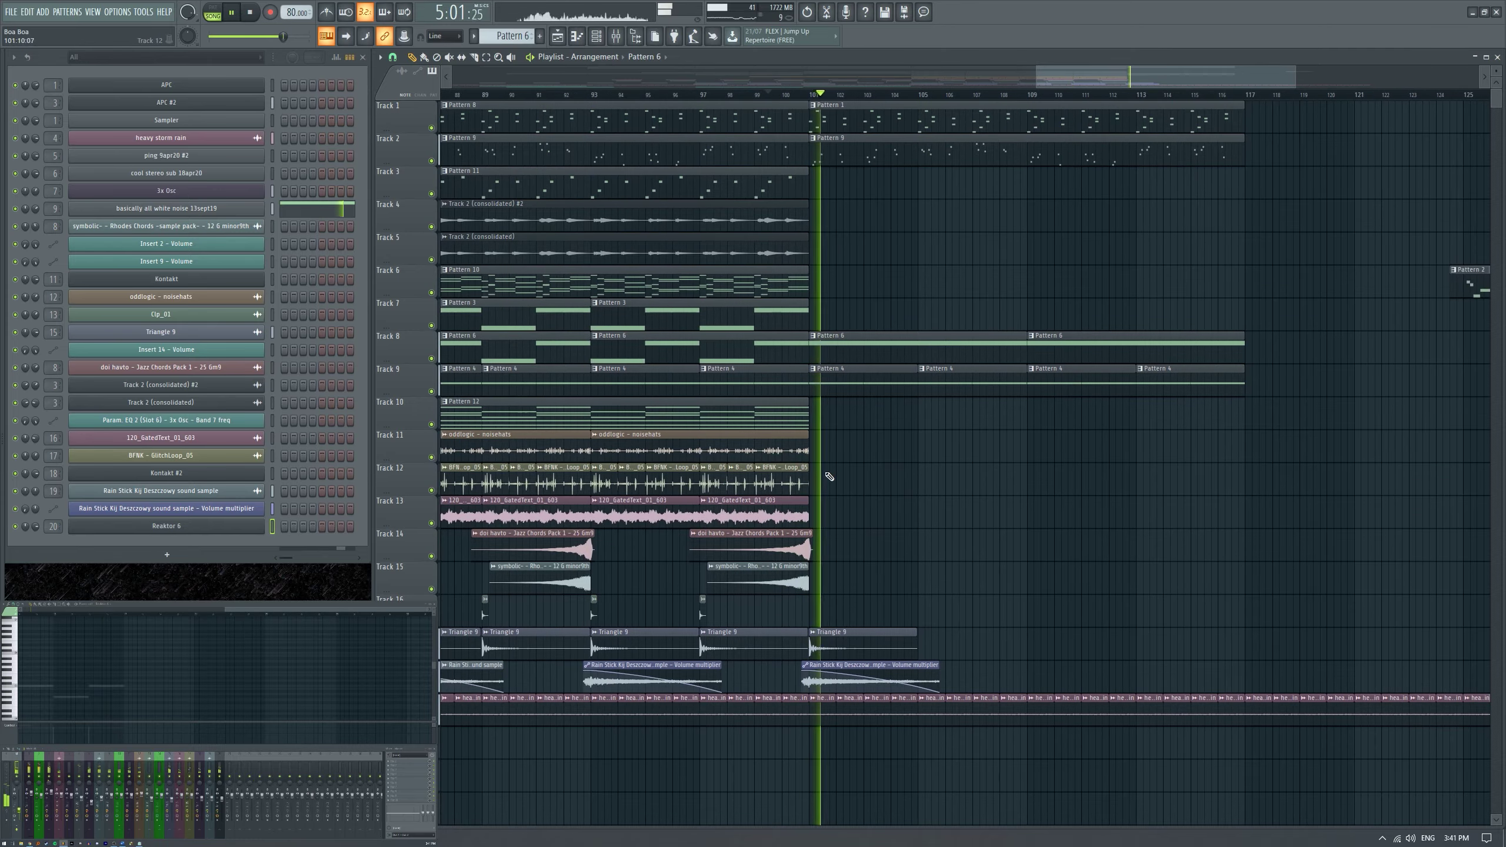
pyautogui.scroll(2, 881, 476)
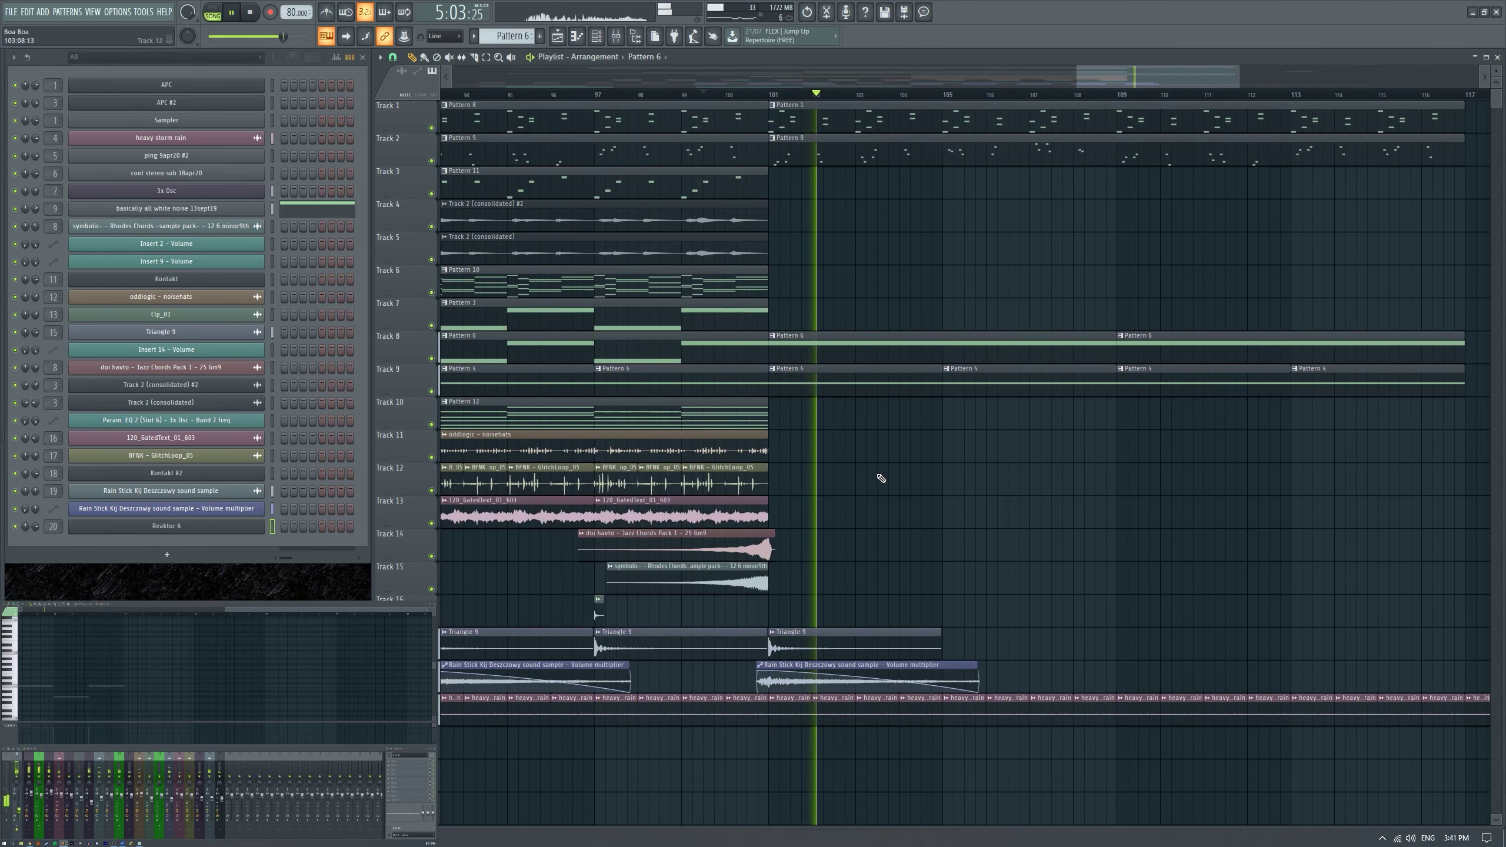
pyautogui.scroll(-3, 890, 478)
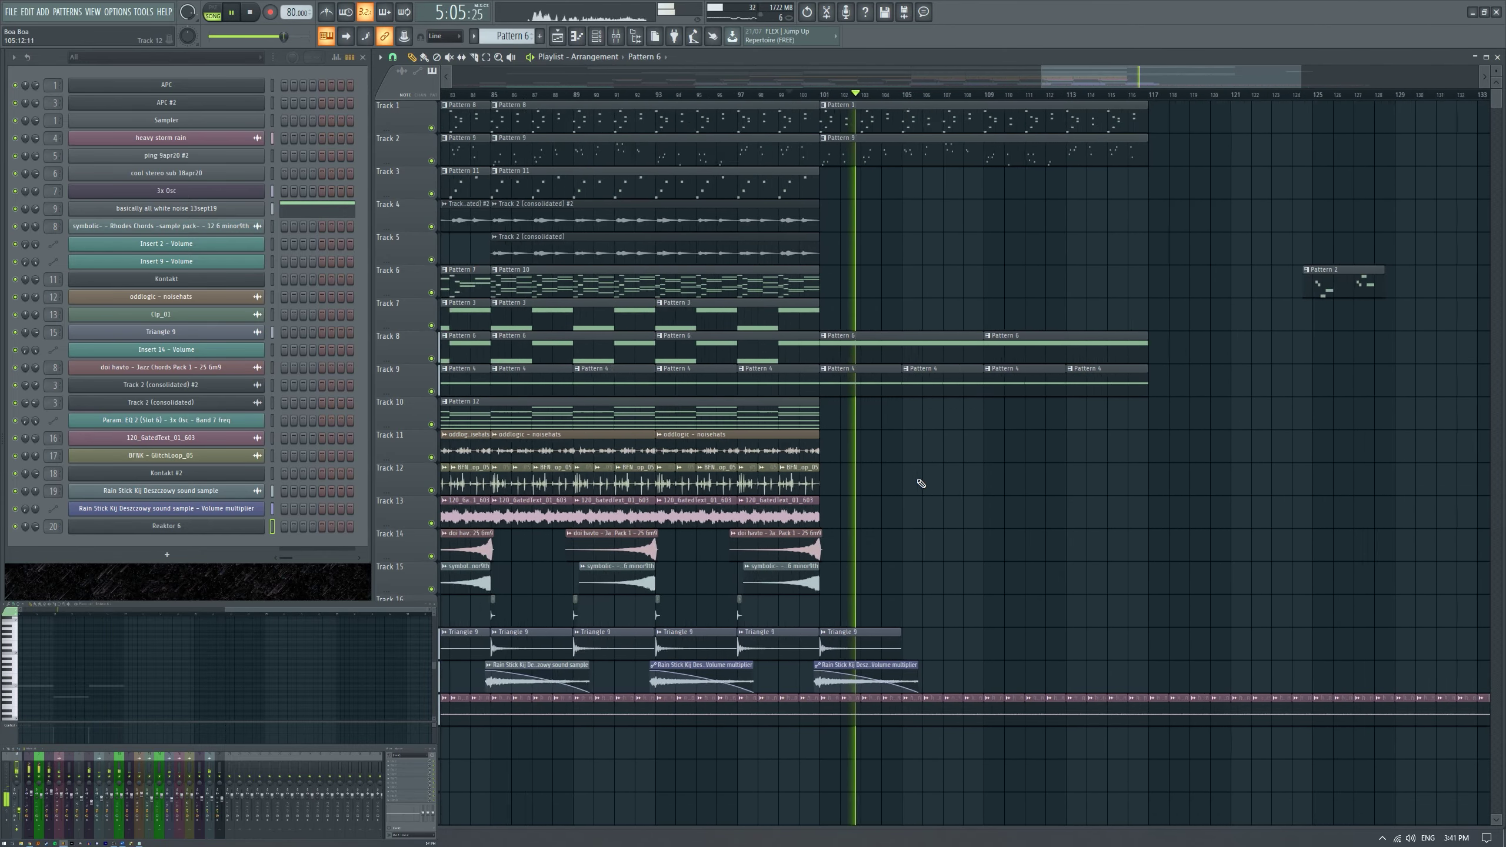
pyautogui.scroll(3, 927, 483)
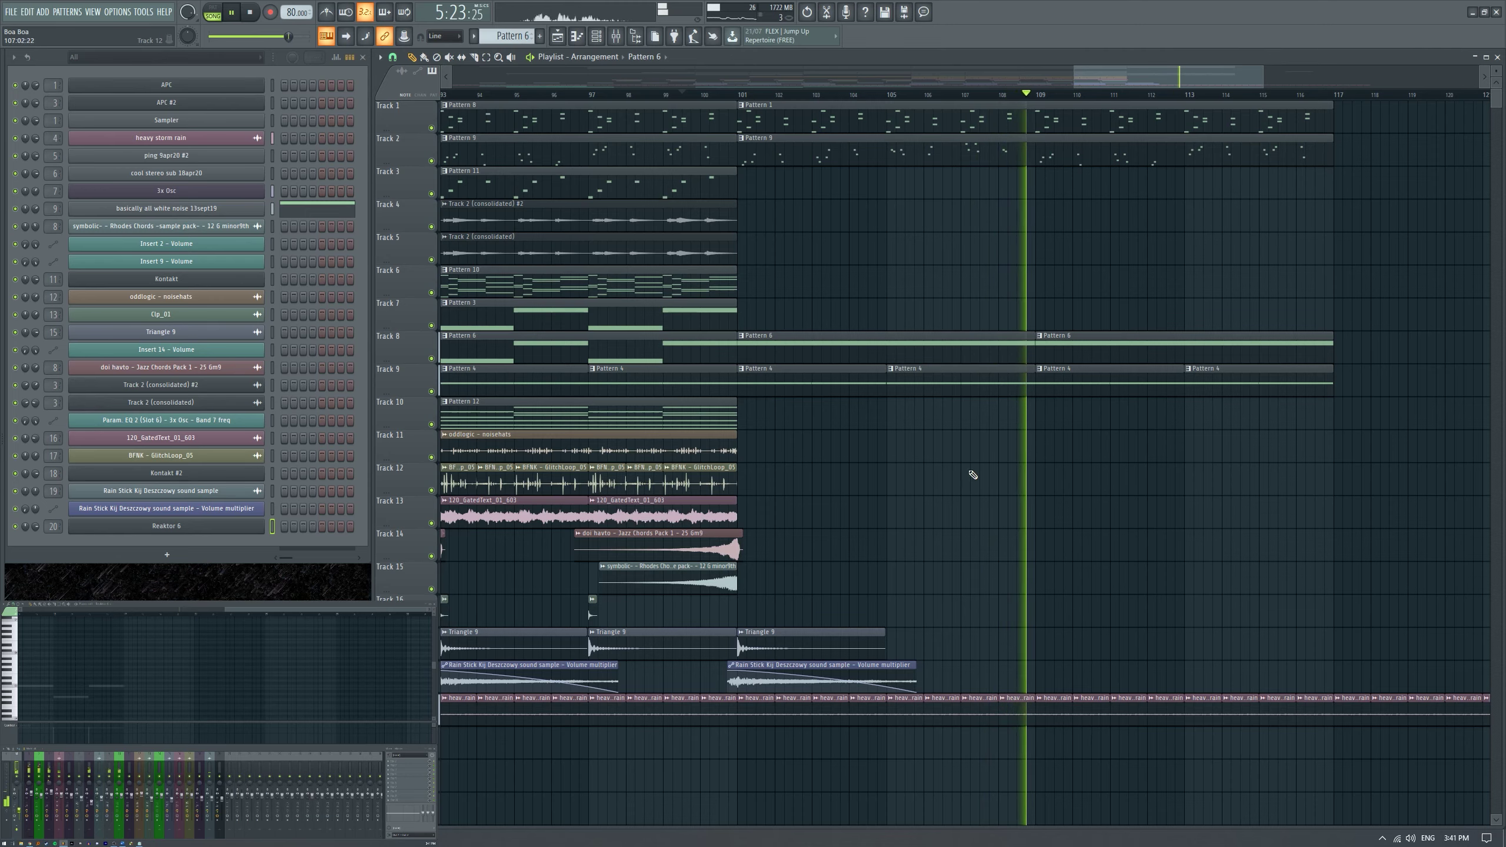
# Copy the Triangle 9 clip at bar 101 to bar 109 and clear the selection.
pyautogui.keyDown('ctrl'); pyautogui.moveTo(922, 614); pyautogui.dragTo(824, 641); pyautogui.keyUp('ctrl')
pyautogui.keyDown('shift'); pyautogui.moveTo(824, 641); pyautogui.dragTo(1123, 623); pyautogui.keyUp('shift')
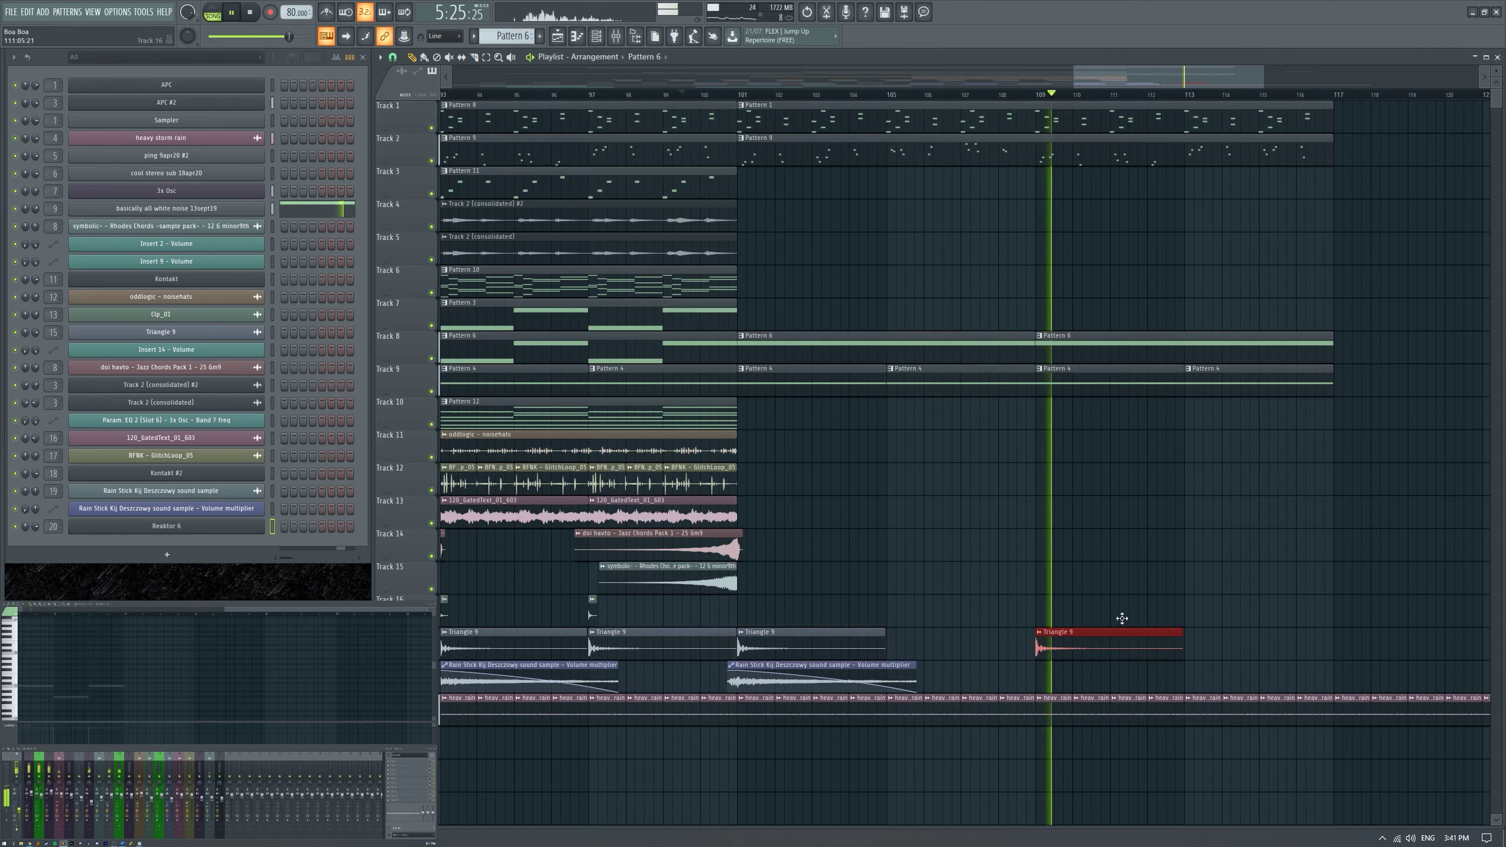
pyautogui.keyDown('ctrl'); pyautogui.click(1089, 599); pyautogui.keyUp('ctrl')
# Undo the last clip deletion and move the spare Pattern 2 clip from bar 125 on Track 6 to the start of Track 7.
pyautogui.keyDown('ctrl'); pyautogui.scroll(-3, 929, 533); pyautogui.keyUp('ctrl')
pyautogui.scroll(-3, 937, 533)
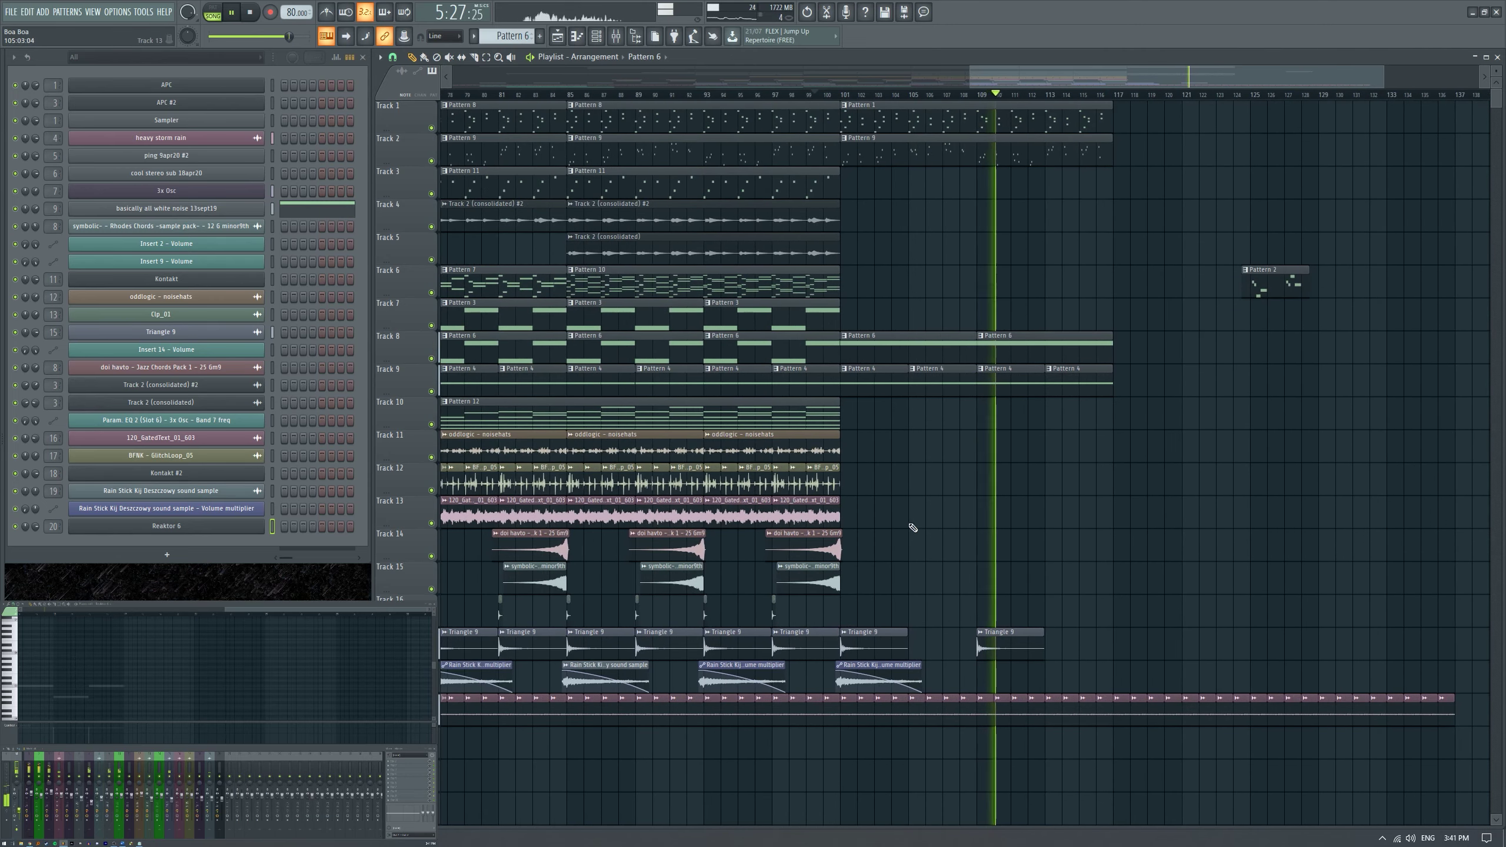
pyautogui.scroll(3, 1155, 504)
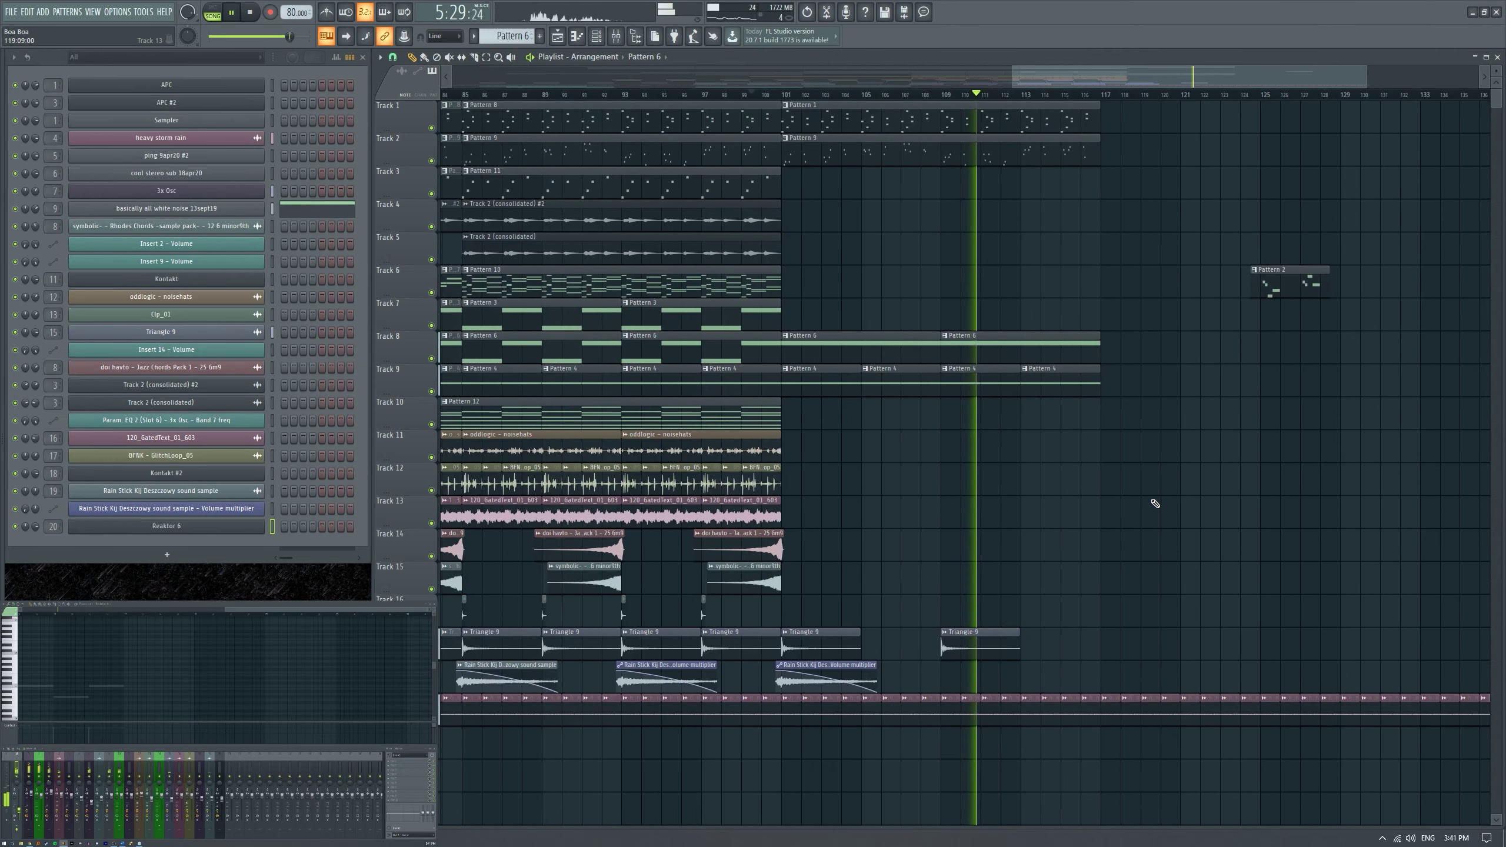
pyautogui.scroll(-3, 1145, 497)
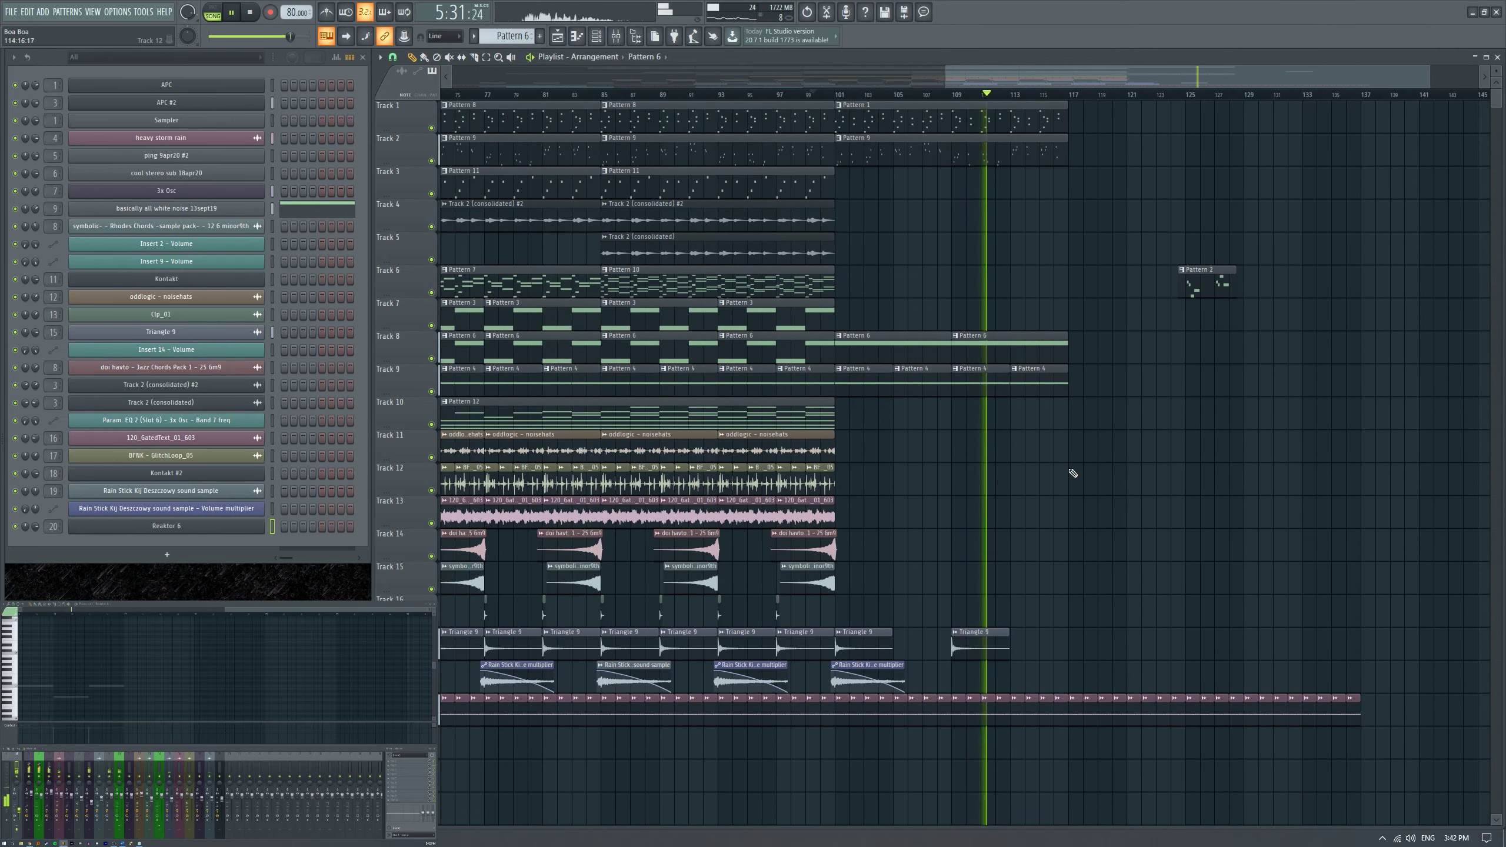
pyautogui.scroll(-7, 1208, 326)
pyautogui.hotkey('ctrl', 'z')
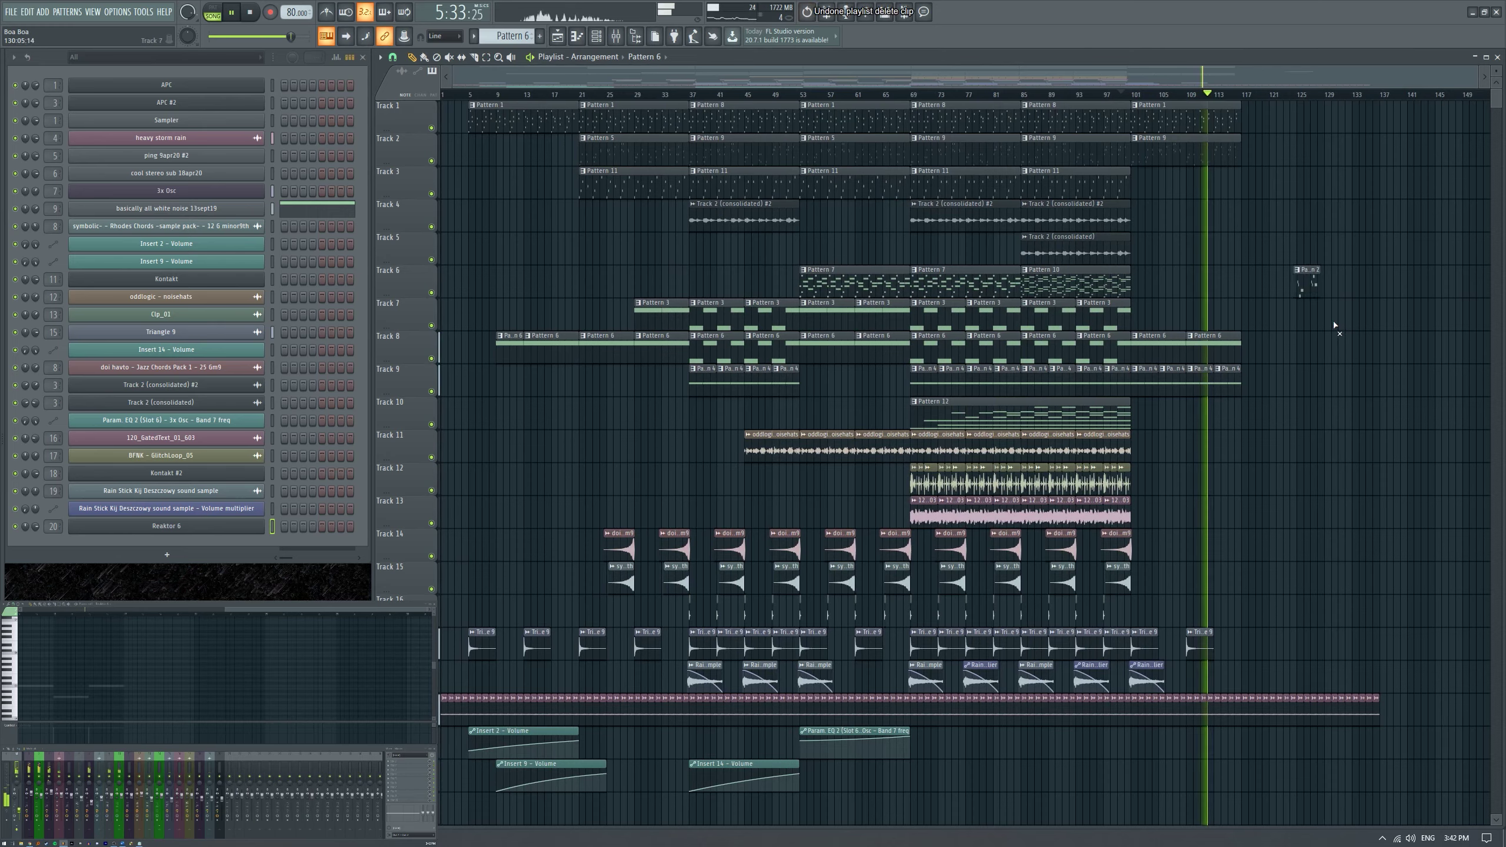
pyautogui.scroll(5, 1251, 403)
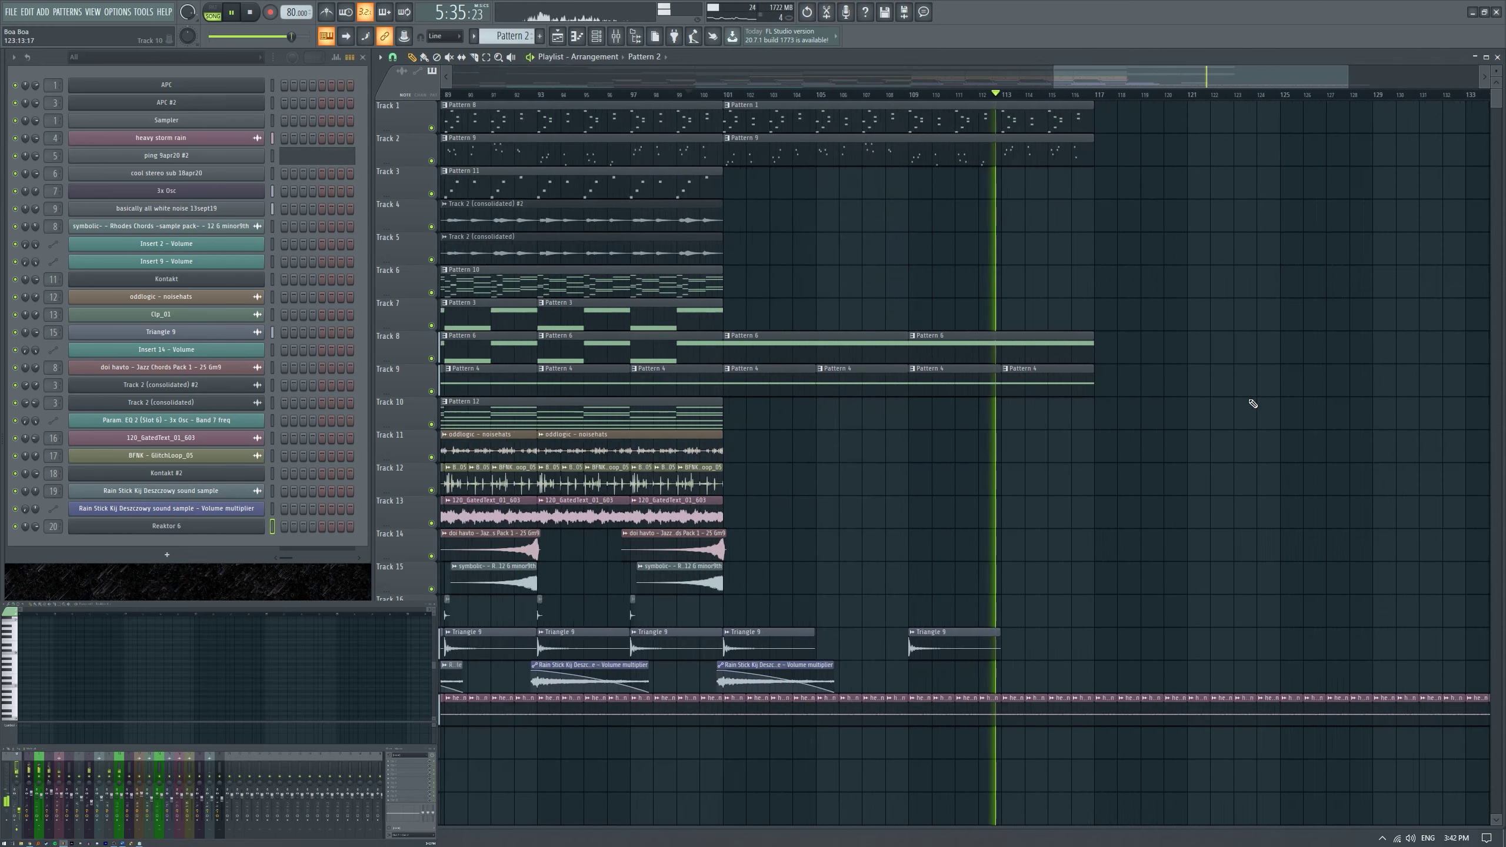
pyautogui.scroll(-5, 1199, 410)
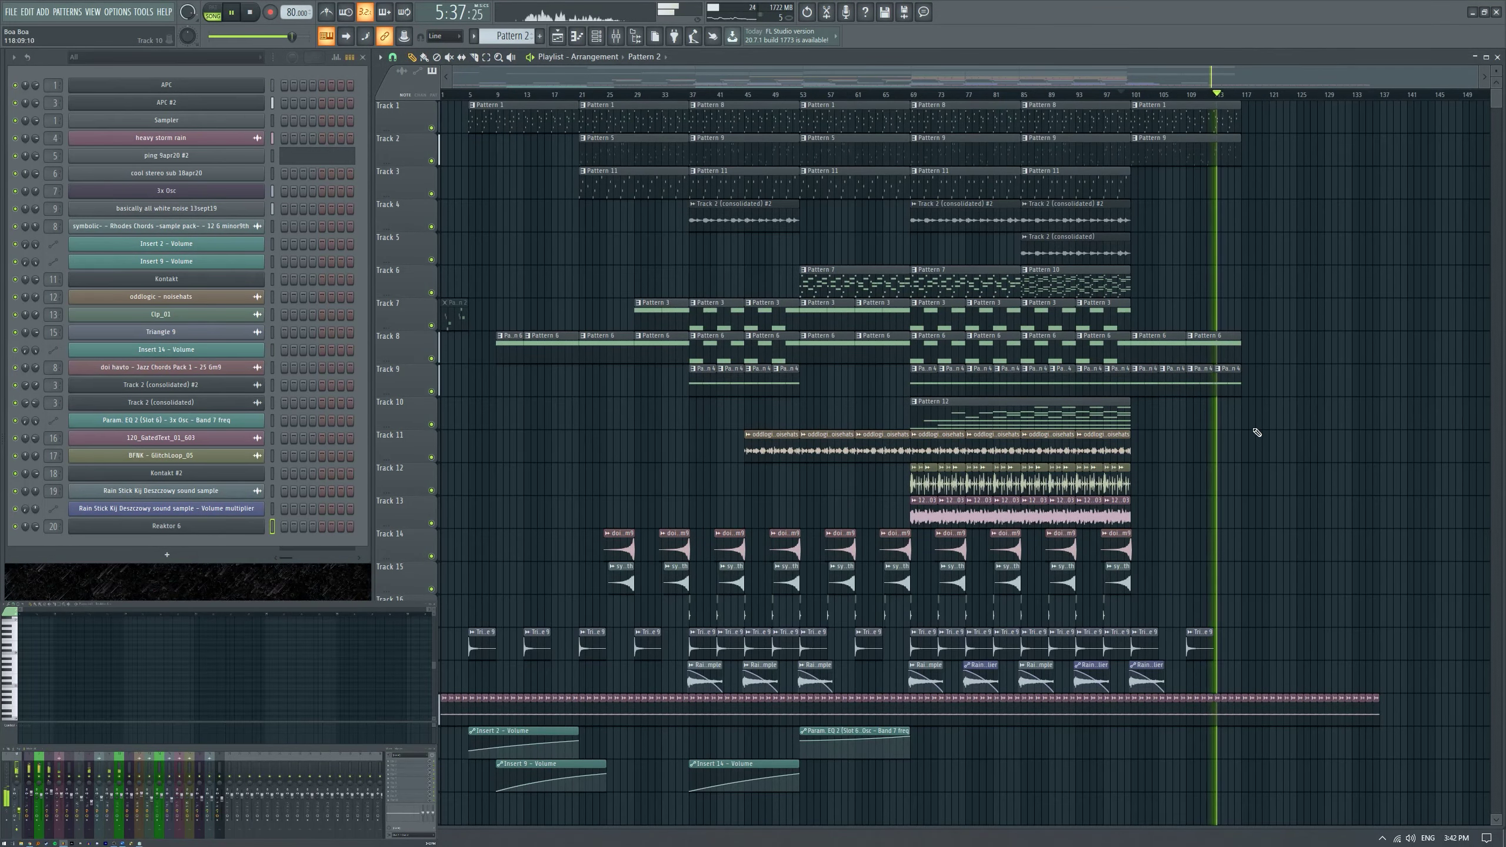
# Listen to the remaining bars of the new section through its end at bar 117.
pyautogui.scroll(6, 1278, 438)
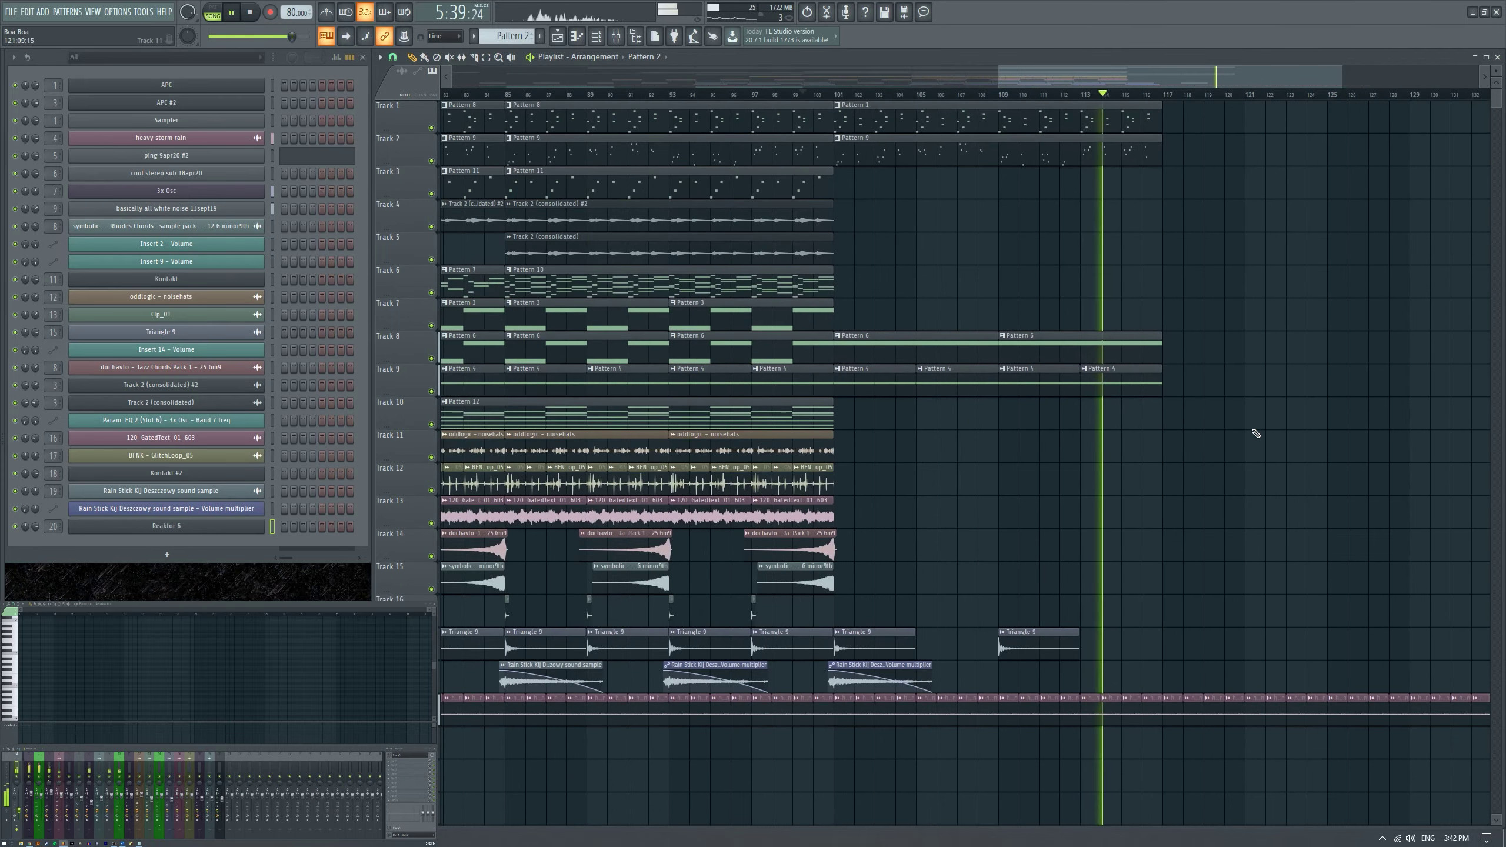
pyautogui.scroll(4, 1206, 410)
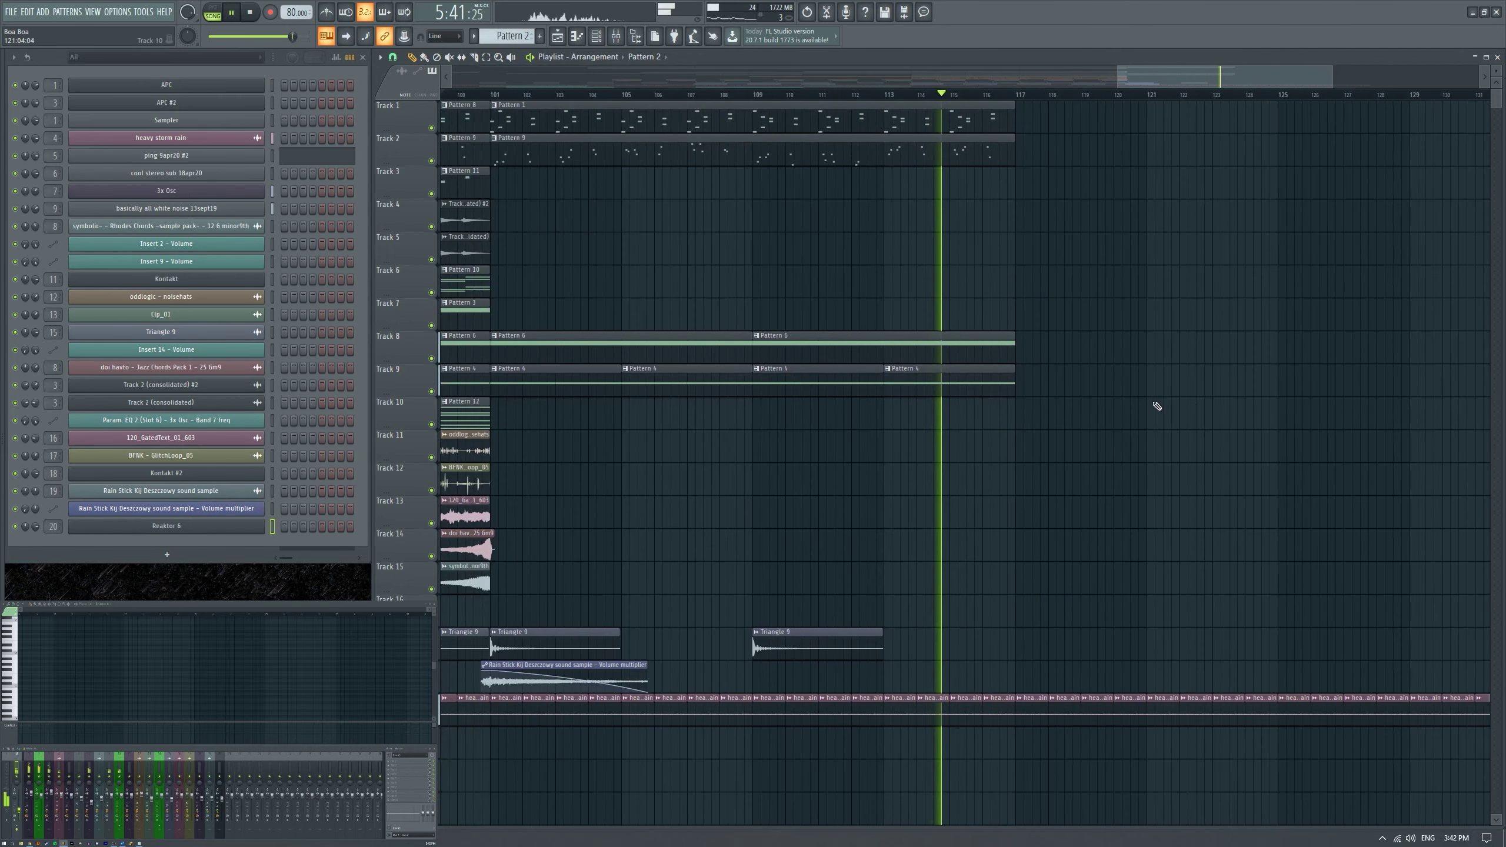
pyautogui.scroll(-5, 1005, 380)
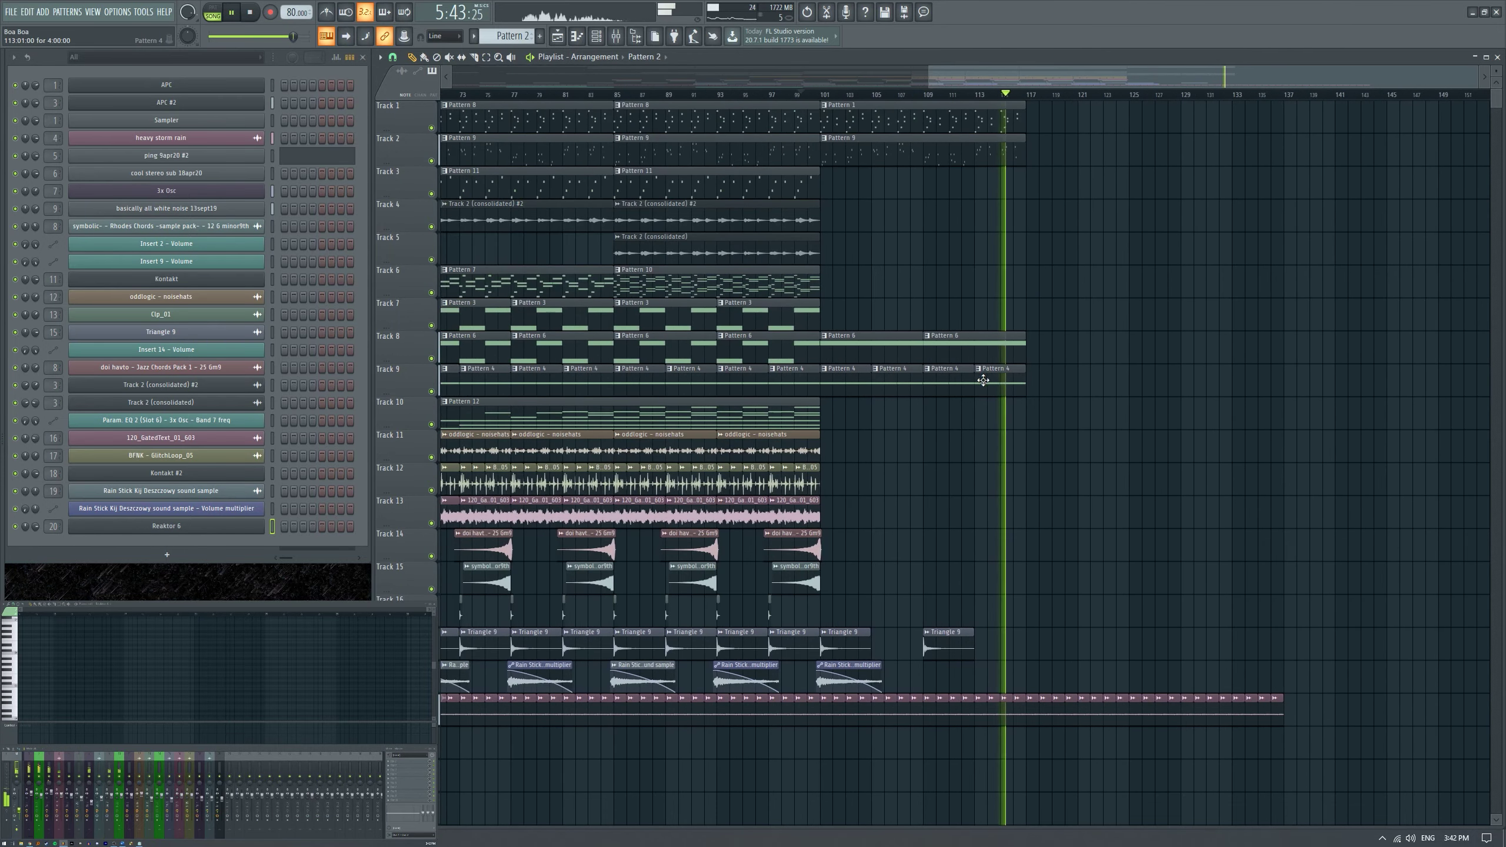
pyautogui.scroll(1, 952, 428)
pyautogui.scroll(-2, 953, 427)
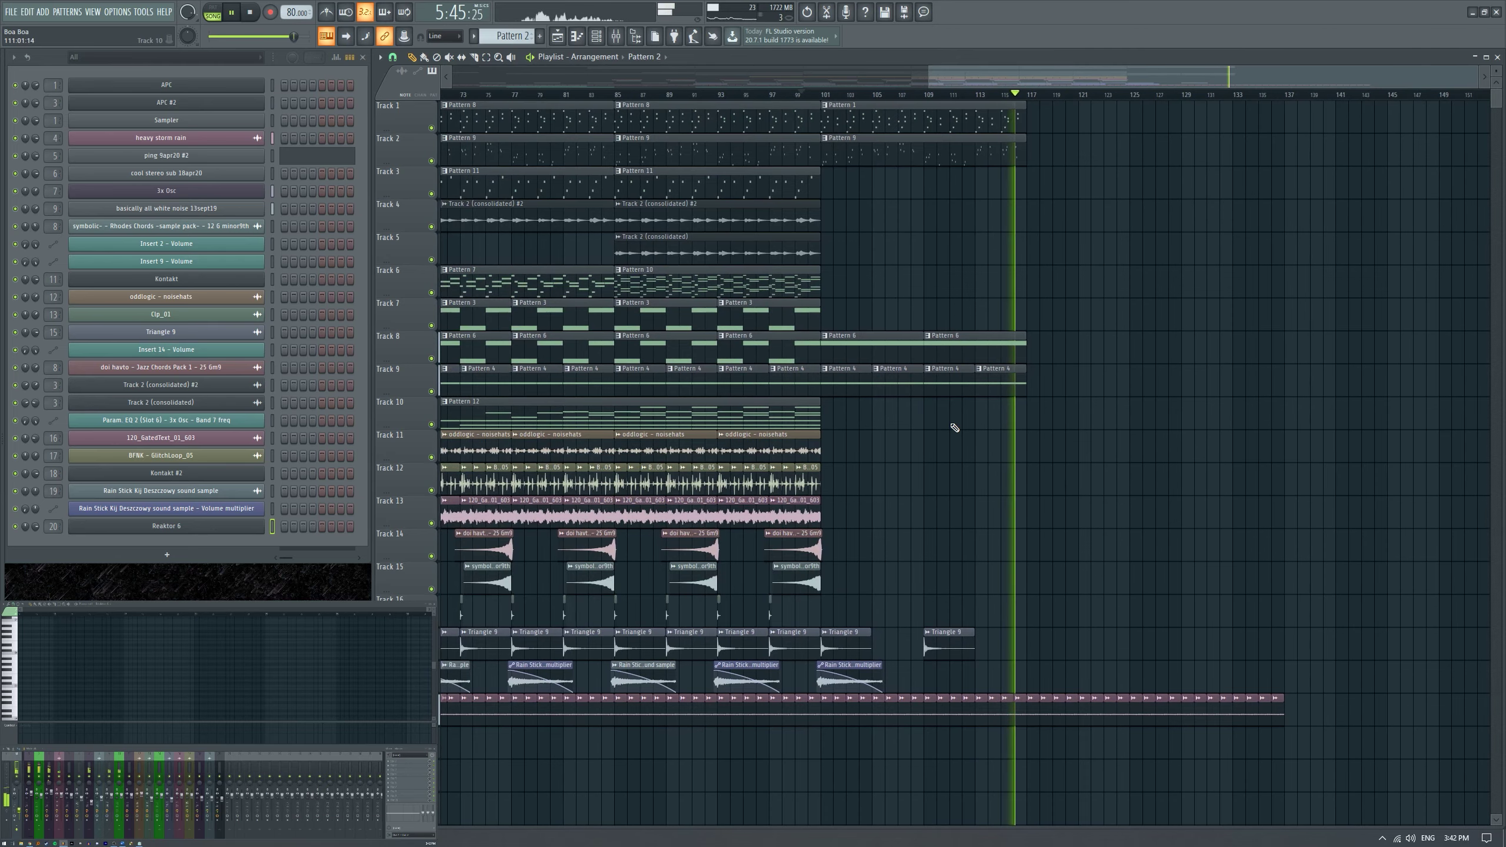
pyautogui.scroll(5, 1115, 411)
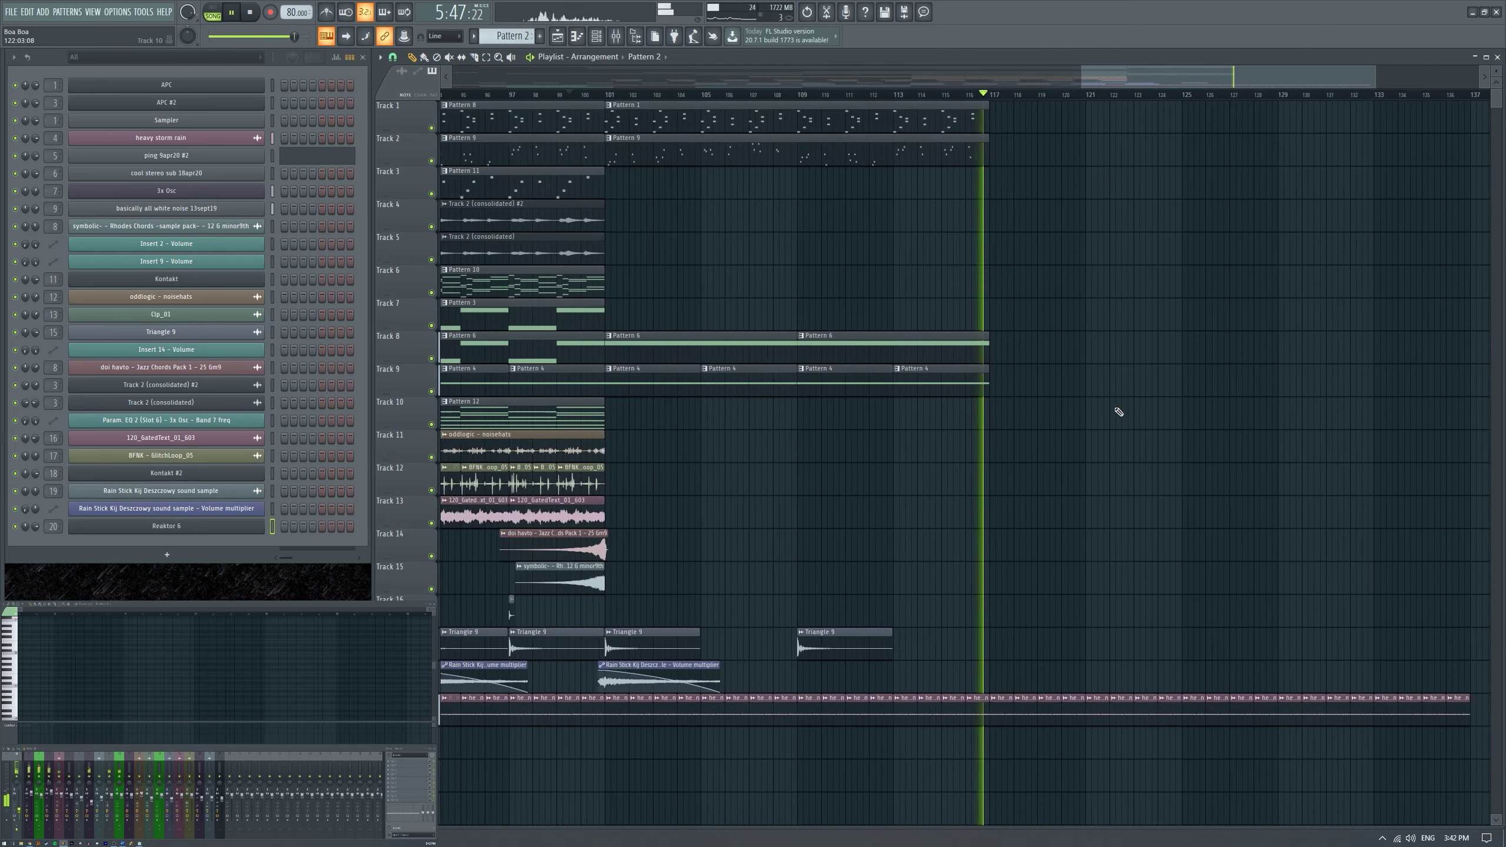
pyautogui.scroll(-5, 1046, 408)
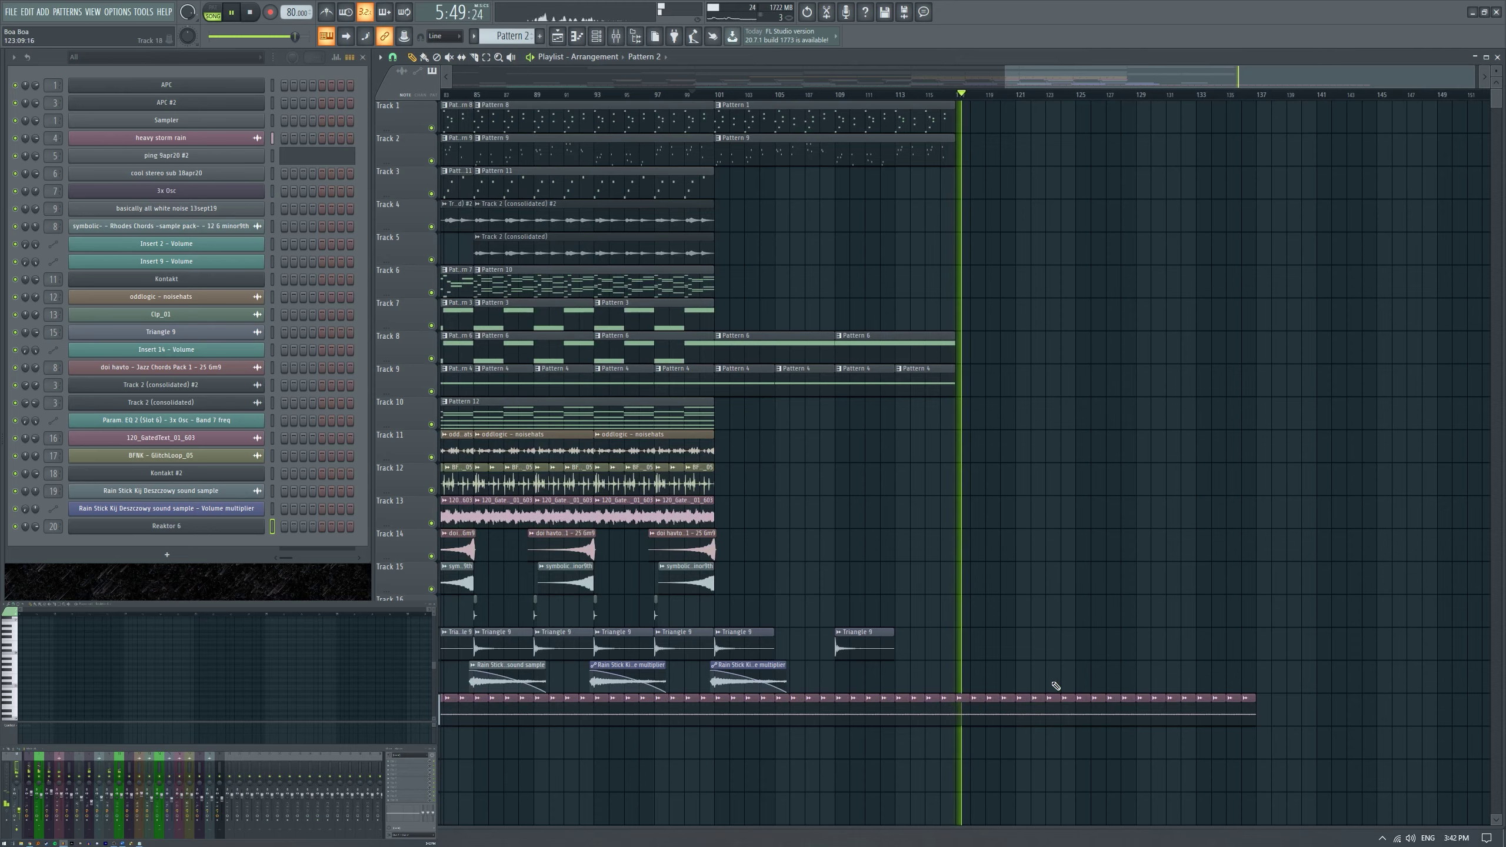
# Delete the heavy storm rain clips after bar 121 and stop playback.
pyautogui.moveTo(1021, 711); pyautogui.dragTo(1251, 712)
pyautogui.scroll(4, 1008, 581)
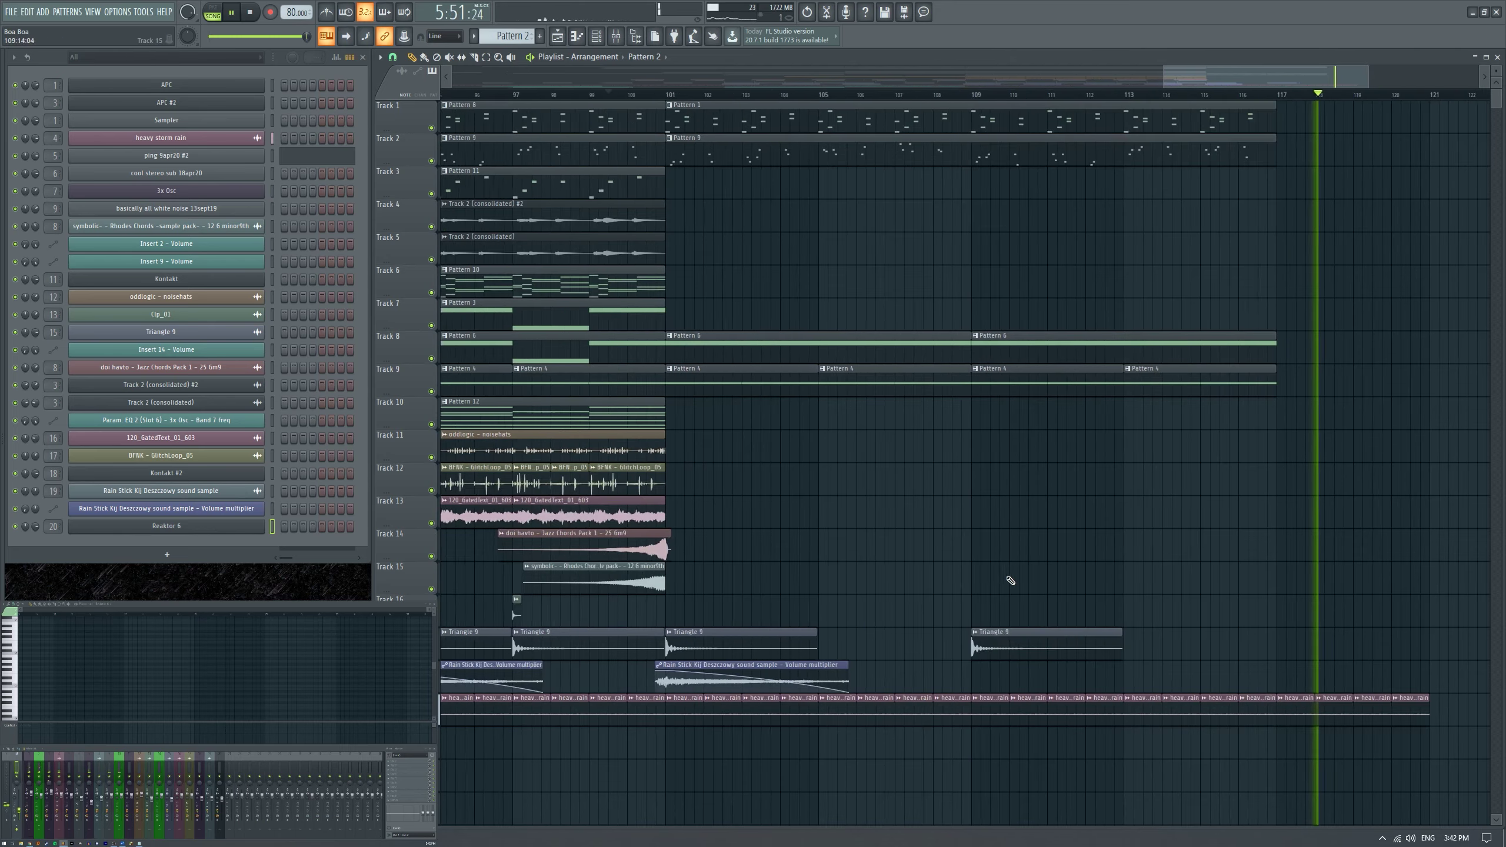
pyautogui.scroll(-3, 1011, 582)
pyautogui.scroll(3, 1264, 586)
pyautogui.scroll(-3, 1170, 571)
pyautogui.press('space')
# Play the arrangement from bar 85 and solo the Pattern 12 clip on Track 10 to audition it.
pyautogui.scroll(2, 821, 605)
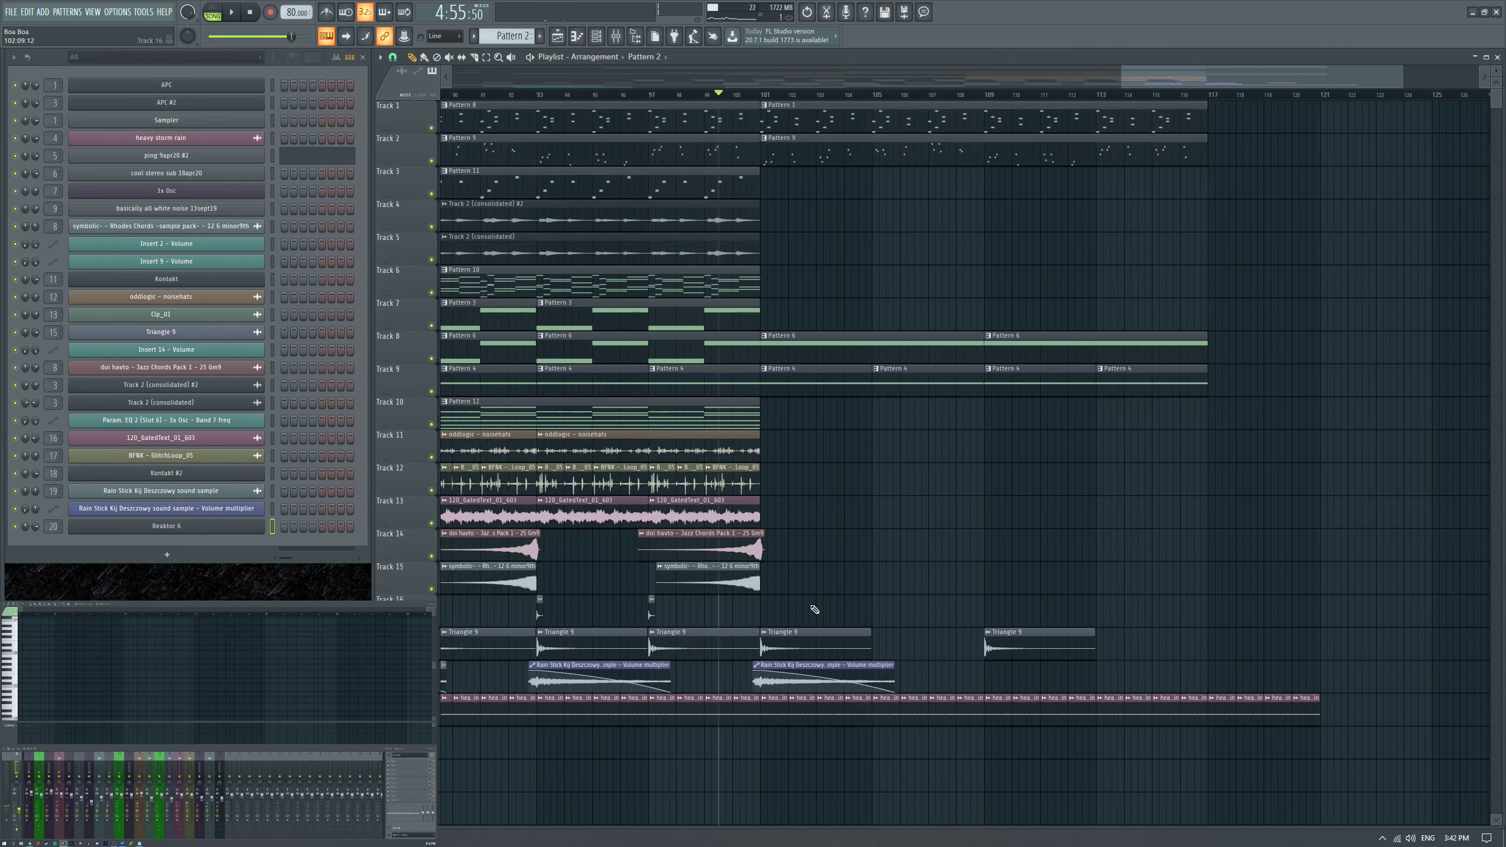
pyautogui.scroll(-4, 816, 584)
pyautogui.scroll(3, 710, 132)
pyautogui.click(700, 95)
pyautogui.press('space')
pyautogui.scroll(-4, 783, 407)
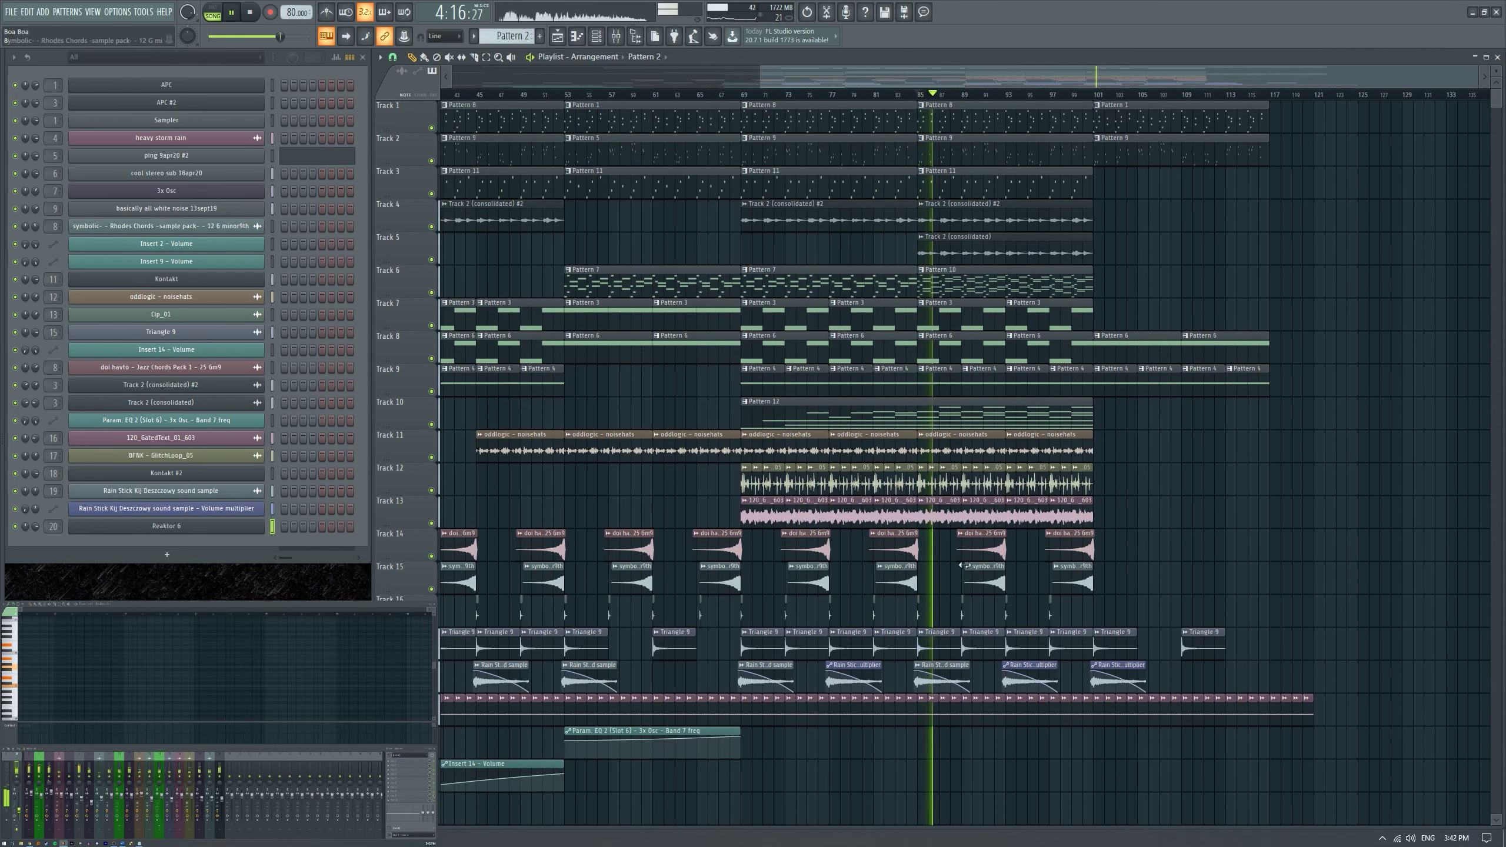
pyautogui.scroll(4, 964, 480)
pyautogui.press('space')
pyautogui.keyDown('alt'); pyautogui.rightClick(837, 409); pyautogui.keyUp('alt')
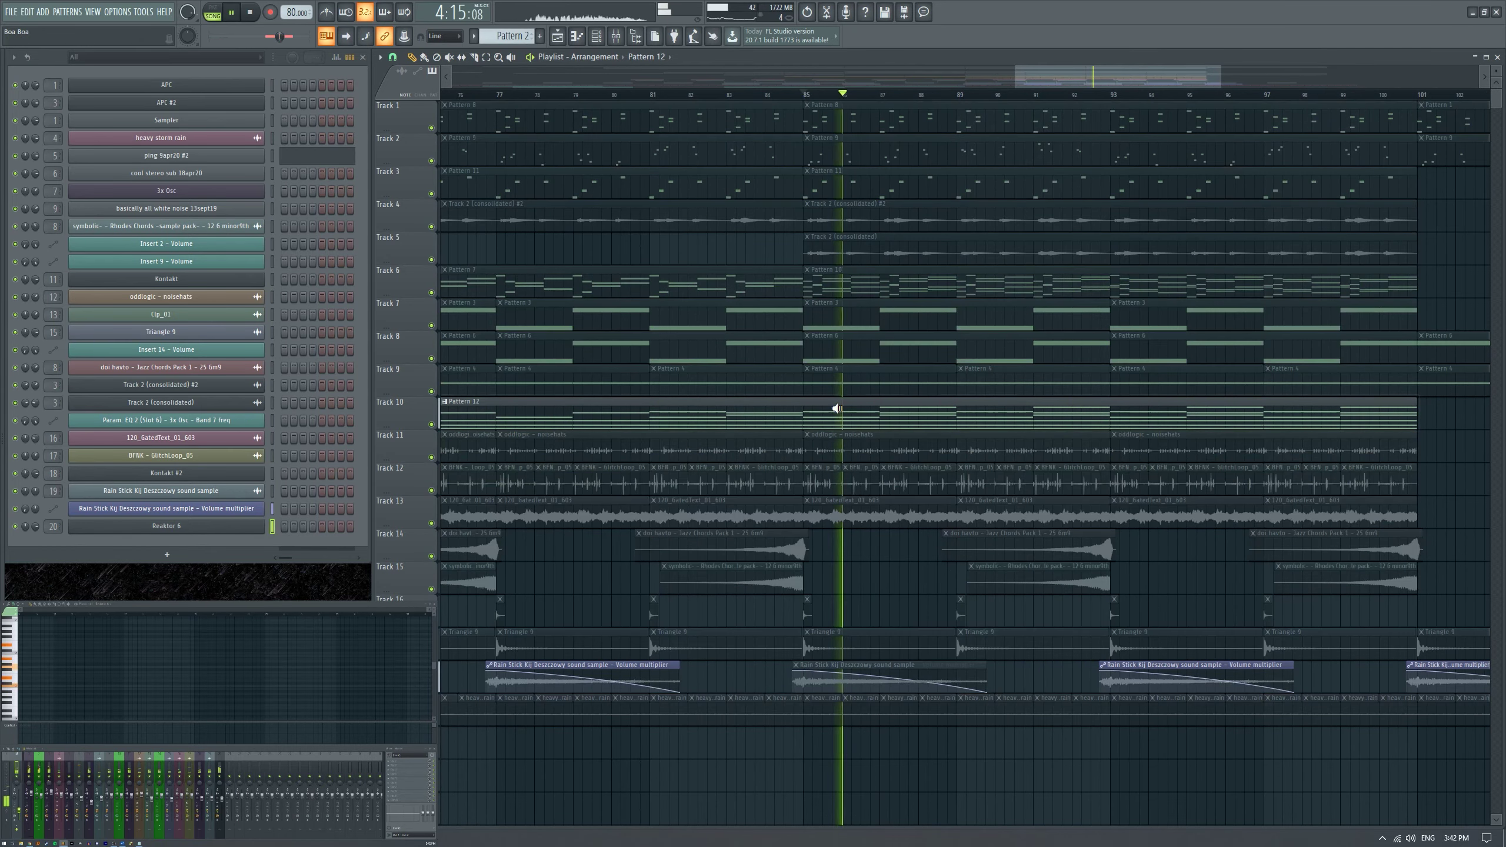
# Find the choir ooo sample in the sounds i made folder and add it as a new sampler channel.
pyautogui.moveTo(8, 564)
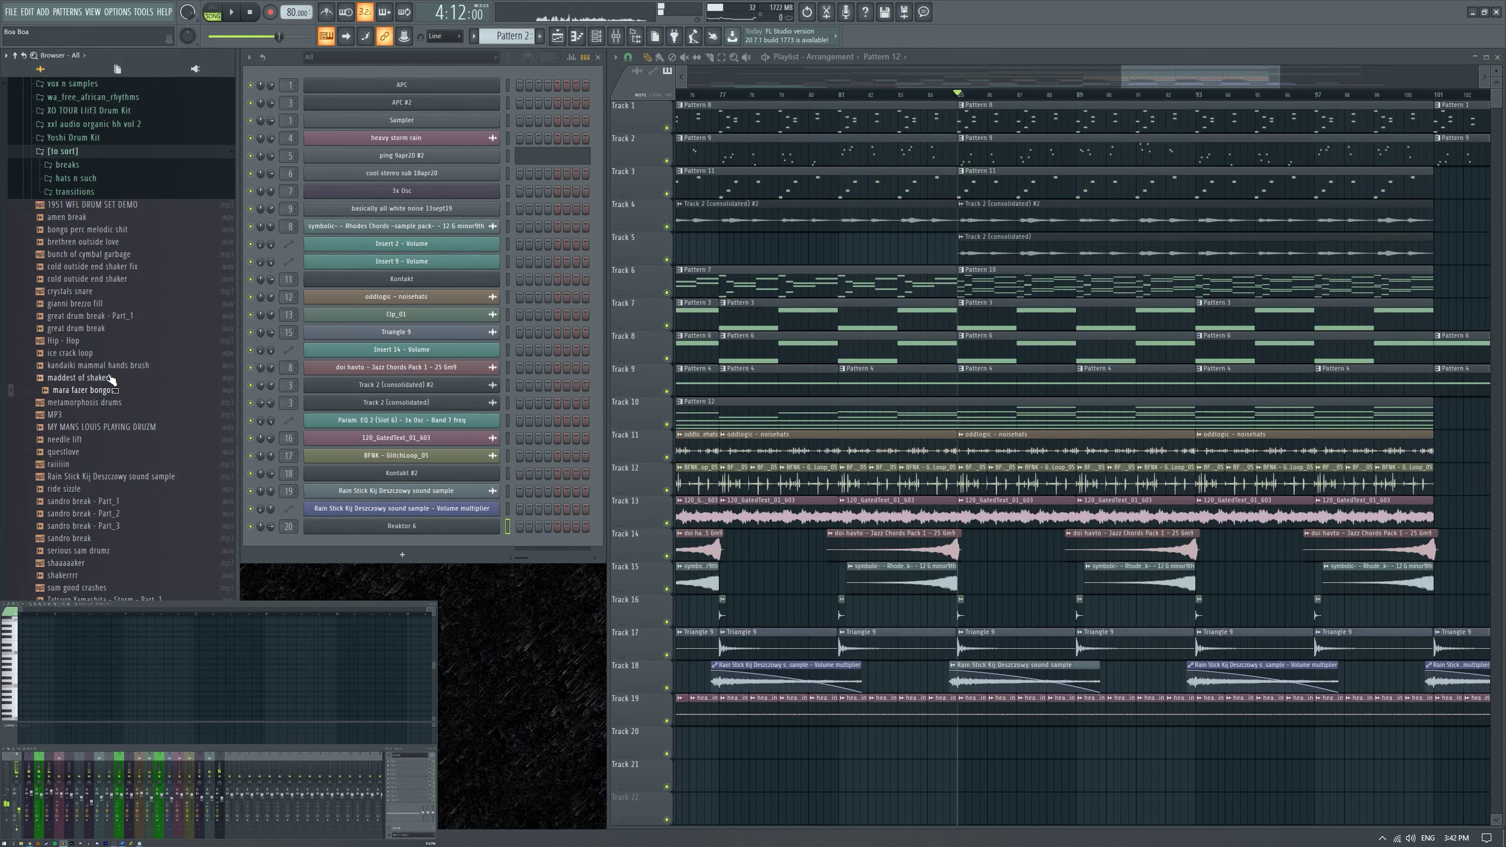
pyautogui.click(105, 165)
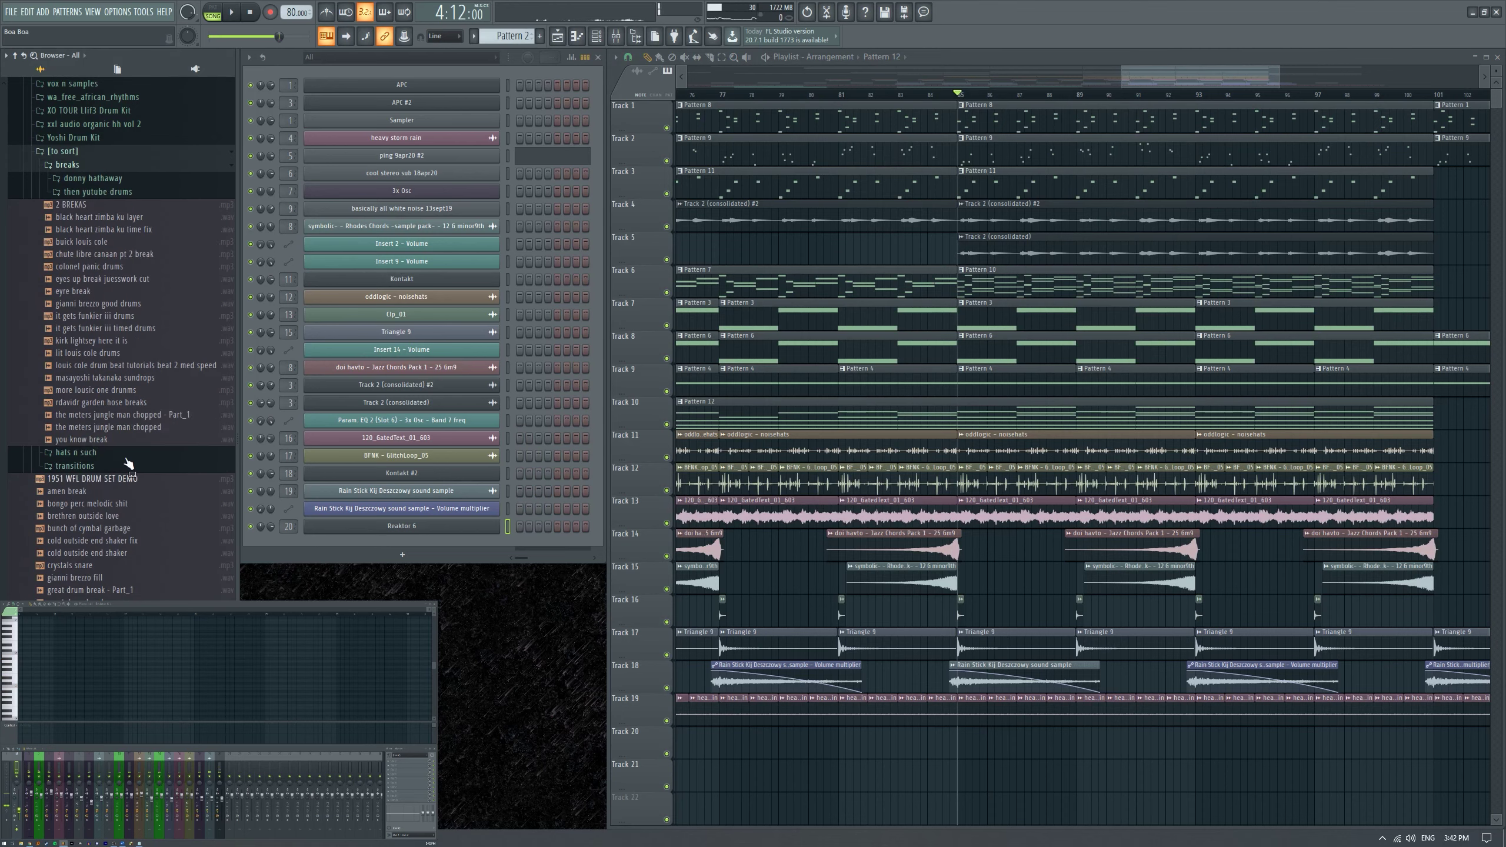
pyautogui.click(127, 152)
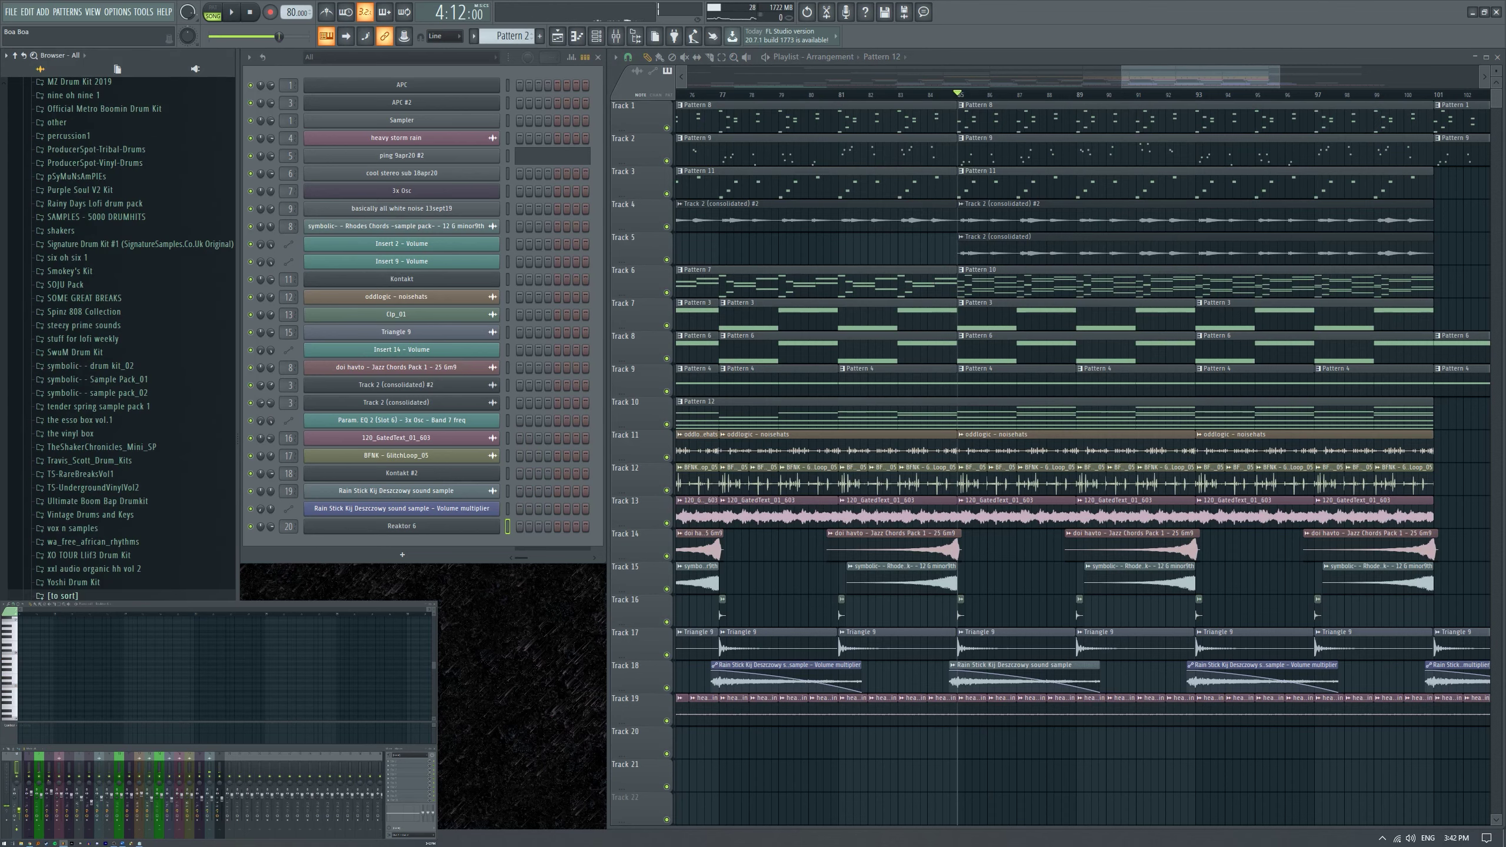
pyautogui.scroll(-10, 147, 350)
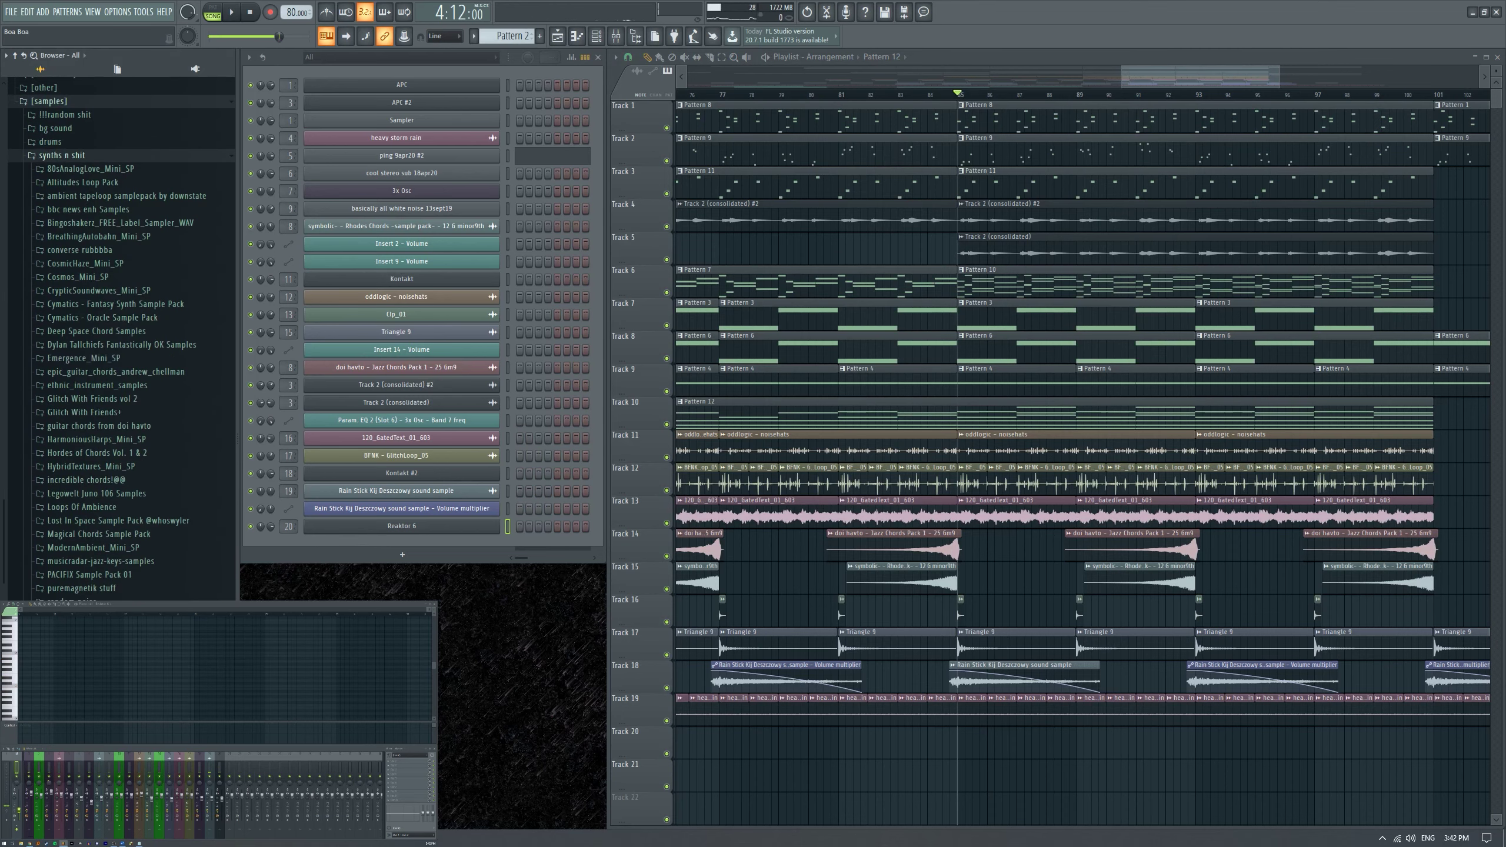
pyautogui.click(73, 710)
pyautogui.click(98, 423)
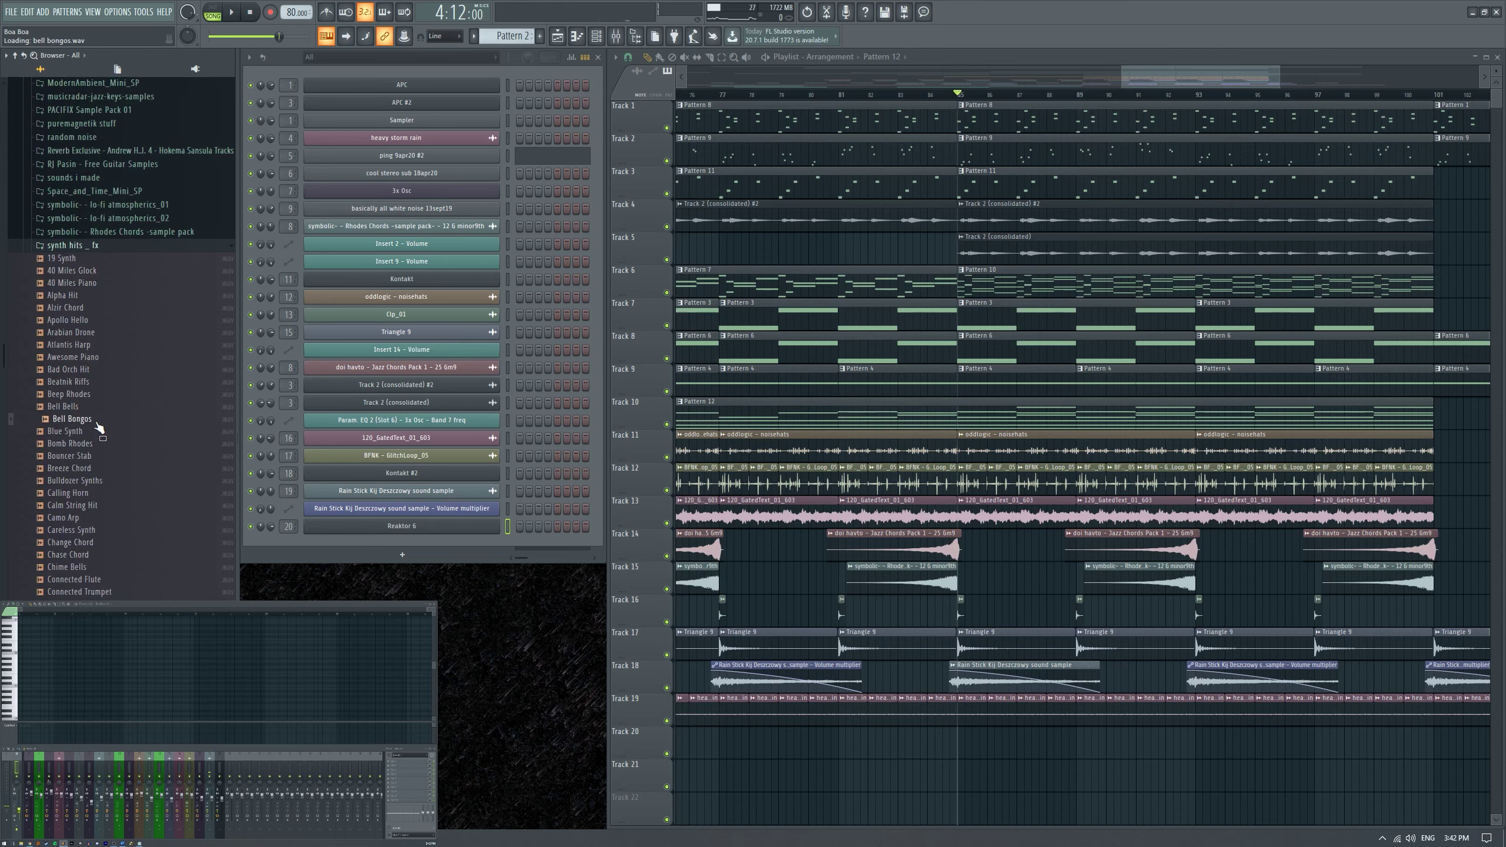
pyautogui.click(101, 246)
pyautogui.click(89, 475)
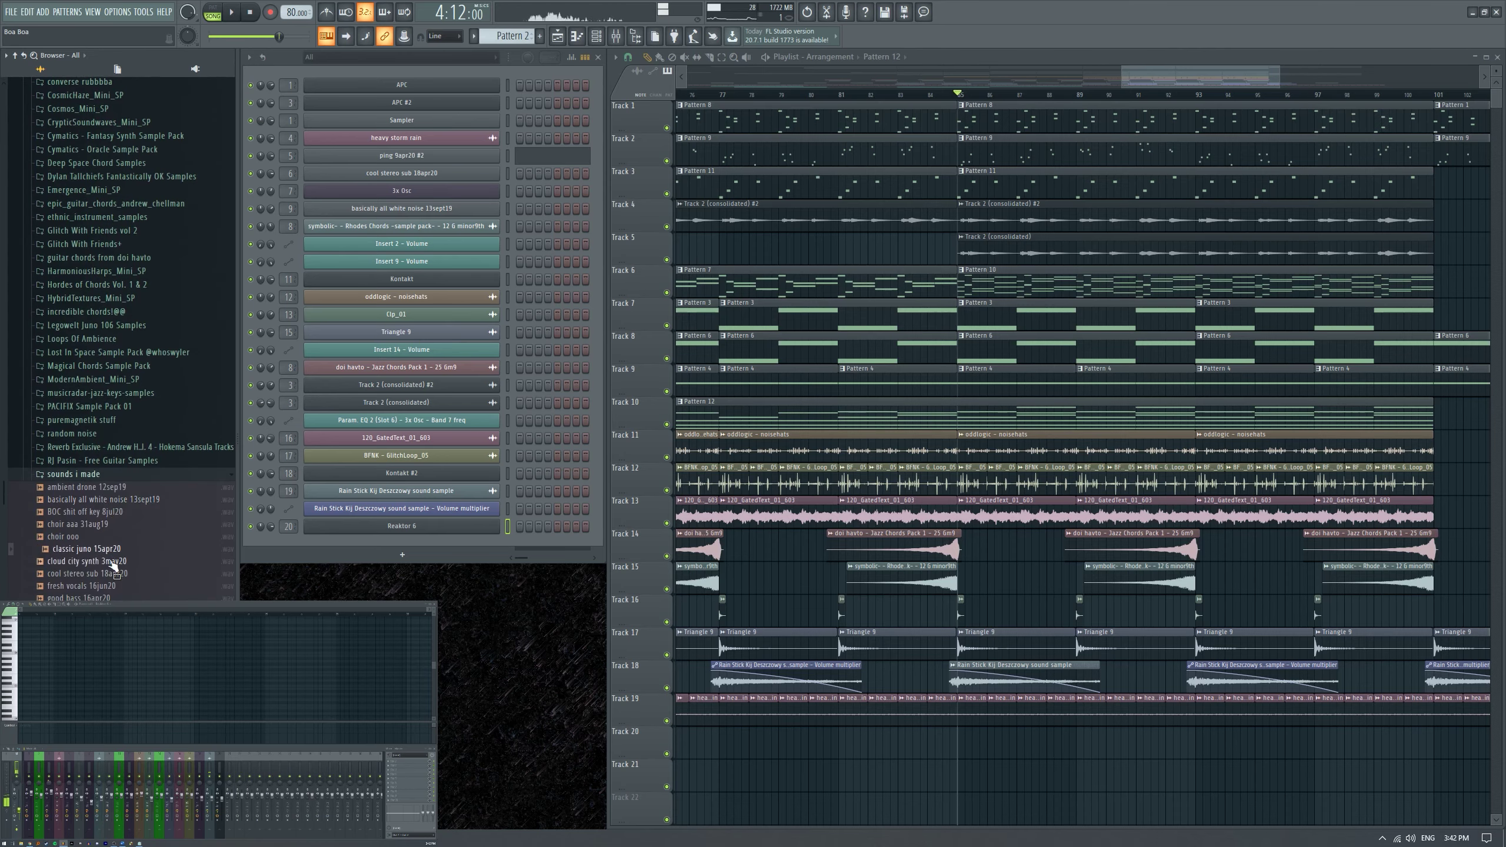
pyautogui.moveTo(92, 542); pyautogui.dragTo(249, 545)
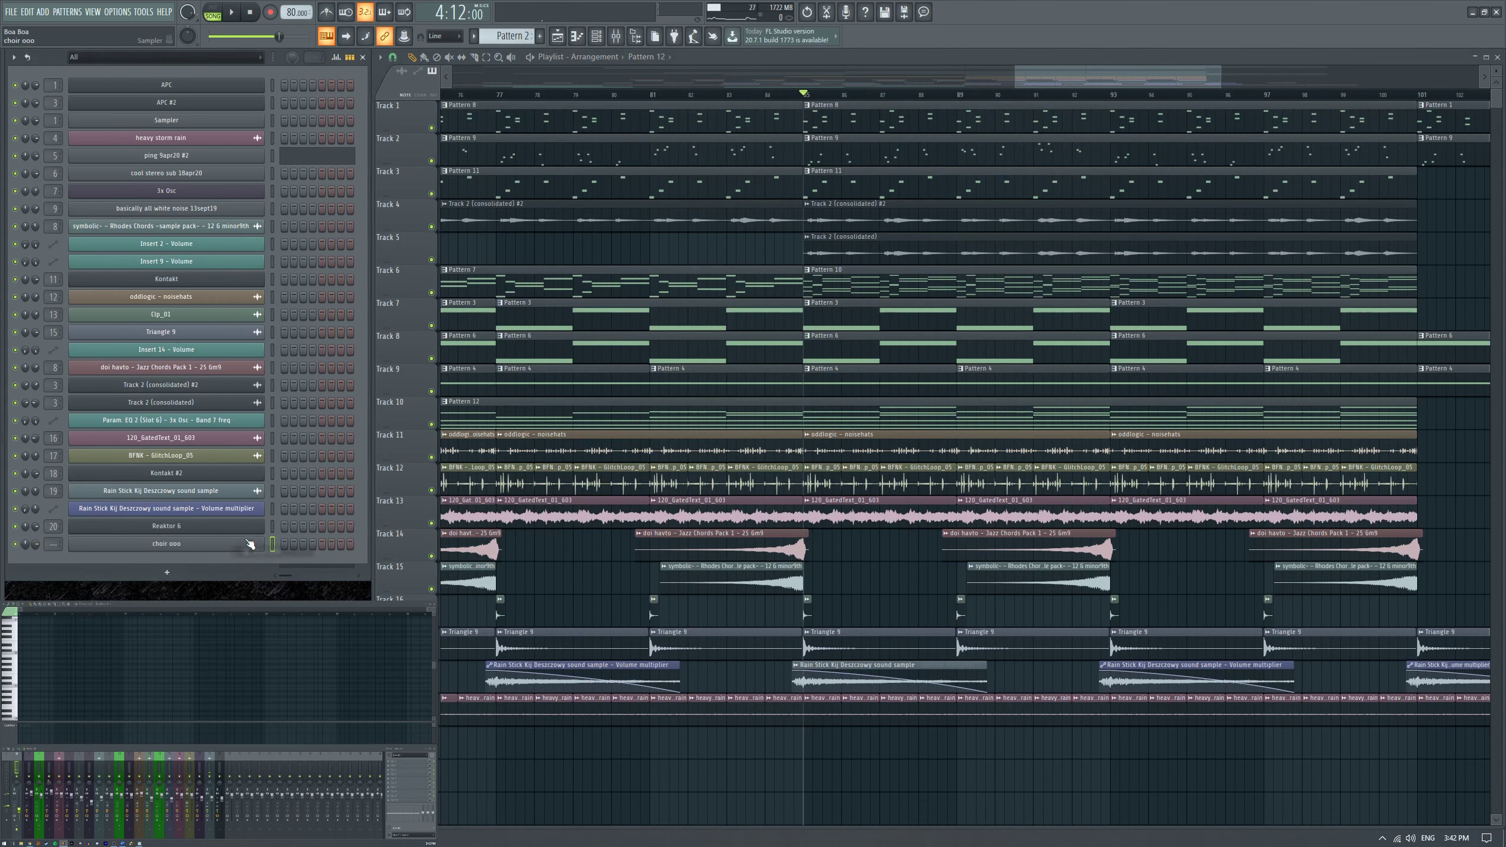
# Turn on the volume envelope of the choir ooo channel and close its settings.
pyautogui.click(248, 547)
pyautogui.click(127, 208)
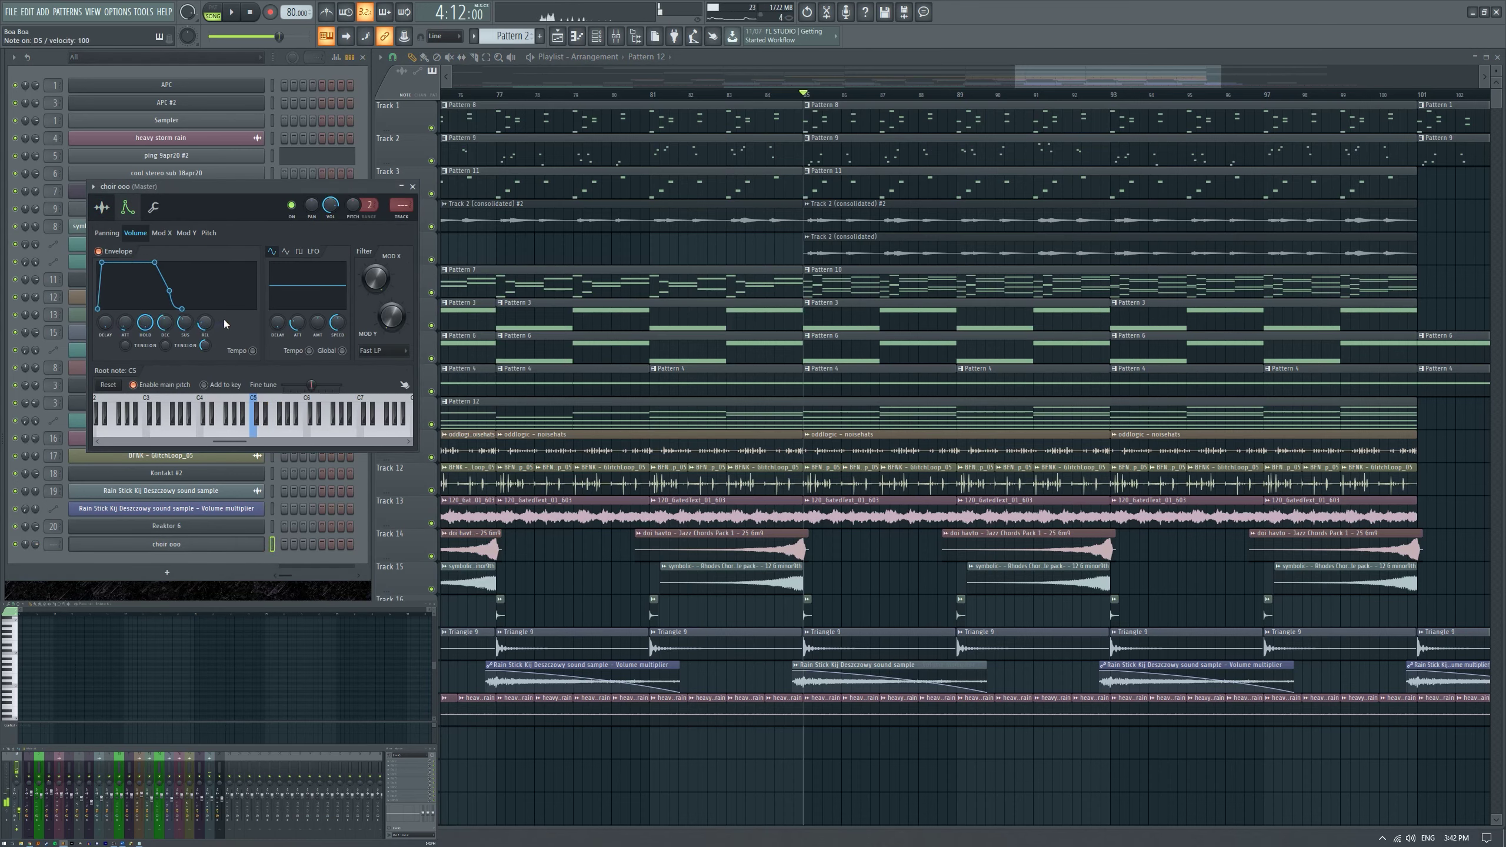
pyautogui.click(412, 186)
# Open Pattern 12 for note editing and copy the chord notes from its later half.
pyautogui.press('space')
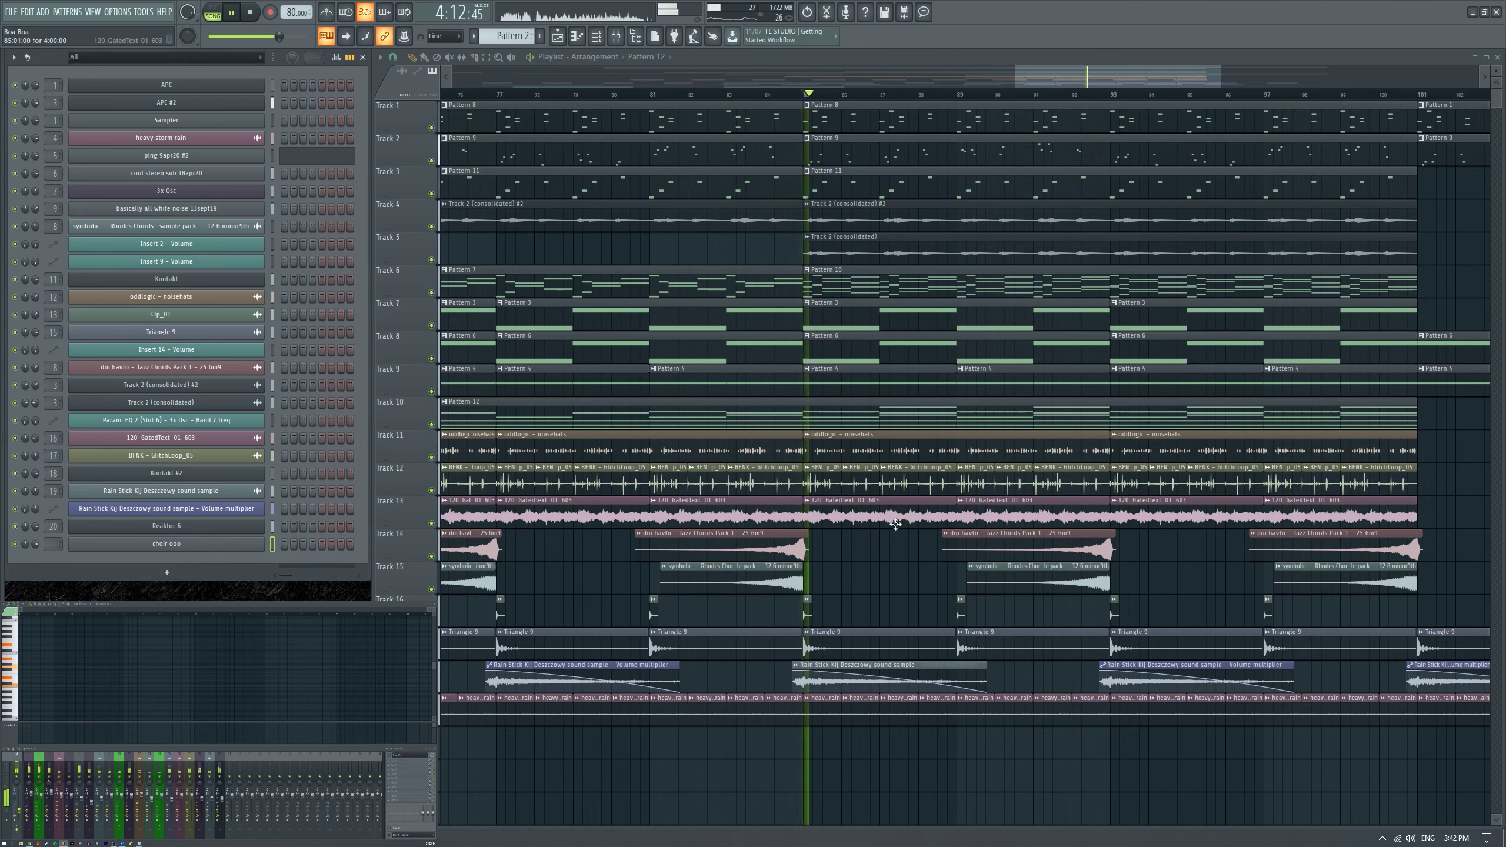
pyautogui.scroll(2, 843, 513)
pyautogui.doubleClick(842, 416)
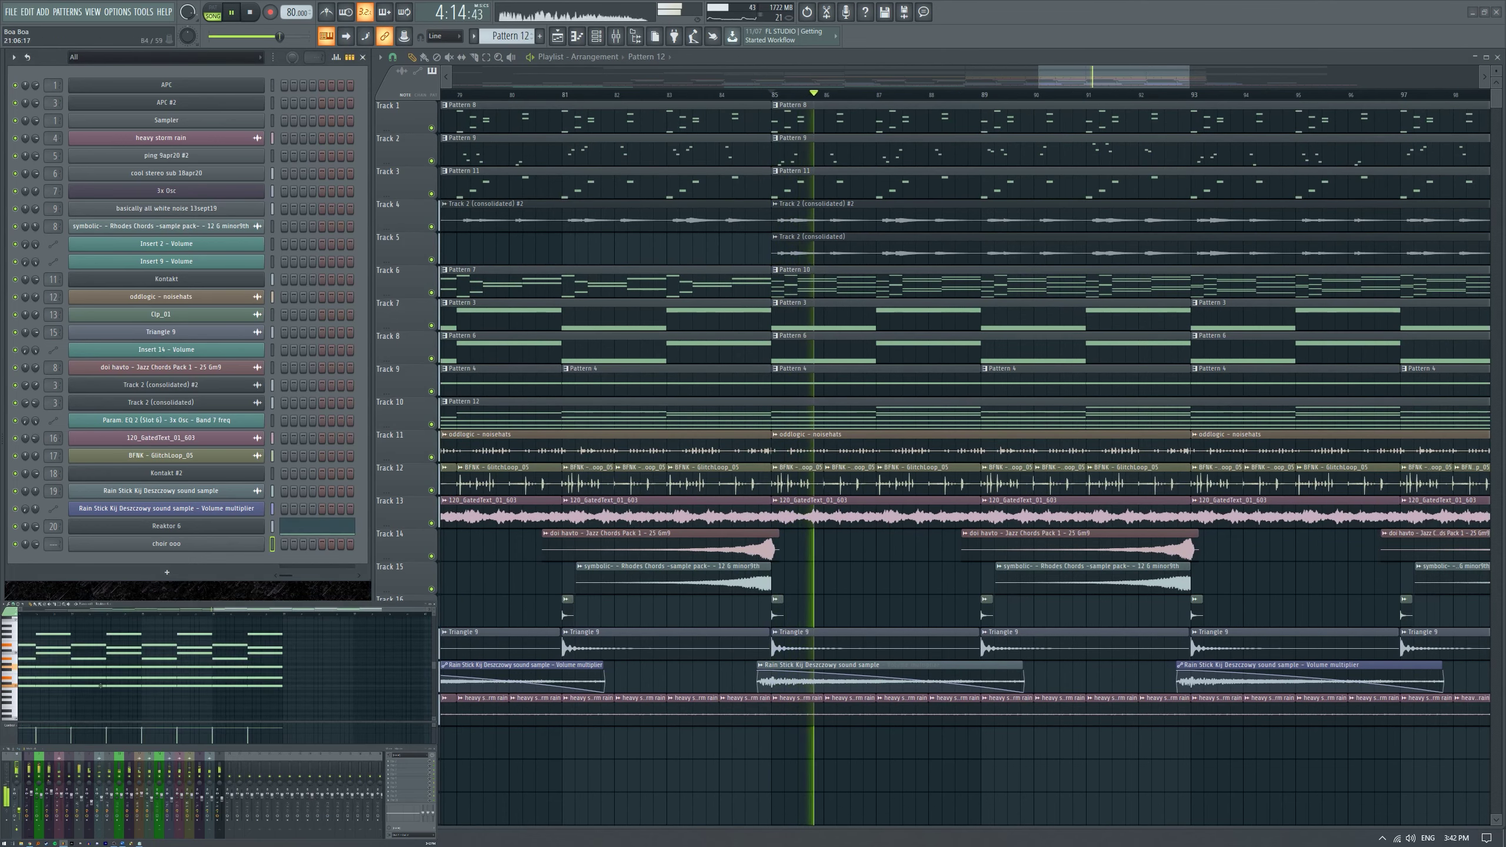
pyautogui.press('space')
pyautogui.scroll(-2, 136, 679)
pyautogui.hotkey('ctrl', 'a')
pyautogui.moveTo(208, 712); pyautogui.dragTo(423, 615)
pyautogui.scroll(-2, 353, 643)
pyautogui.click(267, 635)
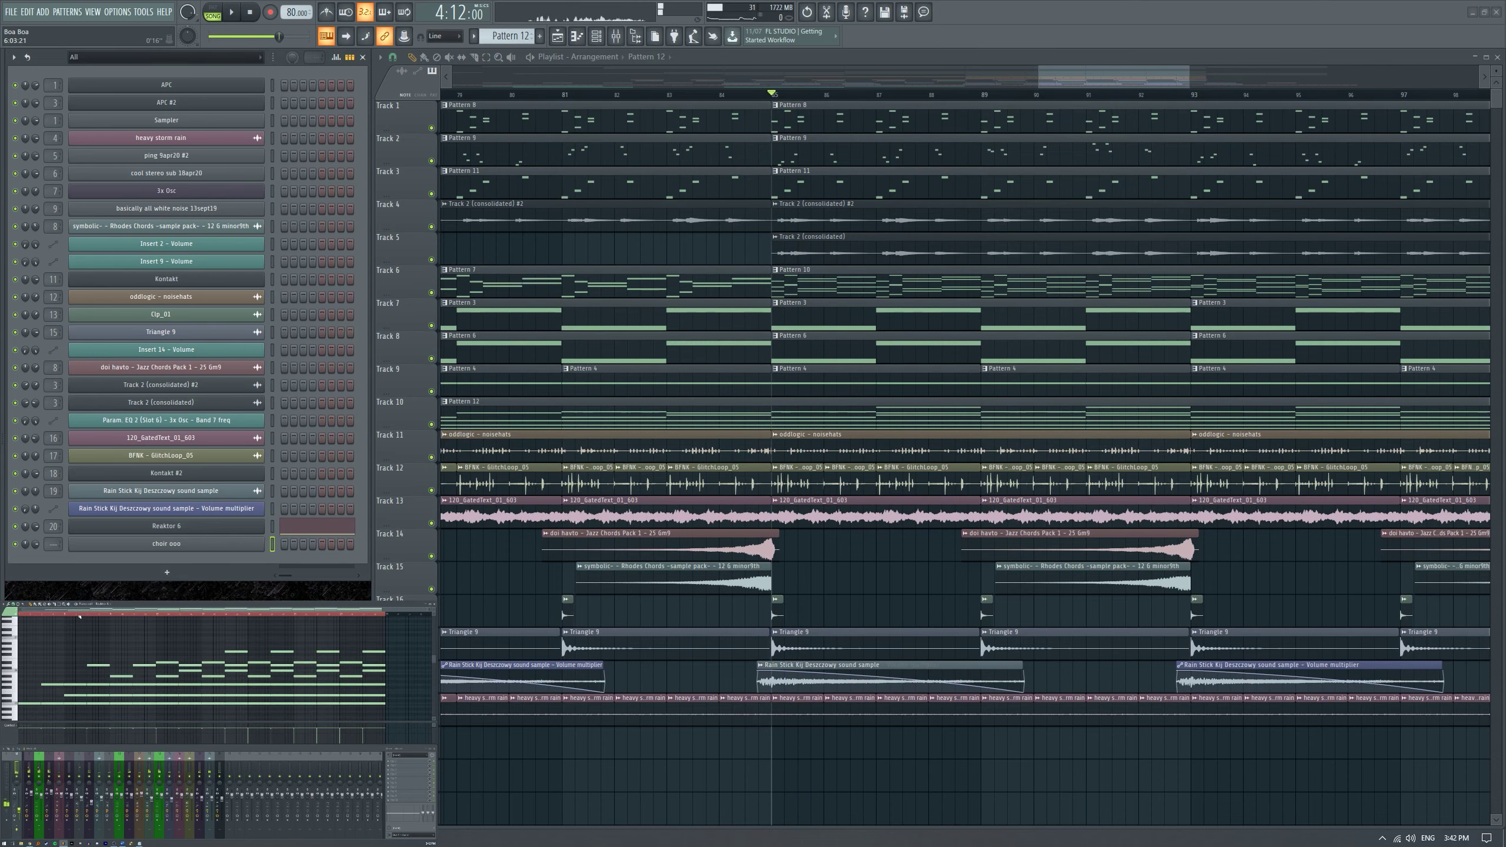
# Move an empty playlist track up to Track 11, directly below the Pattern 12 clip's track.
pyautogui.scroll(-6, 931, 330)
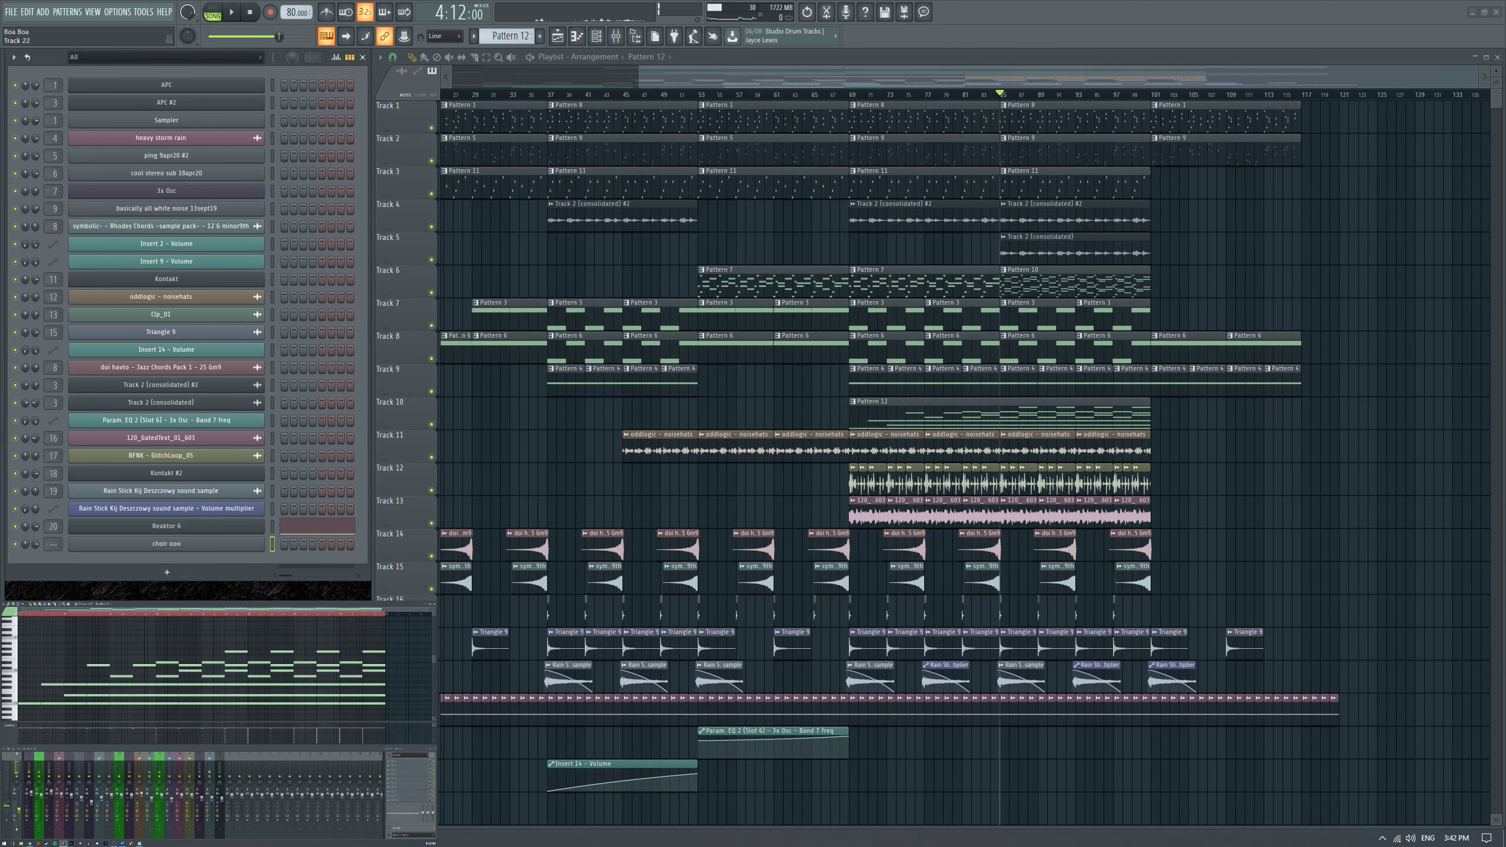
pyautogui.scroll(9, 419, 807)
pyautogui.scroll(1, 1115, 556)
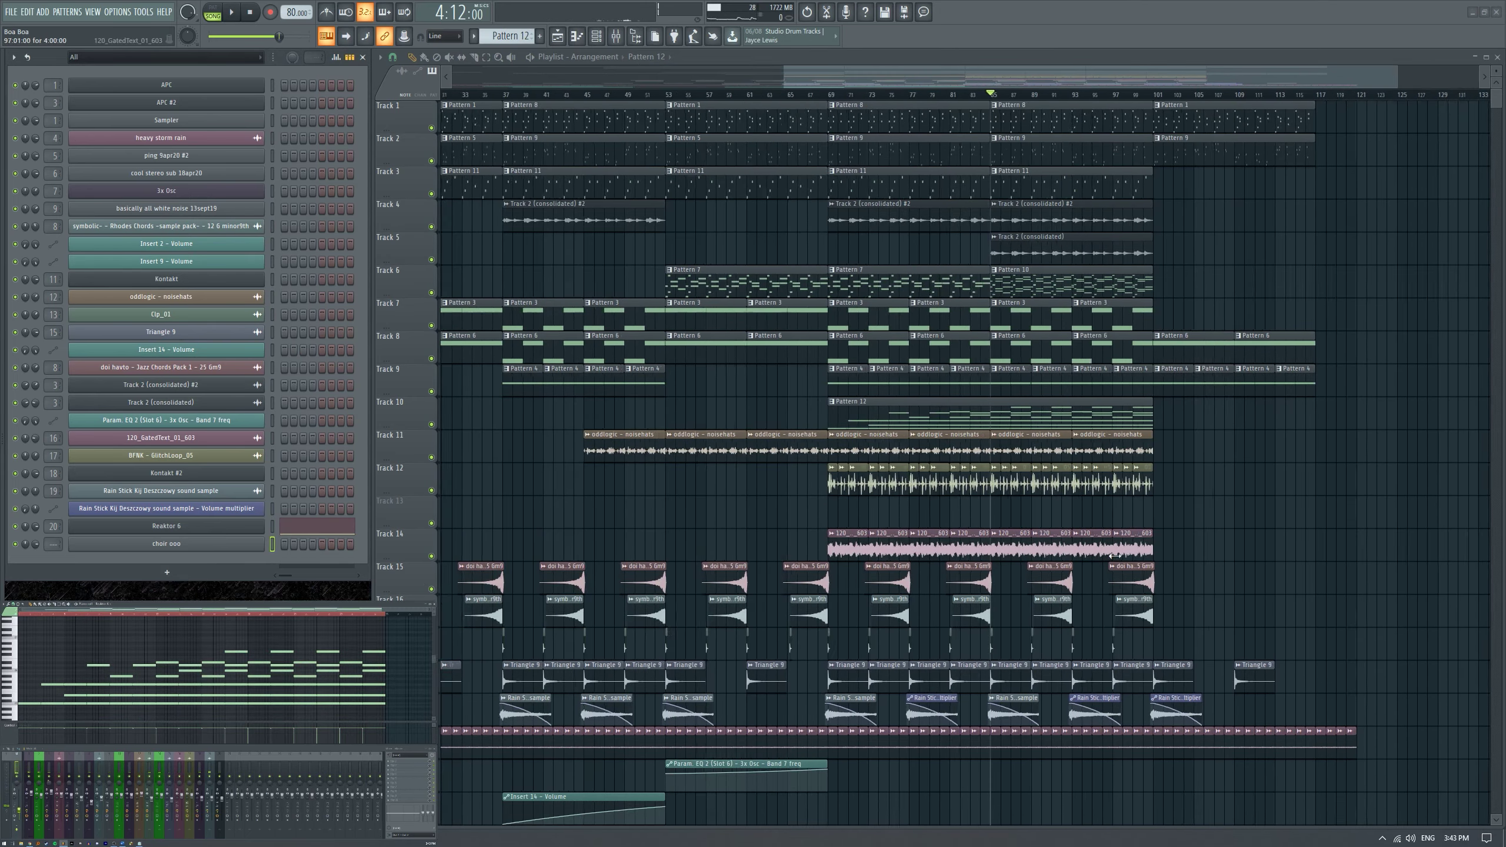
pyautogui.scroll(3, 1115, 556)
pyautogui.moveTo(409, 483); pyautogui.dragTo(415, 447)
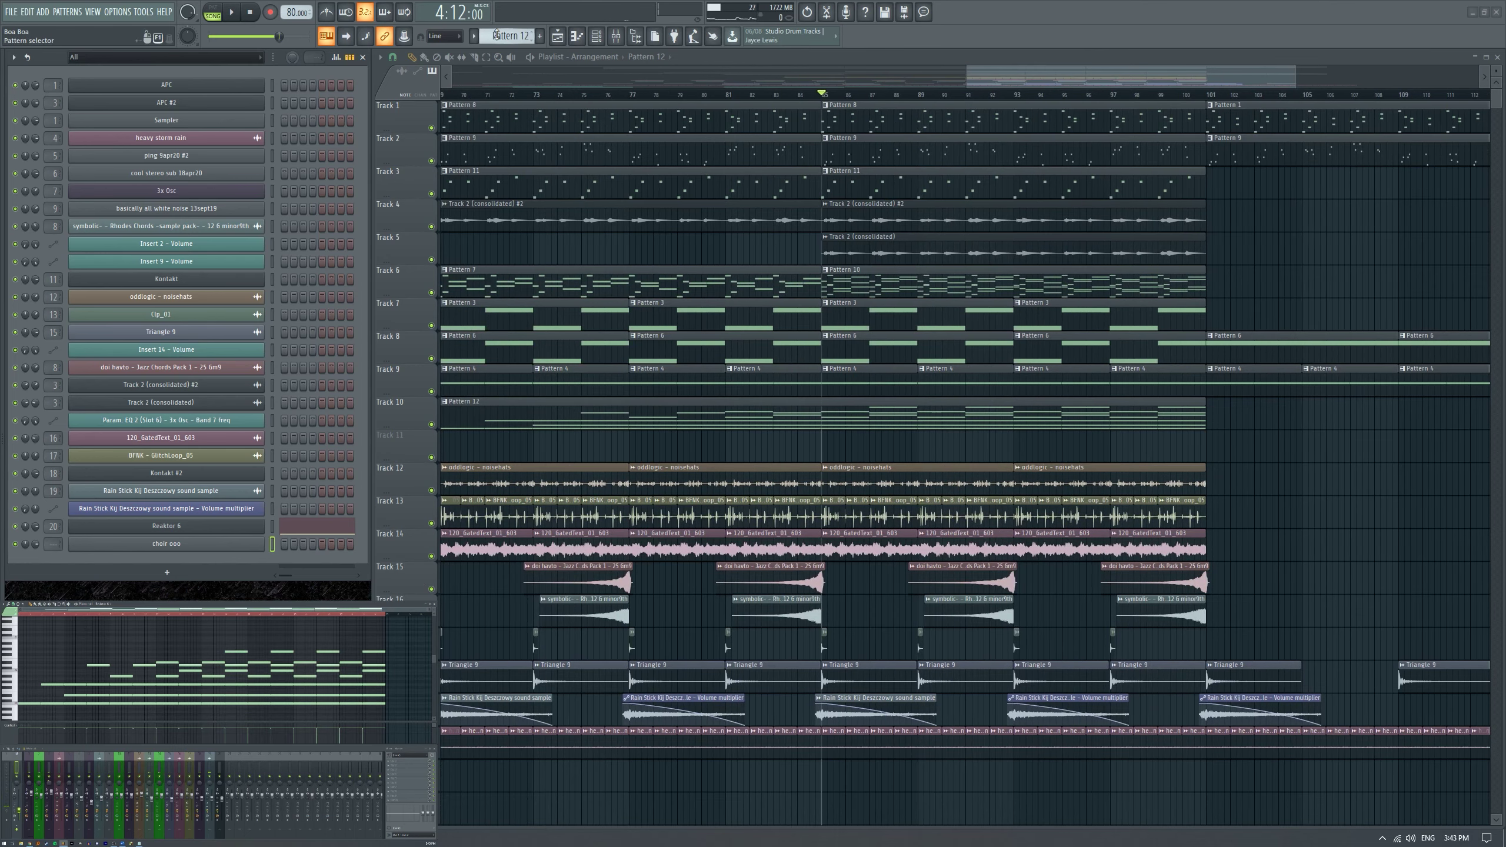
# Place a new Pattern 13 clip on Track 11 at bar 85 and paste the copied chord notes into its choir ooo part.
pyautogui.scroll(-1, 520, 37)
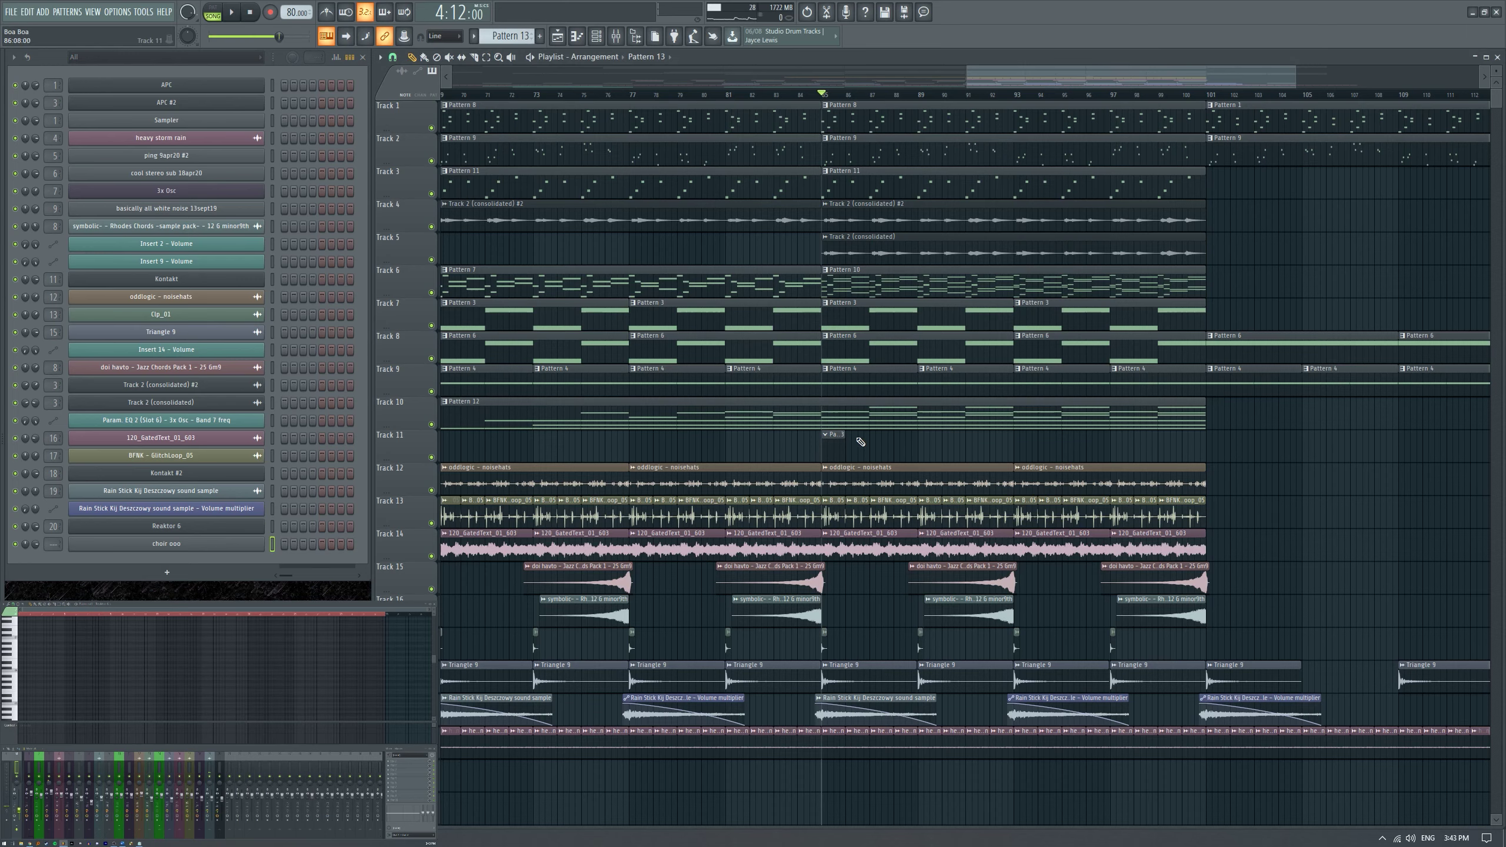
pyautogui.click(234, 607)
pyautogui.moveTo(123, 610); pyautogui.dragTo(121, 608)
pyautogui.click(108, 605)
pyautogui.click(121, 734)
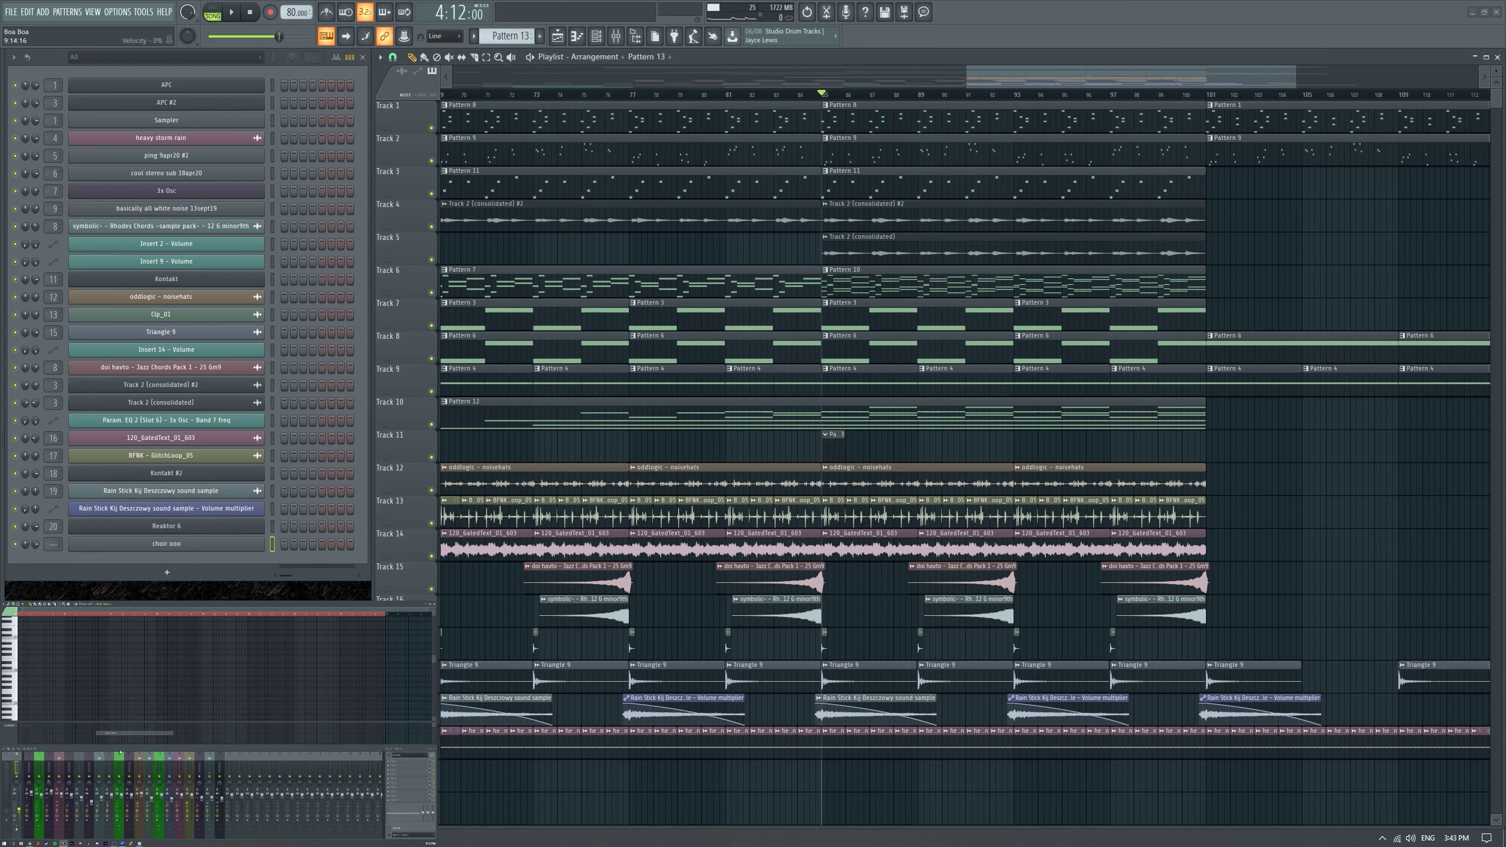
pyautogui.click(114, 843)
pyautogui.hotkey('alt', 'Tab')
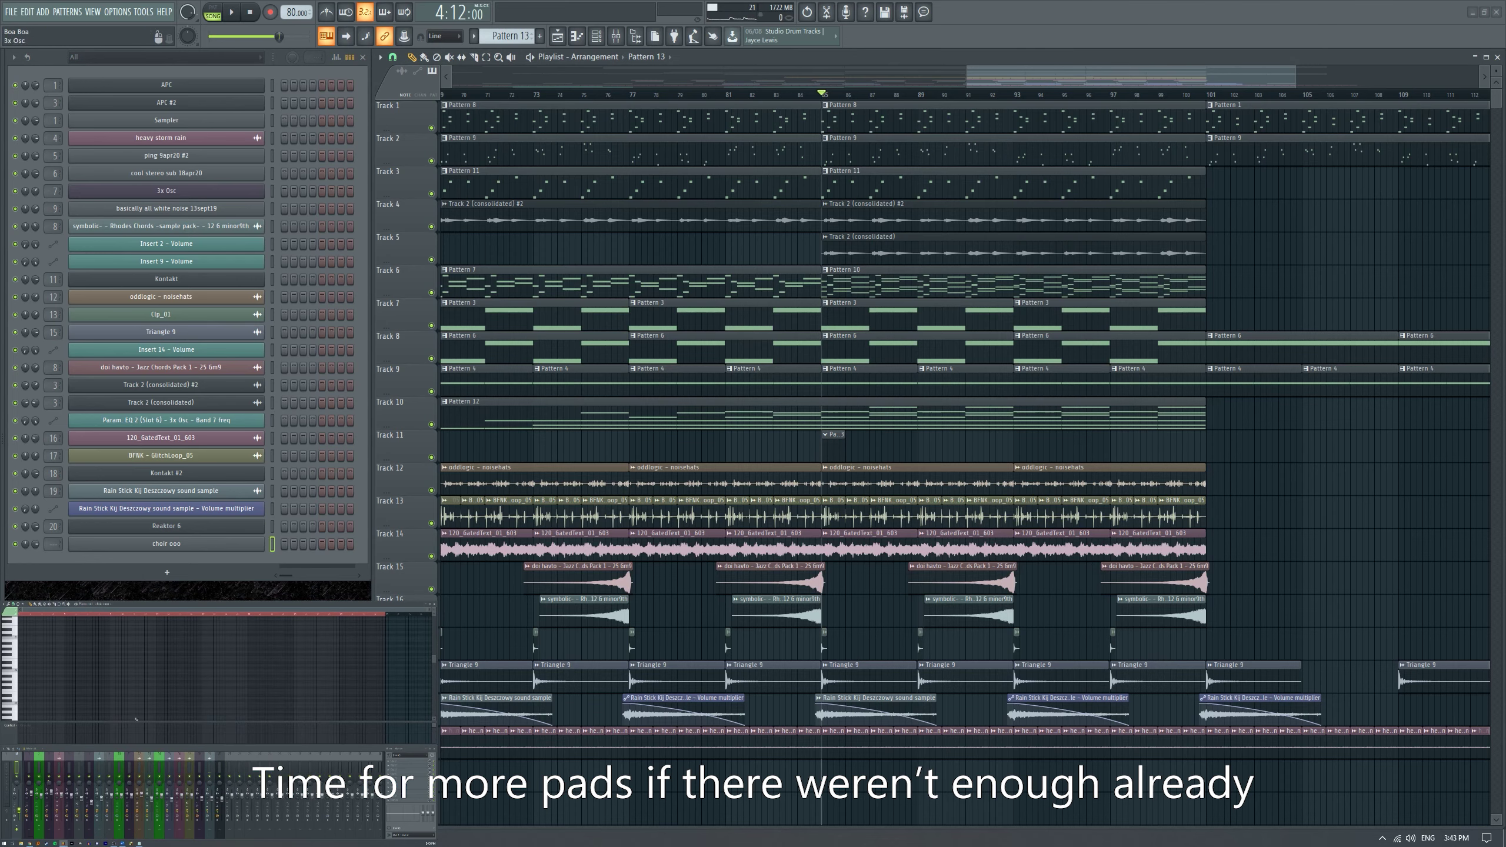
pyautogui.hotkey('ctrl', 'v')
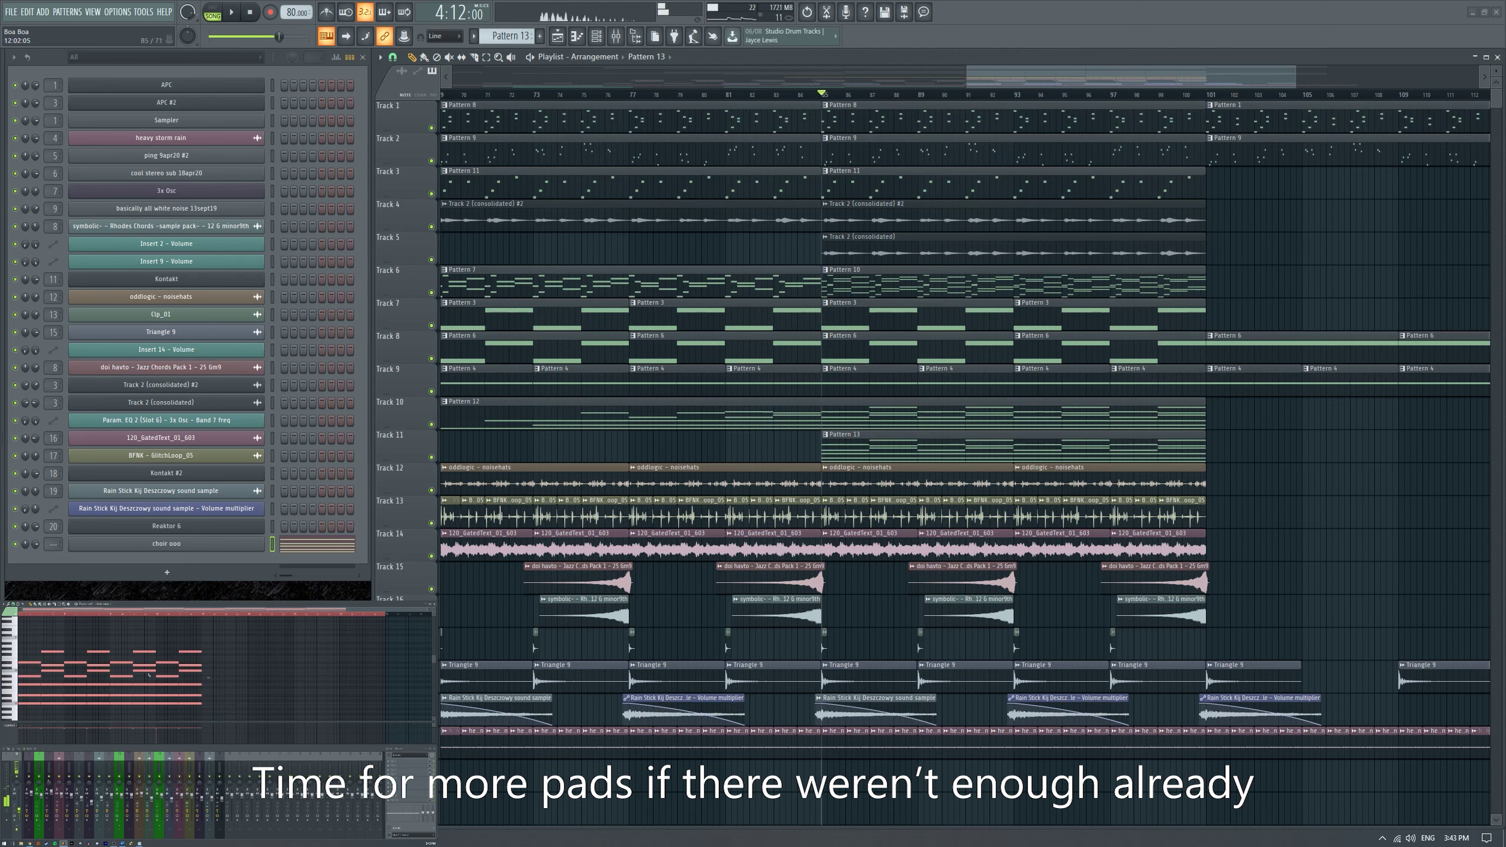
# Play Pattern 13 in the arrangement and audition single notes and the choir samples to check their pitch.
pyautogui.press('space')
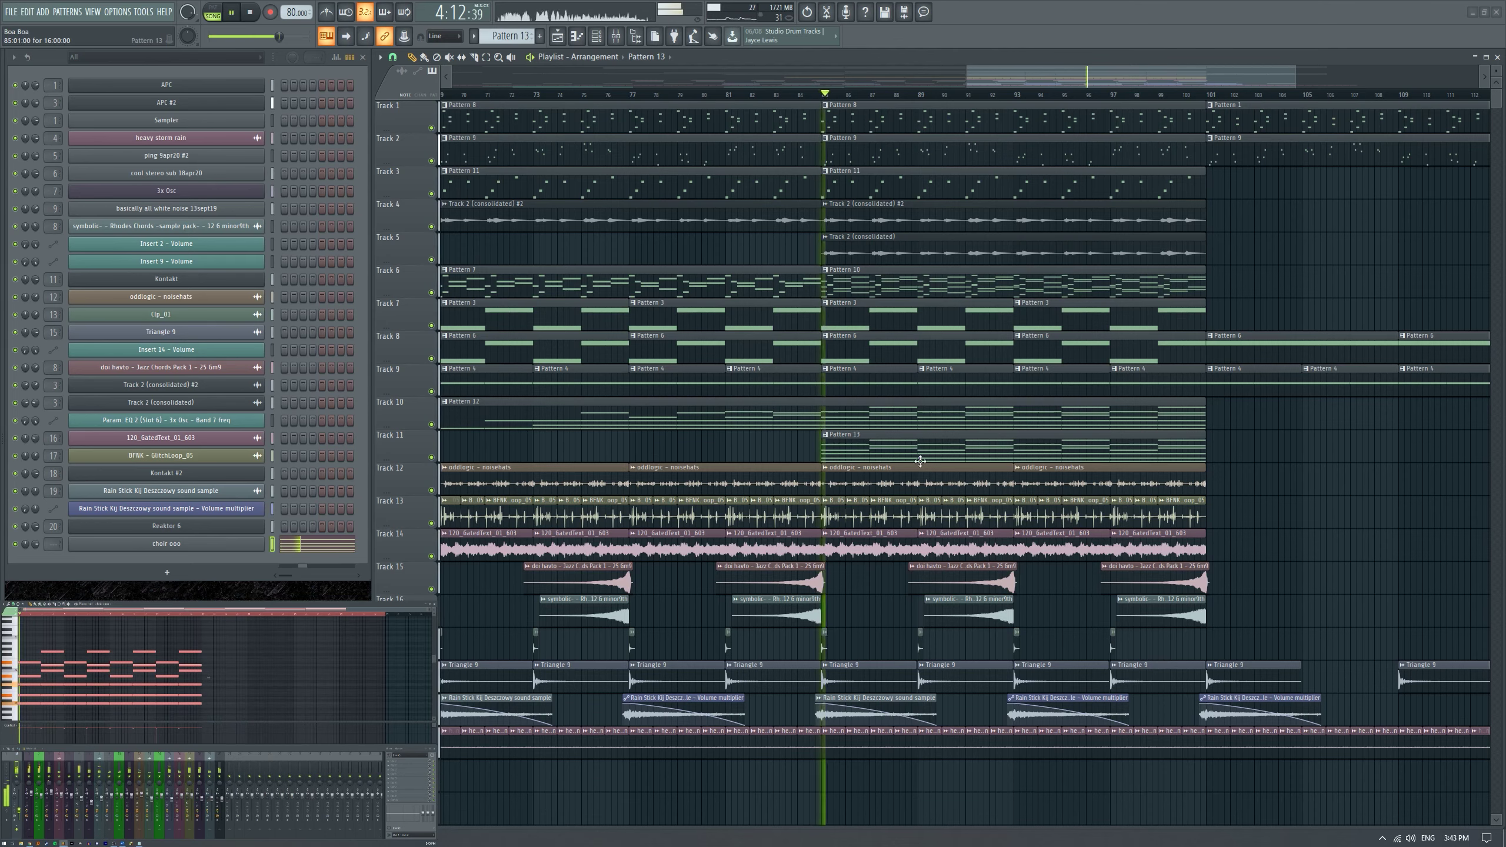
pyautogui.press('space')
pyautogui.click(24, 706)
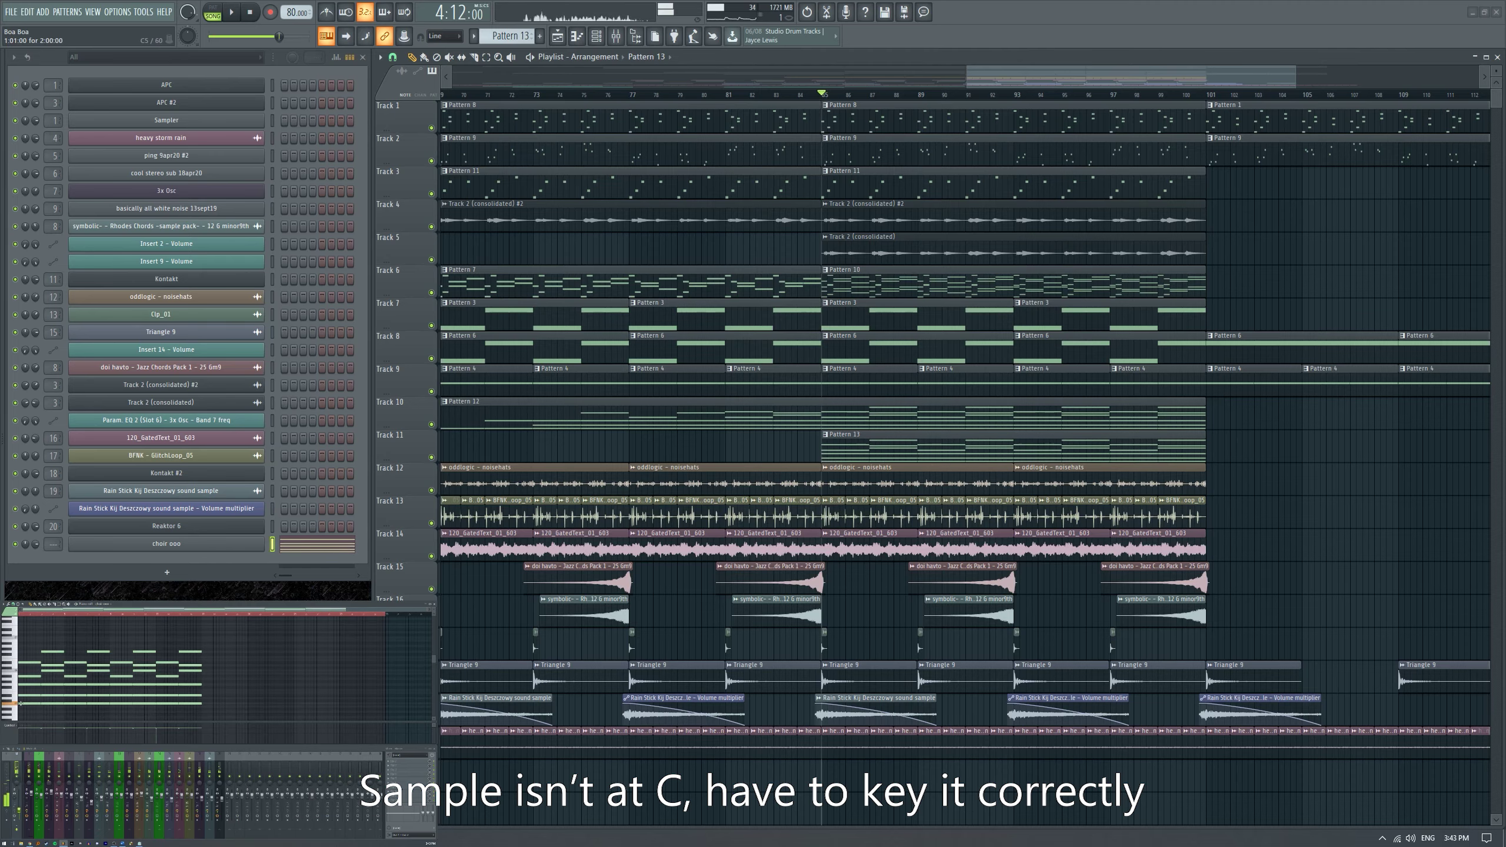
pyautogui.hotkey('alt', 'F8')
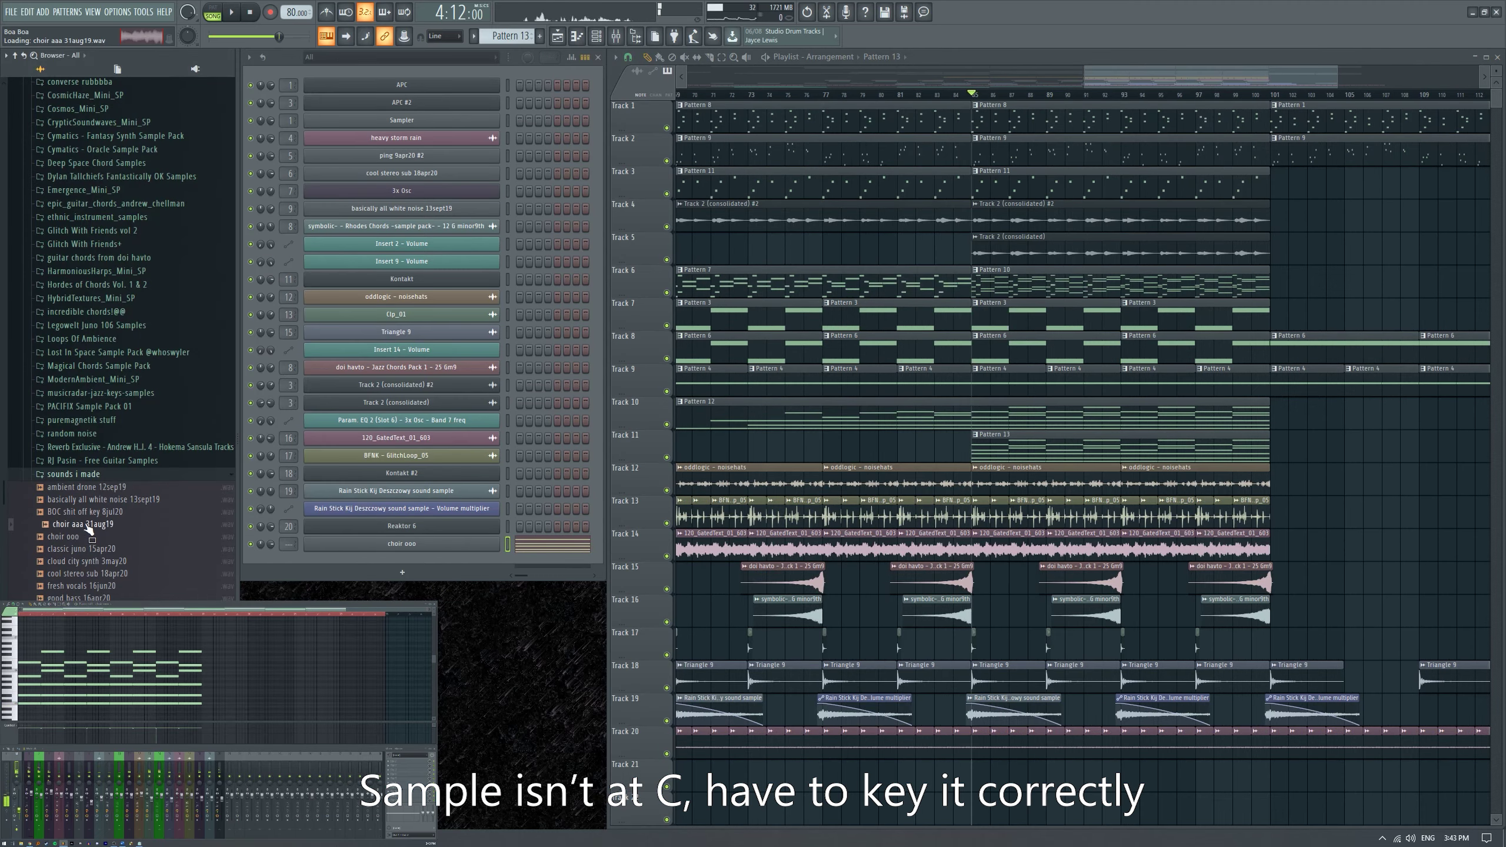
pyautogui.hotkey('alt', 'F8')
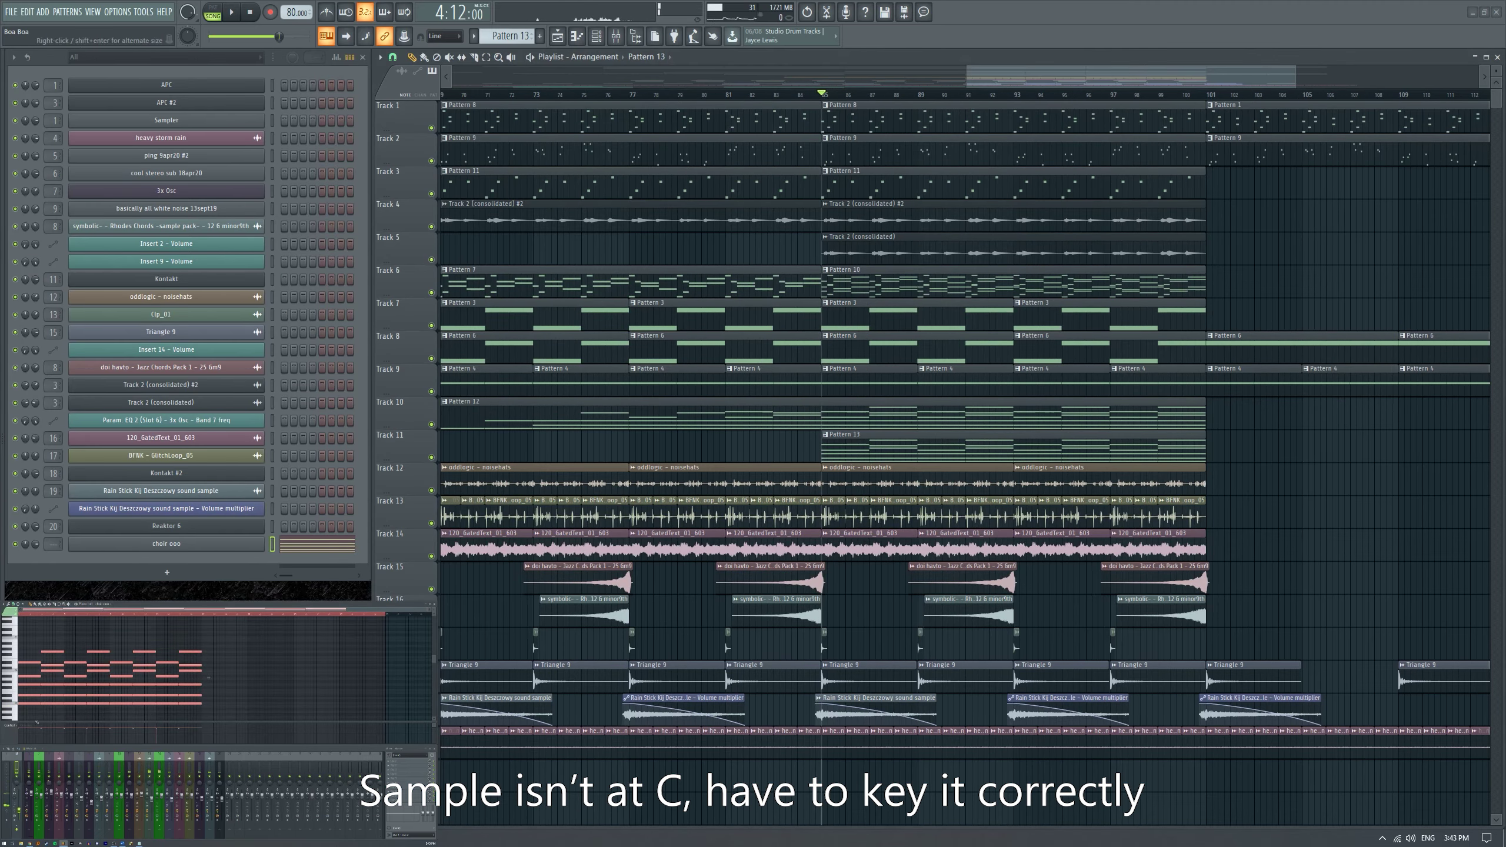
pyautogui.hotkey('alt', 'F8')
pyautogui.hotkey('alt', 'F8')
# Set the choir ooo channel's root note to D#5 and listen to the arrangement from bar 85.
pyautogui.click(243, 544)
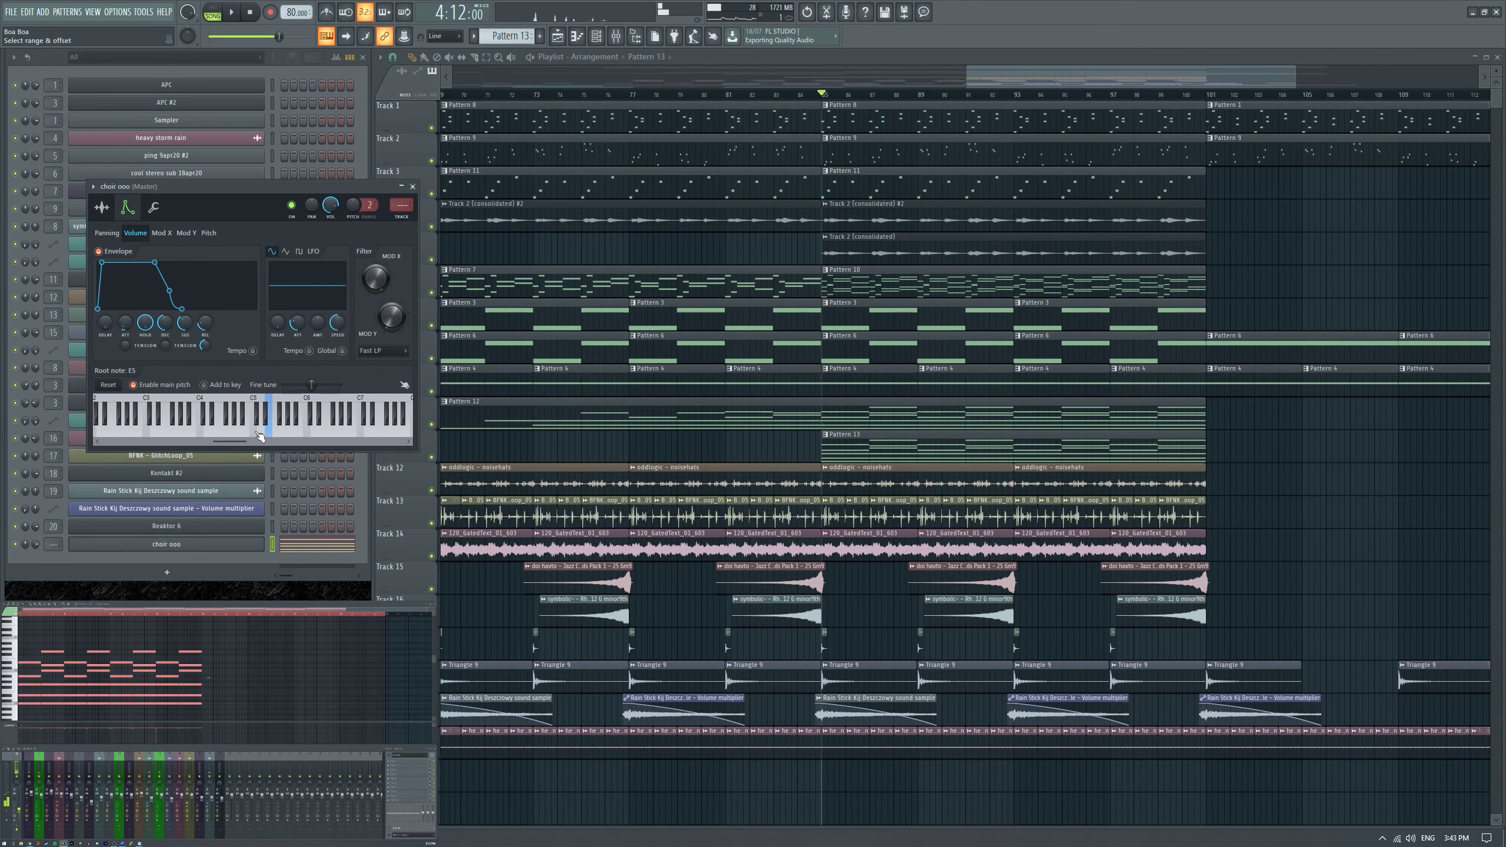
pyautogui.press('space')
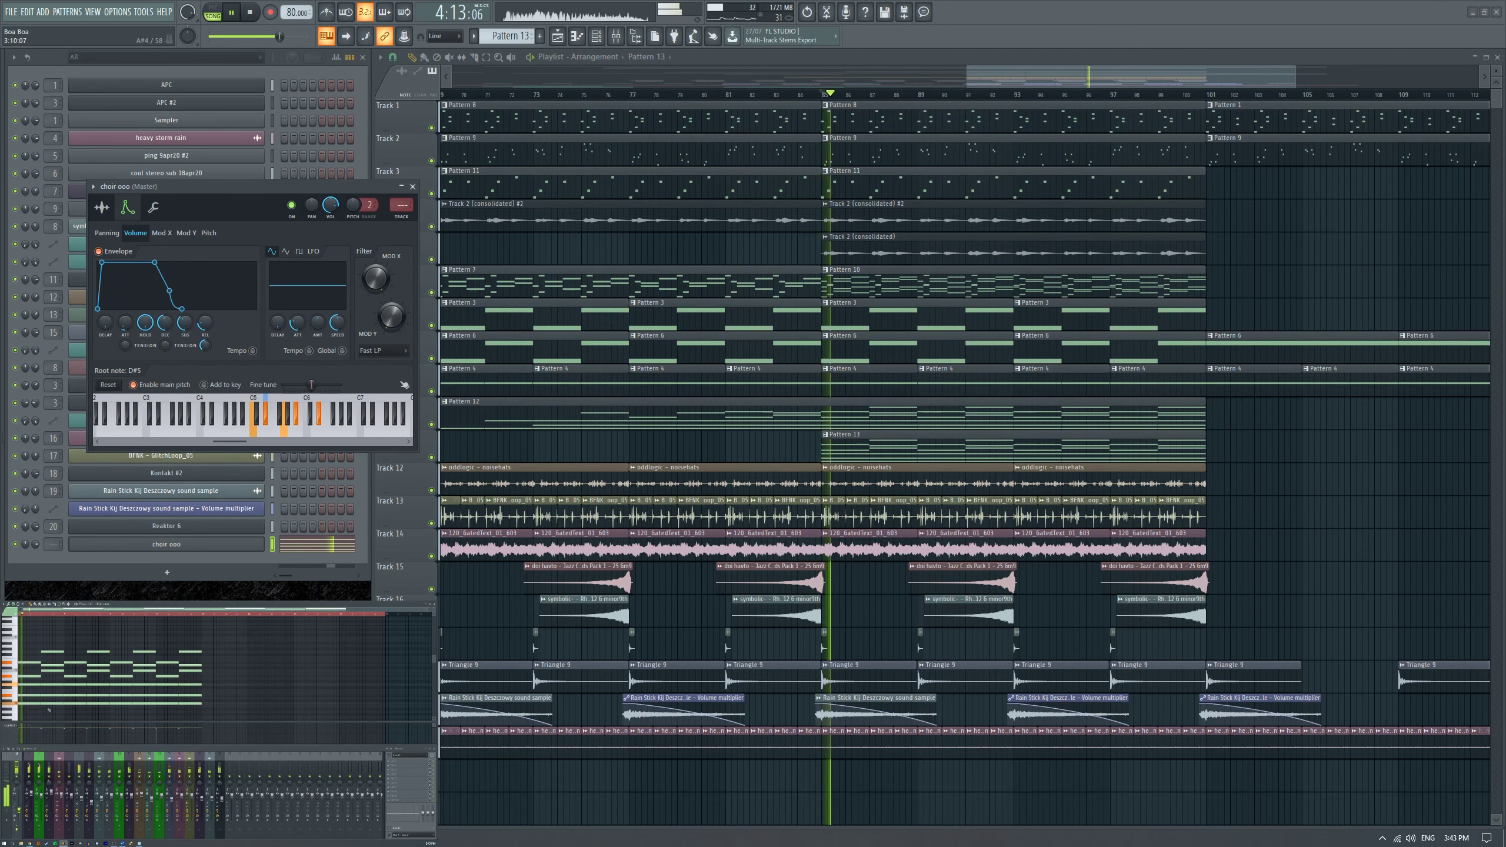
pyautogui.click(412, 187)
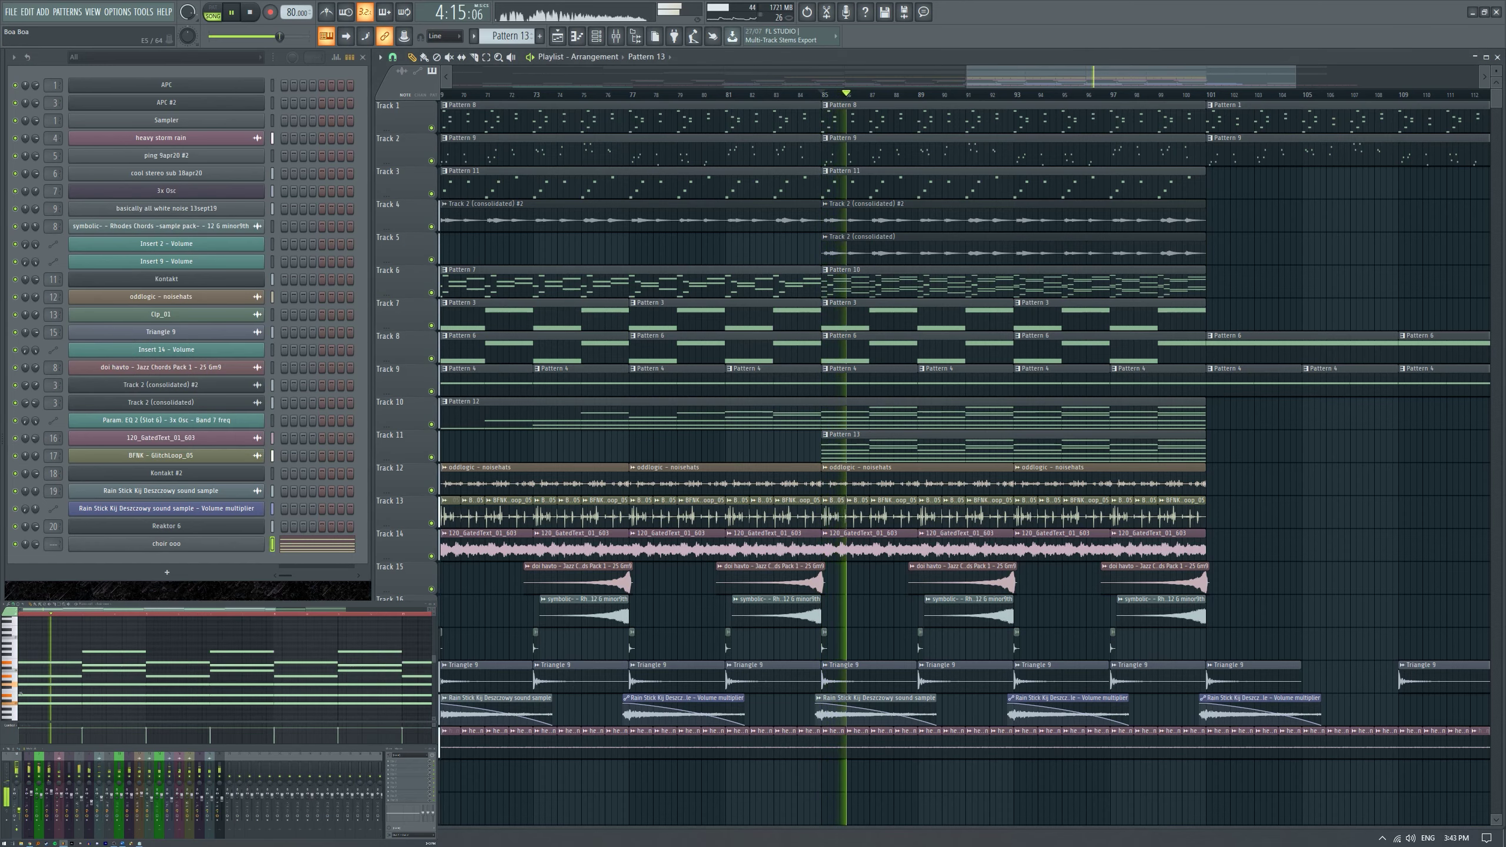
pyautogui.press('space')
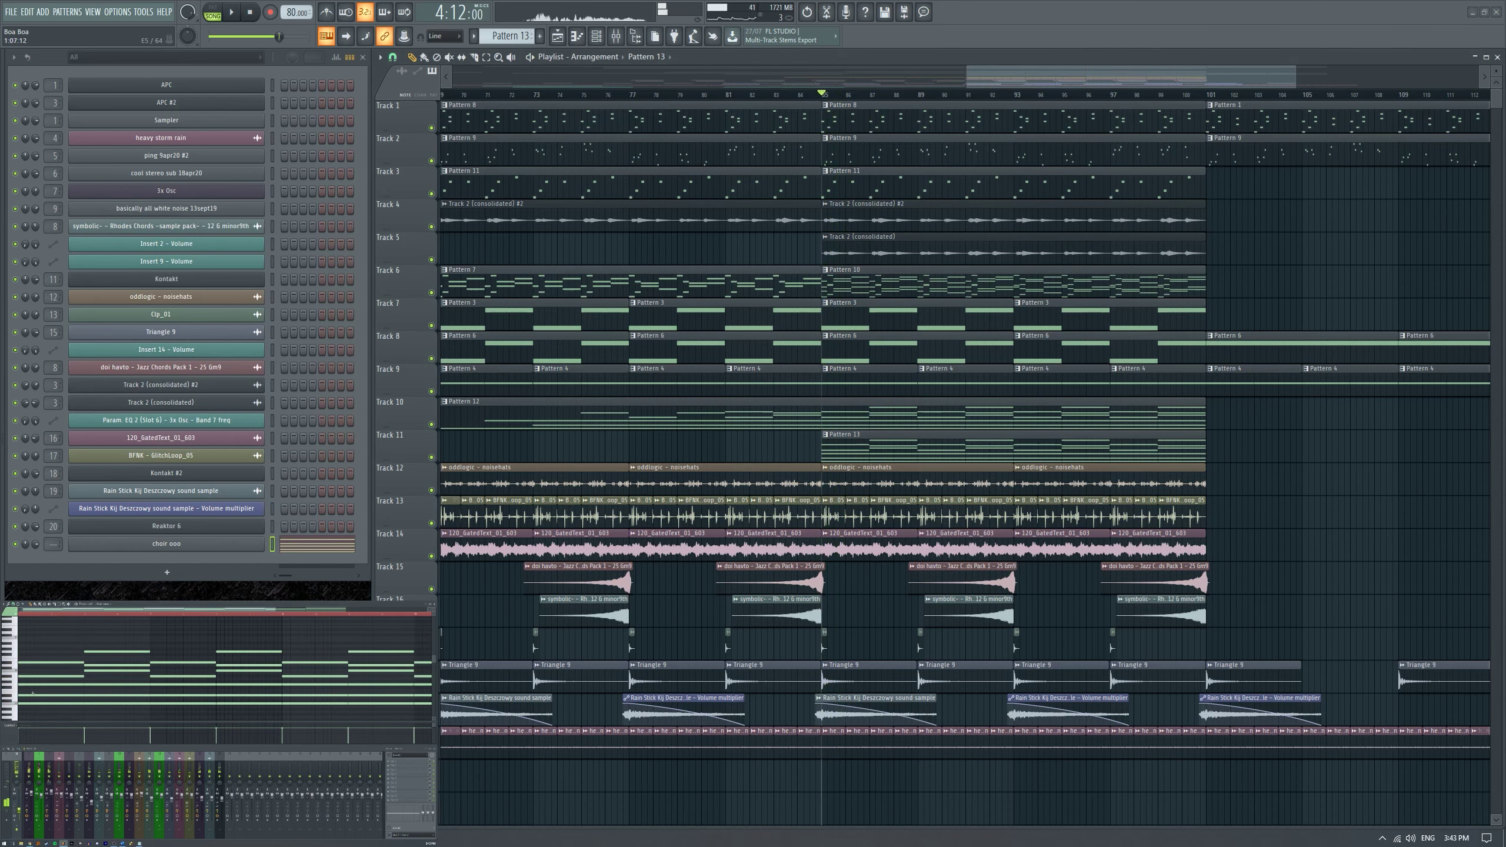
# Delete the lowest sustained notes from the choir part in Pattern 13.
pyautogui.scroll(-2, 45, 696)
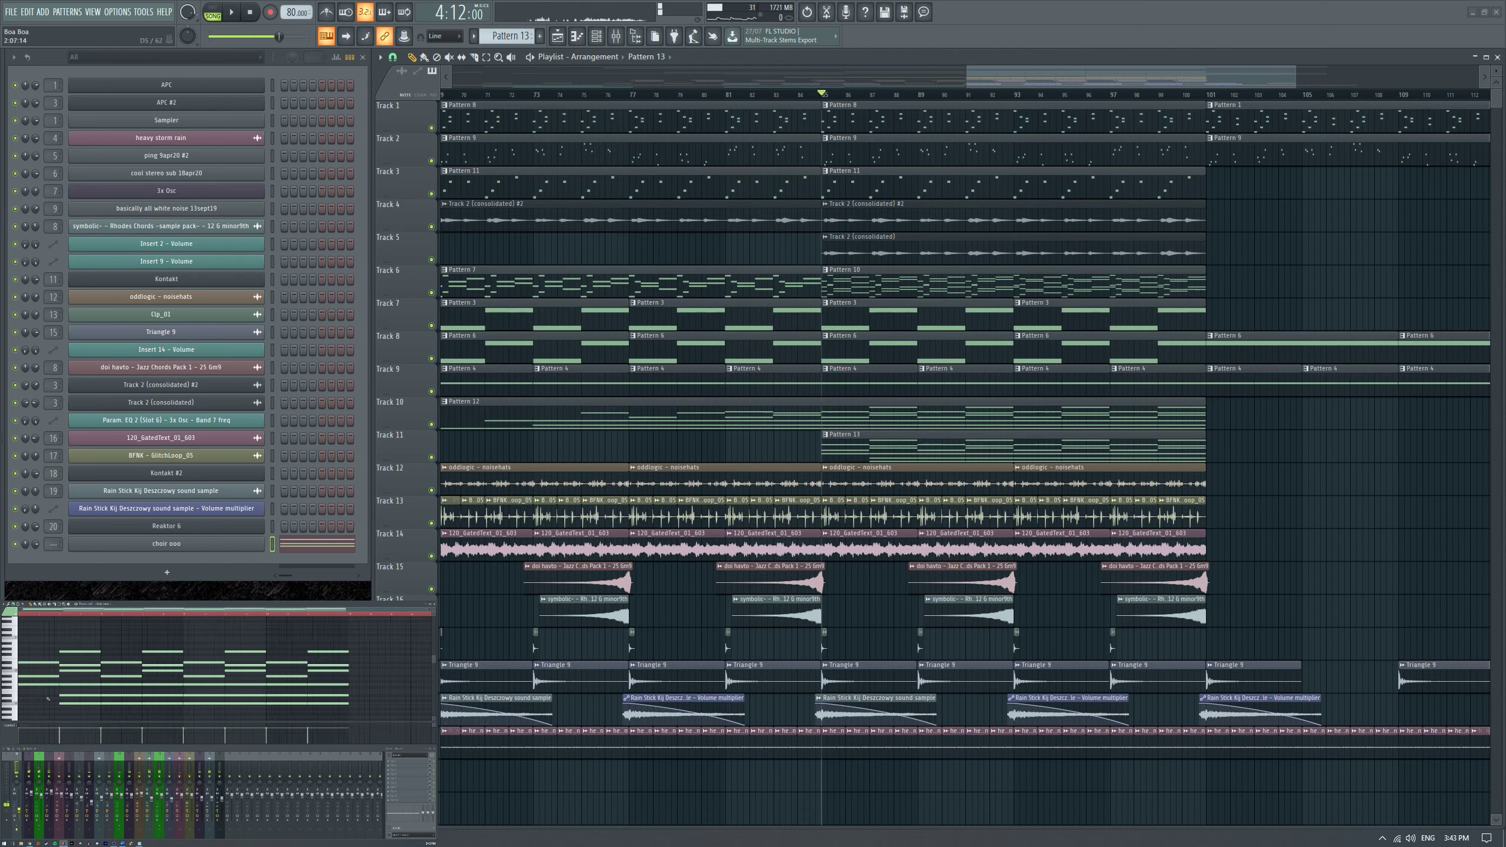
pyautogui.moveTo(47, 690); pyautogui.dragTo(354, 721)
pyautogui.press('Delete')
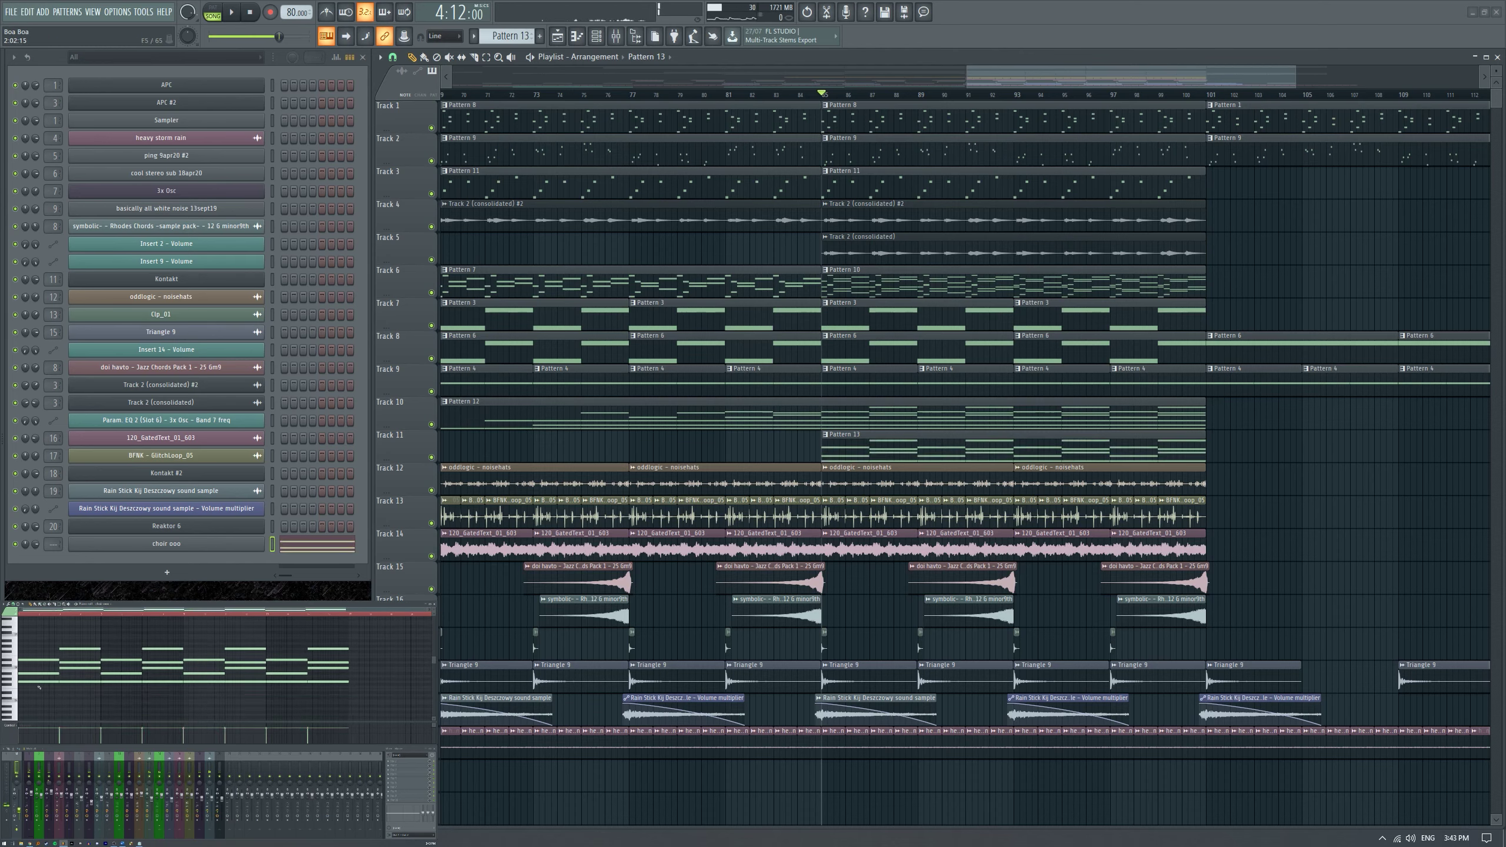
# Route the choir ooo channel to mixer track 21 and load ValhallaSupermassive in its first effect slot during playback.
pyautogui.press('space')
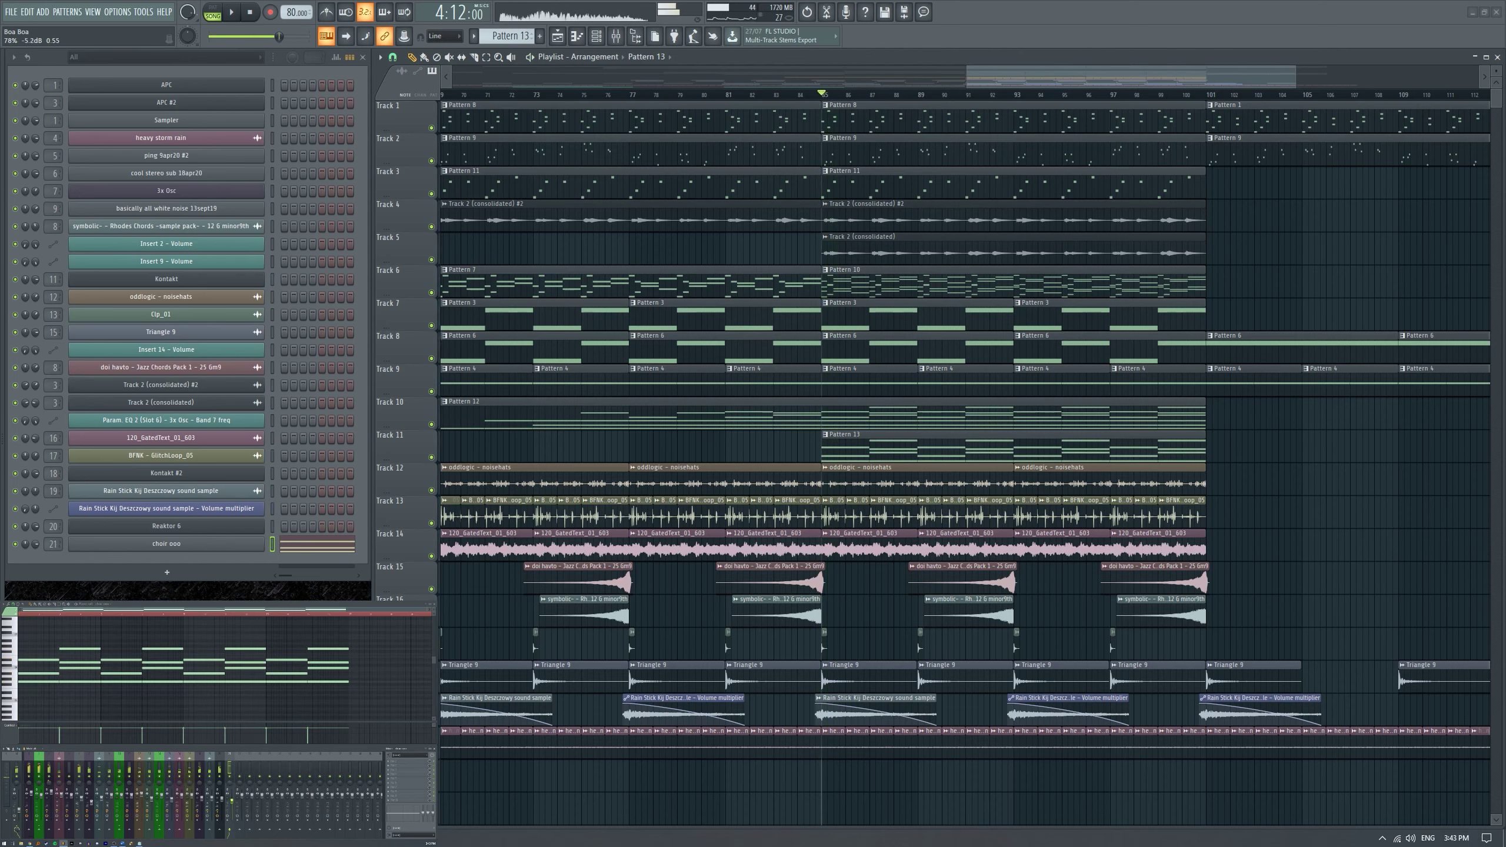
pyautogui.click(398, 771)
pyautogui.moveTo(392, 740)
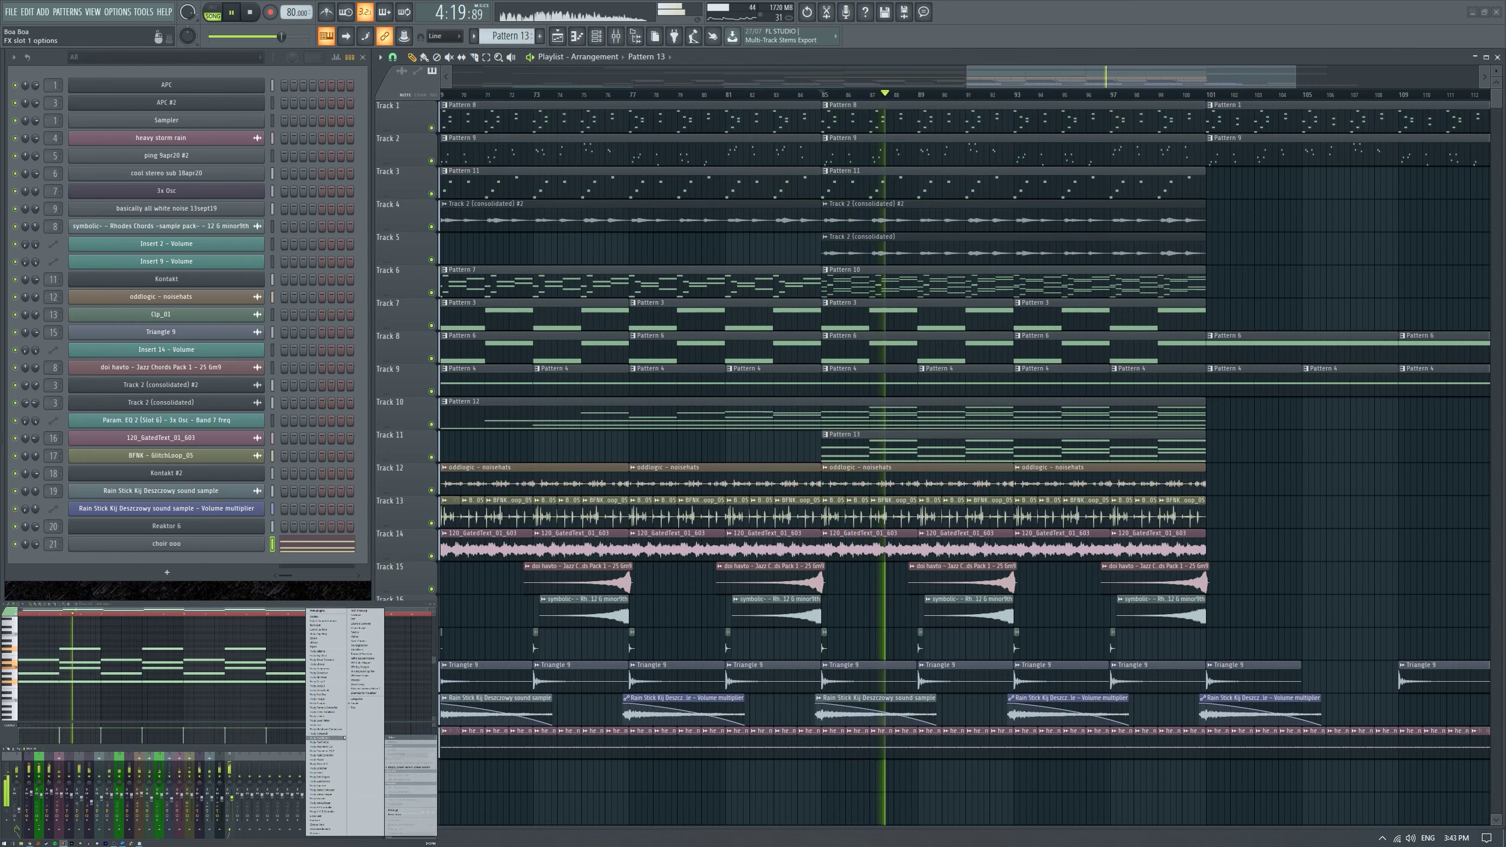
pyautogui.click(368, 667)
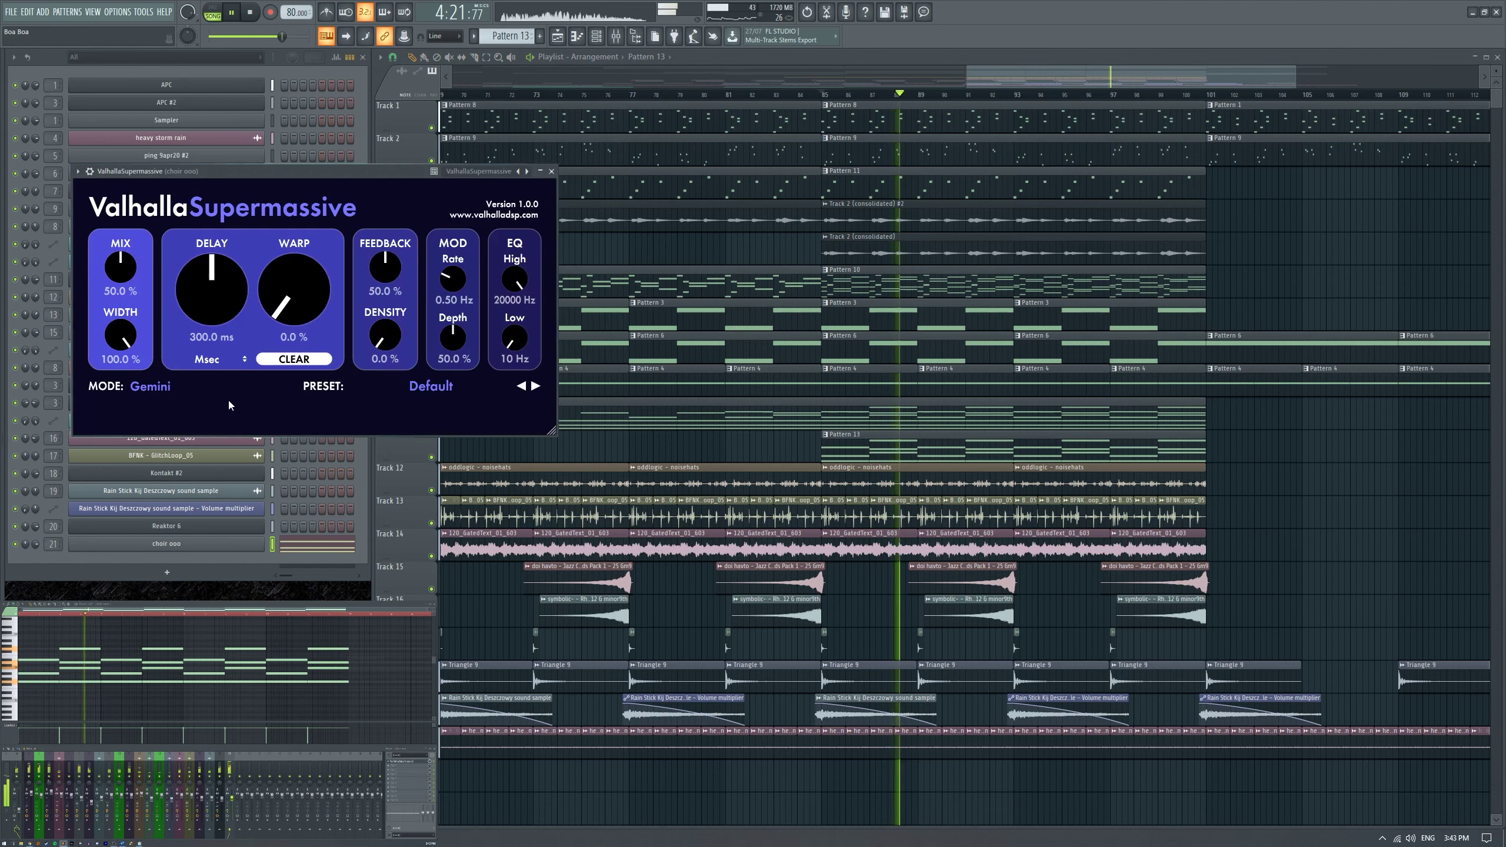
# Load the large reverb preset Splashy Synth in ValhallaSupermassive.
pyautogui.click(432, 386)
pyautogui.moveTo(401, 521)
pyautogui.moveTo(510, 503)
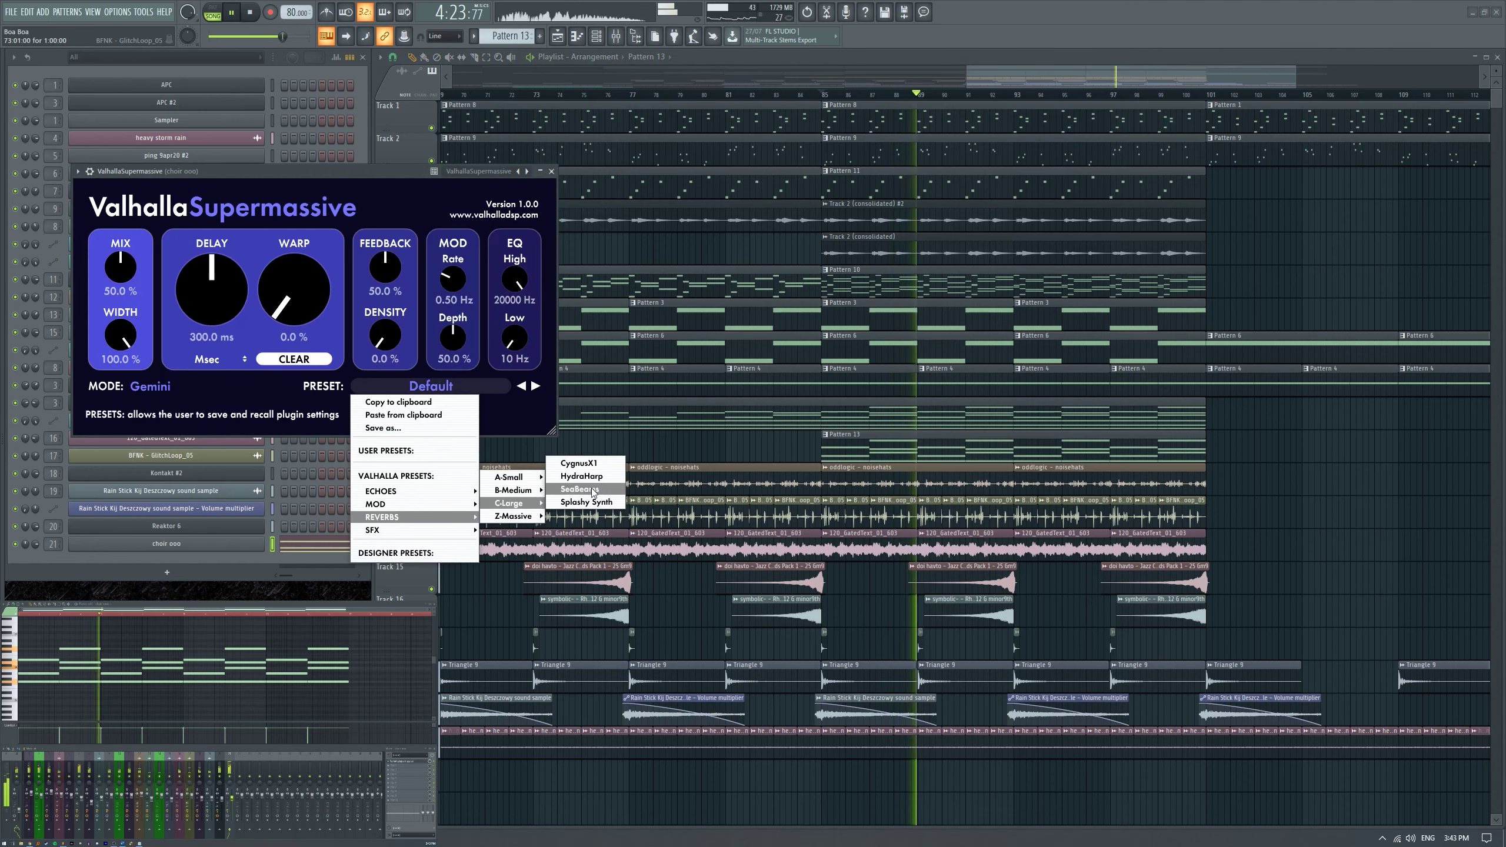
pyautogui.click(586, 502)
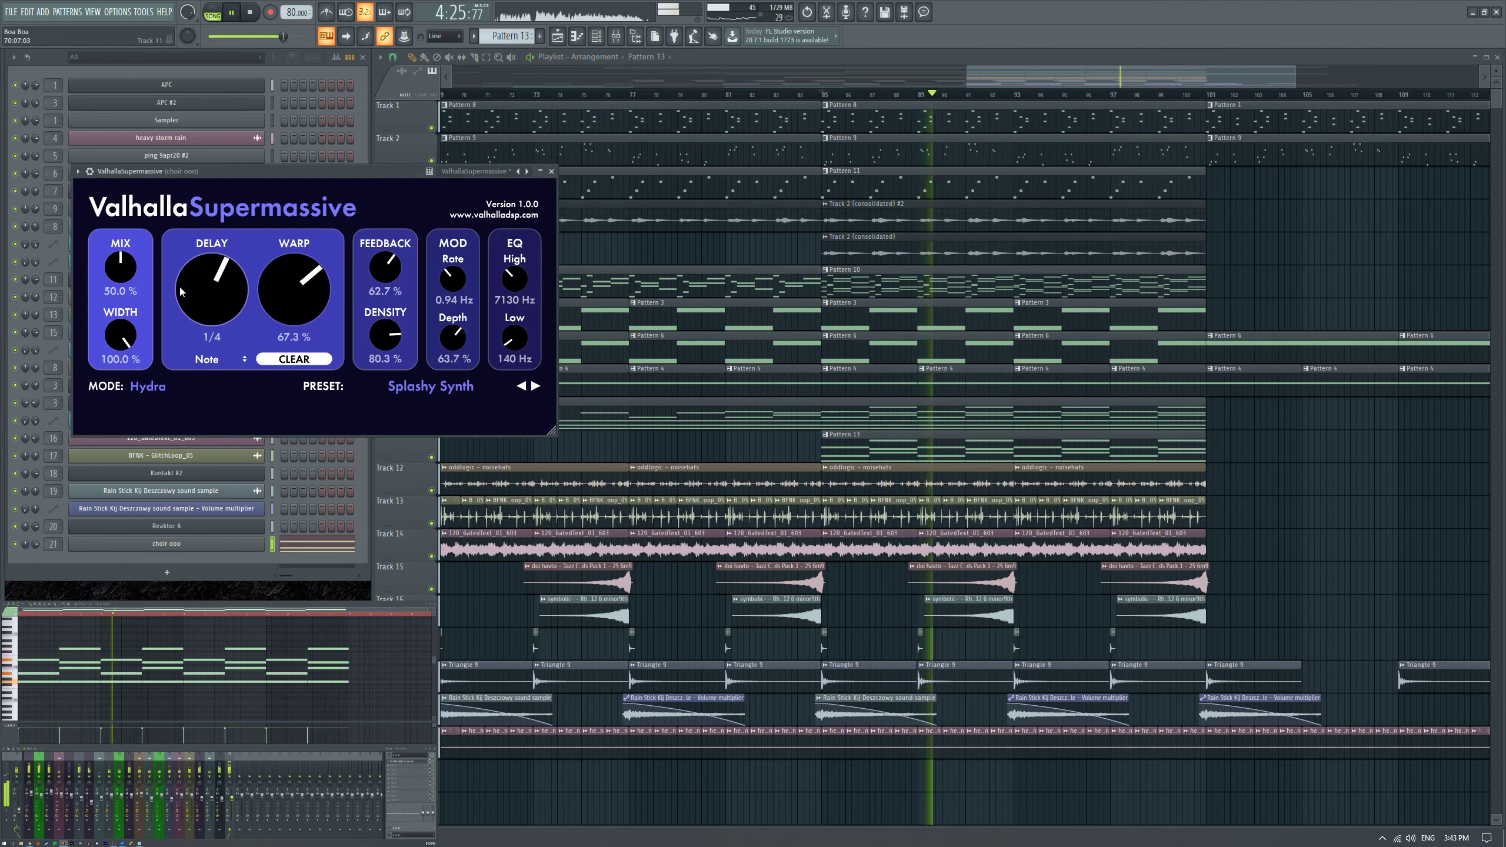
# Adjust the reverb to 48% mix, 1/8 delay, 60.9% warp and reduced feedback, and close the plugin.
pyautogui.moveTo(292, 312); pyautogui.dragTo(294, 325)
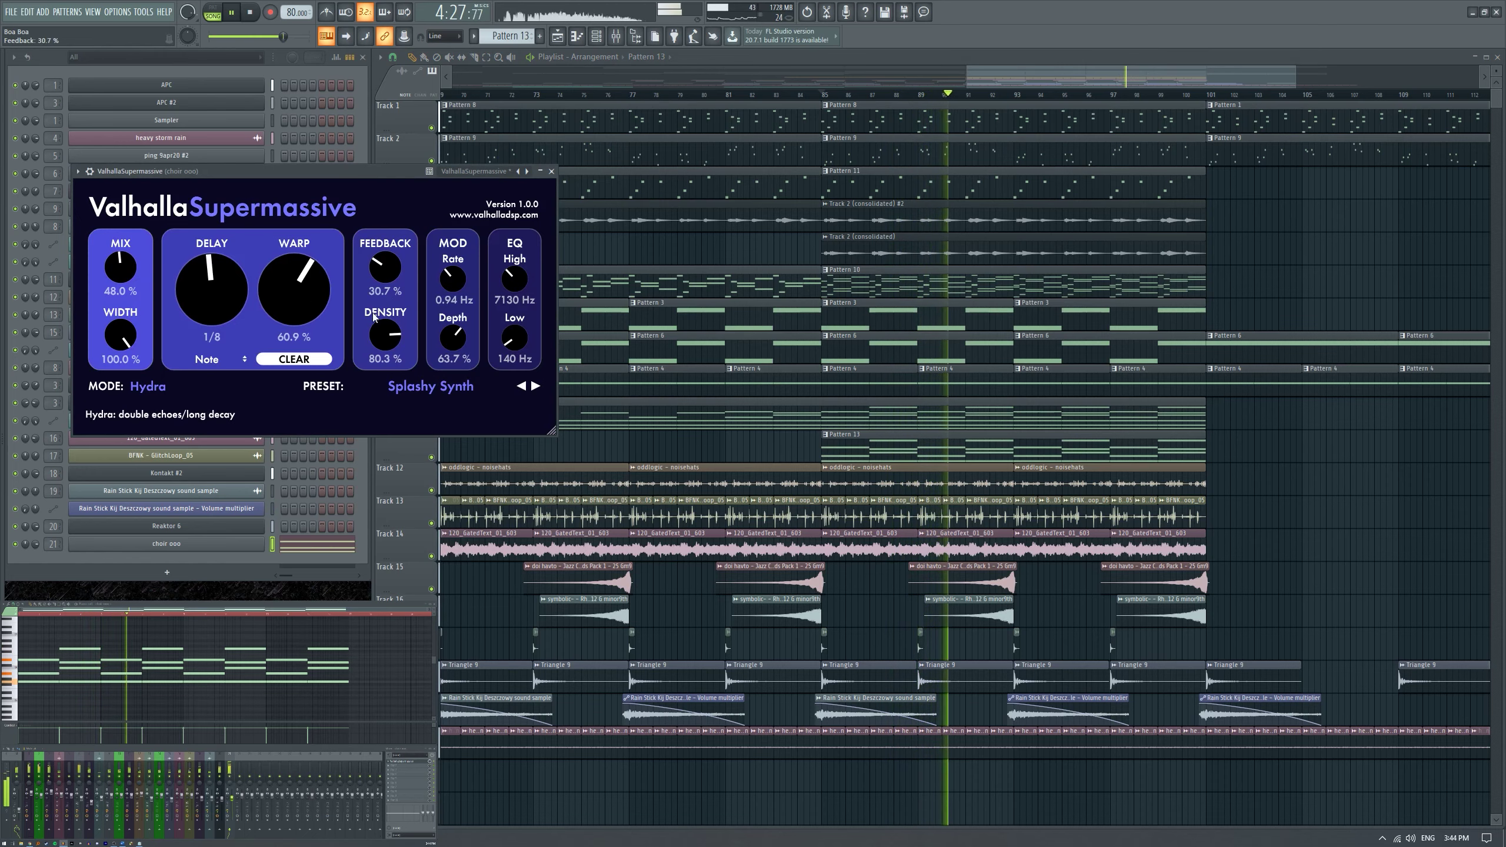
pyautogui.moveTo(375, 252); pyautogui.dragTo(375, 262)
pyautogui.click(550, 171)
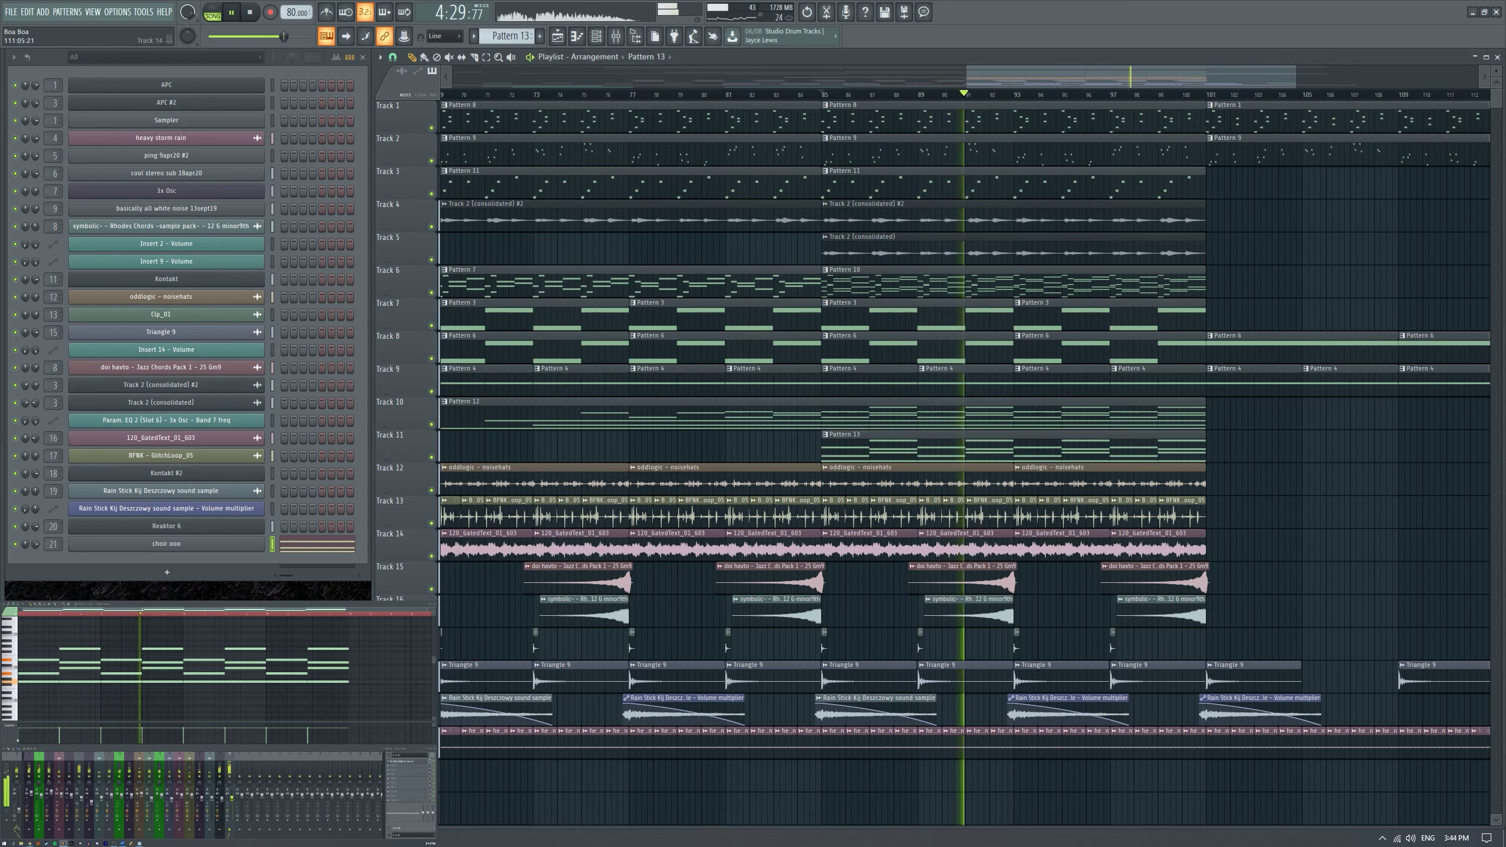
# Load Fruity Chorus in the choir track's second effect slot and apply its Filter preset.
pyautogui.rightClick(229, 775)
pyautogui.press('space')
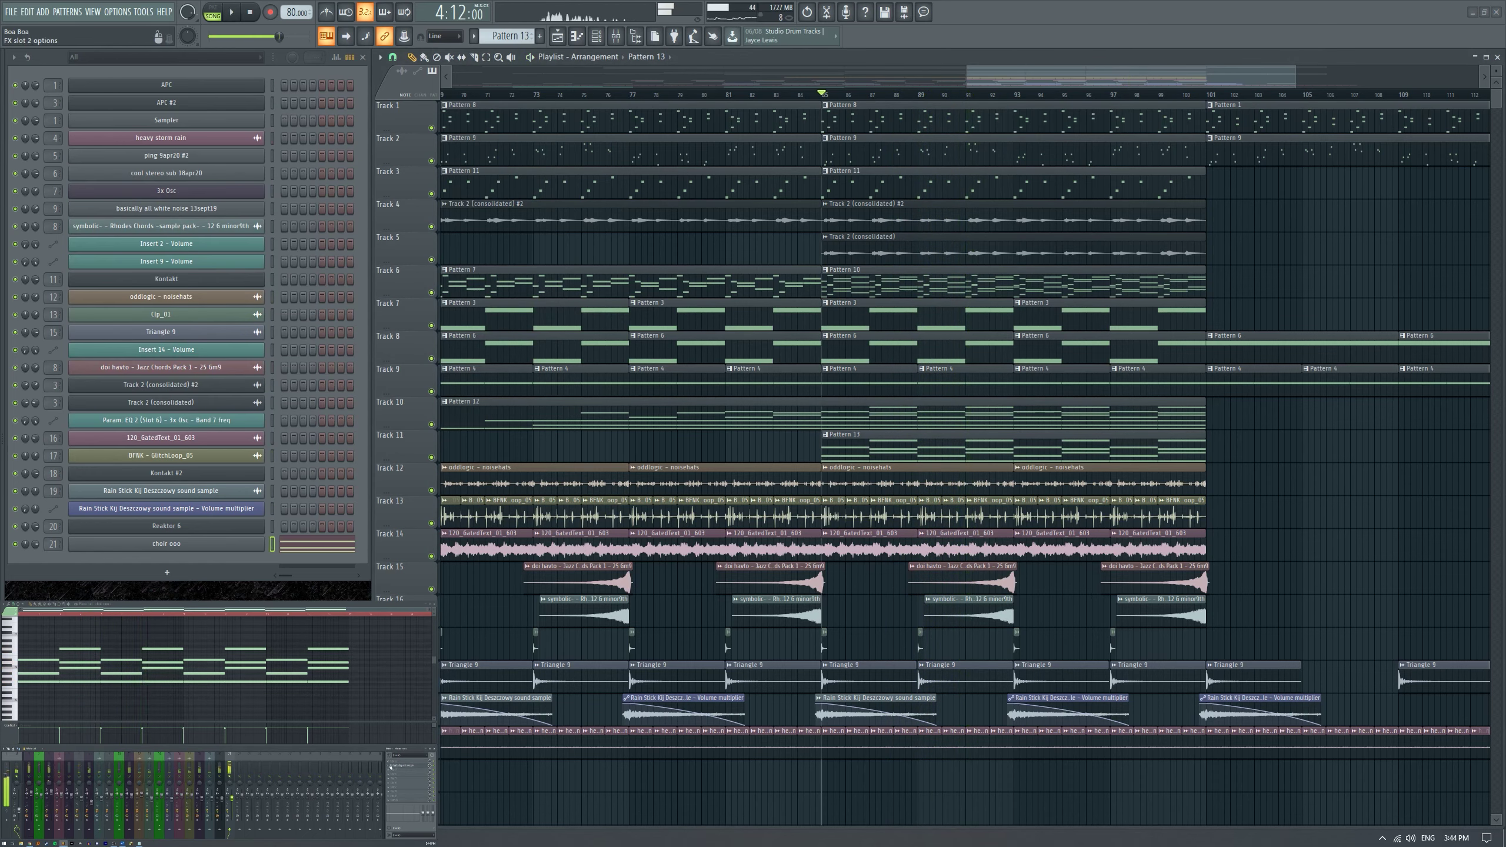
pyautogui.click(392, 767)
pyautogui.click(328, 668)
pyautogui.press('space')
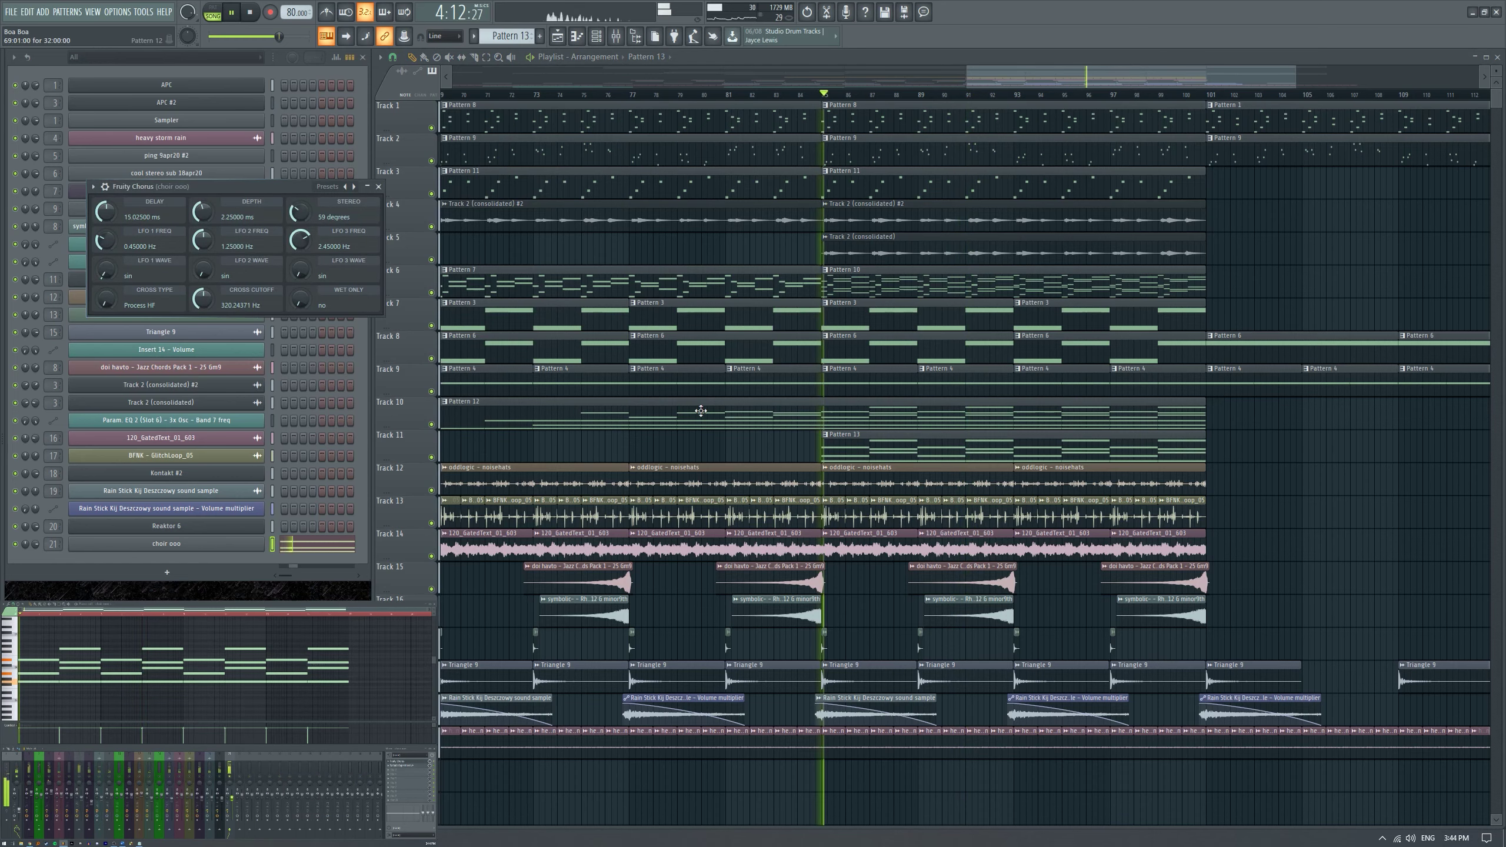
pyautogui.click(94, 196)
pyautogui.moveTo(115, 217)
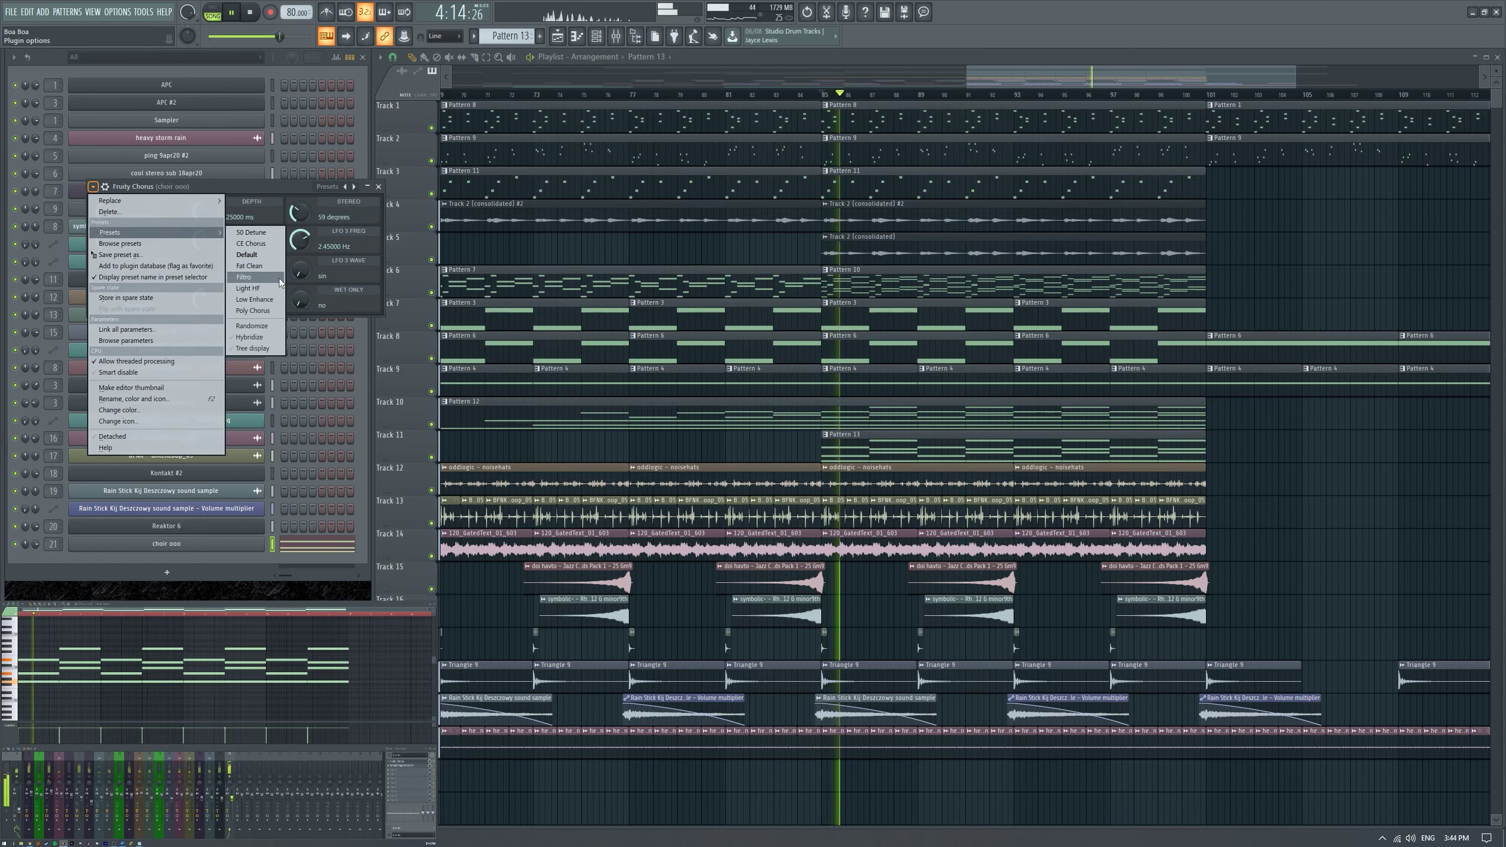
pyautogui.click(267, 274)
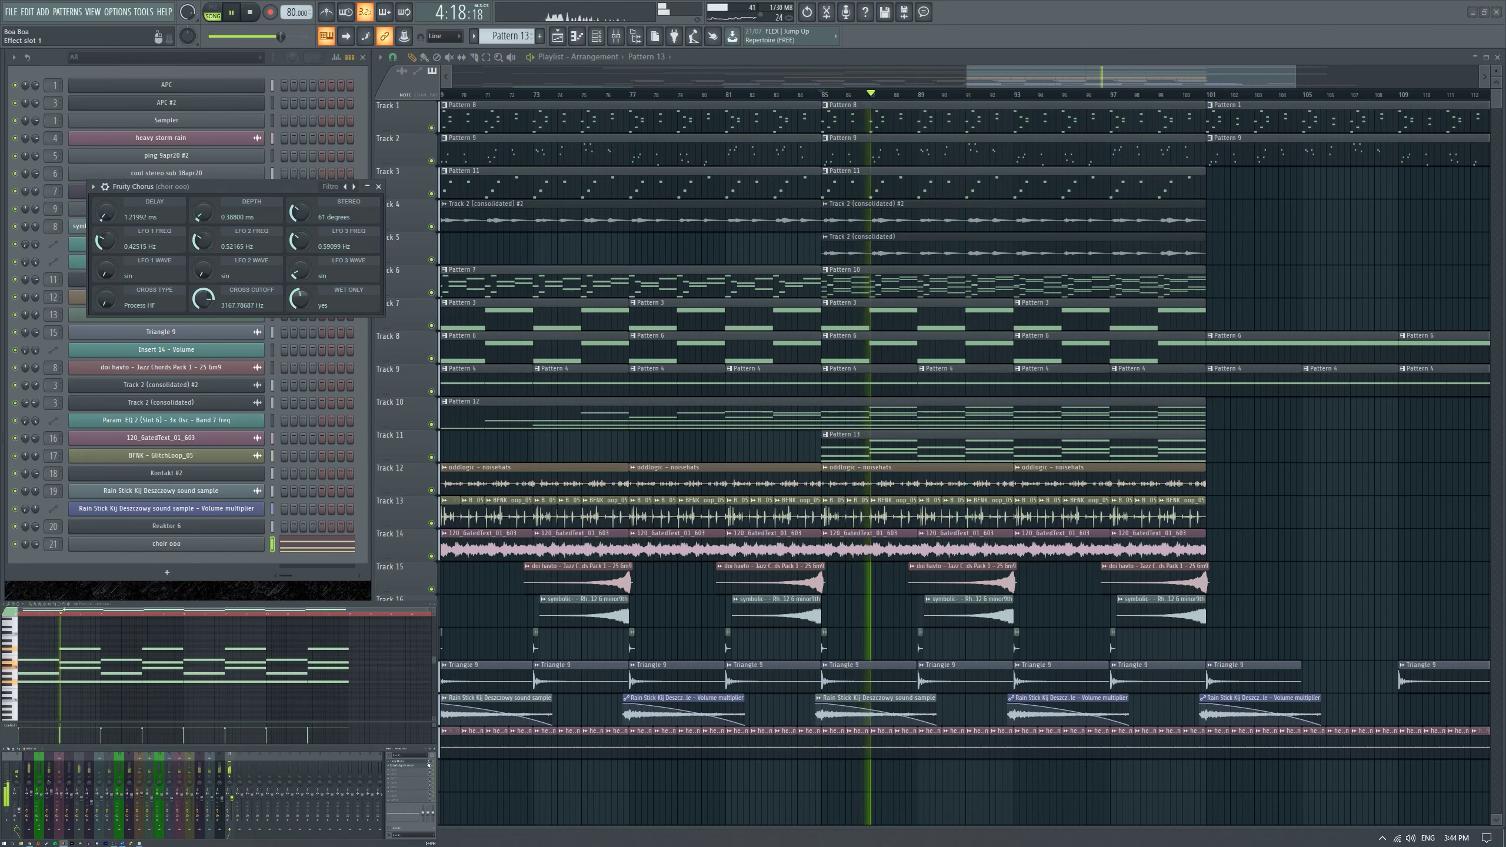
# Load TAL-Filter-2 in the choir track's third effect slot and set its modulation type to Volume.
pyautogui.press('space')
pyautogui.click(390, 773)
pyautogui.click(368, 650)
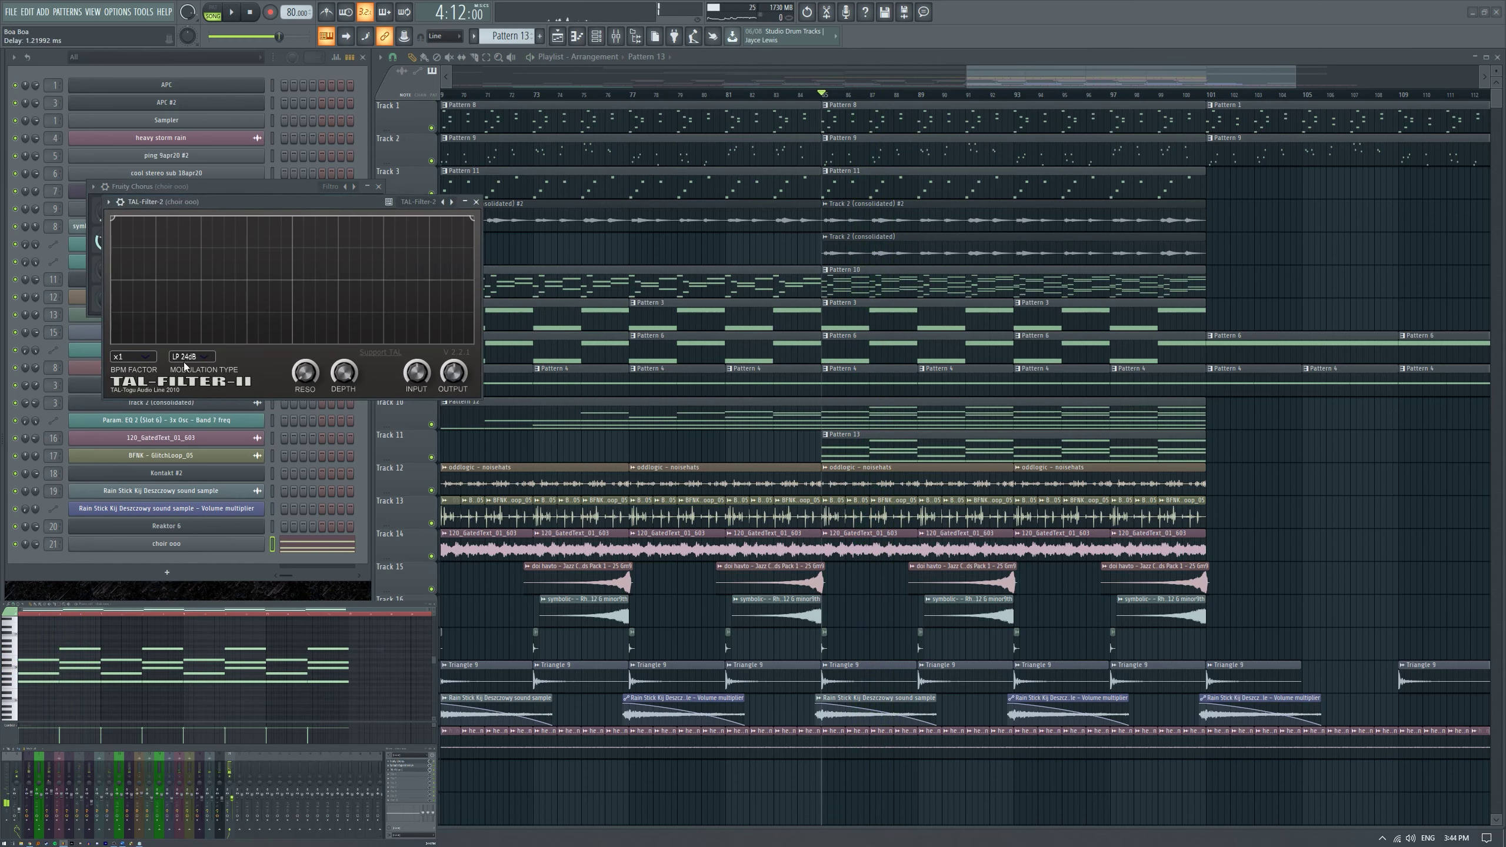
pyautogui.click(186, 358)
pyautogui.click(193, 450)
pyautogui.press('space')
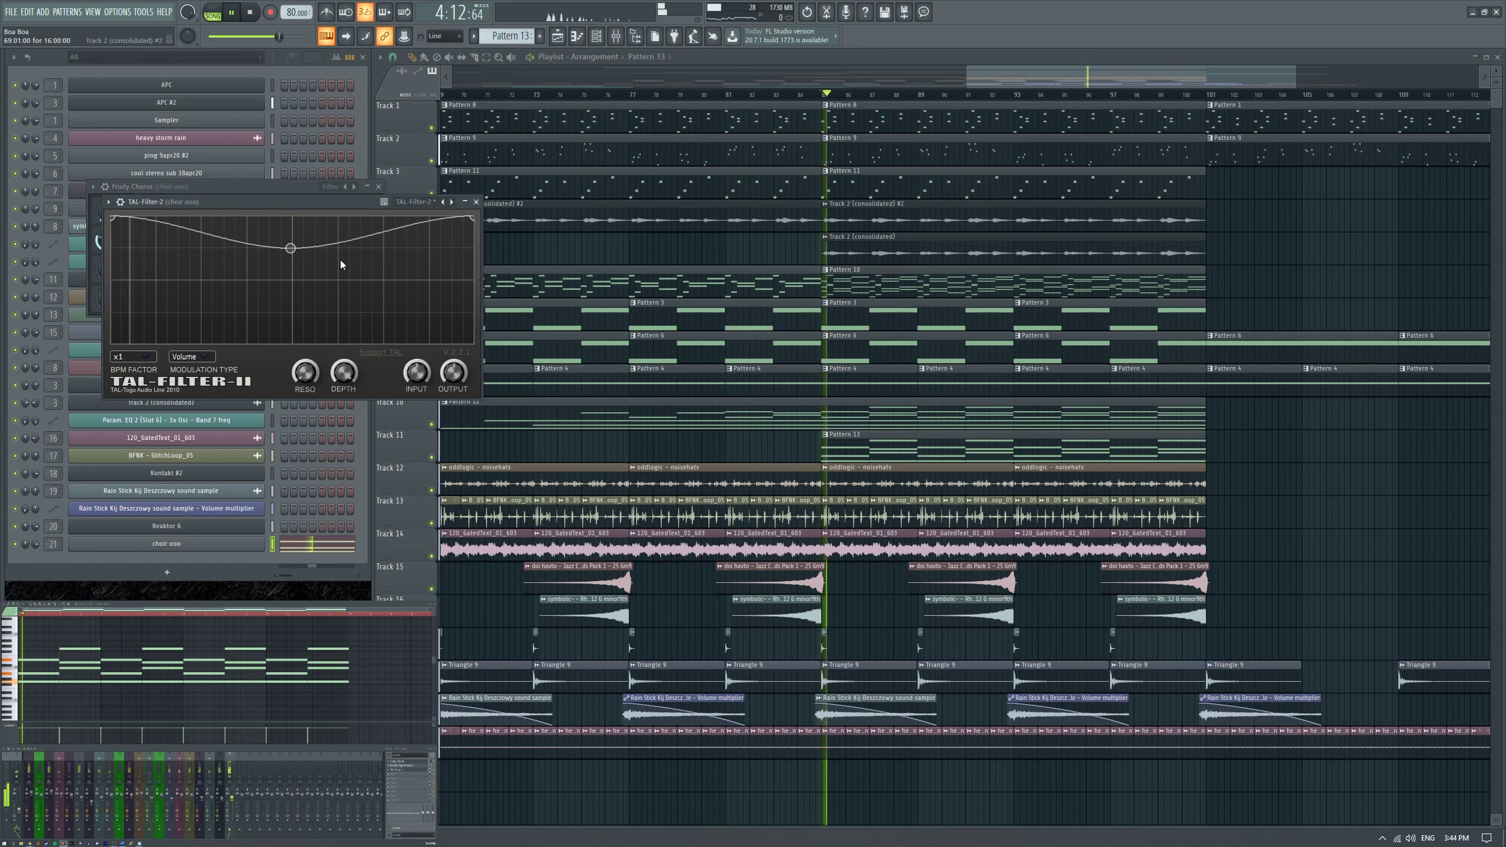
# Set TAL-Filter-2's BPM factor to x2, and close both the TAL-Filter-2 and Fruity Chorus windows.
pyautogui.click(133, 356)
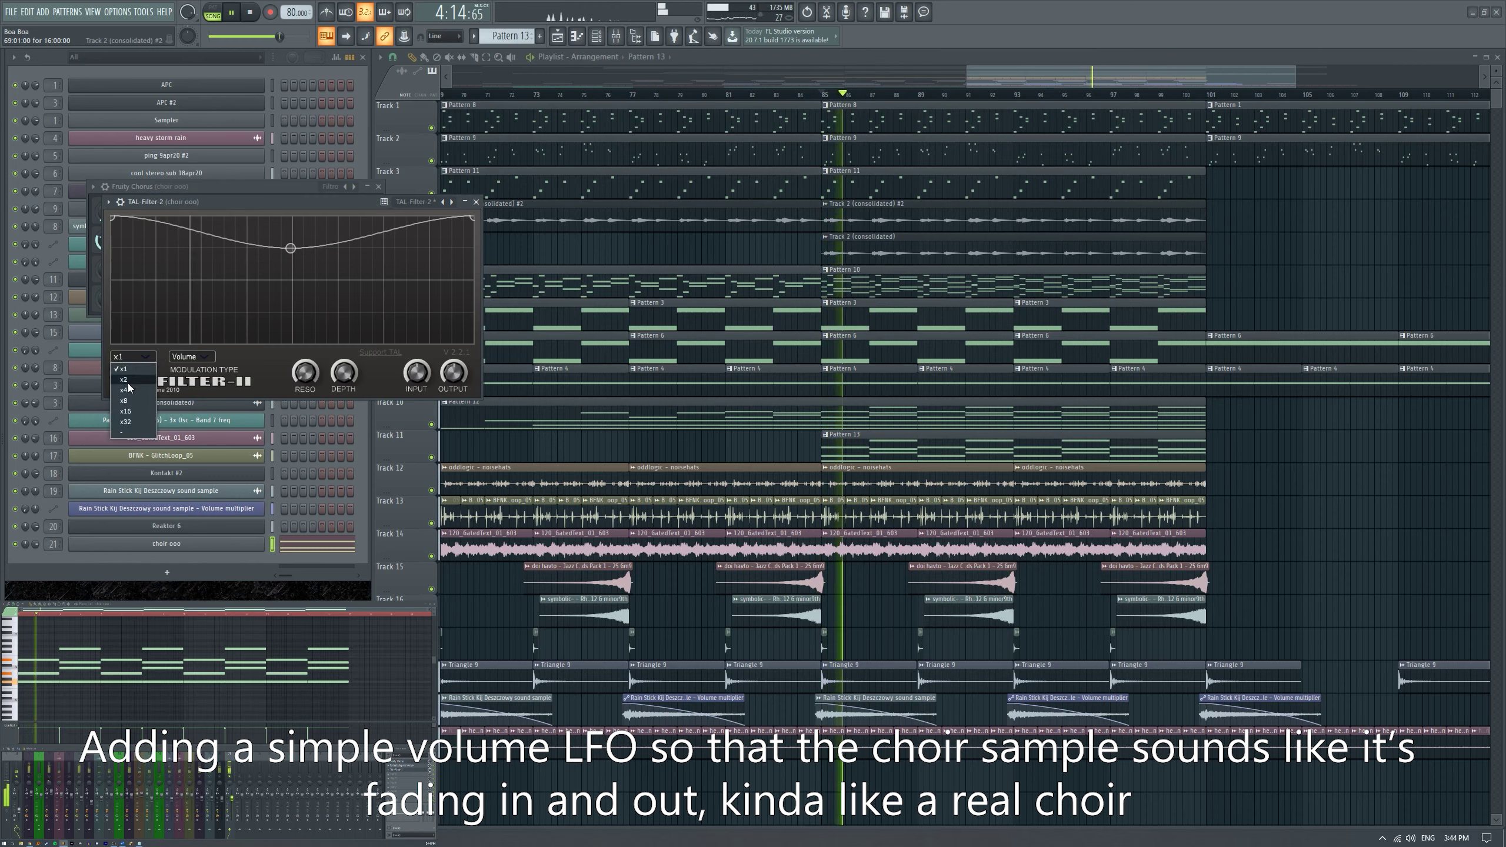
pyautogui.click(127, 384)
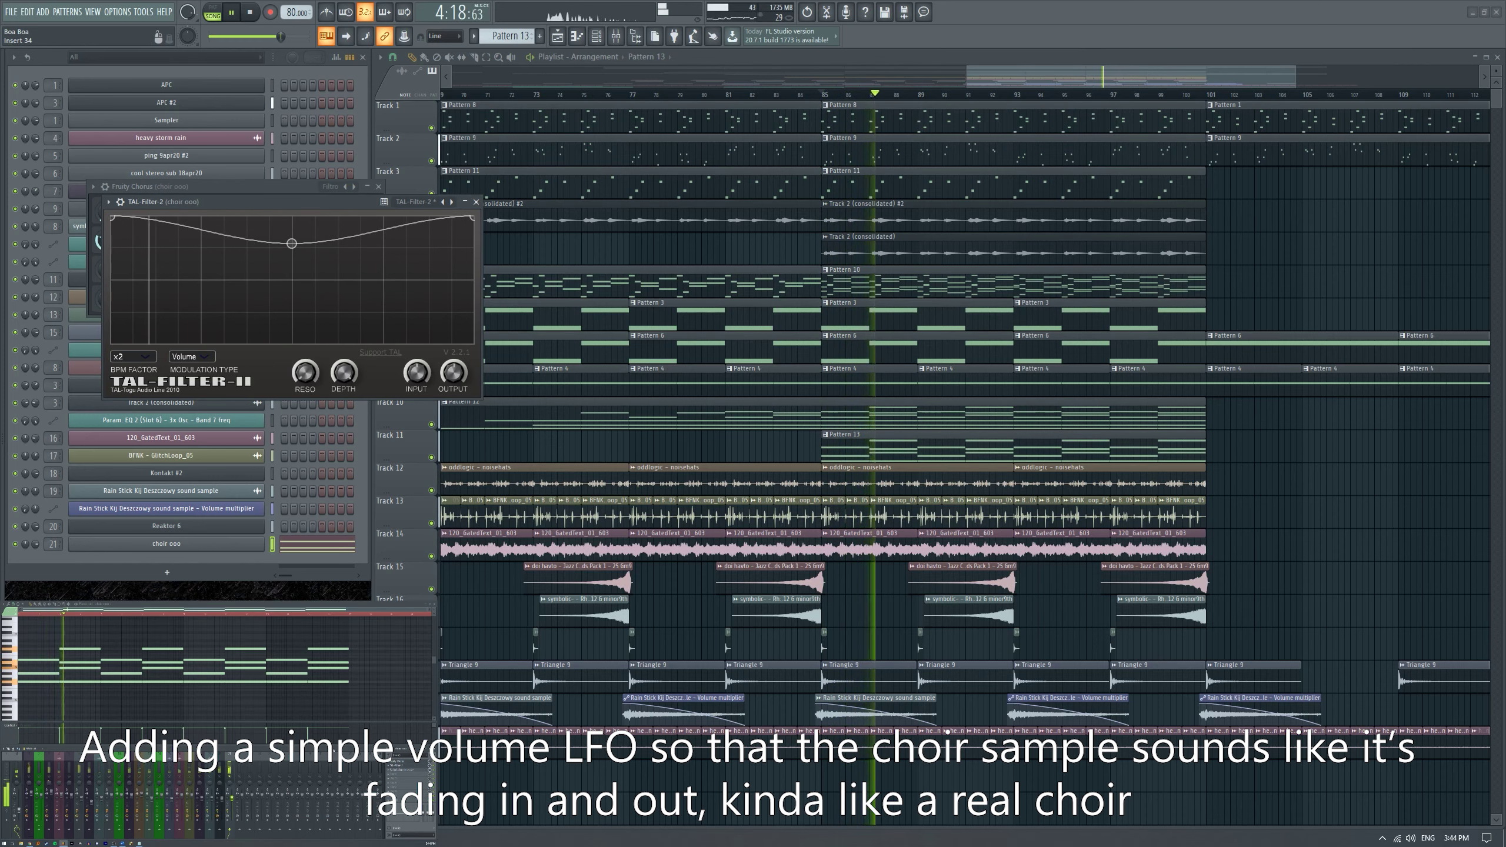
pyautogui.click(476, 202)
pyautogui.click(379, 187)
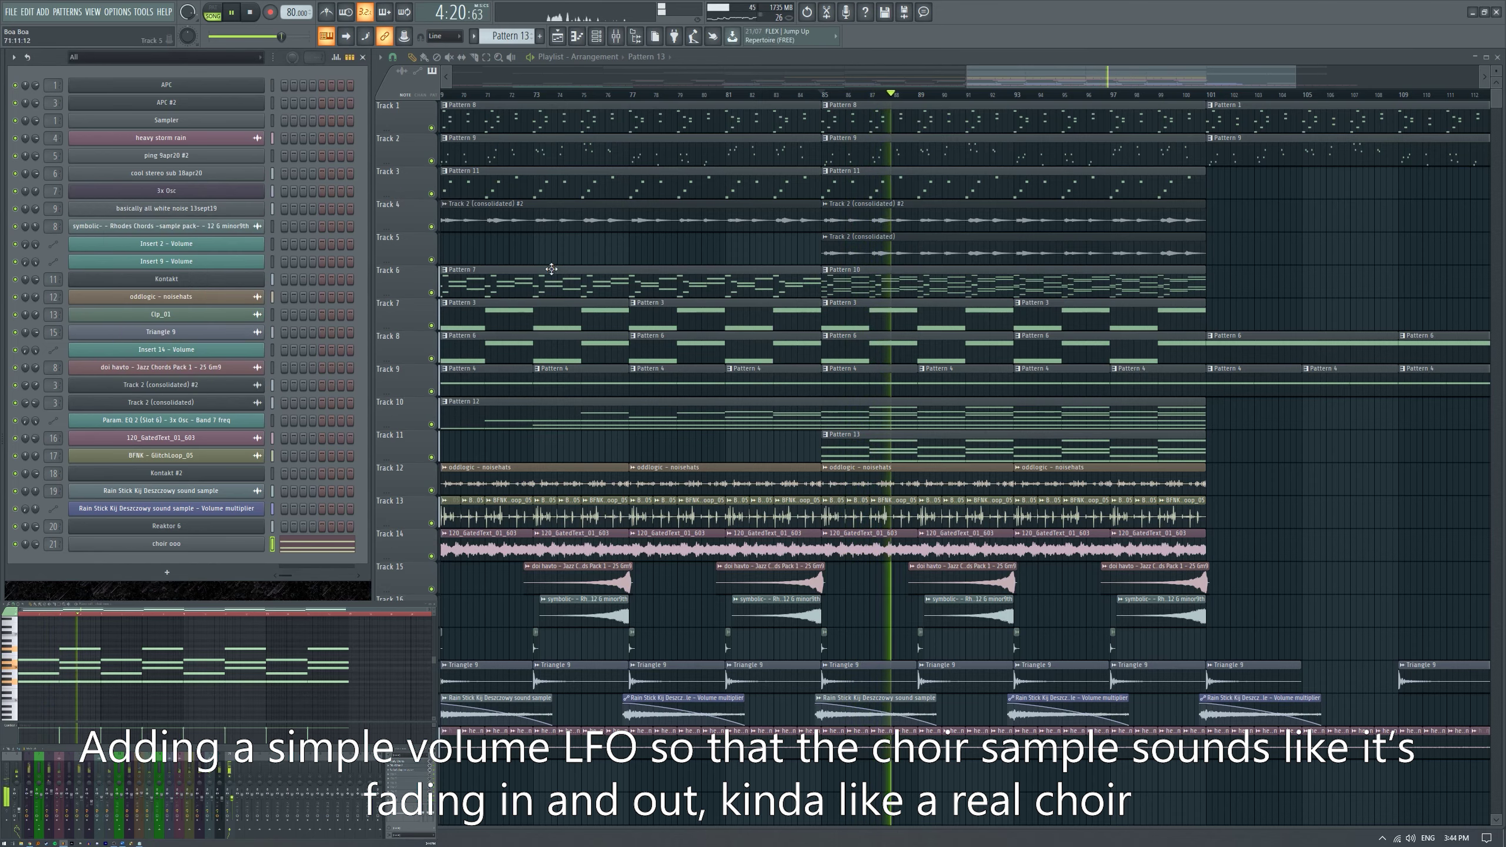
# Try transposing the choir notes in Pattern 13 down one octave, first some of them and then all.
pyautogui.scroll(-2, 966, 415)
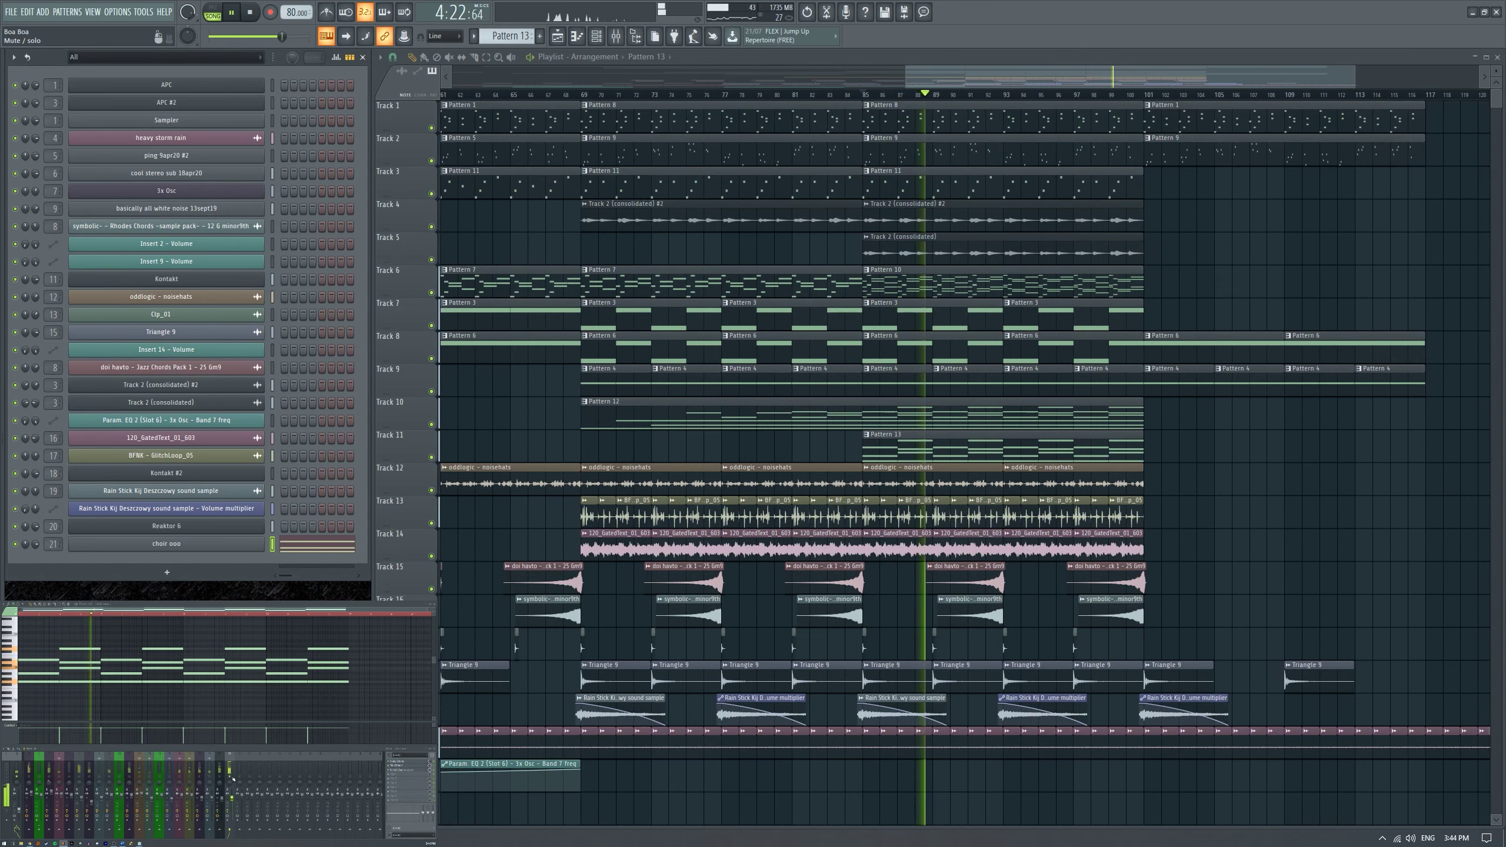
pyautogui.press('space')
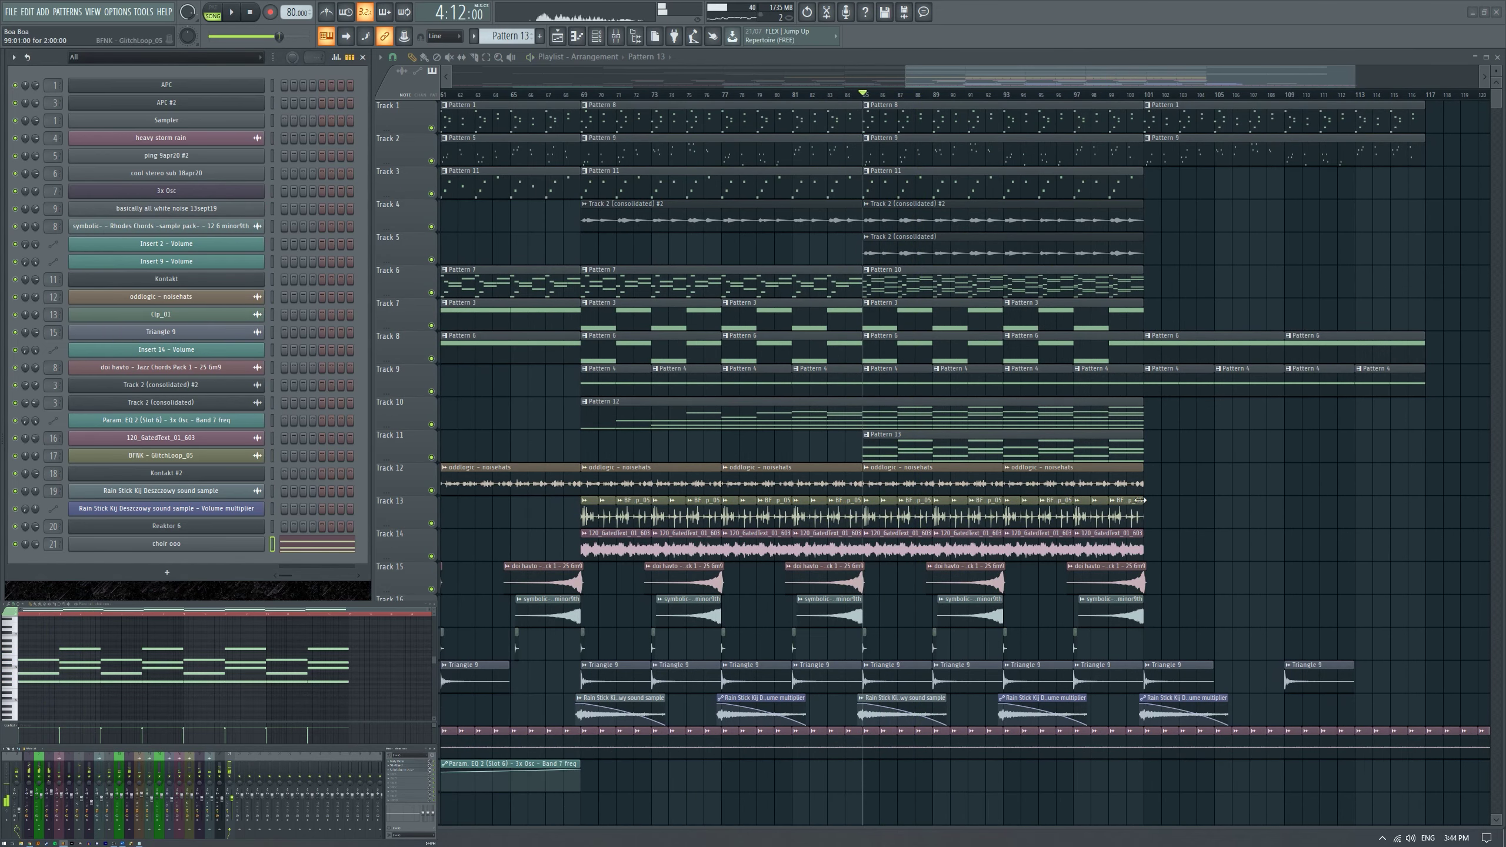
pyautogui.moveTo(371, 703); pyautogui.dragTo(347, 674)
pyautogui.hotkey('ctrl', 'Down')
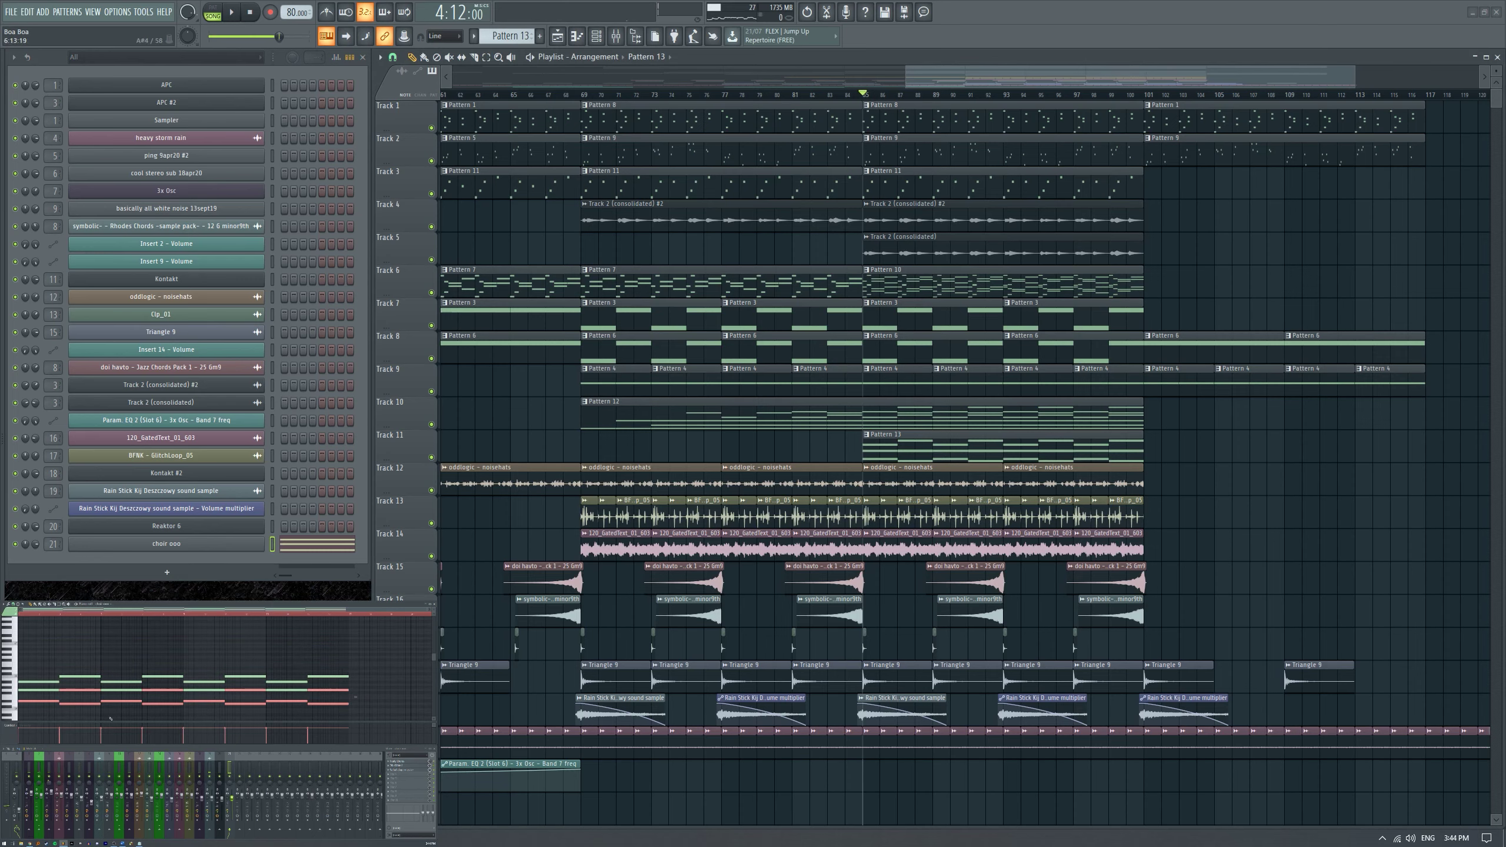
pyautogui.hotkey('ctrl', 'z')
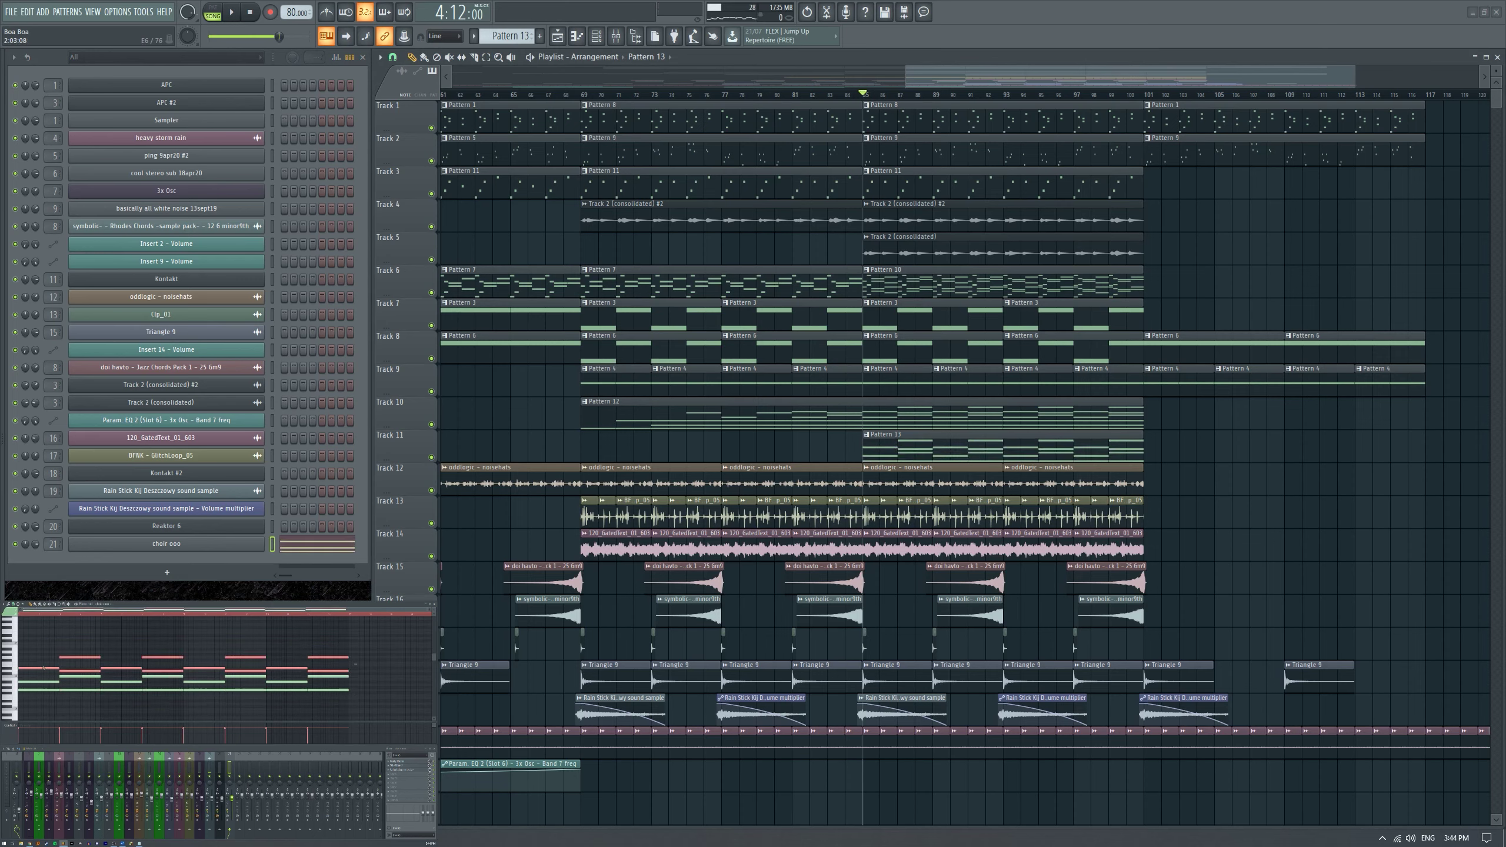
pyautogui.moveTo(33, 653); pyautogui.dragTo(363, 693)
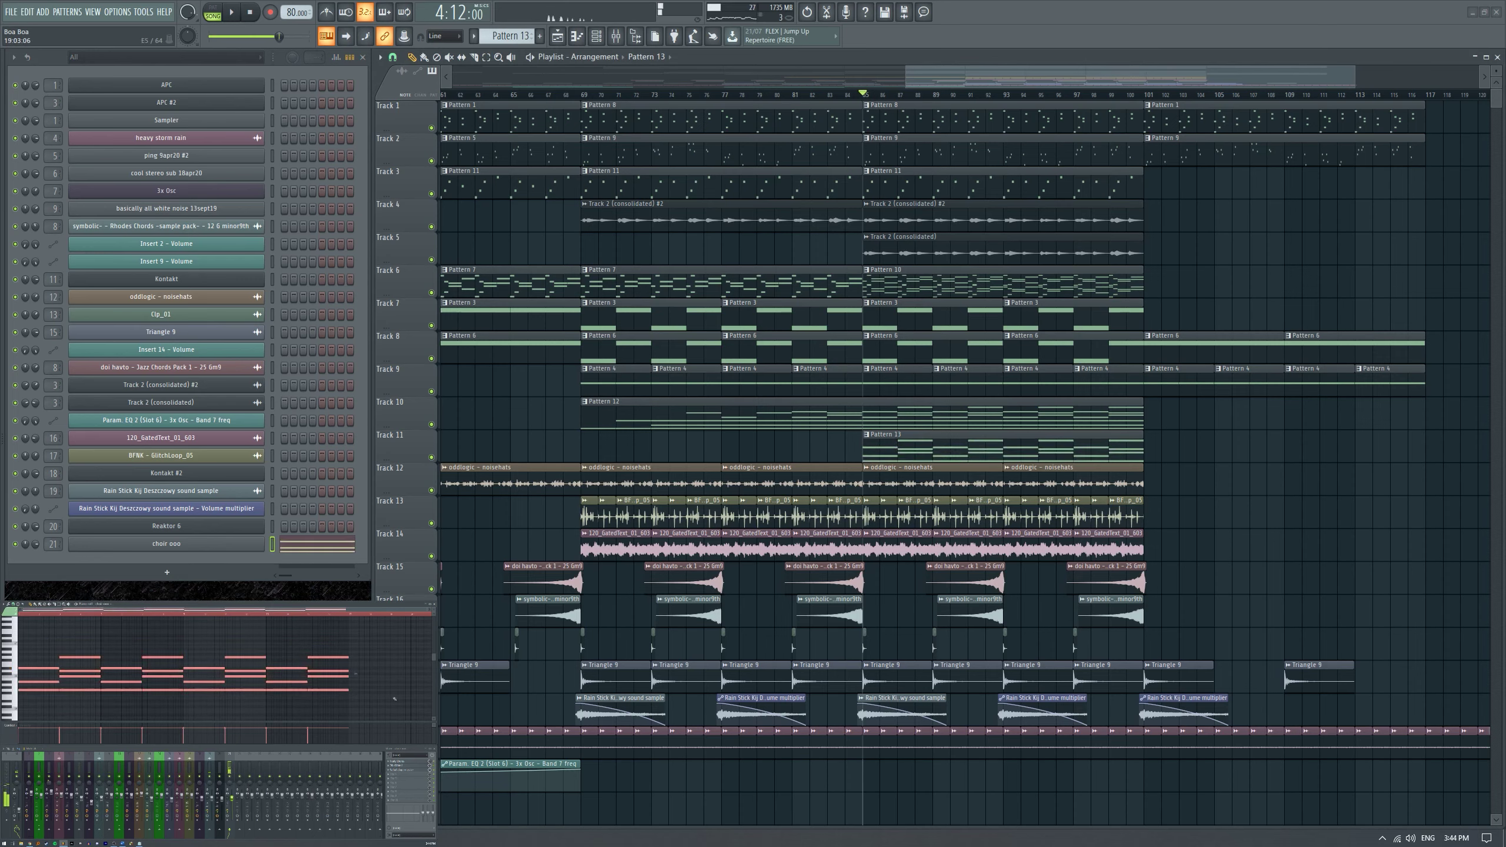
pyautogui.hotkey('ctrl', 'Down')
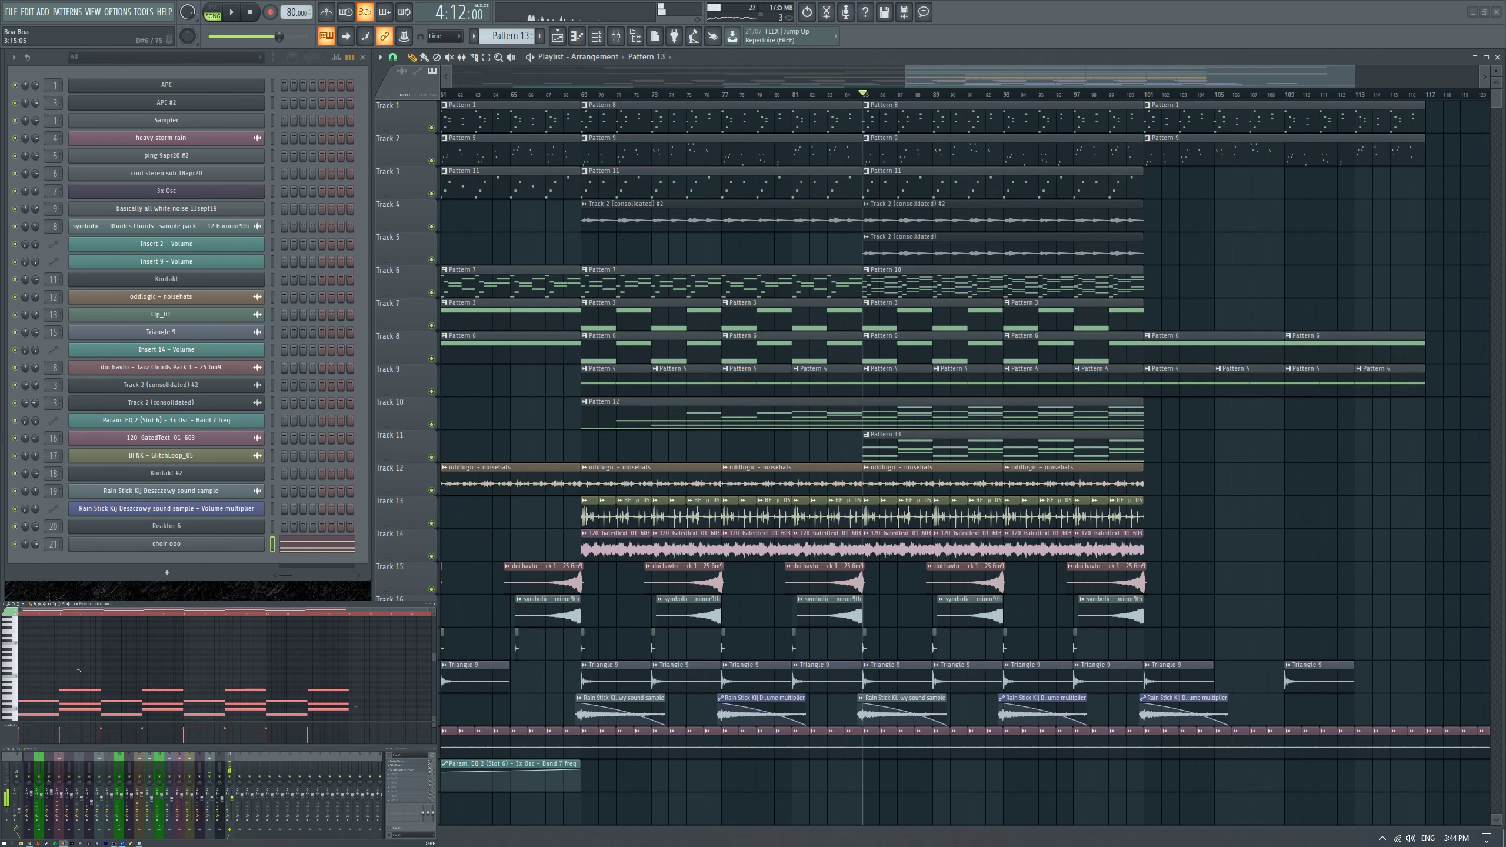
# Load Fruity parametric EQ 2 in the choir track's fourth effect slot and cut the low frequencies during playback.
pyautogui.press('space')
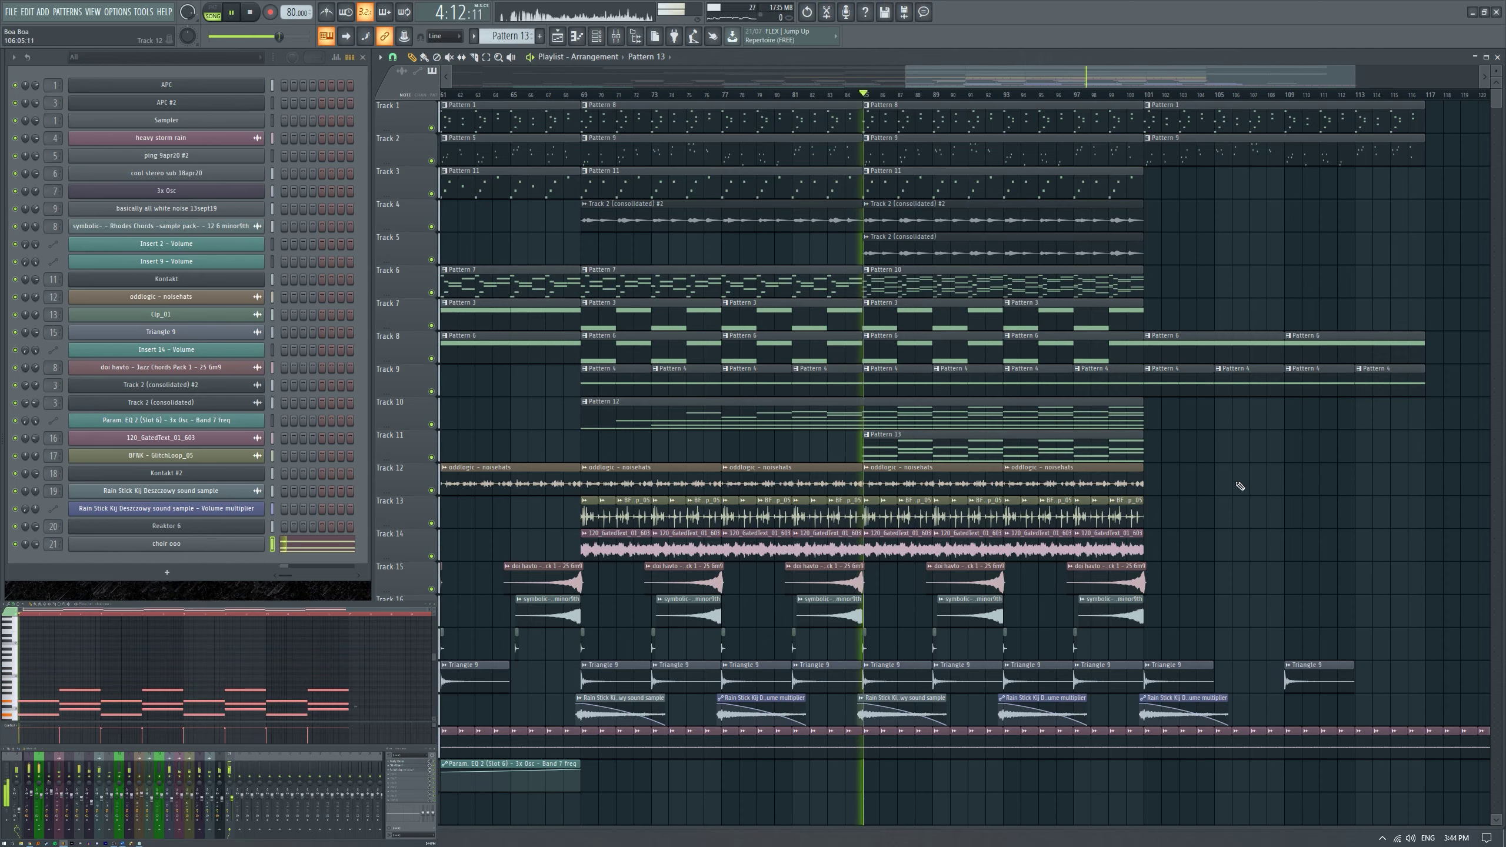
pyautogui.click(403, 776)
pyautogui.moveTo(389, 738)
pyautogui.click(323, 742)
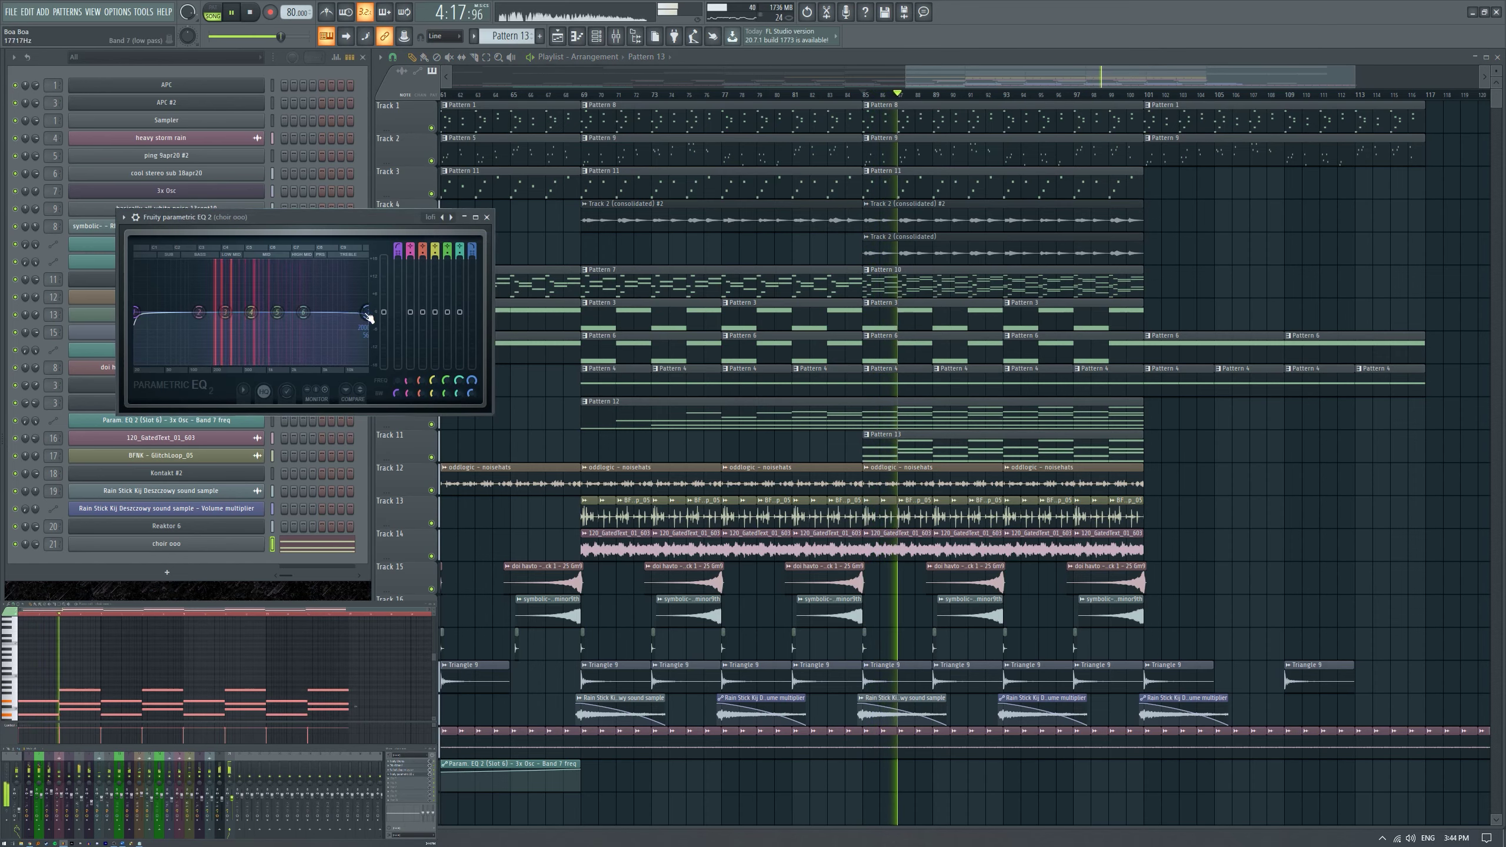
pyautogui.moveTo(149, 312); pyautogui.dragTo(208, 312)
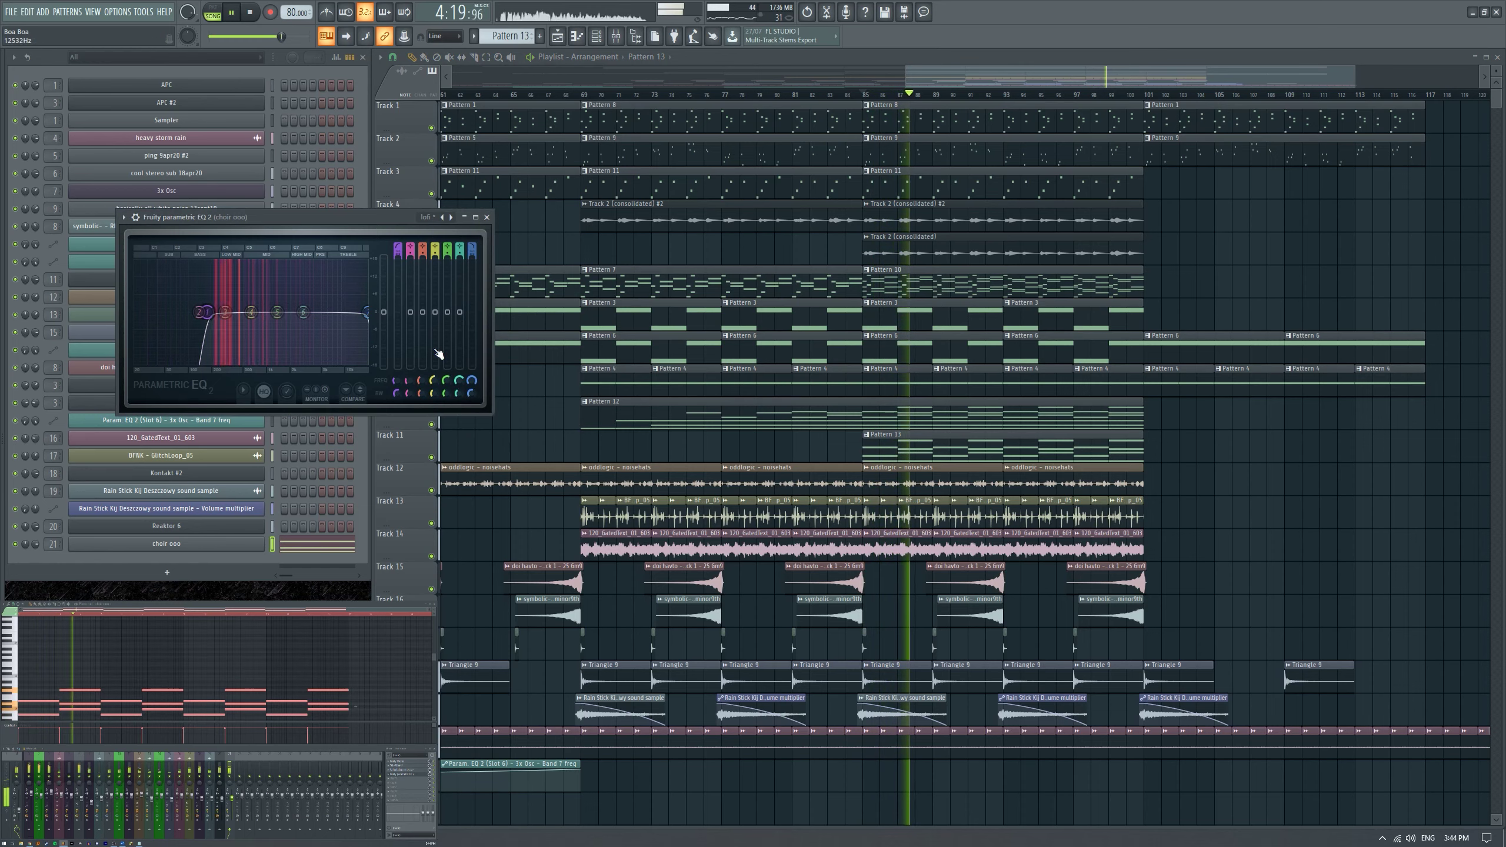
# Add a gentle high-frequency boost with band 6 of the choir's EQ and close the plugin.
pyautogui.rightClick(229, 777)
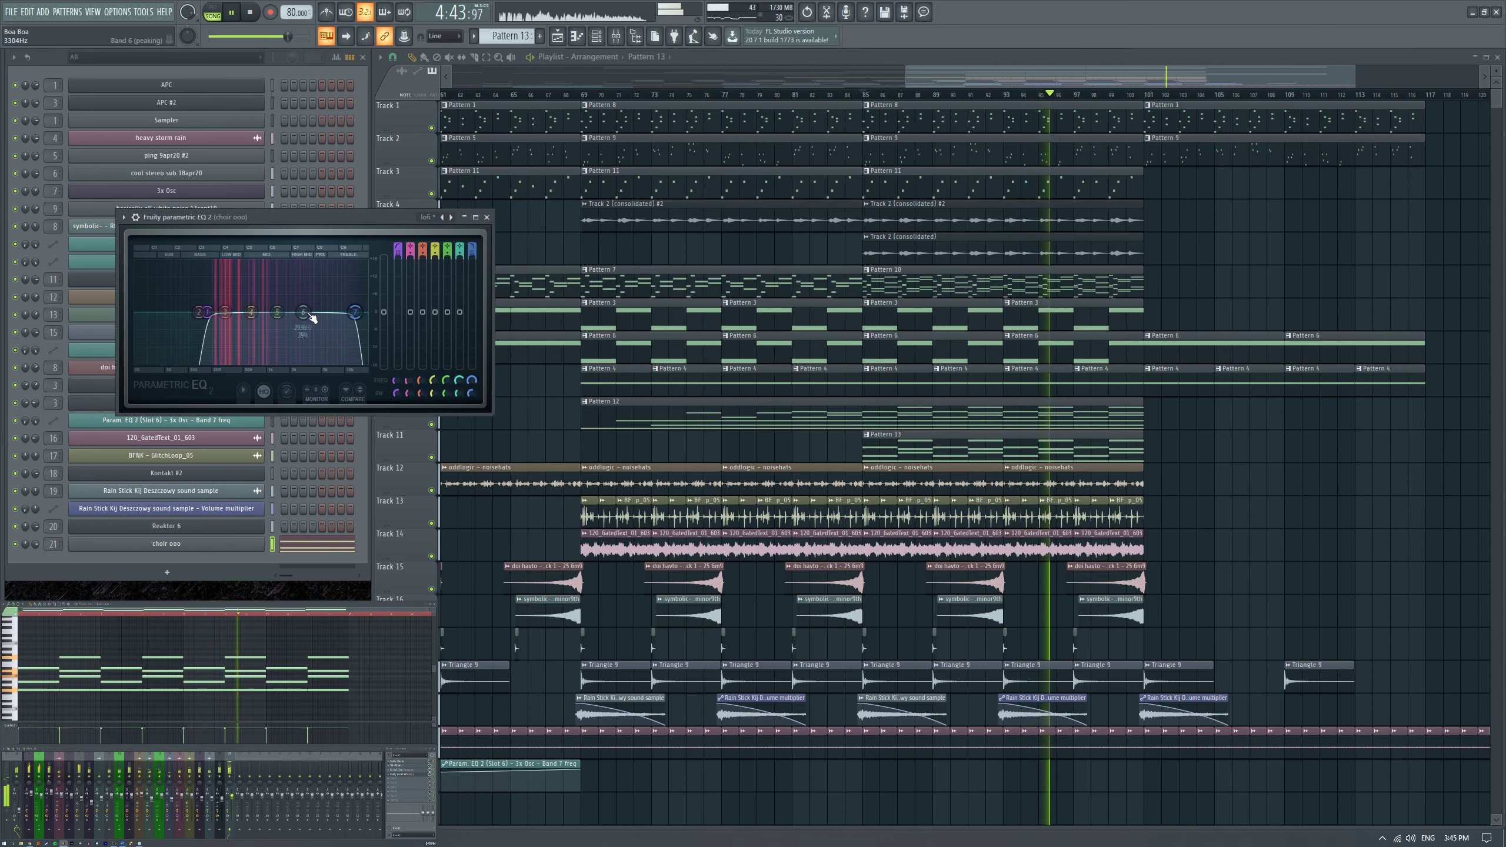
pyautogui.moveTo(319, 295); pyautogui.dragTo(320, 265)
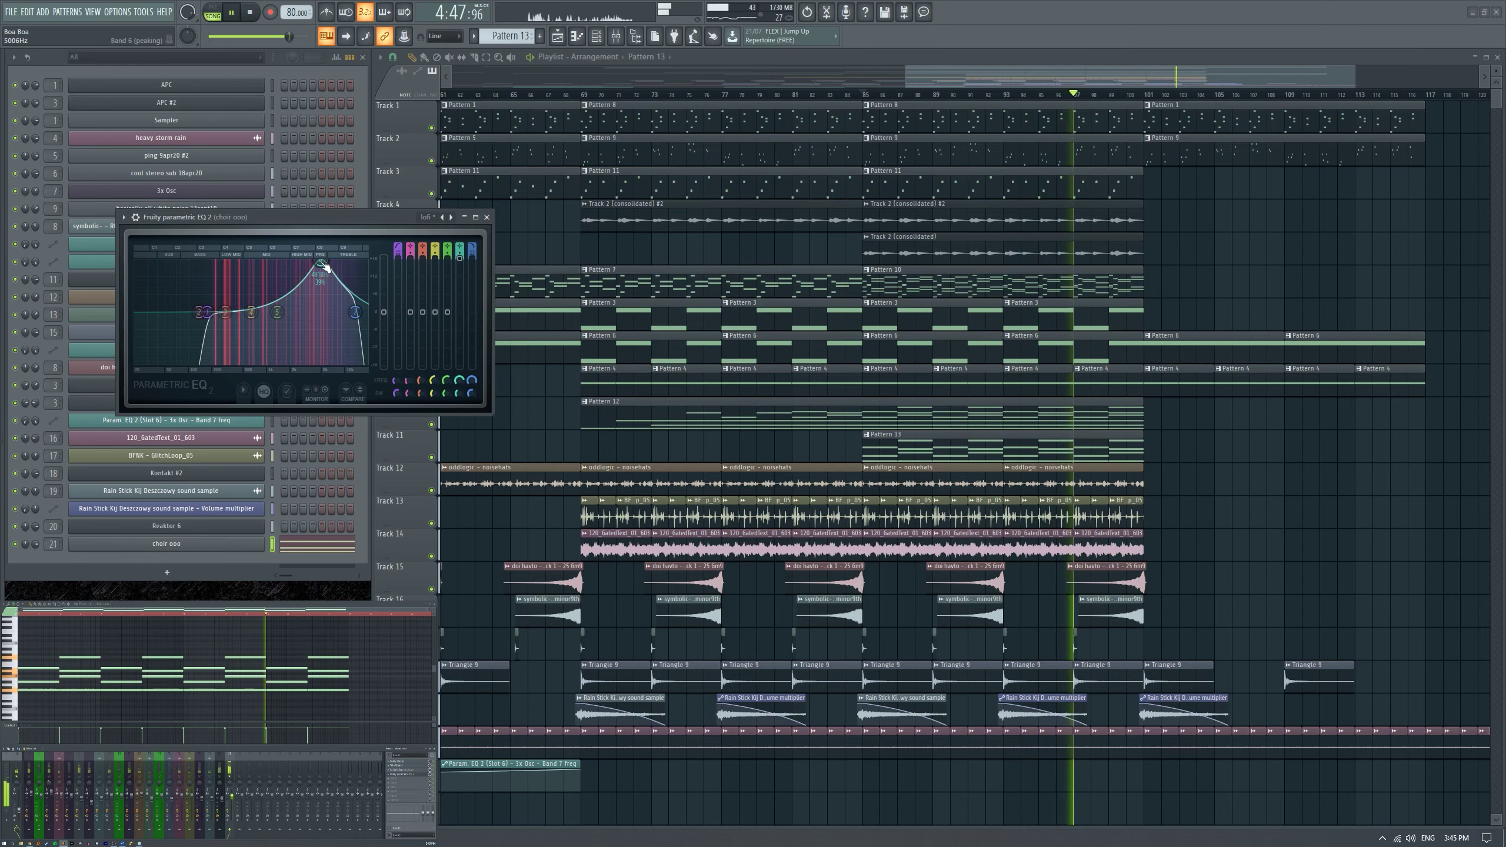
pyautogui.moveTo(321, 262); pyautogui.dragTo(310, 294)
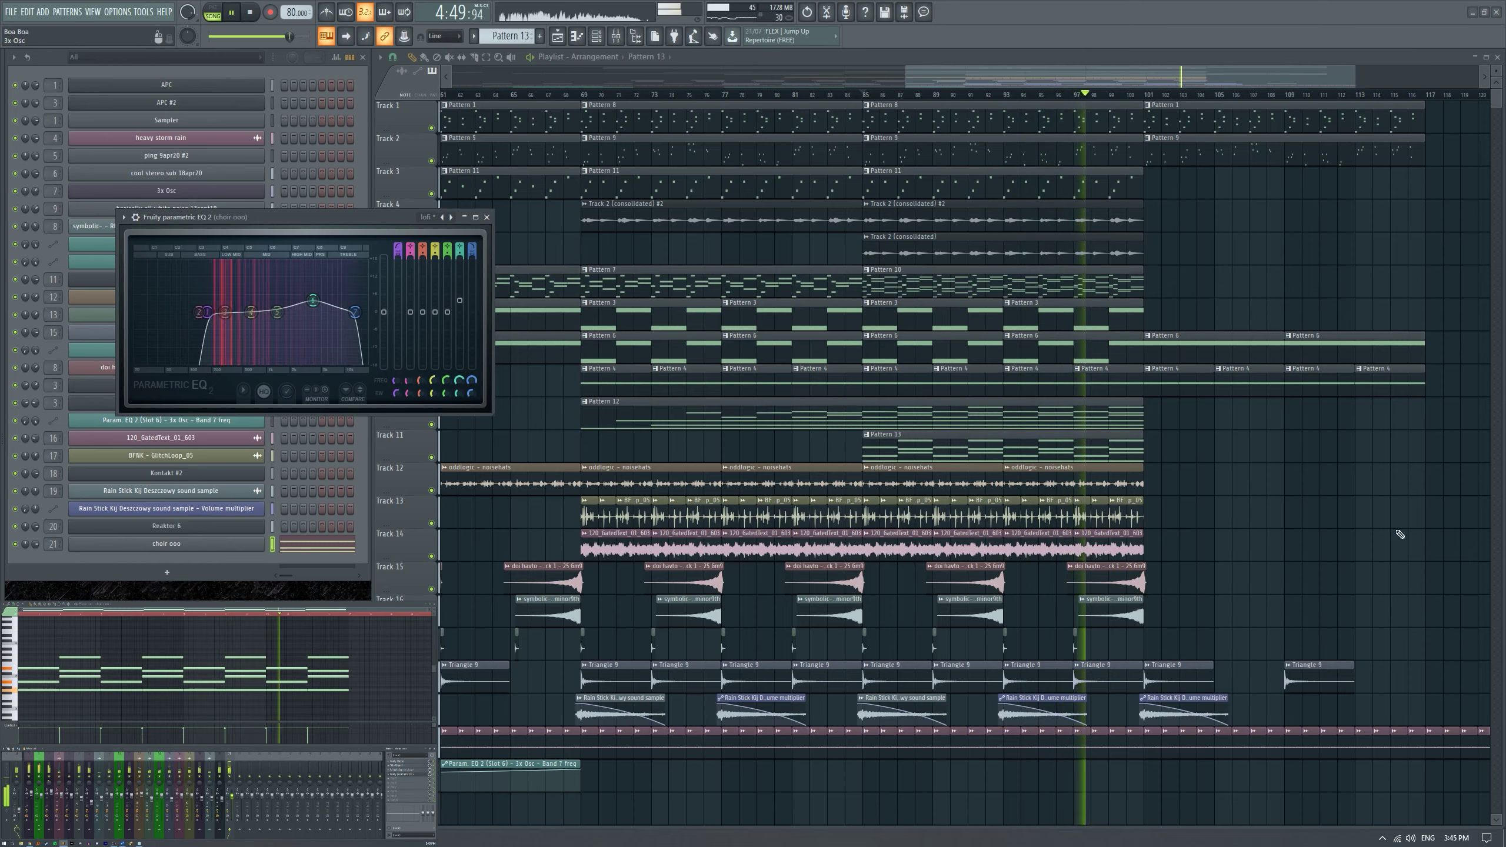
pyautogui.click(486, 218)
# Save the project with the finished choir effects.
pyautogui.scroll(2, 1212, 431)
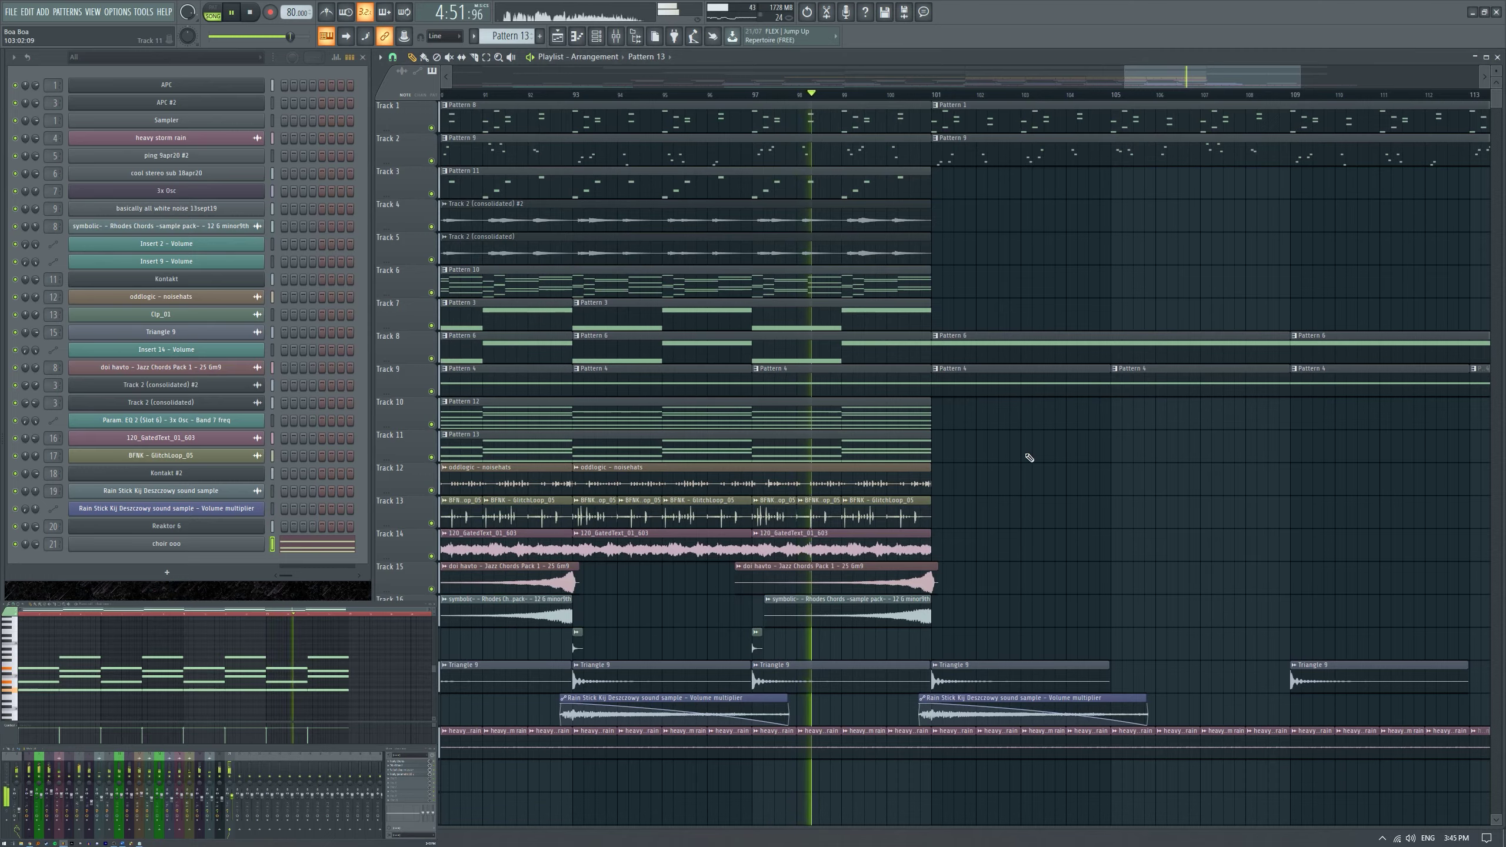
pyautogui.scroll(4, 904, 419)
pyautogui.scroll(-3, 741, 418)
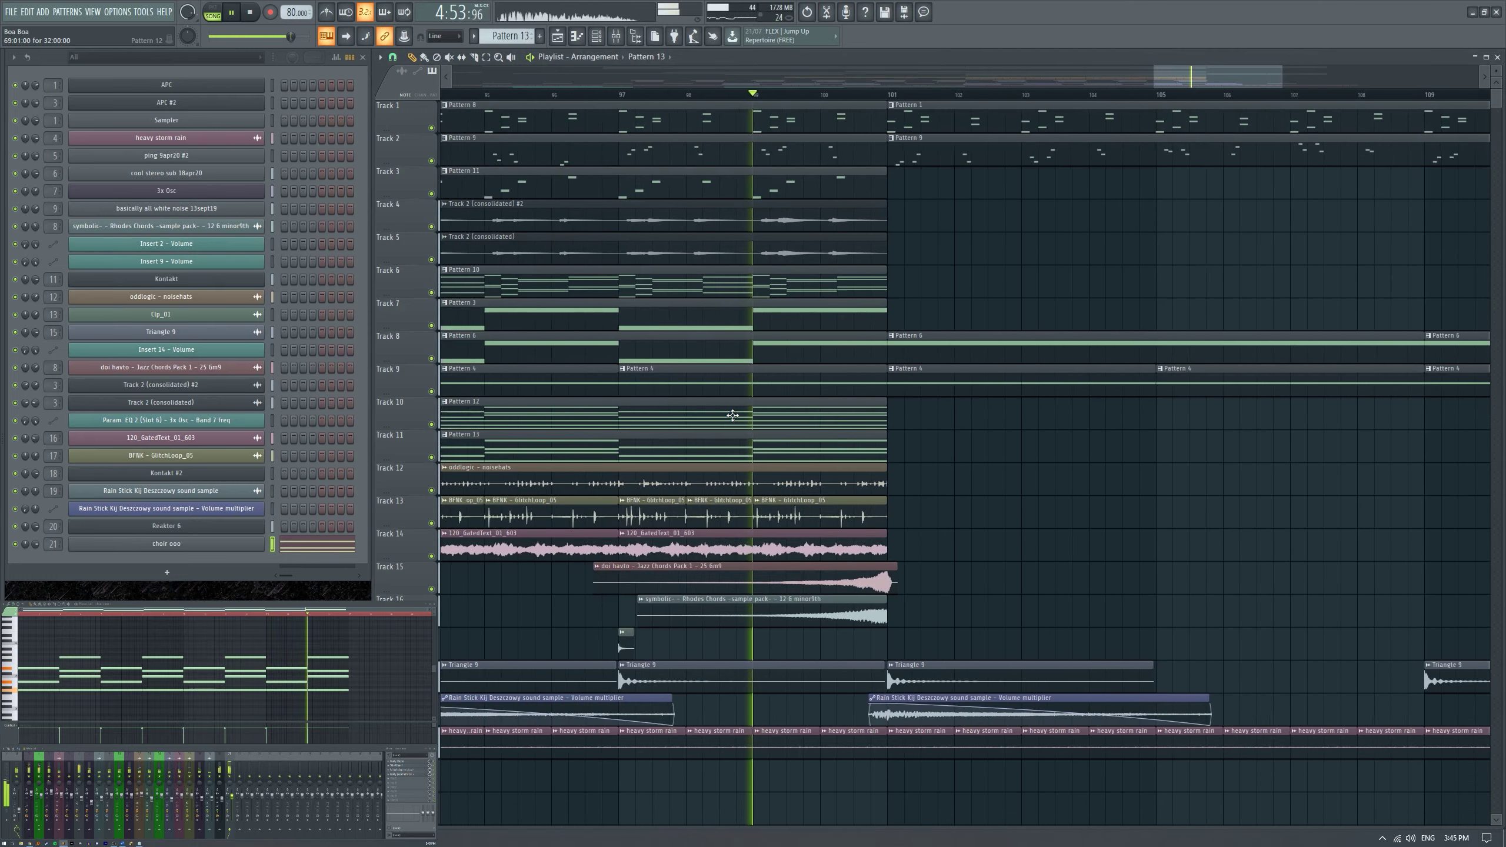
pyautogui.scroll(-3, 874, 464)
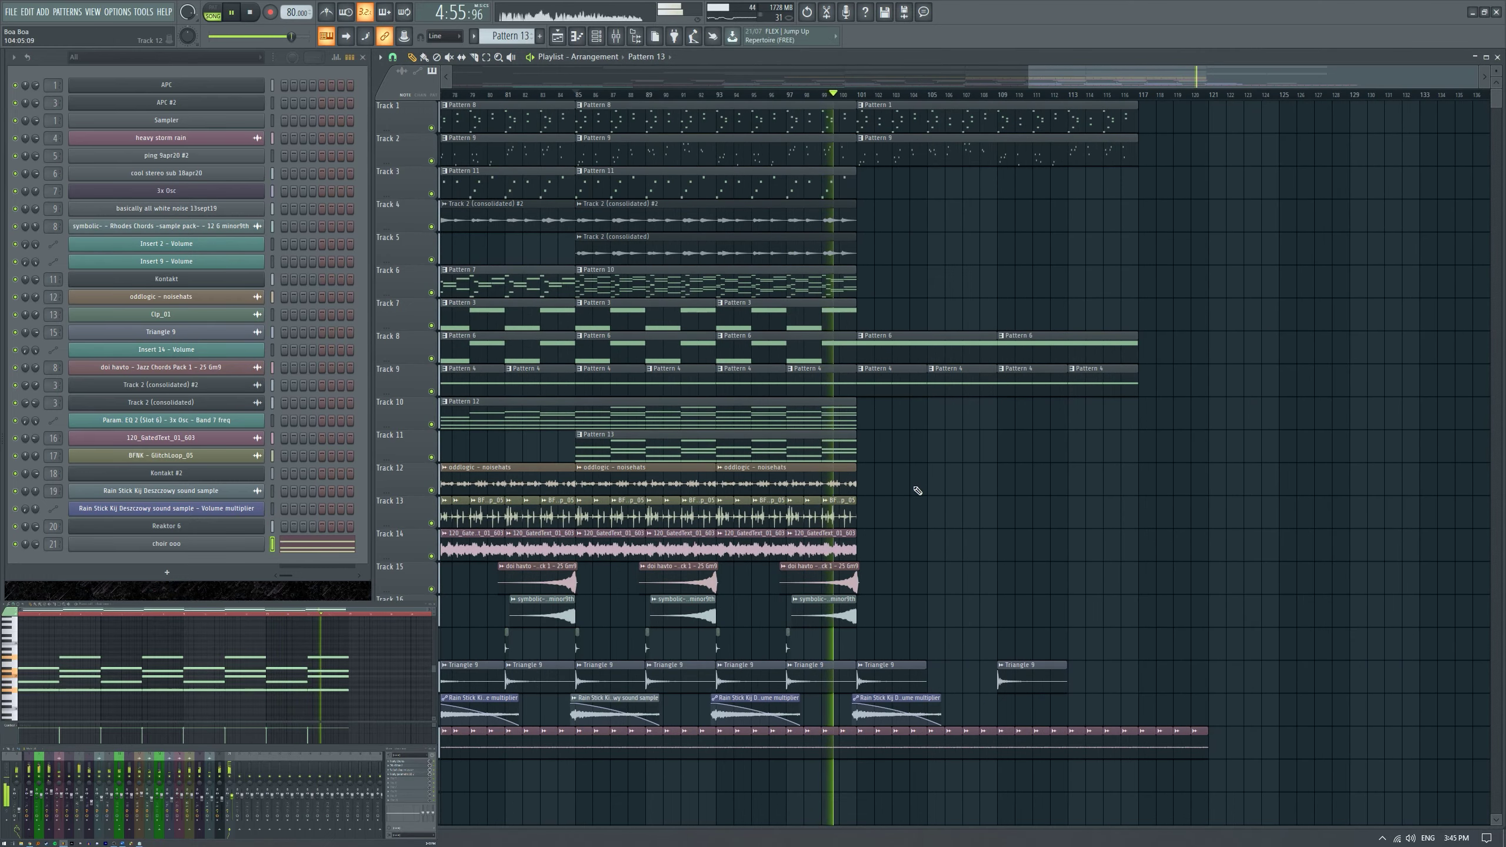
pyautogui.scroll(5, 895, 510)
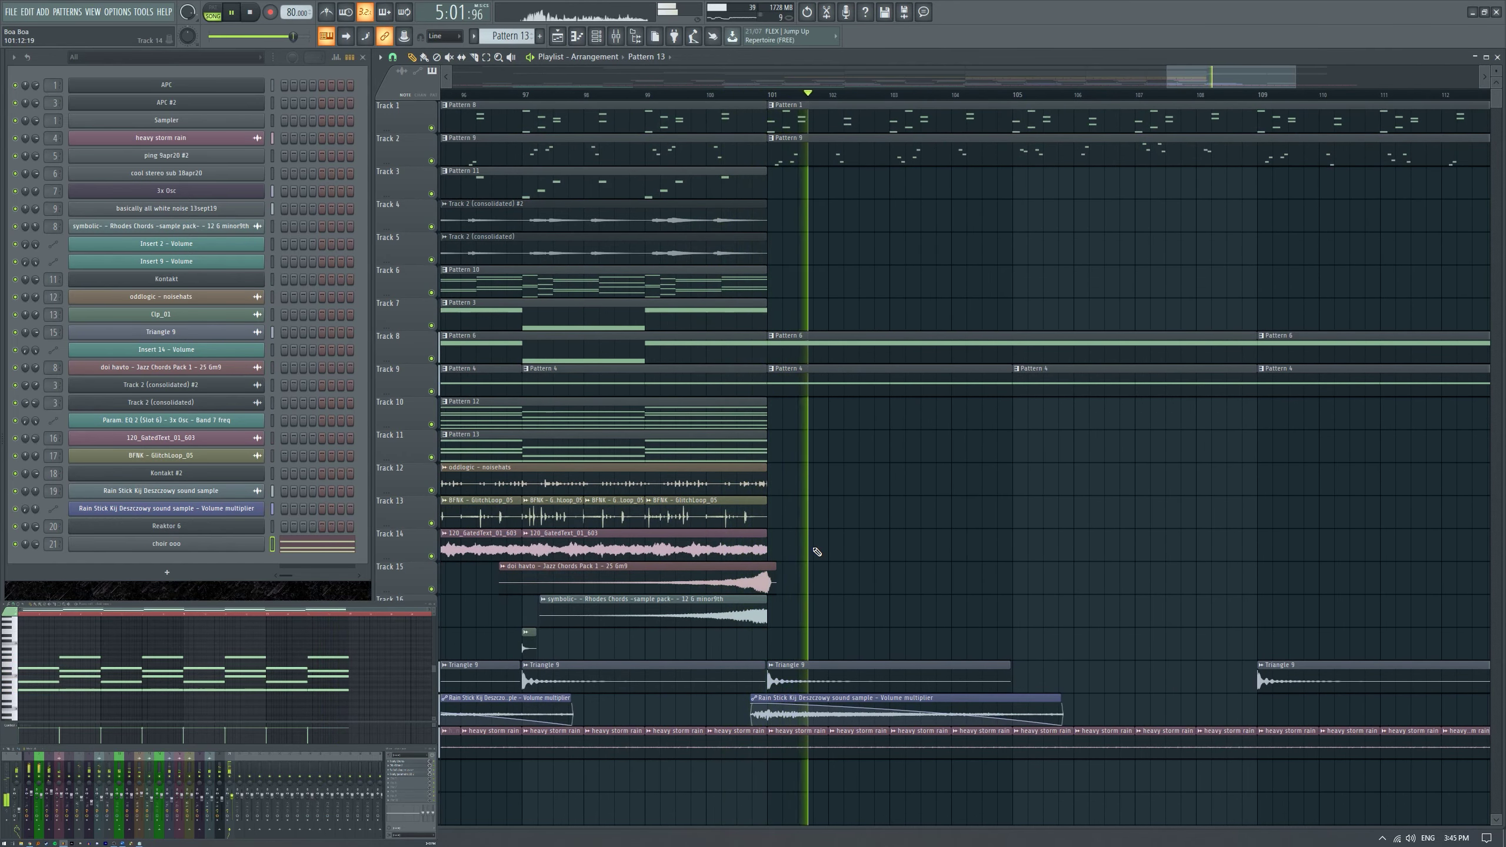
pyautogui.hotkey('ctrl', 's')
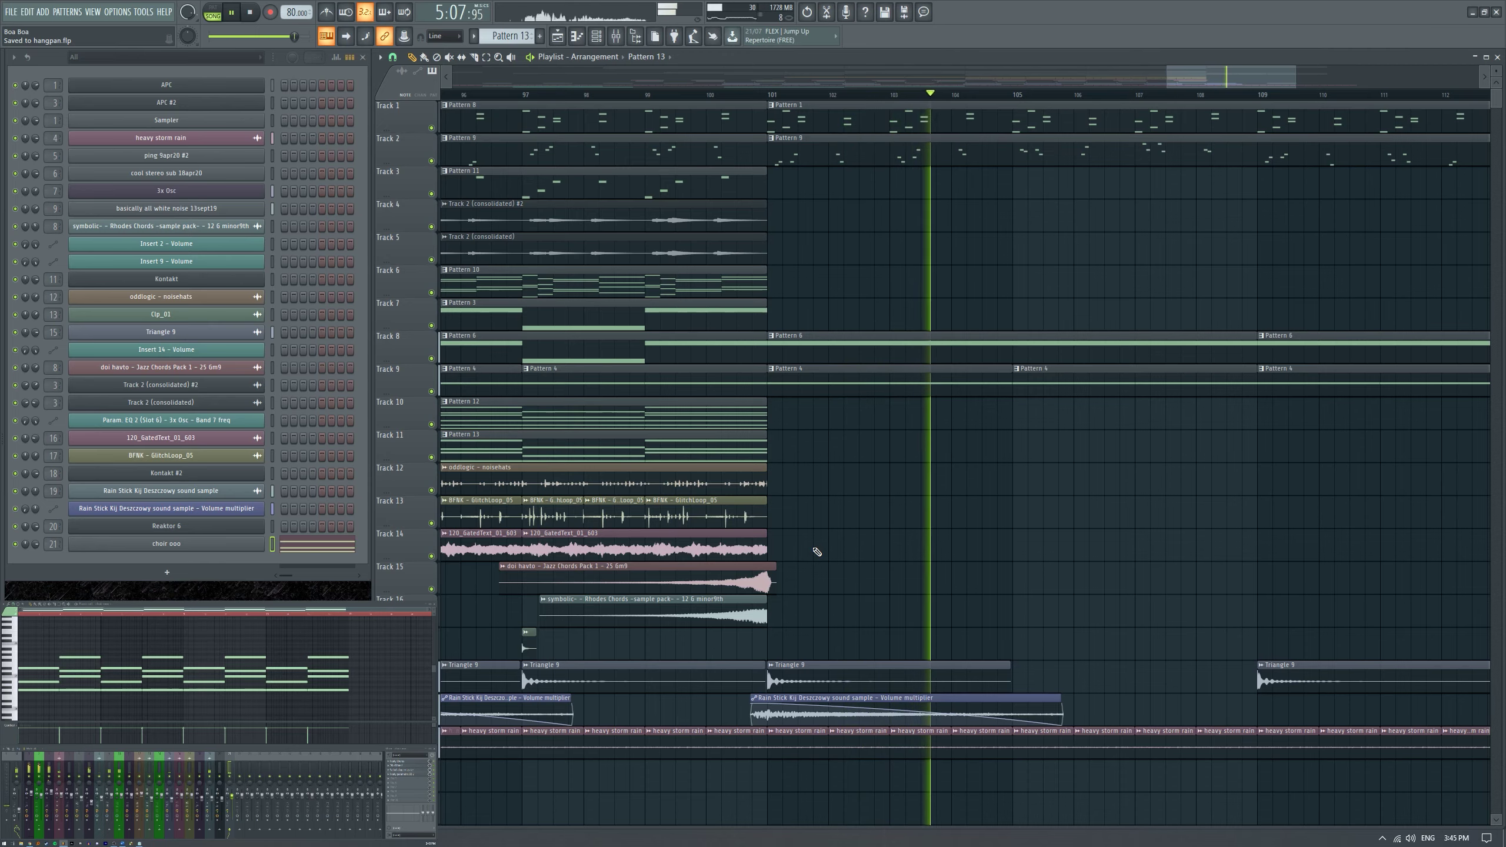
# Examine the arrangement from bar 101 to bar 117 during playback.
pyautogui.scroll(-3, 937, 496)
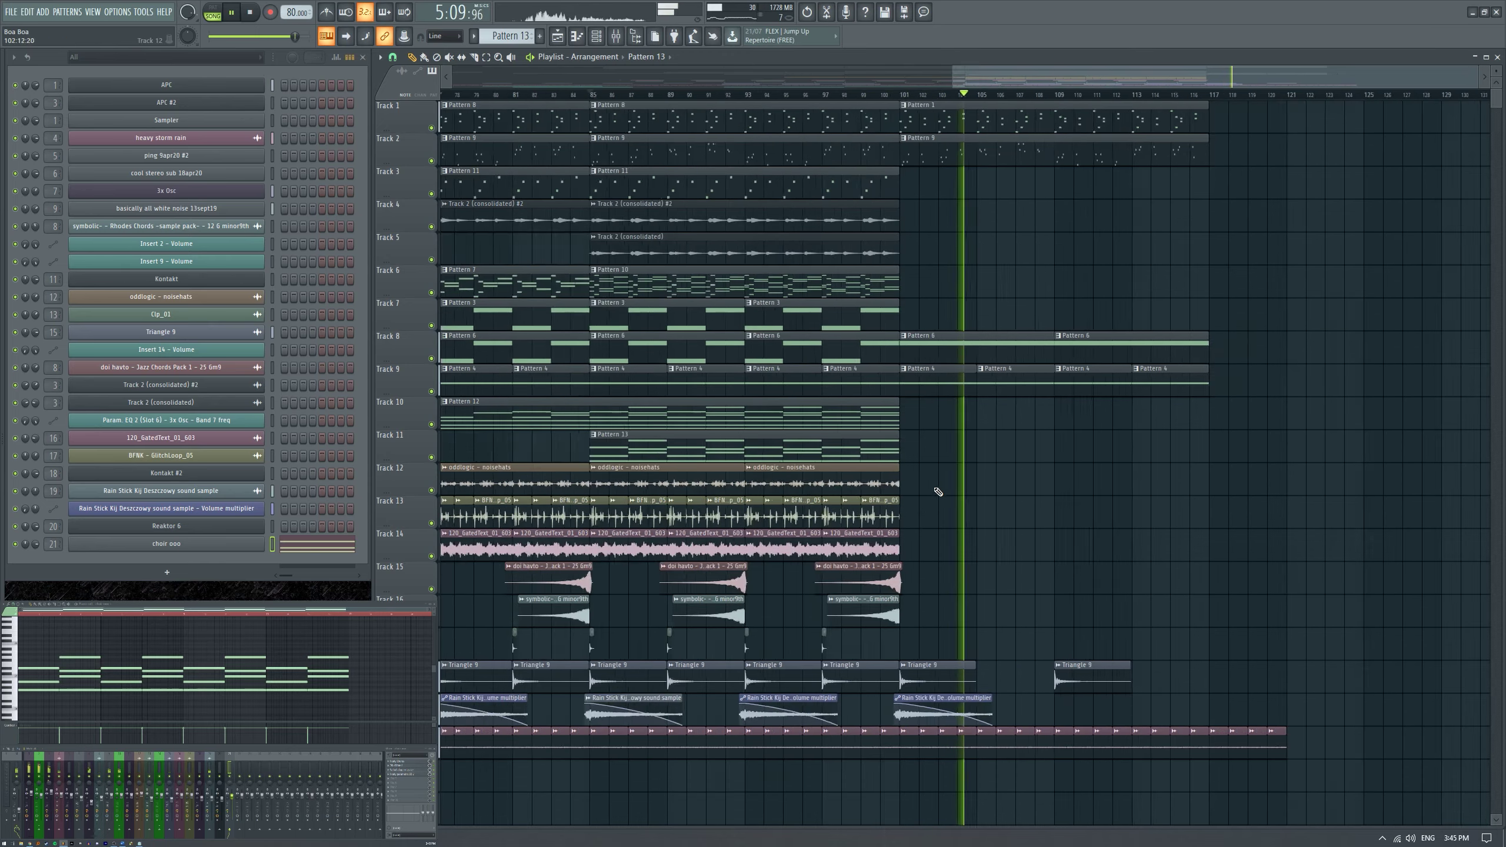
pyautogui.scroll(-3, 938, 491)
pyautogui.scroll(3, 1341, 491)
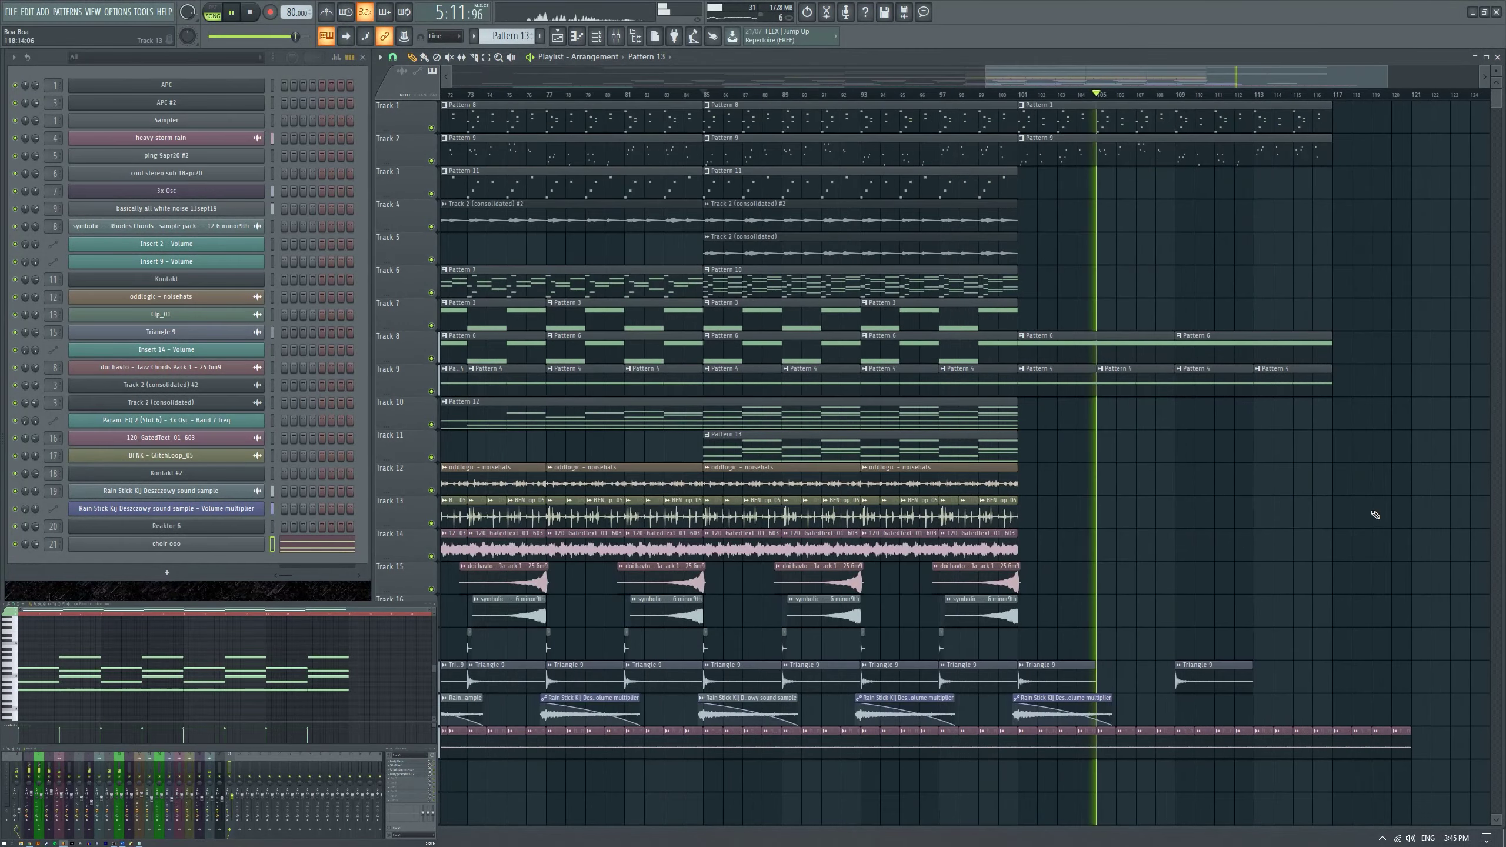
pyautogui.scroll(3, 1378, 516)
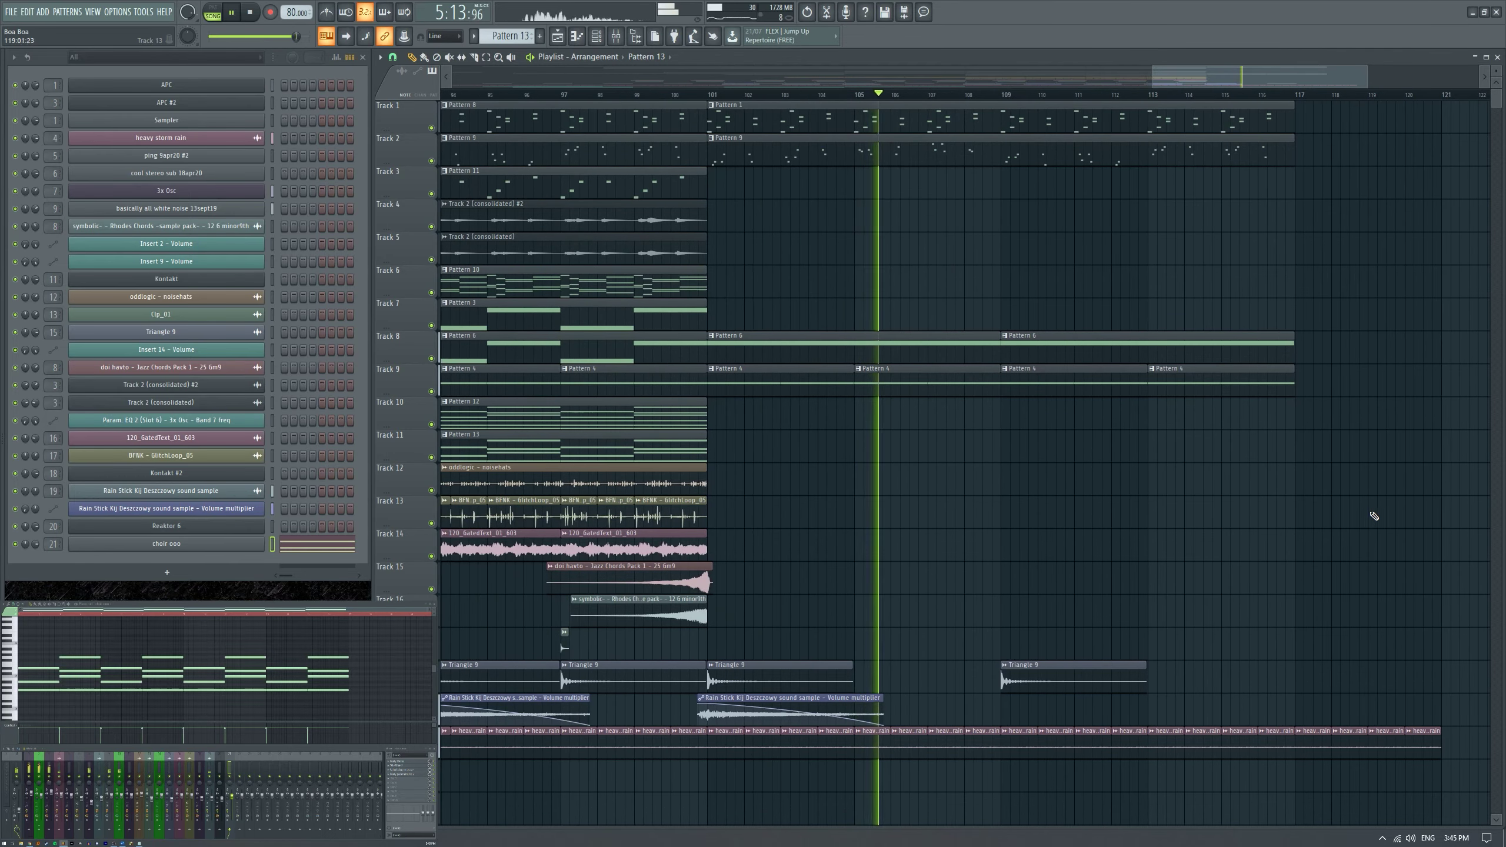
pyautogui.scroll(-2, 916, 461)
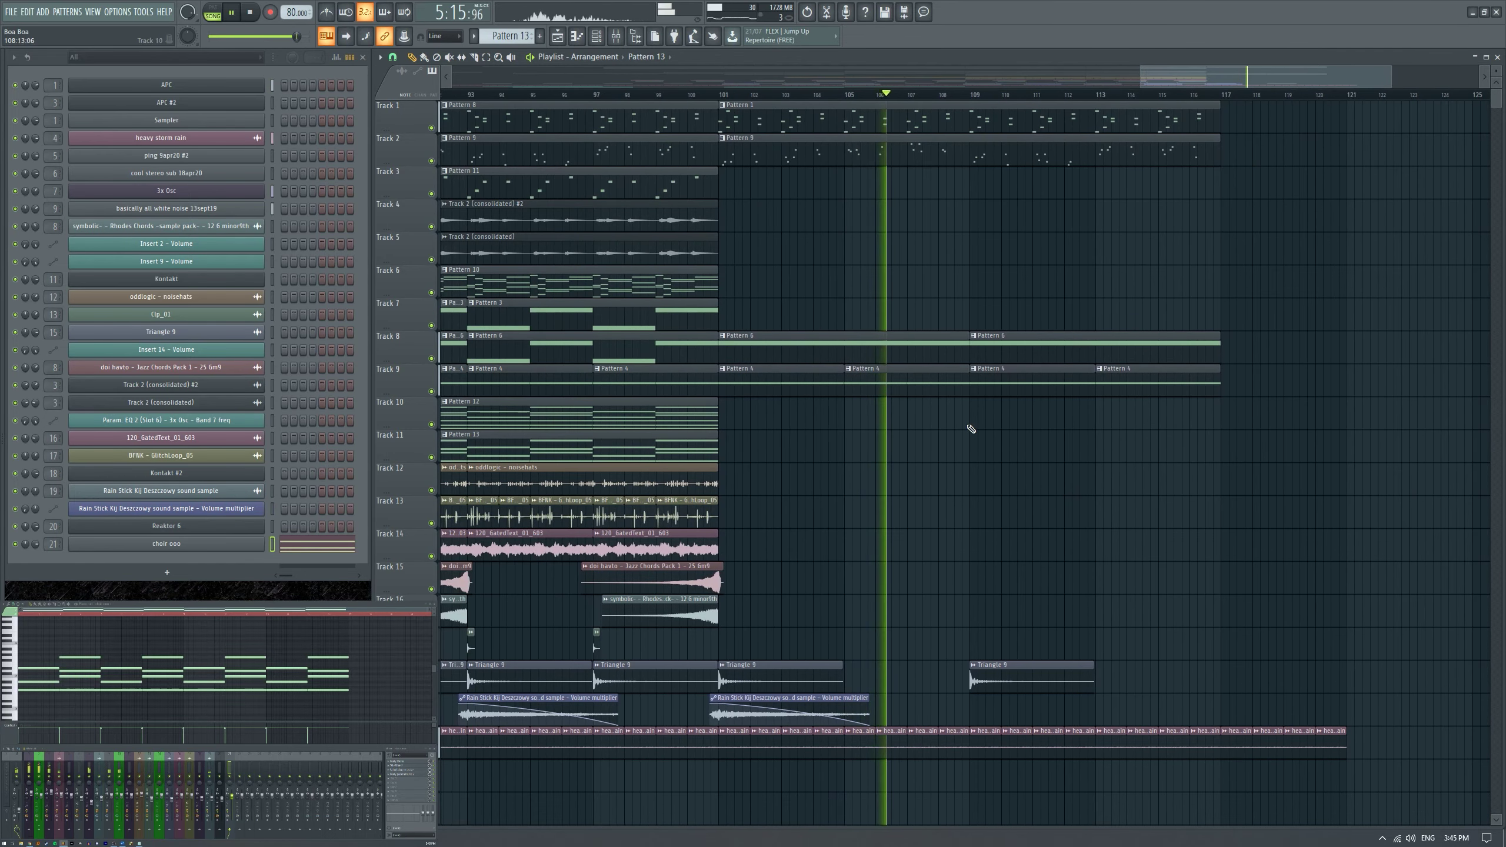
pyautogui.scroll(2, 1042, 468)
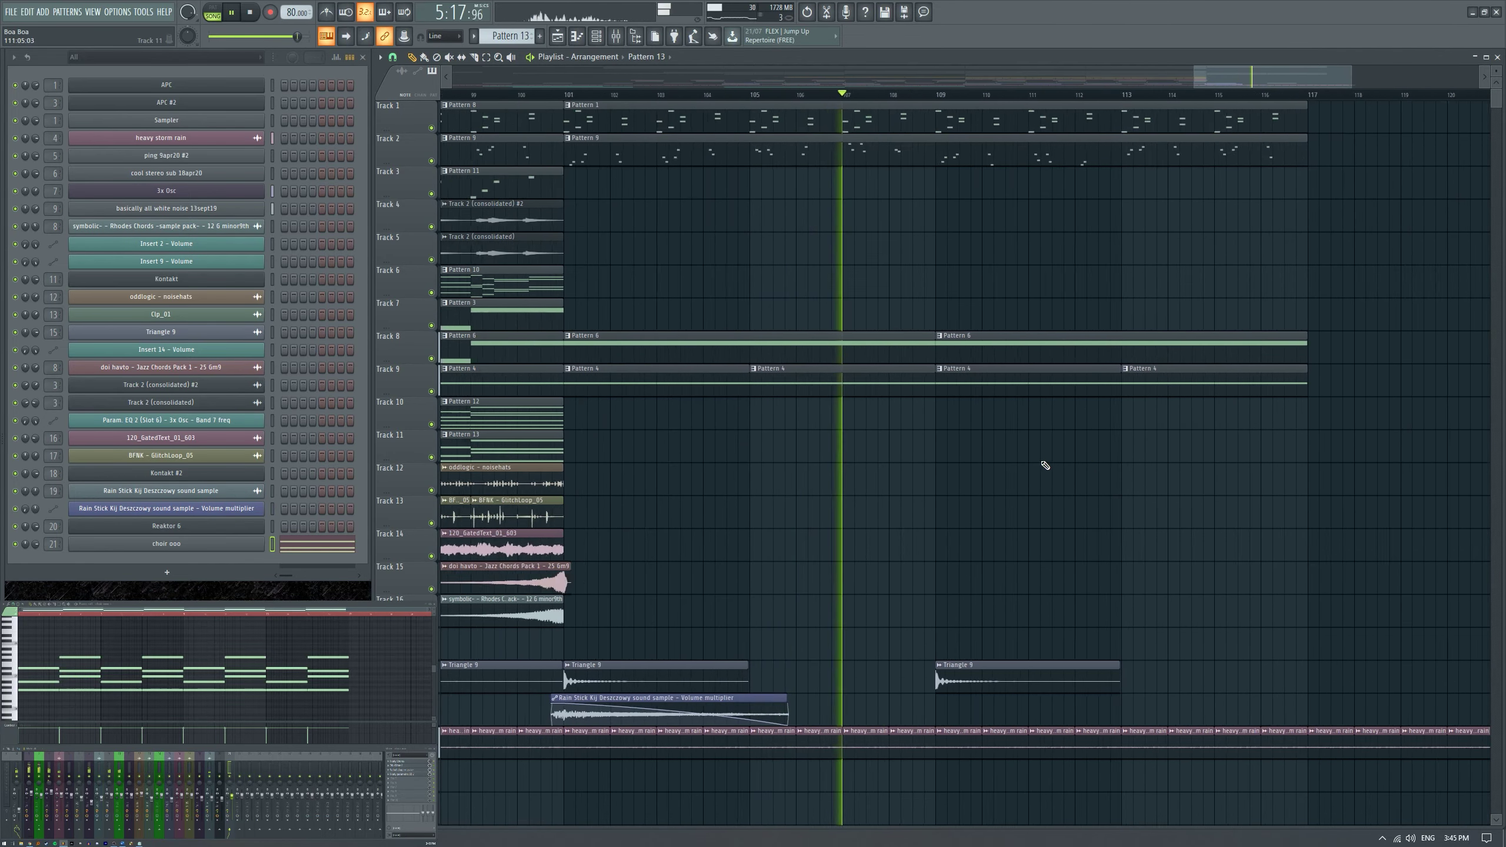
pyautogui.scroll(-2, 811, 447)
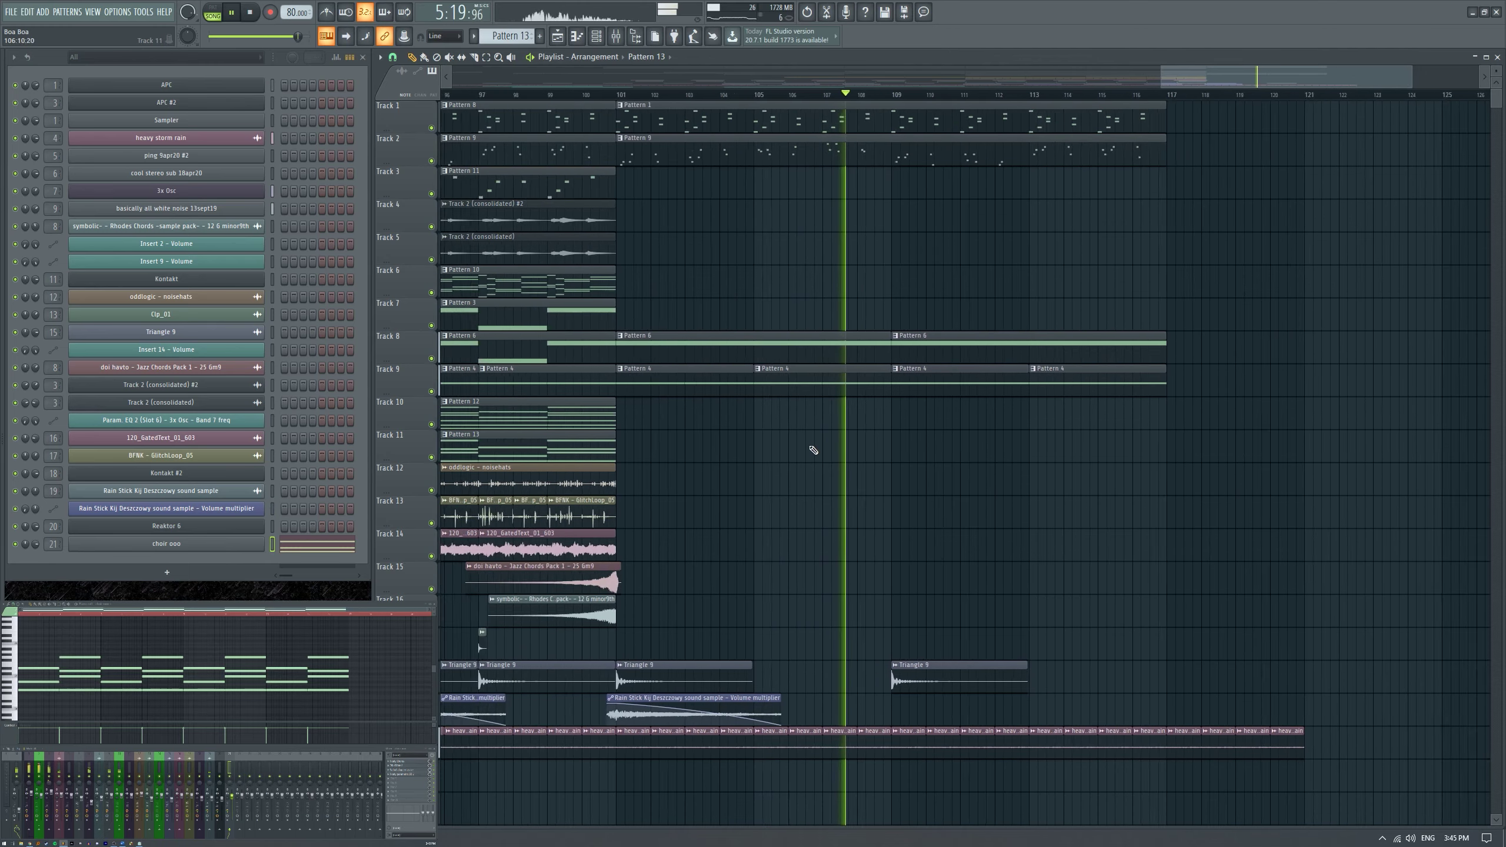
pyautogui.scroll(2, 866, 449)
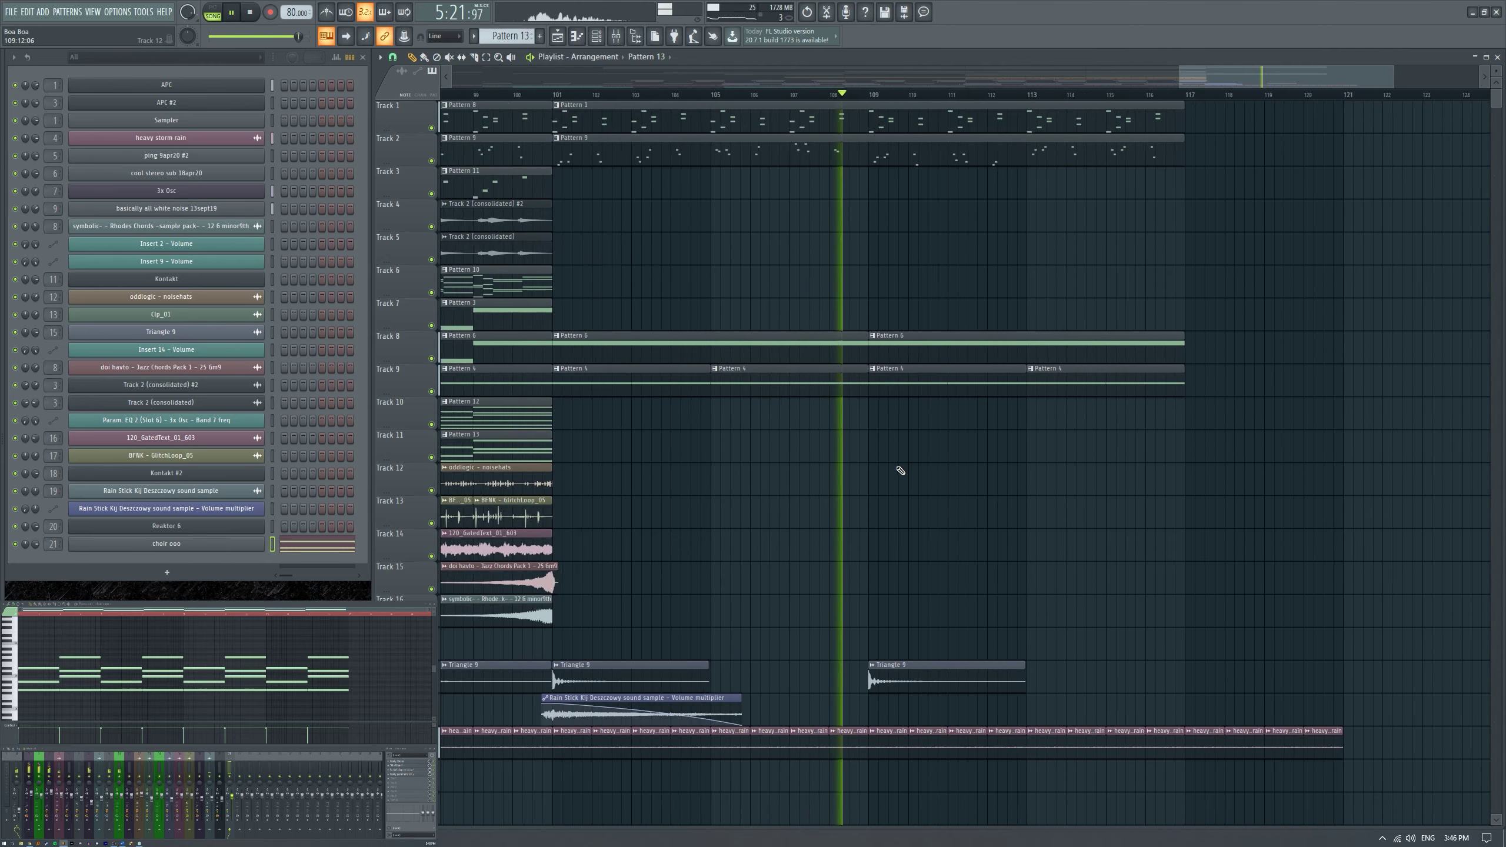
# Copy the Jazz Chords and Rhodes Chords swell clips on Tracks 15 and 16 to lead into bar 109.
pyautogui.scroll(-2, 889, 487)
pyautogui.scroll(-2, 880, 516)
pyautogui.scroll(2, 745, 578)
pyautogui.moveTo(770, 617); pyautogui.dragTo(978, 578)
pyautogui.scroll(1, 1102, 588)
pyautogui.scroll(2, 1099, 587)
pyautogui.hotkey('ctrl', 'd')
pyautogui.scroll(-5, 919, 545)
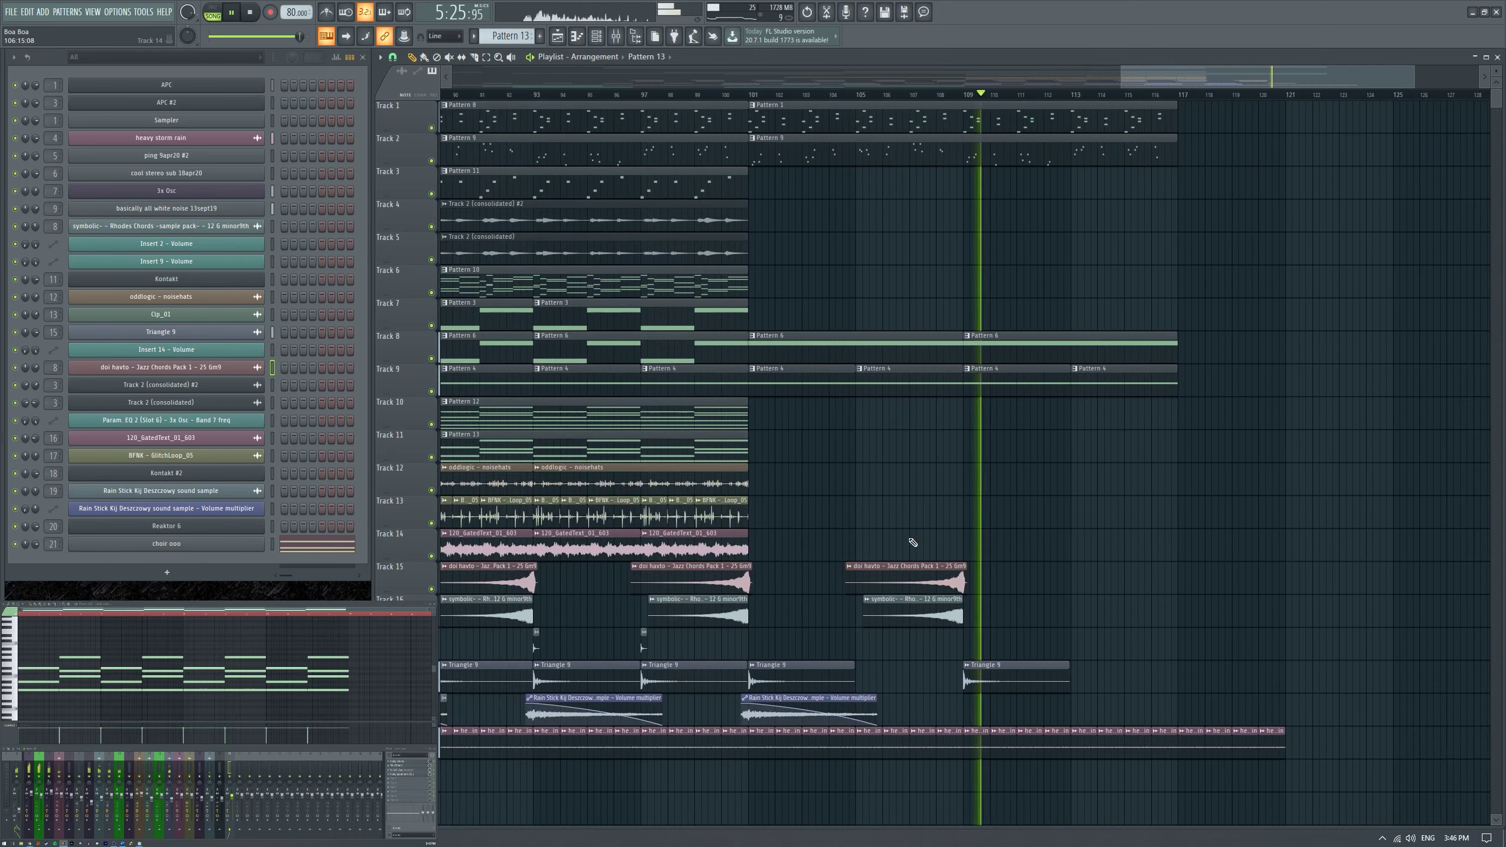
# Copy the Jazz Chords and Rhodes Chords swells to lead into bar 117, and add a Triangle 9 hit at bar 117.
pyautogui.scroll(1, 975, 610)
pyautogui.scroll(1, 975, 610)
pyautogui.moveTo(907, 612); pyautogui.dragTo(1158, 611)
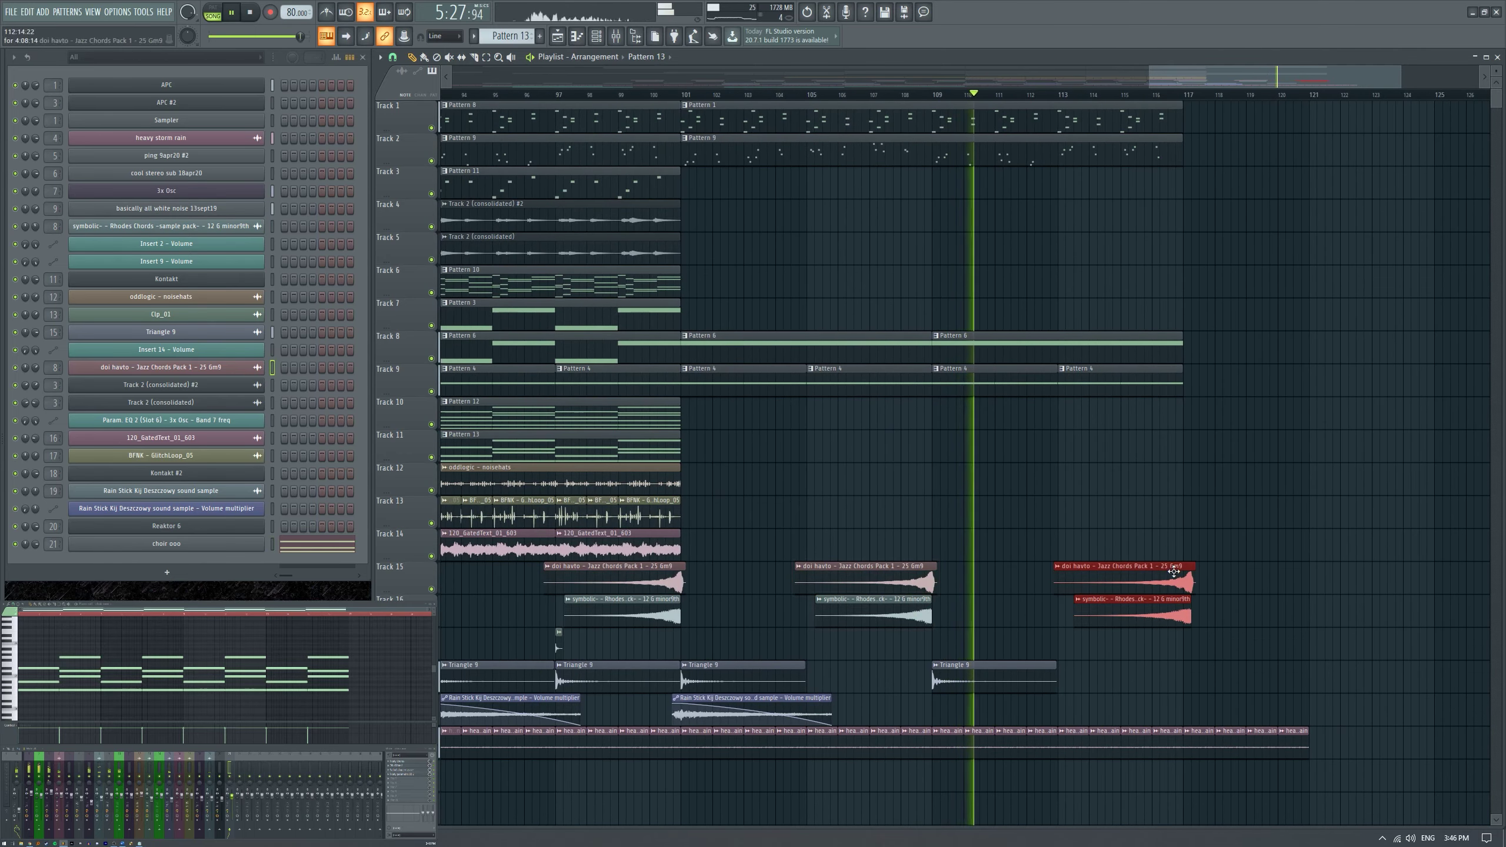
pyautogui.moveTo(983, 673); pyautogui.dragTo(1230, 666)
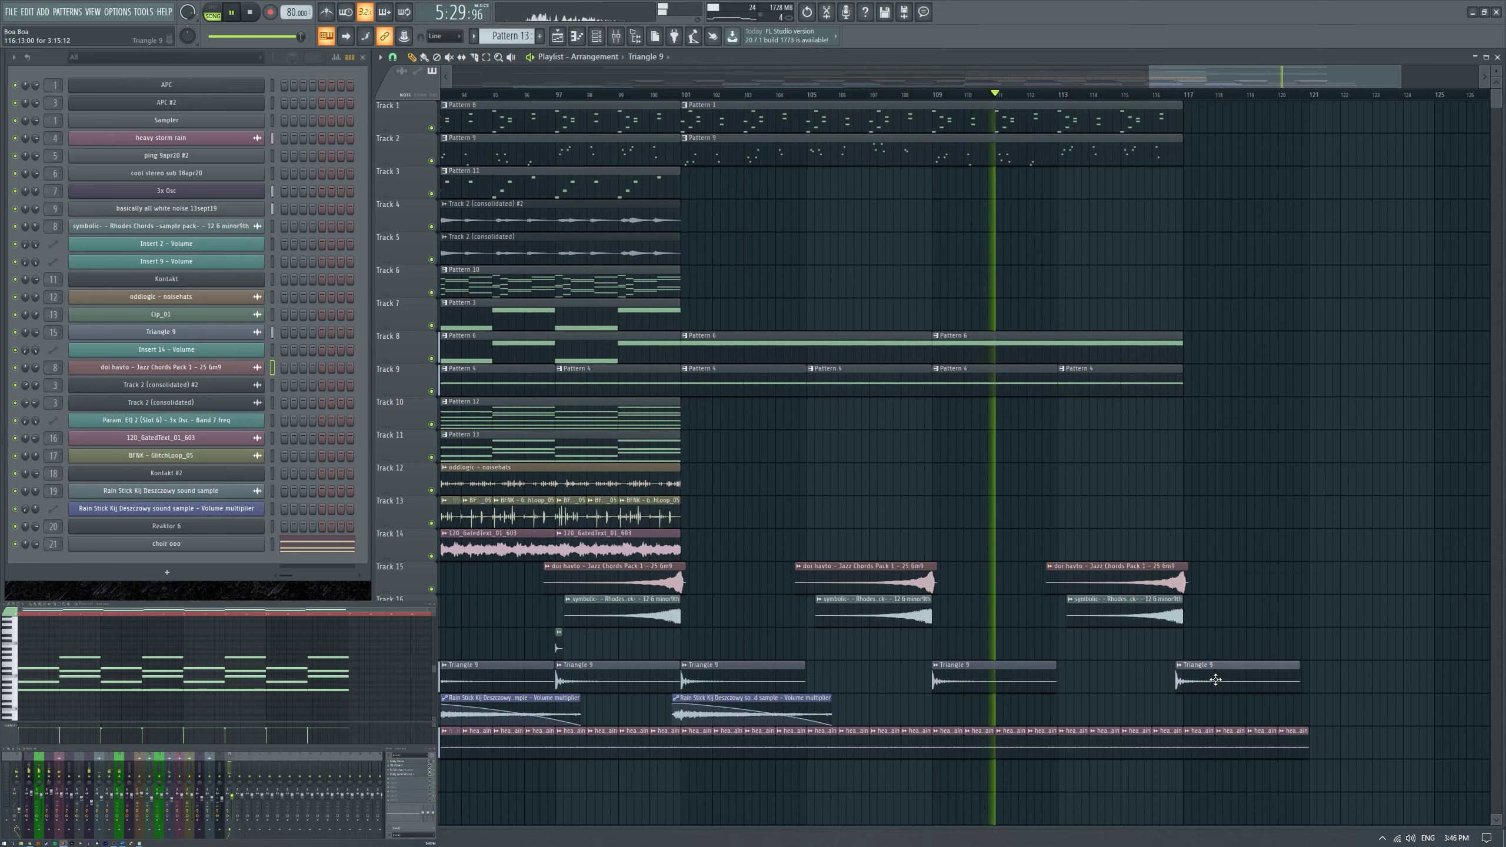
# Extend the heavy storm rain clips to bar 125 and save the project.
pyautogui.scroll(-4, 1245, 682)
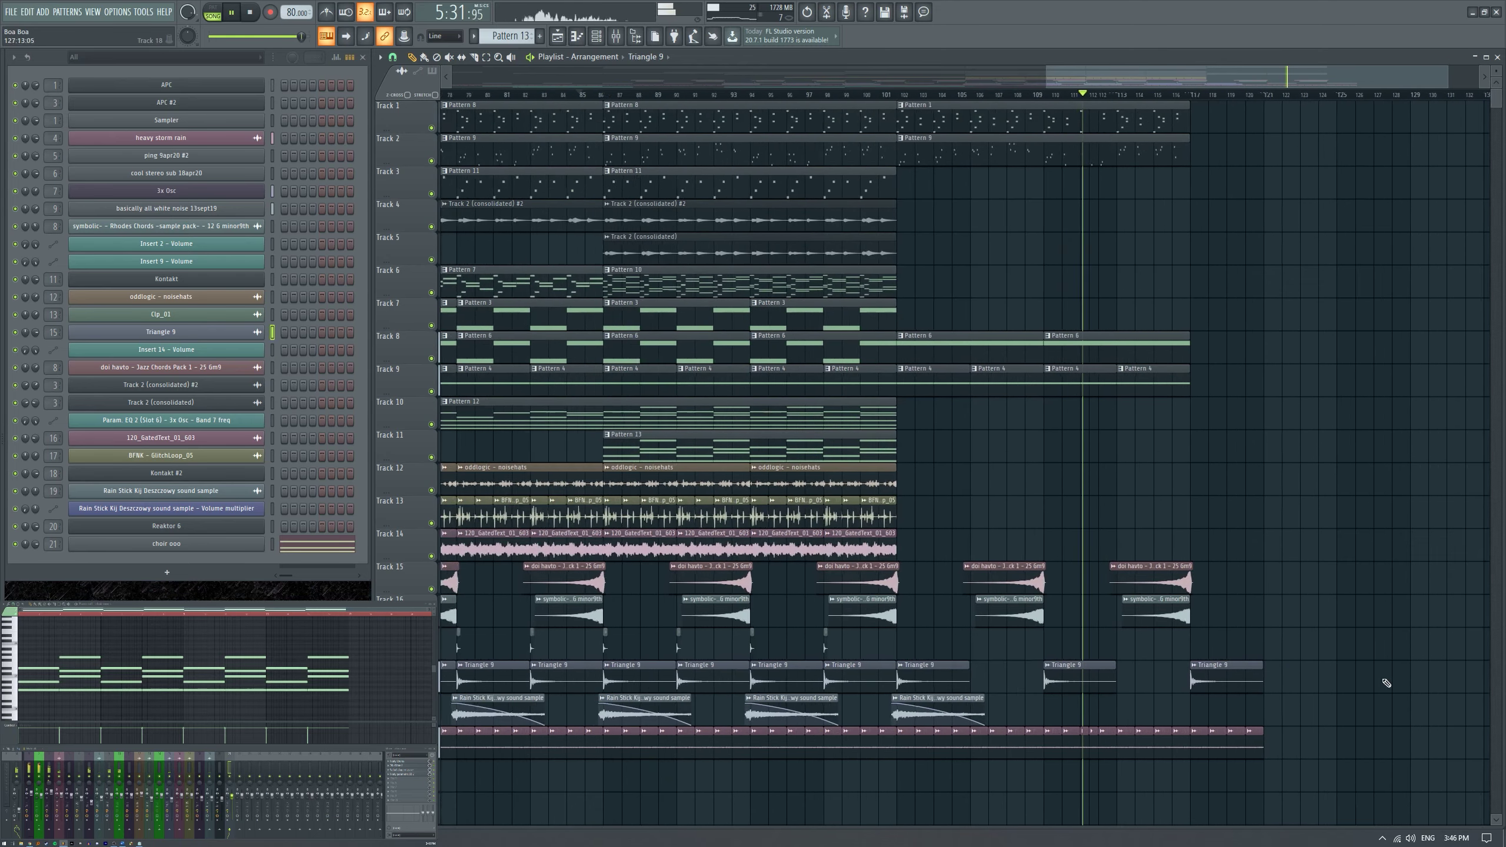
pyautogui.scroll(-3, 1263, 749)
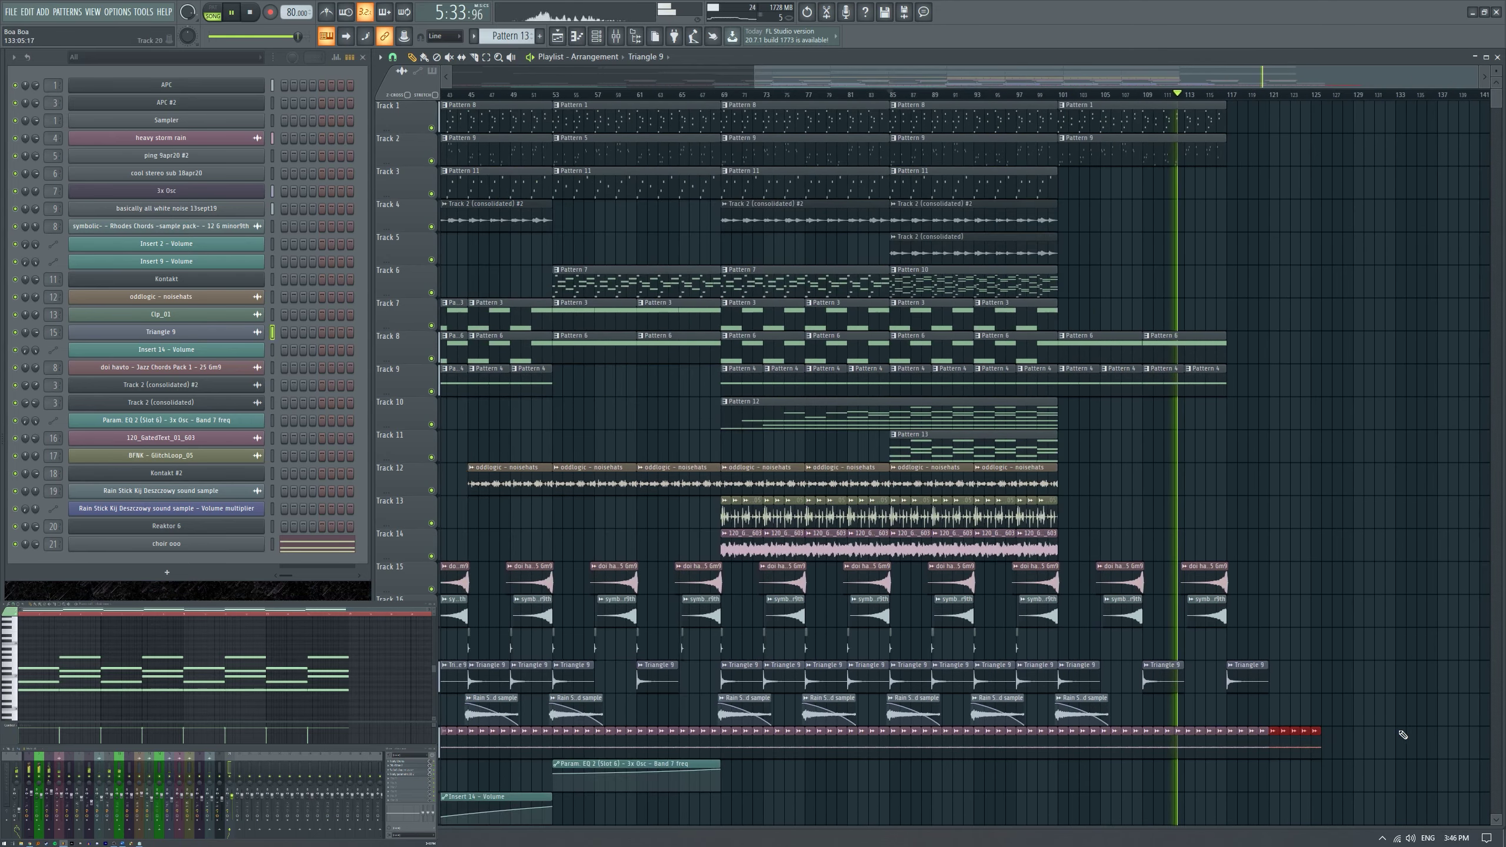
pyautogui.scroll(5, 1165, 633)
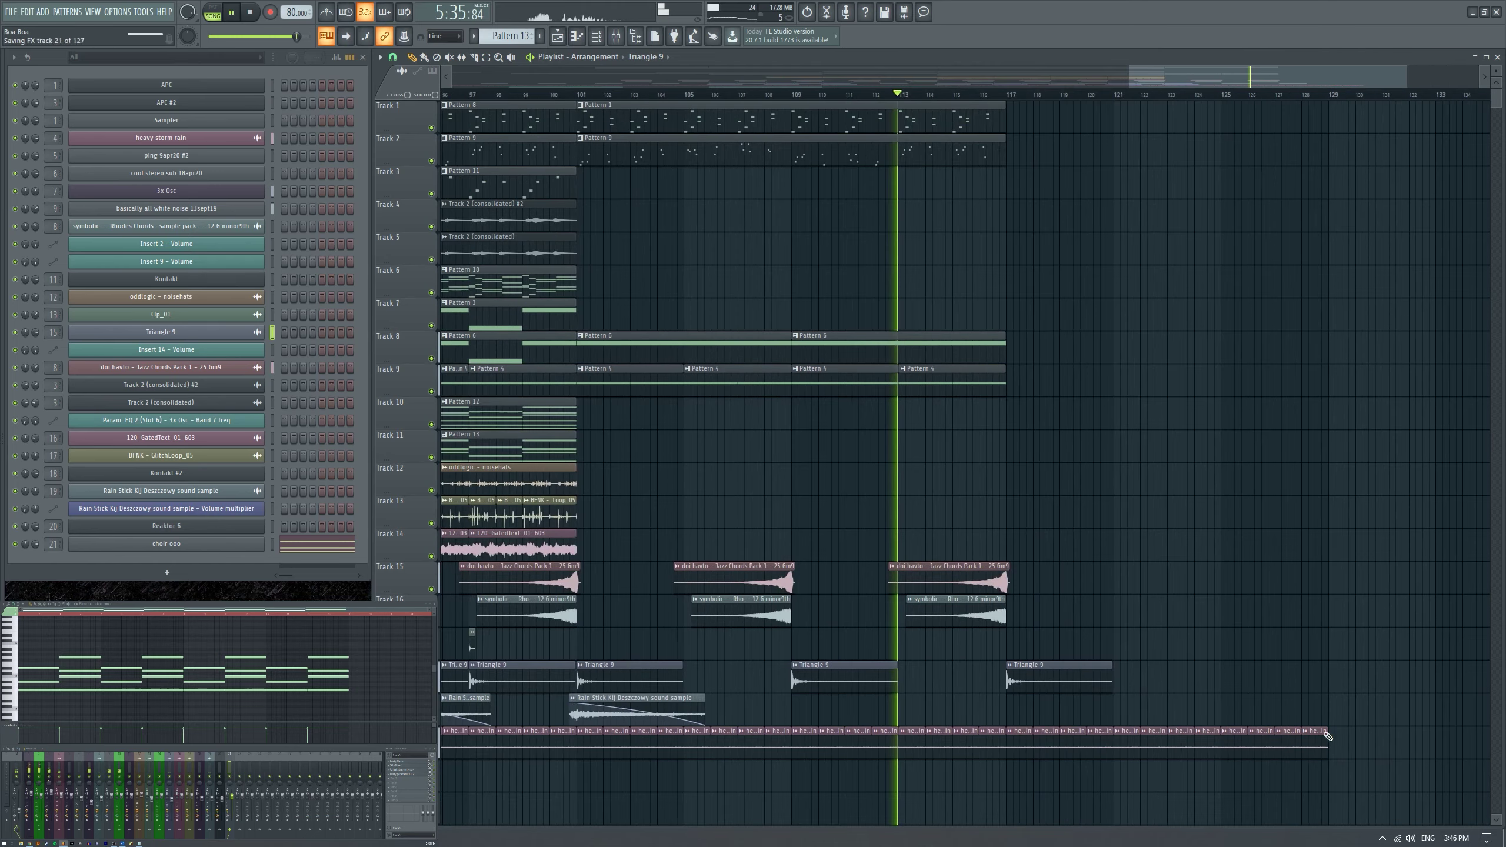
pyautogui.scroll(-5, 1156, 615)
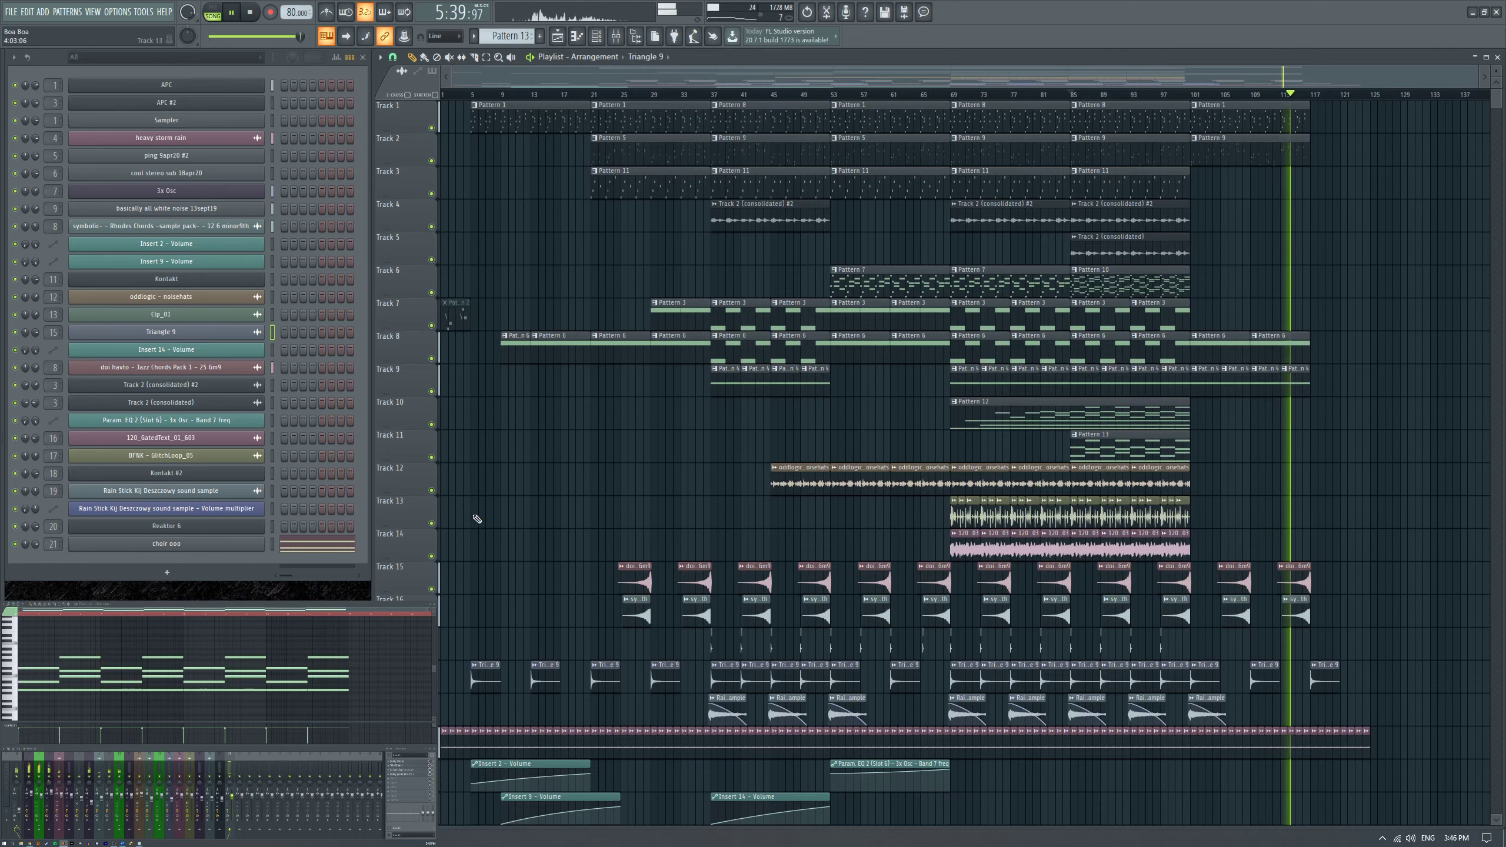
# Examine the whole arrangement and its ending around bar 117 during playback.
pyautogui.scroll(-3, 511, 558)
pyautogui.scroll(3, 528, 565)
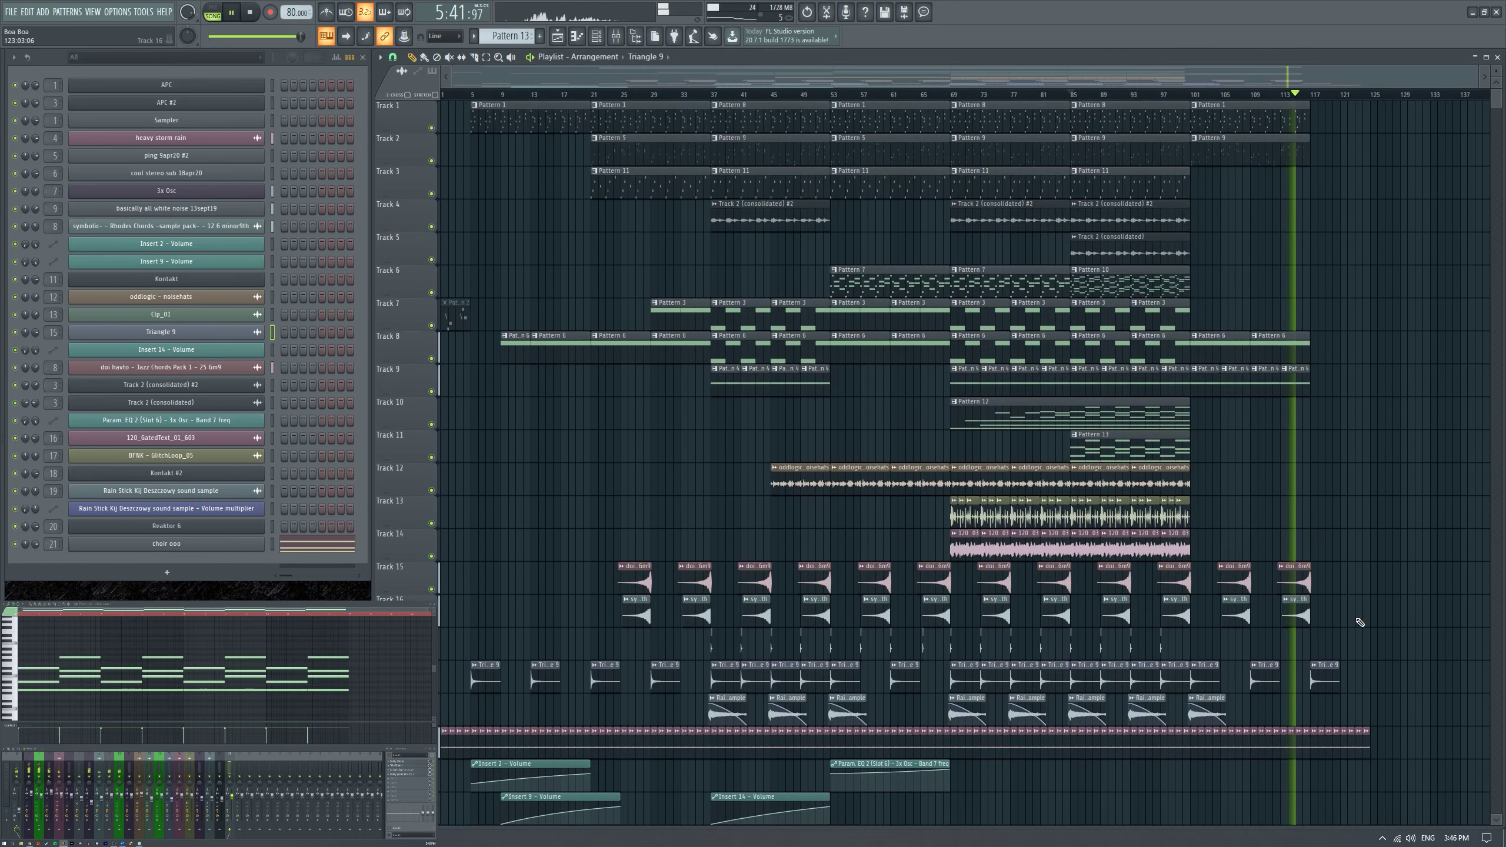
pyautogui.scroll(5, 1376, 624)
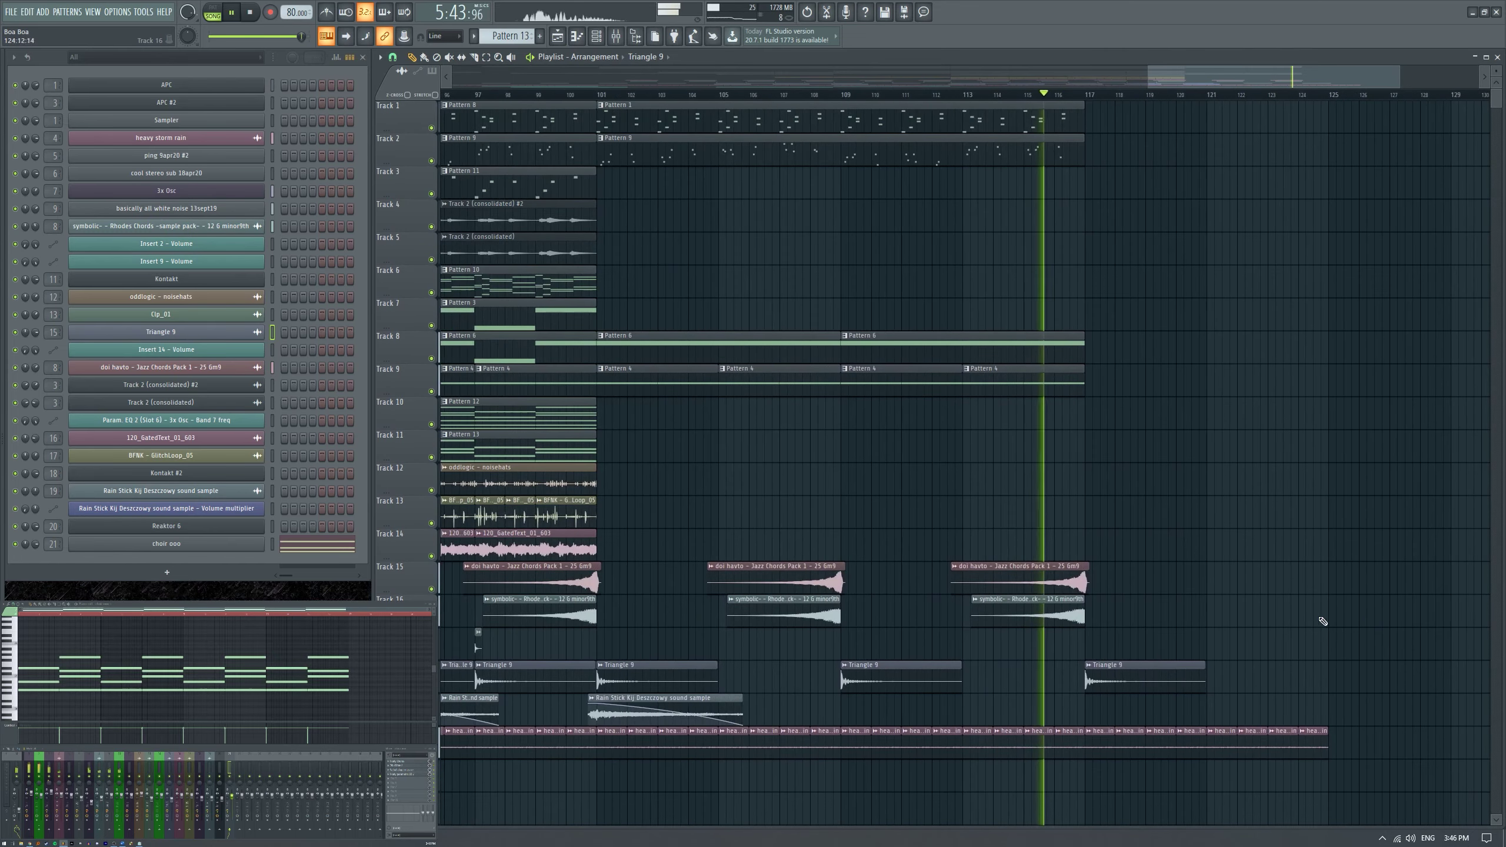
pyautogui.scroll(1, 1087, 603)
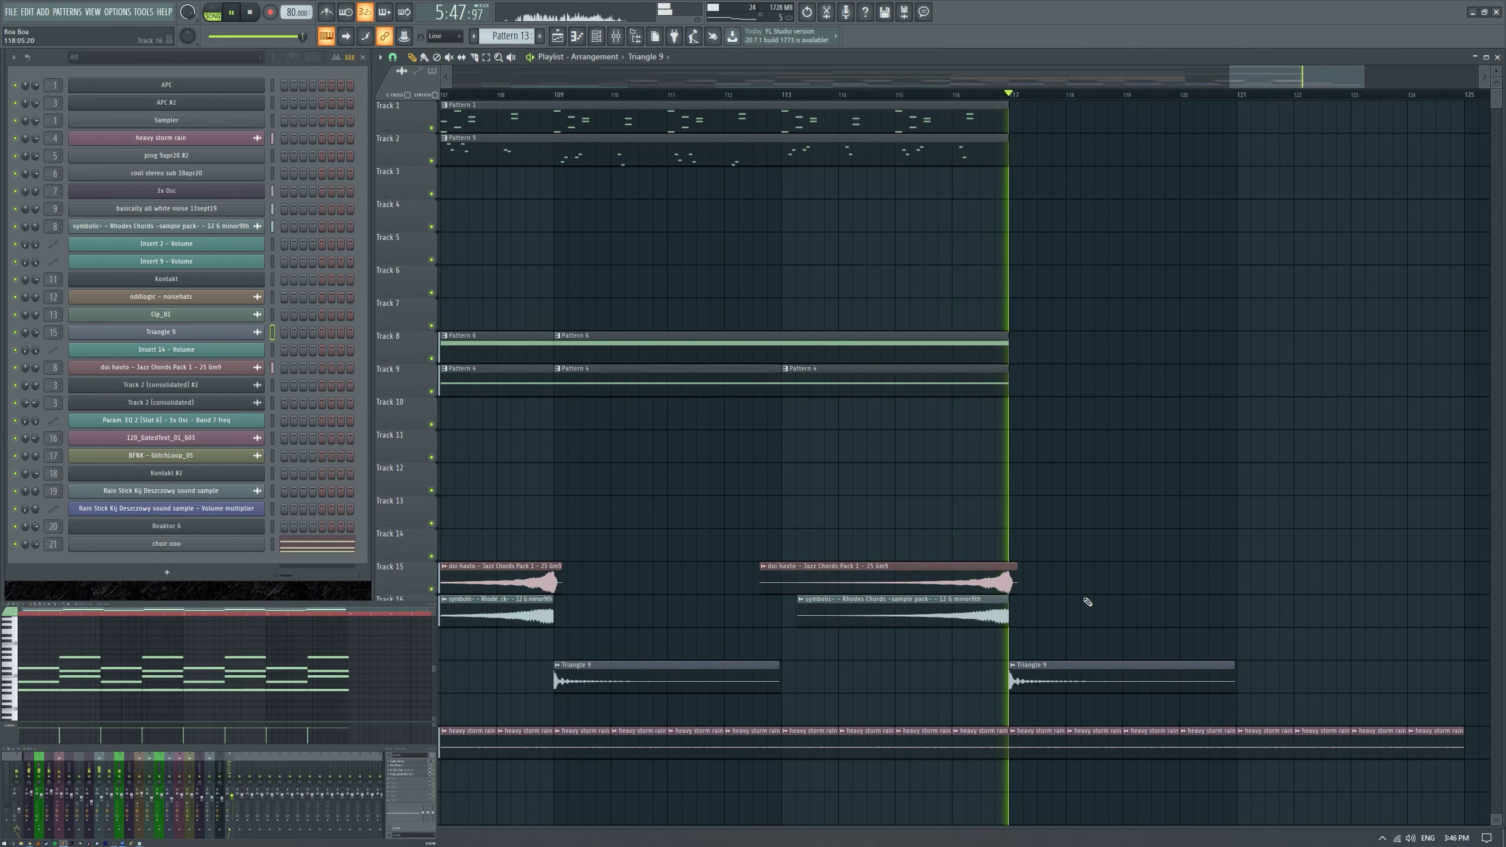
pyautogui.scroll(-6, 1083, 593)
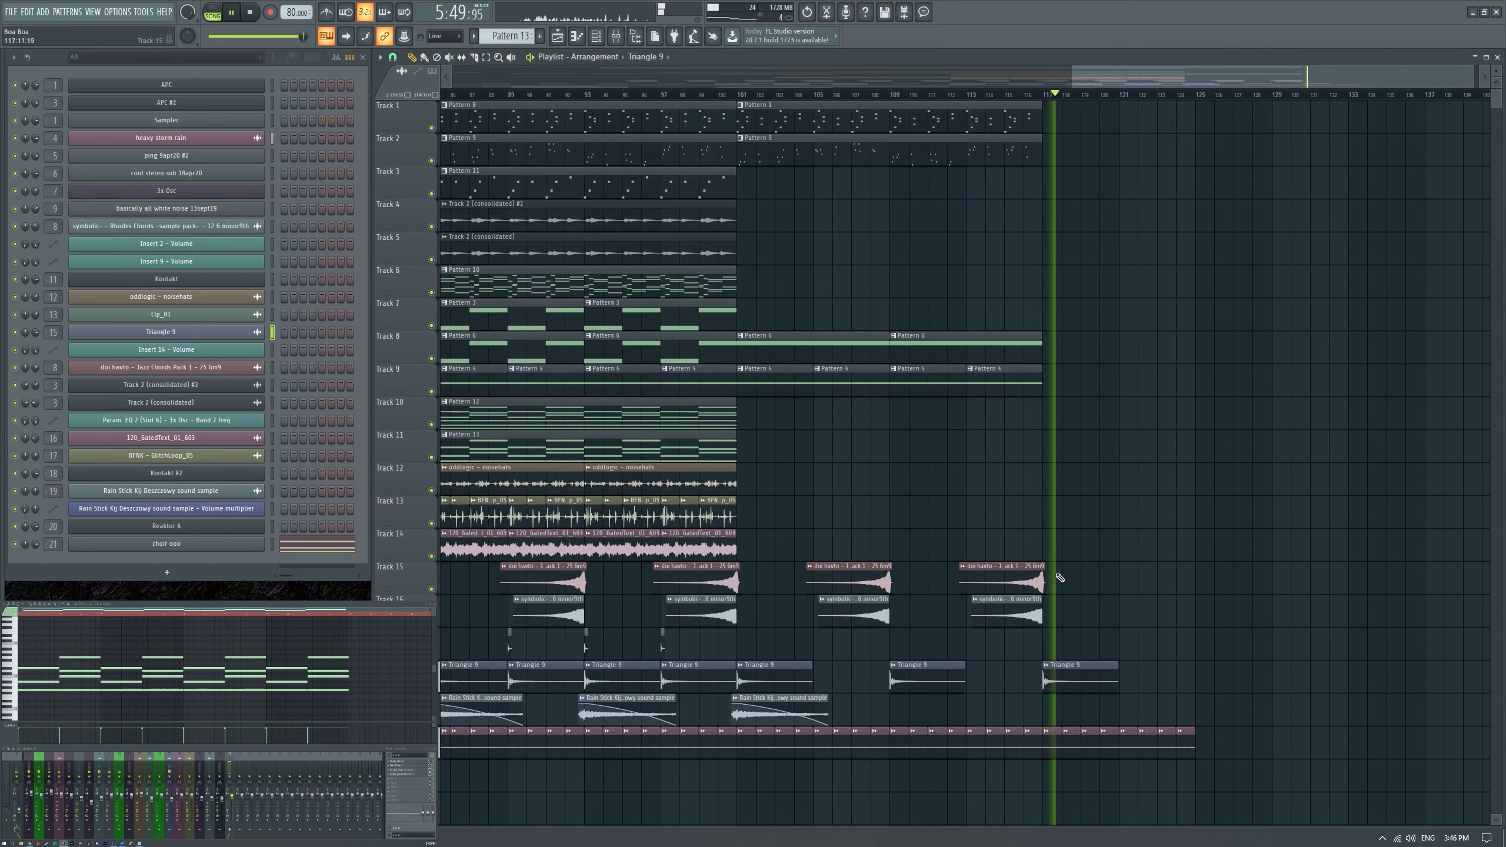
pyautogui.scroll(-2, 1284, 611)
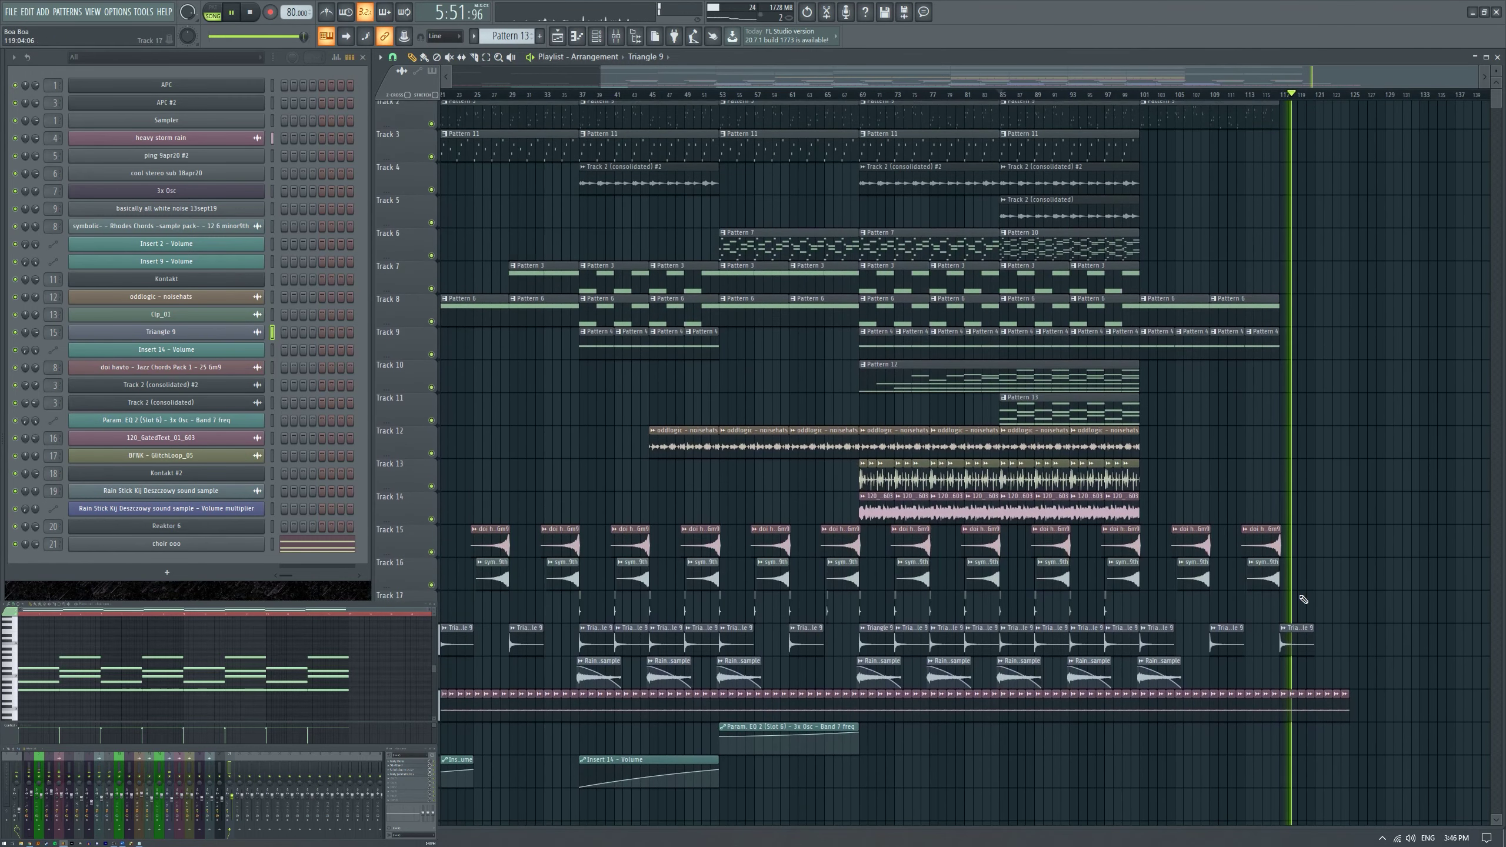
pyautogui.scroll(-1, 1264, 517)
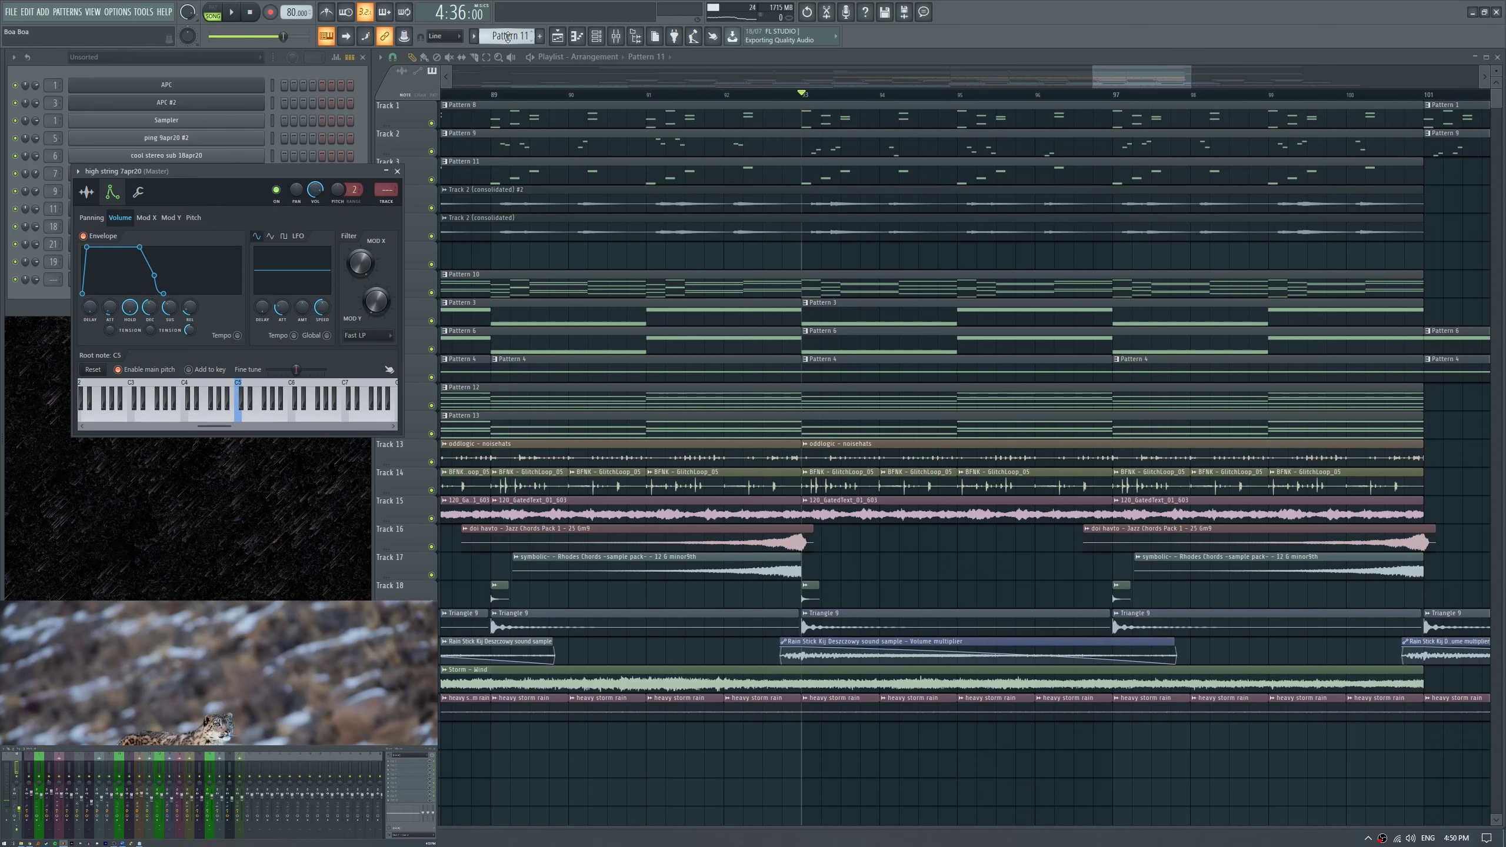
# Free Track 13 for Pattern 14, place its clip at bar 93, and close the high string 7apr20 channel settings.
pyautogui.moveTo(323, 171); pyautogui.dragTo(298, 334)
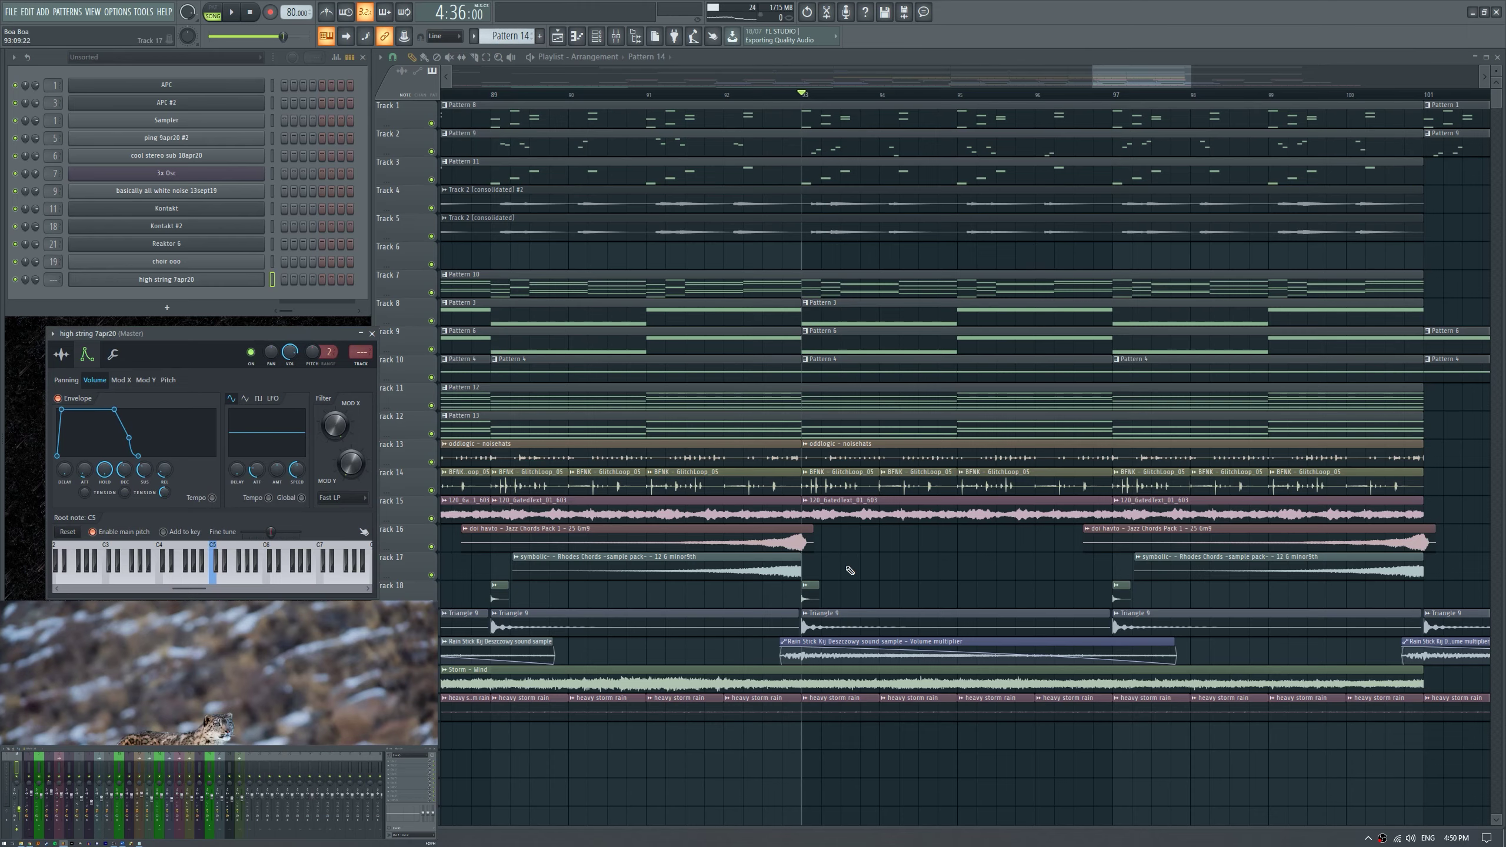
pyautogui.scroll(-3, 849, 570)
pyautogui.scroll(5, 408, 736)
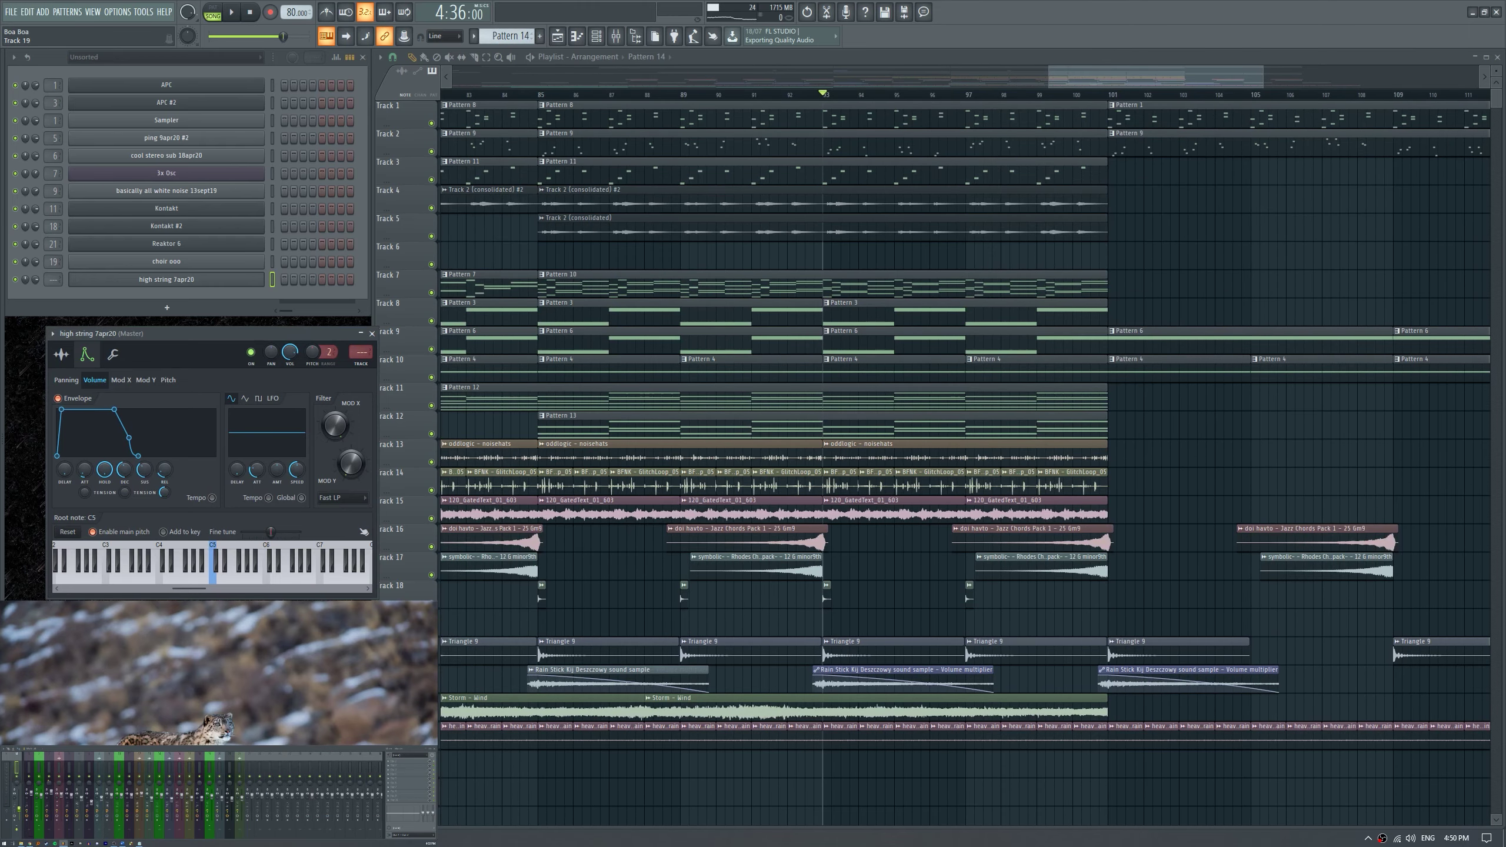
pyautogui.moveTo(412, 597); pyautogui.dragTo(659, 473)
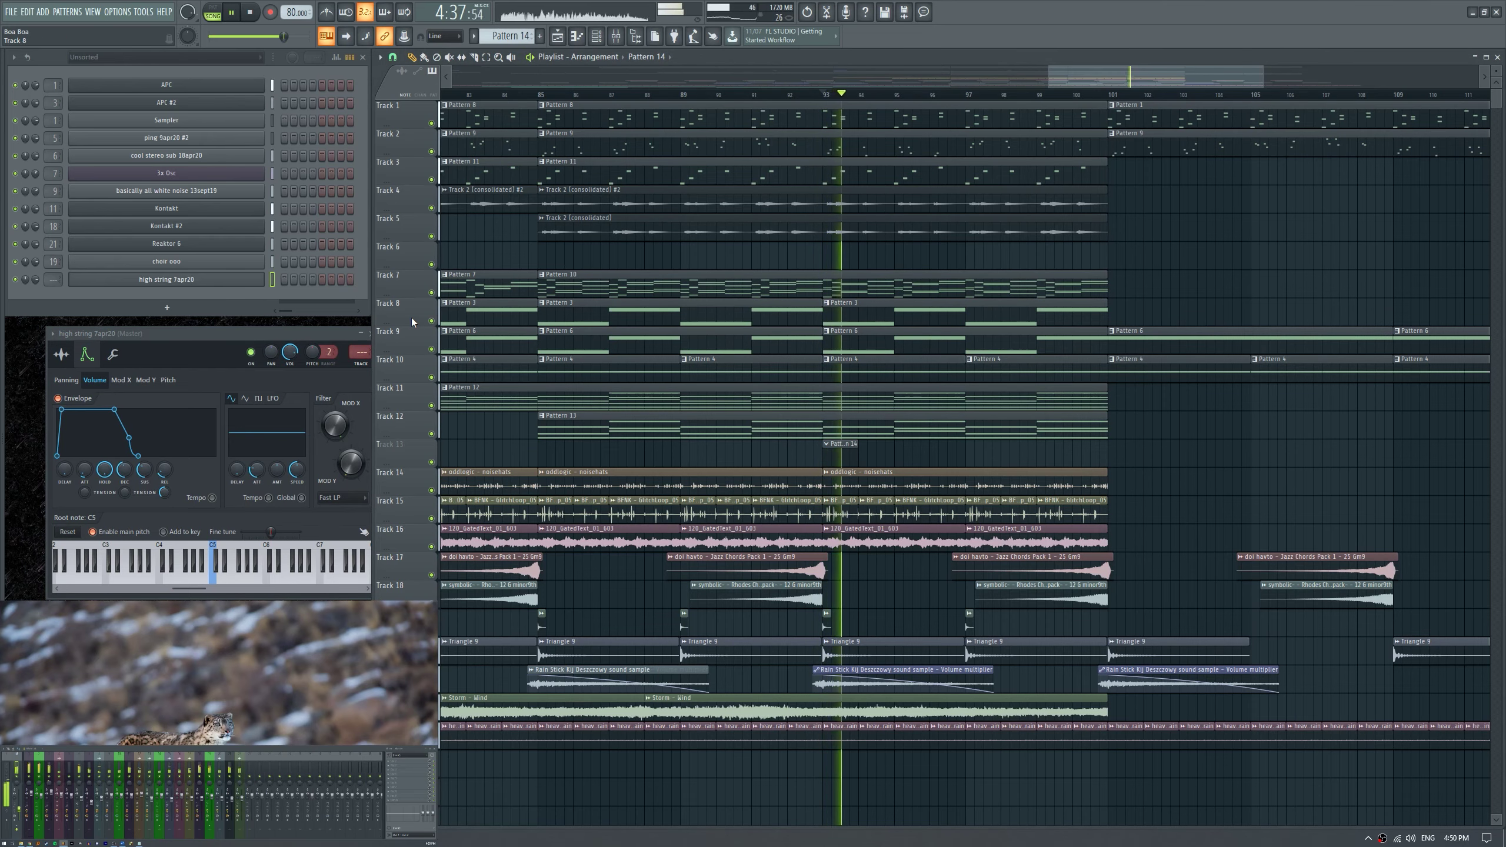
pyautogui.moveTo(311, 336); pyautogui.dragTo(285, 327)
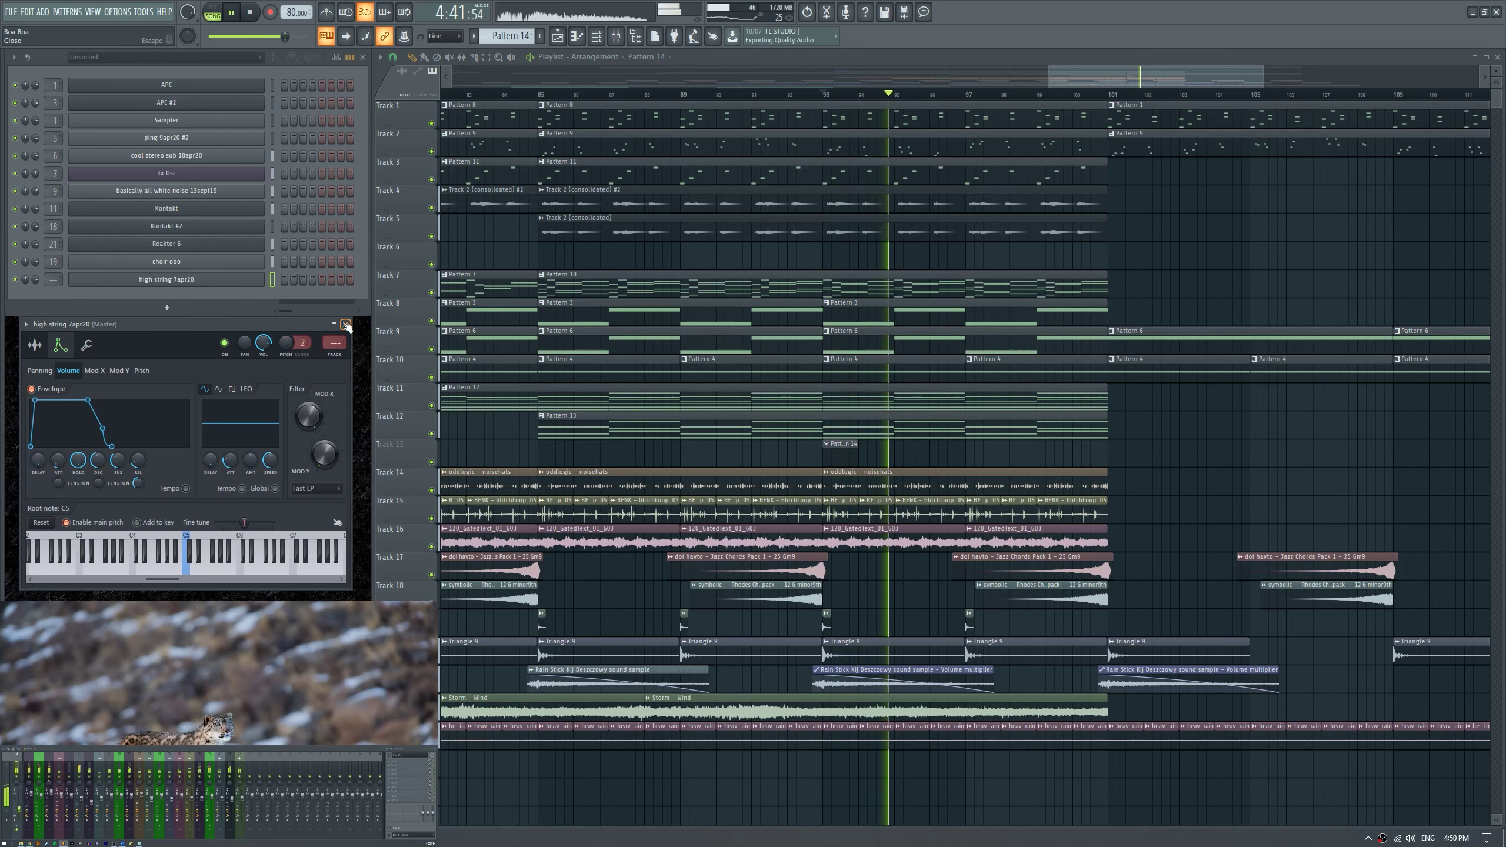
pyautogui.click(346, 325)
# Audition a high string melody by playing notes over playback from bar 93.
pyautogui.scroll(3, 908, 310)
pyautogui.press('space')
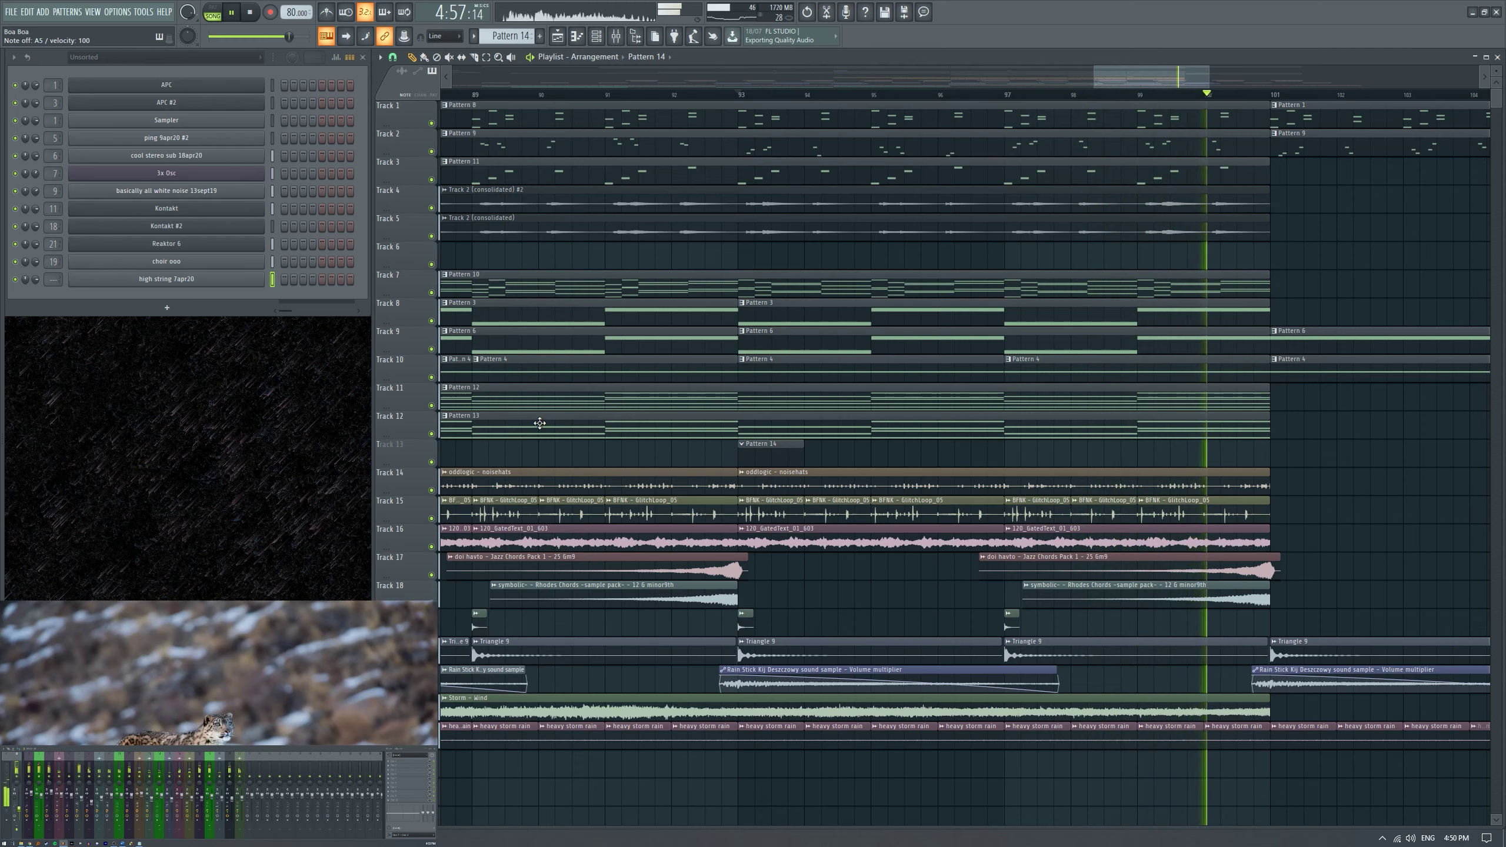
pyautogui.press('space')
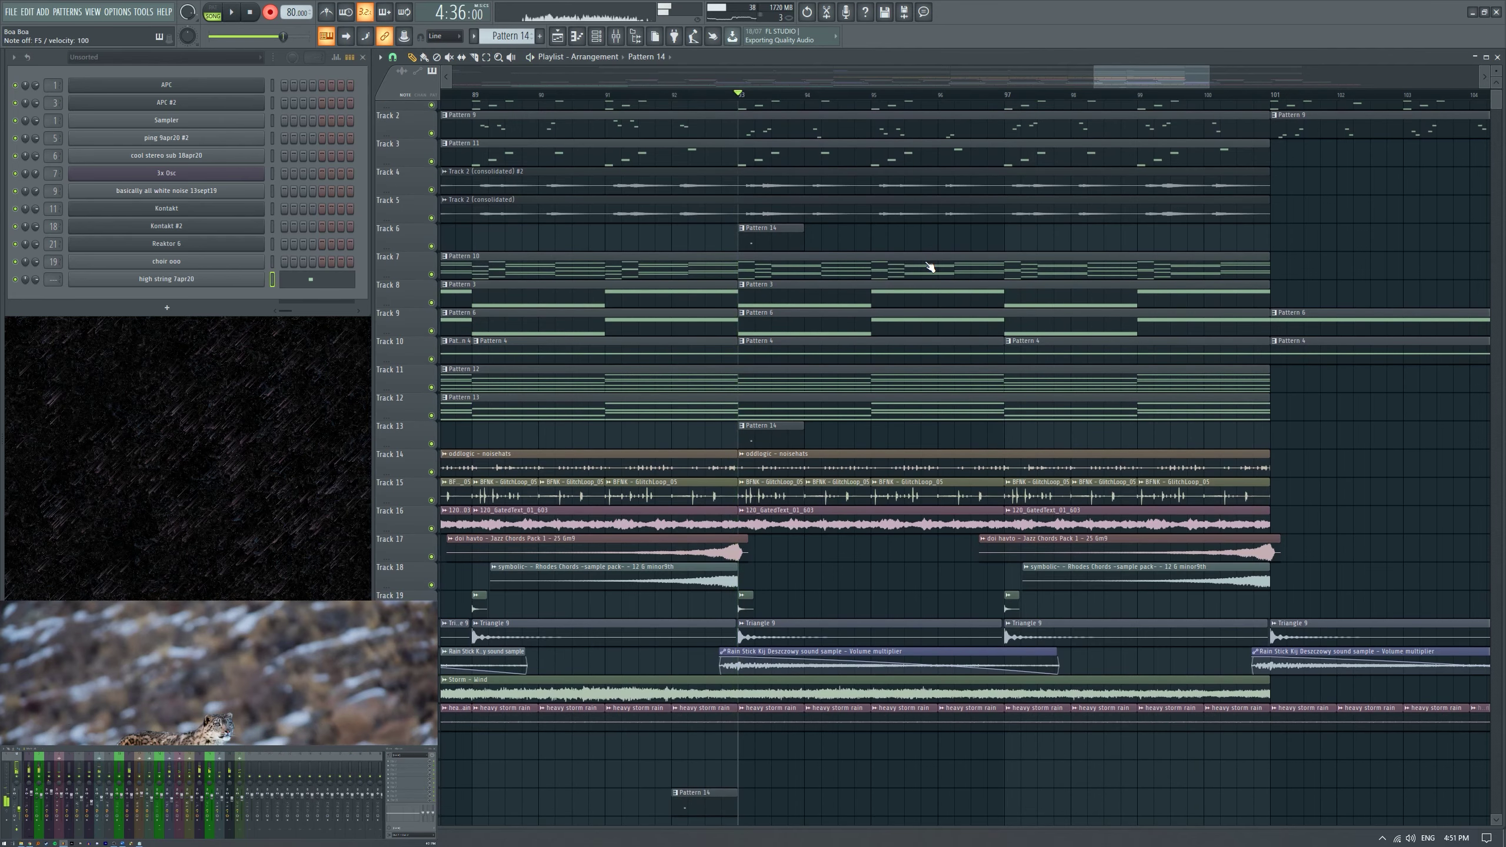
# Try to record a high string melody take into Pattern 14 from bar 93.
pyautogui.scroll(1, 929, 266)
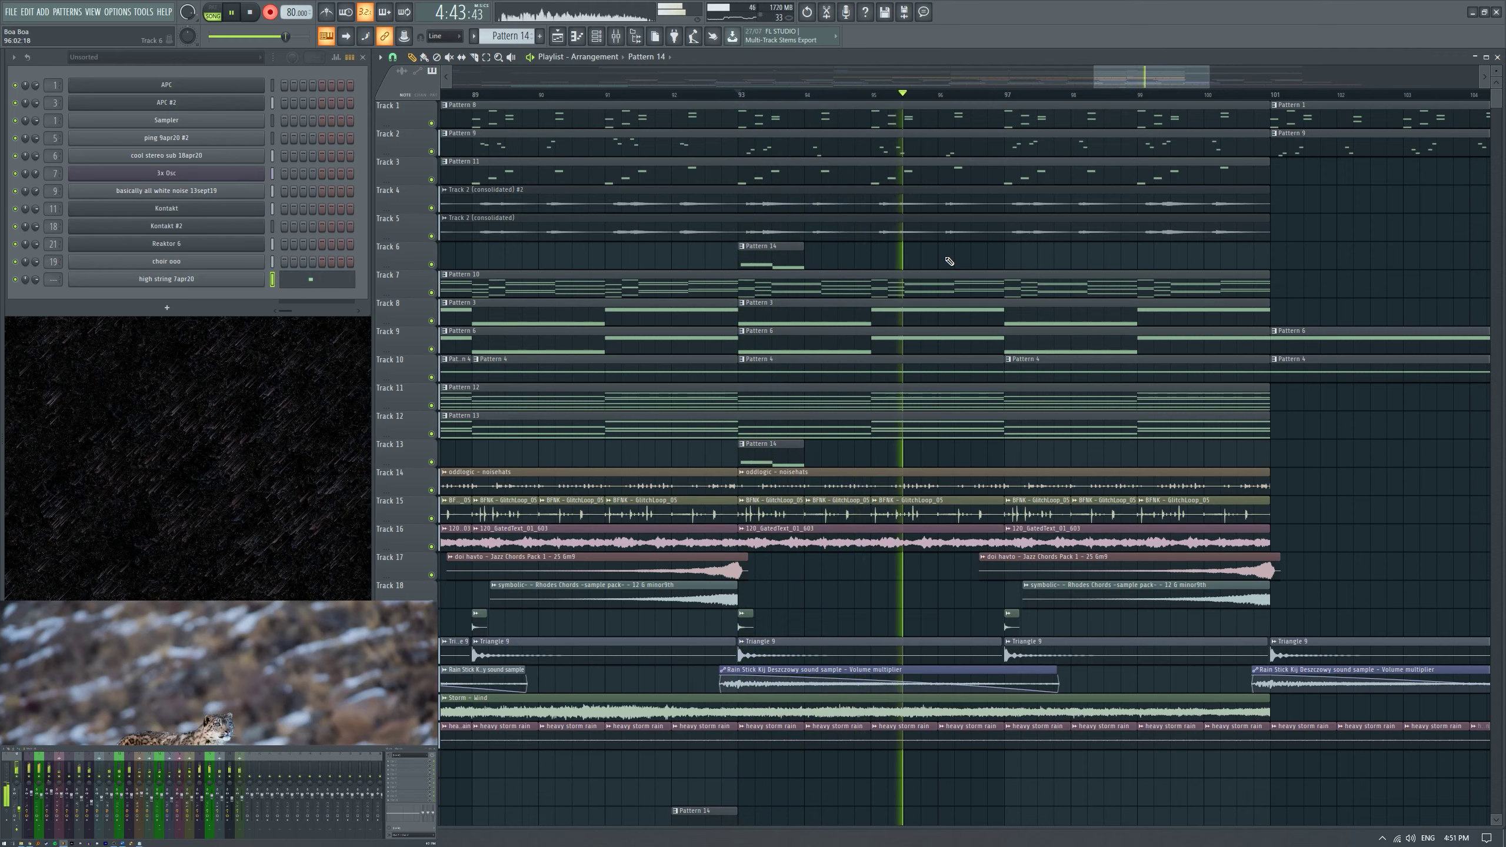
pyautogui.press('space')
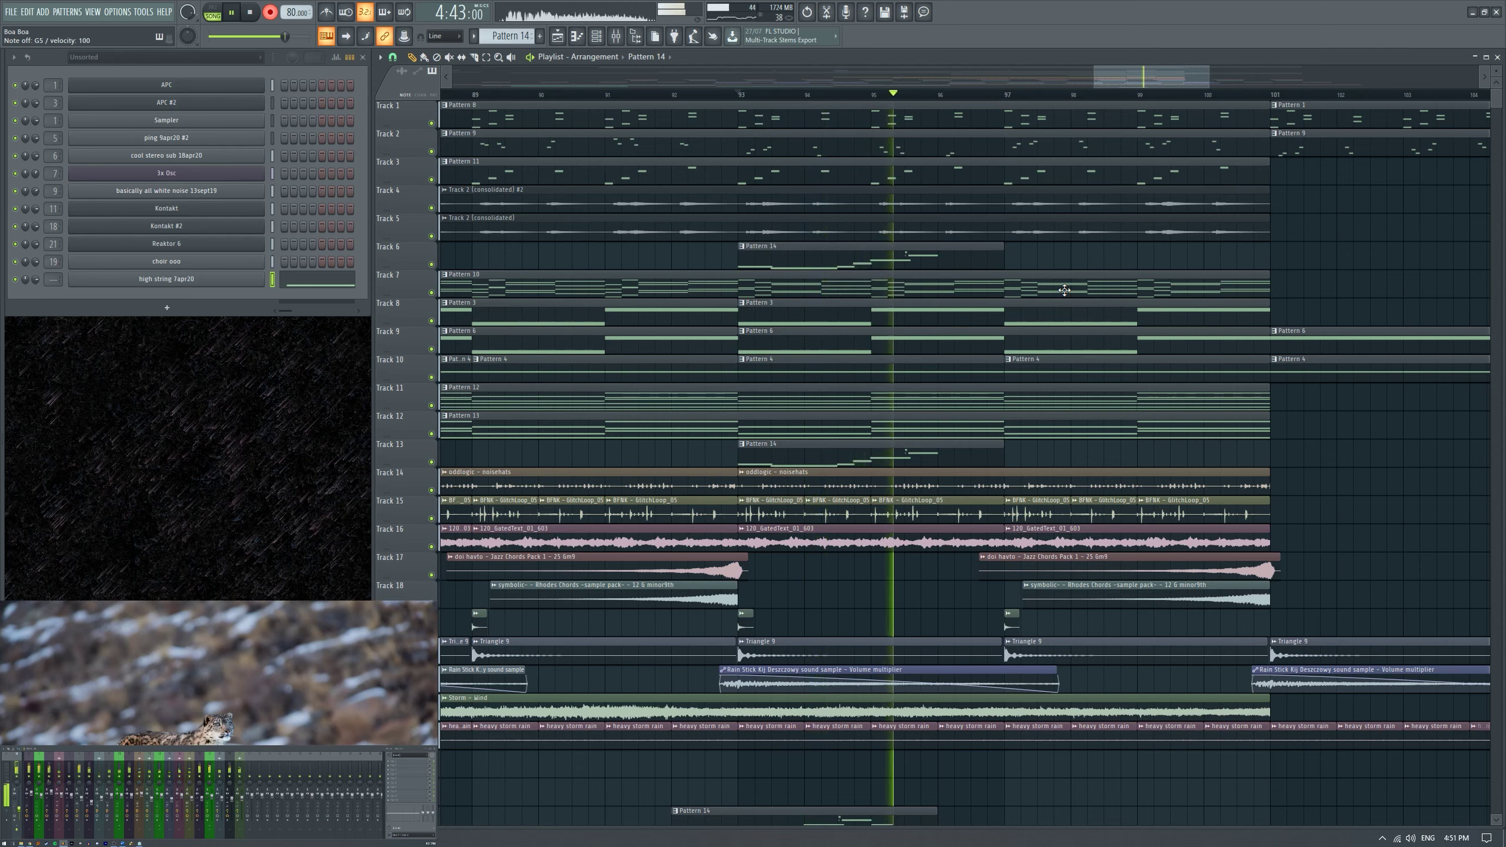
pyautogui.press('space')
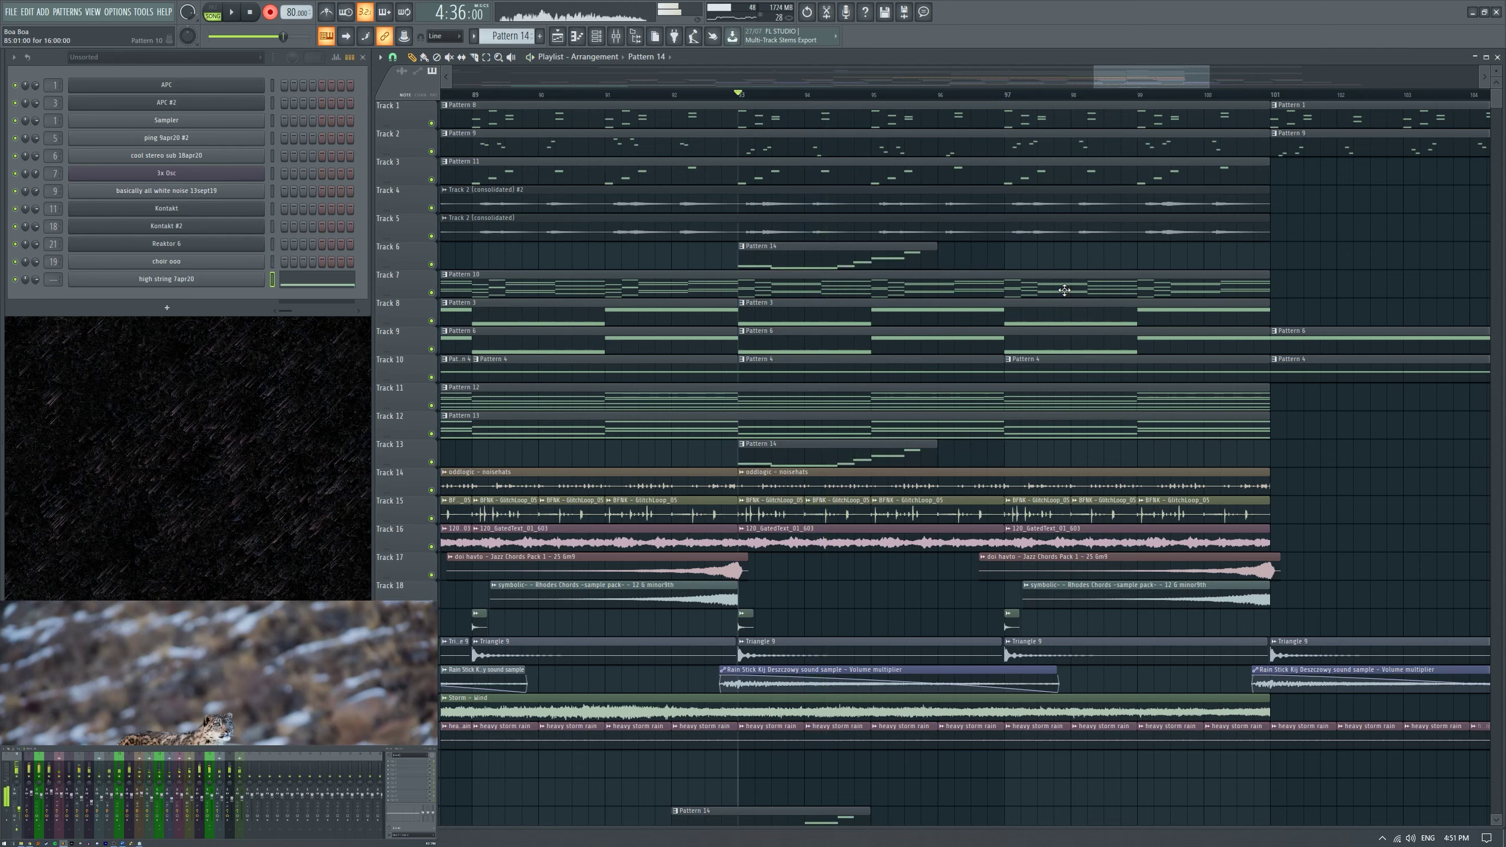
# Clear the recorded high string notes from Pattern 14.
pyautogui.doubleClick(916, 256)
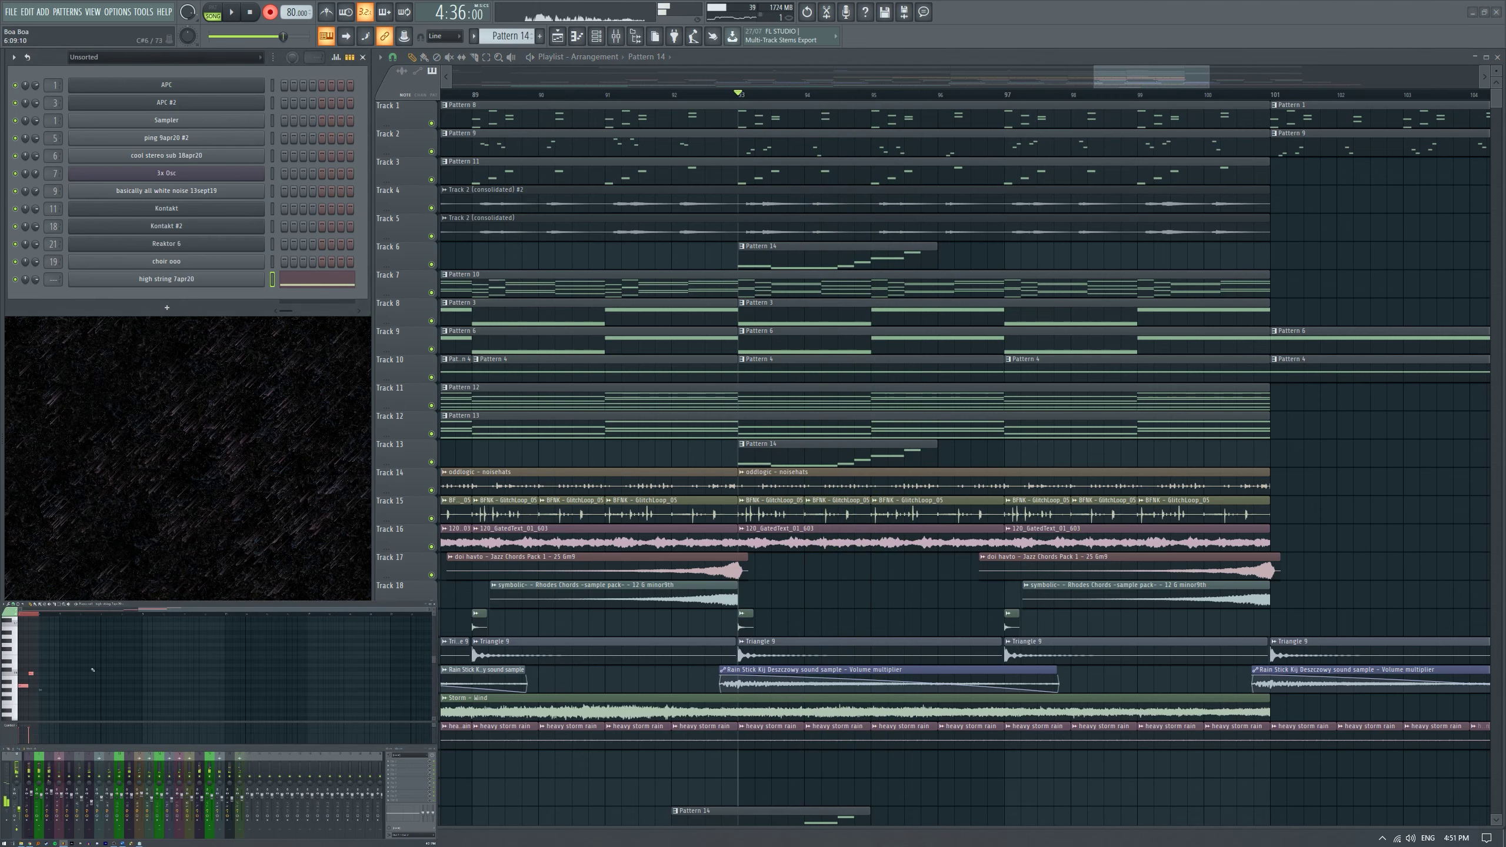
pyautogui.press('Delete')
pyautogui.press('Escape')
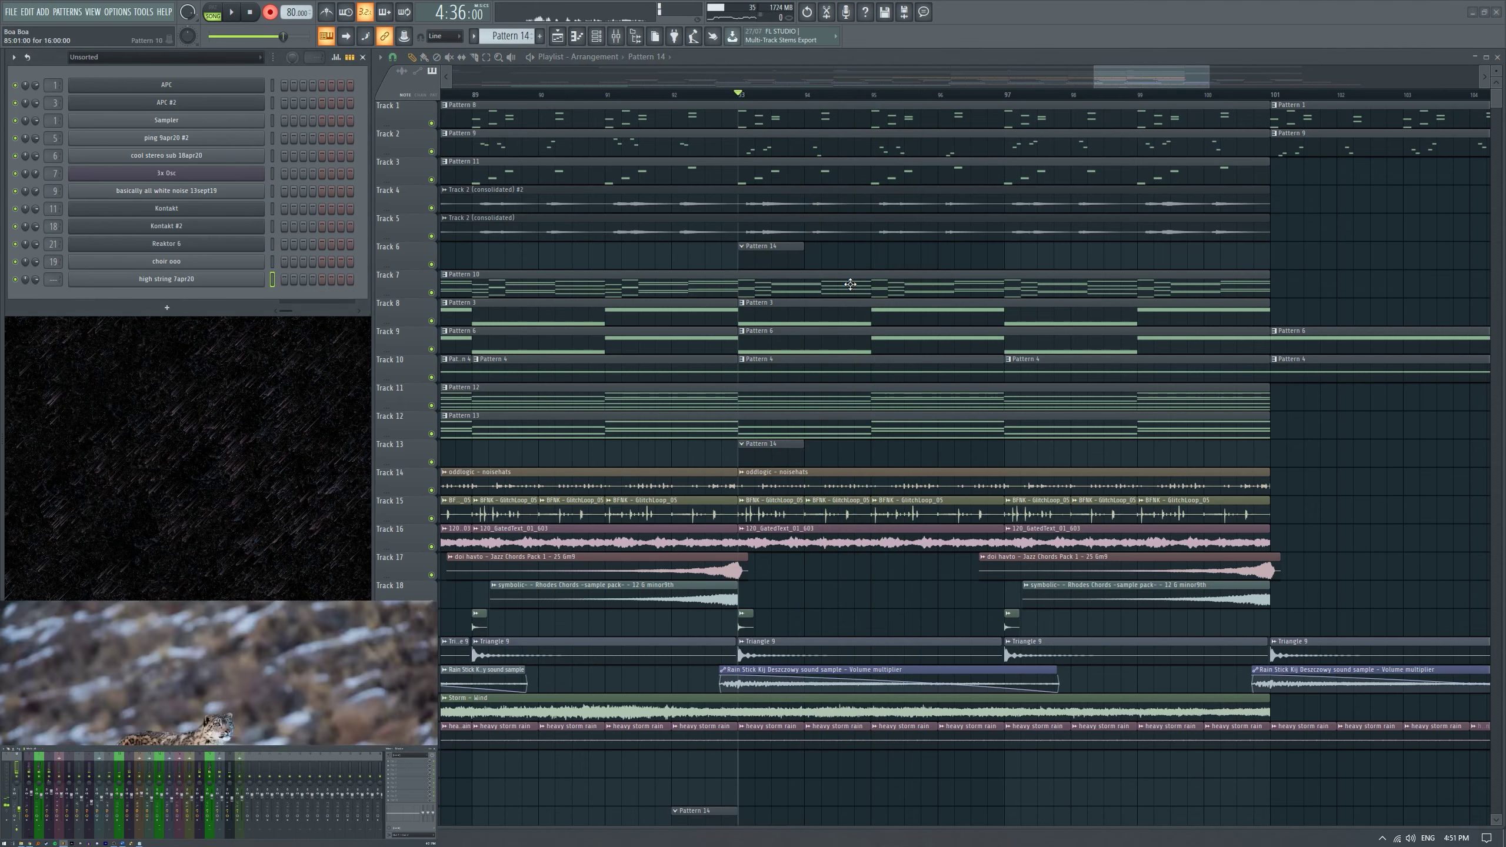
pyautogui.press('F7')
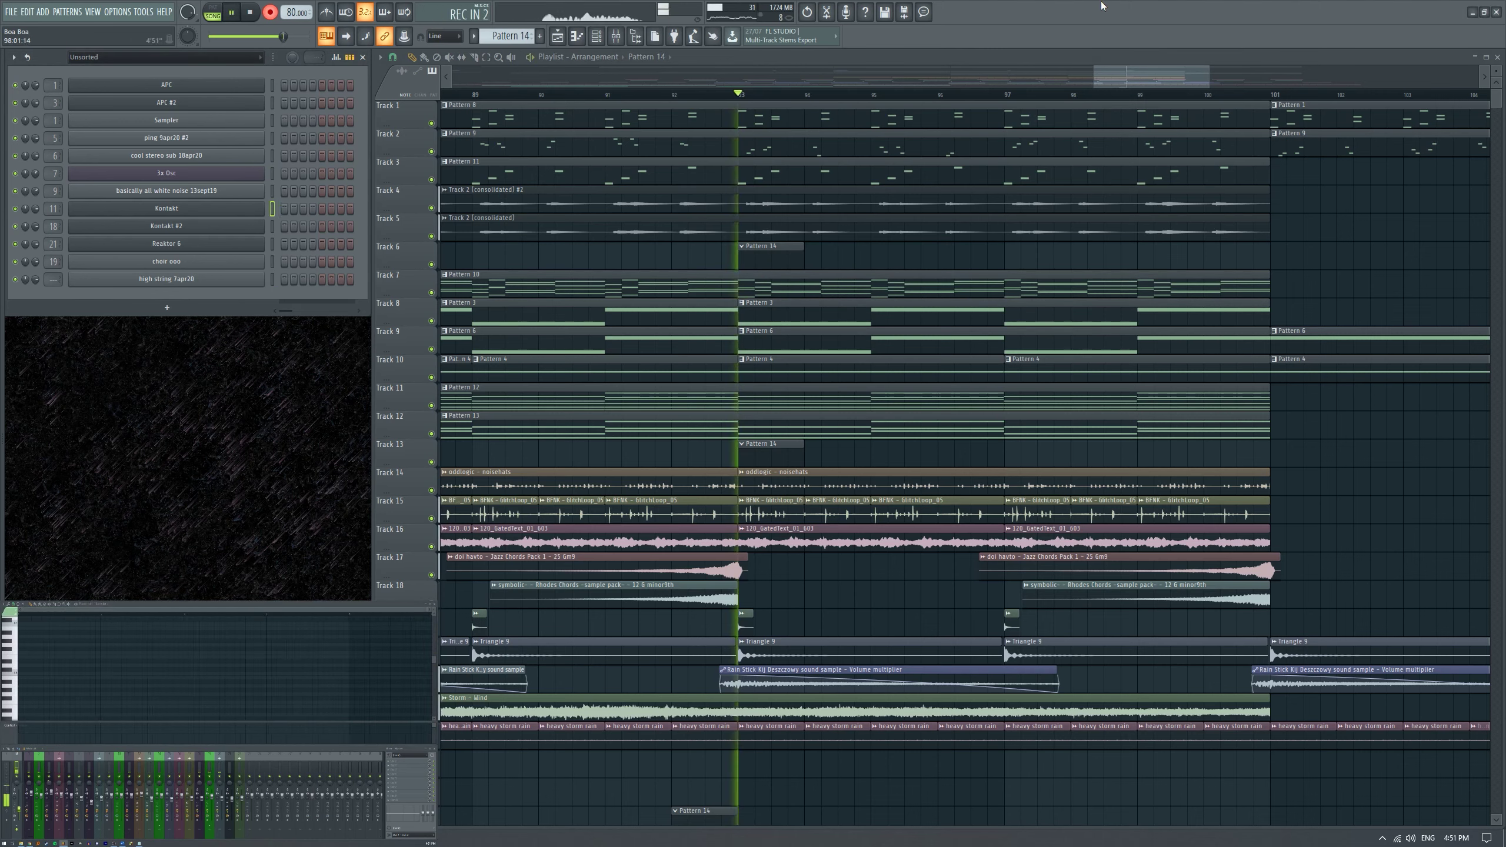
pyautogui.press('r')
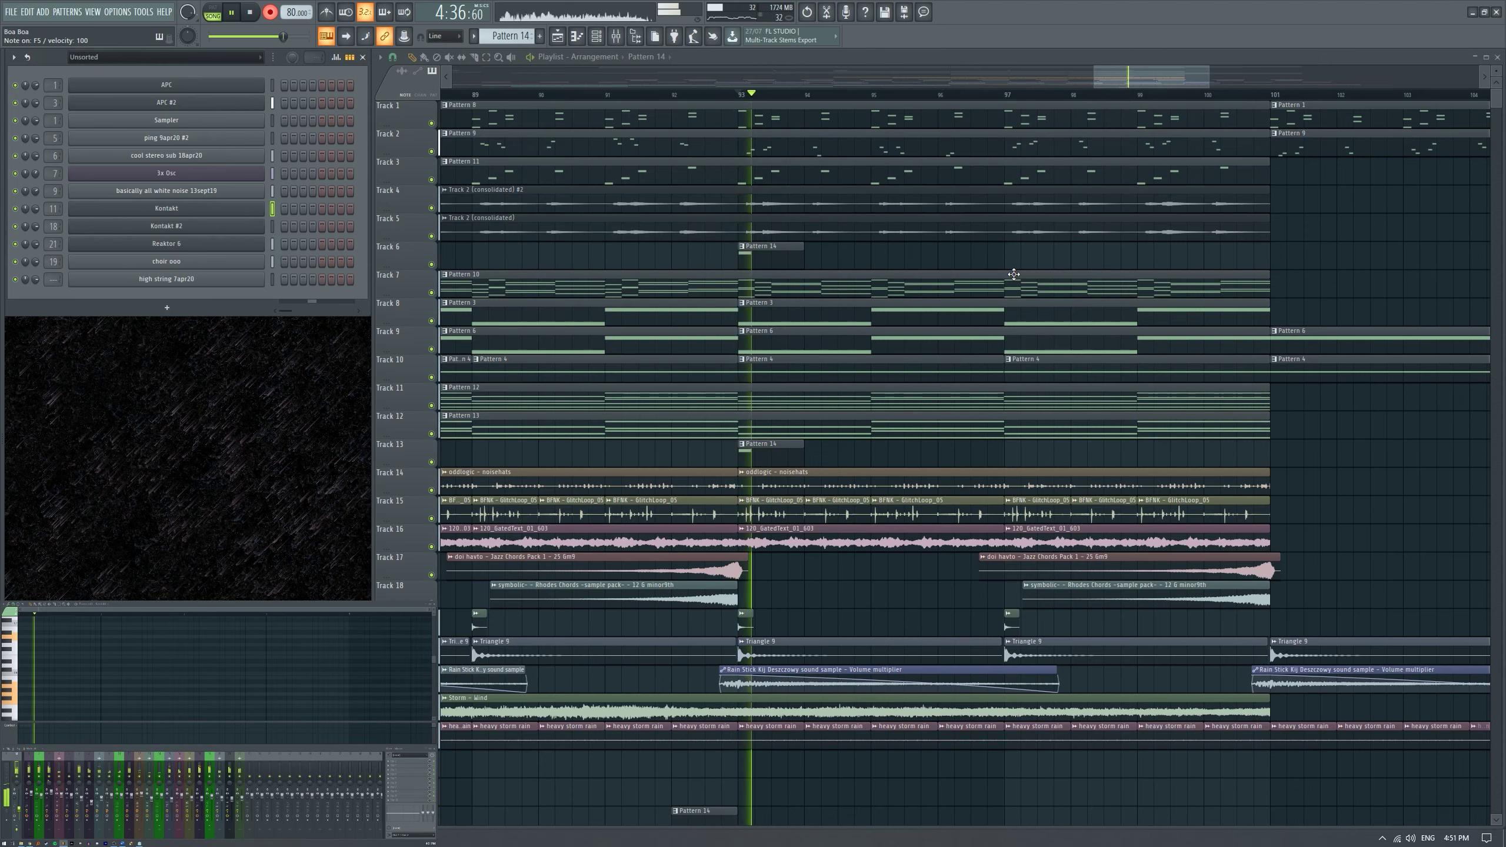
pyautogui.press('e')
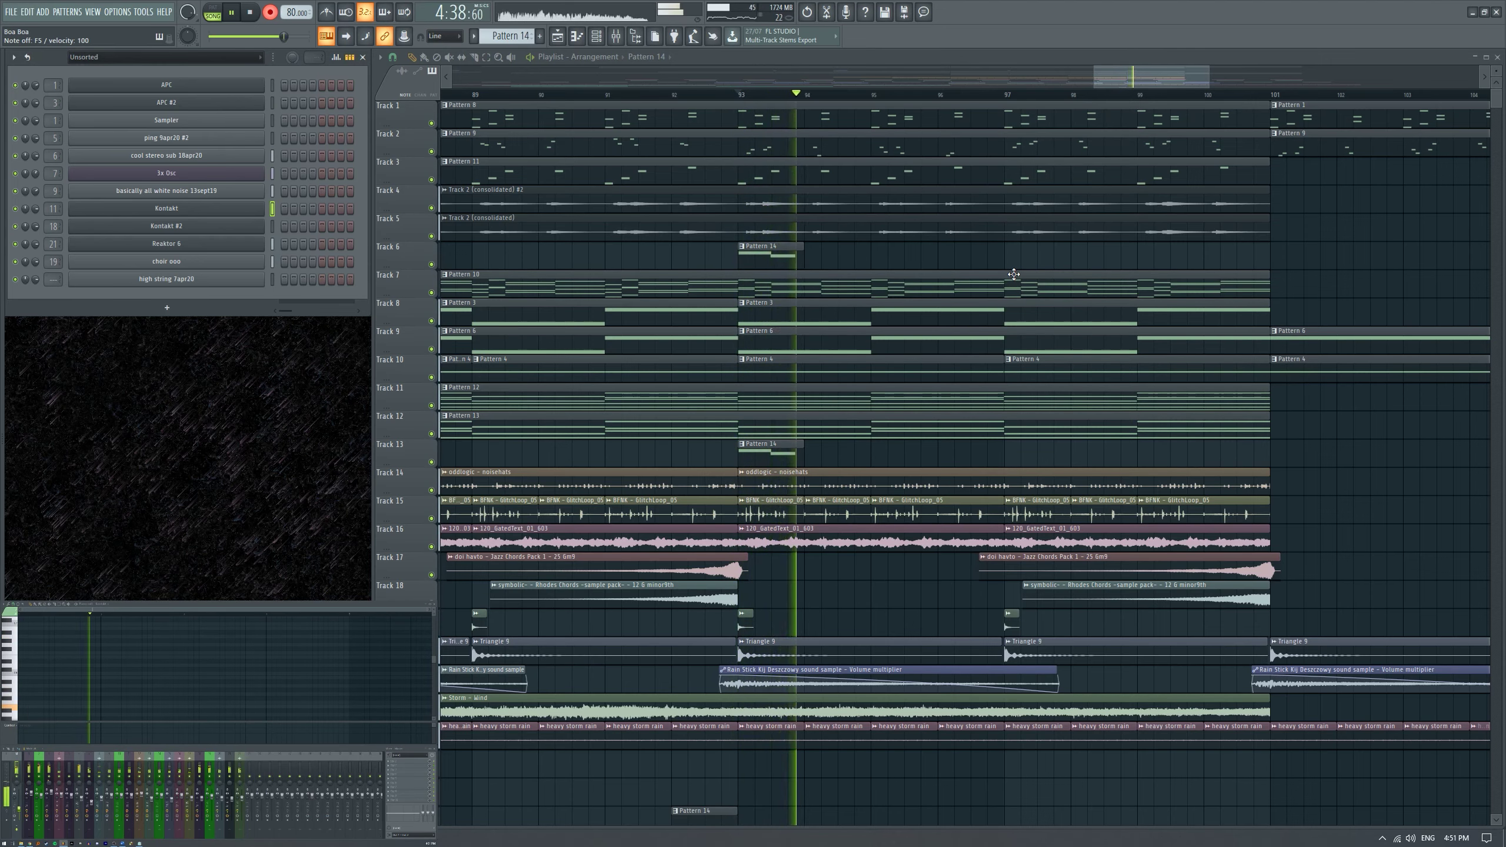
pyautogui.press('space')
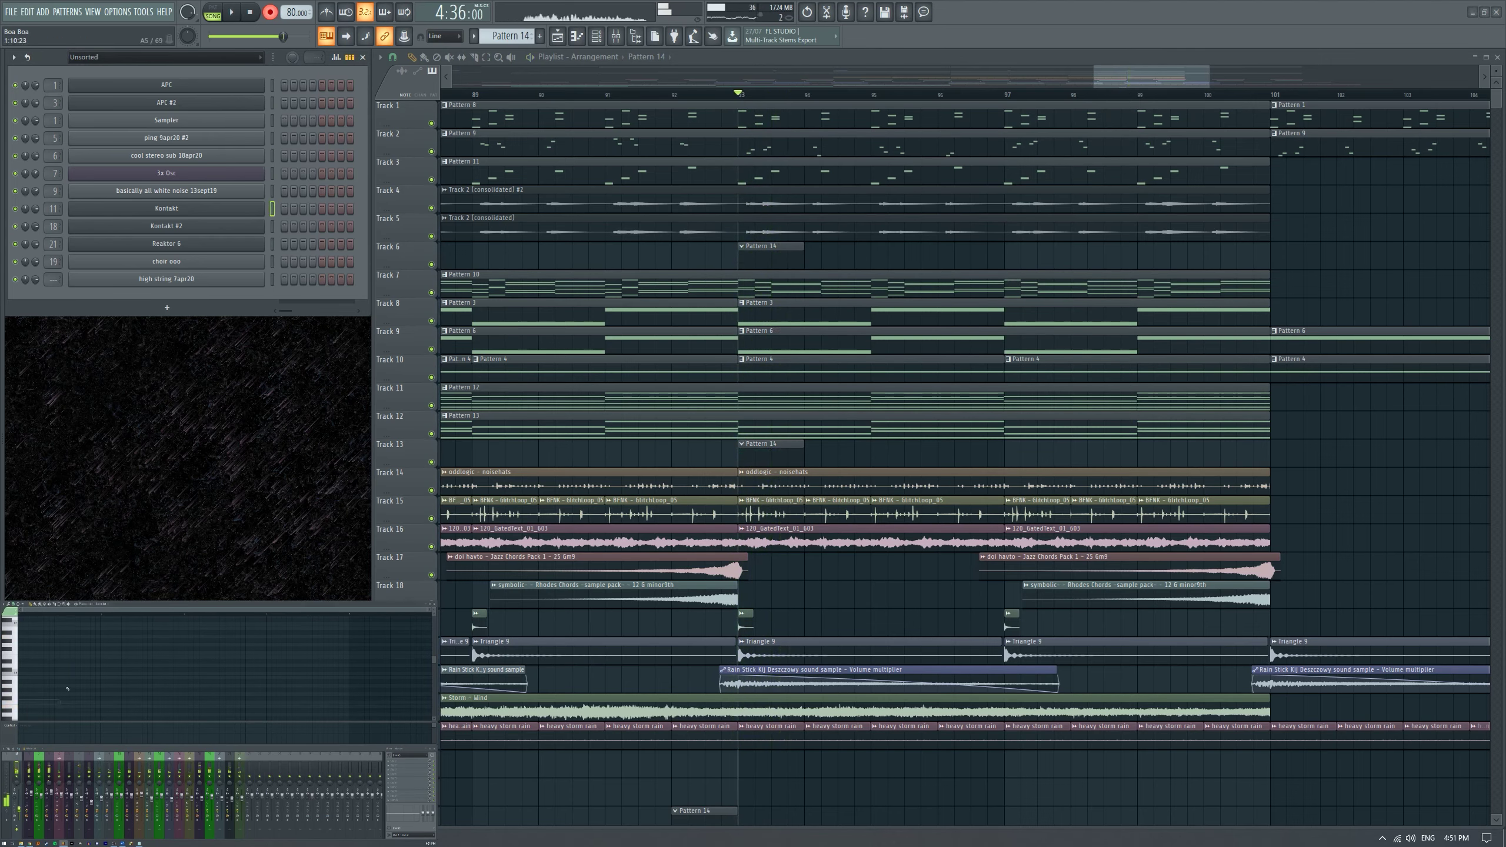
# Target the high string 7apr20 channel in the piano roll and record its melody into Pattern 14 from bar 93 to bar 101.
pyautogui.click(108, 605)
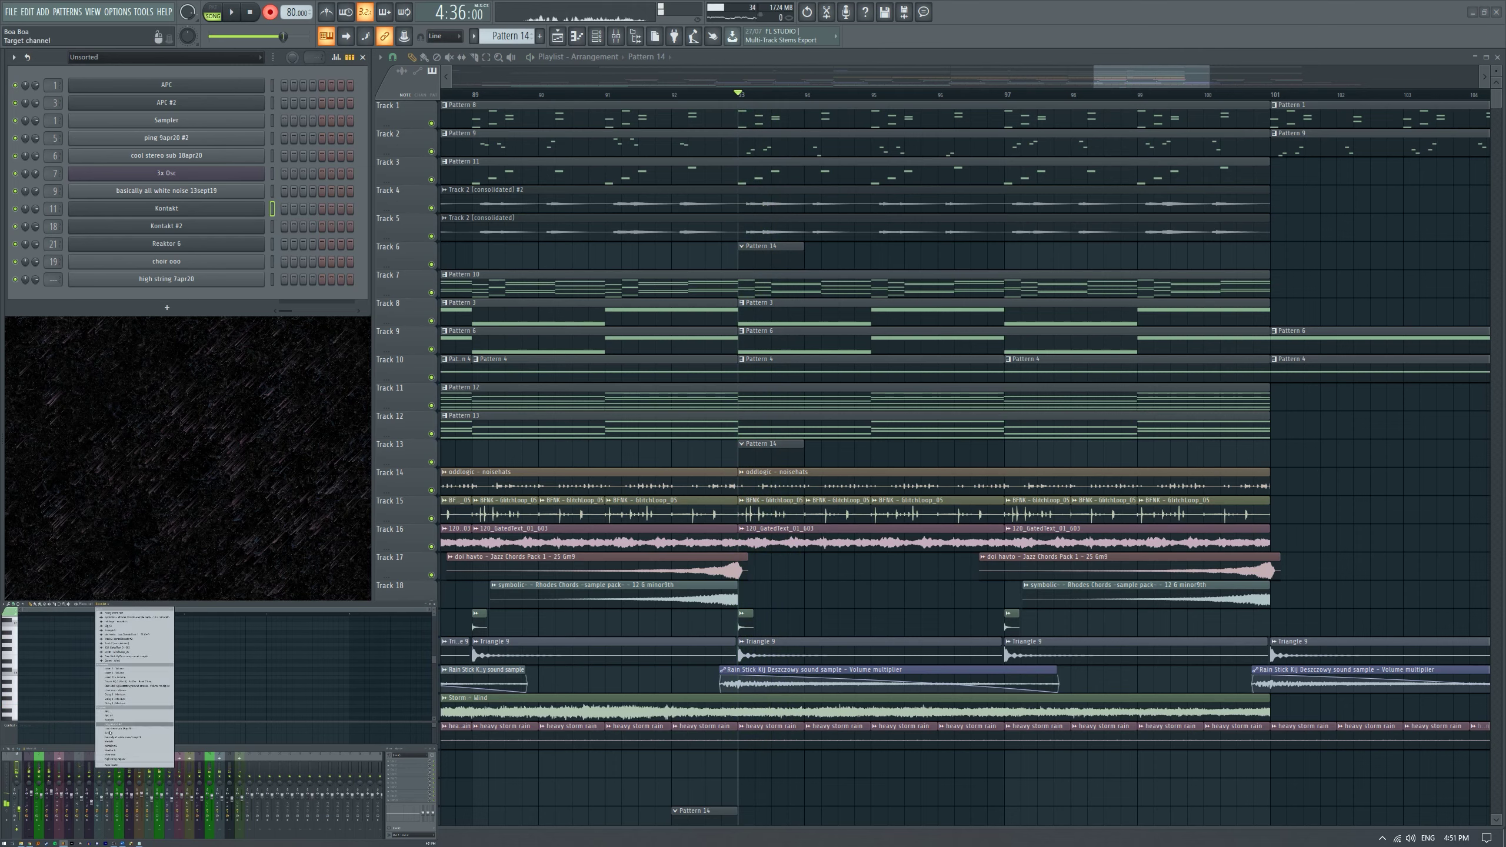
pyautogui.click(115, 761)
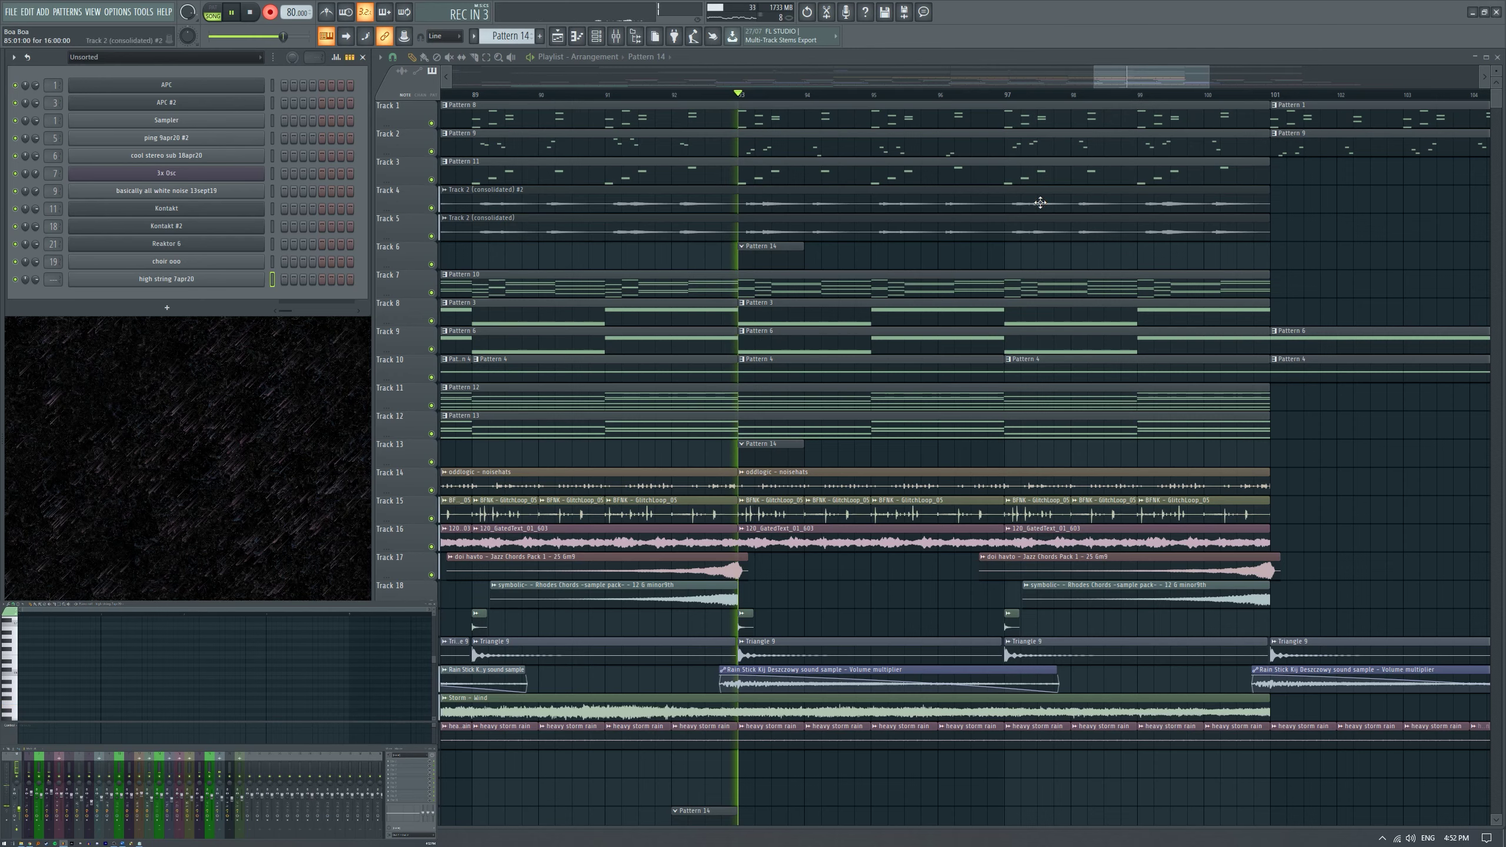
pyautogui.press('space')
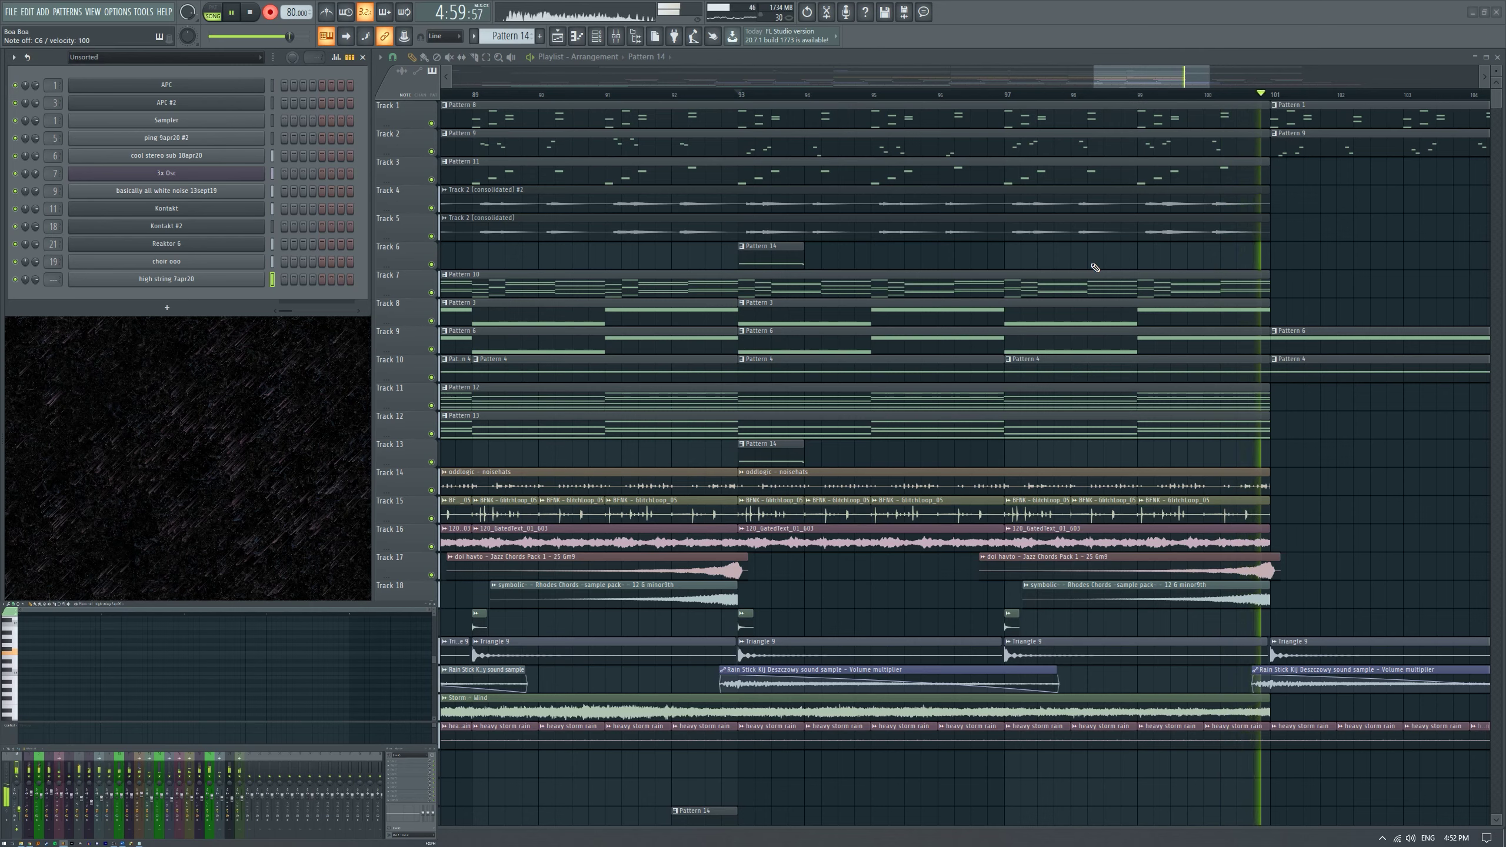
pyautogui.press('space')
pyautogui.scroll(-3, 71, 670)
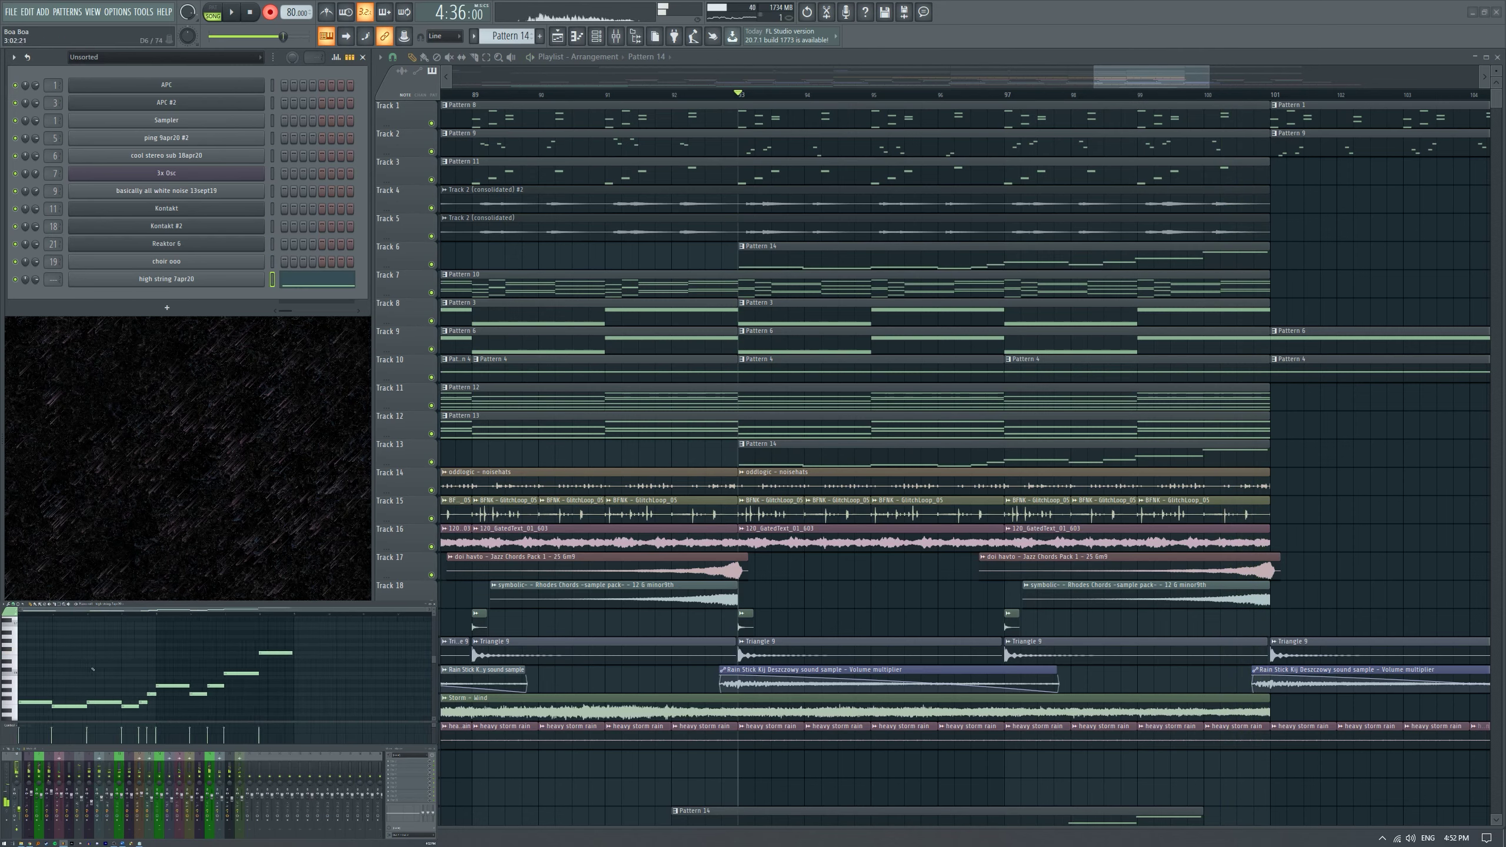
# Listen back to the recorded Pattern 14 melody and delete its final, highest note.
pyautogui.hotkey('ctrl', 'a')
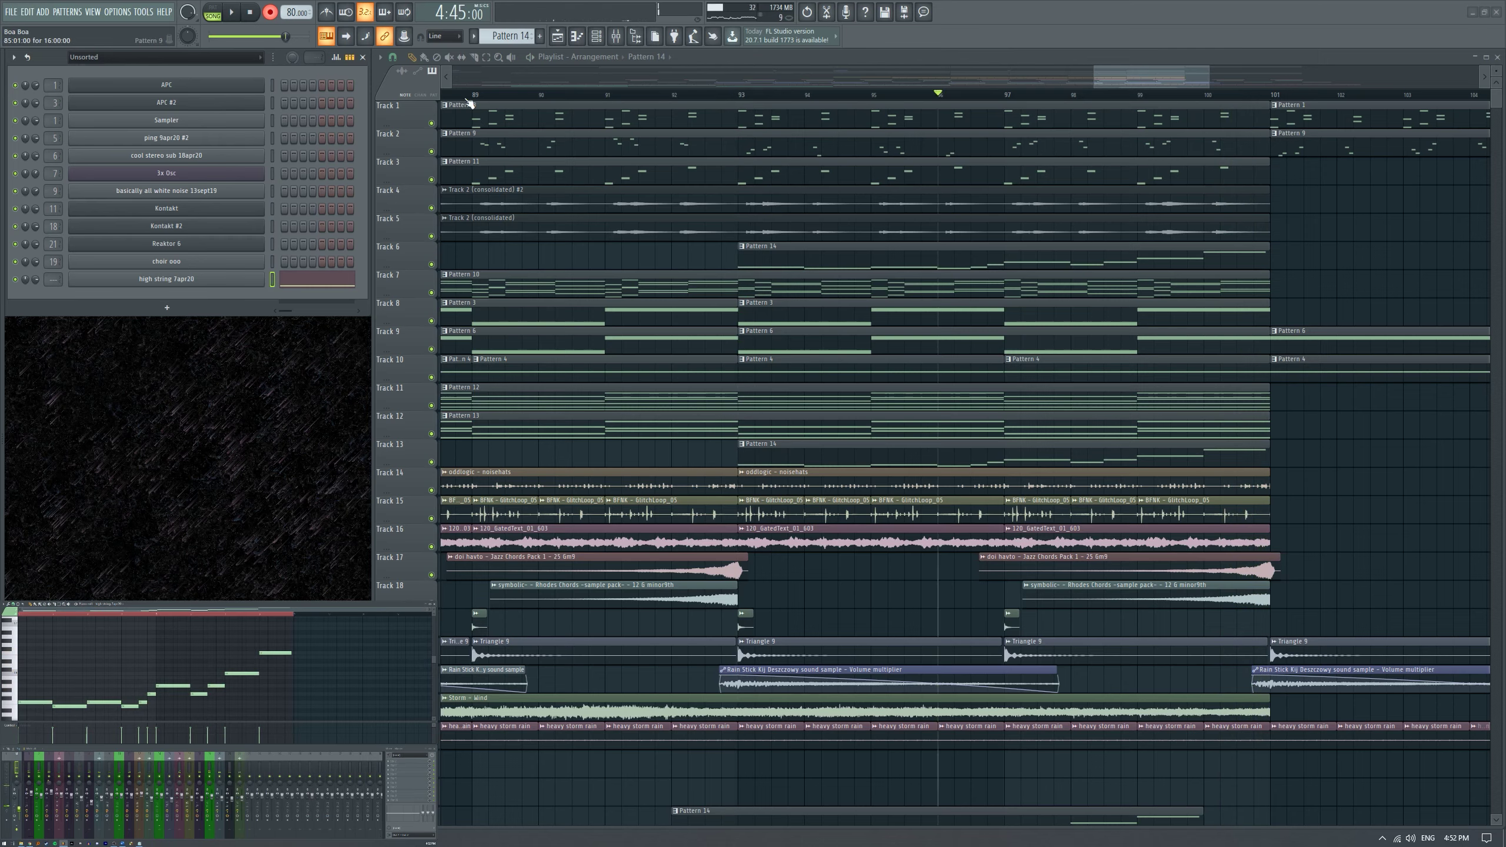
pyautogui.press('space')
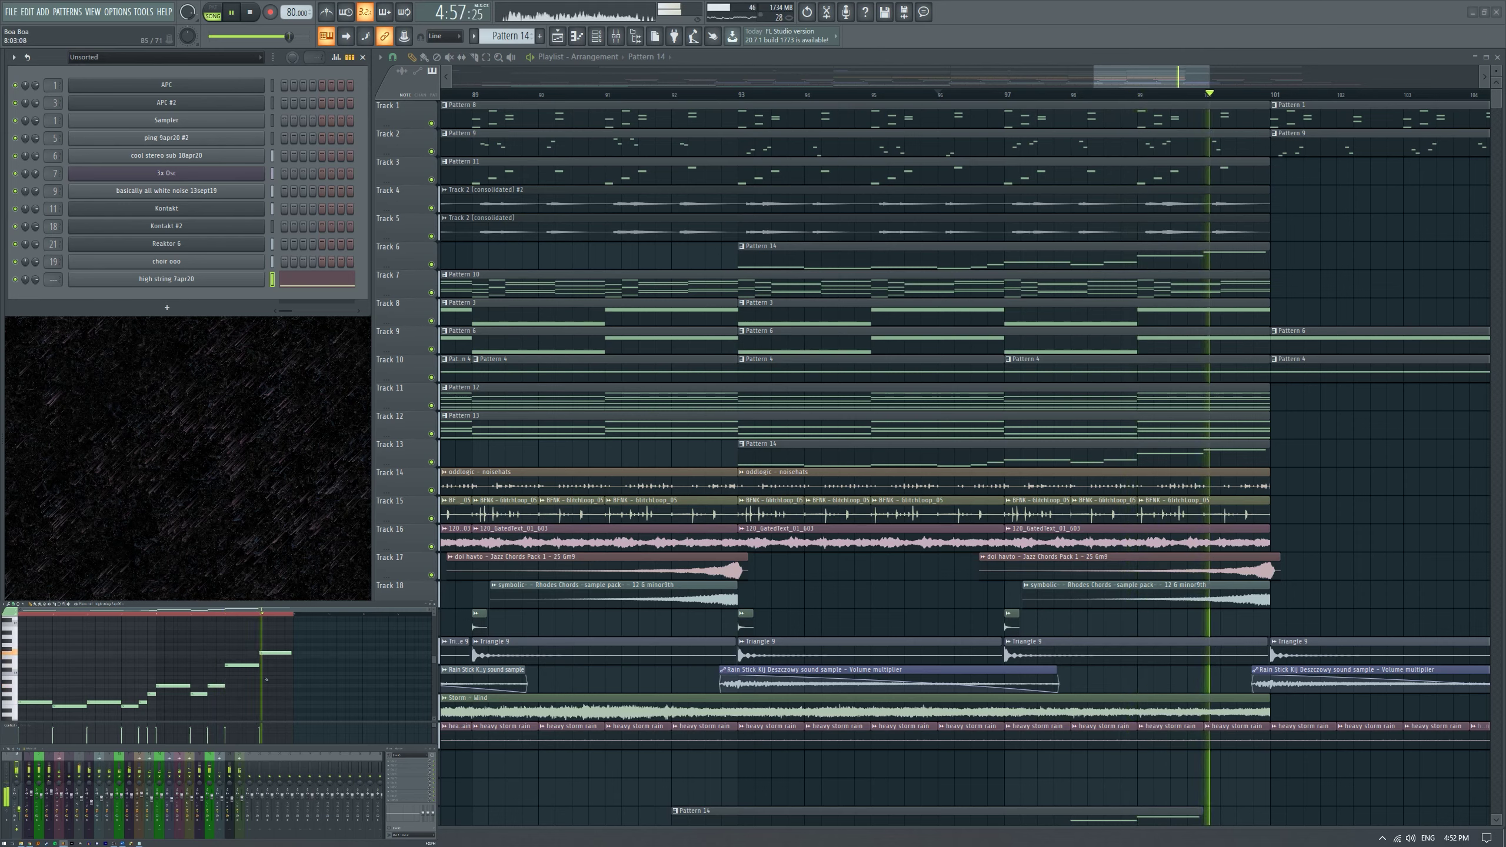
pyautogui.press('space')
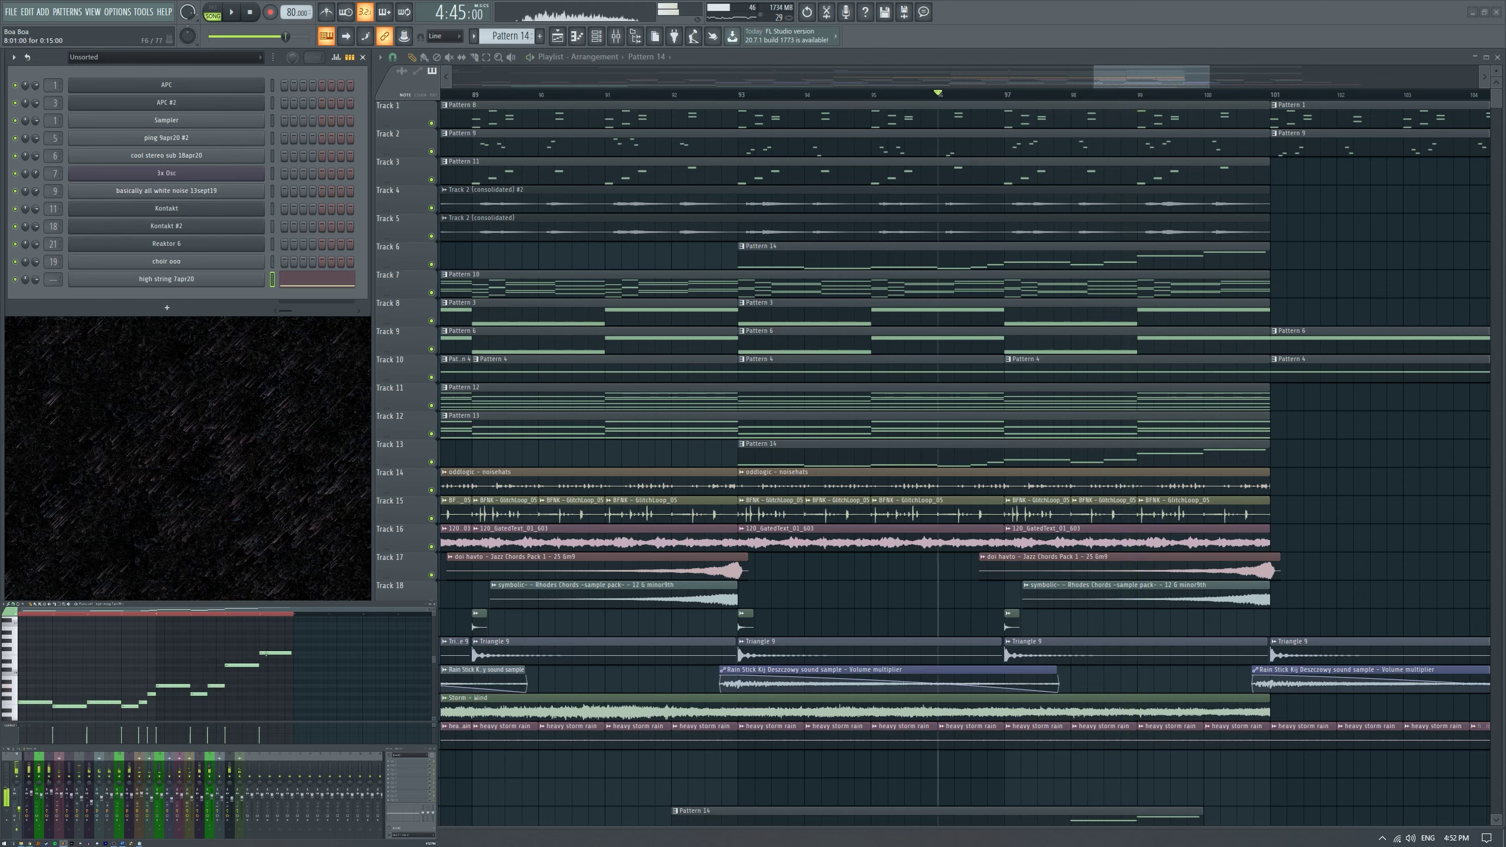
pyautogui.rightClick(266, 653)
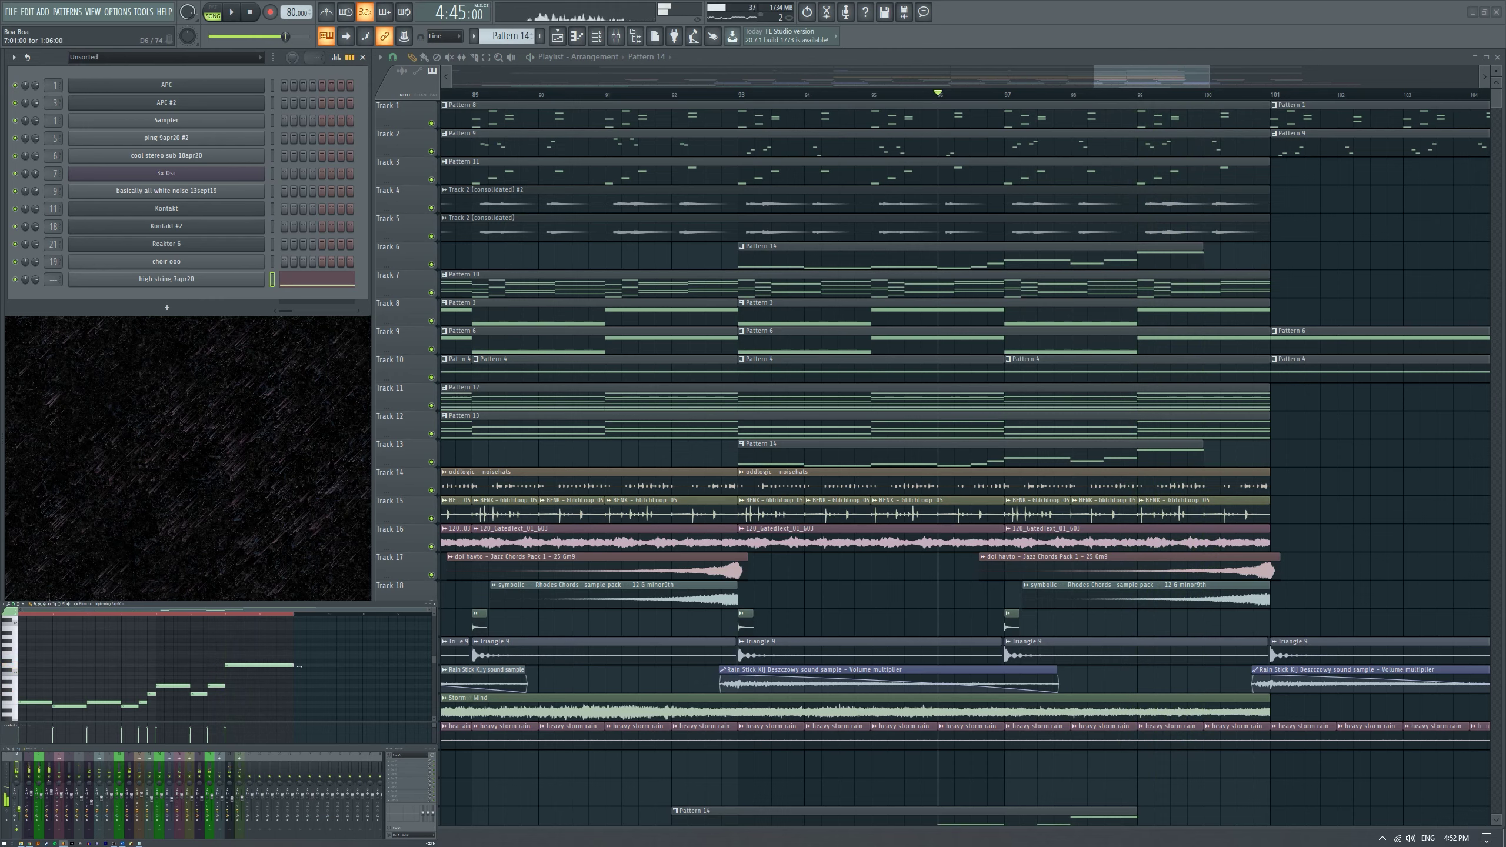
# Route the high string 7apr20 channel to mixer insert 23.
pyautogui.press('space')
pyautogui.rightClick(240, 776)
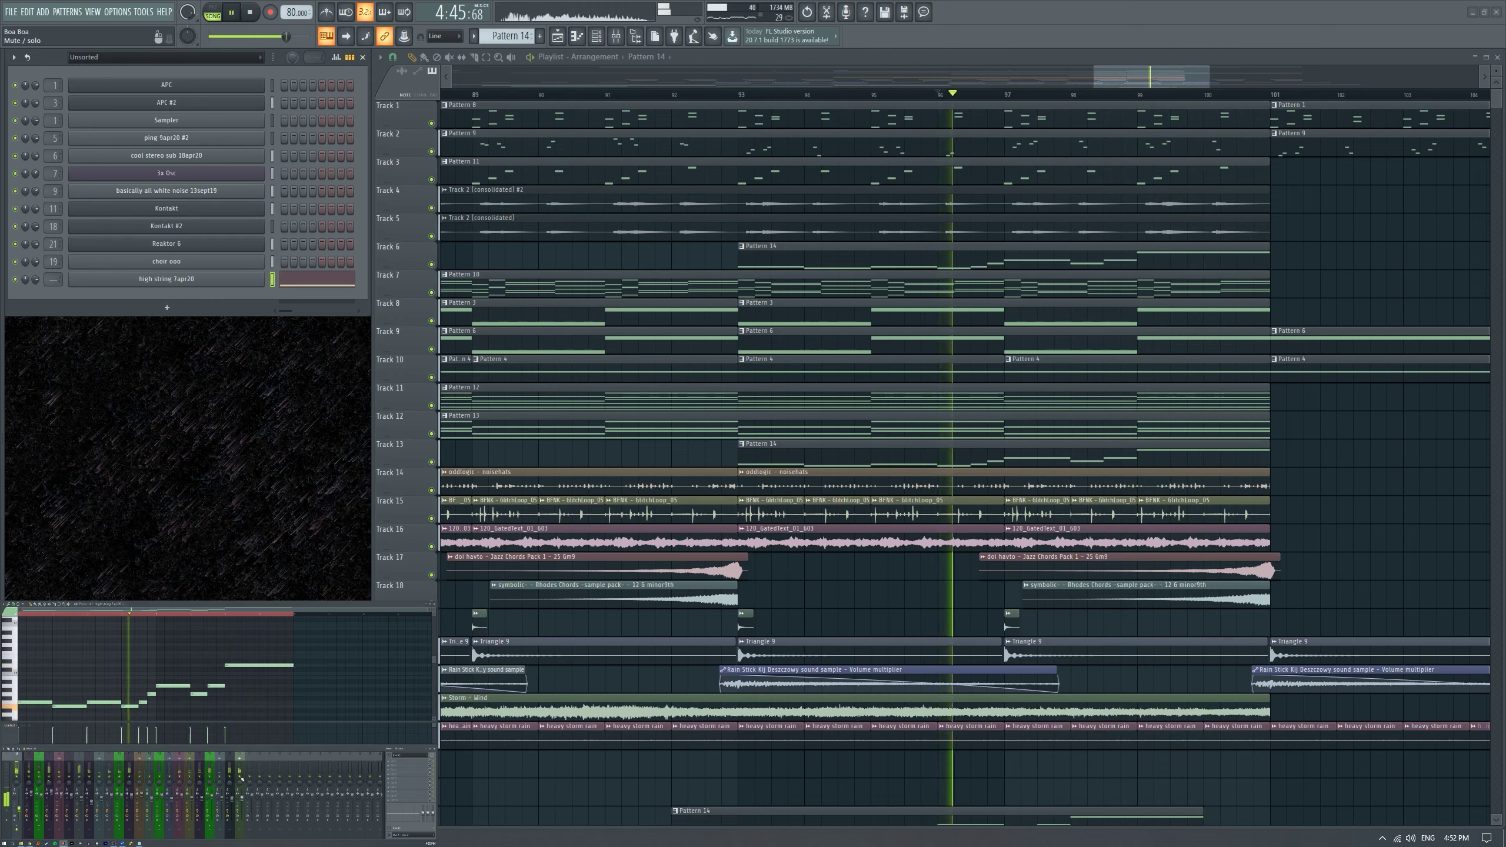
pyautogui.press('space')
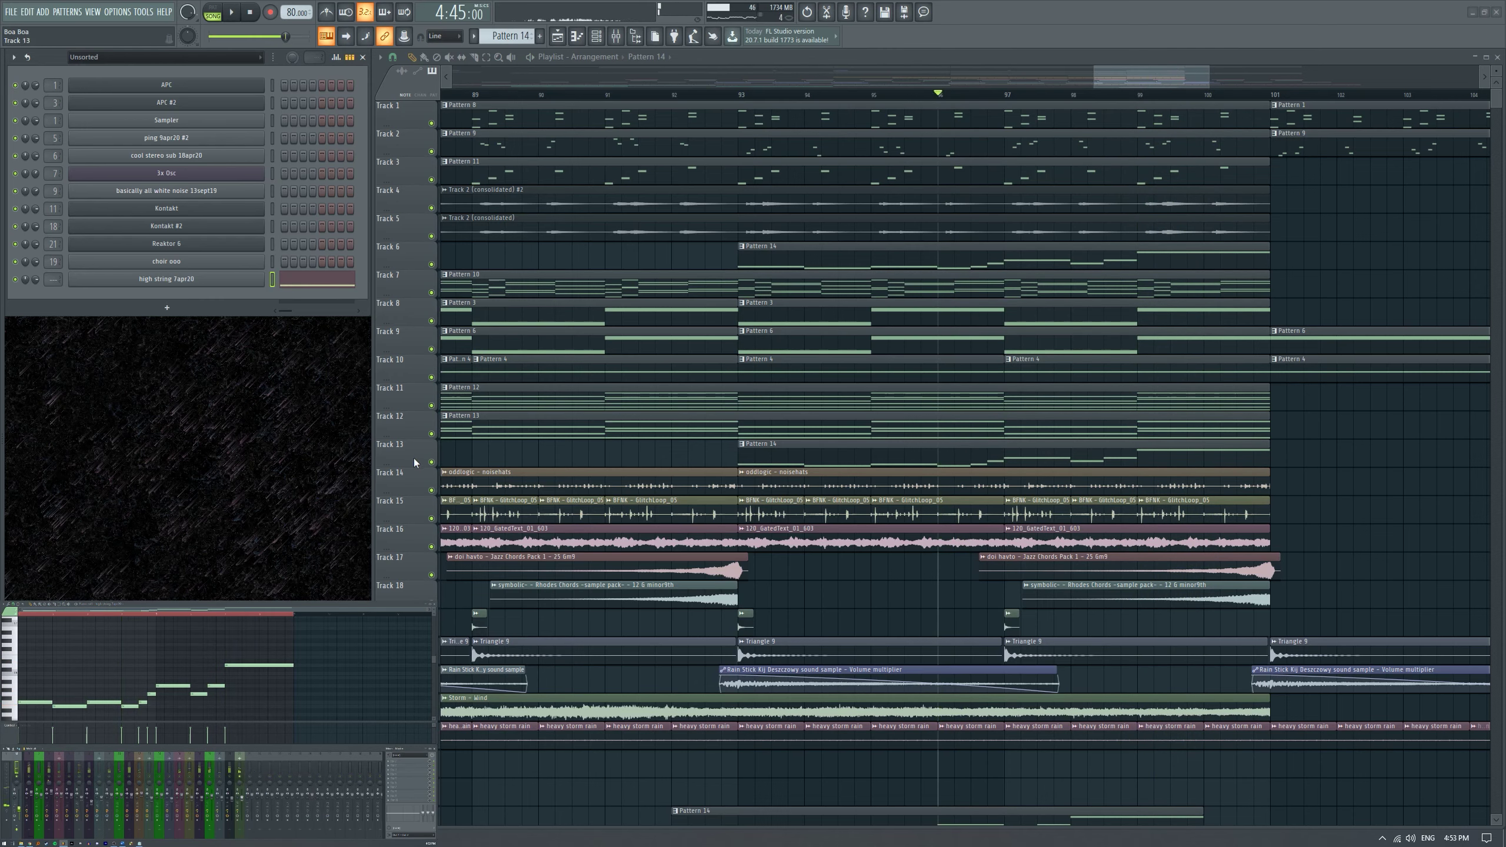
pyautogui.rightClick(250, 764)
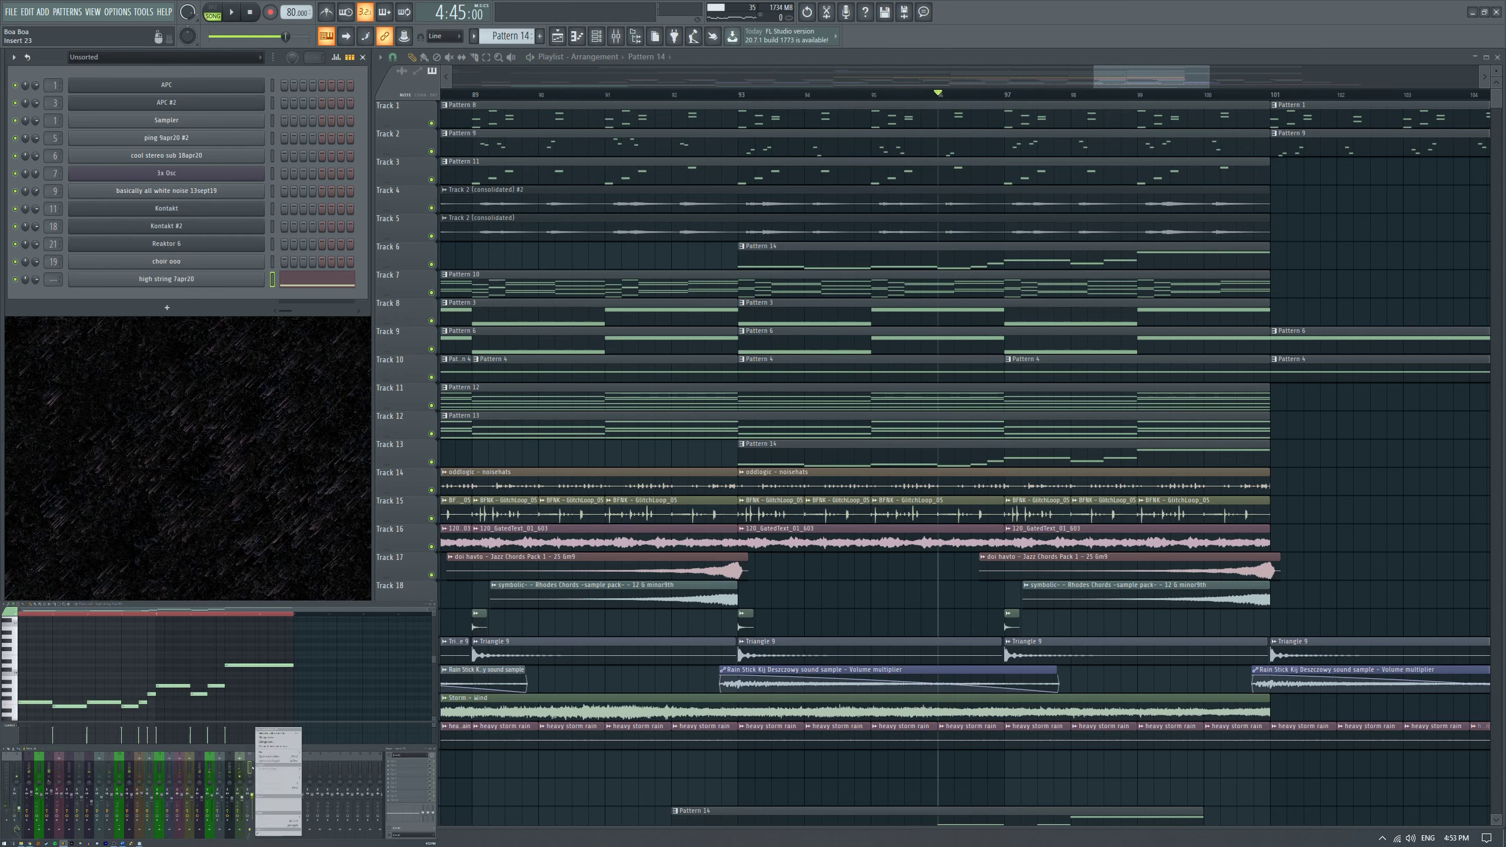
pyautogui.click(314, 770)
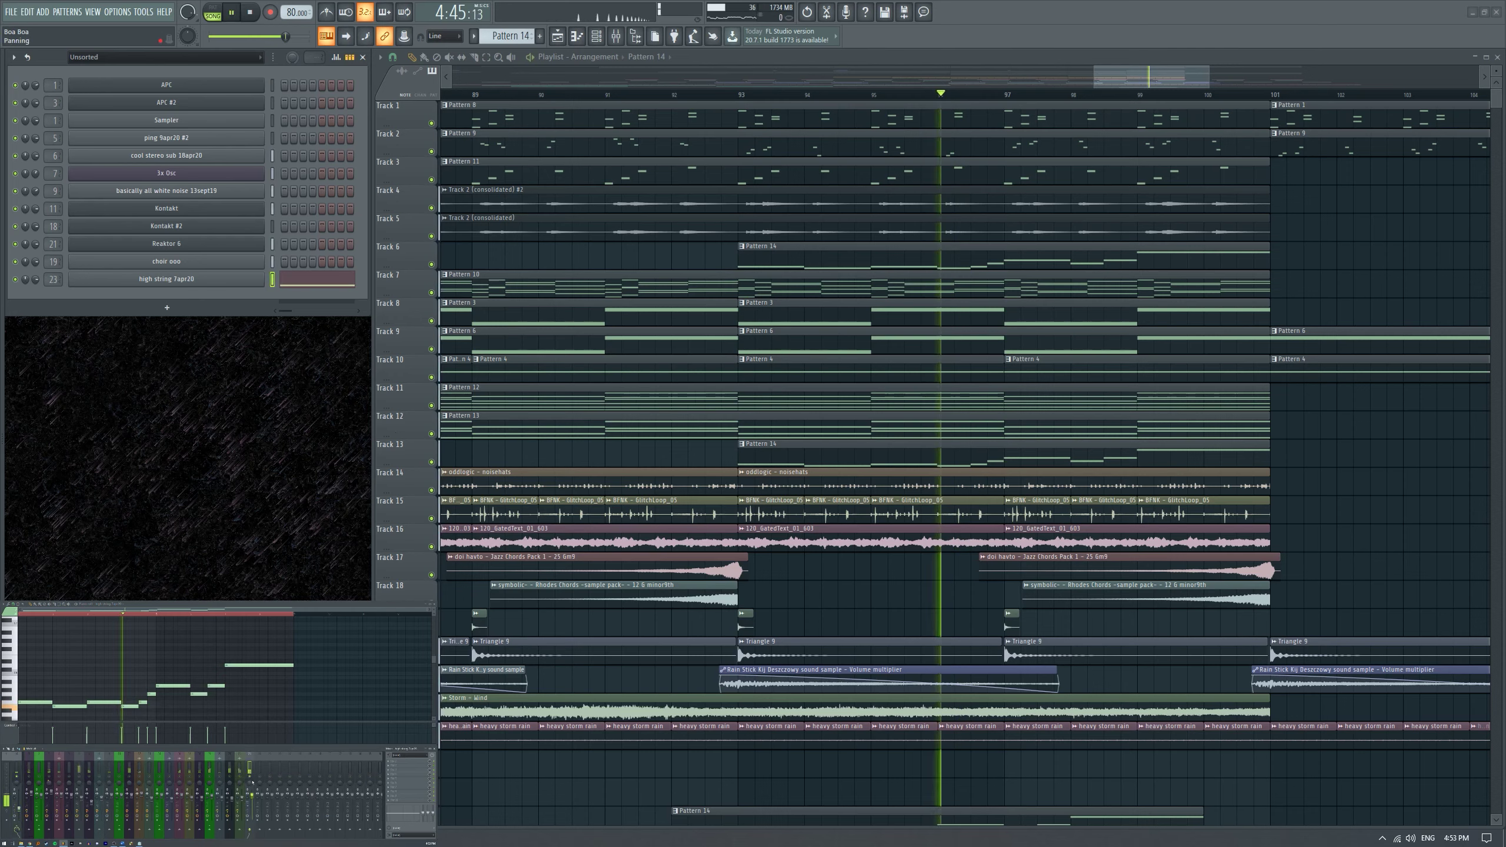
# Load Fruity Flanger on the high string 7apr20 insert and select bars 93 to 101 for looped playback.
pyautogui.press('space')
pyautogui.click(388, 761)
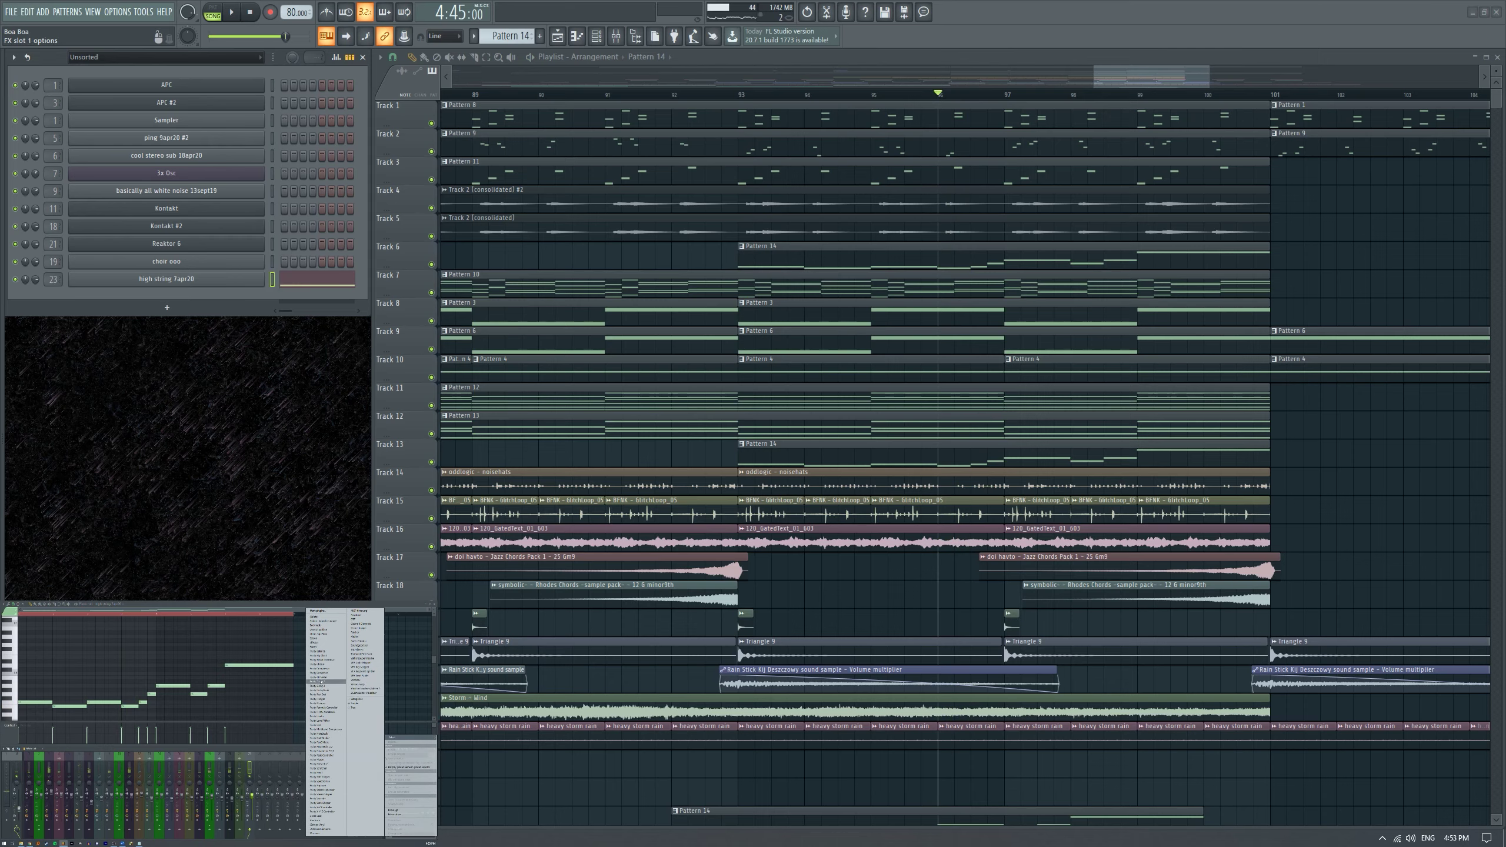
pyautogui.click(326, 703)
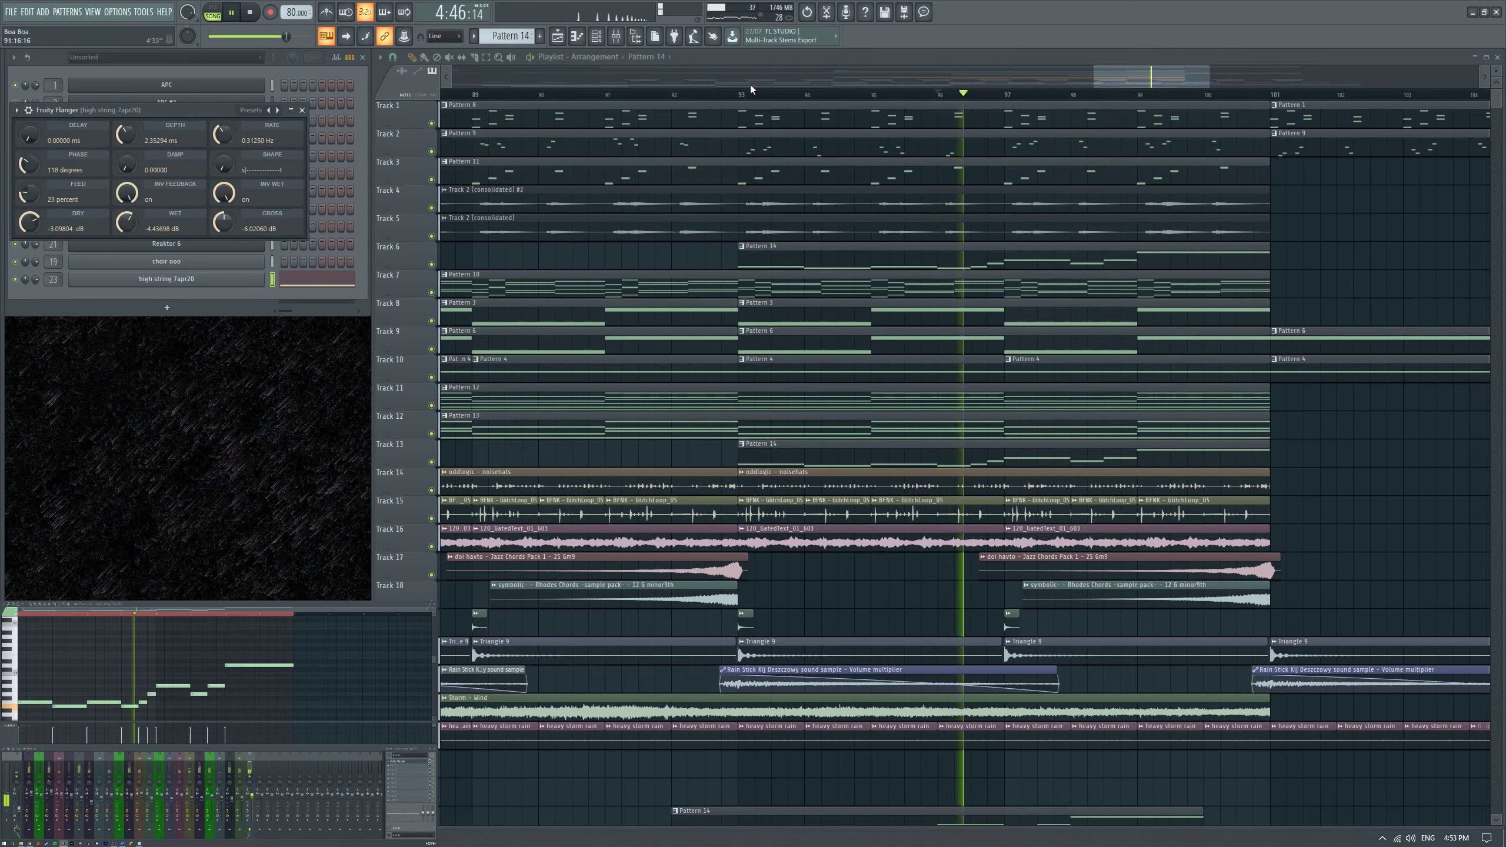
pyautogui.moveTo(739, 94); pyautogui.dragTo(1272, 124)
pyautogui.keyDown('ctrl'); pyautogui.click(1338, 229); pyautogui.keyUp('ctrl')
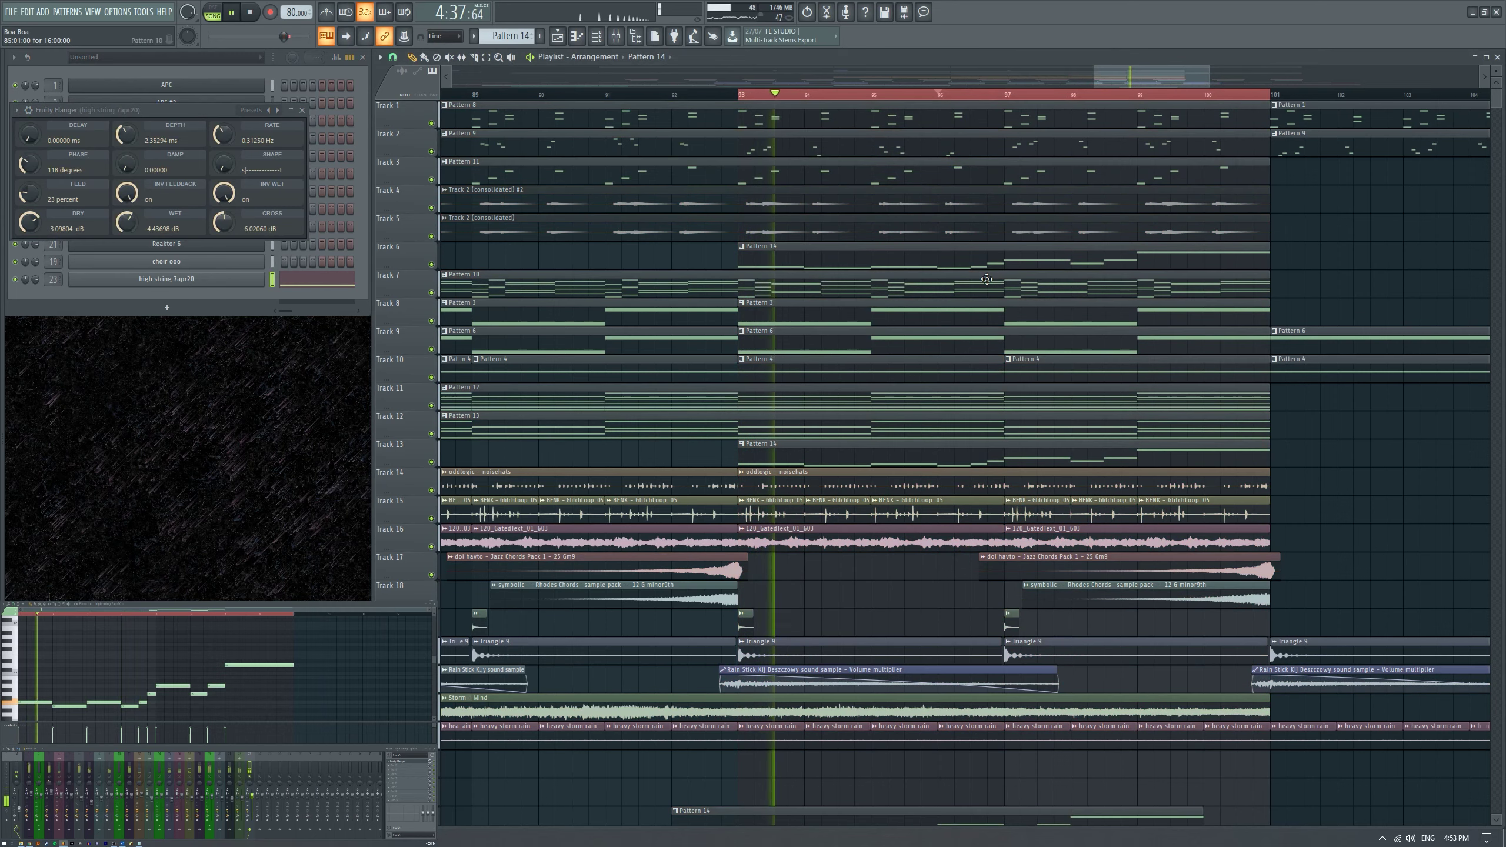
# Add Fruity Parametric EQ 2 to the high string insert and roll off the highs with low-pass band 7.
pyautogui.scroll(-1, 390, 763)
pyautogui.click(390, 763)
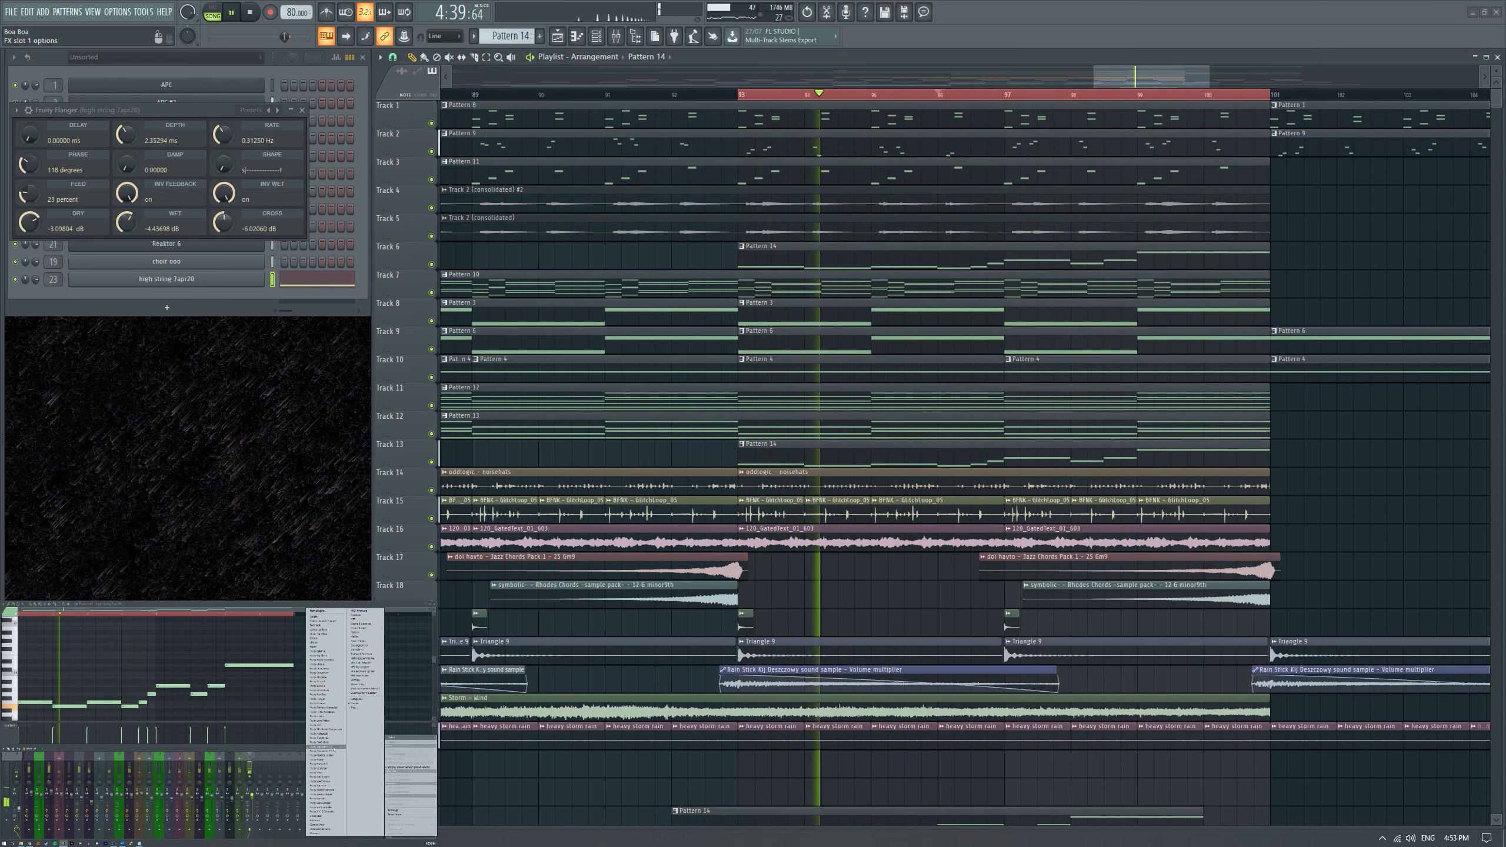
pyautogui.click(327, 750)
pyautogui.click(332, 125)
pyautogui.click(347, 153)
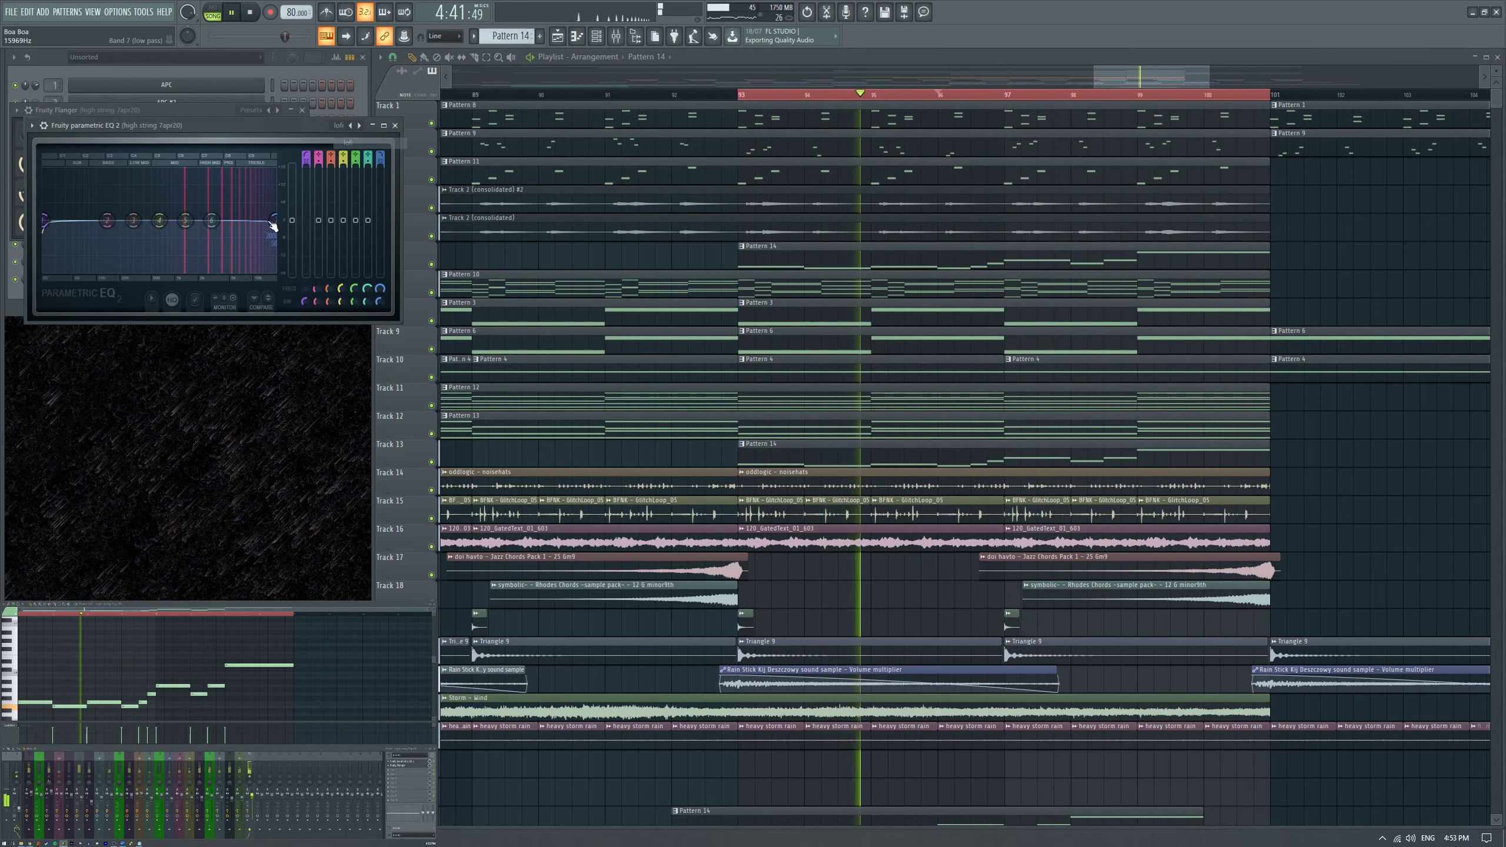
pyautogui.moveTo(271, 223); pyautogui.dragTo(251, 221)
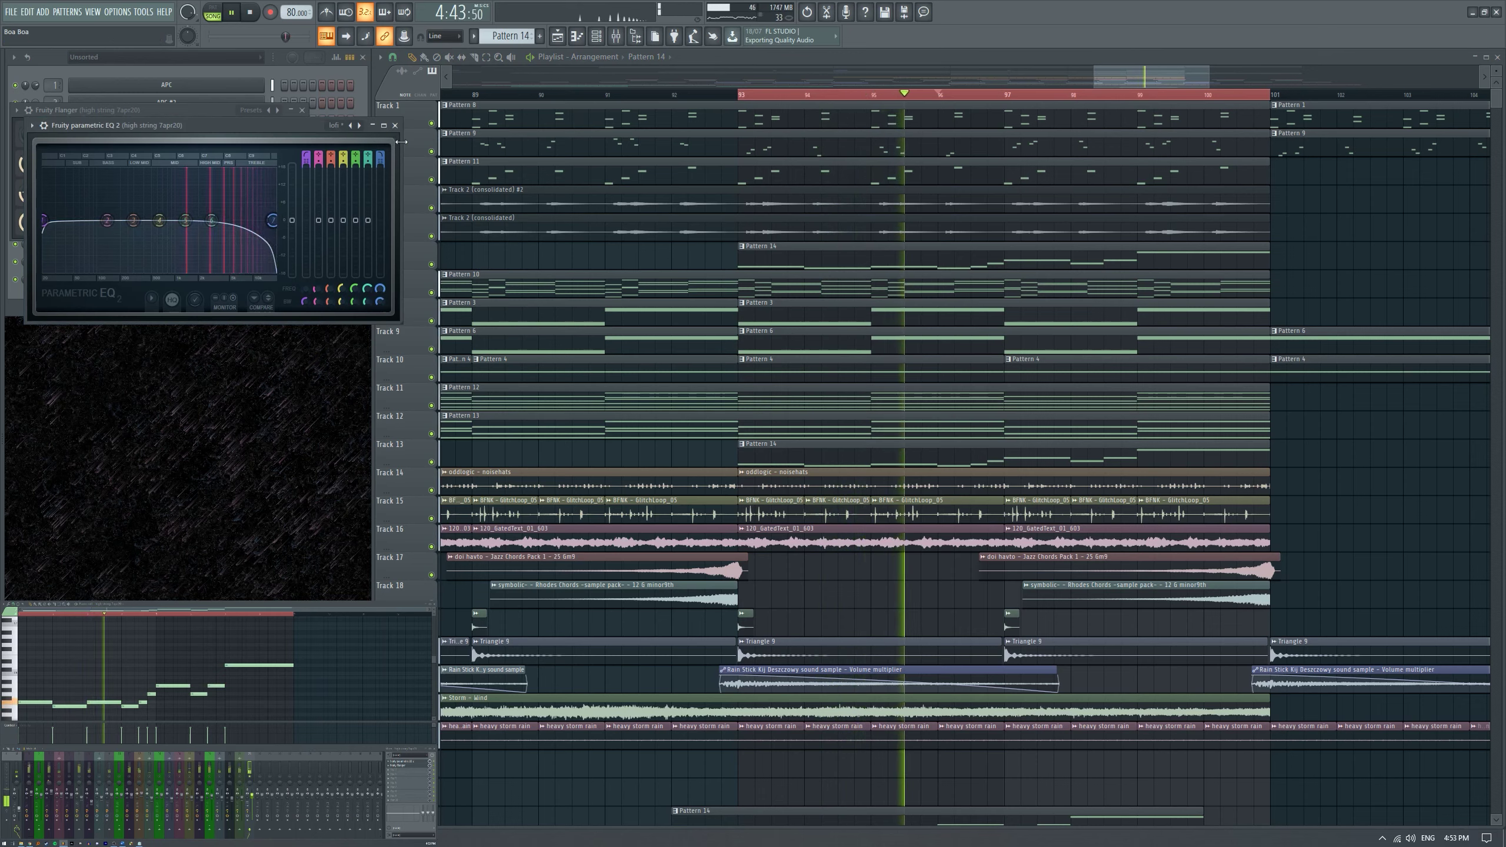
pyautogui.press('Escape')
pyautogui.press('Escape')
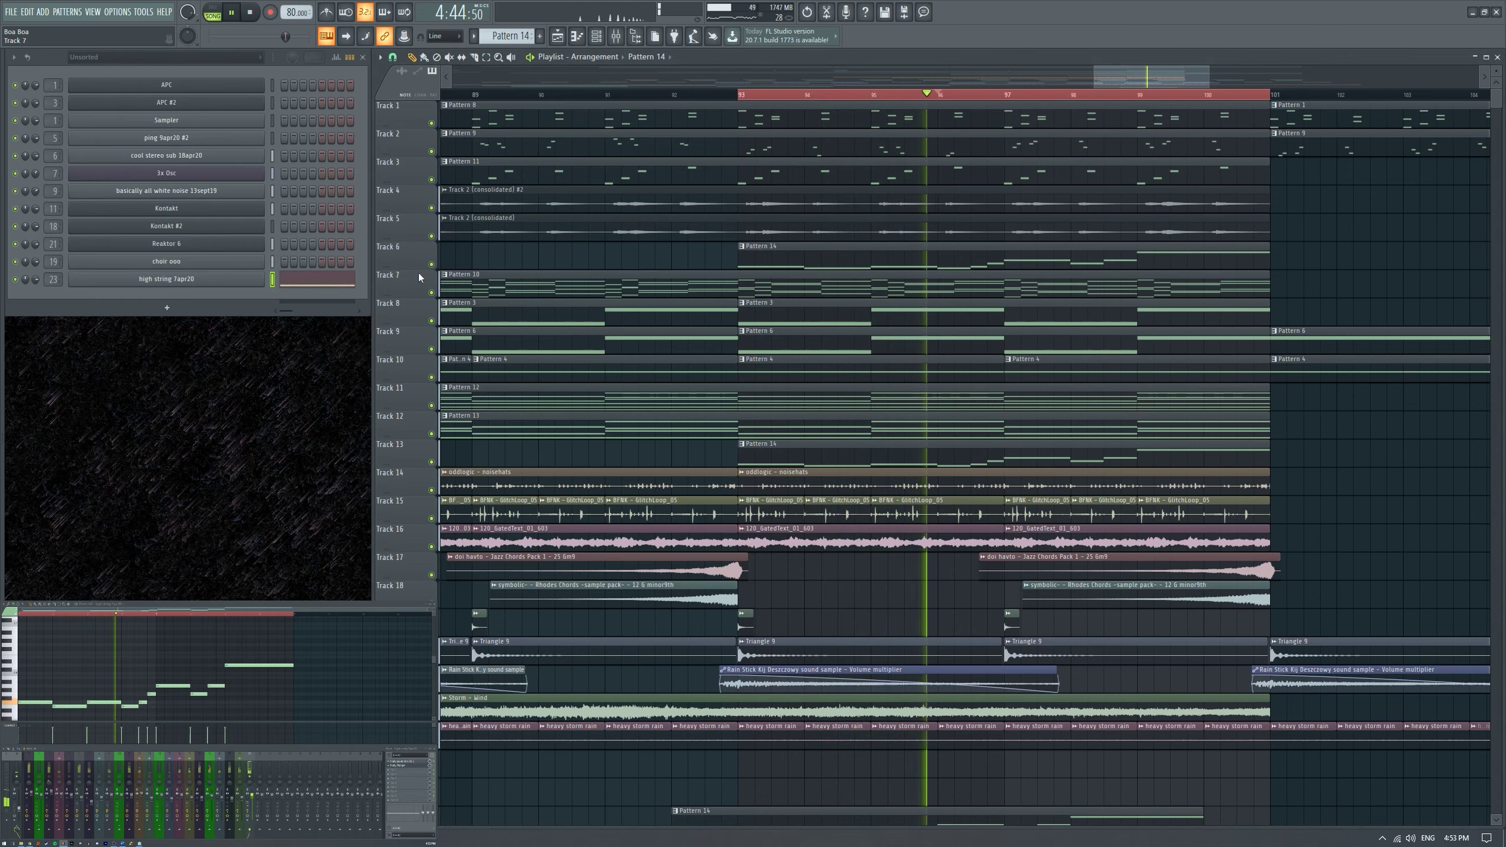
# Load the Classic Flanger preset in the high string's Fruity Flanger.
pyautogui.click(397, 765)
pyautogui.moveTo(161, 109); pyautogui.dragTo(835, 158)
pyautogui.click(688, 159)
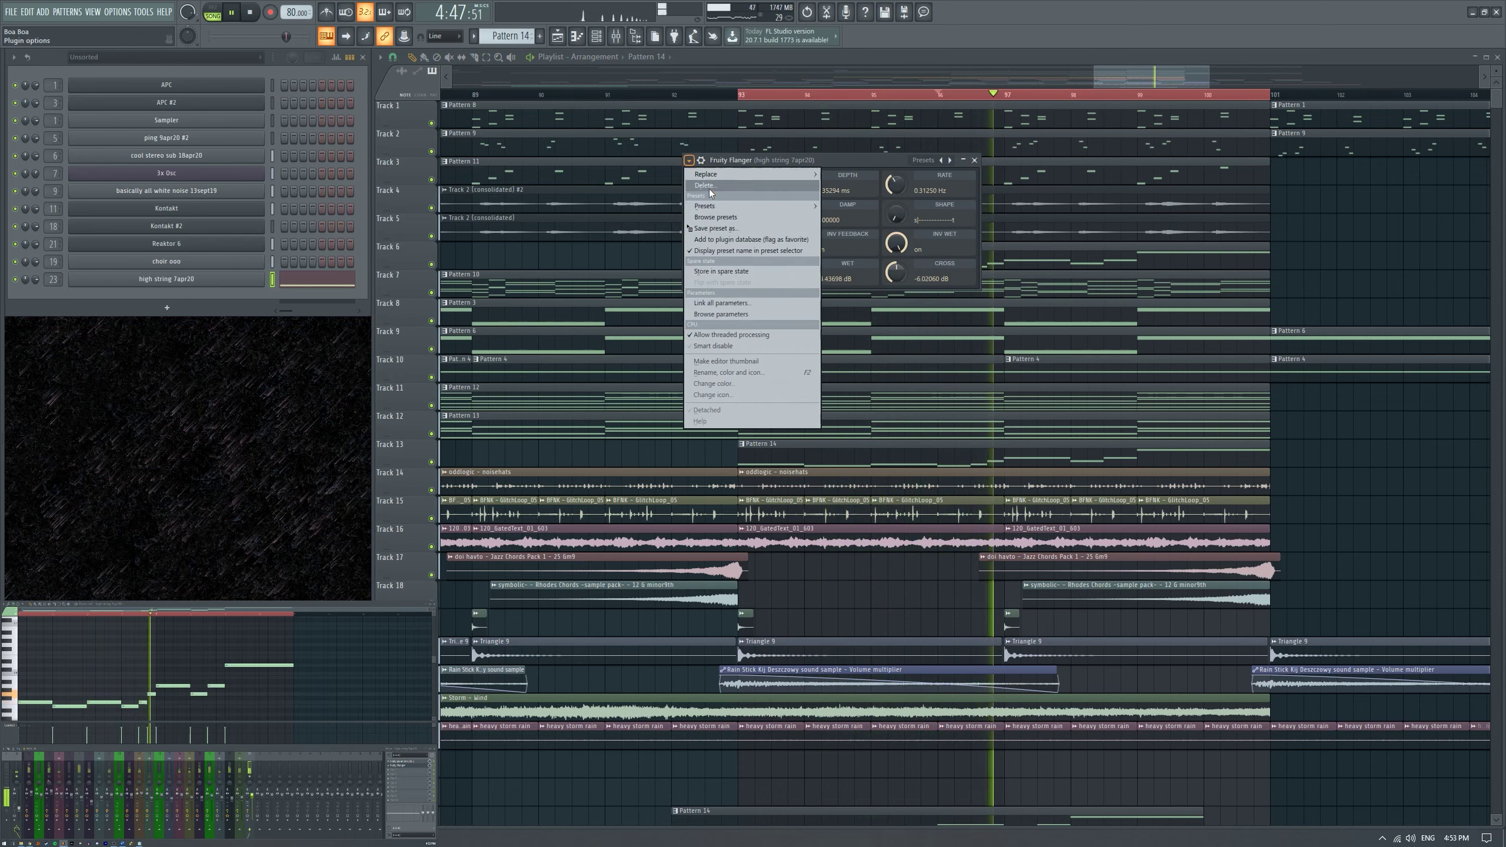
pyautogui.moveTo(753, 205)
pyautogui.click(853, 239)
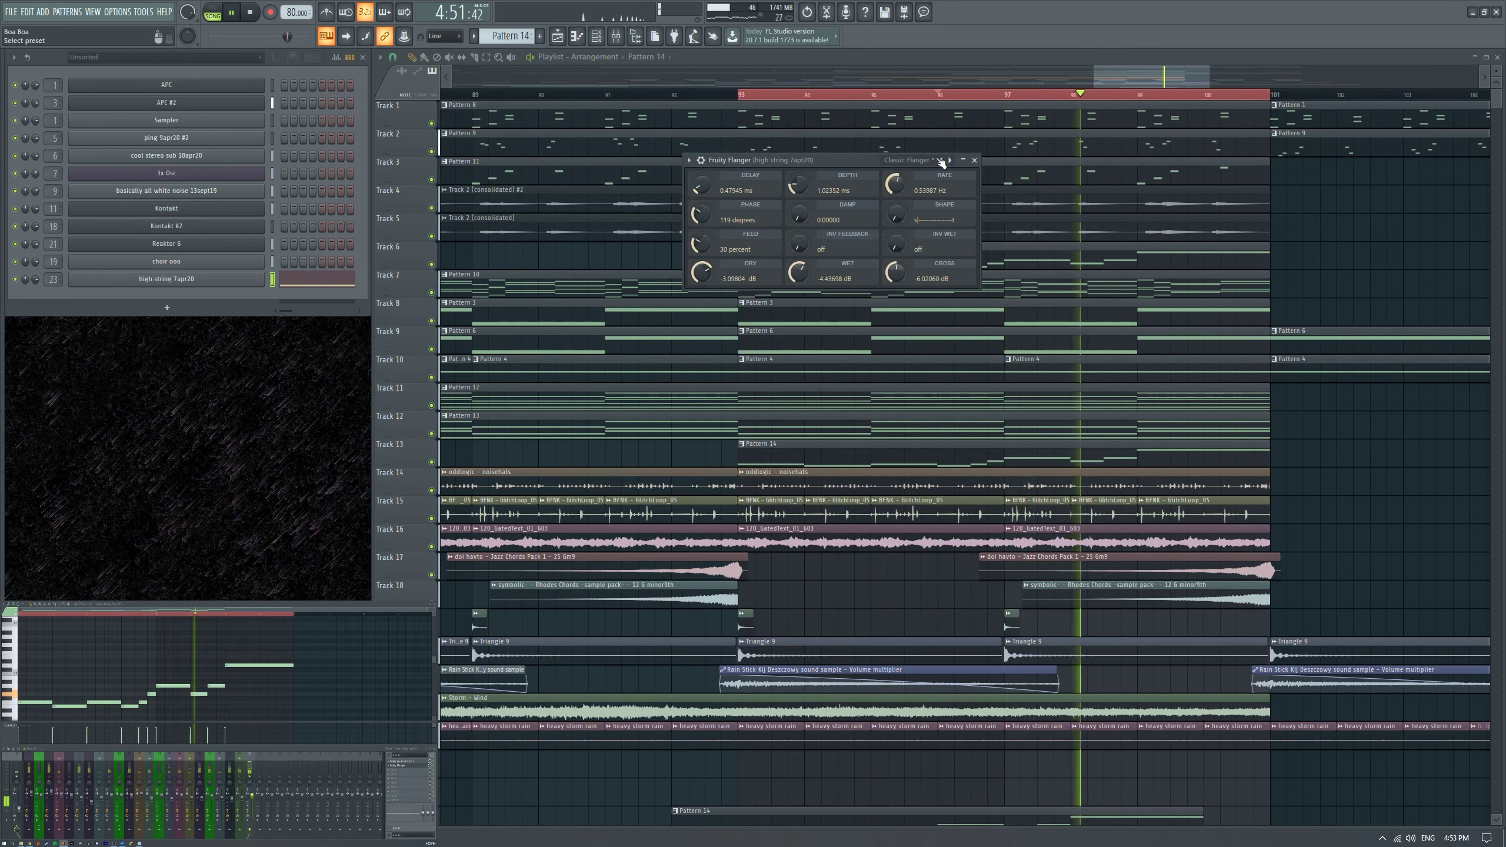
pyautogui.click(974, 160)
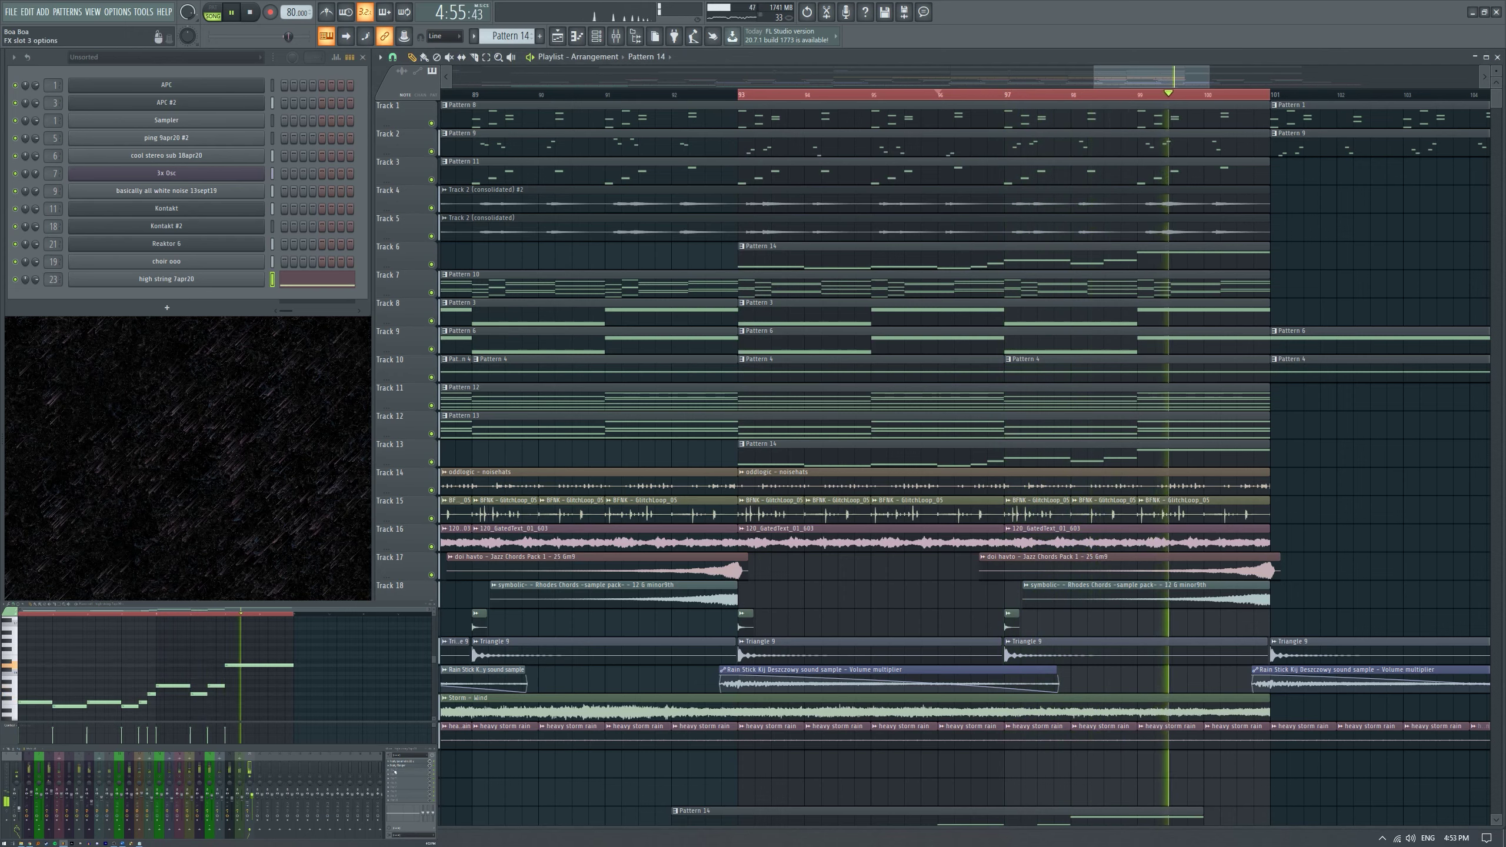
# Add ValhallaSupermassive to the high string insert with the large reverb preset Splashy Synth.
pyautogui.click(394, 773)
pyautogui.click(376, 658)
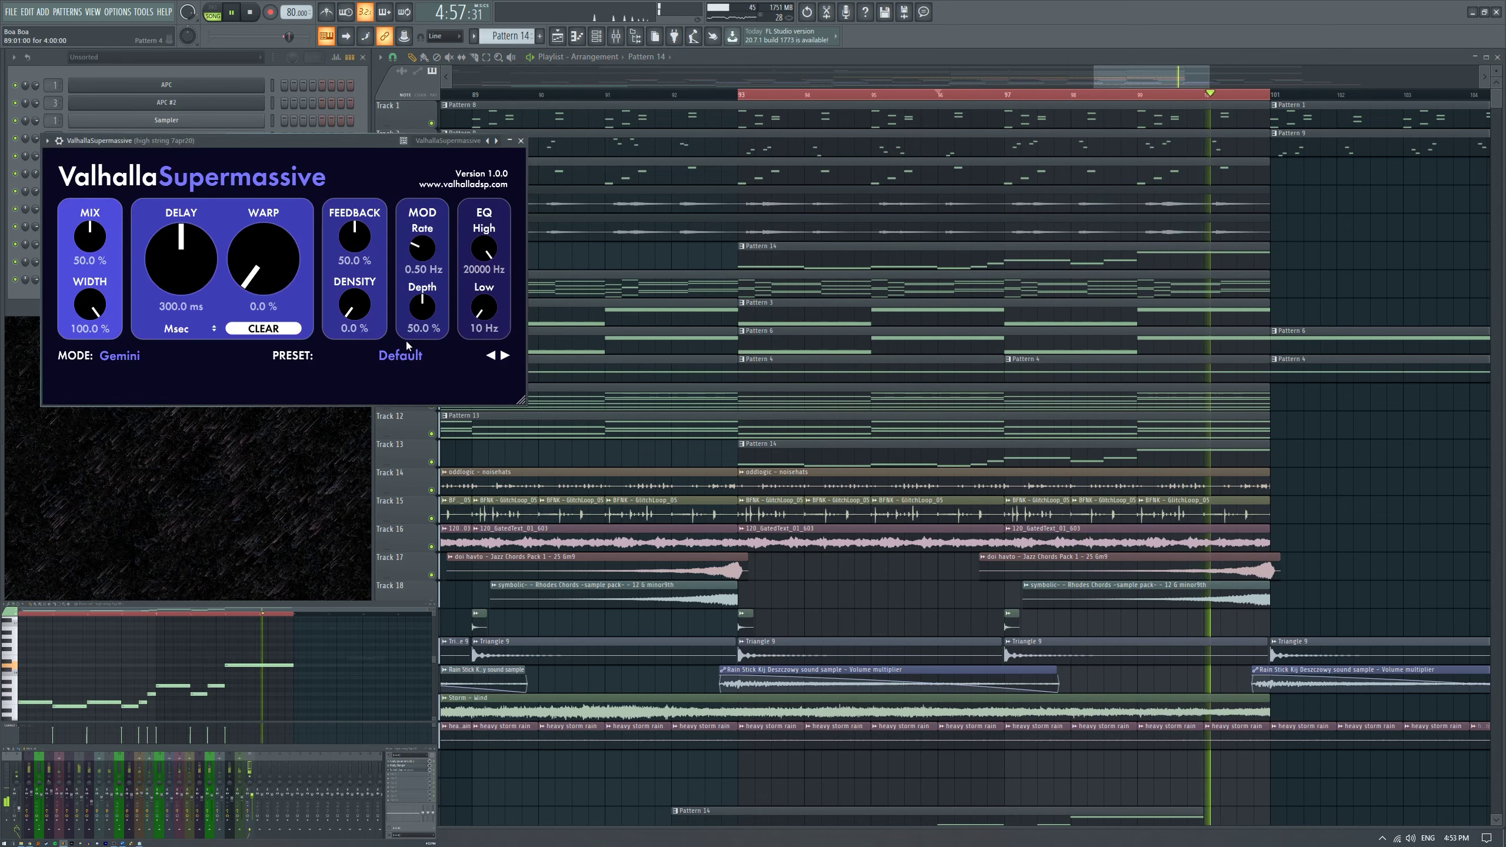
pyautogui.click(380, 354)
pyautogui.moveTo(378, 488)
pyautogui.moveTo(483, 473)
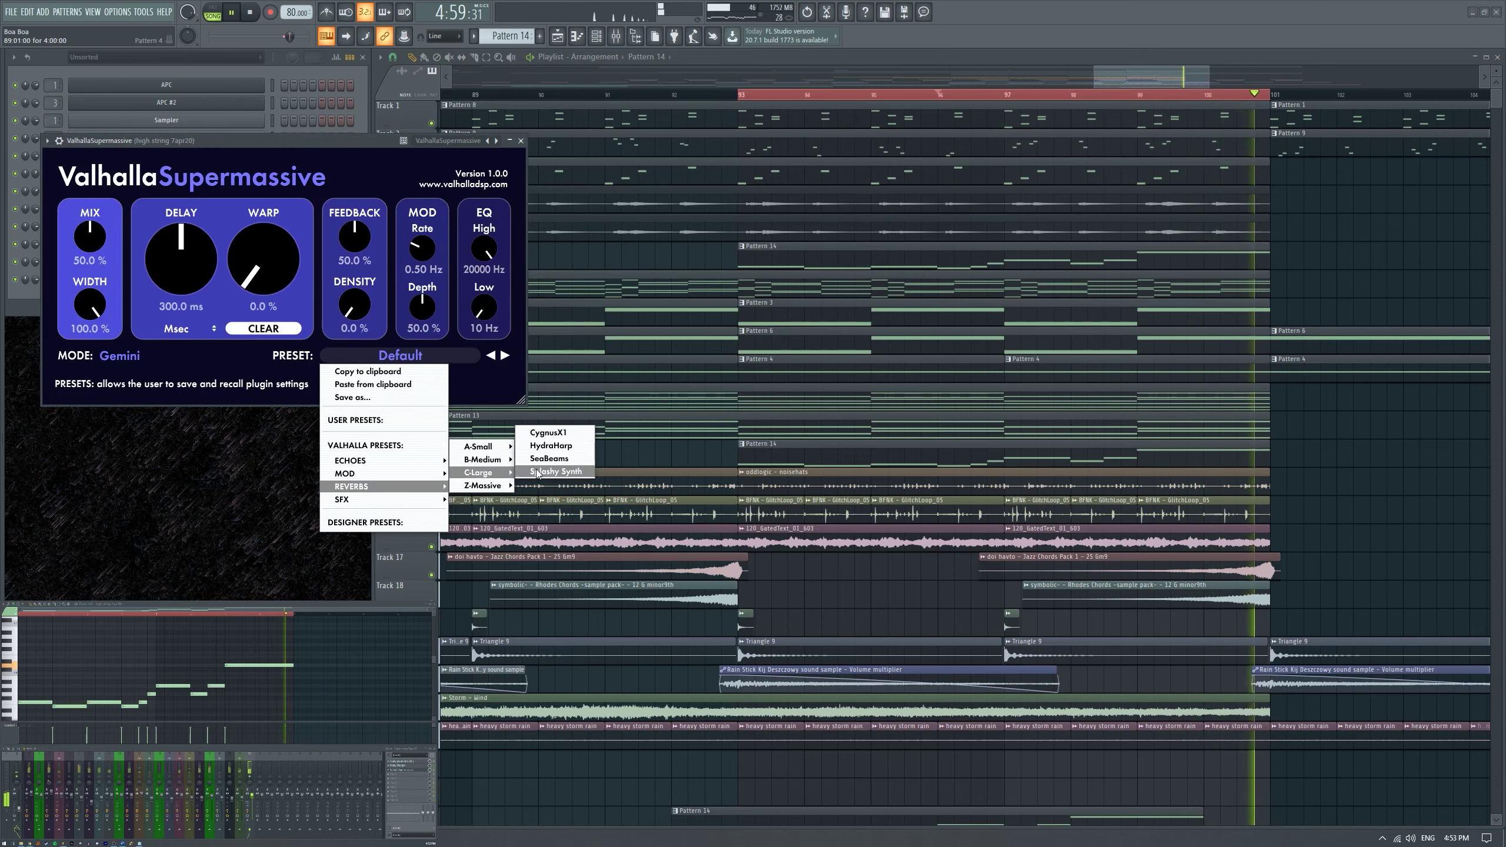
pyautogui.click(536, 473)
# Set ValhallaSupermassive's mix to 40.4% and its feedback to 49.1%.
pyautogui.moveTo(89, 236); pyautogui.dragTo(176, 269)
pyautogui.moveTo(336, 256)
pyautogui.mouseDown()
pyautogui.moveTo(337, 274)
pyautogui.moveTo(260, 296)
pyautogui.moveTo(344, 246)
pyautogui.mouseUp()
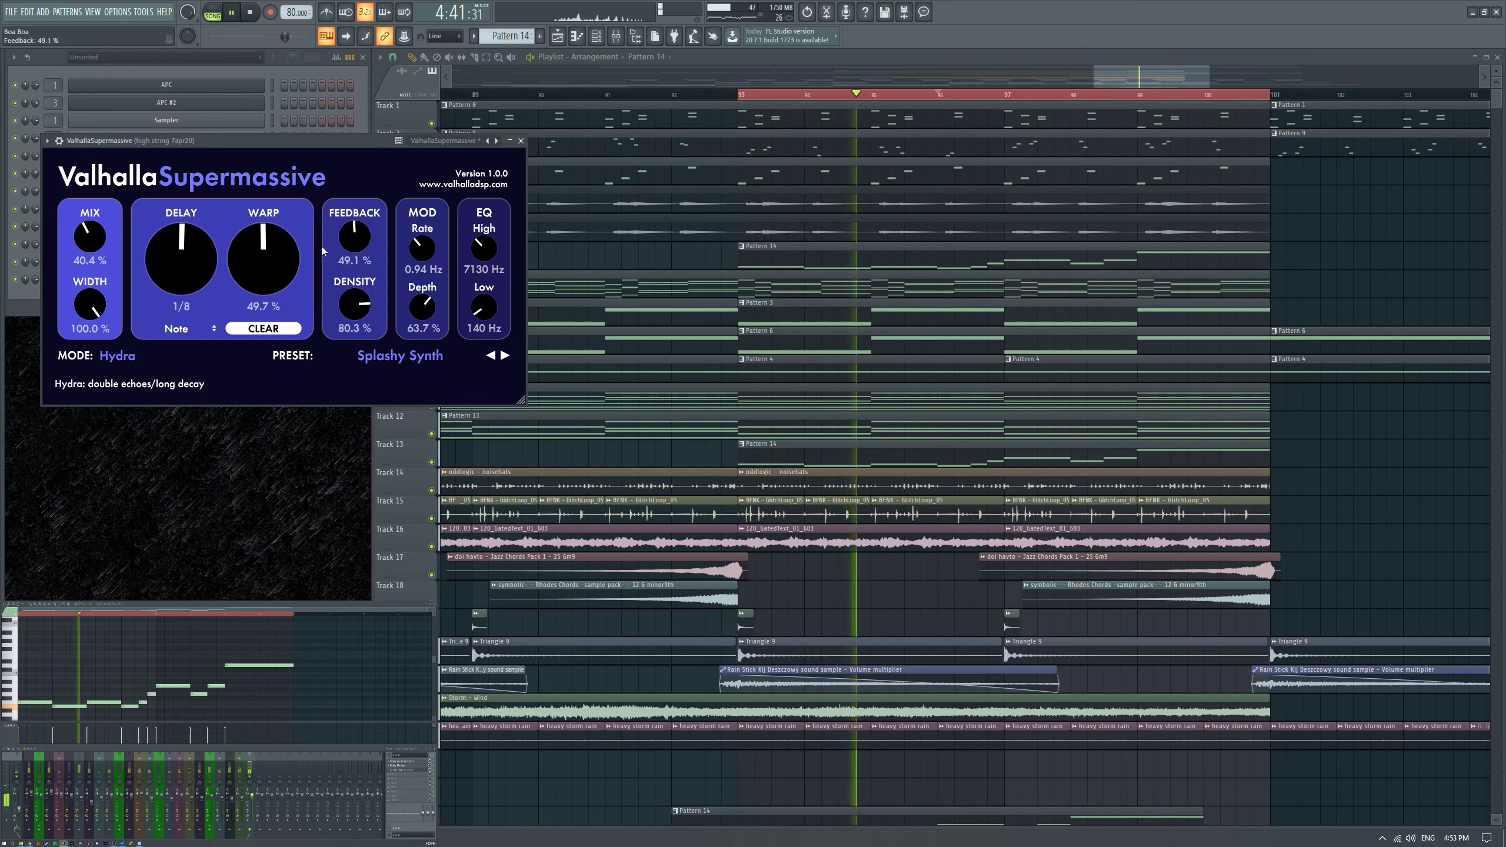
pyautogui.click(520, 140)
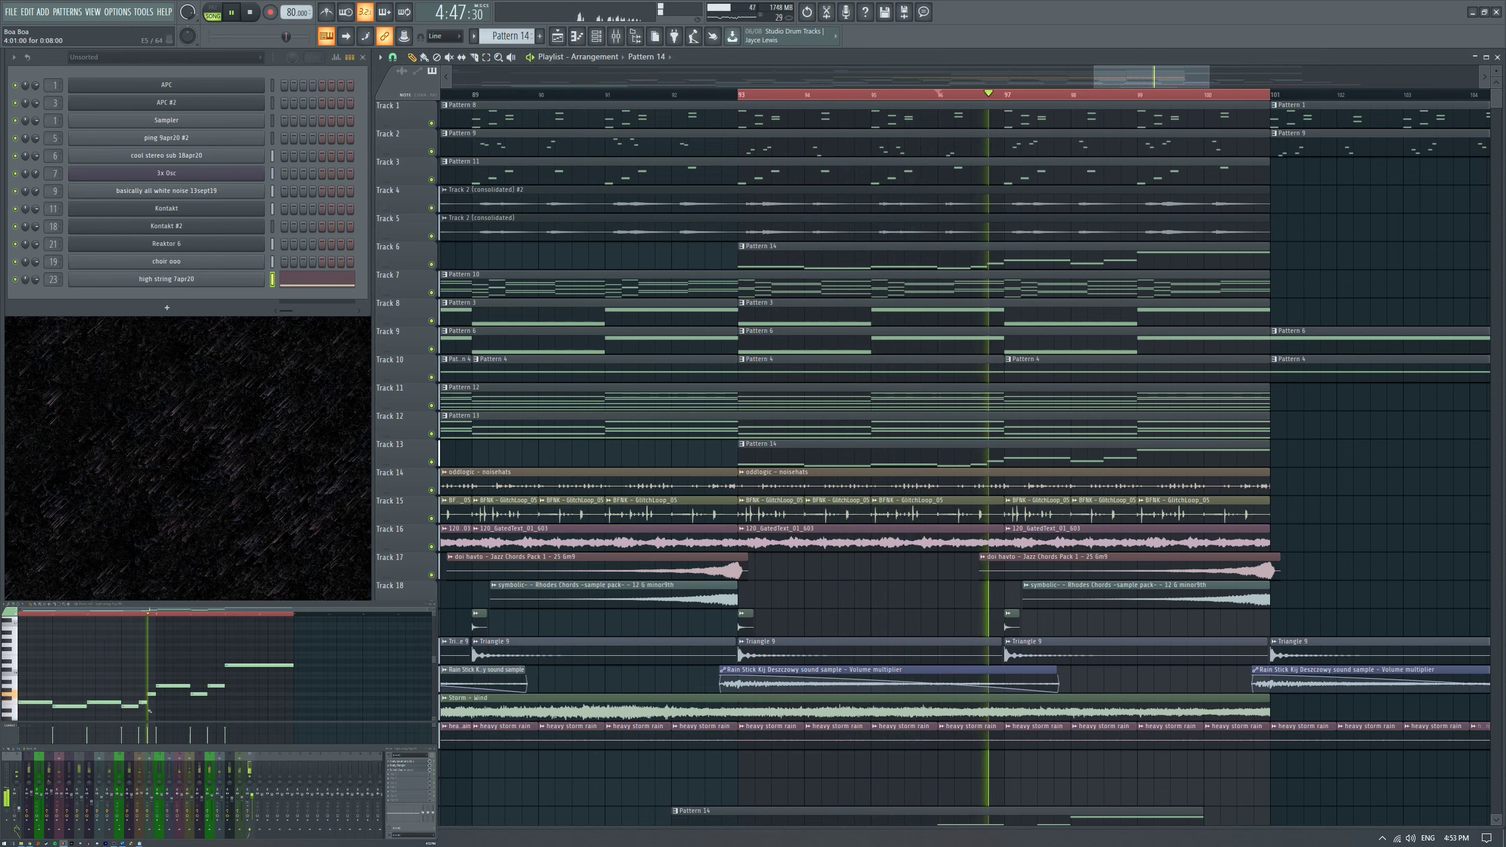
# Add TAL-Filter-2 to the high string insert with the Pan Smooth preset and reduce the depth of its panning curve.
pyautogui.scroll(-1, 155, 668)
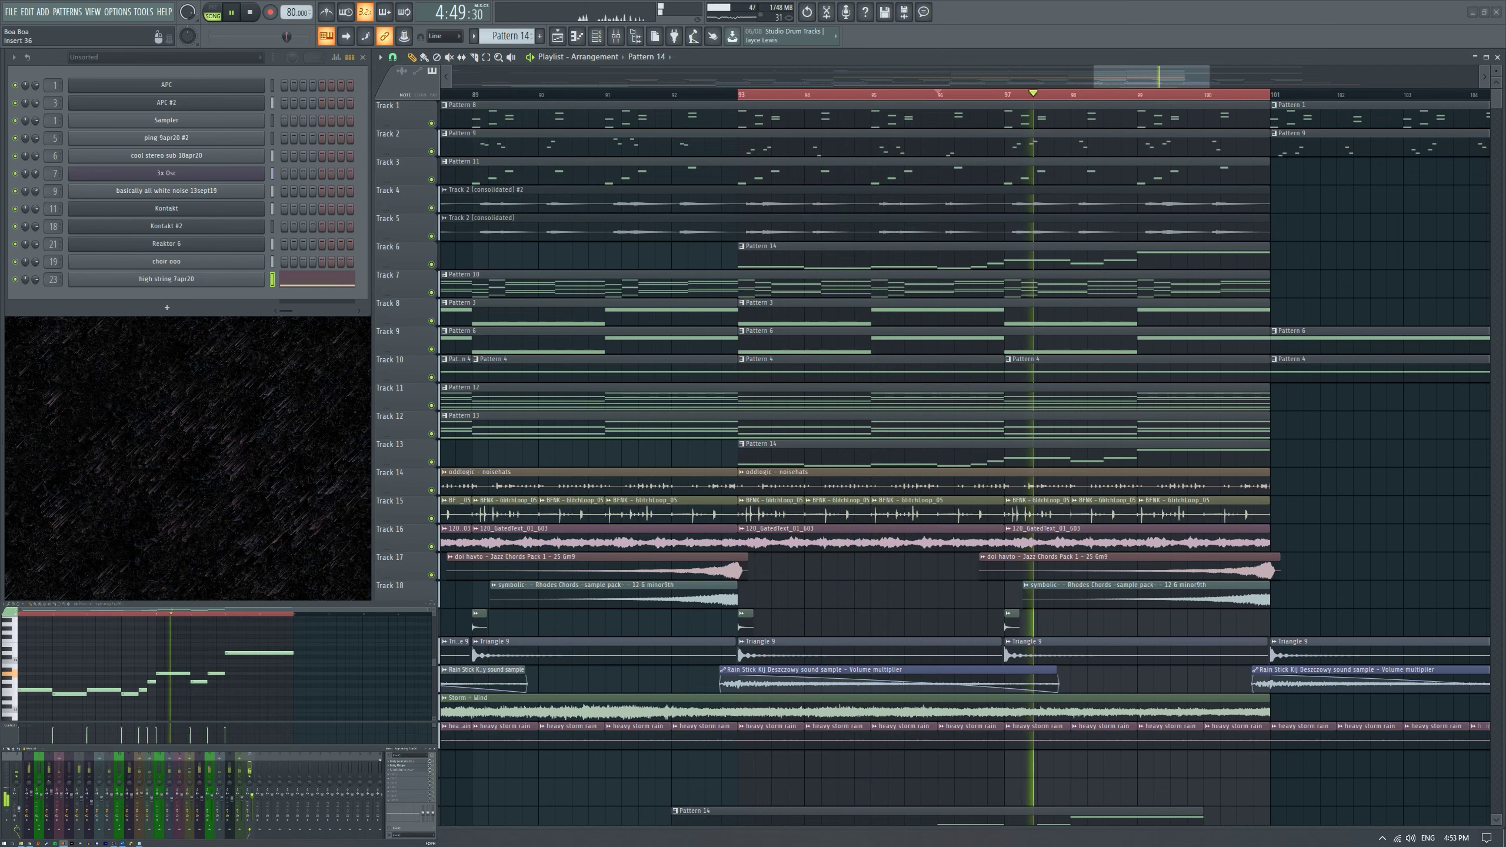
pyautogui.click(389, 768)
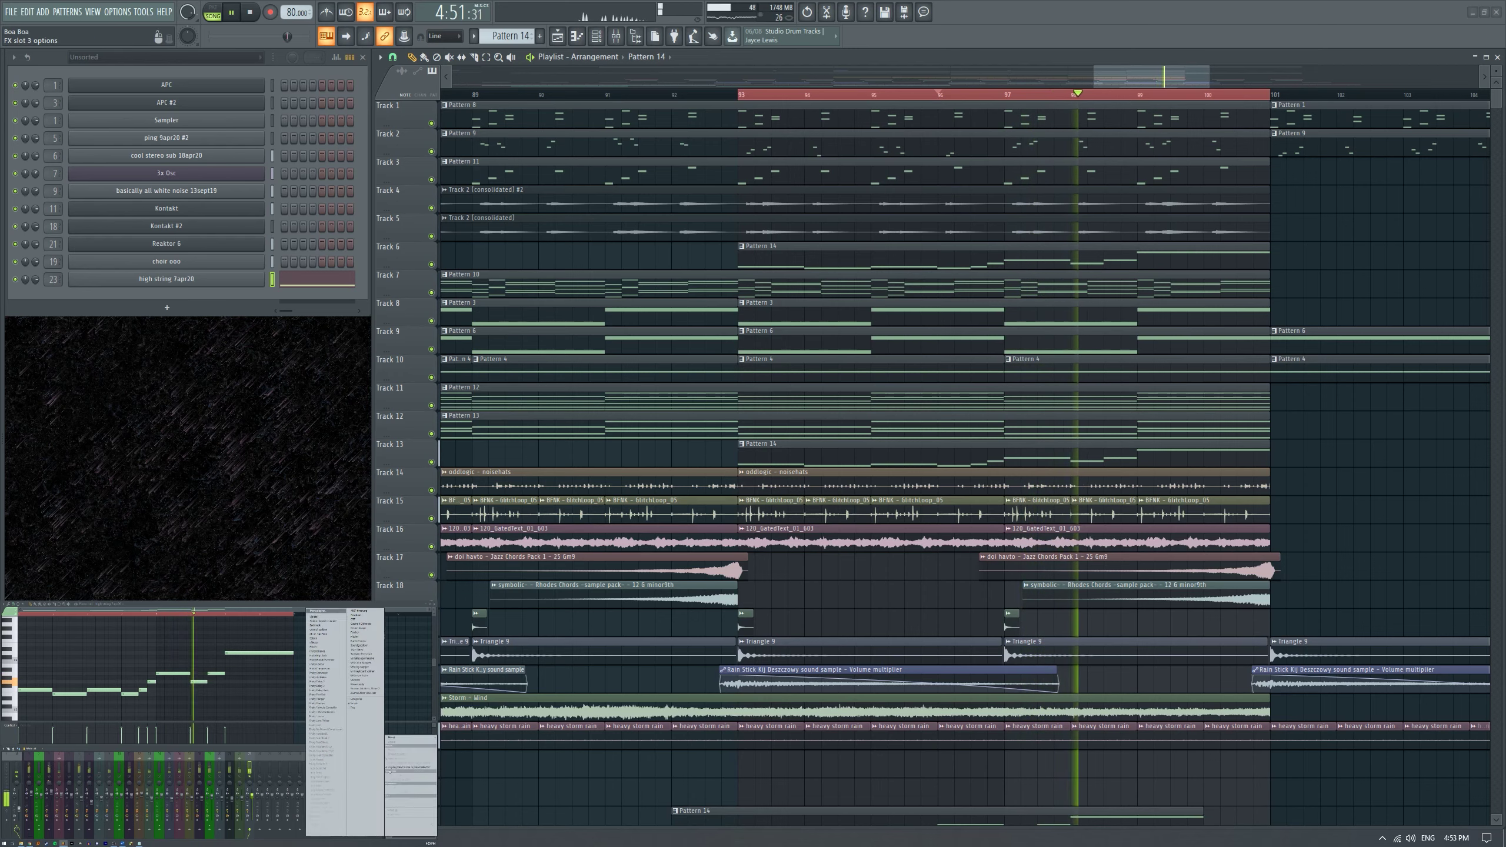
pyautogui.click(365, 650)
pyautogui.click(62, 155)
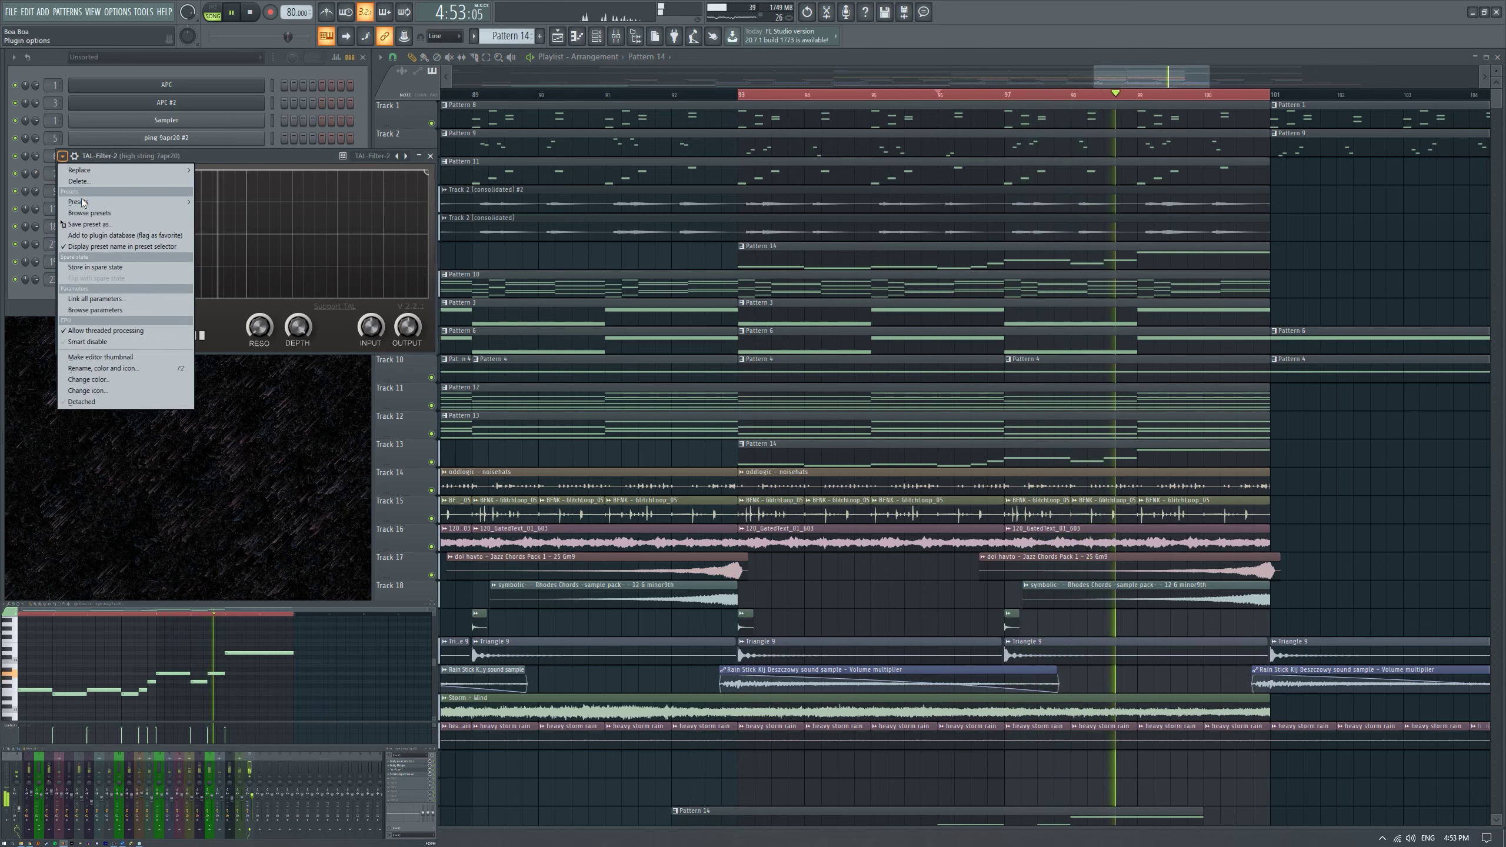
pyautogui.moveTo(131, 202)
pyautogui.click(239, 325)
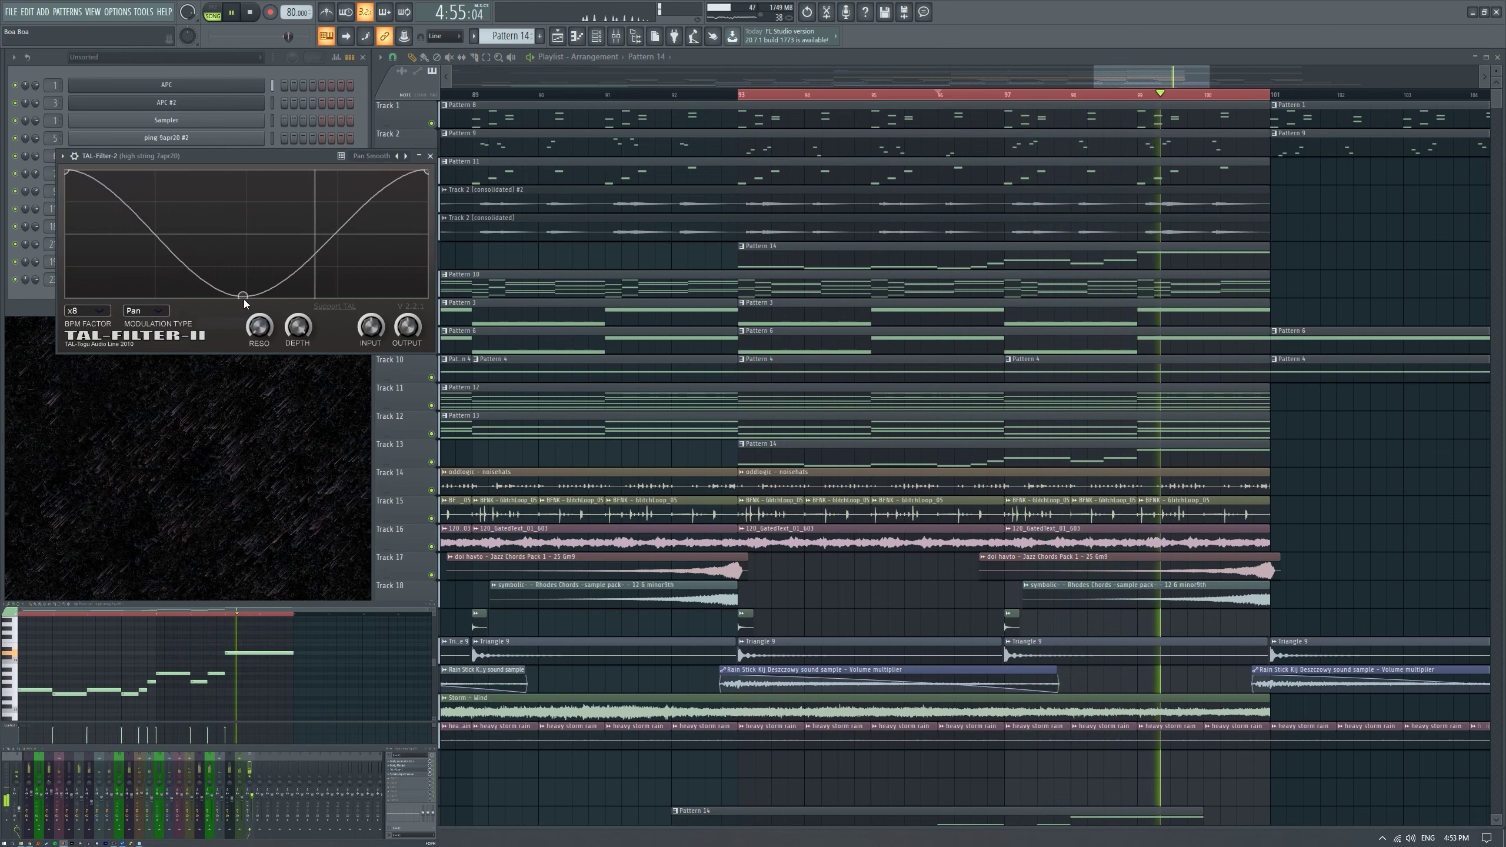
pyautogui.moveTo(66, 172); pyautogui.dragTo(67, 203)
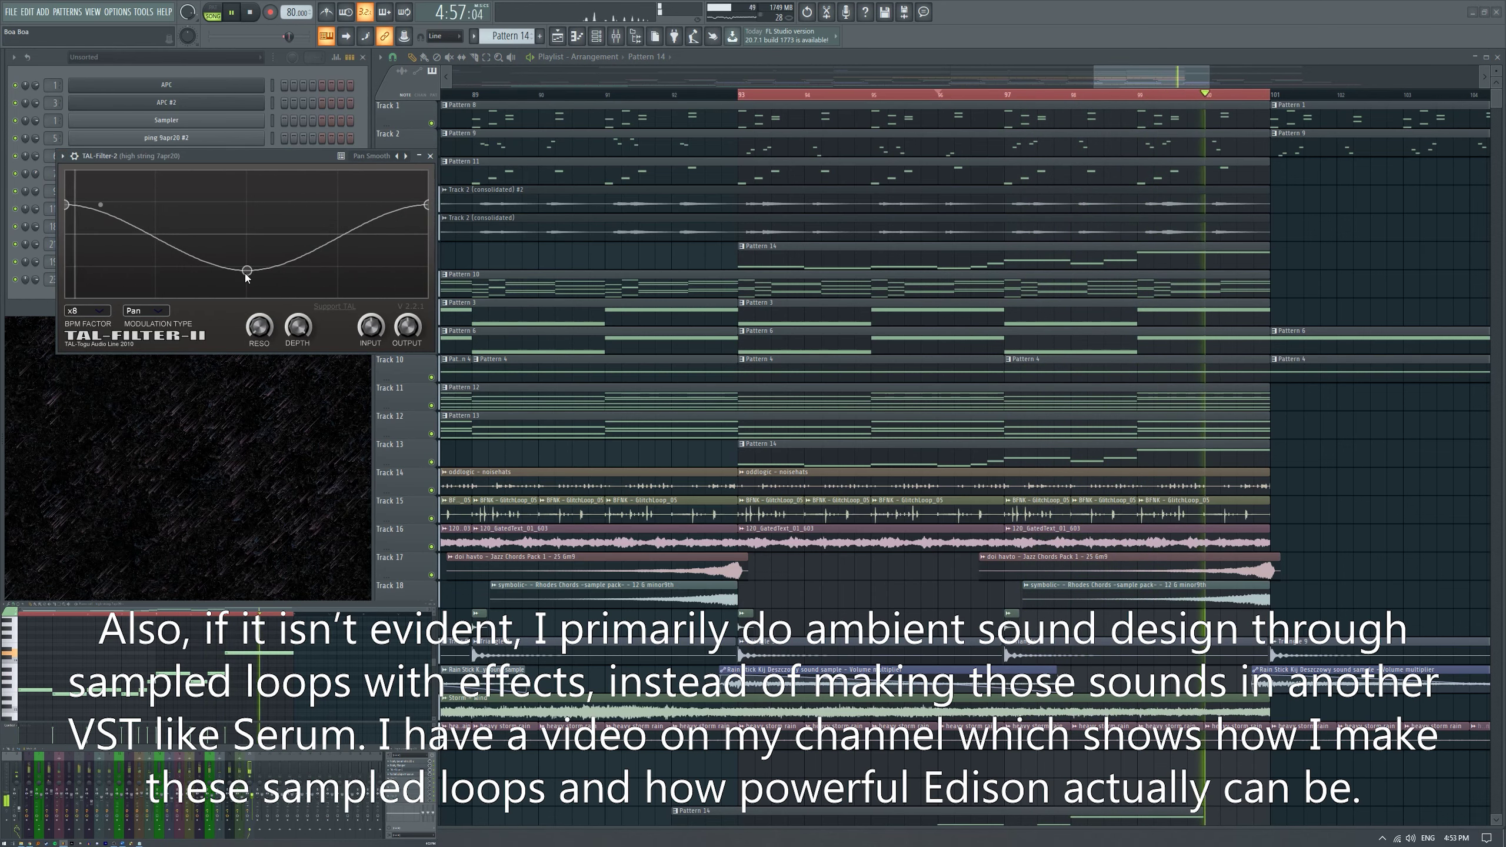
pyautogui.click(430, 155)
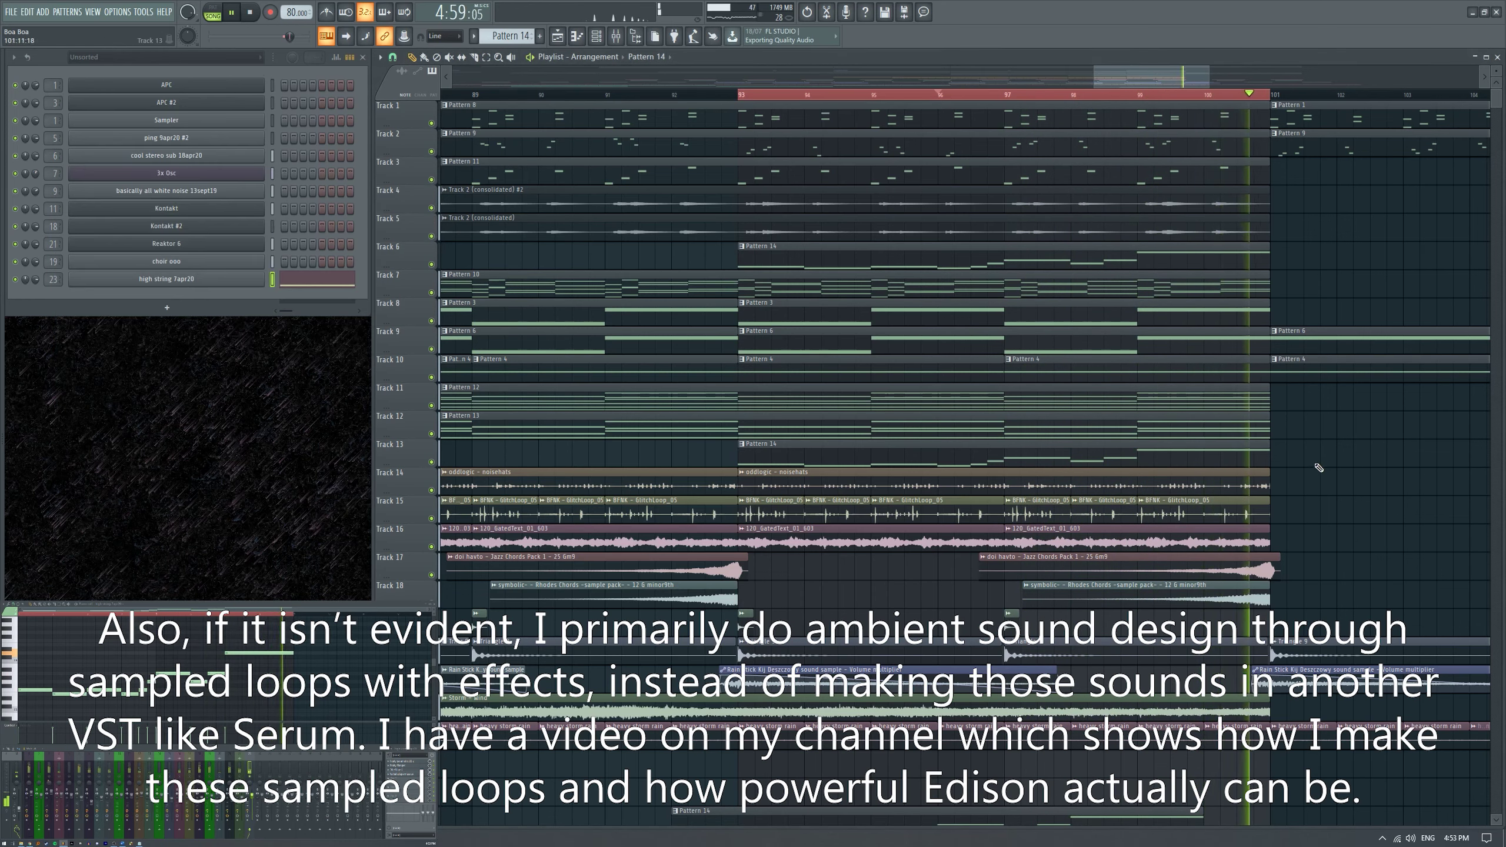
# Clear the playlist time selection over bars 93 to 101 and listen back to the arrangement.
pyautogui.press('space')
pyautogui.moveTo(745, 95); pyautogui.dragTo(1267, 126)
pyautogui.keyDown('ctrl'); pyautogui.click(1278, 127); pyautogui.keyUp('ctrl')
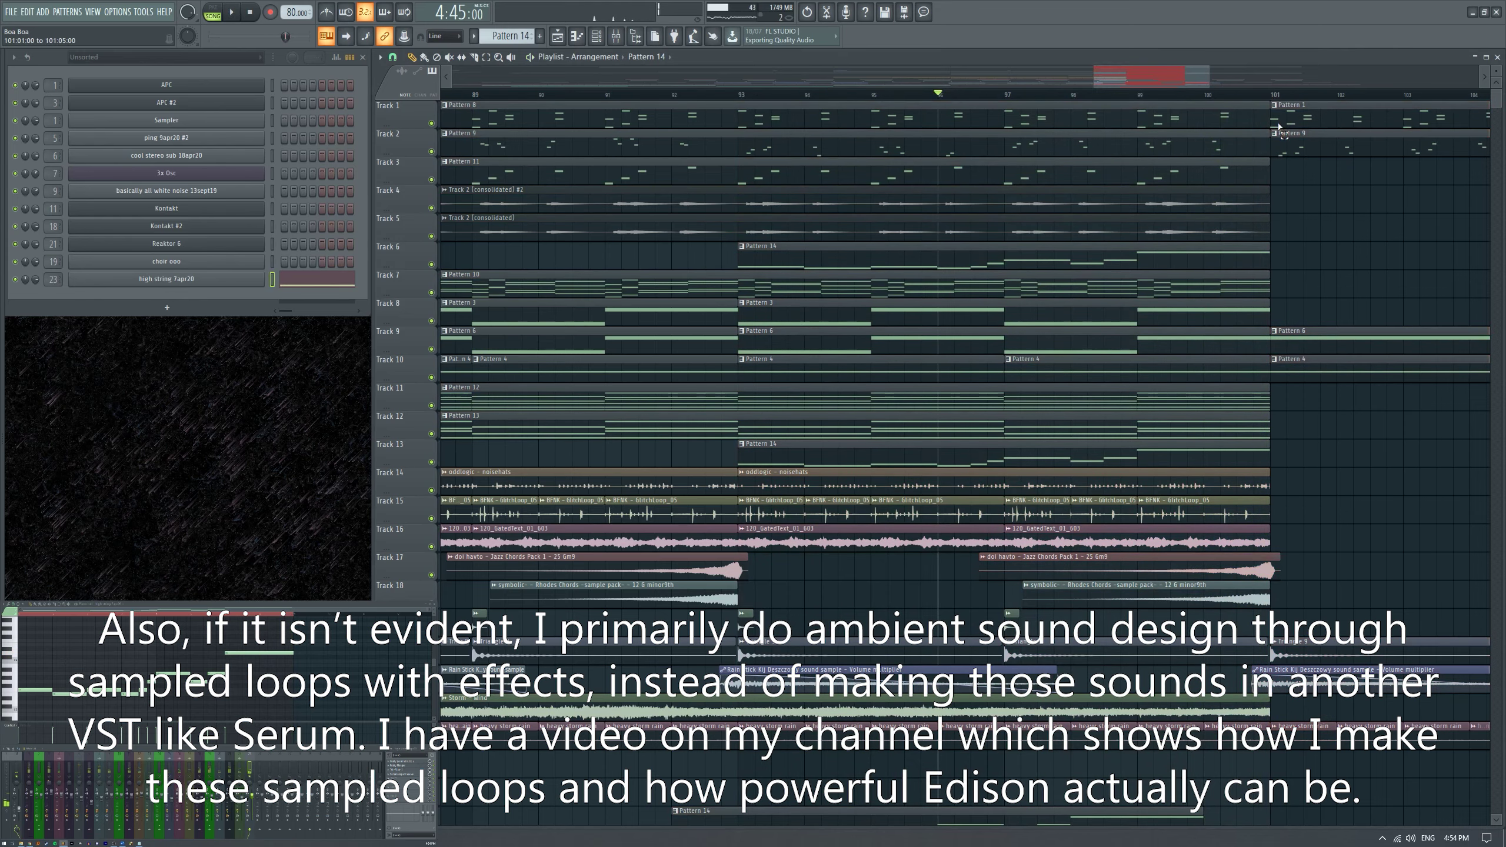
pyautogui.scroll(-4, 817, 83)
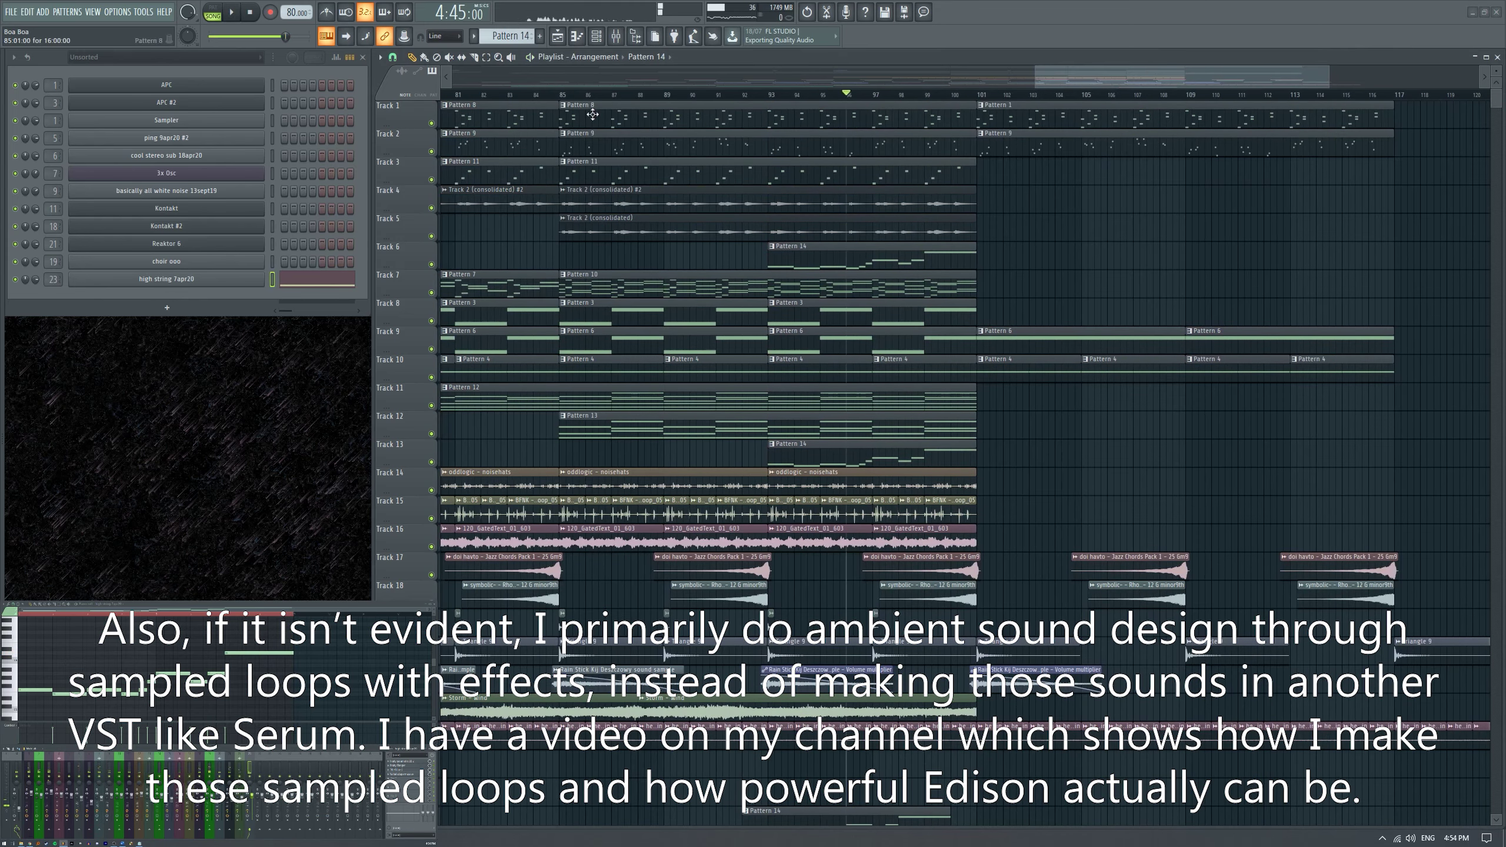
pyautogui.press('space')
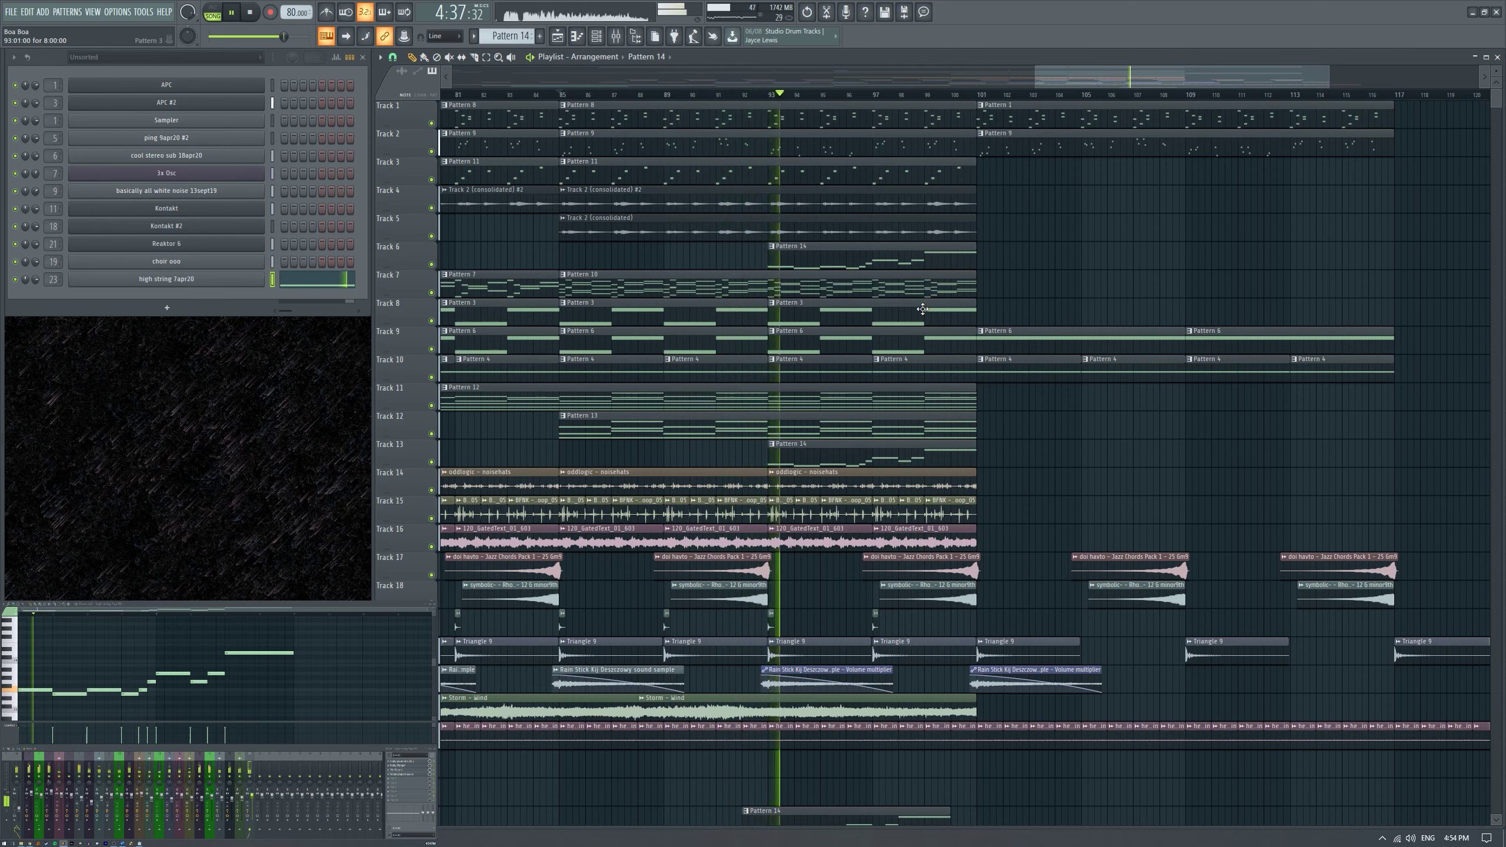
# Delete the Pattern 14 clip from Track 13 and move the emptied track below the used tracks.
pyautogui.rightClick(846, 457)
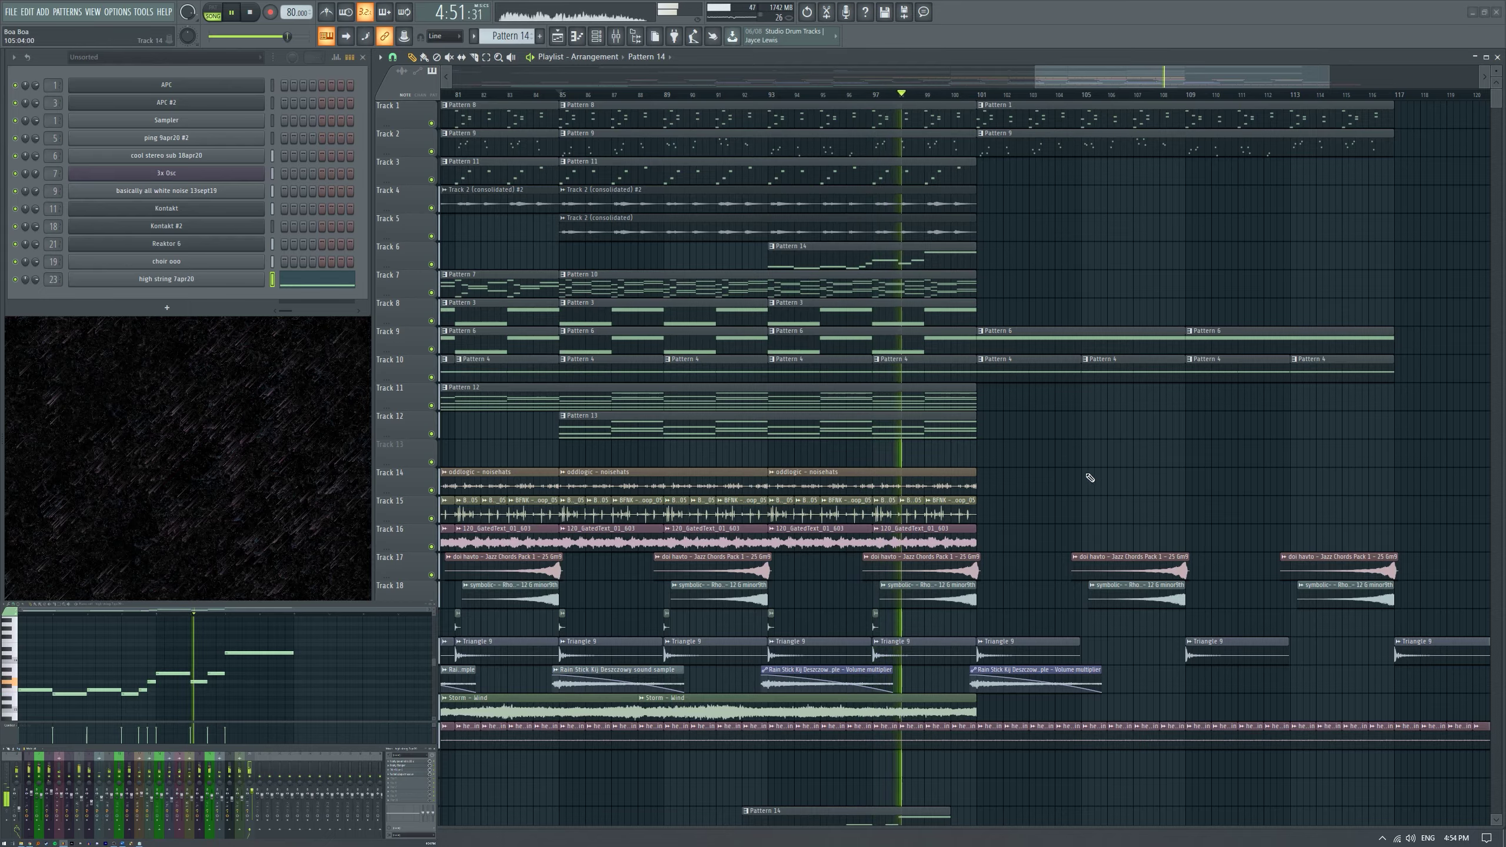
pyautogui.scroll(-3, 1090, 478)
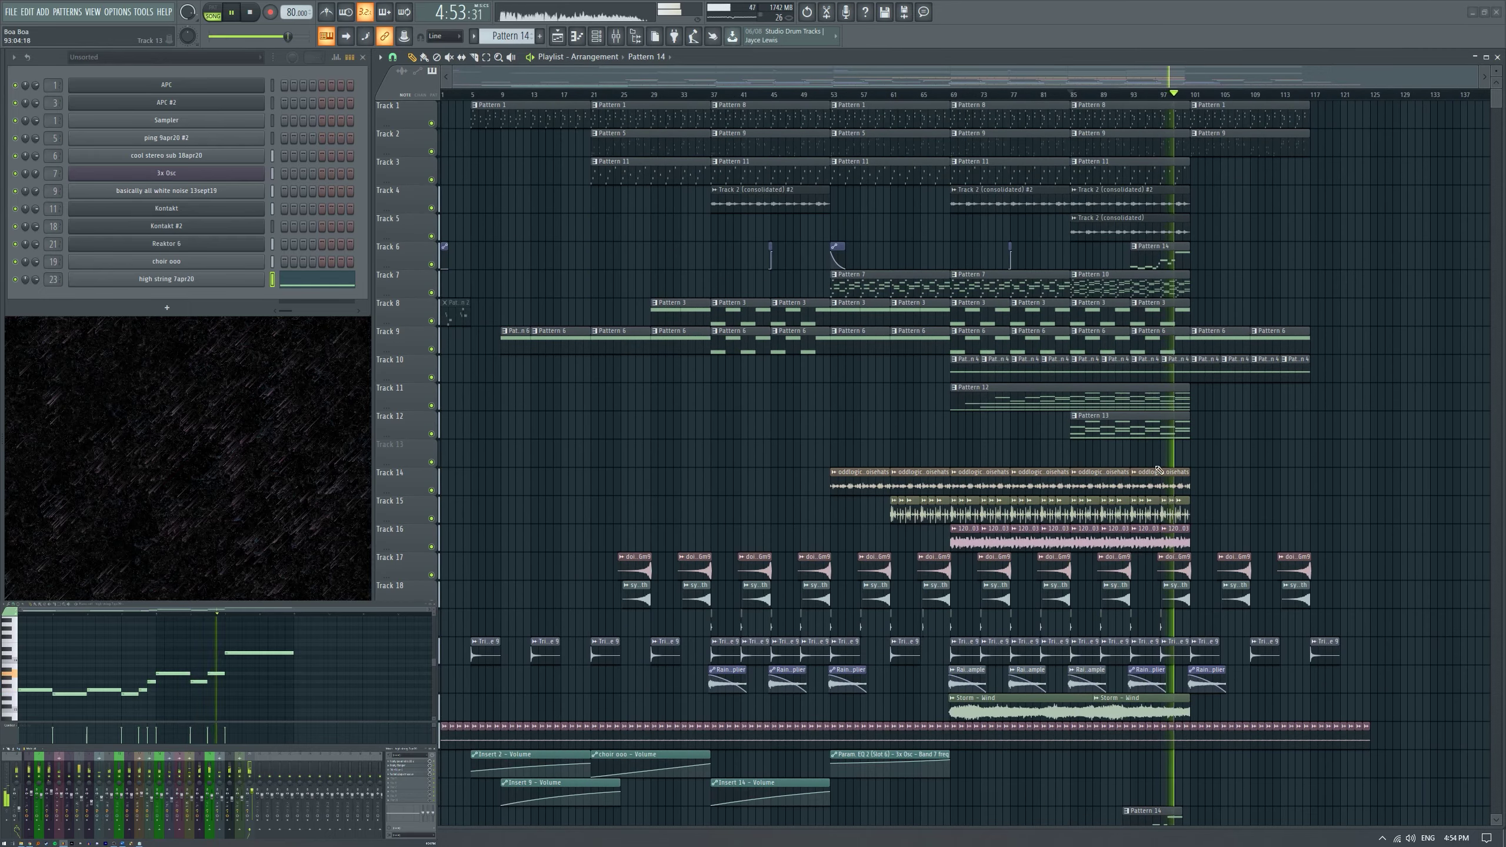
pyautogui.scroll(2, 1306, 481)
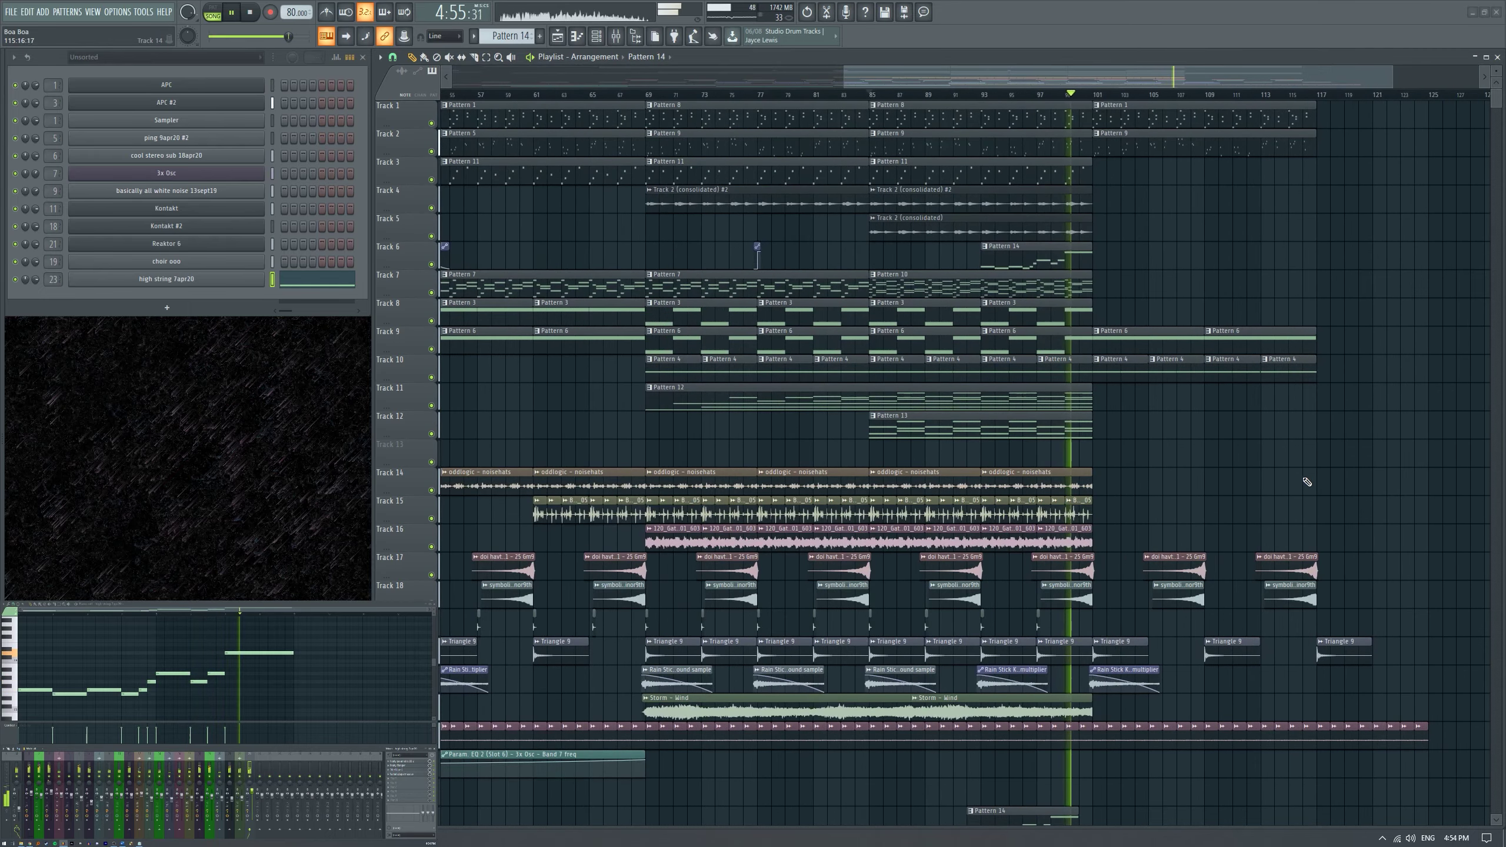
pyautogui.scroll(-1, 1307, 481)
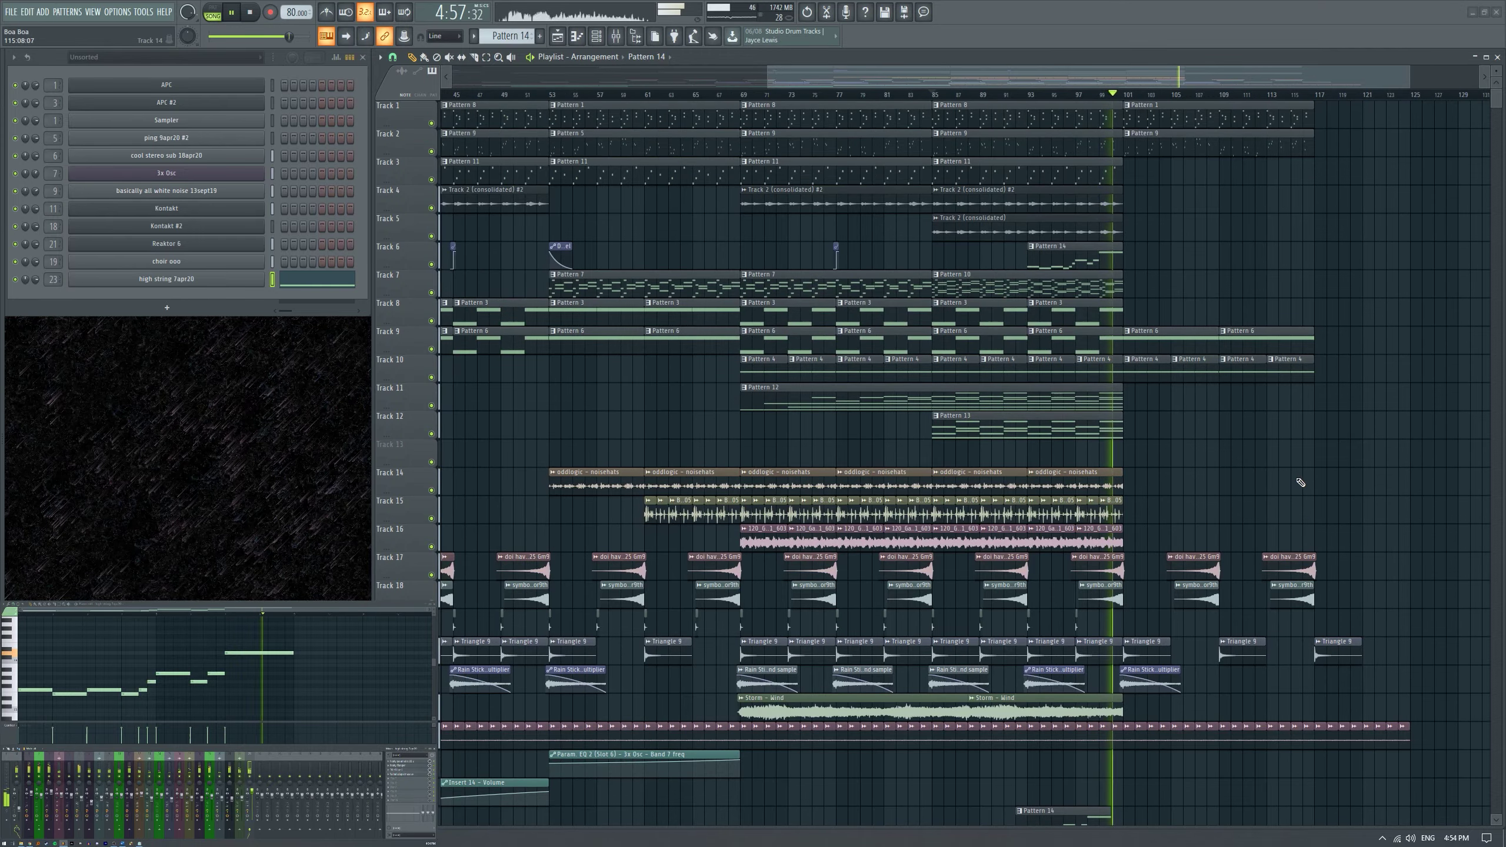
pyautogui.scroll(2, 1299, 480)
pyautogui.moveTo(403, 458); pyautogui.dragTo(403, 822)
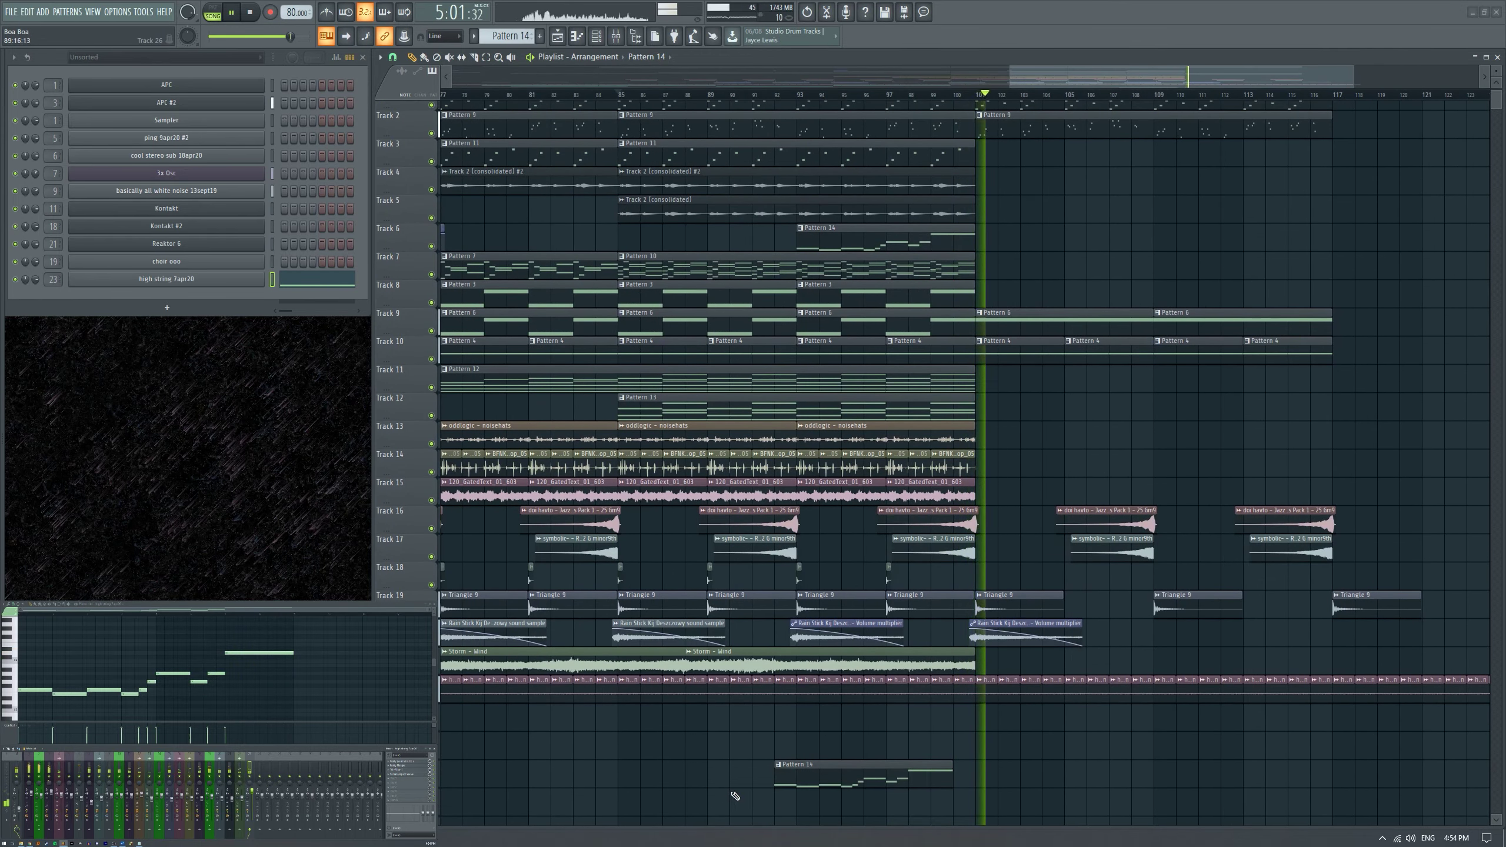
# Delete the stray Pattern 14 clip below the arrangement and play the song back from an earlier section.
pyautogui.scroll(-3, 840, 761)
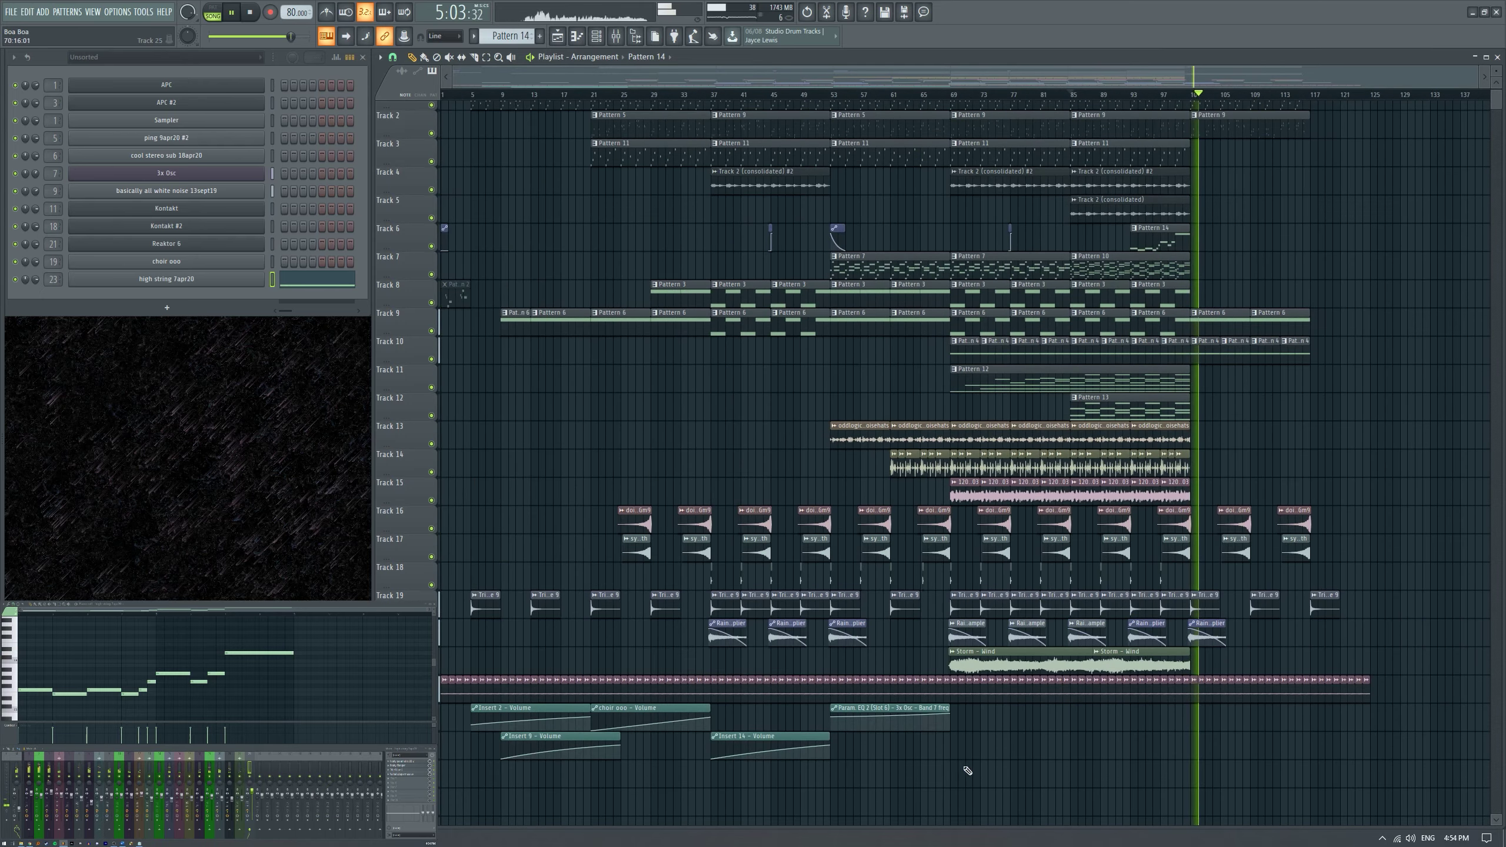
pyautogui.scroll(-2, 954, 762)
pyautogui.scroll(2, 1247, 740)
pyautogui.press('space')
pyautogui.scroll(4, 1304, 628)
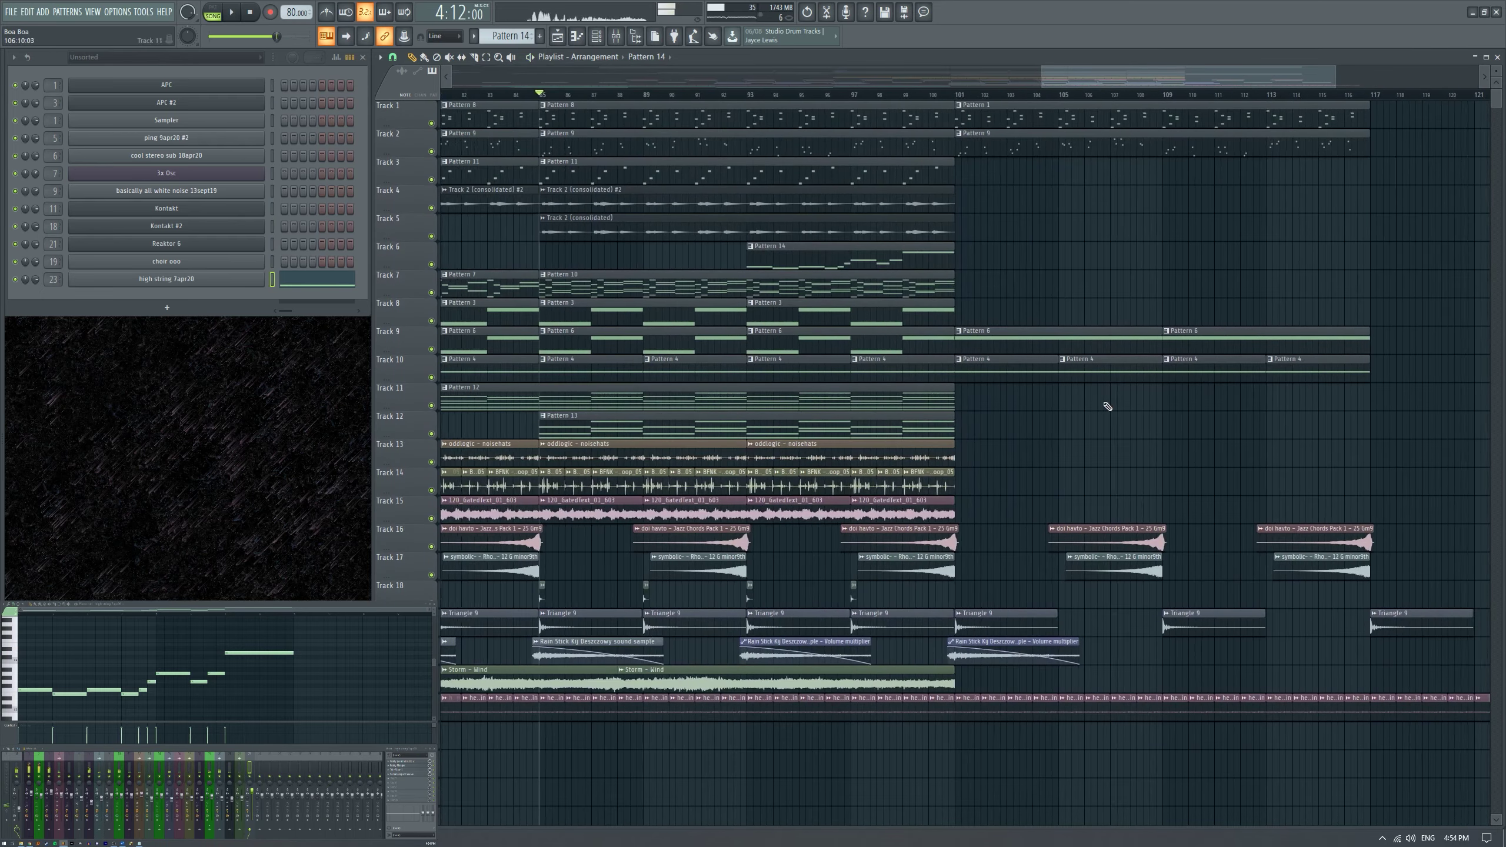
pyautogui.scroll(-3, 551, 129)
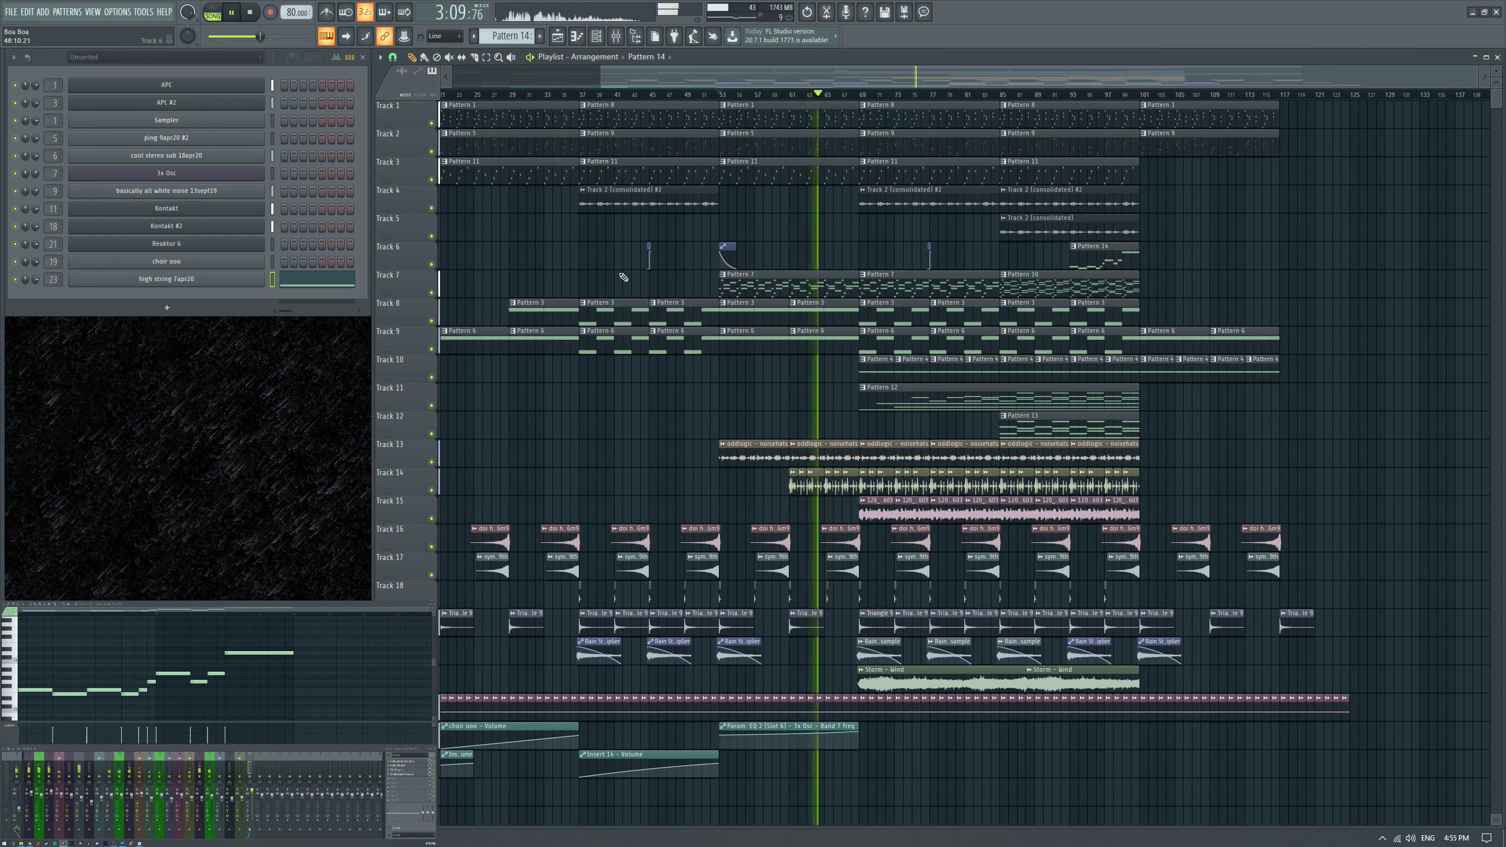
# Clone the high string channel, detune the clone and the original (+16 cents) against each other, and pan the clone.
pyautogui.rightClick(214, 278)
pyautogui.click(301, 396)
pyautogui.click(236, 296)
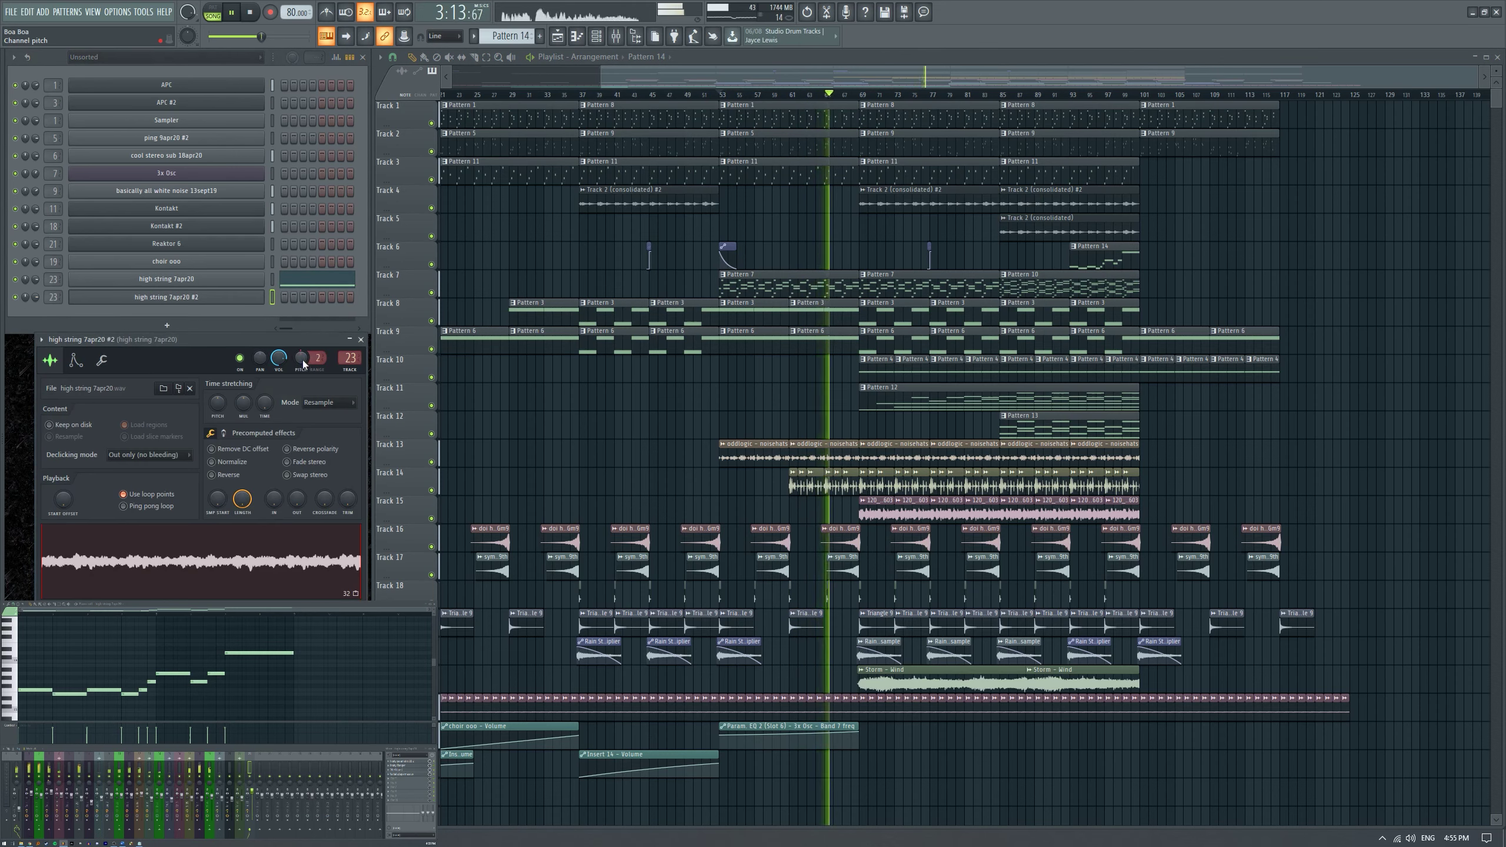
pyautogui.click(221, 283)
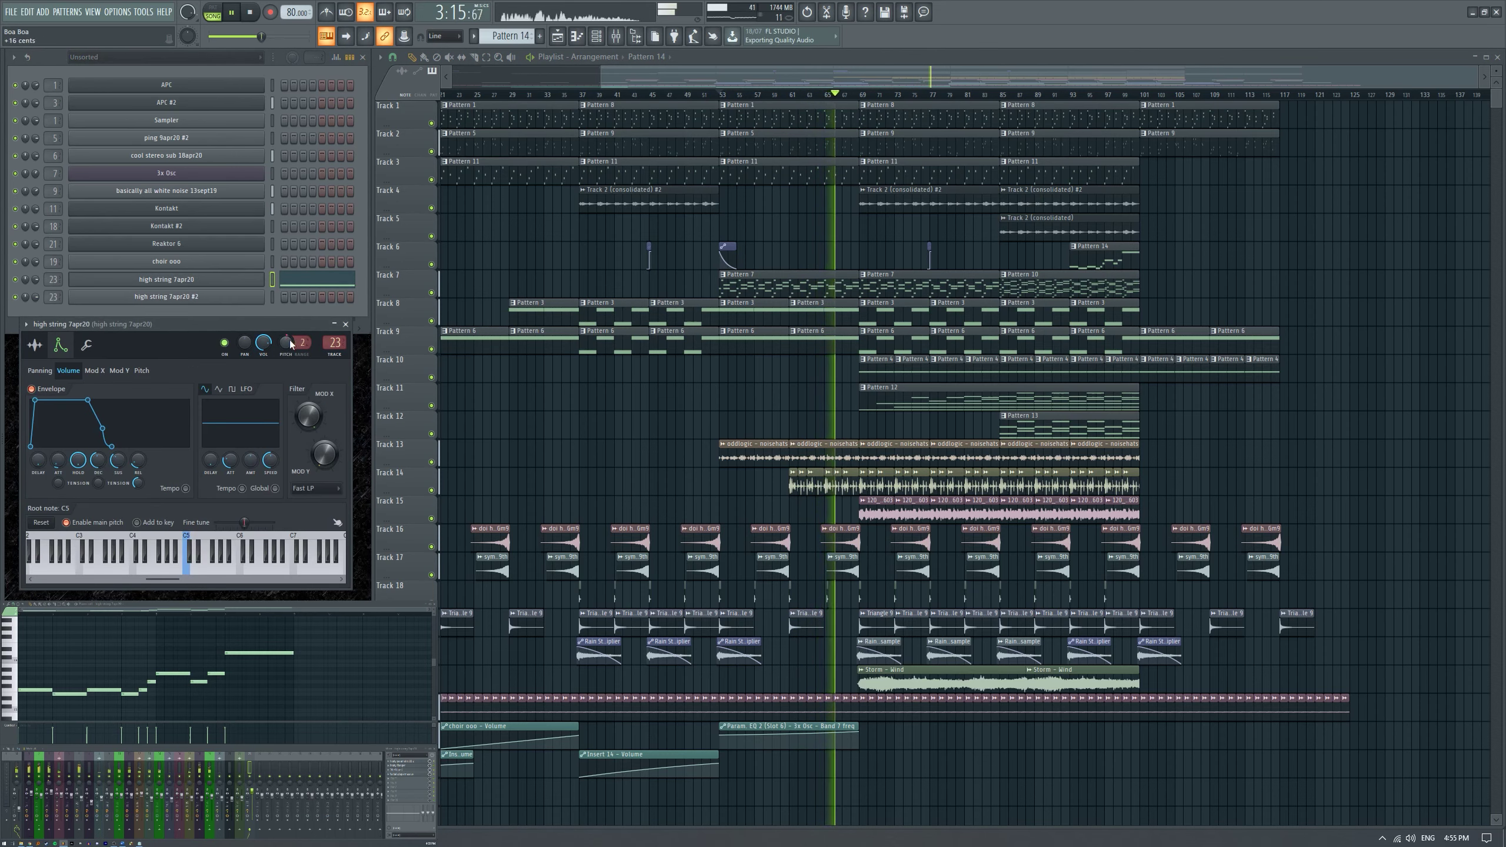
pyautogui.click(346, 324)
pyautogui.moveTo(26, 297); pyautogui.dragTo(26, 309)
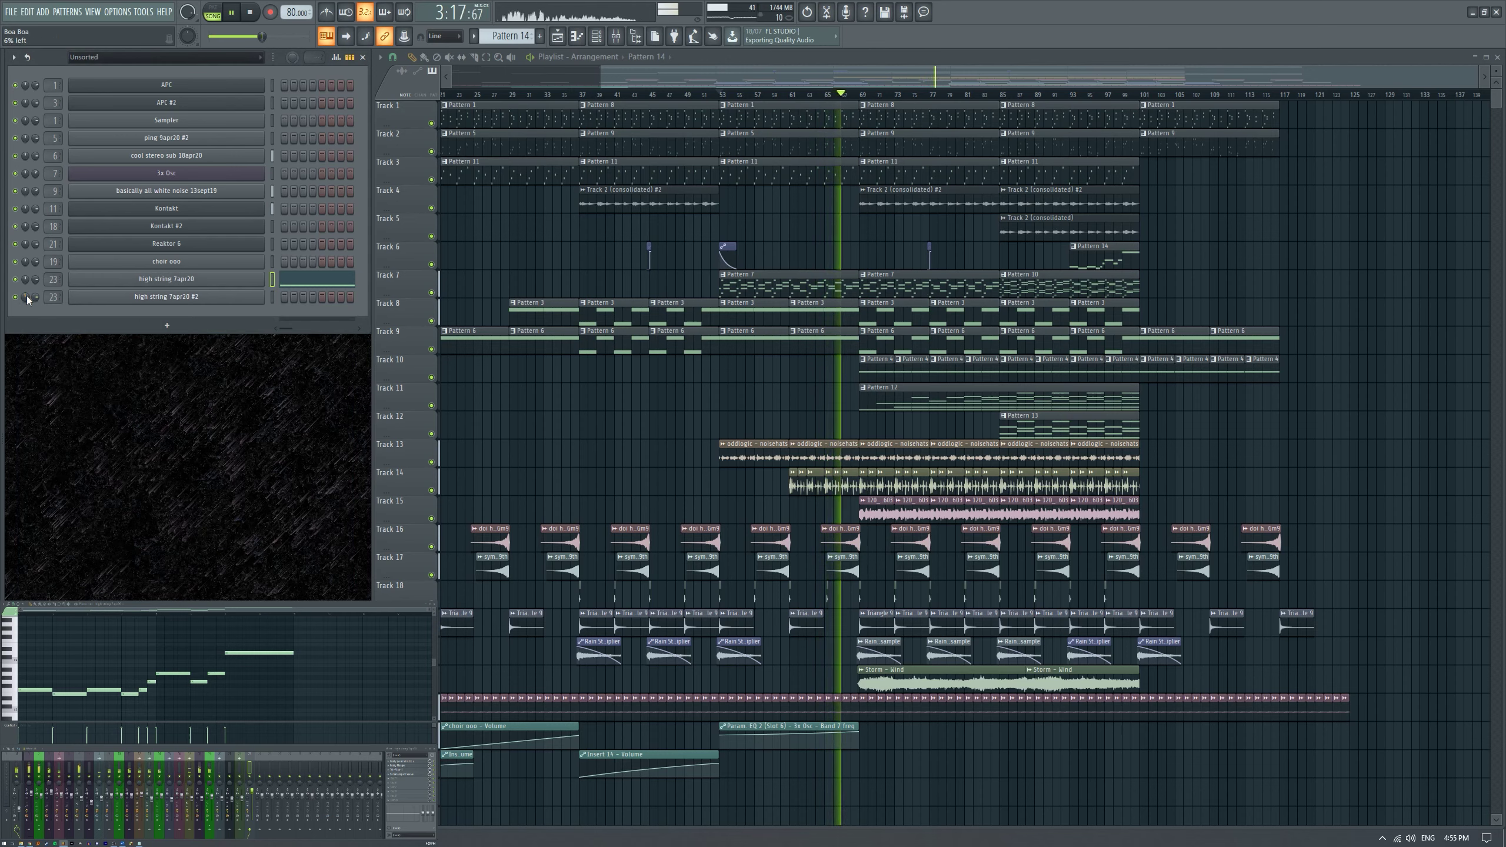
# Copy the Pattern 14 melody notes from the high string channel into its clone.
pyautogui.scroll(3, 27, 283)
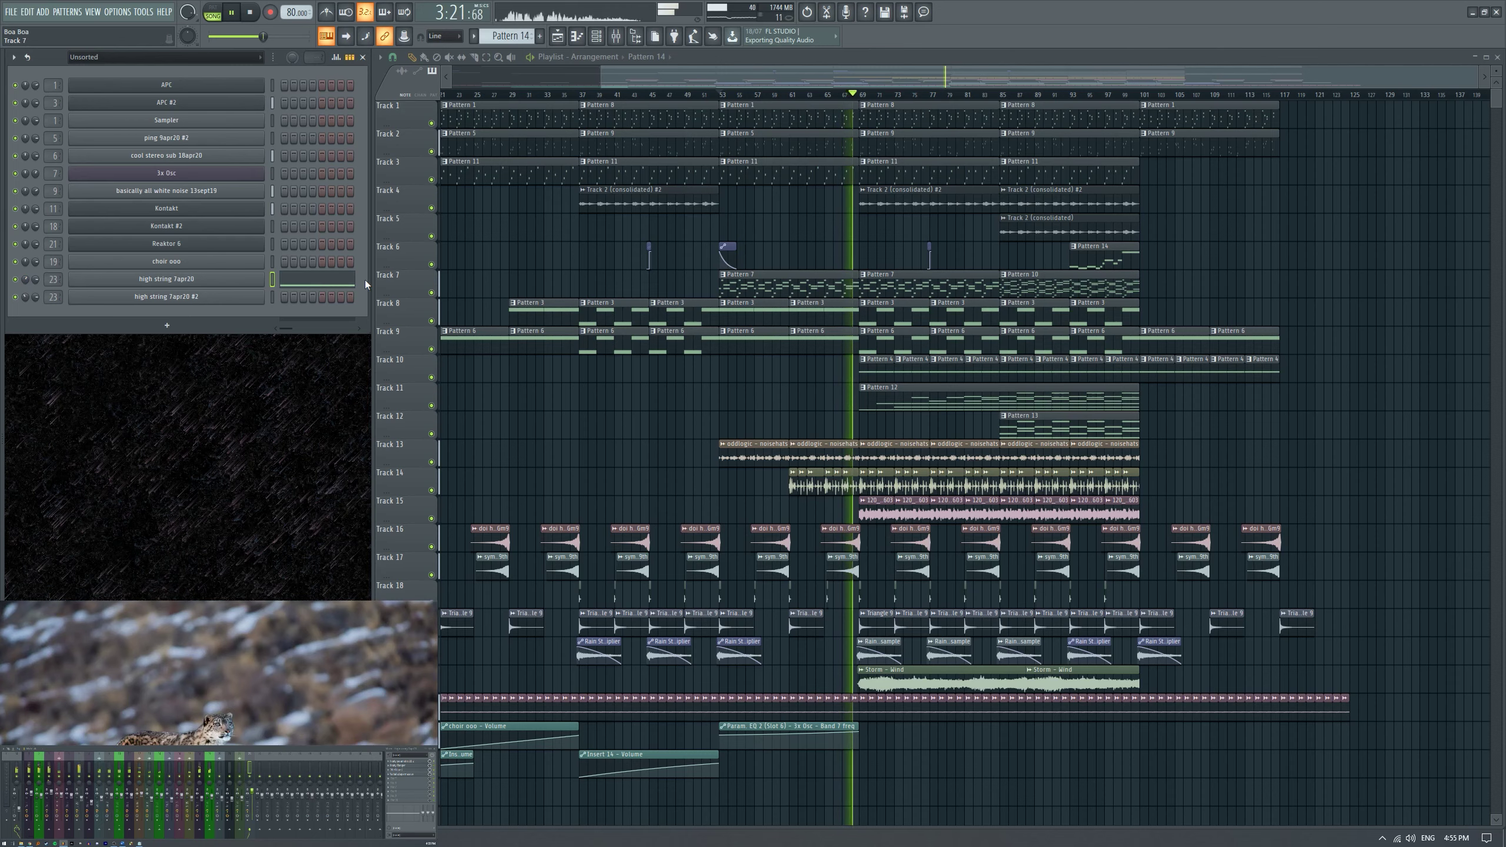
pyautogui.click(109, 604)
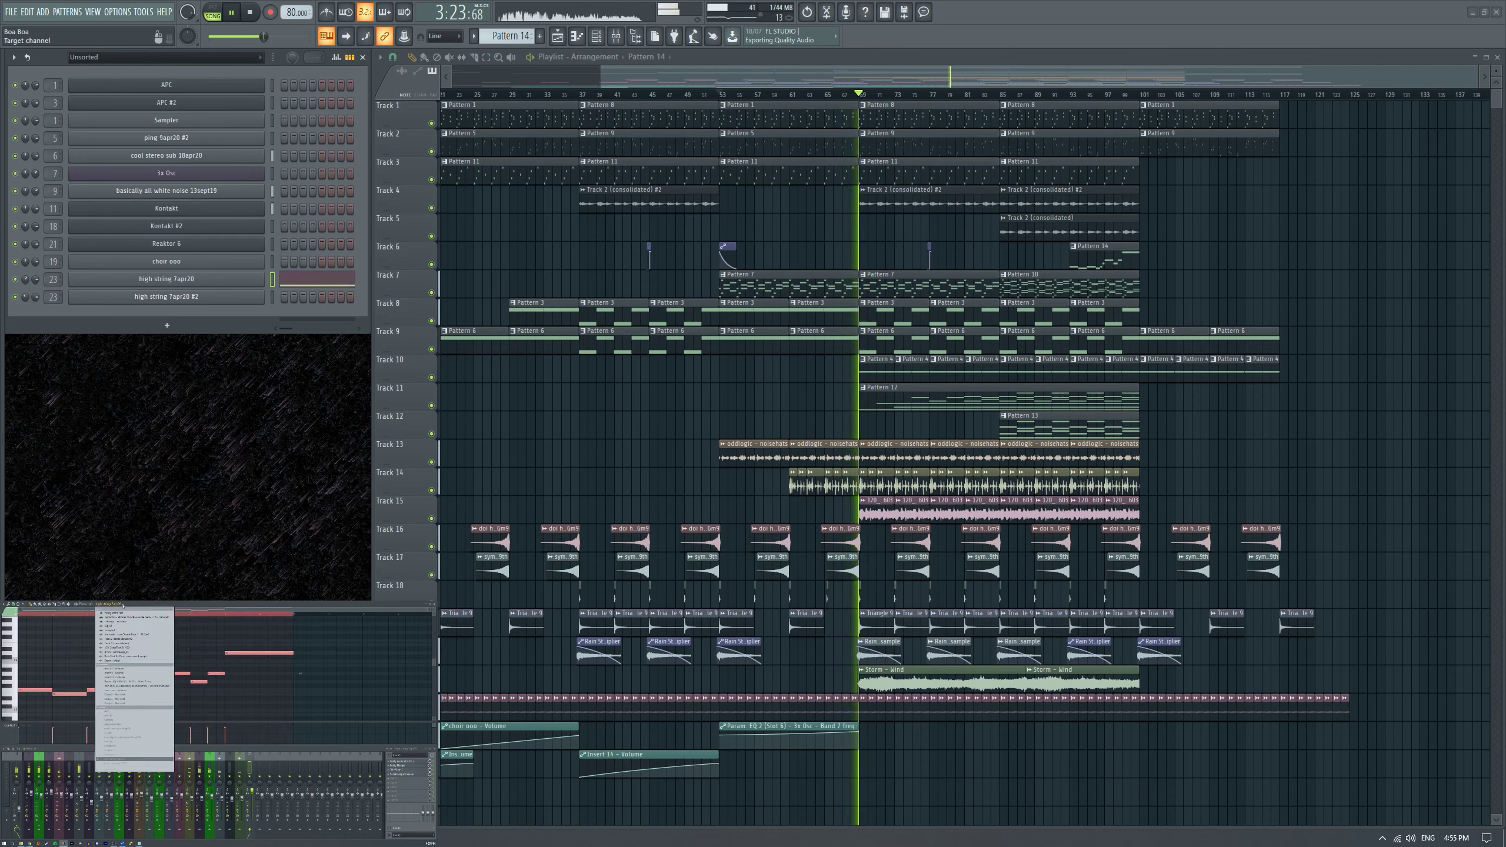
pyautogui.click(135, 763)
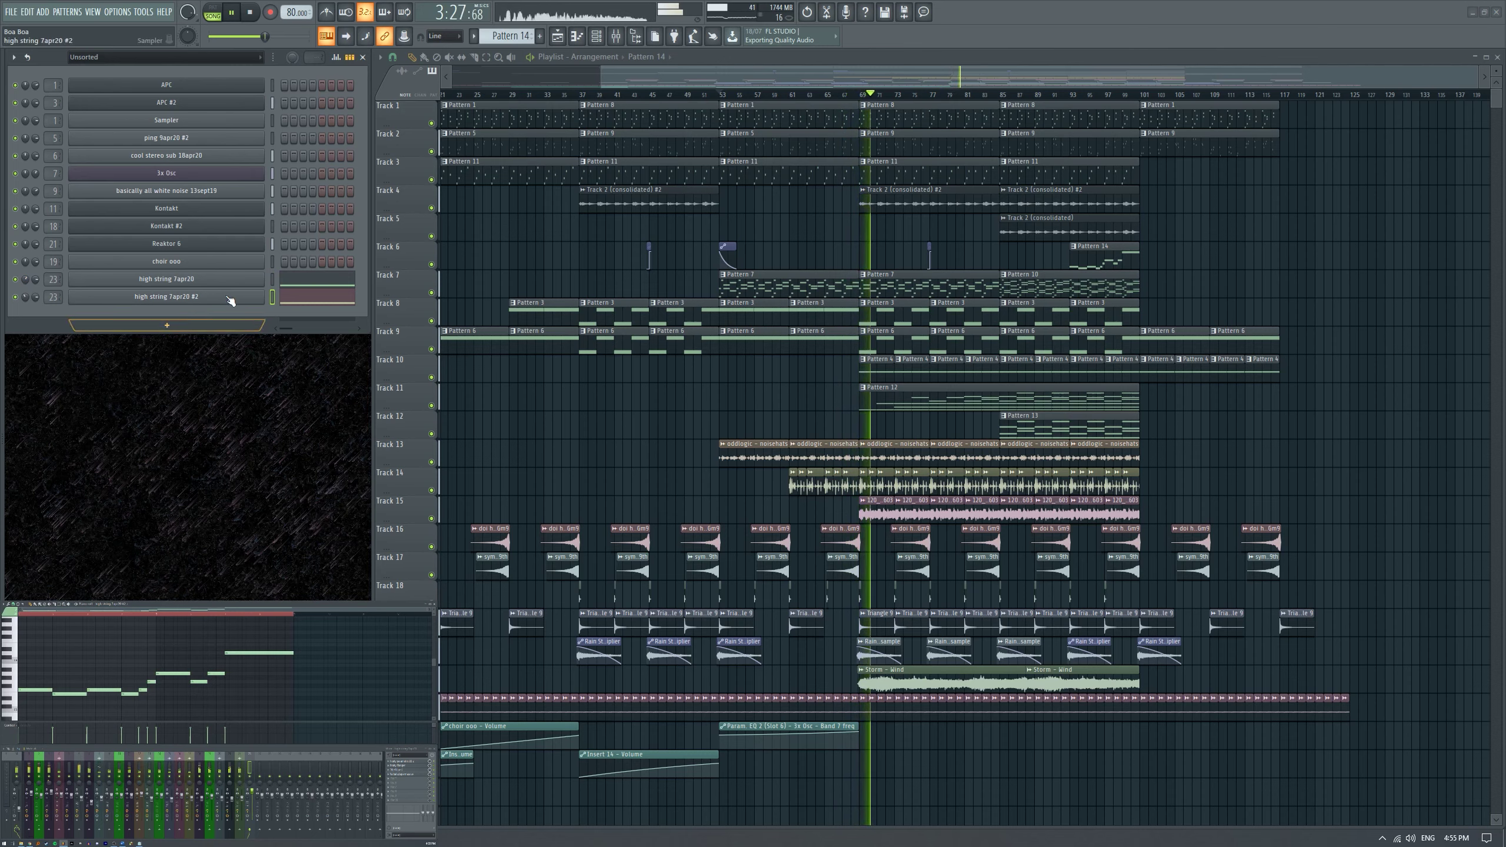
# Adjust the pitch knob range on both the original and the cloned high string channels.
pyautogui.click(215, 281)
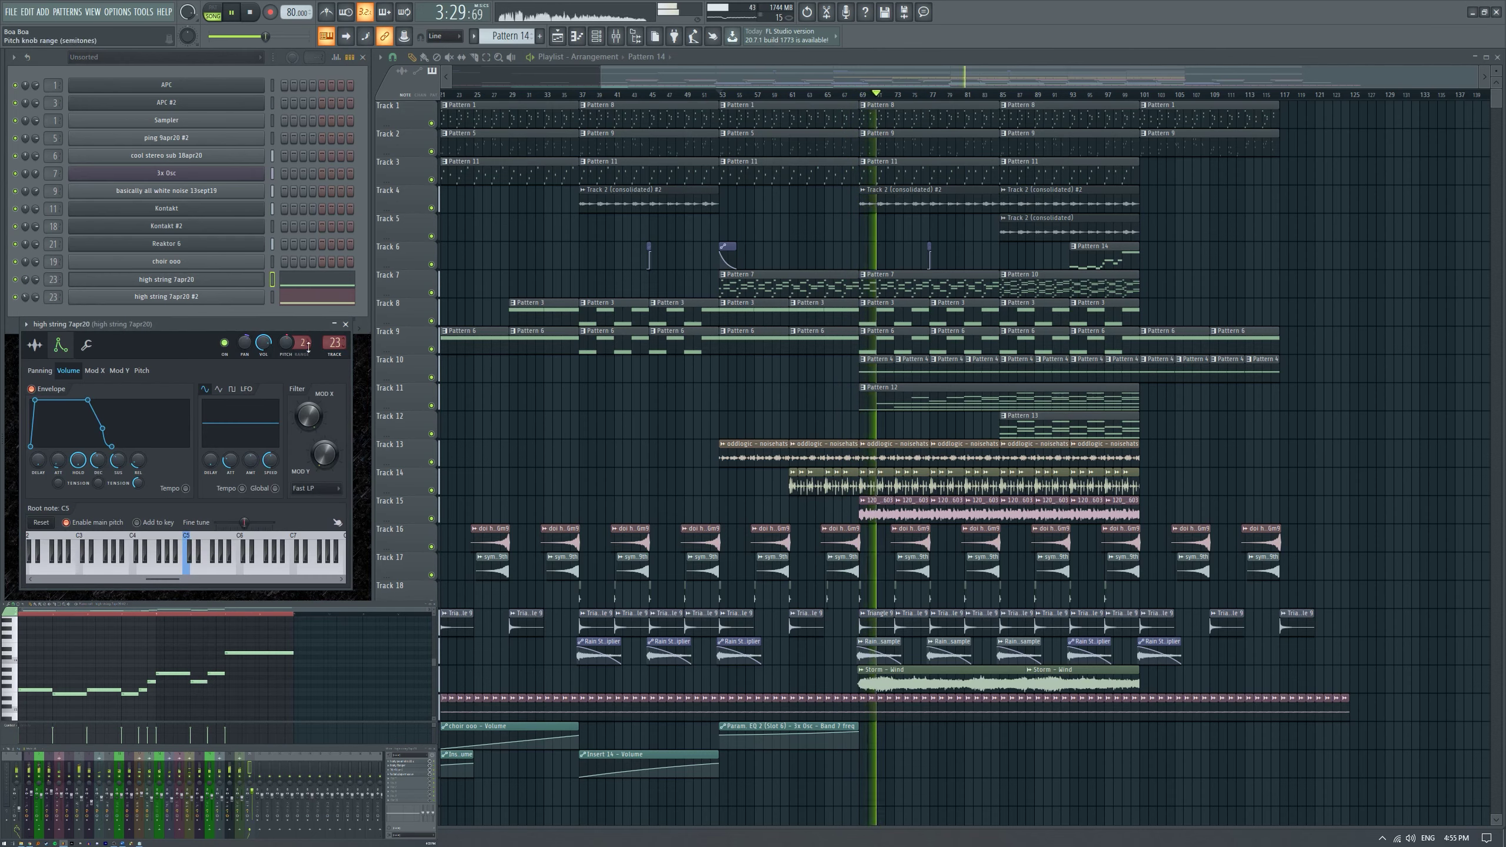
pyautogui.click(252, 297)
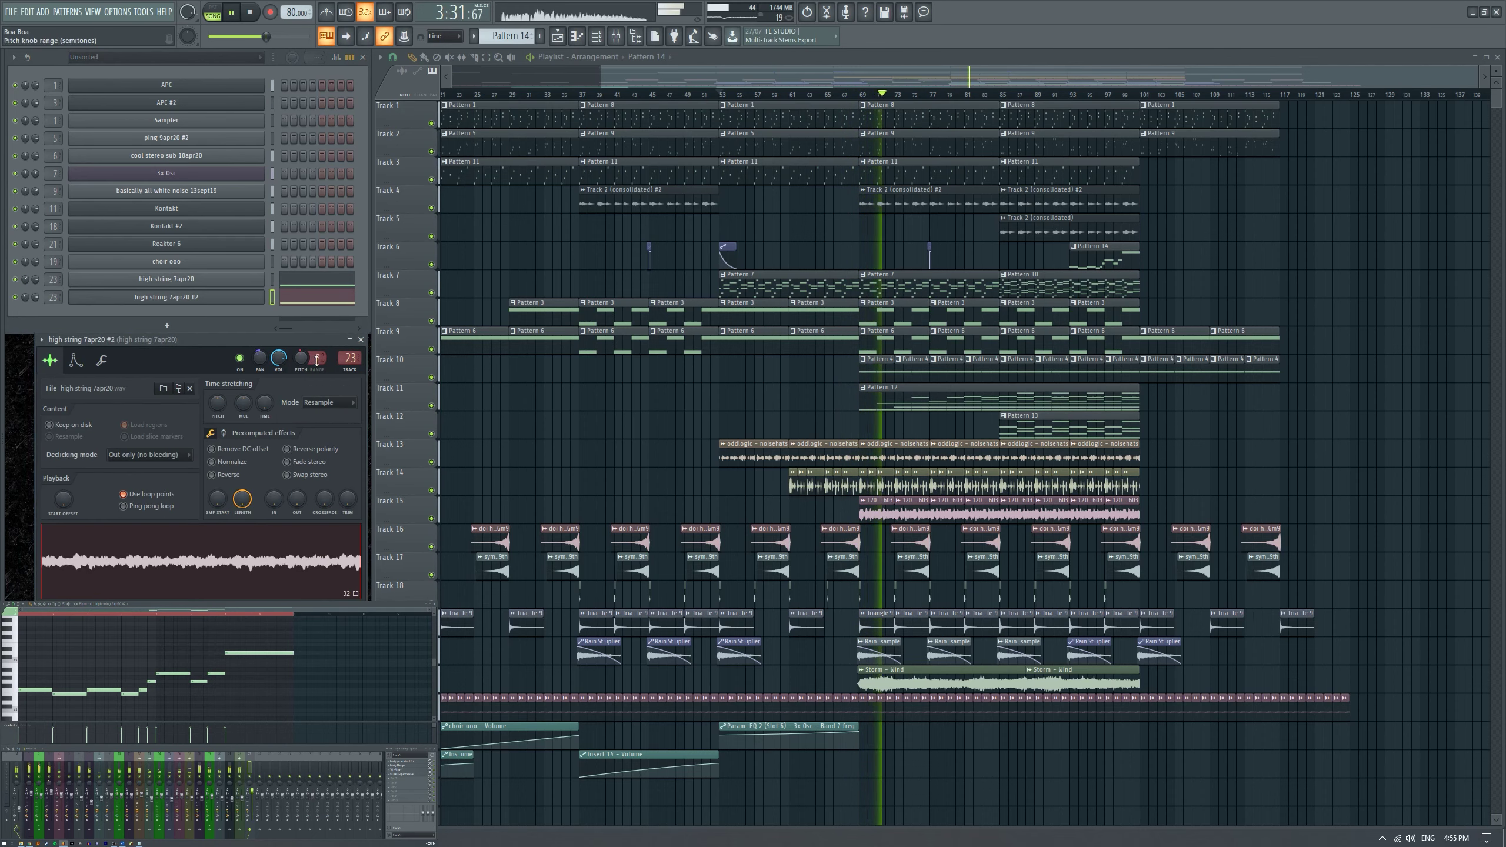
pyautogui.click(360, 339)
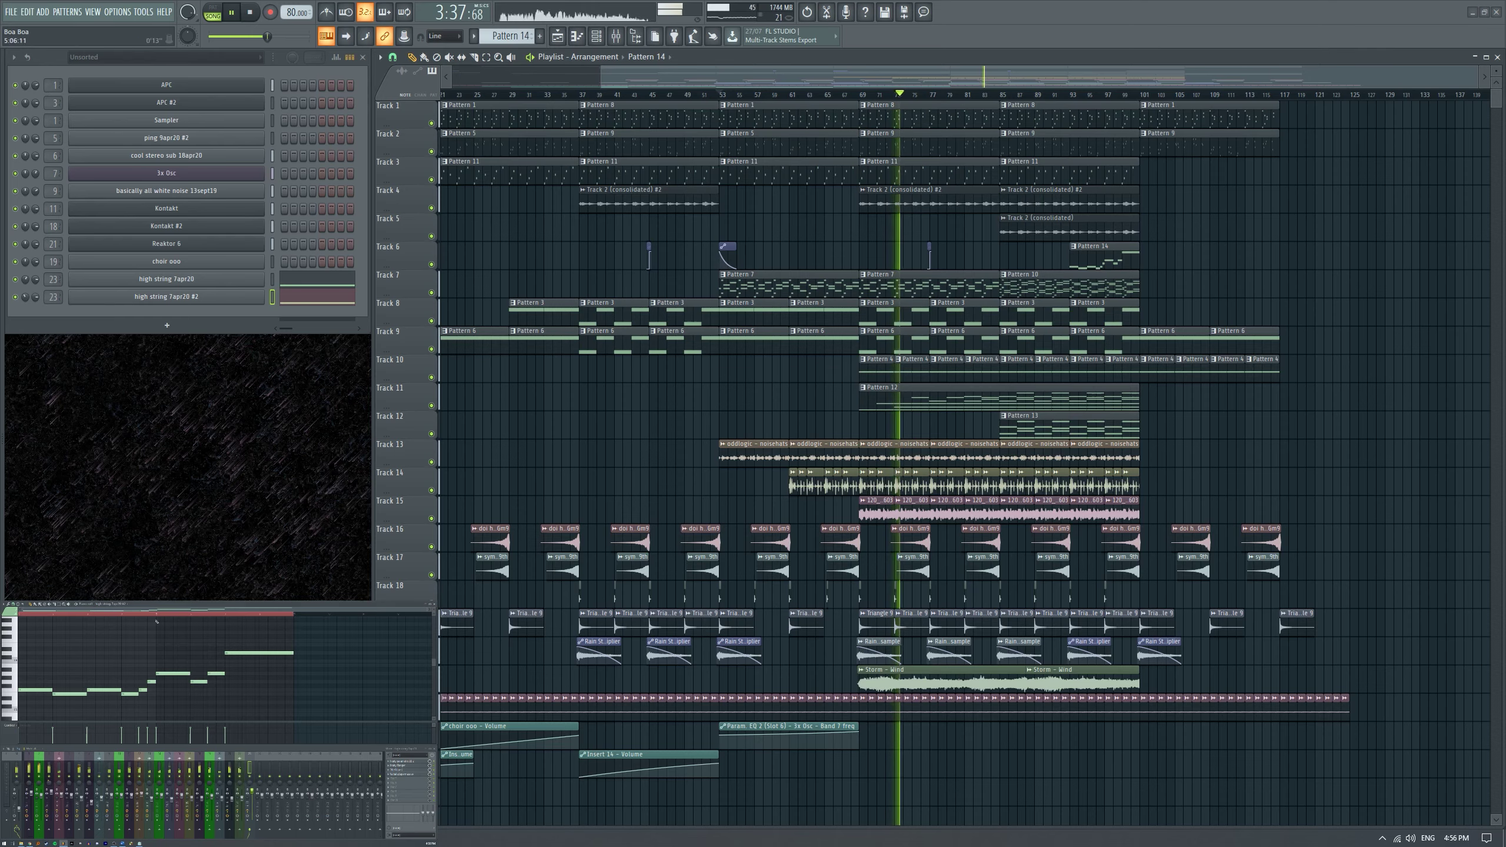
# Listen to the arrangement and examine its clip layout in the section from about bar 69 to bar 89.
pyautogui.scroll(-2, 844, 425)
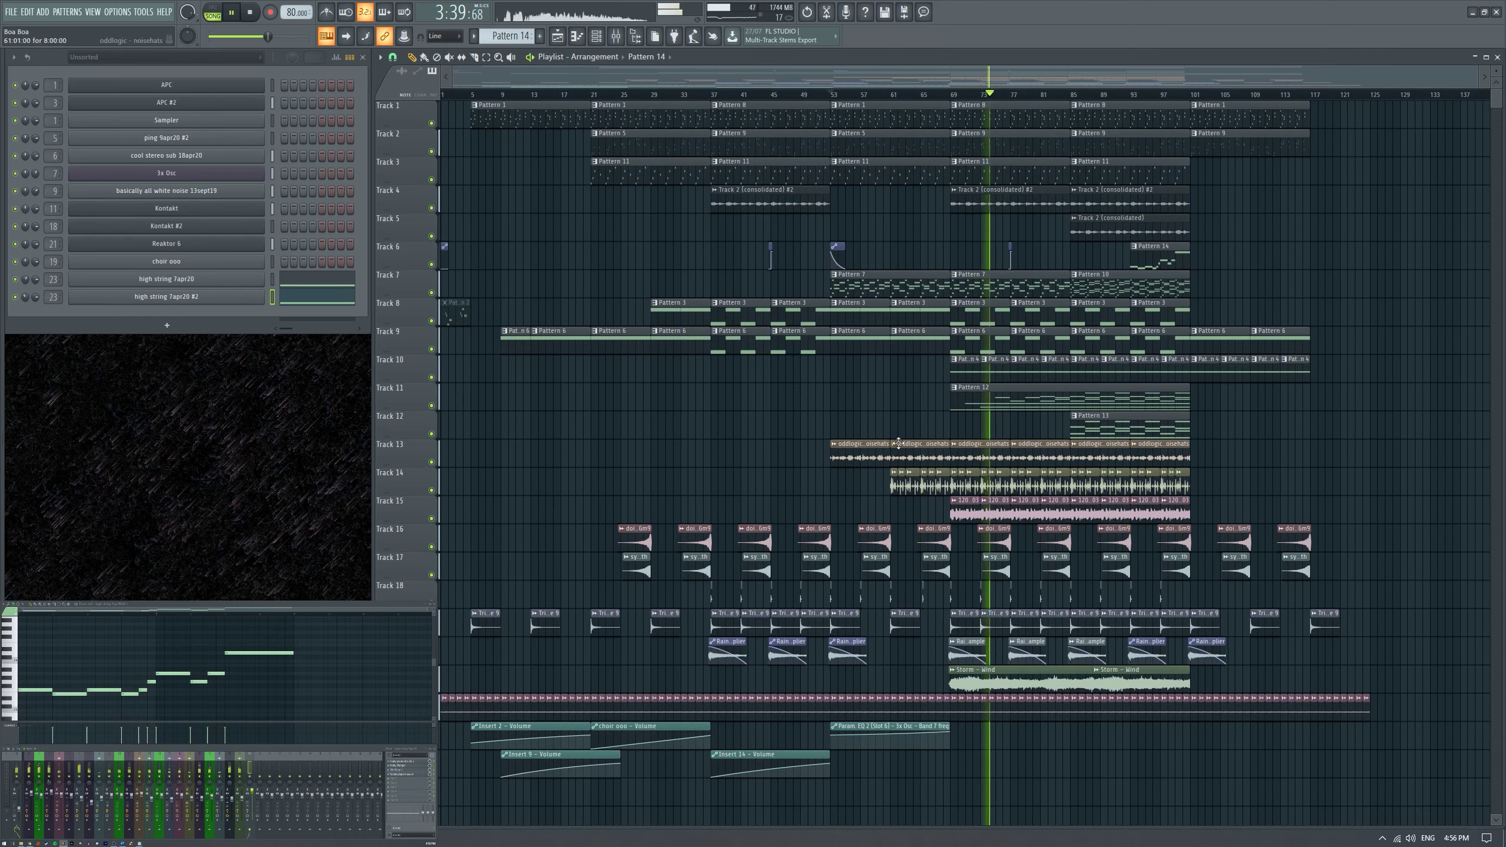
pyautogui.scroll(3, 1269, 602)
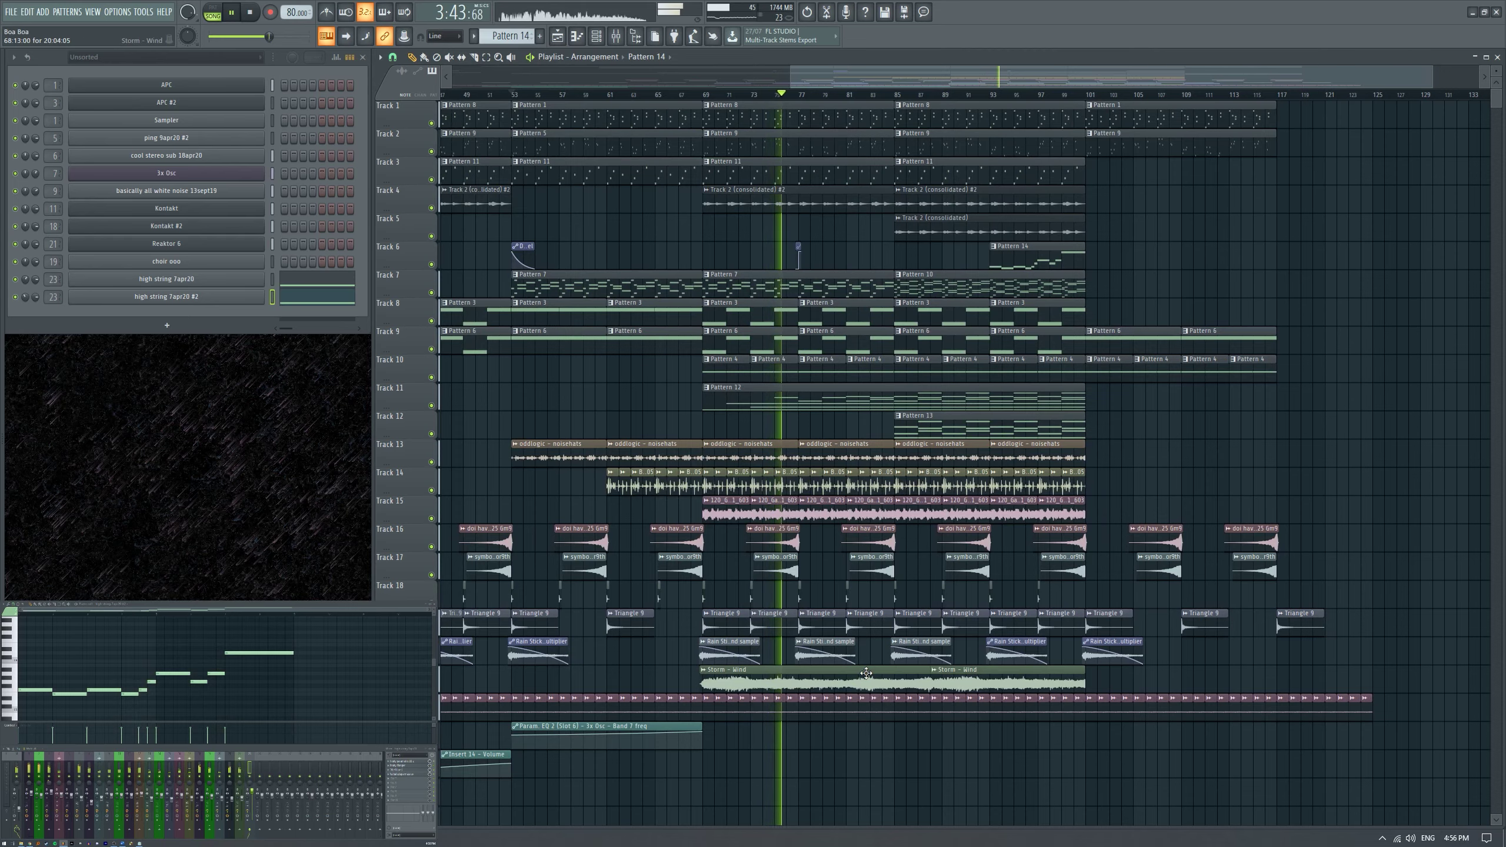
pyautogui.scroll(3, 798, 686)
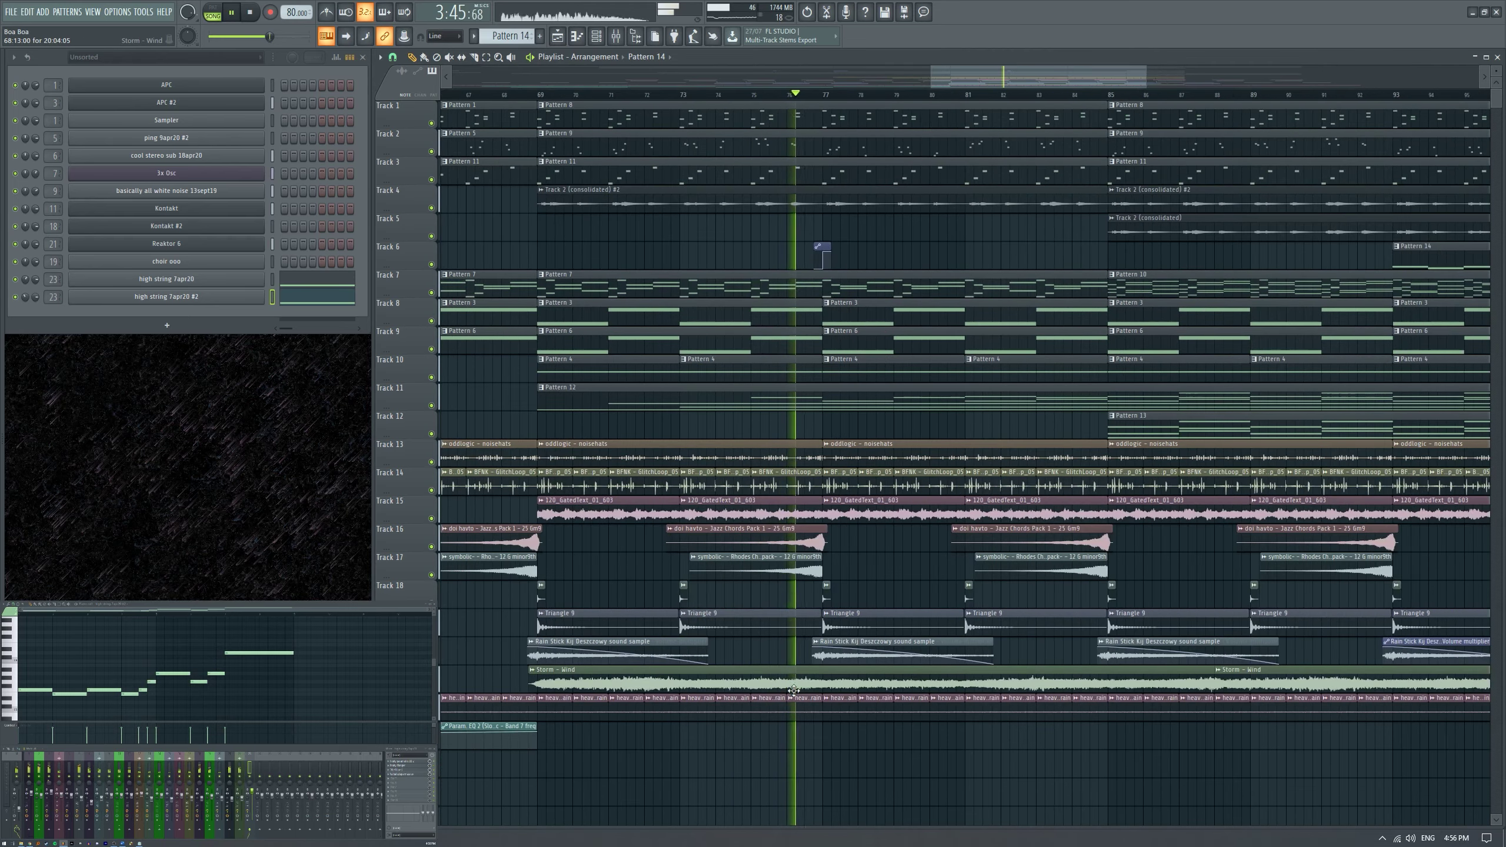
pyautogui.scroll(-1, 788, 693)
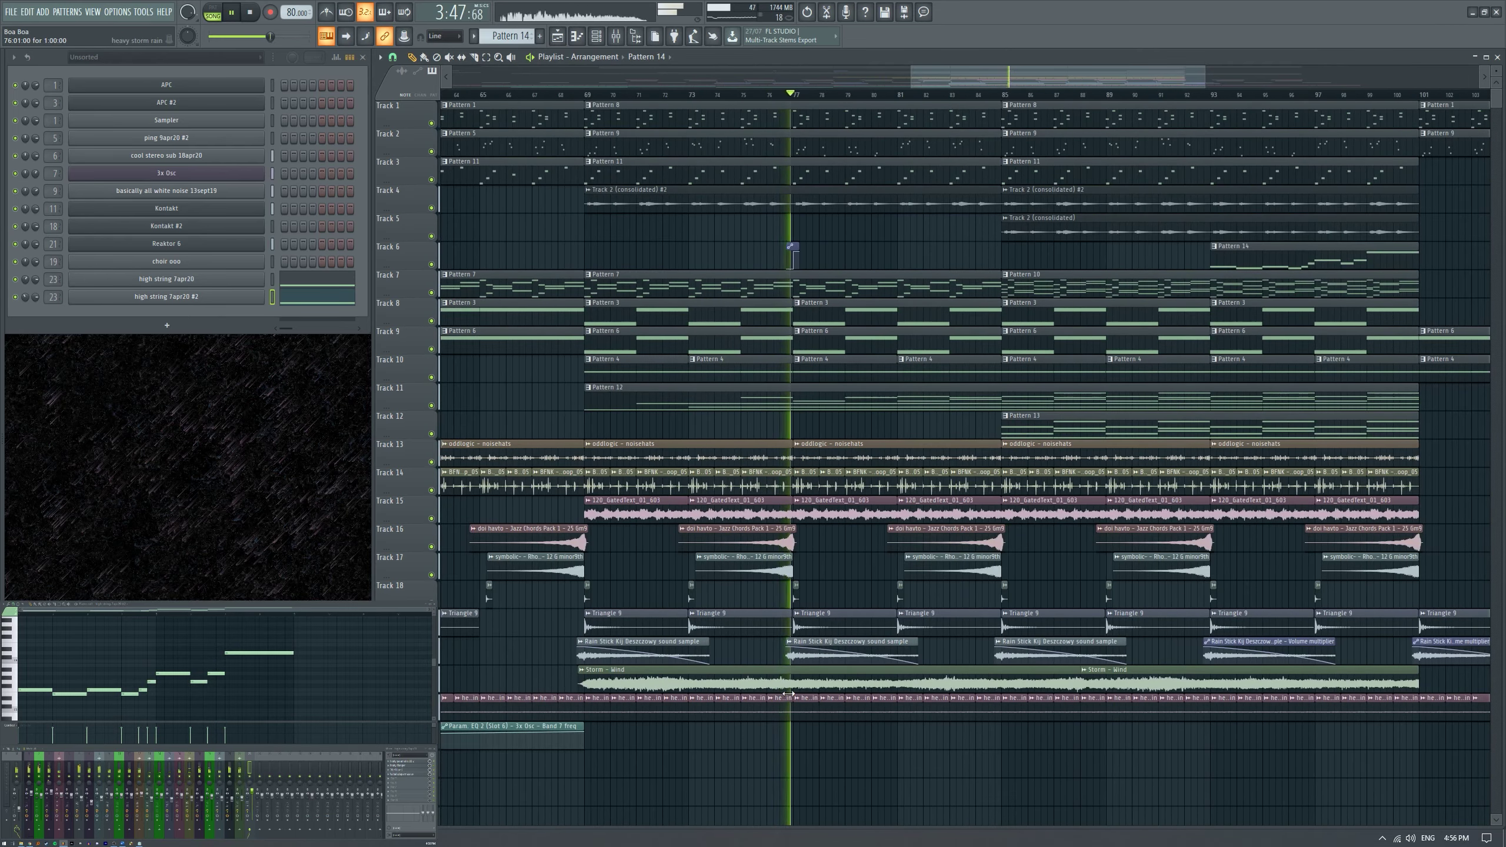
pyautogui.scroll(-2, 804, 696)
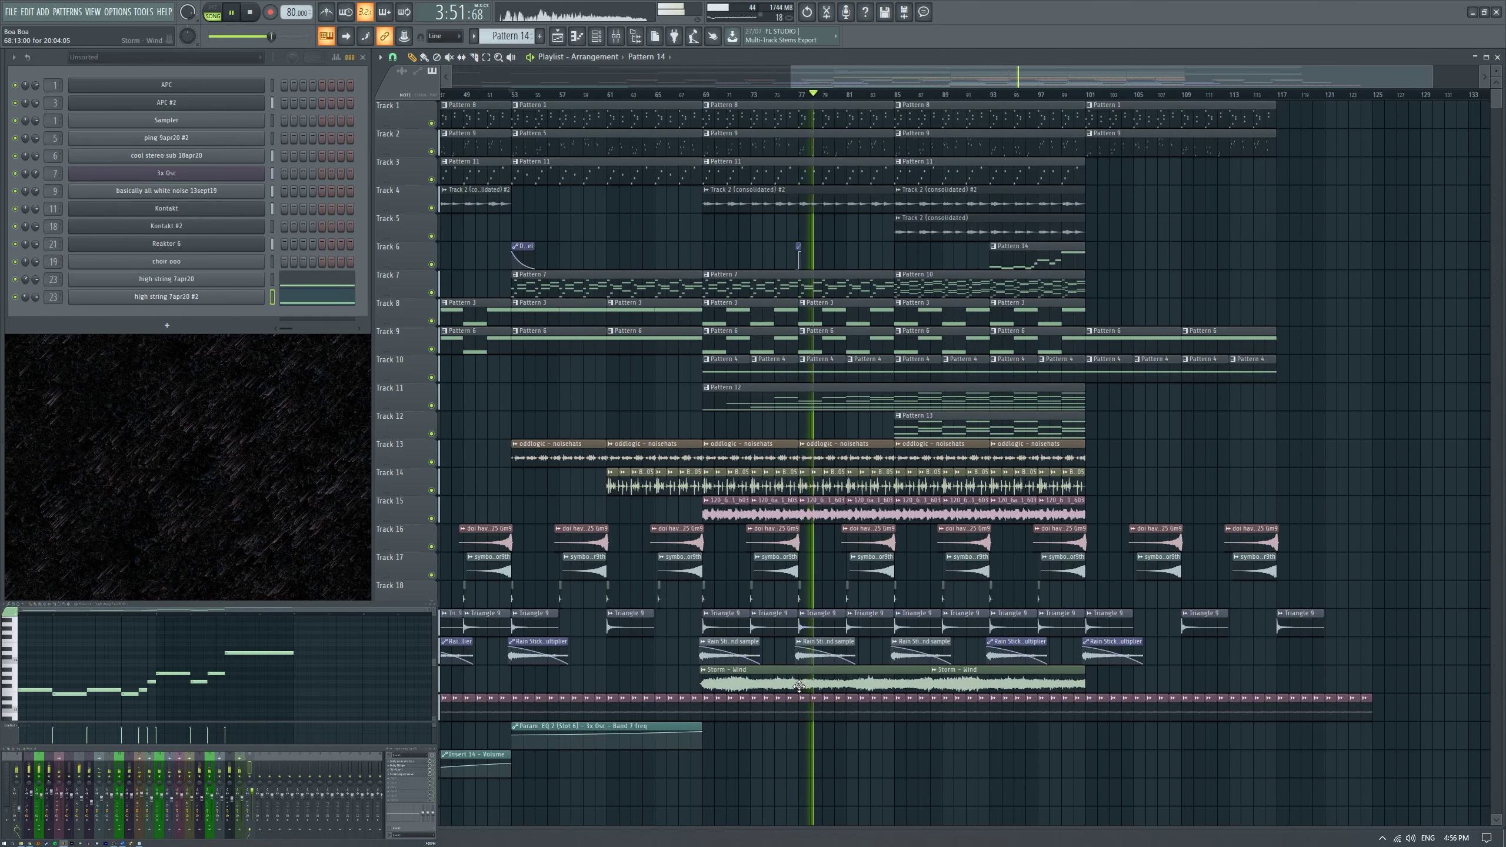
pyautogui.scroll(2, 871, 416)
pyautogui.scroll(-2, 830, 424)
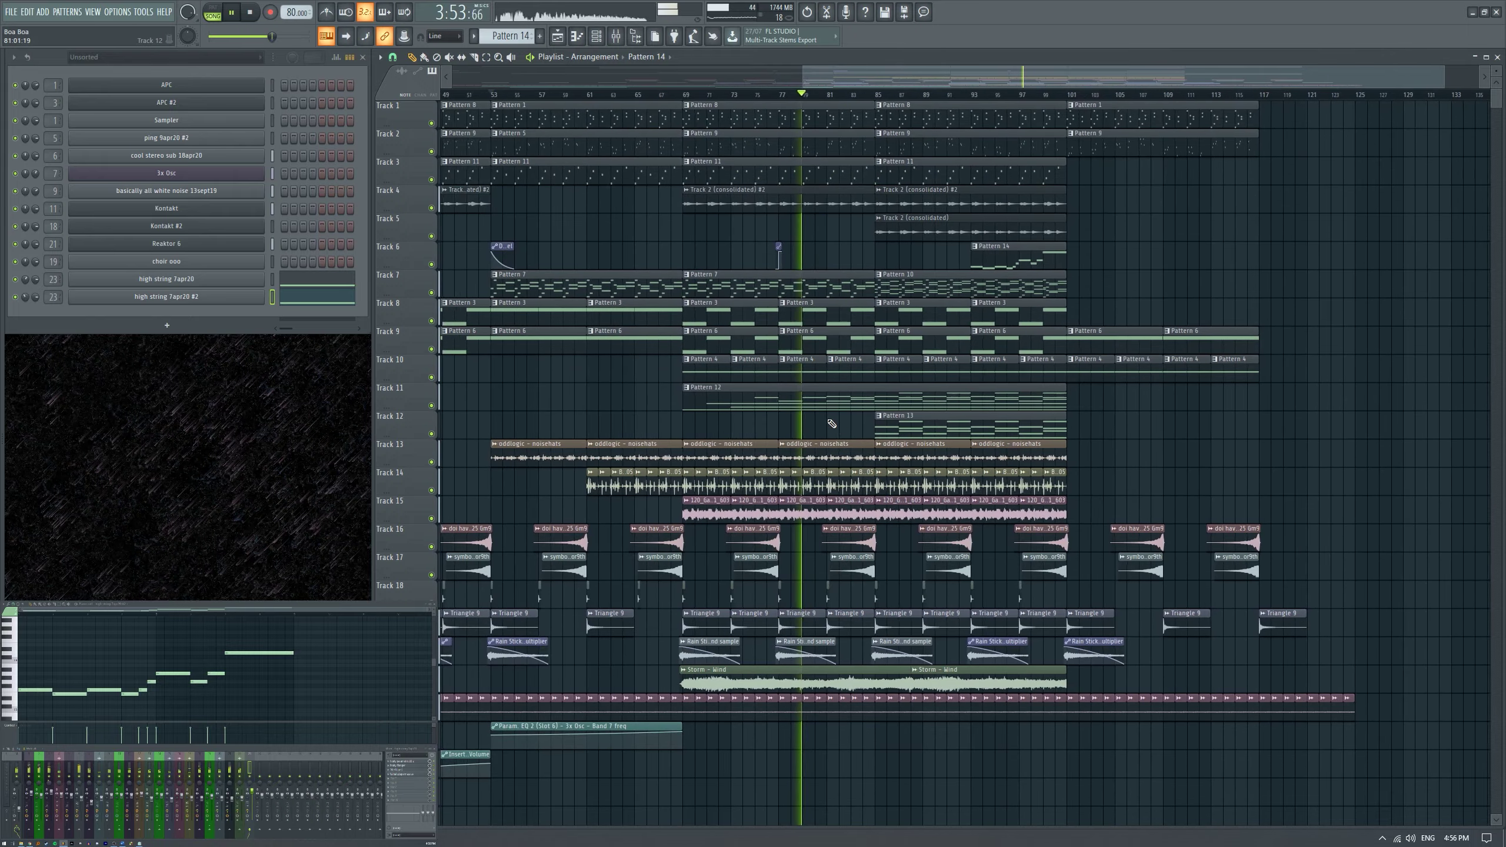
pyautogui.scroll(2, 895, 431)
pyautogui.scroll(-1, 831, 437)
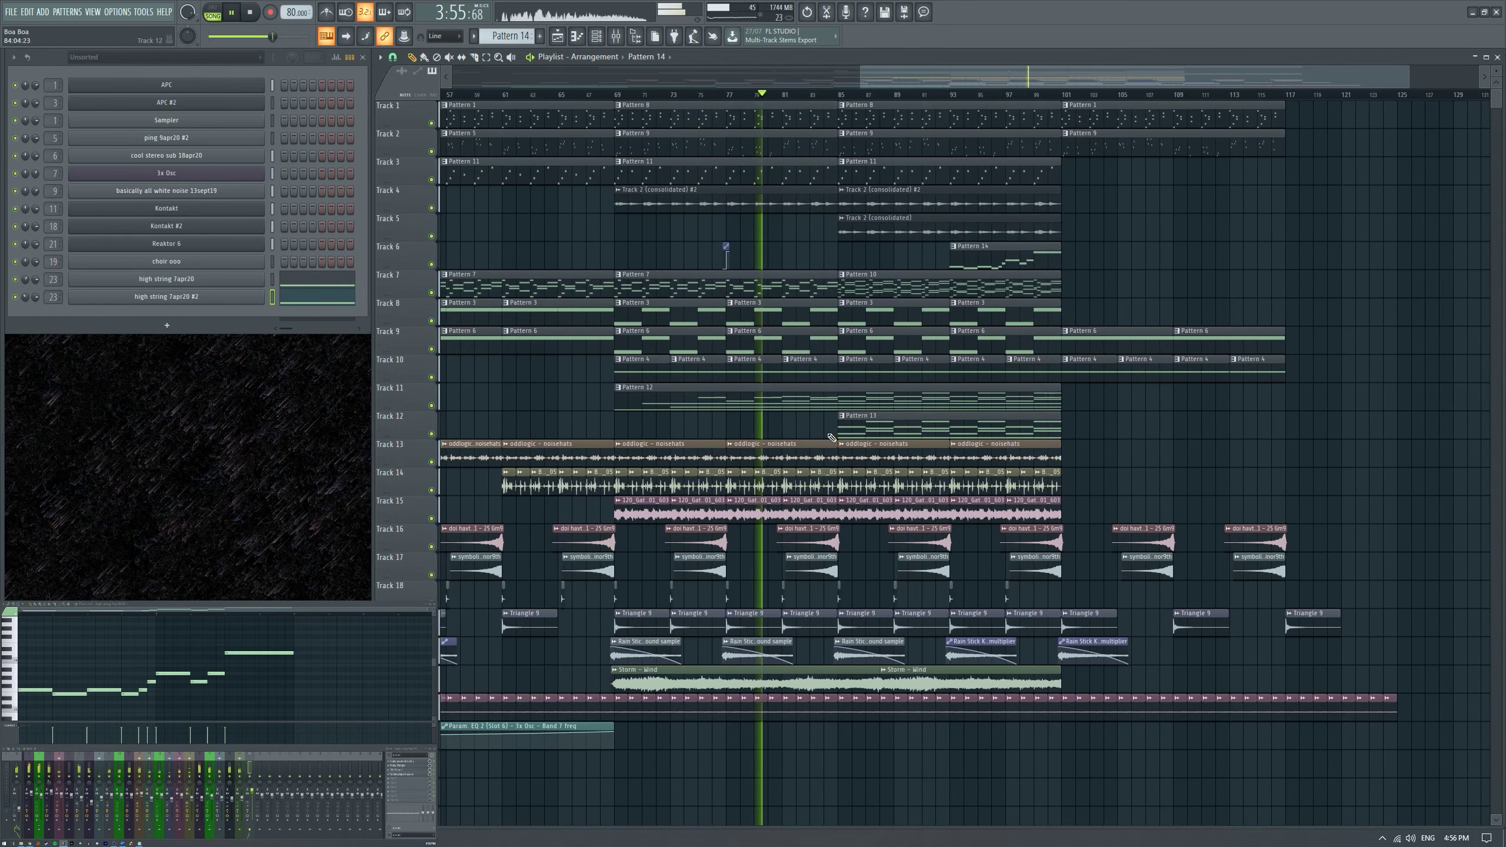
pyautogui.scroll(2, 826, 435)
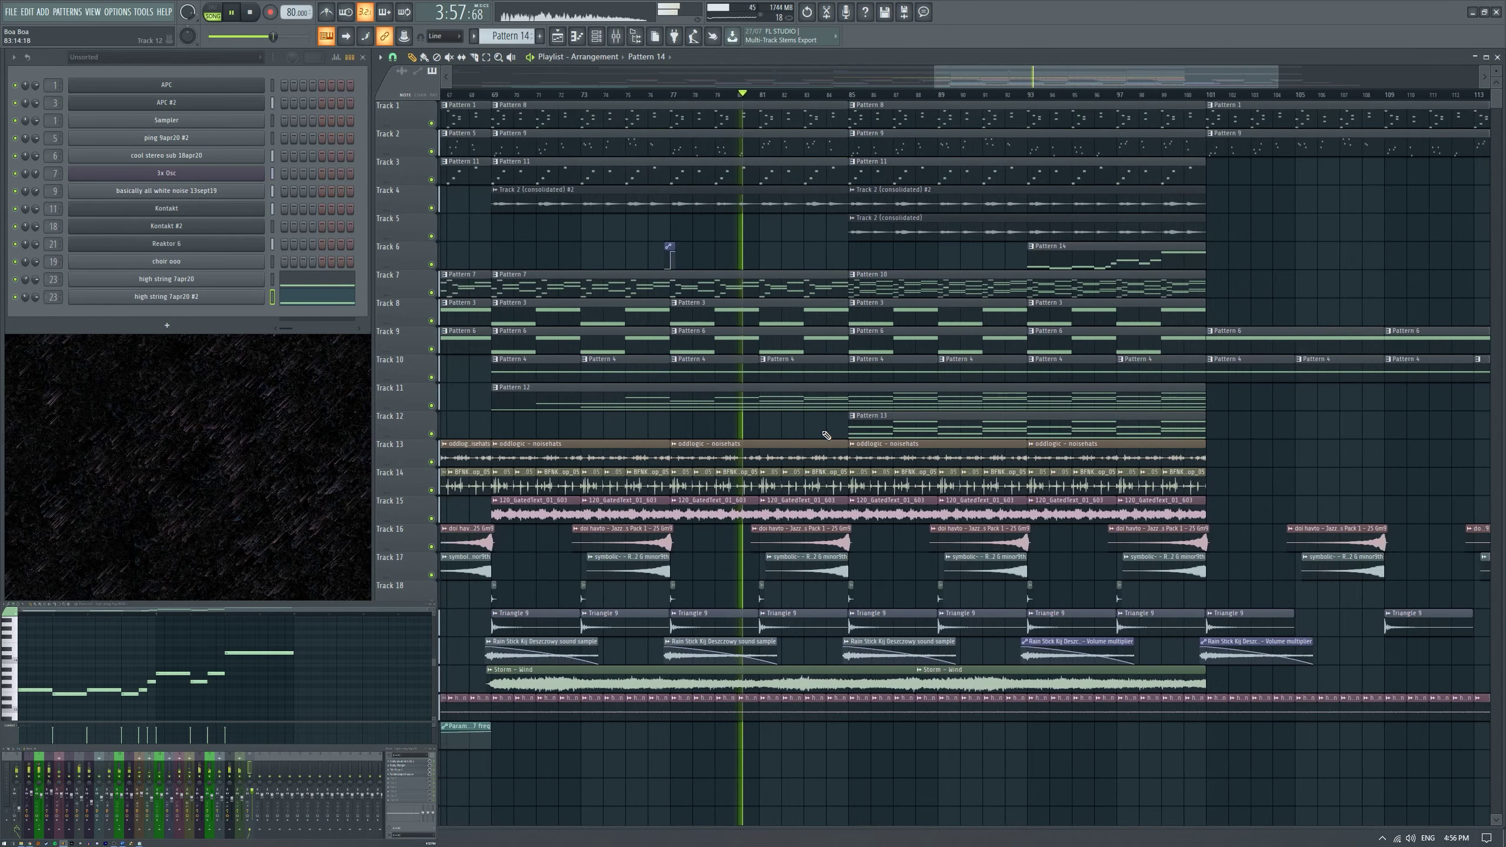
pyautogui.scroll(-1, 826, 436)
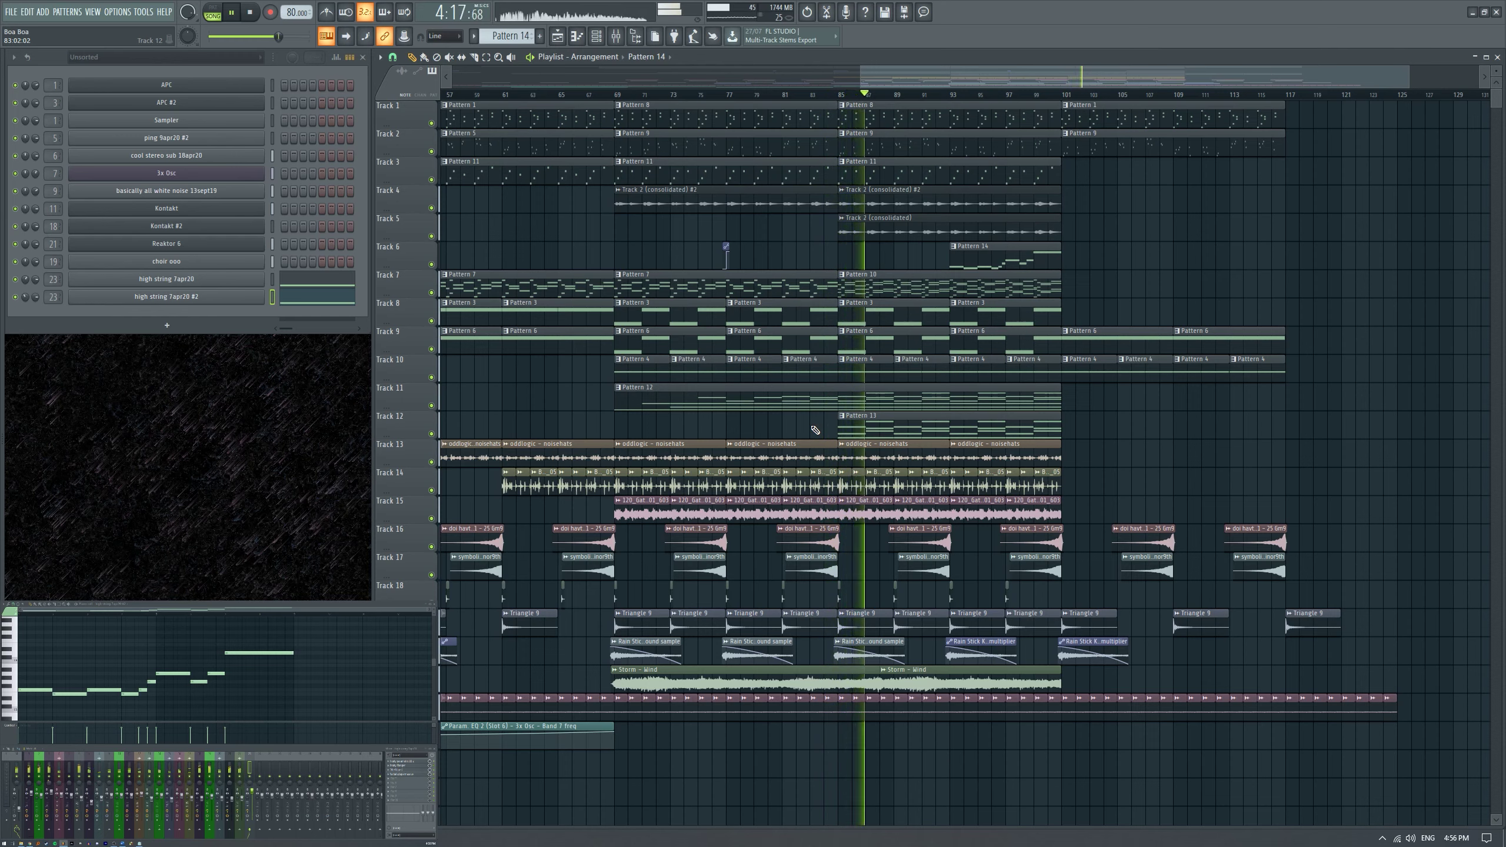
# Show all channels in the channel rack, and play the arrangement through to bar 101 before stopping.
pyautogui.click(216, 58)
pyautogui.click(204, 68)
pyautogui.scroll(3, 956, 274)
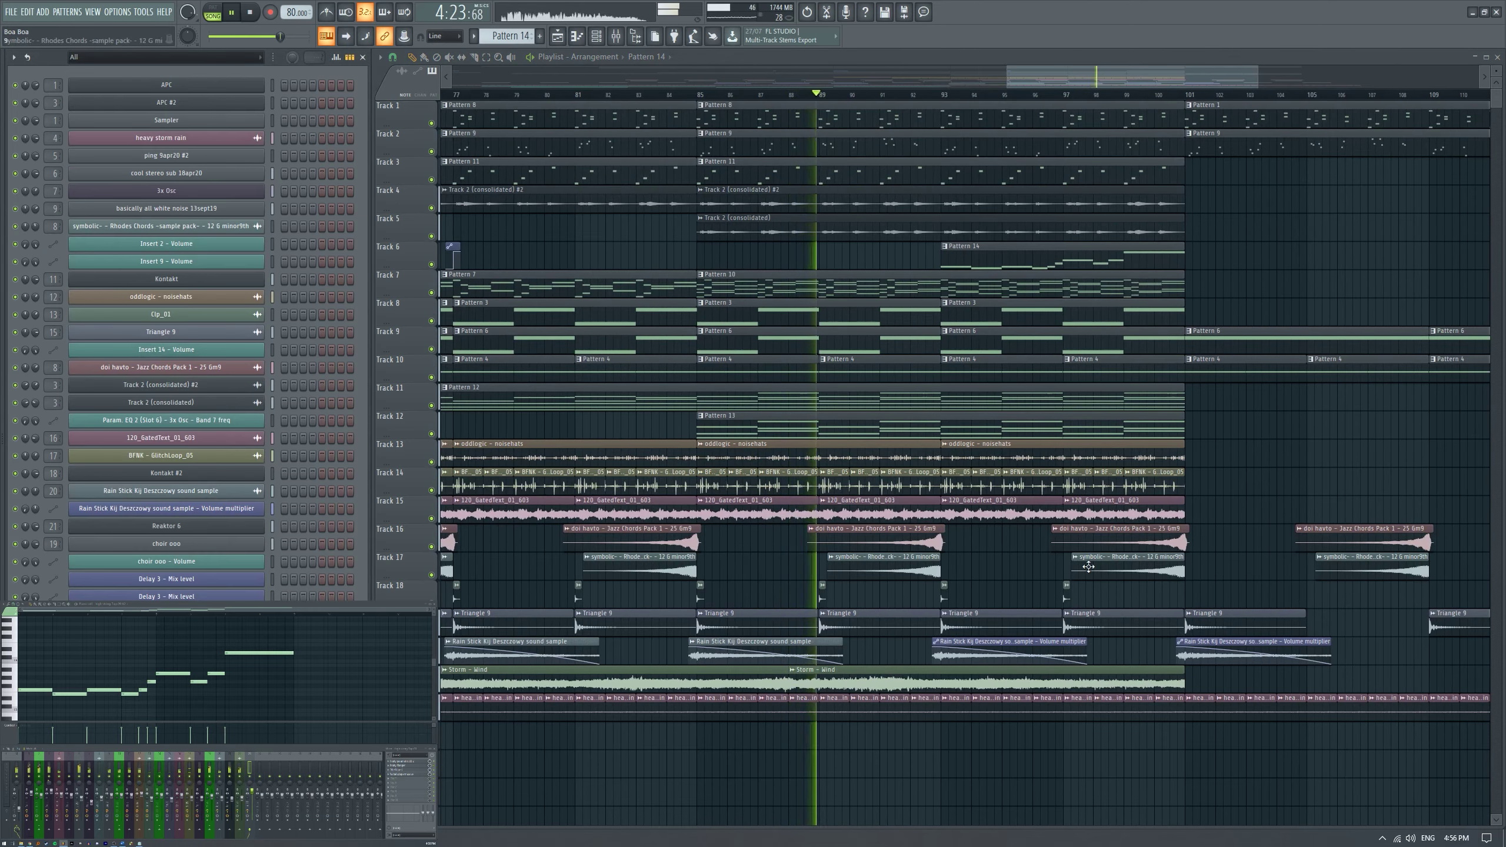
pyautogui.scroll(-3, 1088, 567)
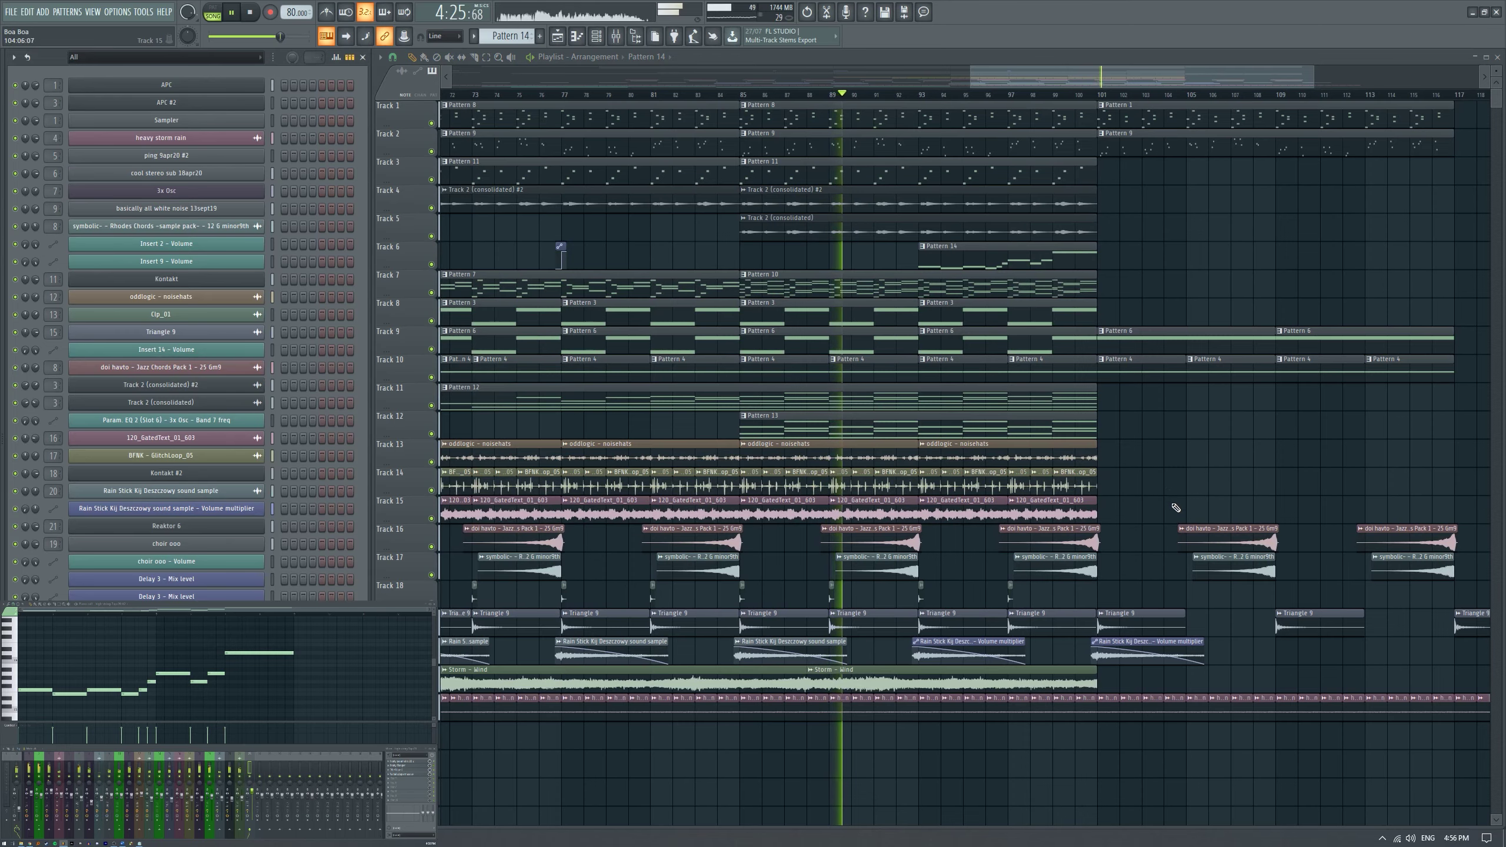
pyautogui.scroll(-2, 948, 460)
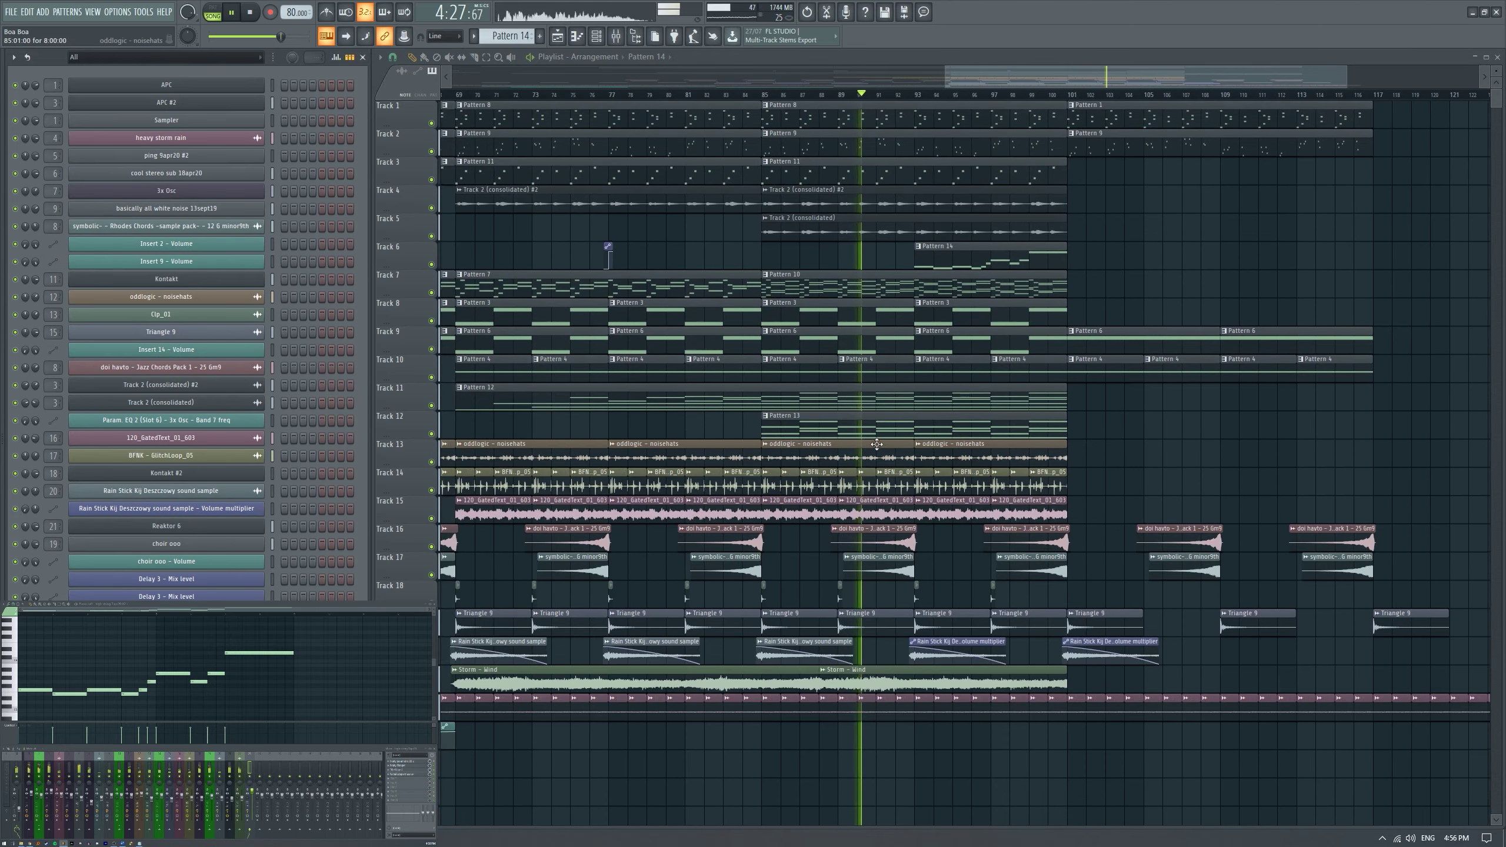
pyautogui.scroll(3, 928, 447)
pyautogui.scroll(-2, 828, 390)
pyautogui.scroll(-1, 827, 389)
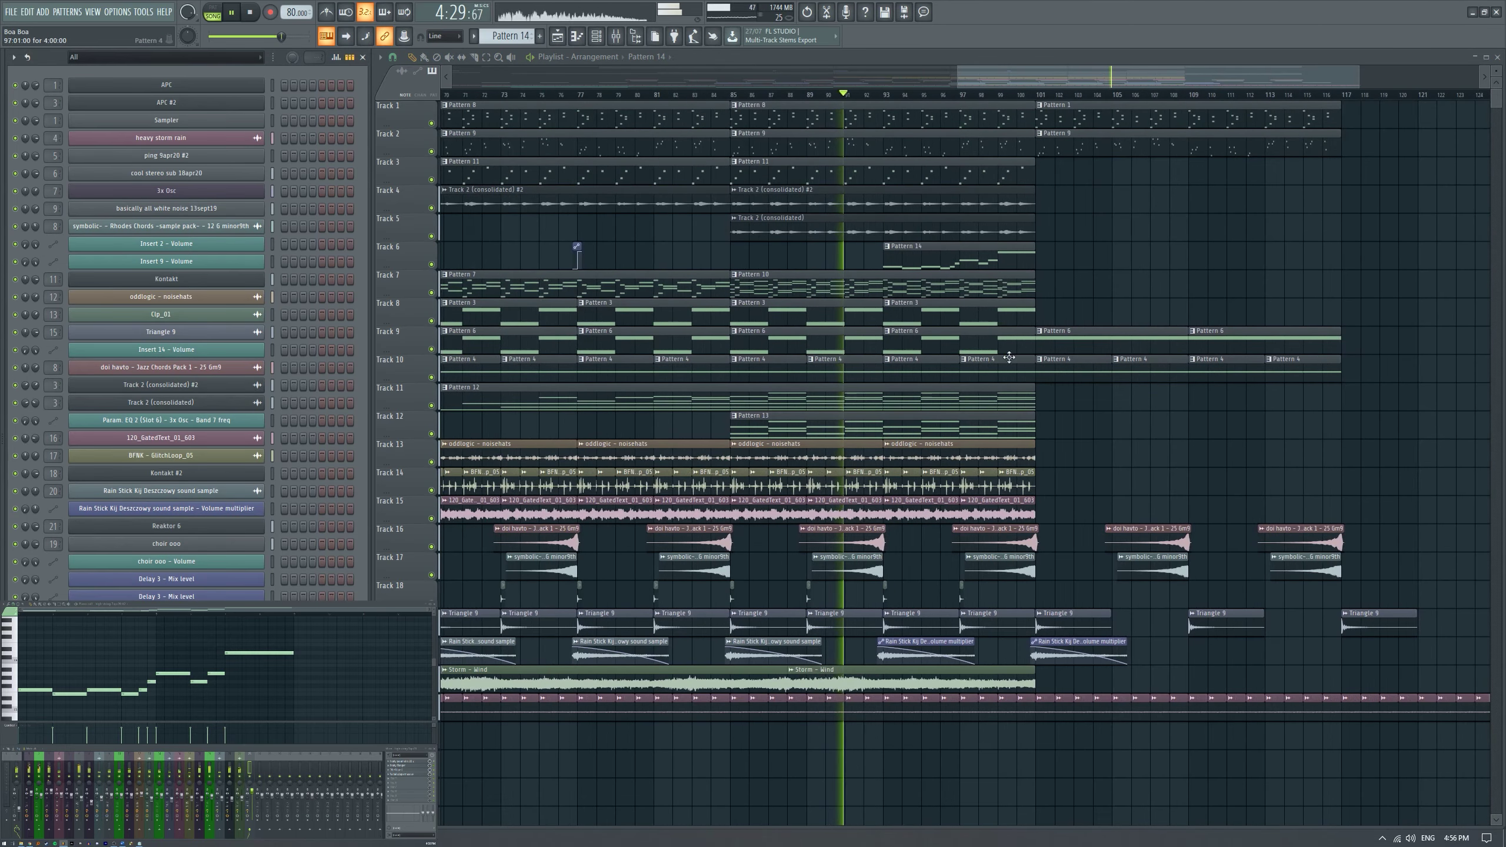
pyautogui.scroll(2, 836, 266)
pyautogui.scroll(2, 837, 267)
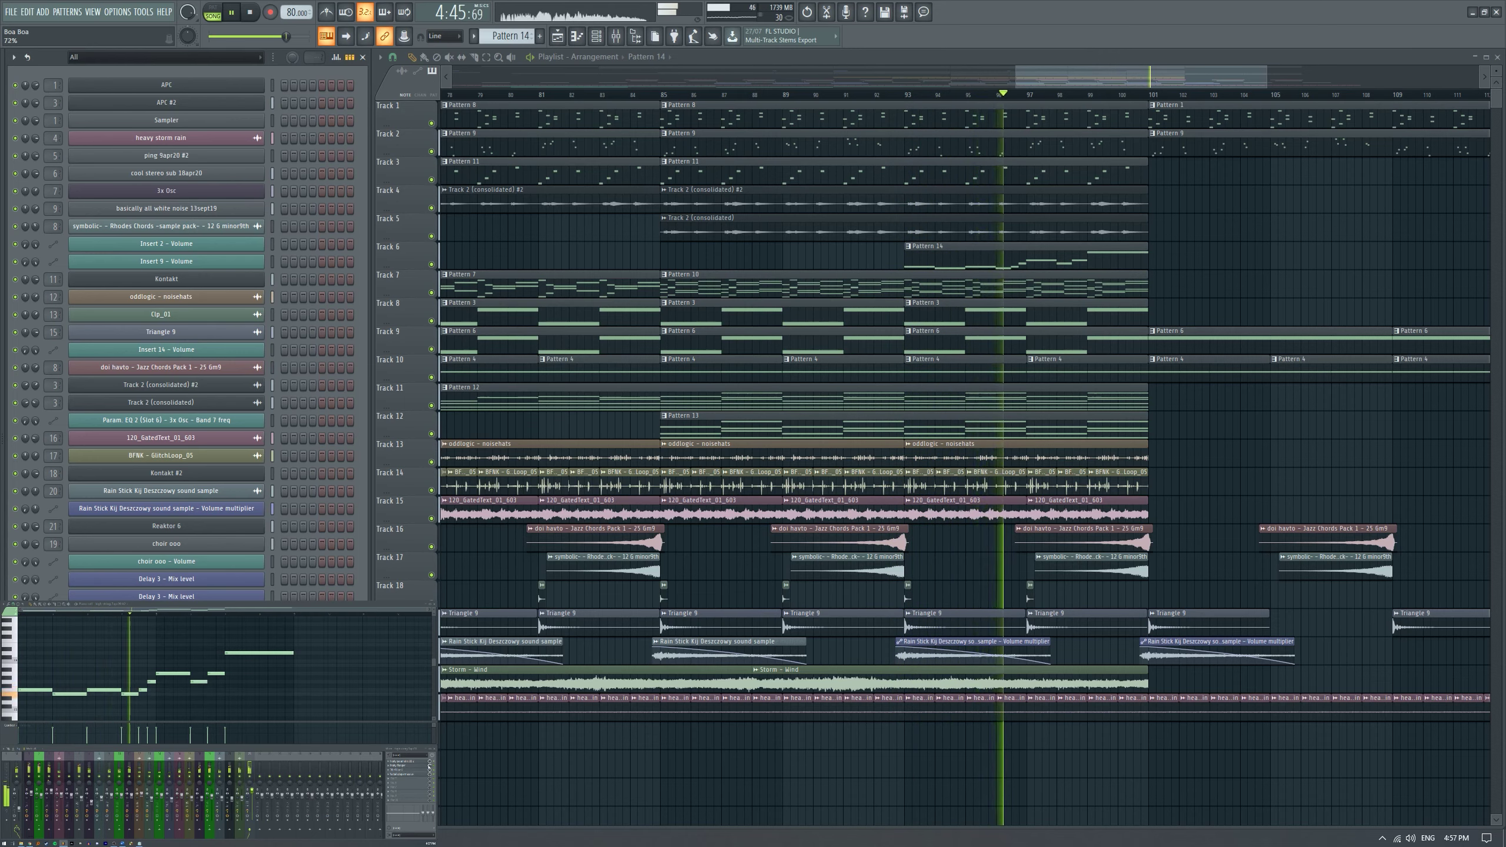
pyautogui.scroll(-1, 1119, 500)
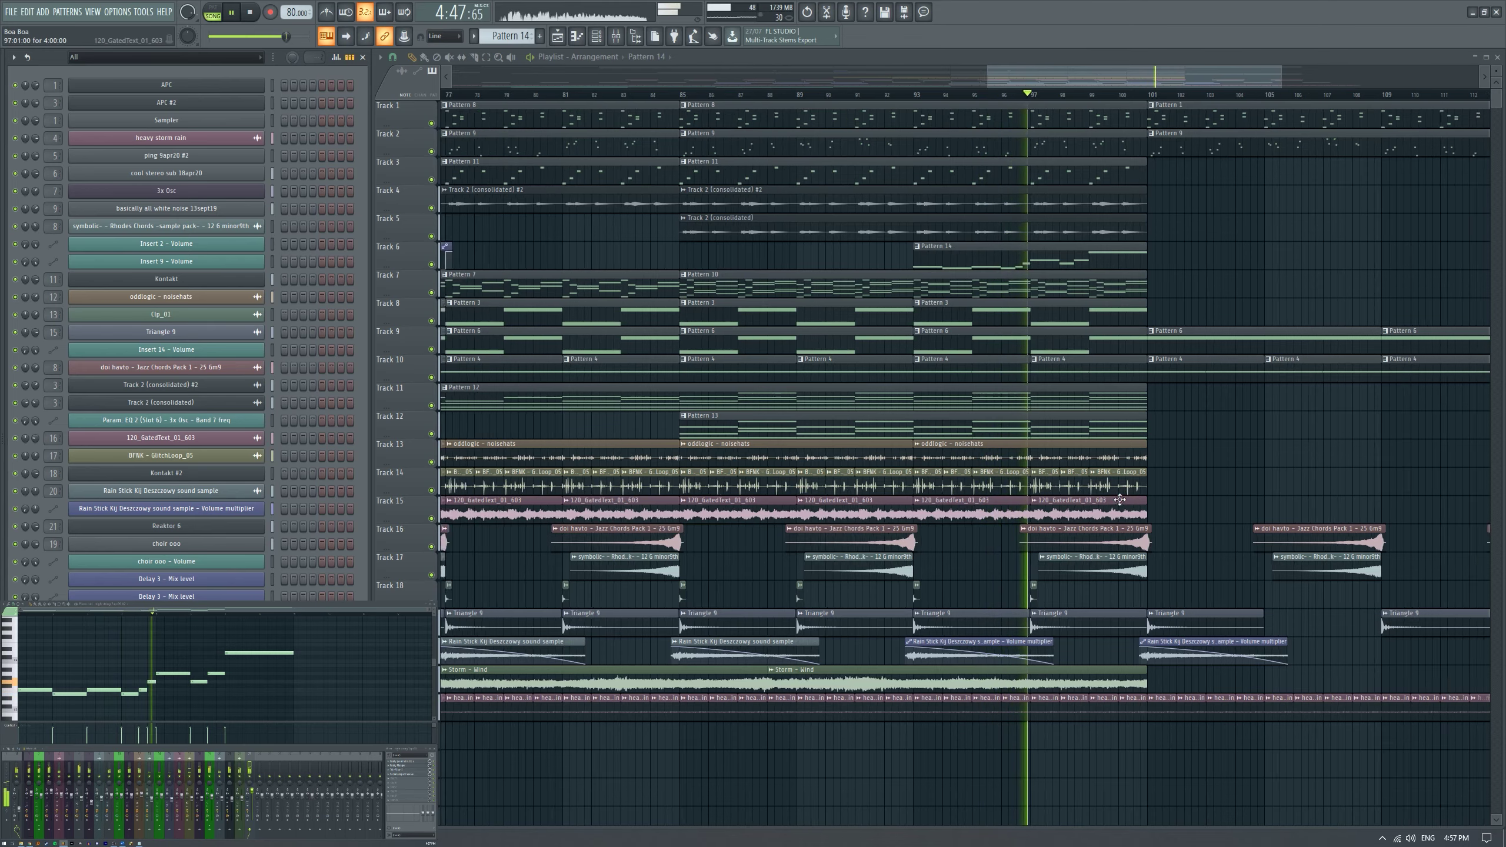
pyautogui.scroll(2, 1173, 510)
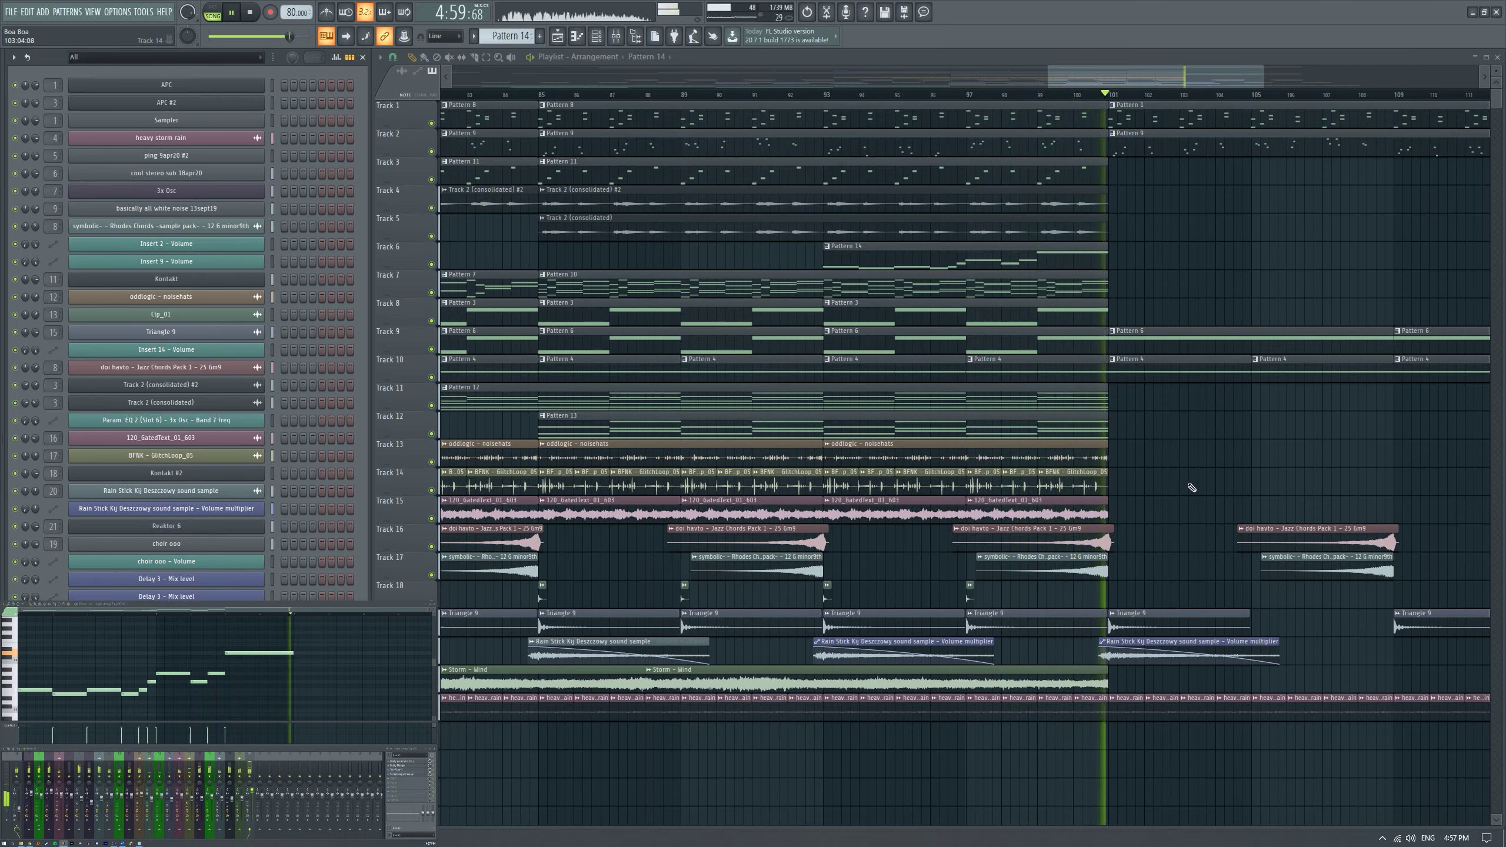
pyautogui.press('space')
# Check the string thing 13sept19 sample in the sounds i made folder of the browser.
pyautogui.moveTo(3, 506)
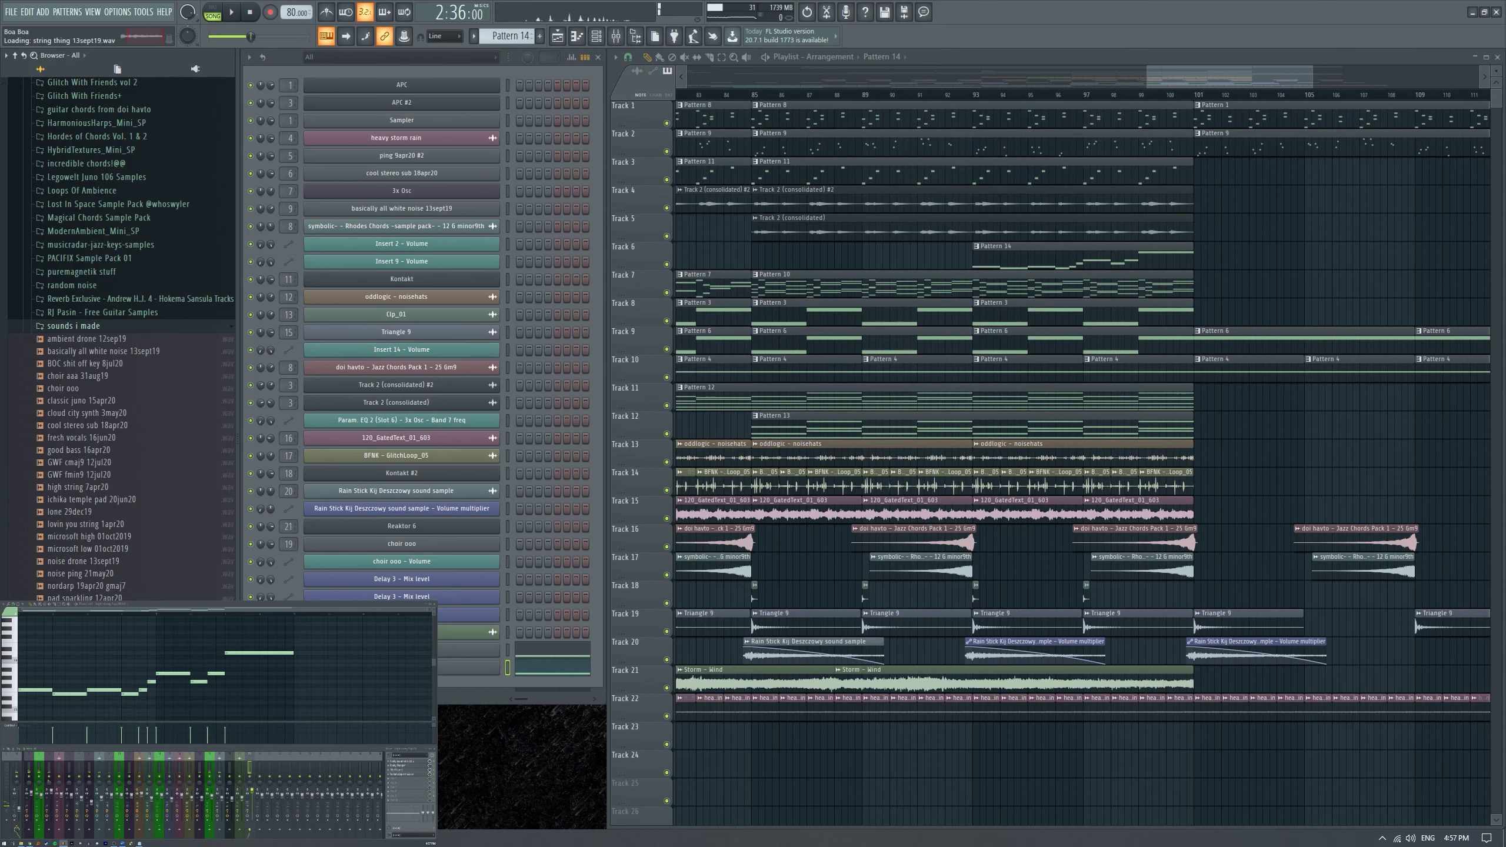
pyautogui.hotkey('alt', 'F8')
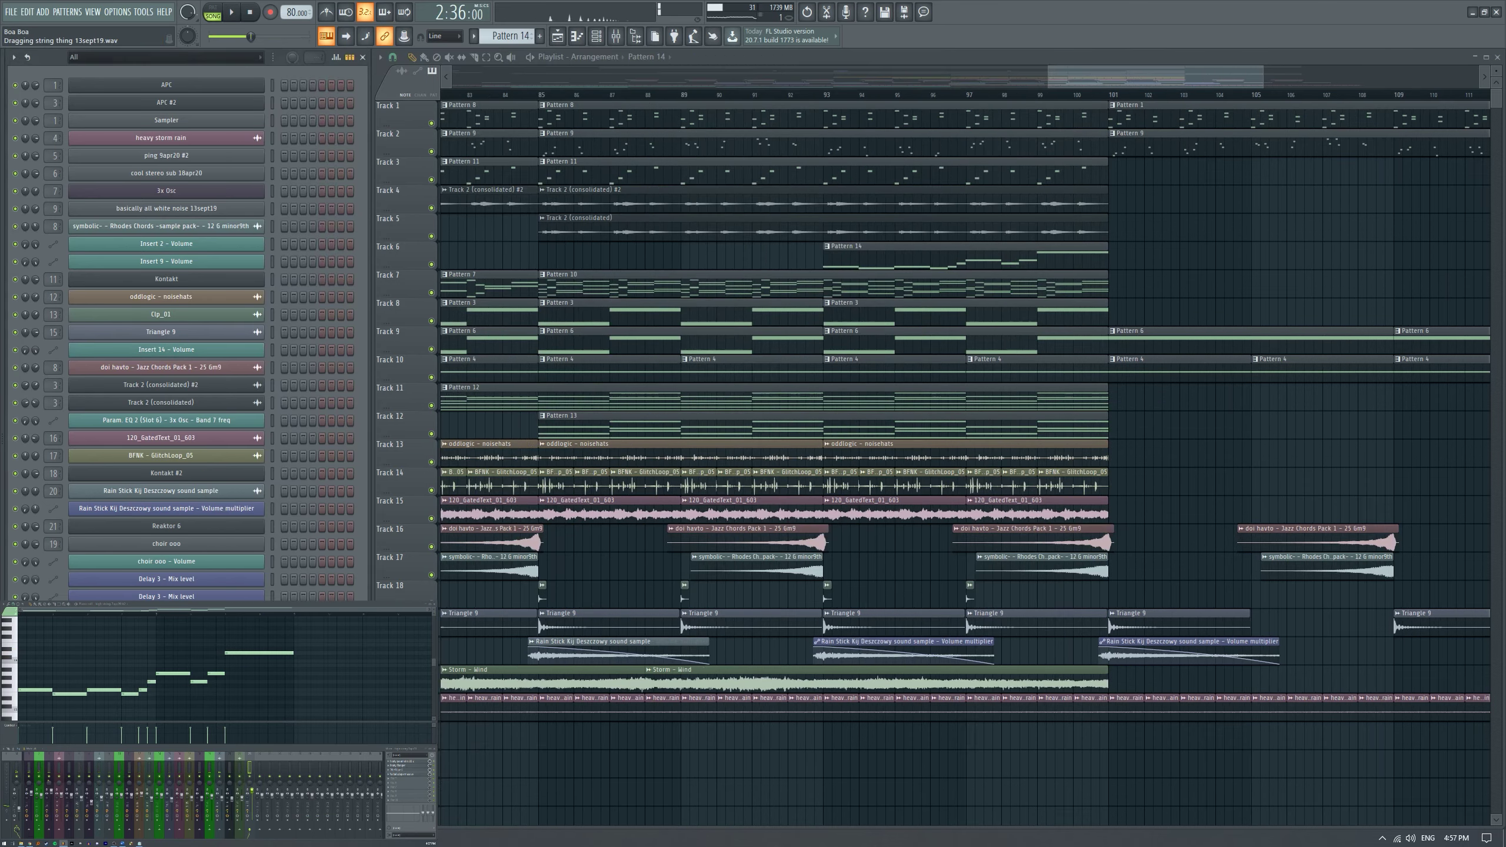
pyautogui.hotkey('alt', 'F8')
pyautogui.hotkey('alt', 'F8')
# Audition the Pattern 14 clip on its own and delete the cloned high string channel.
pyautogui.keyDown('alt'); pyautogui.rightClick(832, 256); pyautogui.keyUp('alt')
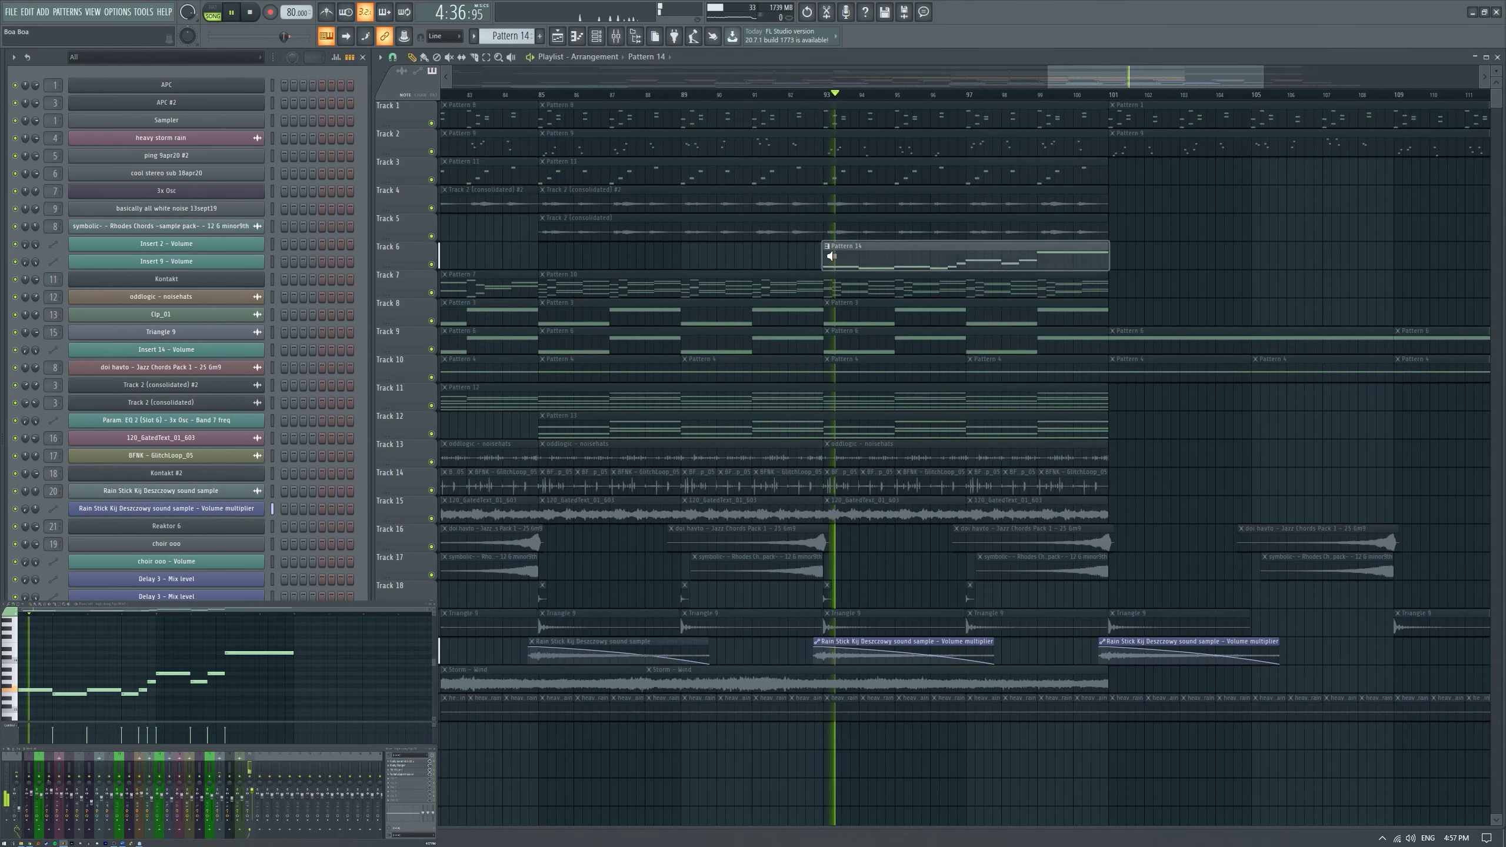
pyautogui.keyDown('alt'); pyautogui.rightClick(867, 255); pyautogui.keyUp('alt')
pyautogui.rightClick(237, 660)
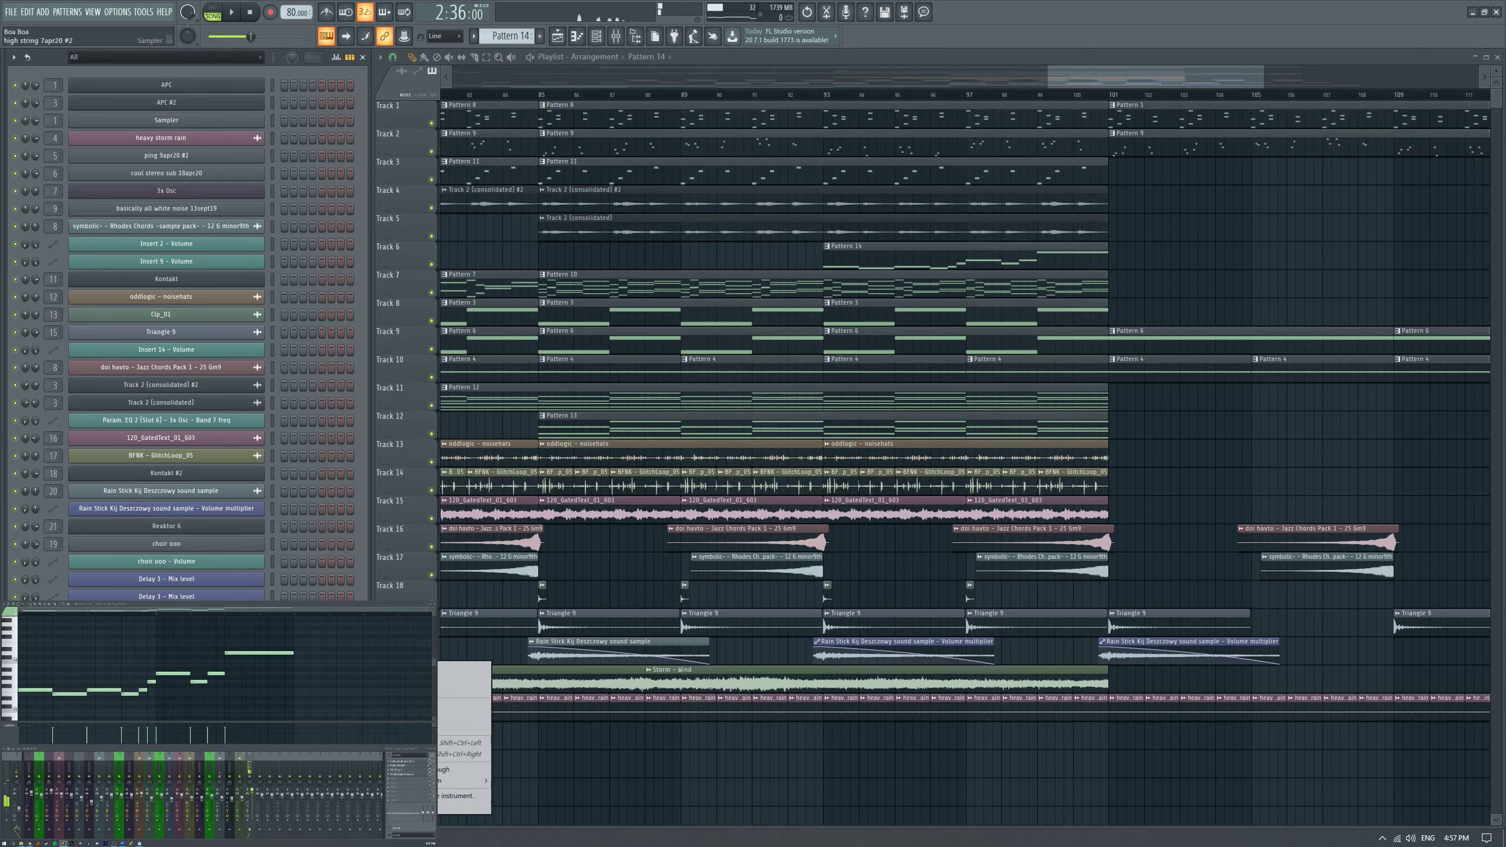
pyautogui.click(296, 771)
pyautogui.click(810, 457)
# Review the remaining high string channel's settings and audition Pattern 14, first alone and then in the full mix from bar 93.
pyautogui.click(166, 648)
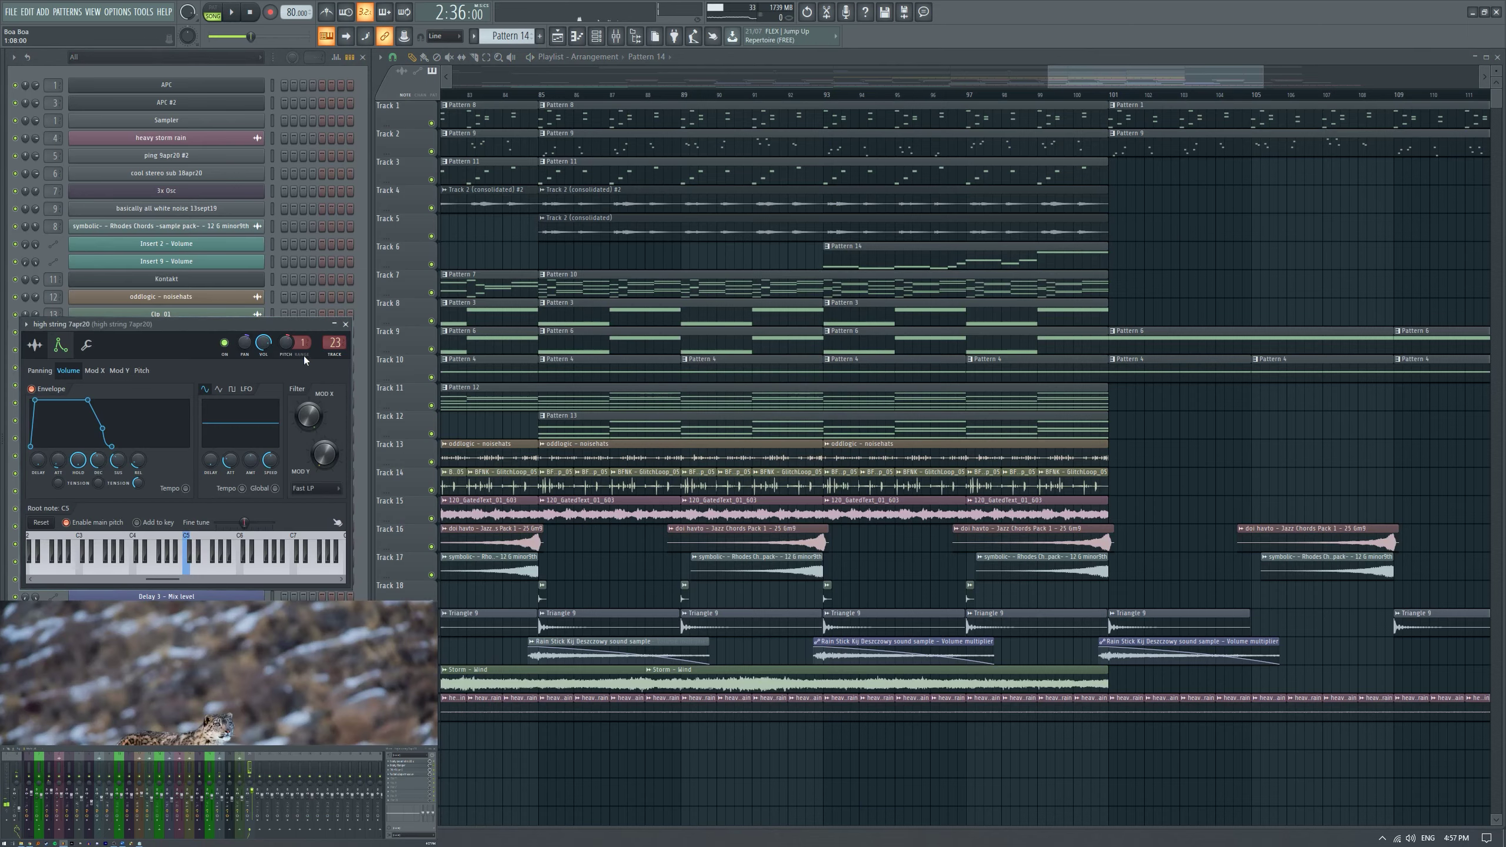
pyautogui.click(346, 324)
pyautogui.keyDown('alt'); pyautogui.rightClick(847, 251); pyautogui.keyUp('alt')
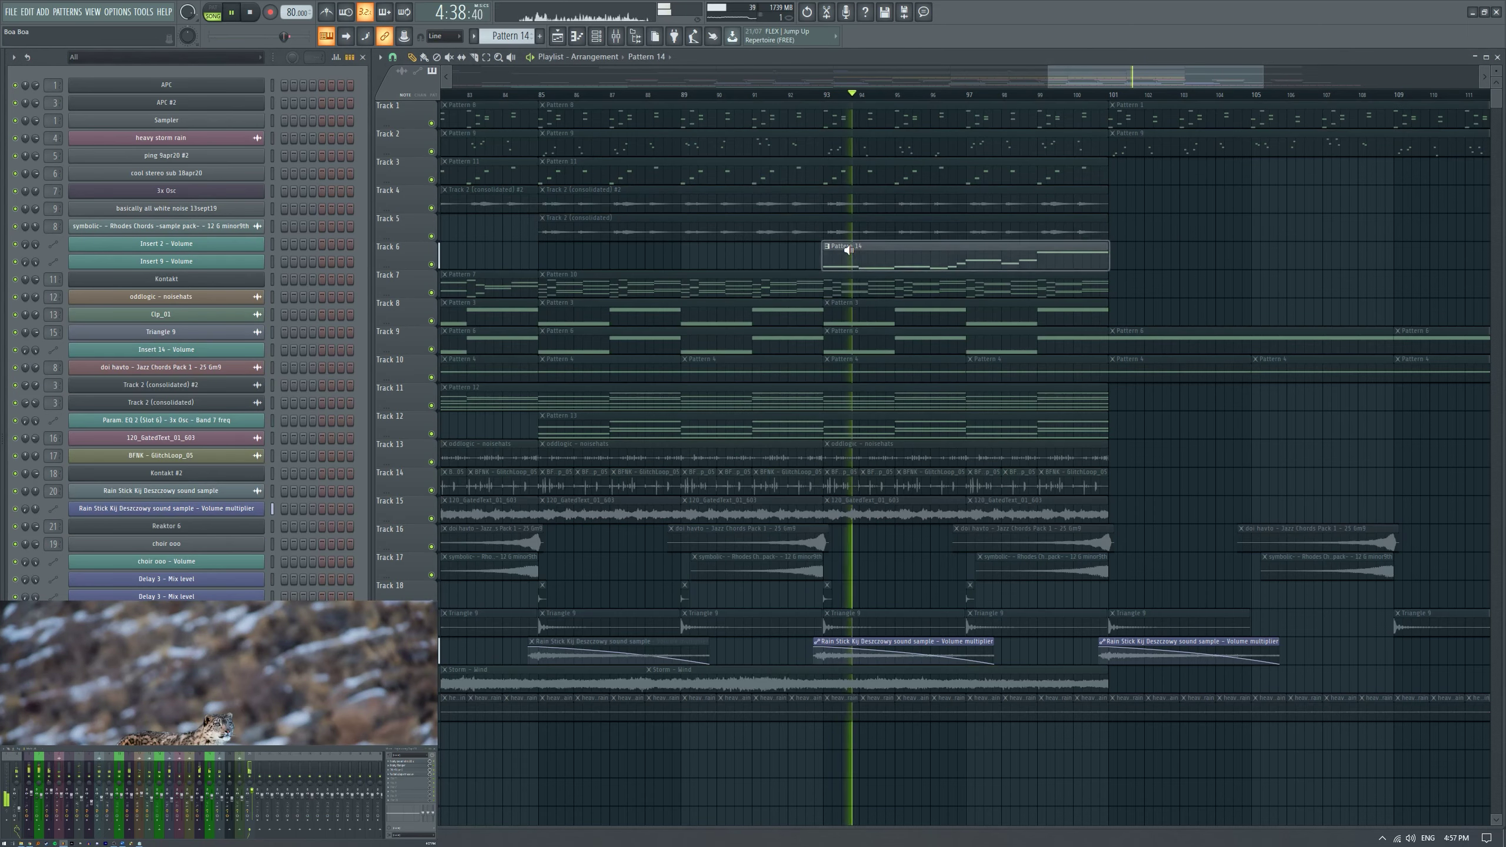
pyautogui.keyDown('alt'); pyautogui.rightClick(881, 260); pyautogui.keyUp('alt')
pyautogui.moveTo(888, 264); pyautogui.dragTo(931, 262)
pyautogui.click(824, 95)
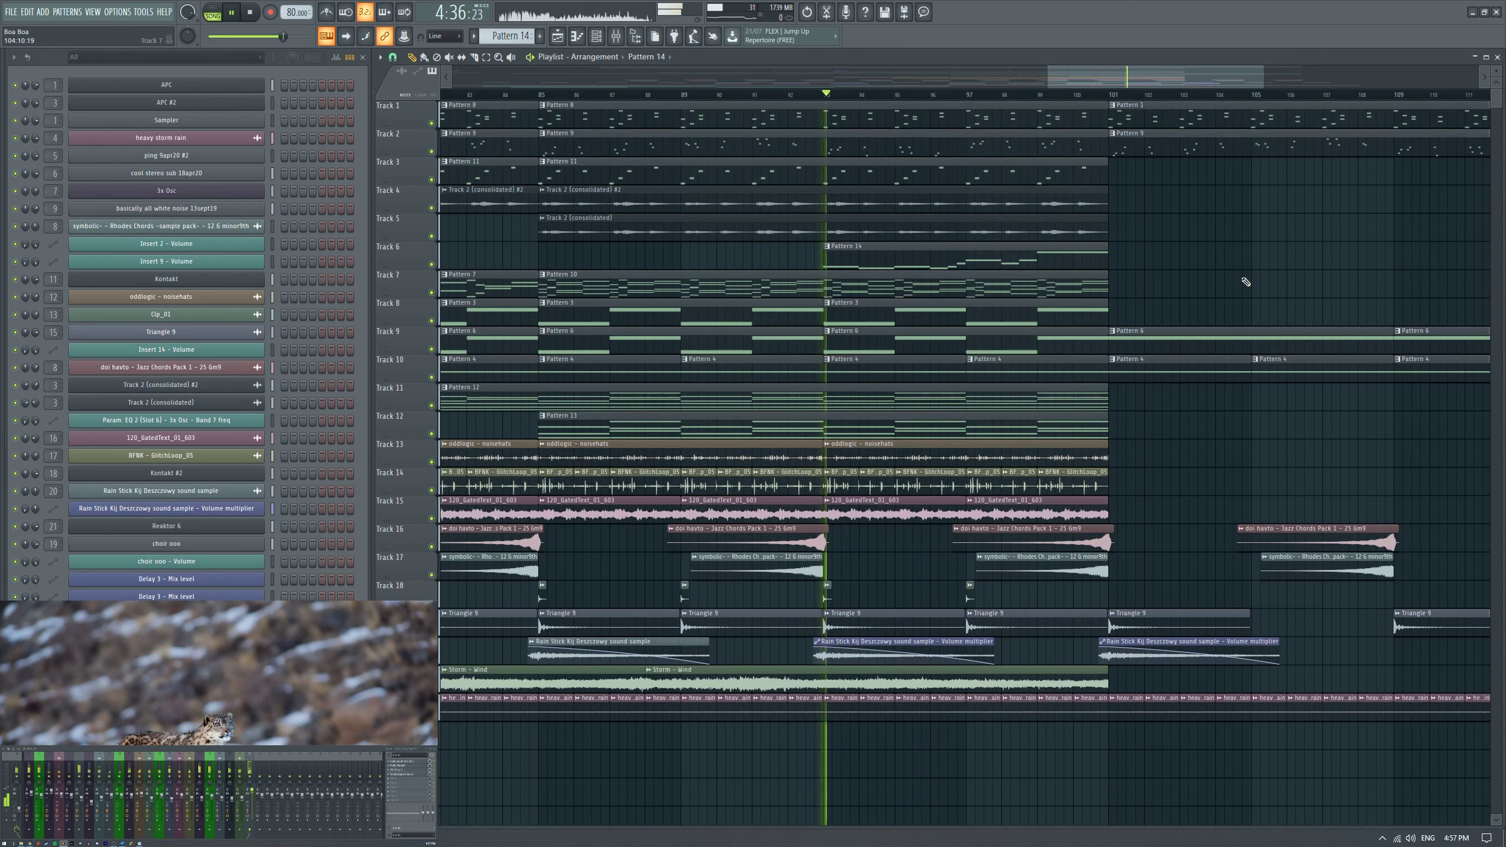
# Turn on Normalize for the high string sample and adjust the channel's volume.
pyautogui.scroll(-3, 1149, 432)
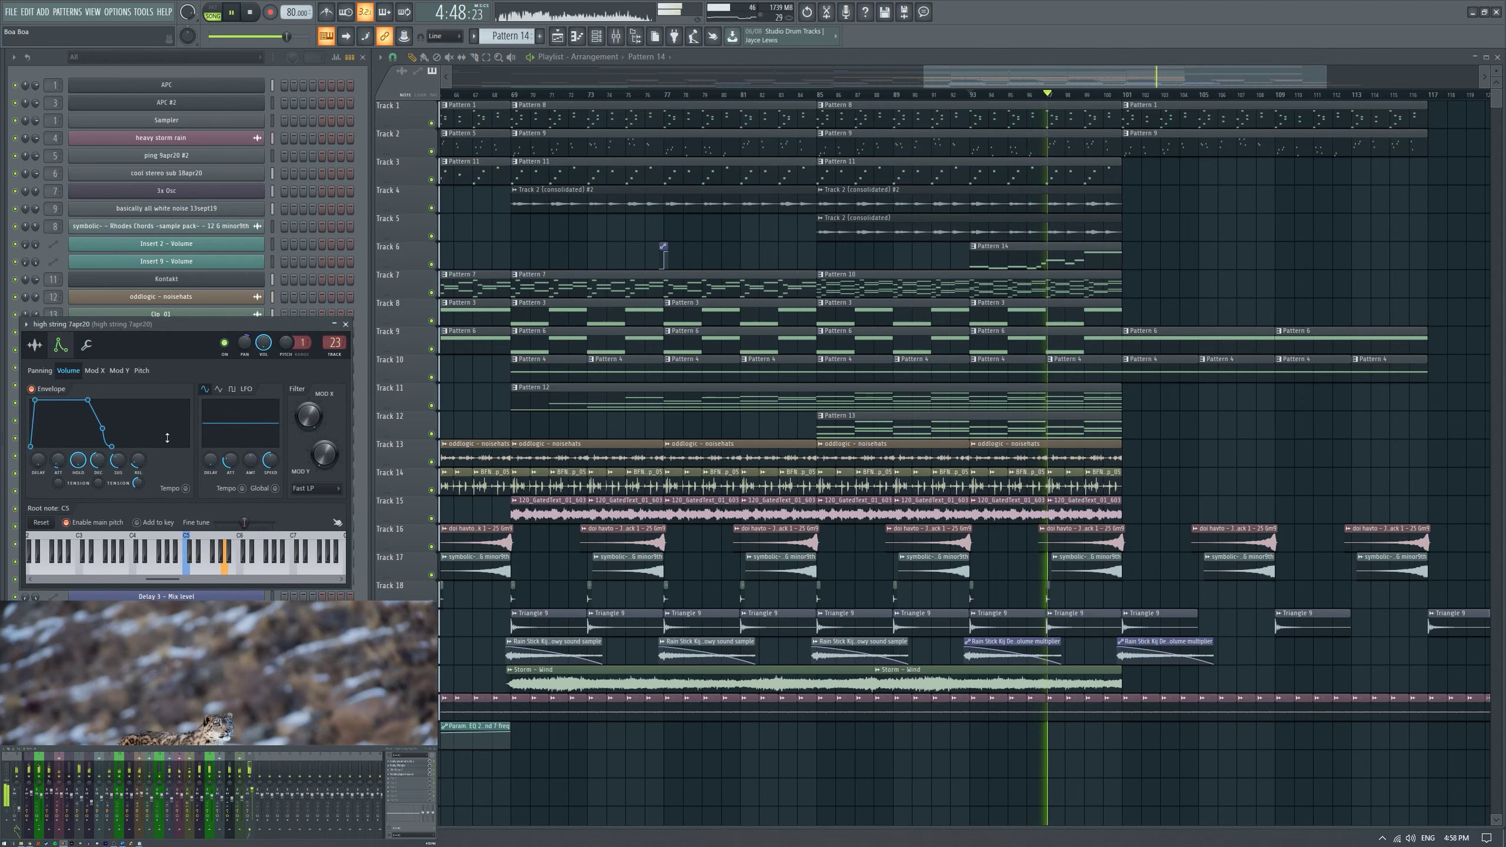
pyautogui.click(35, 345)
pyautogui.click(196, 446)
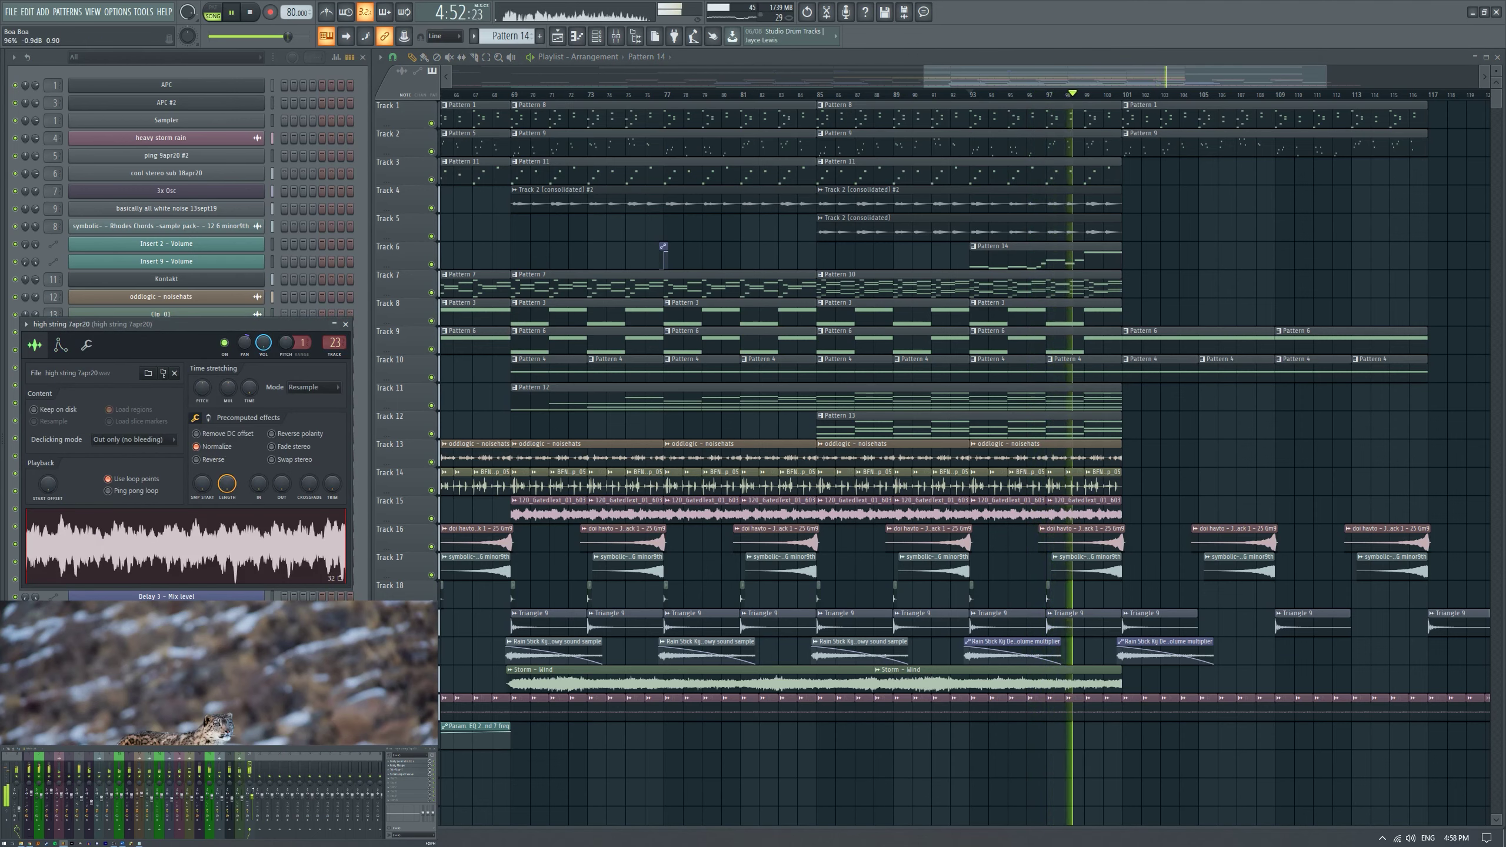
pyautogui.click(345, 324)
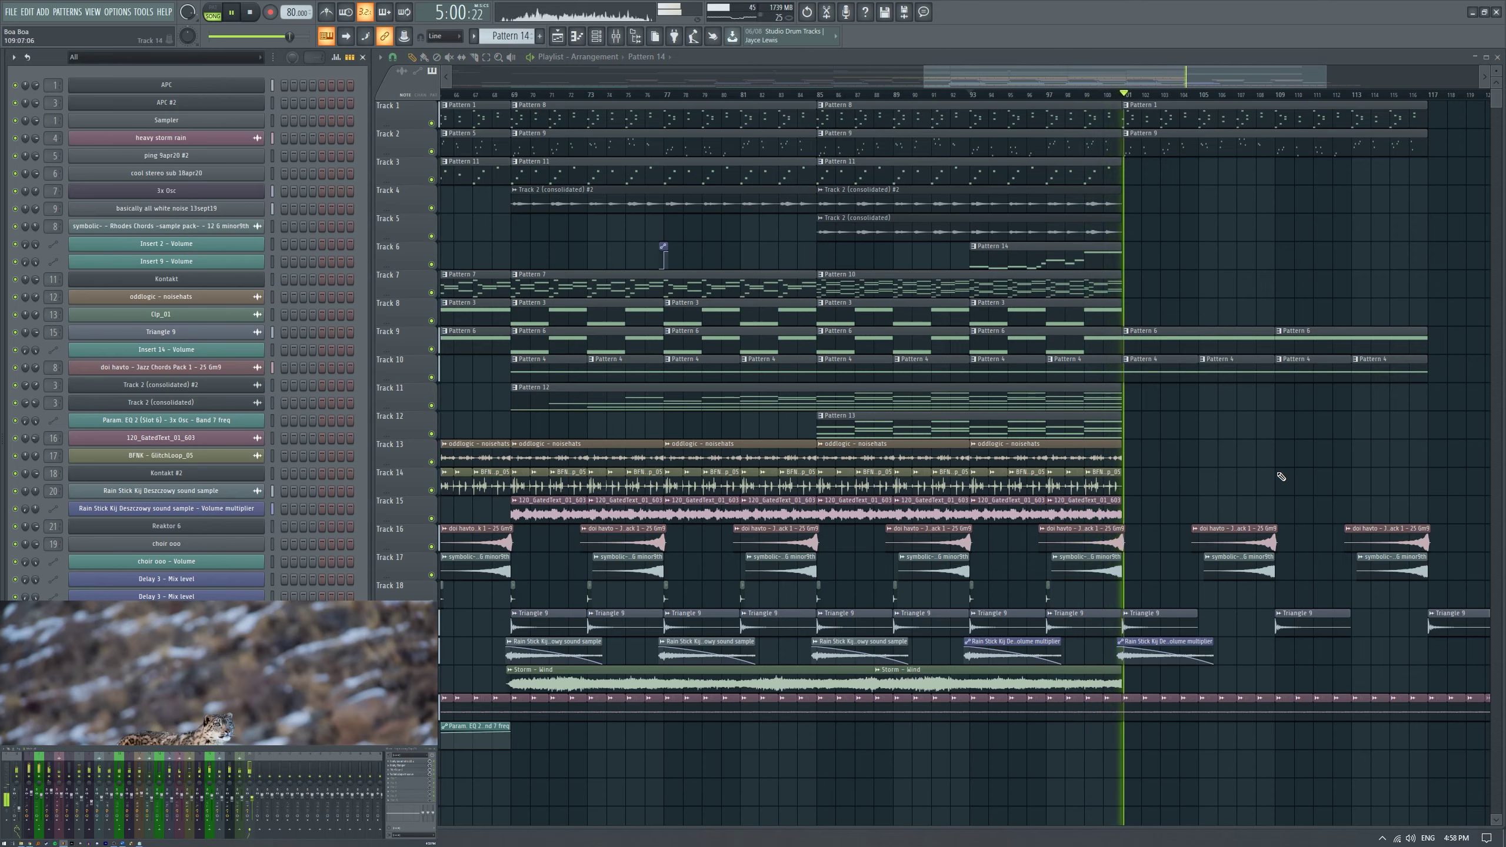
# Move the Pattern 14 clip on Track 6 so it starts at bar 85.
pyautogui.keyDown('ctrl'); pyautogui.scroll(-2, 1234, 447); pyautogui.keyUp('ctrl')
pyautogui.keyDown('ctrl'); pyautogui.scroll(2, 1273, 451); pyautogui.keyUp('ctrl')
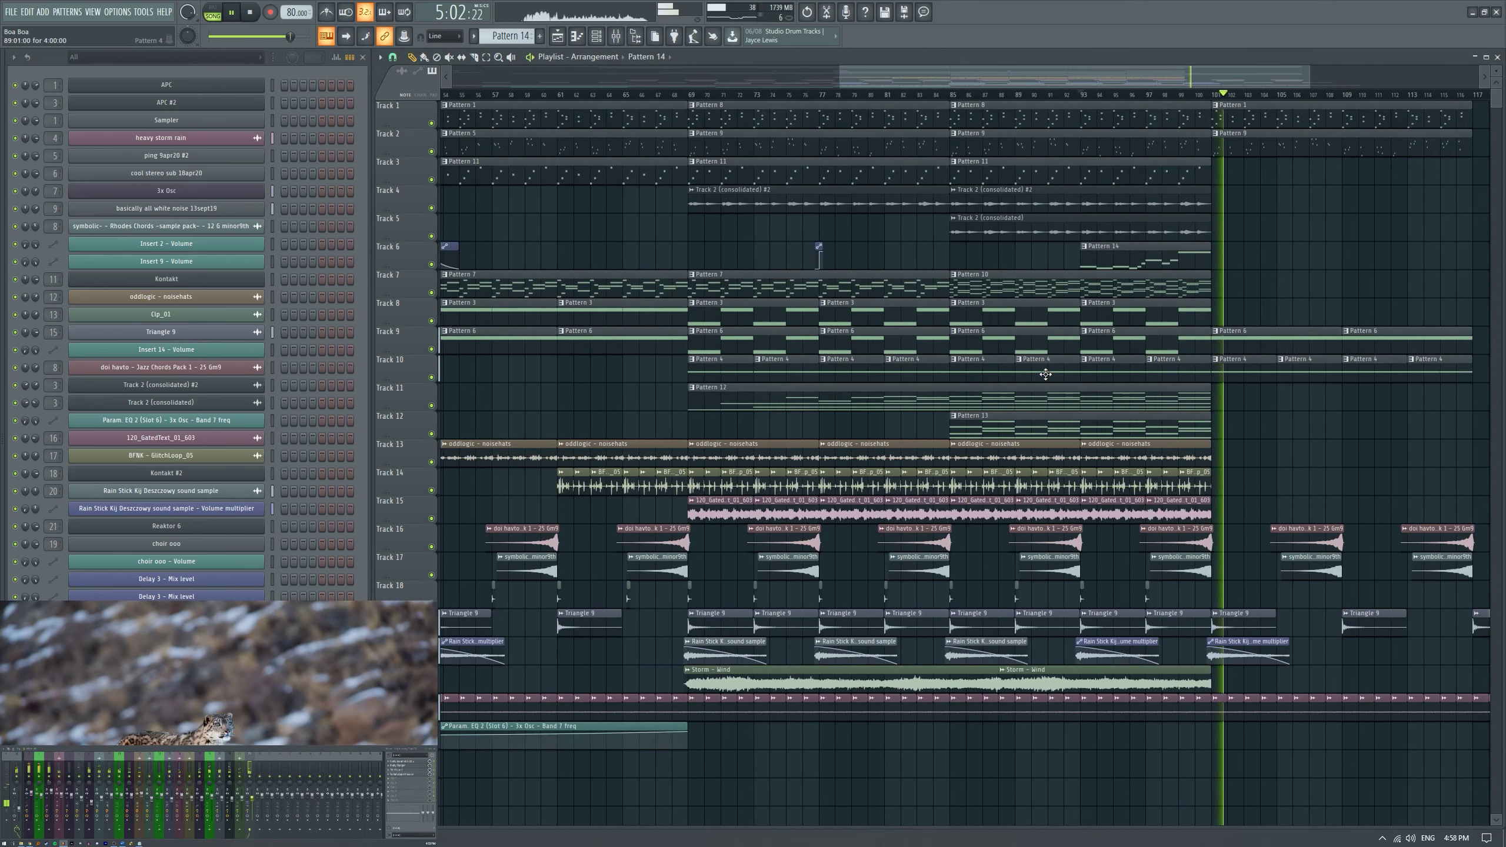
pyautogui.press('space')
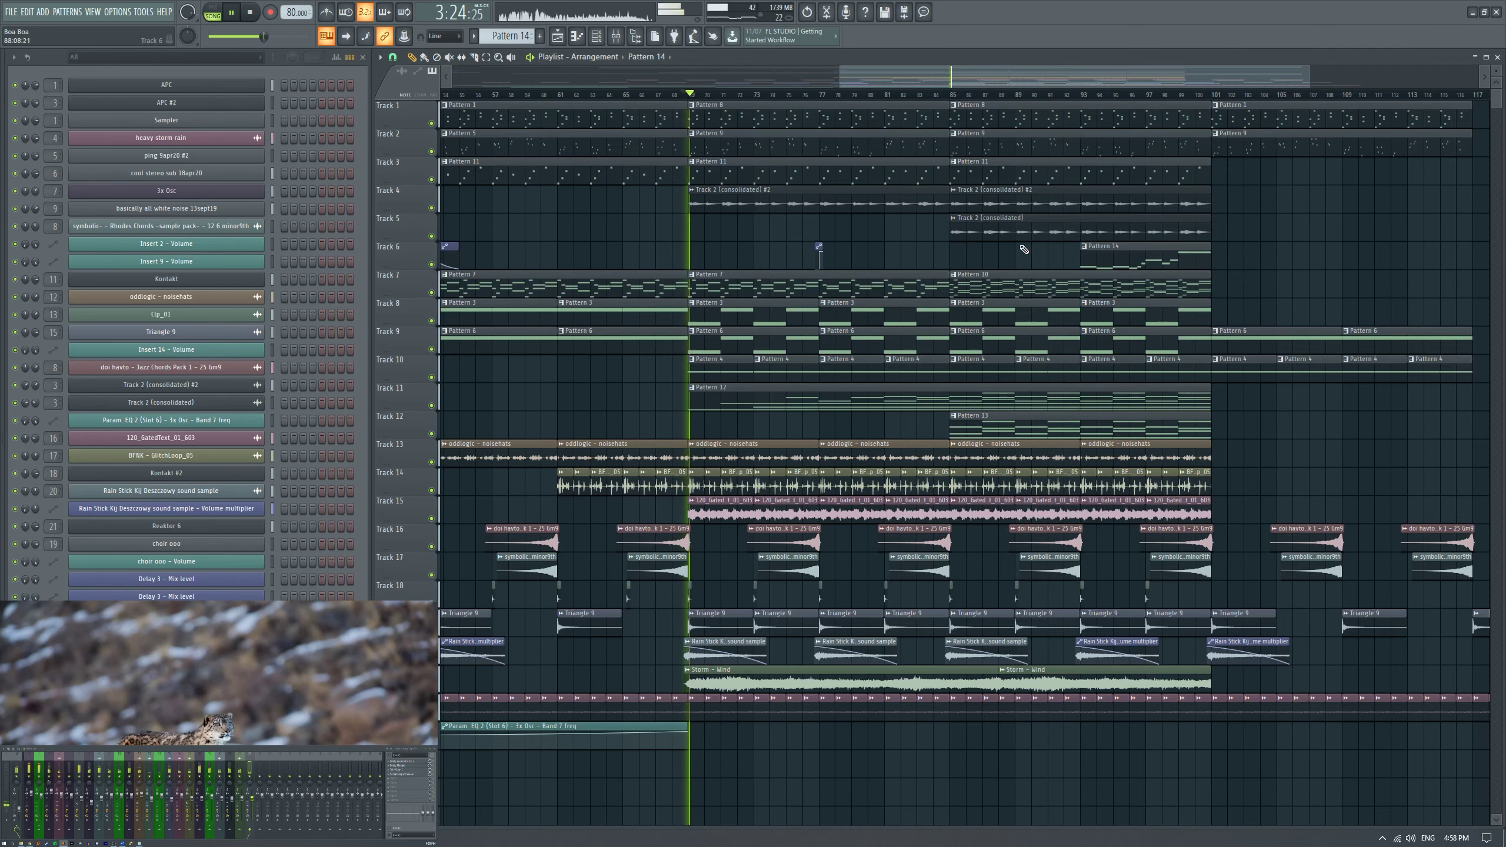
pyautogui.keyDown('ctrl'); pyautogui.scroll(1, 1096, 245); pyautogui.keyUp('ctrl')
pyautogui.moveTo(1115, 259); pyautogui.dragTo(934, 259)
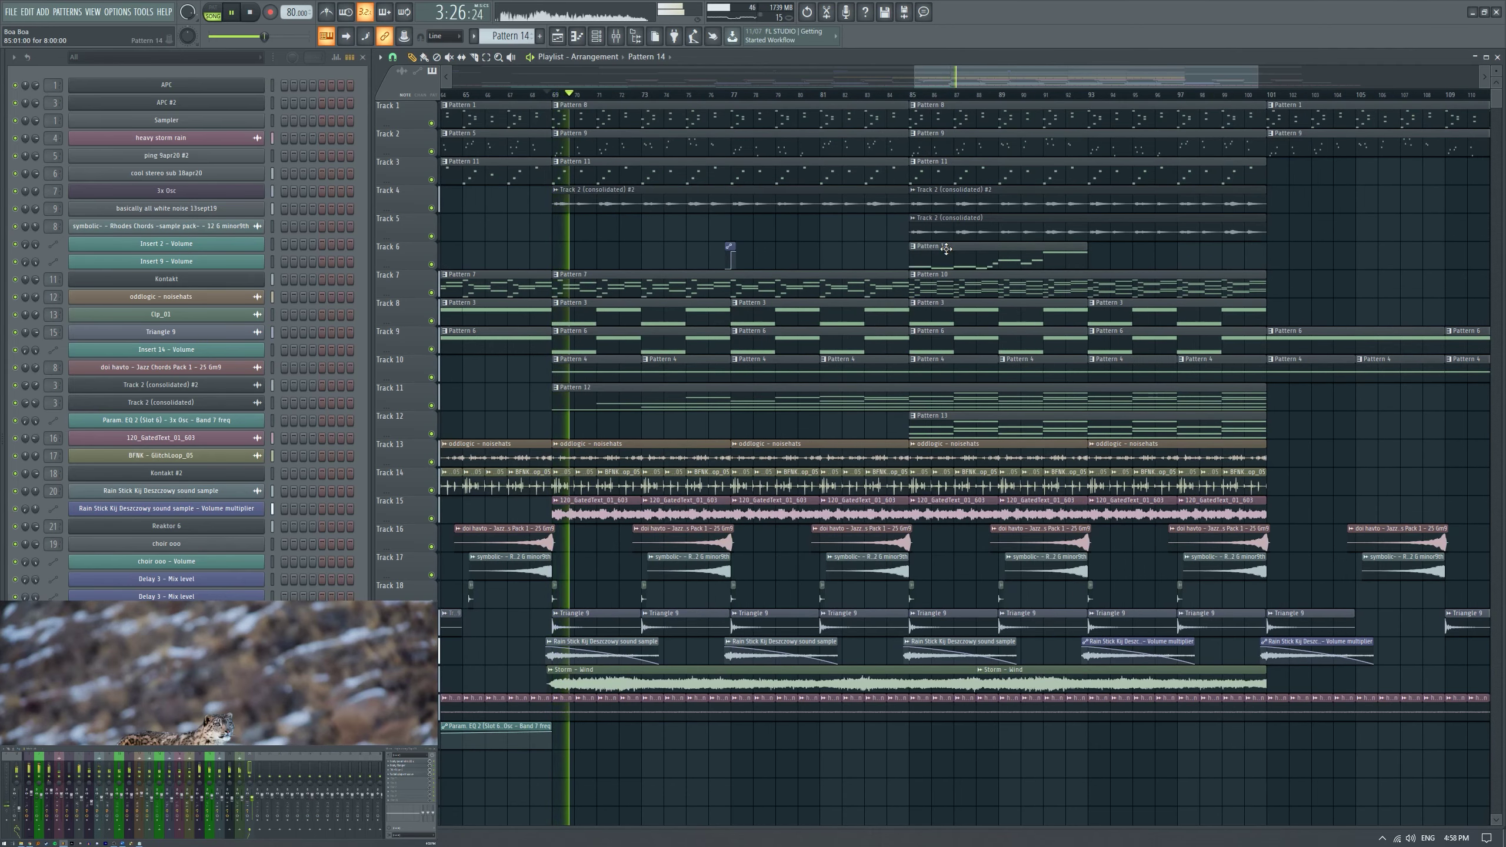
# Open Pattern 14's notes and add a low one-bar A4 note at its start, auditioning it from bar 85.
pyautogui.press('space')
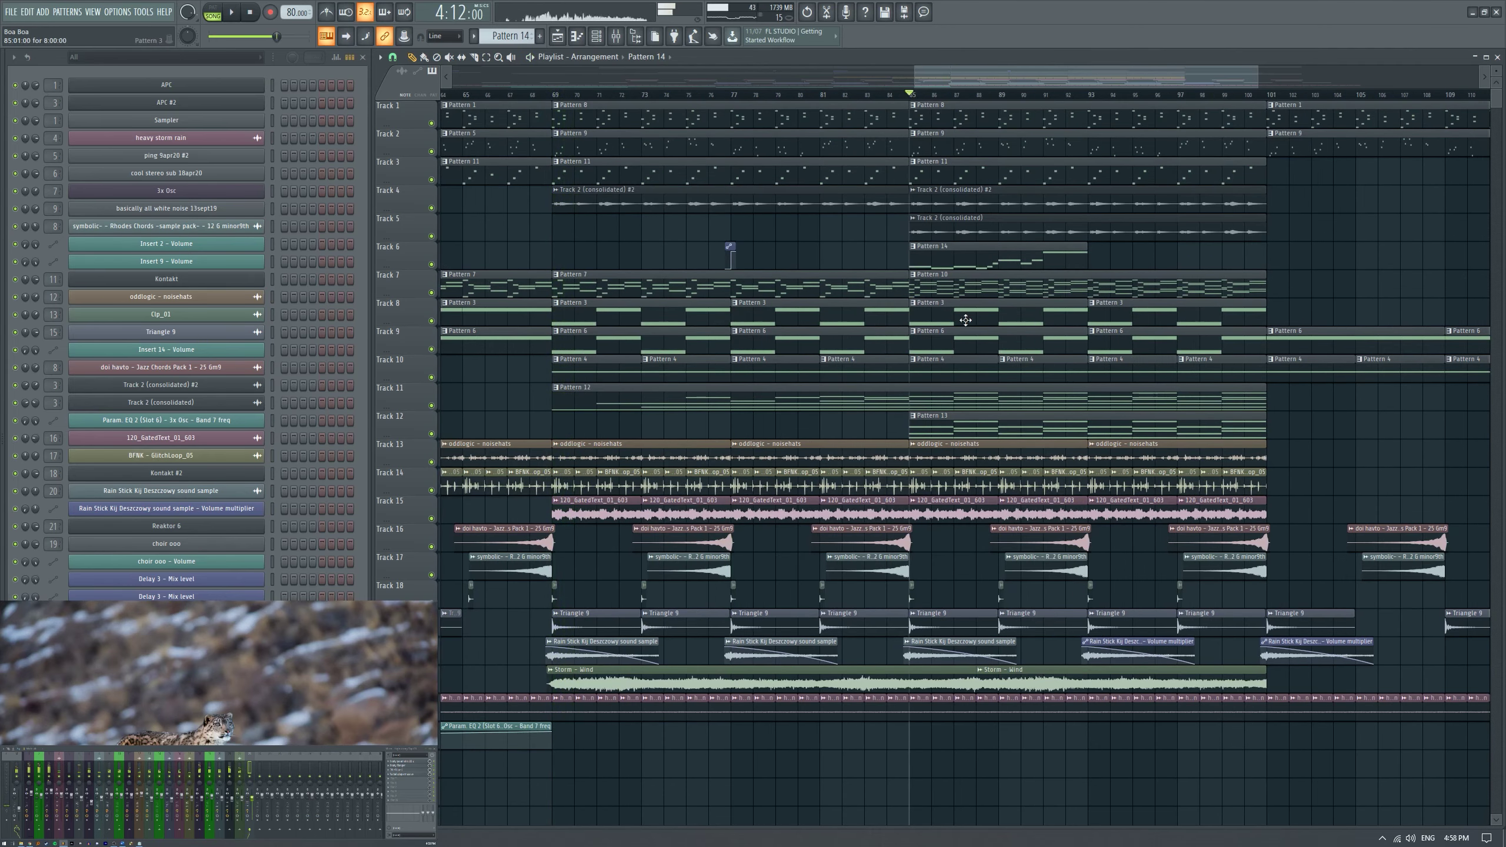
pyautogui.press('space')
pyautogui.doubleClick(971, 256)
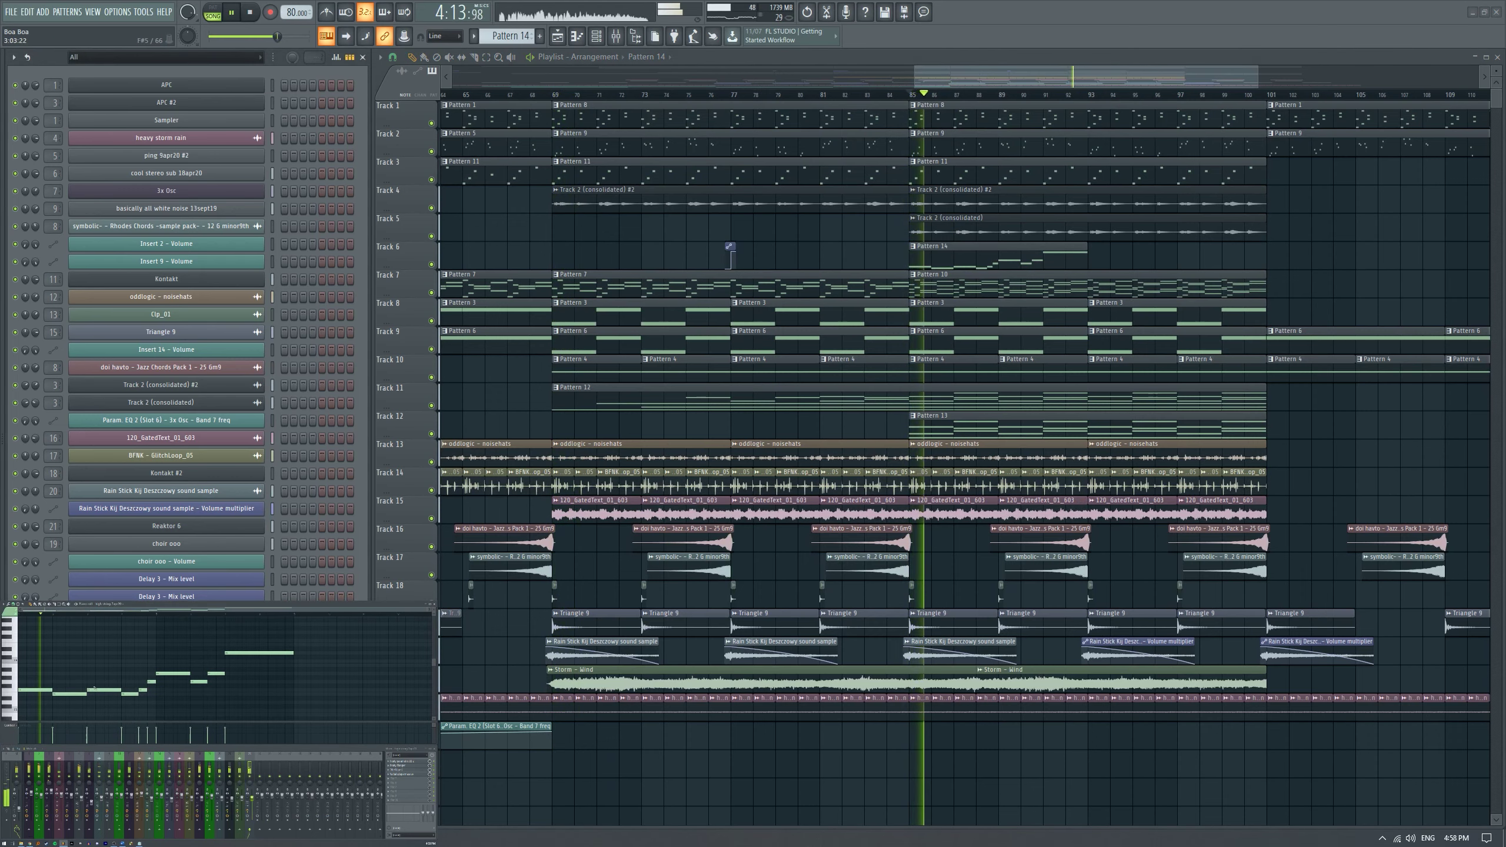
pyautogui.scroll(-2, 94, 690)
pyautogui.press('space')
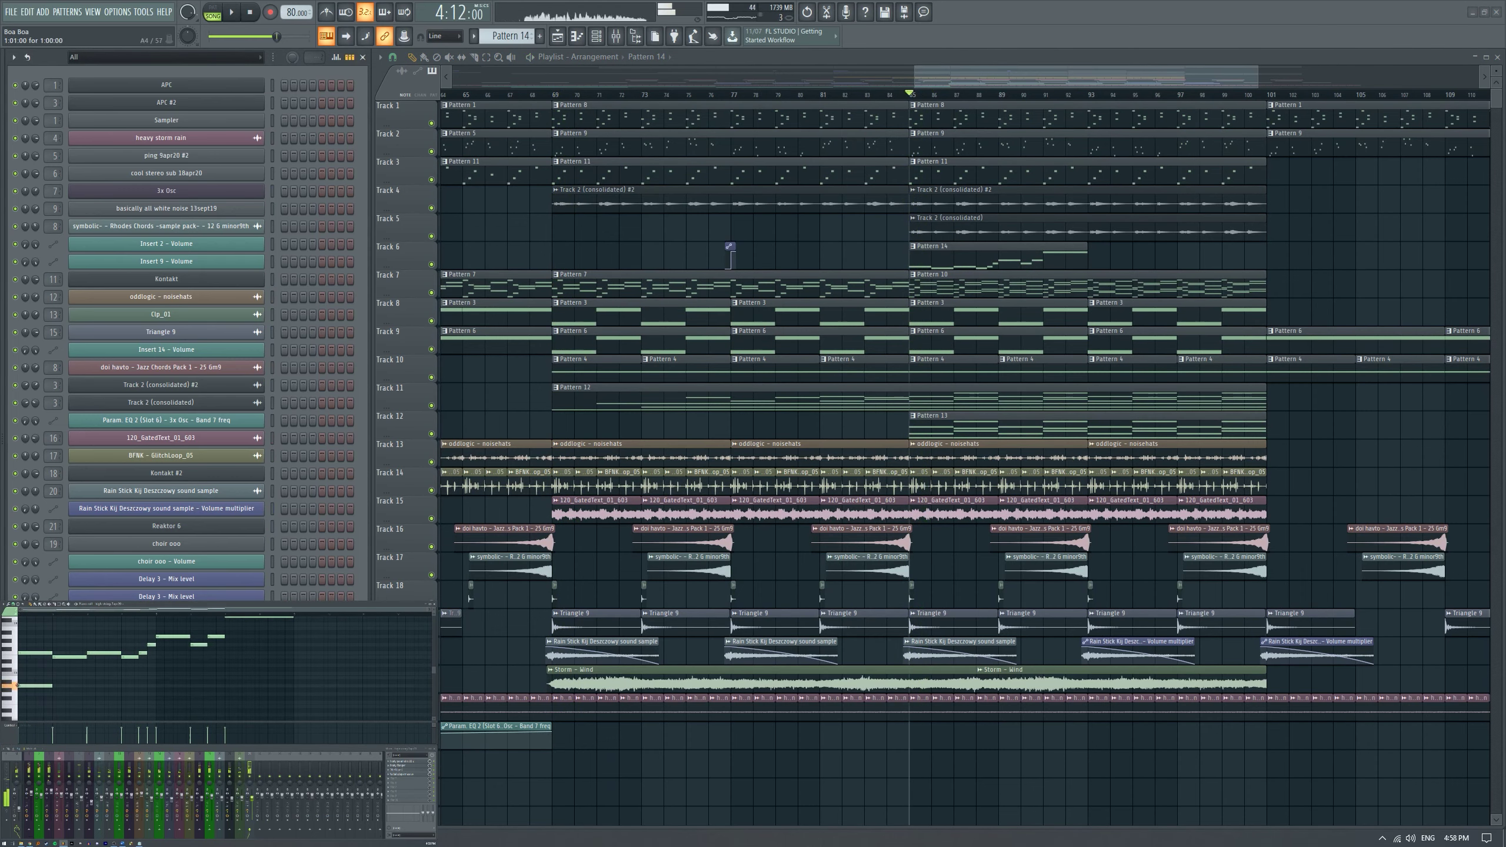
pyautogui.press('space')
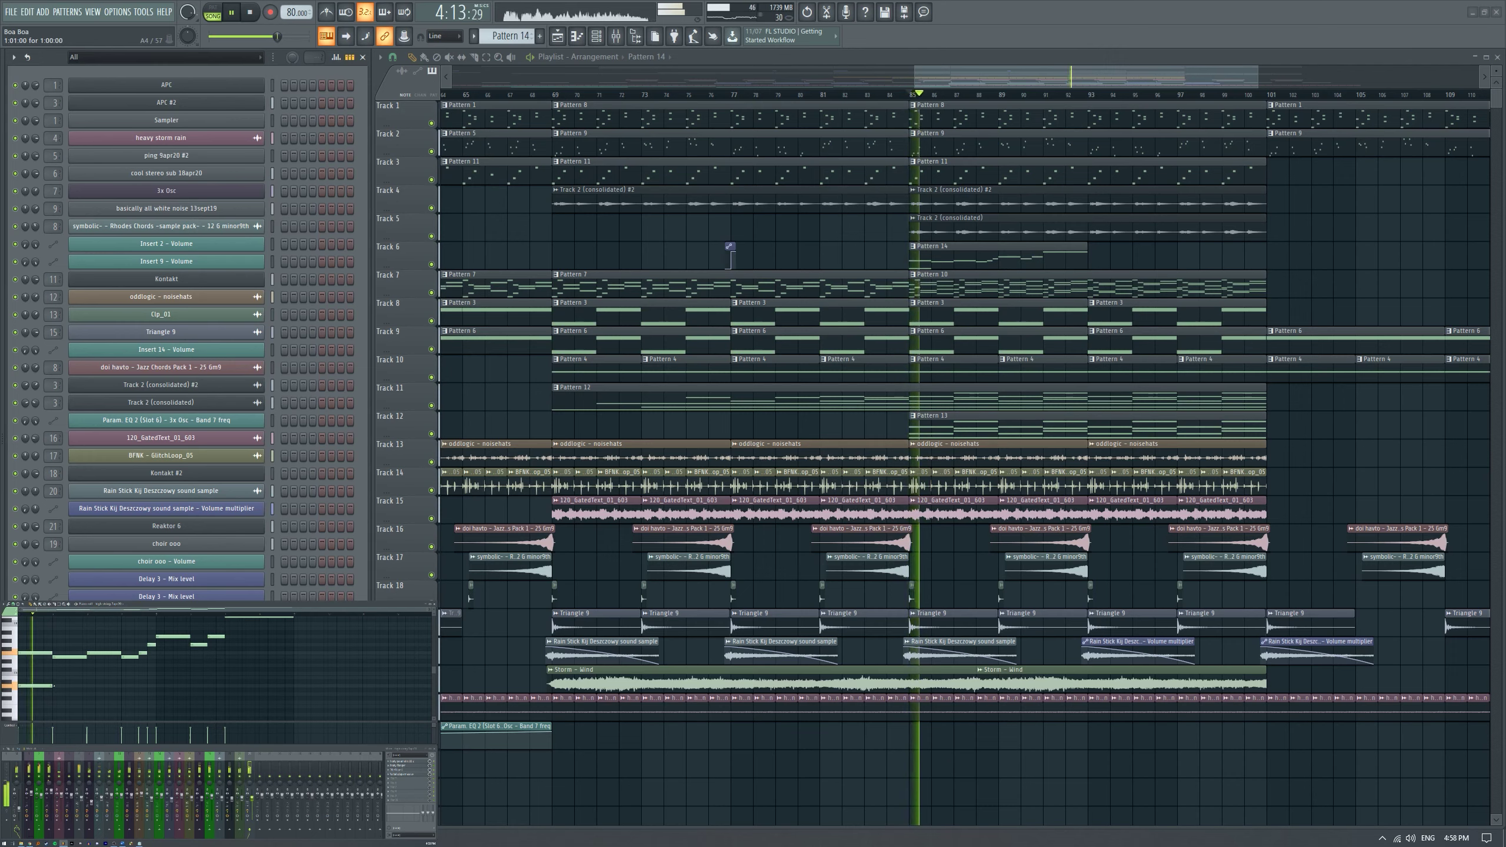
# Shift Pattern 14's existing melody eight bars later, leaving the low opening note in place.
pyautogui.press('space')
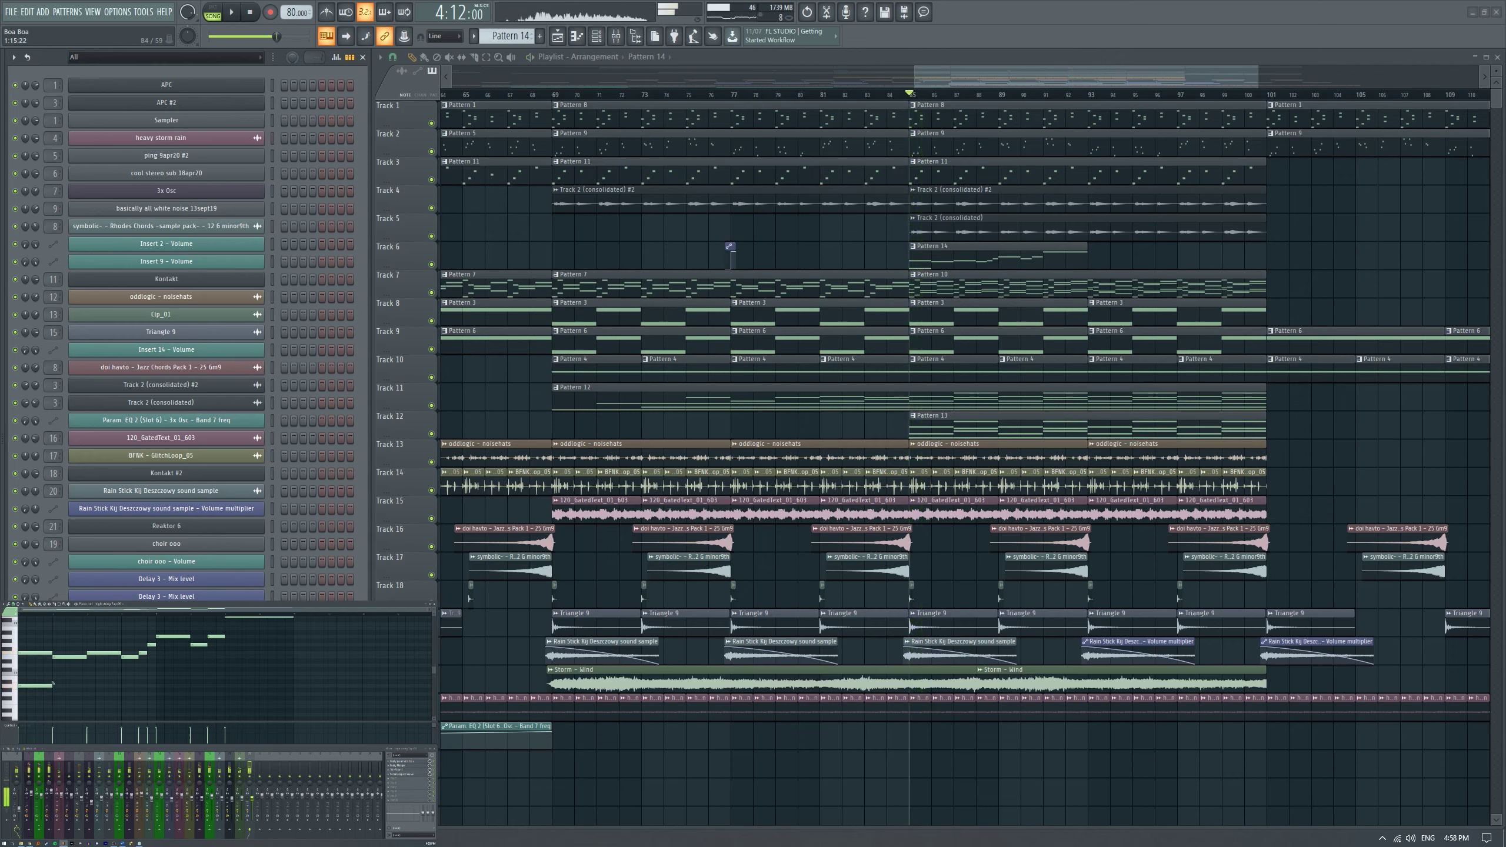
pyautogui.scroll(1, 77, 693)
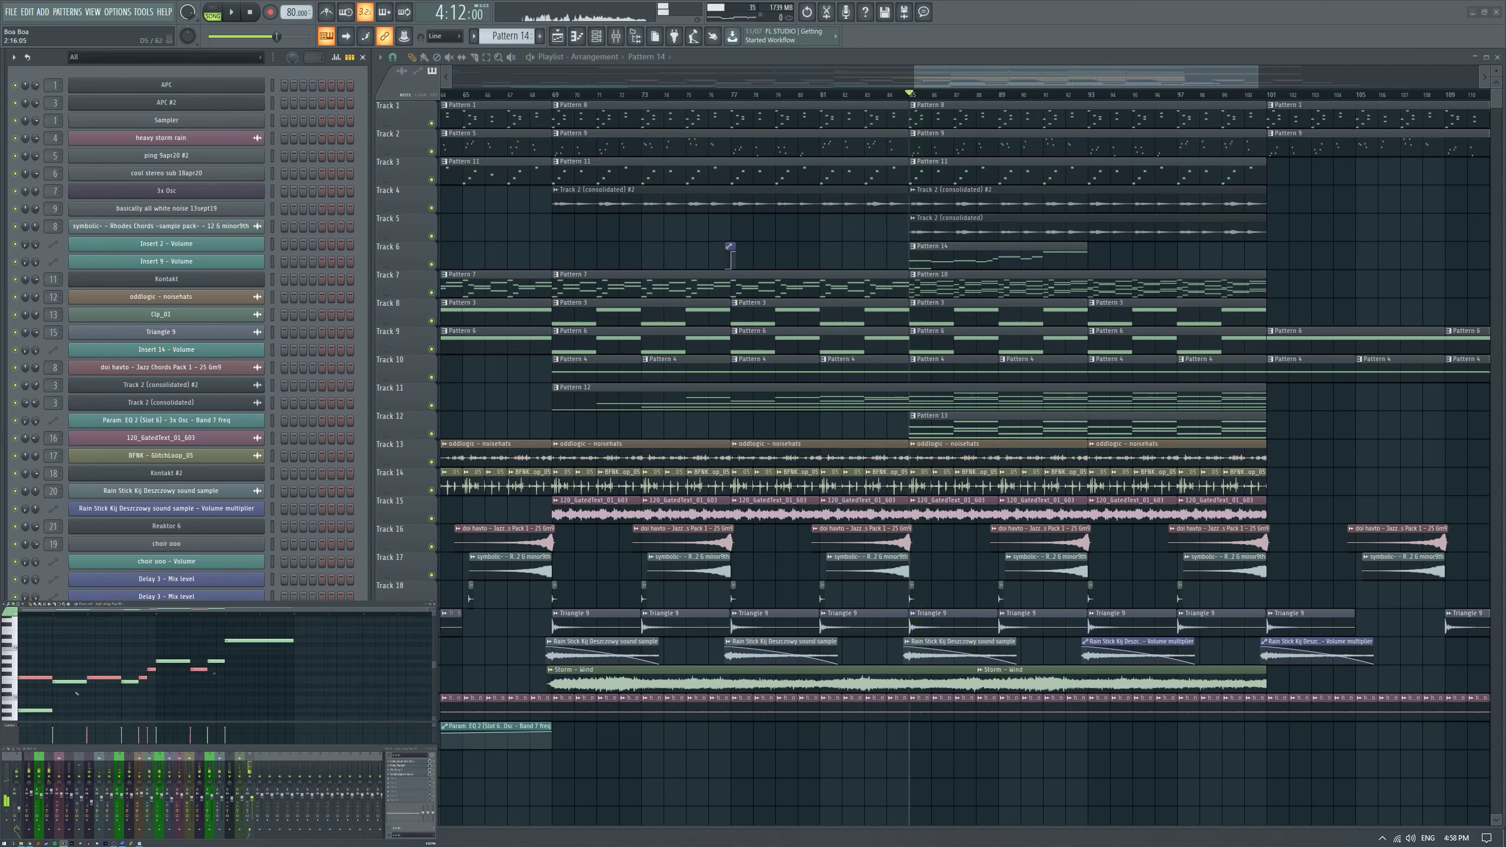
pyautogui.moveTo(53, 682); pyautogui.dragTo(323, 679)
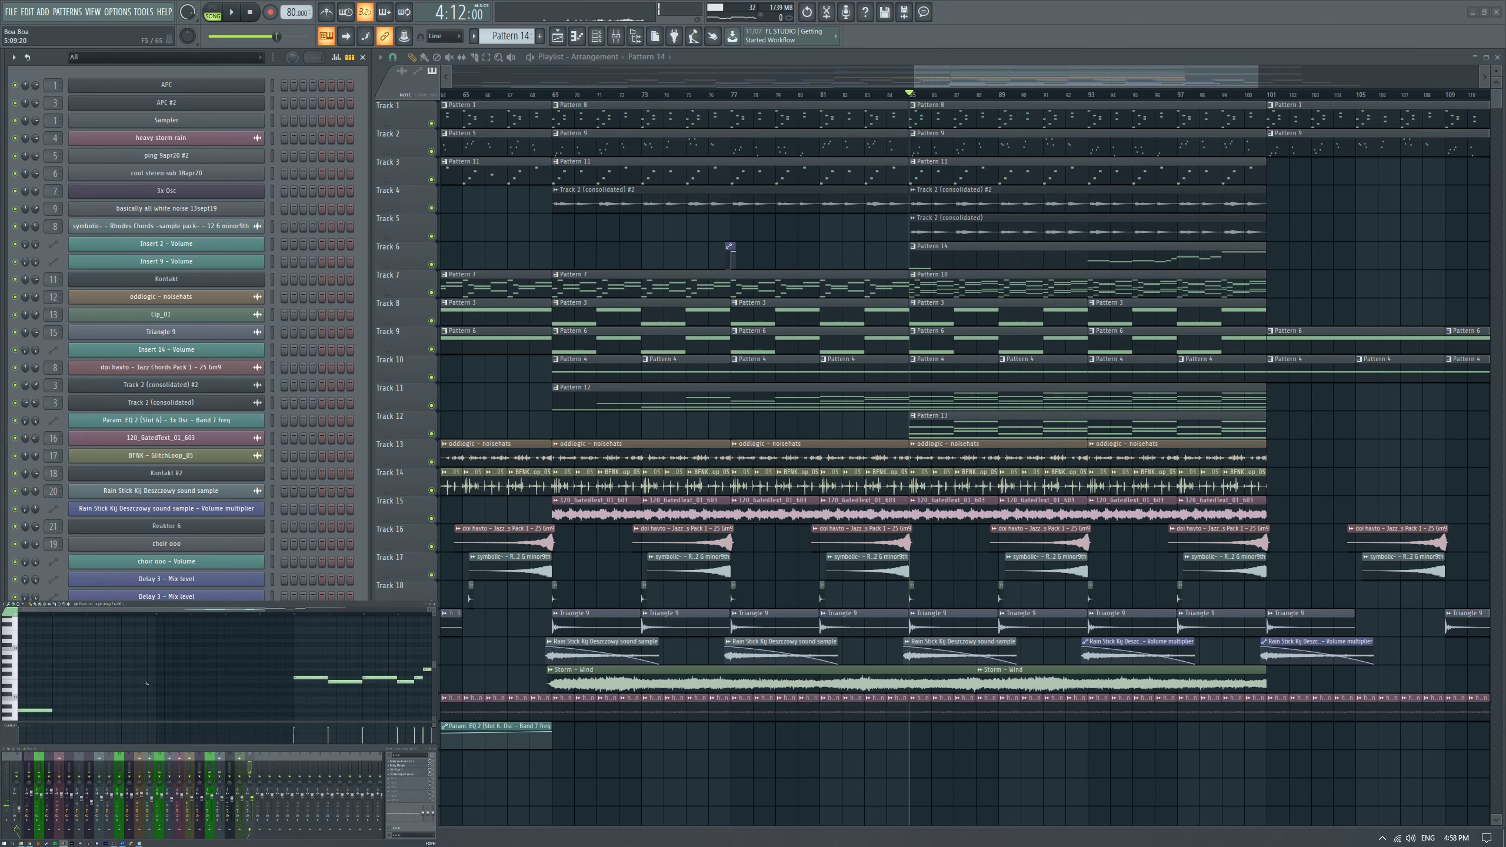
# Add one-bar notes in bars 2, 3 and 4 of Pattern 14 during playback and raise the fourth note's pitch.
pyautogui.scroll(-1, 36, 685)
pyautogui.press('space')
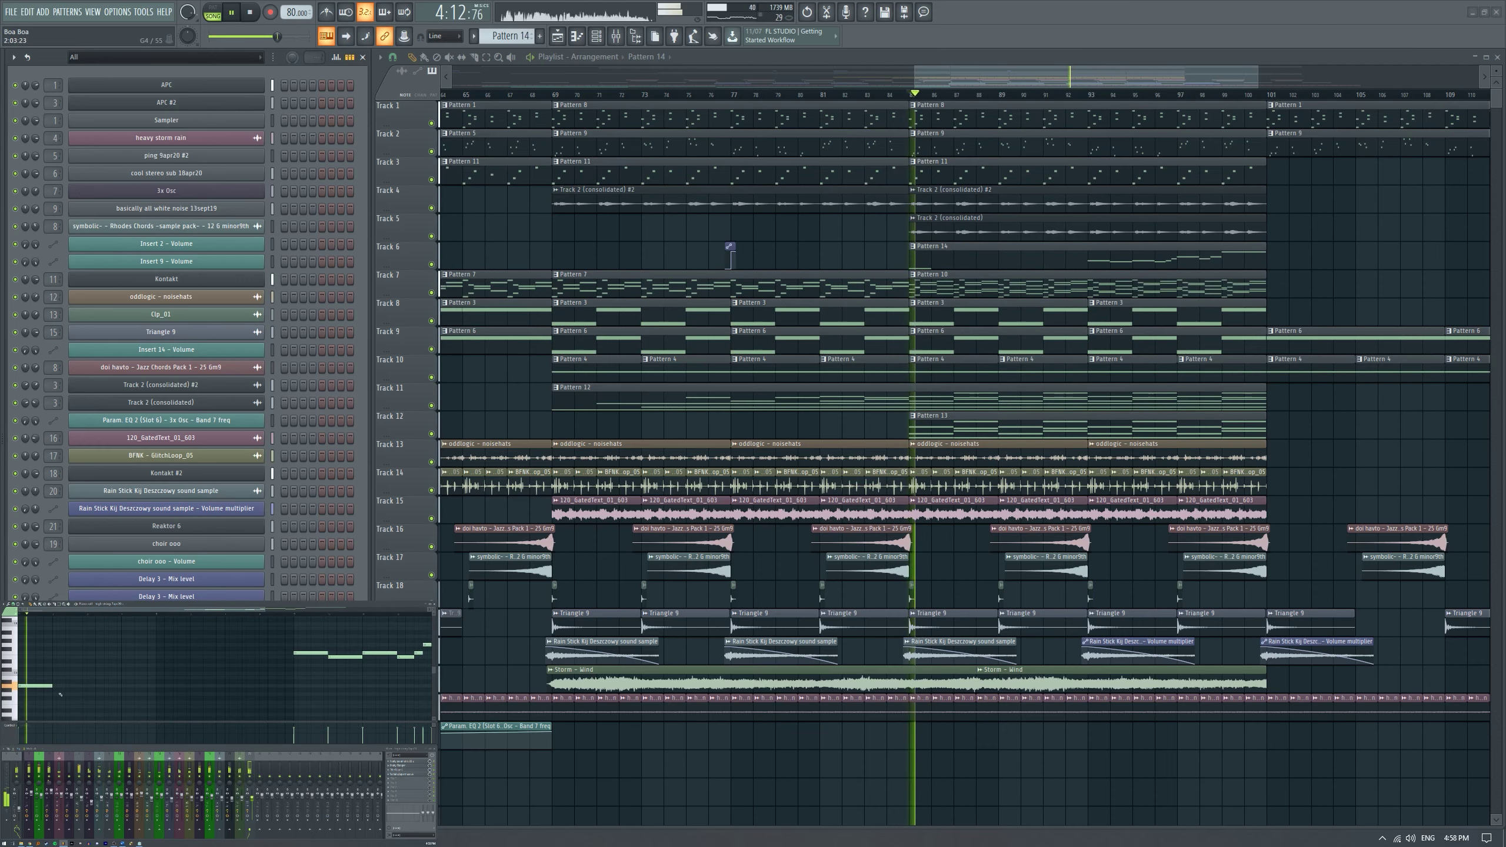
pyautogui.click(58, 682)
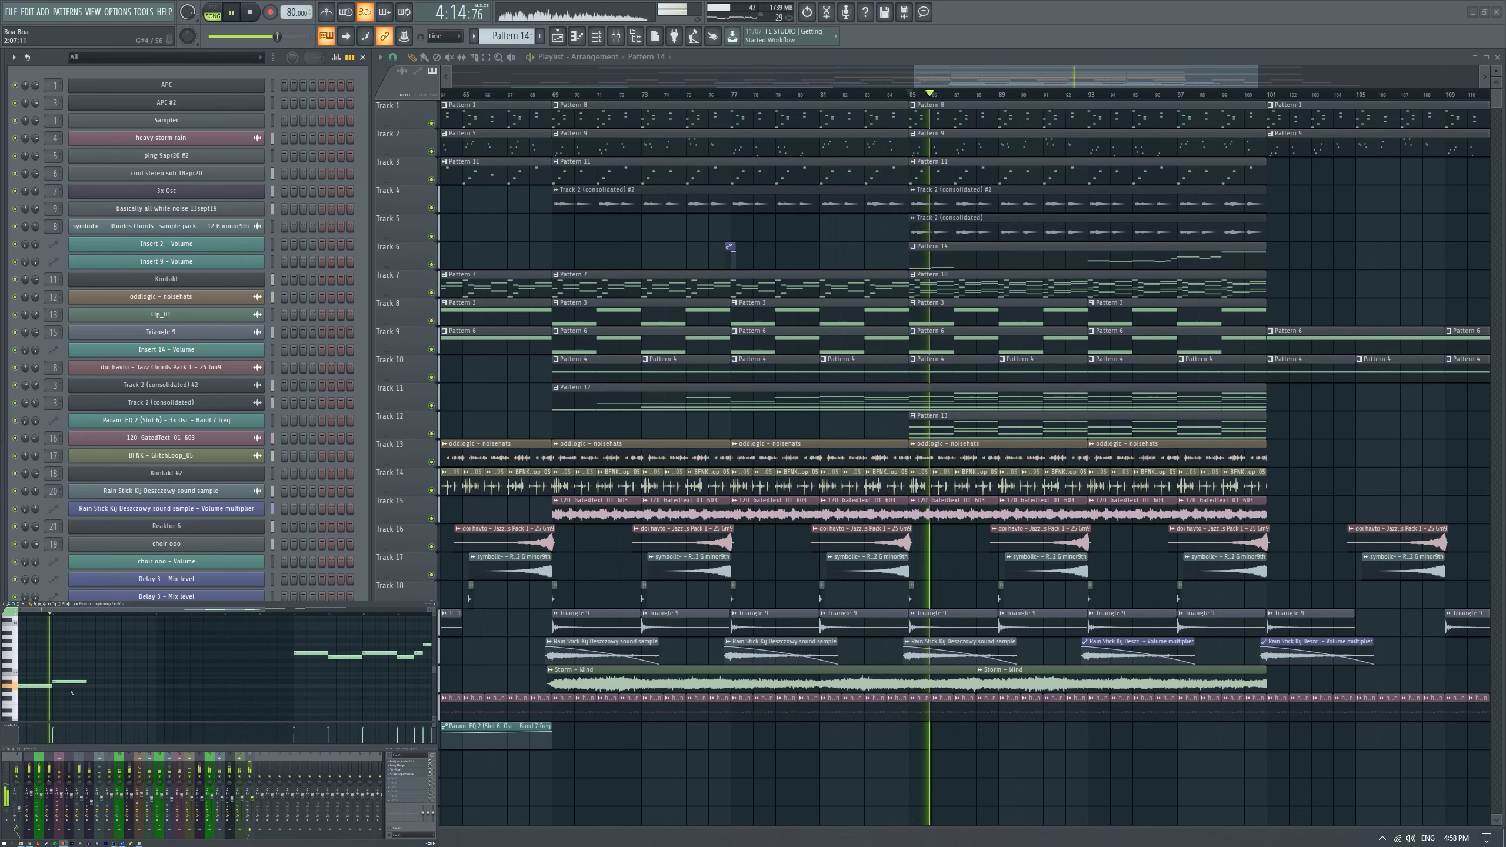
pyautogui.click(90, 686)
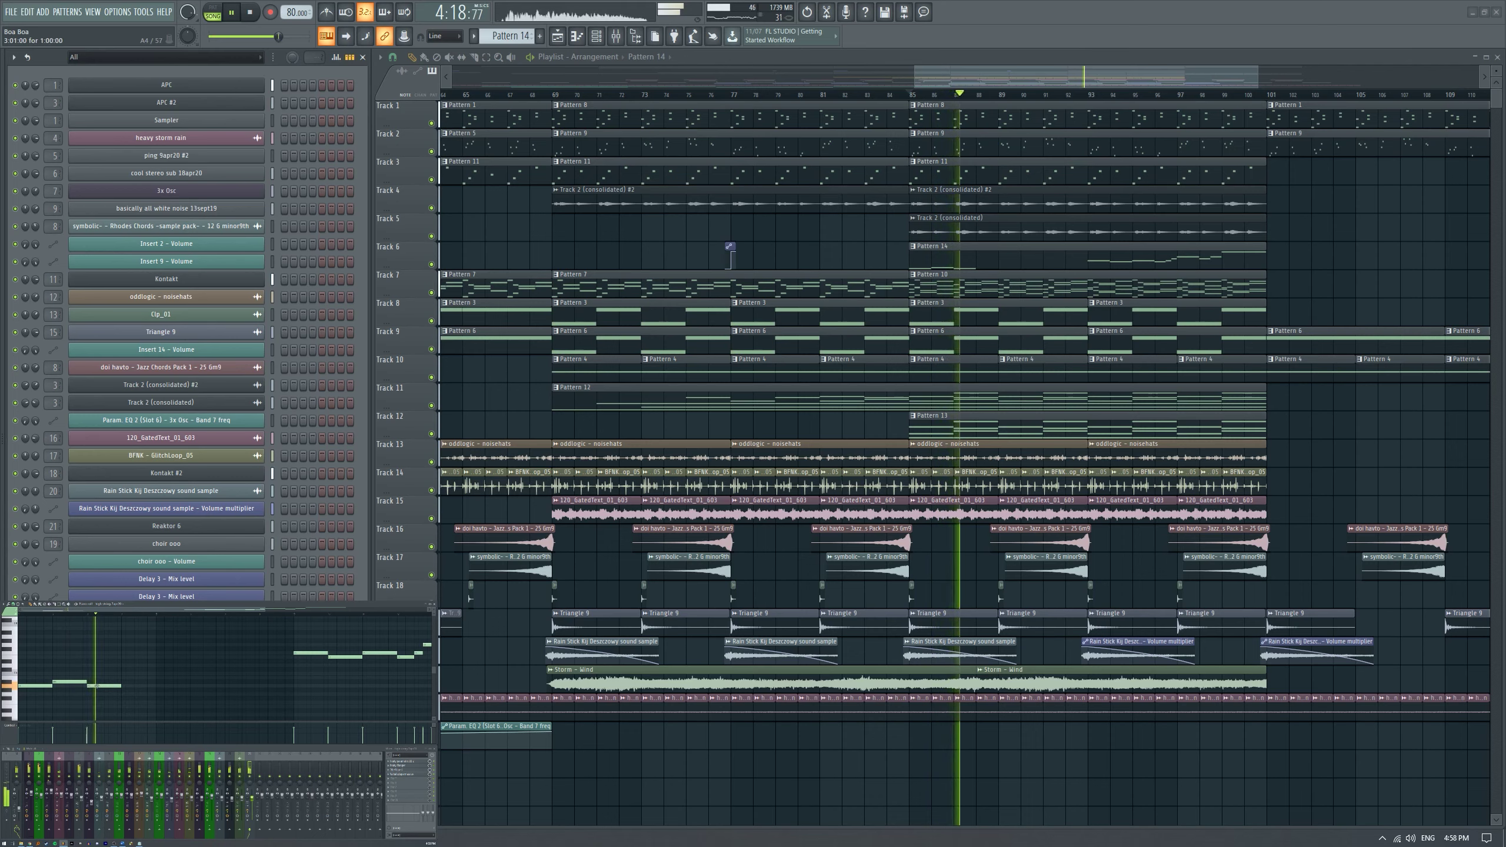
pyautogui.click(127, 673)
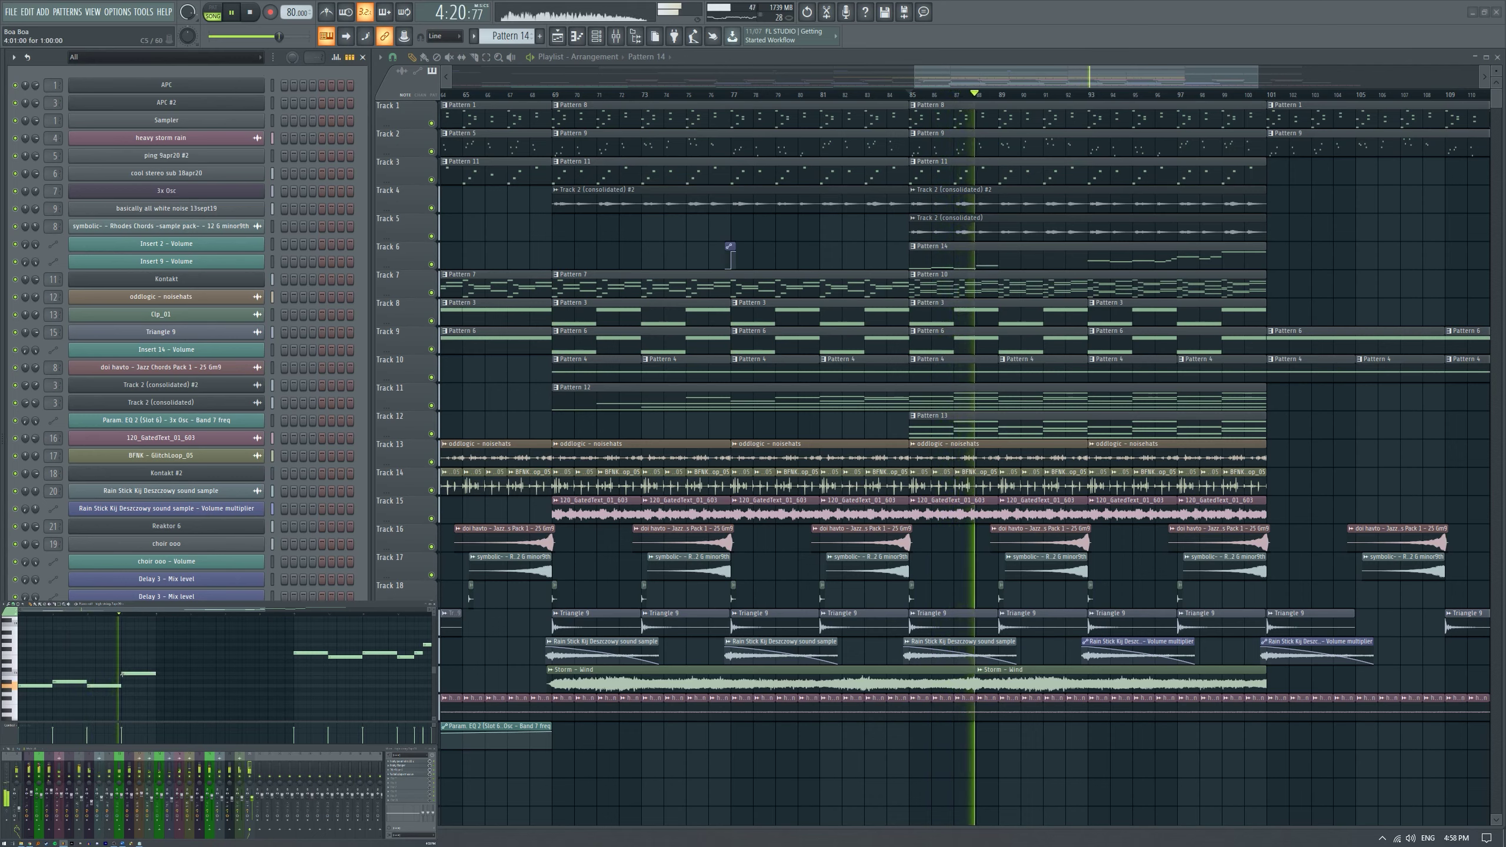
pyautogui.press('space')
pyautogui.moveTo(127, 668); pyautogui.dragTo(127, 664)
pyautogui.press('space')
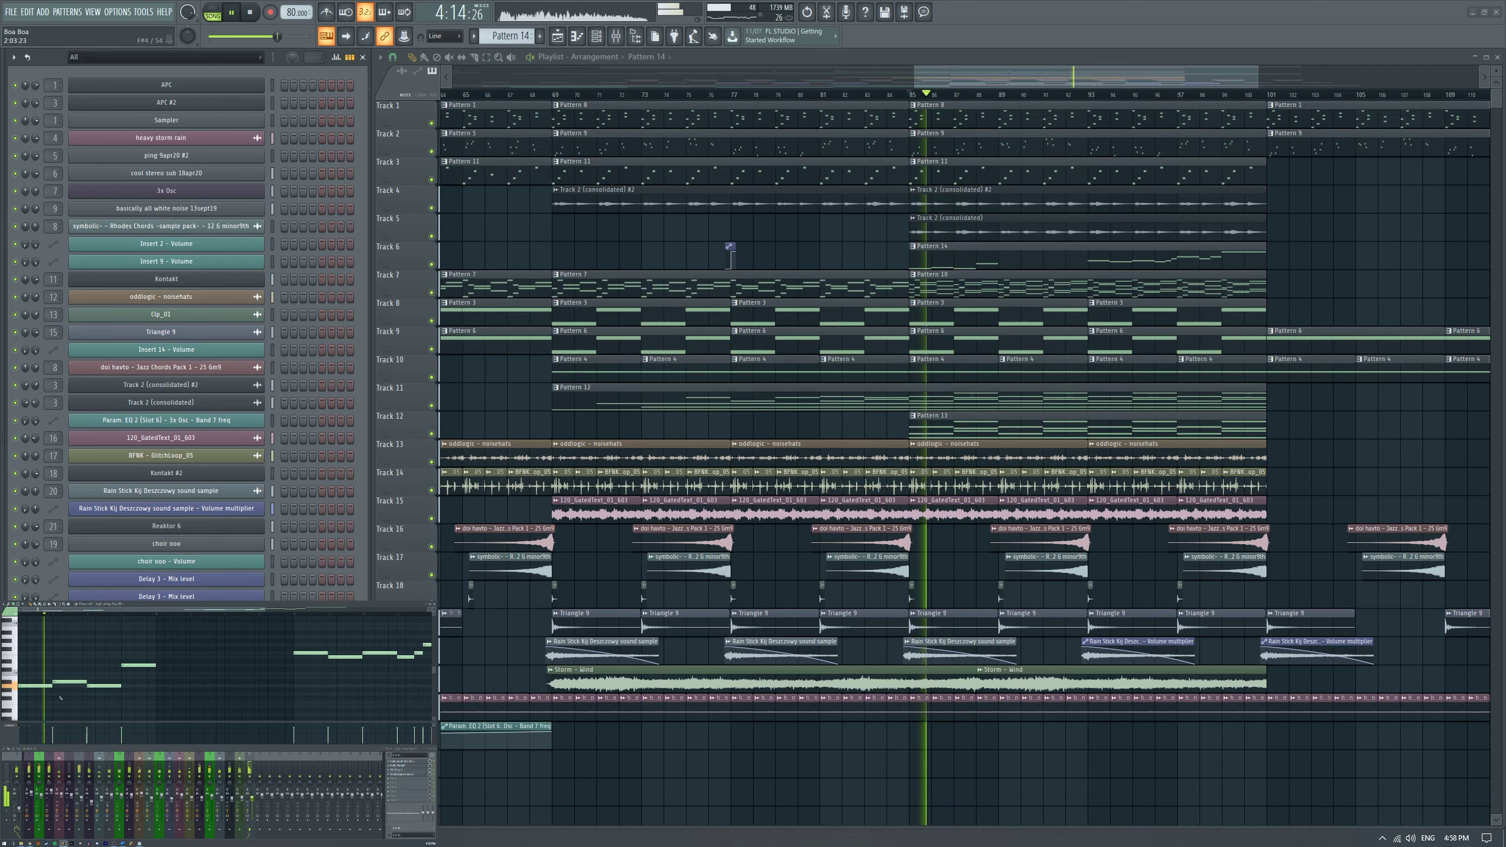
# Replay the new phrase from bar 85 and add two higher notes in bars 5 and 6 of Pattern 14.
pyautogui.scroll(-3, 1084, 445)
pyautogui.scroll(2, 1084, 445)
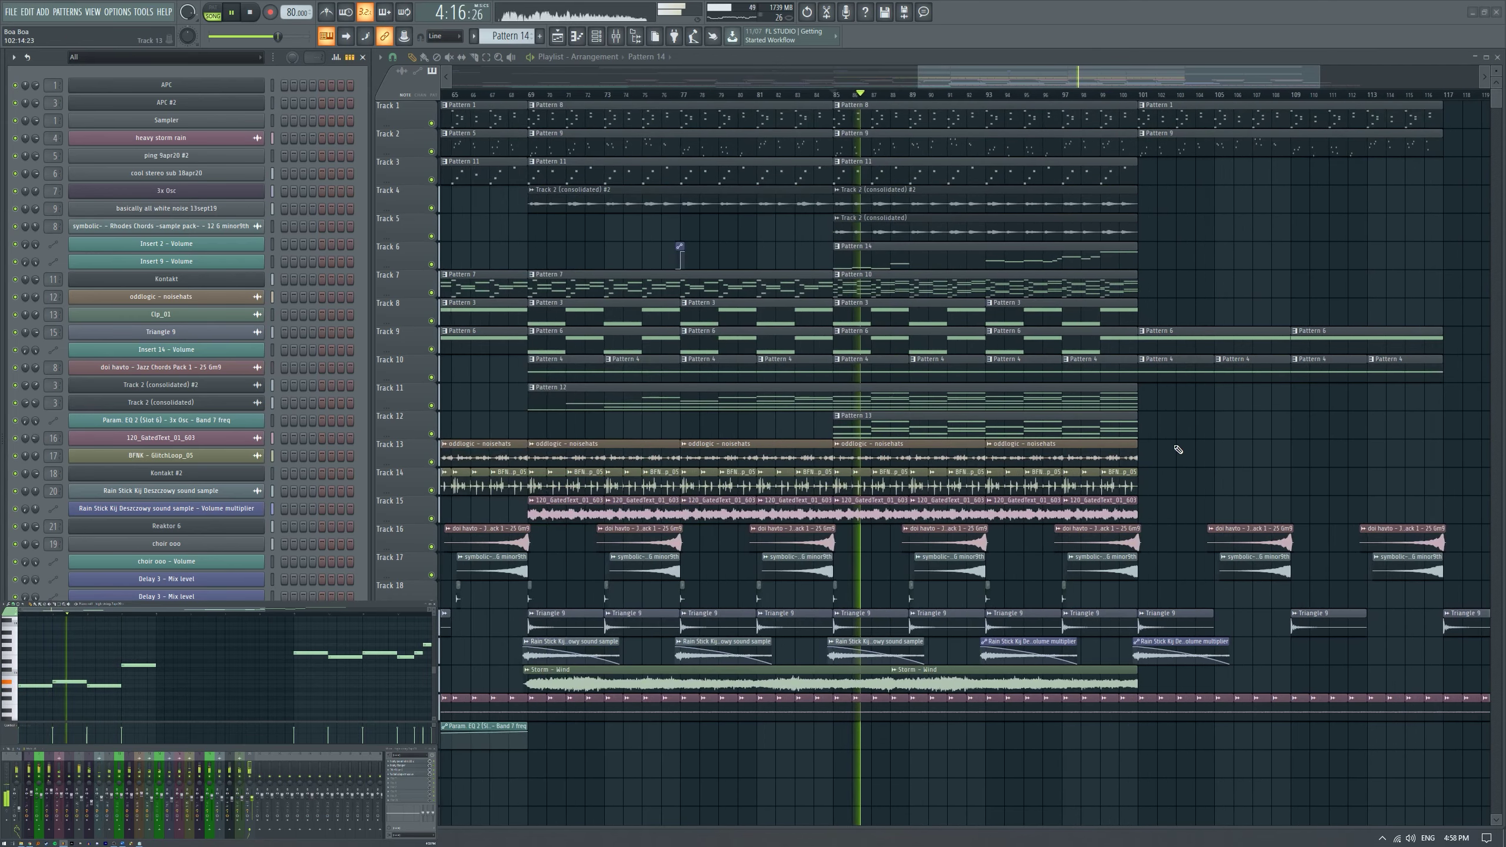
pyautogui.press('space')
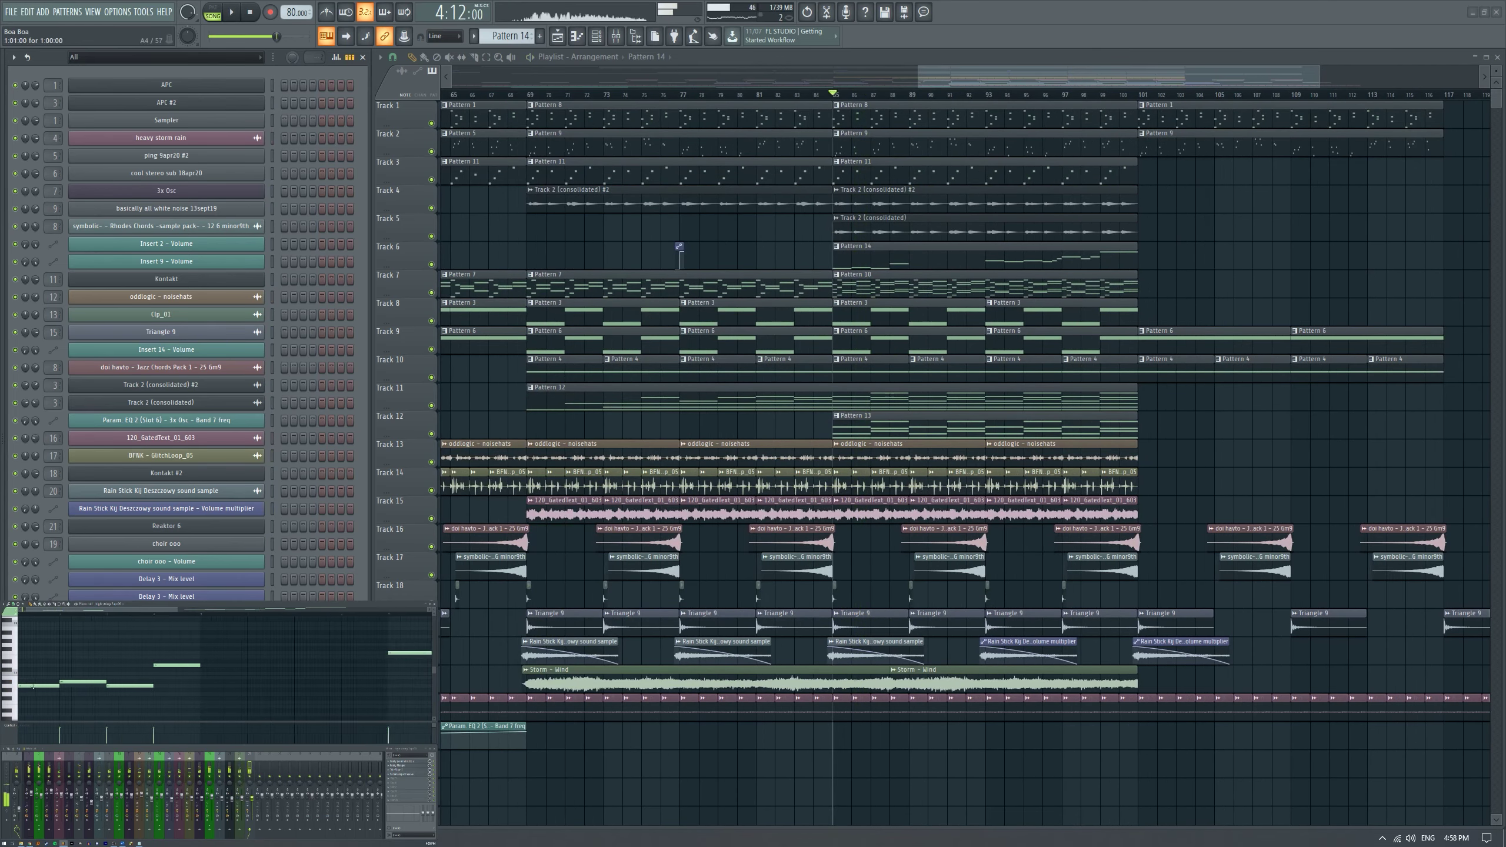
pyautogui.press('space')
pyautogui.scroll(-2, 51, 683)
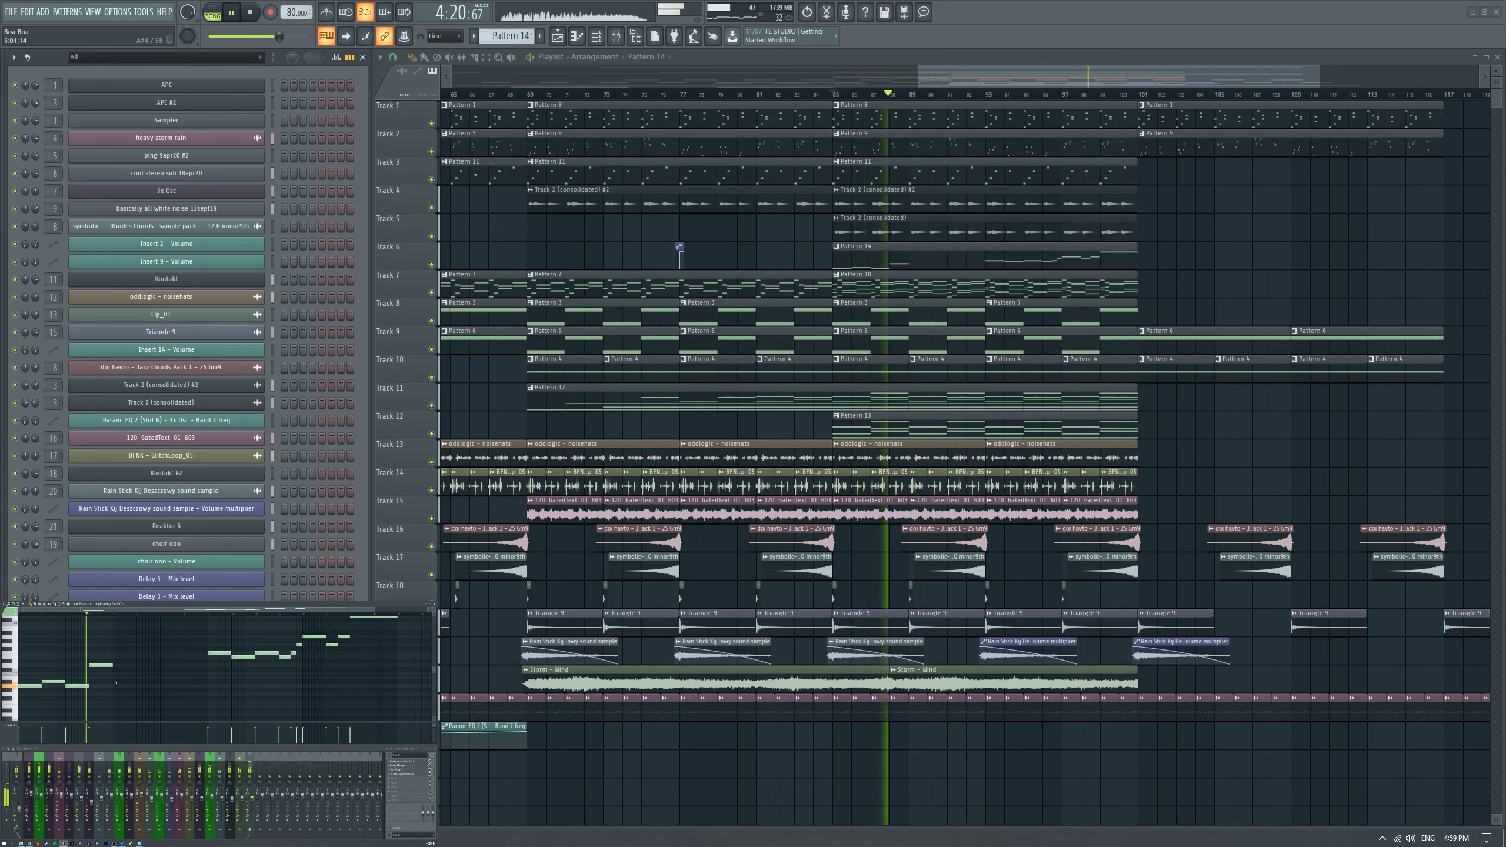
pyautogui.scroll(1, 122, 682)
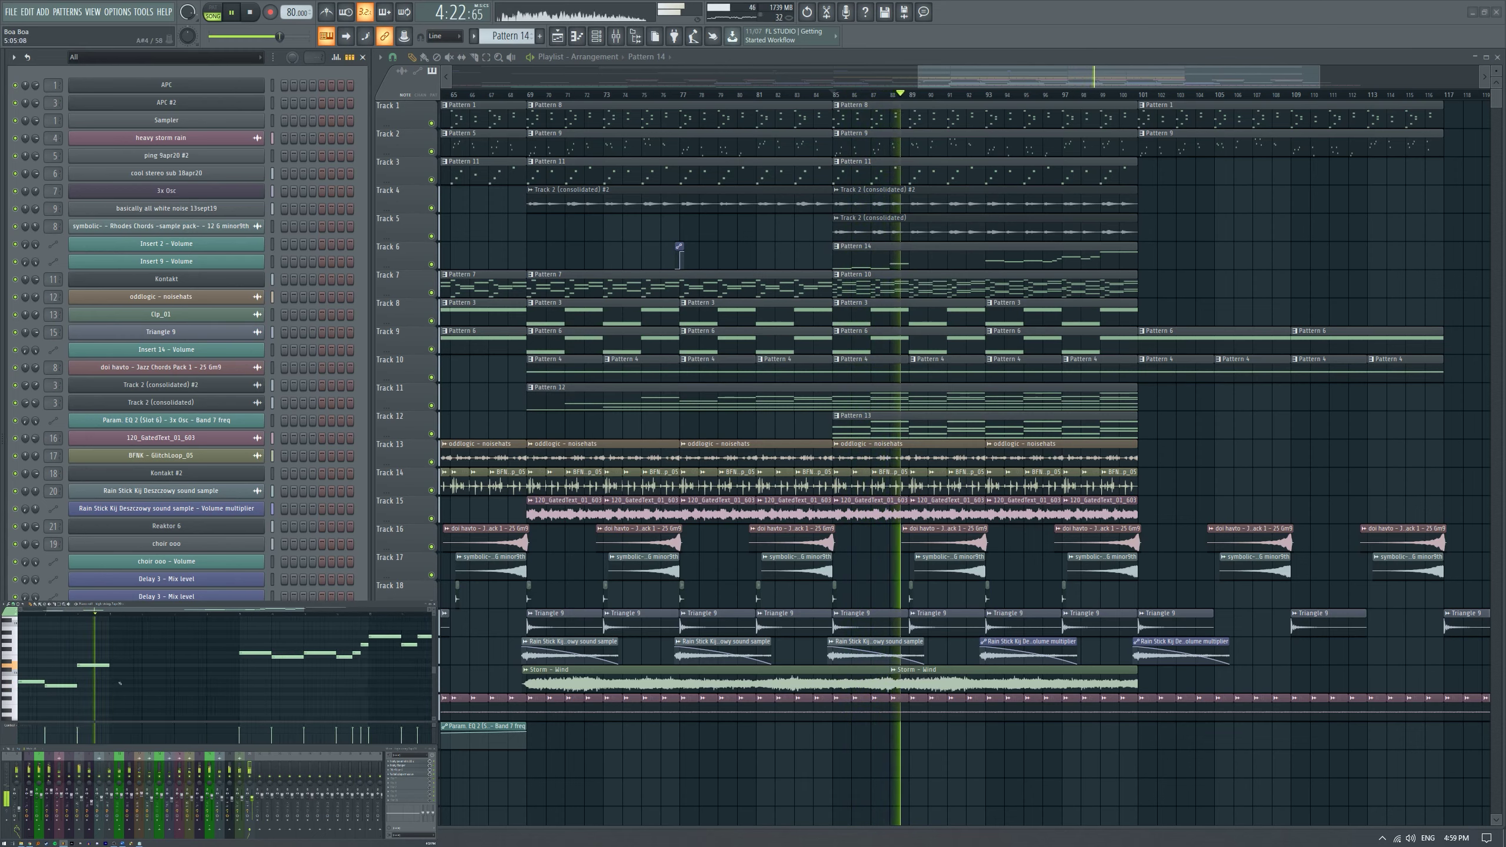
pyautogui.click(113, 658)
pyautogui.press('space')
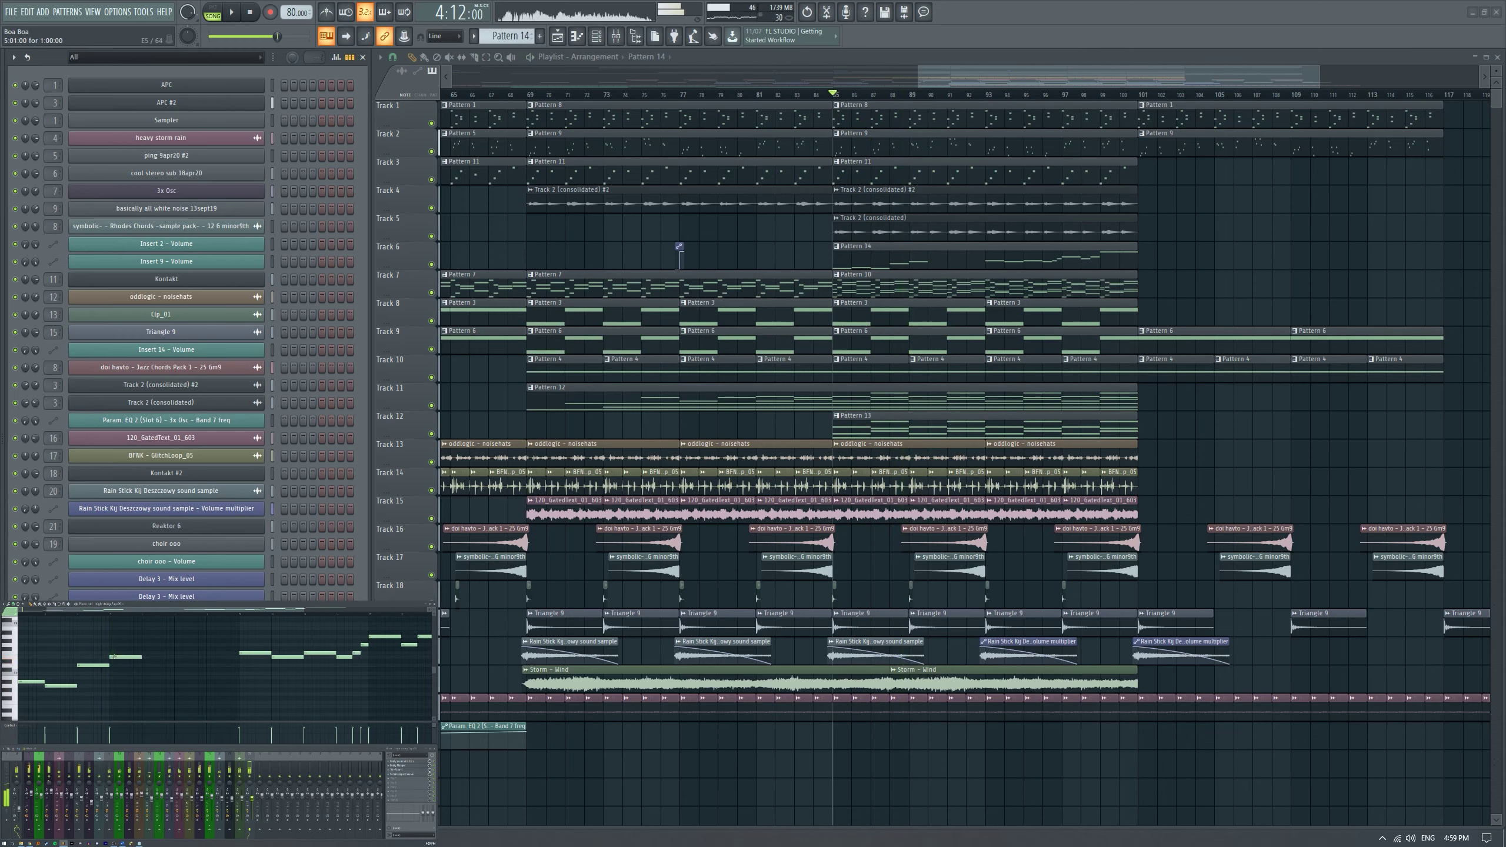
pyautogui.press('space')
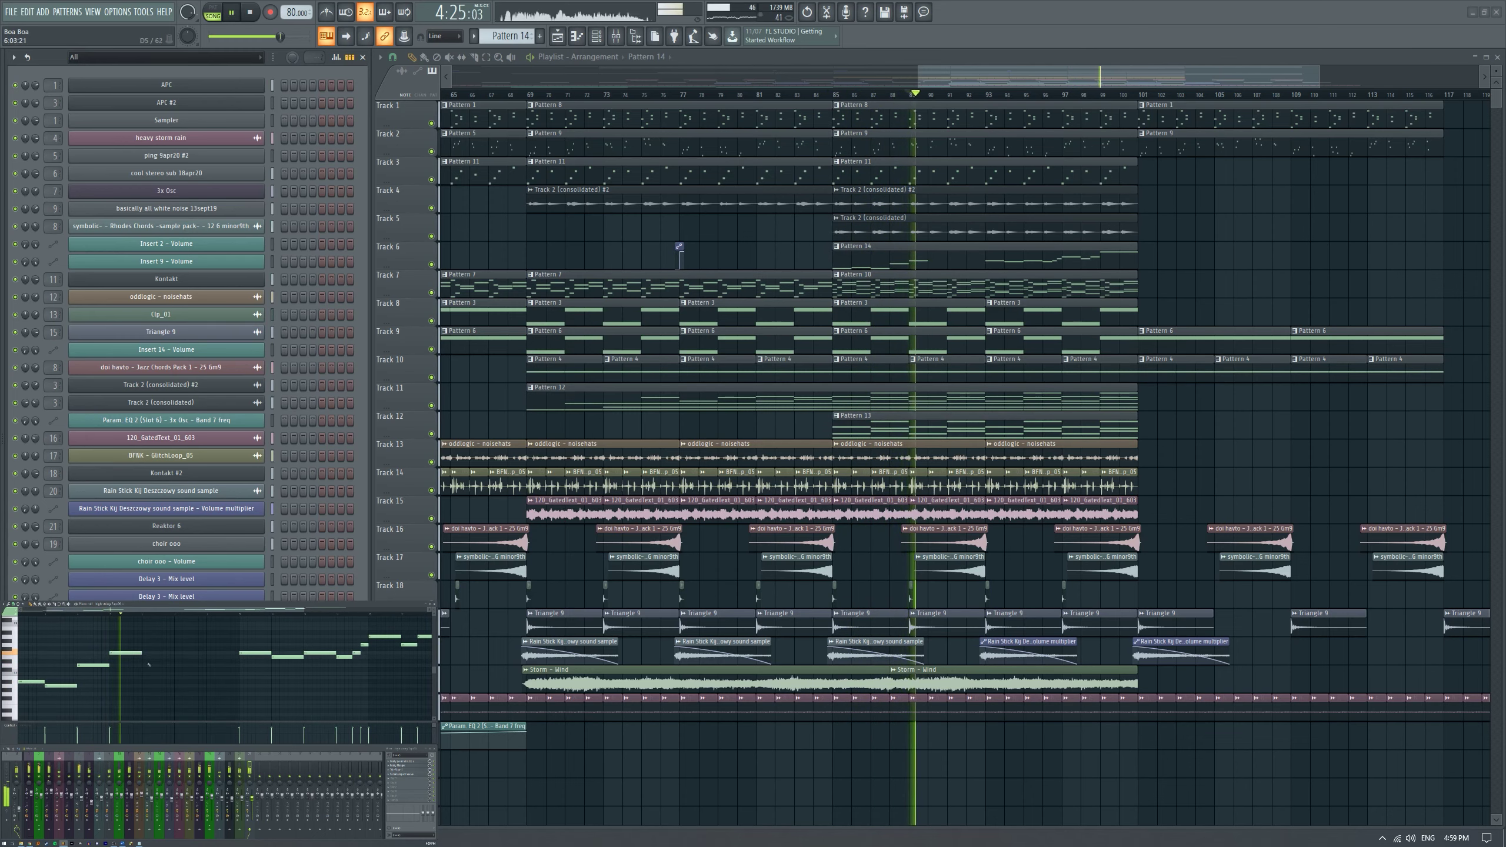
pyautogui.click(145, 658)
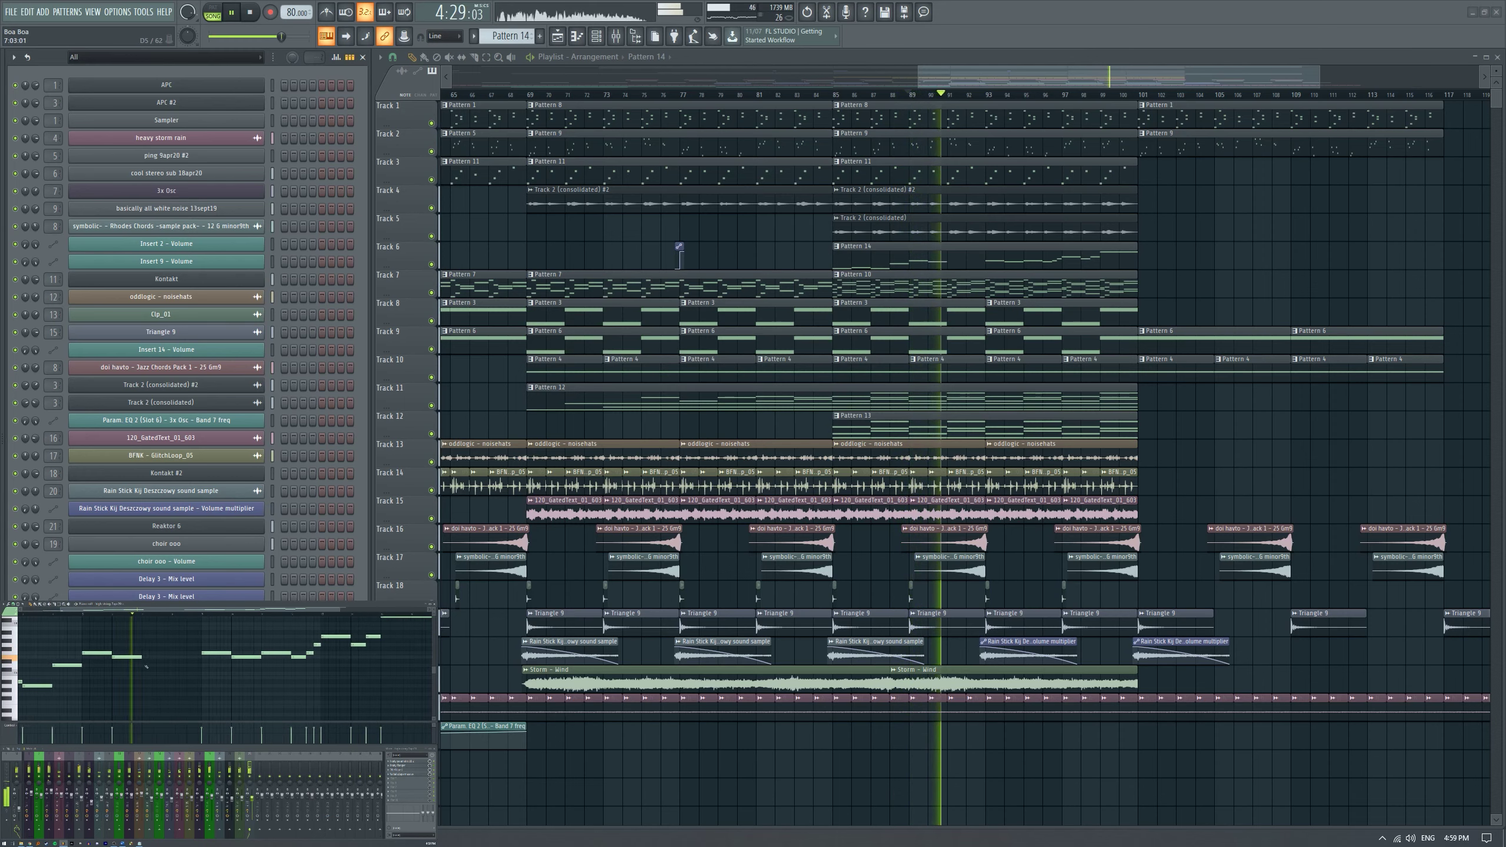
# End the new phrase with a short note and a low A4 note about one bar long at bar 7, then audition it.
pyautogui.press('space')
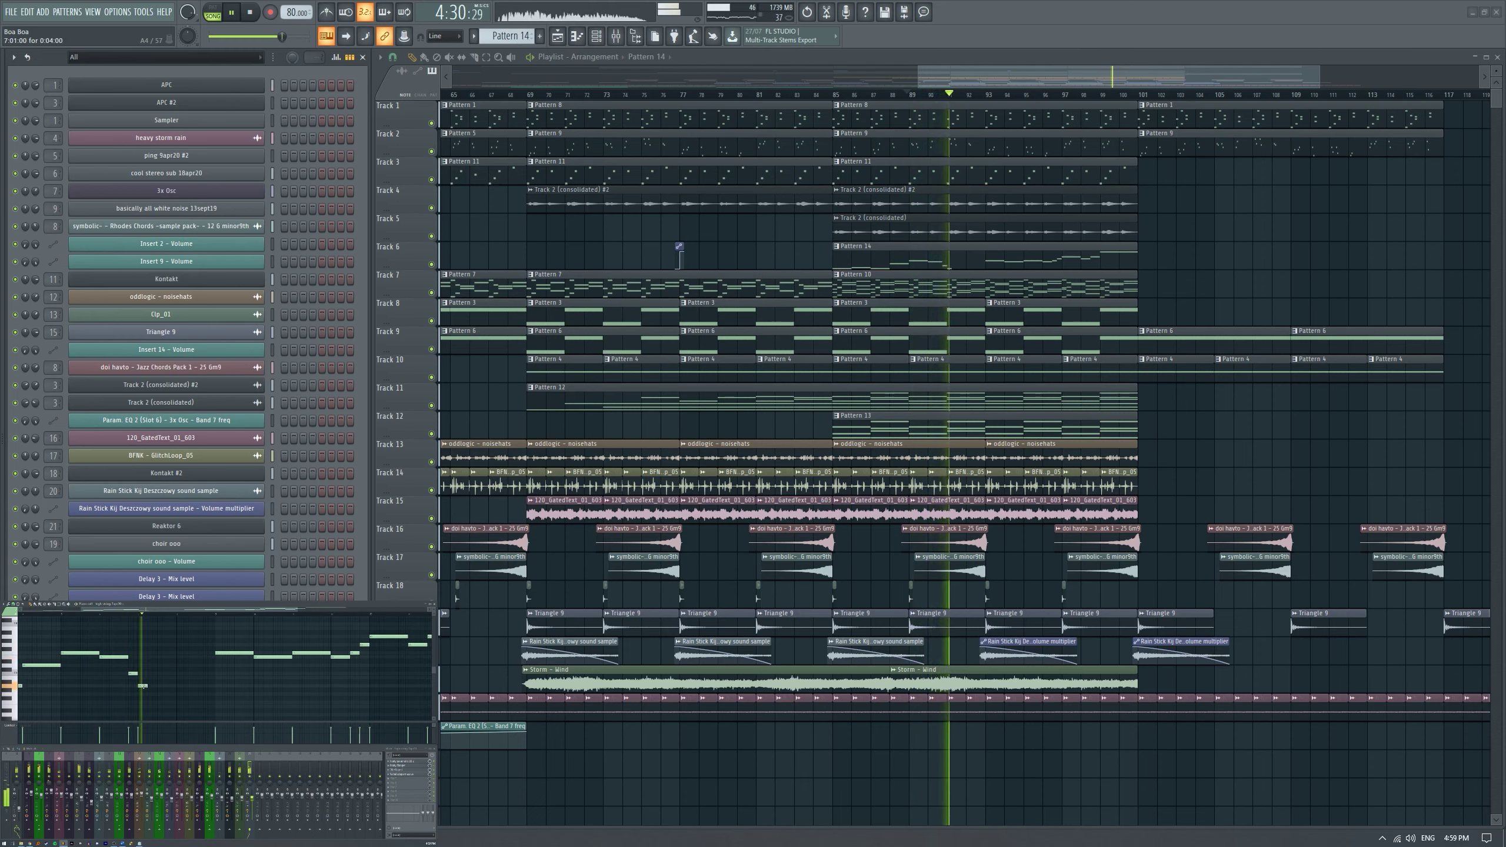
pyautogui.press('space')
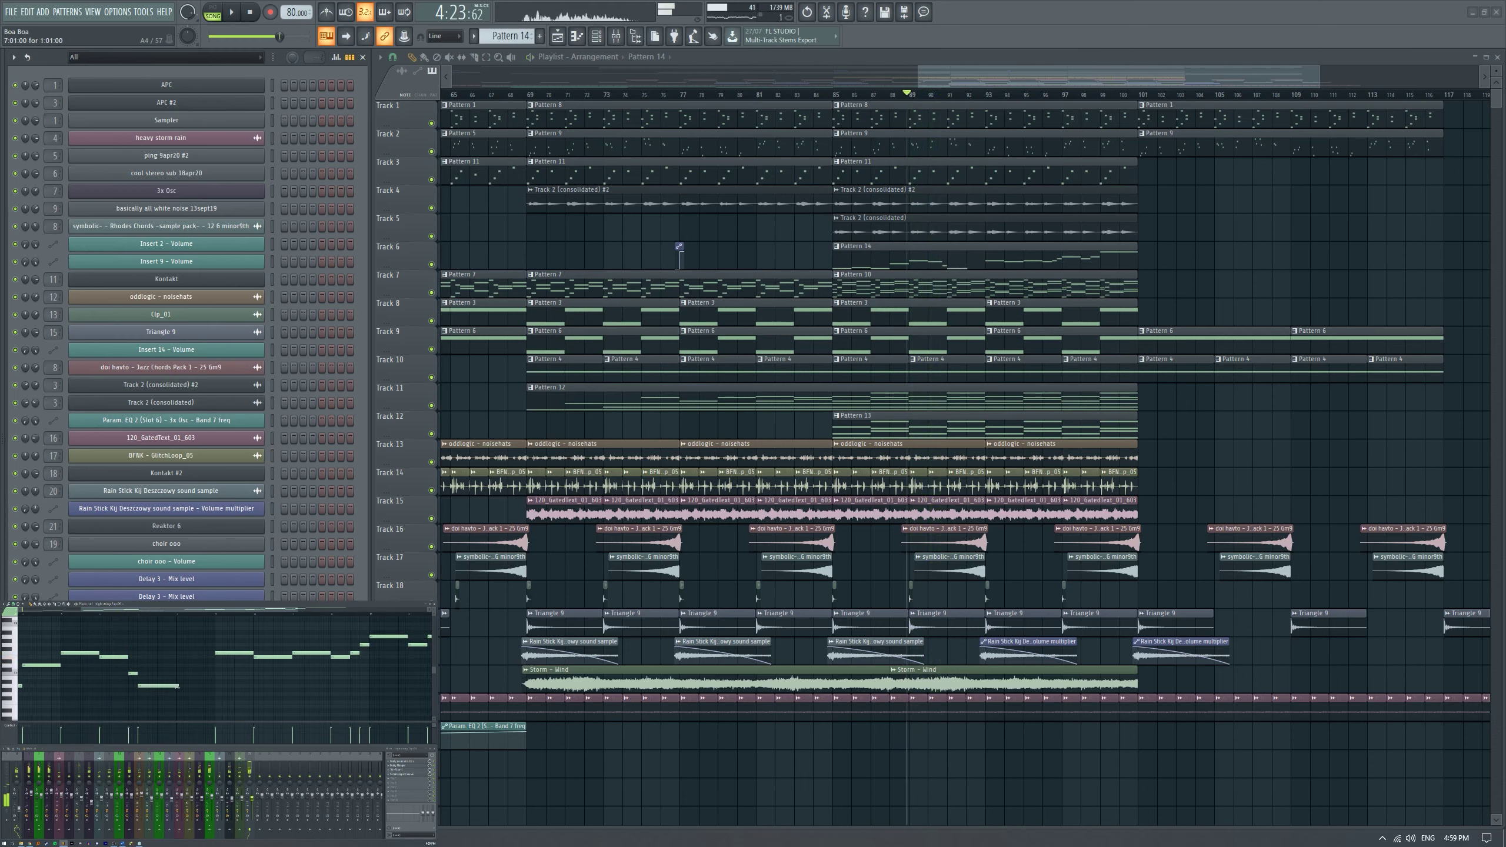
pyautogui.press('space')
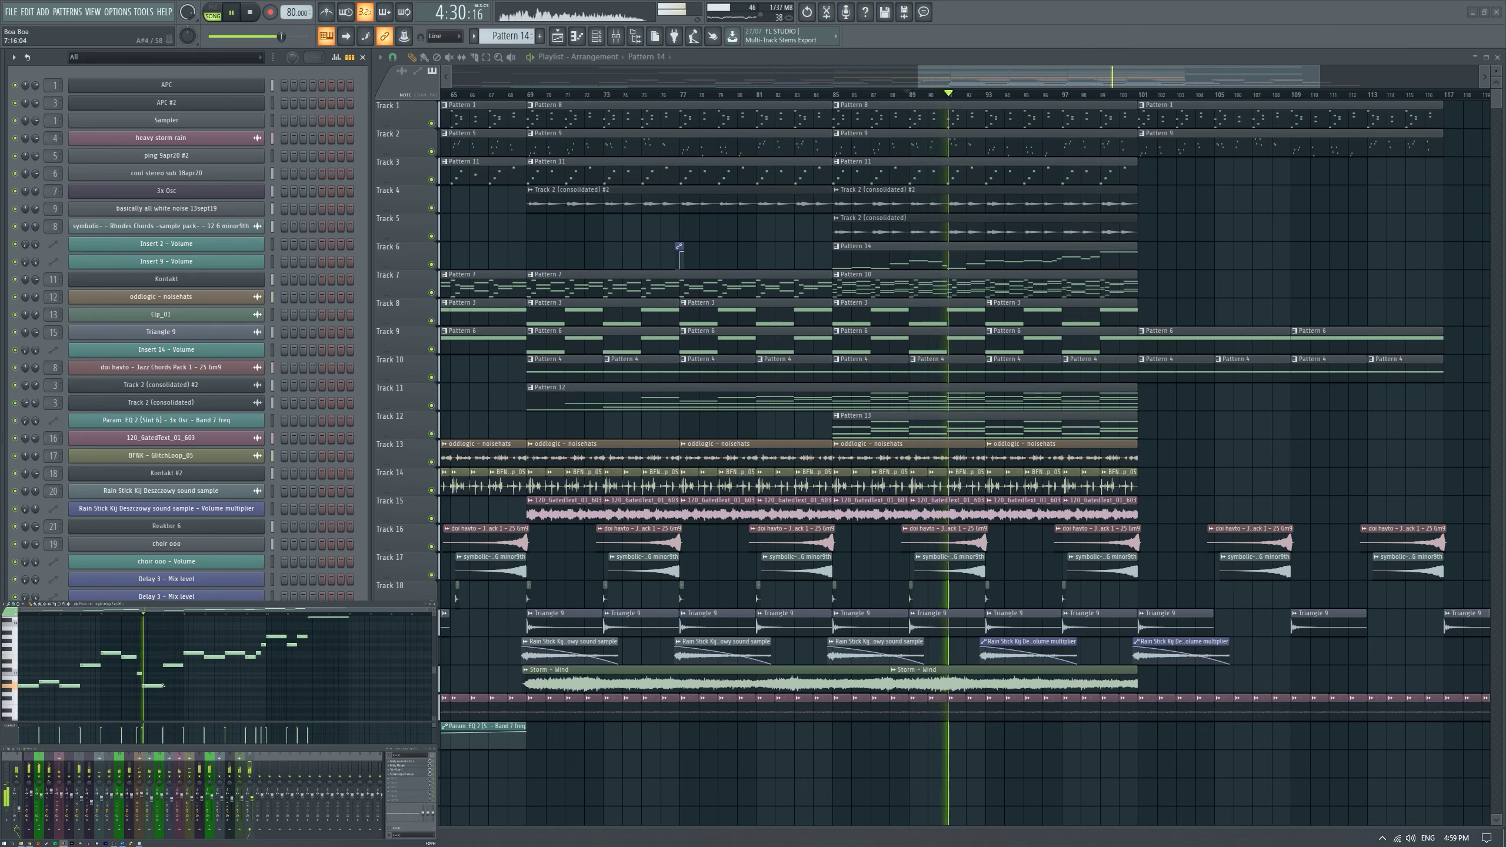
# Try duplicating the new opening phrase over the second half of Pattern 14 and listen to it against the existing melody.
pyautogui.scroll(1, 179, 689)
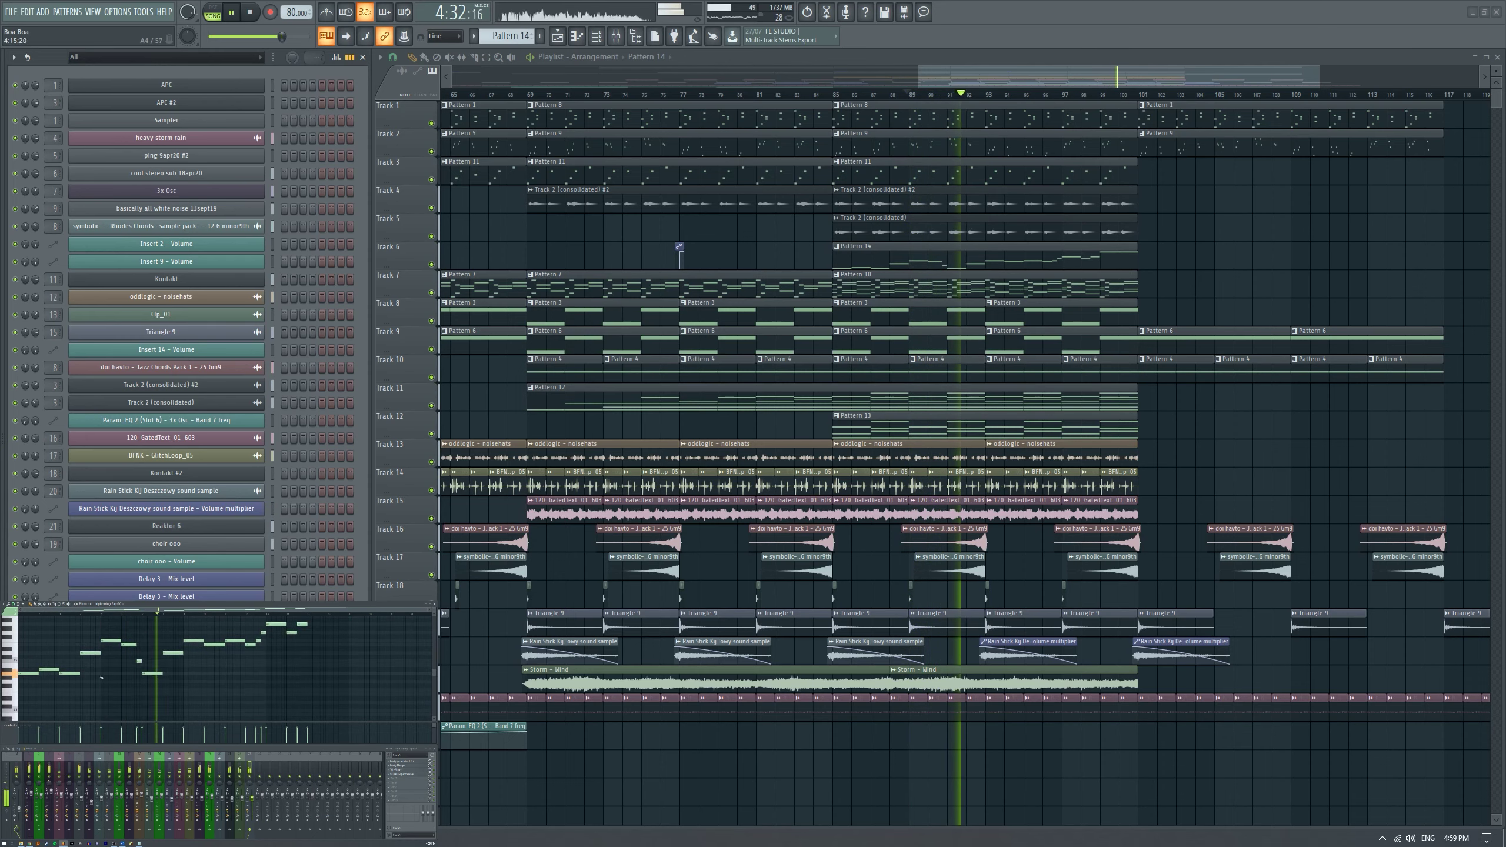
pyautogui.moveTo(19, 695); pyautogui.dragTo(173, 650)
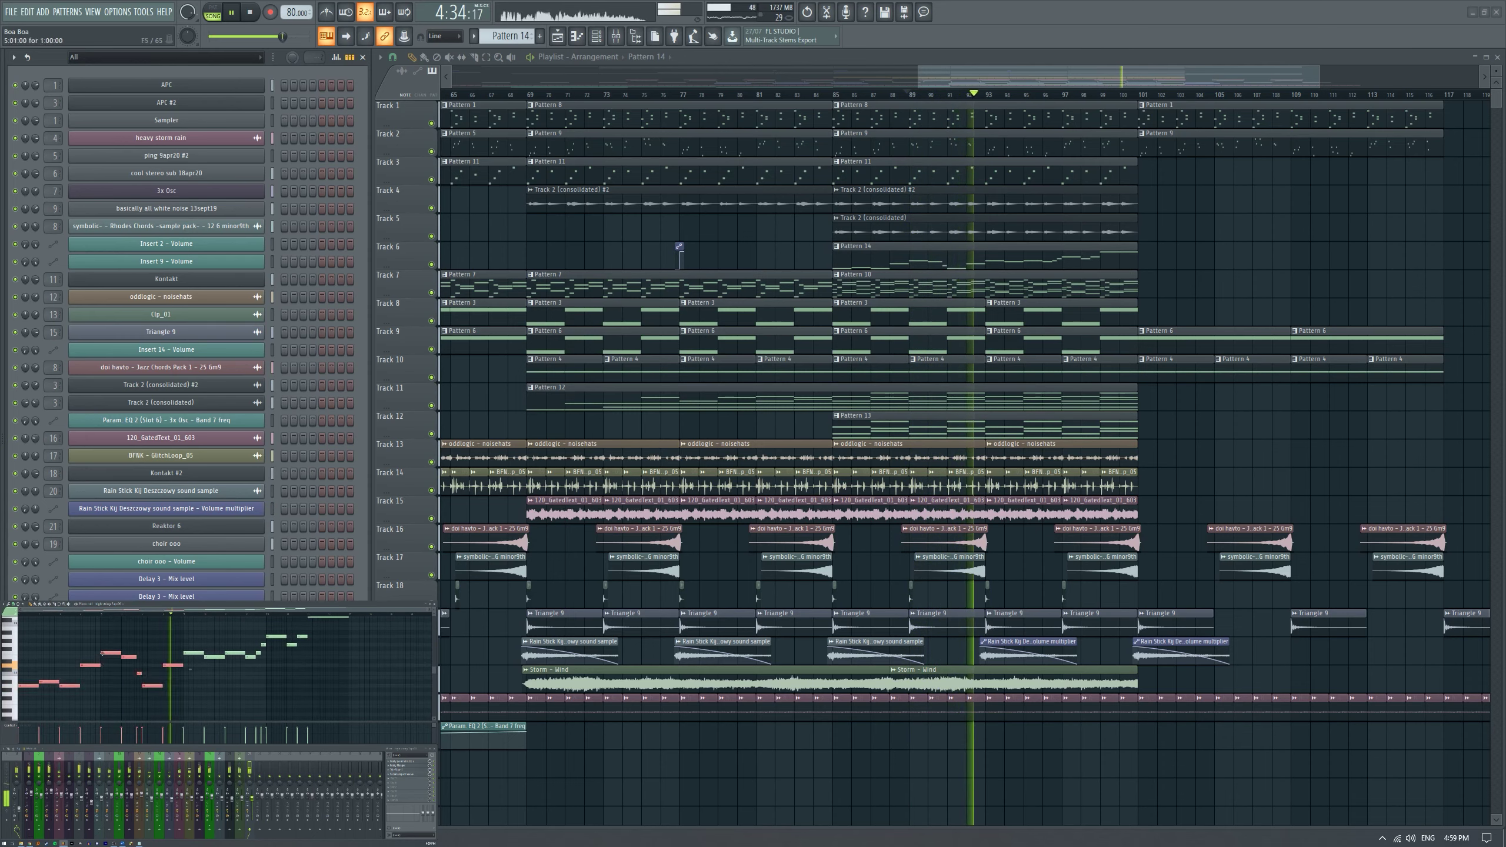
pyautogui.hotkey('ctrl', 'b')
pyautogui.hotkey('ctrl', 'd')
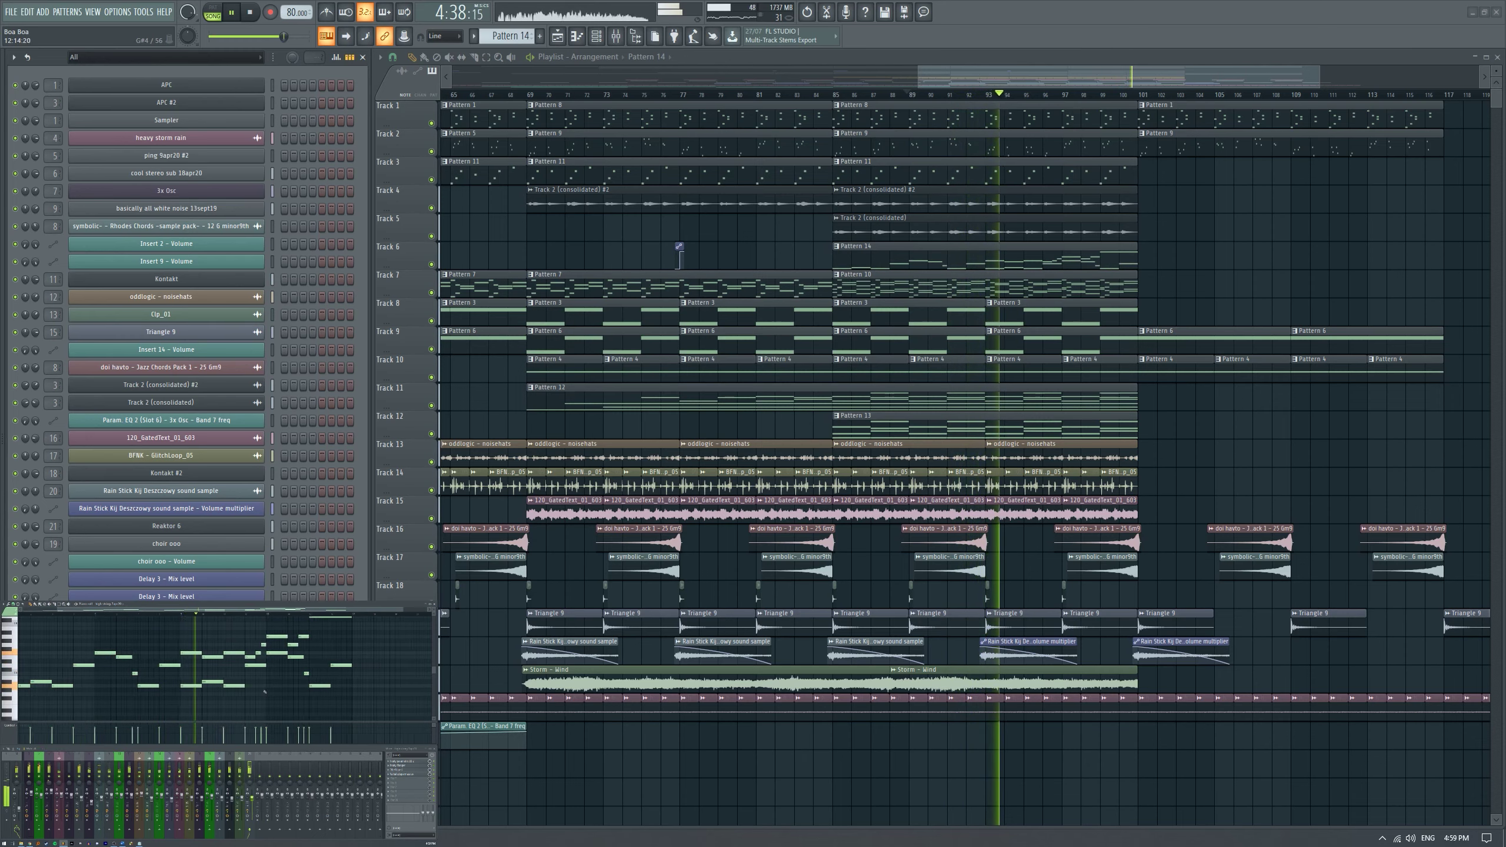
pyautogui.scroll(1, 267, 693)
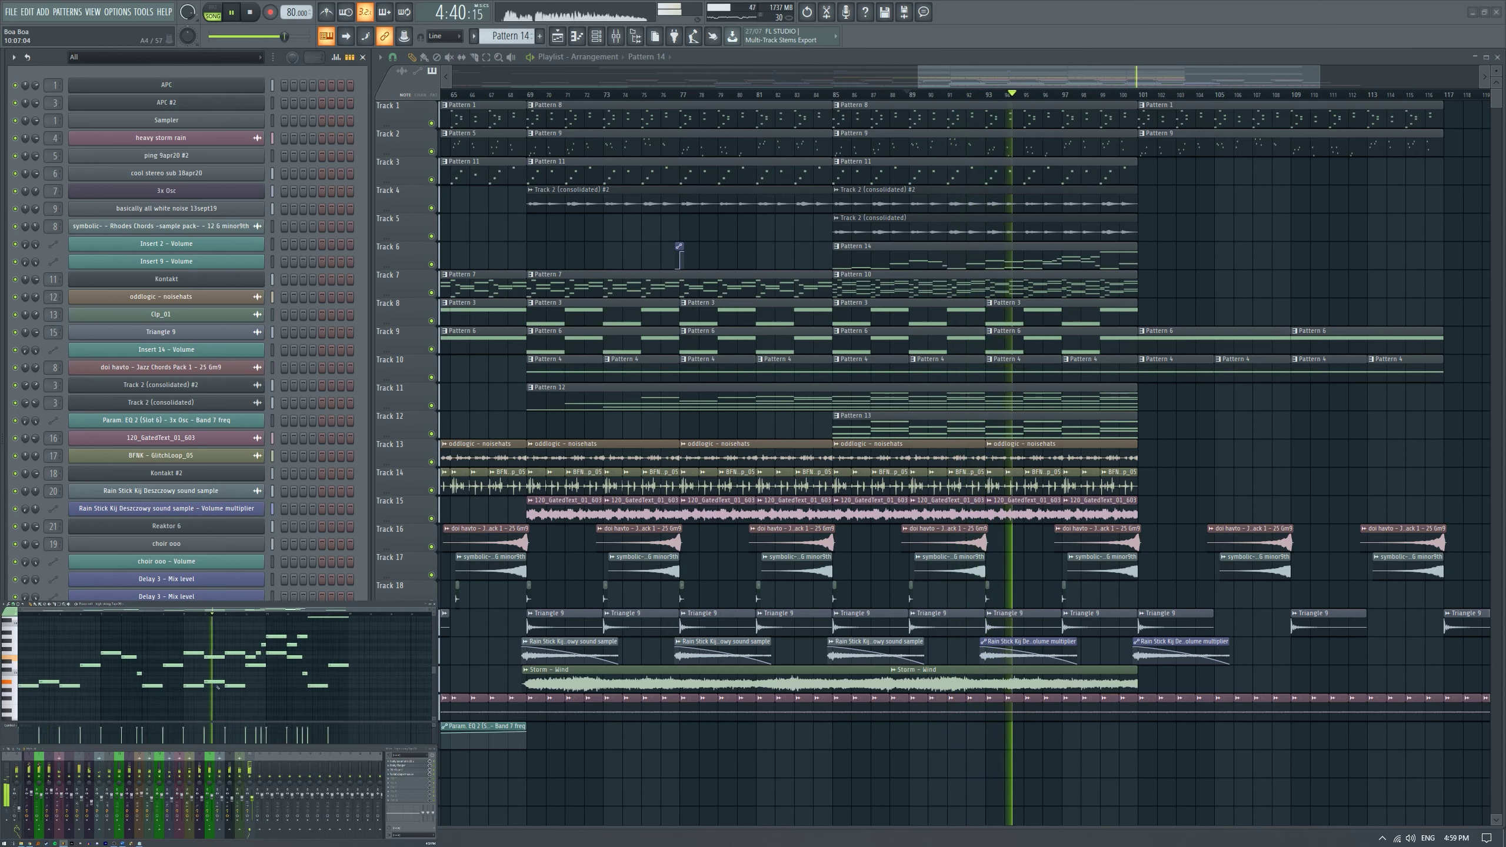
pyautogui.scroll(2, 328, 701)
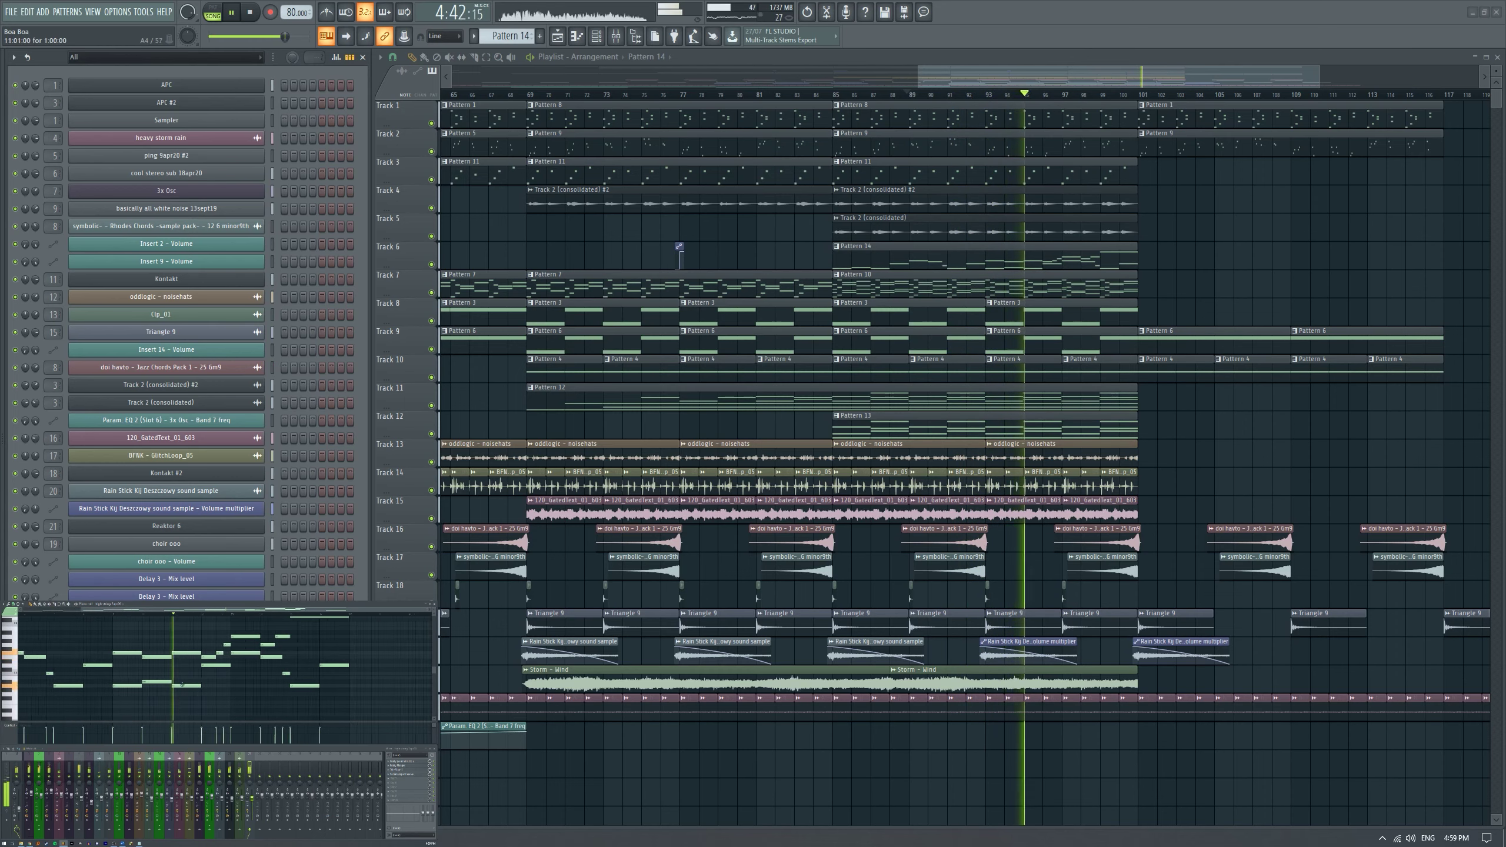
pyautogui.scroll(-2, 328, 702)
pyautogui.scroll(2, 338, 696)
pyautogui.scroll(1, 339, 695)
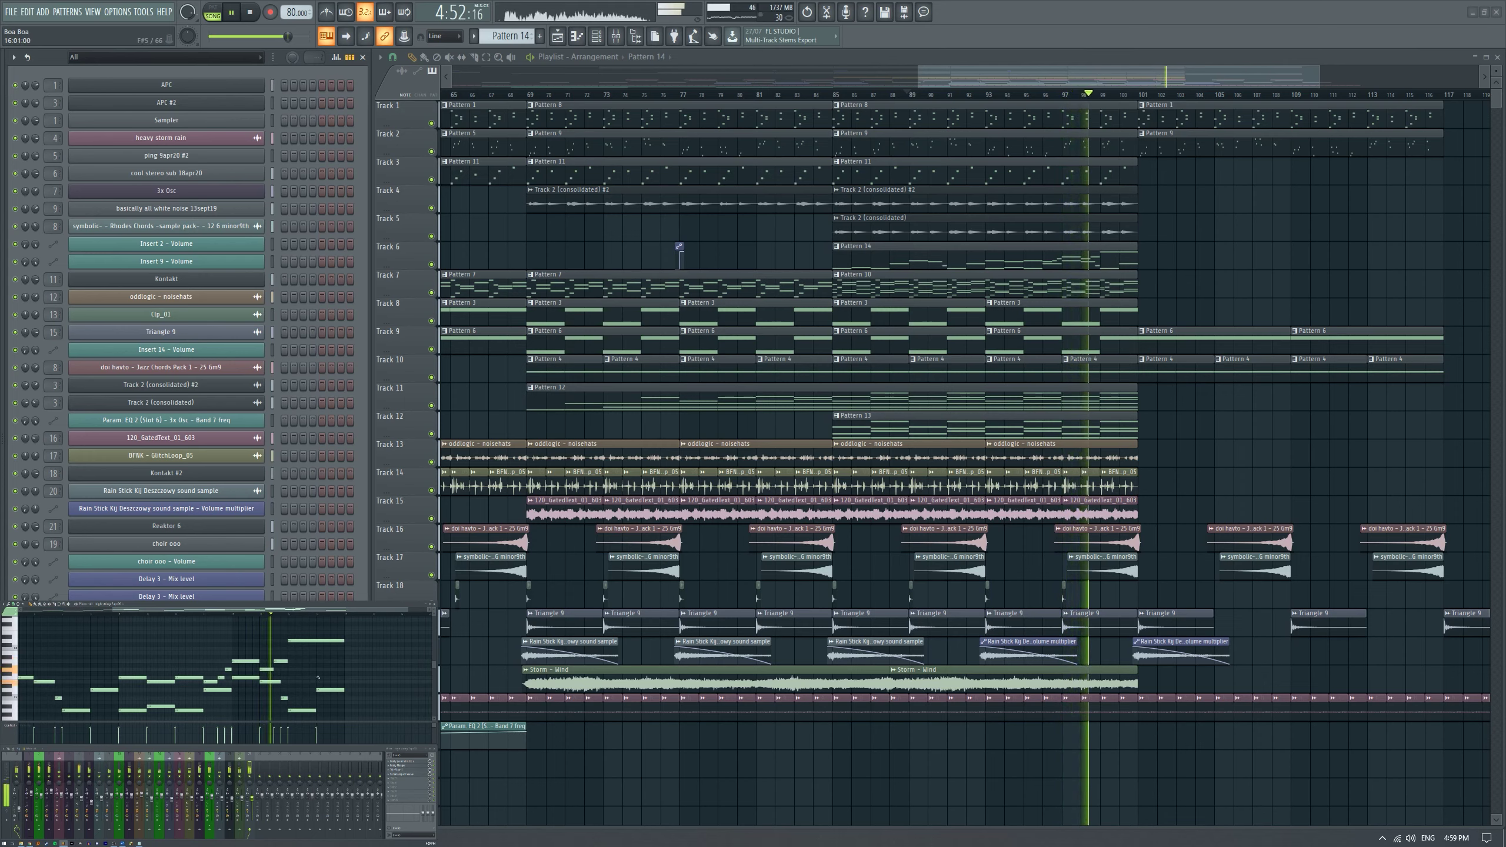
pyautogui.hotkey('ctrl', 'z')
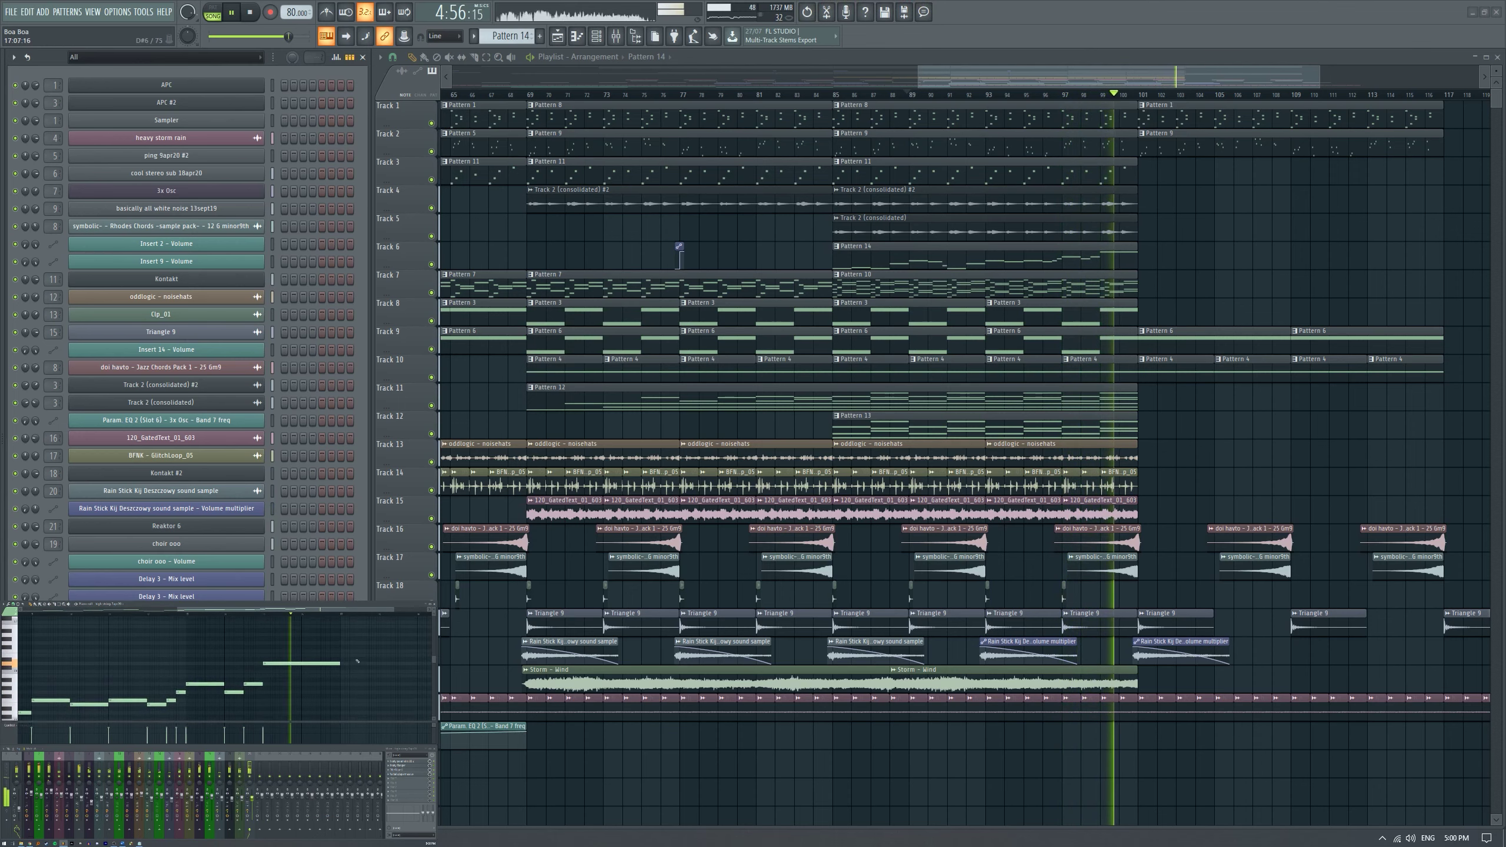
# Add a two-step note at step 13 of Pattern 14's first bar and lower it to the second note's pitch.
pyautogui.press('space')
pyautogui.press('space')
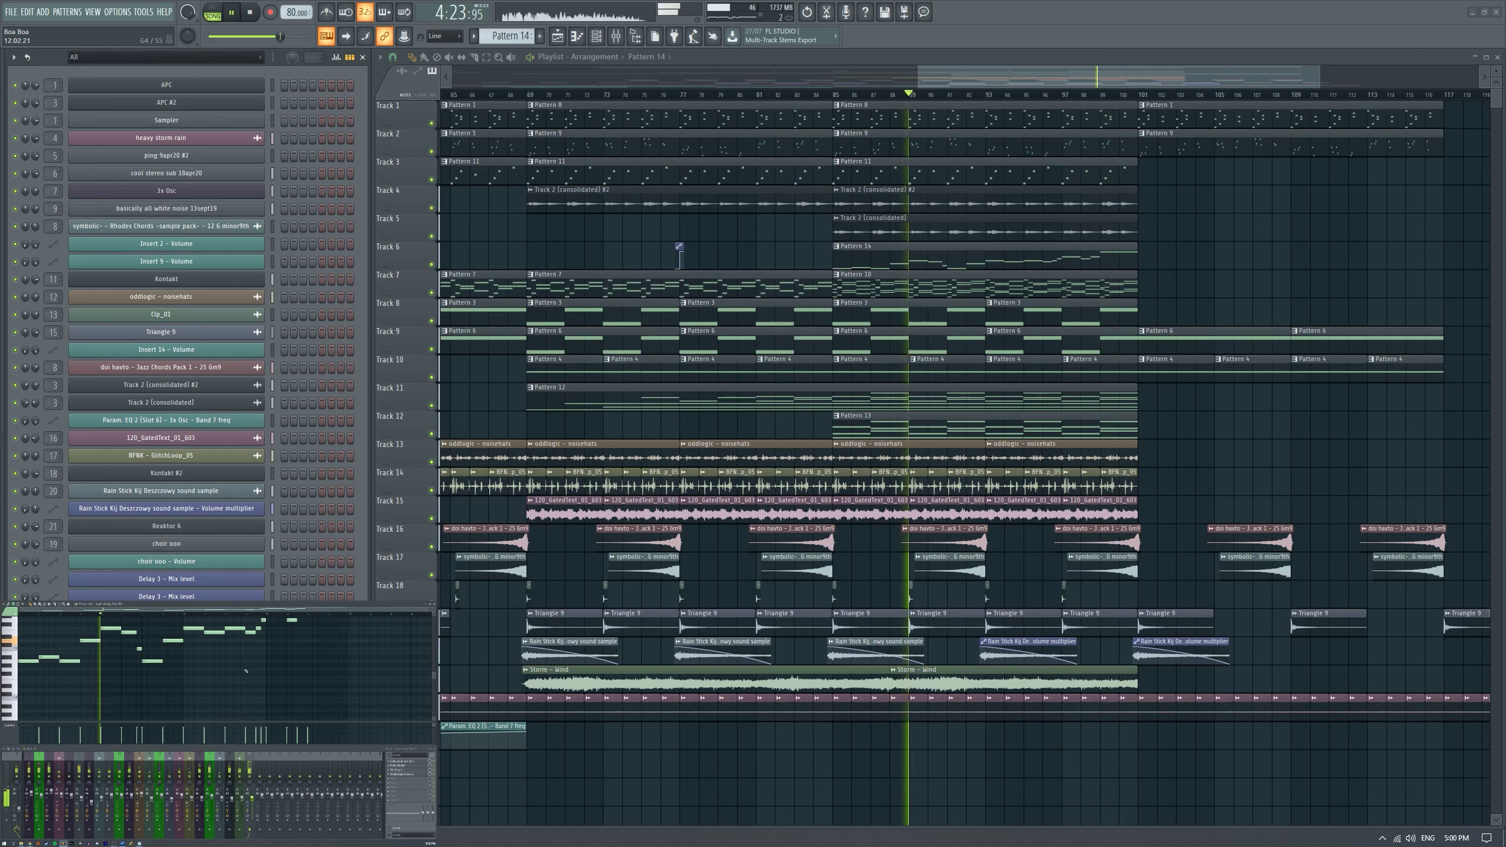
pyautogui.press('space')
pyautogui.click(19, 614)
pyautogui.scroll(3, 21, 662)
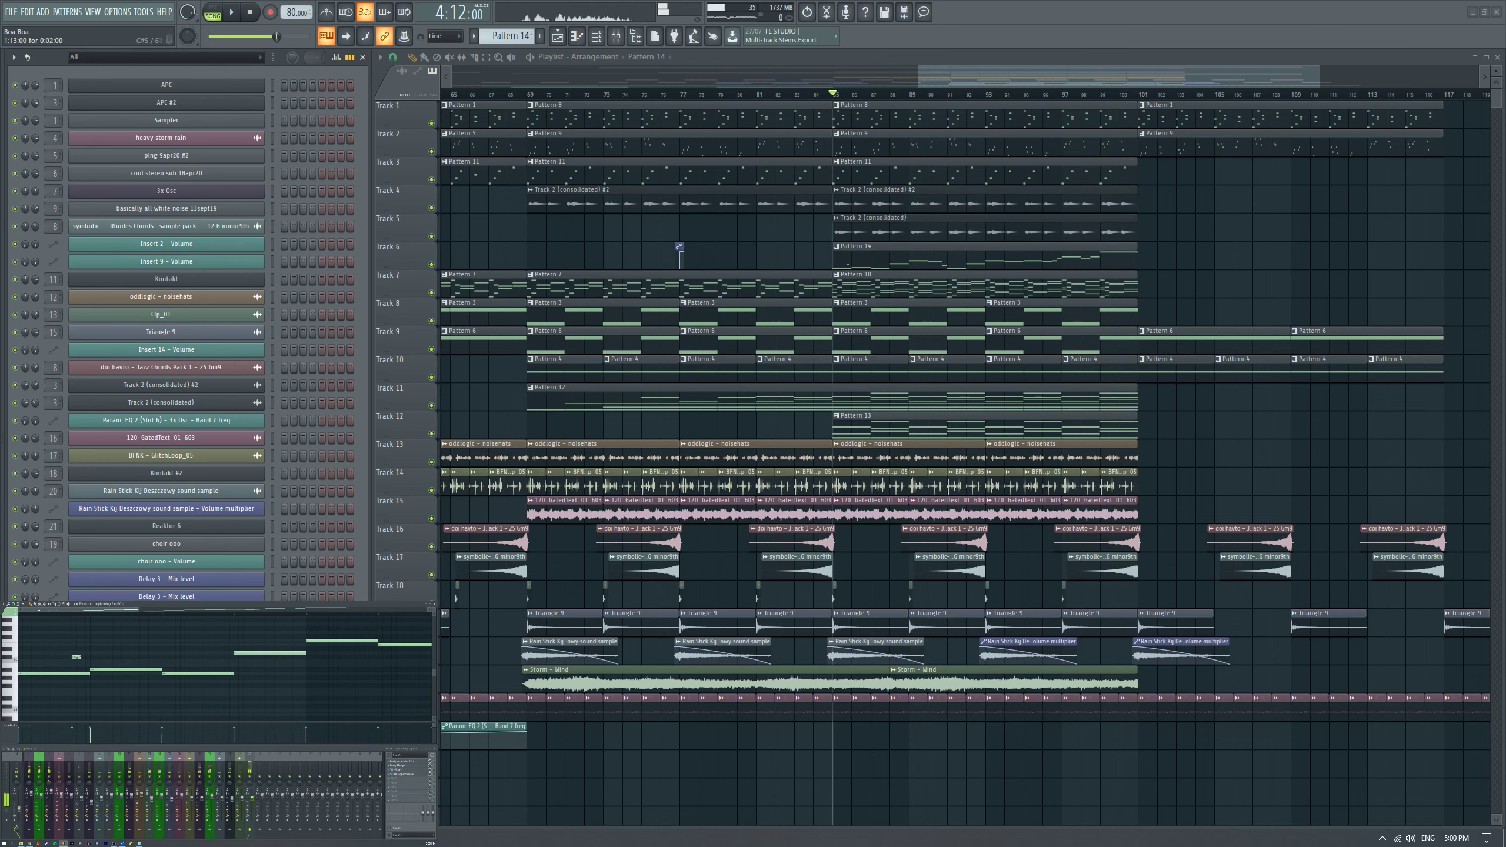
pyautogui.doubleClick(76, 657)
pyautogui.click(813, 487)
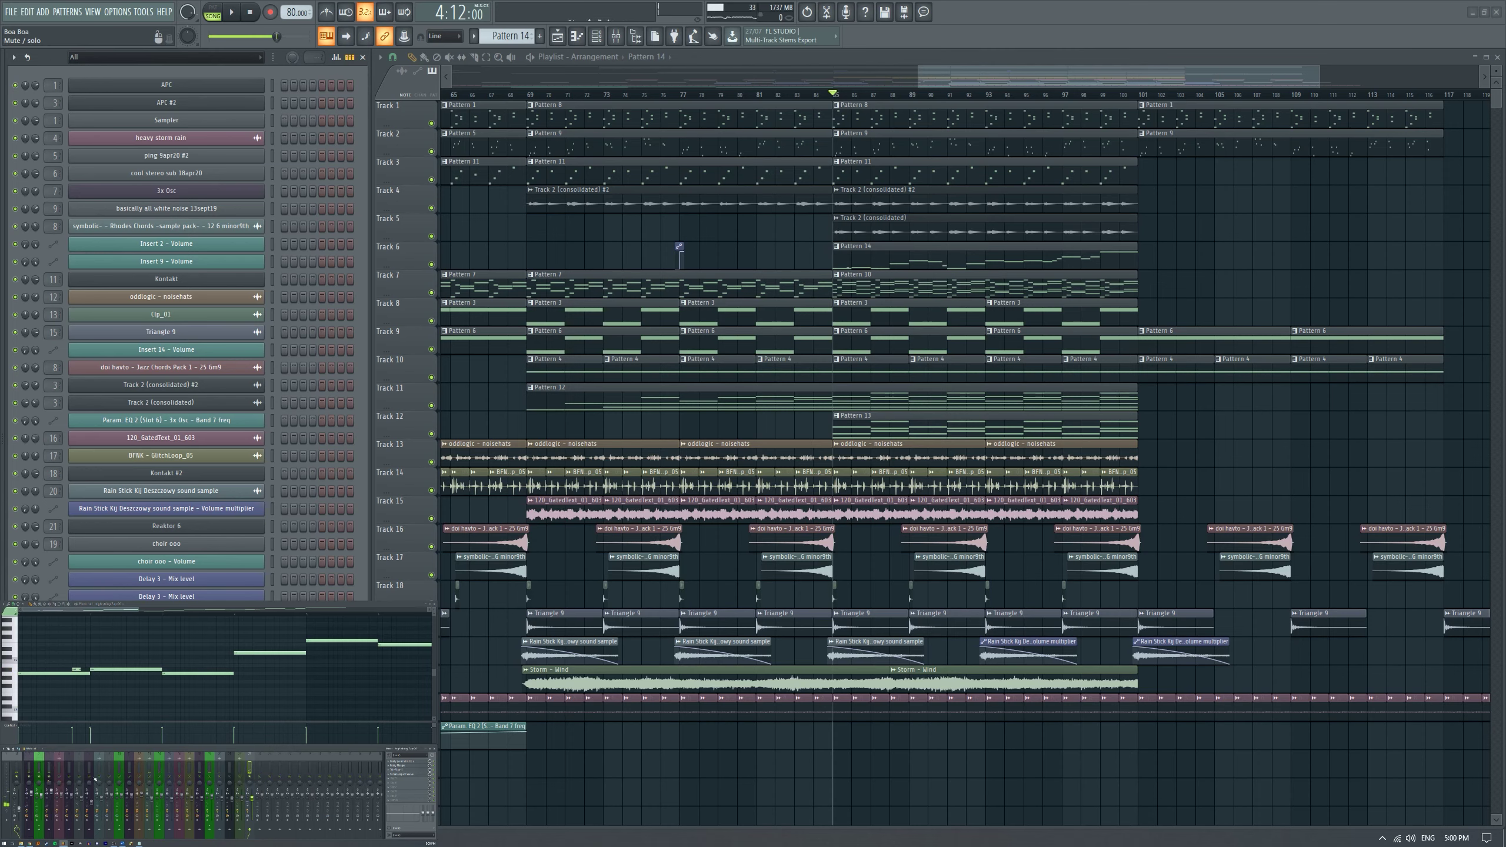
# Play Pattern 14 from bar 85, match the short note at the end of its bar 6 to the following A4, and replay it.
pyautogui.press('space')
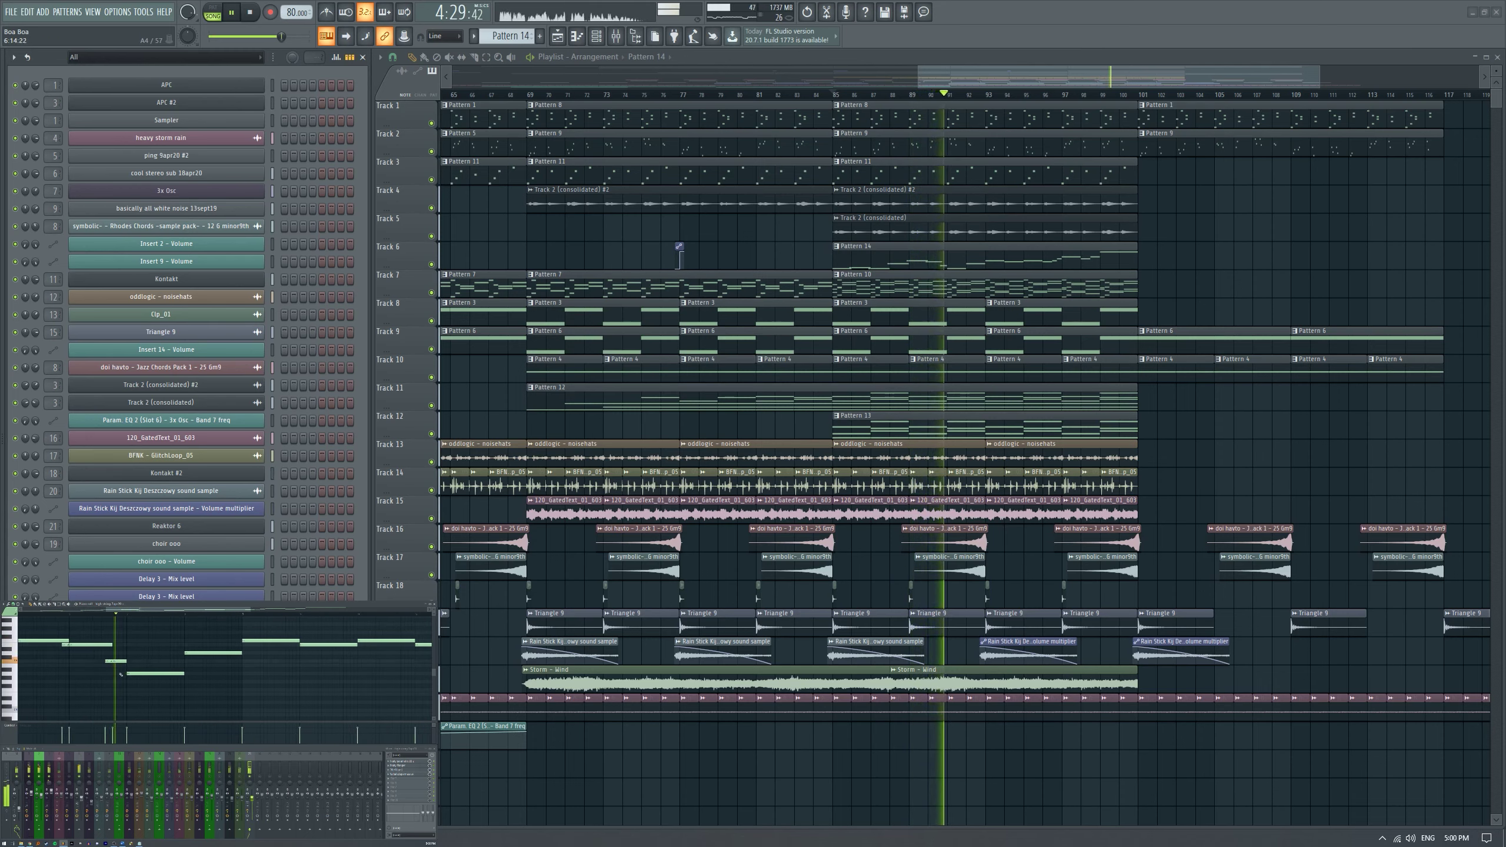
pyautogui.press('space')
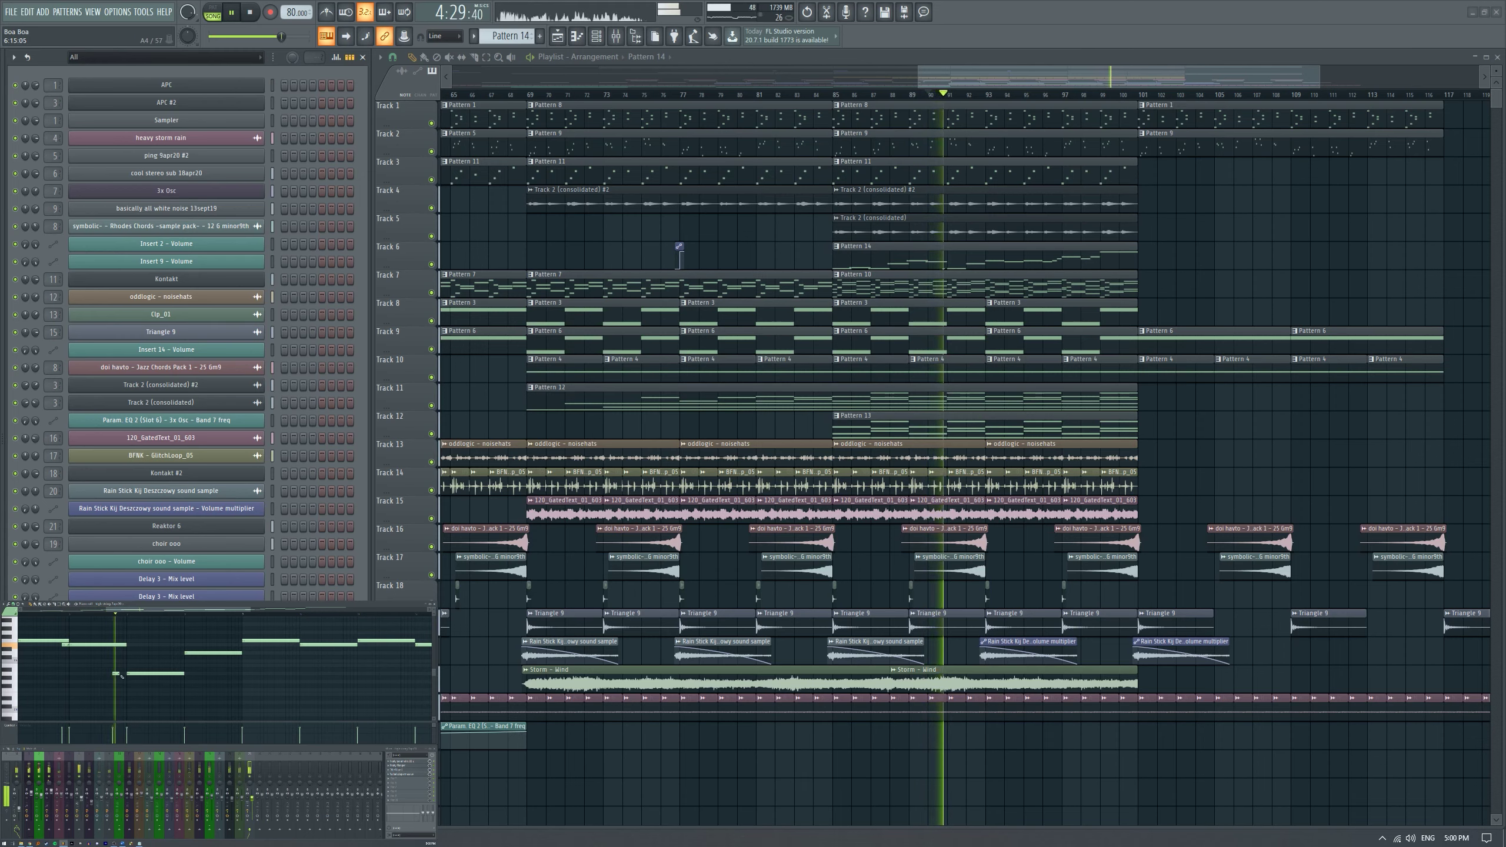
pyautogui.moveTo(116, 674); pyautogui.dragTo(123, 674)
pyautogui.press('space')
pyautogui.press('space')
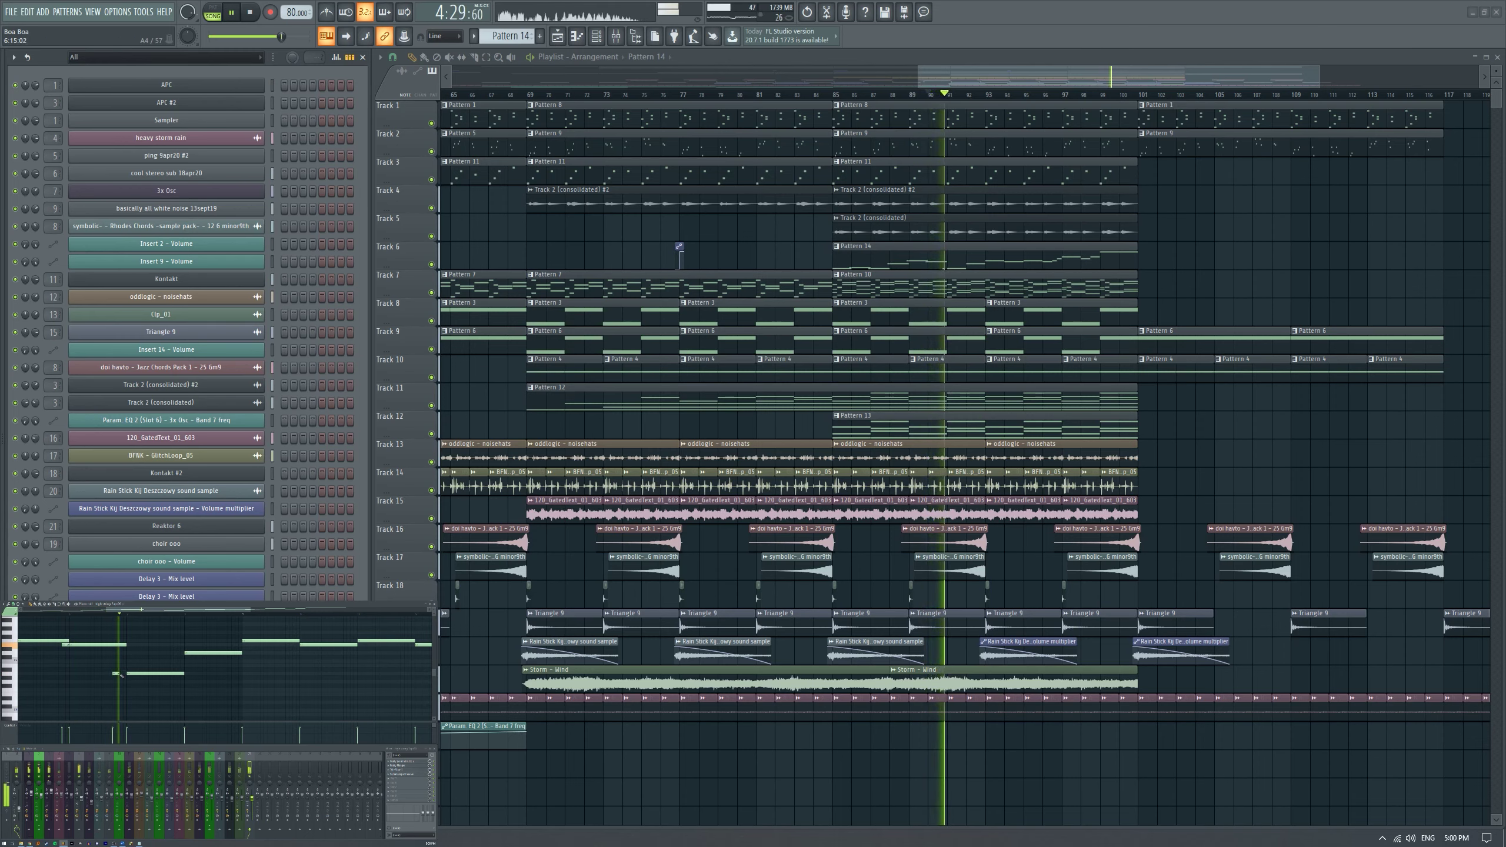
# Listen to the melody through bars 6 to 8 of Pattern 14 and check how the repeated low notes connect.
pyautogui.scroll(-4, 142, 684)
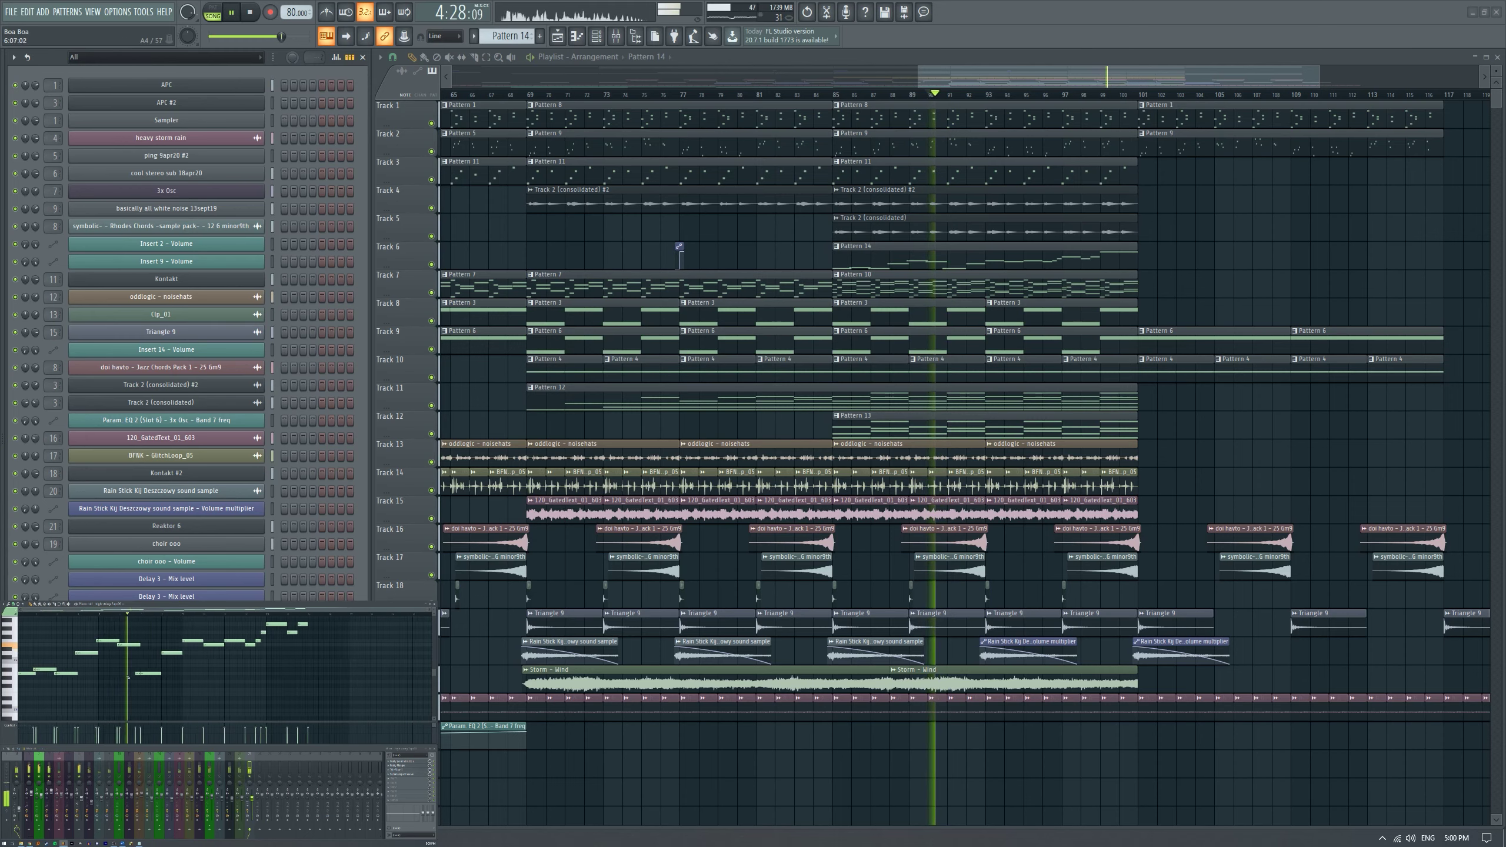
pyautogui.scroll(4, 142, 684)
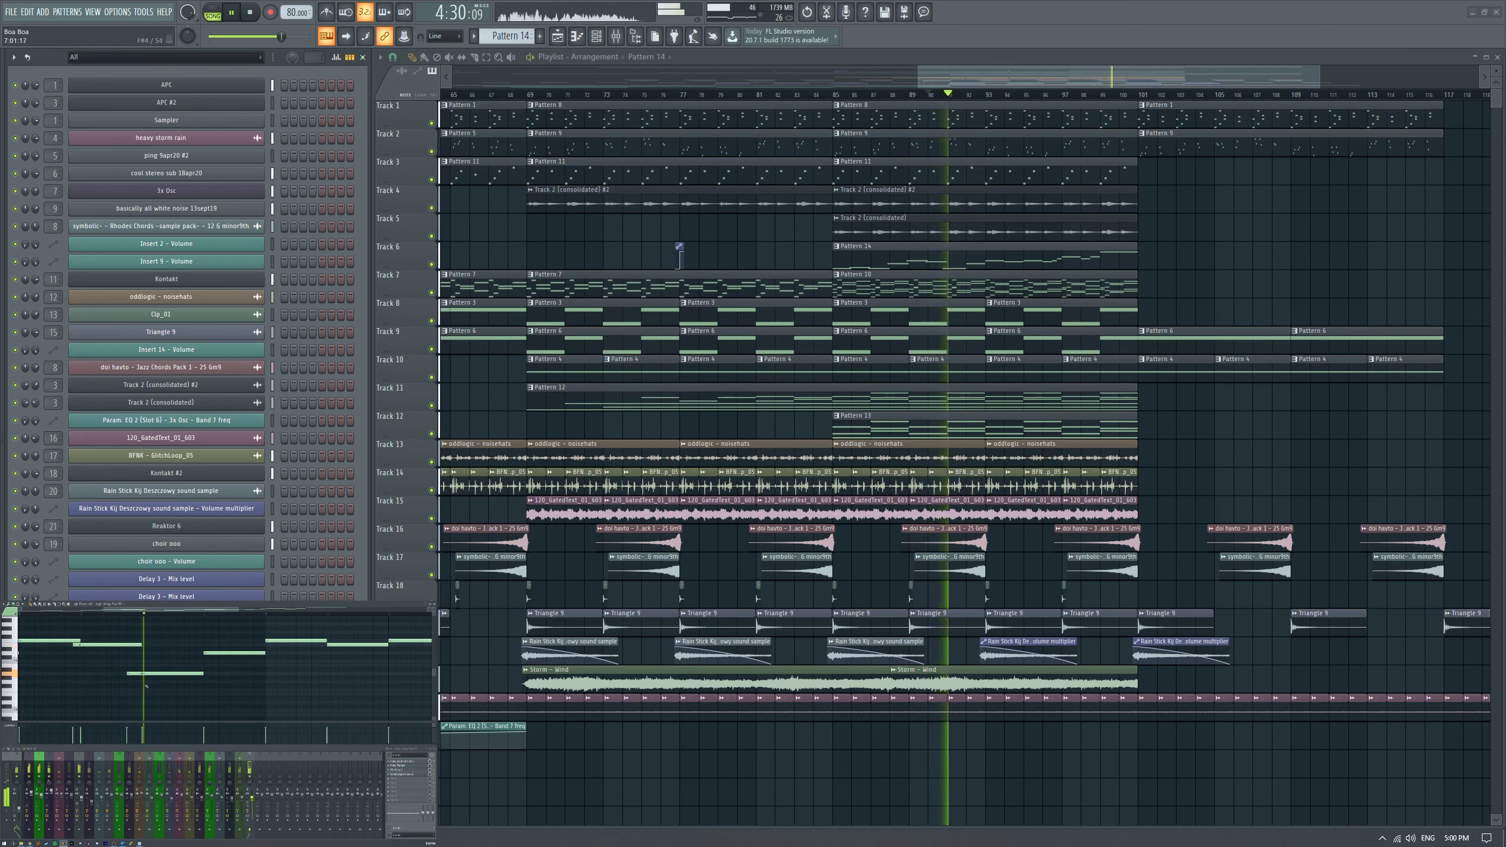
pyautogui.scroll(-3, 146, 685)
pyautogui.scroll(3, 112, 666)
pyautogui.scroll(-4, 112, 666)
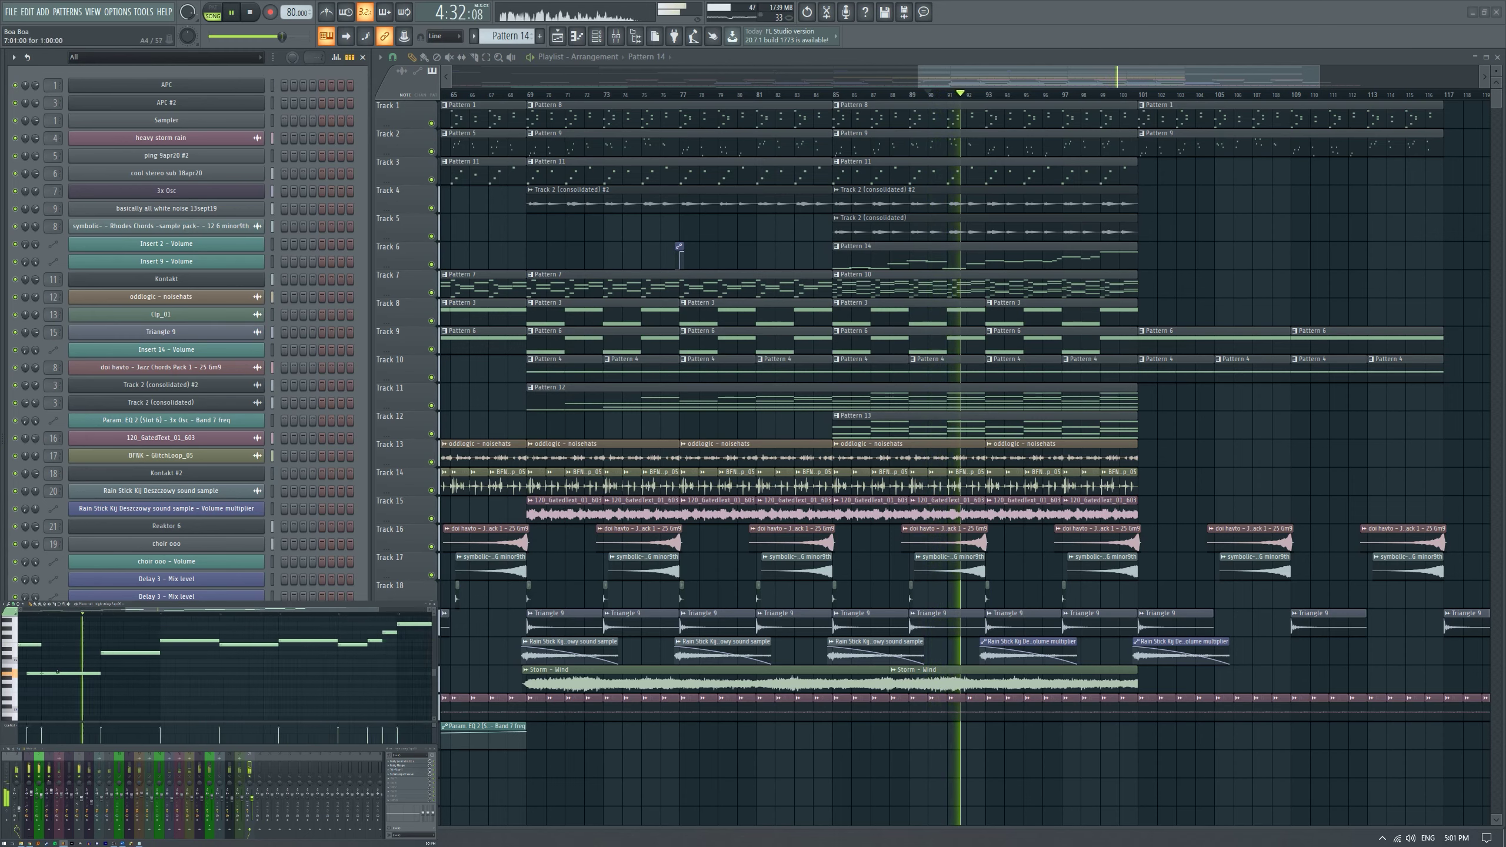
pyautogui.scroll(3, 71, 655)
pyautogui.press('space')
pyautogui.scroll(3, 256, 657)
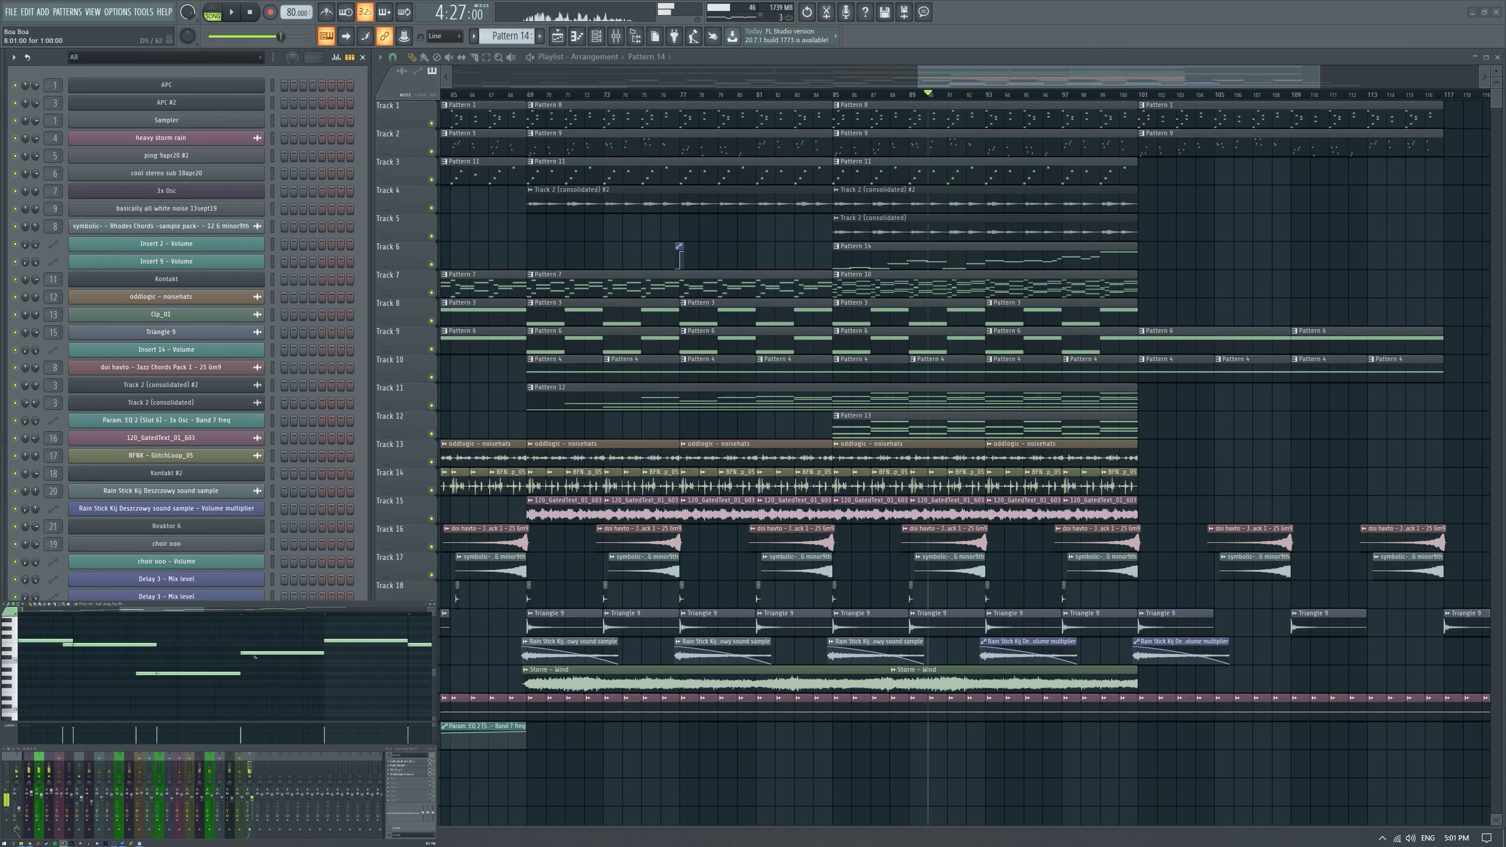
# Replay Pattern 14 from its start and make the short note at bar 2, step 16 one step long at the following note's pitch.
pyautogui.press('space')
pyautogui.scroll(-4, 224, 655)
pyautogui.click(21, 614)
pyautogui.scroll(4, 24, 640)
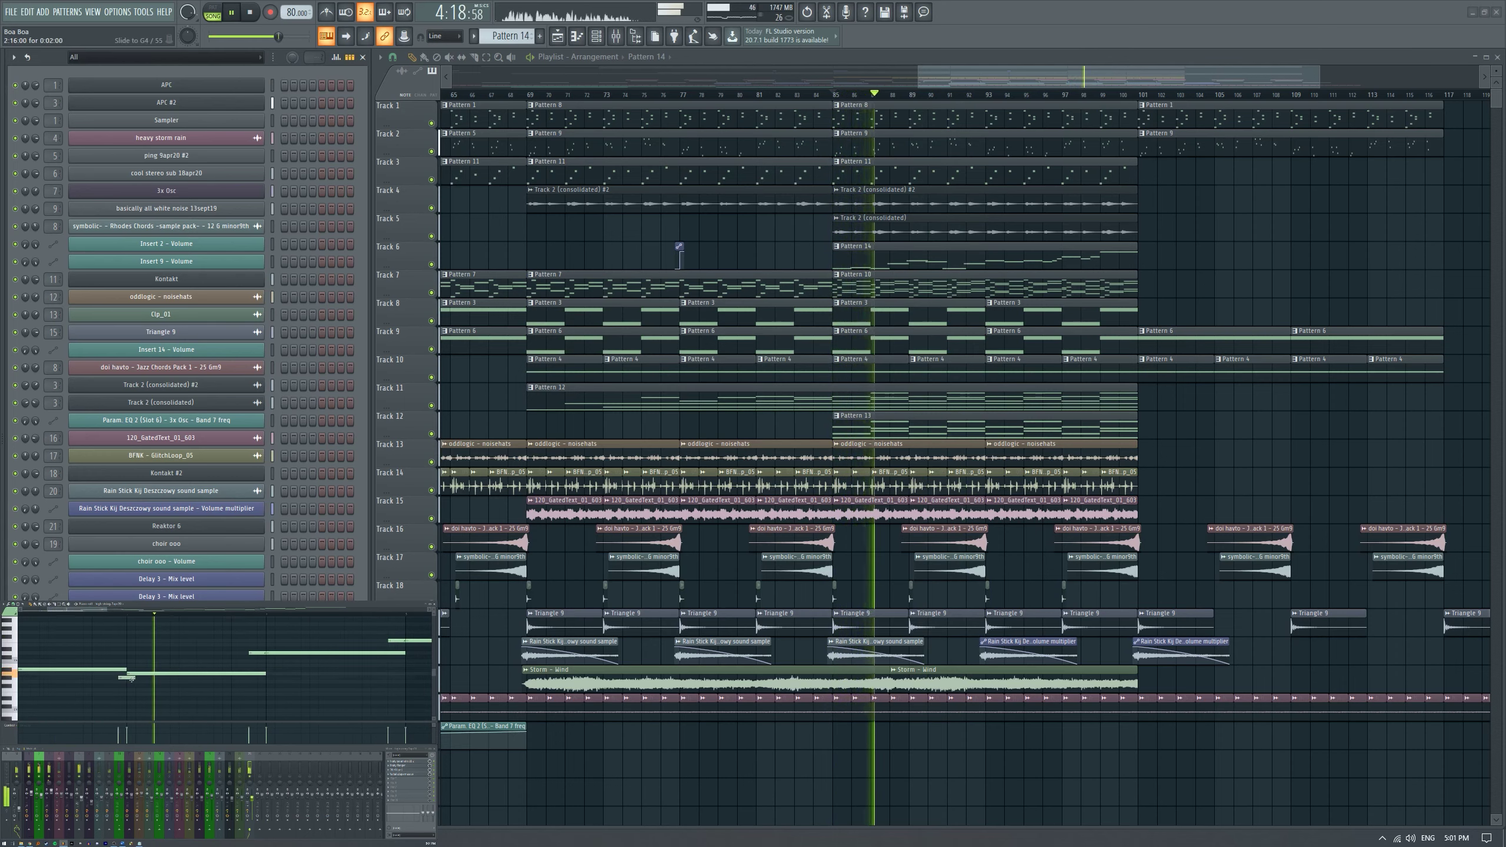
pyautogui.press('space')
pyautogui.press('space')
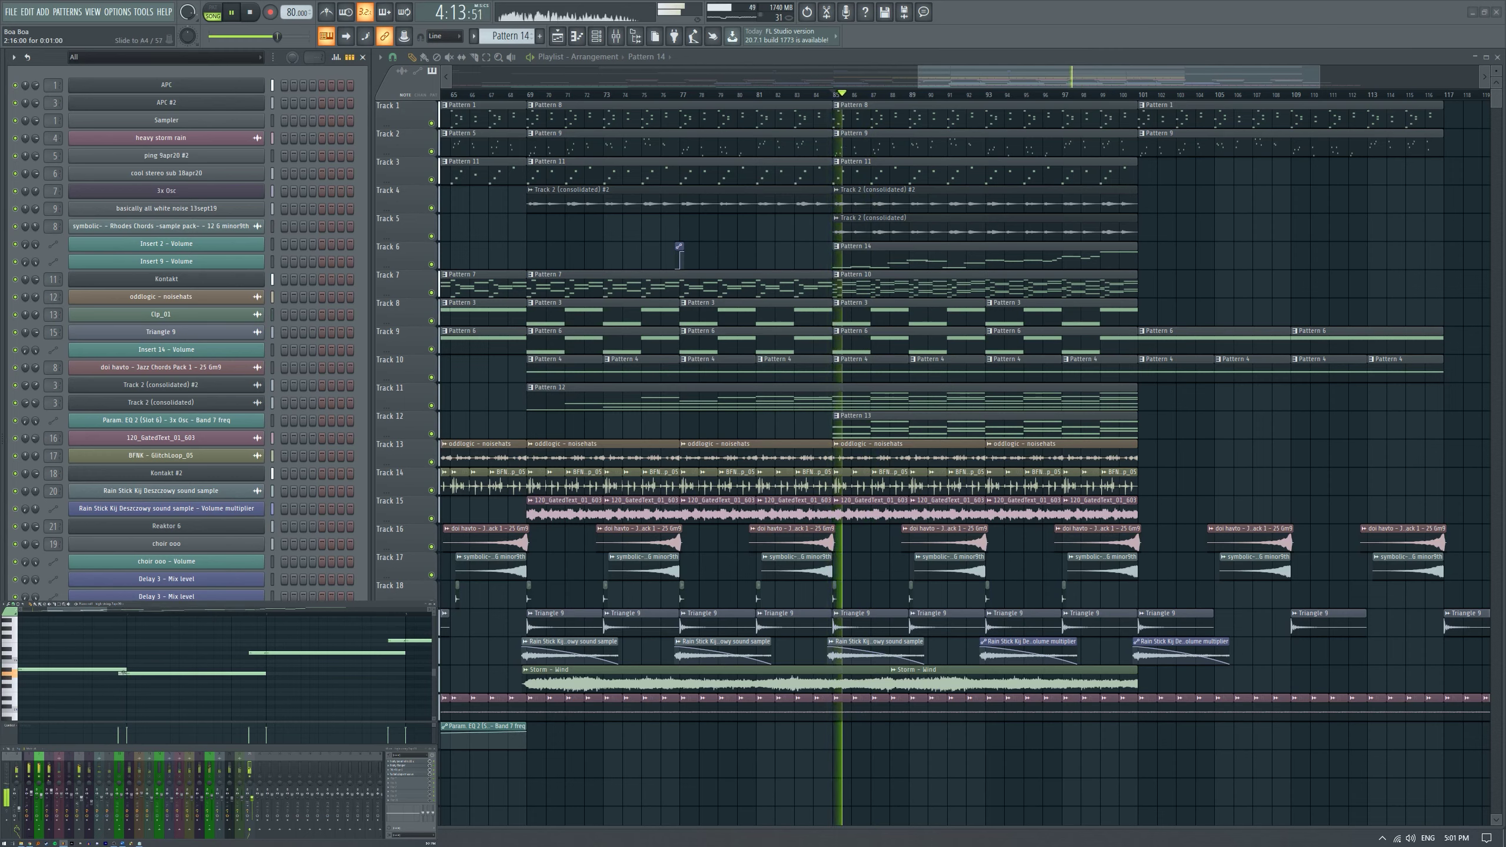
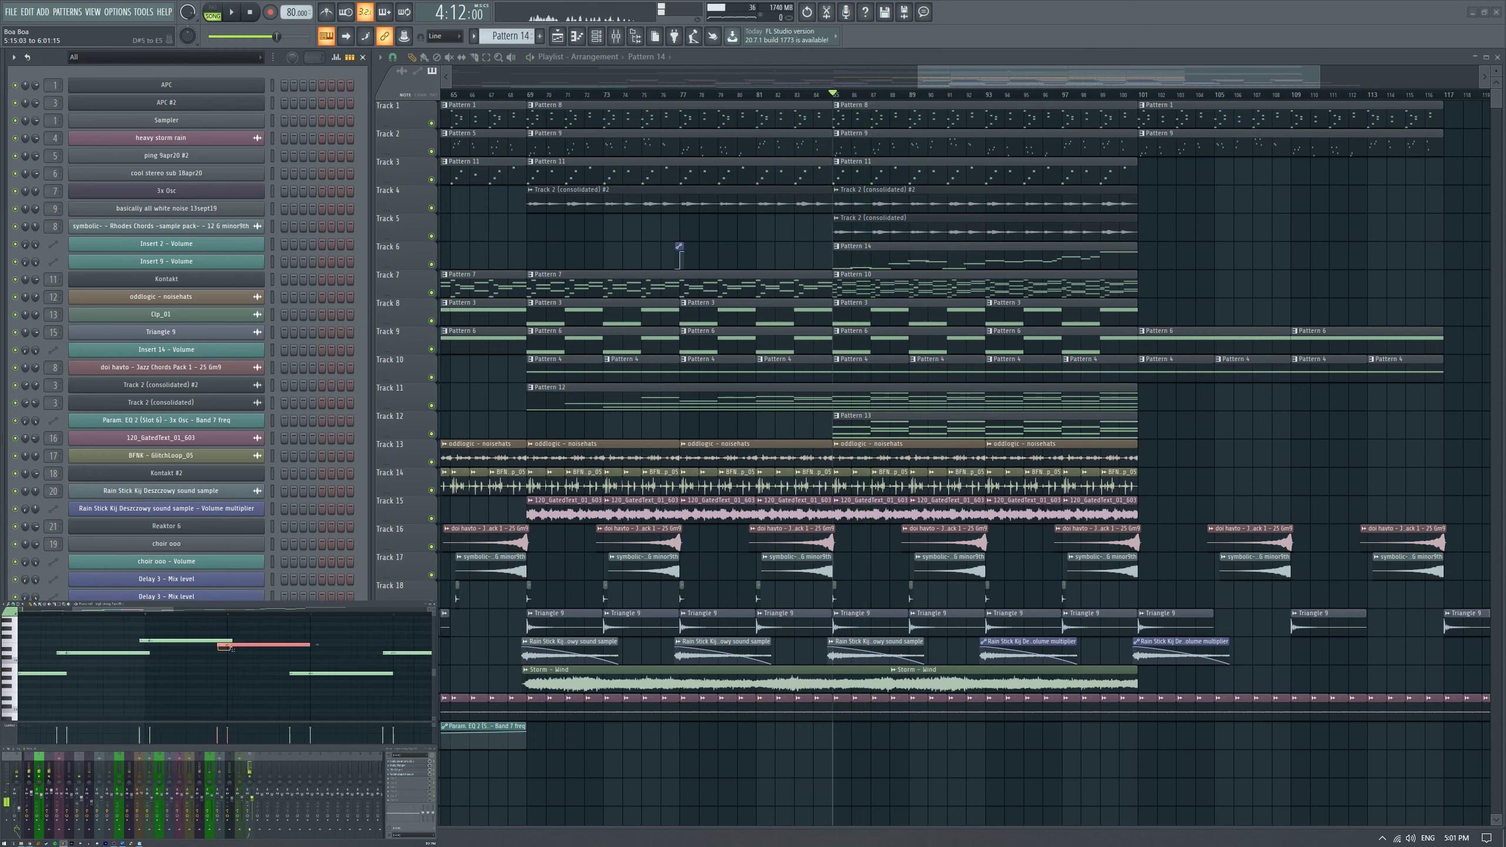
# Replay Pattern 14 through bars 6 to 8 and place the one-bar D5 note at bar 7, step 16.
pyautogui.press('space')
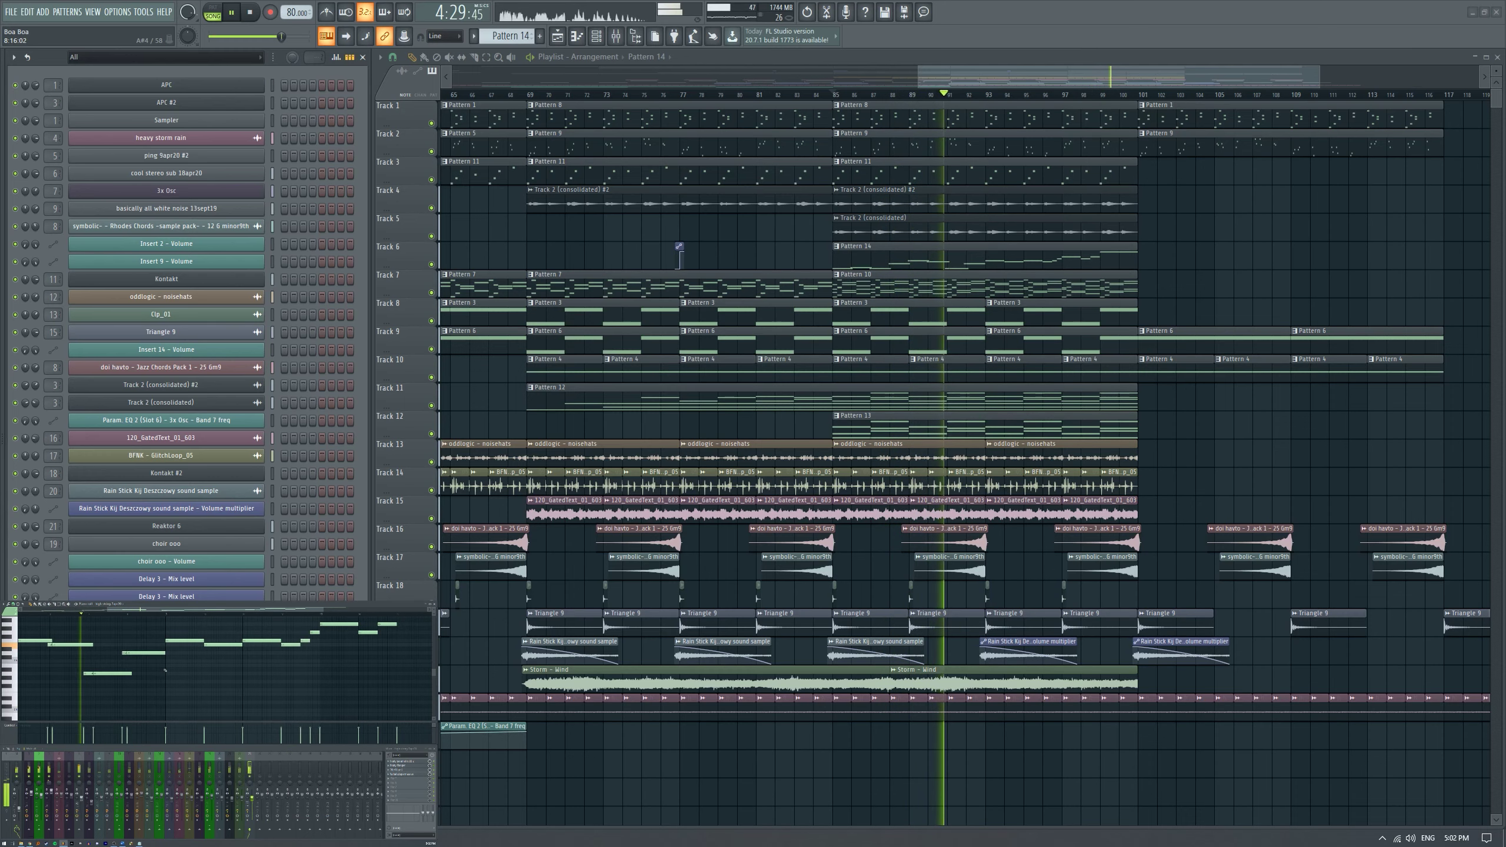
pyautogui.scroll(3, 89, 673)
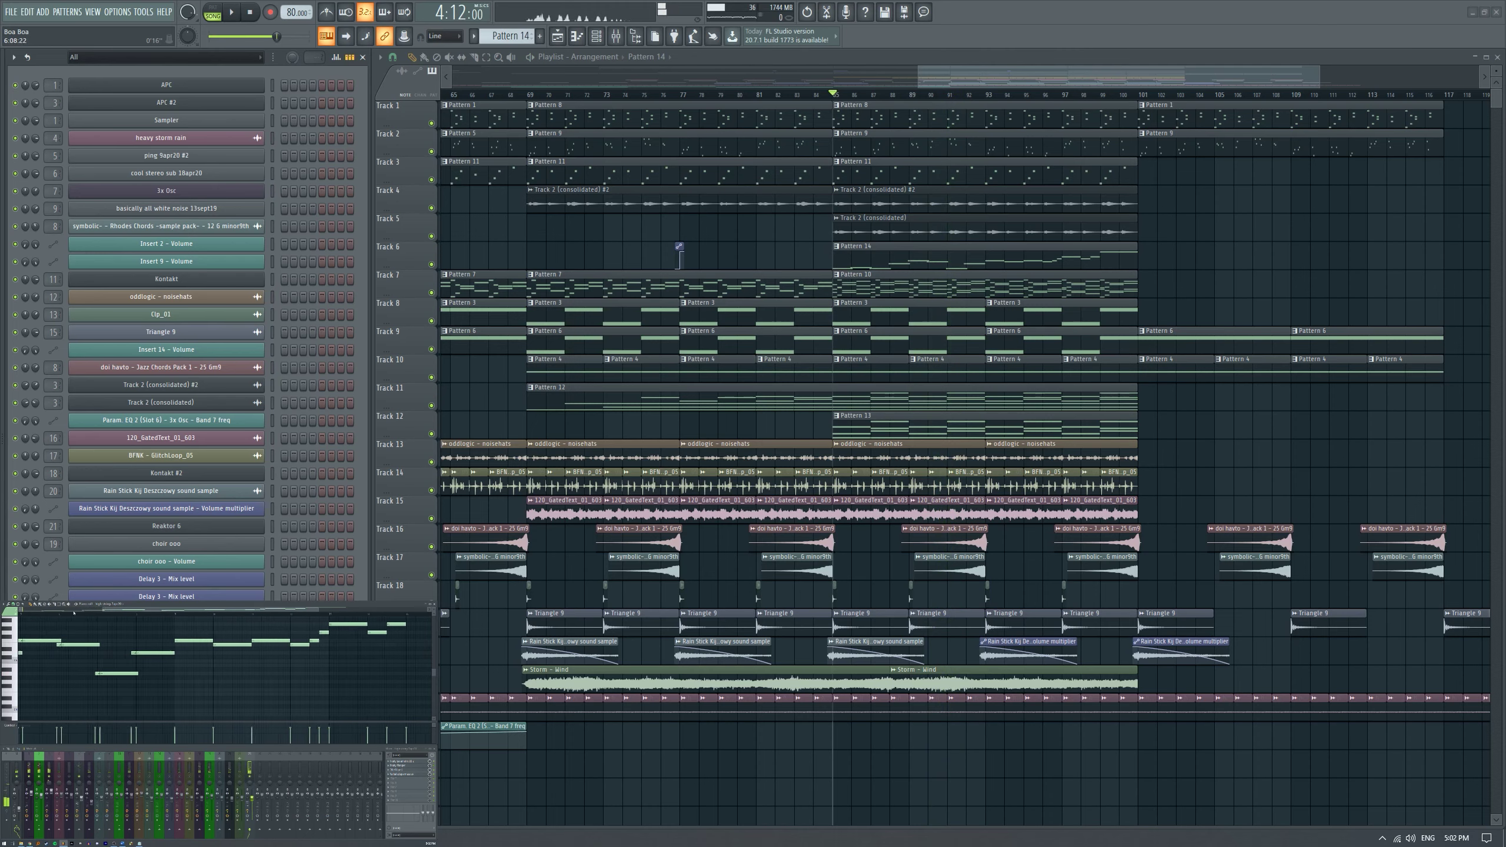
pyautogui.scroll(2, 145, 697)
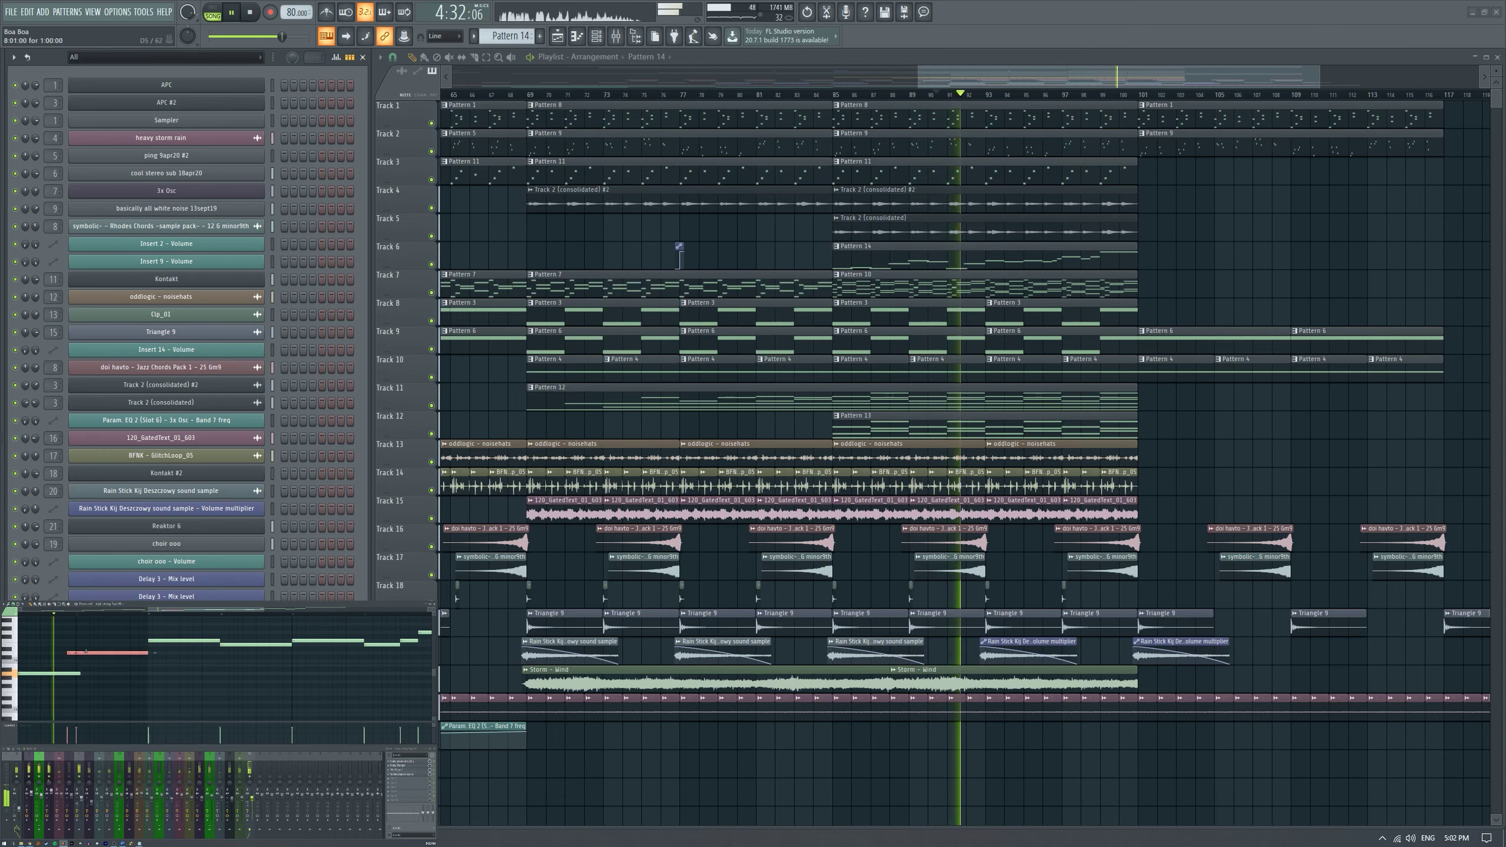
pyautogui.scroll(-2, 101, 650)
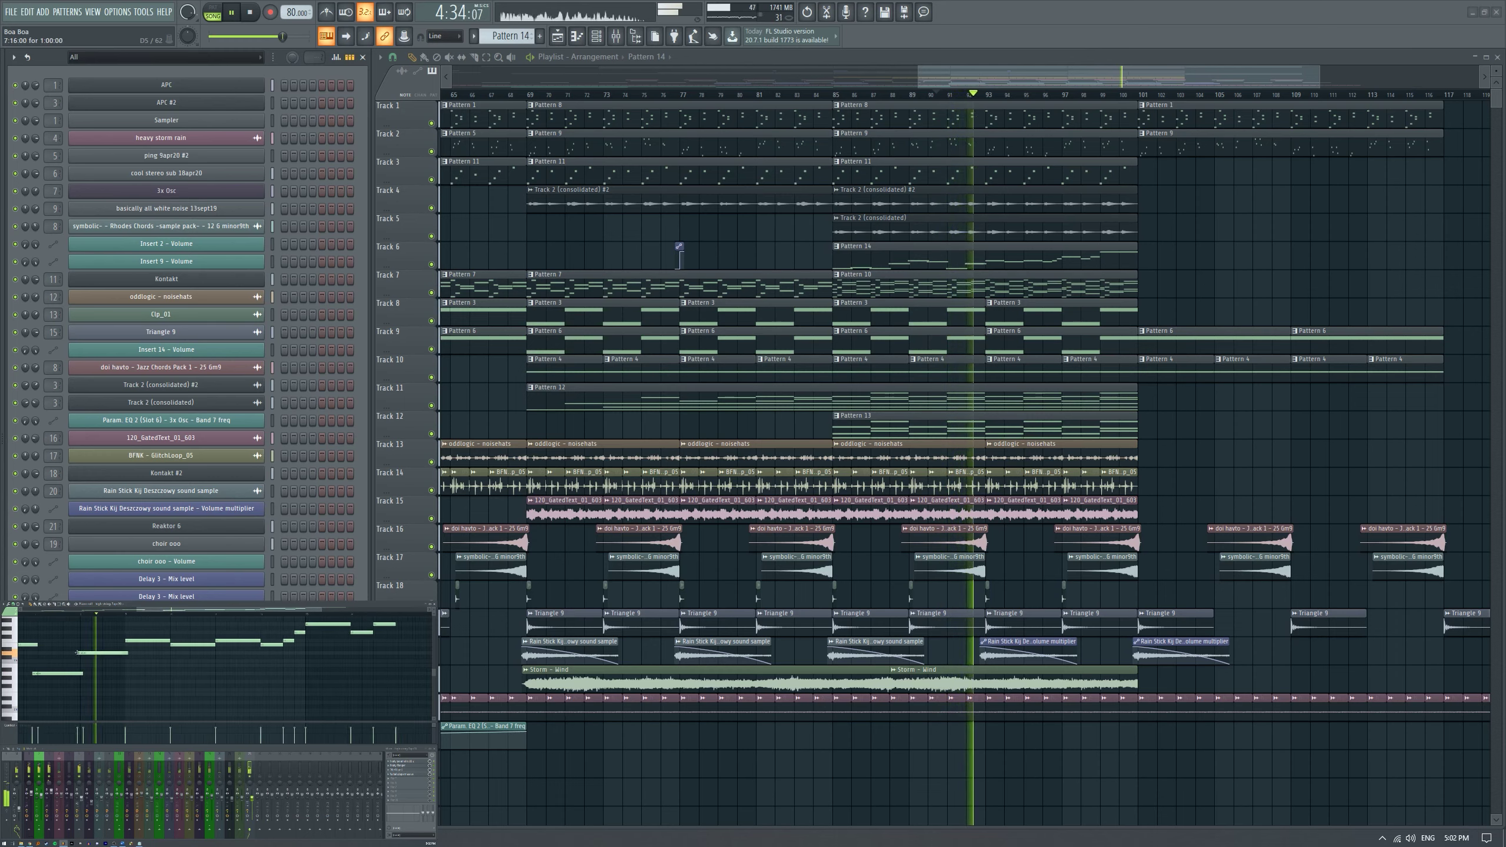
pyautogui.scroll(-2, 136, 649)
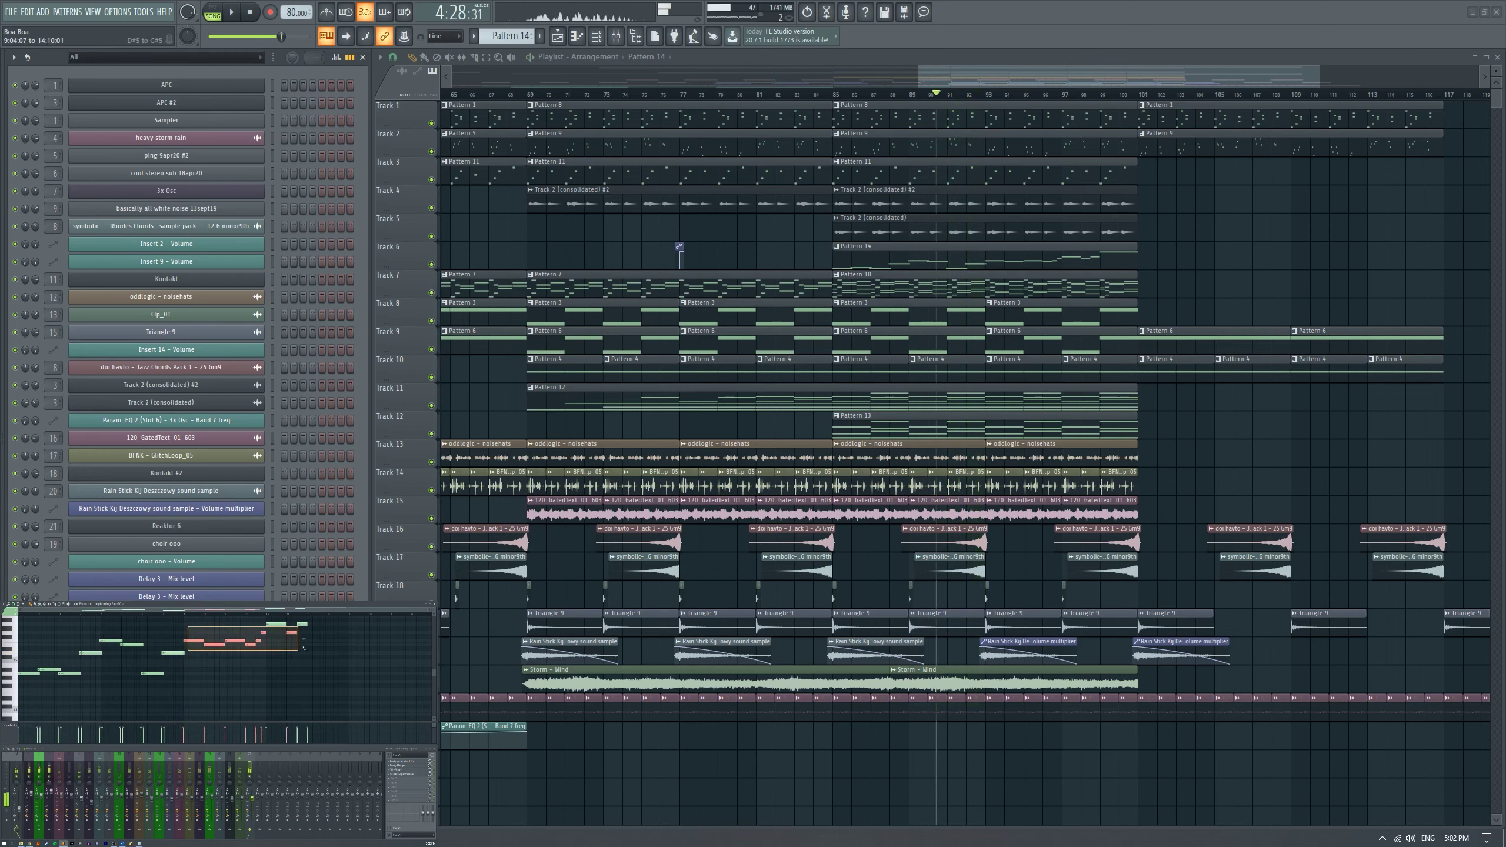
# Select the melody notes from bar 9 onward in Pattern 14, nudge them slightly later and replay from around bar 90.
pyautogui.scroll(3, 301, 649)
pyautogui.moveTo(303, 649); pyautogui.dragTo(191, 687)
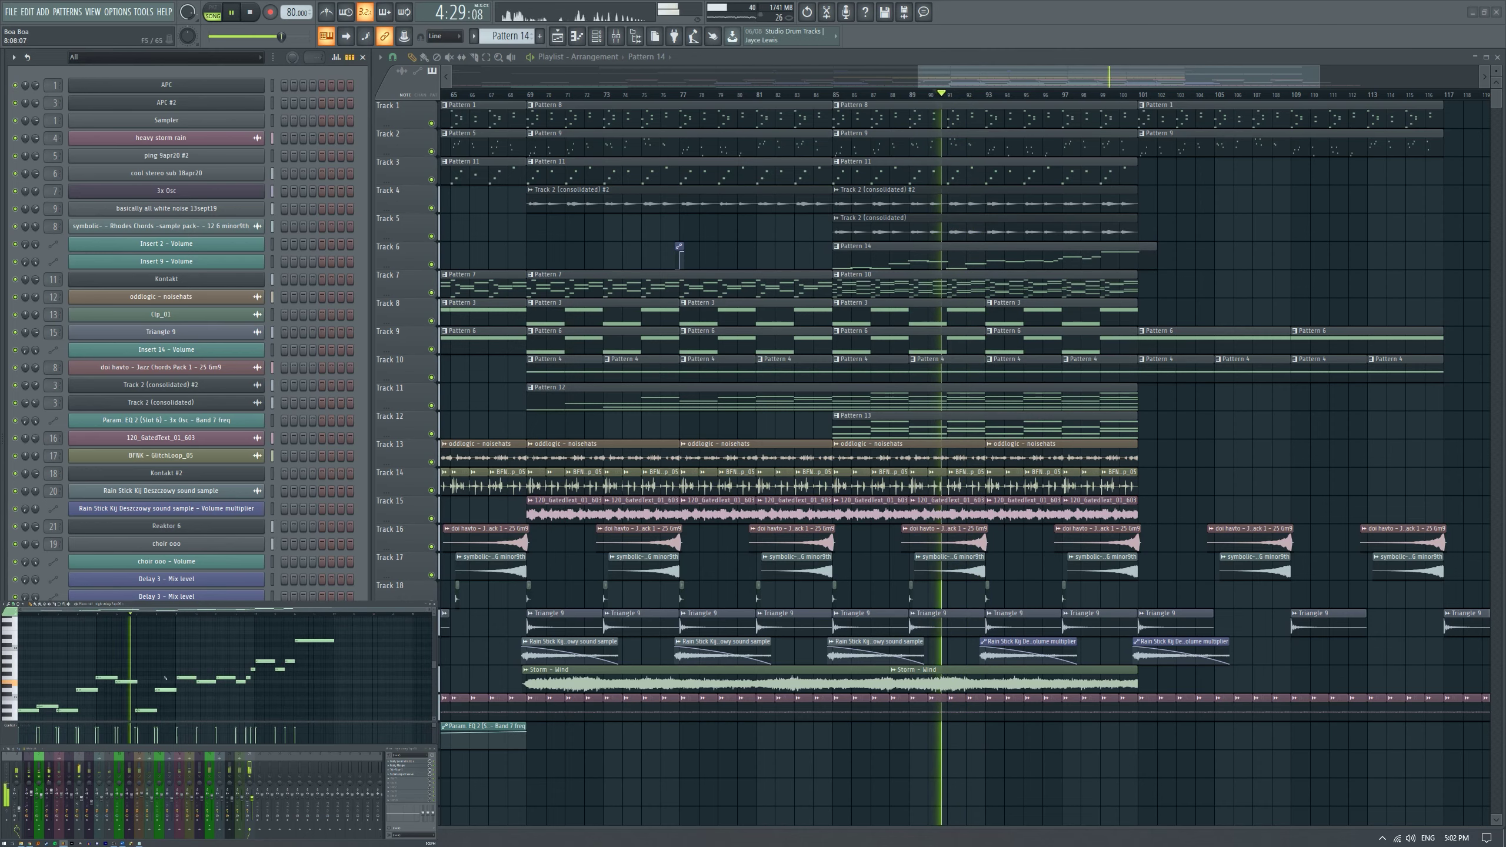
pyautogui.scroll(-2, 138, 680)
pyautogui.scroll(2, 135, 647)
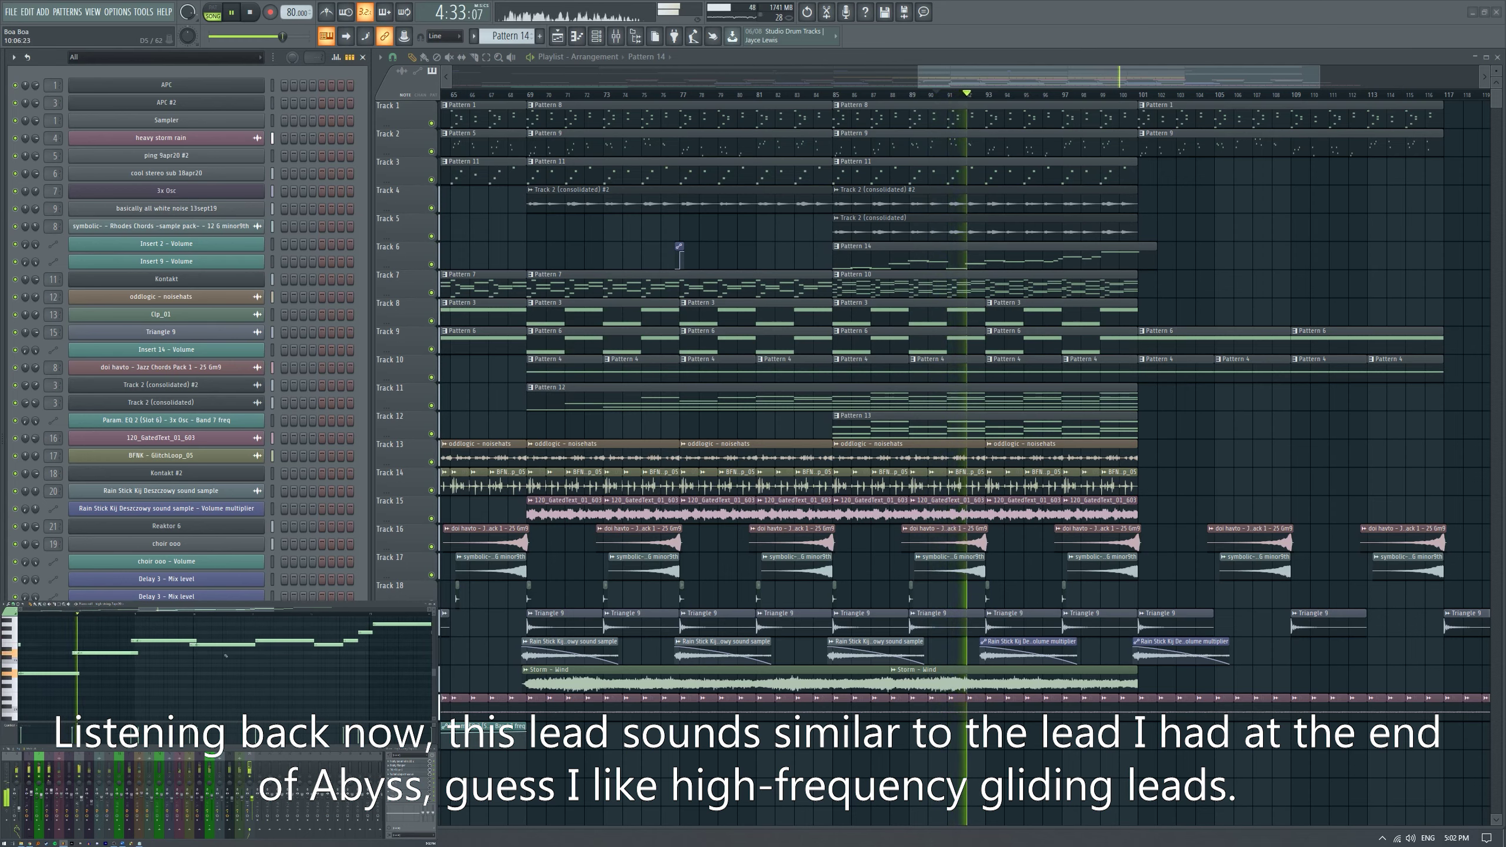
# Replay from around bar 90 and try a one-bar C5 note at bar 8, step 2 of Pattern 14.
pyautogui.press('space')
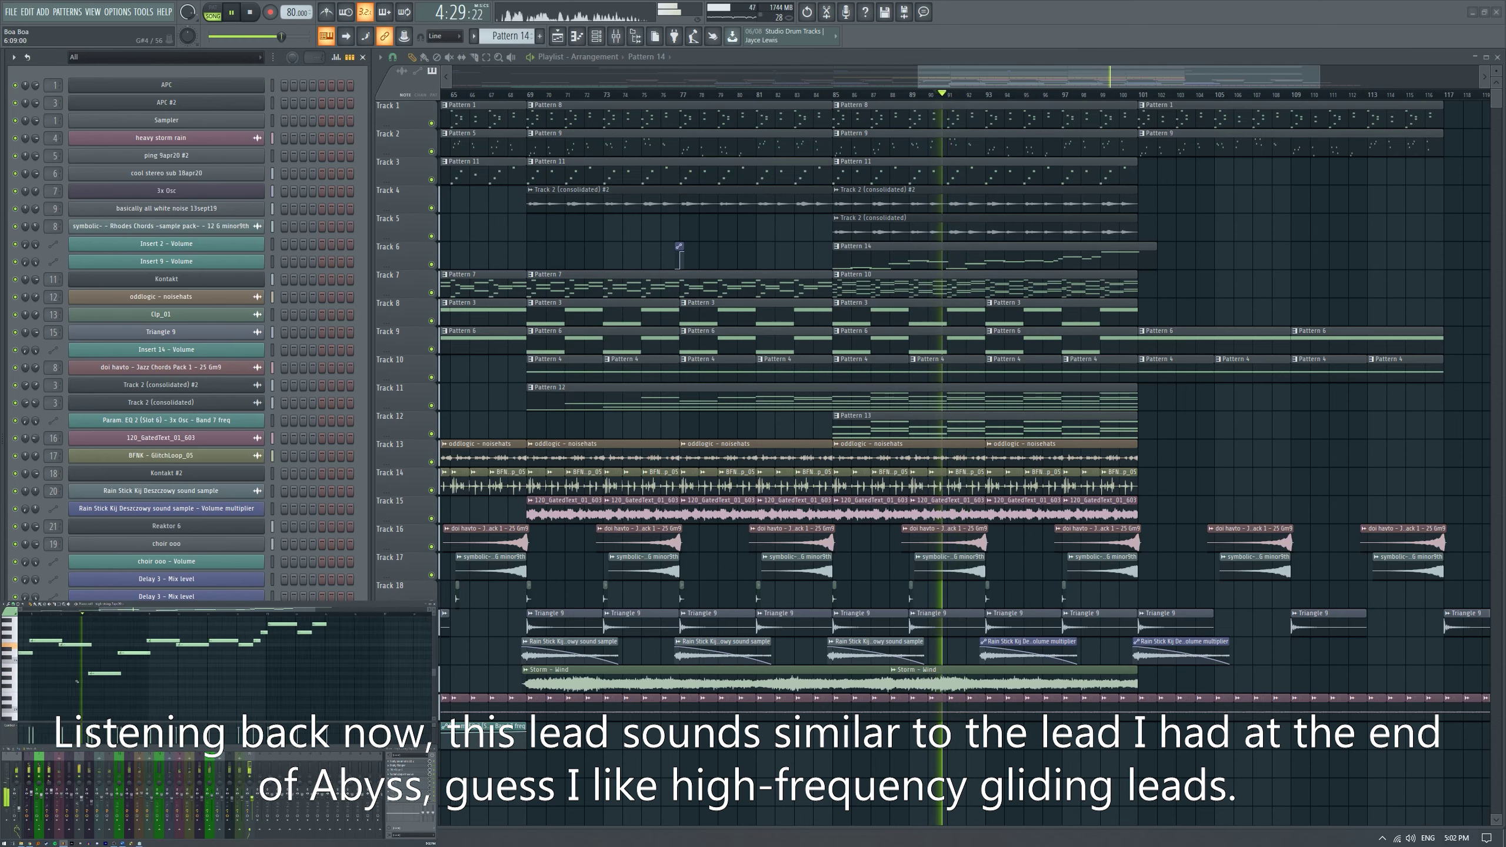
pyautogui.scroll(2, 158, 681)
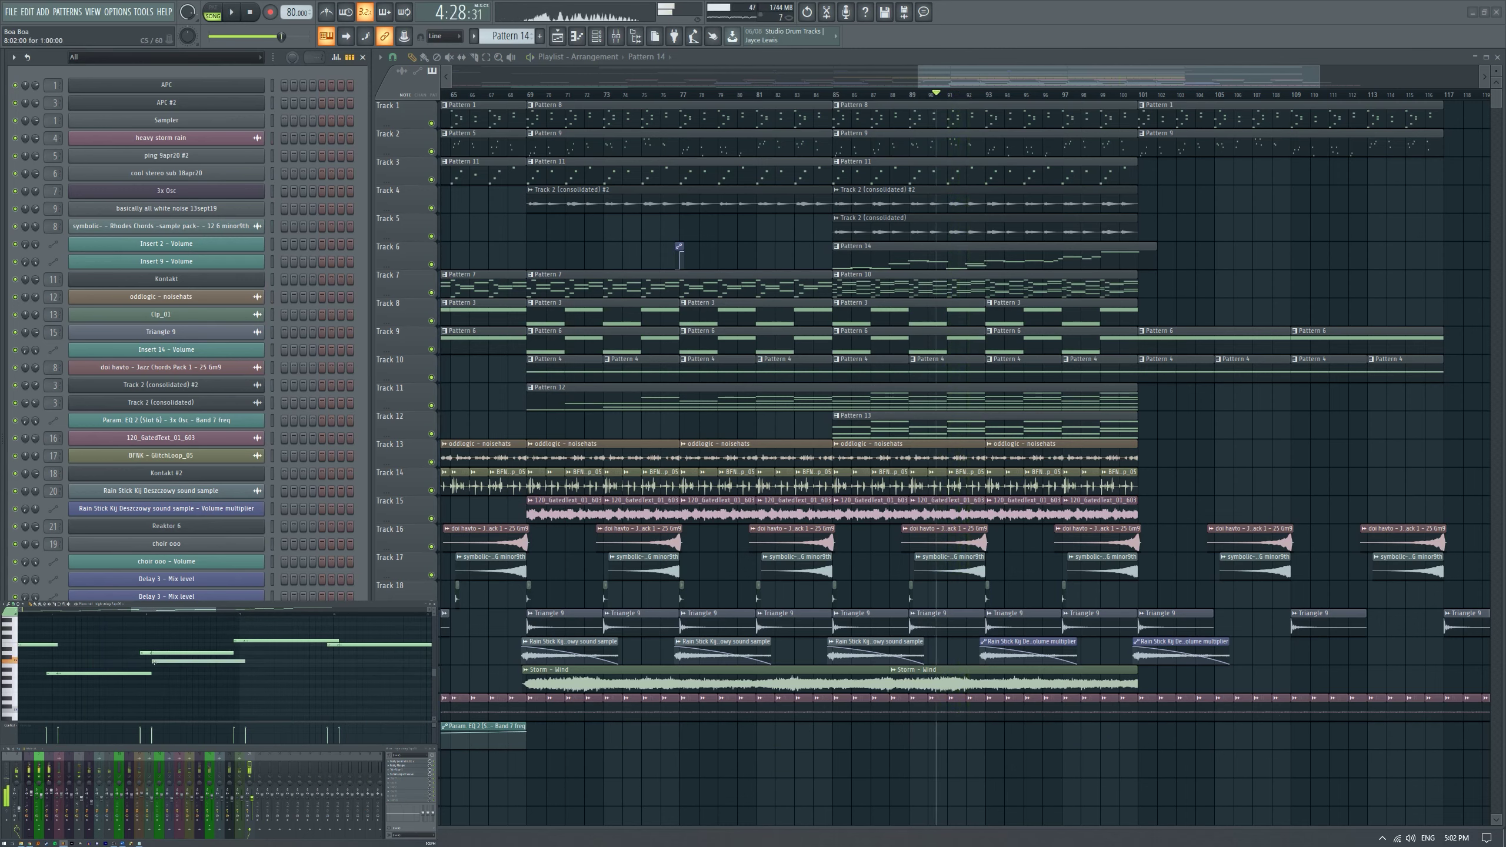
pyautogui.scroll(-2, 160, 647)
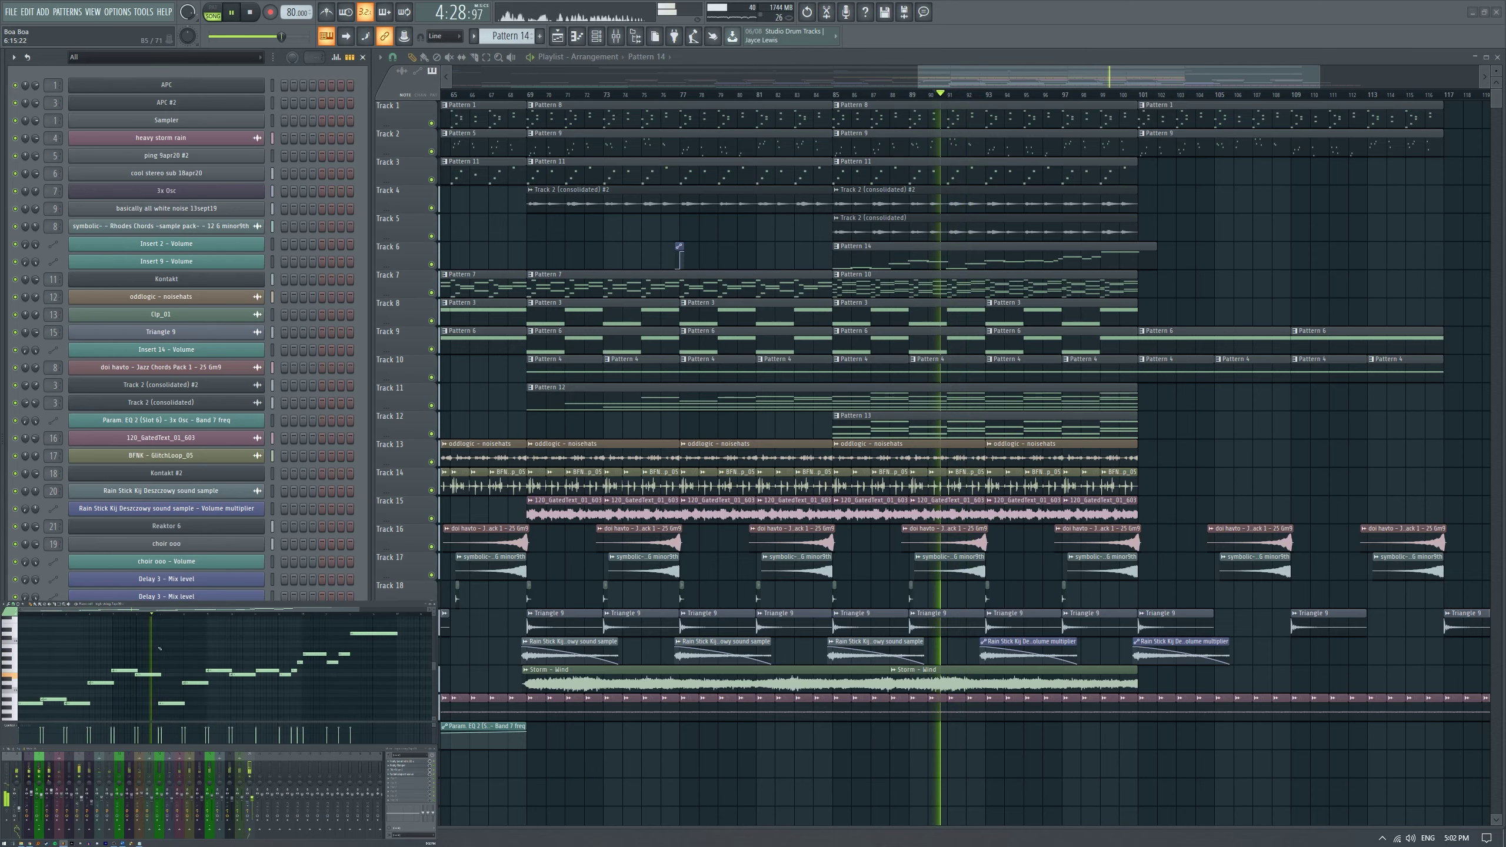
pyautogui.scroll(2, 187, 659)
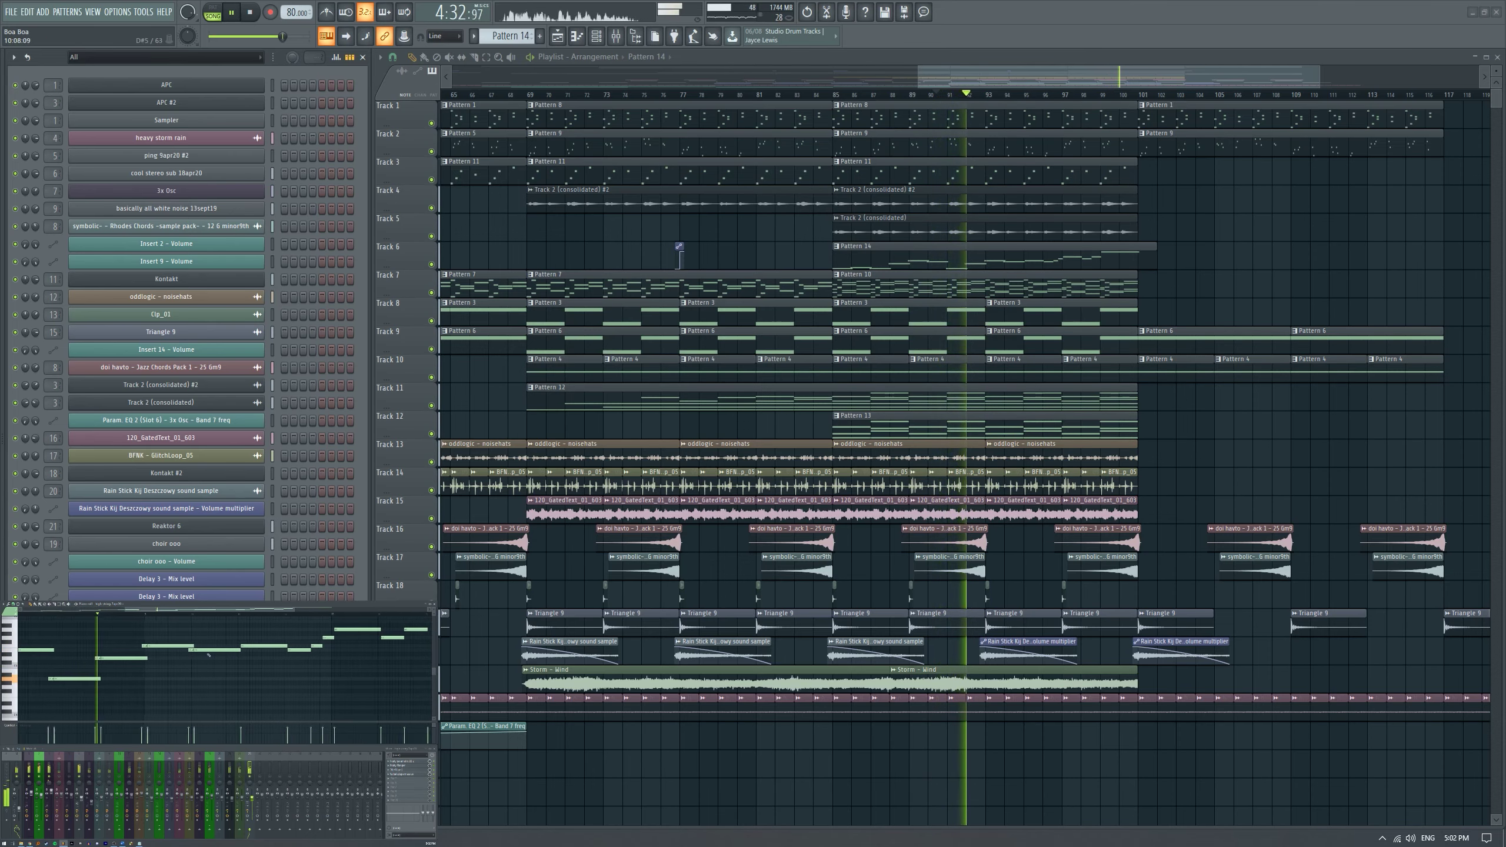
# Make the consecutive notes in bars 9 to 12 of Pattern 14 overlap slightly so the lead glides between them.
pyautogui.scroll(2, 190, 646)
pyautogui.scroll(-2, 199, 645)
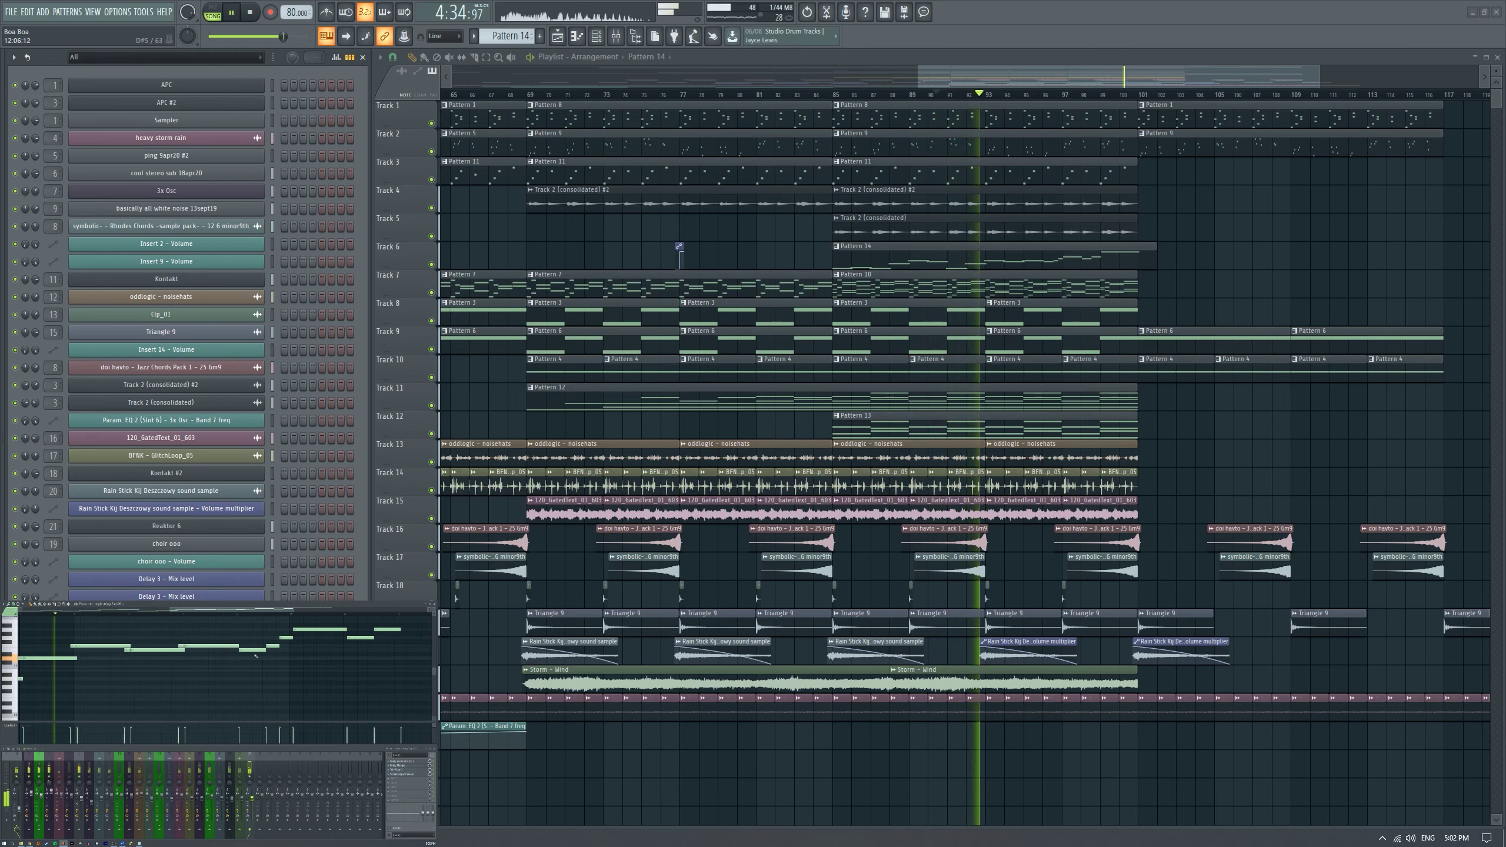
pyautogui.scroll(1, 275, 657)
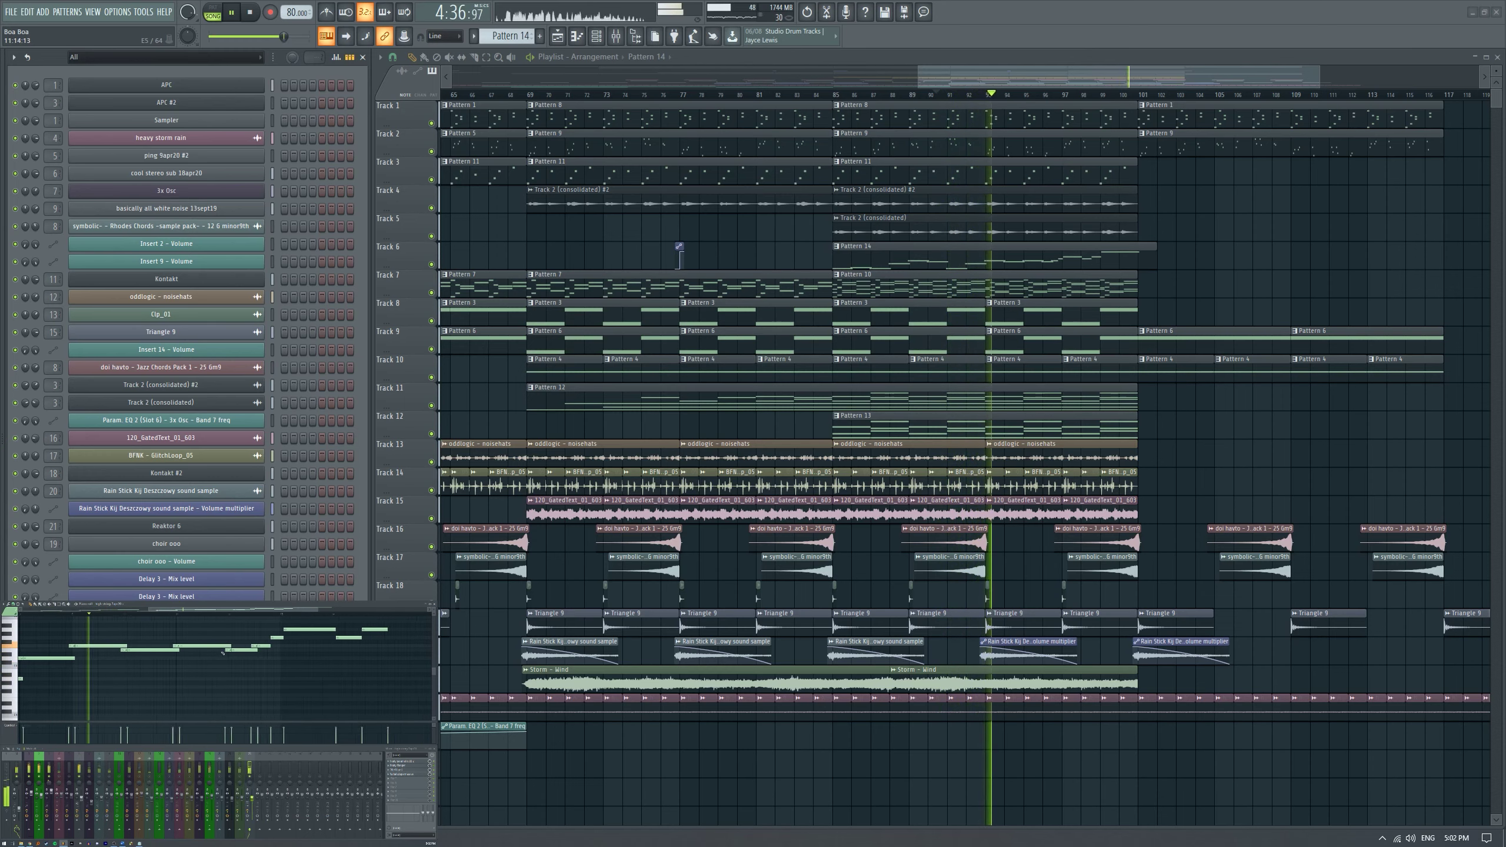
pyautogui.click(217, 641)
pyautogui.click(241, 633)
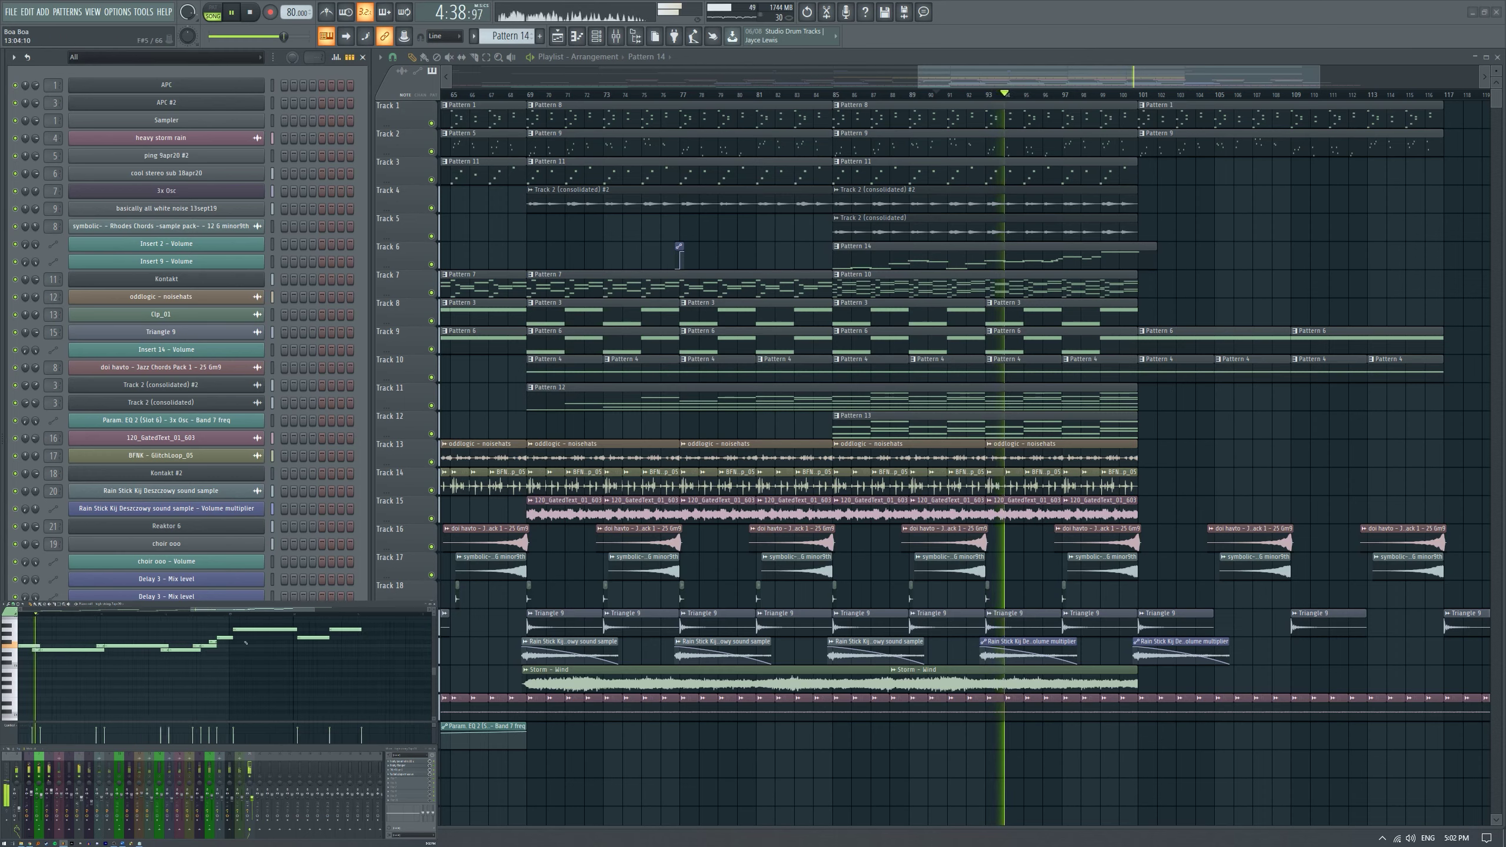
# Overlap the rising short notes at the end of bar 12 and the long notes in bars 13 and 14 of Pattern 14.
pyautogui.scroll(-1, 239, 640)
pyautogui.scroll(1, 238, 640)
pyautogui.moveTo(156, 658); pyautogui.dragTo(155, 653)
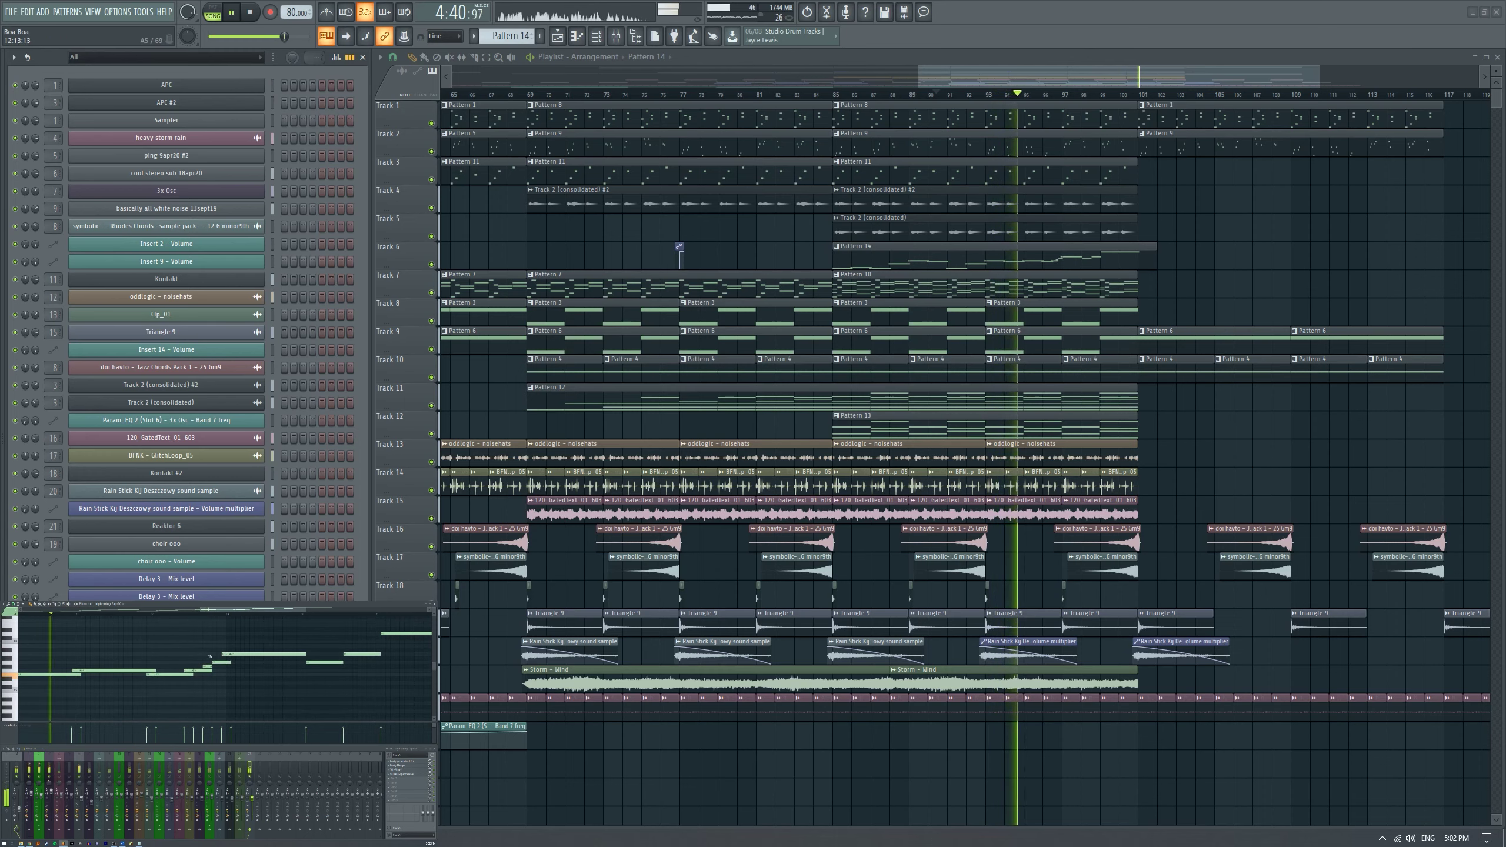
pyautogui.scroll(1, 155, 654)
pyautogui.click(232, 658)
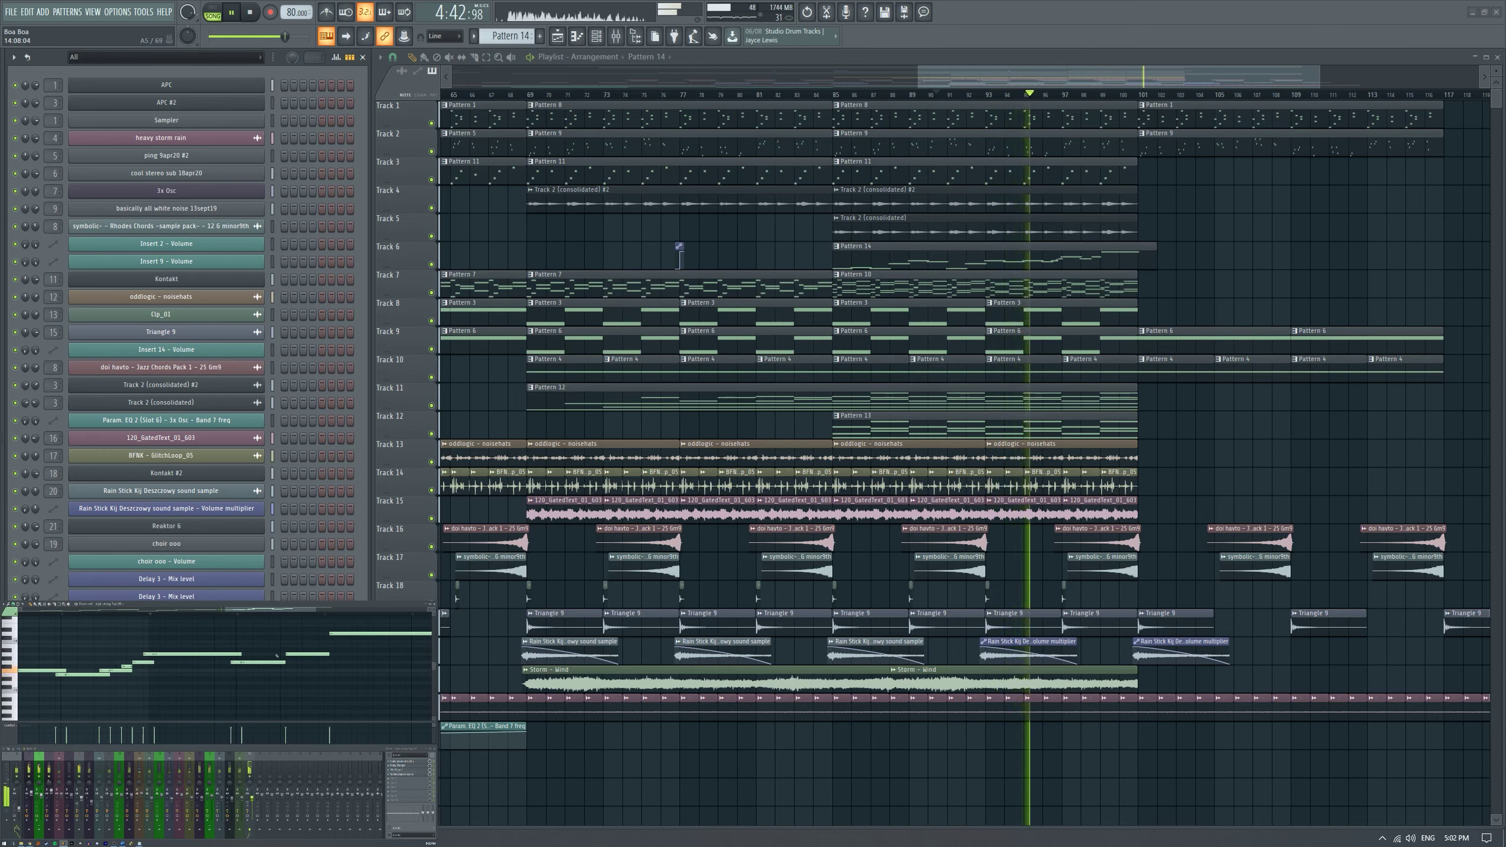
pyautogui.scroll(1, 271, 638)
pyautogui.click(268, 633)
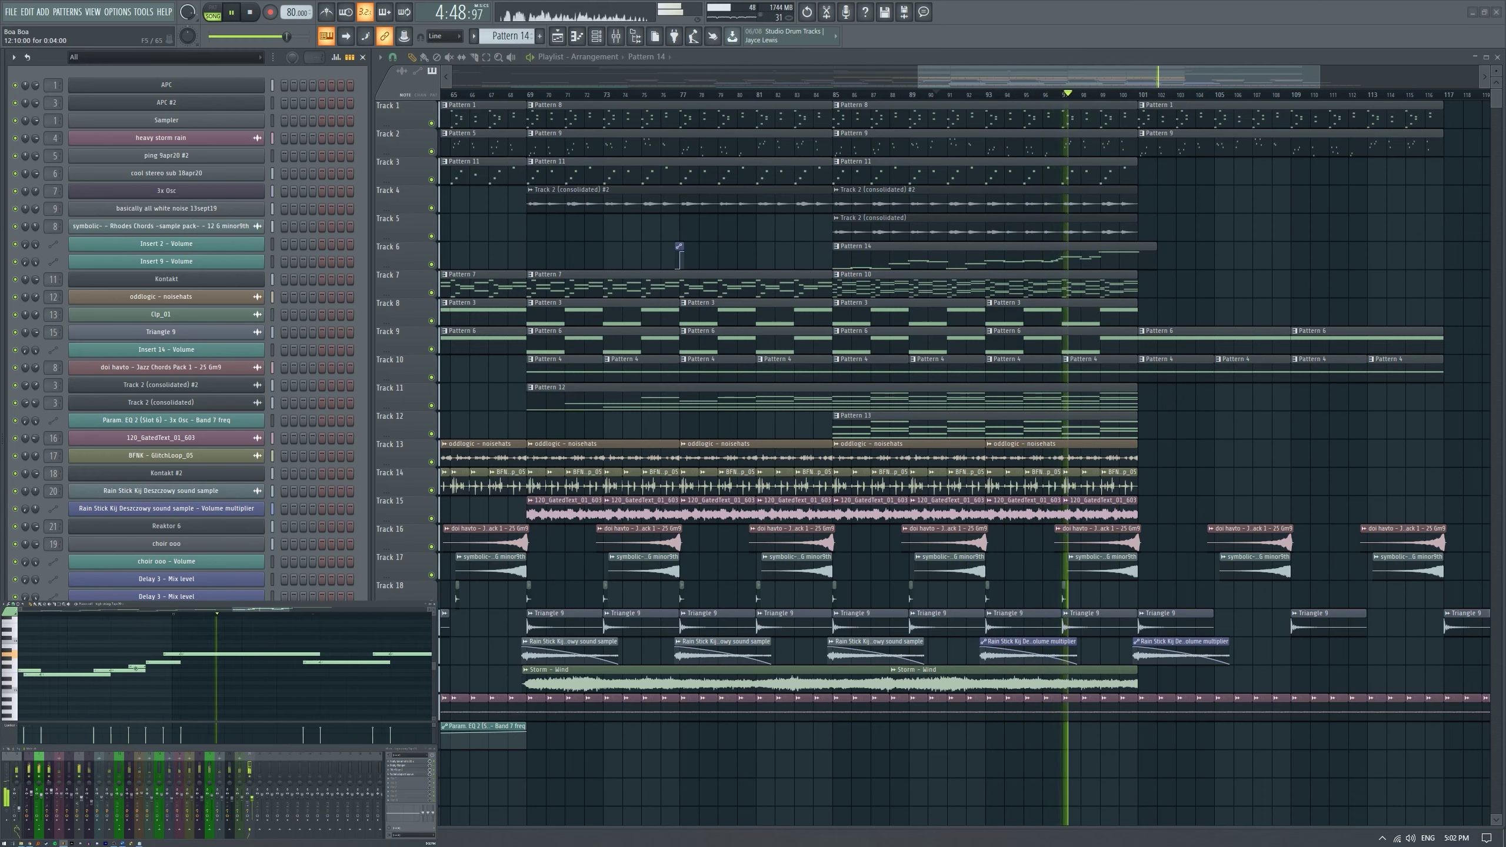
# Replay the melody around bar 12 of Pattern 14 and adjust the pitch of the short note in the rising run.
pyautogui.press('space')
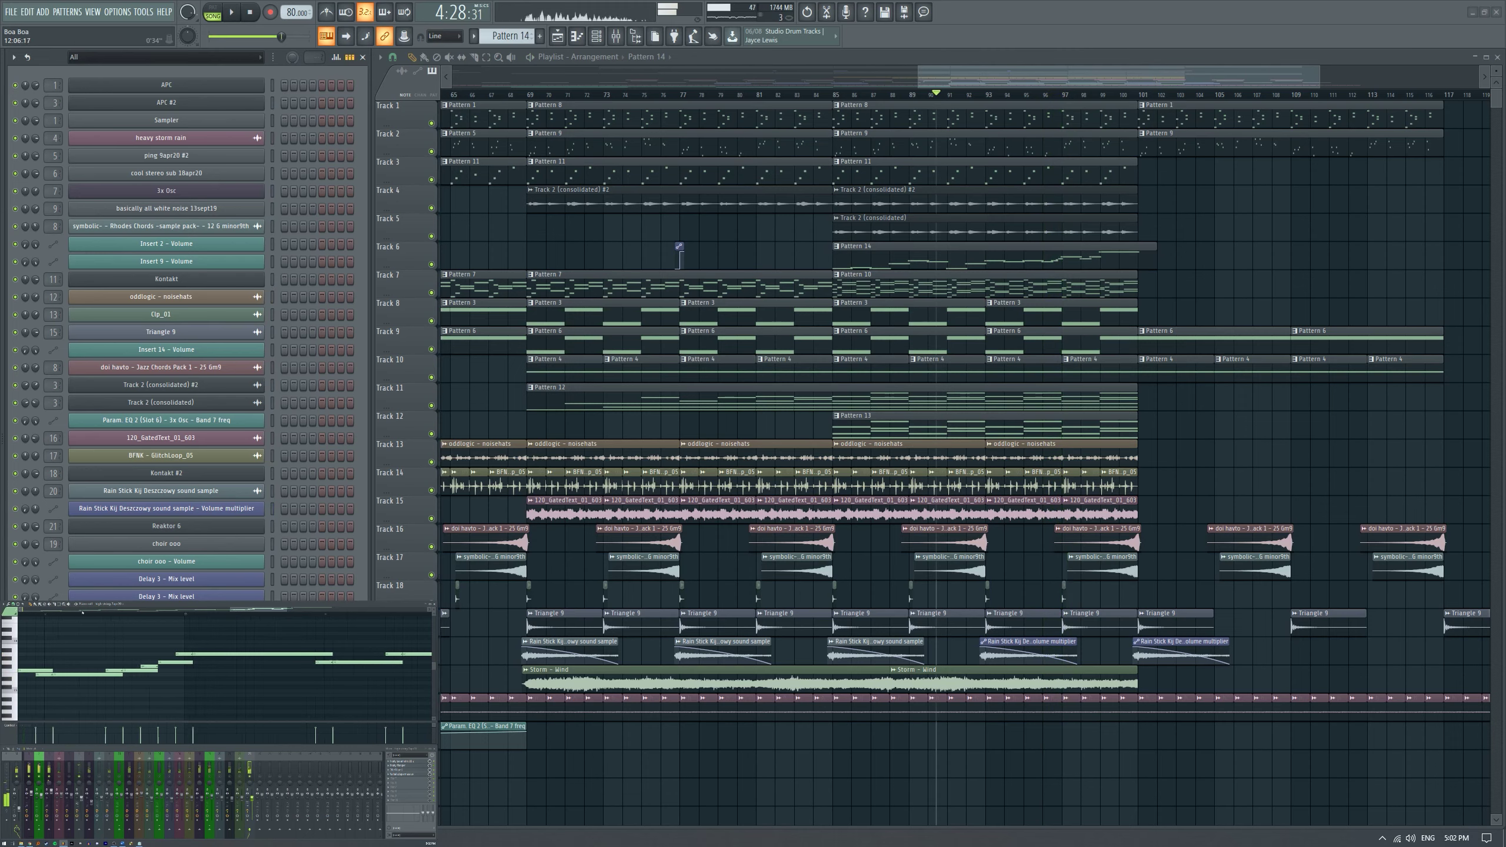
pyautogui.press('space')
pyautogui.click(82, 612)
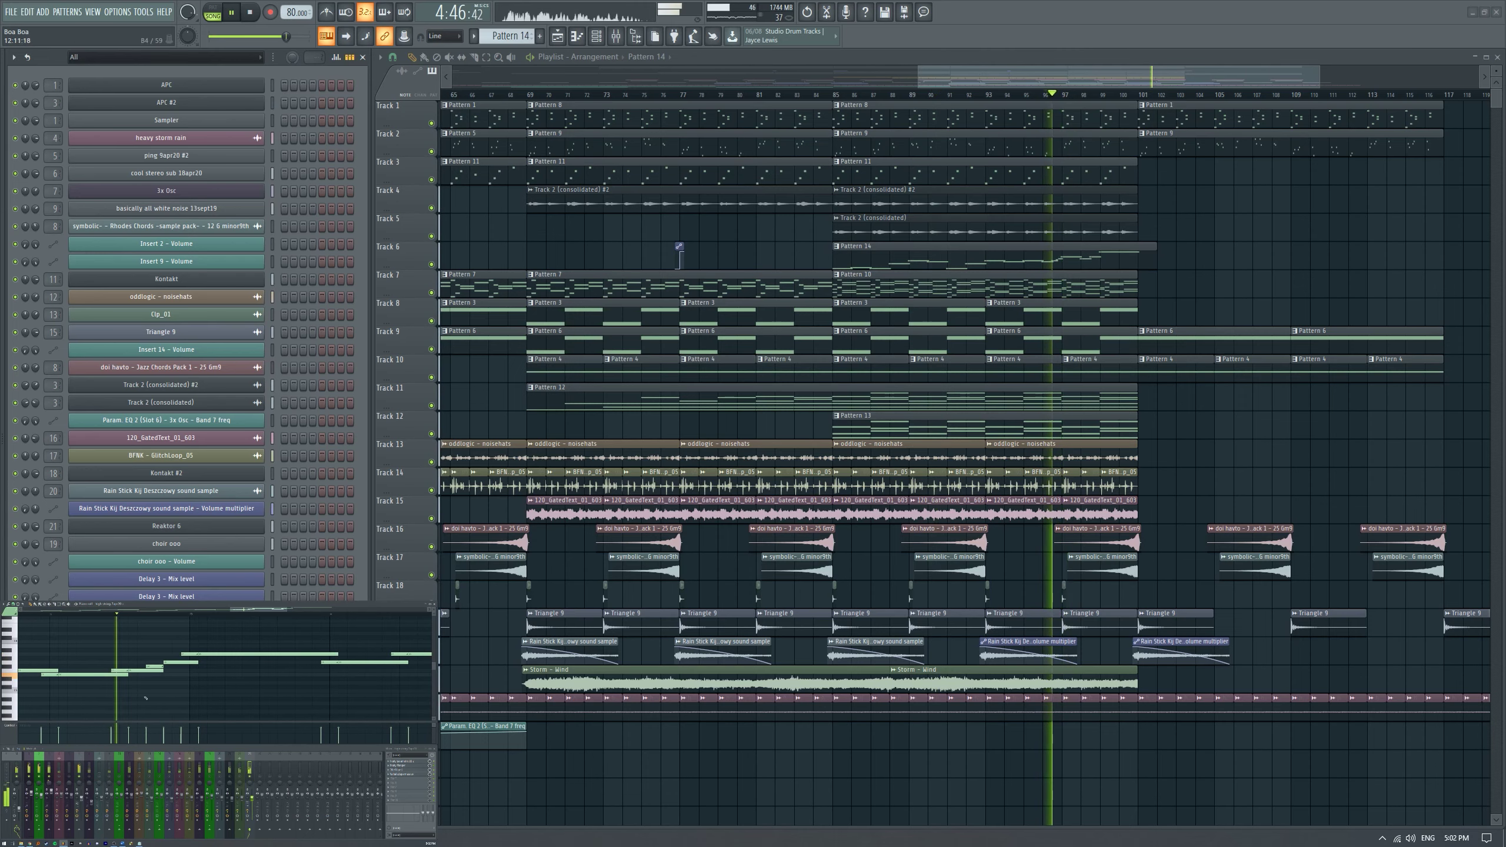
pyautogui.moveTo(155, 666); pyautogui.dragTo(155, 661)
pyautogui.press('space')
pyautogui.press('space')
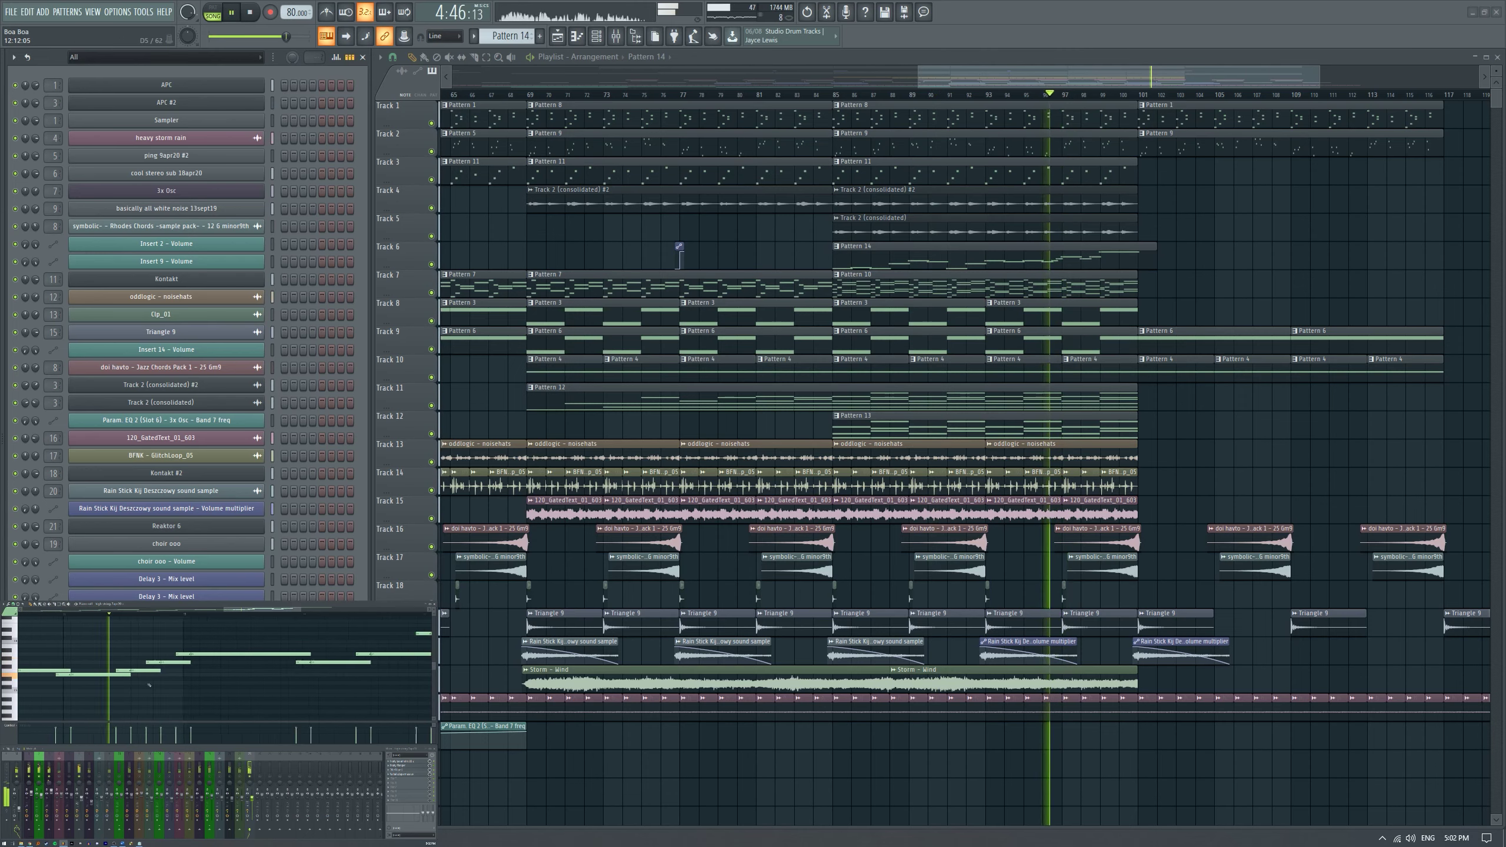
# Shorten Pattern 14's last note so the clip ends at bar 101, and play through the transition into the following section.
pyautogui.scroll(-2, 144, 673)
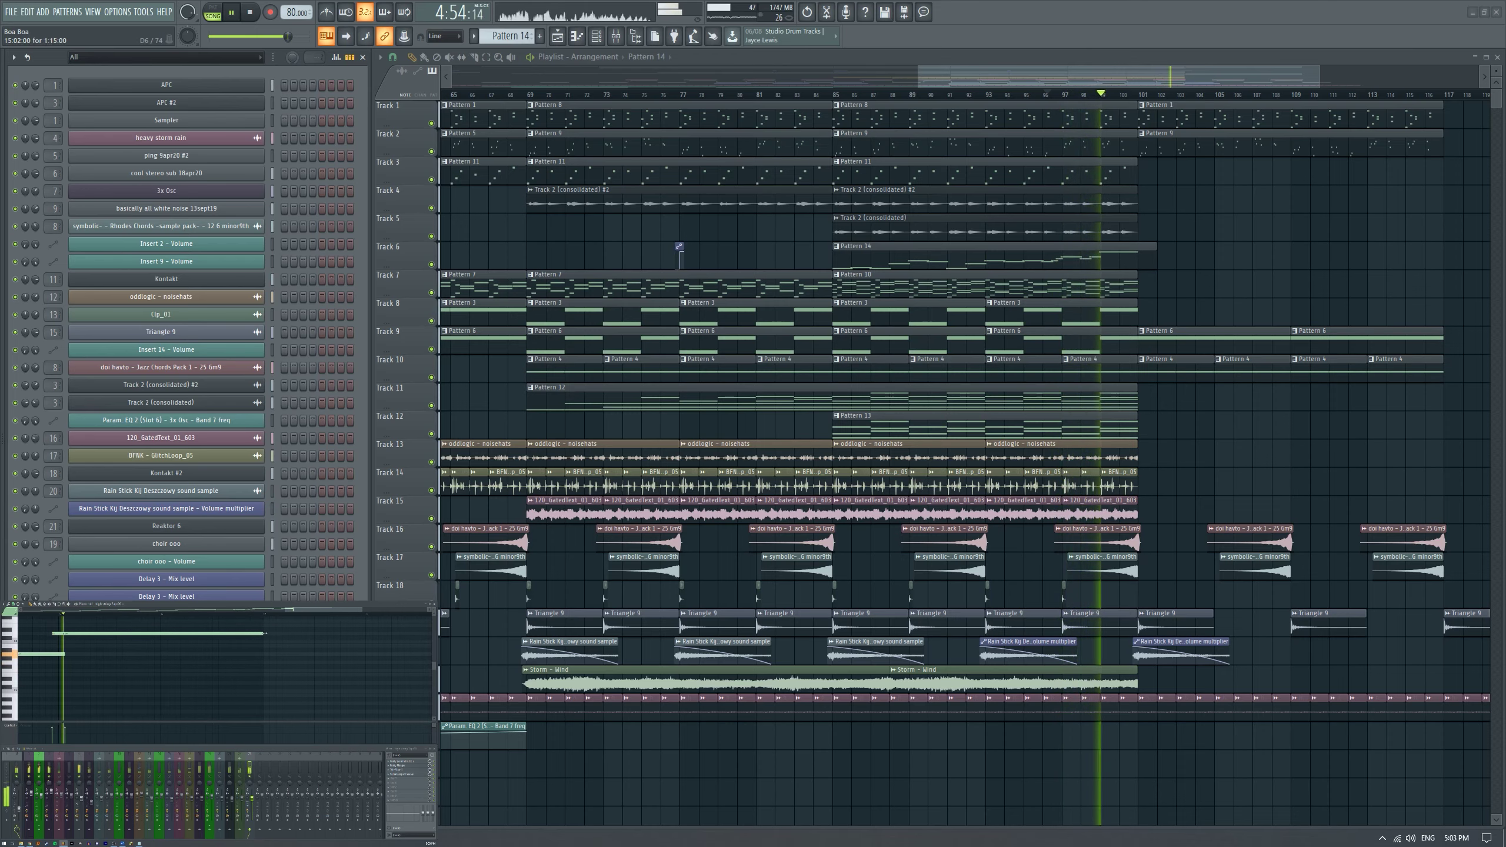
pyautogui.scroll(-4, 1402, 403)
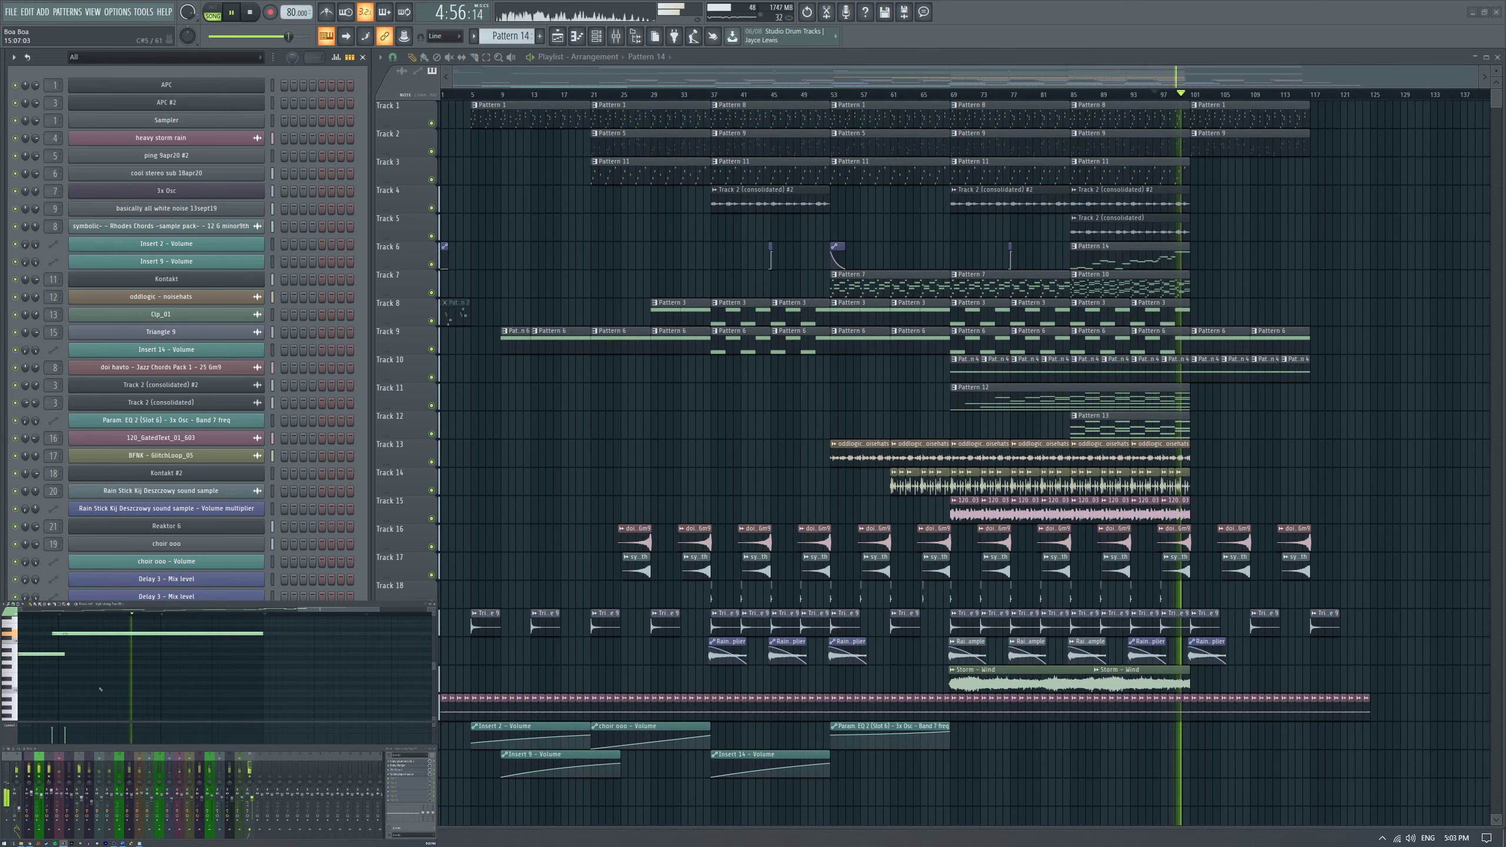
pyautogui.scroll(-5, 121, 688)
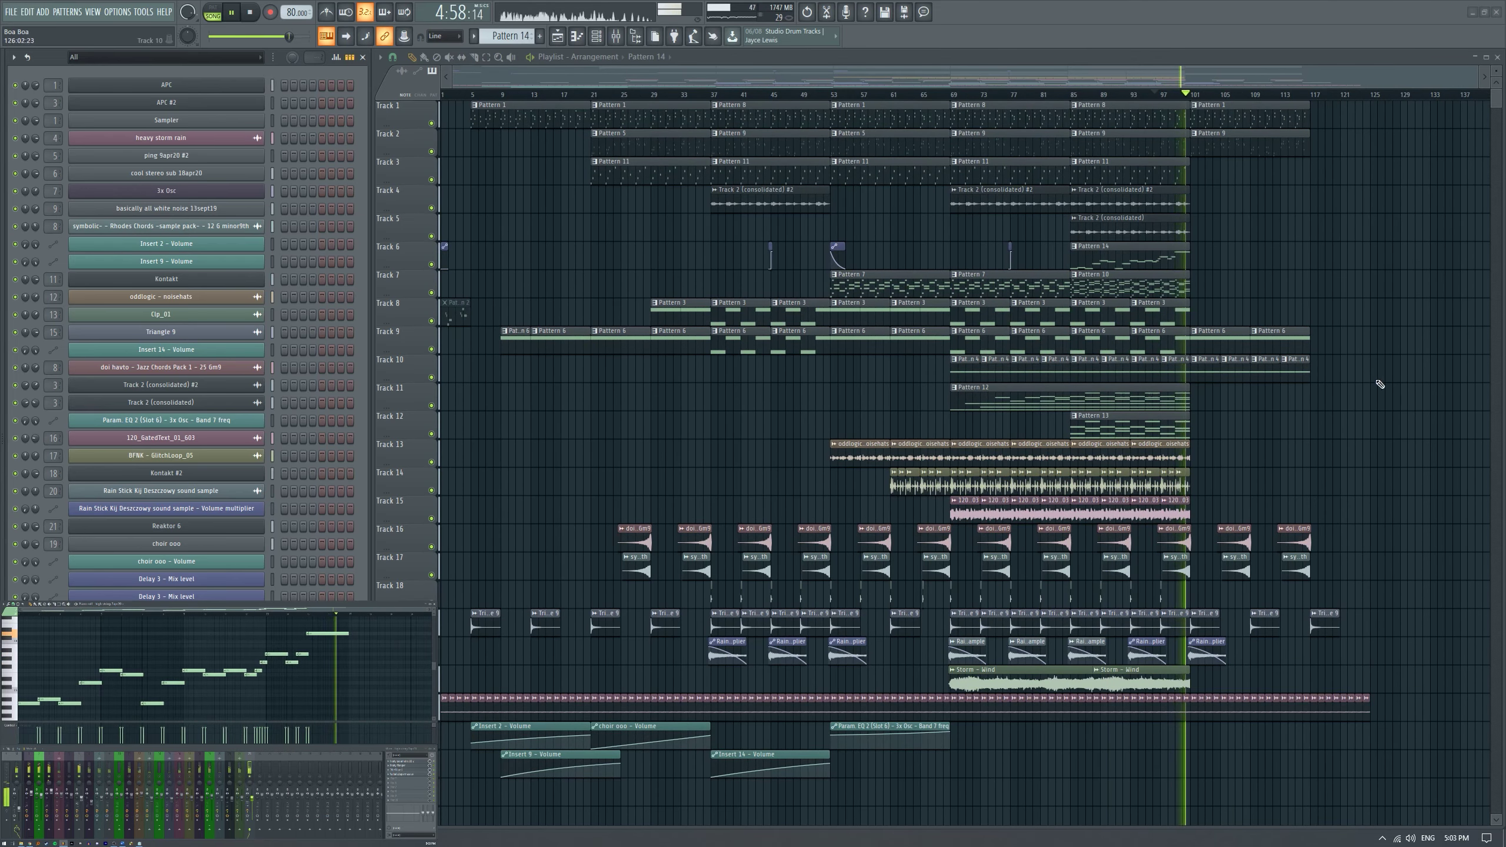
pyautogui.press('pageup')
pyautogui.press('pageup')
pyautogui.press('pageup')
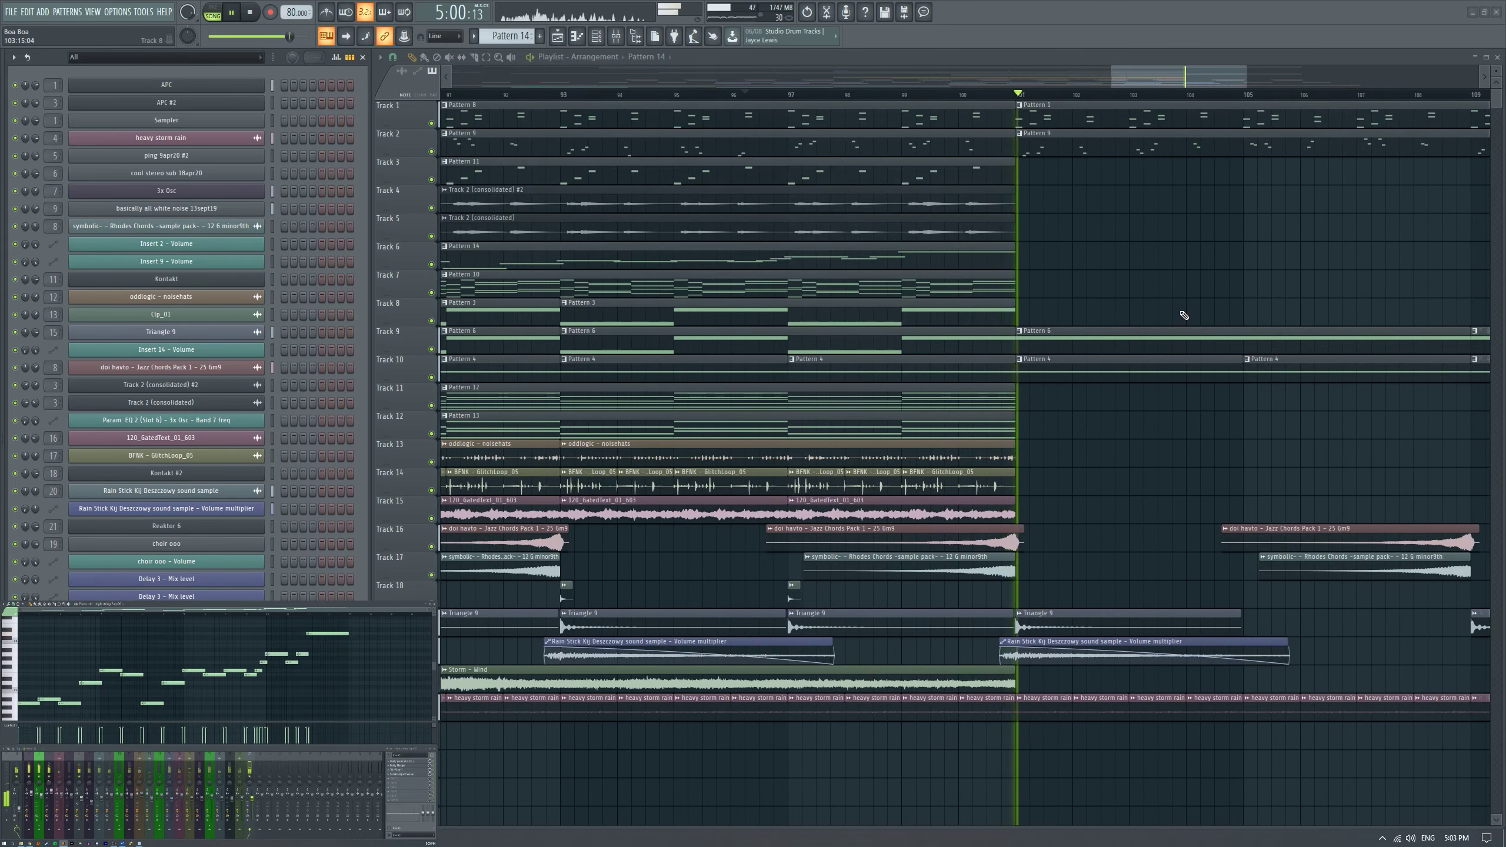
pyautogui.scroll(-5, 1184, 315)
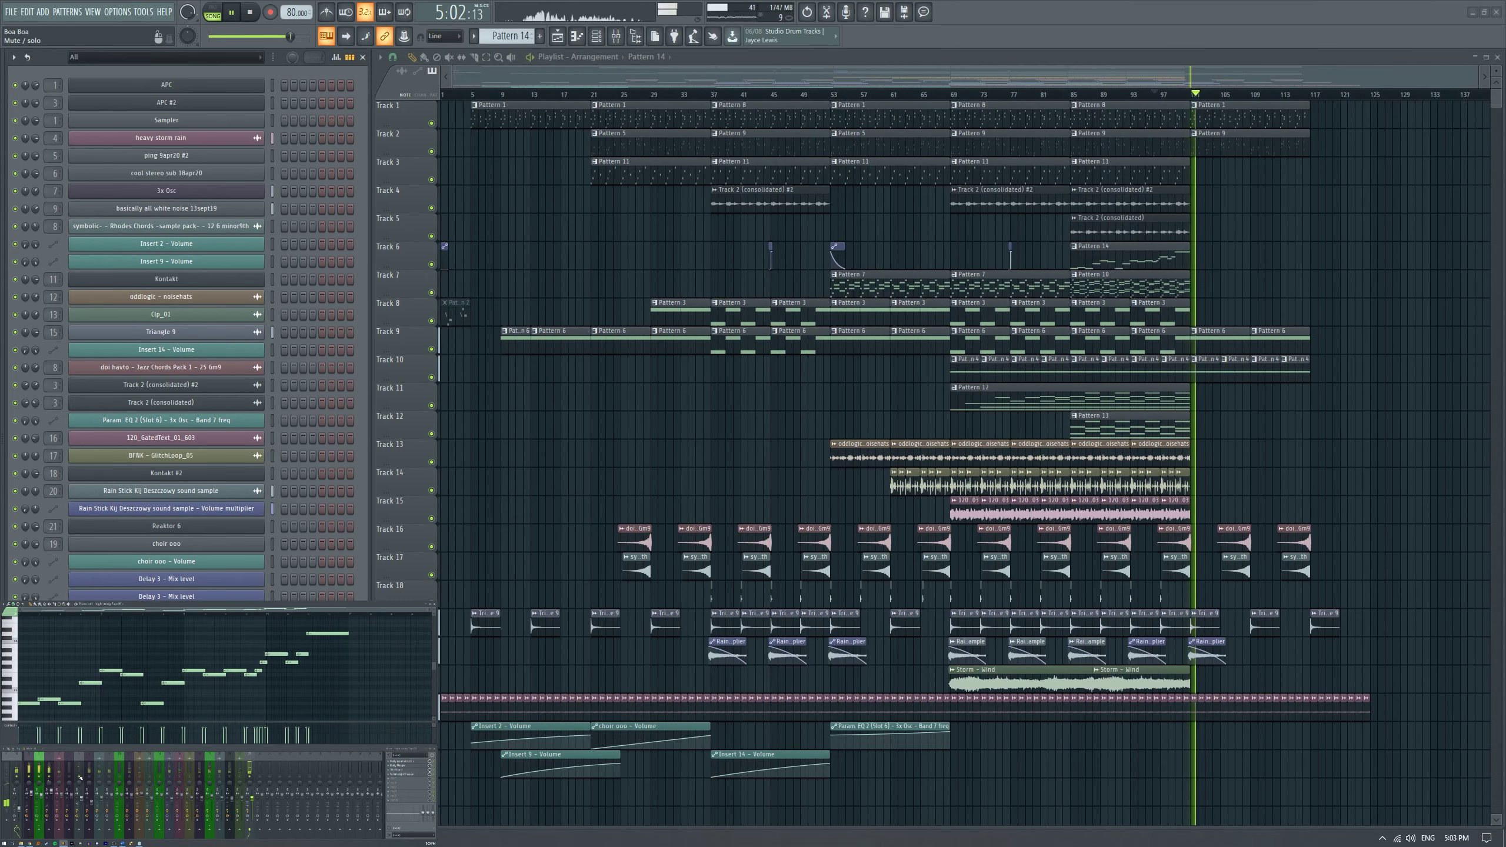
# Play the arrangement from bar 85 and check the ValhallaSupermassive settings on the high string's mixer track.
pyautogui.press('space')
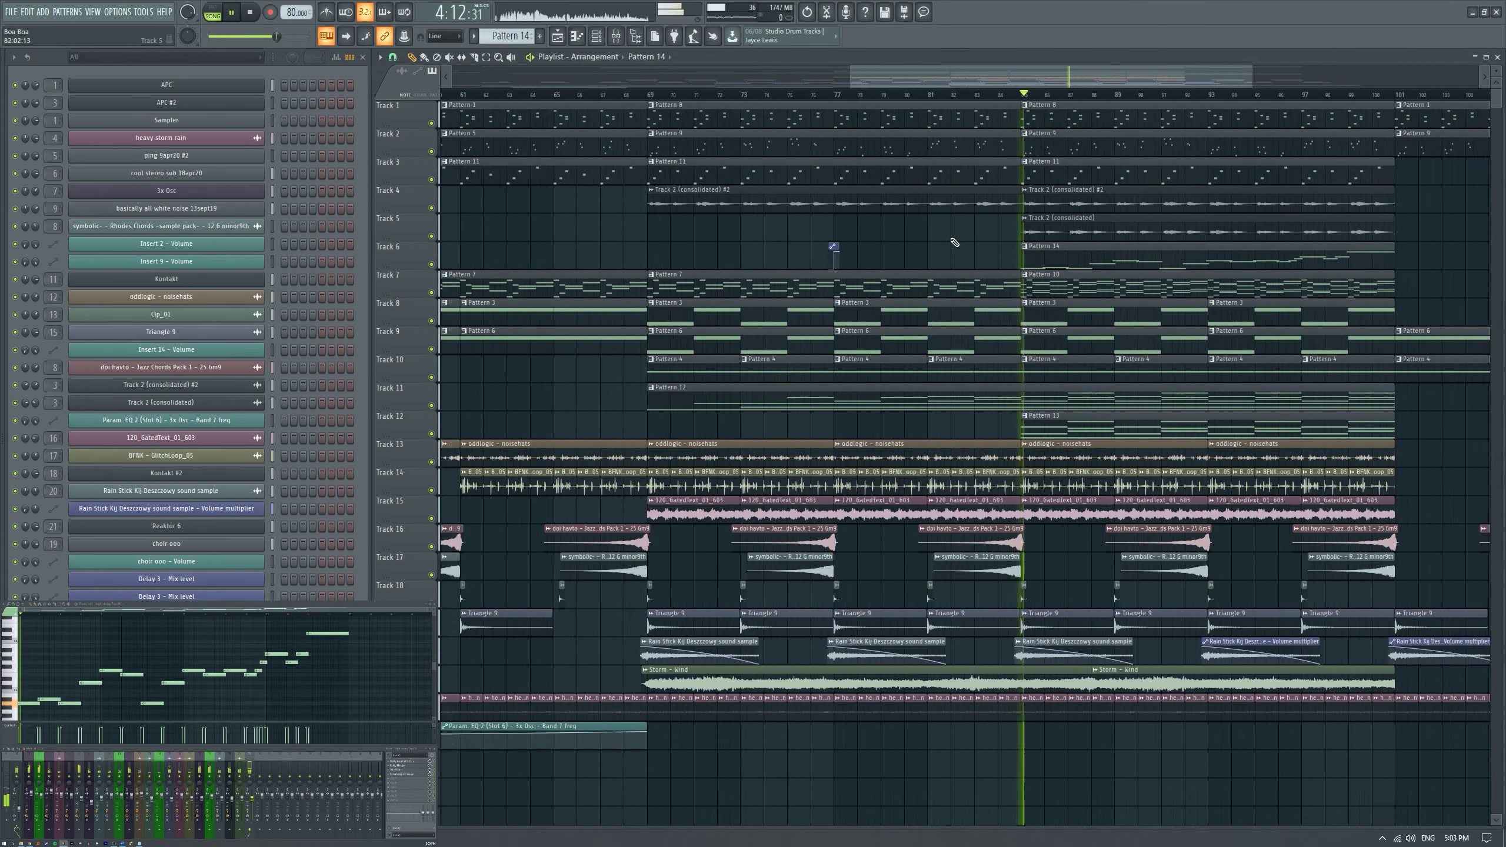
pyautogui.scroll(-3, 954, 242)
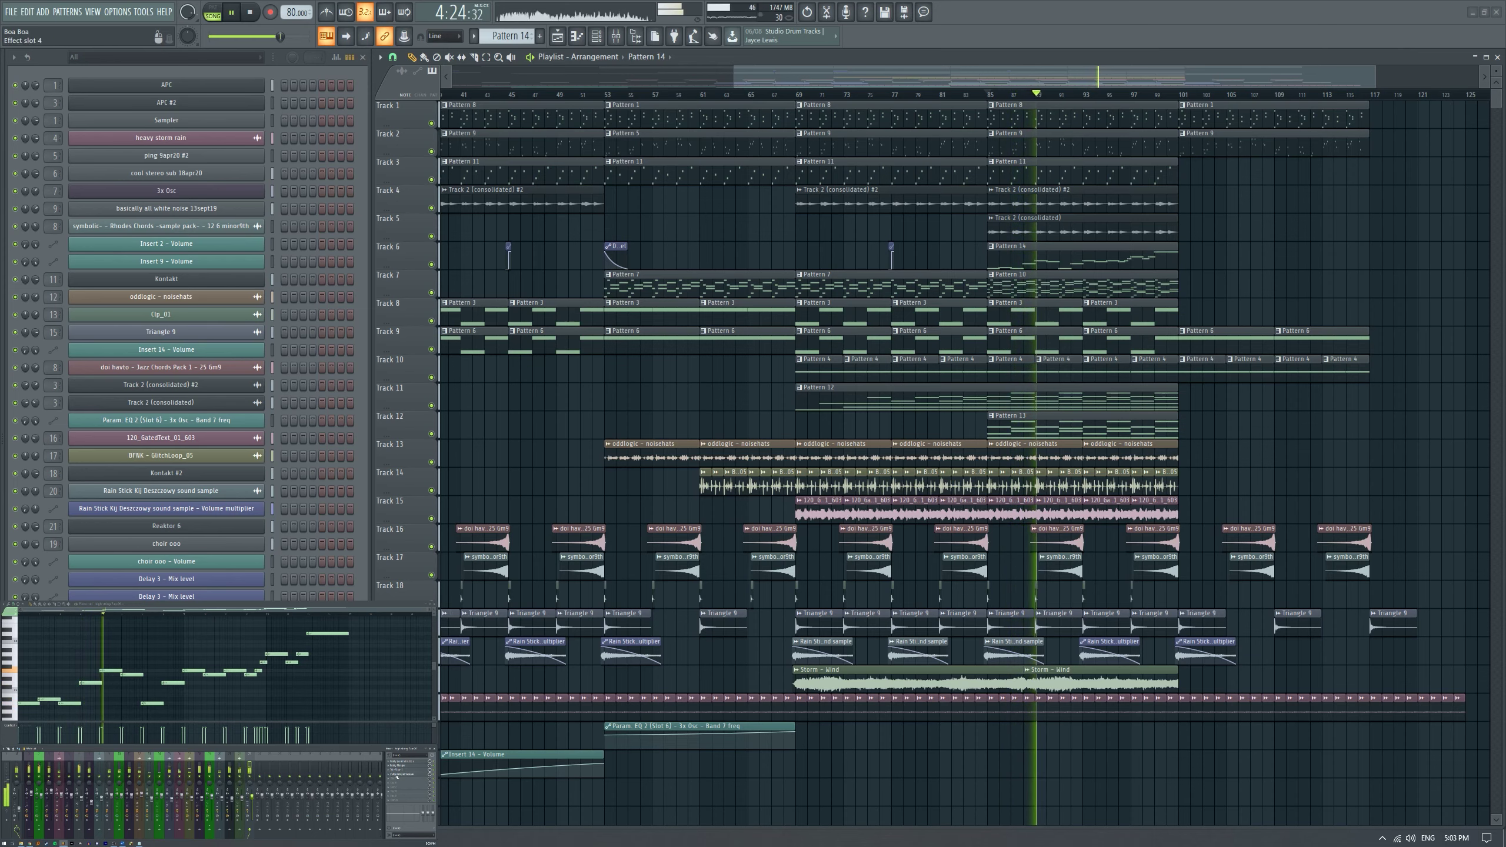
pyautogui.click(402, 774)
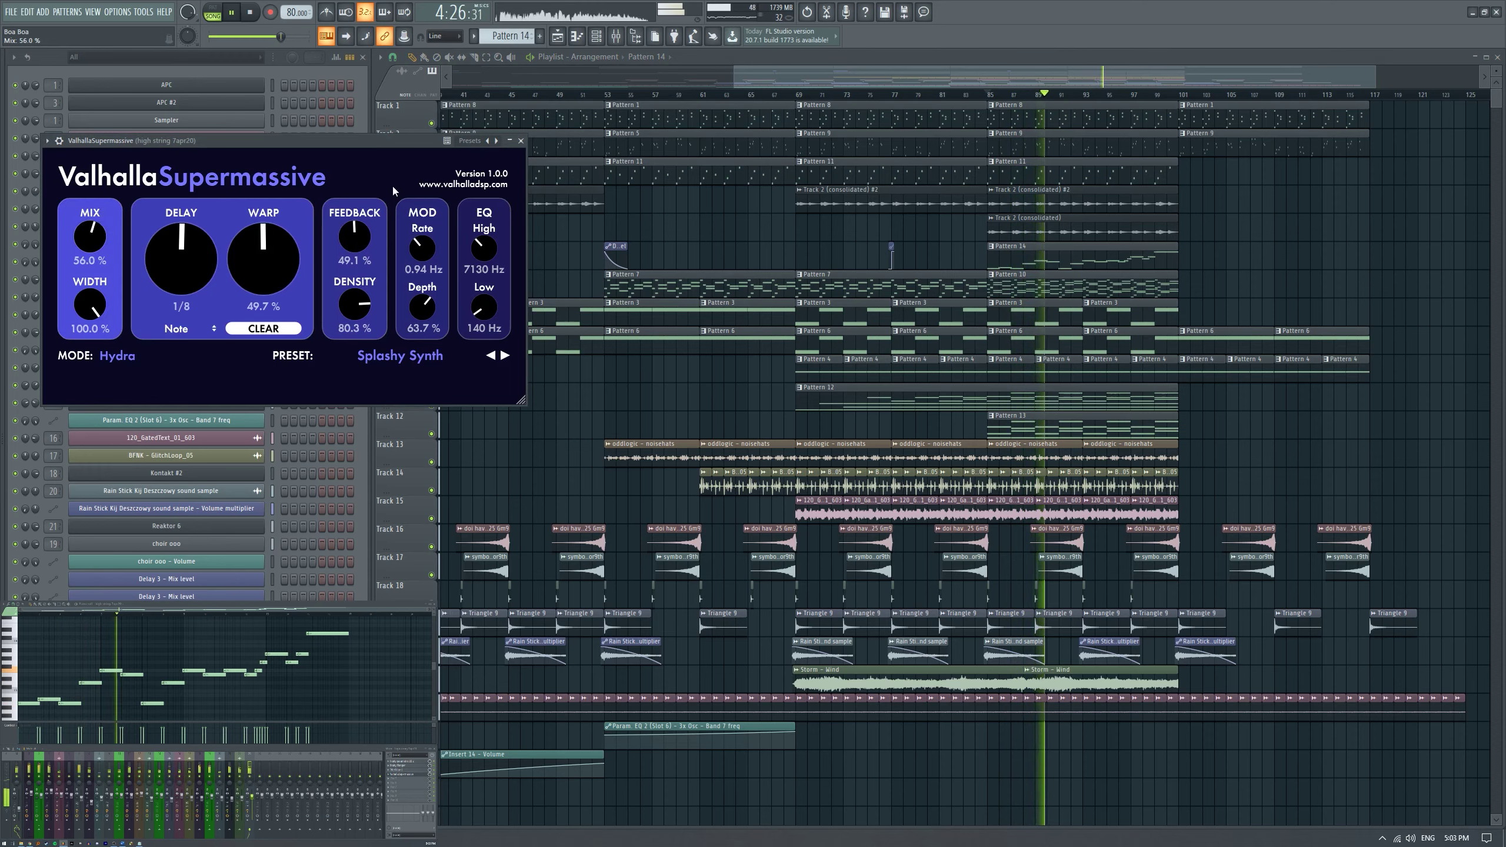
pyautogui.click(520, 141)
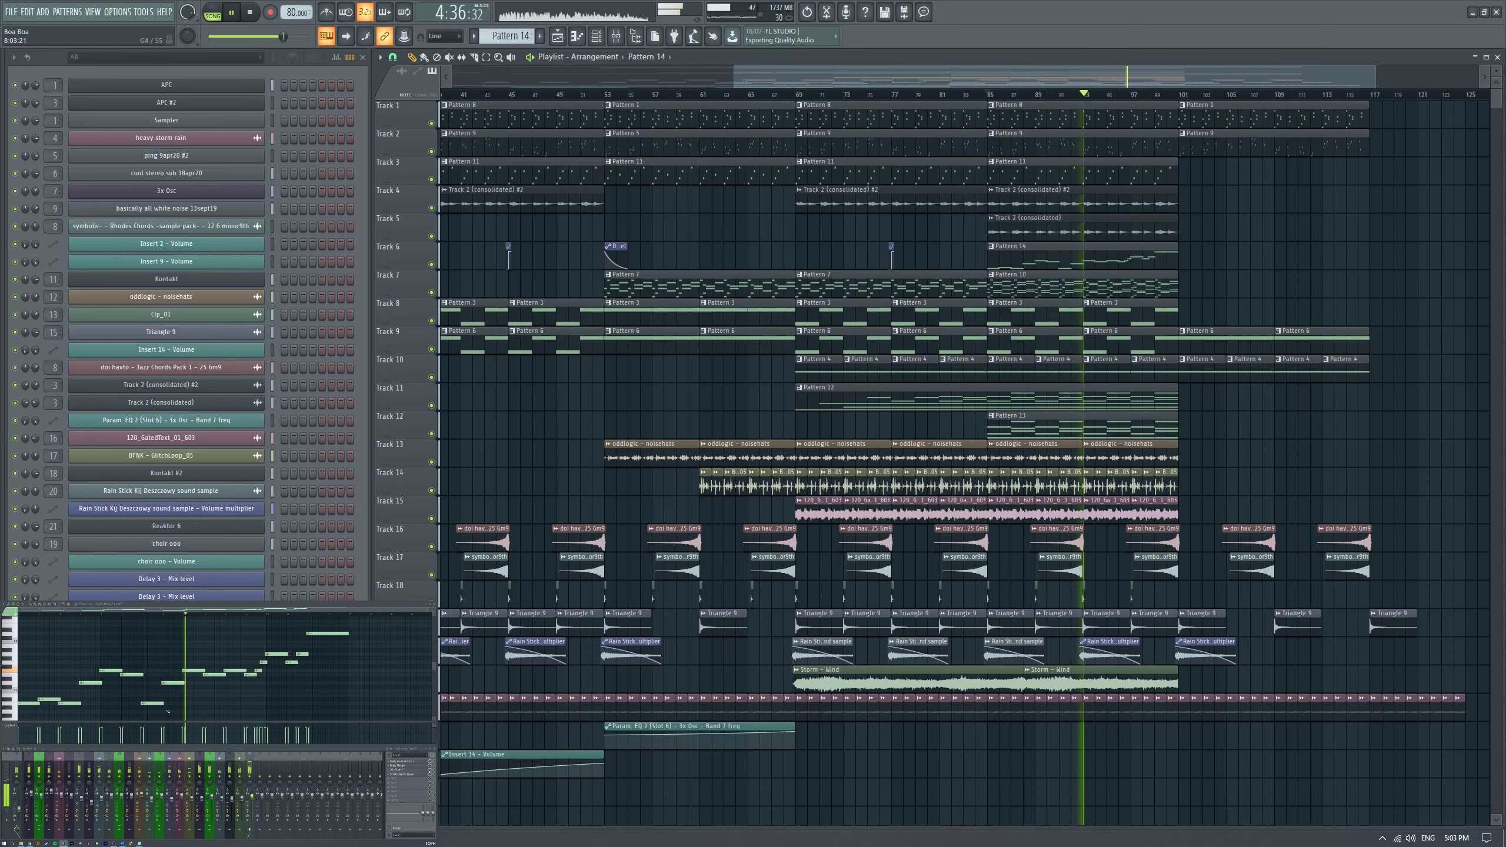
# Select the lowest notes in Pattern 14 and listen to the arrangement from bar 93 through the drop in layers after bar 101.
pyautogui.moveTo(173, 710); pyautogui.dragTo(21, 690)
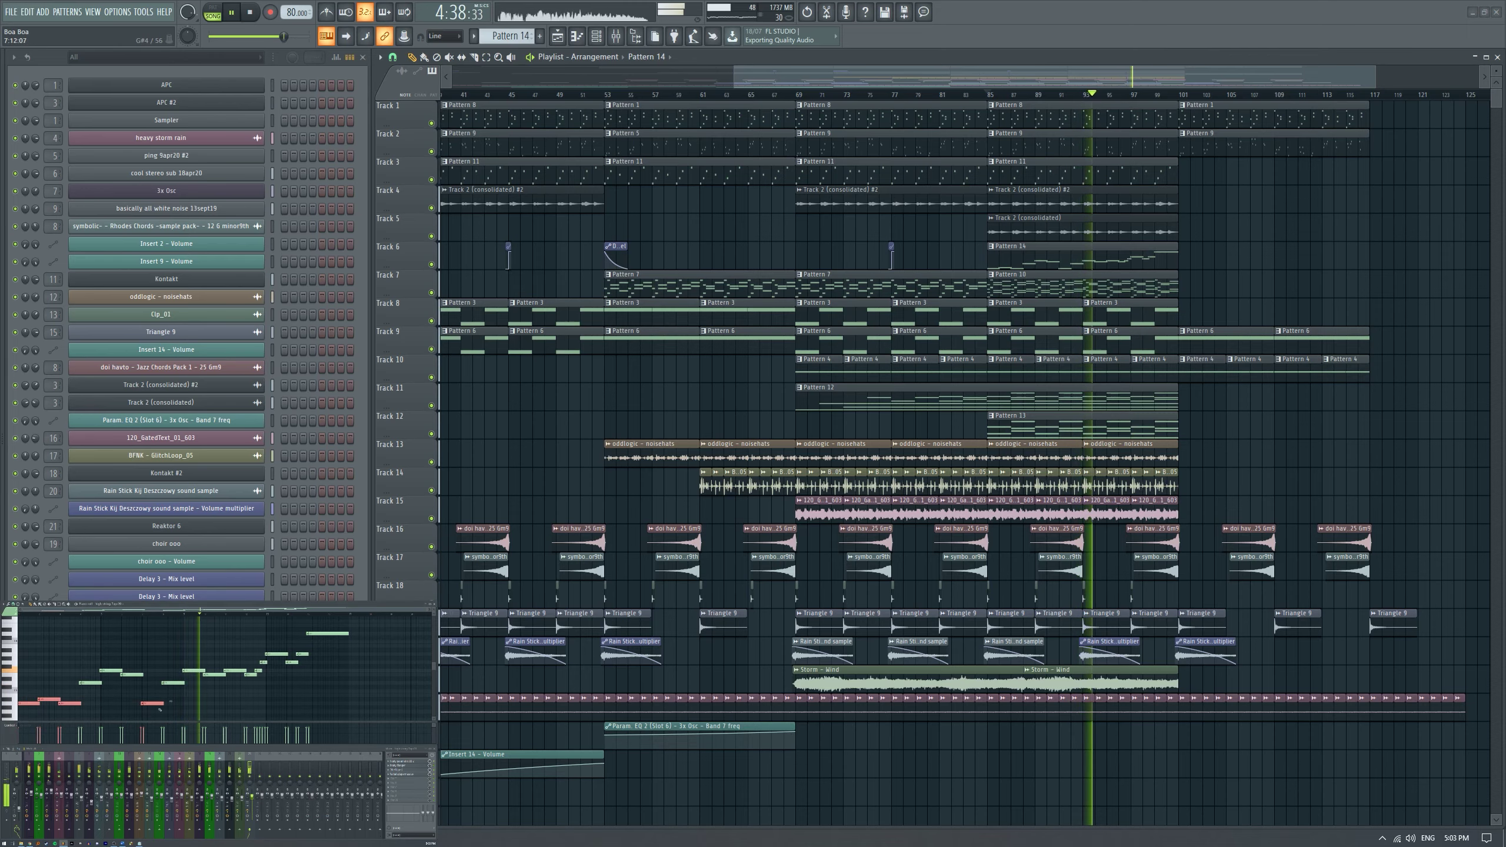
pyautogui.scroll(3, 1171, 408)
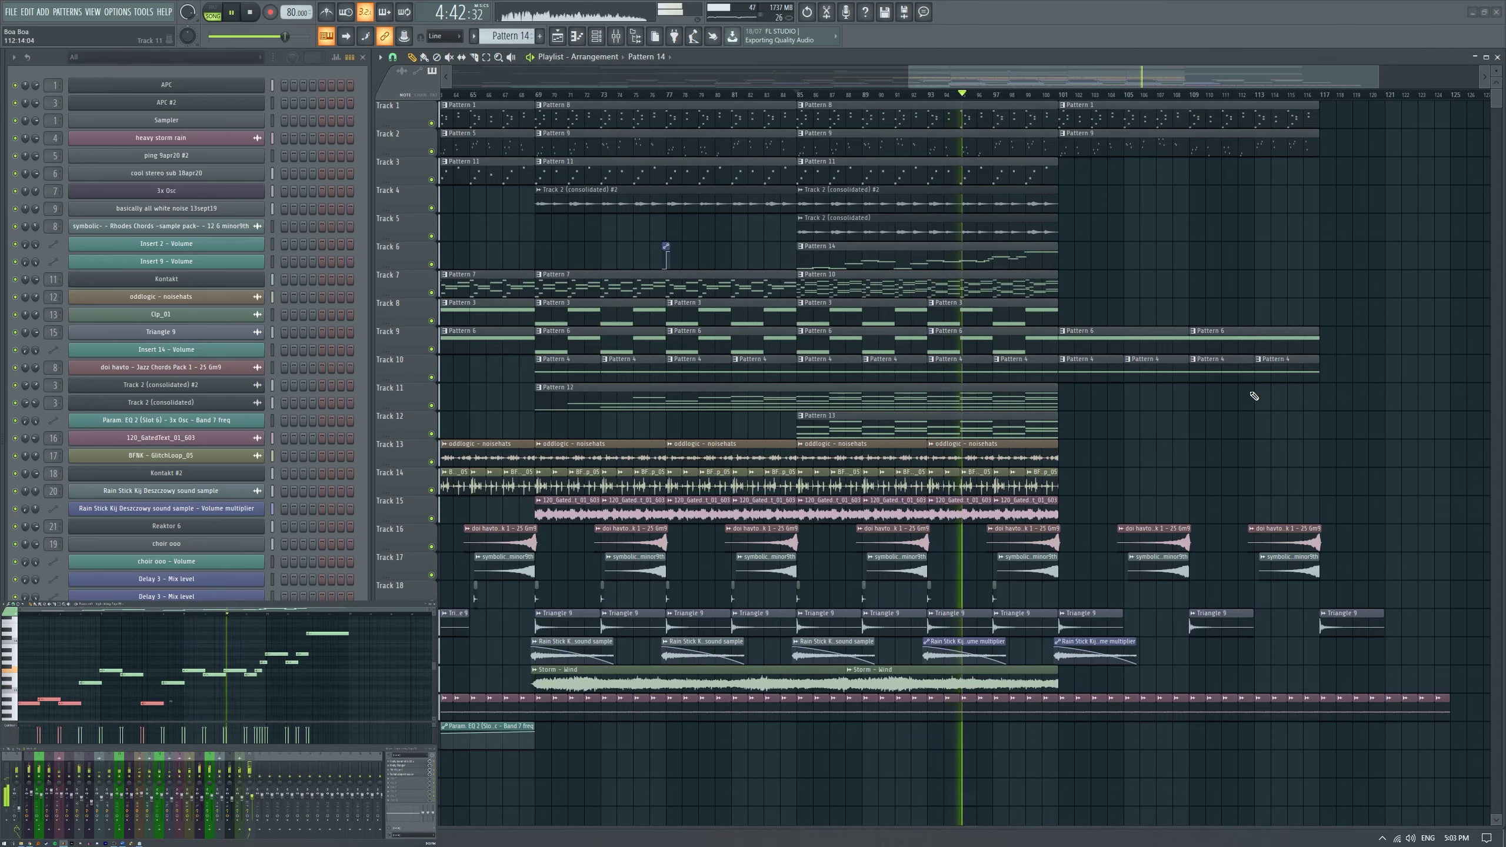
pyautogui.scroll(6, 1067, 389)
pyautogui.scroll(-3, 1069, 391)
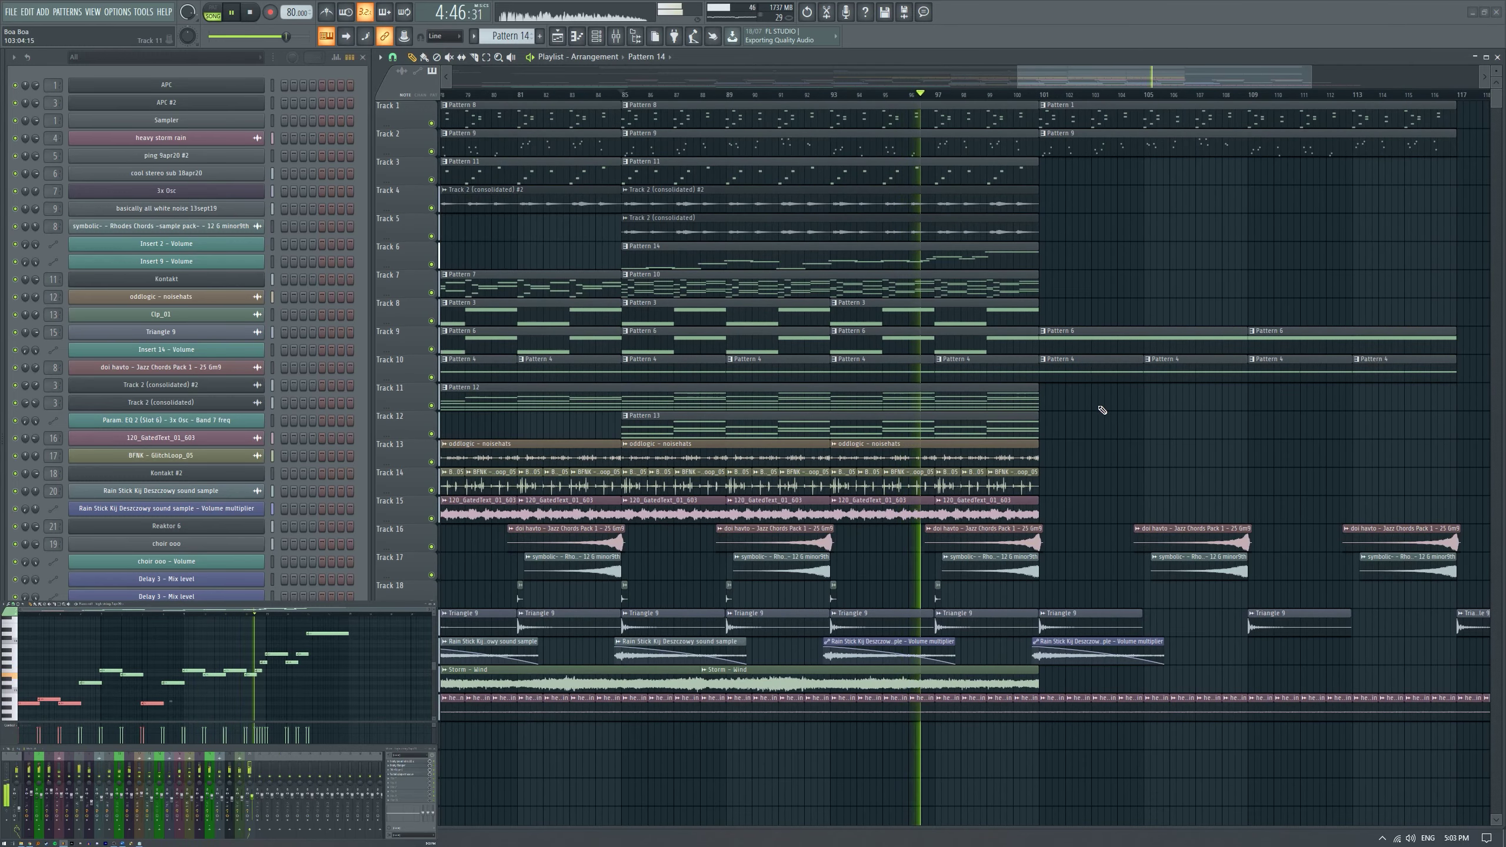
pyautogui.scroll(-2, 1106, 410)
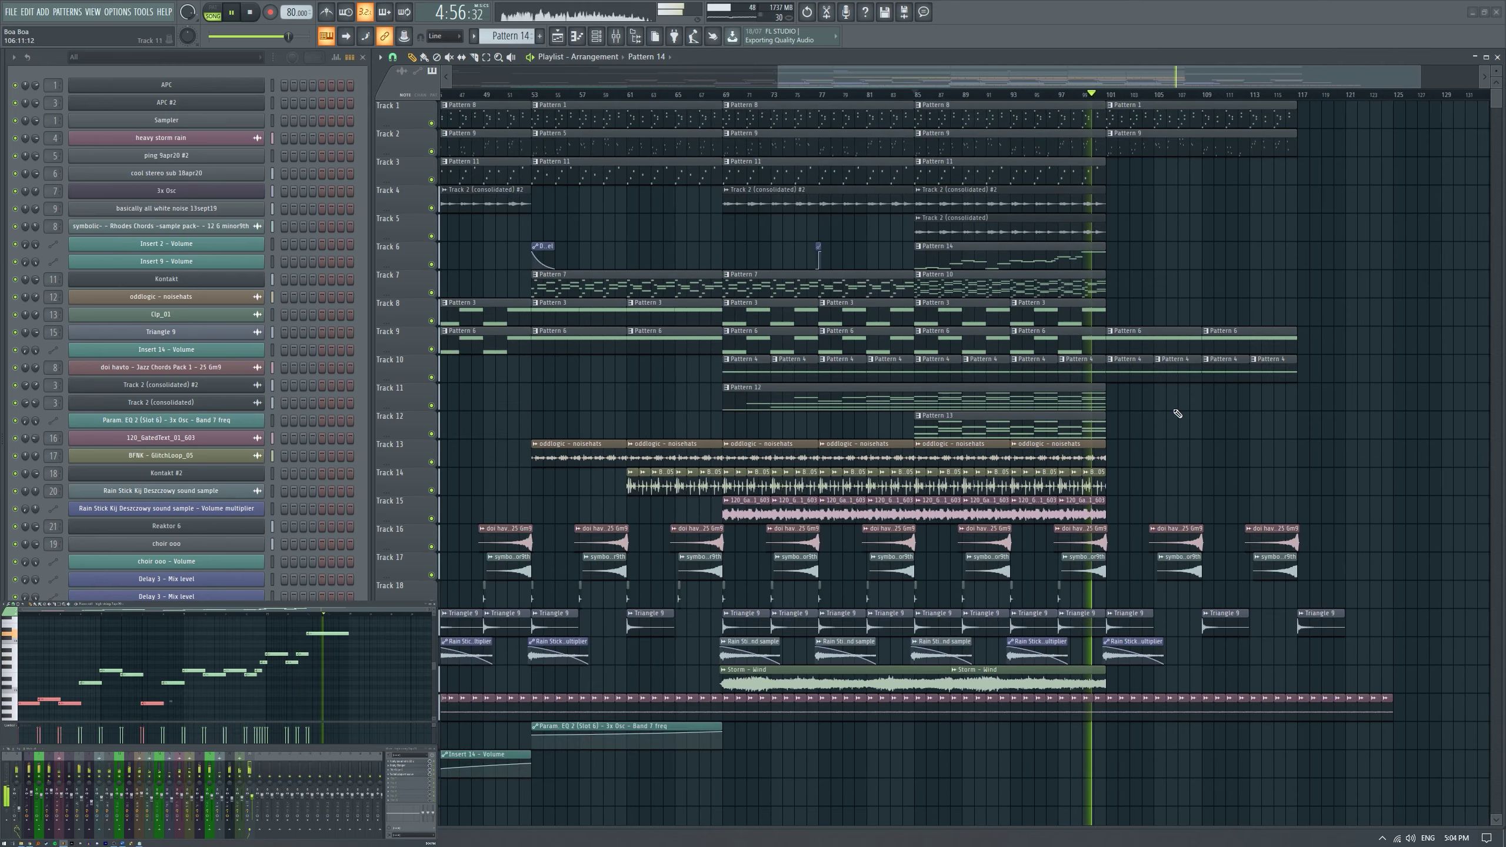
pyautogui.scroll(2, 1349, 440)
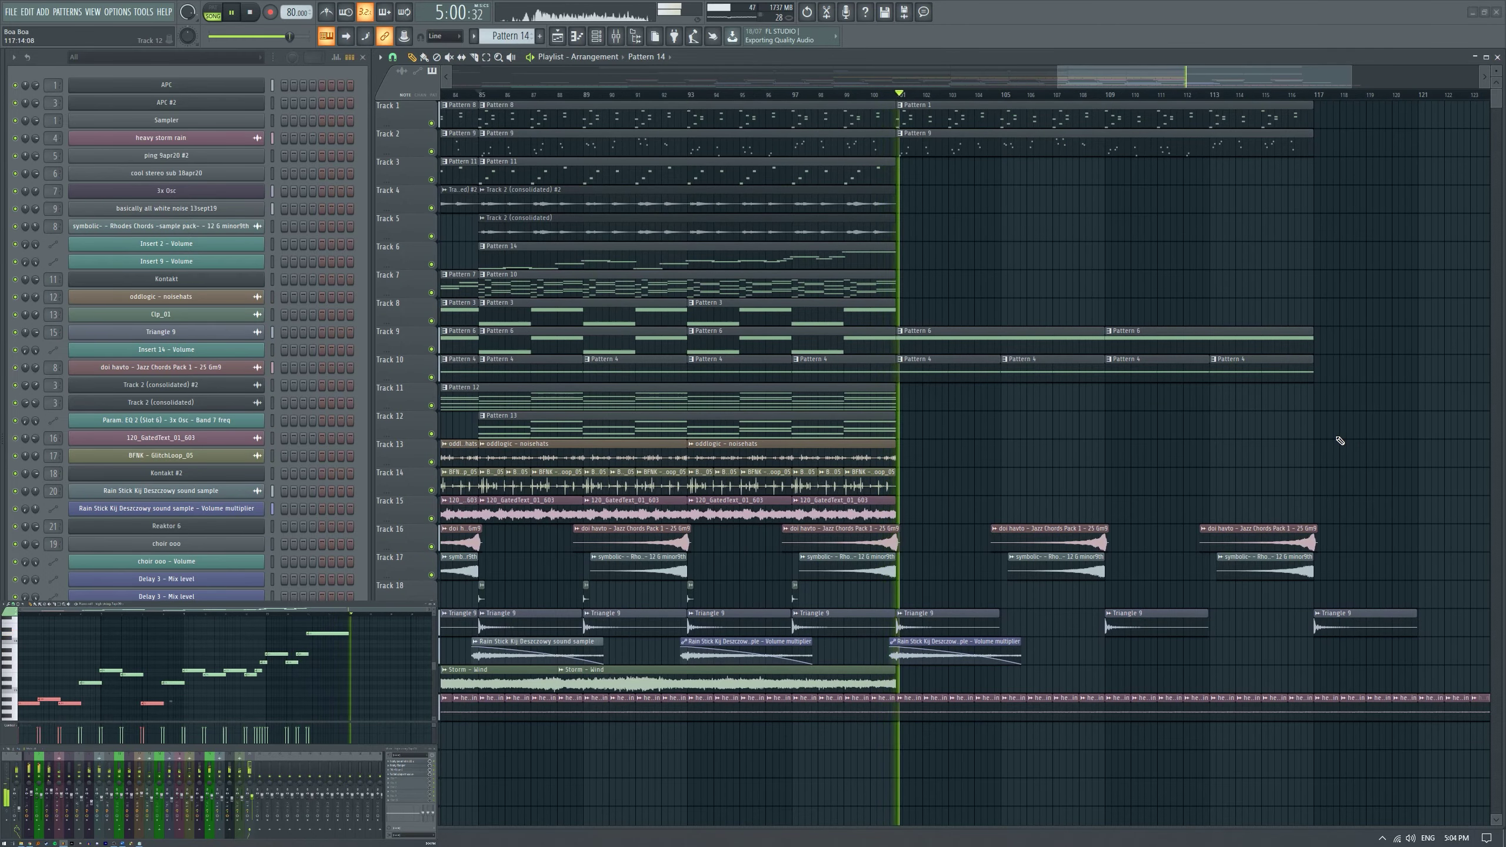
pyautogui.scroll(-2, 1111, 466)
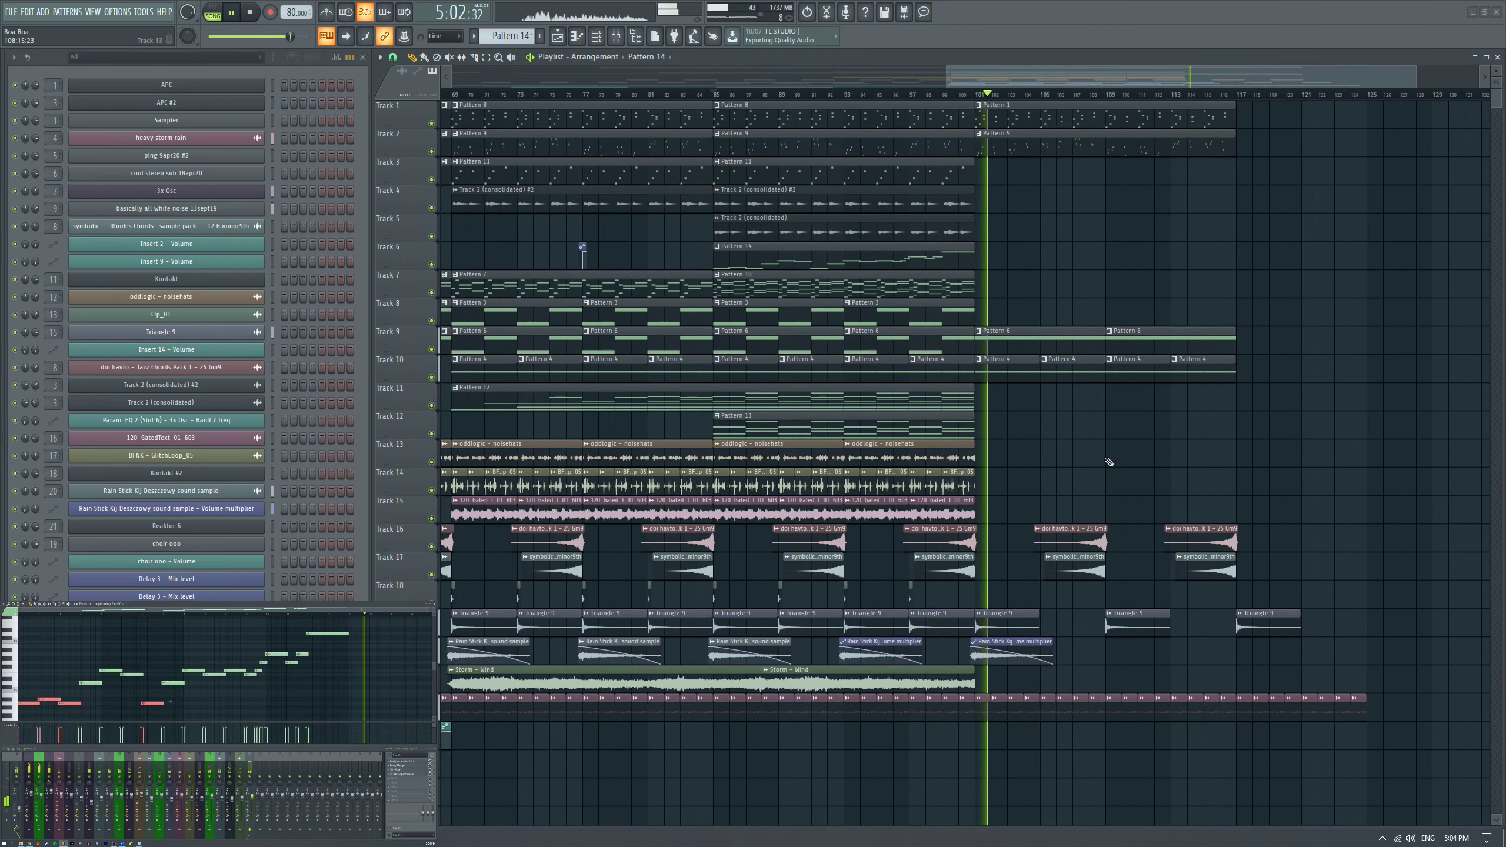
pyautogui.scroll(-1, 1108, 463)
pyautogui.scroll(2, 1215, 468)
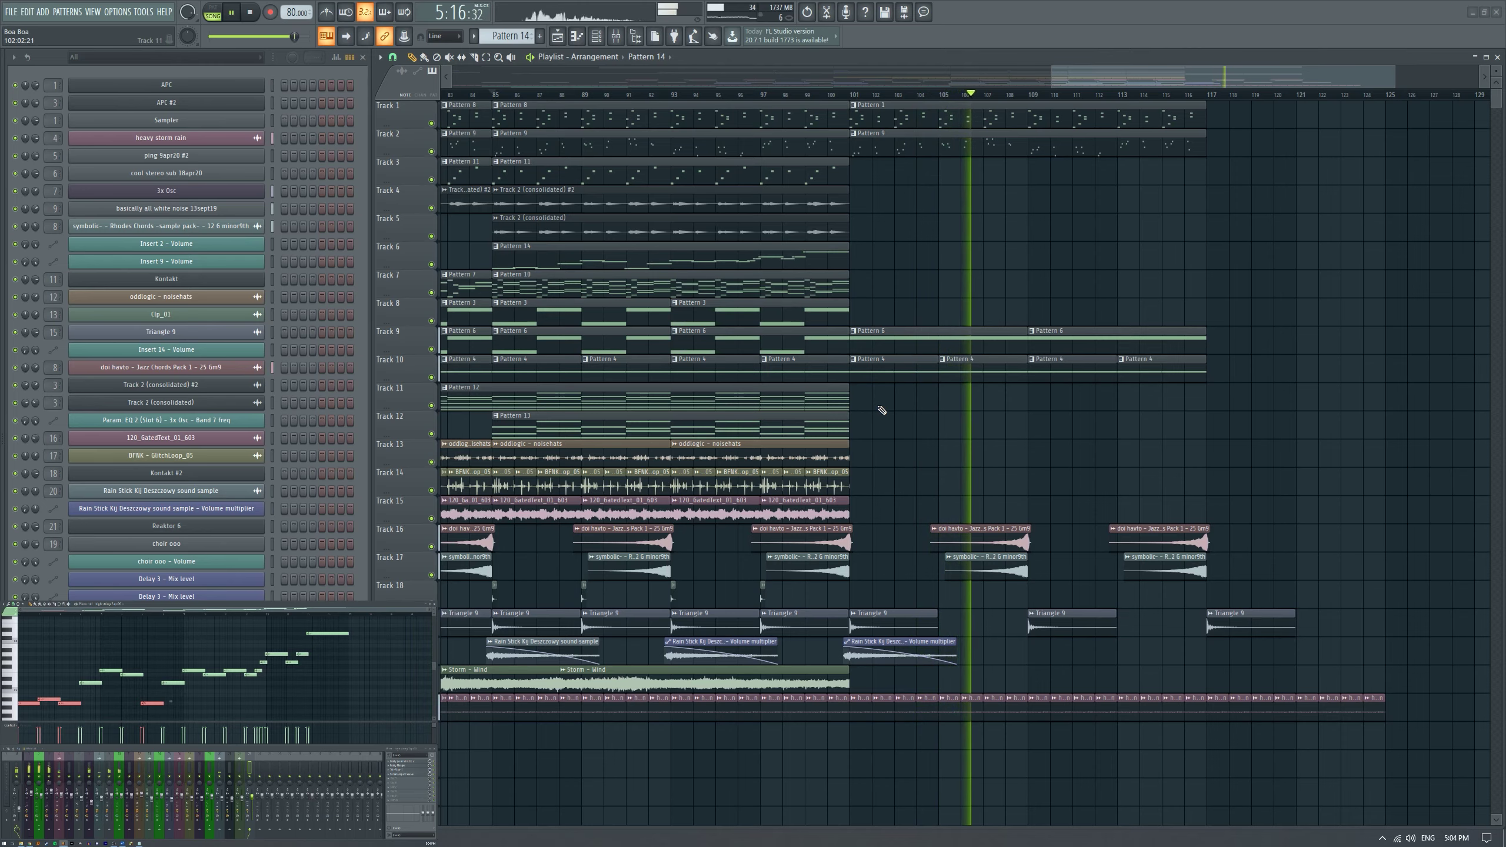
# Copy the Delay 3 - Mix level automation clip to Track 6 so that it starts at bar 101, directly after Pattern 14.
pyautogui.scroll(-2, 882, 410)
pyautogui.scroll(-4, 478, 252)
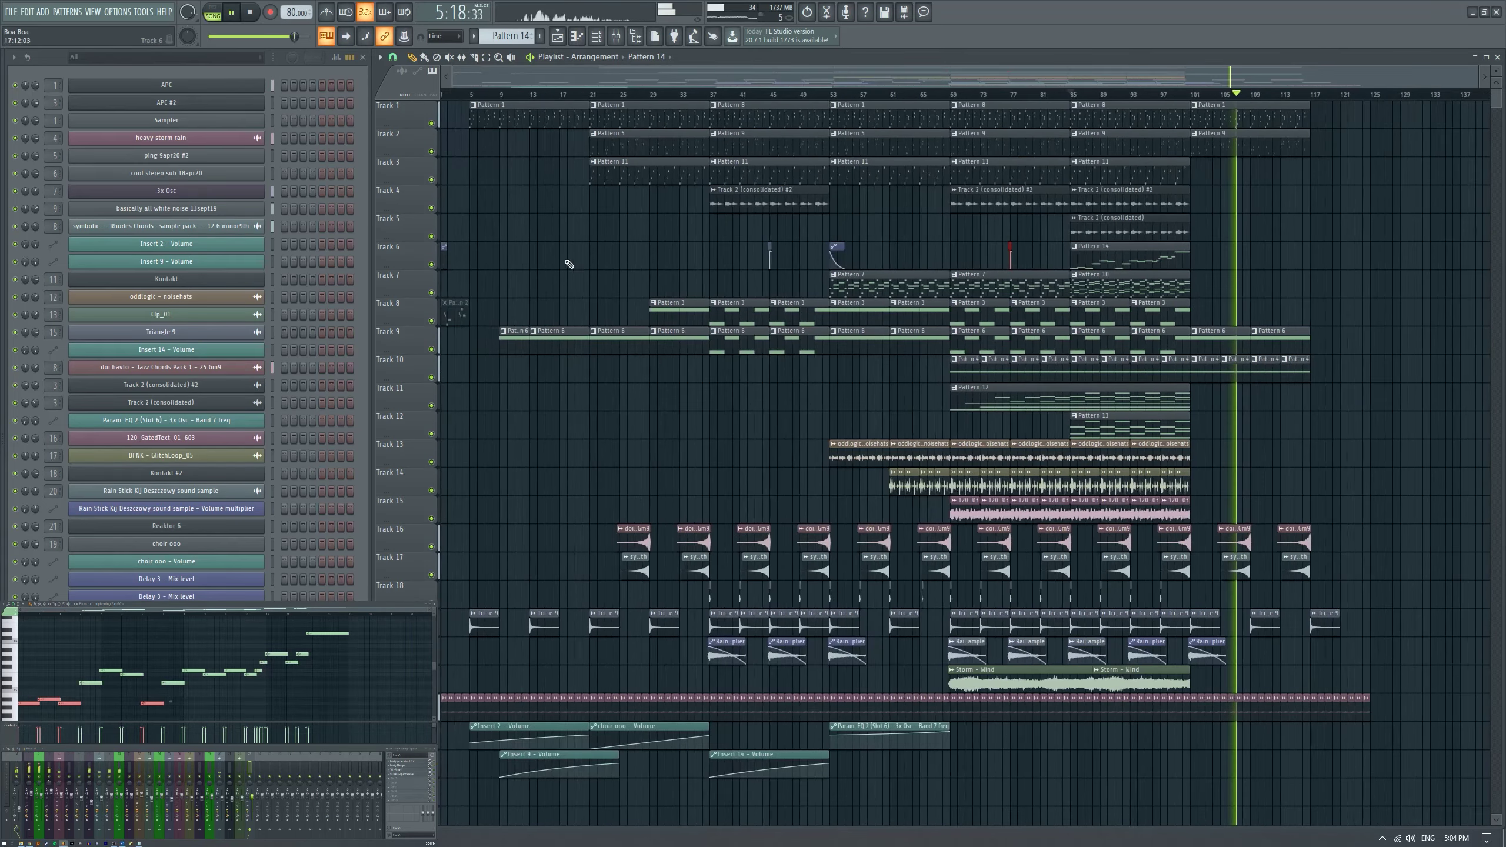
pyautogui.scroll(3, 447, 255)
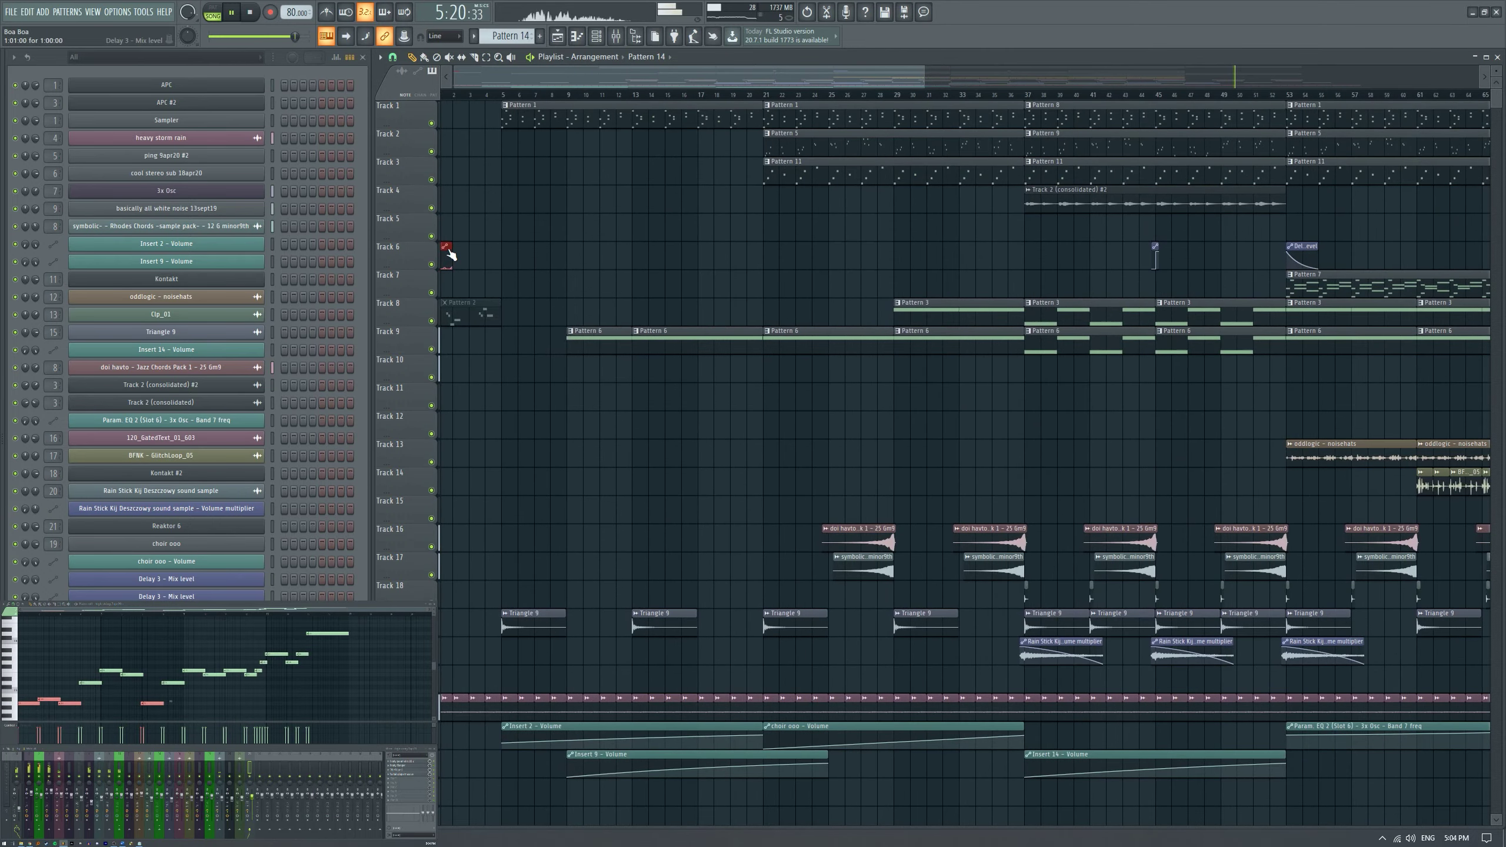
pyautogui.scroll(-3, 451, 254)
pyautogui.scroll(2, 890, 266)
pyautogui.moveTo(849, 257)
pyautogui.mouseDown()
pyautogui.moveTo(799, 257)
pyautogui.moveTo(1307, 259)
pyautogui.mouseUp()
pyautogui.hotkey('ctrl', 'd')
pyautogui.scroll(4, 1282, 258)
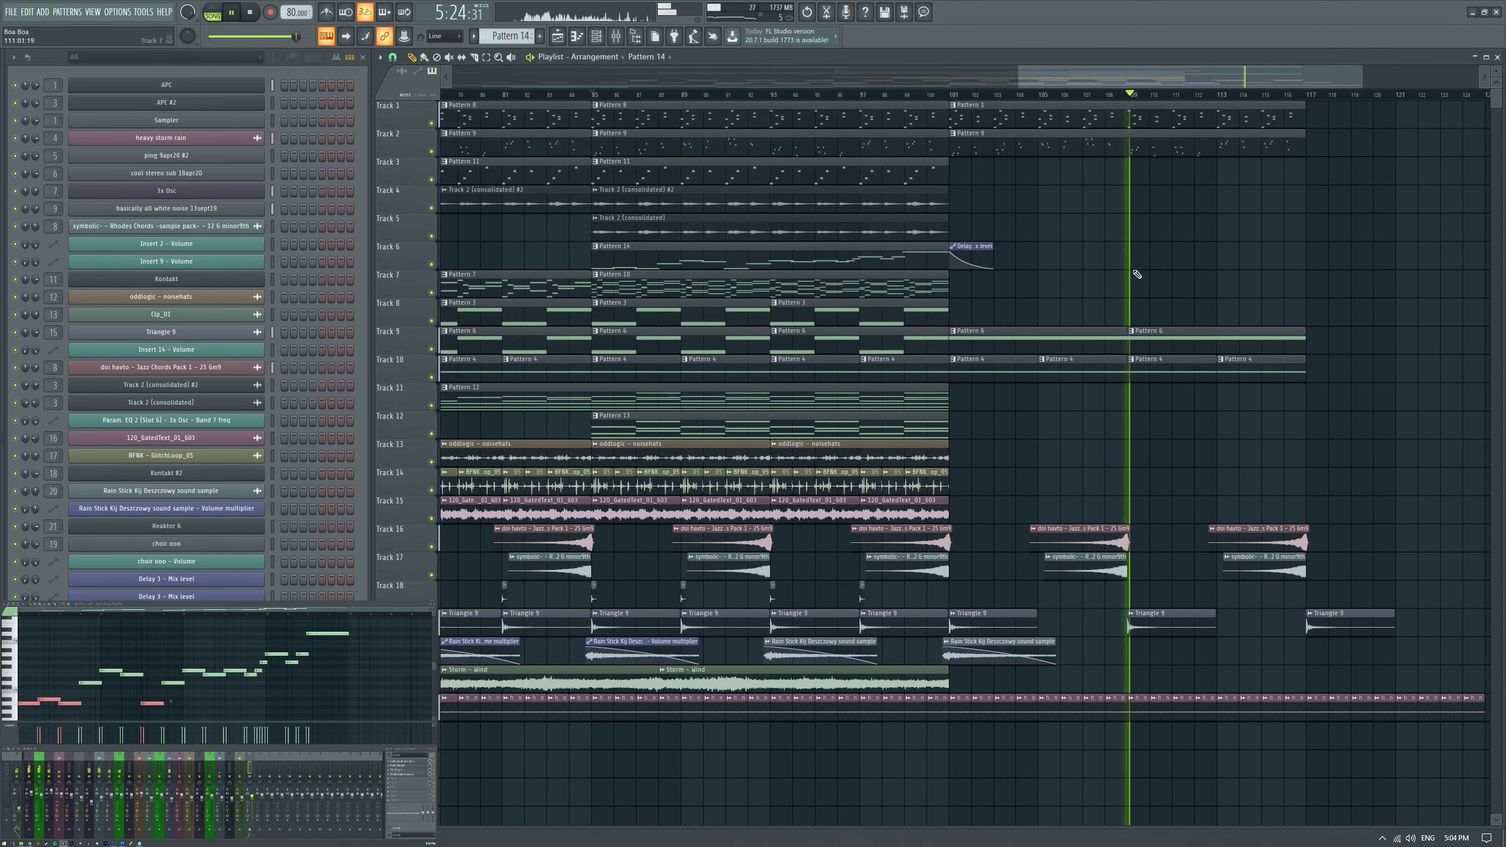
# Delete the Triangle 9 clip at bar 117 and place a Triangle 9 clip back at the same bar.
pyautogui.scroll(2, 1287, 339)
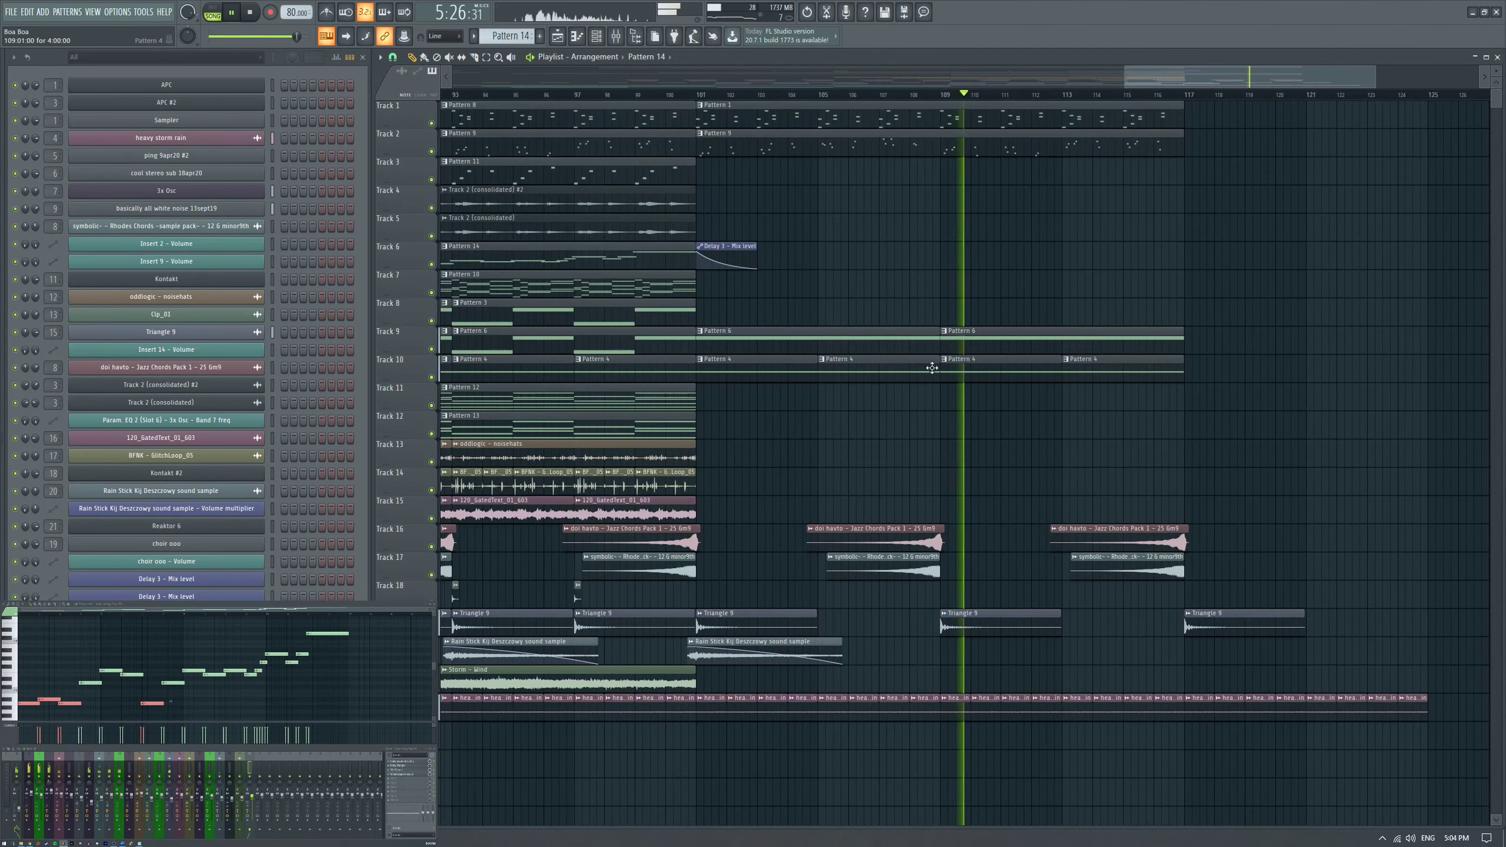
pyautogui.scroll(2, 1012, 394)
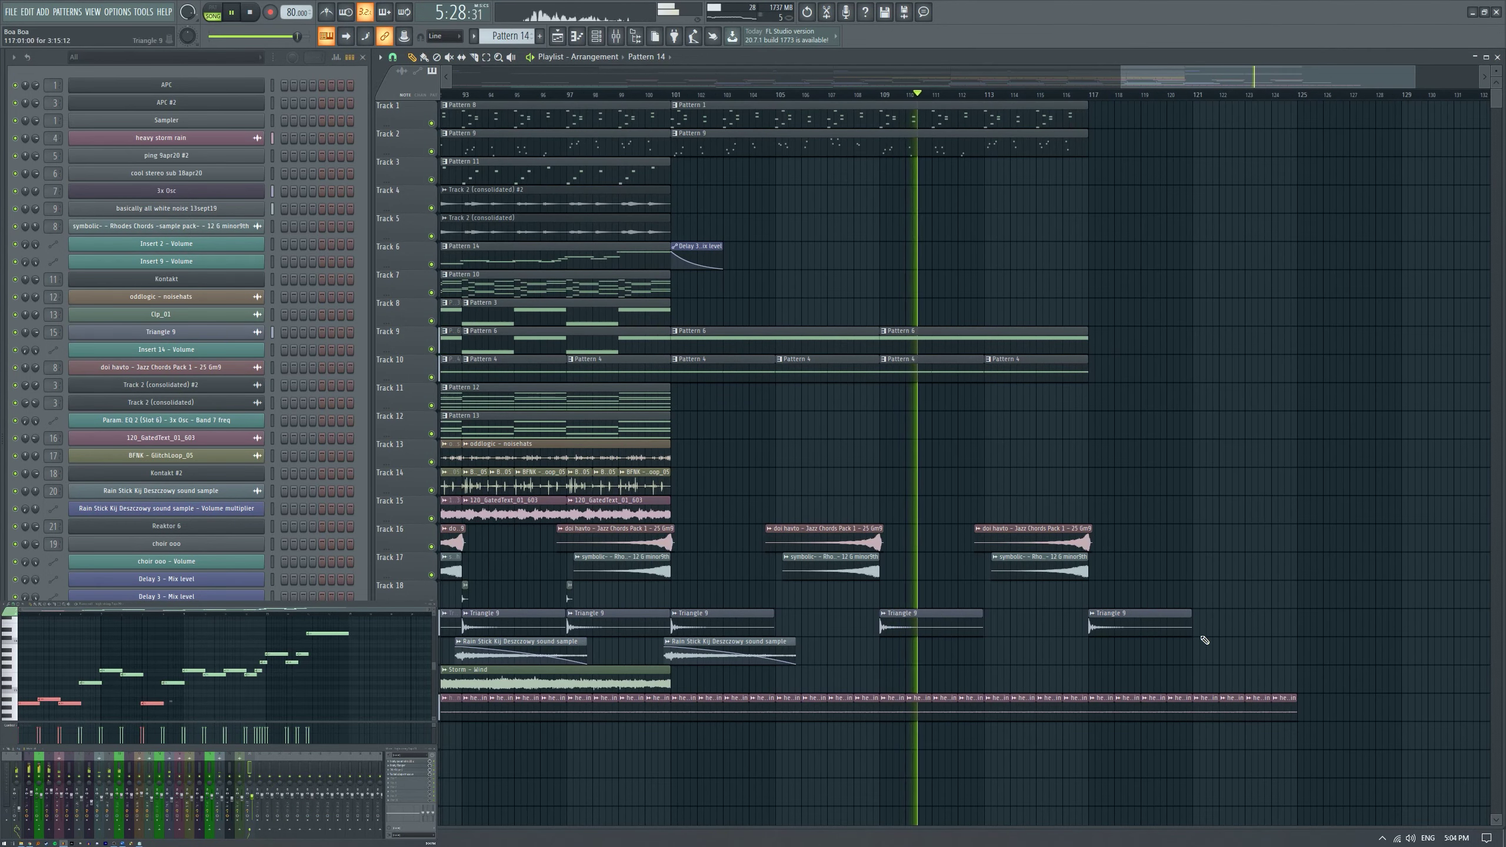
pyautogui.rightClick(1137, 626)
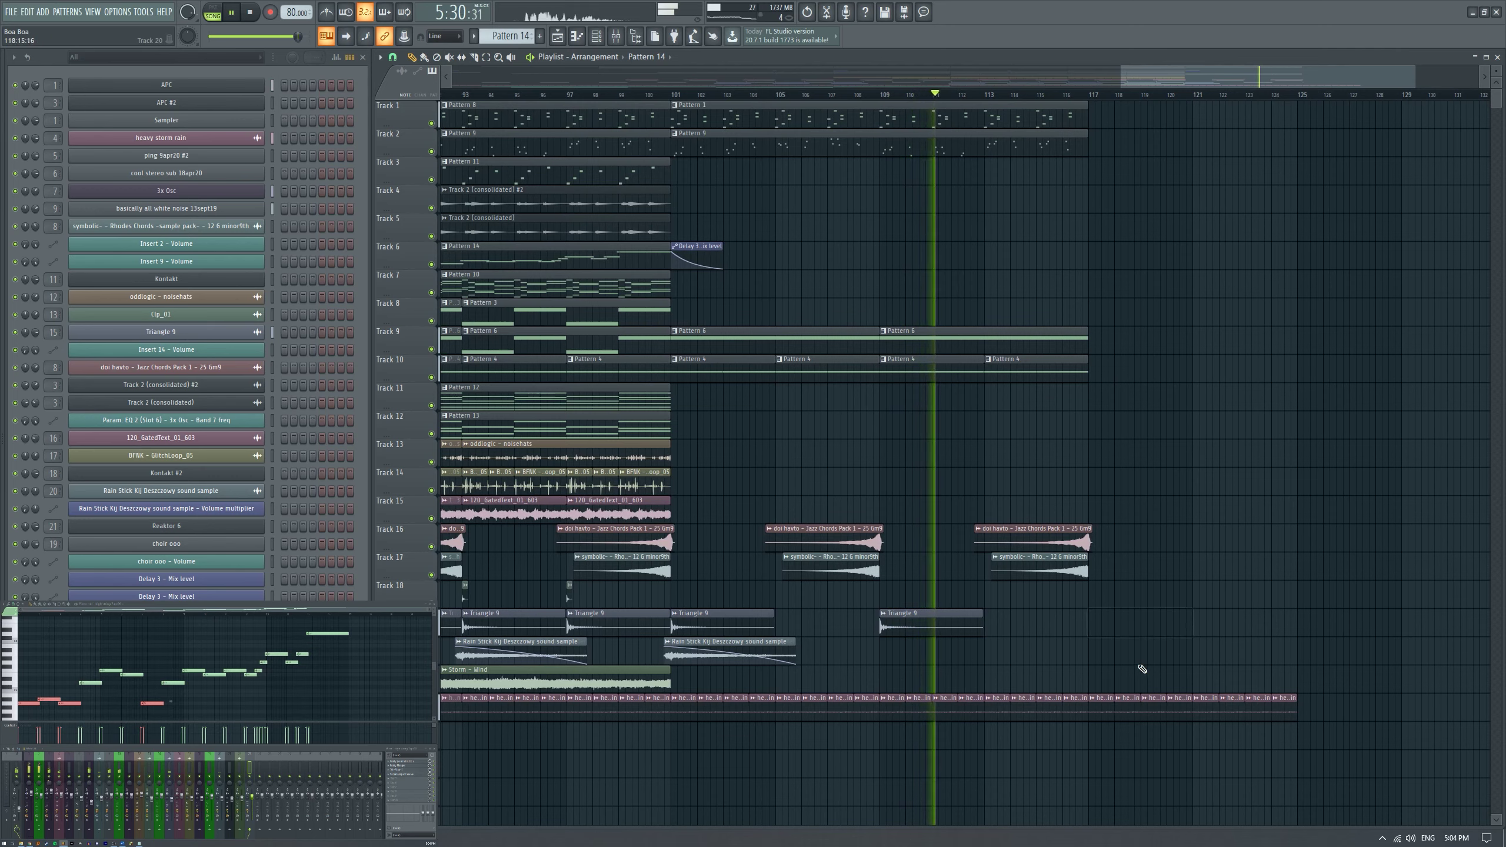
pyautogui.click(930, 627)
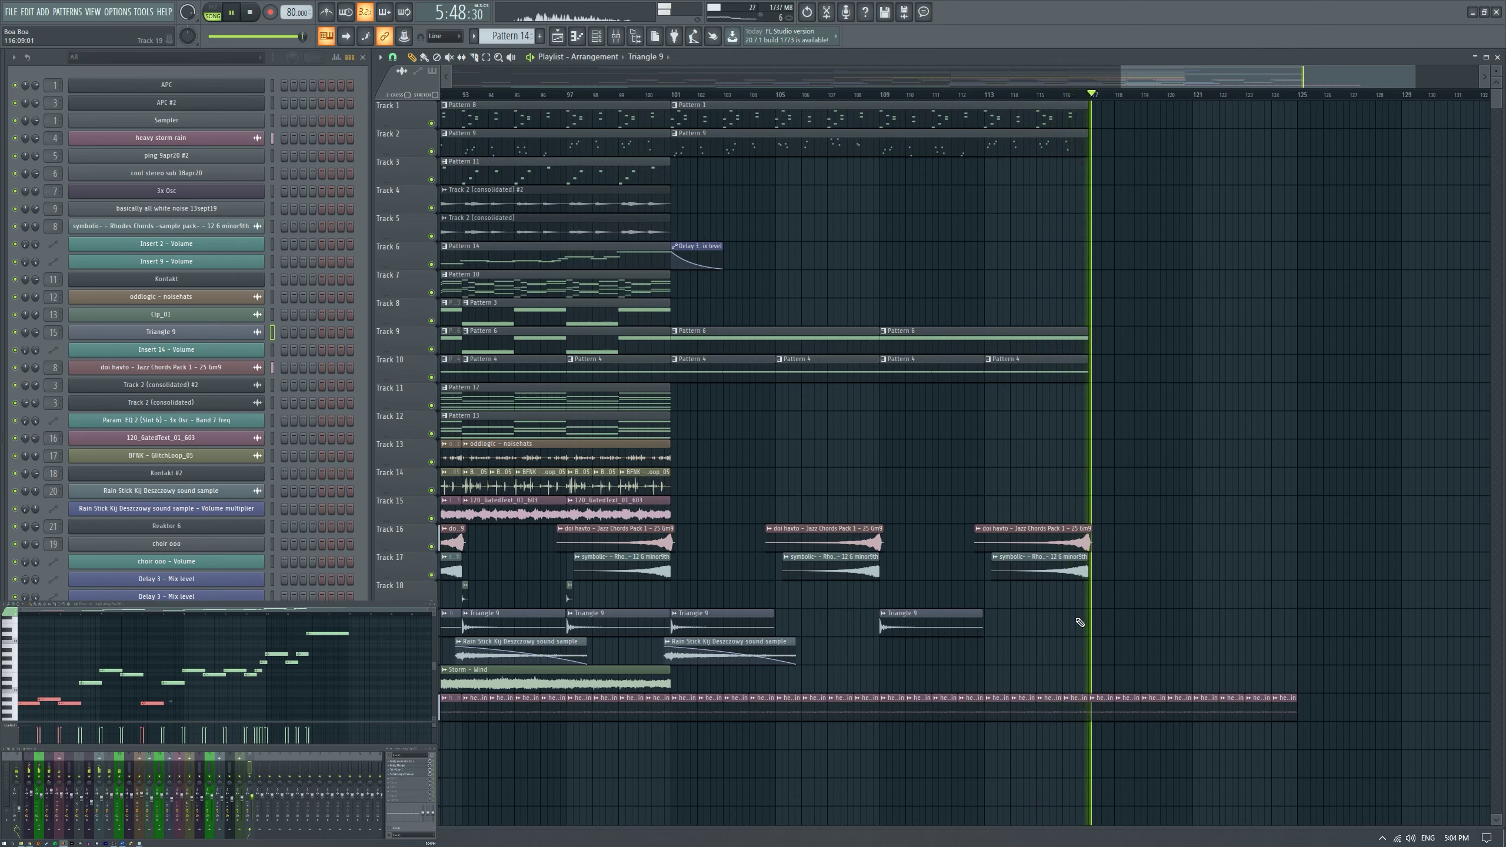
pyautogui.click(1087, 615)
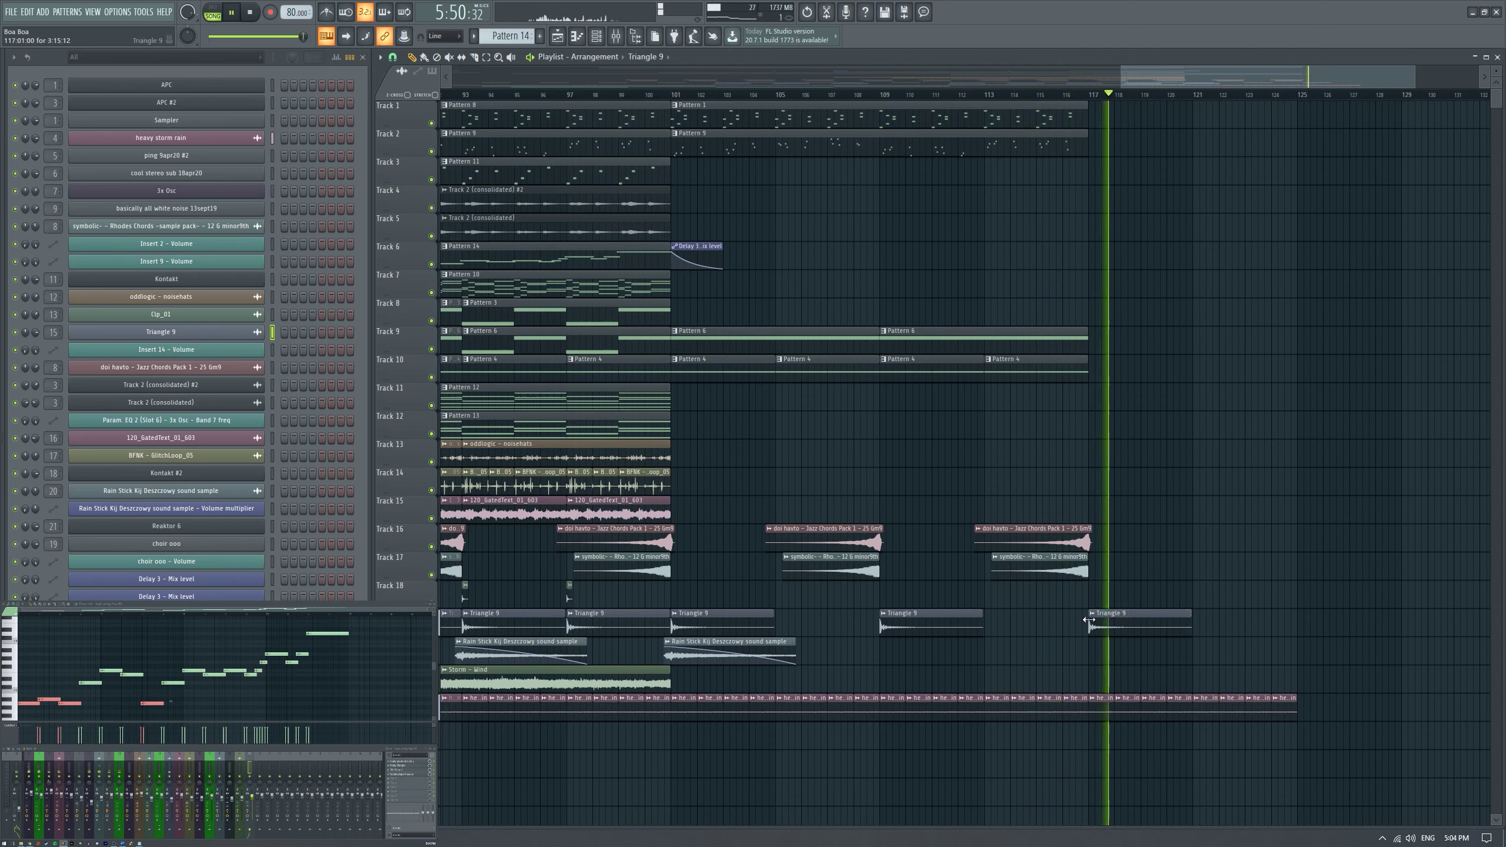
# Replay the ending from just before bar 117 to hear the final Triangle 9 hit against the rest of the arrangement.
pyautogui.press('space')
pyautogui.click(1078, 93)
pyautogui.press('space')
pyautogui.scroll(4, 1135, 443)
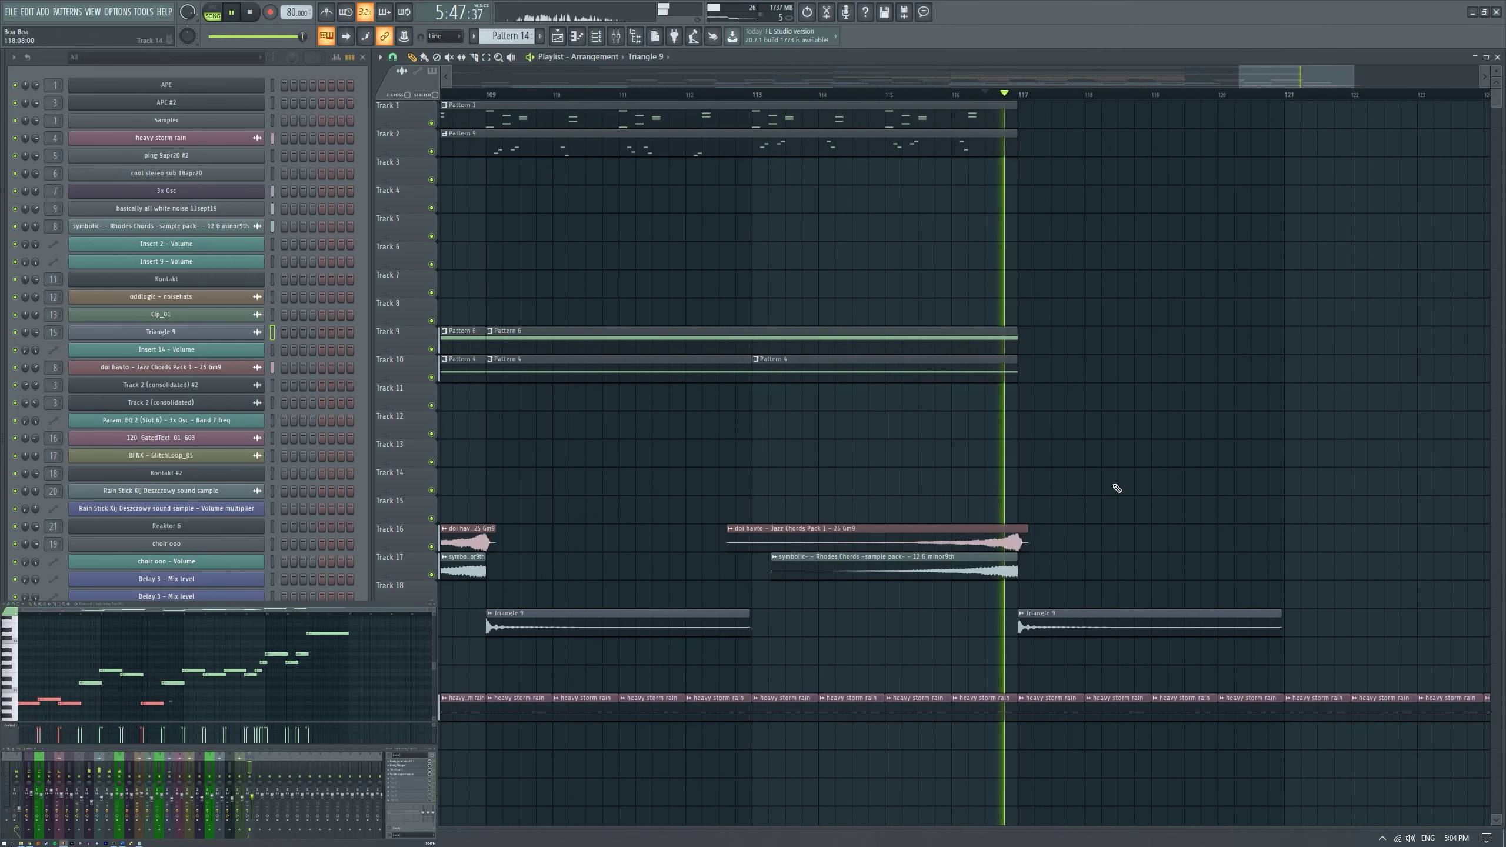
pyautogui.scroll(-6, 1115, 486)
pyautogui.scroll(-3, 1108, 486)
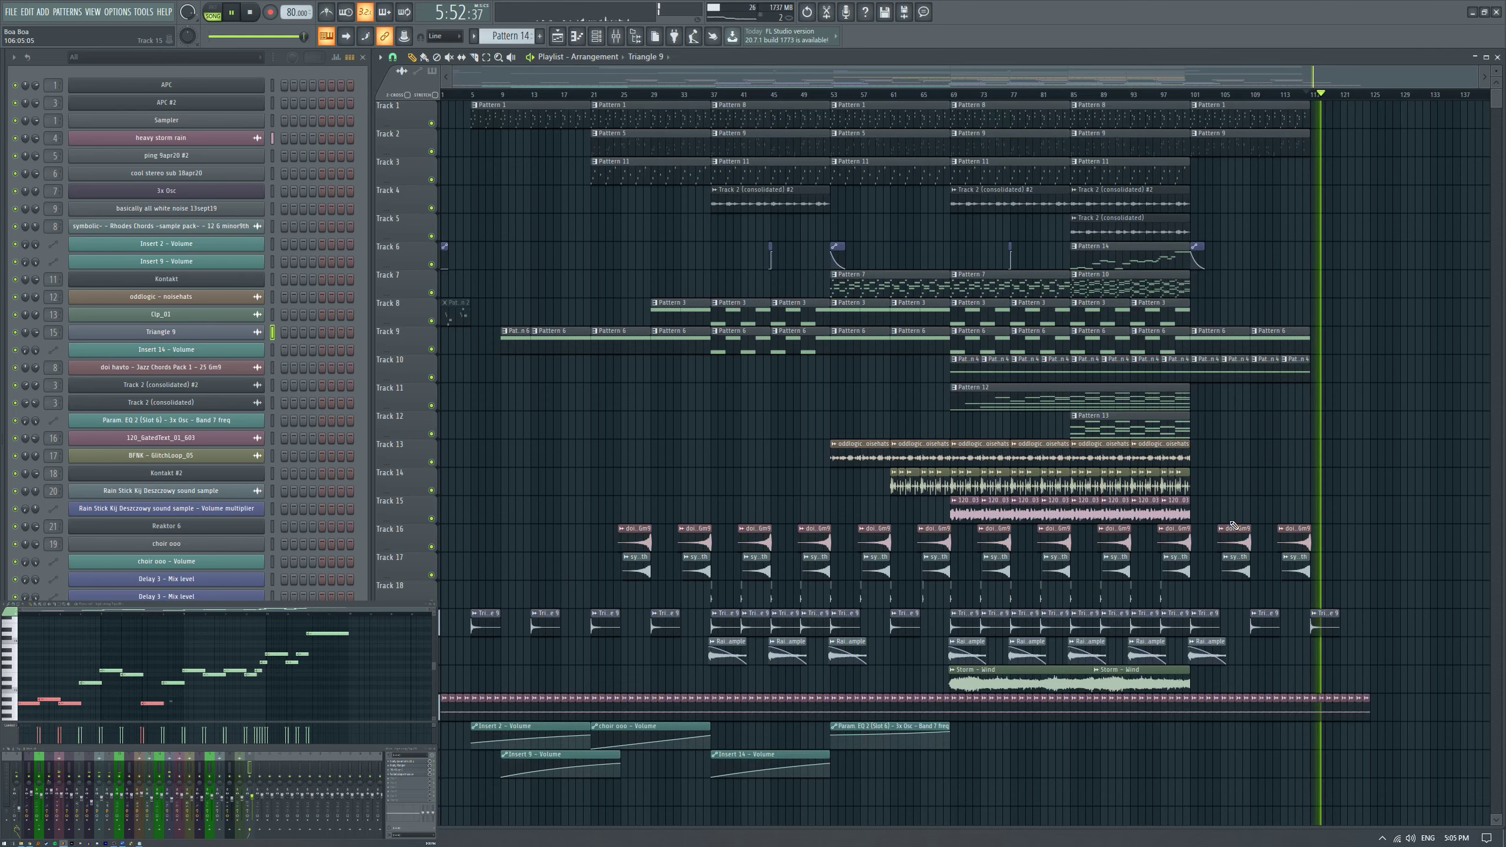
pyautogui.press('space')
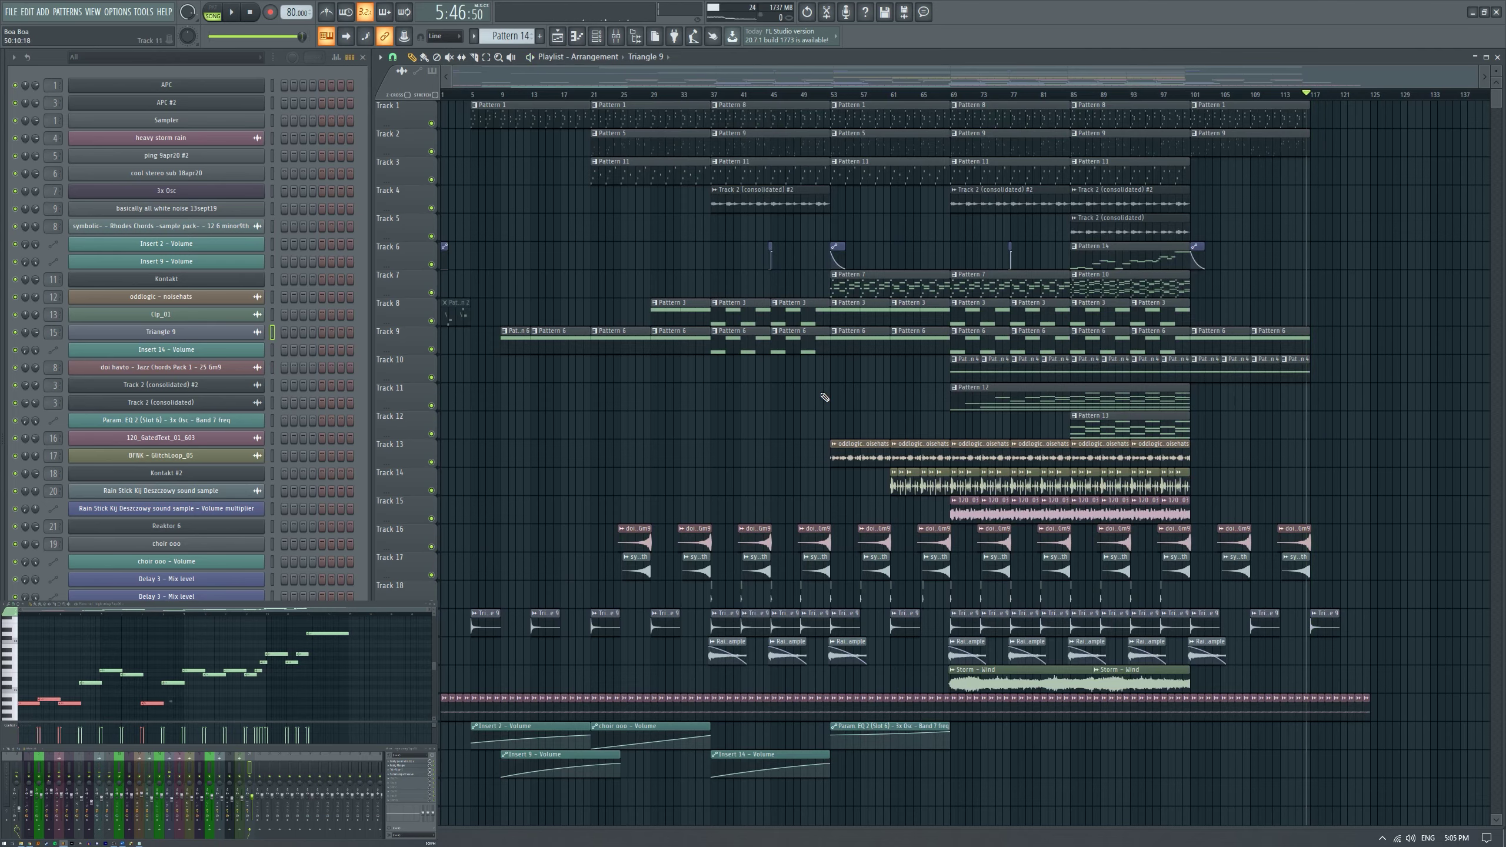
# Play the arrangement from bar 5 and listen through the intro.
pyautogui.scroll(3, 507, 226)
pyautogui.click(516, 95)
pyautogui.press('space')
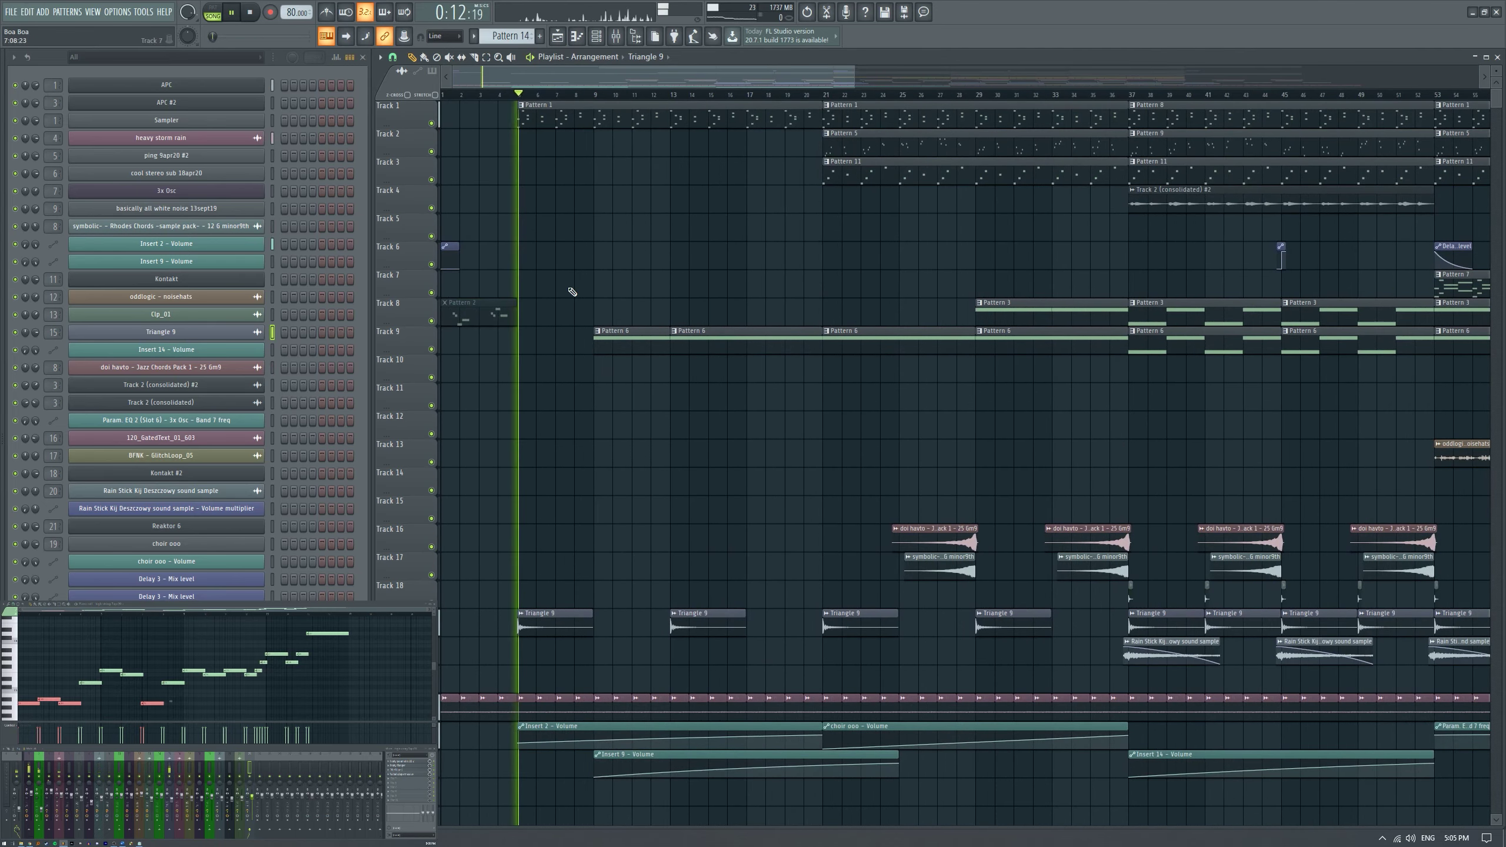
pyautogui.scroll(-3, 554, 303)
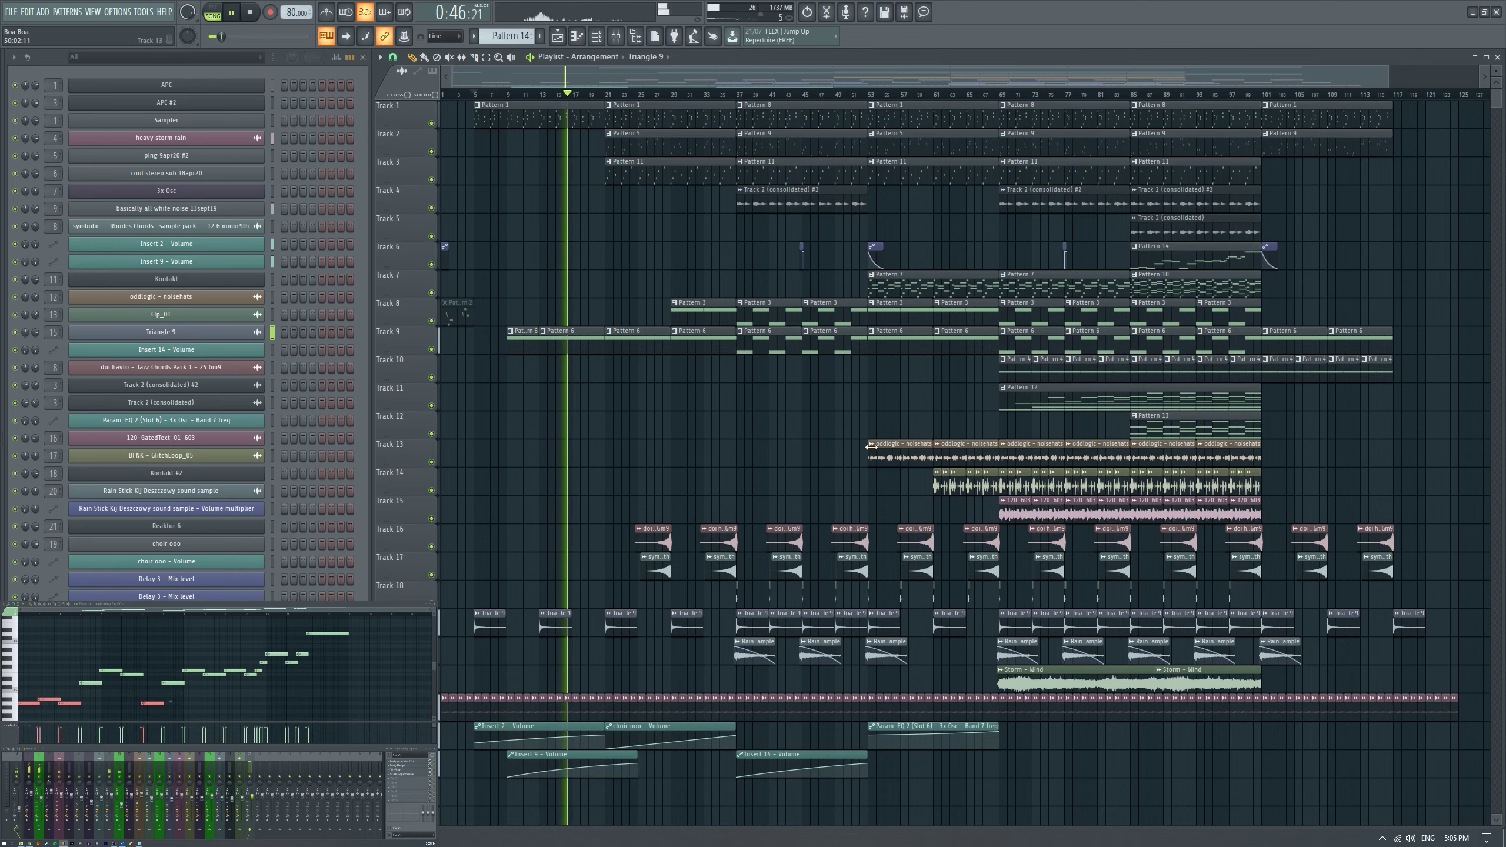
# Copy two consecutive Pattern 4 clips on Track 10 into the intro and align them to bars 13 to 21.
pyautogui.moveTo(993, 369); pyautogui.dragTo(1062, 375)
pyautogui.press('space')
pyautogui.moveTo(1032, 370); pyautogui.dragTo(578, 389)
pyautogui.press('space')
pyautogui.press('pageup')
pyautogui.press('pageup')
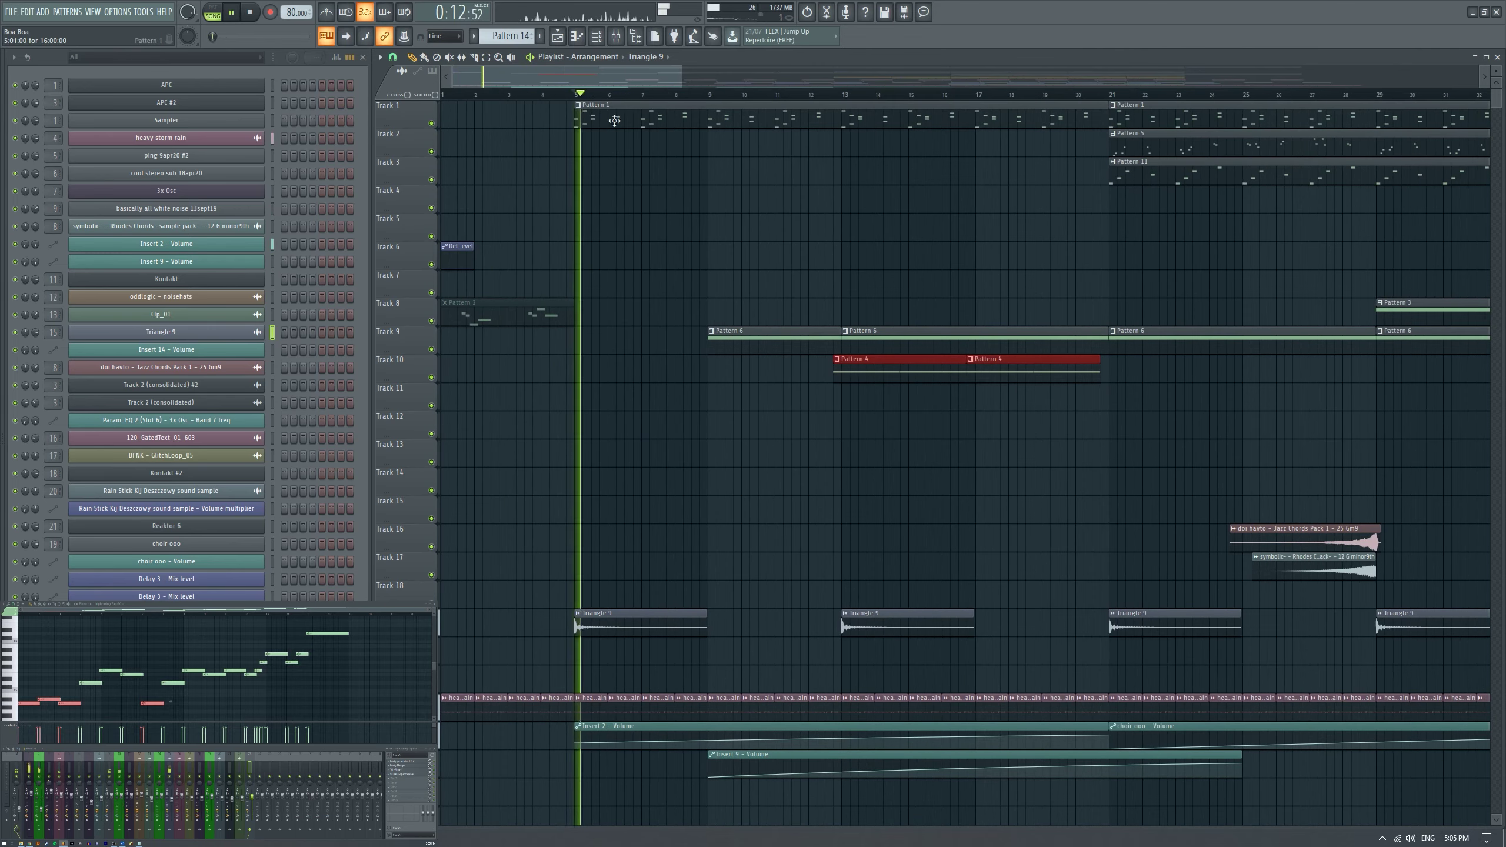
pyautogui.click(810, 95)
pyautogui.scroll(2, 888, 296)
pyautogui.moveTo(847, 370); pyautogui.dragTo(862, 373)
pyautogui.hotkey('ctrl', 'd')
pyautogui.scroll(-6, 878, 419)
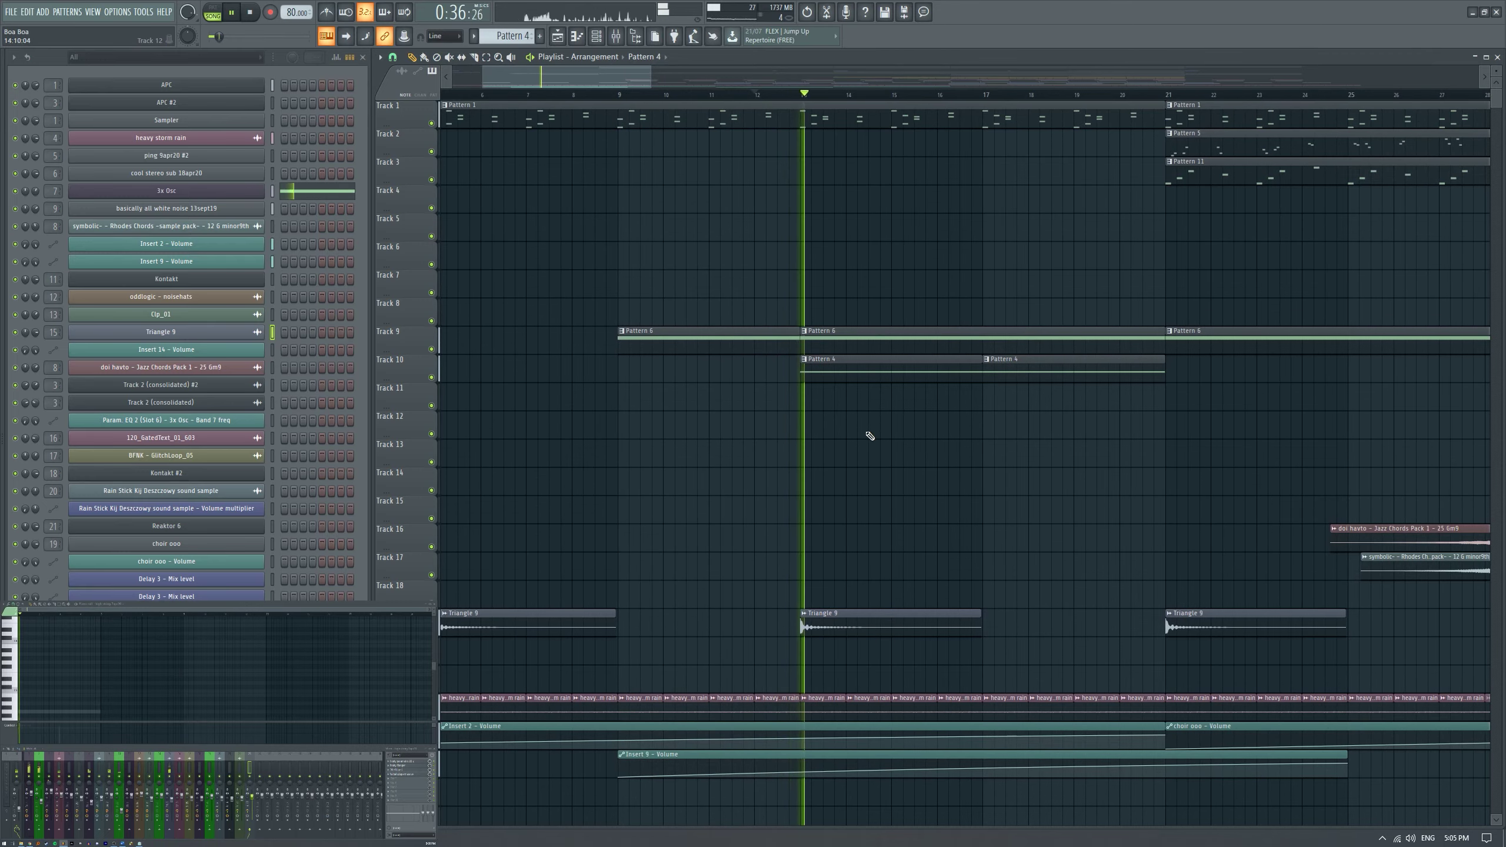
# Repeat the pair of Pattern 4 clips from bar 21 onward along Track 10, towards the existing ones at bar 69.
pyautogui.scroll(3, 759, 411)
pyautogui.scroll(-3, 850, 363)
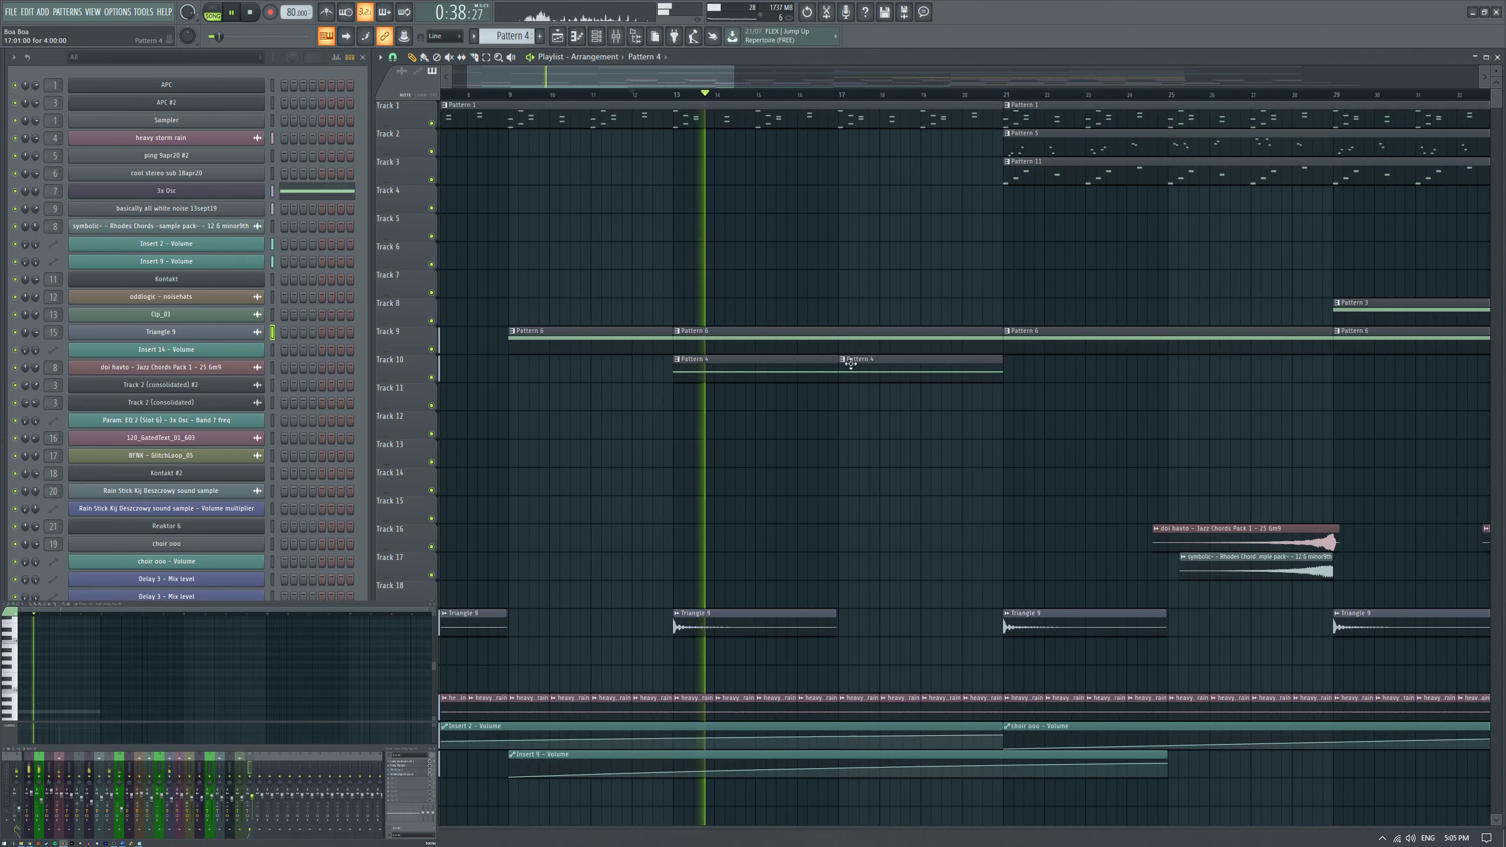
pyautogui.moveTo(850, 363); pyautogui.dragTo(719, 372)
pyautogui.hotkey('ctrl', 'b')
pyautogui.hotkey('ctrl', 'b')
pyautogui.hotkey('ctrl', 'b')
pyautogui.hotkey('ctrl', 'b')
pyautogui.hotkey('ctrl', 'b')
pyautogui.hotkey('ctrl', 'b')
pyautogui.scroll(-4, 800, 404)
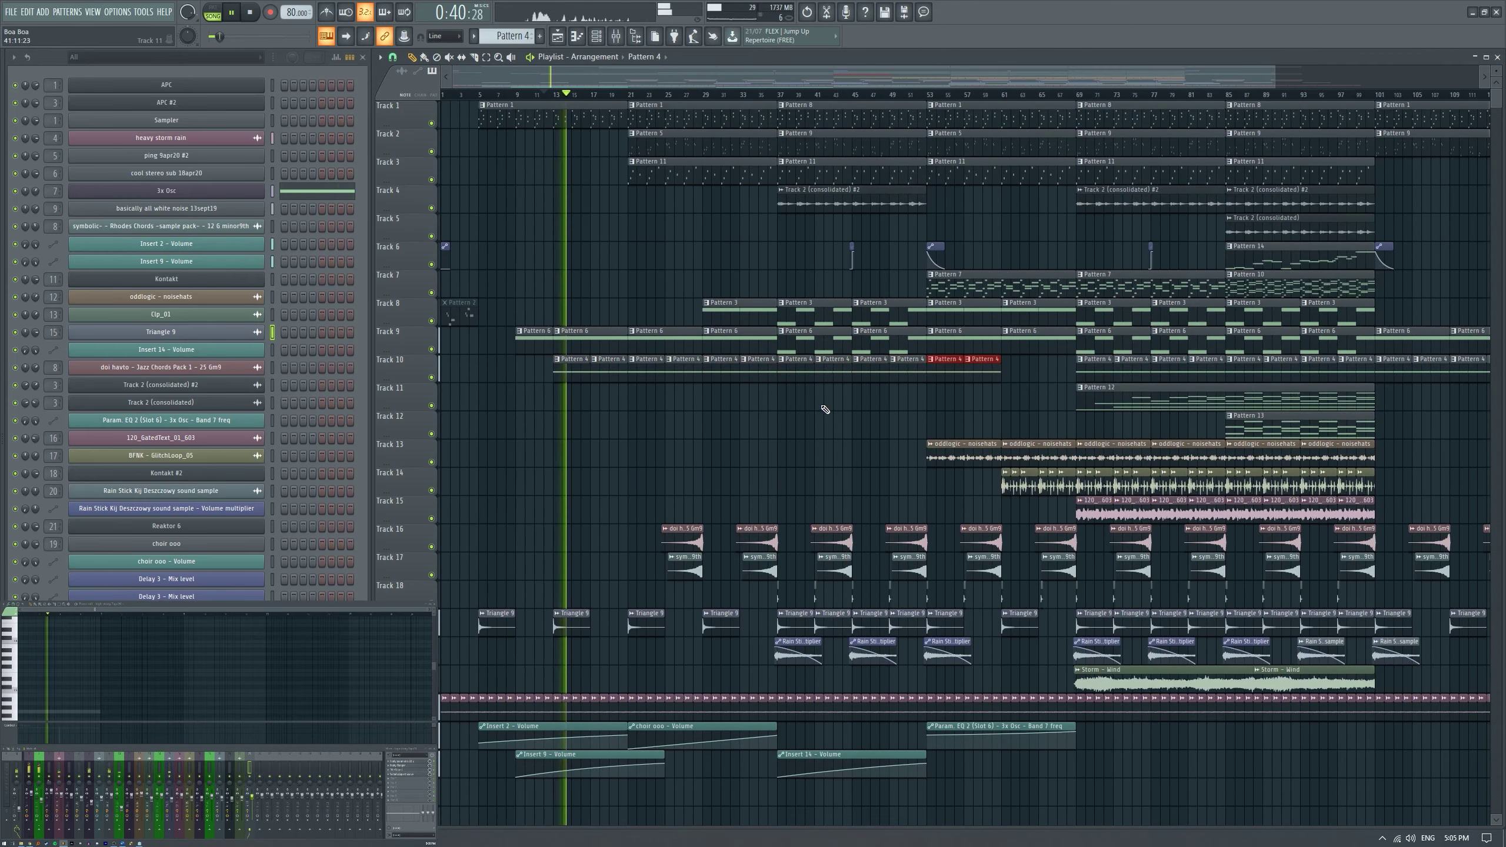
pyautogui.hotkey('ctrl', 'd')
# Create a rising Insert 8 - Volume automation clip spanning bars 13 to 21 and place it on Track 11 under Pattern 4.
pyautogui.scroll(5, 638, 279)
pyautogui.press('space')
pyautogui.moveTo(669, 94); pyautogui.dragTo(970, 111)
pyautogui.keyDown('alt'); pyautogui.rightClick(857, 379); pyautogui.keyUp('alt')
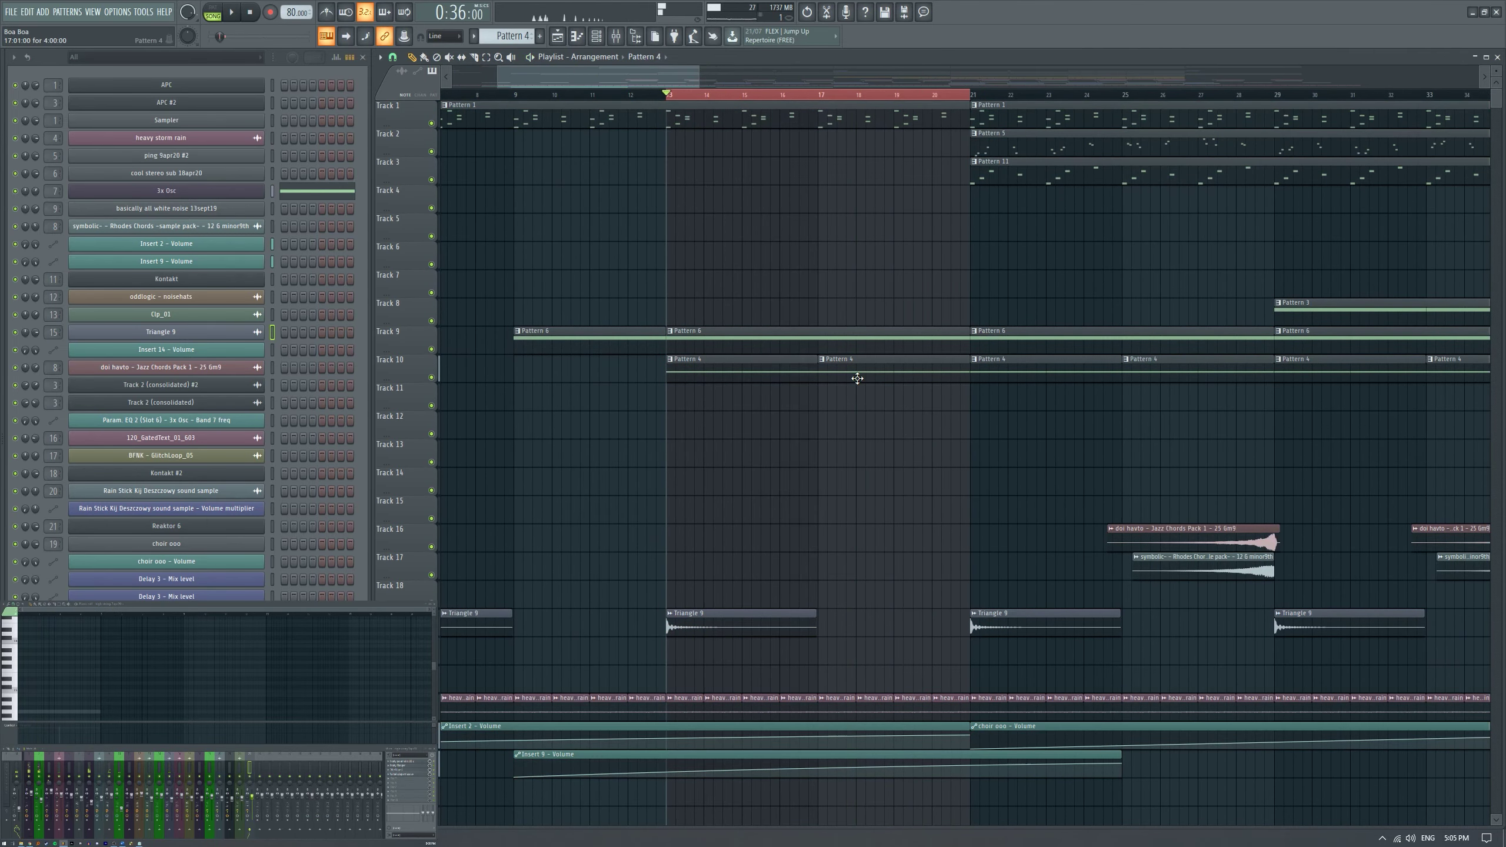
pyautogui.keyDown('alt'); pyautogui.rightClick(856, 377); pyautogui.keyUp('alt')
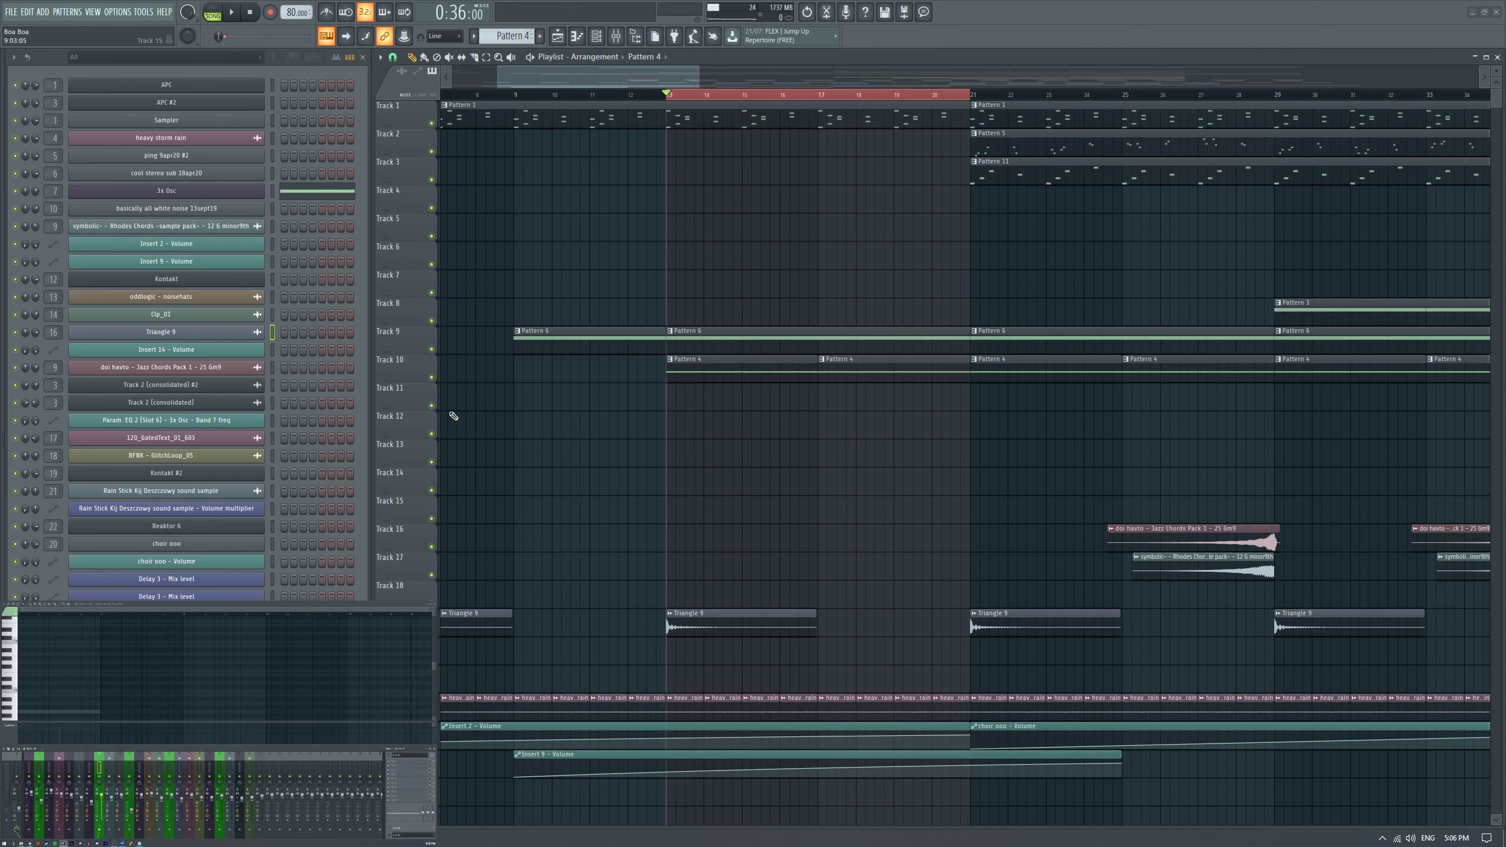
pyautogui.rightClick(103, 797)
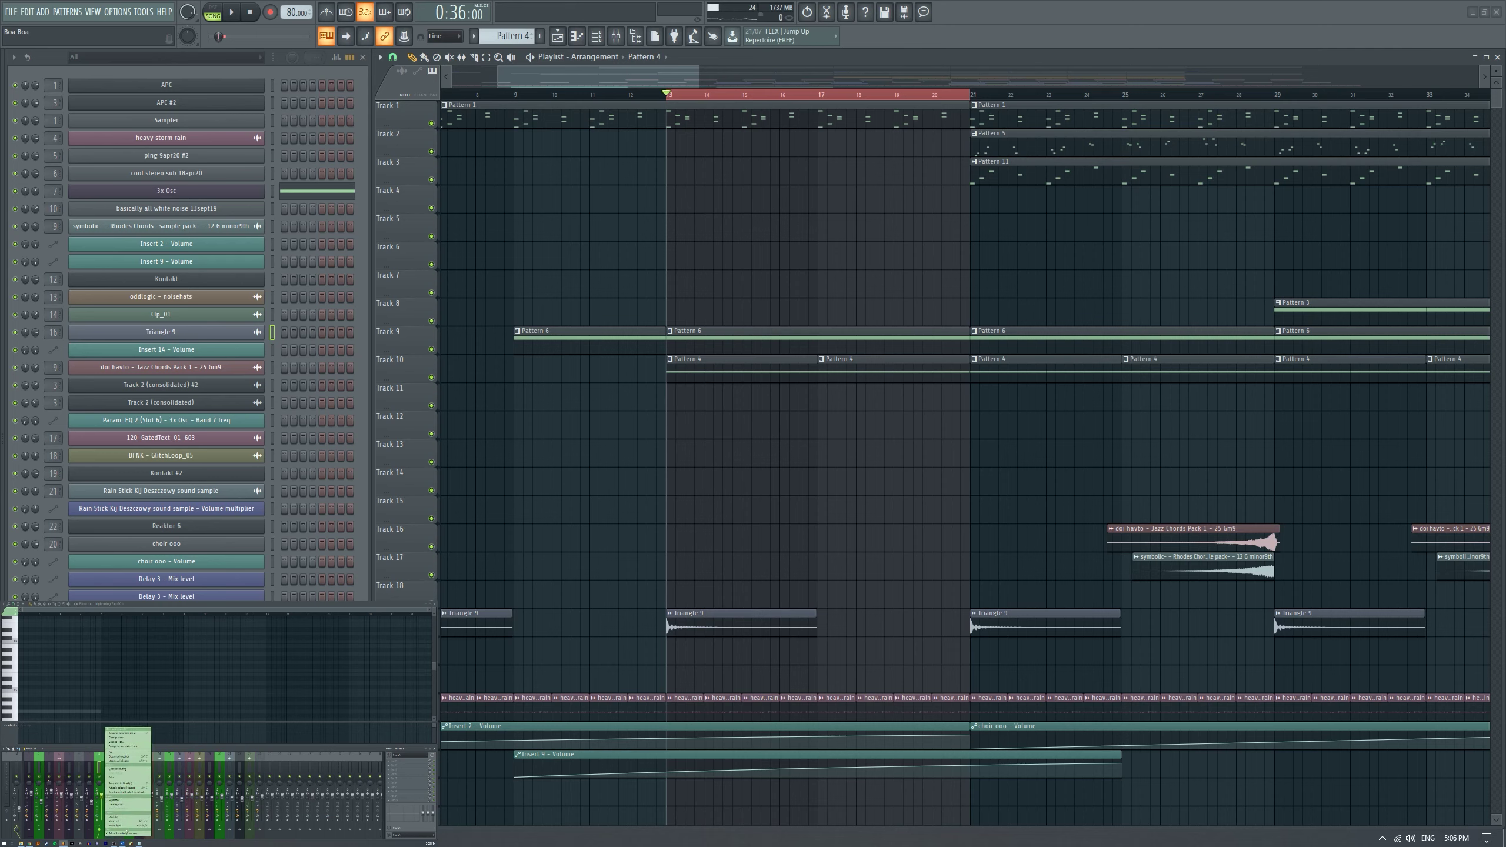
pyautogui.rightClick(101, 771)
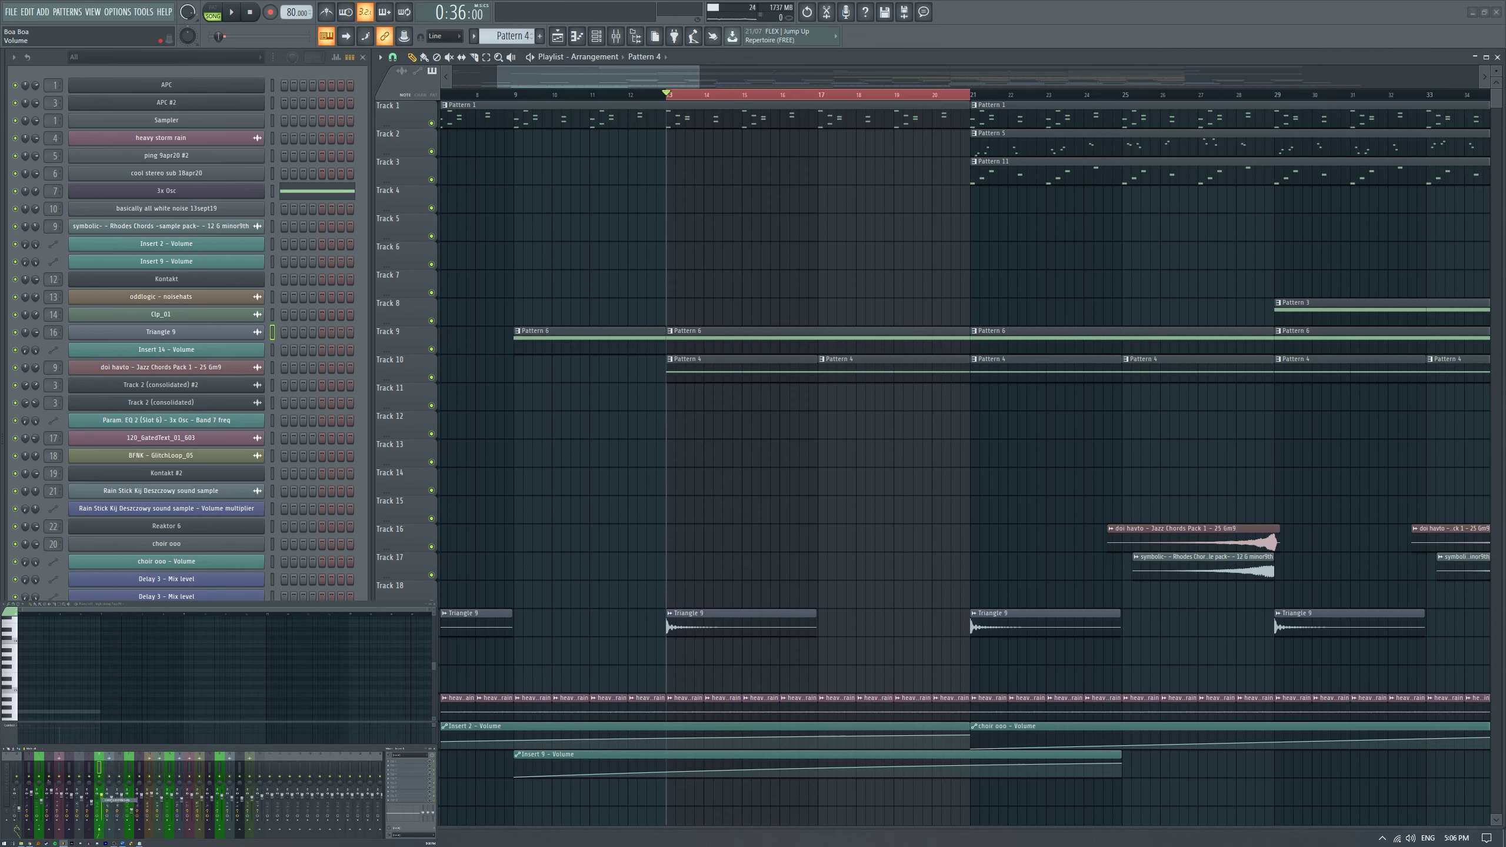
pyautogui.moveTo(718, 142); pyautogui.dragTo(719, 383)
# Play from bar 13, clear the time selection and raise the middle control point of the Insert 8 - Volume automation into a gentle curve.
pyautogui.press('space')
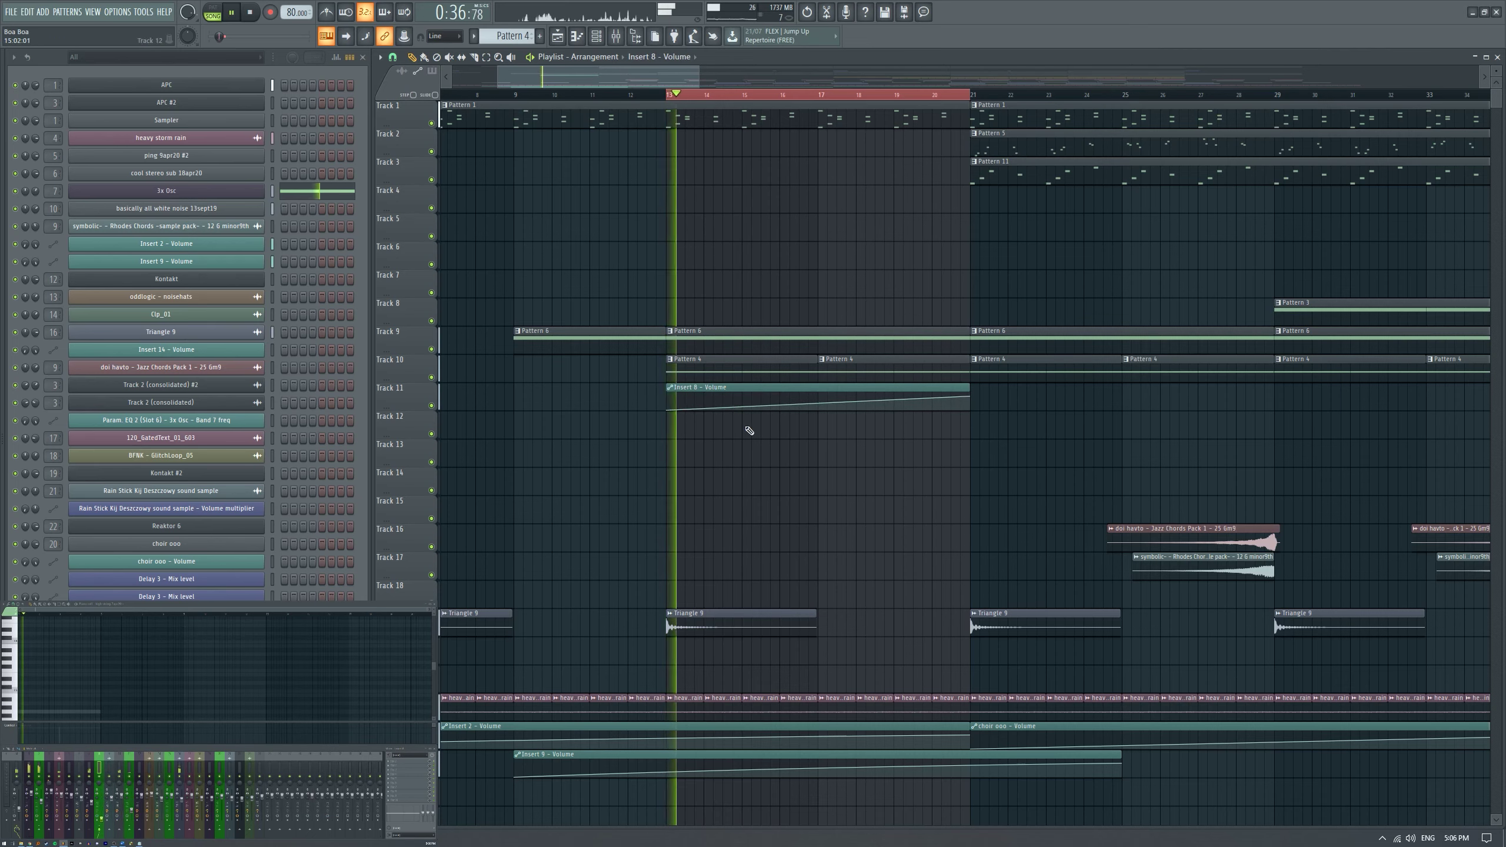
pyautogui.moveTo(668, 94); pyautogui.dragTo(970, 97)
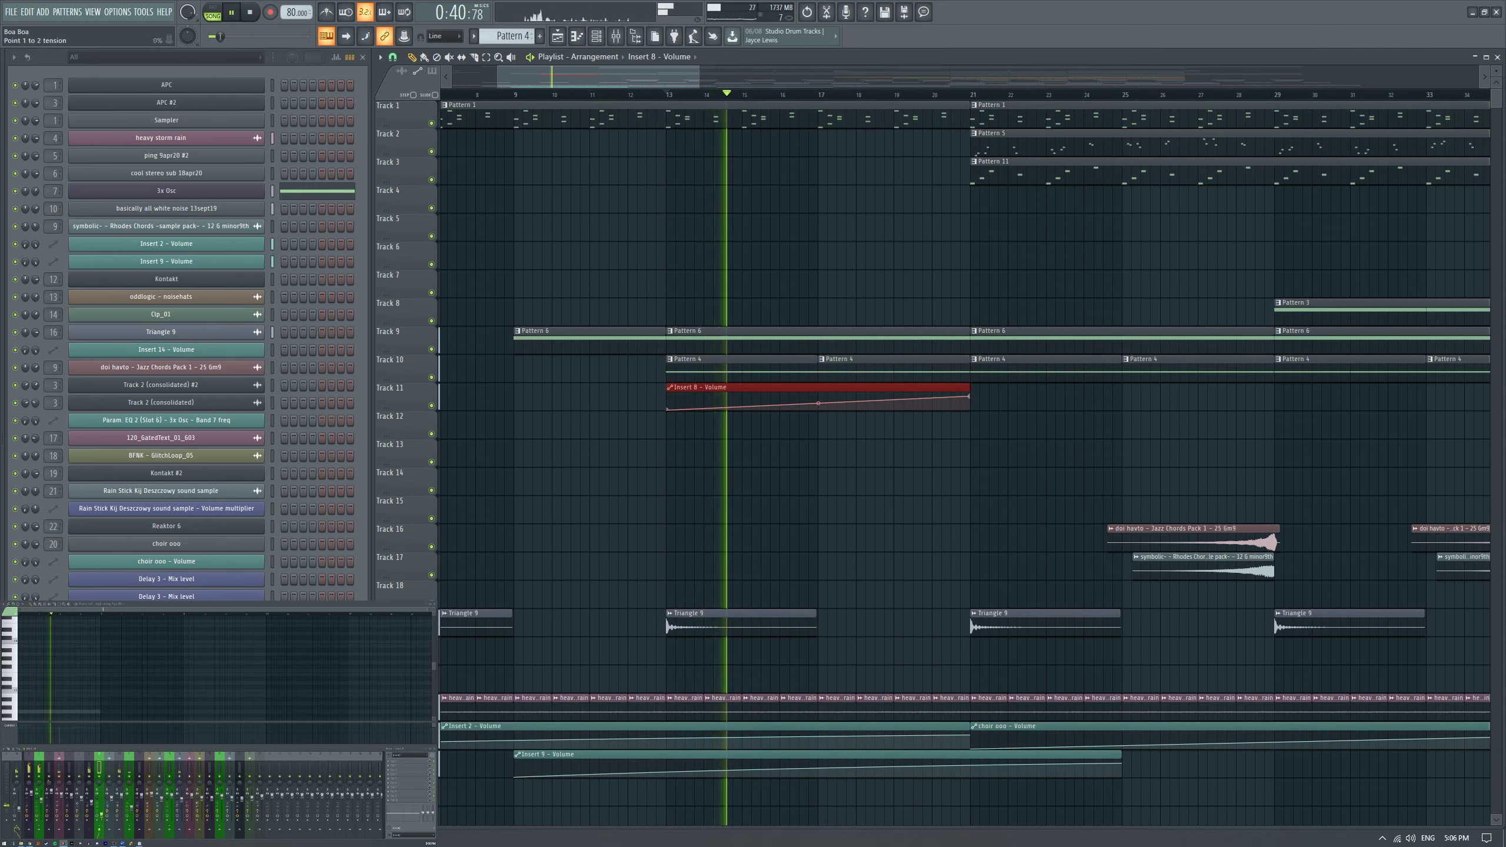
pyautogui.moveTo(818, 404); pyautogui.dragTo(818, 401)
pyautogui.hotkey('ctrl', 'alt', 'z')
pyautogui.hotkey('ctrl', 'alt', 'z')
pyautogui.hotkey('ctrl', 'alt', 'z')
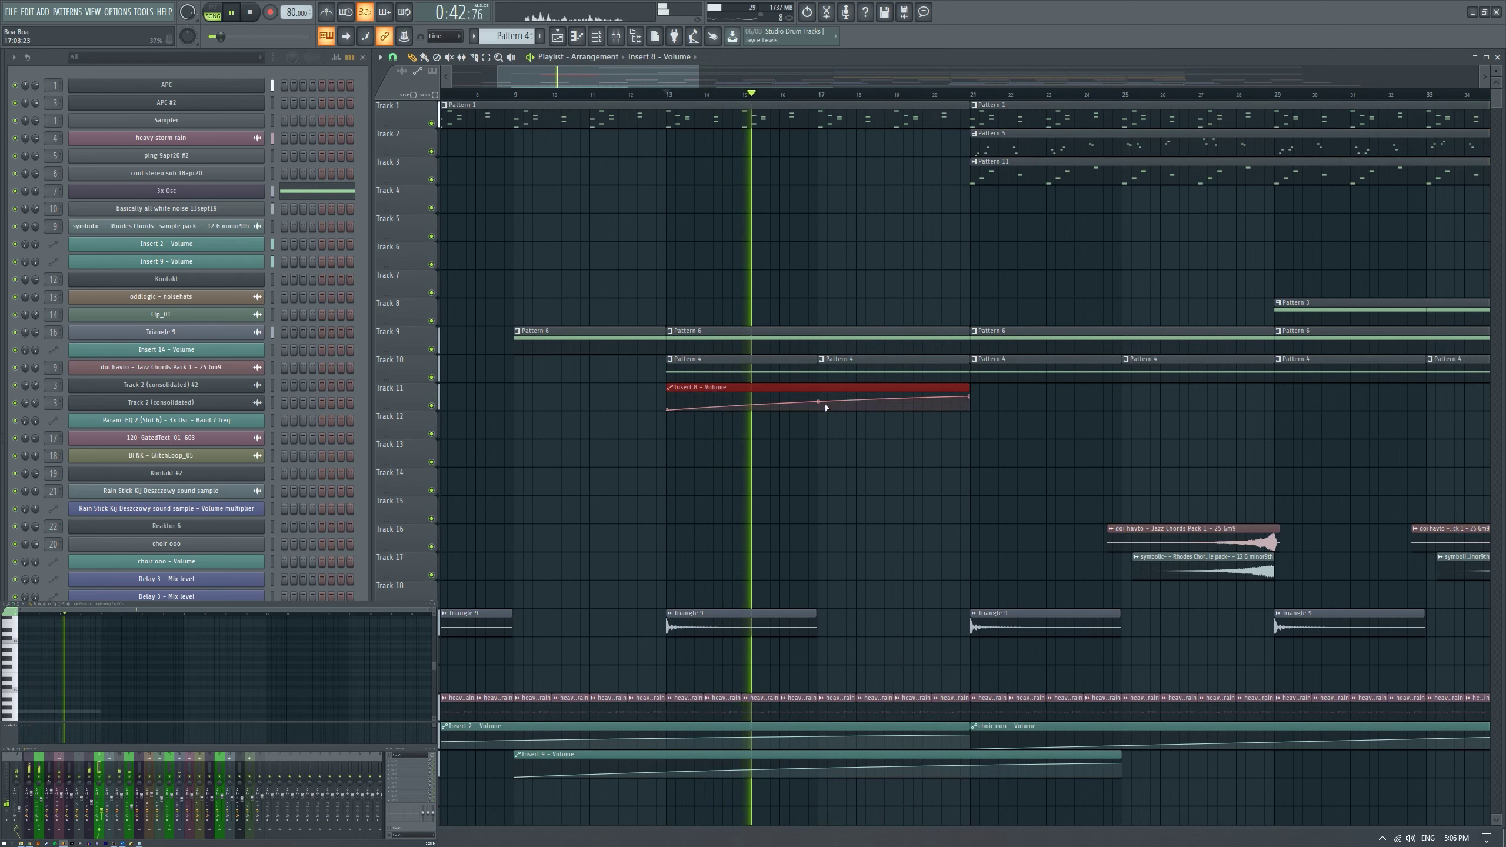
# Move the Insert 8 - Volume clip down to the empty track below the Insert 9 - Volume automation and deselect it.
pyautogui.hotkey('shift', 'Down')
pyautogui.hotkey('shift', 'Down')
pyautogui.hotkey('shift', 'Down')
pyautogui.hotkey('shift', 'Down')
pyautogui.hotkey('shift', 'Down')
pyautogui.hotkey('shift', 'Down')
pyautogui.hotkey('shift', 'Down')
pyautogui.hotkey('shift', 'Down')
pyautogui.hotkey('shift', 'Down')
pyautogui.hotkey('shift', 'Down')
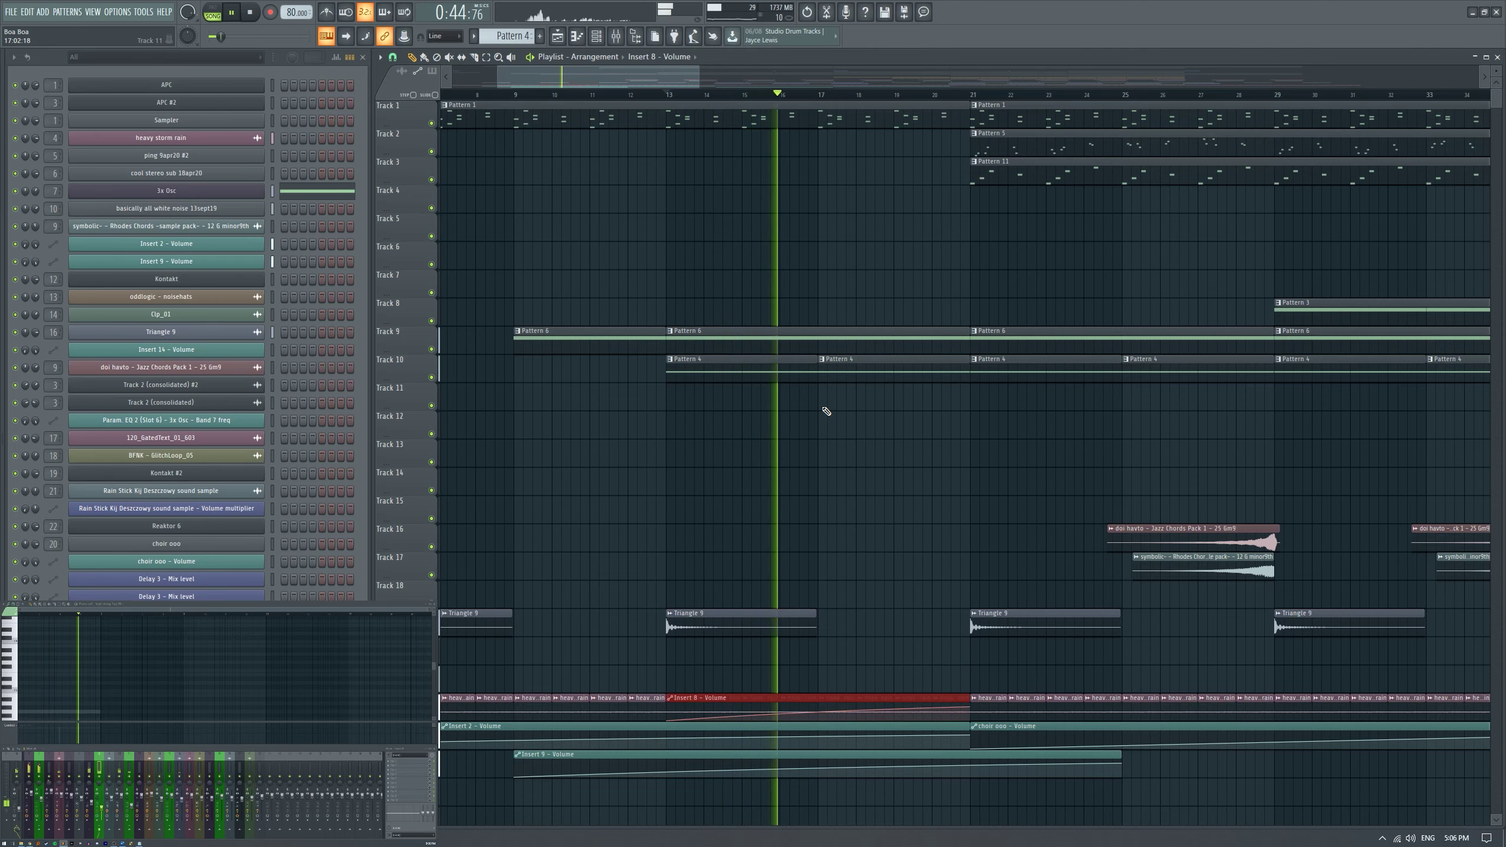
pyautogui.hotkey('ctrl', 'd')
pyautogui.scroll(-4, 834, 504)
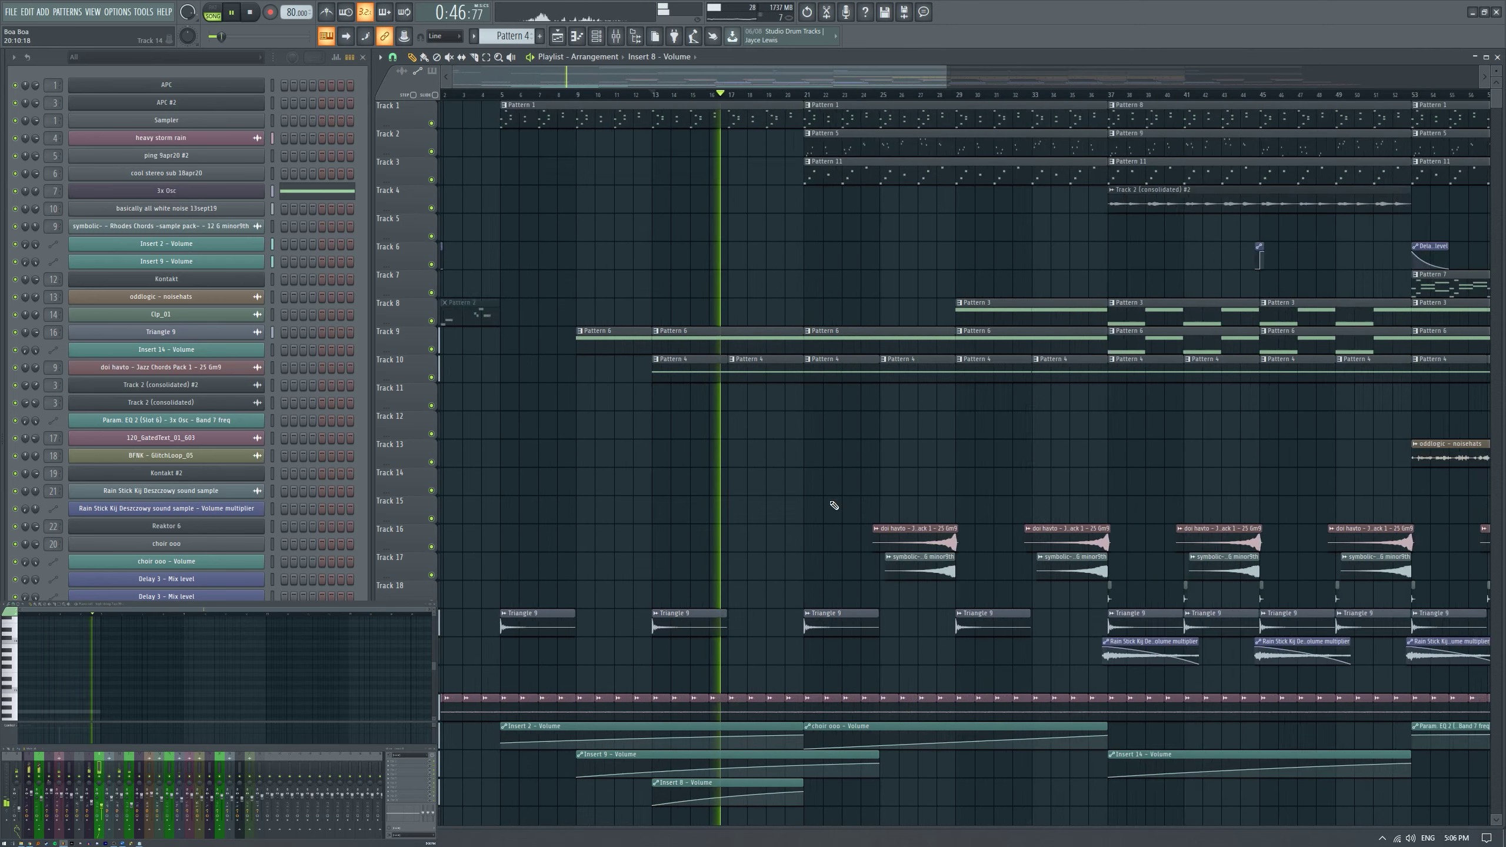
pyautogui.scroll(3, 637, 522)
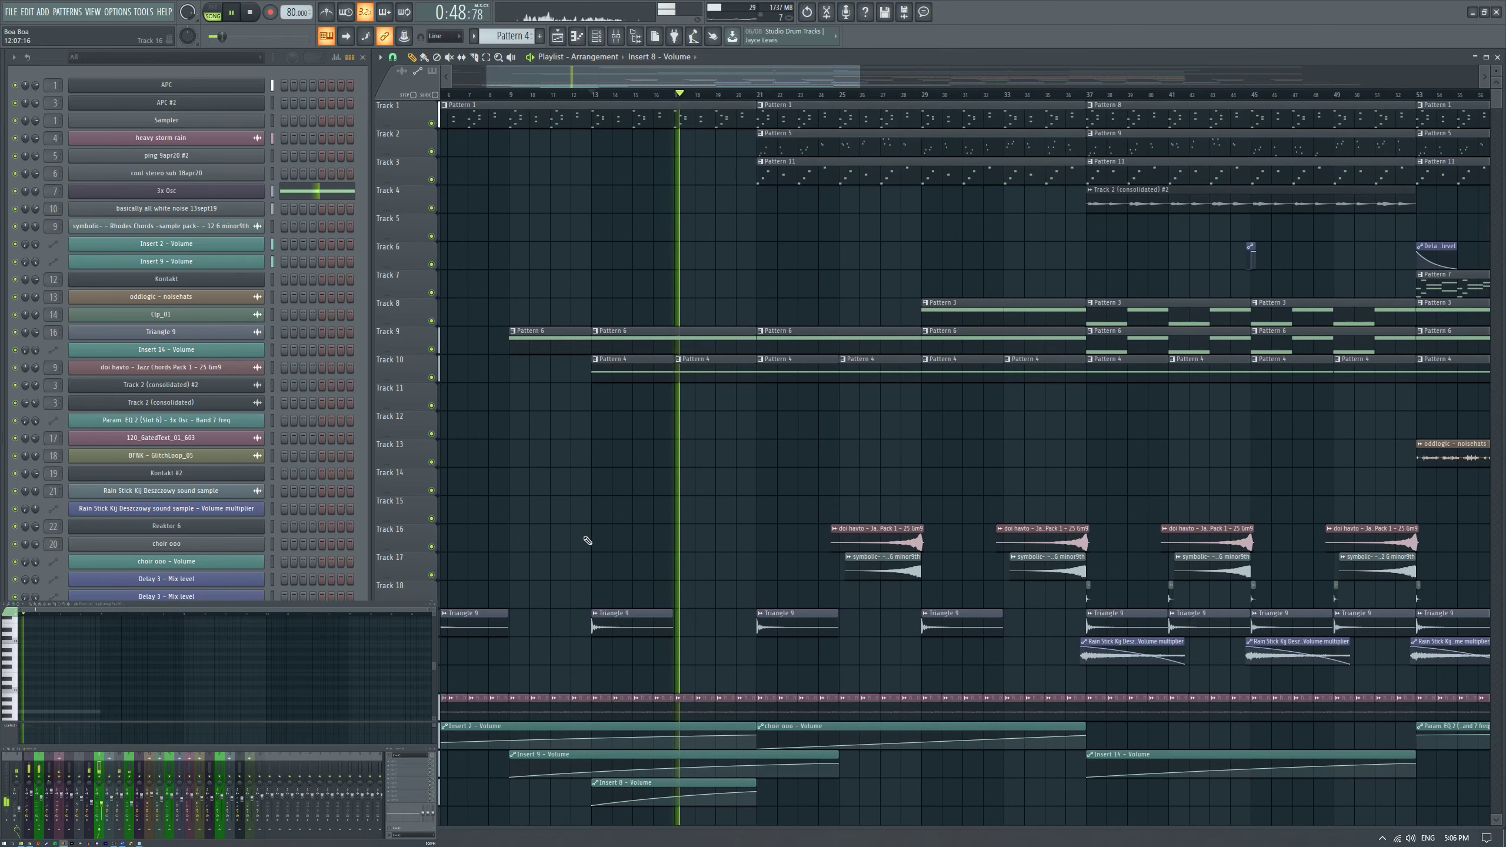
pyautogui.scroll(-1, 651, 544)
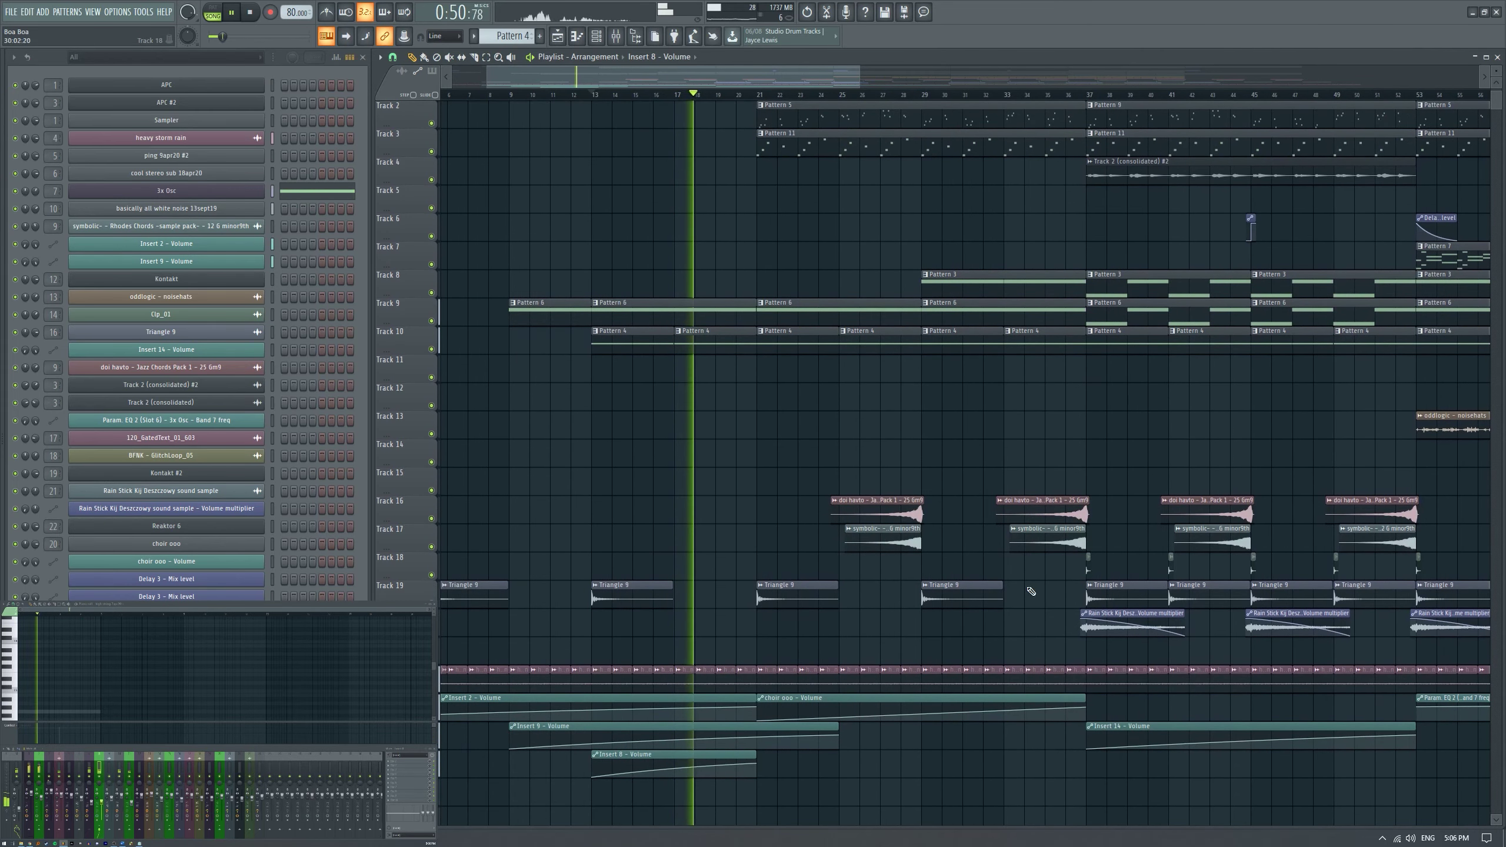
# Open the LP 18dB TAL-Filter-2 on the 3x Osc mixer track and reshape its curve with earlier peaks and a shallower last dip.
pyautogui.click(92, 768)
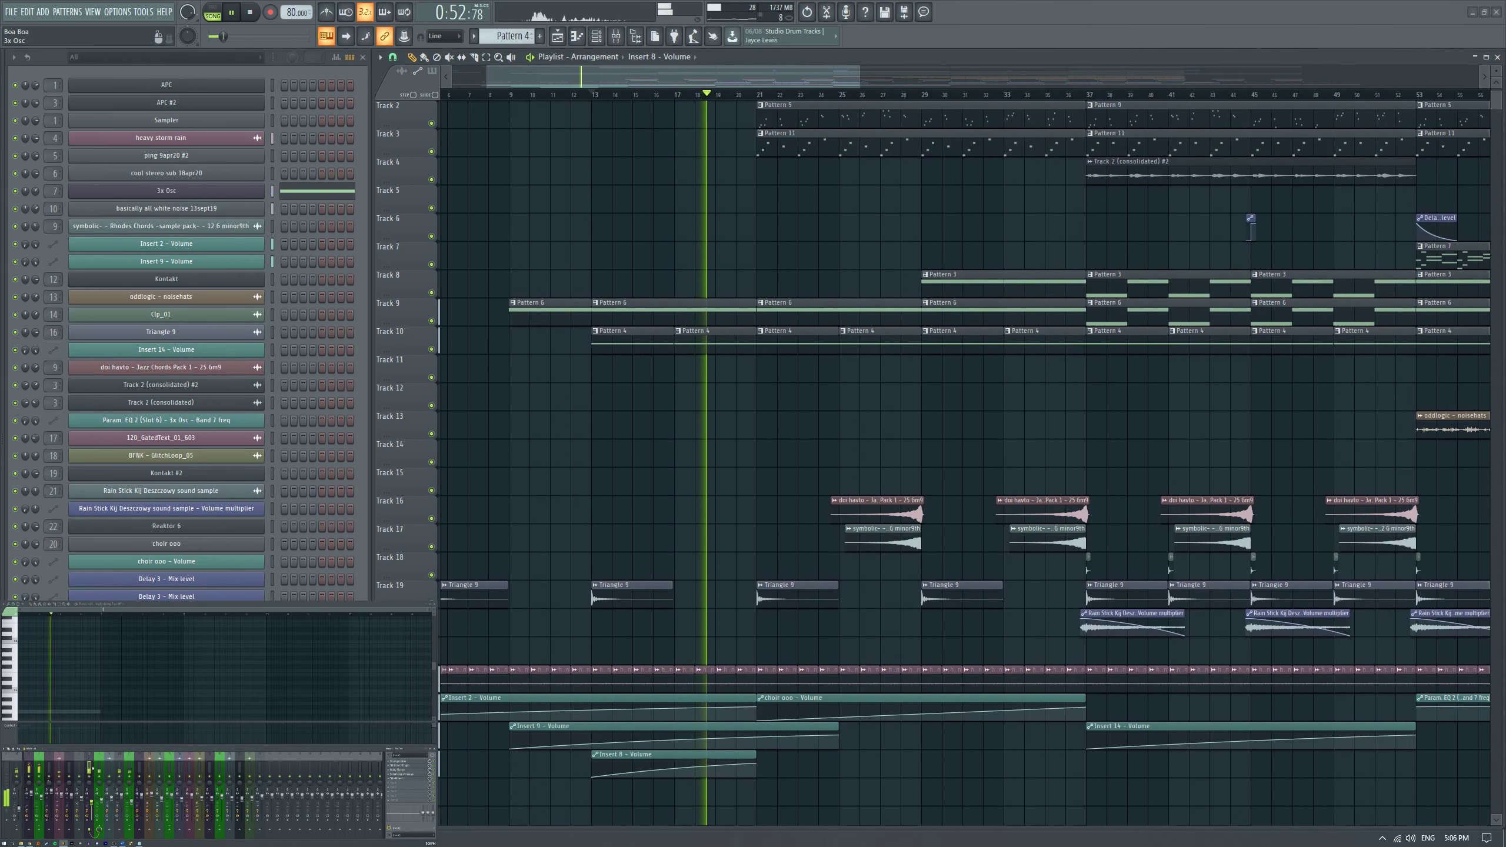
pyautogui.click(401, 780)
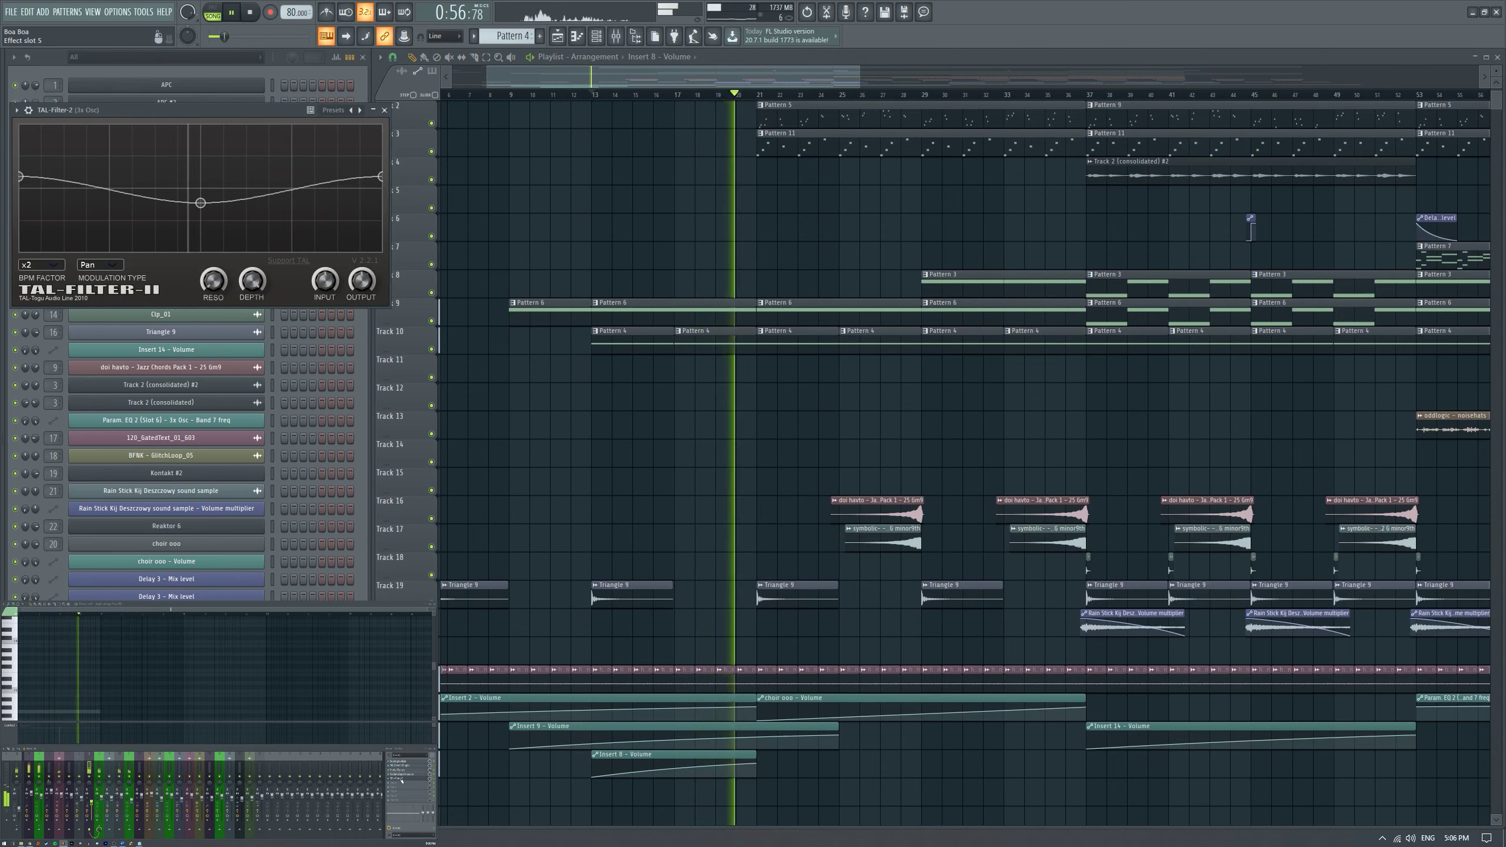
pyautogui.click(402, 781)
pyautogui.click(403, 767)
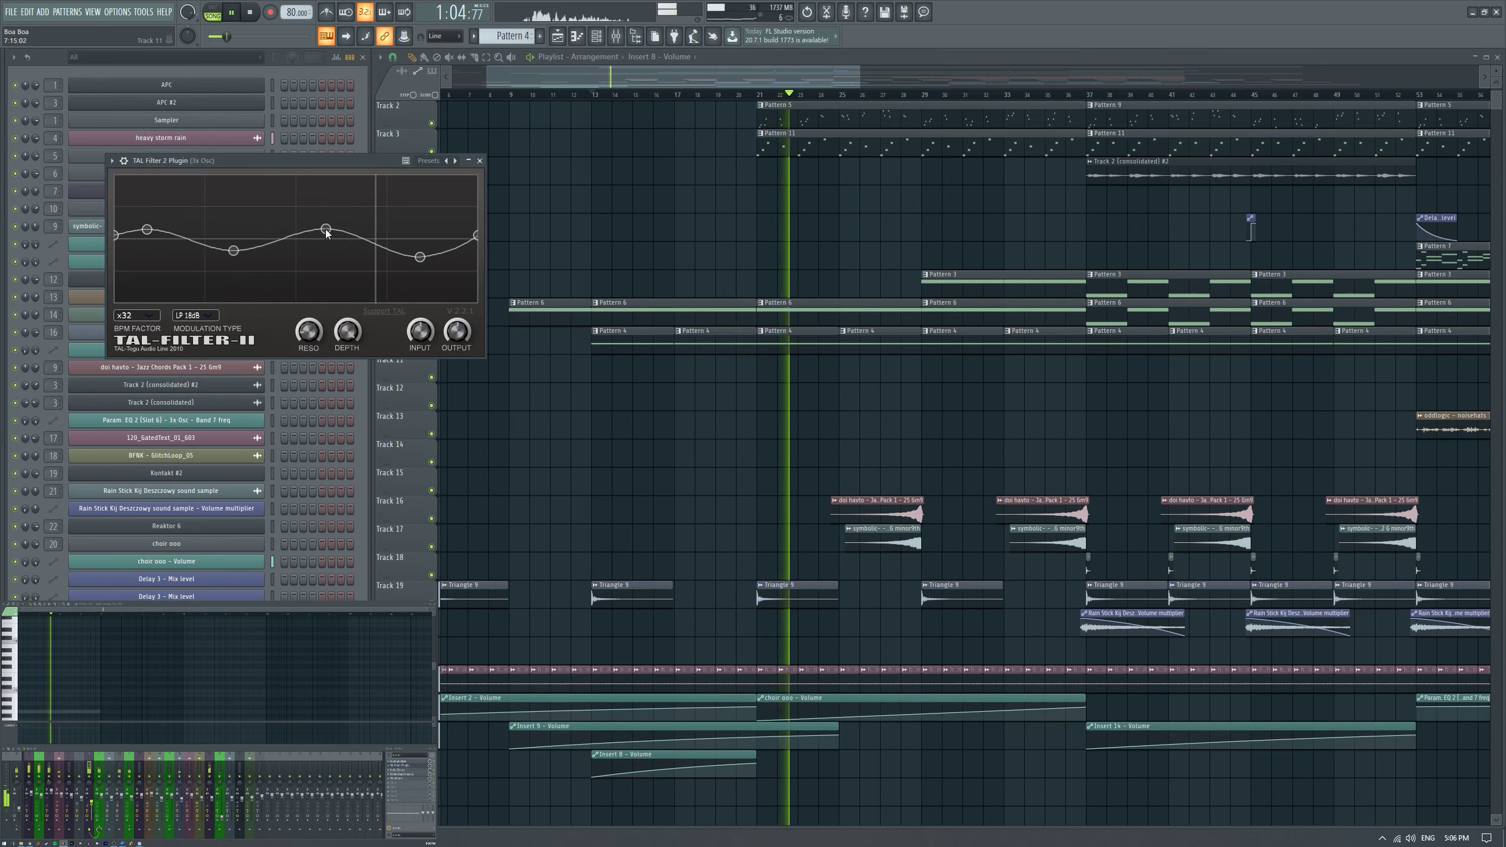
pyautogui.moveTo(326, 229); pyautogui.dragTo(123, 227)
pyautogui.moveTo(409, 257); pyautogui.dragTo(378, 256)
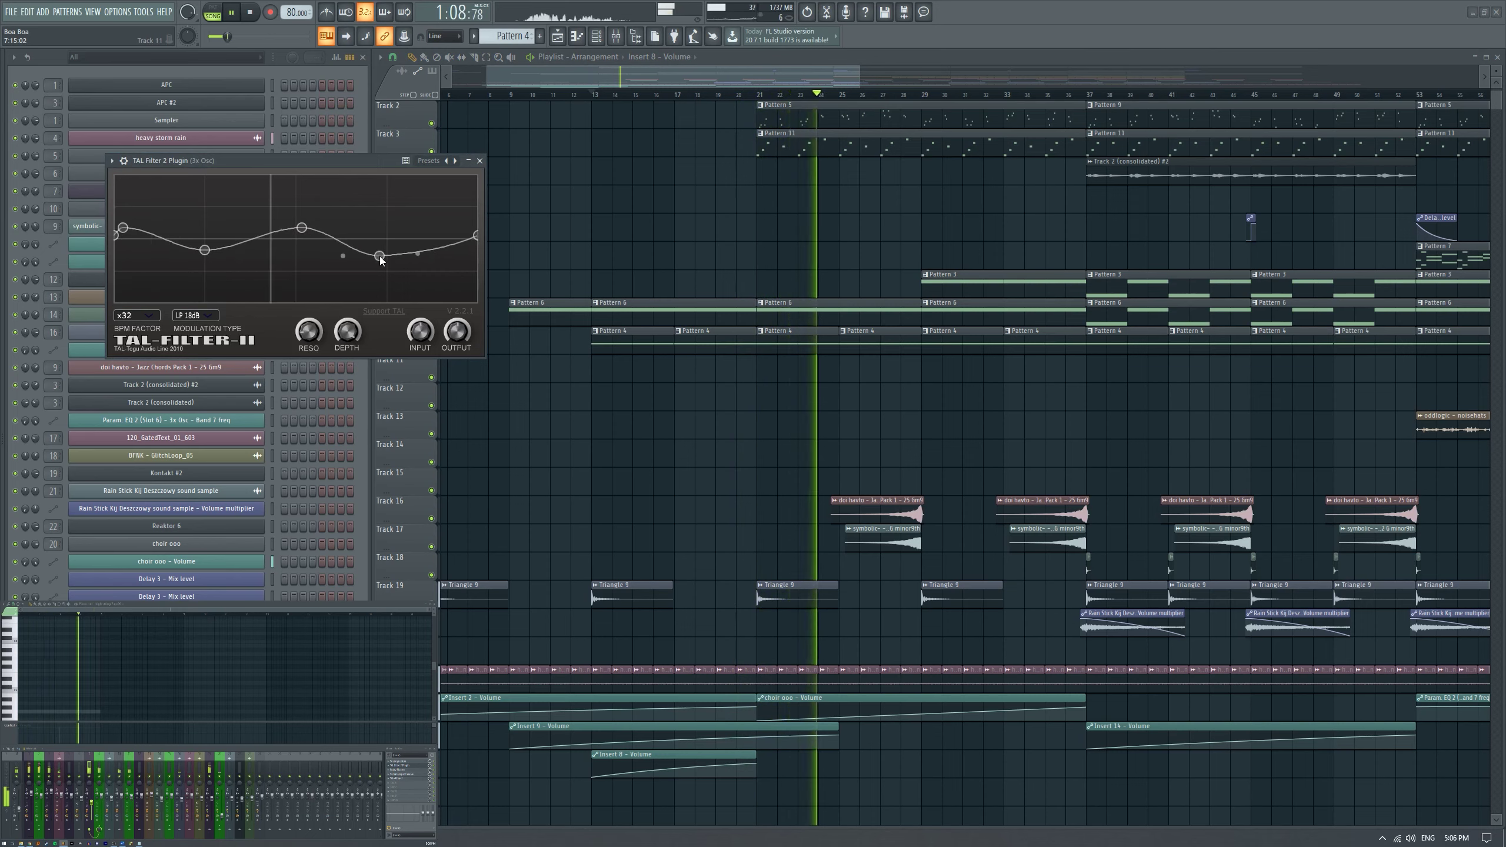
pyautogui.moveTo(117, 240); pyautogui.dragTo(114, 228)
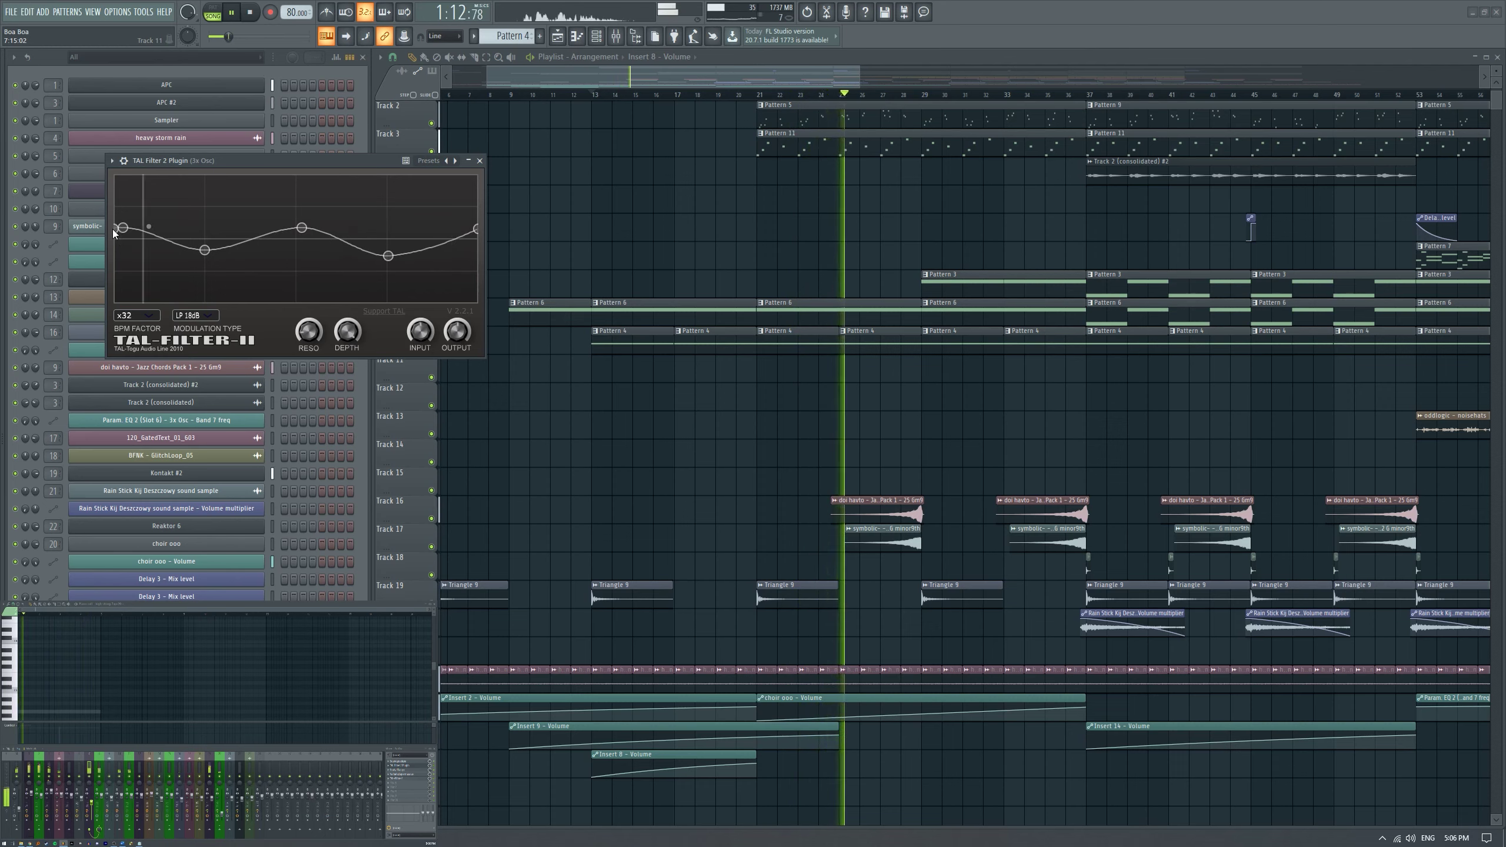
pyautogui.moveTo(302, 227); pyautogui.dragTo(296, 230)
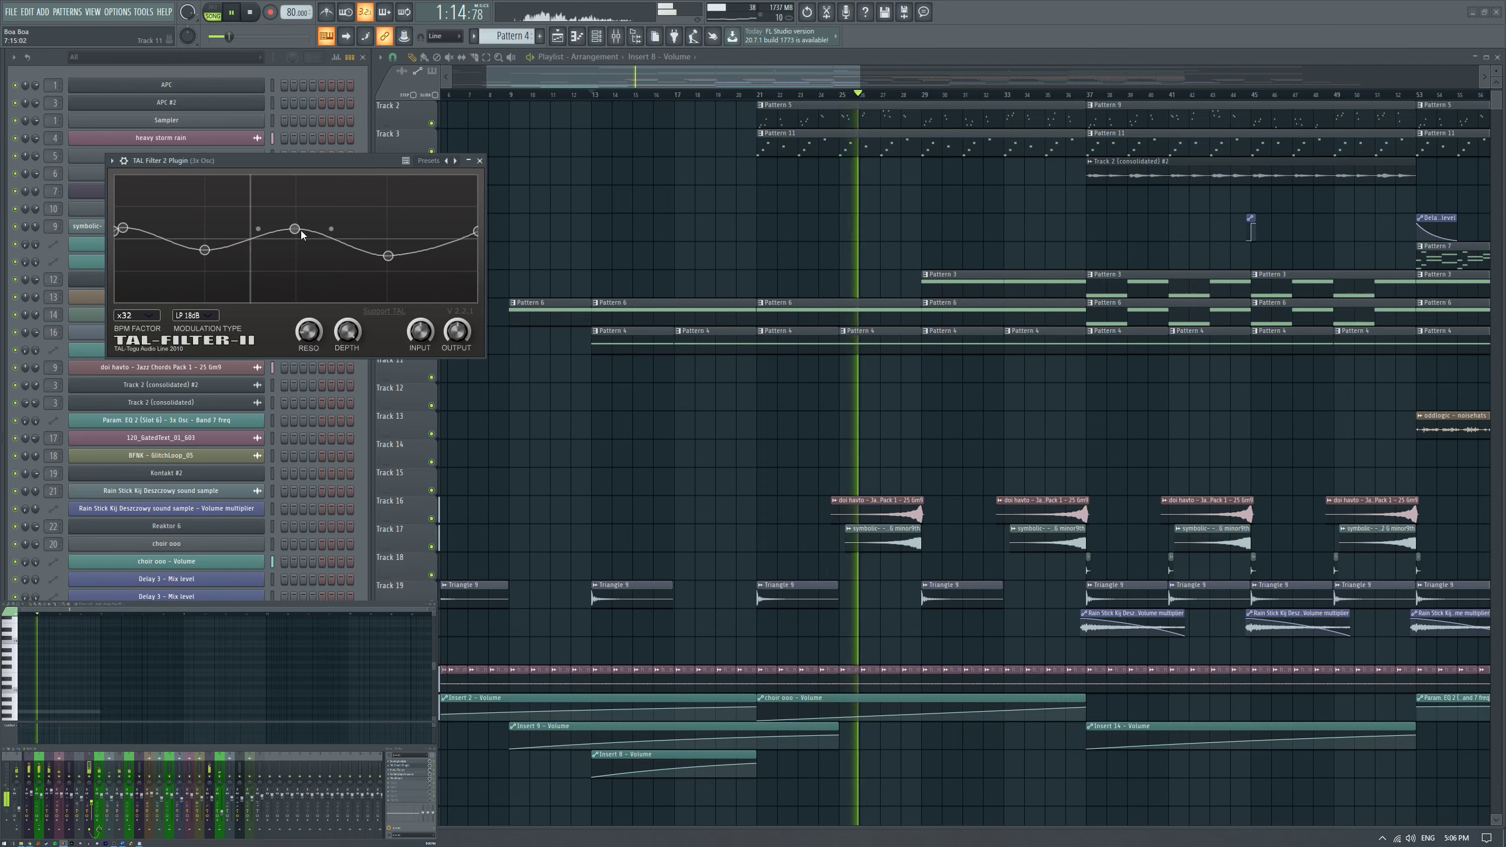
pyautogui.moveTo(389, 257); pyautogui.dragTo(389, 252)
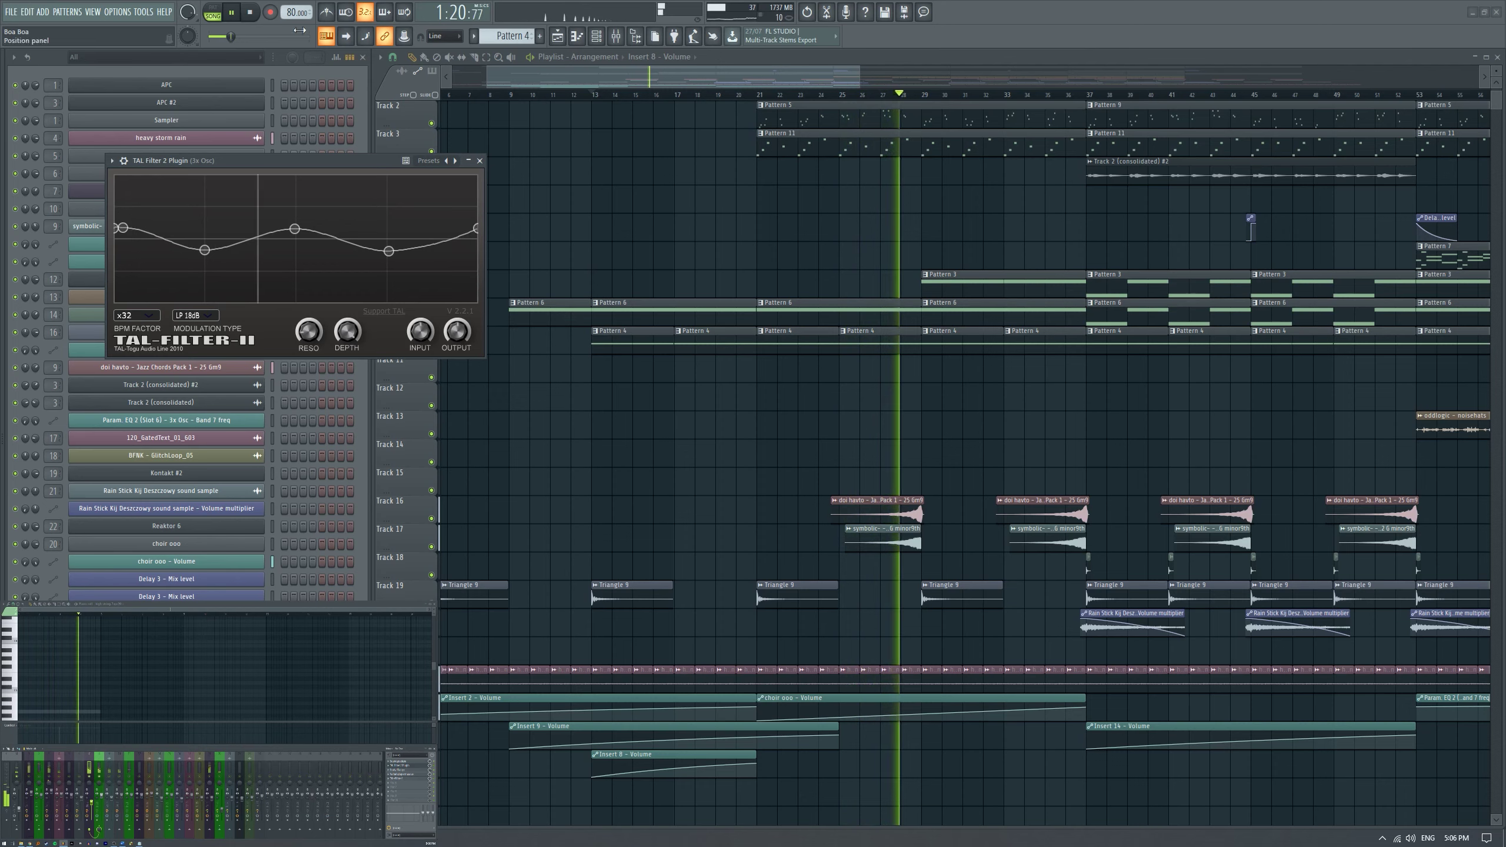
# Shift the two dips and the middle peak of the TAL-Filter-2 curve slightly later and close the plugin.
pyautogui.click(328, 13)
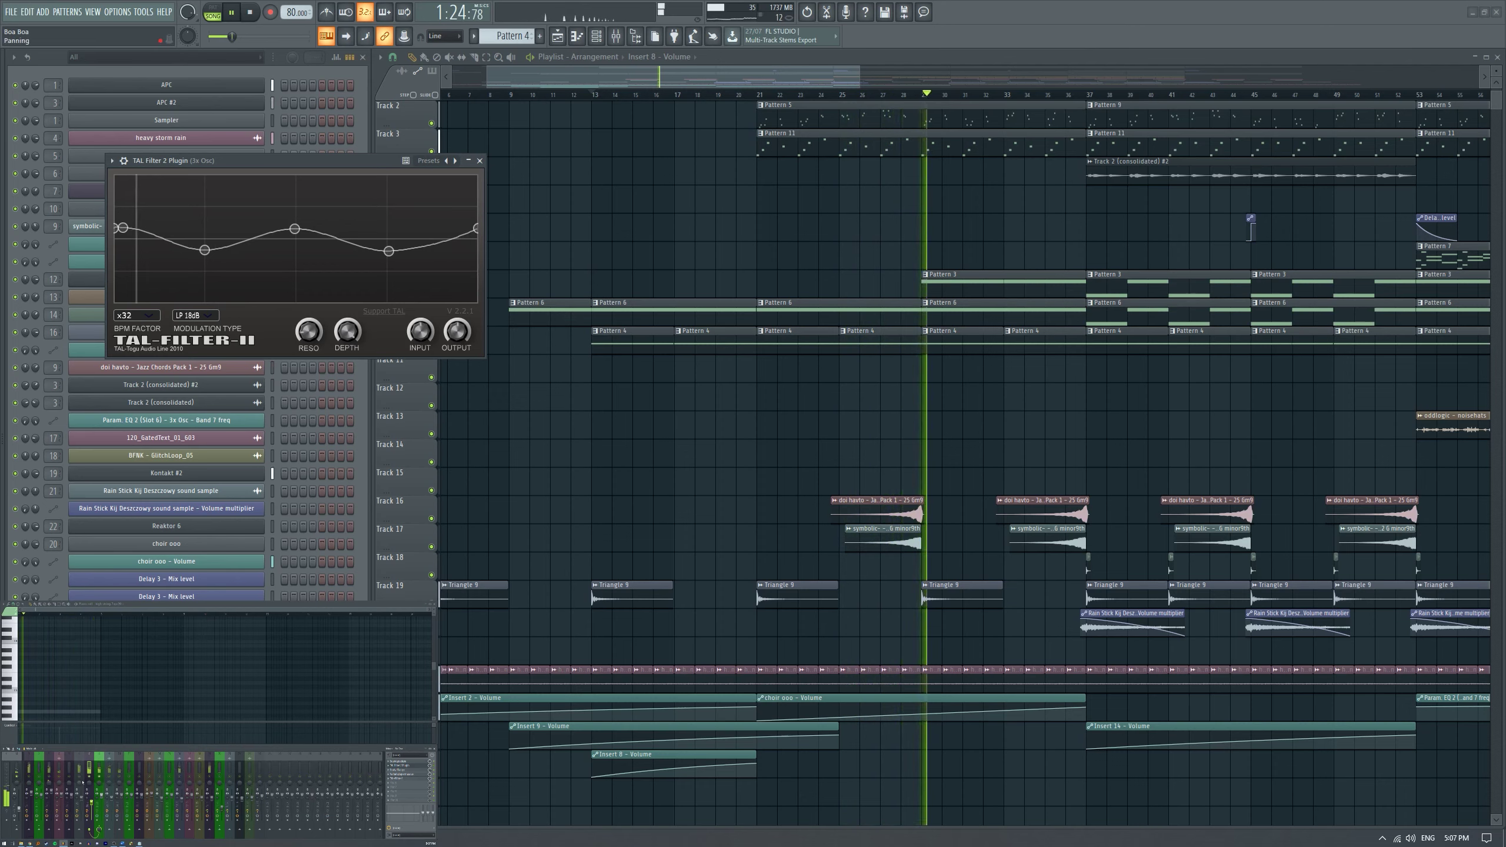
pyautogui.rightClick(937, 427)
pyautogui.scroll(-3, 899, 413)
pyautogui.scroll(3, 872, 411)
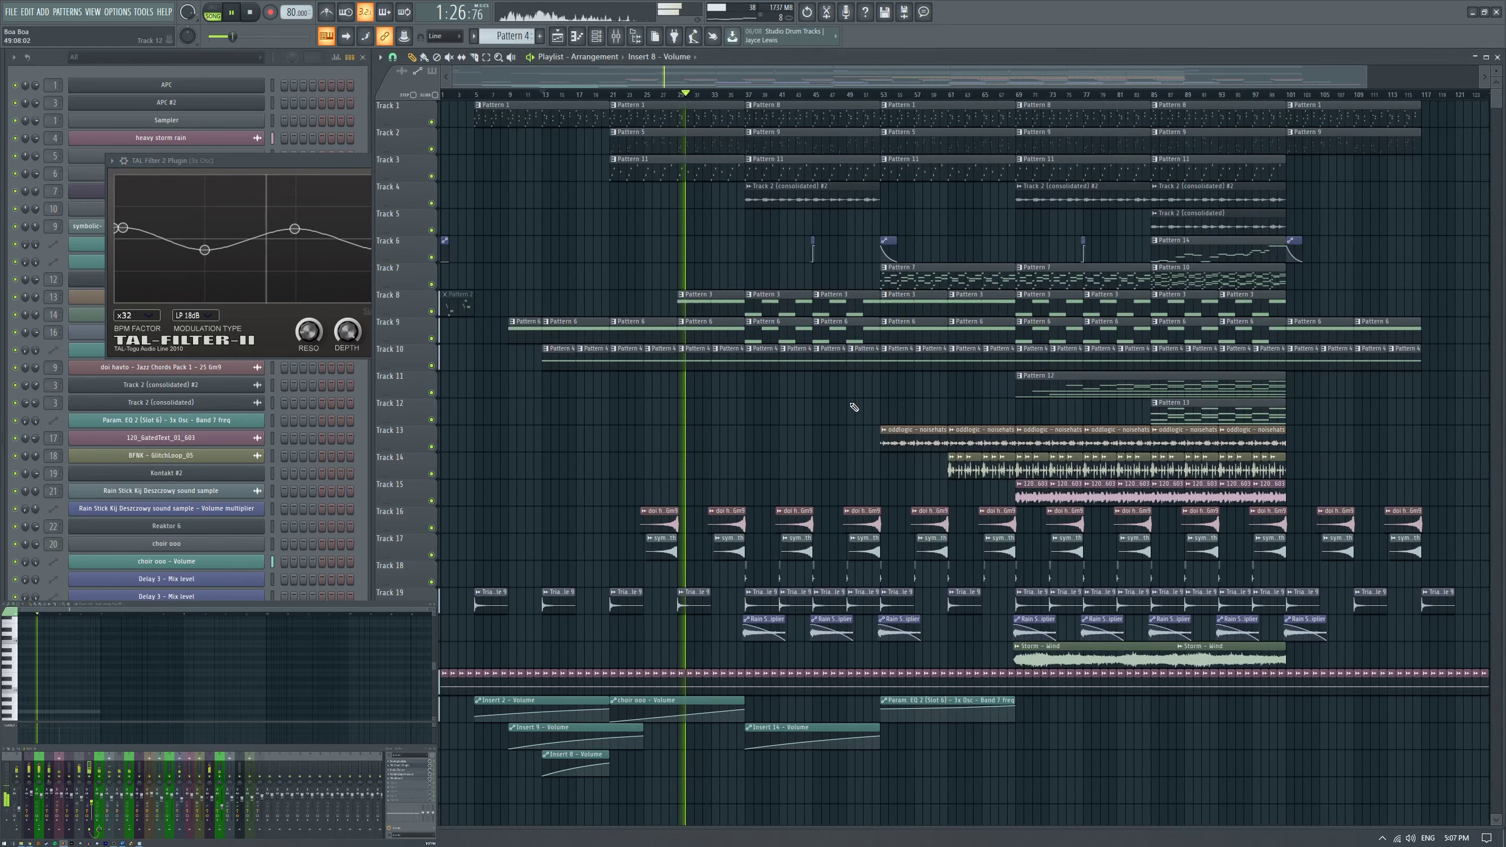
pyautogui.click(300, 192)
pyautogui.moveTo(295, 229); pyautogui.dragTo(307, 229)
pyautogui.moveTo(388, 251); pyautogui.dragTo(393, 253)
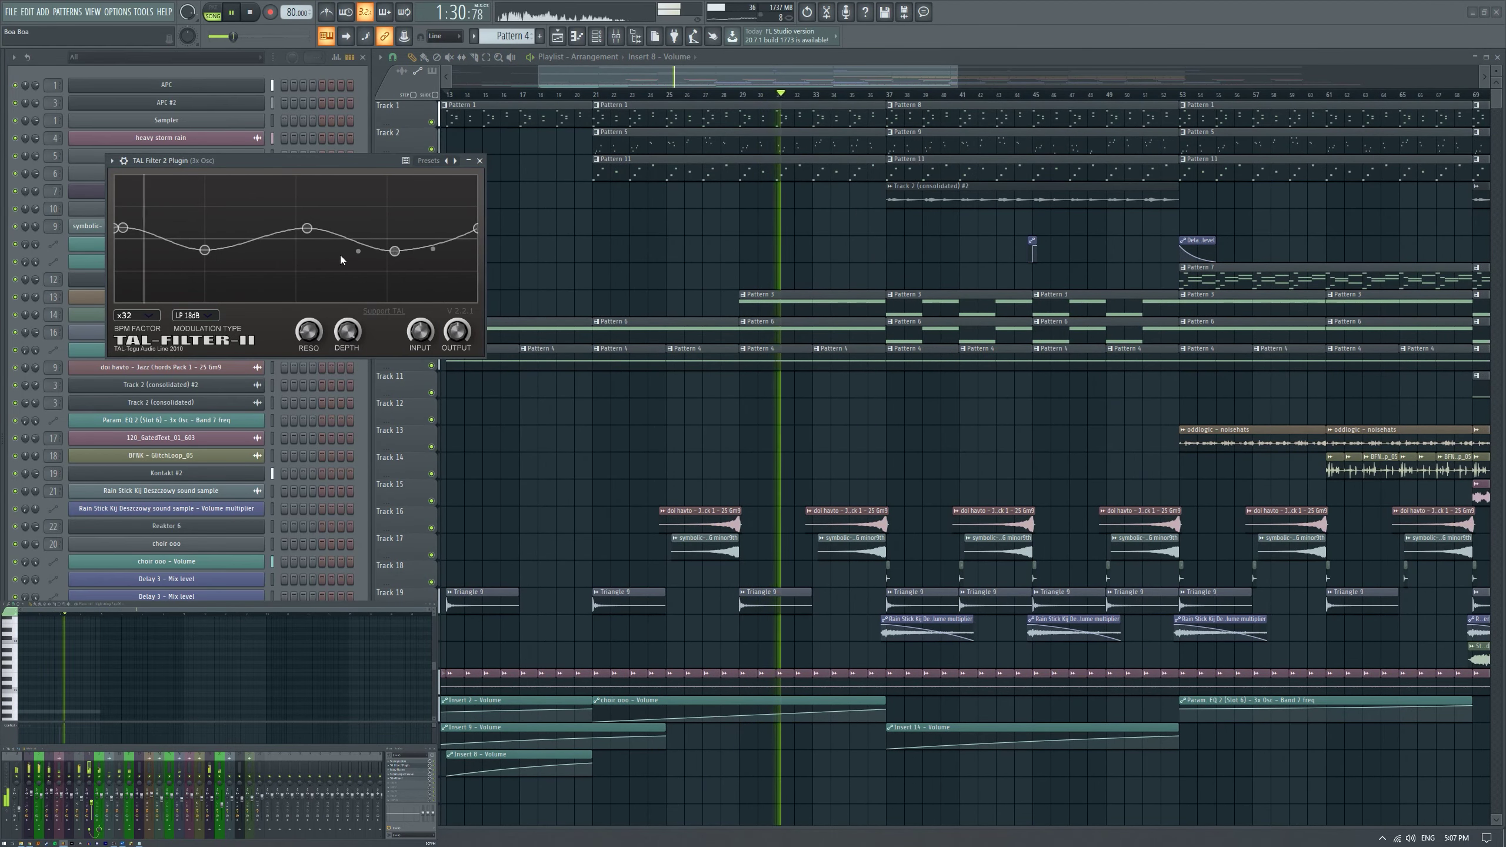
pyautogui.moveTo(205, 250); pyautogui.dragTo(211, 249)
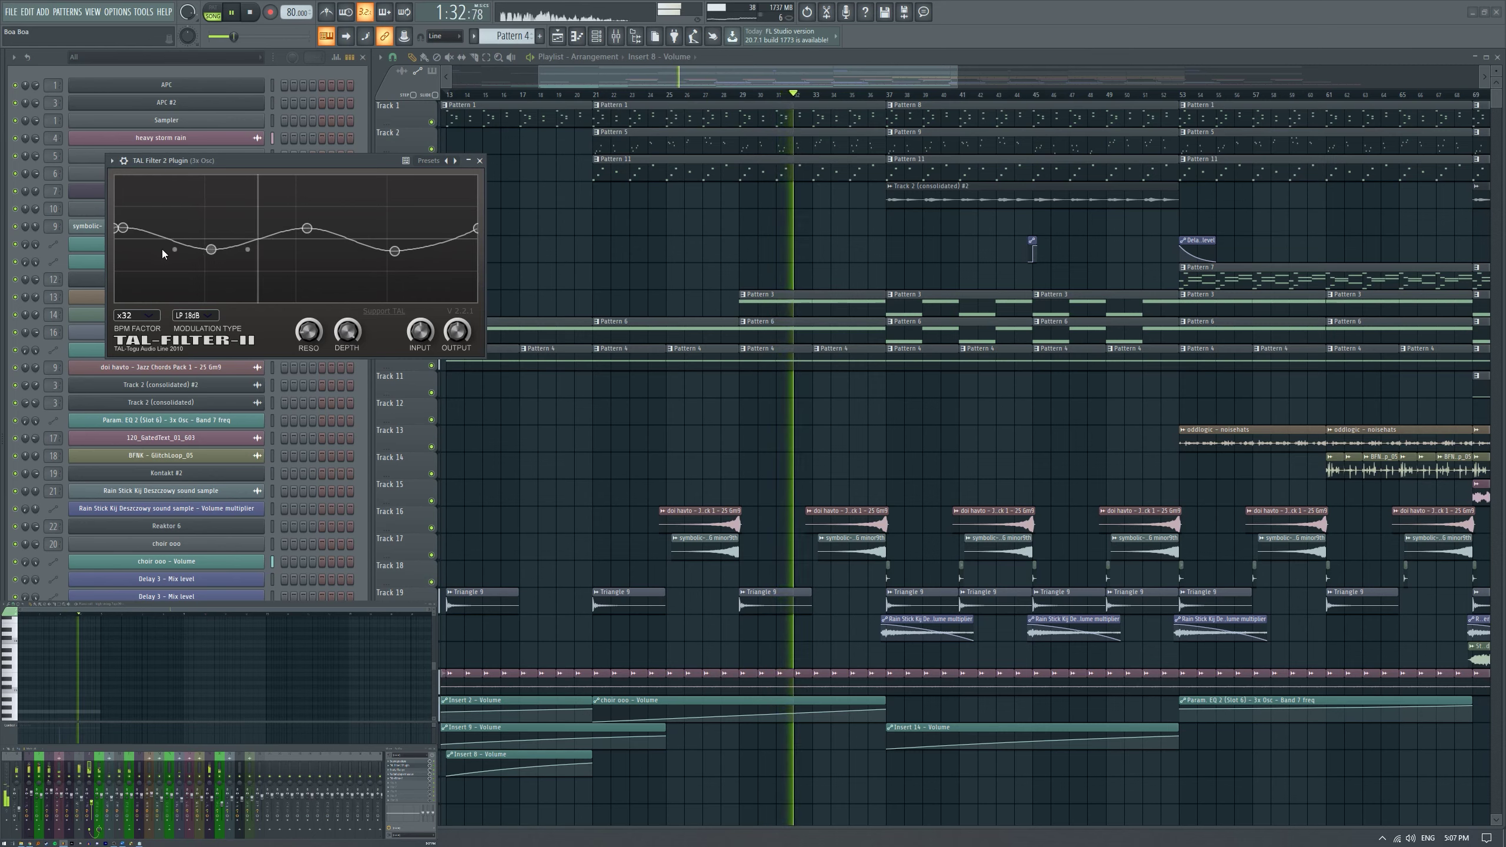
pyautogui.moveTo(210, 250); pyautogui.dragTo(215, 256)
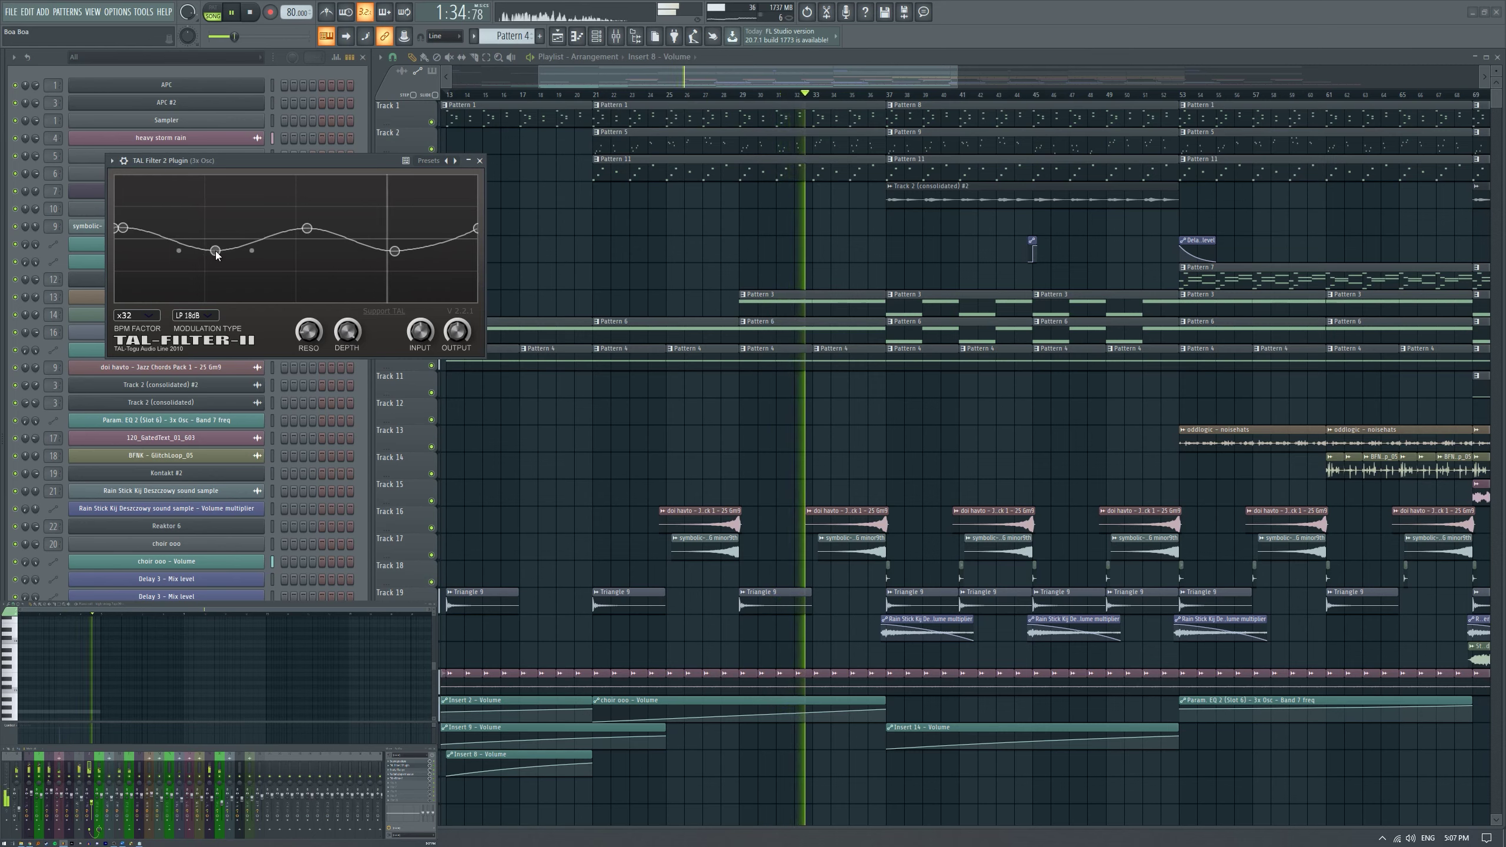
pyautogui.click(395, 252)
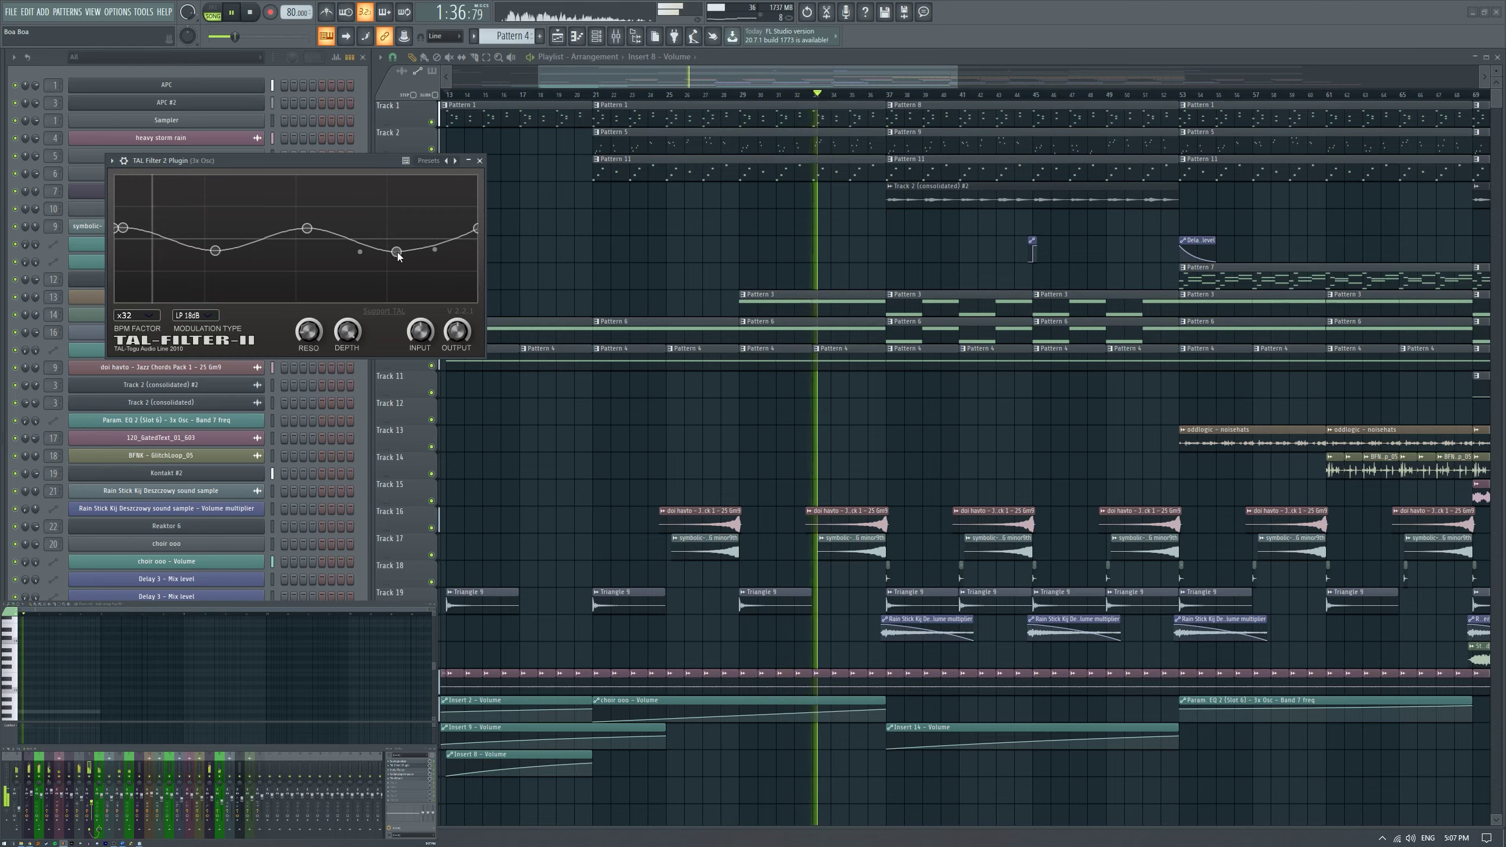
pyautogui.click(480, 161)
# Listen to the arrangement from about bar 35 to bar 47 and examine how its layers enter.
pyautogui.scroll(-4, 783, 427)
pyautogui.scroll(8, 775, 428)
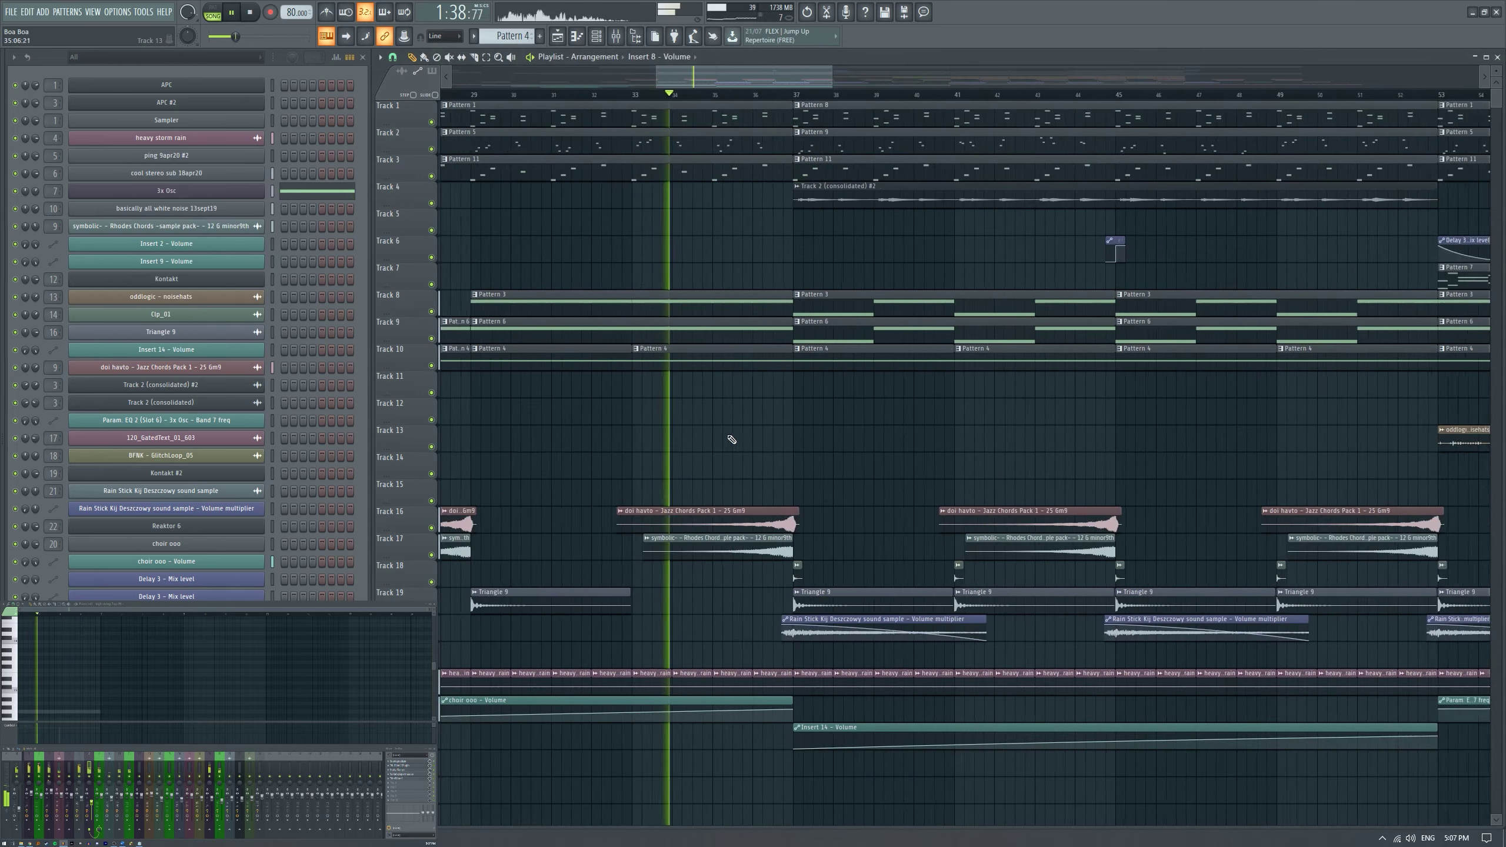
pyautogui.scroll(-8, 783, 444)
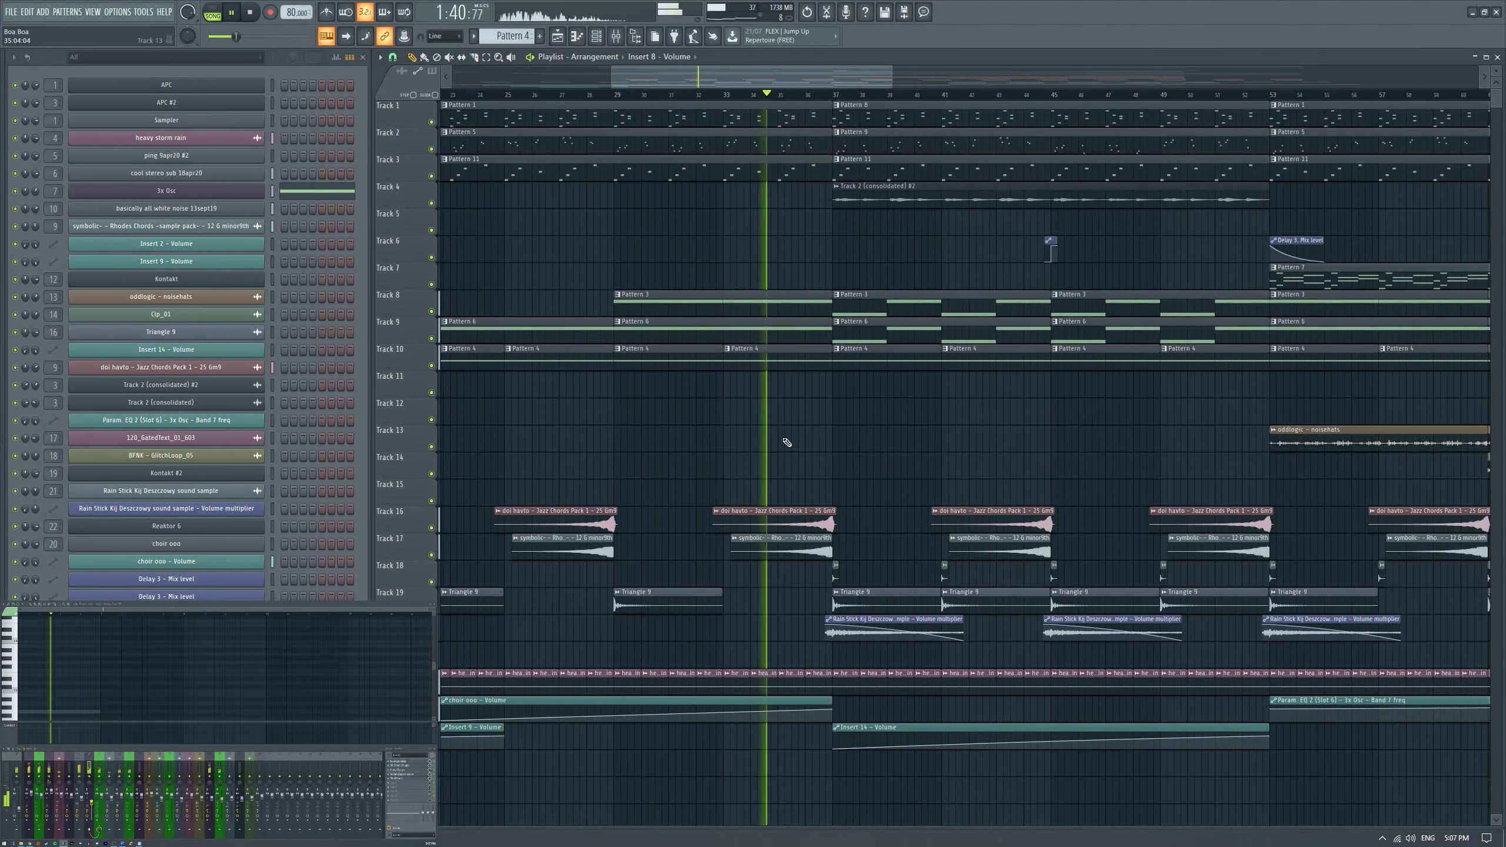
pyautogui.scroll(-2, 747, 441)
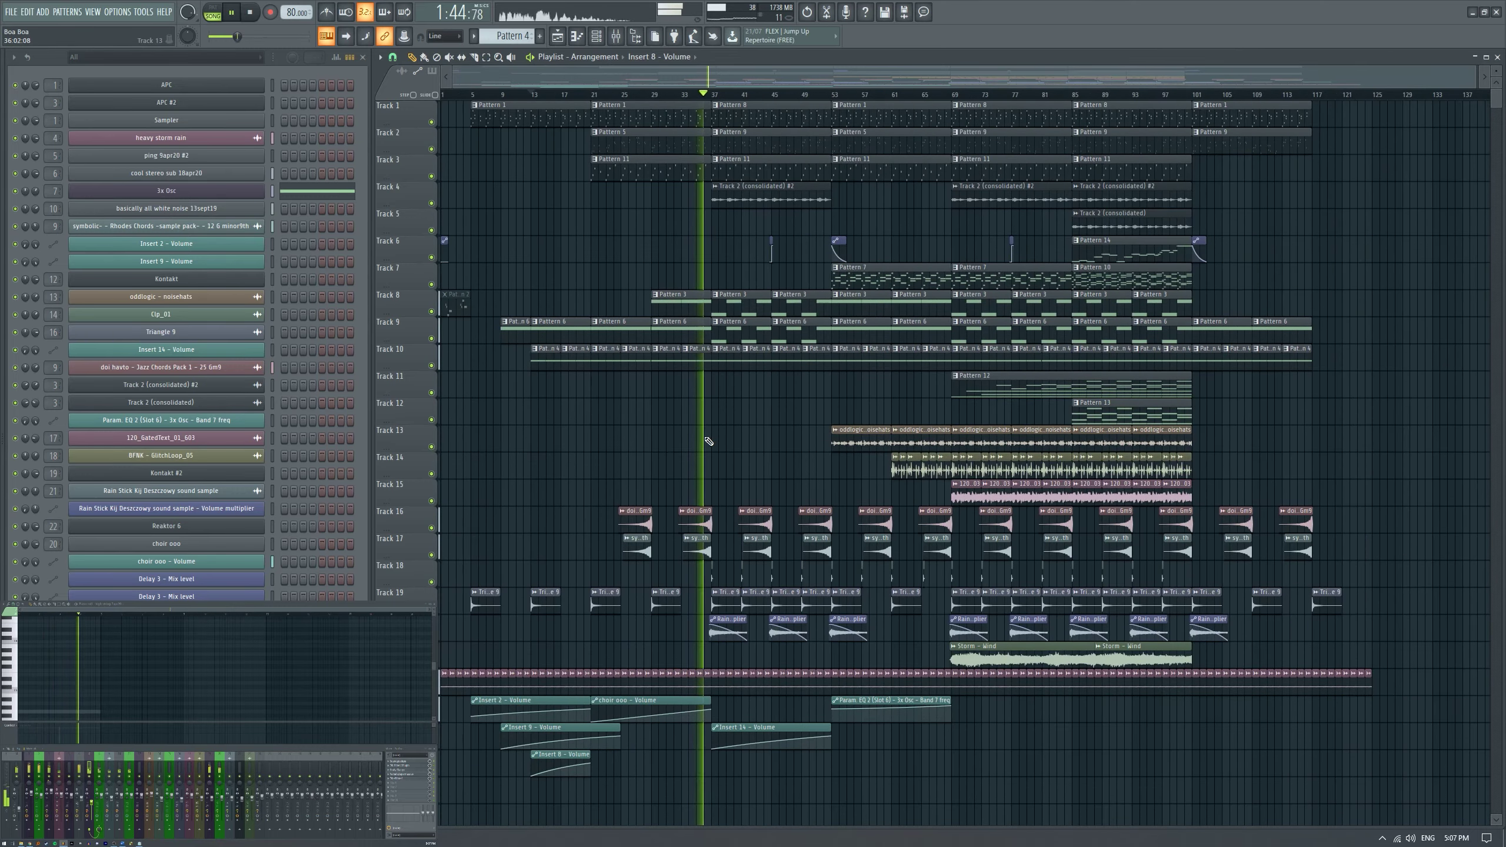
pyautogui.scroll(8, 711, 439)
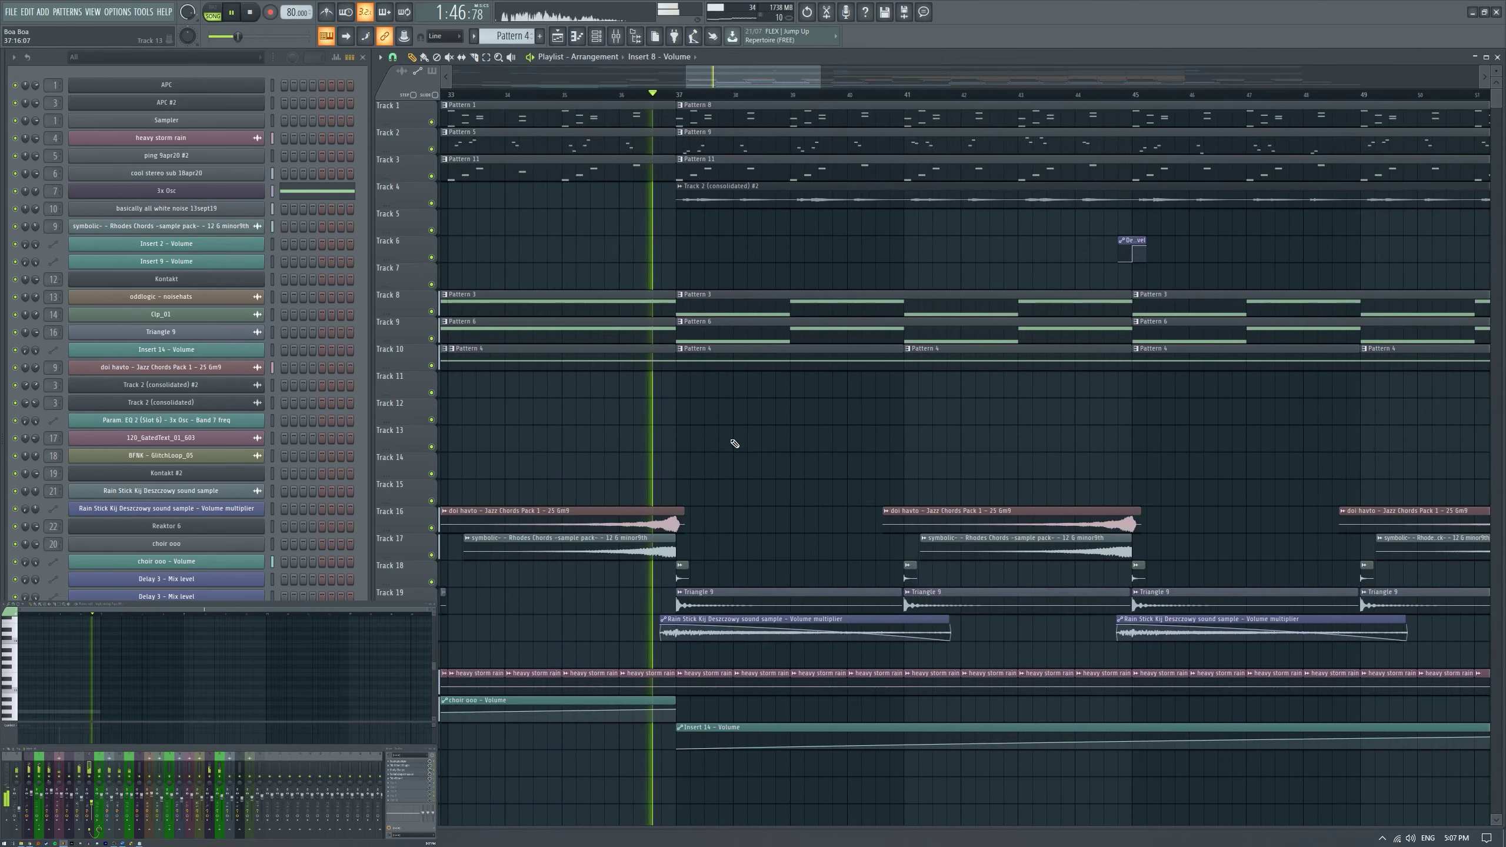
pyautogui.scroll(-8, 724, 442)
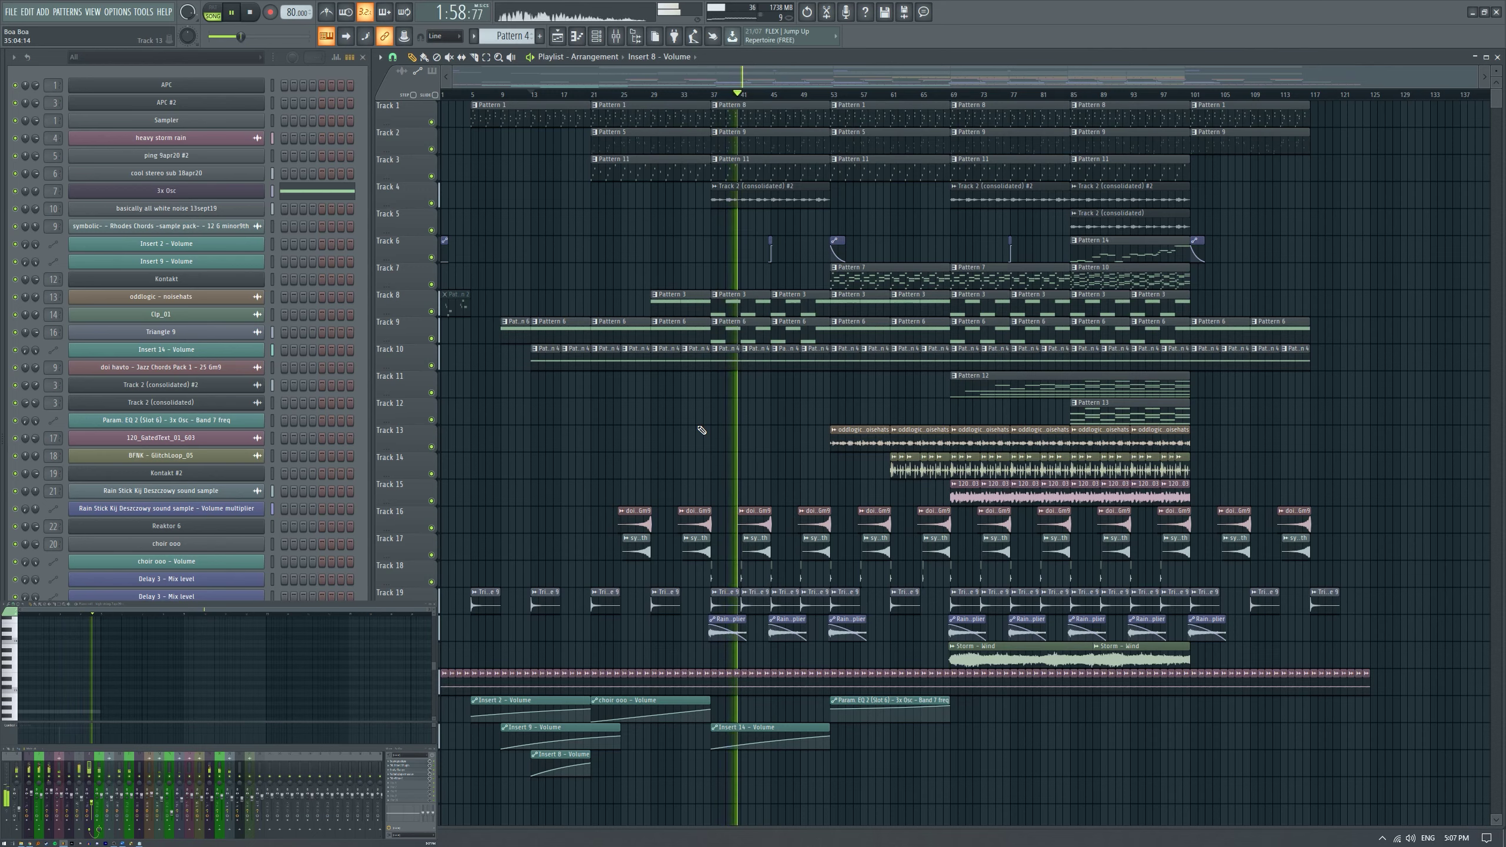
pyautogui.click(115, 844)
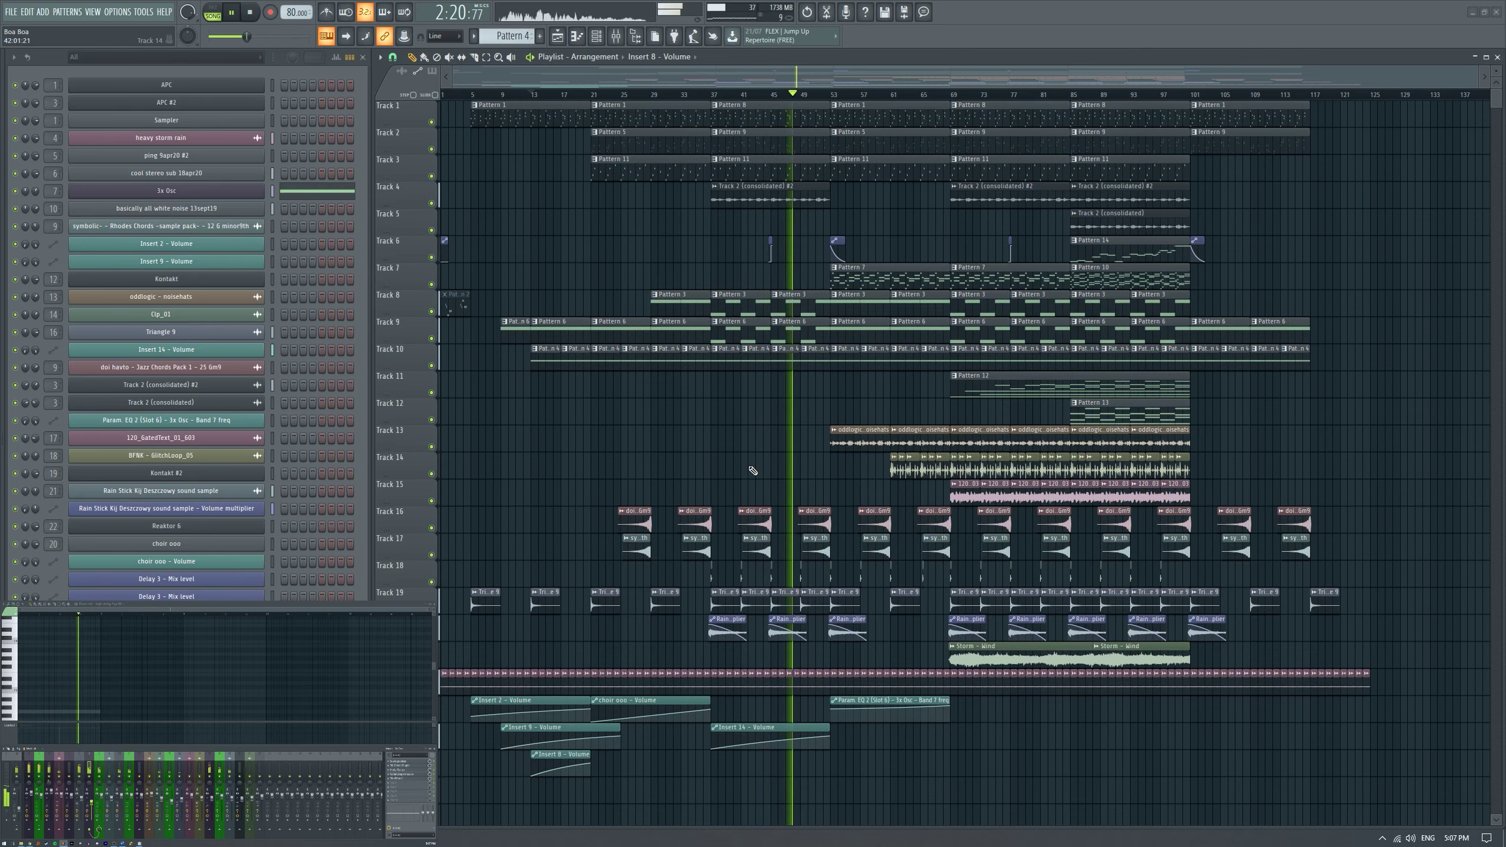
# Move the short Delay 3 - Mix level clips on Track 6 later, so their jumps fall about half a bar after bars 45 and 77.
pyautogui.keyDown('ctrl'); pyautogui.scroll(3, 753, 471); pyautogui.keyUp('ctrl')
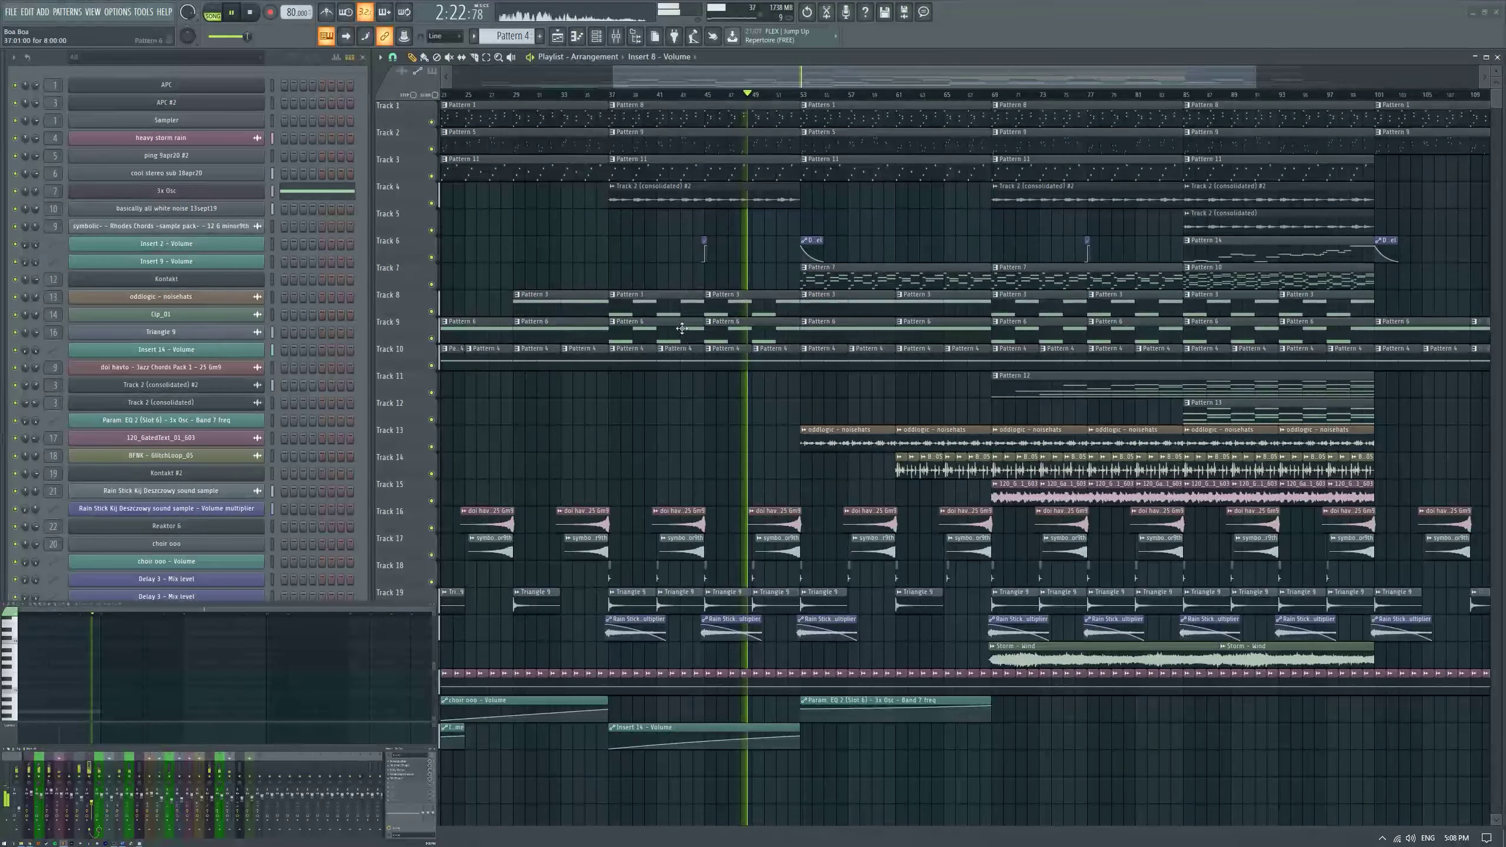
pyautogui.keyDown('ctrl'); pyautogui.scroll(6, 724, 268); pyautogui.keyUp('ctrl')
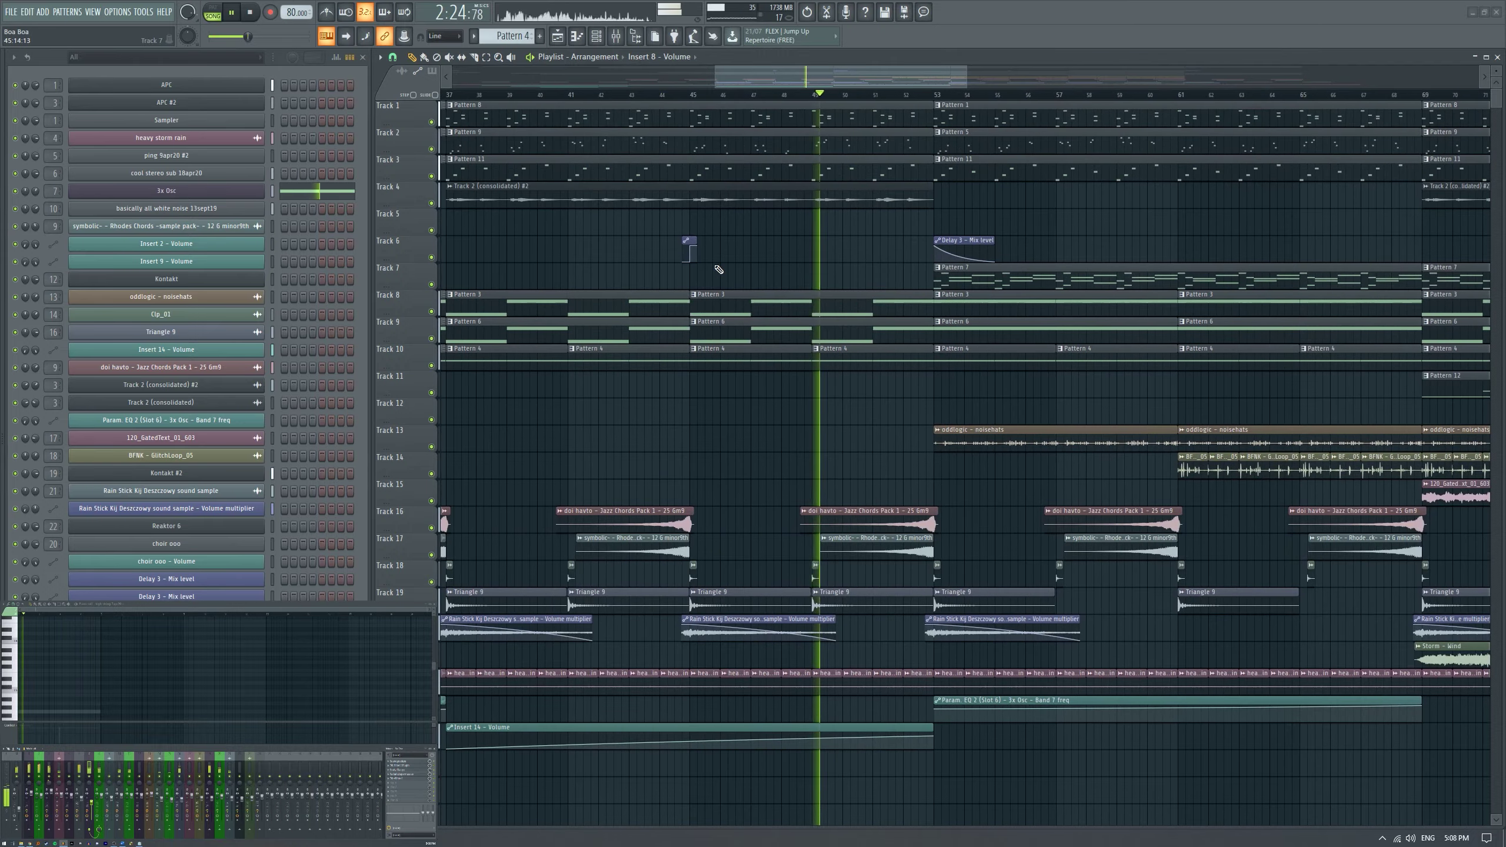
pyautogui.keyDown('ctrl'); pyautogui.click(672, 241); pyautogui.keyUp('ctrl')
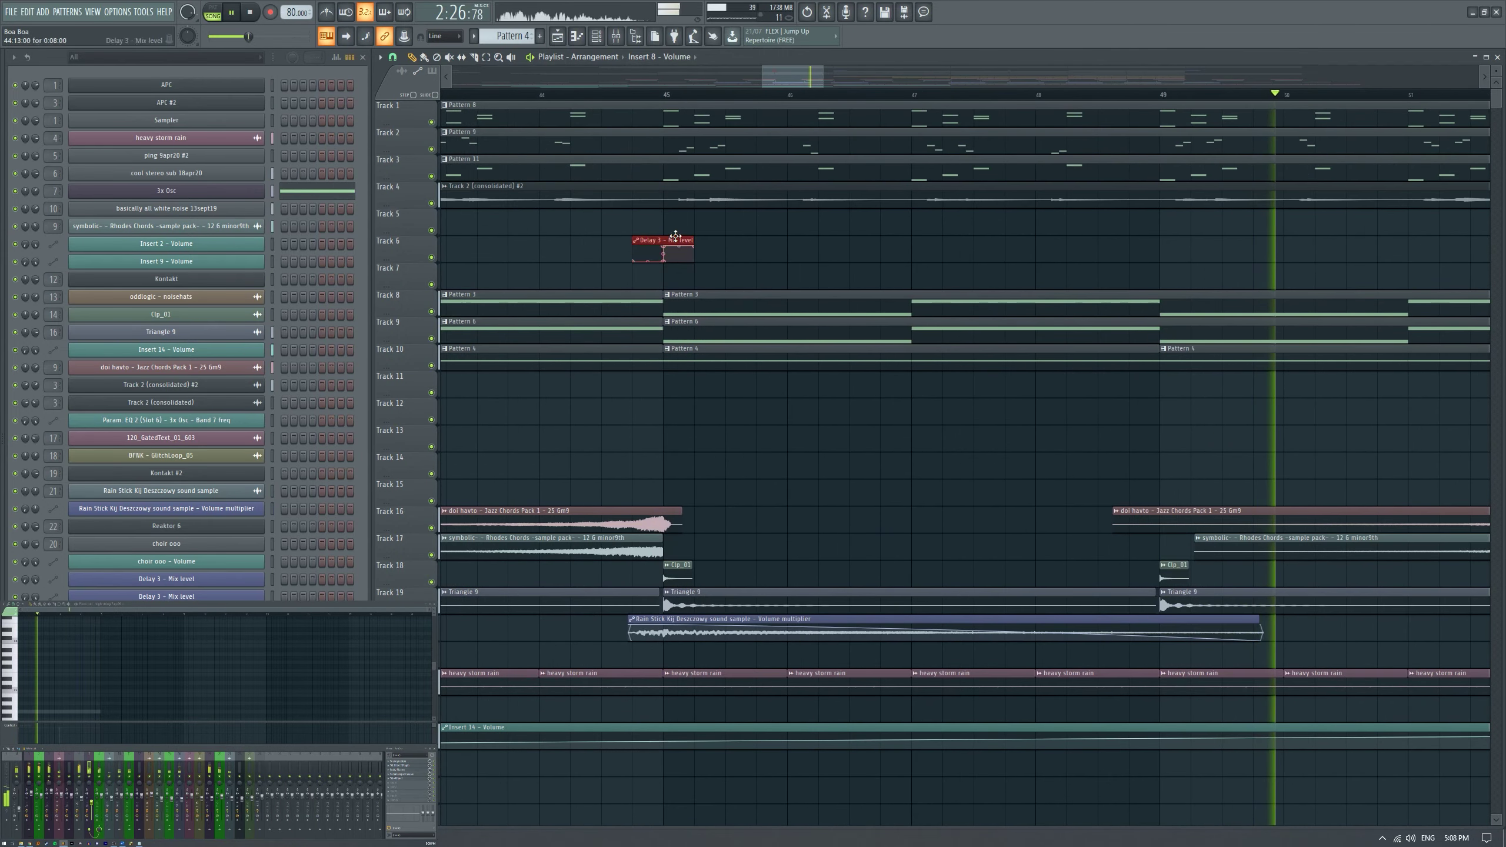
pyautogui.click(672, 232)
pyautogui.rightClick(698, 222)
pyautogui.moveTo(642, 244); pyautogui.dragTo(736, 244)
pyautogui.keyDown('ctrl'); pyautogui.scroll(3, 734, 248); pyautogui.keyUp('ctrl')
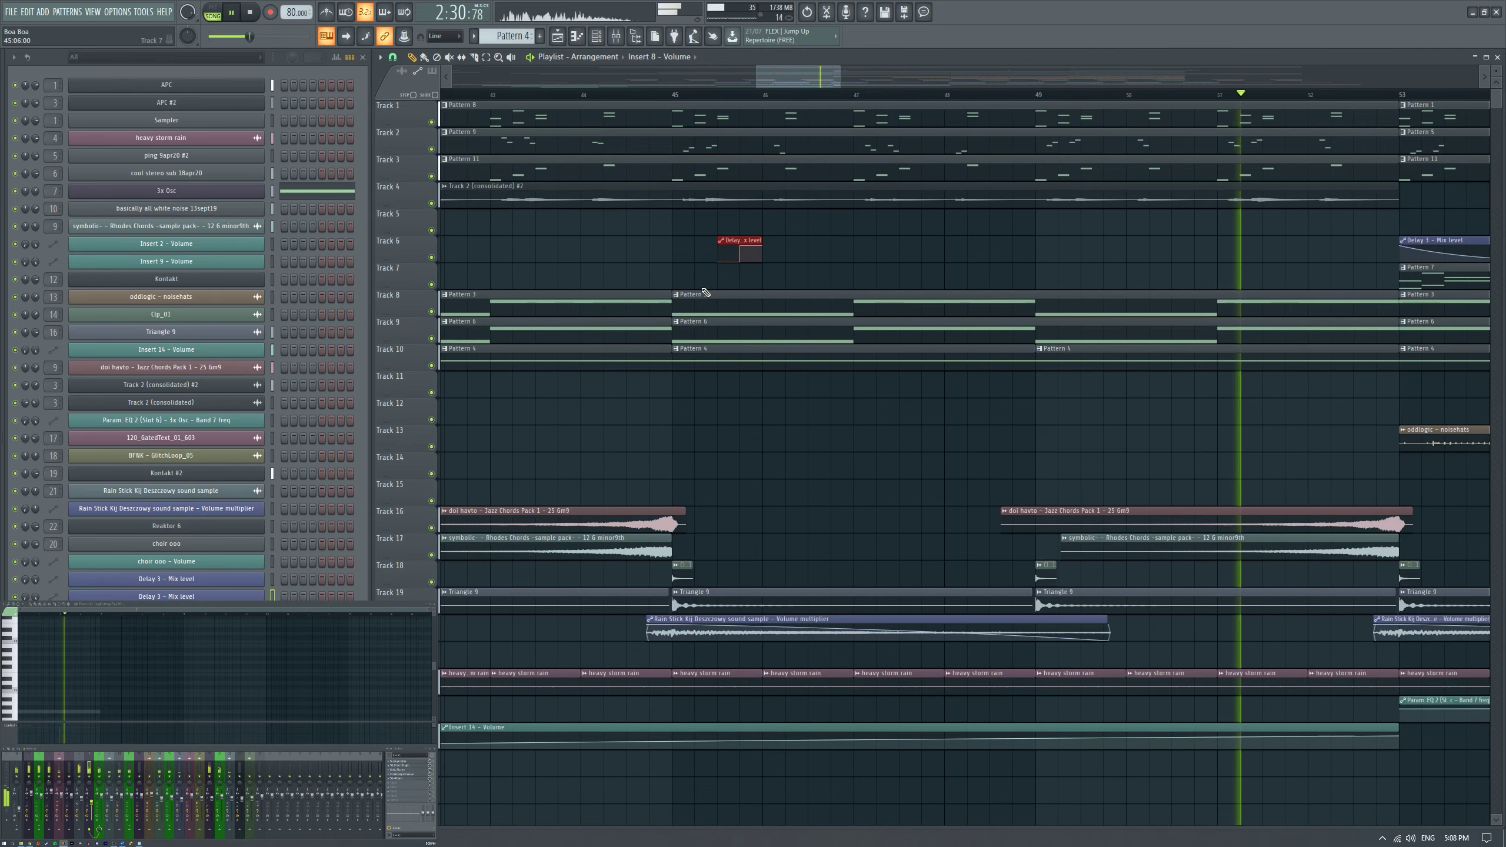
pyautogui.keyDown('ctrl'); pyautogui.scroll(-6, 676, 261); pyautogui.keyUp('ctrl')
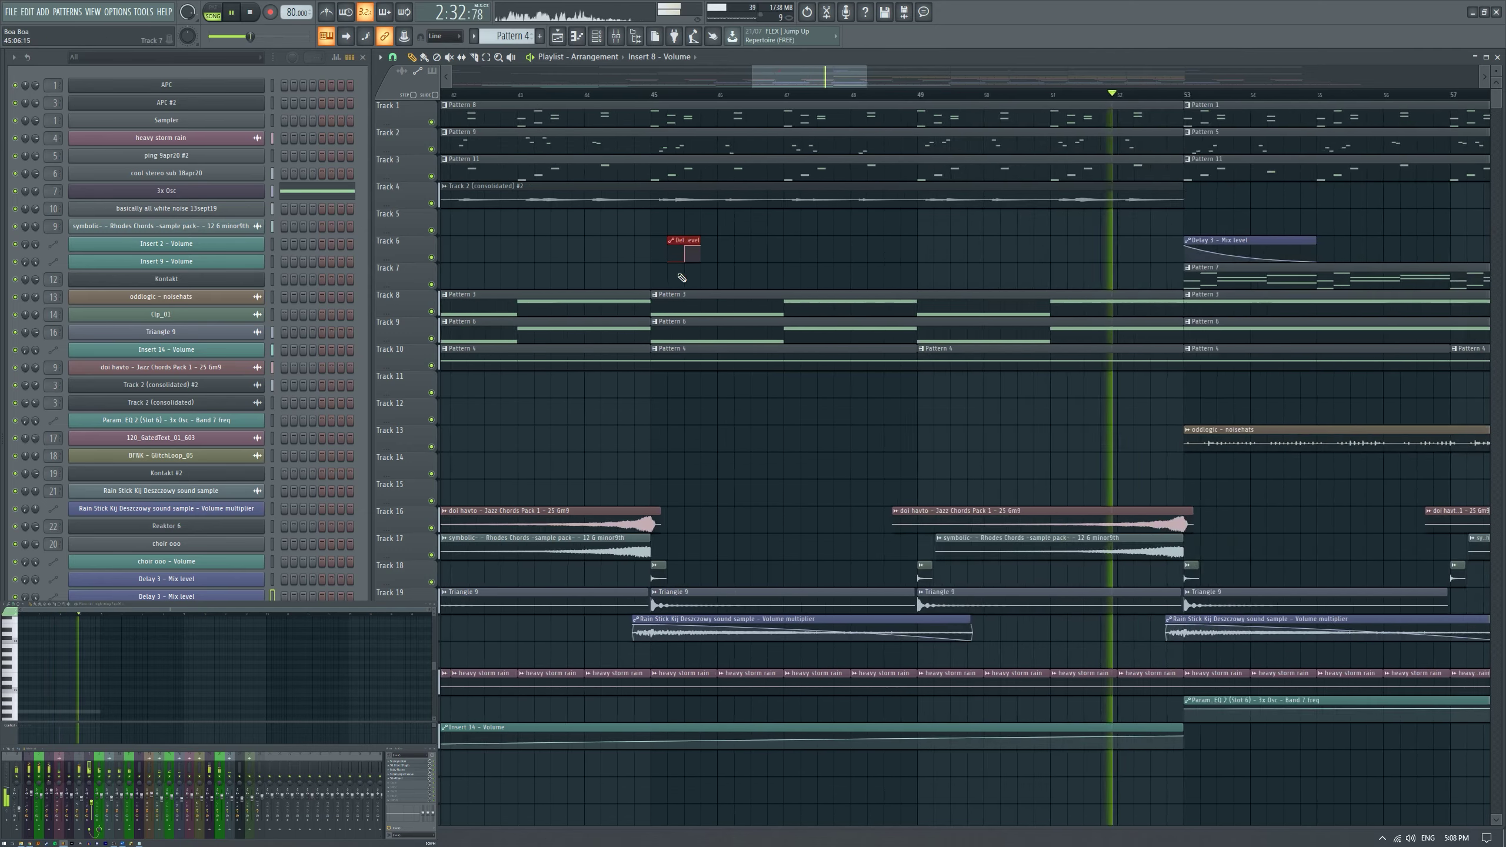
pyautogui.keyDown('ctrl'); pyautogui.scroll(1, 897, 253); pyautogui.keyUp('ctrl')
pyautogui.click(777, 239)
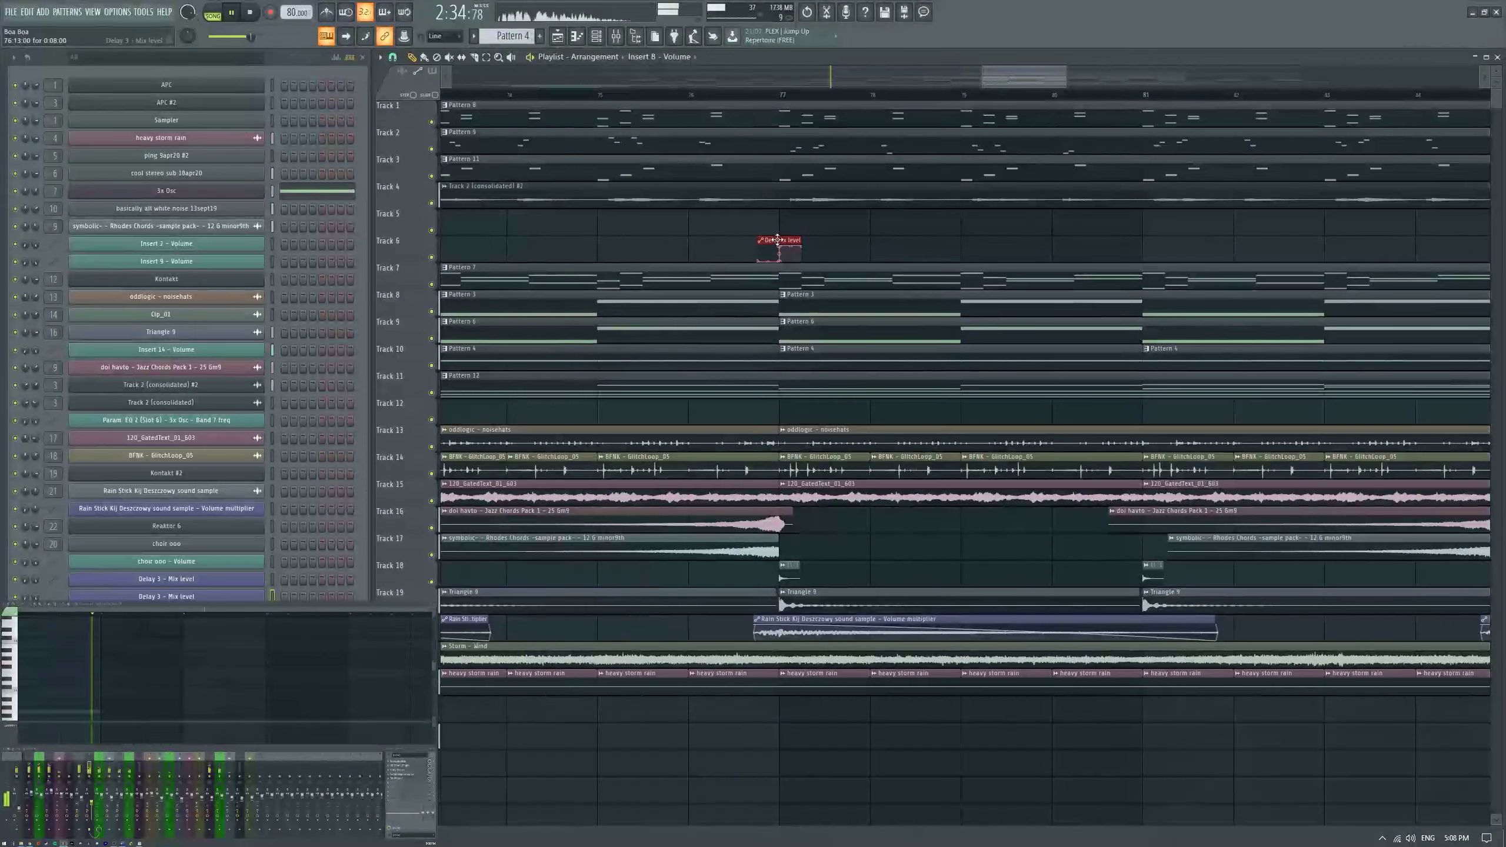
pyautogui.keyDown('ctrl'); pyautogui.scroll(-8, 795, 258); pyautogui.keyUp('ctrl')
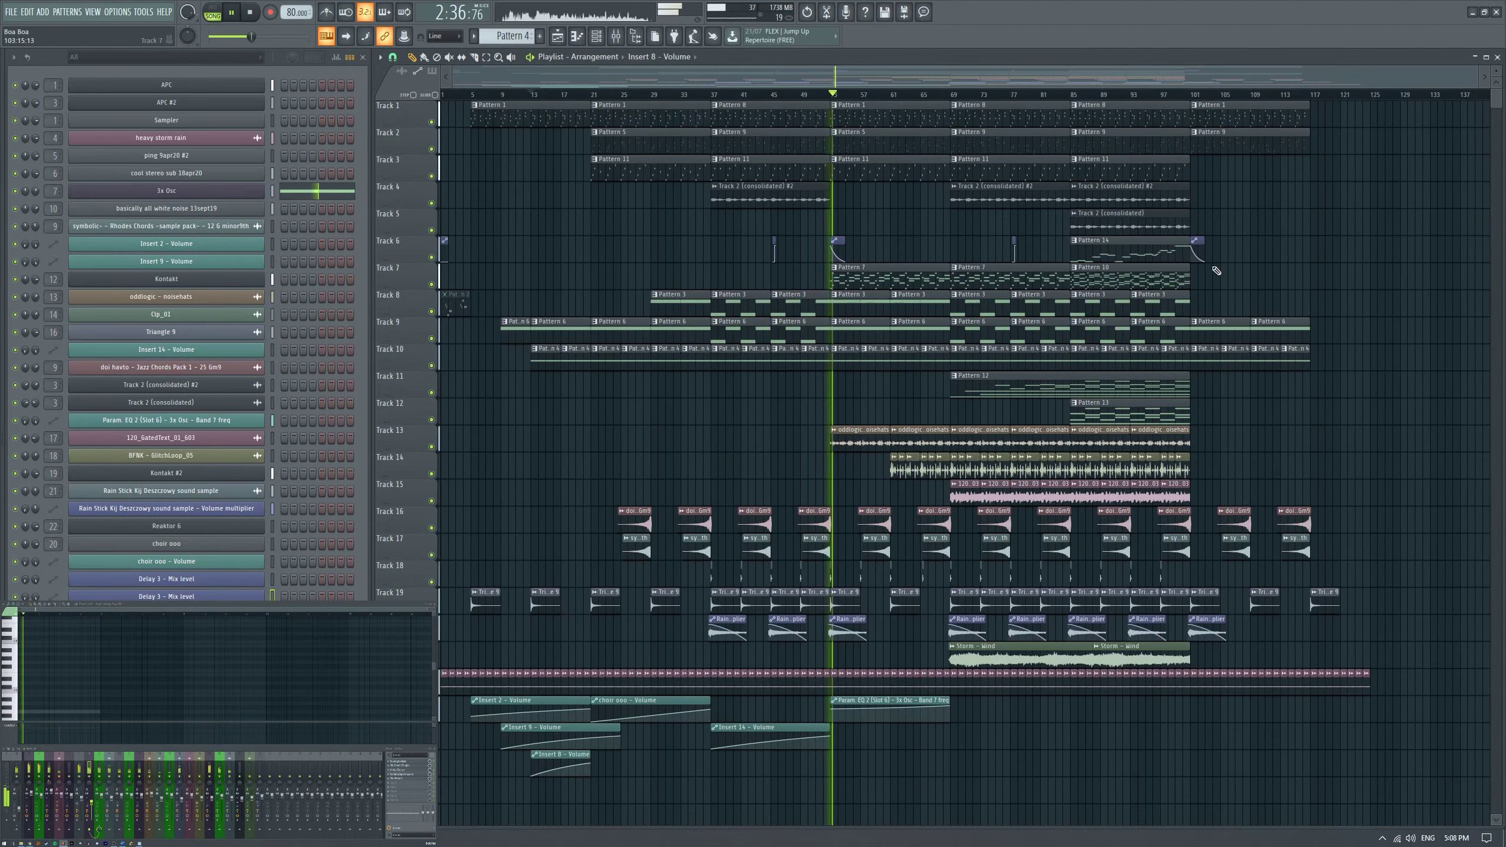
# Add a Fruity parametric EQ 2 to the oddlogic - noisehats mixer track with a slight high-shelf boost at about 4.2 kHz, and close it.
pyautogui.keyDown('ctrl'); pyautogui.scroll(1, 981, 427); pyautogui.keyUp('ctrl')
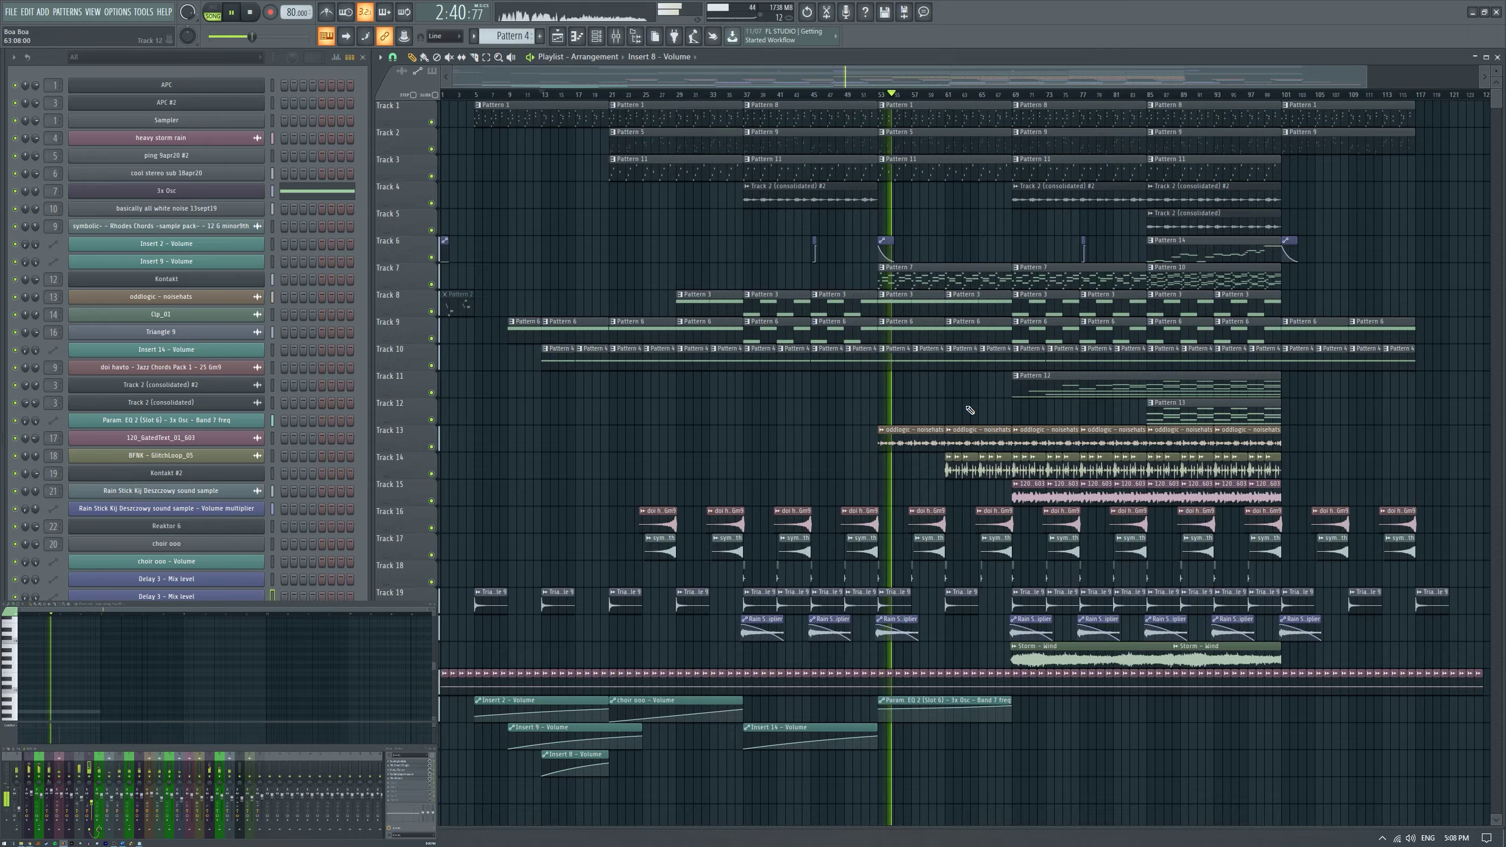
pyautogui.keyDown('ctrl'); pyautogui.scroll(2, 967, 408); pyautogui.keyUp('ctrl')
pyautogui.keyDown('ctrl'); pyautogui.scroll(-2, 937, 405); pyautogui.keyUp('ctrl')
pyautogui.keyDown('ctrl'); pyautogui.scroll(3, 916, 423); pyautogui.keyUp('ctrl')
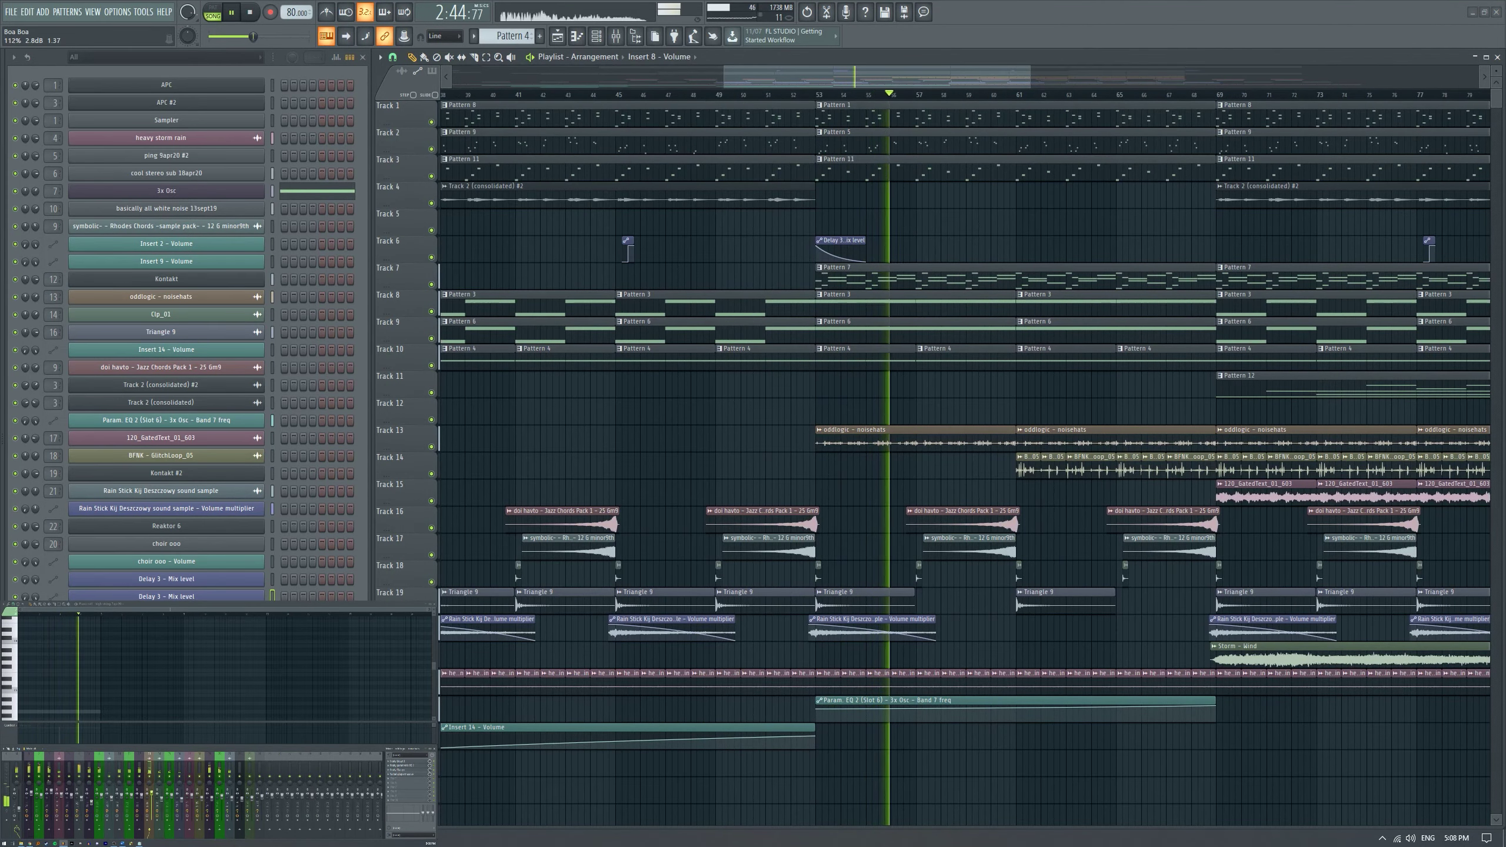
pyautogui.keyDown('ctrl'); pyautogui.scroll(-2, 655, 330); pyautogui.keyUp('ctrl')
pyautogui.keyDown('ctrl'); pyautogui.scroll(-1, 655, 330); pyautogui.keyUp('ctrl')
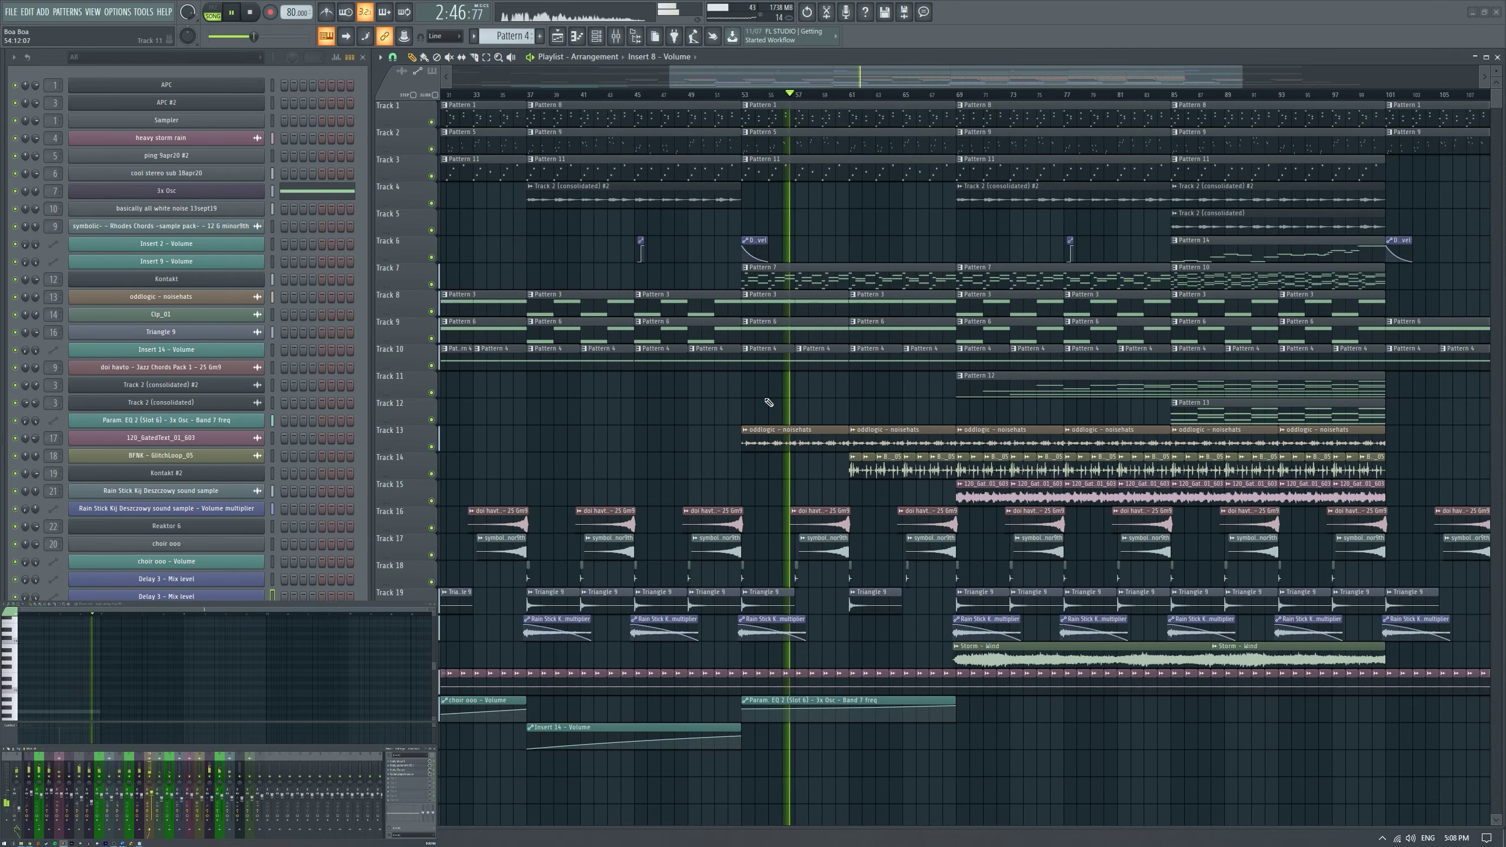
pyautogui.click(401, 778)
pyautogui.click(331, 752)
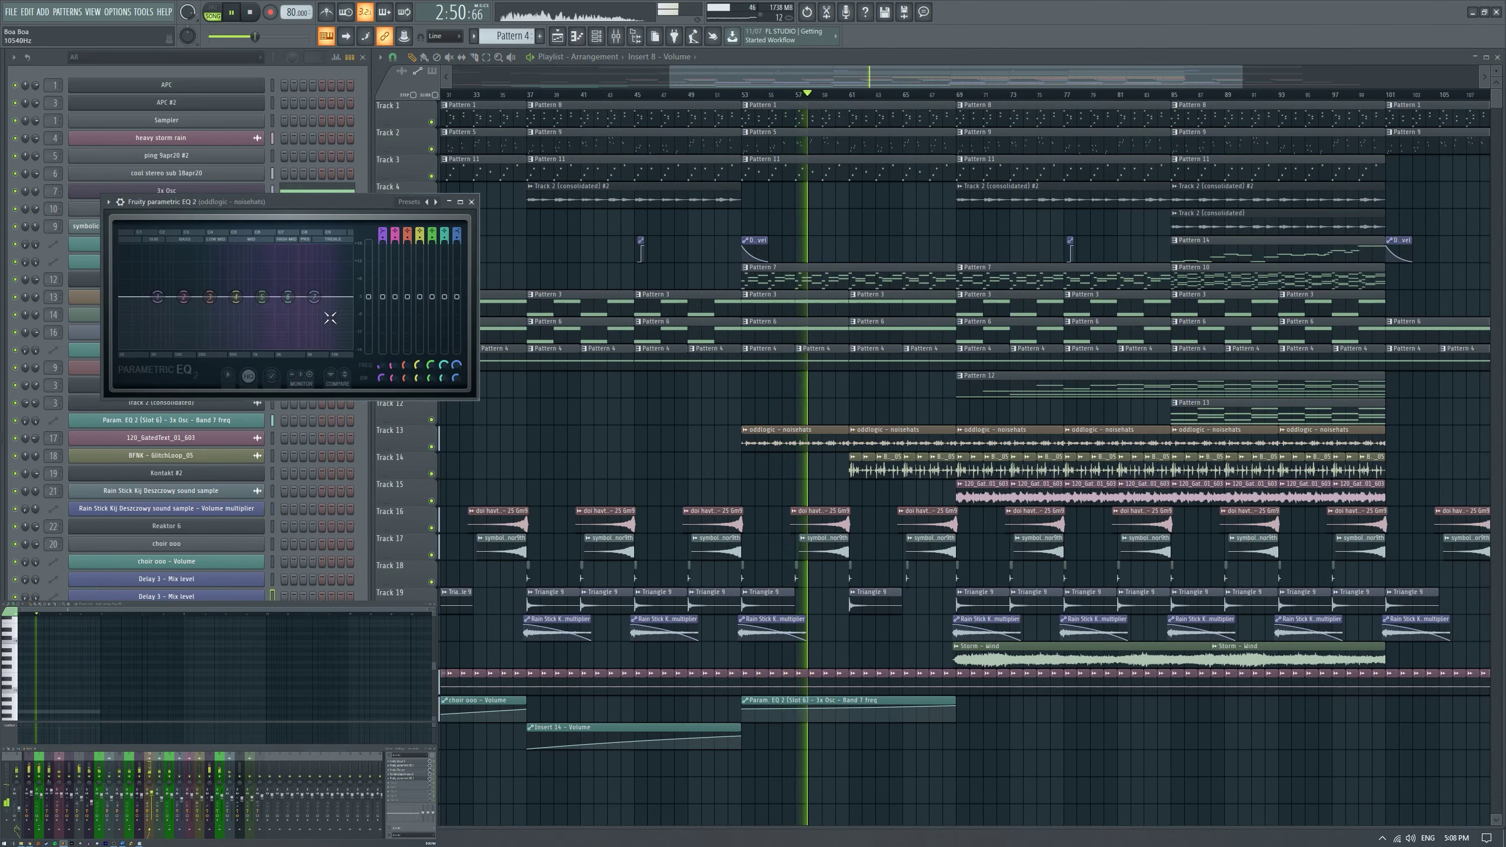
pyautogui.moveTo(276, 291); pyautogui.dragTo(275, 279)
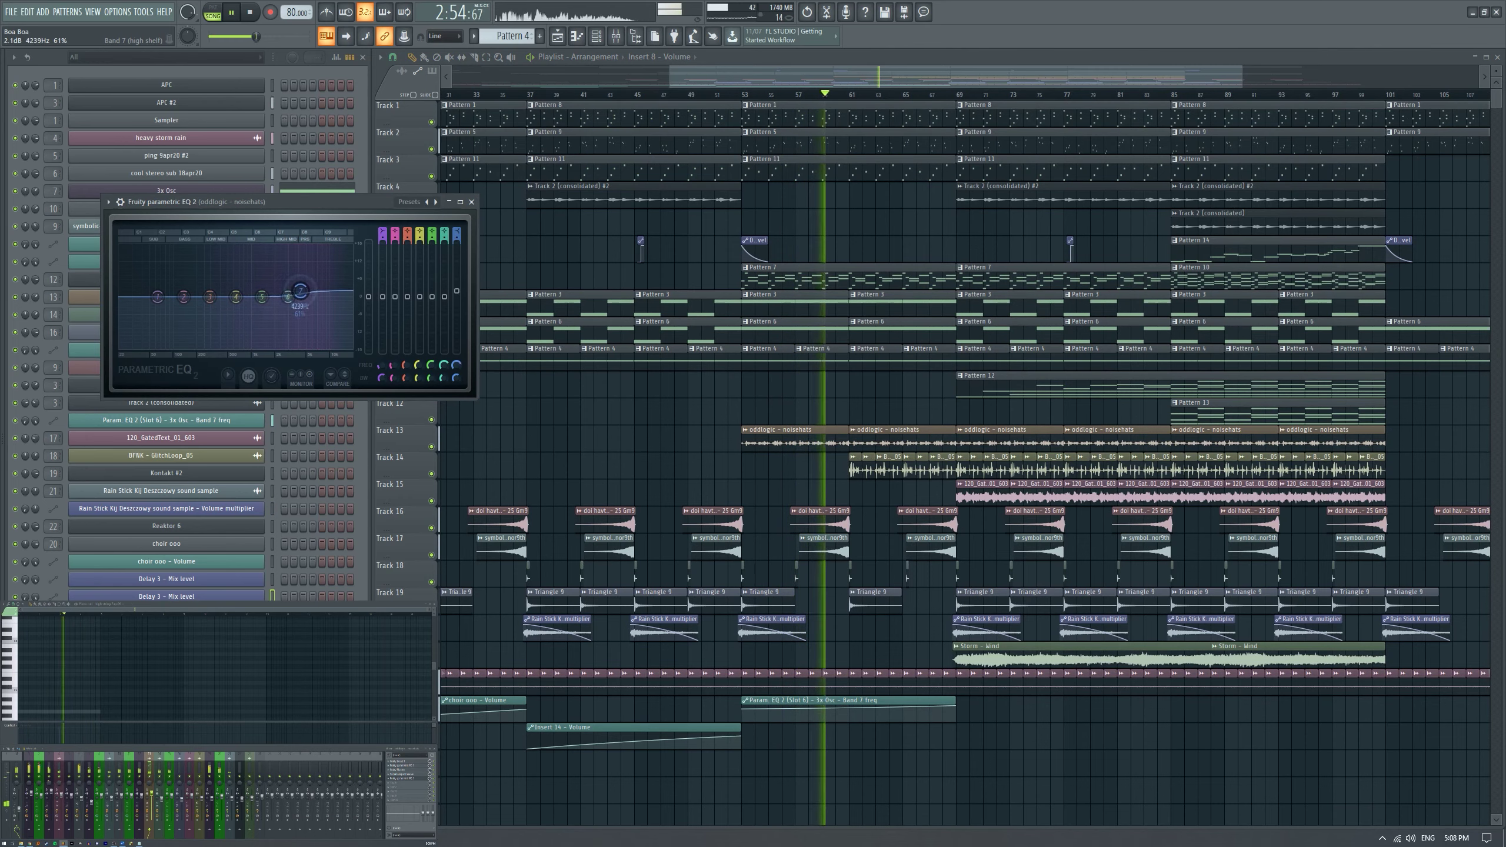
pyautogui.click(472, 202)
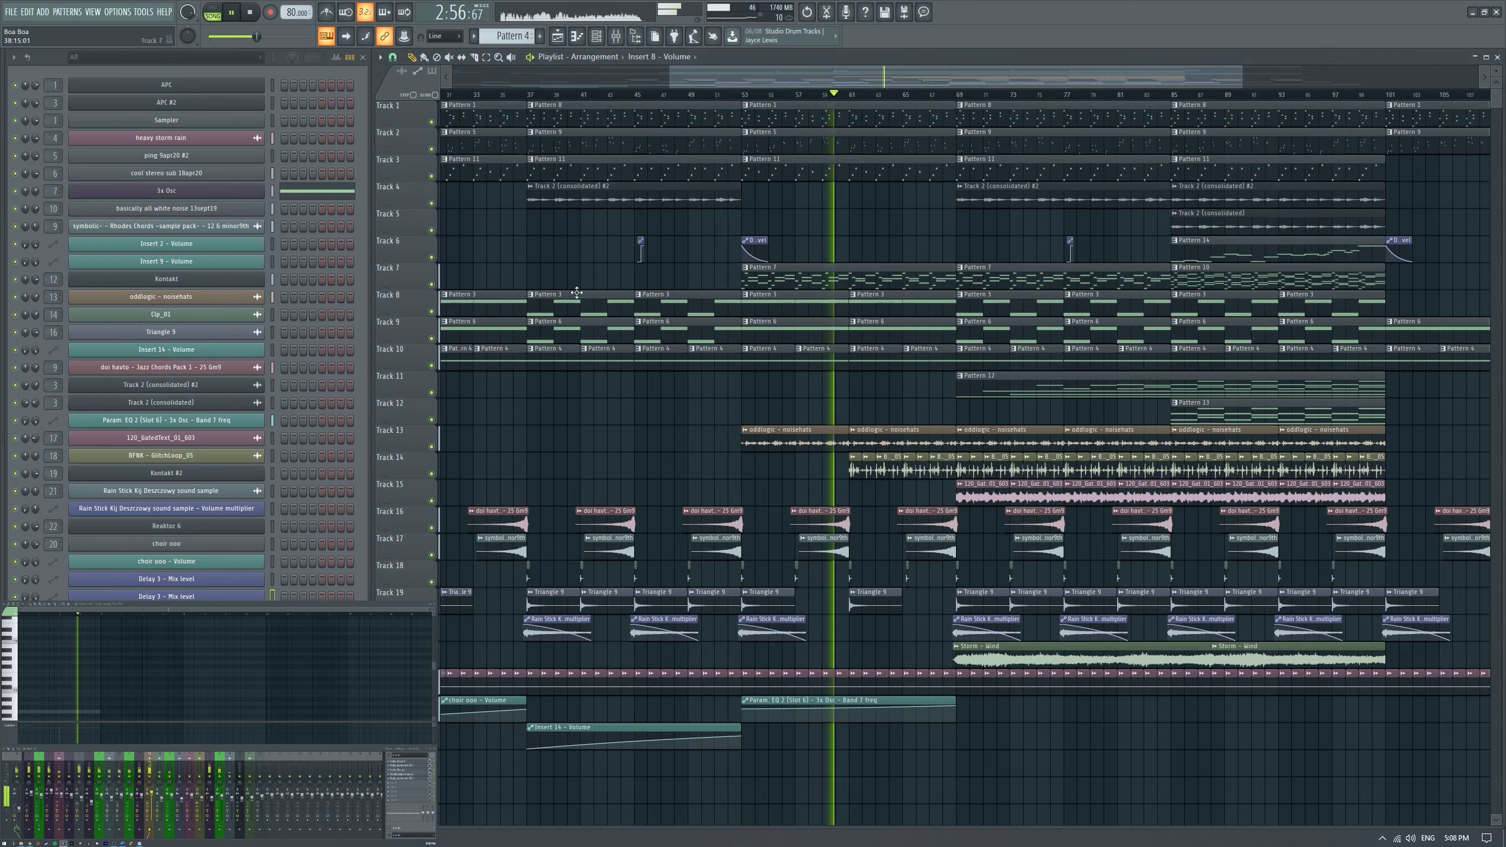
# Add a Fruity parametric EQ 2 to the GlitchLoop_05 mixer track with a high-shelf boost of about 2.9 dB near 7.8 kHz, and close it.
pyautogui.scroll(4, 824, 420)
pyautogui.scroll(2, 777, 411)
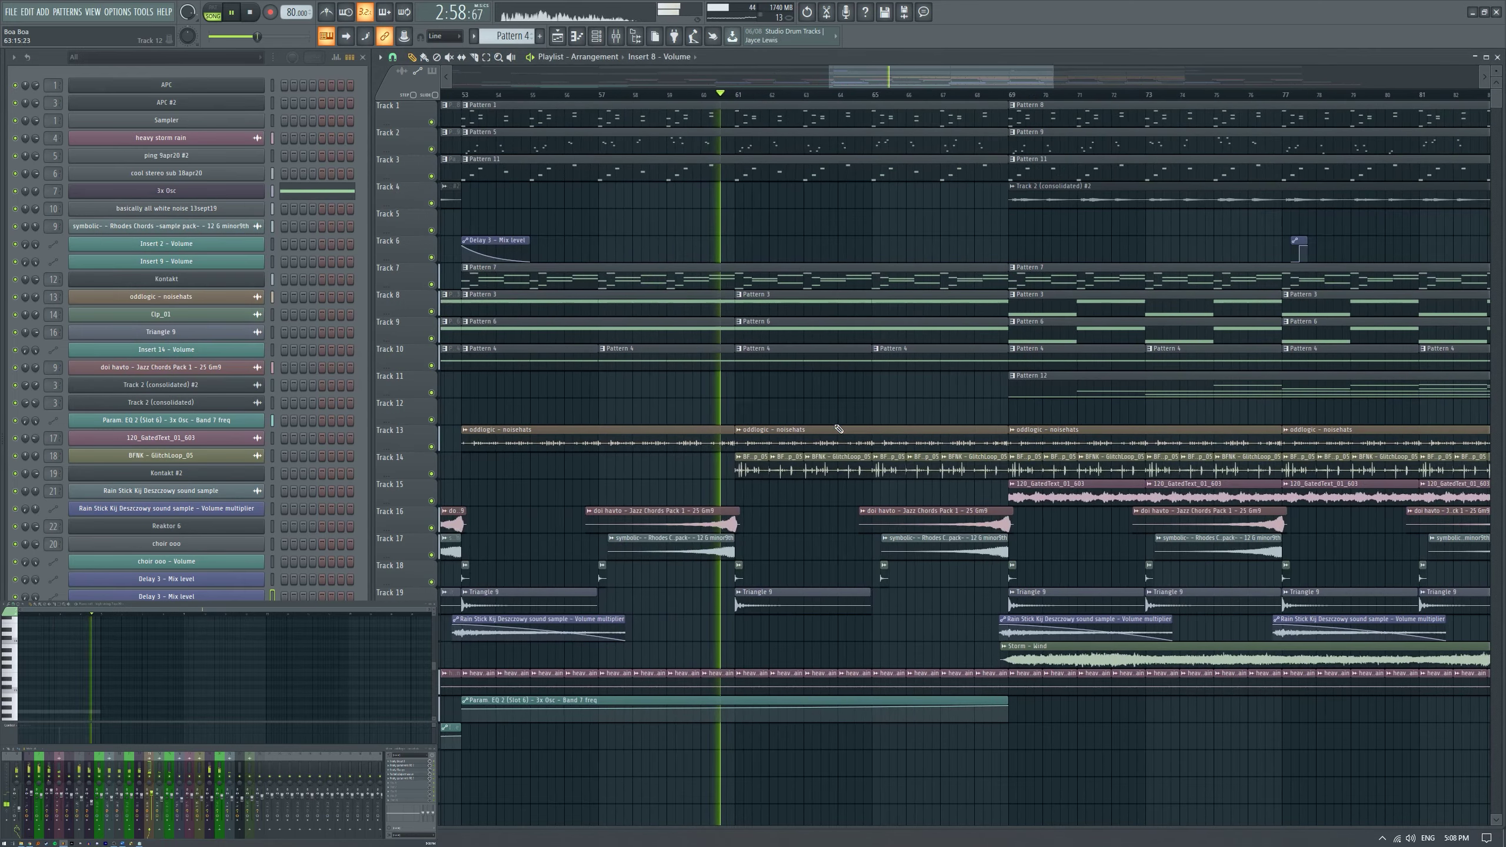
pyautogui.scroll(2, 770, 410)
pyautogui.scroll(-5, 775, 409)
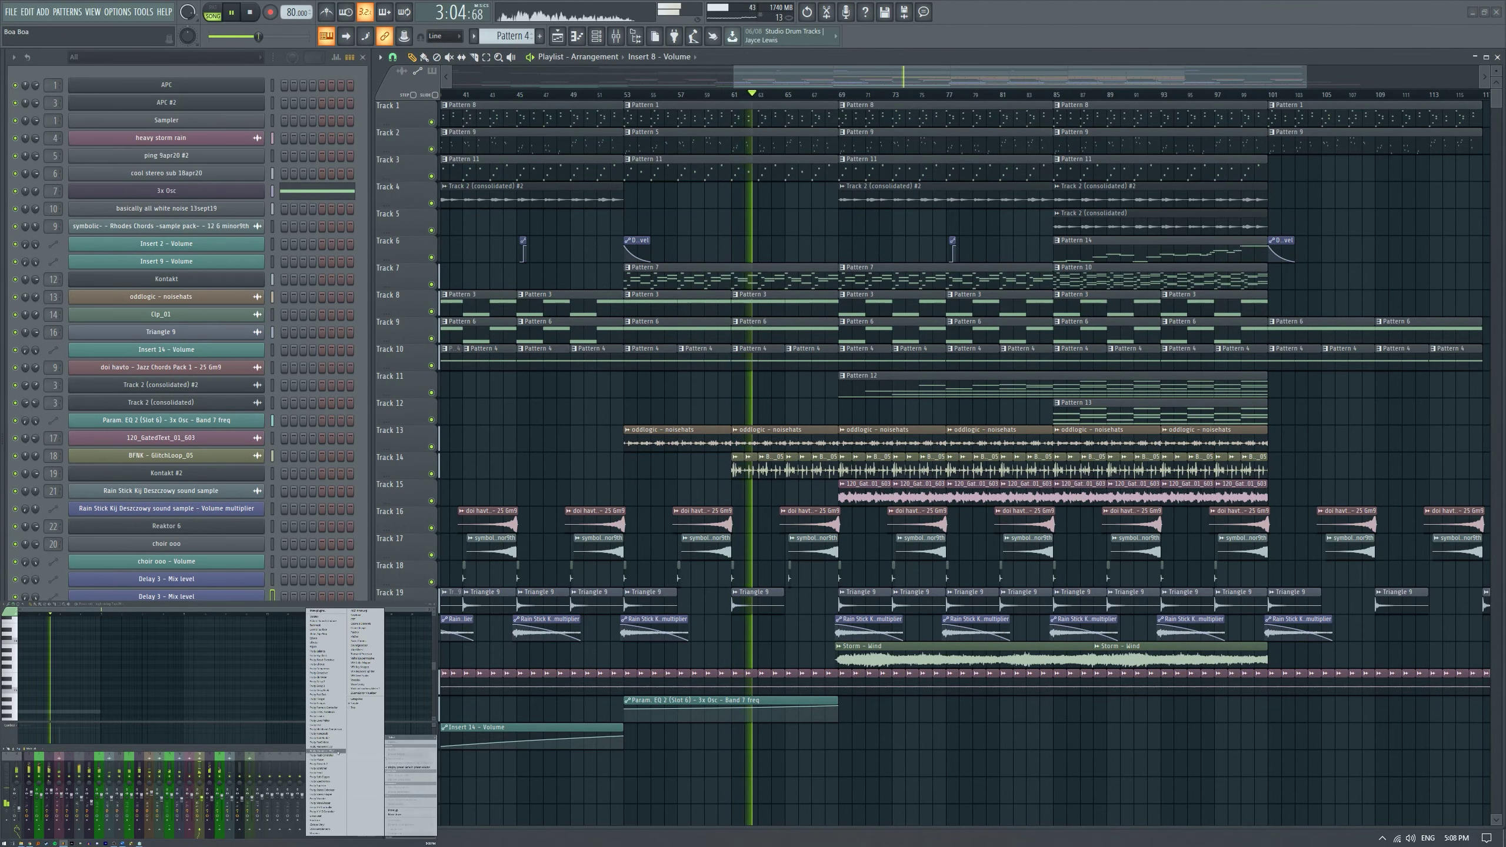
pyautogui.click(332, 751)
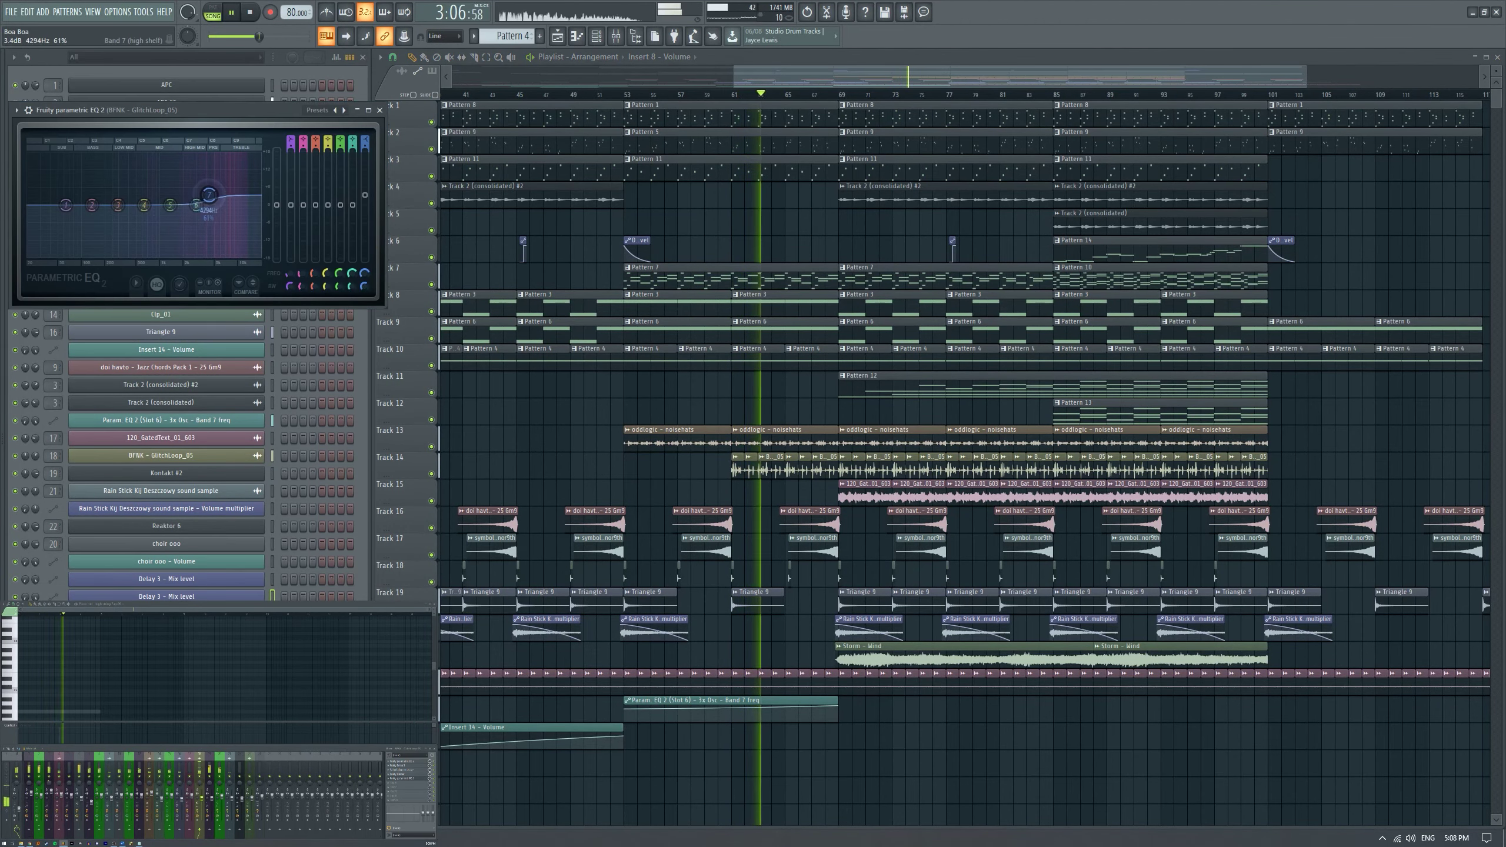
pyautogui.moveTo(209, 195); pyautogui.dragTo(219, 196)
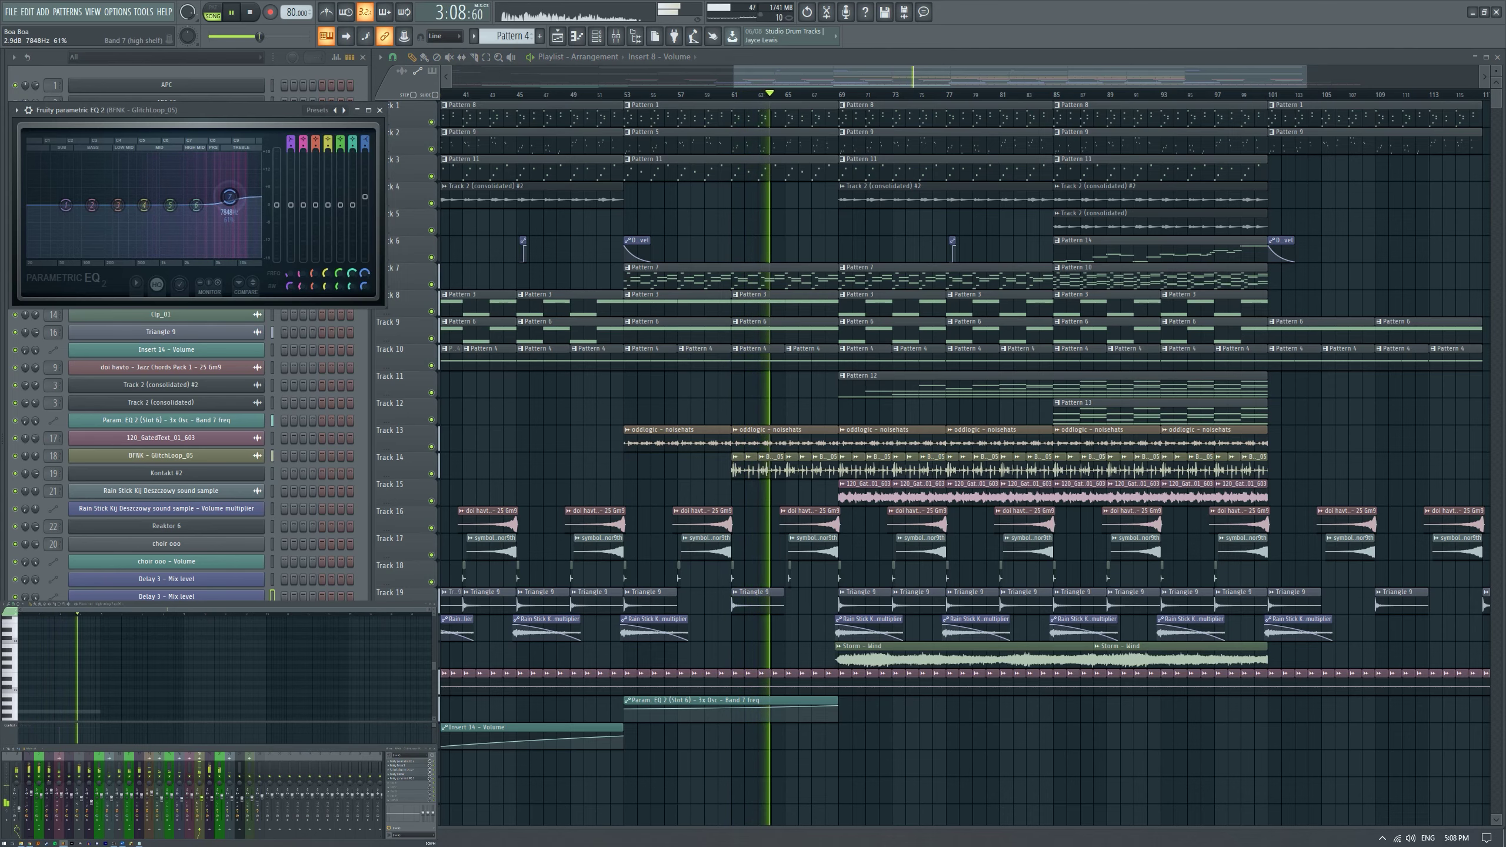
pyautogui.click(379, 110)
# Play through bars 64 to 68 and examine the clips leading into the section at bar 69.
pyautogui.scroll(4, 709, 450)
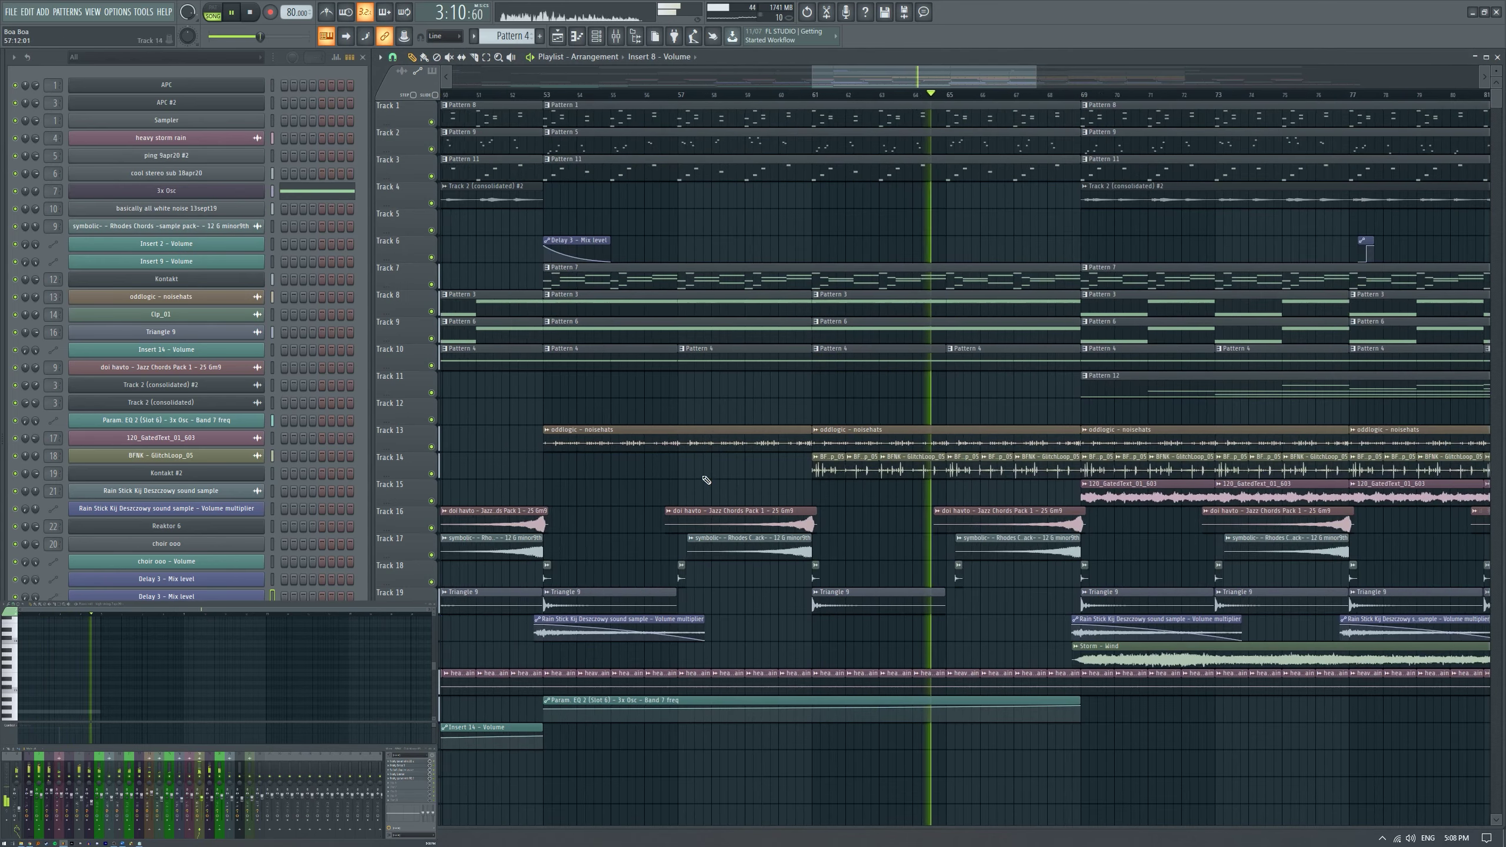
pyautogui.scroll(-4, 714, 469)
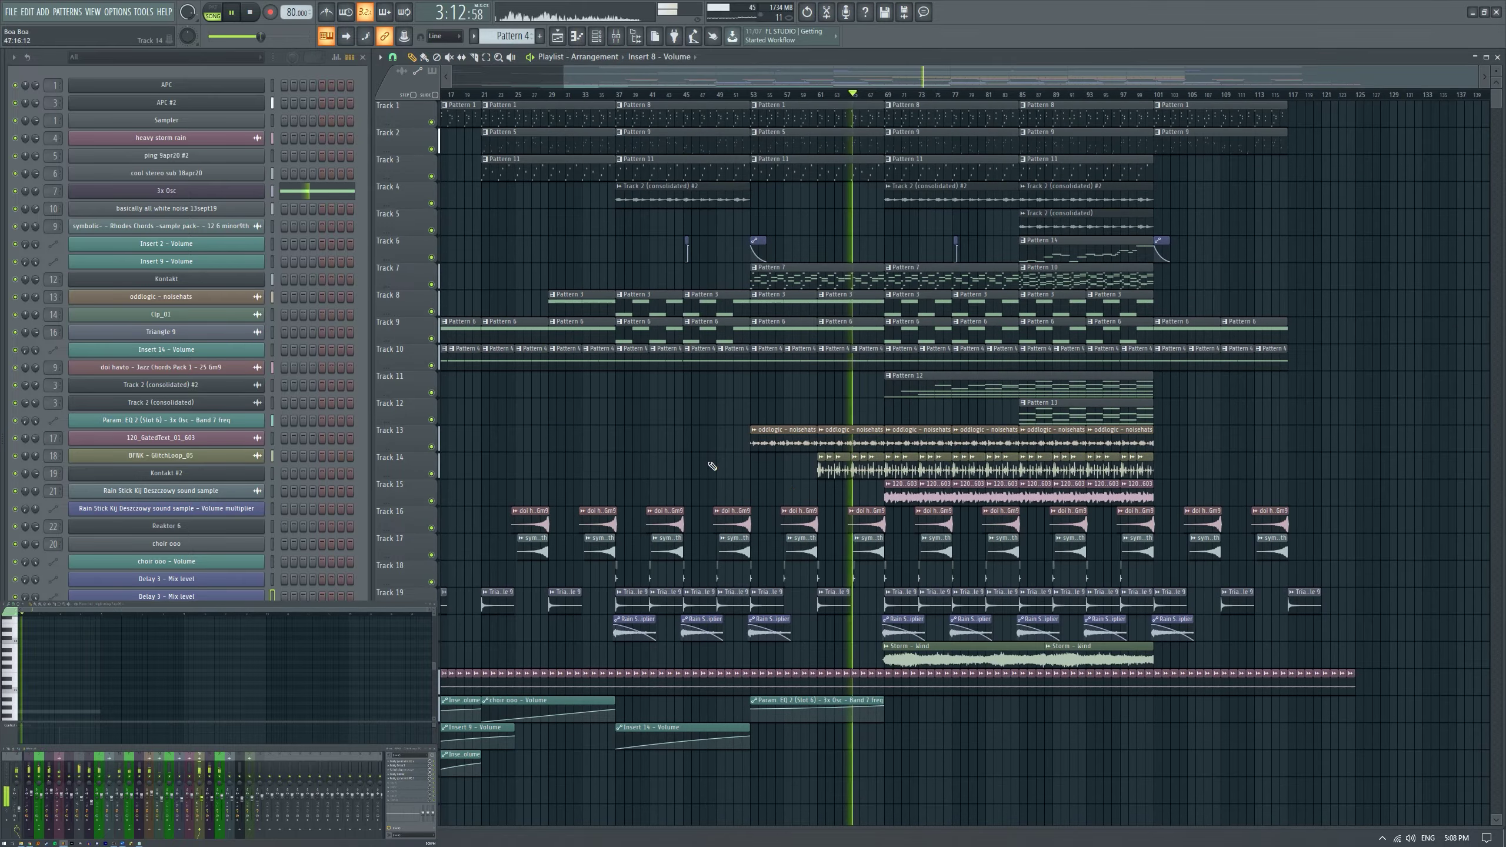
pyautogui.scroll(1, 947, 542)
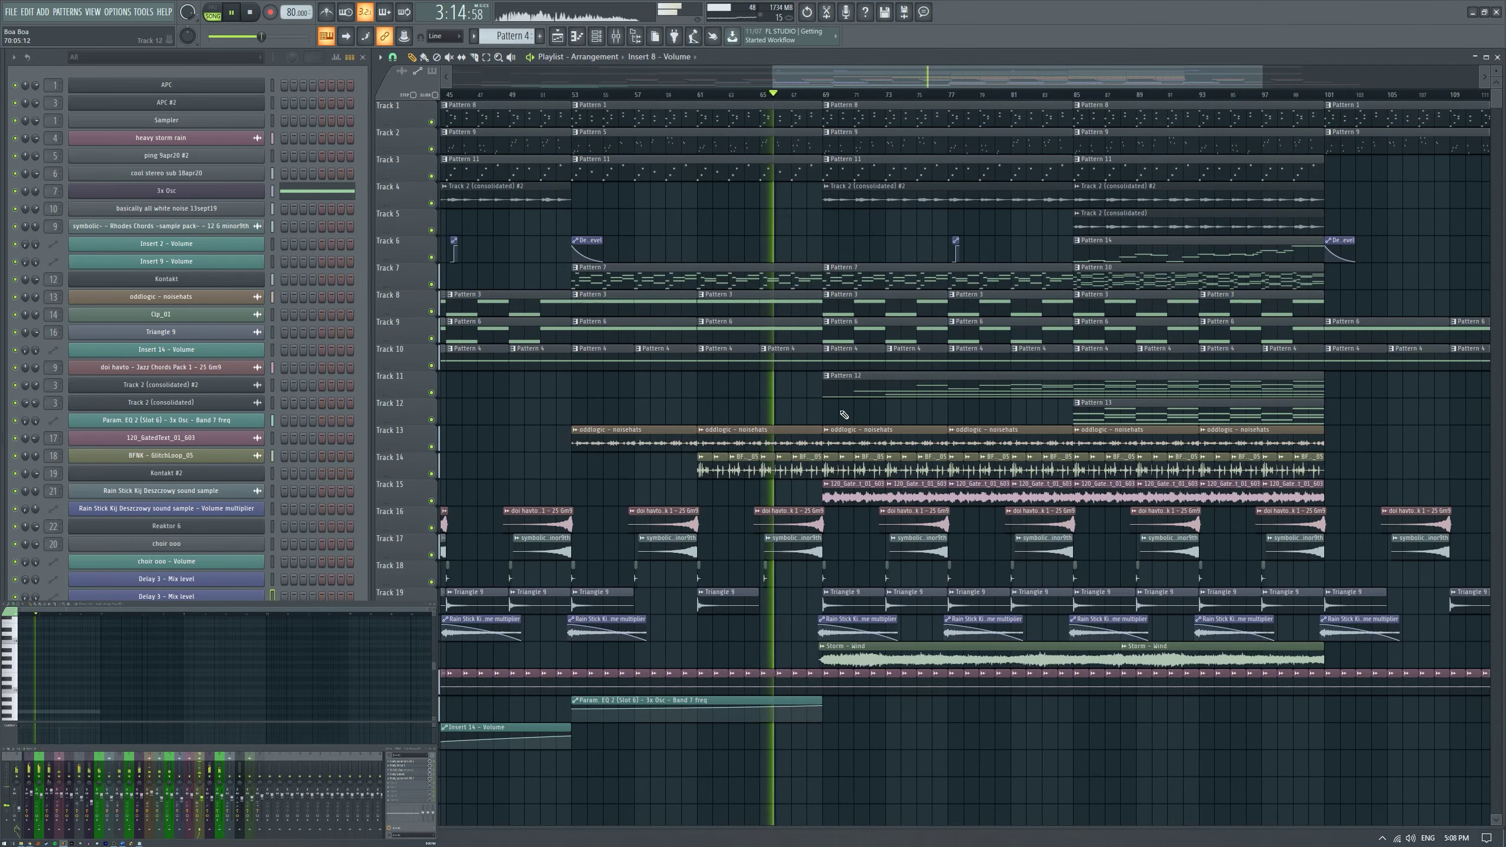
pyautogui.scroll(10, 809, 409)
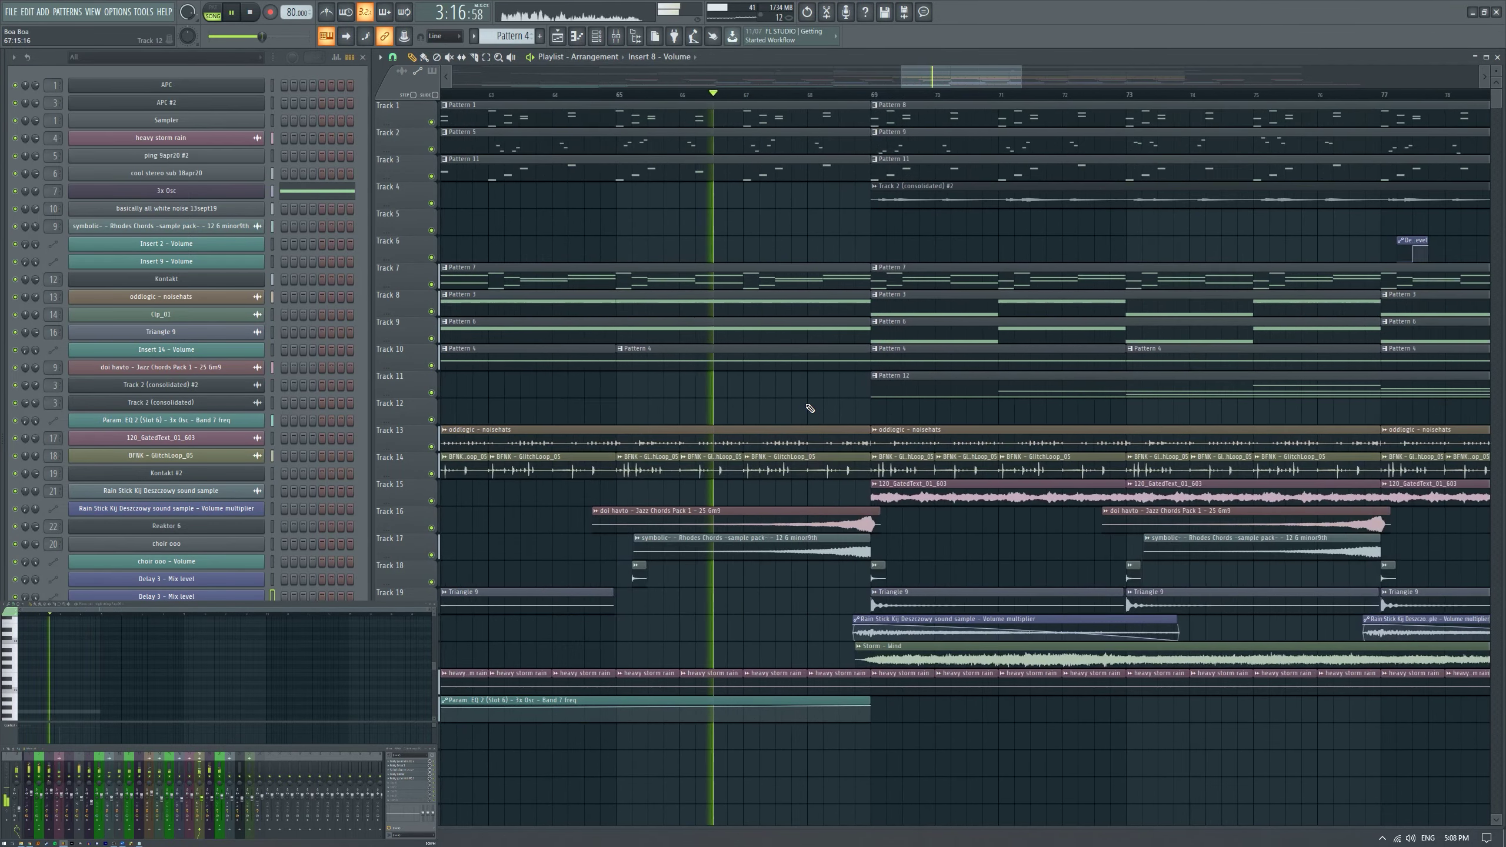
pyautogui.scroll(3, 731, 410)
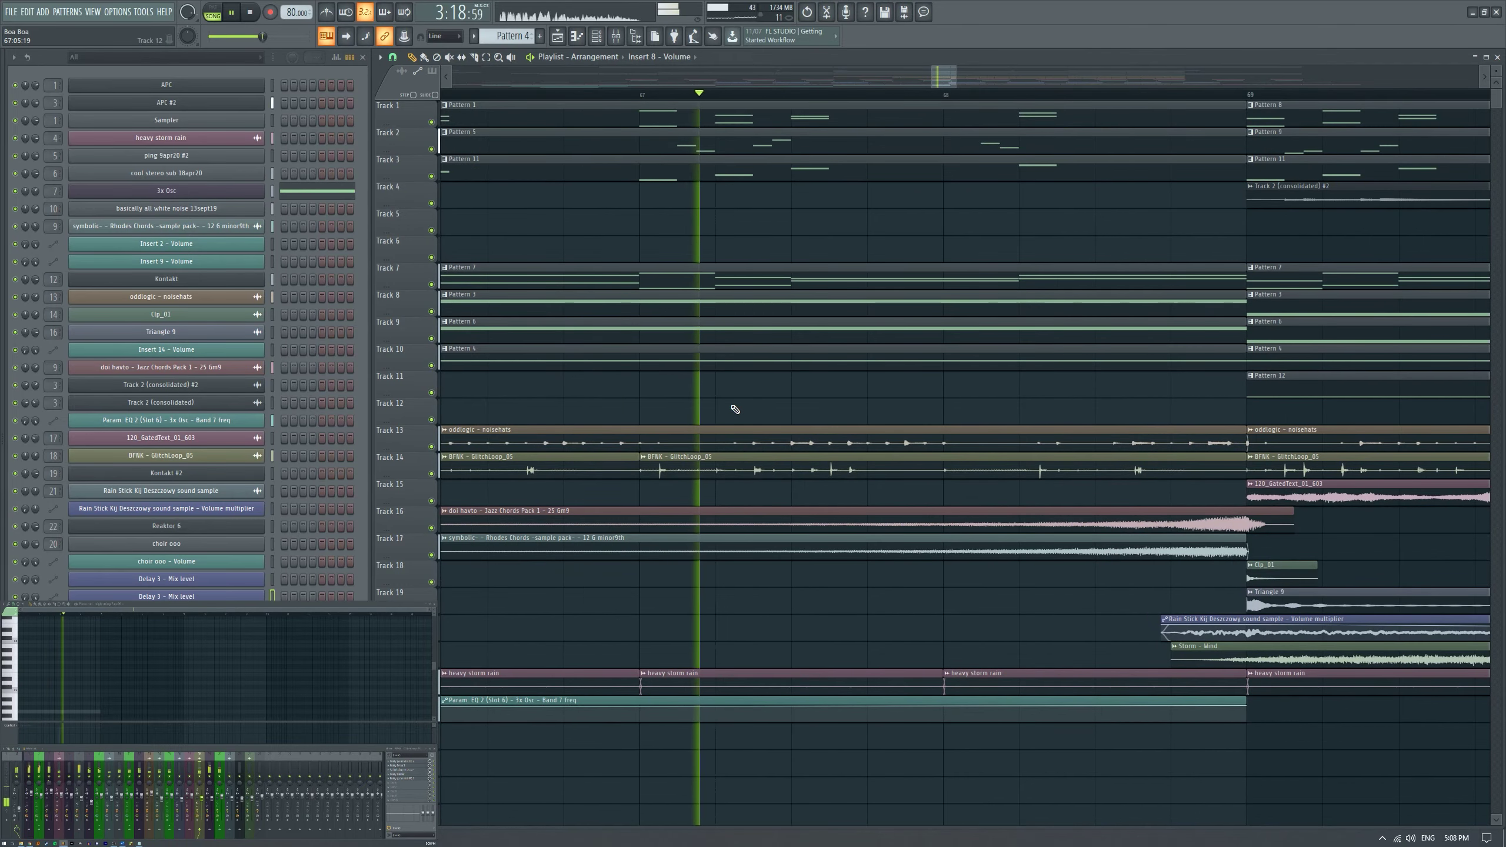
pyautogui.scroll(-3, 723, 409)
pyautogui.scroll(4, 871, 424)
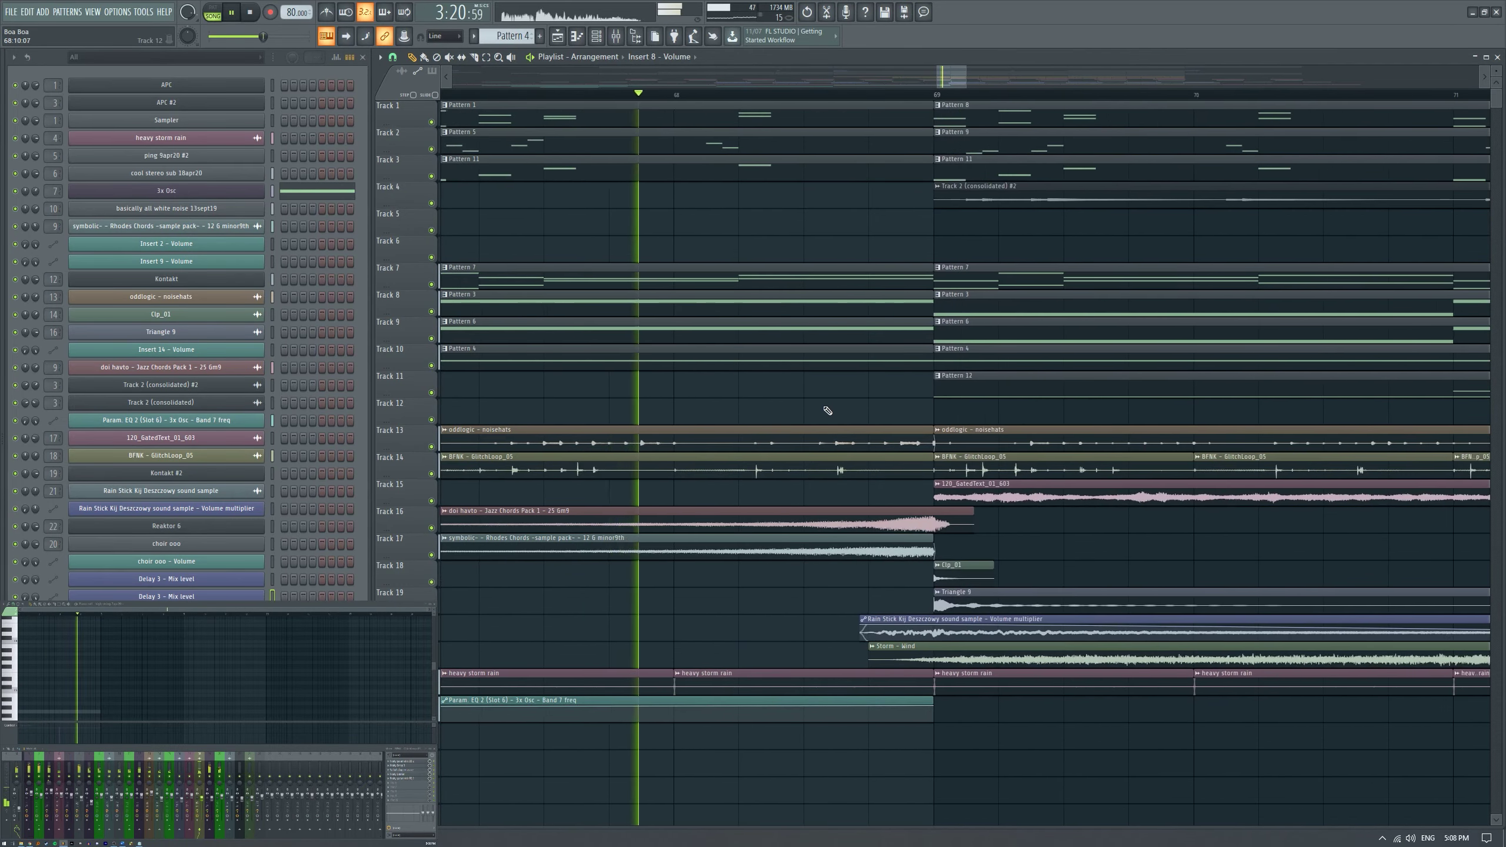
# Place a copy of the Storm - wind clip ahead of the section at bar 69 and trim it to start at bar 65.
pyautogui.scroll(-5, 805, 404)
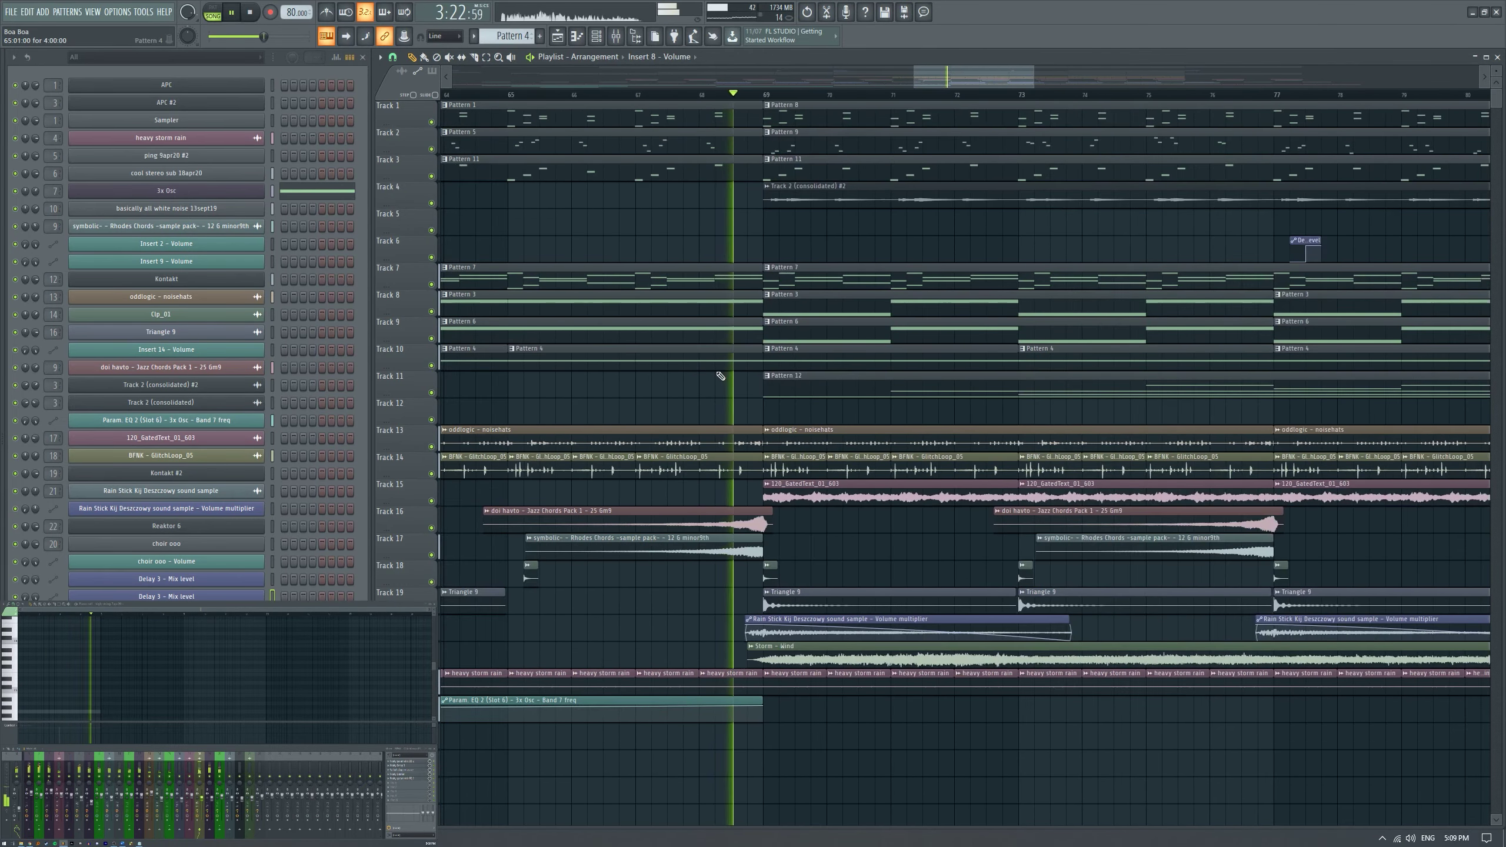
pyautogui.scroll(-6, 800, 411)
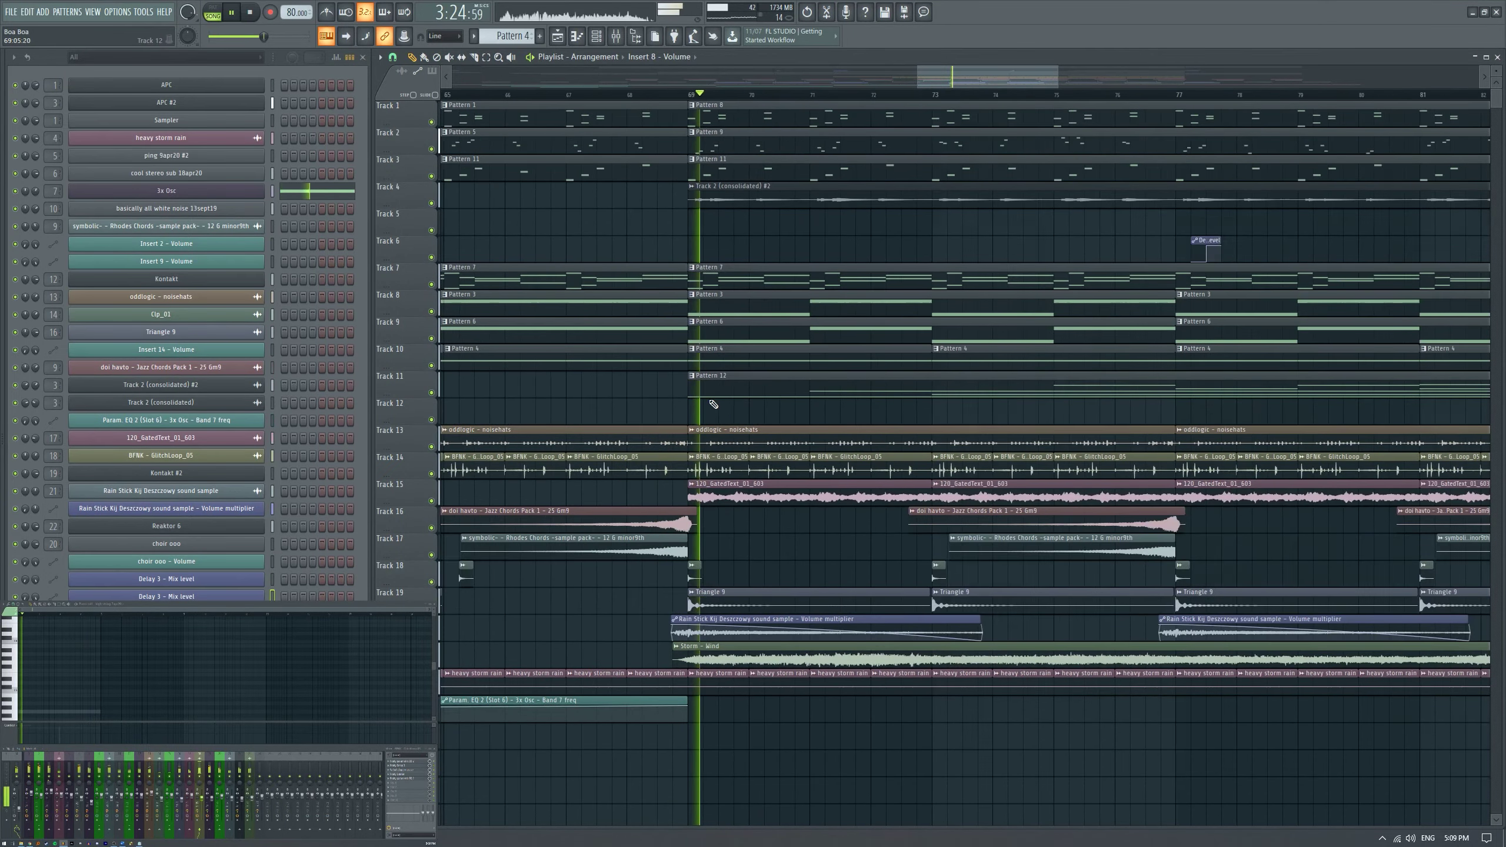
pyautogui.scroll(-4, 735, 415)
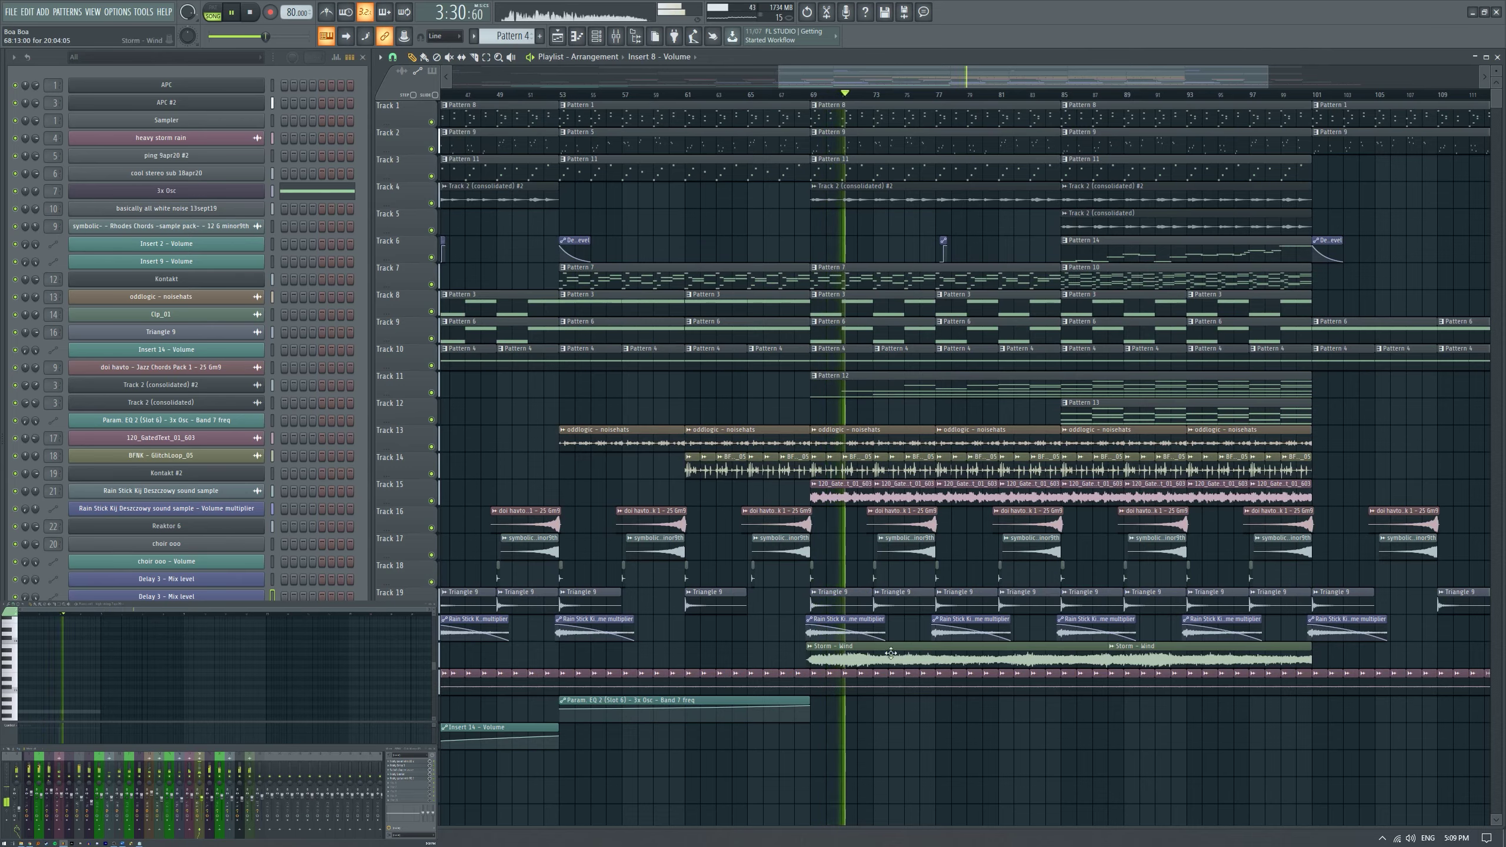
pyautogui.scroll(3, 970, 657)
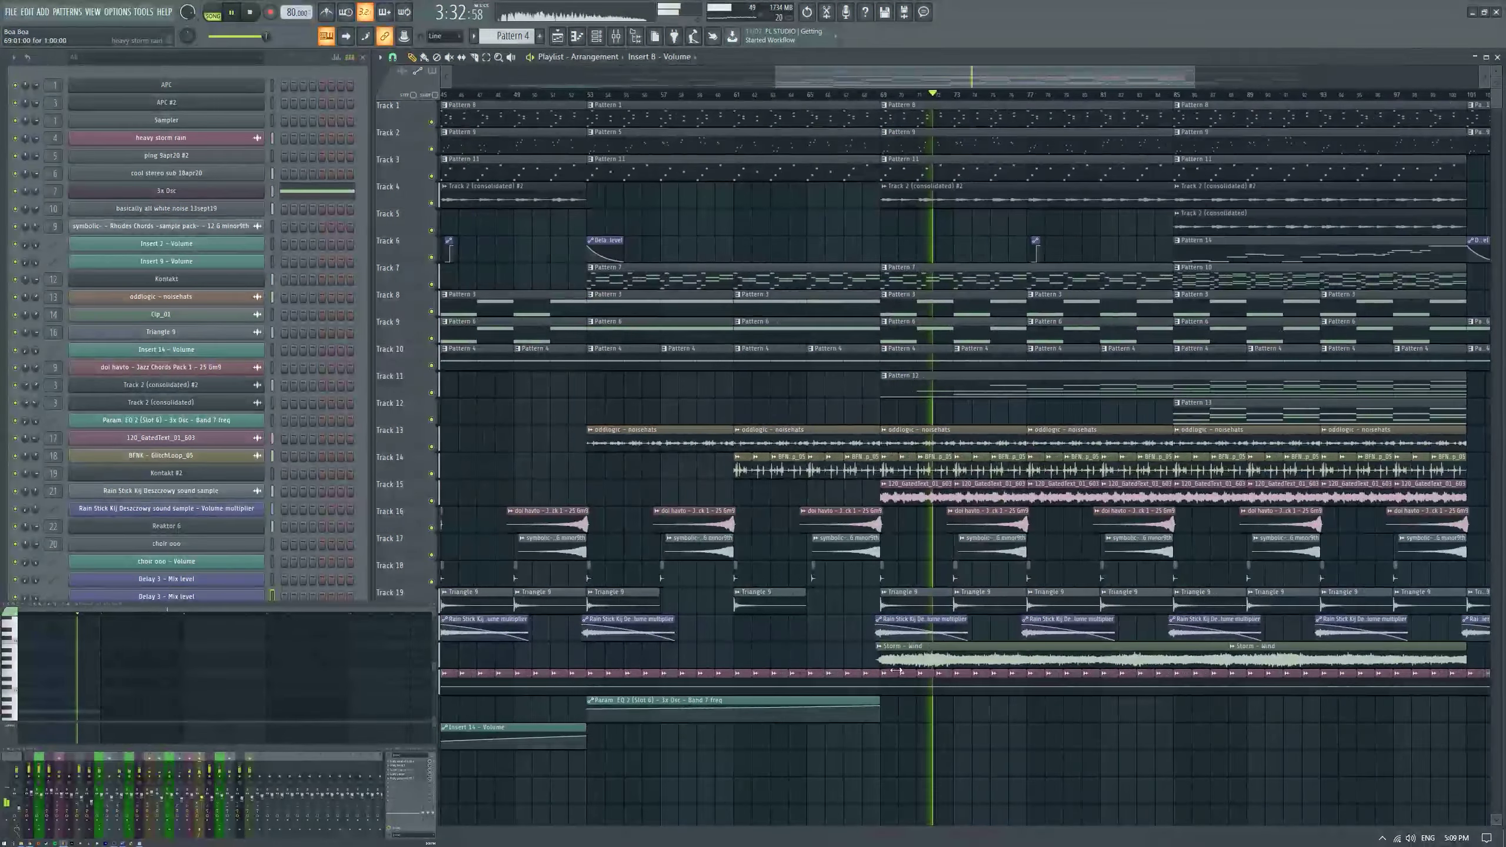
pyautogui.scroll(-5, 936, 661)
pyautogui.moveTo(1232, 670); pyautogui.dragTo(1062, 644)
pyautogui.hotkey('ctrl', 'd')
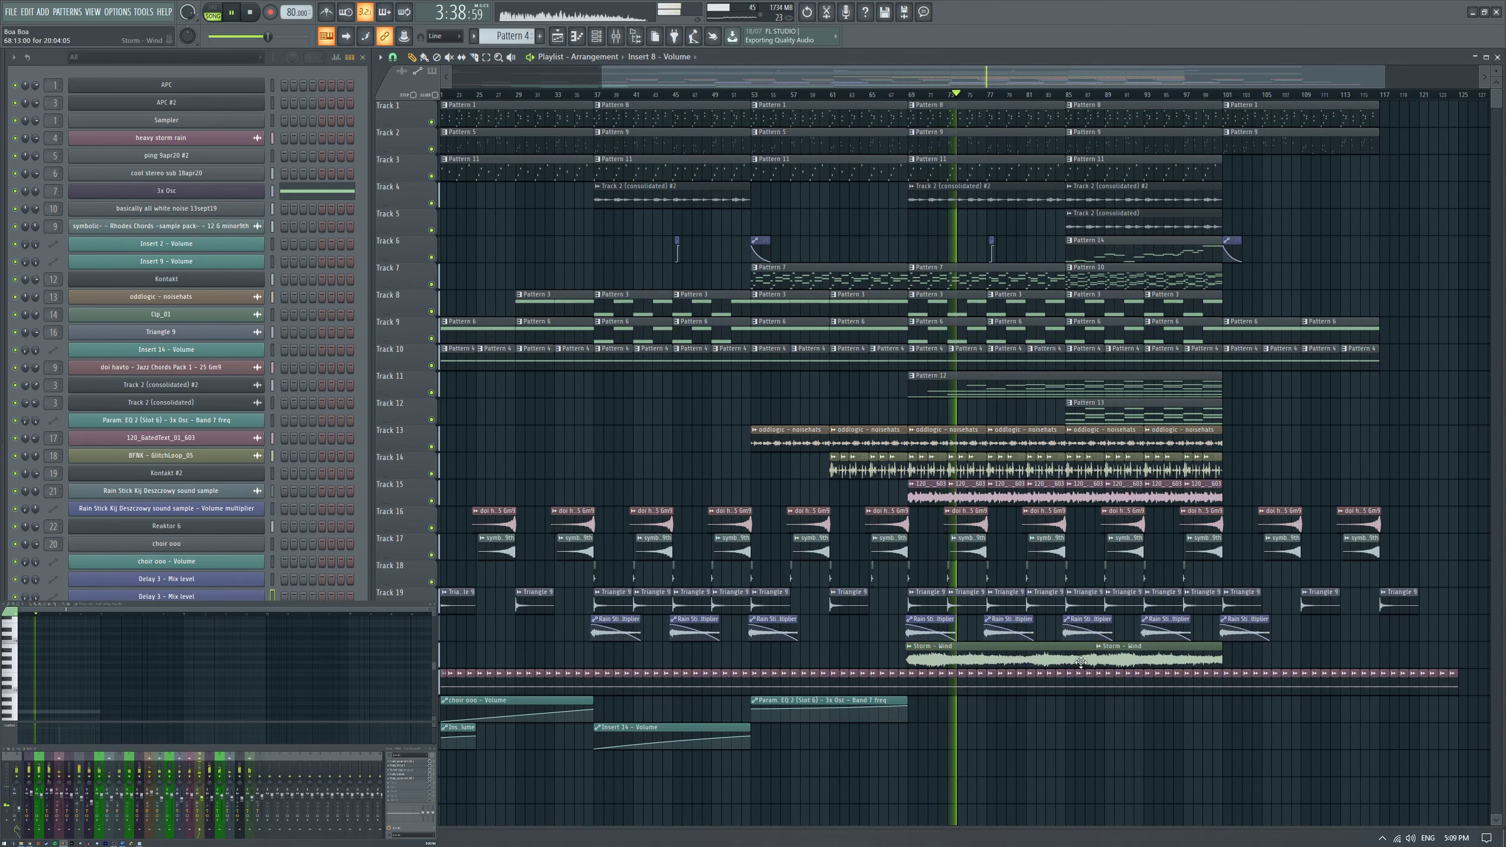
pyautogui.keyDown('shift'); pyautogui.moveTo(1081, 662); pyautogui.dragTo(888, 660); pyautogui.keyUp('shift')
pyautogui.scroll(5, 881, 660)
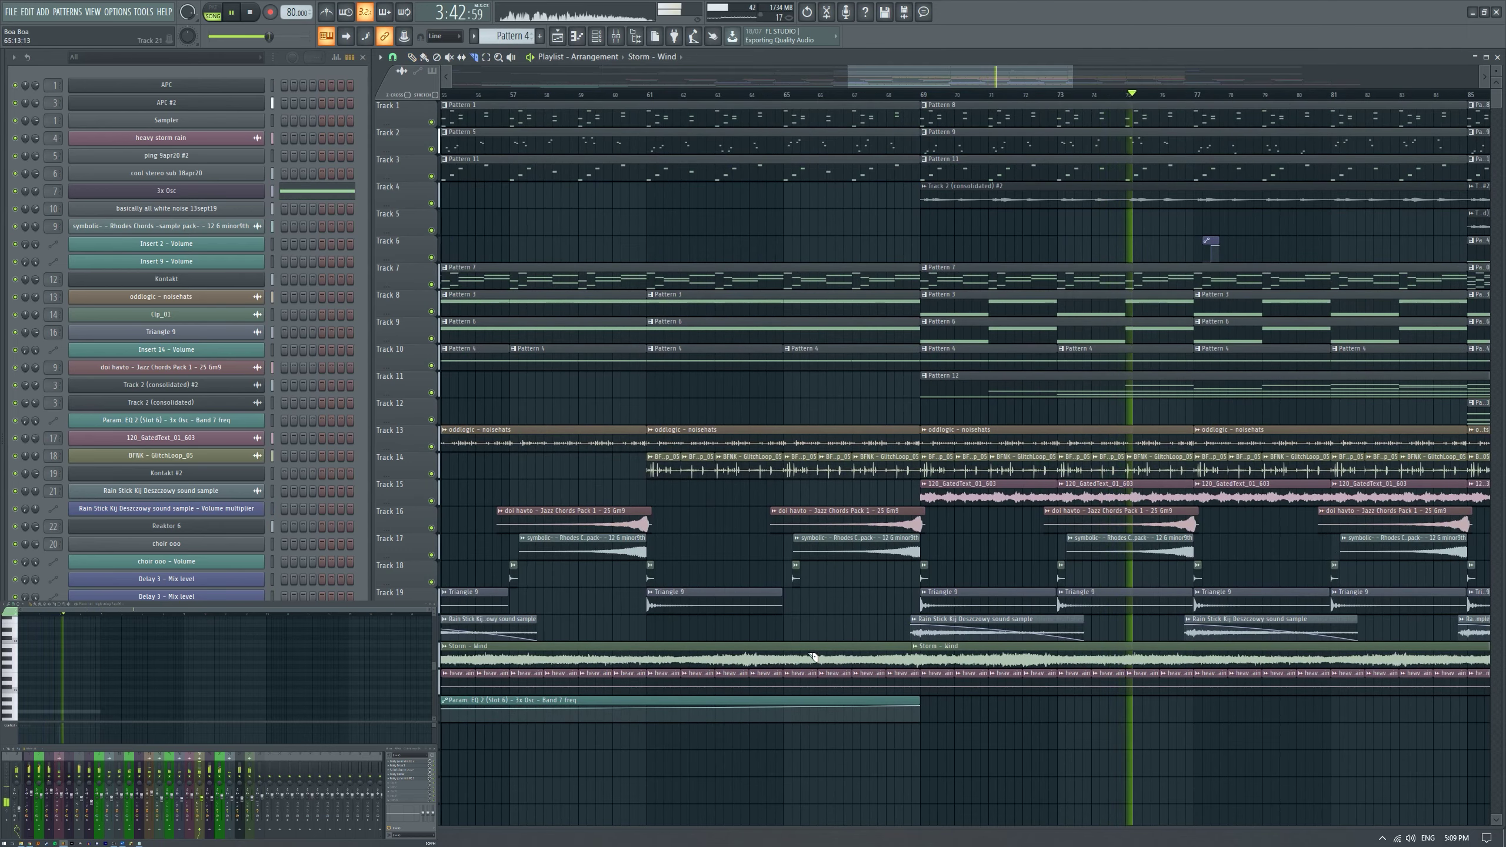
pyautogui.scroll(-5, 449, 139)
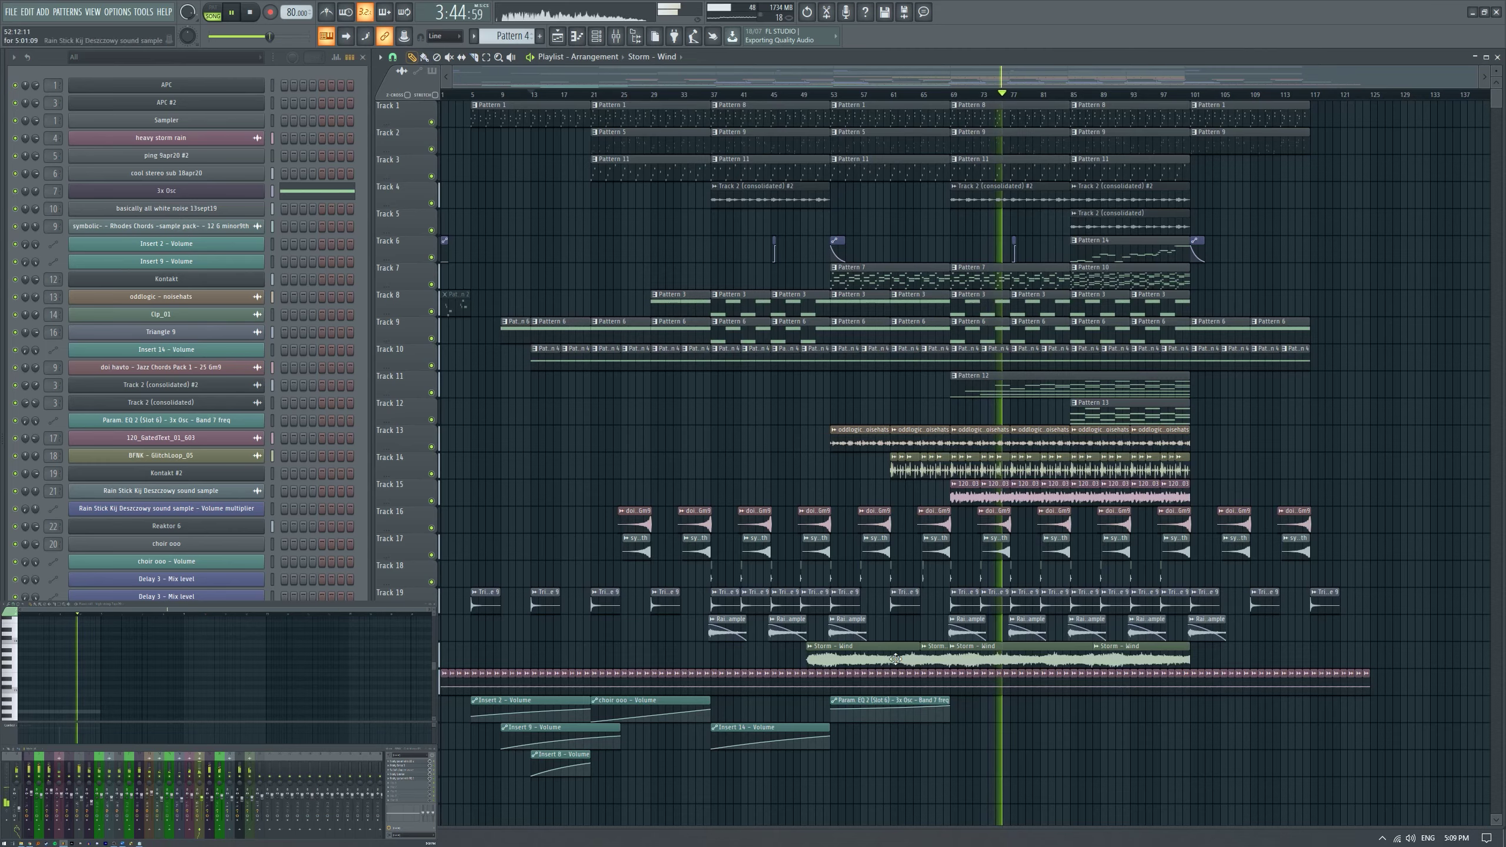
pyautogui.scroll(6, 899, 656)
# Add a volume automation clip to the Storm - wind sample and shape it as a fade-in from bar 65 to bar 69.
pyautogui.rightClick(787, 654)
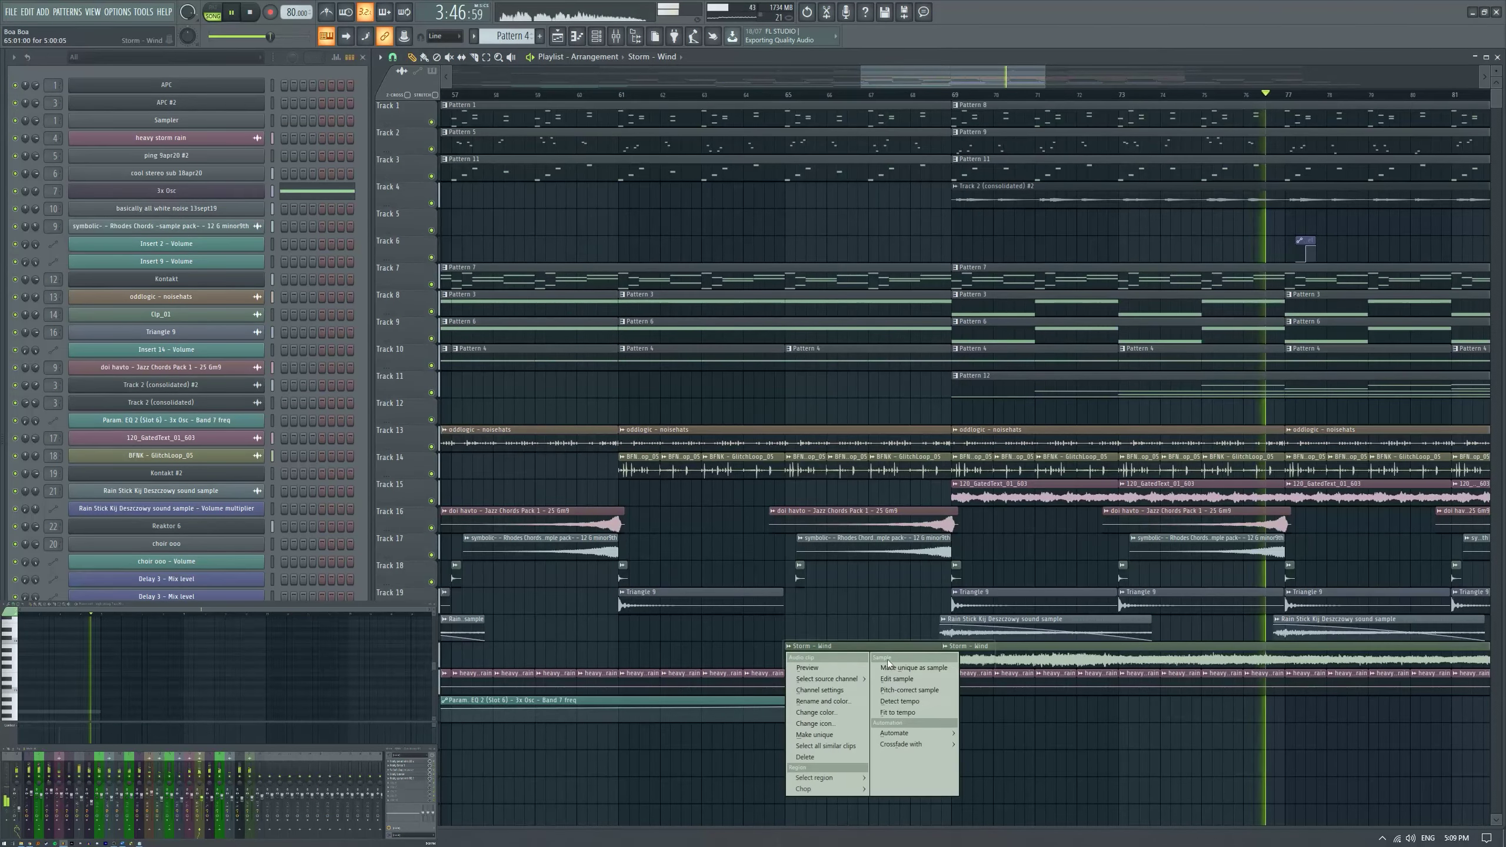
pyautogui.moveTo(928, 734)
pyautogui.click(980, 744)
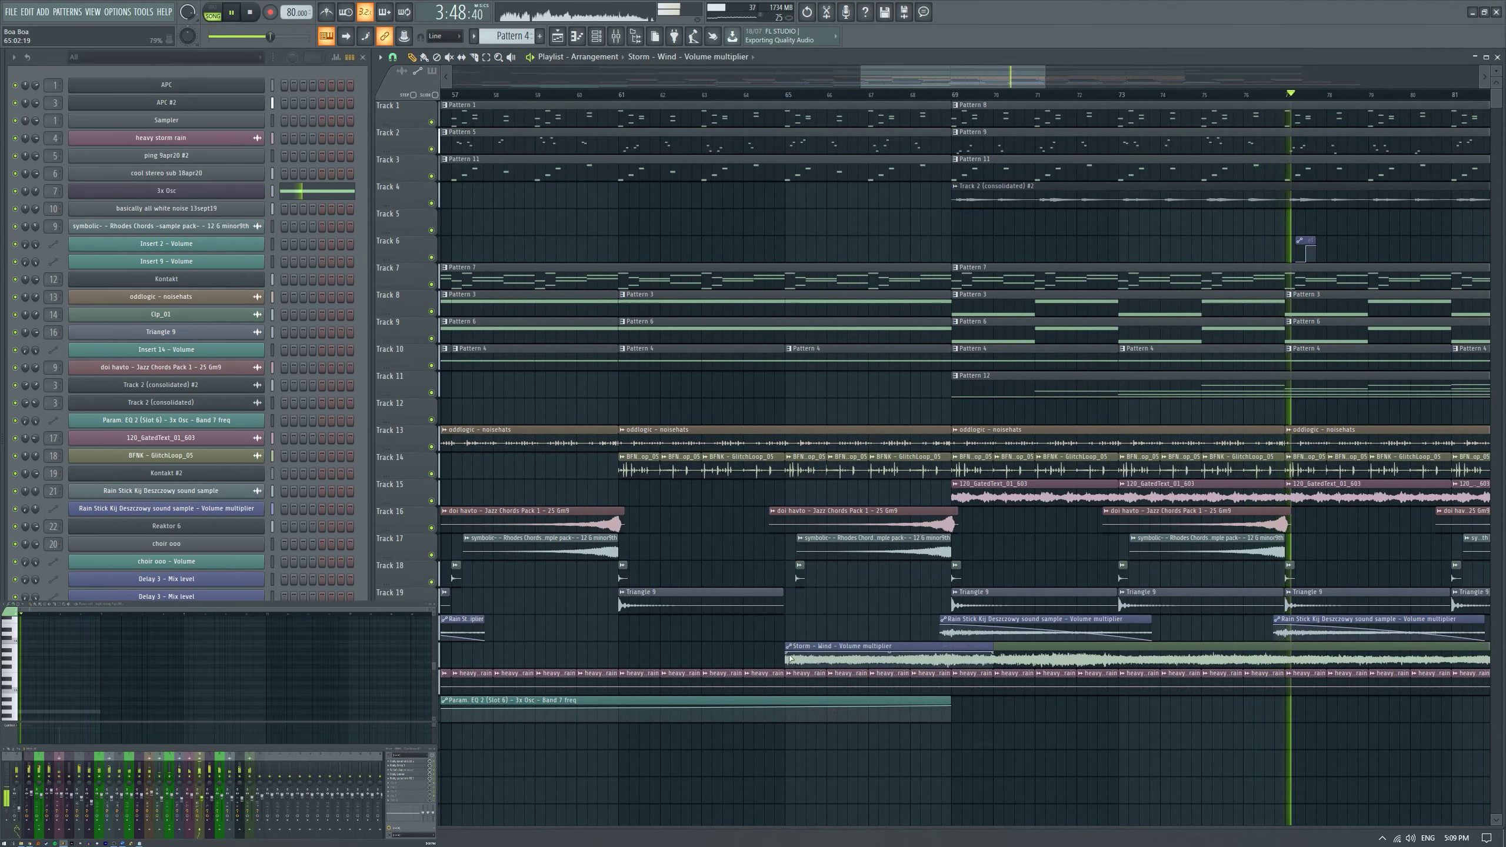
pyautogui.click(818, 713)
pyautogui.moveTo(819, 714); pyautogui.dragTo(789, 654)
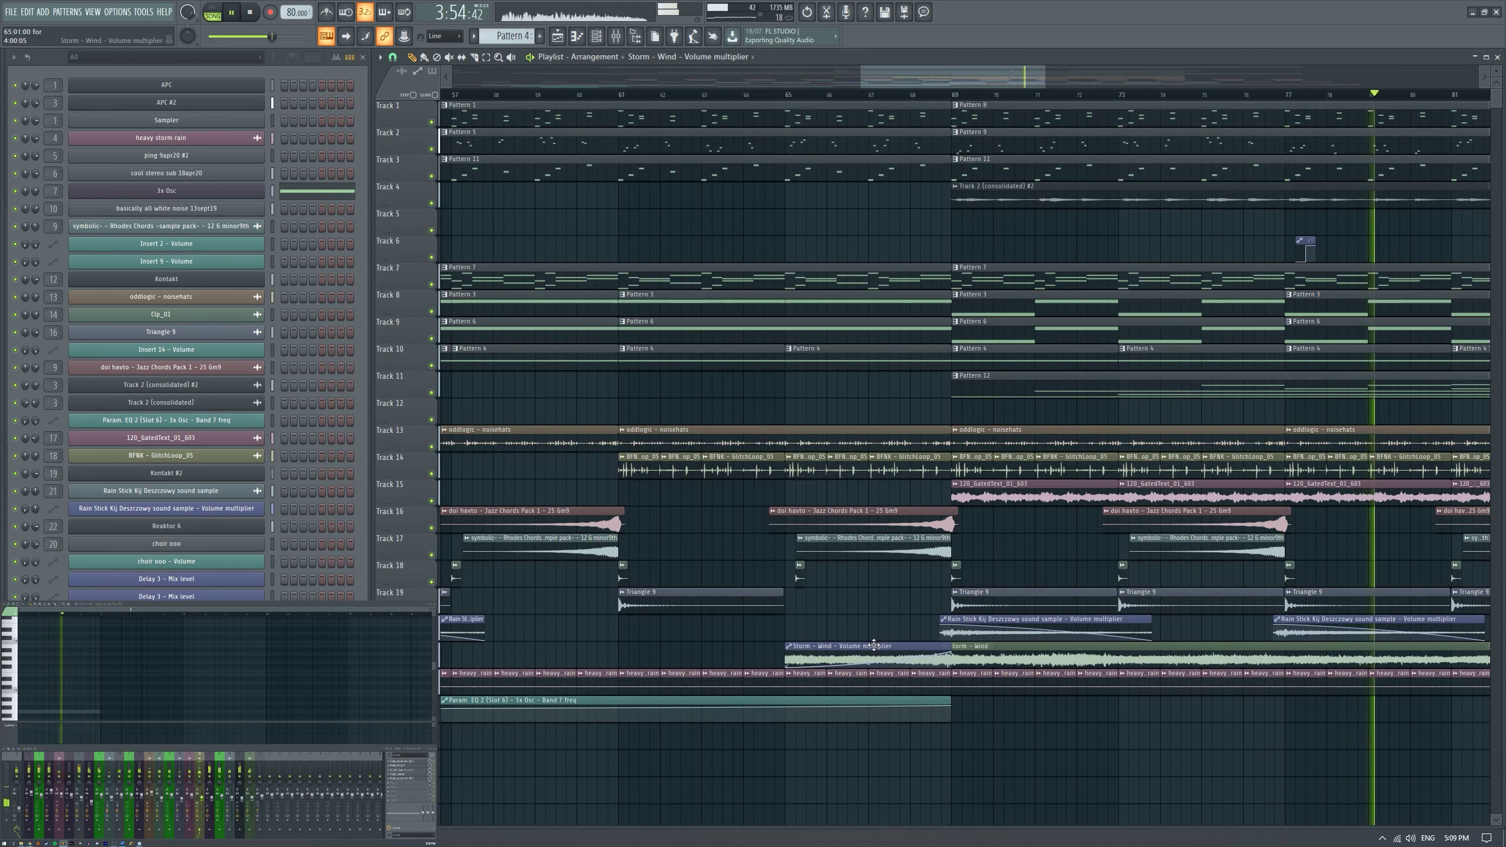
# Play through bars 79 to 85 and examine the layered clips leading into the section at bar 85.
pyautogui.scroll(-3, 871, 653)
pyautogui.scroll(-2, 871, 646)
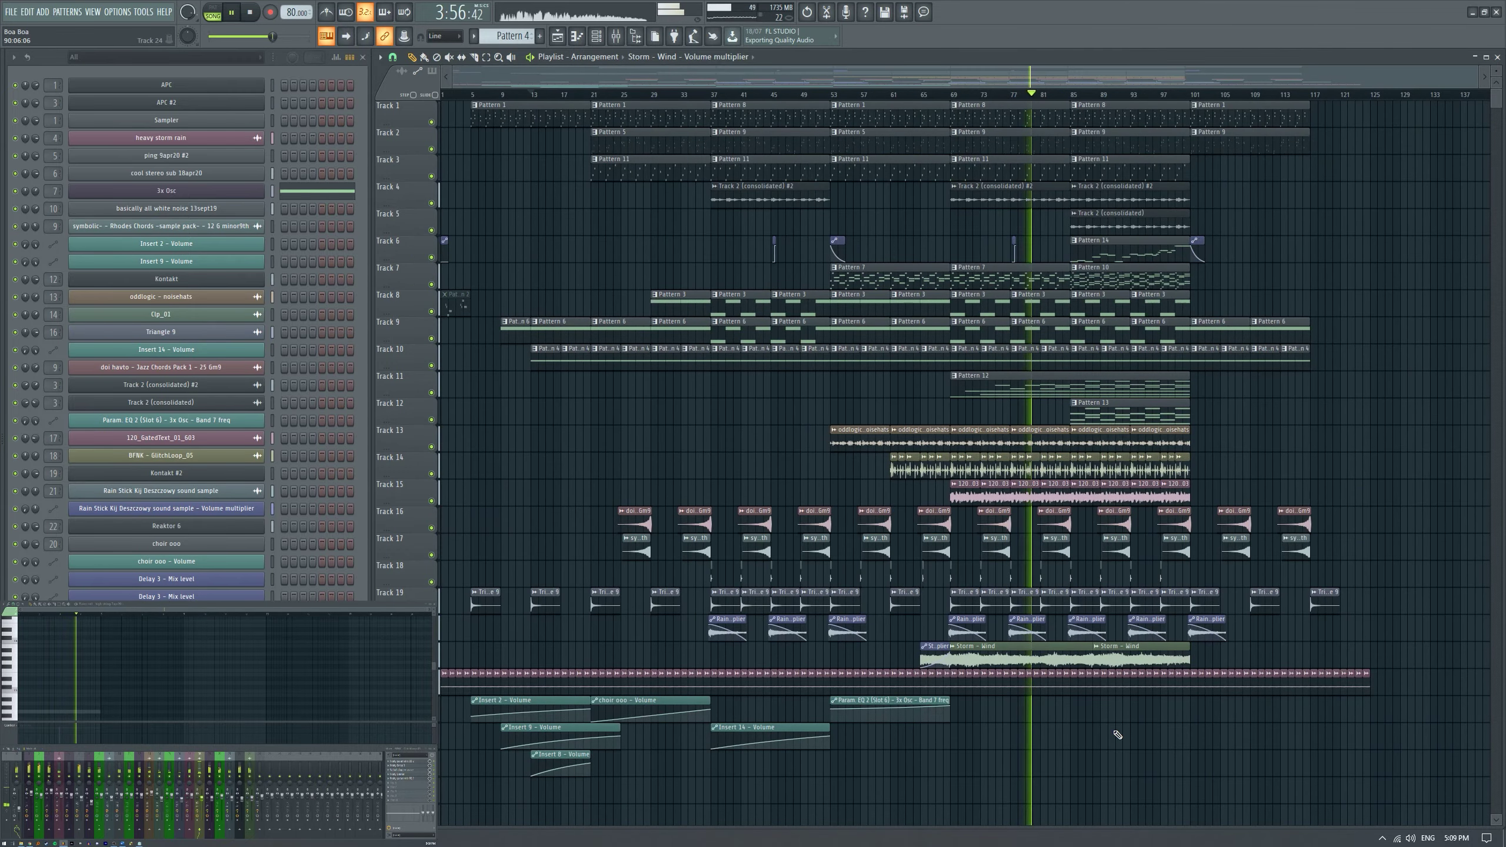
pyautogui.scroll(2, 1117, 734)
pyautogui.scroll(1, 1035, 729)
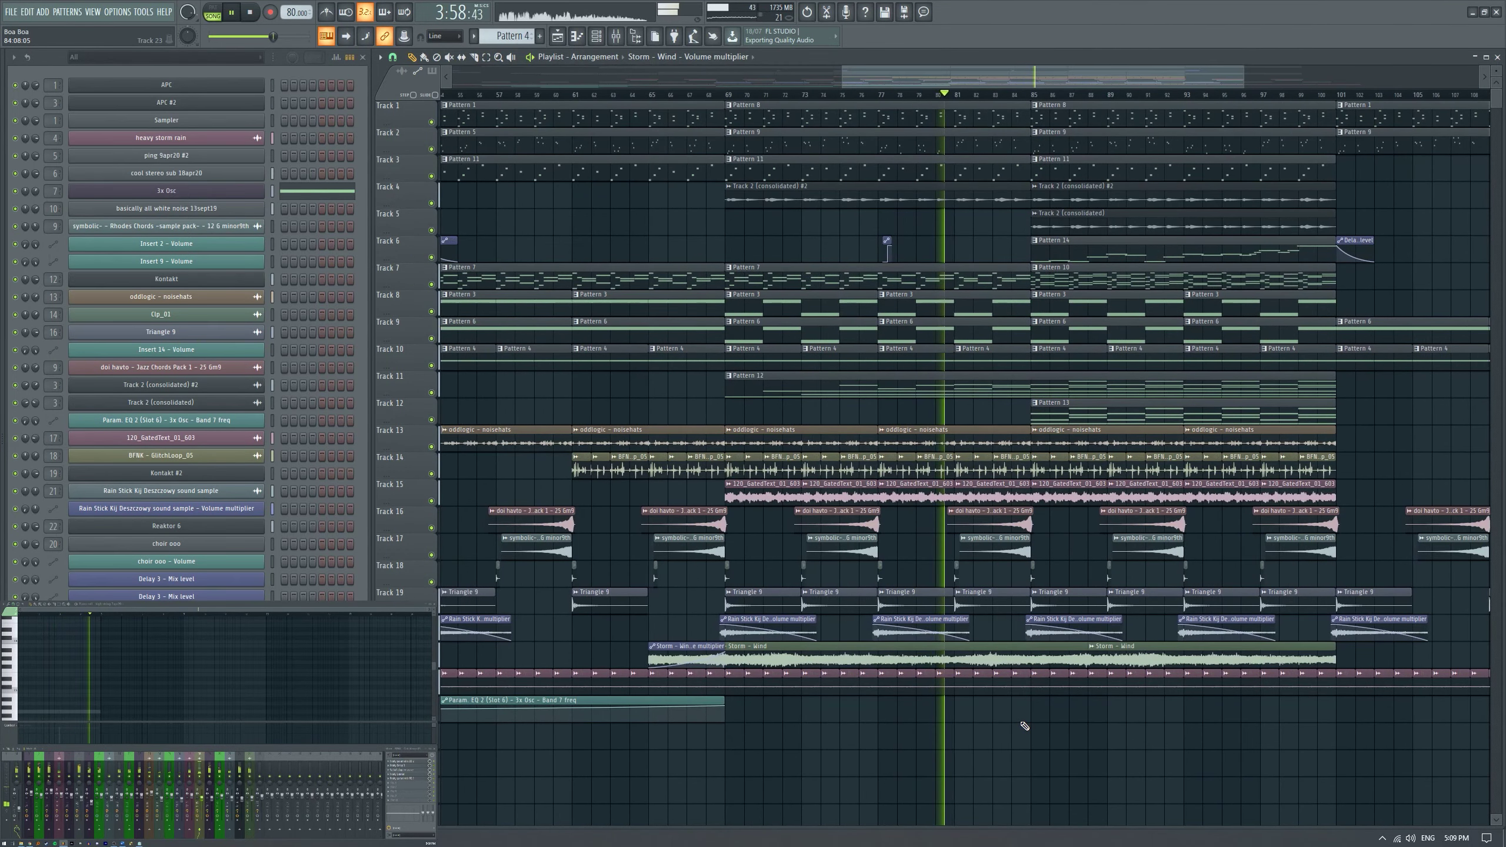
pyautogui.scroll(-2, 1026, 727)
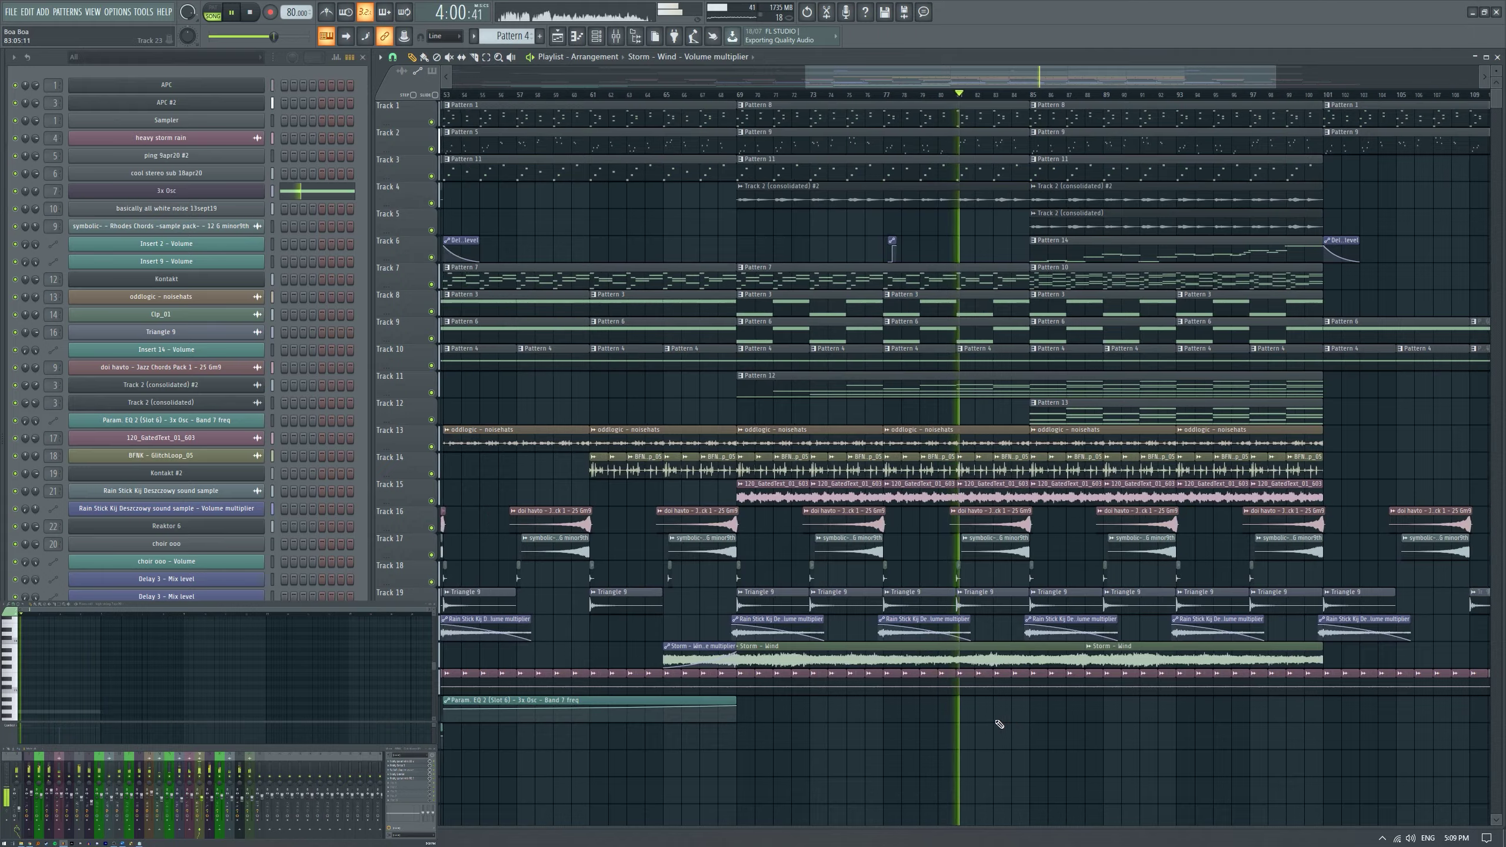
pyautogui.scroll(2, 1032, 730)
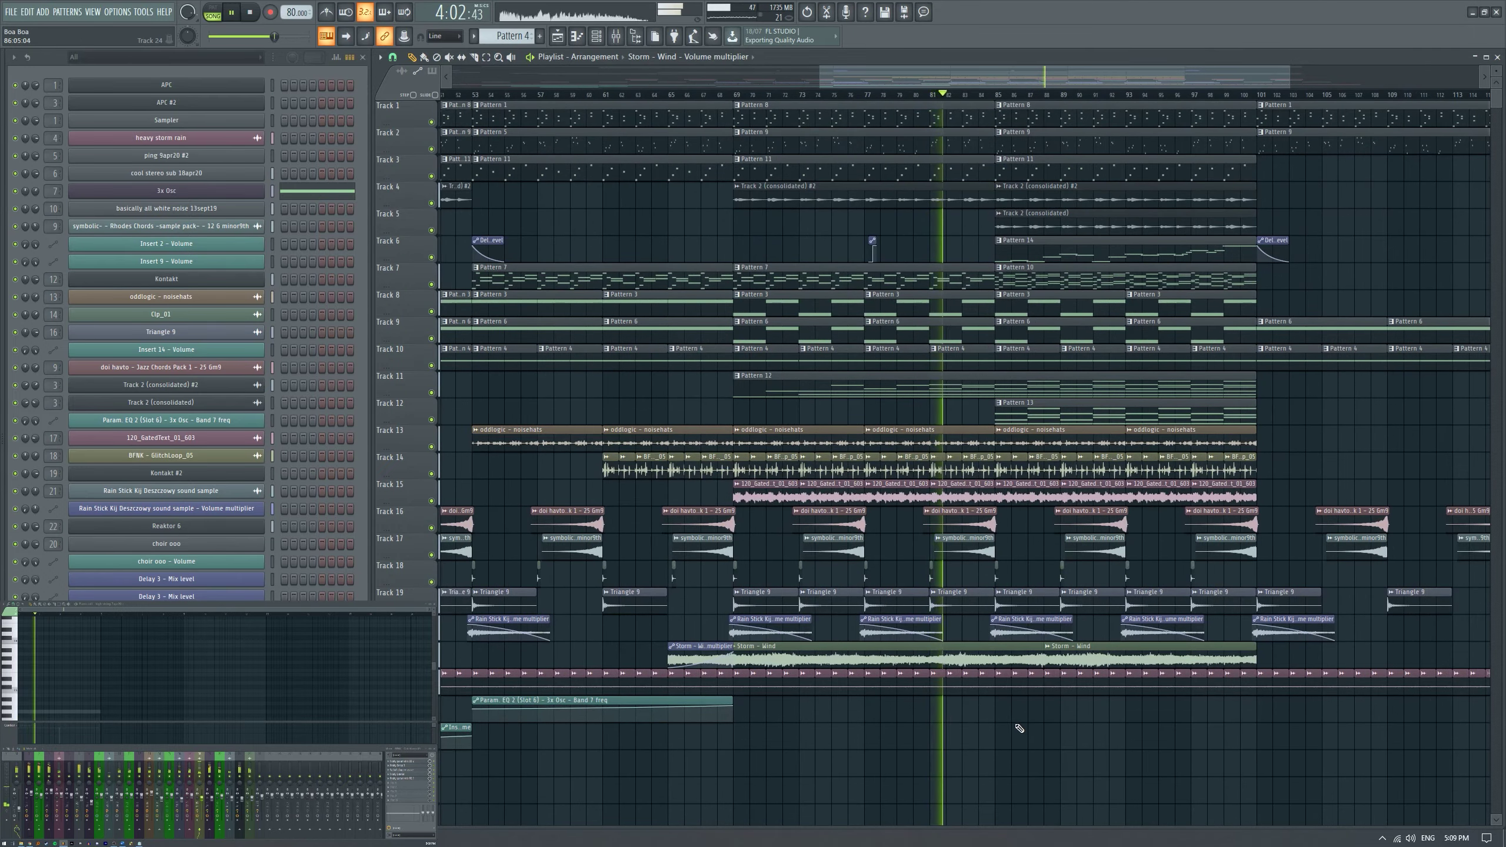
pyautogui.scroll(-3, 1019, 728)
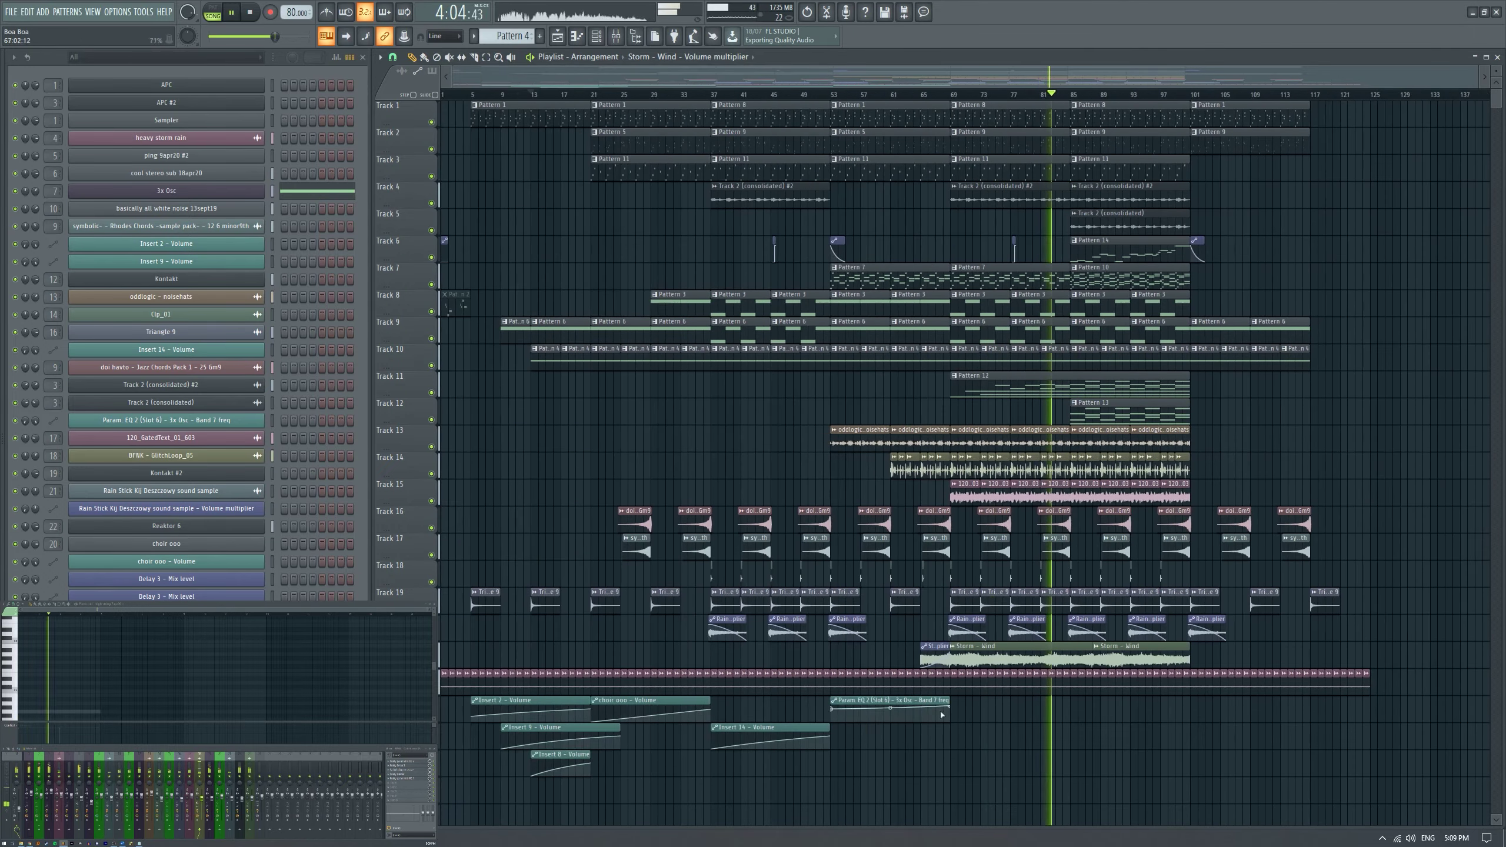
pyautogui.scroll(3, 967, 720)
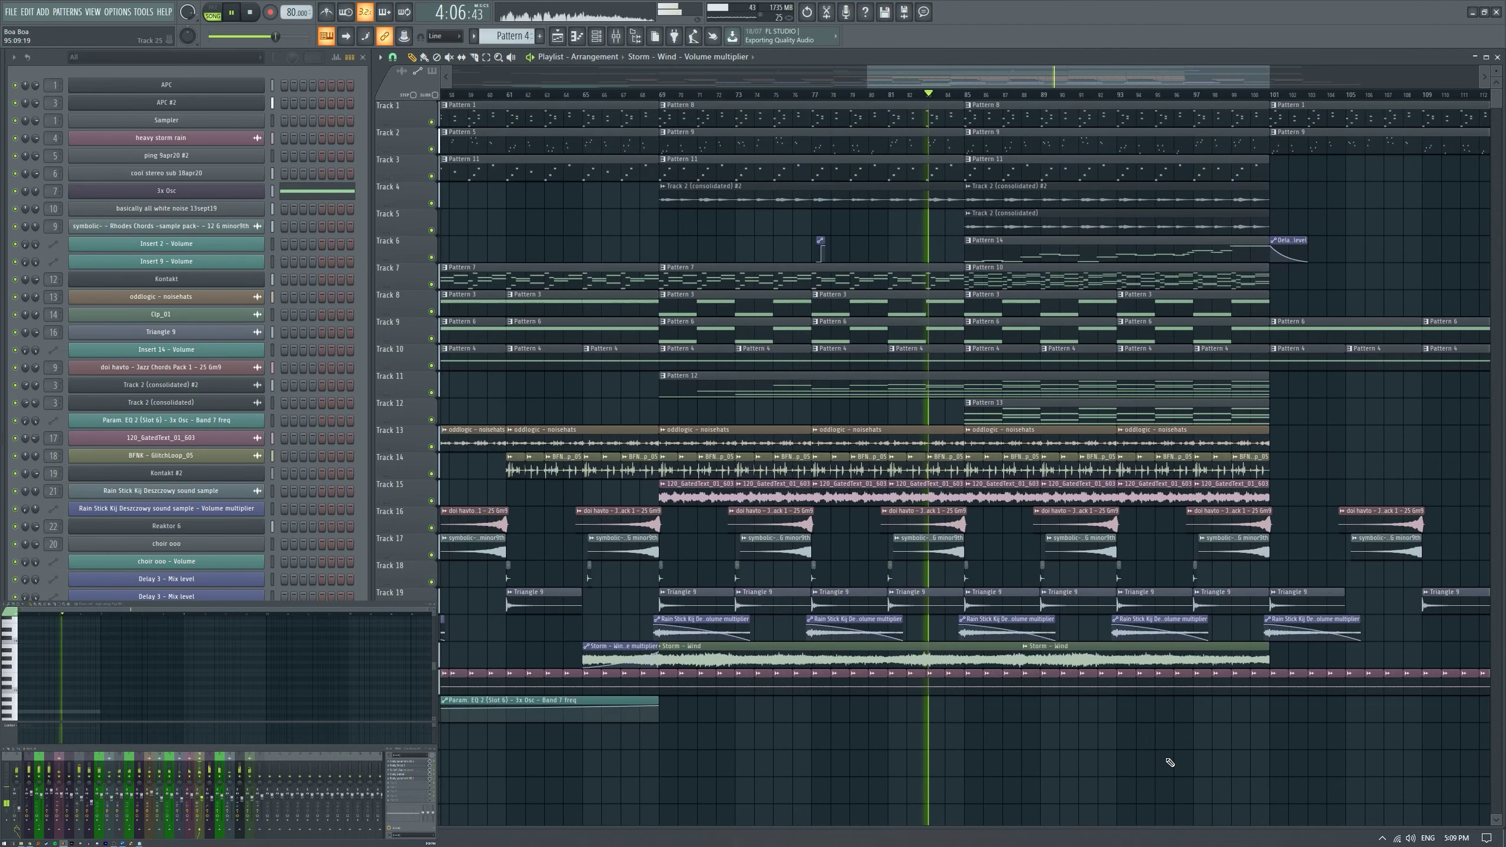
pyautogui.scroll(1, 1170, 762)
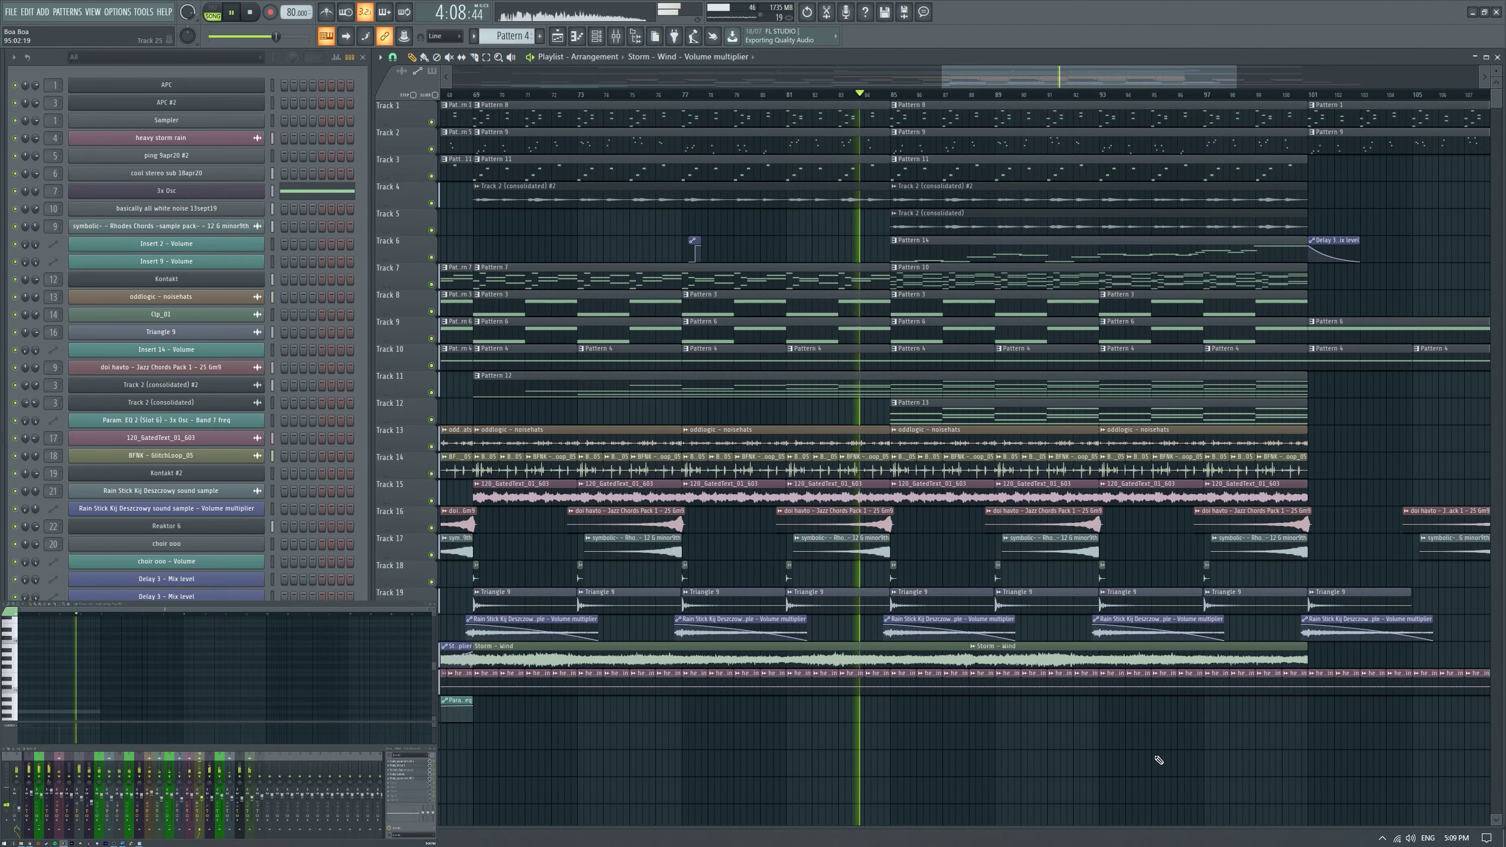
pyautogui.scroll(2, 965, 754)
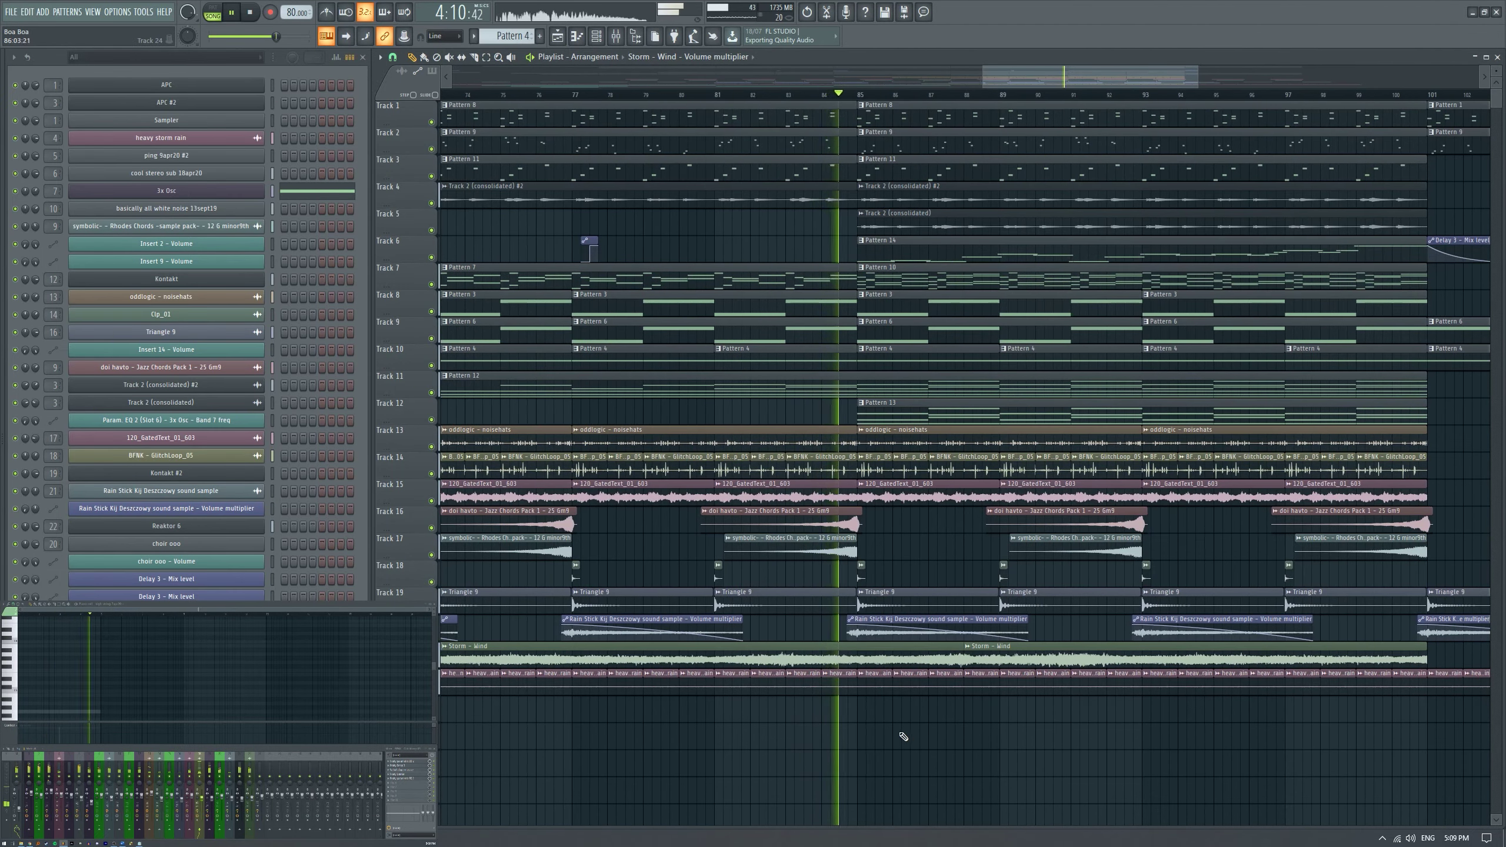
pyautogui.scroll(1, 901, 734)
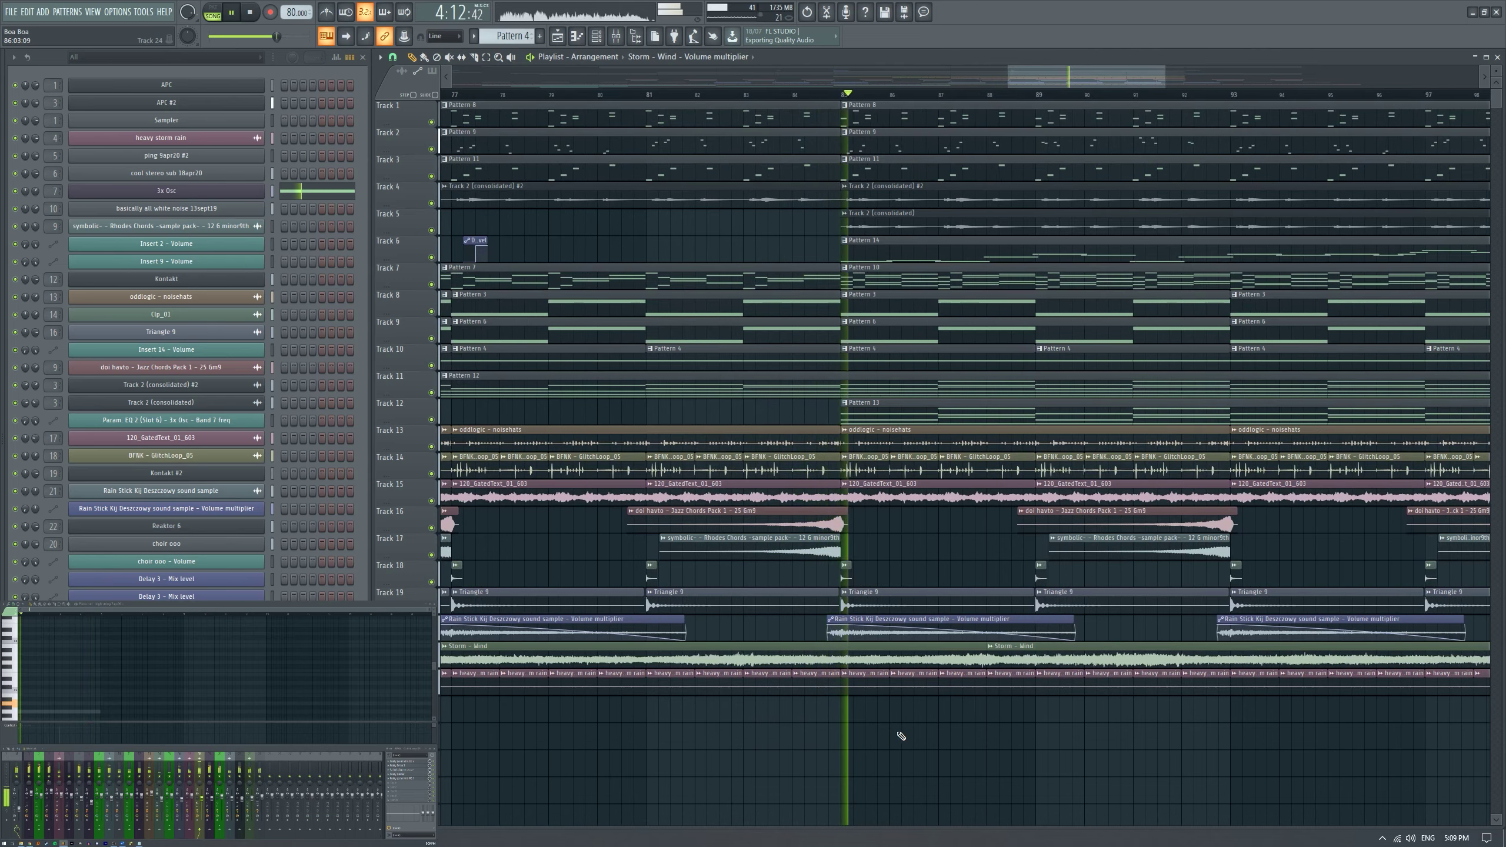
# Play the full section from bar 85 towards bar 101 and examine how its layers build and end.
pyautogui.scroll(-2, 900, 735)
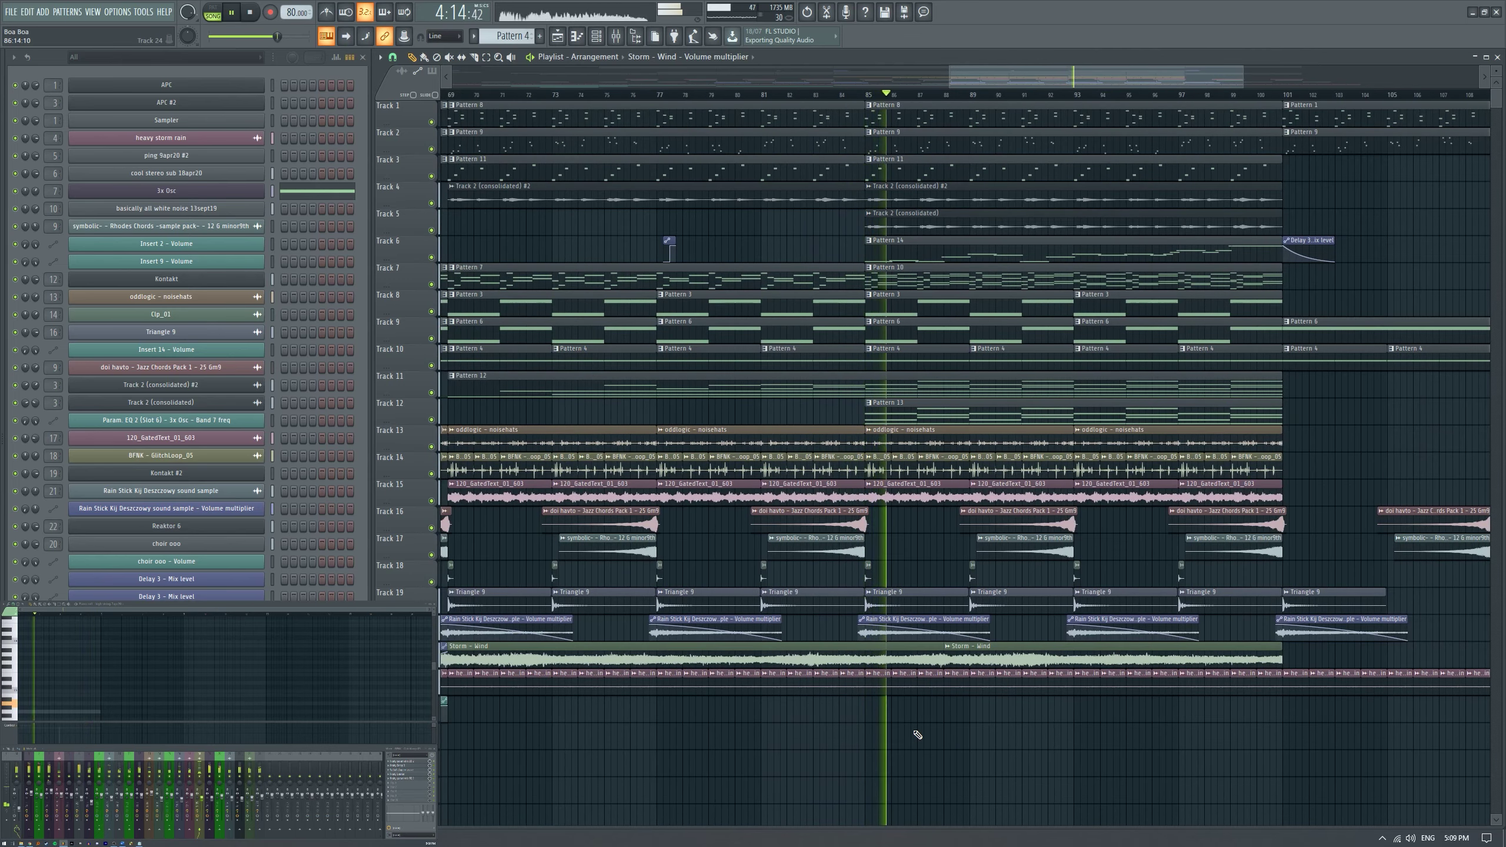
pyautogui.scroll(-4, 917, 734)
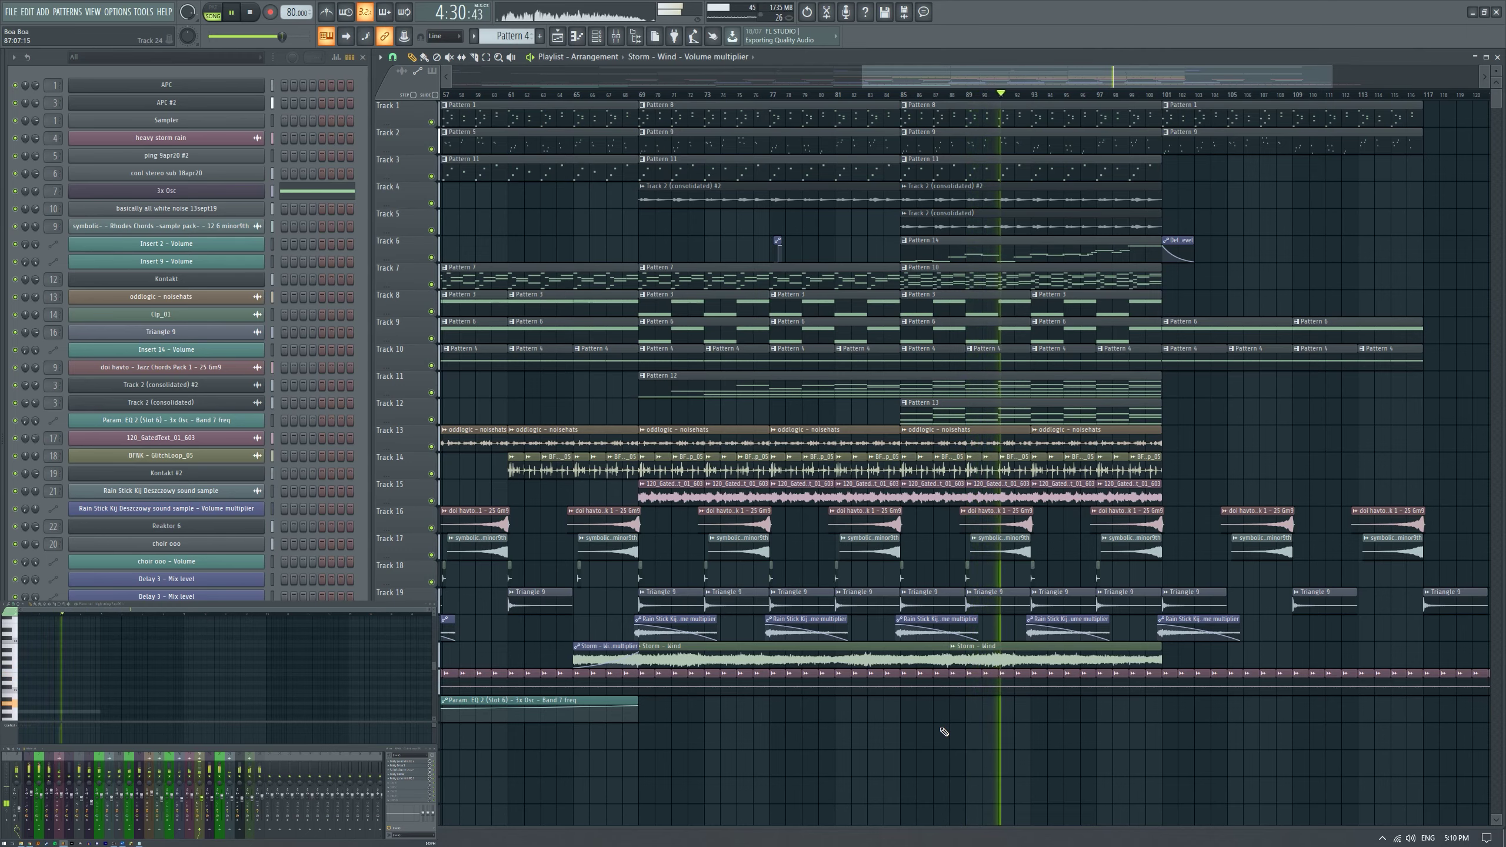
pyautogui.scroll(-4, 944, 732)
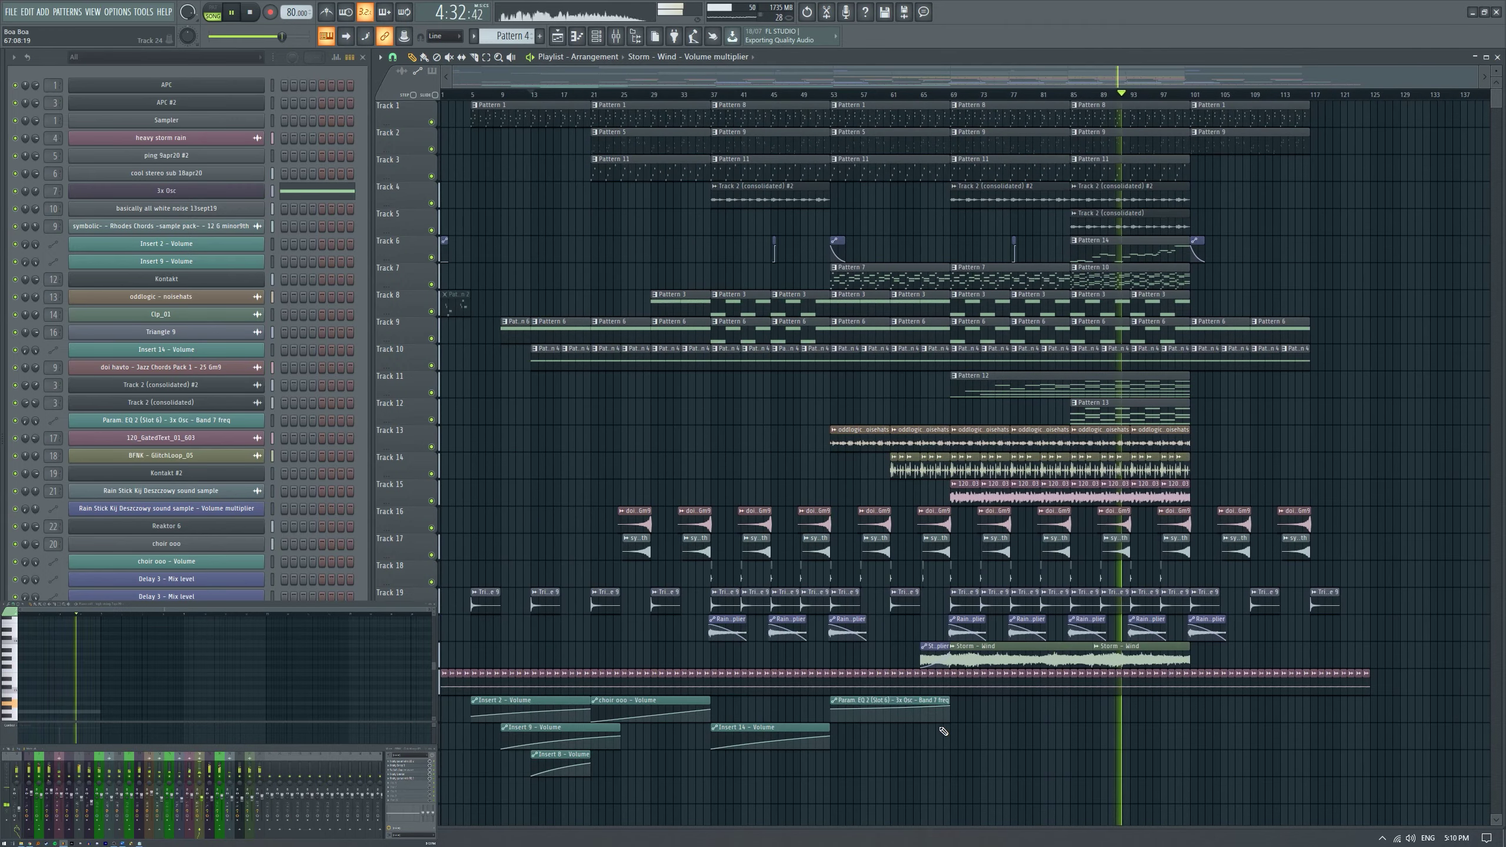
pyautogui.scroll(5, 1287, 771)
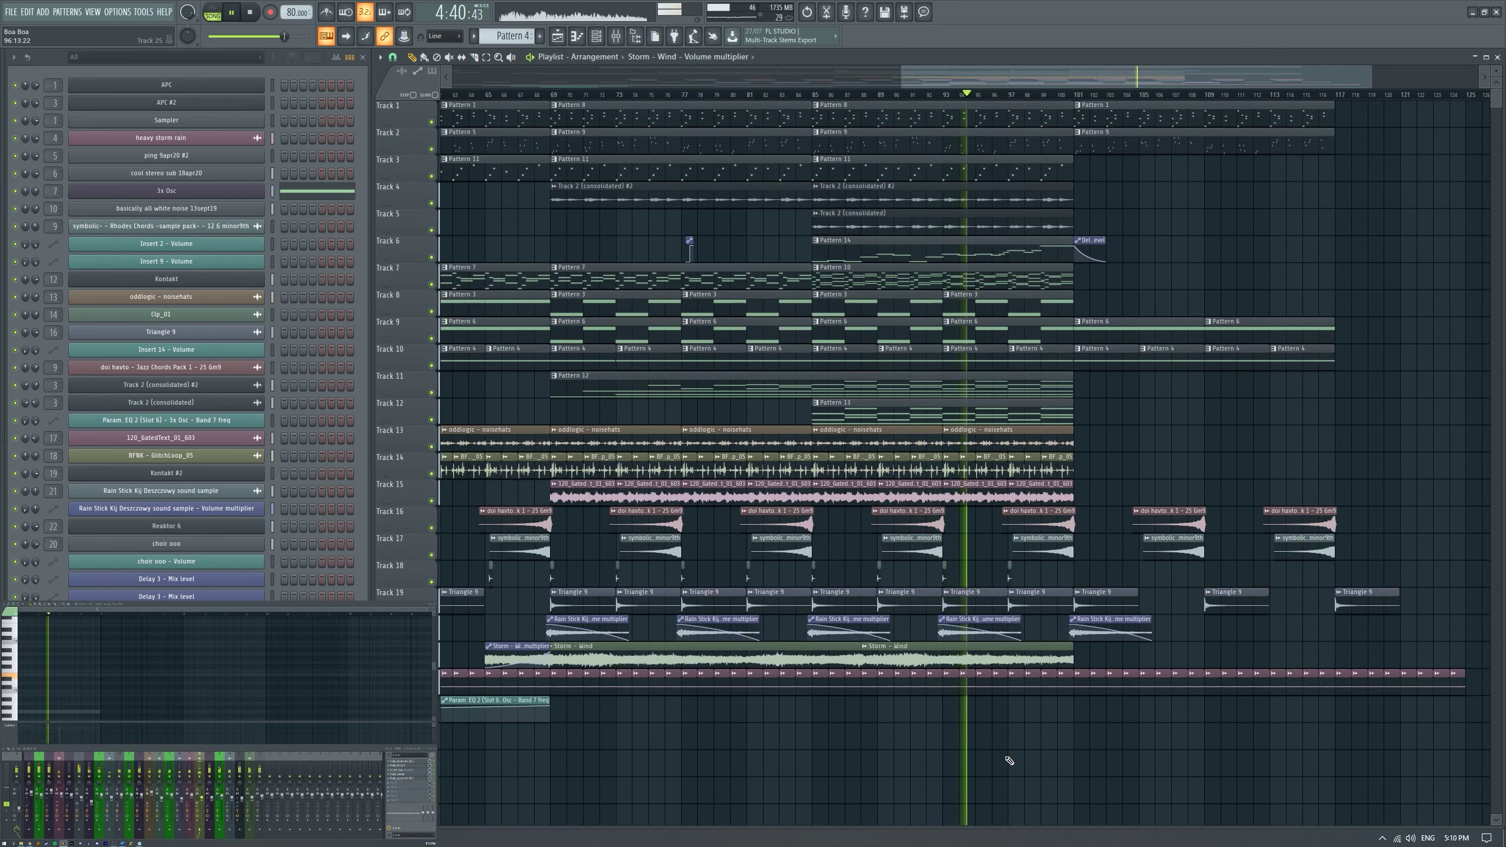
pyautogui.scroll(2, 1026, 762)
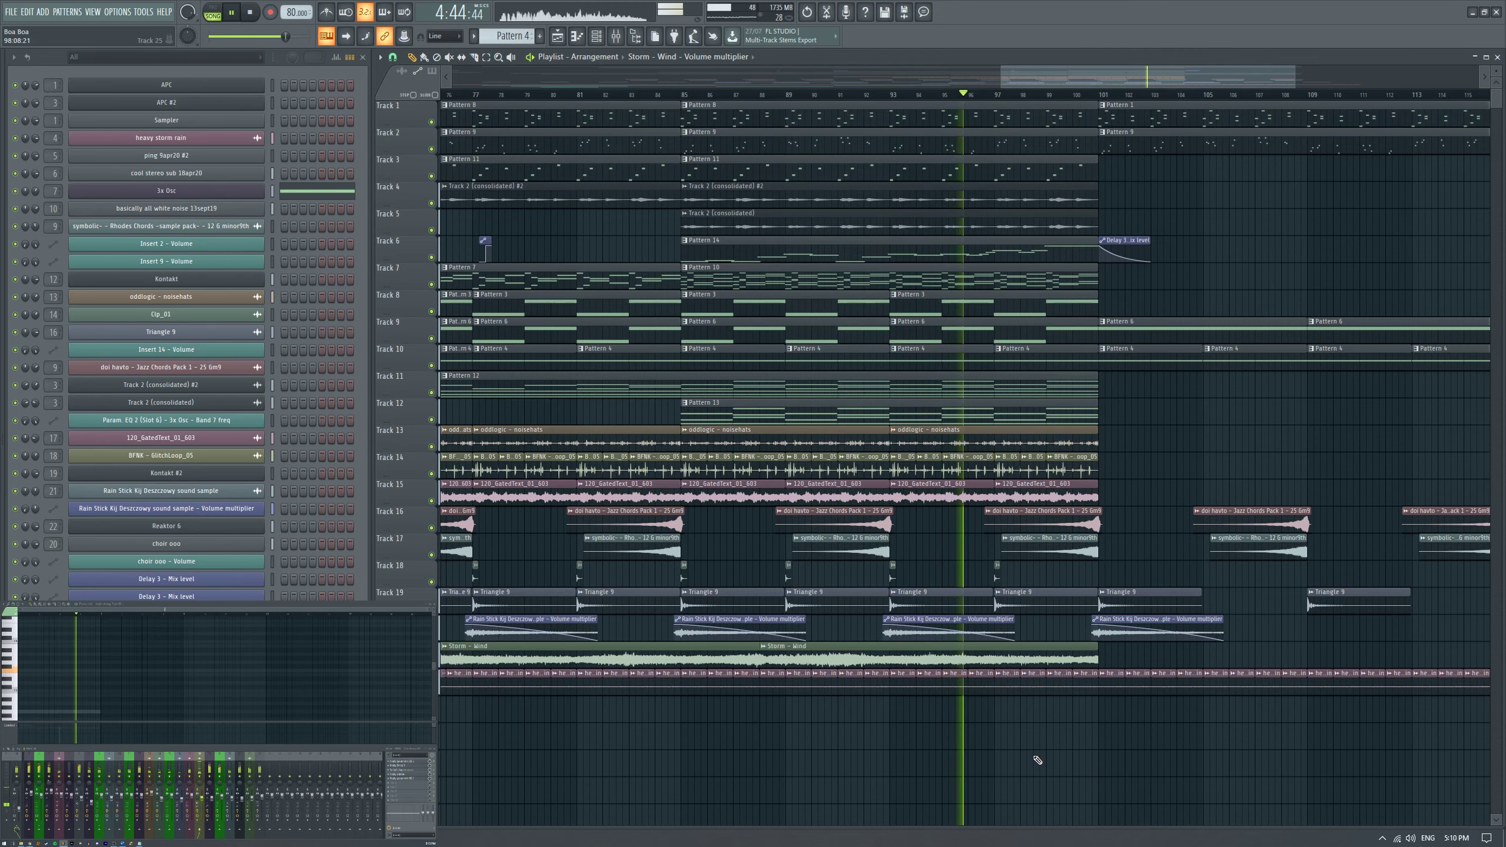
pyautogui.scroll(2, 973, 743)
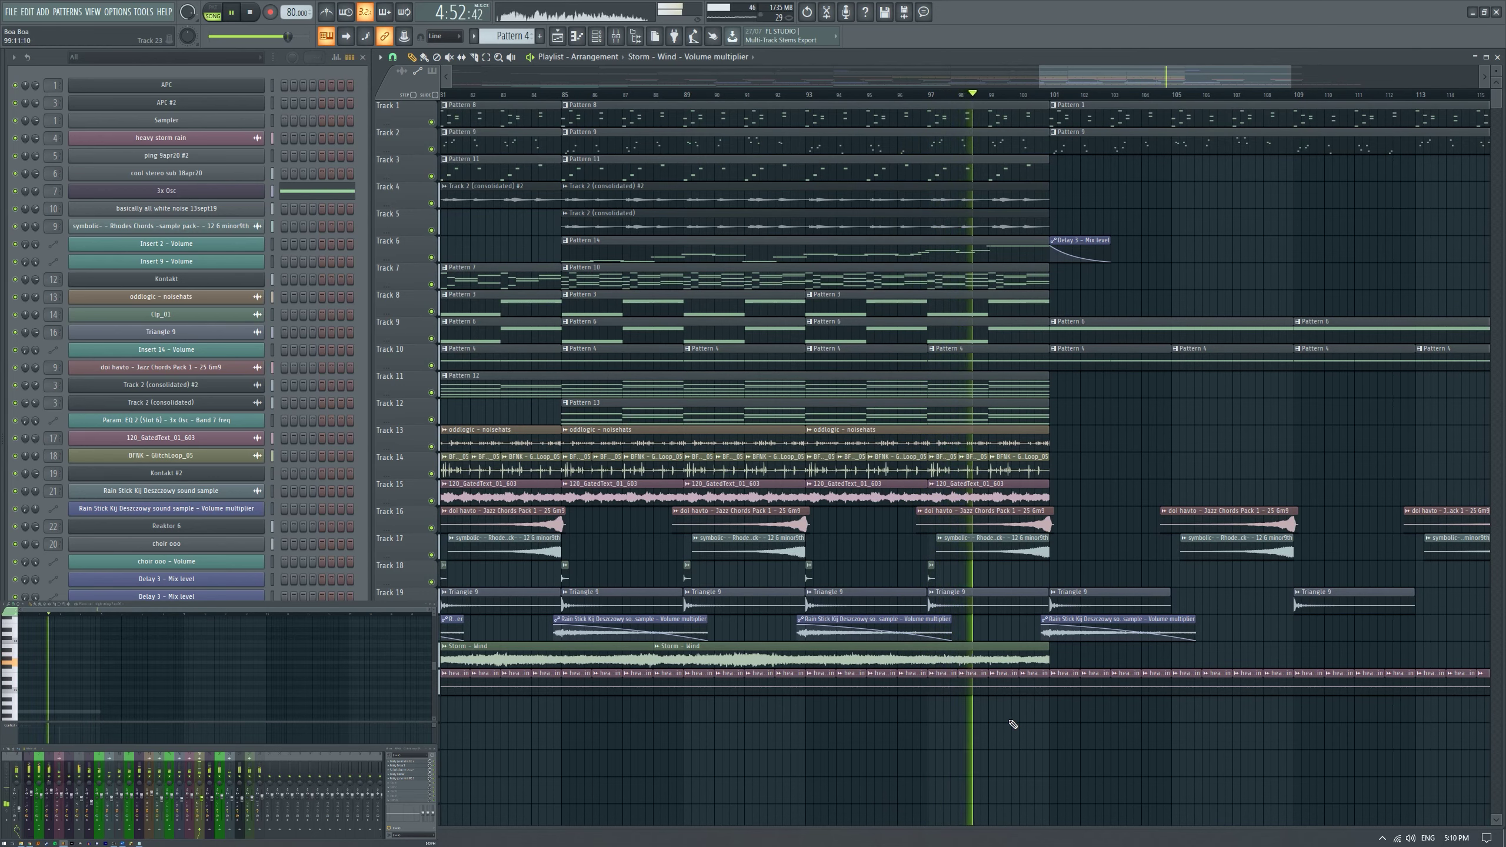
pyautogui.scroll(-5, 1067, 736)
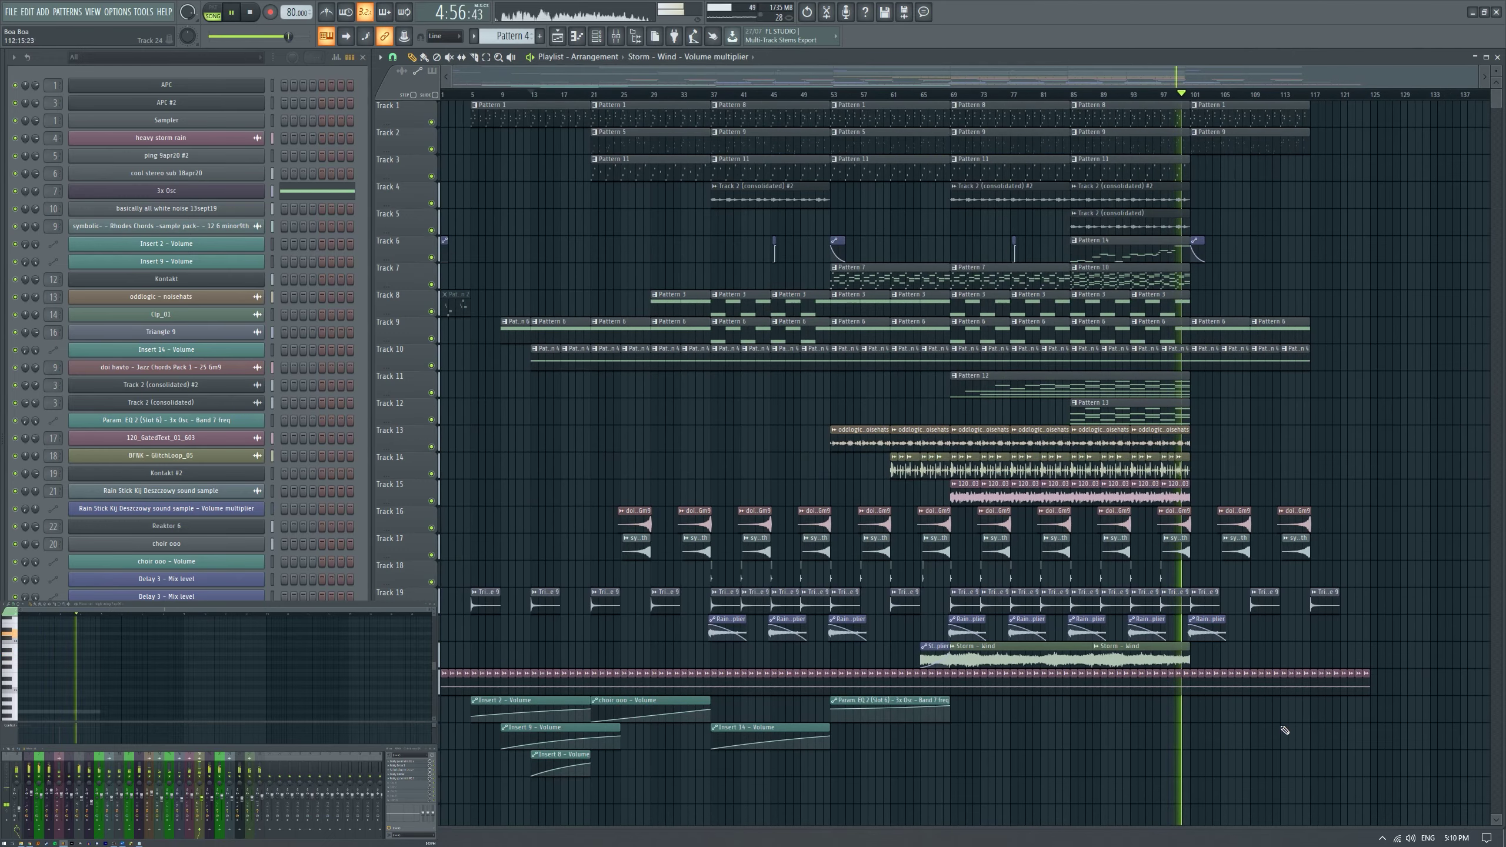
# Play the outro from bar 101 and examine its remaining patterns, swells, delay automation and rain clips.
pyautogui.scroll(5, 1284, 729)
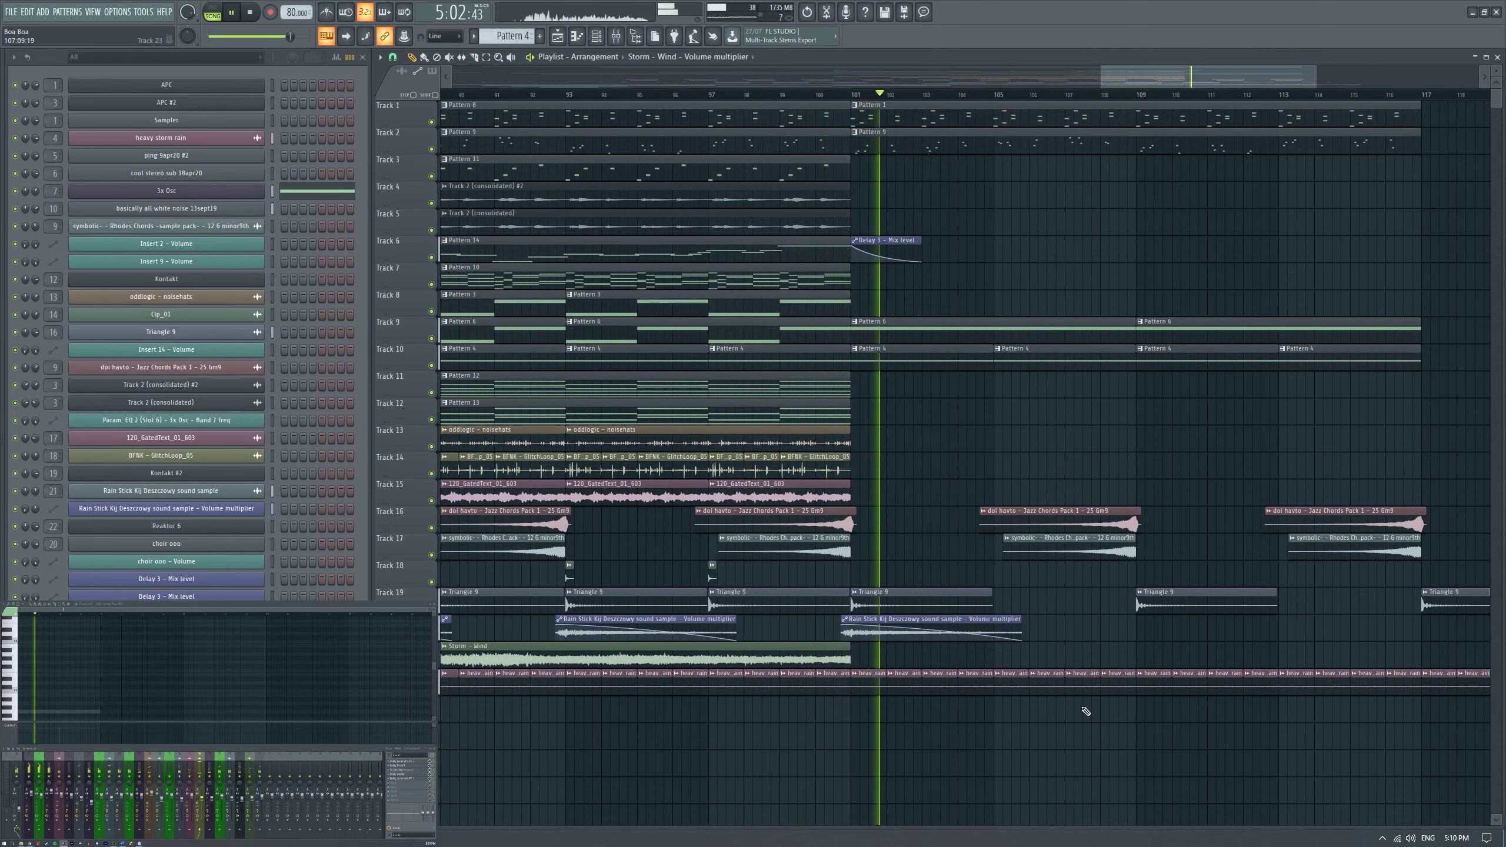
pyautogui.scroll(-2, 1085, 711)
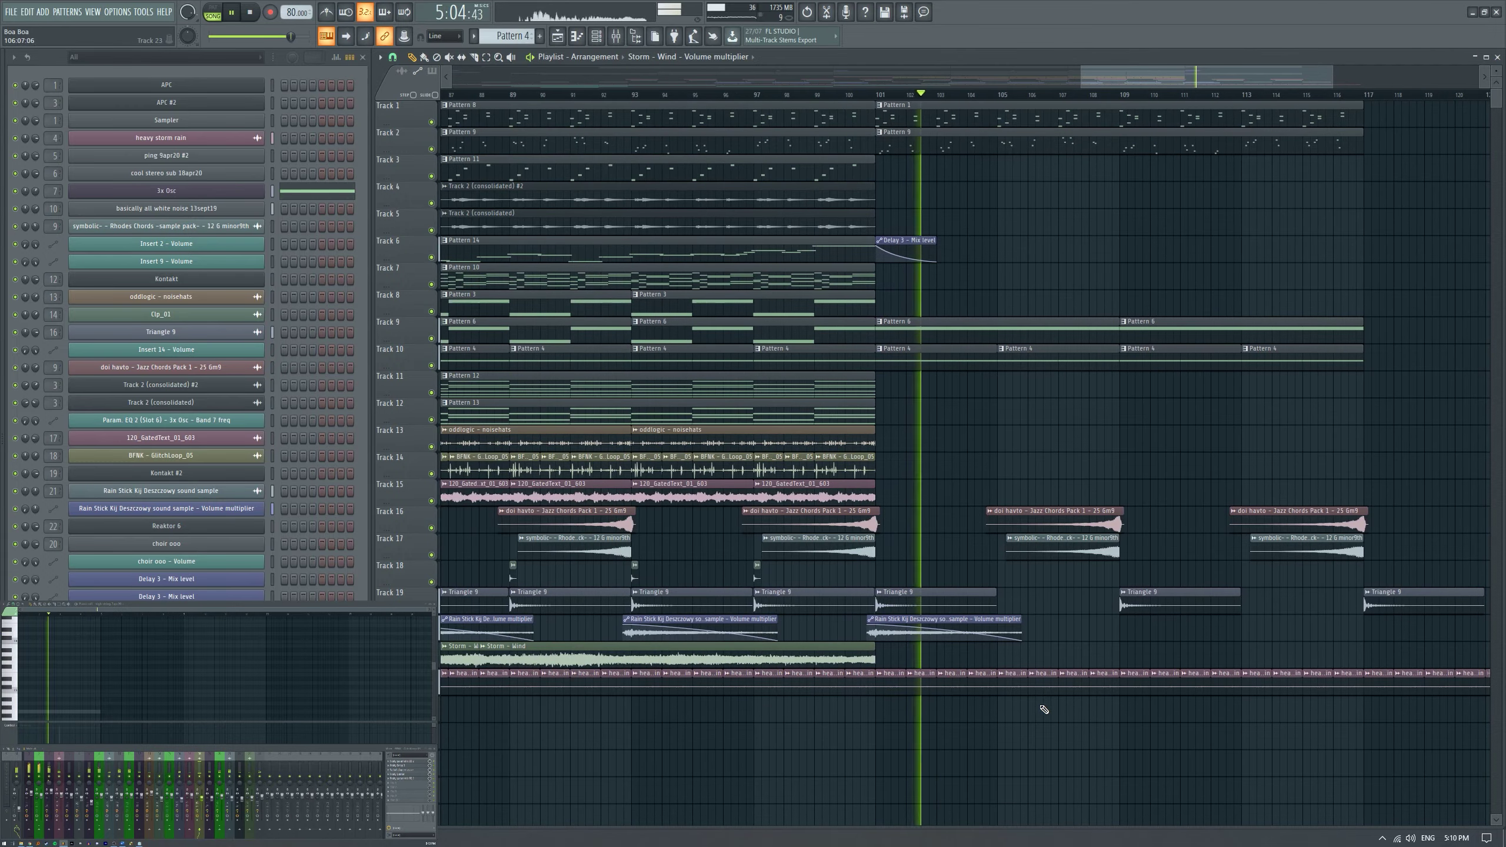
pyautogui.scroll(-4, 1061, 705)
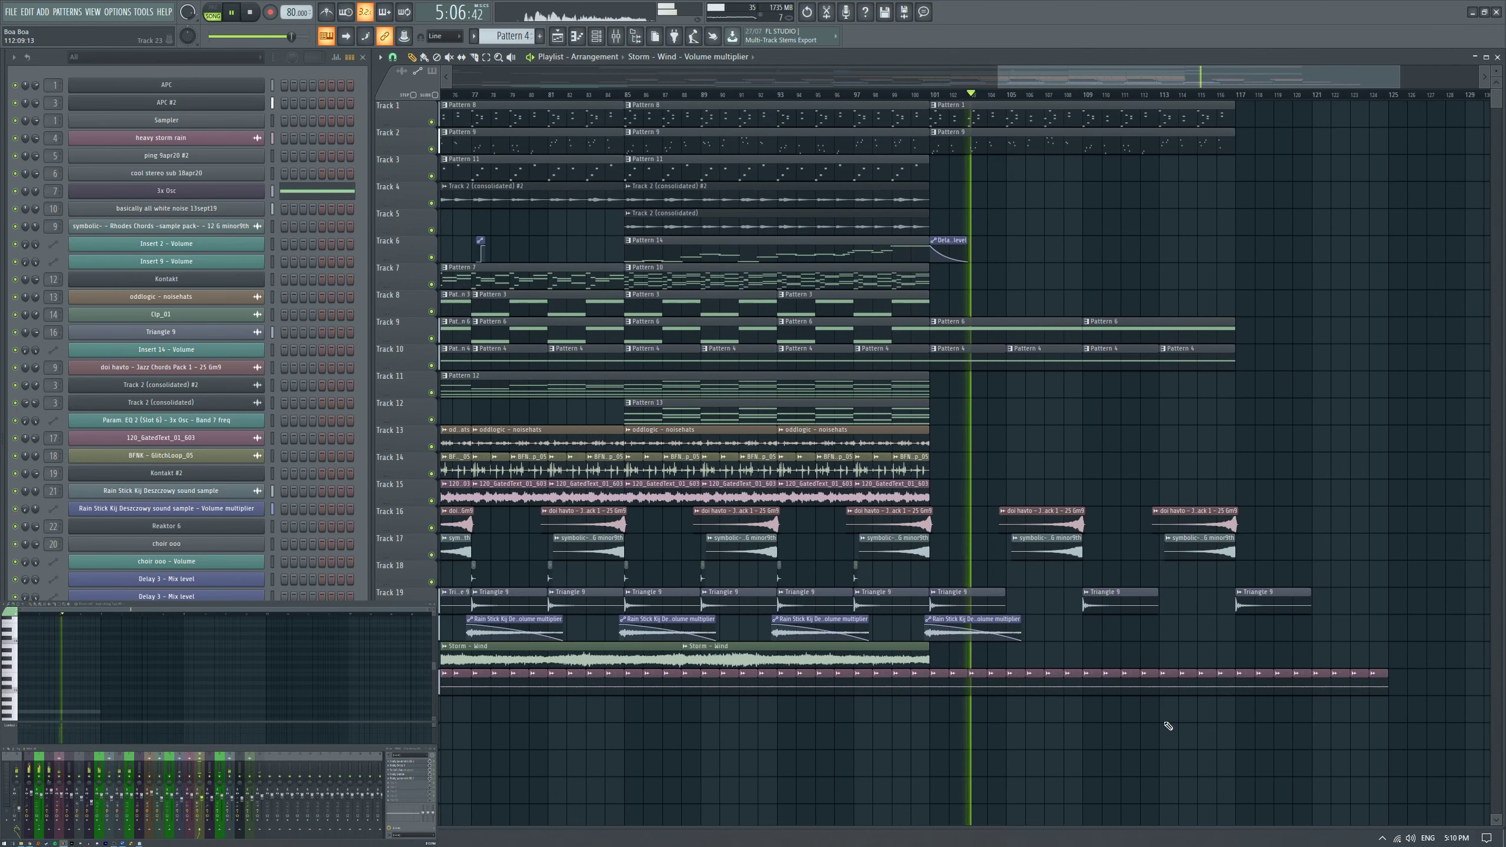
pyautogui.scroll(2, 1164, 723)
pyautogui.scroll(-1, 1038, 706)
pyautogui.scroll(-1, 1037, 705)
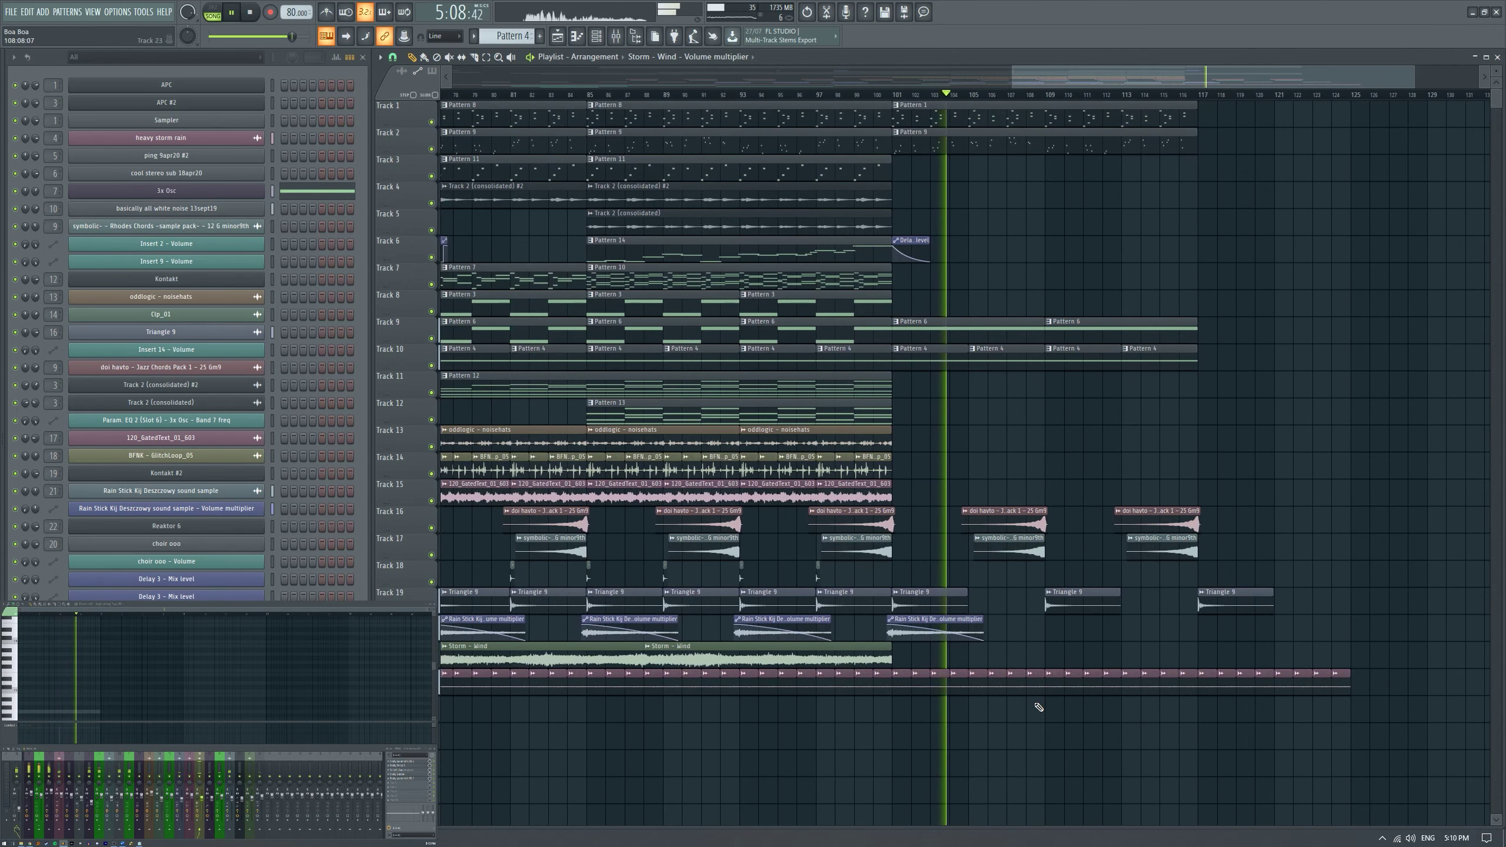
pyautogui.scroll(-5, 1161, 715)
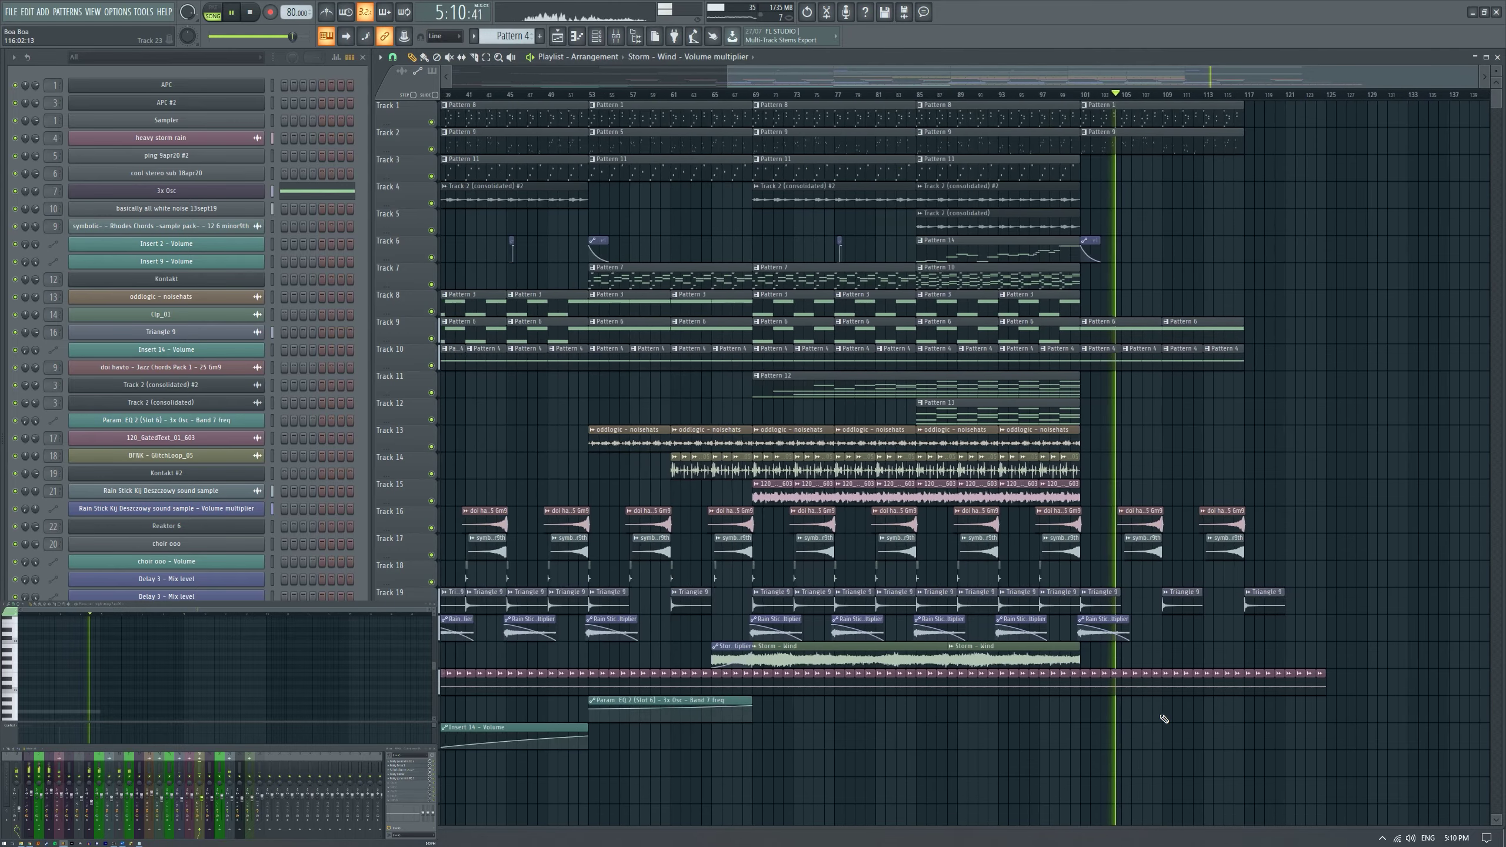
pyautogui.scroll(-1, 1163, 719)
pyautogui.scroll(-1, 1164, 718)
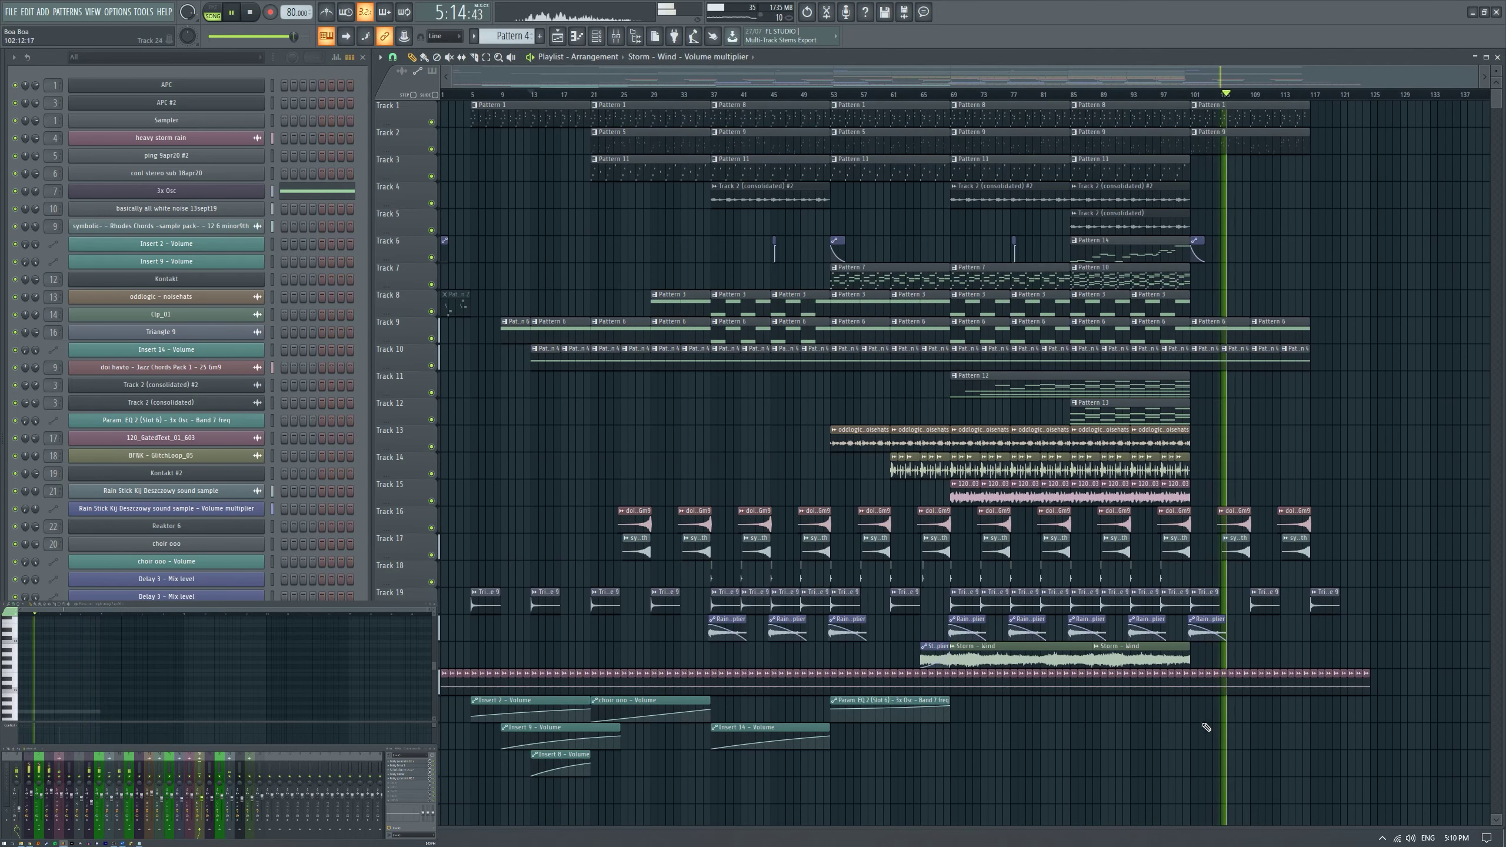
pyautogui.scroll(6, 1227, 752)
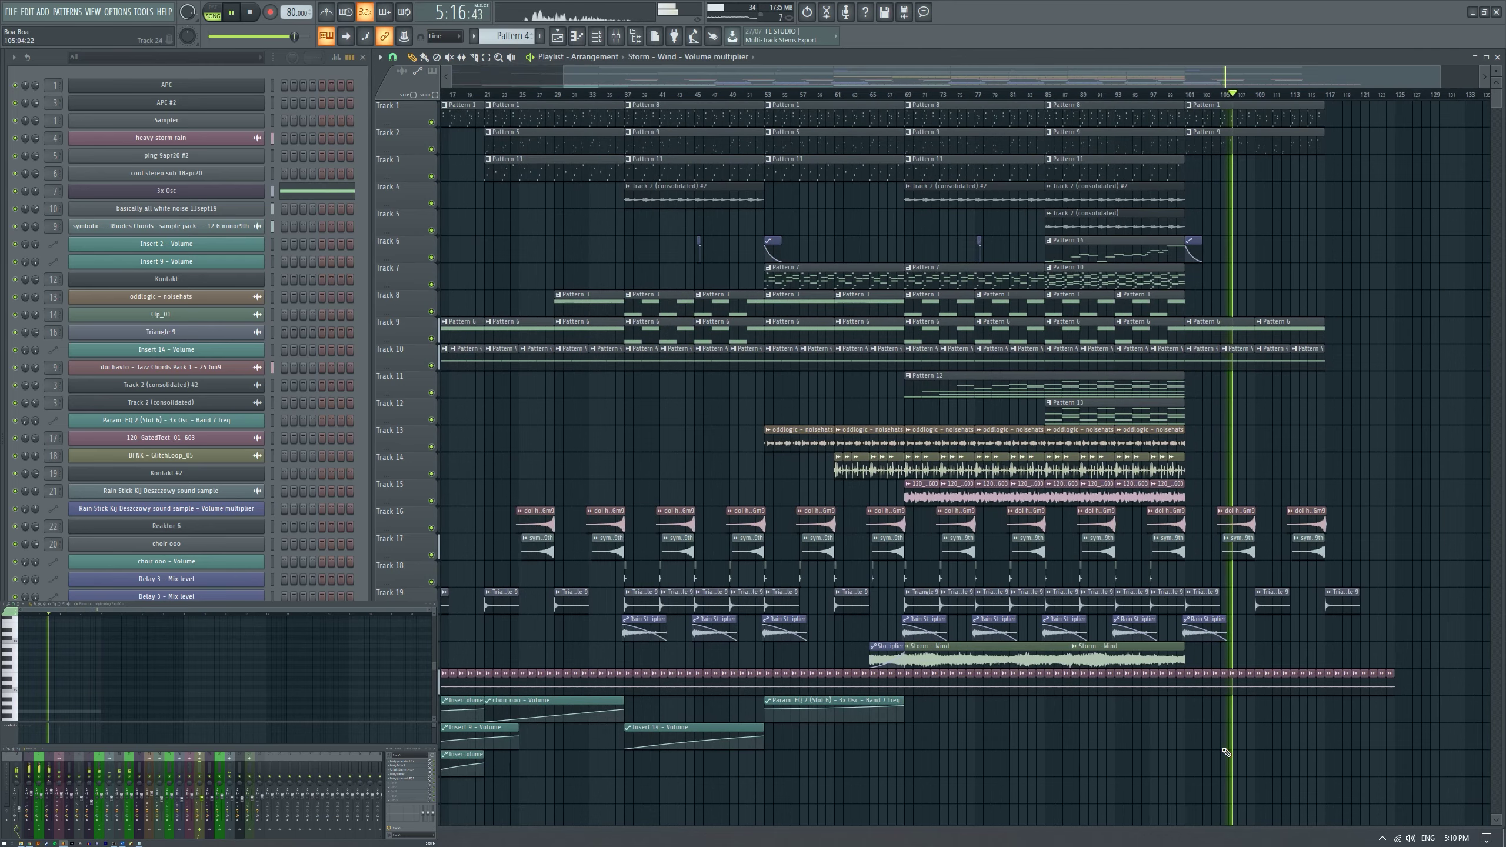
pyautogui.scroll(4, 1209, 746)
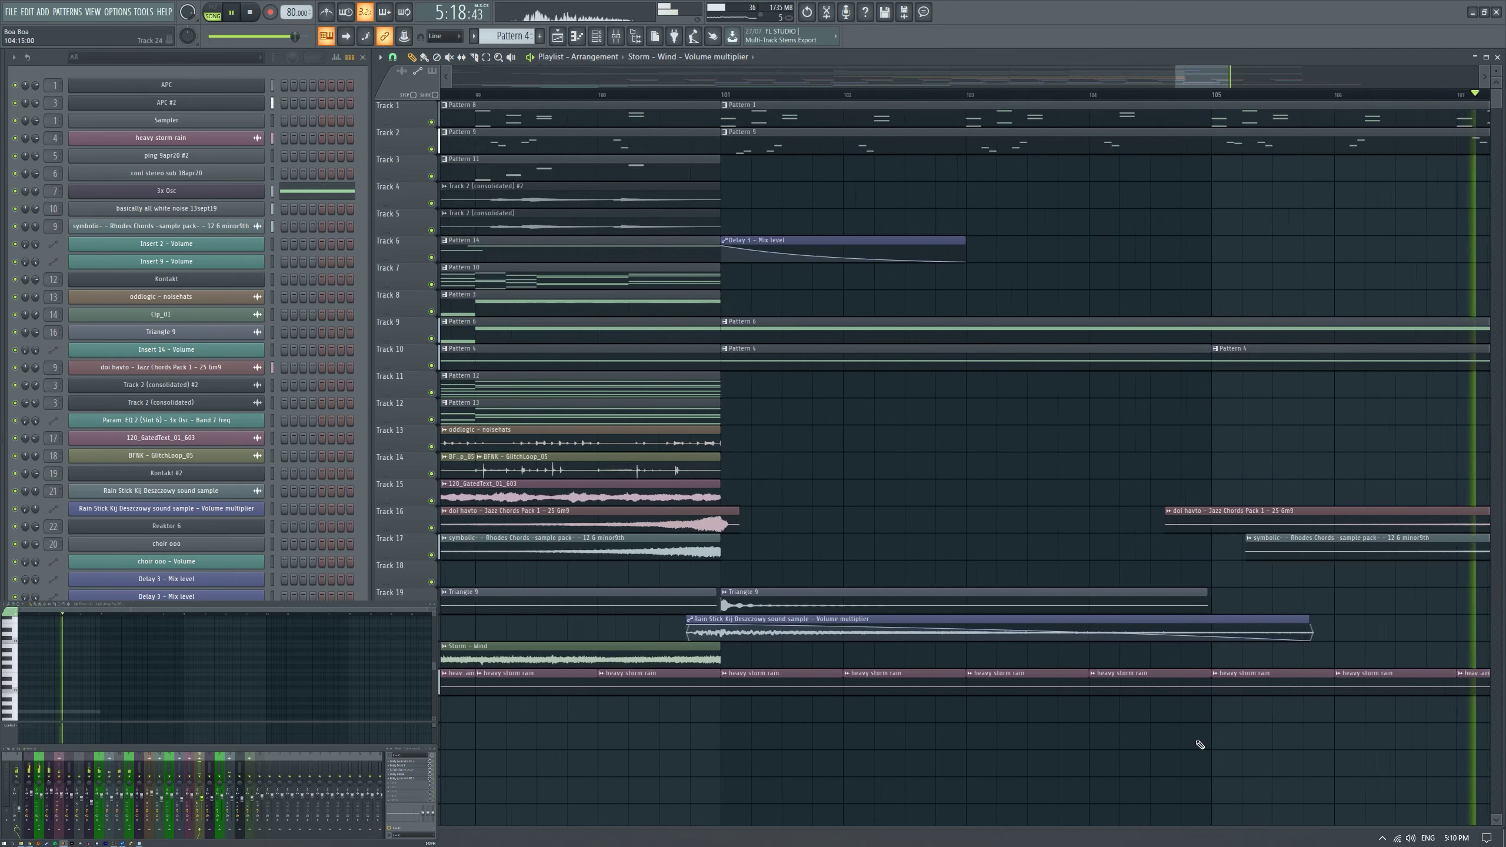
pyautogui.scroll(-5, 1090, 726)
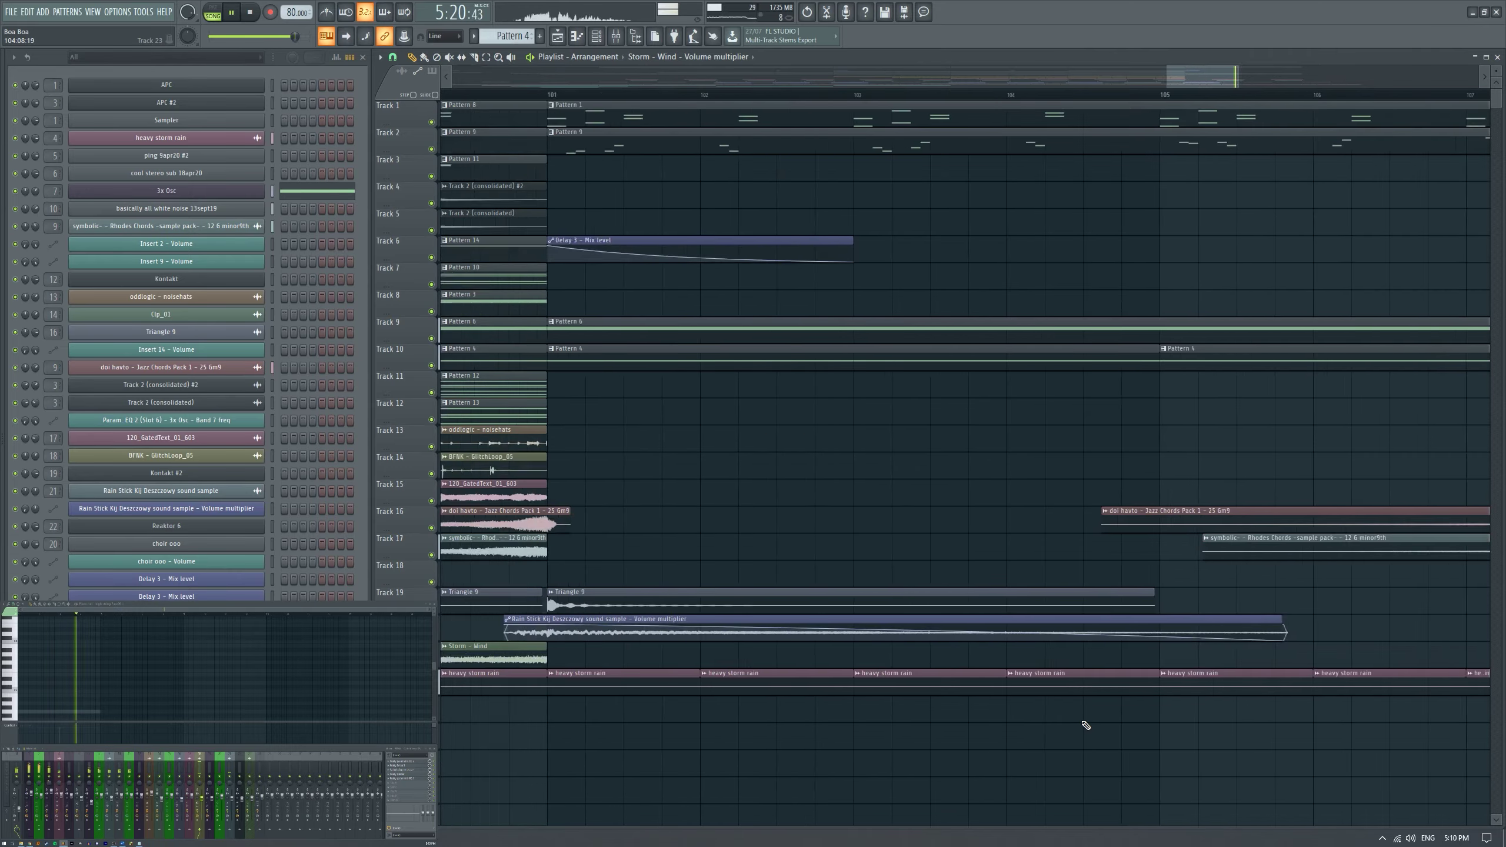
# Play the ending from about bar 112 past bar 117, examine the final swells, triangle hits and trailing rain clips, and stop playback.
pyautogui.scroll(2, 1398, 777)
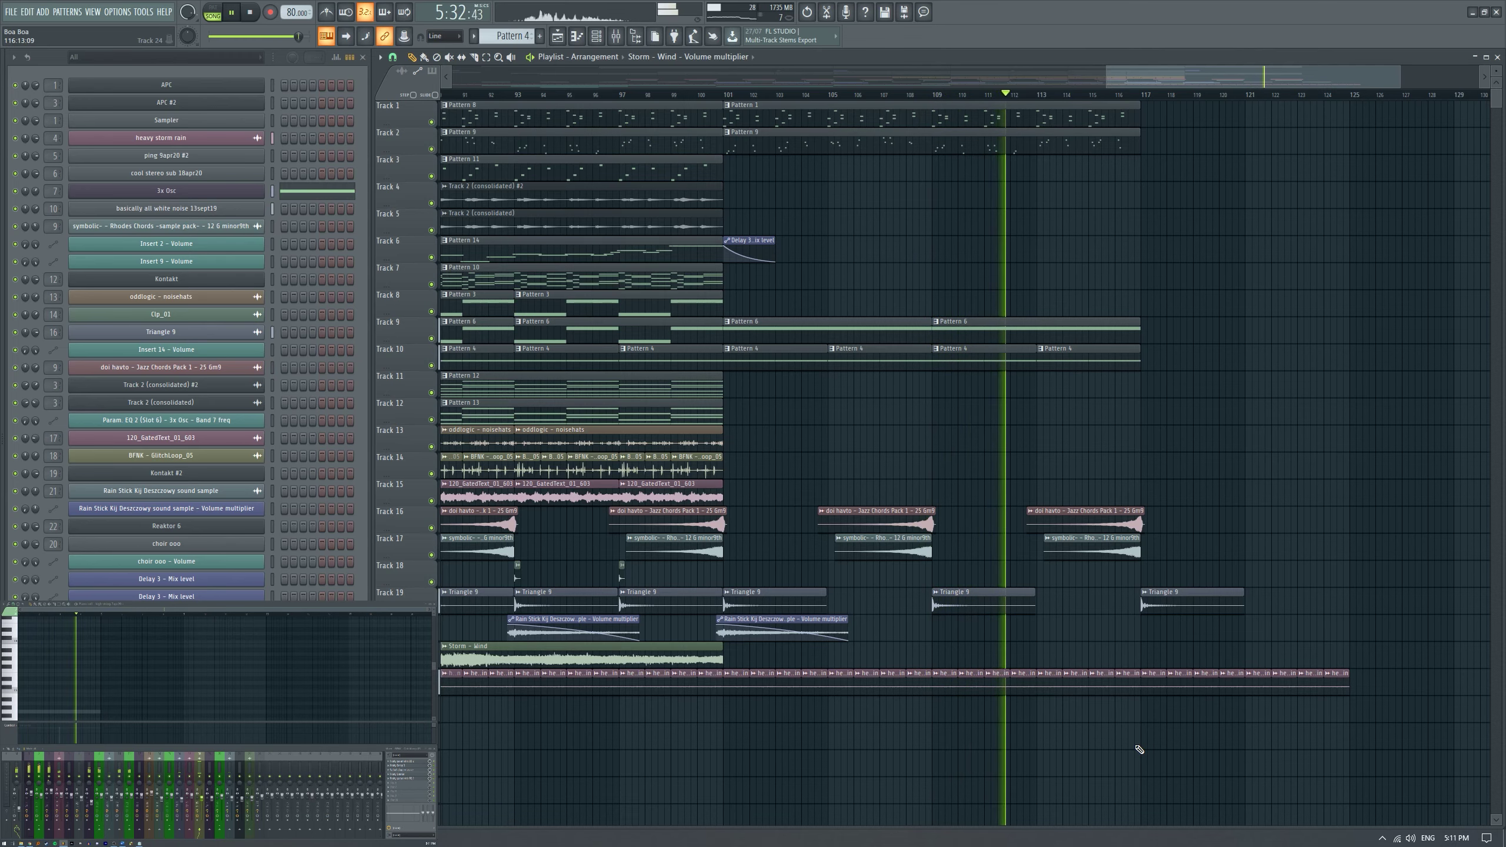
pyautogui.scroll(1, 1139, 750)
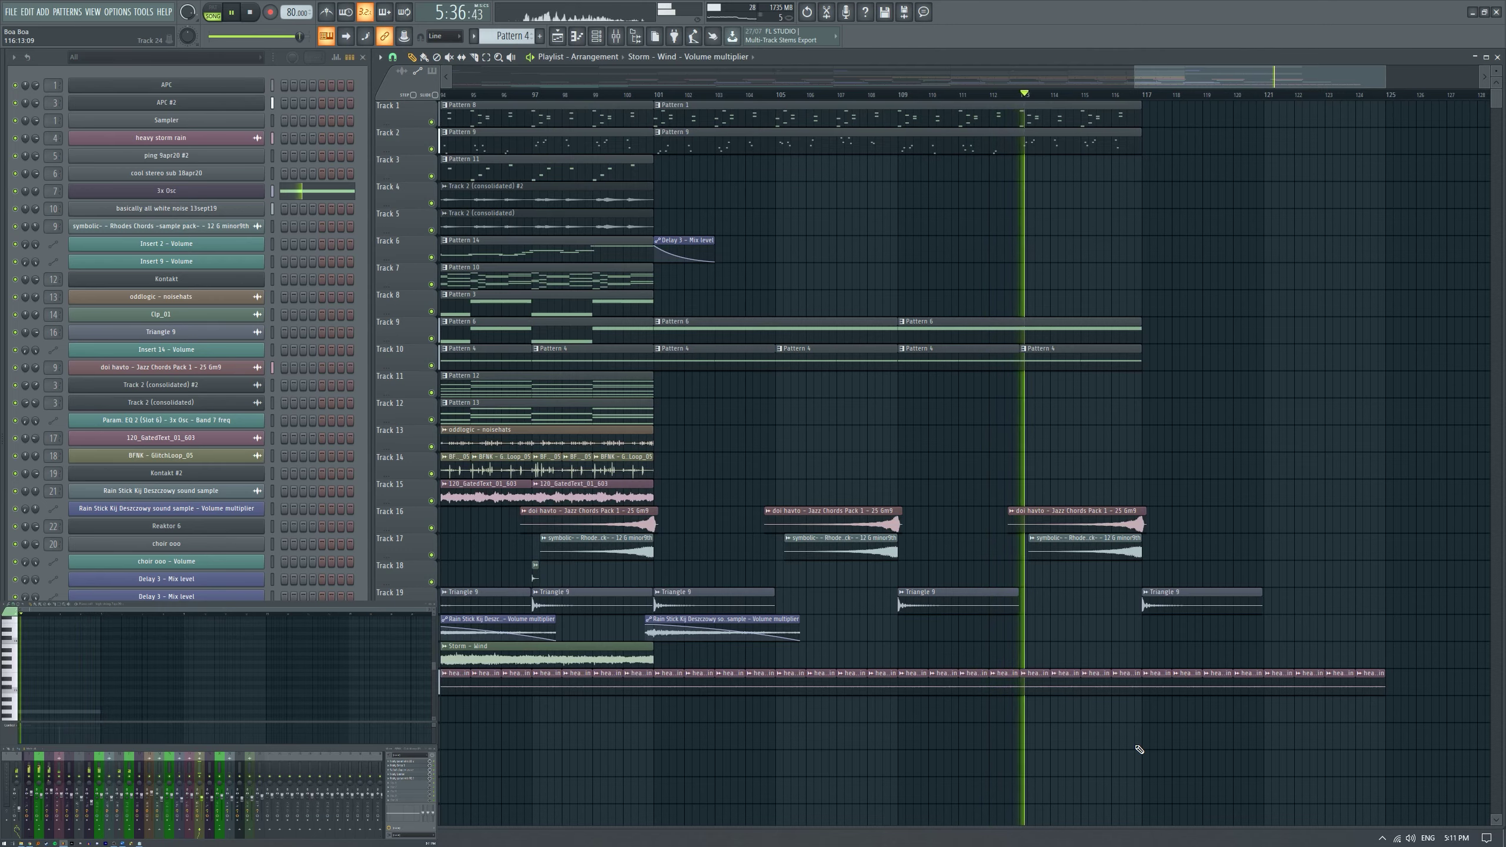
pyautogui.scroll(-2, 1138, 750)
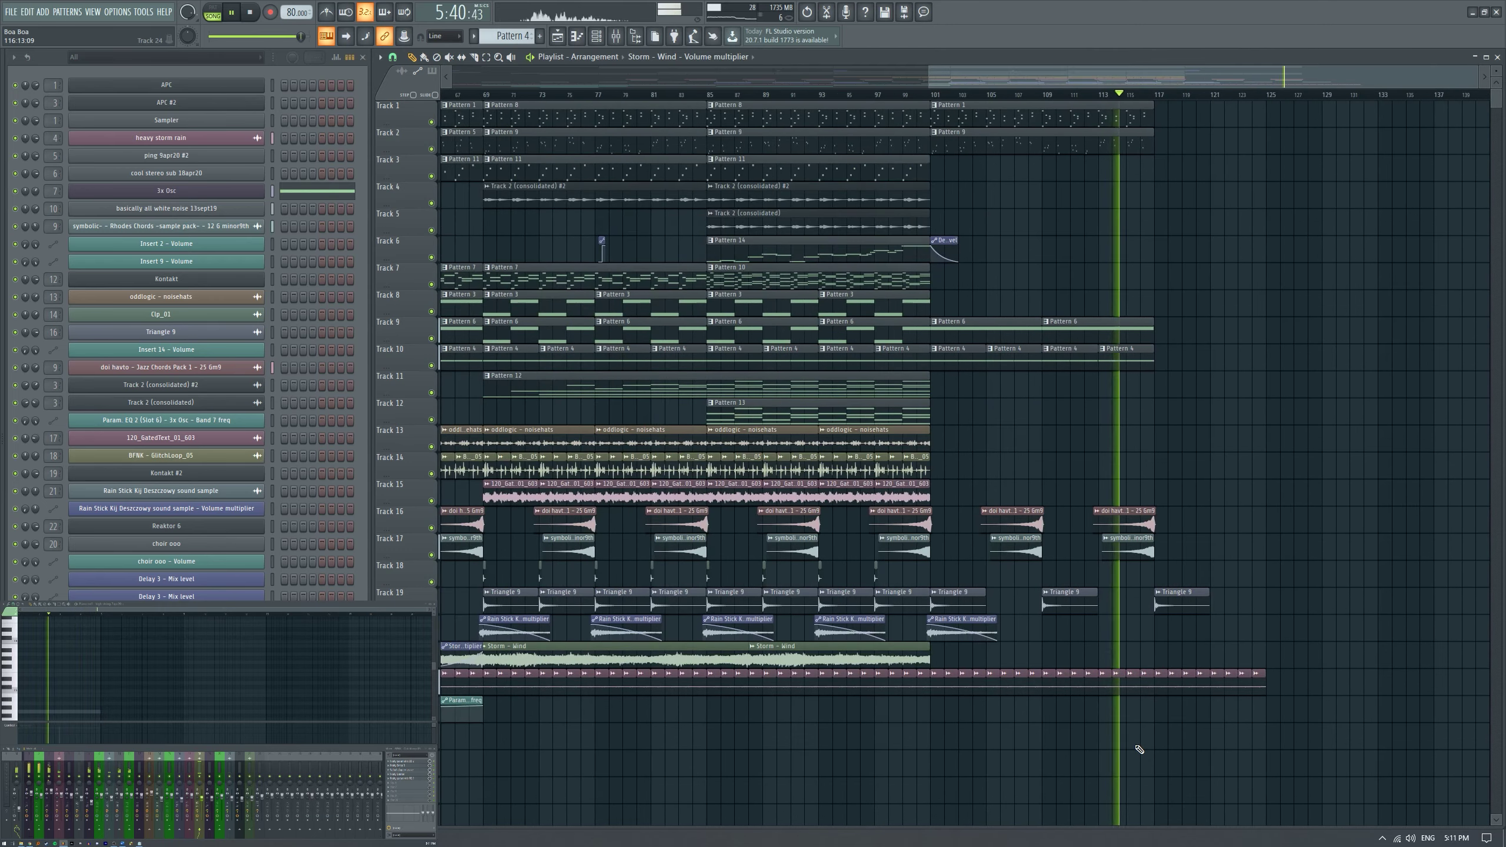
pyautogui.scroll(-3, 1139, 749)
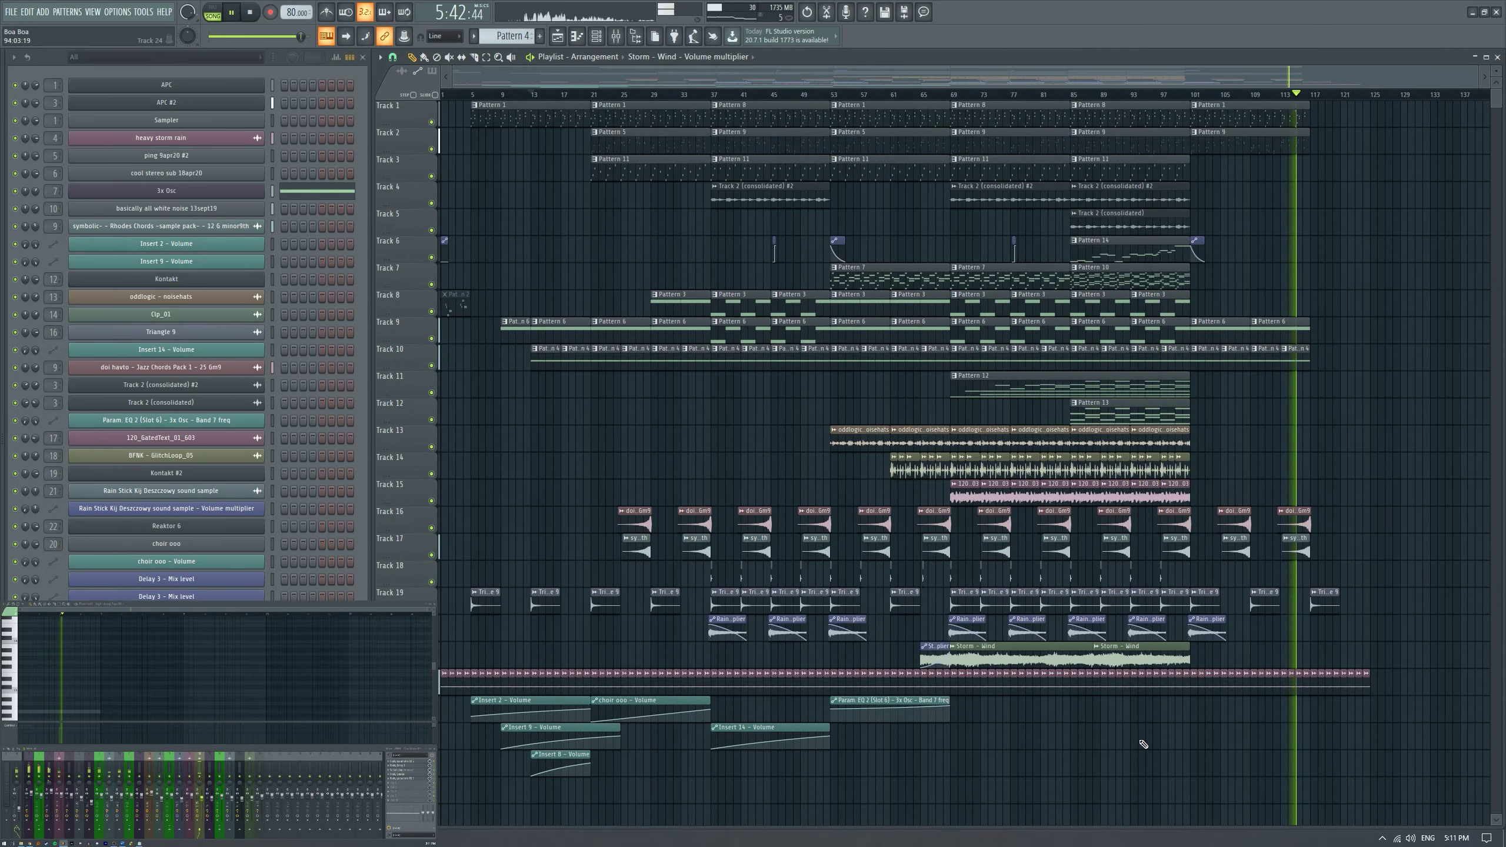
pyautogui.scroll(5, 1364, 741)
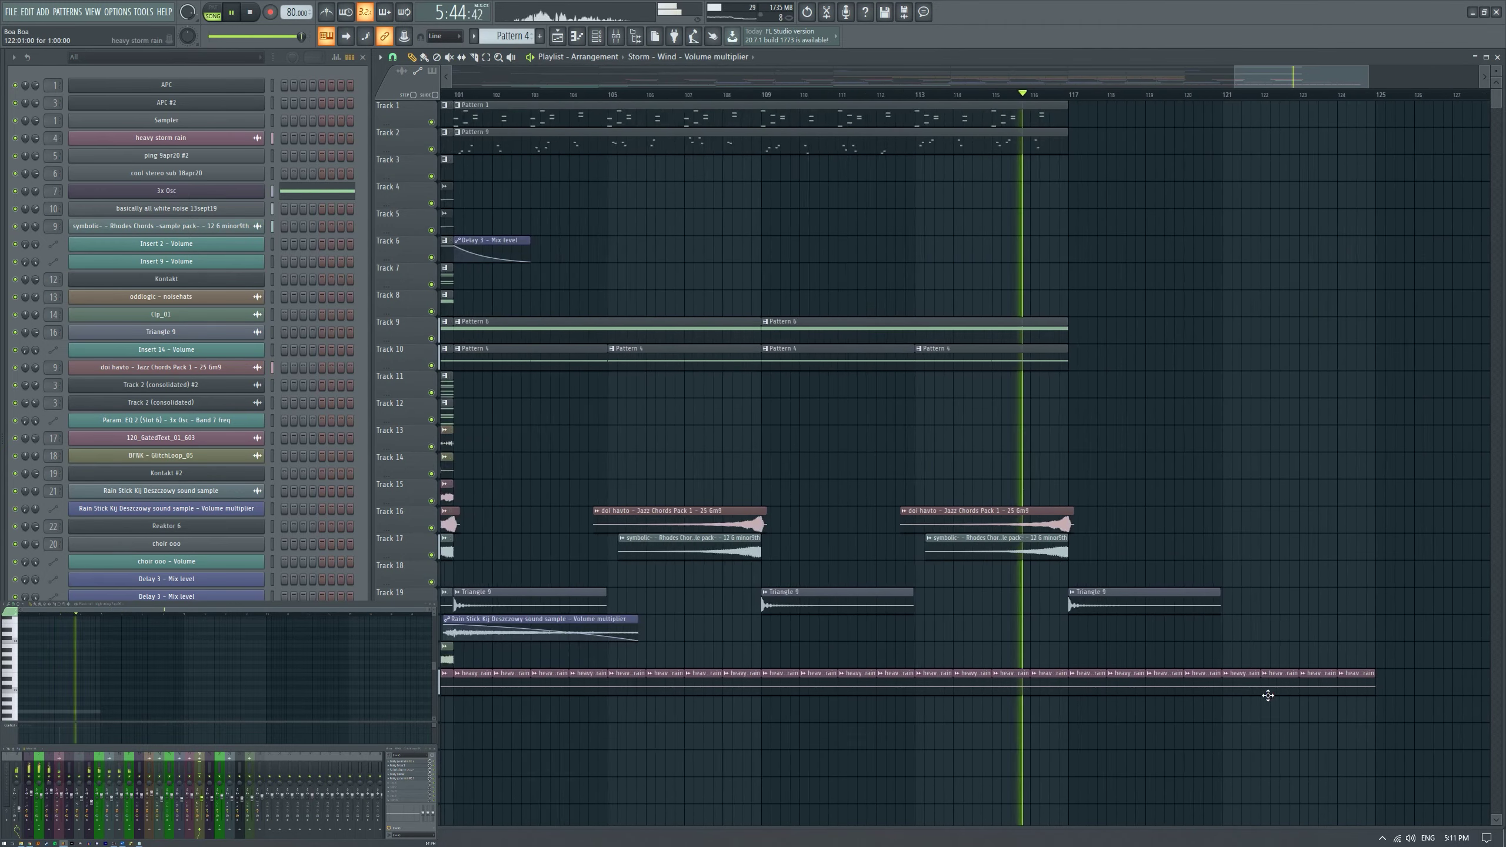
pyautogui.scroll(1, 1139, 693)
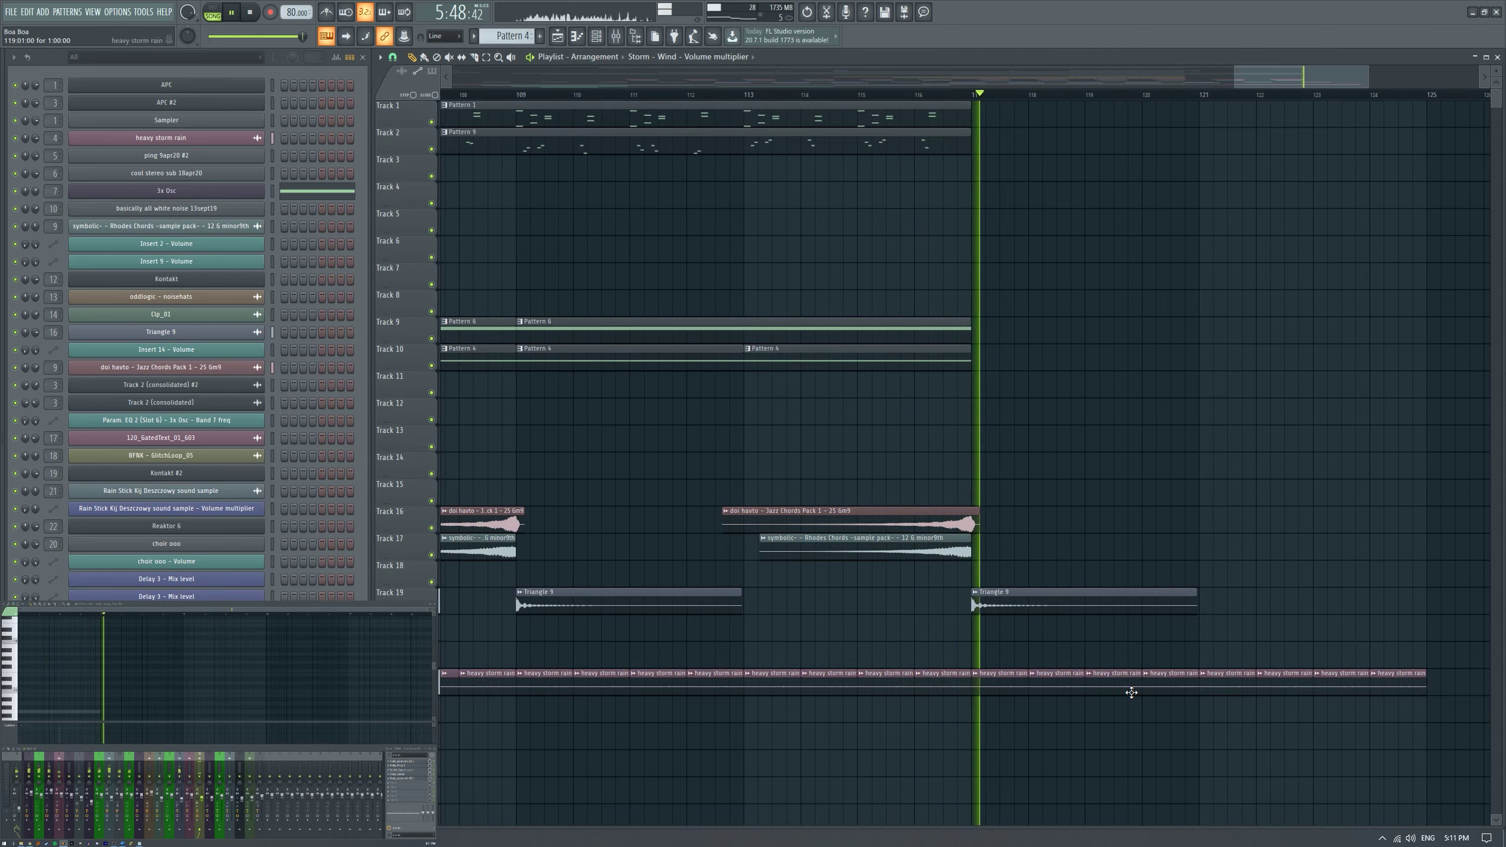
pyautogui.scroll(-6, 1131, 693)
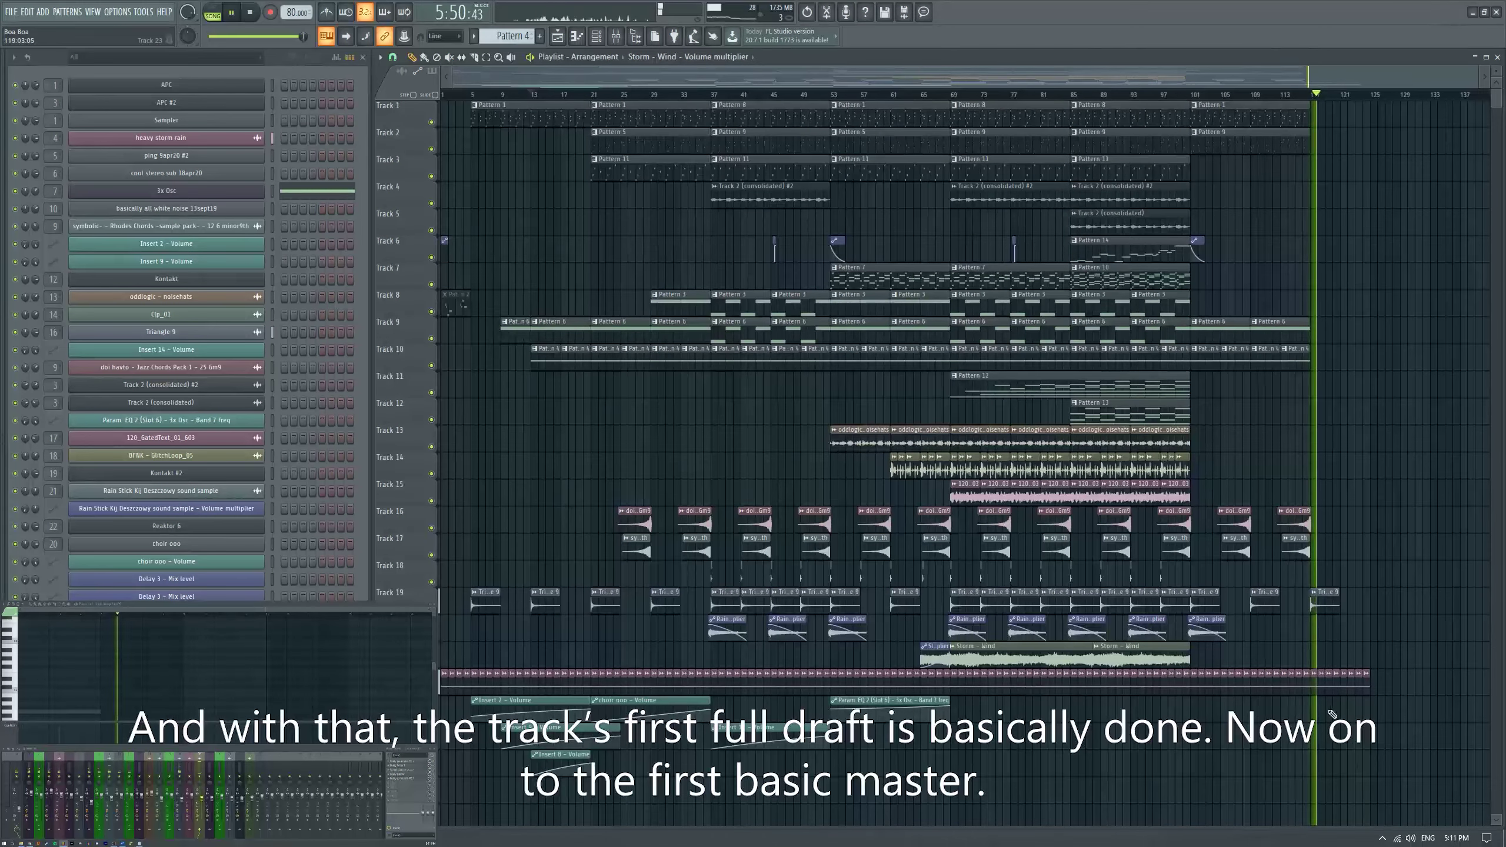
pyautogui.press('space')
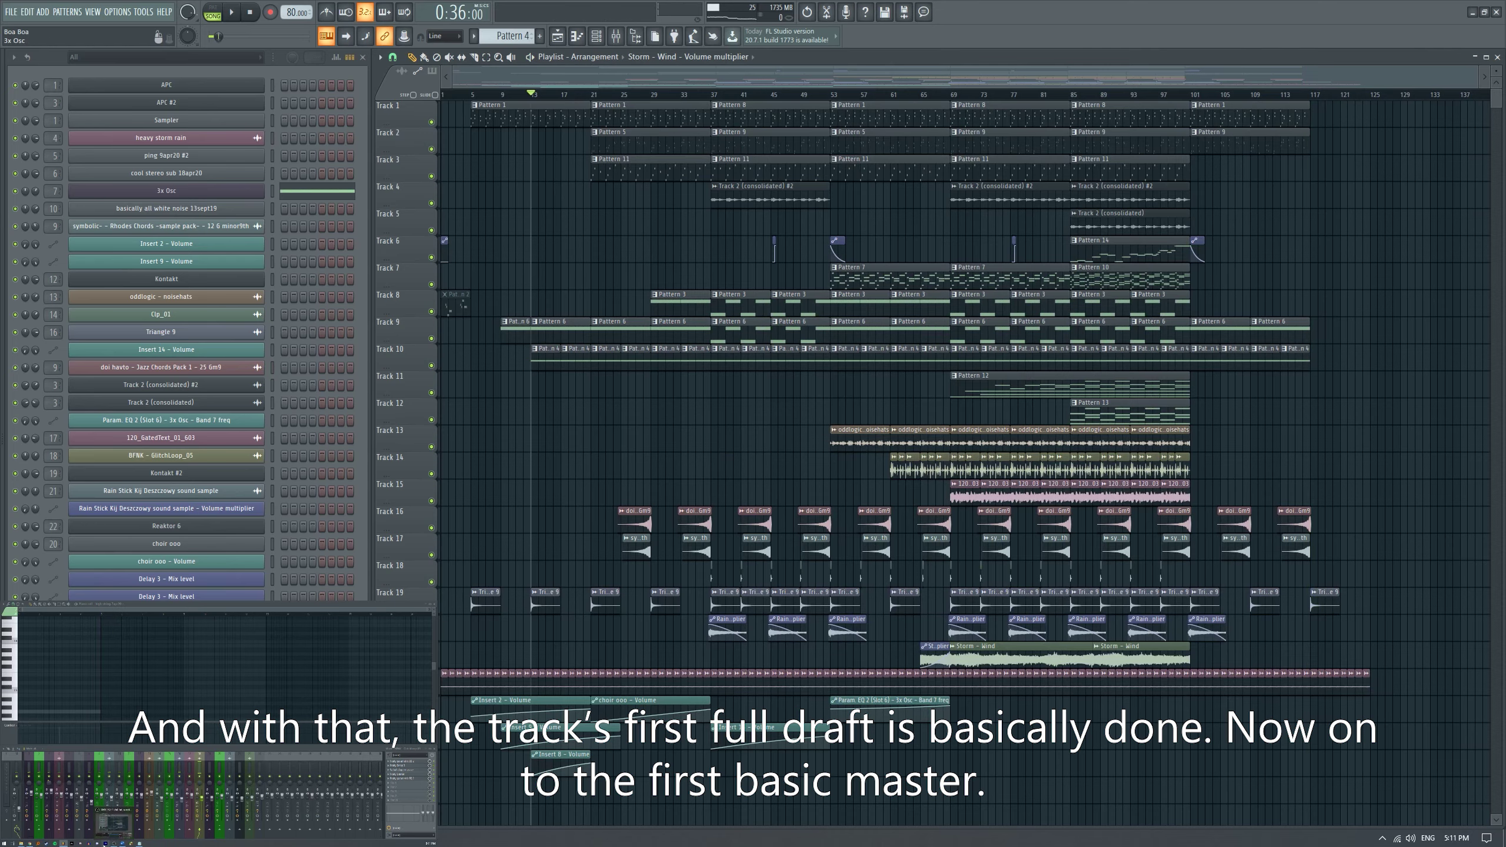
pyautogui.click(114, 843)
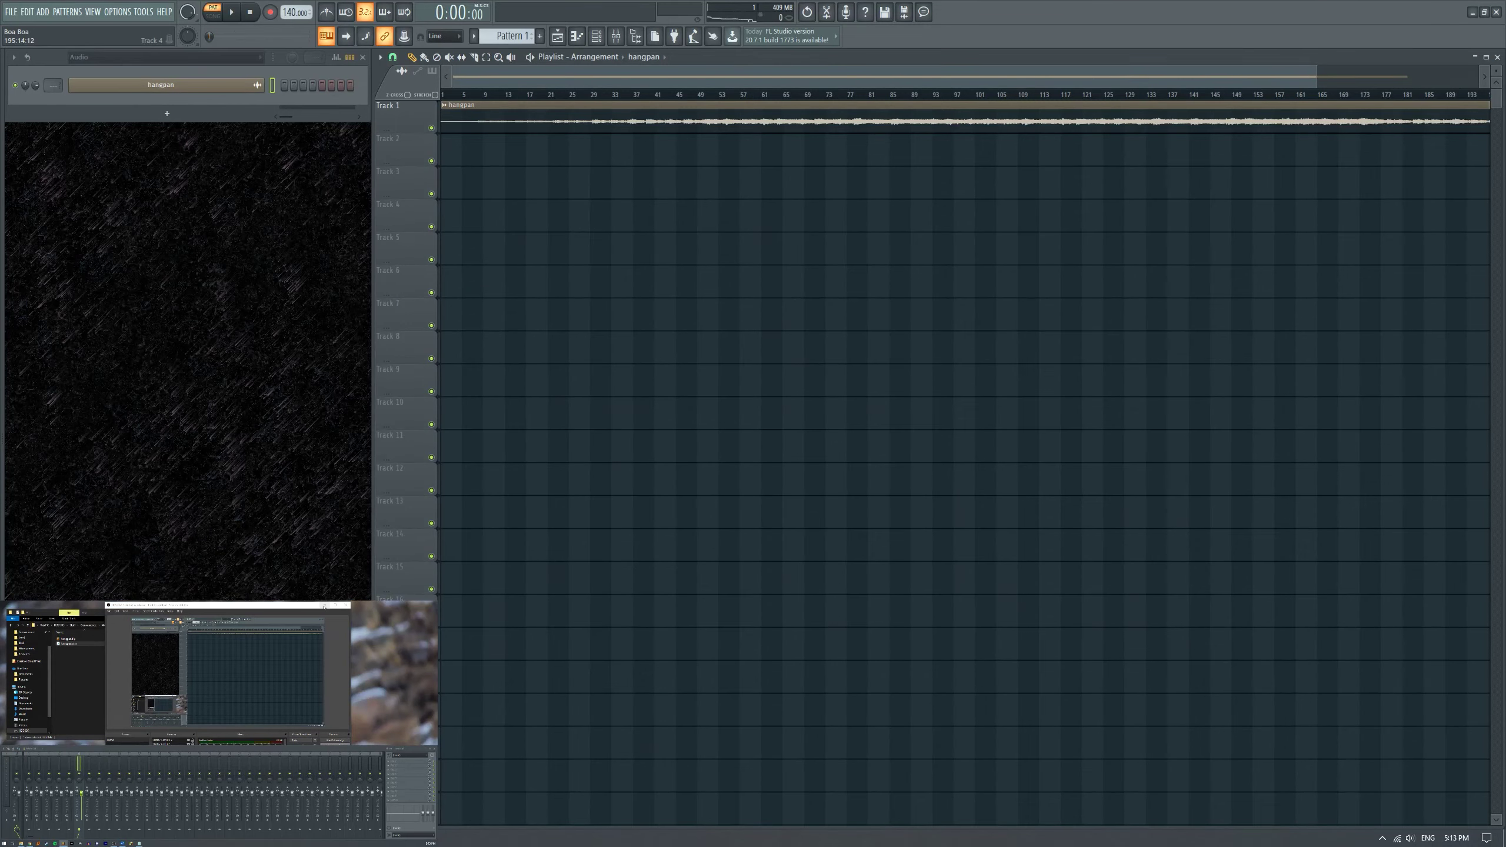
pyautogui.click(324, 606)
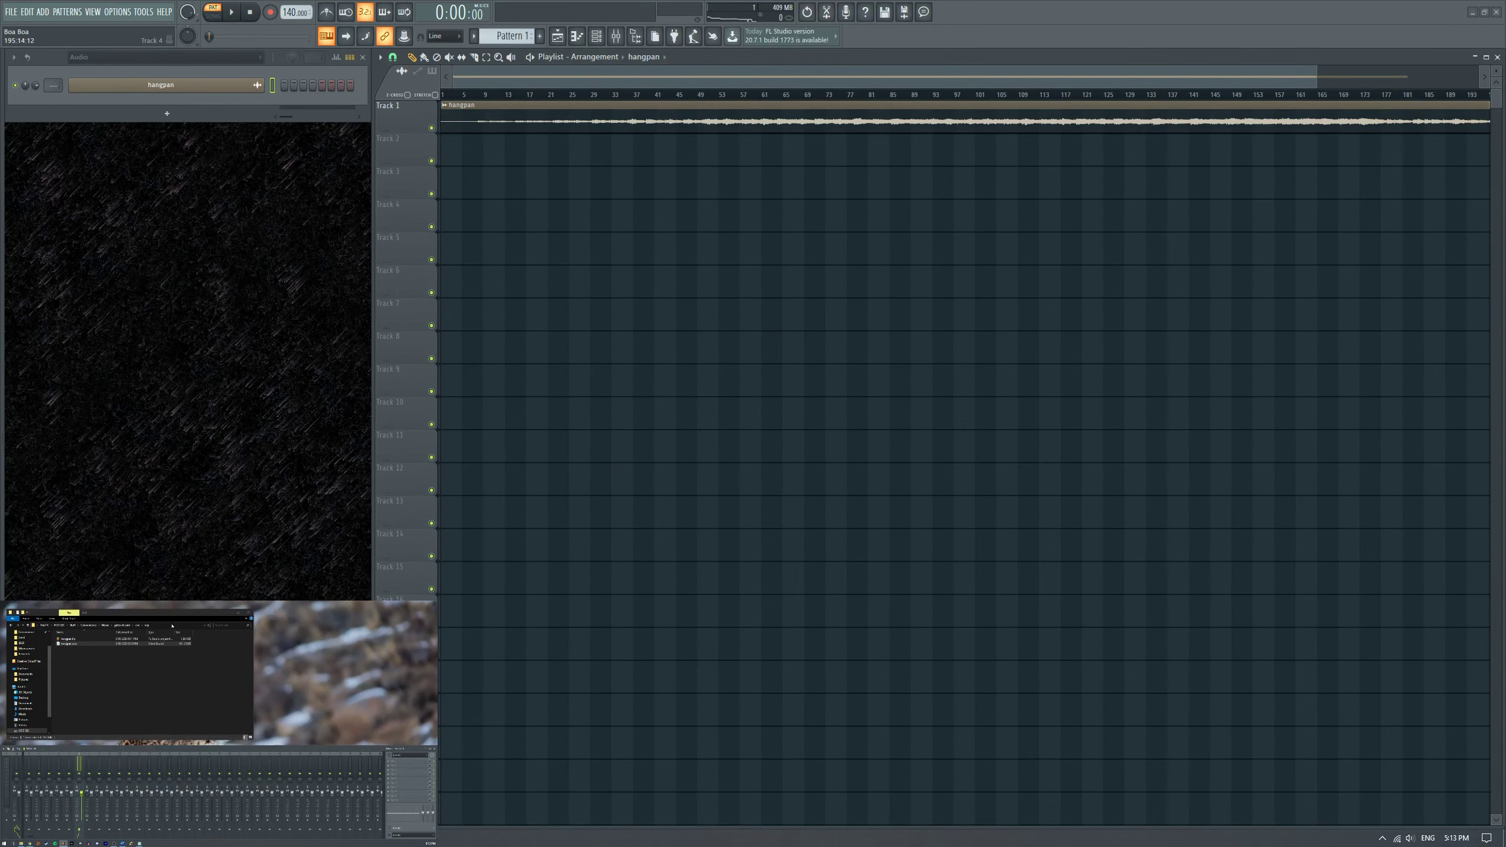
# Play the exported hangpan track from its middle and enable Normalize in its sample settings.
pyautogui.scroll(-2, 923, 358)
pyautogui.click(770, 95)
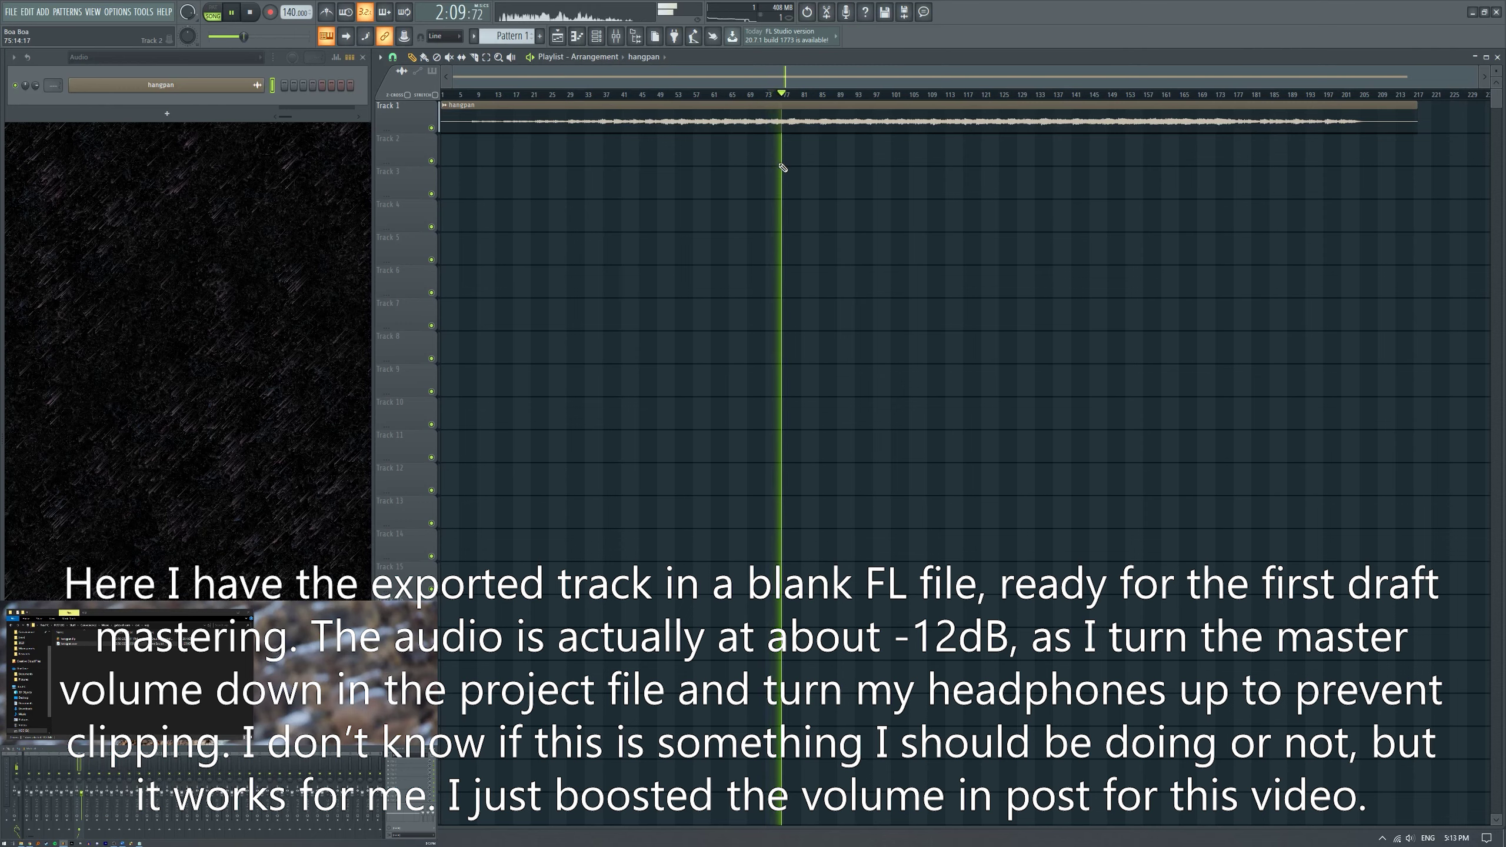
pyautogui.press('space')
pyautogui.click(160, 85)
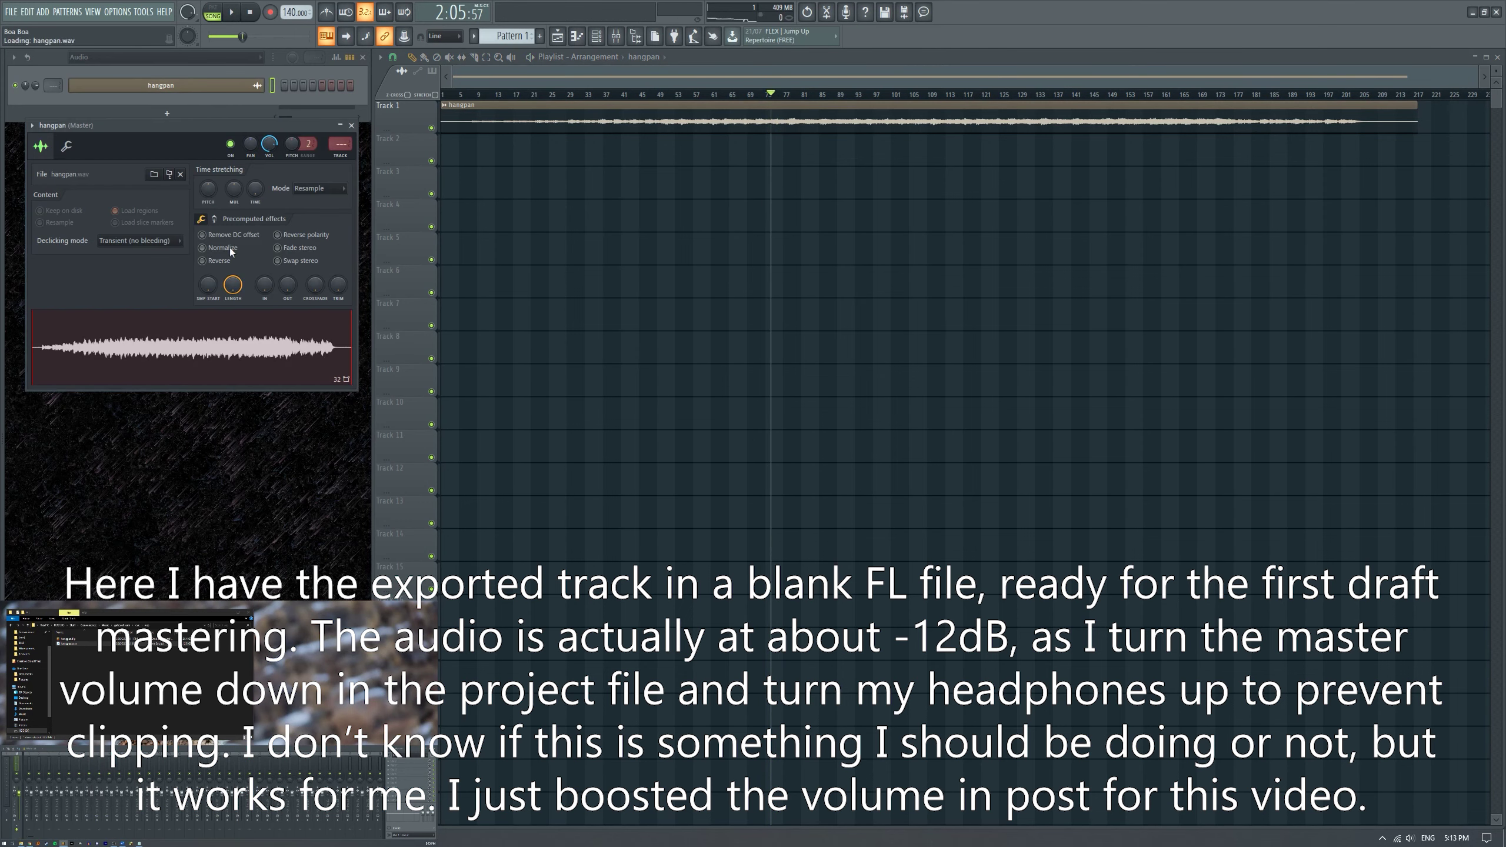
pyautogui.click(352, 126)
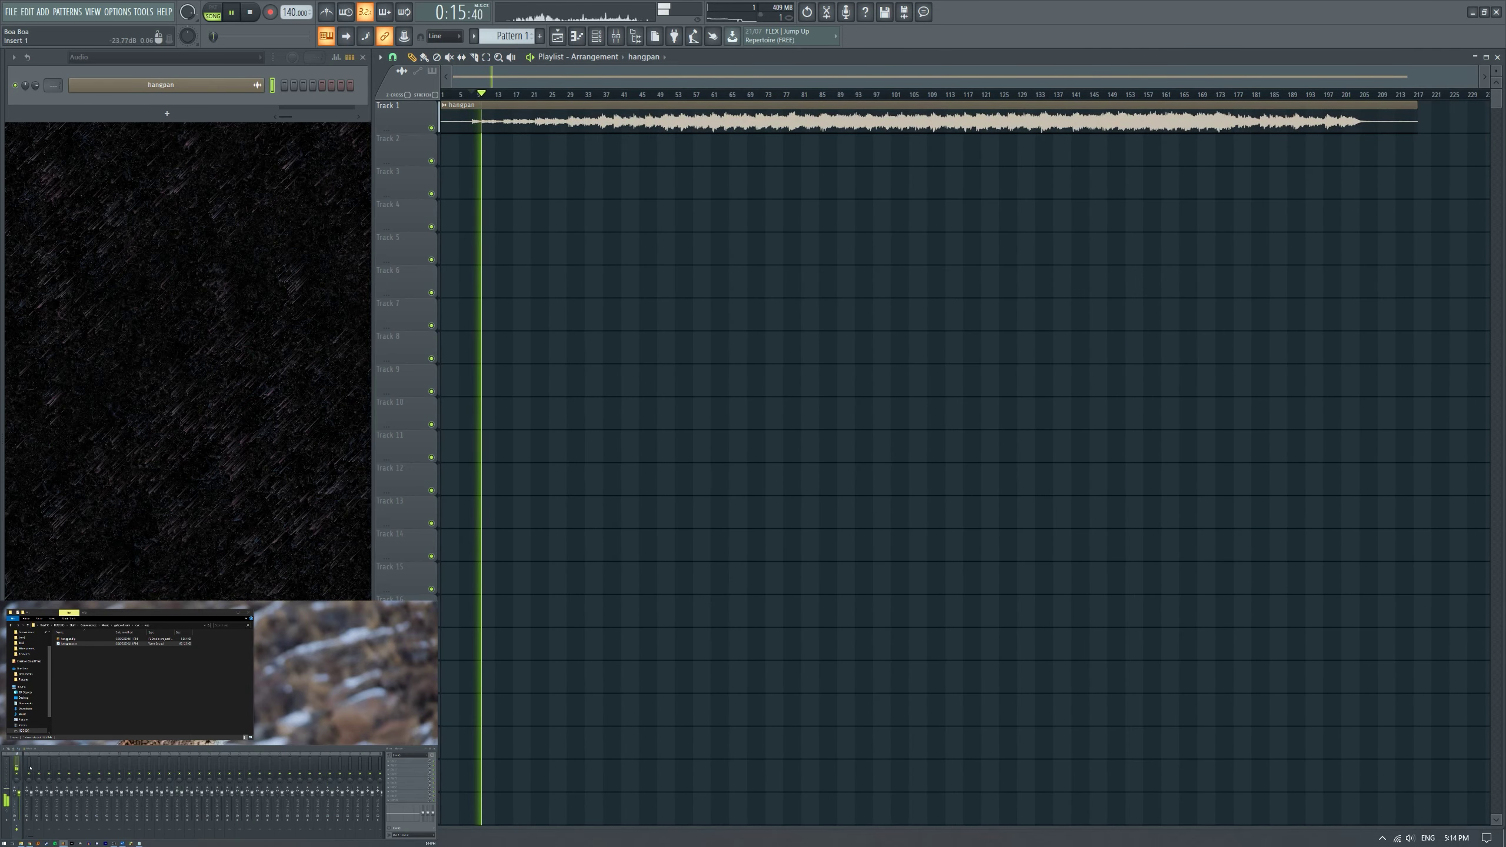
# Route the hangpan channel to mixer insert 1 and load Ozone 9 Elements in its first effect slot.
pyautogui.rightClick(30, 769)
pyautogui.click(96, 770)
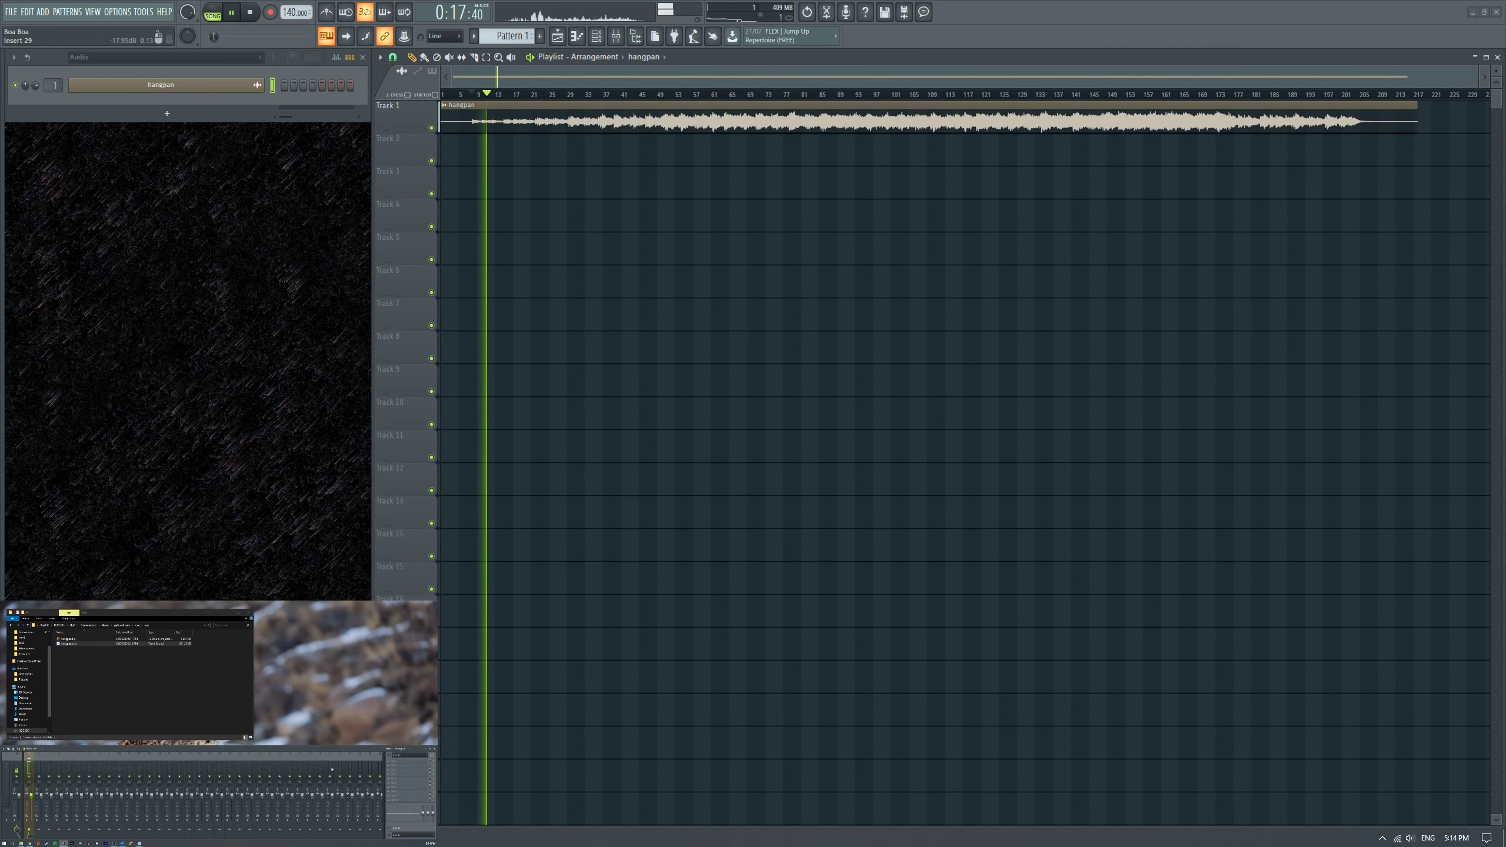
pyautogui.click(409, 764)
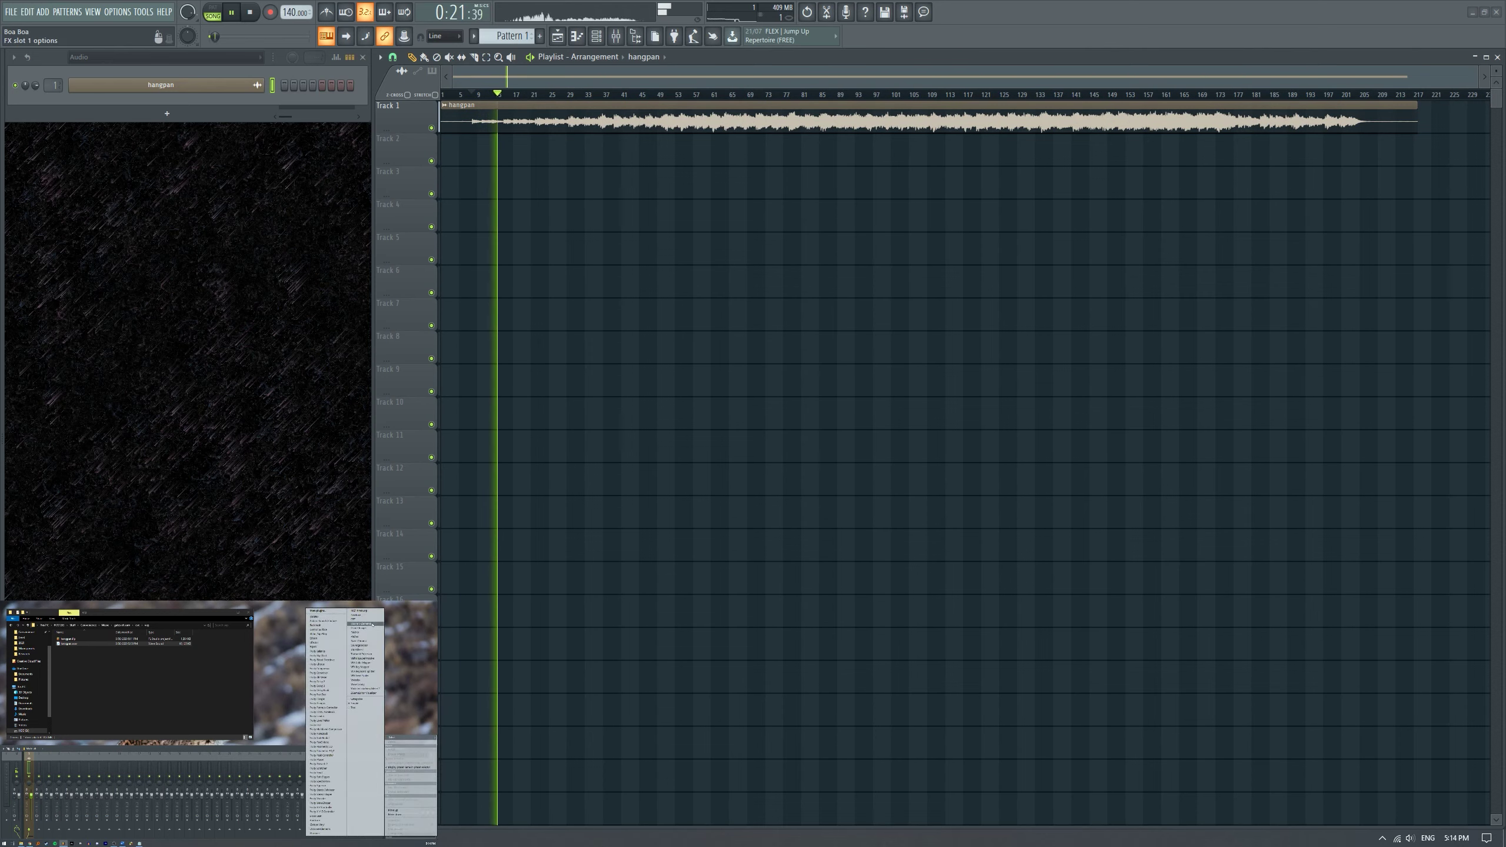
pyautogui.click(366, 635)
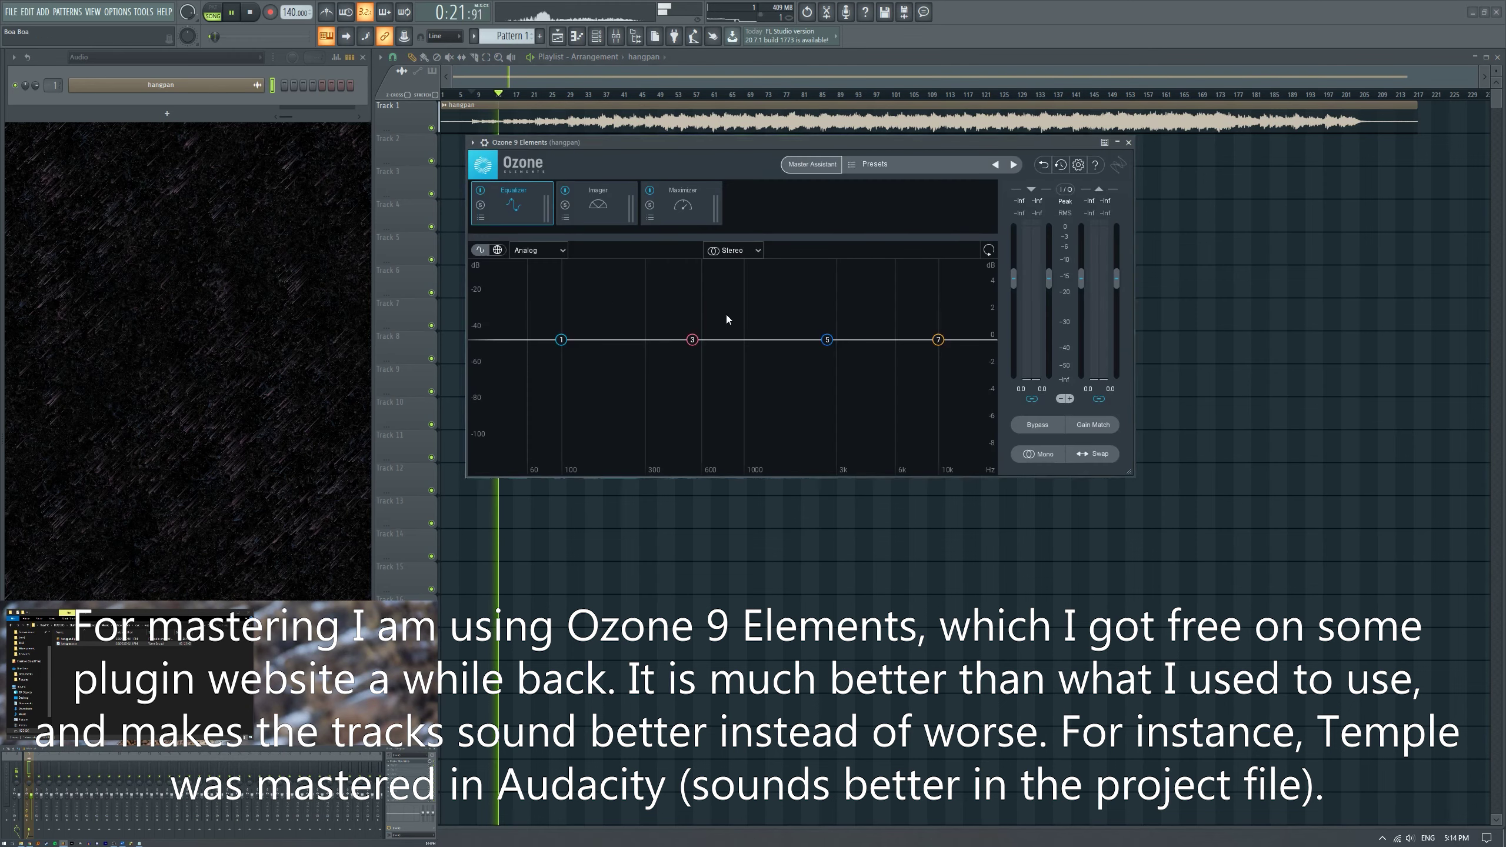
pyautogui.moveTo(715, 143); pyautogui.dragTo(751, 167)
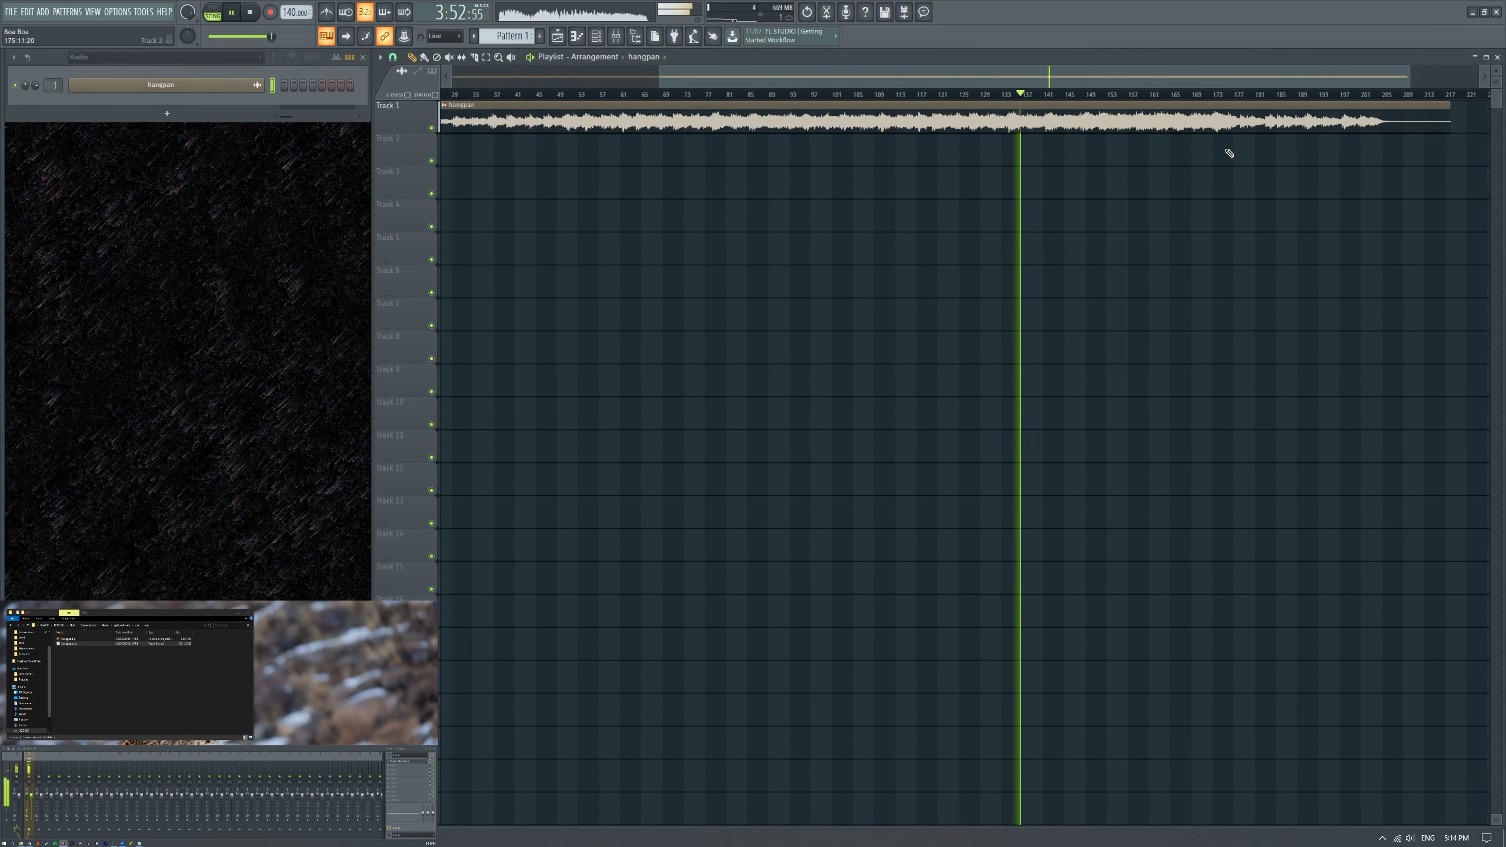
# Set the project tempo to 80 BPM and play the hangpan track from about bar 93.
pyautogui.moveTo(291, 11); pyautogui.dragTo(292, 47)
pyautogui.scroll(3, 1226, 127)
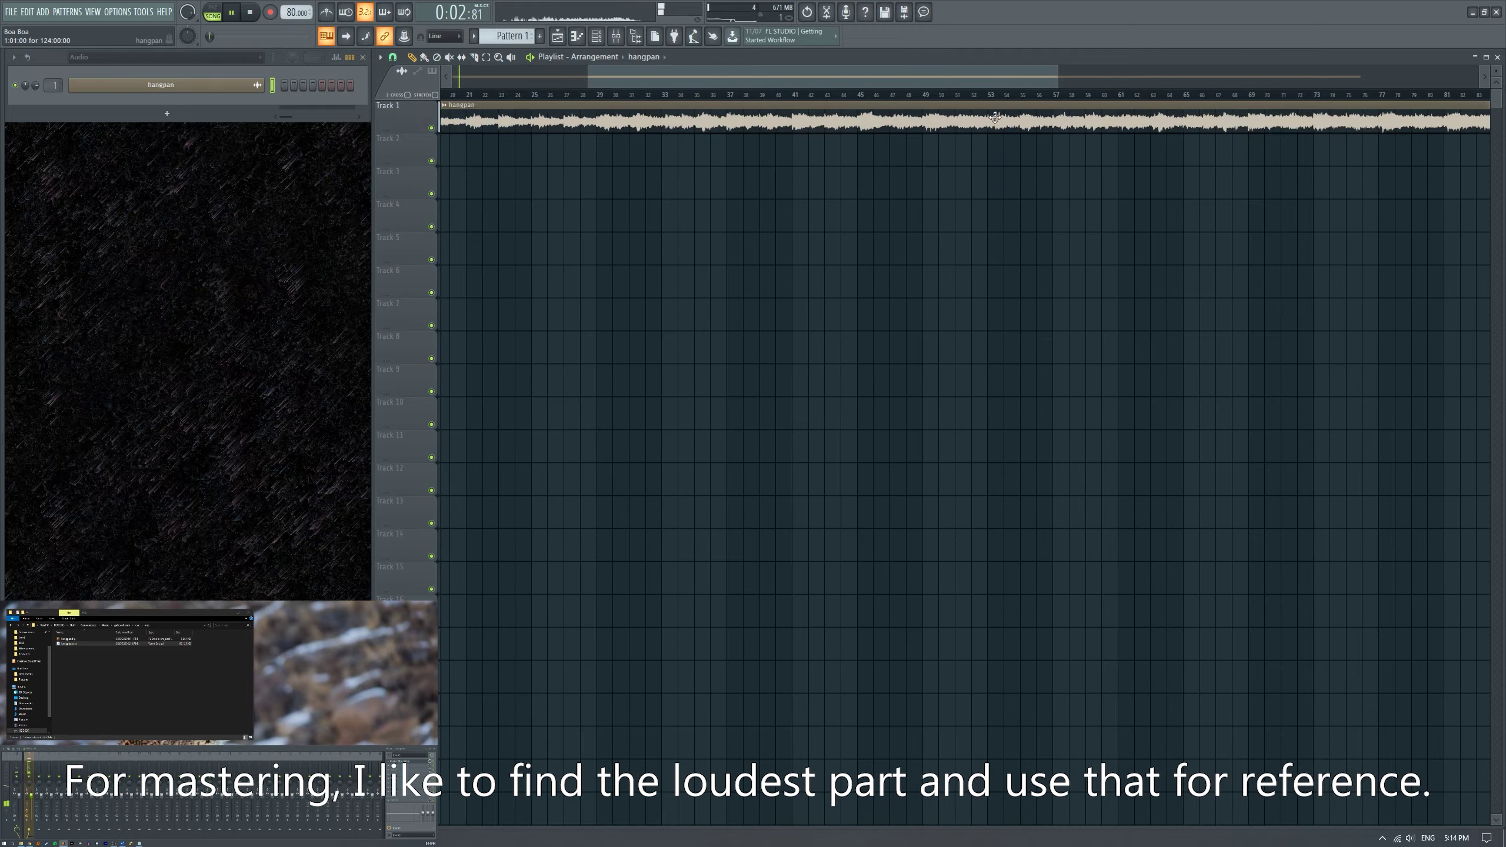
pyautogui.scroll(-2, 1311, 128)
pyautogui.scroll(3, 1314, 128)
pyautogui.click(1010, 96)
pyautogui.scroll(-2, 1011, 103)
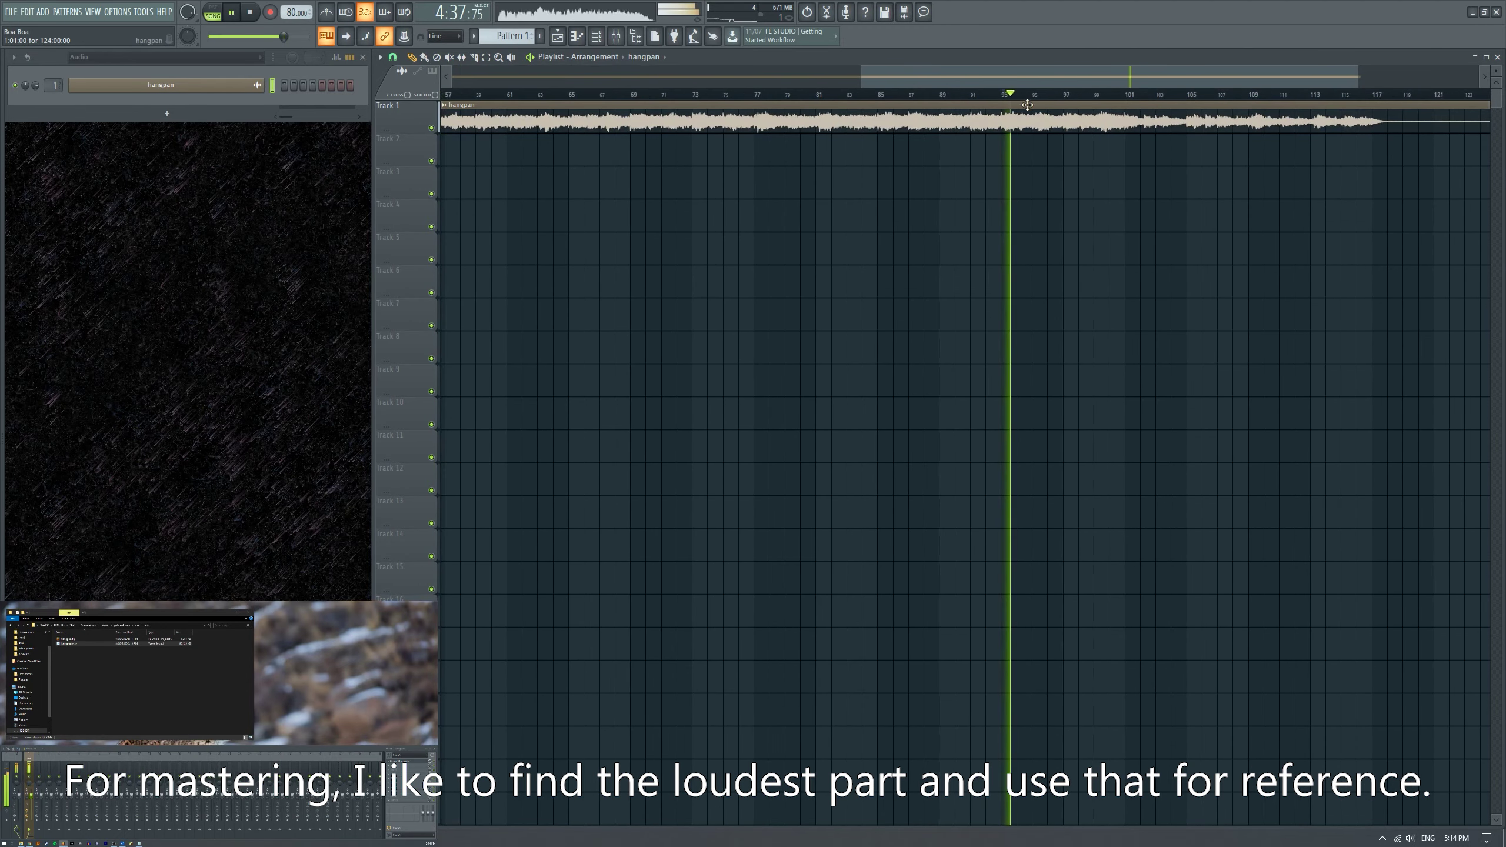
# Loop playback over bars 97 to 101, the loud passage of the hangpan track.
pyautogui.click(854, 94)
pyautogui.scroll(4, 868, 104)
pyautogui.moveTo(842, 96); pyautogui.dragTo(1354, 137)
pyautogui.scroll(-3, 1193, 199)
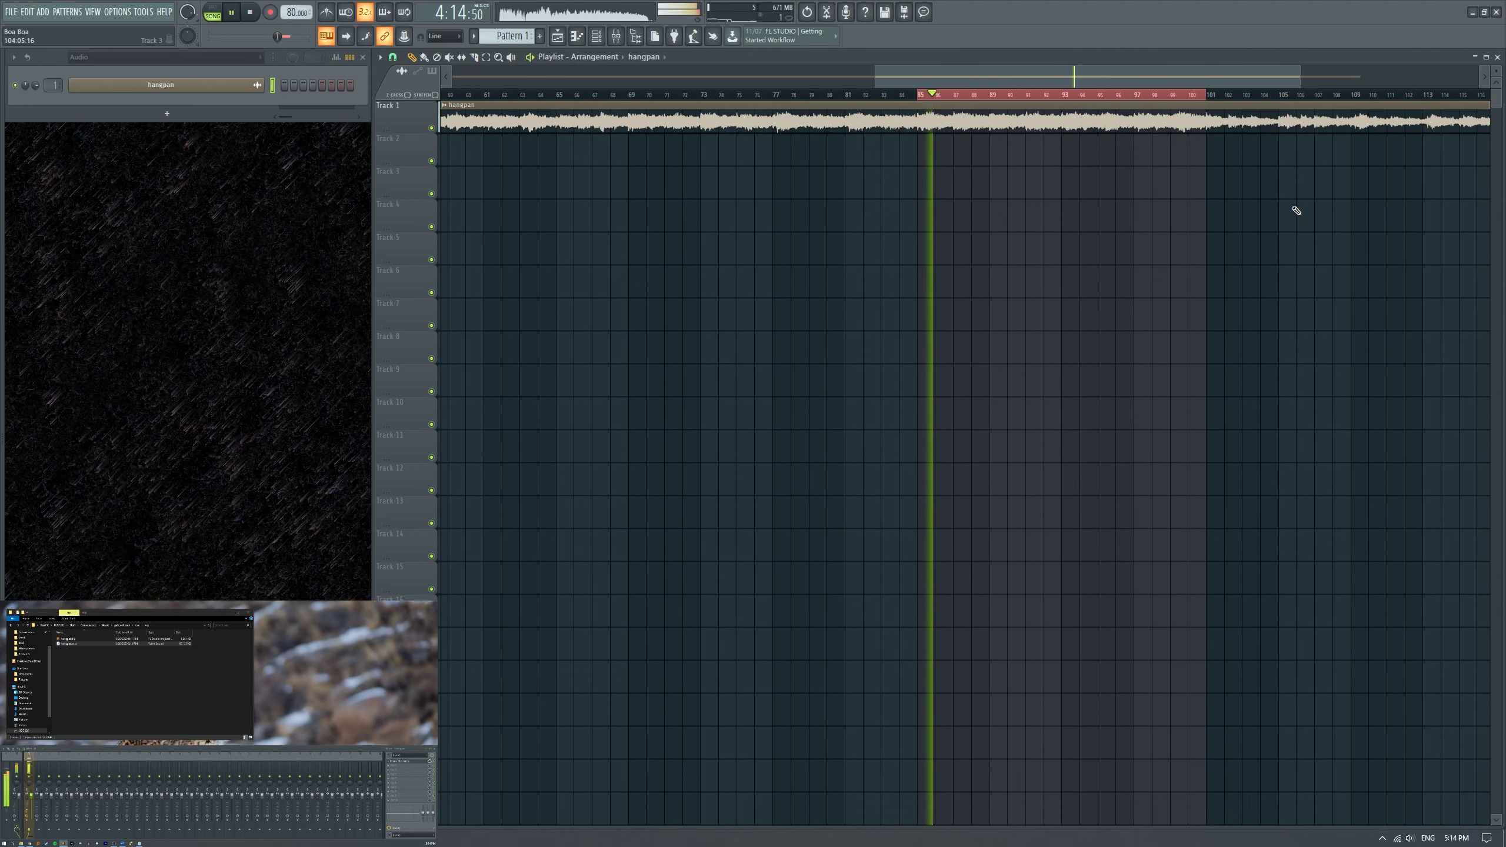
pyautogui.moveTo(918, 95); pyautogui.dragTo(1135, 116)
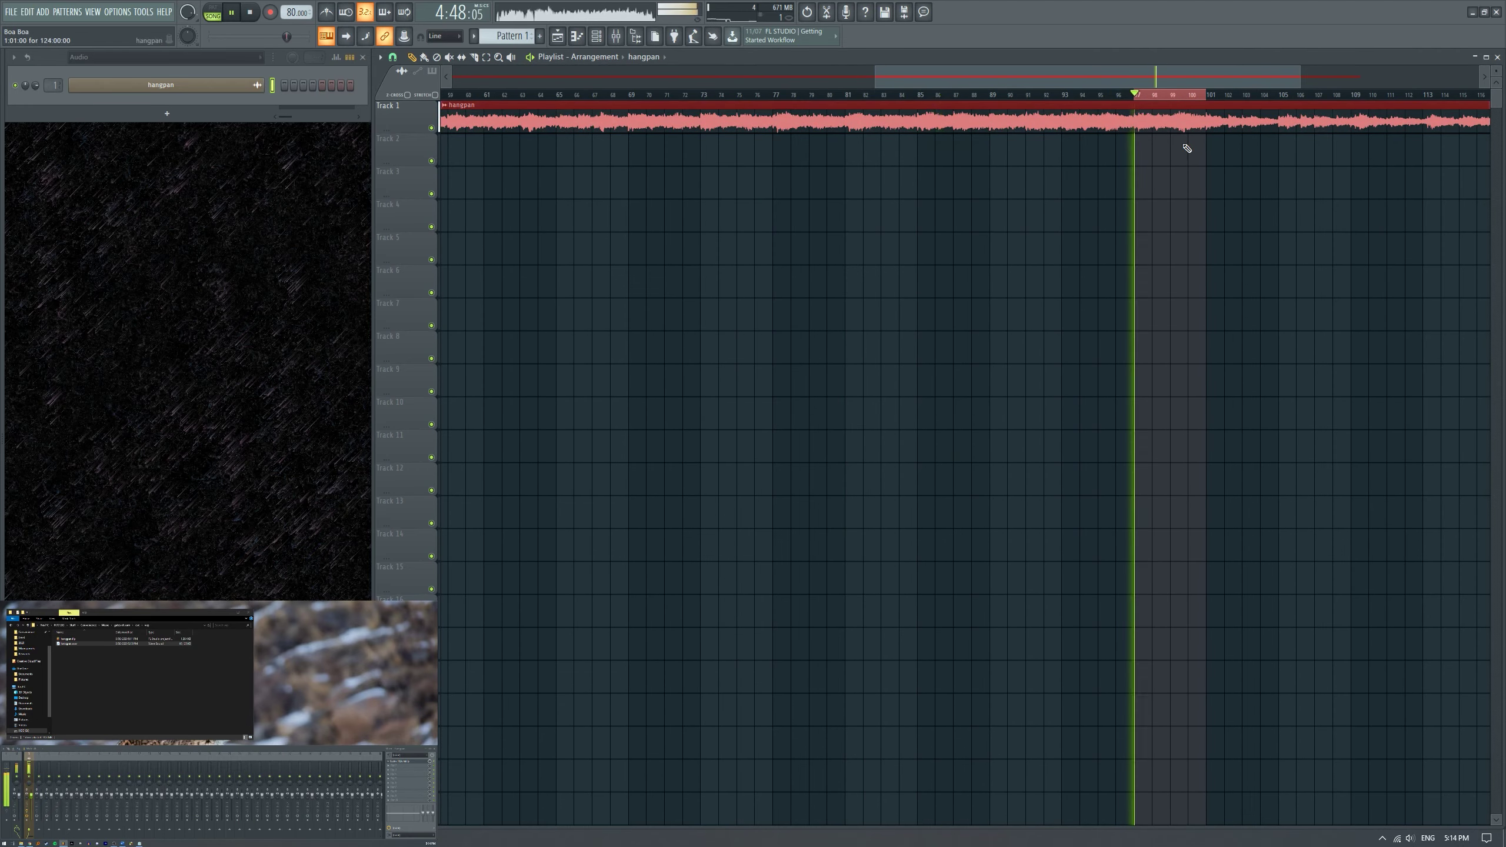
# In Ozone 9 Elements, boost EQ band 7 (Baxandall Treble) by about 1.0 dB at 1667 Hz and raise the input gain to 2.0 dB.
pyautogui.click(401, 762)
pyautogui.moveTo(973, 359); pyautogui.dragTo(824, 354)
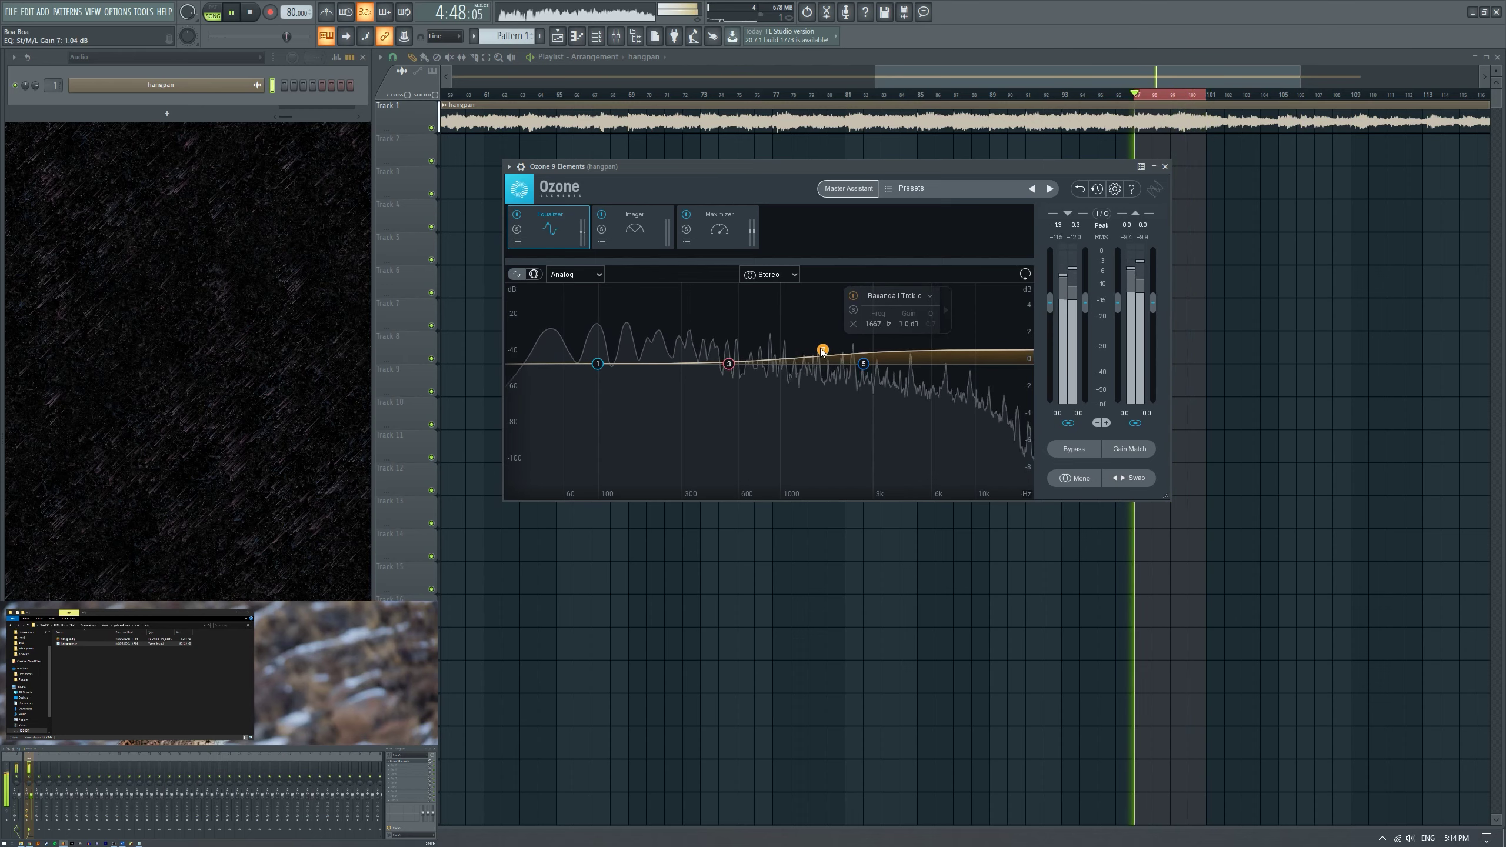
pyautogui.click(718, 233)
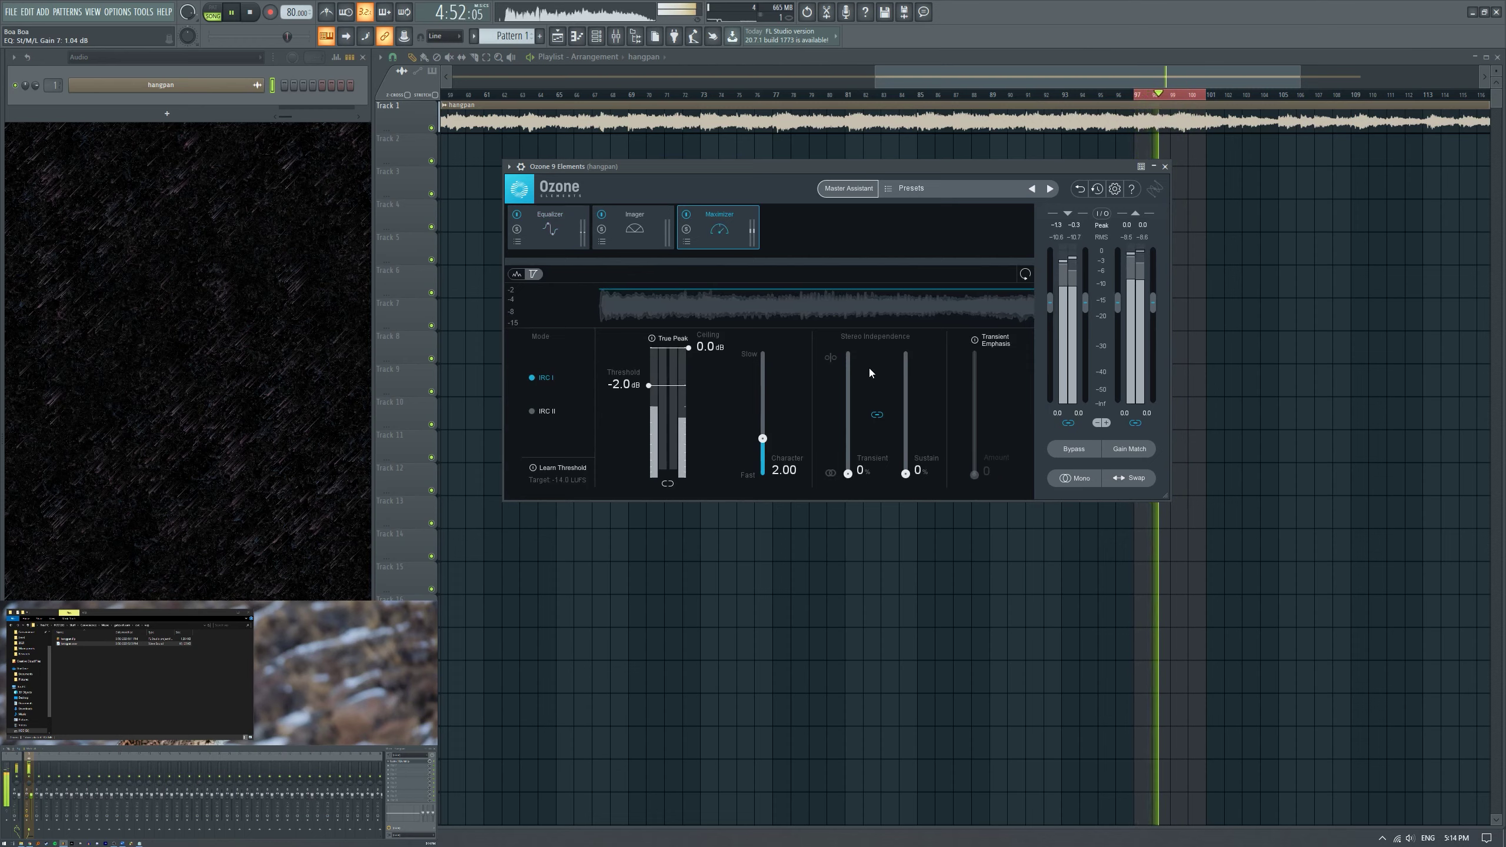
pyautogui.scroll(2, 1050, 301)
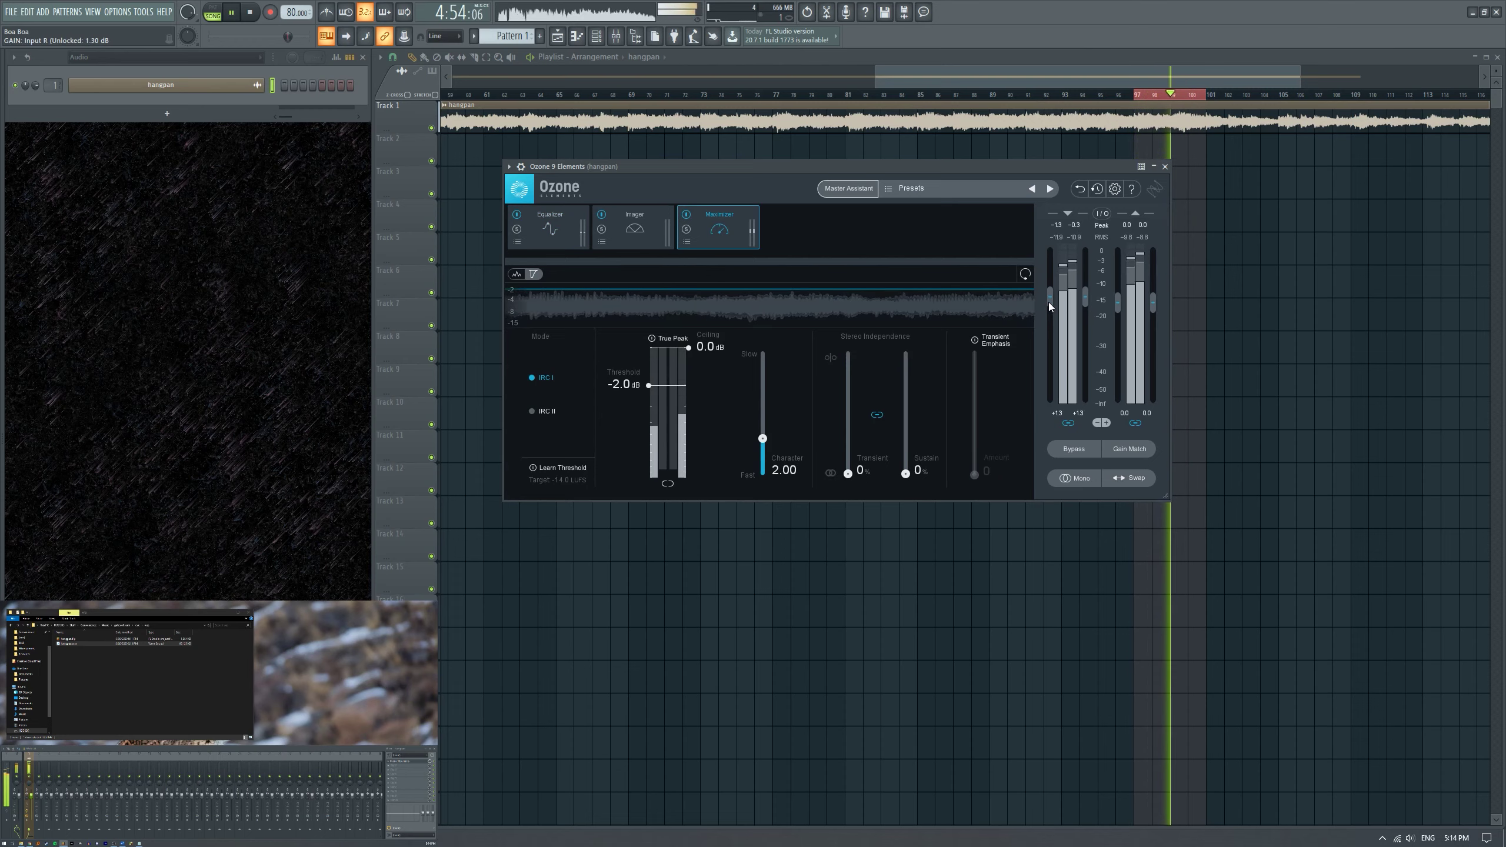
pyautogui.scroll(1, 1049, 301)
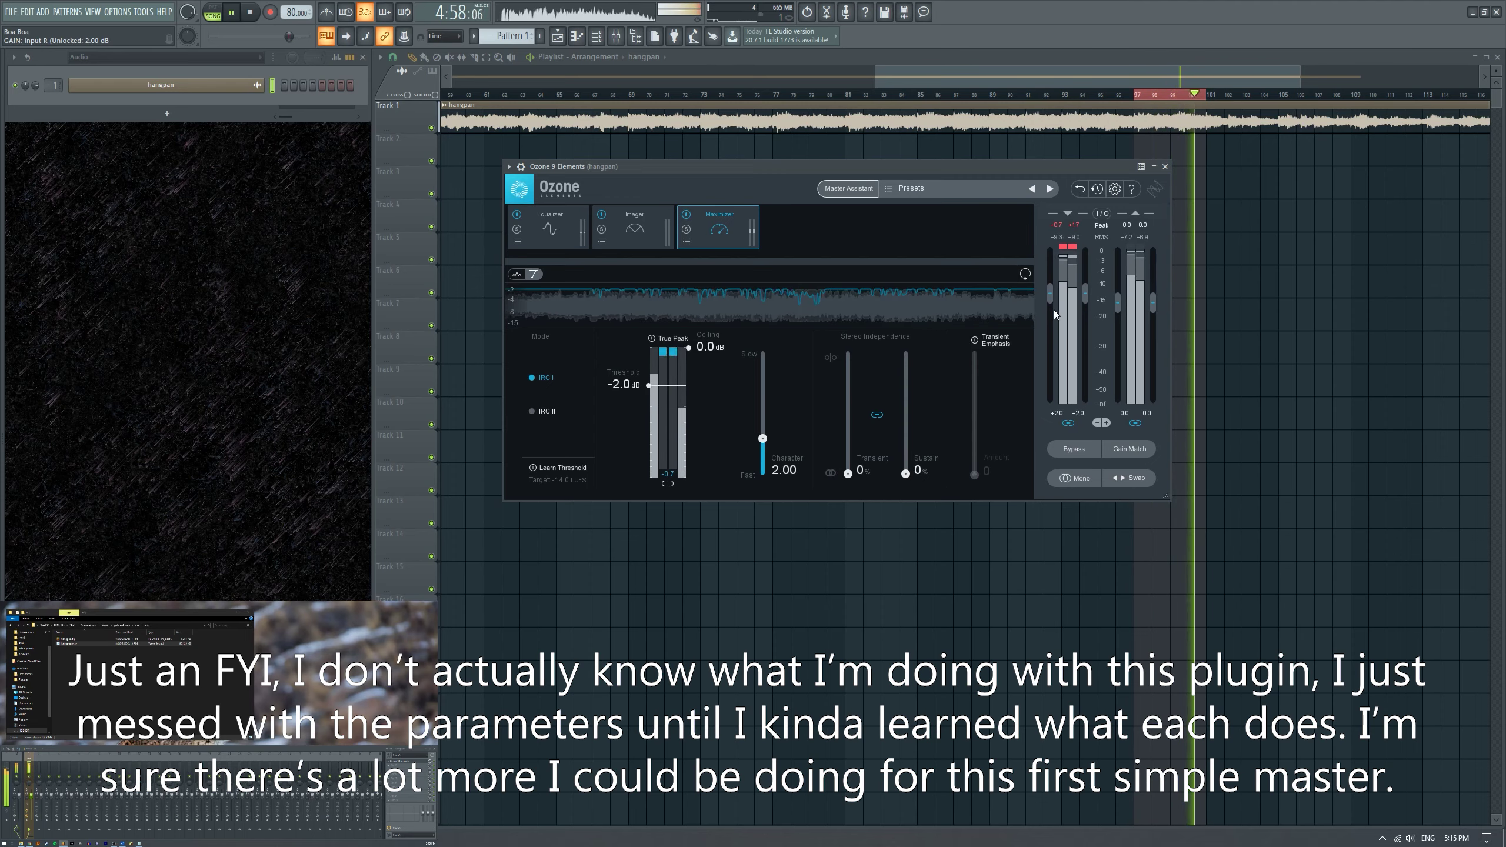
# Add the abyss audio file to the playlist as a reference, align it to bar 1 on Track 9 and solo it.
pyautogui.moveTo(986, 167); pyautogui.dragTo(785, 184)
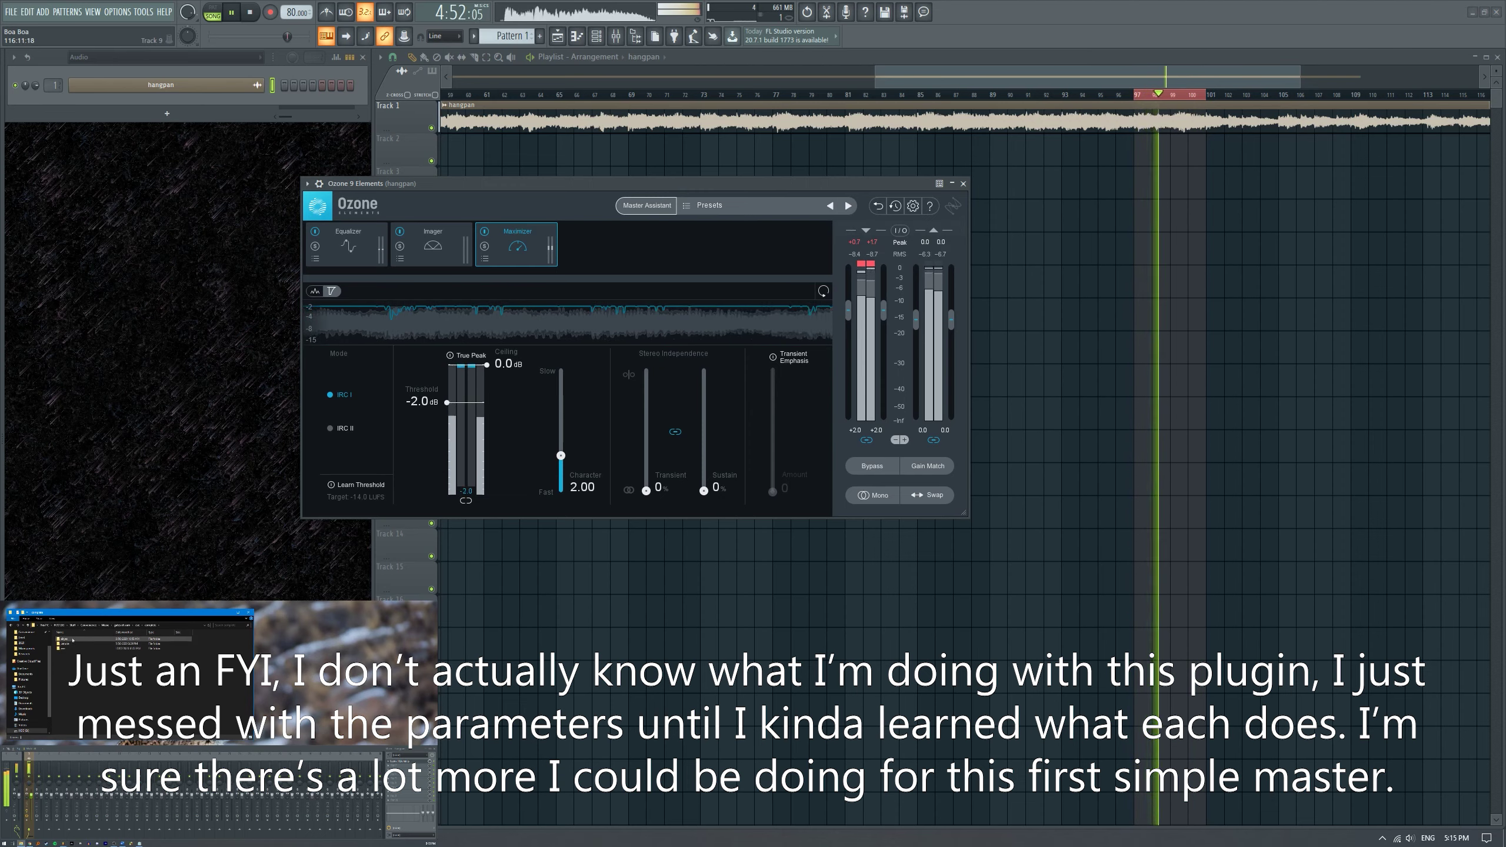
pyautogui.moveTo(67, 648); pyautogui.dragTo(1423, 373)
pyautogui.scroll(-5, 1189, 316)
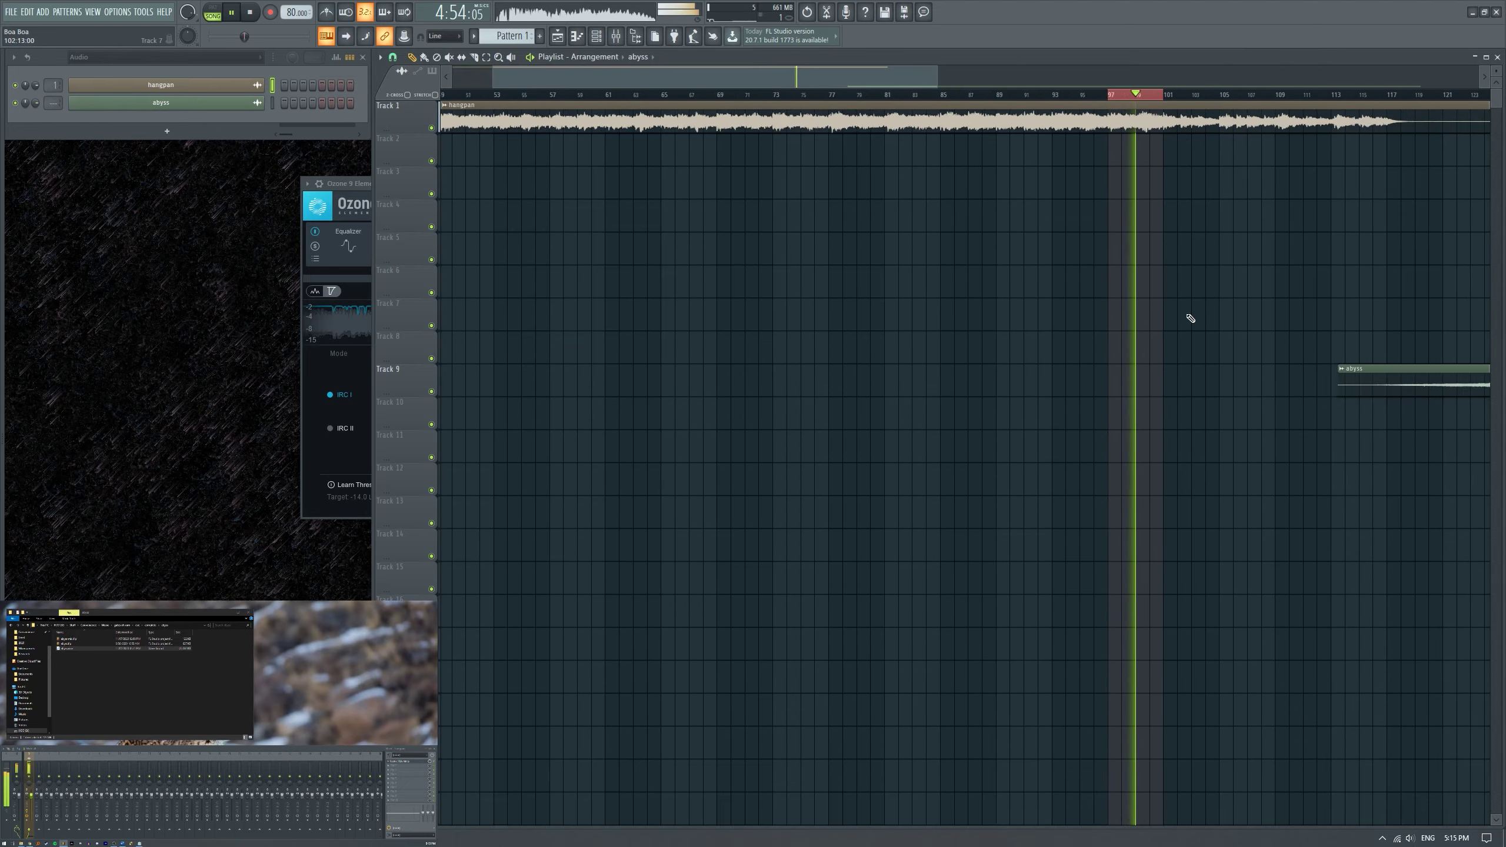
pyautogui.click(431, 392)
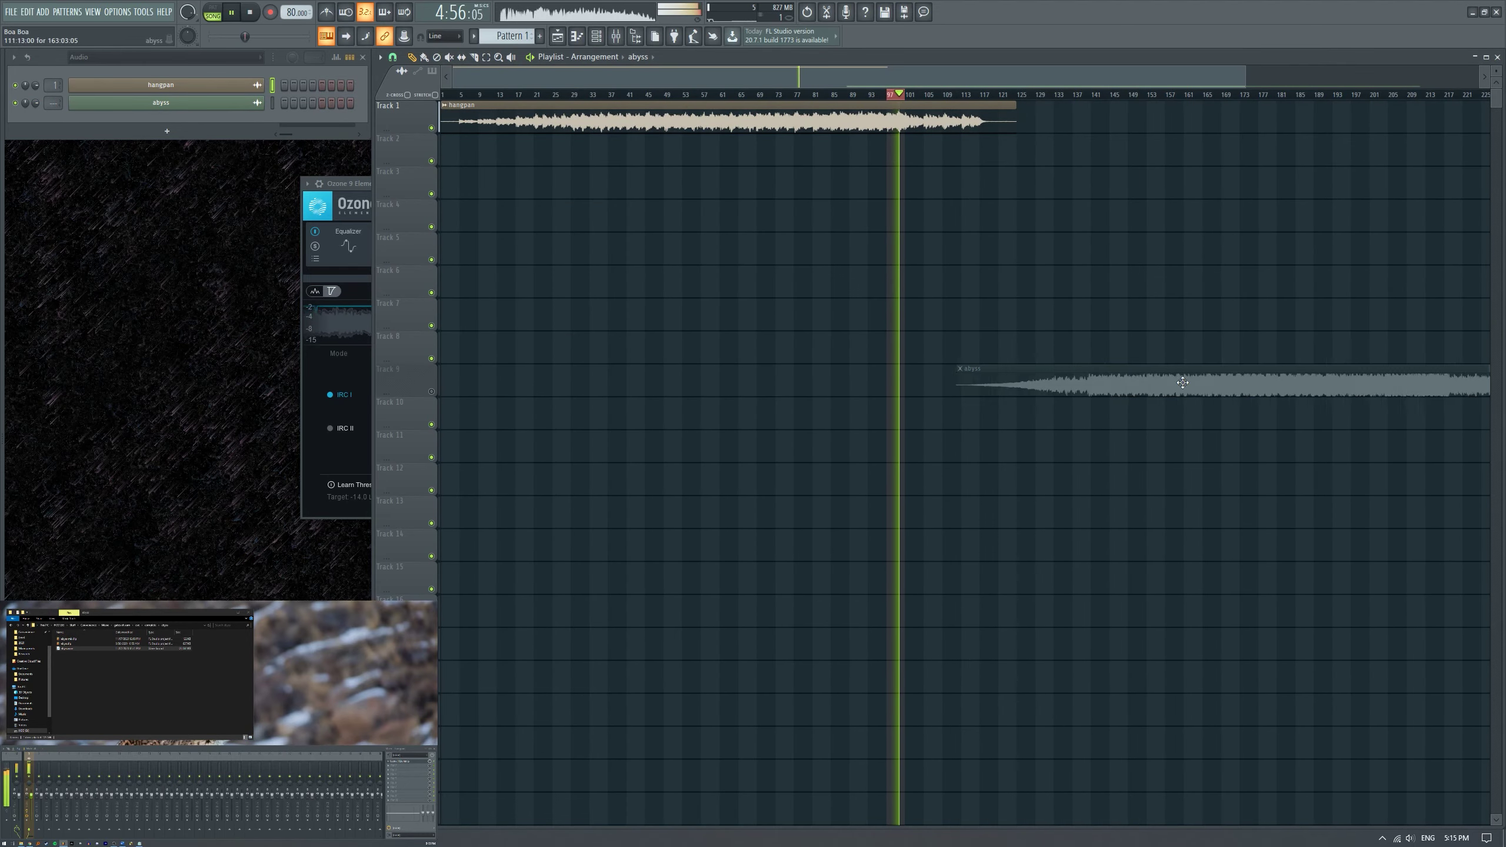
pyautogui.moveTo(1182, 382); pyautogui.dragTo(537, 396)
pyautogui.rightClick(432, 393)
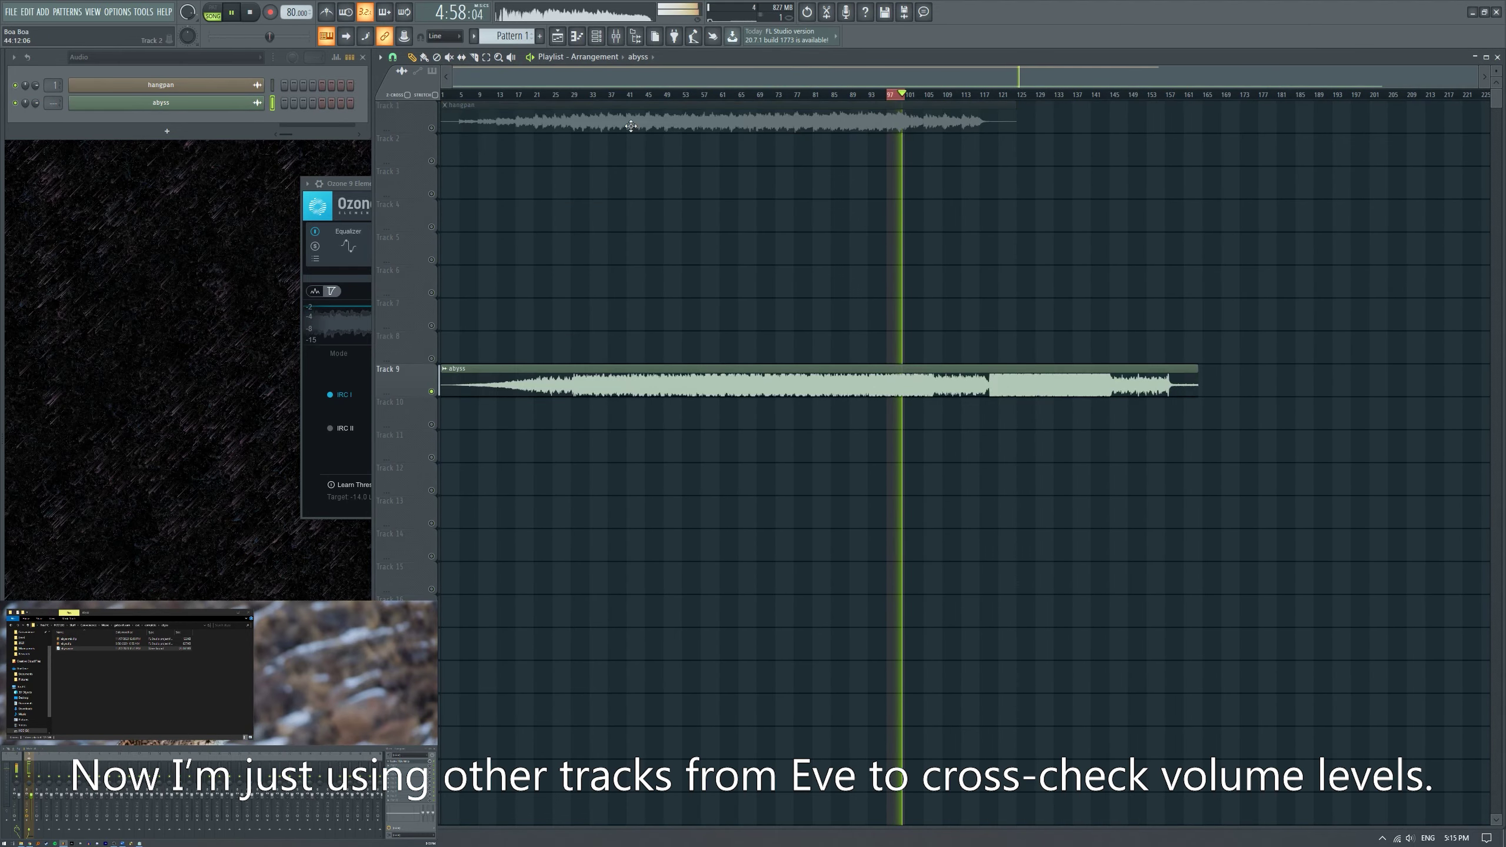
# Slip the audio inside the abyss clip so its loud section plays within the loop at bars 97 to 101.
pyautogui.click(461, 57)
pyautogui.scroll(3, 746, 385)
pyautogui.moveTo(1476, 386); pyautogui.dragTo(1151, 392)
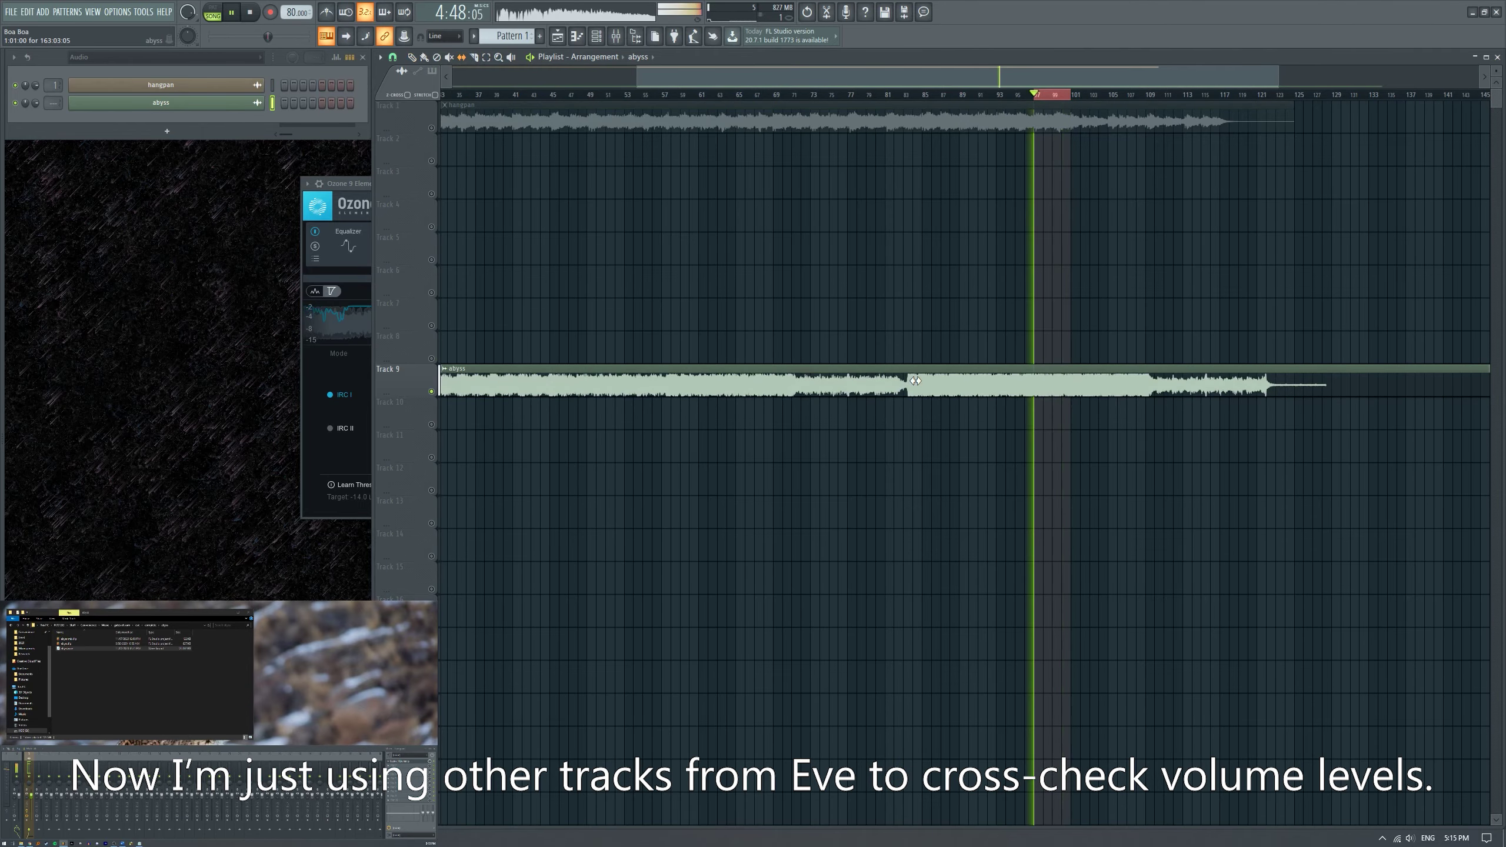
pyautogui.scroll(2, 1150, 397)
pyautogui.moveTo(627, 375); pyautogui.dragTo(557, 373)
pyautogui.scroll(-2, 904, 309)
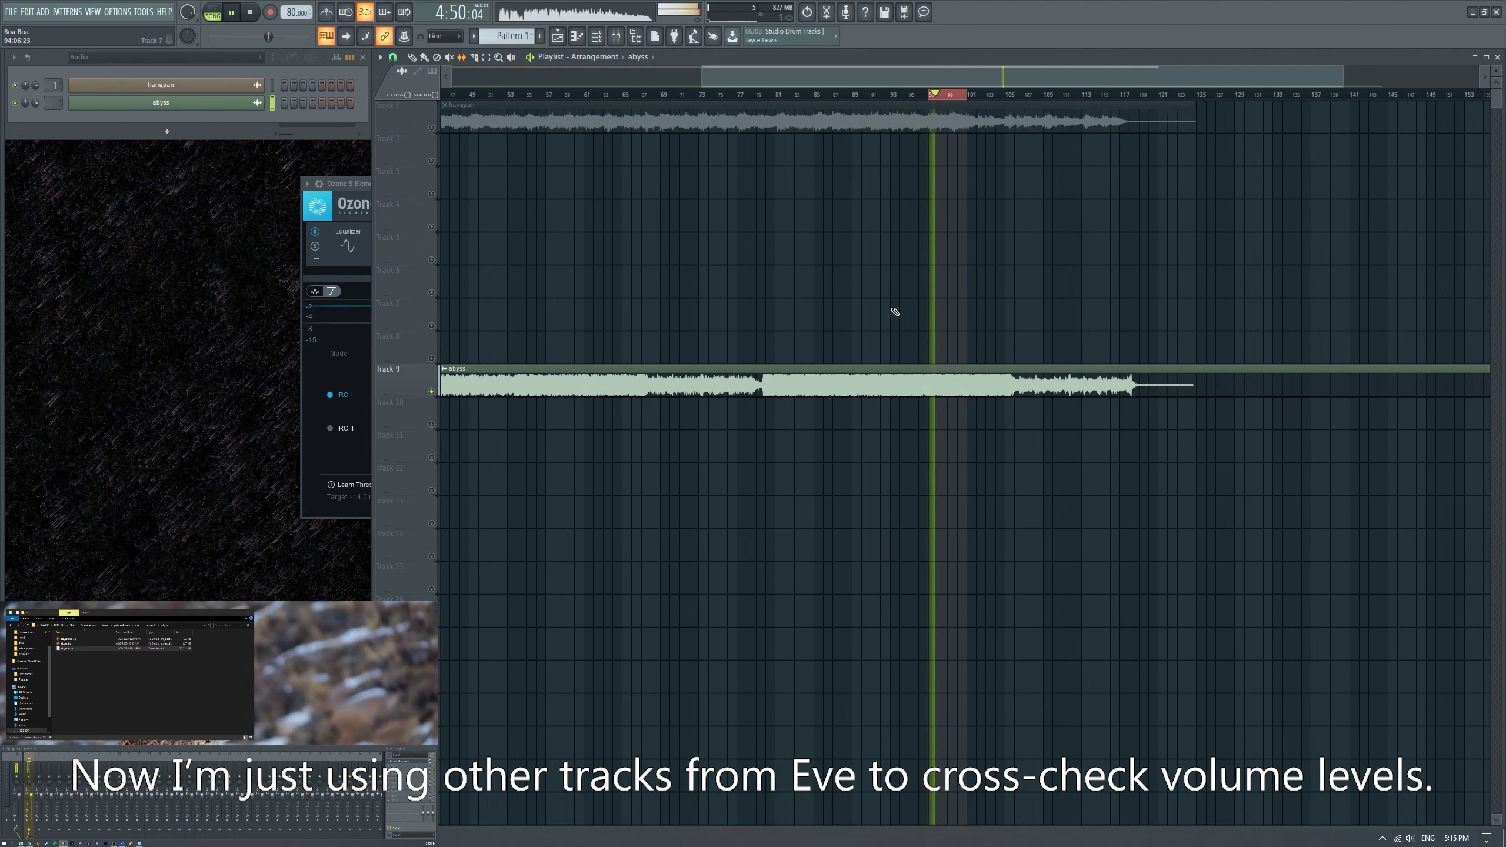
pyautogui.scroll(2, 992, 241)
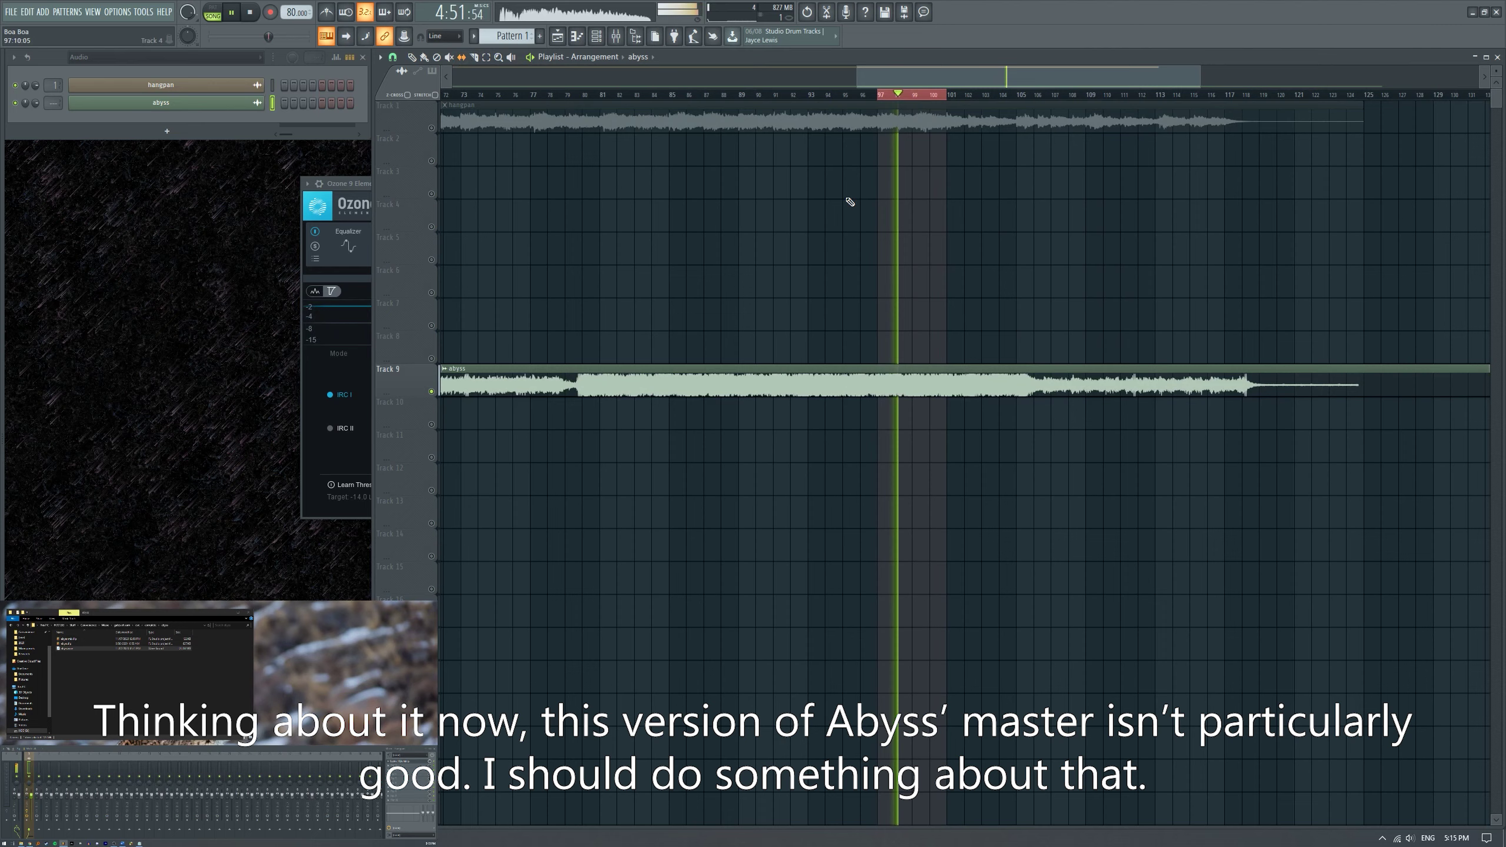
# Solo the hangpan track for comparison and raise Ozone's input gain to 3.0 dB.
pyautogui.rightClick(433, 128)
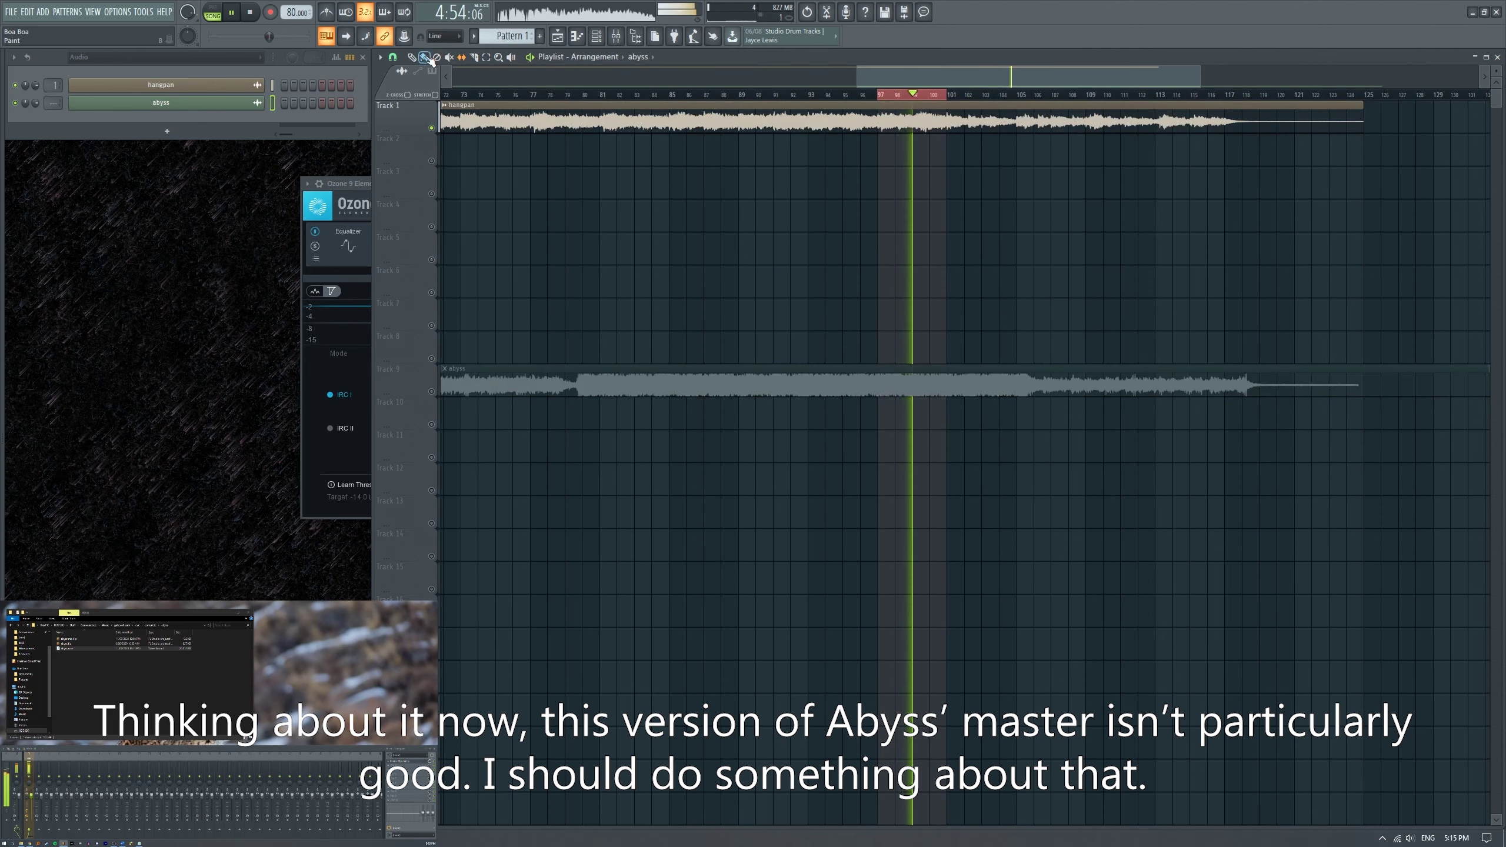
pyautogui.click(364, 187)
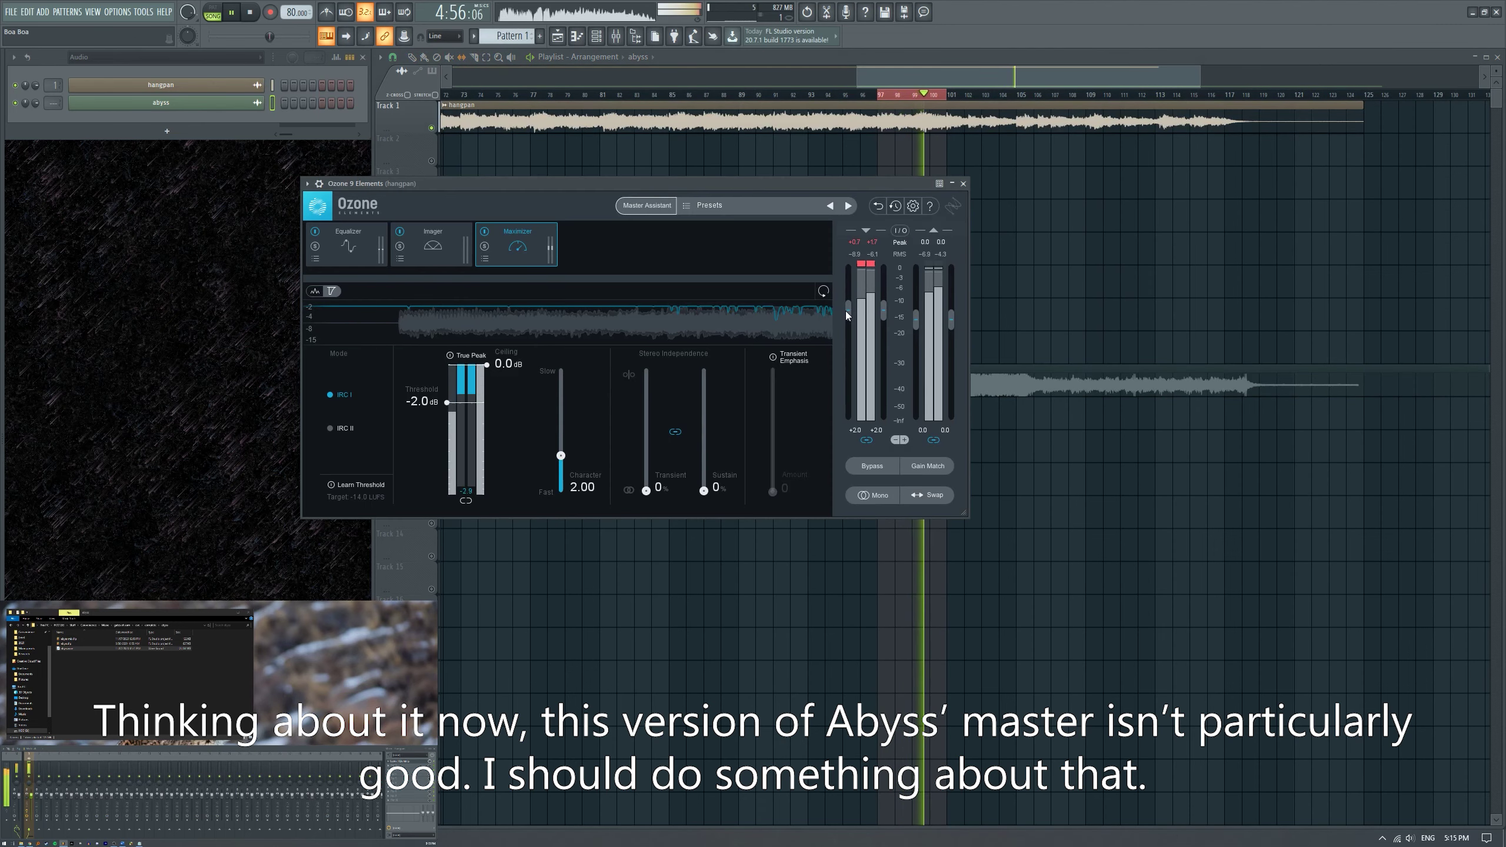
pyautogui.scroll(2, 845, 310)
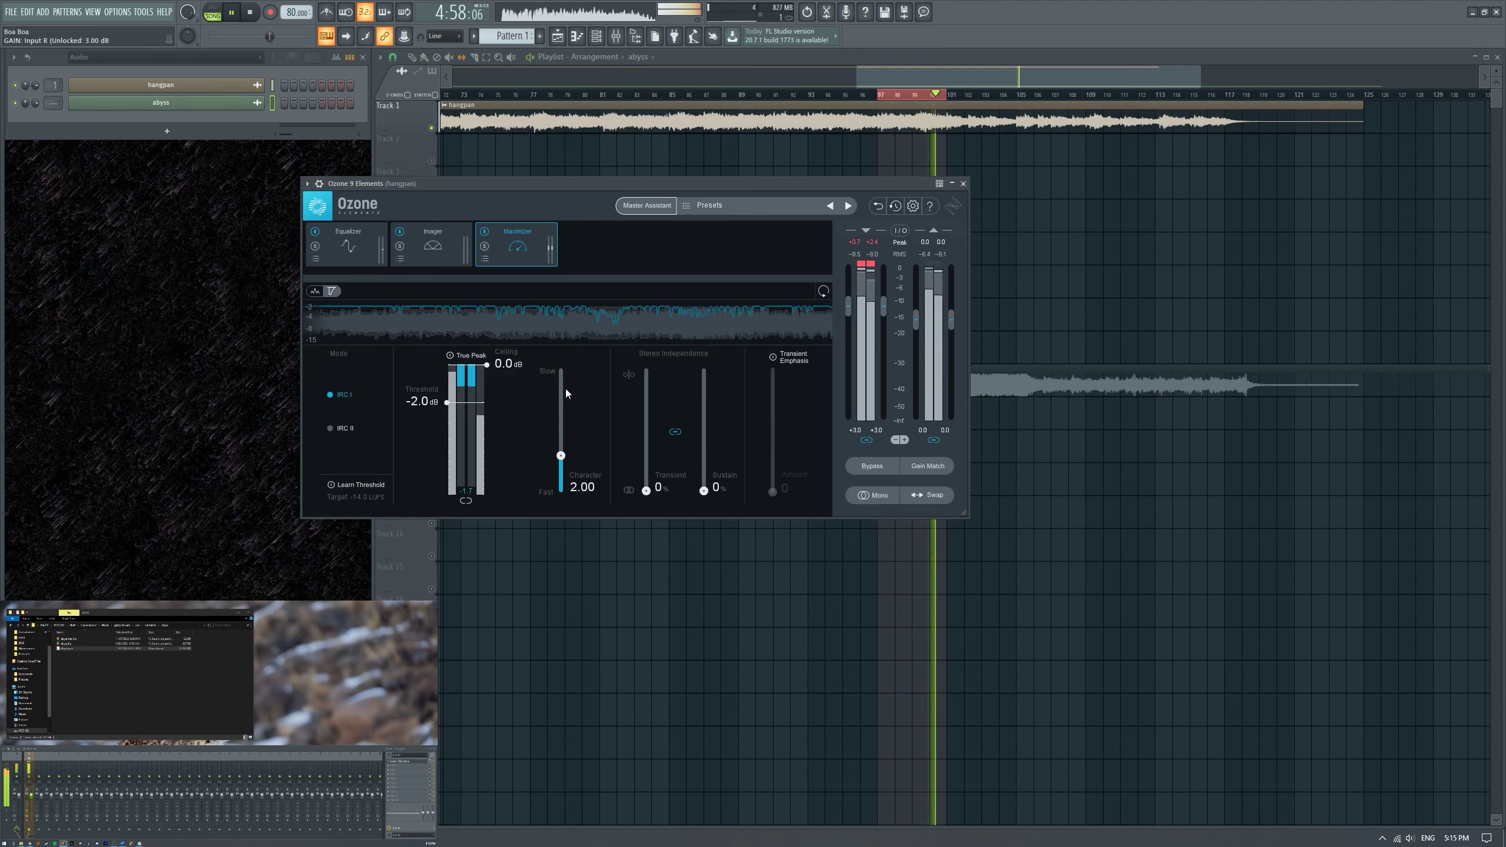
# Switch Ozone's Maximizer mode to IRC II and shift the plugin window slightly aside.
pyautogui.click(350, 430)
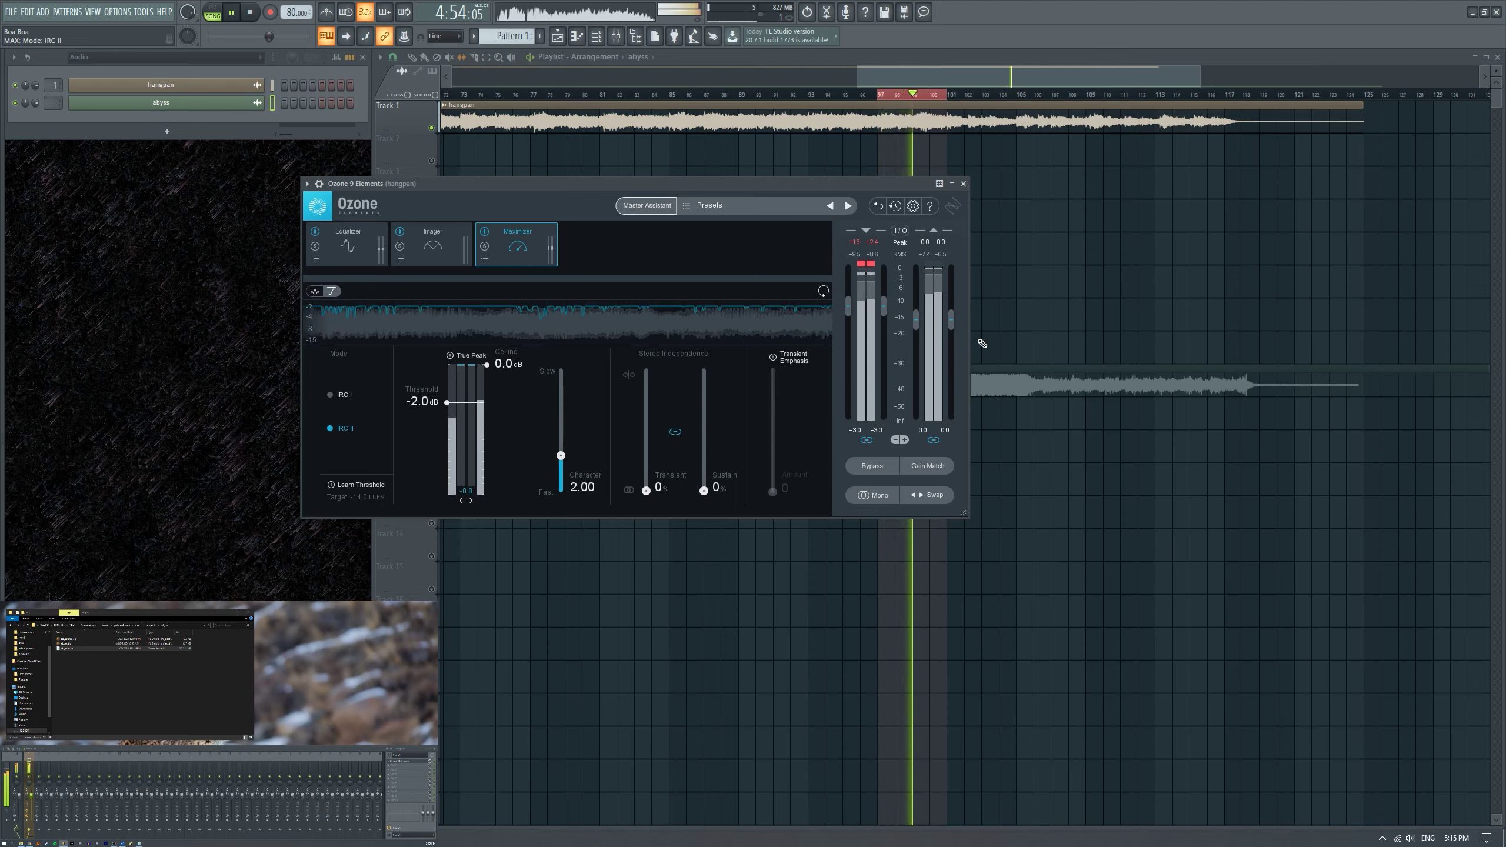
pyautogui.moveTo(893, 187); pyautogui.dragTo(828, 186)
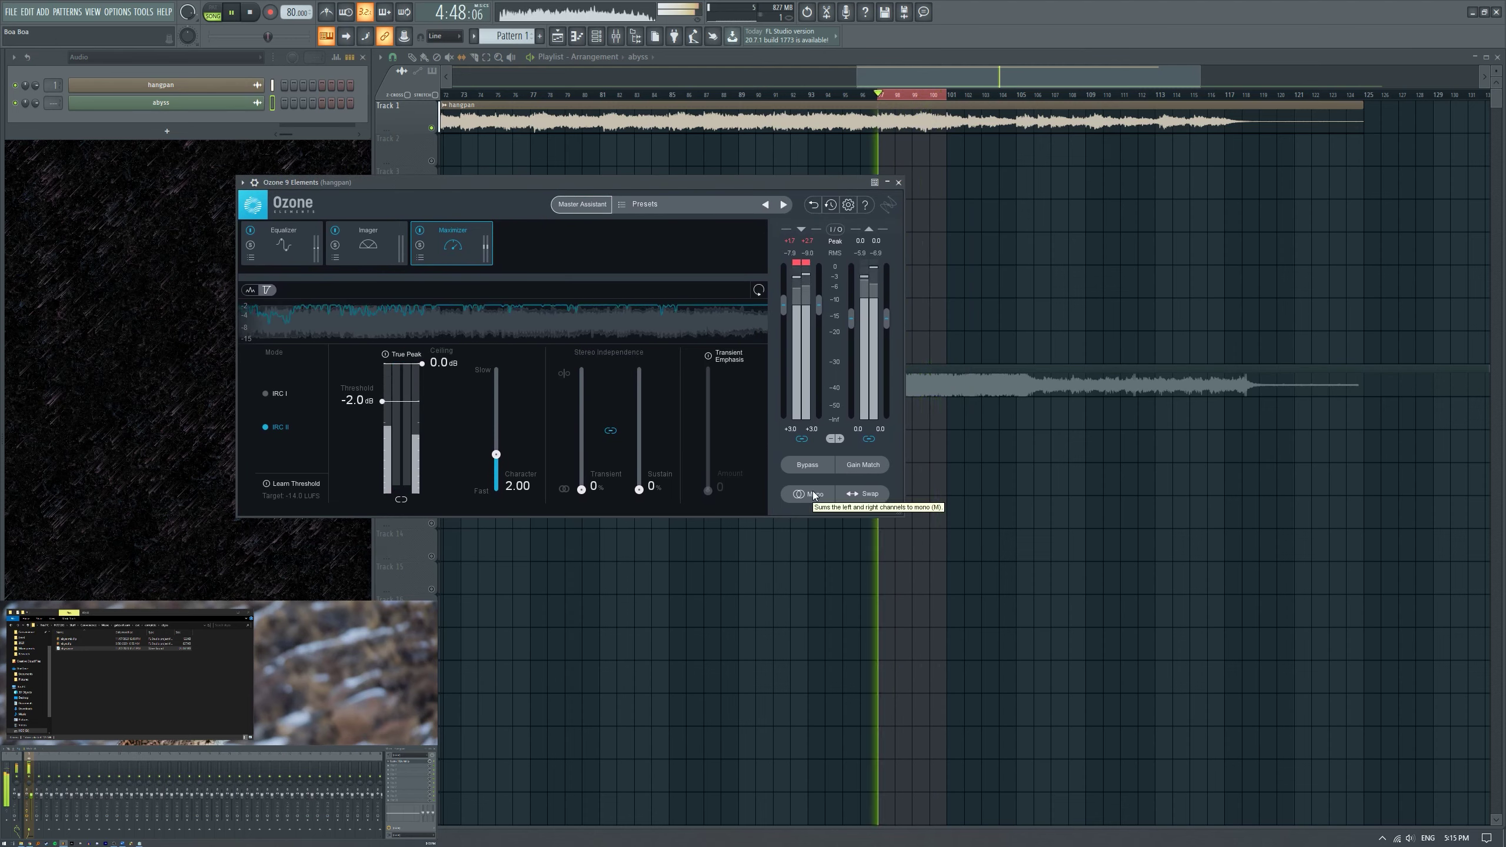
# Audition the hangpan master in mono and with the stereo channels swapped, turning each check off after listening.
pyautogui.click(814, 494)
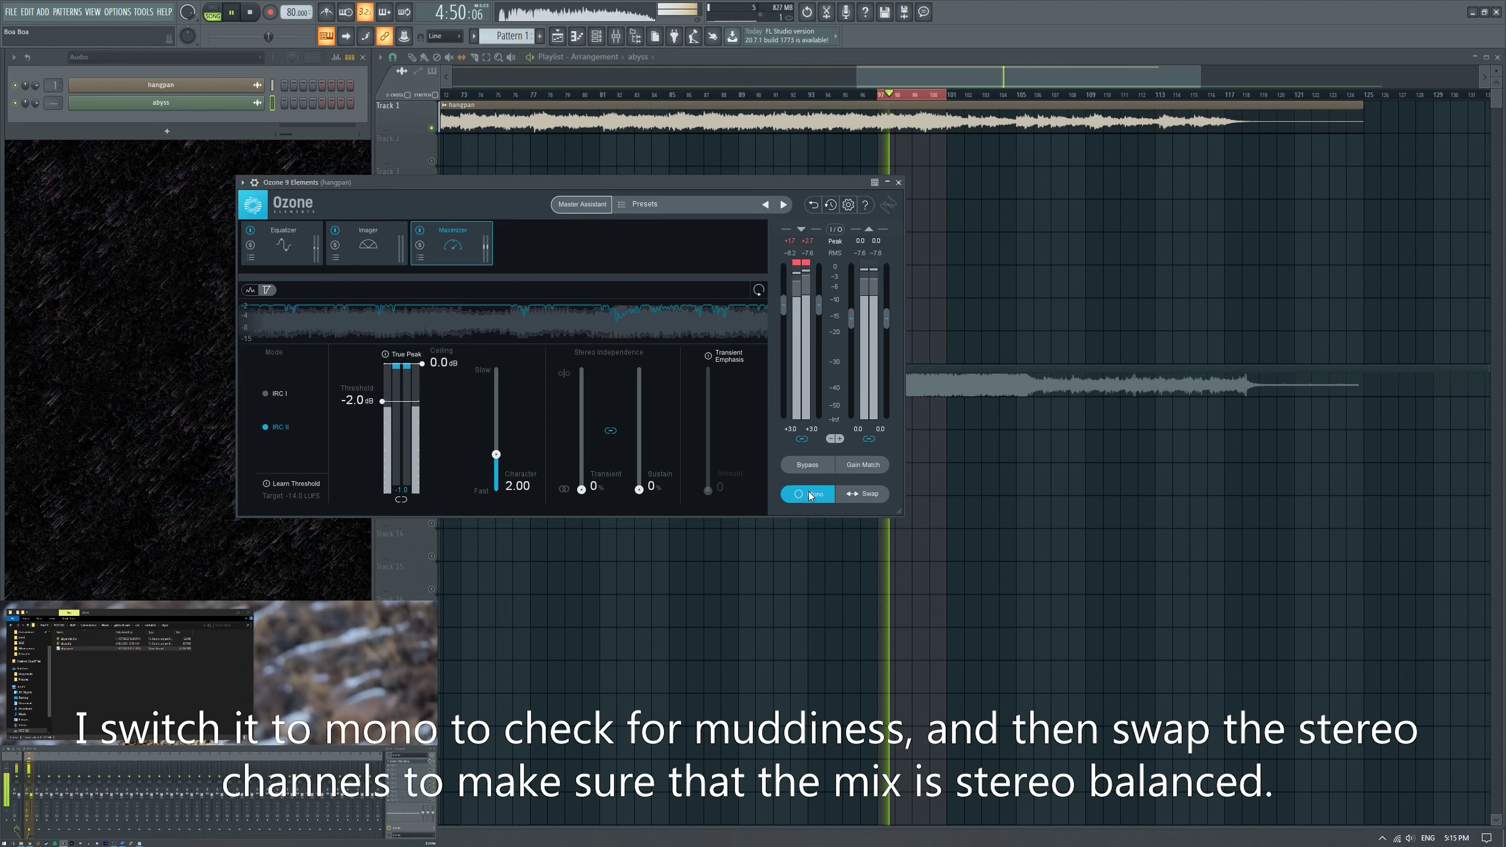
pyautogui.scroll(-5, 1021, 247)
pyautogui.scroll(5, 1061, 276)
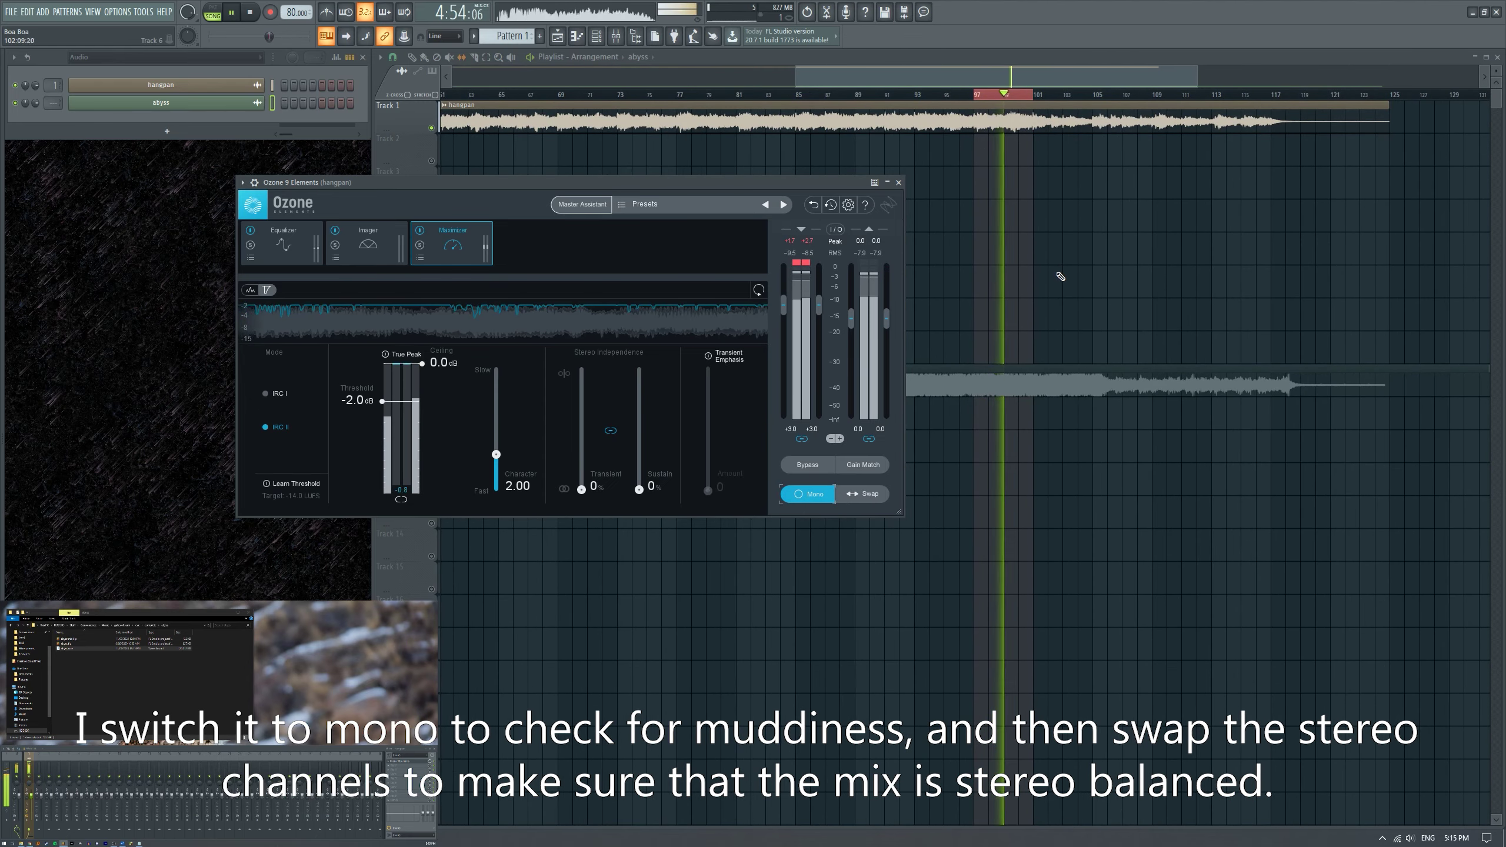
pyautogui.scroll(2, 1059, 276)
pyautogui.scroll(2, 1056, 276)
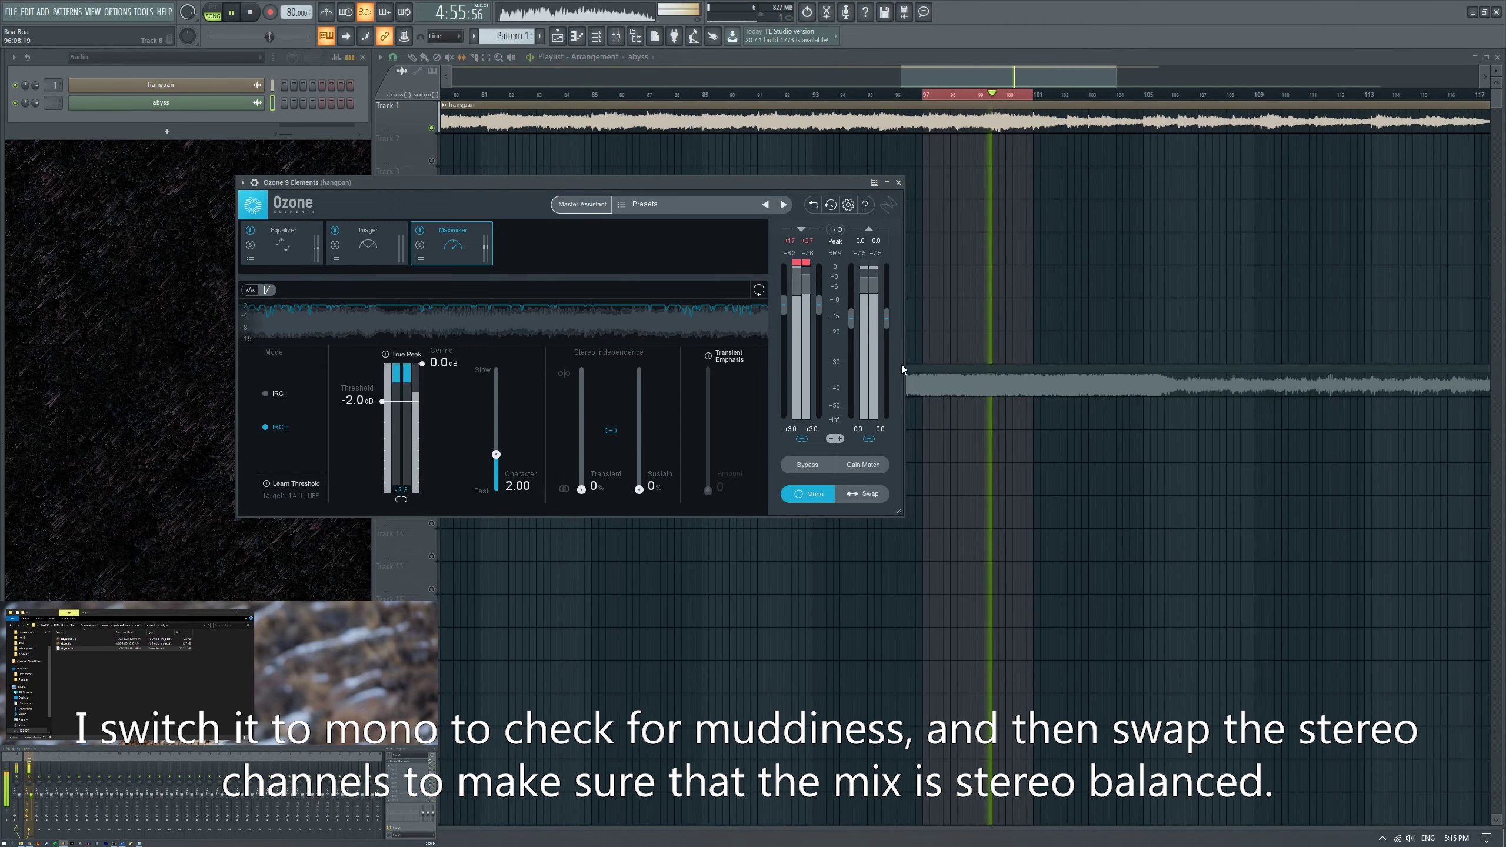
pyautogui.click(819, 494)
pyautogui.click(854, 495)
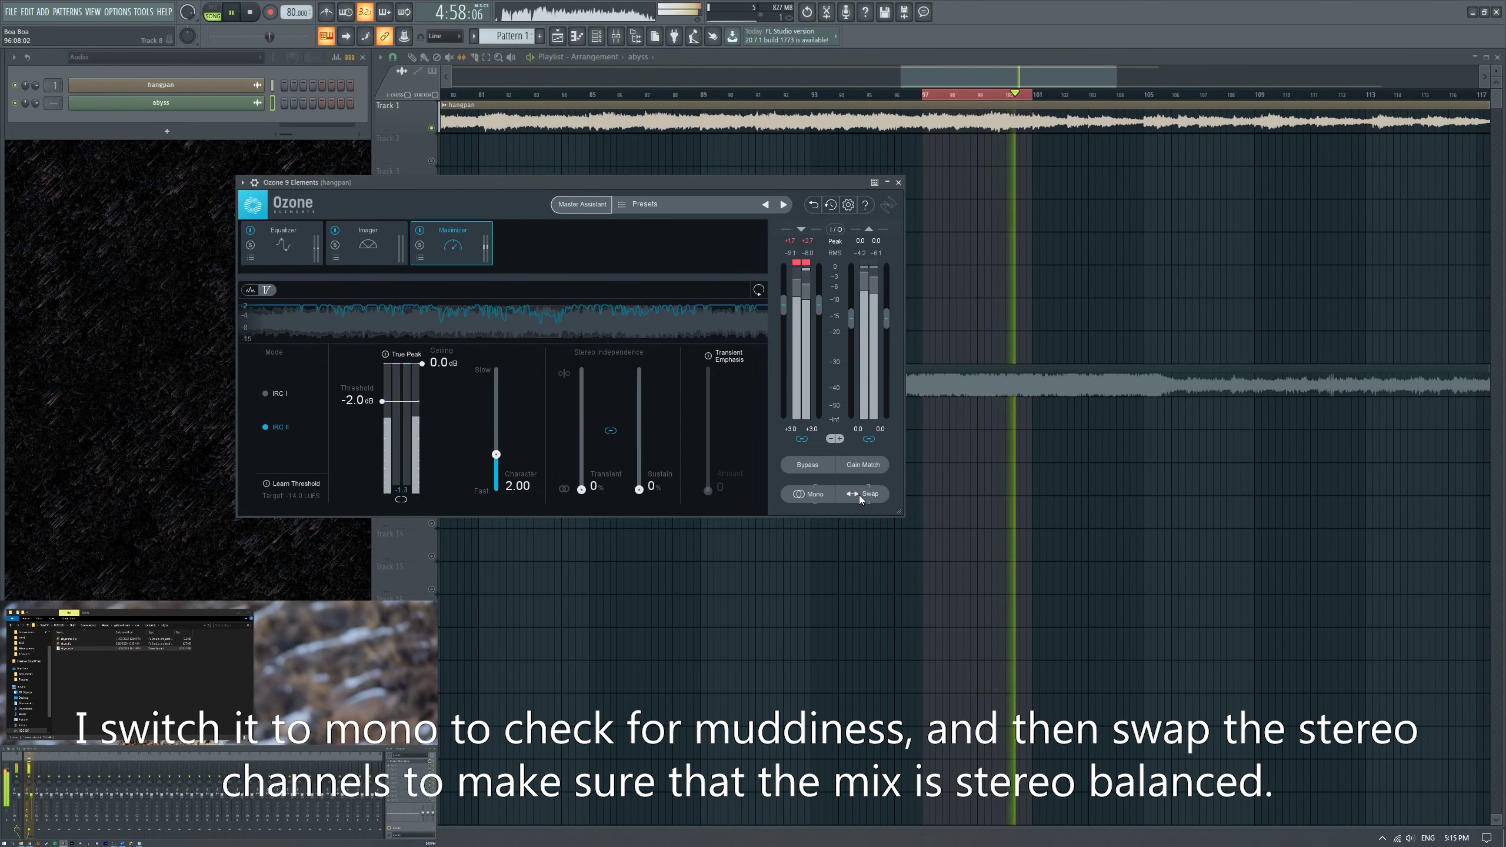
pyautogui.scroll(-4, 964, 449)
pyautogui.scroll(5, 973, 436)
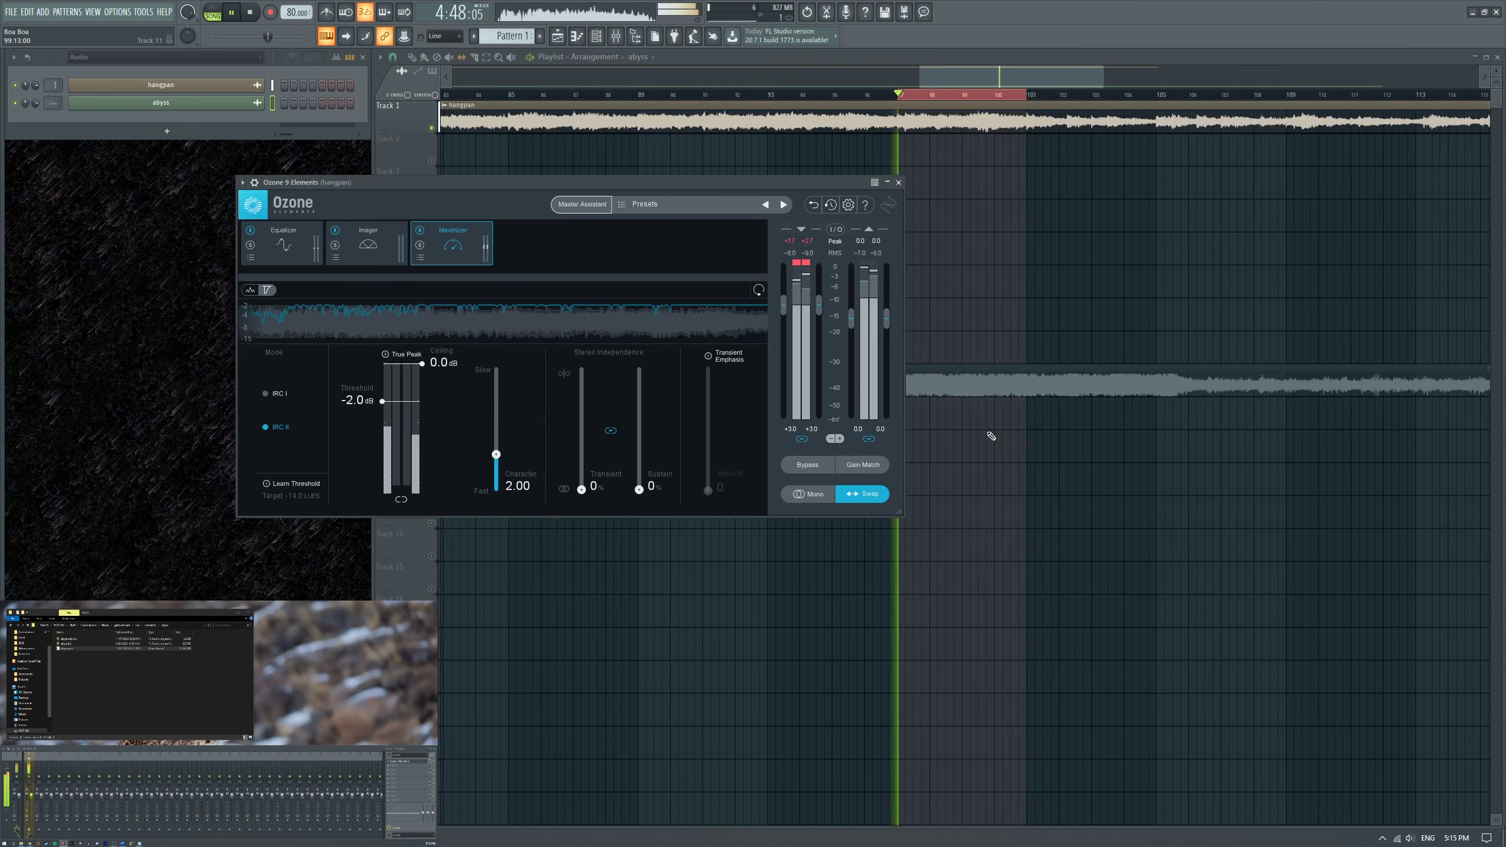
pyautogui.click(856, 496)
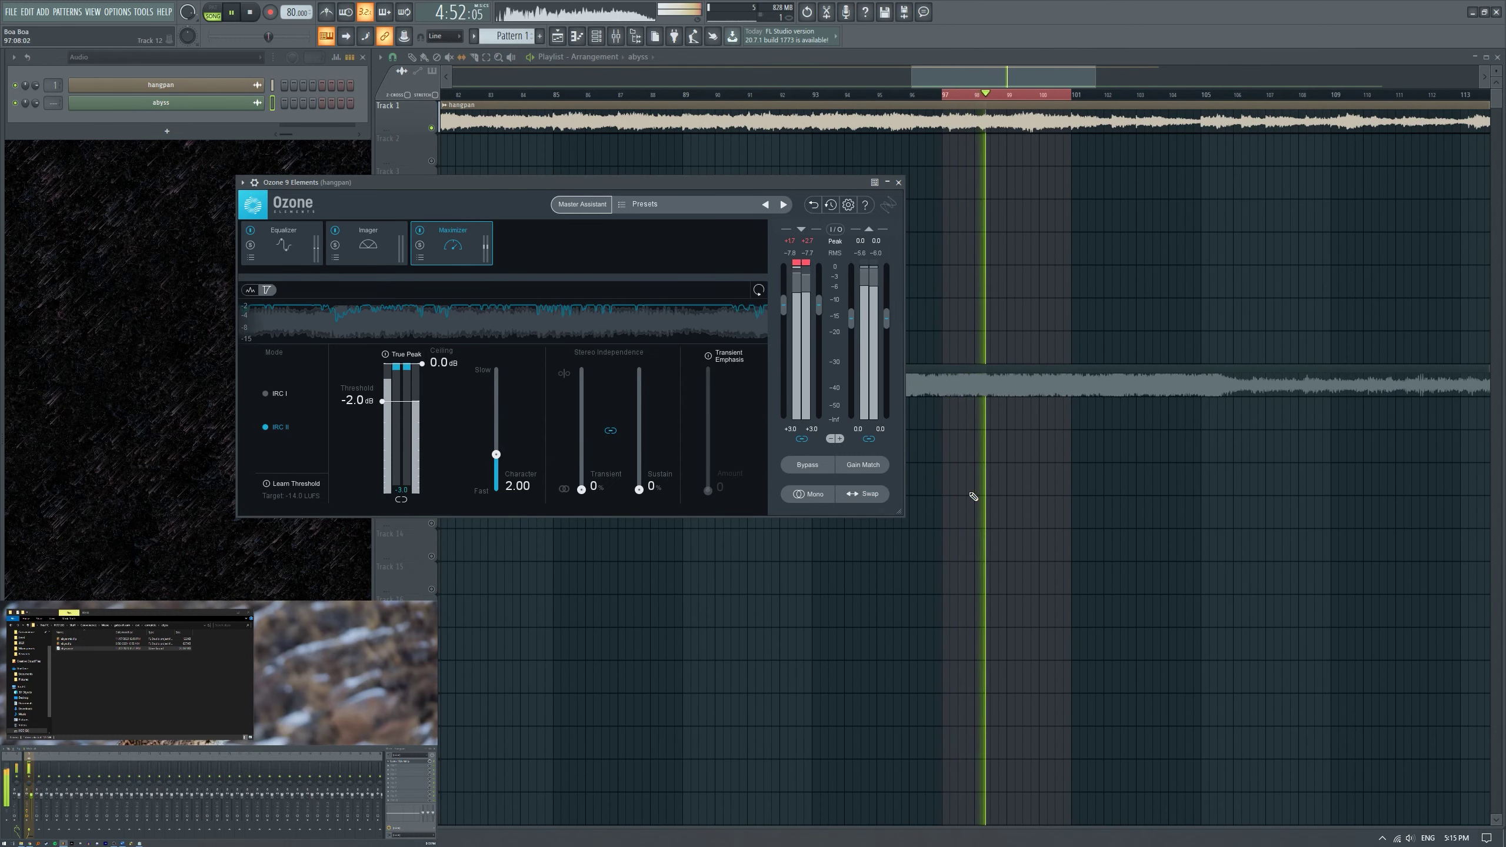
# Bypass Ozone briefly to compare with the unprocessed hangpan audio, and re-enable the processing.
pyautogui.scroll(-2, 976, 496)
pyautogui.click(800, 472)
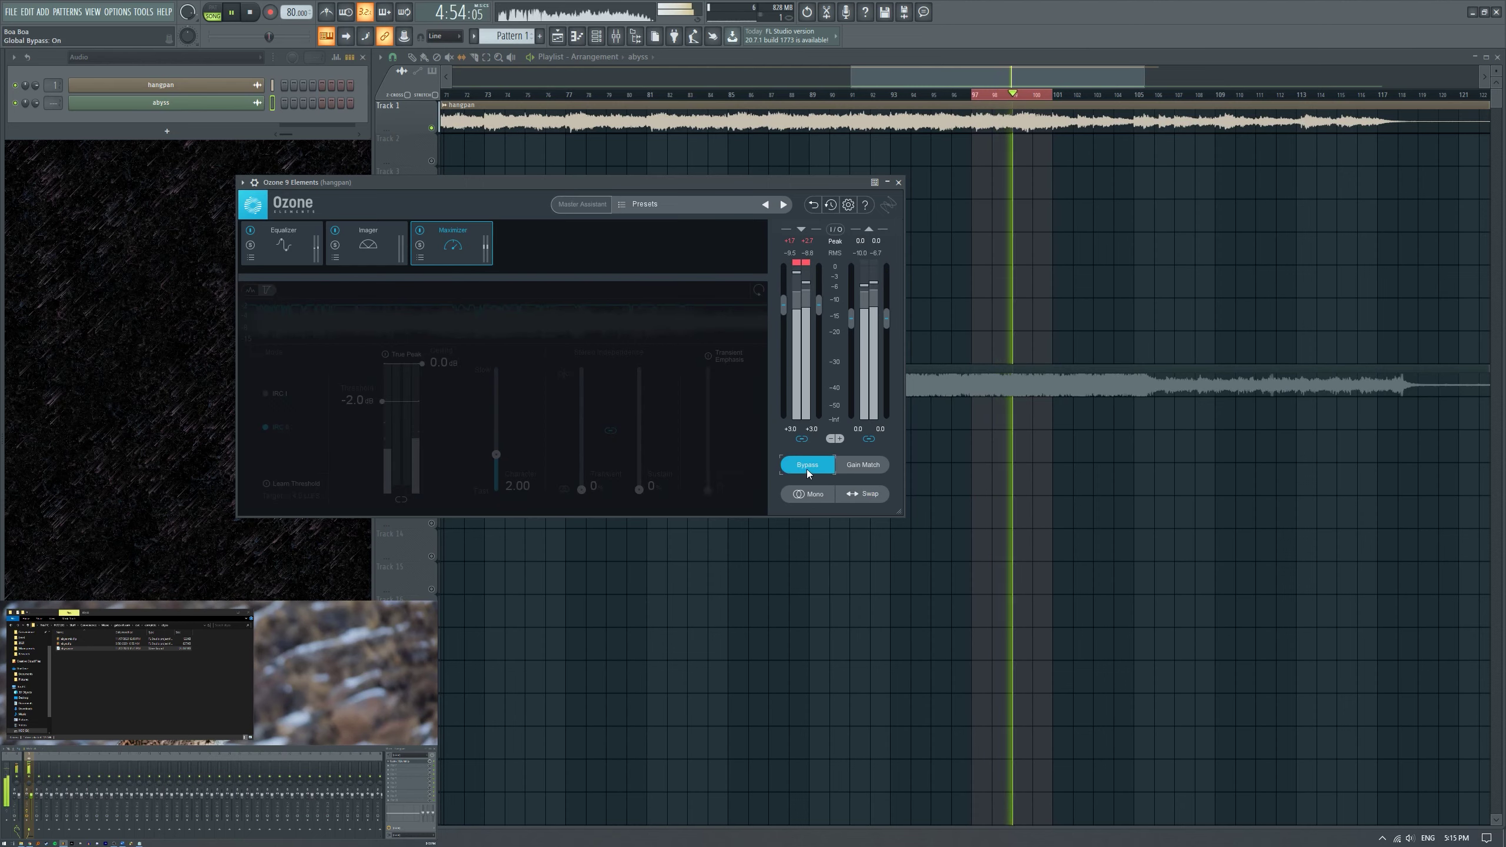
pyautogui.click(808, 465)
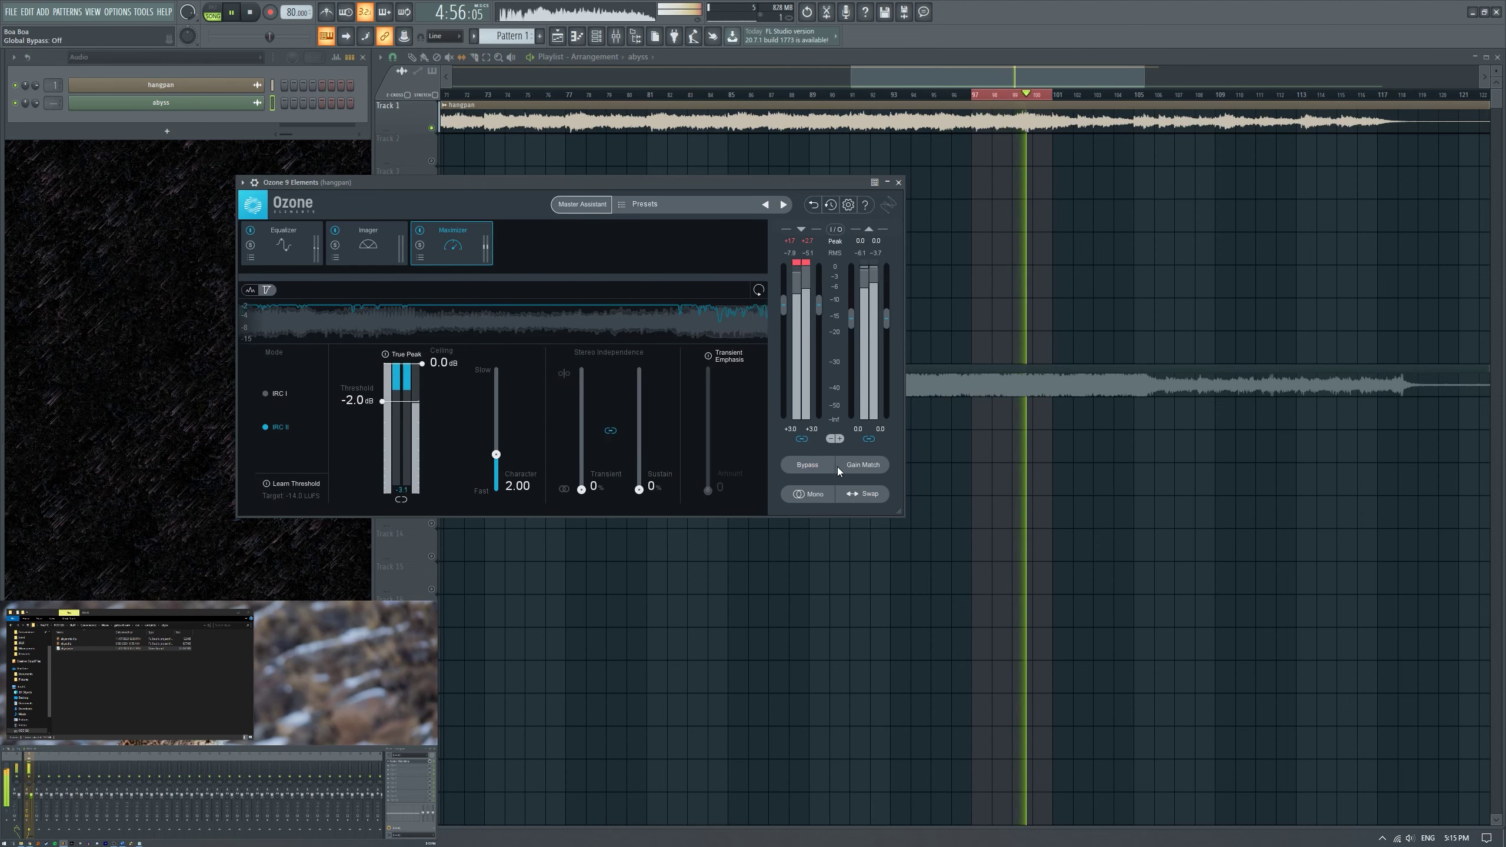
# Widen the stereo image in Ozone's Imager by setting Width to 20.
pyautogui.click(350, 249)
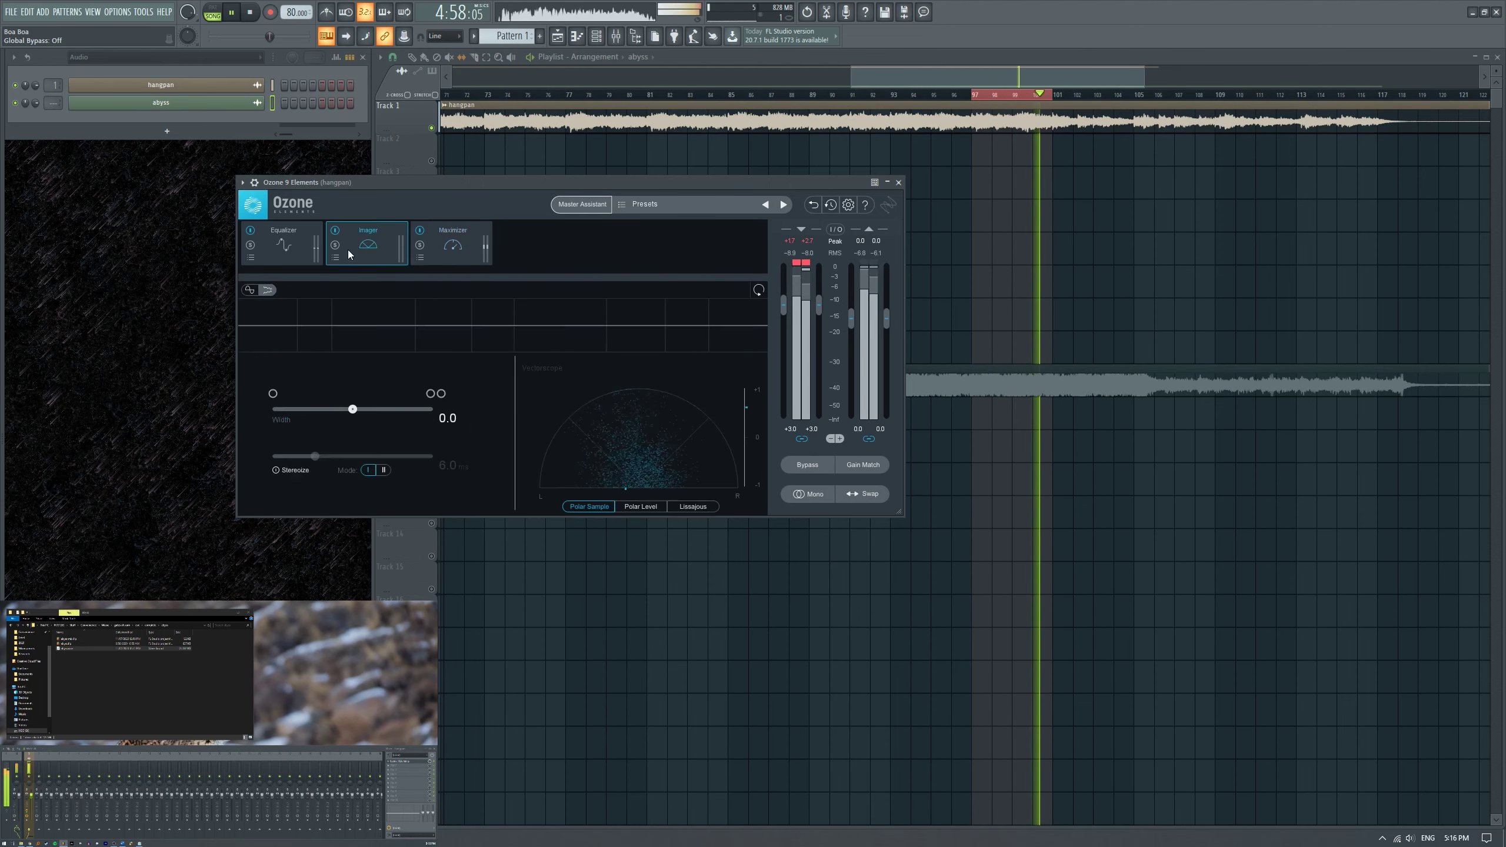
pyautogui.doubleClick(444, 418)
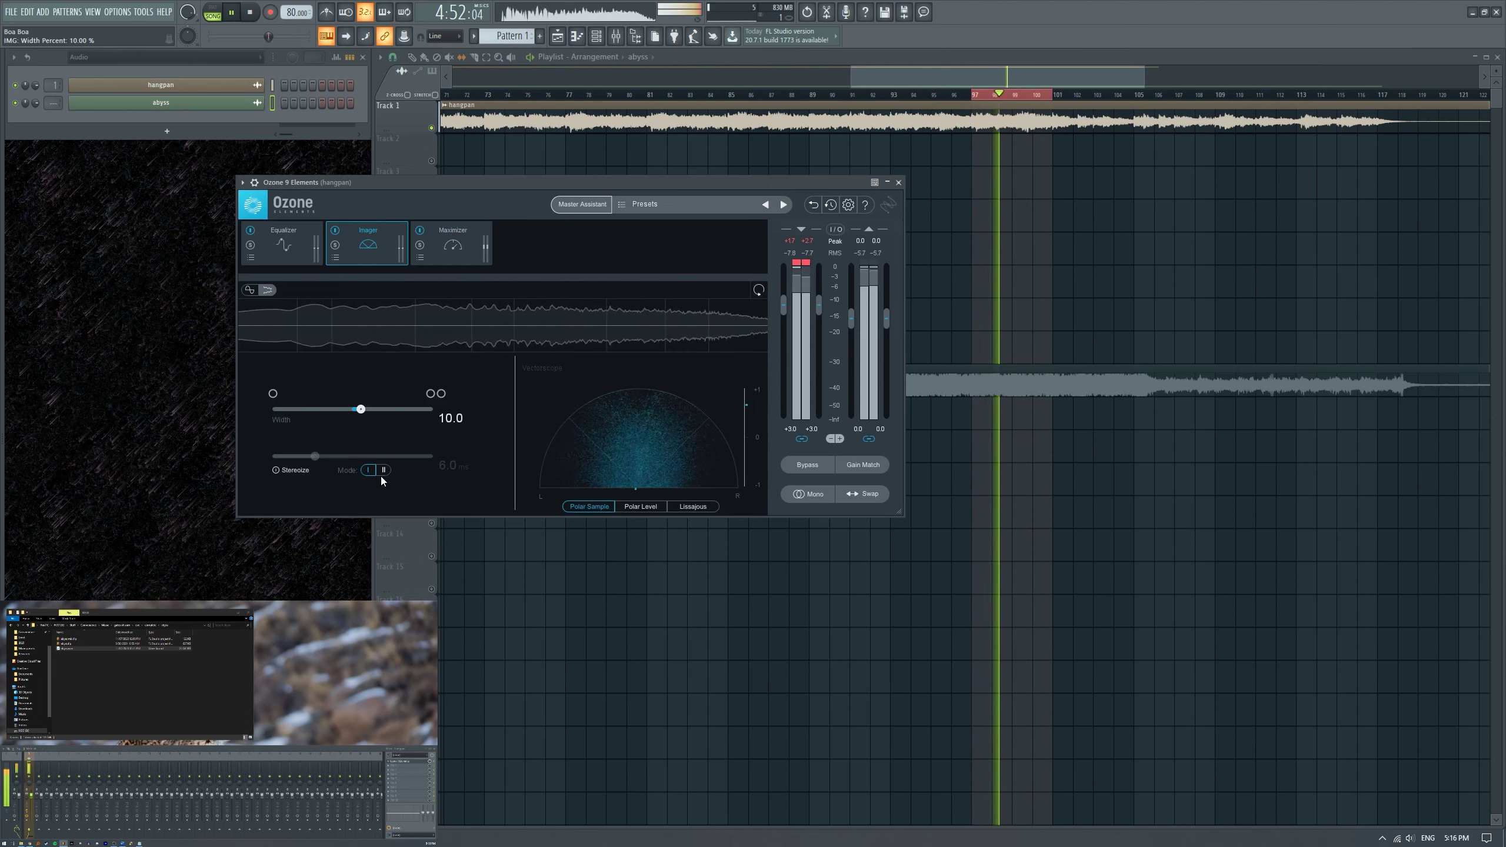
pyautogui.moveTo(366, 417)
pyautogui.mouseDown()
pyautogui.moveTo(408, 411)
pyautogui.moveTo(370, 413)
pyautogui.mouseUp()
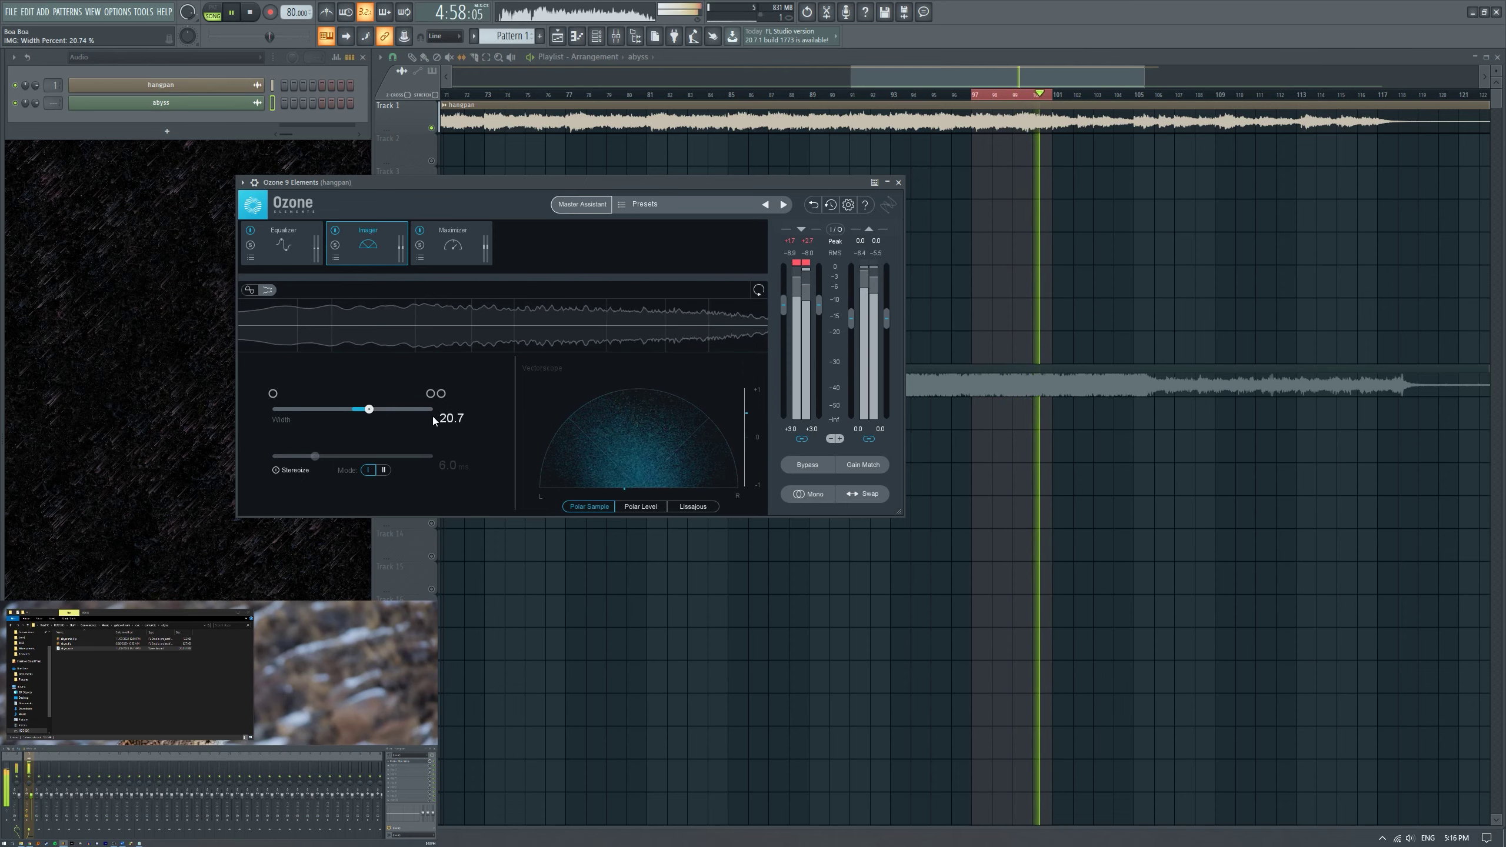
pyautogui.doubleClick(447, 418)
pyautogui.write('20')
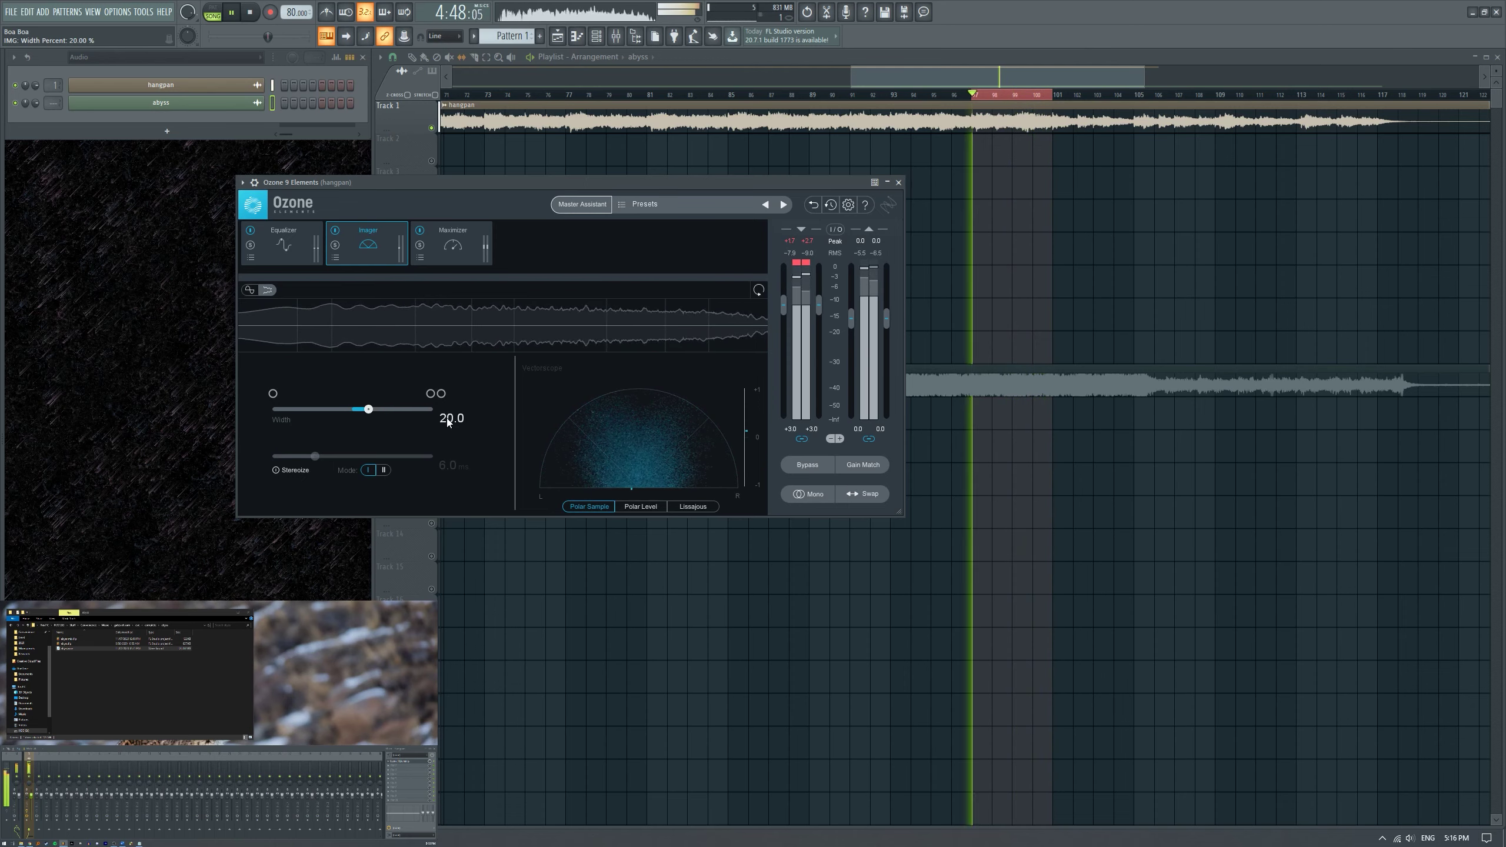
pyautogui.press('Return')
# Adjust EQ band 7 to about 0.8 dB near 1750 Hz, raise band 3 to about 0.4 dB at 718 Hz, and close Ozone.
pyautogui.click(309, 253)
pyautogui.moveTo(563, 365); pyautogui.dragTo(562, 369)
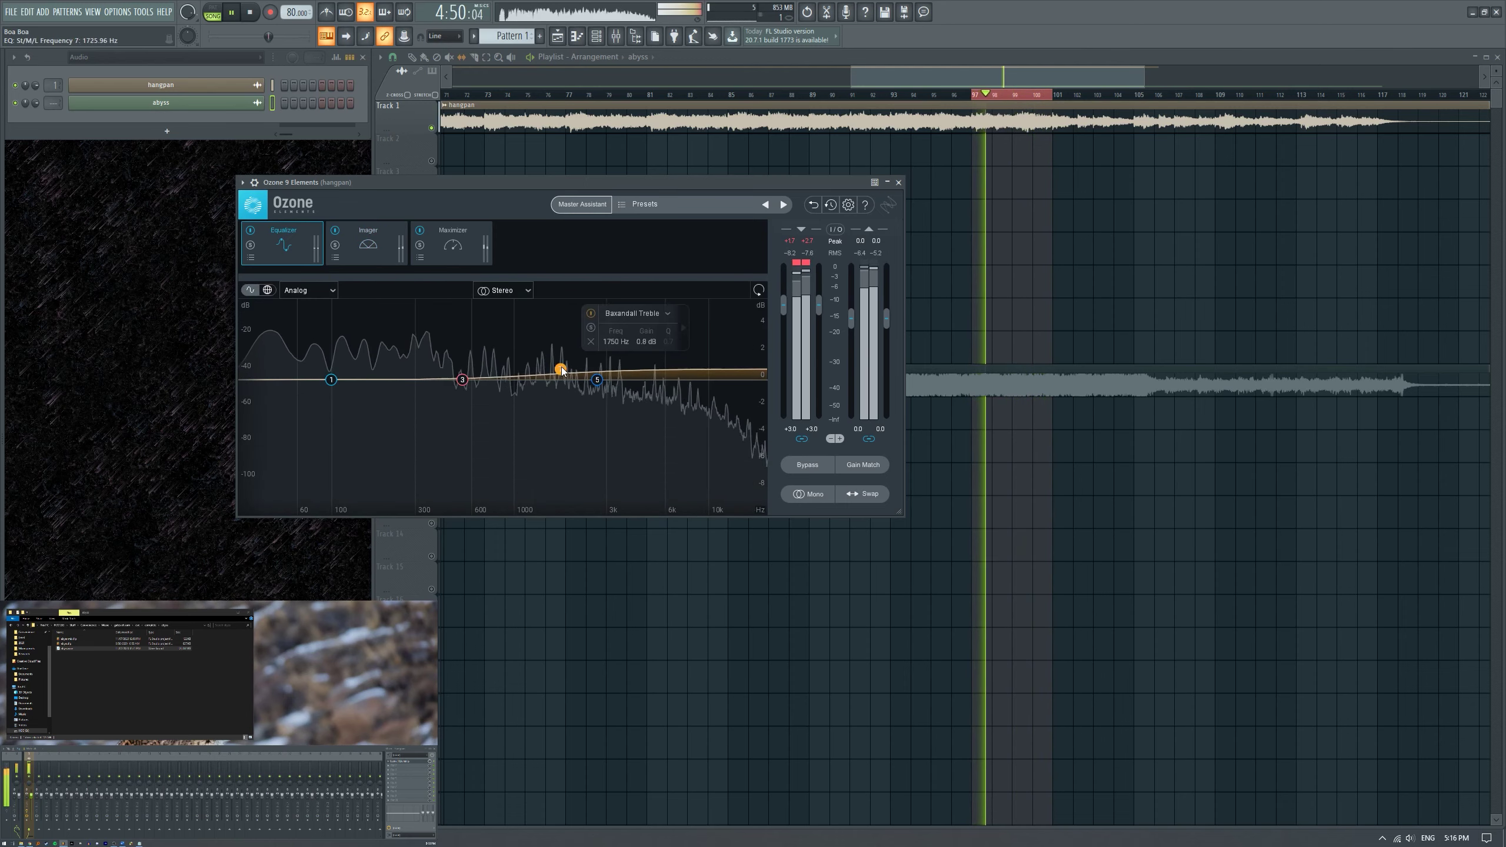
pyautogui.moveTo(463, 380)
pyautogui.mouseDown()
pyautogui.moveTo(452, 308)
pyautogui.moveTo(473, 259)
pyautogui.moveTo(437, 255)
pyautogui.moveTo(532, 251)
pyautogui.moveTo(464, 285)
pyautogui.moveTo(483, 313)
pyautogui.moveTo(462, 389)
pyautogui.moveTo(487, 452)
pyautogui.moveTo(465, 442)
pyautogui.moveTo(475, 330)
pyautogui.moveTo(484, 511)
pyautogui.moveTo(481, 361)
pyautogui.moveTo(486, 378)
pyautogui.mouseUp()
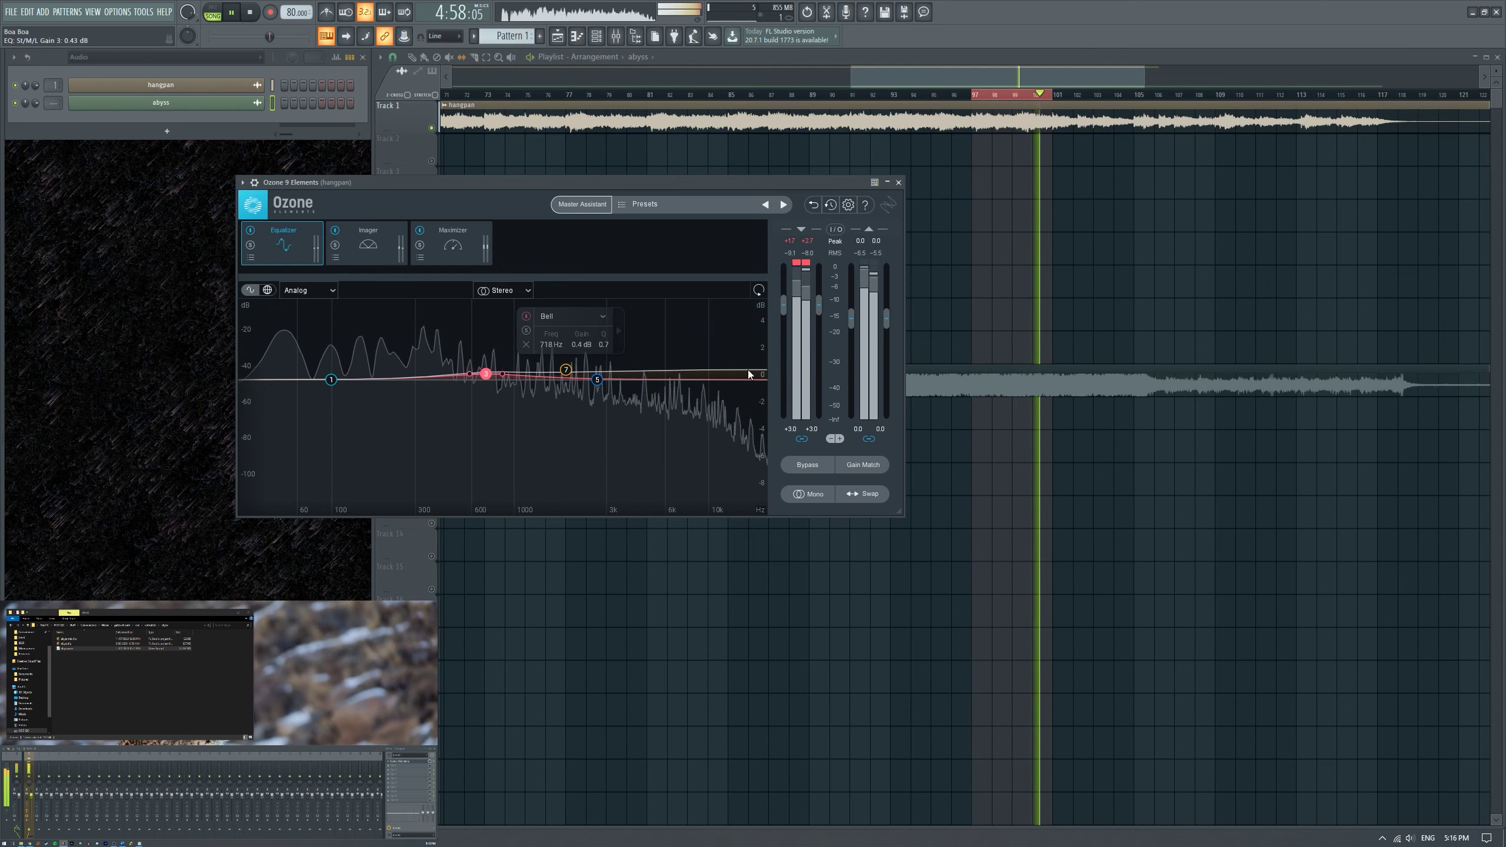
pyautogui.click(899, 182)
# Clear the playlist's loop region at bars 97 to 101 and play the hangpan track from about bar 100.
pyautogui.press('space')
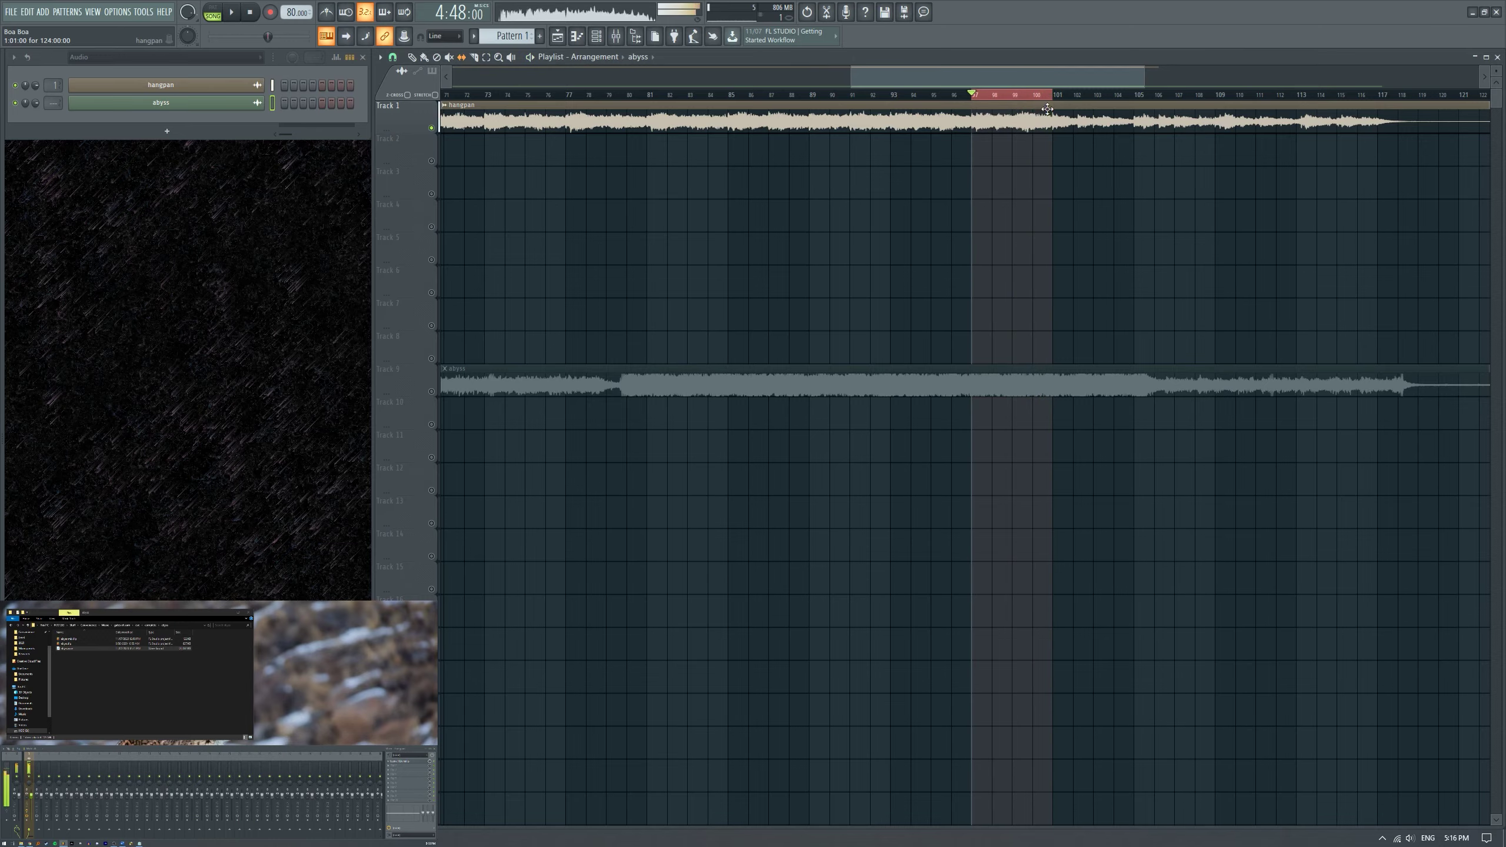
pyautogui.scroll(3, 1052, 111)
pyautogui.keyDown('ctrl'); pyautogui.click(908, 105); pyautogui.keyUp('ctrl')
pyautogui.press('space')
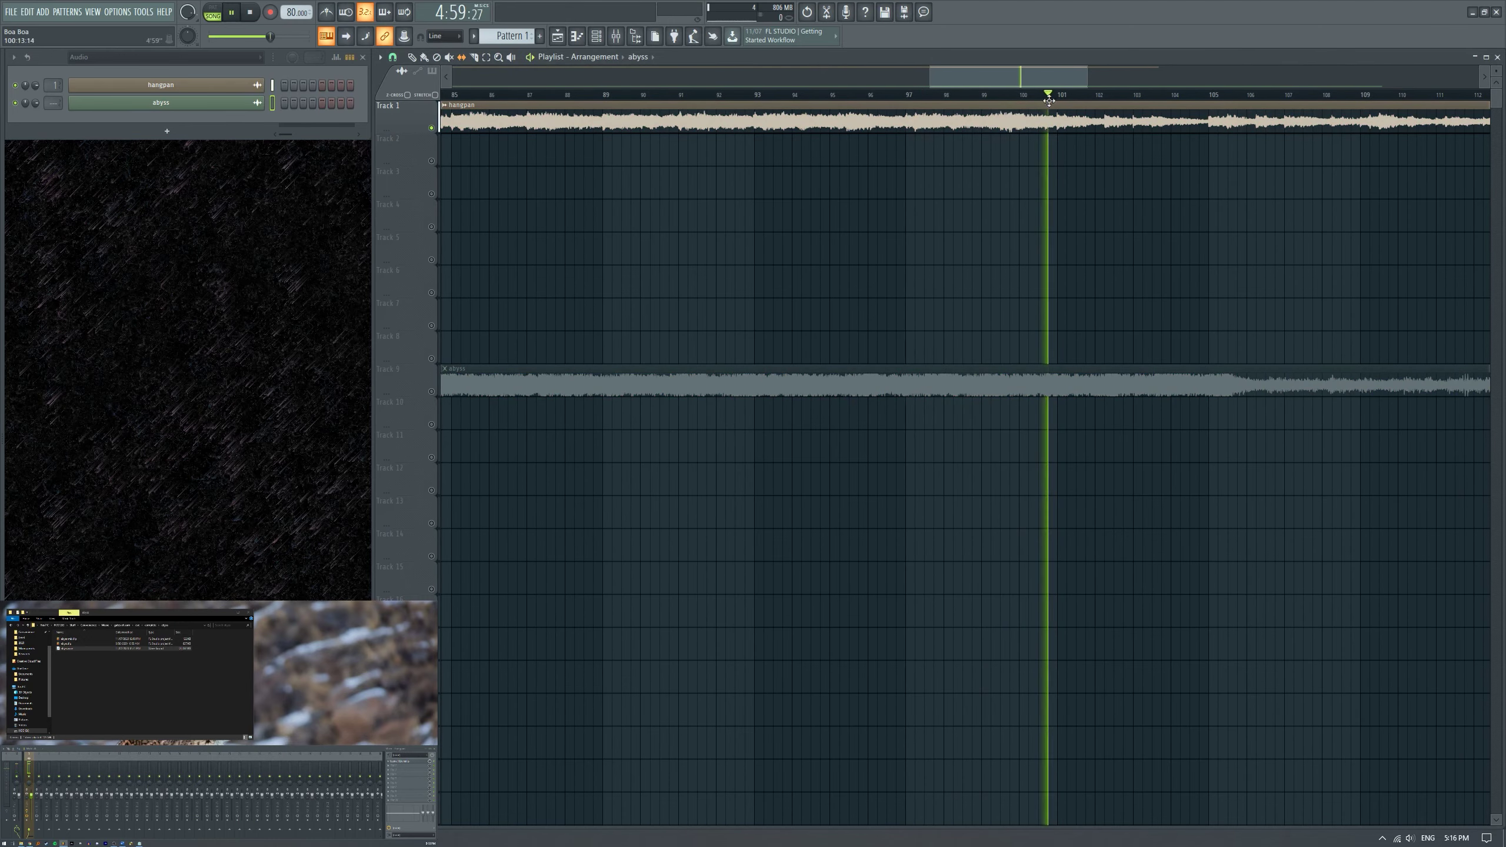
pyautogui.scroll(-4, 898, 222)
pyautogui.scroll(-3, 971, 232)
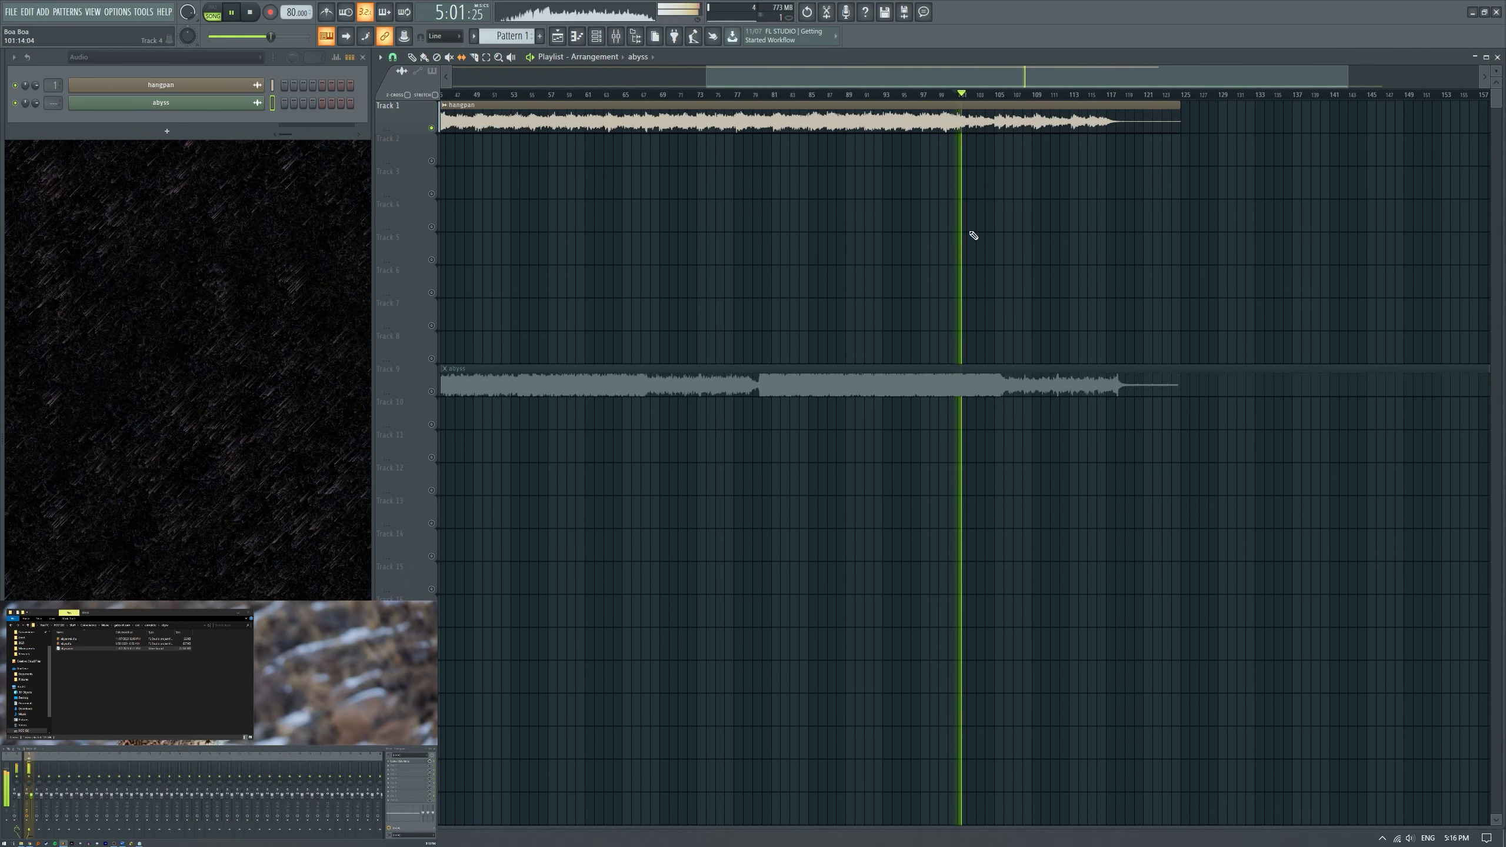
pyautogui.scroll(2, 544, 158)
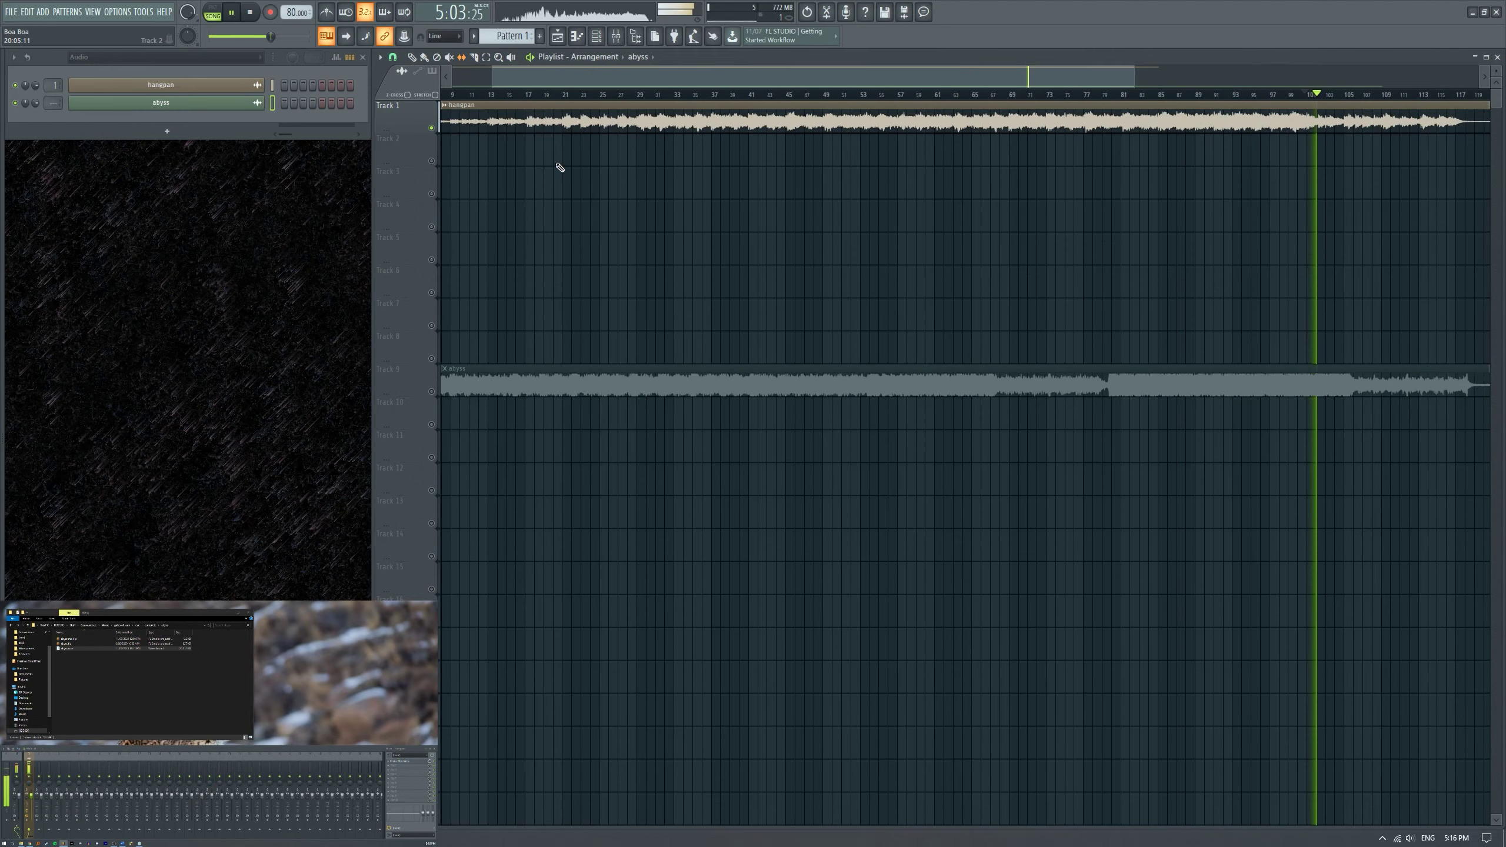
# Solo abyss to hear it over the ending section, and return the solo to hangpan to compare the two.
pyautogui.click(443, 395)
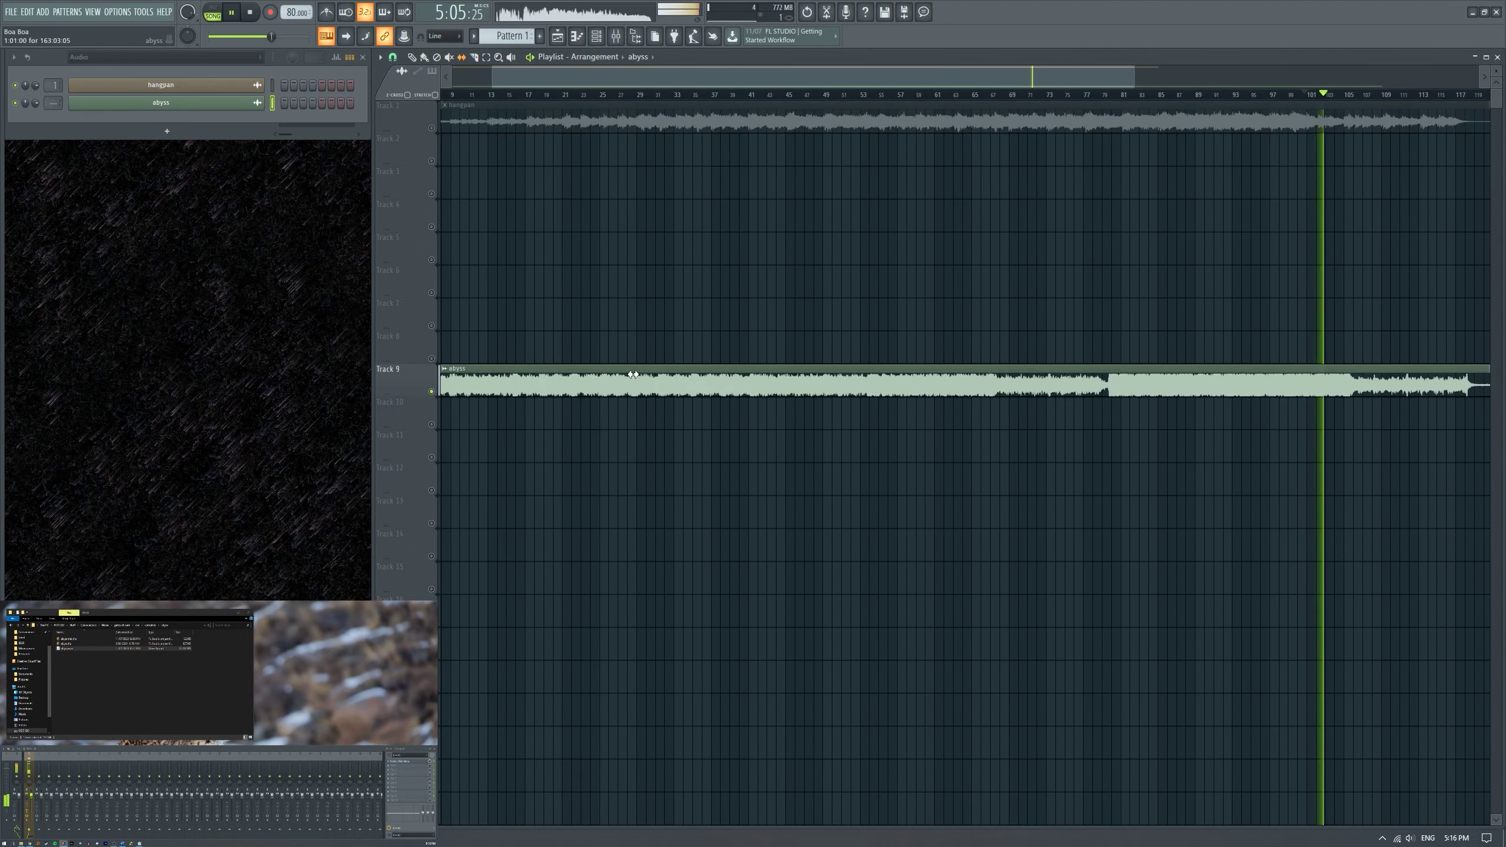
pyautogui.scroll(-2, 1133, 401)
pyautogui.scroll(3, 997, 375)
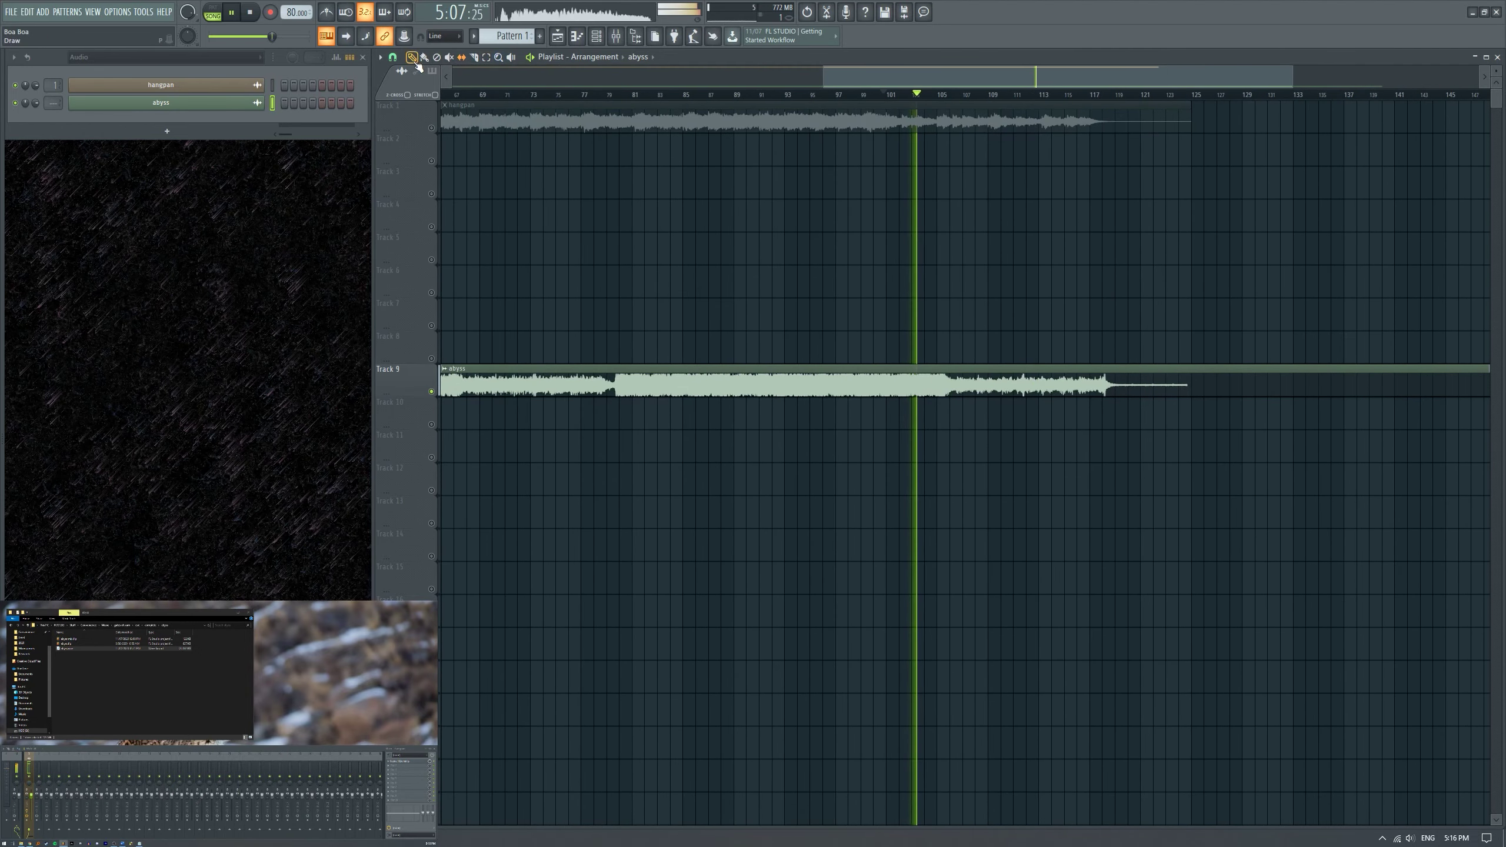
pyautogui.scroll(-3, 1038, 296)
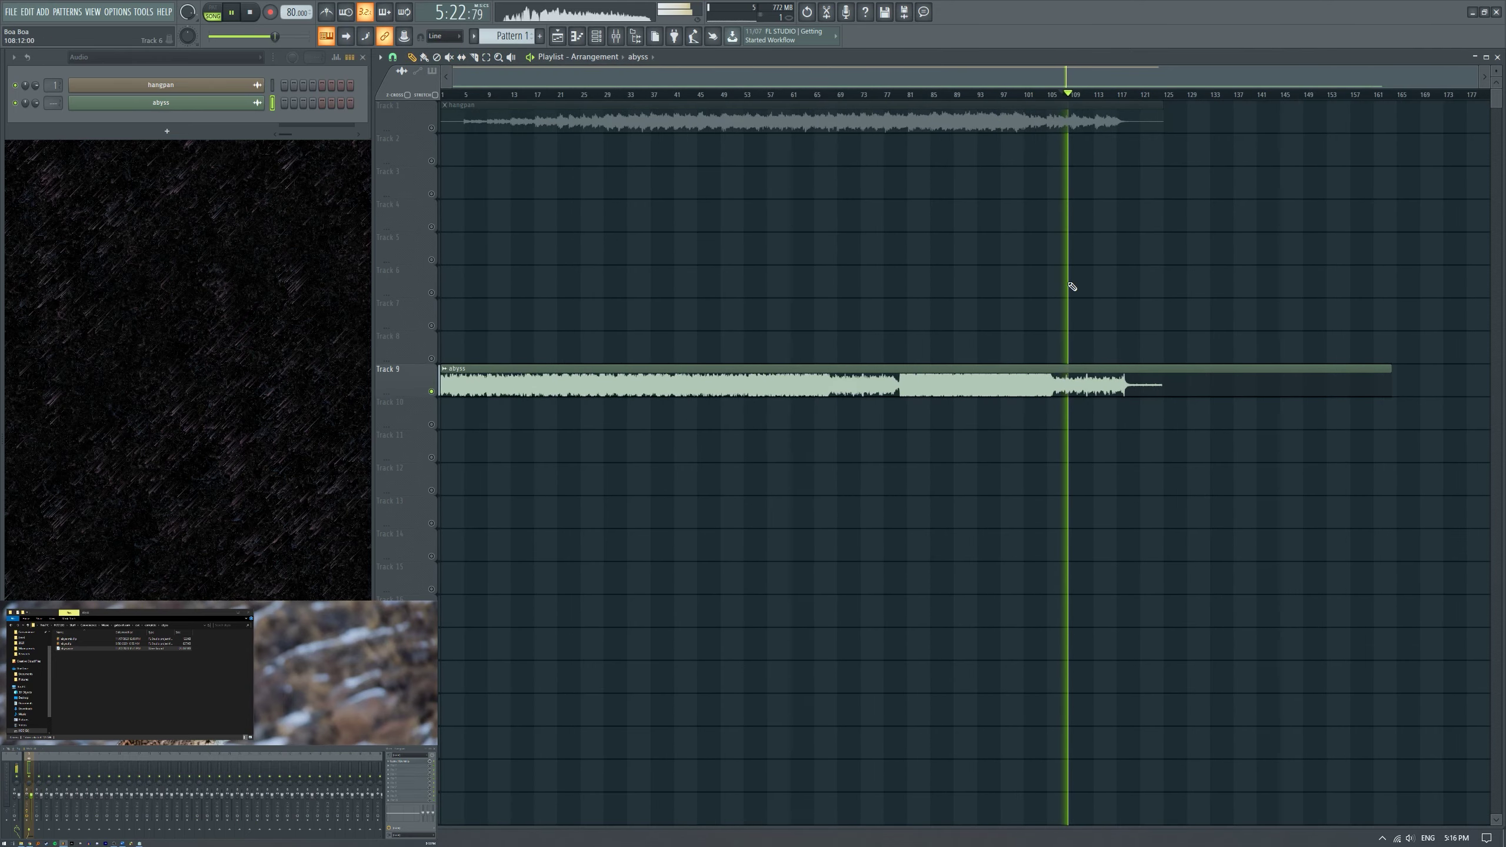
pyautogui.click(471, 122)
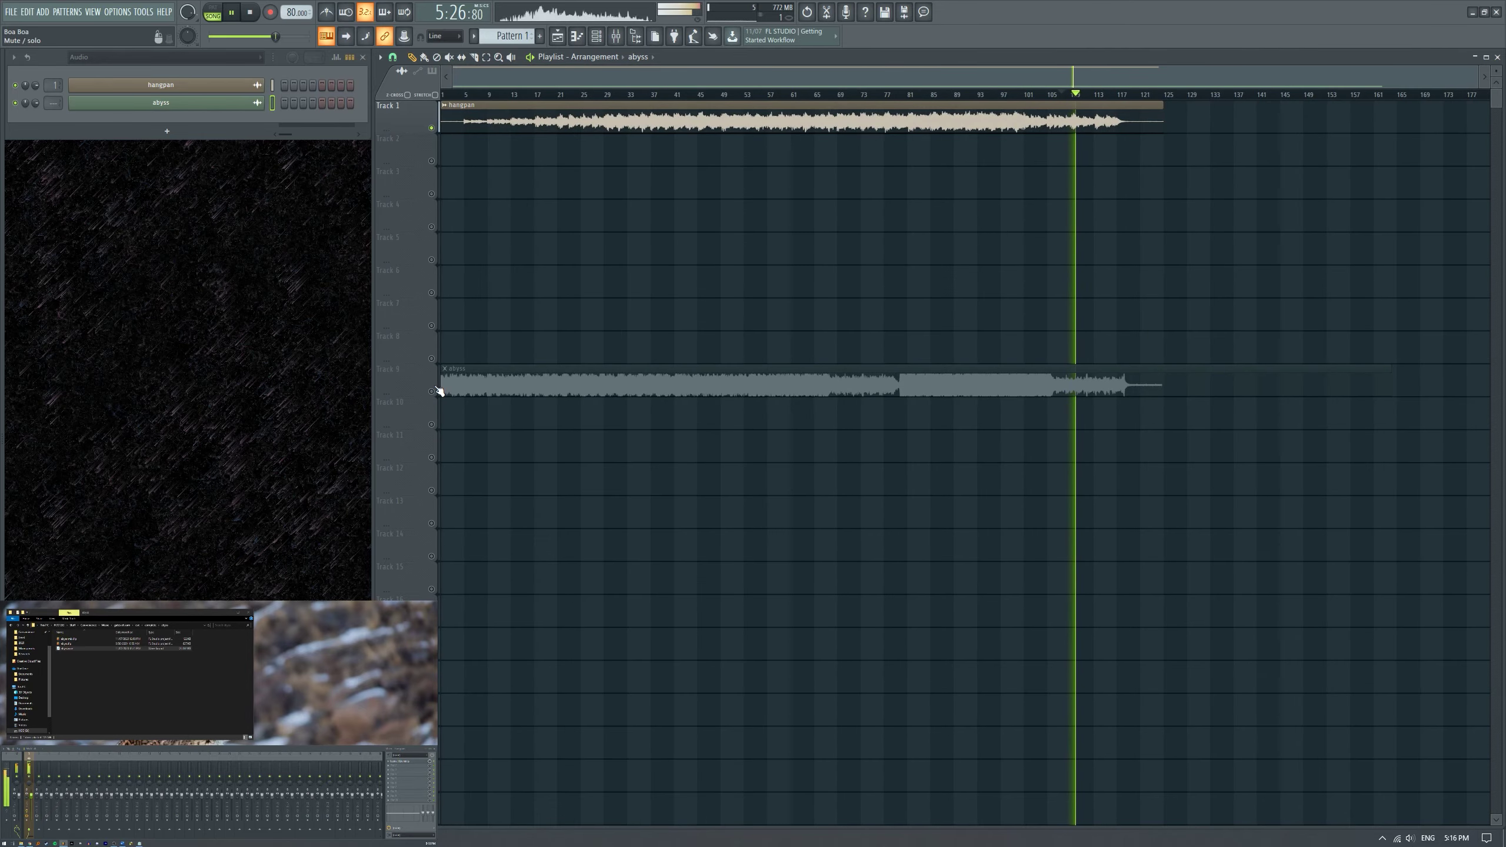
pyautogui.click(439, 391)
pyautogui.click(510, 122)
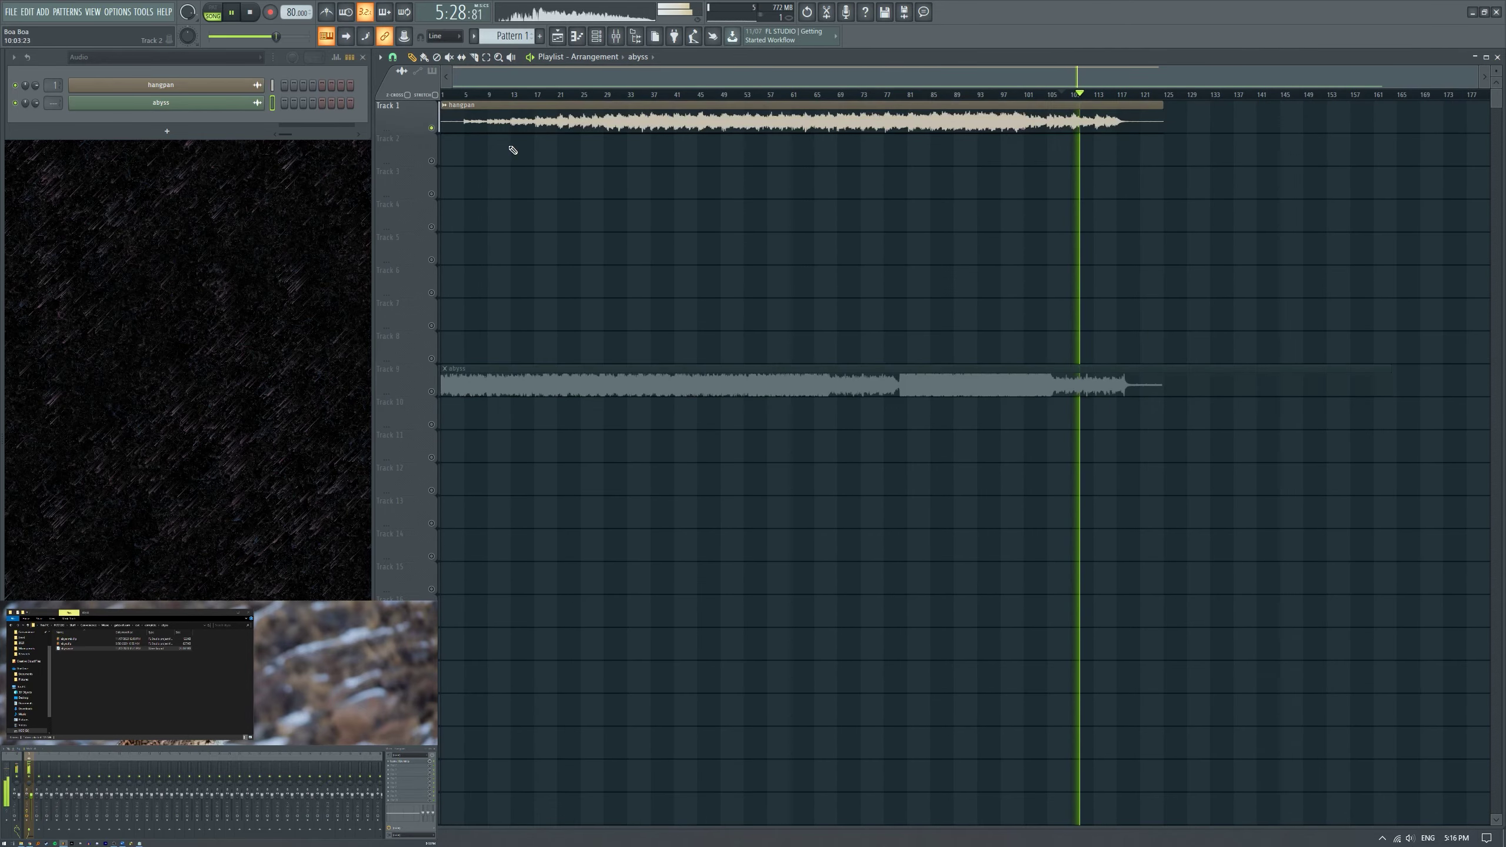
# Play the hangpan track's quiet opening from just before bar 5.
pyautogui.scroll(1, 513, 136)
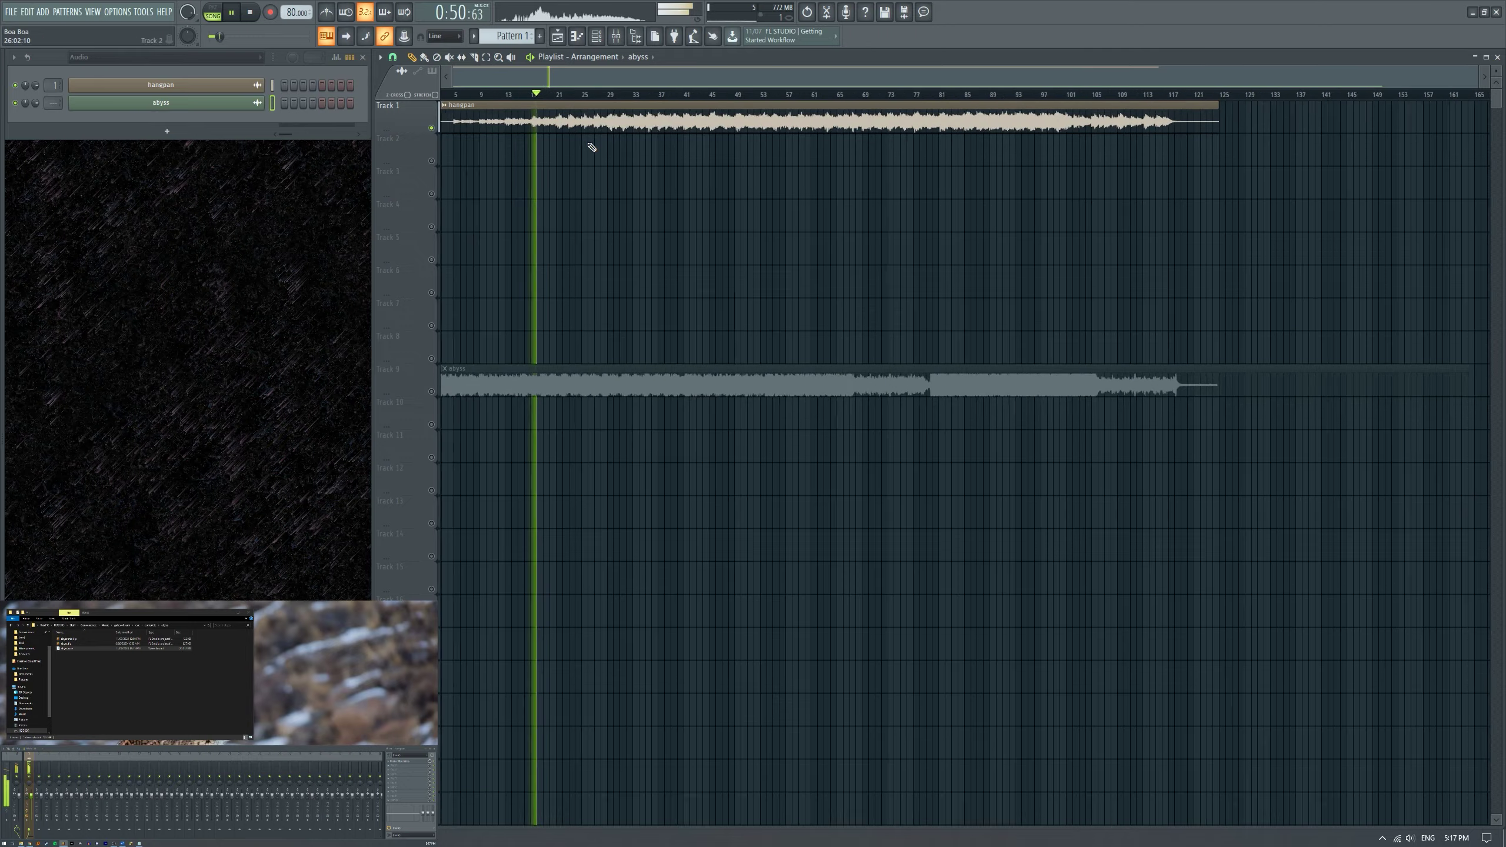
pyautogui.scroll(3, 538, 110)
pyautogui.click(498, 94)
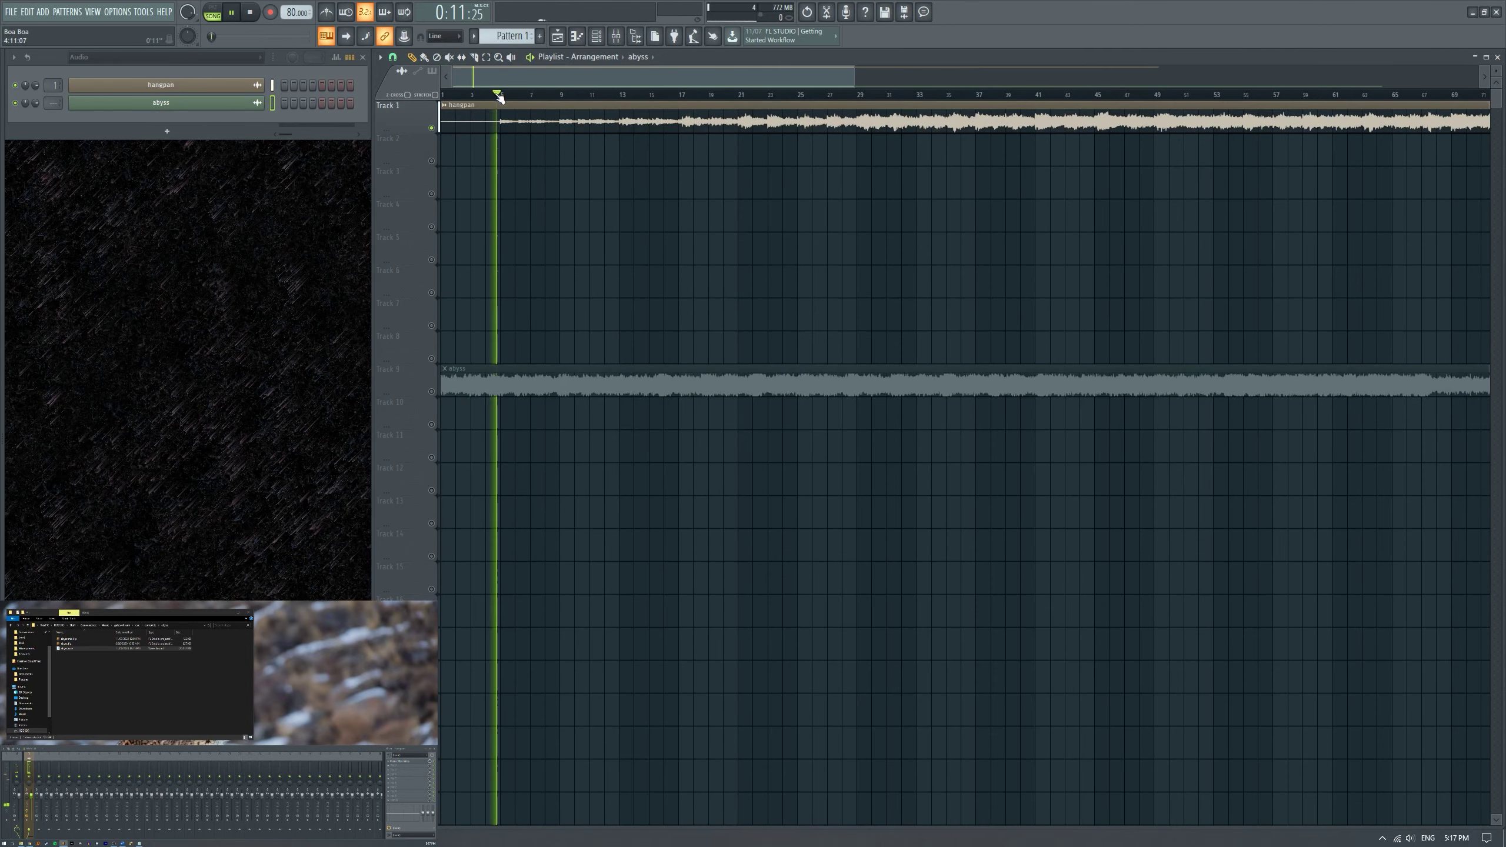
pyautogui.scroll(3, 509, 178)
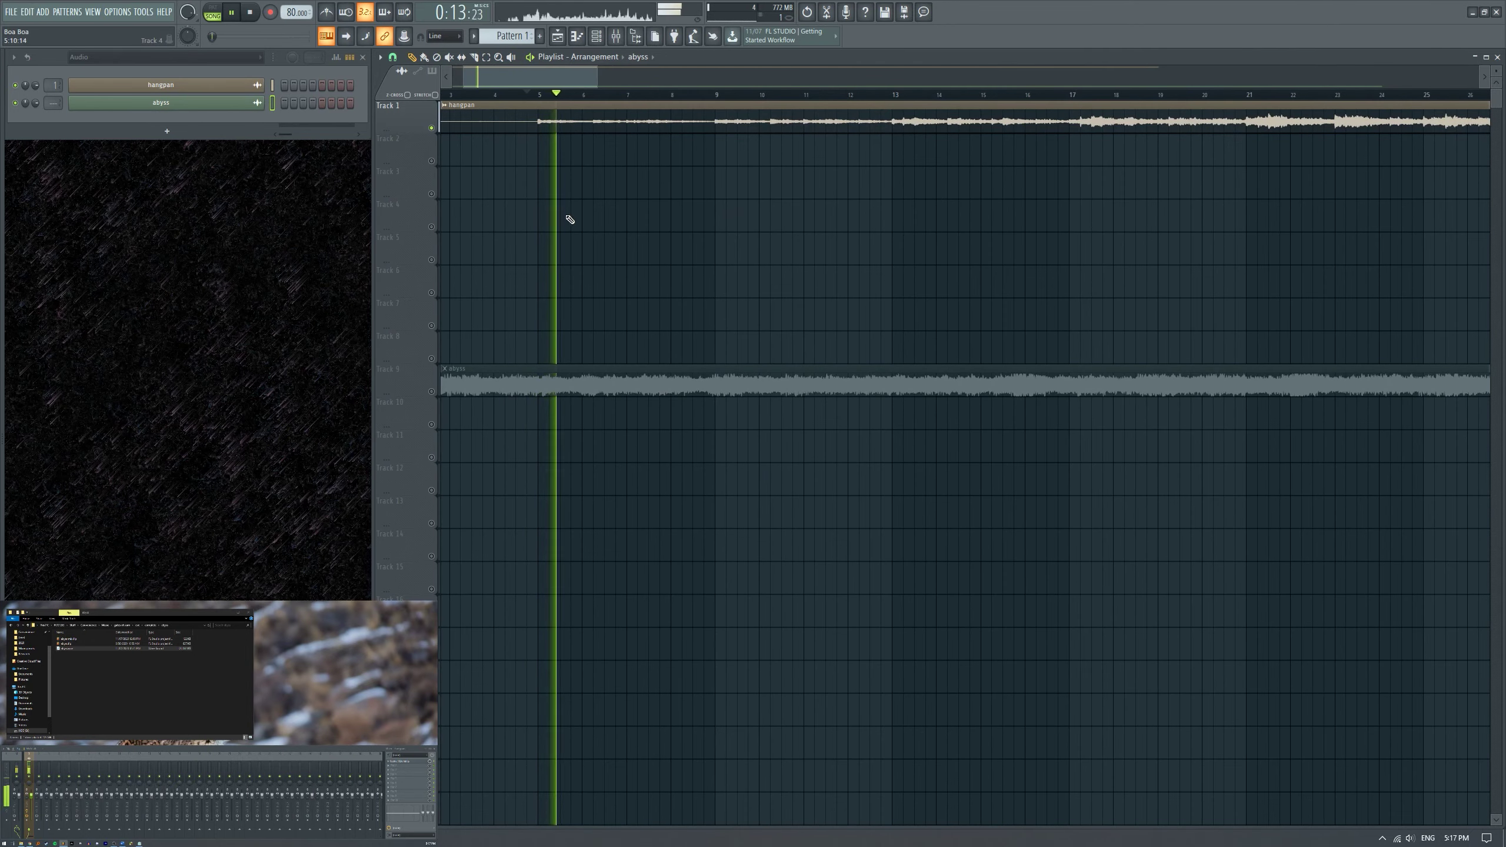
pyautogui.scroll(-3, 572, 223)
# Solo abyss and slip the audio inside its clip so it plays from its own beginning at bar 1.
pyautogui.rightClick(433, 392)
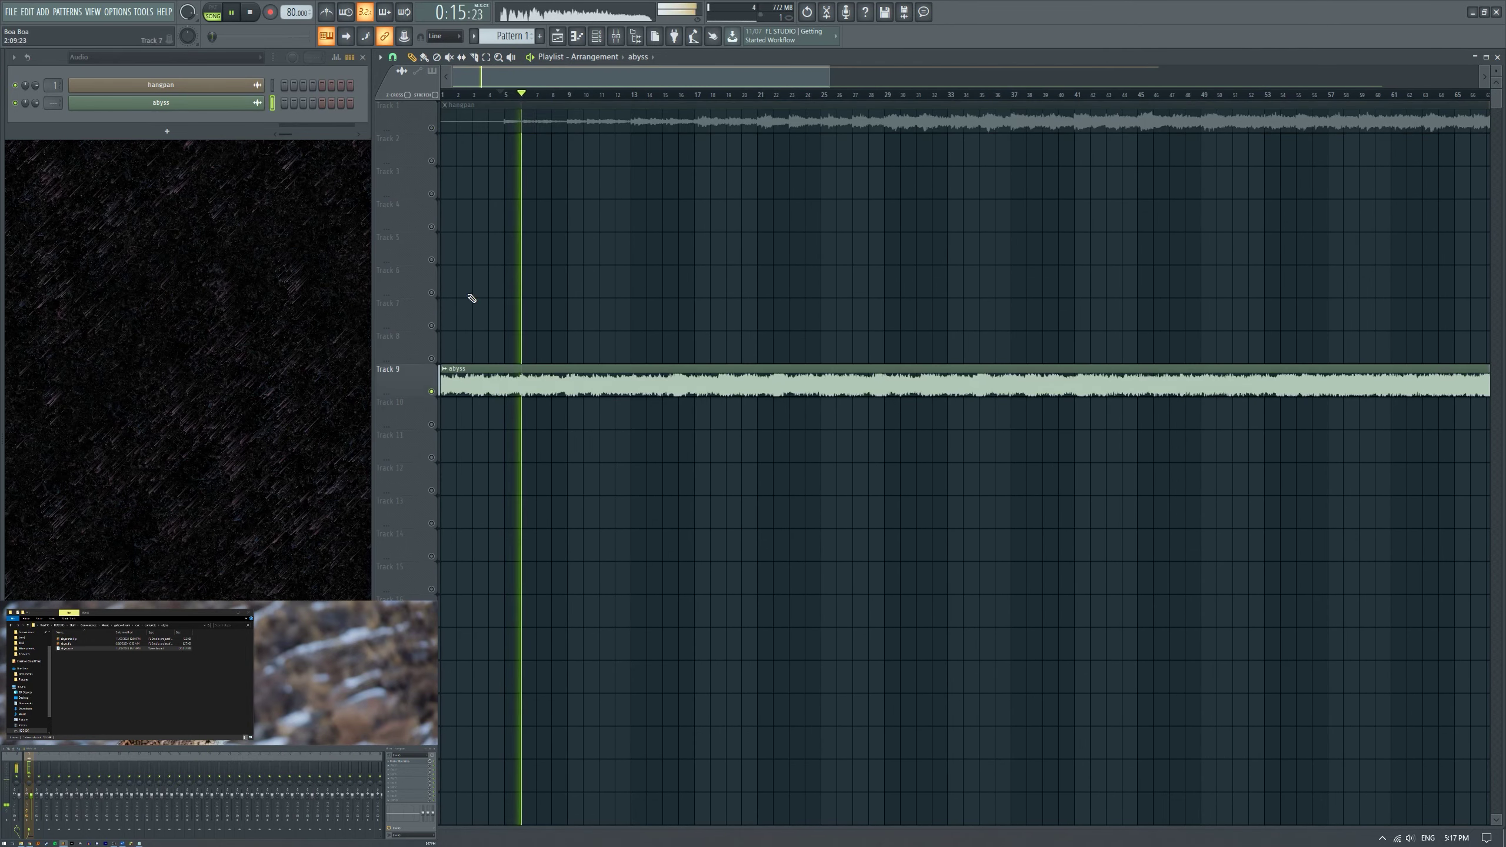
pyautogui.scroll(-3, 551, 269)
pyautogui.moveTo(501, 385)
pyautogui.mouseDown()
pyautogui.moveTo(930, 380)
pyautogui.moveTo(496, 366)
pyautogui.mouseUp()
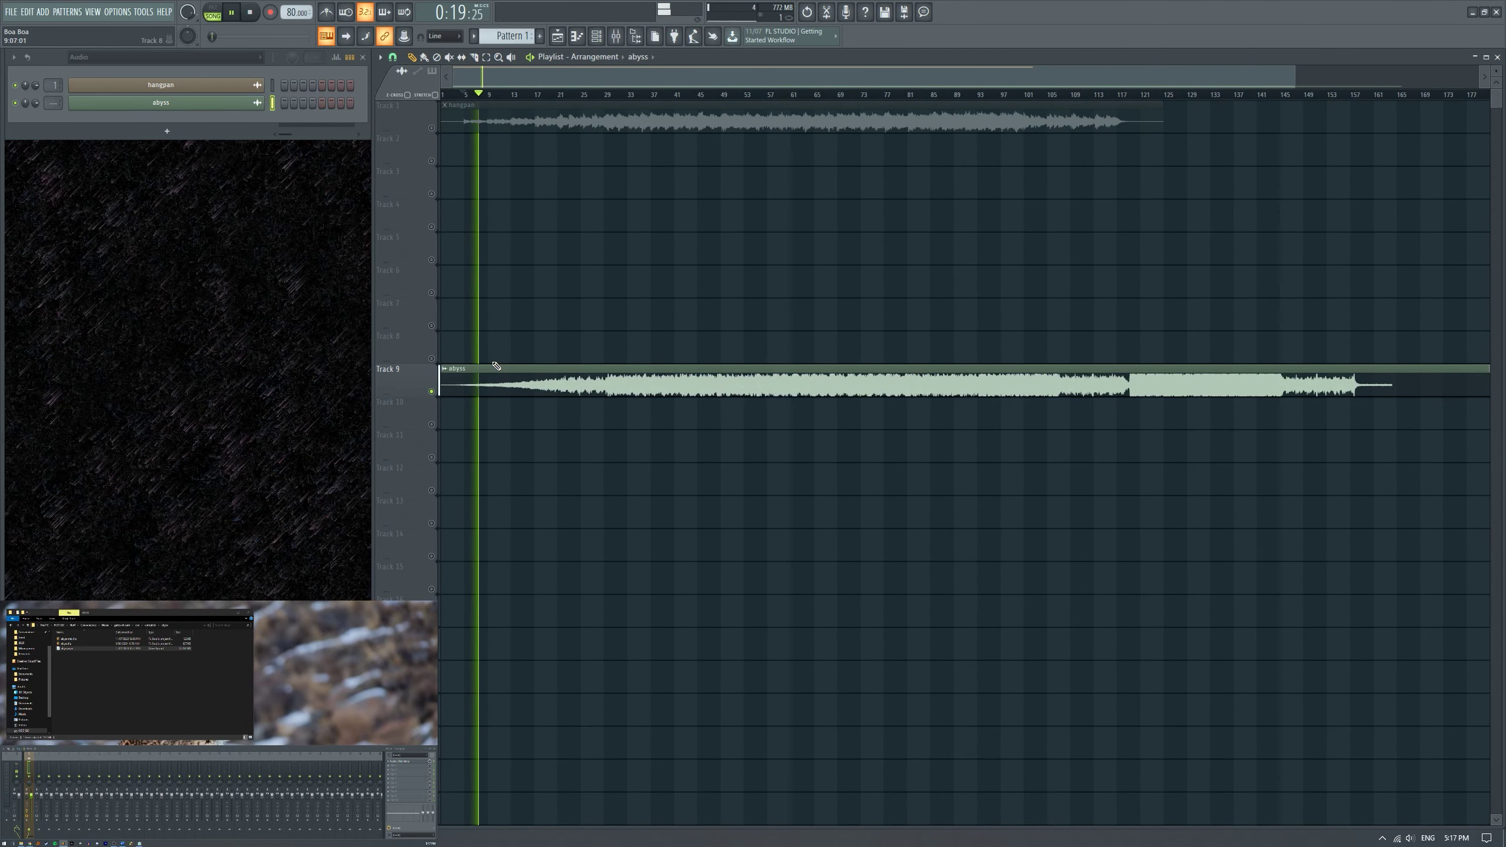
# Play abyss from about bar 28 and switch the solo to hangpan at the same spot to compare loudness.
pyautogui.click(573, 95)
pyautogui.click(603, 96)
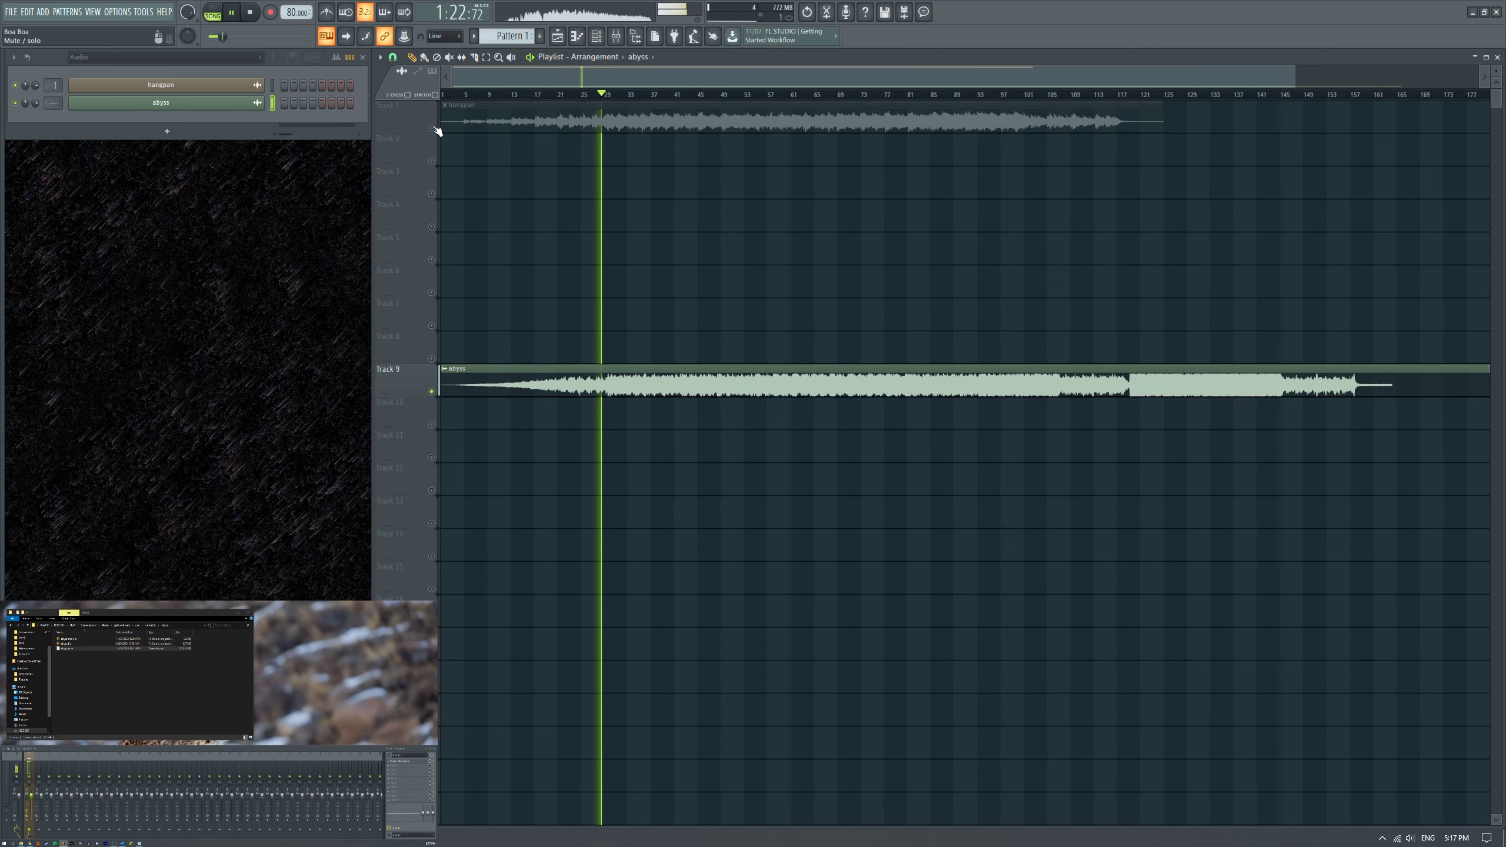
pyautogui.click(552, 131)
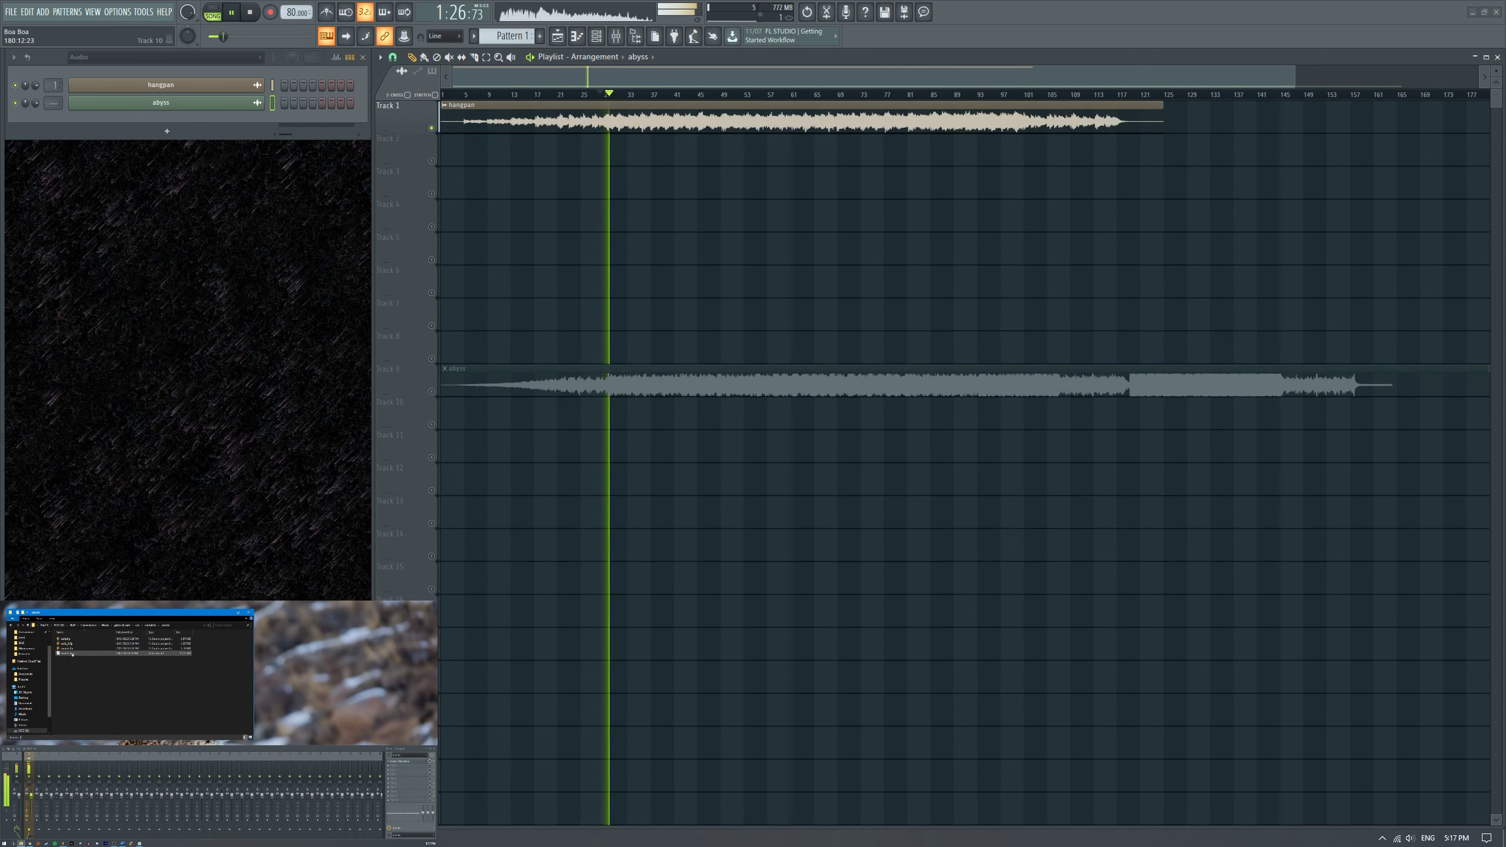
# Replace the abyss reference on Track 9 with the cenote audio file and solo it.
pyautogui.moveTo(71, 689); pyautogui.dragTo(679, 392)
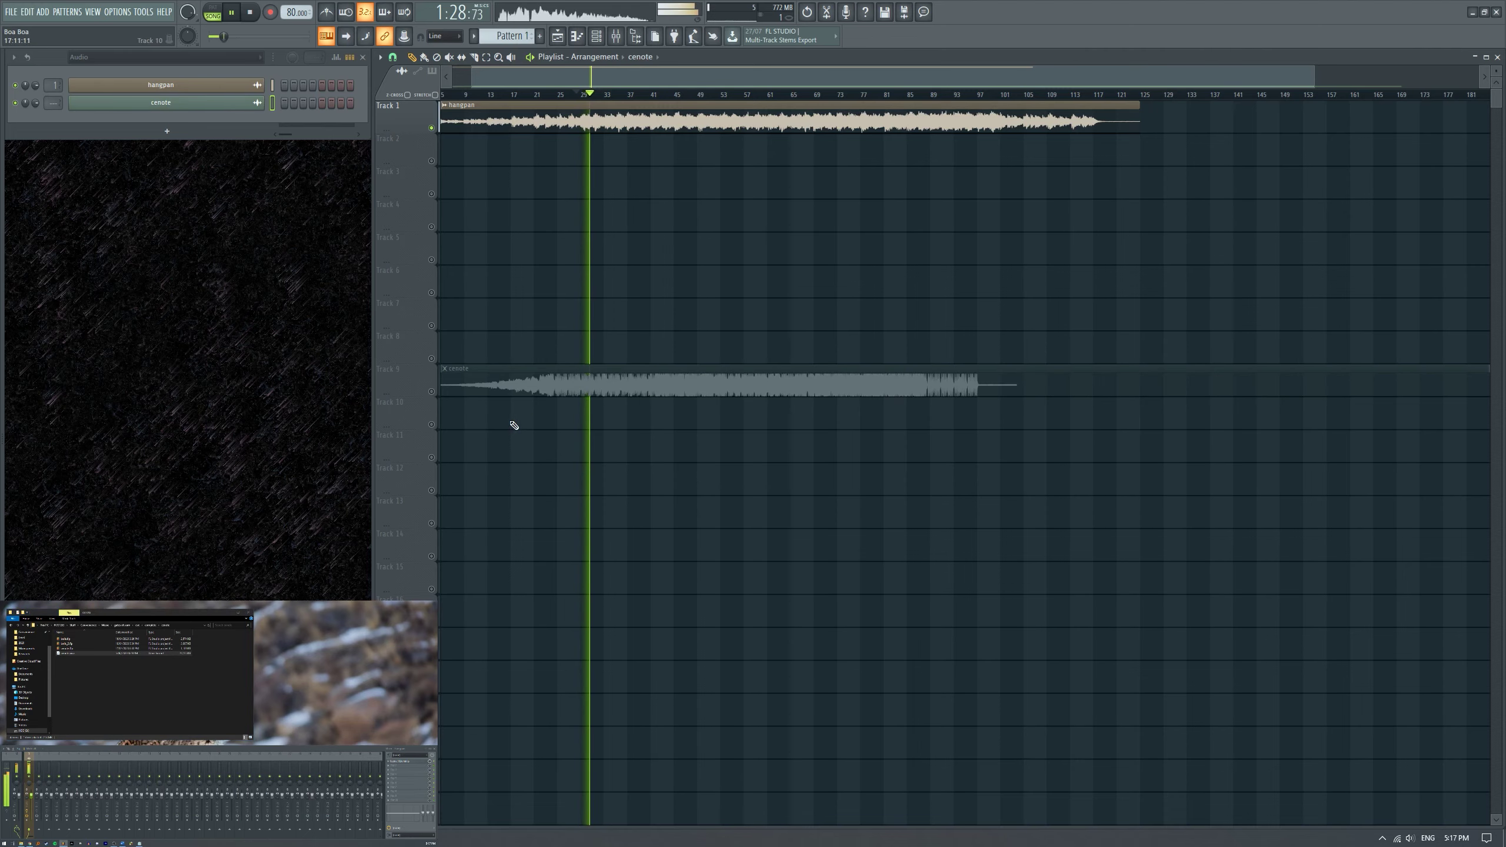
pyautogui.rightClick(432, 392)
pyautogui.scroll(3, 569, 433)
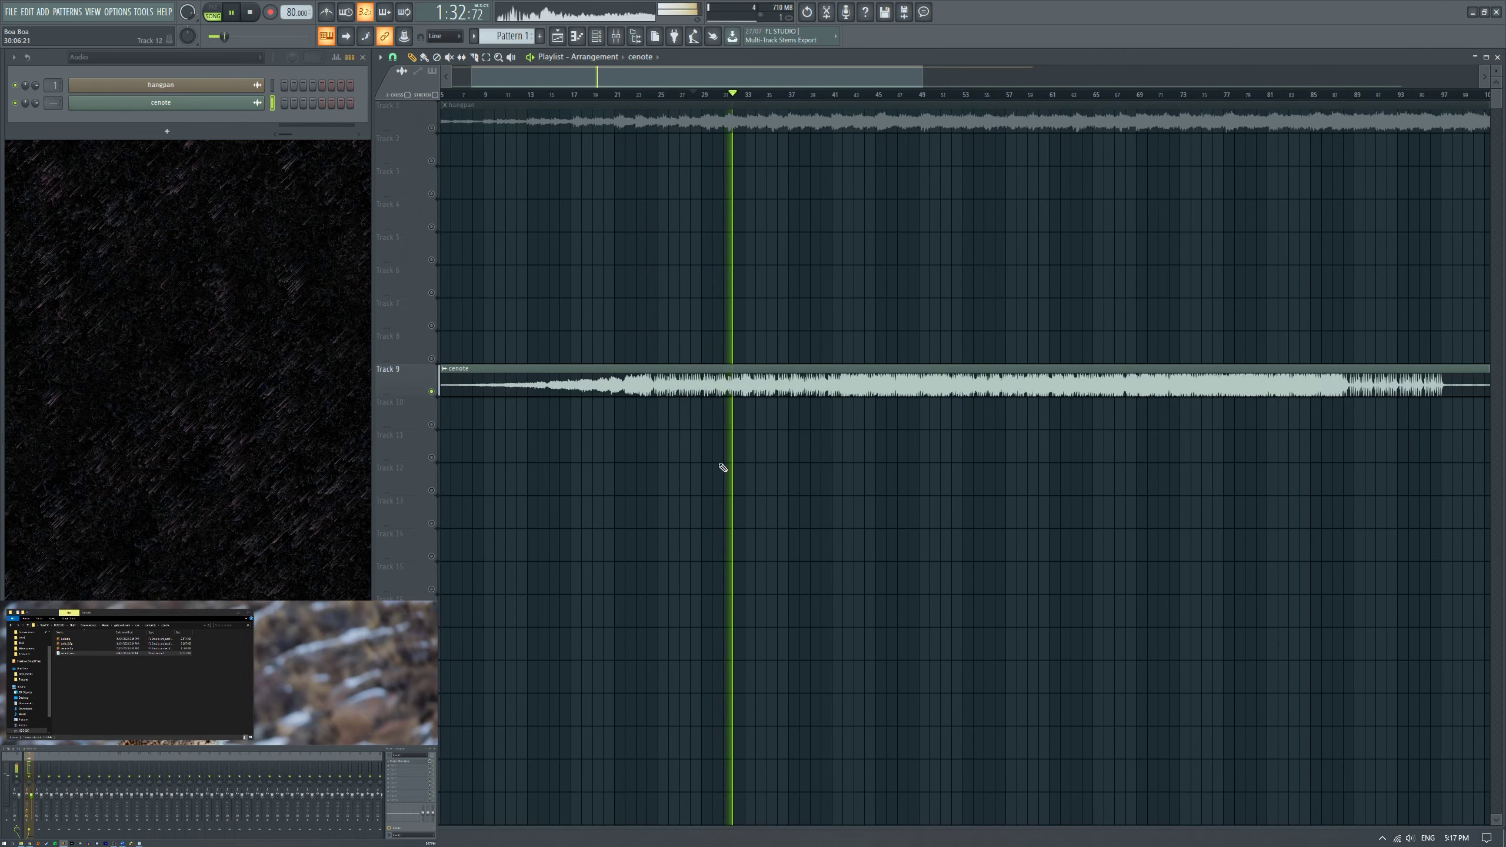
# Switch the solo back to the hangpan track to compare its loudness with cenote.
pyautogui.scroll(-4, 749, 437)
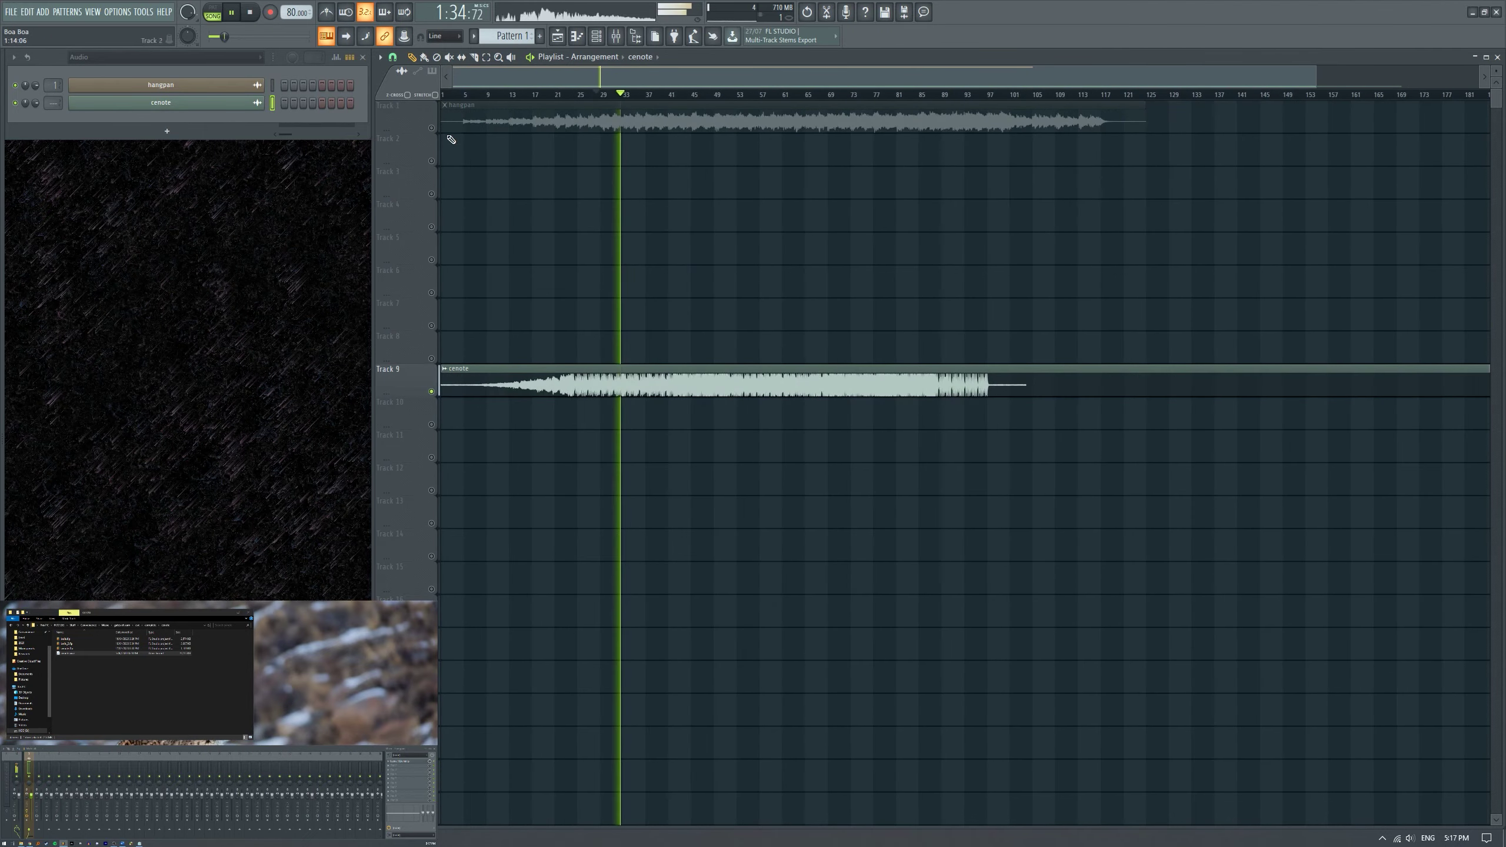
pyautogui.rightClick(432, 128)
pyautogui.scroll(3, 599, 273)
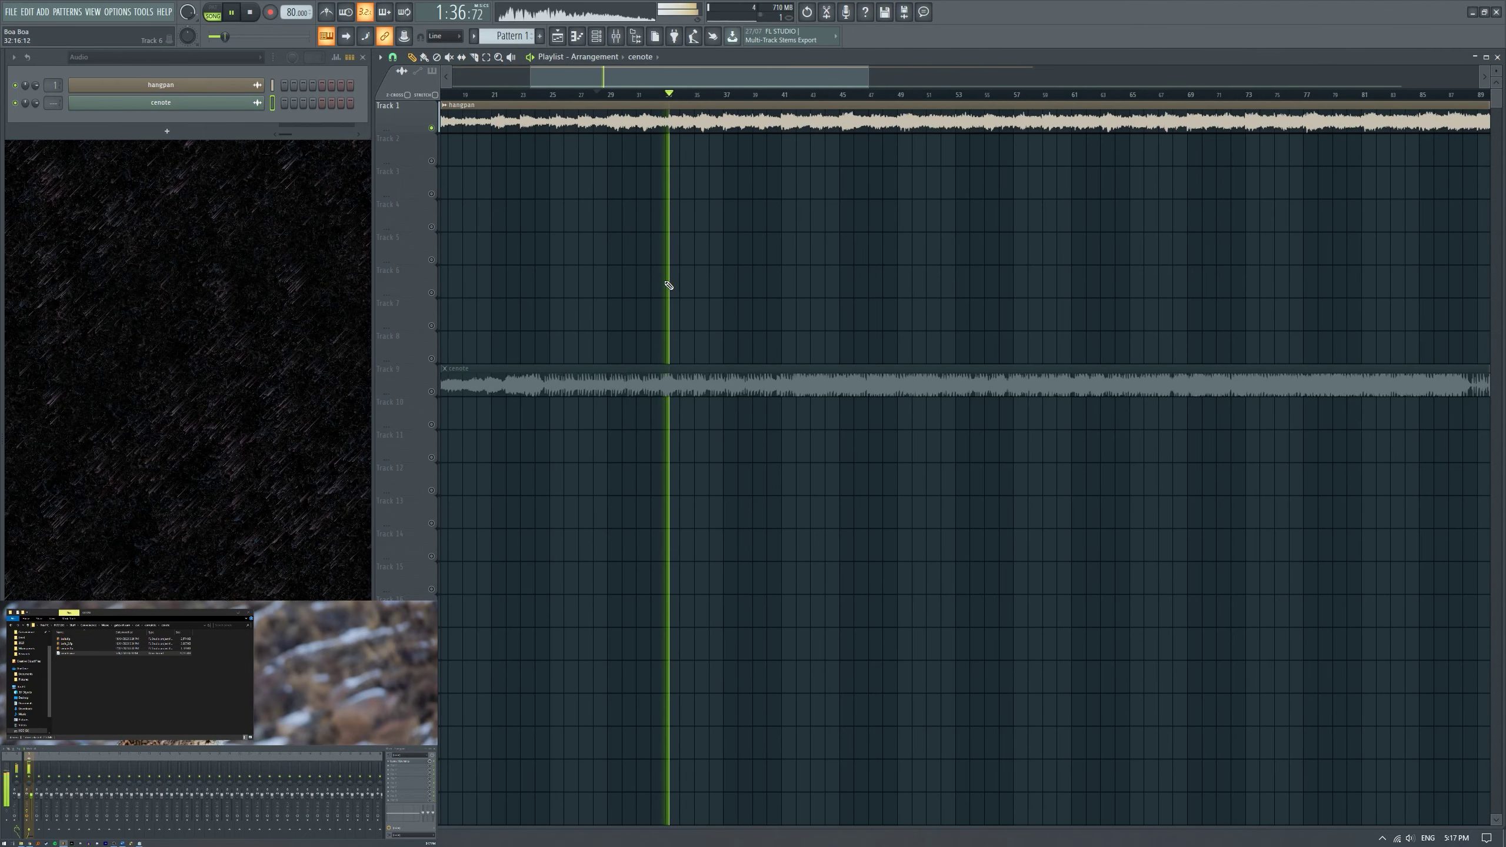
# Play the soloed hangpan track from about bar 43 to judge its loudness.
pyautogui.click(799, 96)
pyautogui.scroll(-4, 695, 245)
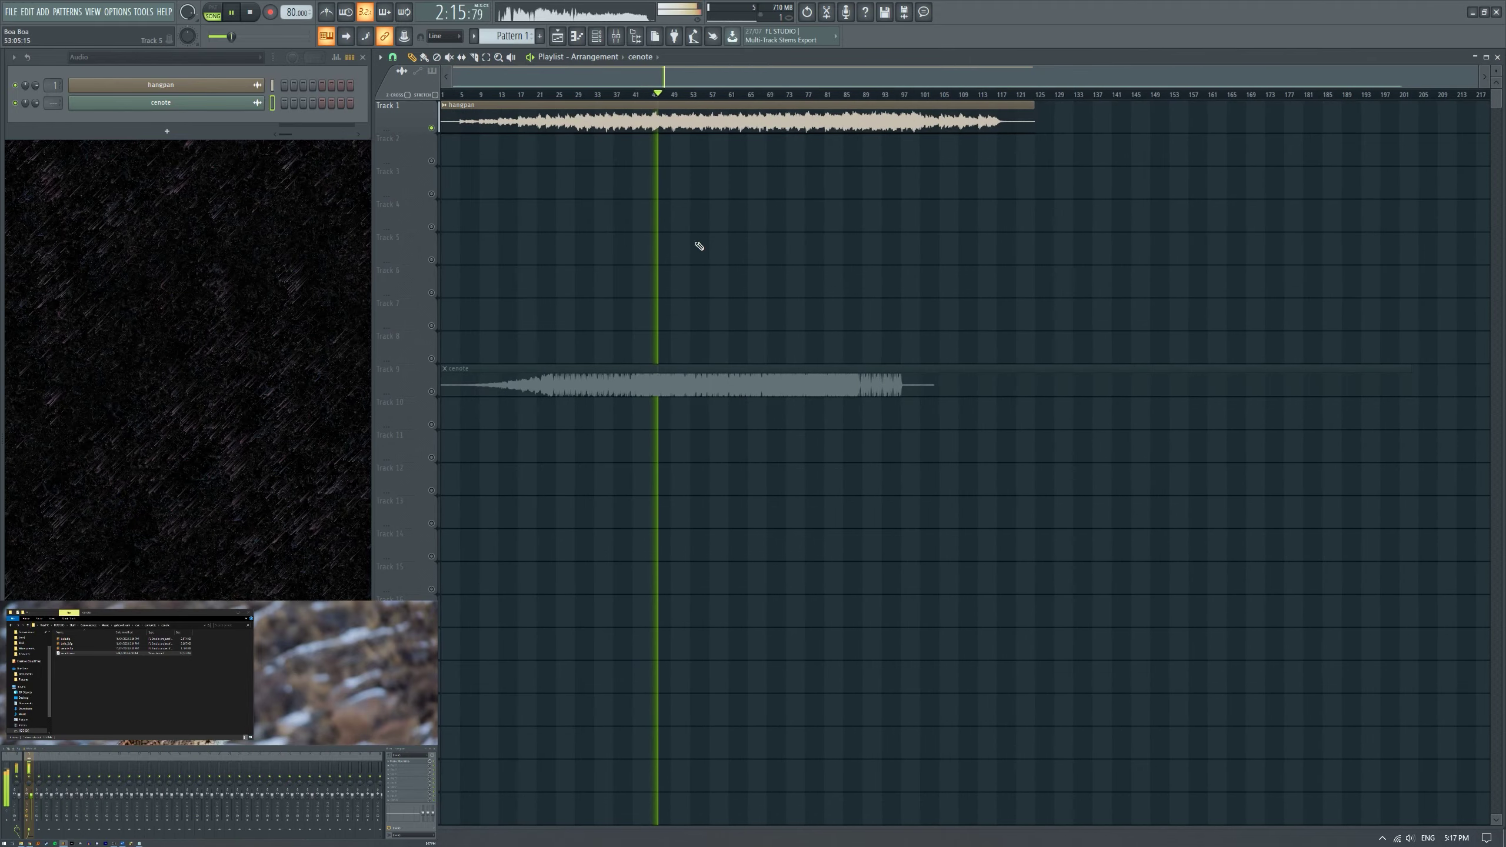
pyautogui.scroll(5, 662, 238)
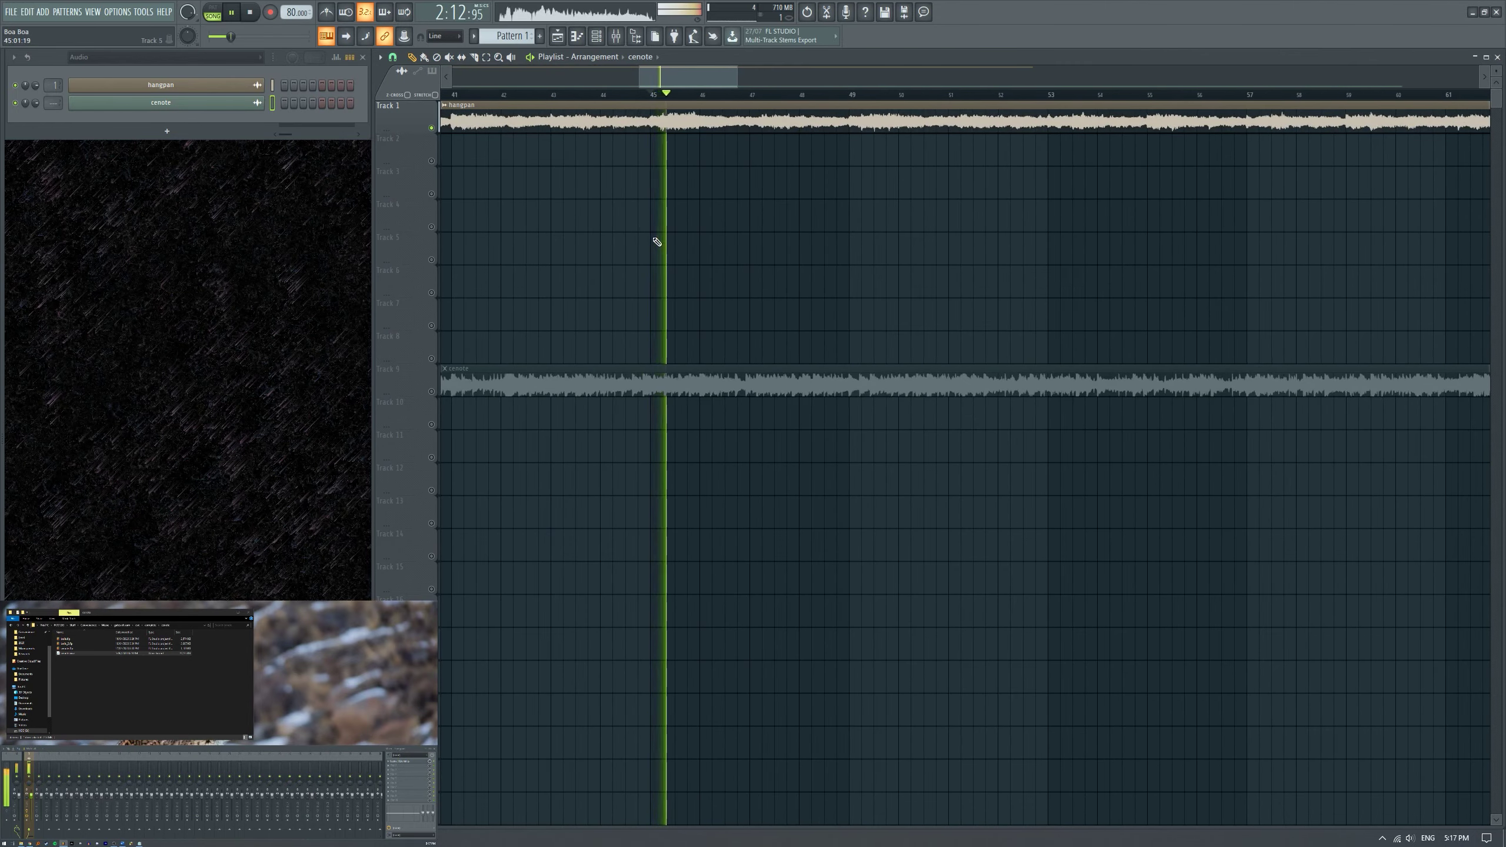
pyautogui.scroll(-4, 652, 242)
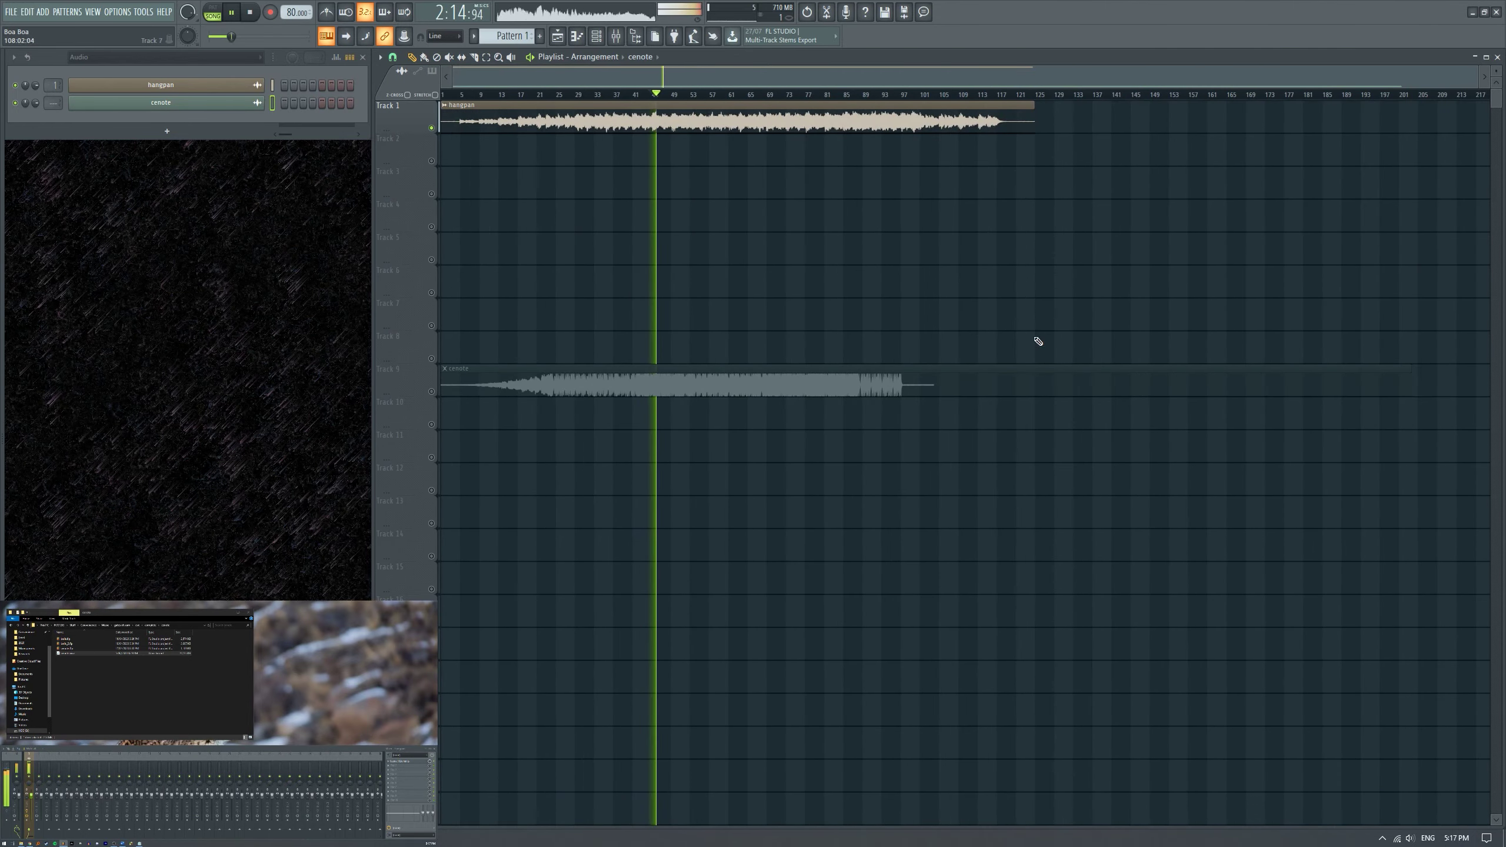
# Delete the cenote clip from Track 9 together with its channel.
pyautogui.rightClick(1042, 379)
pyautogui.rightClick(260, 99)
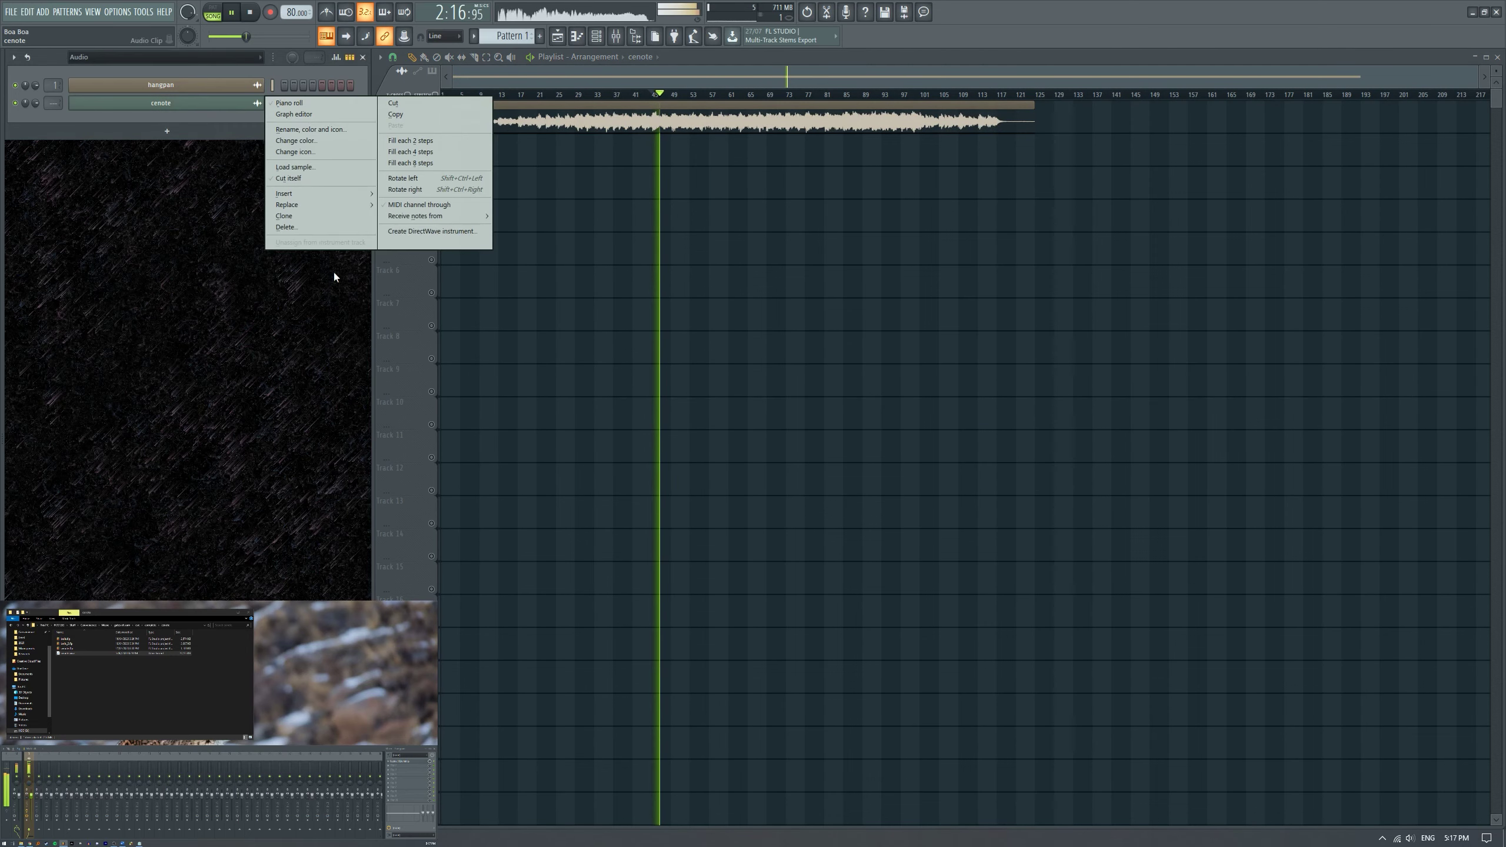
pyautogui.click(326, 228)
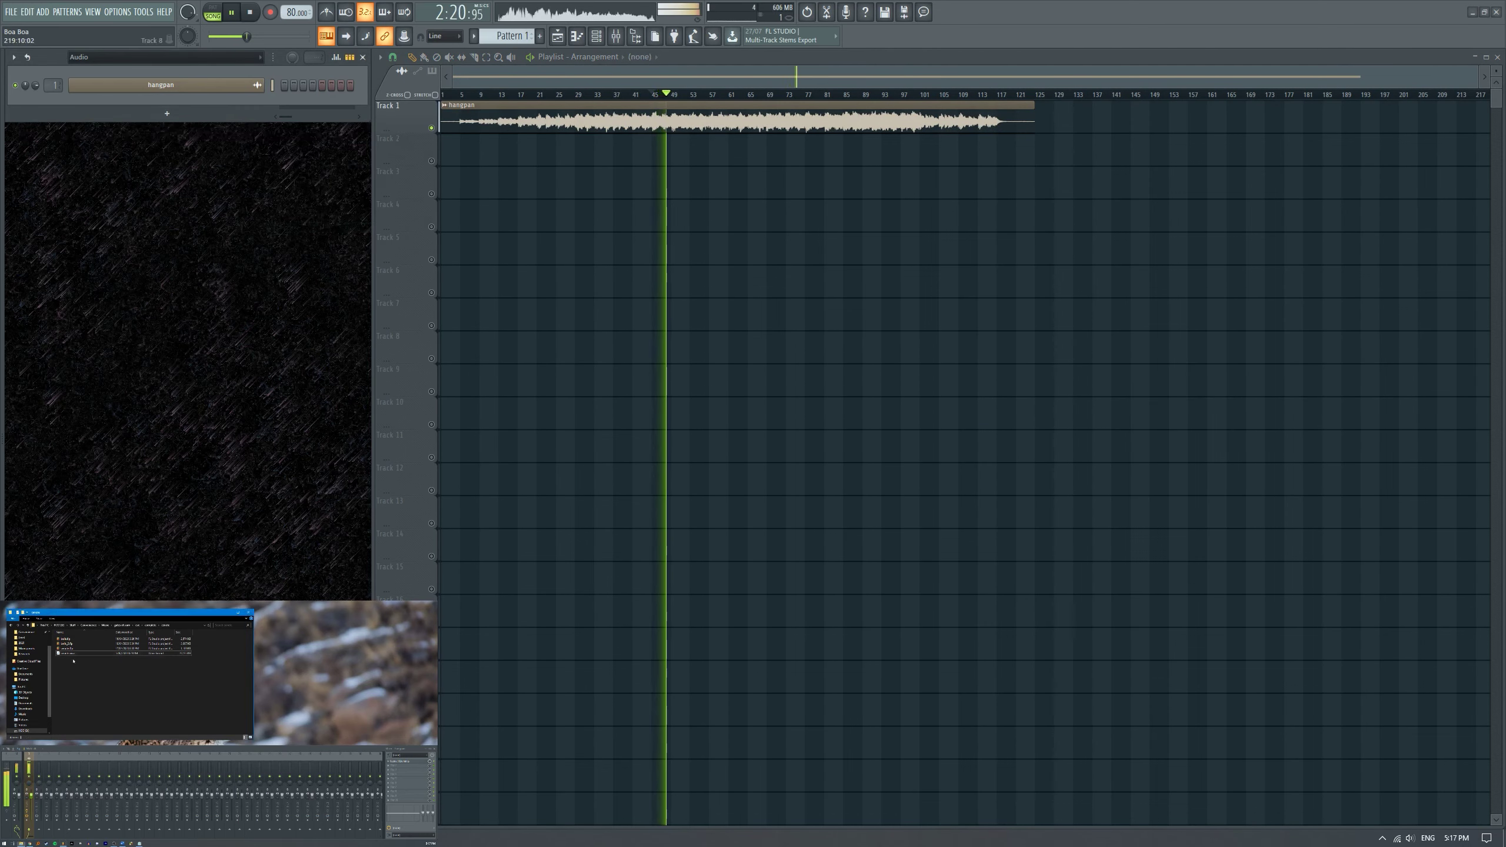
# Add the cenote audio file back onto Track 9 and solo that track.
pyautogui.moveTo(67, 653); pyautogui.dragTo(419, 400)
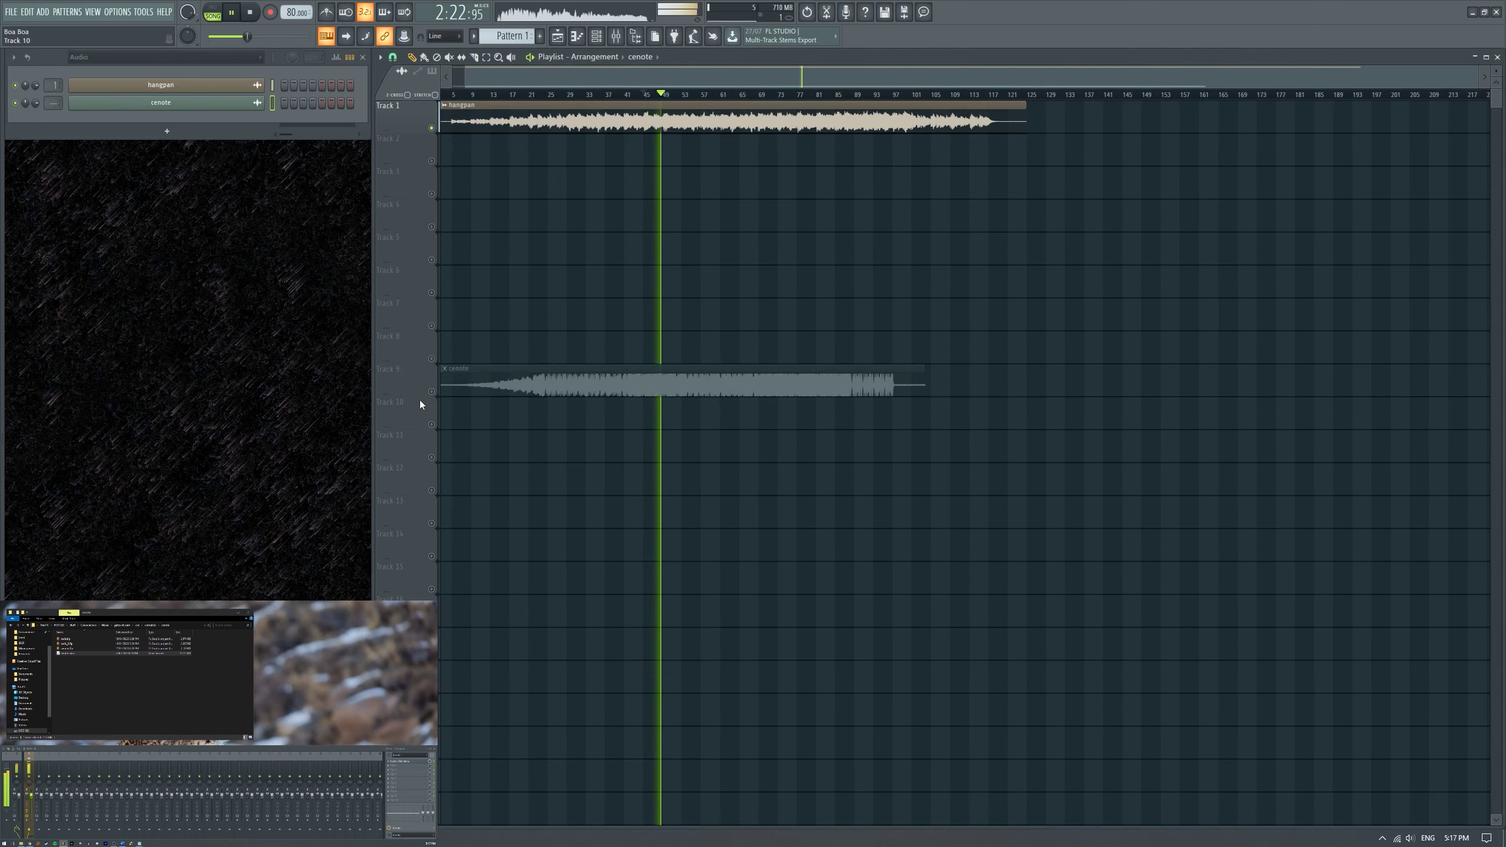
pyautogui.rightClick(432, 393)
pyautogui.scroll(3, 634, 334)
pyautogui.scroll(-3, 771, 314)
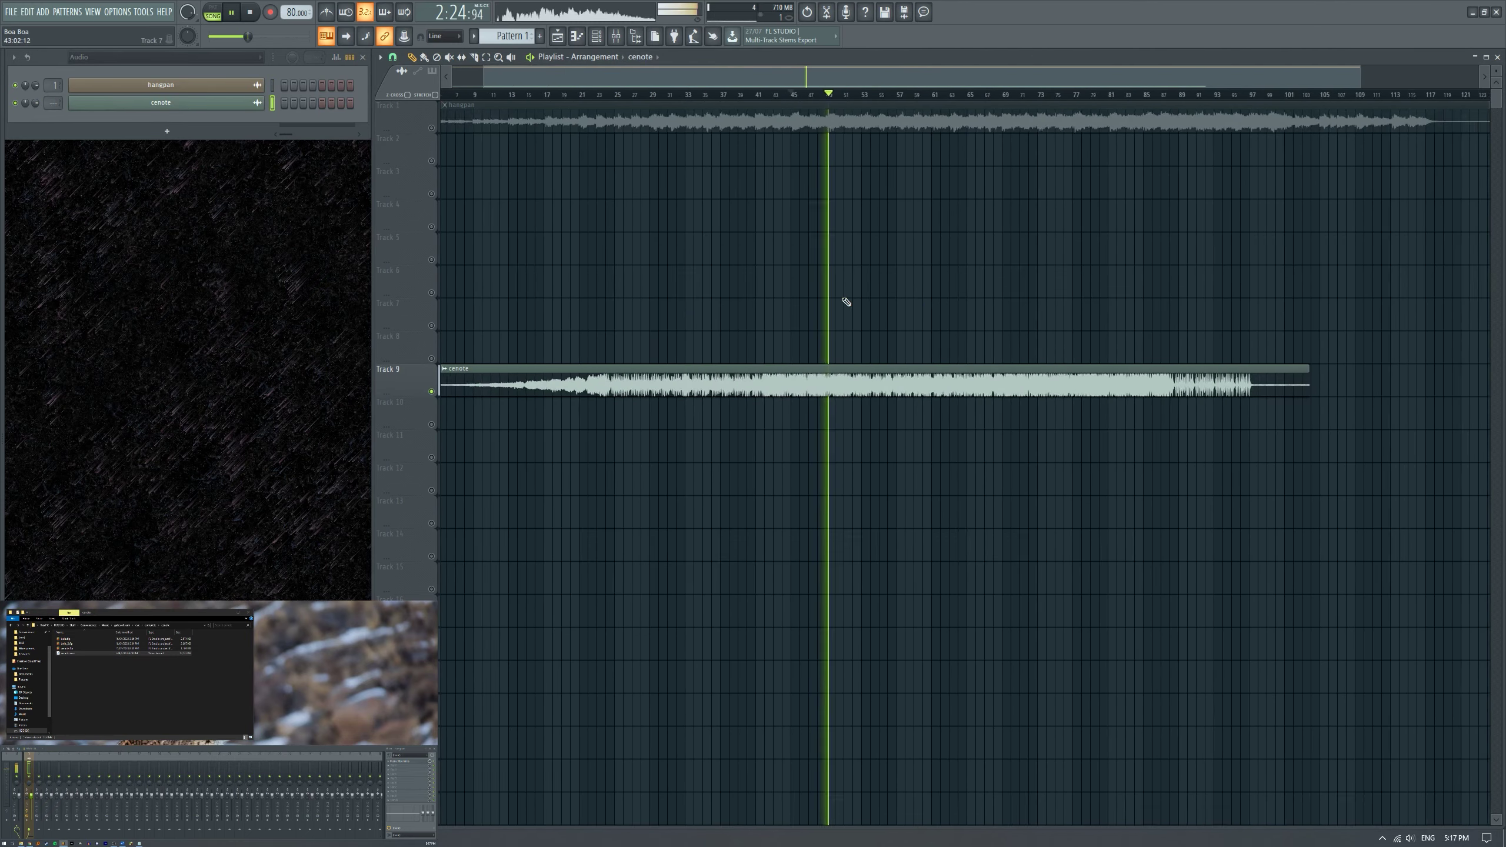
# Play cenote from about bar 42 and switch the solo to hangpan and back to compare them.
pyautogui.click(857, 94)
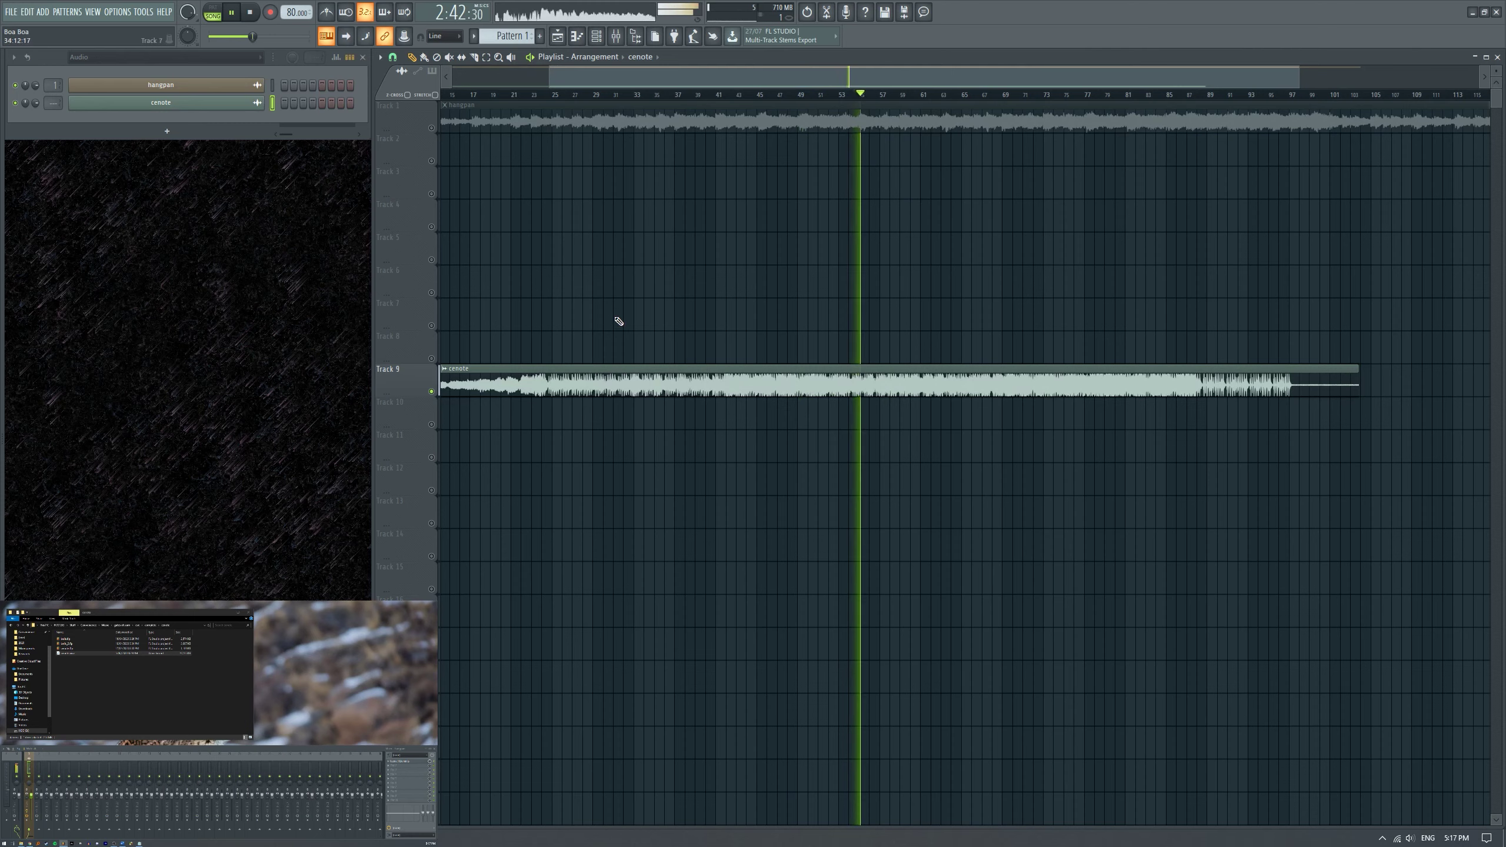
pyautogui.click(683, 94)
pyautogui.click(728, 93)
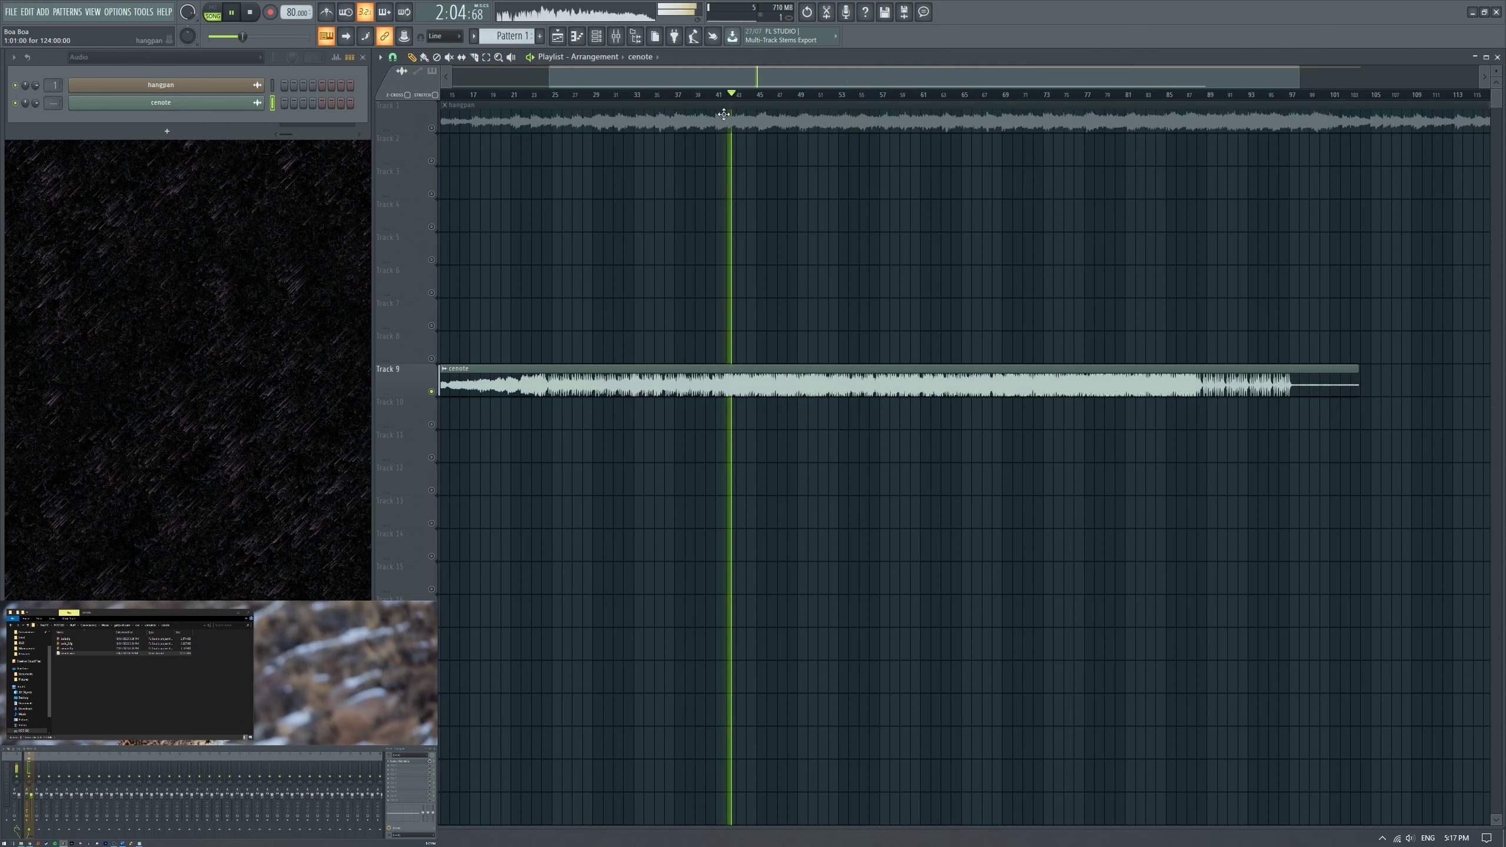
pyautogui.rightClick(431, 128)
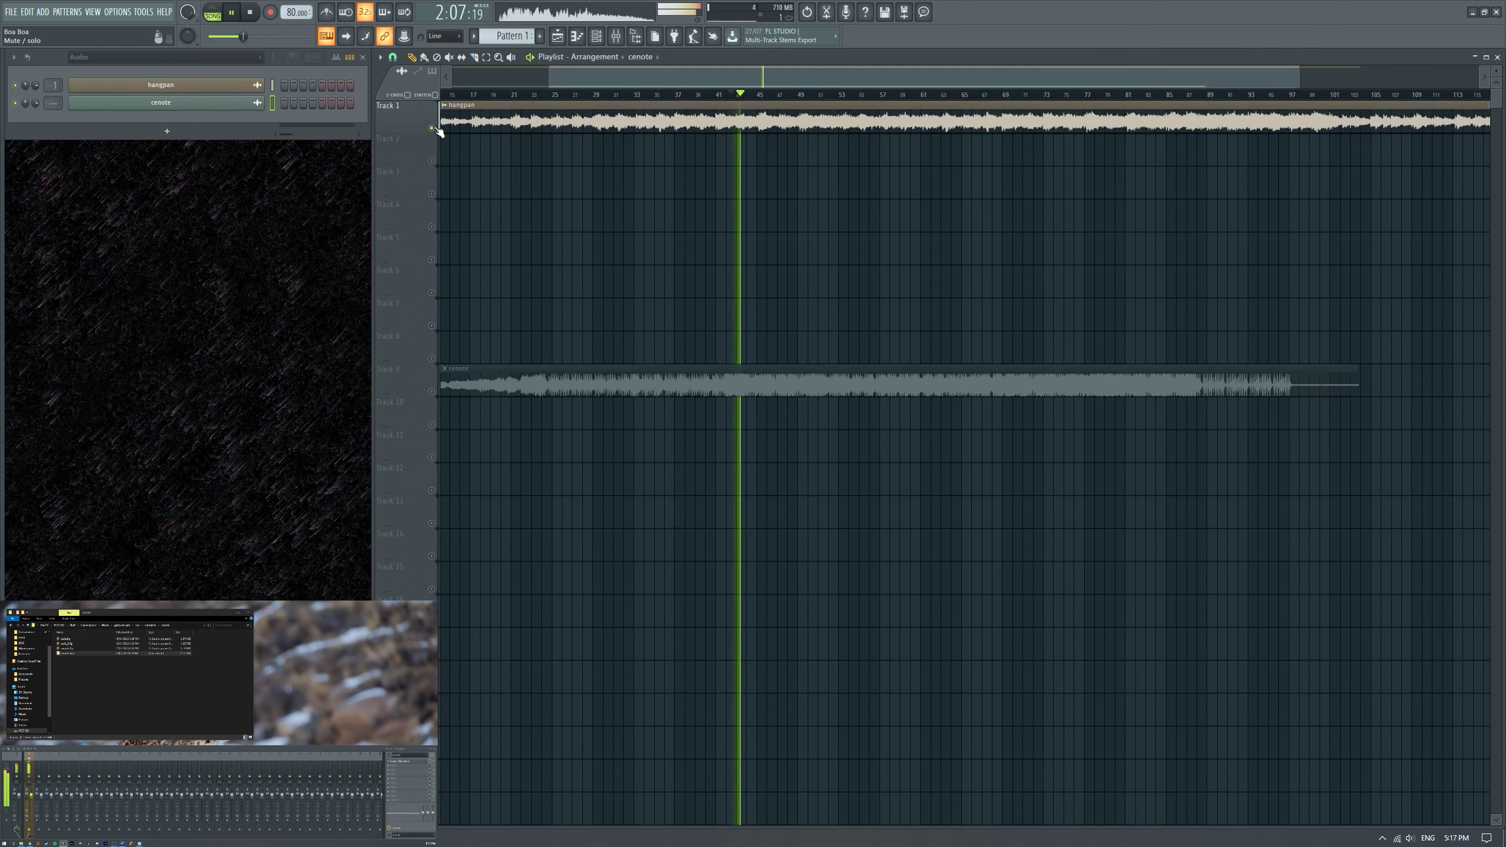
pyautogui.rightClick(431, 392)
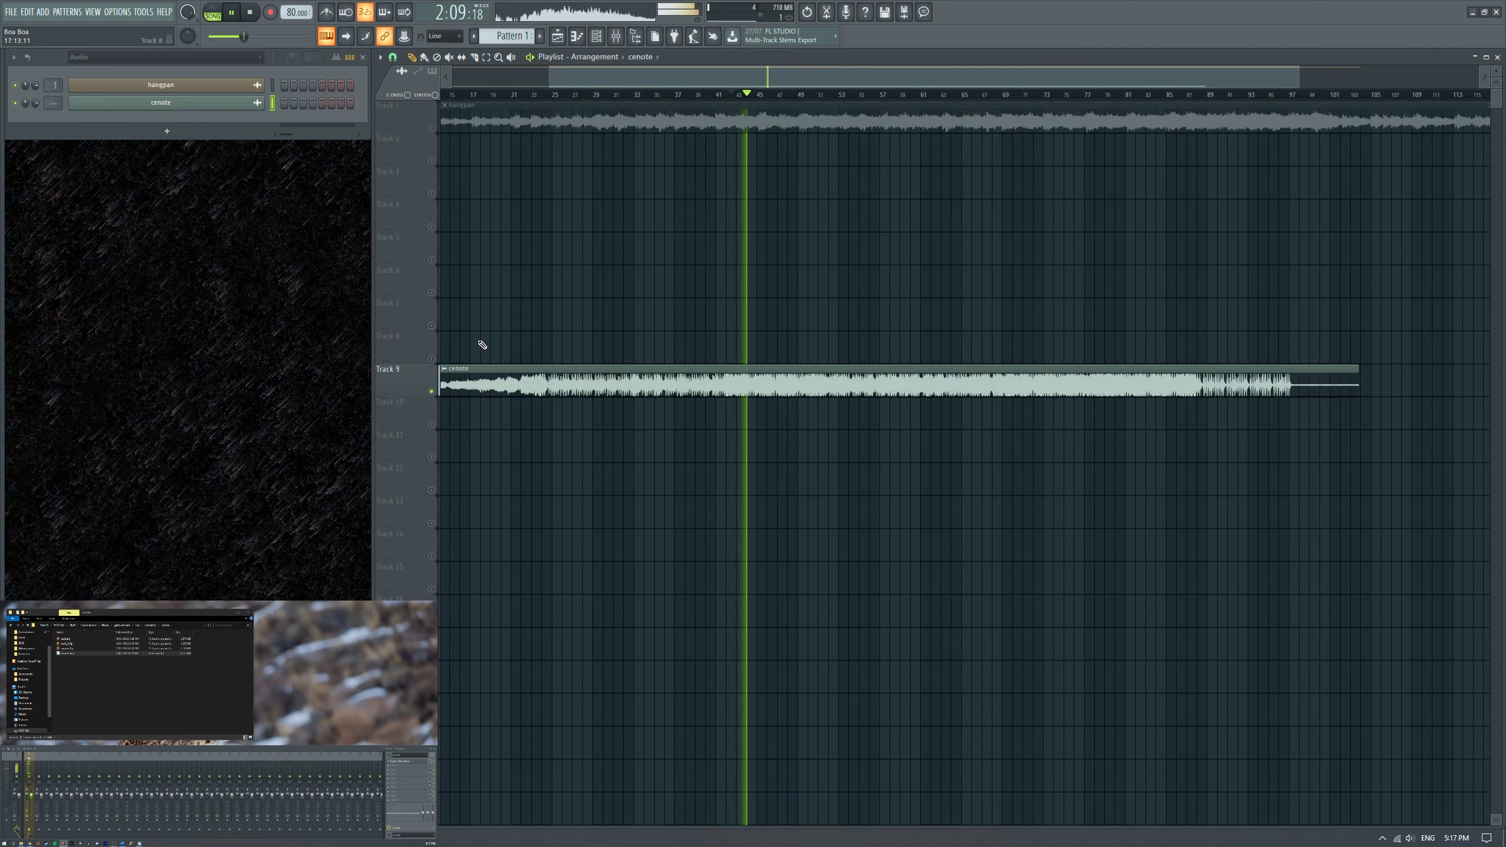
pyautogui.scroll(-2, 593, 341)
pyautogui.press('space')
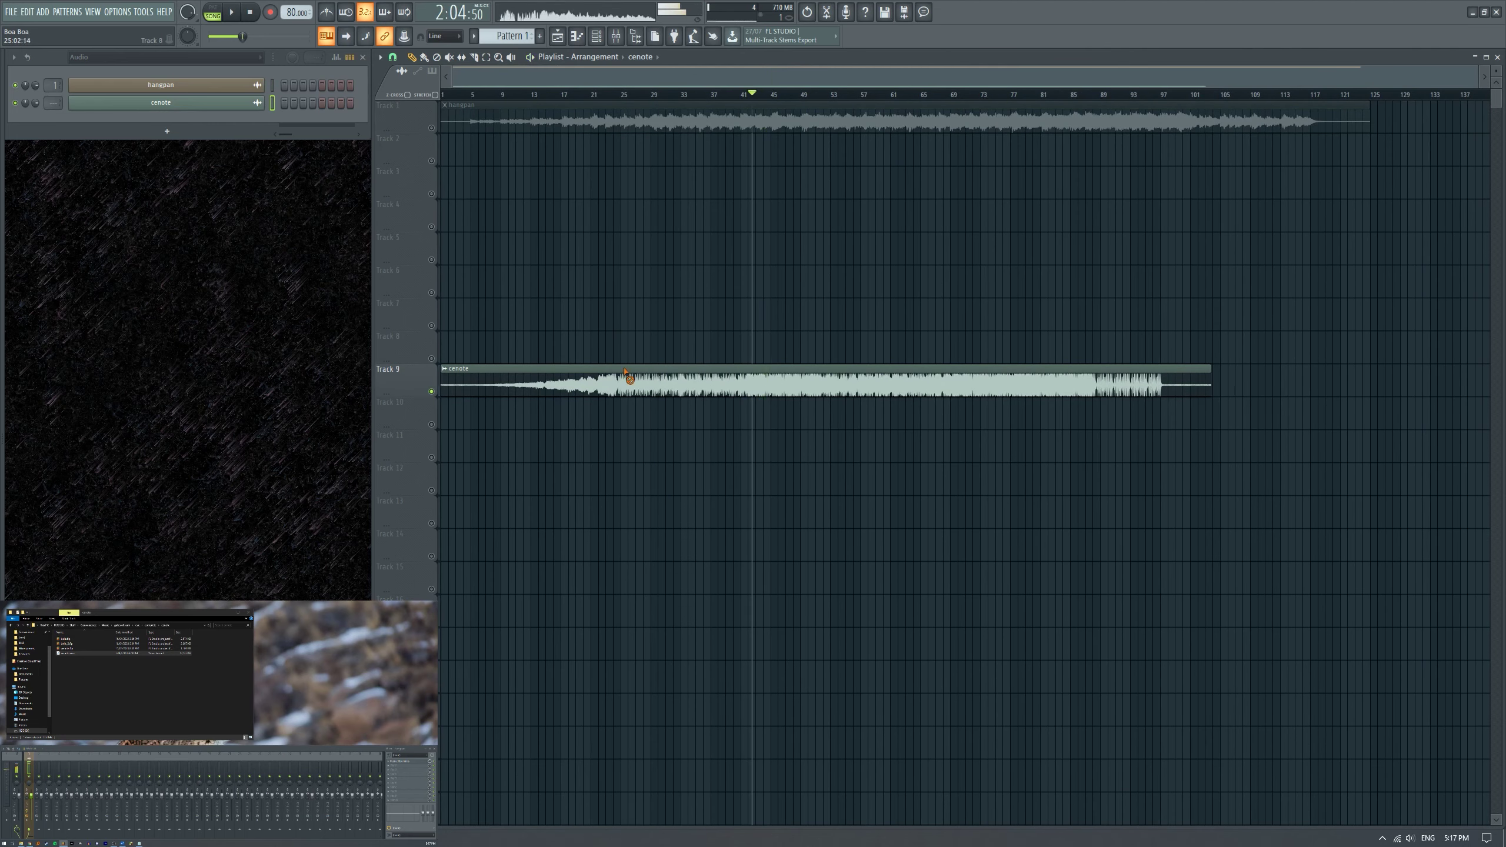
# Remove the cenote clip and its channel, and turn all playlist tracks back on.
pyautogui.rightClick(626, 381)
pyautogui.rightClick(432, 128)
pyautogui.rightClick(432, 129)
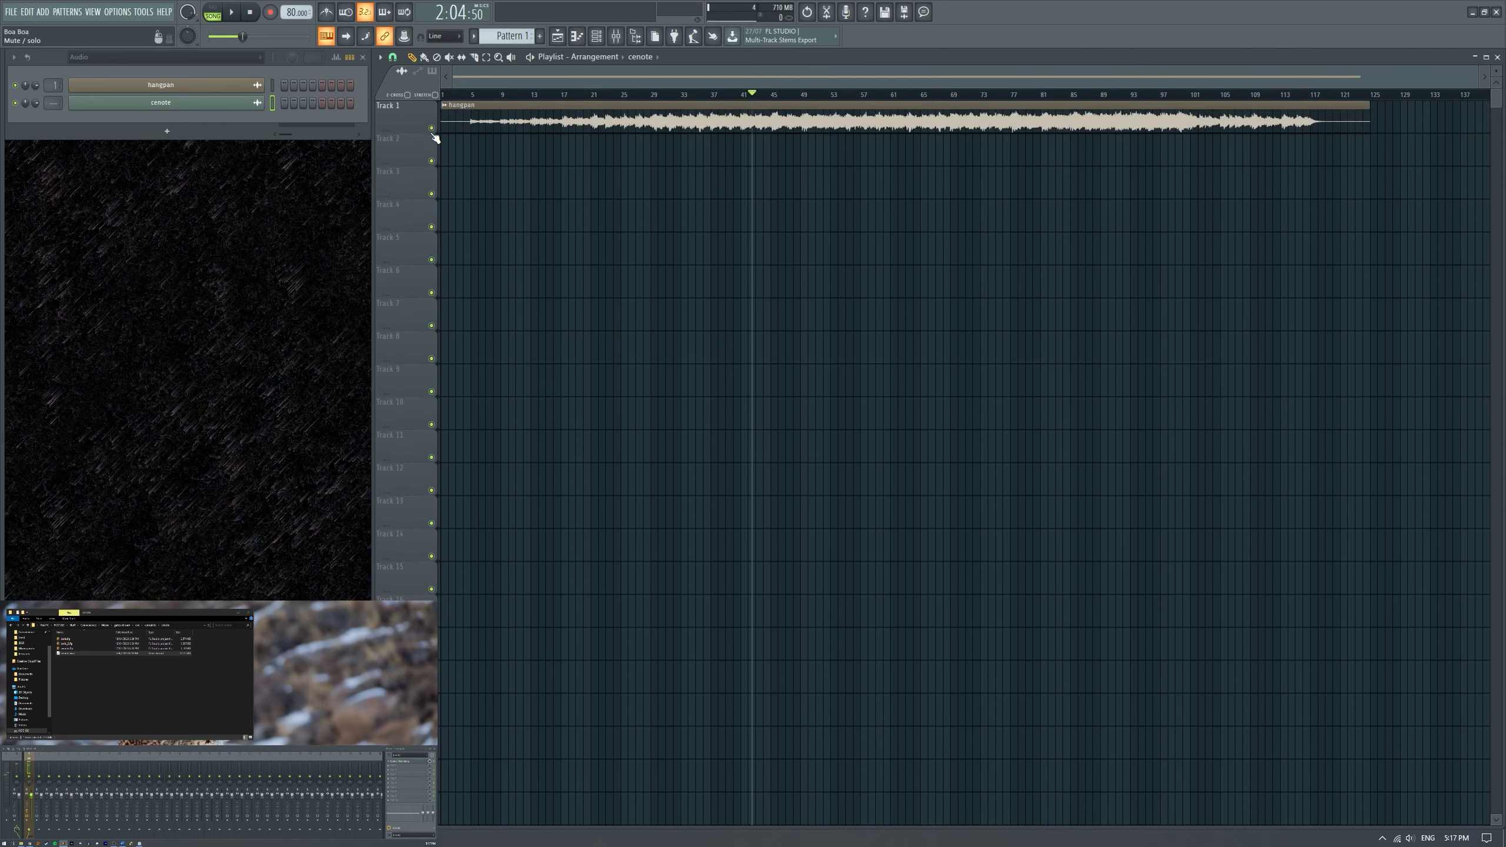
pyautogui.rightClick(111, 108)
pyautogui.click(362, 229)
pyautogui.click(809, 457)
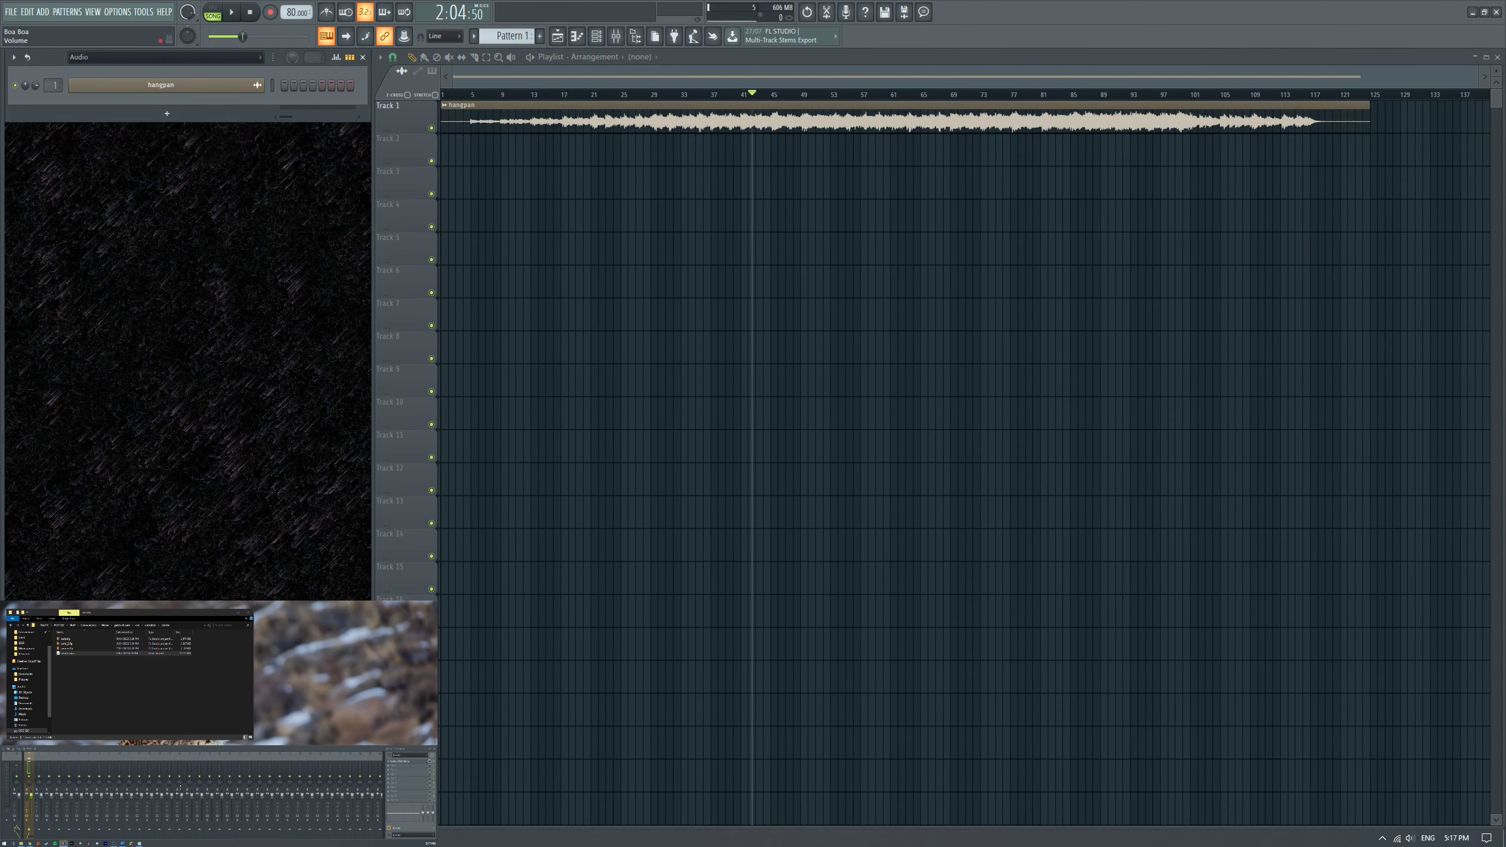
# Add ValhallaSupermassive to the hangpan mixer track and play the song through it.
pyautogui.press('space')
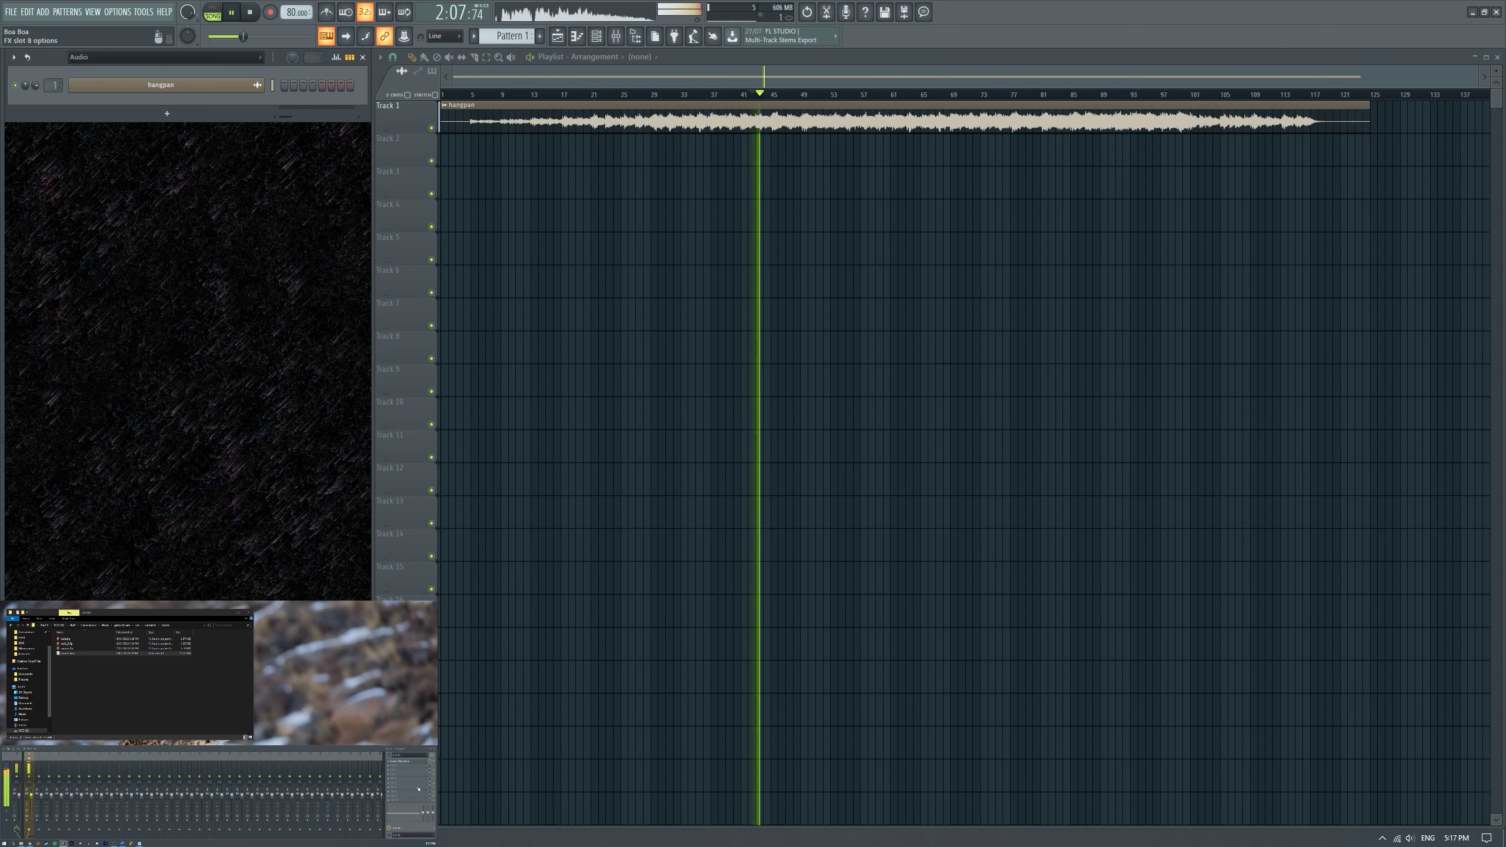
pyautogui.press('space')
pyautogui.click(398, 788)
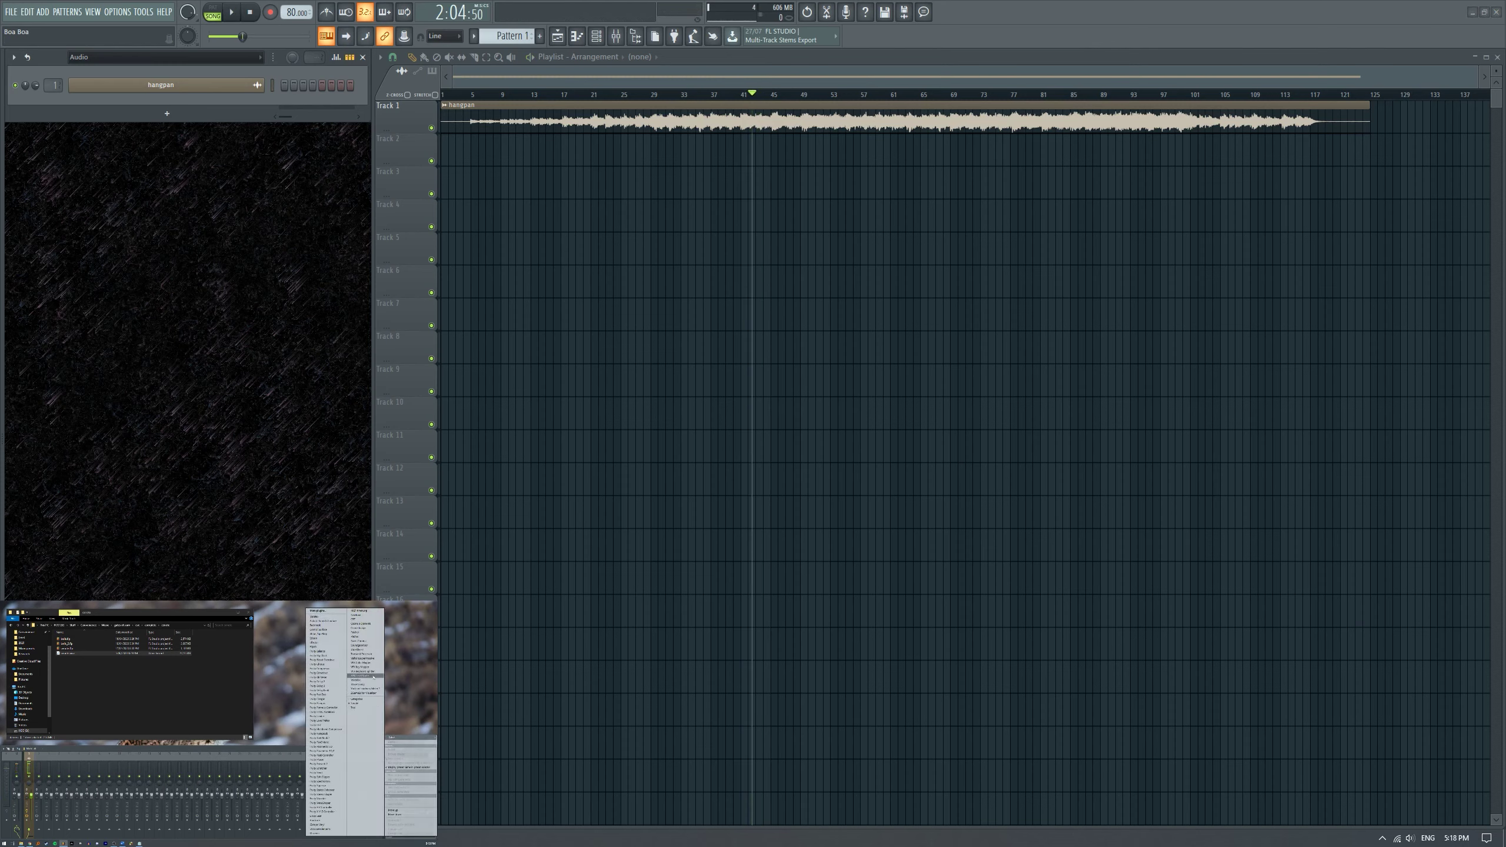
pyautogui.click(362, 658)
pyautogui.press('space')
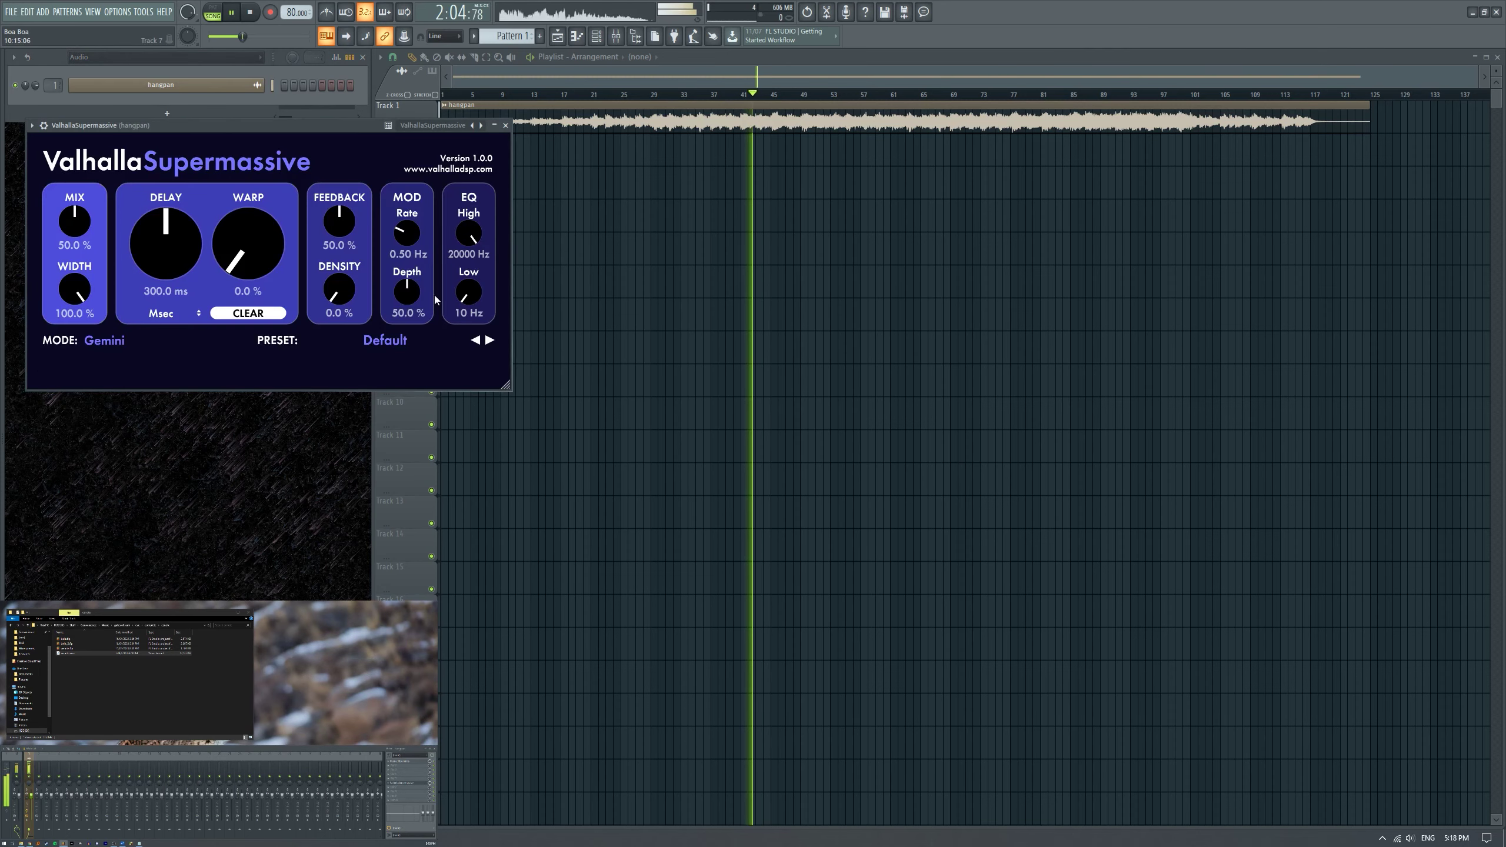
# Load the Barnard 33 preset from the Nebulae SFX presets in ValhallaSupermassive.
pyautogui.click(381, 342)
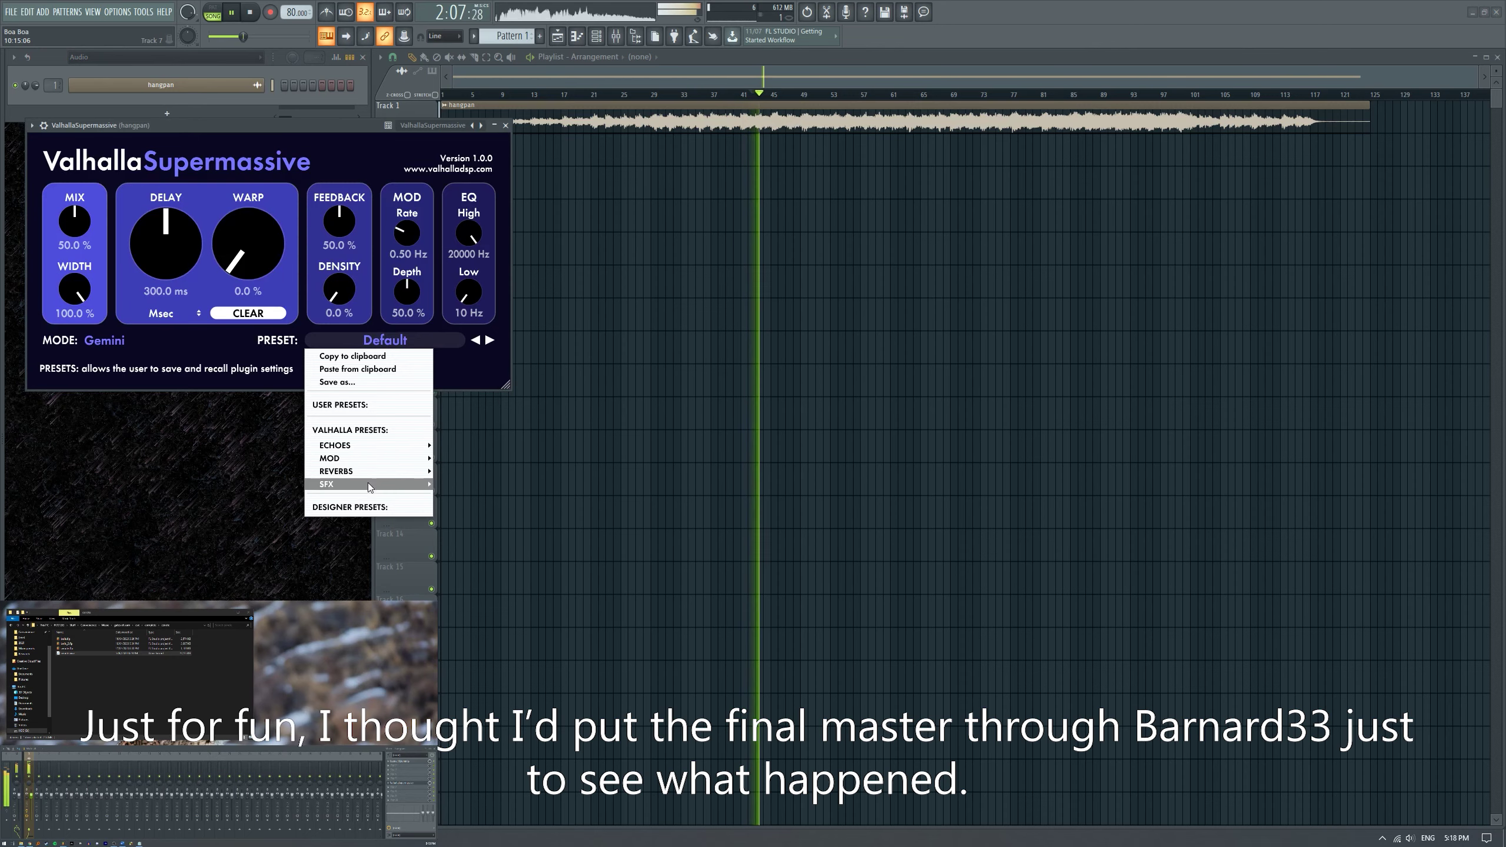
pyautogui.moveTo(372, 485)
pyautogui.moveTo(475, 471)
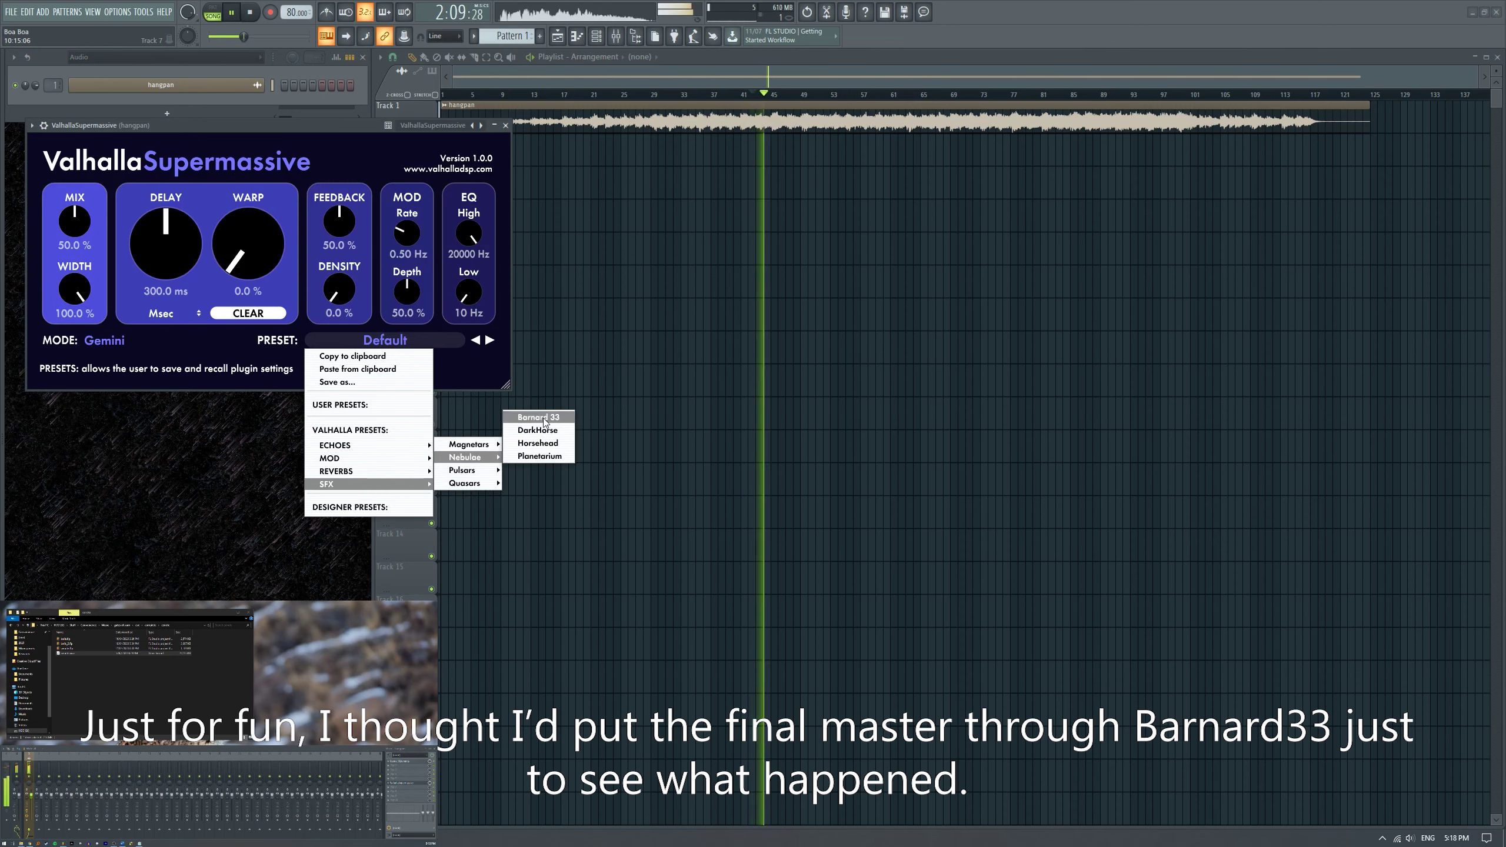
pyautogui.click(563, 425)
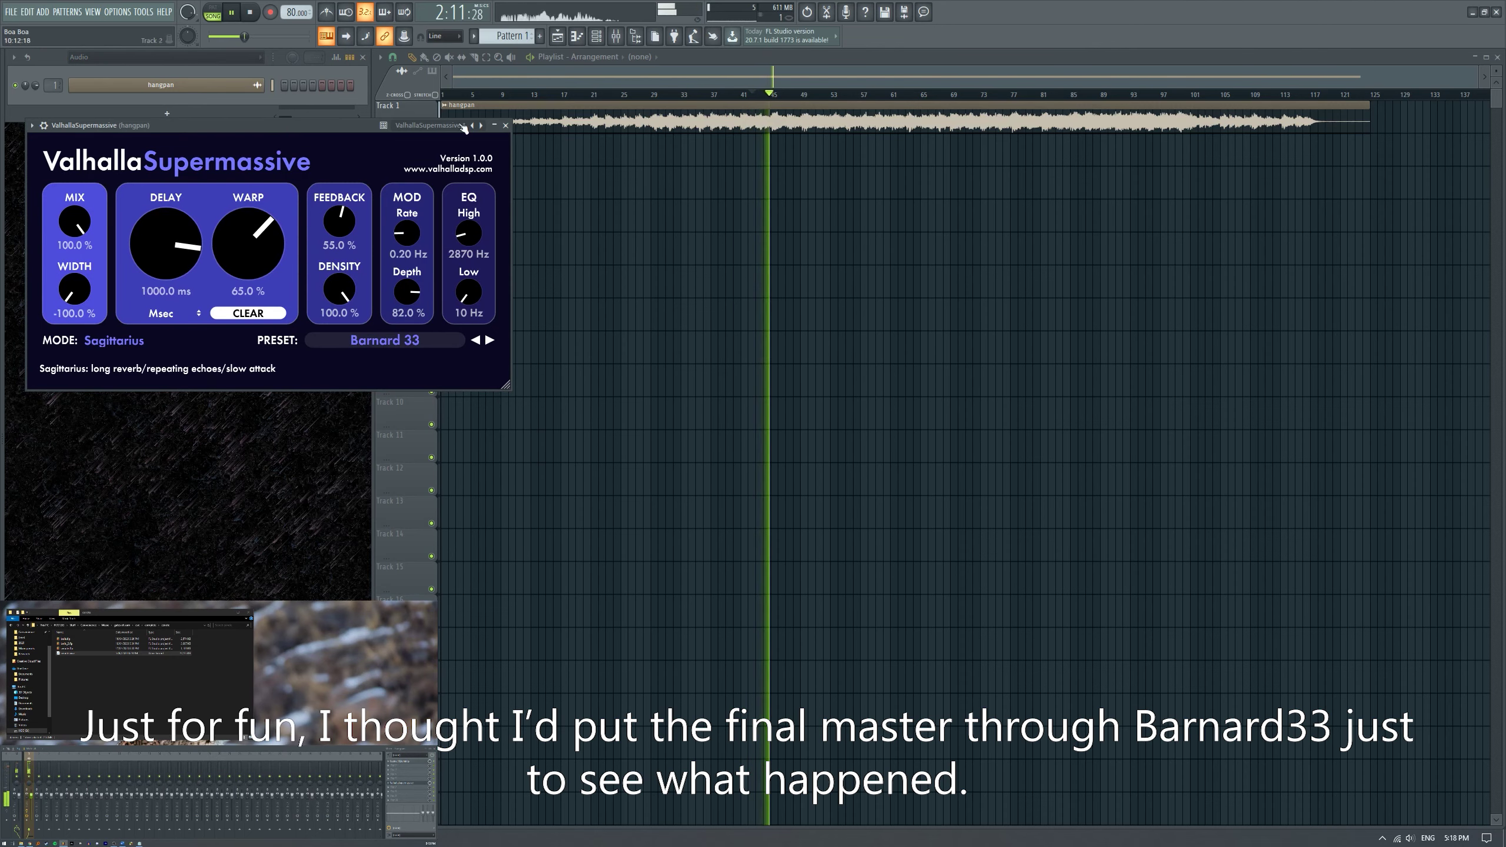
pyautogui.moveTo(460, 125); pyautogui.dragTo(785, 250)
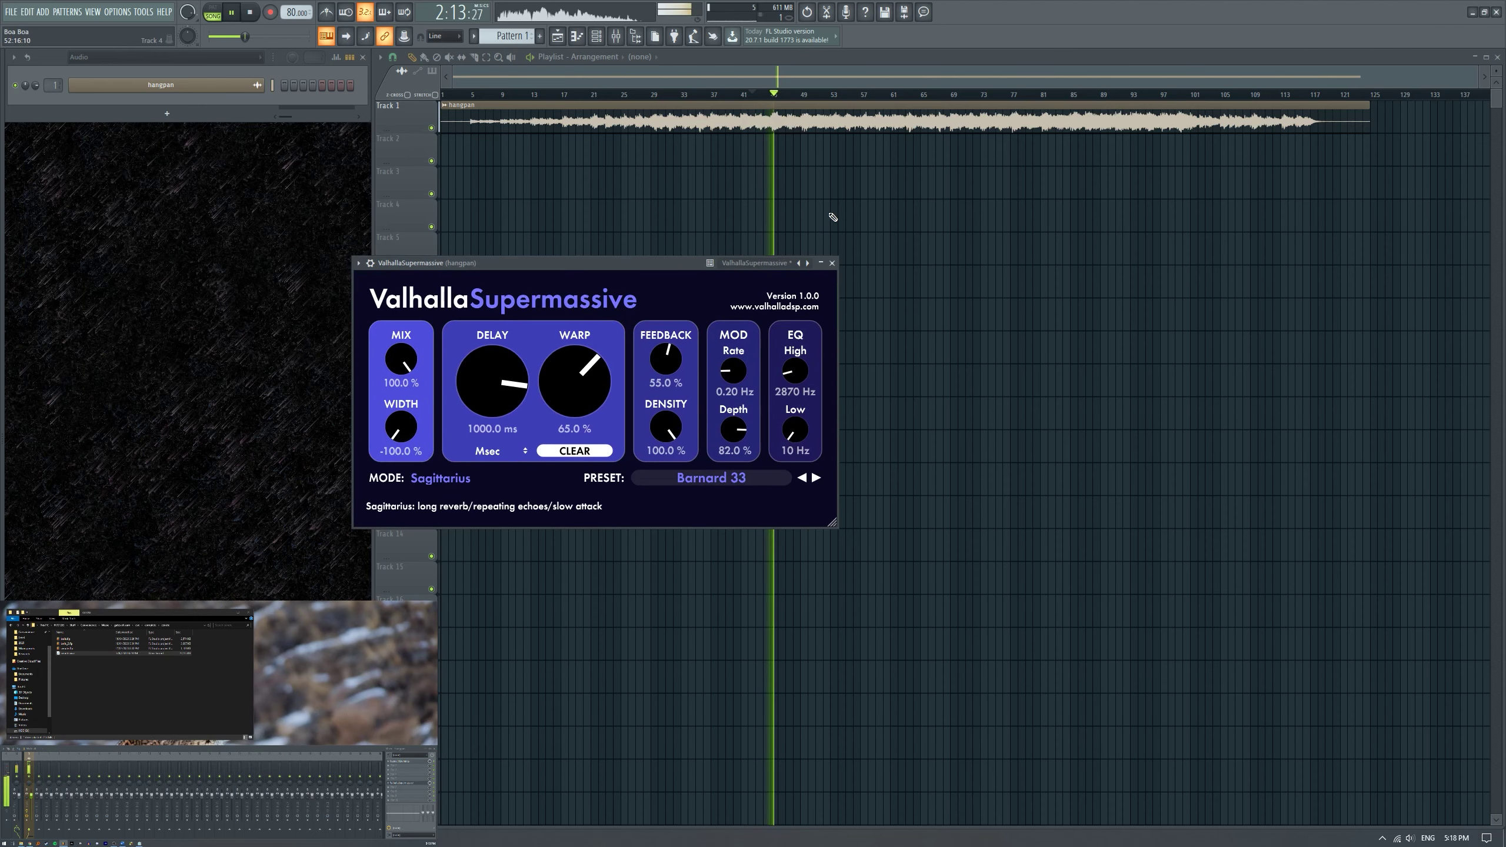
# Raise the reverb's EQ High to 7310 Hz while listening to hangpan.
pyautogui.moveTo(800, 391); pyautogui.dragTo(805, 363)
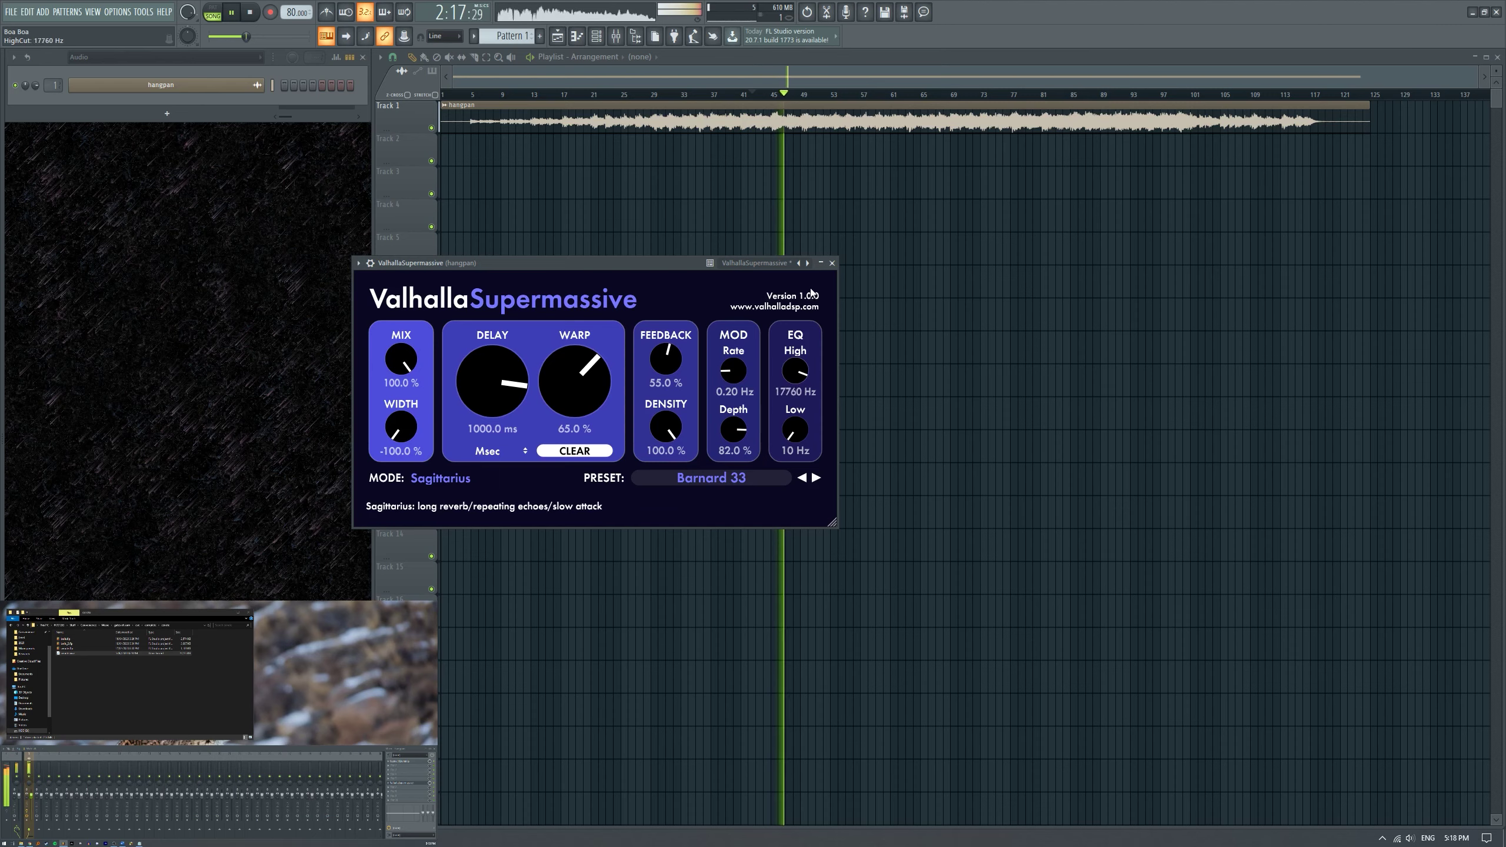
pyautogui.moveTo(805, 380); pyautogui.dragTo(807, 362)
pyautogui.click(953, 294)
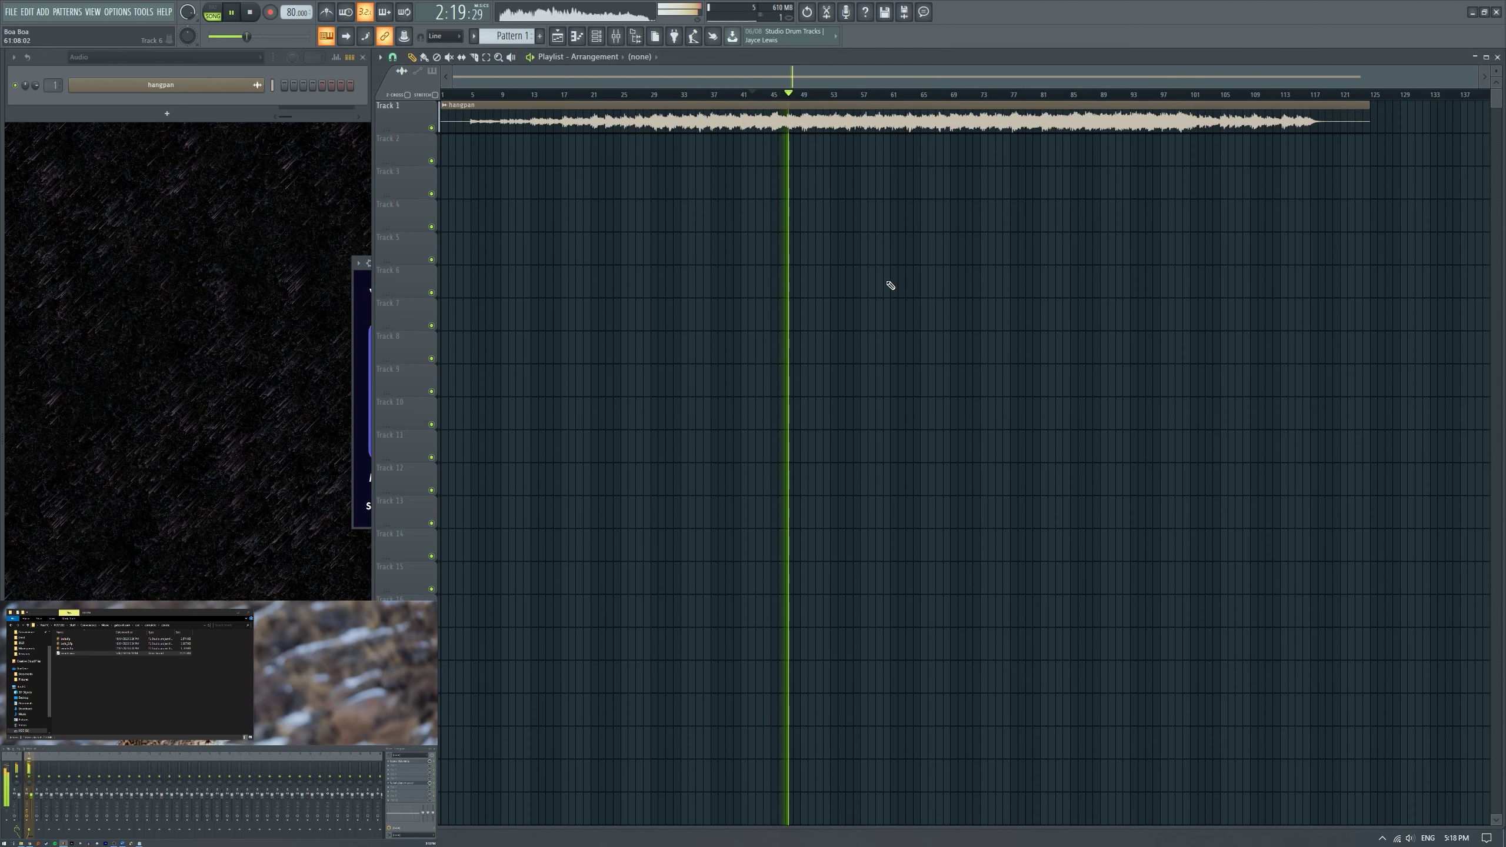
pyautogui.click(363, 316)
pyautogui.moveTo(602, 263); pyautogui.dragTo(791, 288)
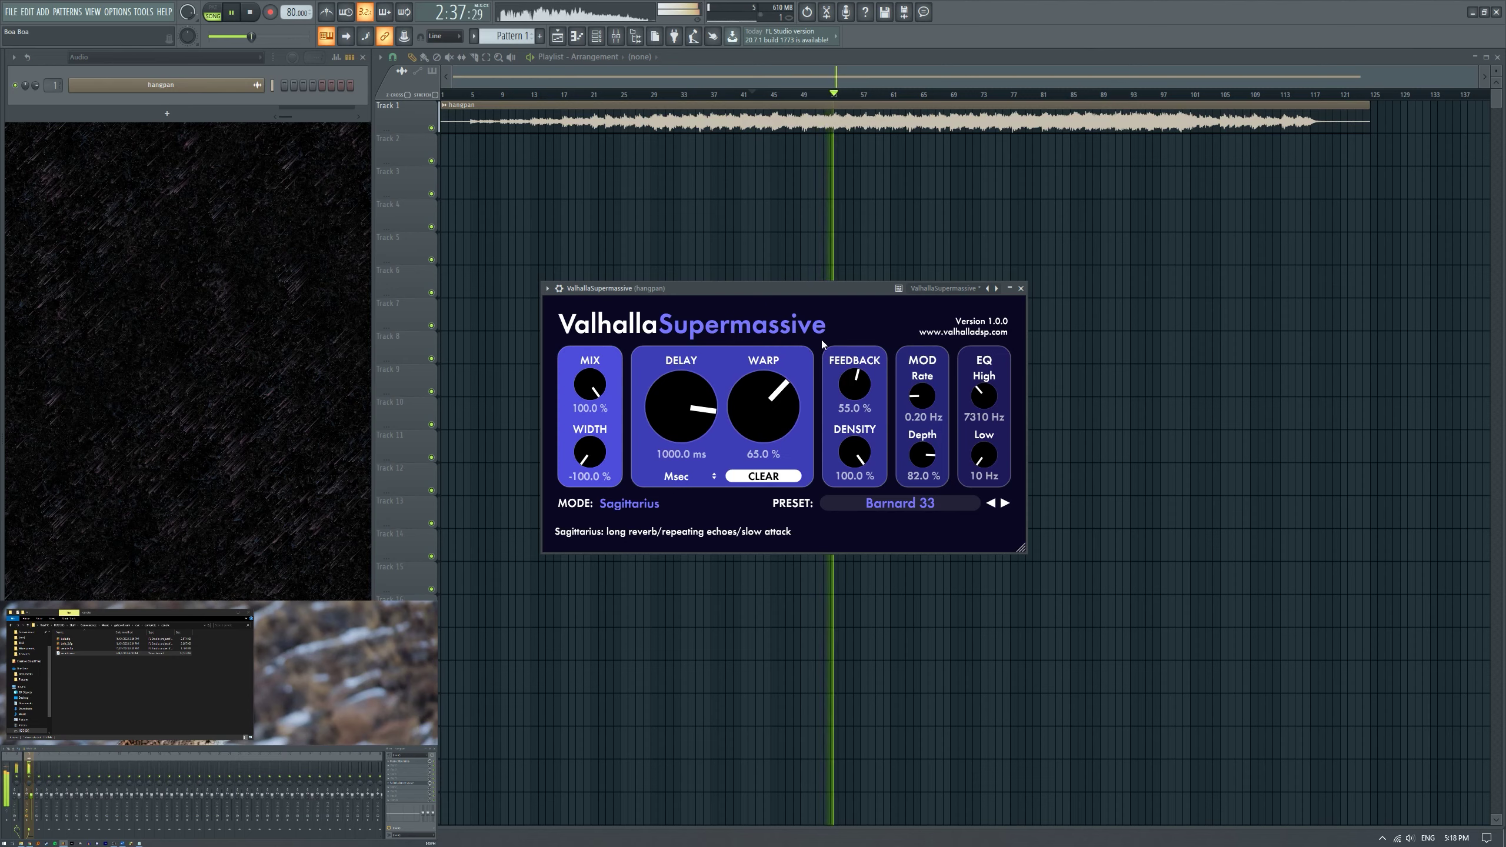
# Stop playback and remove ValhallaSupermassive from the hangpan mixer track.
pyautogui.press('space')
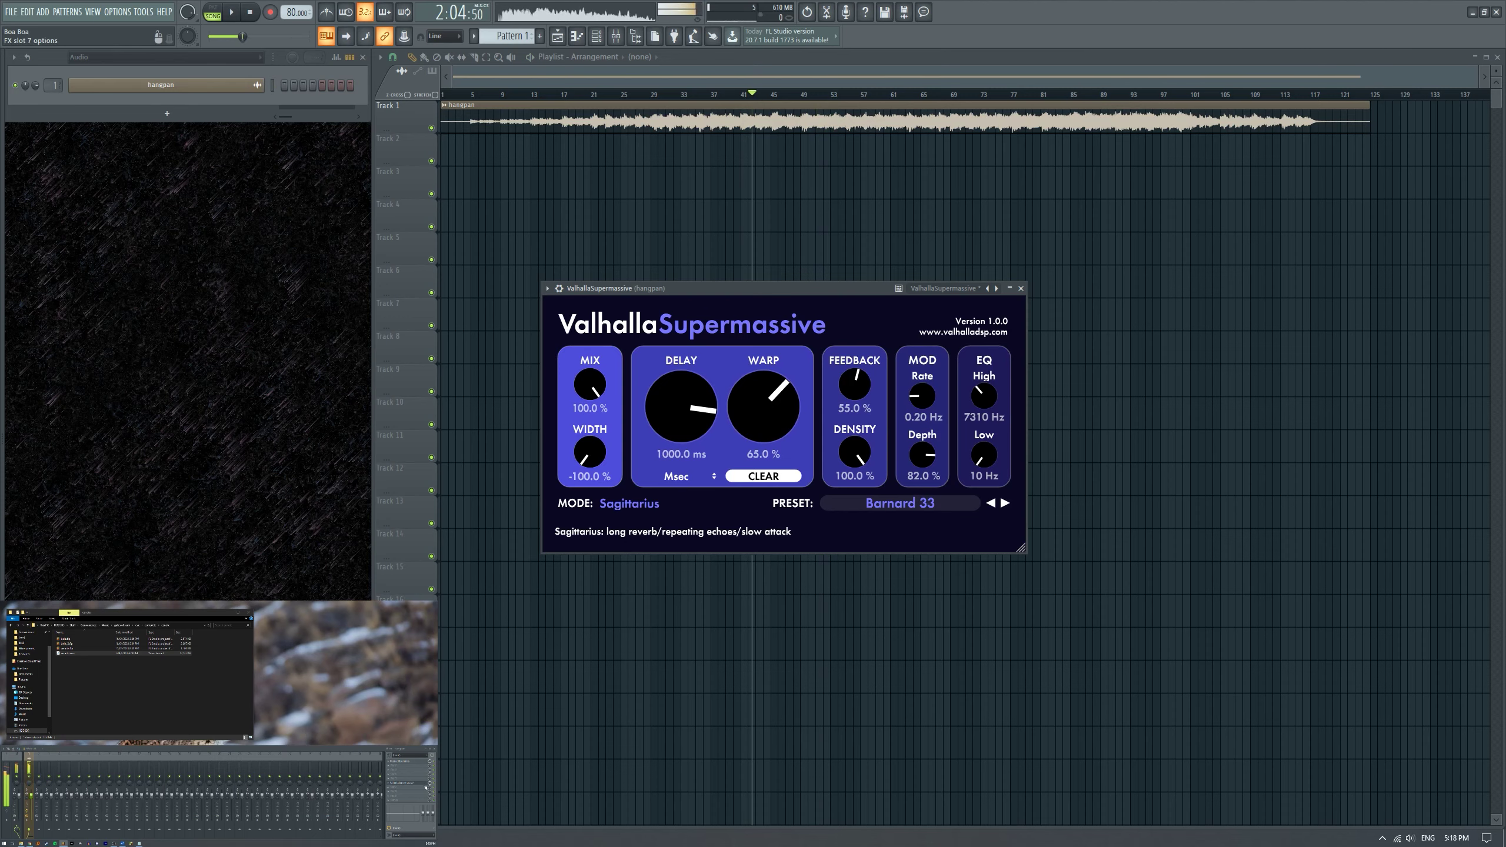
pyautogui.click(394, 789)
pyautogui.moveTo(392, 741)
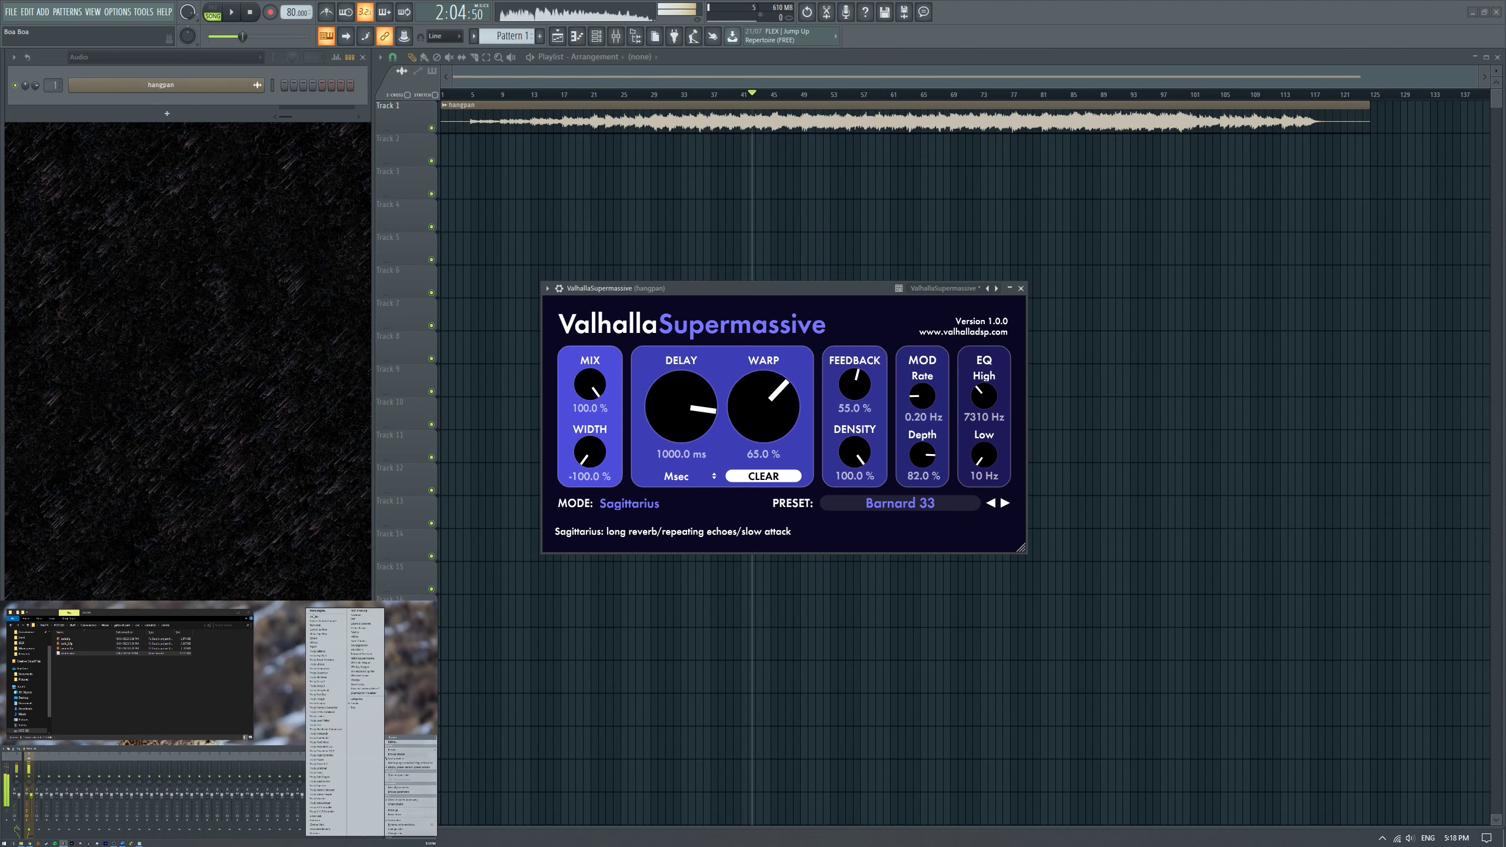
pyautogui.click(316, 618)
# Check hangpan's playback without the reverb and start exporting the master as a WAV file.
pyautogui.press('space')
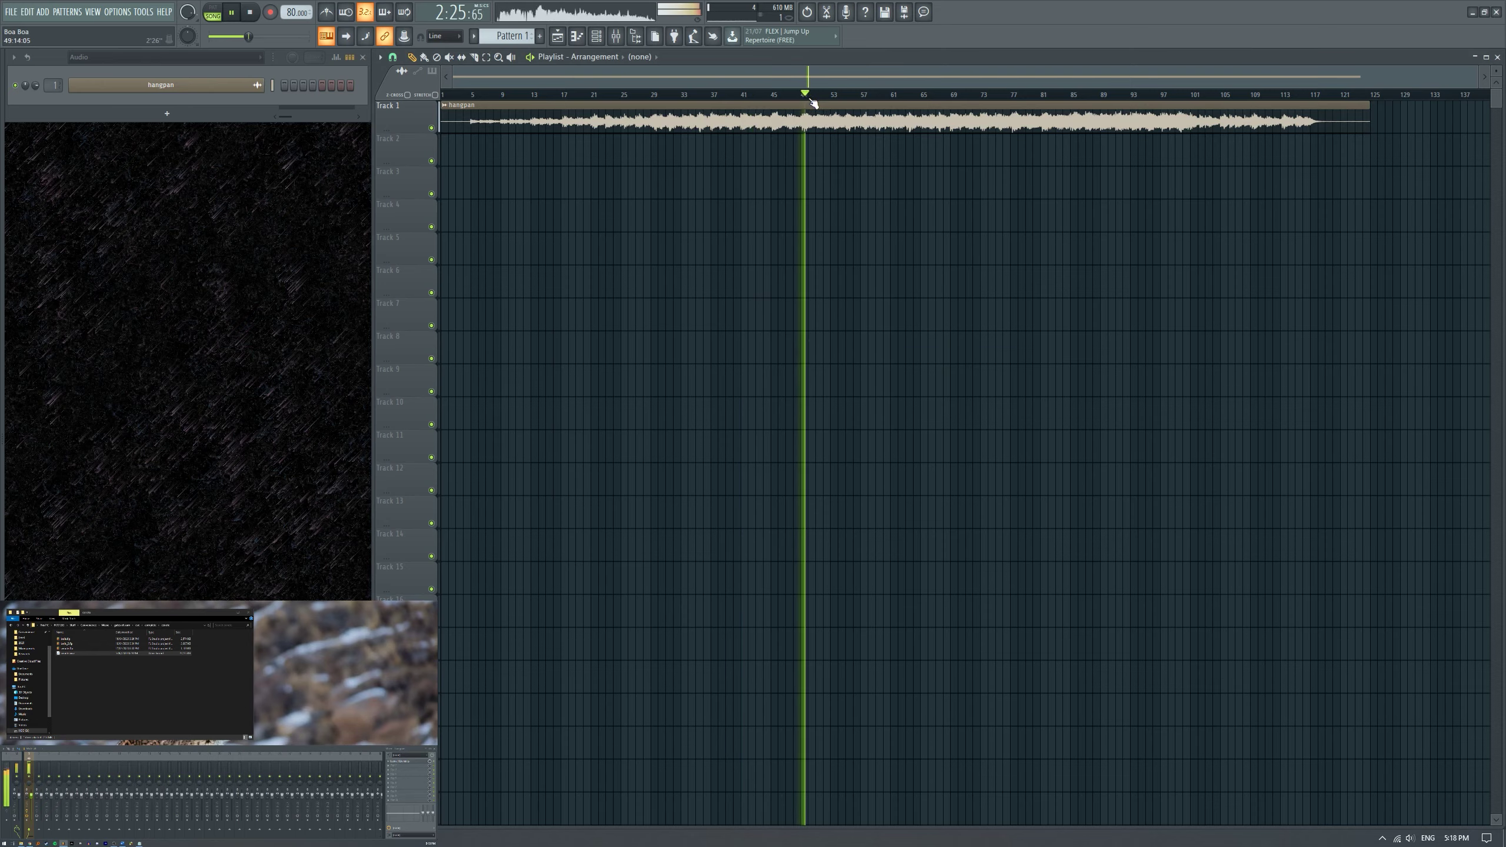
pyautogui.scroll(3, 859, 191)
pyautogui.scroll(-4, 842, 192)
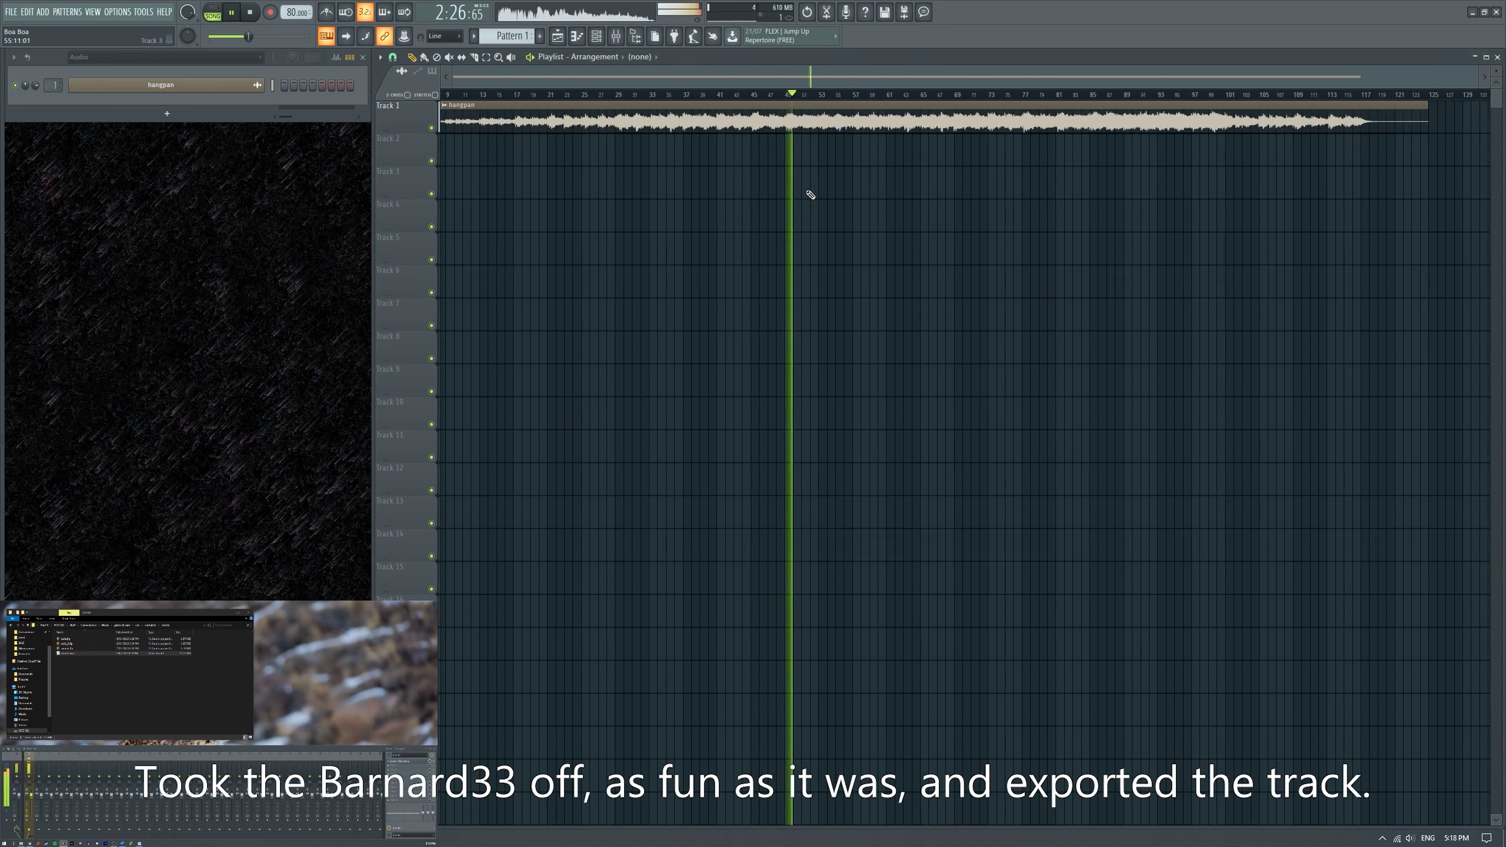
pyautogui.press('space')
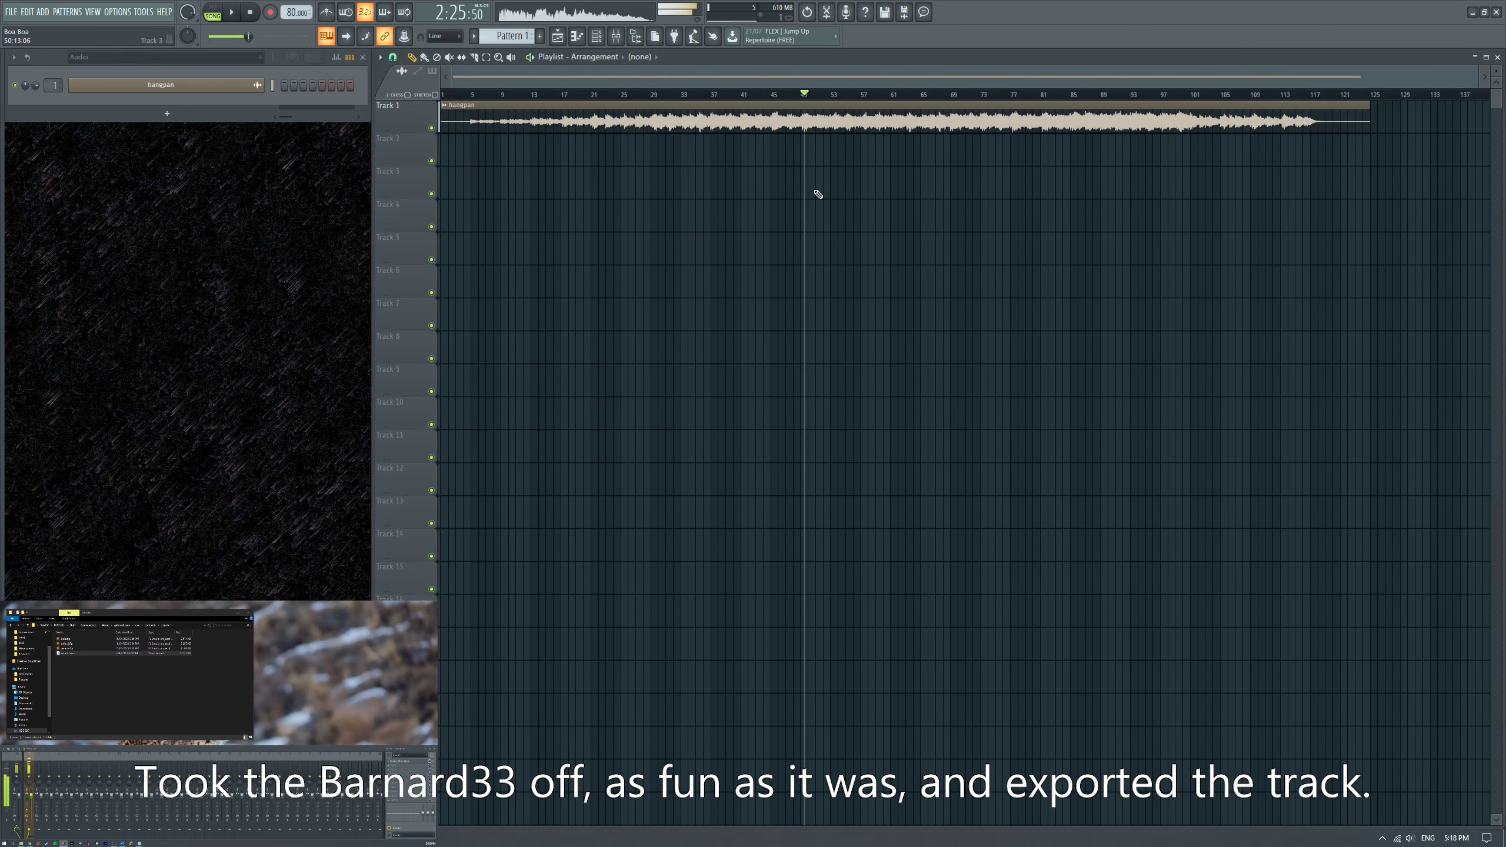
pyautogui.hotkey('ctrl', 'r')
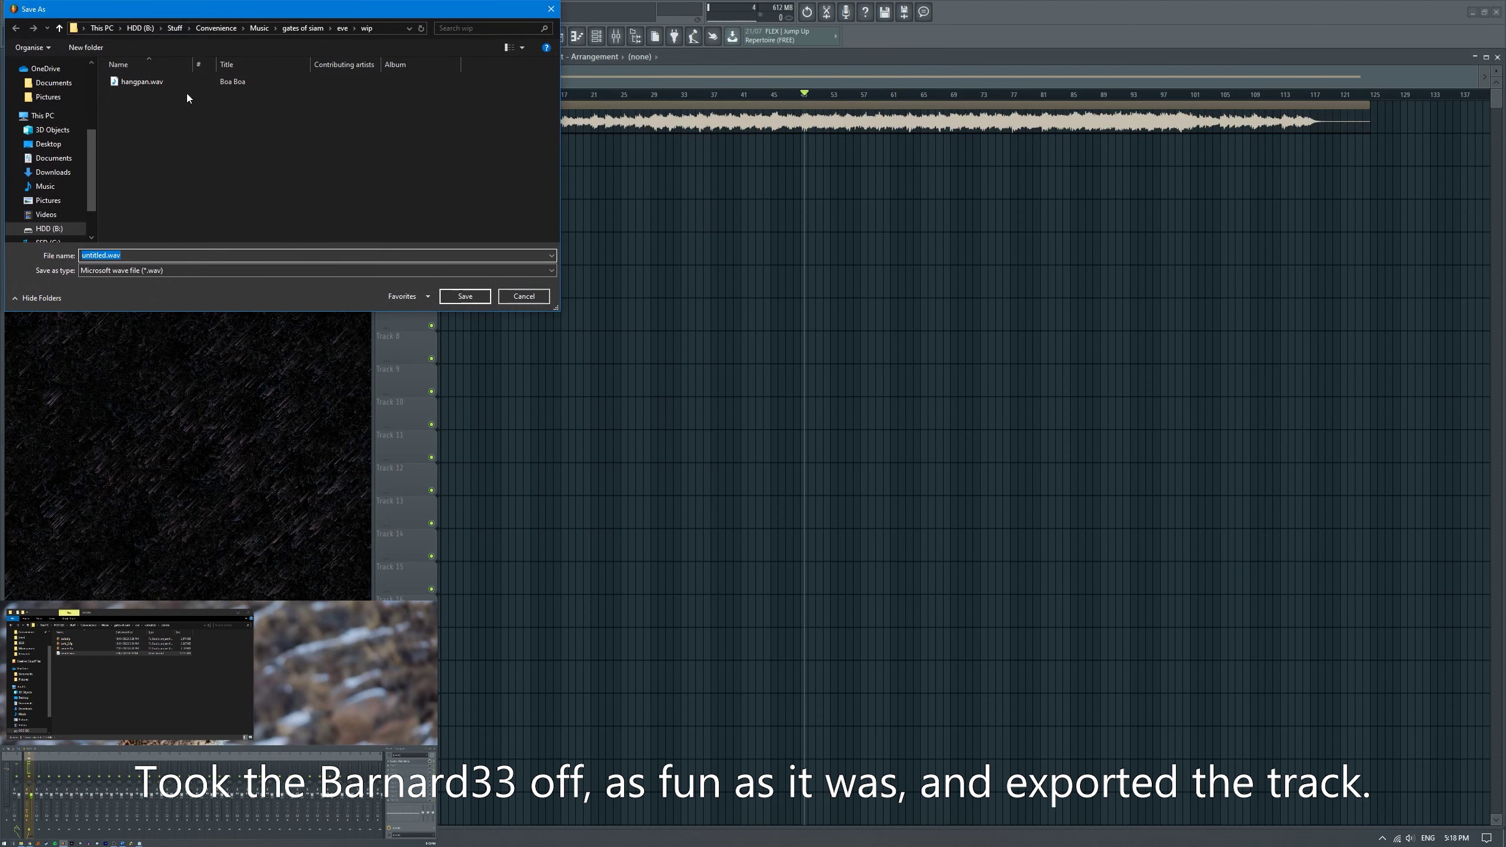
# Place the exported hangpan audio file on Track 1 of the new project and start playing it.
pyautogui.moveTo(77, 649); pyautogui.dragTo(588, 137)
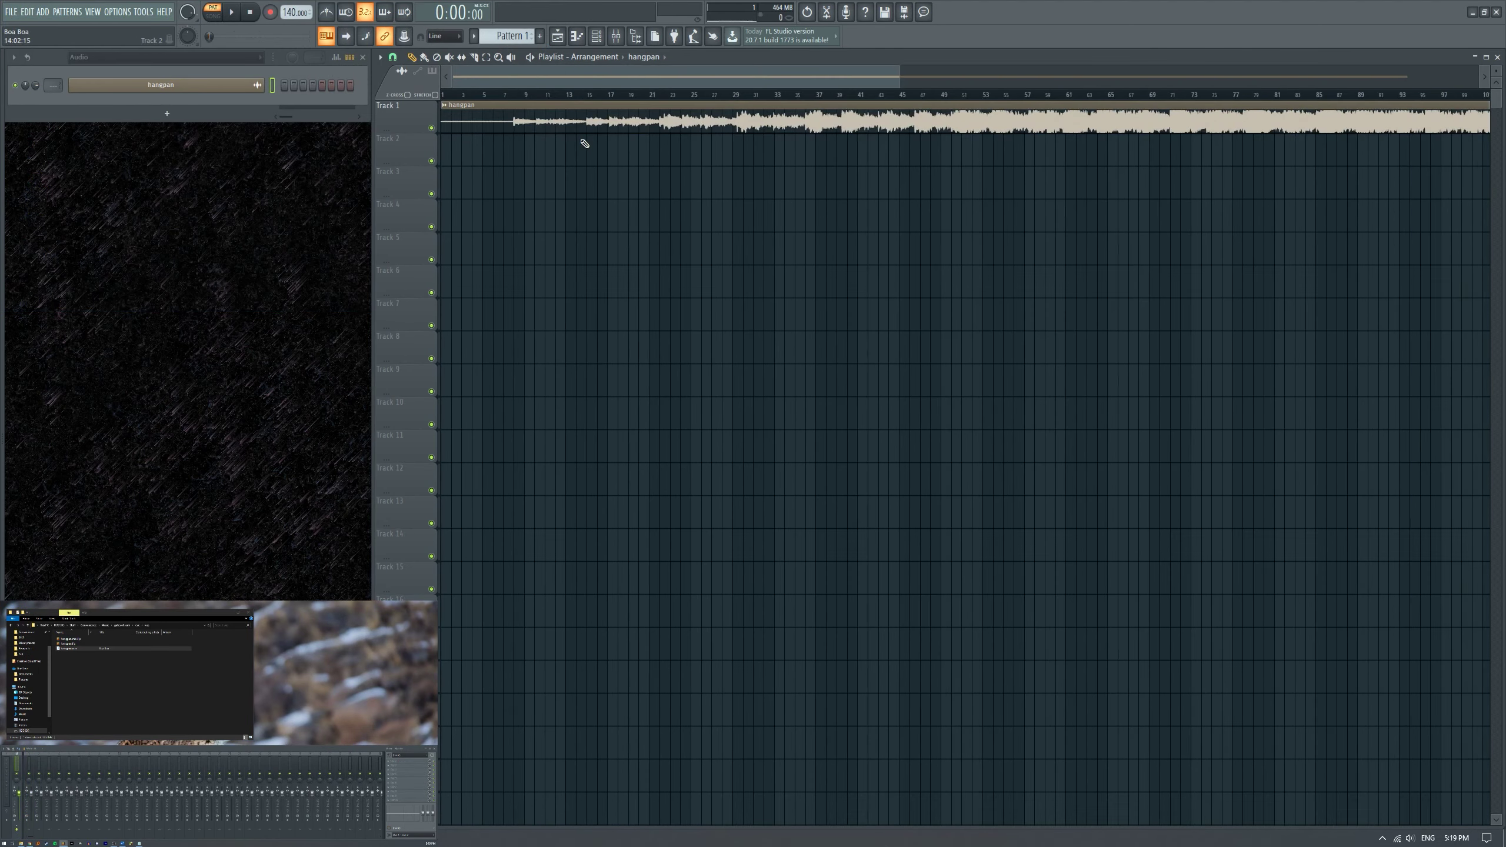
pyautogui.click(593, 95)
pyautogui.press('space')
pyautogui.scroll(-3, 580, 170)
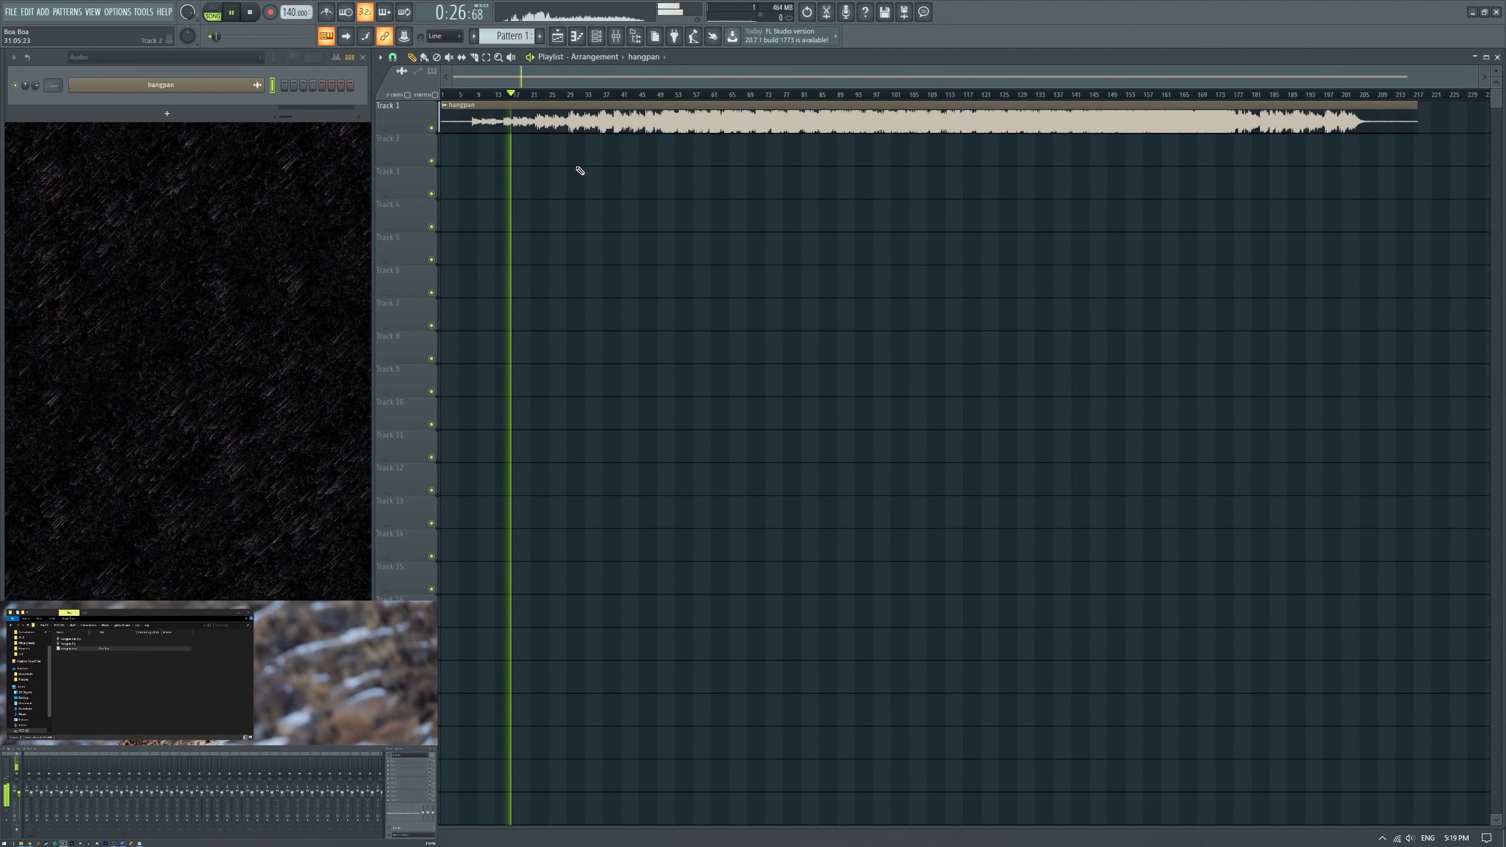
# Play the exported master from about bar 101 and check the system speaker volume.
pyautogui.click(894, 94)
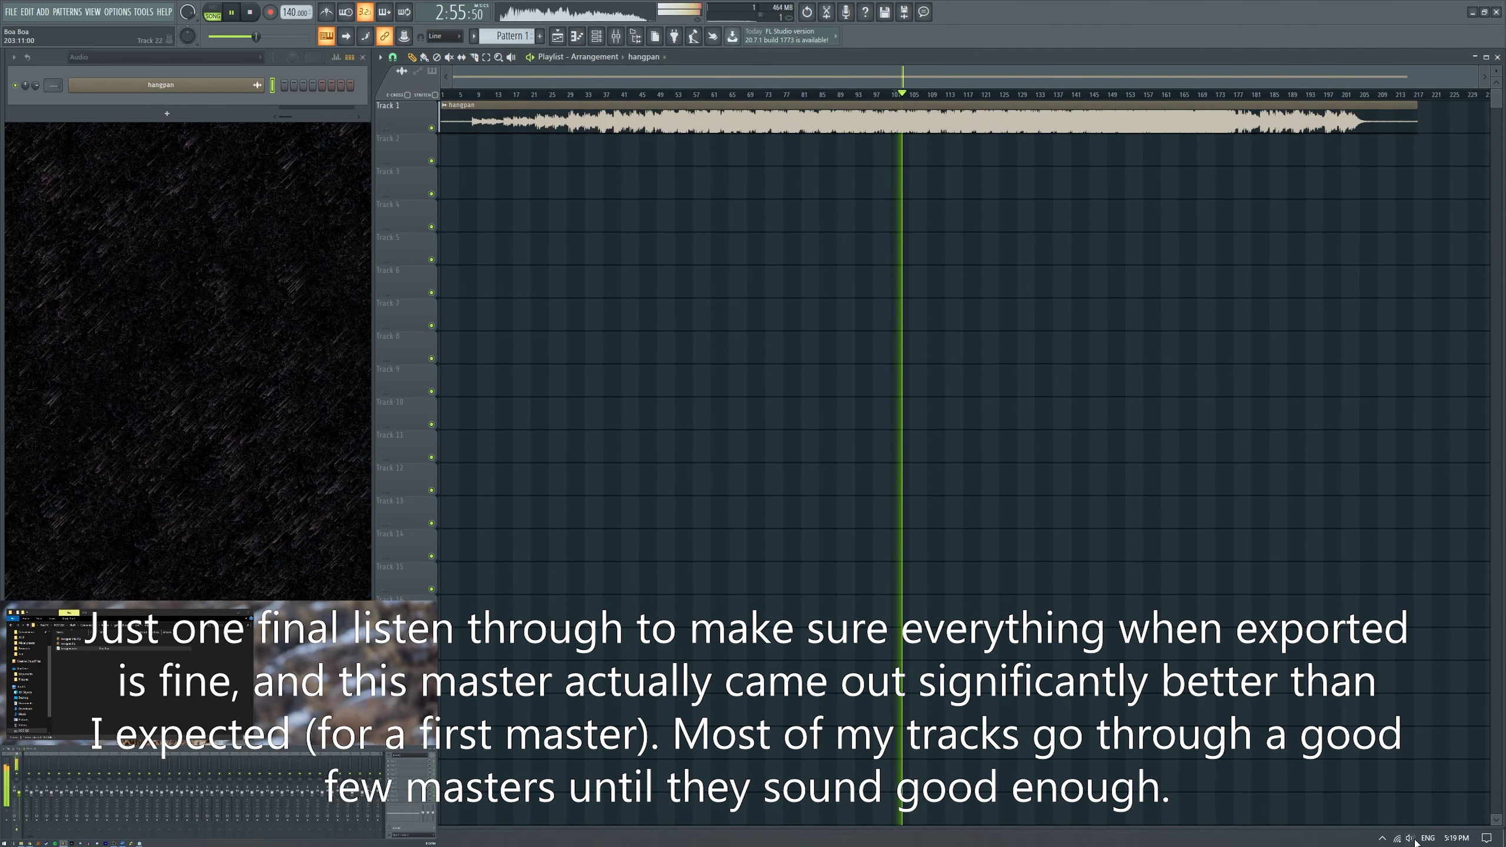
pyautogui.click(1414, 839)
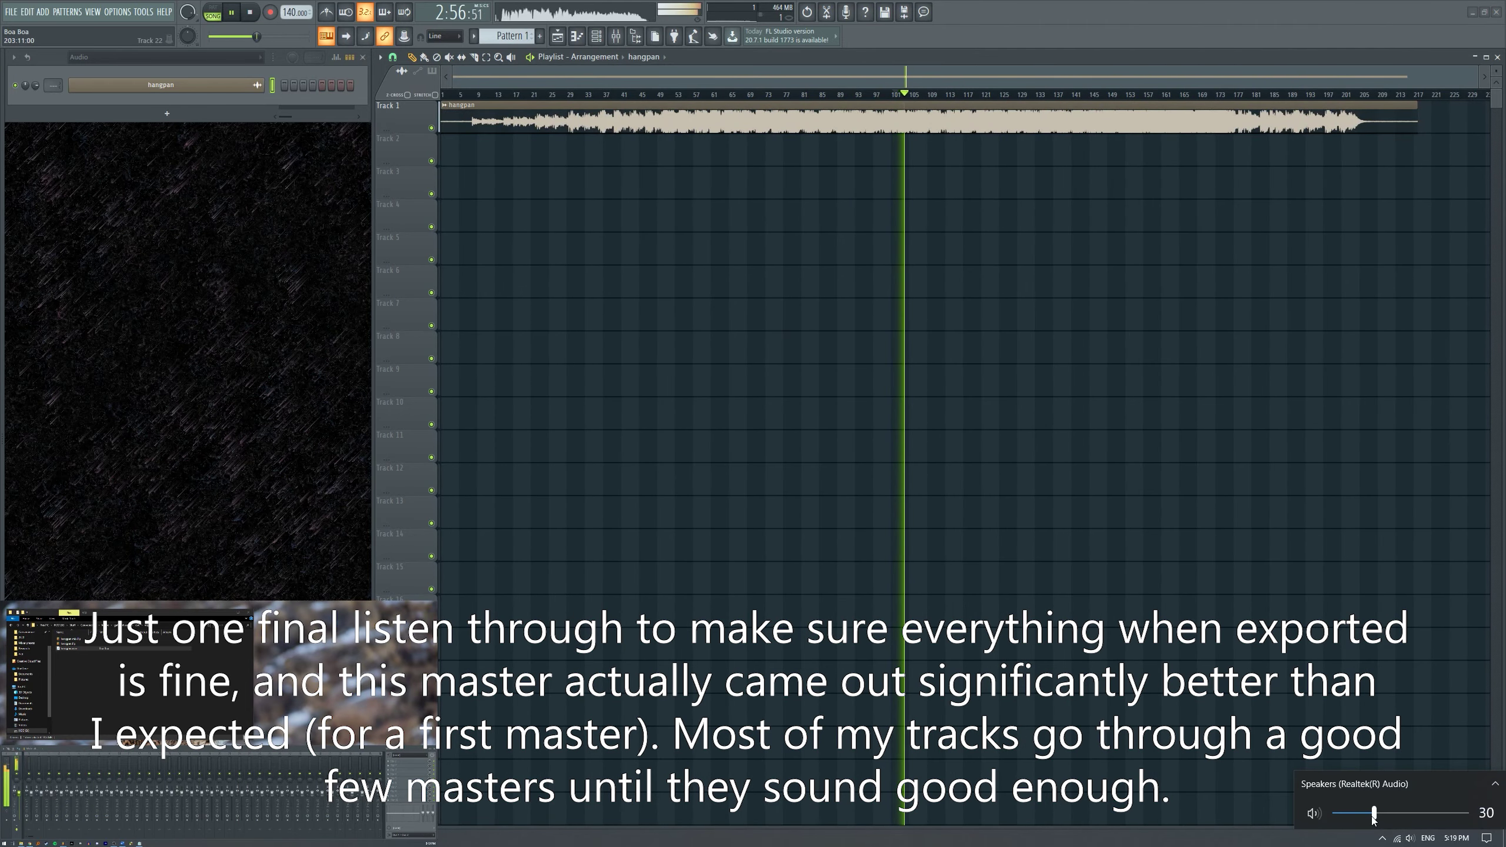
pyautogui.click(1374, 724)
pyautogui.scroll(4, 1058, 410)
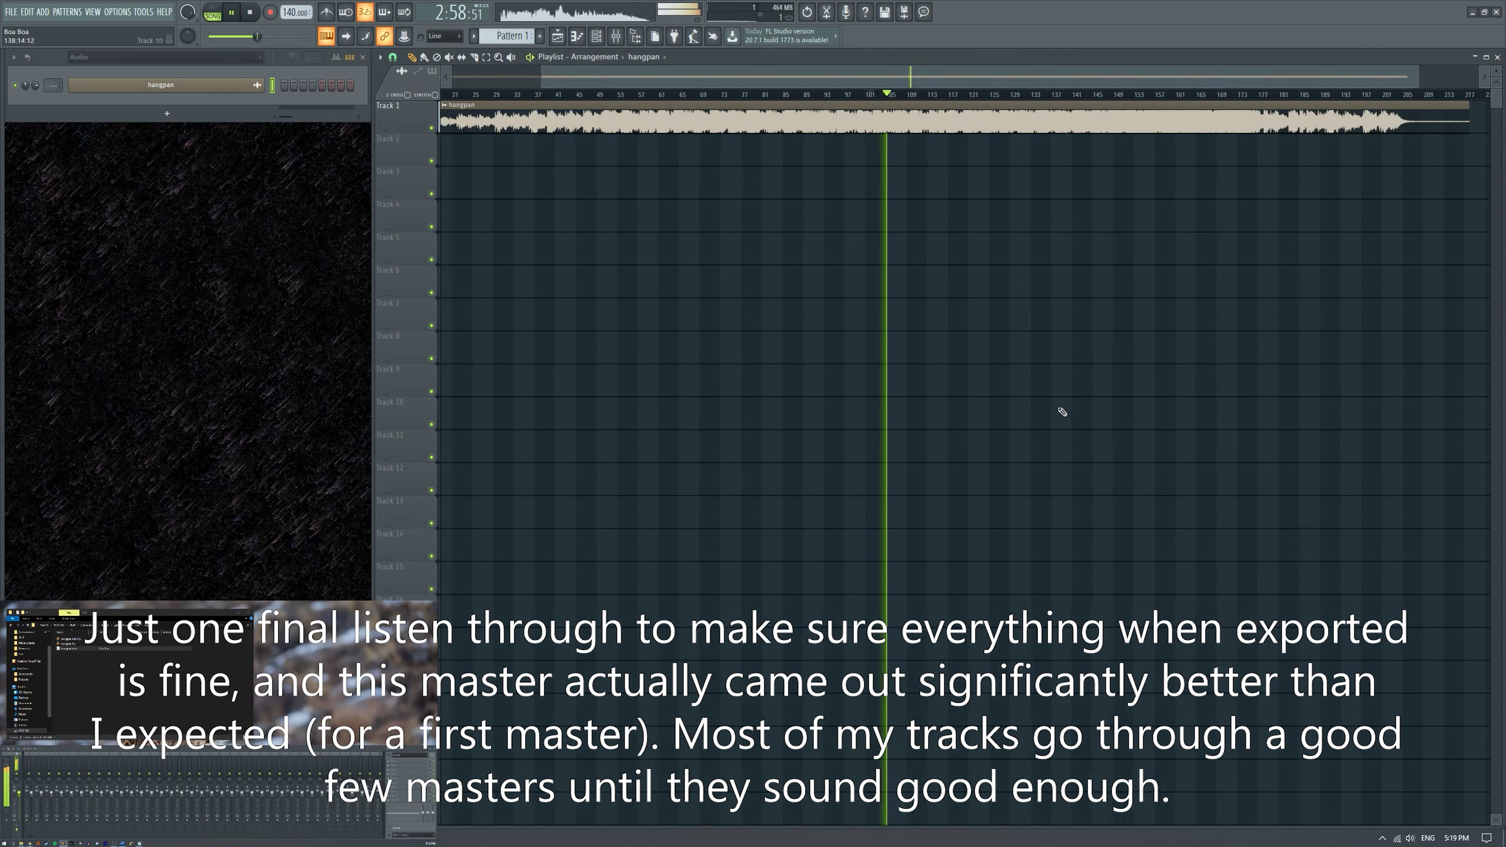
pyautogui.scroll(-5, 890, 362)
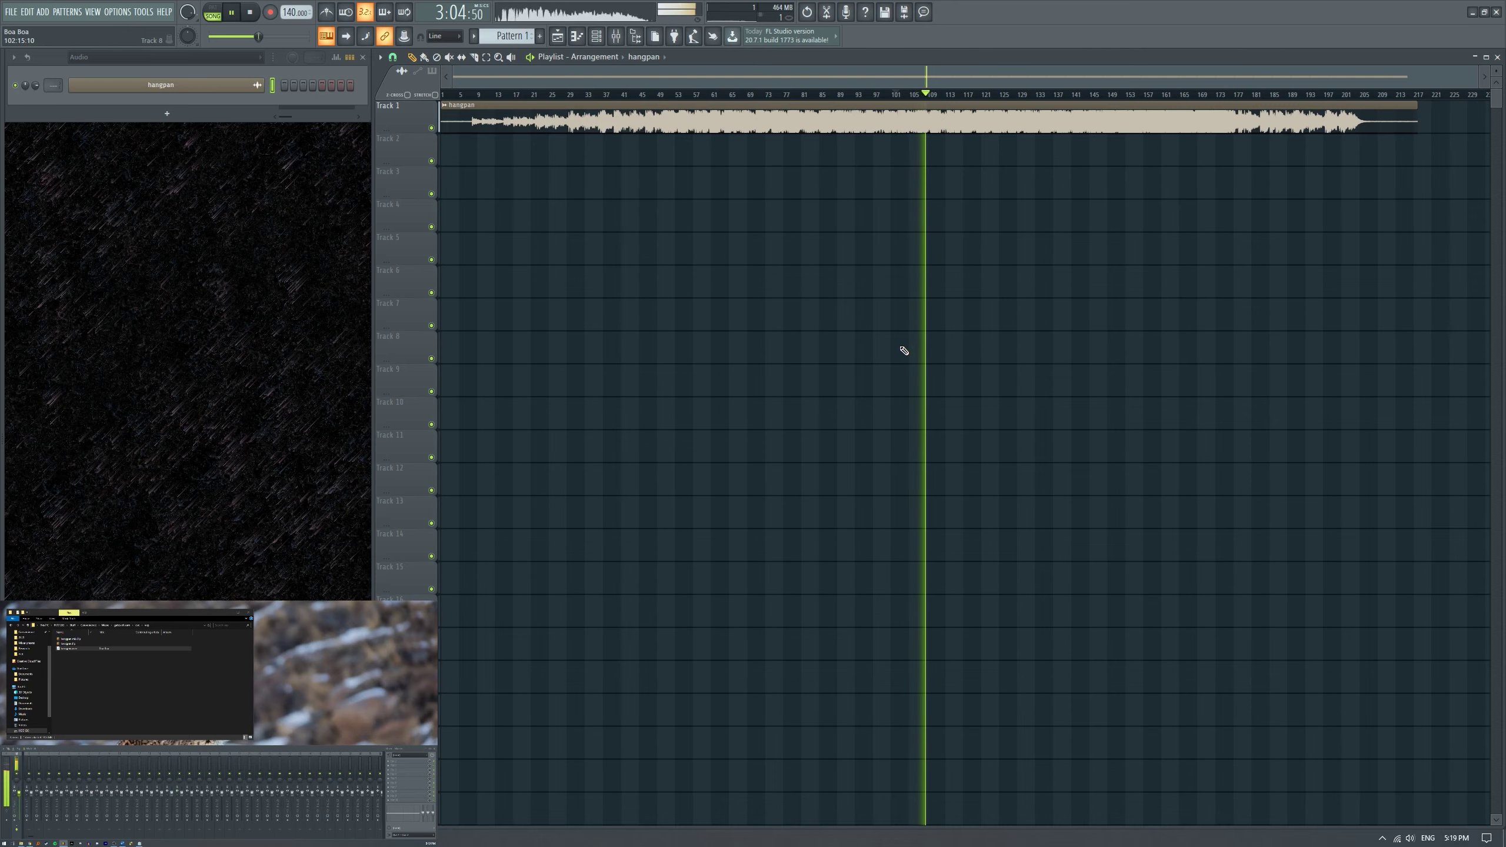
# Play the exported master from about bar 163 and review its waveform towards the end.
pyautogui.click(1178, 89)
pyautogui.scroll(4, 1217, 205)
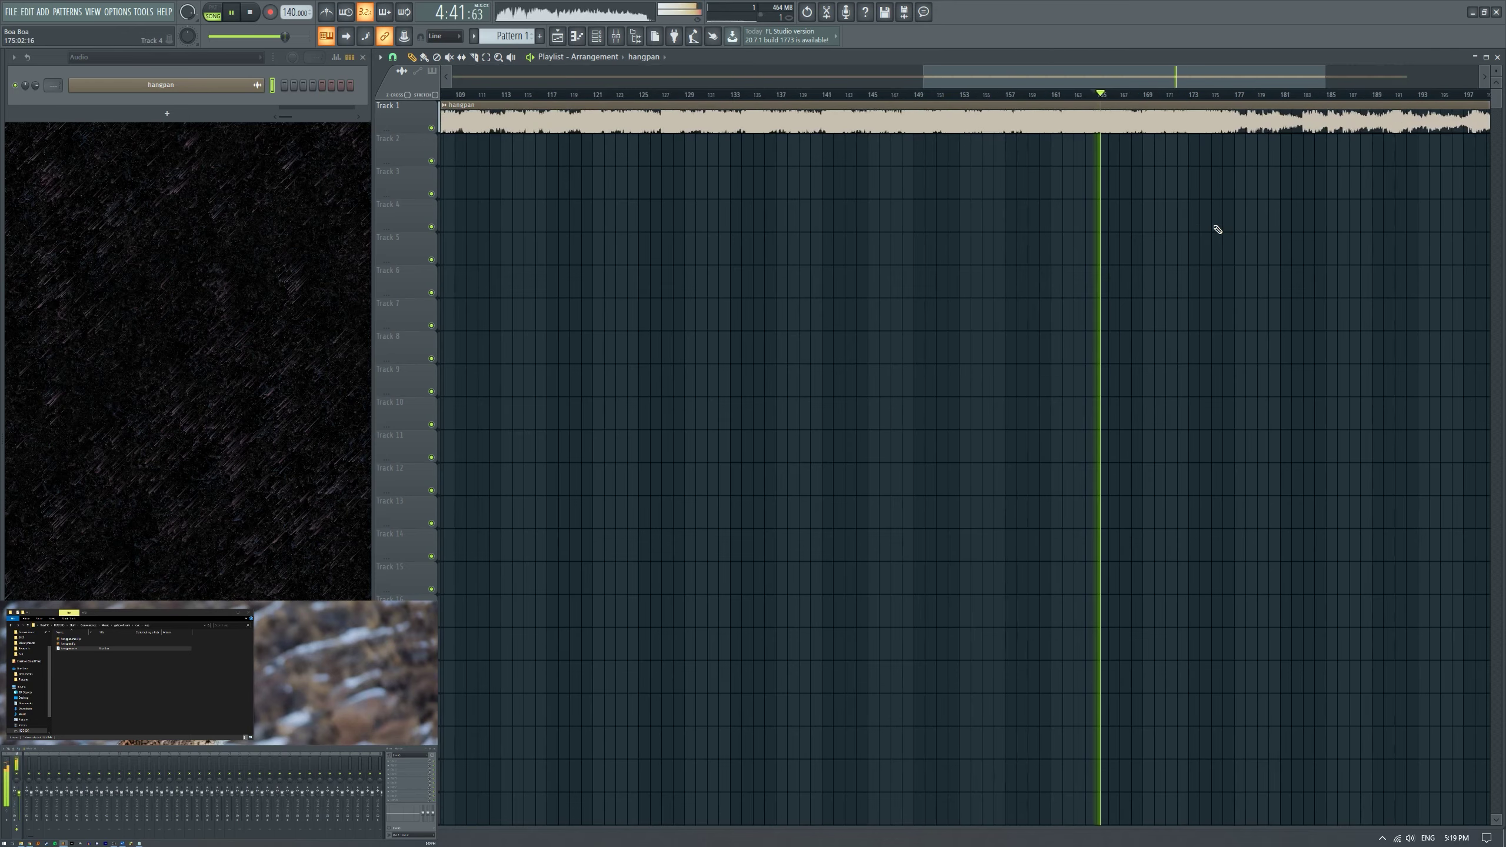
pyautogui.scroll(-4, 1061, 209)
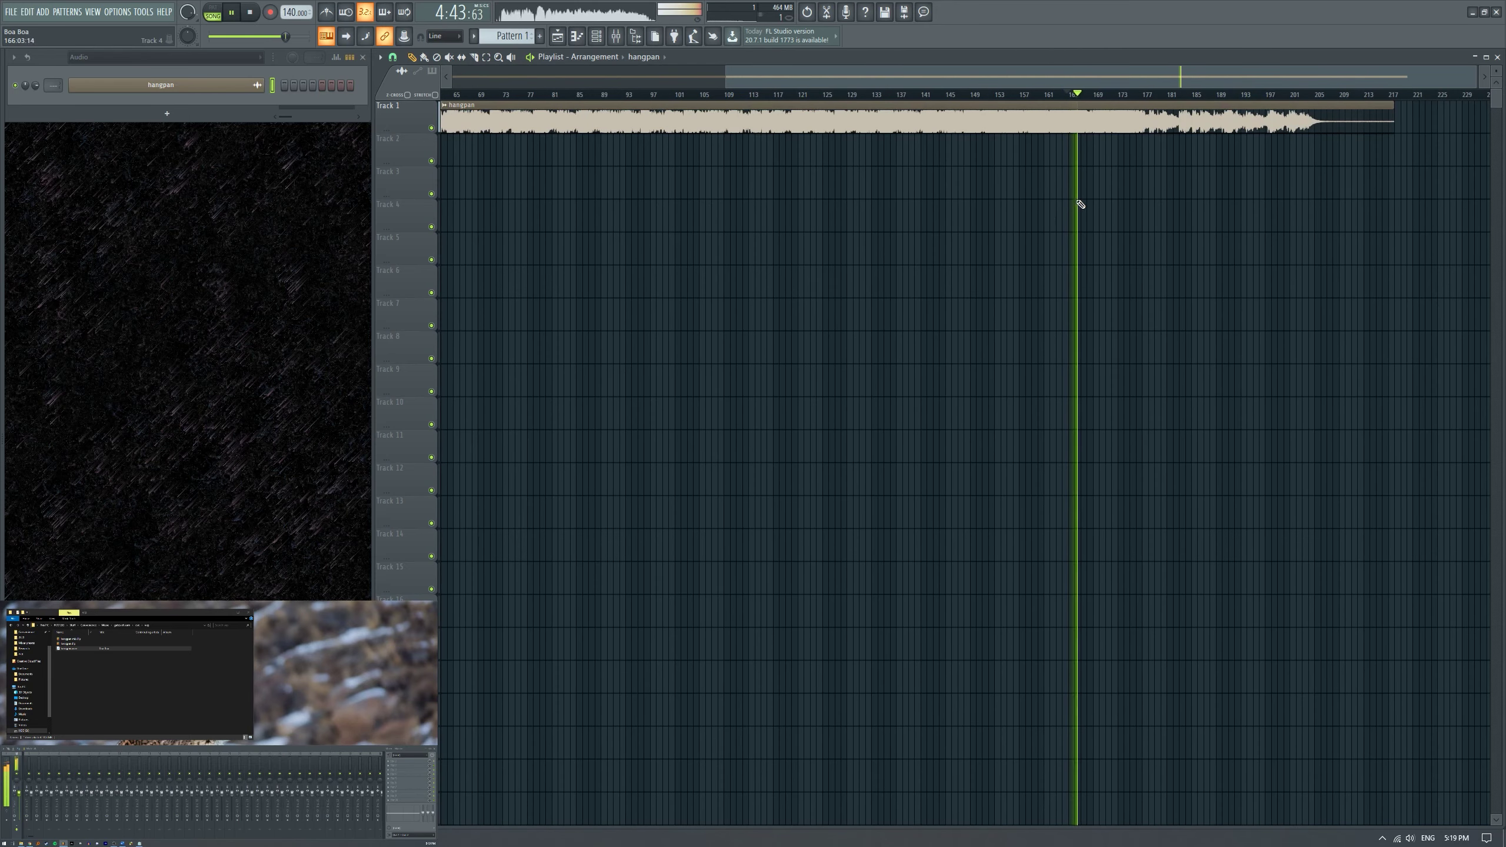
pyautogui.scroll(-2, 913, 237)
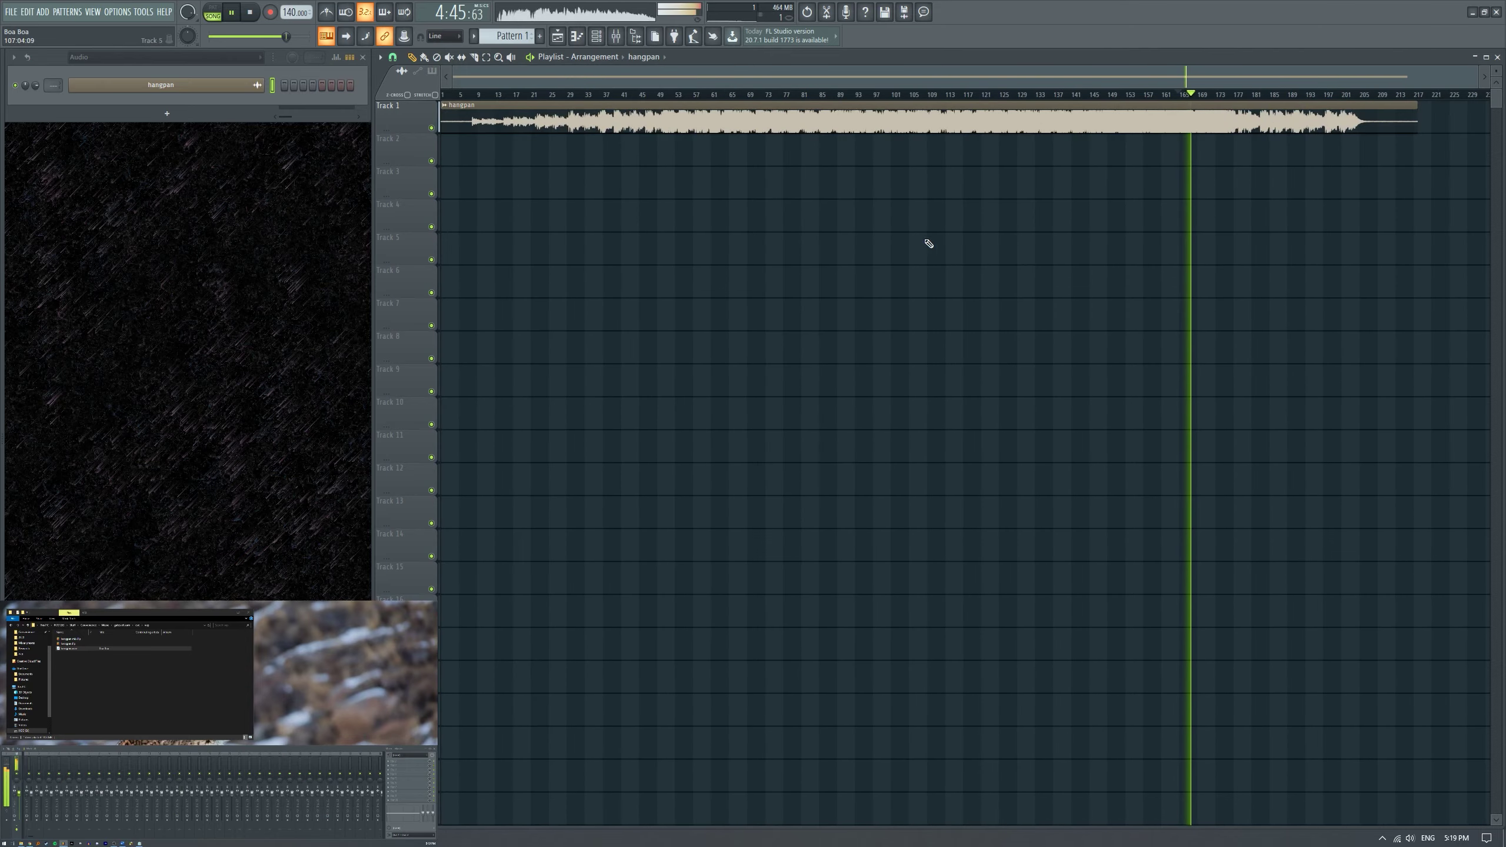
pyautogui.scroll(6, 1295, 284)
pyautogui.scroll(-5, 979, 296)
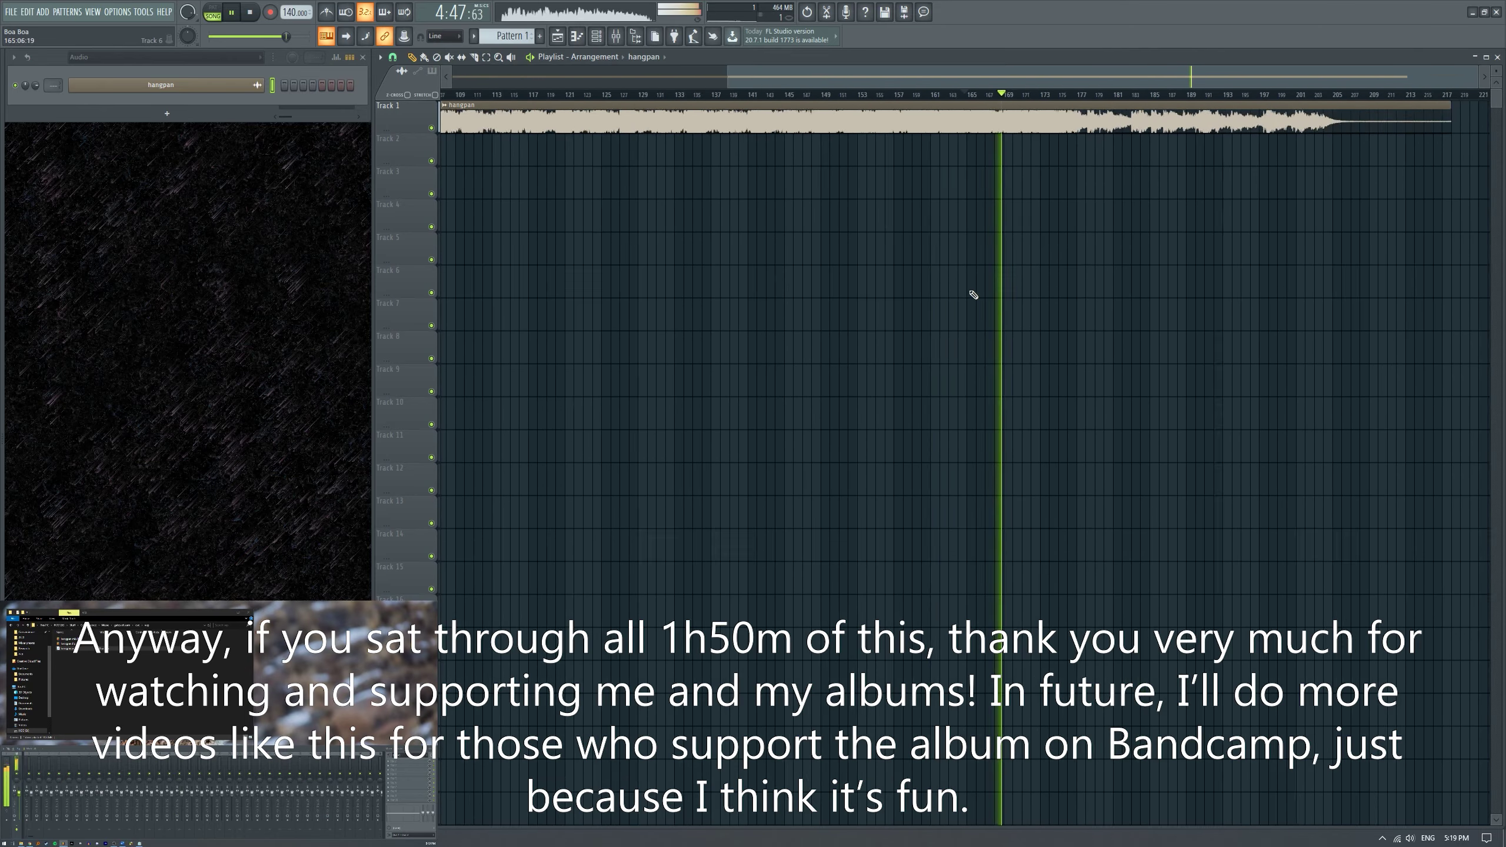
pyautogui.scroll(-1, 1007, 298)
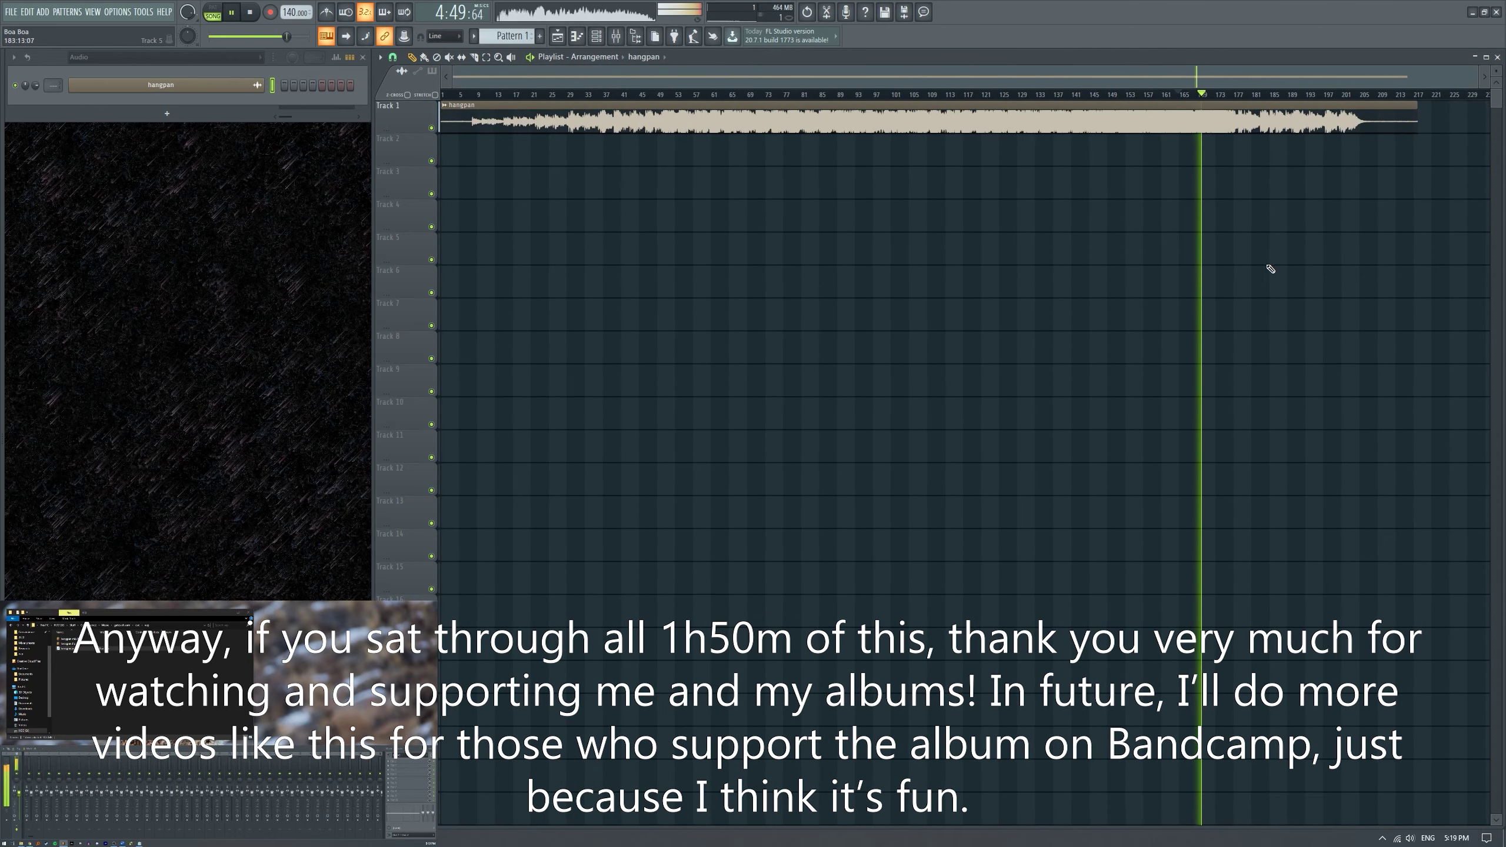